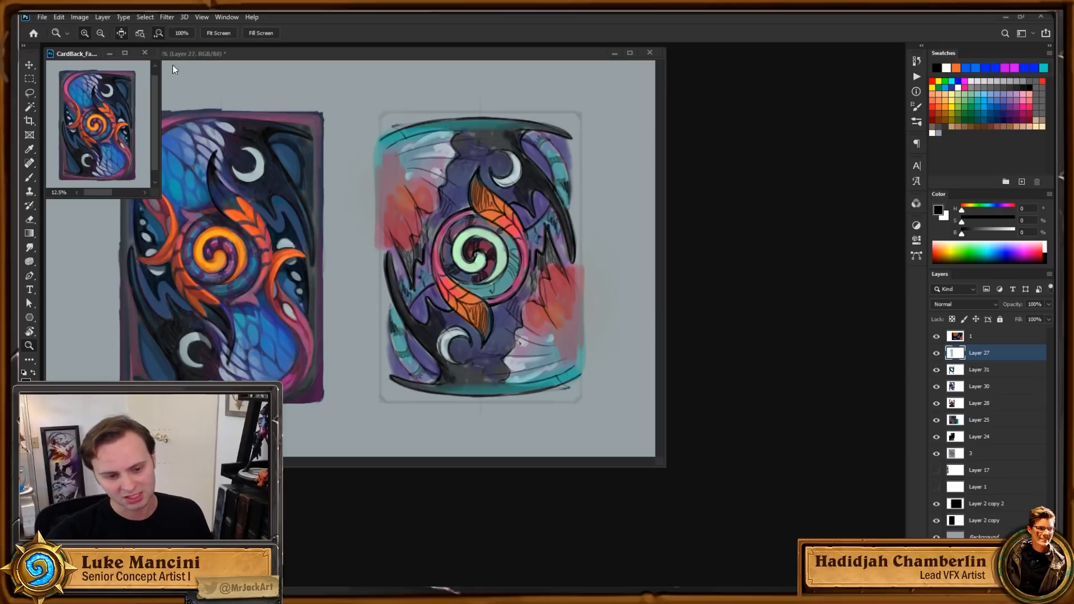
# Step: Move the small second view off the canvas and show the card-back document in a full-screen view
pyautogui.moveTo(99, 55); pyautogui.dragTo(134, 1)
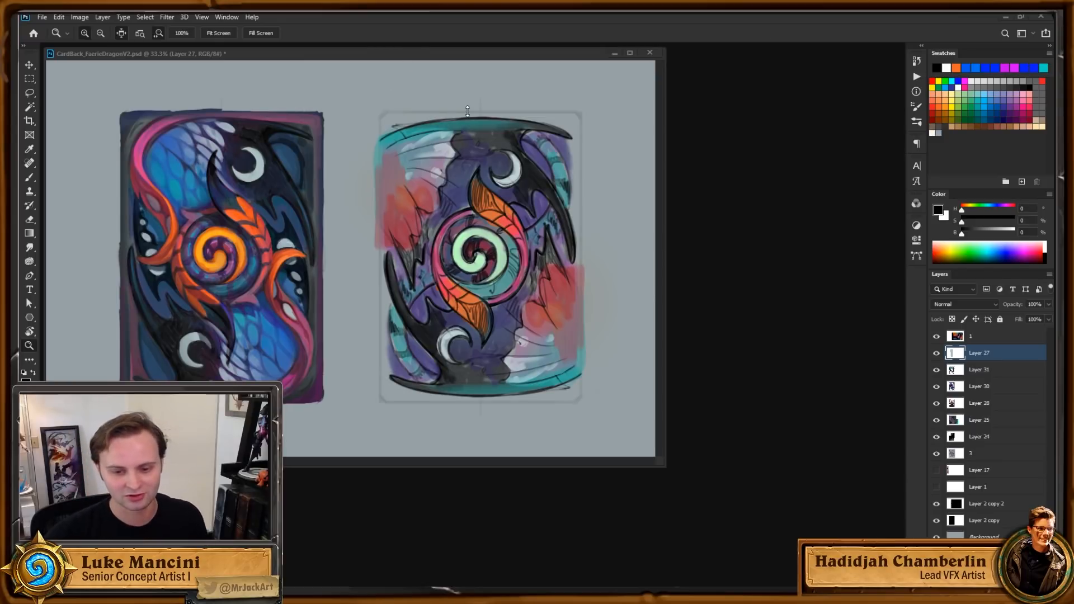
pyautogui.moveTo(460, 53); pyautogui.dragTo(565, 98)
pyautogui.click(387, 246)
pyautogui.press('f')
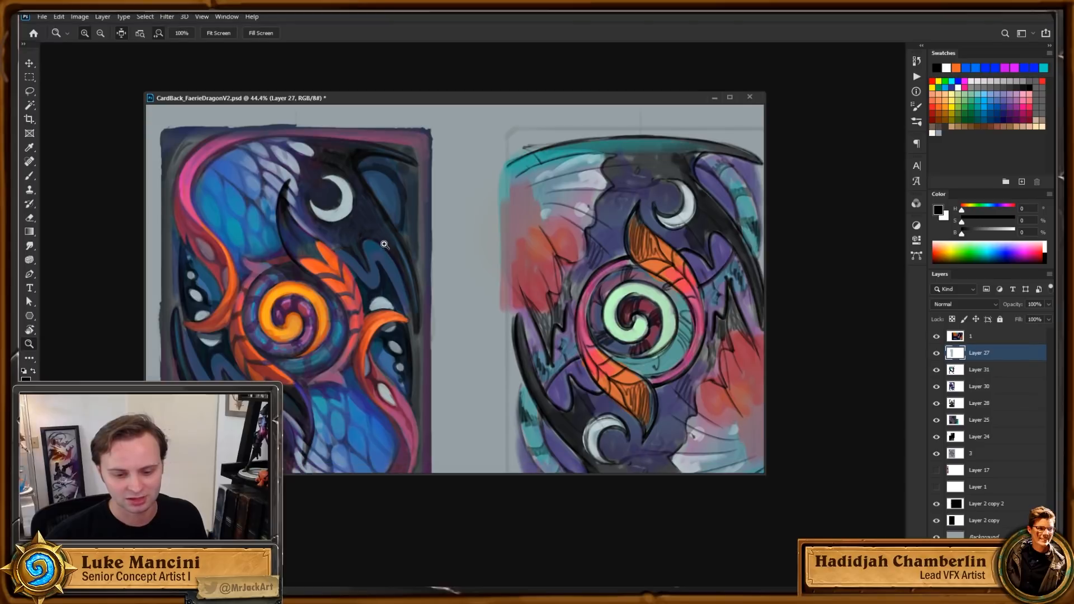
# Step: Examine both card-back designs side by side, at thumbnail size and enlarged
pyautogui.scroll(1, 394, 335)
pyautogui.scroll(-1, 394, 335)
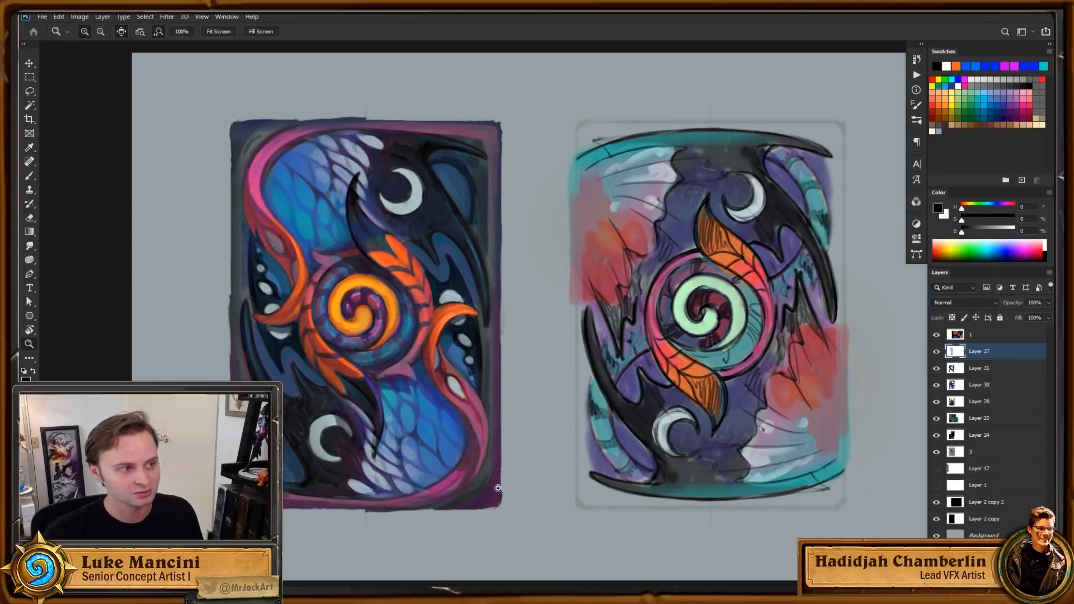
pyautogui.scroll(-4, 553, 501)
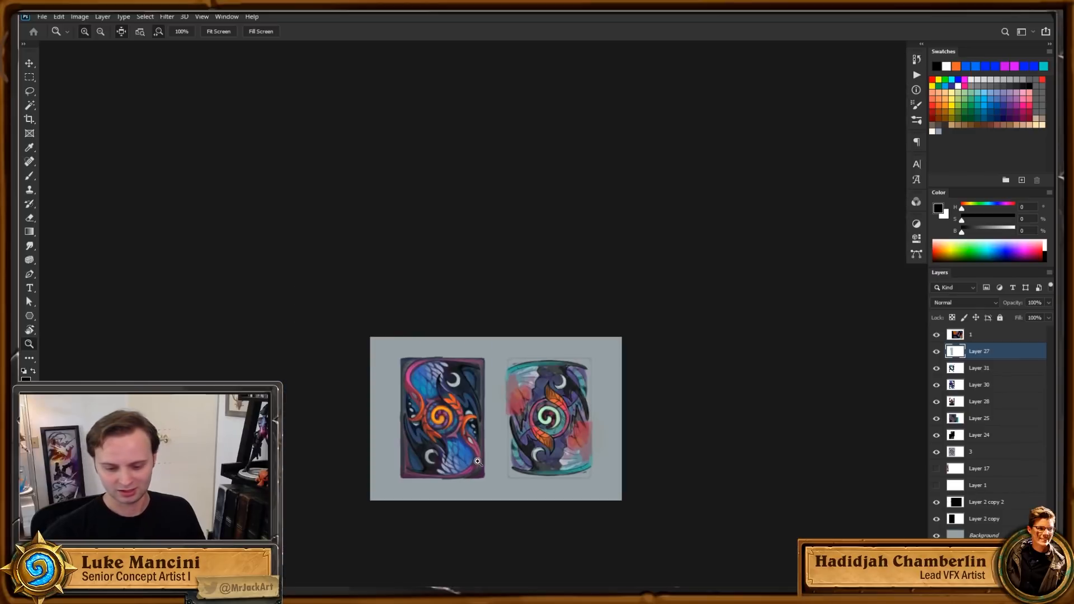
pyautogui.moveTo(556, 512); pyautogui.dragTo(535, 393)
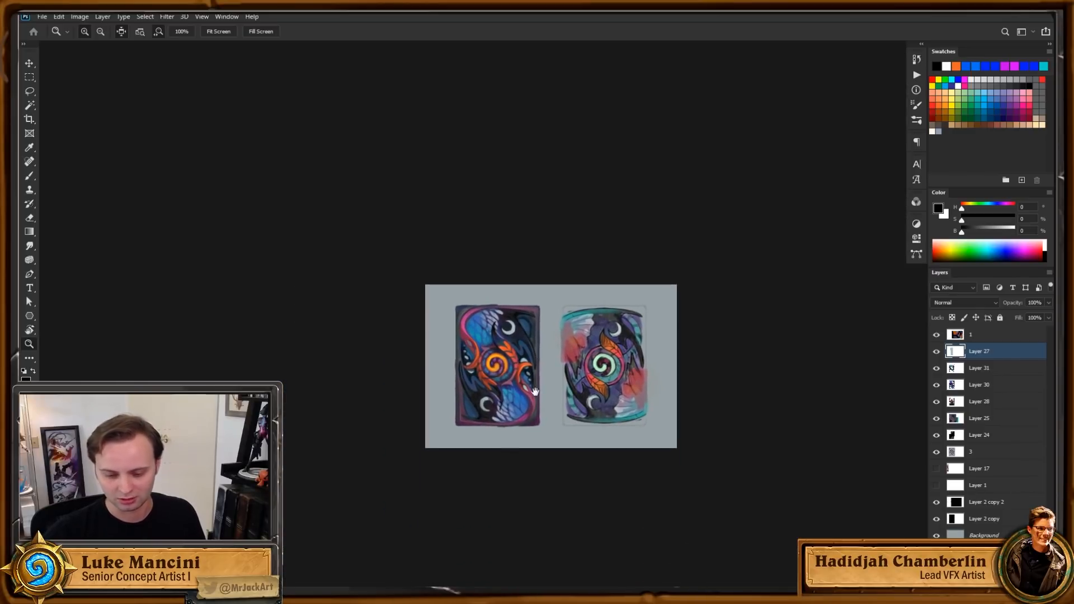
pyautogui.click(621, 320)
pyautogui.moveTo(622, 320); pyautogui.dragTo(498, 252)
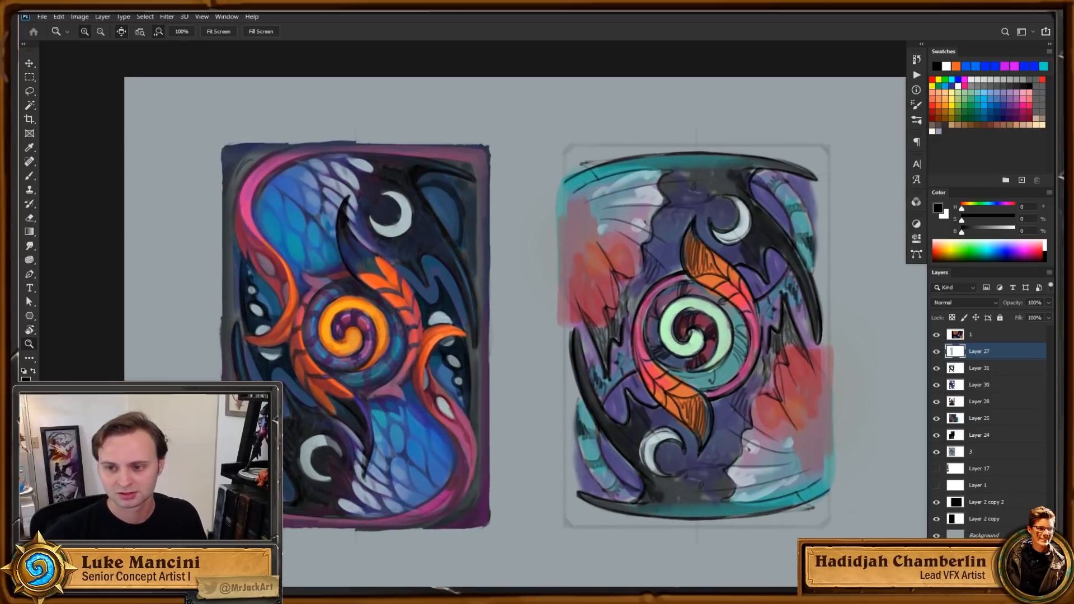
pyautogui.click(573, 221)
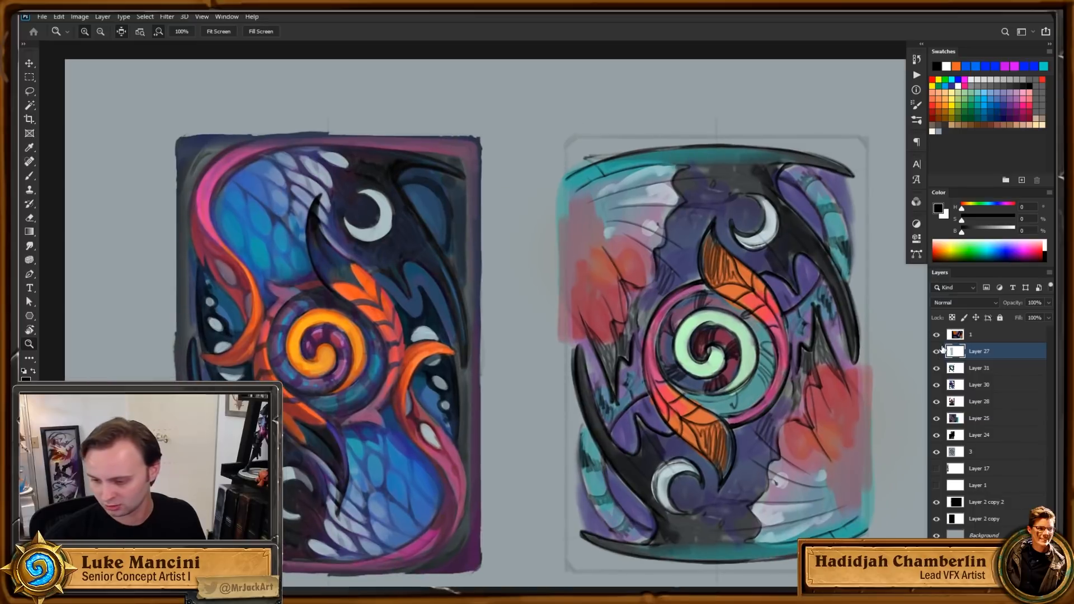
# Step: Check what Layer 27 contributes by hiding and showing it, delete the layer, and save the document
pyautogui.click(936, 351)
pyautogui.click(936, 351)
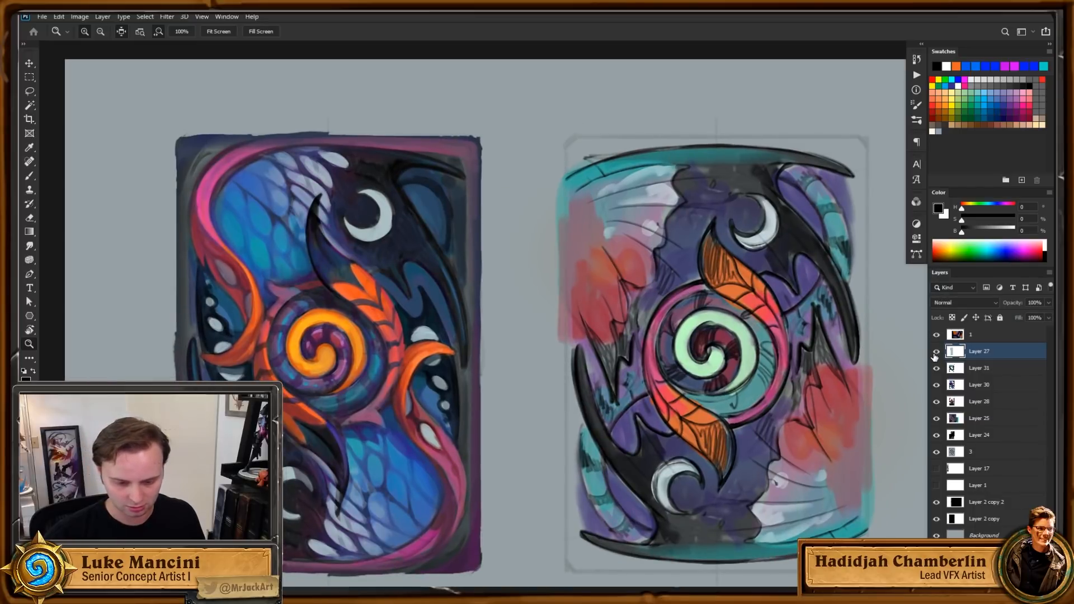
pyautogui.press('Delete')
pyautogui.moveTo(673, 331); pyautogui.dragTo(650, 331)
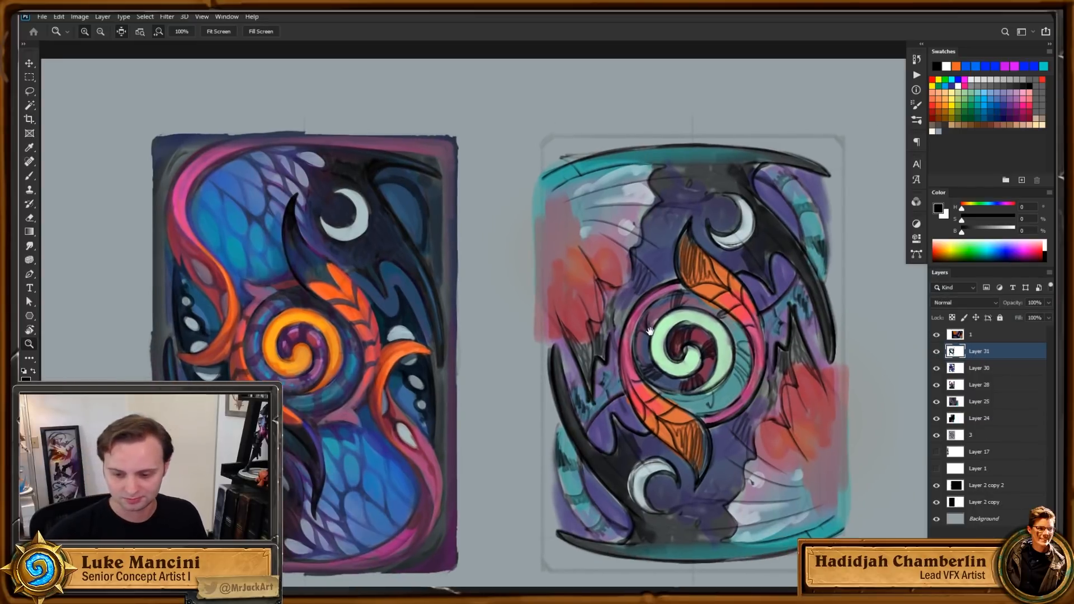
pyautogui.hotkey('ctrl', 's')
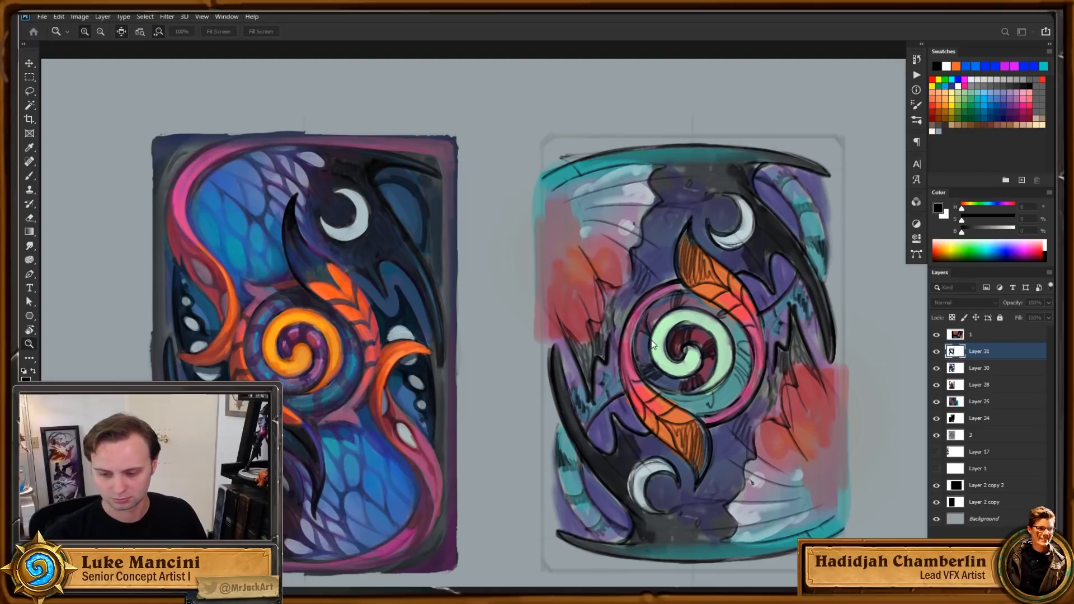
# Step: Add an empty layer above Layer 31, and merge Layer 31 down into Layer 30
pyautogui.hotkey('ctrl', 'shift', 'alt', 'n')
pyautogui.click(990, 370)
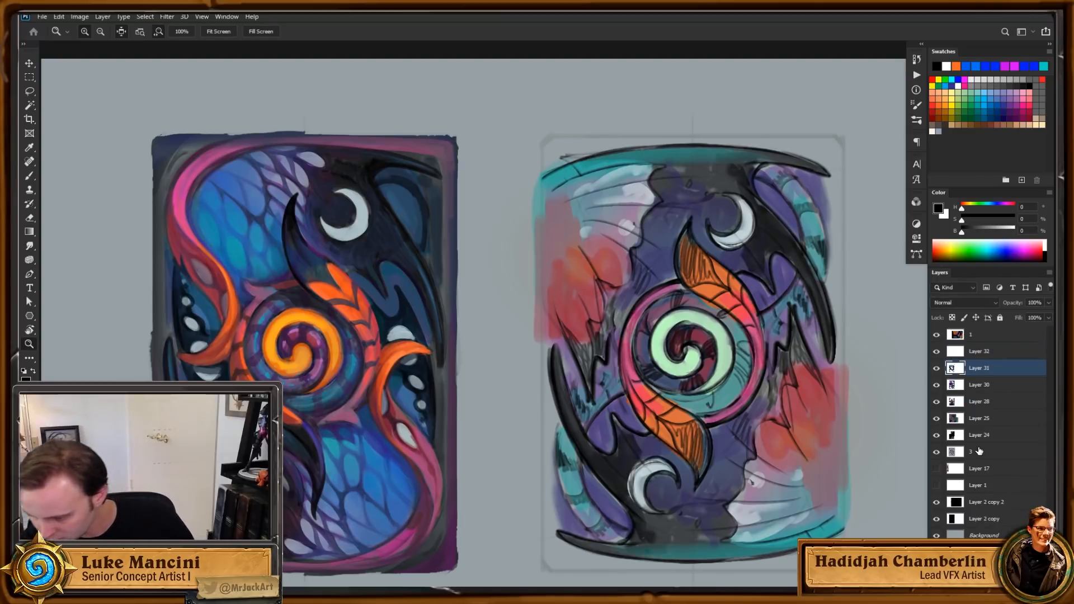
pyautogui.click(936, 368)
pyautogui.click(936, 368)
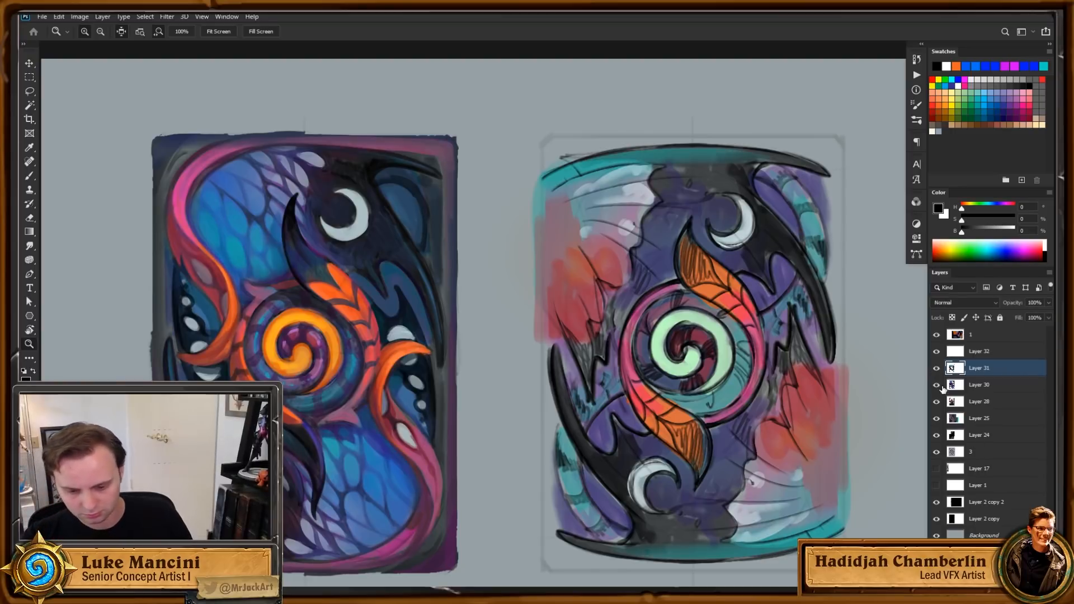
pyautogui.click(937, 385)
pyautogui.click(937, 384)
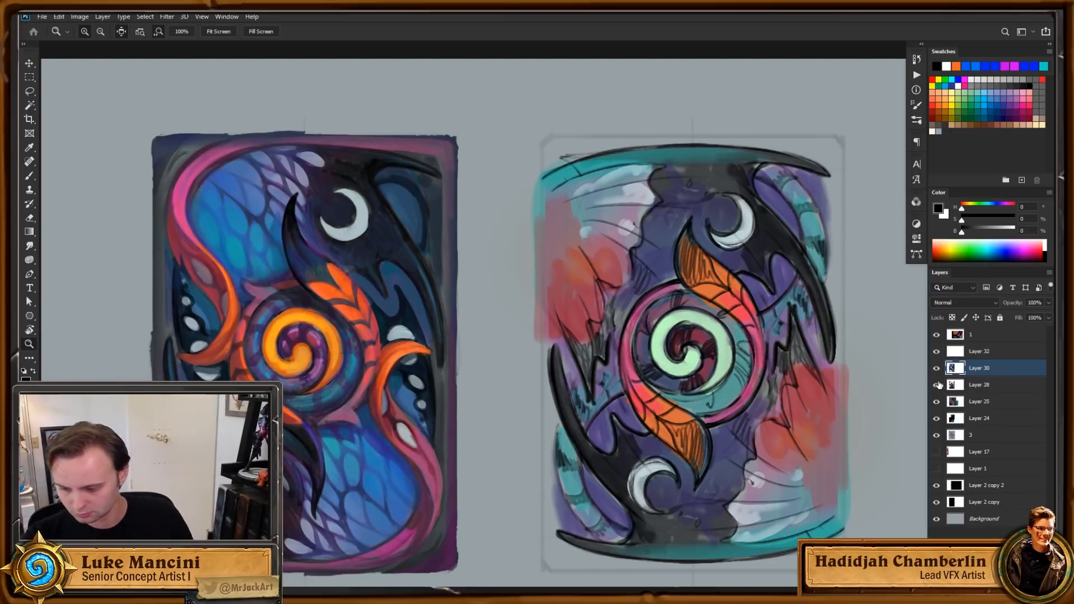
pyautogui.press('Delete')
# Step: Merge Layer 30 down into Layer 28, checking Layers 28 and 25 by toggling their visibility
pyautogui.click(937, 371)
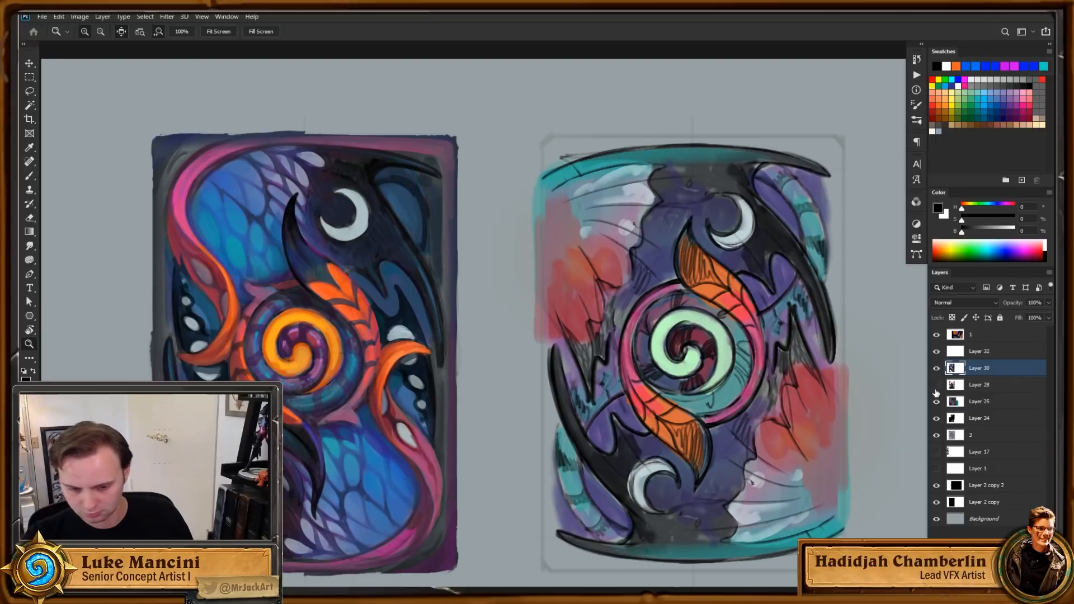
pyautogui.click(936, 385)
pyautogui.click(936, 385)
pyautogui.press('Delete')
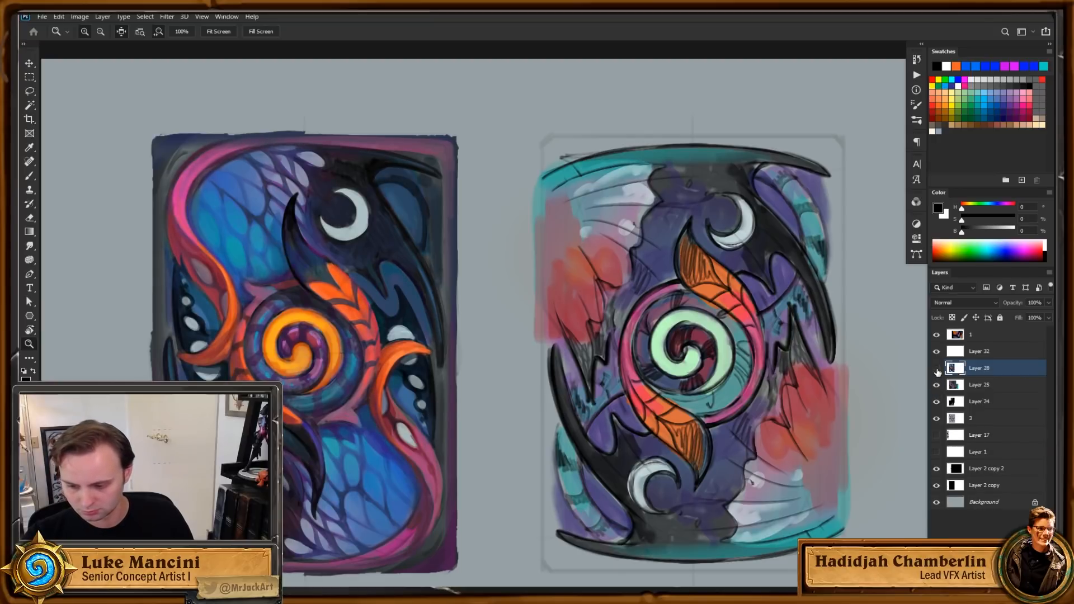
pyautogui.click(936, 385)
pyautogui.click(936, 385)
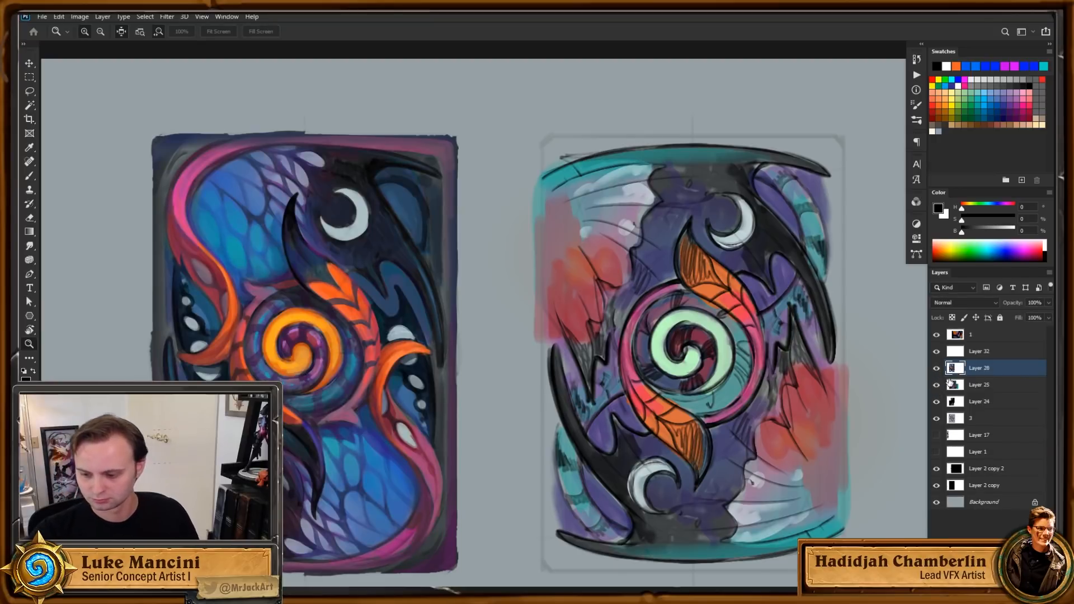
# Step: On Layer 32, brush a sampled dark purple over the lower wing area of the blue-and-orange card with a smaller brush, undoing the last stroke
pyautogui.click(973, 354)
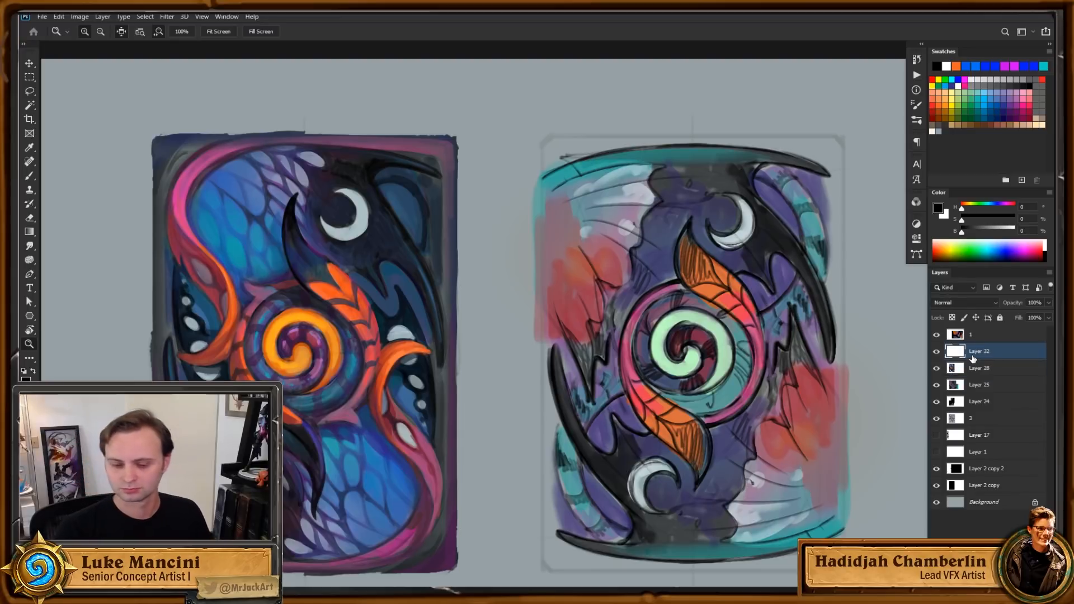
pyautogui.moveTo(471, 374); pyautogui.dragTo(520, 359)
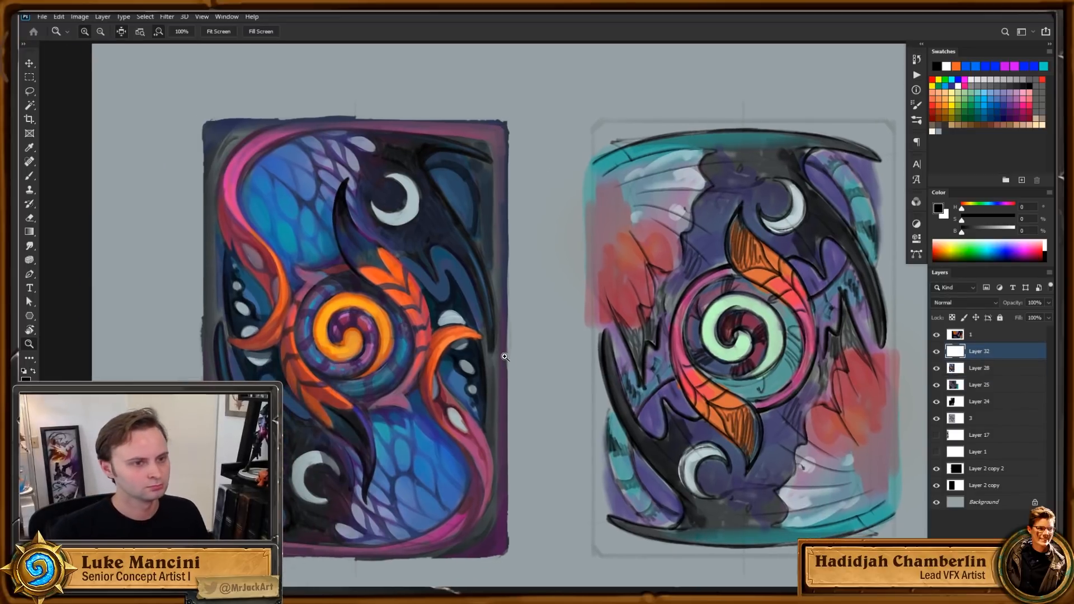
pyautogui.click(411, 350)
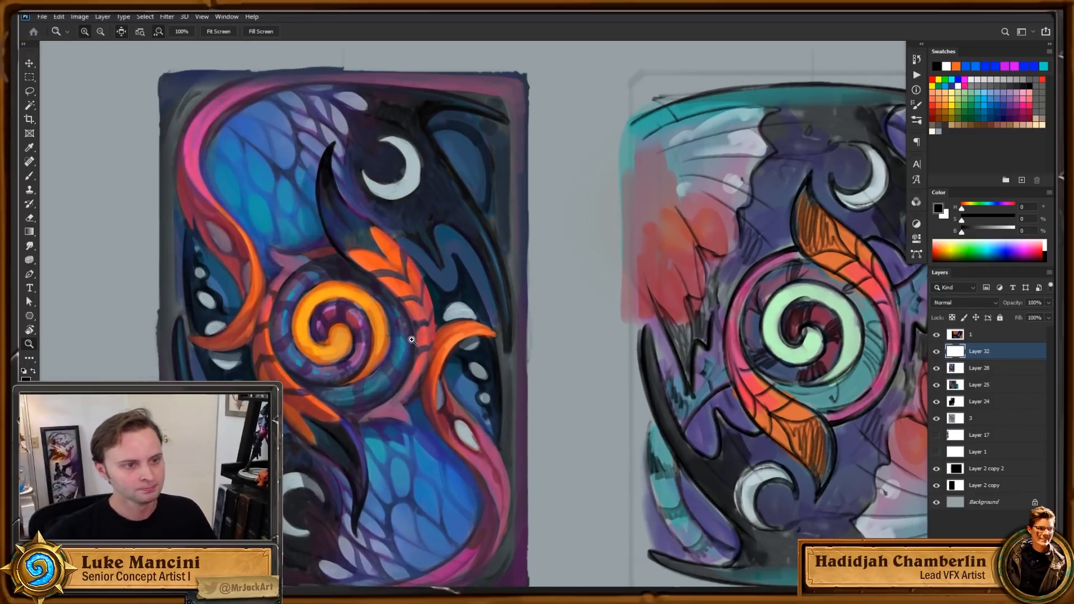
pyautogui.moveTo(504, 372); pyautogui.dragTo(531, 379)
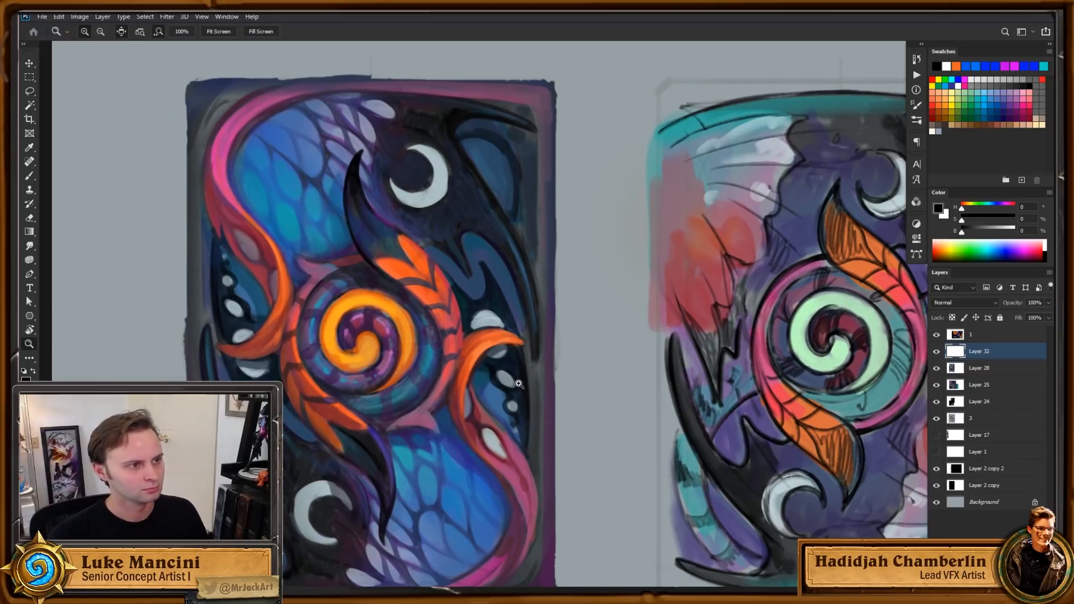
pyautogui.moveTo(689, 423); pyautogui.dragTo(683, 400)
pyautogui.moveTo(869, 364); pyautogui.dragTo(910, 421)
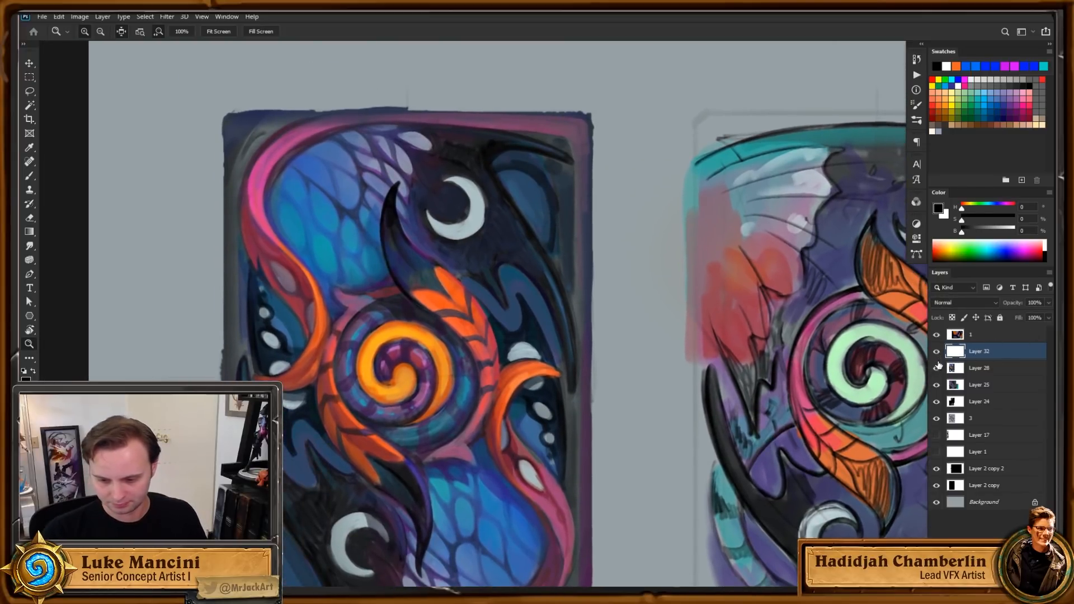
pyautogui.moveTo(763, 484); pyautogui.dragTo(783, 429)
pyautogui.press('b')
pyautogui.keyDown('alt'); pyautogui.click(408, 506); pyautogui.keyUp('alt')
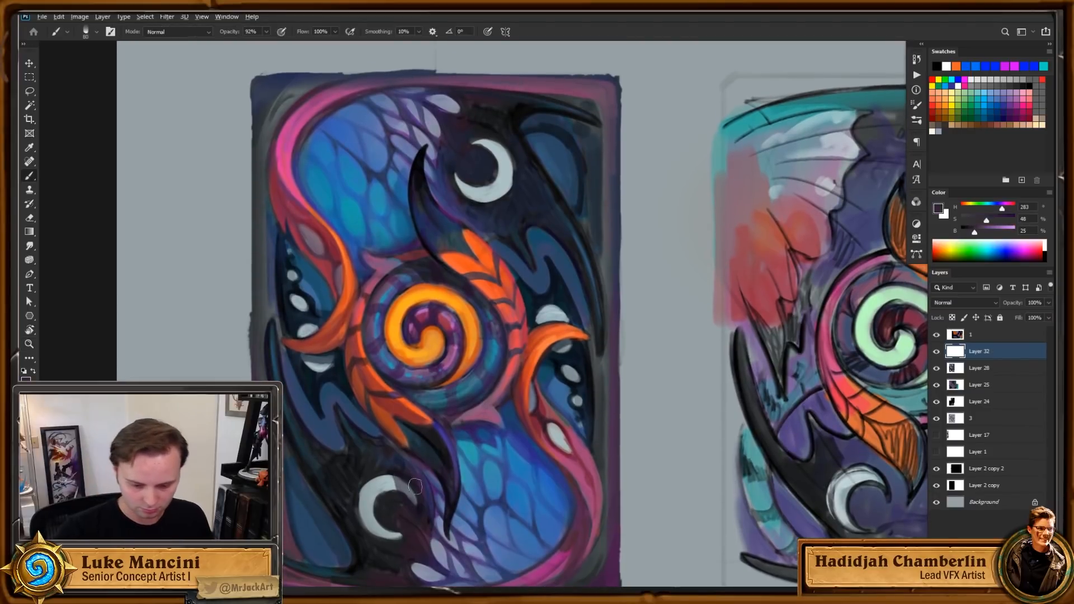
pyautogui.press('[')
pyautogui.press('[')
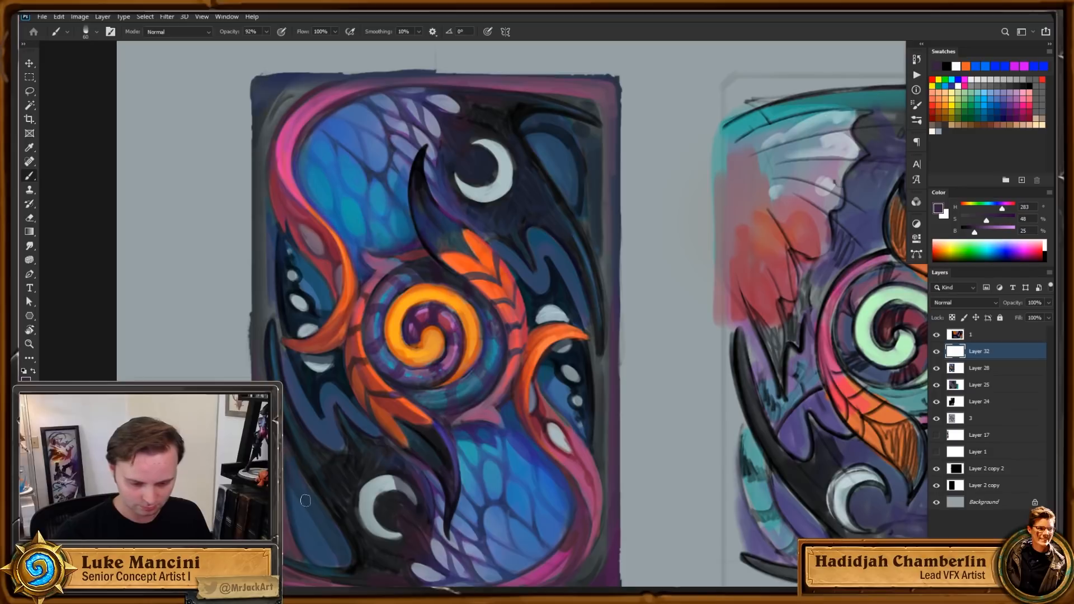
pyautogui.moveTo(308, 501); pyautogui.dragTo(348, 565)
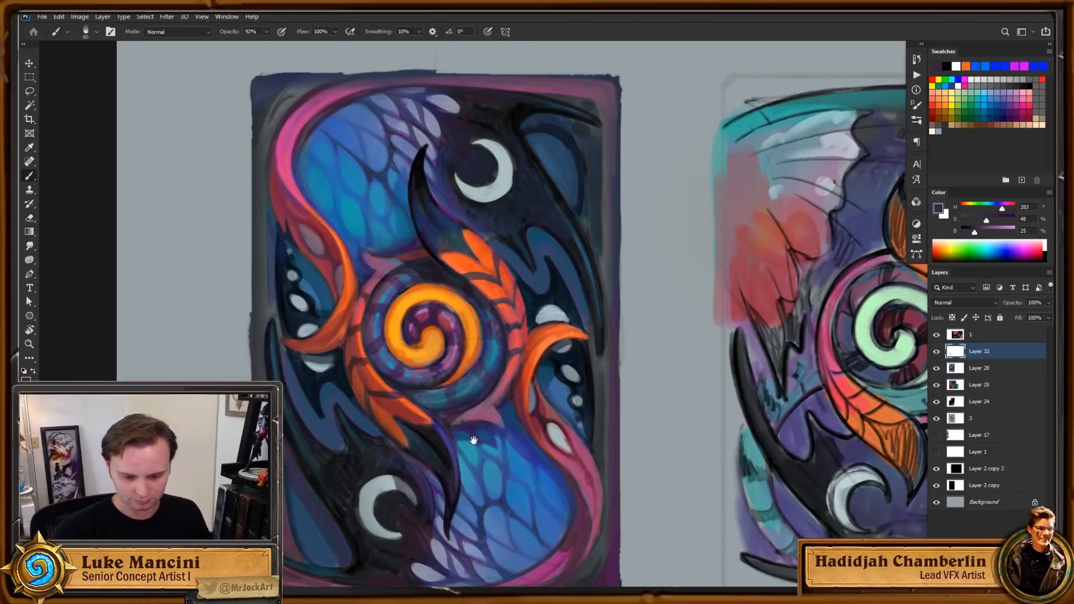
pyautogui.moveTo(474, 441); pyautogui.dragTo(465, 457)
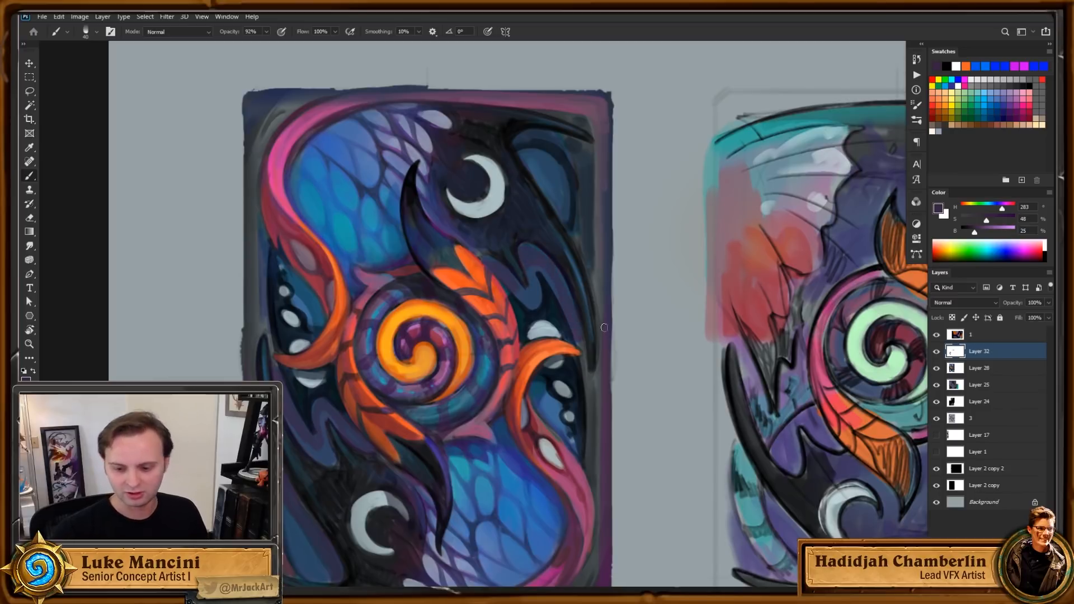
pyautogui.hotkey('ctrl', 'z')
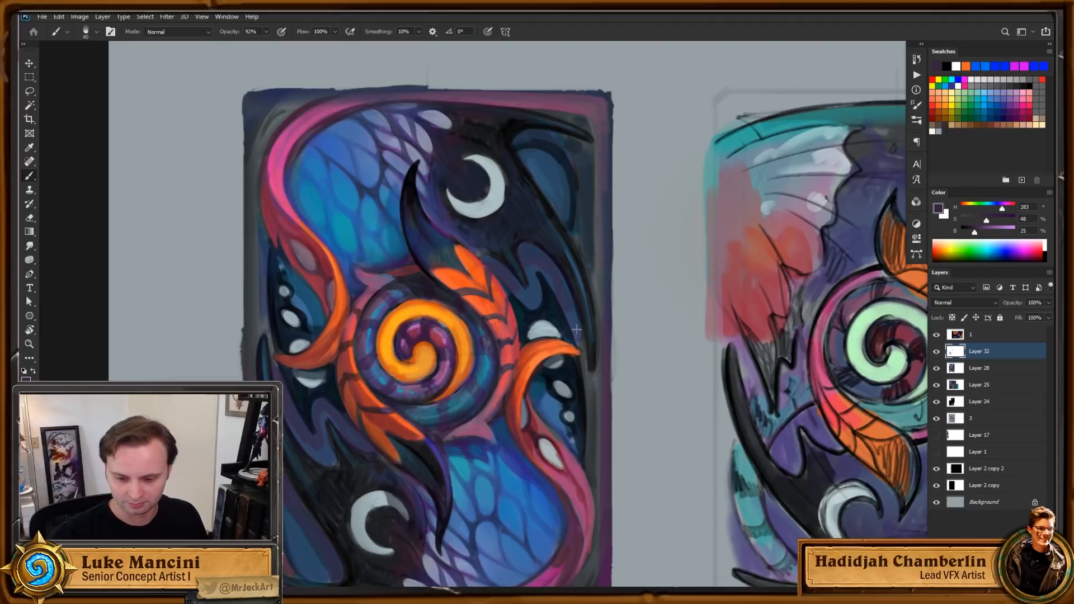
# Step: Examine the blue-and-orange card as a whole and up close, covering its wings, spiral centre and purple frame
pyautogui.moveTo(630, 325); pyautogui.dragTo(583, 378)
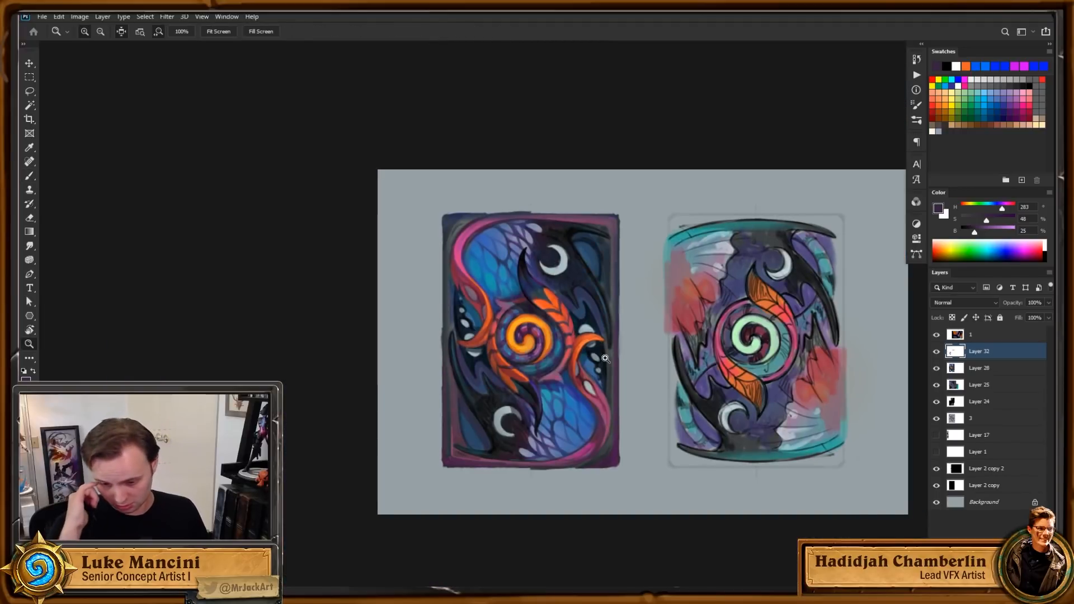
pyautogui.moveTo(592, 332); pyautogui.dragTo(695, 328)
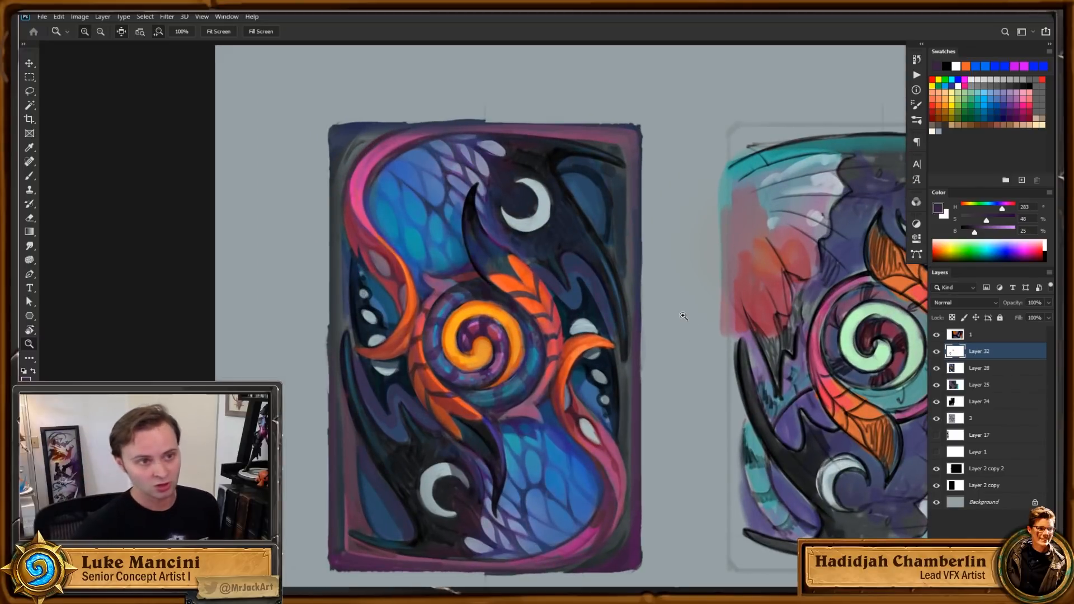
pyautogui.moveTo(571, 313); pyautogui.dragTo(558, 302)
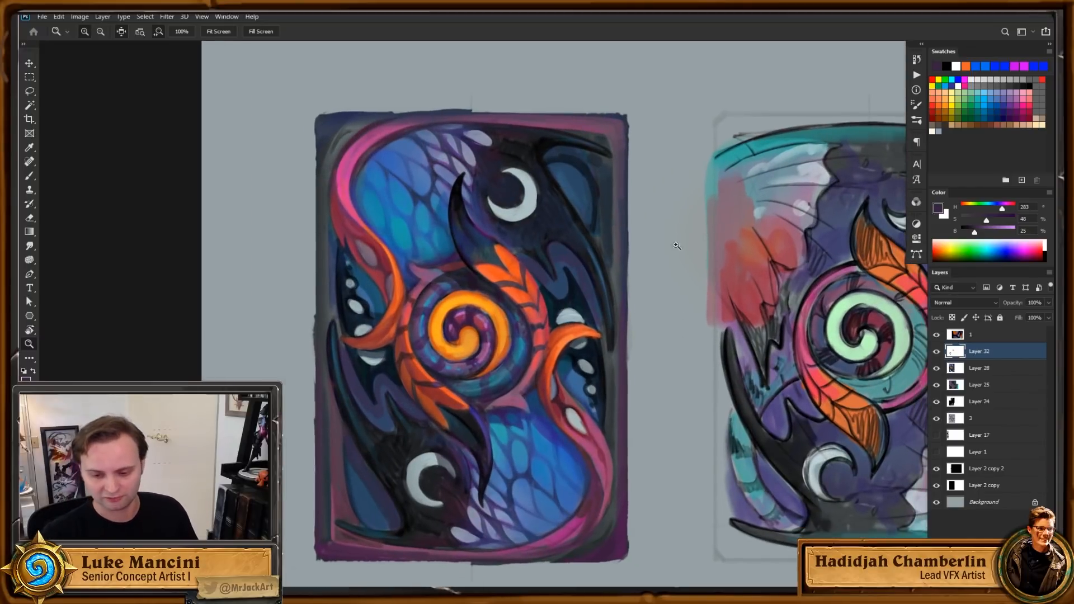
pyautogui.click(611, 309)
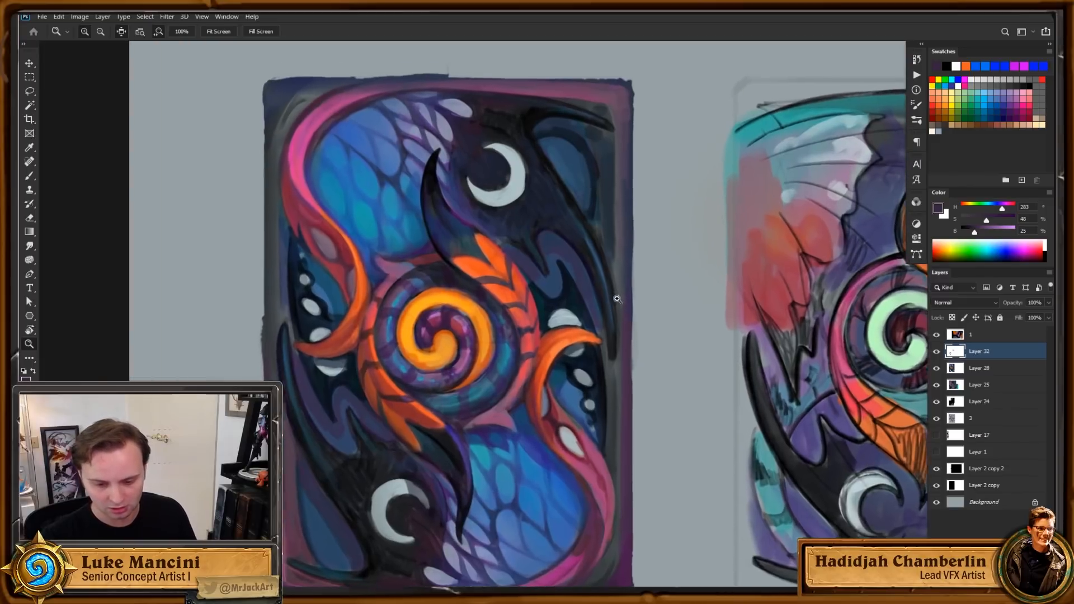
pyautogui.scroll(-1, 512, 458)
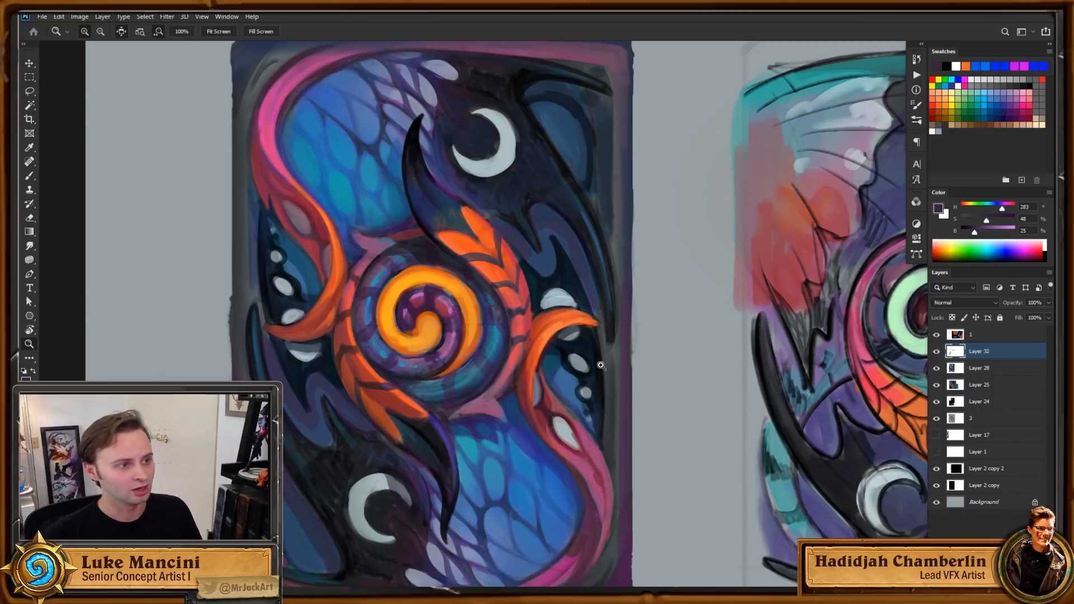
pyautogui.moveTo(675, 352); pyautogui.dragTo(694, 364)
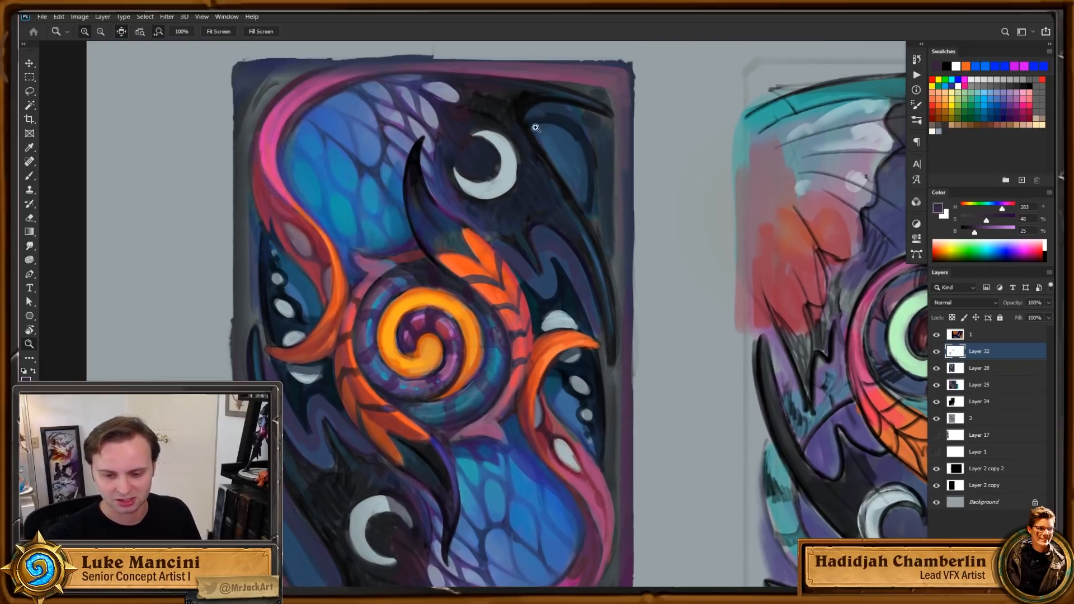
pyautogui.moveTo(676, 409); pyautogui.dragTo(684, 386)
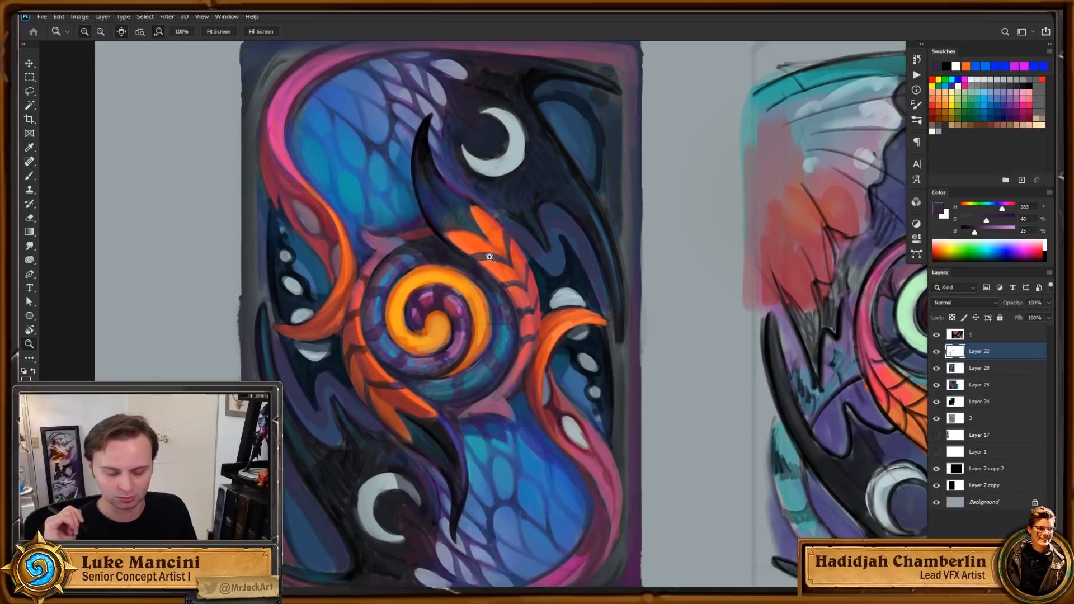
pyautogui.scroll(1, 705, 235)
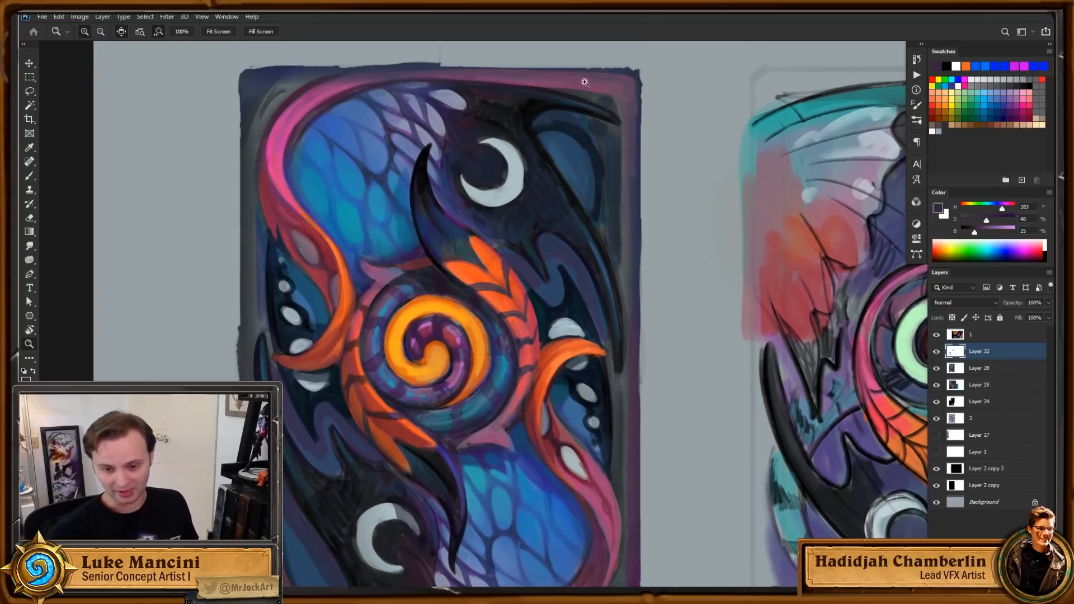
pyautogui.moveTo(627, 369)
pyautogui.mouseDown()
pyautogui.moveTo(630, 311)
pyautogui.moveTo(631, 356)
pyautogui.mouseUp()
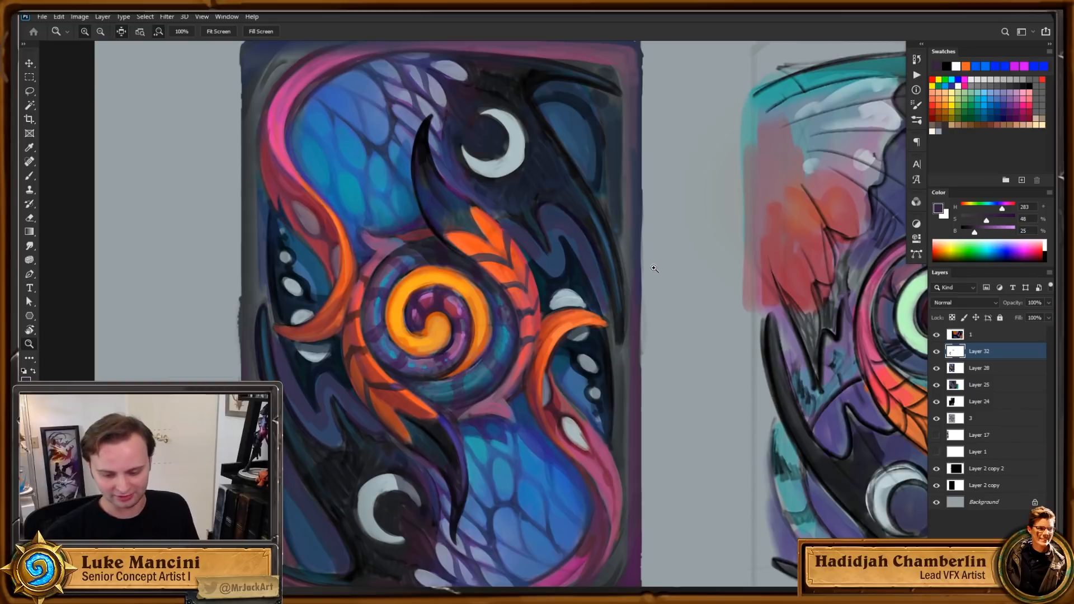
# Step: Sample the orange of the curled tendril beside the spiral, raise its saturation to 100%, and touch up the nearby orange with a smaller brush
pyautogui.moveTo(647, 281); pyautogui.dragTo(642, 305)
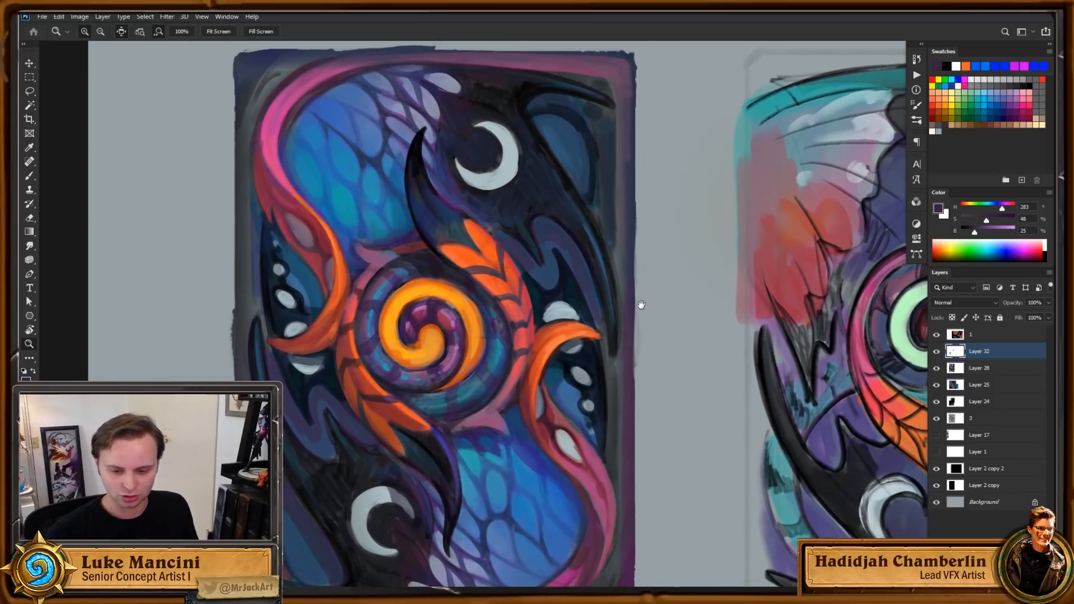
pyautogui.moveTo(471, 393); pyautogui.dragTo(504, 386)
pyautogui.moveTo(686, 353); pyautogui.dragTo(680, 325)
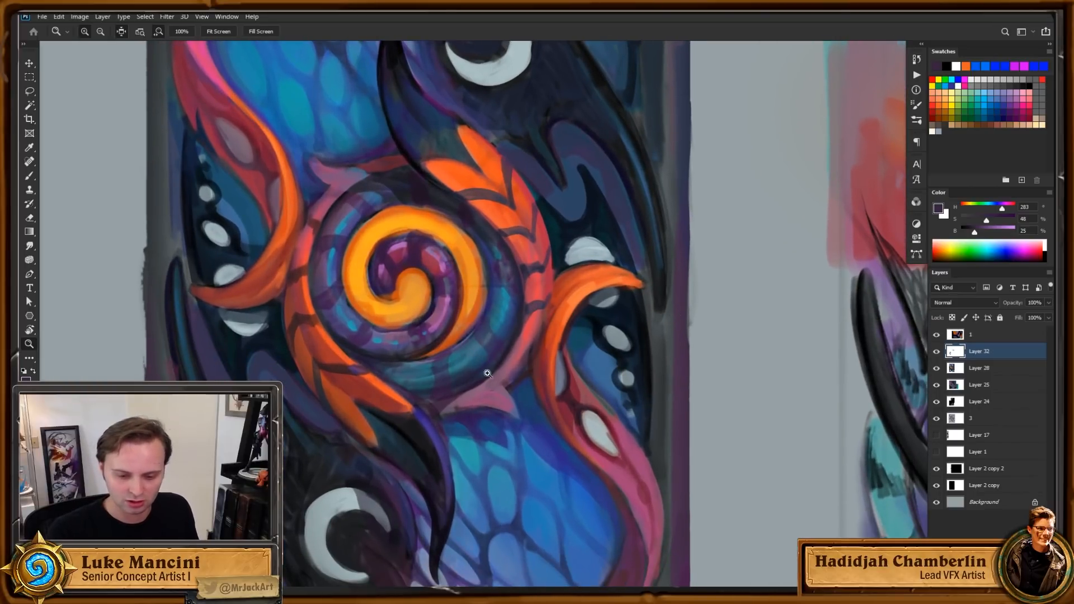
pyautogui.moveTo(505, 357); pyautogui.dragTo(521, 378)
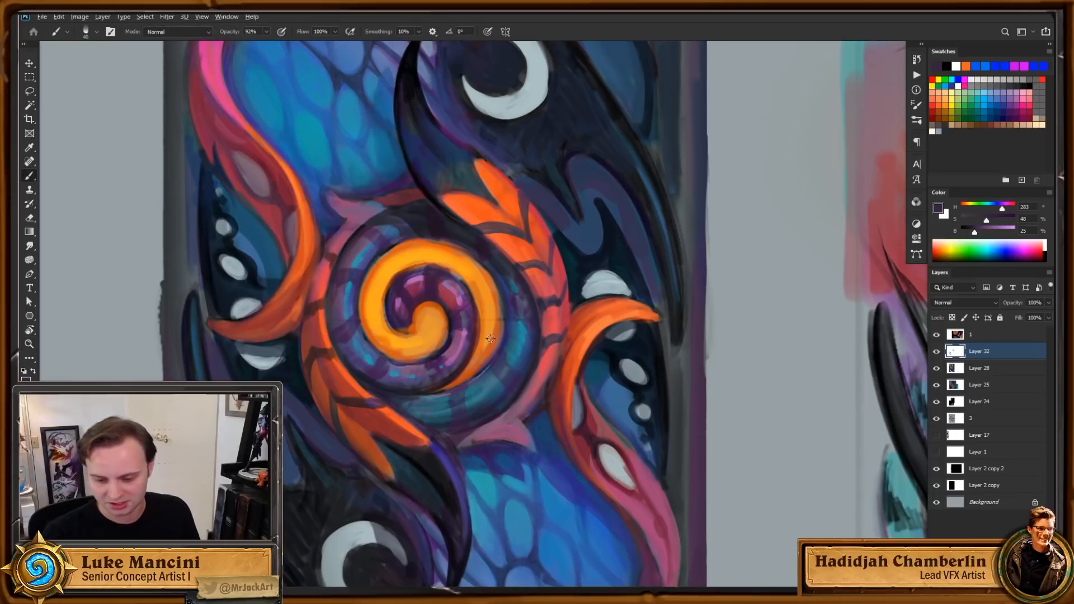
pyautogui.keyDown('alt'); pyautogui.click(566, 367); pyautogui.keyUp('alt')
pyautogui.click(1008, 218)
pyautogui.moveTo(1008, 220); pyautogui.dragTo(1022, 224)
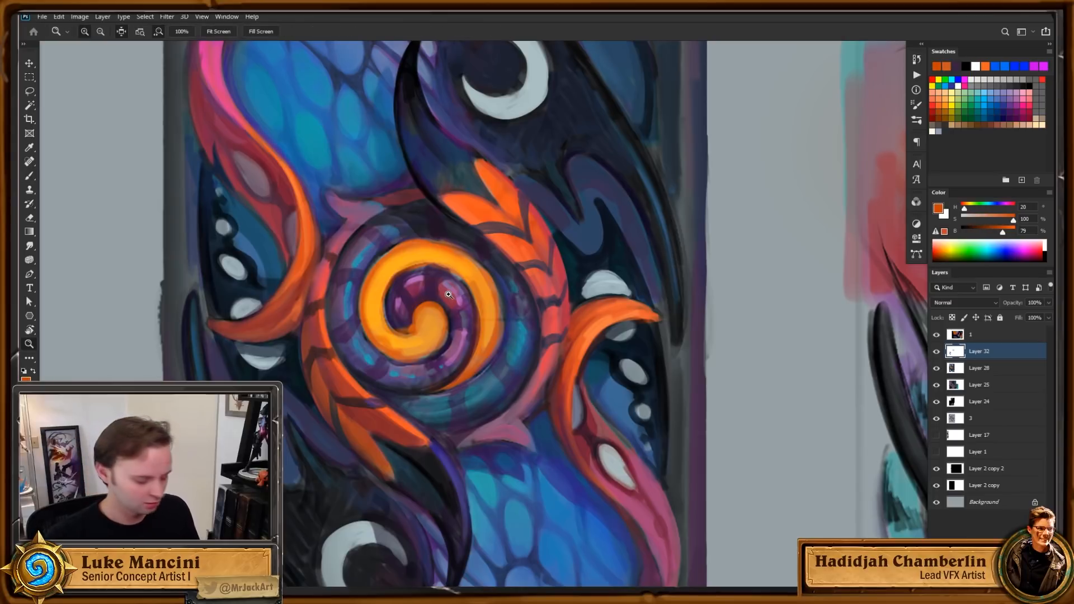
pyautogui.press('[')
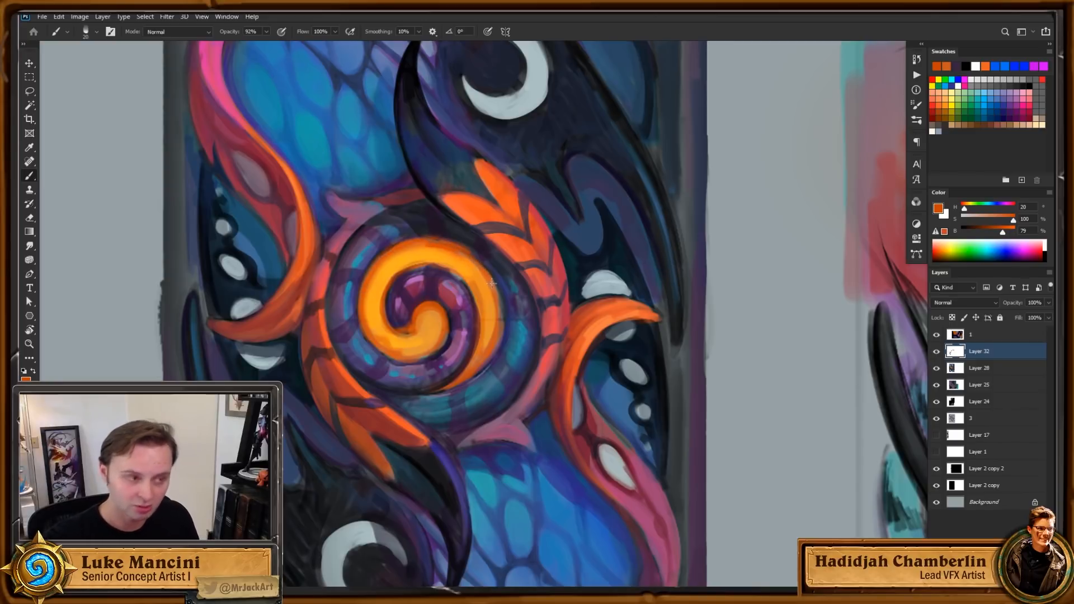
pyautogui.moveTo(558, 302); pyautogui.dragTo(563, 296)
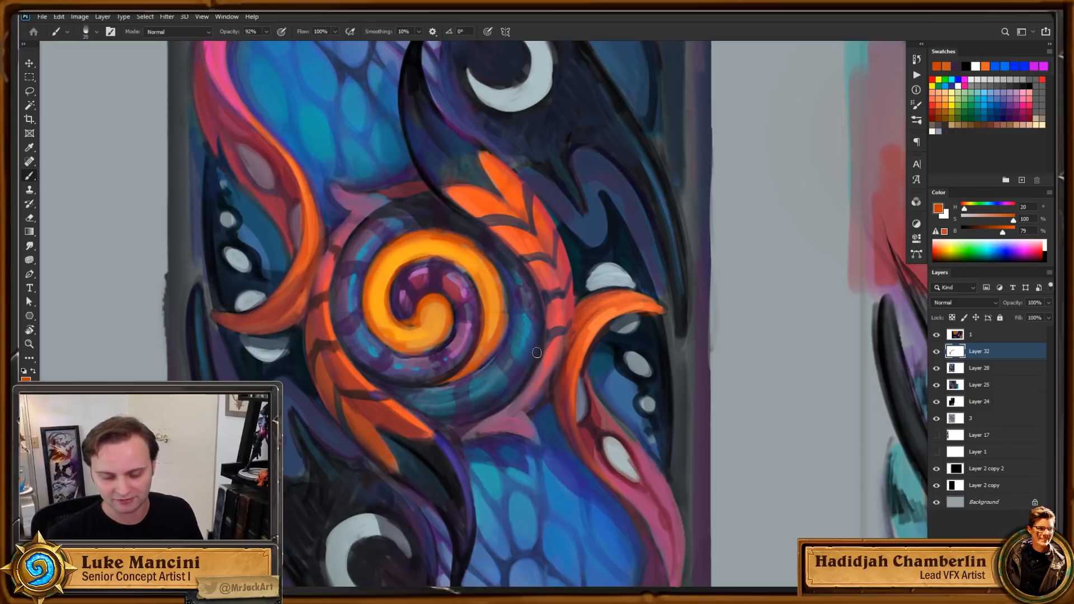
# Step: Touch up the teal ring and its dark outline below the golden spiral using sampled dark navy and muted blue
pyautogui.moveTo(478, 414)
pyautogui.mouseDown()
pyautogui.moveTo(481, 435)
pyautogui.moveTo(466, 423)
pyautogui.mouseUp()
pyautogui.keyDown('alt'); pyautogui.click(468, 417); pyautogui.keyUp('alt')
pyautogui.keyDown('alt'); pyautogui.click(490, 403); pyautogui.keyUp('alt')
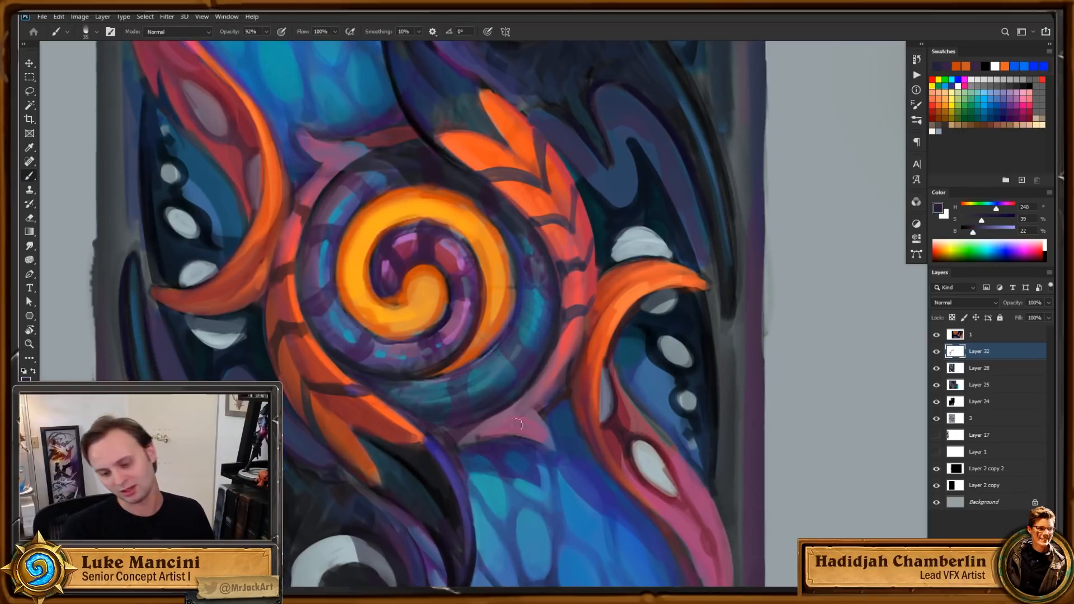
pyautogui.keyDown('alt'); pyautogui.click(489, 397); pyautogui.keyUp('alt')
pyautogui.keyDown('alt'); pyautogui.click(482, 382); pyautogui.keyUp('alt')
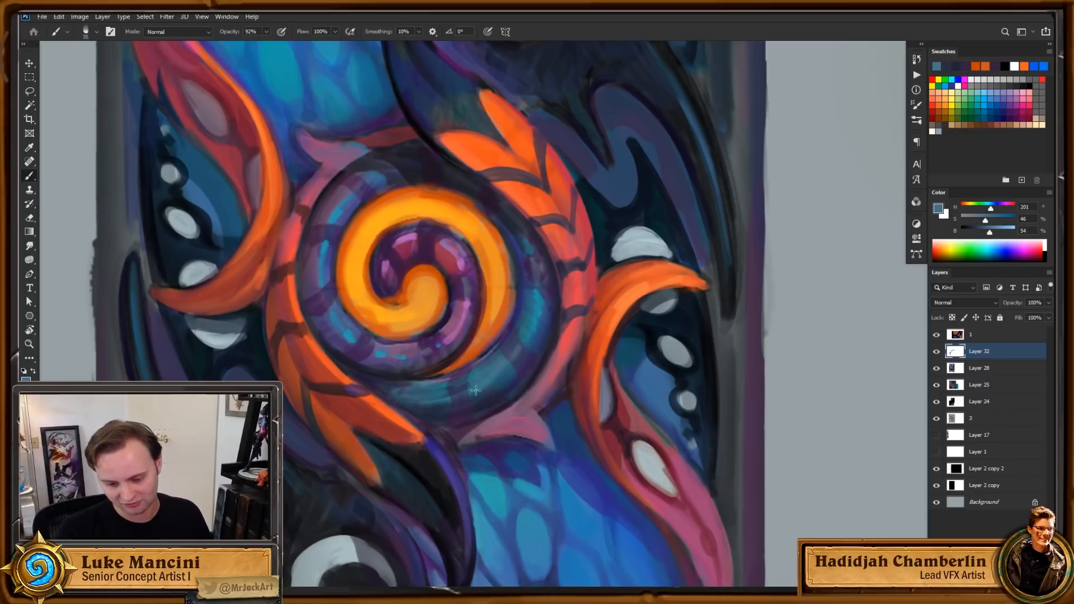
pyautogui.keyDown('alt'); pyautogui.click(495, 376); pyautogui.keyUp('alt')
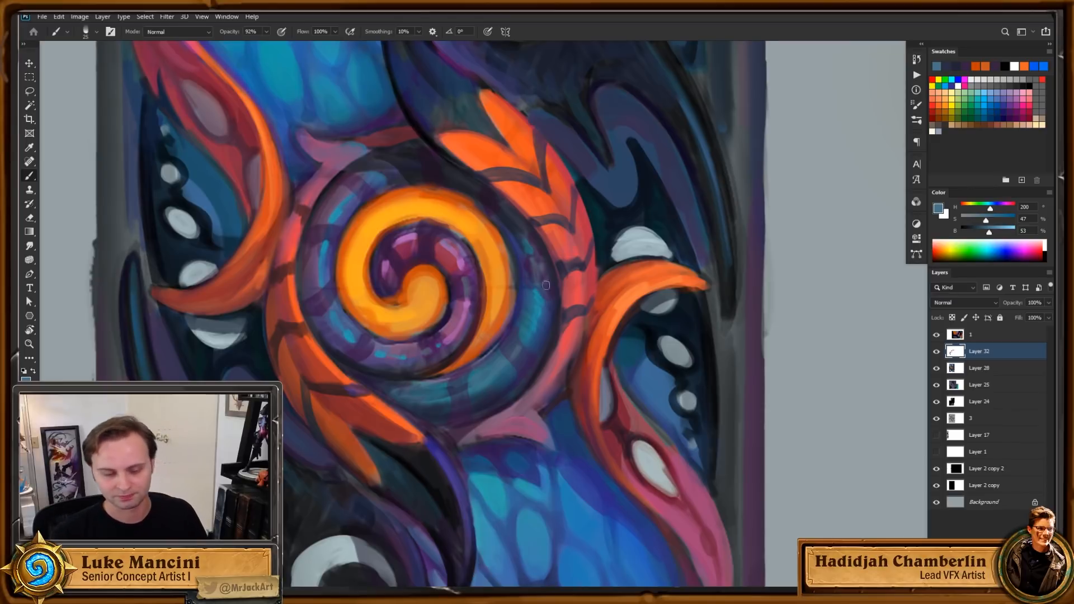
# Step: Paint small highlights on the purple segments of the inner coil with sampled rose and pinkish purple
pyautogui.moveTo(546, 285); pyautogui.dragTo(535, 307)
pyautogui.keyDown('alt'); pyautogui.click(448, 274); pyautogui.keyUp('alt')
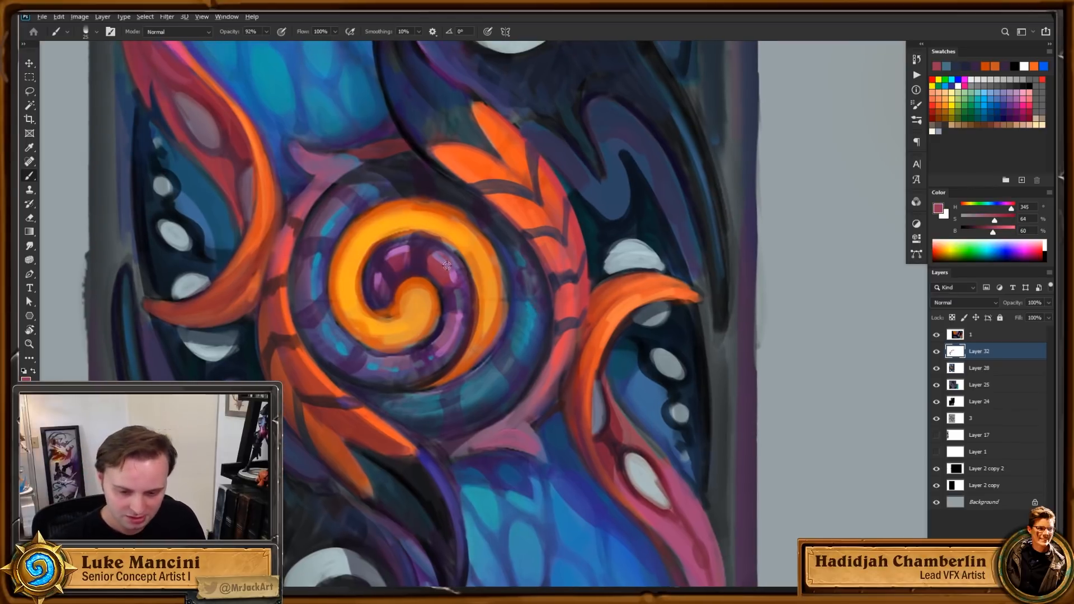
pyautogui.moveTo(450, 278)
pyautogui.mouseDown()
pyautogui.moveTo(439, 259)
pyautogui.moveTo(448, 252)
pyautogui.mouseUp()
pyautogui.keyDown('alt'); pyautogui.click(404, 247); pyautogui.keyUp('alt')
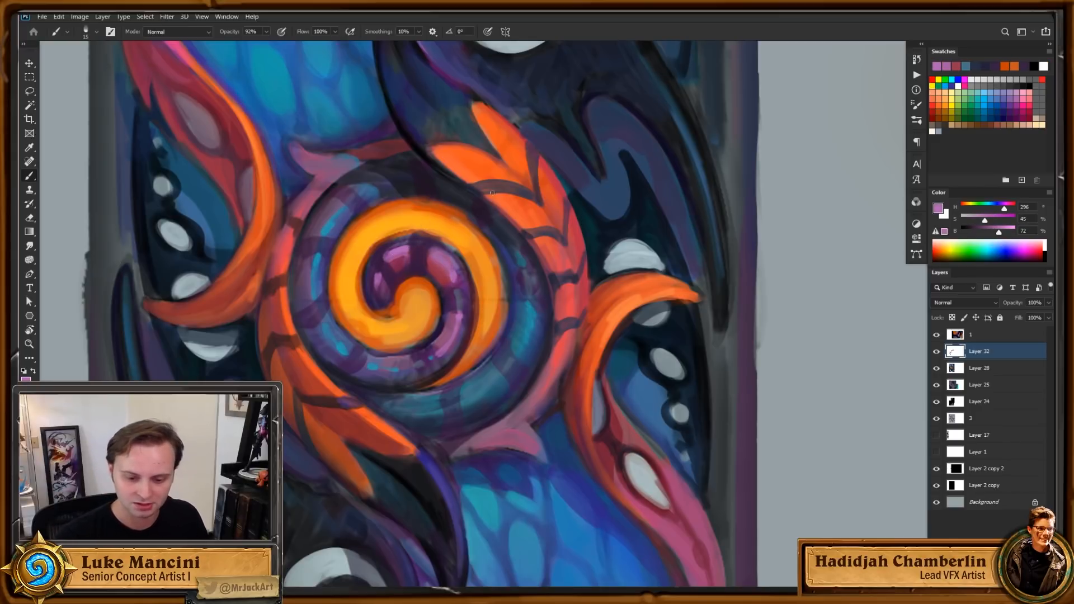
pyautogui.moveTo(374, 281); pyautogui.dragTo(377, 272)
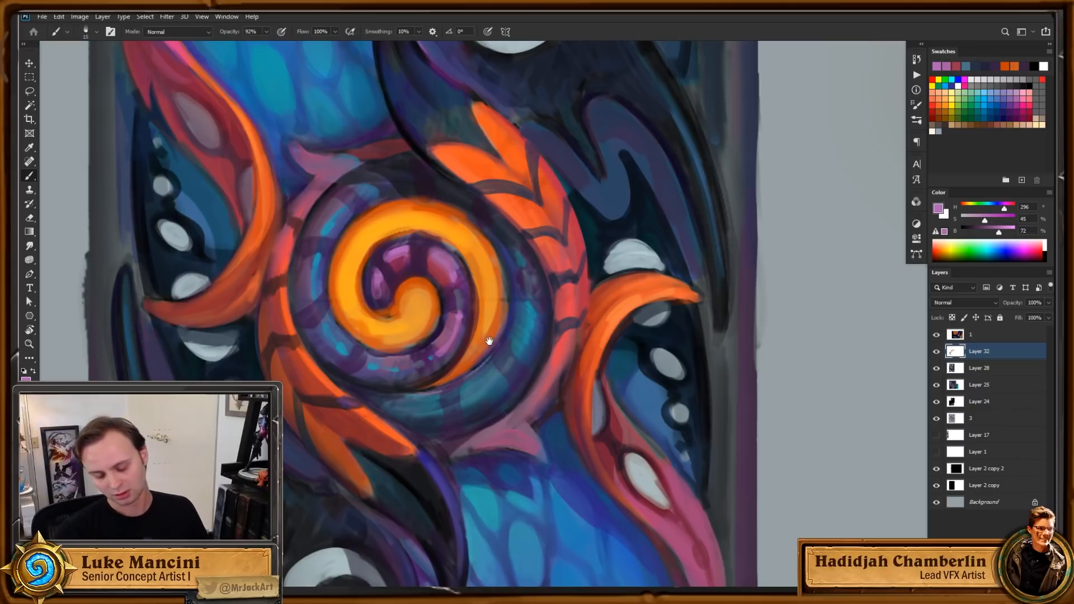
# Step: Sample a dark purple and refine the edge where the purple inner coil meets the golden spiral
pyautogui.moveTo(491, 342); pyautogui.dragTo(490, 363)
pyautogui.keyDown('alt'); pyautogui.click(380, 288); pyautogui.keyUp('alt')
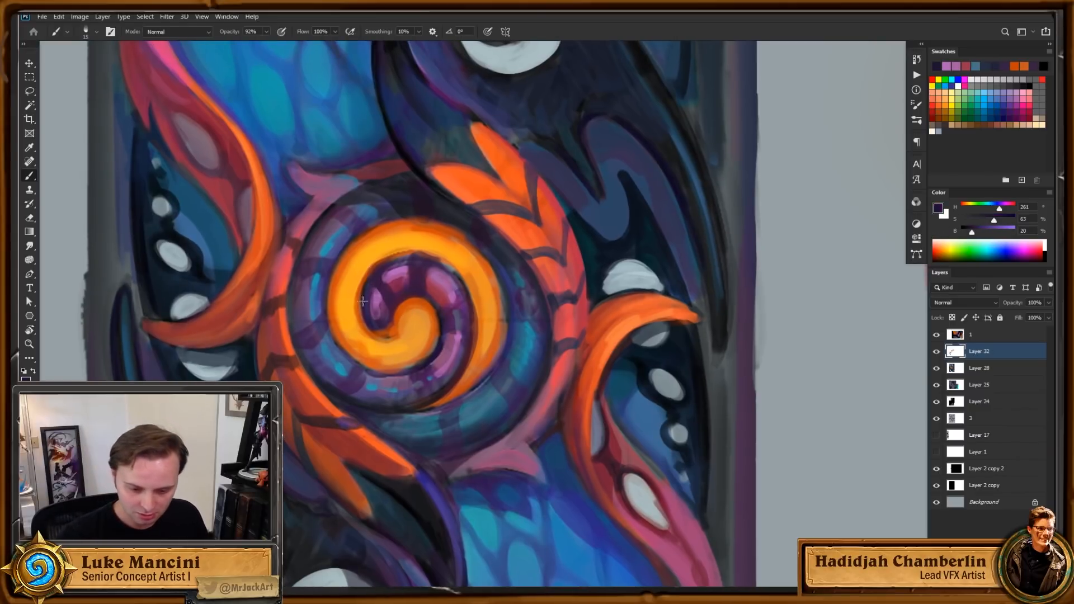
pyautogui.moveTo(362, 301); pyautogui.dragTo(391, 317)
# Step: Examine the whole blue-and-orange card, comparing the spiral centre with the wings, moons and frame
pyautogui.press('z')
pyautogui.moveTo(492, 294); pyautogui.dragTo(431, 293)
pyautogui.moveTo(571, 288); pyautogui.dragTo(562, 330)
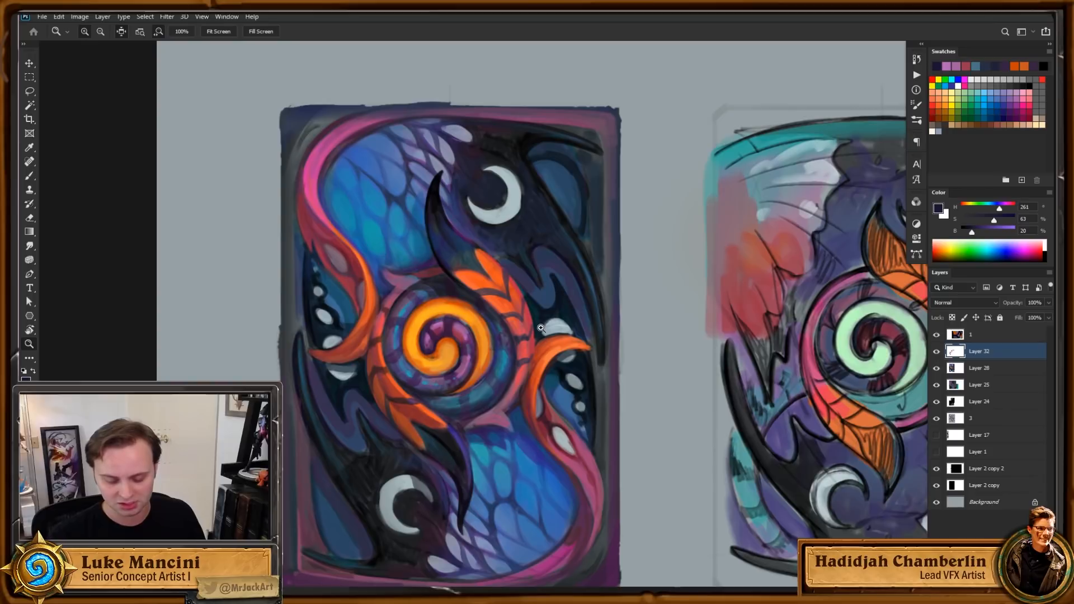
pyautogui.click(498, 249)
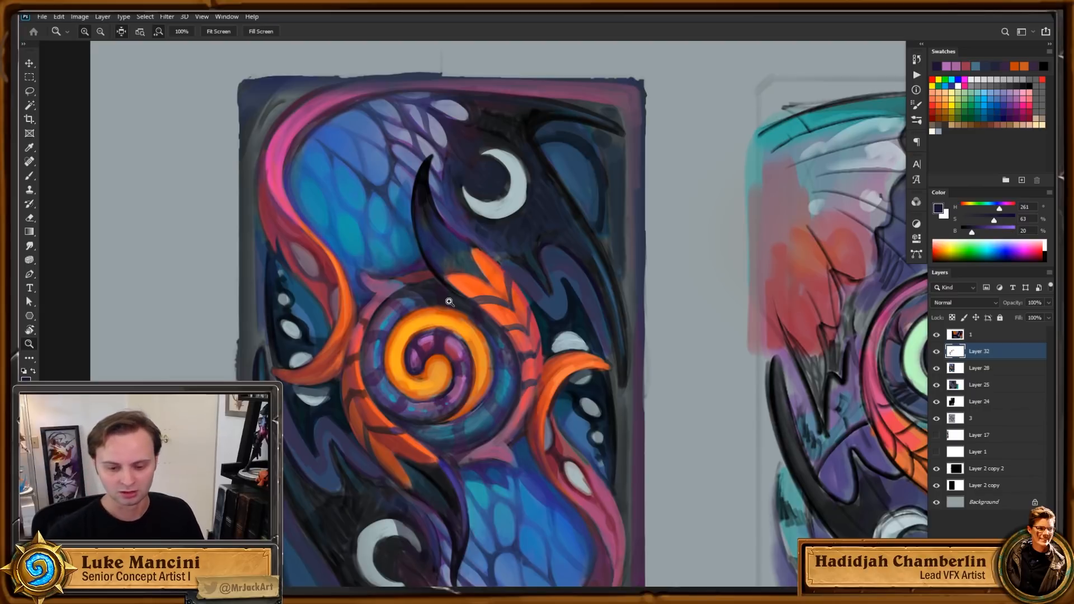
pyautogui.moveTo(565, 283); pyautogui.dragTo(563, 279)
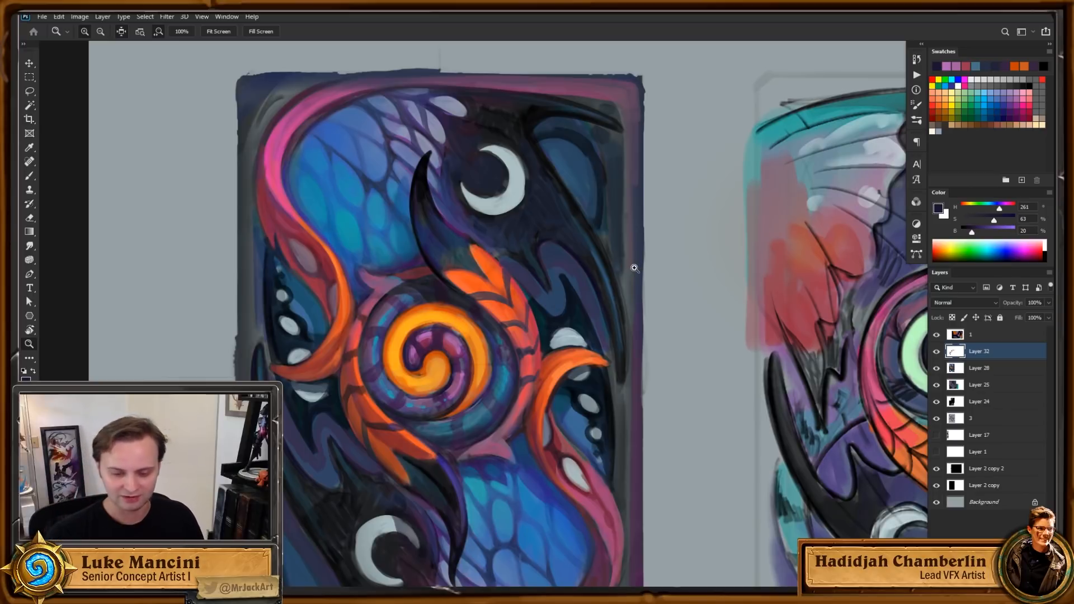
pyautogui.scroll(-2, 548, 289)
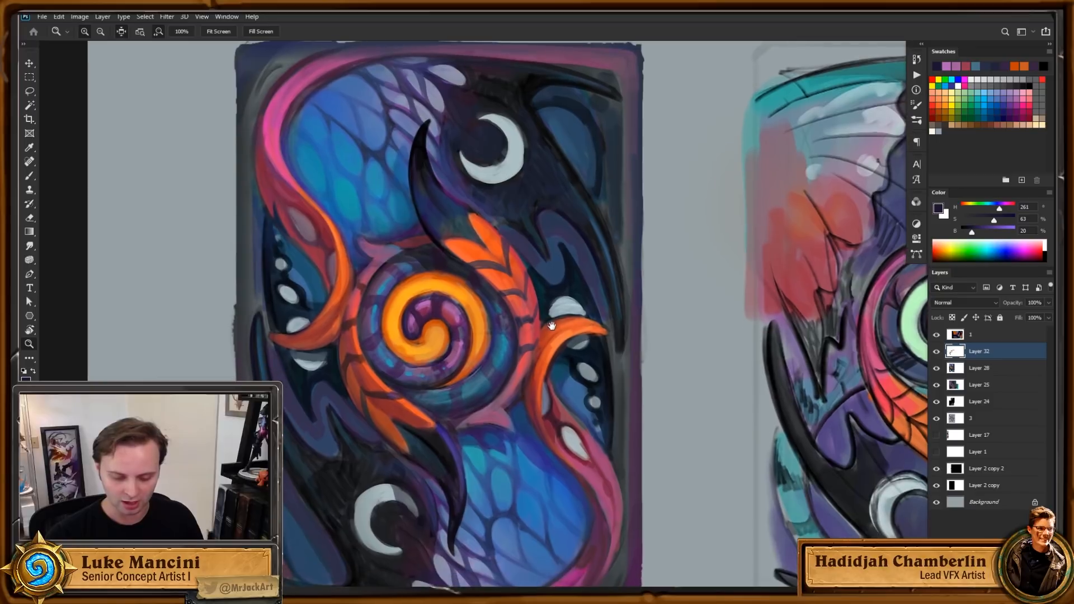
pyautogui.scroll(2, 541, 338)
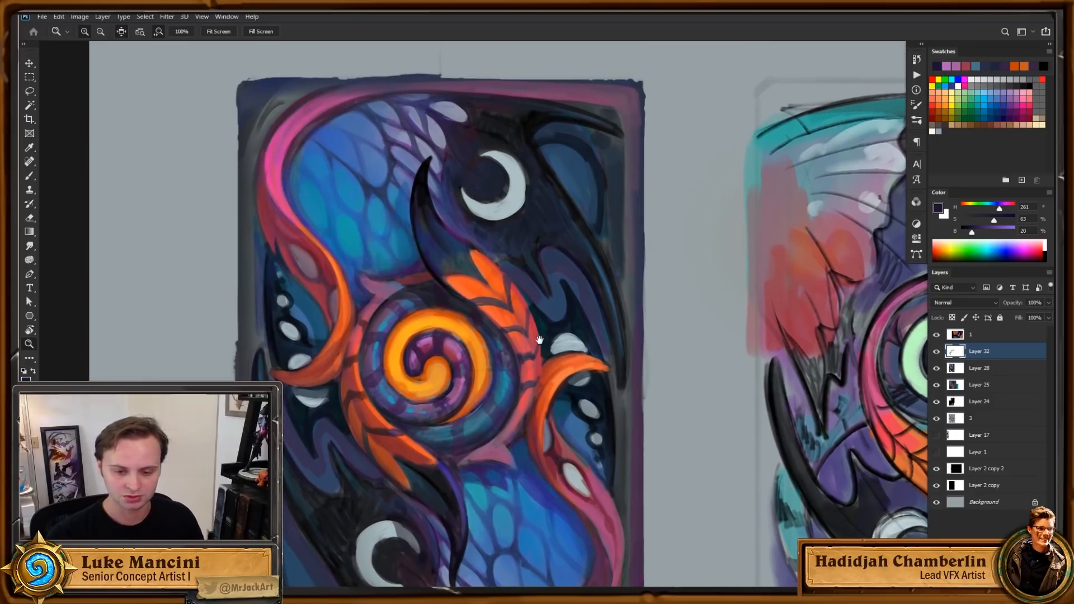
pyautogui.hscroll(-2, 536, 252)
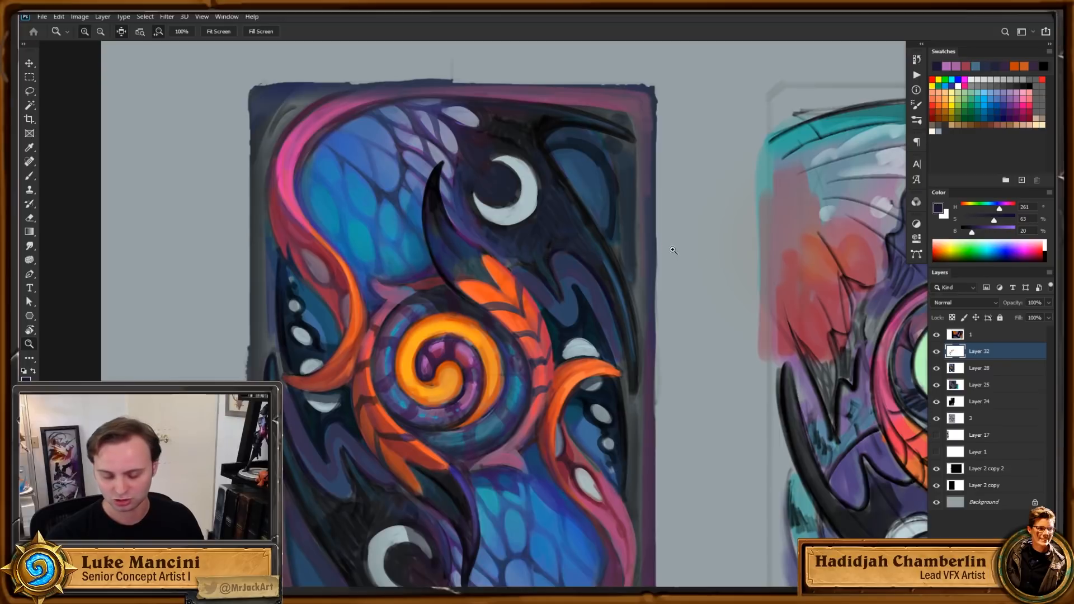
pyautogui.scroll(-1, 698, 405)
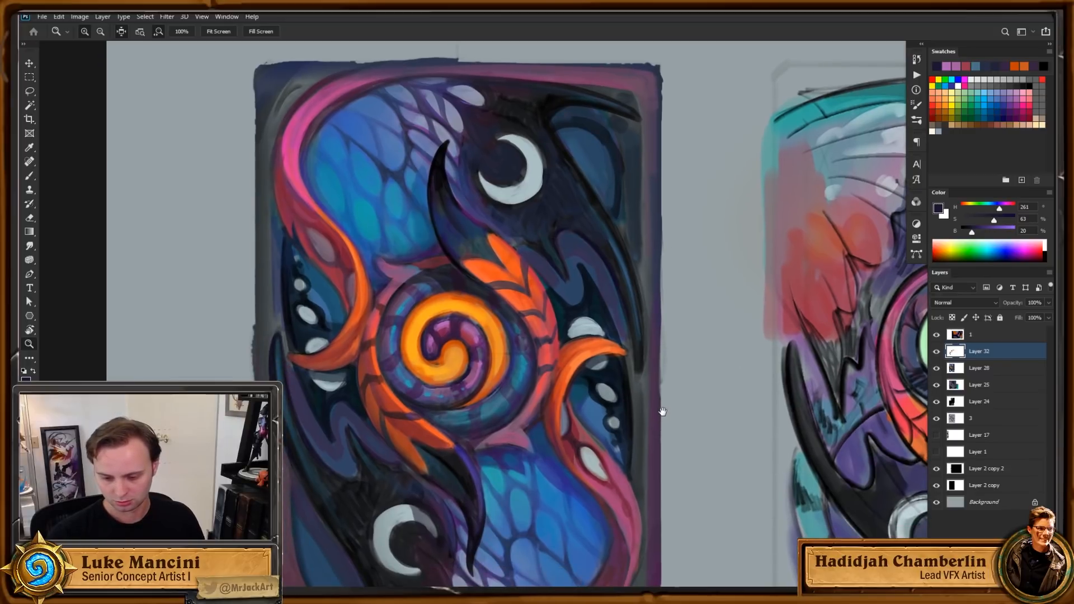
# Step: Shade the golden spiral's outer right side with a sampled rust orange and a slightly larger brush
pyautogui.scroll(2, 529, 358)
pyautogui.press('b')
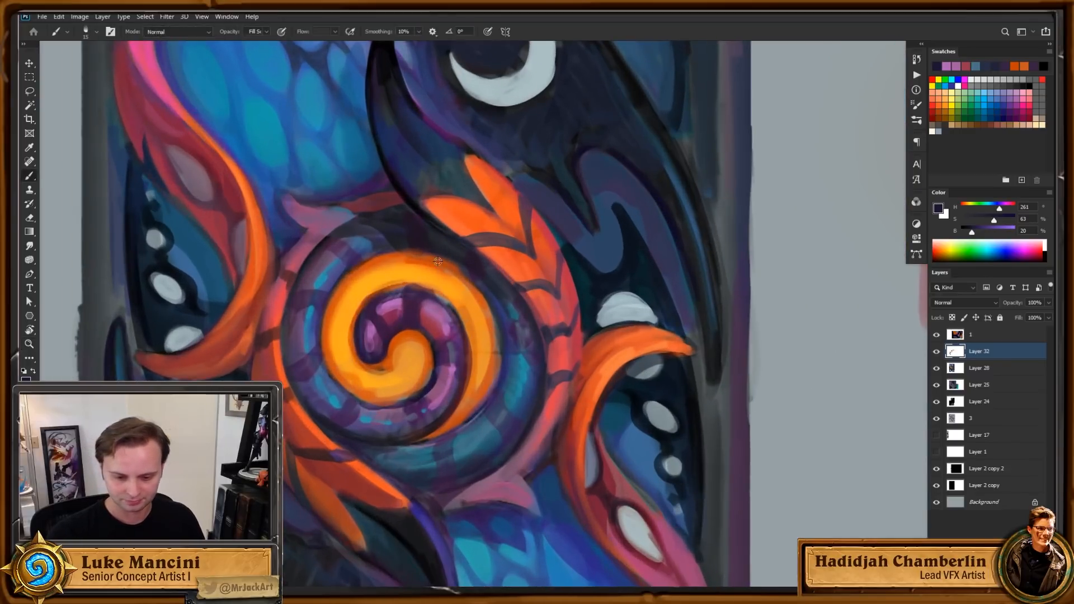
pyautogui.keyDown('alt'); pyautogui.click(448, 266); pyautogui.keyUp('alt')
pyautogui.press(']')
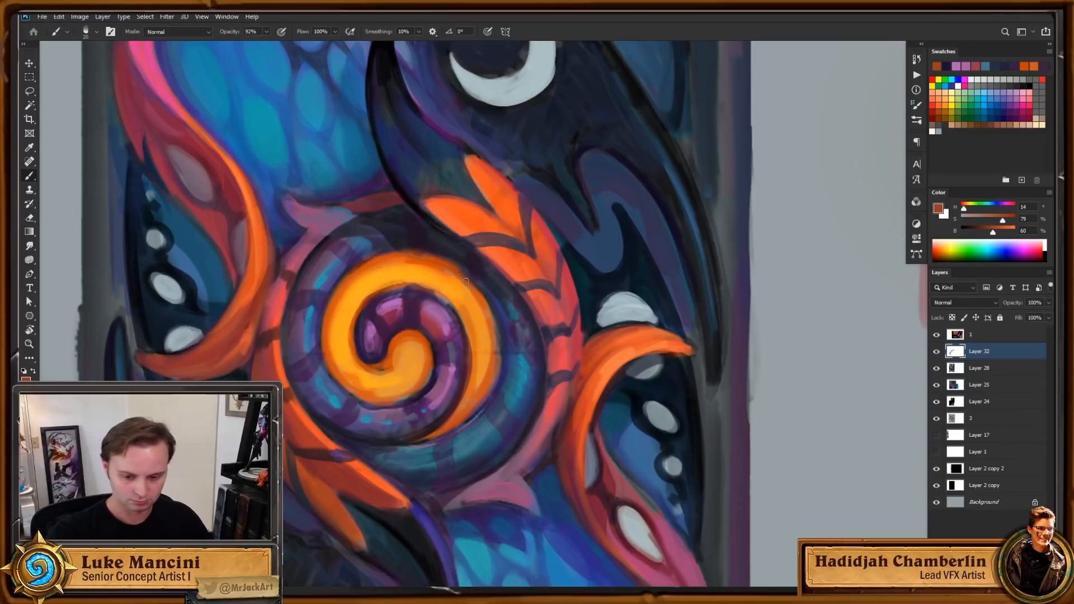
pyautogui.moveTo(477, 284)
pyautogui.mouseDown()
pyautogui.moveTo(503, 322)
pyautogui.moveTo(502, 377)
pyautogui.mouseUp()
pyautogui.moveTo(493, 320); pyautogui.dragTo(480, 397)
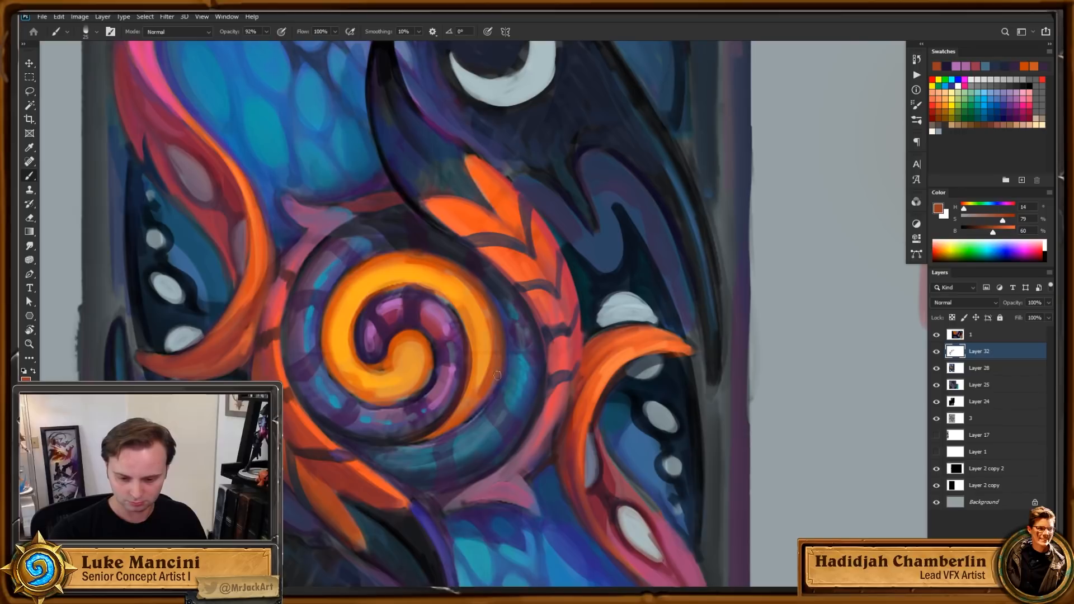
# Step: Sample a brighter orange, raise its saturation to 100%, and blend it over the spiral's lower-right curve with a progressively larger brush
pyautogui.keyDown('alt'); pyautogui.click(456, 421); pyautogui.keyUp('alt')
pyautogui.moveTo(506, 363); pyautogui.dragTo(463, 424)
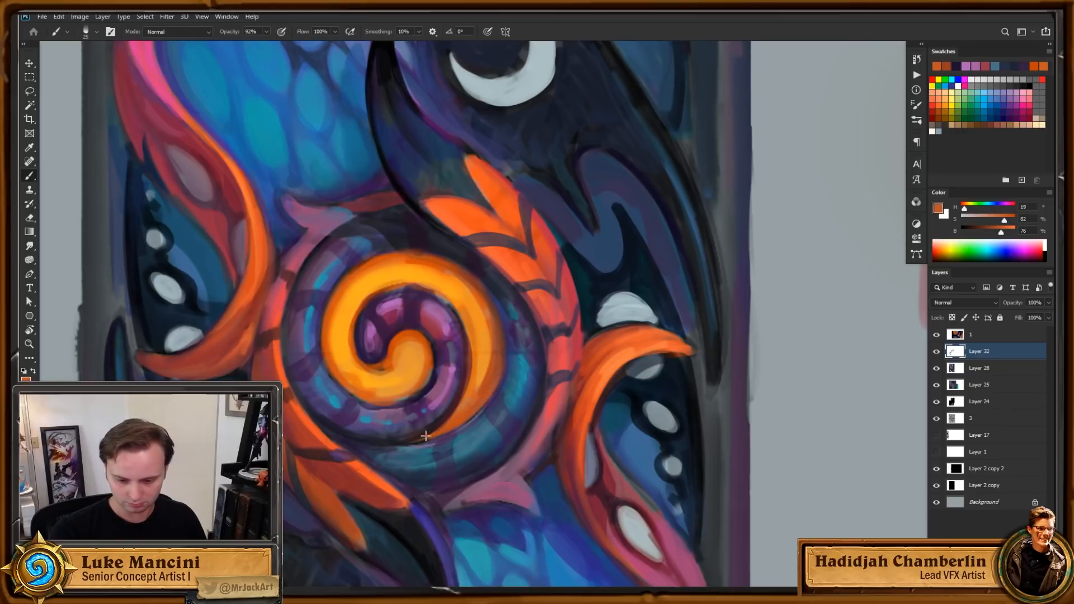
pyautogui.moveTo(1008, 222); pyautogui.dragTo(1013, 221)
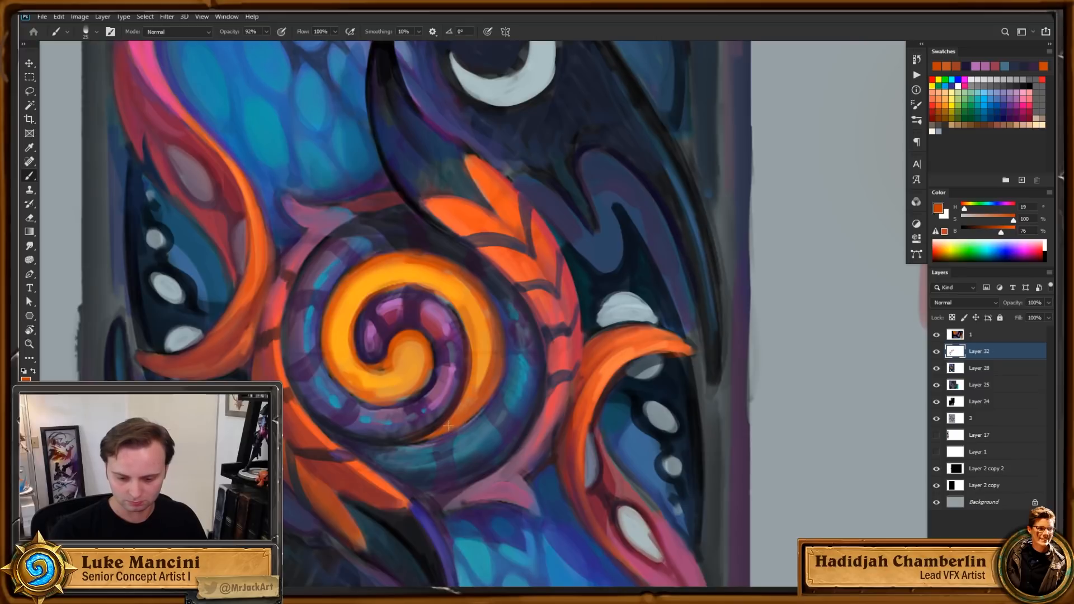
pyautogui.press(']')
pyautogui.press(']')
pyautogui.press(']')
pyautogui.press(']')
pyautogui.press(']')
pyautogui.press(']')
pyautogui.moveTo(478, 323); pyautogui.dragTo(477, 397)
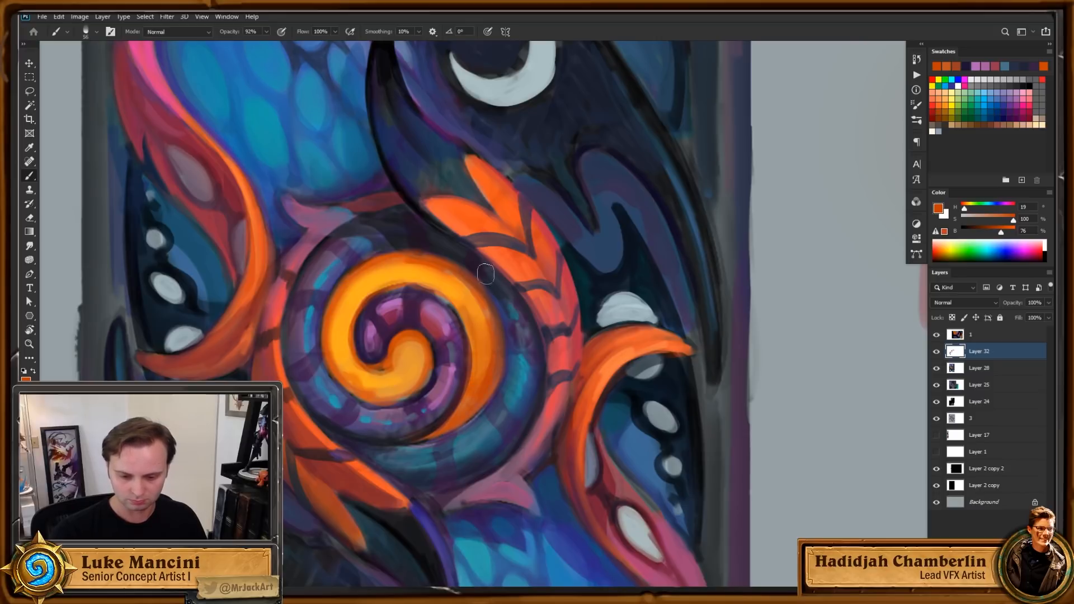
# Step: Sample a lighter orange, set its saturation to 100%, and brush it along the golden spiral's upper-left curve with a smaller brush
pyautogui.keyDown('alt'); pyautogui.click(487, 334); pyautogui.keyUp('alt')
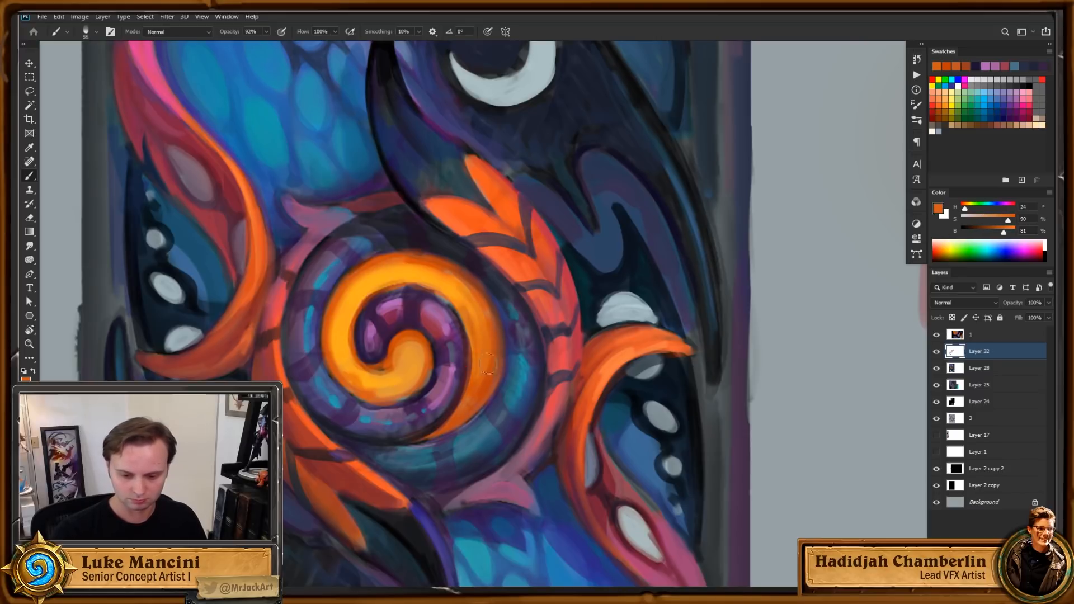
pyautogui.rightClick(382, 307)
pyautogui.click(1014, 222)
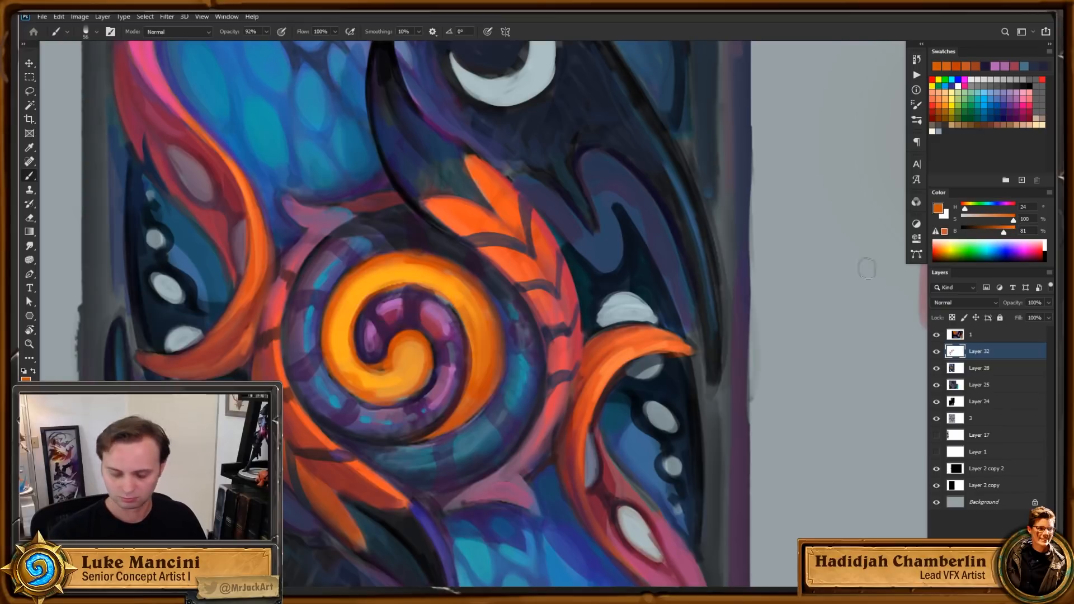
pyautogui.press('[')
pyautogui.press('[')
pyautogui.press('[')
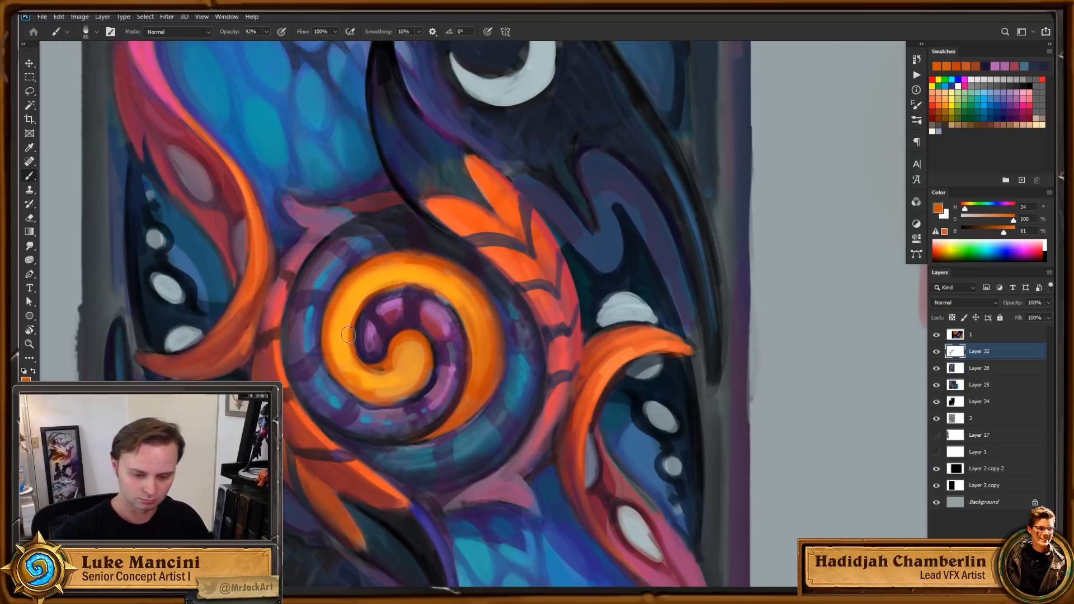
pyautogui.press('[')
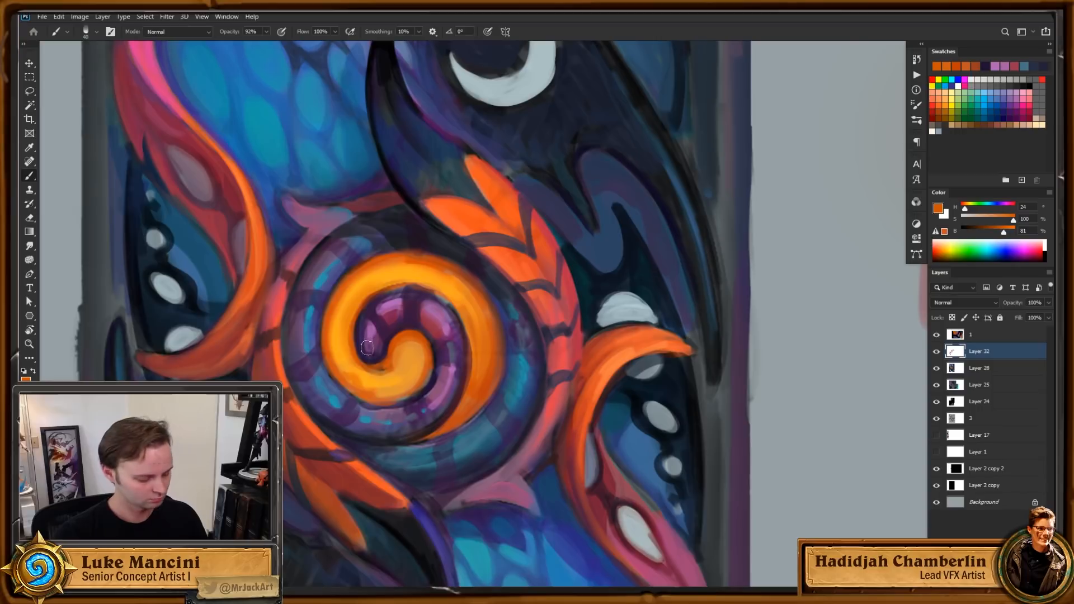
pyautogui.moveTo(355, 334)
pyautogui.mouseDown()
pyautogui.moveTo(408, 277)
pyautogui.moveTo(370, 298)
pyautogui.moveTo(431, 278)
pyautogui.mouseUp()
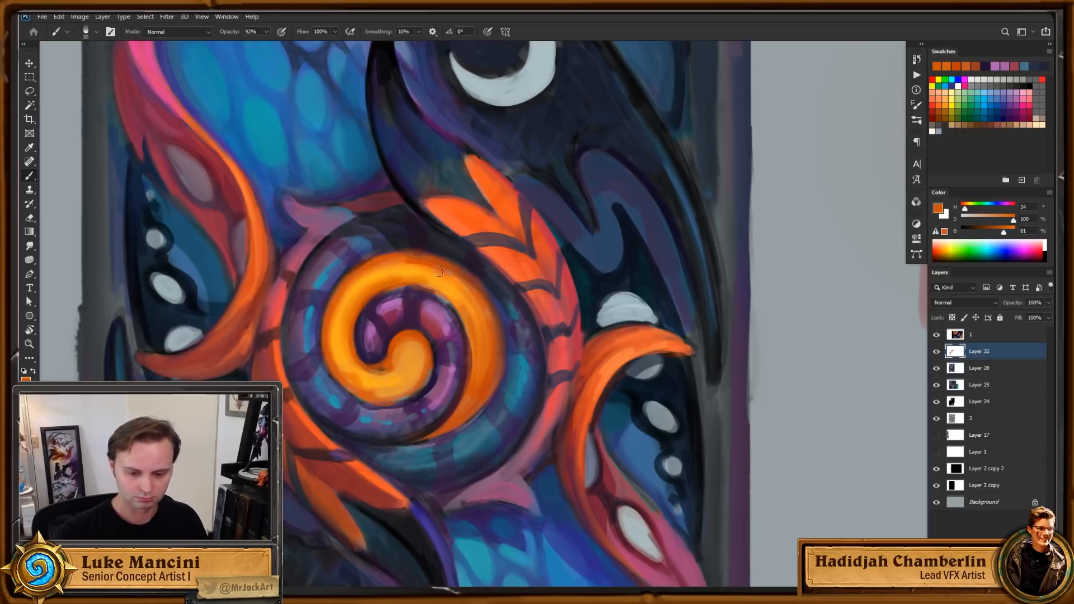
# Step: Sample golden yellows from the spiral and blend them along its top curve, from the outer left edge to the upper-right bend
pyautogui.keyDown('alt'); pyautogui.click(414, 272); pyautogui.keyUp('alt')
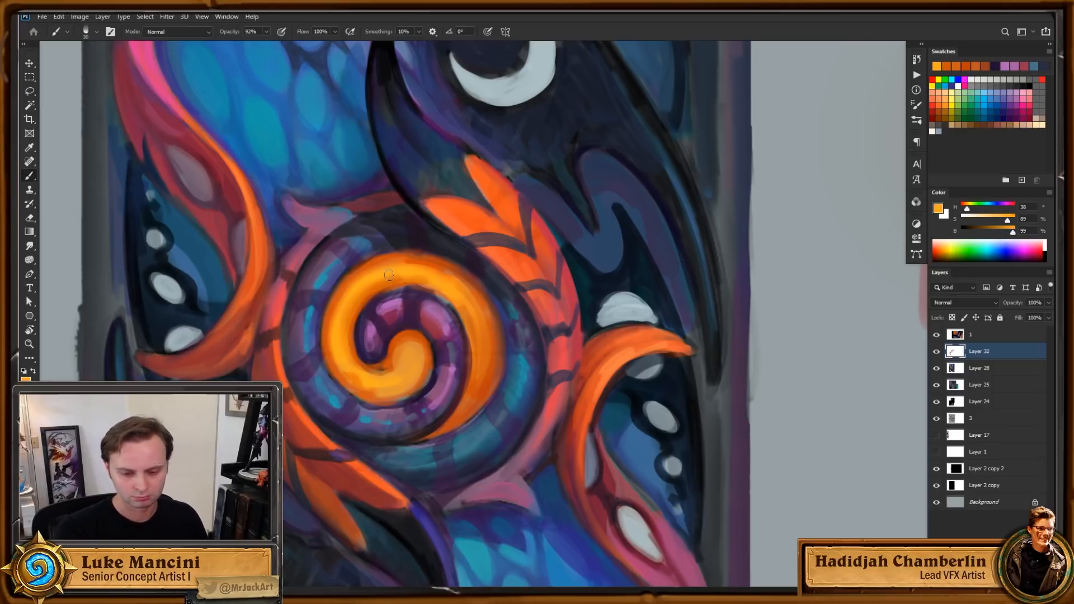
pyautogui.moveTo(350, 308)
pyautogui.mouseDown()
pyautogui.moveTo(399, 277)
pyautogui.moveTo(377, 285)
pyautogui.moveTo(435, 279)
pyautogui.mouseUp()
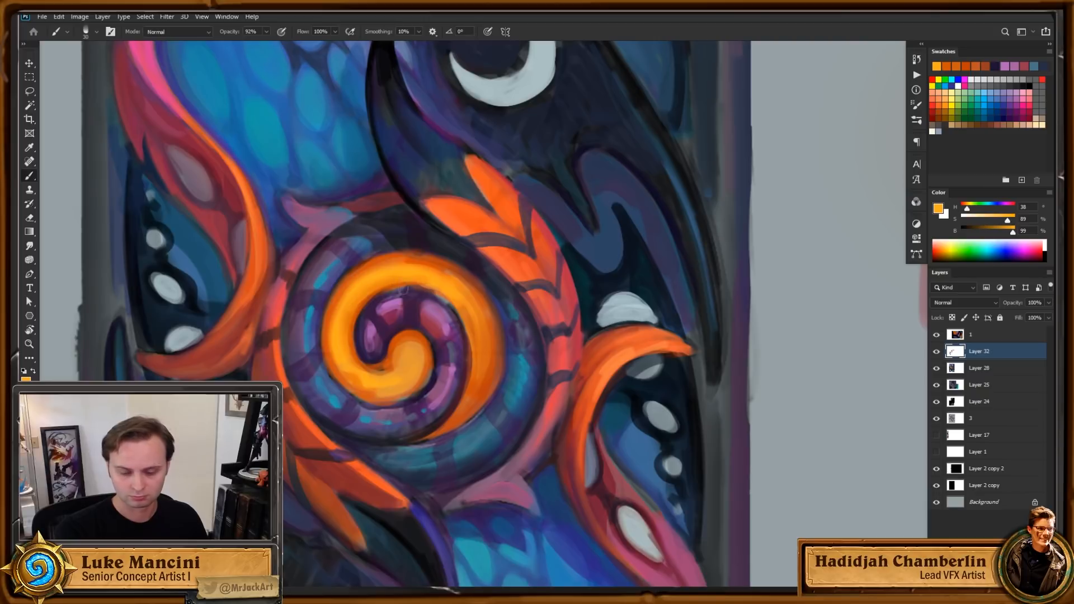
pyautogui.moveTo(370, 274)
pyautogui.mouseDown()
pyautogui.moveTo(415, 261)
pyautogui.moveTo(403, 260)
pyautogui.mouseUp()
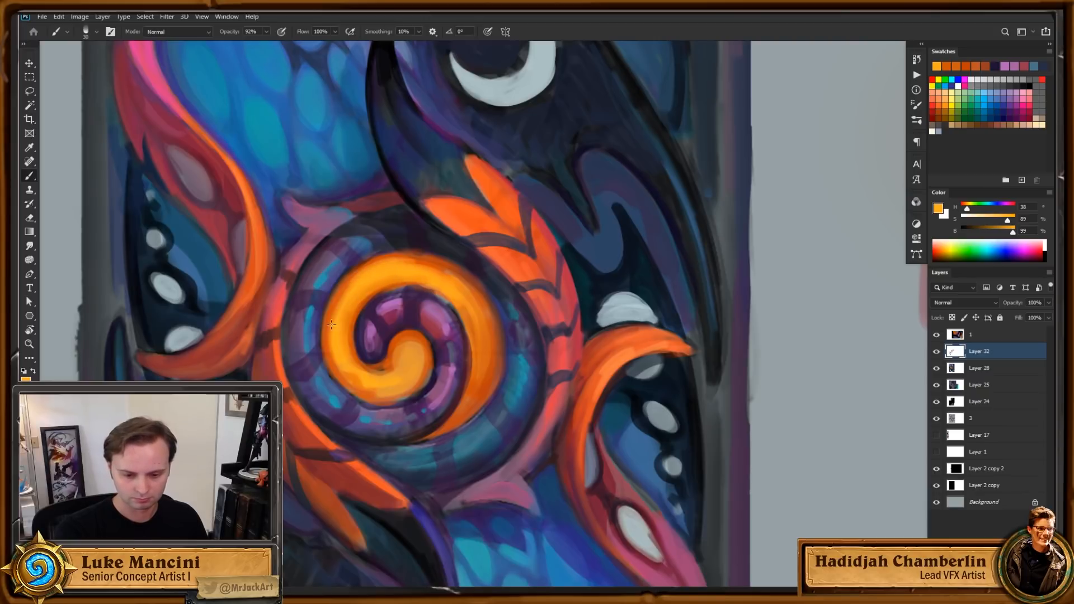
pyautogui.moveTo(331, 324); pyautogui.dragTo(337, 311)
pyautogui.keyDown('alt'); pyautogui.click(417, 263); pyautogui.keyUp('alt')
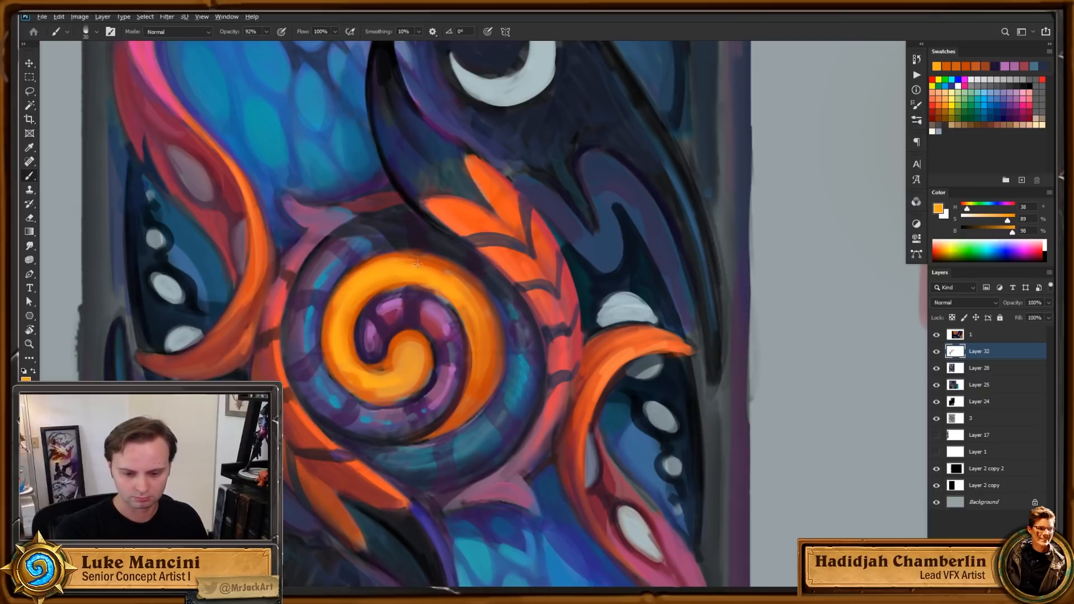
pyautogui.moveTo(414, 264)
pyautogui.mouseDown()
pyautogui.moveTo(456, 281)
pyautogui.moveTo(444, 269)
pyautogui.moveTo(469, 314)
pyautogui.mouseUp()
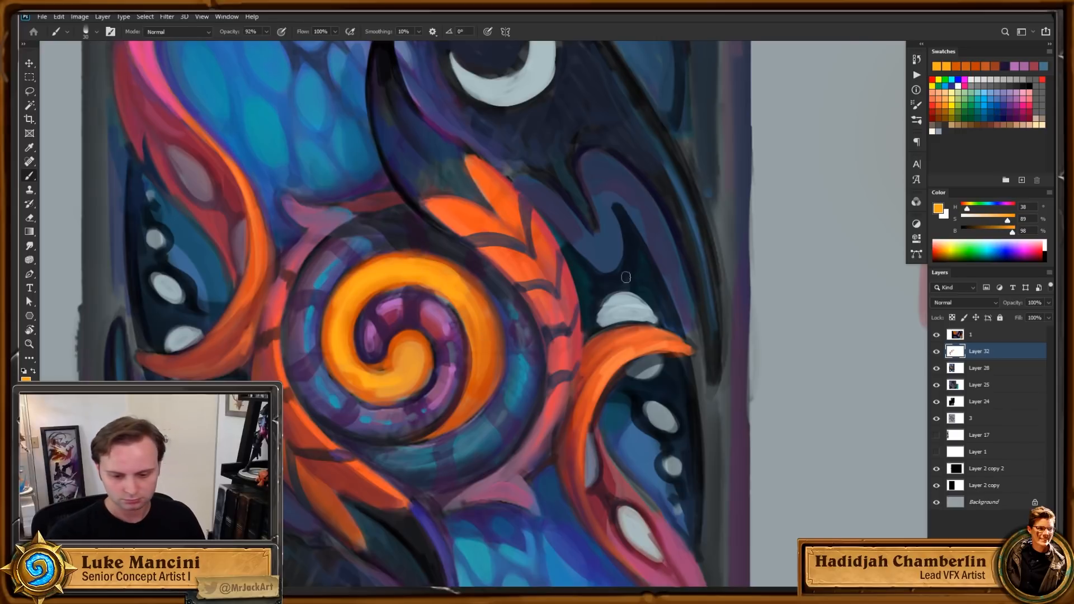
# Step: Sample teal and muted blue from the ring and touch up the scales just right of the golden spiral
pyautogui.keyDown('alt'); pyautogui.click(523, 372); pyautogui.keyUp('alt')
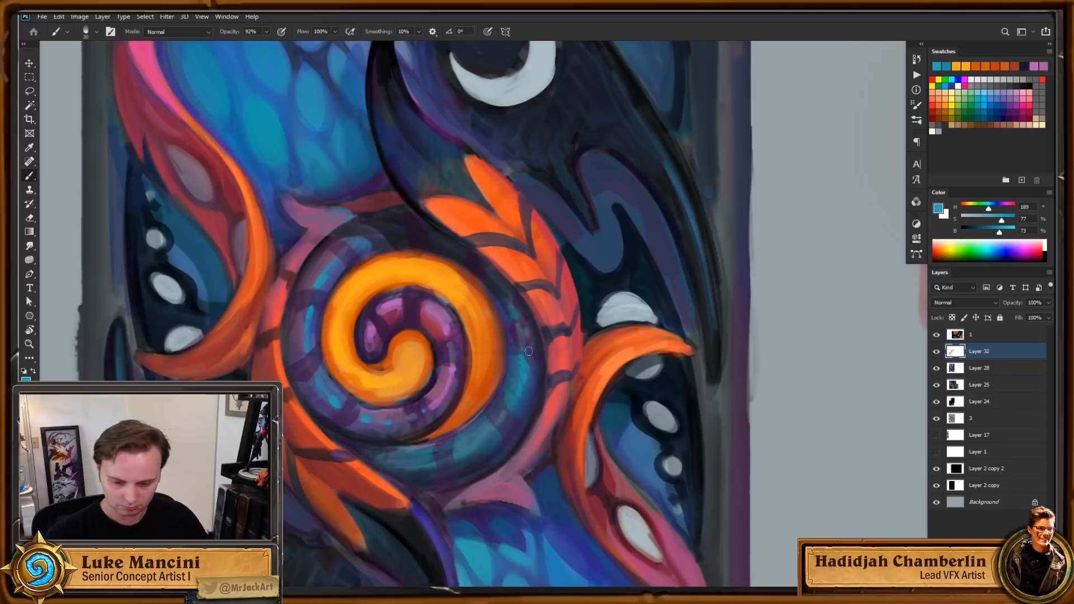
pyautogui.moveTo(528, 379); pyautogui.dragTo(517, 402)
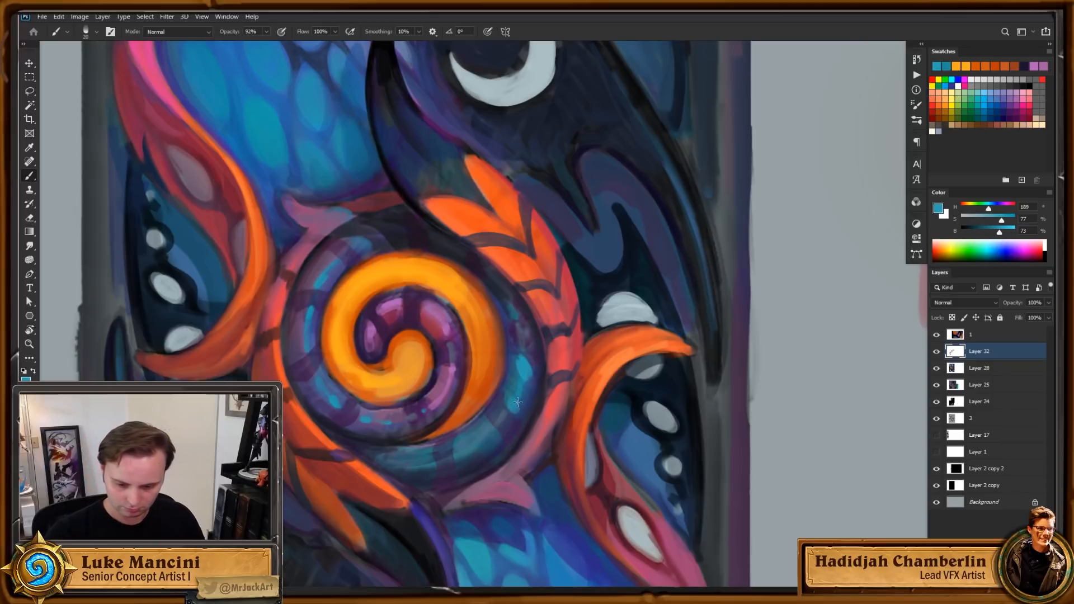
pyautogui.keyDown('alt'); pyautogui.click(515, 366); pyautogui.keyUp('alt')
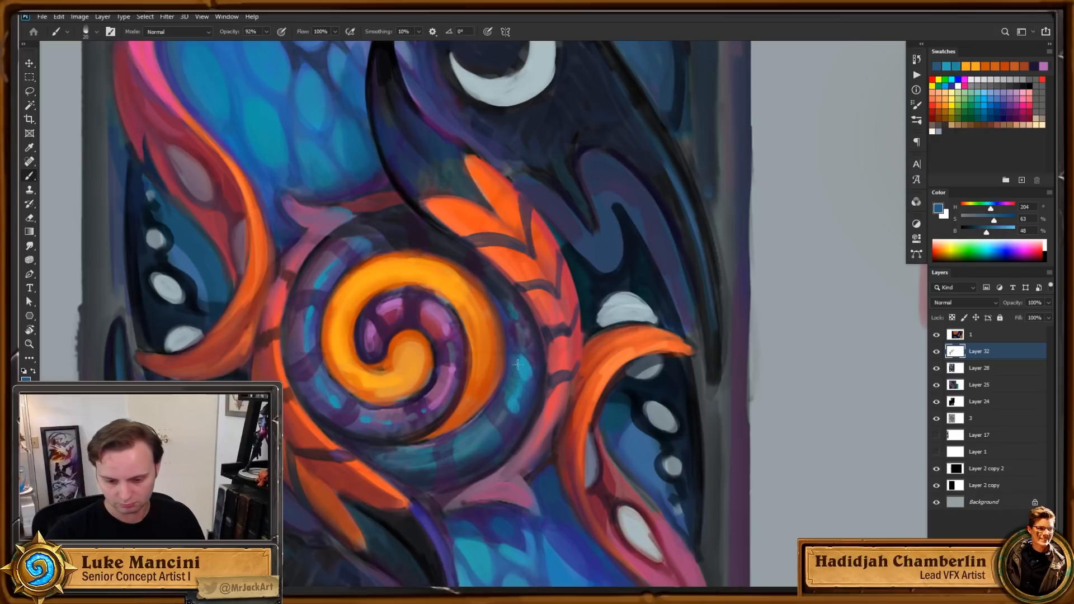
pyautogui.keyDown('alt'); pyautogui.click(530, 373); pyautogui.keyUp('alt')
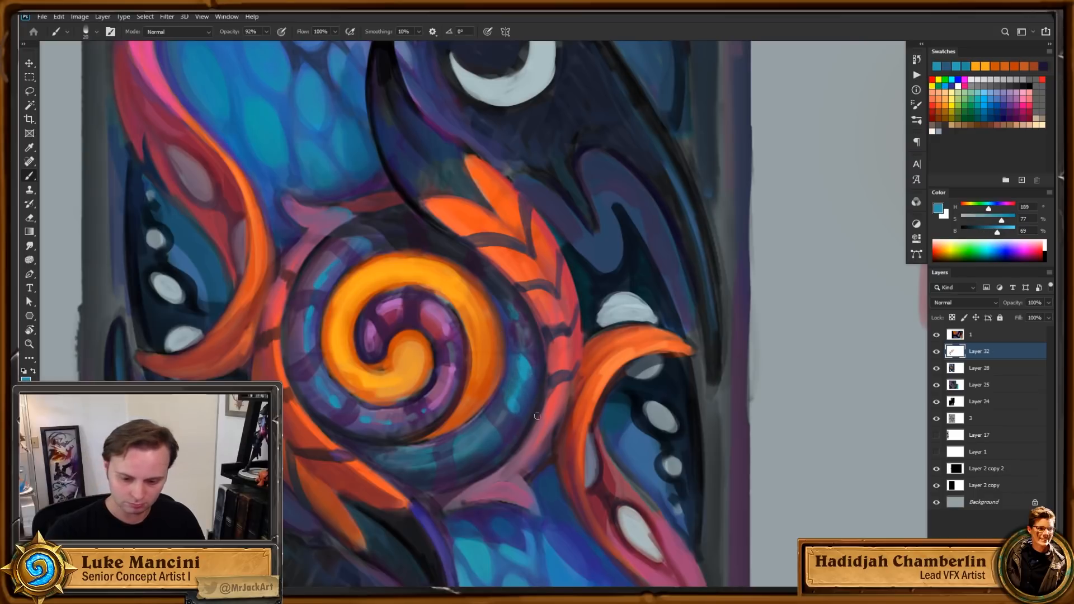
# Step: Sample muted purple from the ring's outer edge and shade its lower-right rim with a larger brush
pyautogui.keyDown('alt'); pyautogui.click(531, 411); pyautogui.keyUp('alt')
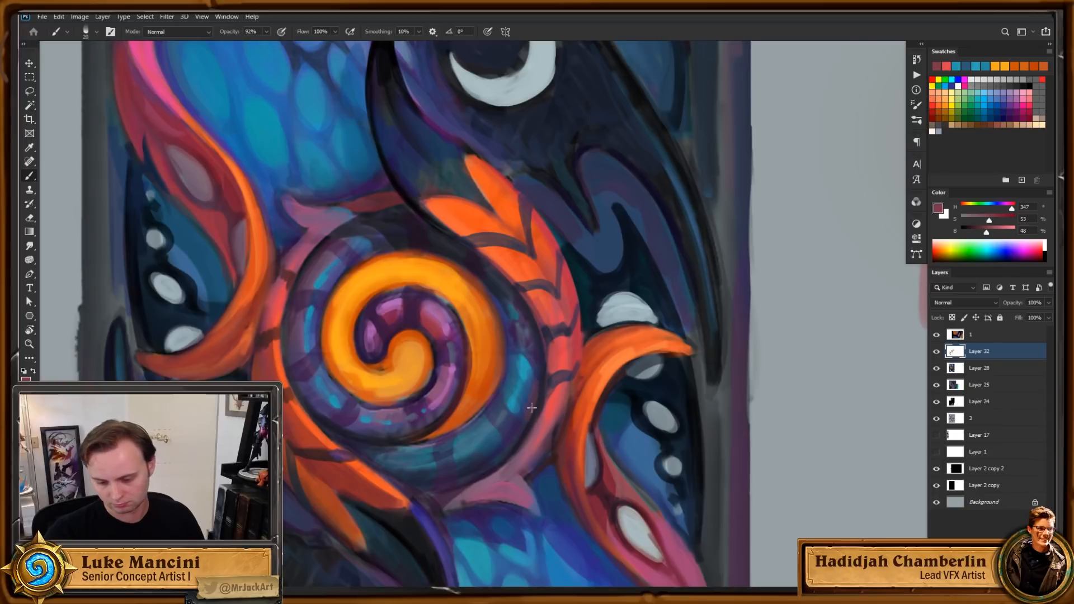
pyautogui.keyDown('alt'); pyautogui.click(535, 386); pyautogui.keyUp('alt')
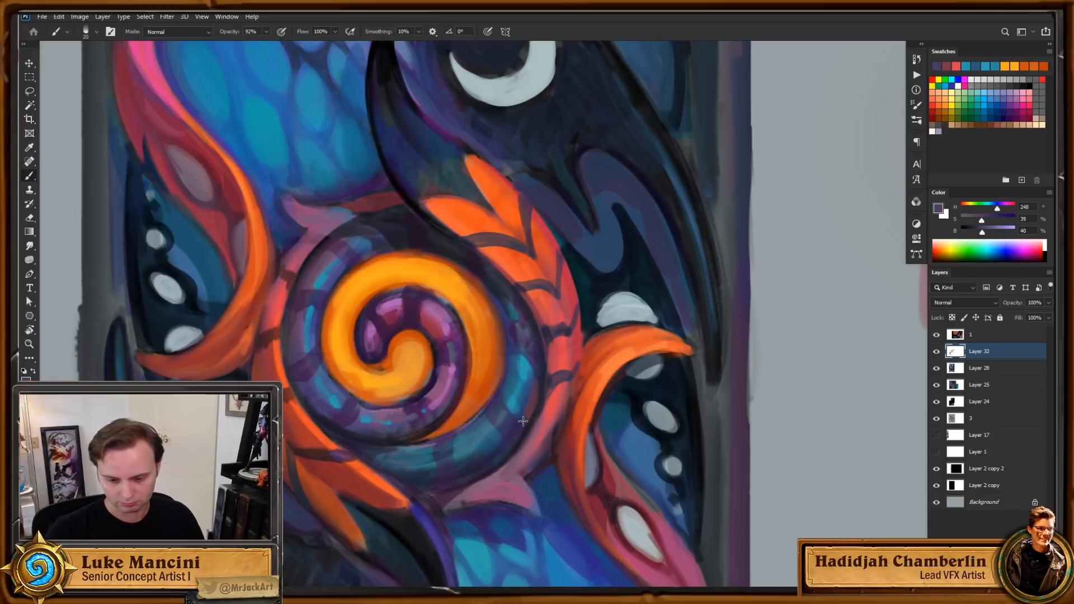
pyautogui.keyDown('alt'); pyautogui.click(535, 397); pyautogui.keyUp('alt')
pyautogui.keyDown('alt'); pyautogui.click(535, 397); pyautogui.keyUp('alt')
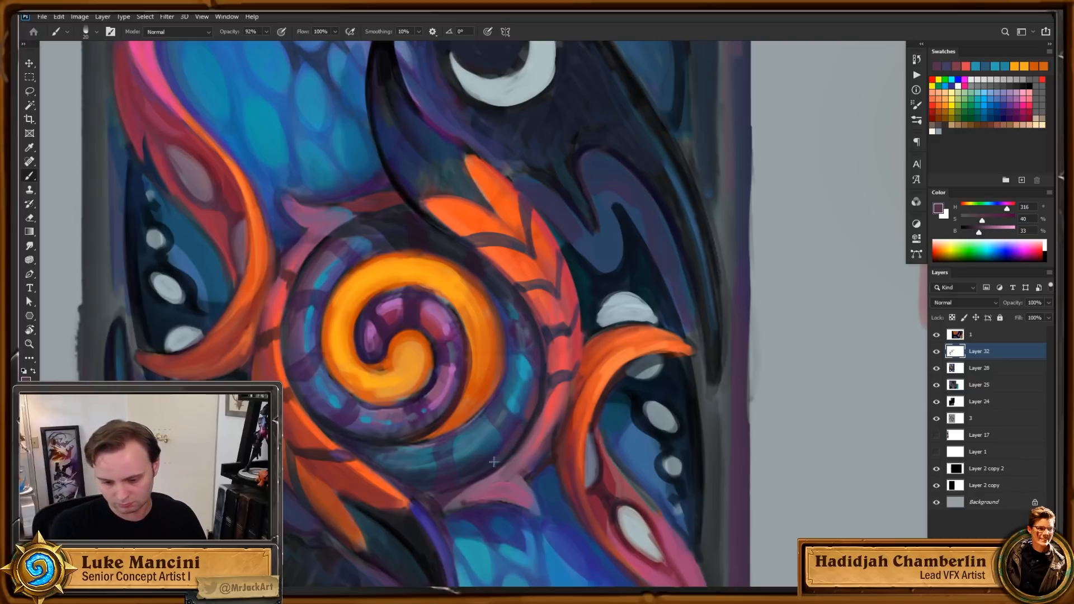
pyautogui.press(']')
pyautogui.press(']')
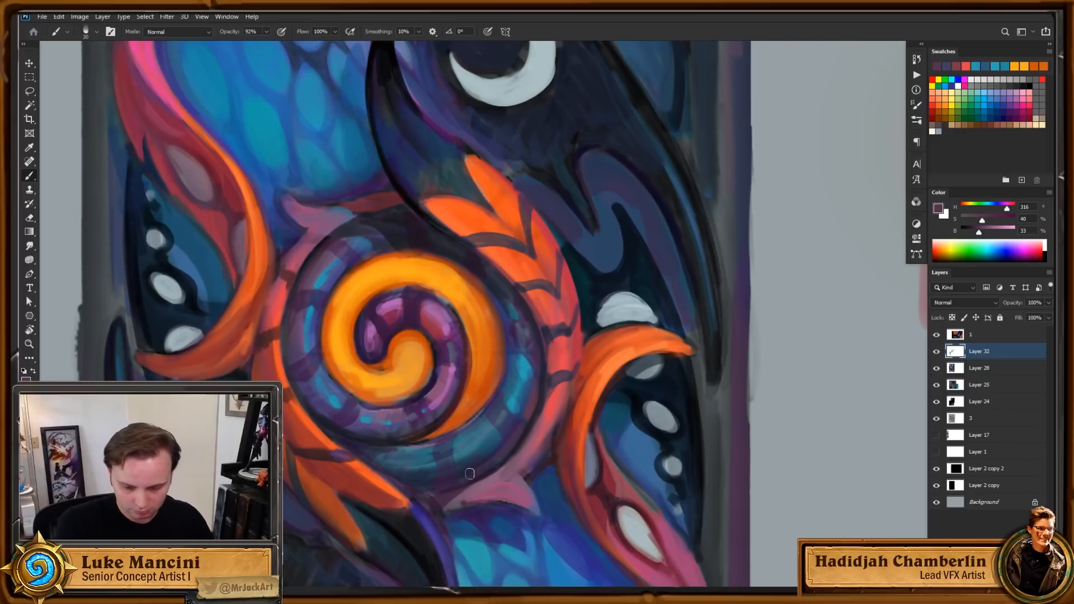
pyautogui.moveTo(465, 474); pyautogui.dragTo(499, 453)
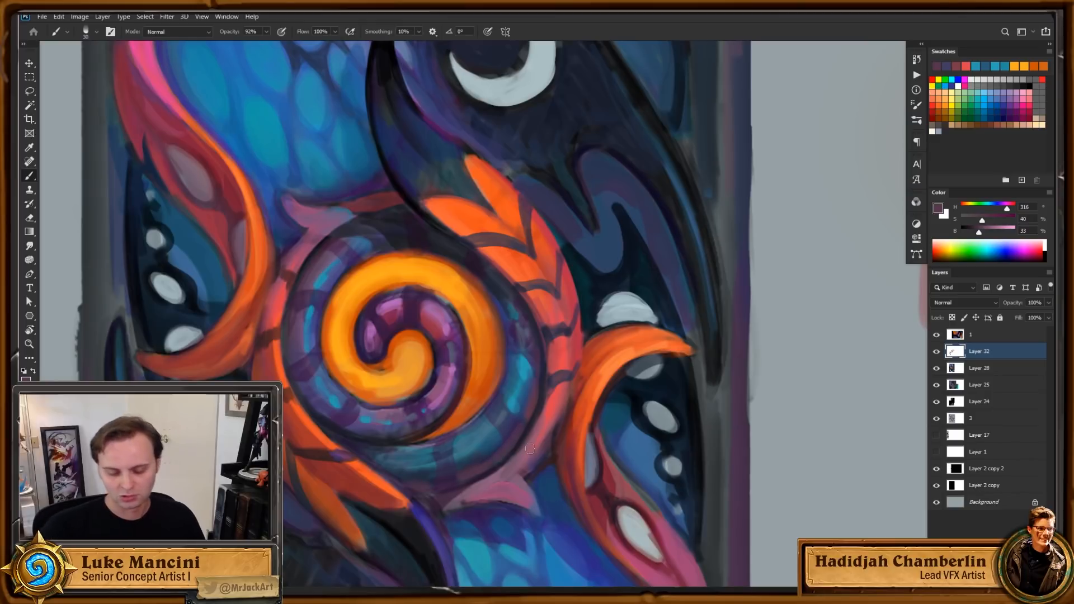
# Step: Examine the whole blue-and-orange card, then its upper wing, moon and frame edge up close
pyautogui.scroll(-1, 529, 448)
pyautogui.scroll(-2, 529, 447)
pyautogui.moveTo(575, 508)
pyautogui.mouseDown()
pyautogui.moveTo(574, 444)
pyautogui.moveTo(586, 452)
pyautogui.mouseUp()
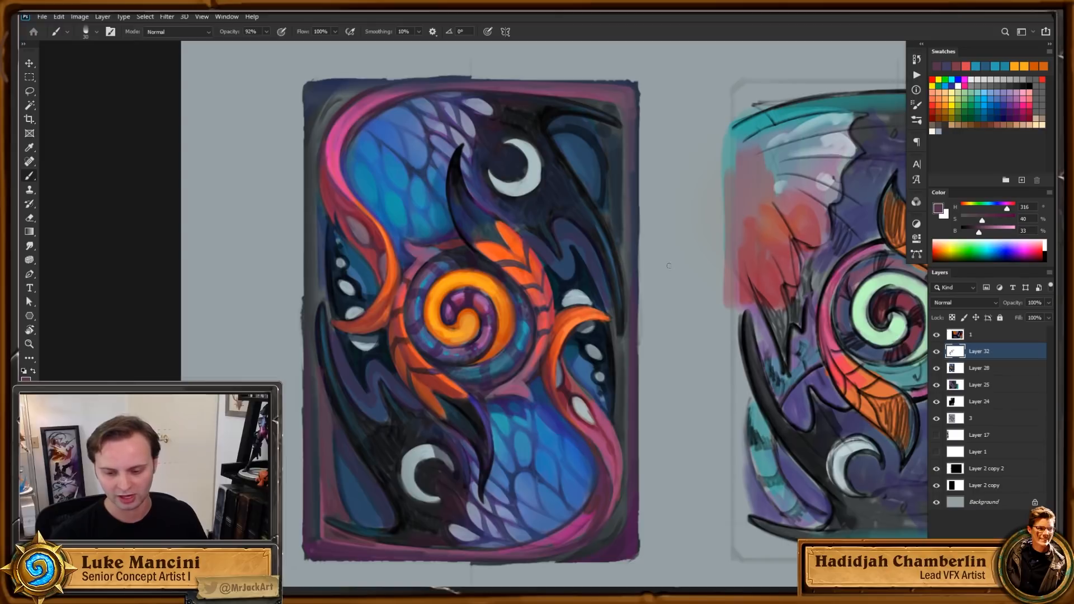
pyautogui.keyDown('ctrl'); pyautogui.click(633, 147); pyautogui.keyUp('ctrl')
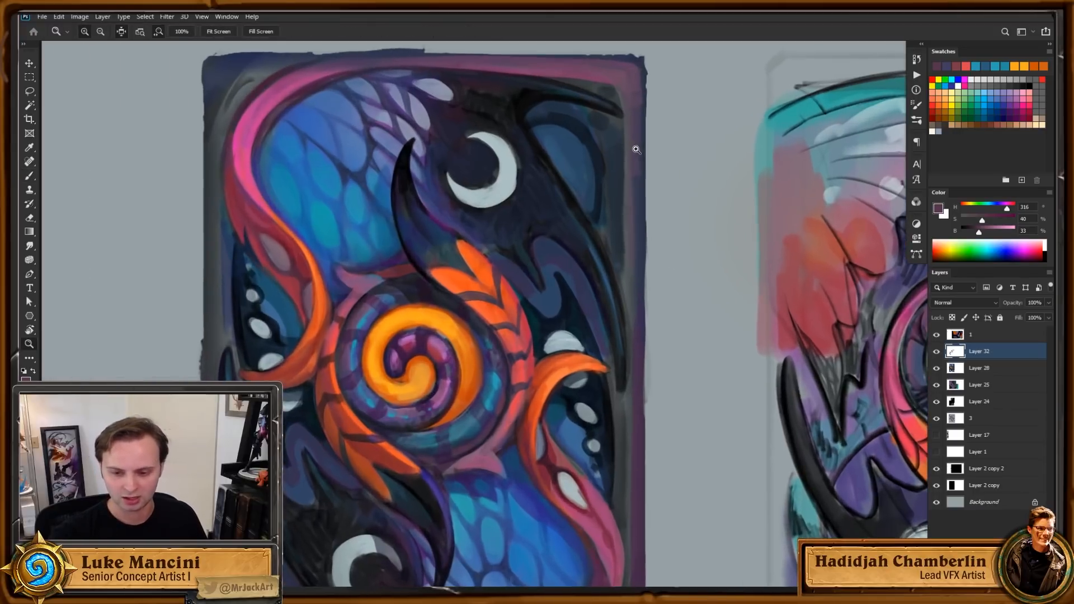
pyautogui.moveTo(647, 191); pyautogui.dragTo(665, 235)
pyautogui.keyDown('alt'); pyautogui.click(595, 158); pyautogui.keyUp('alt')
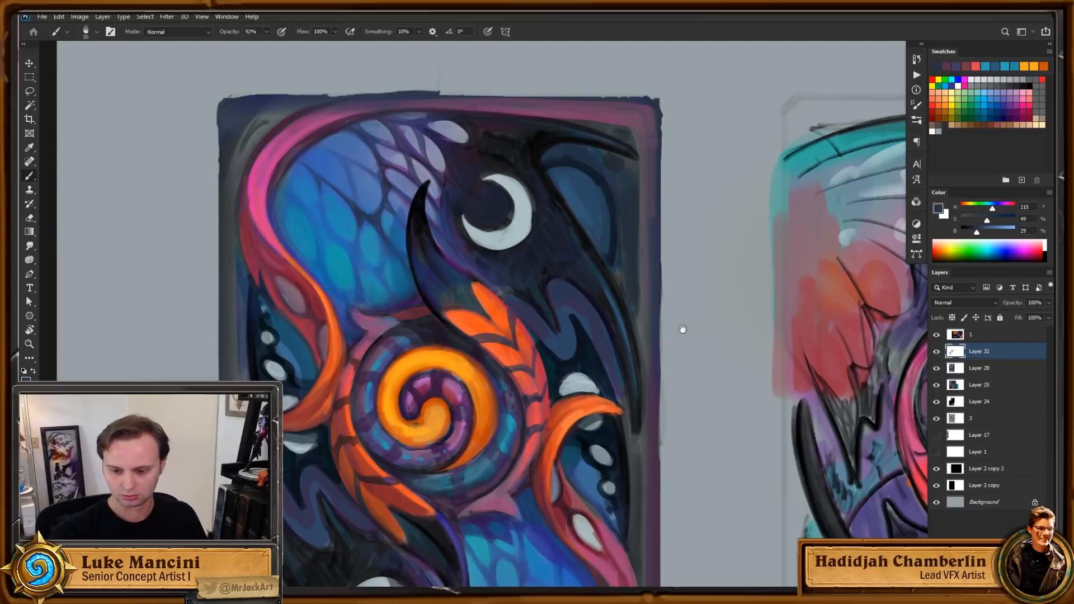
pyautogui.moveTo(690, 342); pyautogui.dragTo(681, 332)
pyautogui.moveTo(709, 485); pyautogui.dragTo(690, 435)
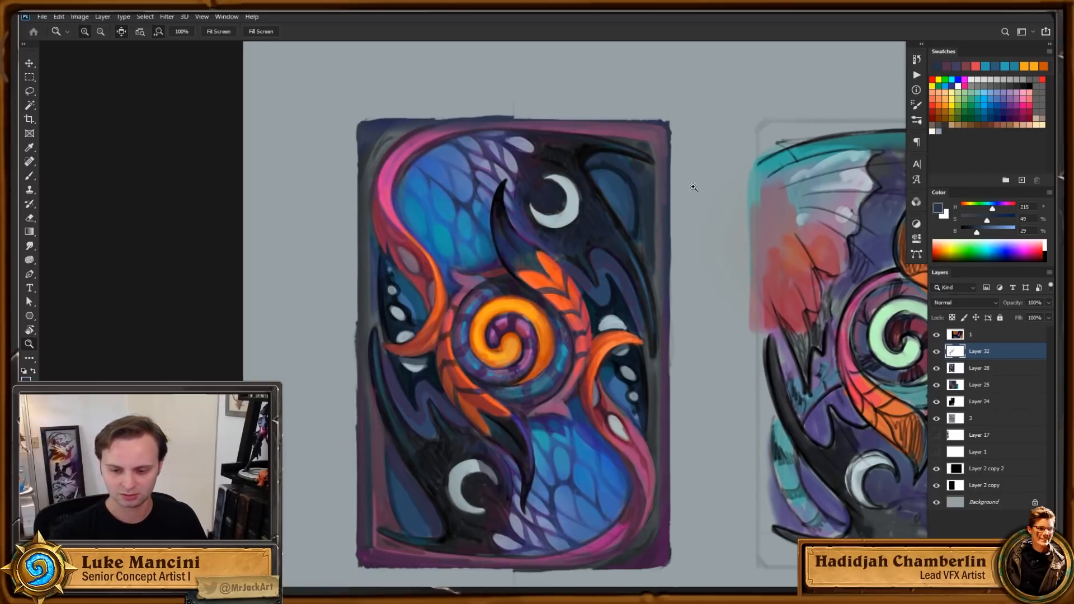
pyautogui.moveTo(665, 230); pyautogui.dragTo(657, 256)
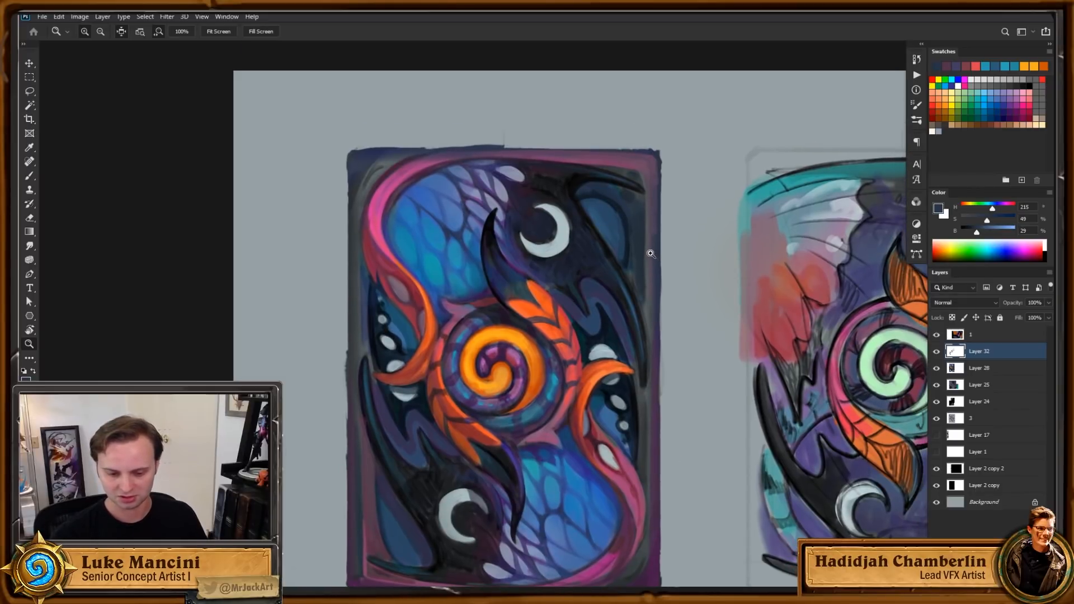
pyautogui.moveTo(632, 222); pyautogui.dragTo(651, 248)
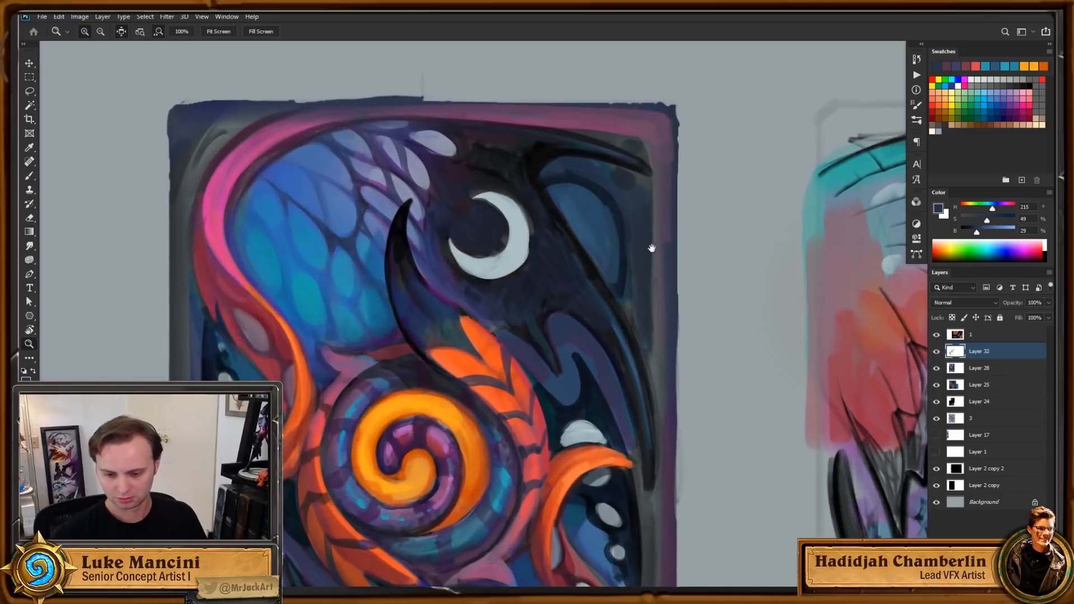
pyautogui.moveTo(639, 346); pyautogui.dragTo(667, 281)
pyautogui.click(545, 358)
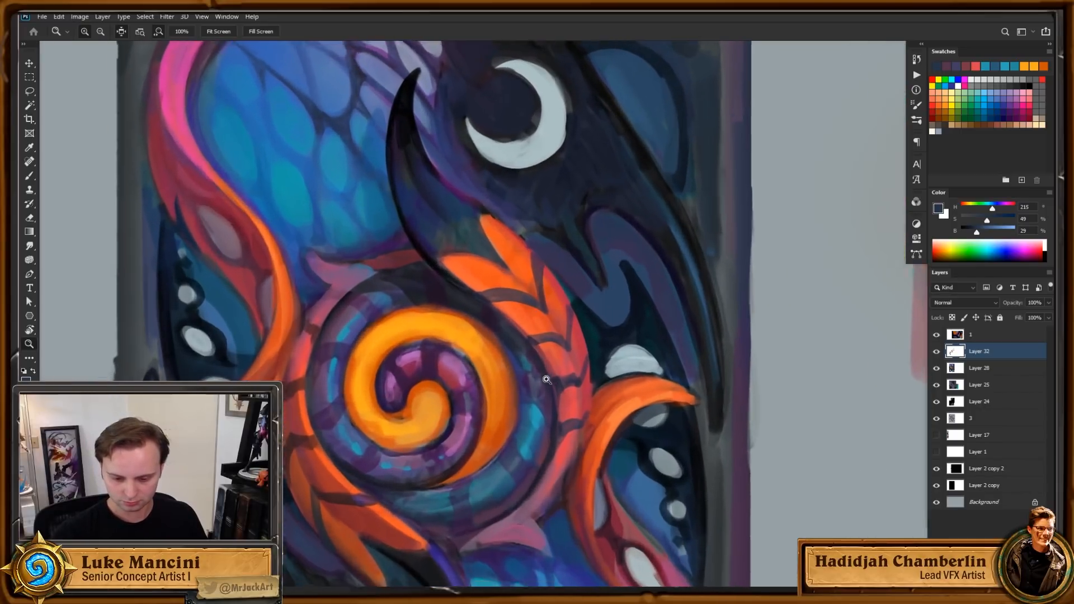
# Step: Sample muted blue and plum tones with the Brush tool and refine the scale bands on the ring's right side
pyautogui.press('b')
pyautogui.keyDown('alt'); pyautogui.click(529, 417); pyautogui.keyUp('alt')
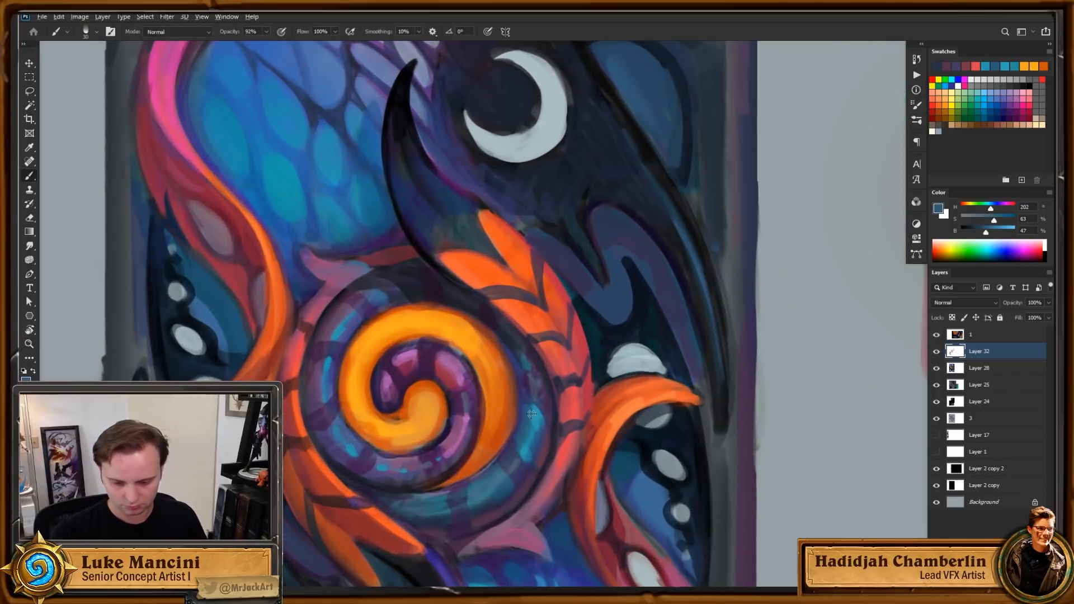
pyautogui.keyDown('alt'); pyautogui.click(544, 449); pyautogui.keyUp('alt')
pyautogui.moveTo(545, 450)
pyautogui.mouseDown()
pyautogui.moveTo(539, 462)
pyautogui.moveTo(577, 435)
pyautogui.mouseUp()
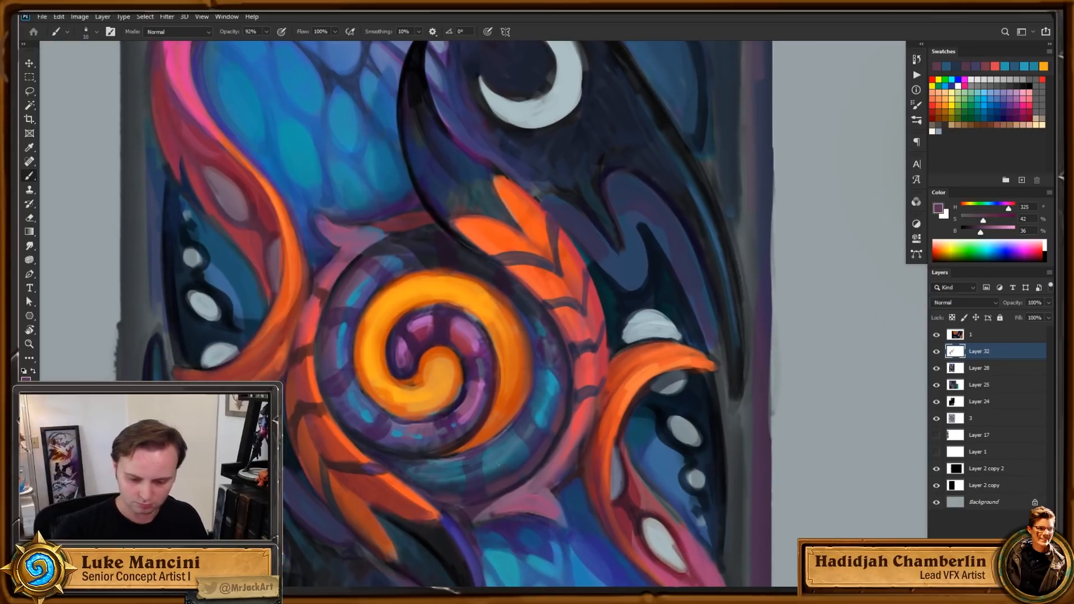
# Step: Rotate the canvas and repaint the ring's bands beside the spiral's tail with sampled violet-blue and muted blue, using a larger brush
pyautogui.press('r')
pyautogui.moveTo(644, 440); pyautogui.dragTo(662, 323)
pyautogui.press('b')
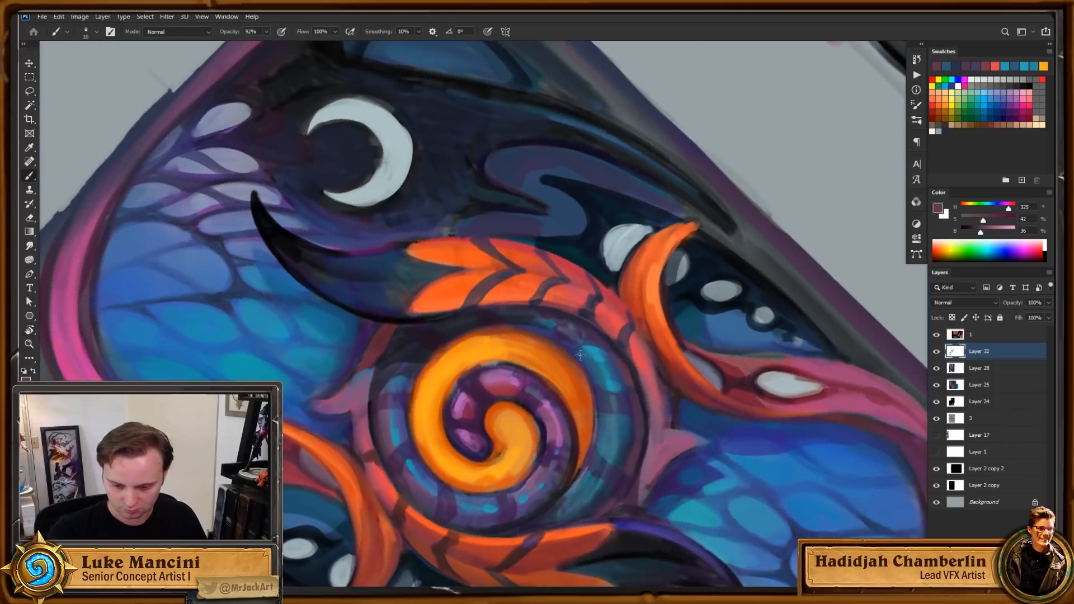
pyautogui.moveTo(645, 425)
pyautogui.mouseDown()
pyautogui.moveTo(615, 396)
pyautogui.moveTo(597, 414)
pyautogui.moveTo(598, 432)
pyautogui.mouseUp()
pyautogui.keyDown('alt'); pyautogui.click(602, 398); pyautogui.keyUp('alt')
pyautogui.press(']')
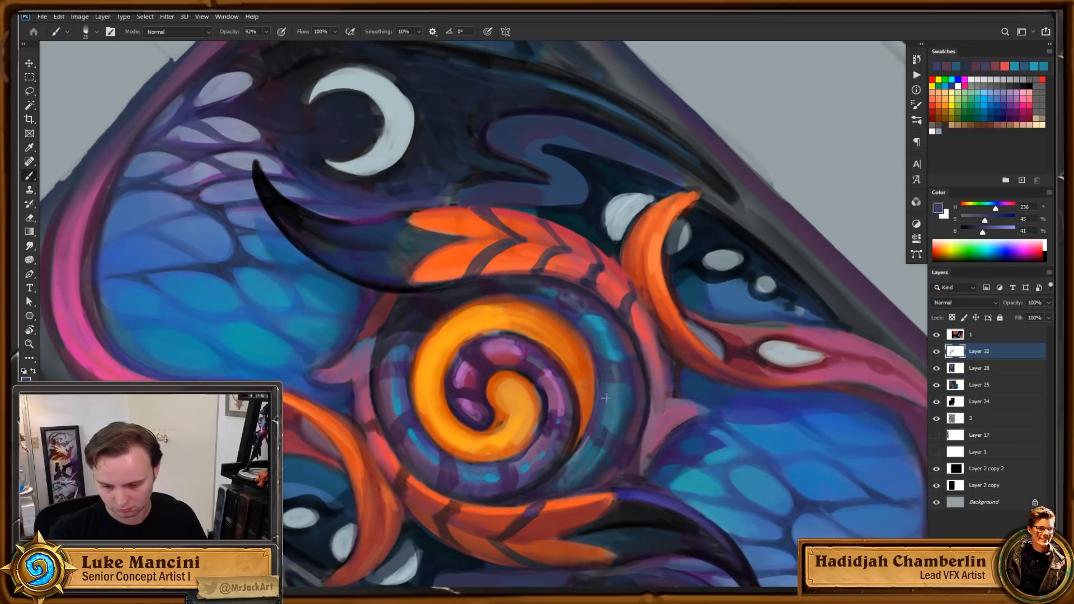
pyautogui.keyDown('alt'); pyautogui.click(626, 395); pyautogui.keyUp('alt')
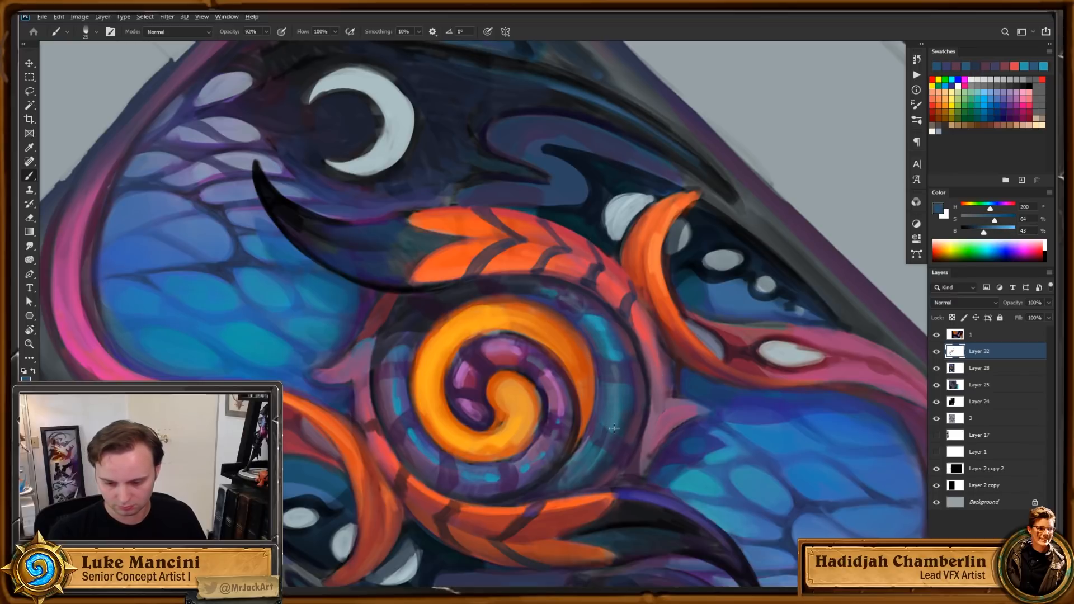
pyautogui.moveTo(615, 434)
pyautogui.mouseDown()
pyautogui.moveTo(614, 410)
pyautogui.moveTo(651, 387)
pyautogui.mouseUp()
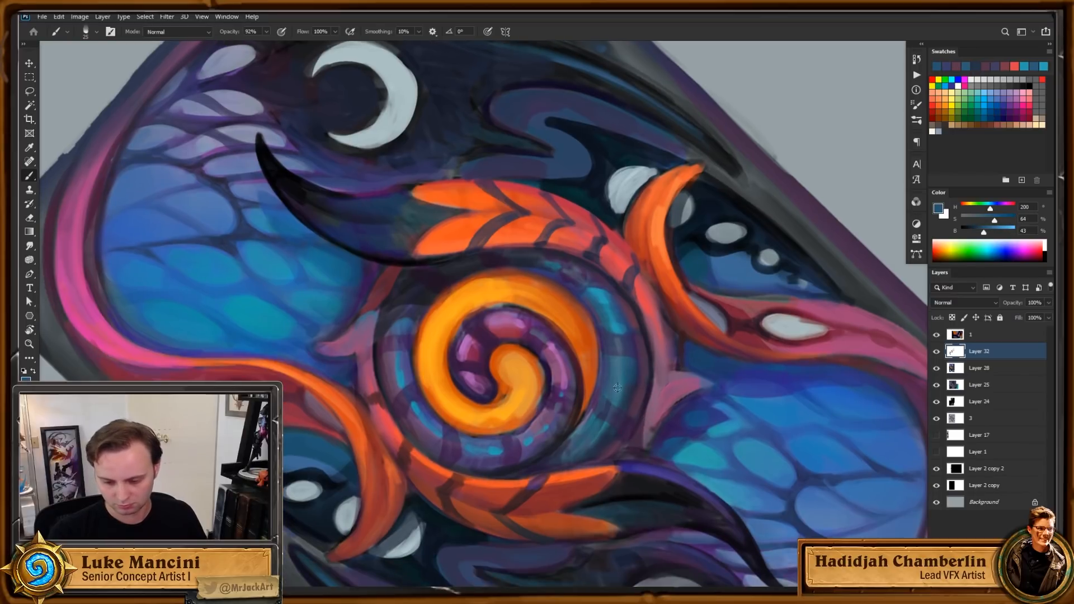
# Step: Shade the ring near the spiral's tail with sampled dark blues, and brighten its band with a sampled teal at 89% saturation
pyautogui.keyDown('alt'); pyautogui.click(630, 366); pyautogui.keyUp('alt')
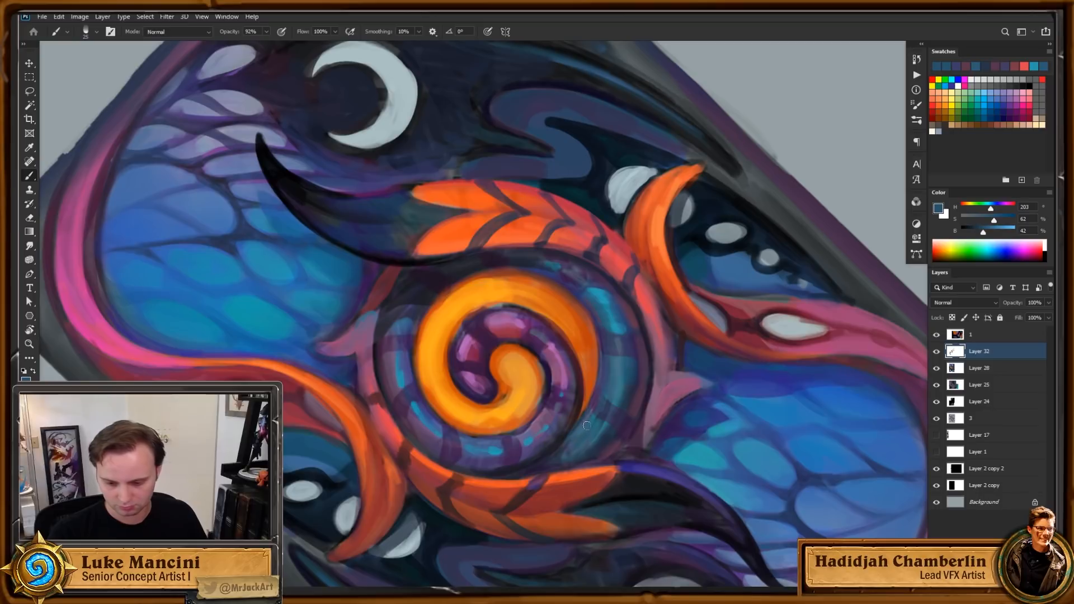
pyautogui.keyDown('alt'); pyautogui.click(607, 348); pyautogui.keyUp('alt')
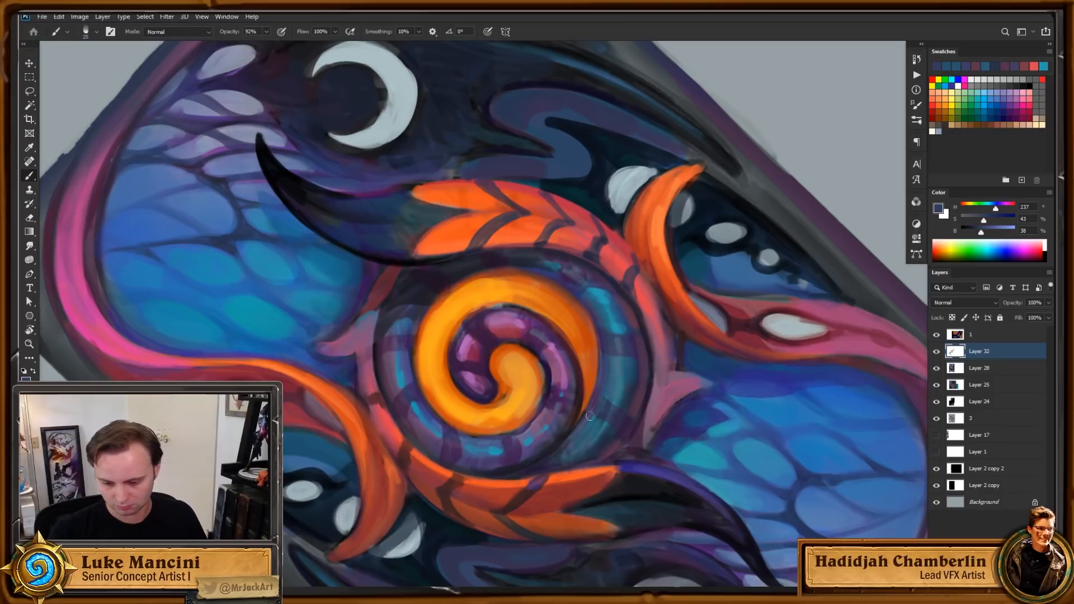
pyautogui.keyDown('alt'); pyautogui.click(559, 458); pyautogui.keyUp('alt')
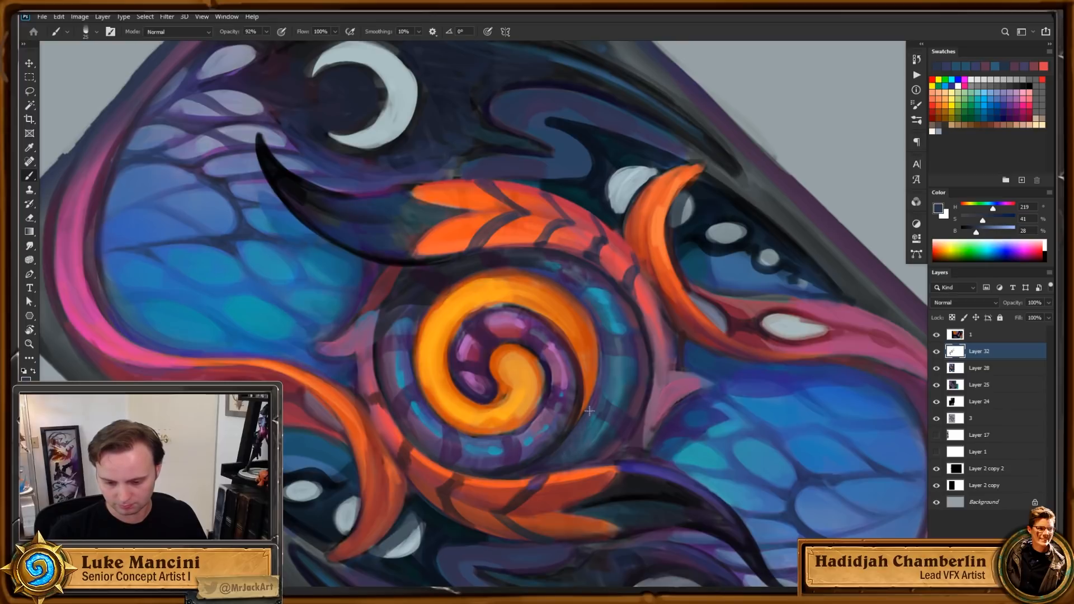
pyautogui.keyDown('alt'); pyautogui.click(621, 372); pyautogui.keyUp('alt')
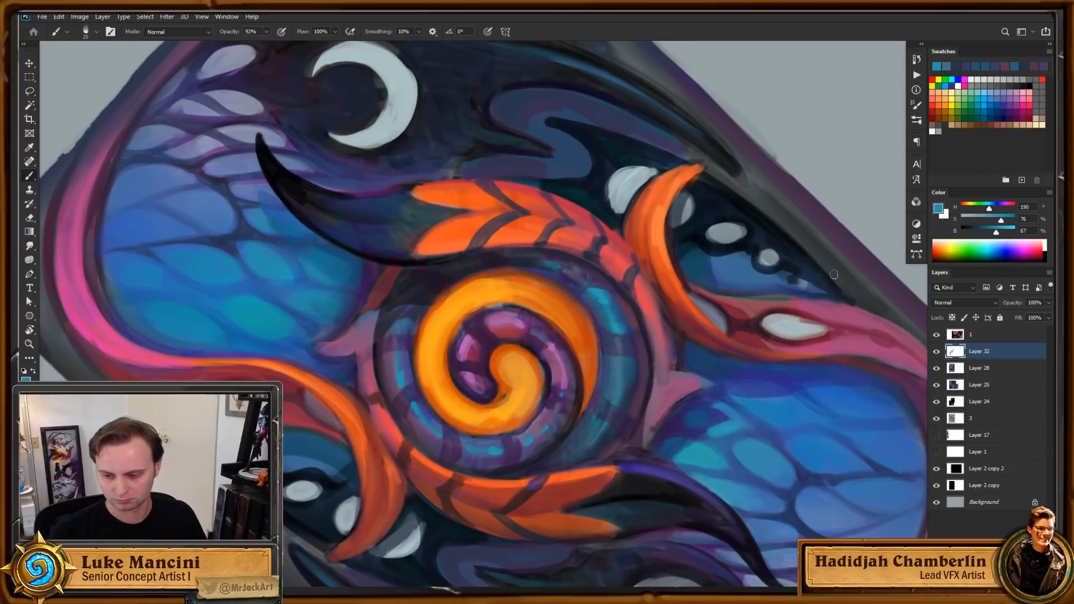
pyautogui.click(1007, 221)
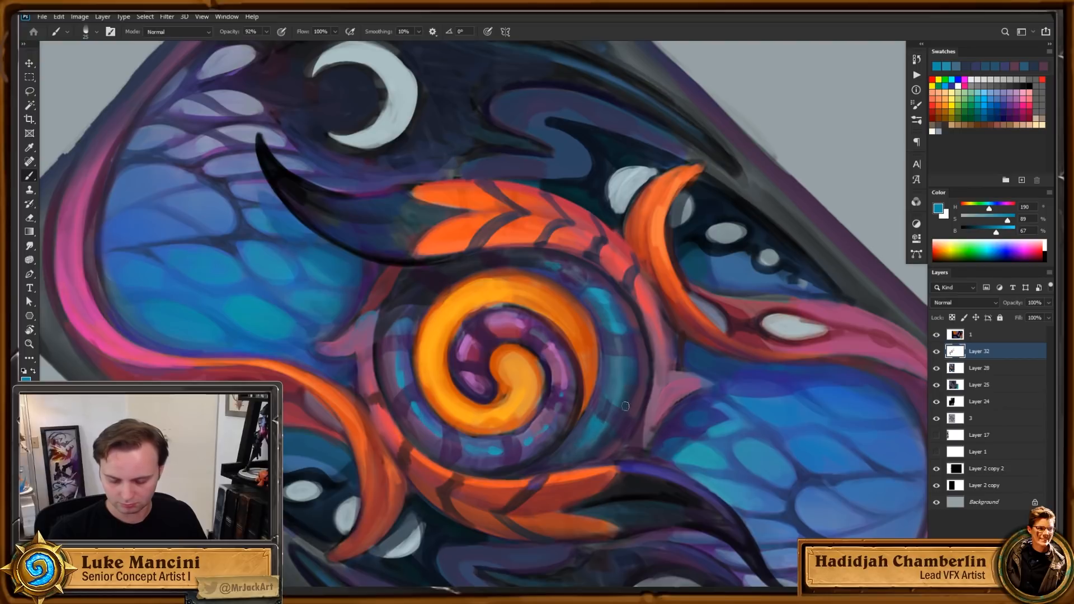
# Step: Check the document's pixel dimensions in the Image Size settings without changing them
pyautogui.hotkey('ctrl', 'alt', 'i')
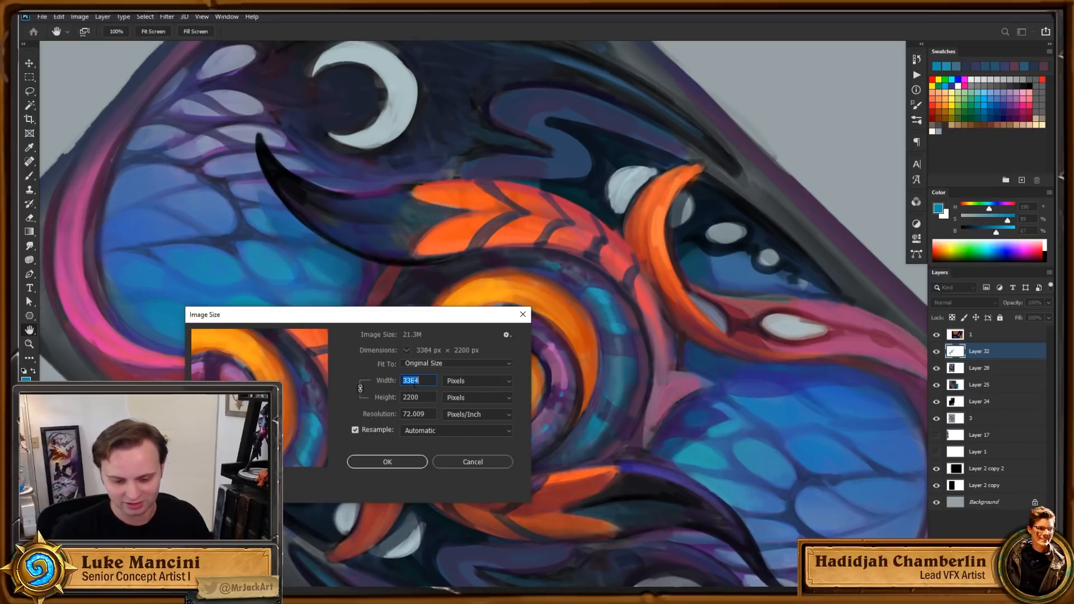
pyautogui.click(410, 398)
pyautogui.click(473, 462)
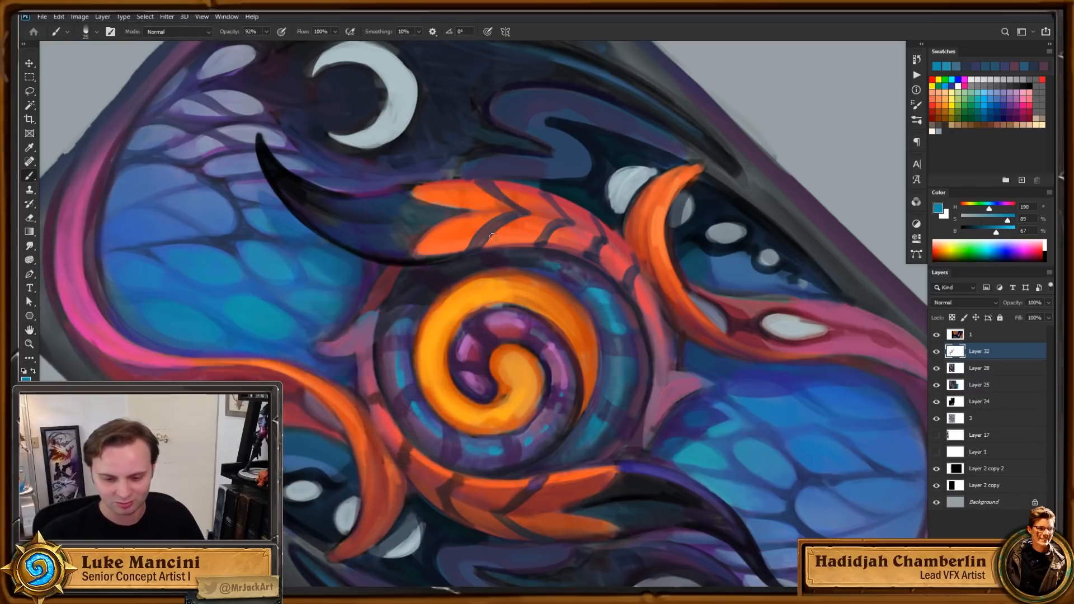
# Step: Crop the canvas to the painted card, leaving out the sketch beside it and trimming the surrounding grey margins
pyautogui.hotkey('ctrl', '-')
pyautogui.hotkey('ctrl', '-')
pyautogui.press('Escape')
pyautogui.hotkey('ctrl', '-')
pyautogui.moveTo(816, 312); pyautogui.dragTo(655, 315)
pyautogui.press('c')
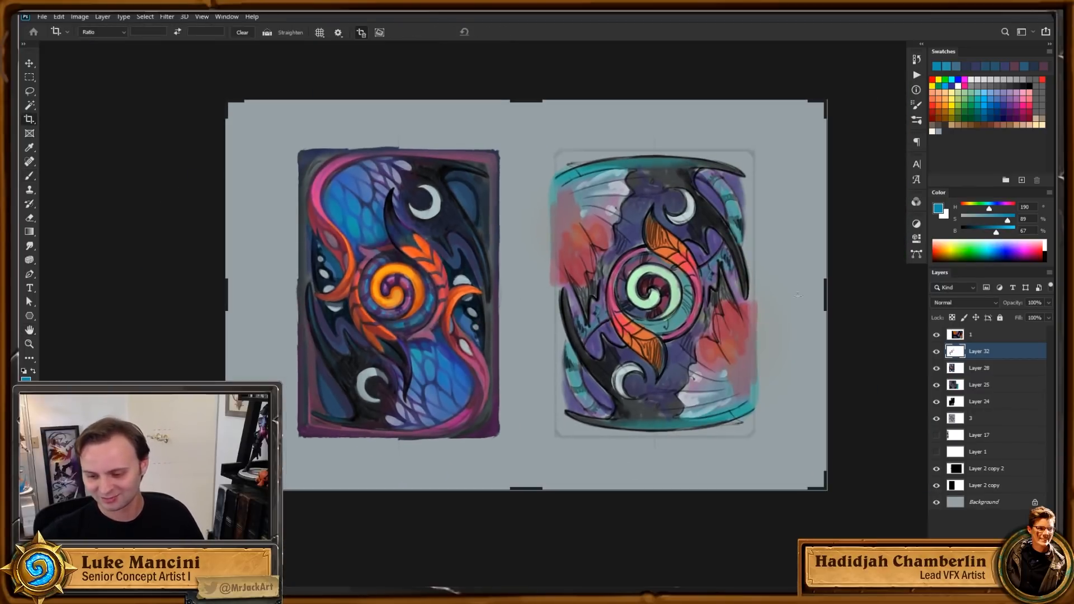
pyautogui.moveTo(827, 301); pyautogui.dragTo(672, 307)
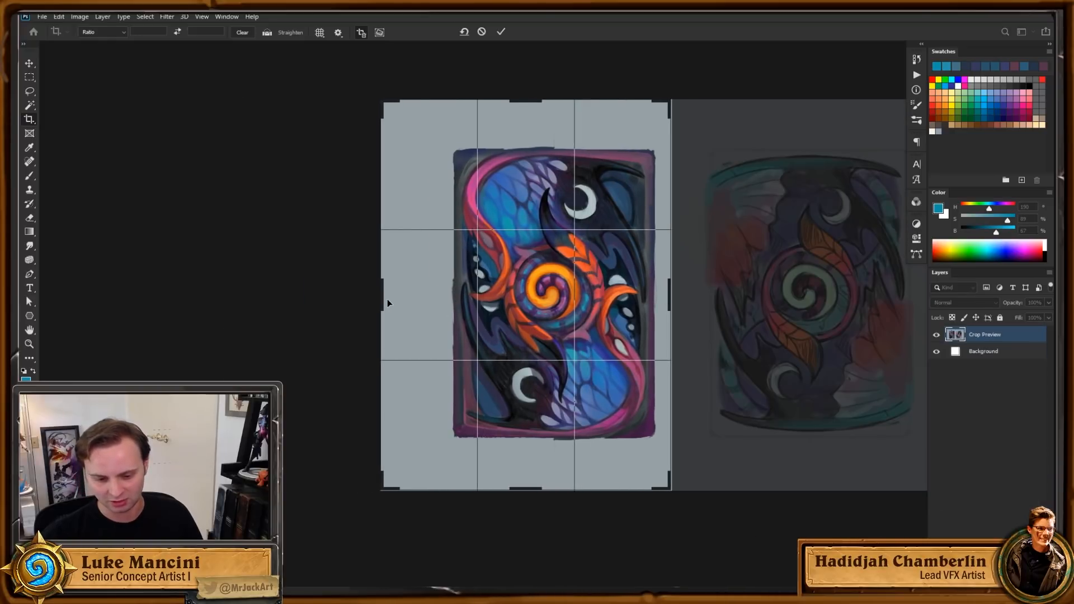
pyautogui.moveTo(383, 299); pyautogui.dragTo(408, 300)
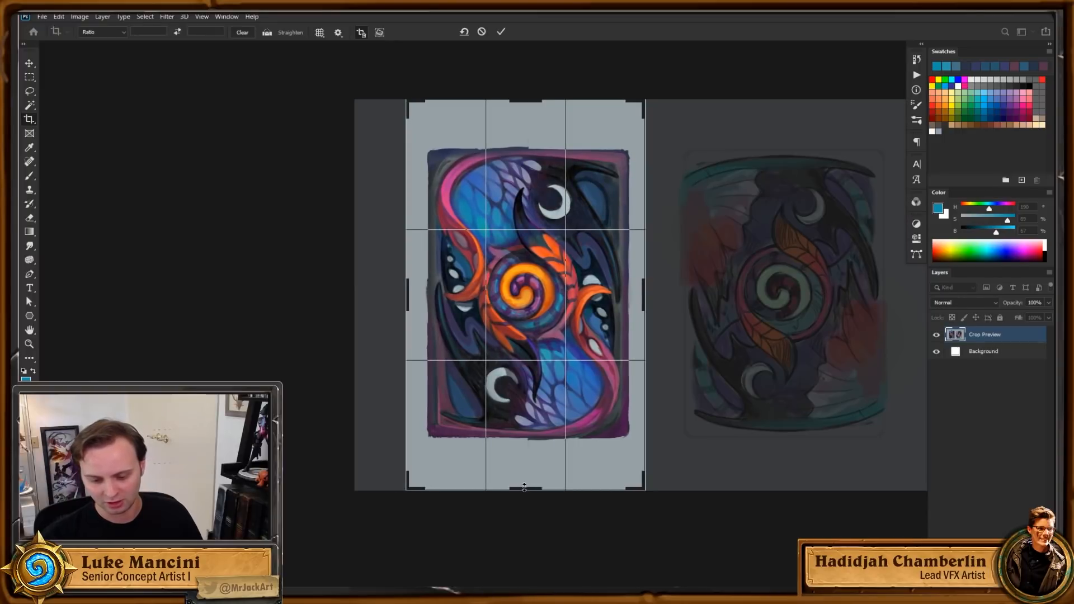
pyautogui.moveTo(526, 487); pyautogui.dragTo(528, 457)
pyautogui.press('Return')
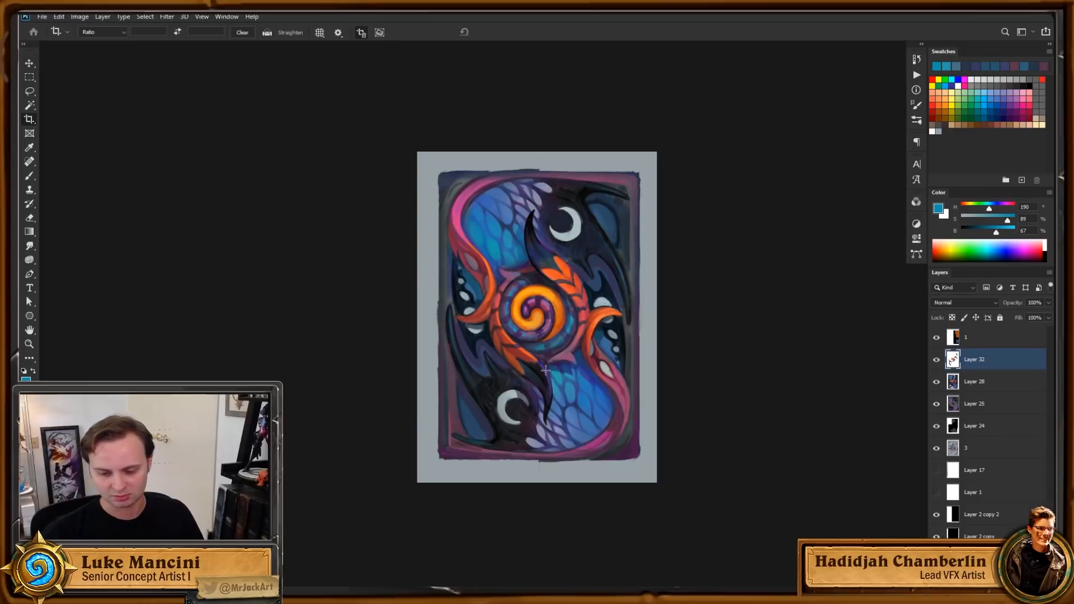
# Step: Resize the image to a height of 3000 pixels, keeping its proportions and automatic resampling
pyautogui.scroll(2, 547, 372)
pyautogui.moveTo(569, 358); pyautogui.dragTo(558, 397)
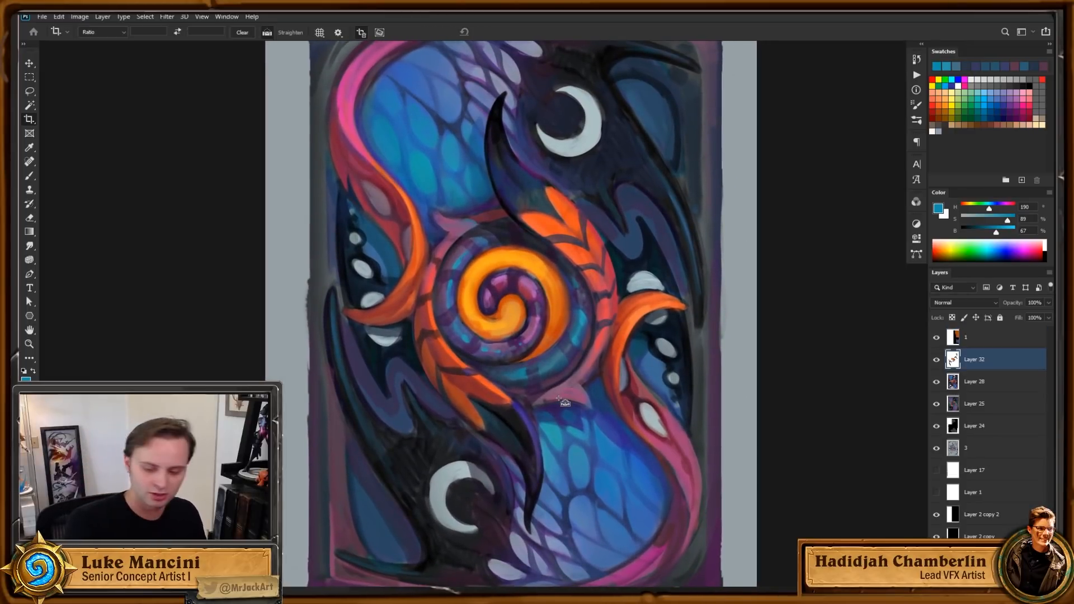
pyautogui.hotkey('ctrl', 'alt', 'i')
pyautogui.press('Tab')
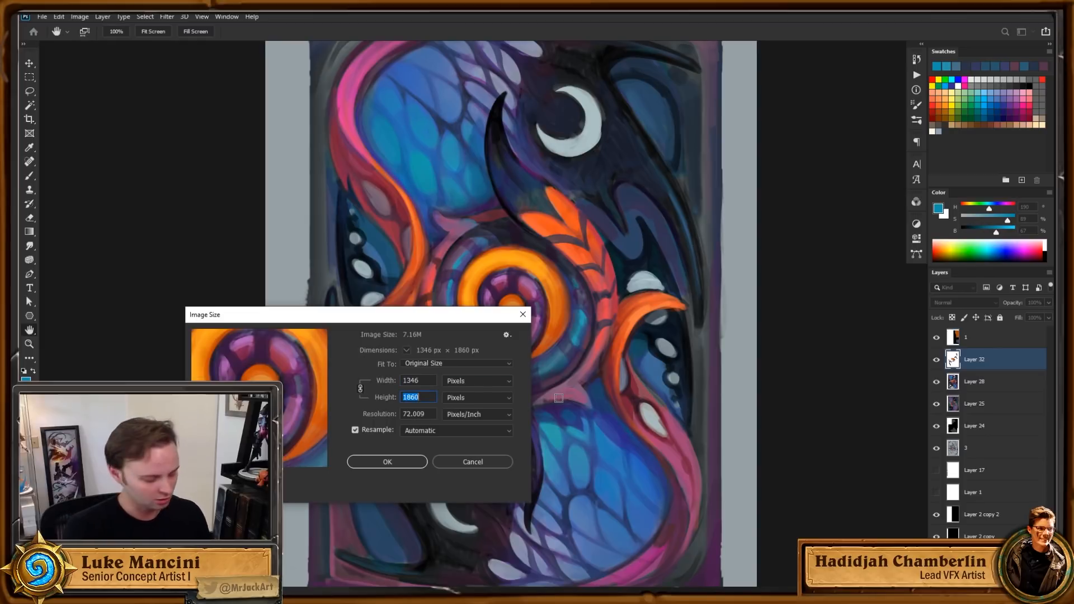
pyautogui.write('3000')
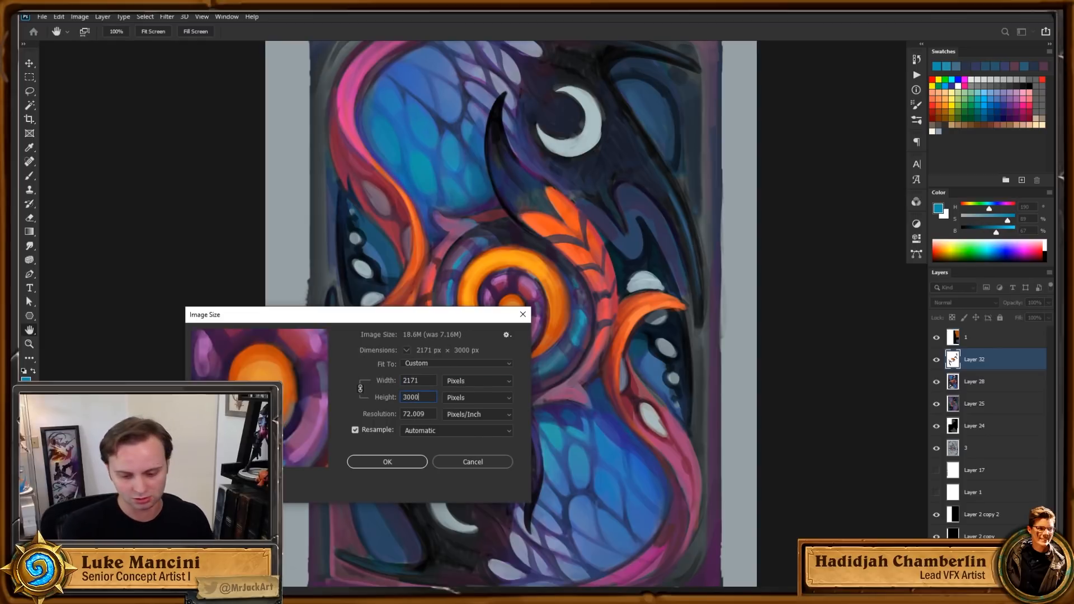
pyautogui.press('Return')
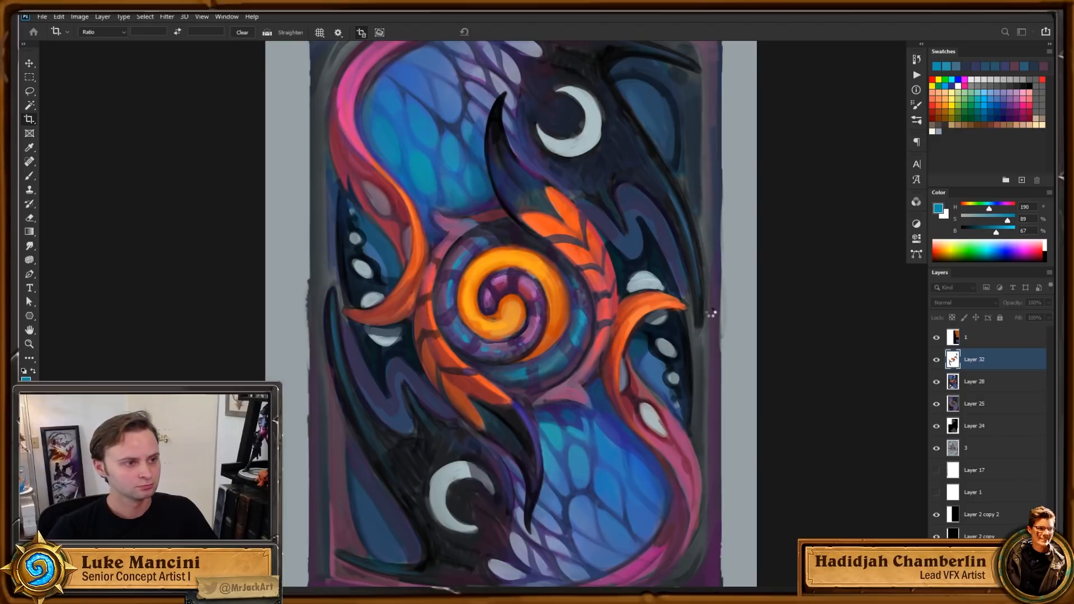
pyautogui.hotkey('ctrl', '+')
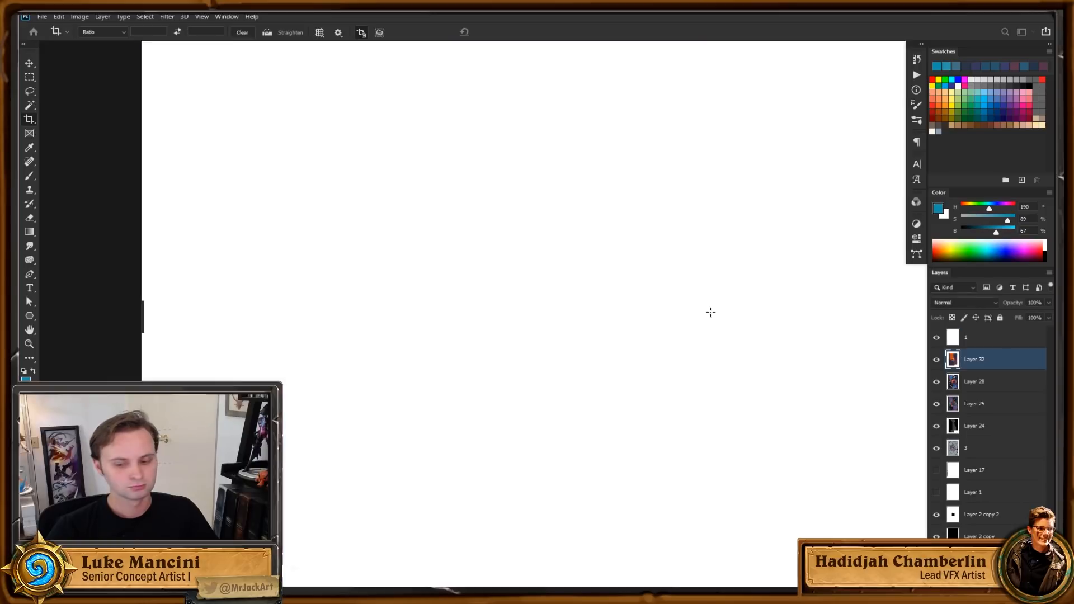
pyautogui.scroll(-3, 709, 311)
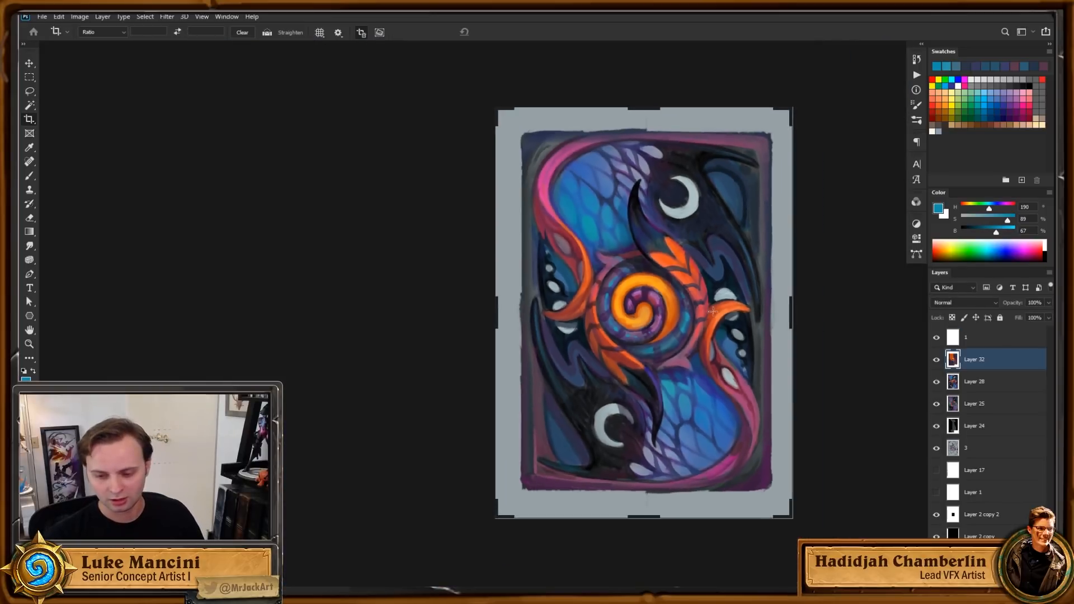
pyautogui.moveTo(719, 325); pyautogui.dragTo(685, 325)
pyautogui.press('v')
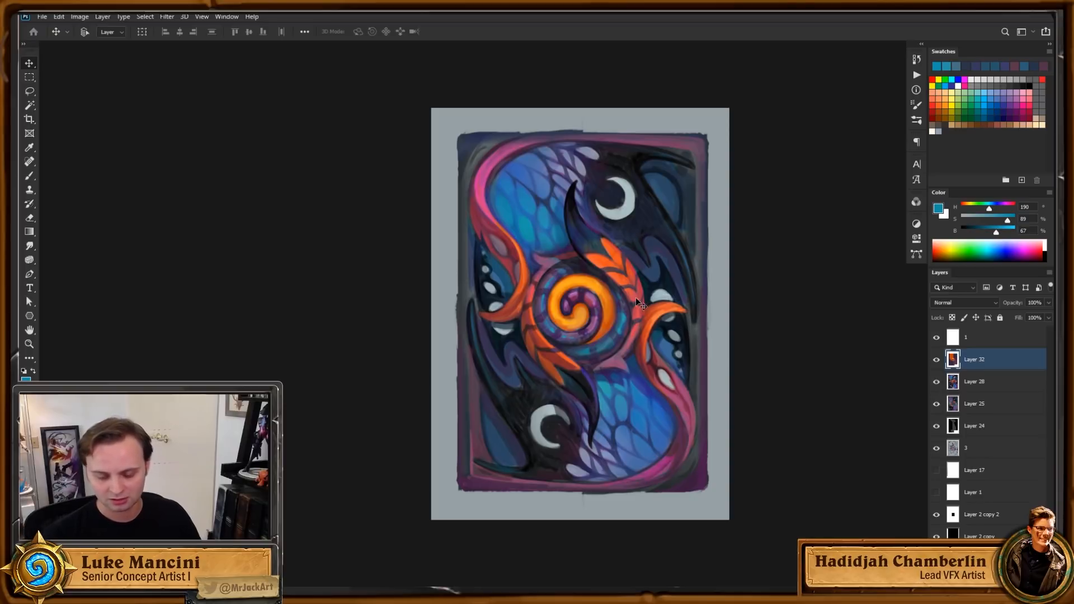
pyautogui.scroll(1, 600, 244)
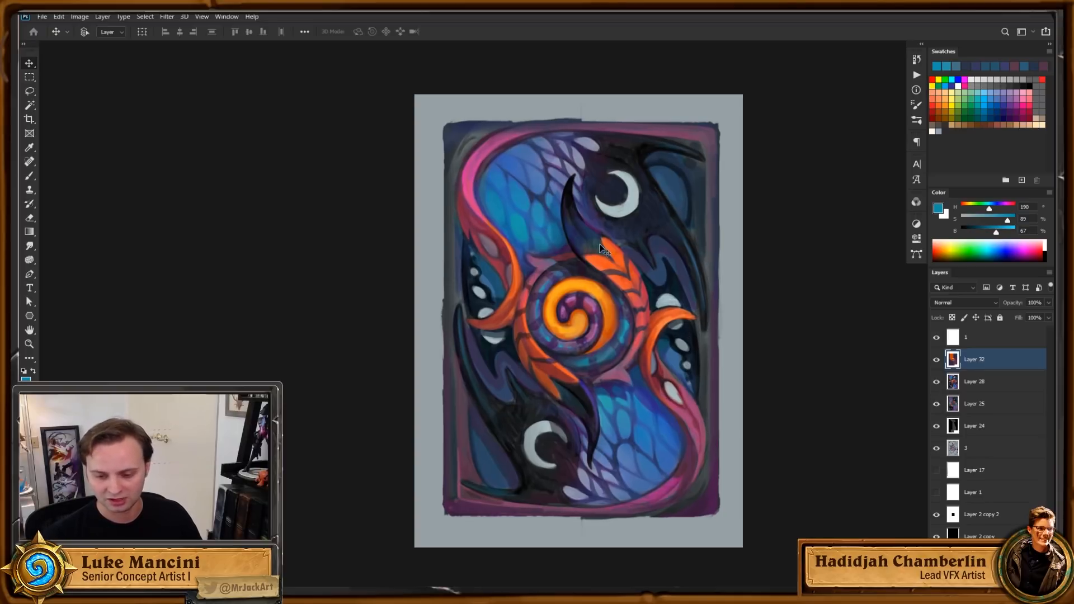
pyautogui.press('c')
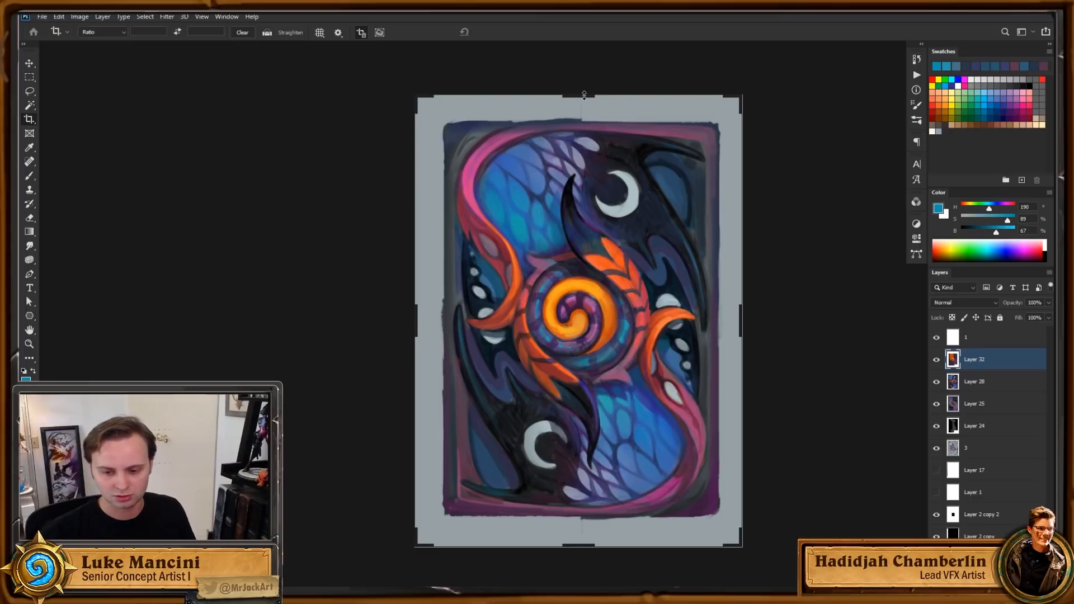
pyautogui.moveTo(585, 95); pyautogui.dragTo(588, 143)
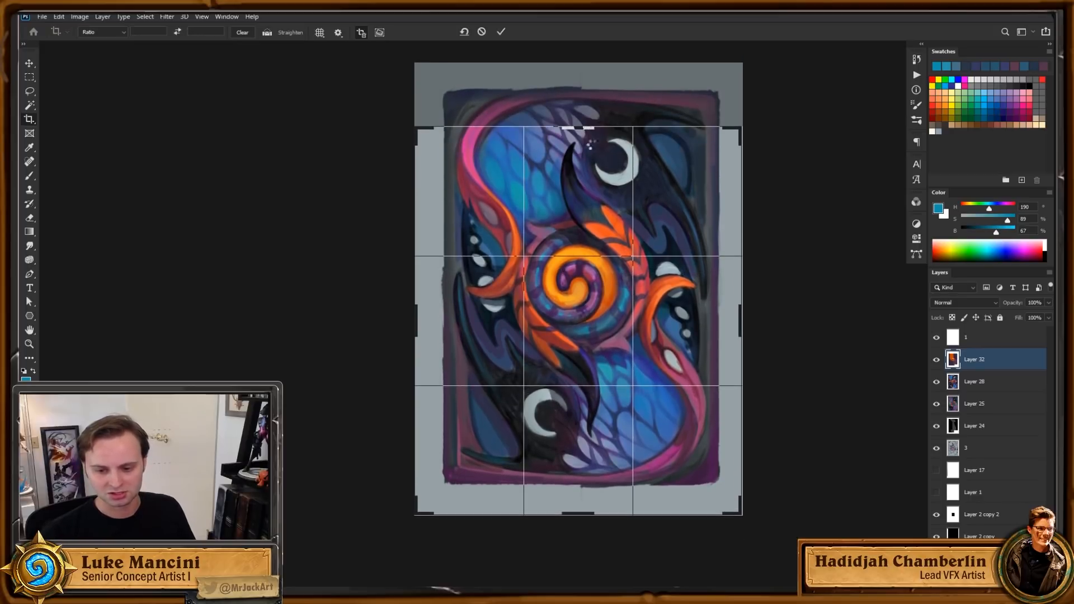
pyautogui.moveTo(577, 516); pyautogui.dragTo(577, 471)
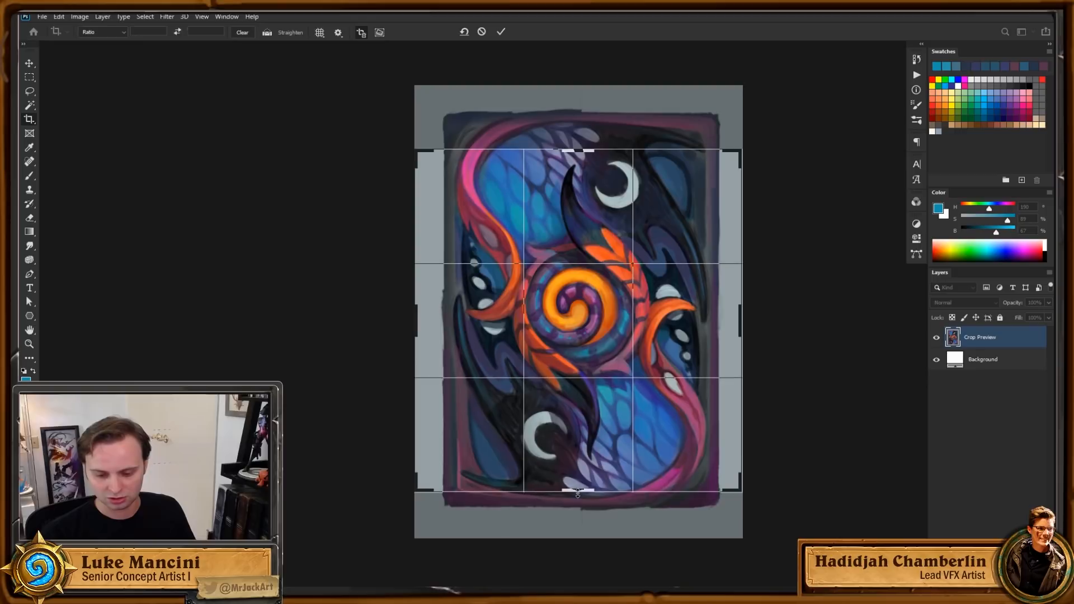
pyautogui.moveTo(415, 316); pyautogui.dragTo(343, 317)
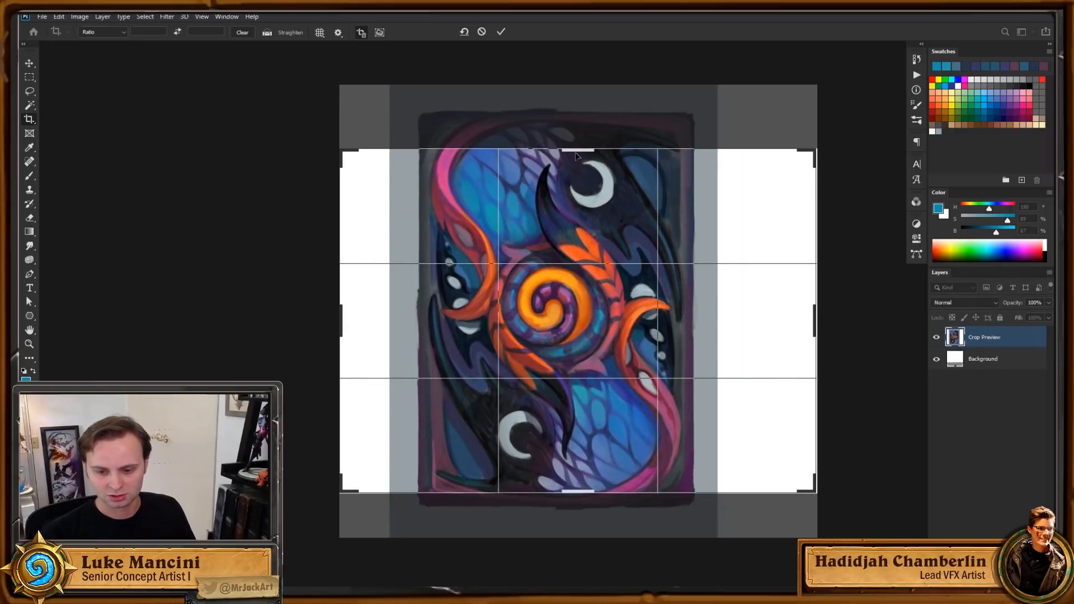
pyautogui.moveTo(578, 151); pyautogui.dragTo(579, 134)
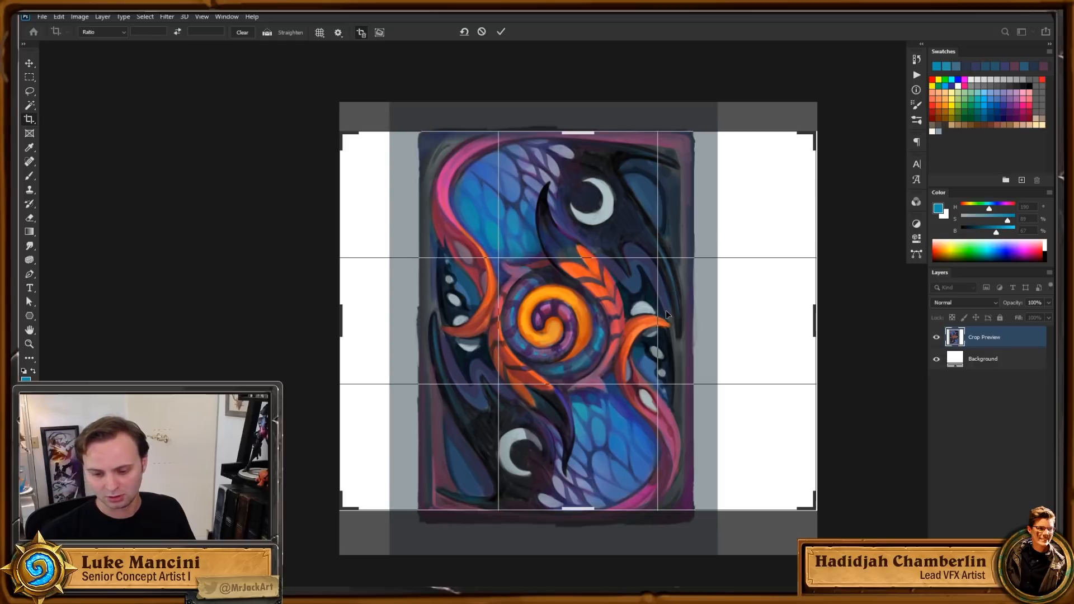
pyautogui.press('Escape')
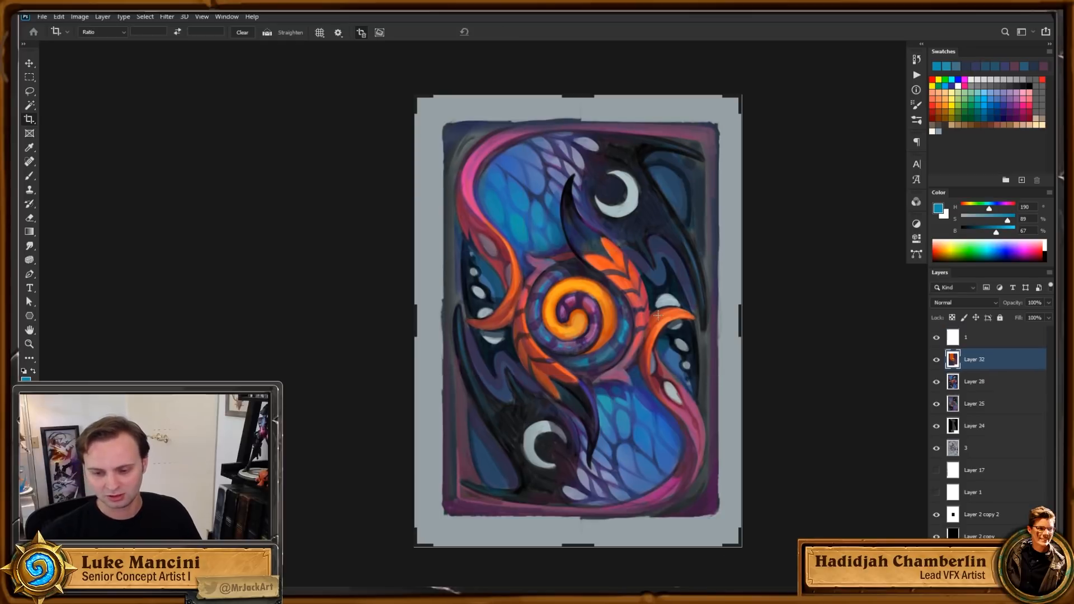
# Step: Brighten the ring's lower band beneath the golden spiral's tail using the Brush tool and teal tones sampled from the ring
pyautogui.press('v')
pyautogui.moveTo(671, 325); pyautogui.dragTo(659, 323)
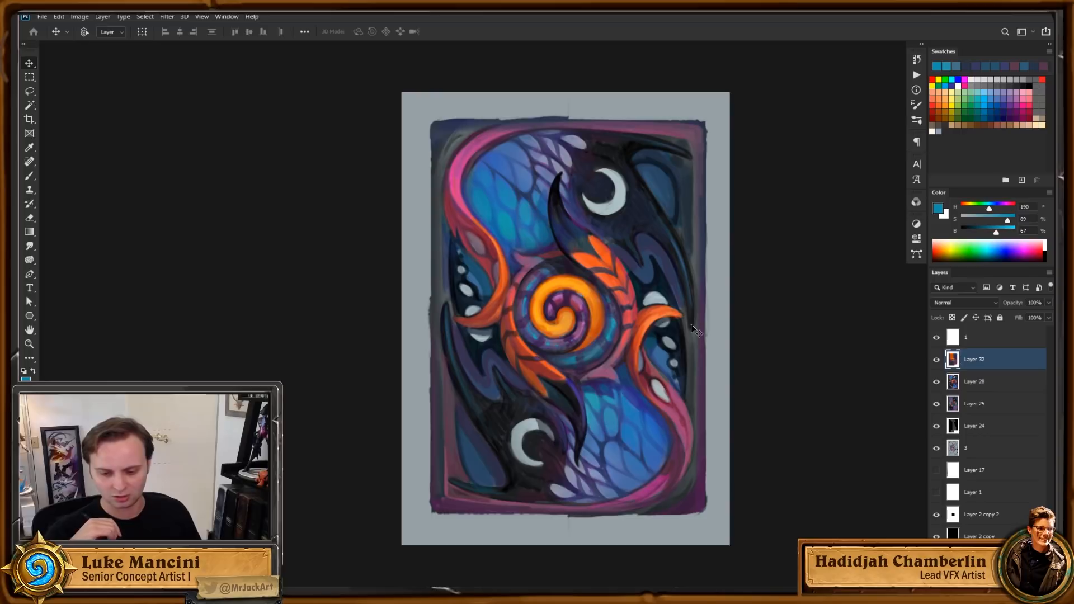
pyautogui.press('z')
pyautogui.moveTo(625, 300)
pyautogui.mouseDown()
pyautogui.moveTo(711, 346)
pyautogui.moveTo(729, 344)
pyautogui.mouseUp()
pyautogui.press('b')
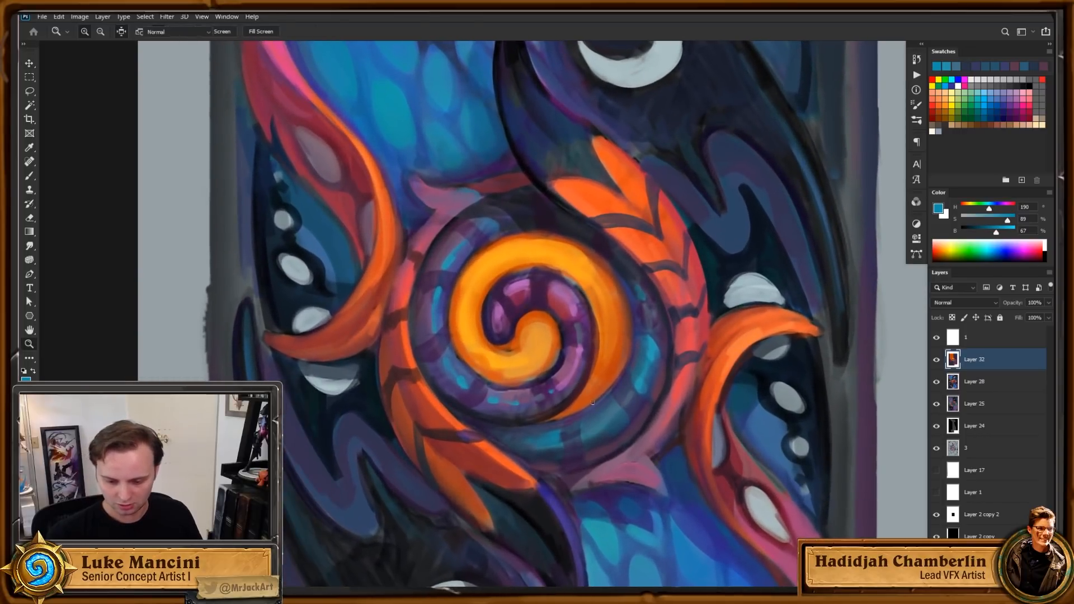
pyautogui.keyDown('alt'); pyautogui.click(553, 441); pyautogui.keyUp('alt')
pyautogui.moveTo(554, 441); pyautogui.dragTo(559, 444)
pyautogui.keyDown('alt'); pyautogui.click(559, 445); pyautogui.keyUp('alt')
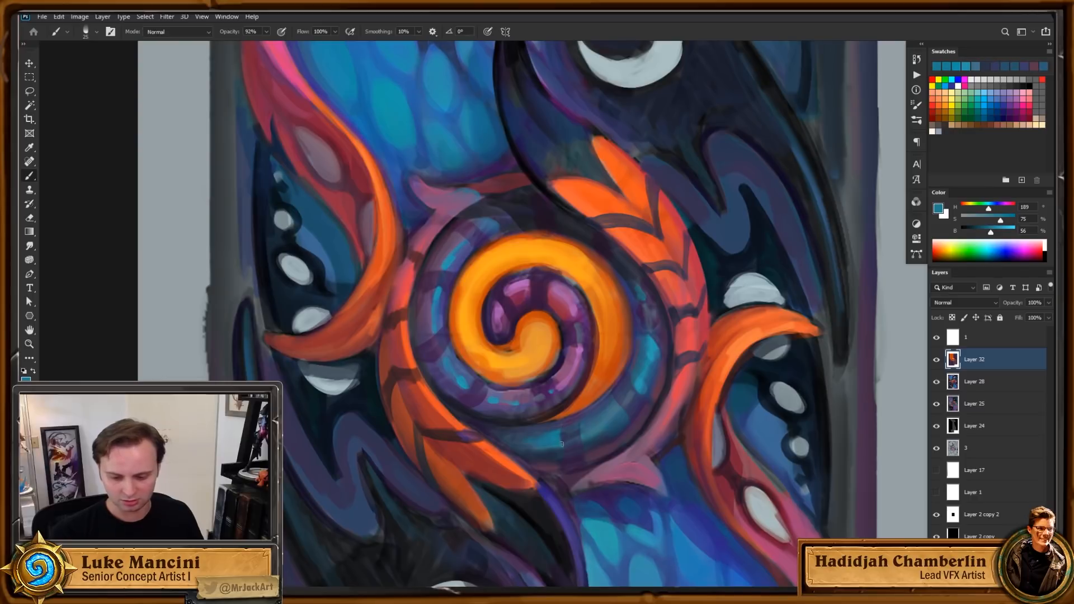
pyautogui.keyDown('alt'); pyautogui.click(645, 359); pyautogui.keyUp('alt')
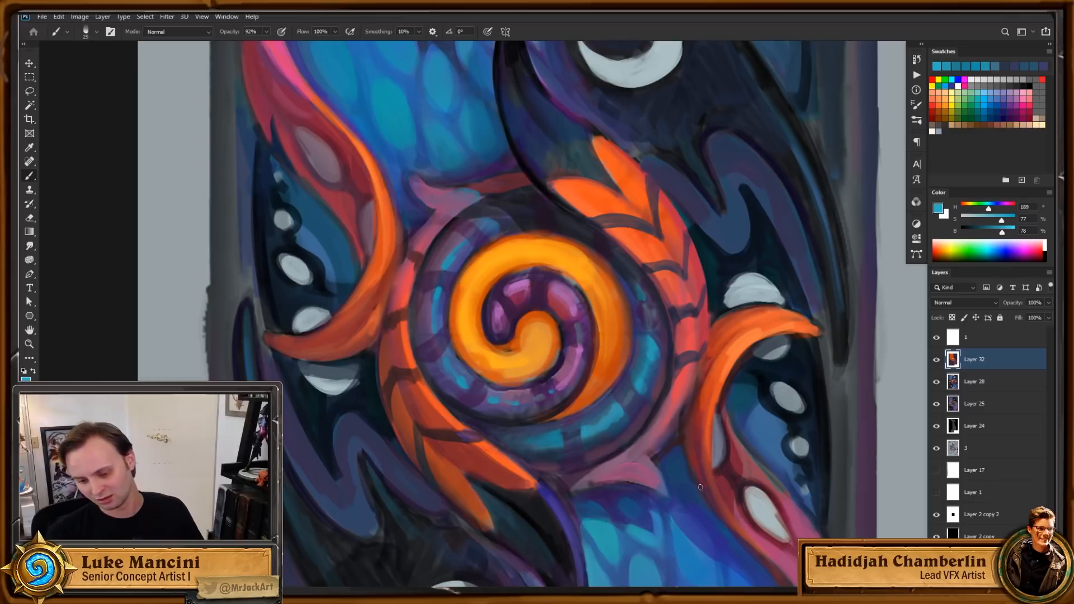
# Step: Refine the ring's band divisions beside the spiral's tail with sampled dark blue, teal and muted indigo tones
pyautogui.keyDown('alt'); pyautogui.click(628, 404); pyautogui.keyUp('alt')
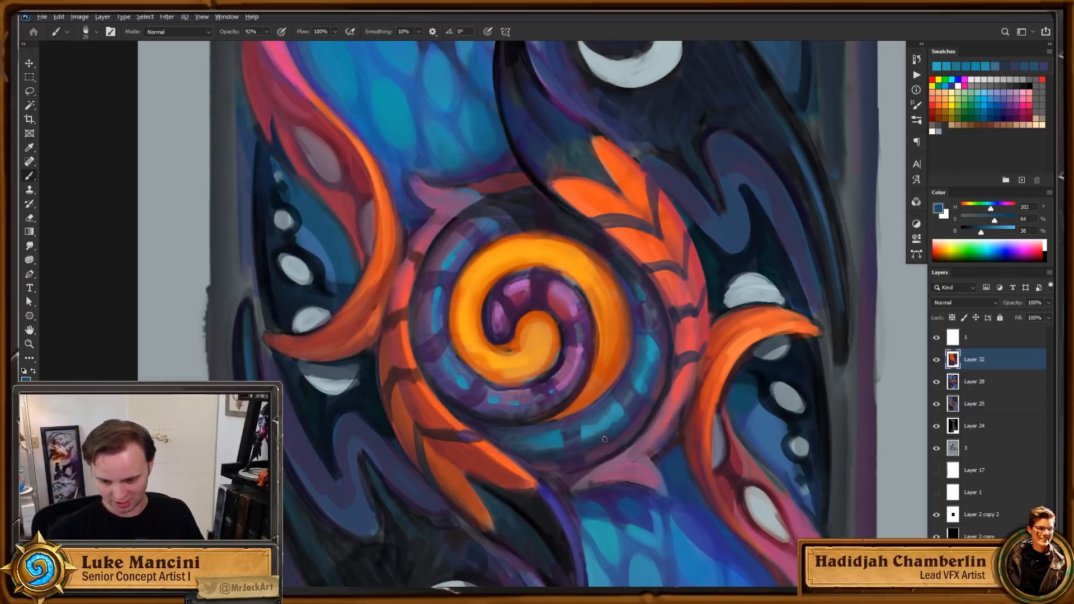
pyautogui.keyDown('alt'); pyautogui.click(641, 366); pyautogui.keyUp('alt')
pyautogui.keyDown('alt'); pyautogui.click(642, 367); pyautogui.keyUp('alt')
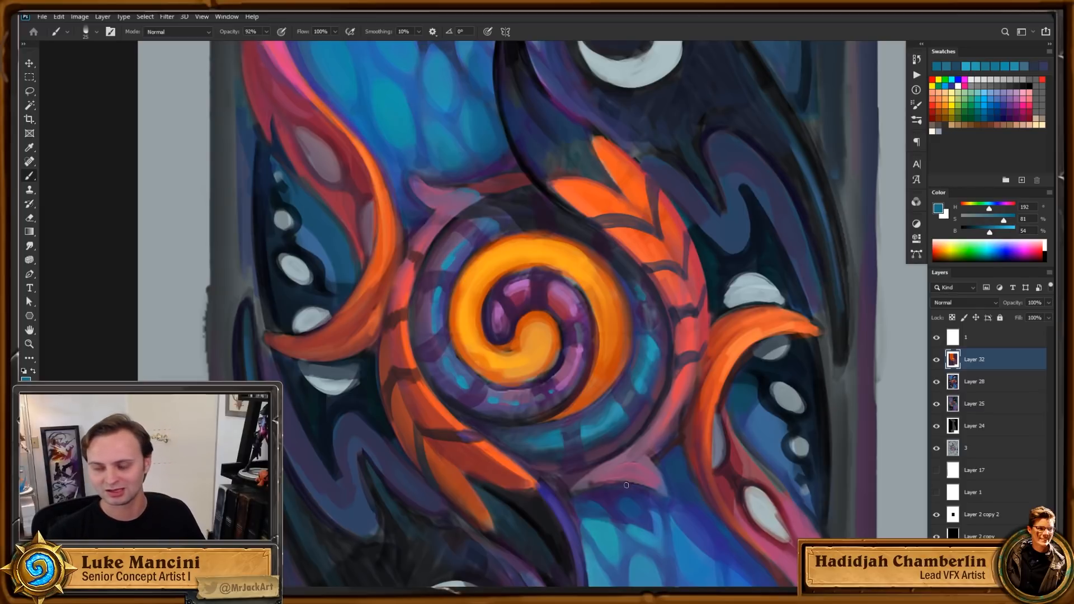
pyautogui.keyDown('alt'); pyautogui.click(553, 431); pyautogui.keyUp('alt')
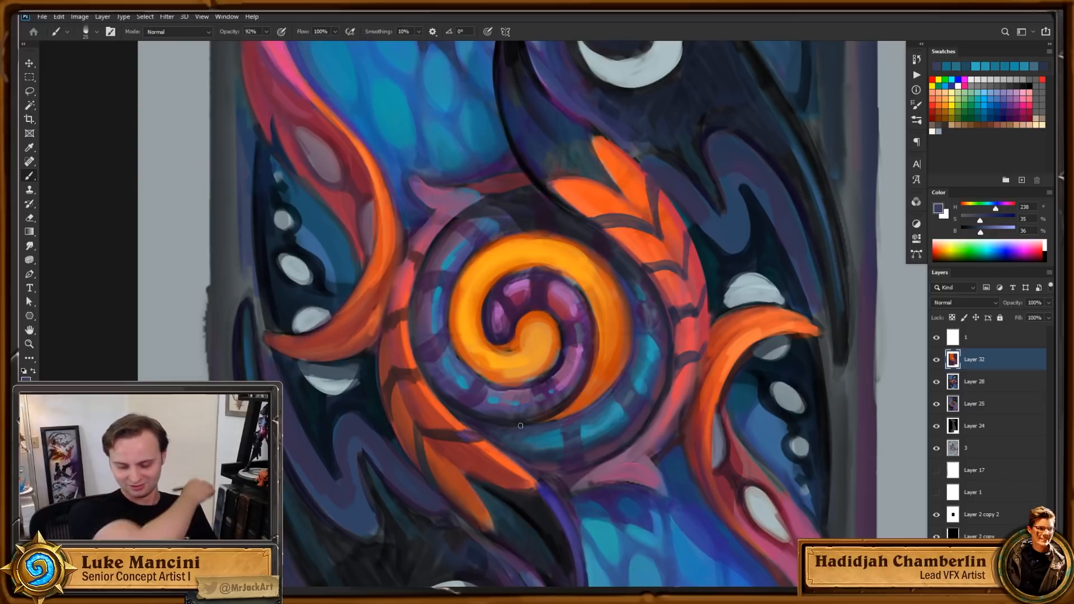
pyautogui.moveTo(581, 419); pyautogui.dragTo(606, 408)
pyautogui.keyDown('alt'); pyautogui.click(615, 402); pyautogui.keyUp('alt')
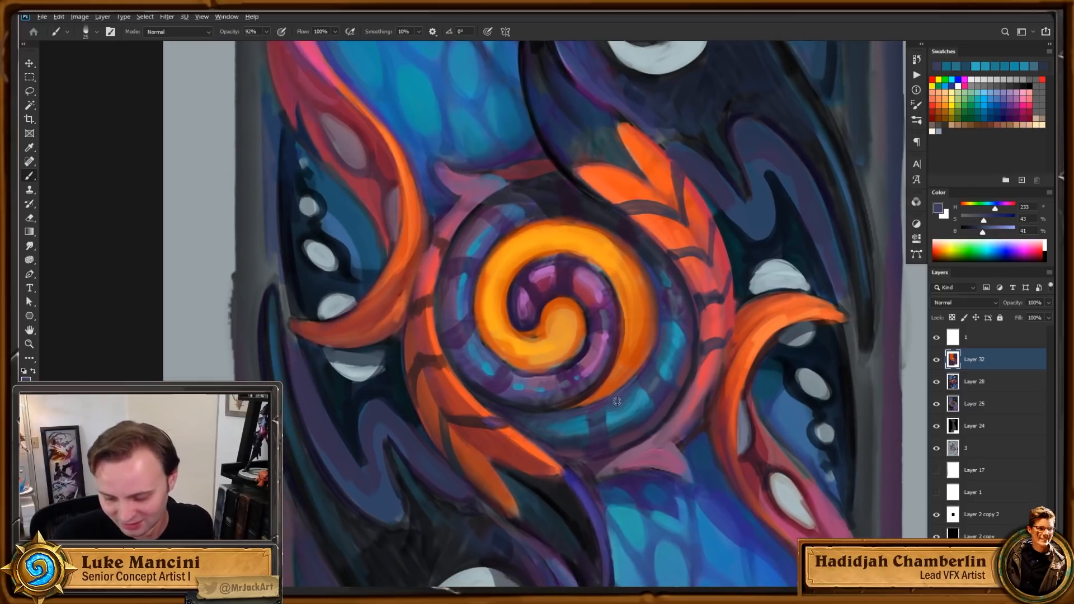
# Step: Touch up the ring's lower outer edge between the orange and pink fins with sampled brick red, pink and dark violet, reducing the brush size
pyautogui.keyDown('alt'); pyautogui.click(526, 446); pyautogui.keyUp('alt')
pyautogui.keyDown('alt'); pyautogui.click(558, 452); pyautogui.keyUp('alt')
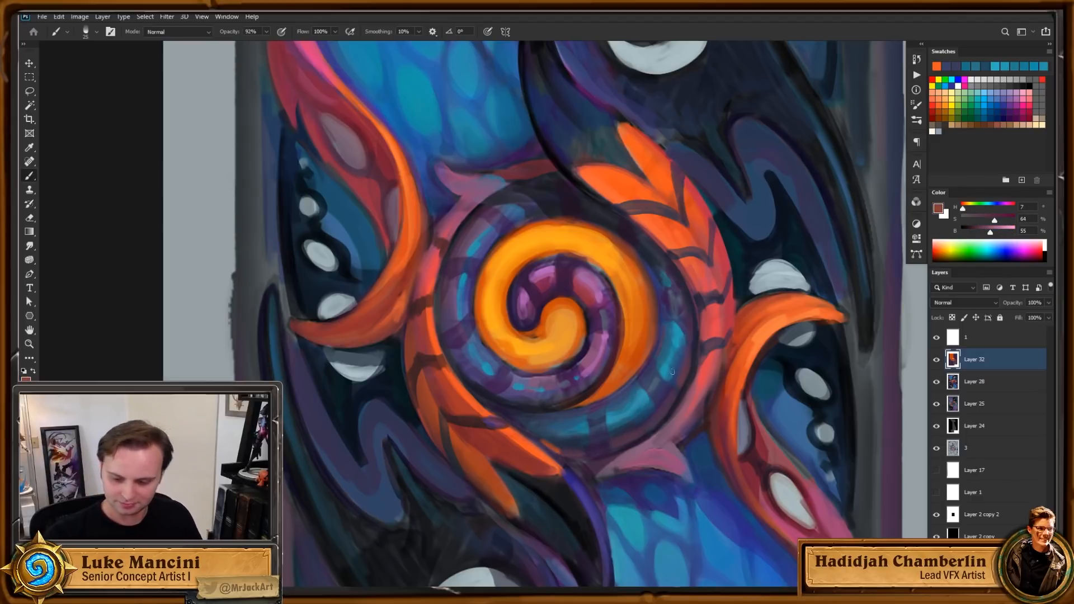
pyautogui.moveTo(542, 443); pyautogui.dragTo(561, 452)
pyautogui.keyDown('alt'); pyautogui.click(665, 456); pyautogui.keyUp('alt')
pyautogui.moveTo(665, 459); pyautogui.dragTo(646, 469)
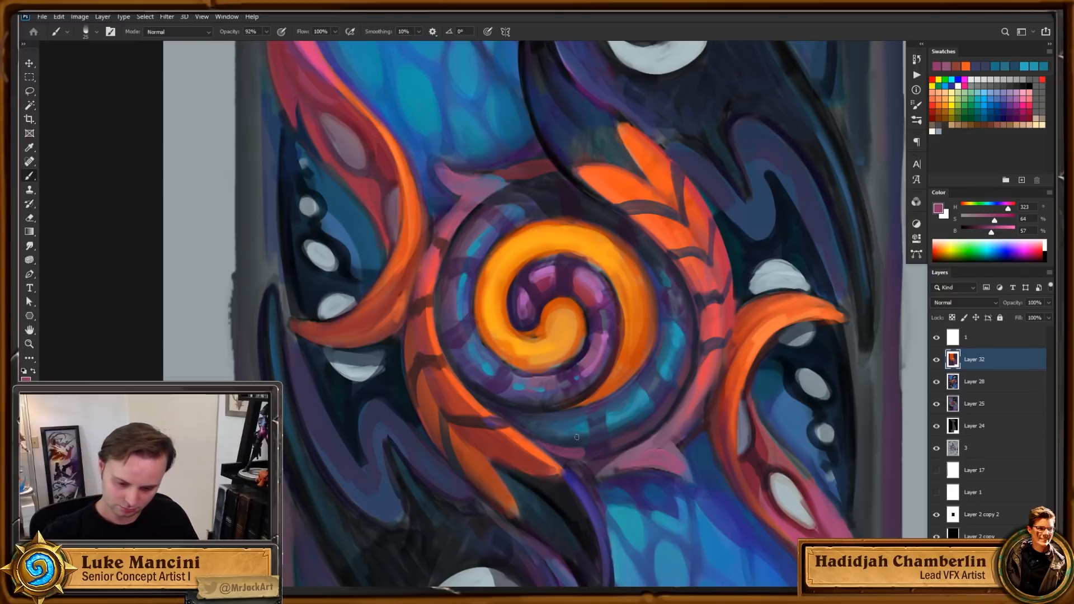
pyautogui.keyDown('alt'); pyautogui.click(533, 440); pyautogui.keyUp('alt')
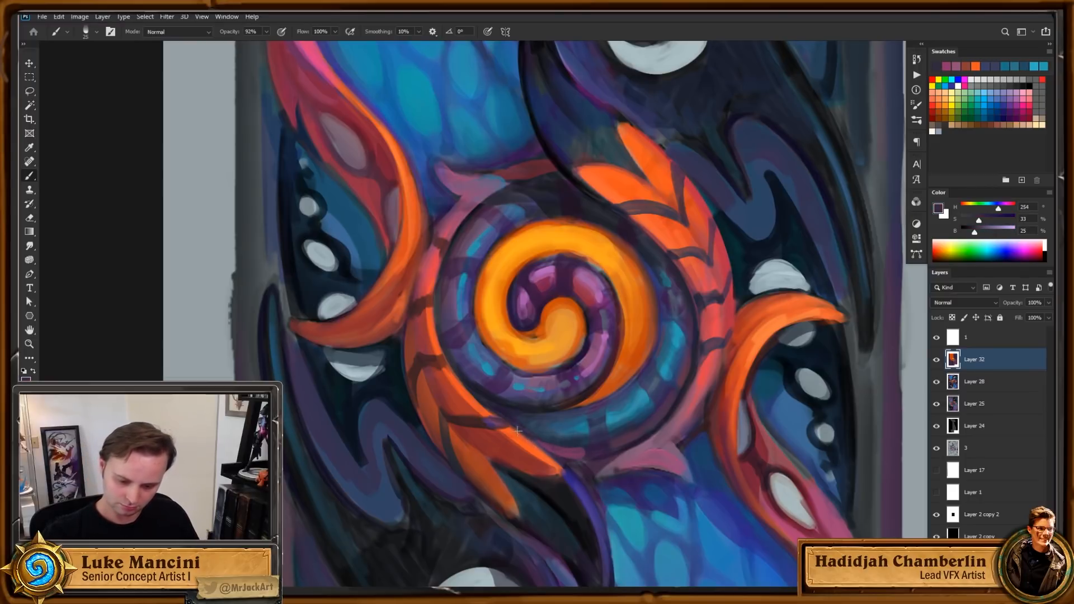
pyautogui.press('[')
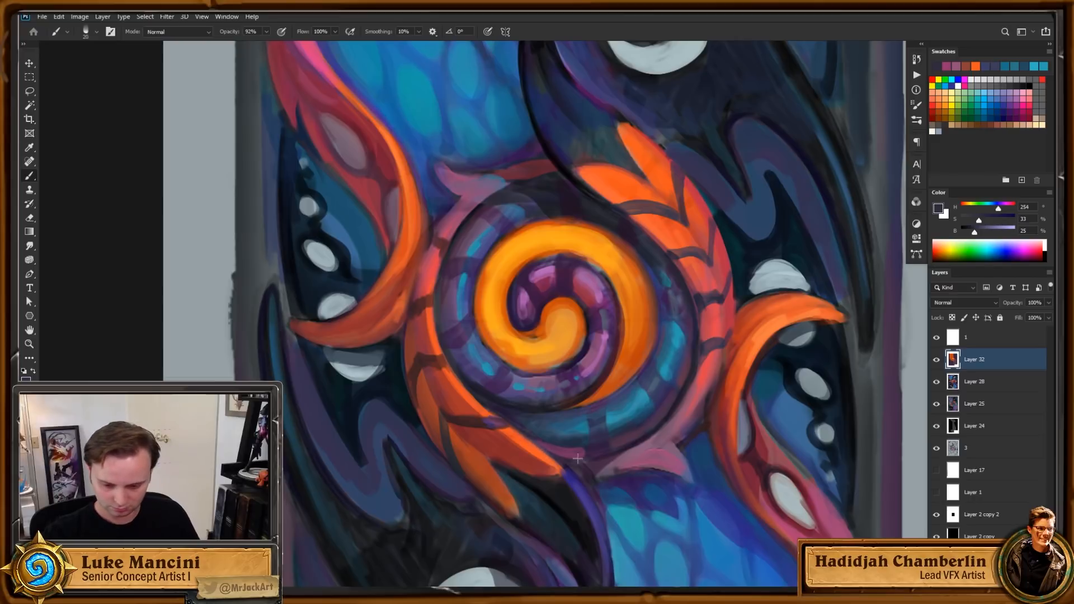
# Step: Touch up the ring's lower rim beside the pink fin with a plum tone sampled from it
pyautogui.scroll(-5, 663, 344)
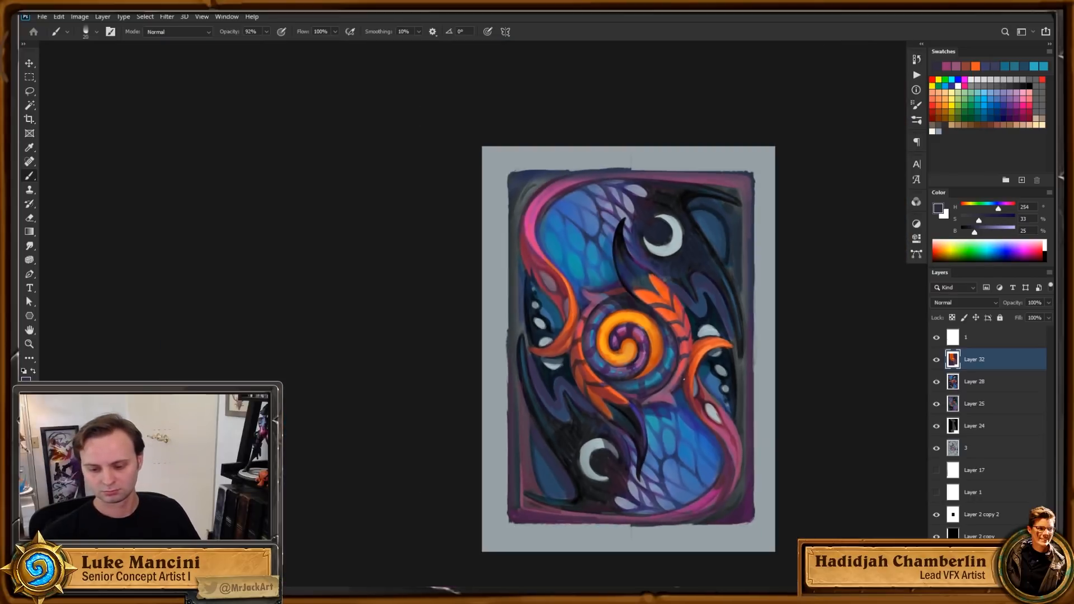
pyautogui.scroll(6, 667, 385)
pyautogui.scroll(-1, 682, 392)
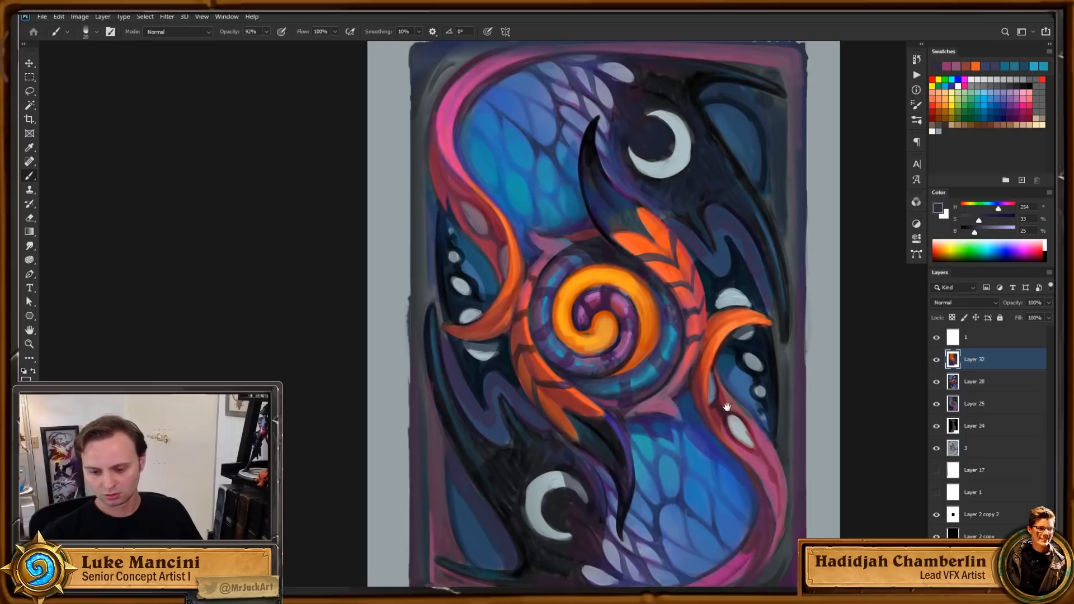
pyautogui.moveTo(743, 418); pyautogui.dragTo(672, 414)
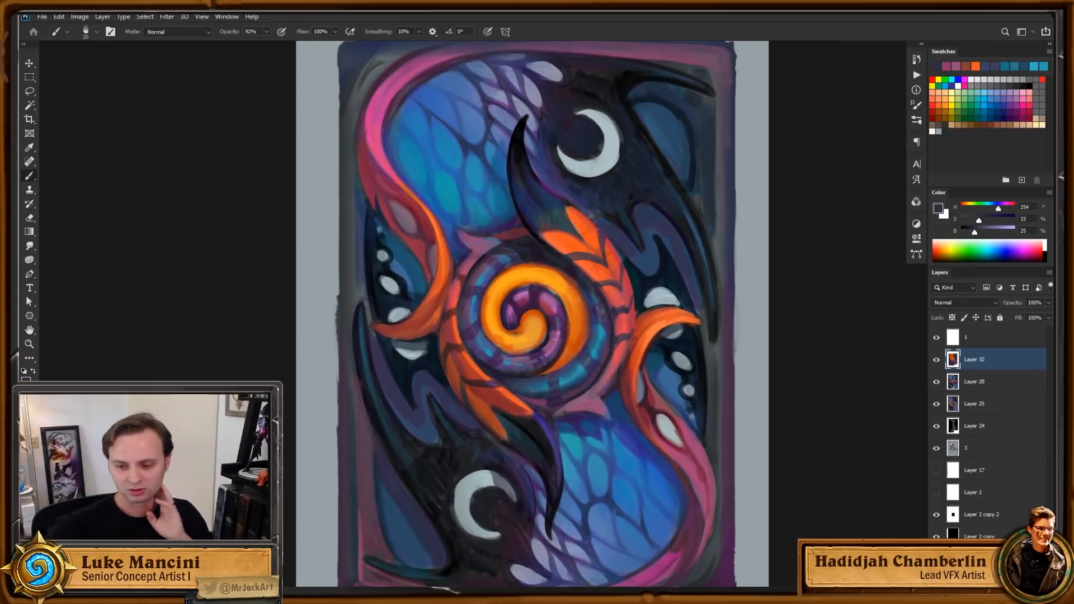
pyautogui.press('z')
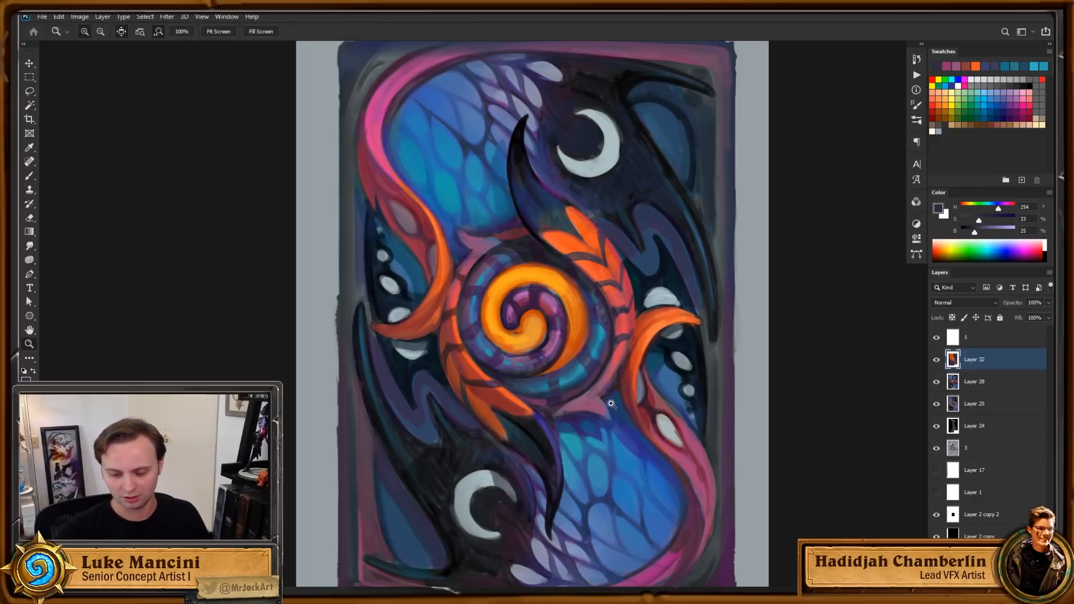
pyautogui.click(577, 398)
pyautogui.press('b')
pyautogui.keyDown('alt'); pyautogui.click(540, 407); pyautogui.keyUp('alt')
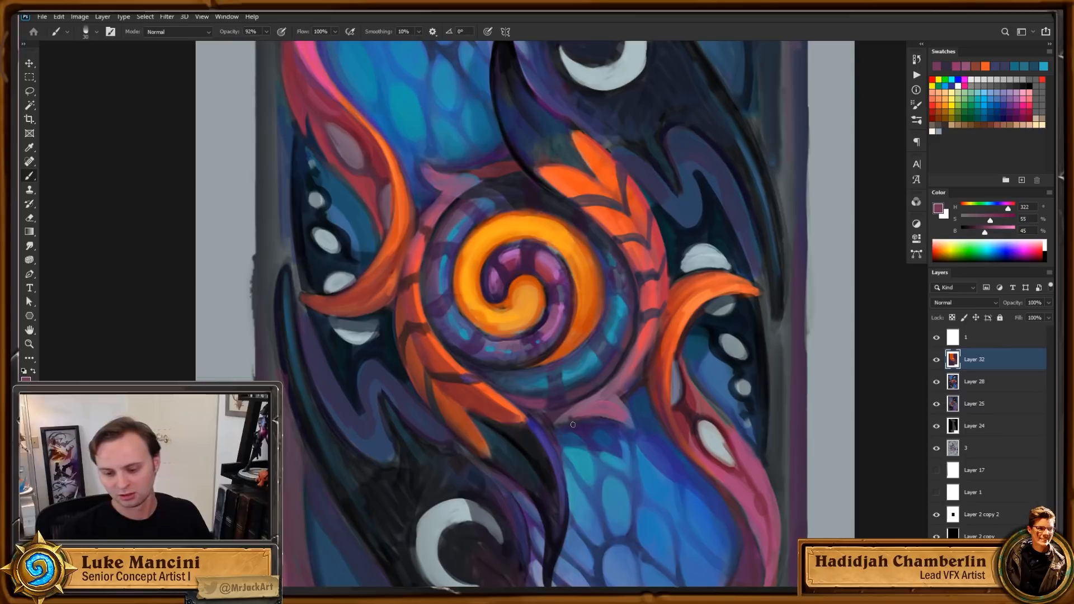
pyautogui.moveTo(535, 391); pyautogui.dragTo(503, 407)
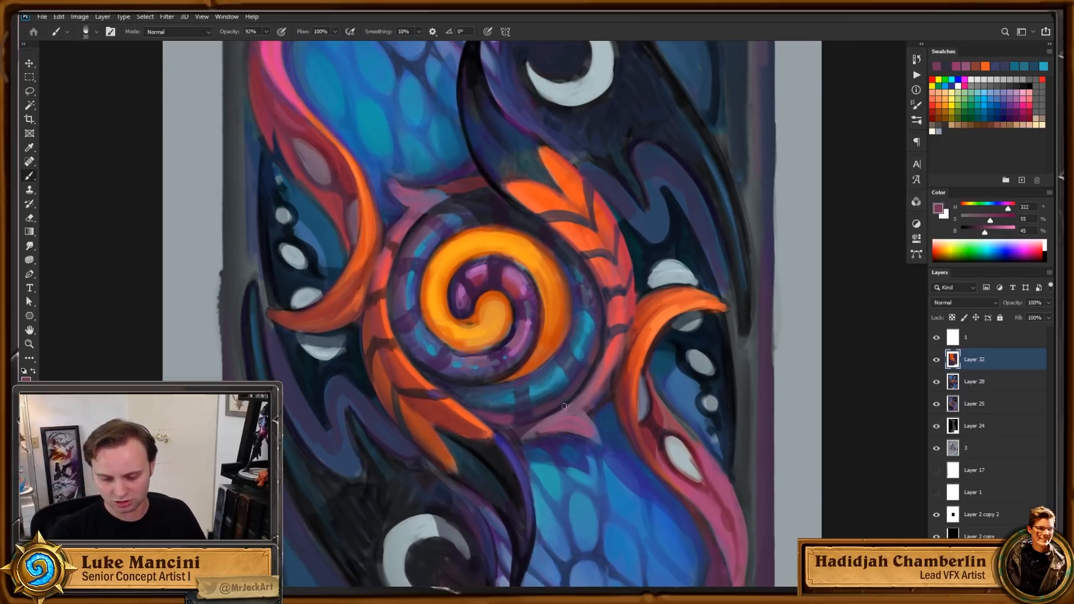
# Step: Refine the ring's lower pink outer band with sampled dark plum, coral, muted rose and dark indigo tones
pyautogui.keyDown('alt'); pyautogui.click(608, 387); pyautogui.keyUp('alt')
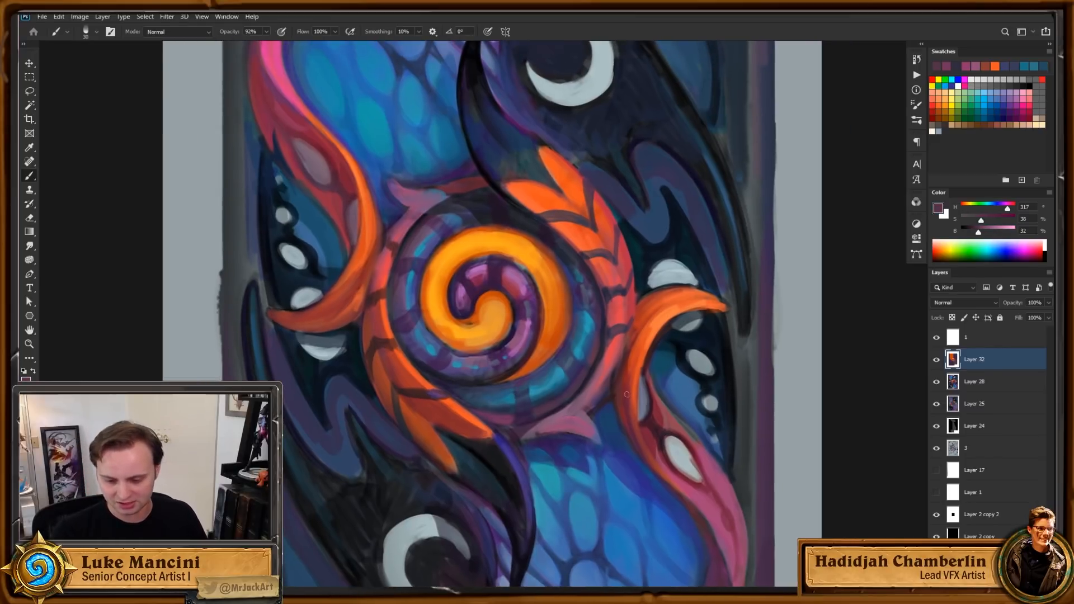
pyautogui.keyDown('alt'); pyautogui.click(611, 351); pyautogui.keyUp('alt')
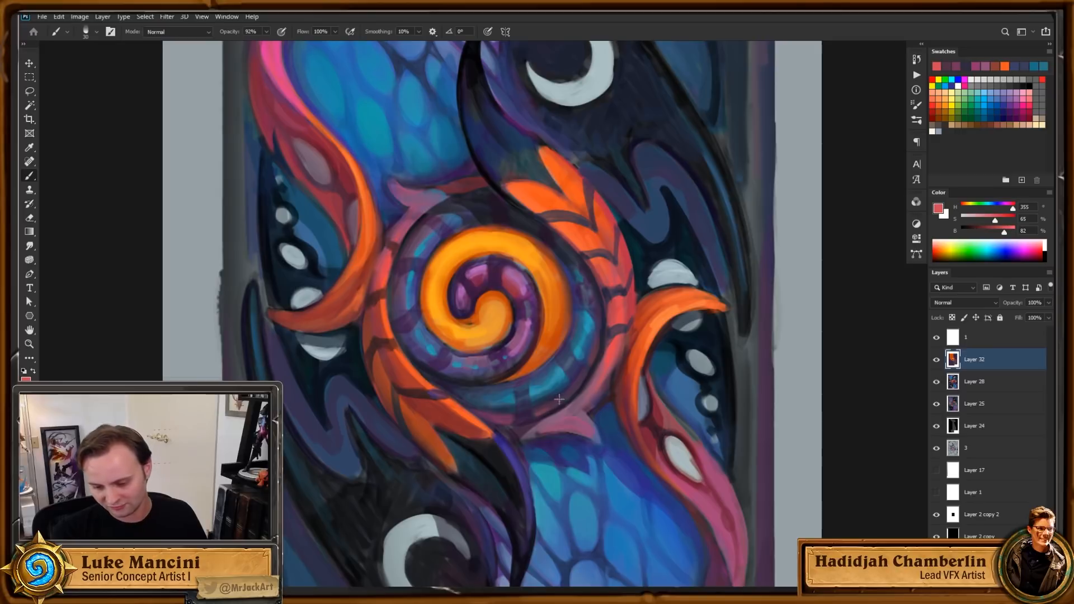
pyautogui.keyDown('alt'); pyautogui.click(542, 413); pyautogui.keyUp('alt')
pyautogui.keyDown('alt'); pyautogui.click(539, 414); pyautogui.keyUp('alt')
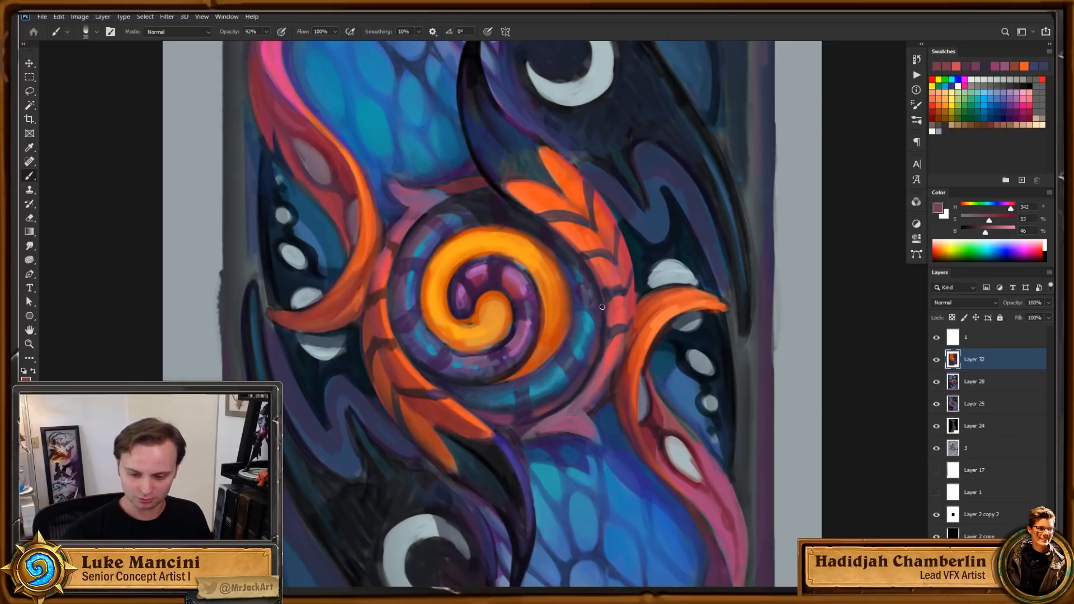
pyautogui.keyDown('alt'); pyautogui.click(525, 390); pyautogui.keyUp('alt')
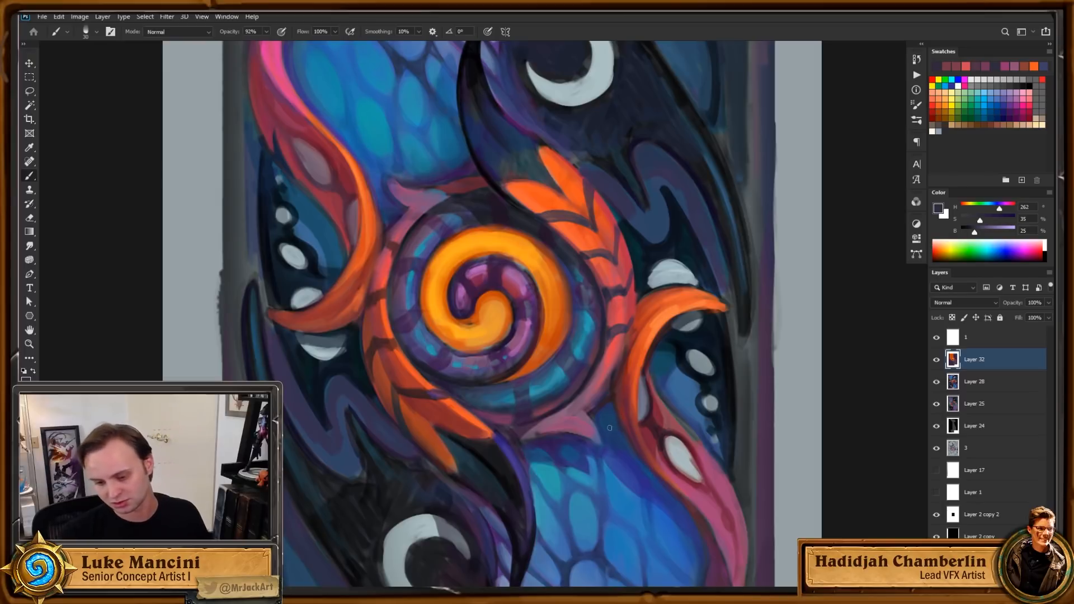
pyautogui.keyDown('alt'); pyautogui.click(621, 344); pyautogui.keyUp('alt')
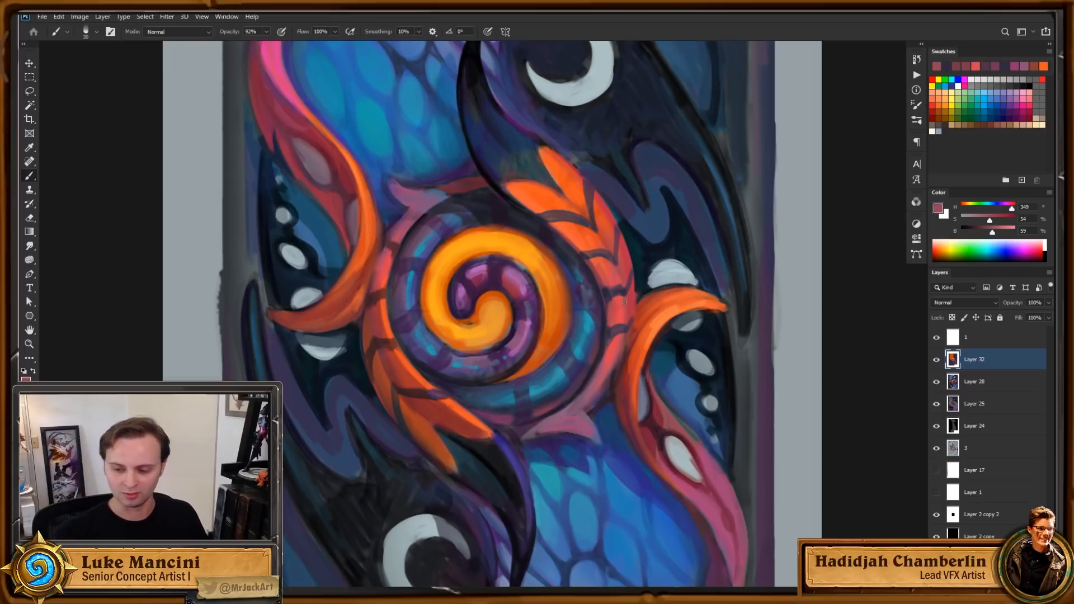
# Step: Deepen the shadow between the ring's lower rim and the pink fin with a sampled dark violet
pyautogui.moveTo(654, 281); pyautogui.dragTo(622, 333)
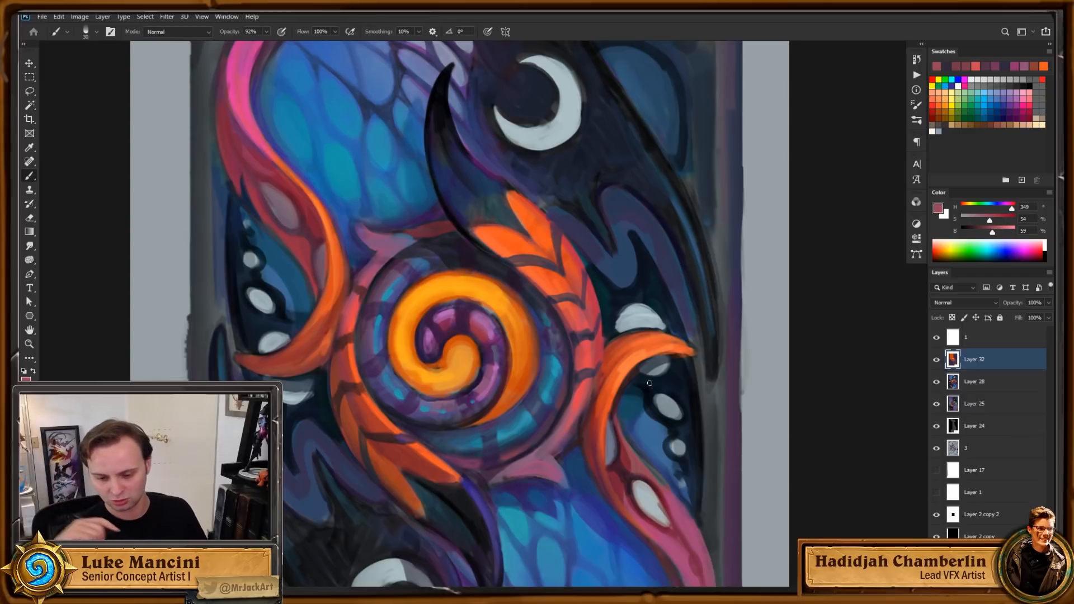
pyautogui.moveTo(641, 440); pyautogui.dragTo(678, 412)
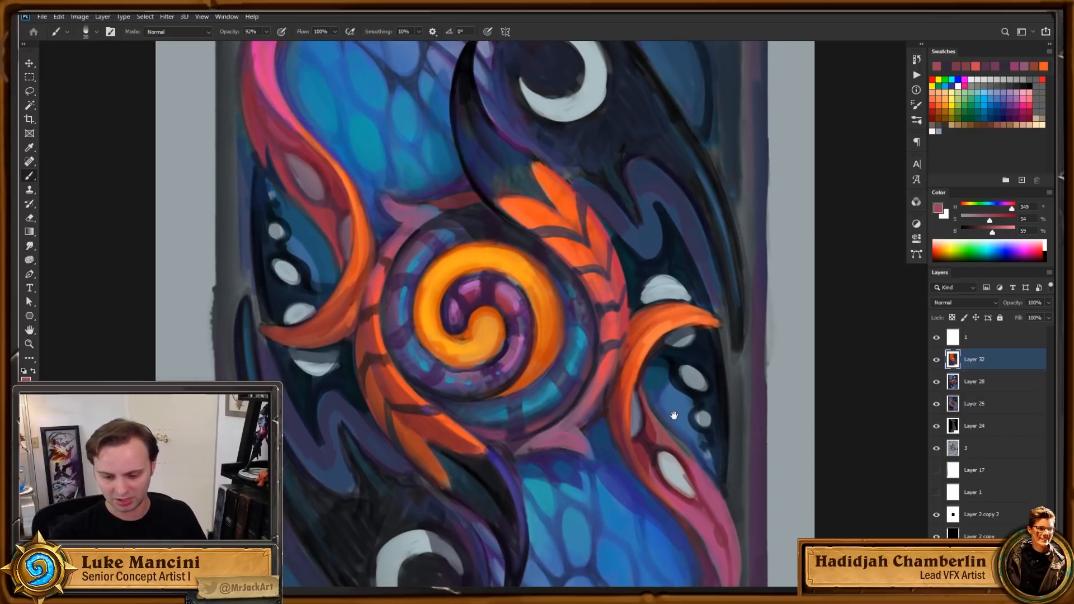
pyautogui.press('z')
pyautogui.click(561, 452)
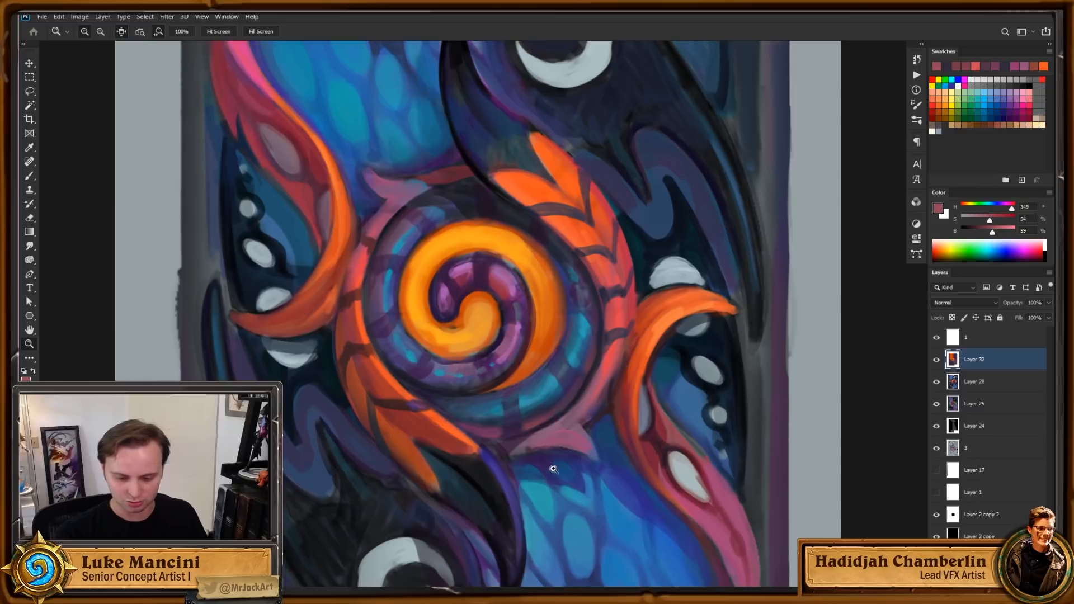
pyautogui.keyDown('alt'); pyautogui.click(563, 416); pyautogui.keyUp('alt')
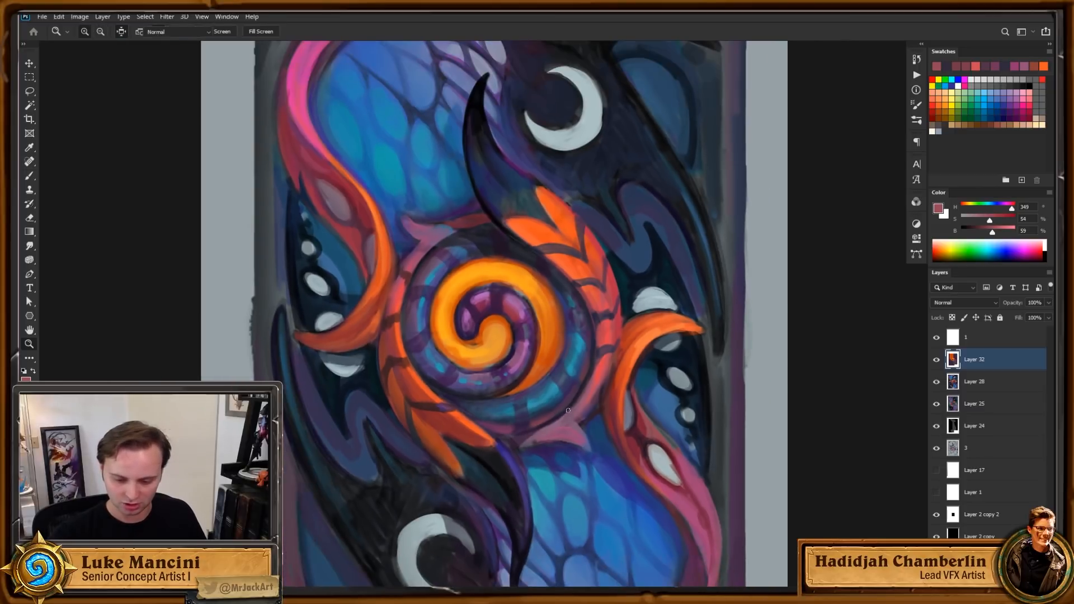
pyautogui.keyDown('alt'); pyautogui.click(551, 437); pyautogui.keyUp('alt')
pyautogui.keyDown('ctrl'); pyautogui.click(558, 447); pyautogui.keyUp('ctrl')
pyautogui.press('b')
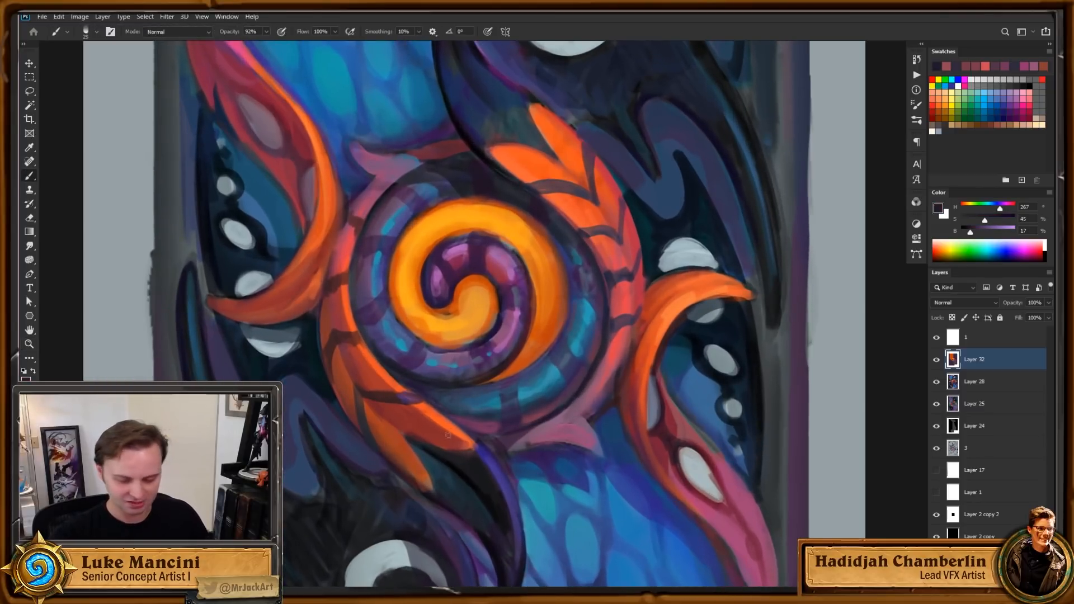
pyautogui.moveTo(579, 413); pyautogui.dragTo(572, 439)
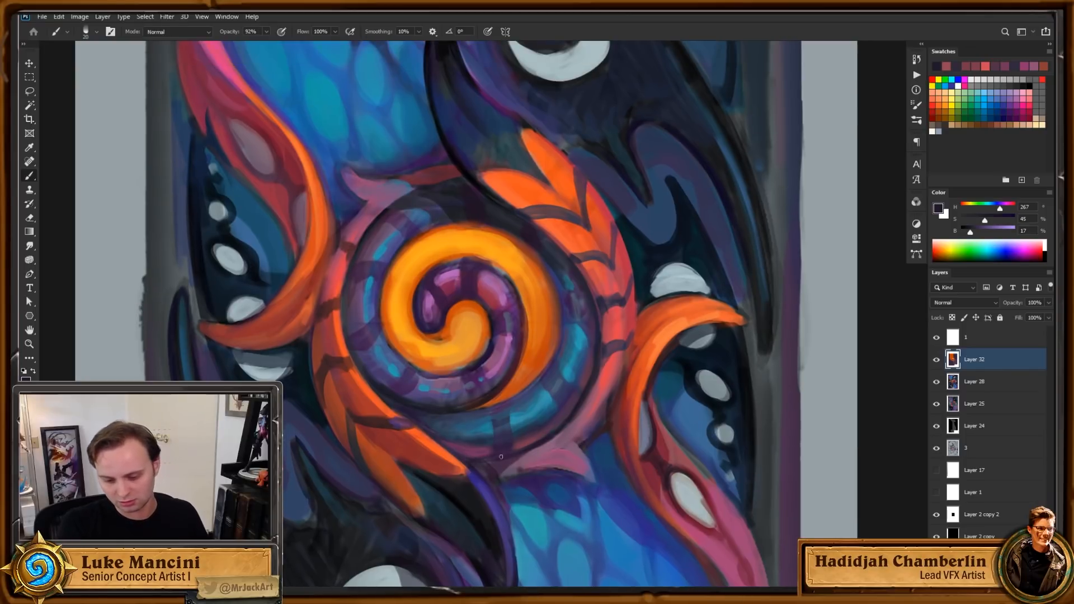
# Step: Blend the ring's lower rim above the pink fin using sampled plum-rose, slate blue, dark indigo and crimson tones
pyautogui.keyDown('alt'); pyautogui.click(531, 452); pyautogui.keyUp('alt')
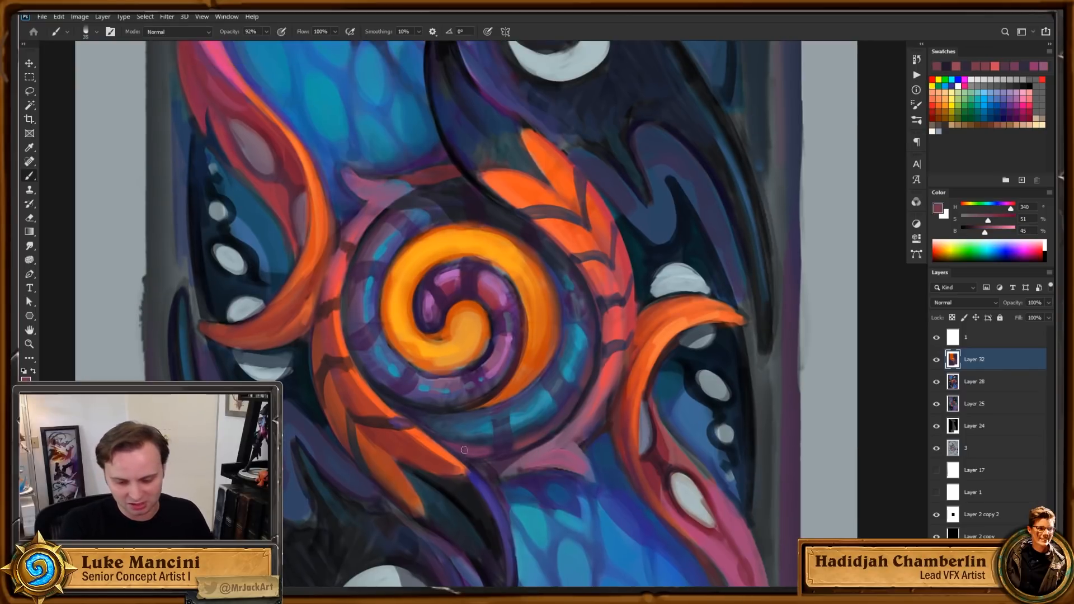
pyautogui.keyDown('alt'); pyautogui.click(493, 447); pyautogui.keyUp('alt')
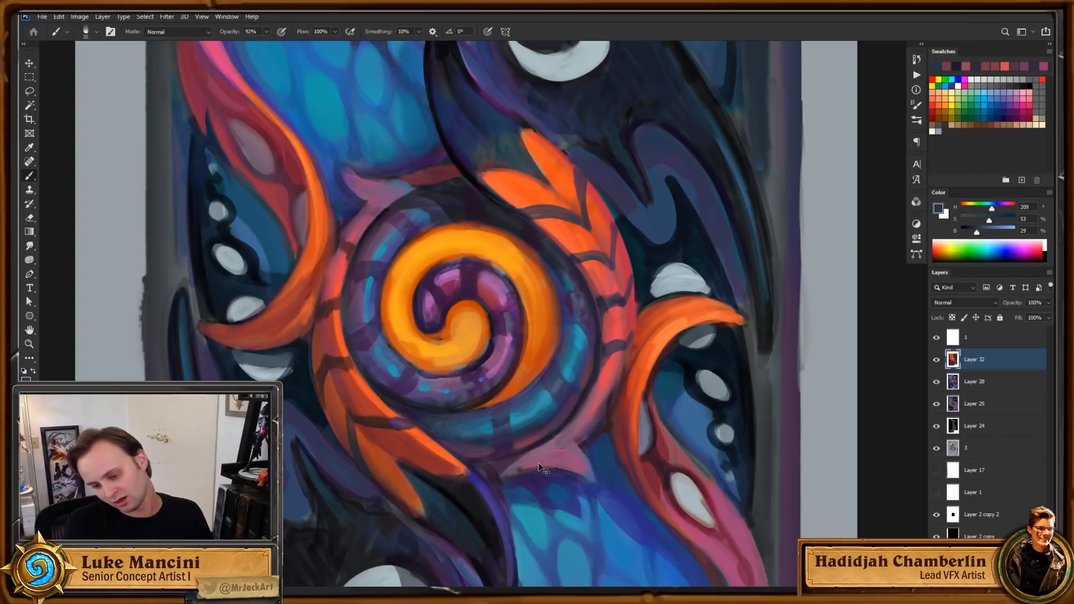
pyautogui.keyDown('alt'); pyautogui.click(538, 428); pyautogui.keyUp('alt')
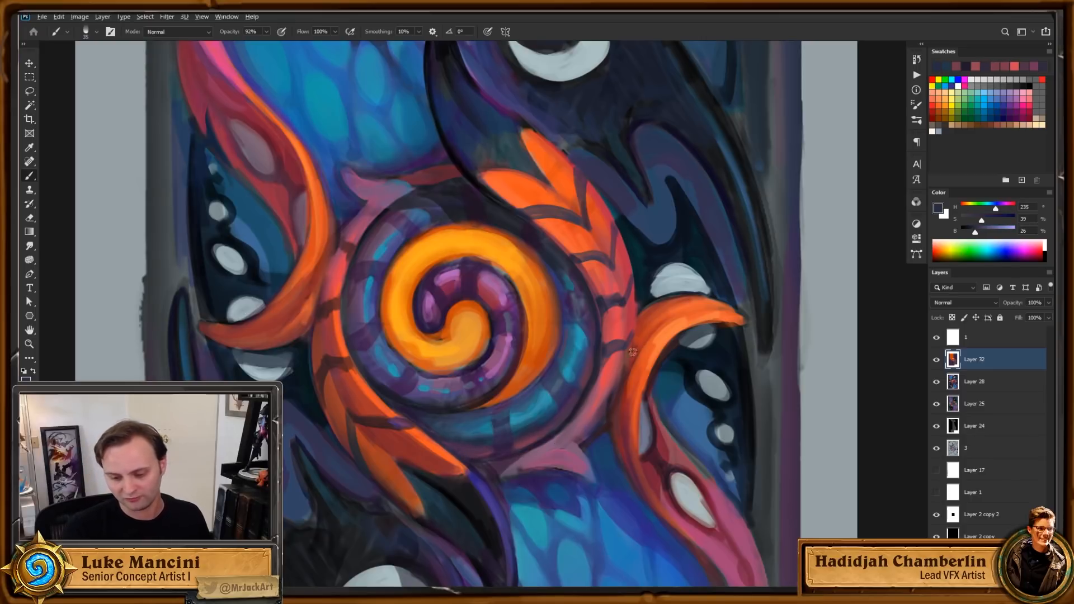
pyautogui.keyDown('alt'); pyautogui.click(650, 472); pyautogui.keyUp('alt')
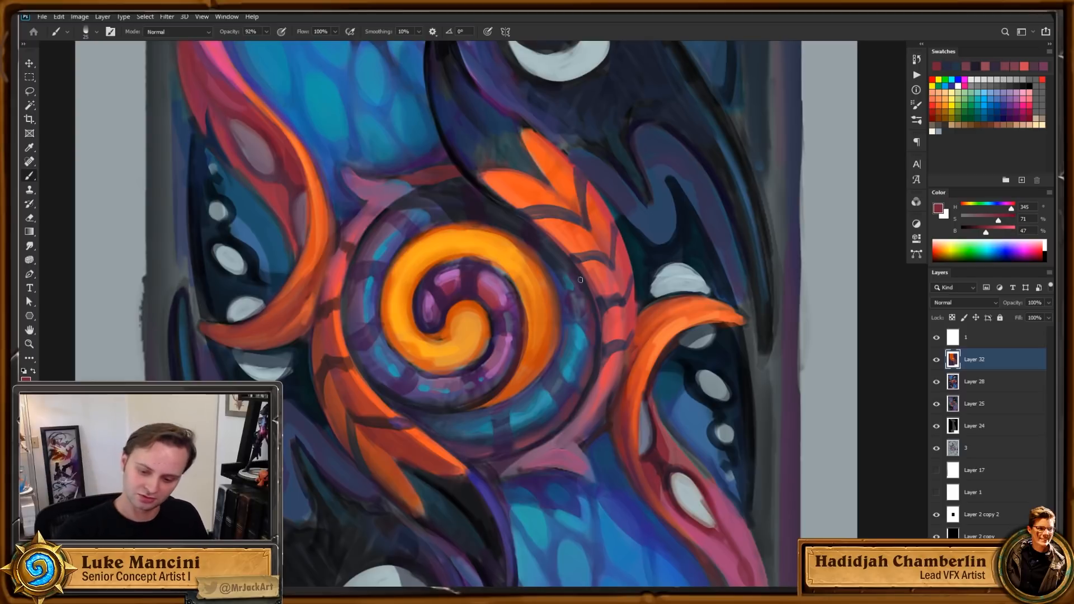
pyautogui.scroll(1, 626, 410)
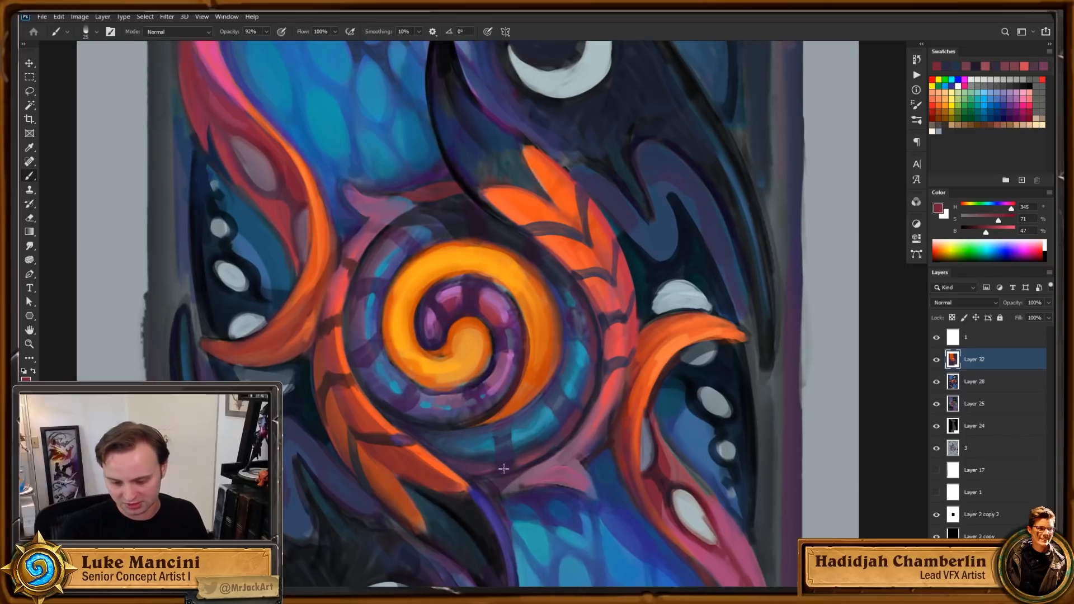
# Step: Darken the stripe crossing the ring's lower band below the spiral's tail with black
pyautogui.keyDown('alt'); pyautogui.click(592, 387); pyautogui.keyUp('alt')
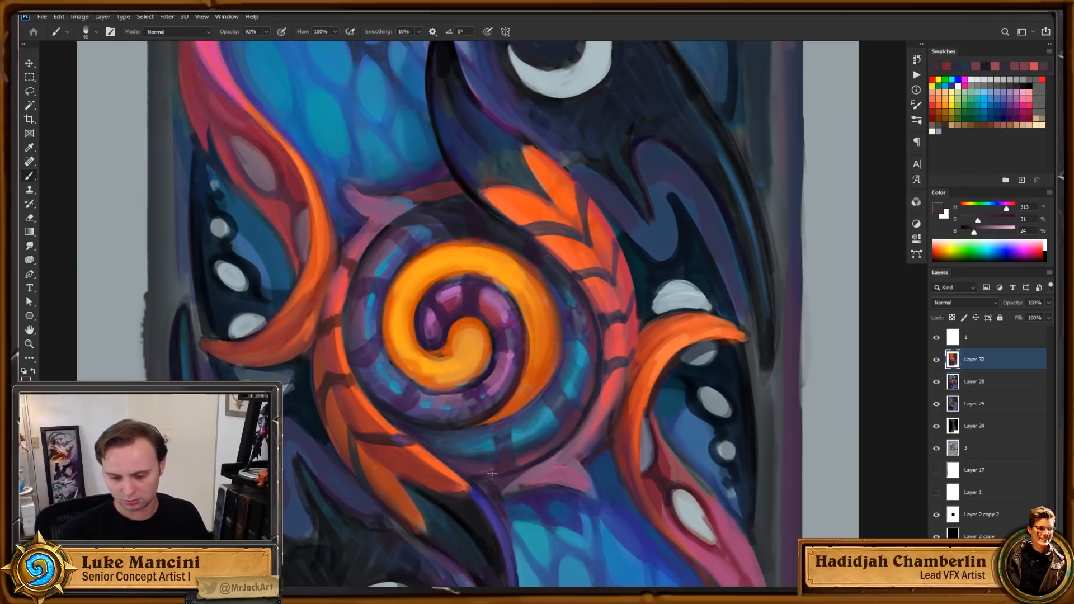
pyautogui.press('d')
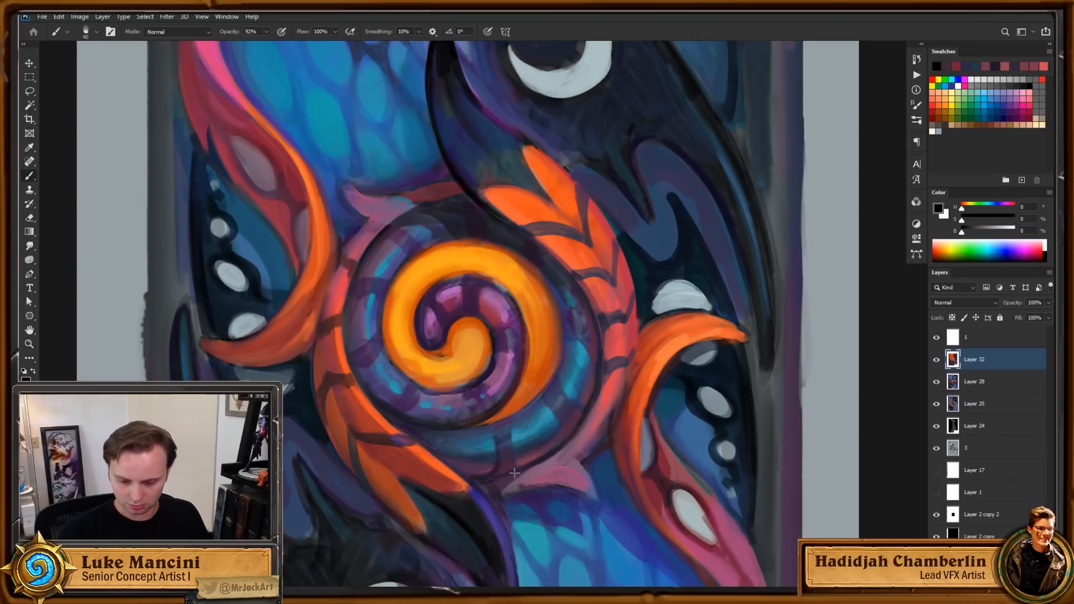
pyautogui.moveTo(499, 455); pyautogui.dragTo(504, 480)
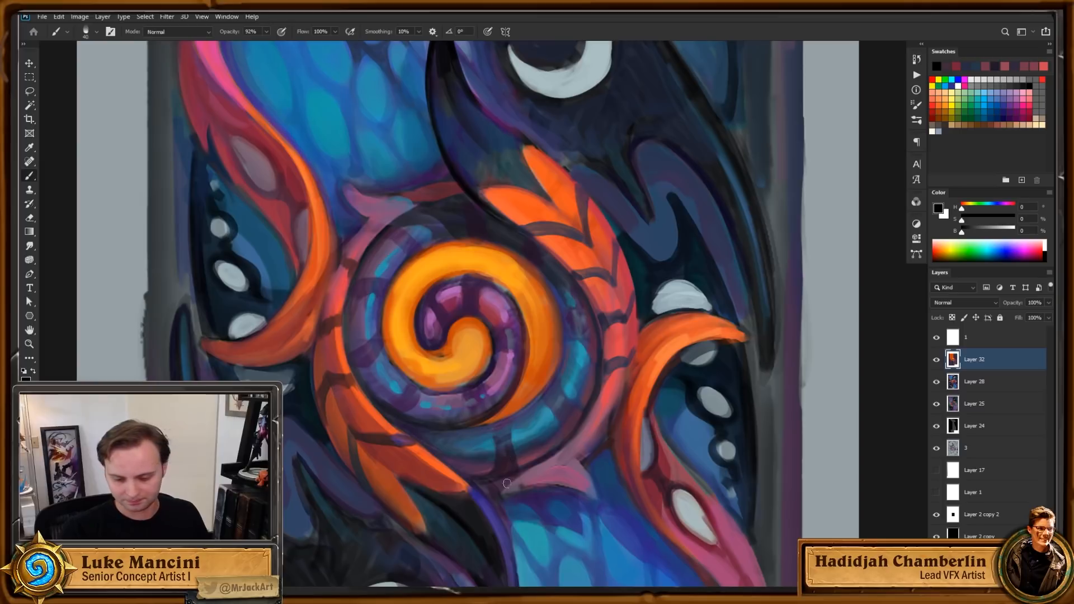
# Step: Define the edge between the ring and the lower pink fin with sampled dark purple strokes, undoing the last one
pyautogui.keyDown('alt'); pyautogui.click(526, 469); pyautogui.keyUp('alt')
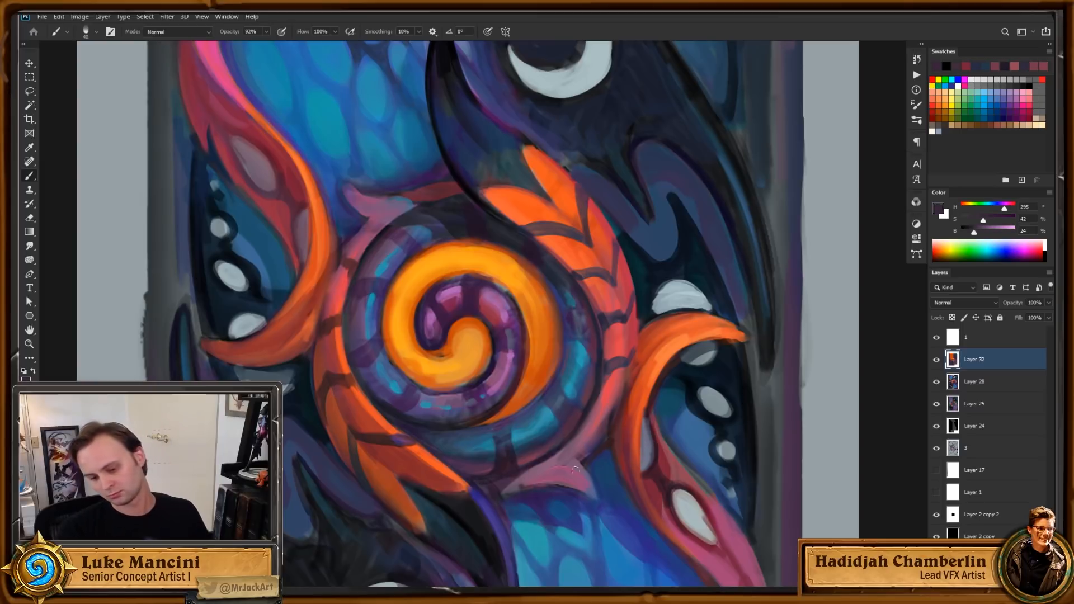
pyautogui.keyDown('alt'); pyautogui.click(503, 488); pyautogui.keyUp('alt')
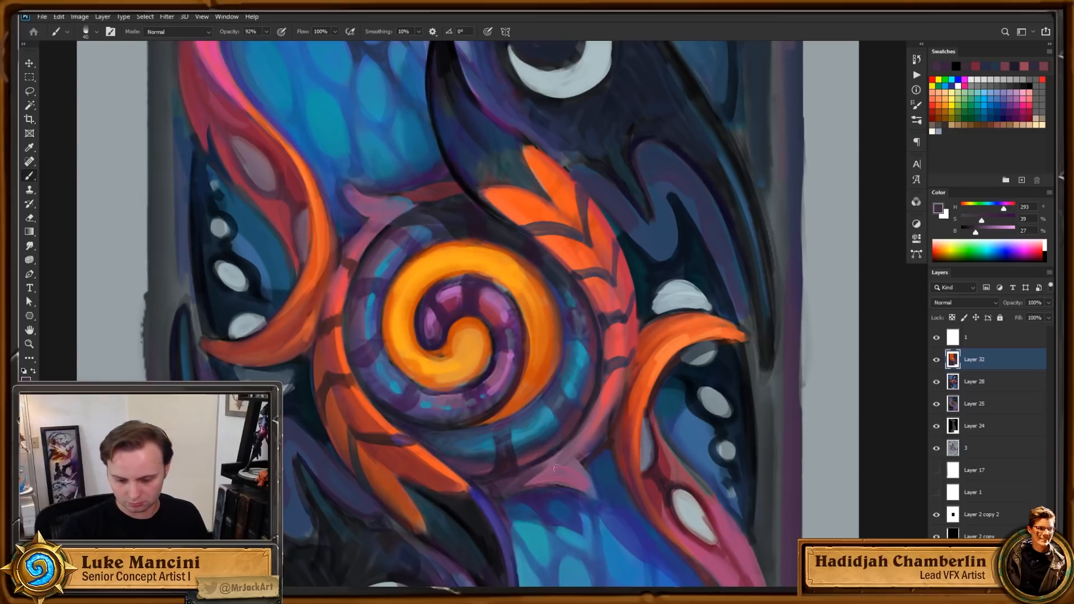
pyautogui.moveTo(505, 489); pyautogui.dragTo(569, 443)
pyautogui.moveTo(498, 503); pyautogui.dragTo(579, 436)
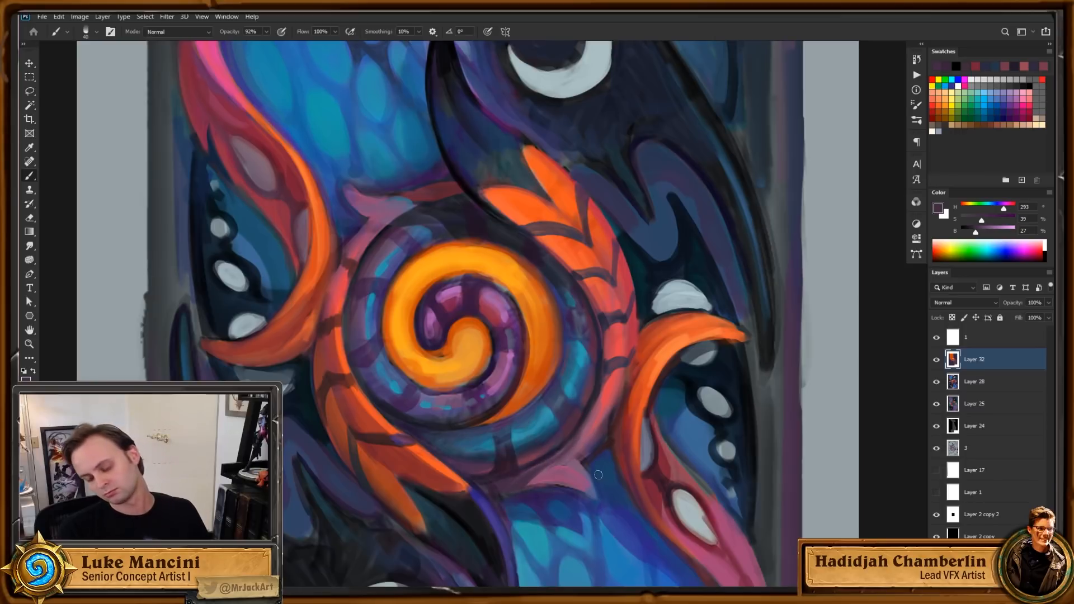
pyautogui.hotkey('ctrl', 'z')
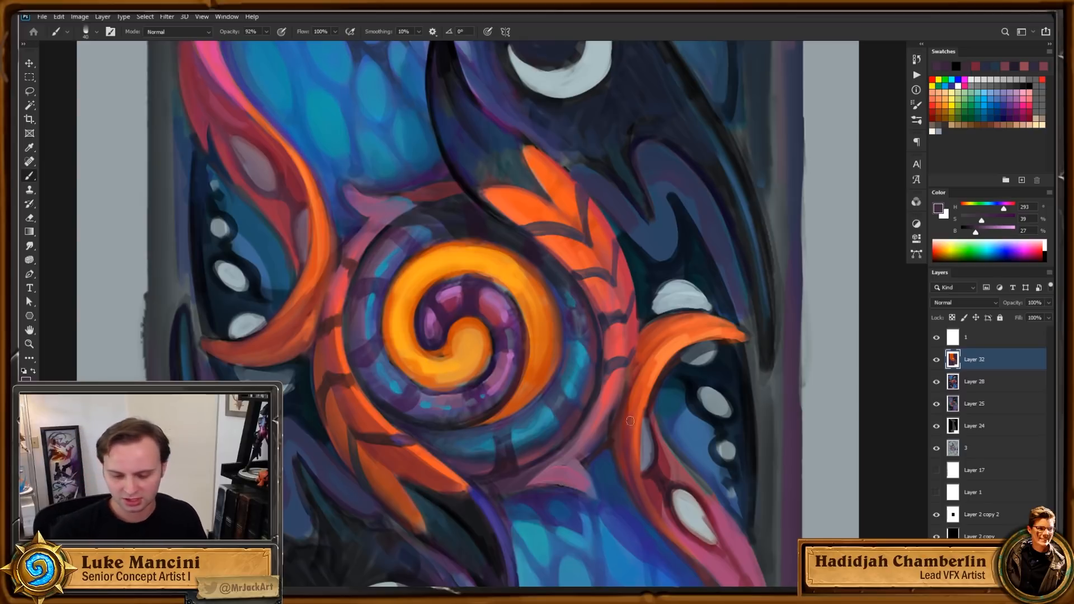
# Step: Touch up the ring's pink outer band below the red-orange stripes with a rose pink sampled from it
pyautogui.moveTo(633, 434); pyautogui.dragTo(647, 426)
pyautogui.moveTo(624, 475); pyautogui.dragTo(616, 476)
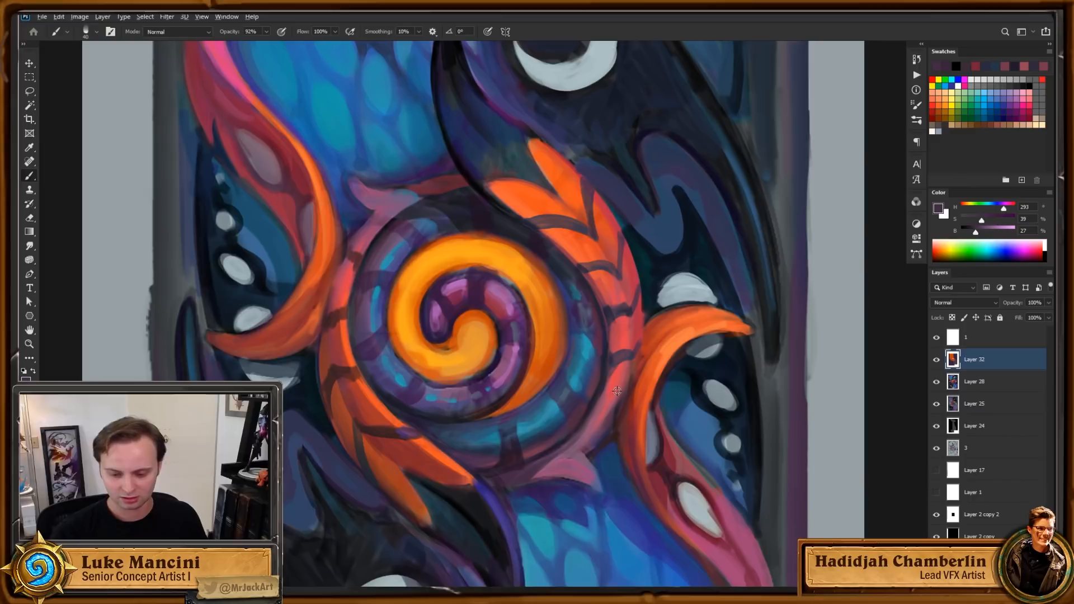
pyautogui.keyDown('alt'); pyautogui.click(617, 390); pyautogui.keyUp('alt')
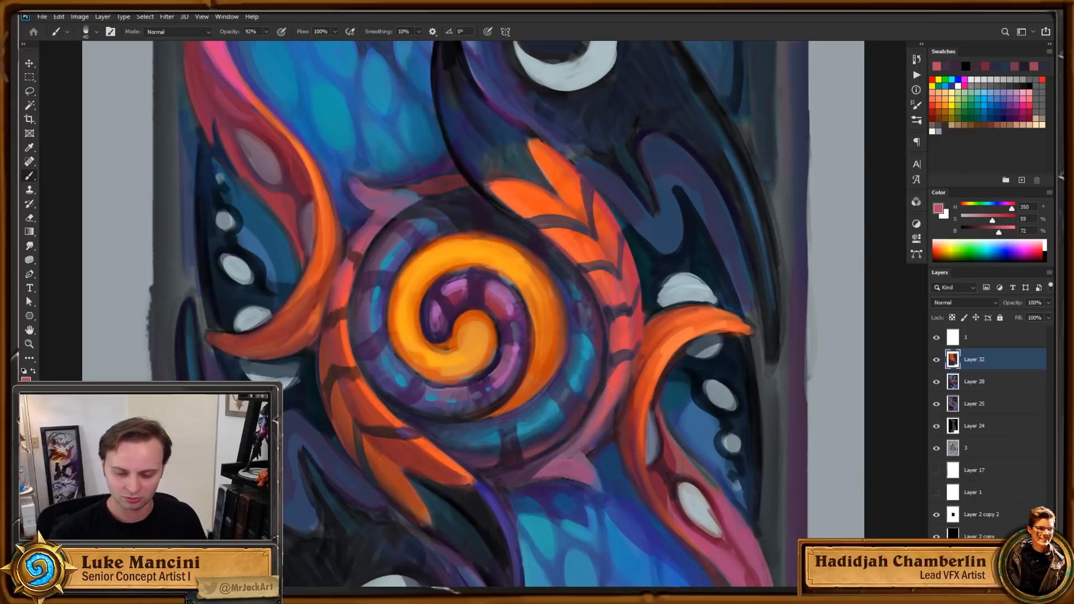
pyautogui.moveTo(620, 392); pyautogui.dragTo(615, 416)
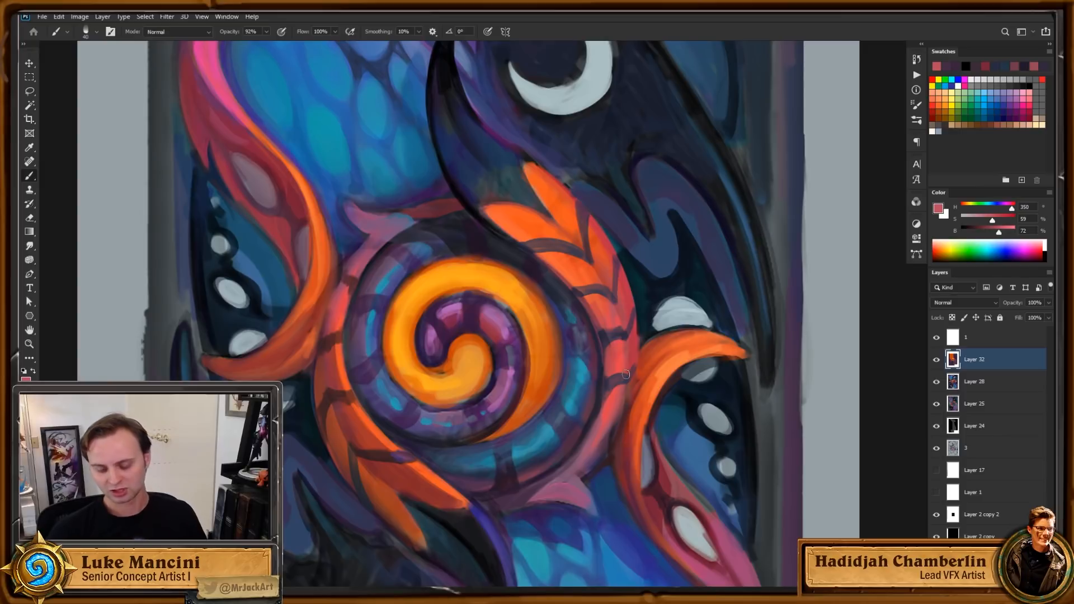
# Step: Touch up the blue patches on the ring's right and upper-left curves with sampled teal, blue and indigo tones
pyautogui.moveTo(645, 417); pyautogui.dragTo(661, 405)
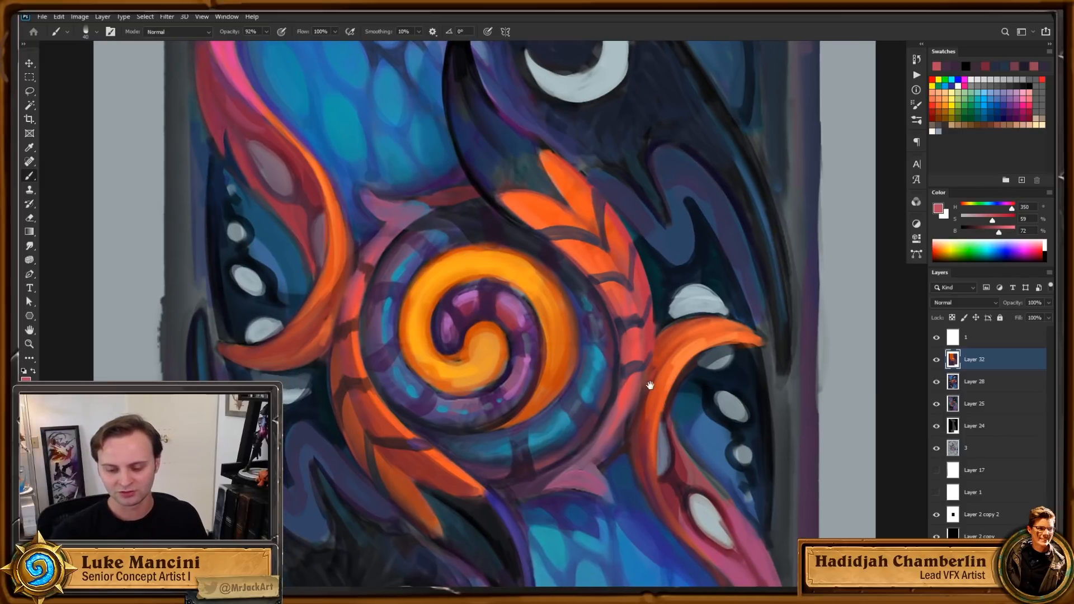
pyautogui.keyDown('alt'); pyautogui.click(597, 366); pyautogui.keyUp('alt')
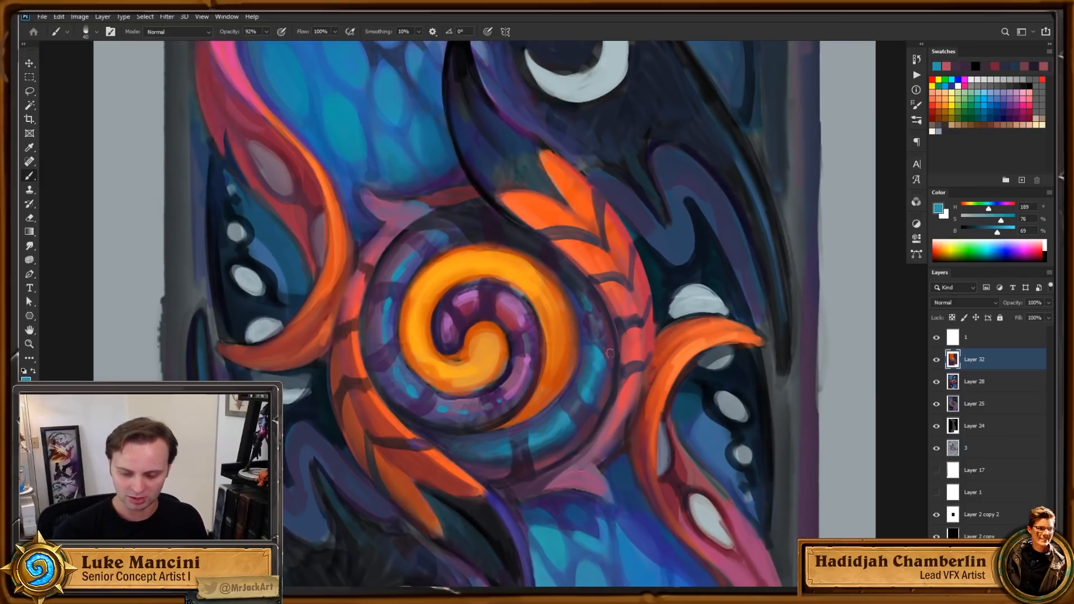
pyautogui.moveTo(430, 268); pyautogui.dragTo(497, 280)
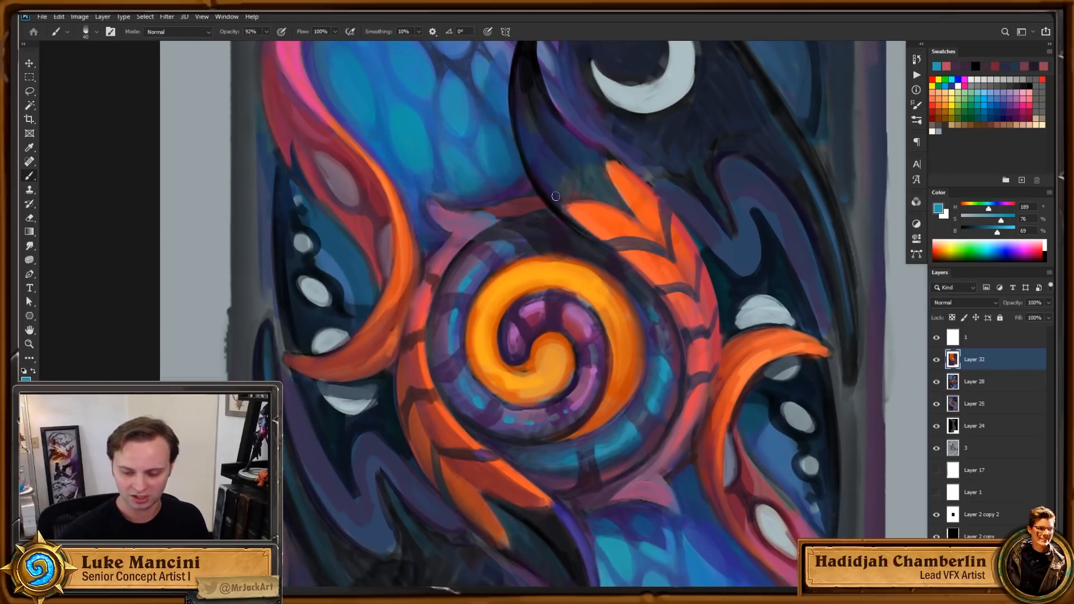
pyautogui.keyDown('alt'); pyautogui.click(471, 272); pyautogui.keyUp('alt')
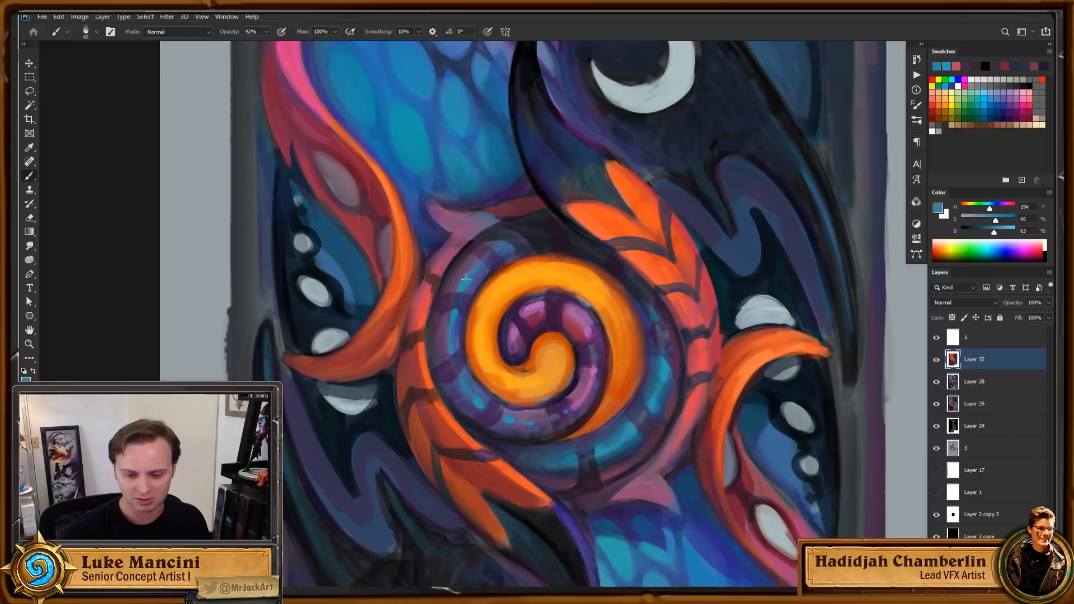
pyautogui.keyDown('alt'); pyautogui.click(478, 284); pyautogui.keyUp('alt')
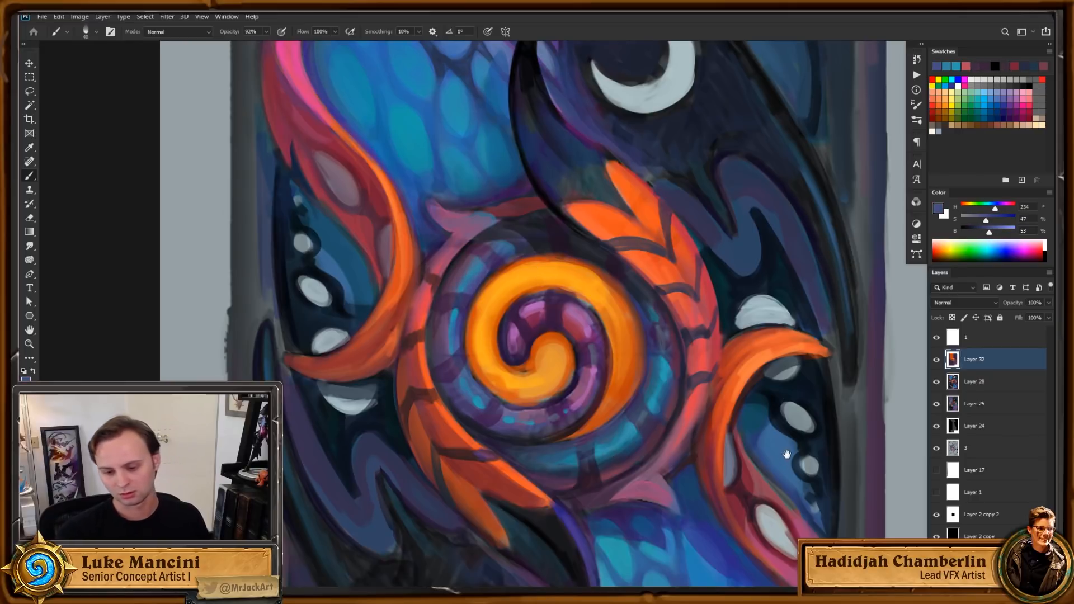
# Step: Refine the teal patch and its darker edge on the ring's right side using sampled teal and deep blue
pyautogui.moveTo(787, 455); pyautogui.dragTo(794, 443)
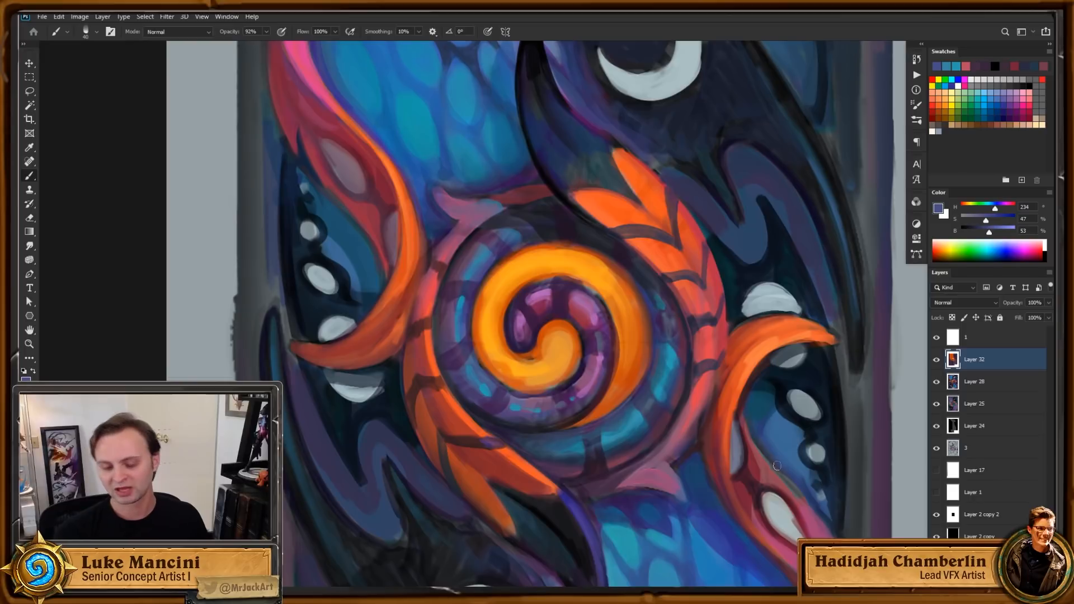
pyautogui.keyDown('alt'); pyautogui.click(669, 354); pyautogui.keyUp('alt')
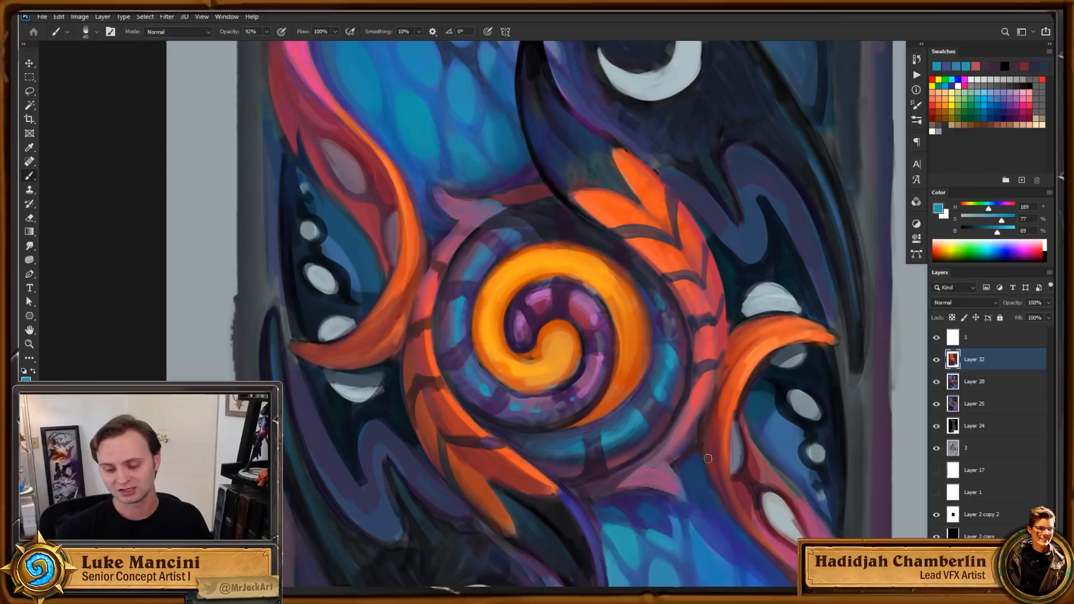
pyautogui.moveTo(731, 444); pyautogui.dragTo(725, 450)
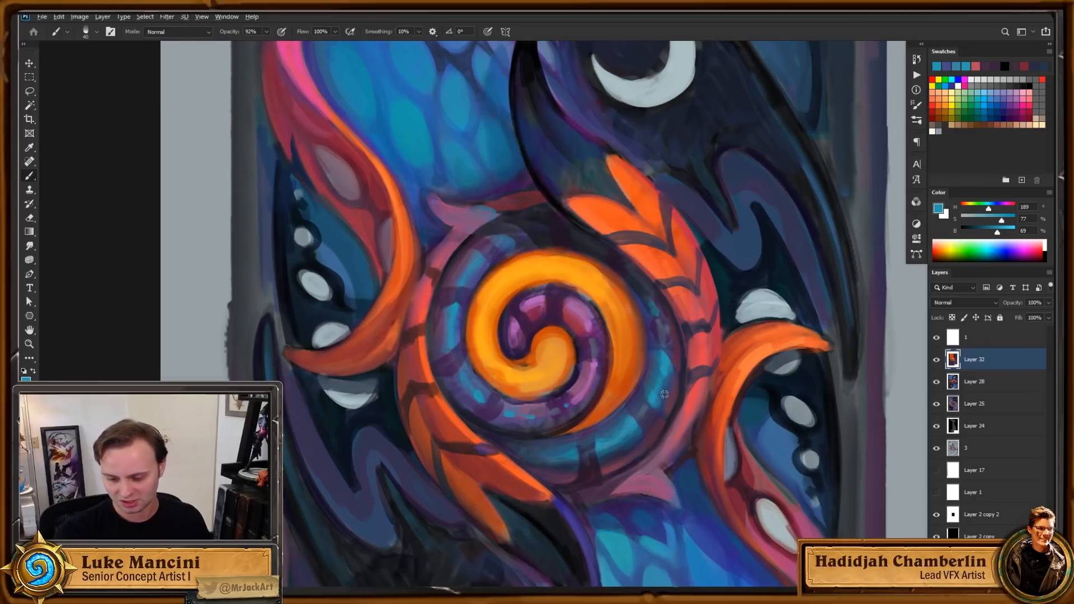
pyautogui.keyDown('alt'); pyautogui.click(671, 393); pyautogui.keyUp('alt')
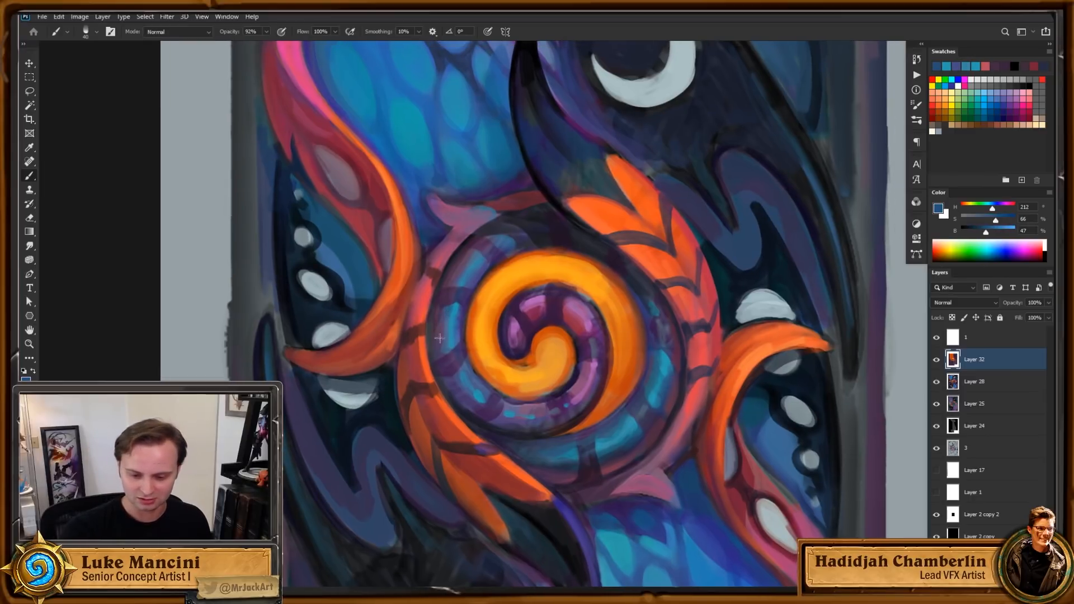
# Step: Clean up the ring's left edge beside the orange band with sampled crimson and dark plum
pyautogui.moveTo(757, 419); pyautogui.dragTo(737, 435)
pyautogui.keyDown('alt'); pyautogui.click(560, 344); pyautogui.keyUp('alt')
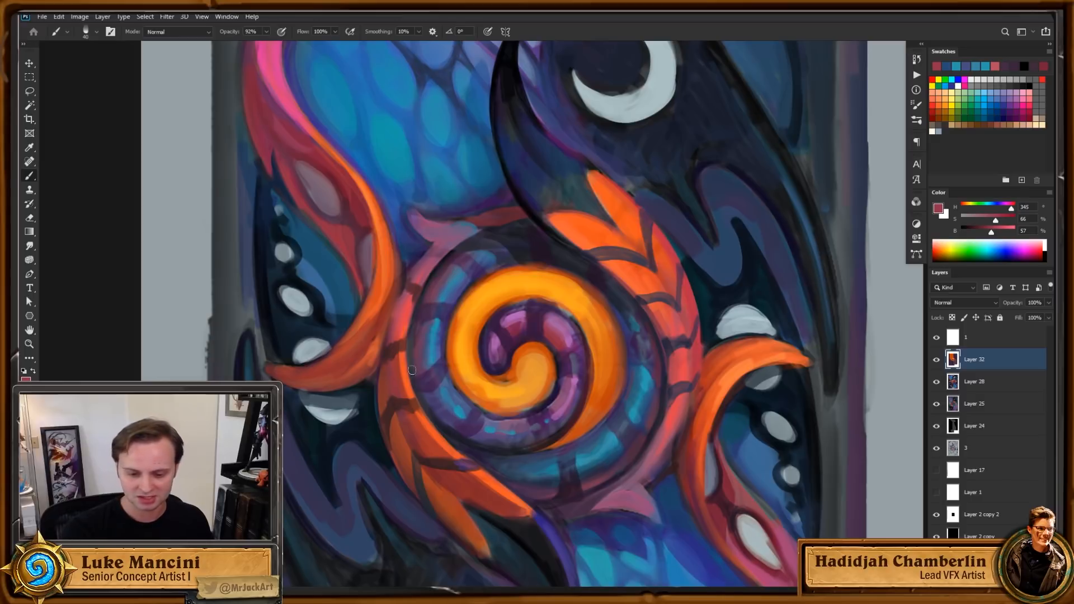
pyautogui.keyDown('alt'); pyautogui.click(416, 341); pyautogui.keyUp('alt')
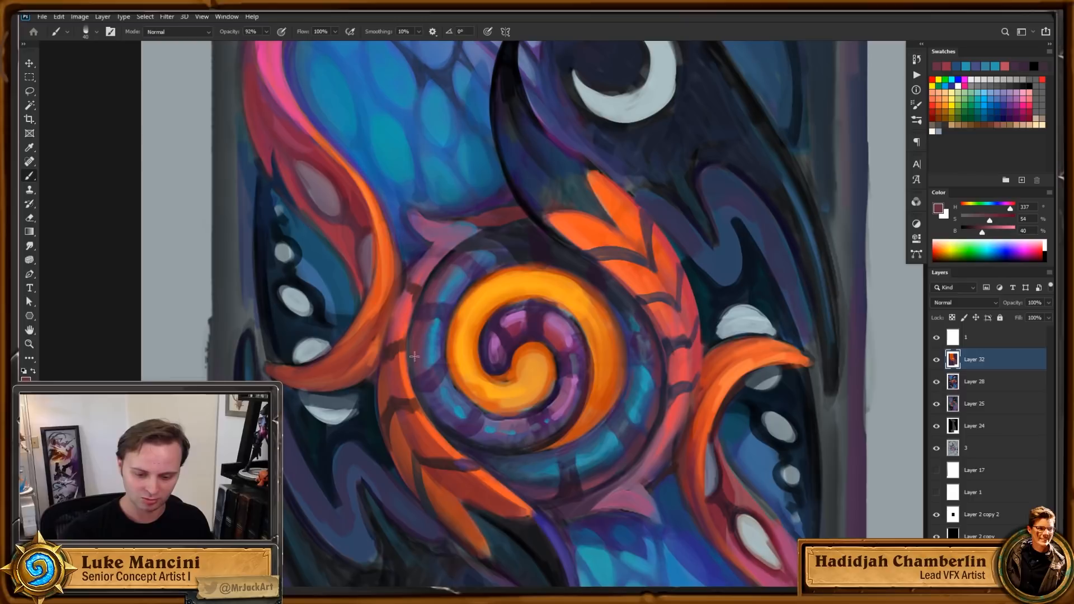
# Step: Rework the ring's left and lower-left curve with sampled indigo and teal, then tint it purple using hue 281
pyautogui.keyDown('alt'); pyautogui.click(625, 435); pyautogui.keyUp('alt')
pyautogui.keyDown('alt'); pyautogui.click(458, 287); pyautogui.keyUp('alt')
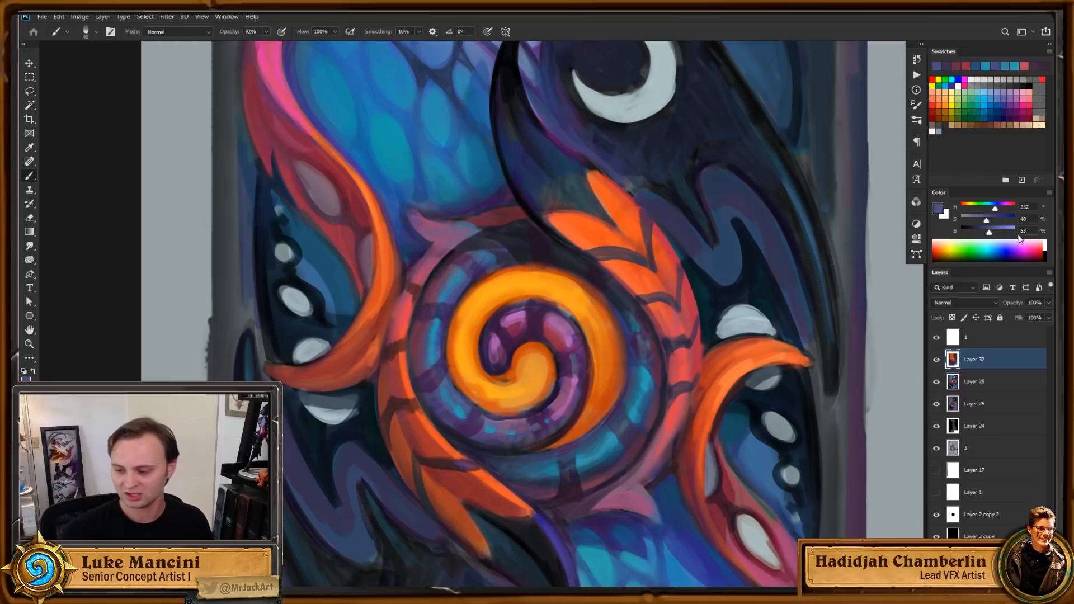
pyautogui.keyDown('alt'); pyautogui.click(434, 344); pyautogui.keyUp('alt')
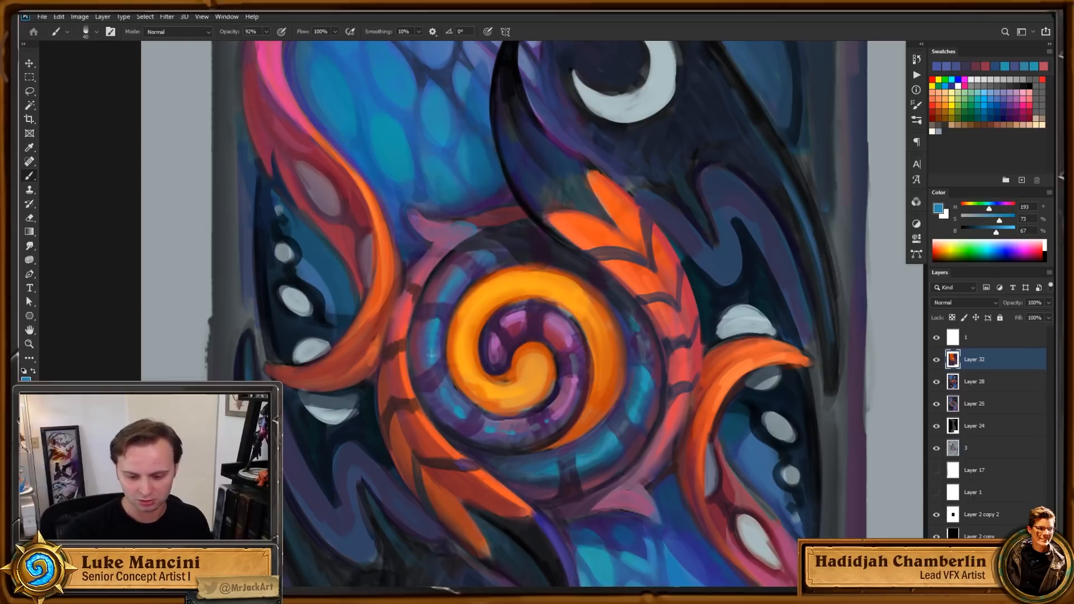
pyautogui.moveTo(677, 440); pyautogui.dragTo(667, 445)
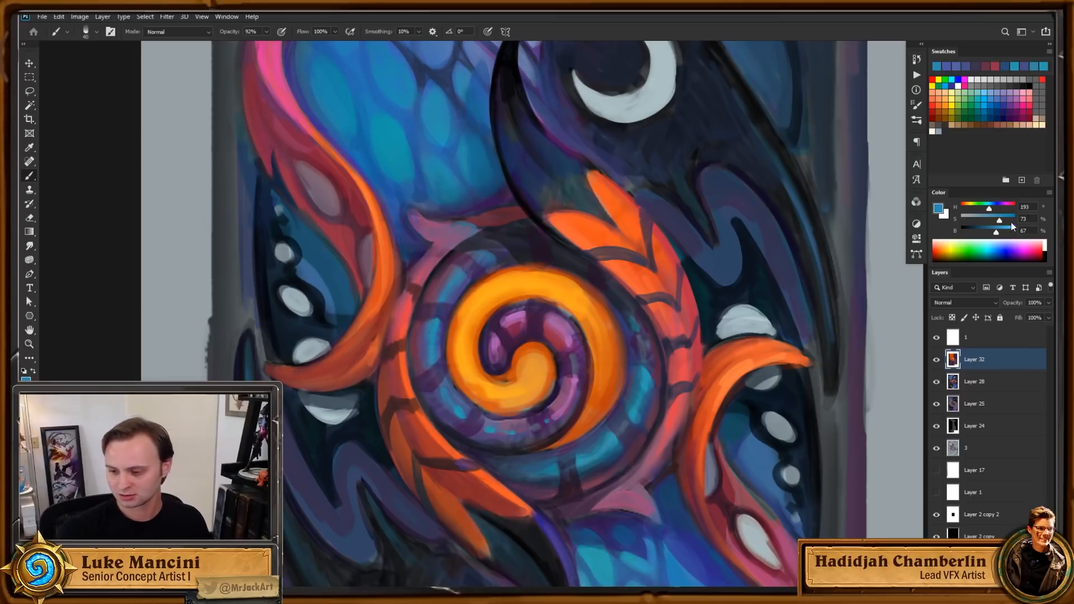
pyautogui.click(1002, 207)
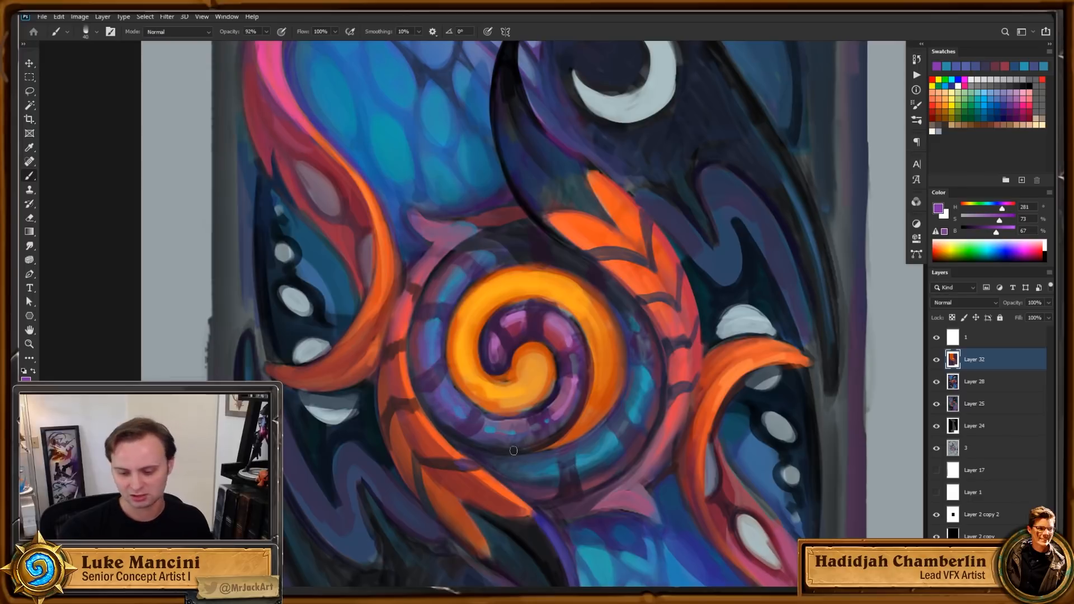
# Step: Paint lilac highlights along the purple coil's lower and inner curves, using hue 297, saturation 36 and brightness 94
pyautogui.press(']')
pyautogui.press(']')
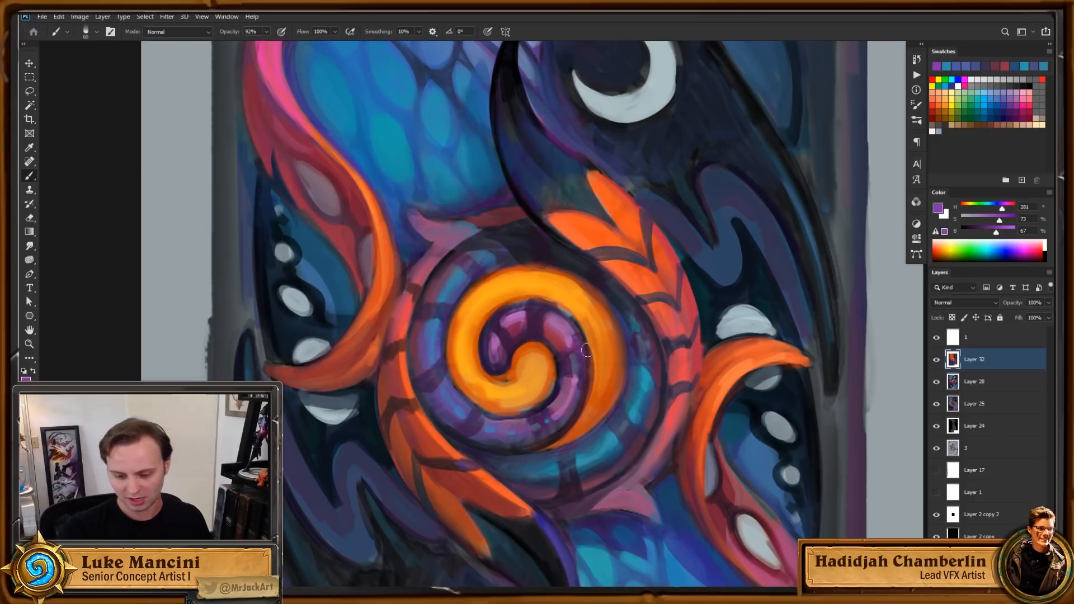
pyautogui.keyDown('alt'); pyautogui.click(576, 384); pyautogui.keyUp('alt')
pyautogui.moveTo(566, 408); pyautogui.dragTo(560, 421)
pyautogui.press('[')
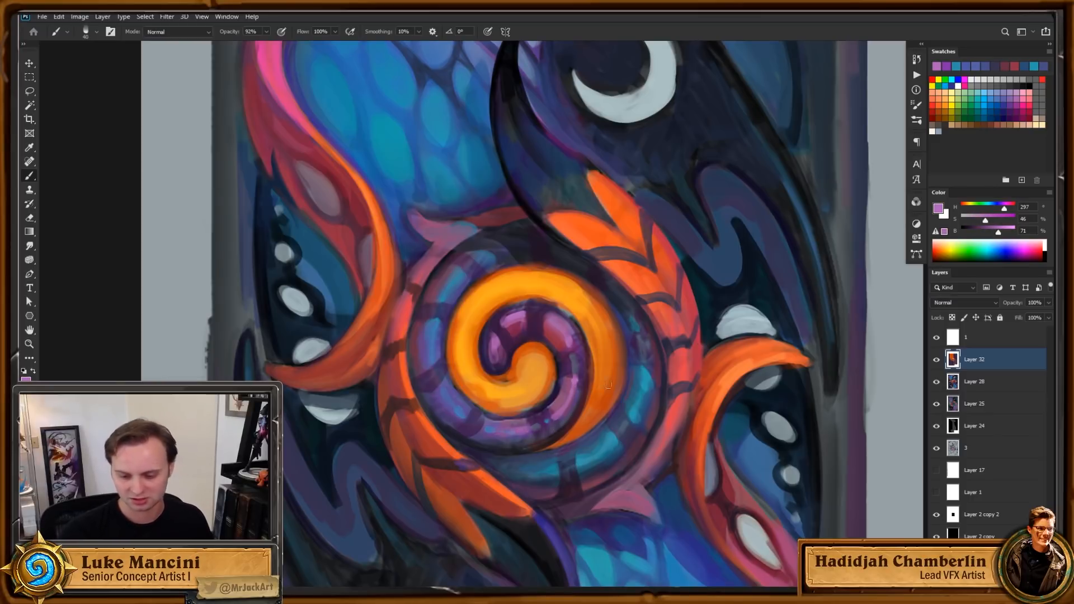
pyautogui.moveTo(999, 232)
pyautogui.mouseDown()
pyautogui.moveTo(1011, 233)
pyautogui.moveTo(981, 220)
pyautogui.mouseUp()
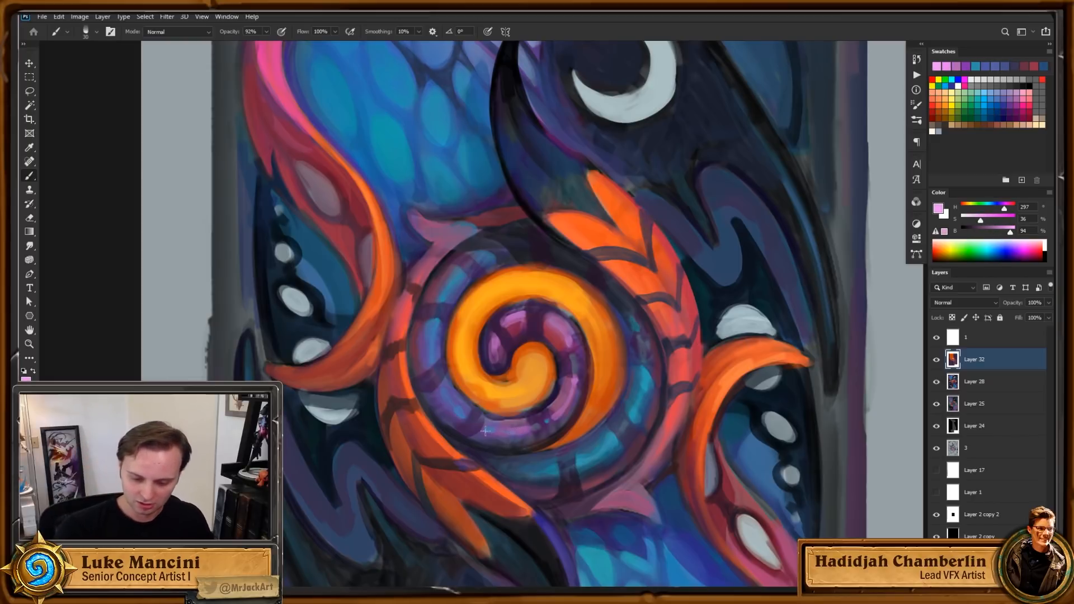
pyautogui.moveTo(486, 431); pyautogui.dragTo(527, 426)
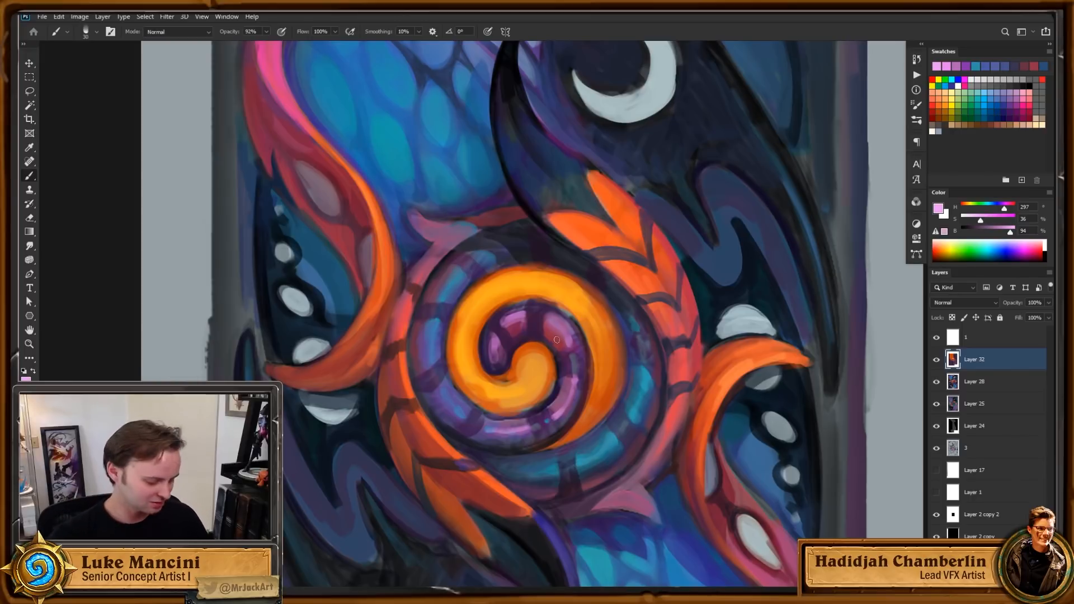
pyautogui.press('Tab')
pyautogui.press('Tab')
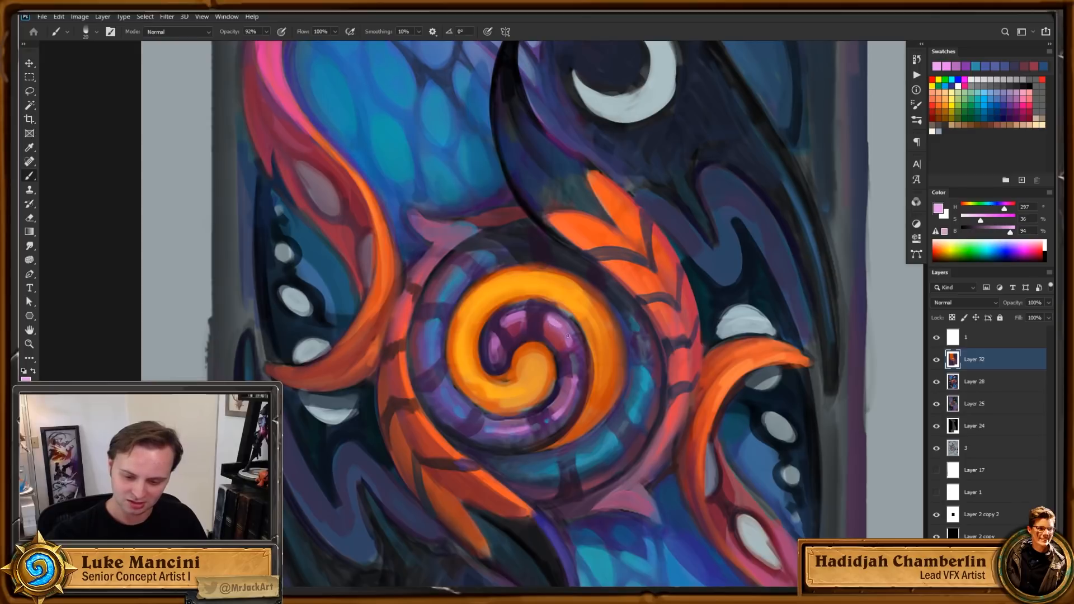
pyautogui.press(']')
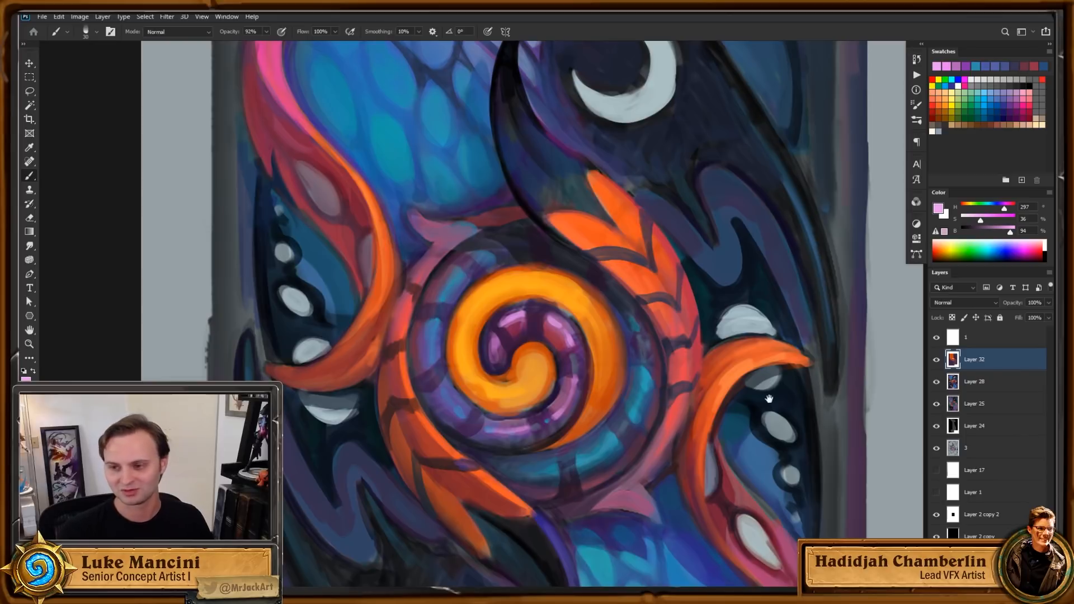
# Step: Tone down the upper part of the purple coil inside the golden spiral with sampled crimson and dark purple
pyautogui.hscroll(2, 753, 403)
pyautogui.moveTo(728, 425); pyautogui.dragTo(731, 417)
pyautogui.keyDown('alt'); pyautogui.click(633, 272); pyautogui.keyUp('alt')
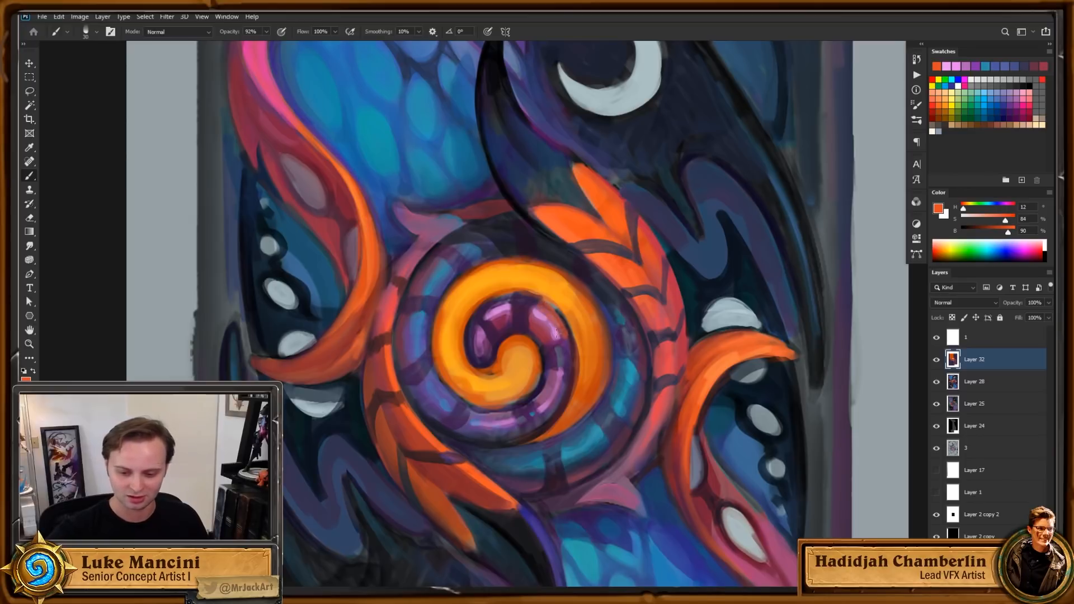
pyautogui.keyDown('alt'); pyautogui.click(549, 328); pyautogui.keyUp('alt')
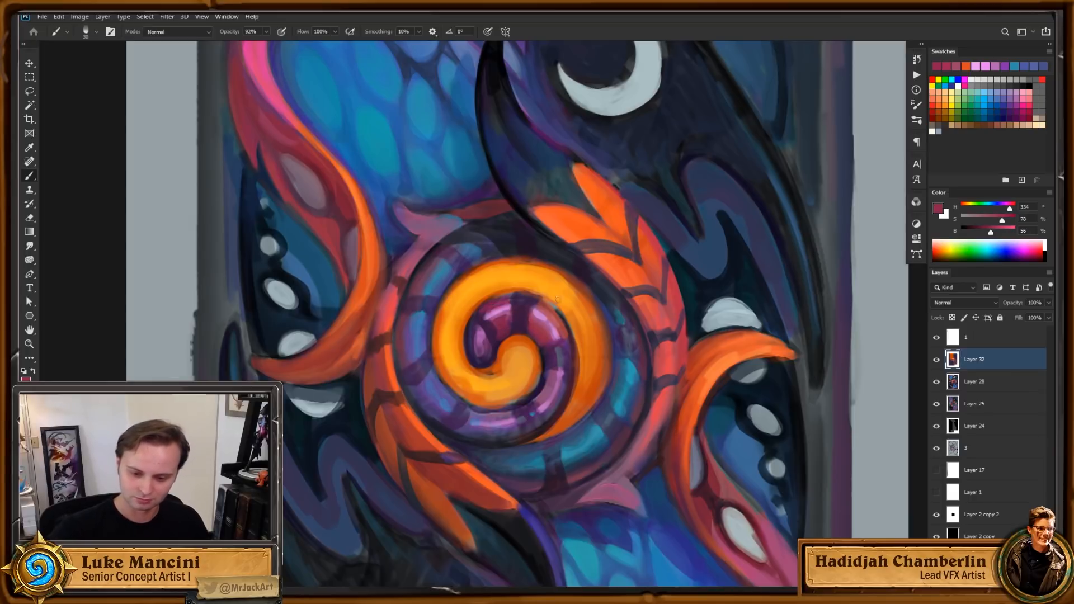
pyautogui.keyDown('alt'); pyautogui.click(524, 321); pyautogui.keyUp('alt')
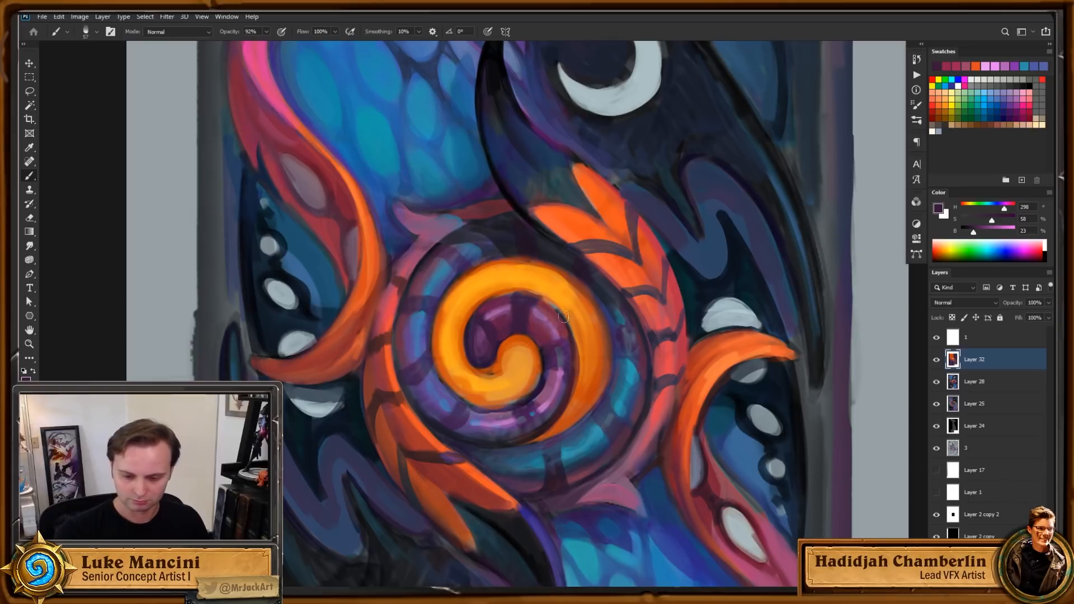
# Step: Deepen the shading and stripes on the purple coil's right curve with sampled dark plum tones
pyautogui.press('r')
pyautogui.moveTo(682, 383)
pyautogui.mouseDown()
pyautogui.moveTo(729, 204)
pyautogui.moveTo(625, 118)
pyautogui.mouseUp()
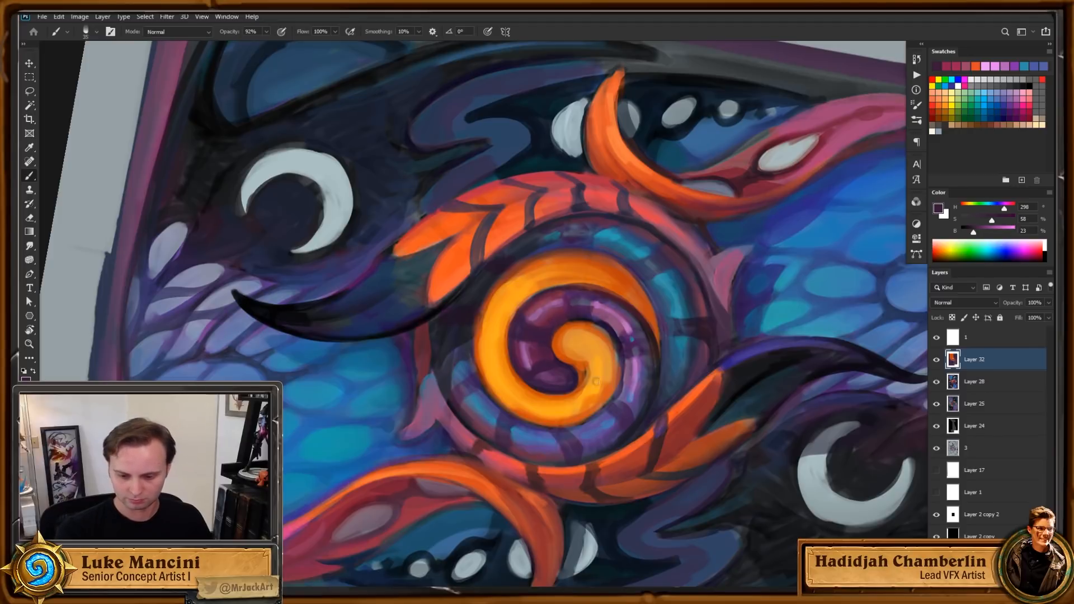
pyautogui.press('Escape')
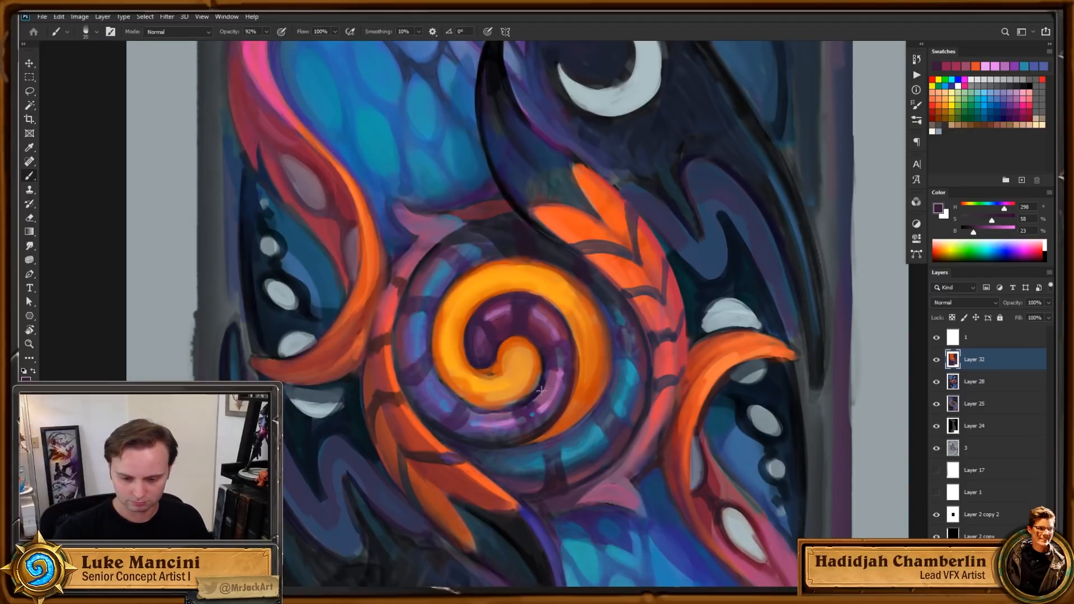
pyautogui.keyDown('alt'); pyautogui.click(549, 356); pyautogui.keyUp('alt')
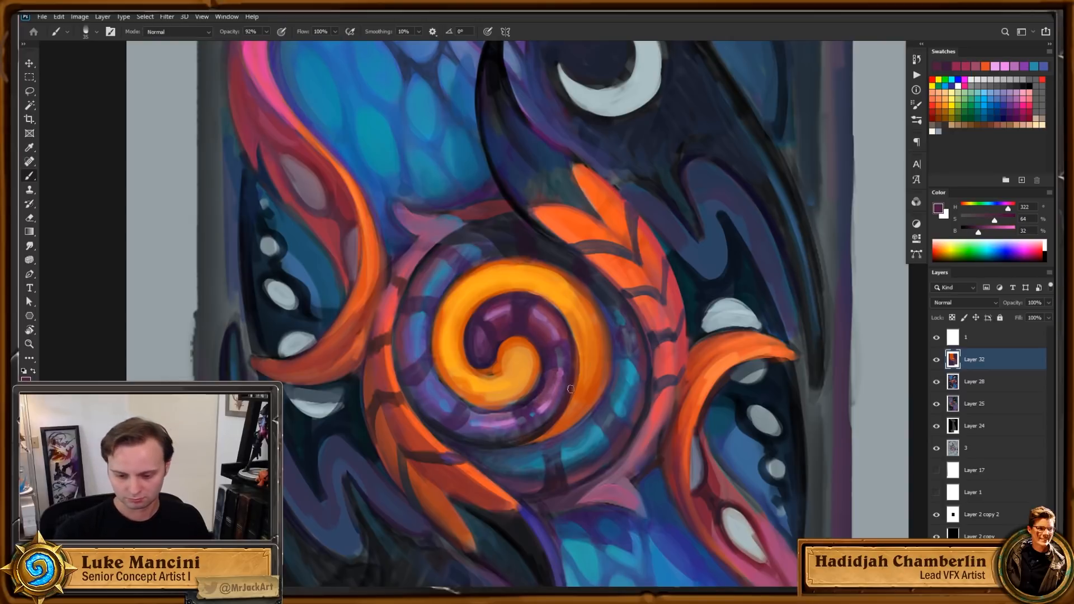
pyautogui.keyDown('alt'); pyautogui.click(570, 345); pyautogui.keyUp('alt')
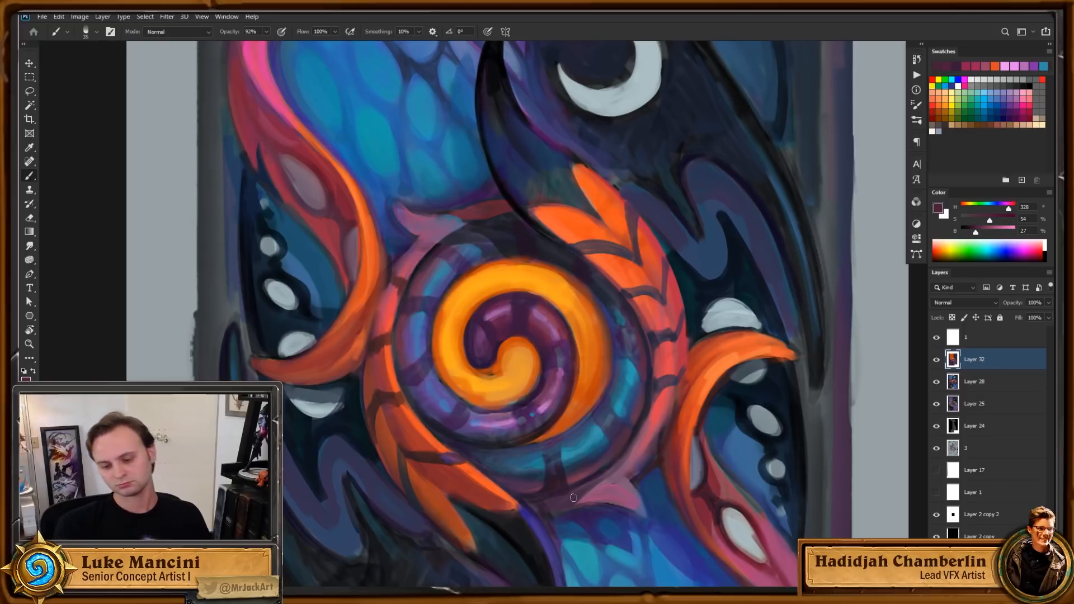
# Step: Add light blue highlights to the purple coil's right and upper curves, using hue 206, saturation 46 and brightness 83
pyautogui.press('z')
pyautogui.moveTo(576, 357); pyautogui.dragTo(538, 433)
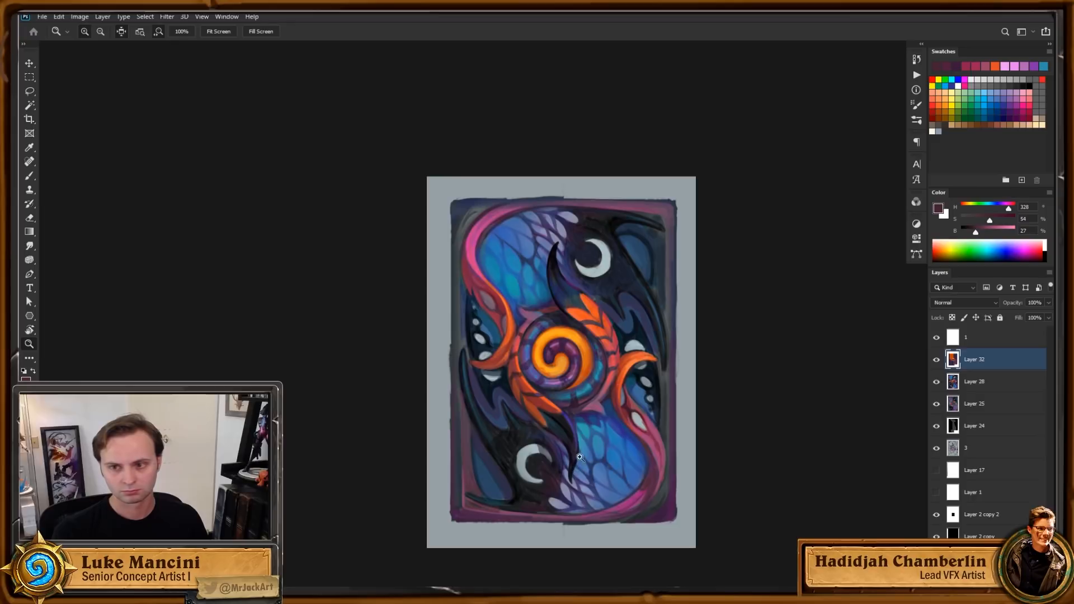
pyautogui.click(594, 367)
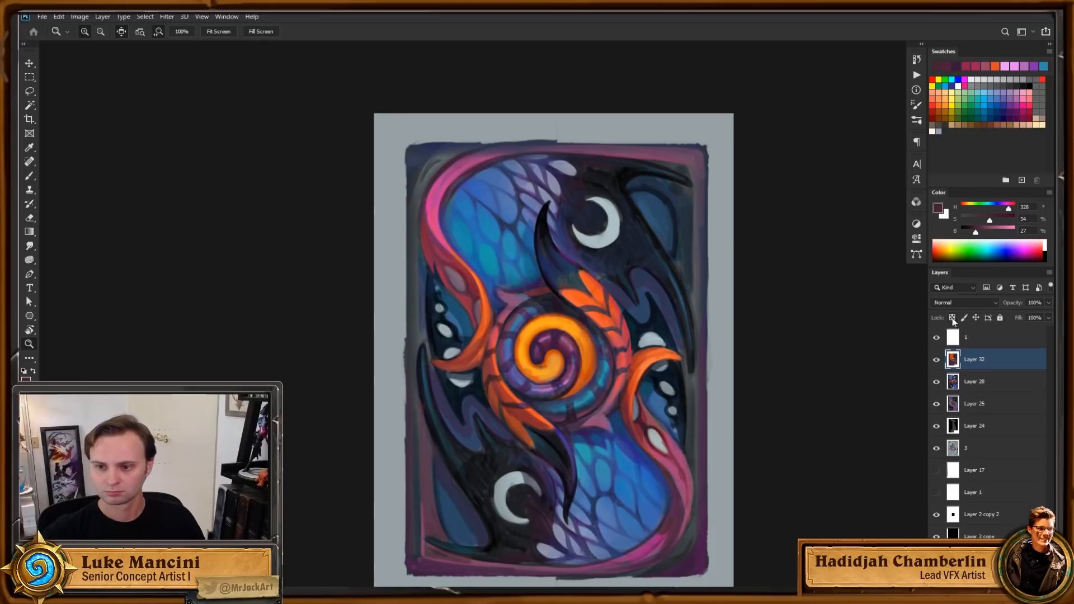
pyautogui.click(564, 362)
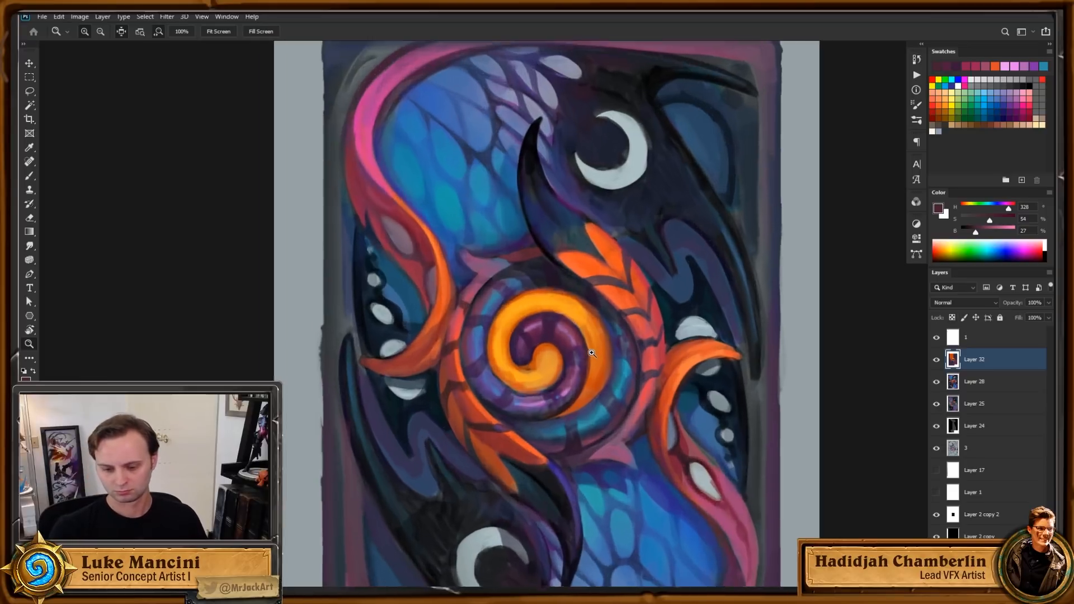
pyautogui.click(564, 363)
pyautogui.press('b')
pyautogui.keyDown('alt'); pyautogui.click(474, 437); pyautogui.keyUp('alt')
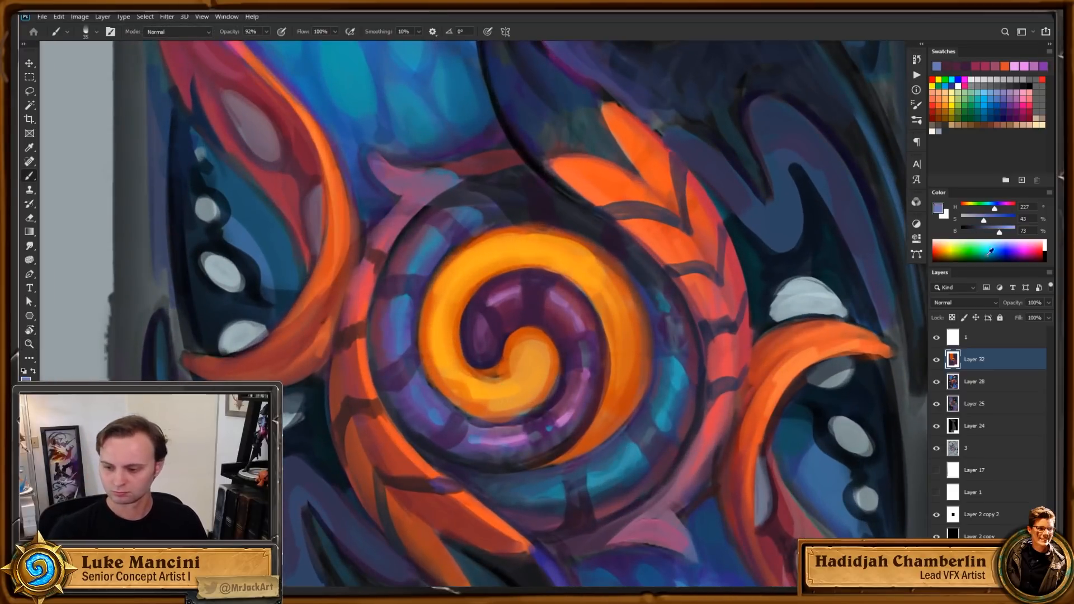
pyautogui.moveTo(997, 232); pyautogui.dragTo(986, 220)
pyautogui.moveTo(996, 209); pyautogui.dragTo(992, 209)
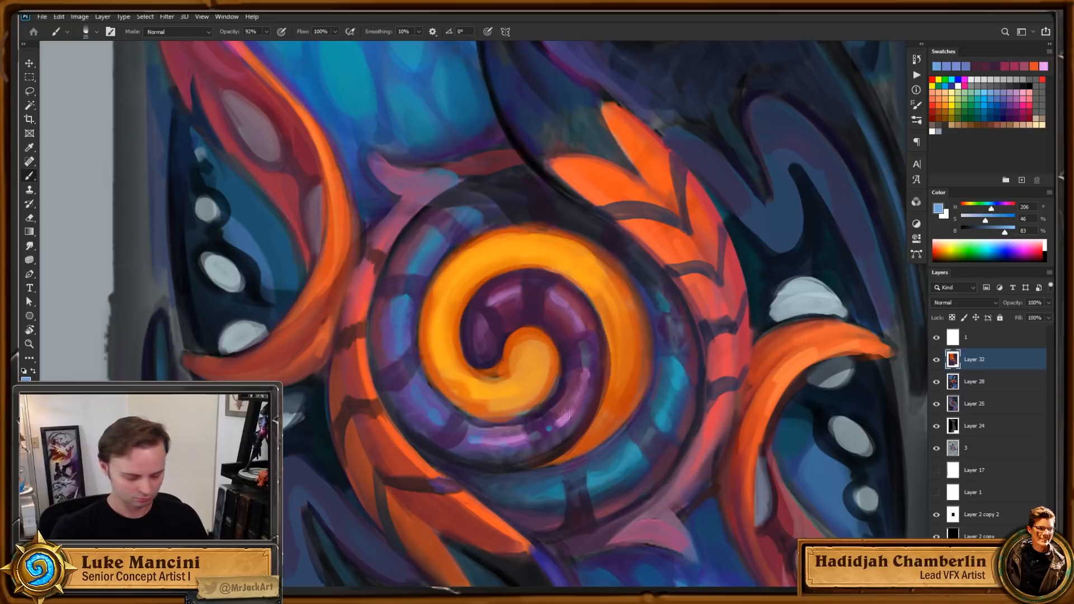
pyautogui.moveTo(558, 424); pyautogui.dragTo(587, 374)
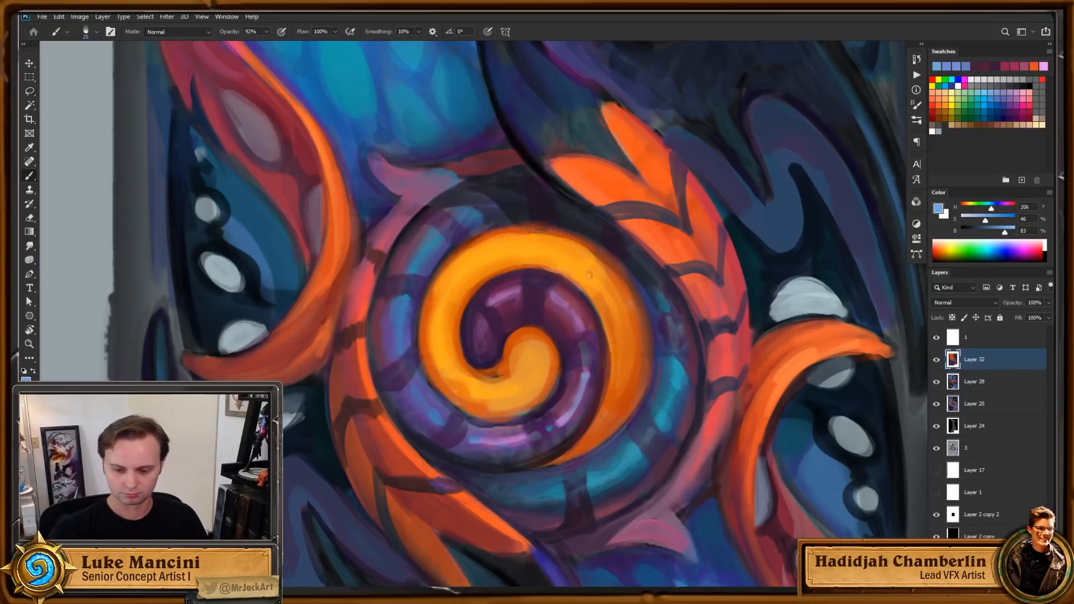
pyautogui.moveTo(553, 290); pyautogui.dragTo(586, 336)
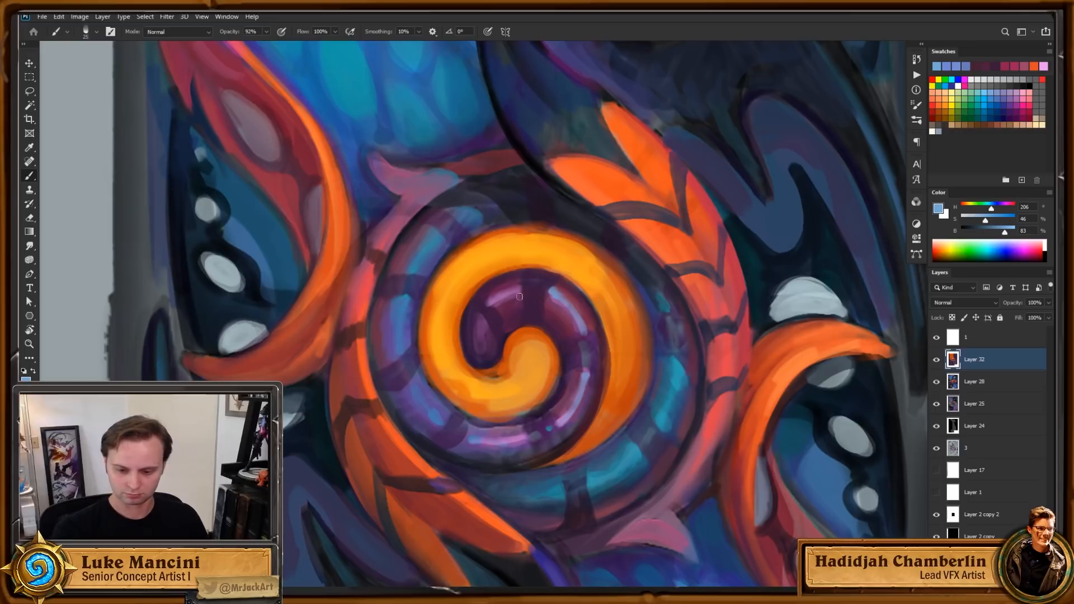
# Step: Refine the purple coil's highlights inside the golden spiral with light blue and sampled muted lavender of hue 266, saturation 33 and brightness 71
pyautogui.moveTo(519, 283); pyautogui.dragTo(491, 304)
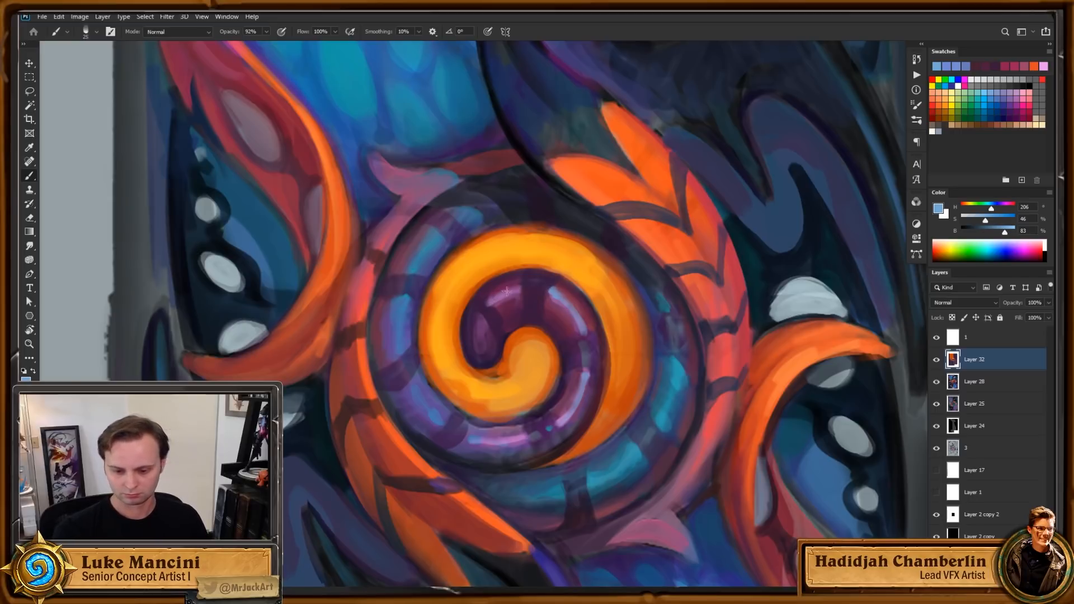
pyautogui.press('z')
pyautogui.moveTo(597, 363)
pyautogui.mouseDown()
pyautogui.moveTo(547, 392)
pyautogui.moveTo(526, 423)
pyautogui.moveTo(647, 346)
pyautogui.moveTo(590, 408)
pyautogui.mouseUp()
pyautogui.press('b')
pyautogui.keyDown('alt'); pyautogui.click(591, 408); pyautogui.keyUp('alt')
pyautogui.keyDown('alt'); pyautogui.click(593, 395); pyautogui.keyUp('alt')
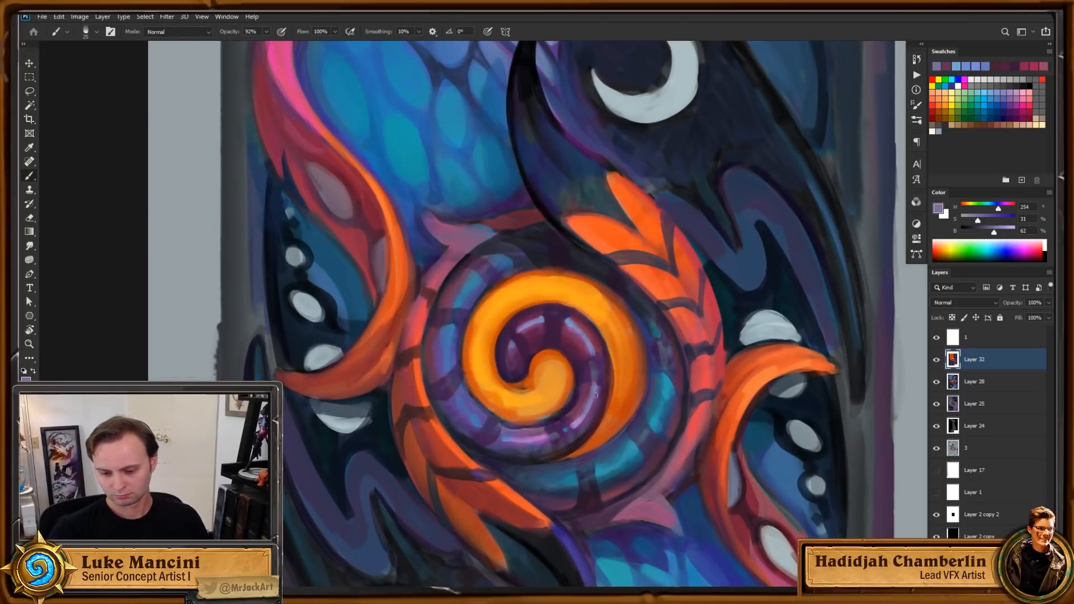
pyautogui.keyDown('alt'); pyautogui.click(584, 414); pyautogui.keyUp('alt')
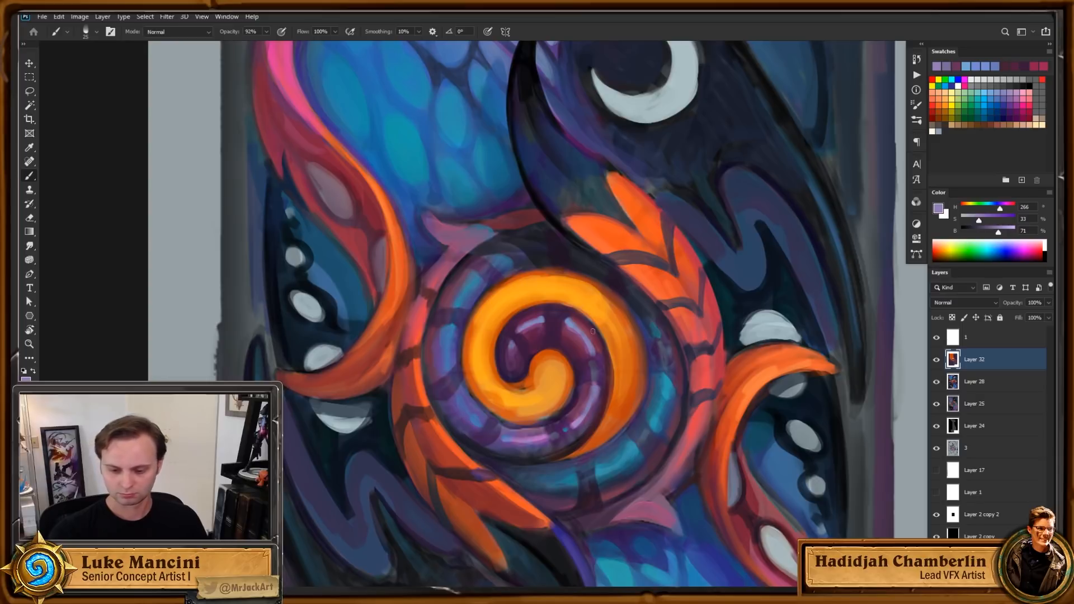
pyautogui.moveTo(578, 322); pyautogui.dragTo(597, 353)
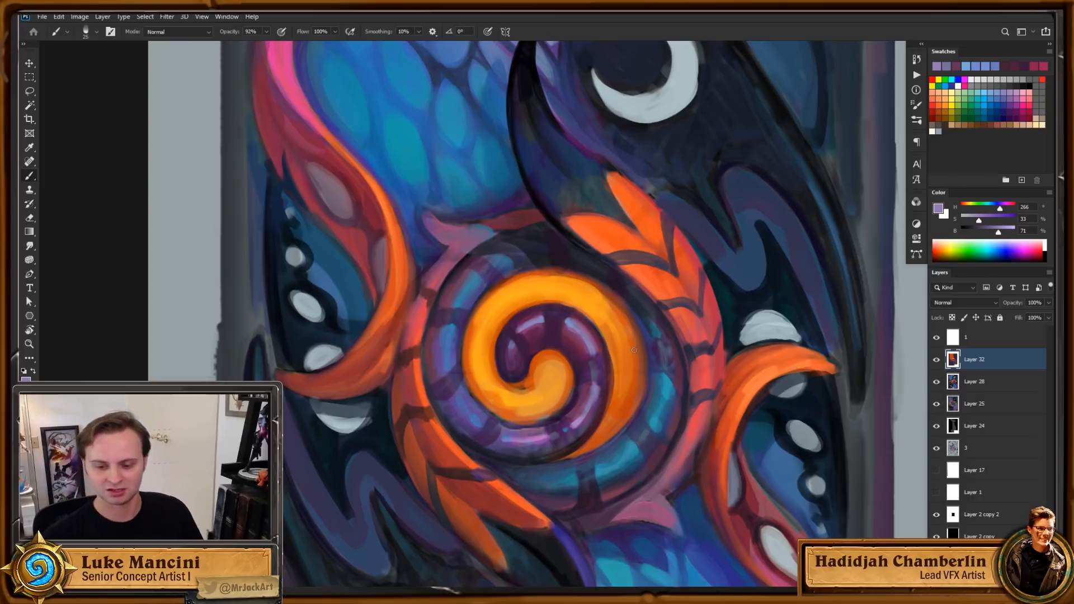
# Step: Darken the right side of the outer blue coil with near-black of hue 240, saturation 38, brightness 6 and sampled dark navy
pyautogui.keyDown('alt'); pyautogui.click(571, 235); pyautogui.keyUp('alt')
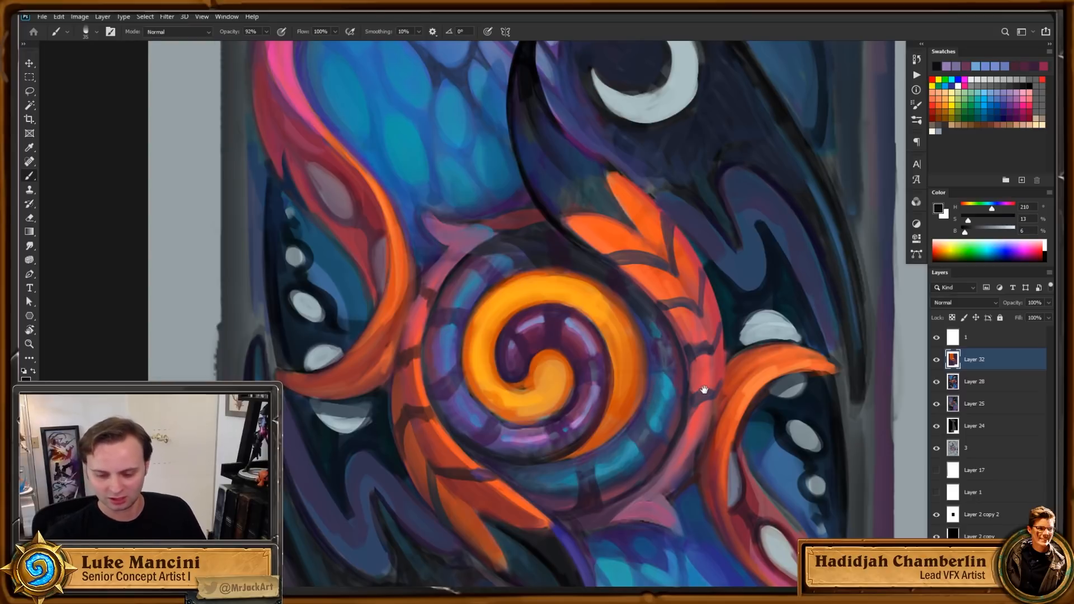
pyautogui.moveTo(703, 390); pyautogui.dragTo(689, 389)
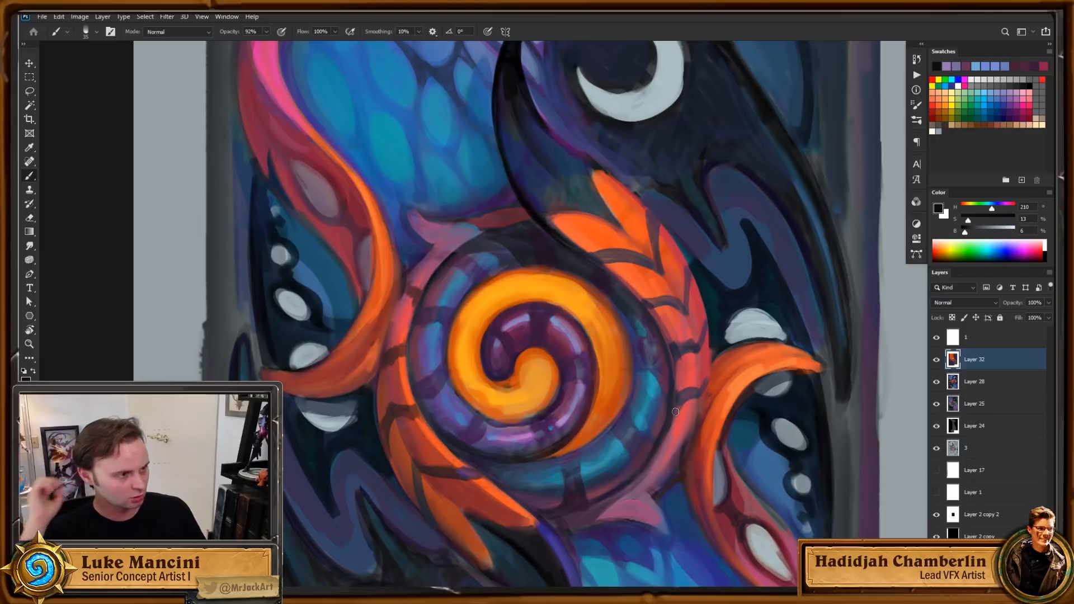
pyautogui.moveTo(721, 342); pyautogui.dragTo(698, 337)
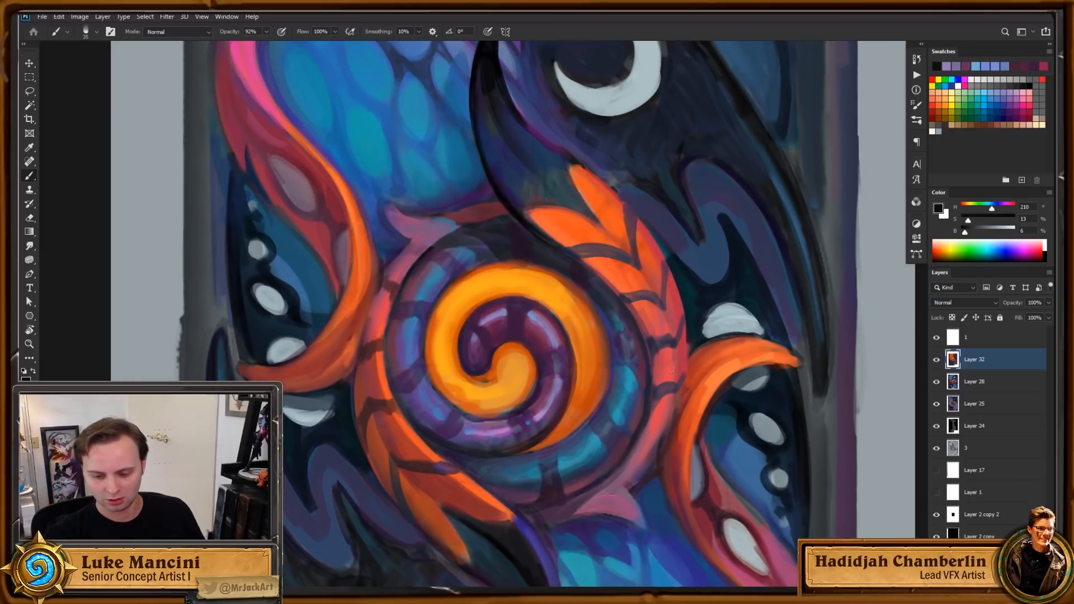
pyautogui.click(981, 219)
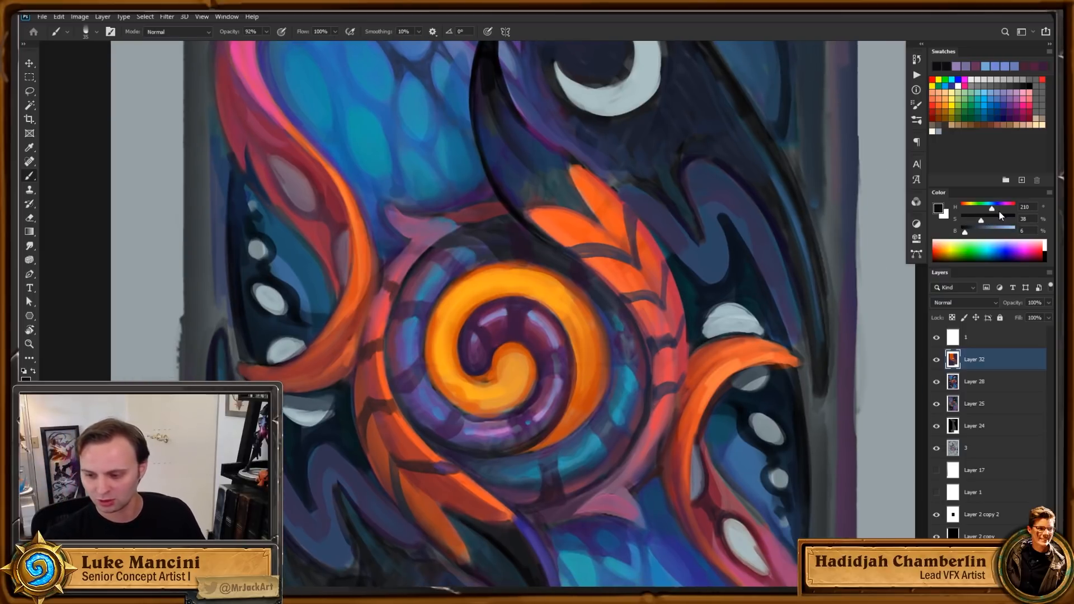
pyautogui.click(997, 209)
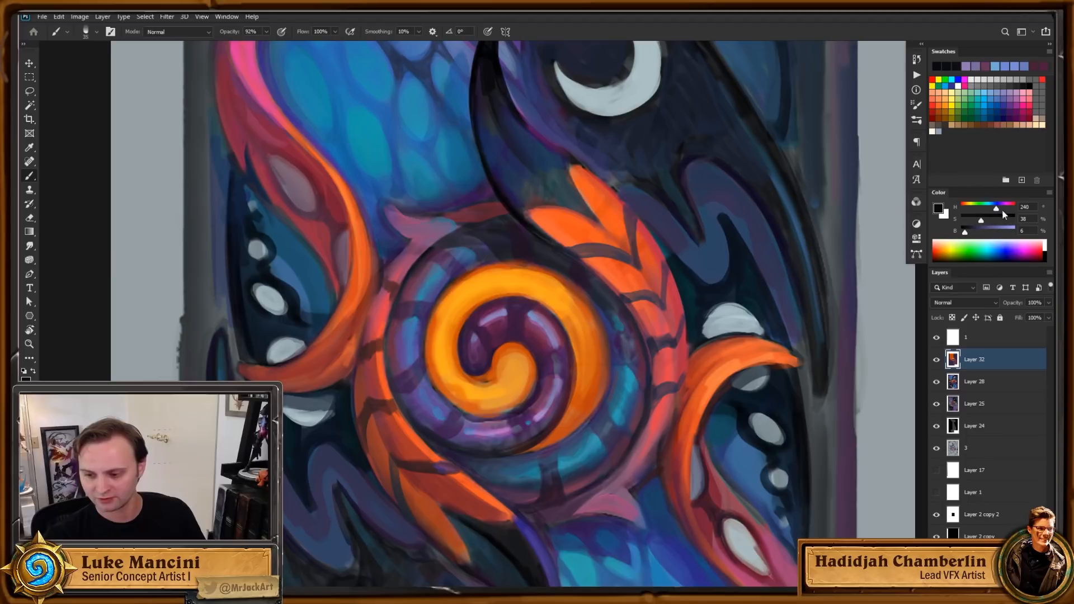
pyautogui.keyDown('alt'); pyautogui.click(638, 383); pyautogui.keyUp('alt')
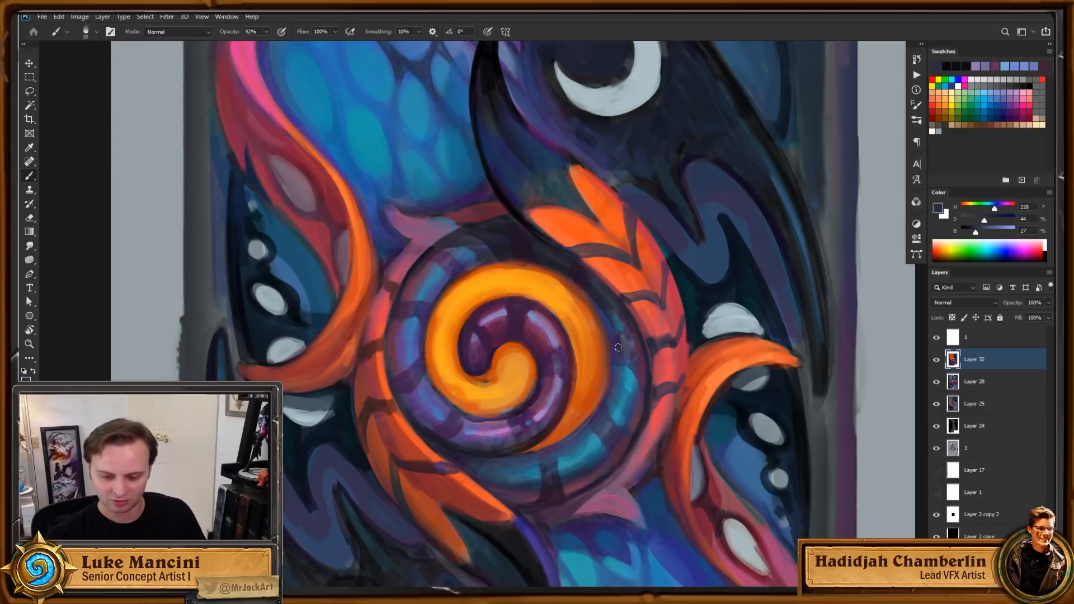
pyautogui.moveTo(619, 369)
pyautogui.mouseDown()
pyautogui.moveTo(641, 379)
pyautogui.moveTo(631, 370)
pyautogui.mouseUp()
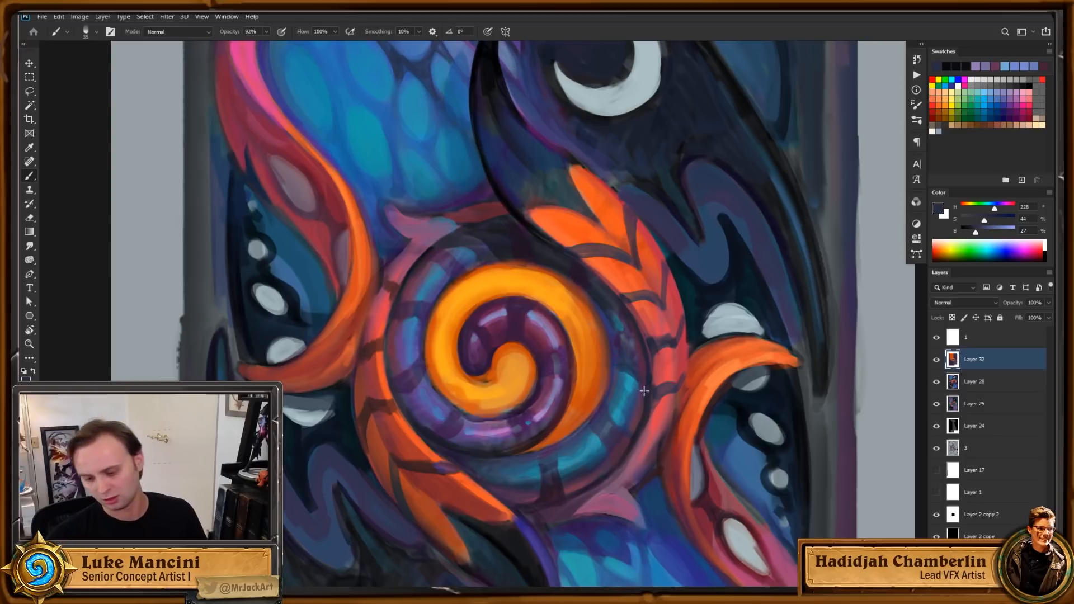
# Step: Blend the shaded stripes on the outer coil's right curve with sampled medium blue and dark grey-purple
pyautogui.moveTo(742, 315); pyautogui.dragTo(740, 340)
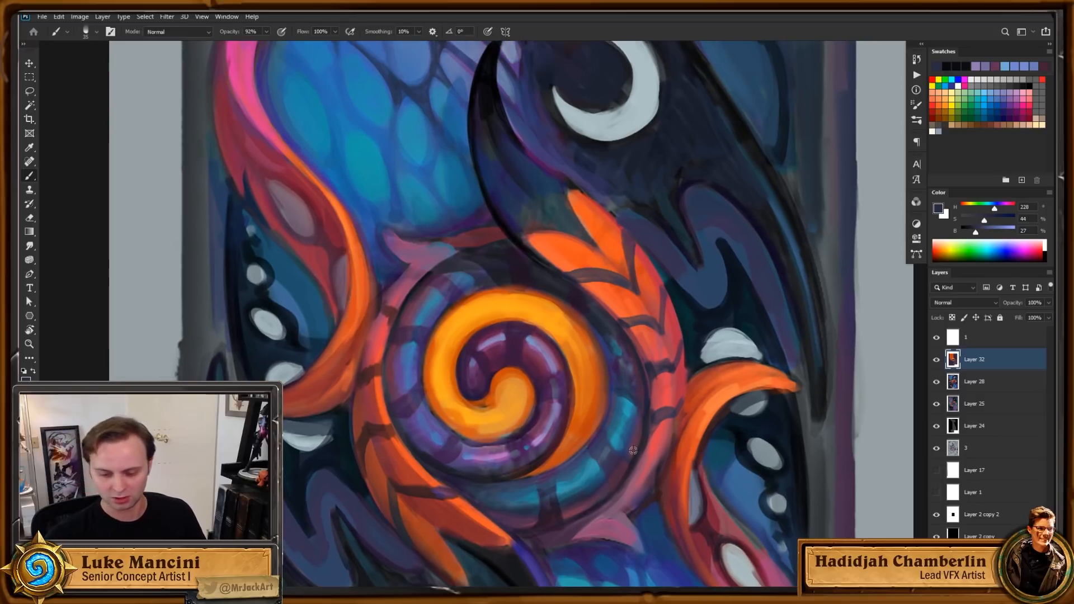
pyautogui.keyDown('alt'); pyautogui.click(618, 363); pyautogui.keyUp('alt')
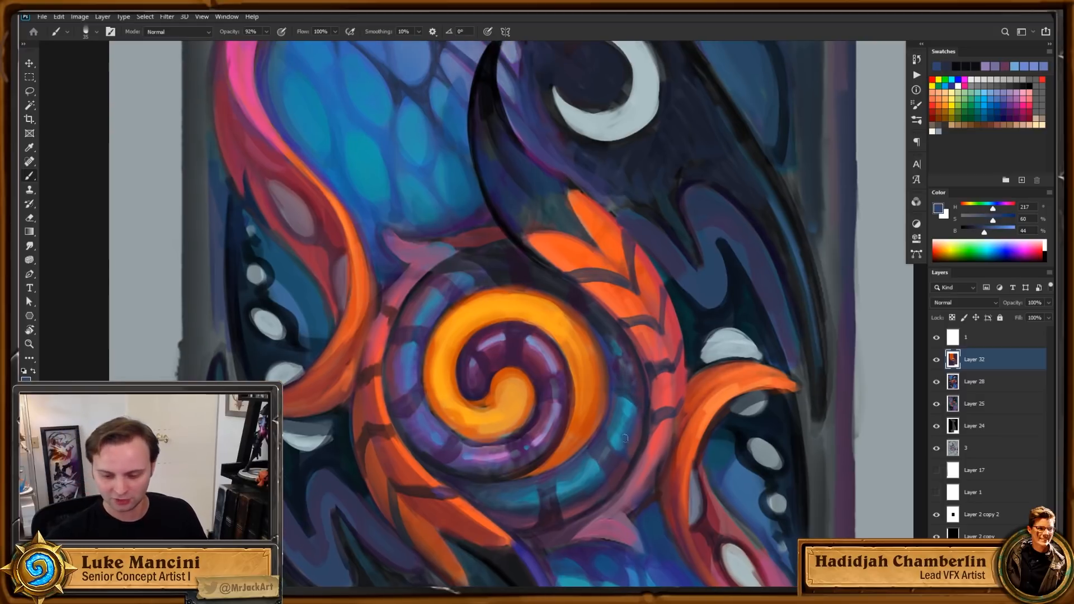
pyautogui.keyDown('alt'); pyautogui.click(622, 343); pyautogui.keyUp('alt')
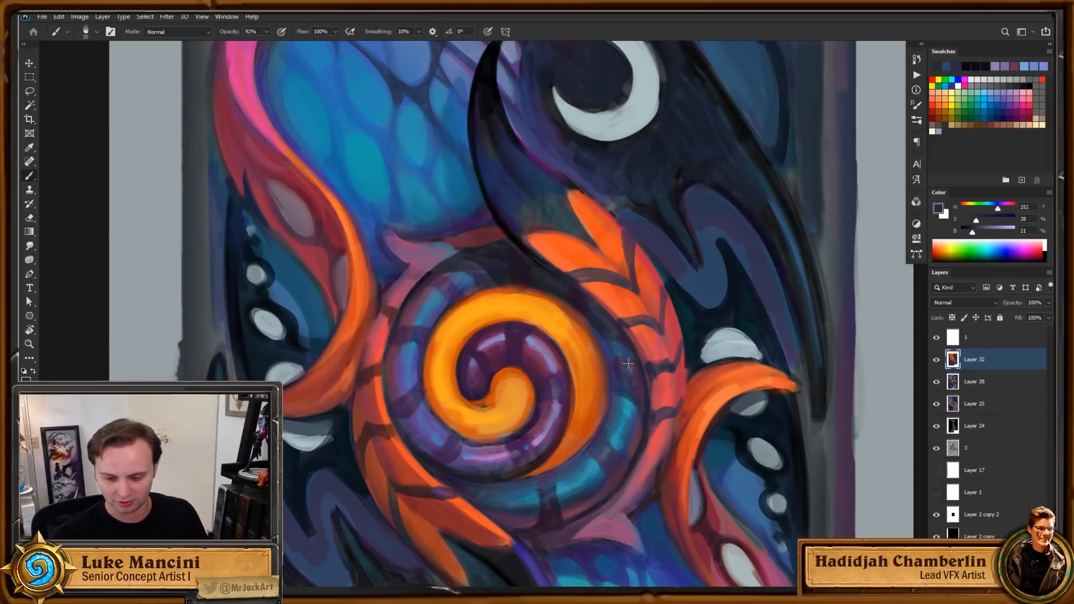
pyautogui.moveTo(738, 401); pyautogui.dragTo(719, 402)
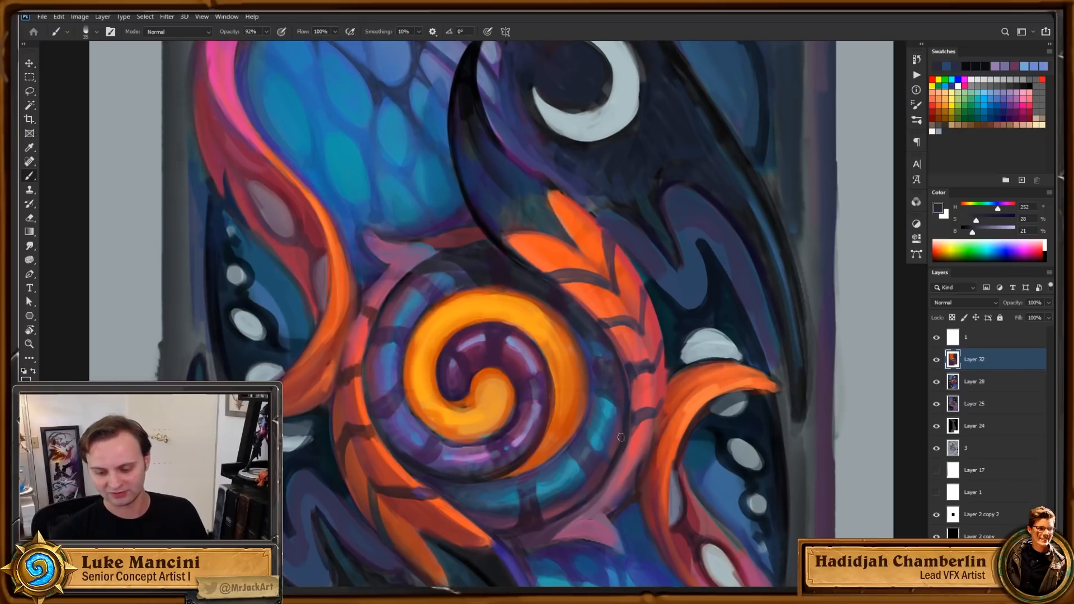
# Step: Tint the outer coil's lower-right curve with purple of hue 257, saturation 71, brightness 39 and touches of sampled greyish lilac
pyautogui.keyDown('alt'); pyautogui.click(601, 460); pyautogui.keyUp('alt')
pyautogui.moveTo(988, 222); pyautogui.dragTo(999, 224)
pyautogui.click(982, 231)
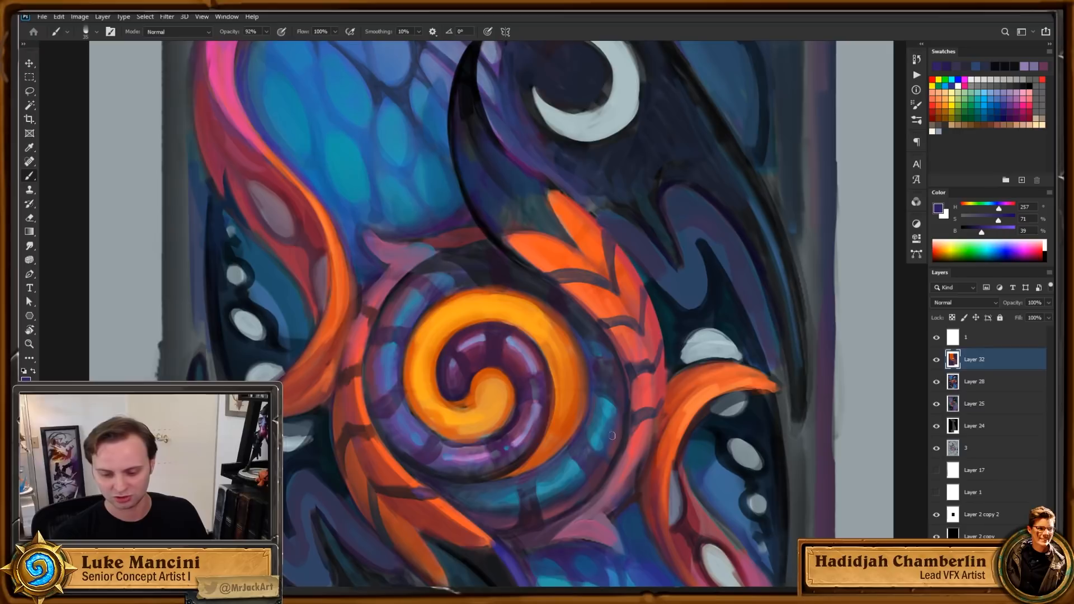
pyautogui.keyDown('alt'); pyautogui.click(590, 458); pyautogui.keyUp('alt')
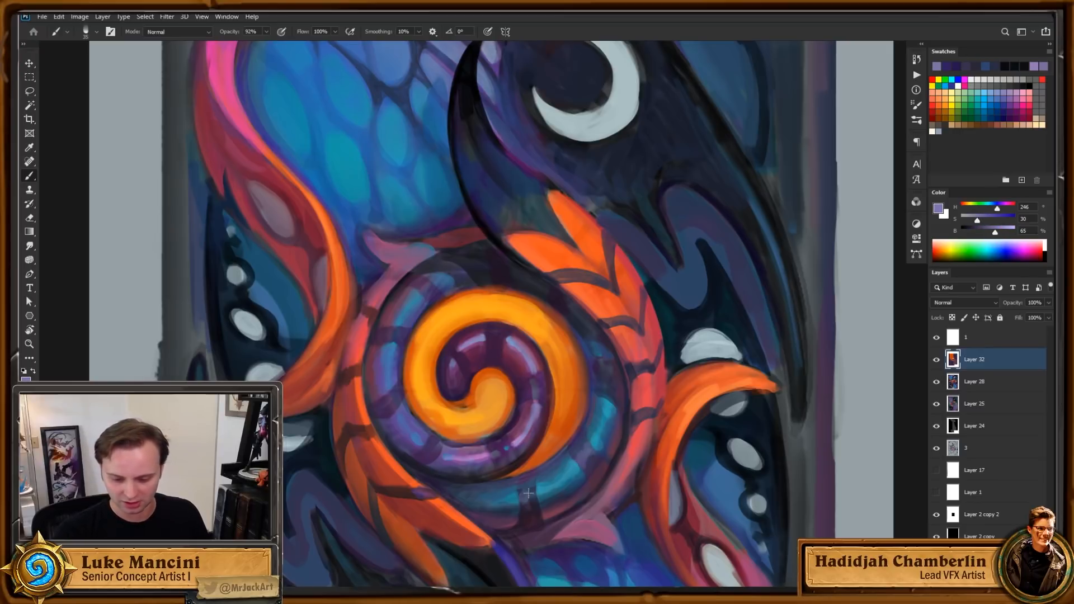
pyautogui.moveTo(692, 468); pyautogui.dragTo(678, 474)
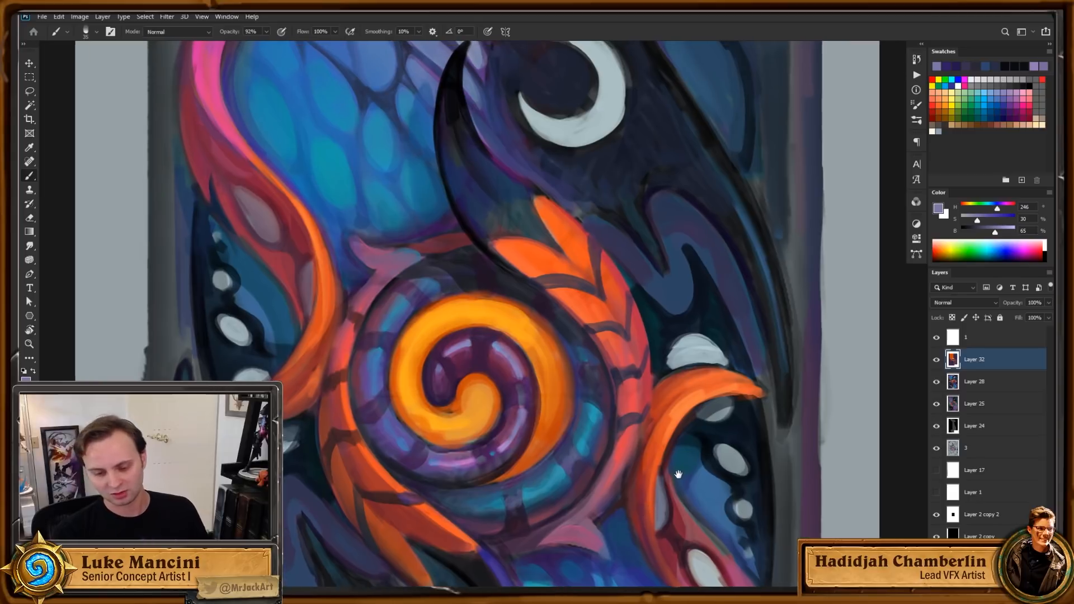
# Step: Deepen the shadow between the golden spiral and the outer coil's right curve with sampled near-black of hue 231, saturation 19, brightness 14
pyautogui.keyDown('alt'); pyautogui.click(474, 278); pyautogui.keyUp('alt')
pyautogui.moveTo(666, 429); pyautogui.dragTo(659, 436)
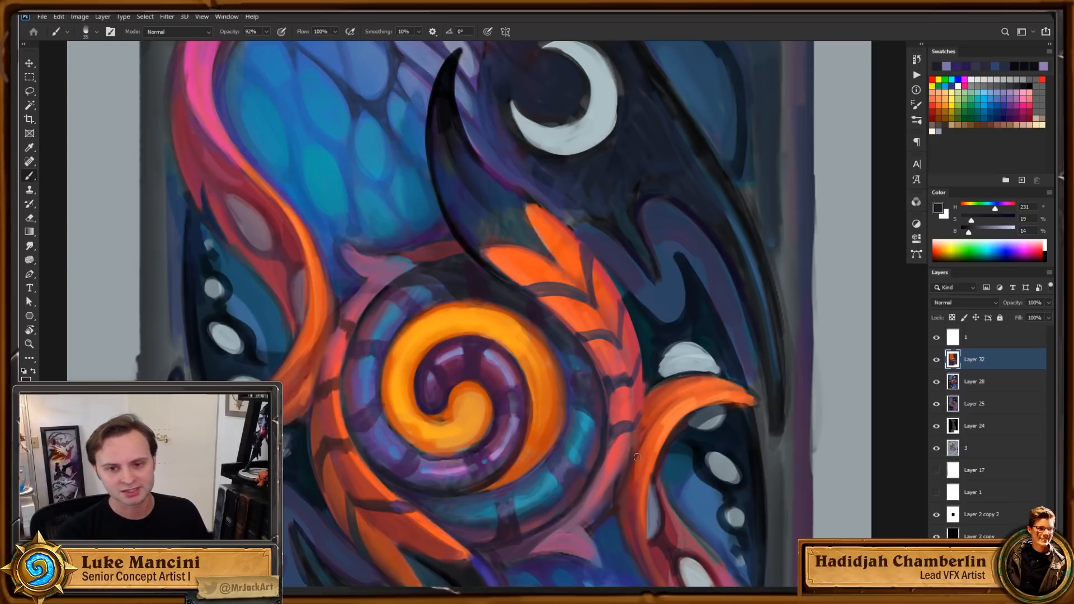
pyautogui.moveTo(673, 430); pyautogui.dragTo(677, 412)
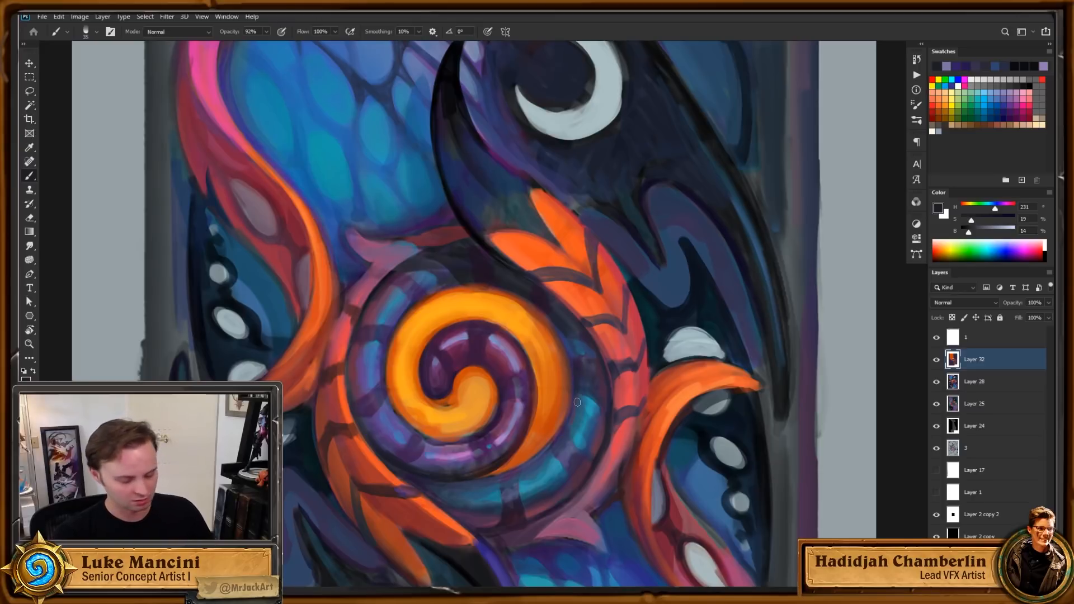
pyautogui.moveTo(557, 333); pyautogui.dragTo(570, 381)
pyautogui.moveTo(572, 341); pyautogui.dragTo(574, 368)
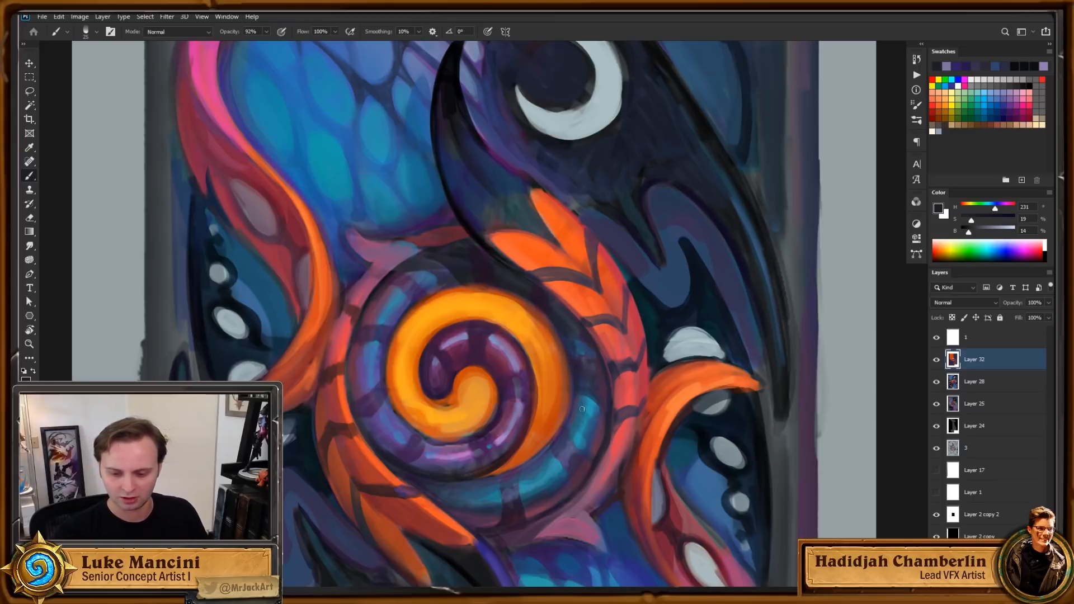
# Step: Shade the outer coil's right curve beside the orange feathers with sampled dark red and dark plum of hue 318, saturation 58, brightness 22
pyautogui.keyDown('alt'); pyautogui.click(642, 434); pyautogui.keyUp('alt')
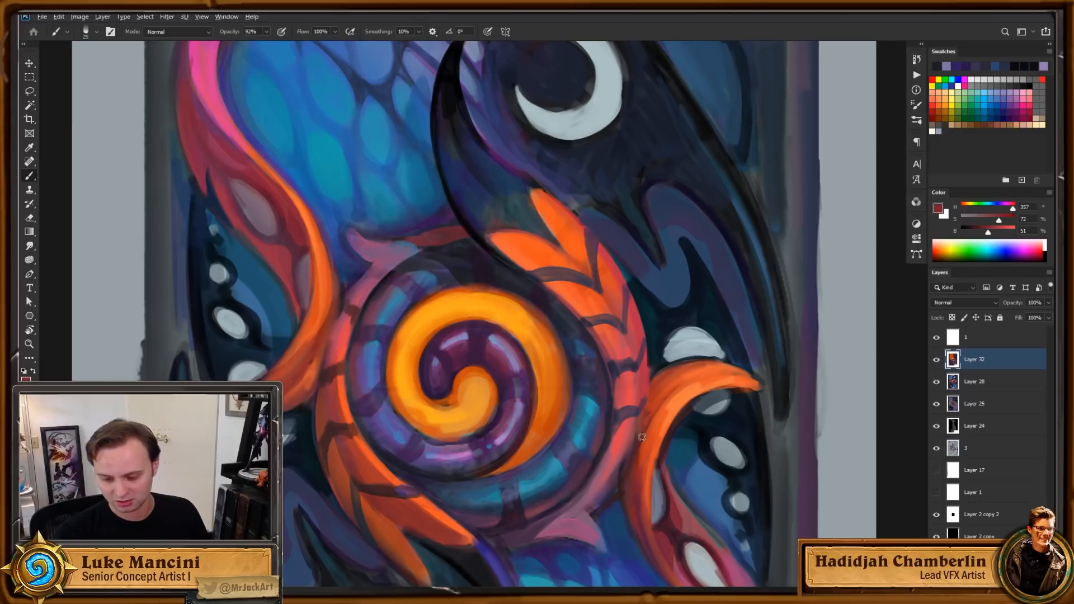
pyautogui.press(']')
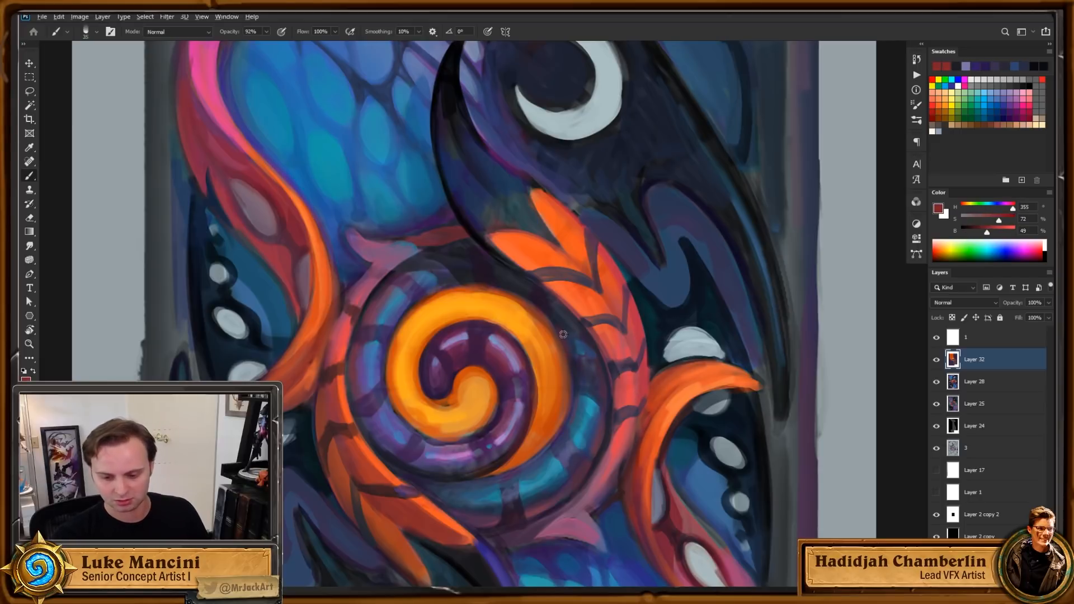
pyautogui.keyDown('alt'); pyautogui.click(563, 335); pyautogui.keyUp('alt')
pyautogui.moveTo(982, 231); pyautogui.dragTo(979, 231)
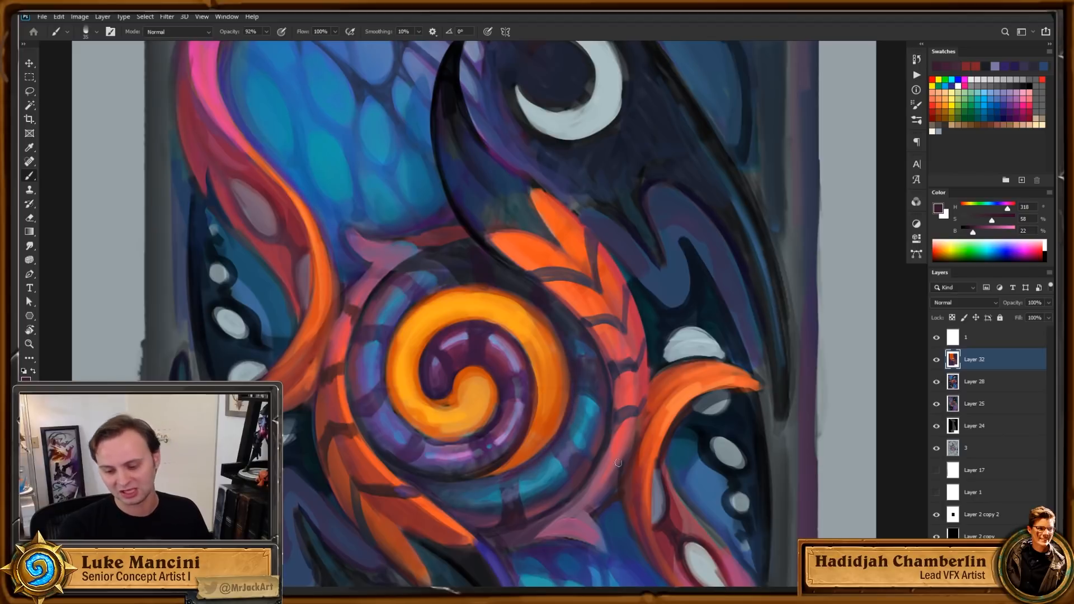
pyautogui.press(']')
pyautogui.press(']')
pyautogui.press(']')
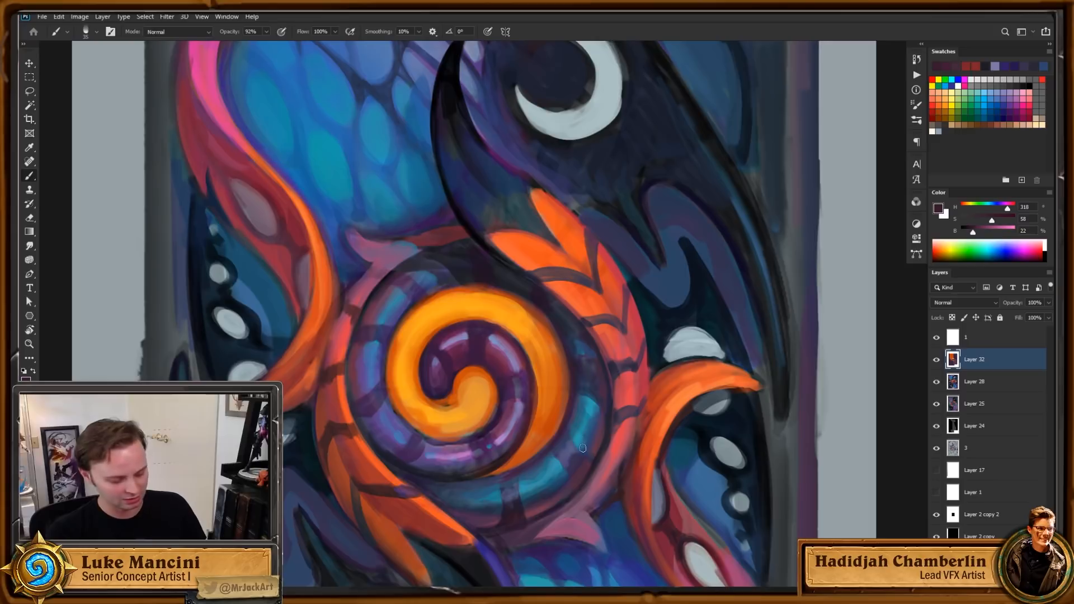
# Step: Rotate the canvas and paint saturated blue on the outer coil's right curve, ending with hue 203, saturation 86 and brightness 66
pyautogui.keyDown('alt'); pyautogui.click(581, 402); pyautogui.keyUp('alt')
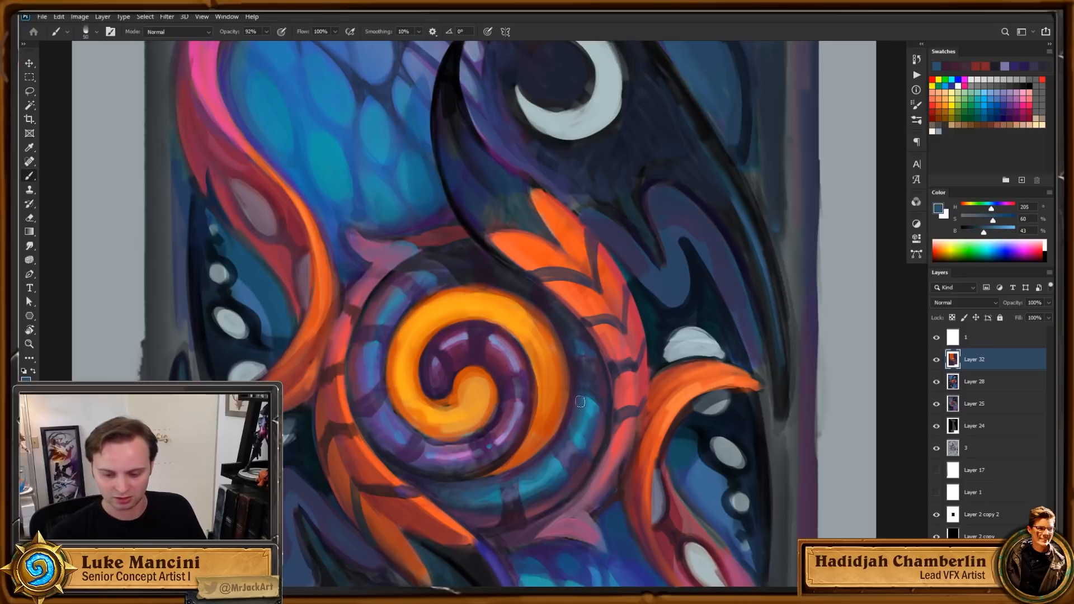
pyautogui.moveTo(611, 464); pyautogui.dragTo(619, 446)
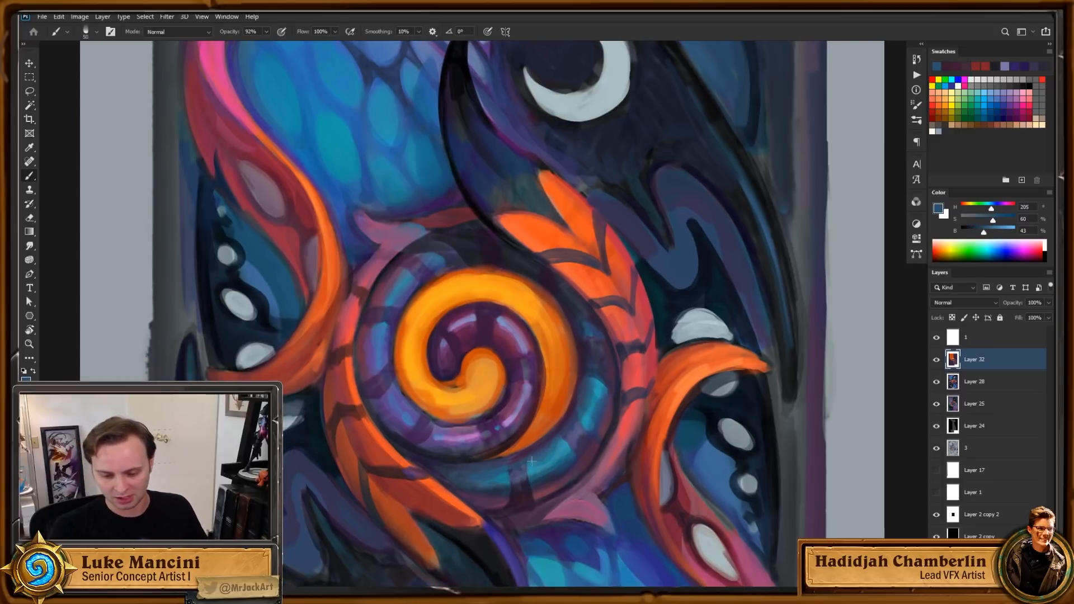
pyautogui.moveTo(660, 410); pyautogui.dragTo(654, 433)
pyautogui.press('r')
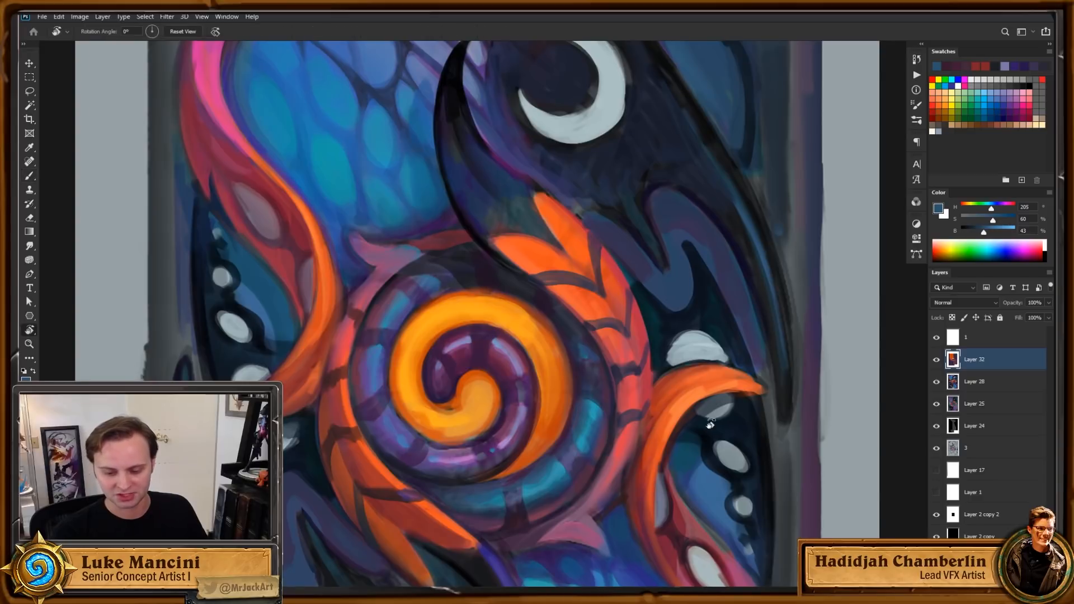
pyautogui.moveTo(590, 438); pyautogui.dragTo(538, 454)
pyautogui.press('b')
pyautogui.keyDown('alt'); pyautogui.click(535, 460); pyautogui.keyUp('alt')
pyautogui.keyDown('alt'); pyautogui.click(570, 465); pyautogui.keyUp('alt')
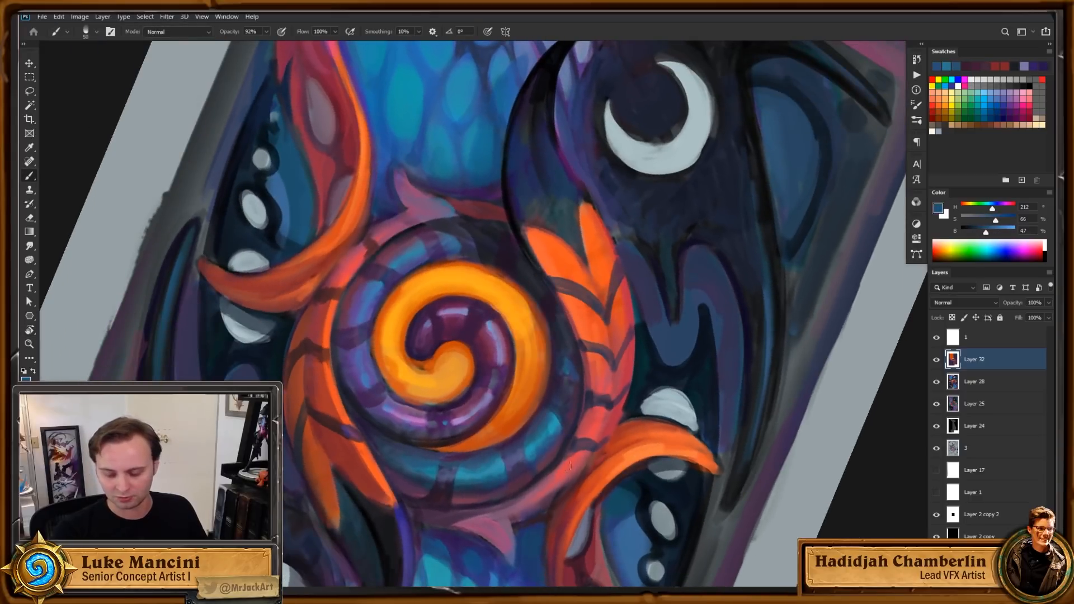
pyautogui.moveTo(997, 221)
pyautogui.mouseDown()
pyautogui.moveTo(1008, 222)
pyautogui.moveTo(989, 232)
pyautogui.mouseUp()
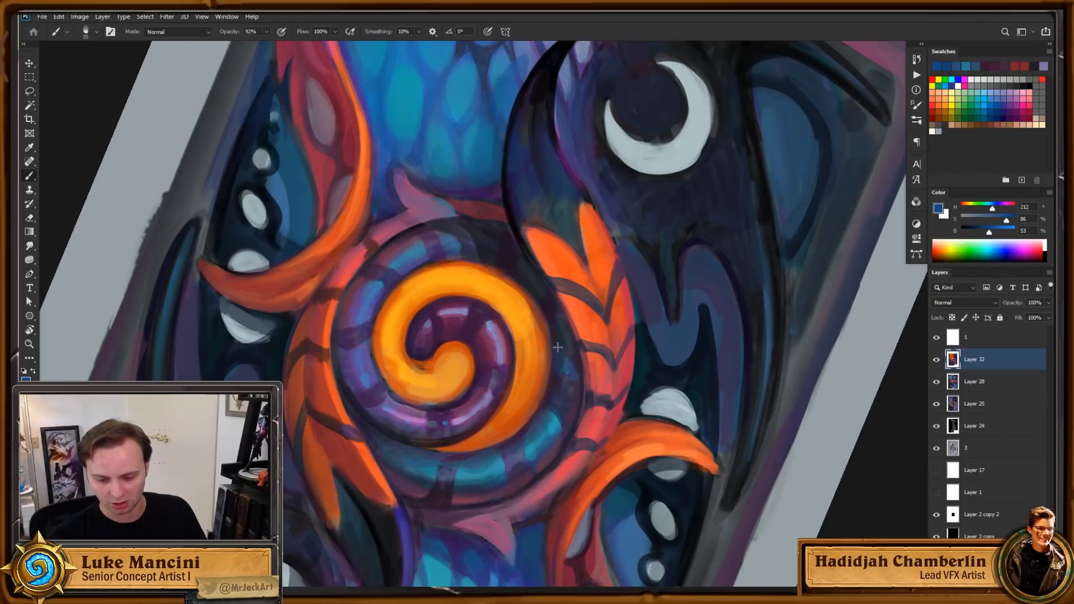
pyautogui.moveTo(989, 231); pyautogui.dragTo(991, 208)
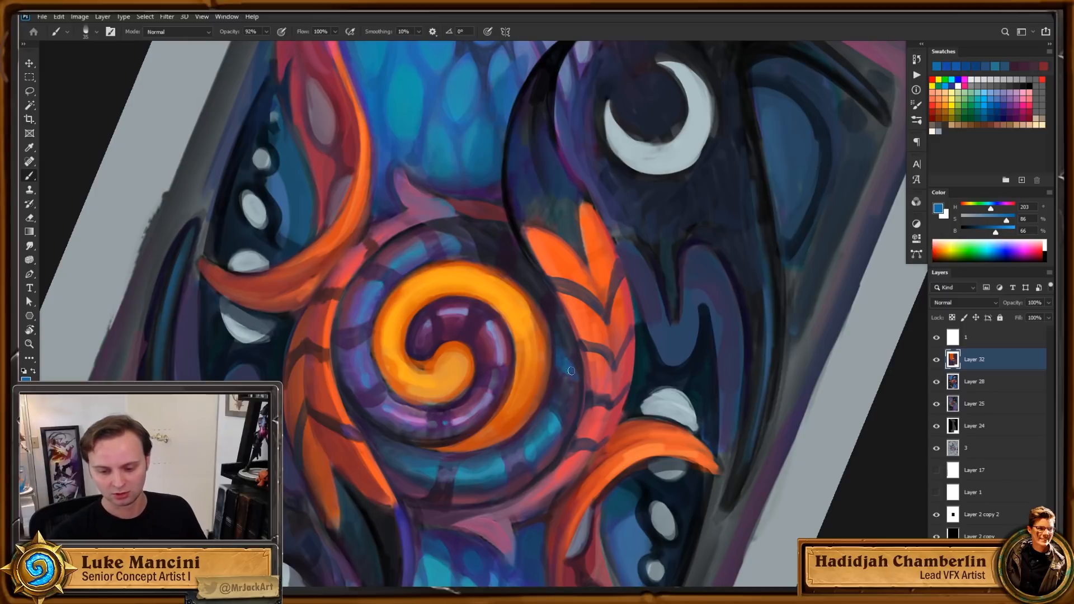
# Step: Add a small teal-blue highlight to the outer coil's right curve, blend it with sampled blues, and review the whole card back
pyautogui.keyDown('alt'); pyautogui.click(550, 437); pyautogui.keyUp('alt')
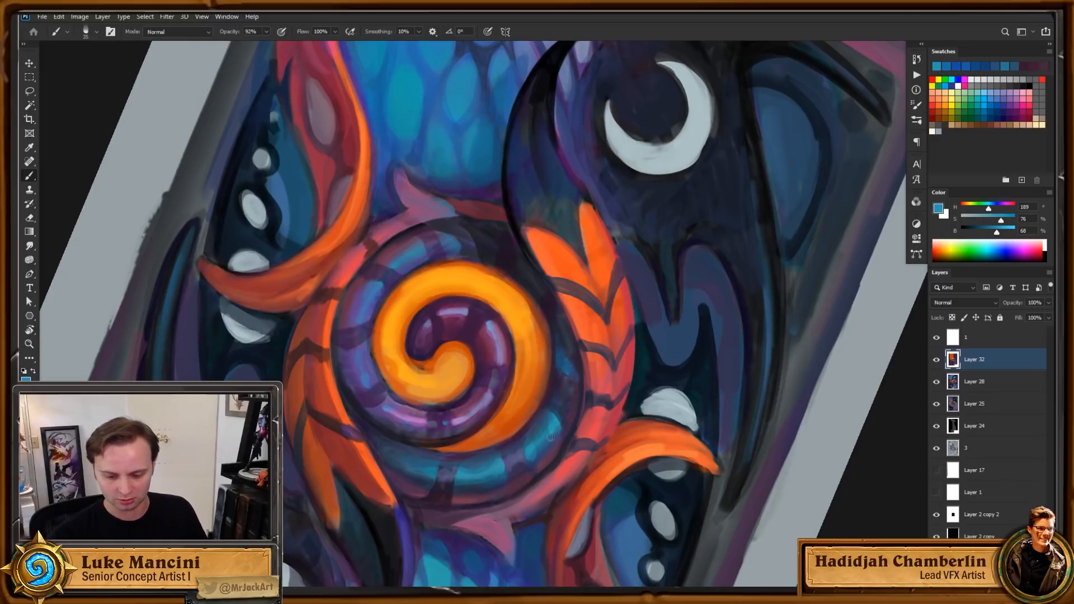
pyautogui.moveTo(566, 360); pyautogui.dragTo(574, 376)
pyautogui.keyDown('alt'); pyautogui.click(567, 371); pyautogui.keyUp('alt')
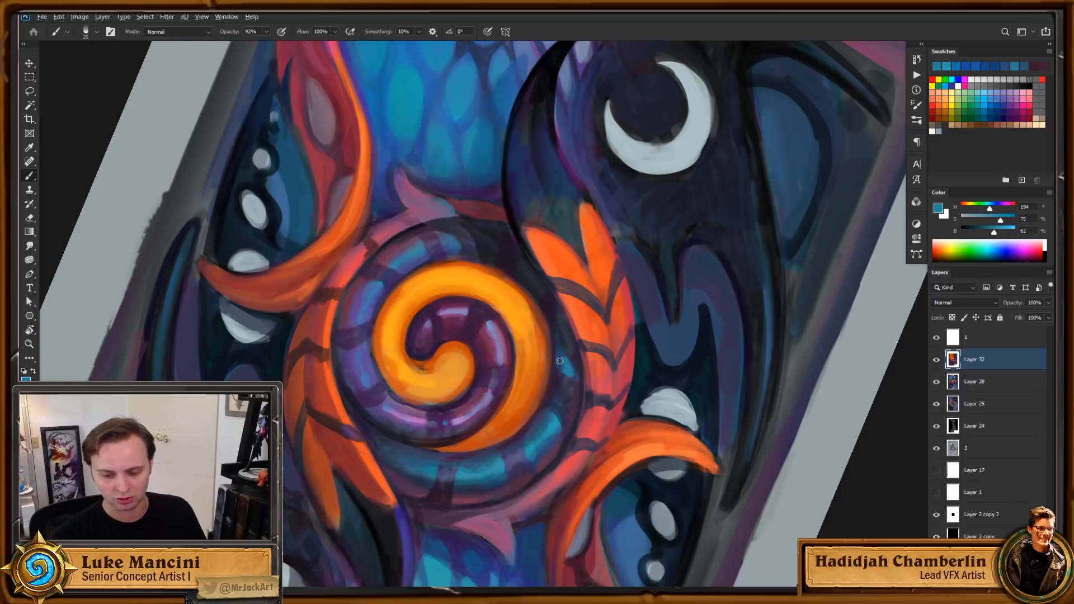
pyautogui.keyDown('alt'); pyautogui.click(564, 362); pyautogui.keyUp('alt')
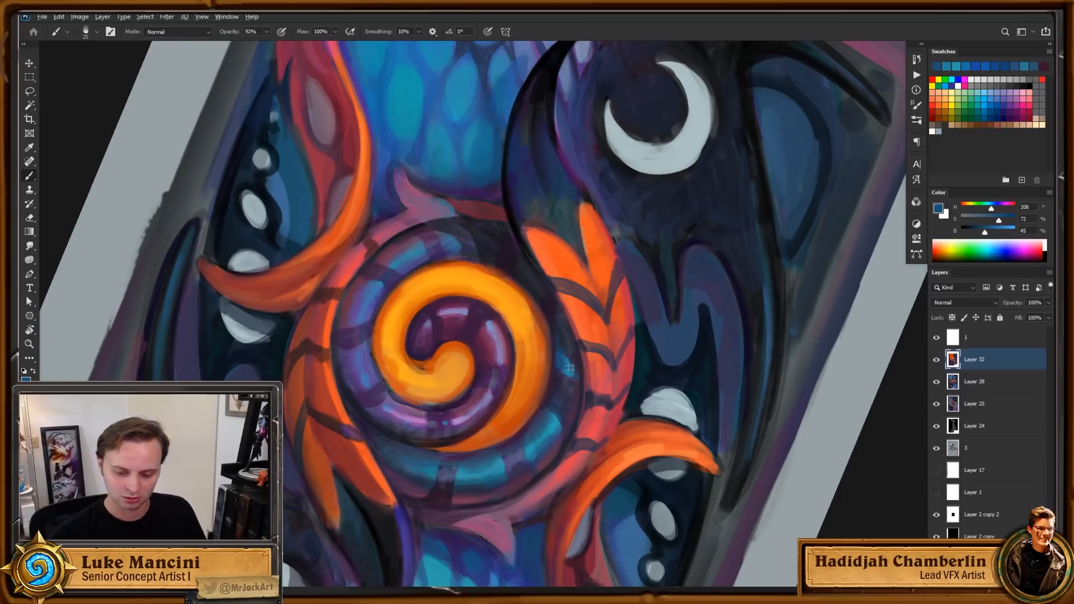
pyautogui.keyDown('alt'); pyautogui.click(569, 367); pyautogui.keyUp('alt')
pyautogui.press('z')
pyautogui.moveTo(611, 395); pyautogui.dragTo(572, 442)
pyautogui.press('Escape')
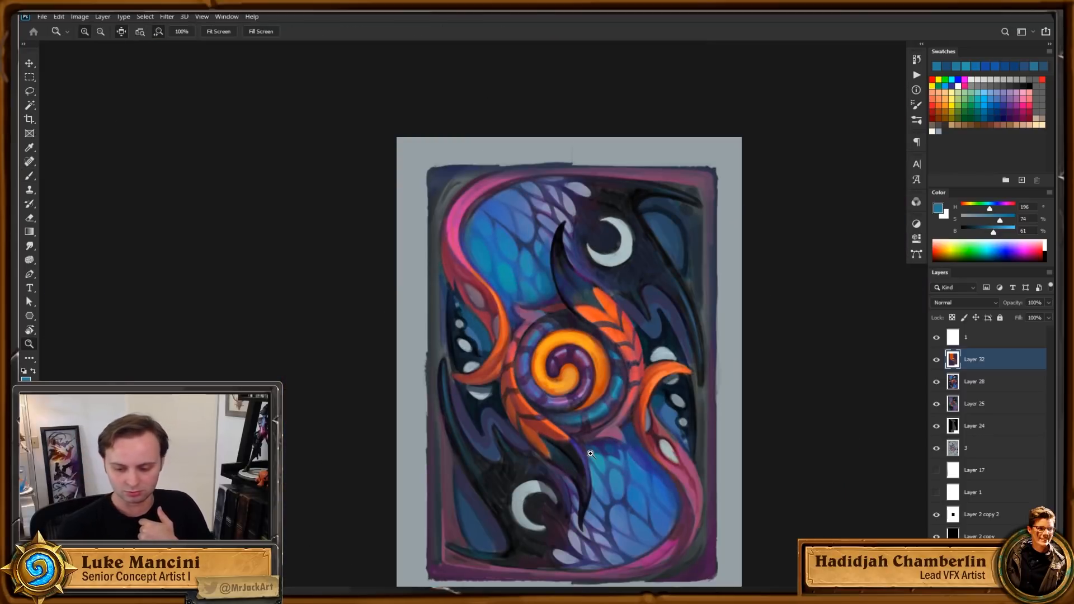
# Step: Blend sampled violets into the outer coil's right curve, ending with hue 266, saturation 25, brightness 59, and review the whole card back
pyautogui.click(604, 395)
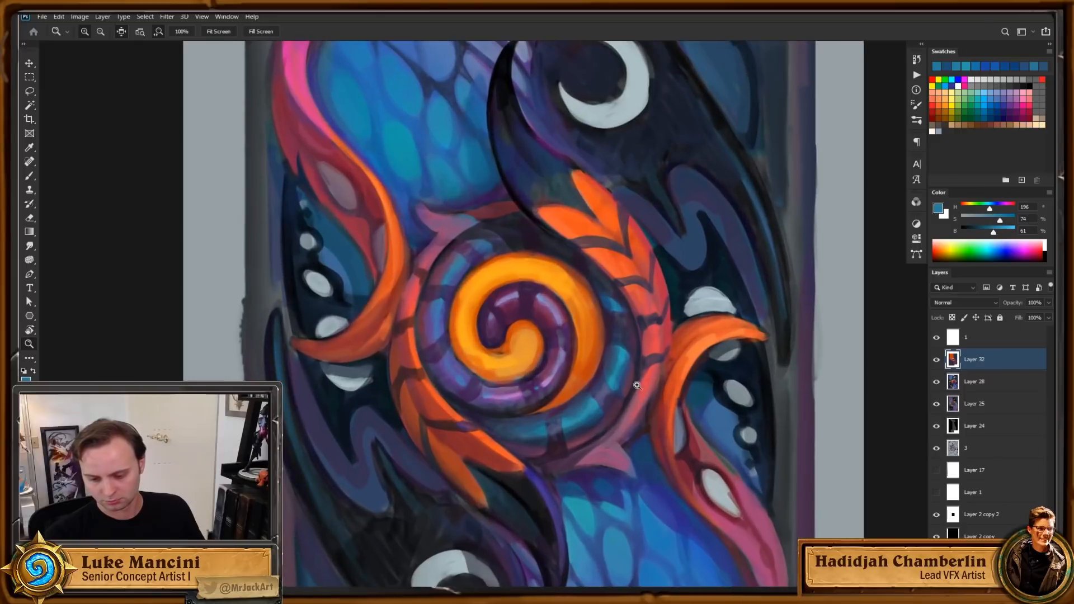
pyautogui.press('b')
pyautogui.keyDown('alt'); pyautogui.click(602, 393); pyautogui.keyUp('alt')
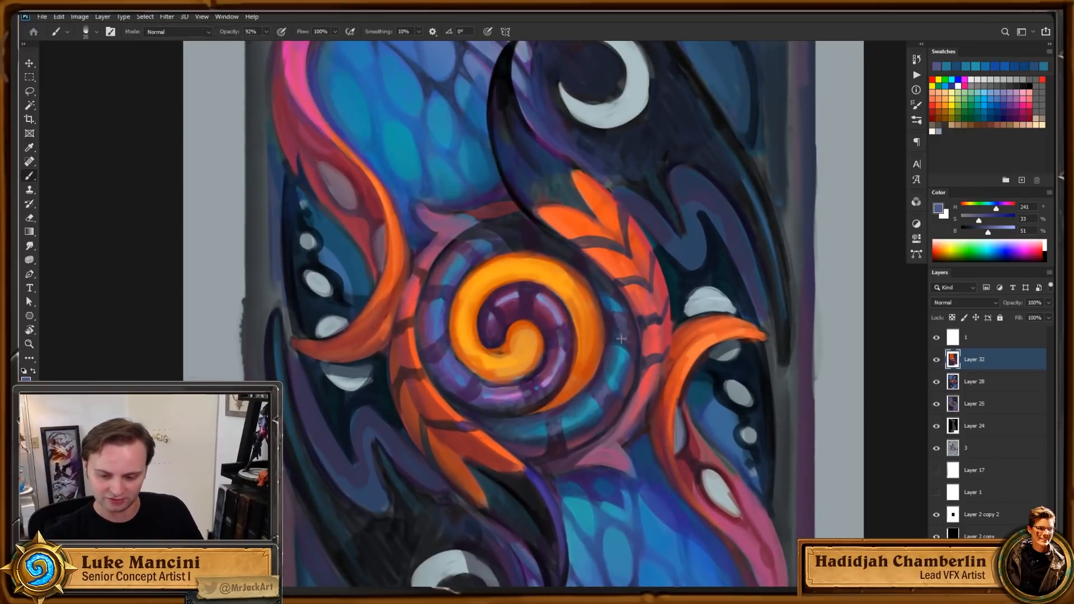
pyautogui.scroll(1, 675, 356)
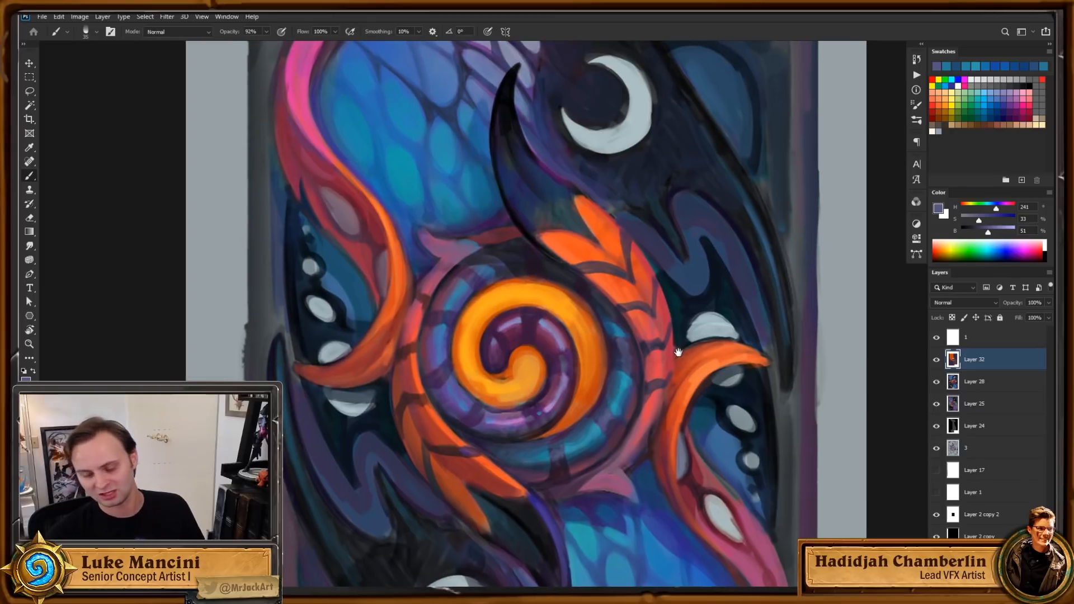
pyautogui.keyDown('alt'); pyautogui.click(623, 366); pyautogui.keyUp('alt')
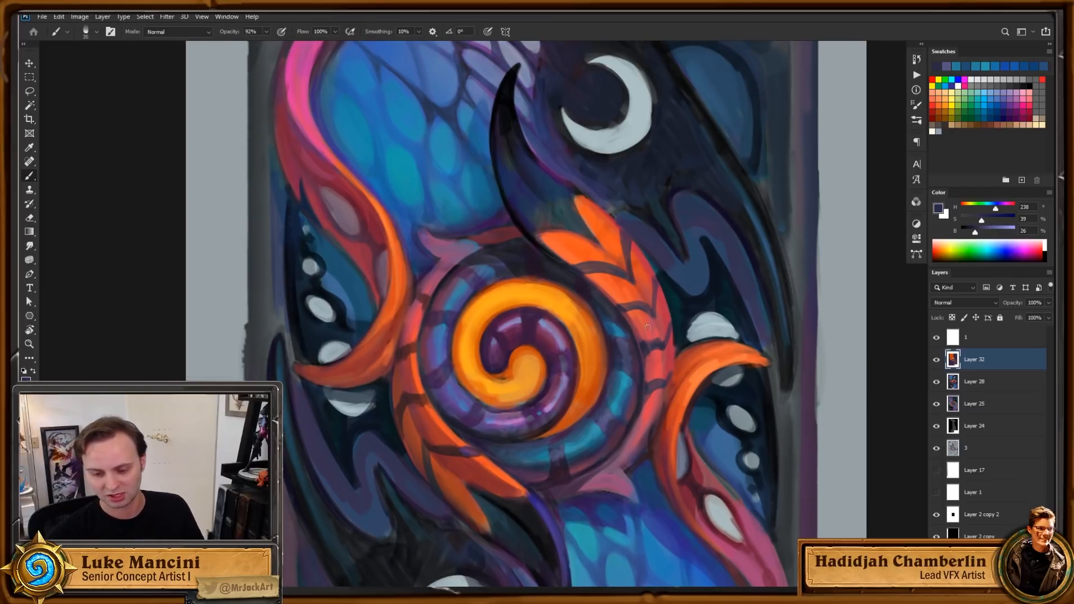
pyautogui.keyDown('alt'); pyautogui.click(625, 338); pyautogui.keyUp('alt')
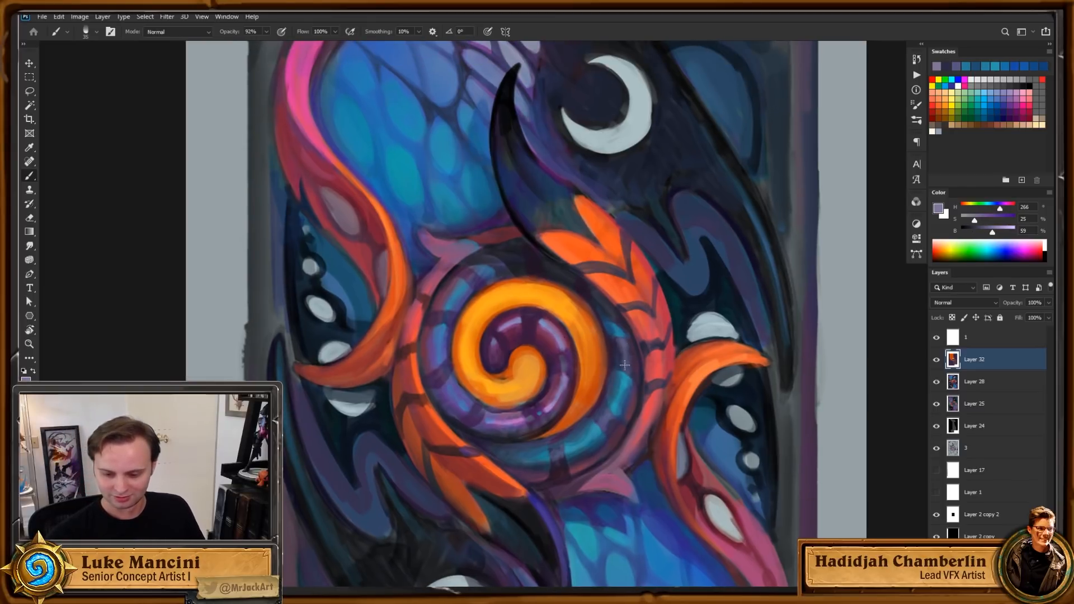
pyautogui.moveTo(749, 376); pyautogui.dragTo(745, 347)
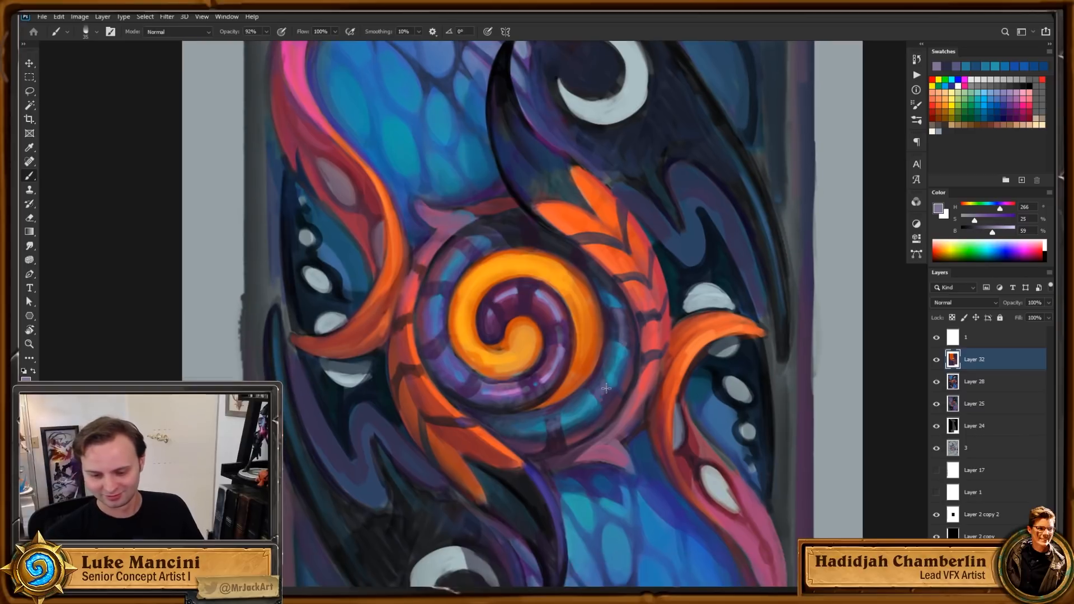
pyautogui.moveTo(607, 388); pyautogui.dragTo(561, 402)
pyautogui.press('z')
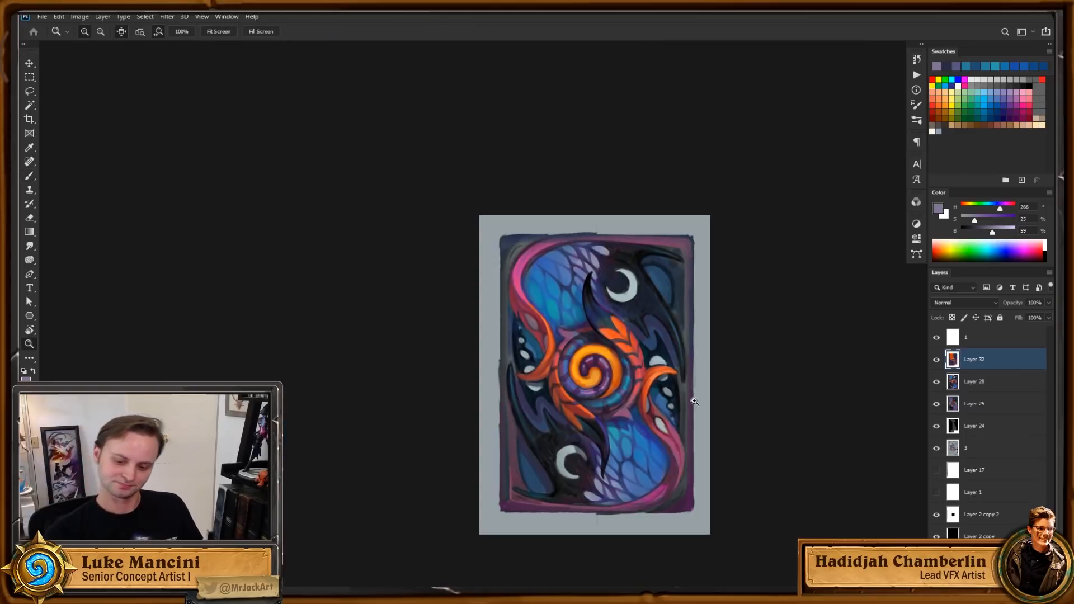
pyautogui.moveTo(594, 352); pyautogui.dragTo(646, 325)
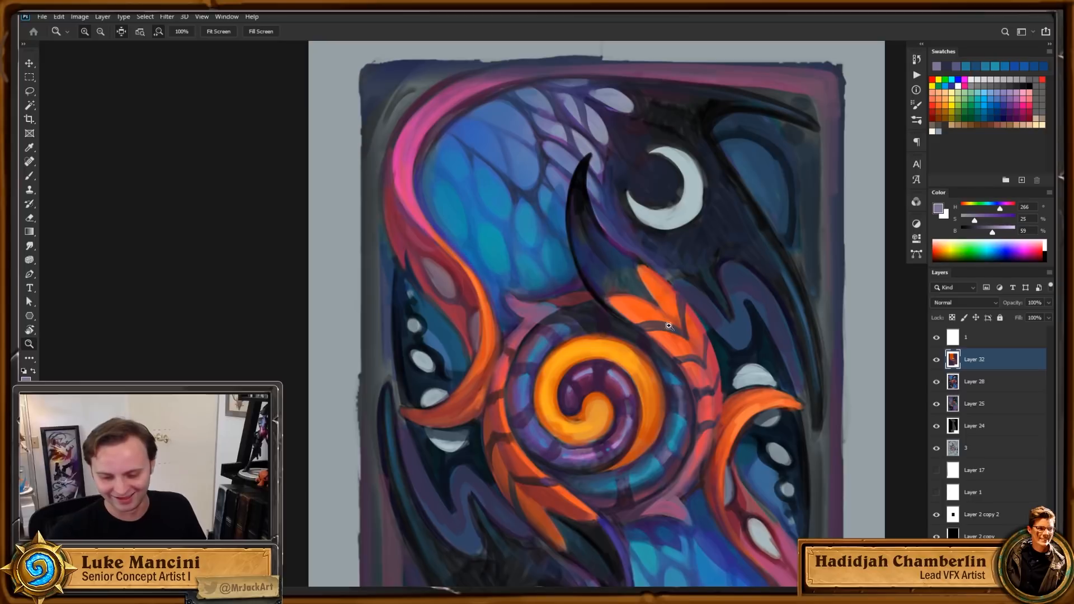
# Step: Paint dark stripes around the inner purple coil with sampled dark purple of hue 282, saturation 46, brightness 15
pyautogui.click(687, 380)
pyautogui.press('b')
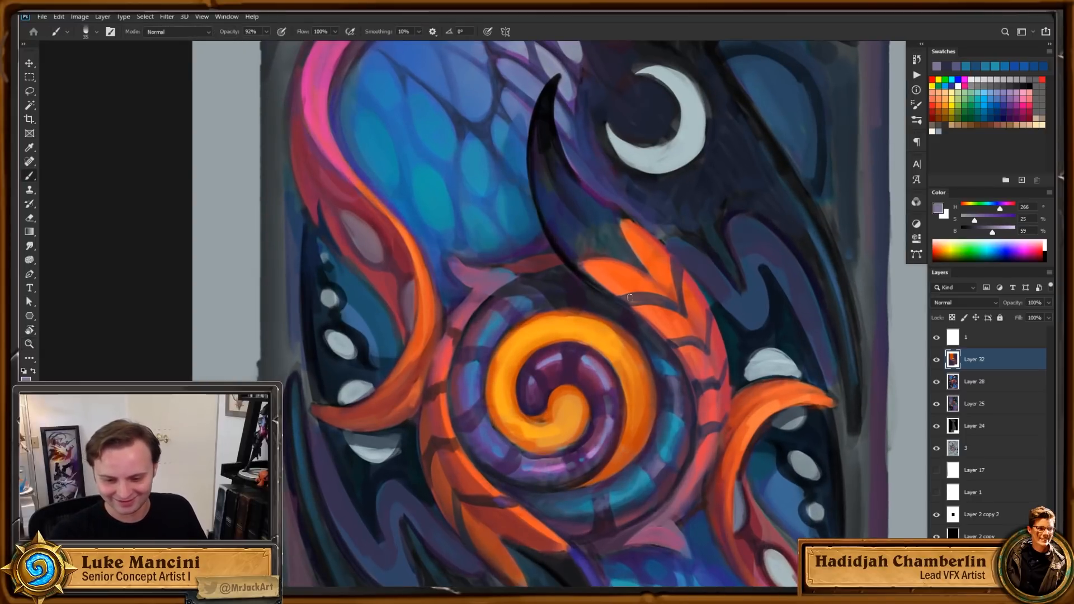
pyautogui.keyDown('alt'); pyautogui.click(684, 394); pyautogui.keyUp('alt')
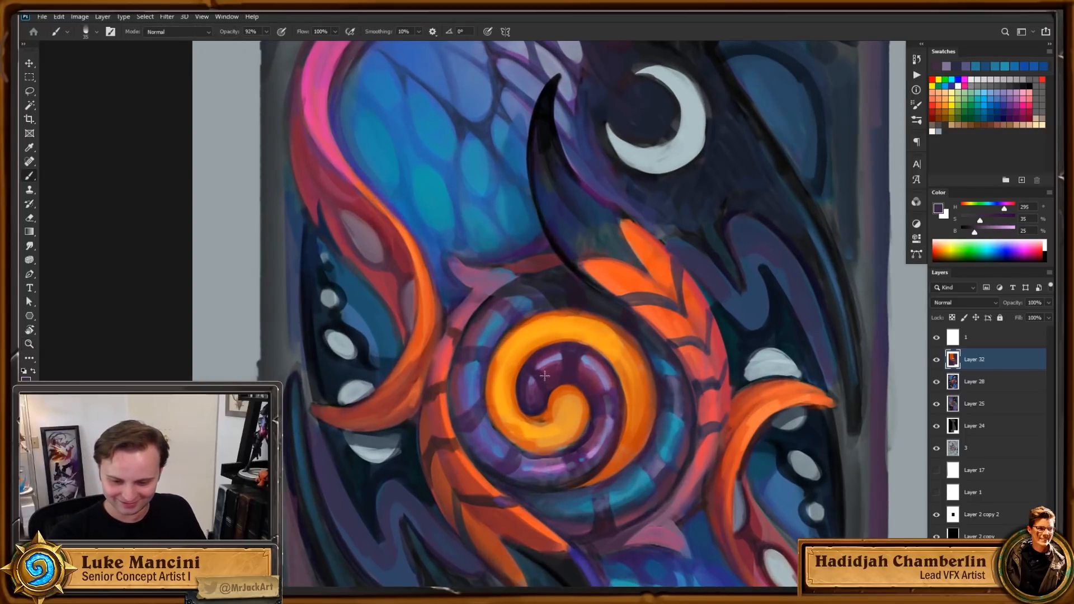
pyautogui.keyDown('alt'); pyautogui.click(584, 308); pyautogui.keyUp('alt')
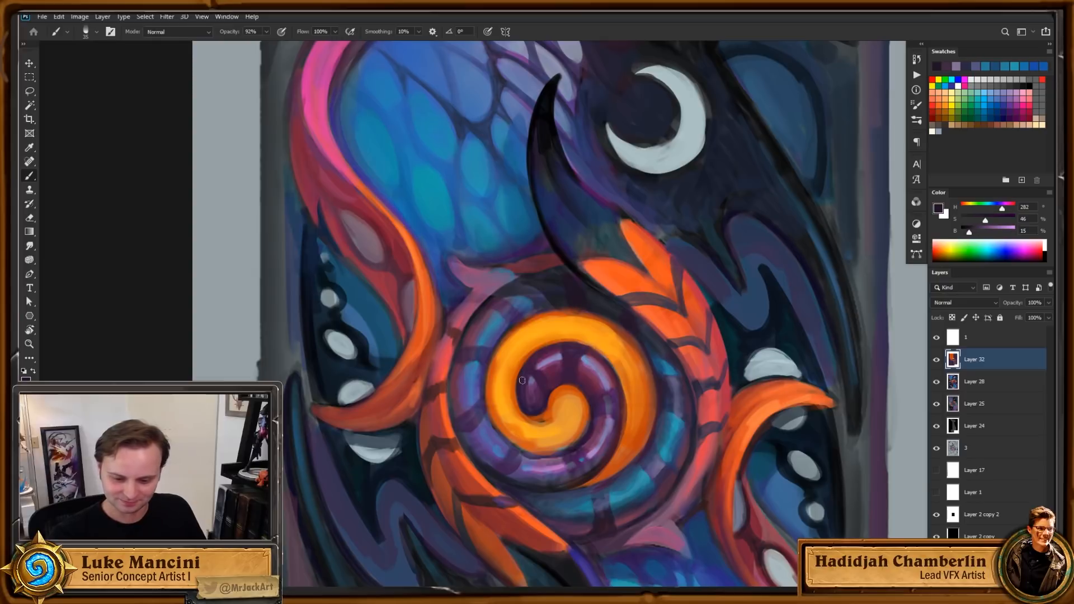
pyautogui.moveTo(527, 381)
pyautogui.mouseDown()
pyautogui.moveTo(581, 341)
pyautogui.moveTo(570, 380)
pyautogui.moveTo(578, 360)
pyautogui.moveTo(581, 374)
pyautogui.moveTo(595, 358)
pyautogui.moveTo(581, 385)
pyautogui.moveTo(587, 372)
pyautogui.moveTo(601, 394)
pyautogui.moveTo(614, 392)
pyautogui.moveTo(595, 424)
pyautogui.moveTo(617, 426)
pyautogui.mouseUp()
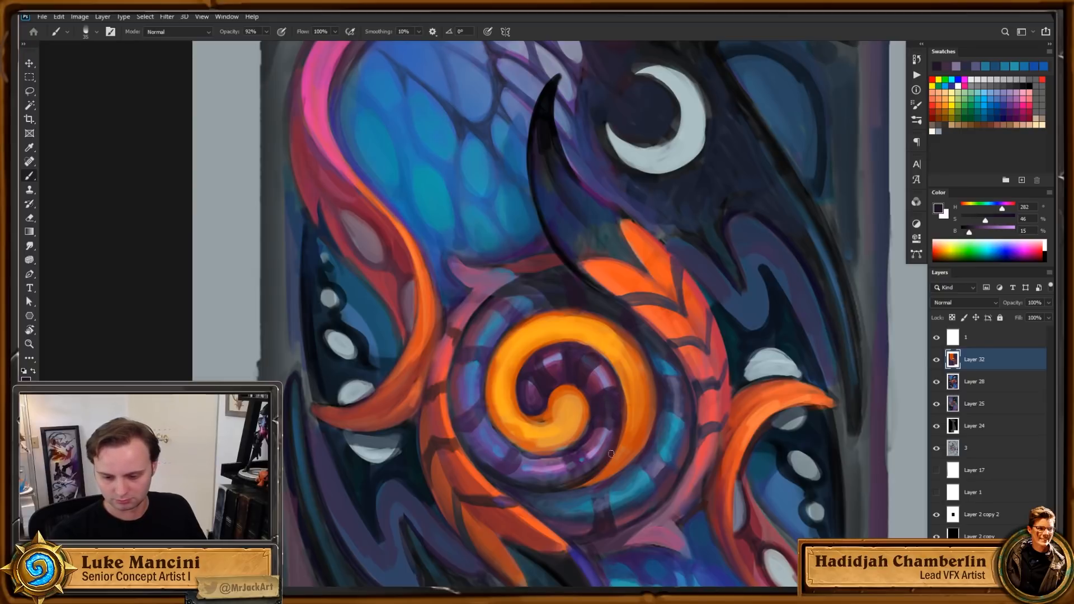
pyautogui.moveTo(595, 468)
pyautogui.mouseDown()
pyautogui.moveTo(583, 450)
pyautogui.moveTo(590, 470)
pyautogui.moveTo(551, 461)
pyautogui.moveTo(558, 488)
pyautogui.mouseUp()
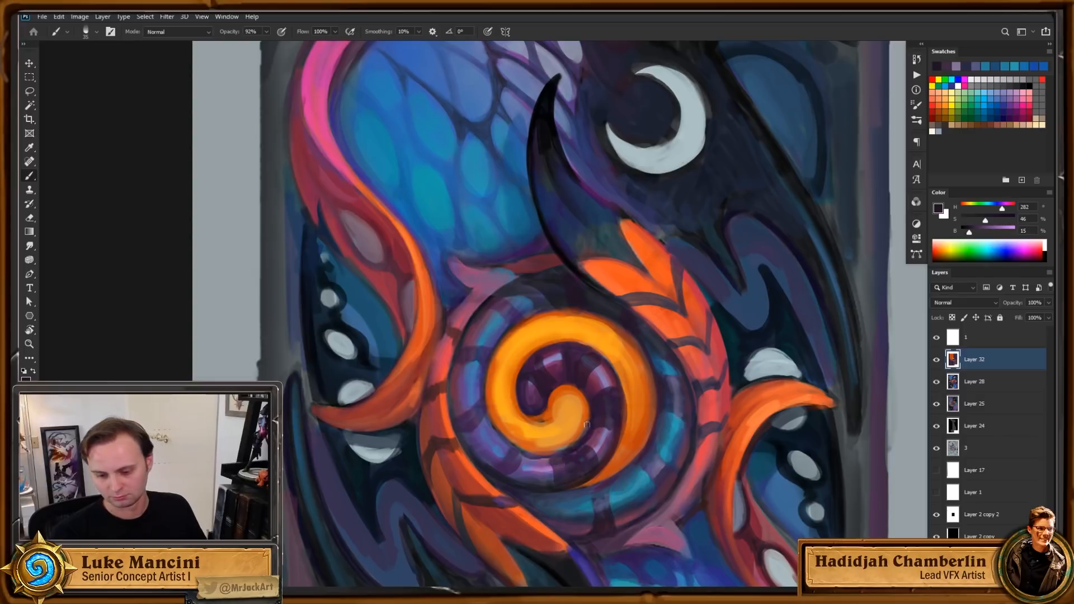
pyautogui.moveTo(504, 449)
pyautogui.mouseDown()
pyautogui.moveTo(497, 471)
pyautogui.moveTo(521, 462)
pyautogui.mouseUp()
# Step: Darken the stripes across the outer coil's left side with sampled violet of hue 259, saturation 43, brightness 25
pyautogui.keyDown('alt'); pyautogui.click(473, 421); pyautogui.keyUp('alt')
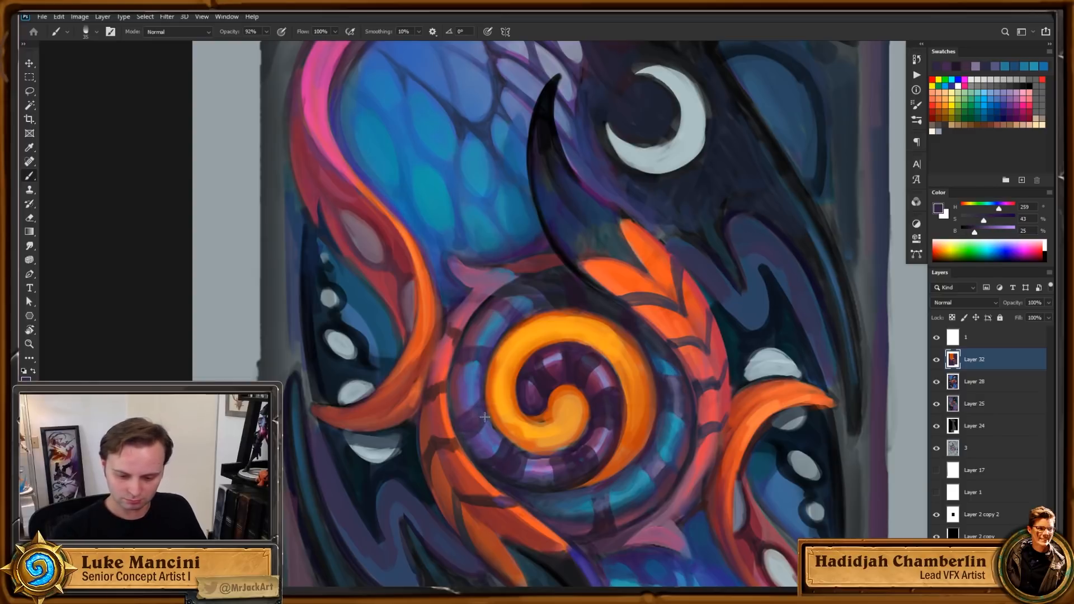
pyautogui.moveTo(456, 413); pyautogui.dragTo(475, 409)
pyautogui.moveTo(494, 343); pyautogui.dragTo(462, 346)
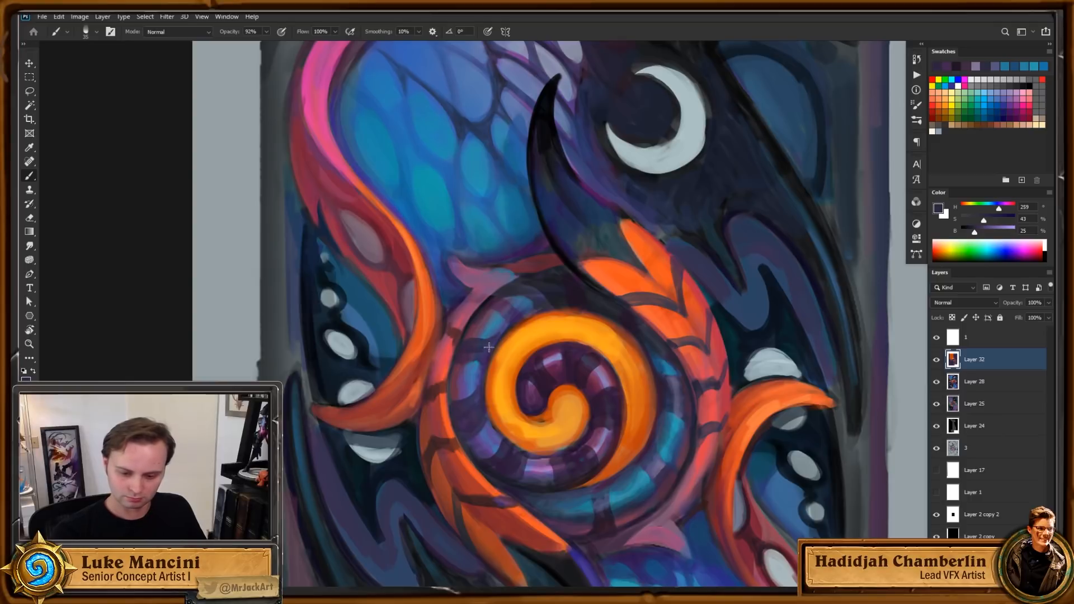
# Step: Deepen the purple coil's innermost end with sampled dark purple of hue 286, saturation 50, brightness 17, and check the full composition
pyautogui.keyDown('alt'); pyautogui.click(542, 389); pyautogui.keyUp('alt')
pyautogui.moveTo(537, 403); pyautogui.dragTo(536, 404)
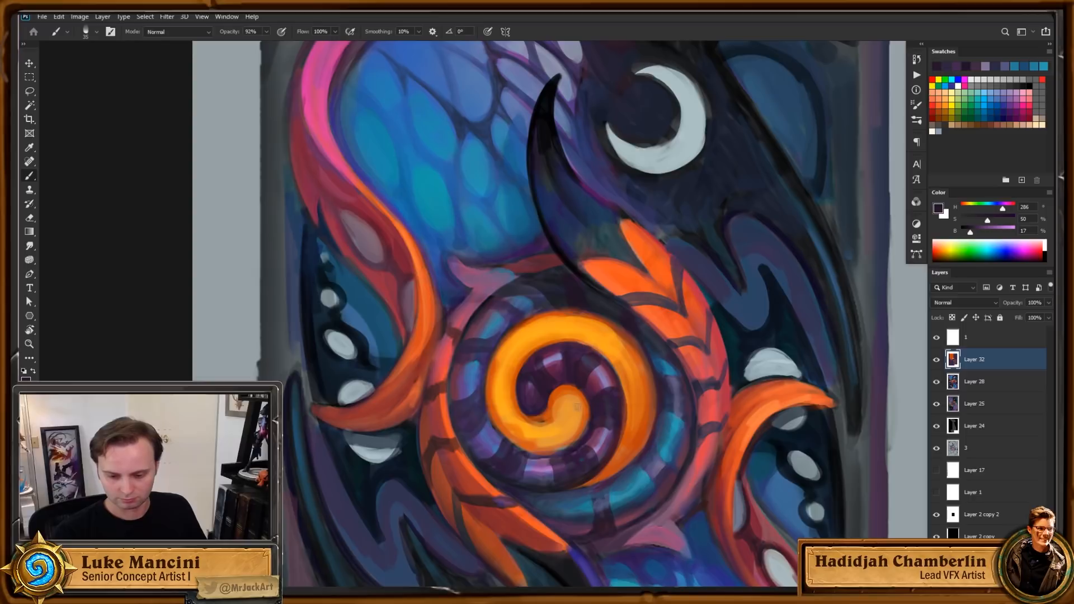
pyautogui.press('z')
pyautogui.moveTo(612, 404); pyautogui.dragTo(583, 428)
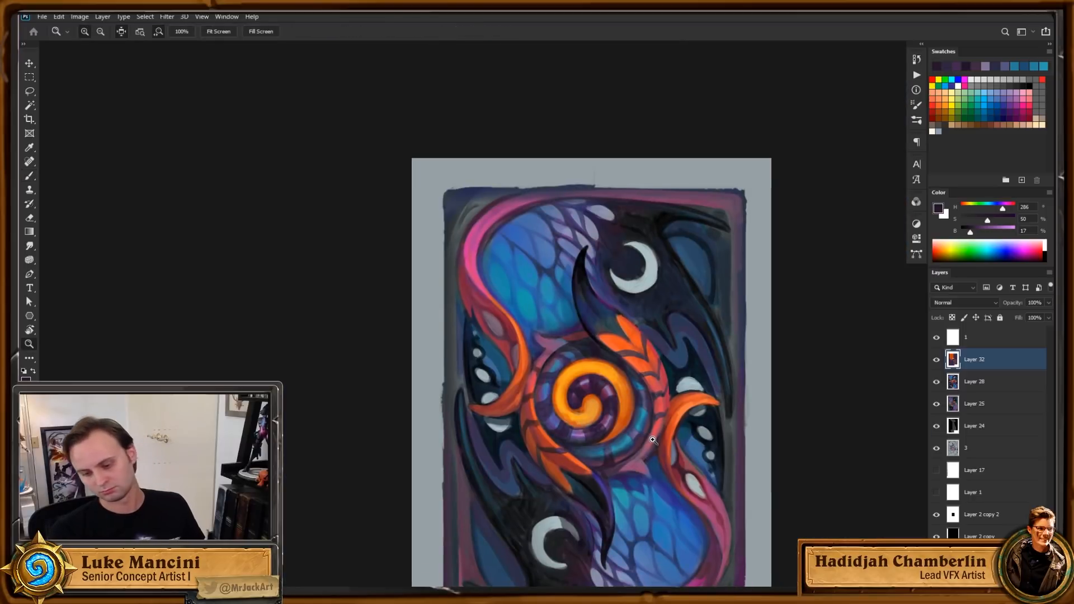
pyautogui.moveTo(638, 428); pyautogui.dragTo(669, 428)
# Step: Accent the inner coil's dark stripes with sampled near-black purple of hue 280, saturation 42, brightness 14, and pure black
pyautogui.press('b')
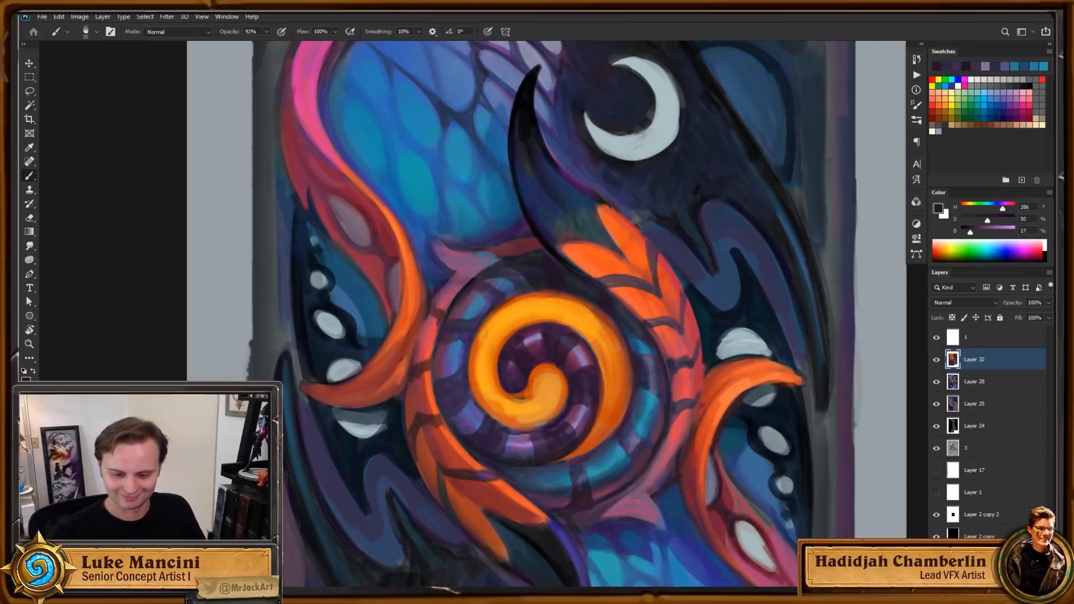
pyautogui.moveTo(564, 315); pyautogui.dragTo(574, 336)
pyautogui.keyDown('alt'); pyautogui.click(559, 301); pyautogui.keyUp('alt')
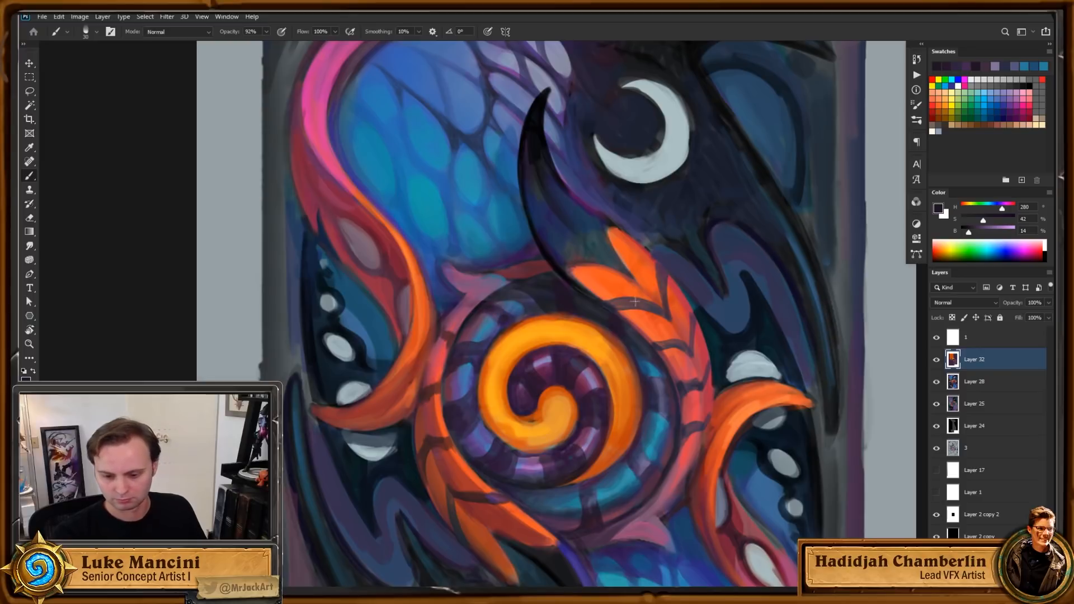
pyautogui.press('d')
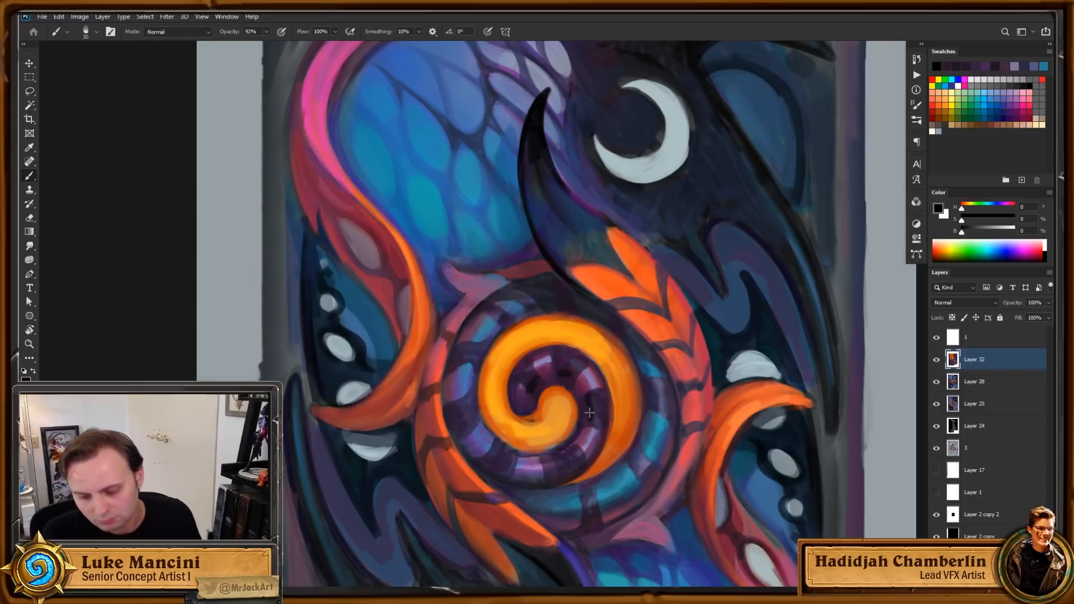
pyautogui.moveTo(596, 448); pyautogui.dragTo(597, 451)
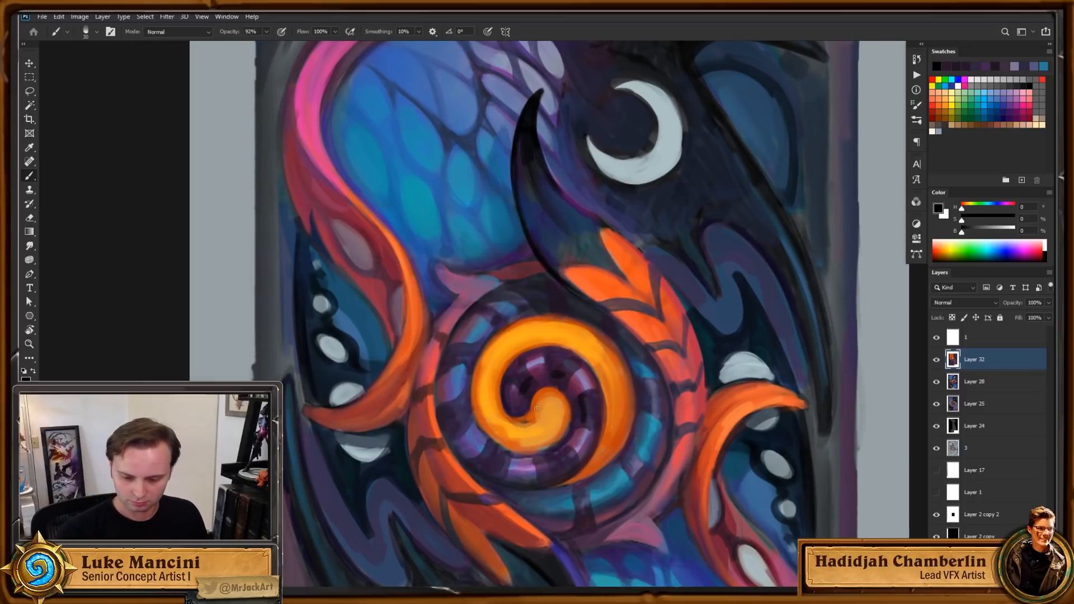
# Step: Enrich the golden spiral's inner end with a fully saturated orange of hue 37 and brightness 96
pyautogui.keyDown('alt'); pyautogui.click(515, 414); pyautogui.keyUp('alt')
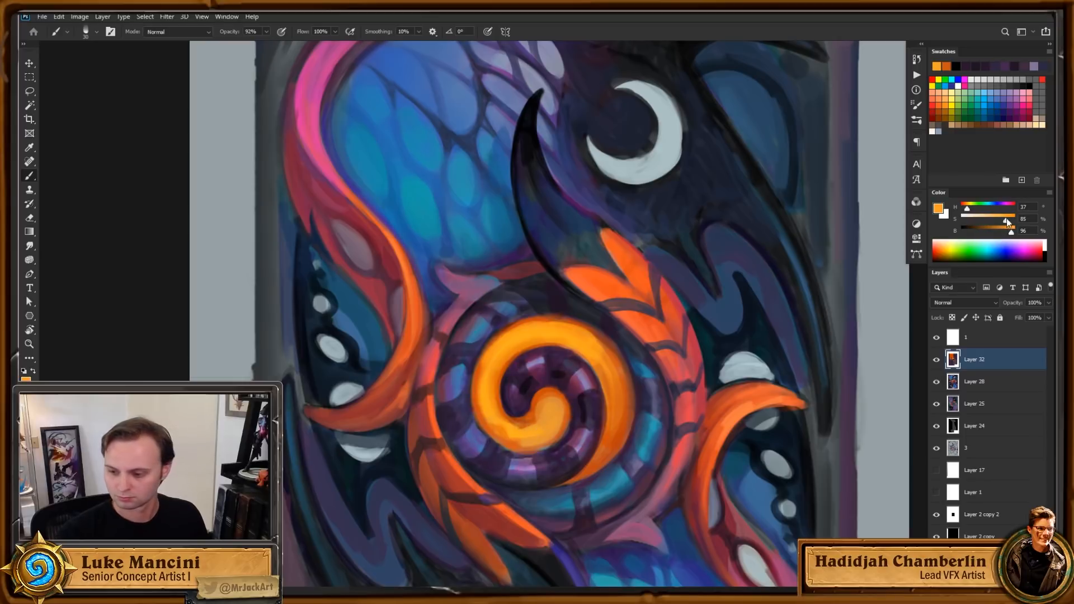
pyautogui.moveTo(1006, 219); pyautogui.dragTo(1014, 219)
pyautogui.moveTo(503, 421); pyautogui.dragTo(538, 408)
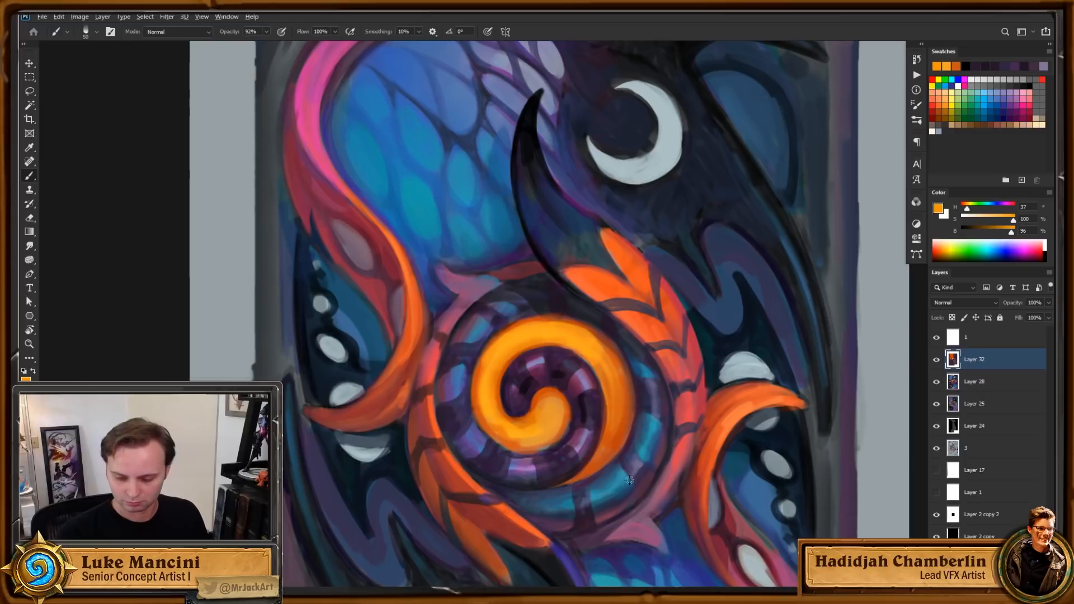
# Step: Refine the coil stripes using a smaller brush with sampled teal of hue 194, blue of hue 207 and plum of hue 325
pyautogui.keyDown('alt'); pyautogui.click(649, 448); pyautogui.keyUp('alt')
pyautogui.press('[')
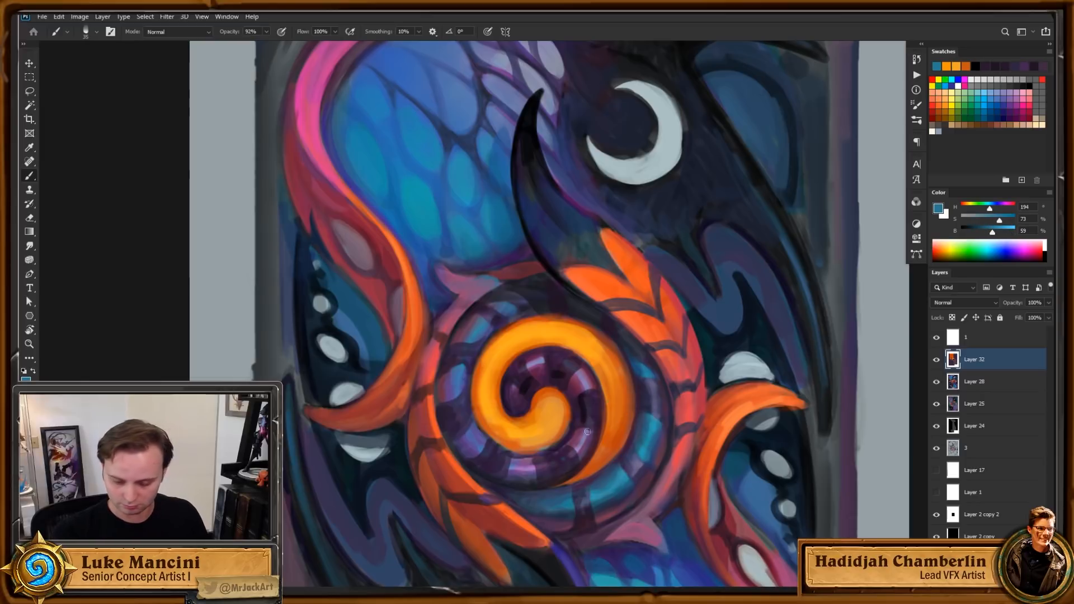
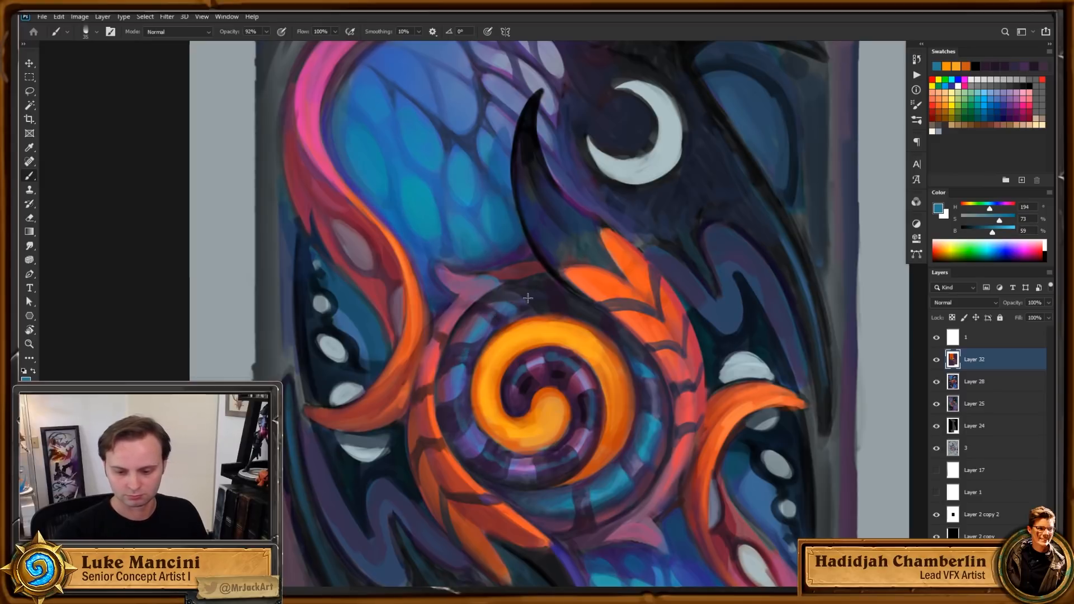
pyautogui.keyDown('alt'); pyautogui.click(507, 307); pyautogui.keyUp('alt')
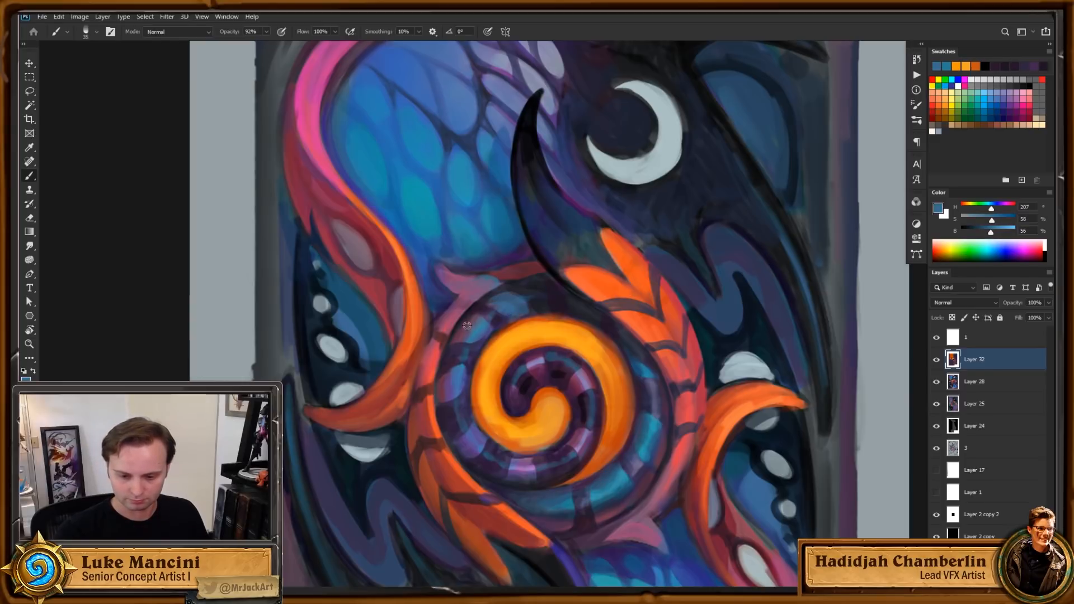
pyautogui.keyDown('alt'); pyautogui.click(498, 301); pyautogui.keyUp('alt')
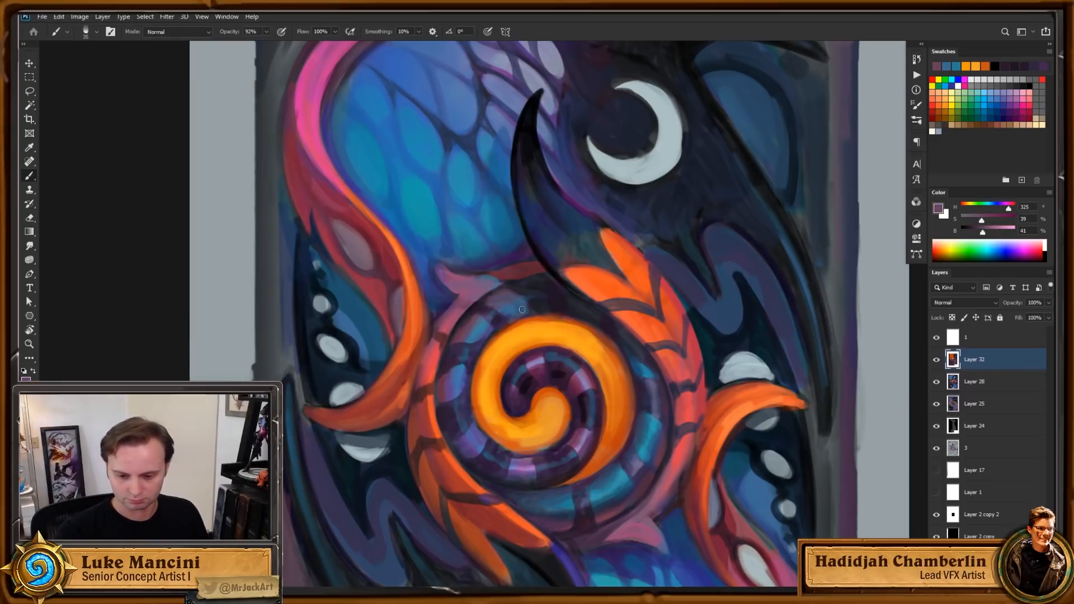
# Step: Shade the outer coil's upper curve above the golden spiral with sampled near-blacks, ending with hue 276, saturation 31, brightness 13
pyautogui.keyDown('alt'); pyautogui.click(554, 375); pyautogui.keyUp('alt')
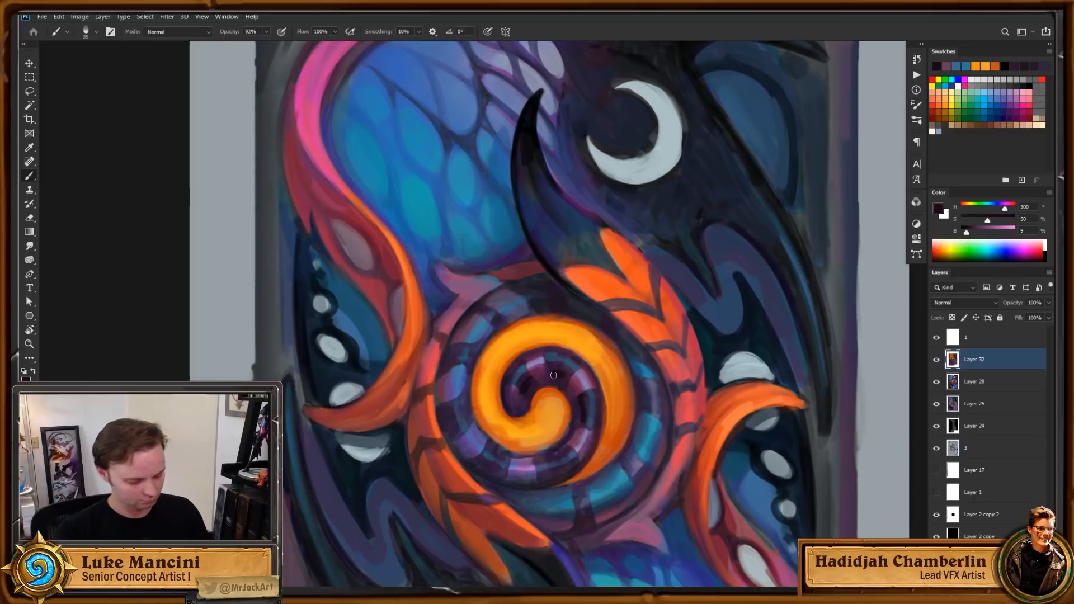
pyautogui.moveTo(490, 339); pyautogui.dragTo(564, 309)
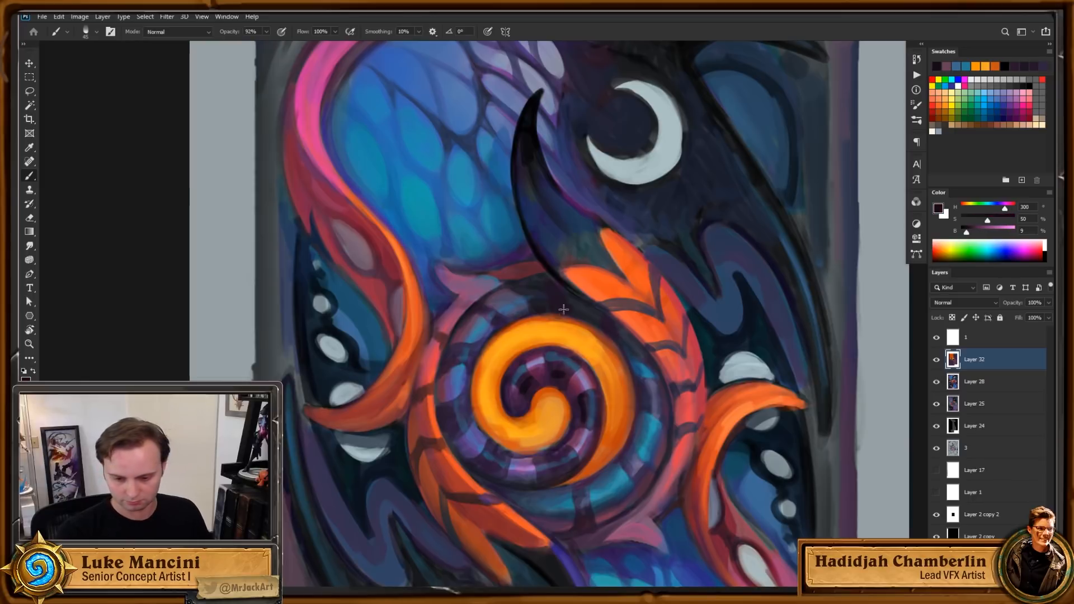
pyautogui.keyDown('alt'); pyautogui.click(524, 312); pyautogui.keyUp('alt')
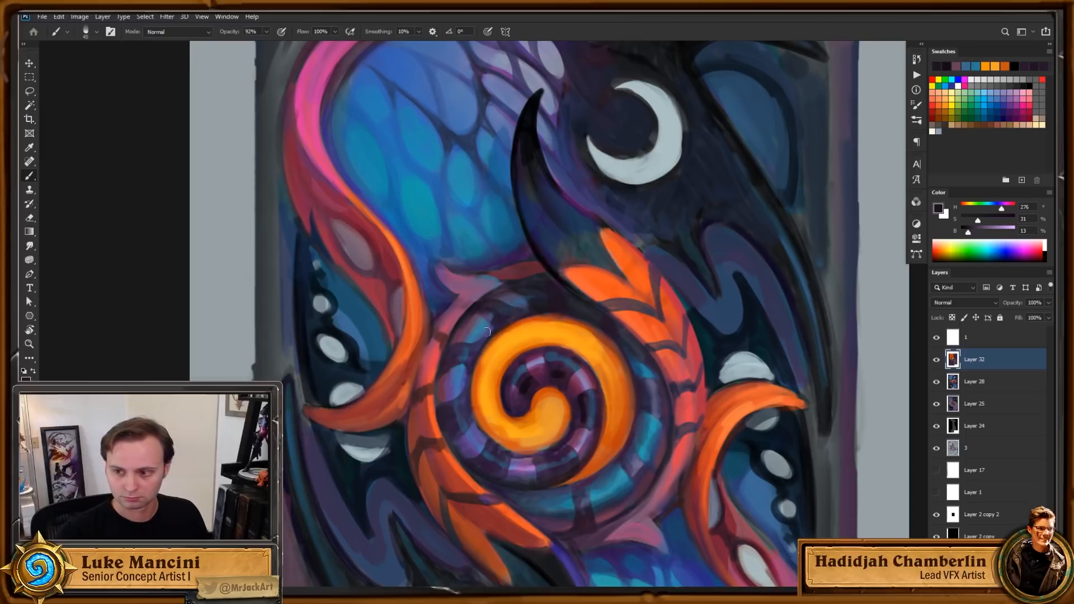
# Step: Rework the outer coil's upper-left stripes with sampled blue of hue 210, plum of hue 322 and dark purple of hue 284
pyautogui.keyDown('alt'); pyautogui.click(517, 304); pyautogui.keyUp('alt')
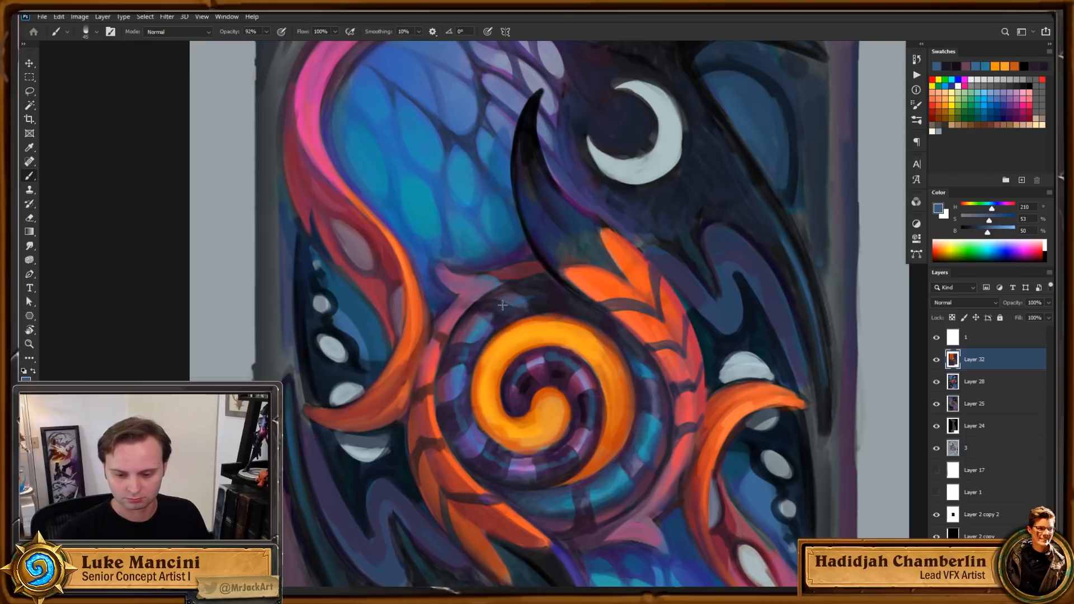
pyautogui.keyDown('alt'); pyautogui.click(499, 314); pyautogui.keyUp('alt')
pyautogui.keyDown('alt'); pyautogui.click(500, 313); pyautogui.keyUp('alt')
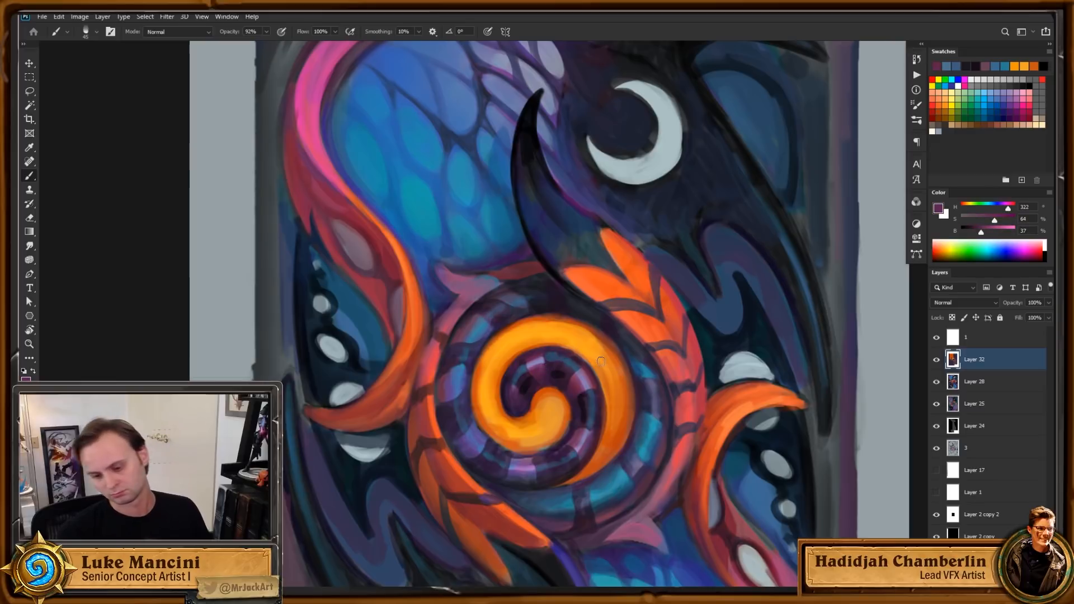
pyautogui.keyDown('alt'); pyautogui.click(561, 307); pyautogui.keyUp('alt')
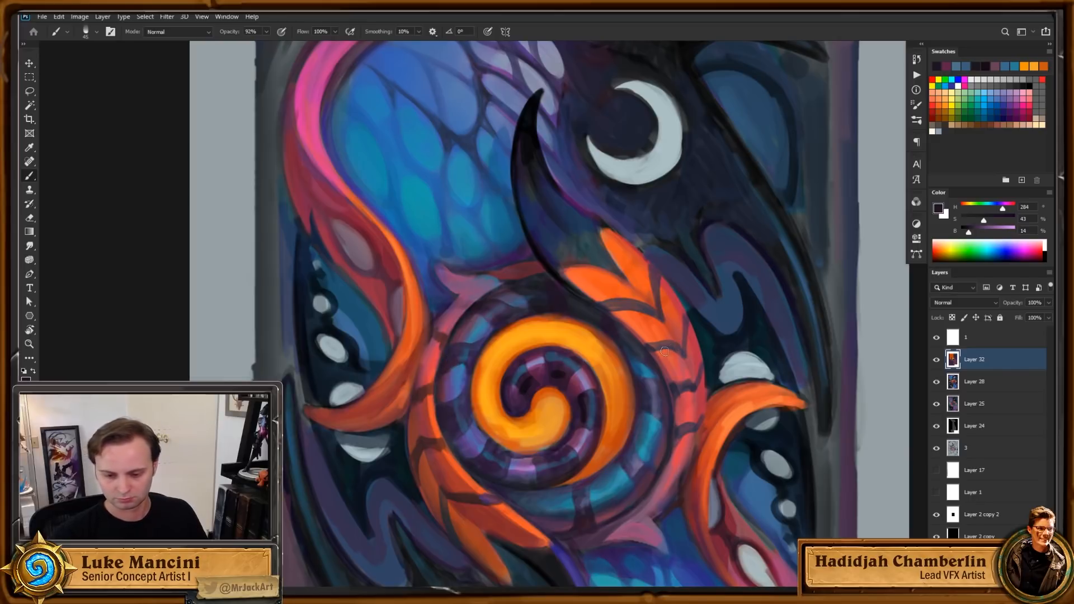
# Step: Tint the top of the outer coil with a deep blue of hue 238, saturation 79, brightness 46
pyautogui.keyDown('alt'); pyautogui.click(644, 554); pyautogui.keyUp('alt')
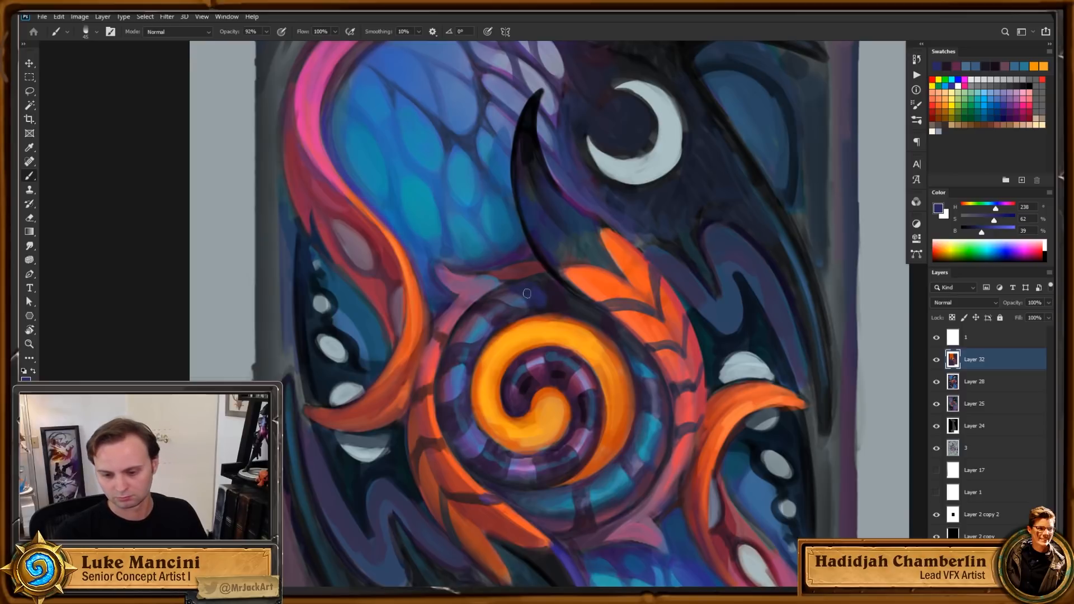
pyautogui.click(1003, 218)
pyautogui.click(985, 230)
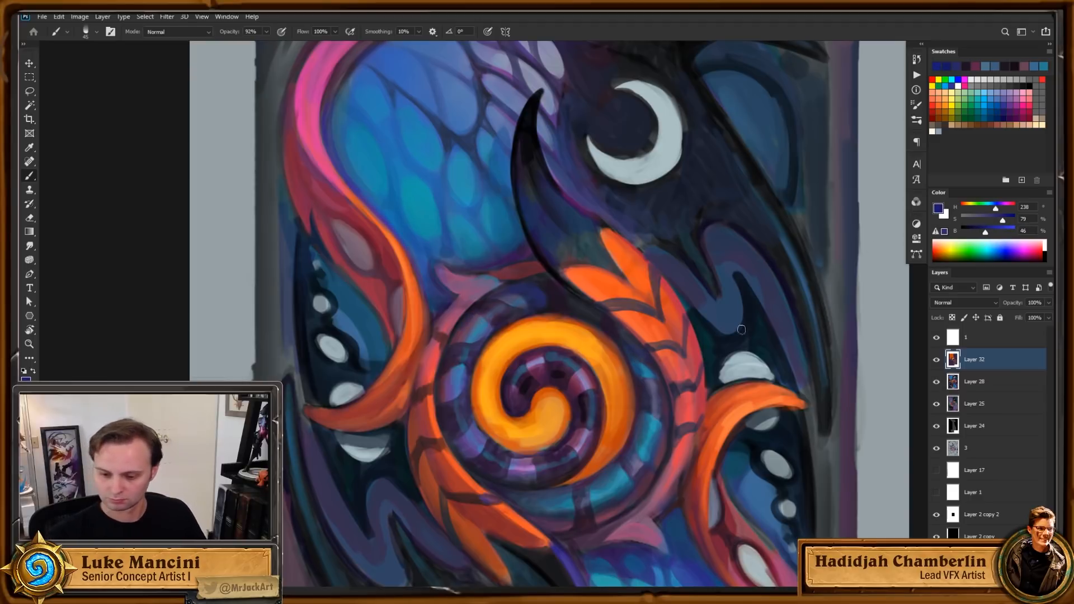
# Step: Touch up the outer coil's right-hand stripes with sampled blue of hue 196, saturation 74, brightness 61
pyautogui.keyDown('alt'); pyautogui.click(644, 370); pyautogui.keyUp('alt')
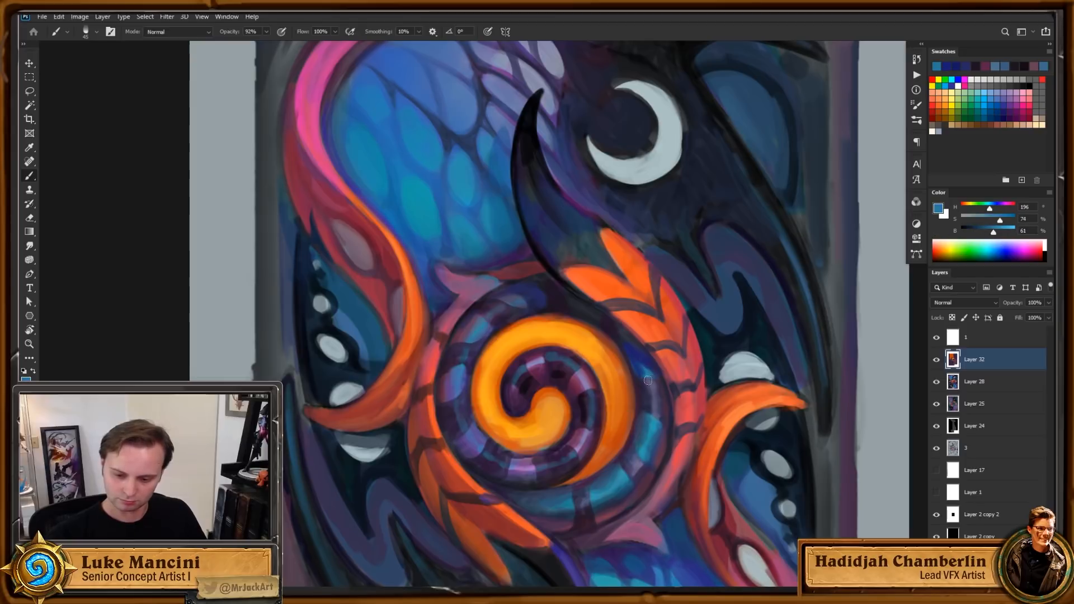
pyautogui.hotkey('ctrl', 'space')
pyautogui.moveTo(685, 404); pyautogui.dragTo(652, 417)
pyautogui.moveTo(694, 443); pyautogui.dragTo(675, 441)
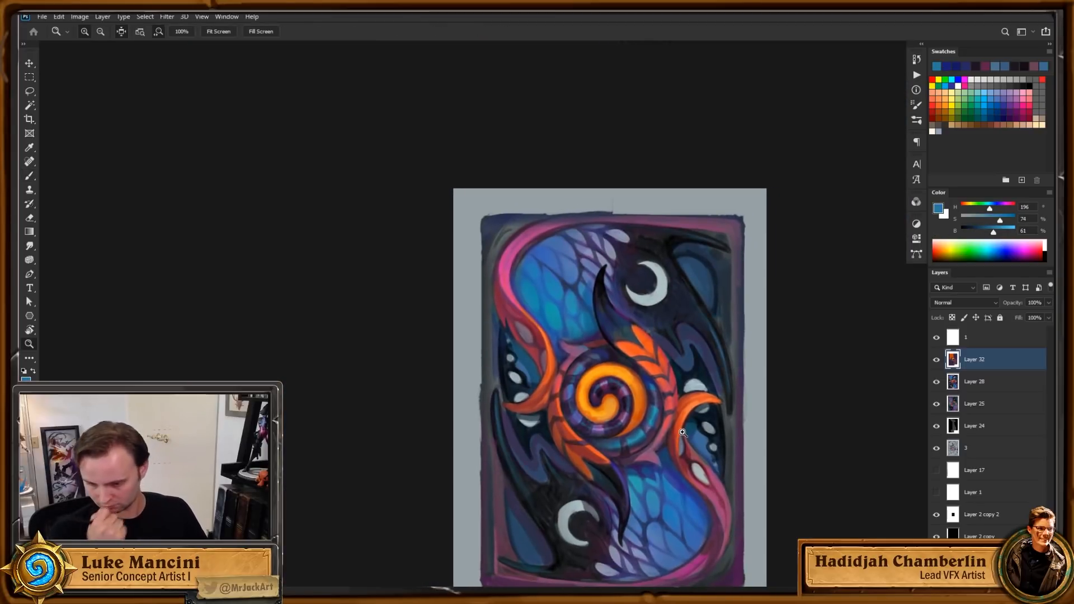
pyautogui.click(616, 393)
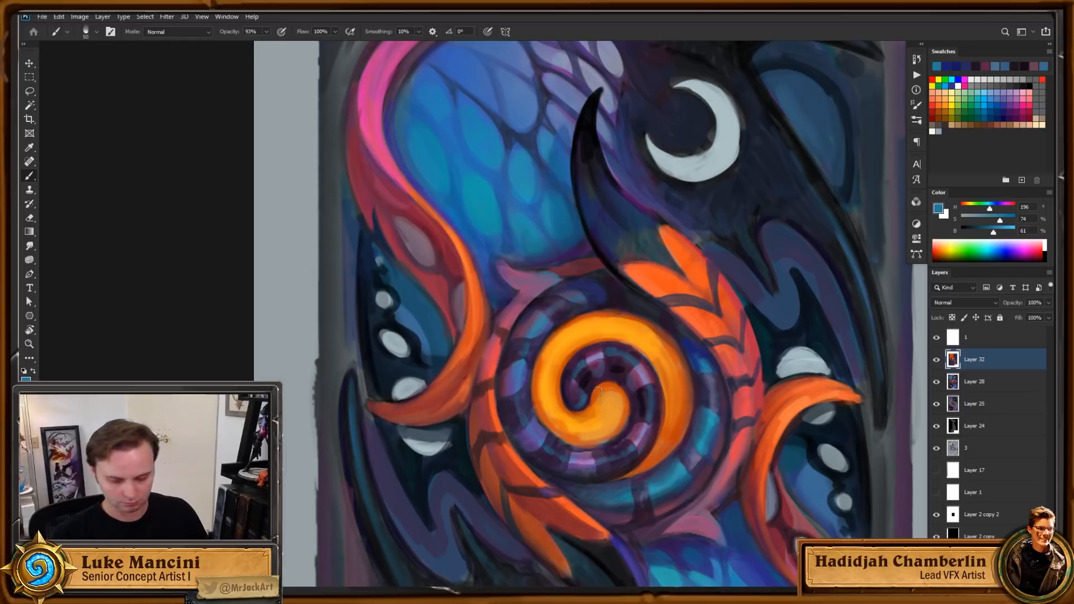
# Step: Warm the inner coil stripes around the golden spiral's centre with sampled orange of hue 22, saturation 93, brightness 80
pyautogui.keyDown('alt'); pyautogui.click(595, 398); pyautogui.keyUp('alt')
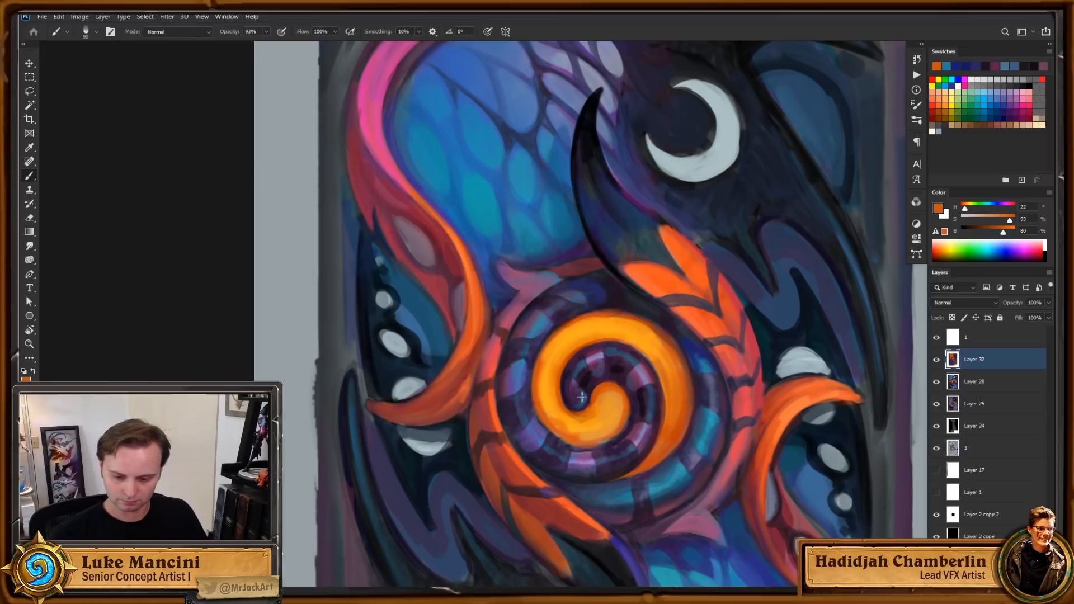
pyautogui.moveTo(582, 397)
pyautogui.mouseDown()
pyautogui.moveTo(604, 370)
pyautogui.moveTo(626, 376)
pyautogui.moveTo(642, 411)
pyautogui.moveTo(622, 462)
pyautogui.mouseUp()
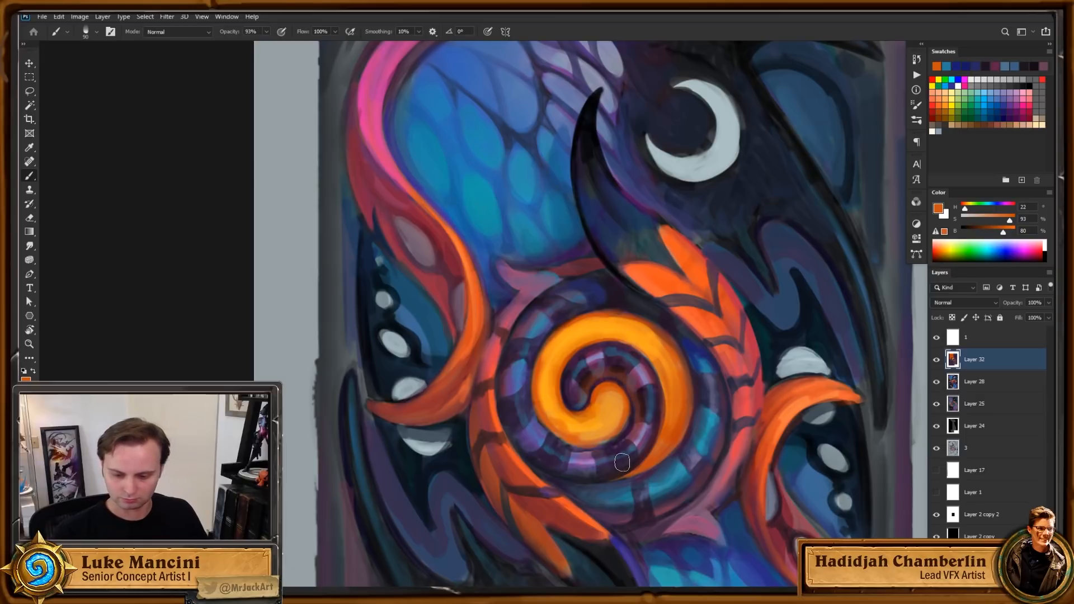
pyautogui.press('z')
pyautogui.keyDown('alt'); pyautogui.click(676, 427); pyautogui.keyUp('alt')
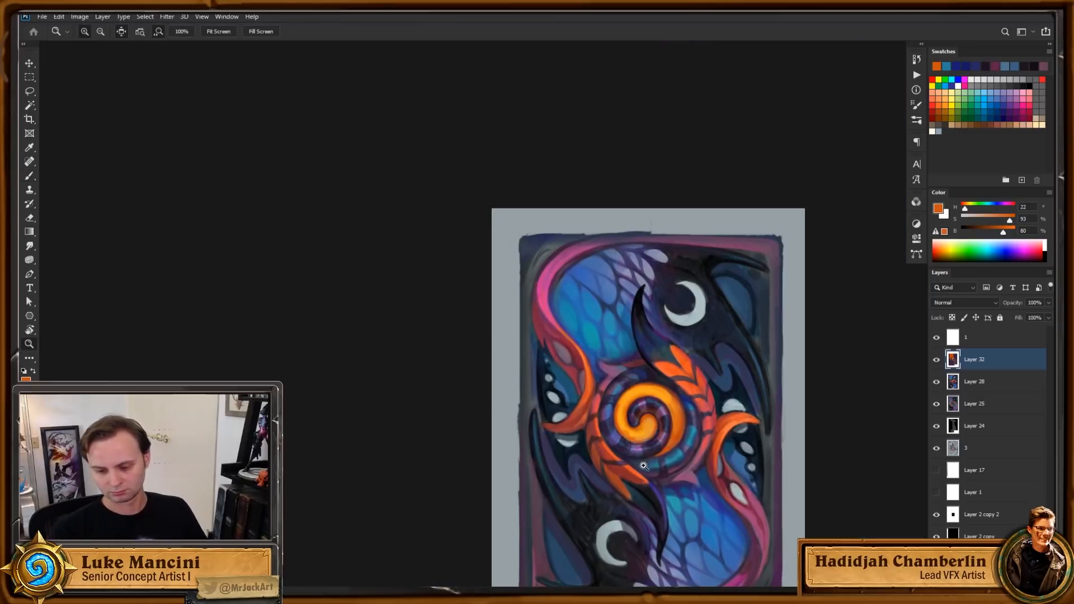
pyautogui.click(676, 427)
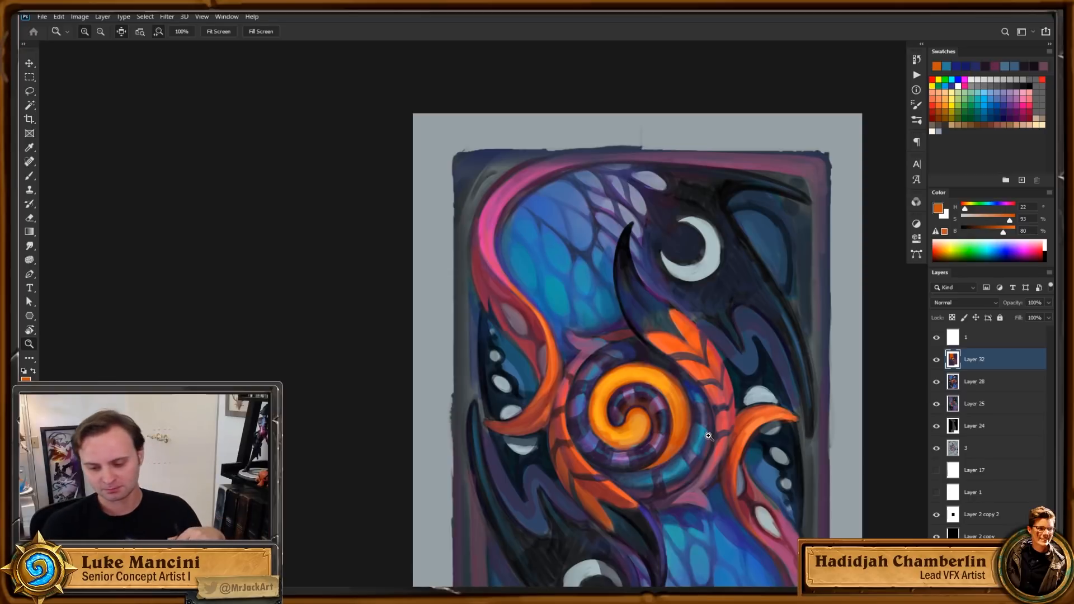
pyautogui.moveTo(821, 457); pyautogui.dragTo(783, 434)
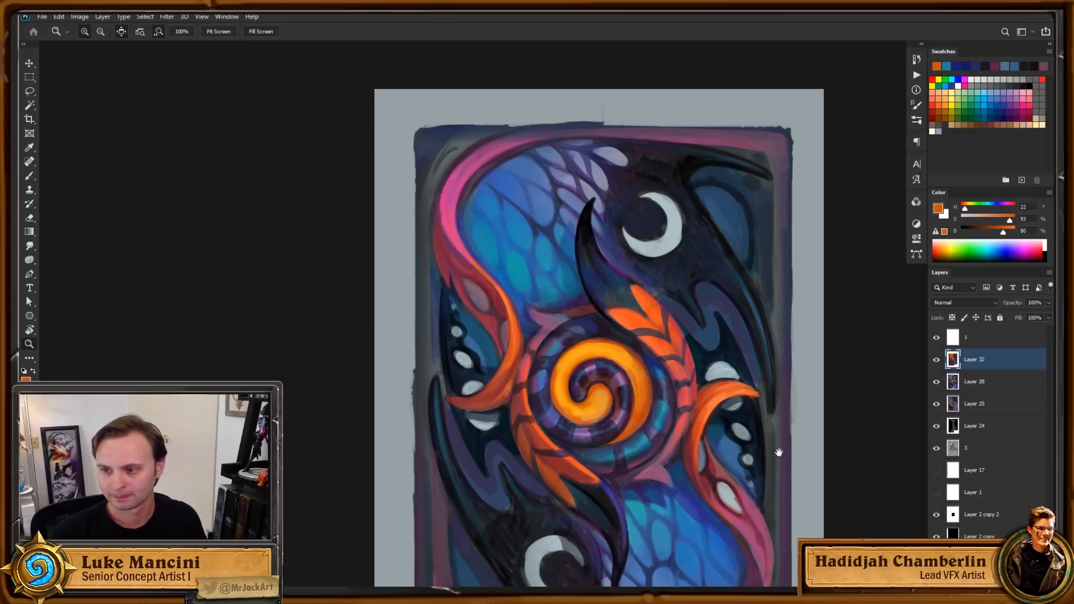
pyautogui.moveTo(776, 448); pyautogui.dragTo(702, 404)
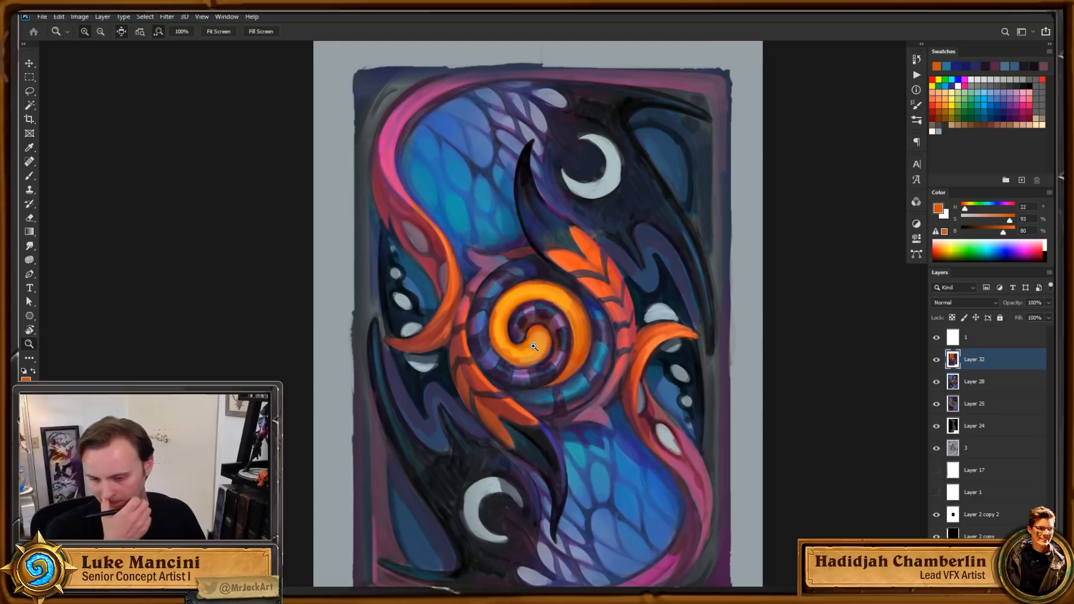
pyautogui.moveTo(587, 277); pyautogui.dragTo(623, 276)
# Step: Touch up the lower-left orange frond beside the coil with bright orange of hue 14, saturation 85, brightness 100
pyautogui.press('b')
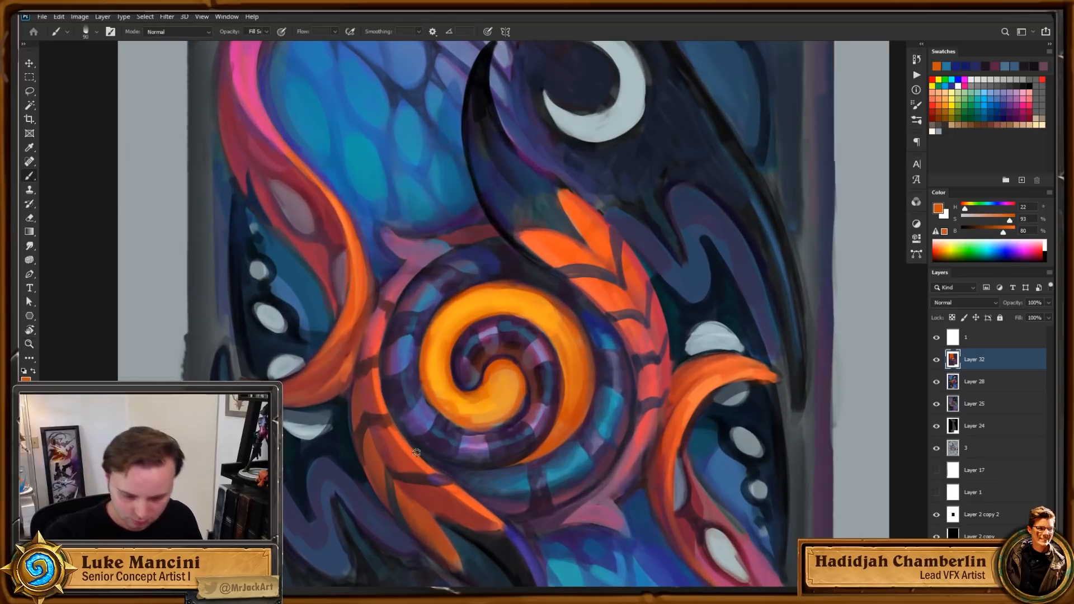
pyautogui.keyDown('alt'); pyautogui.click(410, 462); pyautogui.keyUp('alt')
pyautogui.moveTo(1013, 235); pyautogui.dragTo(1018, 234)
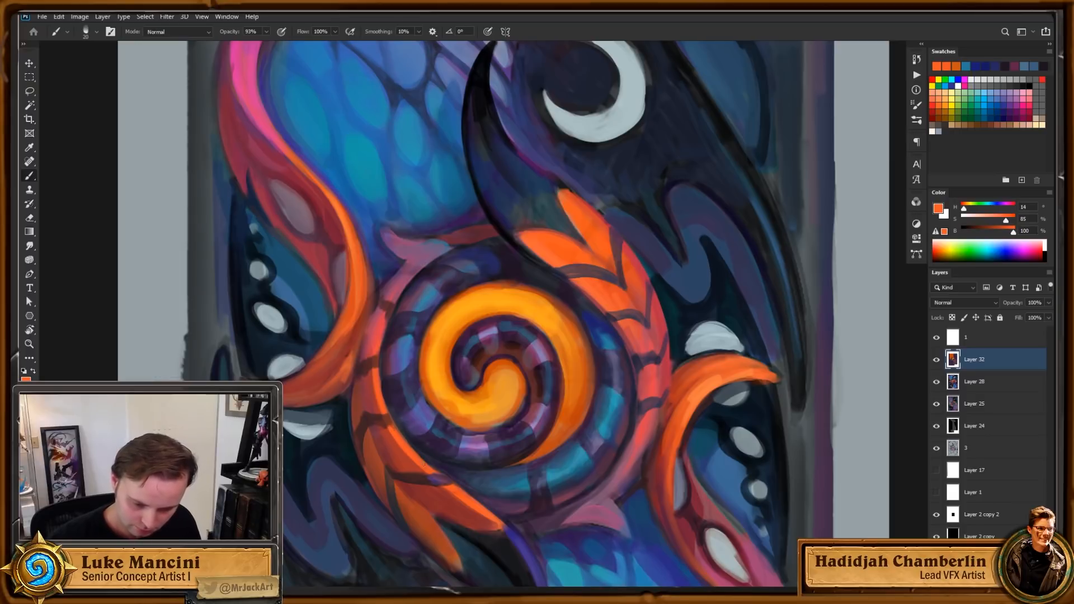
pyautogui.hotkey('ctrl', 'space')
pyautogui.moveTo(395, 407); pyautogui.dragTo(397, 407)
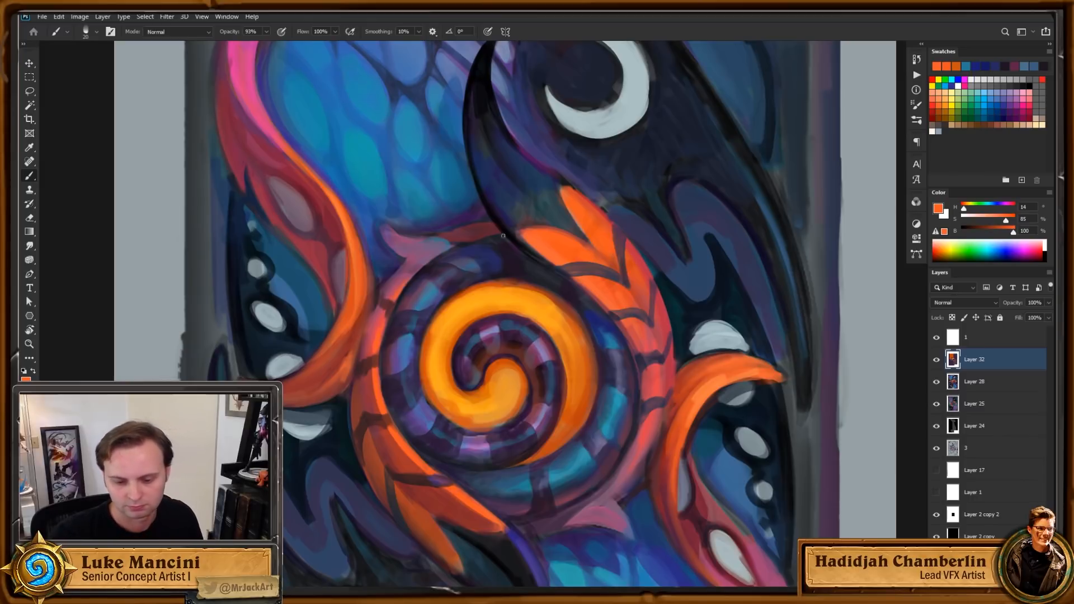
pyautogui.press('space')
pyautogui.moveTo(726, 294); pyautogui.dragTo(685, 283)
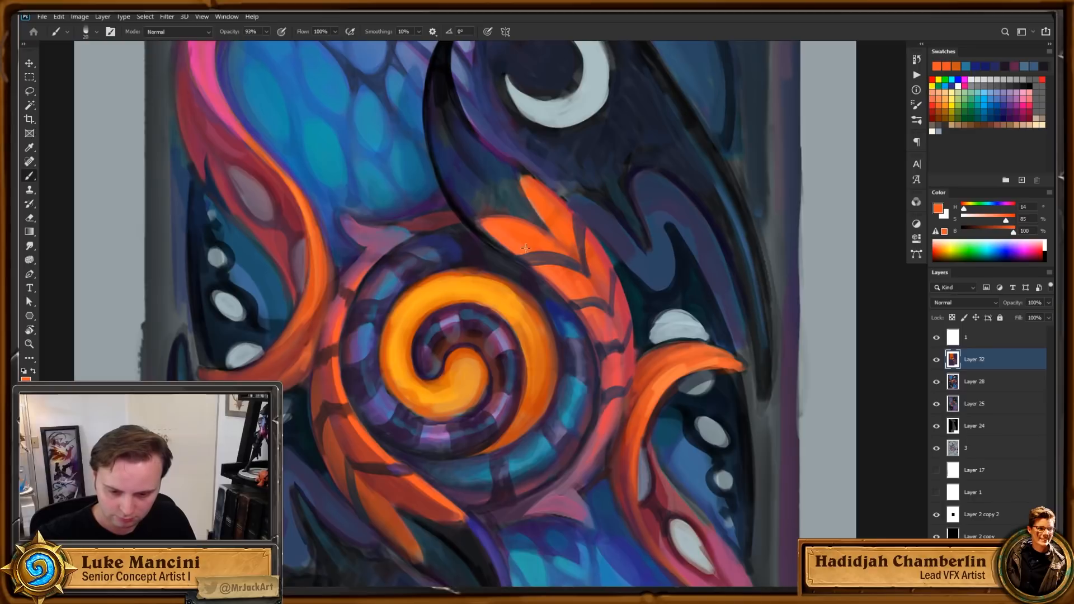
# Step: Rotate the canvas and deepen the reds on the right frond with a sampled red adjusted to hue 357, saturation 83, brightness 90
pyautogui.press('r')
pyautogui.moveTo(688, 325); pyautogui.dragTo(551, 160)
pyautogui.hotkey('ctrl', 'space')
pyautogui.moveTo(576, 260); pyautogui.dragTo(607, 233)
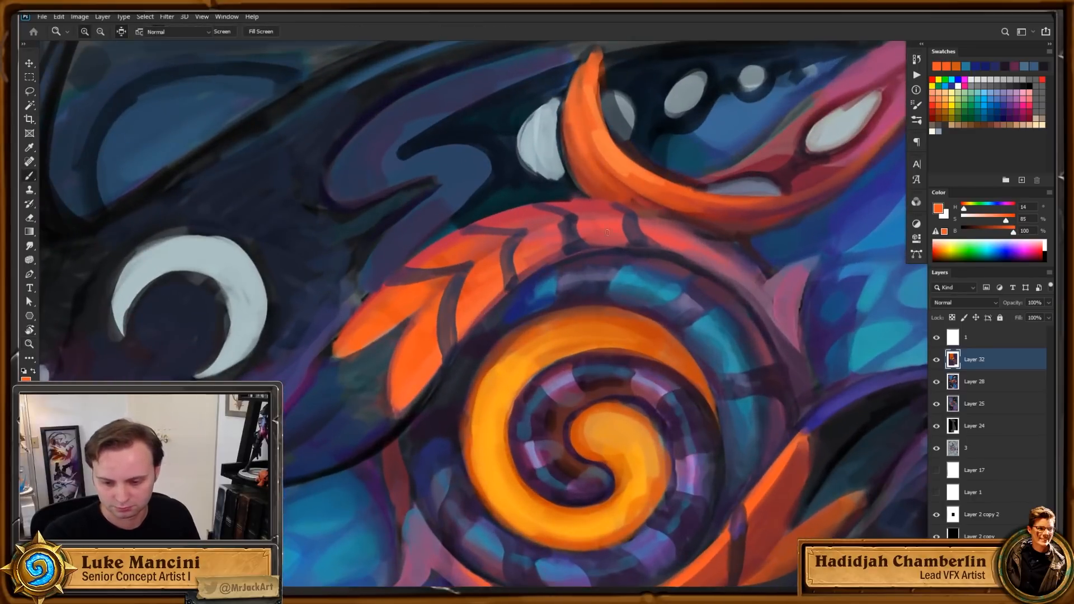
pyautogui.keyDown('alt'); pyautogui.click(607, 227); pyautogui.keyUp('alt')
pyautogui.click(1006, 222)
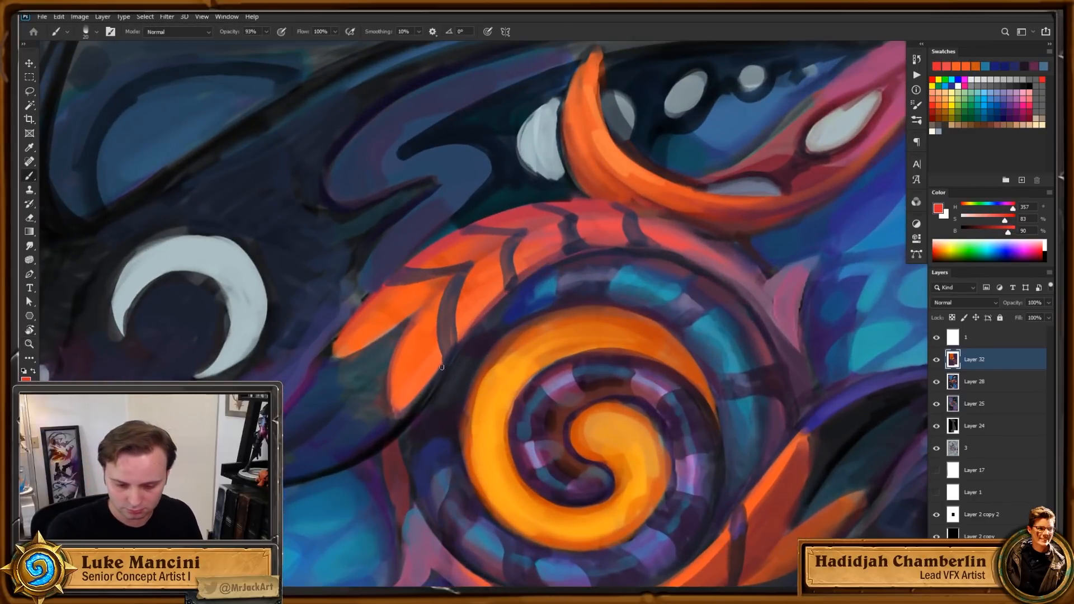
# Step: Refine the right frond's inner edge along the coil with sampled dark red of hue 355, saturation 69, brightness 49
pyautogui.moveTo(441, 368)
pyautogui.mouseDown()
pyautogui.moveTo(406, 412)
pyautogui.moveTo(438, 367)
pyautogui.moveTo(400, 422)
pyautogui.mouseUp()
pyautogui.keyDown('alt'); pyautogui.click(429, 393); pyautogui.keyUp('alt')
pyautogui.keyDown('alt'); pyautogui.click(427, 391); pyautogui.keyUp('alt')
pyautogui.moveTo(457, 346); pyautogui.dragTo(505, 288)
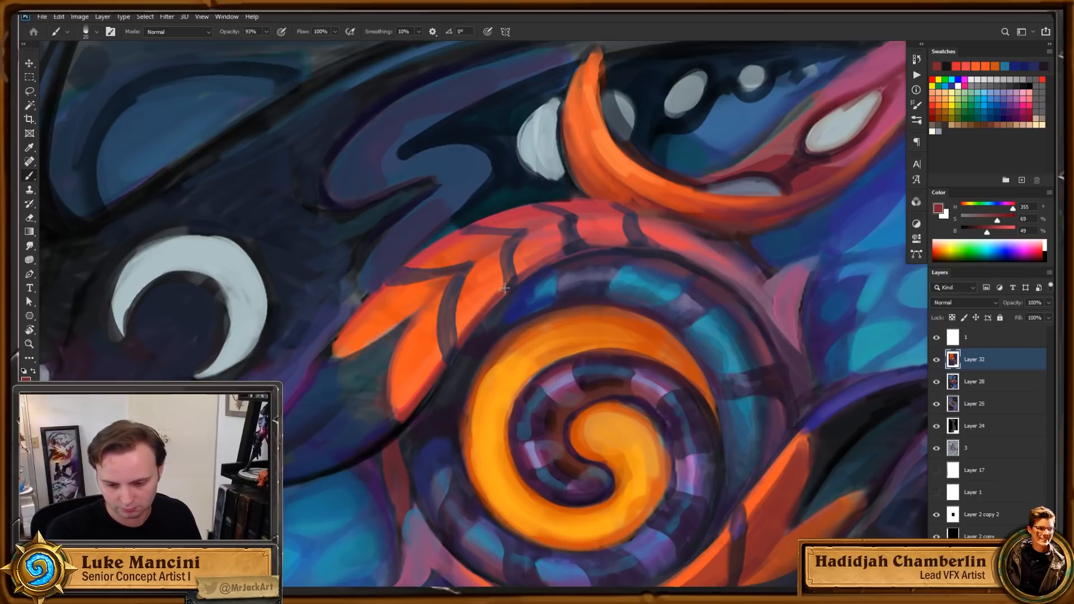
pyautogui.moveTo(553, 257); pyautogui.dragTo(524, 276)
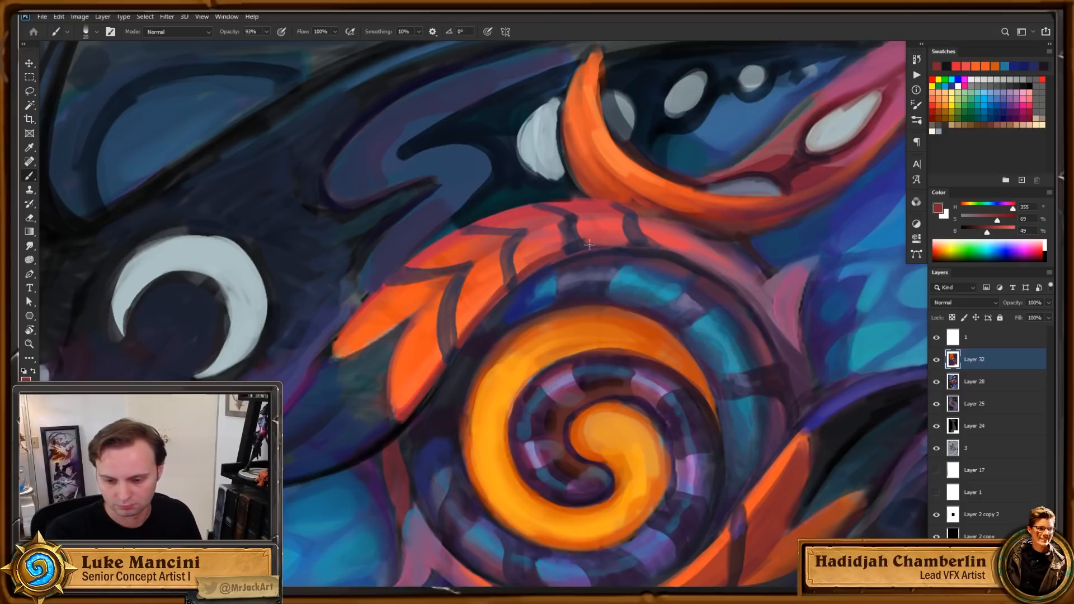
pyautogui.moveTo(589, 244); pyautogui.dragTo(624, 243)
pyautogui.press('Escape')
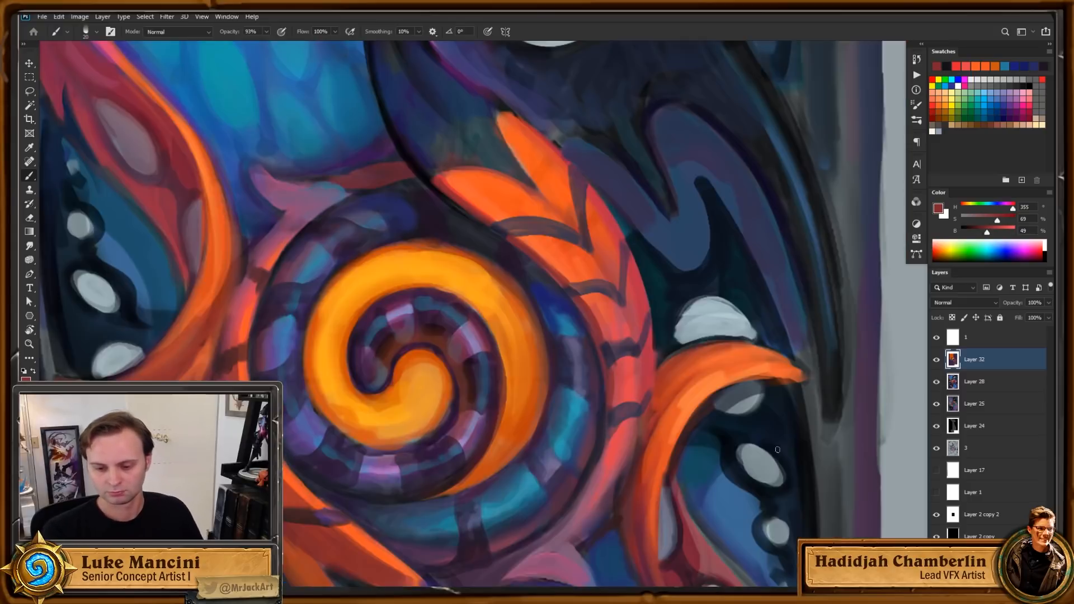
# Step: Darken the outer coil's contour with near-black navy of hue 240, saturation 69, brightness 10
pyautogui.moveTo(775, 409); pyautogui.dragTo(769, 438)
pyautogui.keyDown('alt'); pyautogui.click(479, 269); pyautogui.keyUp('alt')
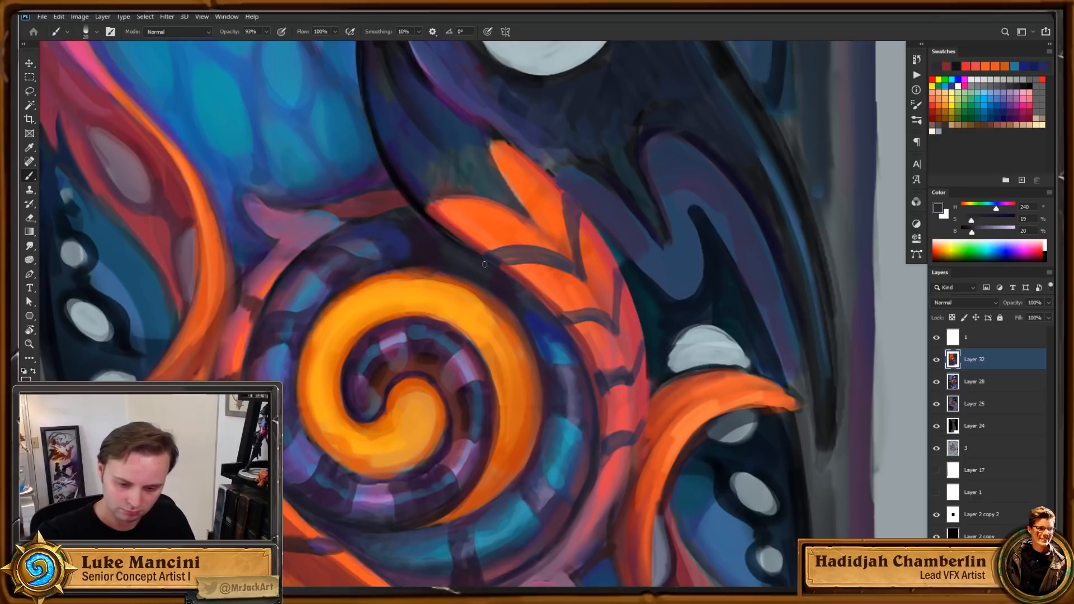
pyautogui.moveTo(980, 220); pyautogui.dragTo(997, 220)
pyautogui.click(967, 231)
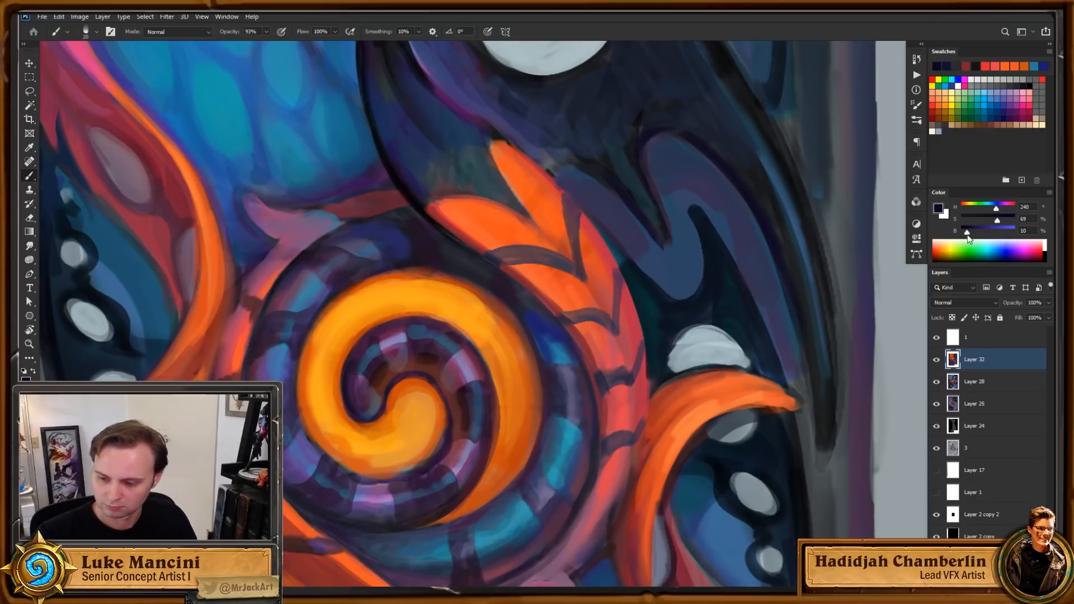
pyautogui.moveTo(487, 264)
pyautogui.mouseDown()
pyautogui.moveTo(577, 342)
pyautogui.moveTo(600, 448)
pyautogui.moveTo(586, 462)
pyautogui.moveTo(592, 418)
pyautogui.mouseUp()
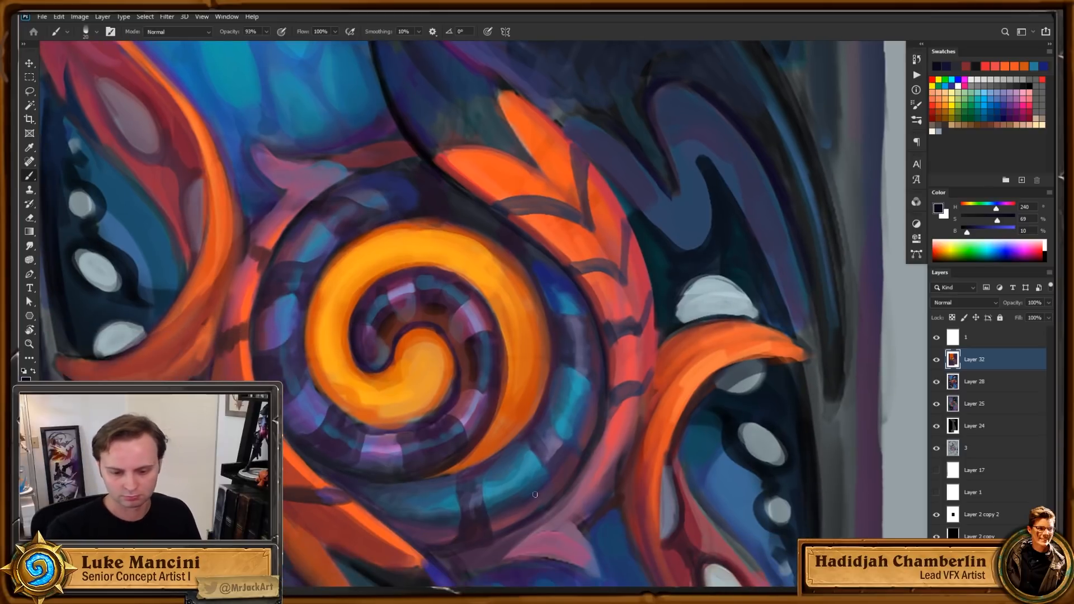
pyautogui.moveTo(284, 433); pyautogui.dragTo(375, 505)
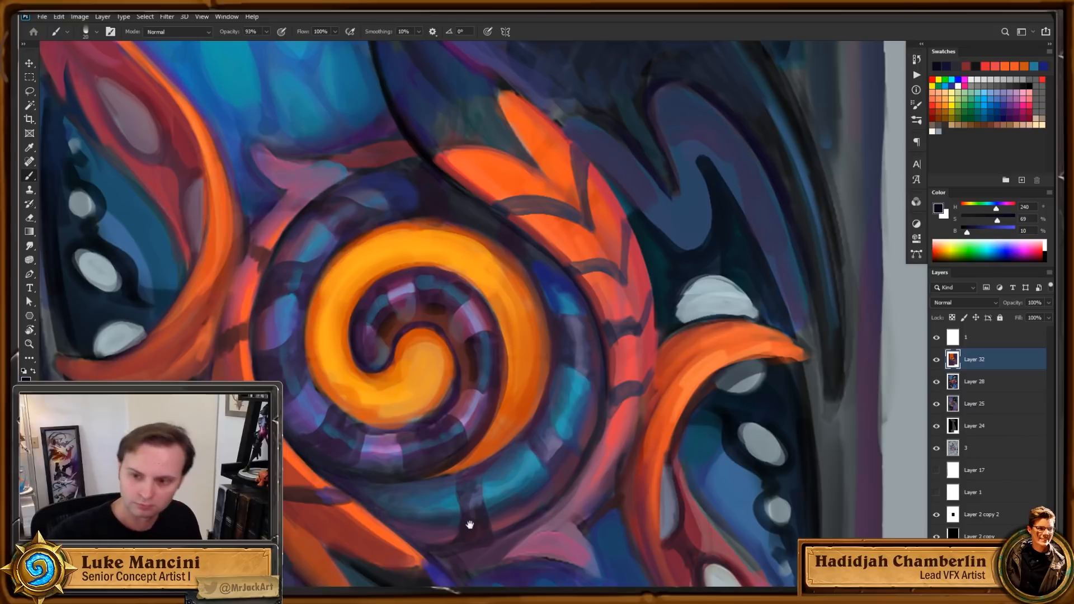
# Step: Add a dark navy stripe across the lower-right part of the outer coil and check it at a reduced view
pyautogui.moveTo(469, 530); pyautogui.dragTo(454, 493)
pyautogui.moveTo(678, 370); pyautogui.dragTo(669, 330)
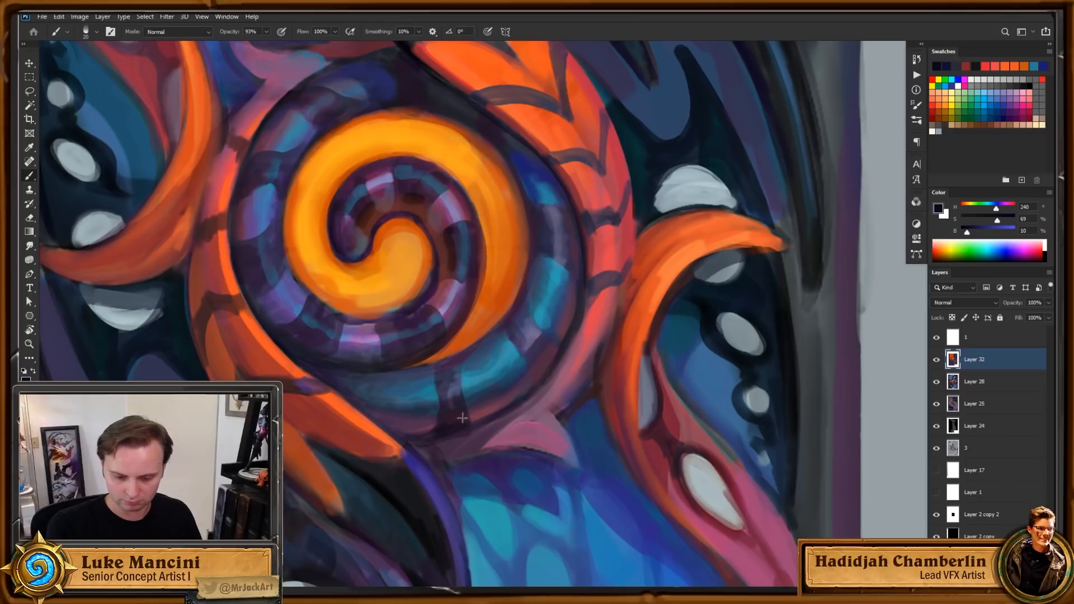
pyautogui.moveTo(539, 347)
pyautogui.mouseDown()
pyautogui.moveTo(536, 359)
pyautogui.moveTo(557, 337)
pyautogui.mouseUp()
pyautogui.press('z')
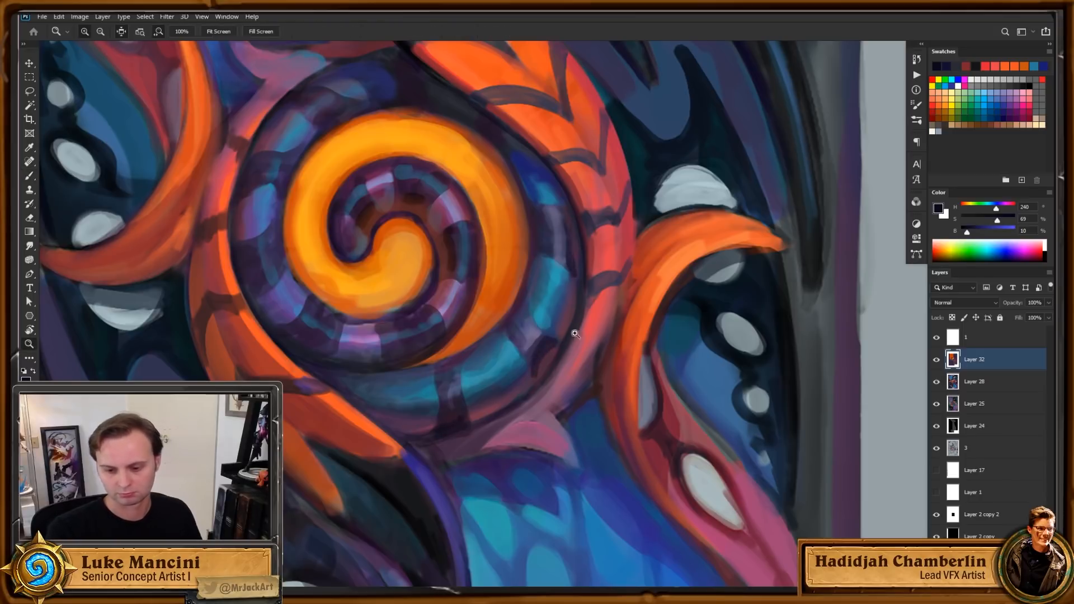
pyautogui.hotkey('ctrl', '0')
pyautogui.click(569, 358)
pyautogui.press('b')
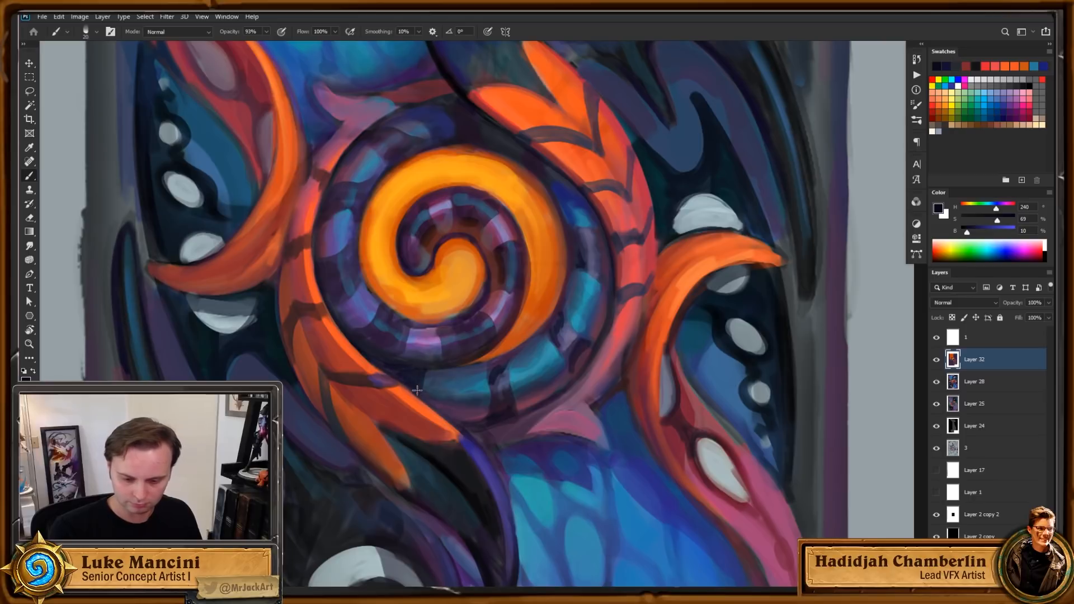
# Step: Rework the dark stripe at the bottom of the outer coil with sampled tones, ending with hue 273, saturation 39, brightness 18
pyautogui.moveTo(484, 381)
pyautogui.mouseDown()
pyautogui.moveTo(489, 414)
pyautogui.moveTo(503, 371)
pyautogui.moveTo(483, 389)
pyautogui.moveTo(496, 407)
pyautogui.mouseUp()
pyautogui.keyDown('alt'); pyautogui.click(491, 391); pyautogui.keyUp('alt')
pyautogui.keyDown('alt'); pyautogui.click(503, 371); pyautogui.keyUp('alt')
pyautogui.keyDown('alt'); pyautogui.click(495, 408); pyautogui.keyUp('alt')
pyautogui.keyDown('alt'); pyautogui.click(491, 410); pyautogui.keyUp('alt')
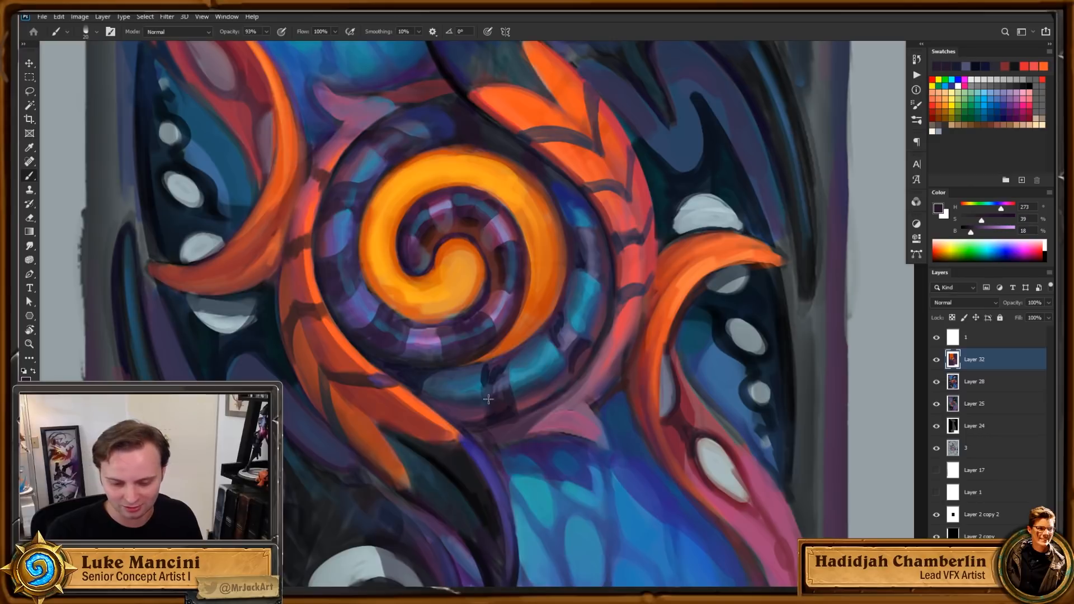
# Step: Refine the outer coil's lower-right stripe with sampled purples, ending with hue 254, saturation 47, brightness 22
pyautogui.moveTo(549, 334)
pyautogui.mouseDown()
pyautogui.moveTo(555, 351)
pyautogui.moveTo(563, 338)
pyautogui.moveTo(560, 358)
pyautogui.mouseUp()
pyautogui.keyDown('alt'); pyautogui.click(556, 342); pyautogui.keyUp('alt')
pyautogui.keyDown('alt'); pyautogui.click(567, 343); pyautogui.keyUp('alt')
pyautogui.keyDown('alt'); pyautogui.click(564, 352); pyautogui.keyUp('alt')
pyautogui.keyDown('alt'); pyautogui.click(561, 353); pyautogui.keyUp('alt')
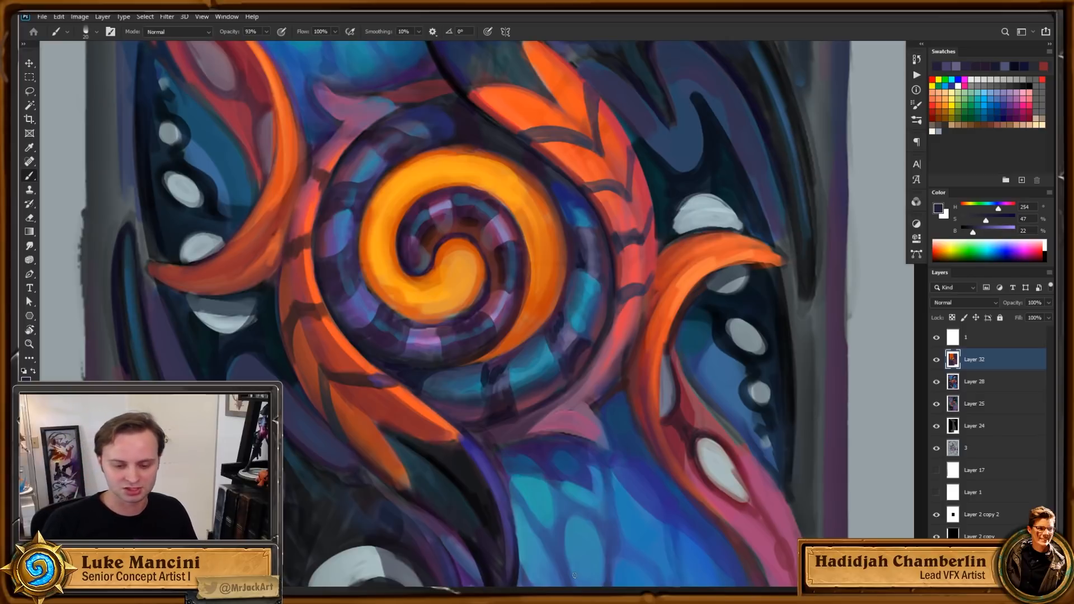
# Step: Blend the teal patch edges on the outer coil's lower right with sampled blues of hues 196, 220 and 223
pyautogui.moveTo(614, 331); pyautogui.dragTo(614, 350)
pyautogui.keyDown('alt'); pyautogui.click(596, 364); pyautogui.keyUp('alt')
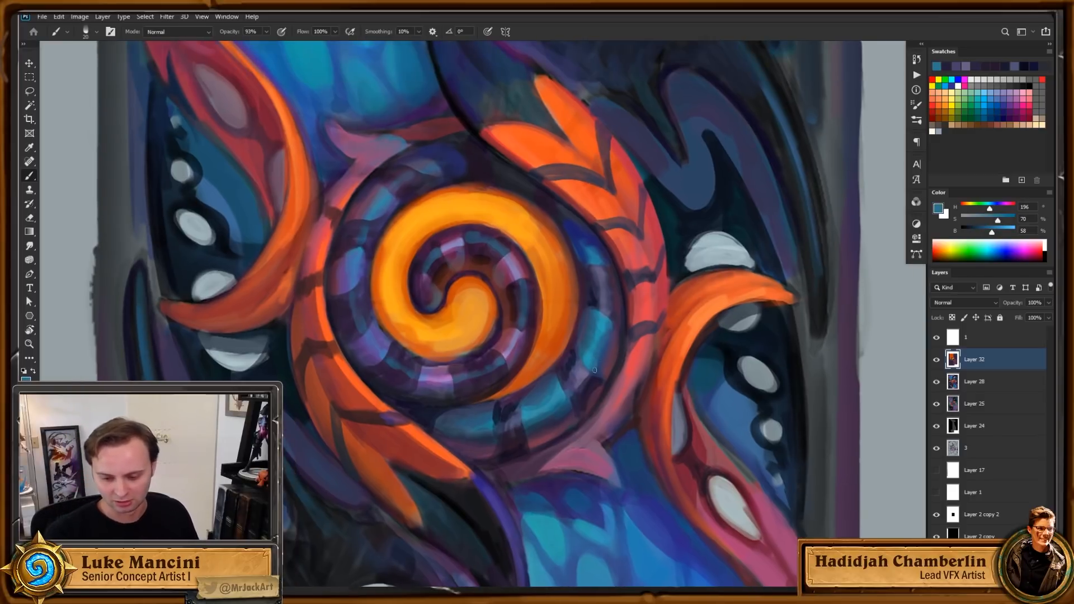
pyautogui.keyDown('alt'); pyautogui.click(599, 369); pyautogui.keyUp('alt')
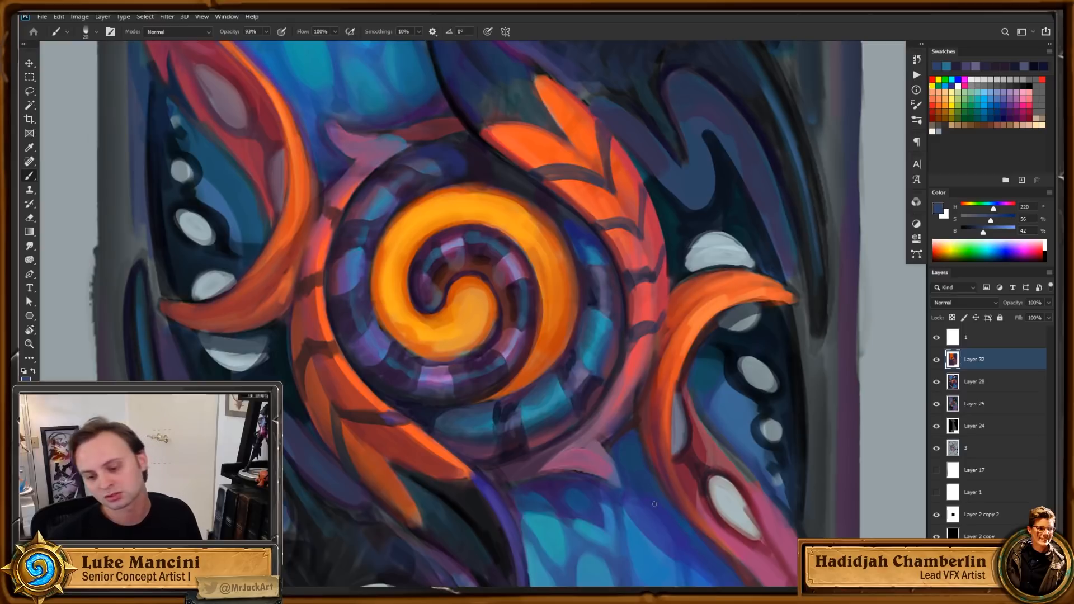
pyautogui.keyDown('alt'); pyautogui.click(610, 340); pyautogui.keyUp('alt')
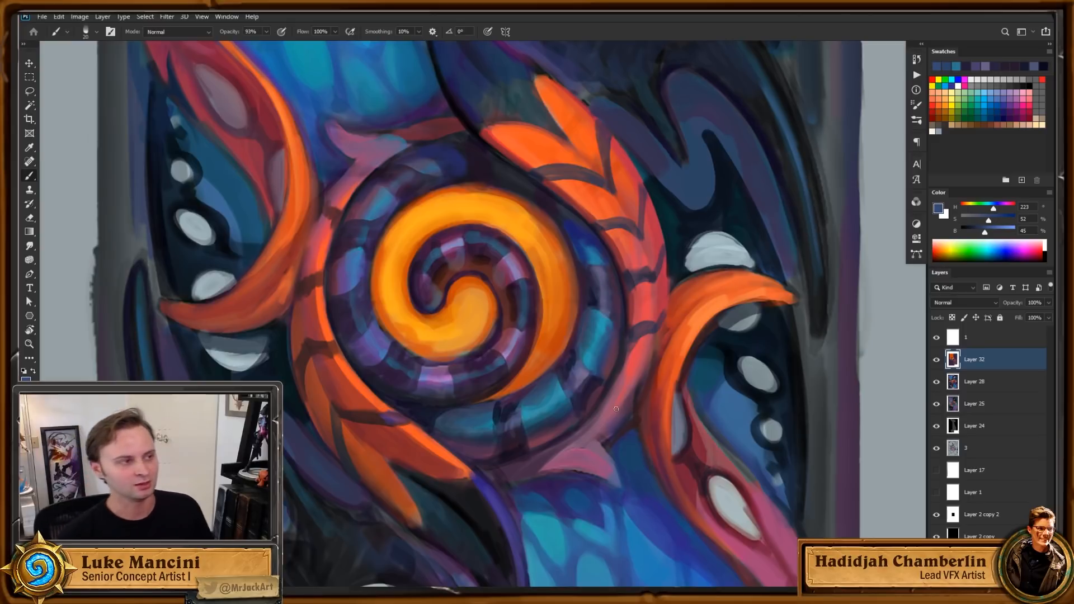
pyautogui.scroll(1, 671, 274)
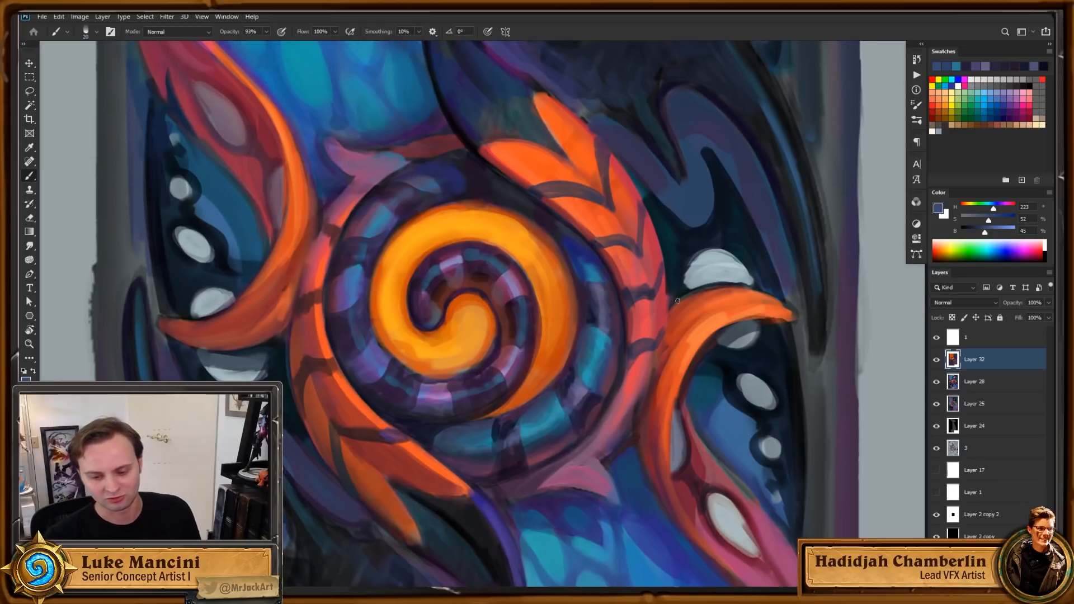
# Step: Enlarge the brush, rotate the canvas and stroke a sampled dark purple of hue 285 onto the inner coil beside the golden spiral
pyautogui.press(']')
pyautogui.press(']')
pyautogui.press(']')
pyautogui.press(']')
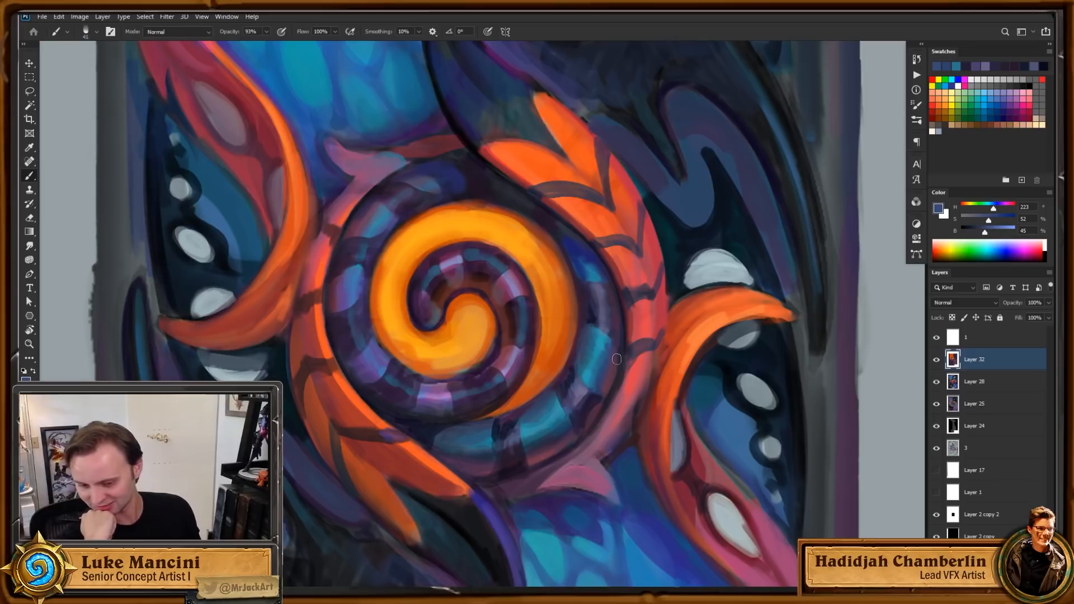
pyautogui.press('r')
pyautogui.moveTo(800, 400)
pyautogui.mouseDown()
pyautogui.moveTo(660, 448)
pyautogui.moveTo(489, 432)
pyautogui.moveTo(462, 462)
pyautogui.mouseUp()
pyautogui.press('b')
pyautogui.keyDown('alt'); pyautogui.click(525, 305); pyautogui.keyUp('alt')
pyautogui.moveTo(528, 303); pyautogui.dragTo(523, 339)
# Step: Glaze the inner coil's edge along the golden spiral with a richer purple of hue 285, saturation 99, brightness 26
pyautogui.click(1013, 220)
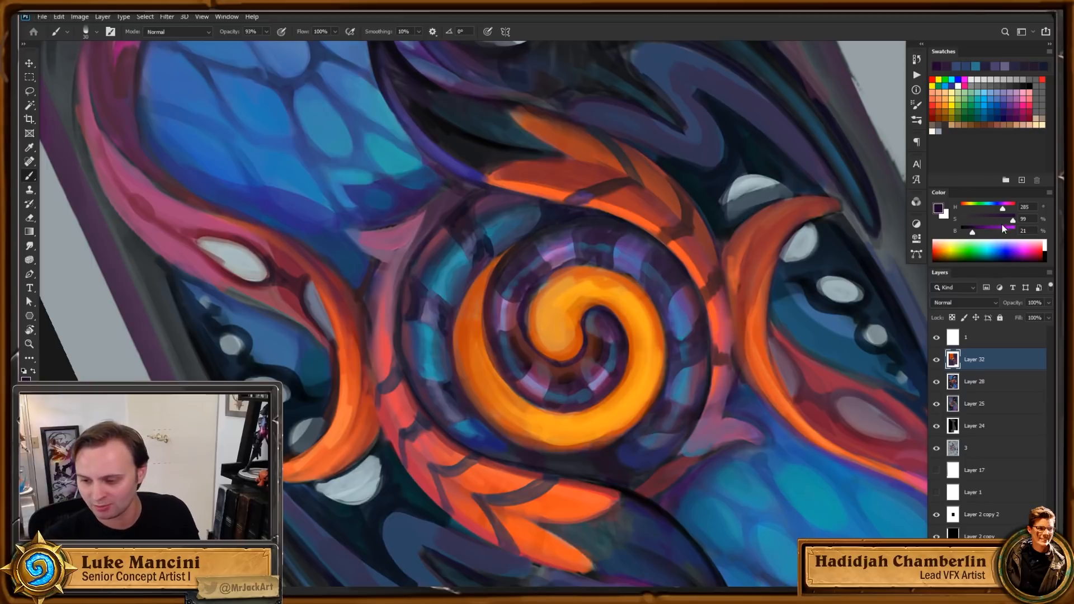
pyautogui.click(976, 231)
pyautogui.moveTo(488, 285); pyautogui.dragTo(493, 359)
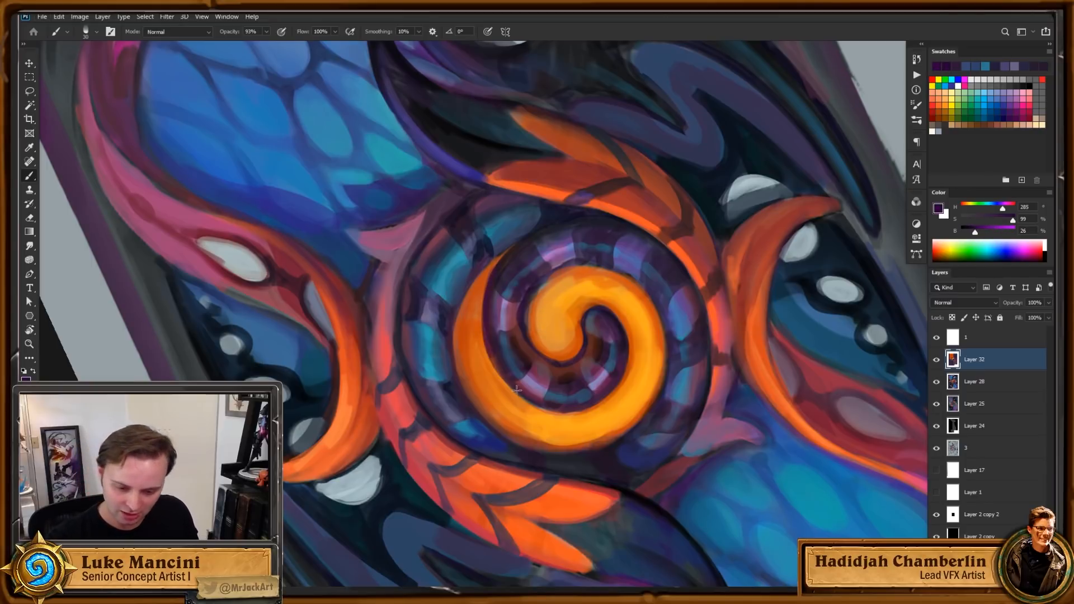
pyautogui.moveTo(496, 275)
pyautogui.mouseDown()
pyautogui.moveTo(498, 367)
pyautogui.moveTo(488, 315)
pyautogui.moveTo(527, 403)
pyautogui.moveTo(491, 347)
pyautogui.moveTo(534, 400)
pyautogui.moveTo(500, 372)
pyautogui.moveTo(547, 412)
pyautogui.moveTo(508, 384)
pyautogui.moveTo(554, 410)
pyautogui.mouseUp()
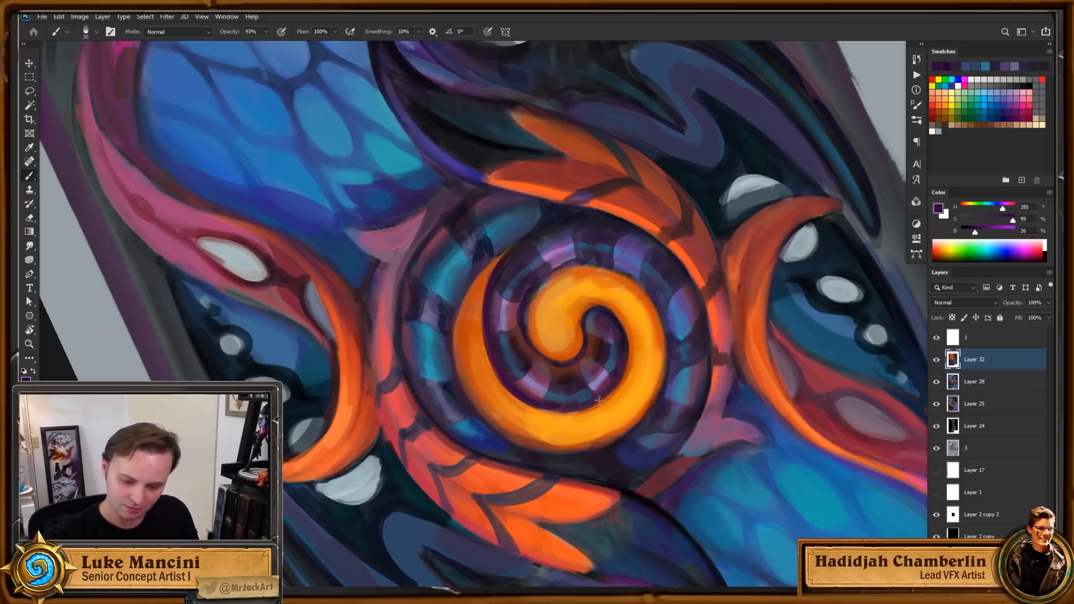
# Step: Touch up the inner coil's stripes with sampled dark reds of hues 344 and 354, and the outer coil with blue-violet of hue 250
pyautogui.press('Escape')
pyautogui.keyDown('alt'); pyautogui.click(558, 326); pyautogui.keyUp('alt')
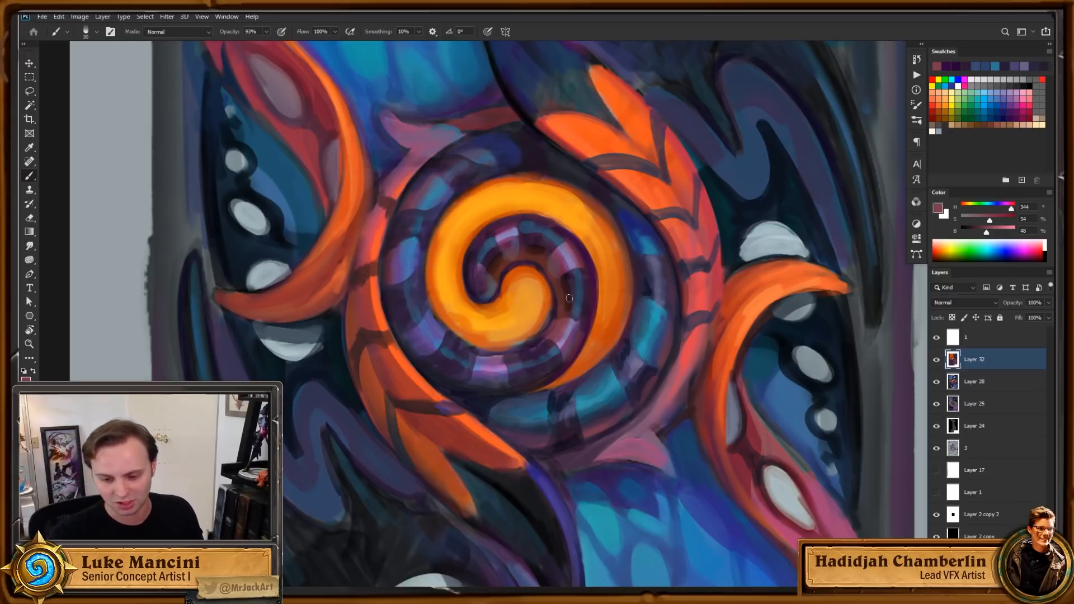
pyautogui.keyDown('alt'); pyautogui.click(546, 278); pyautogui.keyUp('alt')
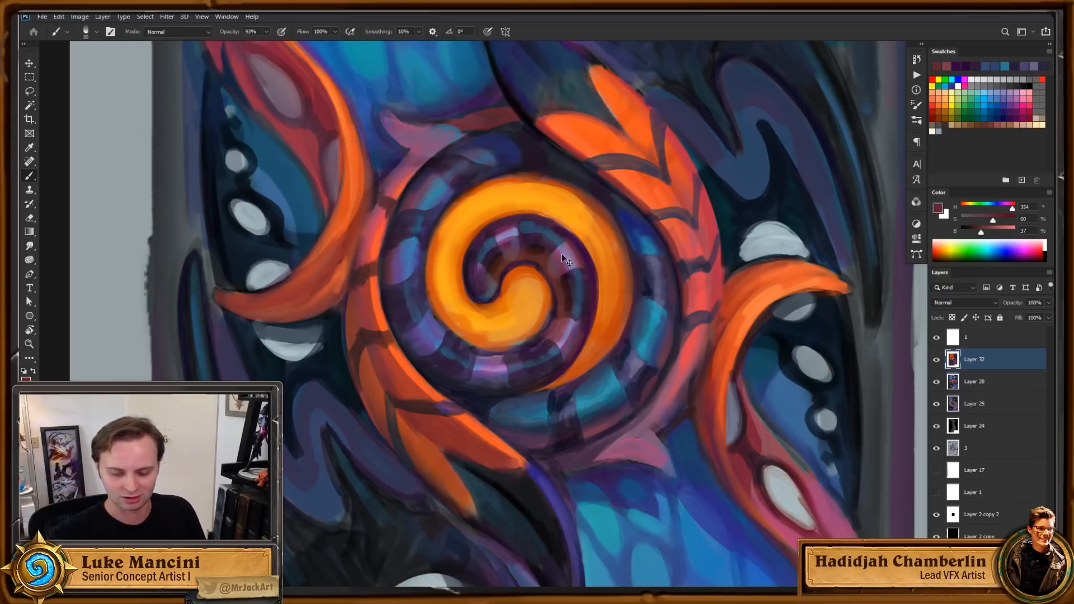
pyautogui.keyDown('alt'); pyautogui.click(647, 287); pyautogui.keyUp('alt')
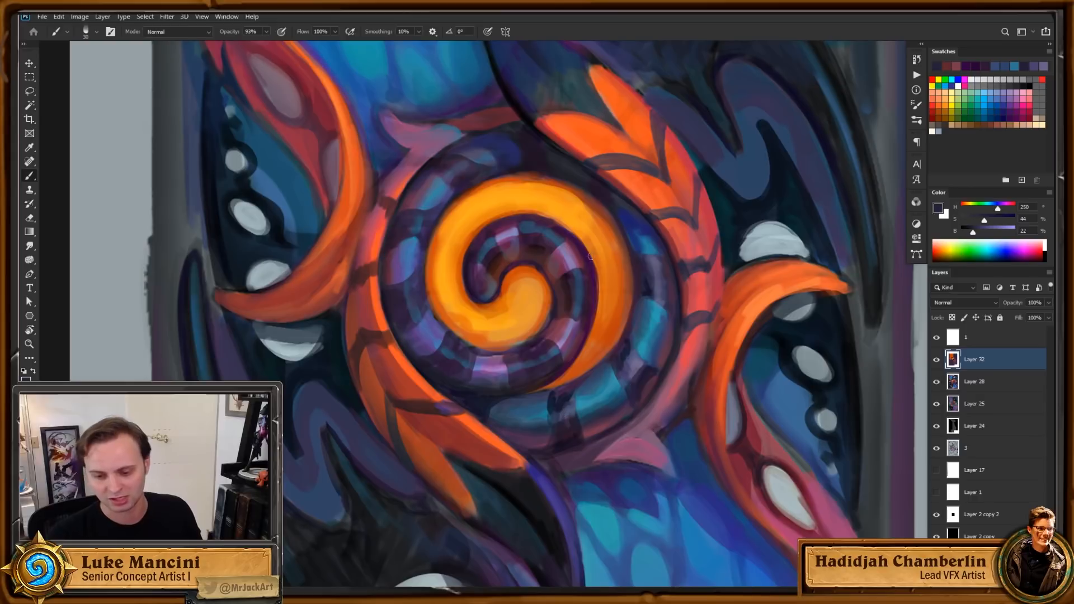
pyautogui.moveTo(633, 322); pyautogui.dragTo(614, 337)
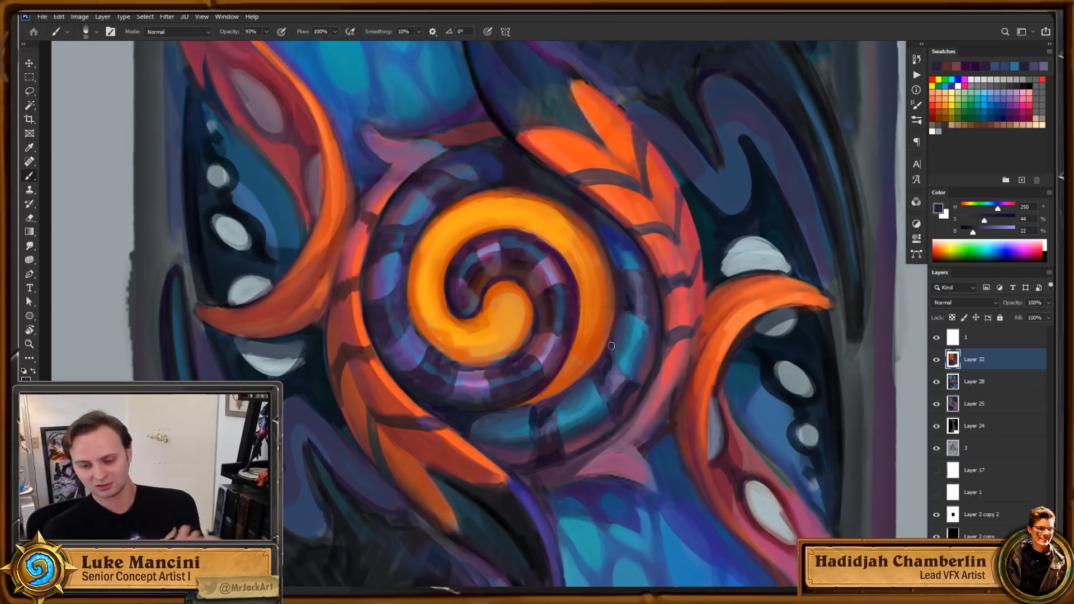
# Step: Refine the golden spiral's lower-right edge with sampled dark purple of hue 299 and its inner tip with orange of hue 21
pyautogui.keyDown('alt'); pyautogui.click(576, 356); pyautogui.keyUp('alt')
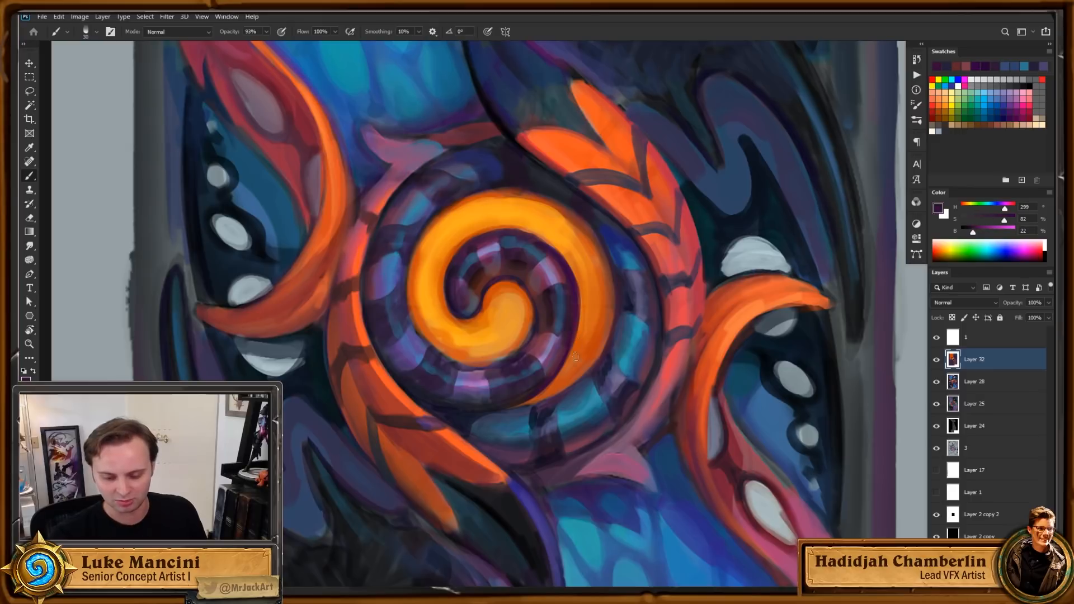
pyautogui.moveTo(554, 378); pyautogui.dragTo(576, 329)
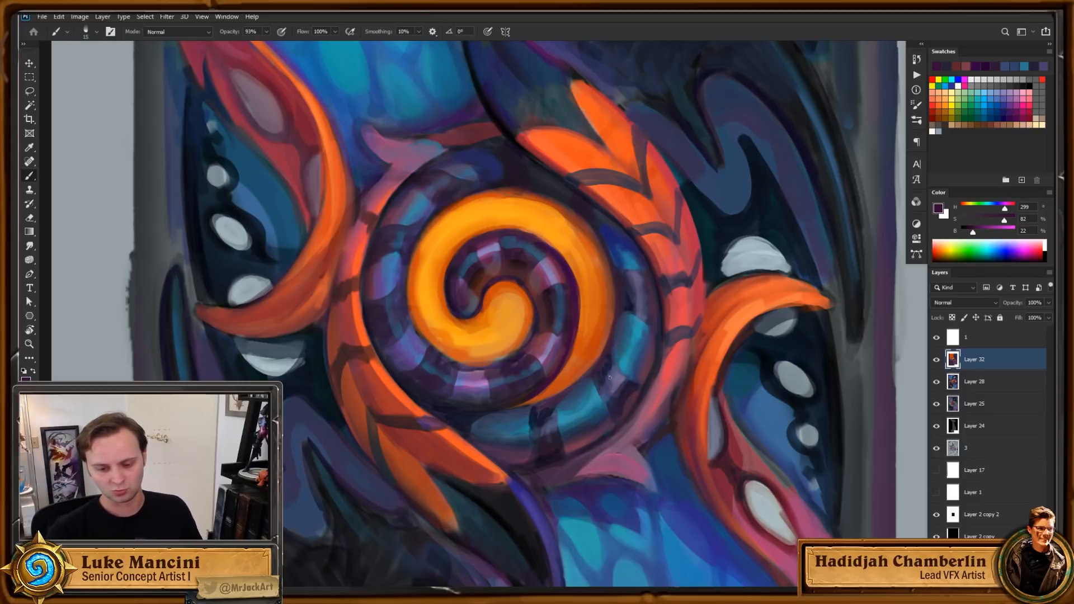
pyautogui.keyDown('alt'); pyautogui.click(512, 287); pyautogui.keyUp('alt')
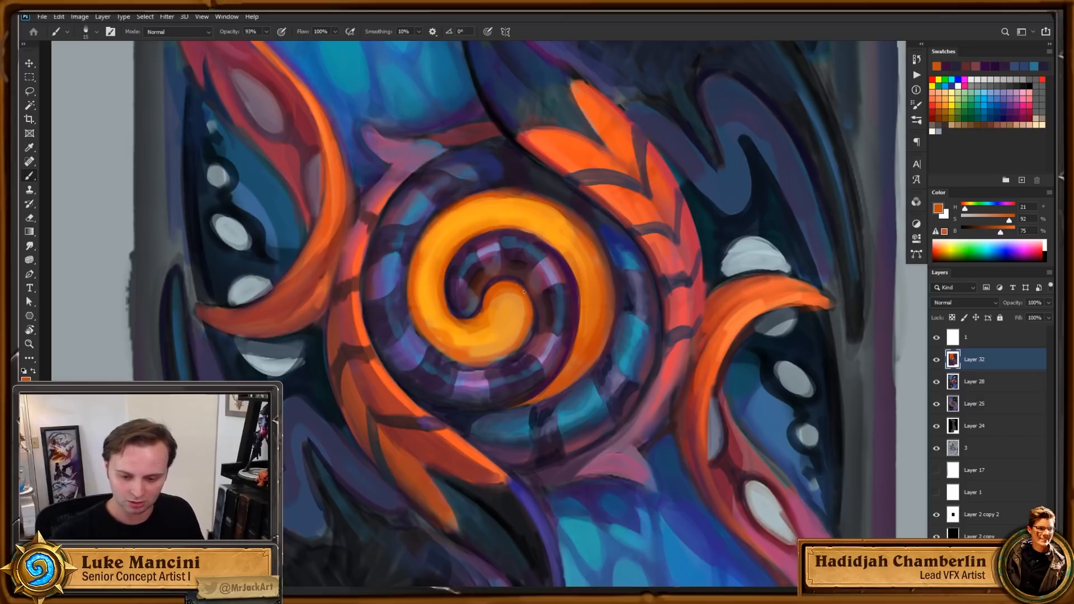
# Step: Enlarge the brush and shade the curved orange horn right of the coils with sampled reds and oranges, including hues 4 and 11
pyautogui.scroll(1, 653, 395)
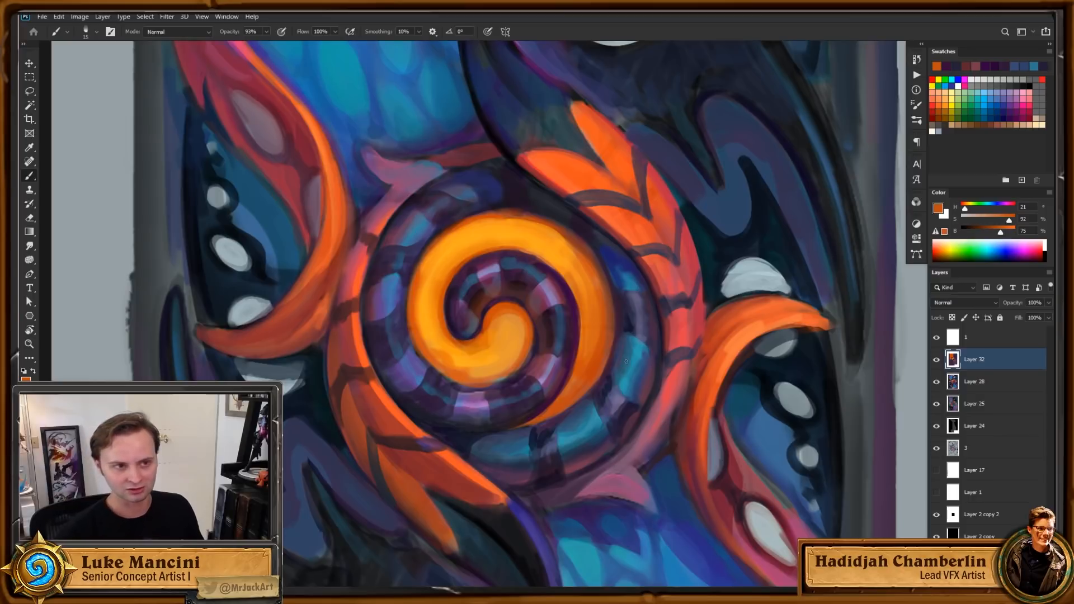
pyautogui.scroll(2, 626, 362)
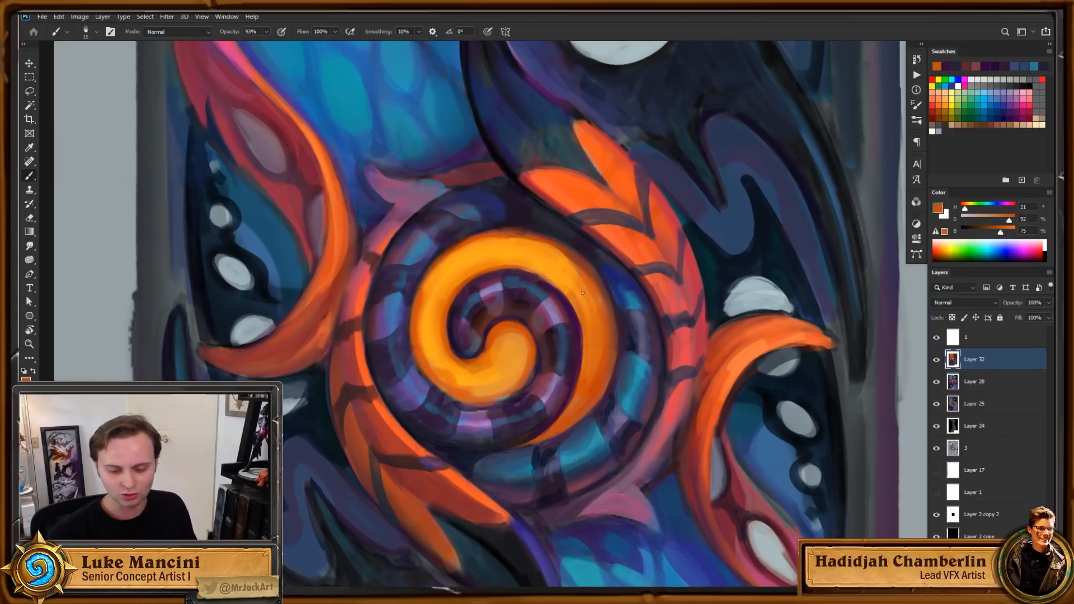
pyautogui.scroll(1, 688, 418)
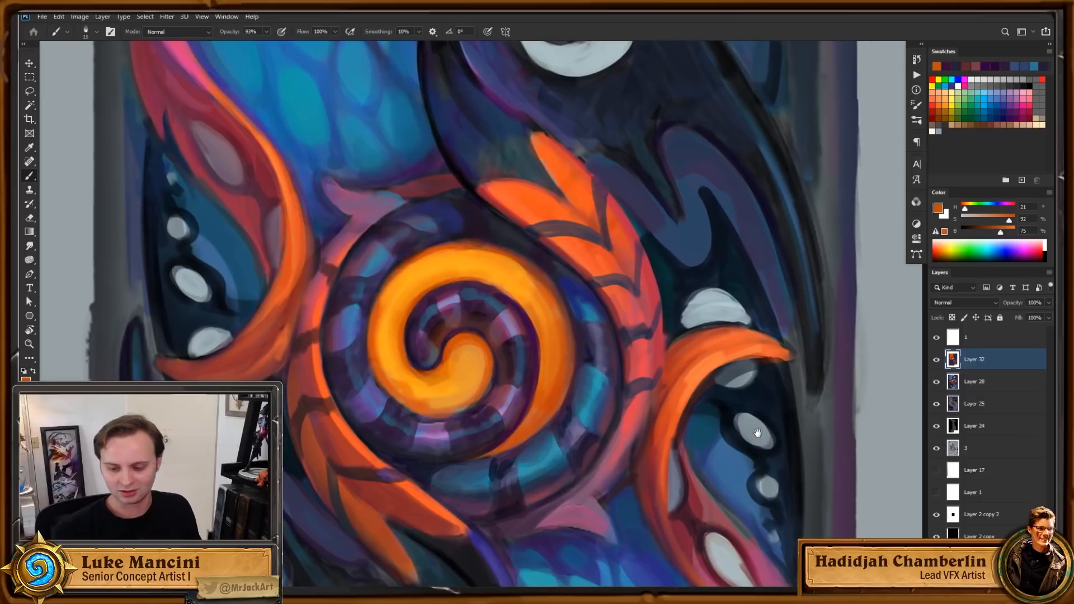
pyautogui.moveTo(796, 447)
pyautogui.mouseDown()
pyautogui.moveTo(761, 428)
pyautogui.moveTo(771, 431)
pyautogui.mouseUp()
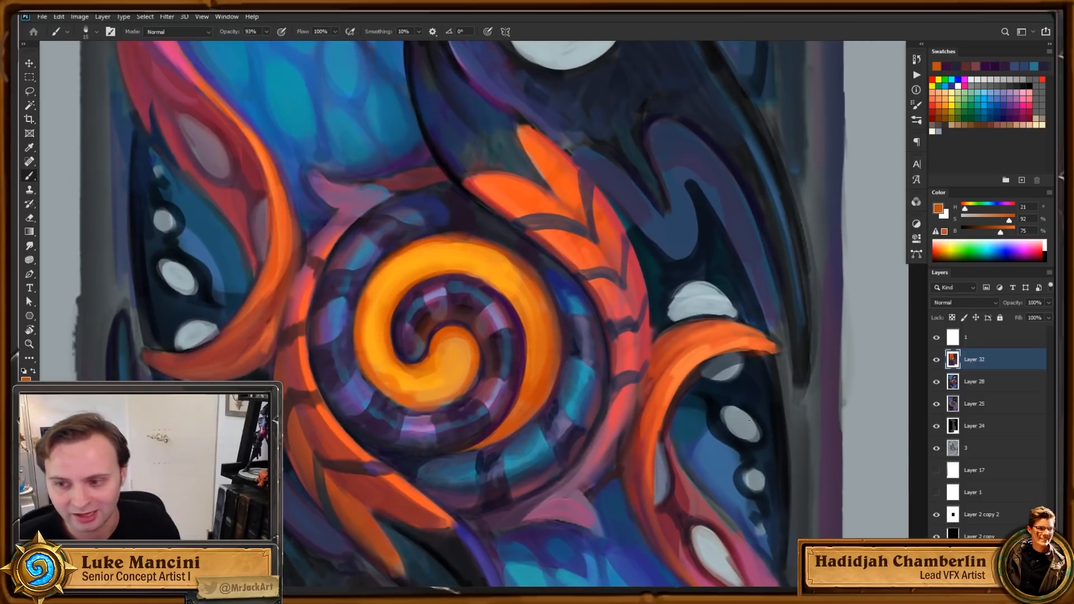
pyautogui.moveTo(781, 395); pyautogui.dragTo(756, 372)
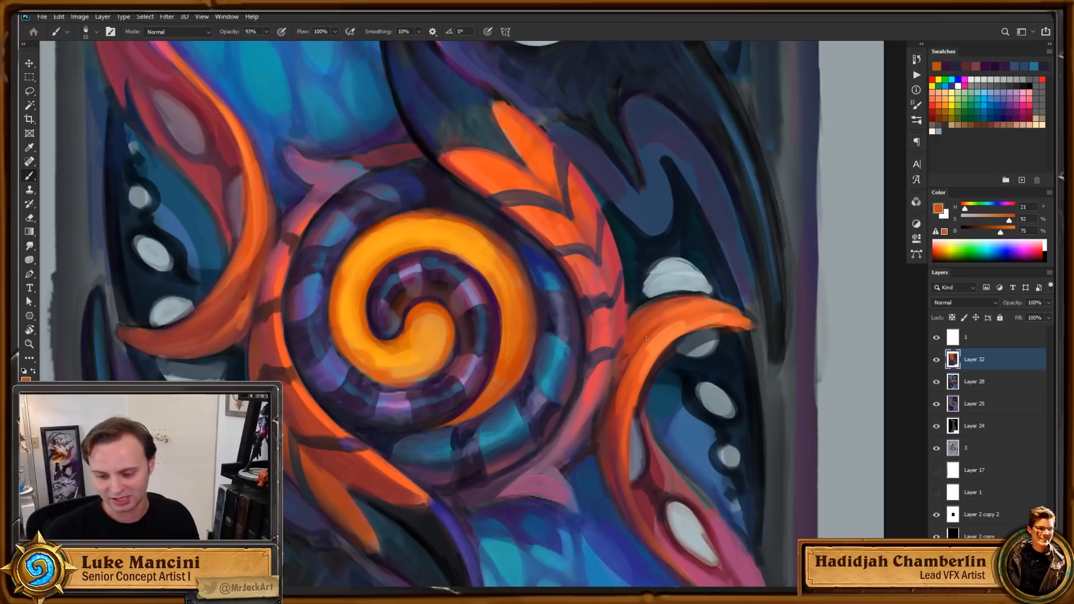
pyautogui.keyDown('alt'); pyautogui.click(632, 361); pyautogui.keyUp('alt')
pyautogui.press(']')
pyautogui.moveTo(718, 308); pyautogui.dragTo(633, 347)
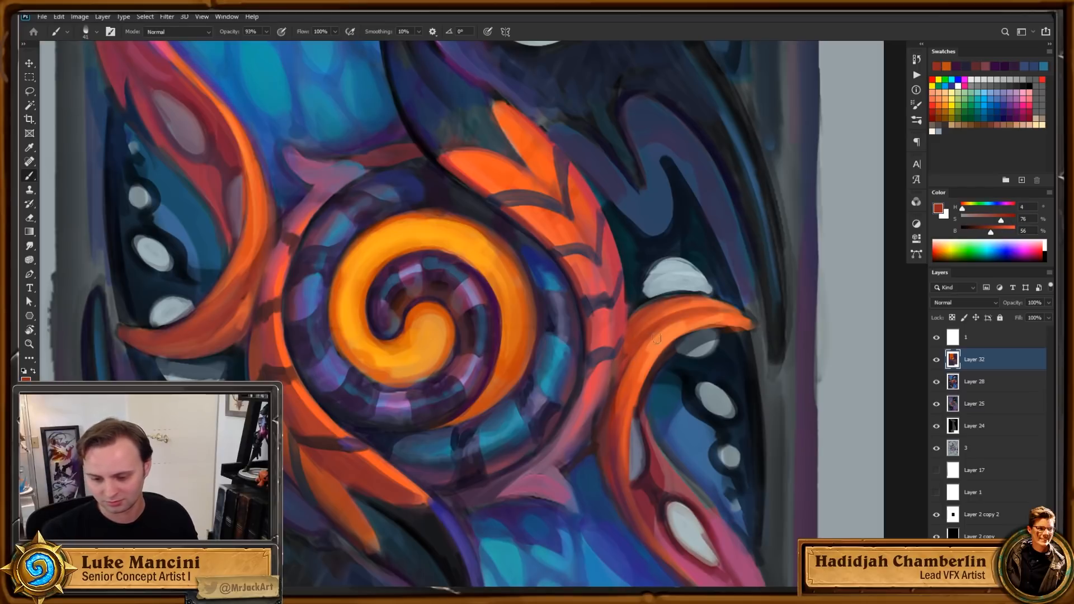
pyautogui.moveTo(624, 440); pyautogui.dragTo(622, 424)
pyautogui.keyDown('alt'); pyautogui.click(331, 406); pyautogui.keyUp('alt')
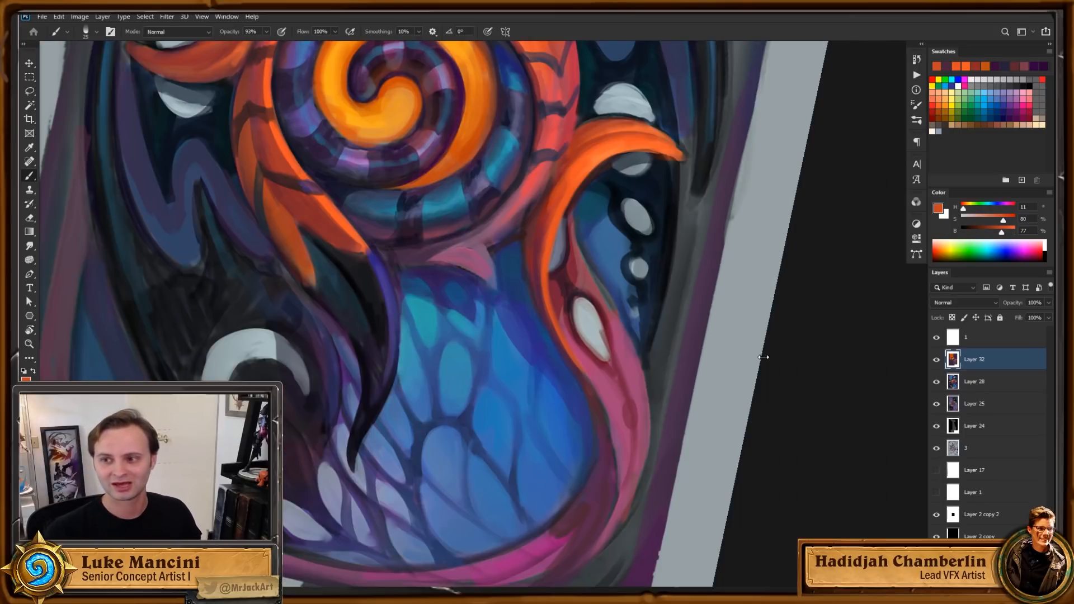
pyautogui.scroll(3, 744, 386)
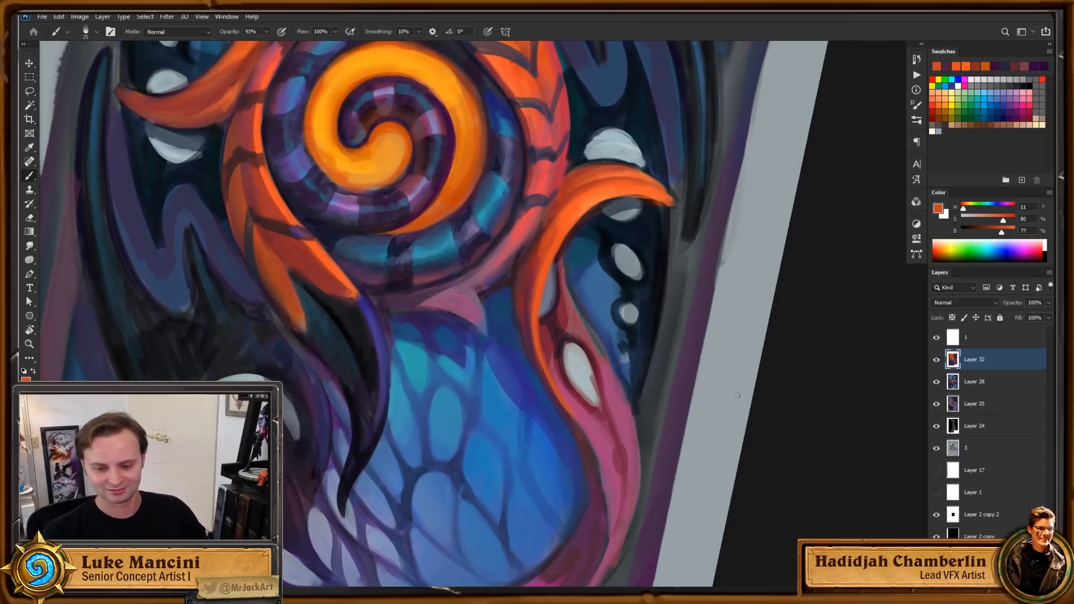
pyautogui.press('Escape')
pyautogui.moveTo(737, 437); pyautogui.dragTo(742, 485)
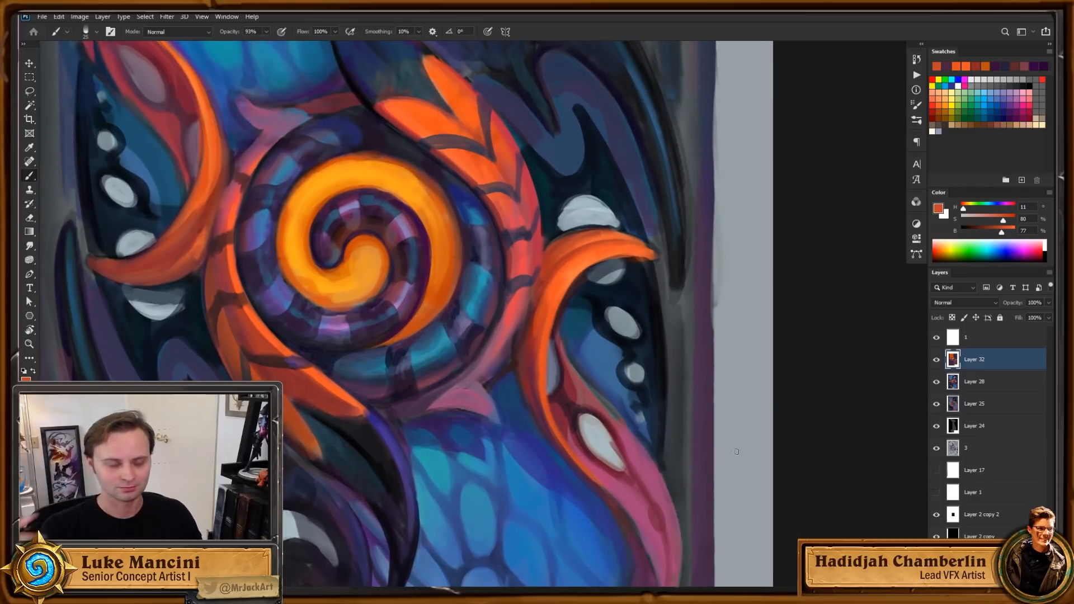
pyautogui.moveTo(669, 309); pyautogui.dragTo(713, 370)
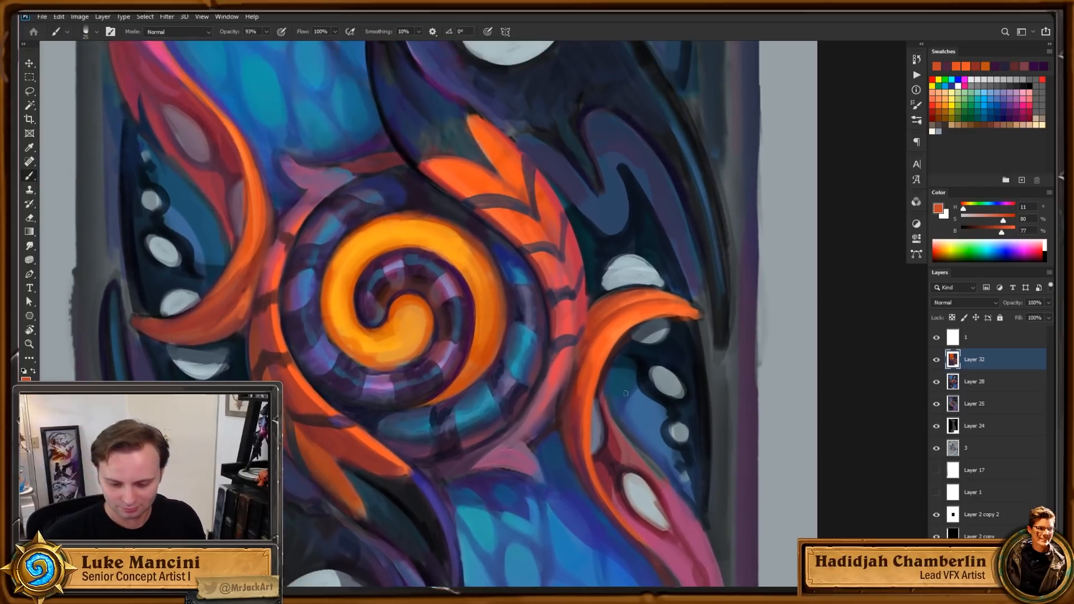
pyautogui.keyDown('alt'); pyautogui.click(449, 355); pyautogui.keyUp('alt')
pyautogui.moveTo(632, 424); pyautogui.dragTo(630, 398)
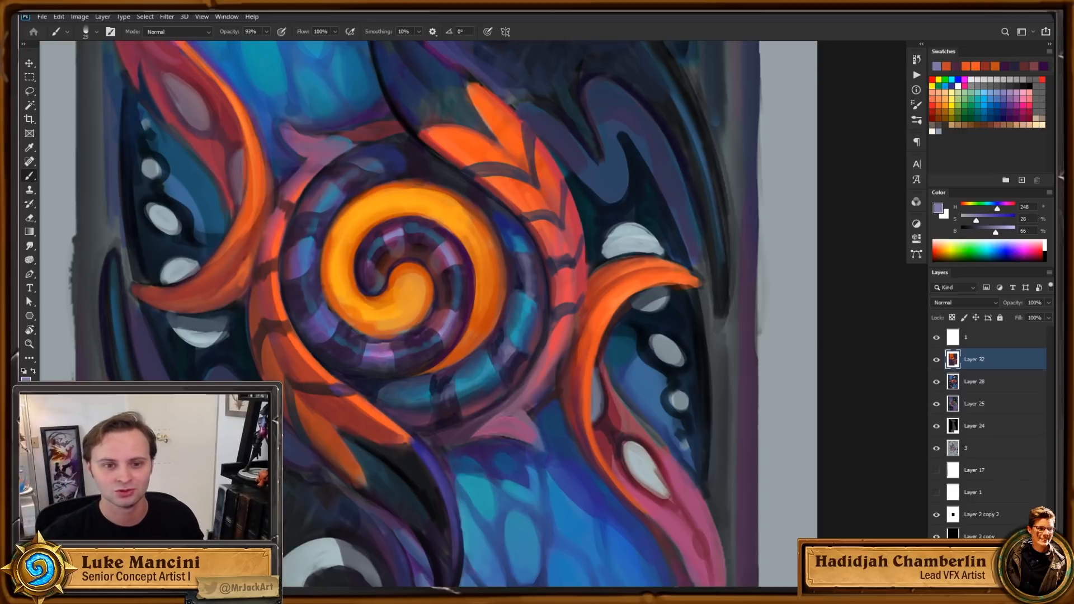
pyautogui.hotkey('ctrl', 'Tab')
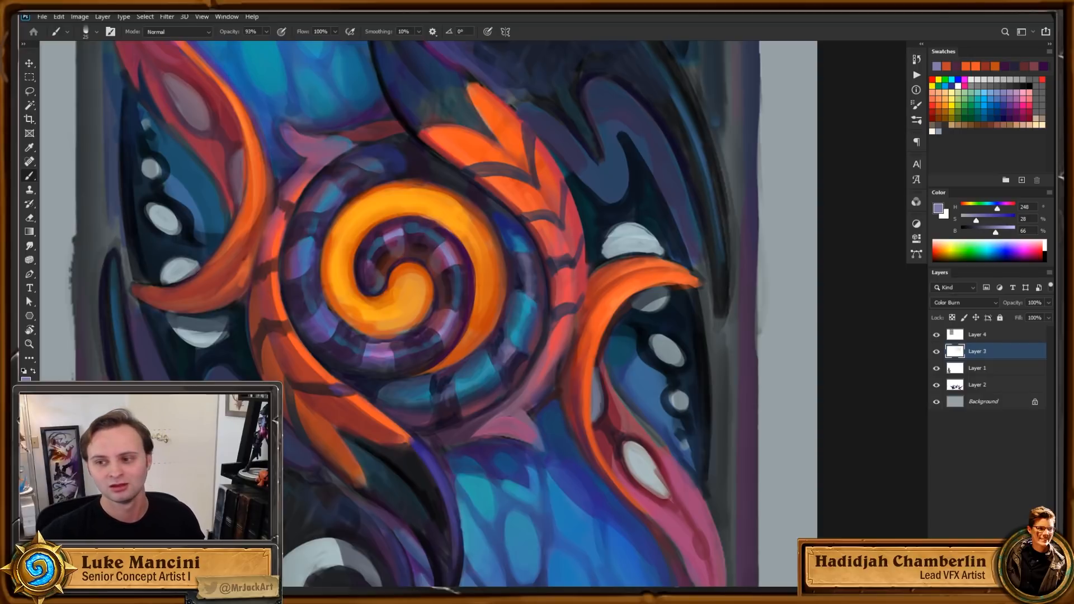
pyautogui.hotkey('ctrl', 'Tab')
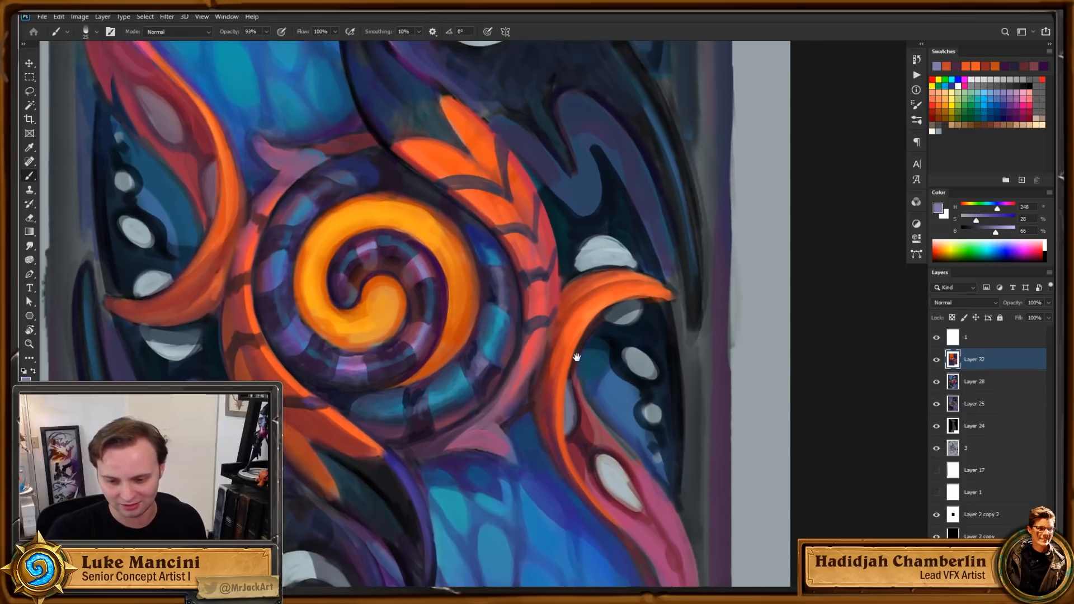
# Step: Blend the pink-red rim around the outer coil's right side with sampled crimsons of hues 350 and 351 and mauve of hue 332
pyautogui.moveTo(576, 356); pyautogui.dragTo(531, 393)
pyautogui.keyDown('alt'); pyautogui.click(534, 374); pyautogui.keyUp('alt')
pyautogui.keyDown('alt'); pyautogui.click(551, 293); pyautogui.keyUp('alt')
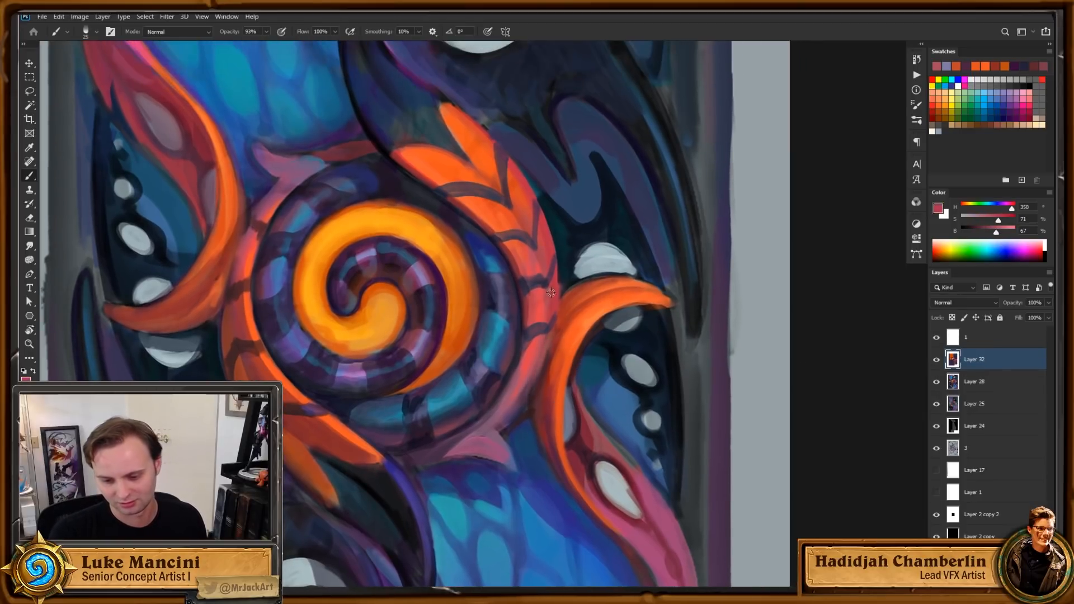
pyautogui.moveTo(552, 294); pyautogui.dragTo(541, 361)
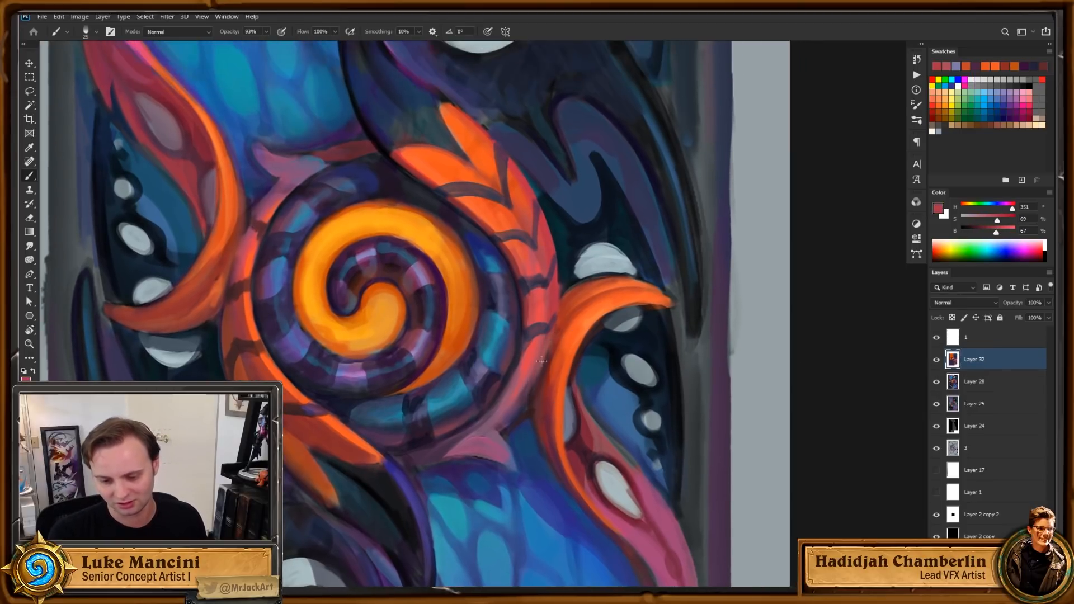
pyautogui.keyDown('alt'); pyautogui.click(512, 429); pyautogui.keyUp('alt')
pyautogui.moveTo(511, 429)
pyautogui.mouseDown()
pyautogui.moveTo(526, 414)
pyautogui.moveTo(506, 431)
pyautogui.mouseUp()
pyautogui.keyDown('alt'); pyautogui.click(518, 410); pyautogui.keyUp('alt')
# Step: Reduce the brush and brighten the striped frond with sampled orange of hue 13 and coral of hue 356, saturation 70, brightness 100
pyautogui.moveTo(569, 399); pyautogui.dragTo(628, 450)
pyautogui.press('[')
pyautogui.press('[')
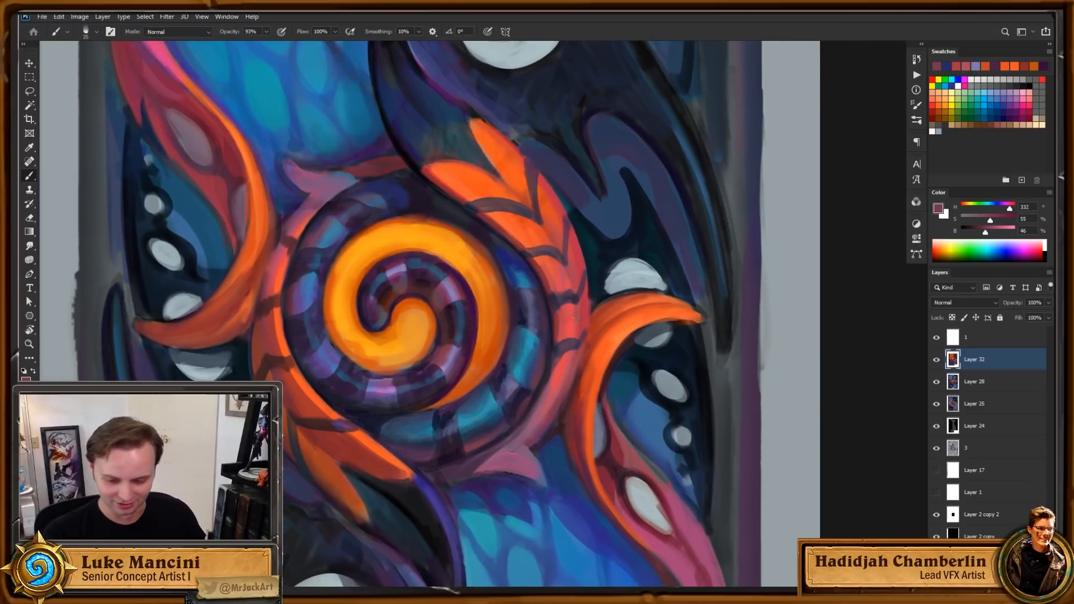
pyautogui.keyDown('alt'); pyautogui.click(528, 236); pyautogui.keyUp('alt')
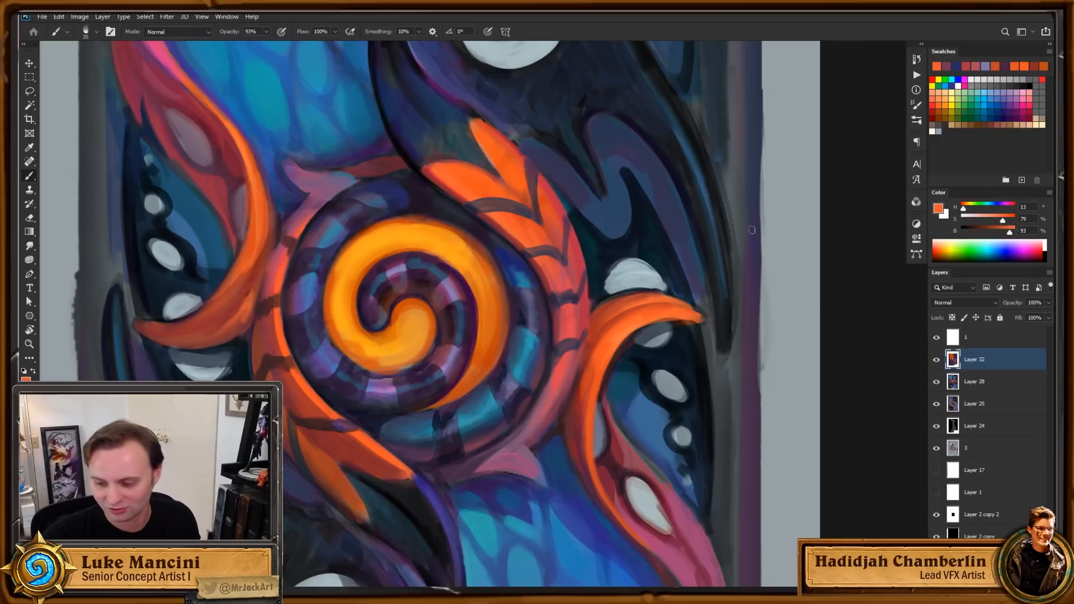
pyautogui.keyDown('alt'); pyautogui.click(570, 322); pyautogui.keyUp('alt')
pyautogui.moveTo(1010, 232); pyautogui.dragTo(1015, 233)
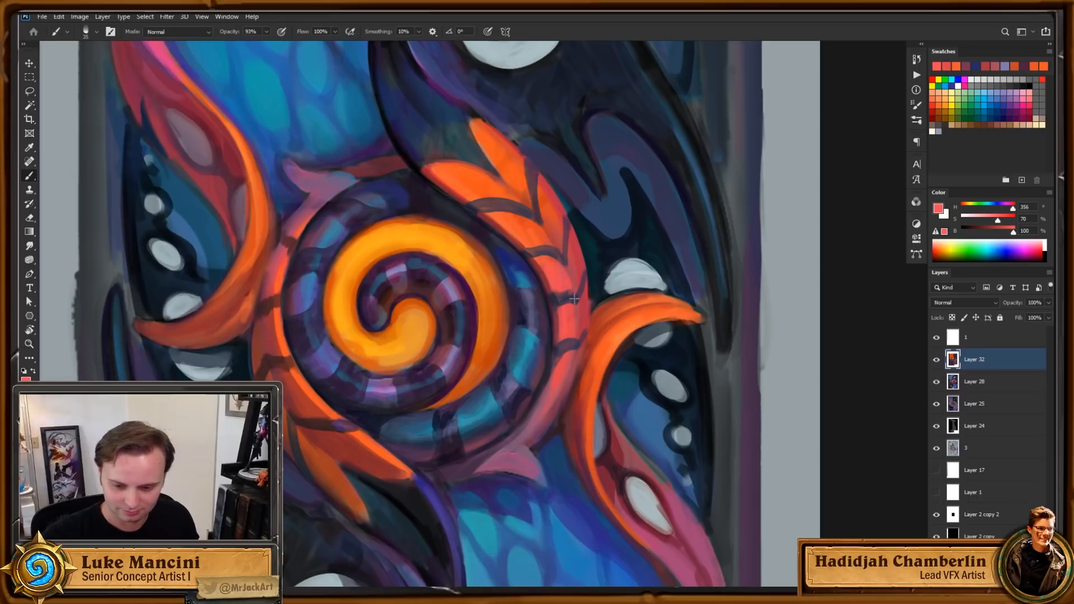
# Step: Set the brush opacity to 100% and rotate the canvas to paint the striped frond with sampled coral of hue 5, saturation 73, brightness 96
pyautogui.scroll(1, 567, 293)
pyautogui.scroll(1, 591, 300)
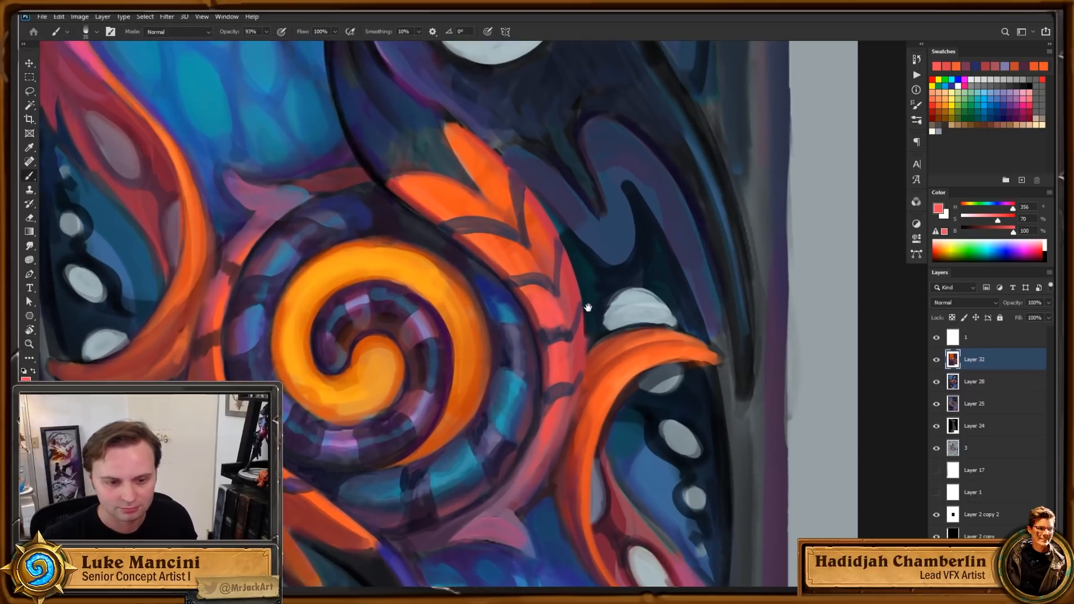
pyautogui.press('0')
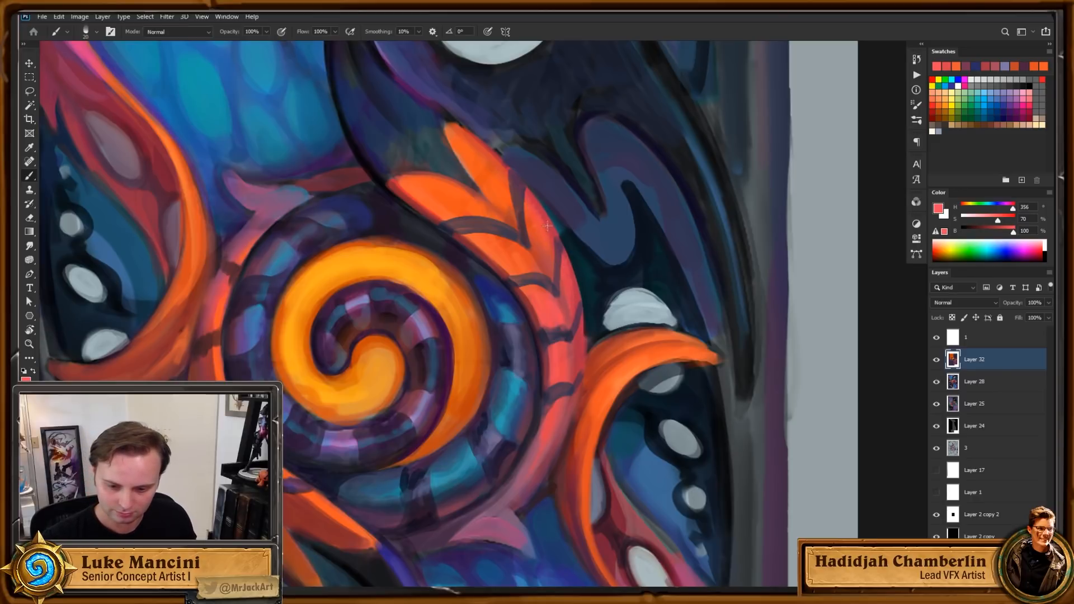
pyautogui.press('r')
pyautogui.moveTo(741, 391); pyautogui.dragTo(589, 257)
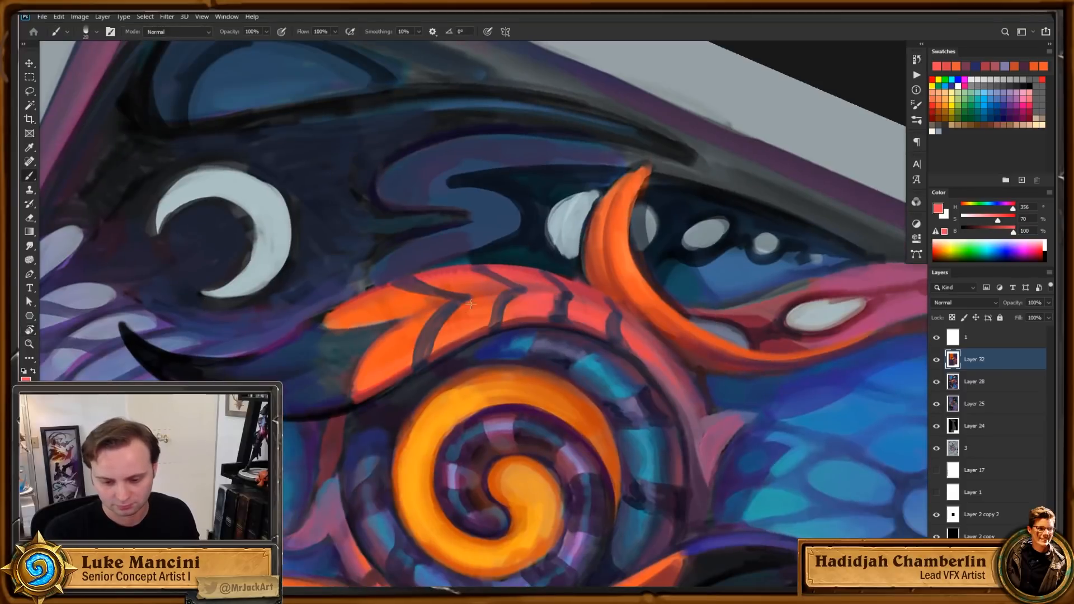
pyautogui.keyDown('alt'); pyautogui.click(443, 343); pyautogui.keyUp('alt')
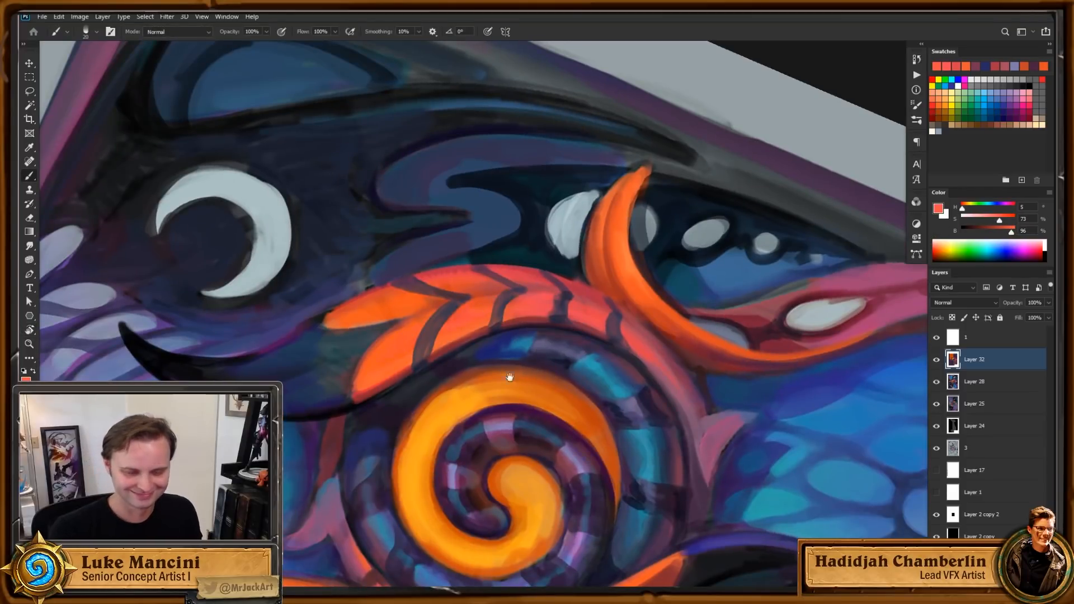
pyautogui.moveTo(507, 376); pyautogui.dragTo(528, 397)
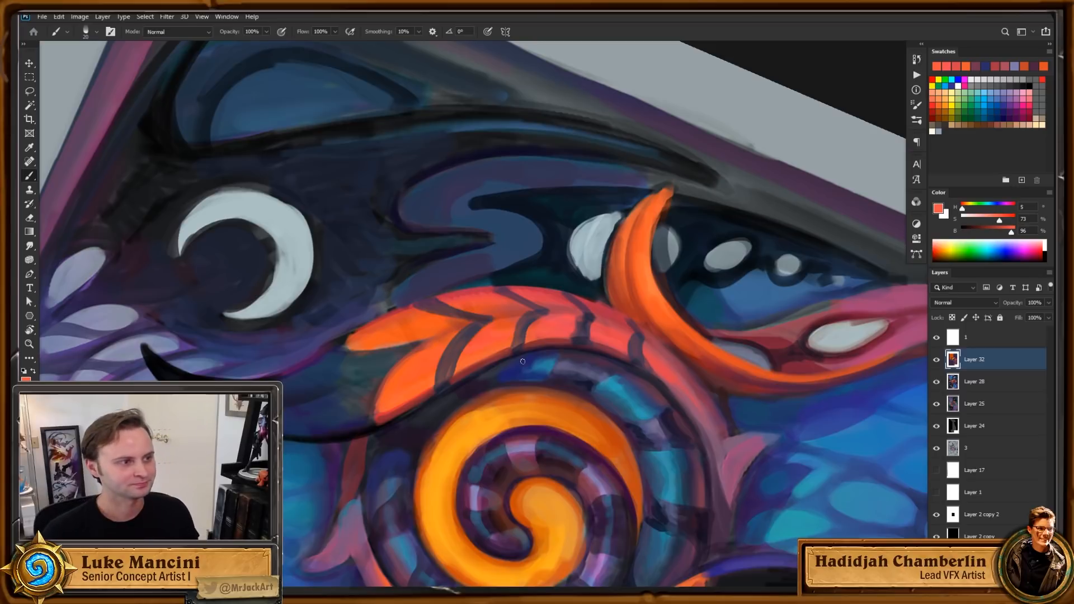
# Step: Restore the canvas rotation and shade the striped frond's outer segments with red of hue 352, saturation 75, brightness 67
pyautogui.press('Escape')
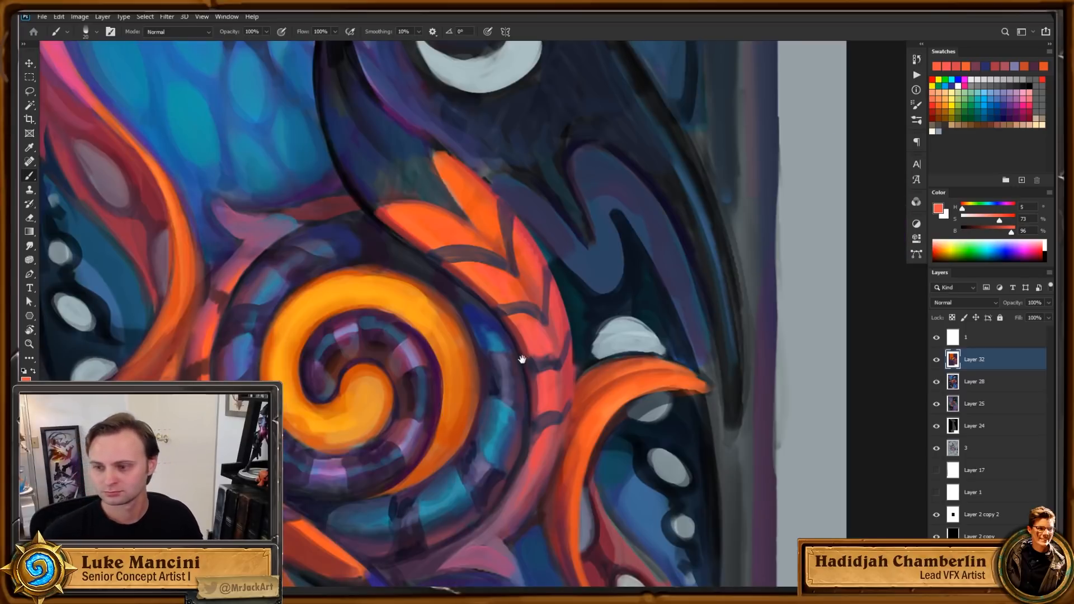
pyautogui.moveTo(766, 356); pyautogui.dragTo(761, 329)
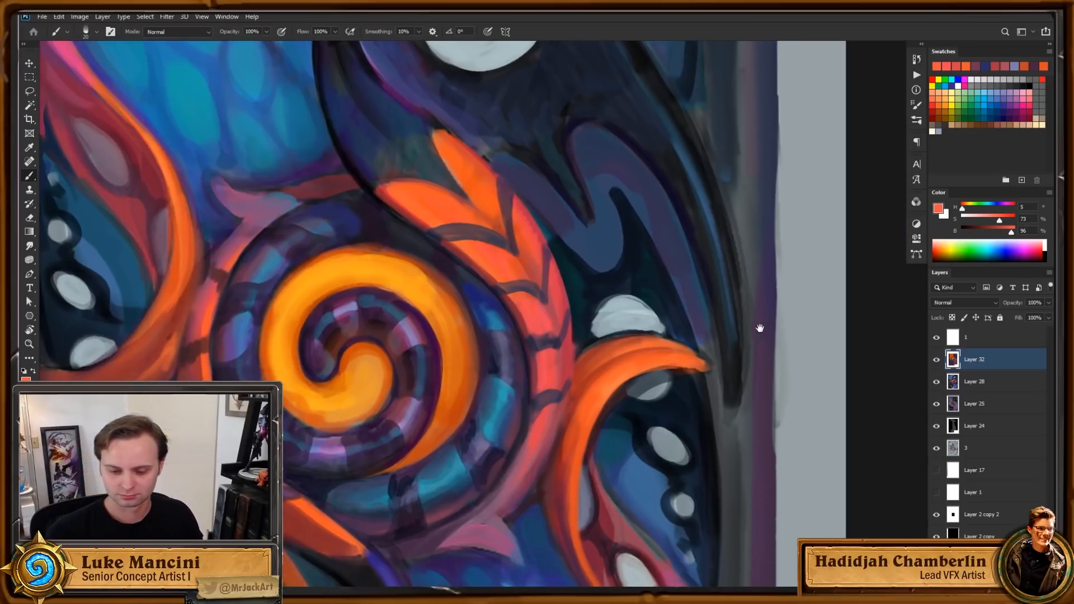
pyautogui.keyDown('alt'); pyautogui.click(545, 304); pyautogui.keyUp('alt')
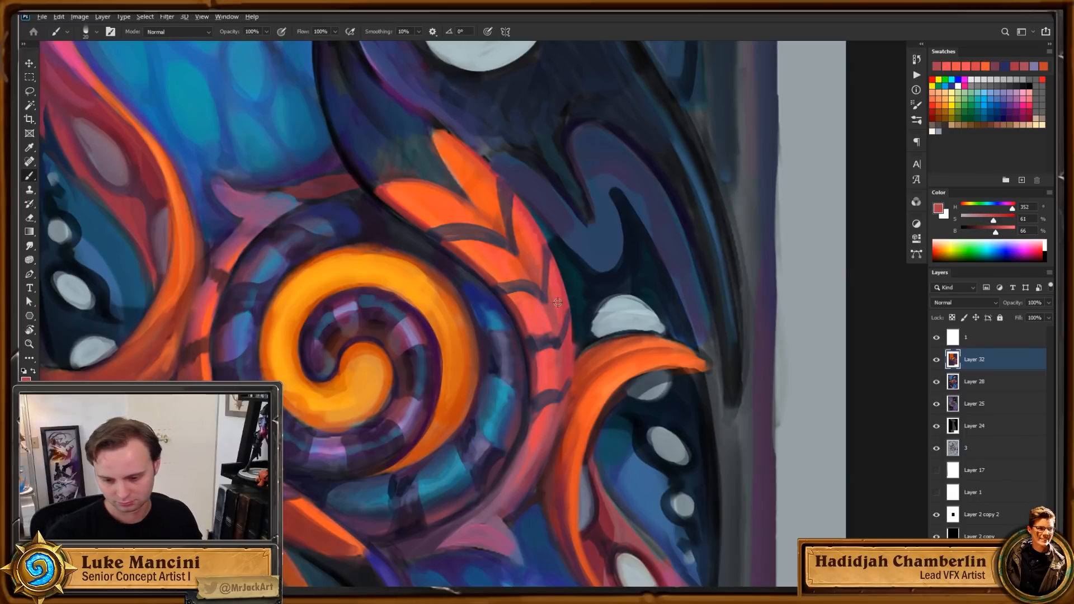
pyautogui.click(1013, 219)
pyautogui.moveTo(552, 293); pyautogui.dragTo(556, 330)
pyautogui.keyDown('alt'); pyautogui.click(563, 330); pyautogui.keyUp('alt')
pyautogui.moveTo(553, 293)
pyautogui.mouseDown()
pyautogui.moveTo(557, 328)
pyautogui.moveTo(555, 316)
pyautogui.mouseUp()
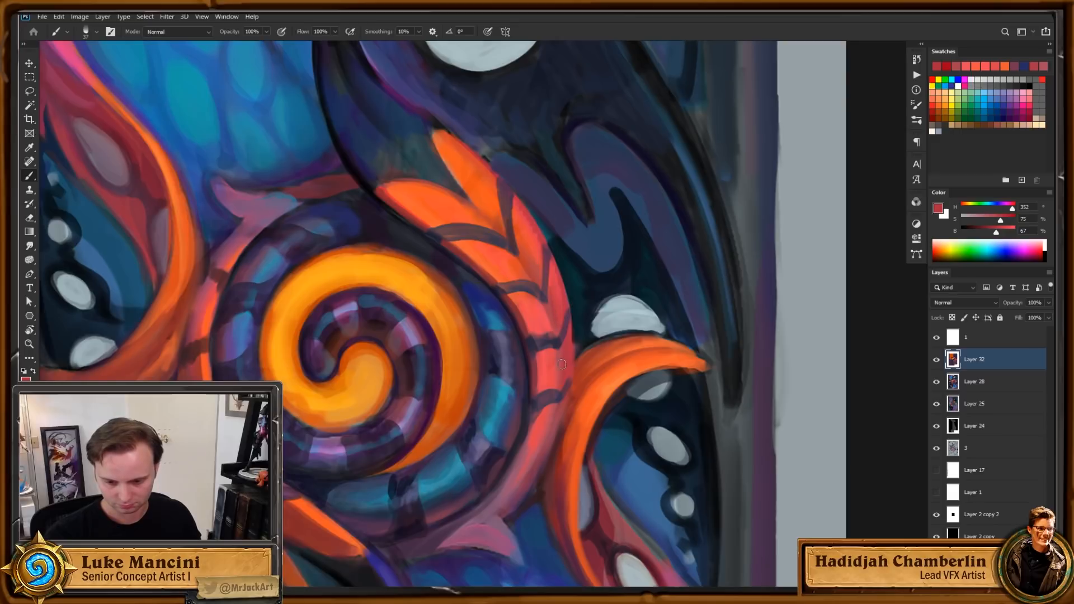
pyautogui.press('z')
pyautogui.keyDown('alt'); pyautogui.click(571, 392); pyautogui.keyUp('alt')
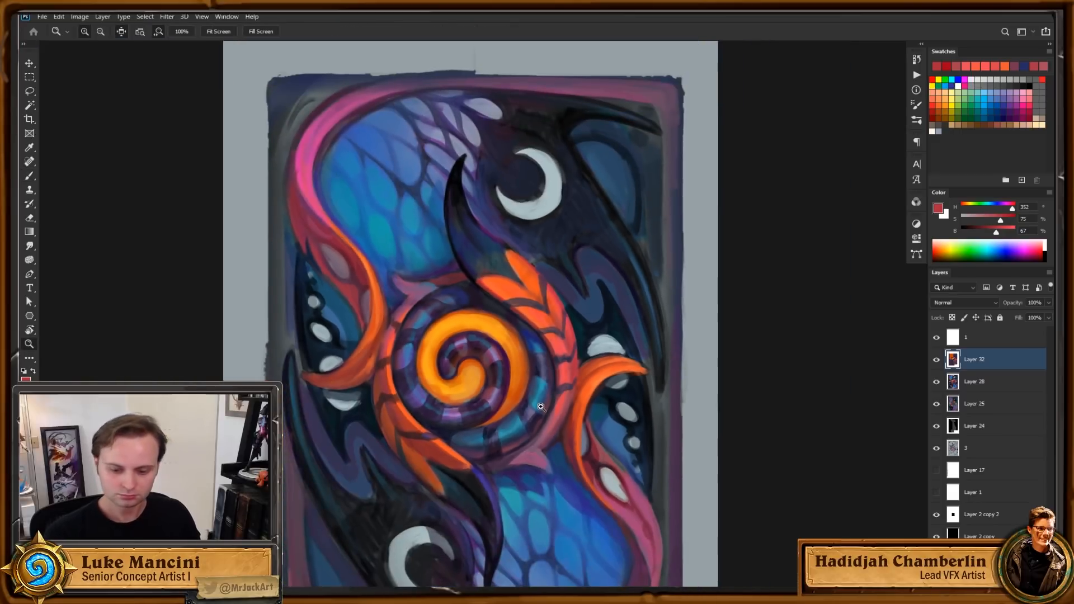
# Step: Define the dark edges around the striped frond's upper tips with sampled near-black of hue 255, saturation 11, brightness 15
pyautogui.click(539, 283)
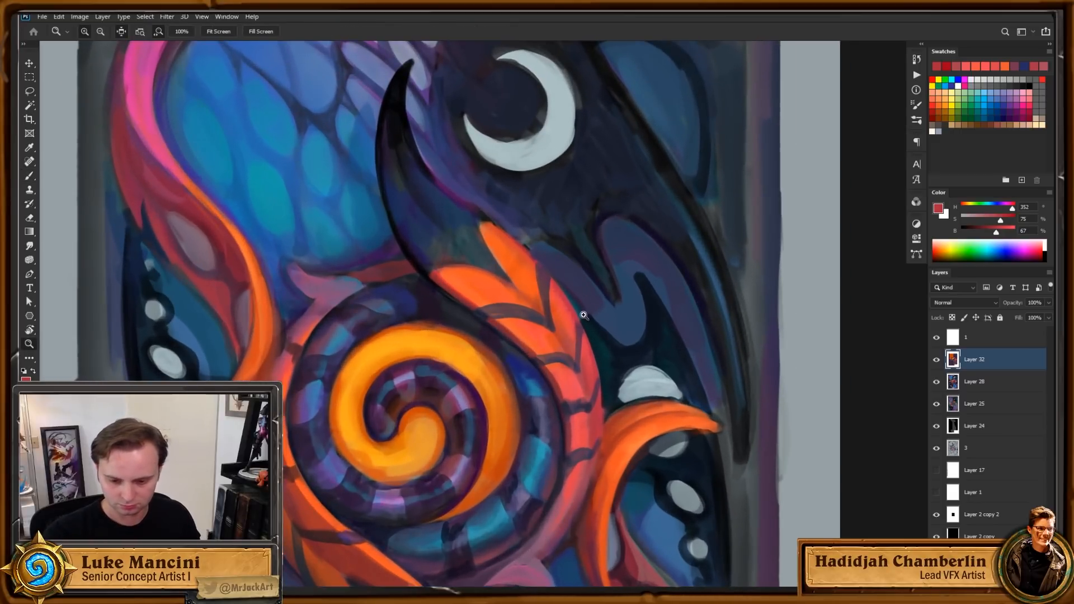
pyautogui.click(524, 270)
pyautogui.press('b')
pyautogui.keyDown('alt'); pyautogui.click(454, 191); pyautogui.keyUp('alt')
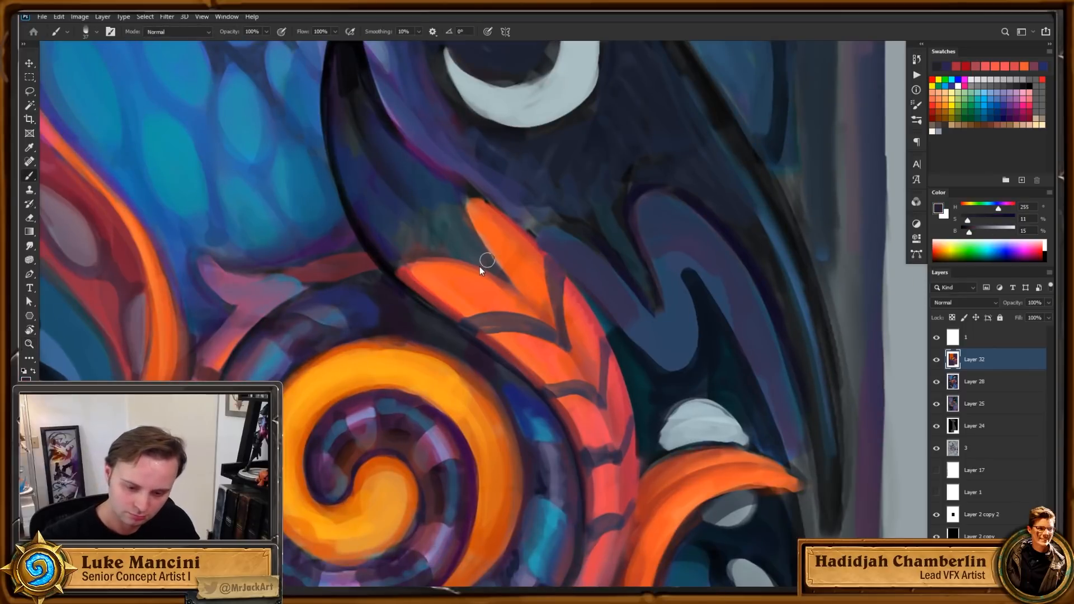
pyautogui.moveTo(512, 286); pyautogui.dragTo(474, 209)
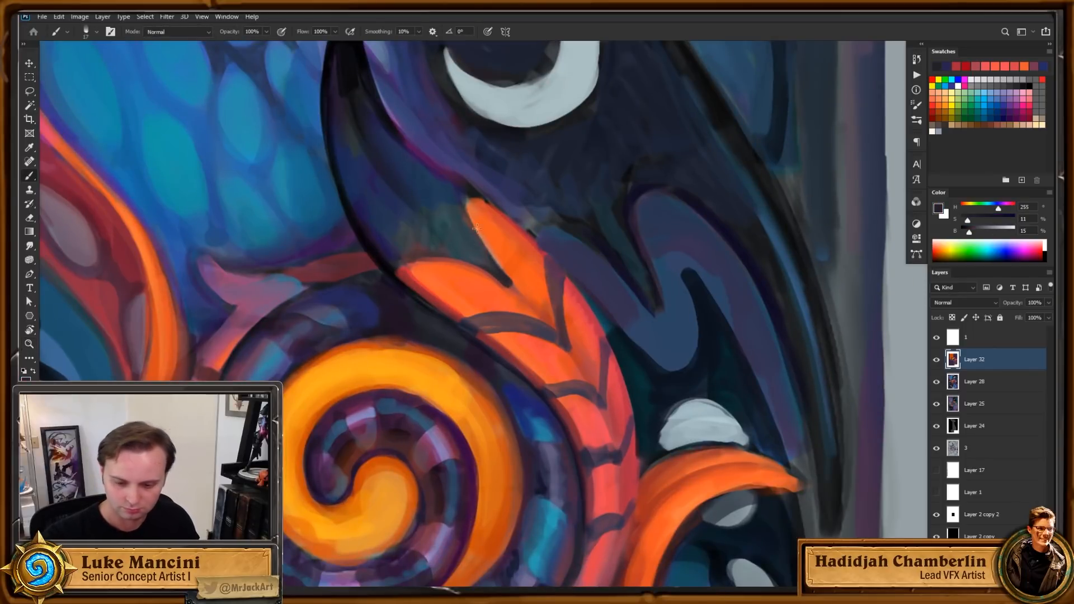
pyautogui.moveTo(548, 339); pyautogui.dragTo(573, 353)
pyautogui.moveTo(641, 380)
pyautogui.mouseDown()
pyautogui.moveTo(627, 344)
pyautogui.moveTo(593, 376)
pyautogui.mouseUp()
pyautogui.moveTo(577, 285); pyautogui.dragTo(608, 371)
# Step: Touch up the frond's upper tips with sampled orange of hue 13, saturation 82, brightness 96 and red of hue 352, saturation 75, brightness 69
pyautogui.keyDown('alt'); pyautogui.click(503, 330); pyautogui.keyUp('alt')
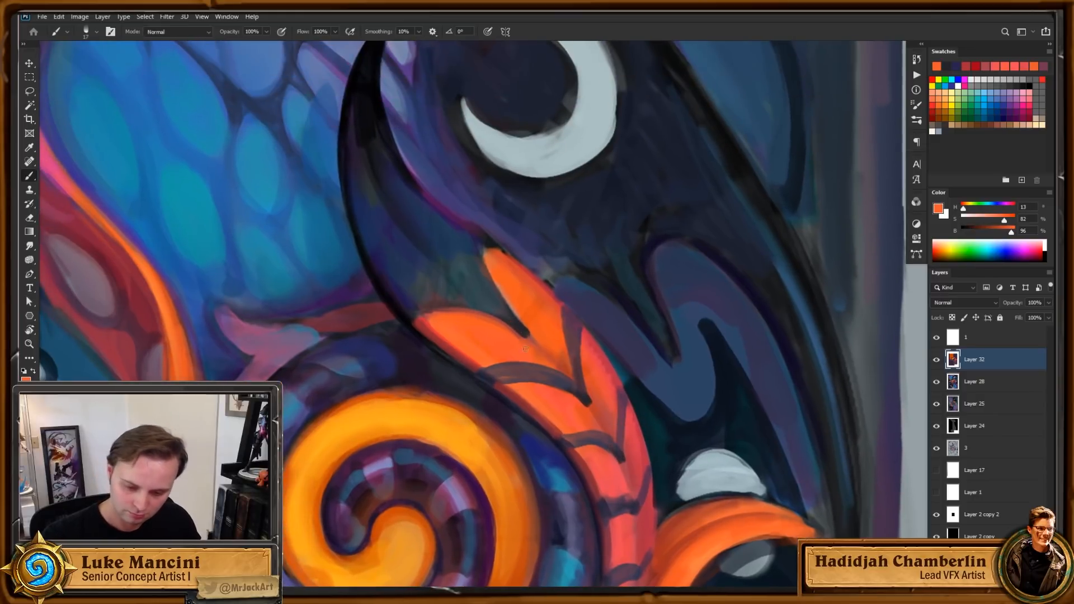
pyautogui.moveTo(498, 322); pyautogui.dragTo(520, 337)
pyautogui.keyDown('alt'); pyautogui.click(519, 278); pyautogui.keyUp('alt')
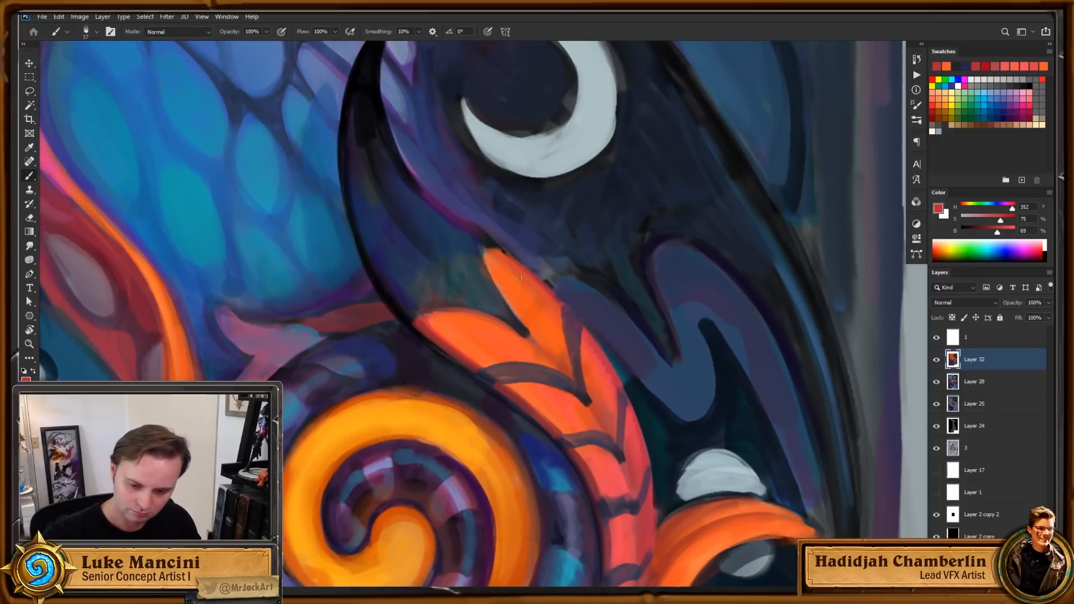
pyautogui.moveTo(489, 259); pyautogui.dragTo(500, 300)
# Step: Rotate the canvas and darken the notch between the frond's upper tips with sampled near-blacks of hues 200 and 300, saturation 10
pyautogui.keyDown('alt'); pyautogui.click(496, 295); pyautogui.keyUp('alt')
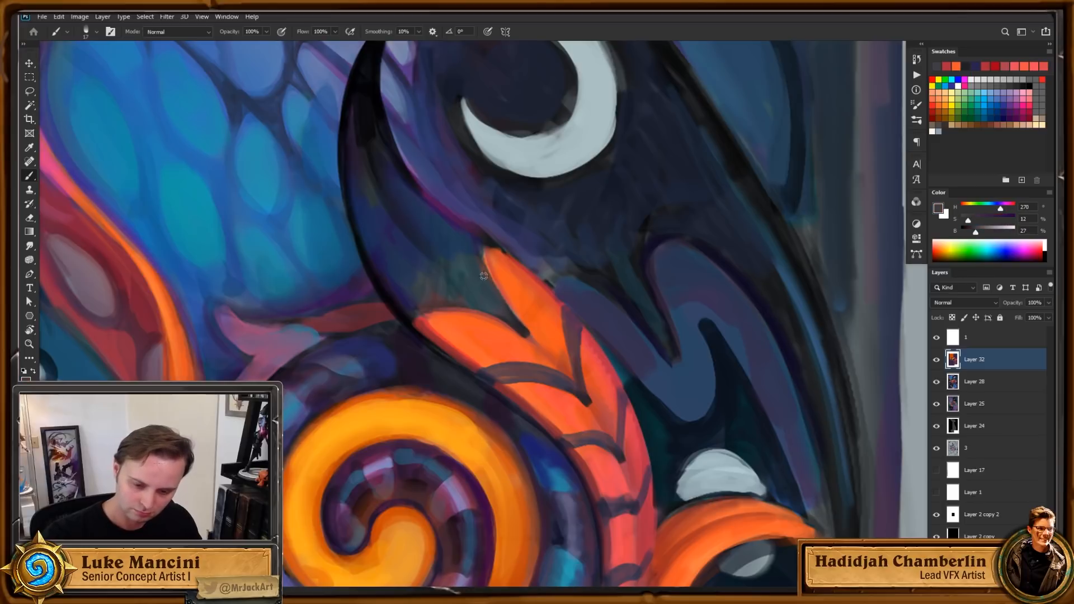
pyautogui.keyDown('alt'); pyautogui.click(489, 240); pyautogui.keyUp('alt')
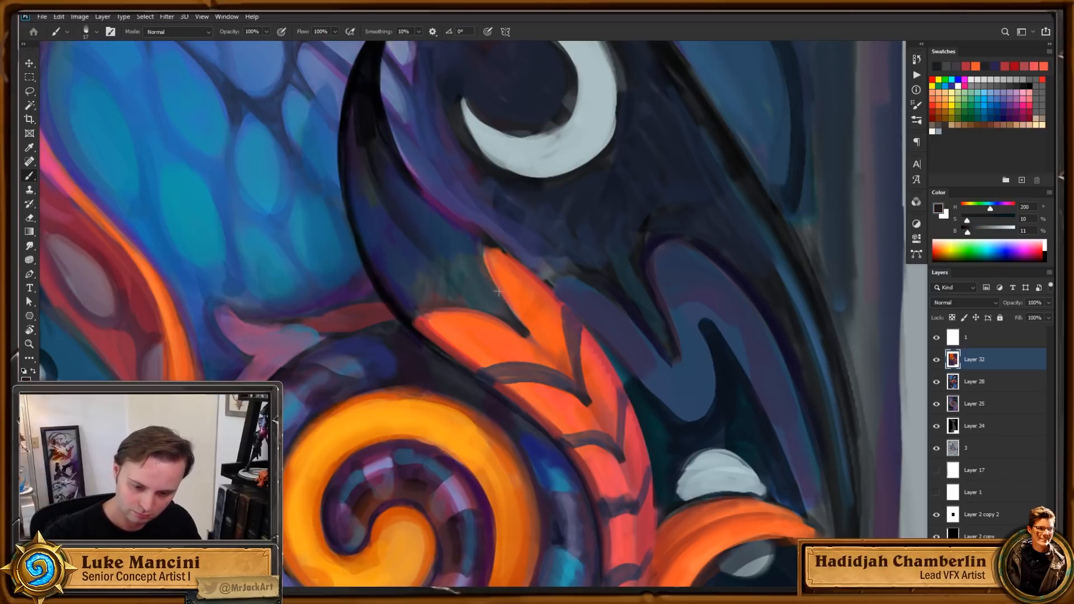
pyautogui.moveTo(488, 242); pyautogui.dragTo(509, 315)
pyautogui.moveTo(678, 378); pyautogui.dragTo(540, 314)
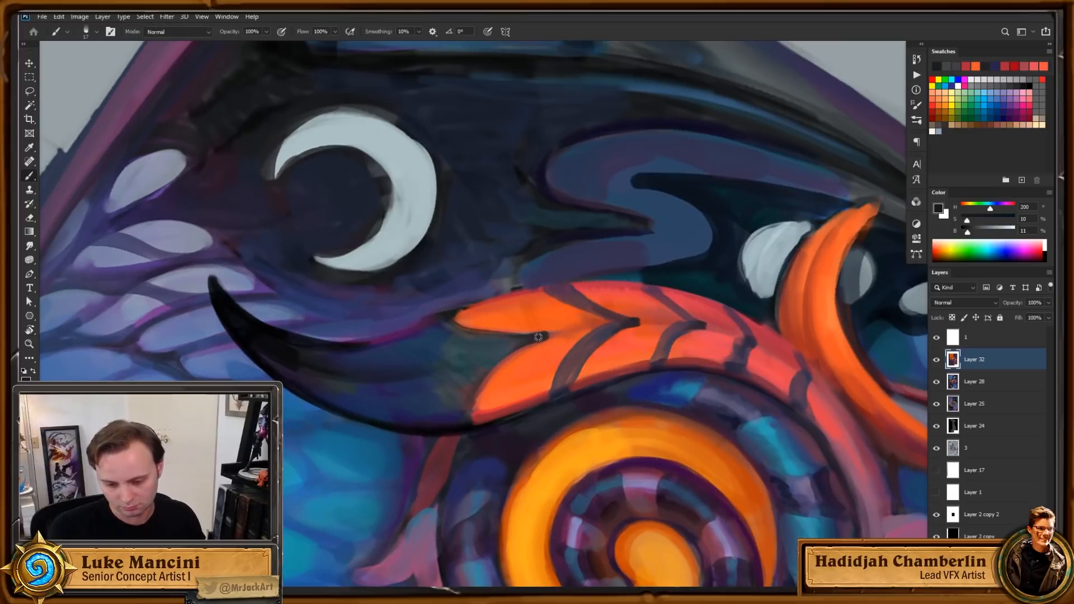
pyautogui.keyDown('alt'); pyautogui.click(538, 334); pyautogui.keyUp('alt')
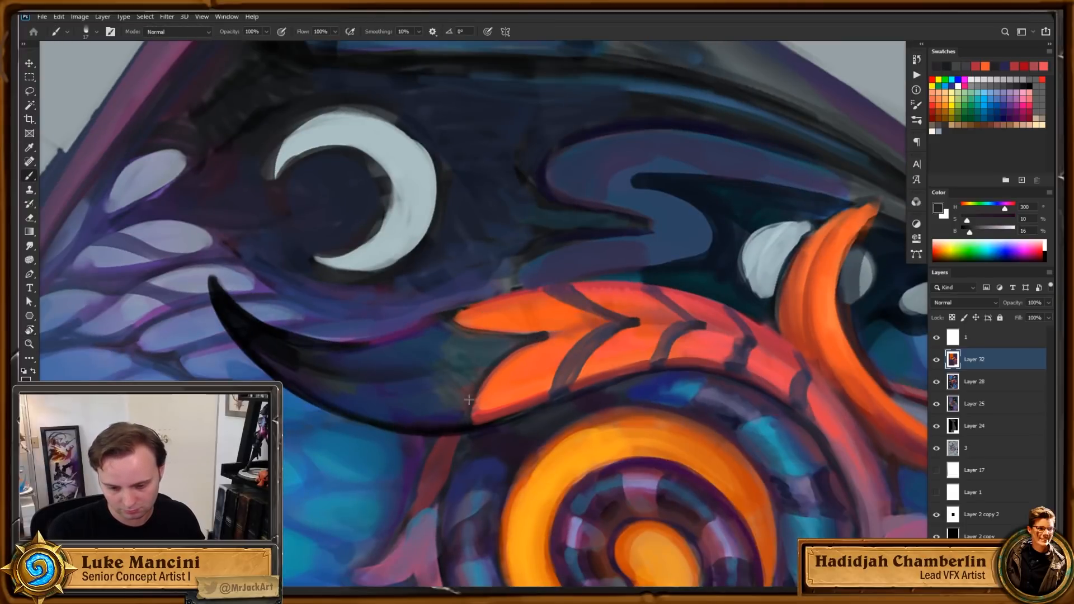
# Step: Paint thin dark stripes across the horn above the frond, adding sampled near-black of hue 260, saturation 44, brightness 11
pyautogui.moveTo(671, 417)
pyautogui.mouseDown()
pyautogui.moveTo(694, 410)
pyautogui.moveTo(720, 304)
pyautogui.mouseUp()
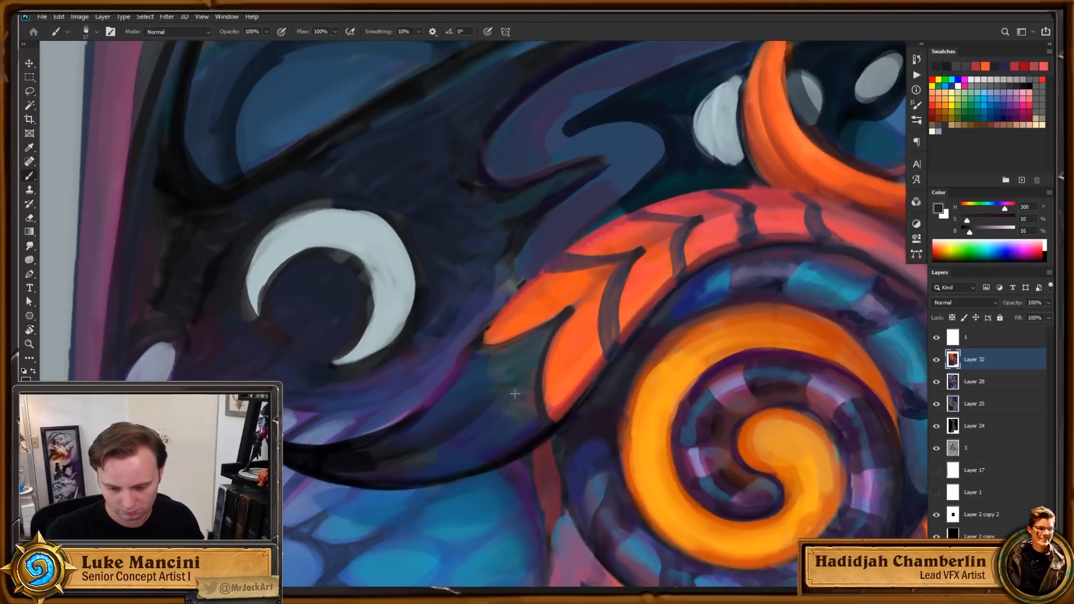
pyautogui.moveTo(524, 371); pyautogui.dragTo(517, 438)
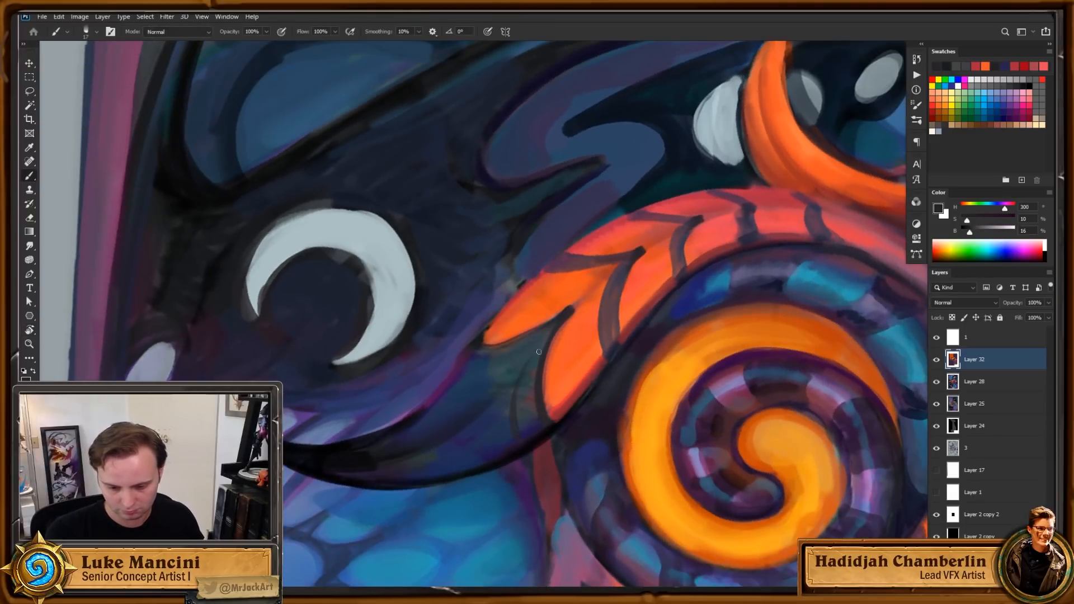
pyautogui.keyDown('alt'); pyautogui.click(494, 471); pyautogui.keyUp('alt')
pyautogui.moveTo(422, 452); pyautogui.dragTo(401, 482)
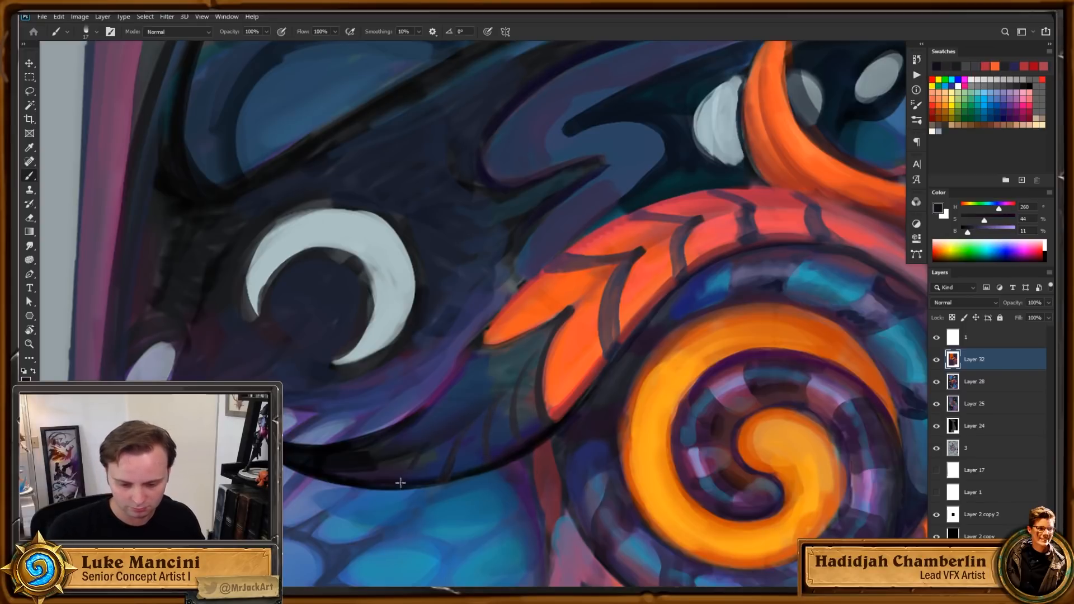
# Step: Restore the canvas rotation and extend the curved dark stripes along the horn's lower half
pyautogui.press('r')
pyautogui.moveTo(660, 221); pyautogui.dragTo(634, 440)
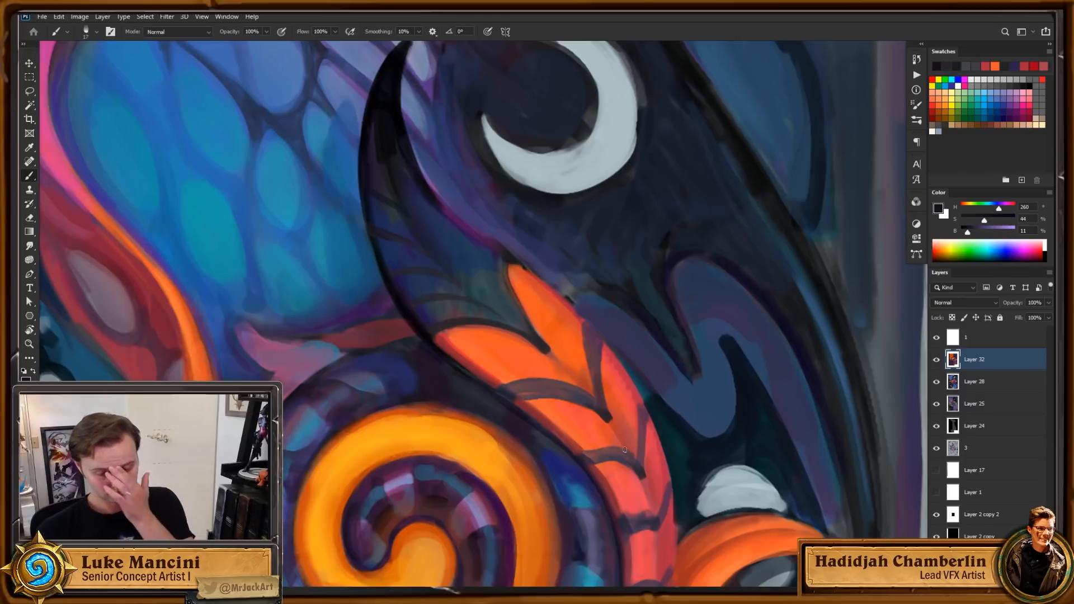
pyautogui.moveTo(598, 311); pyautogui.dragTo(584, 370)
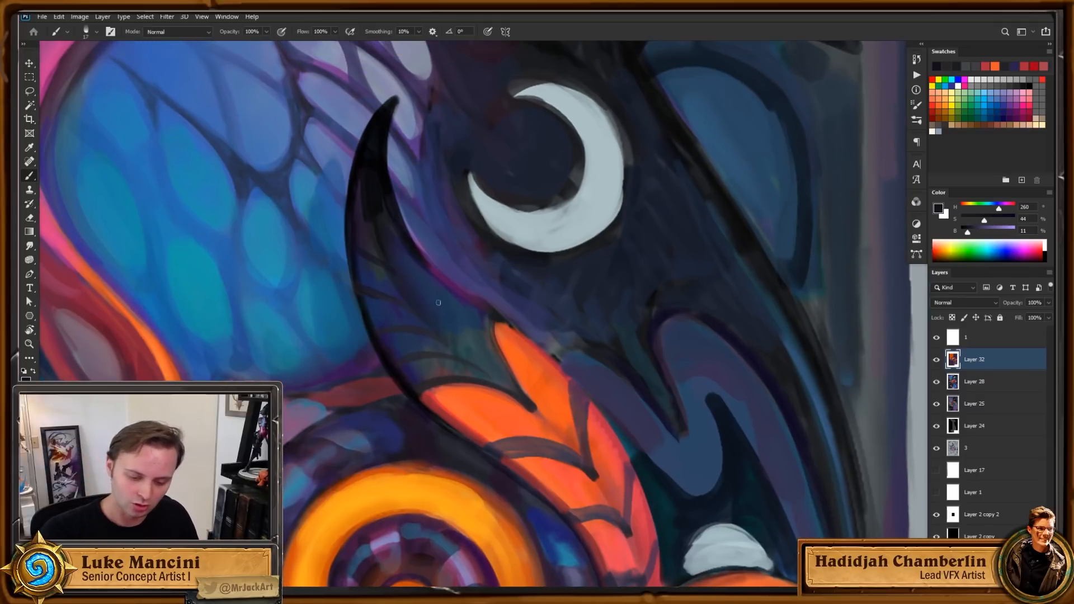
pyautogui.moveTo(381, 329); pyautogui.dragTo(435, 335)
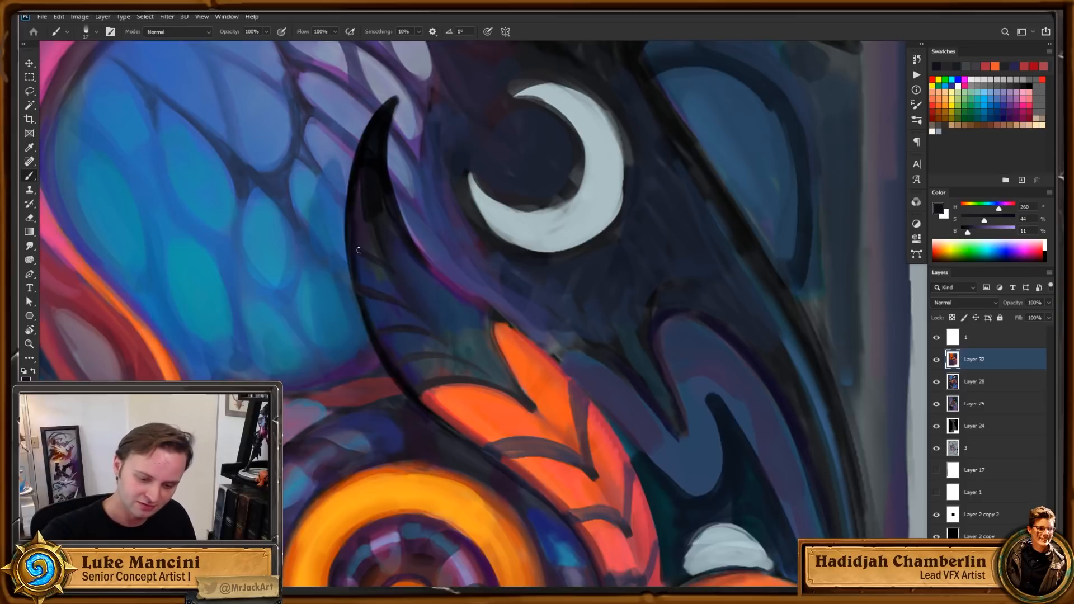
pyautogui.moveTo(415, 246); pyautogui.dragTo(424, 291)
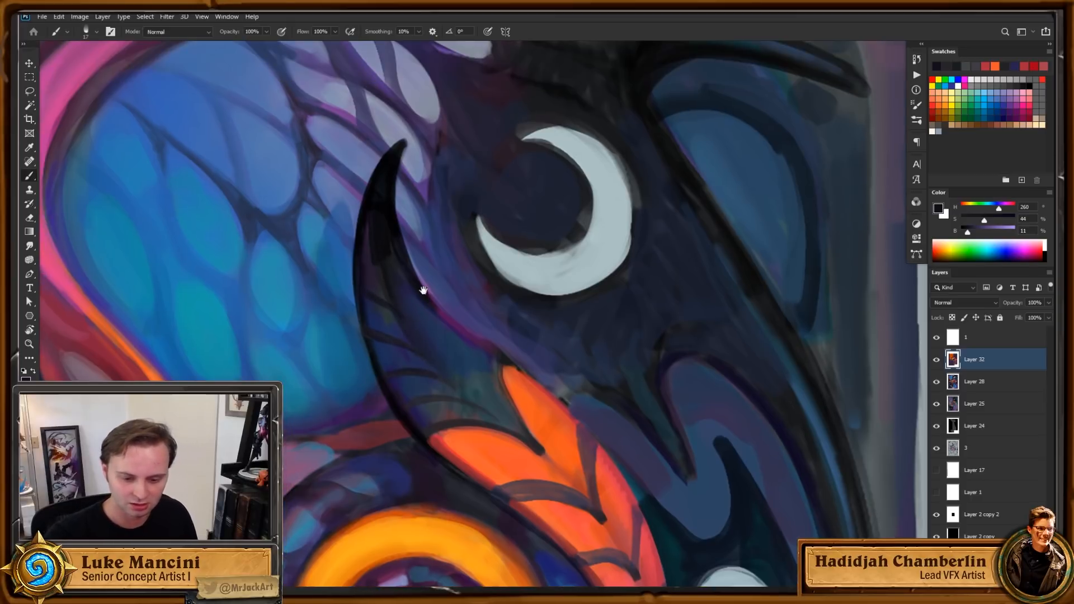
# Step: Refine the horn's stripes with sampled blue of hue 225, saturation 62, brightness 33 and near-blacks of hues 257 and 263
pyautogui.keyDown('alt'); pyautogui.click(380, 313); pyautogui.keyUp('alt')
pyautogui.moveTo(529, 381); pyautogui.dragTo(521, 361)
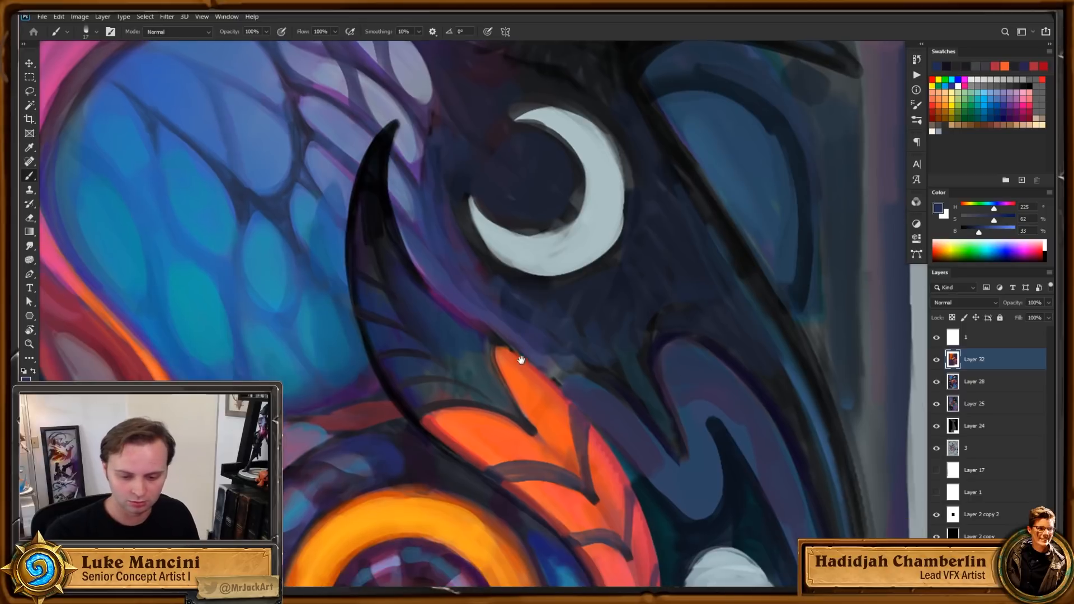
pyautogui.keyDown('alt'); pyautogui.click(365, 277); pyautogui.keyUp('alt')
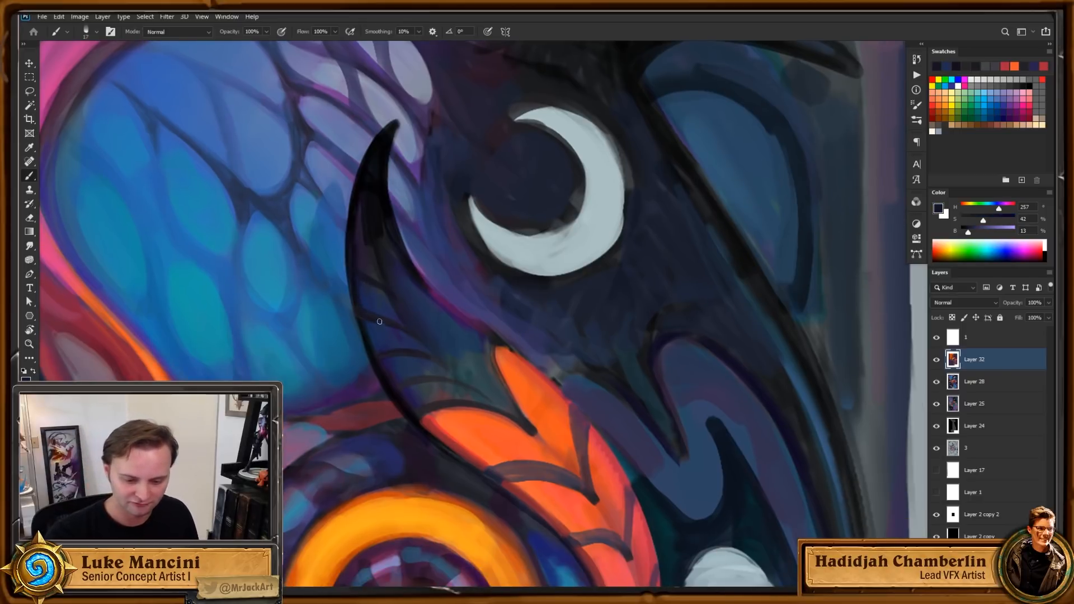
pyautogui.moveTo(610, 303); pyautogui.dragTo(604, 318)
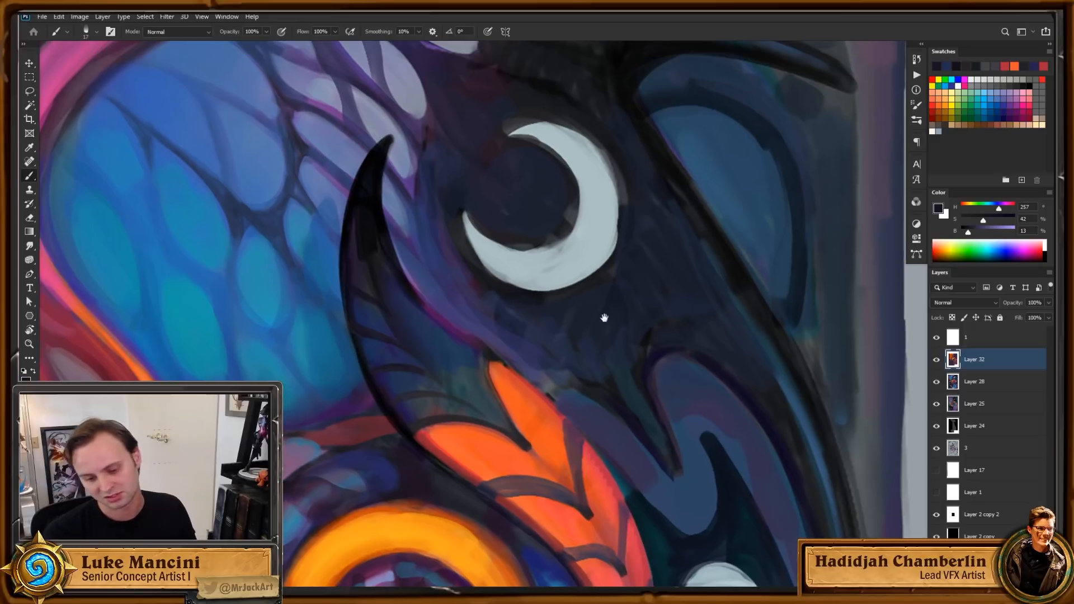
pyautogui.keyDown('alt'); pyautogui.click(400, 412); pyautogui.keyUp('alt')
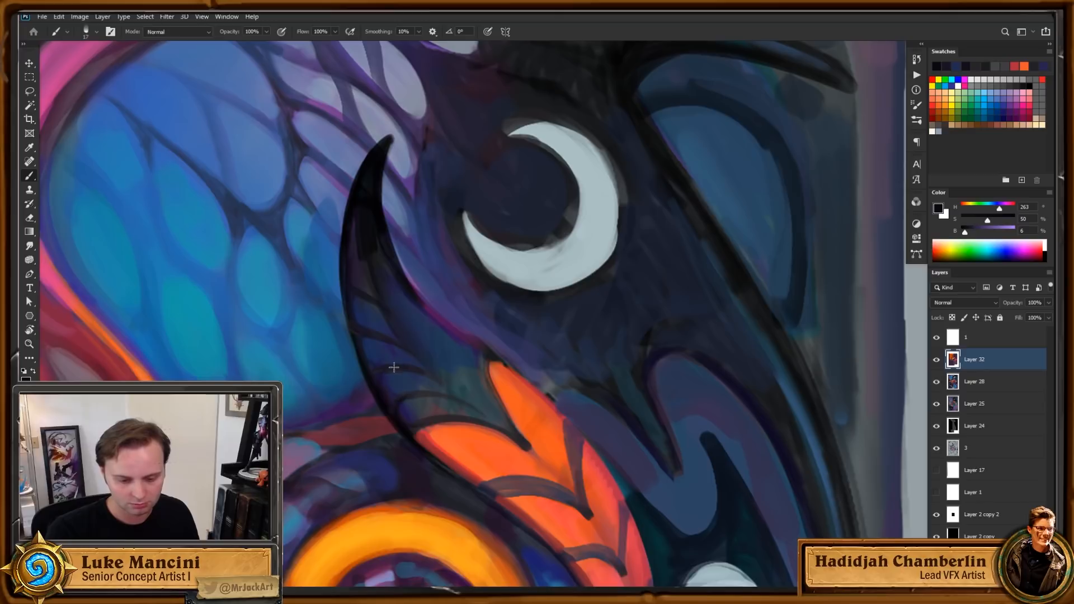
# Step: Check the horn at a wider view and deepen its upper stripes with sampled near-blacks of hues 254 and 249
pyautogui.press('z')
pyautogui.keyDown('alt'); pyautogui.click(547, 392); pyautogui.keyUp('alt')
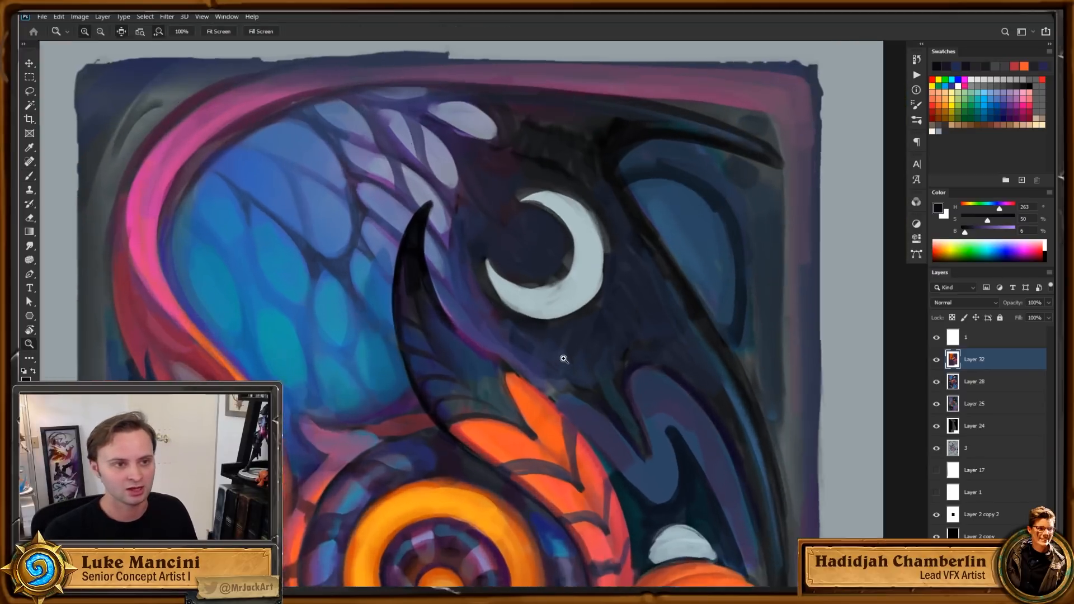
pyautogui.click(555, 362)
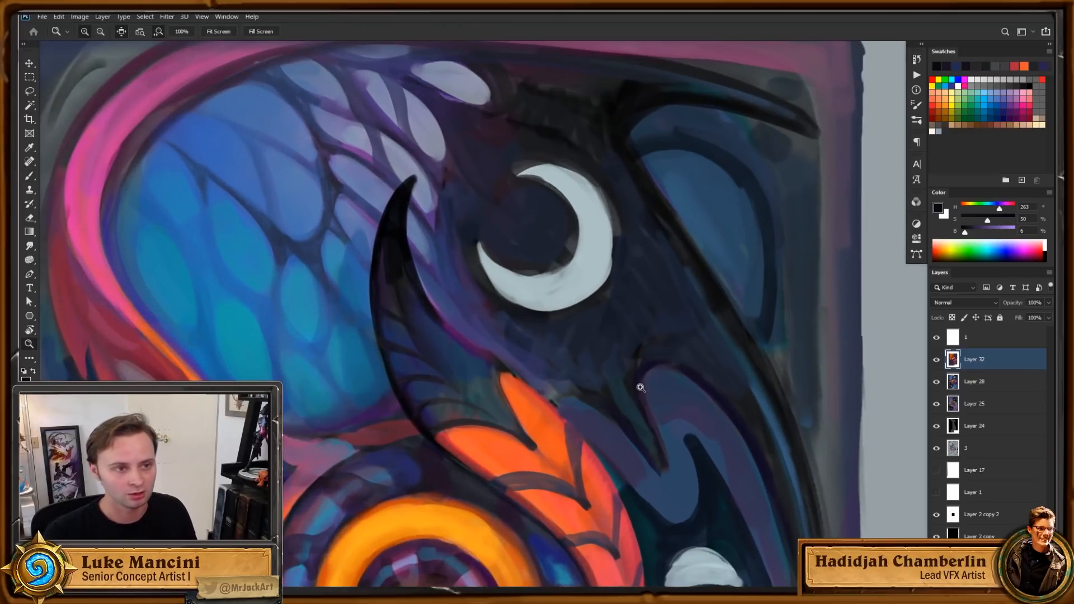
pyautogui.press('b')
pyautogui.keyDown('alt'); pyautogui.click(390, 349); pyautogui.keyUp('alt')
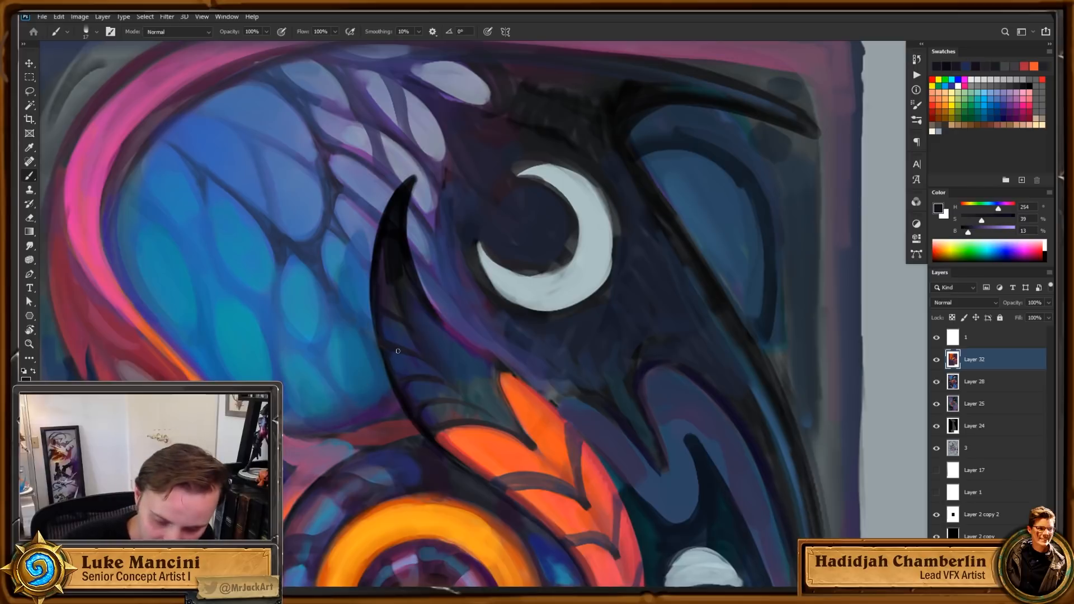
pyautogui.keyDown('alt'); pyautogui.click(399, 300); pyautogui.keyUp('alt')
pyautogui.keyDown('alt'); pyautogui.click(381, 277); pyautogui.keyUp('alt')
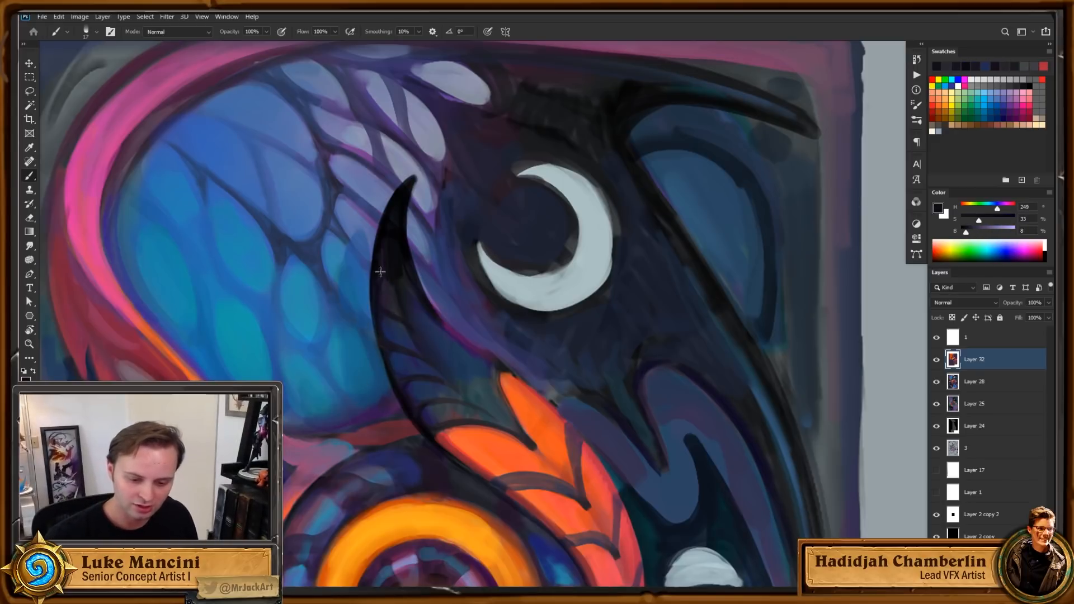
# Step: Sharpen the horn's inner edge down to the frond tip with sampled blue of hue 225 and near-black of hue 240, brightness 8
pyautogui.moveTo(616, 418); pyautogui.dragTo(611, 384)
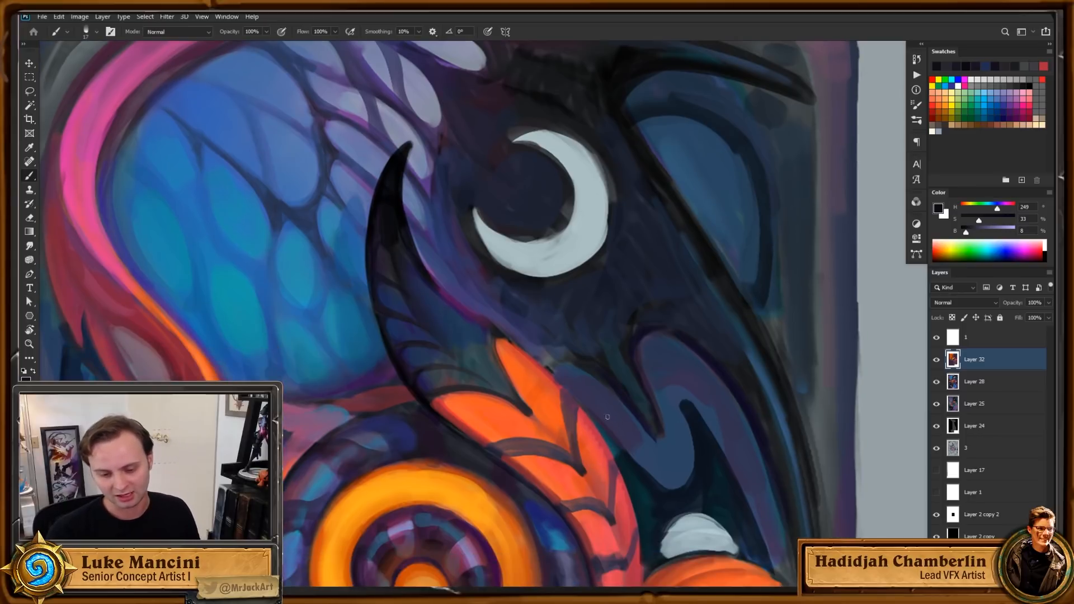
pyautogui.moveTo(665, 404); pyautogui.dragTo(663, 411)
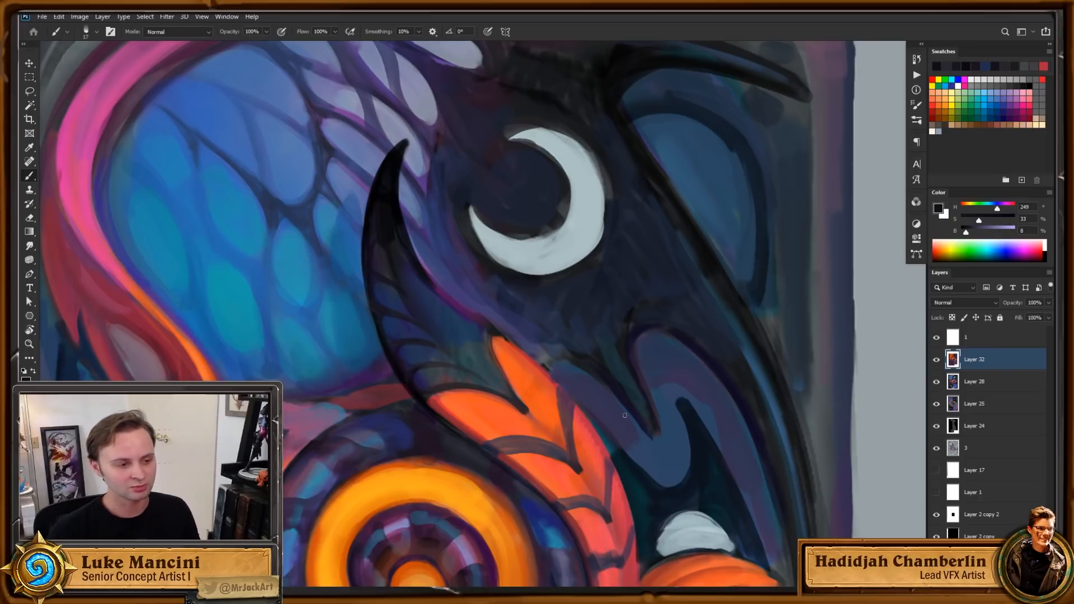
pyautogui.moveTo(631, 329); pyautogui.dragTo(612, 335)
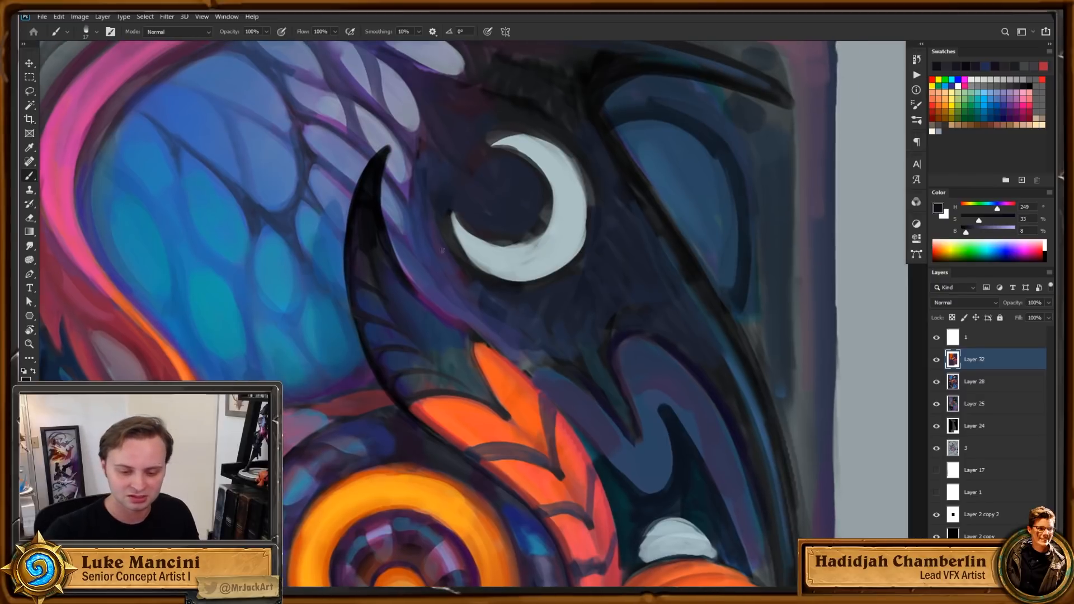
pyautogui.keyDown('alt'); pyautogui.click(404, 277); pyautogui.keyUp('alt')
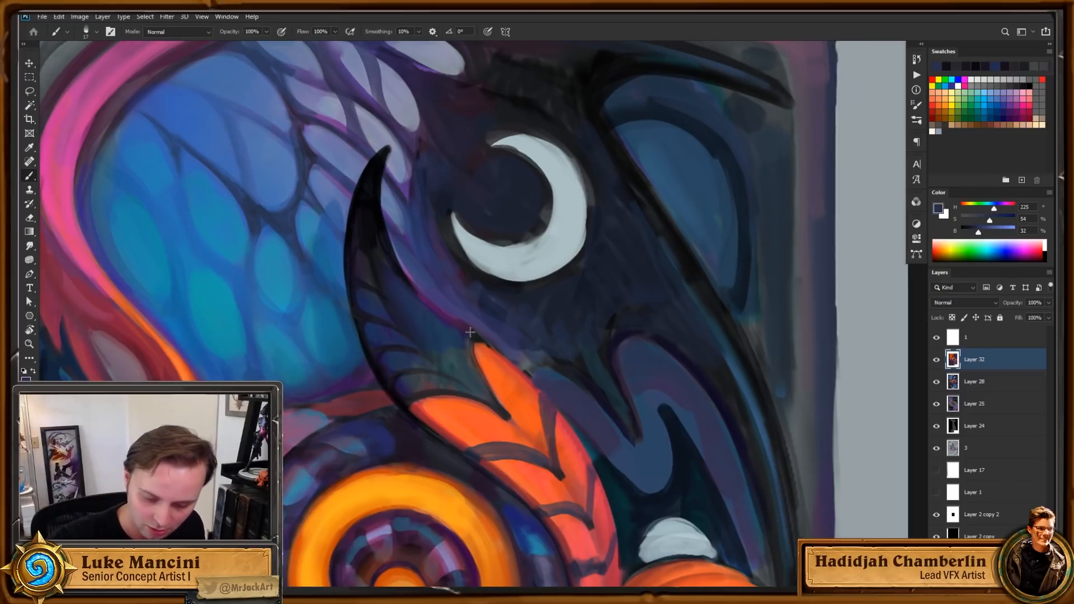
pyautogui.keyDown('alt'); pyautogui.click(401, 254); pyautogui.keyUp('alt')
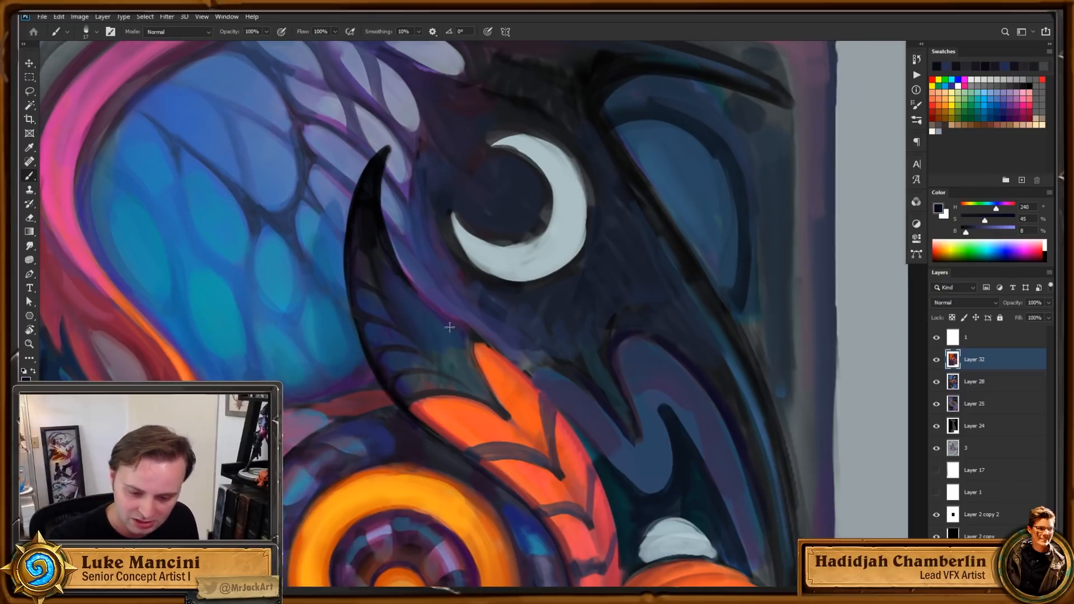
pyautogui.moveTo(439, 319); pyautogui.dragTo(401, 270)
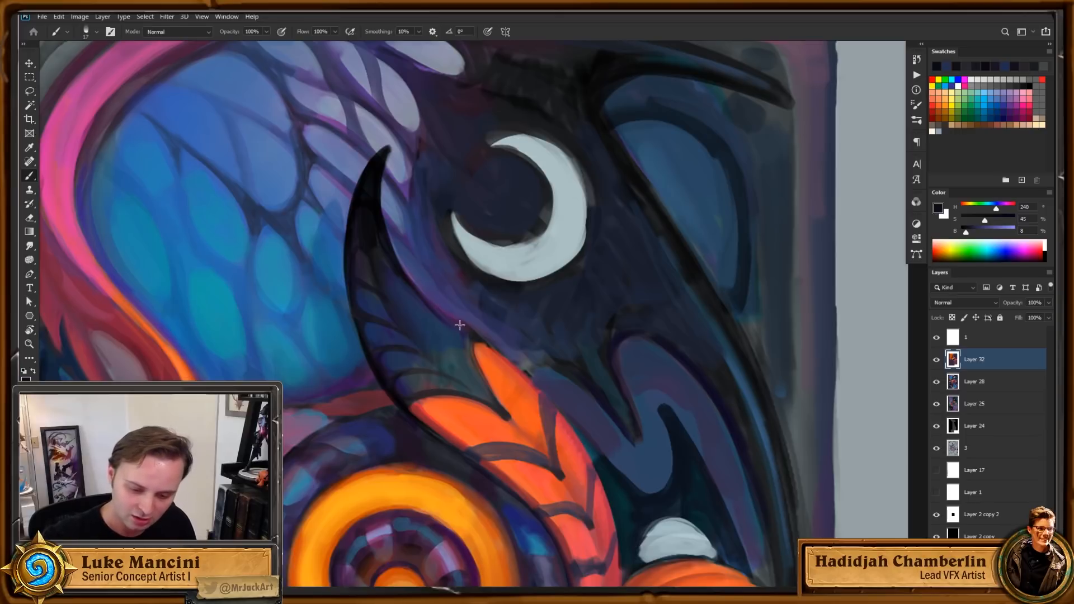
pyautogui.moveTo(459, 325); pyautogui.dragTo(466, 333)
# Step: Refine the purple edge beside the horn's base with sampled blues of hues 237 and 246 and dark blue of hue 229, brightness 23
pyautogui.scroll(-2, 609, 384)
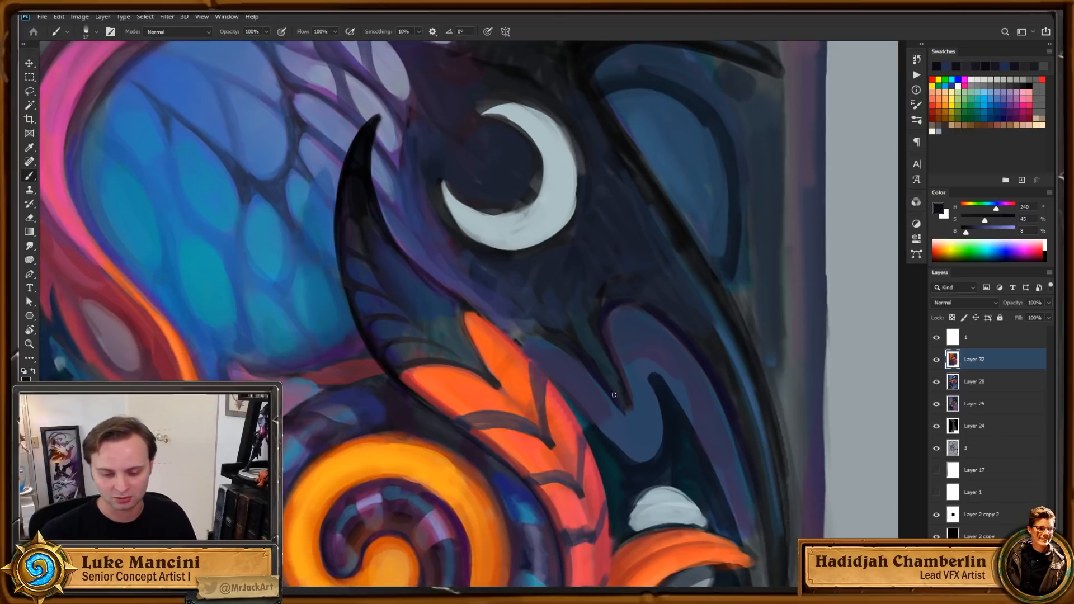
pyautogui.keyDown('alt'); pyautogui.click(467, 288); pyautogui.keyUp('alt')
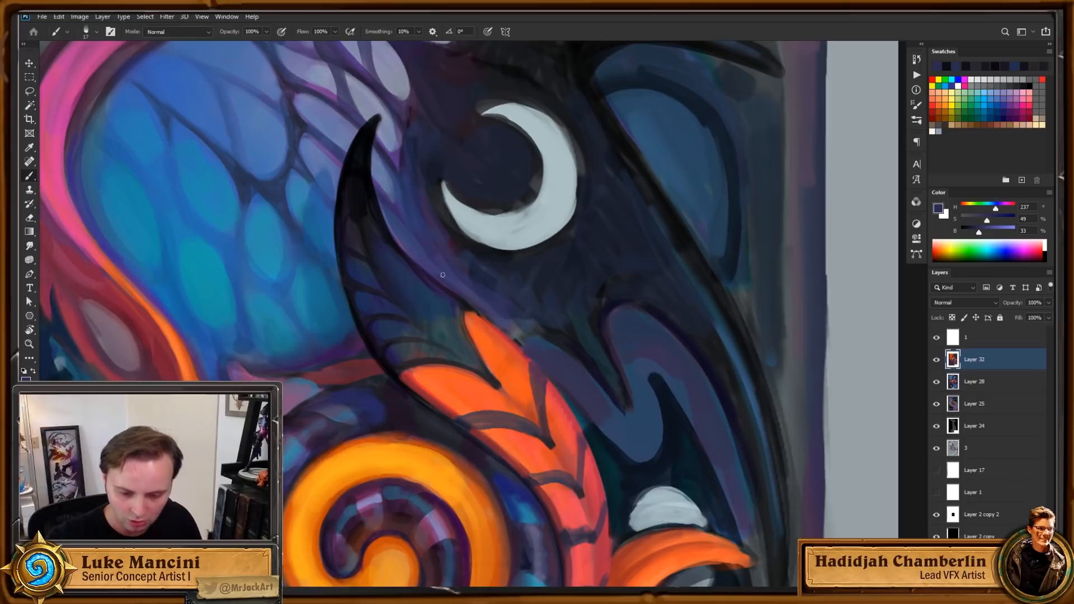
pyautogui.keyDown('alt'); pyautogui.click(442, 275); pyautogui.keyUp('alt')
pyautogui.press(']')
pyautogui.press(']')
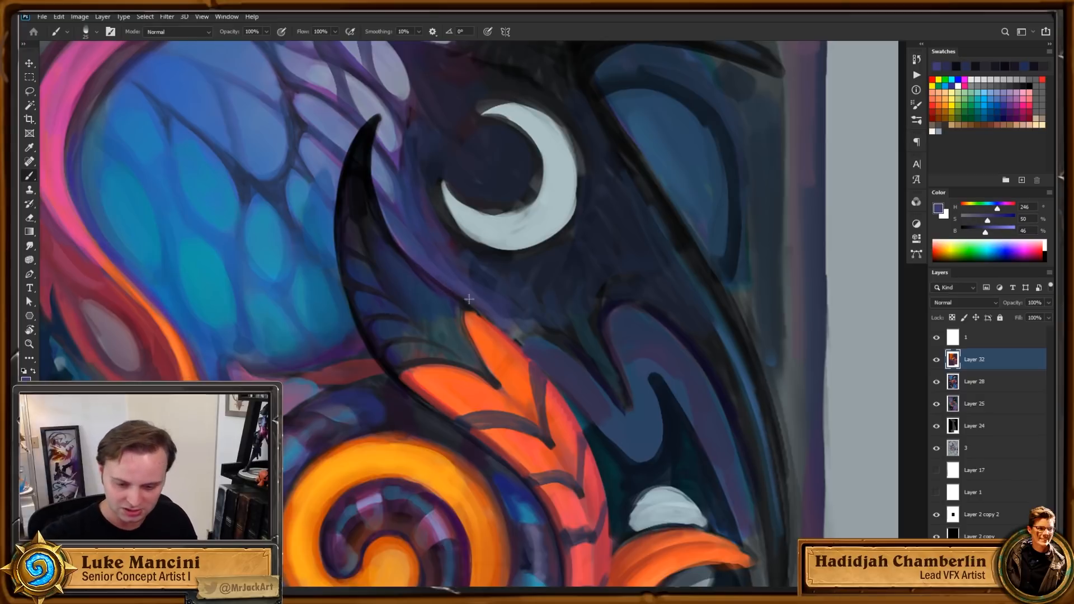
pyautogui.scroll(2, 581, 381)
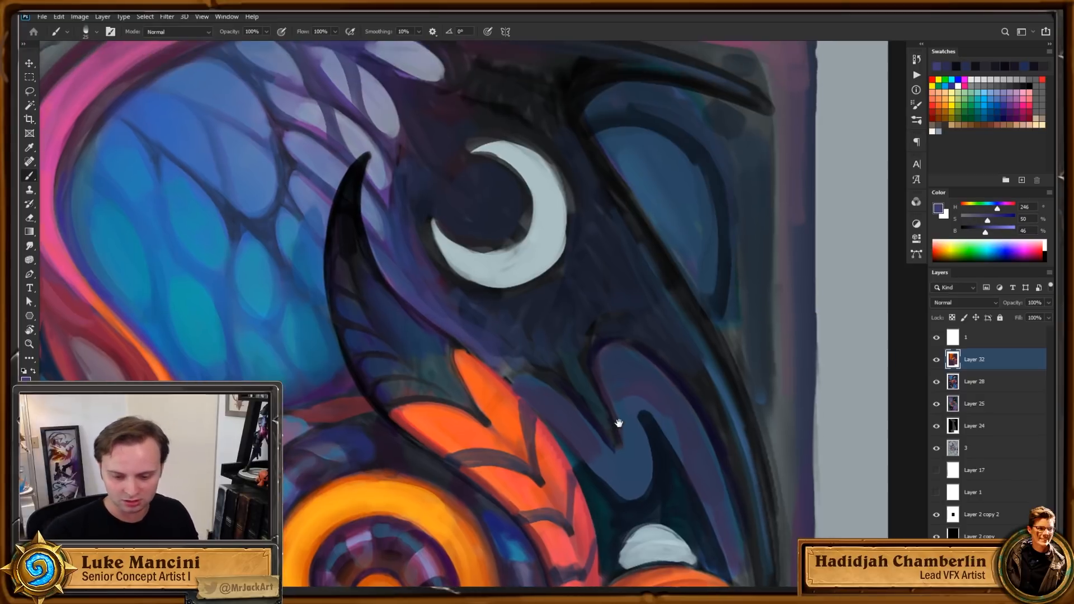
pyautogui.keyDown('alt'); pyautogui.click(499, 344); pyautogui.keyUp('alt')
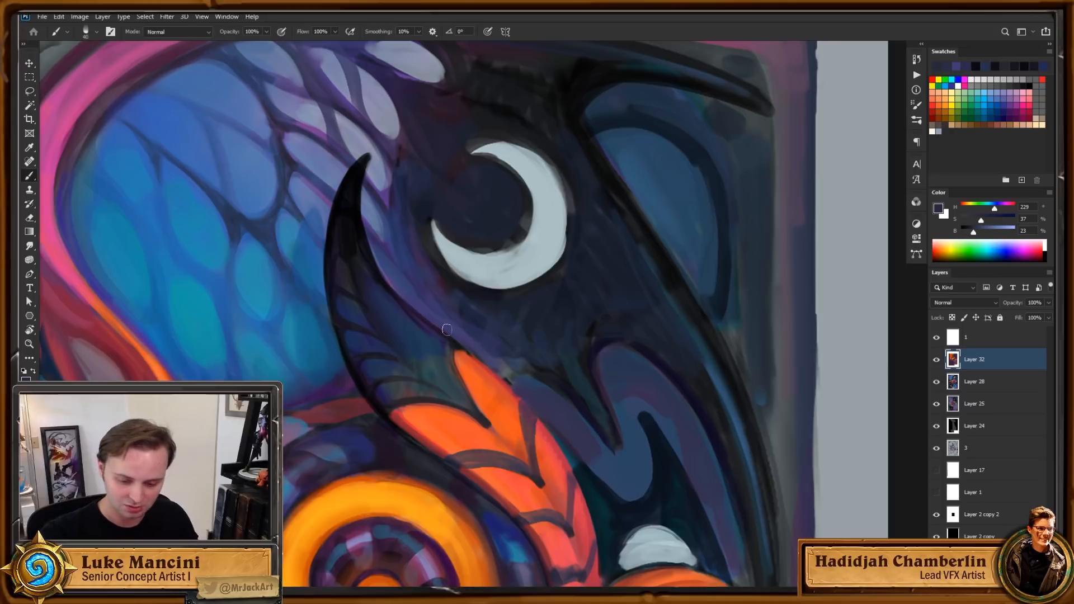
pyautogui.press(']')
# Step: Clean up the dark area between the frond tip and the wavy blue band with sampled dark teal-blues of hues 197 and 210, brightness 22
pyautogui.moveTo(556, 411); pyautogui.dragTo(567, 398)
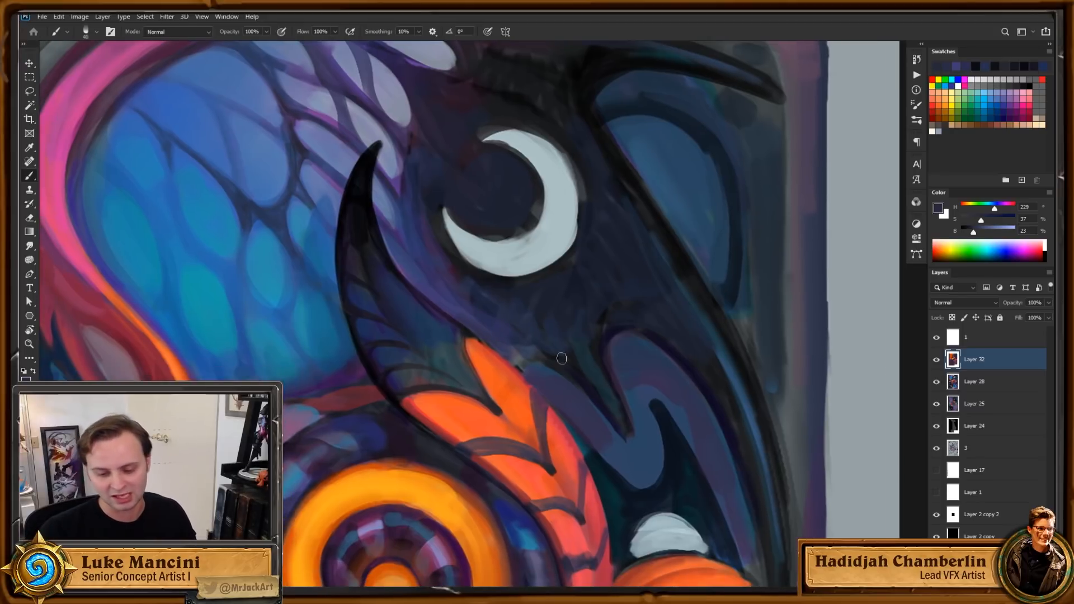
pyautogui.keyDown('alt'); pyautogui.click(545, 364); pyautogui.keyUp('alt')
pyautogui.press('[')
pyautogui.press('[')
pyautogui.press('[')
pyautogui.press('[')
pyautogui.moveTo(511, 357)
pyautogui.mouseDown()
pyautogui.moveTo(538, 352)
pyautogui.moveTo(529, 367)
pyautogui.mouseUp()
pyautogui.moveTo(654, 410); pyautogui.dragTo(639, 397)
pyautogui.keyDown('alt'); pyautogui.click(575, 353); pyautogui.keyUp('alt')
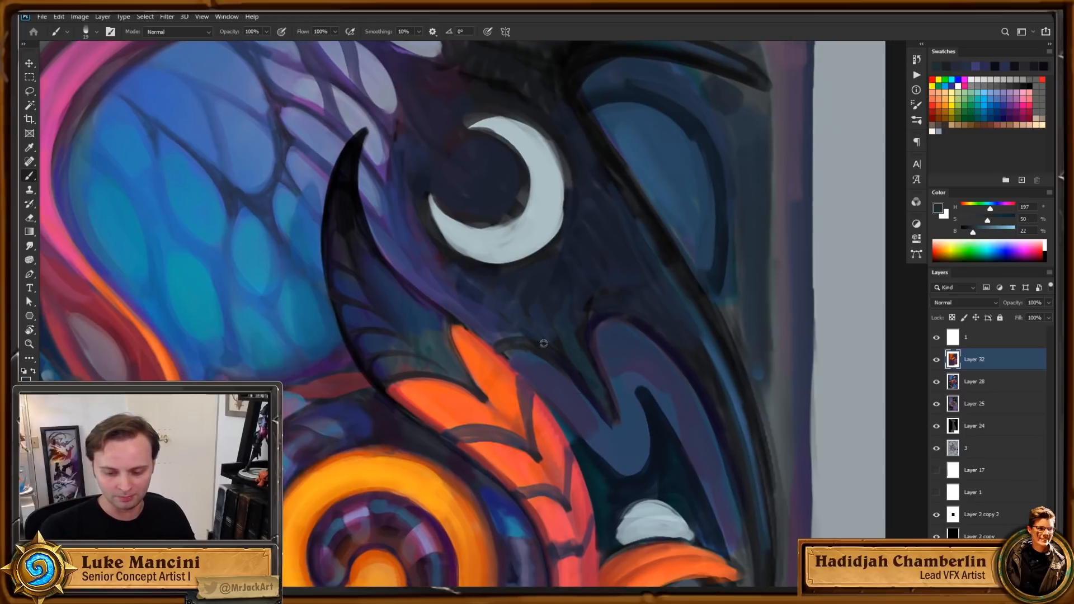
pyautogui.press(']')
pyautogui.press(']')
pyautogui.keyDown('alt'); pyautogui.click(534, 344); pyautogui.keyUp('alt')
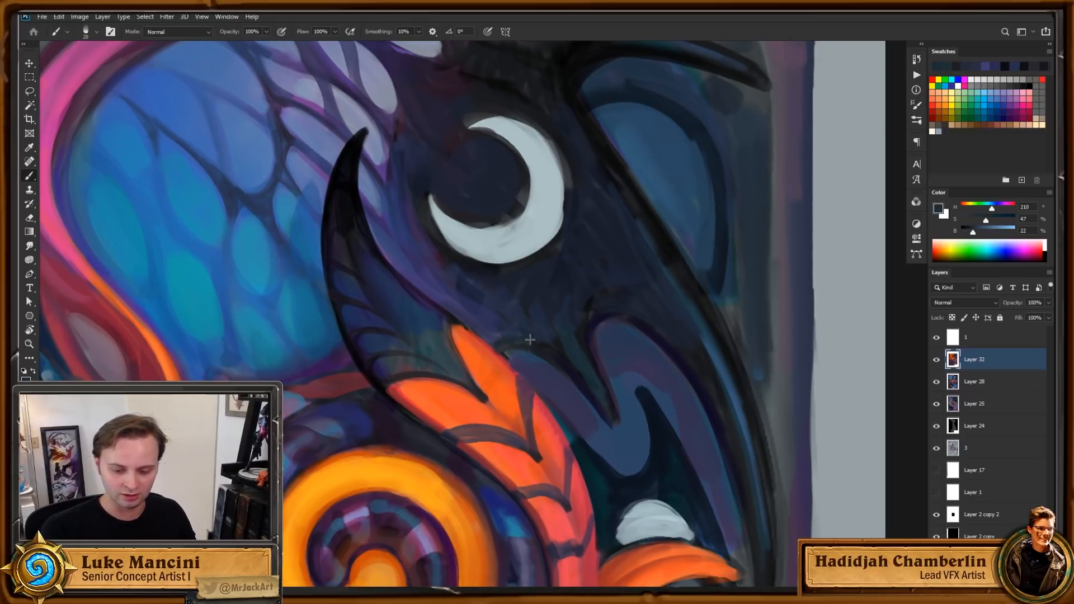
pyautogui.moveTo(606, 401); pyautogui.dragTo(592, 387)
# Step: Touch up the striped frond's feather shapes with sampled orange of hue 12, saturation 81, brightness 95 and red of hue 352, saturation 69, brightness 67
pyautogui.press('r')
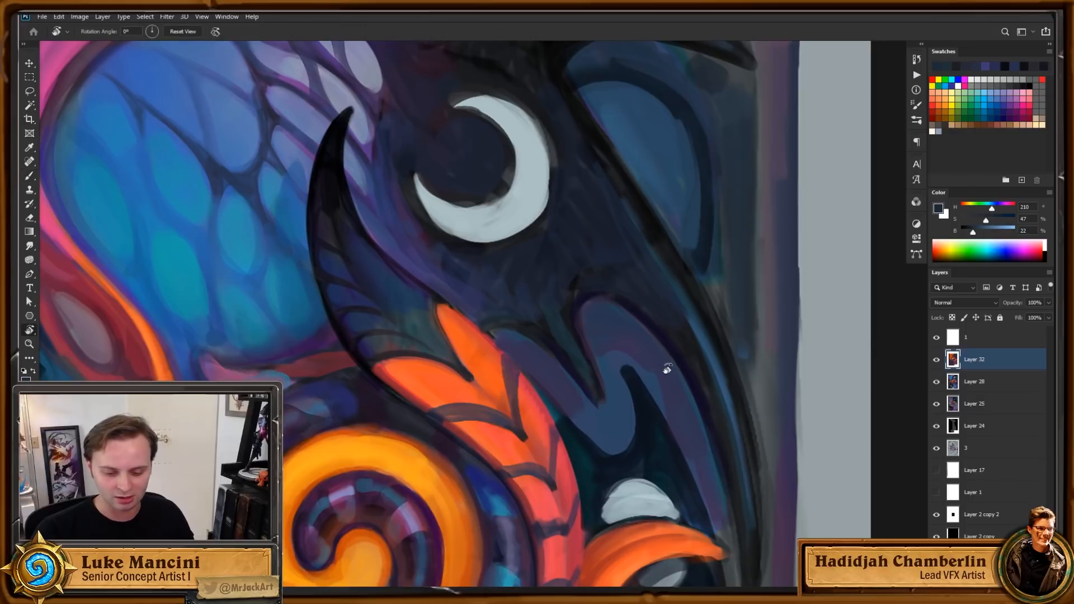
pyautogui.moveTo(664, 367); pyautogui.dragTo(652, 432)
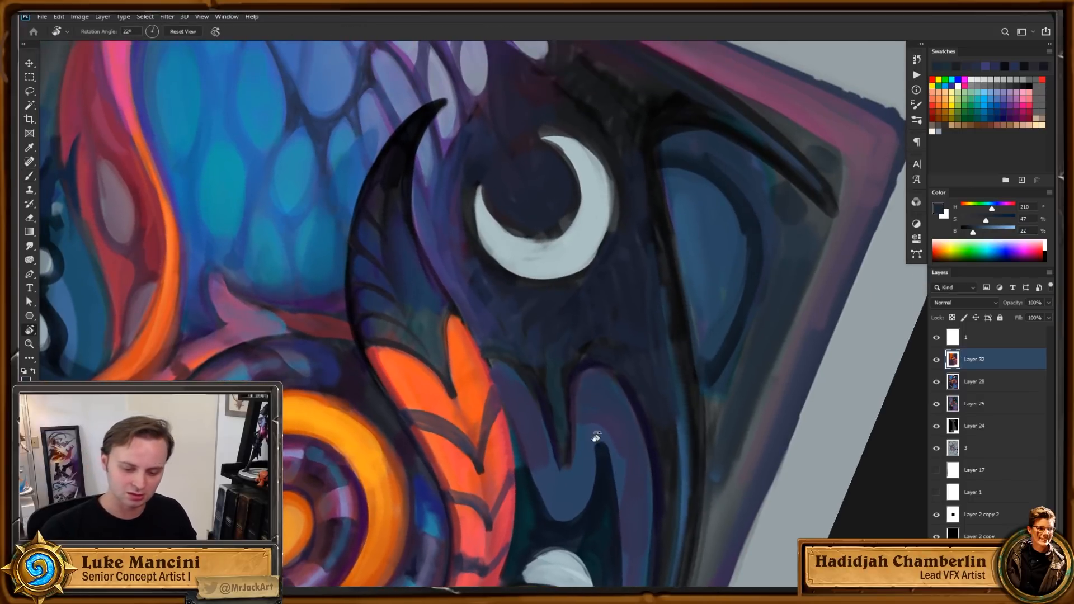
pyautogui.press('b')
pyautogui.keyDown('alt'); pyautogui.click(445, 398); pyautogui.keyUp('alt')
pyautogui.scroll(-2, 498, 375)
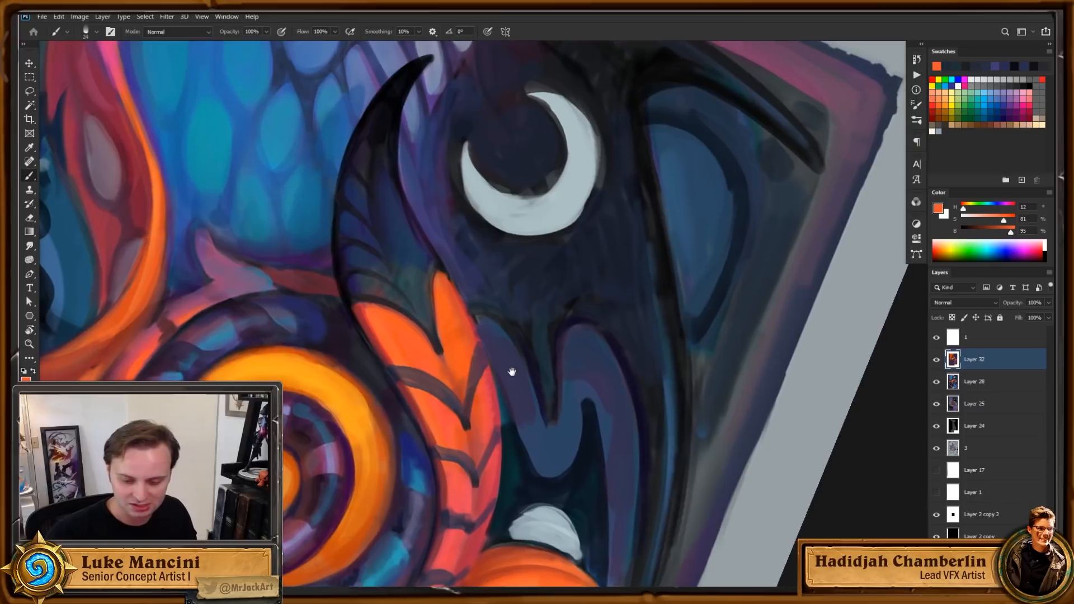
pyautogui.scroll(-2, 516, 388)
pyautogui.keyDown('alt'); pyautogui.click(484, 466); pyautogui.keyUp('alt')
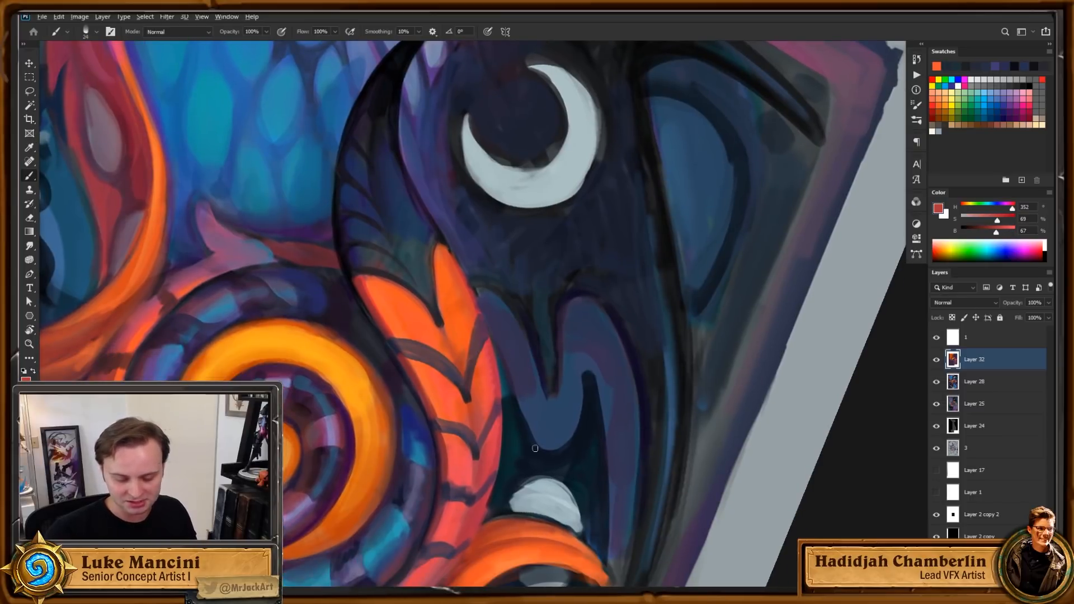
pyautogui.scroll(-2, 623, 388)
pyautogui.press('[')
pyautogui.press('[')
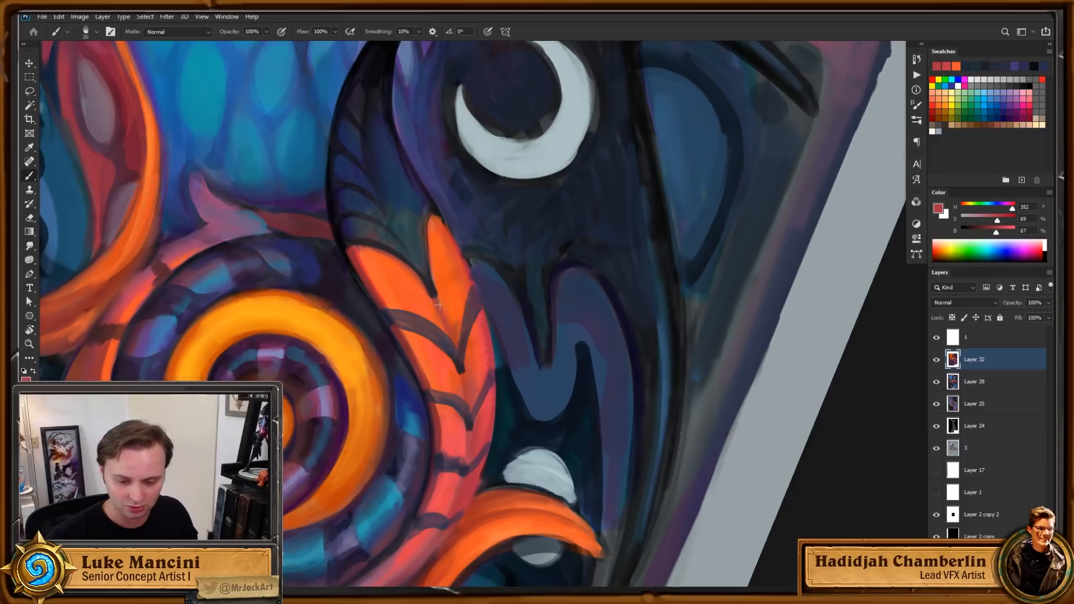
pyautogui.moveTo(445, 292); pyautogui.dragTo(604, 340)
pyautogui.moveTo(760, 391); pyautogui.dragTo(734, 405)
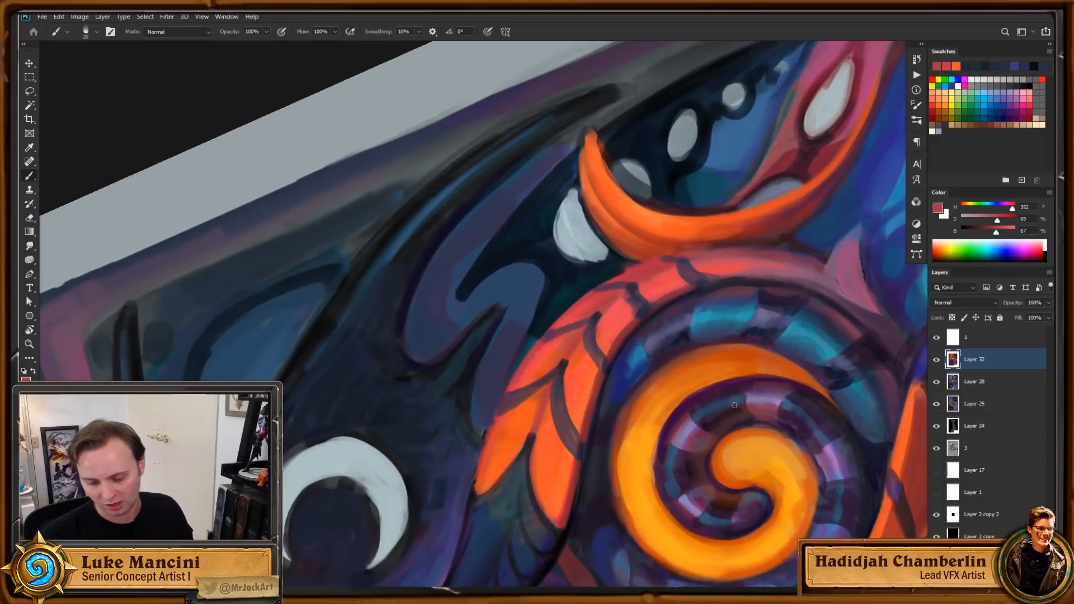
# Step: Paint dark red separation lines between the orange and coral feathers curving around the spiral
pyautogui.moveTo(870, 426); pyautogui.dragTo(838, 396)
pyautogui.moveTo(880, 462)
pyautogui.mouseDown()
pyautogui.moveTo(854, 413)
pyautogui.moveTo(781, 440)
pyautogui.mouseUp()
pyautogui.keyDown('alt'); pyautogui.click(858, 437); pyautogui.keyUp('alt')
pyautogui.moveTo(480, 355); pyautogui.dragTo(467, 381)
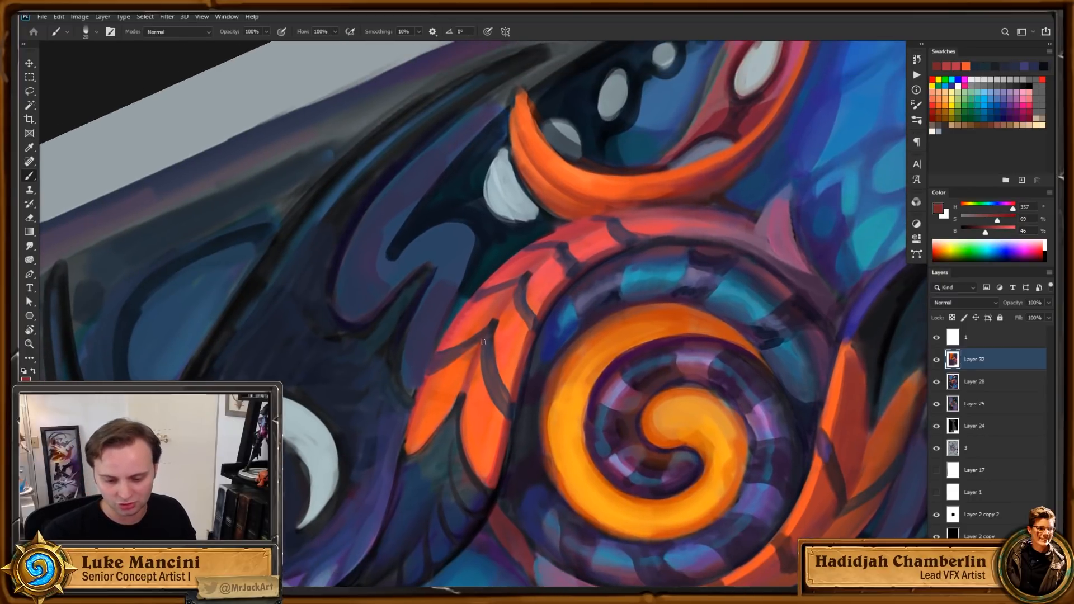
pyautogui.moveTo(543, 336)
pyautogui.mouseDown()
pyautogui.moveTo(532, 372)
pyautogui.moveTo(491, 339)
pyautogui.mouseUp()
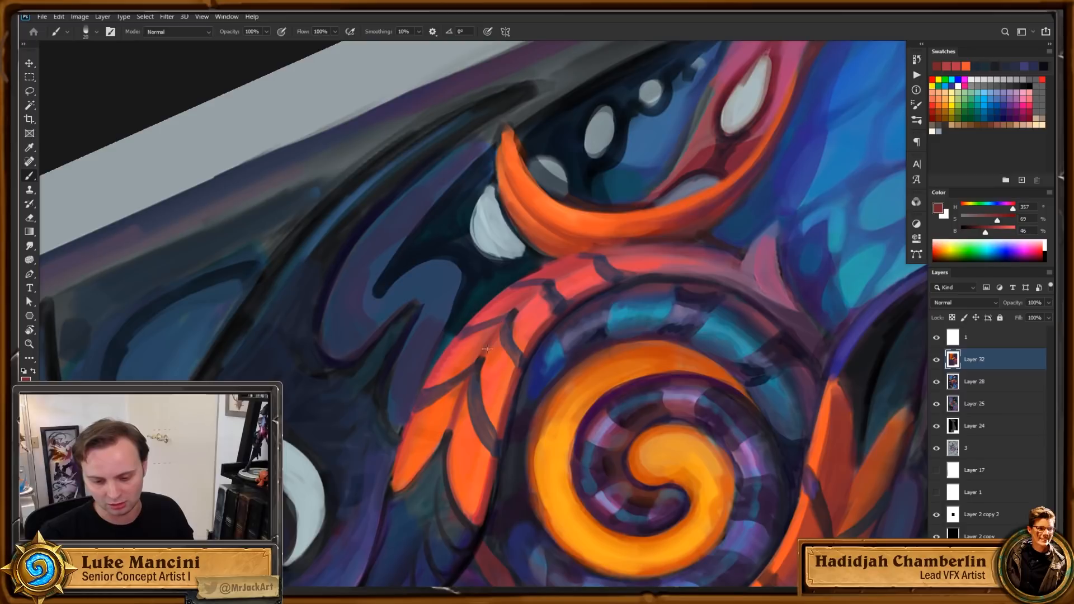
pyautogui.moveTo(534, 291); pyautogui.dragTo(514, 311)
pyautogui.moveTo(720, 333); pyautogui.dragTo(710, 348)
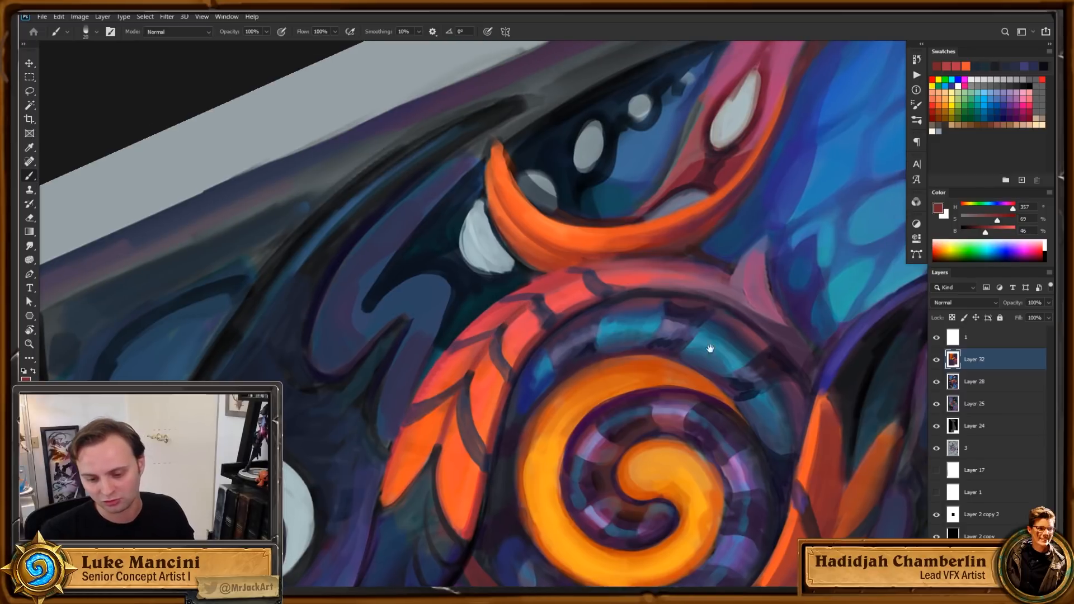
pyautogui.moveTo(546, 295); pyautogui.dragTo(635, 273)
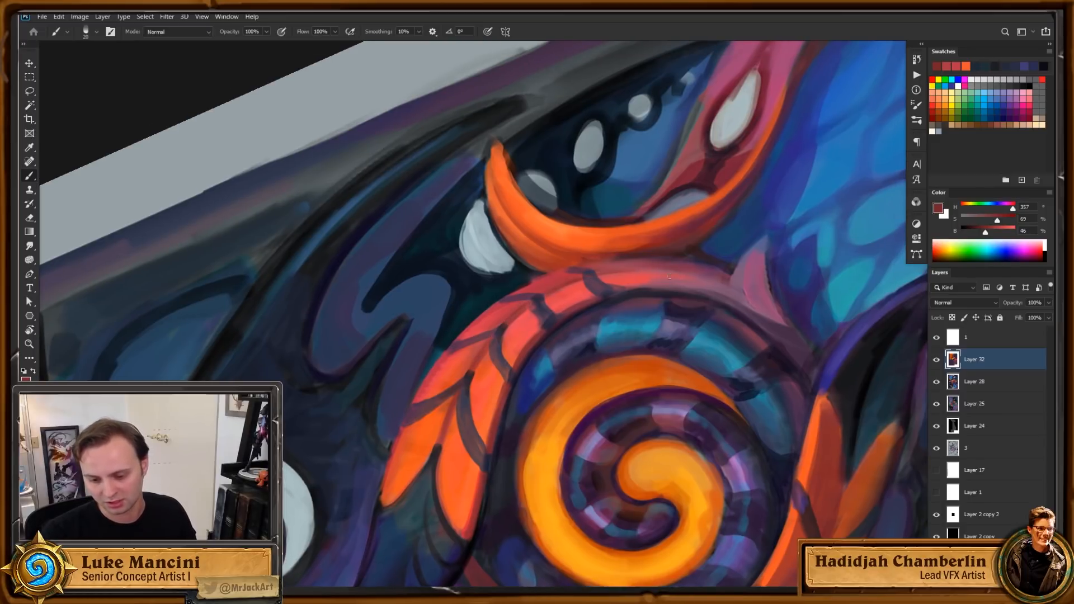
pyautogui.press('Escape')
# Step: Refine the gap between the two end feathers of the orange band with sampled dark teal and muted red
pyautogui.moveTo(698, 429); pyautogui.dragTo(677, 488)
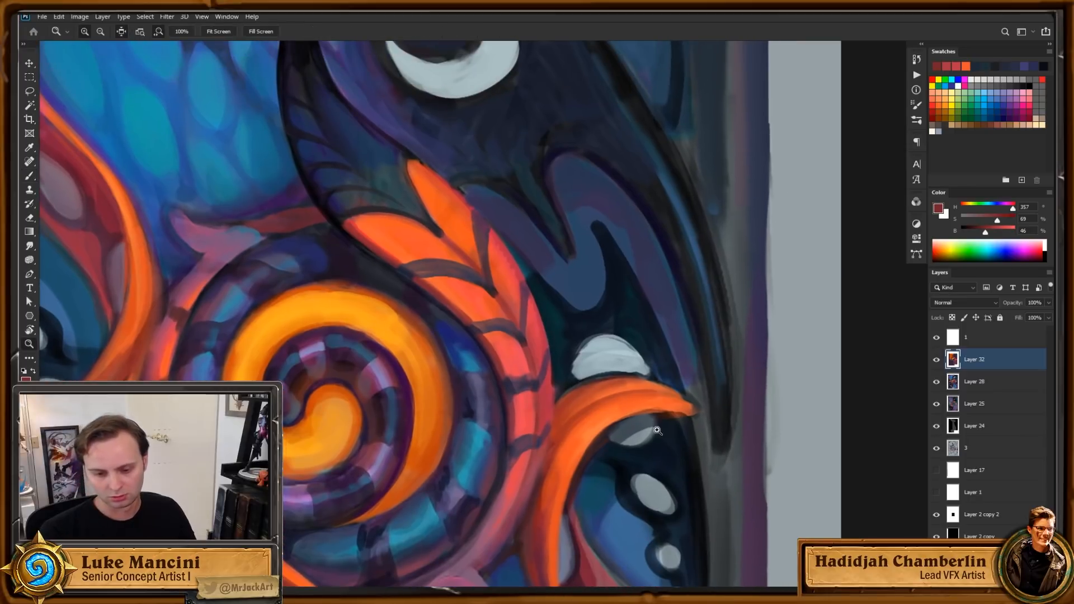
pyautogui.moveTo(658, 431); pyautogui.dragTo(612, 461)
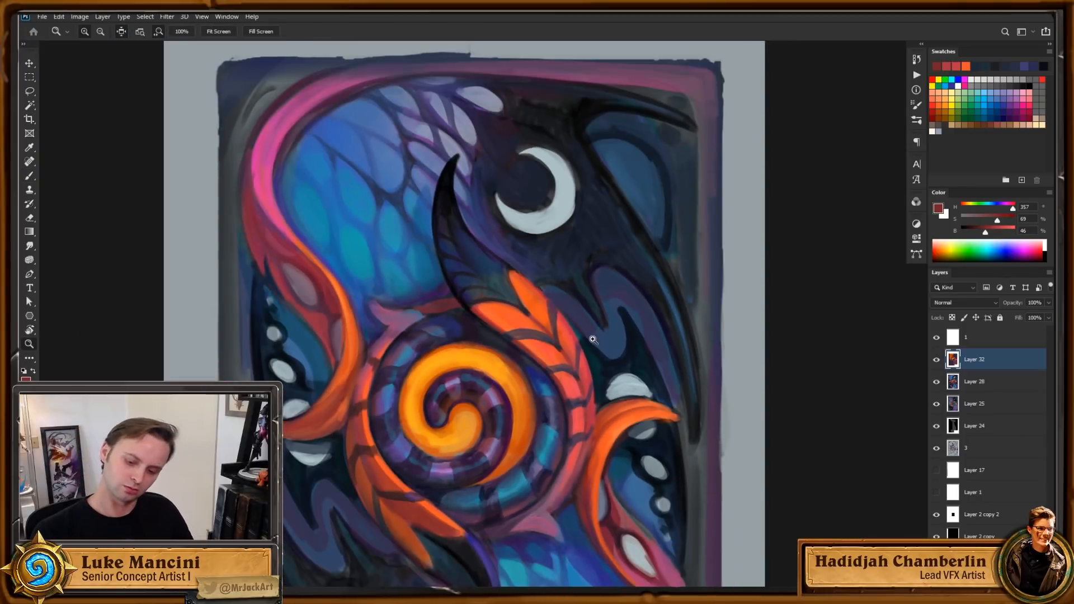
pyautogui.moveTo(553, 325); pyautogui.dragTo(582, 281)
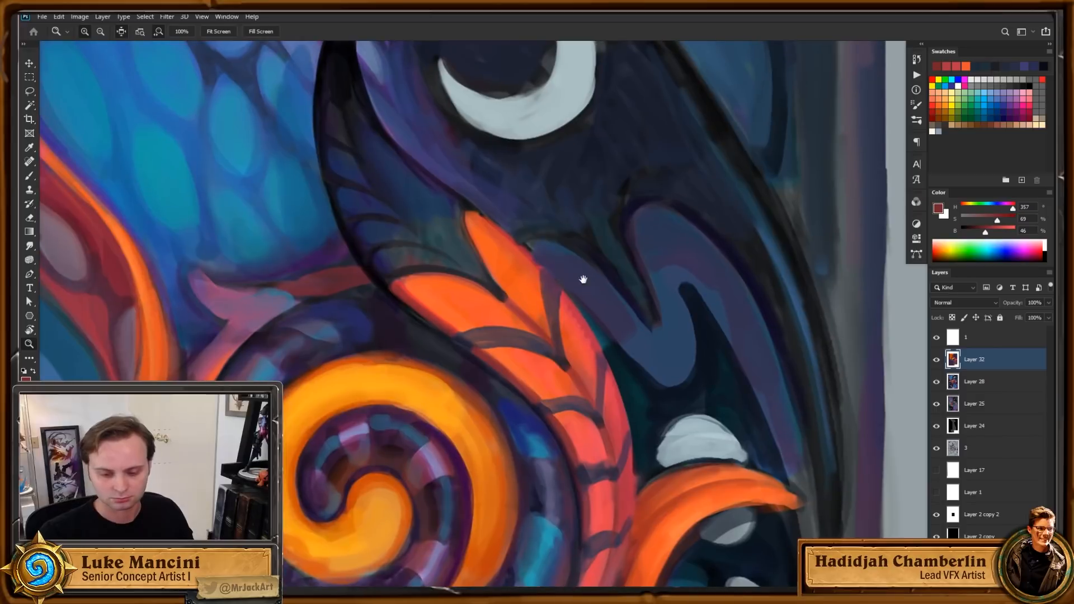
pyautogui.moveTo(498, 225); pyautogui.dragTo(500, 262)
pyautogui.press('b')
pyautogui.keyDown('alt'); pyautogui.click(425, 292); pyautogui.keyUp('alt')
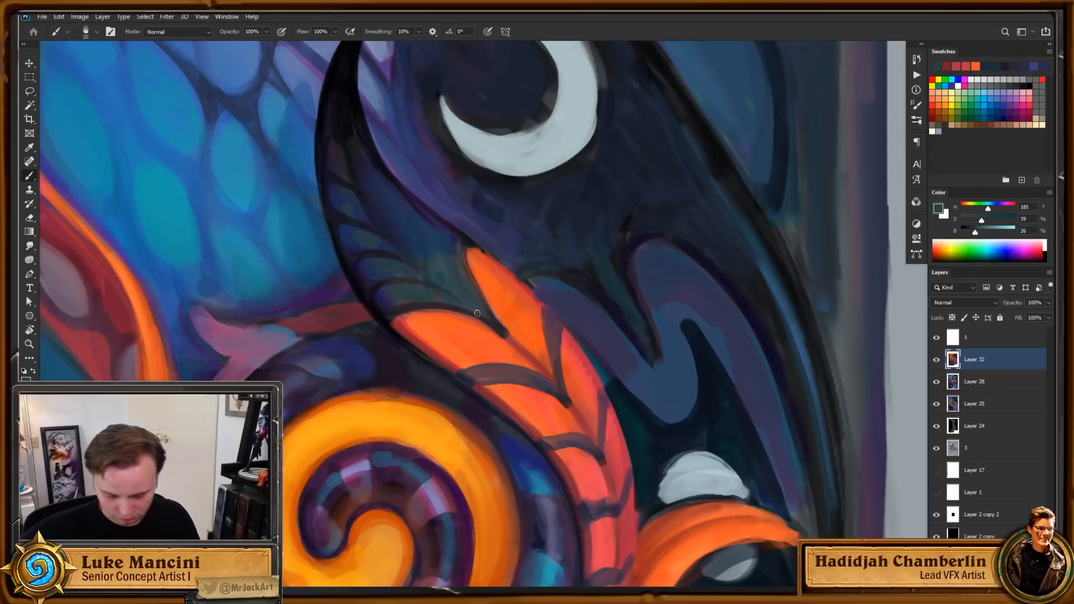
pyautogui.moveTo(630, 295); pyautogui.dragTo(592, 337)
pyautogui.keyDown('alt'); pyautogui.click(477, 359); pyautogui.keyUp('alt')
pyautogui.keyDown('alt'); pyautogui.click(493, 365); pyautogui.keyUp('alt')
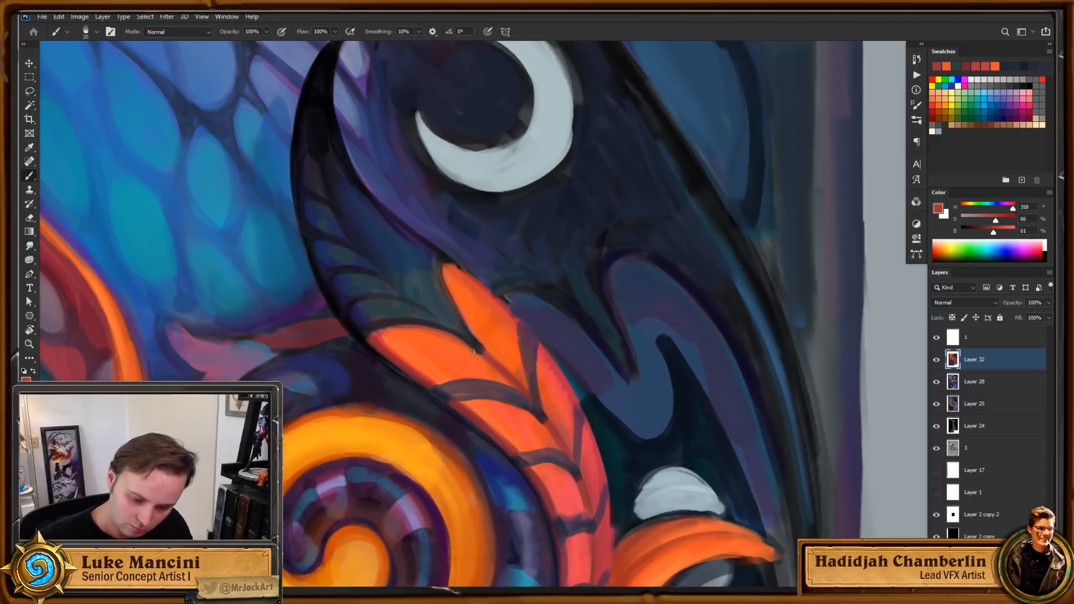
# Step: Repaint the outermost orange feather with sampled bright orange and shade its outer edge with sampled red
pyautogui.keyDown('alt'); pyautogui.click(475, 335); pyautogui.keyUp('alt')
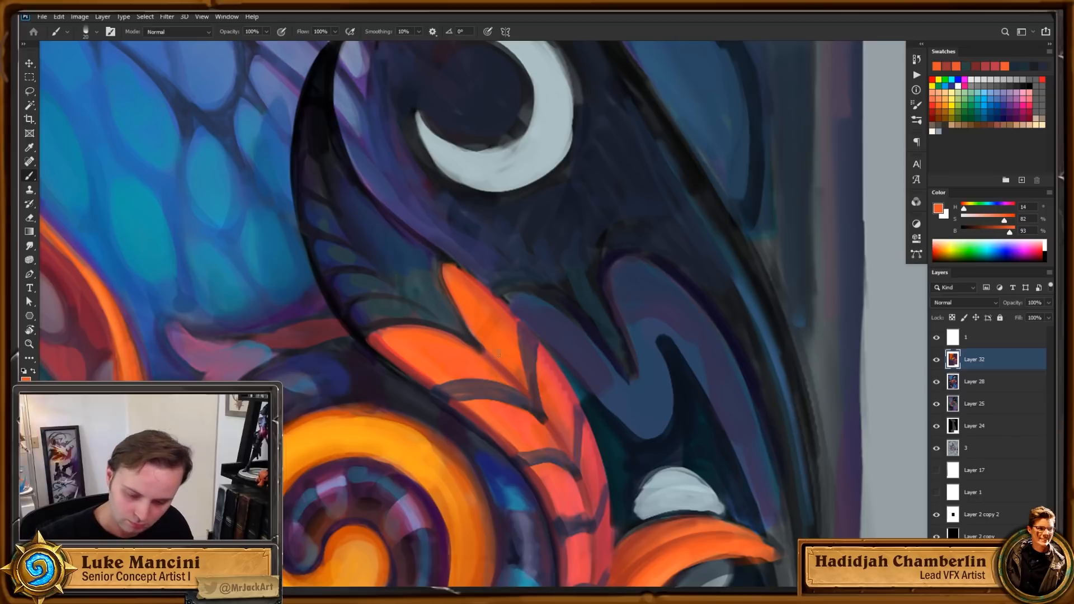
pyautogui.keyDown('alt'); pyautogui.click(509, 312); pyautogui.keyUp('alt')
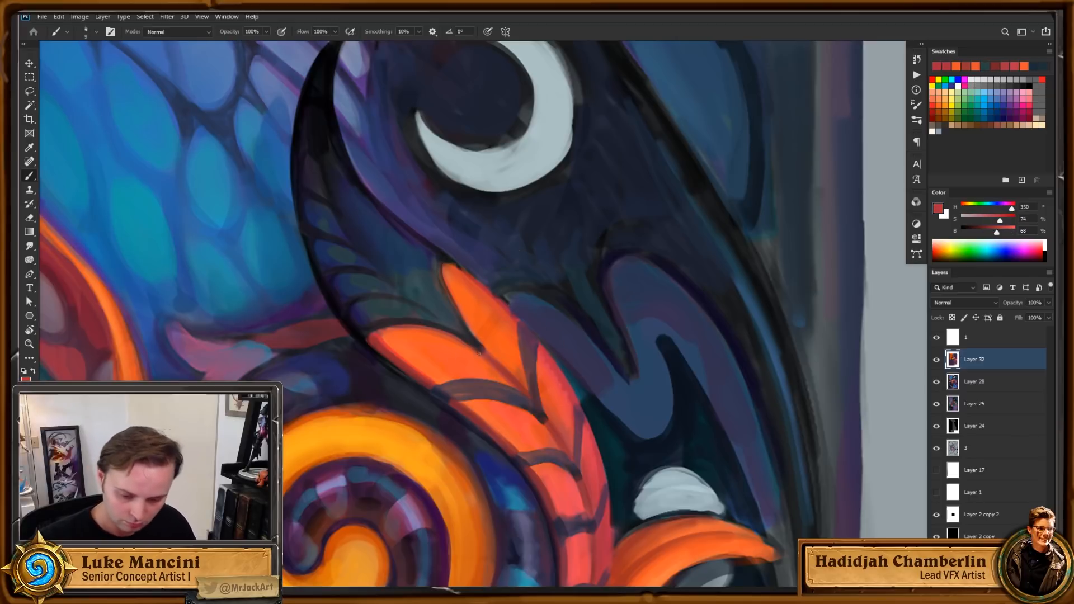
pyautogui.moveTo(493, 308); pyautogui.dragTo(491, 315)
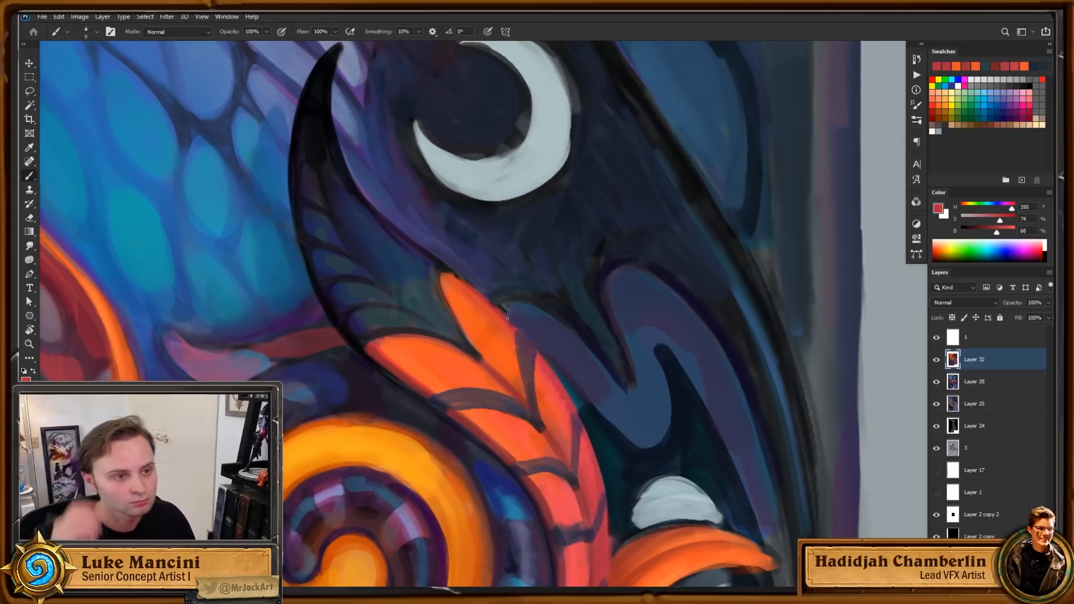
pyautogui.keyDown('alt'); pyautogui.click(477, 295); pyautogui.keyUp('alt')
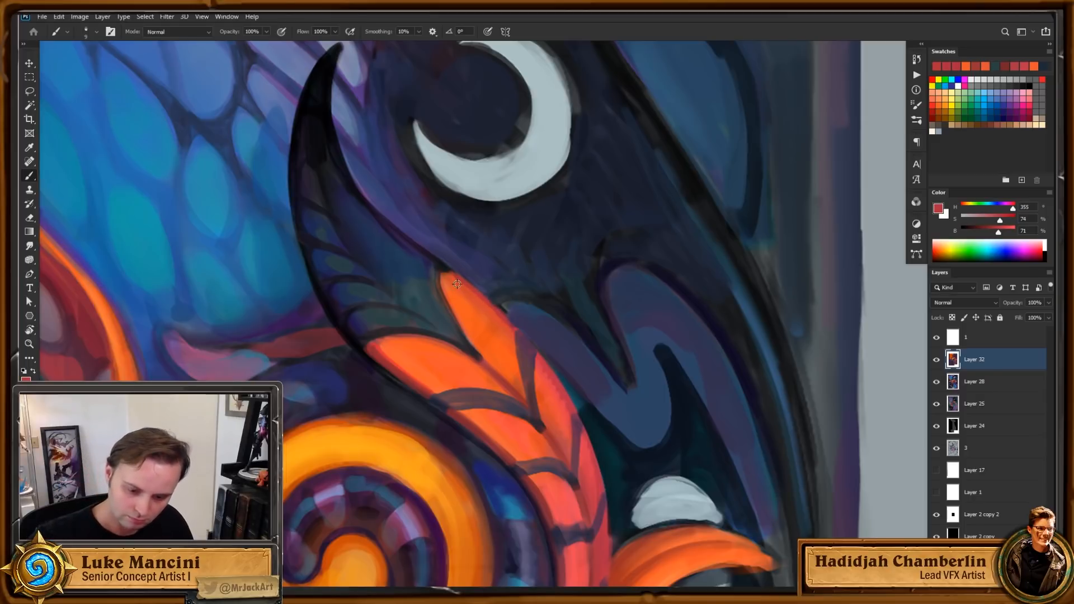
pyautogui.keyDown('alt'); pyautogui.click(457, 284); pyautogui.keyUp('alt')
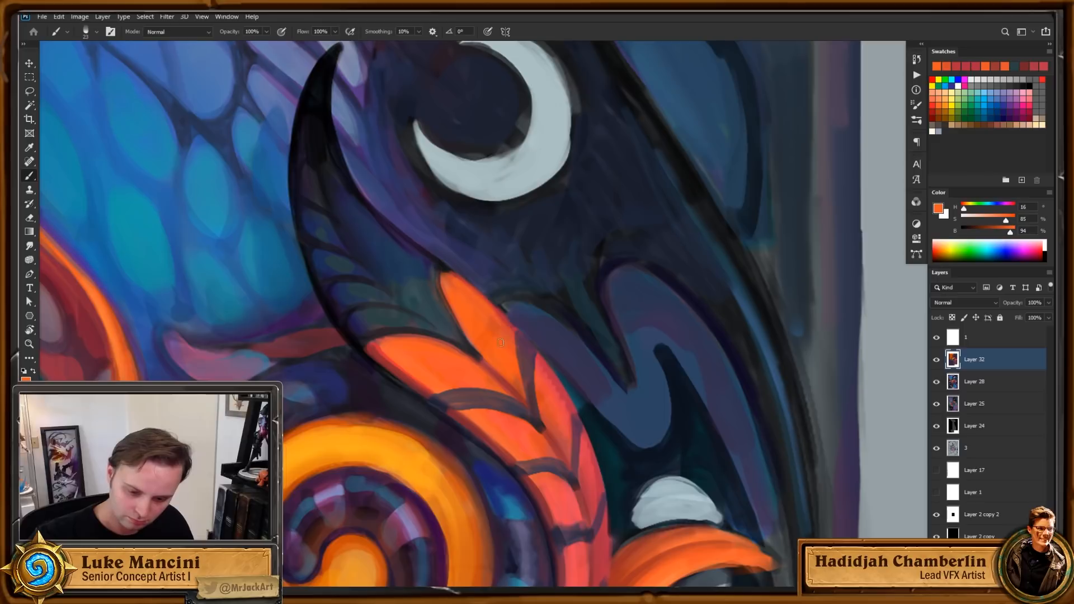
pyautogui.keyDown('alt'); pyautogui.click(487, 309); pyautogui.keyUp('alt')
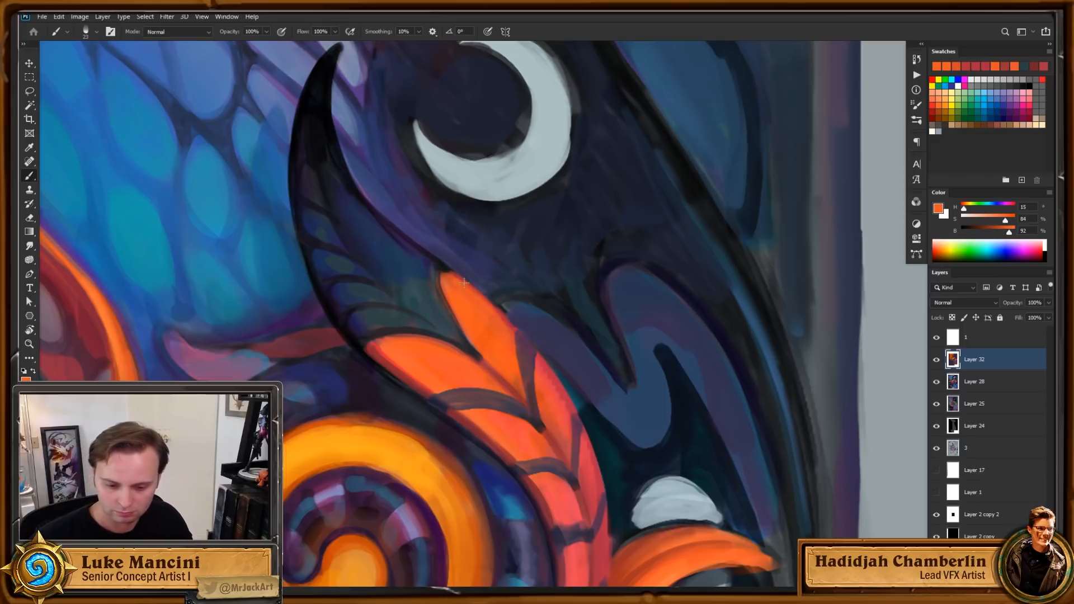
# Step: Sharpen the tip and inner edge of the outermost orange feather using a smaller brush and a sampled dark color
pyautogui.keyDown('alt'); pyautogui.click(442, 273); pyautogui.keyUp('alt')
pyautogui.press('[')
pyautogui.press('[')
pyautogui.moveTo(452, 318)
pyautogui.mouseDown()
pyautogui.moveTo(446, 267)
pyautogui.moveTo(441, 275)
pyautogui.mouseUp()
# Step: Paint dark feather barbs along the moon-facing half of the black horn using sampled navy and near-black
pyautogui.keyDown('alt'); pyautogui.click(436, 288); pyautogui.keyUp('alt')
pyautogui.keyDown('alt'); pyautogui.click(431, 287); pyautogui.keyUp('alt')
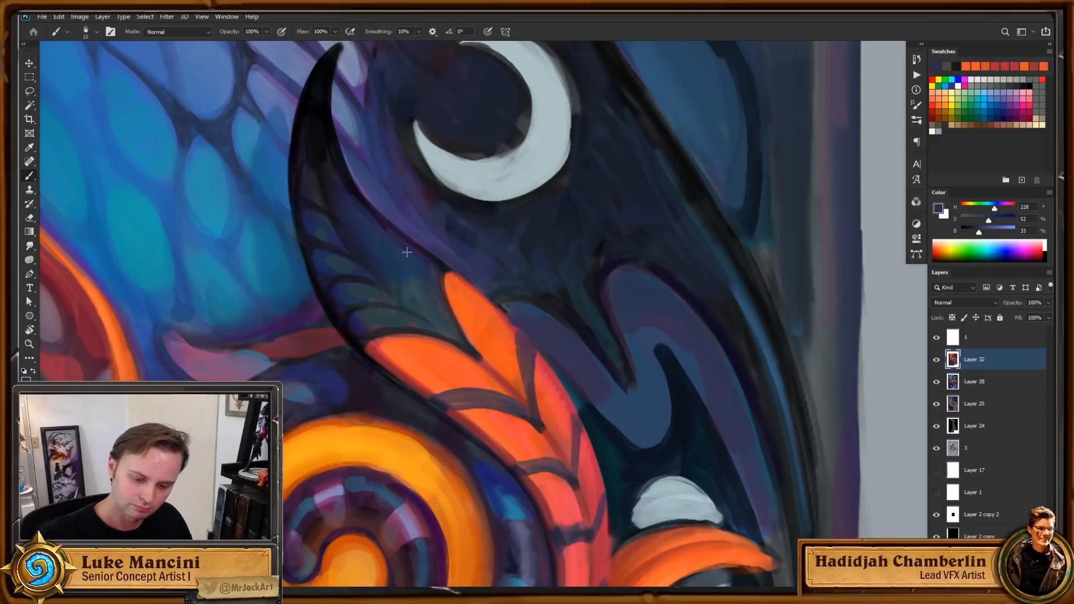
pyautogui.keyDown('alt'); pyautogui.click(370, 283); pyautogui.keyUp('alt')
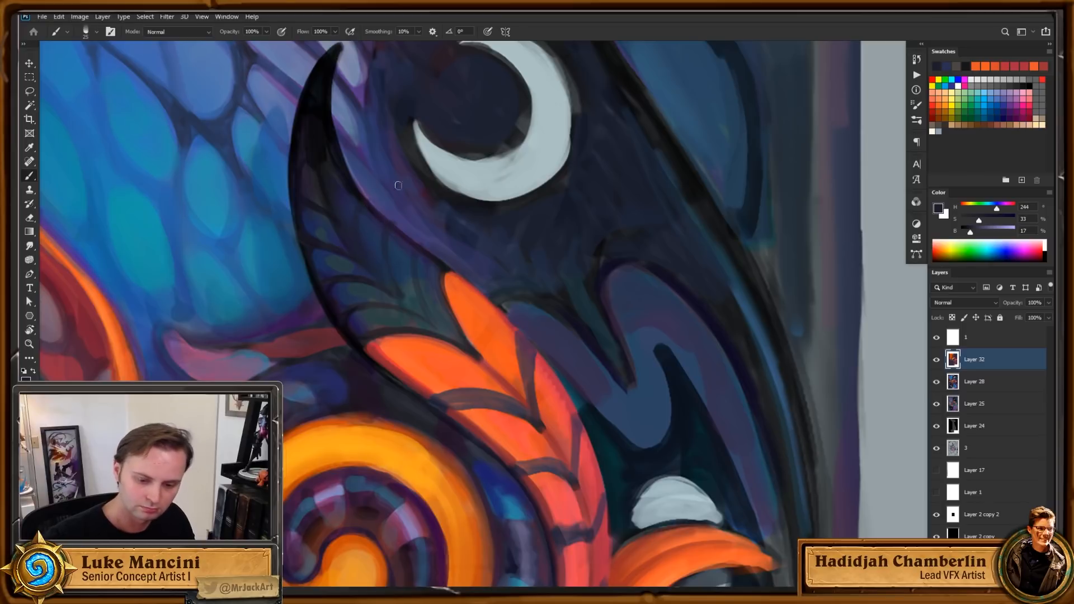
pyautogui.keyDown('alt'); pyautogui.click(358, 203); pyautogui.keyUp('alt')
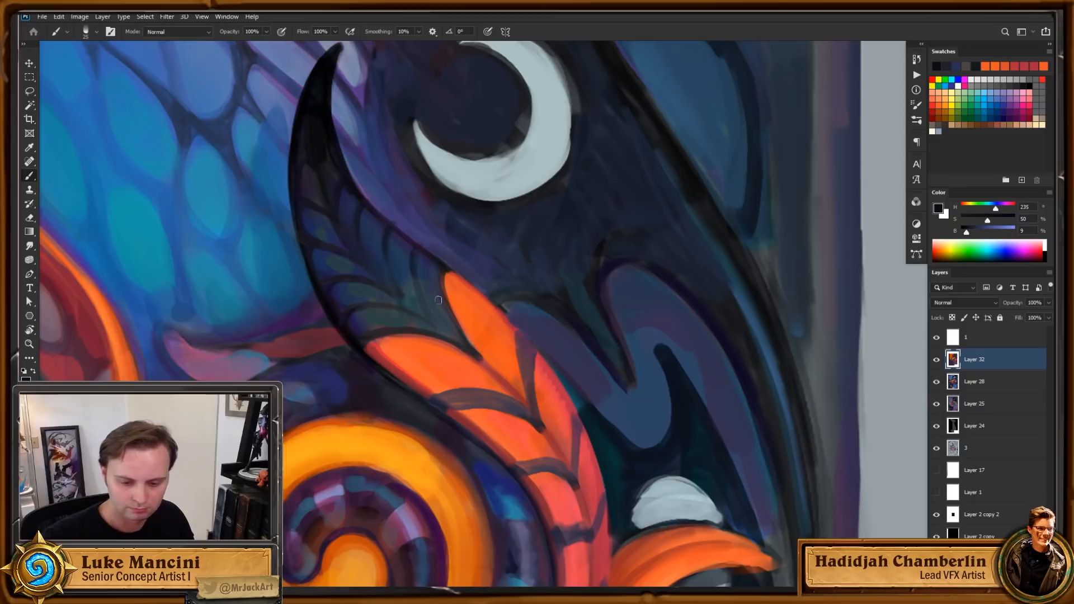
# Step: Extend the purple strip along the horn's moon-facing edge down past the orange feather tip with sampled purple
pyautogui.press('z')
pyautogui.hotkey('ctrl', '0')
pyautogui.press('r')
pyautogui.moveTo(570, 266); pyautogui.dragTo(603, 323)
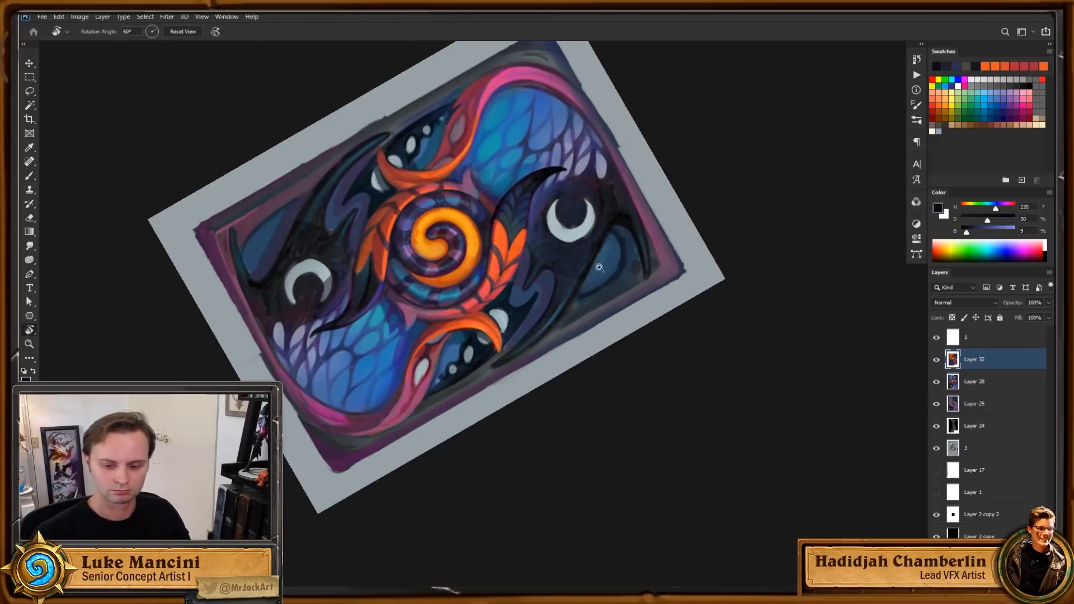
pyautogui.press('z')
pyautogui.moveTo(548, 199); pyautogui.dragTo(581, 174)
pyautogui.press('e')
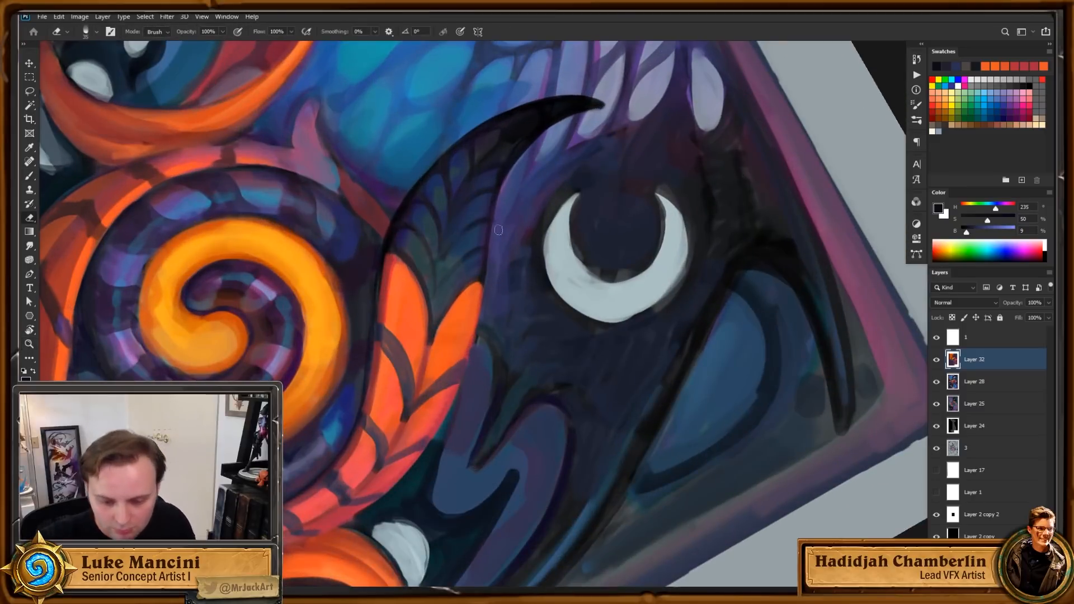
pyautogui.press('b')
pyautogui.keyDown('alt'); pyautogui.click(493, 293); pyautogui.keyUp('alt')
pyautogui.moveTo(496, 222); pyautogui.dragTo(482, 341)
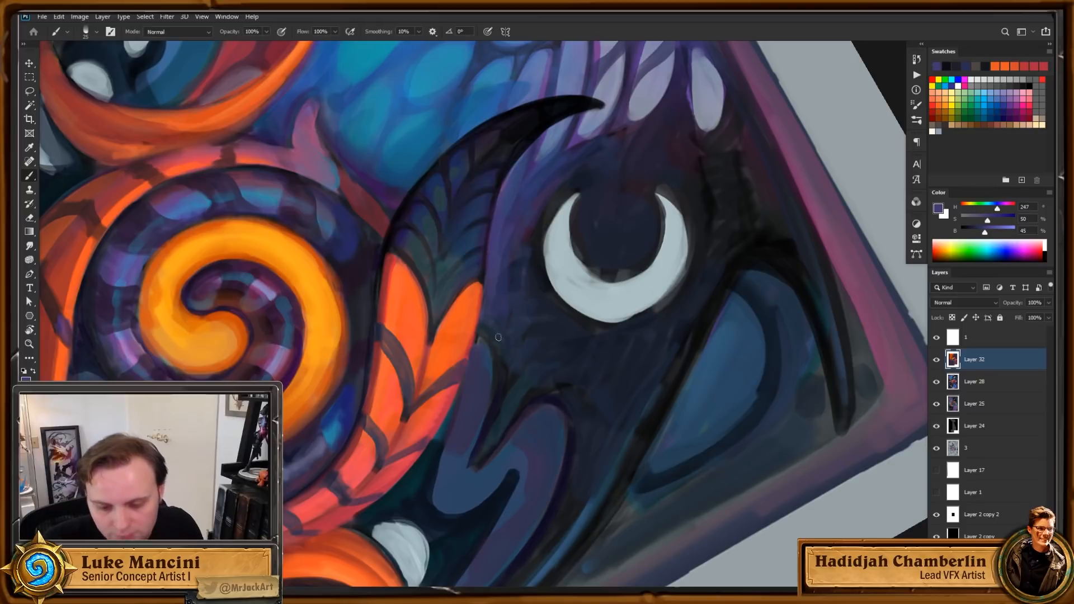
pyautogui.press('Escape')
# Step: Undo the last stroke and touch up the base of the outermost orange feather with sampled muted red
pyautogui.press('space')
pyautogui.moveTo(615, 382); pyautogui.dragTo(585, 348)
pyautogui.moveTo(469, 373); pyautogui.dragTo(502, 409)
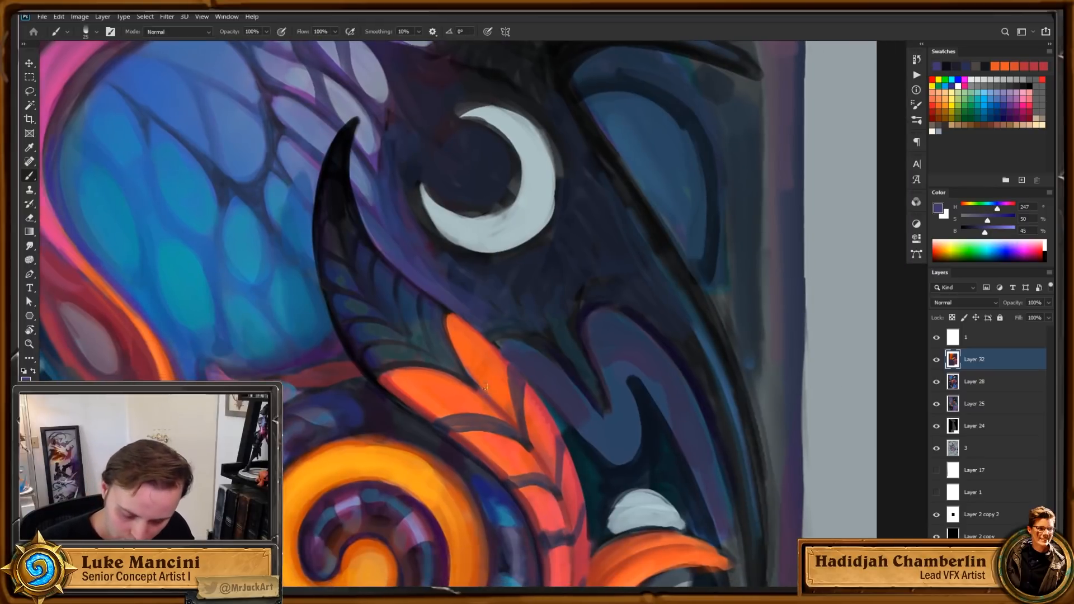
pyautogui.hotkey('ctrl', 'z')
pyautogui.keyDown('alt'); pyautogui.click(483, 391); pyautogui.keyUp('alt')
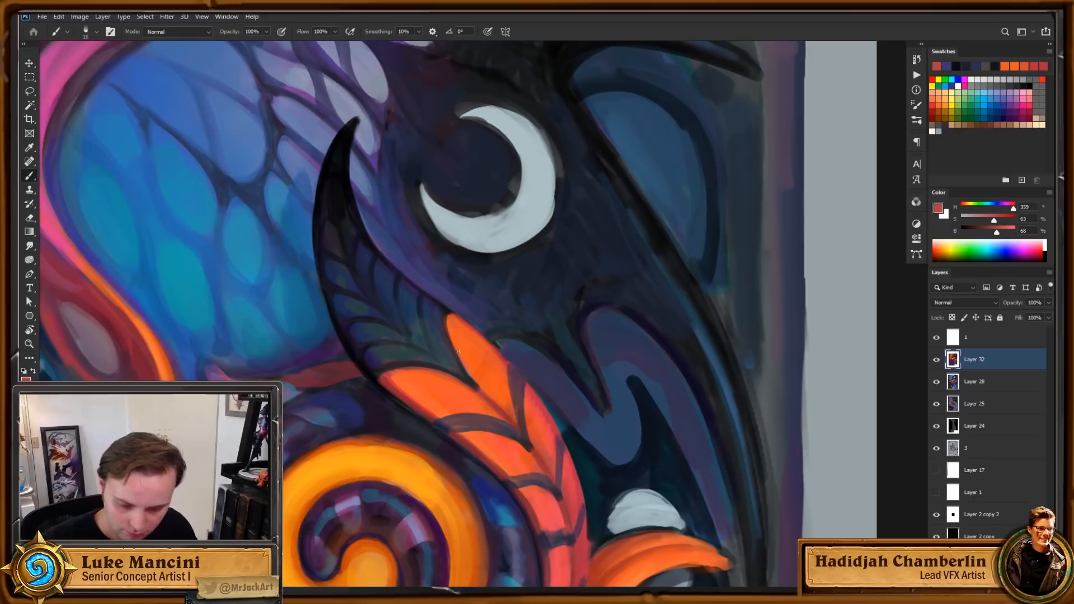
pyautogui.press('space')
pyautogui.moveTo(576, 406); pyautogui.dragTo(545, 338)
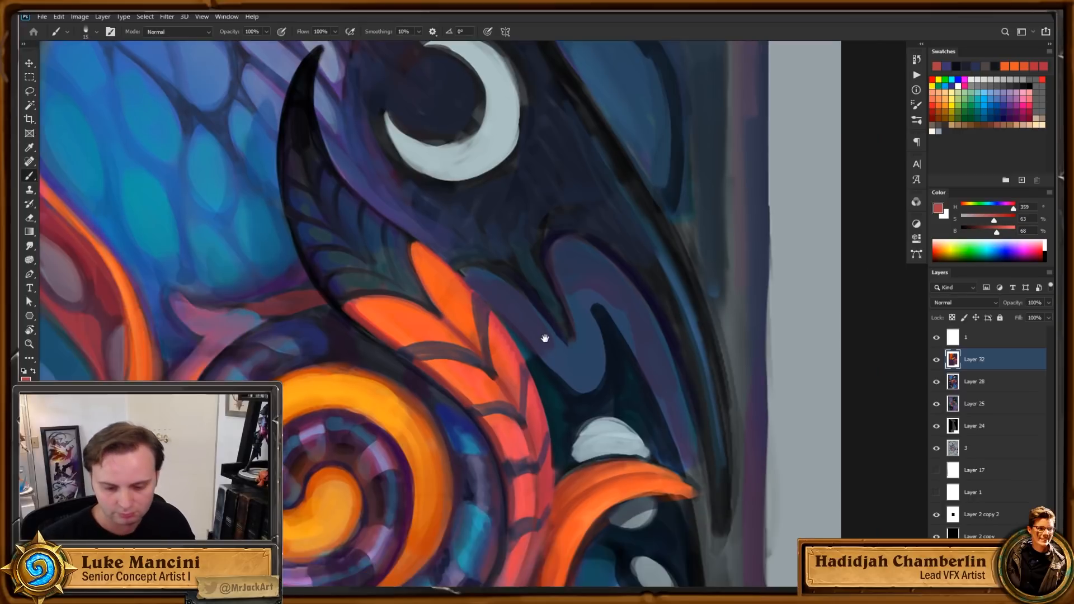
# Step: Darken the separations between the orange feathers along the spiral with sampled dark gray, and tint them with sampled dark teal
pyautogui.press('r')
pyautogui.moveTo(678, 342); pyautogui.dragTo(561, 207)
pyautogui.keyDown('alt'); pyautogui.click(529, 419); pyautogui.keyUp('alt')
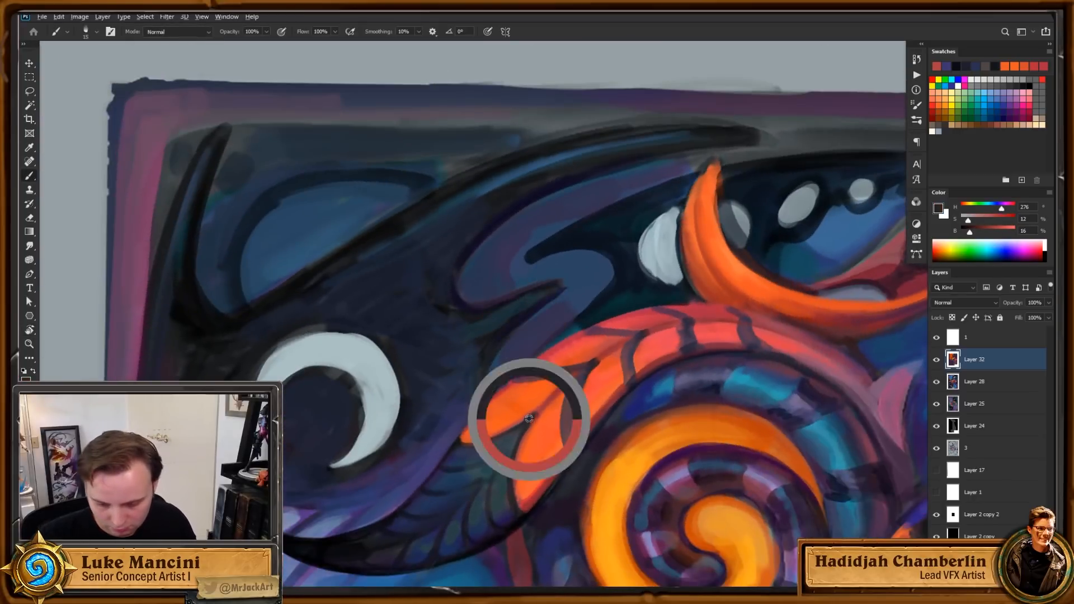
pyautogui.moveTo(576, 379); pyautogui.dragTo(561, 454)
pyautogui.moveTo(564, 411); pyautogui.dragTo(564, 459)
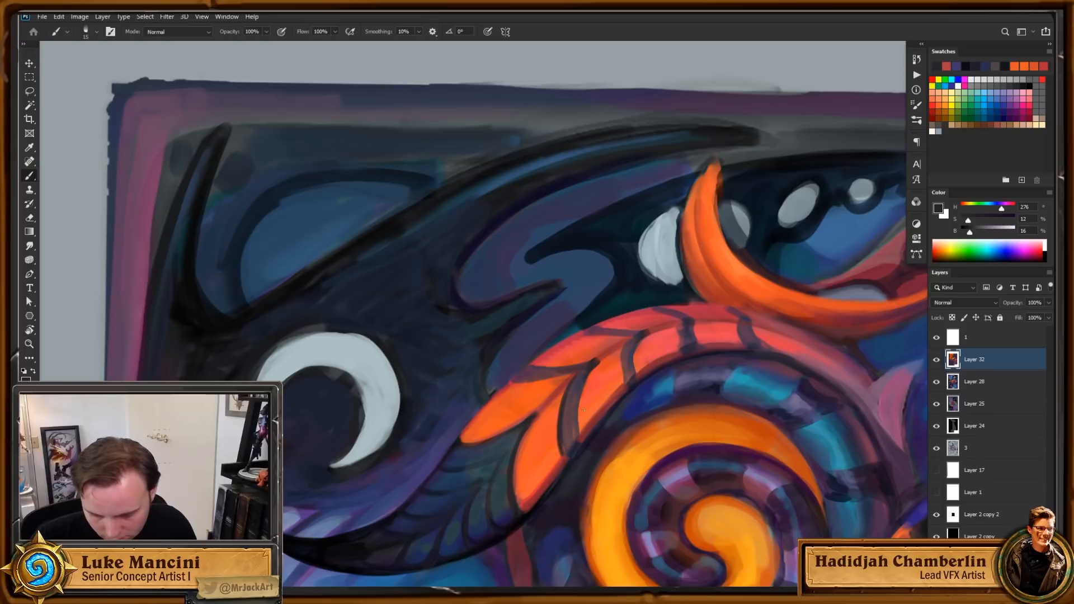
pyautogui.moveTo(577, 390); pyautogui.dragTo(575, 434)
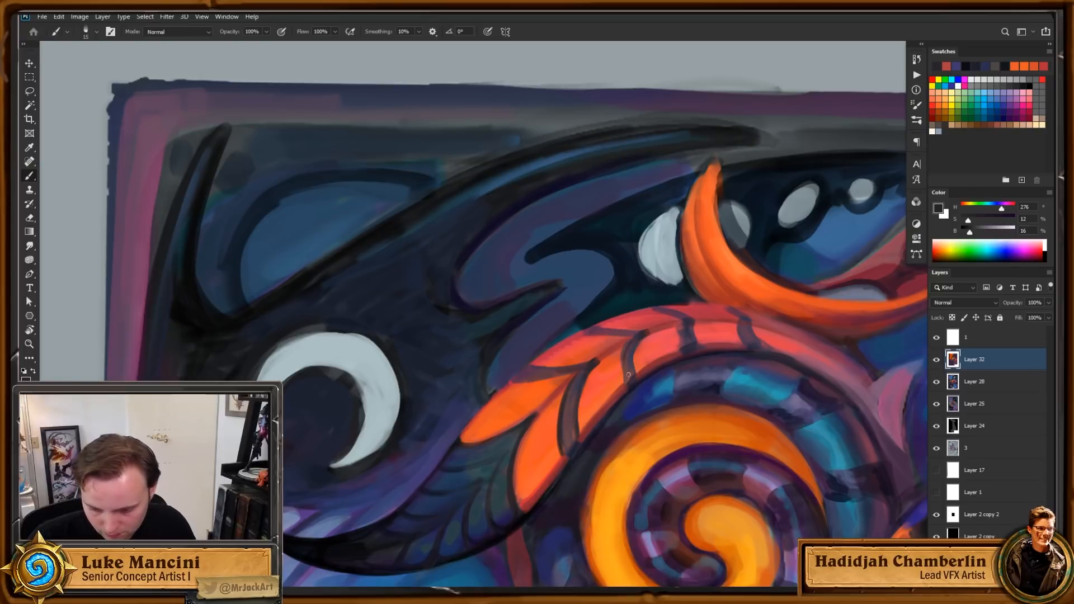
pyautogui.moveTo(639, 336); pyautogui.dragTo(627, 384)
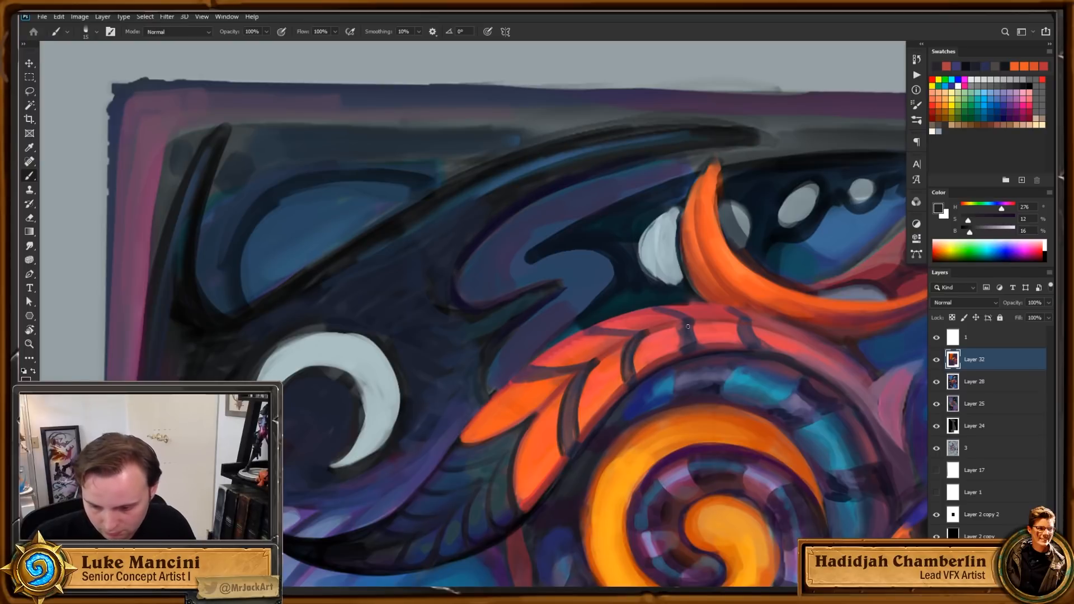
pyautogui.moveTo(687, 328); pyautogui.dragTo(681, 348)
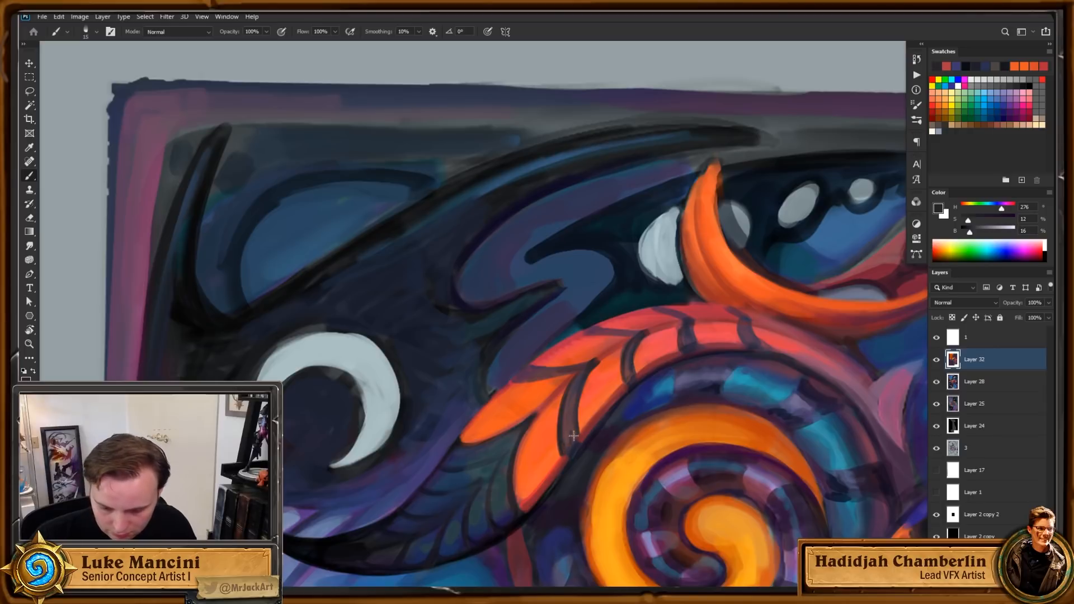
pyautogui.moveTo(568, 418); pyautogui.dragTo(570, 441)
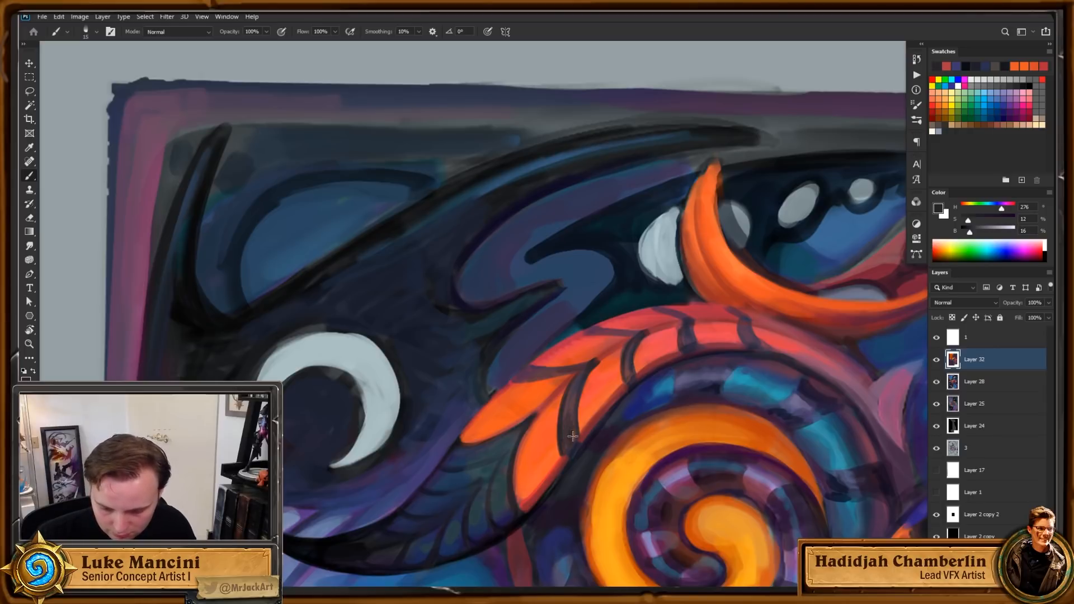
pyautogui.keyDown('alt'); pyautogui.click(497, 493); pyautogui.keyUp('alt')
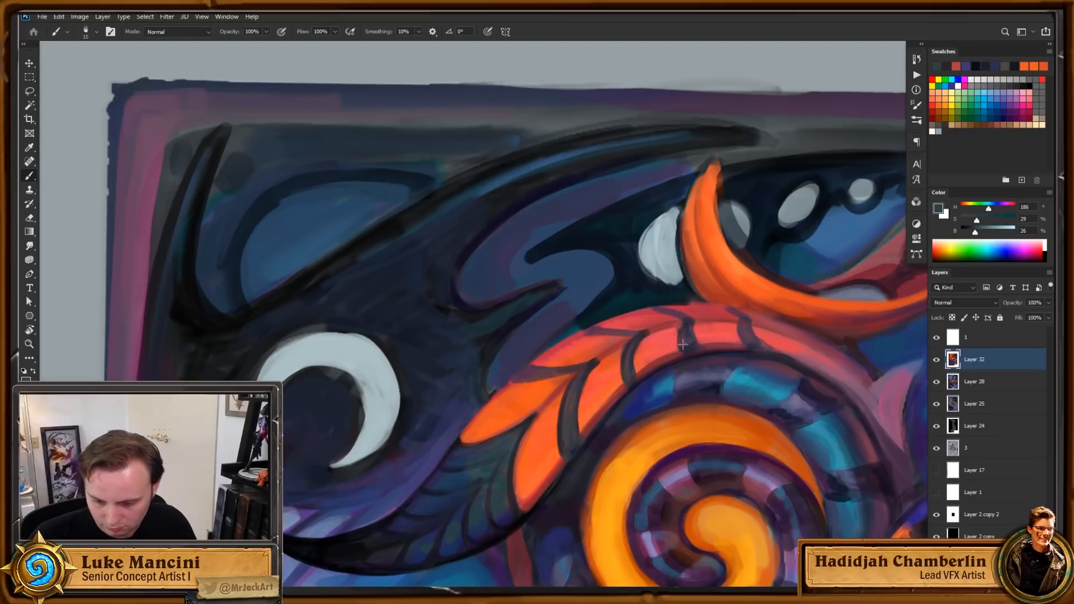
pyautogui.press('Escape')
# Step: Sharpen the dark separations between the orange feathers along the spiral with sampled near-black and dark violet-gray
pyautogui.moveTo(686, 396); pyautogui.dragTo(683, 375)
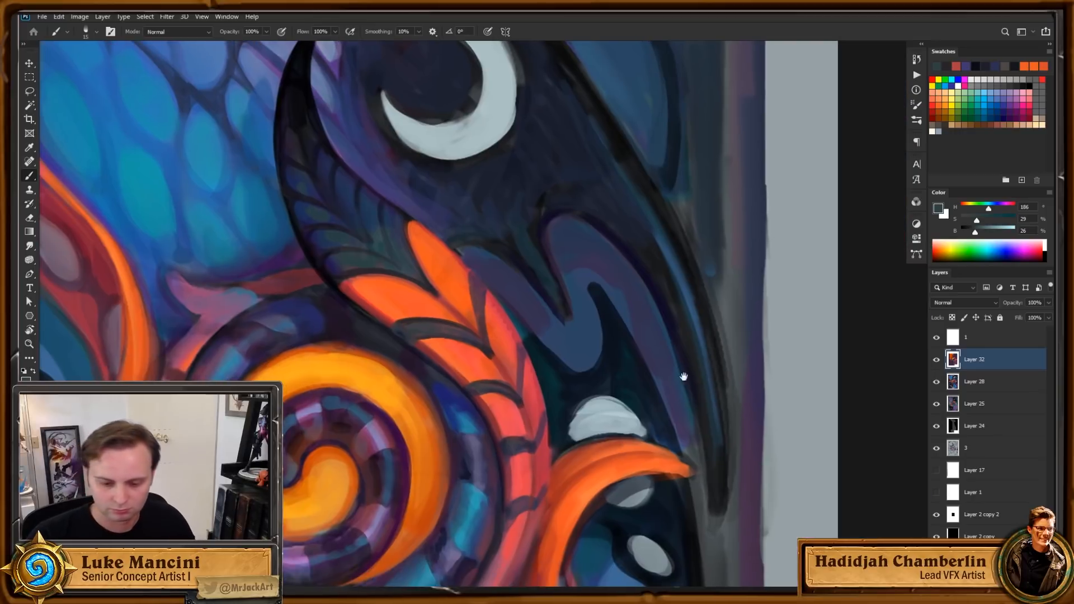
pyautogui.keyDown('alt'); pyautogui.click(343, 278); pyautogui.keyUp('alt')
pyautogui.moveTo(515, 341); pyautogui.dragTo(484, 303)
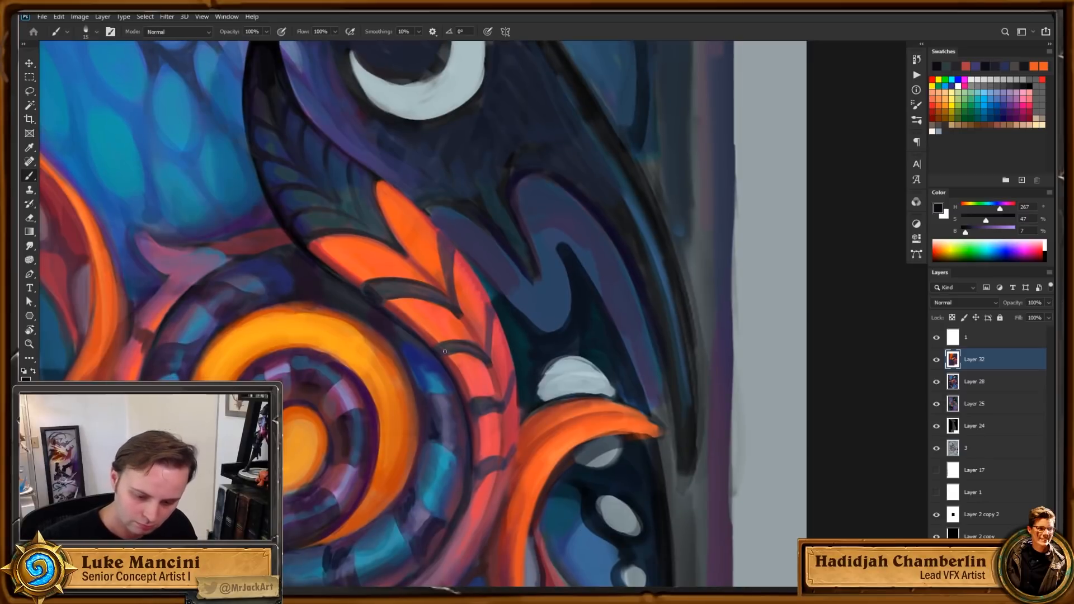
pyautogui.keyDown('alt'); pyautogui.click(437, 301); pyautogui.keyUp('alt')
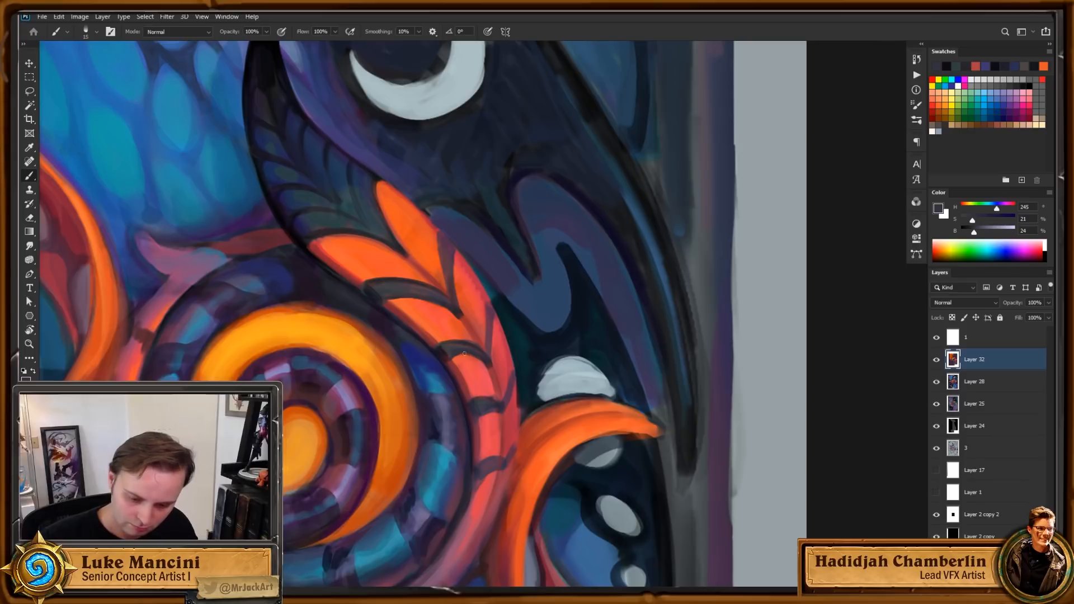
# Step: Clean up the feather edges around the middle separations with sampled muted red, orange, dark purple-gray and coral red
pyautogui.keyDown('alt'); pyautogui.click(473, 337); pyautogui.keyUp('alt')
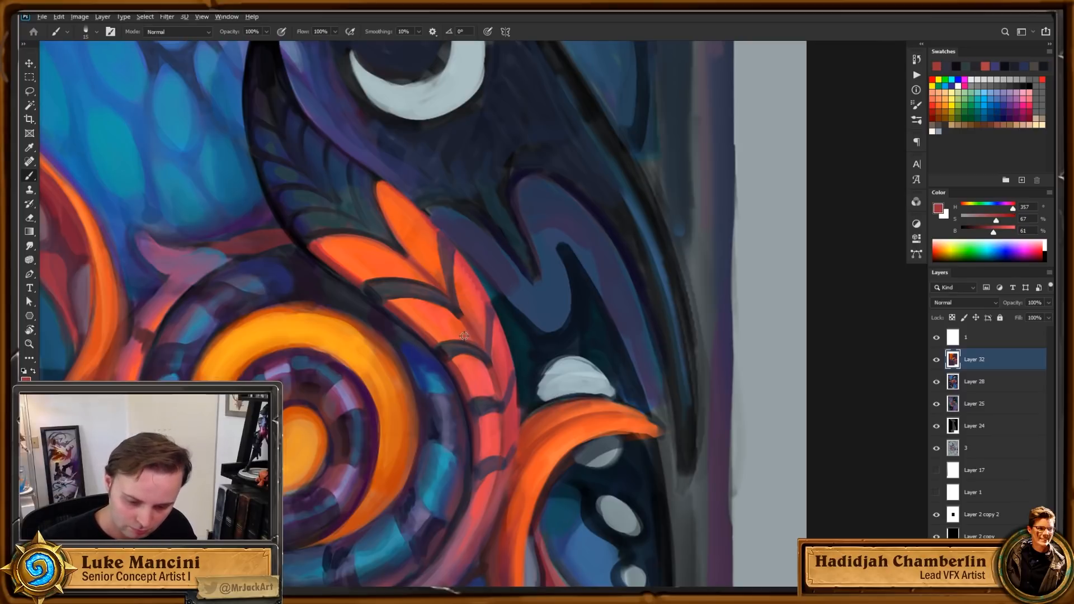
pyautogui.keyDown('alt'); pyautogui.click(459, 339); pyautogui.keyUp('alt')
pyautogui.keyDown('alt'); pyautogui.click(482, 356); pyautogui.keyUp('alt')
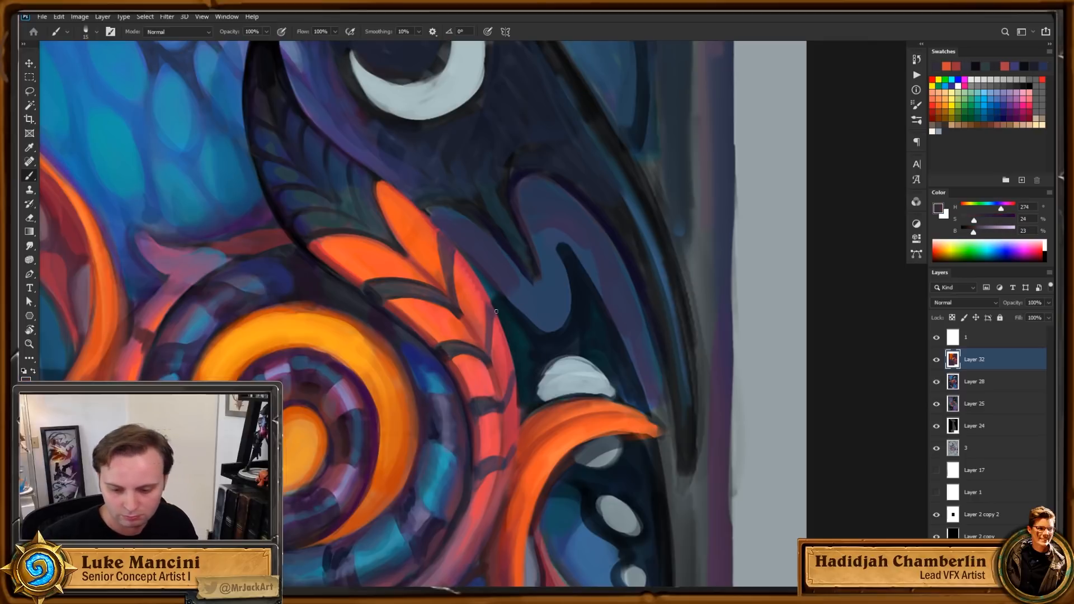
pyautogui.keyDown('alt'); pyautogui.click(483, 312); pyautogui.keyUp('alt')
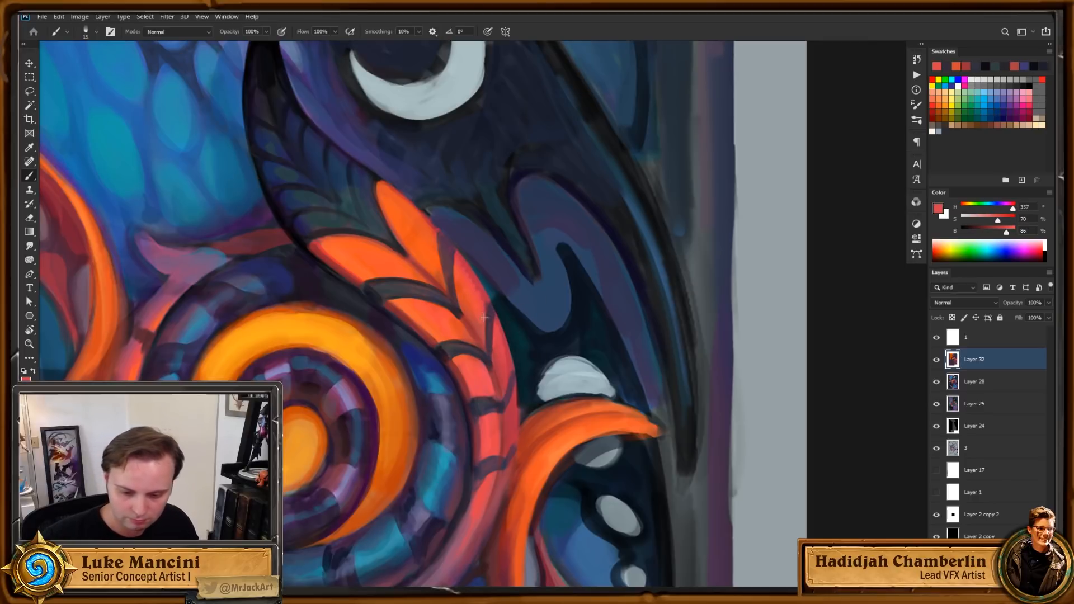
# Step: Refine the tips and bases of the middle orange feathers with sampled dark red, orange and dark purple
pyautogui.moveTo(546, 338); pyautogui.dragTo(535, 293)
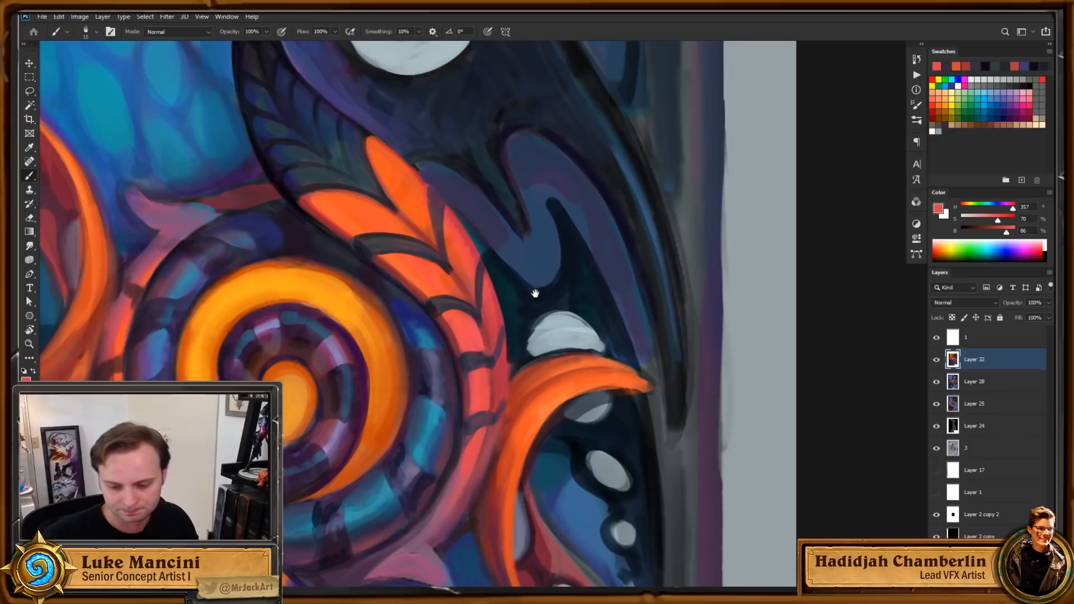
pyautogui.keyDown('alt'); pyautogui.click(444, 260); pyautogui.keyUp('alt')
pyautogui.keyDown('alt'); pyautogui.click(455, 280); pyautogui.keyUp('alt')
pyautogui.moveTo(451, 277); pyautogui.dragTo(443, 273)
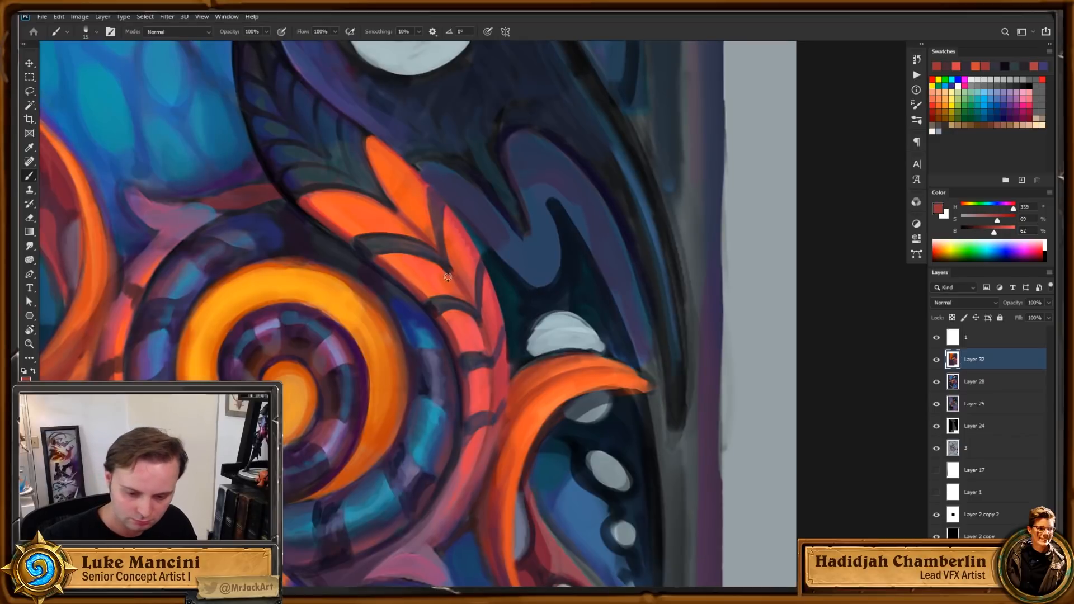
pyautogui.keyDown('alt'); pyautogui.click(441, 274); pyautogui.keyUp('alt')
pyautogui.keyDown('alt'); pyautogui.click(441, 268); pyautogui.keyUp('alt')
pyautogui.keyDown('alt'); pyautogui.click(444, 268); pyautogui.keyUp('alt')
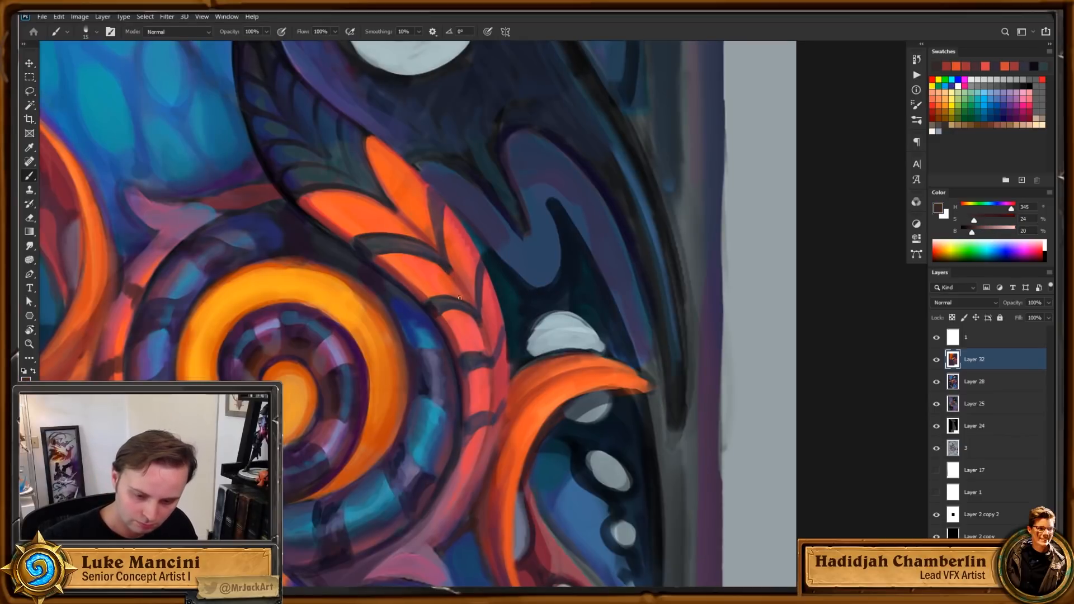
pyautogui.keyDown('alt'); pyautogui.click(439, 269); pyautogui.keyUp('alt')
pyautogui.moveTo(510, 295); pyautogui.dragTo(479, 306)
pyautogui.keyDown('alt'); pyautogui.click(459, 265); pyautogui.keyUp('alt')
pyautogui.moveTo(508, 203); pyautogui.dragTo(532, 301)
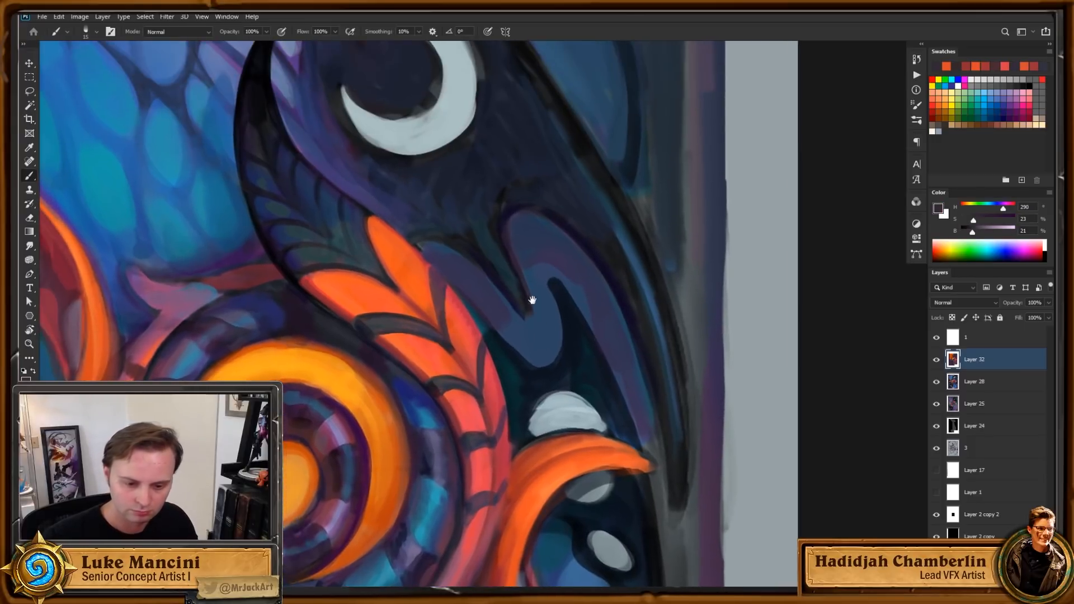
# Step: Paint small teal-blue highlights on the dark barbs along the horn's wing-facing side above the orange feathers
pyautogui.keyDown('alt'); pyautogui.click(546, 339); pyautogui.keyUp('alt')
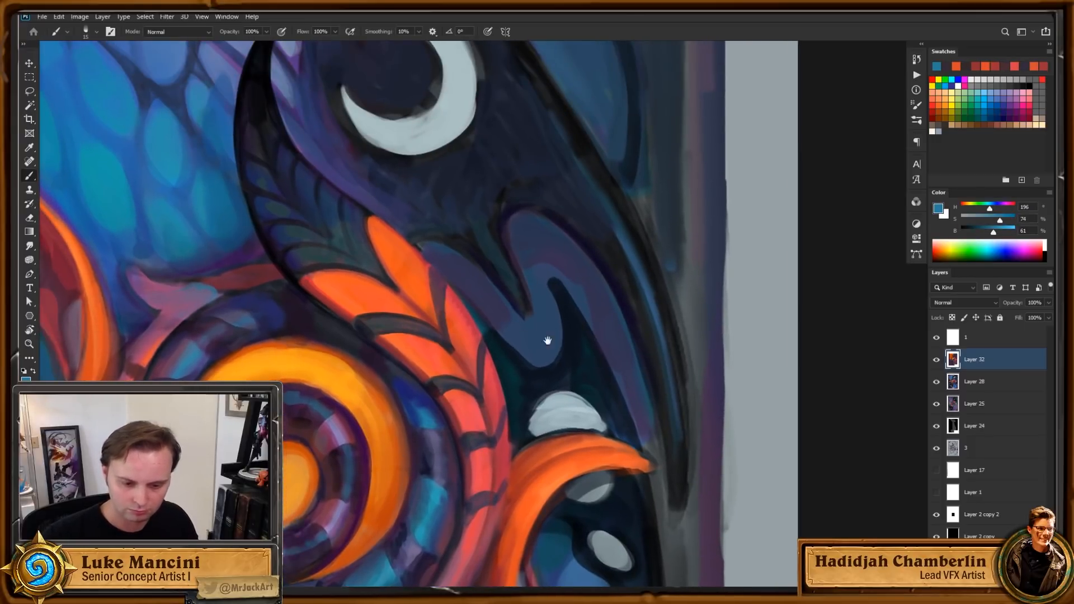
pyautogui.moveTo(546, 340); pyautogui.dragTo(582, 427)
pyautogui.moveTo(343, 349)
pyautogui.mouseDown()
pyautogui.moveTo(360, 347)
pyautogui.moveTo(343, 337)
pyautogui.mouseUp()
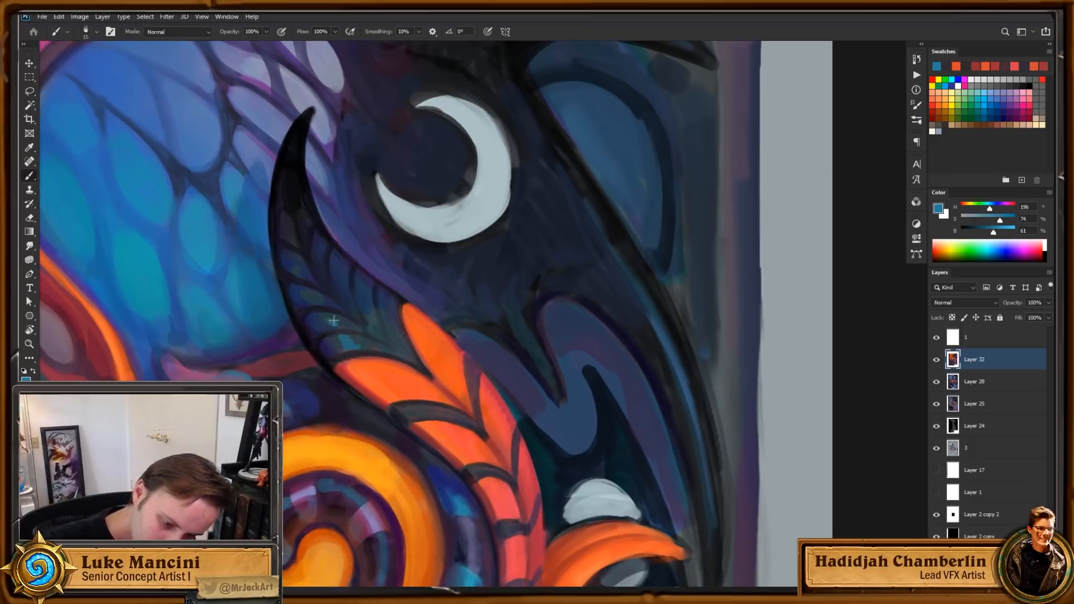
pyautogui.press('z')
pyautogui.moveTo(450, 349); pyautogui.dragTo(393, 424)
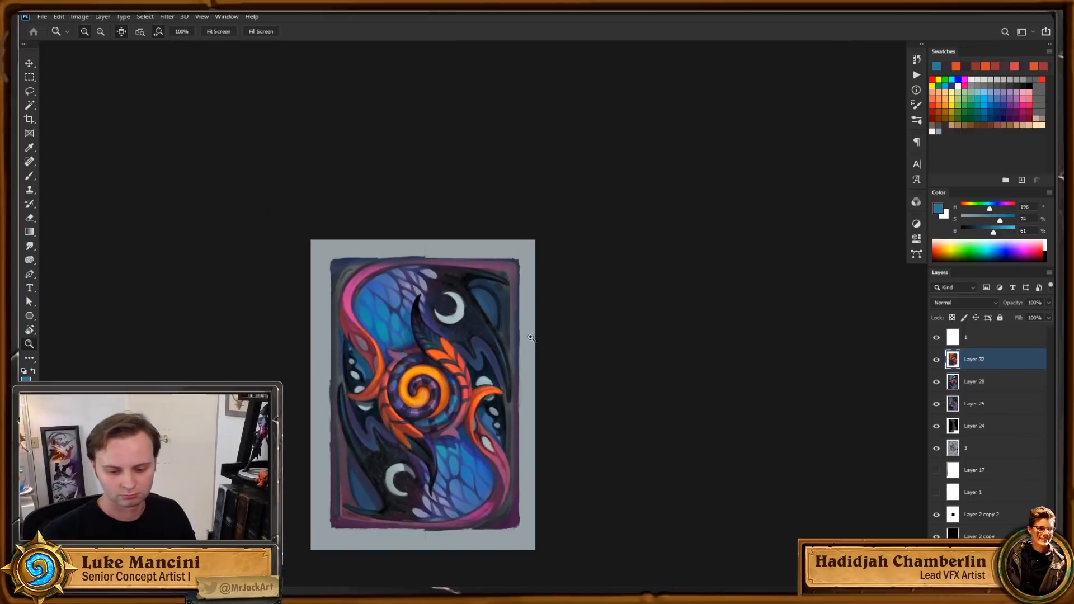
pyautogui.moveTo(453, 340); pyautogui.dragTo(518, 285)
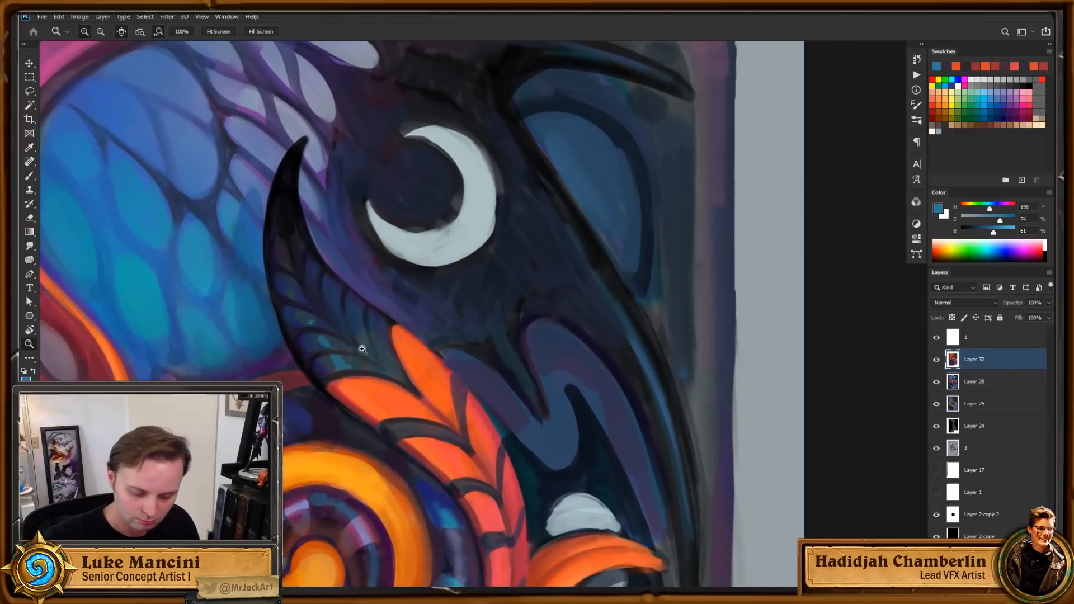
pyautogui.press('b')
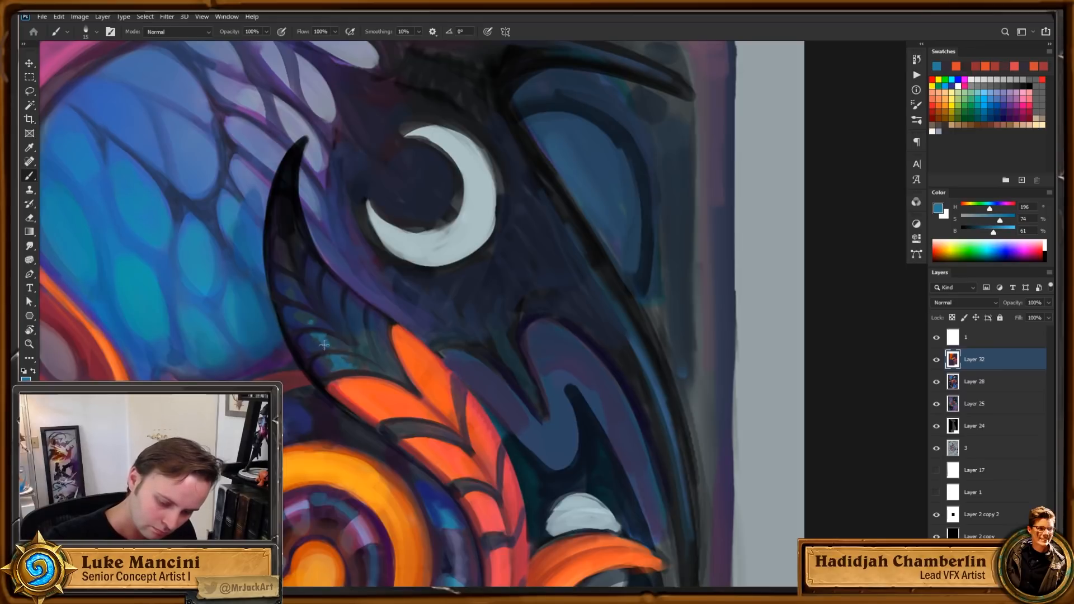
pyautogui.moveTo(311, 322); pyautogui.dragTo(302, 310)
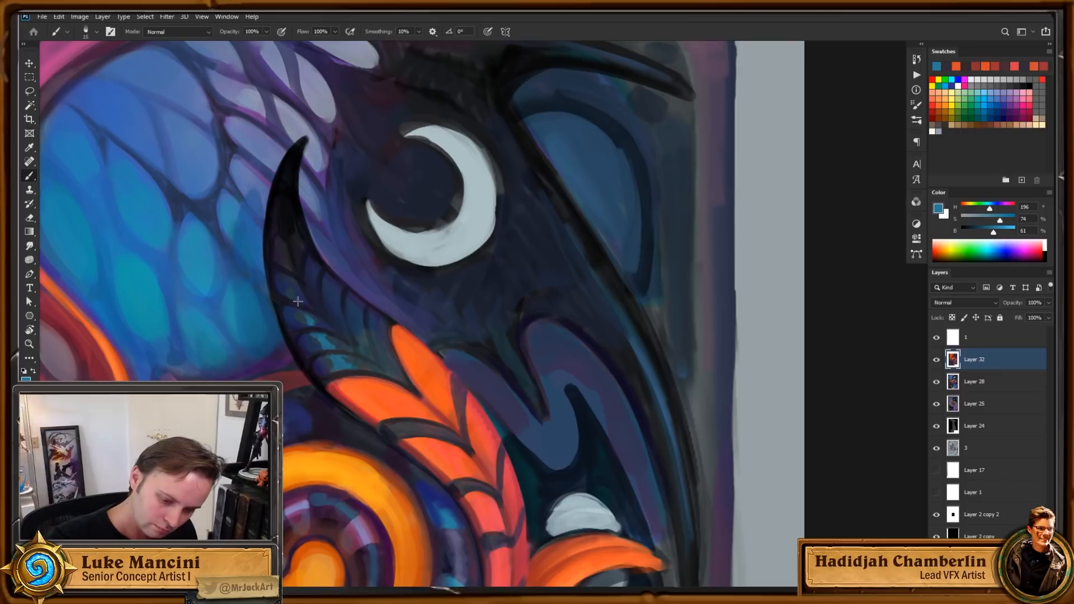
# Step: Add teal-blue highlights to the dark barbs on the horn's moon-facing half, down to the orange feather tip
pyautogui.press('z')
pyautogui.moveTo(413, 358); pyautogui.dragTo(358, 357)
pyautogui.press('r')
pyautogui.moveTo(659, 367); pyautogui.dragTo(633, 418)
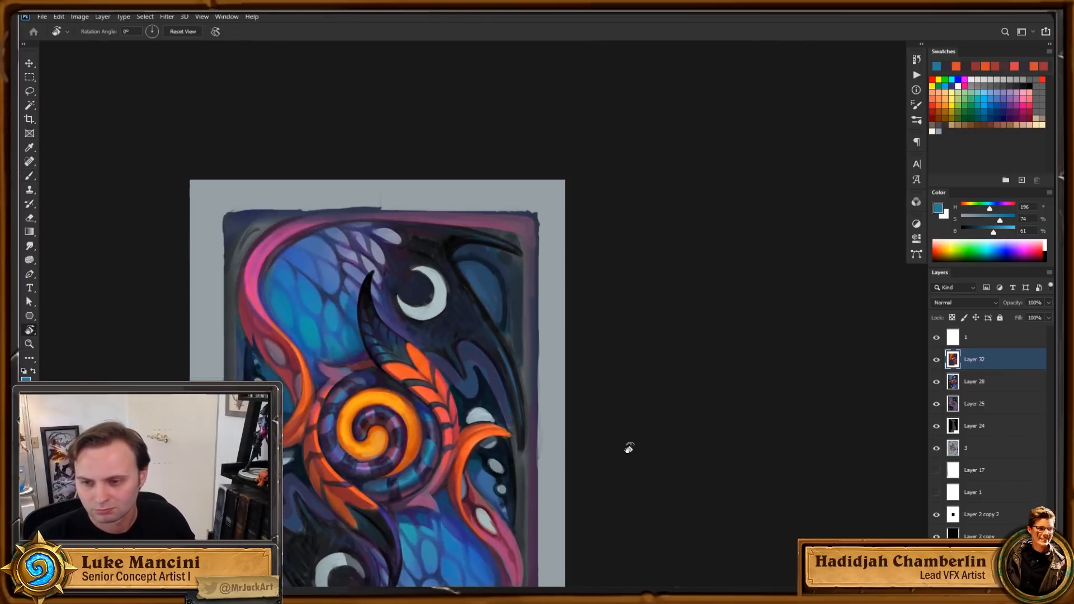
pyautogui.press('z')
pyautogui.click(390, 350)
pyautogui.click(414, 312)
pyautogui.click(413, 311)
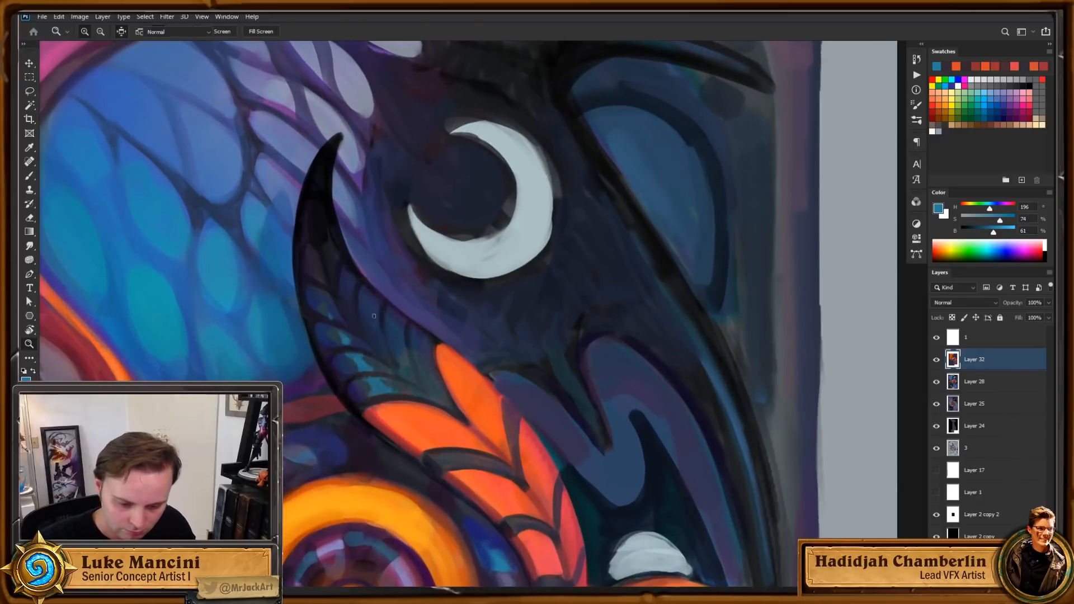
pyautogui.press('b')
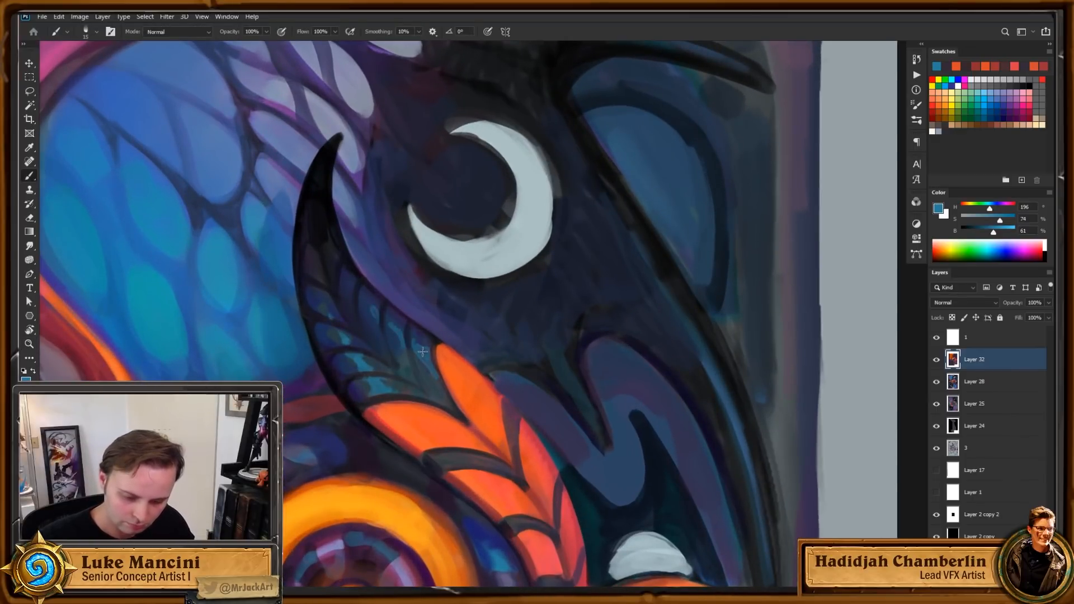
# Step: Paint a thin teal-blue highlight along the outer curve of the black horn's tip, redoing the stroke until it sits cleanly
pyautogui.press('z')
pyautogui.moveTo(459, 378); pyautogui.dragTo(456, 422)
pyautogui.moveTo(562, 424); pyautogui.dragTo(555, 413)
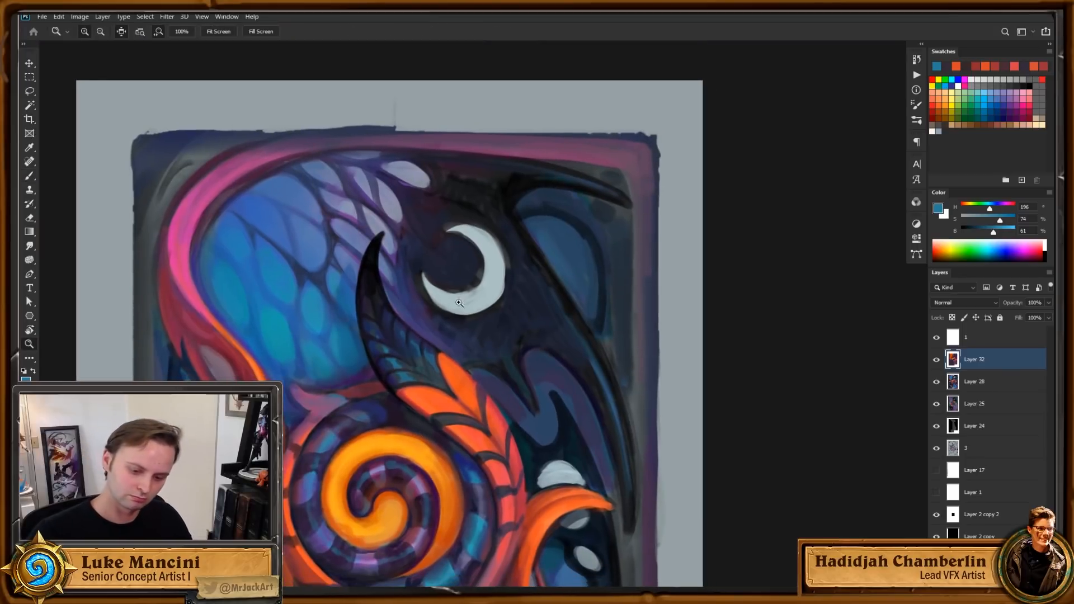
pyautogui.moveTo(383, 257)
pyautogui.mouseDown()
pyautogui.moveTo(396, 213)
pyautogui.moveTo(360, 322)
pyautogui.mouseUp()
pyautogui.press('b')
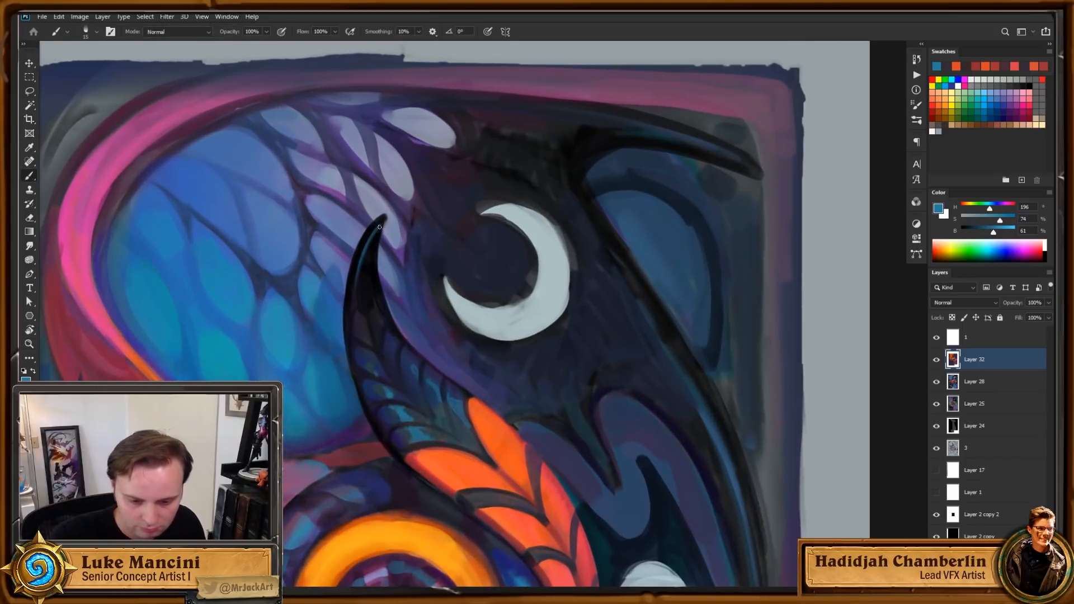
pyautogui.moveTo(379, 226); pyautogui.dragTo(350, 321)
pyautogui.hotkey('ctrl', 'z')
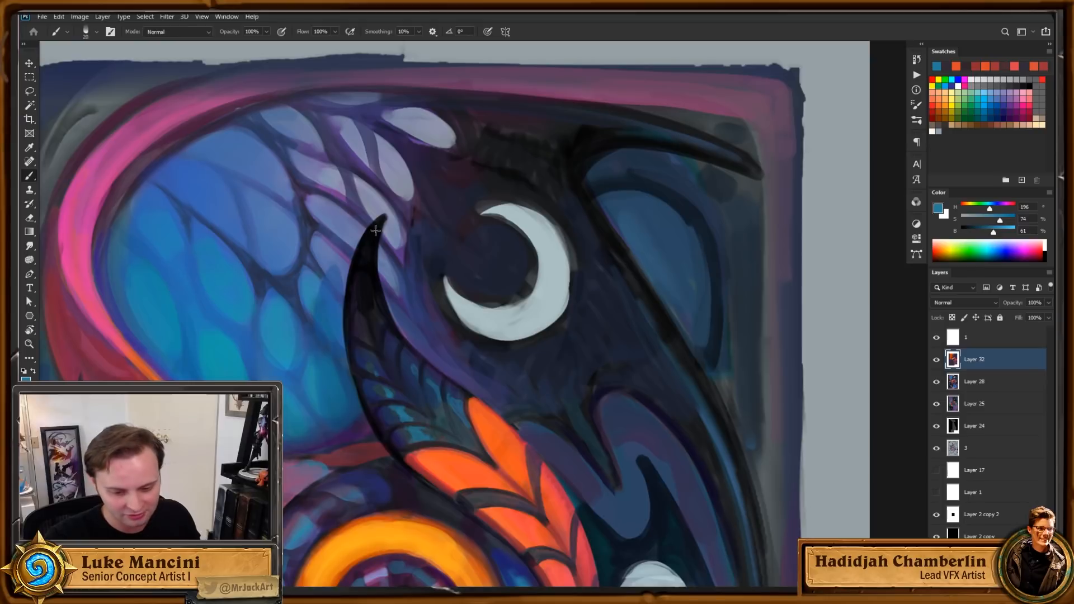
pyautogui.moveTo(375, 230); pyautogui.dragTo(357, 283)
pyautogui.hotkey('ctrl', 'z')
pyautogui.moveTo(380, 225); pyautogui.dragTo(352, 336)
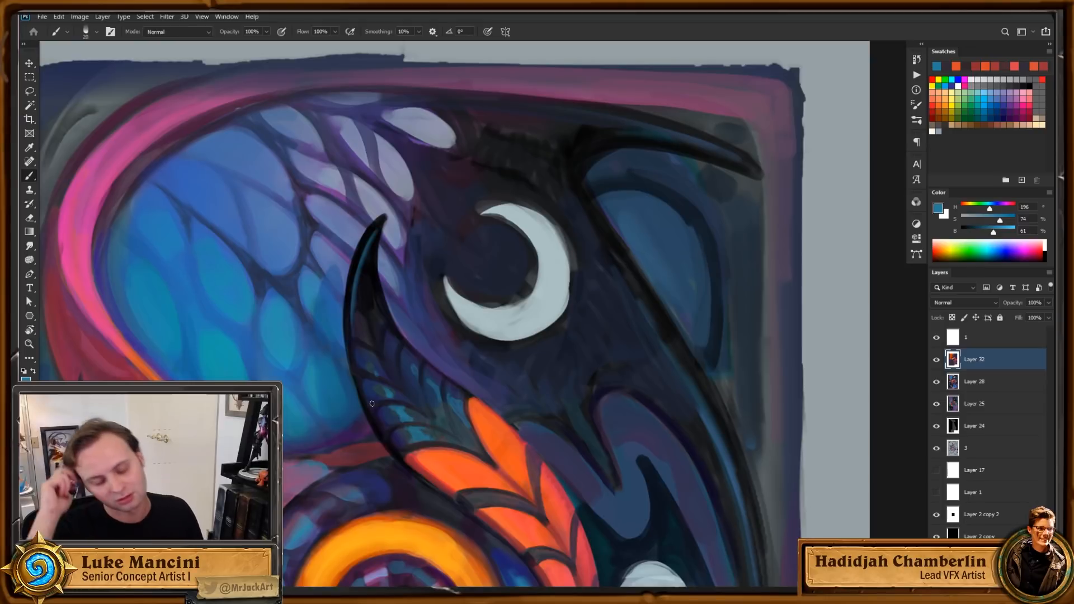
# Step: Trim the lower part of the horn's blue edge highlight with sampled near-black
pyautogui.keyDown('alt'); pyautogui.click(365, 301); pyautogui.keyUp('alt')
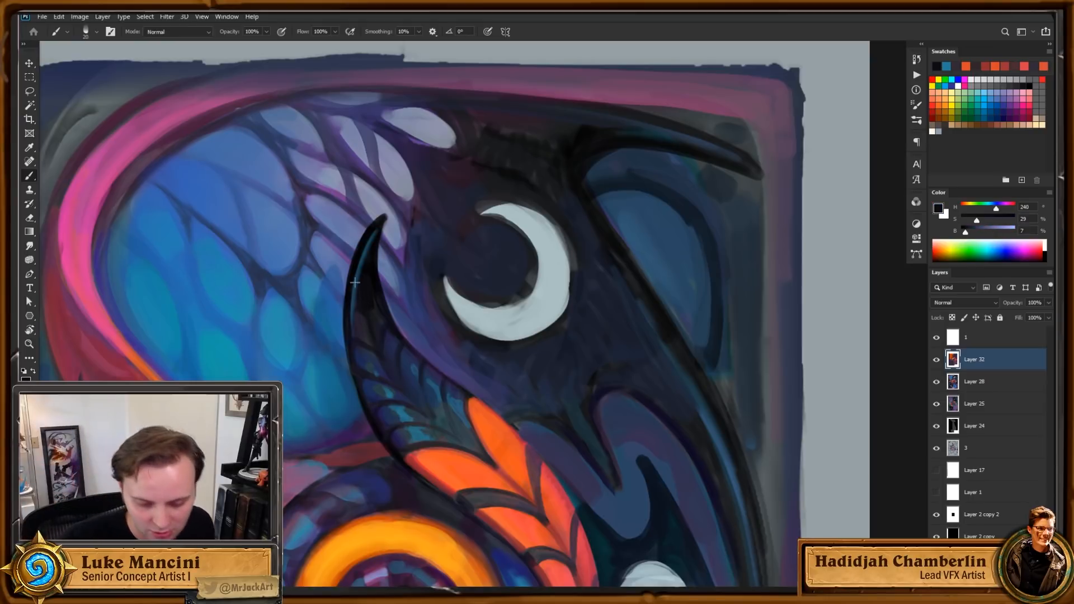
pyautogui.moveTo(355, 282); pyautogui.dragTo(353, 328)
pyautogui.hotkey('ctrl', 'z')
pyautogui.moveTo(395, 356); pyautogui.dragTo(383, 336)
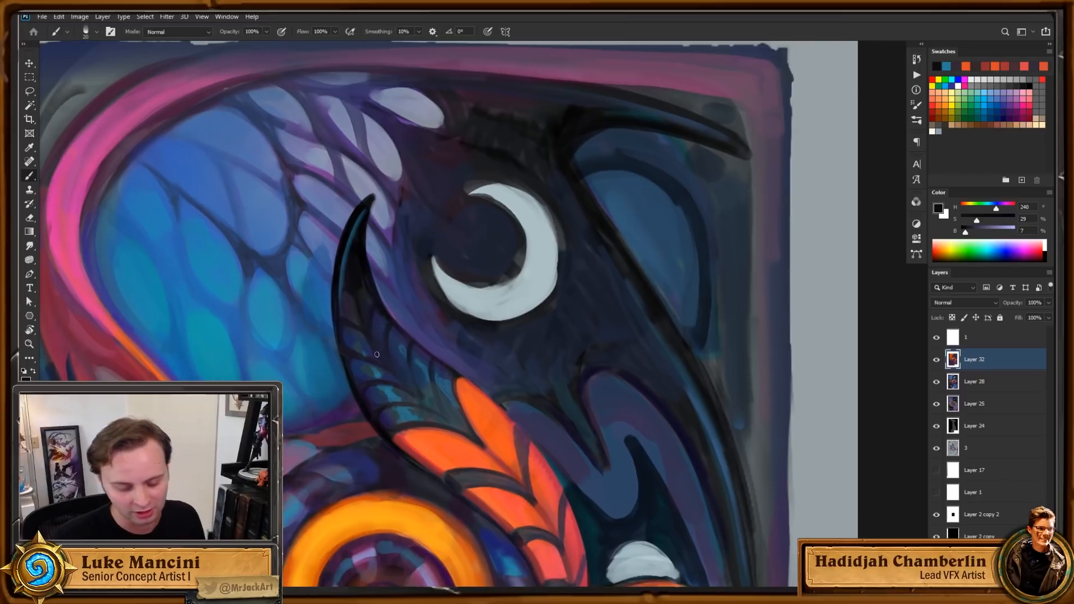
pyautogui.moveTo(345, 258); pyautogui.dragTo(343, 327)
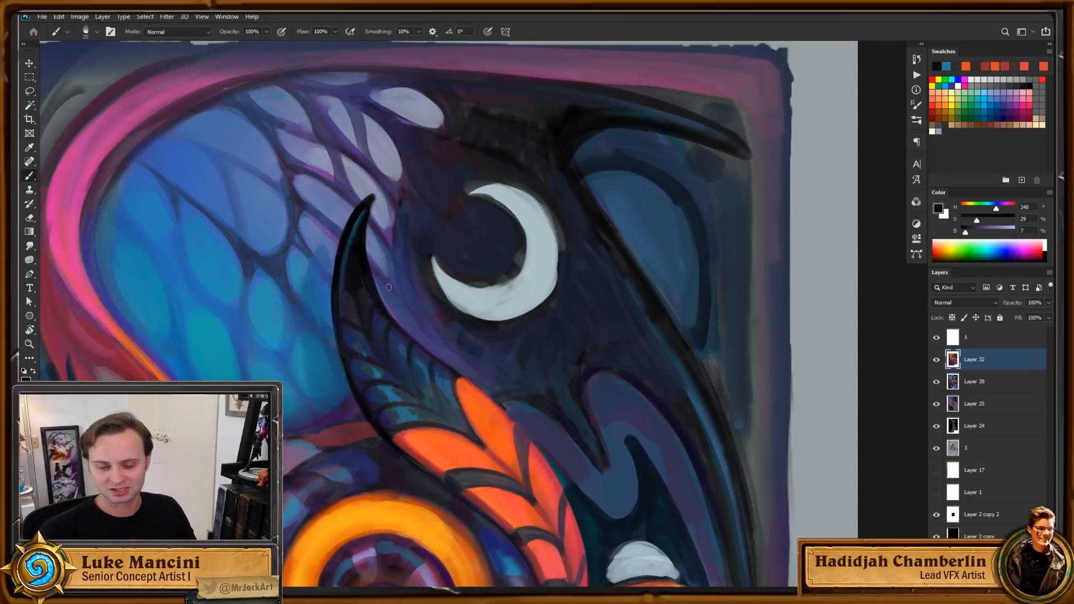
# Step: Tint the inside of the upper horn with sampled dark plum and soften its edge highlight with sampled dark blue
pyautogui.moveTo(471, 258); pyautogui.dragTo(508, 273)
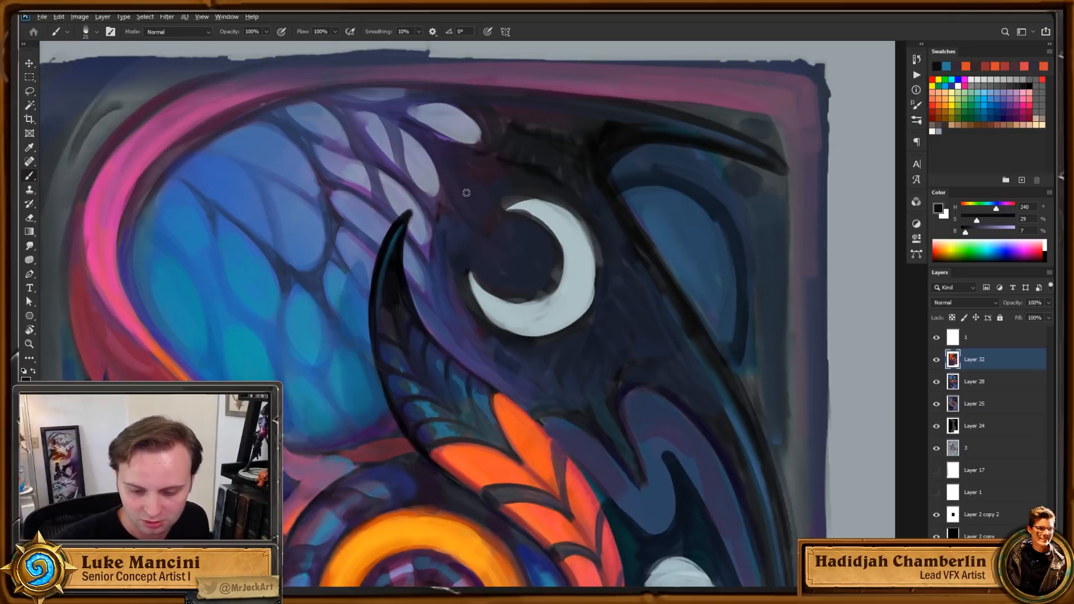
pyautogui.keyDown('alt'); pyautogui.click(471, 170); pyautogui.keyUp('alt')
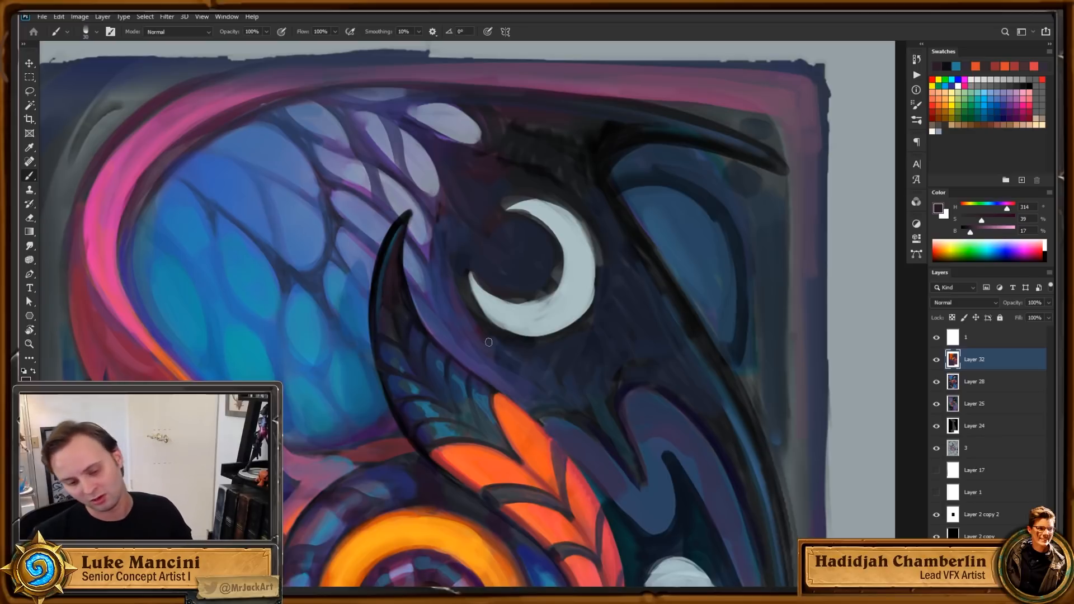
pyautogui.keyDown('alt'); pyautogui.click(390, 253); pyautogui.keyUp('alt')
pyautogui.keyDown('alt'); pyautogui.click(391, 253); pyautogui.keyUp('alt')
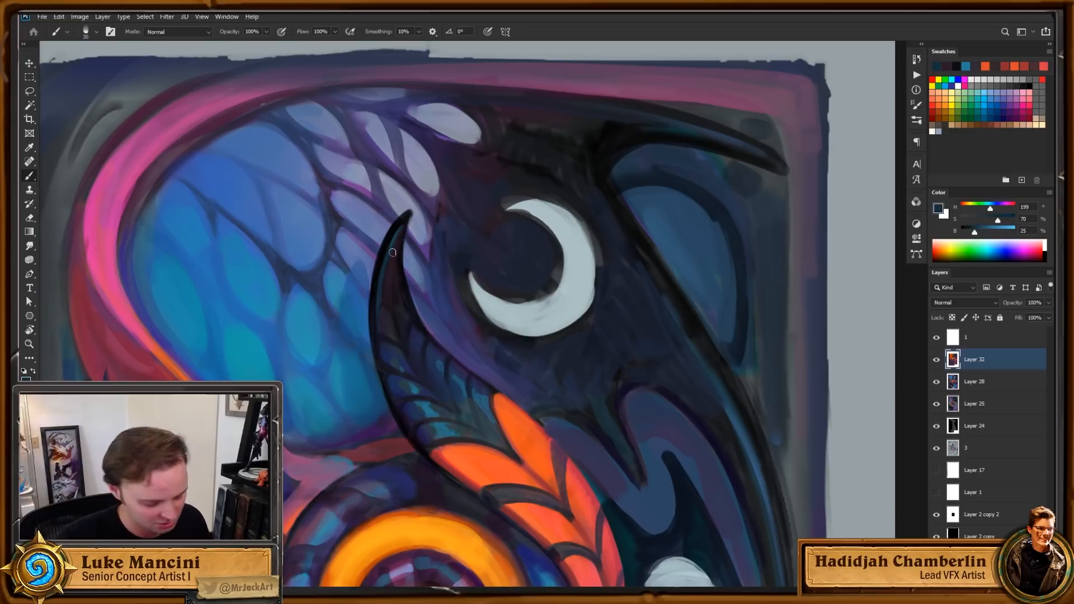
pyautogui.moveTo(401, 226); pyautogui.dragTo(379, 334)
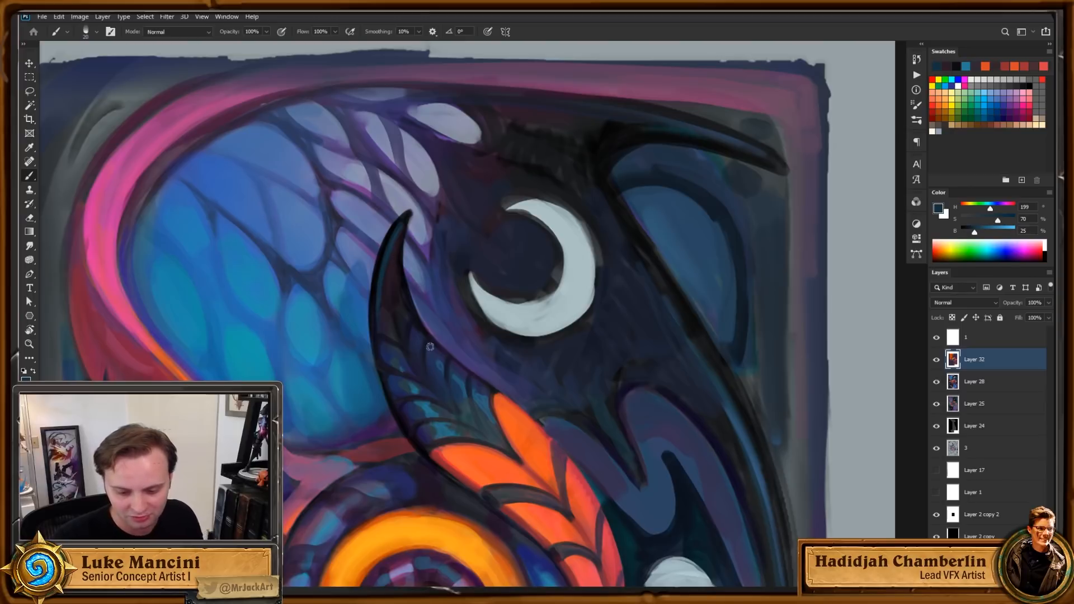
# Step: Blend sampled dark purple, orange and reddish brown into the horn's tip beside the blue highlight, tidying with near-black purple
pyautogui.keyDown('alt'); pyautogui.click(398, 235); pyautogui.keyUp('alt')
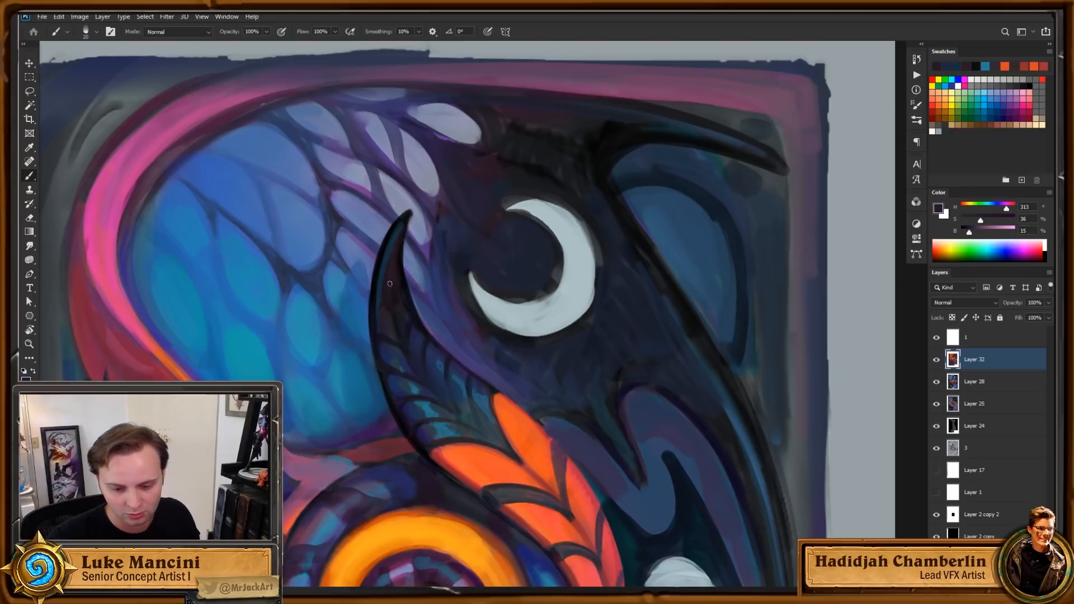
pyautogui.keyDown('alt'); pyautogui.click(532, 425); pyautogui.keyUp('alt')
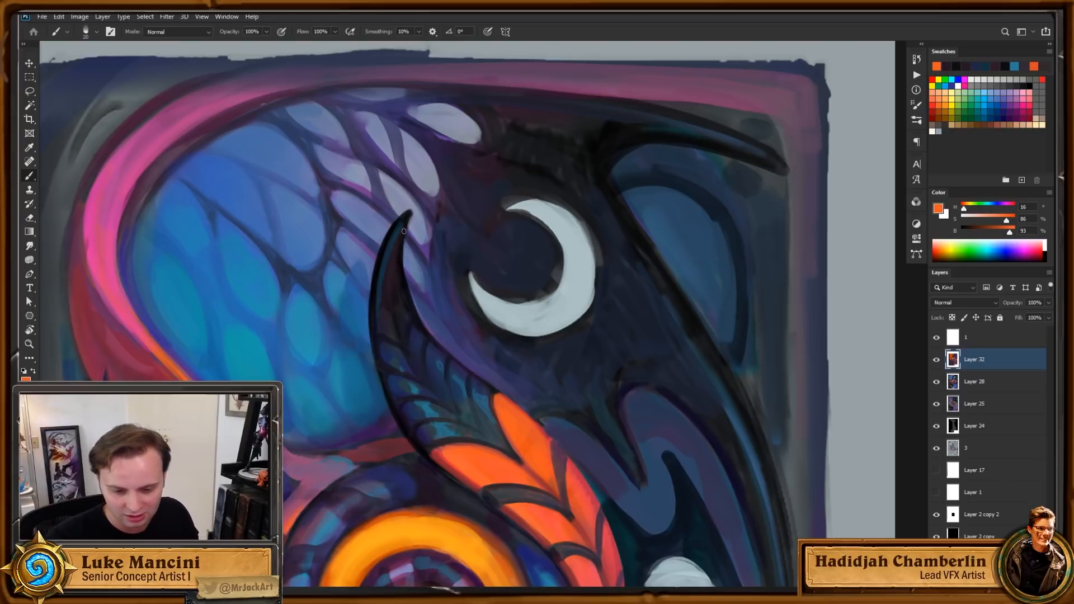
pyautogui.keyDown('alt'); pyautogui.click(394, 249); pyautogui.keyUp('alt')
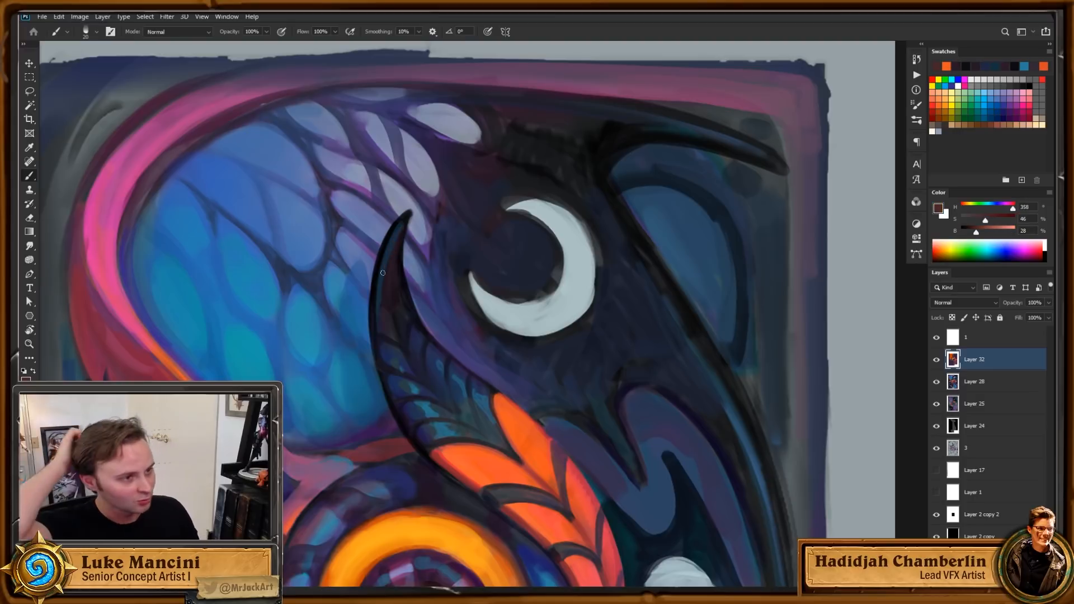
pyautogui.moveTo(391, 259); pyautogui.dragTo(402, 241)
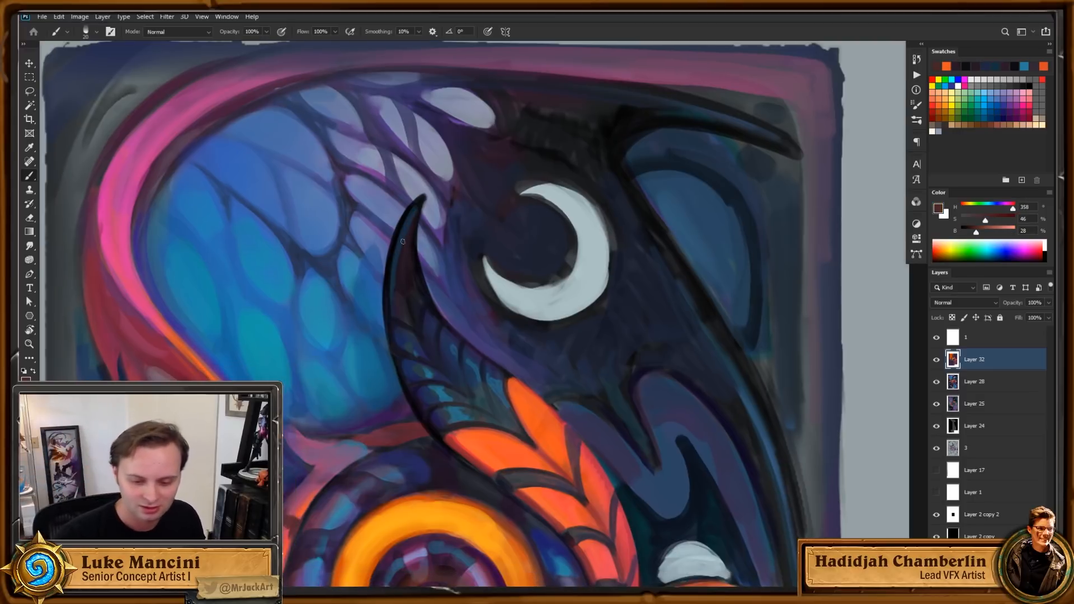
pyautogui.keyDown('alt'); pyautogui.click(412, 229); pyautogui.keyUp('alt')
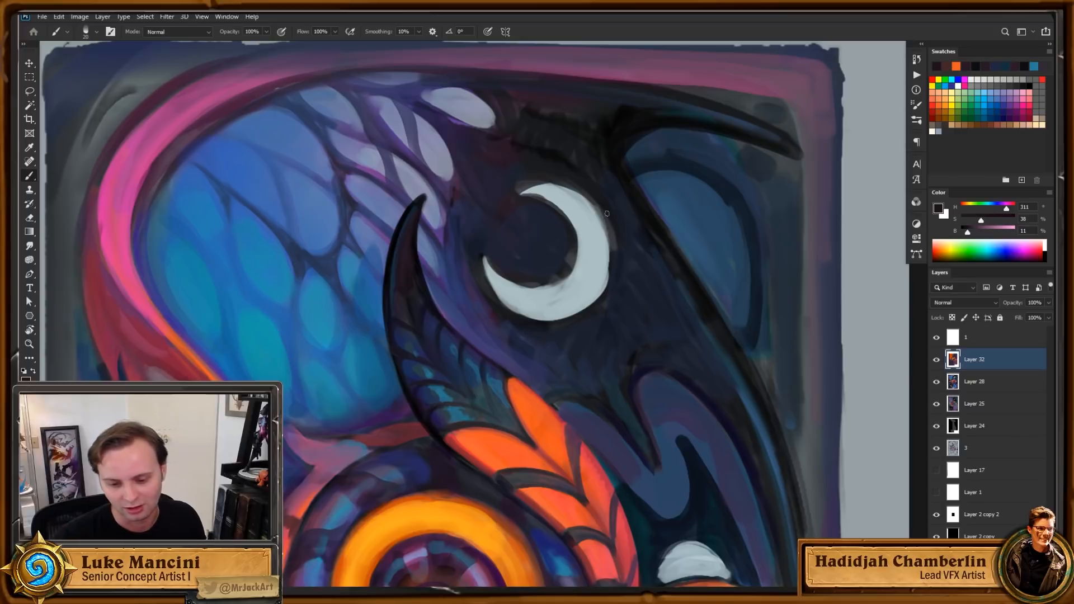
# Step: Darken the inside of the horn's tip with sampled dark purple and a near-black shifted to hue 341
pyautogui.keyDown('alt'); pyautogui.click(421, 214); pyautogui.keyUp('alt')
pyautogui.moveTo(418, 251); pyautogui.dragTo(425, 195)
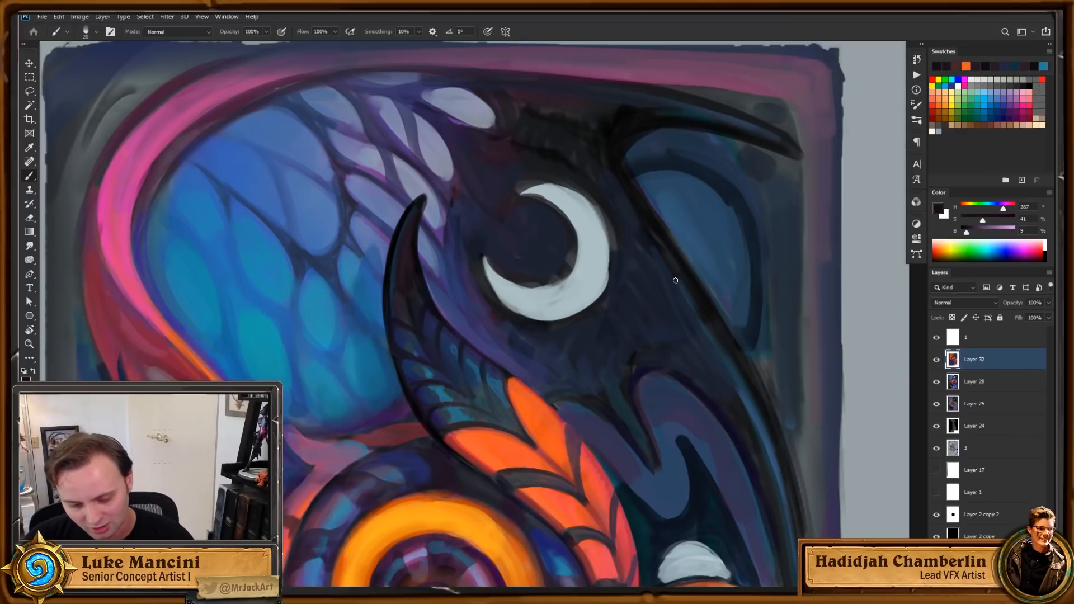
pyautogui.moveTo(496, 307); pyautogui.dragTo(510, 327)
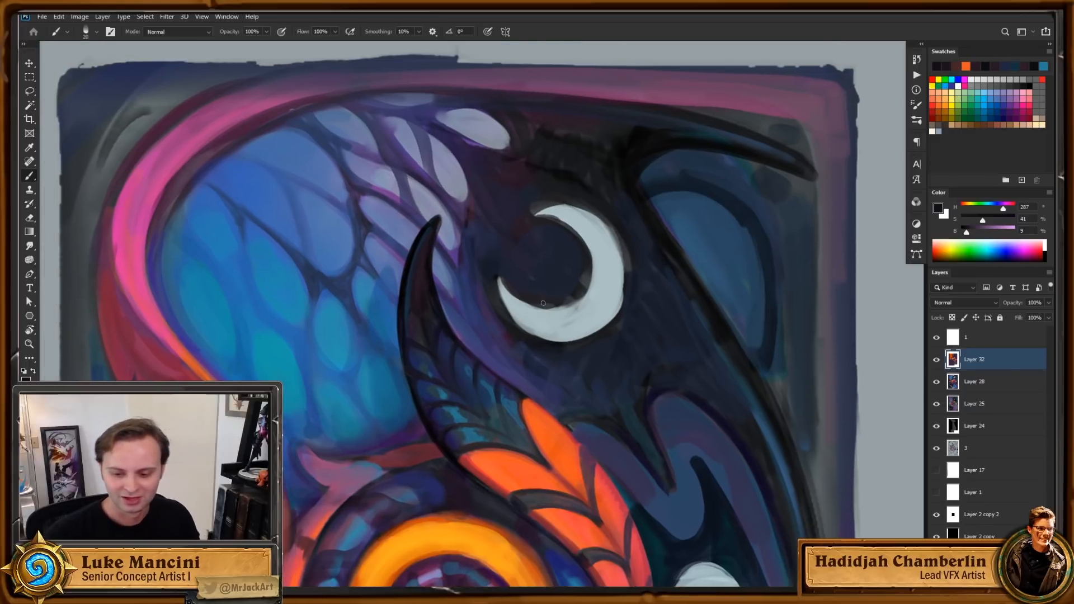
pyautogui.keyDown('alt'); pyautogui.click(635, 187); pyautogui.keyUp('alt')
pyautogui.click(987, 219)
pyautogui.click(964, 231)
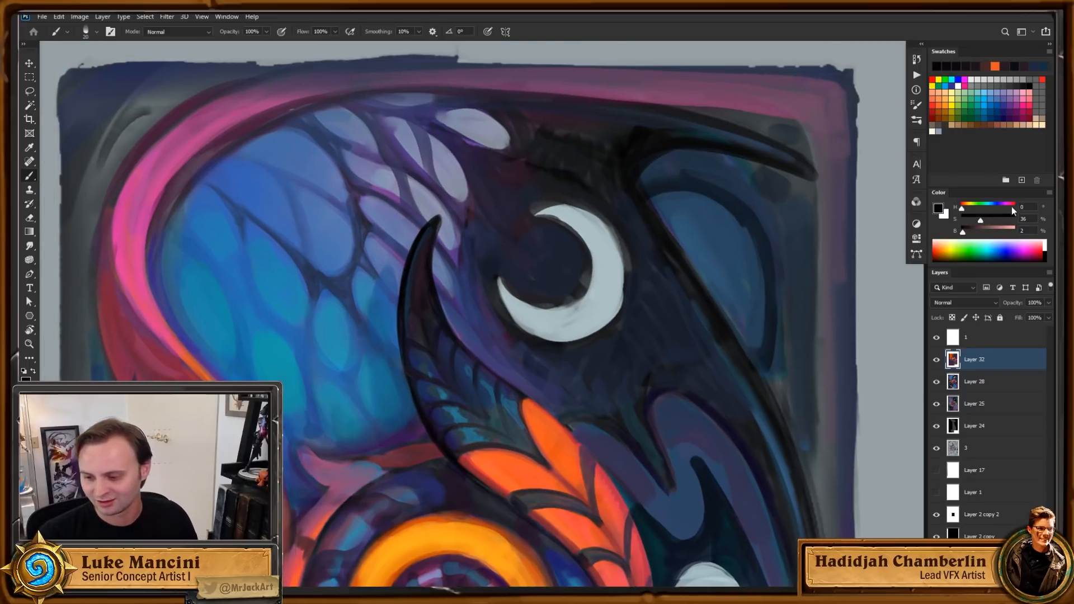
pyautogui.click(1012, 206)
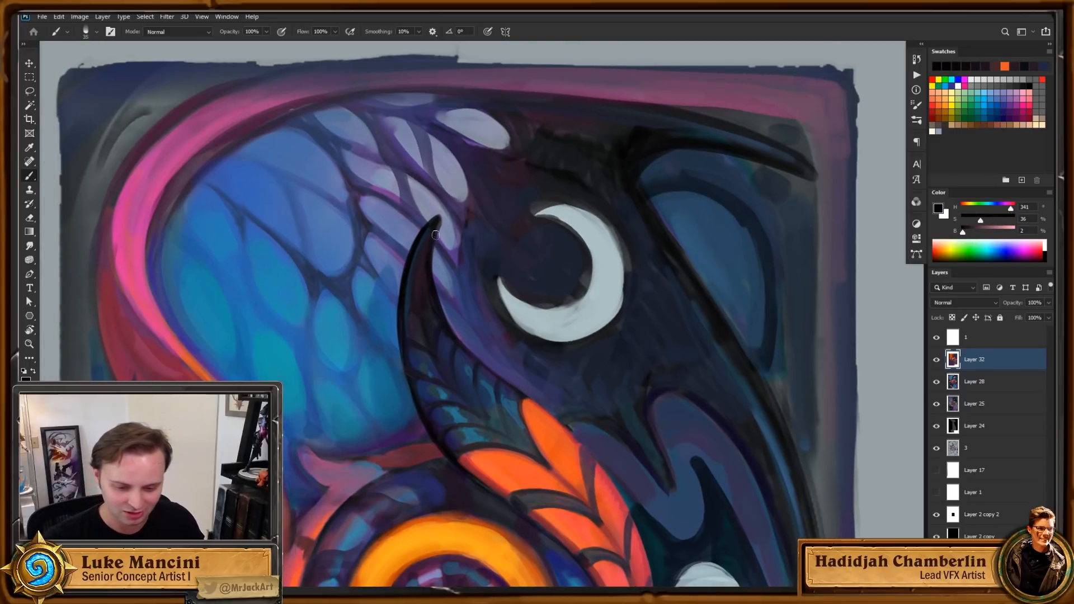
pyautogui.moveTo(435, 235); pyautogui.dragTo(413, 301)
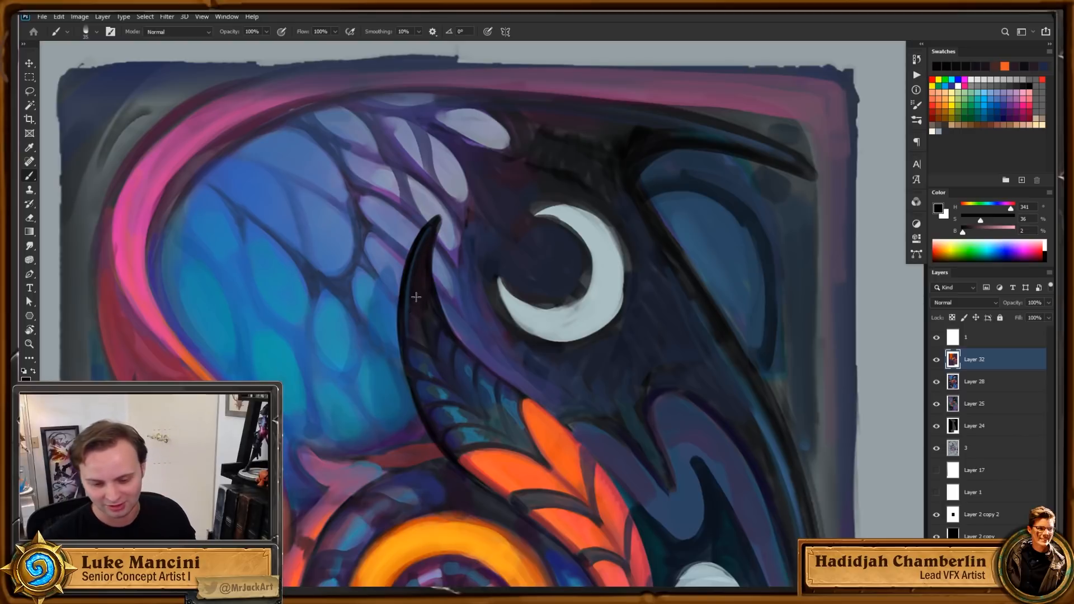
# Step: Touch up the horn's scales below the tip with sampled dark blue and near-black plum
pyautogui.scroll(-3, 470, 485)
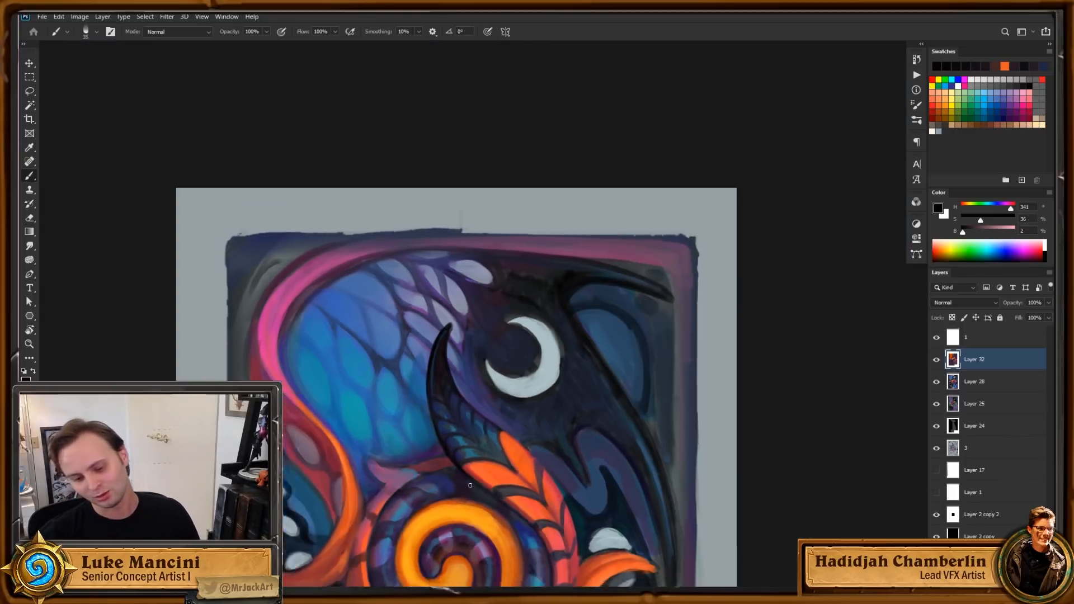
pyautogui.scroll(-4, 470, 485)
pyautogui.scroll(10, 509, 492)
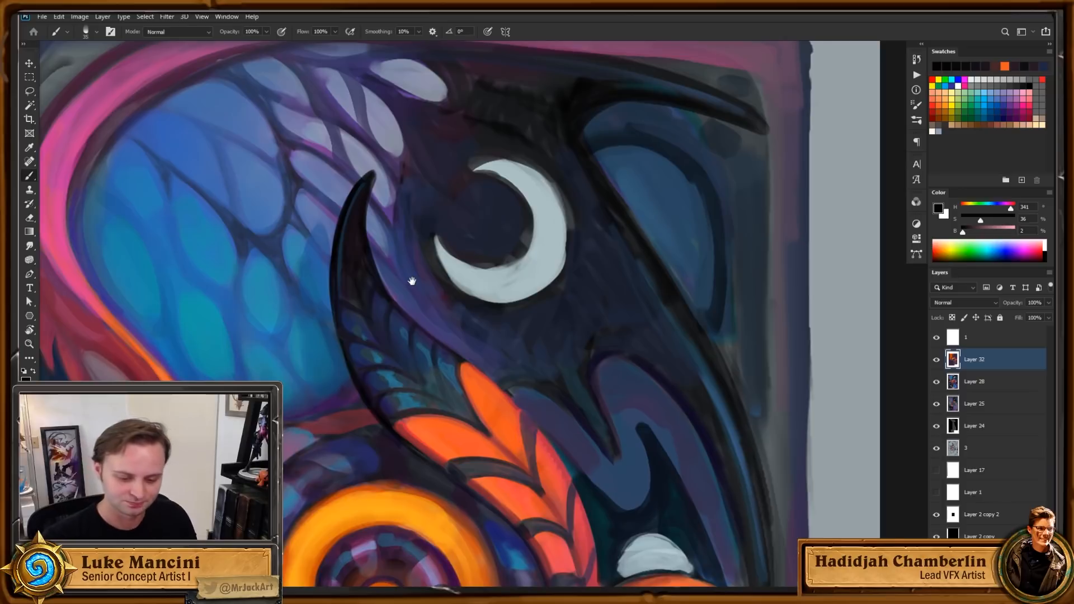
pyautogui.moveTo(412, 280); pyautogui.dragTo(415, 300)
pyautogui.keyDown('alt'); pyautogui.click(383, 359); pyautogui.keyUp('alt')
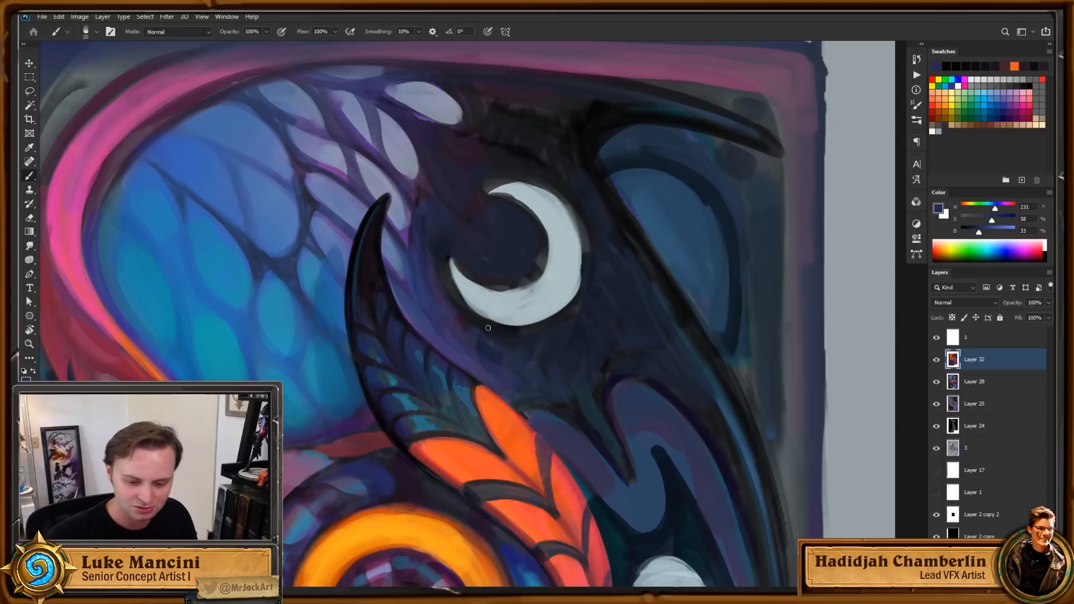
pyautogui.moveTo(544, 533); pyautogui.dragTo(532, 477)
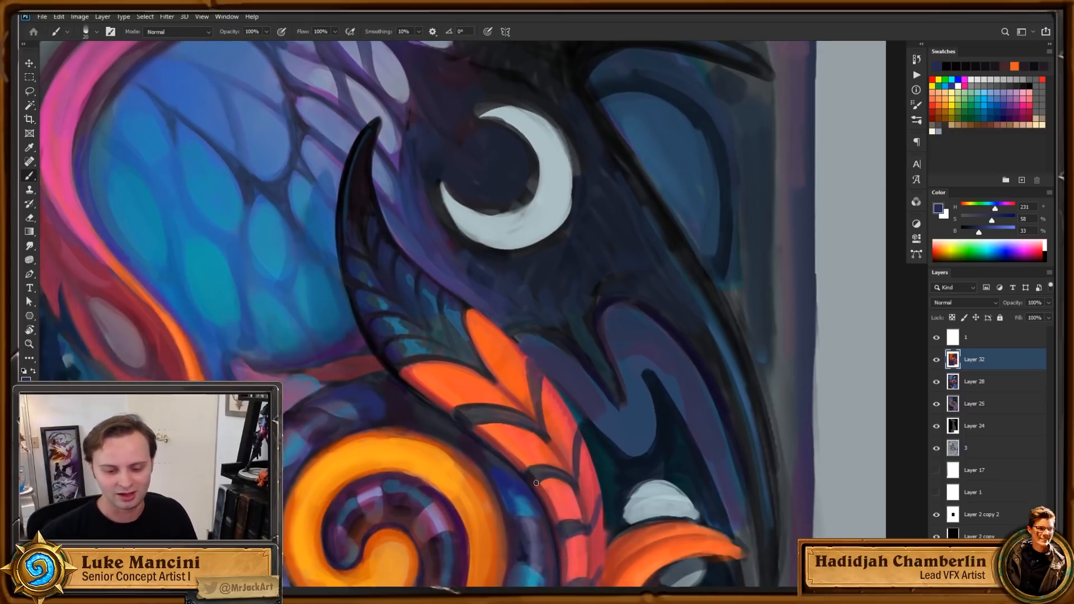
pyautogui.keyDown('alt'); pyautogui.click(365, 202); pyautogui.keyUp('alt')
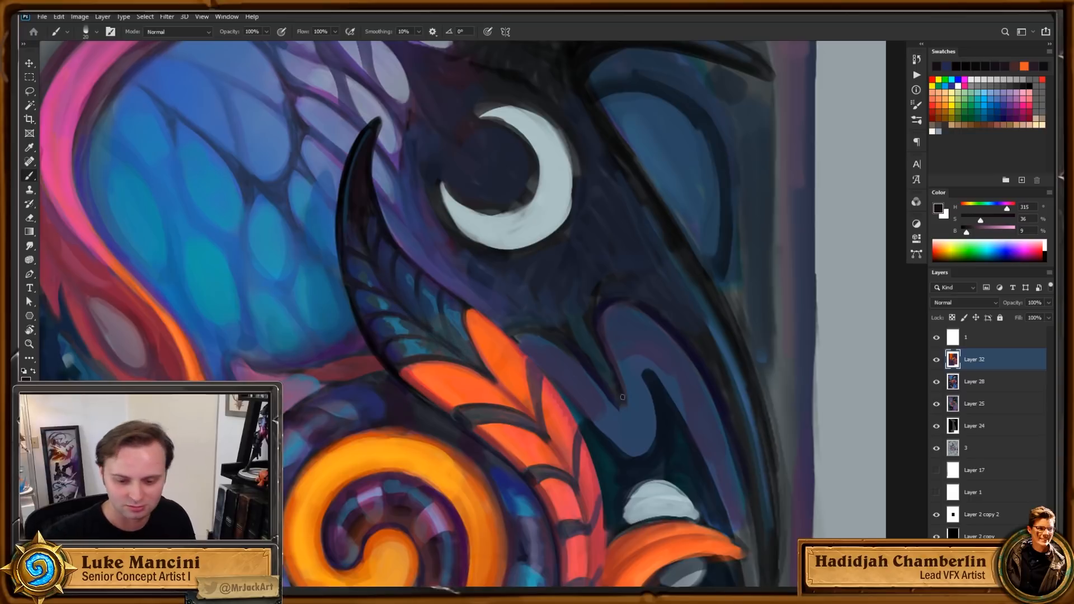
pyautogui.moveTo(639, 364); pyautogui.dragTo(642, 398)
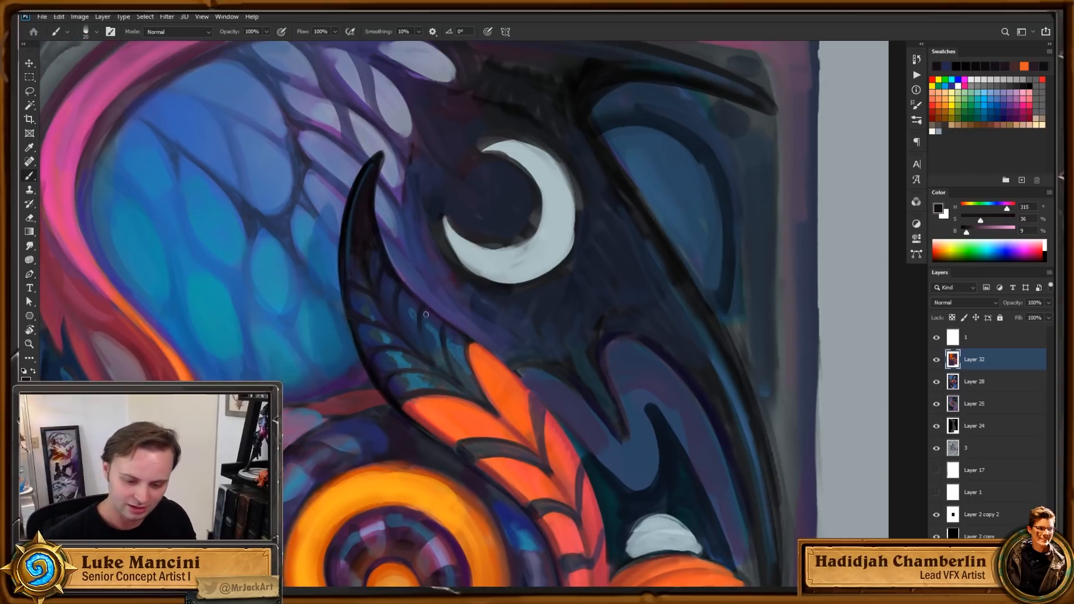
# Step: Rotate the canvas for easier strokes, blend sampled dark indigo into the horn's scales near the orange feathers, and reset the rotation
pyautogui.press('r')
pyautogui.moveTo(740, 439); pyautogui.dragTo(644, 140)
pyautogui.moveTo(633, 226); pyautogui.dragTo(669, 287)
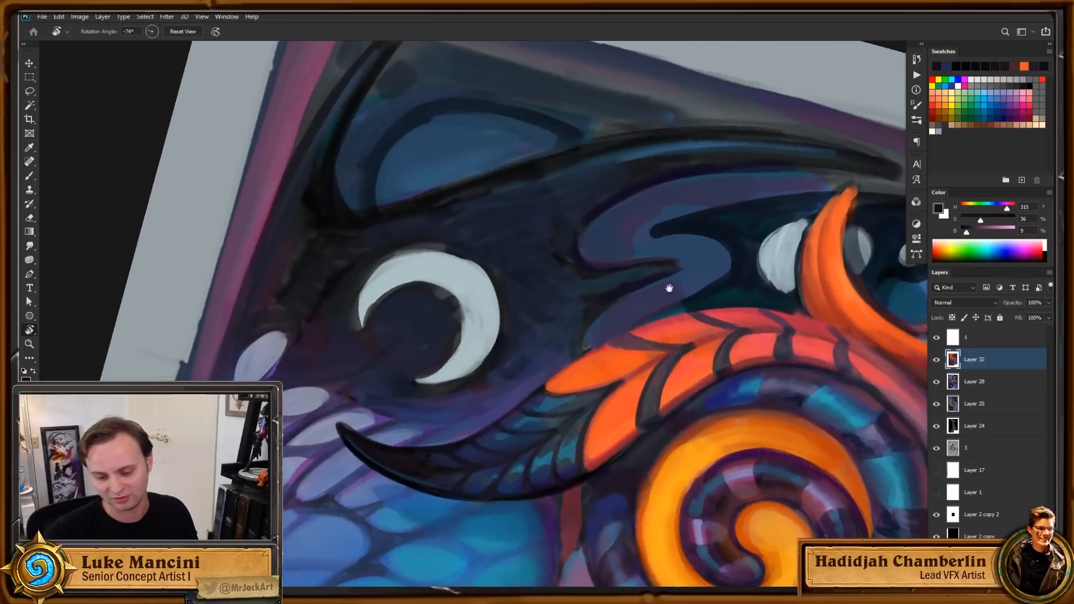
pyautogui.moveTo(650, 382); pyautogui.dragTo(666, 345)
pyautogui.press('b')
pyautogui.keyDown('alt'); pyautogui.click(585, 434); pyautogui.keyUp('alt')
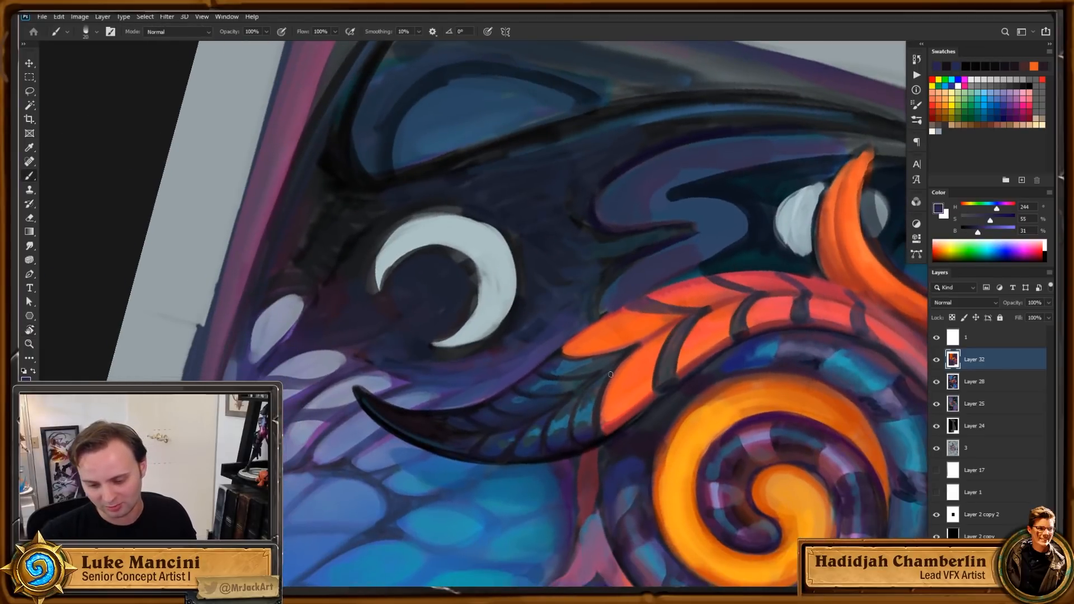
pyautogui.press('Escape')
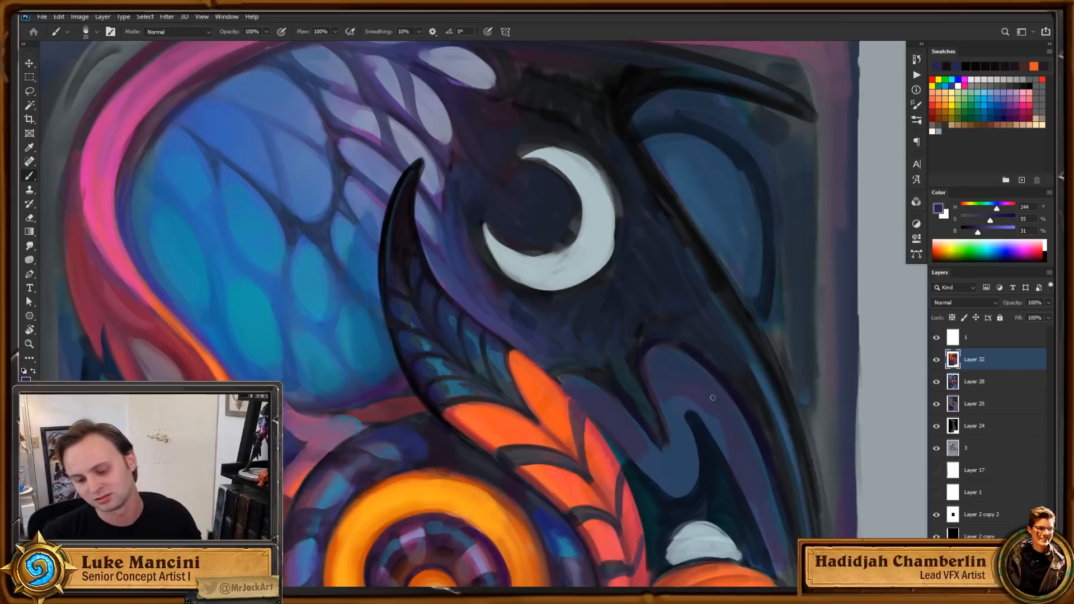
# Step: Brighten the horn's scale segments with sampled teal and dark blue along the black outer edge
pyautogui.moveTo(682, 441); pyautogui.dragTo(674, 427)
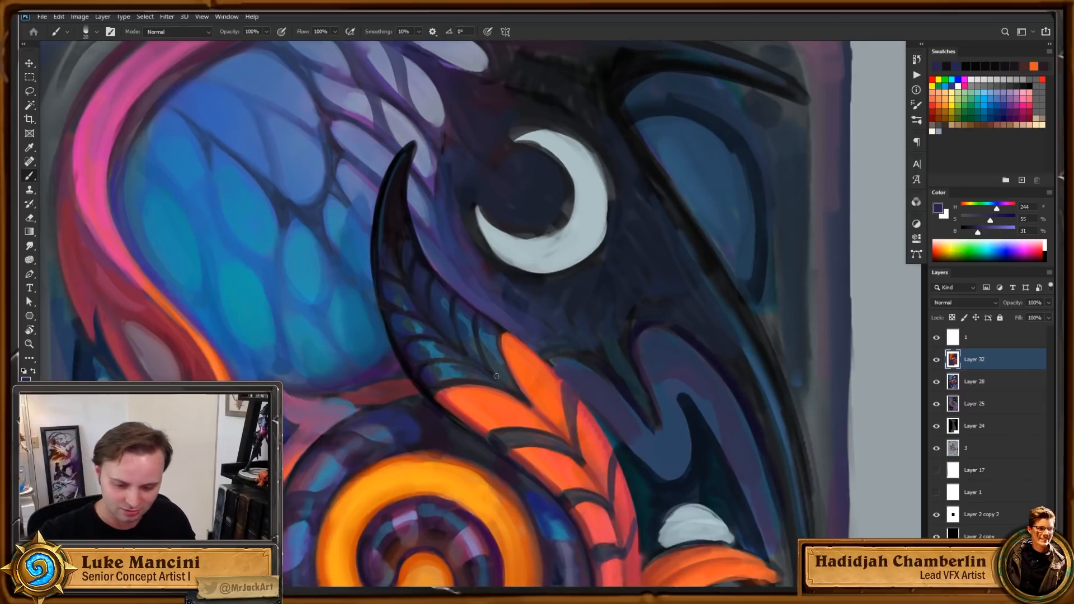
pyautogui.moveTo(620, 431)
pyautogui.mouseDown()
pyautogui.moveTo(600, 379)
pyautogui.moveTo(616, 389)
pyautogui.moveTo(611, 379)
pyautogui.moveTo(620, 417)
pyautogui.mouseUp()
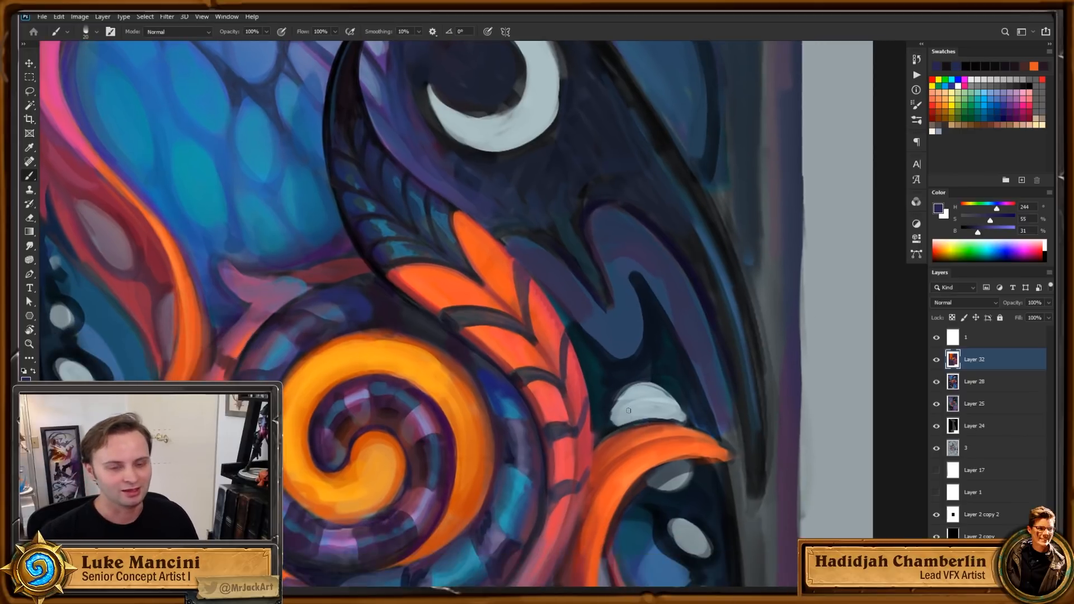
pyautogui.moveTo(609, 305); pyautogui.dragTo(600, 295)
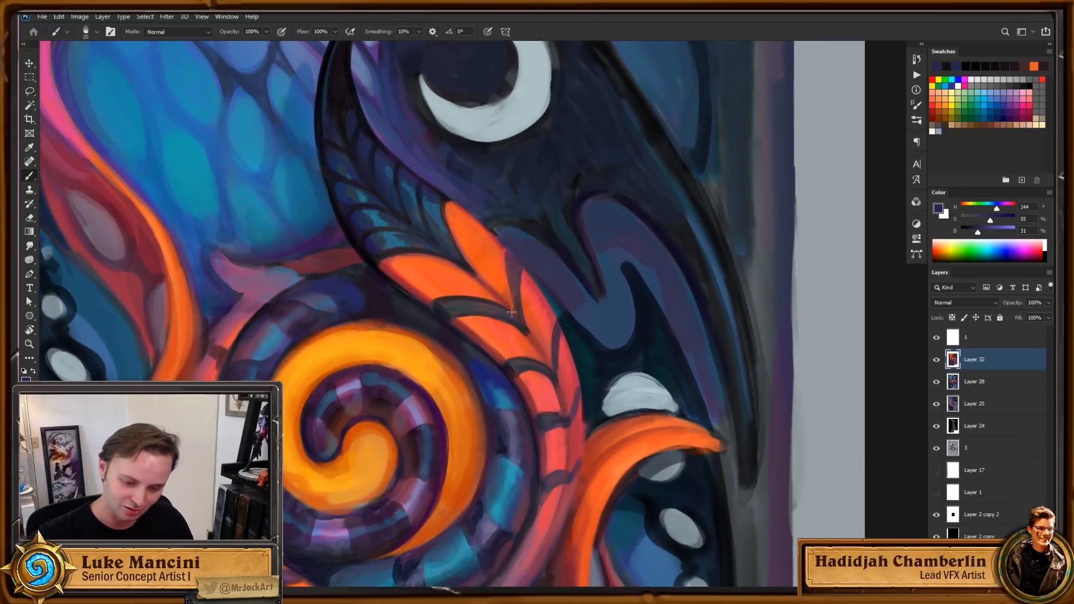
pyautogui.moveTo(612, 345); pyautogui.dragTo(620, 381)
pyautogui.moveTo(382, 290); pyautogui.dragTo(453, 364)
pyautogui.keyDown('alt'); pyautogui.click(441, 350); pyautogui.keyUp('alt')
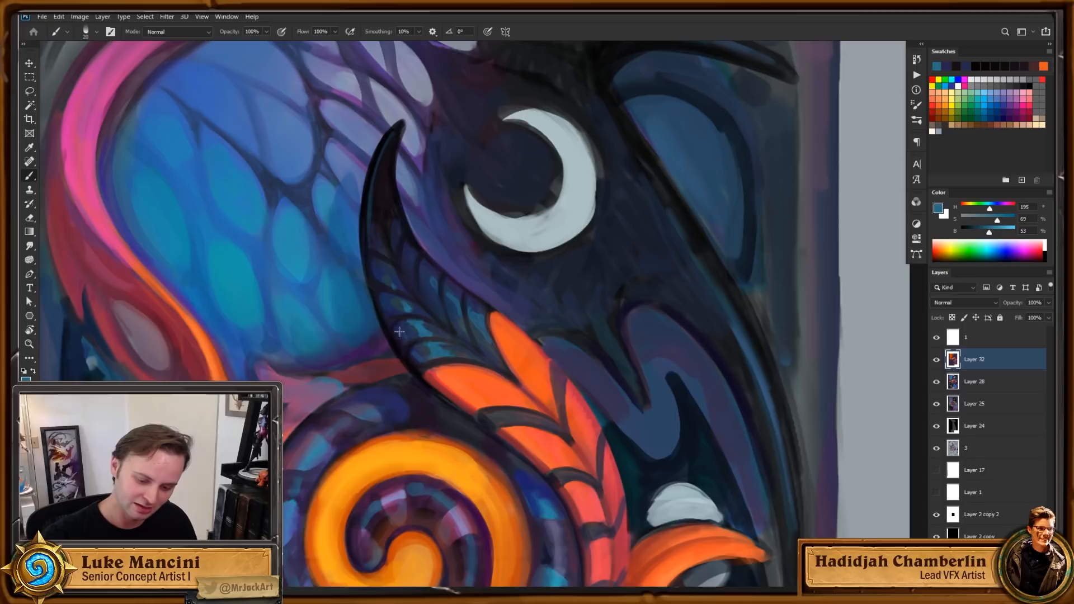
pyautogui.keyDown('alt'); pyautogui.click(387, 298); pyautogui.keyUp('alt')
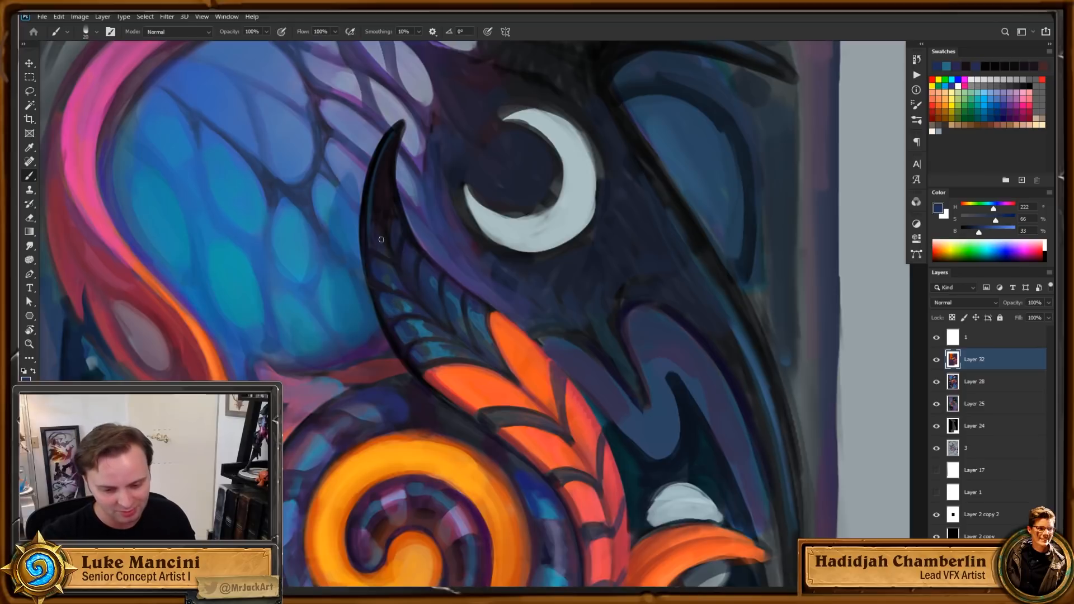
pyautogui.keyDown('alt'); pyautogui.click(416, 307); pyautogui.keyUp('alt')
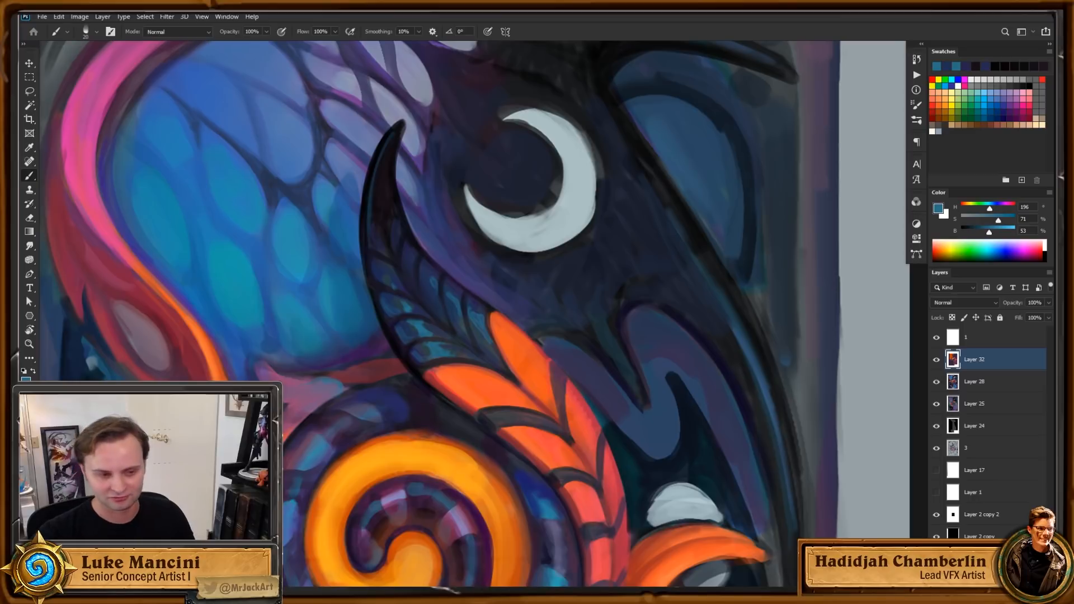
pyautogui.moveTo(676, 286); pyautogui.dragTo(671, 313)
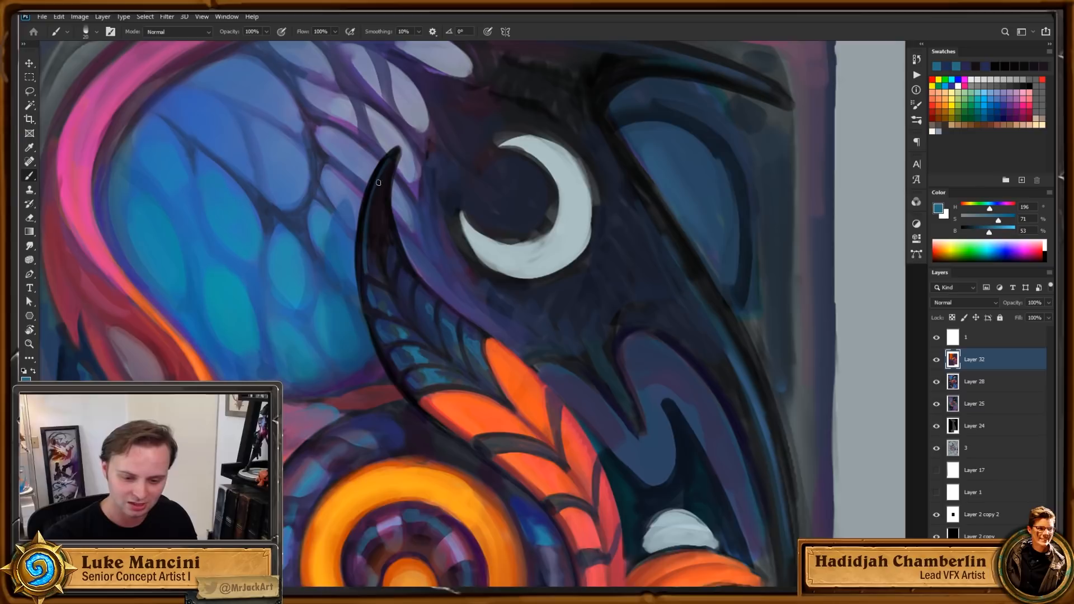
# Step: Refine the horn's dark interior and scale edges with sampled near-black plum and medium blue
pyautogui.keyDown('alt'); pyautogui.click(373, 238); pyautogui.keyUp('alt')
pyautogui.moveTo(384, 246); pyautogui.dragTo(375, 228)
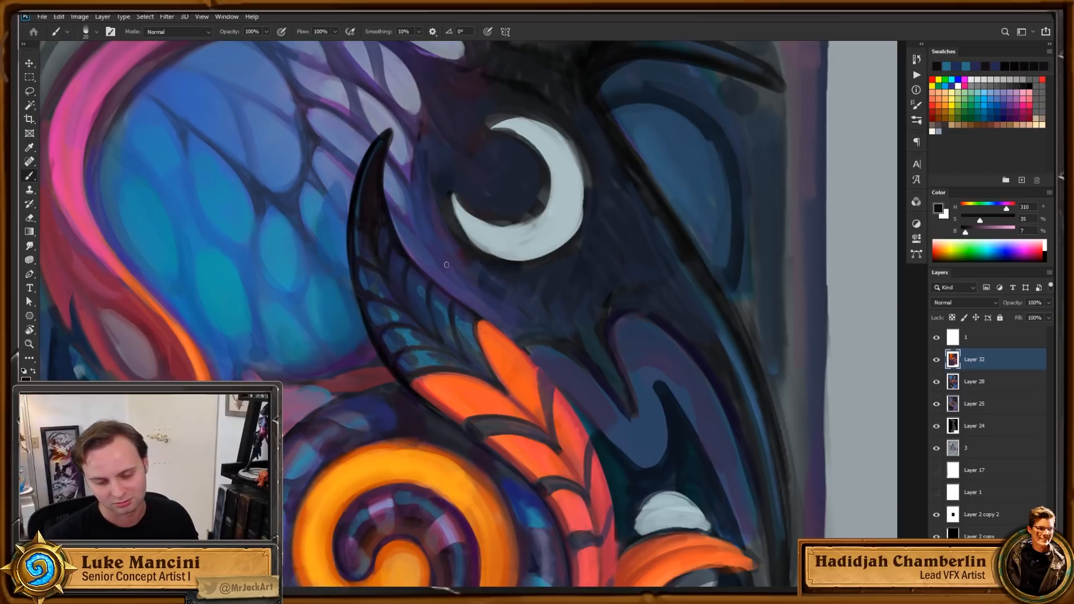
pyautogui.moveTo(596, 254); pyautogui.dragTo(584, 242)
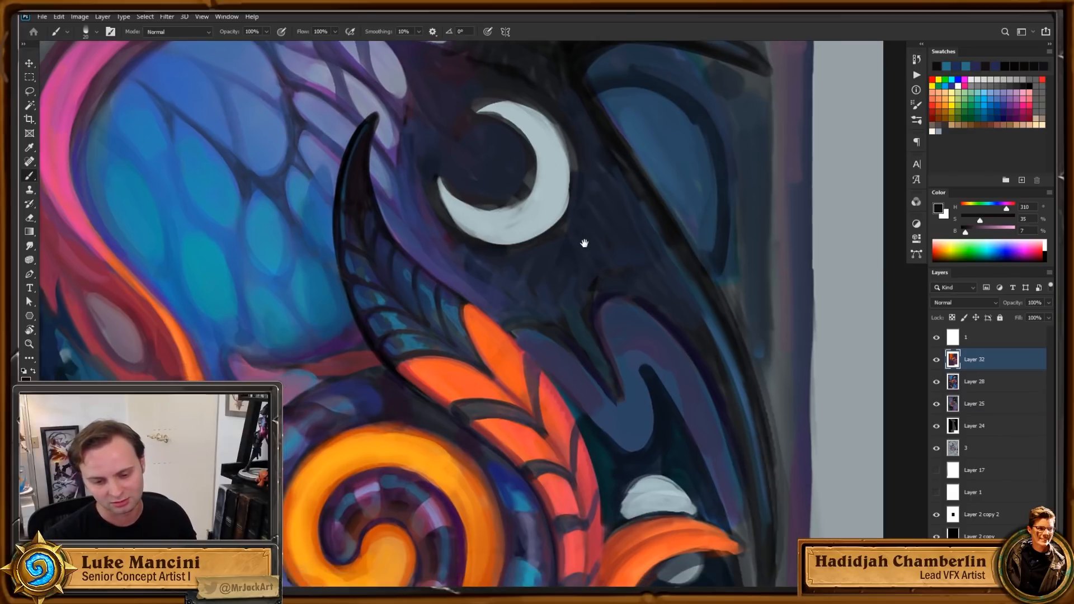
pyautogui.keyDown('alt'); pyautogui.click(371, 314); pyautogui.keyUp('alt')
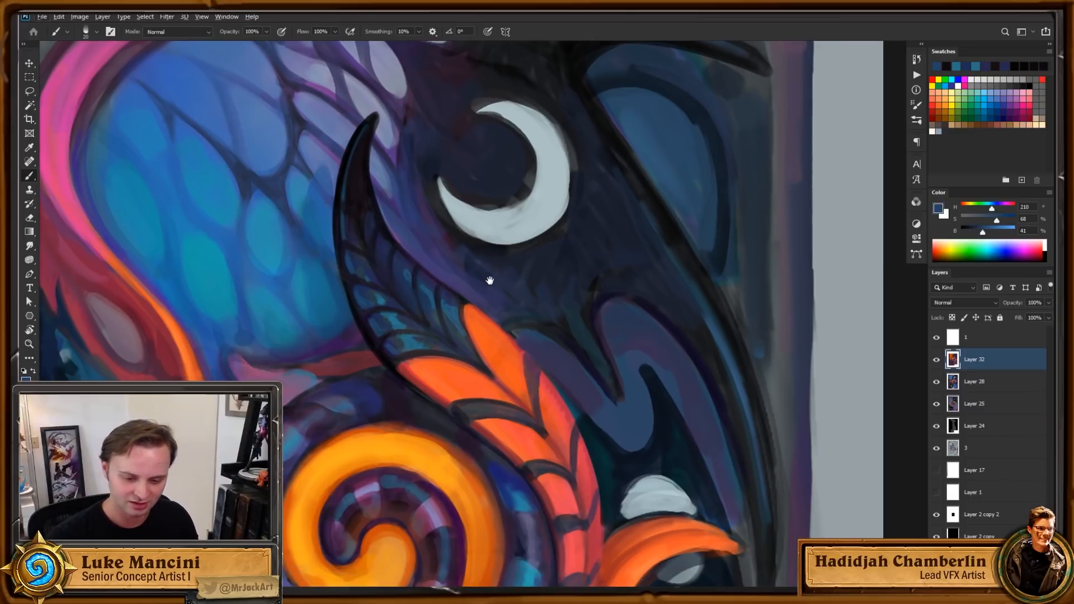
pyautogui.moveTo(494, 269); pyautogui.dragTo(484, 249)
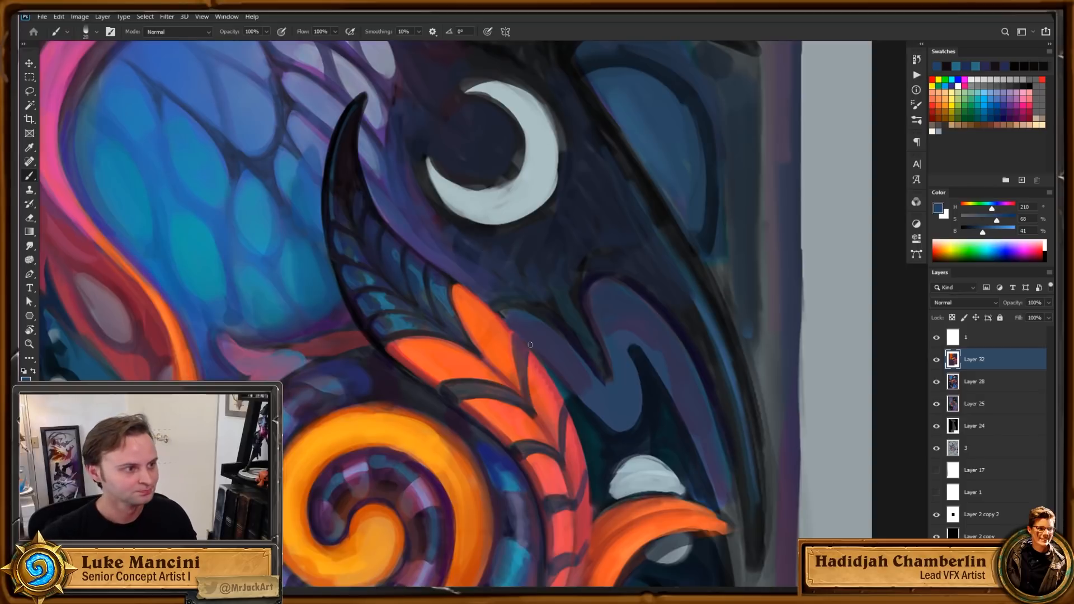
pyautogui.moveTo(540, 351)
pyautogui.mouseDown()
pyautogui.moveTo(520, 335)
pyautogui.moveTo(541, 318)
pyautogui.moveTo(542, 301)
pyautogui.mouseUp()
# Step: Add highlights to the inner row of orange feathers with yellow-orange sampled from the spiral
pyautogui.keyDown('alt'); pyautogui.click(384, 410); pyautogui.keyUp('alt')
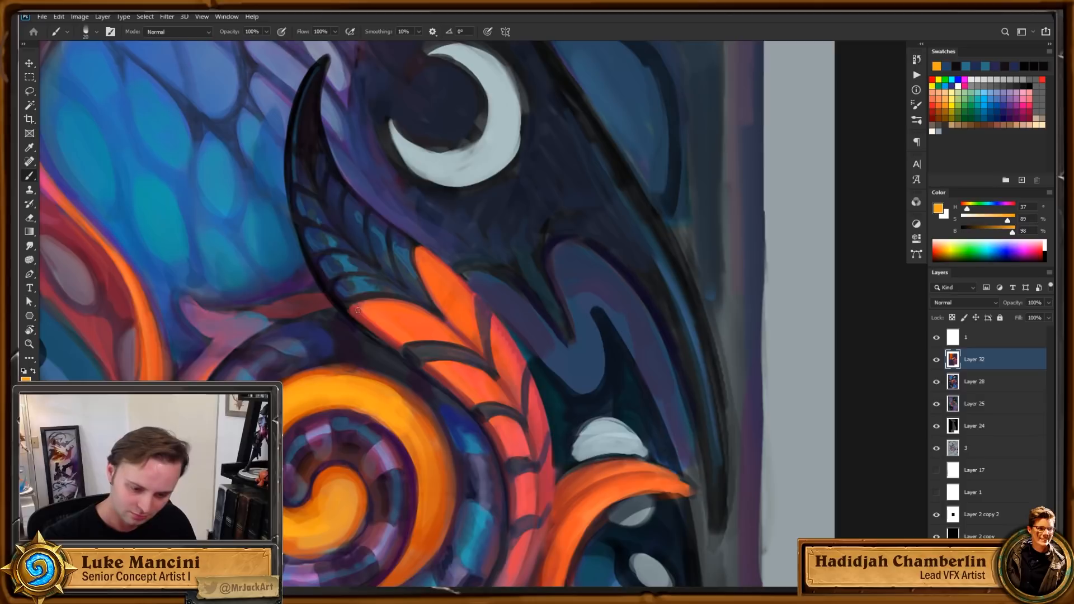
pyautogui.moveTo(390, 332); pyautogui.dragTo(365, 312)
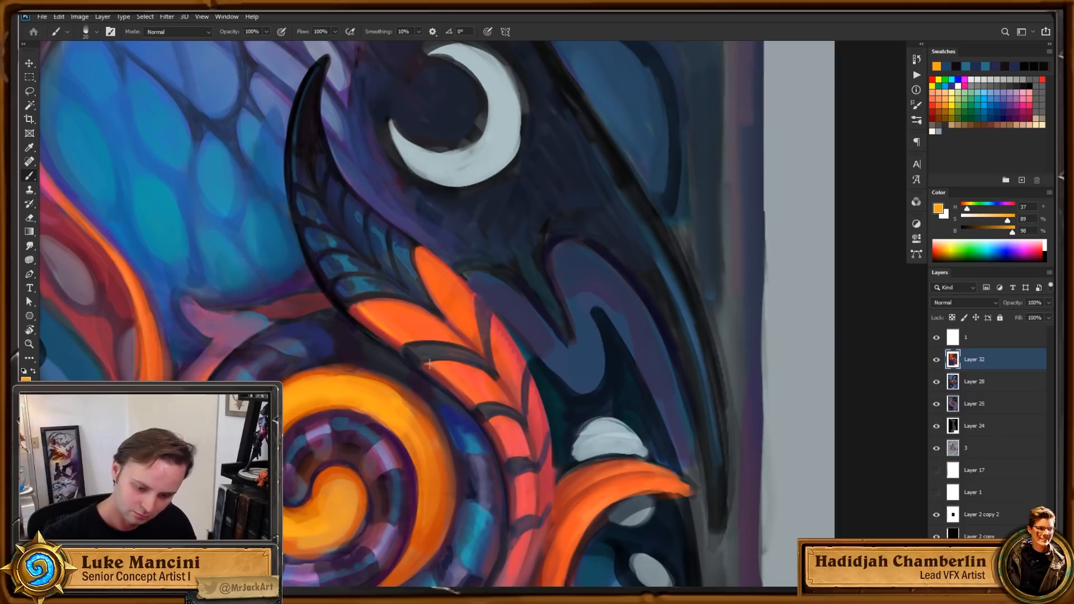
pyautogui.moveTo(430, 364); pyautogui.dragTo(454, 384)
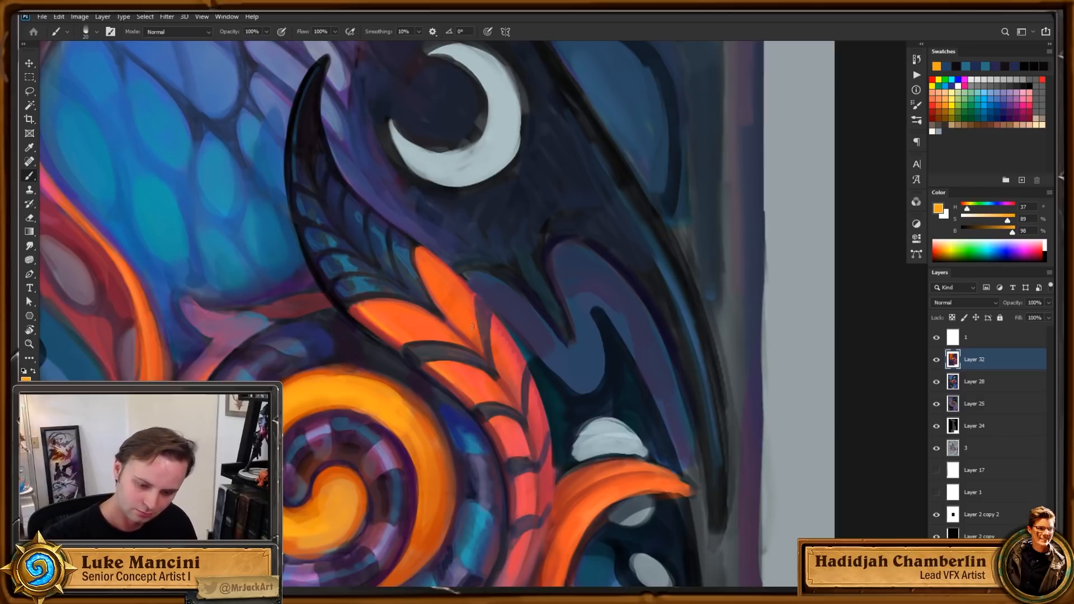
# Step: Blend sampled mid-orange along the upper feathers next to the horn, rotating the canvas to follow their shape
pyautogui.keyDown('alt'); pyautogui.click(380, 302); pyautogui.keyUp('alt')
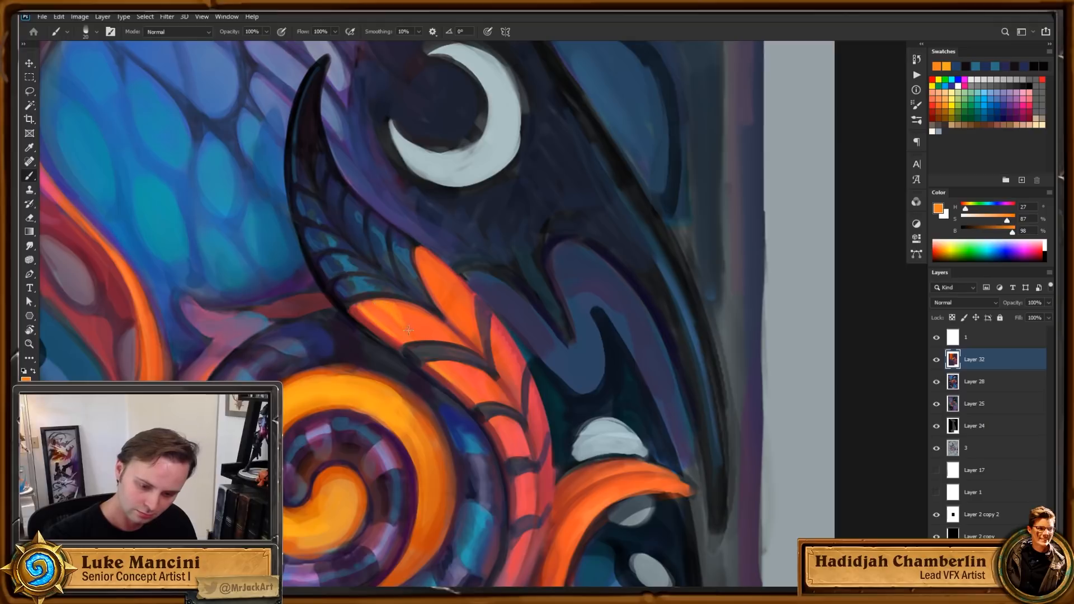
pyautogui.moveTo(586, 304); pyautogui.dragTo(588, 358)
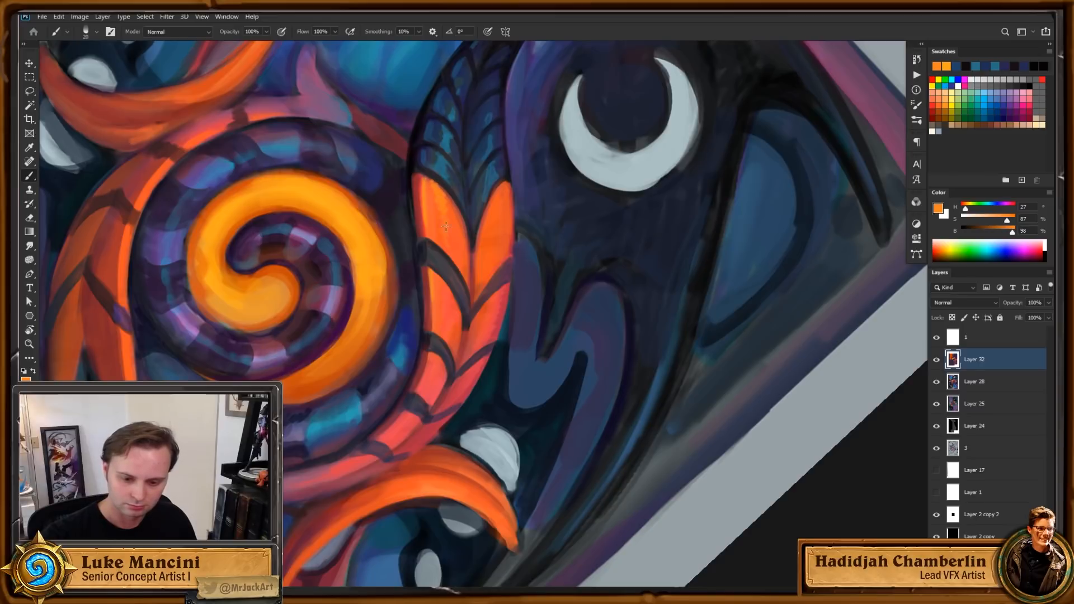
pyautogui.moveTo(444, 313); pyautogui.dragTo(446, 290)
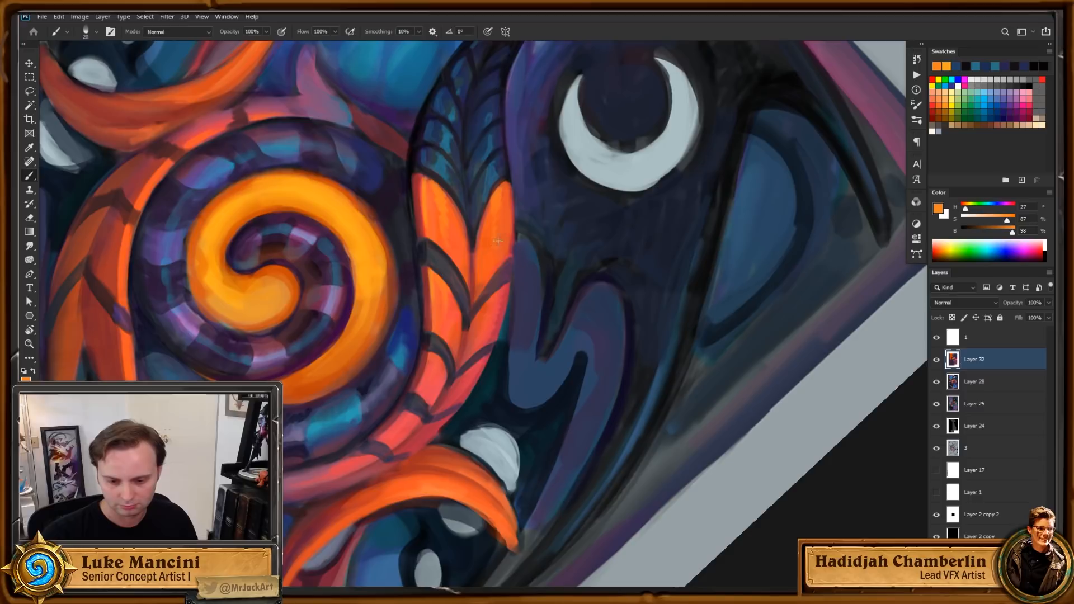
pyautogui.press('Escape')
pyautogui.moveTo(604, 333)
pyautogui.mouseDown()
pyautogui.moveTo(616, 375)
pyautogui.moveTo(615, 360)
pyautogui.mouseUp()
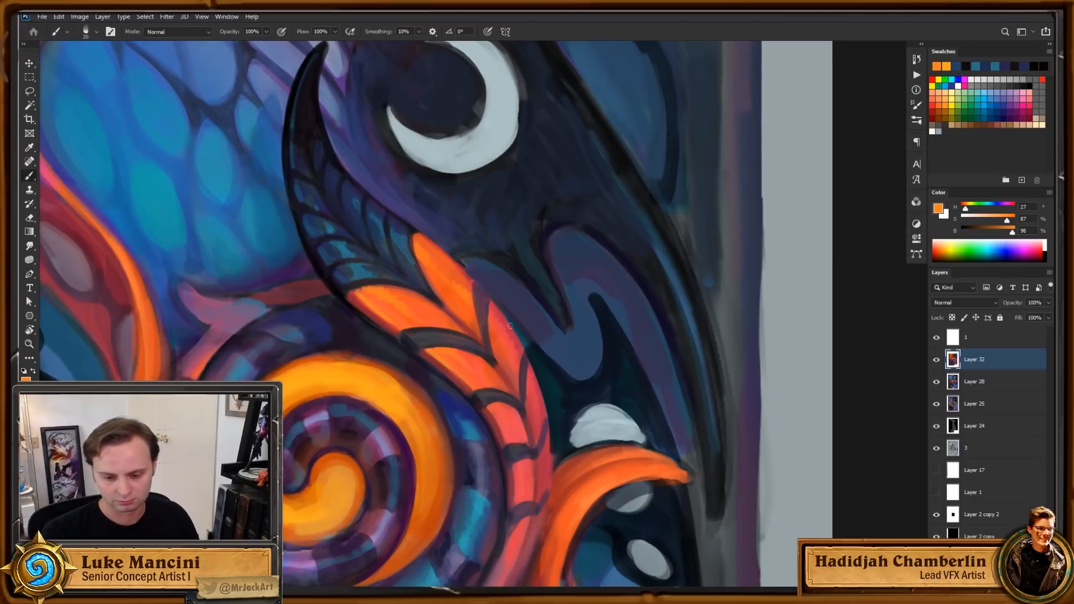
# Step: Warm the outer red feathers with sampled bright orange and bring the whole card into view
pyautogui.keyDown('alt'); pyautogui.click(463, 298); pyautogui.keyUp('alt')
pyautogui.moveTo(492, 313); pyautogui.dragTo(500, 327)
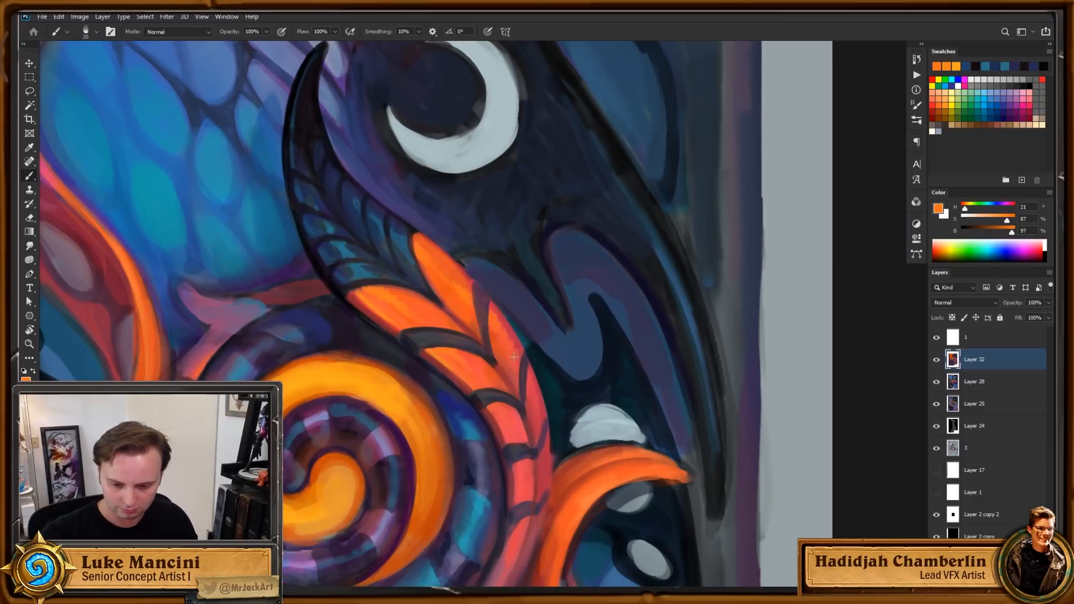
pyautogui.moveTo(546, 387); pyautogui.dragTo(541, 360)
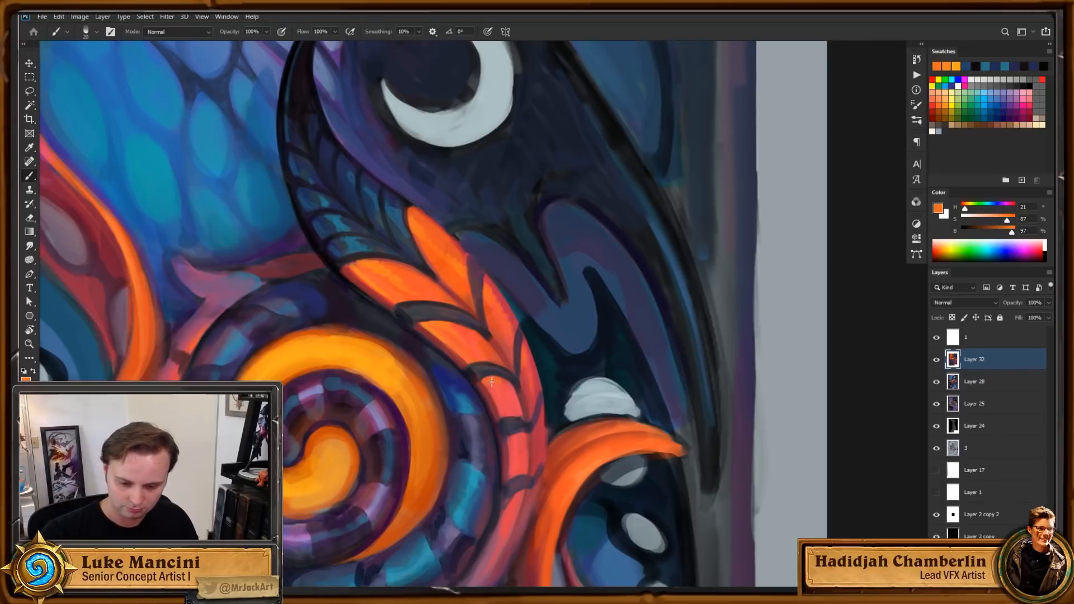
pyautogui.hotkey('ctrl', '0')
pyautogui.press('r')
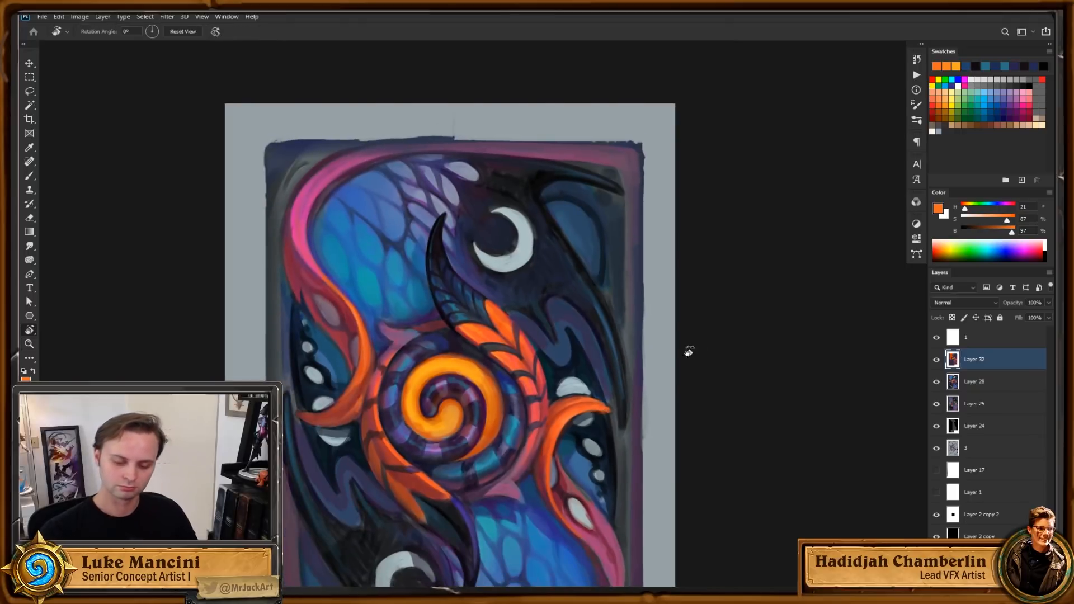
pyautogui.moveTo(688, 353); pyautogui.dragTo(605, 432)
pyautogui.press('Escape')
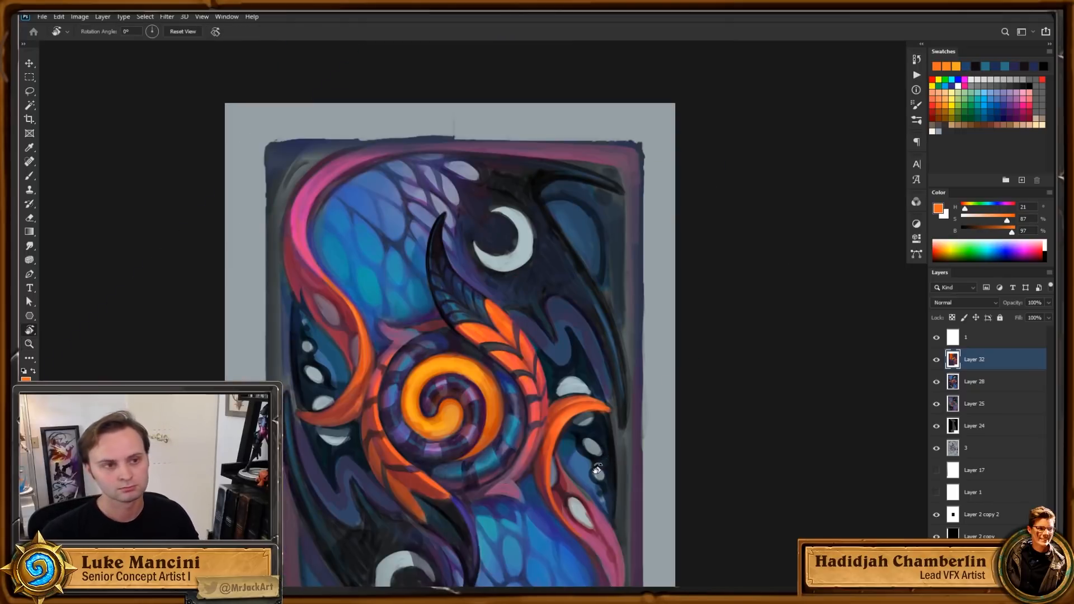
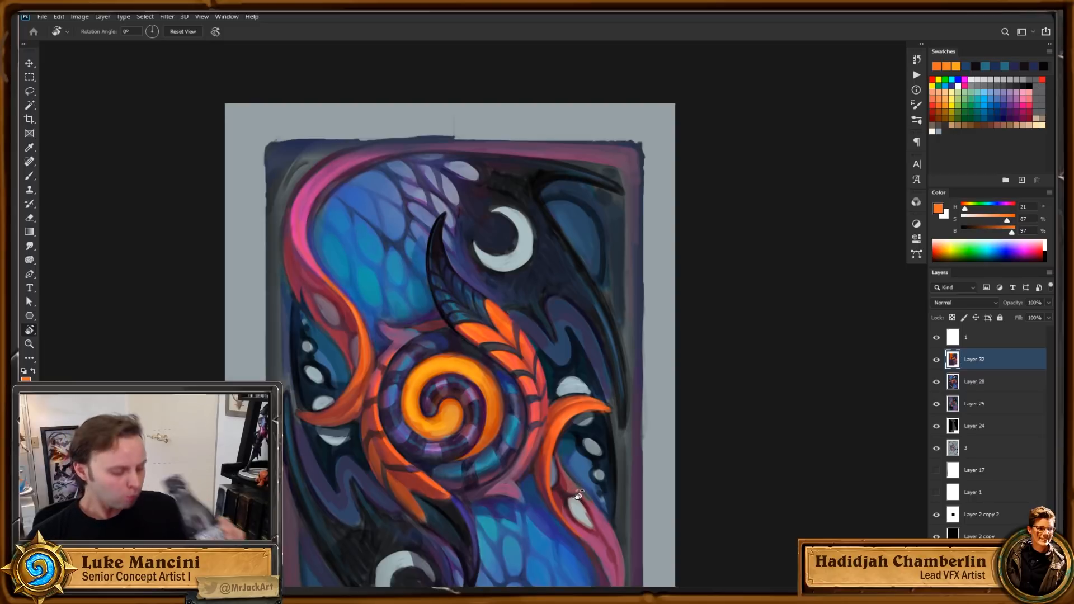
# Step: Refine the inner edge of the orange feather band at the horn's base with sampled dark reds and near-black
pyautogui.moveTo(539, 395); pyautogui.dragTo(548, 365)
pyautogui.press('z')
pyautogui.moveTo(479, 300); pyautogui.dragTo(518, 300)
pyautogui.press('b')
pyautogui.keyDown('alt'); pyautogui.click(459, 298); pyautogui.keyUp('alt')
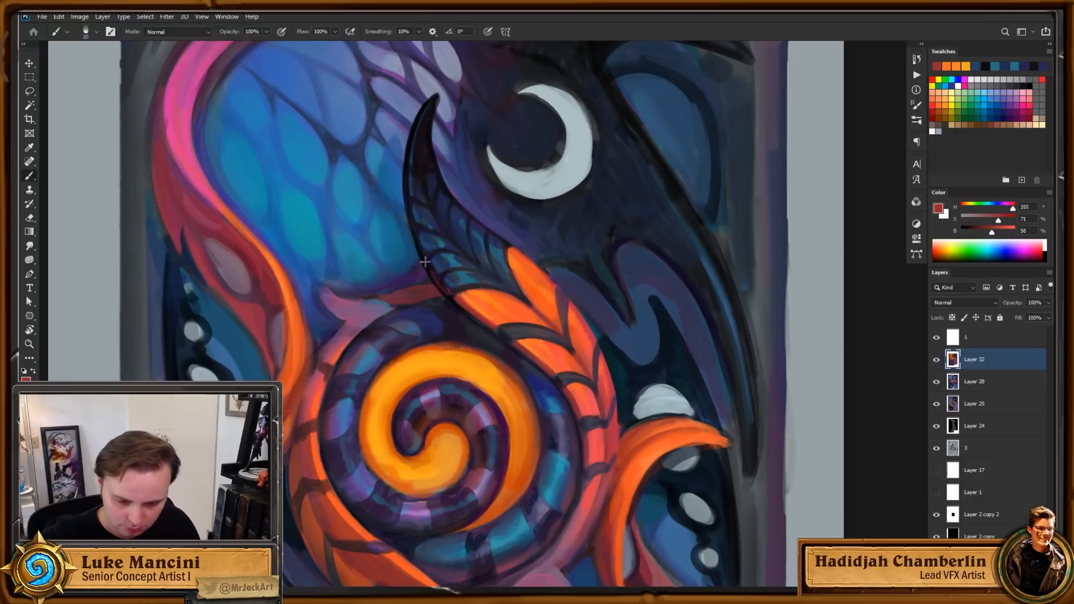
pyautogui.keyDown('alt'); pyautogui.click(435, 284); pyautogui.keyUp('alt')
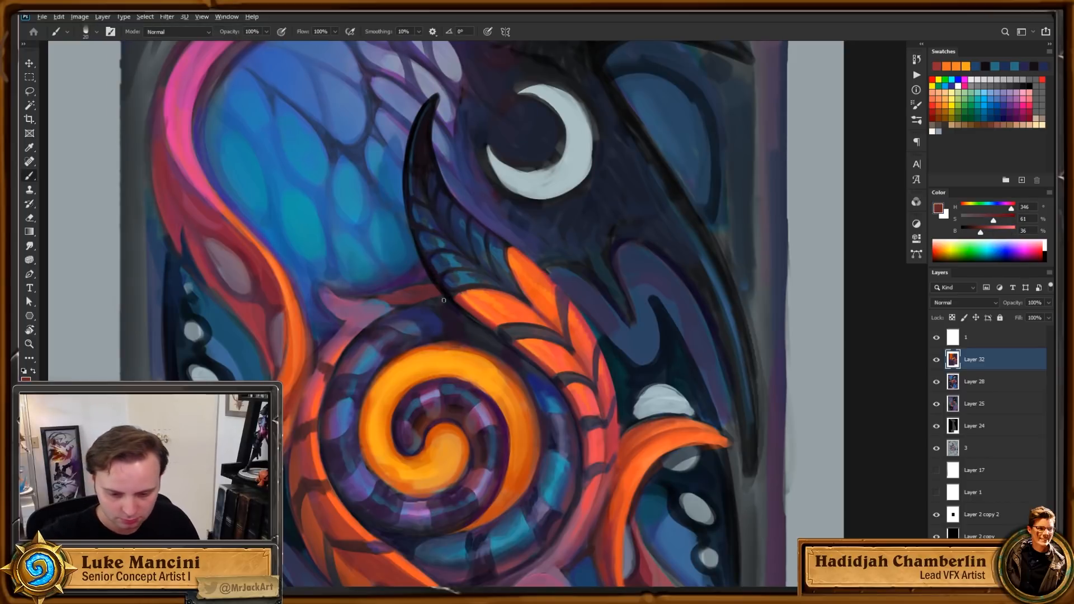
pyautogui.moveTo(723, 393); pyautogui.dragTo(727, 368)
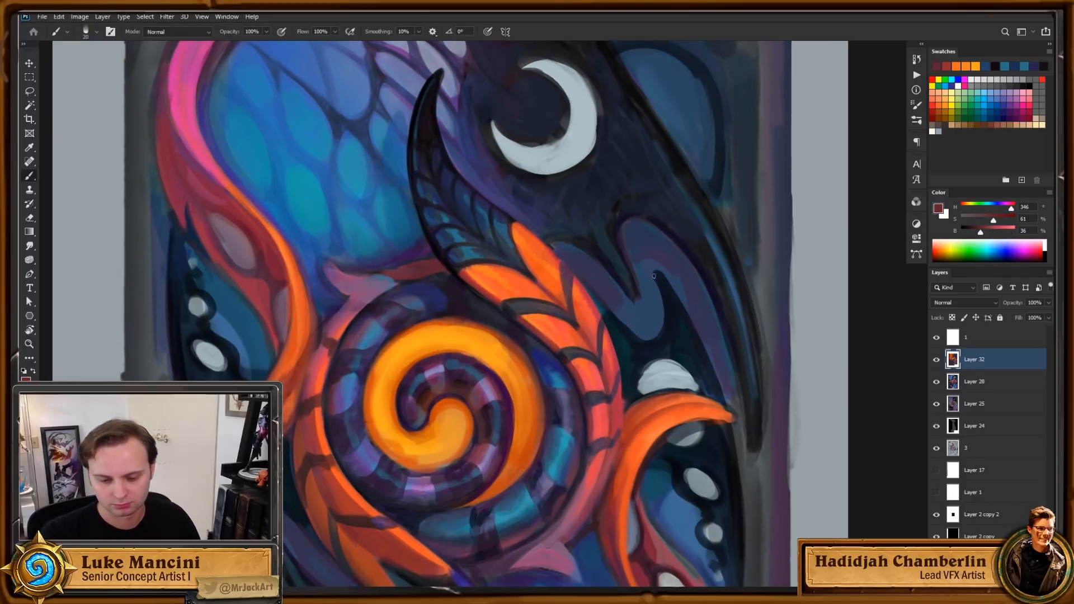
pyautogui.keyDown('alt'); pyautogui.click(470, 277); pyautogui.keyUp('alt')
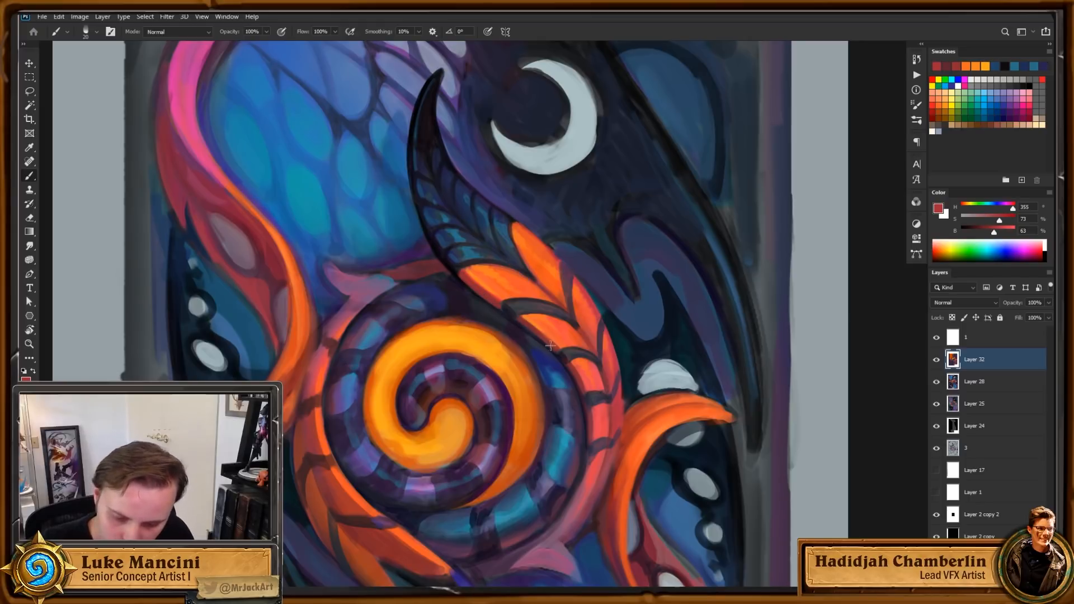
pyautogui.keyDown('alt'); pyautogui.click(507, 309); pyautogui.keyUp('alt')
# Step: Touch up the feathers on the band's outer curve with sampled orange-red and dark plum, undoing the last stroke
pyautogui.moveTo(704, 318); pyautogui.dragTo(692, 261)
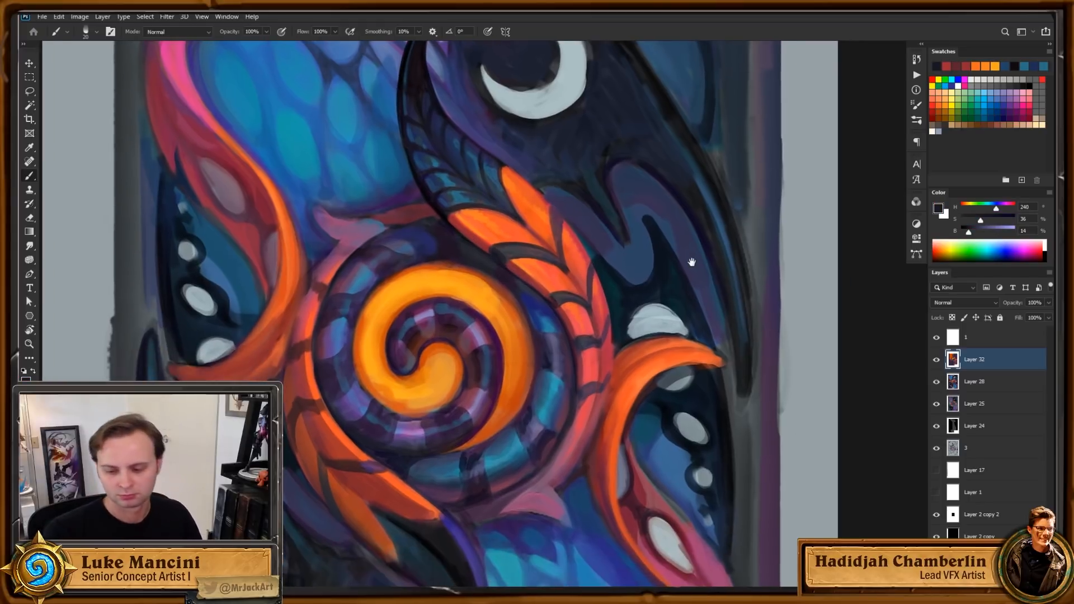
pyautogui.keyDown('alt'); pyautogui.click(570, 267); pyautogui.keyUp('alt')
pyautogui.moveTo(603, 310); pyautogui.dragTo(590, 275)
pyautogui.keyDown('alt'); pyautogui.click(564, 245); pyautogui.keyUp('alt')
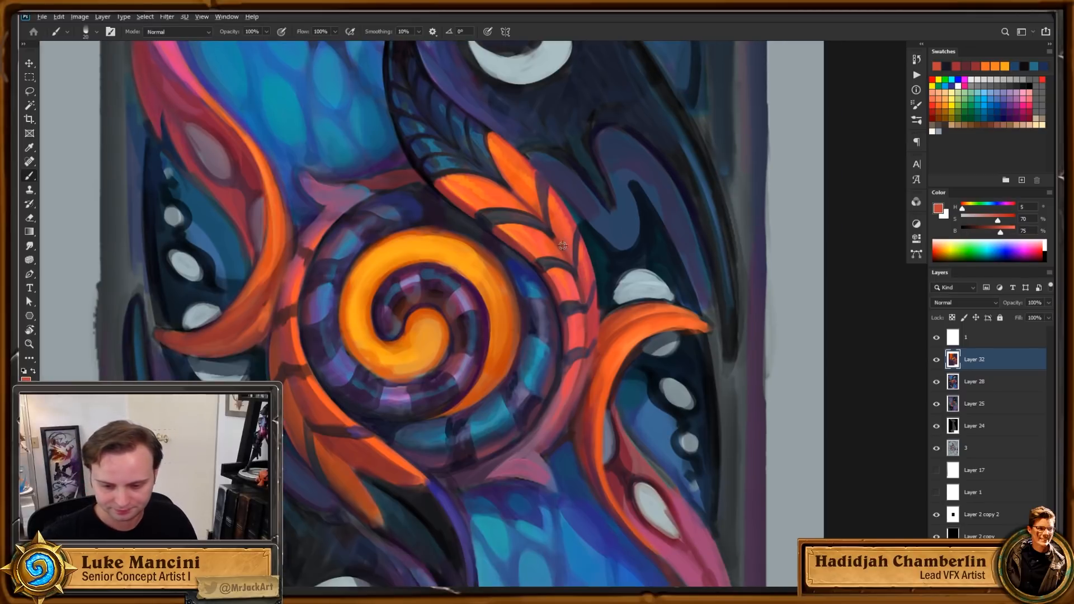
pyautogui.moveTo(642, 216); pyautogui.dragTo(639, 242)
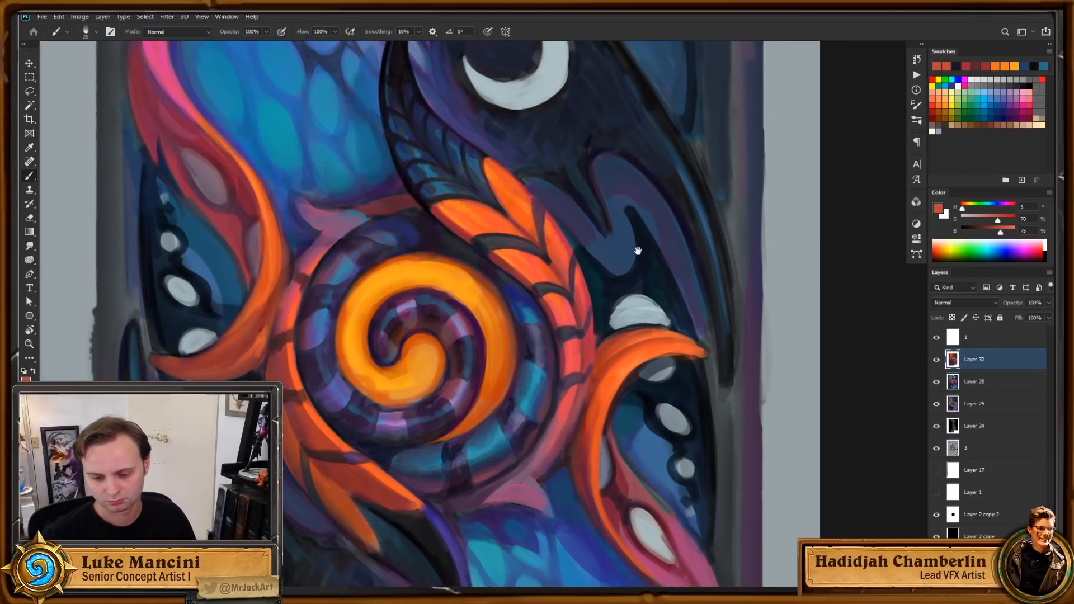
pyautogui.keyDown('alt'); pyautogui.click(548, 261); pyautogui.keyUp('alt')
pyautogui.moveTo(567, 297); pyautogui.dragTo(550, 266)
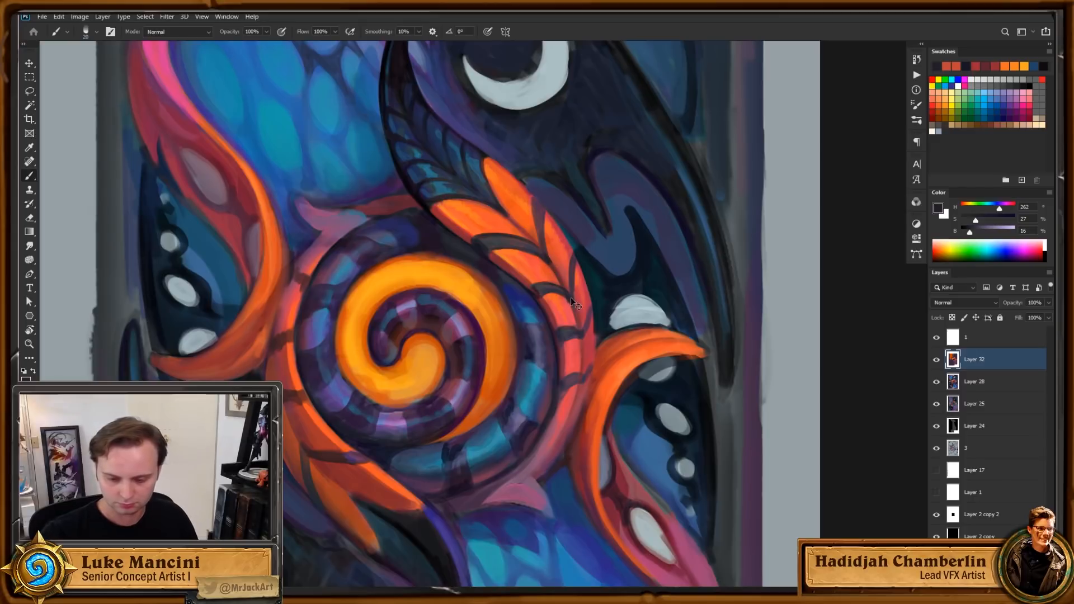
pyautogui.hotkey('ctrl', 'z')
# Step: Define the lower feathers and their dark stripes beside the spiral with sampled coral, muted reds and dark plum
pyautogui.moveTo(630, 335)
pyautogui.mouseDown()
pyautogui.moveTo(616, 361)
pyautogui.moveTo(621, 334)
pyautogui.mouseUp()
pyautogui.keyDown('alt'); pyautogui.click(520, 195); pyautogui.keyUp('alt')
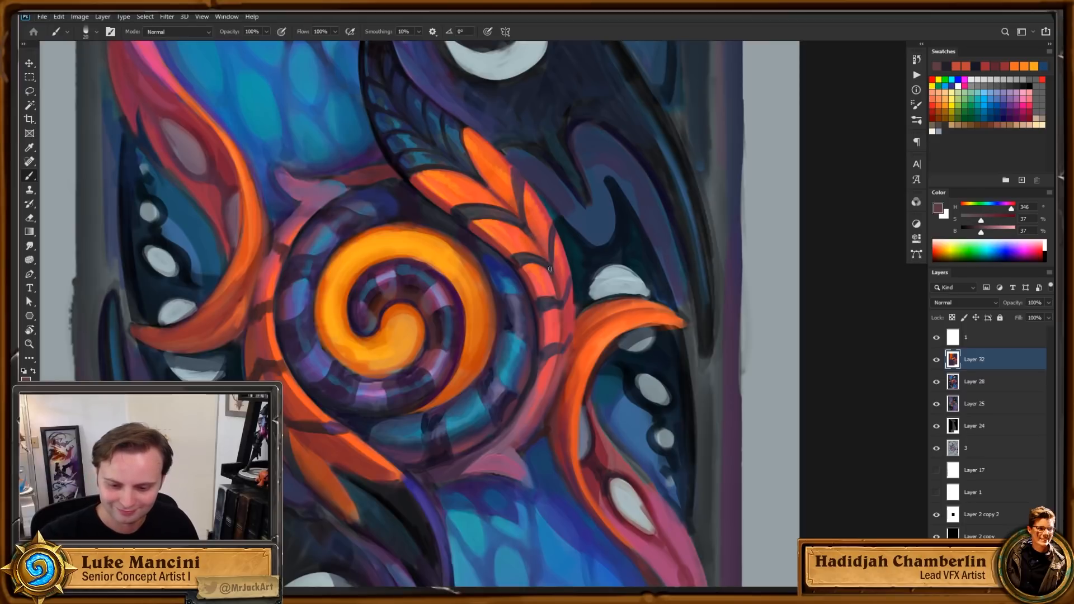
pyautogui.keyDown('alt'); pyautogui.click(552, 284); pyautogui.keyUp('alt')
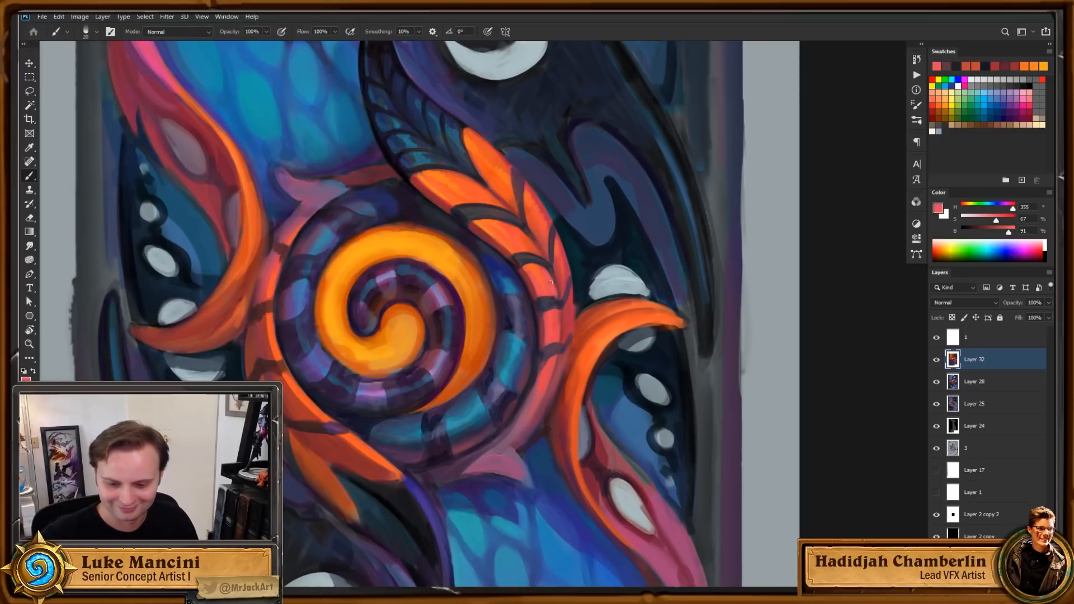
pyautogui.scroll(1, 567, 305)
pyautogui.keyDown('alt'); pyautogui.click(553, 278); pyautogui.keyUp('alt')
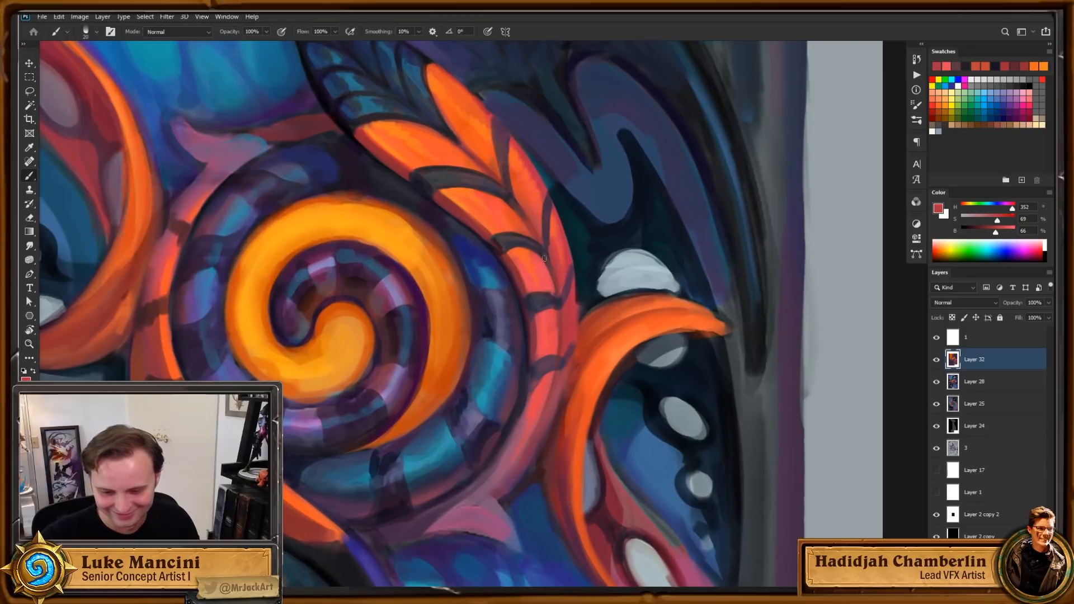
pyautogui.keyDown('alt'); pyautogui.click(554, 278); pyautogui.keyUp('alt')
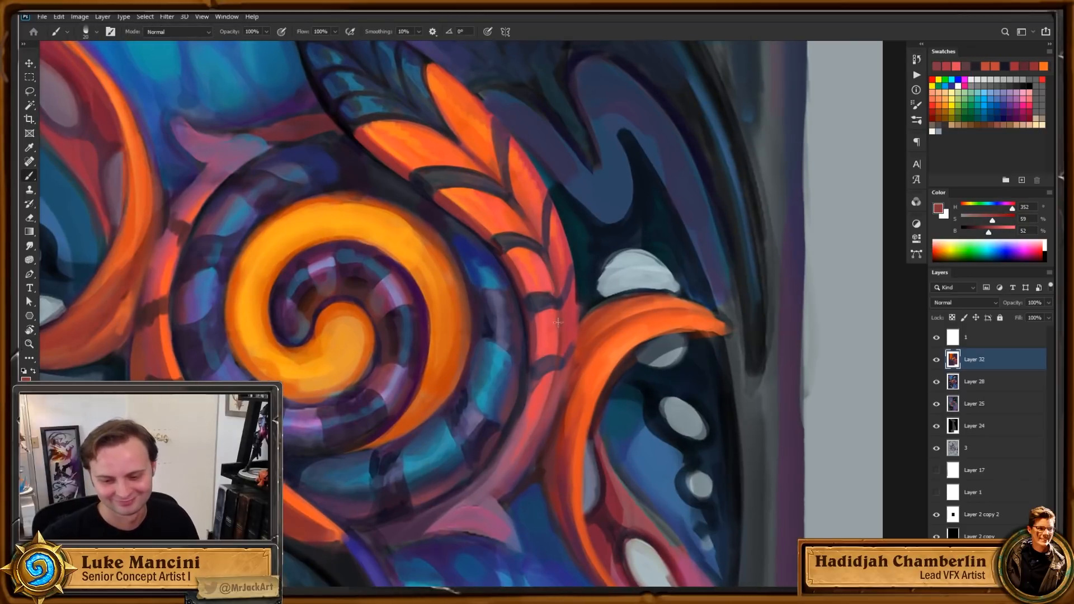
pyautogui.moveTo(575, 329); pyautogui.dragTo(573, 277)
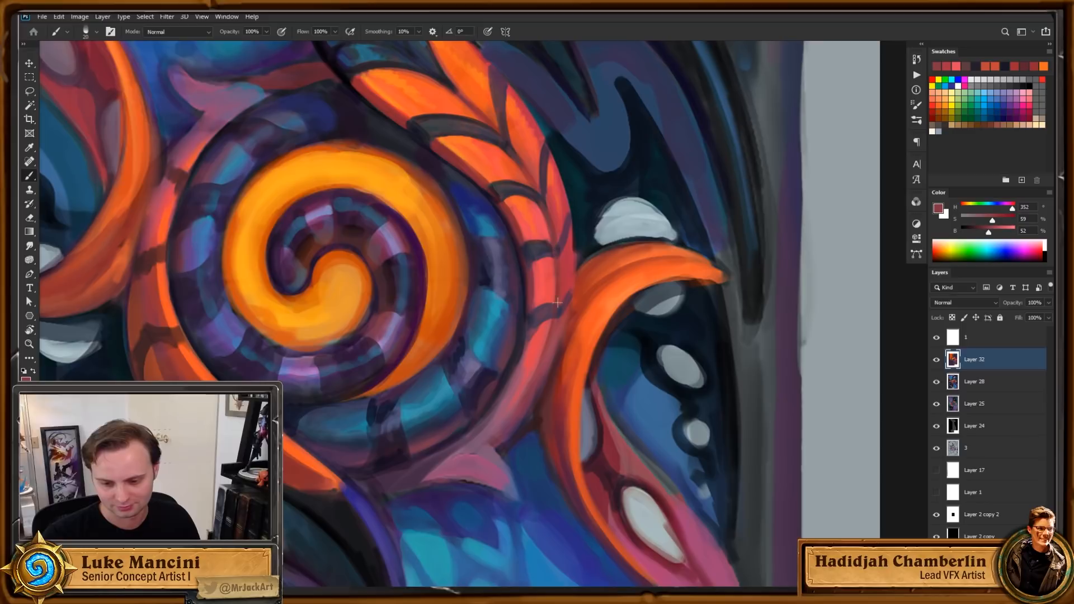
pyautogui.keyDown('alt'); pyautogui.click(551, 253); pyautogui.keyUp('alt')
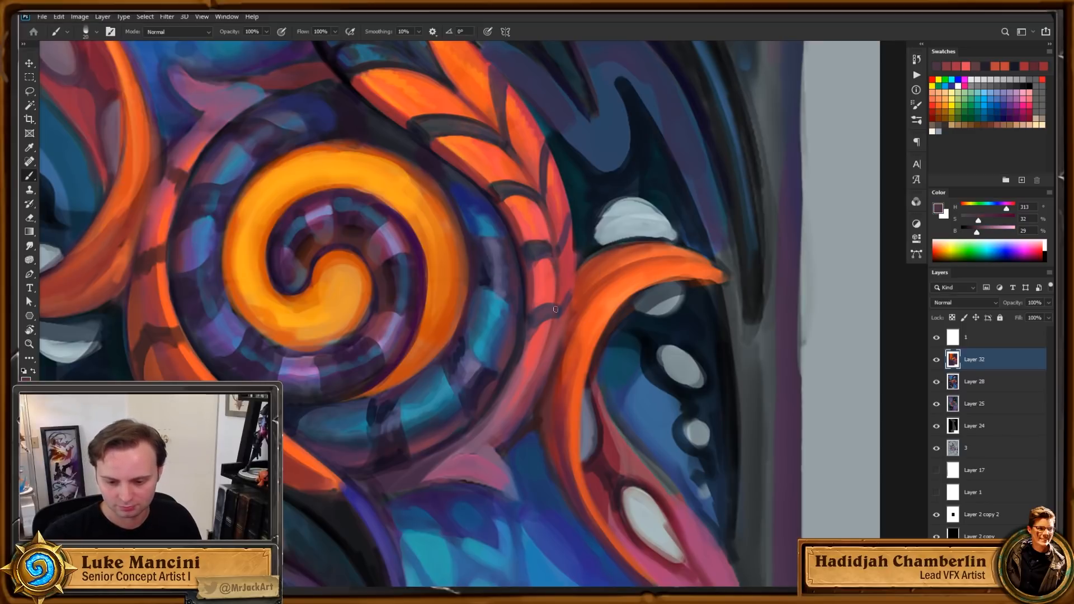
# Step: Clean up the feather band's outer edge above the orange curl with sampled crimson and dark teal
pyautogui.press('z')
pyautogui.moveTo(573, 380); pyautogui.dragTo(538, 431)
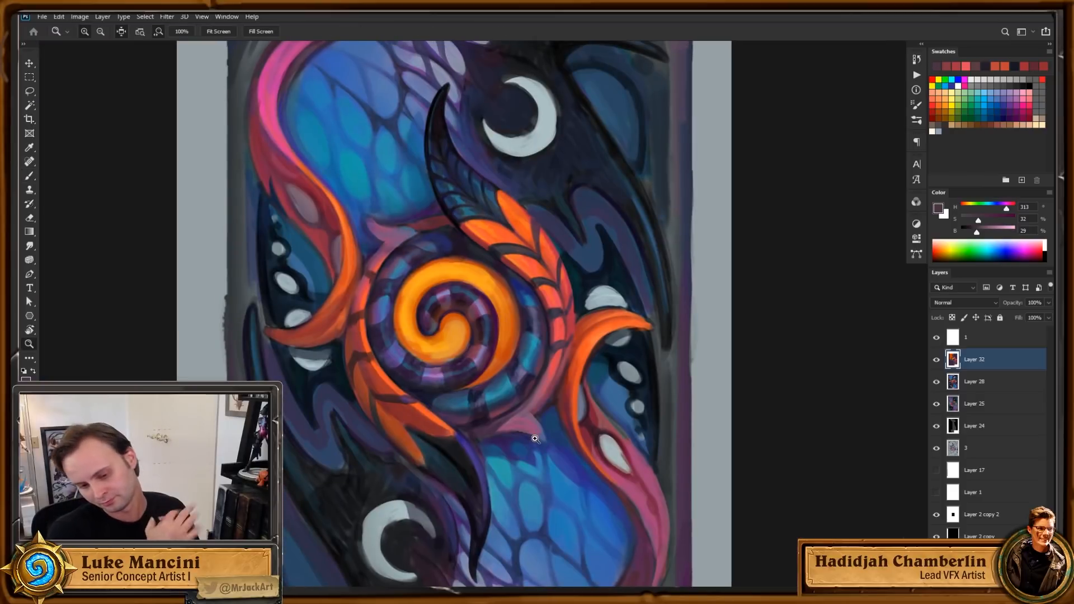
pyautogui.moveTo(599, 346)
pyautogui.mouseDown()
pyautogui.moveTo(592, 376)
pyautogui.moveTo(623, 364)
pyautogui.mouseUp()
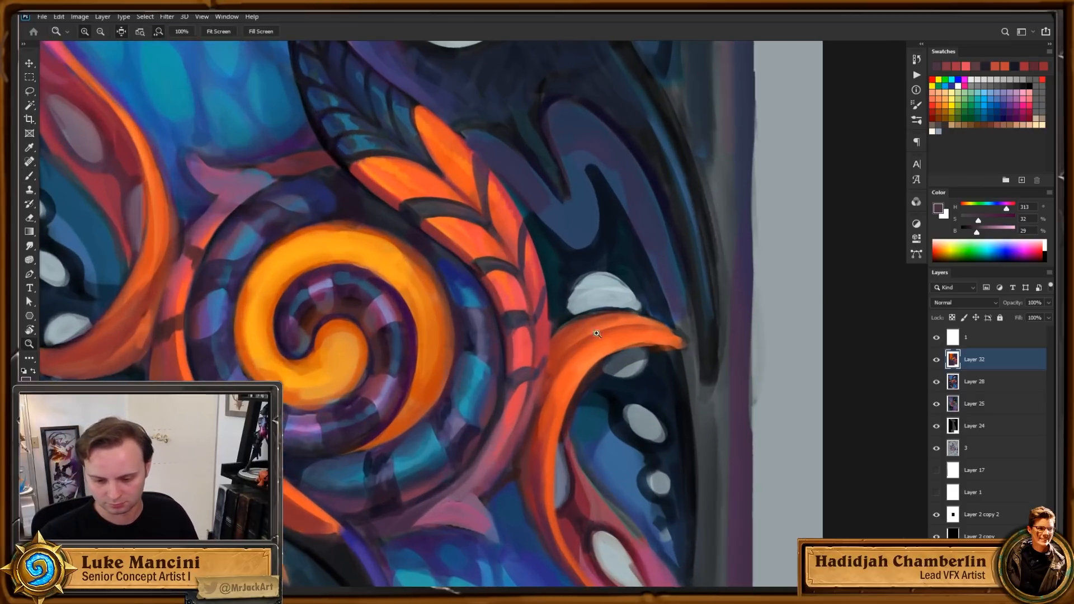
pyautogui.press('b')
pyautogui.keyDown('alt'); pyautogui.click(547, 327); pyautogui.keyUp('alt')
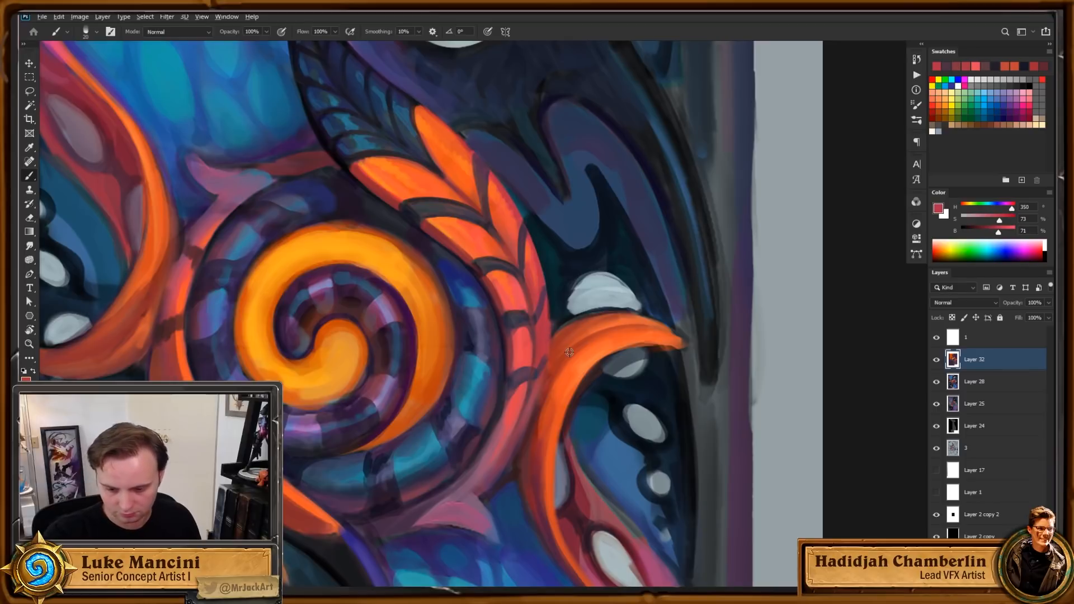
pyautogui.keyDown('alt'); pyautogui.click(552, 318); pyautogui.keyUp('alt')
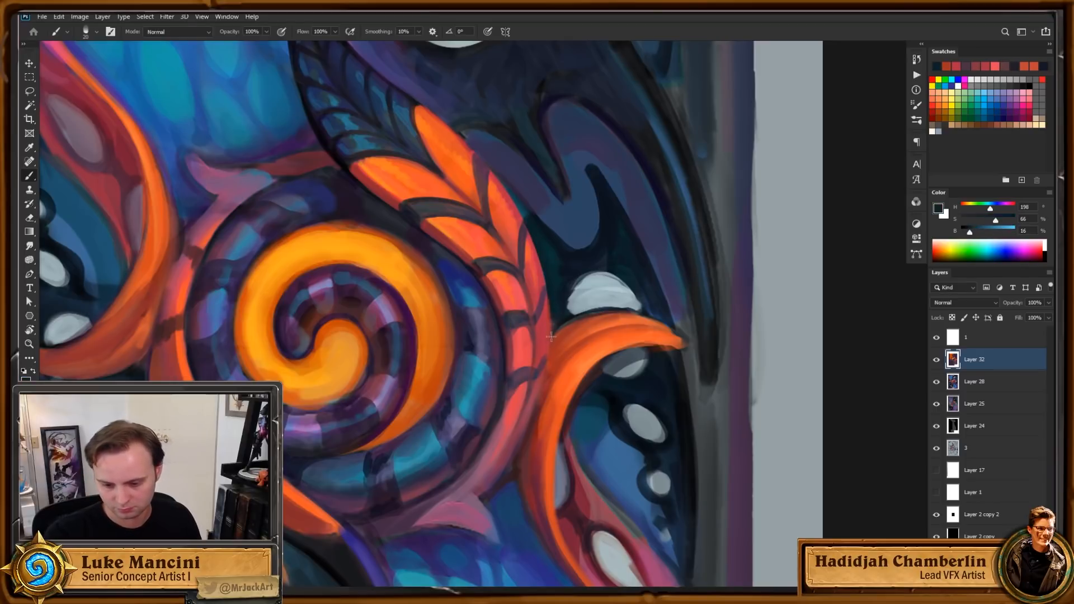
pyautogui.moveTo(551, 331); pyautogui.dragTo(546, 361)
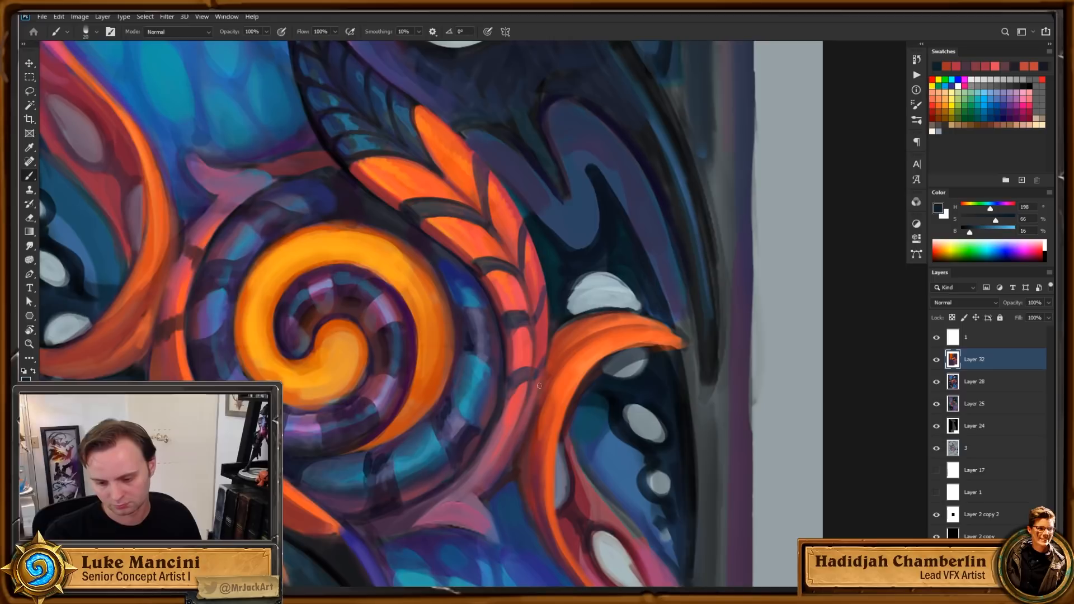
# Step: Shade the gap between the feather band and the orange curl with sampled dark reds and orange, tilting the canvas to follow it
pyautogui.press('r')
pyautogui.moveTo(706, 431); pyautogui.dragTo(732, 385)
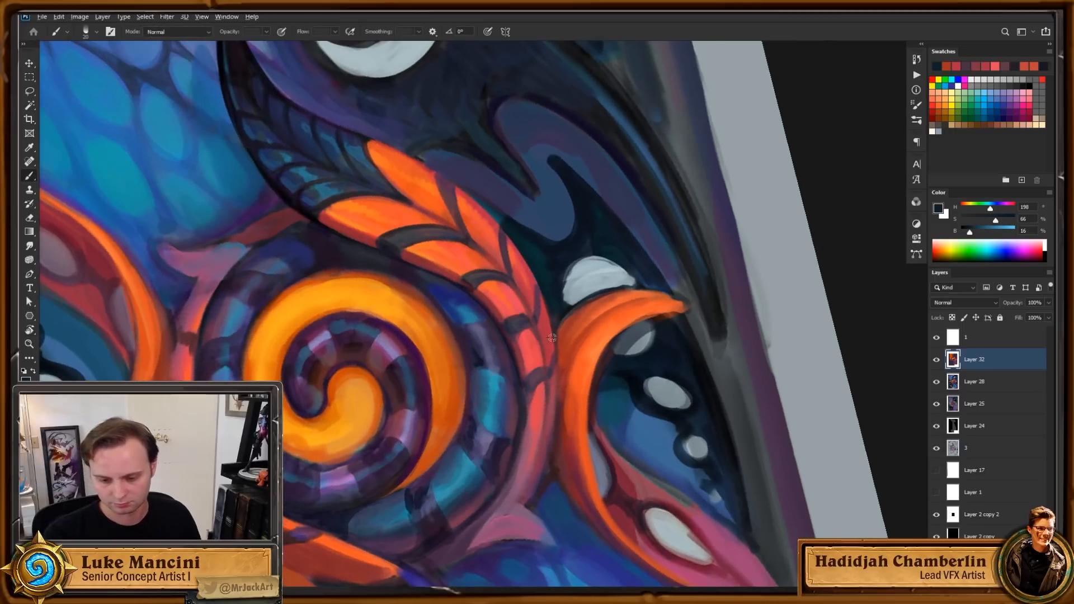
pyautogui.keyDown('alt'); pyautogui.click(566, 391); pyautogui.keyUp('alt')
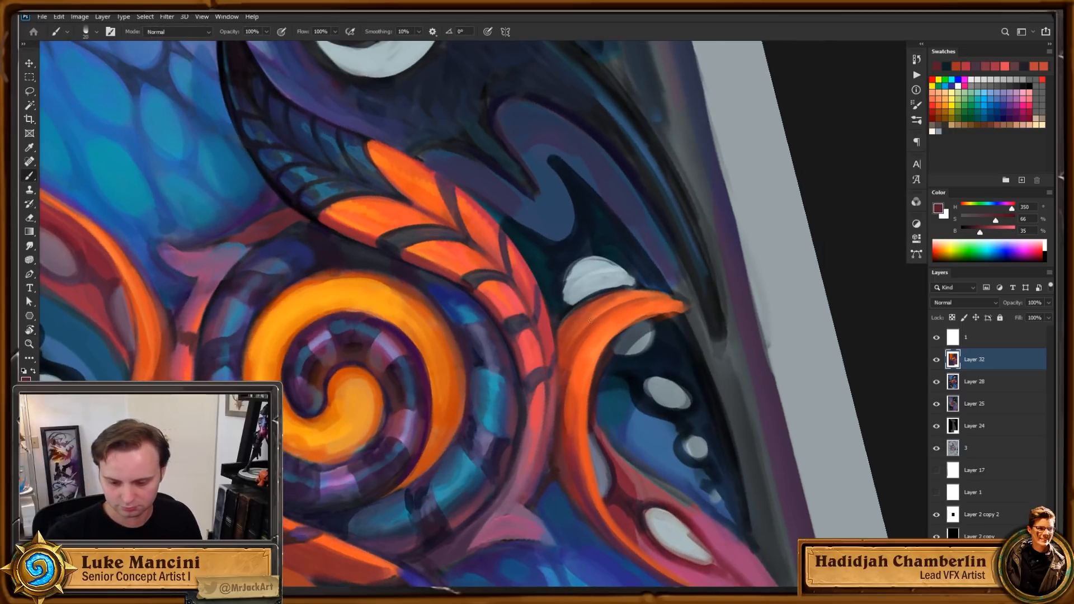
pyautogui.keyDown('alt'); pyautogui.click(572, 442); pyautogui.keyUp('alt')
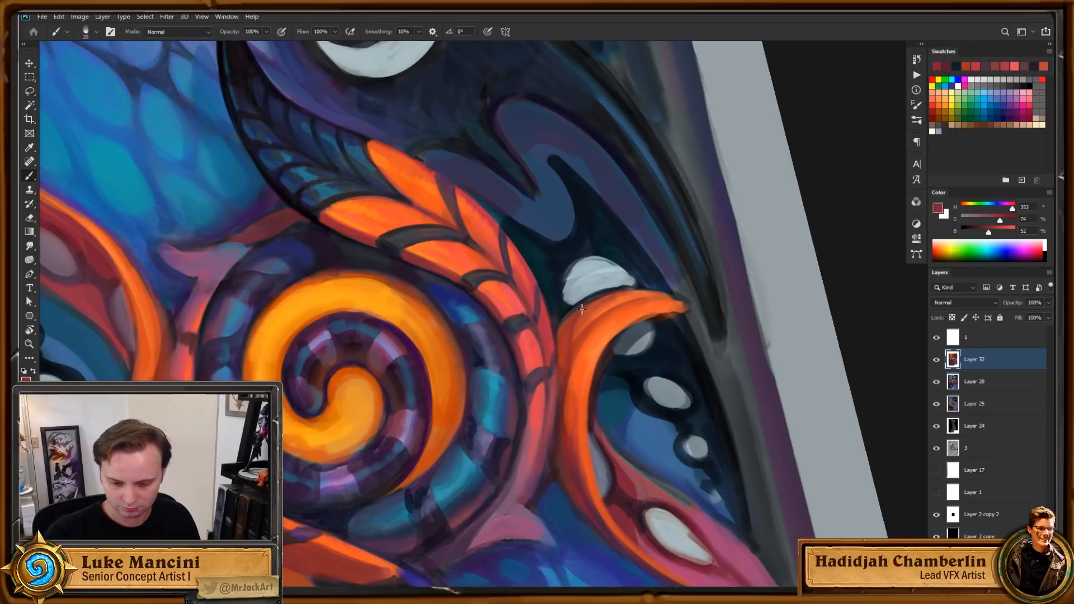
pyautogui.keyDown('alt'); pyautogui.click(570, 364); pyautogui.keyUp('alt')
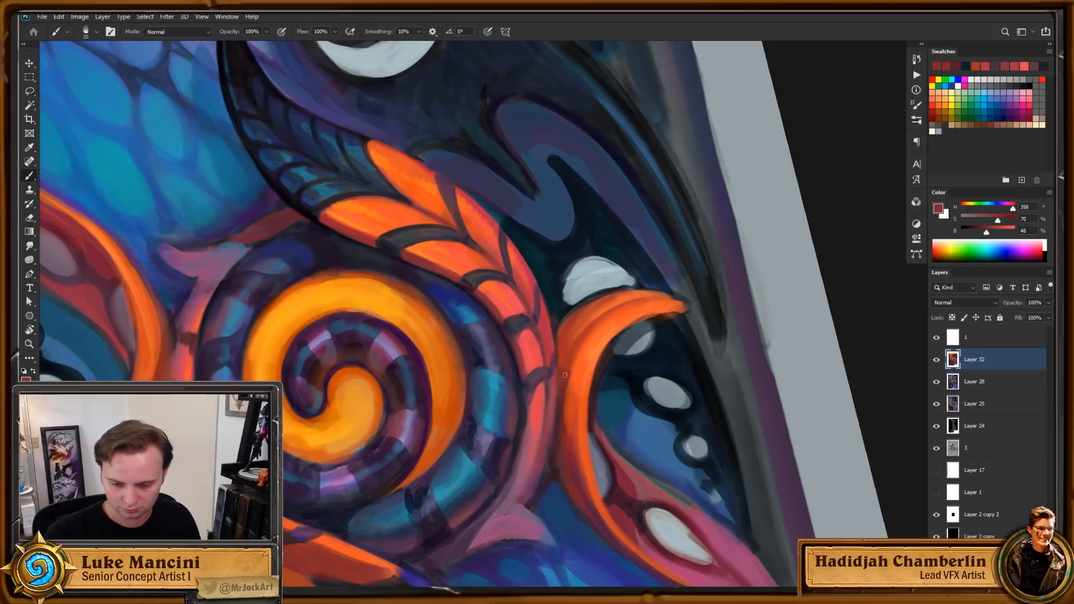
pyautogui.moveTo(571, 362)
pyautogui.mouseDown()
pyautogui.moveTo(575, 319)
pyautogui.moveTo(574, 338)
pyautogui.mouseUp()
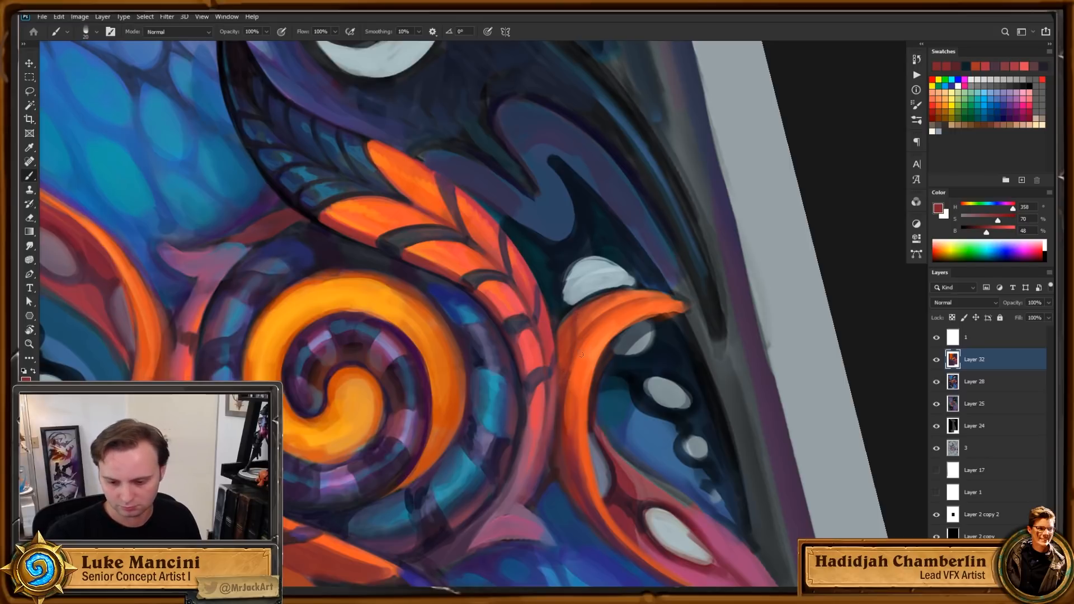
pyautogui.keyDown('alt'); pyautogui.click(602, 319); pyautogui.keyUp('alt')
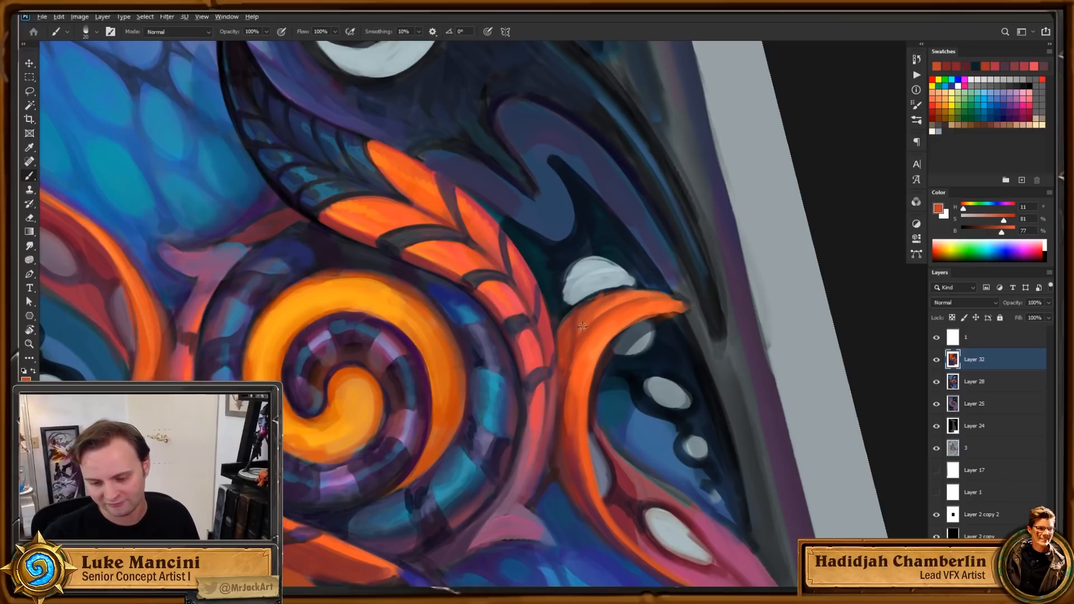
# Step: Blend the orange curl's upper edge beside the pale spot with sampled crimson, muted red and burnt orange
pyautogui.moveTo(740, 386); pyautogui.dragTo(732, 370)
pyautogui.keyDown('alt'); pyautogui.click(621, 465); pyautogui.keyUp('alt')
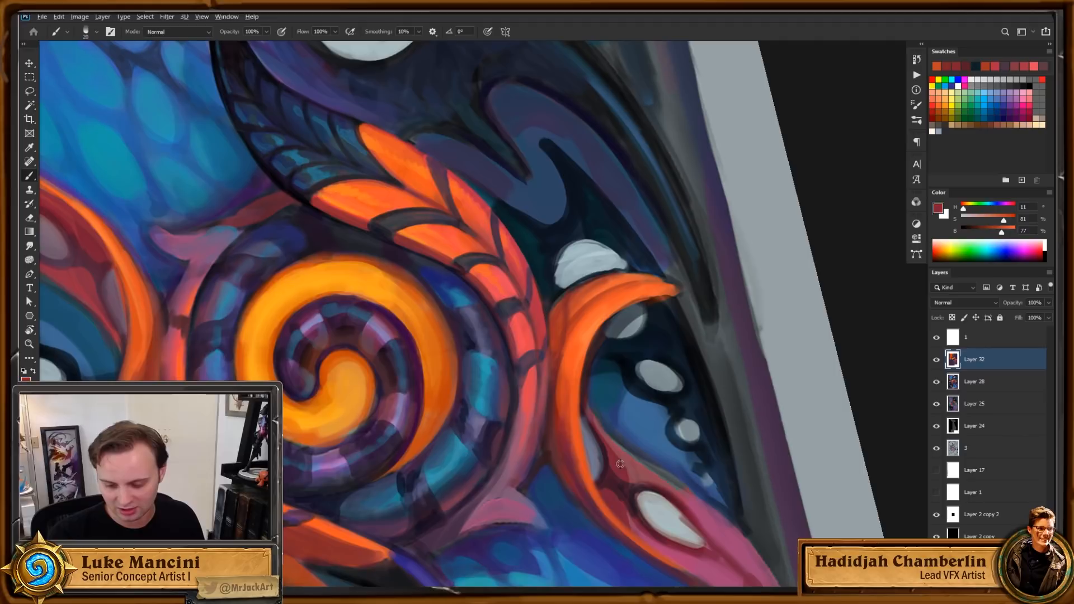
pyautogui.press('r')
pyautogui.moveTo(767, 436); pyautogui.dragTo(781, 394)
pyautogui.press('b')
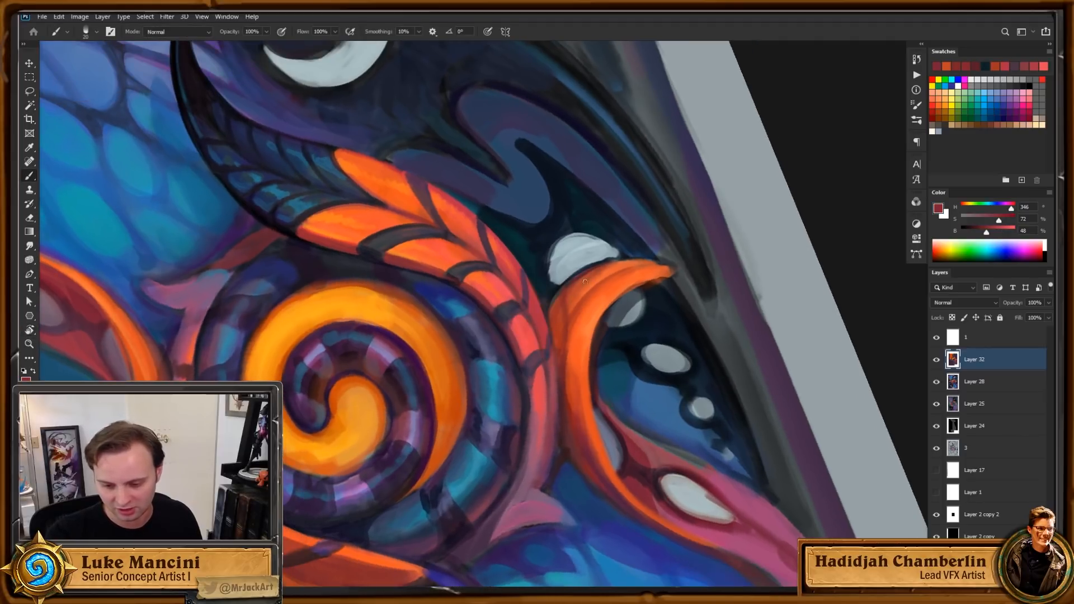
pyautogui.keyDown('alt'); pyautogui.click(585, 285); pyautogui.keyUp('alt')
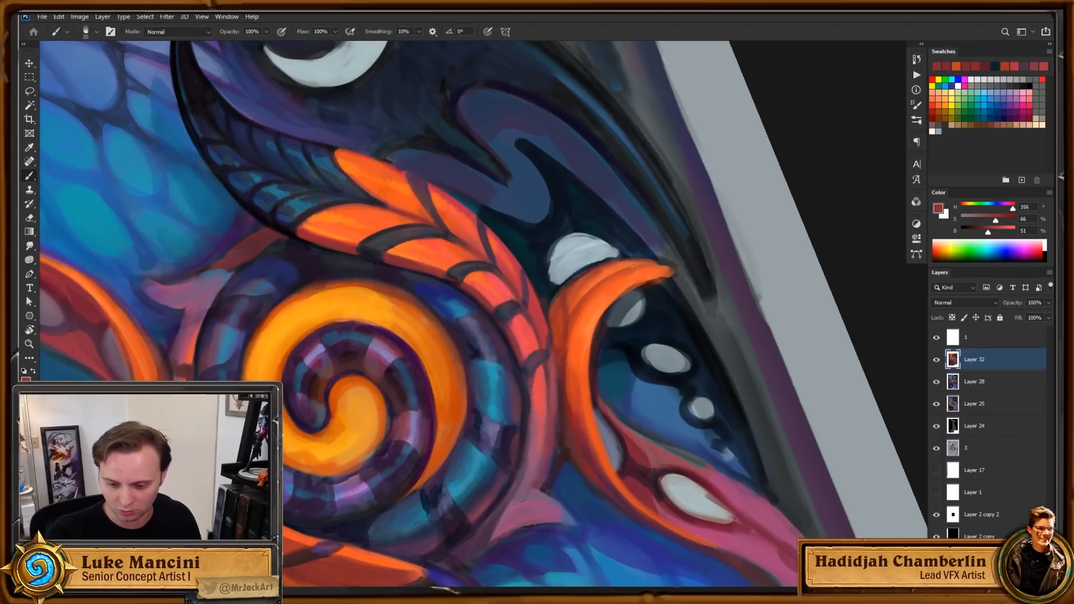
pyautogui.keyDown('alt'); pyautogui.click(595, 271); pyautogui.keyUp('alt')
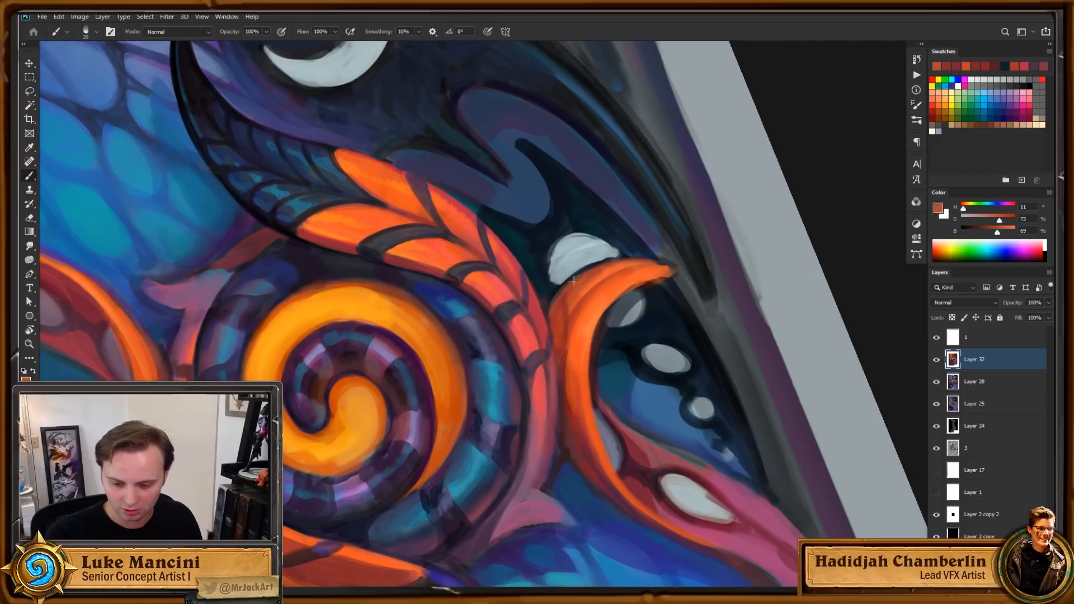
# Step: Refine the orange curl's outer edge below the pale spot with sampled muted reds
pyautogui.moveTo(736, 333)
pyautogui.mouseDown()
pyautogui.moveTo(706, 370)
pyautogui.moveTo(762, 293)
pyautogui.mouseUp()
pyautogui.press('r')
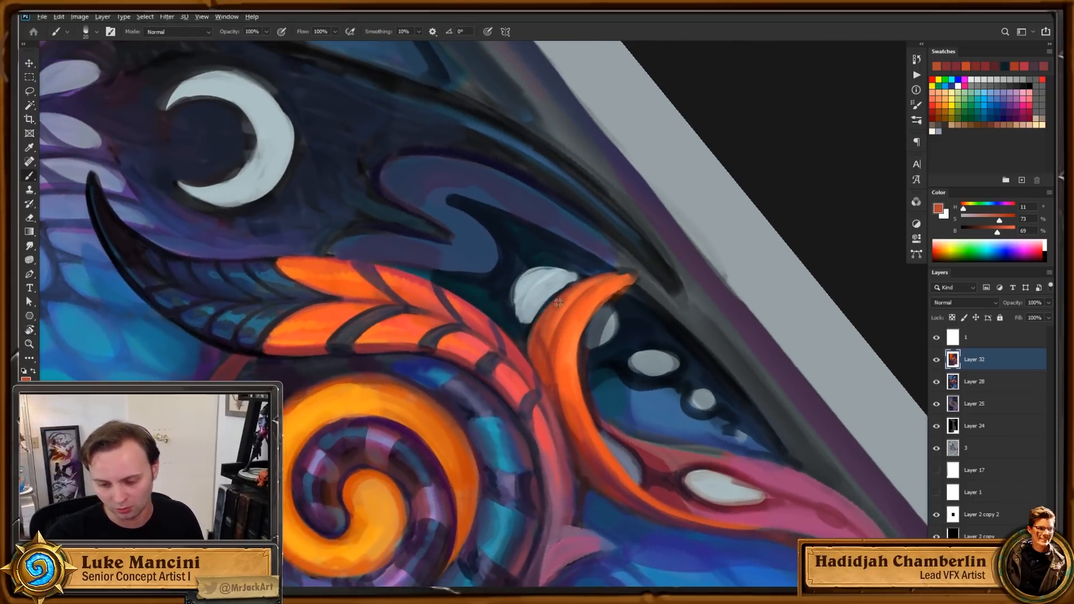
pyautogui.keyDown('alt'); pyautogui.click(543, 338); pyautogui.keyUp('alt')
pyautogui.keyDown('alt'); pyautogui.click(540, 321); pyautogui.keyUp('alt')
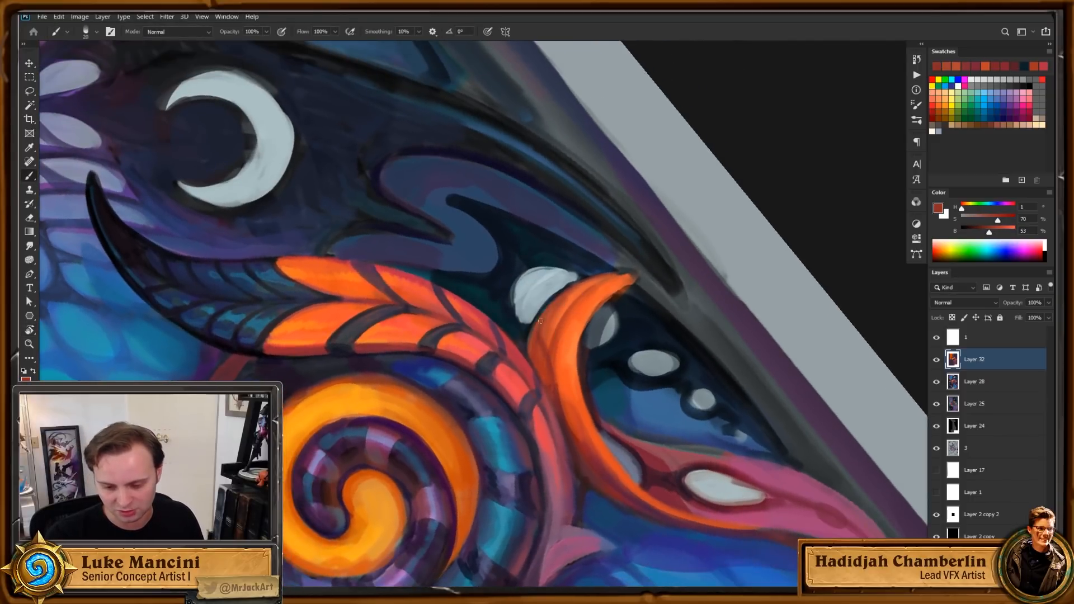
pyautogui.keyDown('alt'); pyautogui.click(450, 320); pyautogui.keyUp('alt')
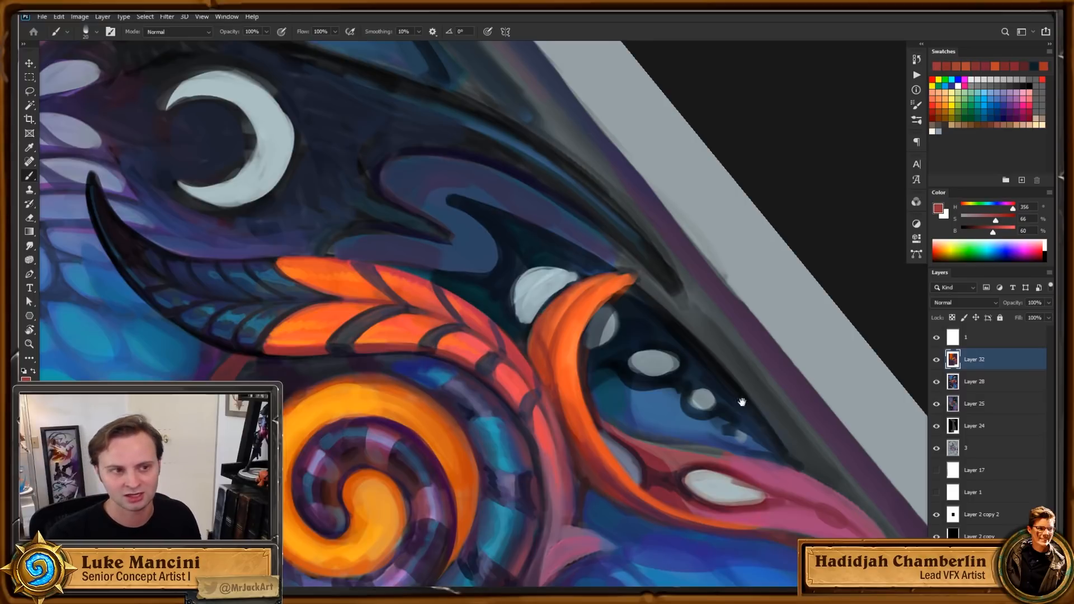
# Step: Mix a dark red at 86% saturation and 42% brightness and paint vein lines toward the orange curl's tip
pyautogui.moveTo(740, 401); pyautogui.dragTo(711, 425)
pyautogui.click(1005, 218)
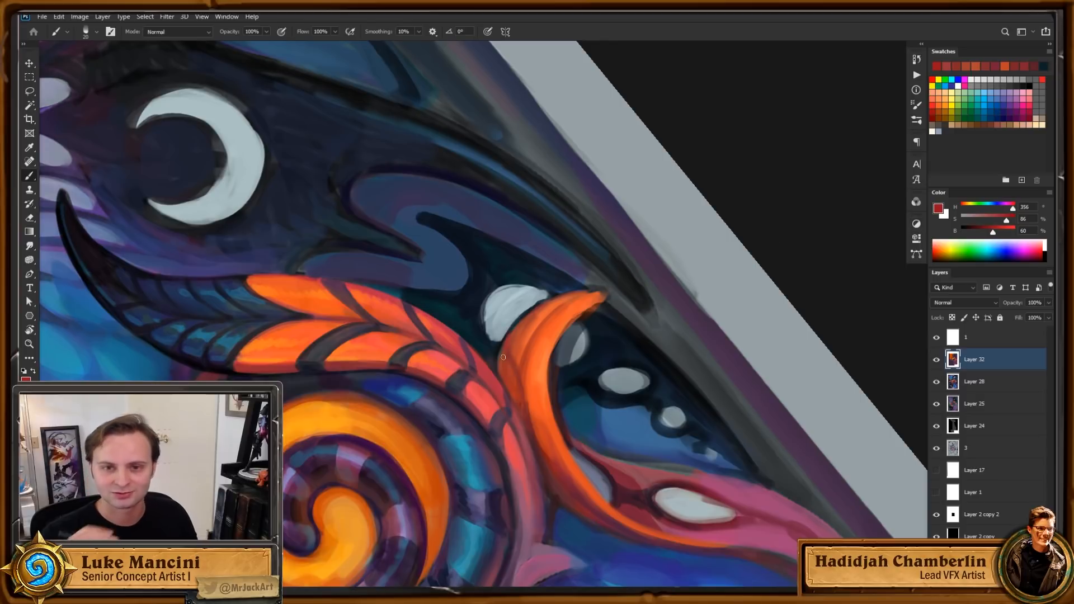
pyautogui.click(984, 231)
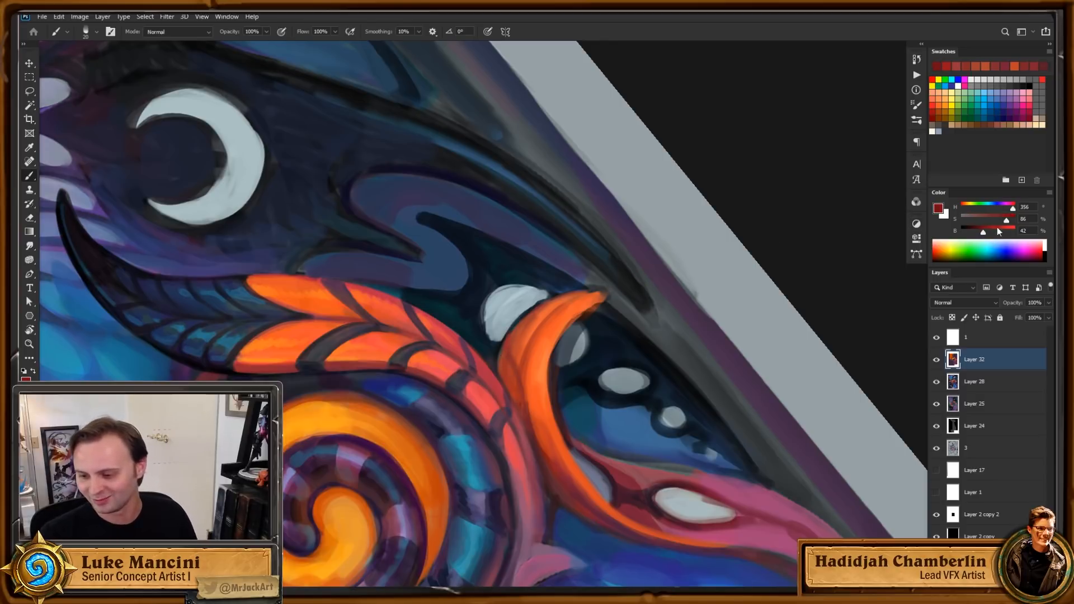
pyautogui.click(1006, 220)
pyautogui.moveTo(702, 302); pyautogui.dragTo(699, 276)
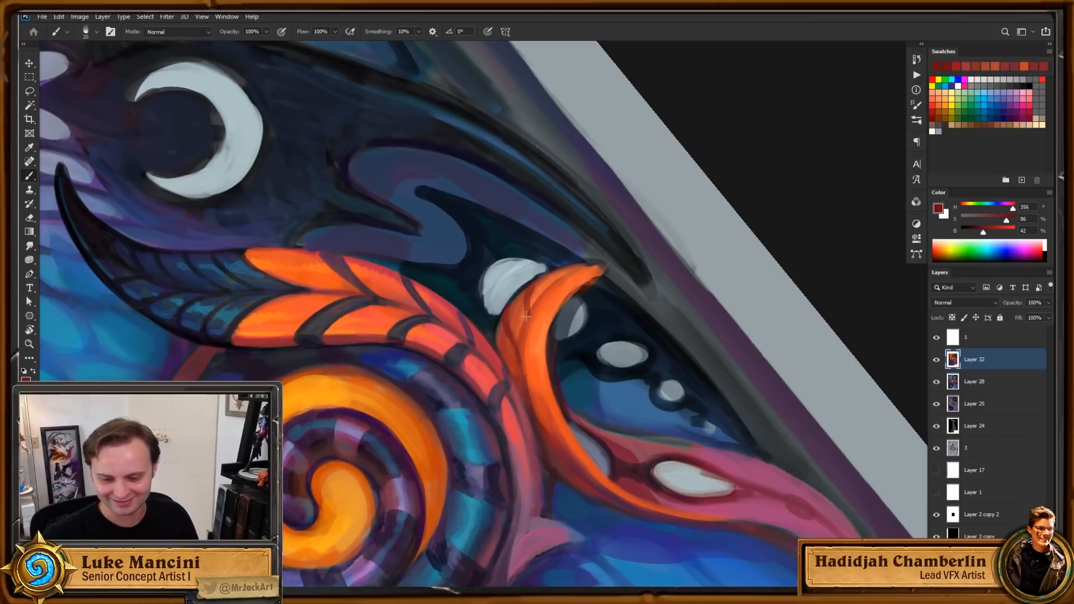
pyautogui.moveTo(559, 273); pyautogui.dragTo(547, 289)
pyautogui.press('Escape')
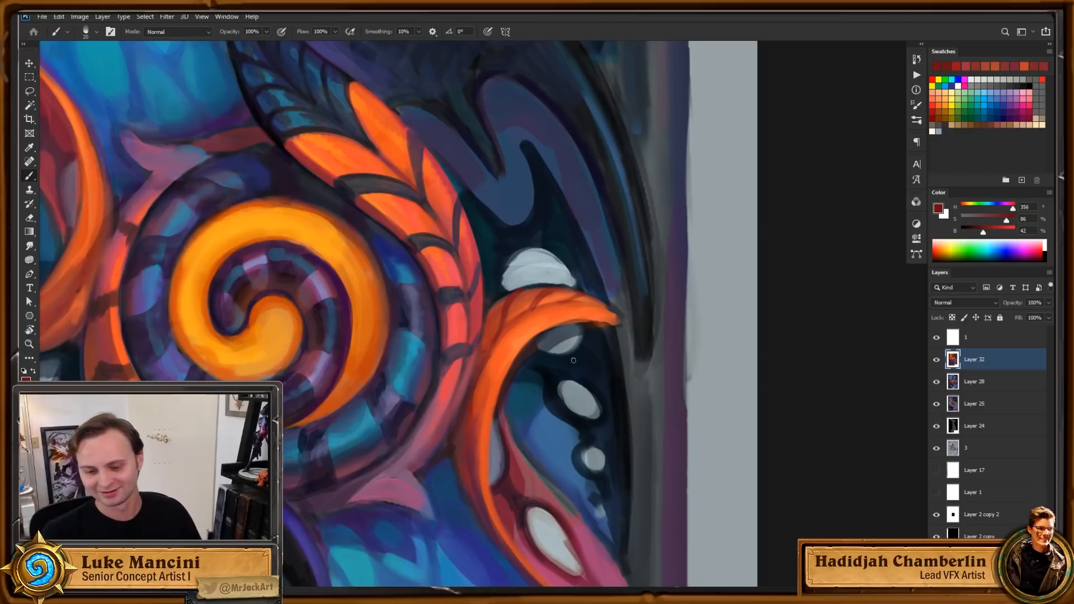
# Step: Extend the dark red veins across the upper part of the orange curl, undoing a misplaced stroke
pyautogui.moveTo(595, 336); pyautogui.dragTo(555, 367)
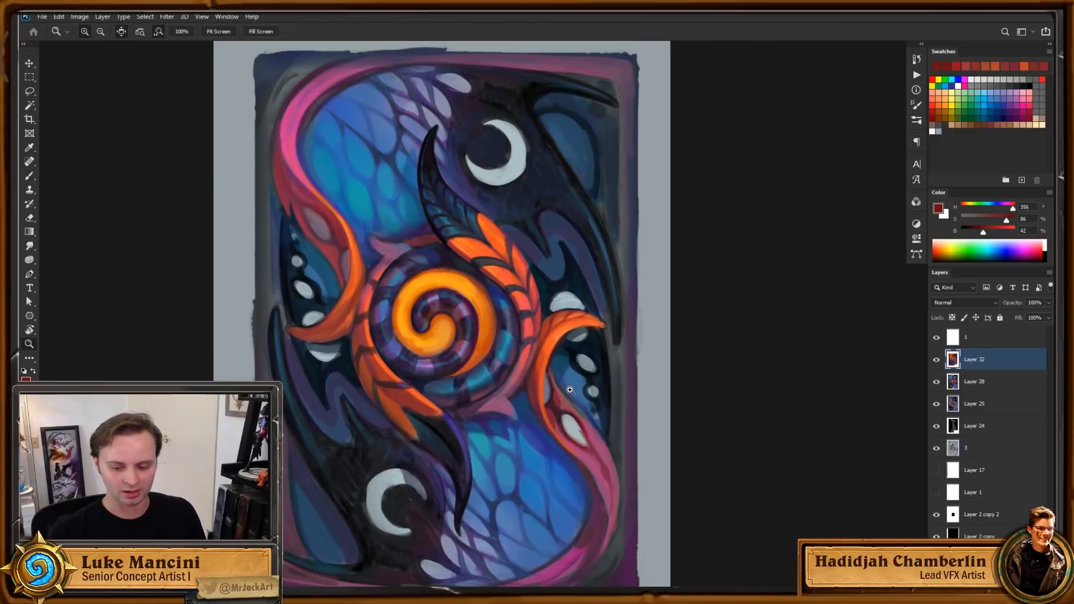
pyautogui.click(567, 348)
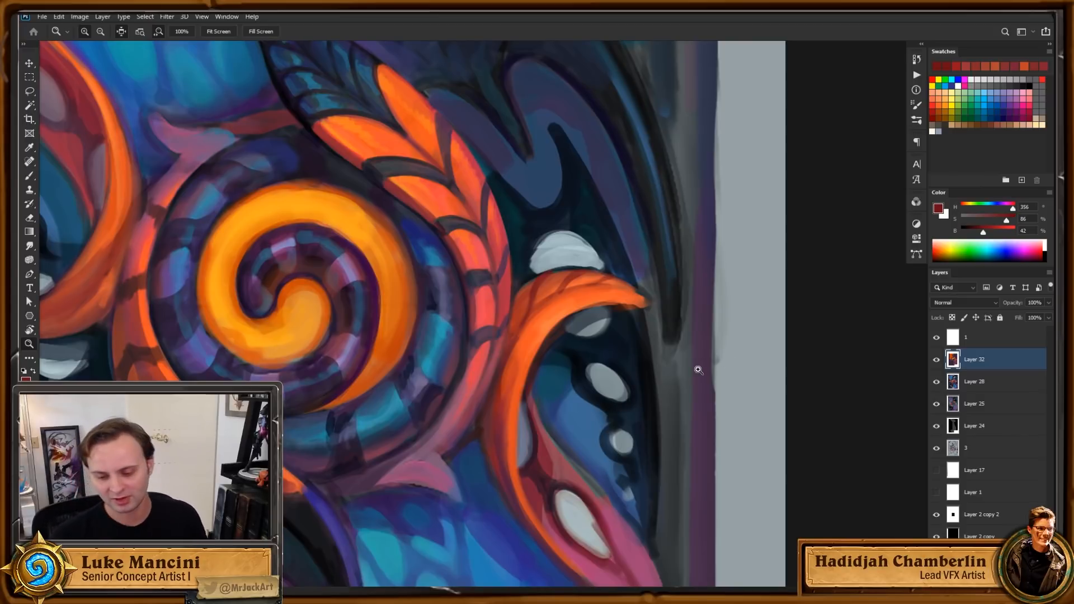
pyautogui.press('b')
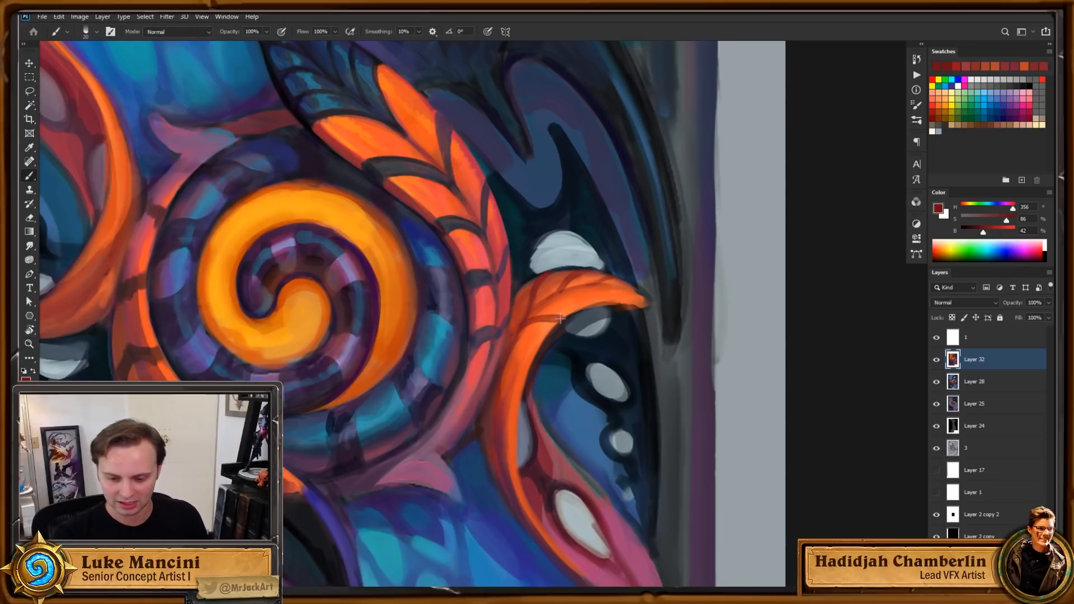
pyautogui.press('r')
pyautogui.moveTo(562, 318)
pyautogui.mouseDown()
pyautogui.moveTo(755, 247)
pyautogui.moveTo(663, 206)
pyautogui.mouseUp()
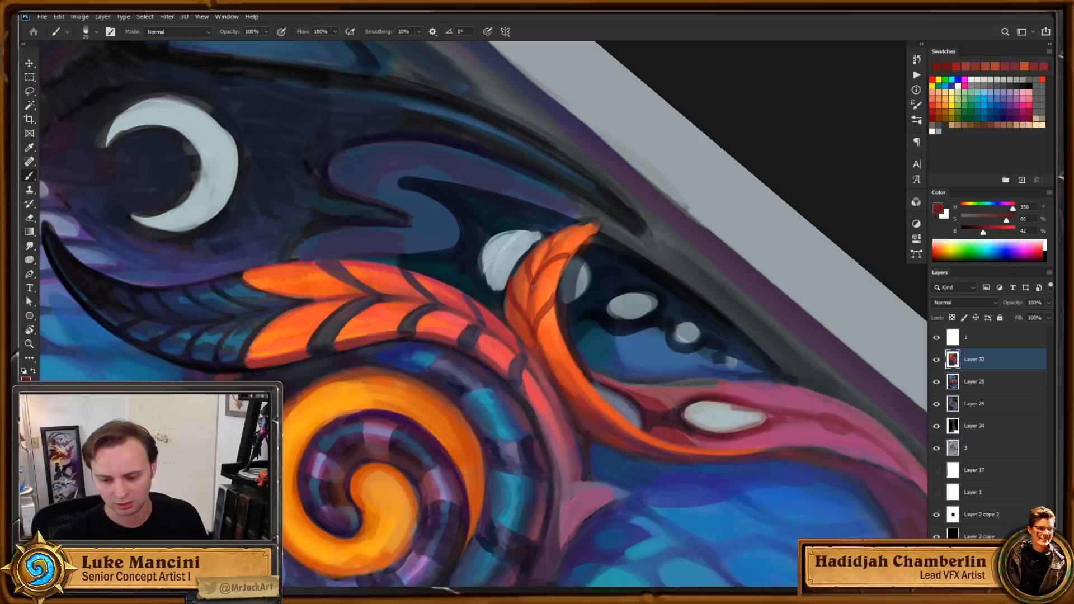
pyautogui.hotkey('ctrl', 'z')
pyautogui.moveTo(567, 257)
pyautogui.mouseDown()
pyautogui.moveTo(534, 286)
pyautogui.moveTo(589, 234)
pyautogui.mouseUp()
pyautogui.press('r')
pyautogui.press('Escape')
pyautogui.press('z')
pyautogui.hotkey('ctrl', '0')
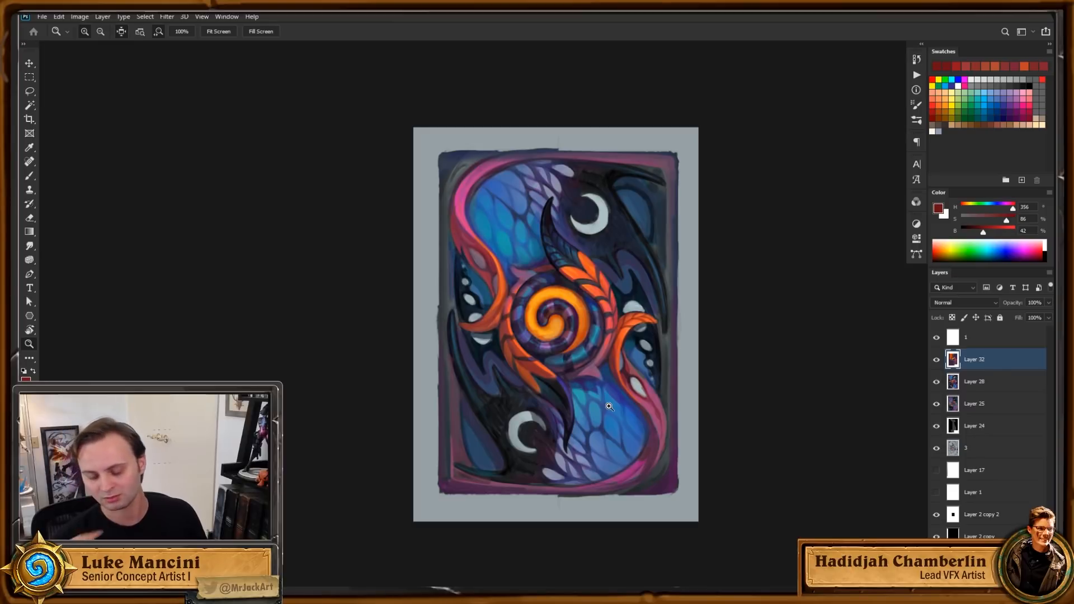
# Step: Clean up the underside and outer edge of the veined curl with sampled near-black and muted red
pyautogui.moveTo(650, 323); pyautogui.dragTo(728, 327)
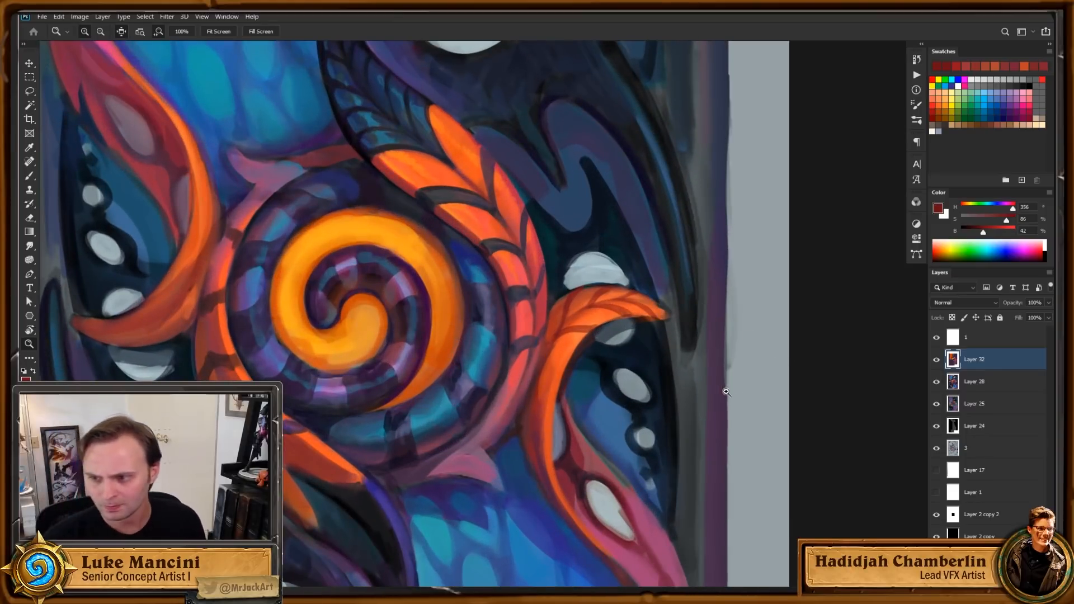
pyautogui.press('r')
pyautogui.moveTo(697, 394); pyautogui.dragTo(744, 249)
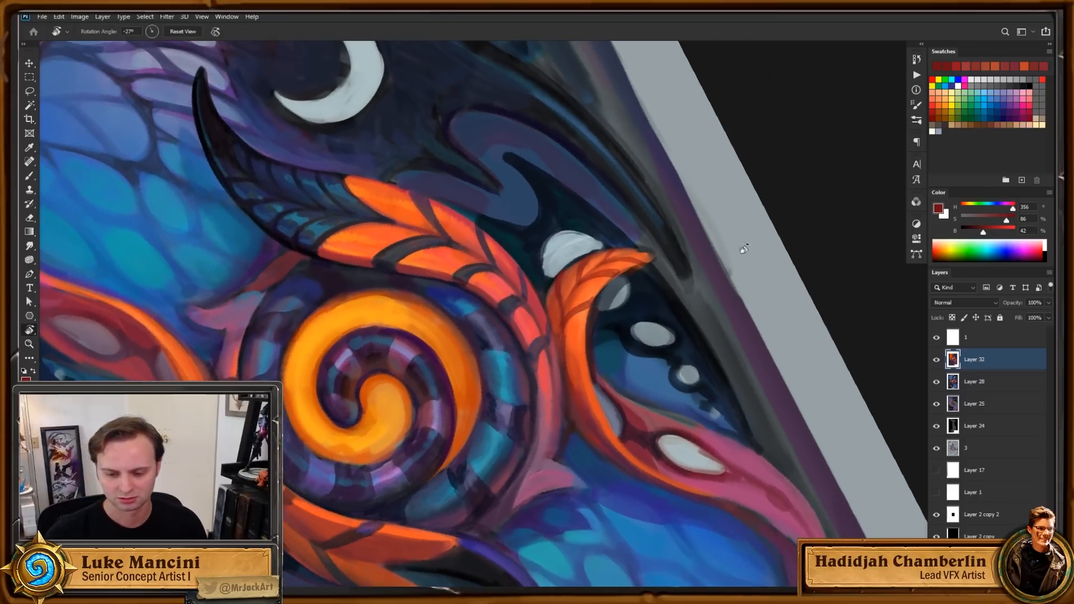
pyautogui.press('b')
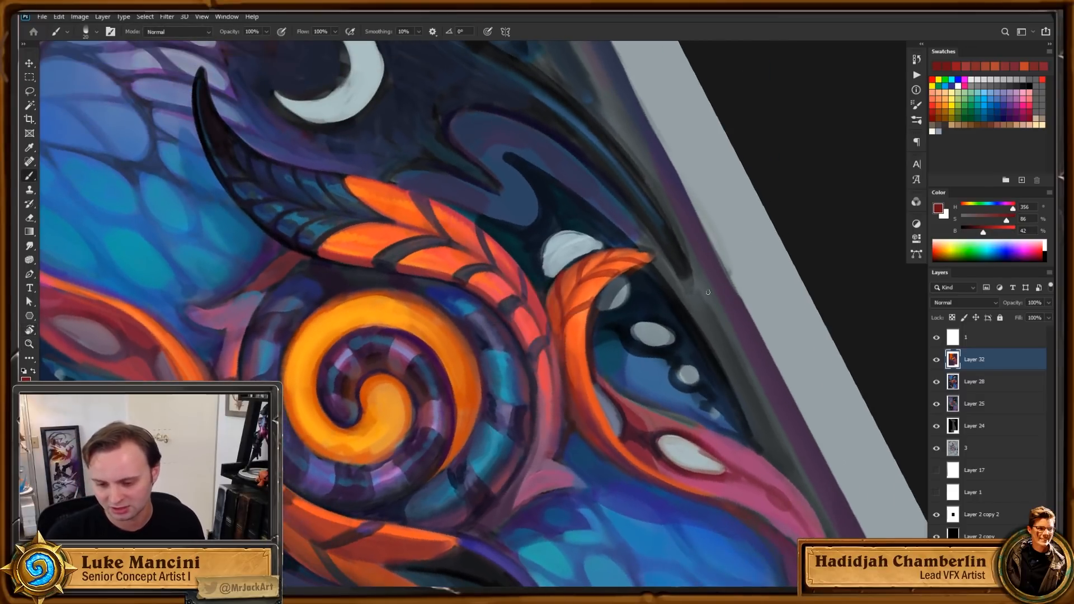
pyautogui.keyDown('alt'); pyautogui.click(639, 273); pyautogui.keyUp('alt')
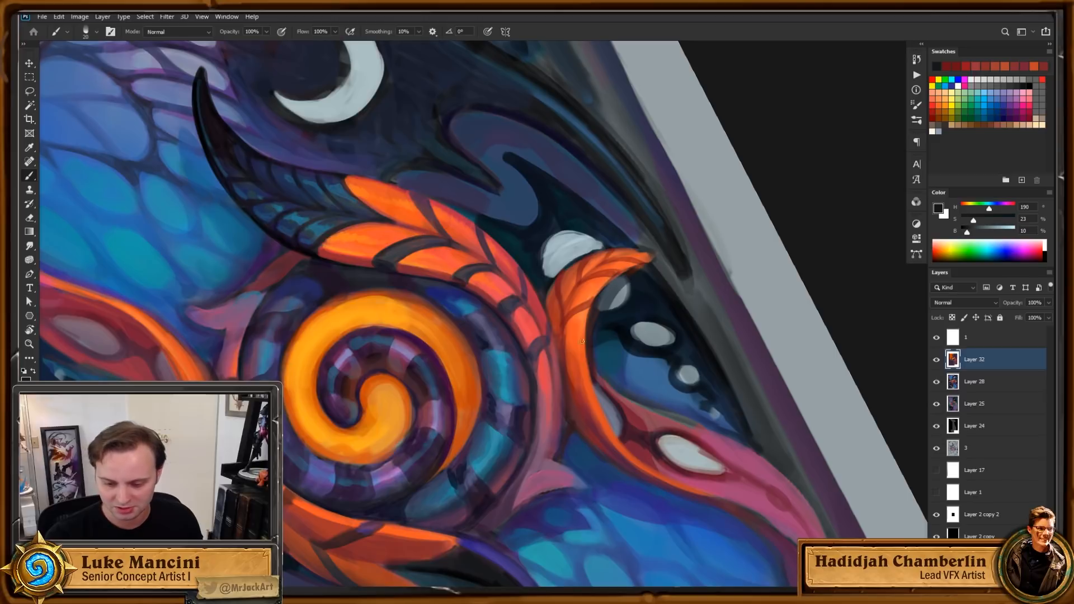
pyautogui.keyDown('alt'); pyautogui.click(565, 341); pyautogui.keyUp('alt')
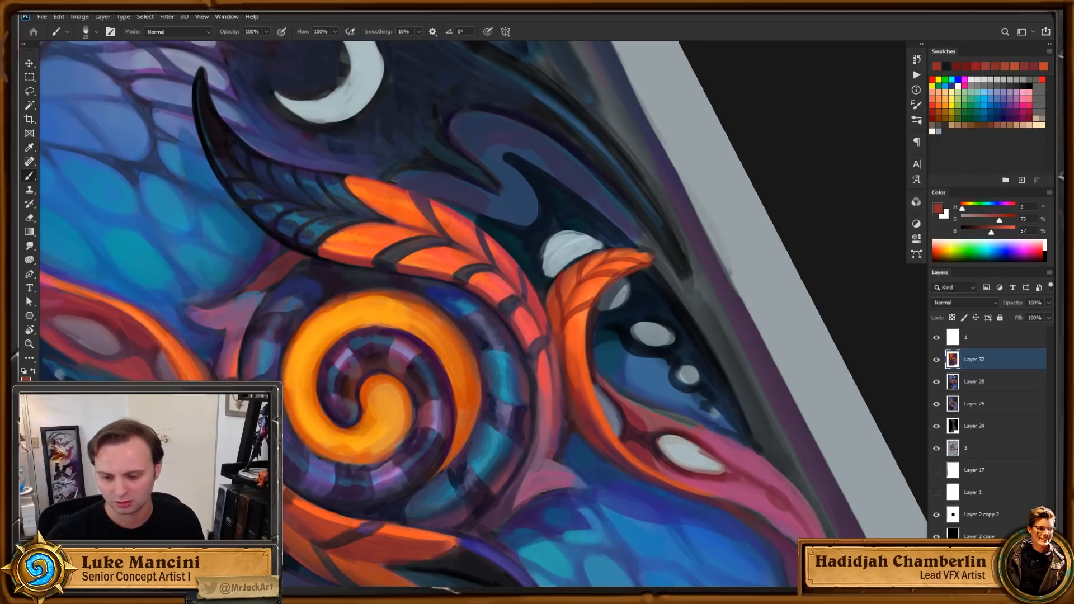
# Step: Sharpen the curl's pointed tip with a smaller brush and sampled bright orange
pyautogui.keyDown('alt'); pyautogui.click(592, 290); pyautogui.keyUp('alt')
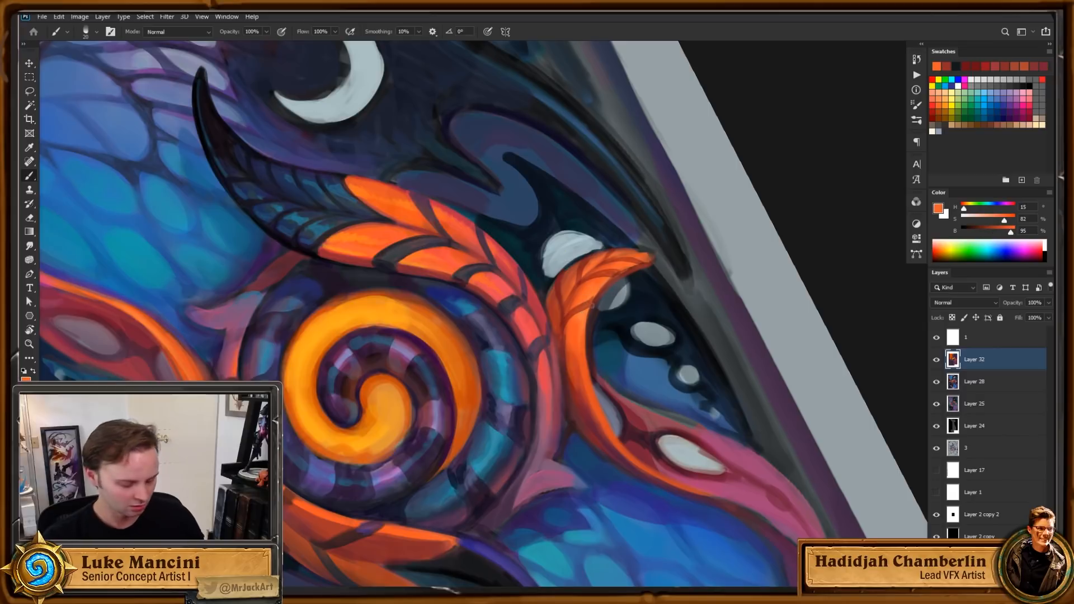
pyautogui.press('[')
pyautogui.press('[')
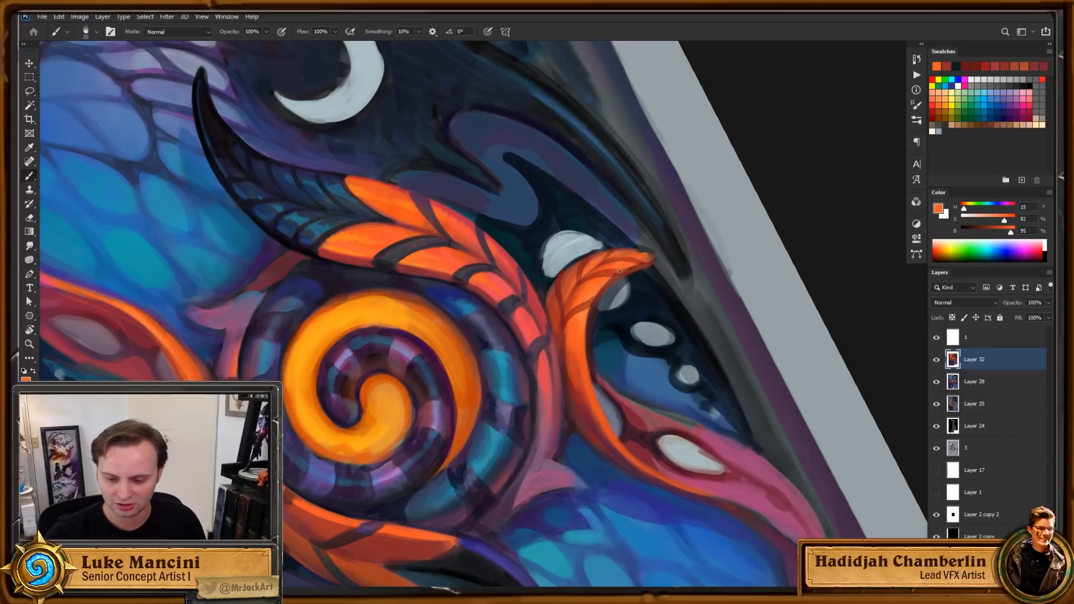
pyautogui.moveTo(646, 261)
pyautogui.mouseDown()
pyautogui.moveTo(610, 258)
pyautogui.moveTo(654, 258)
pyautogui.mouseUp()
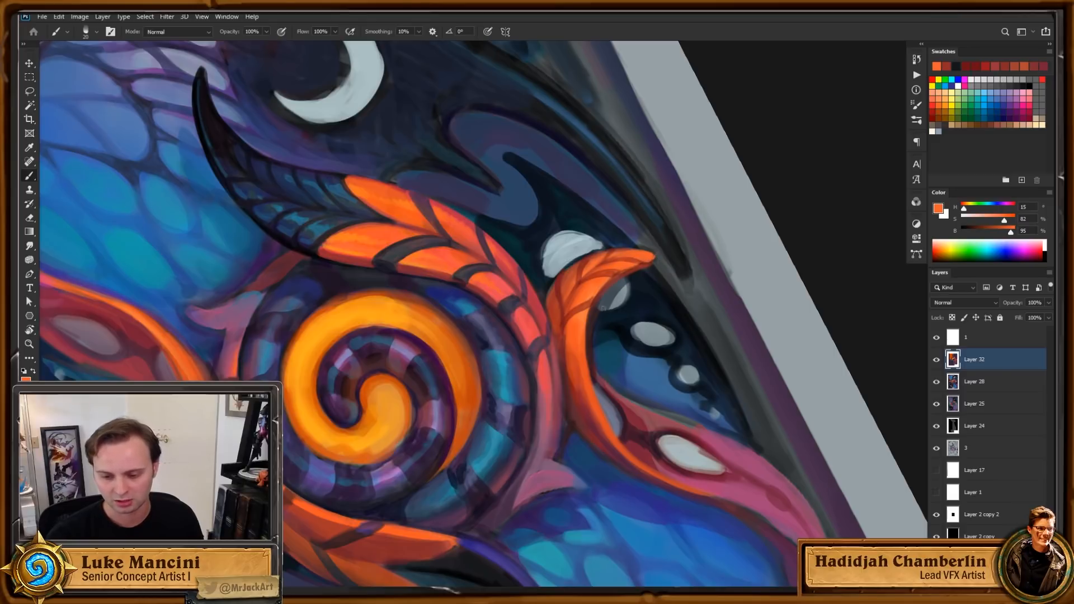
# Step: Brighten the areas between the curl's veins with a larger brush, using bright orange, a more saturated orange and sampled burnt orange
pyautogui.press(']')
pyautogui.press(']')
pyautogui.press(']')
pyautogui.press(']')
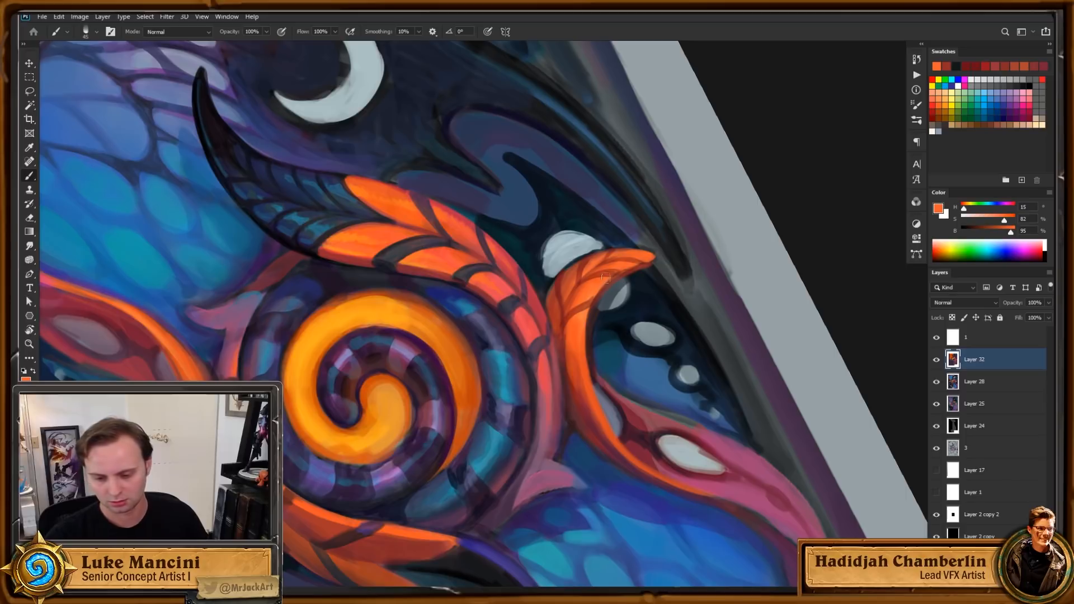
pyautogui.moveTo(571, 315)
pyautogui.mouseDown()
pyautogui.moveTo(600, 283)
pyautogui.moveTo(584, 302)
pyautogui.moveTo(583, 289)
pyautogui.mouseUp()
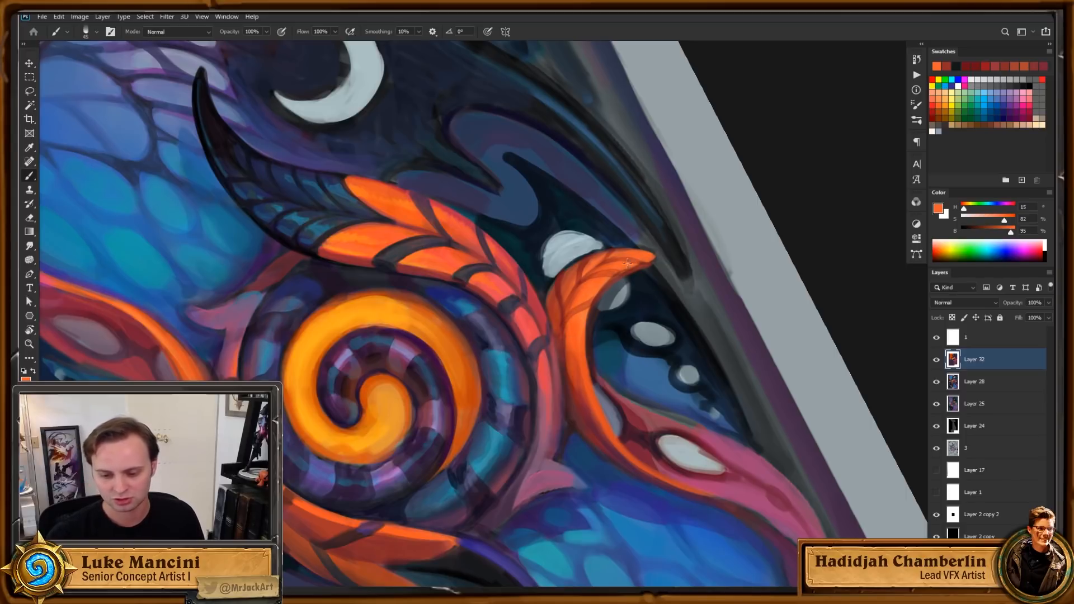
pyautogui.moveTo(1004, 219); pyautogui.dragTo(1011, 220)
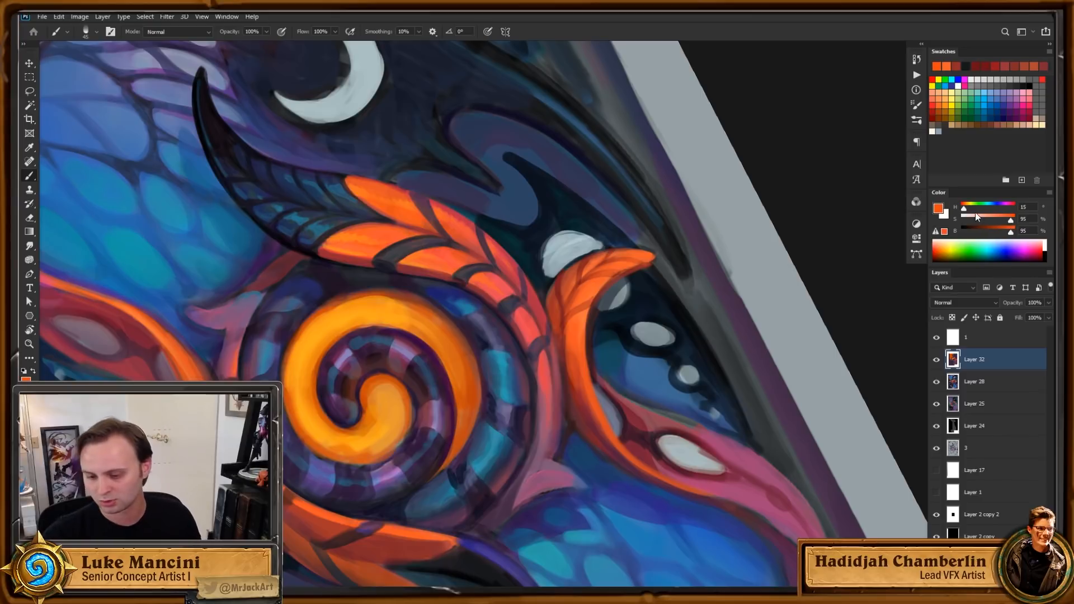
pyautogui.keyDown('alt'); pyautogui.click(591, 277); pyautogui.keyUp('alt')
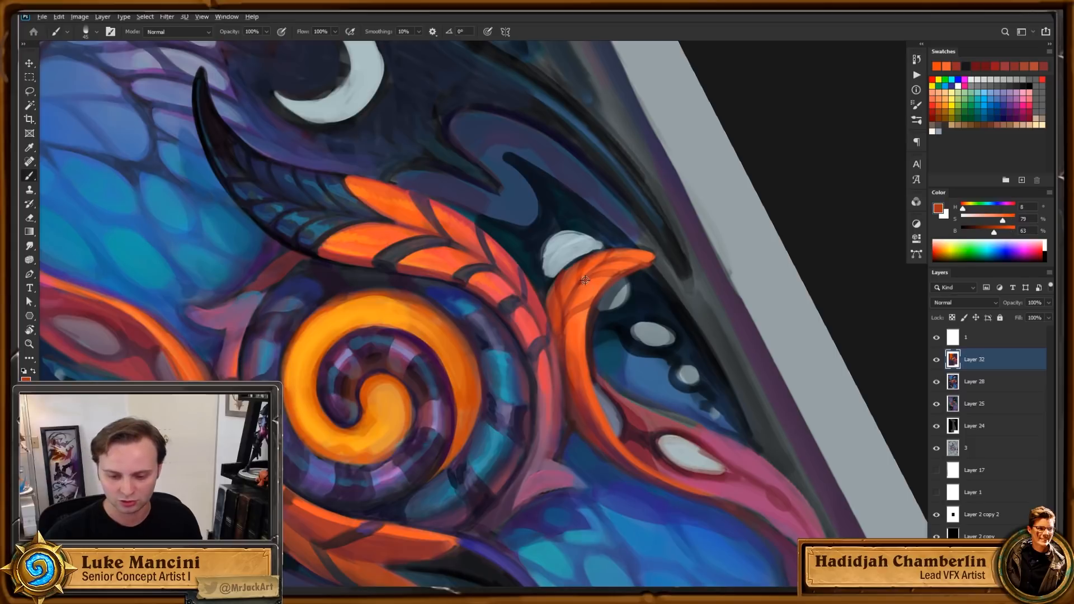
# Step: Try a broad stroke down the curl in sampled crimson raised to 64% brightness
pyautogui.keyDown('alt'); pyautogui.click(584, 406); pyautogui.keyUp('alt')
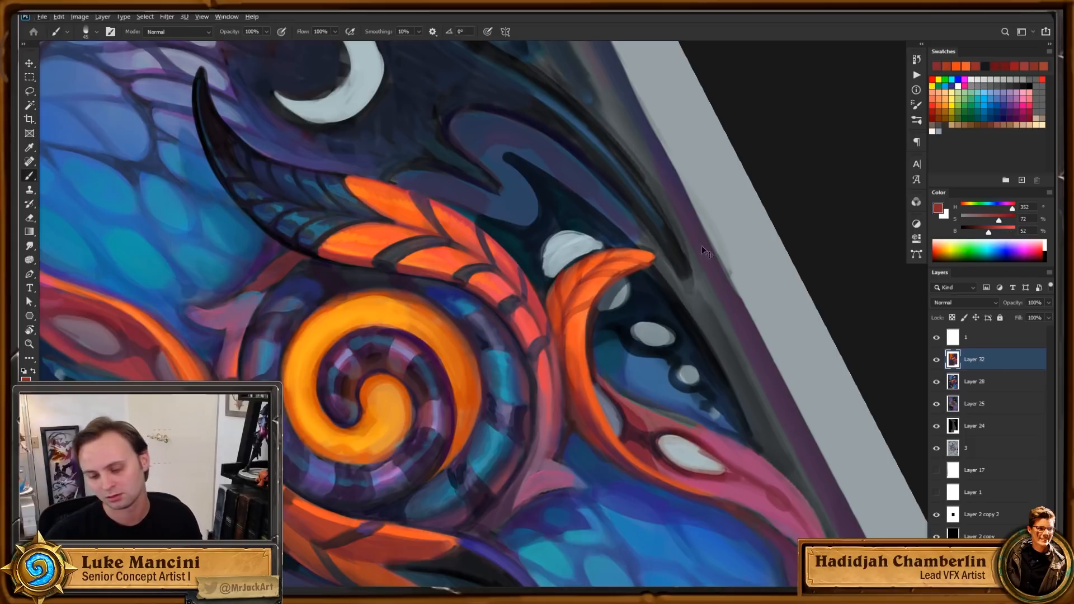
pyautogui.click(995, 229)
pyautogui.press(']')
pyautogui.press(']')
pyautogui.press(']')
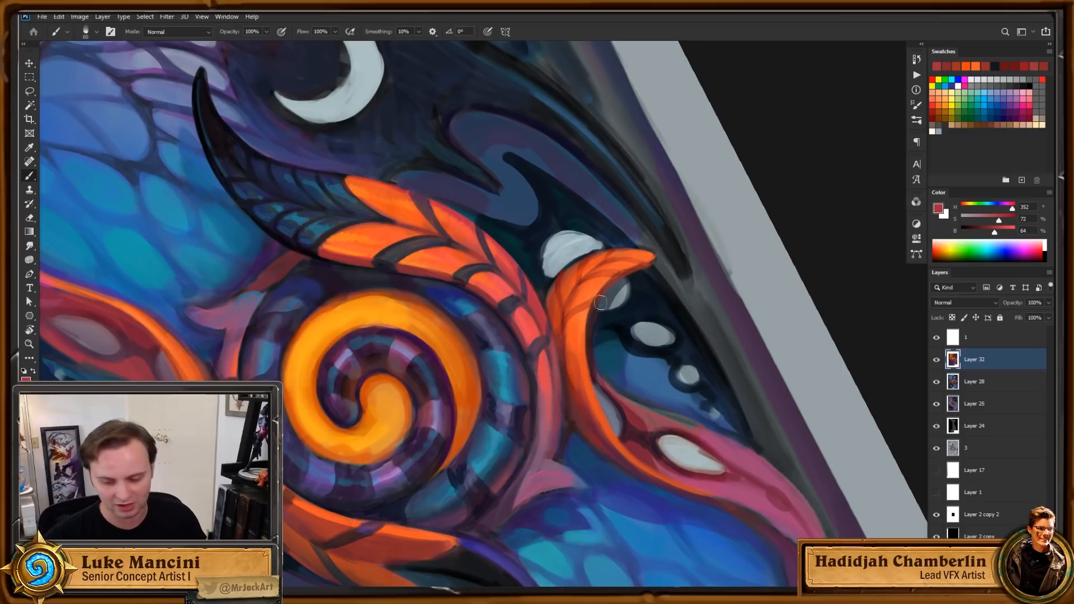
pyautogui.moveTo(585, 286); pyautogui.dragTo(582, 364)
pyautogui.hotkey('ctrl', 'z')
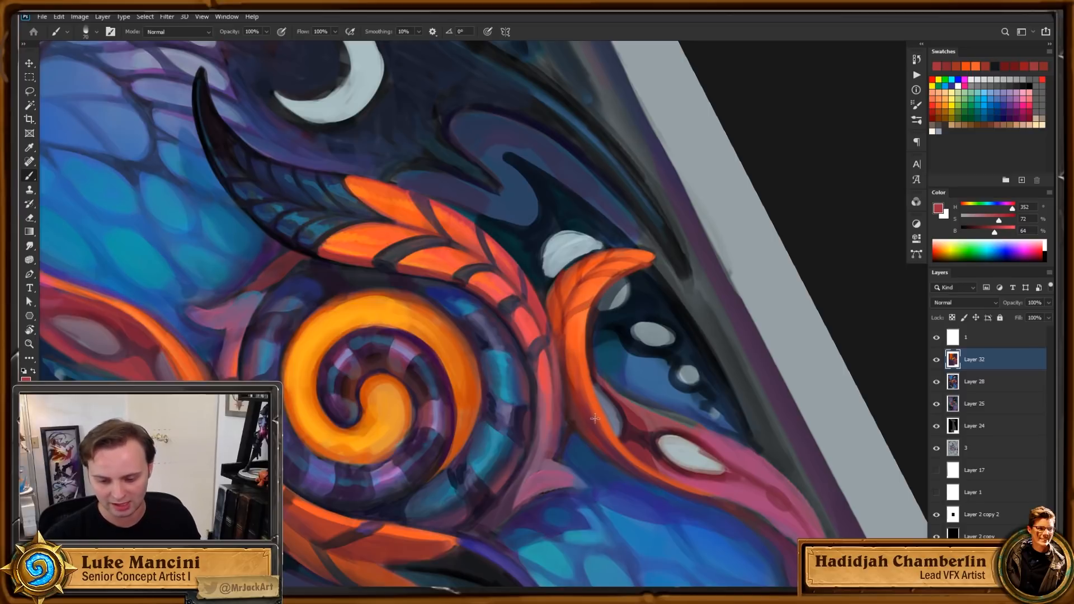
# Step: Blend the curl's body below the veins with smaller brushes in sampled muted reds and burnt orange
pyautogui.press('[')
pyautogui.press('[')
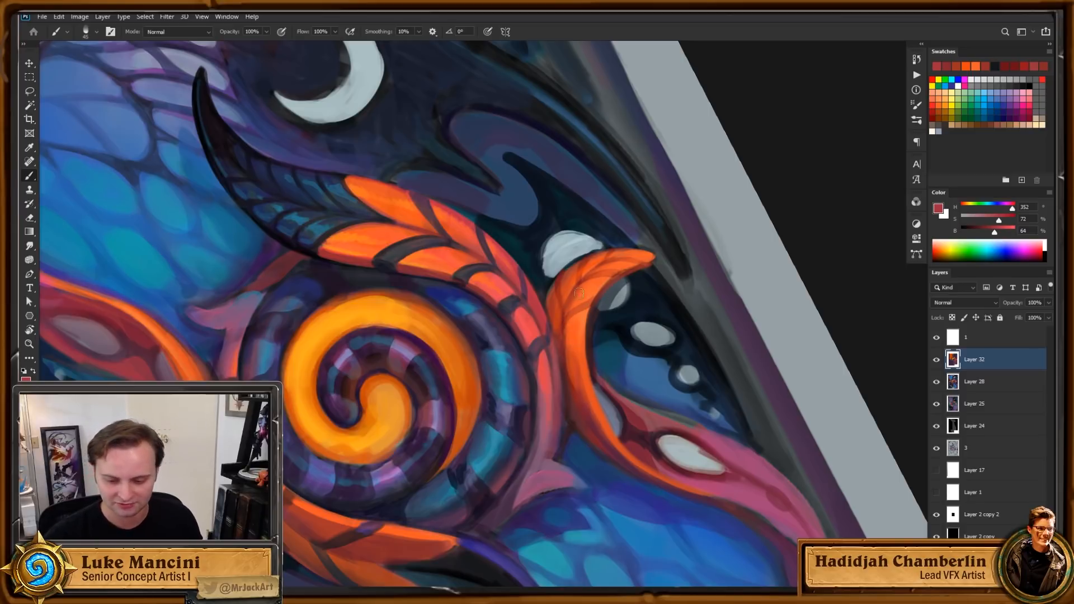
pyautogui.keyDown('alt'); pyautogui.click(568, 361); pyautogui.keyUp('alt')
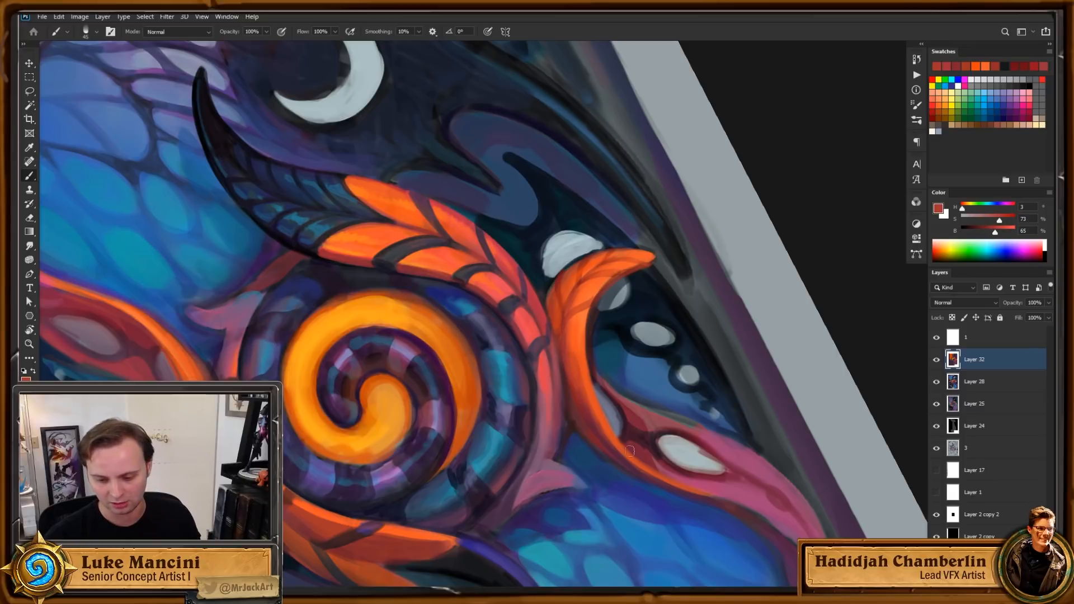
pyautogui.moveTo(618, 415); pyautogui.dragTo(594, 367)
pyautogui.keyDown('alt'); pyautogui.click(553, 268); pyautogui.keyUp('alt')
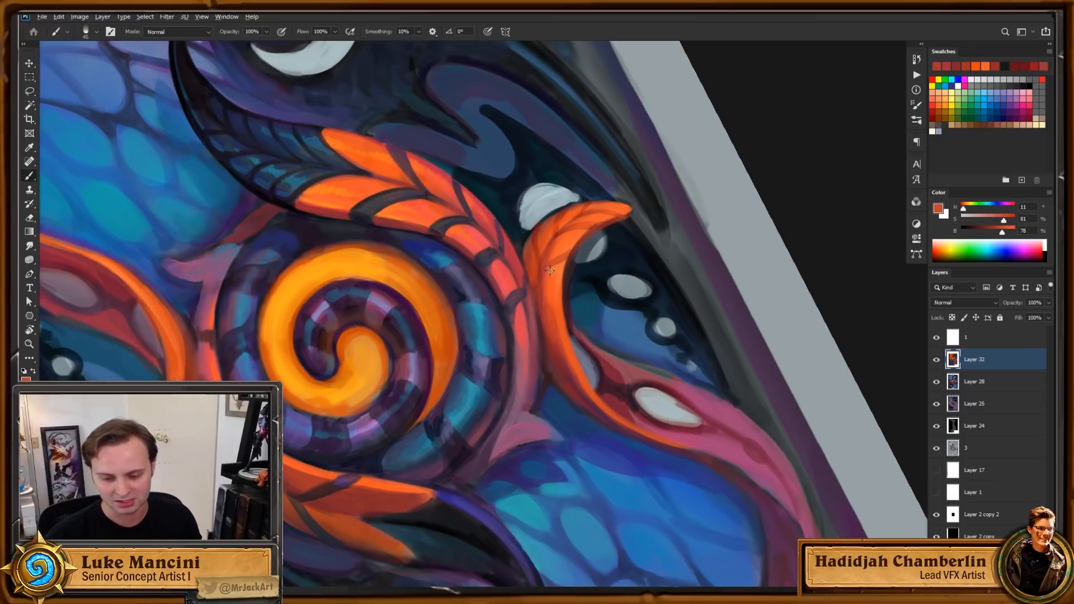
pyautogui.press('[')
pyautogui.press('[')
pyautogui.keyDown('alt'); pyautogui.click(547, 310); pyautogui.keyUp('alt')
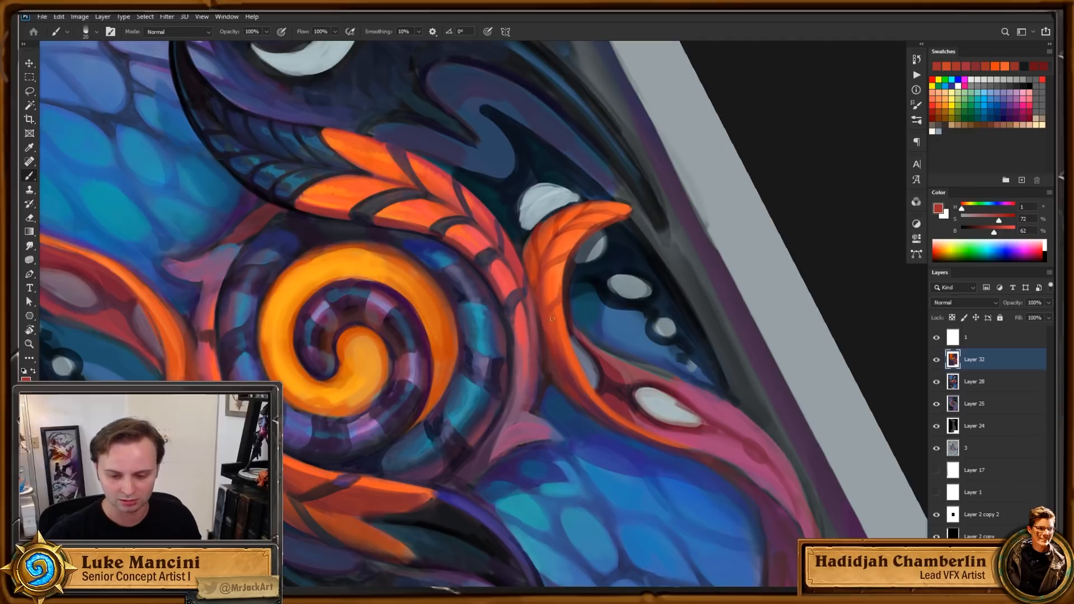
# Step: Refine the curl's lower outer edge and upper inner edge with sampled dark maroon and bright orange
pyautogui.moveTo(623, 328); pyautogui.dragTo(608, 318)
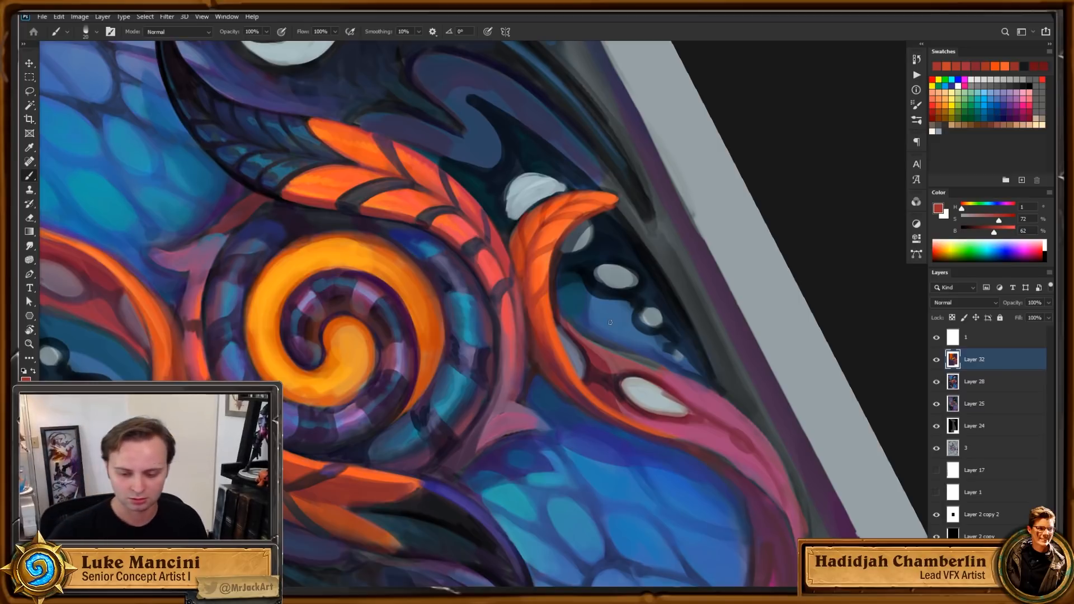
pyautogui.moveTo(647, 286); pyautogui.dragTo(624, 318)
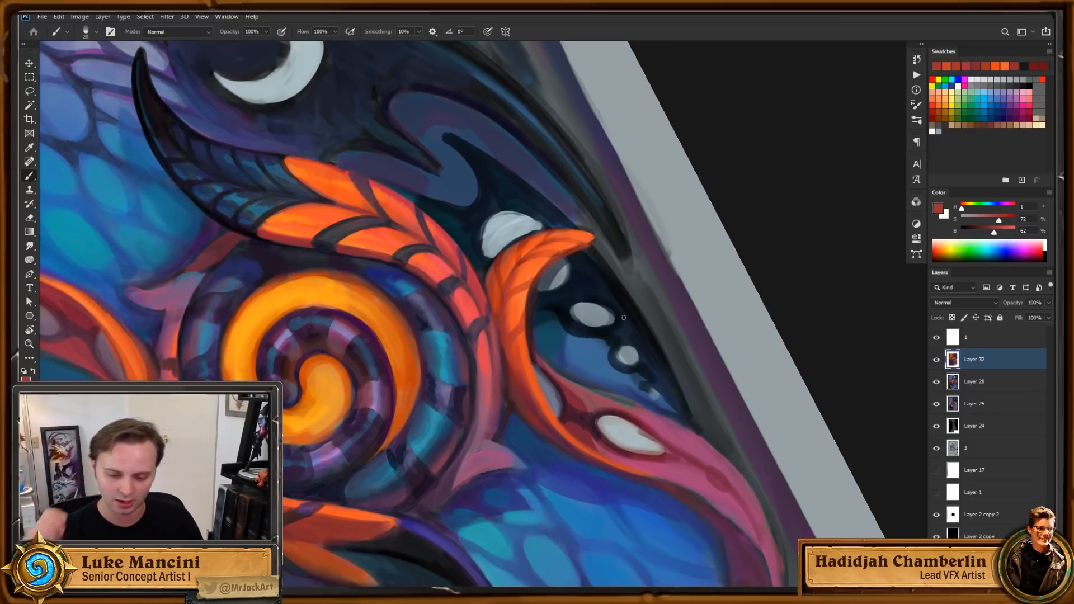
pyautogui.keyDown('alt'); pyautogui.click(508, 368); pyautogui.keyUp('alt')
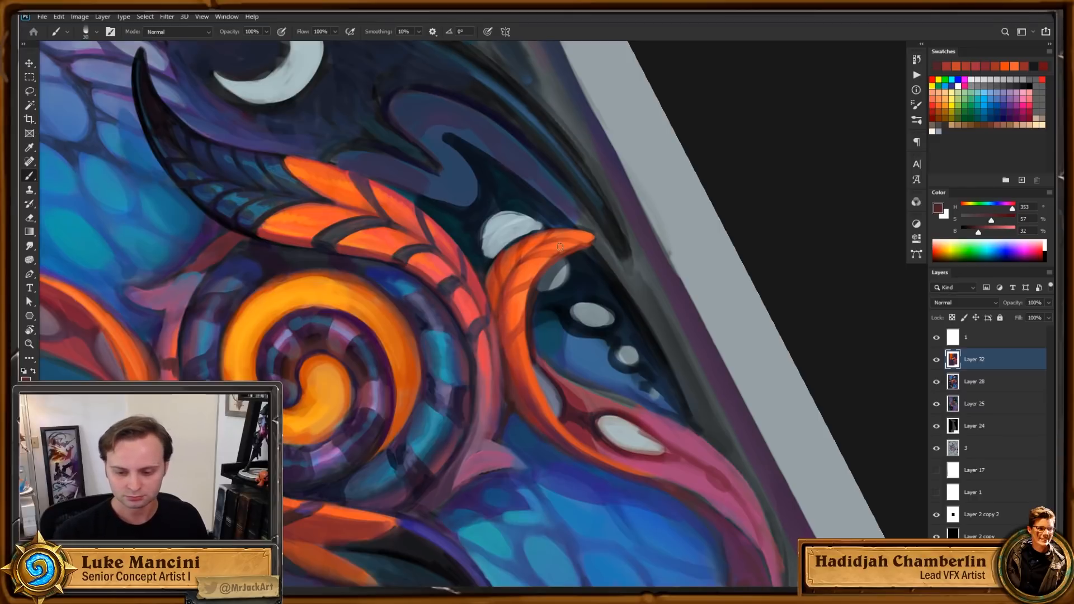
pyautogui.keyDown('alt'); pyautogui.click(536, 268); pyautogui.keyUp('alt')
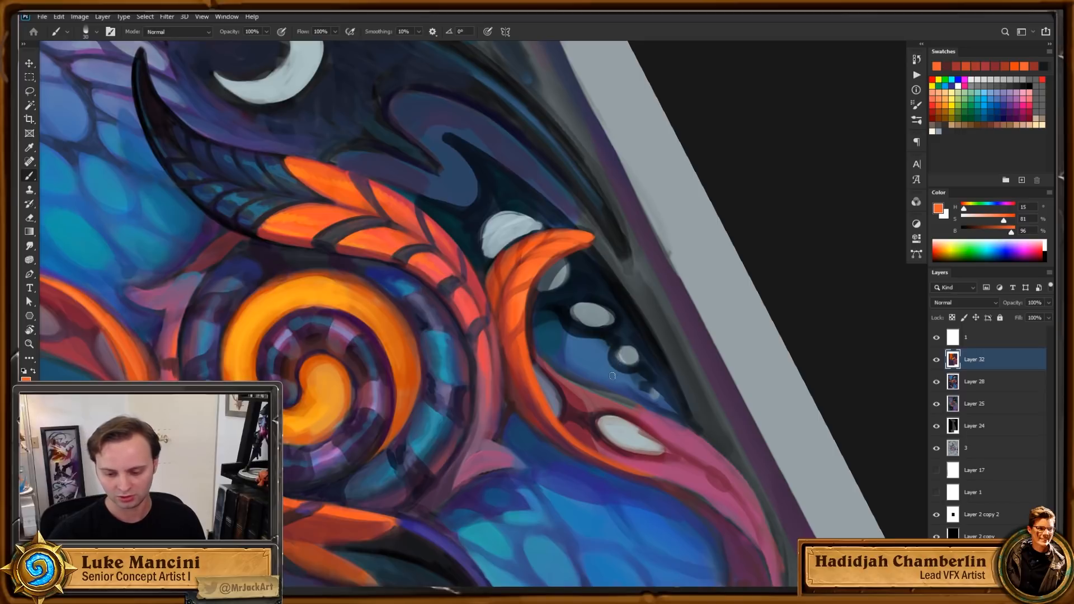
# Step: Try a stroke of sampled orange down the curl's inner edge
pyautogui.keyDown('alt'); pyautogui.click(716, 464); pyautogui.keyUp('alt')
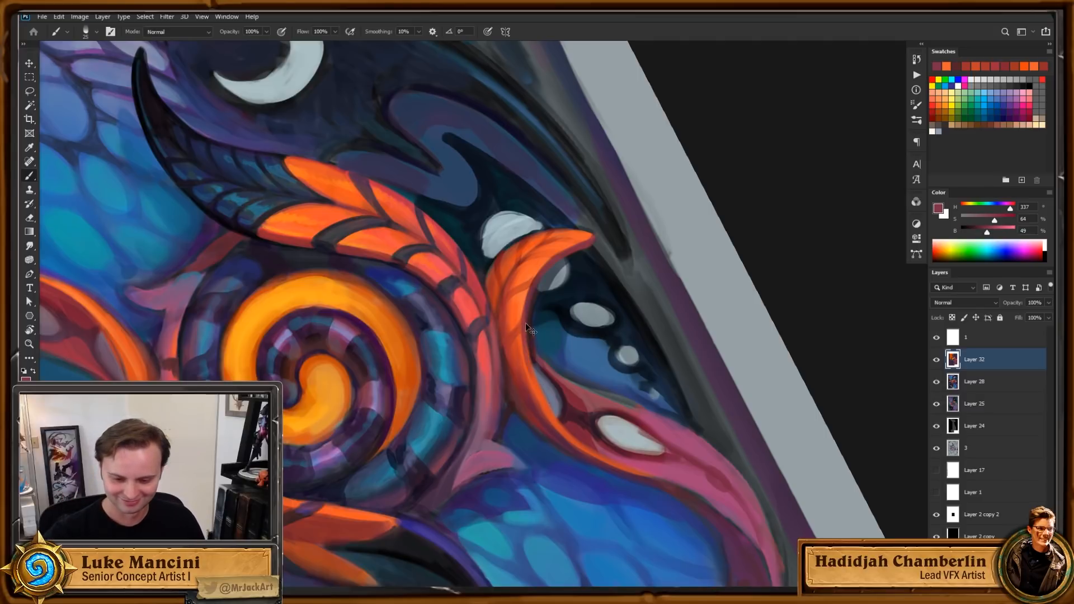
pyautogui.press('r')
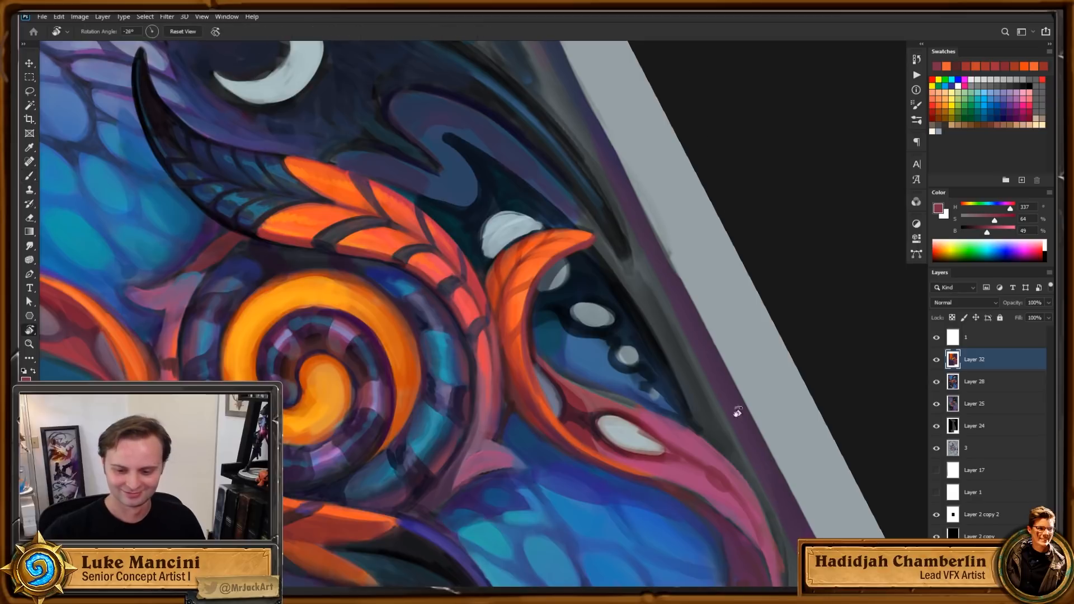
pyautogui.moveTo(736, 411); pyautogui.dragTo(702, 463)
pyautogui.keyDown('alt'); pyautogui.click(550, 263); pyautogui.keyUp('alt')
pyautogui.moveTo(510, 338); pyautogui.dragTo(527, 437)
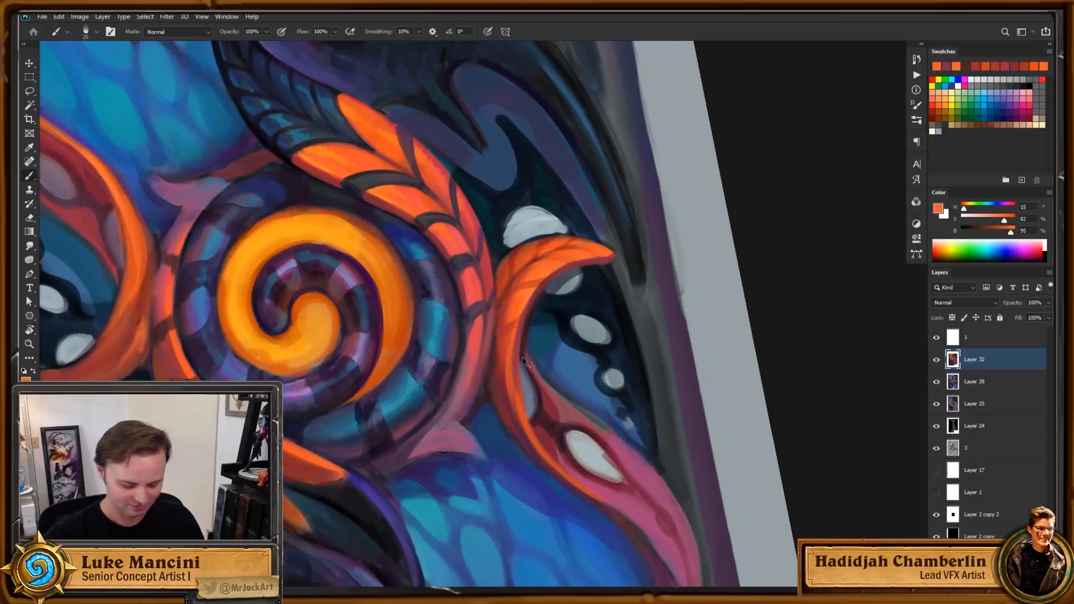
pyautogui.hotkey('ctrl', 'z')
# Step: Highlight the curl's inner edge with a smaller brush in orange at 88% saturation and 100% brightness
pyautogui.moveTo(1005, 220); pyautogui.dragTo(1014, 232)
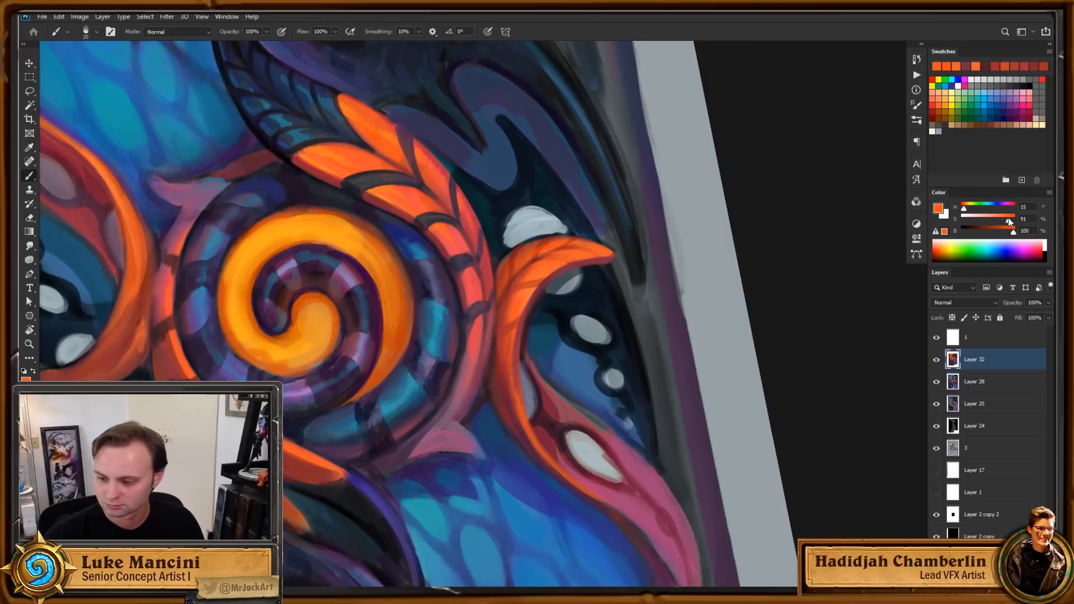
pyautogui.moveTo(1008, 219); pyautogui.dragTo(1006, 218)
pyautogui.press('[')
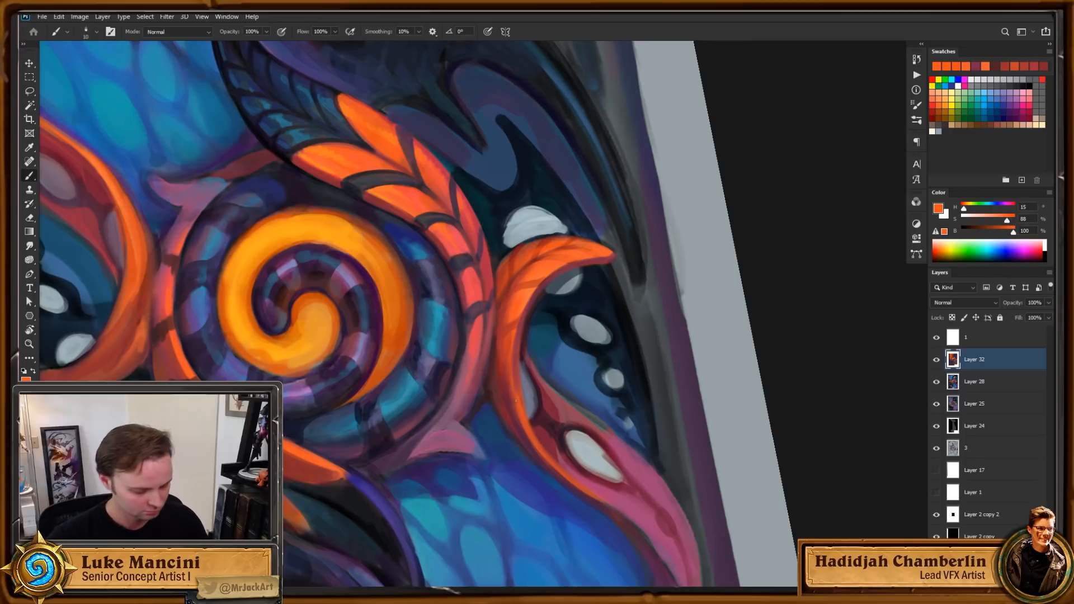
pyautogui.moveTo(512, 398); pyautogui.dragTo(516, 328)
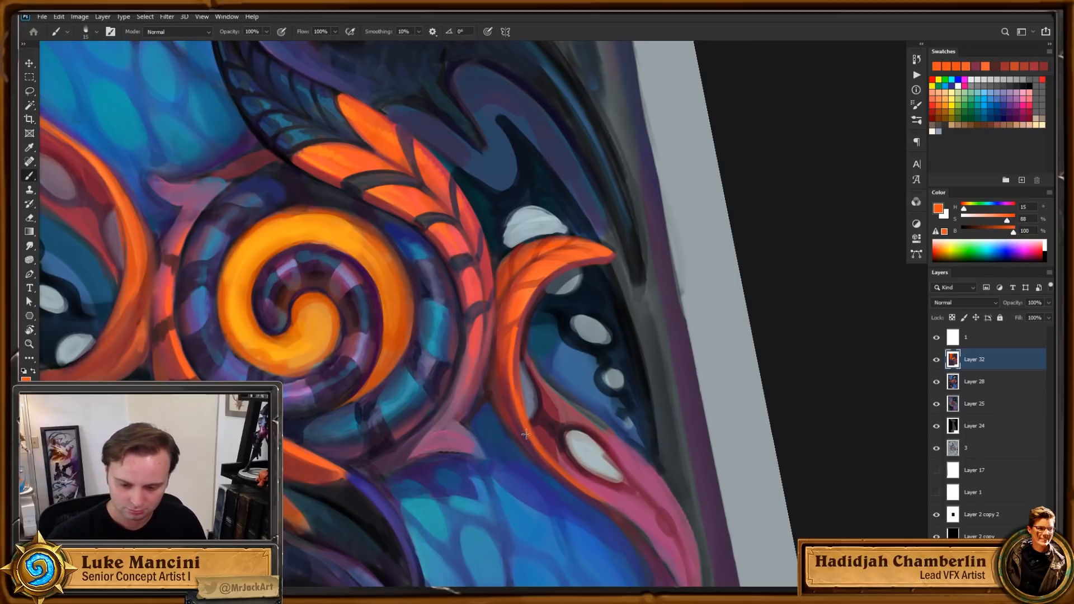
pyautogui.moveTo(525, 433); pyautogui.dragTo(512, 328)
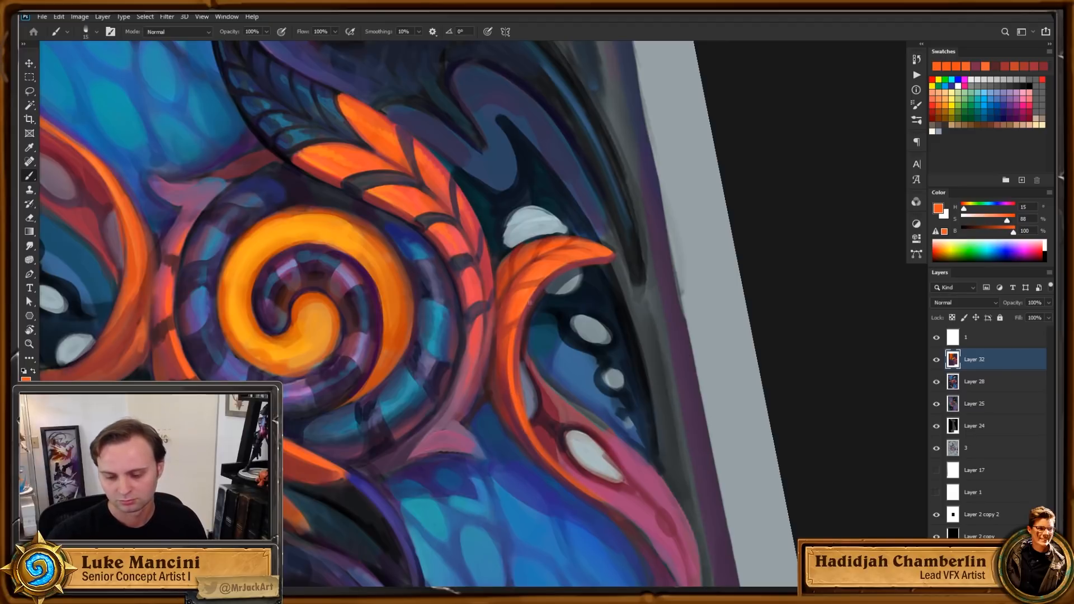
# Step: Touch up the curl's edges and veins with sampled light orange, dark red and crimson, with the canvas turned back upright
pyautogui.keyDown('alt'); pyautogui.click(525, 296); pyautogui.keyUp('alt')
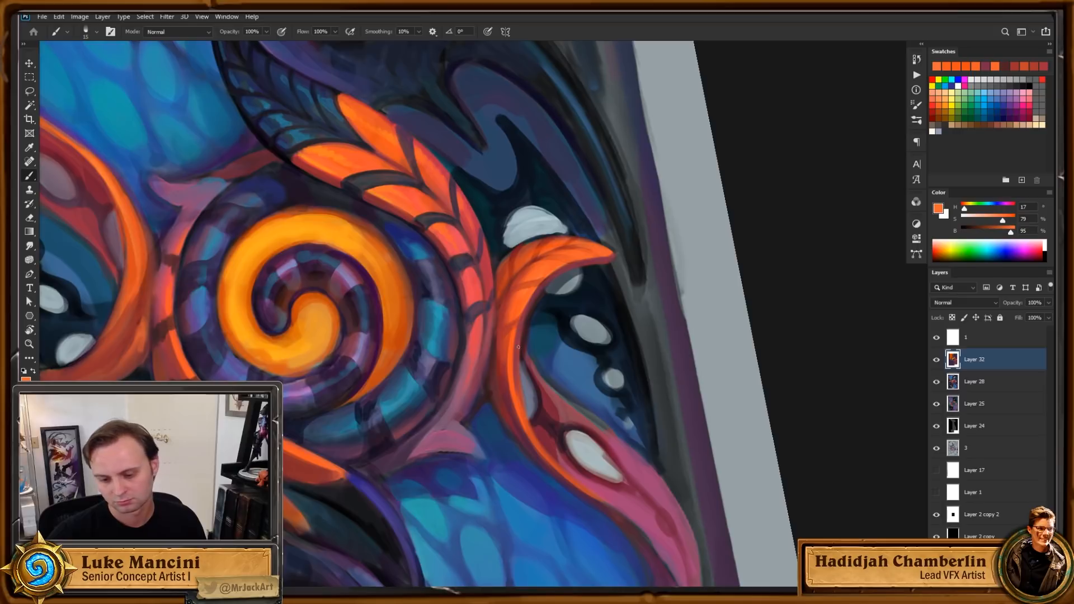
pyautogui.keyDown('alt'); pyautogui.click(542, 287); pyautogui.keyUp('alt')
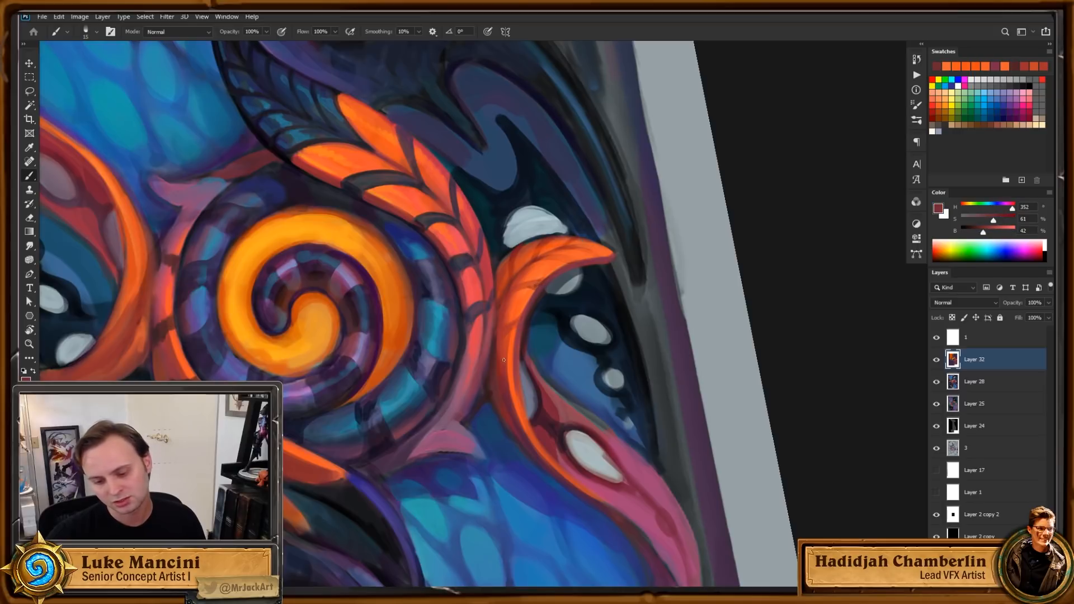
pyautogui.press('r')
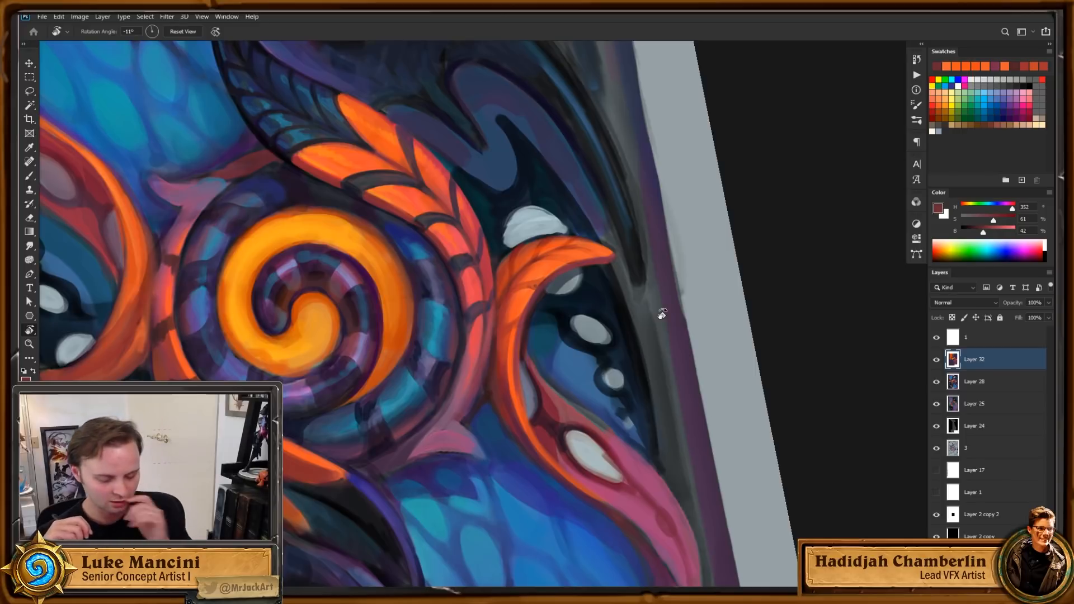
pyautogui.press('Escape')
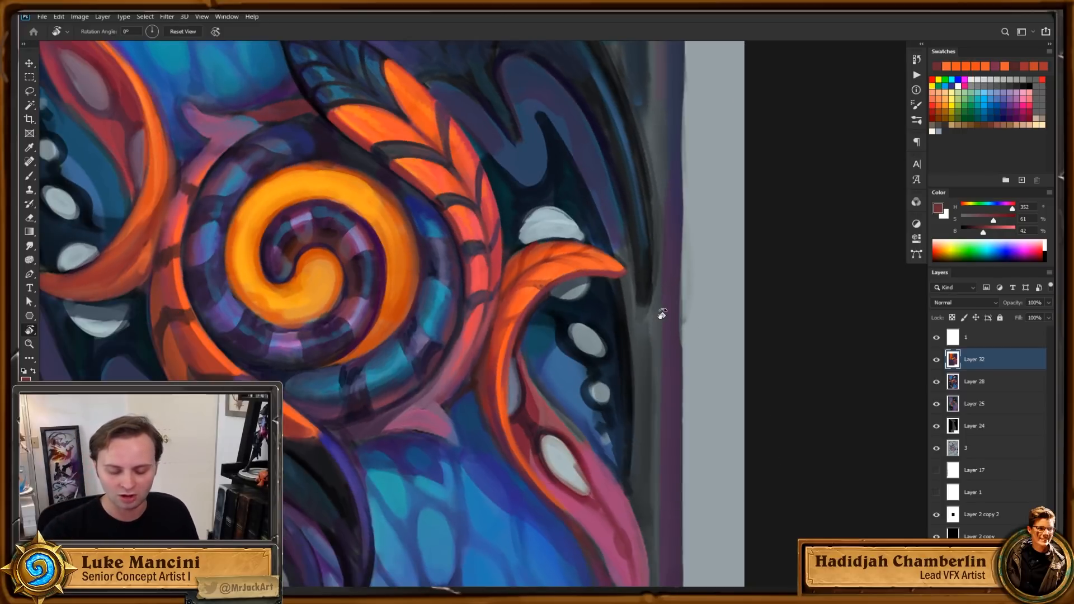
pyautogui.moveTo(649, 338); pyautogui.dragTo(653, 432)
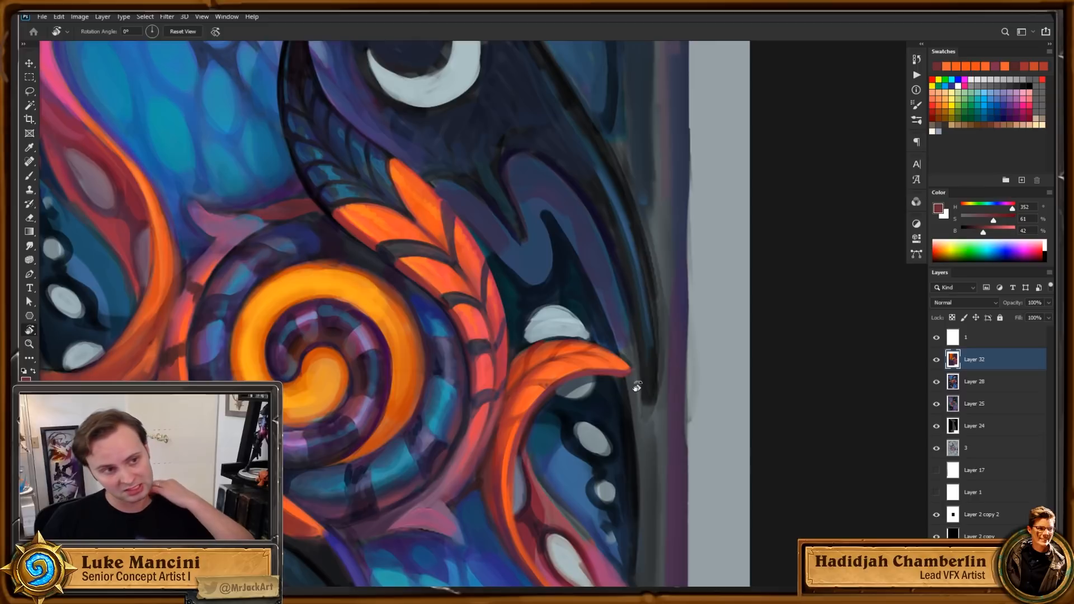
pyautogui.scroll(-2, 644, 403)
pyautogui.press('b')
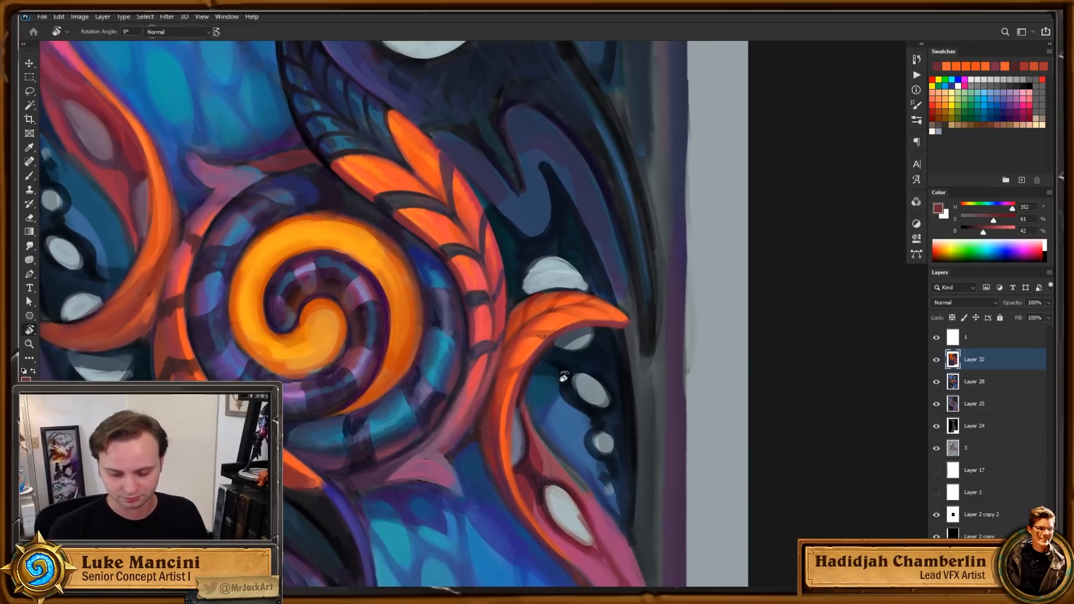
pyautogui.keyDown('alt'); pyautogui.click(529, 372); pyautogui.keyUp('alt')
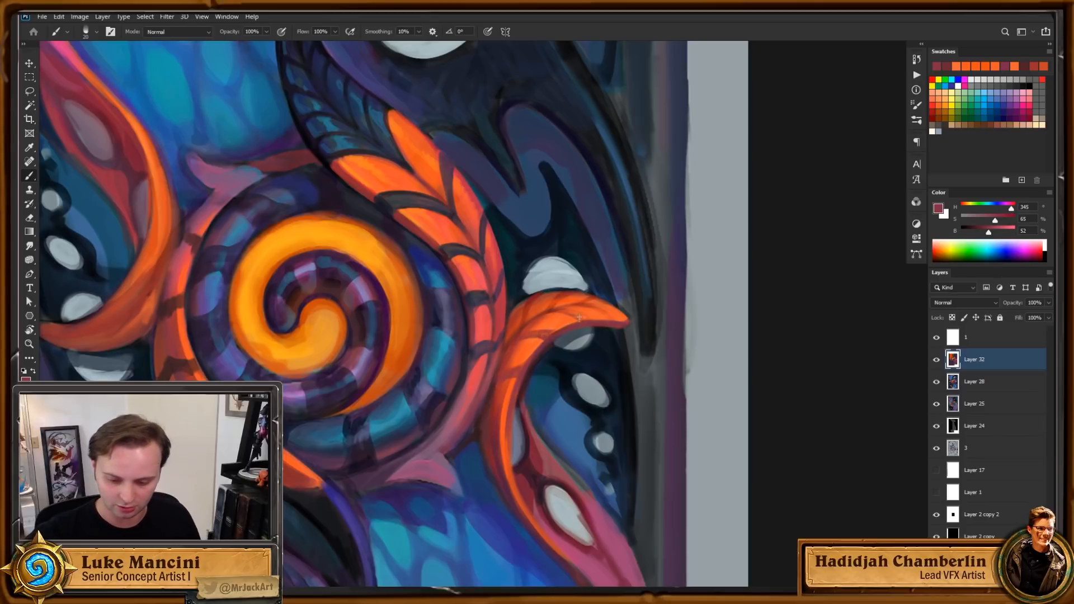
# Step: Examine the overall card-back composition, comparing the orange curl and feather band with the surrounding artwork
pyautogui.press('z')
pyautogui.keyDown('alt'); pyautogui.click(663, 343); pyautogui.keyUp('alt')
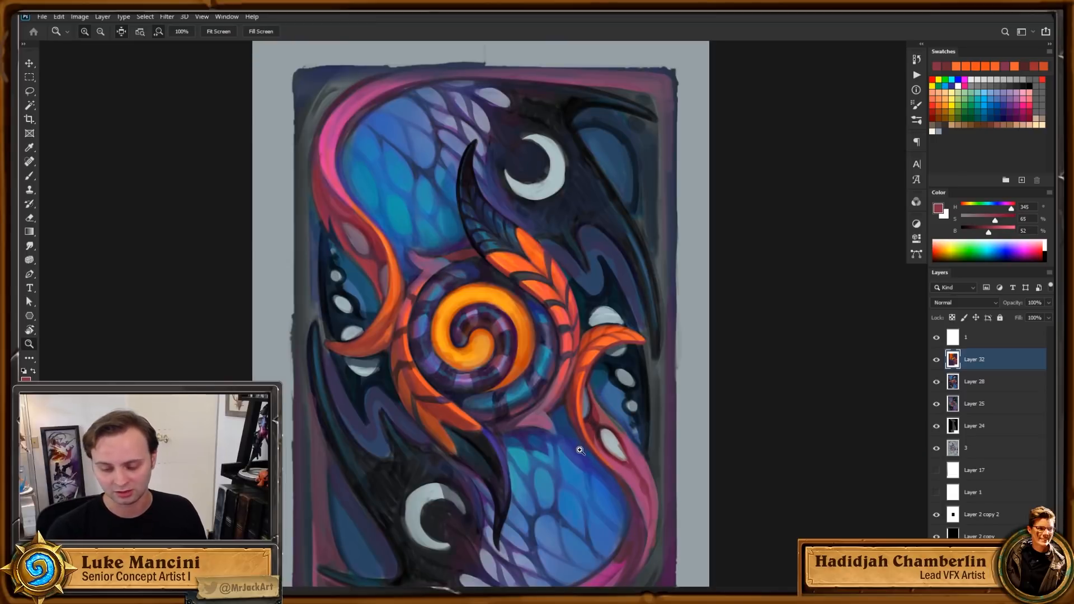
pyautogui.click(585, 392)
pyautogui.press('b')
pyautogui.moveTo(569, 417); pyautogui.dragTo(571, 435)
pyautogui.scroll(-3, 641, 409)
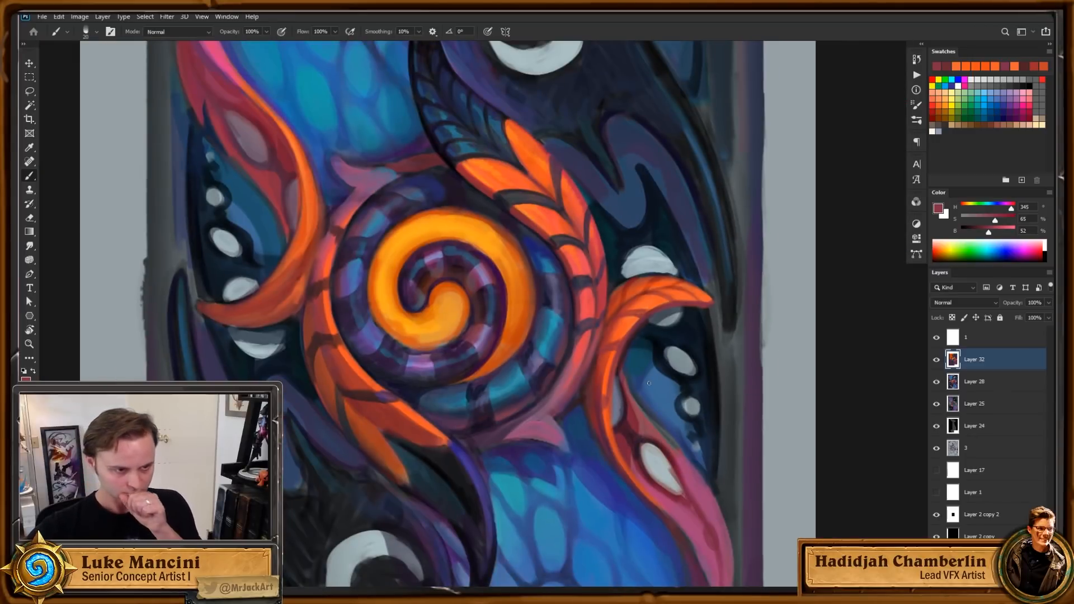
pyautogui.moveTo(660, 366); pyautogui.dragTo(642, 400)
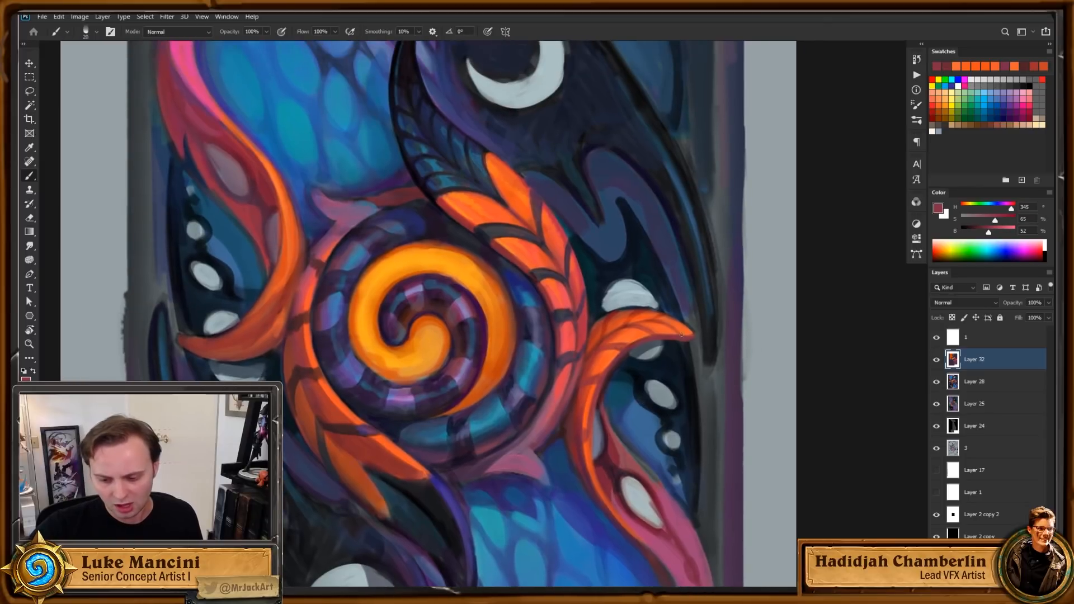
pyautogui.scroll(-1, 690, 365)
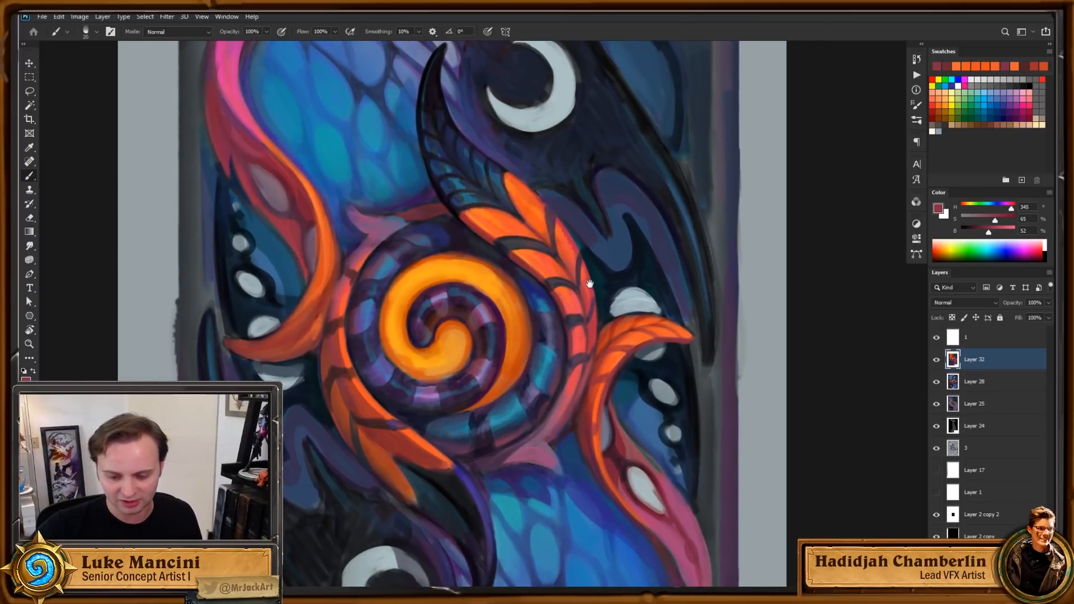
pyautogui.moveTo(589, 284); pyautogui.dragTo(612, 349)
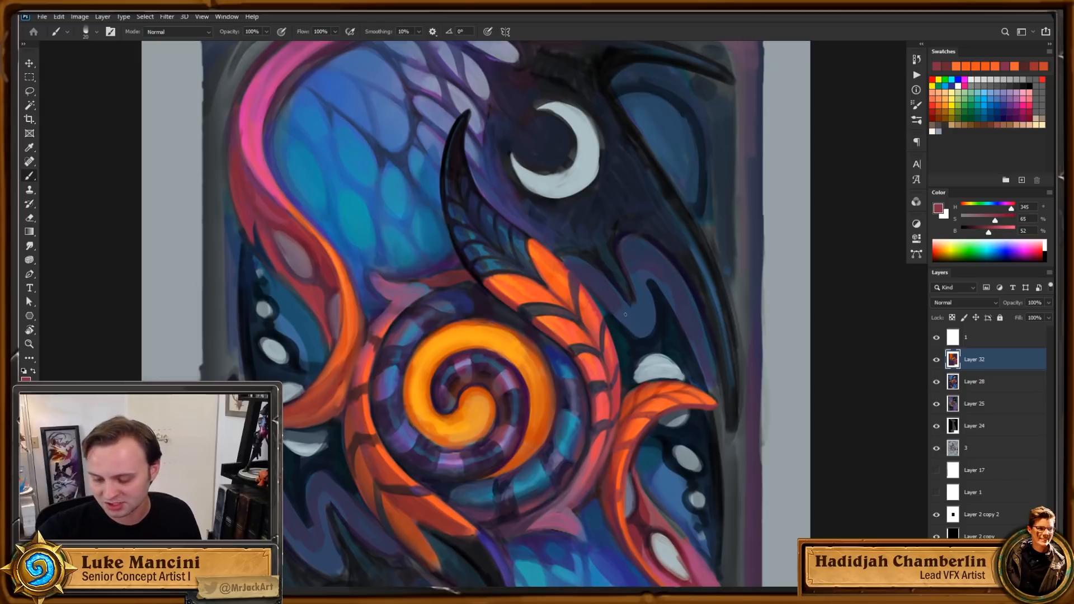
pyautogui.moveTo(629, 302); pyautogui.dragTo(633, 353)
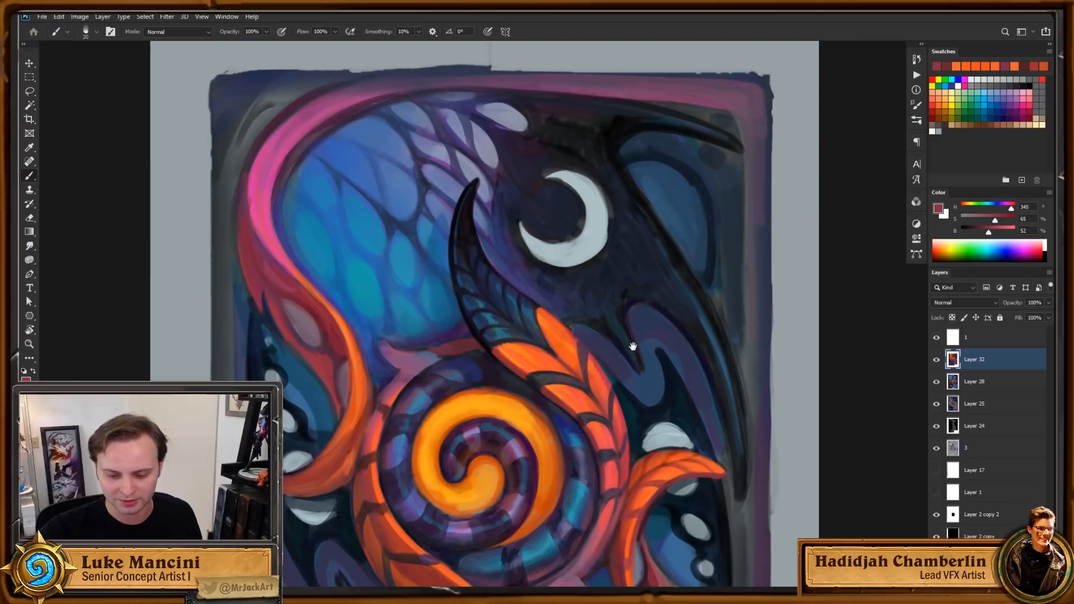
pyautogui.moveTo(638, 375); pyautogui.dragTo(628, 282)
pyautogui.scroll(-1, 628, 282)
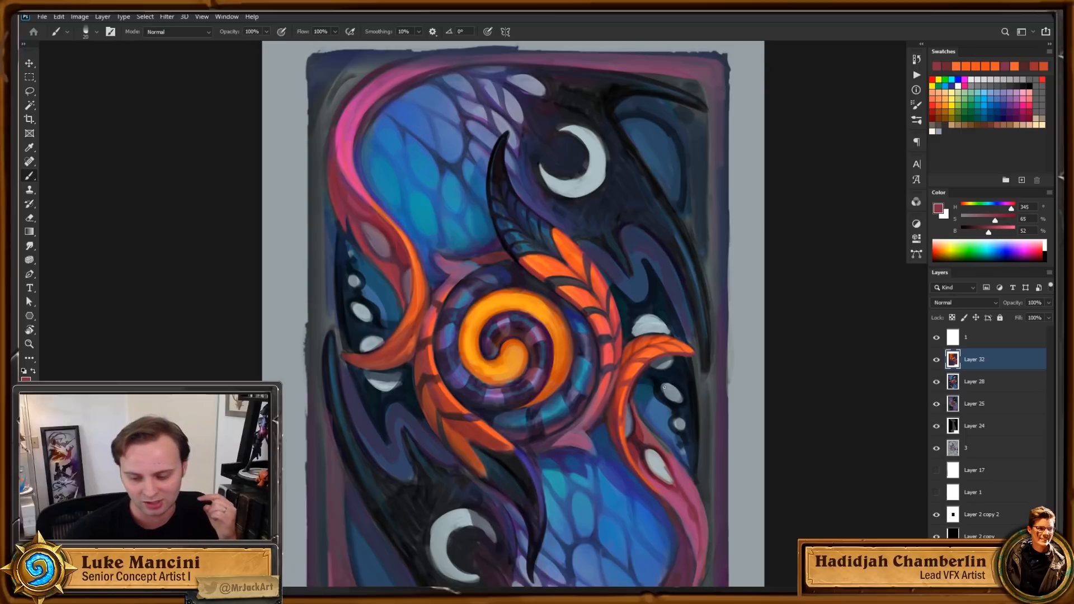
pyautogui.moveTo(657, 330); pyautogui.dragTo(660, 339)
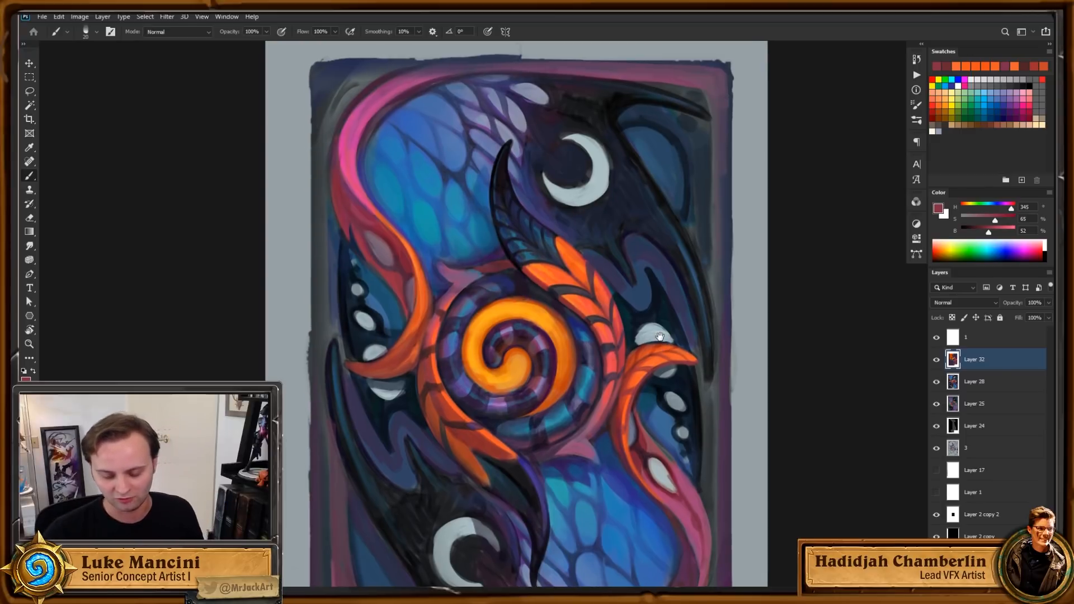
pyautogui.press('z')
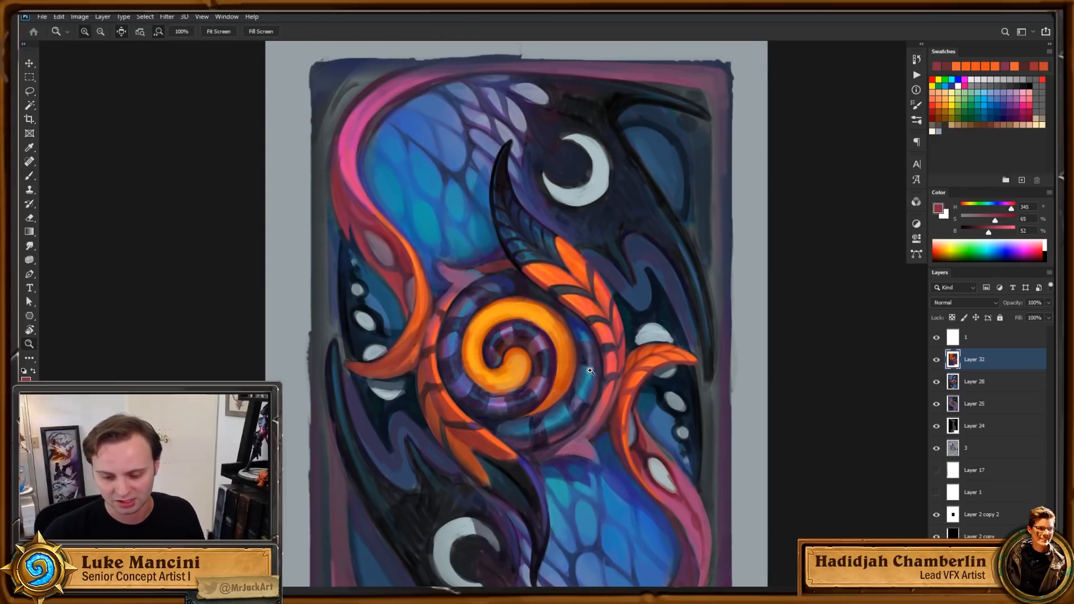
pyautogui.moveTo(589, 366); pyautogui.dragTo(601, 356)
pyautogui.moveTo(777, 326); pyautogui.dragTo(779, 334)
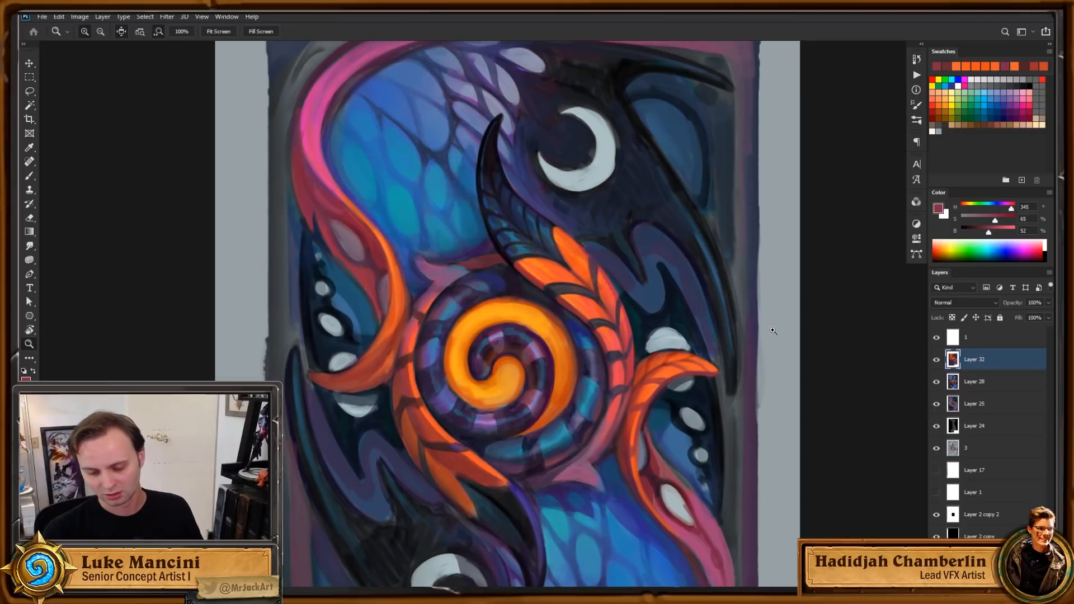
pyautogui.scroll(-2, 768, 334)
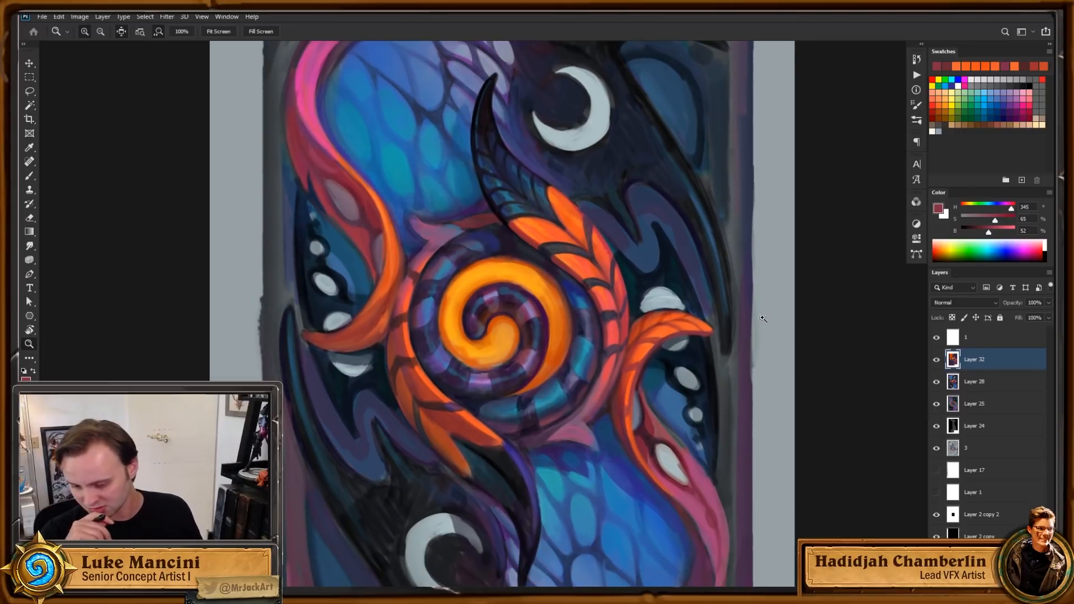
# Step: Refine the lower feather band beside the curl with sampled coral red and dark purple on a tilted canvas
pyautogui.click(615, 371)
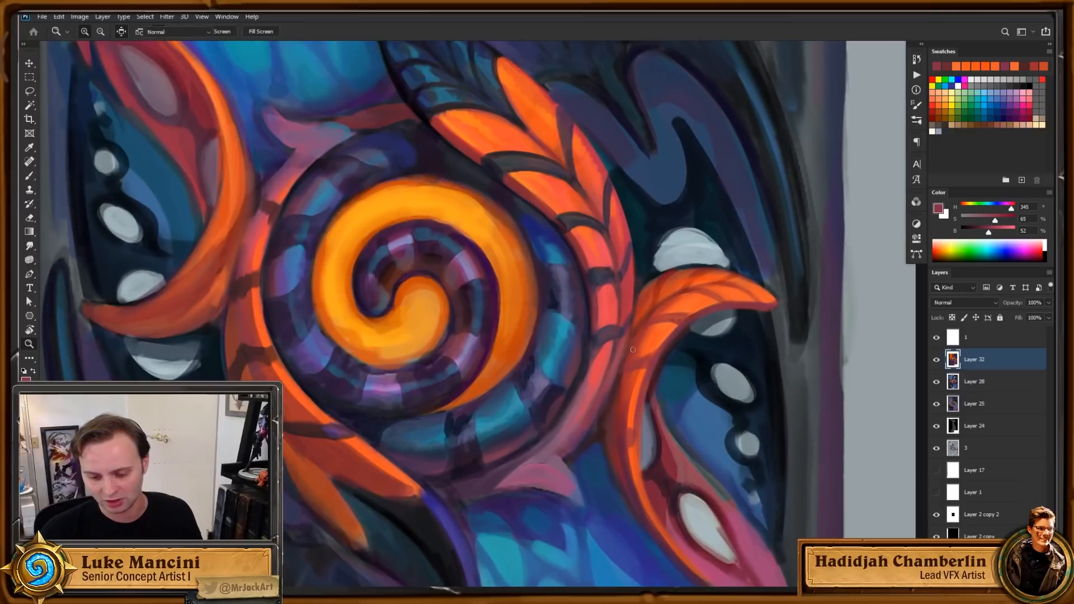
pyautogui.press('b')
pyautogui.keyDown('alt'); pyautogui.click(591, 378); pyautogui.keyUp('alt')
pyautogui.moveTo(555, 438)
pyautogui.mouseDown()
pyautogui.moveTo(618, 391)
pyautogui.moveTo(626, 323)
pyautogui.mouseUp()
pyautogui.scroll(-1, 726, 462)
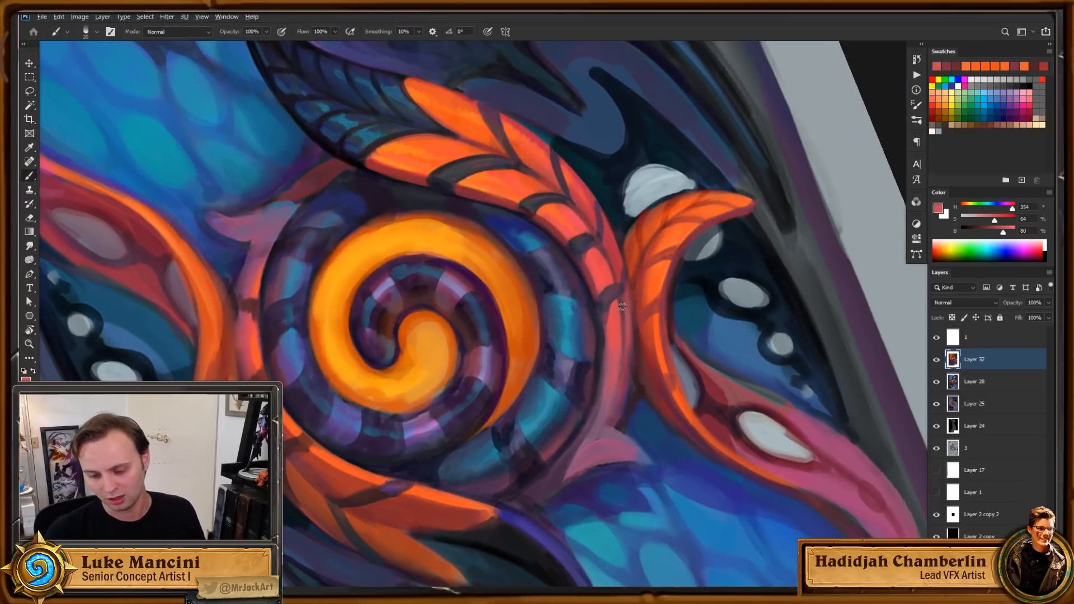
pyautogui.keyDown('alt'); pyautogui.click(622, 302); pyautogui.keyUp('alt')
pyautogui.keyDown('alt'); pyautogui.click(623, 267); pyautogui.keyUp('alt')
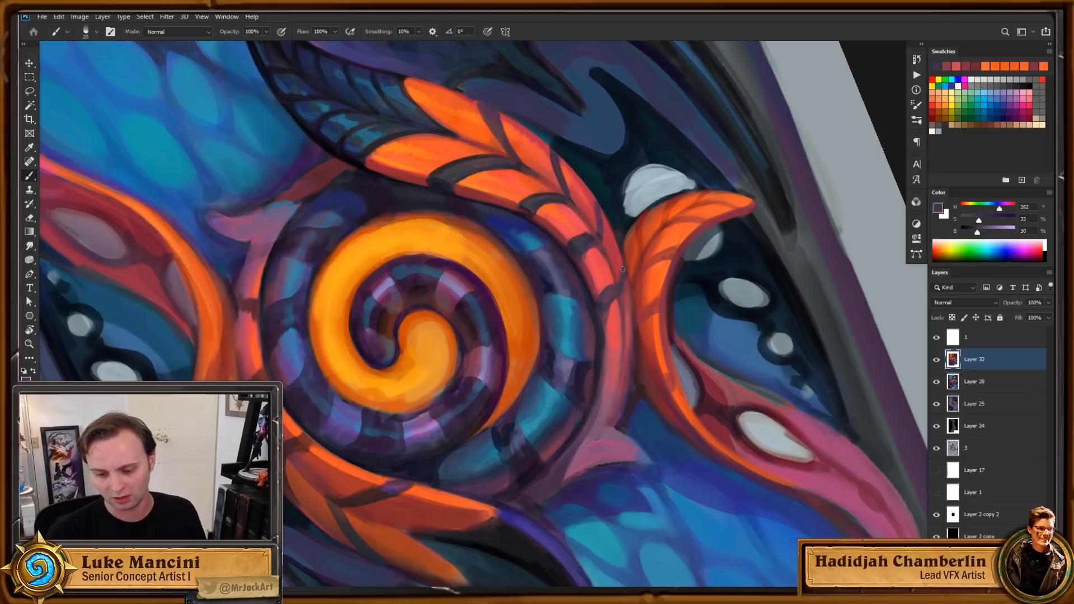
# Step: Sharpen the dark edges and barbs of the lower feather band with a darker sampled purple
pyautogui.scroll(4, 714, 419)
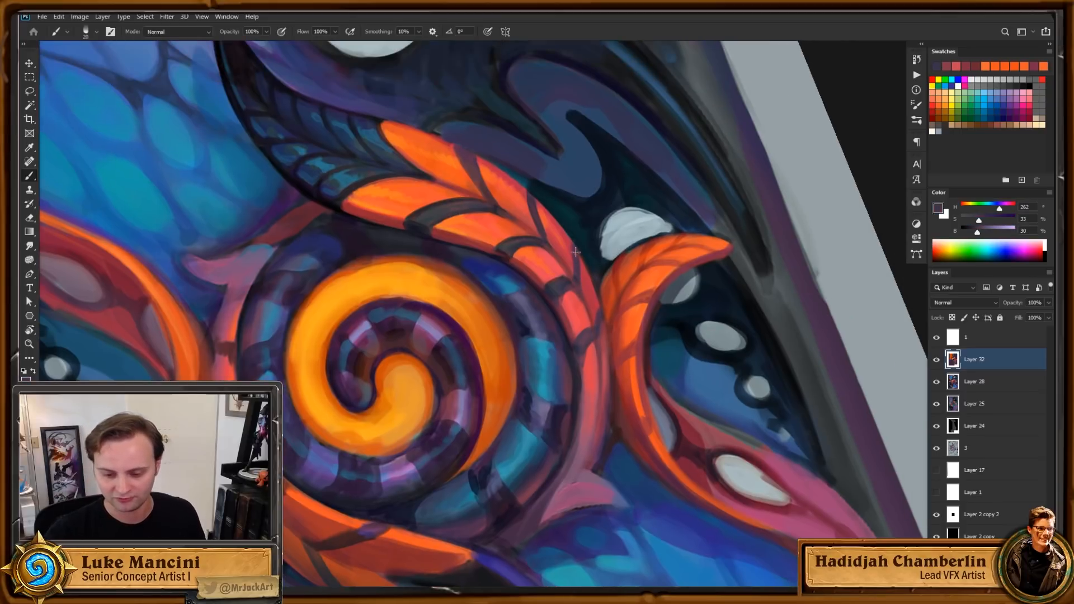
pyautogui.scroll(-1, 676, 463)
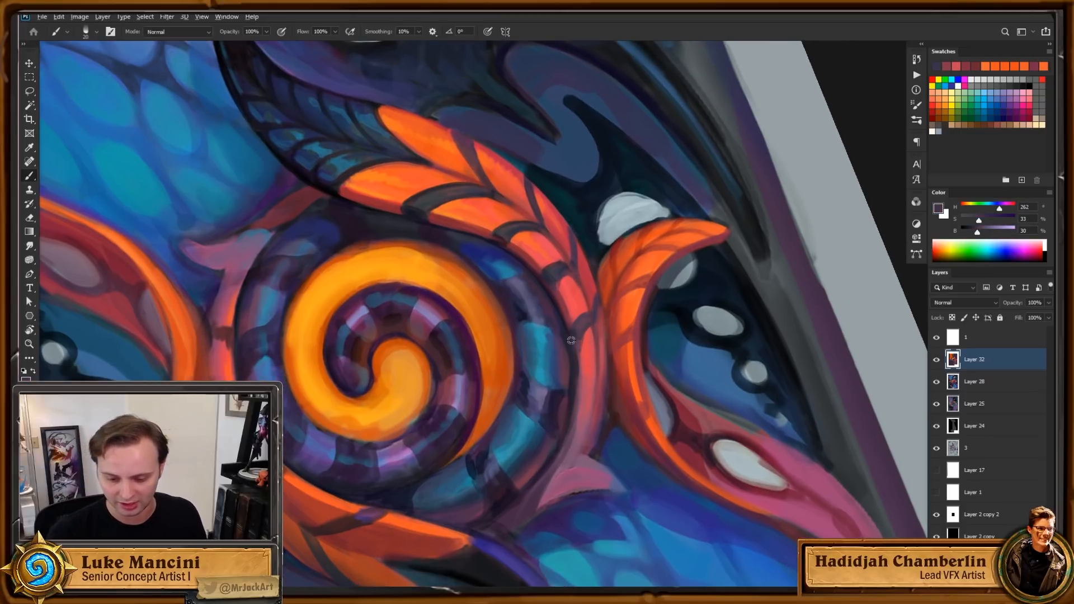
pyautogui.keyDown('alt'); pyautogui.click(577, 336); pyautogui.keyUp('alt')
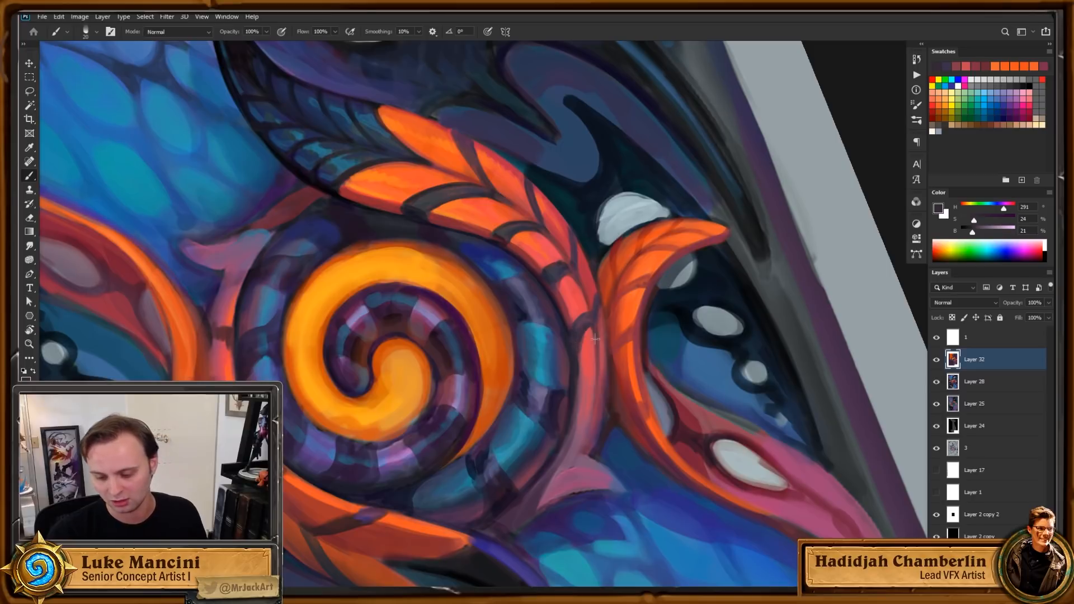
pyautogui.scroll(-2, 646, 414)
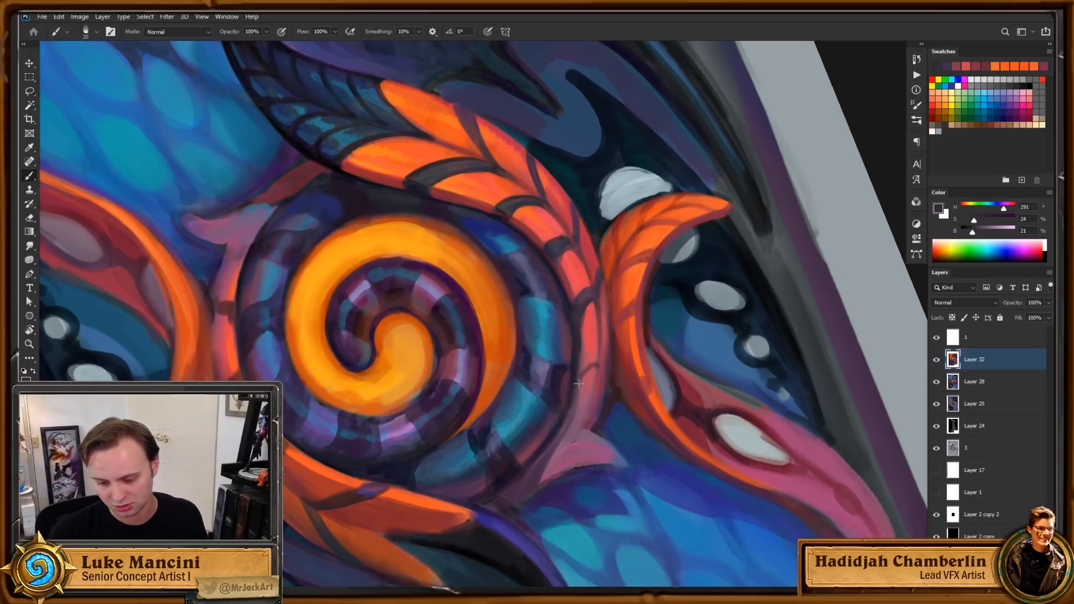
pyautogui.moveTo(684, 492); pyautogui.dragTo(694, 471)
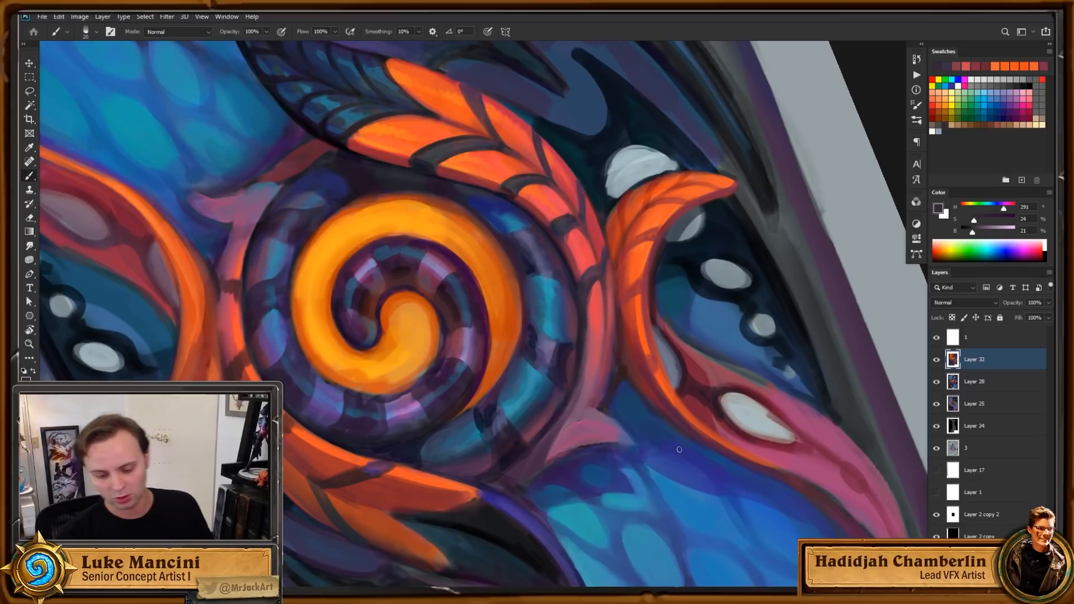
pyautogui.moveTo(789, 428); pyautogui.dragTo(727, 483)
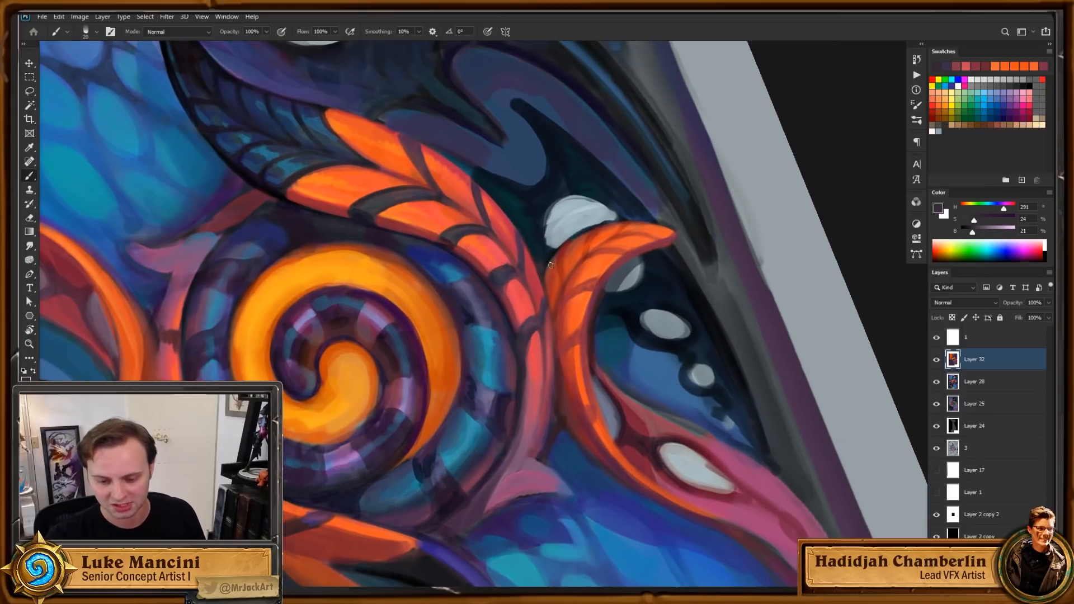
pyautogui.moveTo(717, 296)
pyautogui.mouseDown()
pyautogui.moveTo(793, 352)
pyautogui.moveTo(669, 362)
pyautogui.mouseUp()
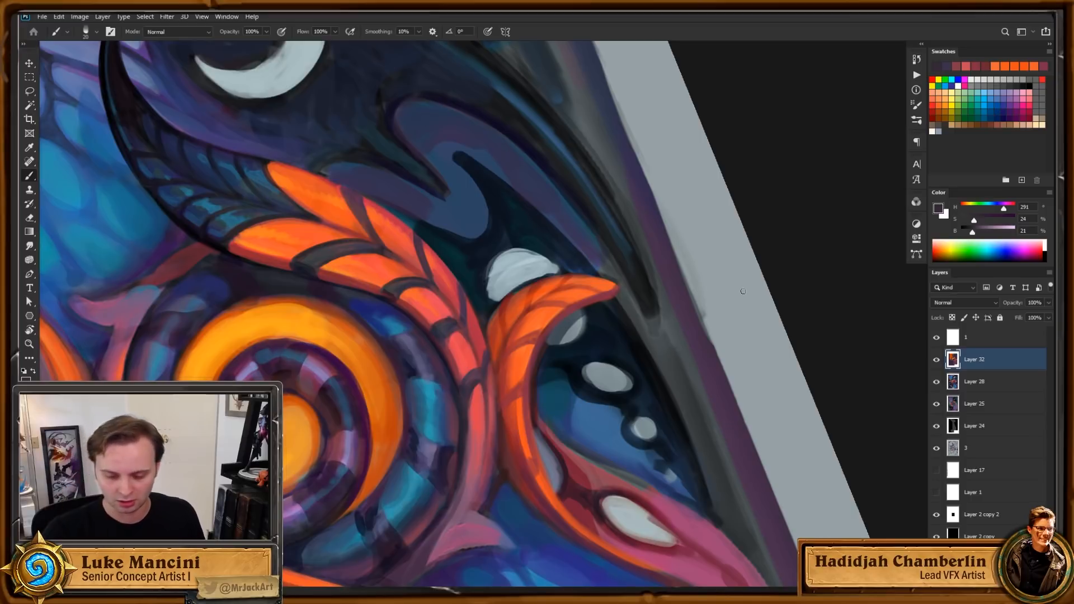
# Step: Shade the orange curl's inner edge with sampled dark crimson at 73% saturation and a sampled brick red
pyautogui.moveTo(660, 337); pyautogui.dragTo(695, 309)
pyautogui.keyDown('alt'); pyautogui.click(585, 300); pyautogui.keyUp('alt')
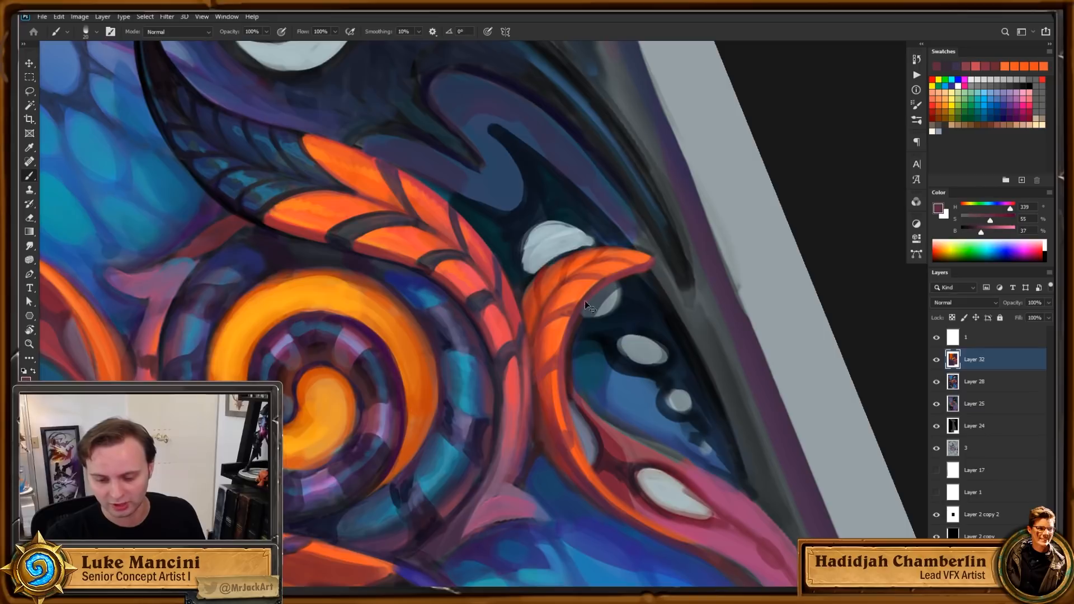
pyautogui.moveTo(991, 222); pyautogui.dragTo(999, 219)
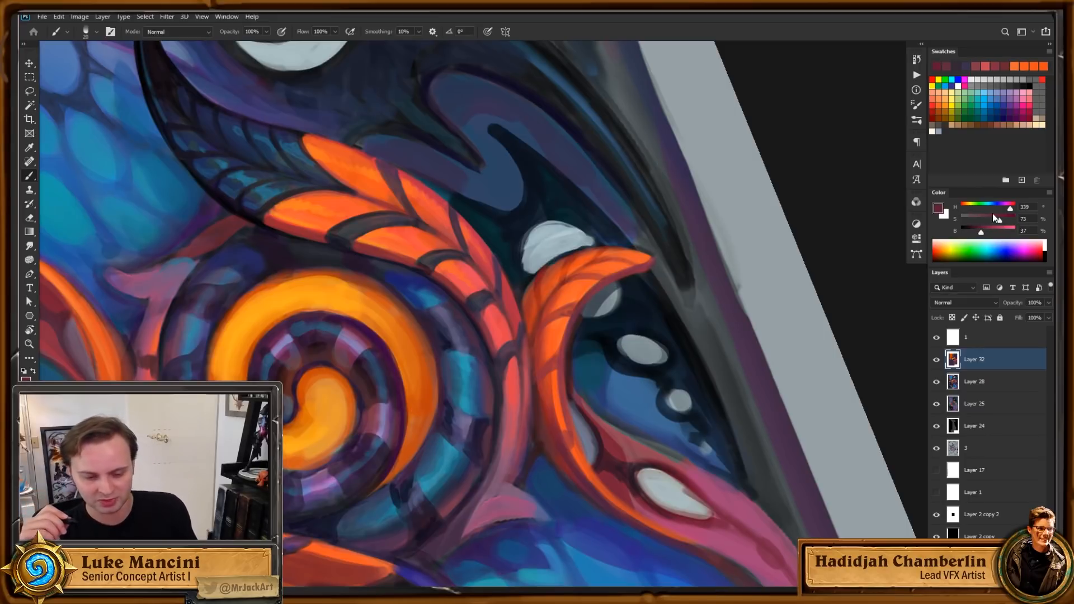
pyautogui.moveTo(570, 315); pyautogui.dragTo(562, 353)
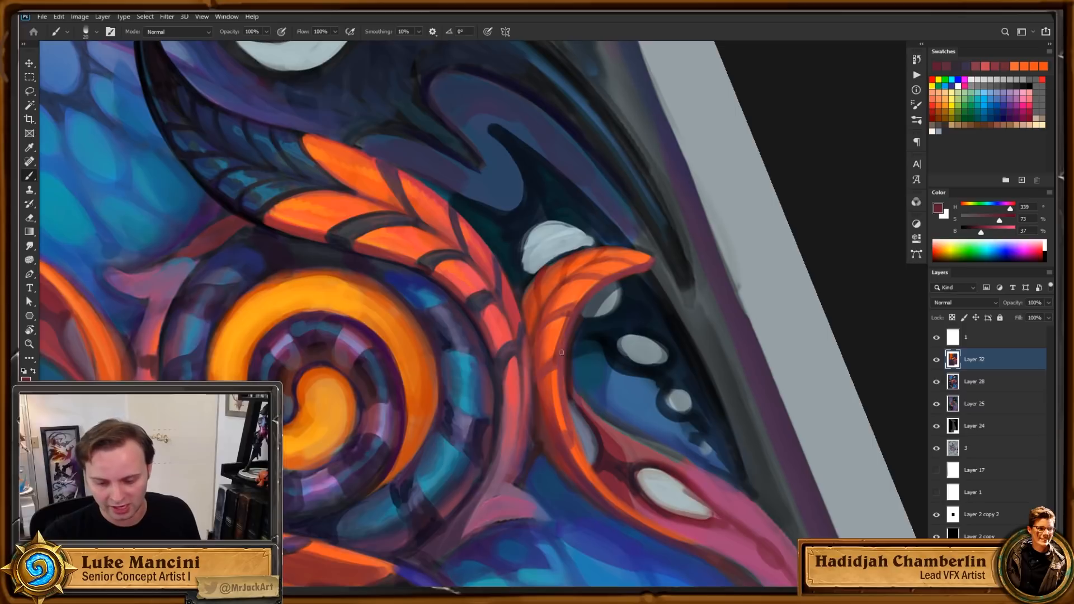
pyautogui.keyDown('alt'); pyautogui.click(584, 298); pyautogui.keyUp('alt')
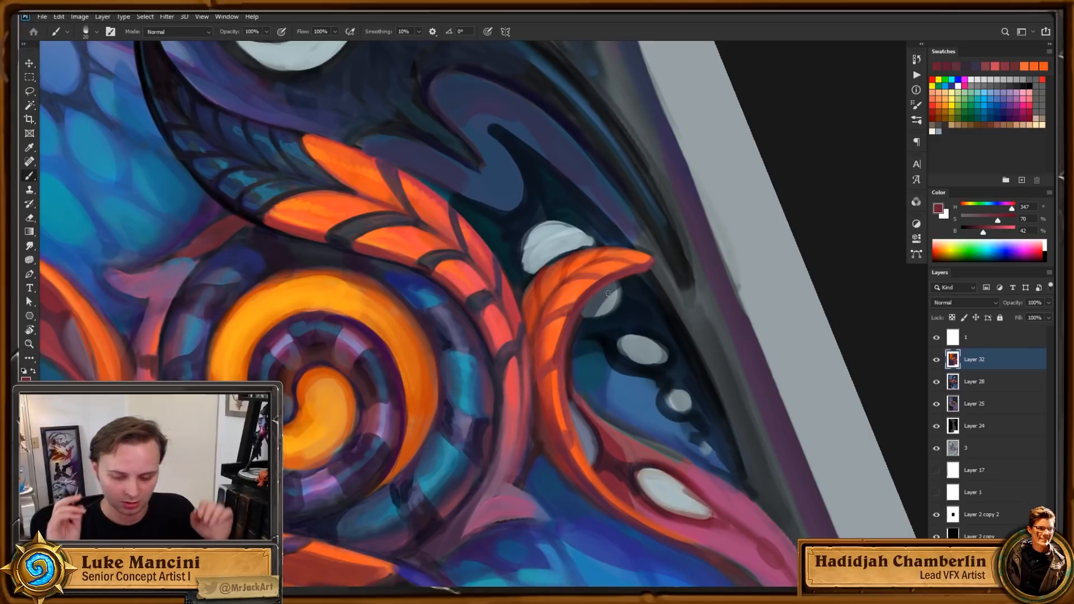
pyautogui.moveTo(603, 353)
pyautogui.mouseDown()
pyautogui.moveTo(611, 324)
pyautogui.moveTo(577, 404)
pyautogui.mouseUp()
pyautogui.keyDown('alt'); pyautogui.click(563, 343); pyautogui.keyUp('alt')
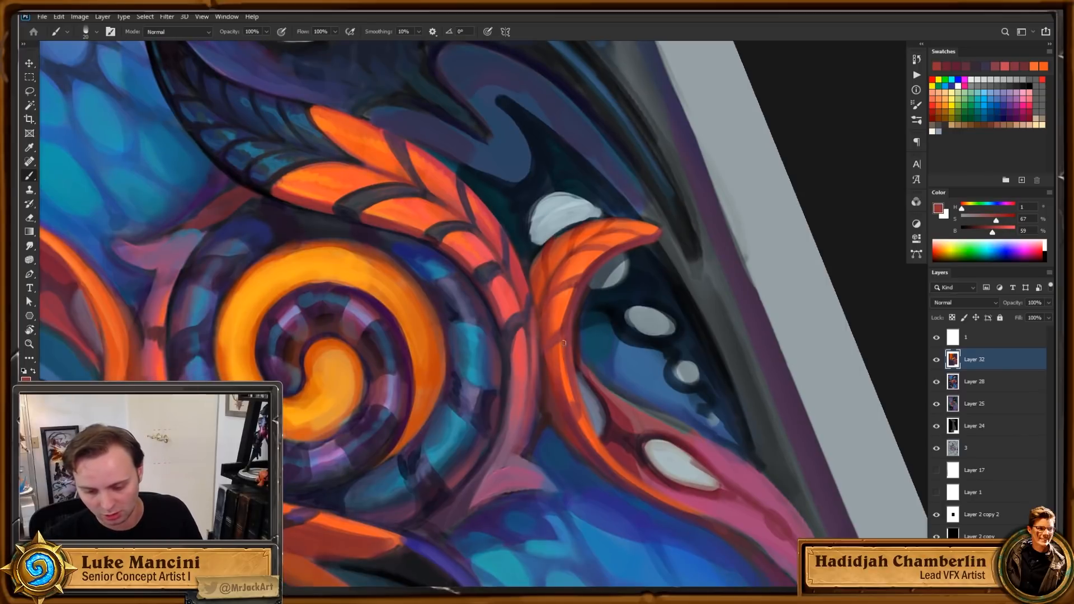
# Step: Deepen the dark contour along the curl's inner edge with a sampled near-black maroon, then tilt the canvas toward upright
pyautogui.moveTo(658, 383); pyautogui.dragTo(632, 355)
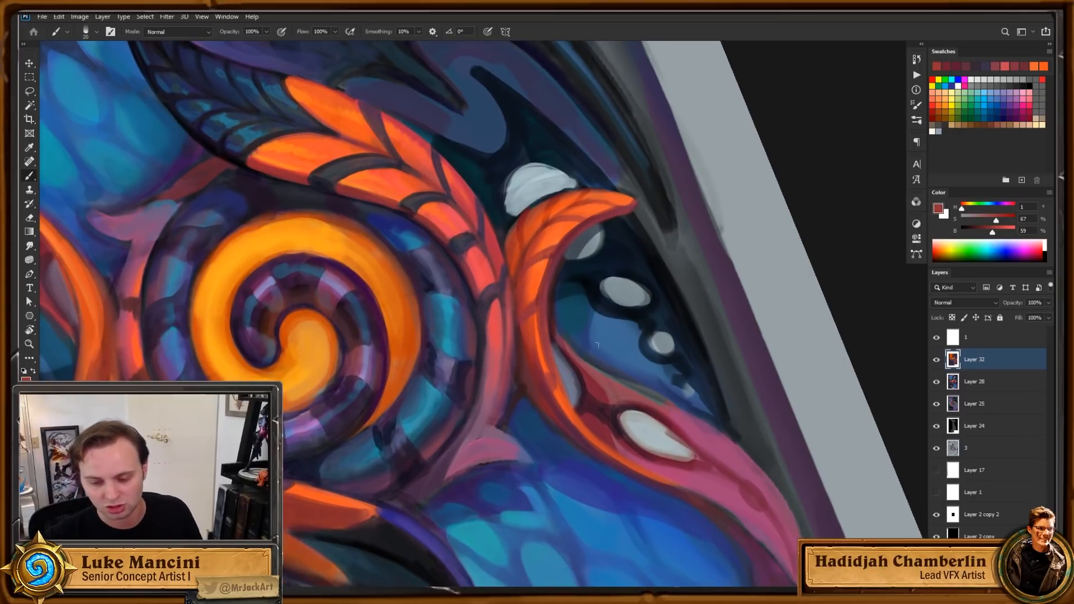
pyautogui.moveTo(720, 287); pyautogui.dragTo(713, 315)
pyautogui.press('d')
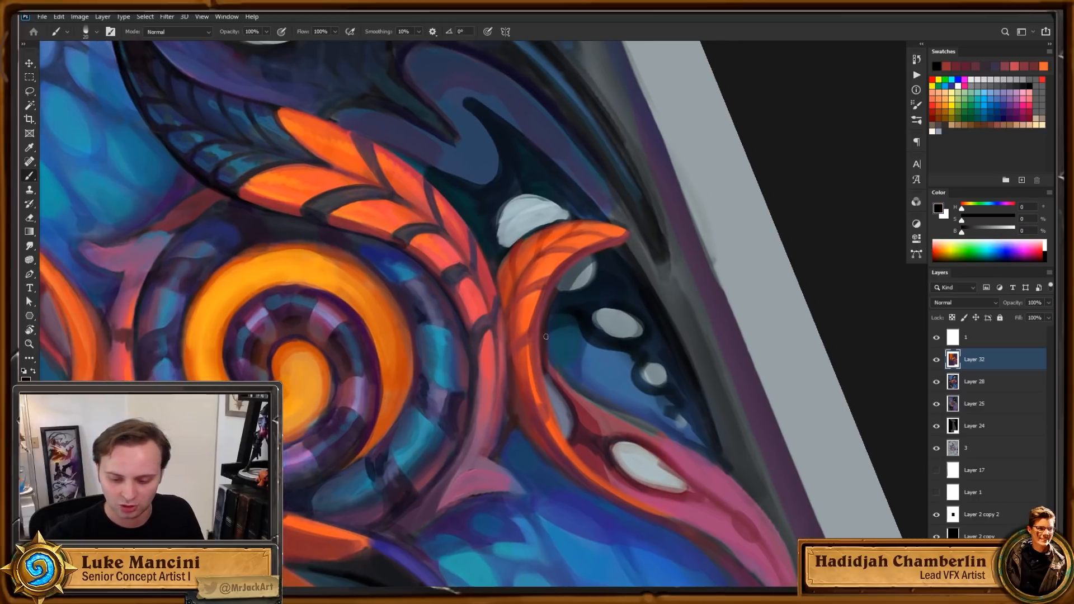
pyautogui.keyDown('alt'); pyautogui.click(545, 336); pyautogui.keyUp('alt')
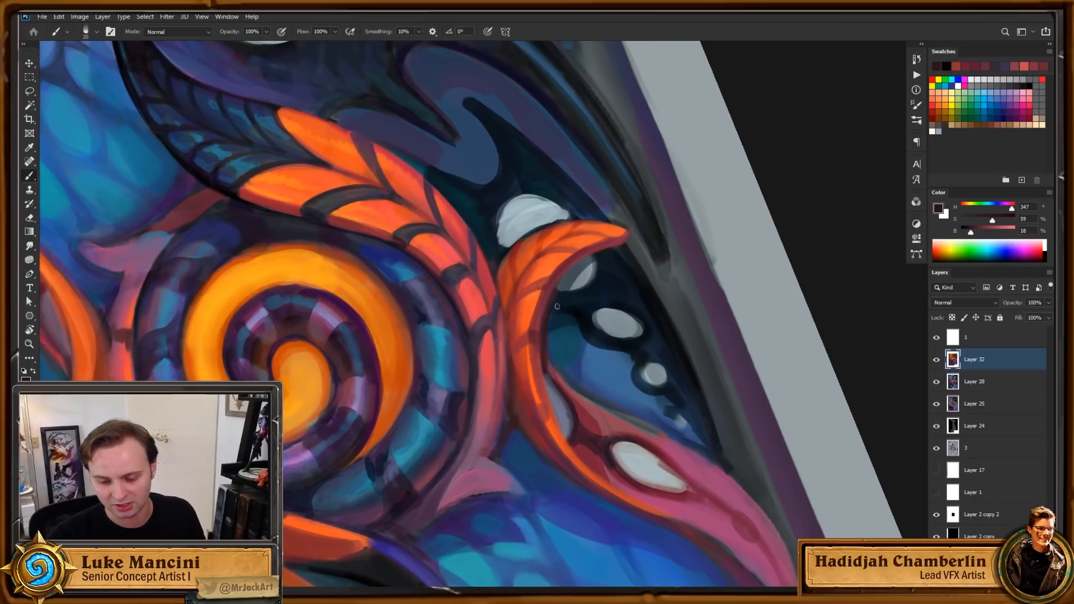
pyautogui.moveTo(614, 282); pyautogui.dragTo(606, 305)
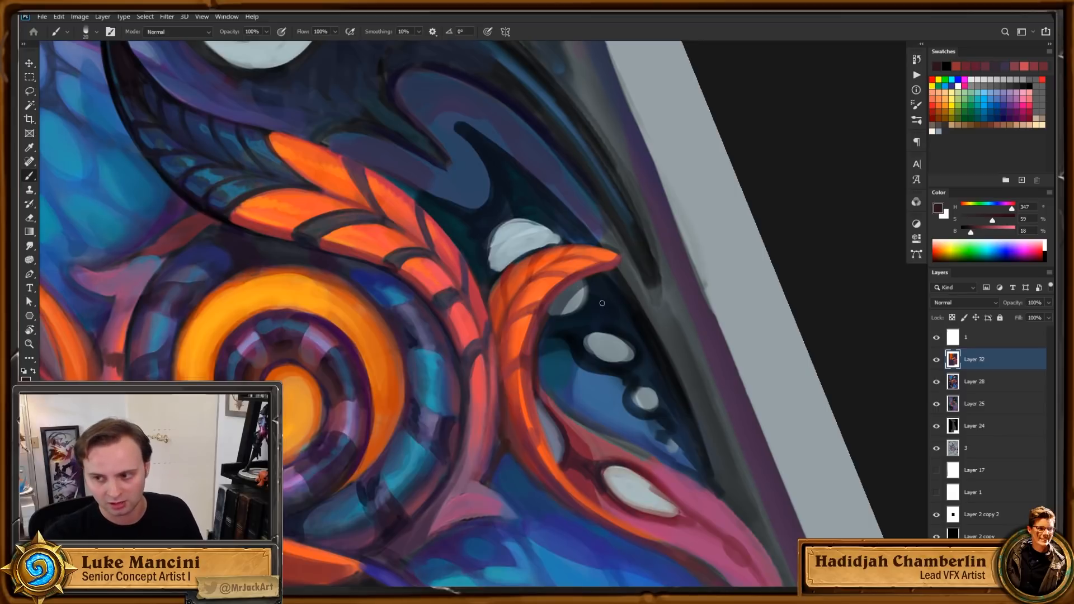
pyautogui.moveTo(595, 305); pyautogui.dragTo(656, 325)
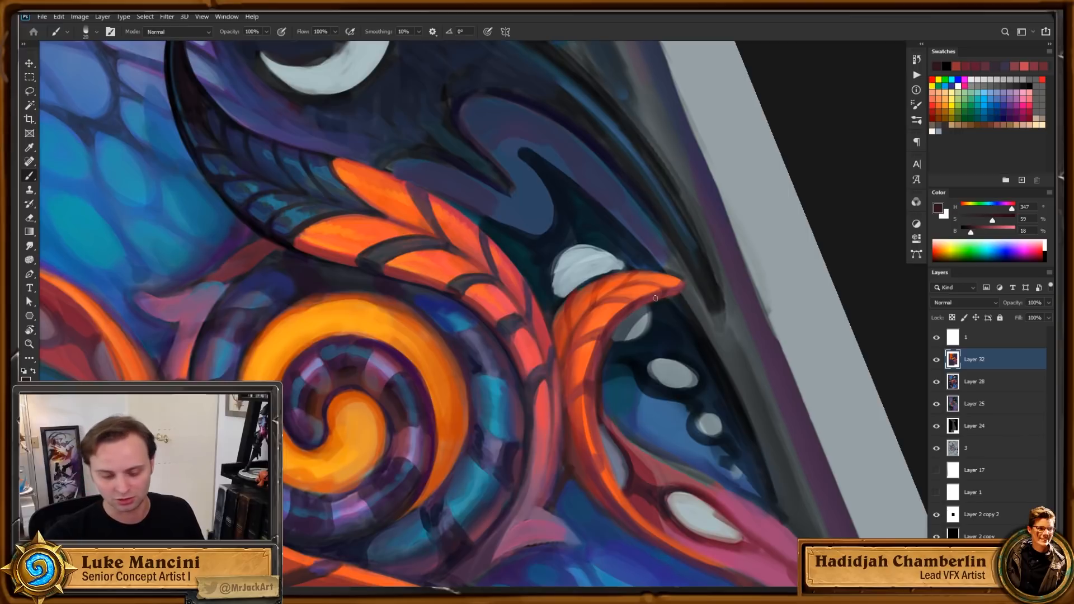
pyautogui.keyDown('alt'); pyautogui.click(483, 482); pyautogui.keyUp('alt')
pyautogui.moveTo(482, 483); pyautogui.dragTo(576, 426)
pyautogui.keyDown('ctrl'); pyautogui.click(646, 412); pyautogui.keyUp('ctrl')
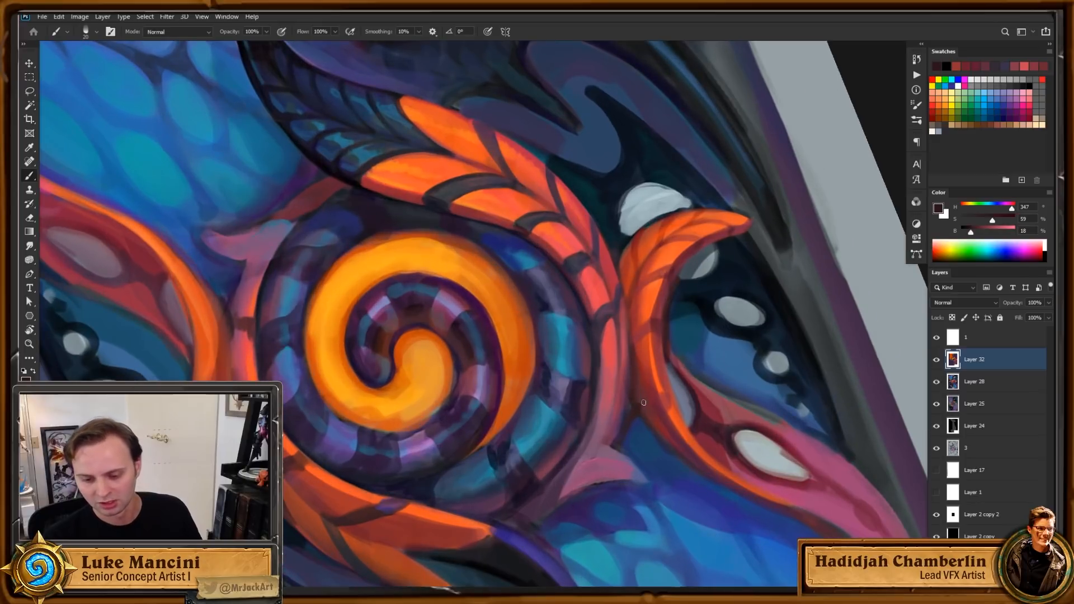
pyautogui.moveTo(644, 402); pyautogui.dragTo(589, 379)
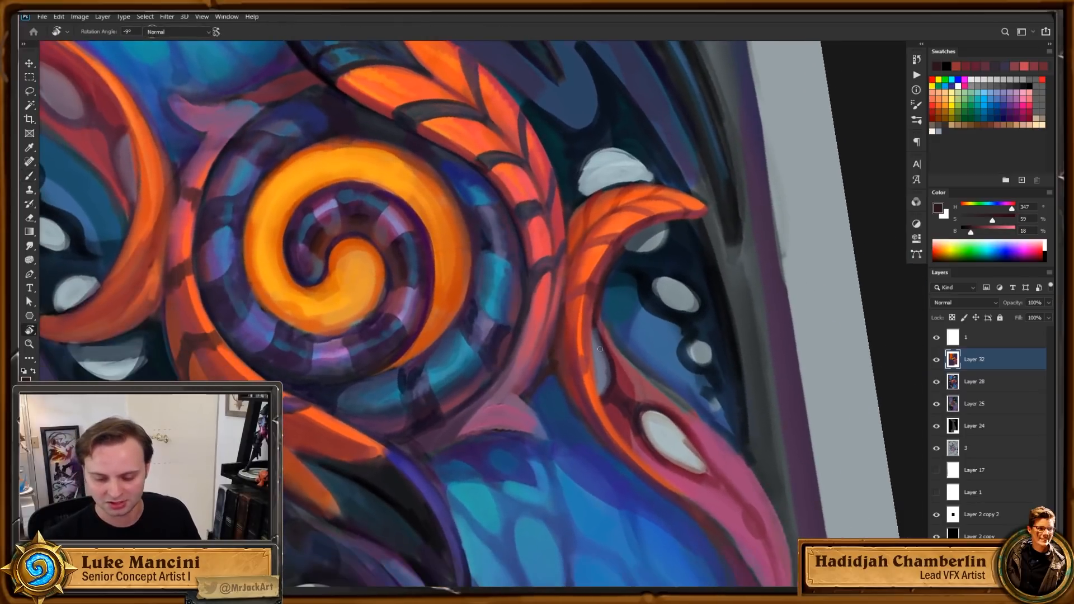
# Step: Brighten the curl's inner rim with a sampled orange at 92% saturation and a smaller brush
pyautogui.keyDown('alt'); pyautogui.click(589, 379); pyautogui.keyUp('alt')
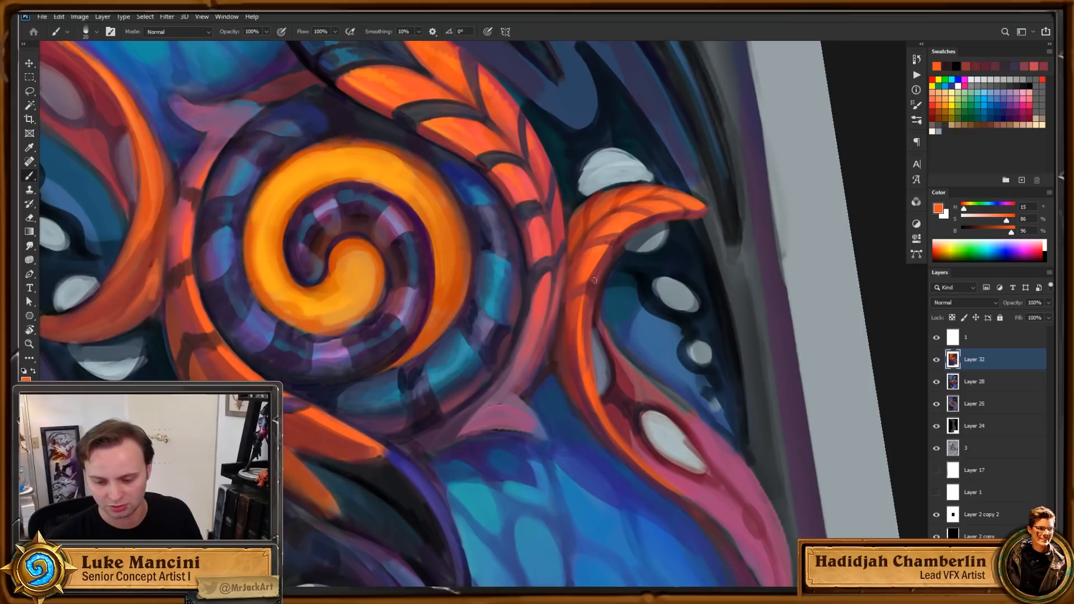
pyautogui.moveTo(1005, 220); pyautogui.dragTo(1009, 221)
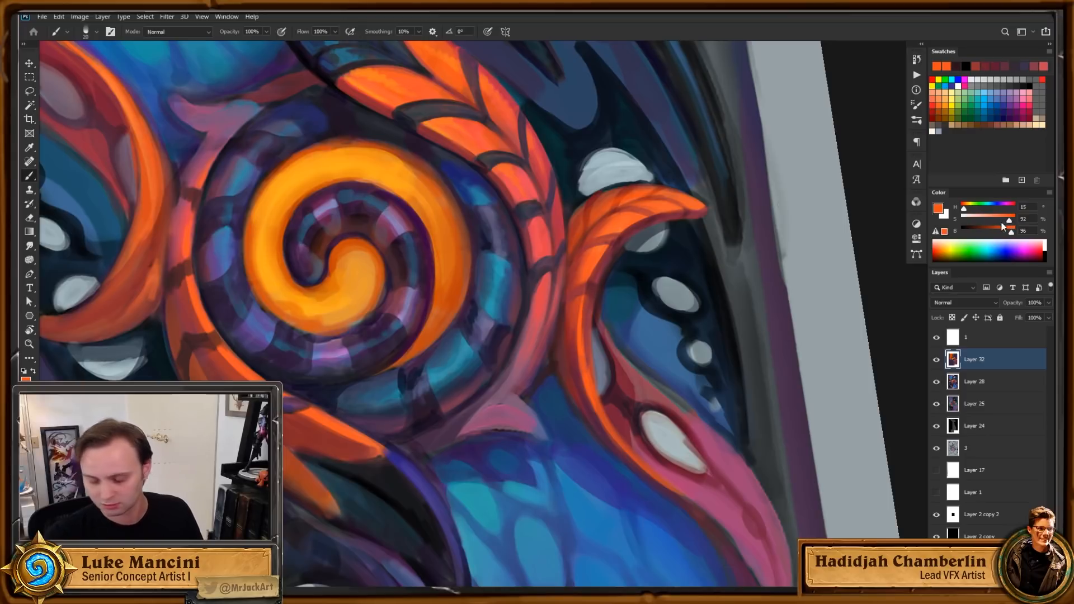
pyautogui.press('[')
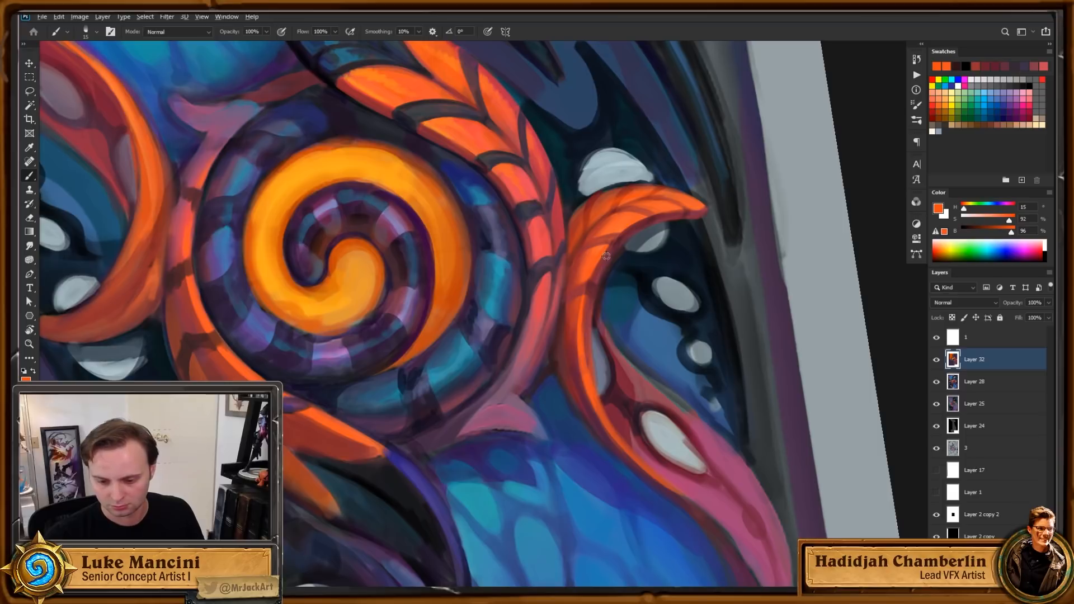
pyautogui.moveTo(650, 302); pyautogui.dragTo(638, 314)
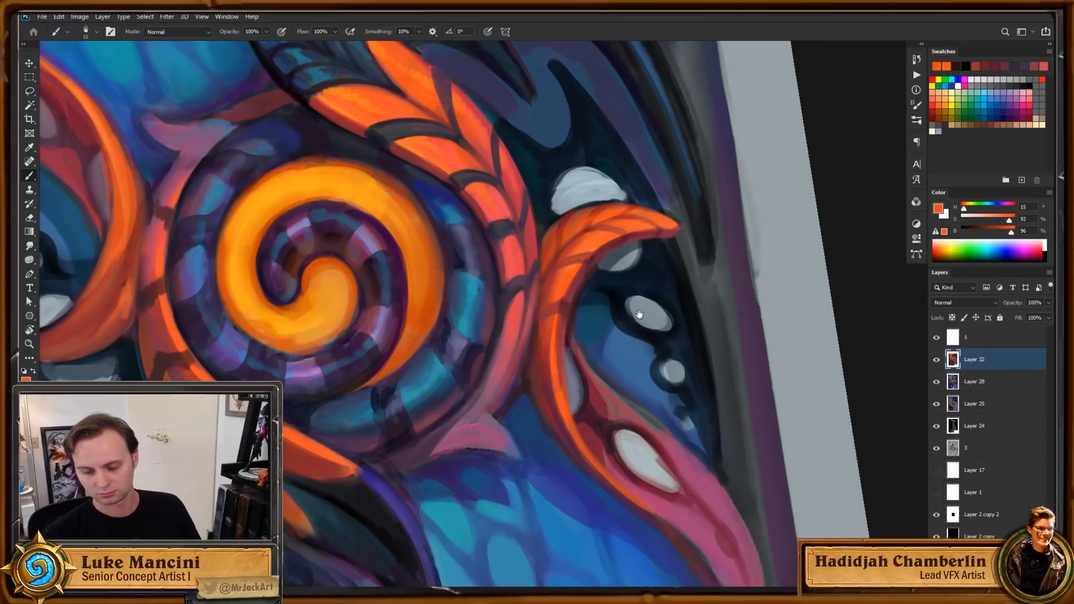
# Step: Compare the artwork with Layer 32 hidden and shown, and touch up the wing membrane near the horn with sampled slate blue and dark navy
pyautogui.moveTo(737, 267); pyautogui.dragTo(696, 492)
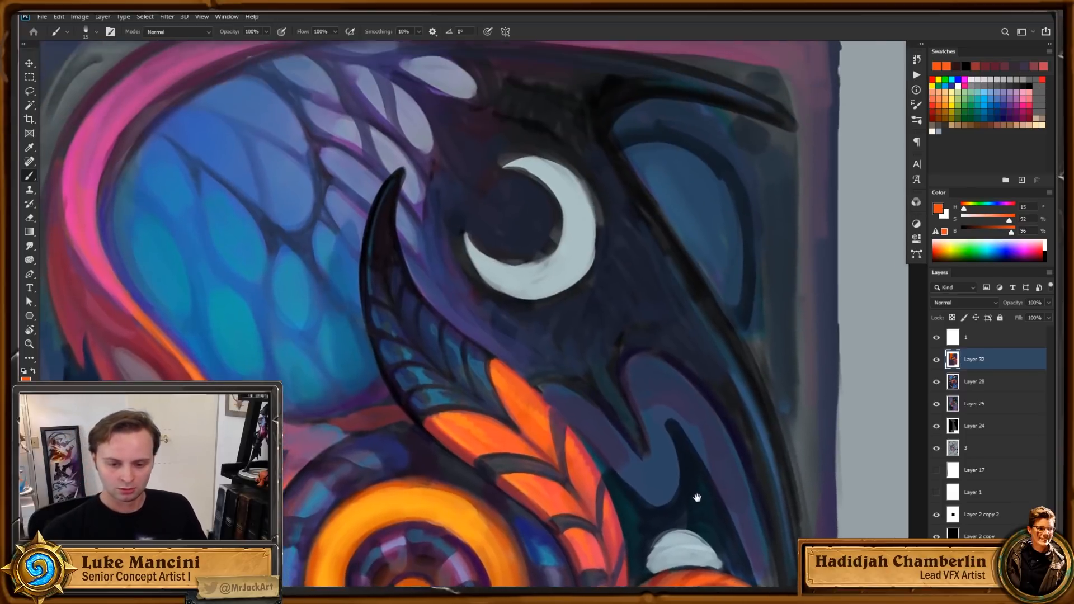
pyautogui.click(936, 361)
pyautogui.click(936, 361)
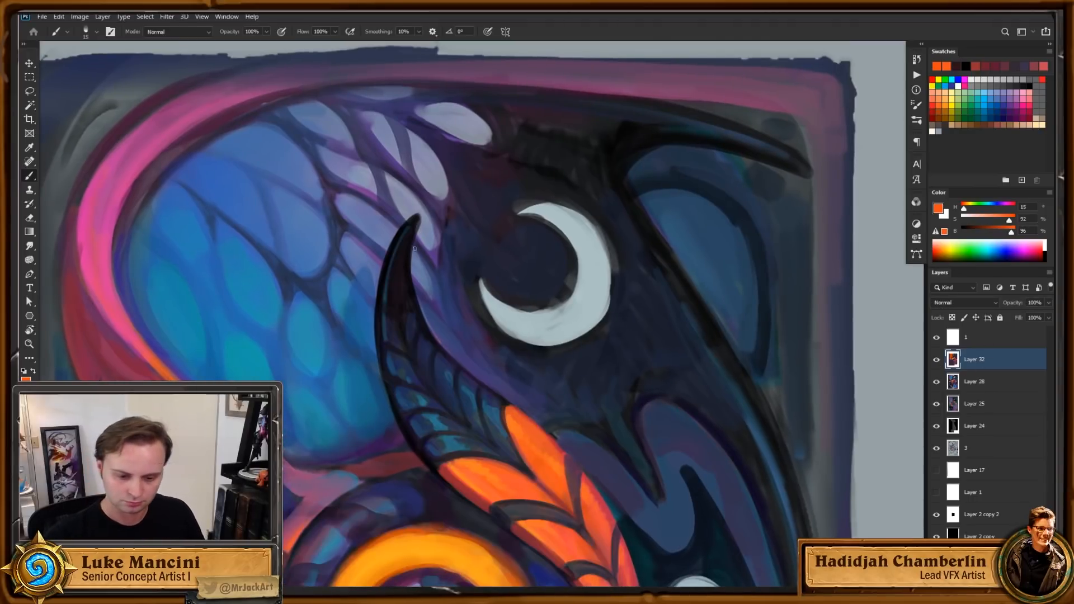
pyautogui.keyDown('alt'); pyautogui.click(364, 253); pyautogui.keyUp('alt')
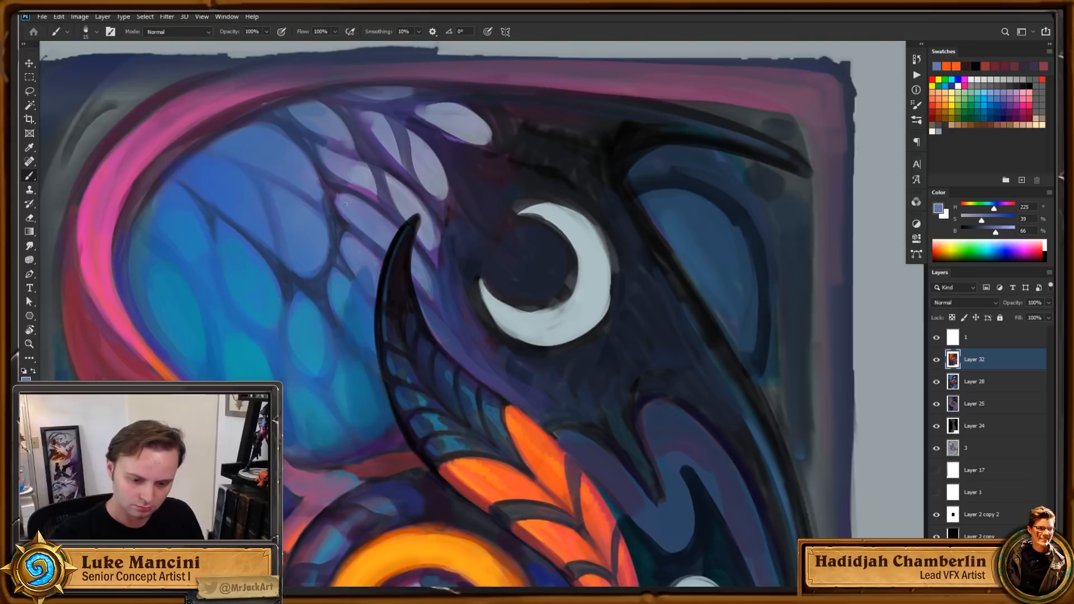
pyautogui.keyDown('alt'); pyautogui.click(342, 219); pyautogui.keyUp('alt')
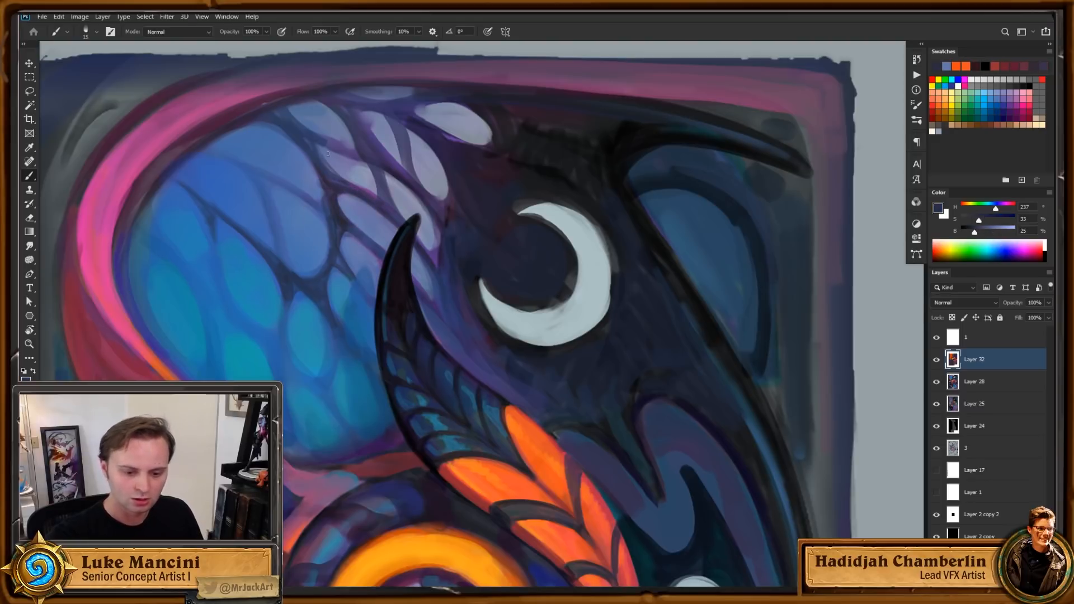
# Step: Examine the whole card-back composition, comparing the finished horn, feather band and curl with the rougher areas
pyautogui.hotkey('ctrl', '-')
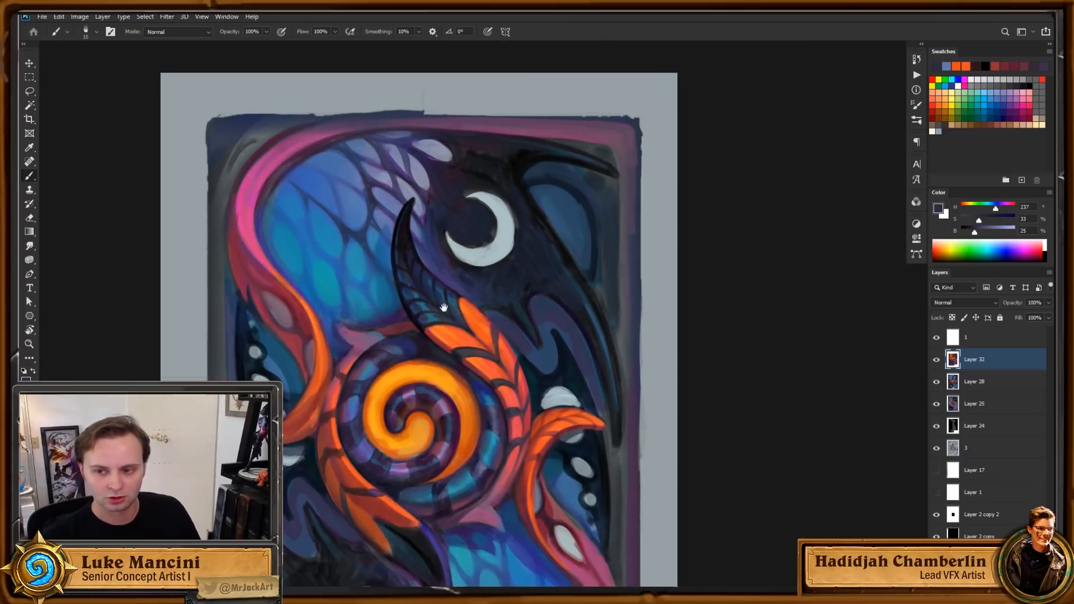
pyautogui.moveTo(444, 307); pyautogui.dragTo(422, 253)
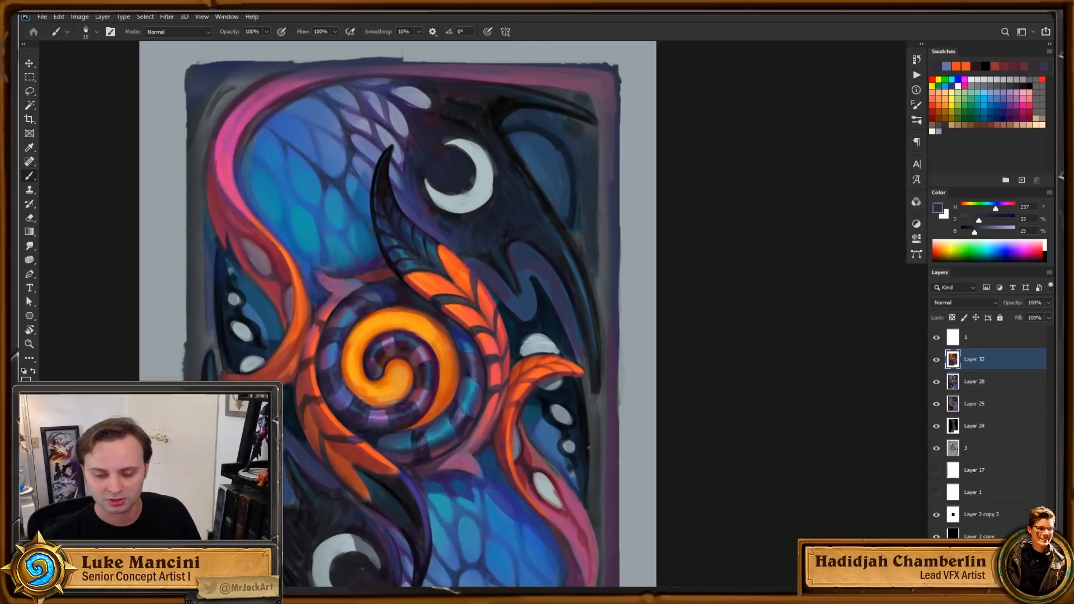
pyautogui.moveTo(499, 483); pyautogui.dragTo(523, 465)
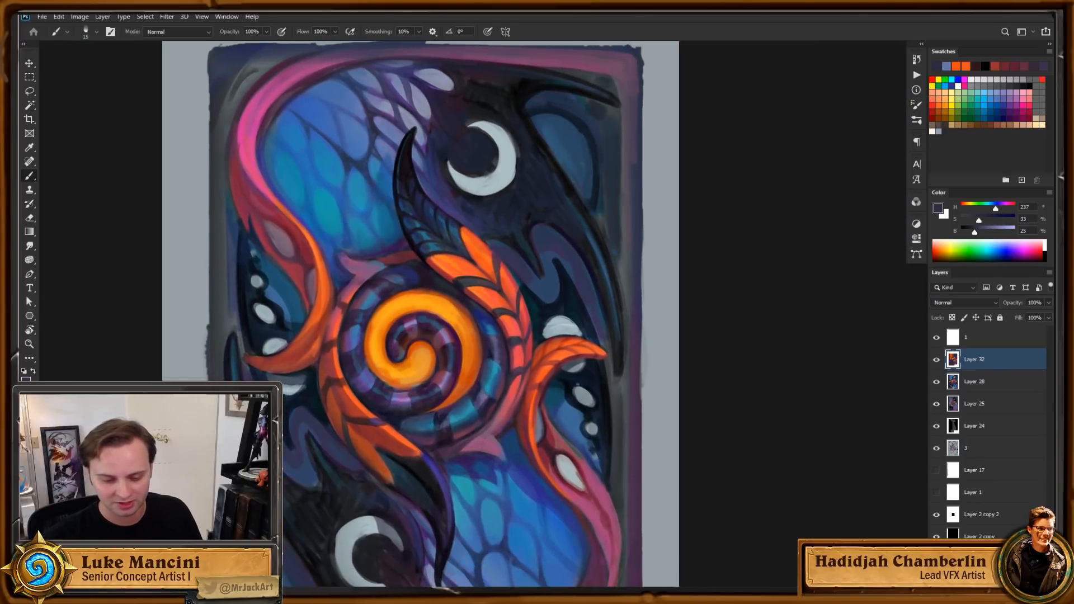
pyautogui.scroll(-1, 487, 424)
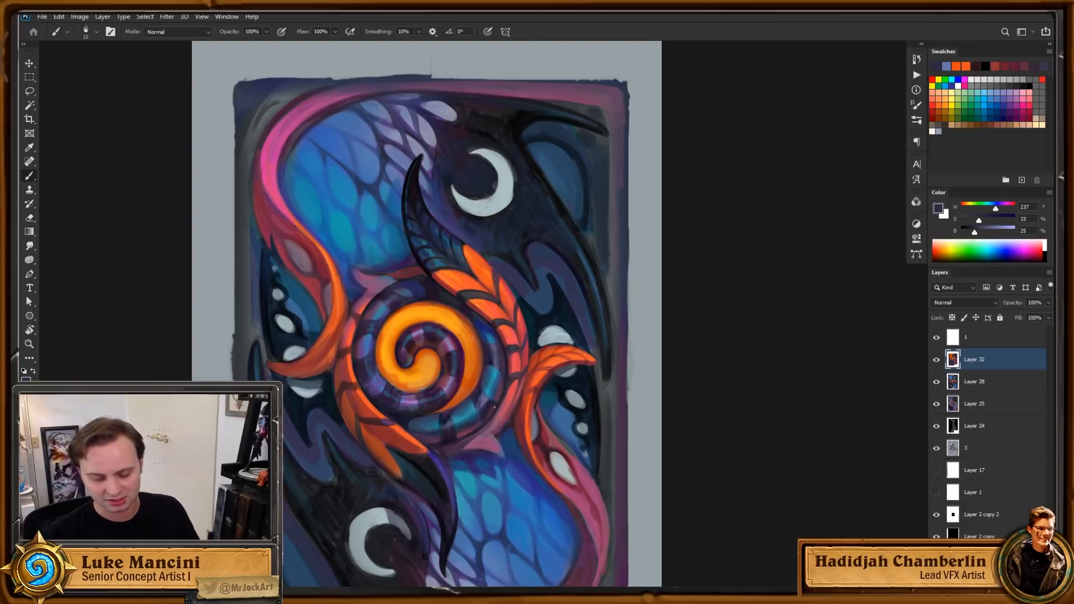
pyautogui.scroll(-3, 494, 409)
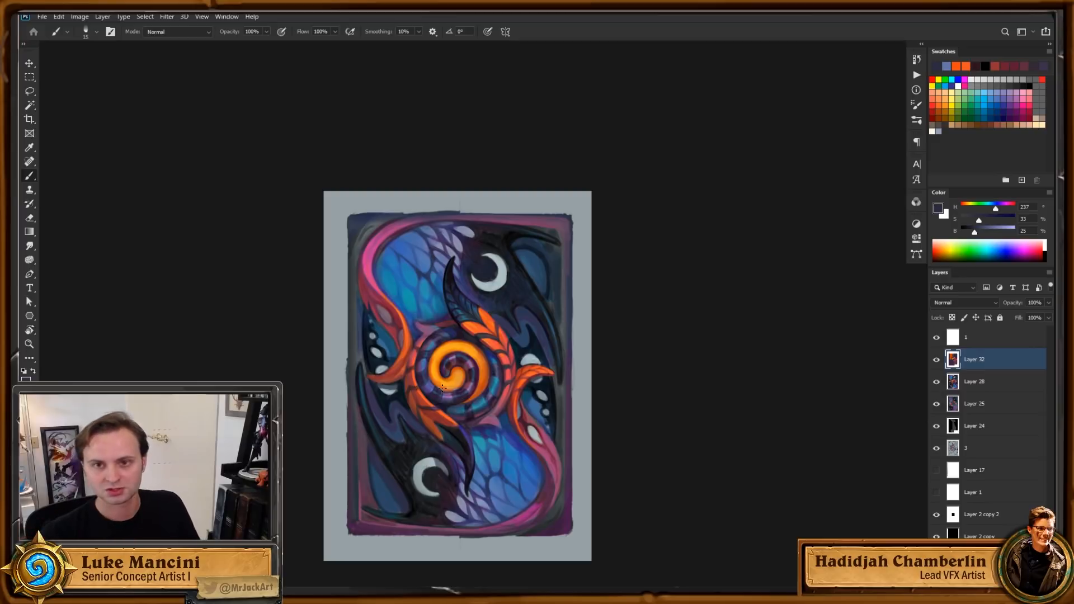
pyautogui.moveTo(472, 382)
pyautogui.mouseDown()
pyautogui.moveTo(489, 414)
pyautogui.moveTo(495, 385)
pyautogui.mouseUp()
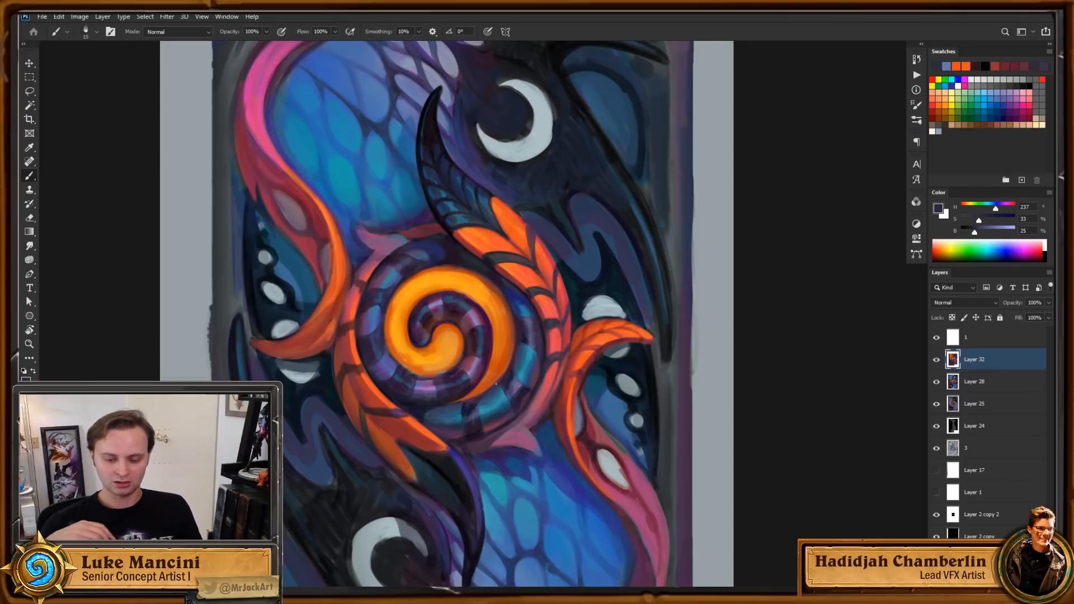
pyautogui.moveTo(538, 329); pyautogui.dragTo(545, 349)
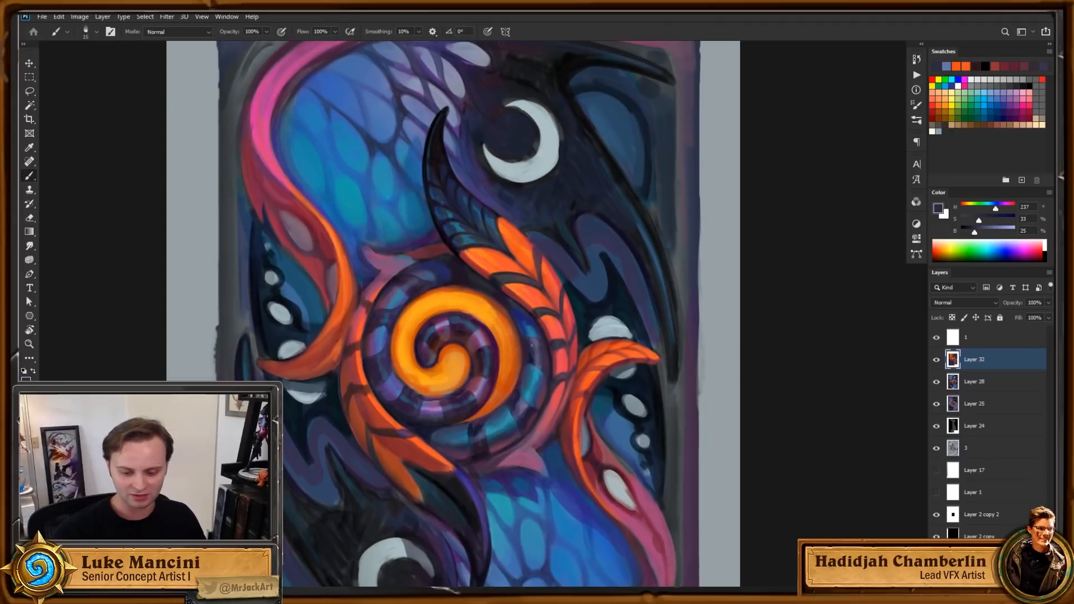
# Step: Touch up the golden central spiral and the lower orange feather with sampled muted orange and bright orange
pyautogui.scroll(2, 459, 454)
pyautogui.keyDown('alt'); pyautogui.click(449, 396); pyautogui.keyUp('alt')
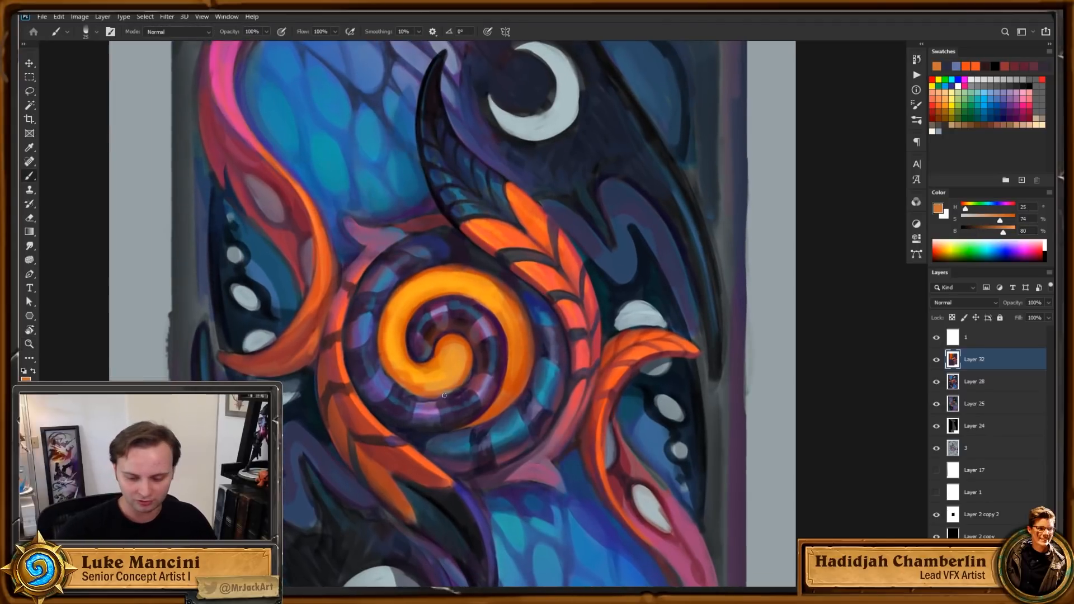
pyautogui.moveTo(695, 424); pyautogui.dragTo(675, 436)
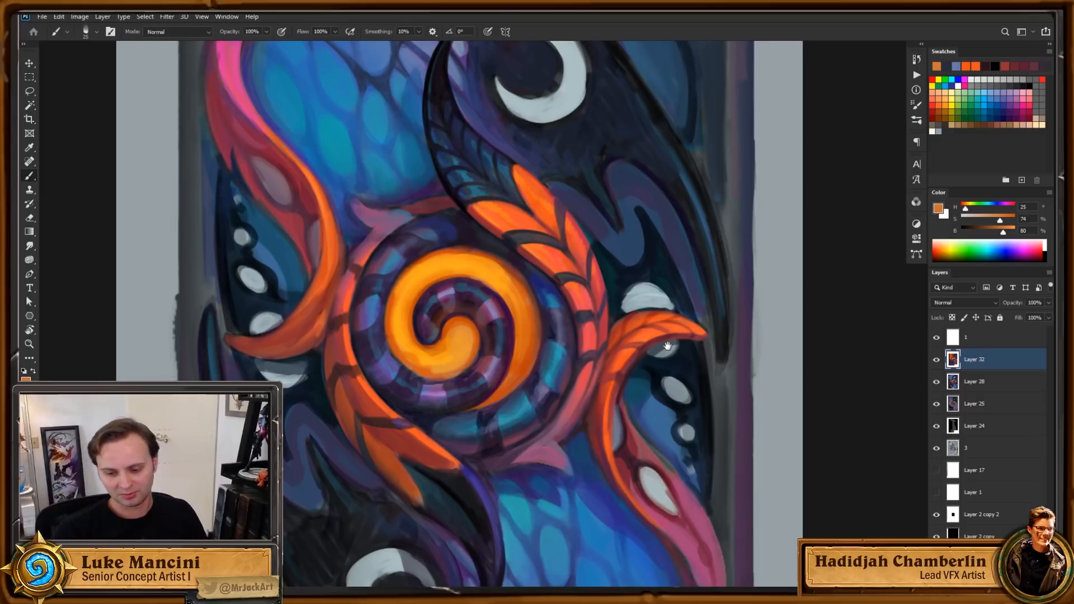
pyautogui.moveTo(666, 347); pyautogui.dragTo(651, 404)
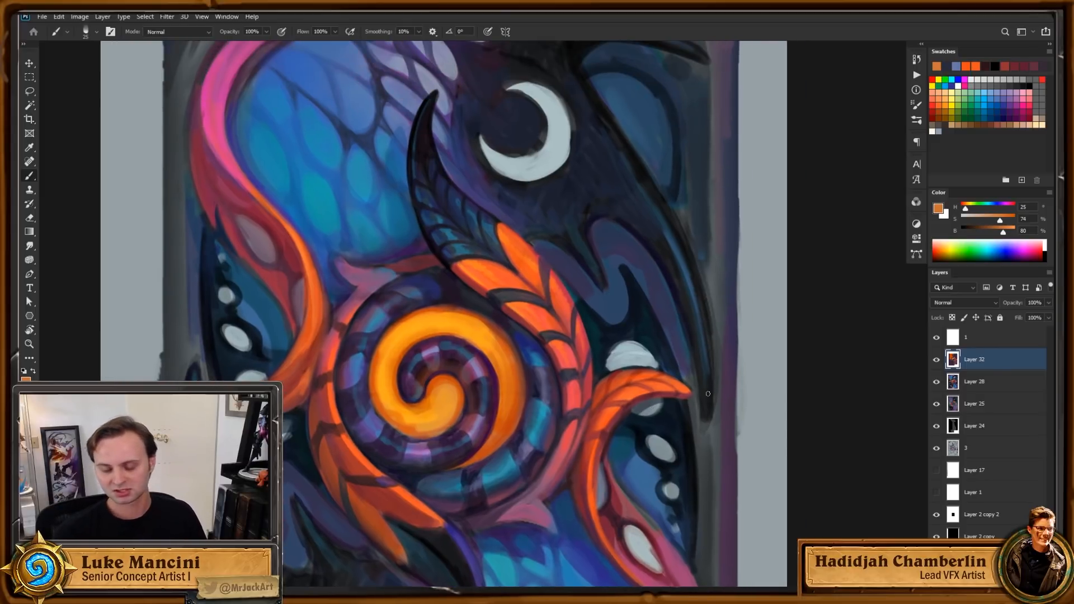
pyautogui.moveTo(700, 436); pyautogui.dragTo(709, 413)
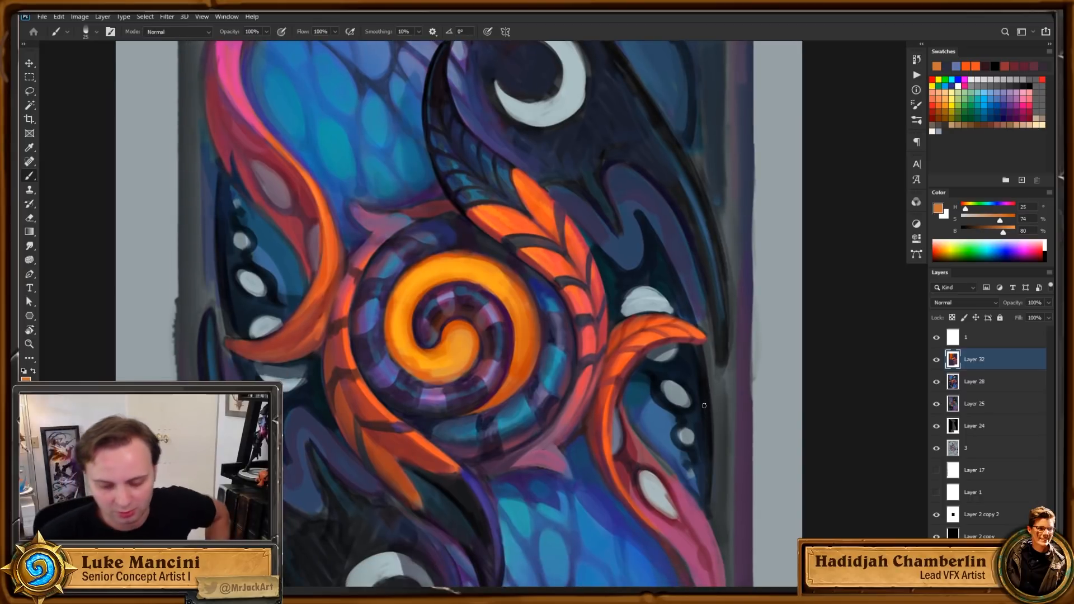
pyautogui.moveTo(704, 405); pyautogui.dragTo(714, 385)
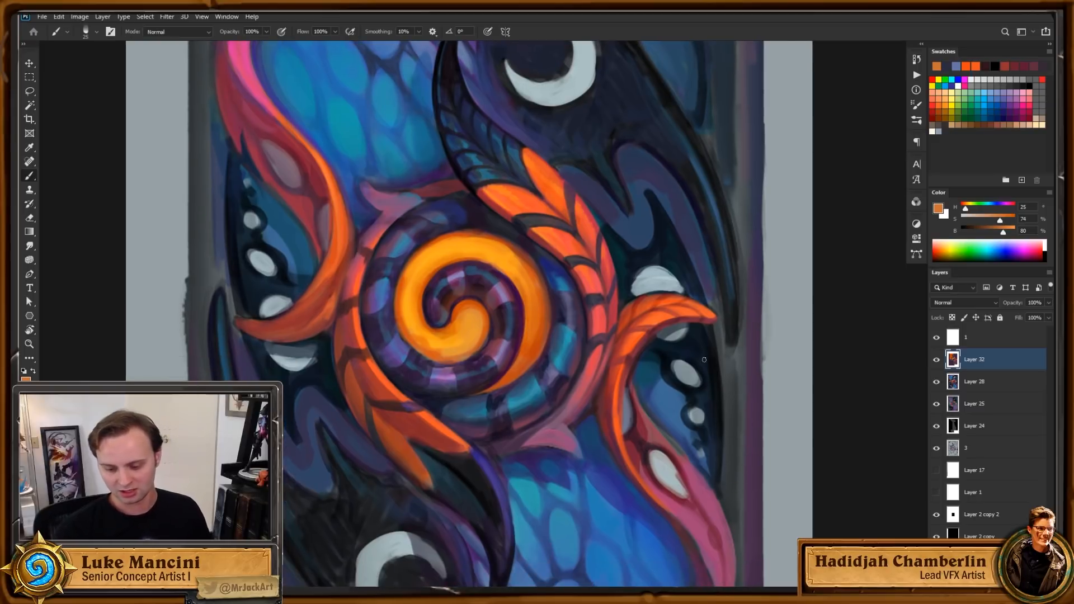
pyautogui.moveTo(650, 476); pyautogui.dragTo(647, 452)
pyautogui.keyDown('alt'); pyautogui.click(430, 406); pyautogui.keyUp('alt')
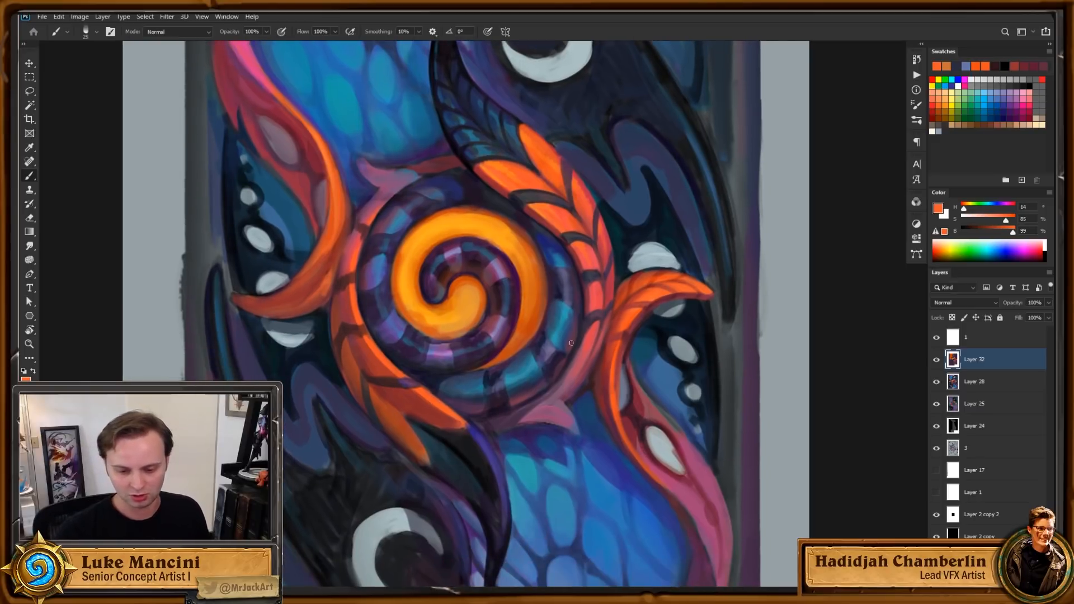
pyautogui.moveTo(571, 342); pyautogui.dragTo(572, 392)
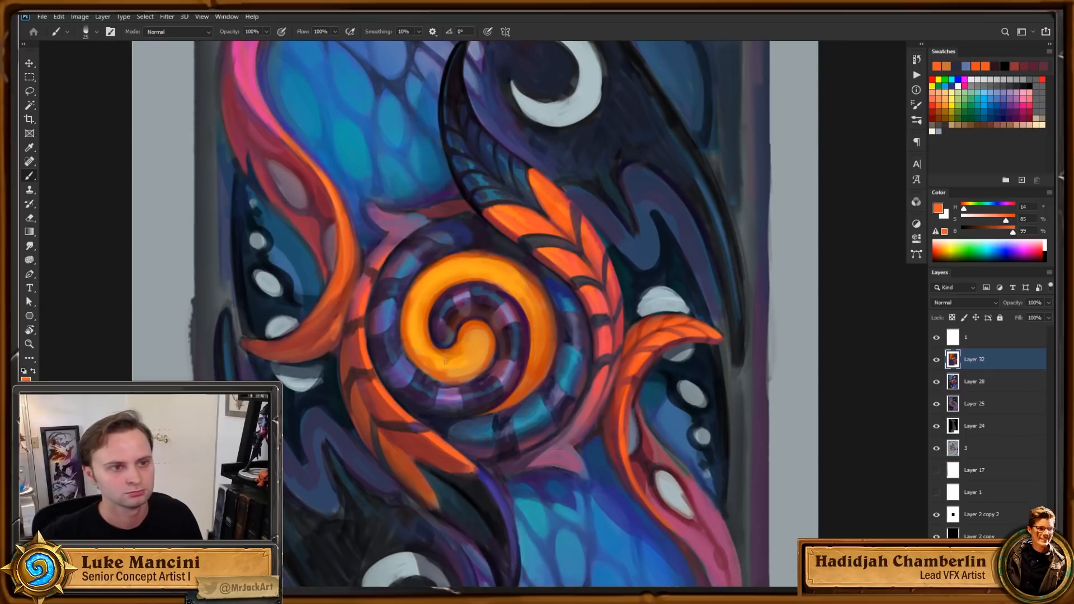
pyautogui.moveTo(476, 397); pyautogui.dragTo(475, 447)
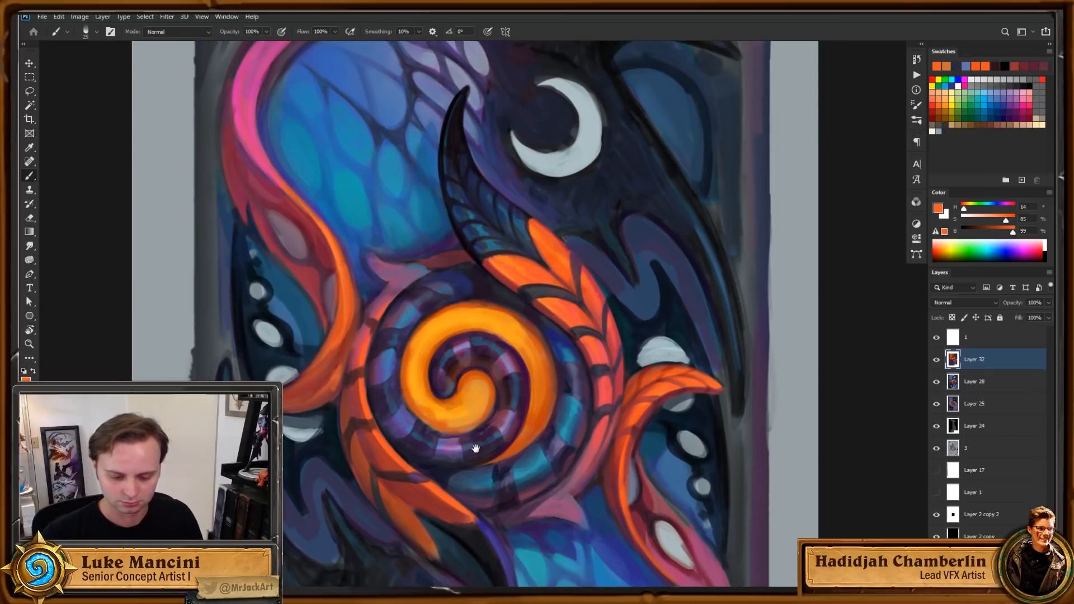
# Step: Shade the lower orange feather below the central spiral with a sampled muted burnt orange
pyautogui.moveTo(585, 355); pyautogui.dragTo(581, 309)
pyautogui.keyDown('ctrl'); pyautogui.click(413, 450); pyautogui.keyUp('ctrl')
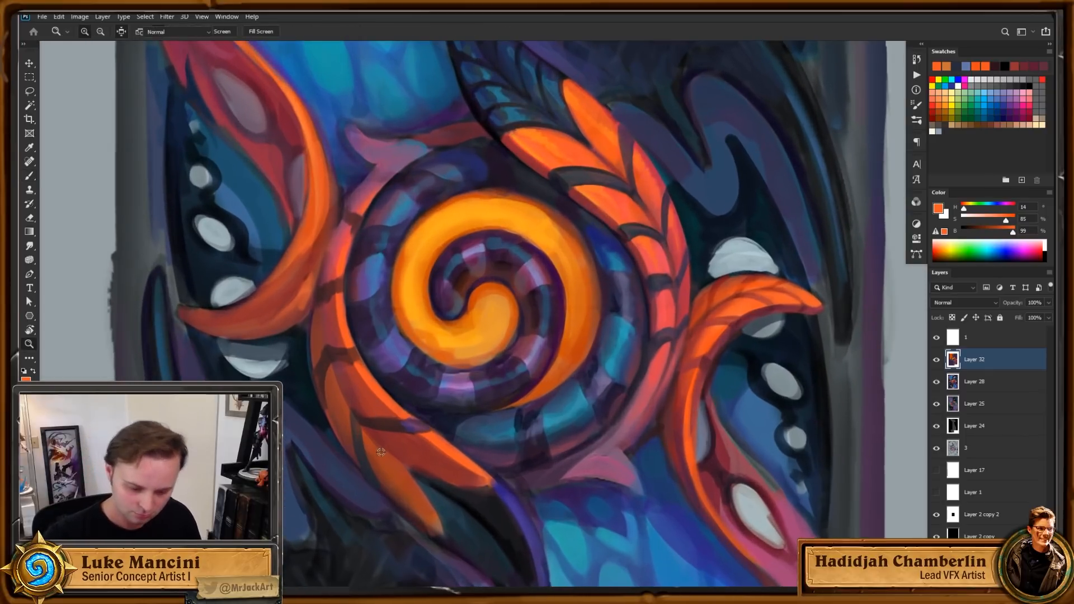
pyautogui.keyDown('alt'); pyautogui.click(381, 452); pyautogui.keyUp('alt')
pyautogui.moveTo(362, 433); pyautogui.dragTo(395, 464)
pyautogui.moveTo(437, 416); pyautogui.dragTo(415, 509)
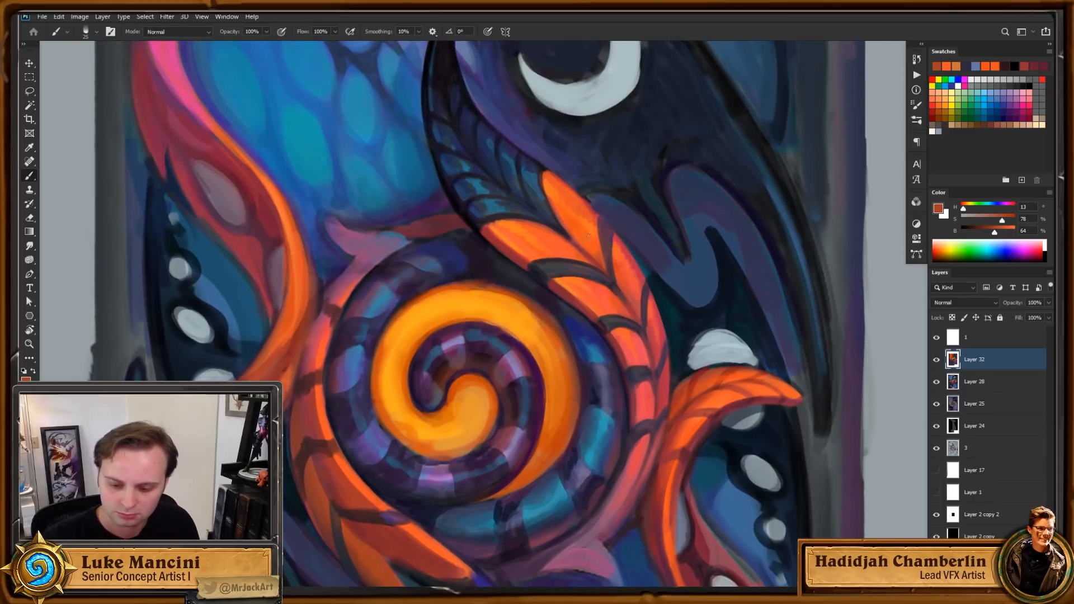
# Step: Mix a deep red from the feather band's sampled shadow colour at hue 358, 96% saturation and 74% brightness
pyautogui.keyDown('alt'); pyautogui.click(633, 300); pyautogui.keyUp('alt')
pyautogui.press('r')
pyautogui.moveTo(643, 286); pyautogui.dragTo(594, 89)
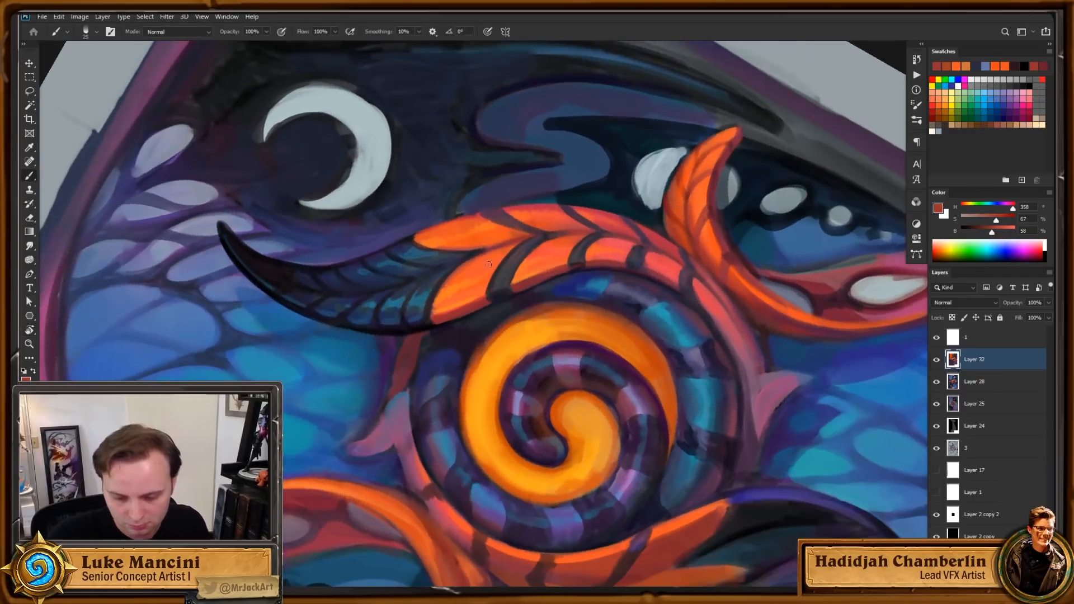
pyautogui.moveTo(496, 250); pyautogui.dragTo(457, 311)
pyautogui.hotkey('ctrl', 'z')
pyautogui.keyDown('alt'); pyautogui.click(477, 311); pyautogui.keyUp('alt')
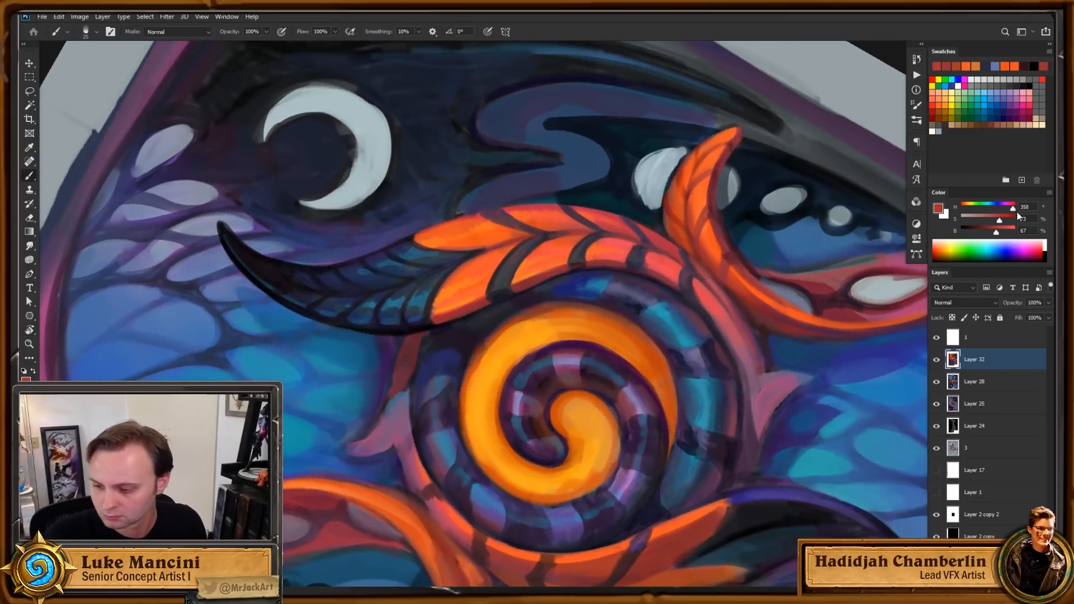
pyautogui.moveTo(1001, 220)
pyautogui.mouseDown()
pyautogui.moveTo(1011, 221)
pyautogui.moveTo(999, 233)
pyautogui.mouseUp()
pyautogui.moveTo(642, 252); pyautogui.dragTo(682, 250)
# Step: Paint thin deep-red vein lines on the orange feather segments next to the dark horn
pyautogui.press('z')
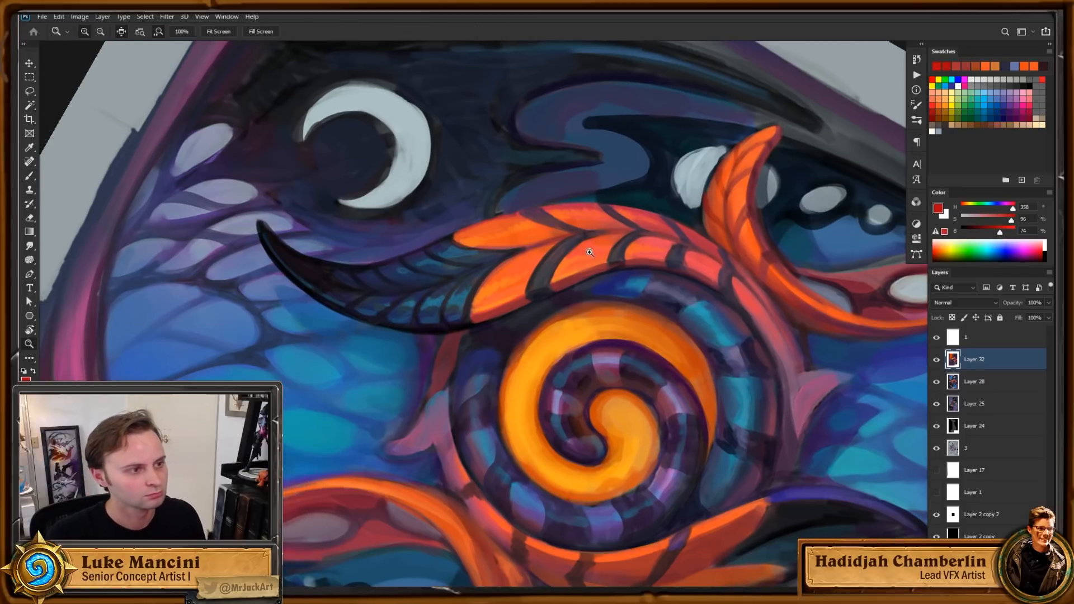
pyautogui.click(589, 253)
pyautogui.click(599, 269)
pyautogui.press('b')
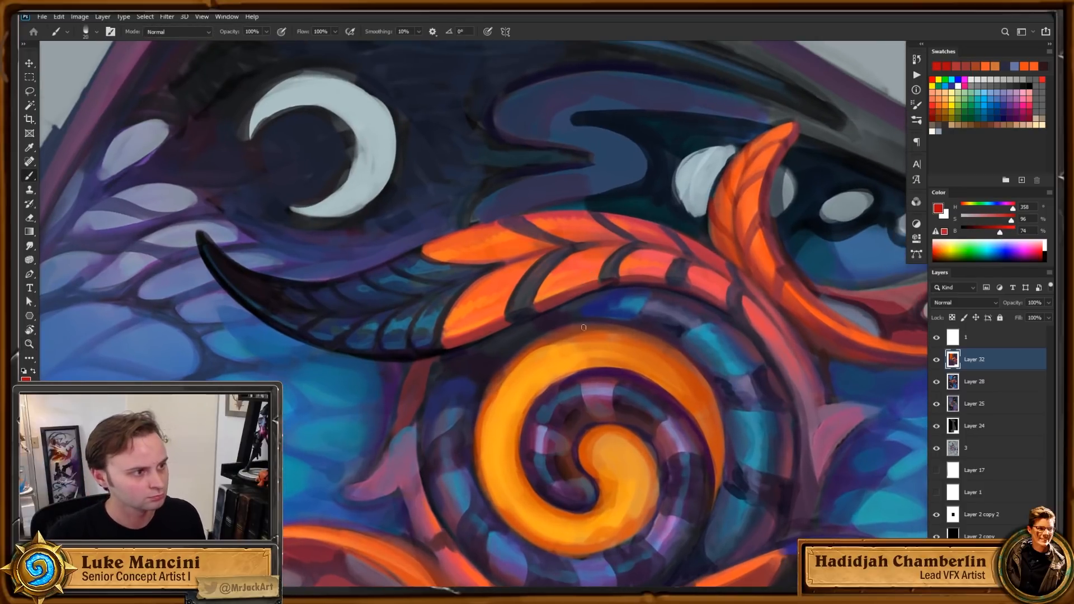
pyautogui.moveTo(574, 371); pyautogui.dragTo(589, 337)
pyautogui.moveTo(486, 299); pyautogui.dragTo(528, 228)
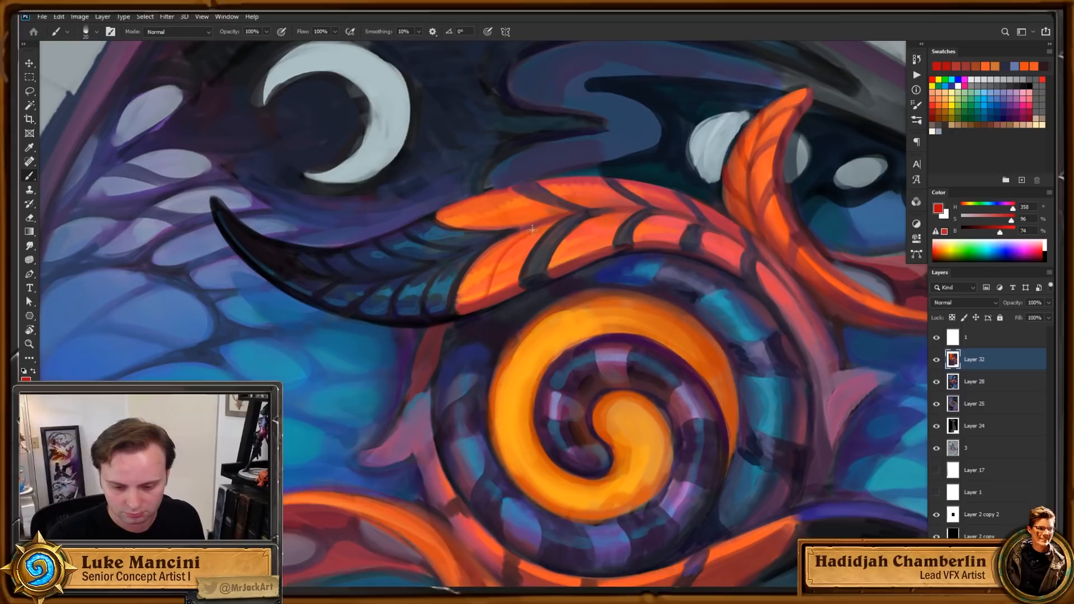
pyautogui.hotkey('ctrl', 'z')
pyautogui.moveTo(489, 298)
pyautogui.mouseDown()
pyautogui.moveTo(534, 227)
pyautogui.moveTo(484, 301)
pyautogui.moveTo(506, 251)
pyautogui.moveTo(486, 296)
pyautogui.moveTo(499, 259)
pyautogui.moveTo(483, 308)
pyautogui.moveTo(494, 287)
pyautogui.mouseUp()
# Step: Blend the vein lines into the first orange feather segment using reds and oranges sampled around them
pyautogui.keyDown('alt'); pyautogui.click(503, 264); pyautogui.keyUp('alt')
pyautogui.keyDown('alt'); pyautogui.click(494, 278); pyautogui.keyUp('alt')
pyautogui.keyDown('alt'); pyautogui.click(489, 295); pyautogui.keyUp('alt')
pyautogui.keyDown('alt'); pyautogui.click(493, 284); pyautogui.keyUp('alt')
pyautogui.keyDown('alt'); pyautogui.click(497, 276); pyautogui.keyUp('alt')
# Step: Try a sampled muted red stroke on the upper orange feather, undo it and resample the feather's bright orange
pyautogui.moveTo(571, 271)
pyautogui.mouseDown()
pyautogui.moveTo(695, 342)
pyautogui.moveTo(636, 383)
pyautogui.mouseUp()
pyautogui.keyDown('alt'); pyautogui.click(622, 326); pyautogui.keyUp('alt')
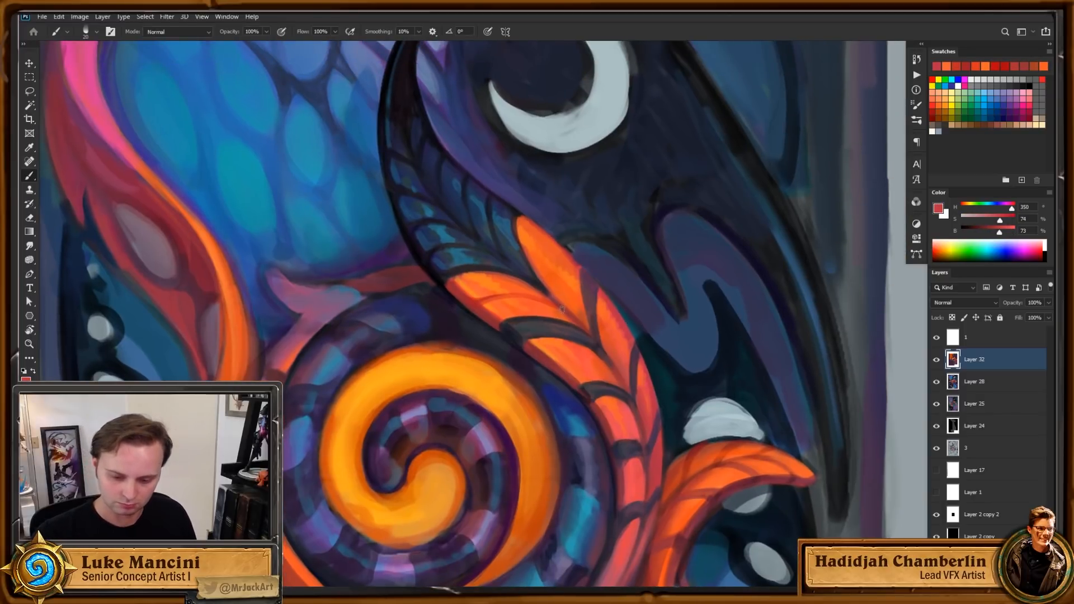
pyautogui.moveTo(561, 305)
pyautogui.mouseDown()
pyautogui.moveTo(551, 245)
pyautogui.moveTo(561, 292)
pyautogui.moveTo(557, 278)
pyautogui.mouseUp()
pyautogui.hotkey('ctrl', 'z')
pyautogui.hotkey('ctrl', 'z')
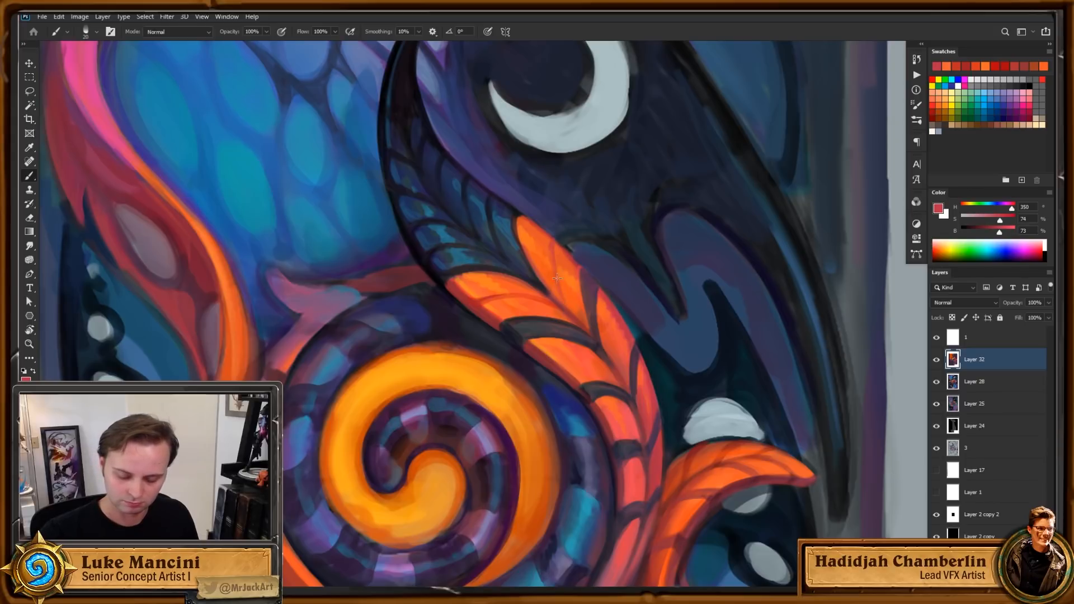
pyautogui.keyDown('alt'); pyautogui.click(568, 294); pyautogui.keyUp('alt')
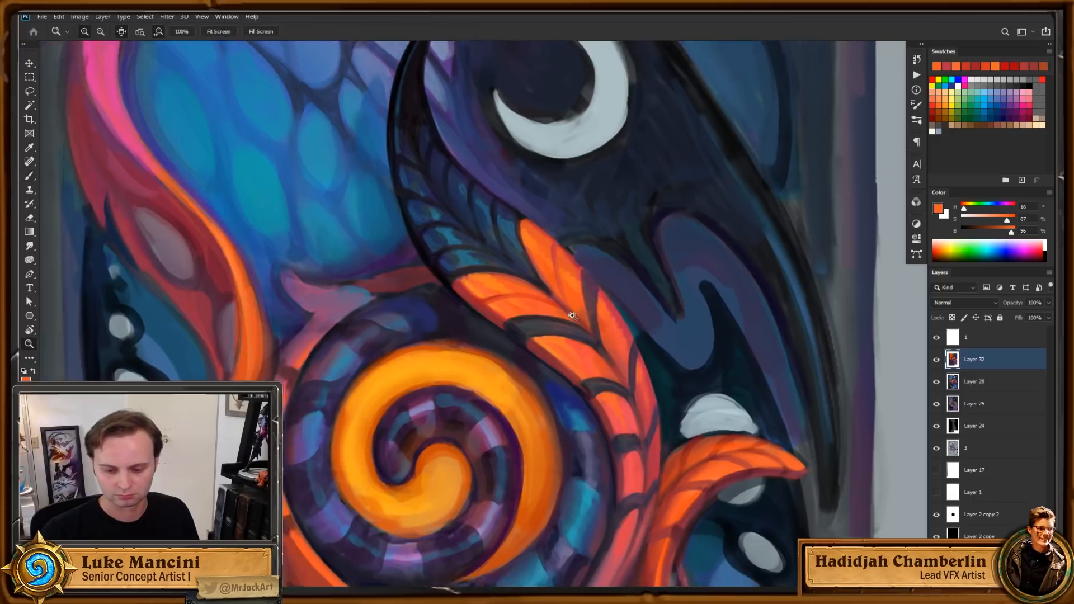
# Step: Darken the vein detail along the upper feather band with a sampled dark red
pyautogui.hotkey('ctrl', '0')
pyautogui.moveTo(709, 320); pyautogui.dragTo(682, 355)
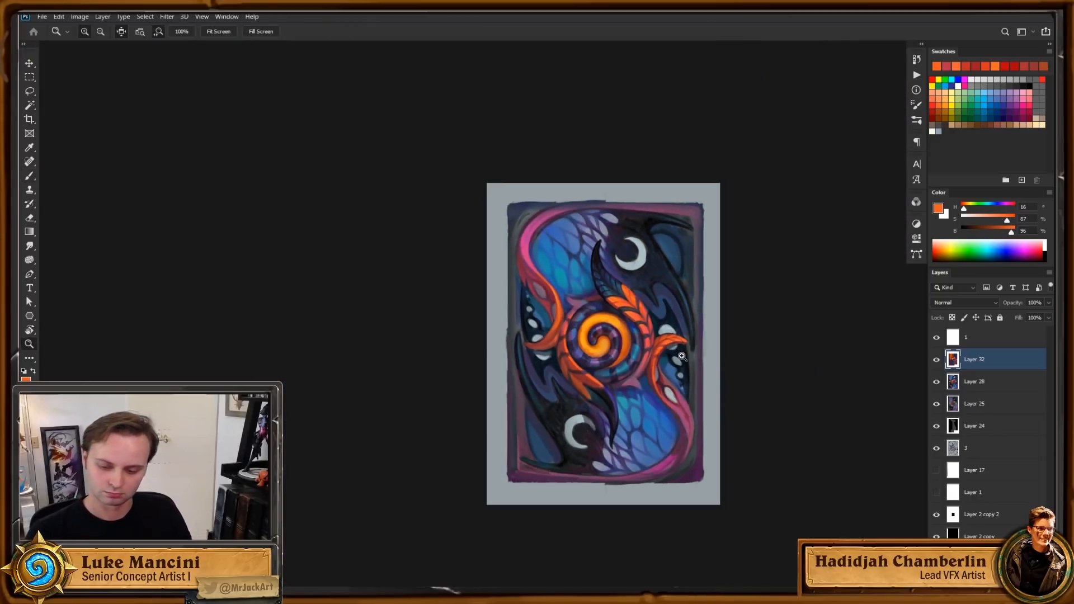
pyautogui.moveTo(615, 332); pyautogui.dragTo(697, 296)
pyautogui.press('r')
pyautogui.moveTo(750, 269)
pyautogui.mouseDown()
pyautogui.moveTo(748, 185)
pyautogui.moveTo(588, 150)
pyautogui.mouseUp()
pyautogui.press('z')
pyautogui.moveTo(587, 150); pyautogui.dragTo(621, 185)
pyautogui.keyDown('alt'); pyautogui.click(585, 241); pyautogui.keyUp('alt')
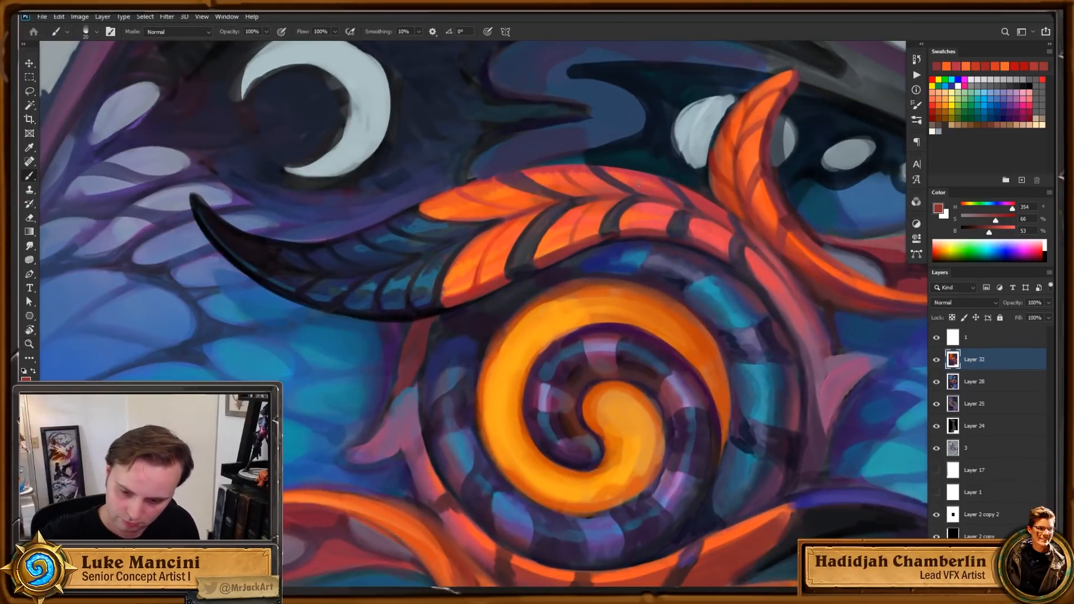
pyautogui.moveTo(645, 227); pyautogui.dragTo(655, 210)
# Step: Examine the whole card-back composition, and inspect the feather band and central spiral up close
pyautogui.press('z')
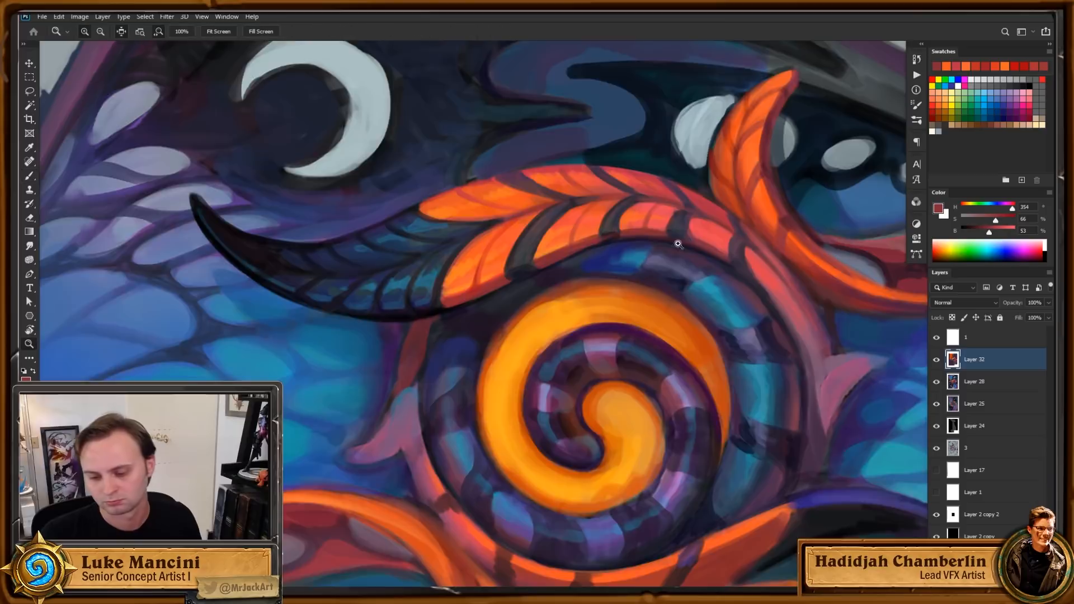
pyautogui.press('Escape')
pyautogui.moveTo(772, 307); pyautogui.dragTo(726, 321)
pyautogui.moveTo(750, 358); pyautogui.dragTo(696, 375)
pyautogui.moveTo(749, 389); pyautogui.dragTo(664, 368)
pyautogui.press('r')
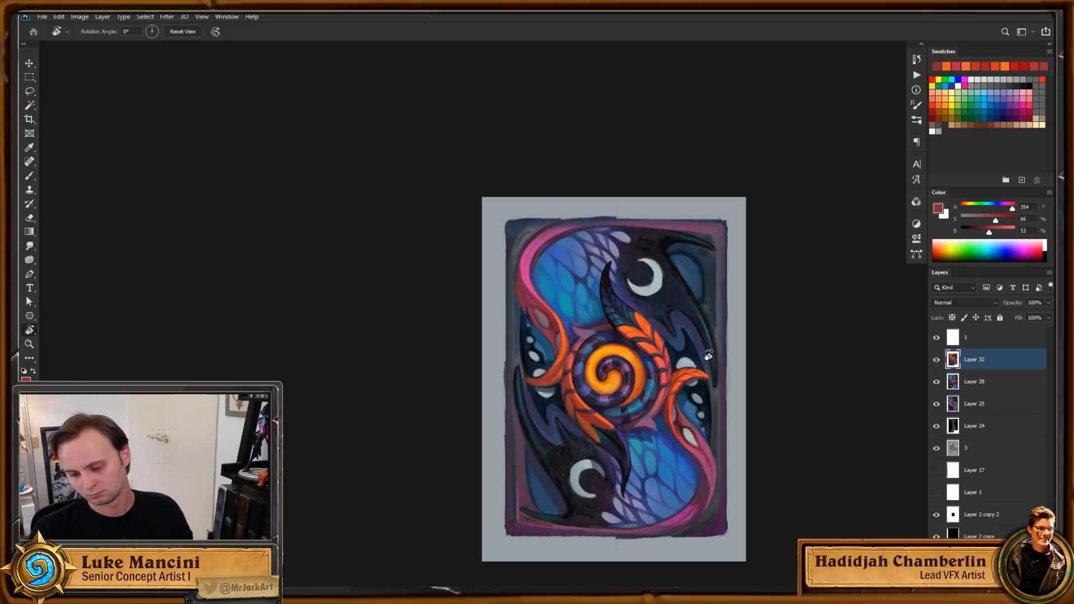
pyautogui.press('z')
pyautogui.click(707, 348)
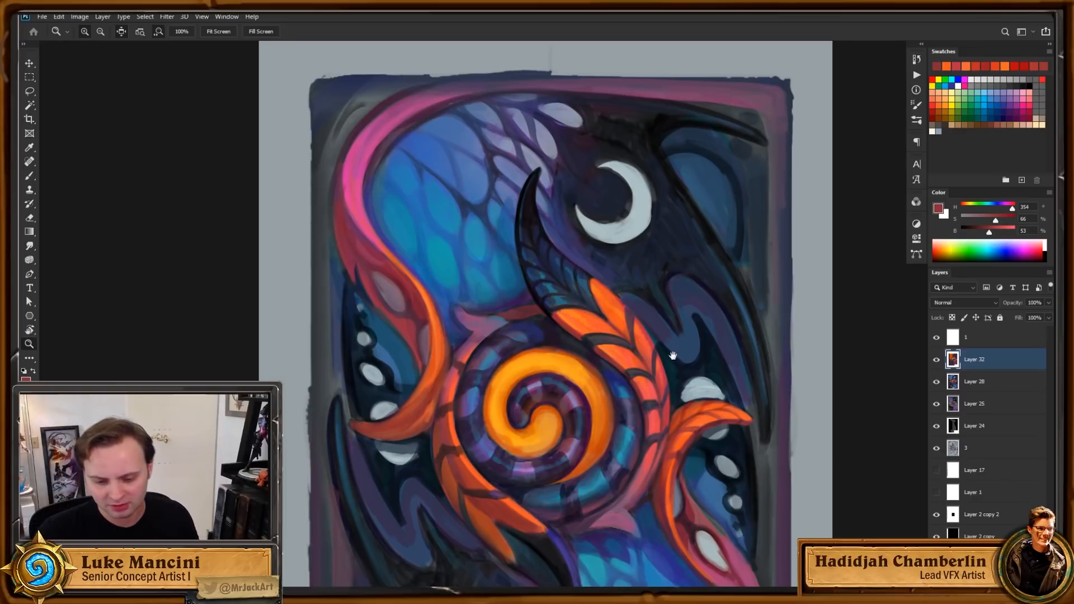
pyautogui.scroll(1, 665, 355)
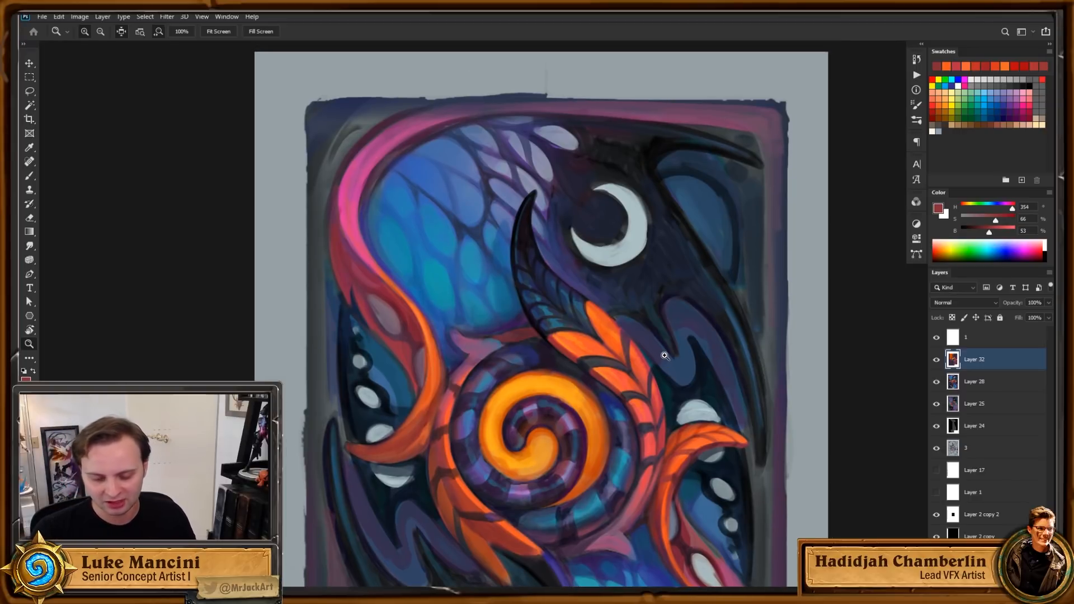
pyautogui.moveTo(653, 369); pyautogui.dragTo(674, 318)
pyautogui.click(653, 359)
pyautogui.moveTo(757, 352); pyautogui.dragTo(793, 303)
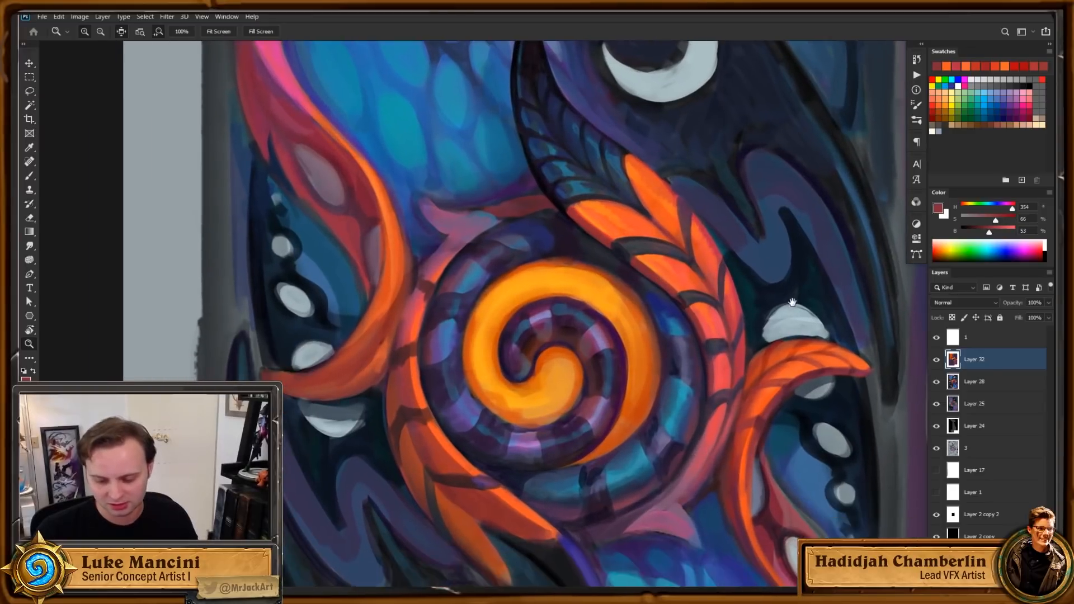
pyautogui.moveTo(792, 339)
pyautogui.mouseDown()
pyautogui.moveTo(792, 329)
pyautogui.moveTo(788, 390)
pyautogui.mouseUp()
# Step: Brighten the feather band's segments with a sampled orange adjusted to 78% saturation and 100% brightness
pyautogui.press('b')
pyautogui.keyDown('alt'); pyautogui.click(659, 311); pyautogui.keyUp('alt')
pyautogui.moveTo(714, 347); pyautogui.dragTo(726, 326)
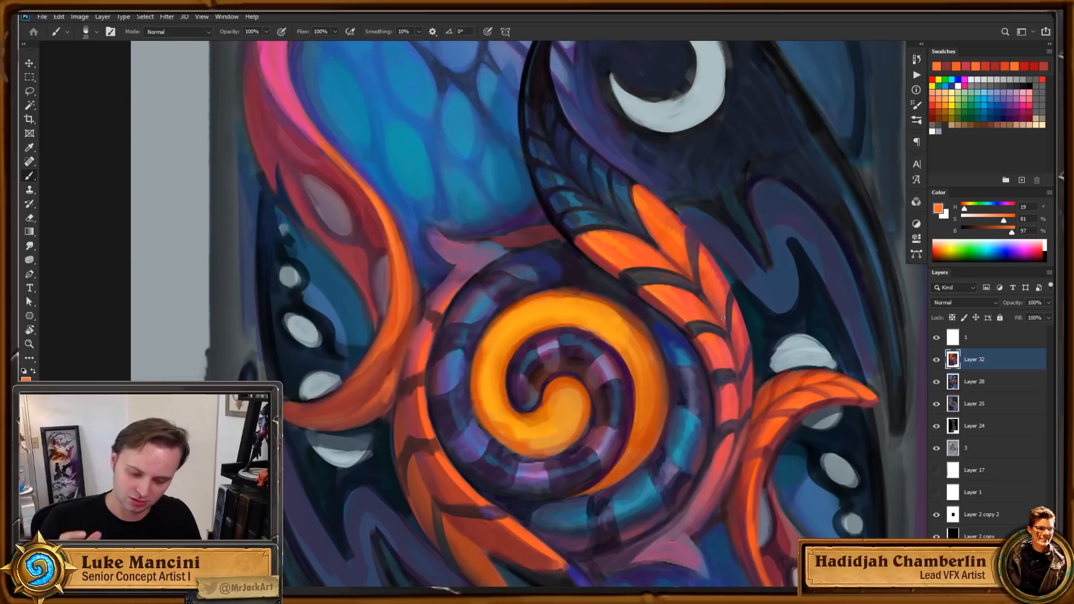
pyautogui.moveTo(688, 397)
pyautogui.mouseDown()
pyautogui.moveTo(685, 372)
pyautogui.moveTo(683, 382)
pyautogui.mouseUp()
pyautogui.moveTo(1013, 232); pyautogui.dragTo(1003, 221)
pyautogui.moveTo(782, 291); pyautogui.dragTo(799, 260)
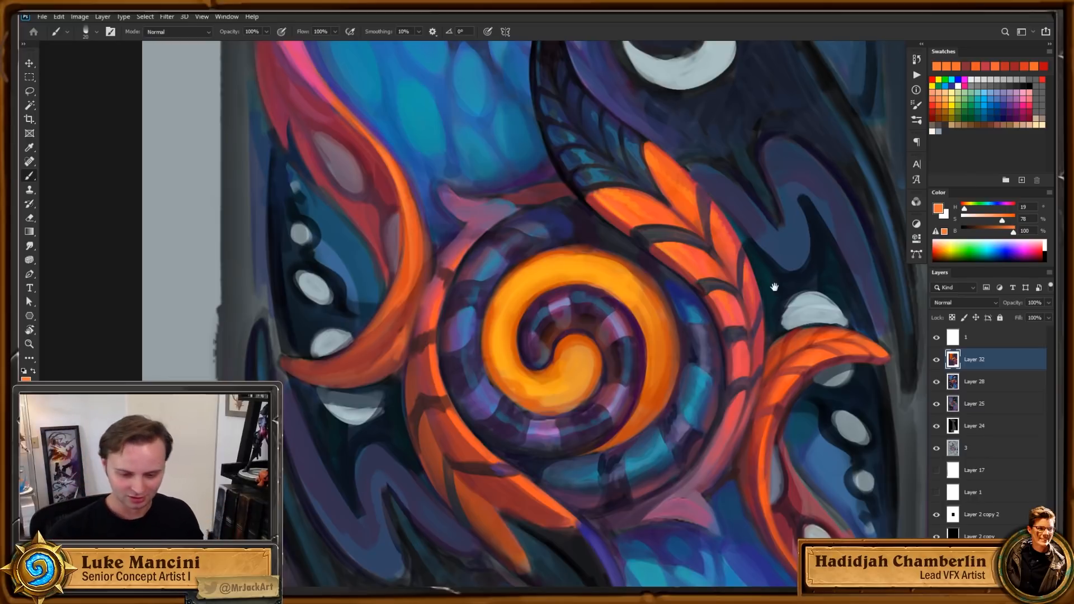
pyautogui.moveTo(585, 356); pyautogui.dragTo(583, 394)
pyautogui.moveTo(817, 323); pyautogui.dragTo(806, 352)
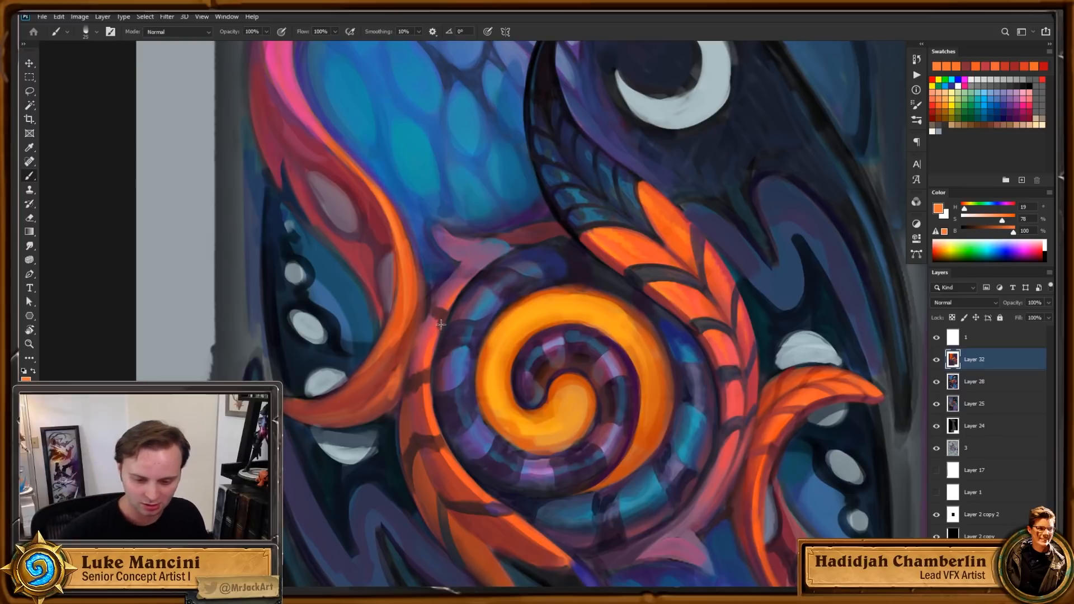
# Step: Touch up the orange band left of the spiral and the lower feather with the bright orange, and enlarge the brush
pyautogui.moveTo(428, 410); pyautogui.dragTo(426, 388)
pyautogui.moveTo(462, 465); pyautogui.dragTo(433, 404)
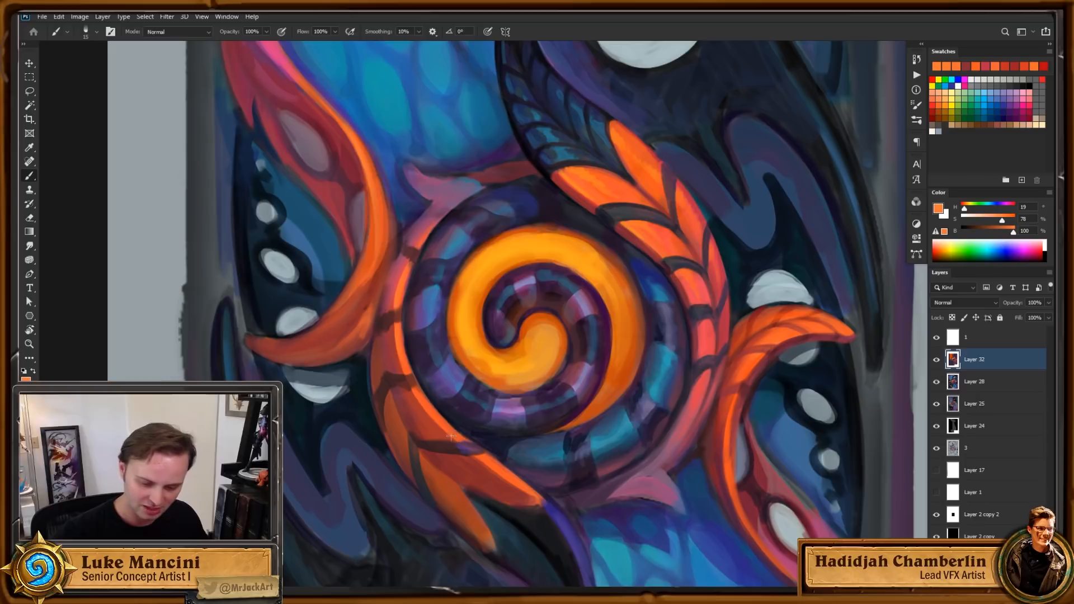
pyautogui.press(']')
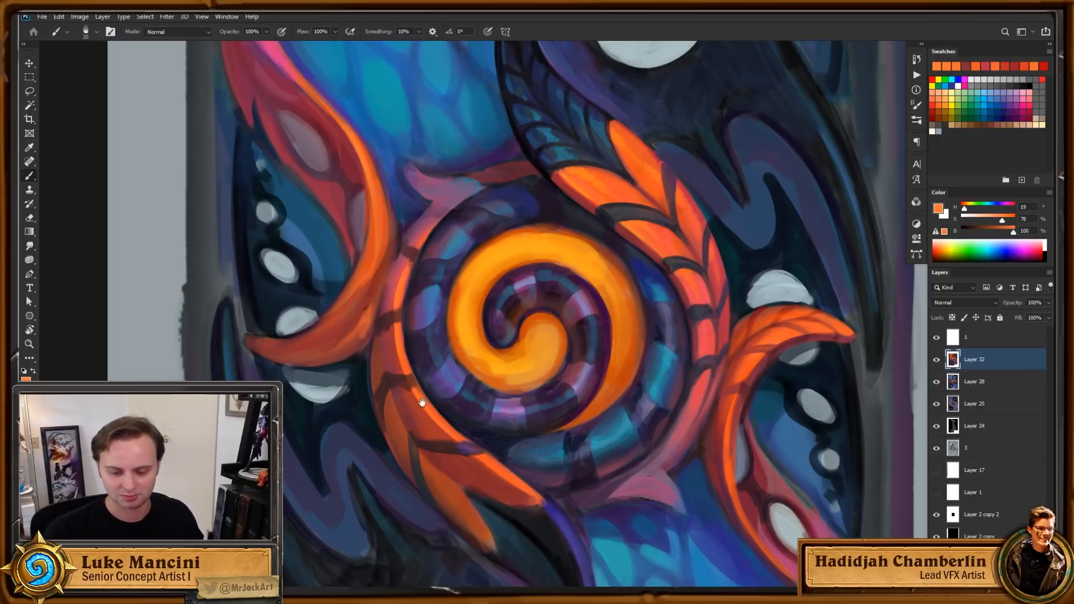
# Step: Touch up the upper feather segments with a sampled red-orange at 85% saturation
pyautogui.press('r')
pyautogui.moveTo(710, 382)
pyautogui.mouseDown()
pyautogui.moveTo(720, 371)
pyautogui.moveTo(768, 448)
pyautogui.moveTo(747, 505)
pyautogui.mouseUp()
pyautogui.press('b')
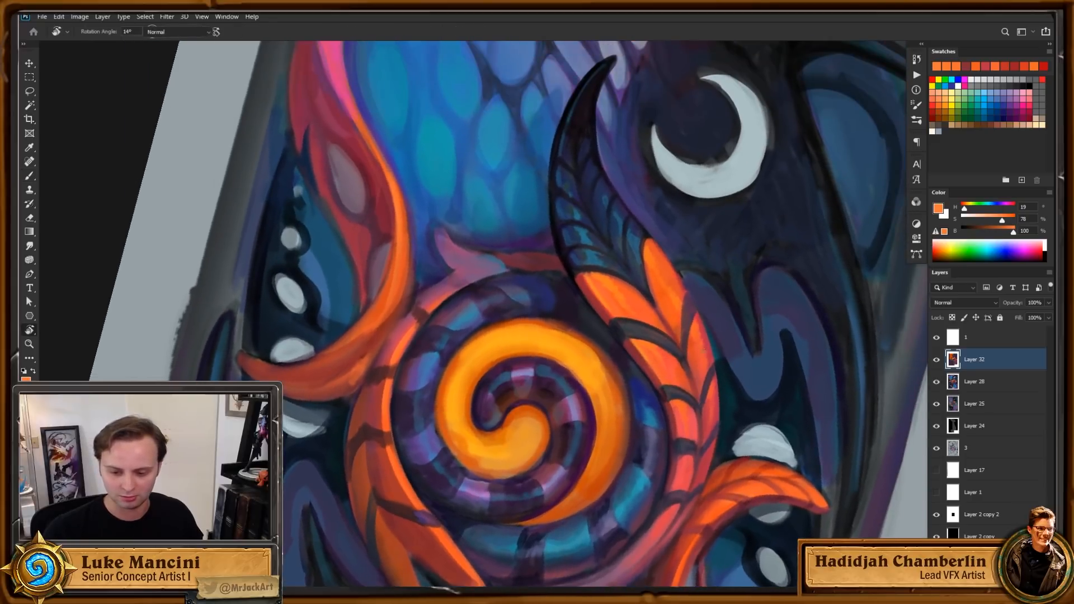
pyautogui.keyDown('alt'); pyautogui.click(682, 292); pyautogui.keyUp('alt')
pyautogui.moveTo(1005, 231); pyautogui.dragTo(1012, 231)
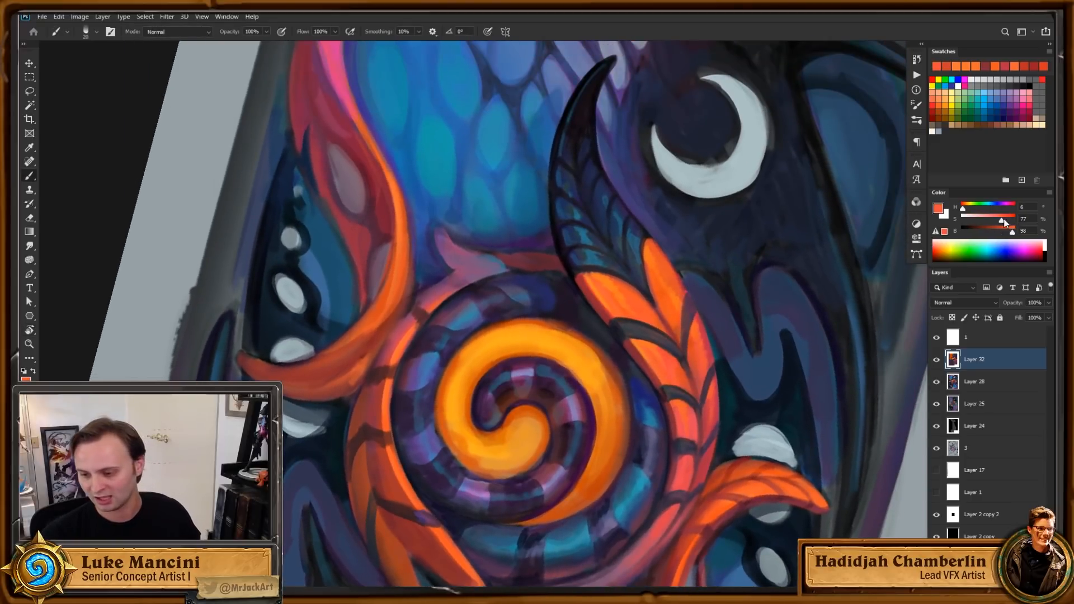
pyautogui.click(1006, 220)
pyautogui.moveTo(674, 278)
pyautogui.mouseDown()
pyautogui.moveTo(677, 263)
pyautogui.moveTo(678, 286)
pyautogui.mouseUp()
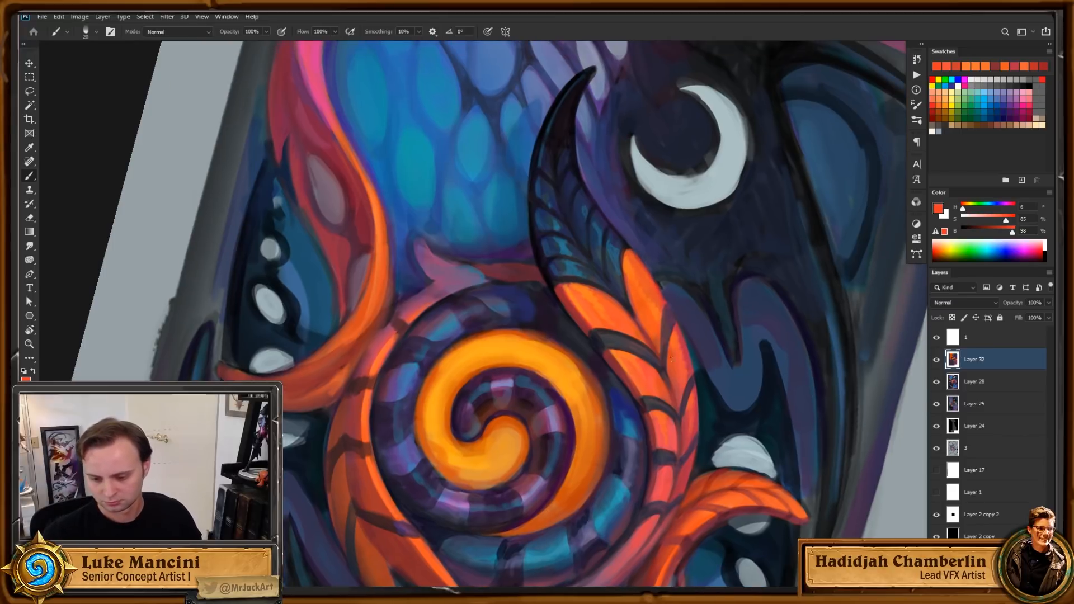
# Step: Refine the dark stripes and outer edge of the feather band with sampled dark maroon and coral red
pyautogui.keyDown('alt'); pyautogui.click(662, 365); pyautogui.keyUp('alt')
pyautogui.keyDown('alt'); pyautogui.click(664, 338); pyautogui.keyUp('alt')
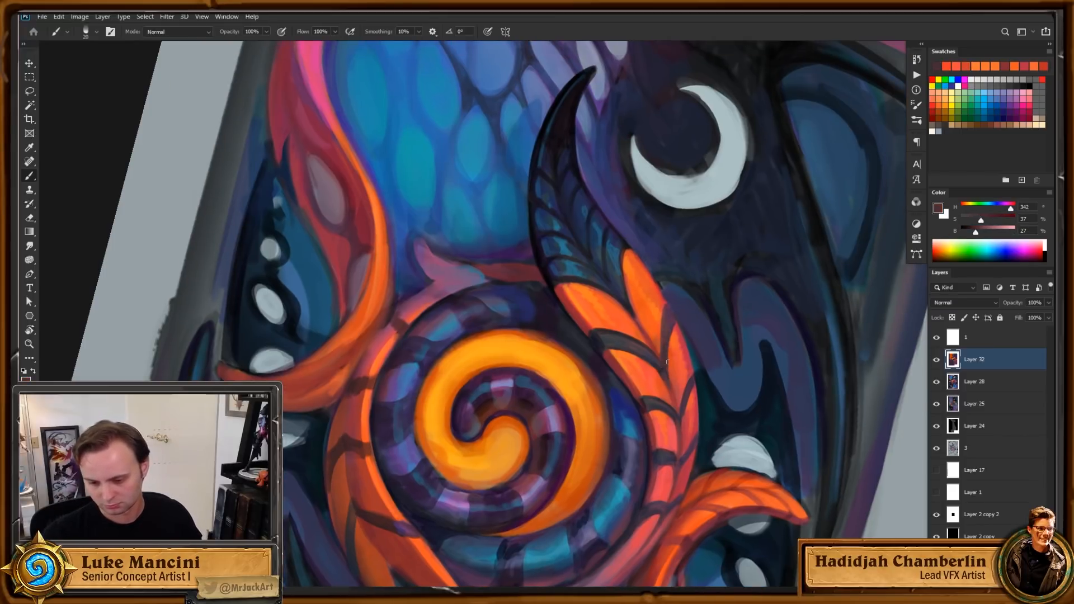
pyautogui.scroll(-3, 733, 366)
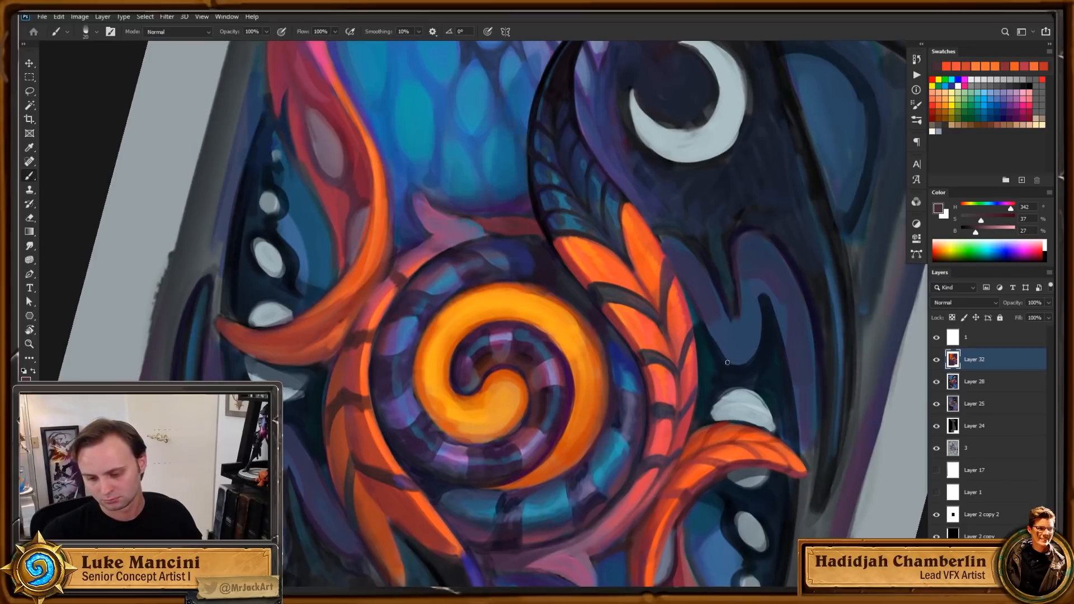
pyautogui.keyDown('alt'); pyautogui.click(687, 313); pyautogui.keyUp('alt')
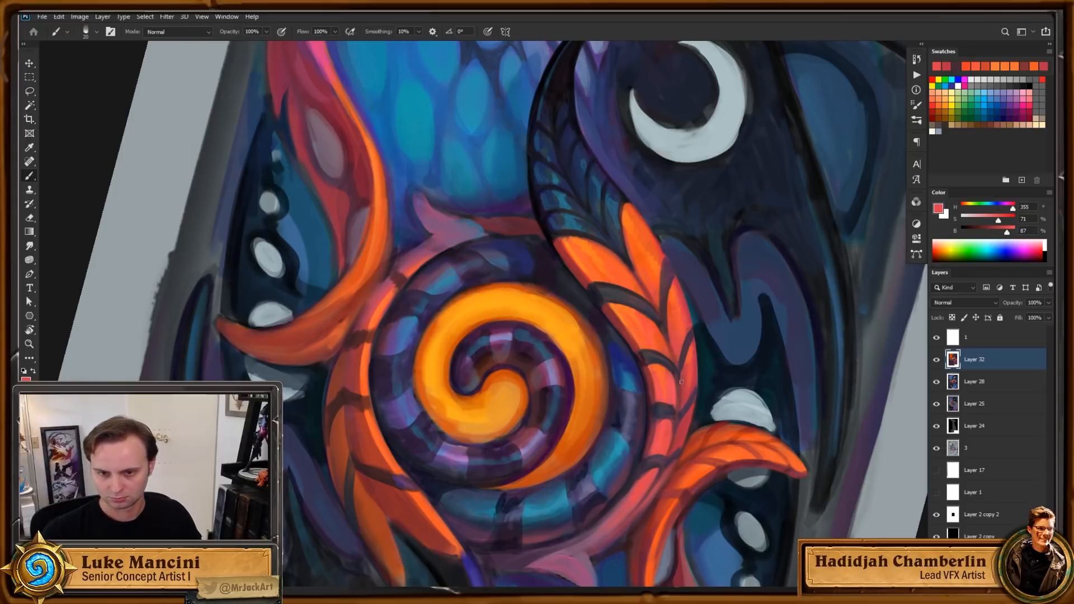
pyautogui.moveTo(685, 366); pyautogui.dragTo(697, 348)
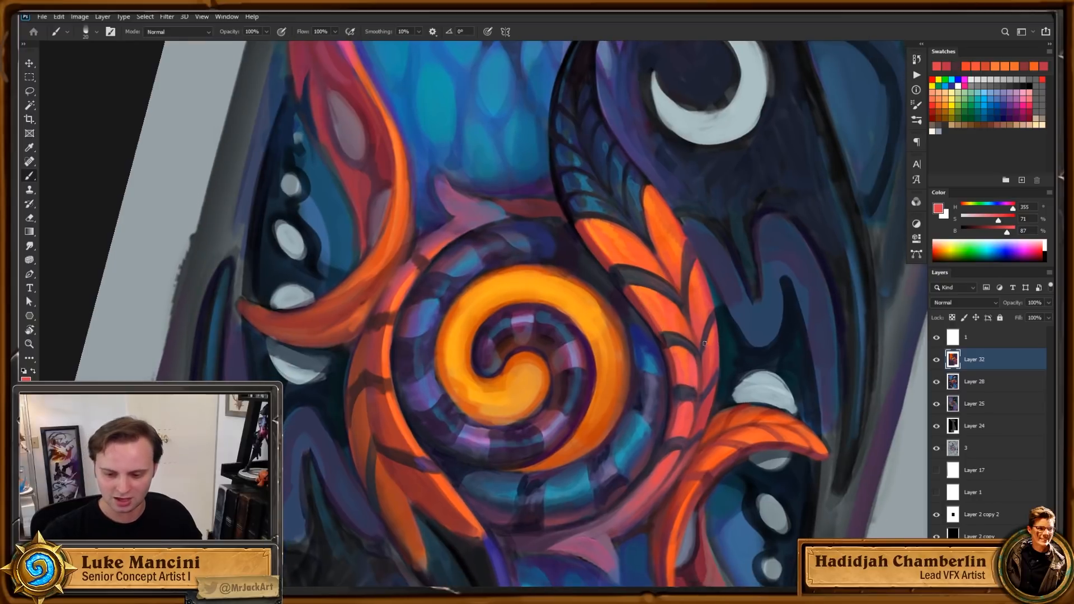
# Step: Mix a golden-orange highlight from the sampled feather colour at hue 30, 81% saturation and 100% brightness
pyautogui.keyDown('alt'); pyautogui.click(601, 242); pyautogui.keyUp('alt')
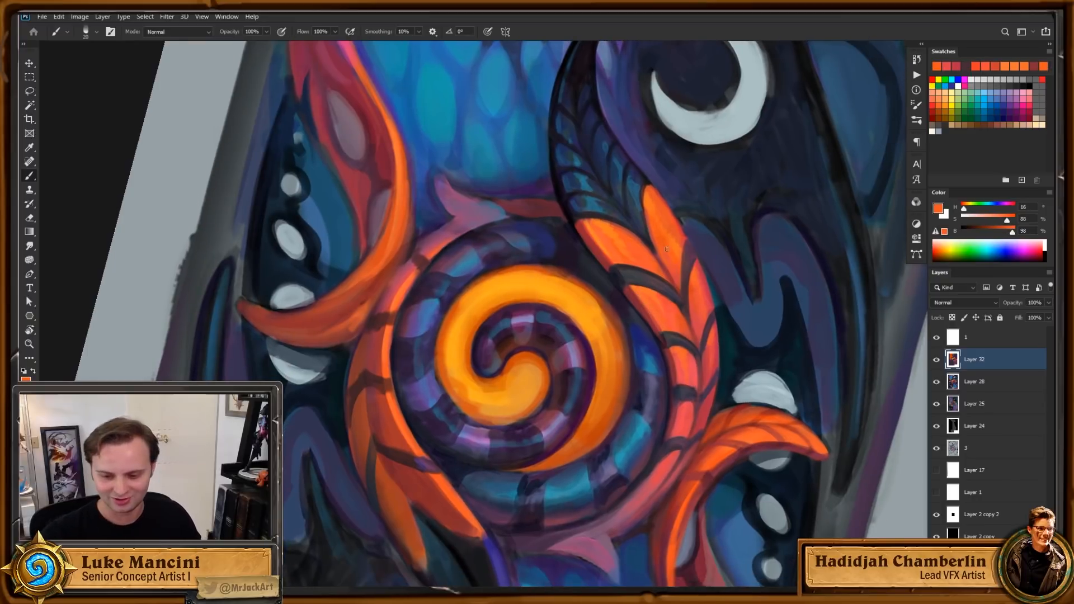
pyautogui.keyDown('alt'); pyautogui.click(648, 260); pyautogui.keyUp('alt')
pyautogui.click(1016, 232)
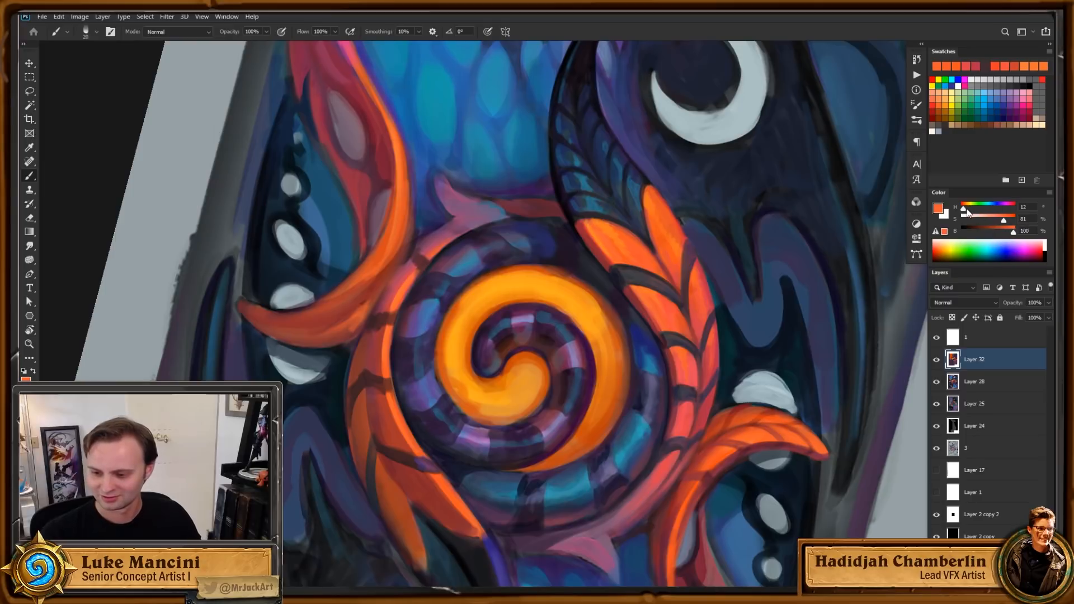
pyautogui.click(966, 204)
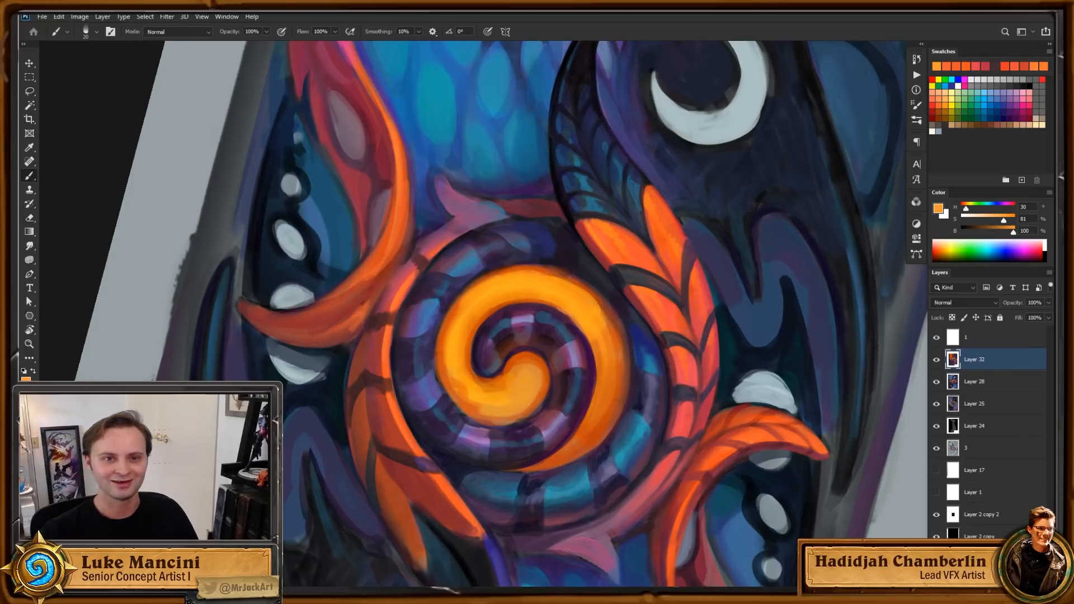
# Step: Switch to Photos and examine the finished card backs in CardBack_Collage.png up close as reference
pyautogui.moveTo(824, 14); pyautogui.dragTo(514, 125)
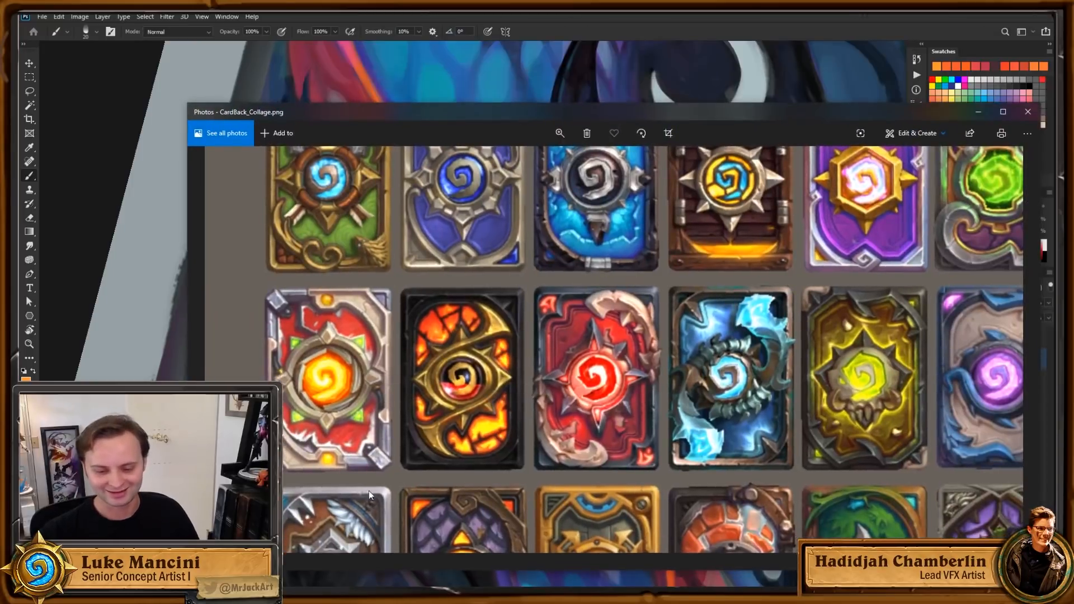
pyautogui.scroll(3, 502, 429)
pyautogui.moveTo(485, 344); pyautogui.dragTo(523, 368)
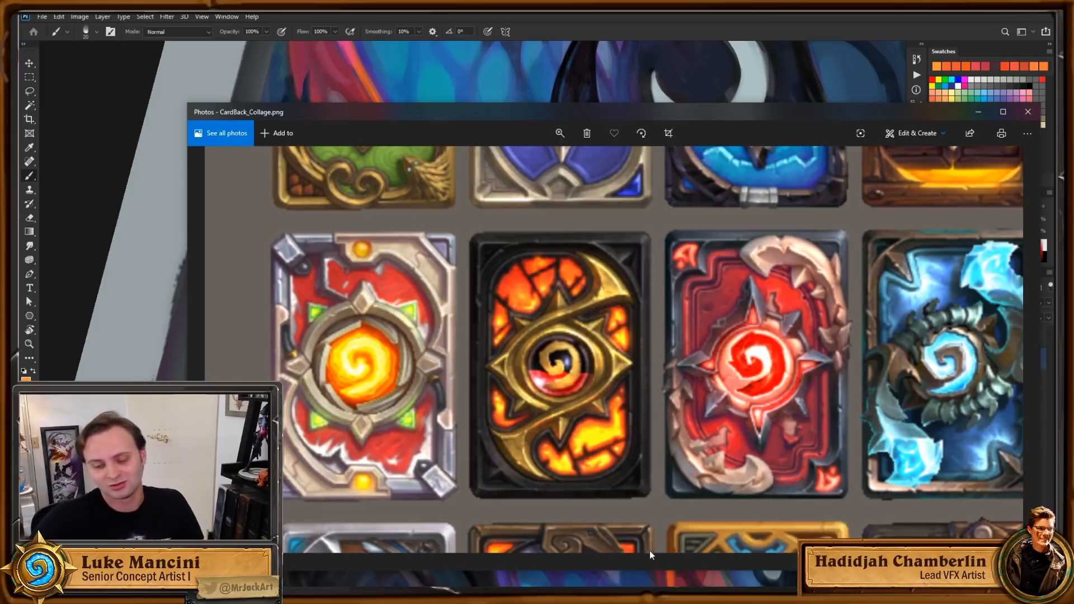
pyautogui.moveTo(589, 481); pyautogui.dragTo(521, 478)
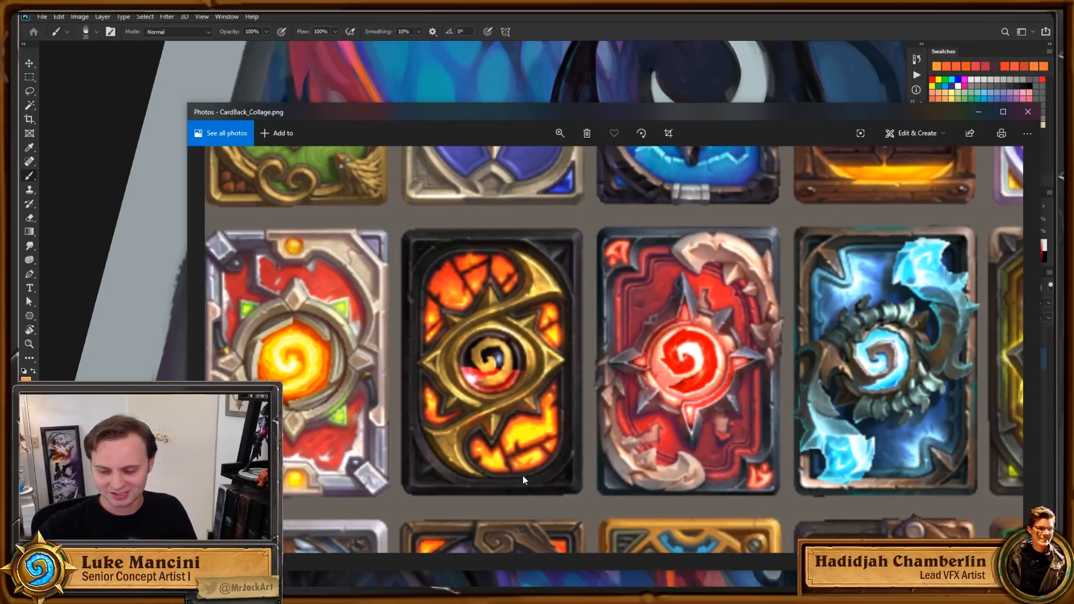
# Step: Examine the rows of finished card backs in the collage for colour and highlight reference, and close the image
pyautogui.scroll(-1, 522, 476)
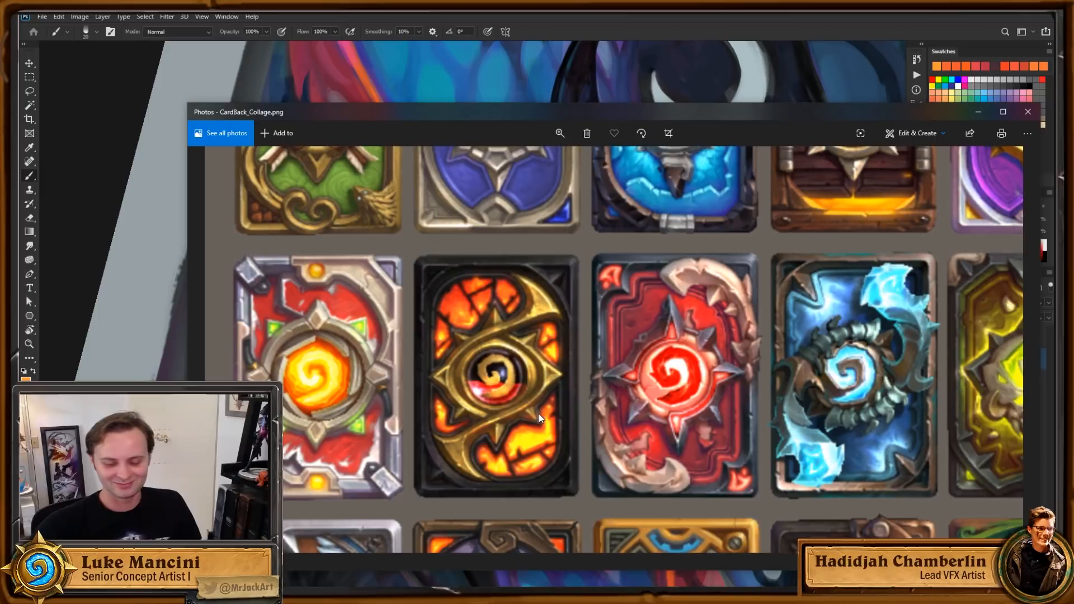
pyautogui.moveTo(566, 373); pyautogui.dragTo(580, 400)
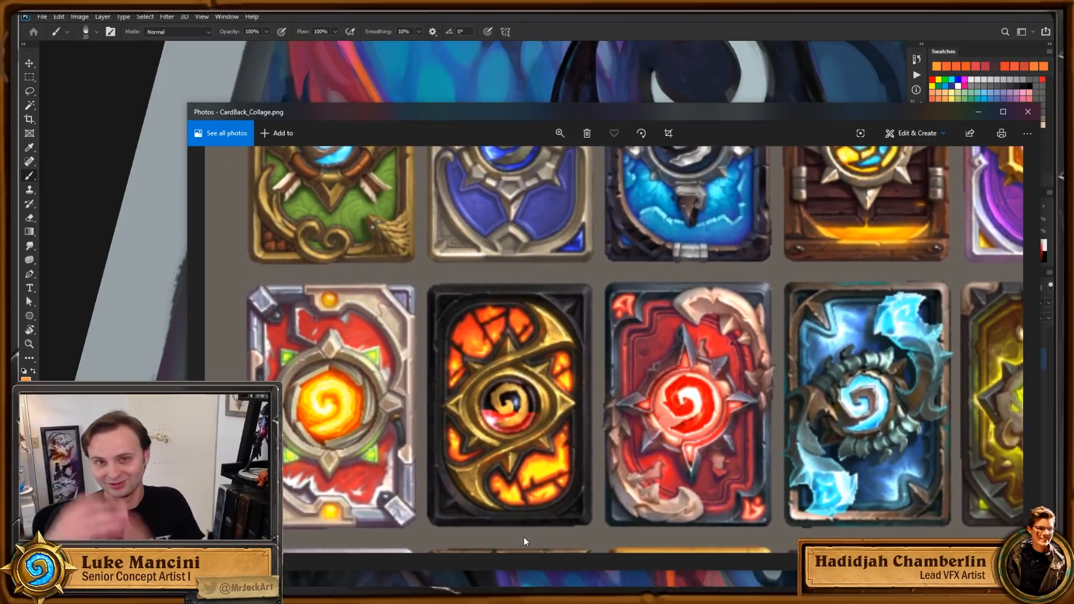
pyautogui.moveTo(598, 432); pyautogui.dragTo(600, 458)
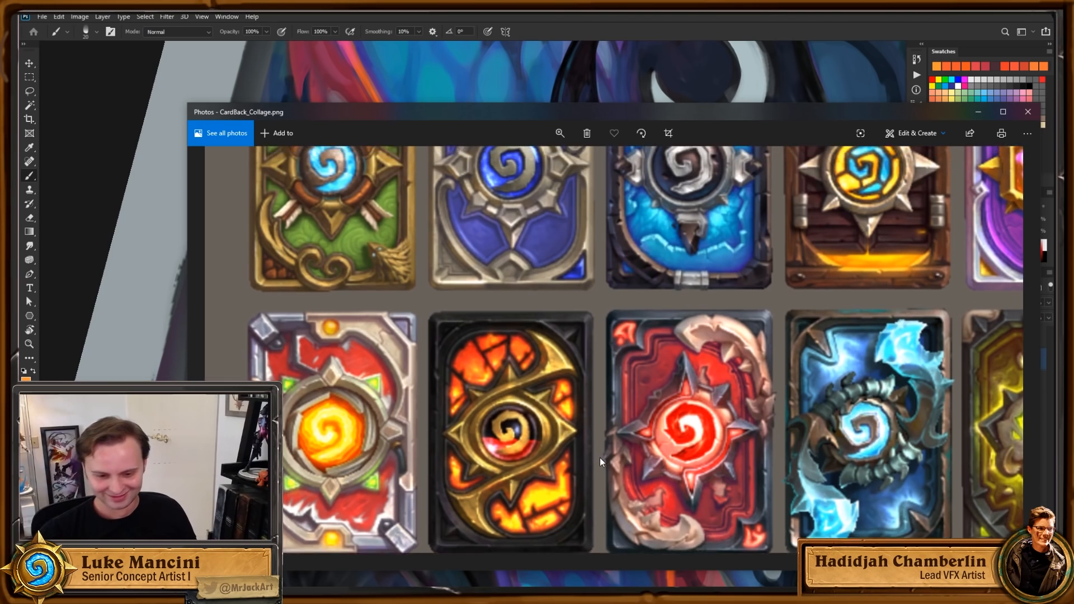
pyautogui.moveTo(365, 247); pyautogui.dragTo(457, 350)
pyautogui.moveTo(596, 440)
pyautogui.mouseDown()
pyautogui.moveTo(579, 424)
pyautogui.moveTo(574, 368)
pyautogui.mouseUp()
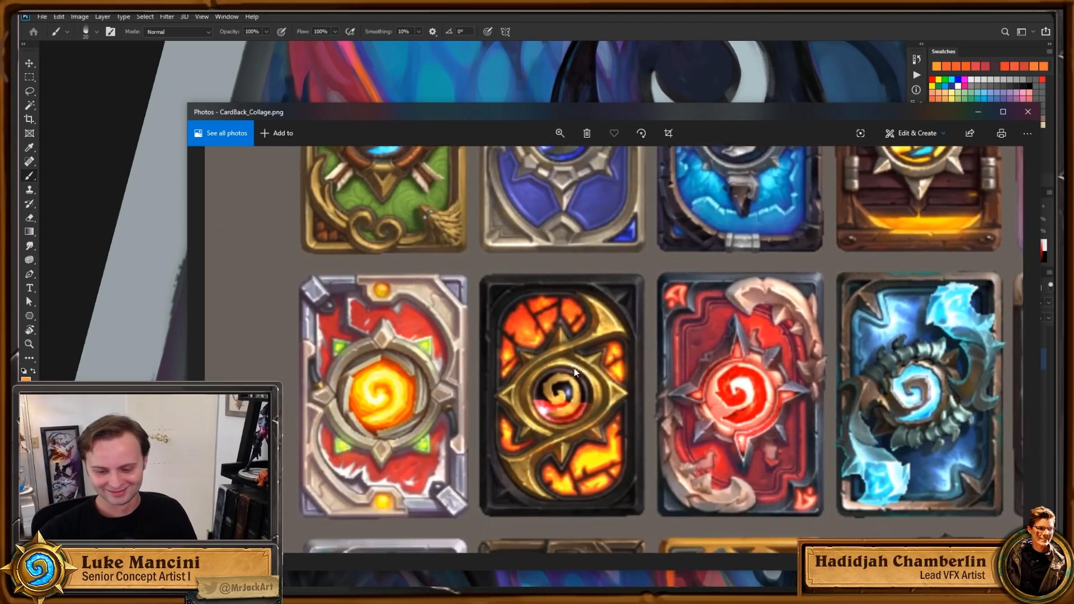
pyautogui.moveTo(655, 432); pyautogui.dragTo(615, 392)
pyautogui.scroll(-2, 615, 391)
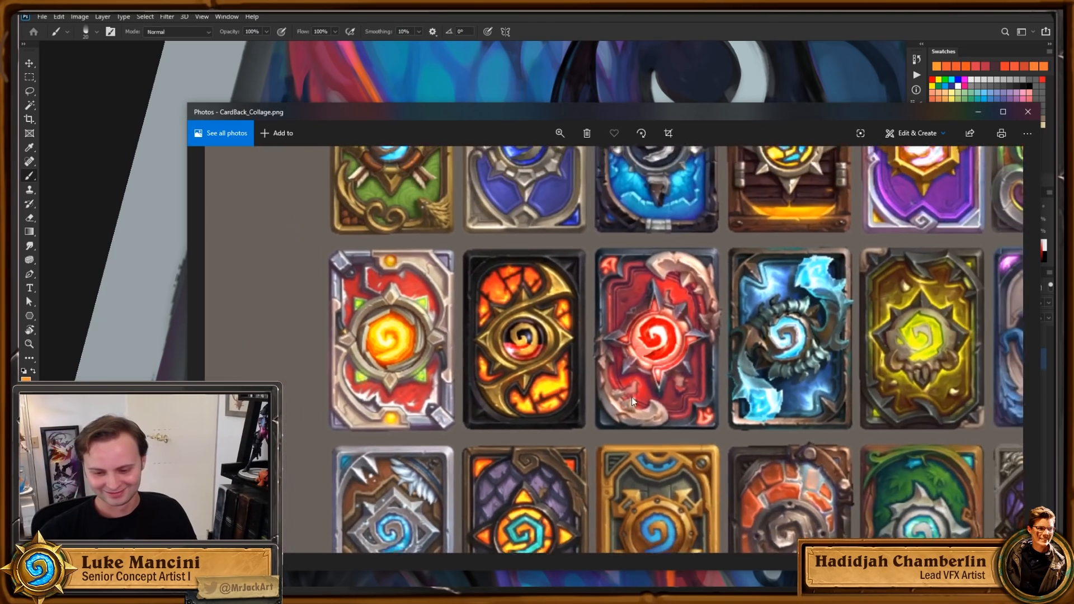
pyautogui.moveTo(738, 445); pyautogui.dragTo(657, 410)
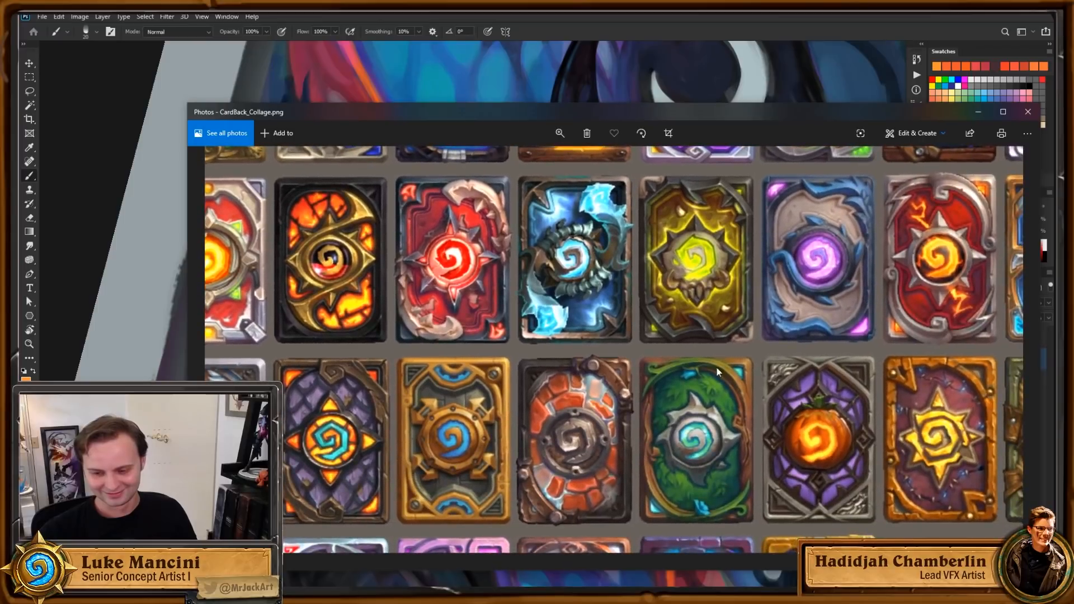
pyautogui.click(1028, 112)
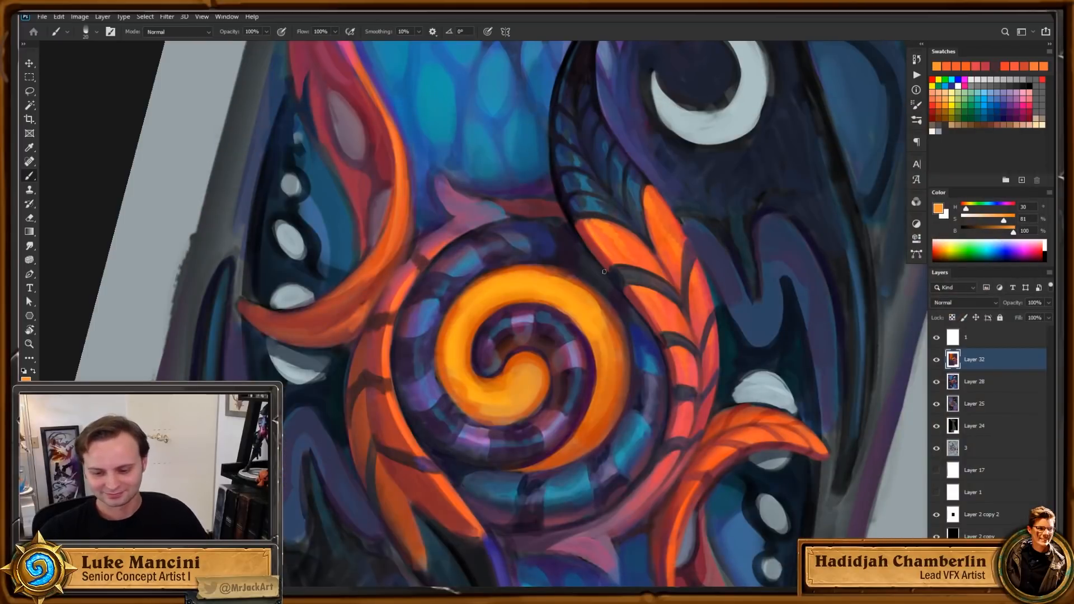
# Step: Add dark red edge shading along the dark horn's tip with reds sampled from the artwork, and check the whole card
pyautogui.press('Escape')
pyautogui.moveTo(720, 324); pyautogui.dragTo(710, 419)
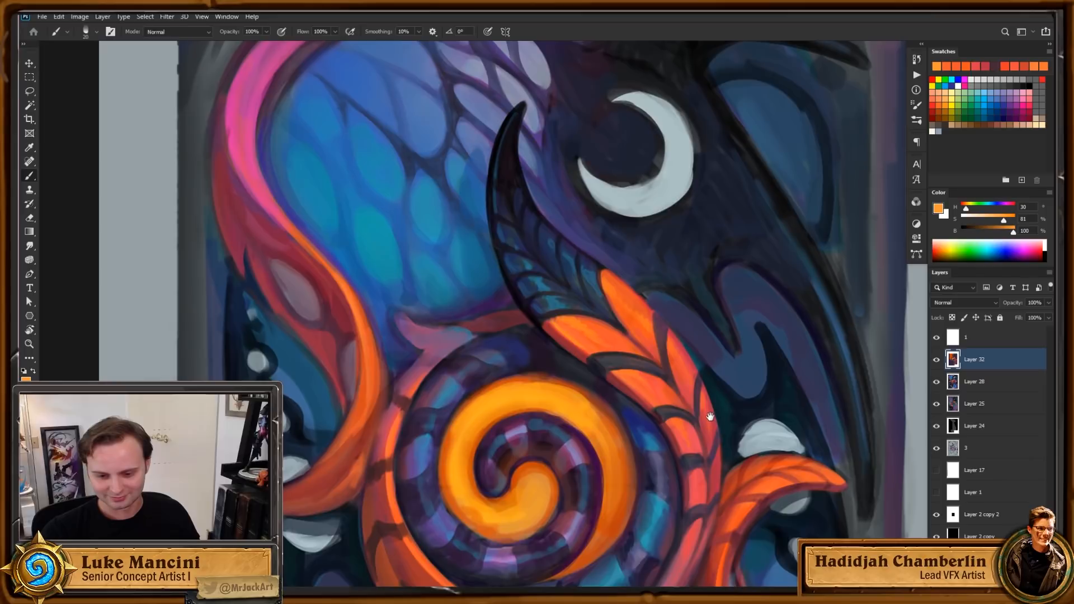
pyautogui.moveTo(703, 360); pyautogui.dragTo(703, 427)
pyautogui.keyDown('alt'); pyautogui.click(650, 416); pyautogui.keyUp('alt')
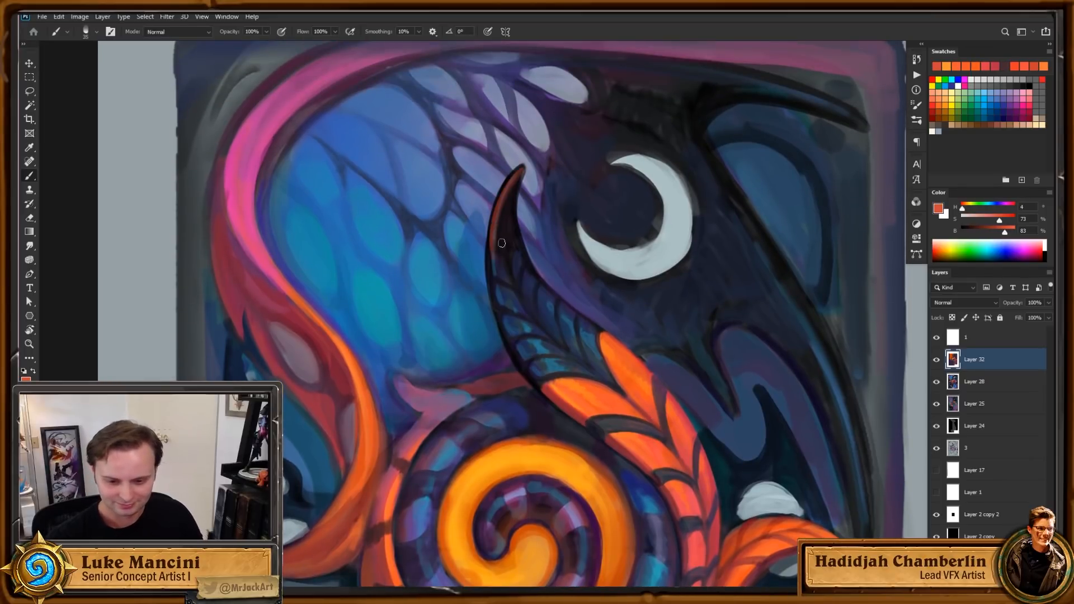
pyautogui.keyDown('alt'); pyautogui.click(497, 224); pyautogui.keyUp('alt')
pyautogui.moveTo(517, 181)
pyautogui.mouseDown()
pyautogui.moveTo(492, 264)
pyautogui.moveTo(521, 175)
pyautogui.moveTo(495, 307)
pyautogui.mouseUp()
pyautogui.press('z')
pyautogui.keyDown('alt'); pyautogui.click(646, 325); pyautogui.keyUp('alt')
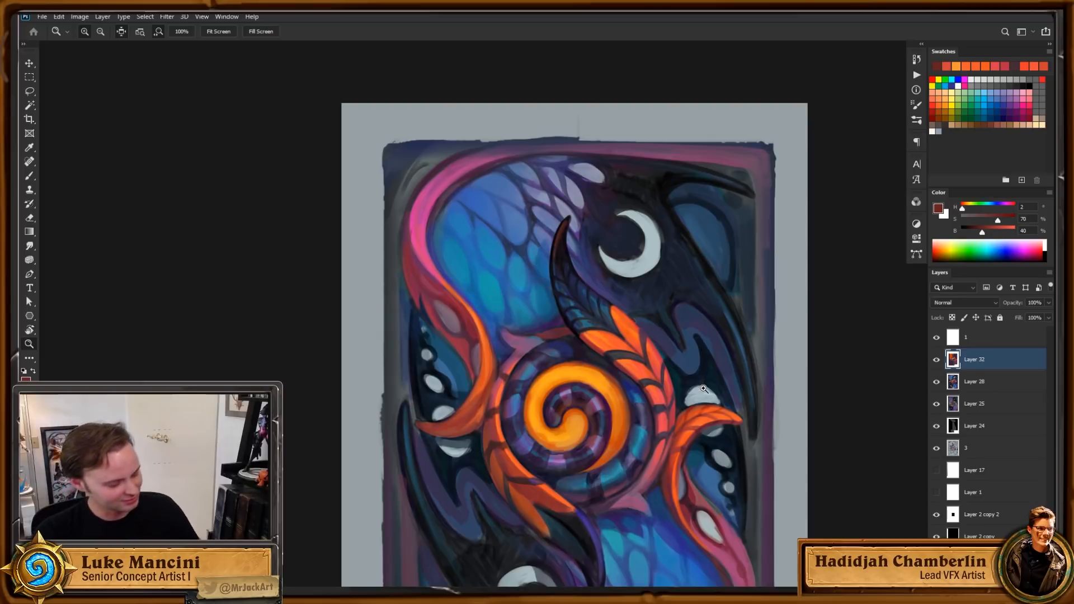
# Step: Deepen the outer edge of the pink band, from the orange tendril down to the small fin, with a sampled dark colour
pyautogui.click(738, 445)
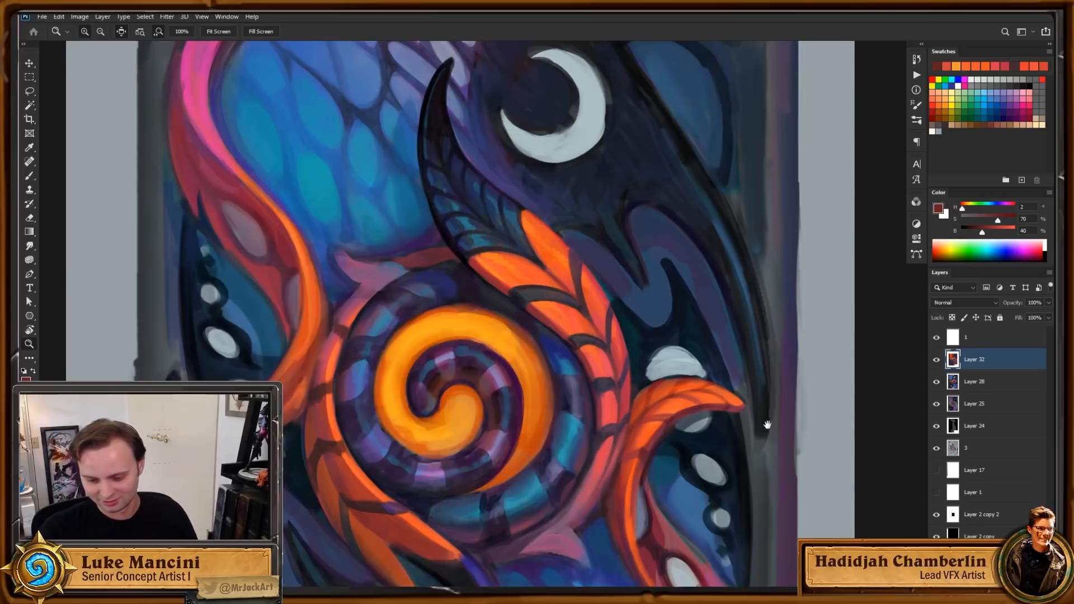
pyautogui.moveTo(771, 404); pyautogui.dragTo(770, 373)
pyautogui.moveTo(471, 325); pyautogui.dragTo(486, 238)
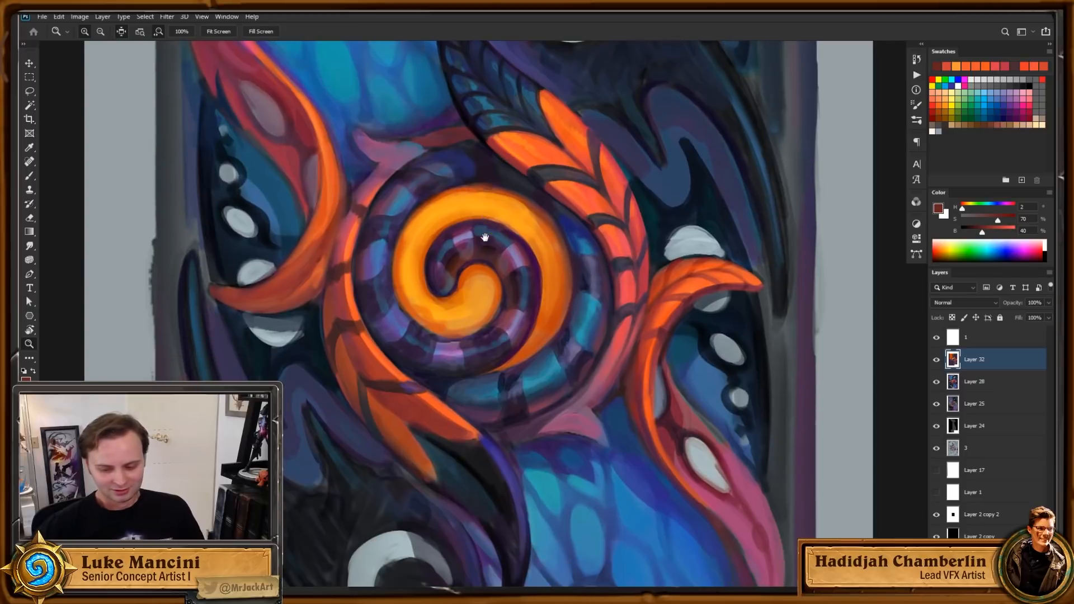
pyautogui.press('r')
pyautogui.moveTo(812, 443)
pyautogui.mouseDown()
pyautogui.moveTo(831, 387)
pyautogui.moveTo(775, 147)
pyautogui.mouseUp()
pyautogui.press('z')
pyautogui.click(646, 315)
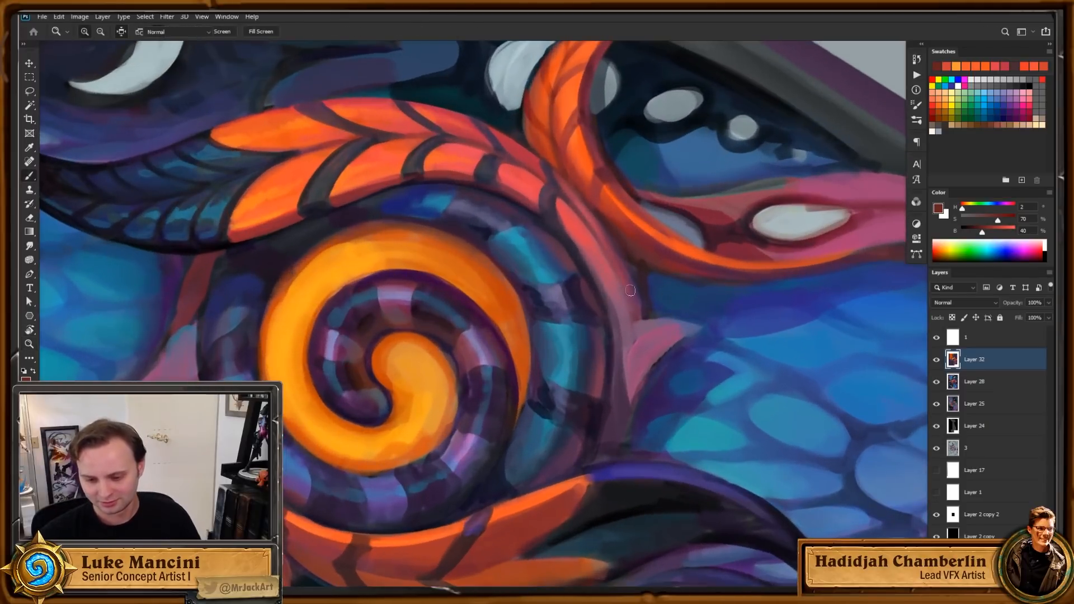
pyautogui.press('b')
pyautogui.keyDown('alt'); pyautogui.click(654, 255); pyautogui.keyUp('alt')
pyautogui.moveTo(639, 272); pyautogui.dragTo(640, 320)
pyautogui.moveTo(621, 257)
pyautogui.mouseDown()
pyautogui.moveTo(645, 318)
pyautogui.moveTo(705, 332)
pyautogui.moveTo(644, 392)
pyautogui.moveTo(649, 363)
pyautogui.moveTo(670, 342)
pyautogui.mouseUp()
# Step: Refine the small pink fin's edges with a smaller brush and a sampled dark maroon, undoing a stray stroke
pyautogui.press('[')
pyautogui.press('[')
pyautogui.press('[')
pyautogui.press('[')
pyautogui.keyDown('alt'); pyautogui.click(646, 323); pyautogui.keyUp('alt')
pyautogui.hotkey('ctrl', 'z')
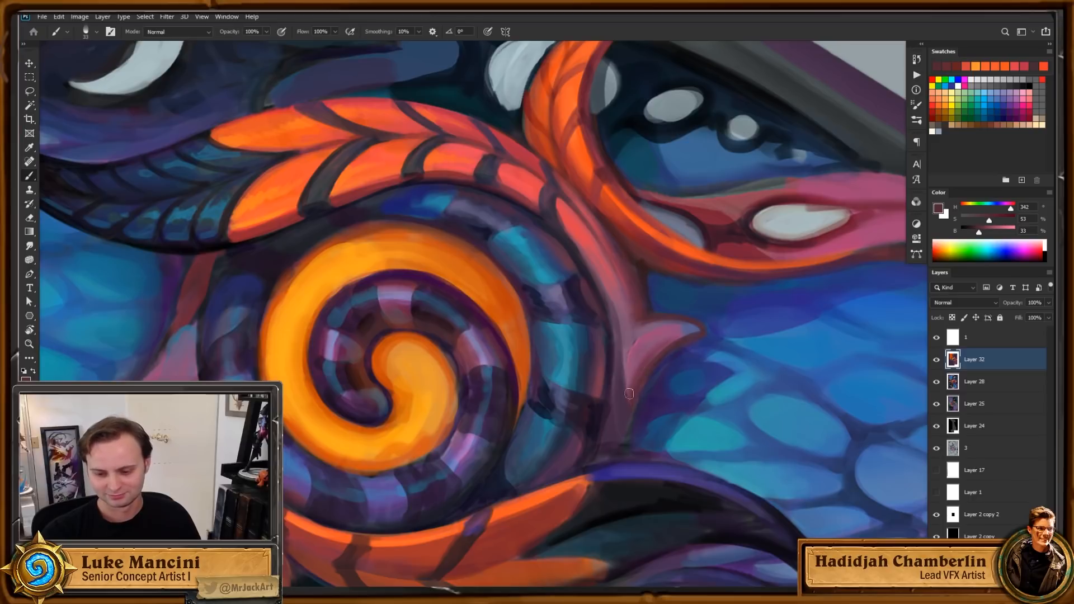
pyautogui.moveTo(630, 394)
pyautogui.mouseDown()
pyautogui.moveTo(696, 332)
pyautogui.moveTo(648, 354)
pyautogui.moveTo(630, 379)
pyautogui.mouseUp()
# Step: Shade the pink fin with a sampled pink, a maroon at hue 334, 77% saturation and 44% brightness, and a sampled dark purple
pyautogui.keyDown('alt'); pyautogui.click(789, 256); pyautogui.keyUp('alt')
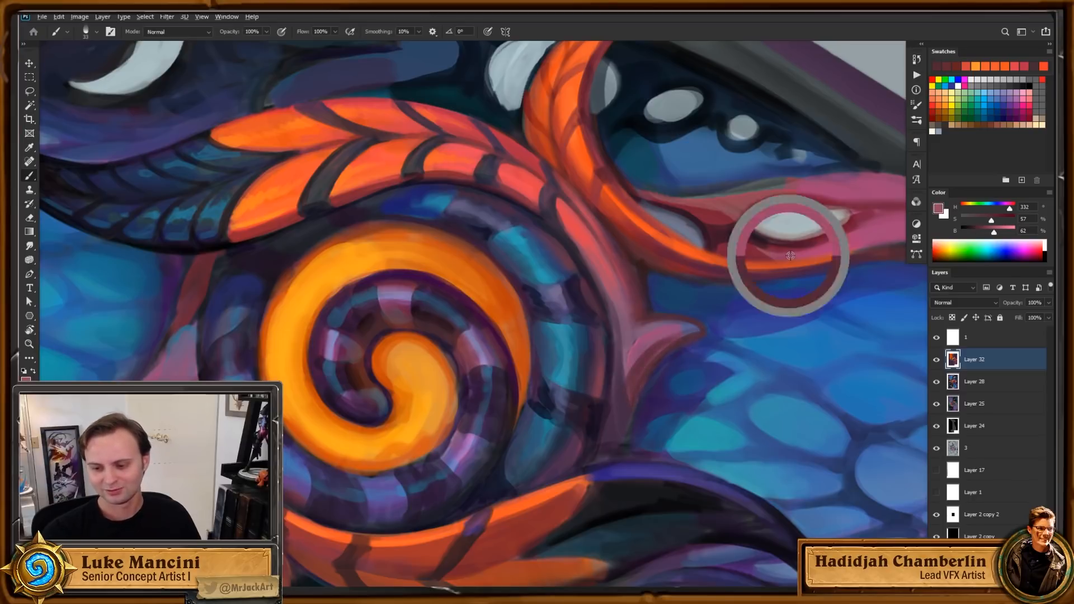
pyautogui.moveTo(819, 367); pyautogui.dragTo(787, 373)
pyautogui.moveTo(616, 377); pyautogui.dragTo(600, 410)
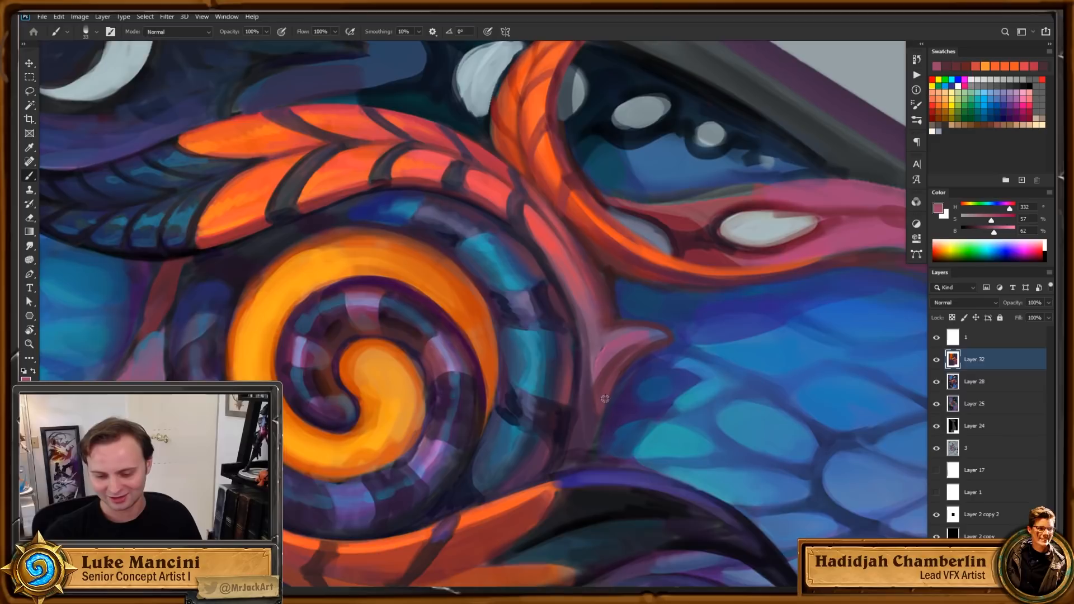
pyautogui.moveTo(994, 230)
pyautogui.mouseDown()
pyautogui.moveTo(985, 230)
pyautogui.moveTo(1001, 223)
pyautogui.mouseUp()
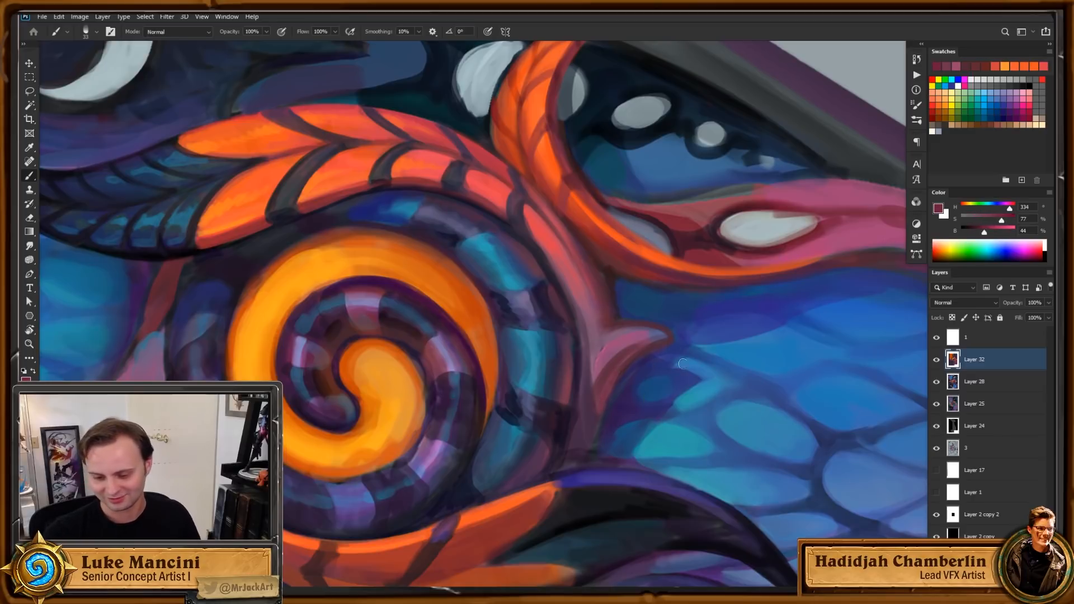
pyautogui.keyDown('alt'); pyautogui.click(589, 414); pyautogui.keyUp('alt')
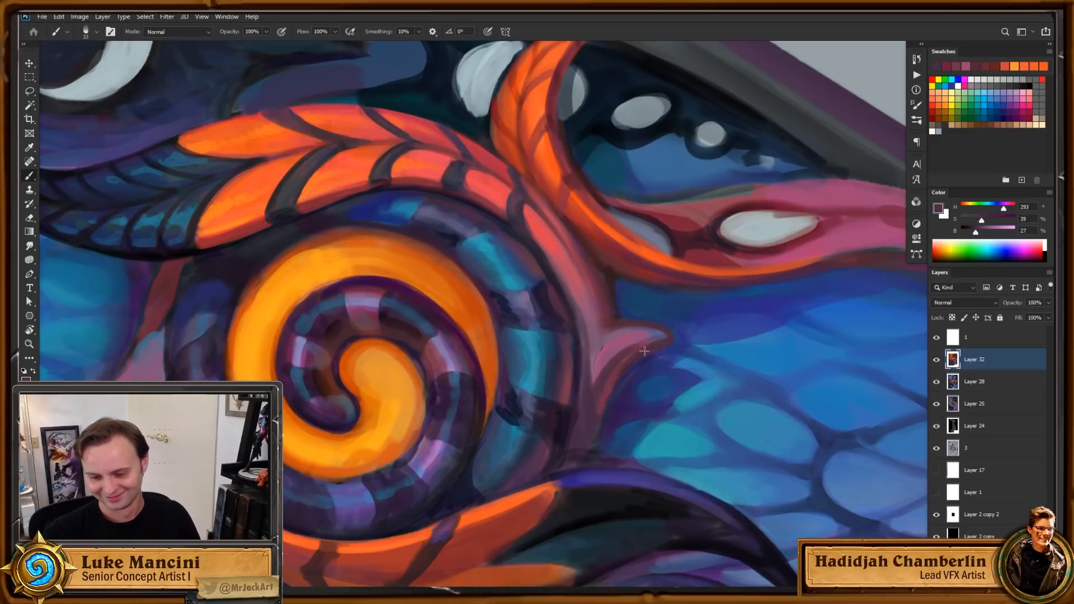
pyautogui.moveTo(646, 346); pyautogui.dragTo(596, 379)
# Step: Tint the fin's lower edge with raspberry at hue 341, 86% saturation and 60% brightness, and blend it with a sampled maroon
pyautogui.keyDown('alt'); pyautogui.click(614, 348); pyautogui.keyUp('alt')
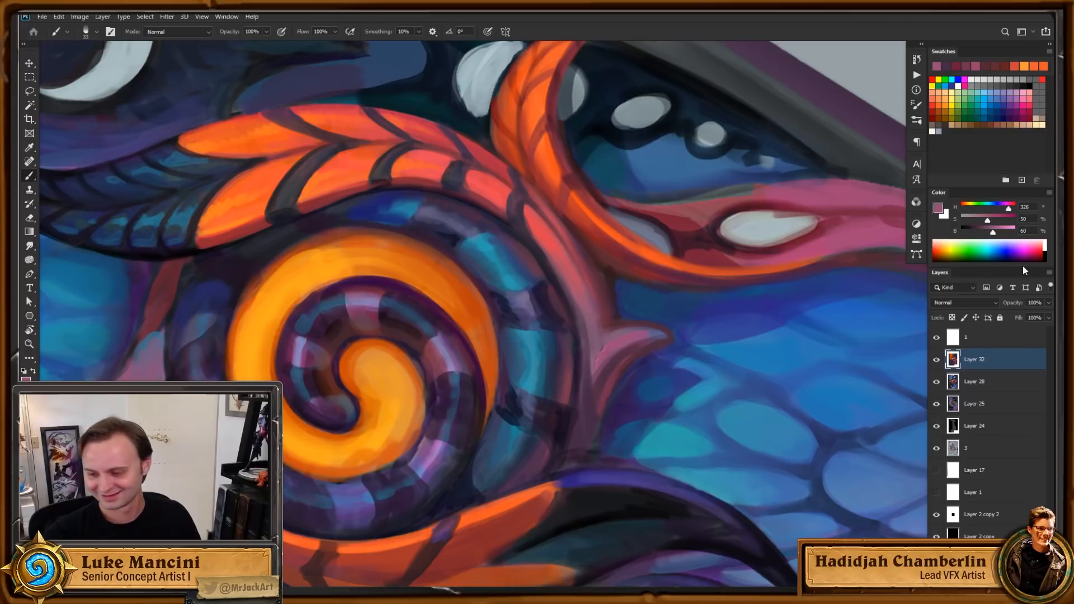
pyautogui.moveTo(991, 220); pyautogui.dragTo(1007, 220)
pyautogui.click(1011, 207)
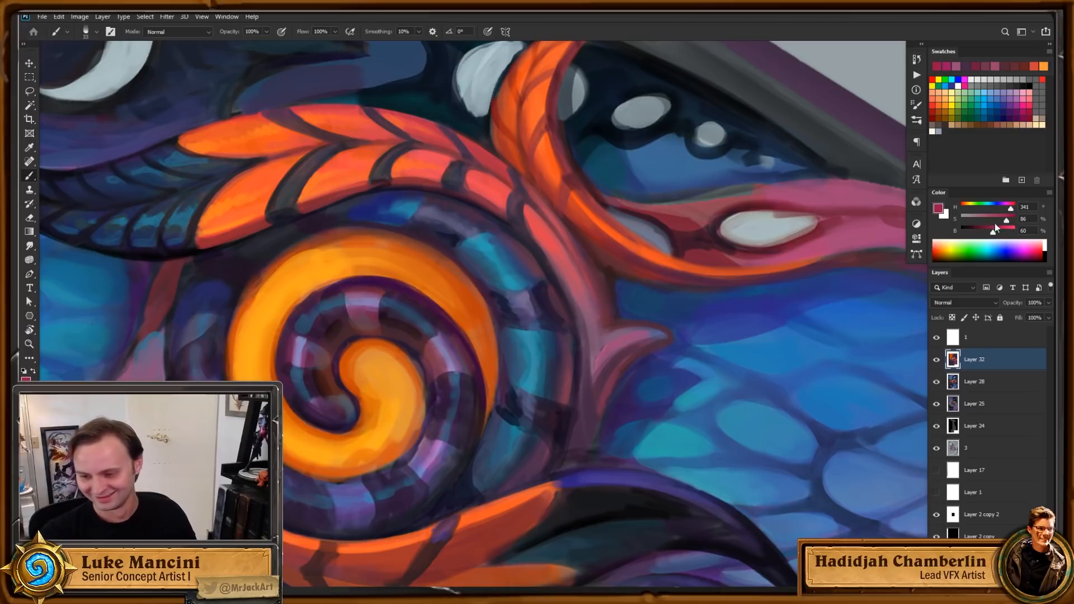
pyautogui.keyDown('alt'); pyautogui.click(655, 346); pyautogui.keyUp('alt')
pyautogui.moveTo(615, 383); pyautogui.dragTo(675, 342)
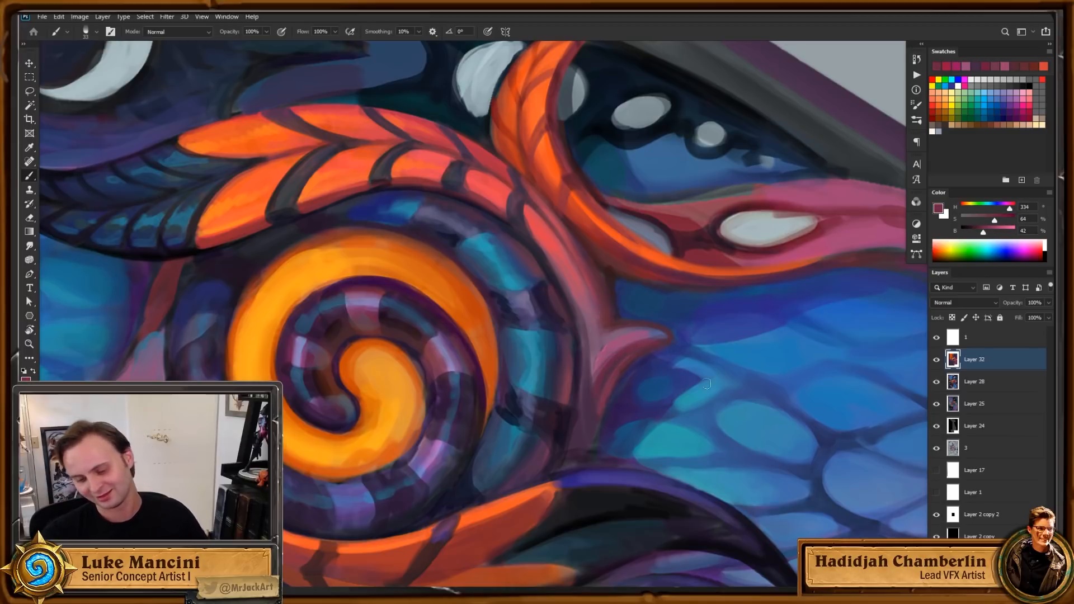
pyautogui.press('Escape')
# Step: Darken the tapered end of the pink band below the spiral with sampled maroon and dark purple at 67% saturation
pyautogui.moveTo(695, 403); pyautogui.dragTo(674, 420)
pyautogui.keyDown('alt'); pyautogui.click(541, 409); pyautogui.keyUp('alt')
pyautogui.moveTo(526, 413)
pyautogui.mouseDown()
pyautogui.moveTo(443, 428)
pyautogui.moveTo(499, 421)
pyautogui.moveTo(452, 423)
pyautogui.mouseUp()
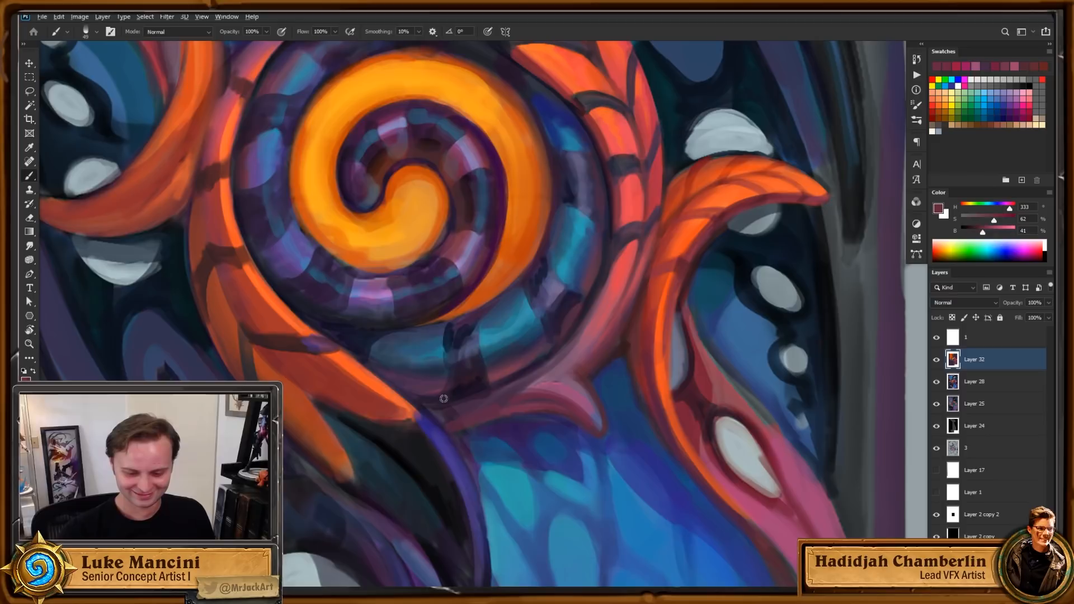
pyautogui.keyDown('alt'); pyautogui.click(447, 406); pyautogui.keyUp('alt')
pyautogui.click(996, 219)
pyautogui.press('[')
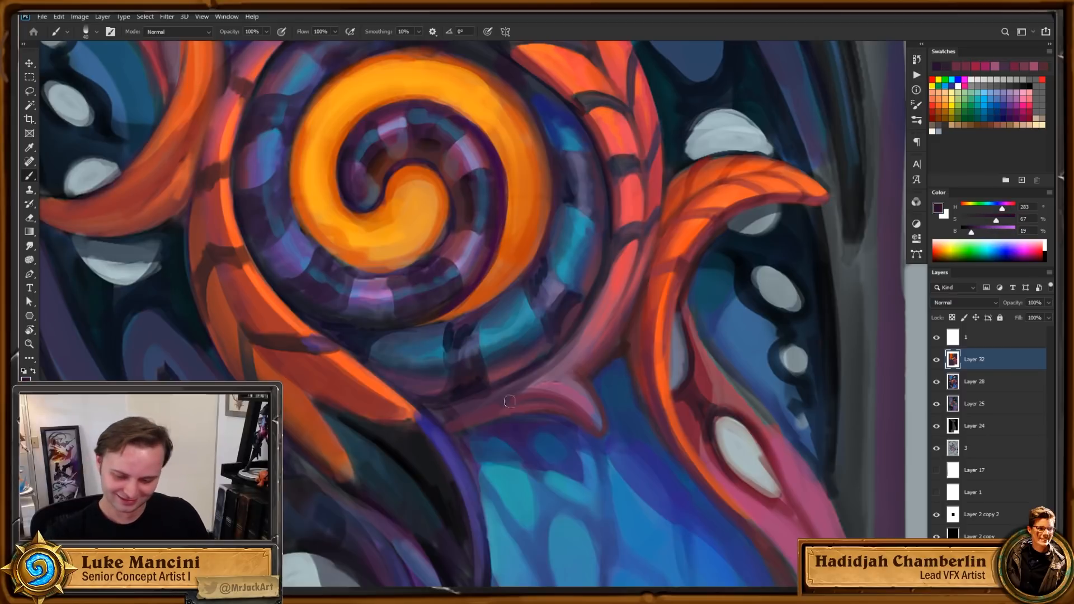
pyautogui.moveTo(428, 404)
pyautogui.mouseDown()
pyautogui.moveTo(457, 432)
pyautogui.moveTo(476, 418)
pyautogui.mouseUp()
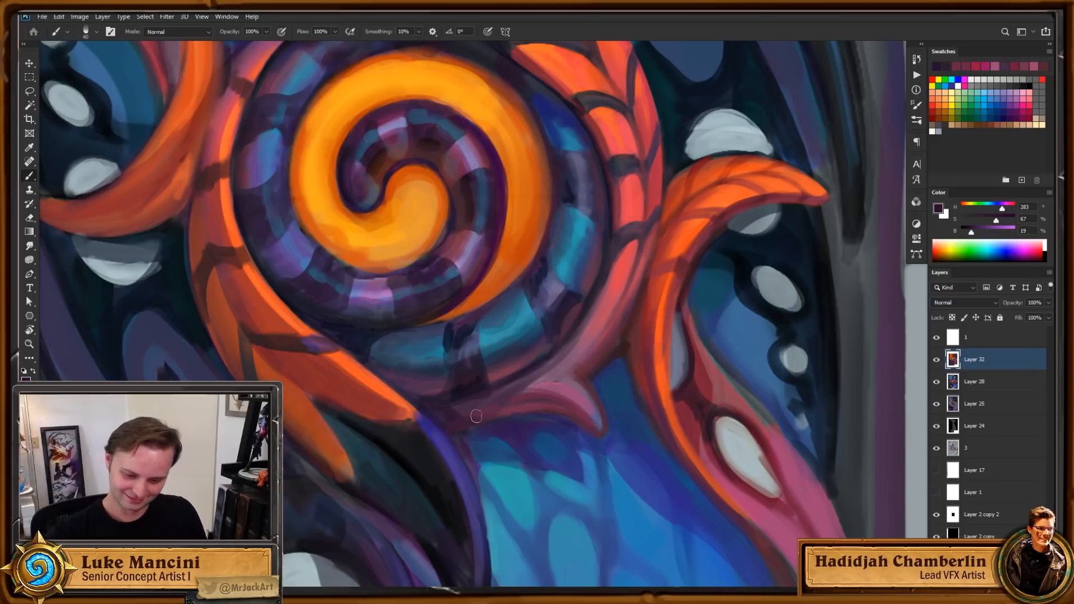
# Step: Paint a light pink highlight along the fin's tip with a sampled pink, and sample a muted rose from its edge
pyautogui.moveTo(653, 400); pyautogui.dragTo(644, 403)
pyautogui.moveTo(621, 473); pyautogui.dragTo(594, 536)
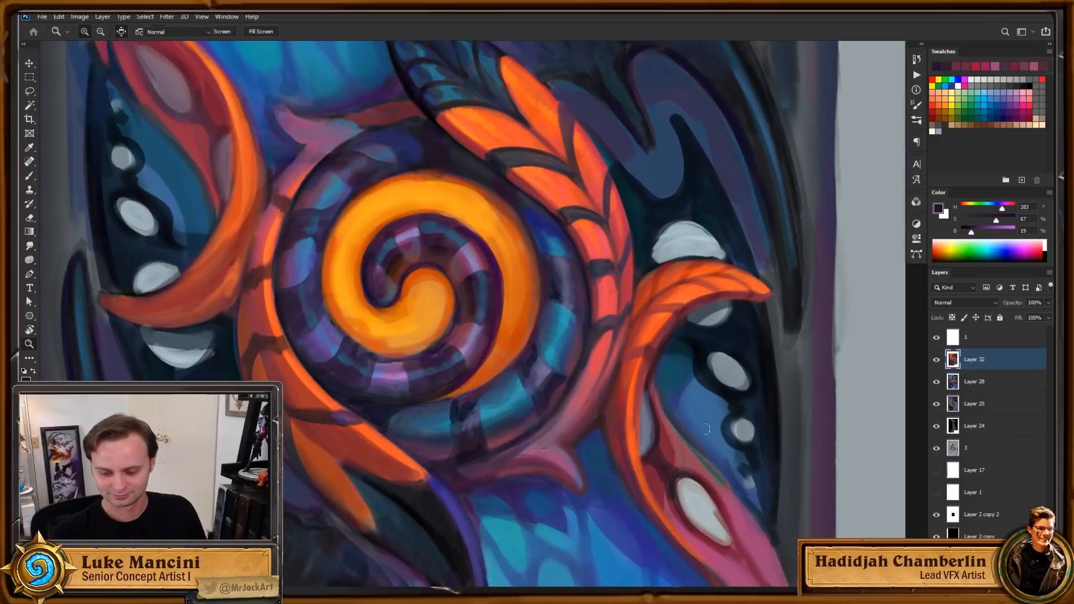
pyautogui.keyDown('alt'); pyautogui.click(744, 534); pyautogui.keyUp('alt')
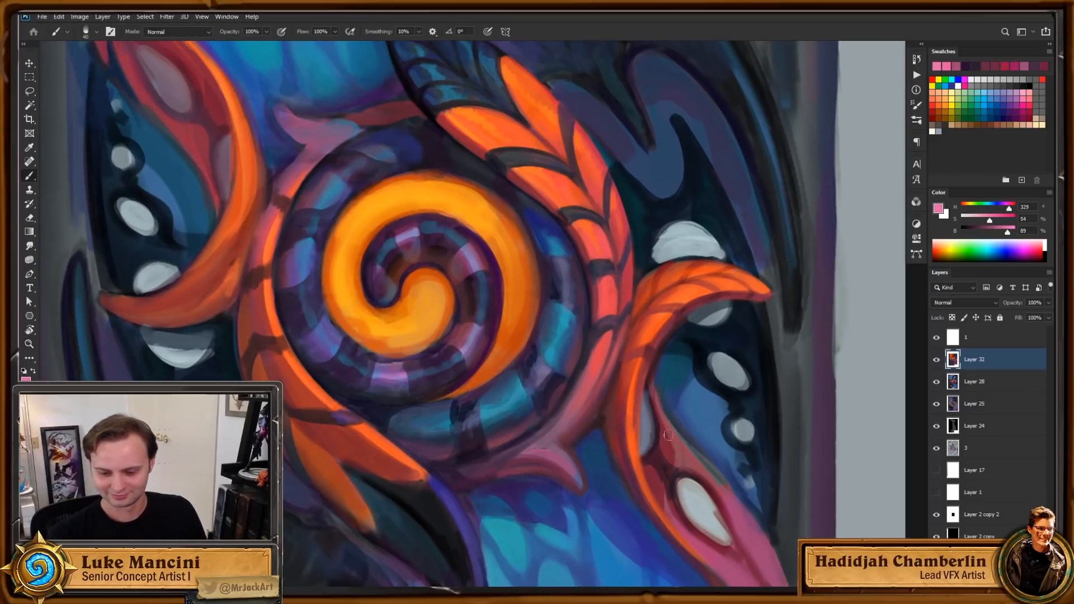
pyautogui.press('r')
pyautogui.moveTo(730, 422)
pyautogui.mouseDown()
pyautogui.moveTo(660, 500)
pyautogui.moveTo(547, 530)
pyautogui.mouseUp()
pyautogui.press('b')
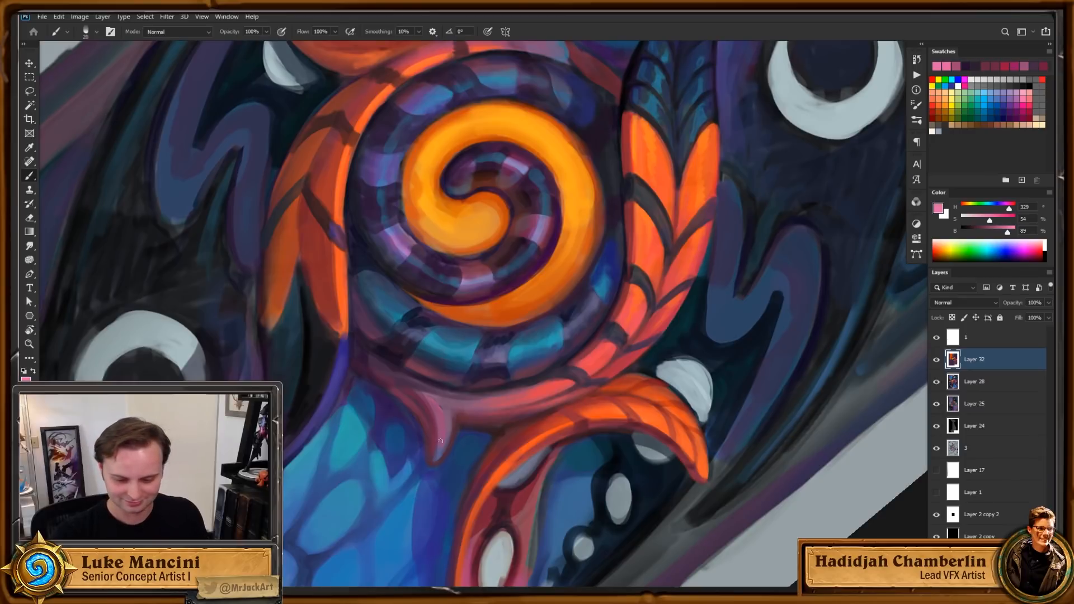
pyautogui.moveTo(441, 413); pyautogui.dragTo(437, 456)
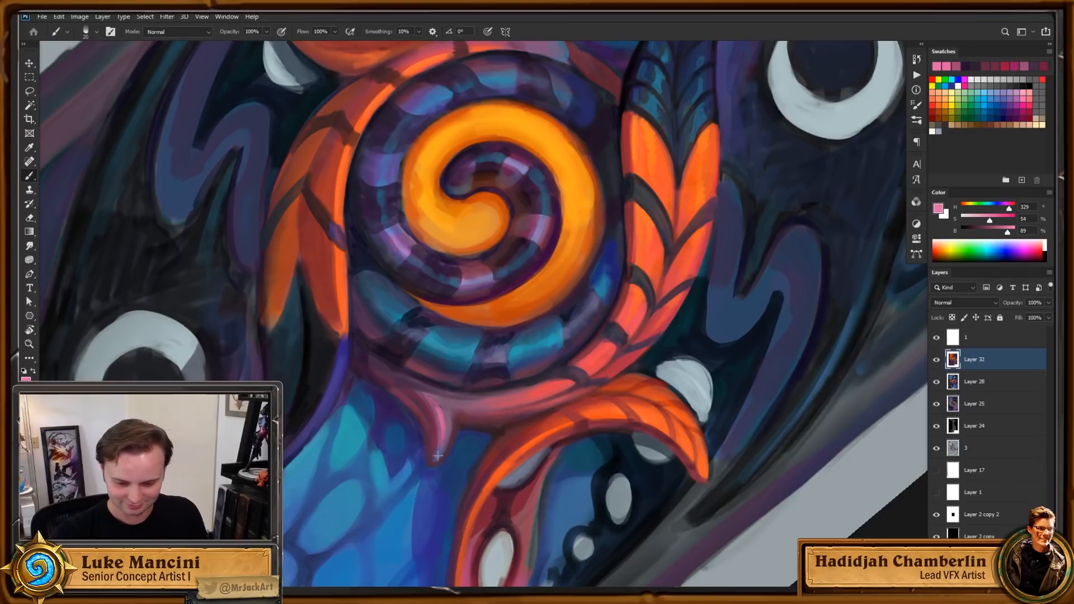
pyautogui.keyDown('alt'); pyautogui.click(447, 444); pyautogui.keyUp('alt')
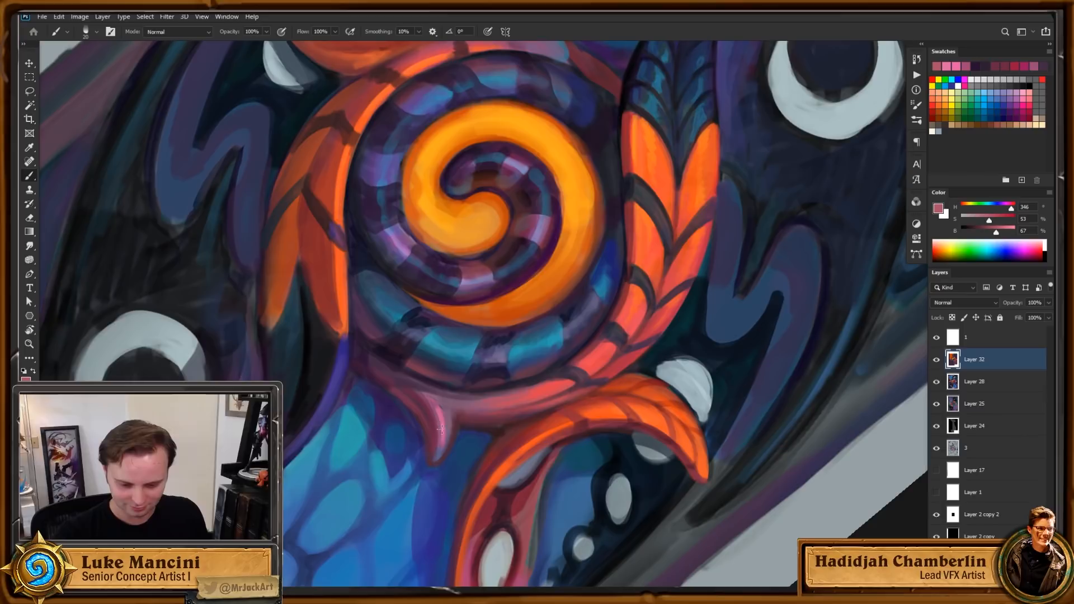
# Step: Enlarge the brush and mix a vivid pink from the sampled band colour at hue 338, 84% saturation and 88% brightness
pyautogui.press('Escape')
pyautogui.press('r')
pyautogui.moveTo(778, 469)
pyautogui.mouseDown()
pyautogui.moveTo(810, 438)
pyautogui.moveTo(821, 410)
pyautogui.mouseUp()
pyautogui.press('b')
pyautogui.press(']')
pyautogui.press(']')
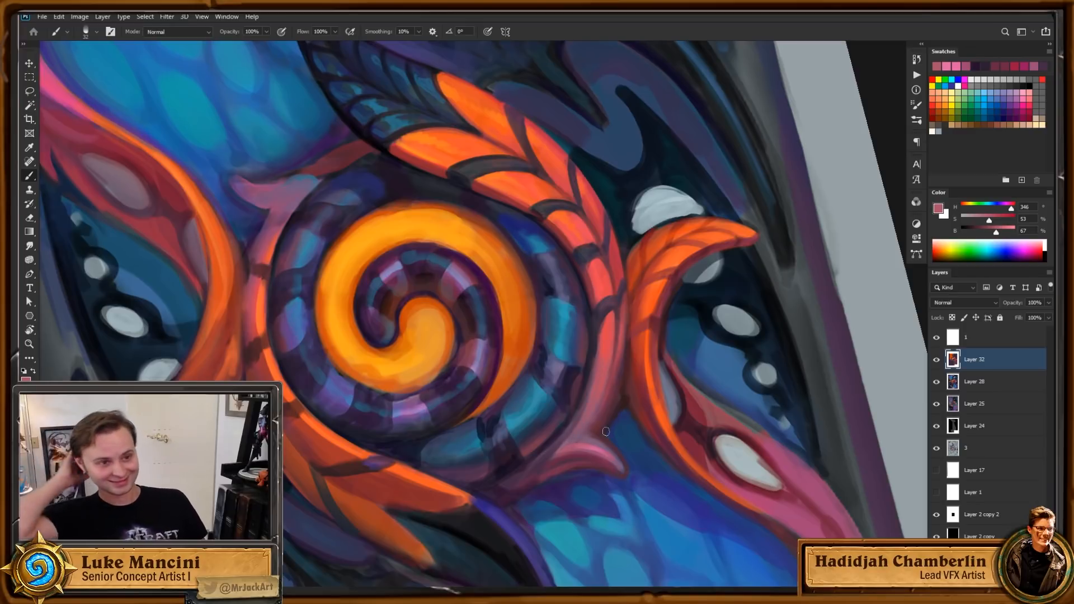
pyautogui.moveTo(731, 392); pyautogui.dragTo(716, 403)
pyautogui.keyDown('alt'); pyautogui.click(640, 308); pyautogui.keyUp('alt')
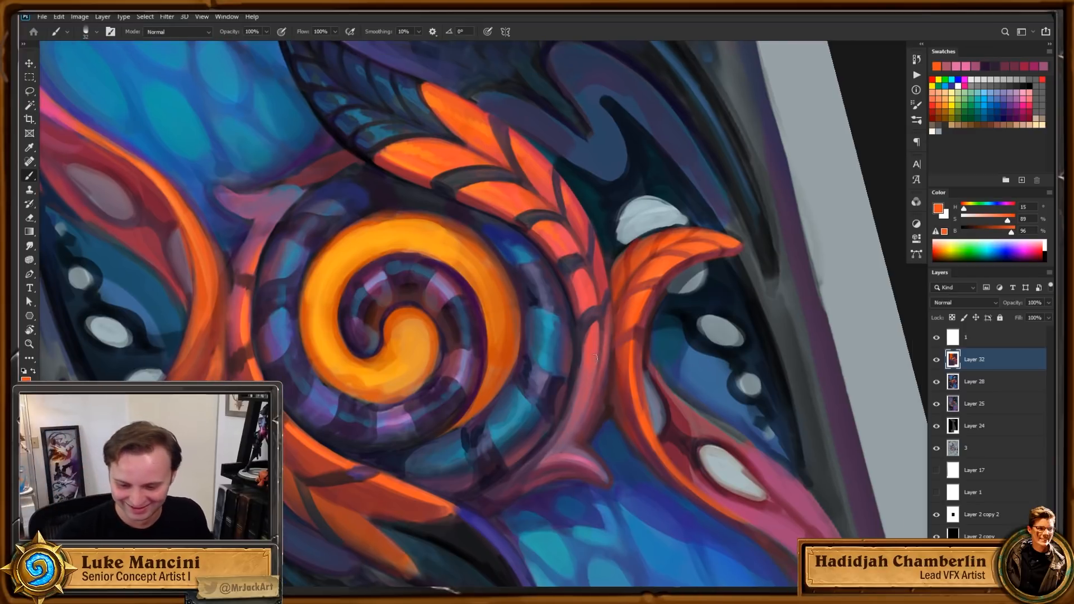
pyautogui.keyDown('alt'); pyautogui.click(593, 357); pyautogui.keyUp('alt')
pyautogui.moveTo(1011, 229); pyautogui.dragTo(1006, 224)
pyautogui.click(1006, 222)
pyautogui.click(1013, 209)
pyautogui.click(1010, 209)
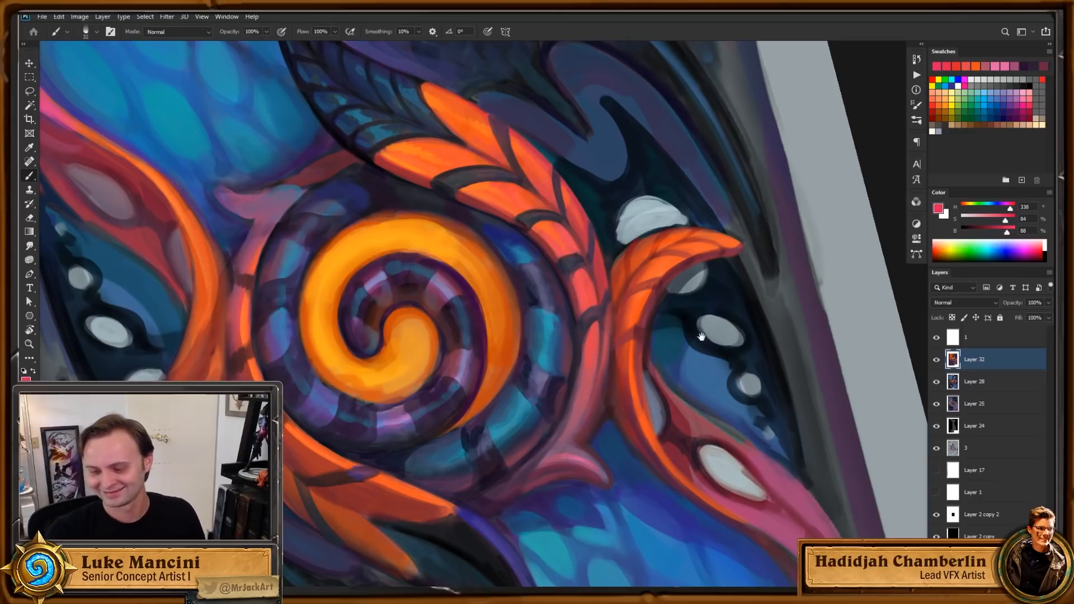
# Step: Blend the lower part of the pink band above the fin with pink and muted rose sampled from the band
pyautogui.moveTo(646, 347); pyautogui.dragTo(658, 318)
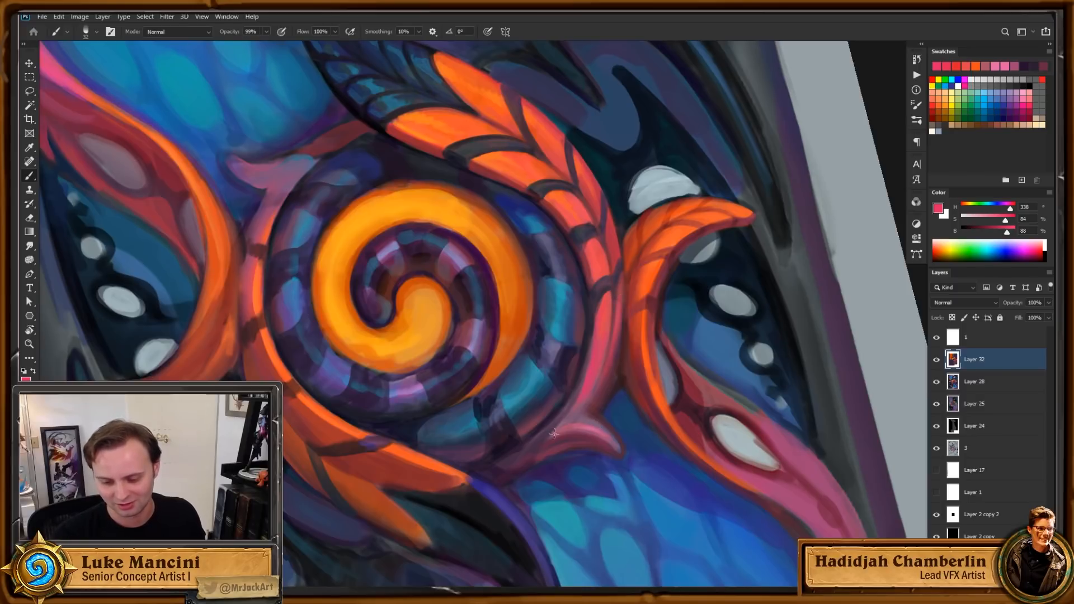
pyautogui.keyDown('alt'); pyautogui.click(589, 383); pyautogui.keyUp('alt')
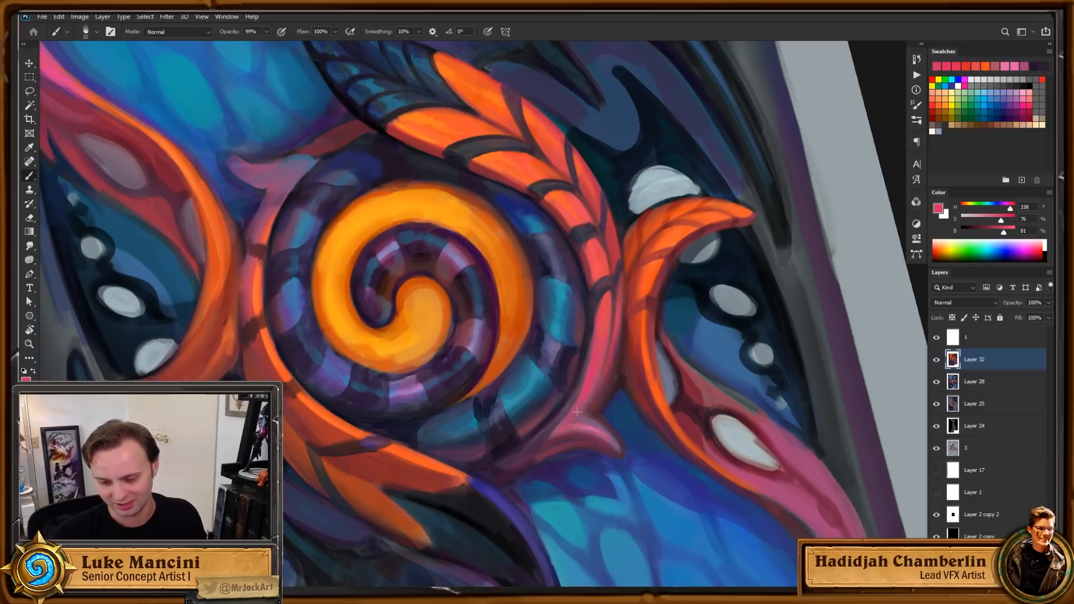
pyautogui.keyDown('alt'); pyautogui.click(608, 367); pyautogui.keyUp('alt')
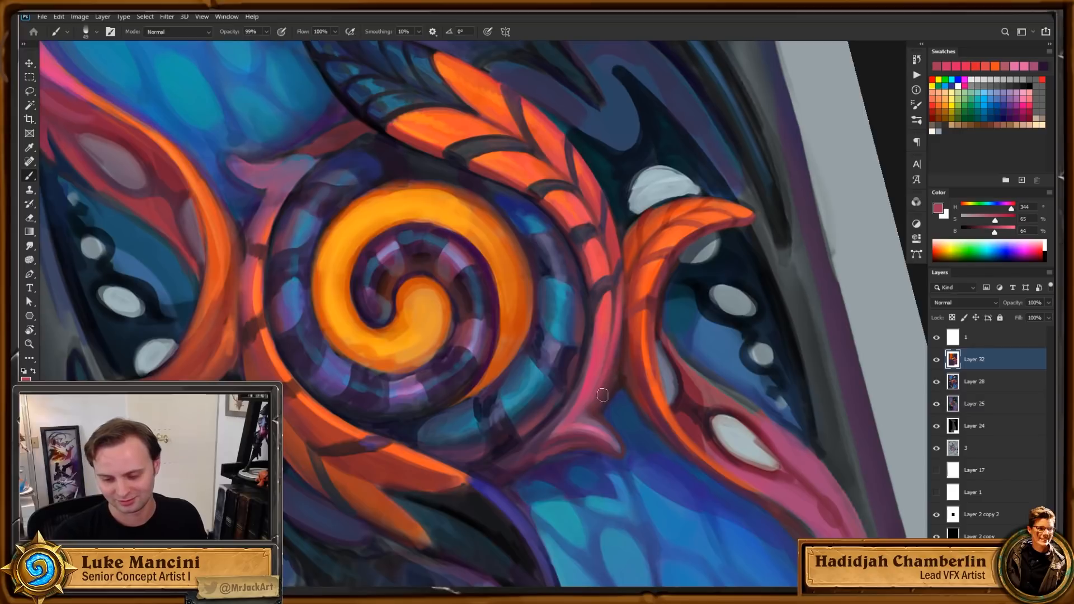
pyautogui.press('Escape')
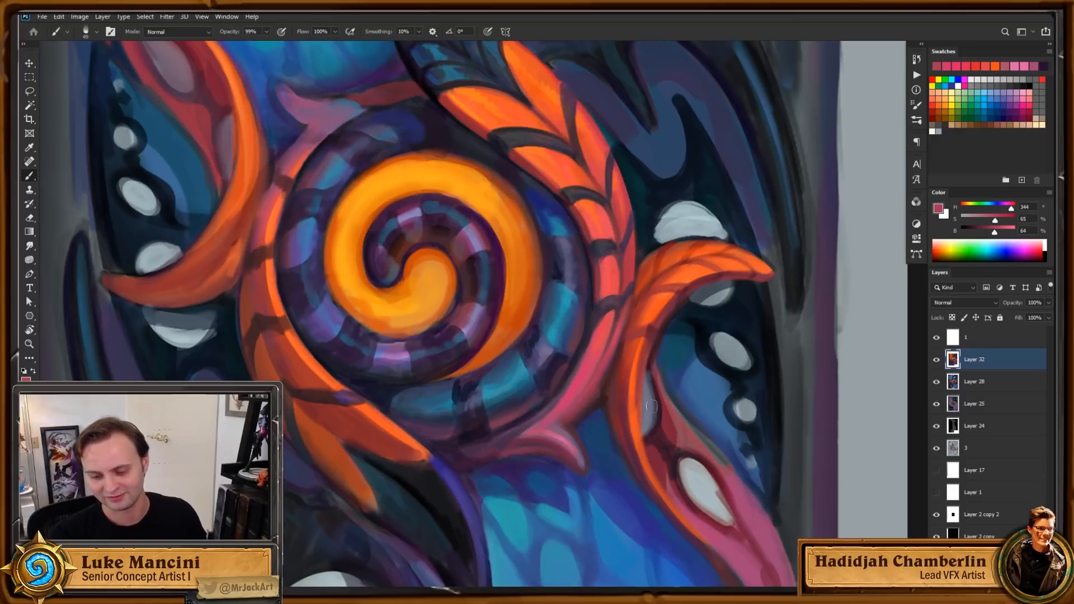
# Step: Darken the gap between the pink band and the orange horn with a sampled dark maroon
pyautogui.moveTo(658, 404); pyautogui.dragTo(633, 434)
pyautogui.moveTo(675, 348); pyautogui.dragTo(630, 313)
pyautogui.keyDown('alt'); pyautogui.click(523, 381); pyautogui.keyUp('alt')
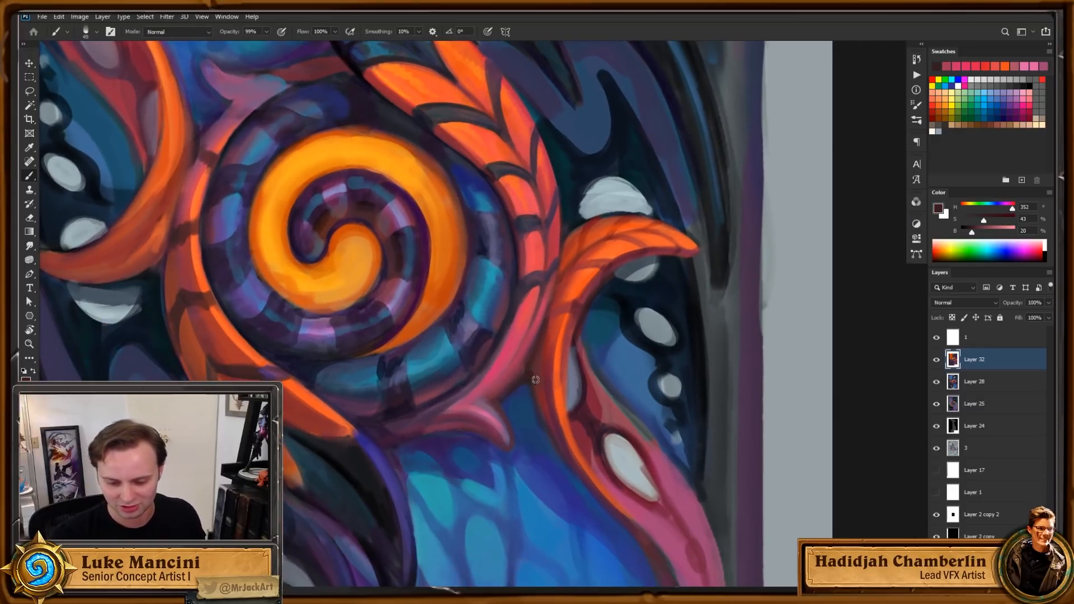
pyautogui.moveTo(536, 367); pyautogui.dragTo(539, 384)
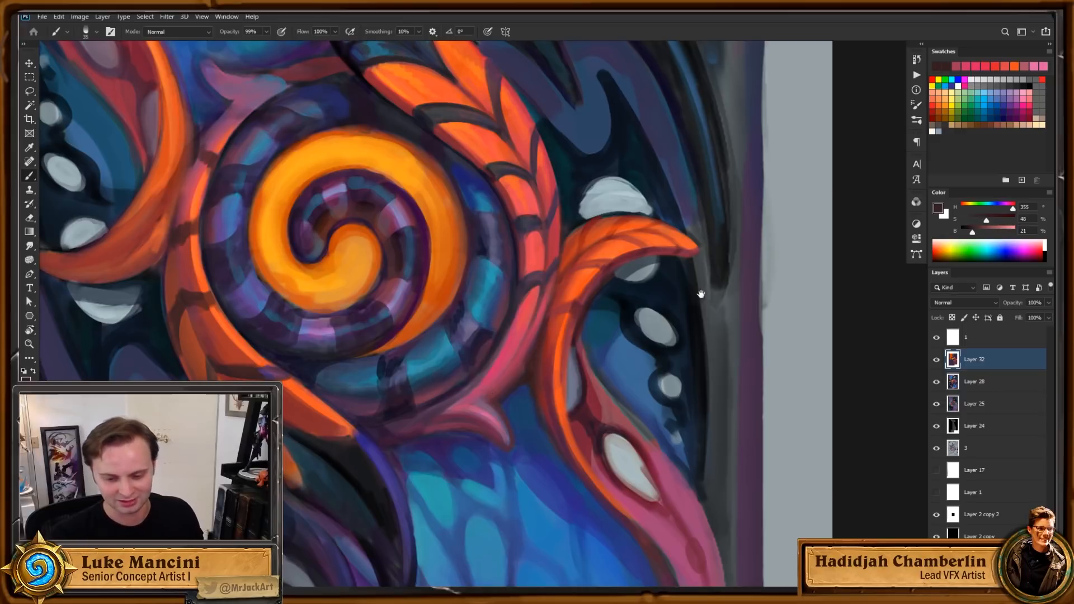
pyautogui.moveTo(721, 323); pyautogui.dragTo(709, 350)
# Step: Rotate the canvas to about 155° and shade the pink band's outer edge beside the horn with a sampled dark plum
pyautogui.moveTo(570, 322); pyautogui.dragTo(506, 422)
pyautogui.press('r')
pyautogui.moveTo(626, 357); pyautogui.dragTo(600, 464)
pyautogui.moveTo(603, 361); pyautogui.dragTo(597, 389)
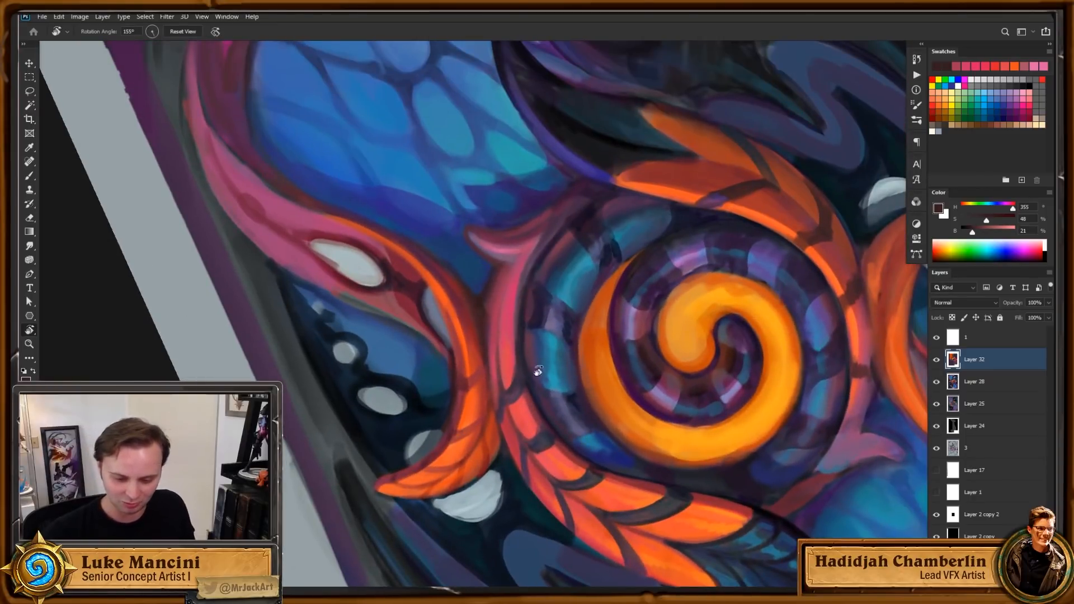
pyautogui.press('b')
pyautogui.keyDown('alt'); pyautogui.click(537, 396); pyautogui.keyUp('alt')
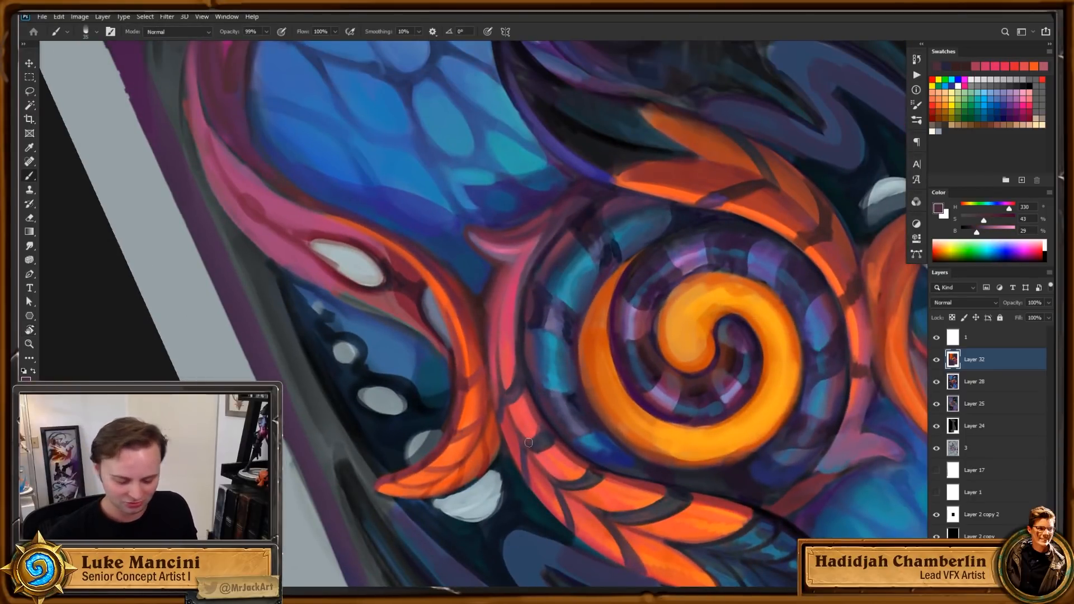
pyautogui.moveTo(494, 328); pyautogui.dragTo(498, 376)
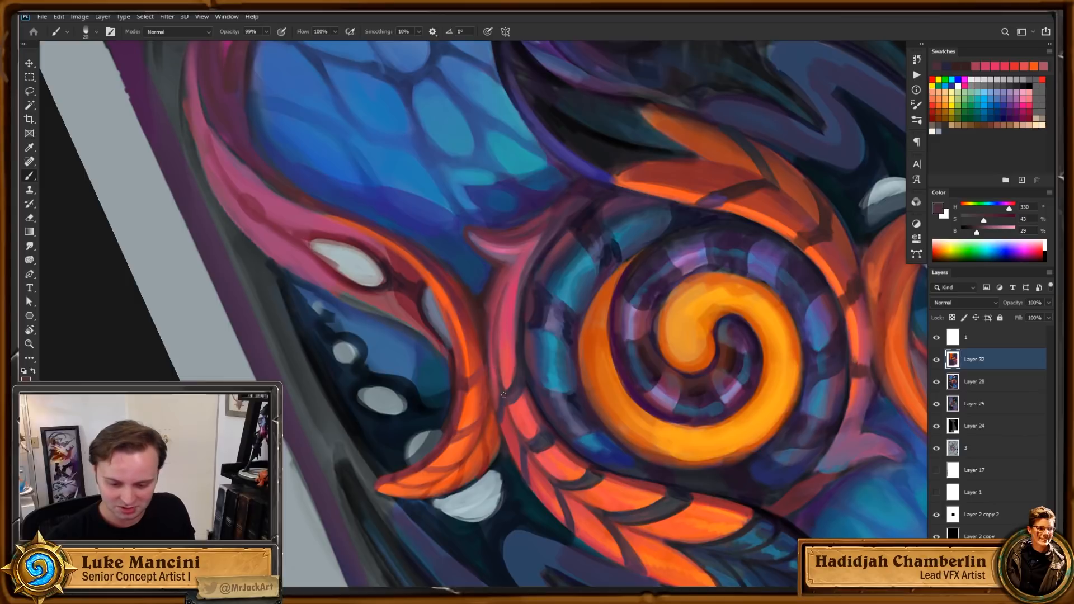
pyautogui.moveTo(509, 281); pyautogui.dragTo(499, 392)
pyautogui.moveTo(494, 342); pyautogui.dragTo(497, 389)
pyautogui.moveTo(495, 321); pyautogui.dragTo(494, 363)
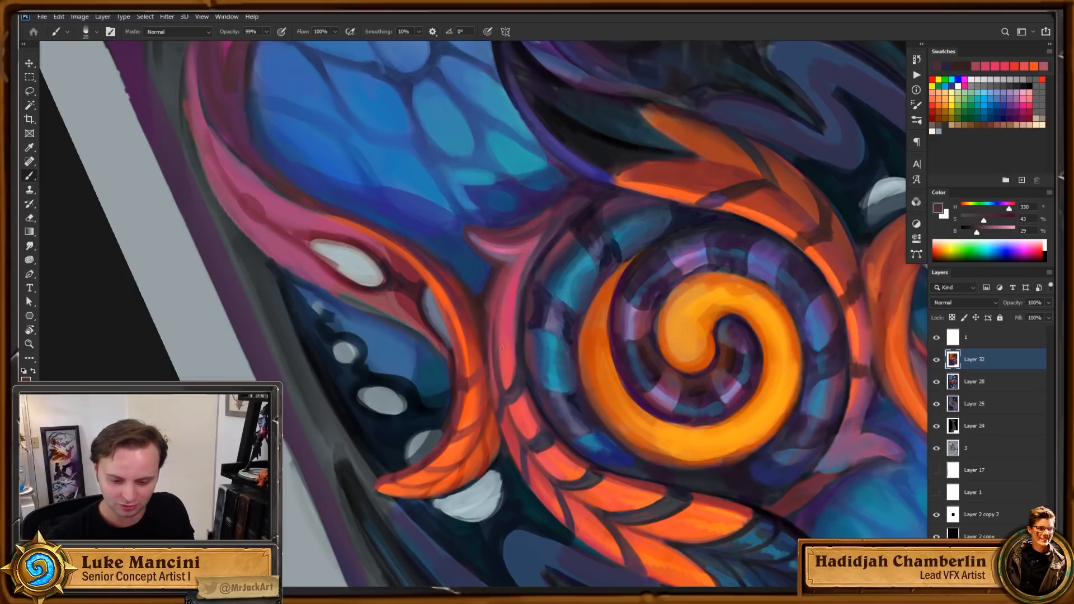
# Step: Mix a magenta at hue 323, 100% saturation and 71% brightness and tint the pink band's outer edge
pyautogui.keyDown('alt'); pyautogui.click(535, 446); pyautogui.keyUp('alt')
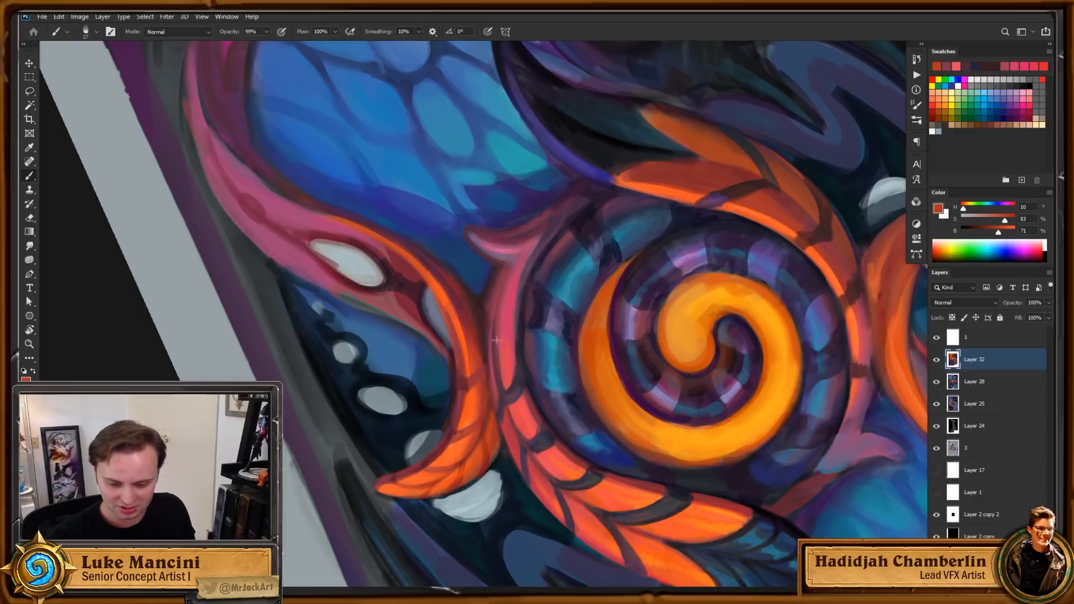
pyautogui.moveTo(1005, 219); pyautogui.dragTo(1013, 218)
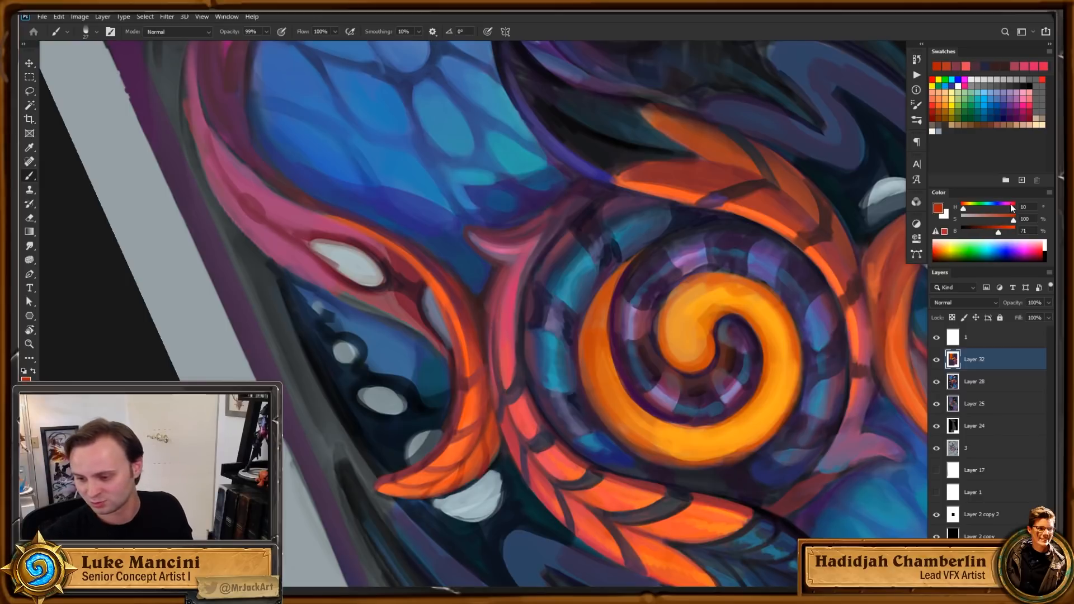
pyautogui.click(1009, 208)
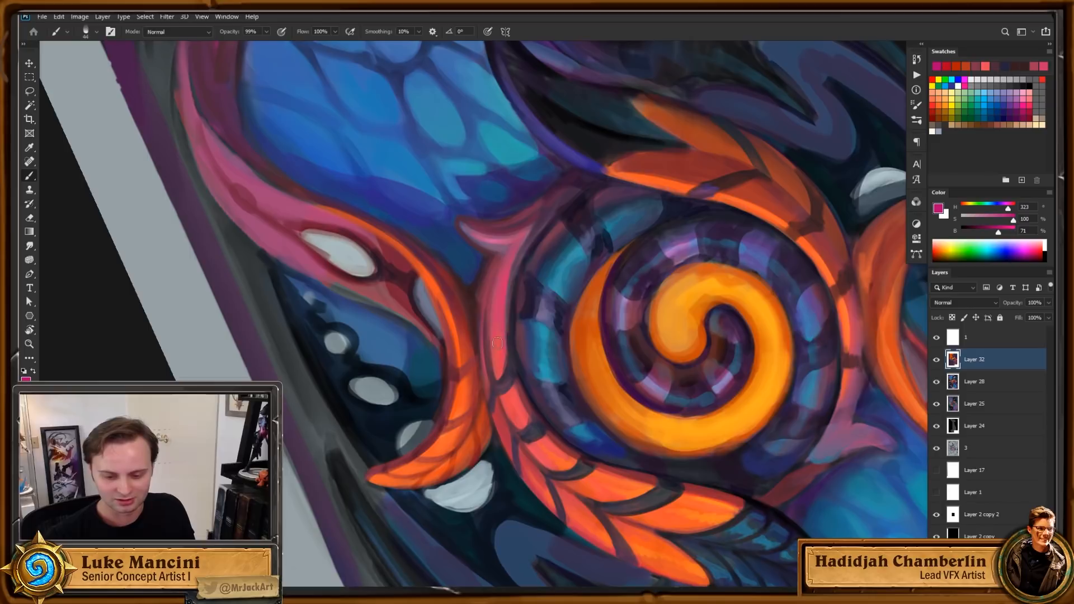
pyautogui.moveTo(496, 286); pyautogui.dragTo(492, 365)
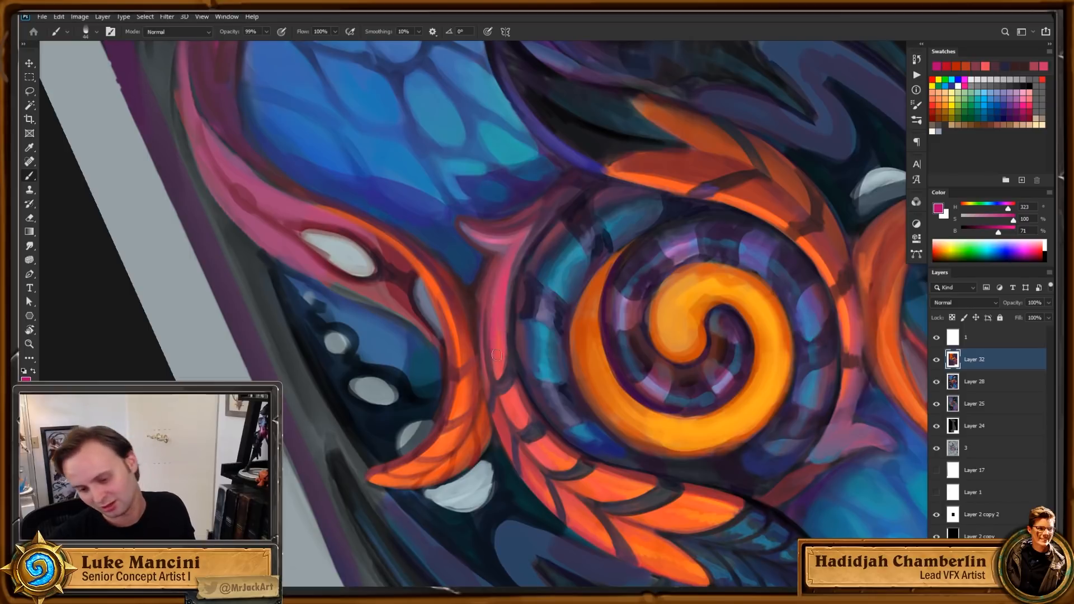
# Step: Sample the band's pink and raise its saturation to 88% for blending the band's outer edge
pyautogui.keyDown('alt'); pyautogui.click(498, 369); pyautogui.keyUp('alt')
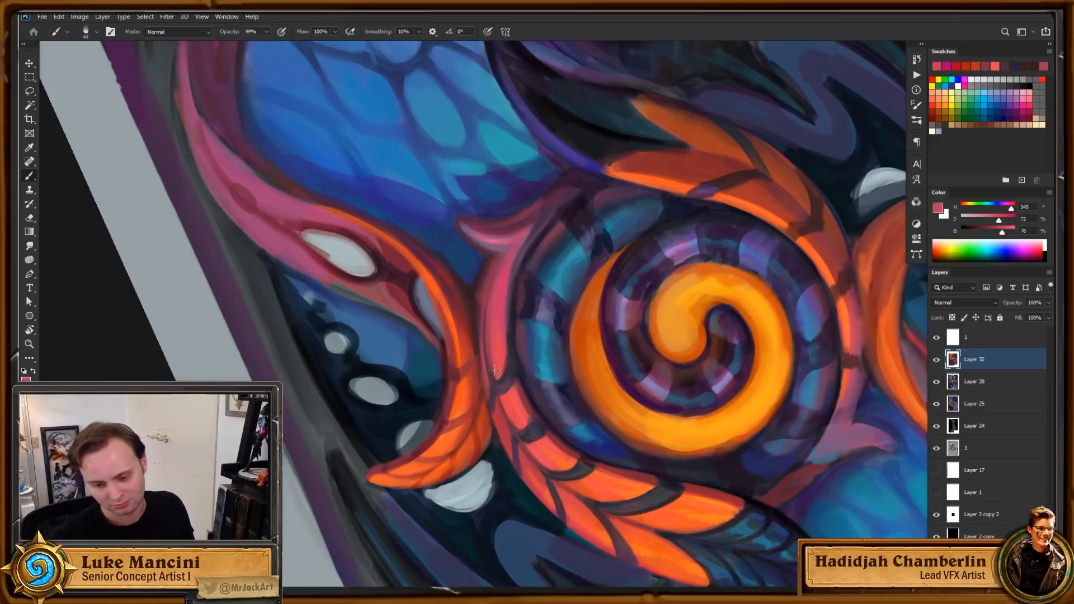
pyautogui.click(1007, 223)
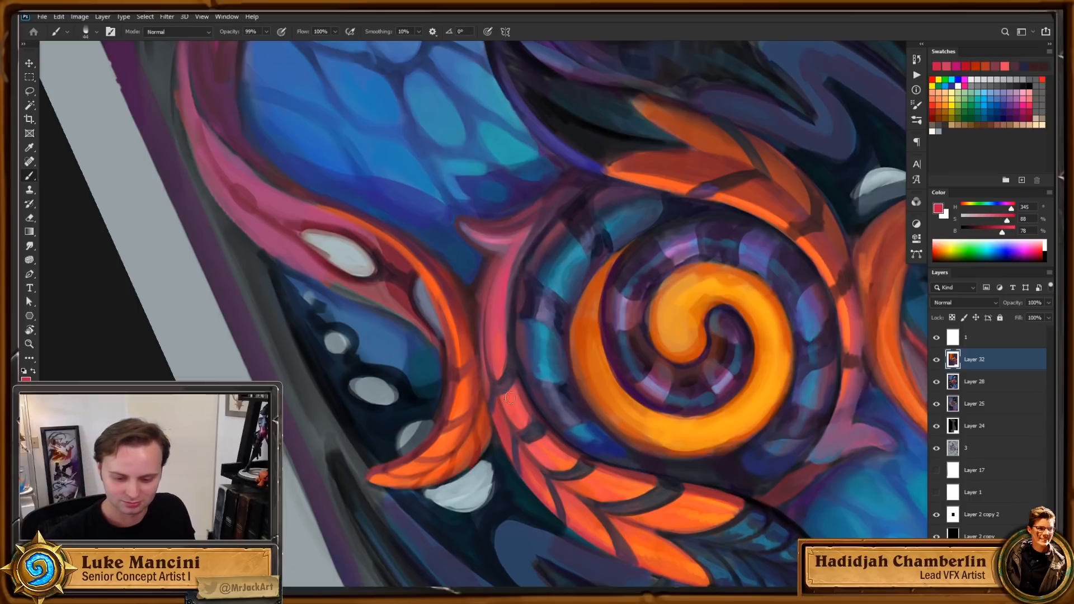
pyautogui.moveTo(791, 314); pyautogui.dragTo(793, 293)
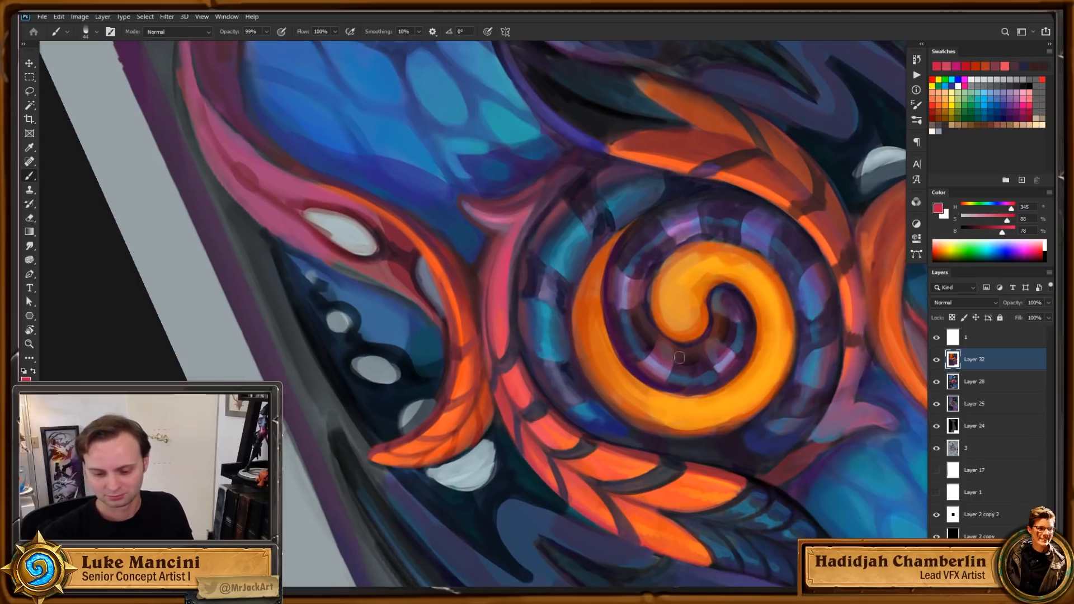
# Step: Try to line the band's outer edge with dark red at hue 354, 77% saturation and 54% brightness, and undo the stroke
pyautogui.keyDown('alt'); pyautogui.click(535, 439); pyautogui.keyUp('alt')
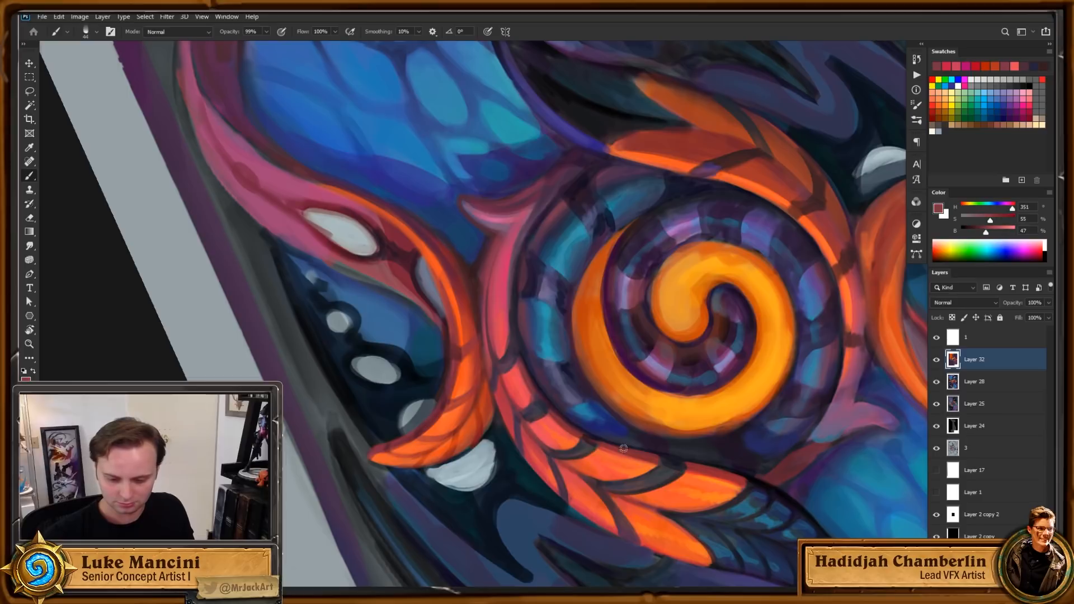
pyautogui.click(1001, 219)
pyautogui.moveTo(729, 251); pyautogui.dragTo(715, 292)
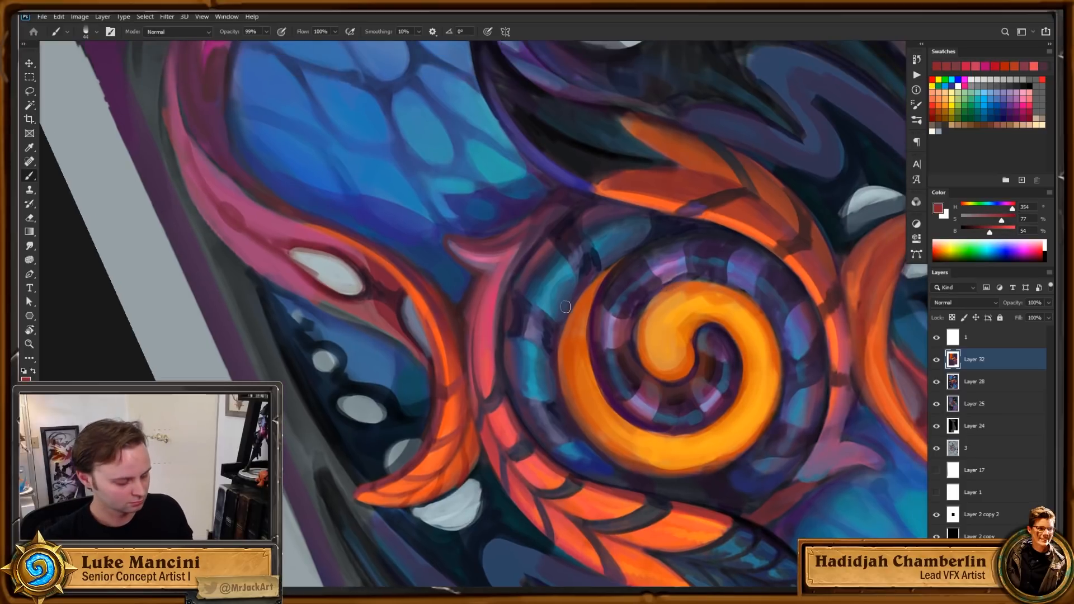
pyautogui.press('[')
pyautogui.moveTo(478, 419); pyautogui.dragTo(470, 301)
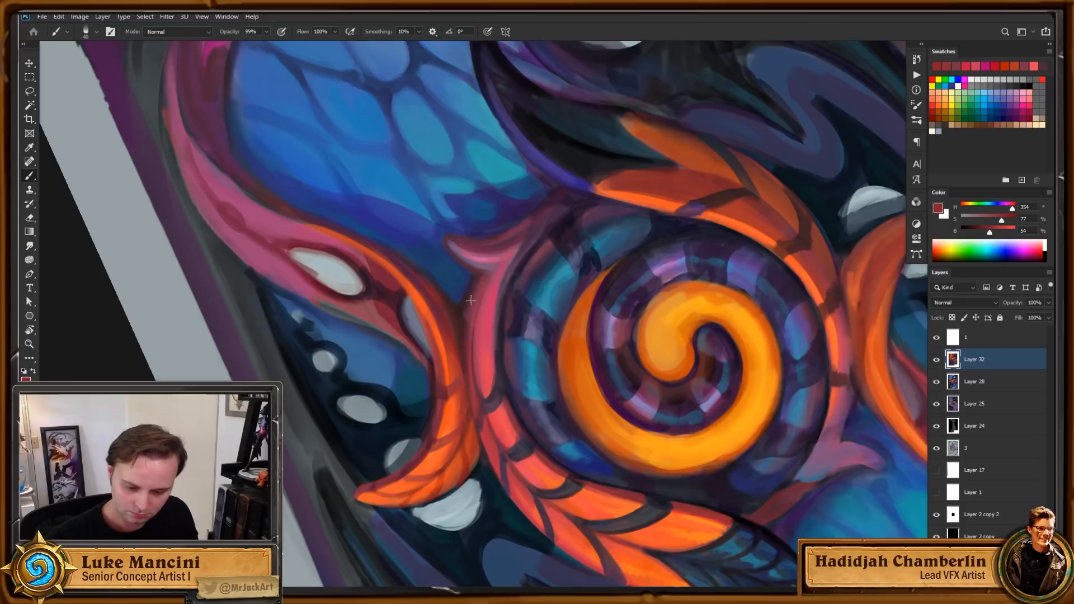
pyautogui.press('Escape')
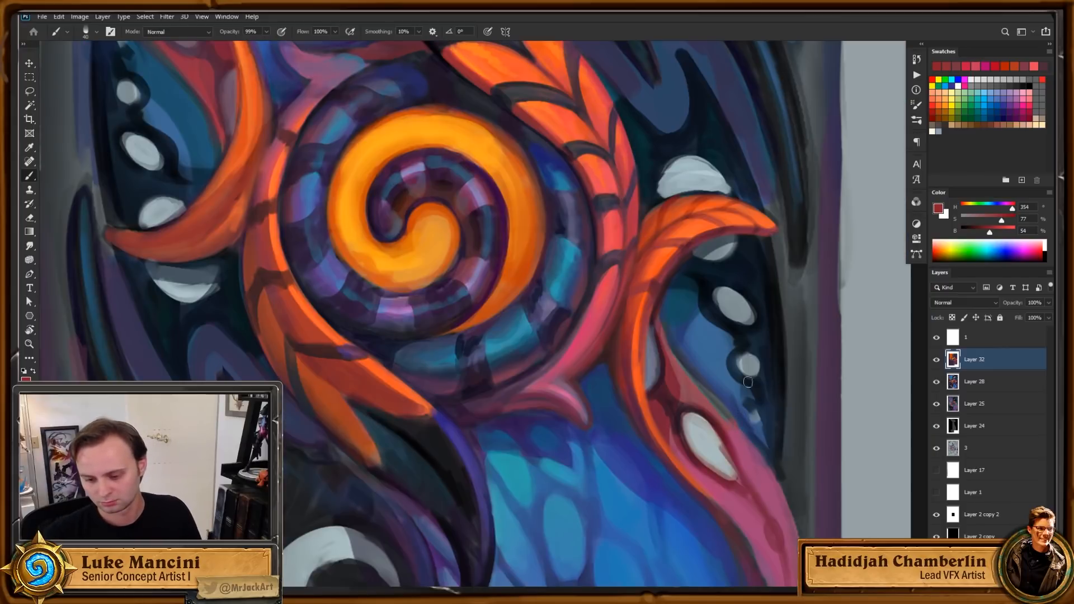
pyautogui.hotkey('ctrl', 'z')
# Step: Mix a dark purple at hue 315, 79% saturation and 35% brightness and shade the band's lower outer edge
pyautogui.click(1003, 220)
pyautogui.moveTo(992, 229); pyautogui.dragTo(980, 230)
pyautogui.click(1007, 207)
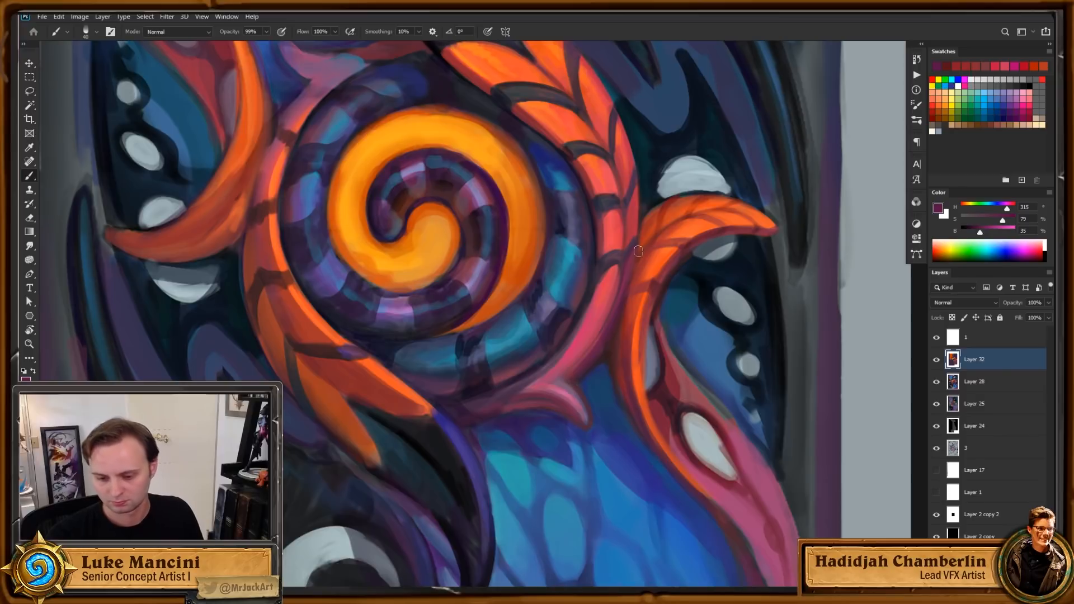
pyautogui.moveTo(589, 359); pyautogui.dragTo(577, 375)
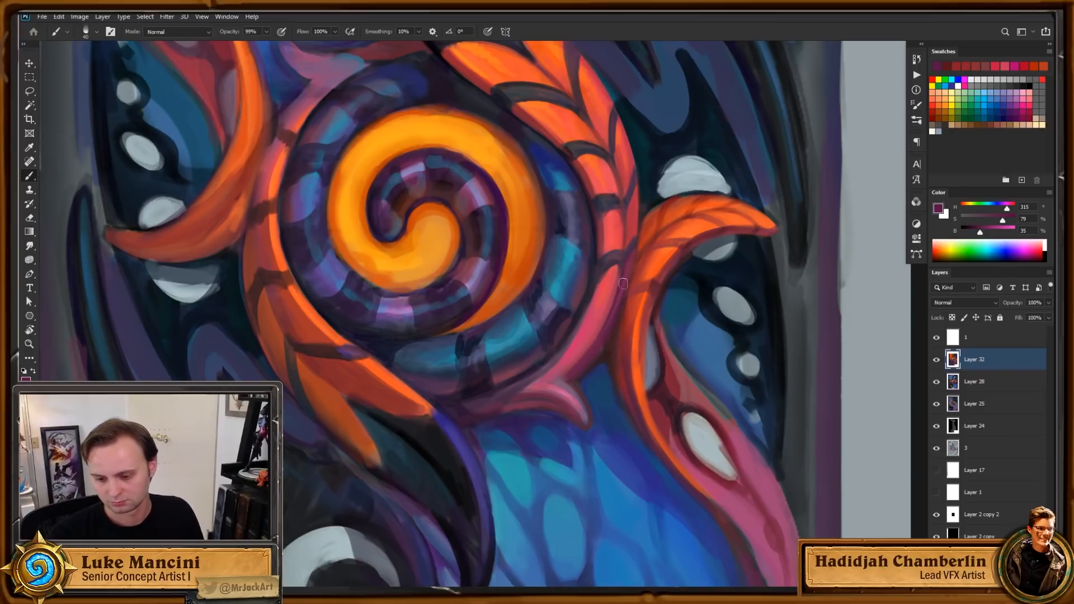
# Step: Shift a sampled colour to magenta at hue 319 and paint a thinner stroke along the band's outer edge towards the fin
pyautogui.keyDown('alt'); pyautogui.click(633, 325); pyautogui.keyUp('alt')
pyautogui.click(1008, 208)
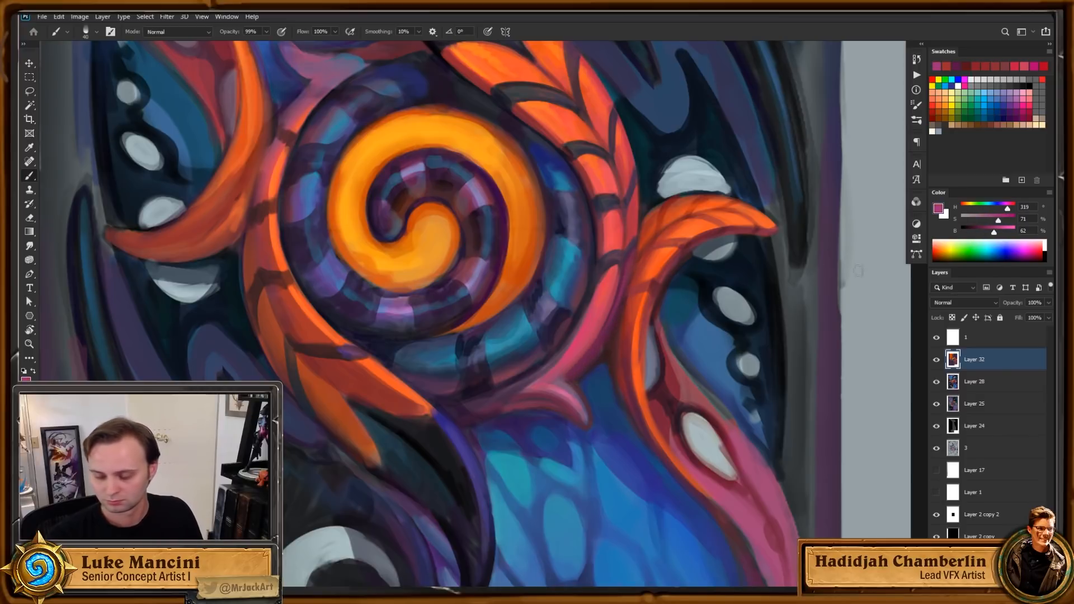
pyautogui.press('[')
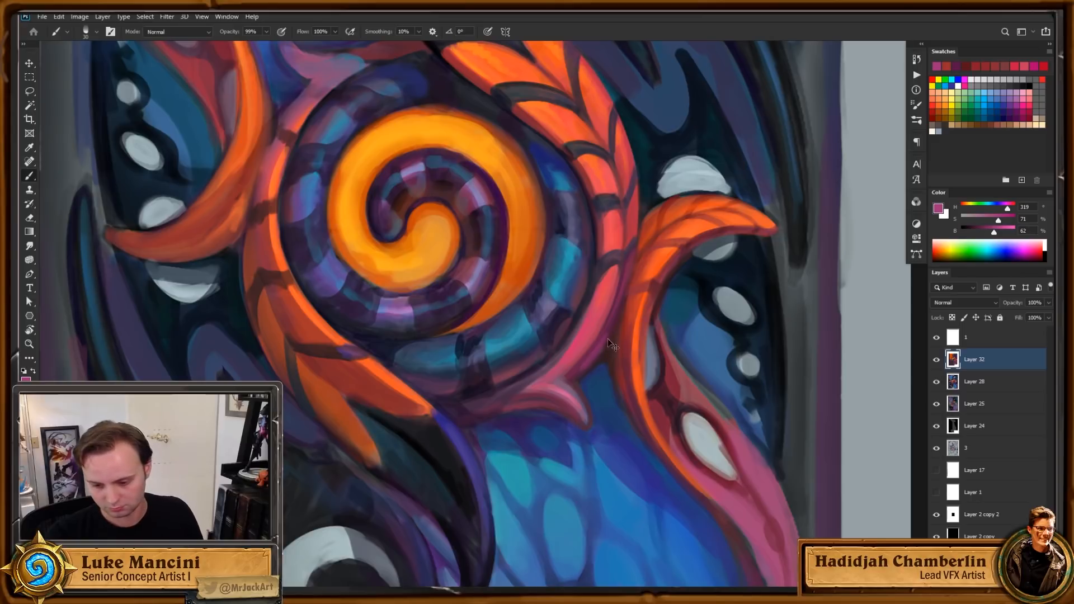
pyautogui.moveTo(615, 320); pyautogui.dragTo(575, 374)
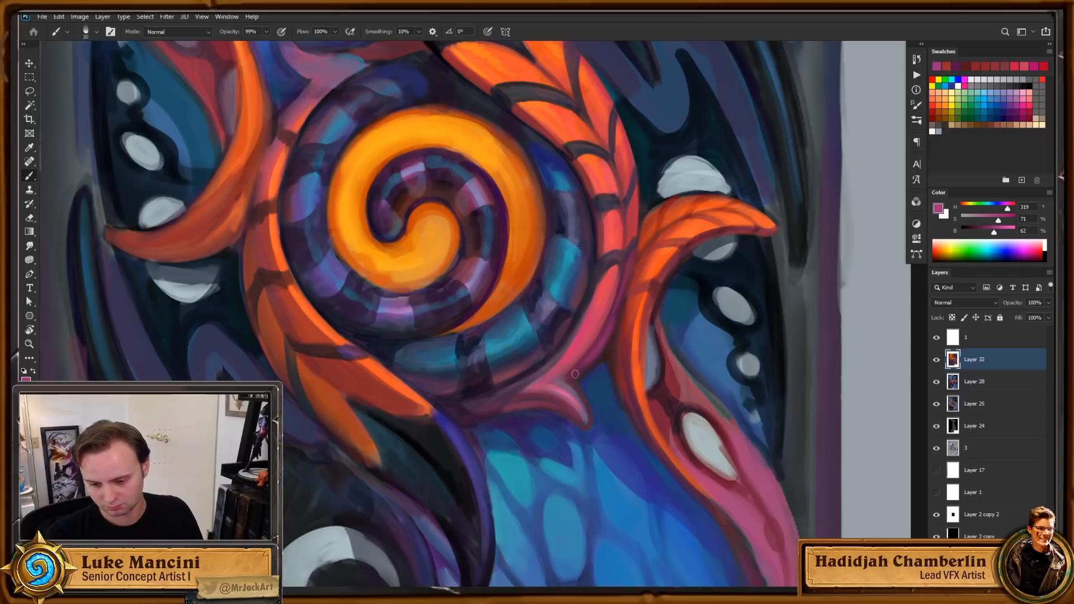
# Step: Touch up the shadow between the pink band and the horn with sampled dark maroon and red
pyautogui.keyDown('alt'); pyautogui.click(612, 339); pyautogui.keyUp('alt')
pyautogui.press('z')
pyautogui.moveTo(620, 352); pyautogui.dragTo(667, 320)
pyautogui.press('b')
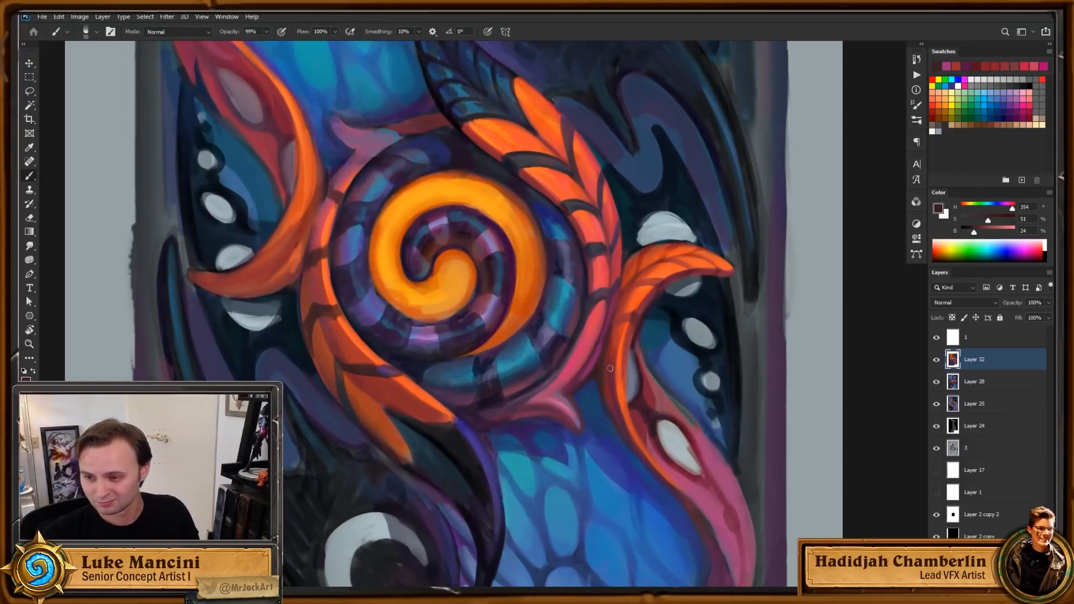
pyautogui.keyDown('alt'); pyautogui.click(612, 357); pyautogui.keyUp('alt')
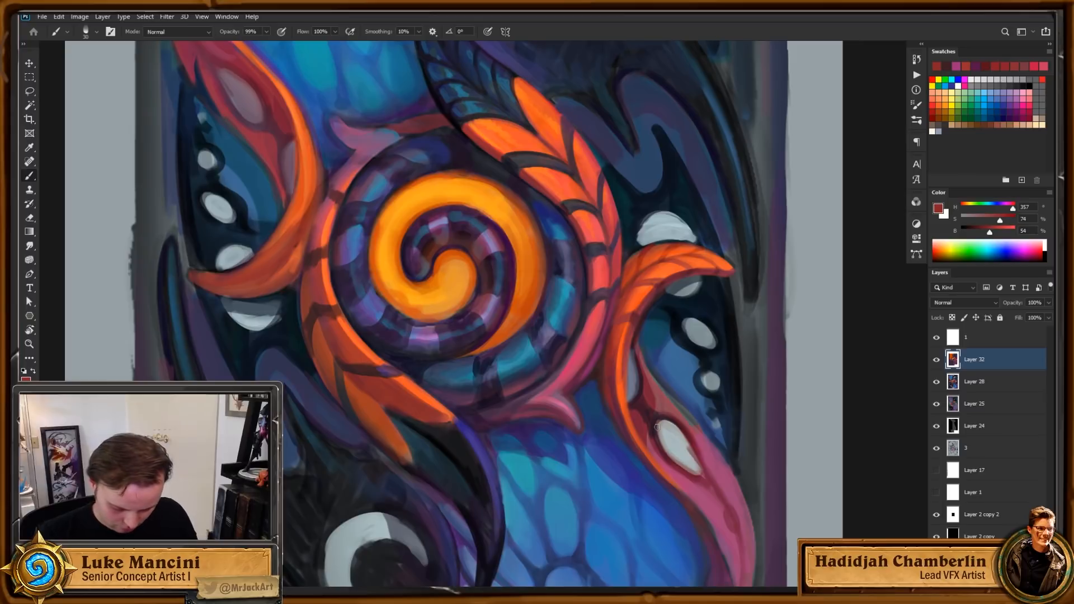
pyautogui.moveTo(679, 266); pyautogui.dragTo(661, 276)
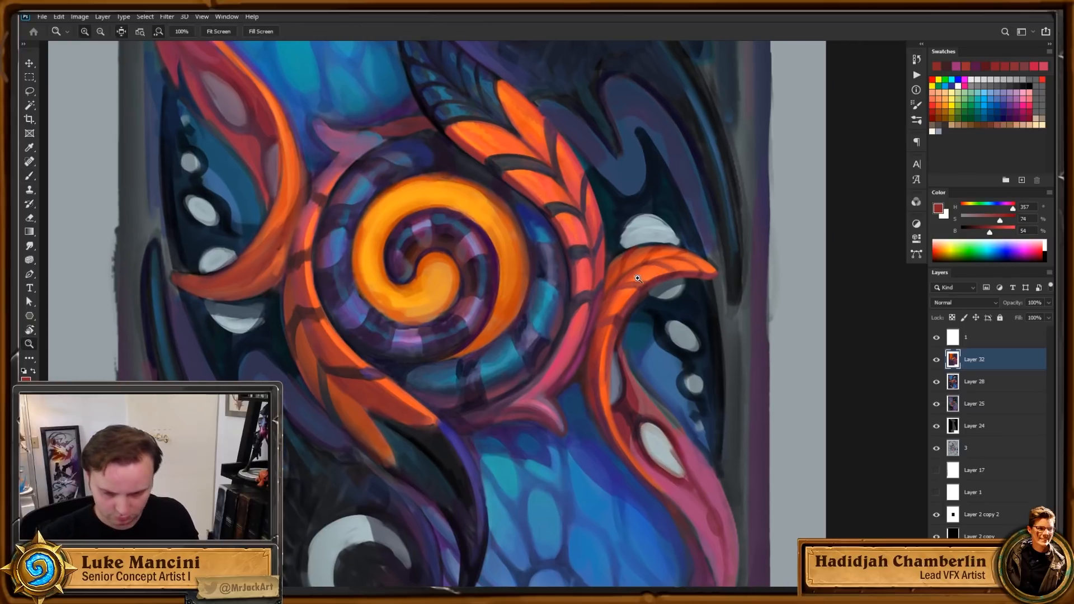
# Step: Paint a sampled dark brownish red along the seam where the band meets the horn's base
pyautogui.keyDown('ctrl'); pyautogui.click(657, 278); pyautogui.keyUp('ctrl')
pyautogui.keyDown('alt'); pyautogui.click(597, 291); pyautogui.keyUp('alt')
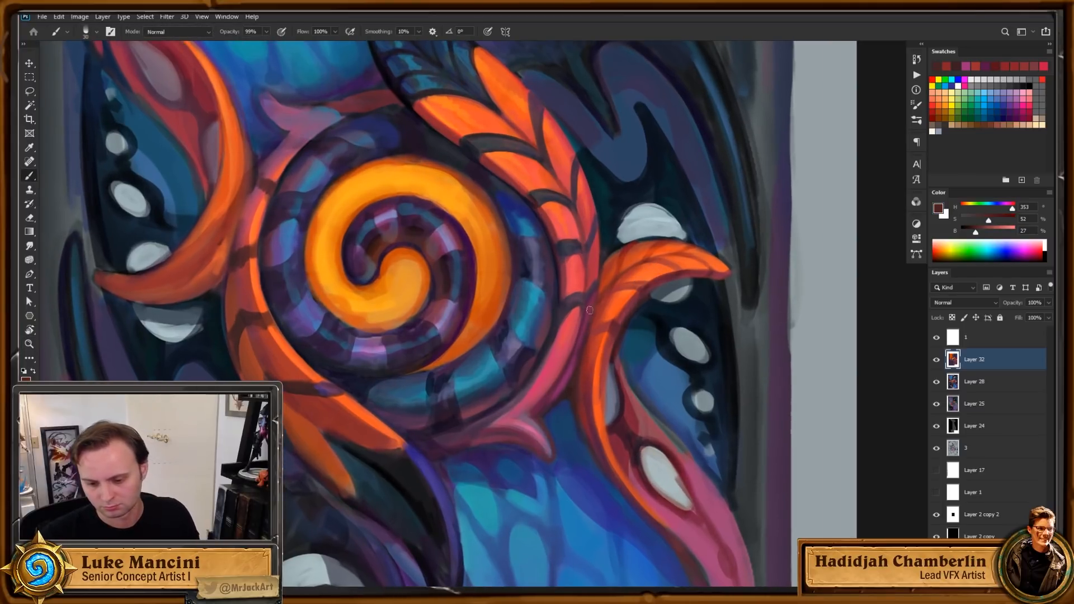
pyautogui.moveTo(586, 329); pyautogui.dragTo(600, 285)
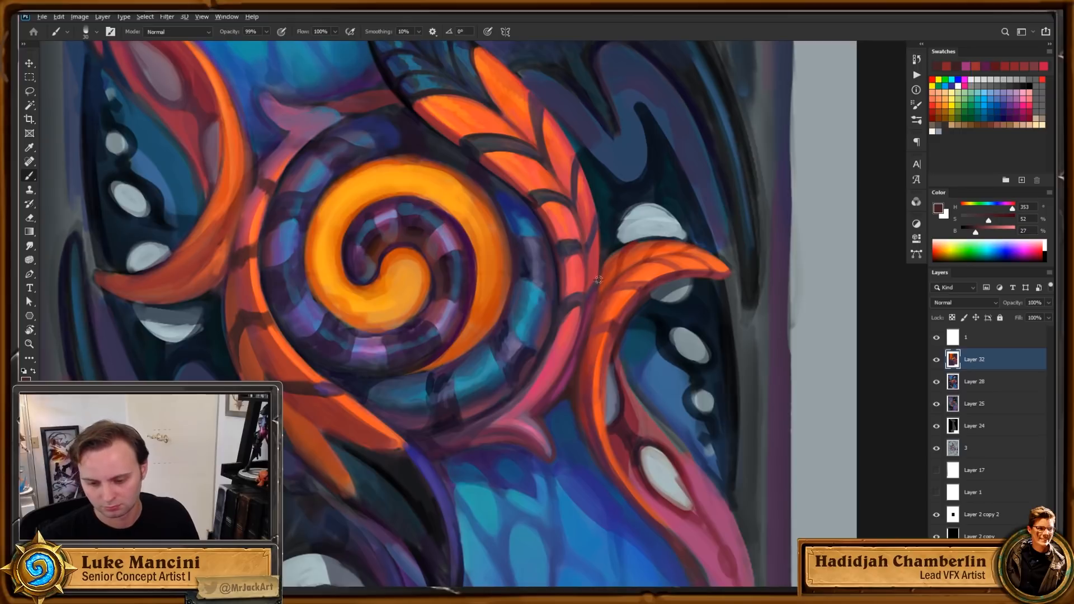
# Step: Deepen the seam between band and horn with a dark plum at hue 331, 79% saturation and 21% brightness
pyautogui.keyDown('alt'); pyautogui.click(596, 286); pyautogui.keyUp('alt')
pyautogui.keyDown('alt'); pyautogui.click(633, 437); pyautogui.keyUp('alt')
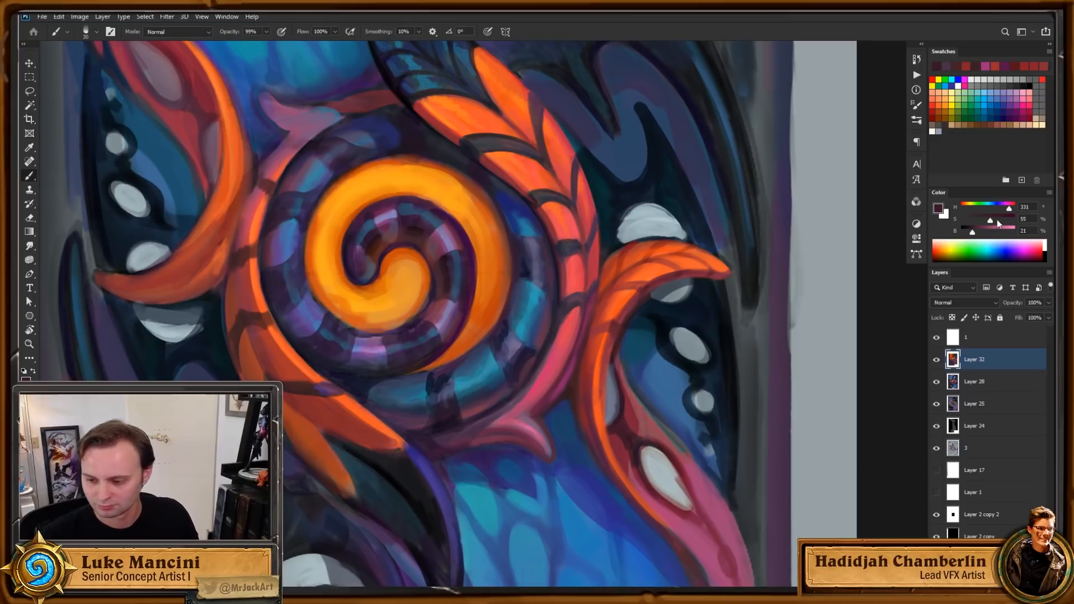
pyautogui.moveTo(997, 218); pyautogui.dragTo(1003, 218)
pyautogui.moveTo(589, 314); pyautogui.dragTo(600, 255)
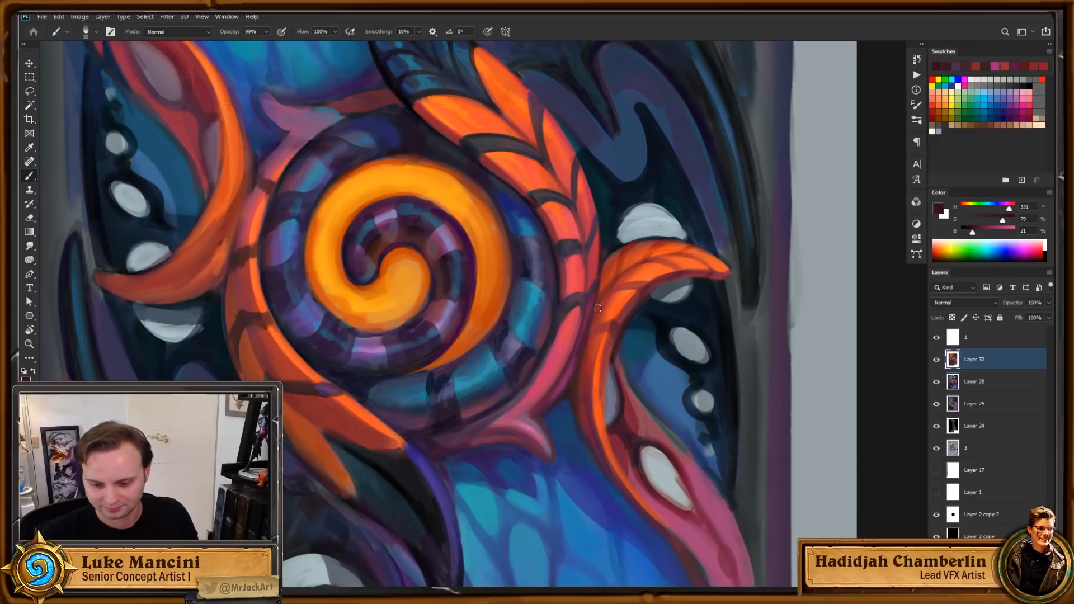
pyautogui.moveTo(590, 318); pyautogui.dragTo(626, 273)
# Step: Touch up the seam between the pink band and the horn with red at hue 358, 89% saturation, plus a sampled lighter red
pyautogui.keyDown('alt'); pyautogui.click(595, 325); pyautogui.keyUp('alt')
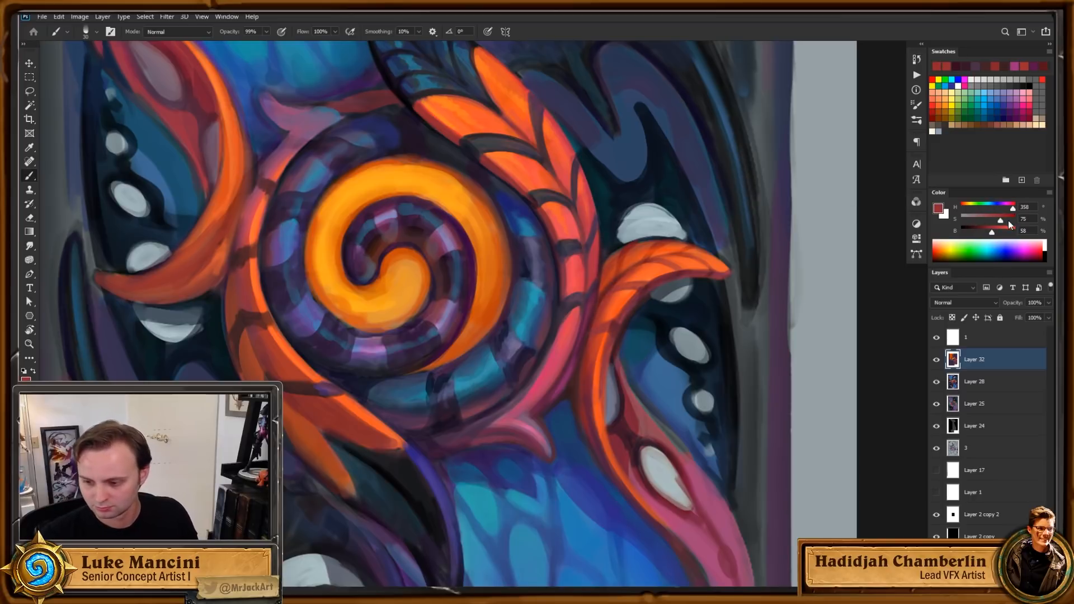
pyautogui.press('[')
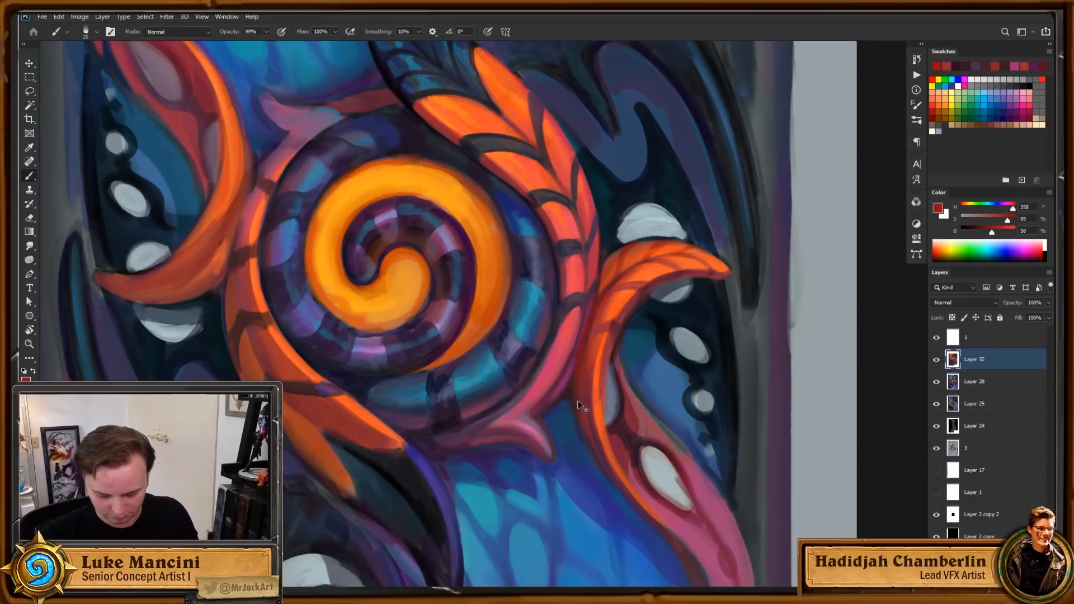
pyautogui.moveTo(604, 320); pyautogui.dragTo(594, 314)
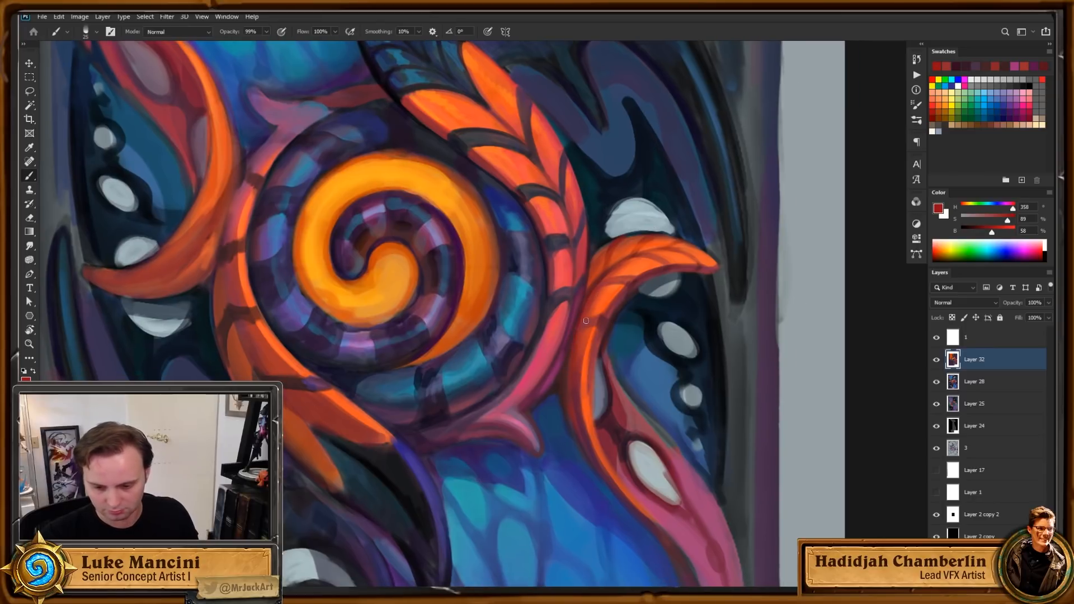
pyautogui.keyDown('alt'); pyautogui.click(586, 320); pyautogui.keyUp('alt')
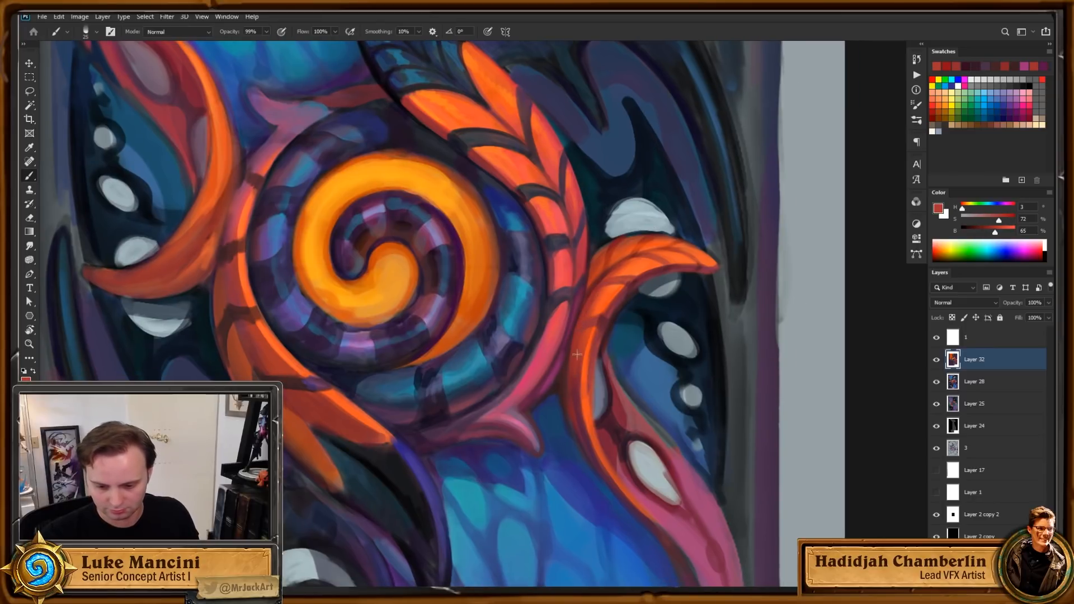
pyautogui.moveTo(682, 409); pyautogui.dragTo(668, 372)
# Step: Deepen the gap between the band and the horn's base with dark maroon at hue 338, 89% saturation and 20% brightness
pyautogui.keyDown('alt'); pyautogui.click(547, 357); pyautogui.keyUp('alt')
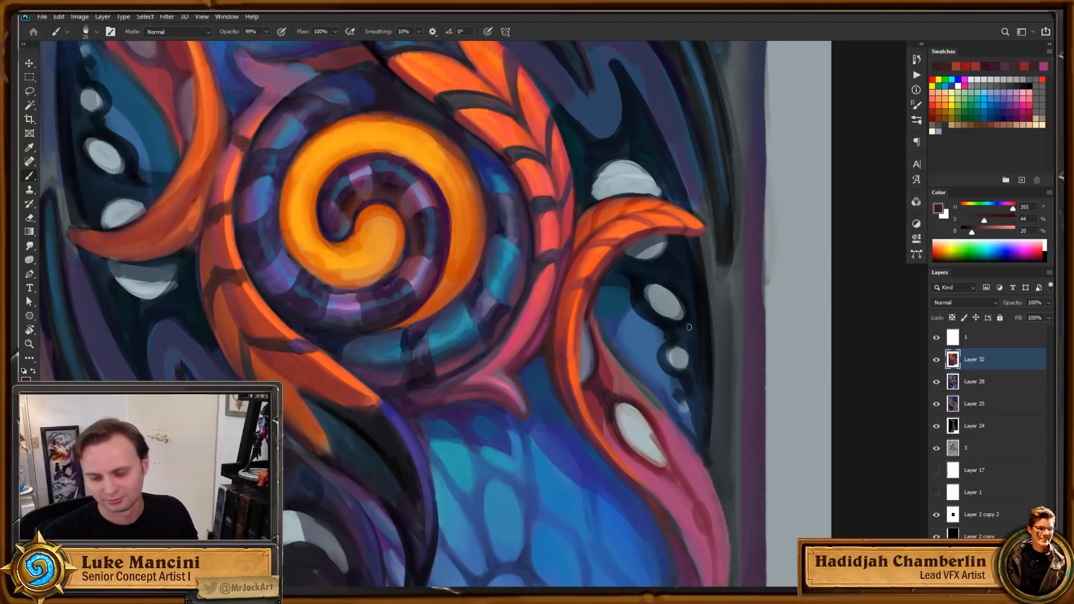
pyautogui.moveTo(704, 302); pyautogui.dragTo(694, 318)
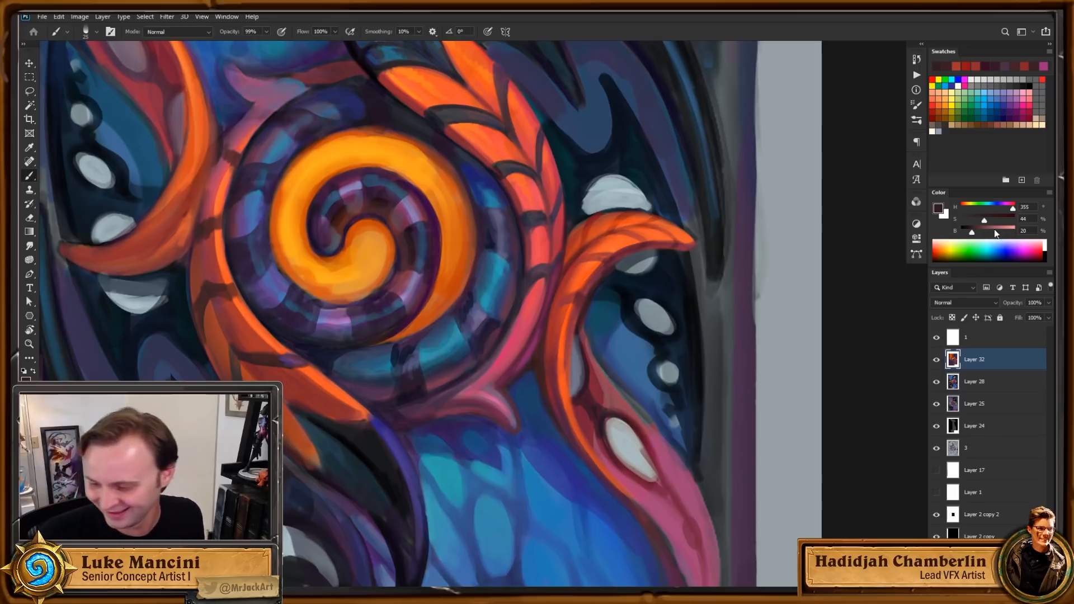
pyautogui.click(1006, 219)
pyautogui.click(1010, 208)
pyautogui.moveTo(710, 270); pyautogui.dragTo(719, 272)
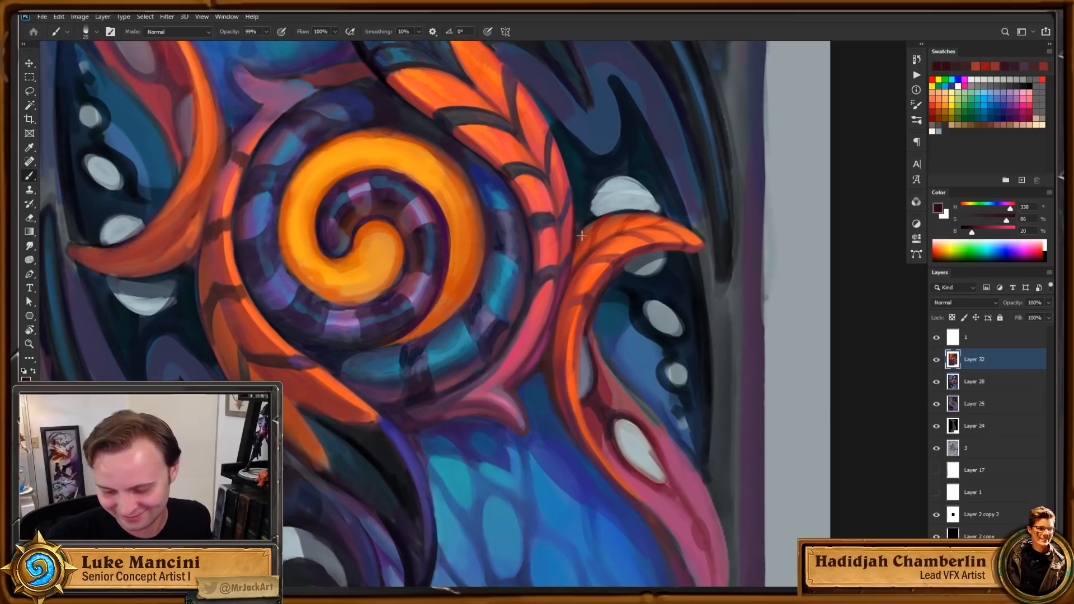
pyautogui.click(1008, 219)
pyautogui.moveTo(759, 311); pyautogui.dragTo(740, 335)
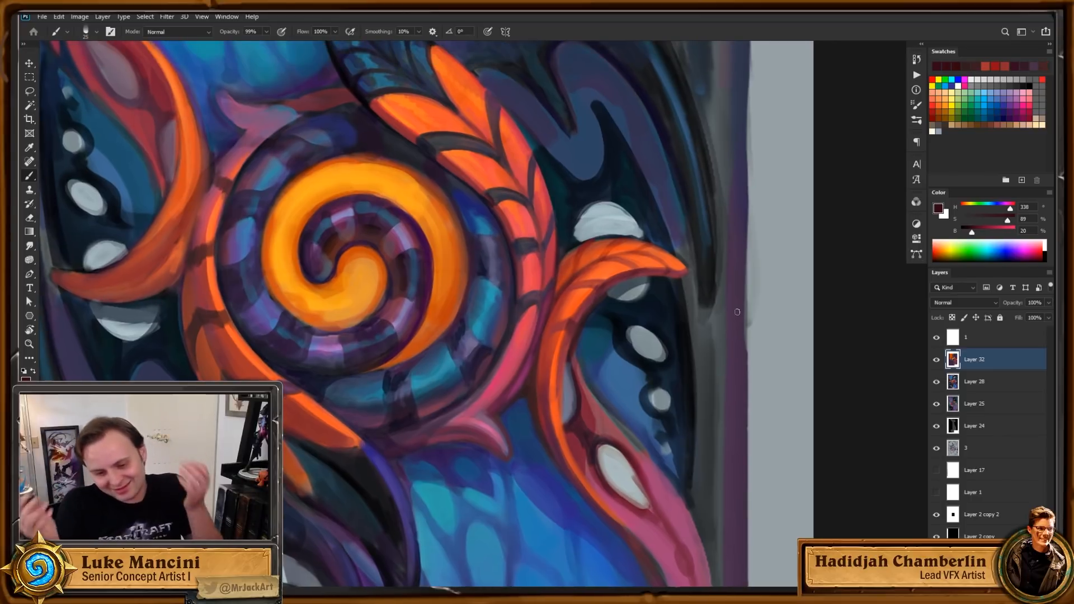
pyautogui.moveTo(639, 302); pyautogui.dragTo(640, 318)
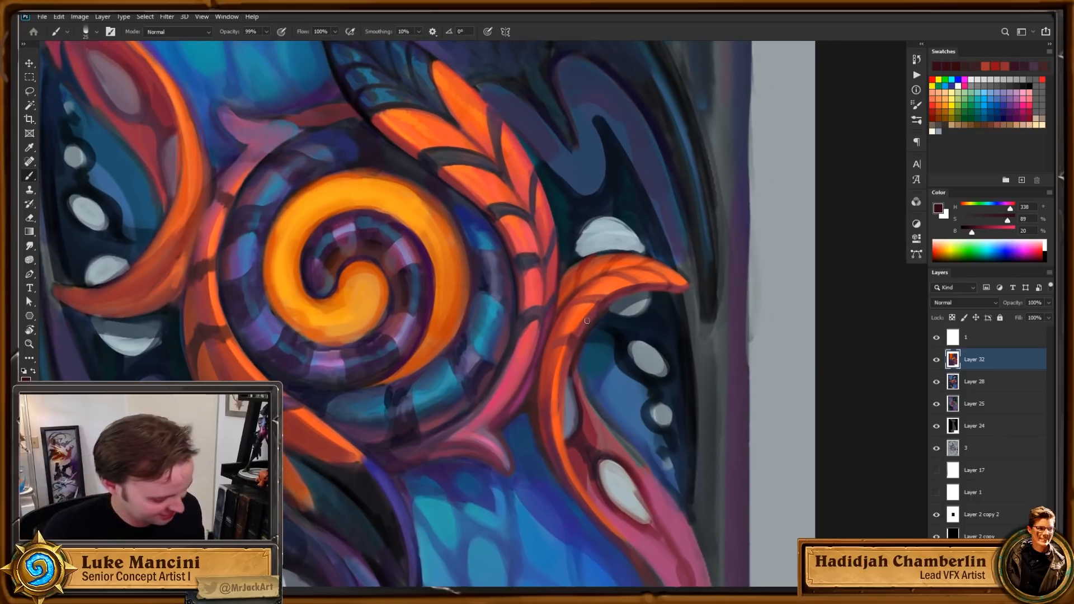
# Step: Touch up the horn's base beside the band with a larger brush and a sampled dark red
pyautogui.press(']')
pyautogui.press(']')
pyautogui.press(']')
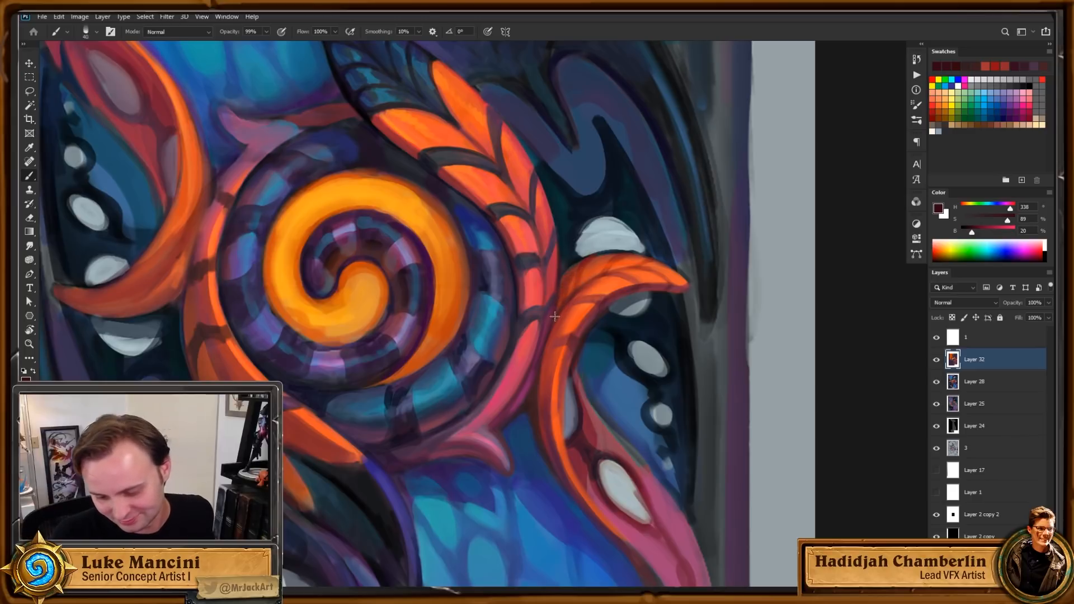
pyautogui.keyDown('alt'); pyautogui.click(568, 287); pyautogui.keyUp('alt')
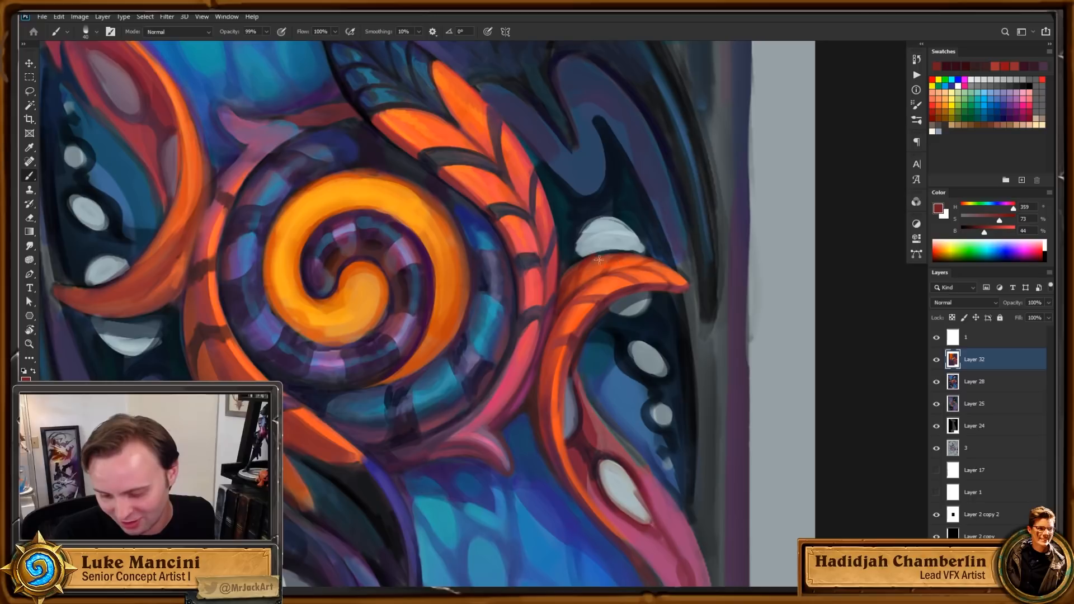
pyautogui.press('z')
pyautogui.hotkey('ctrl', '0')
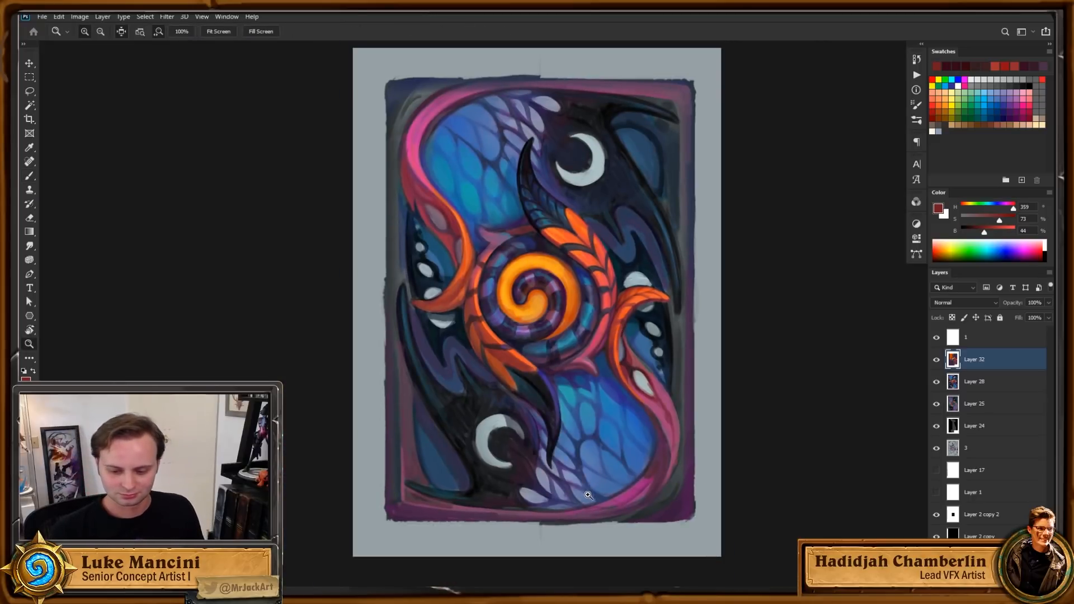
pyautogui.click(643, 310)
pyautogui.press('b')
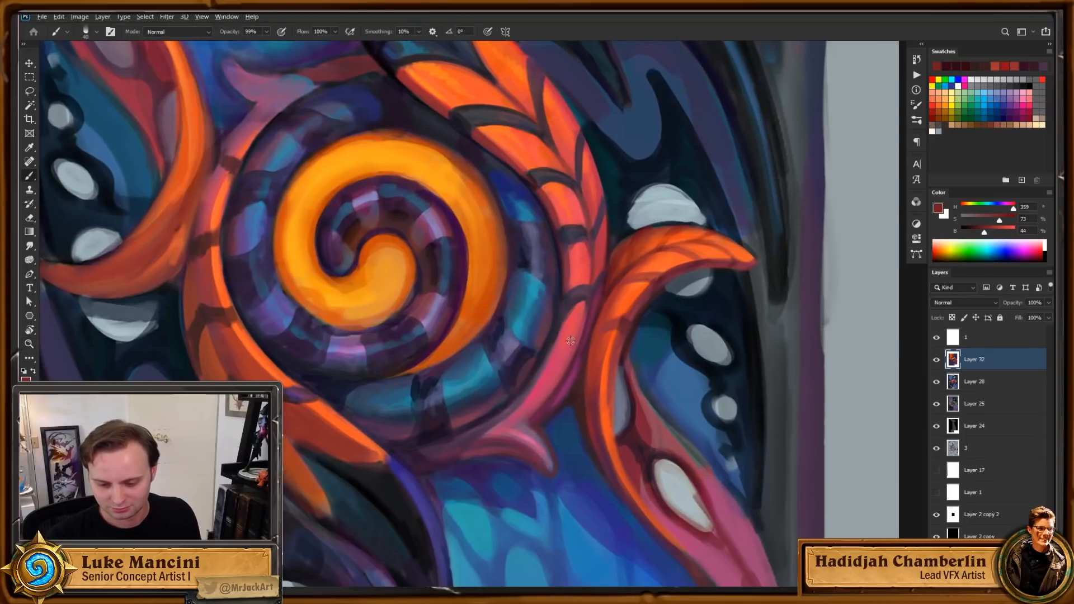
# Step: Blend the horn's edge facing the band with sampled coral red and dark wine strokes
pyautogui.keyDown('alt'); pyautogui.click(608, 334); pyautogui.keyUp('alt')
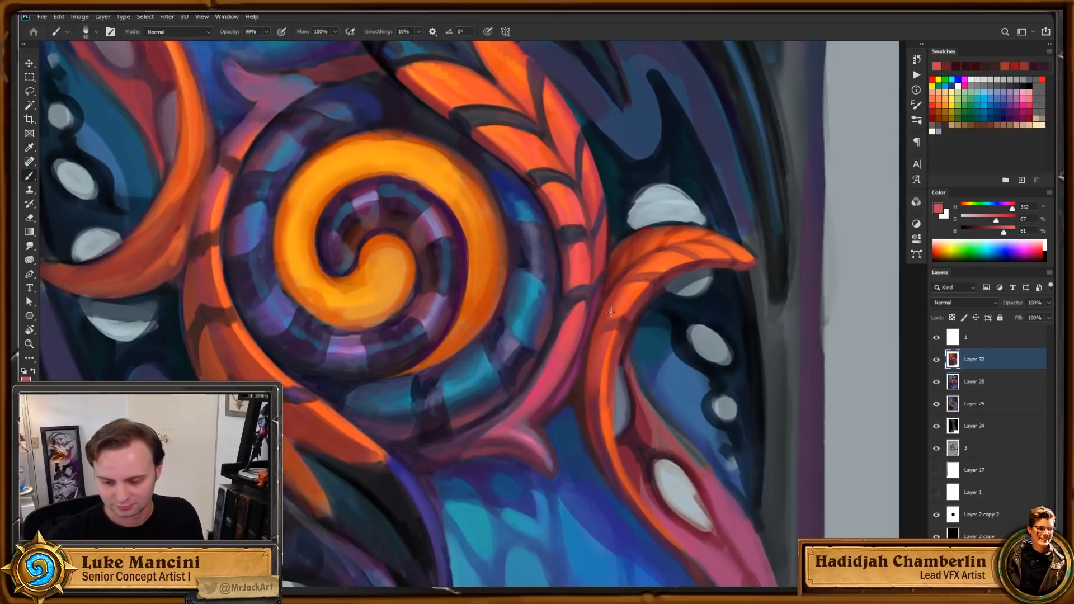
pyautogui.moveTo(611, 312); pyautogui.dragTo(606, 313)
pyautogui.keyDown('alt'); pyautogui.click(625, 325); pyautogui.keyUp('alt')
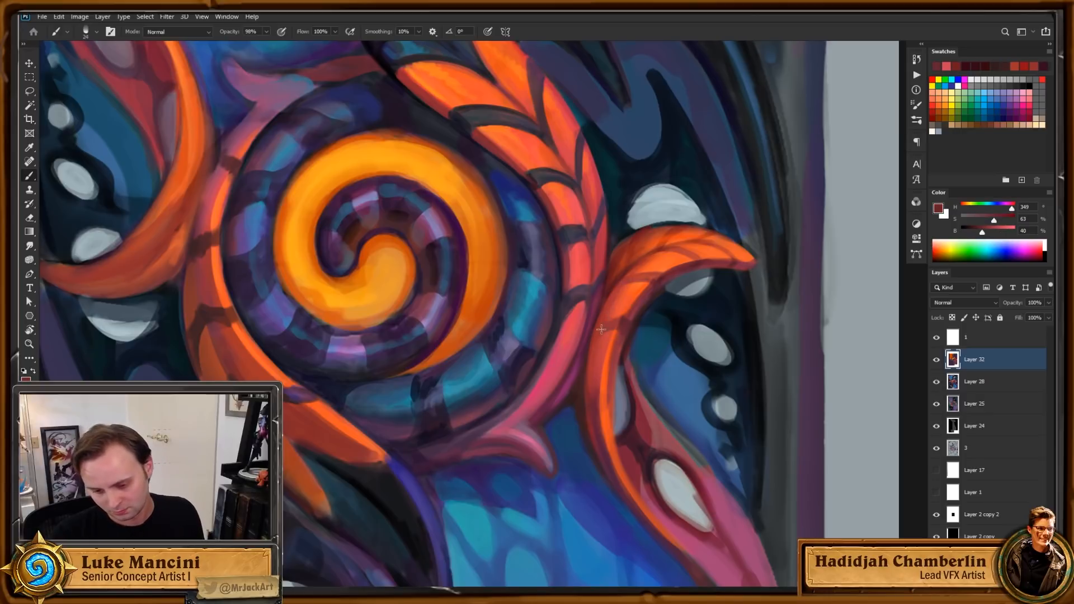
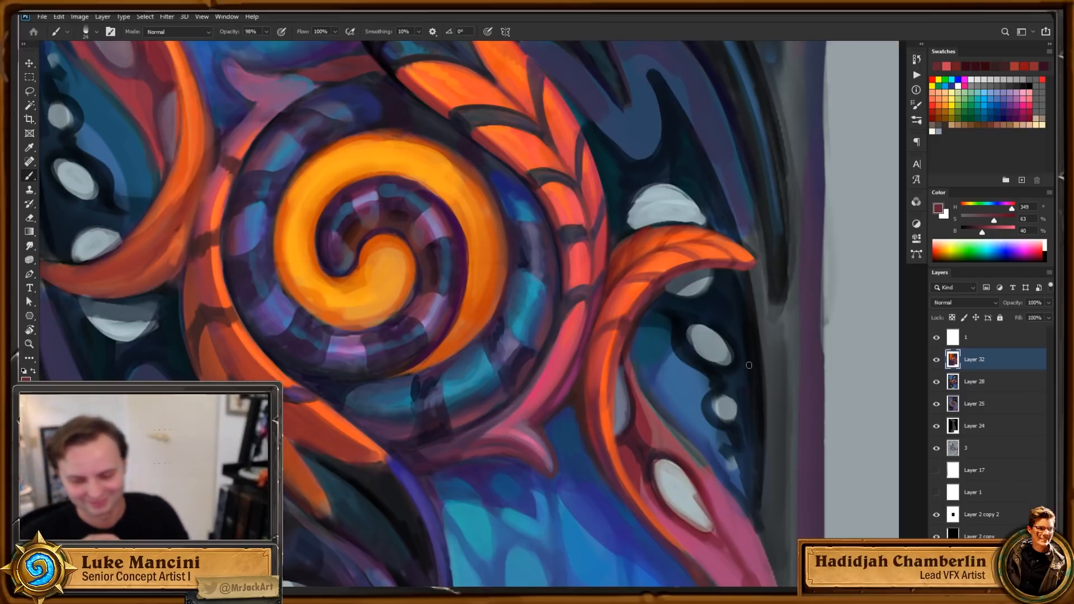
pyautogui.moveTo(610, 362); pyautogui.dragTo(601, 384)
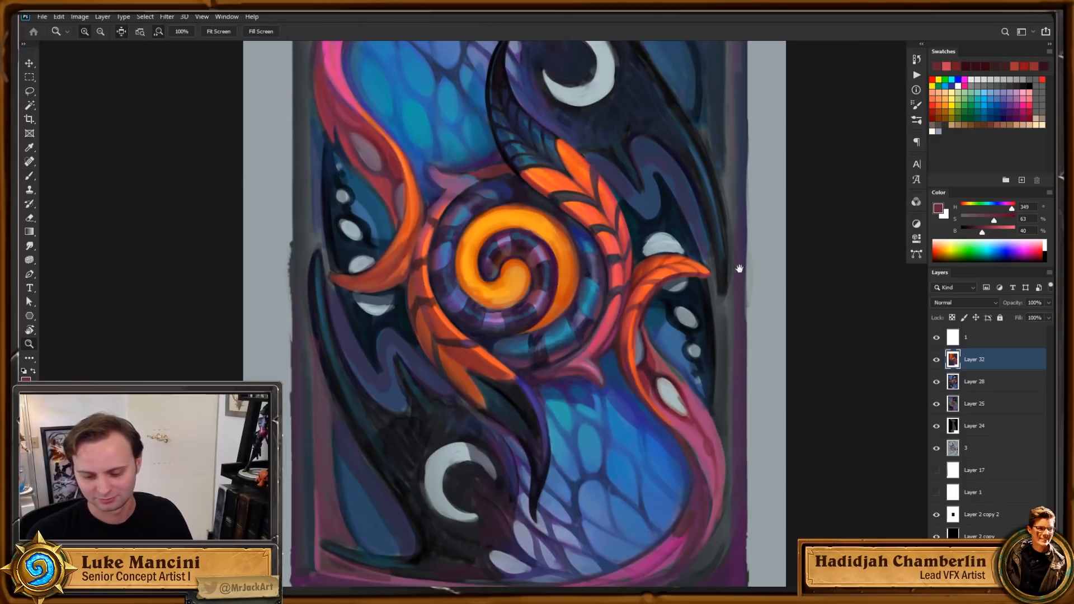
# Step: Paint a crimson line at hue 342, 89% saturation and 46% brightness along the fold of the lower pink ribbon
pyautogui.moveTo(739, 268); pyautogui.dragTo(678, 220)
pyautogui.moveTo(632, 381)
pyautogui.mouseDown()
pyautogui.moveTo(671, 381)
pyautogui.moveTo(586, 341)
pyautogui.mouseUp()
pyautogui.keyDown('alt'); pyautogui.click(554, 117); pyautogui.keyUp('alt')
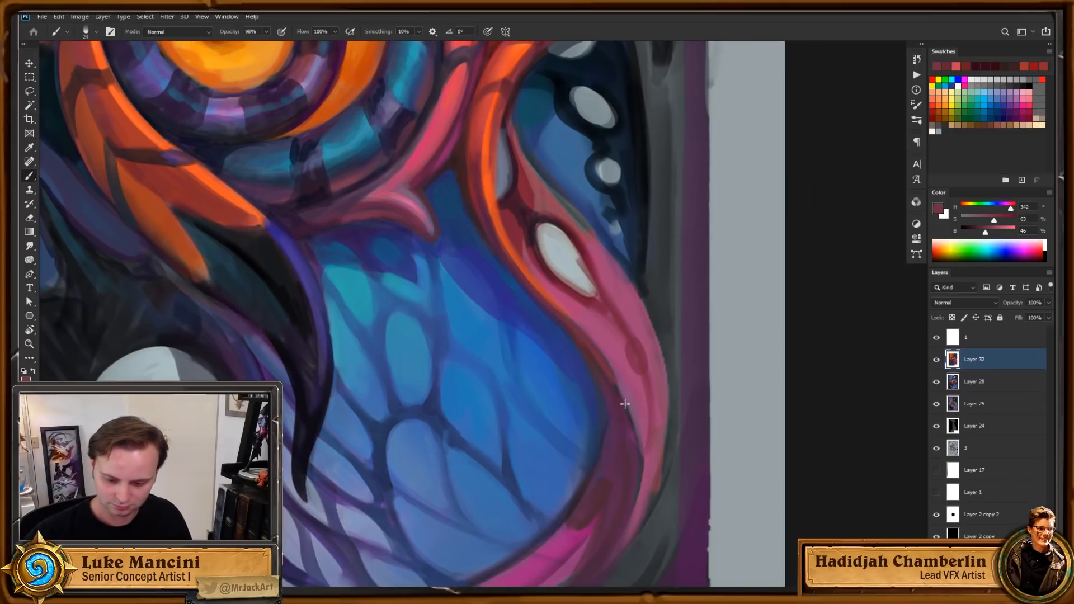
pyautogui.moveTo(673, 462); pyautogui.dragTo(677, 396)
pyautogui.click(1008, 220)
pyautogui.moveTo(786, 373); pyautogui.dragTo(742, 339)
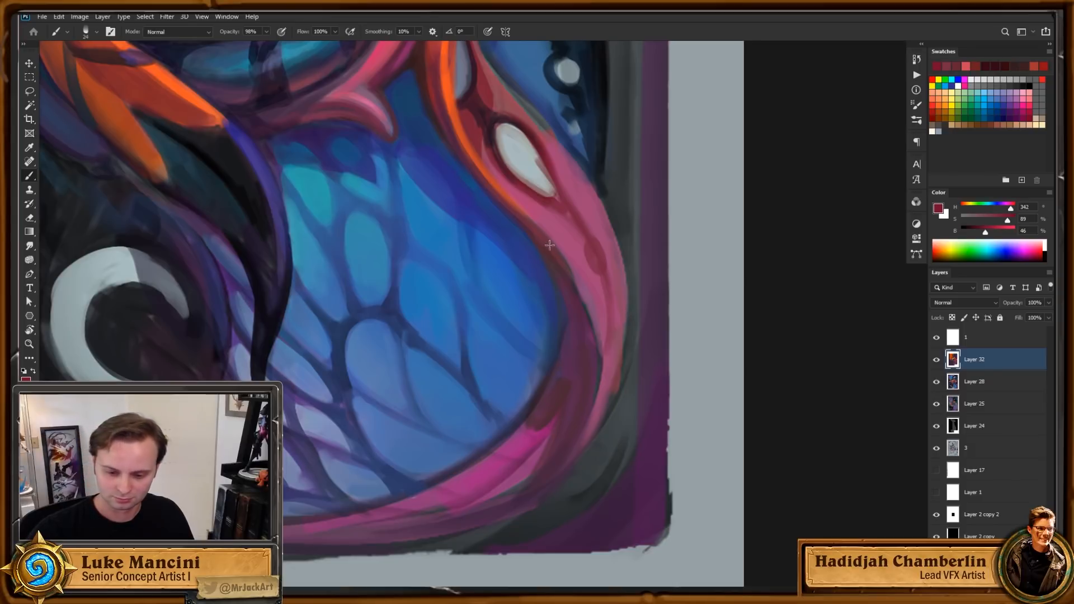
pyautogui.moveTo(549, 245)
pyautogui.mouseDown()
pyautogui.moveTo(583, 299)
pyautogui.moveTo(598, 365)
pyautogui.mouseUp()
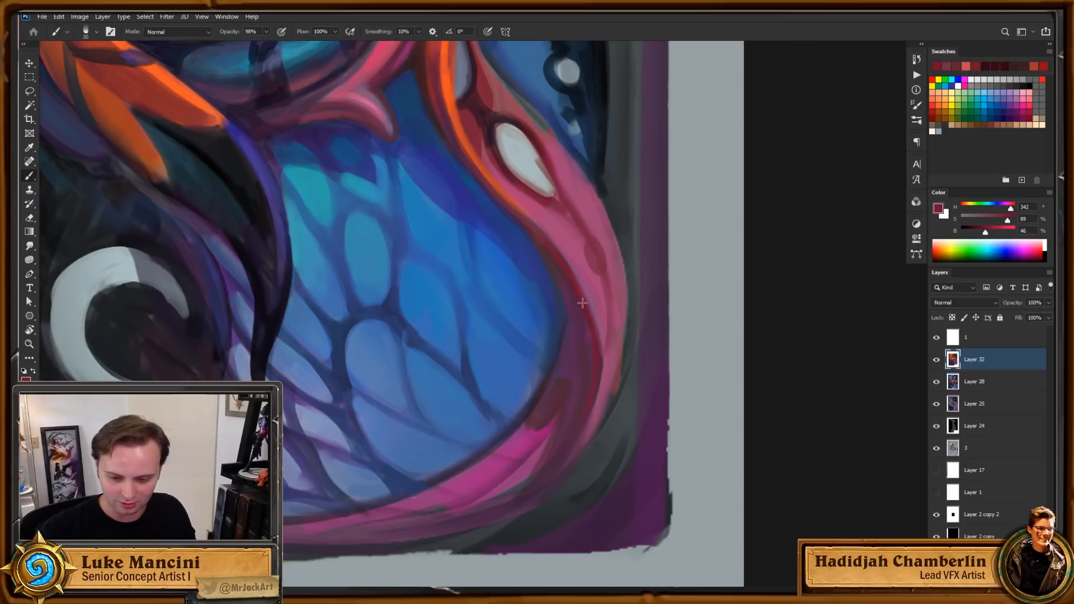
# Step: Rotate the canvas, extend the ribbon's crimson fold line around the lower curve with a sampled crimson, and restore the upright view
pyautogui.press('r')
pyautogui.moveTo(777, 427); pyautogui.dragTo(715, 317)
pyautogui.keyDown('alt'); pyautogui.click(638, 310); pyautogui.keyUp('alt')
pyautogui.moveTo(637, 309); pyautogui.dragTo(630, 290)
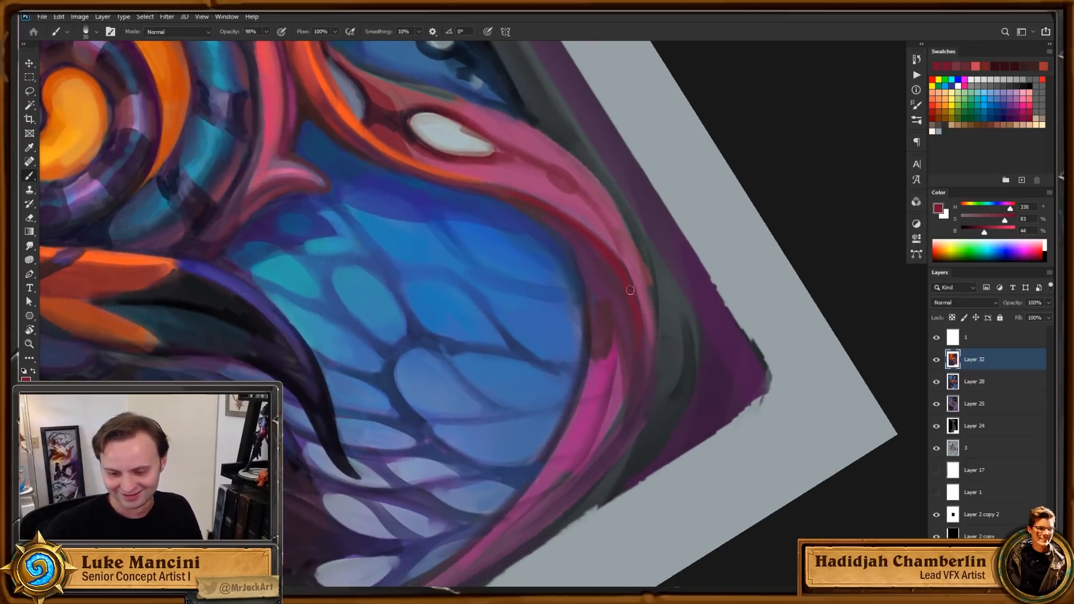
pyautogui.press('Escape')
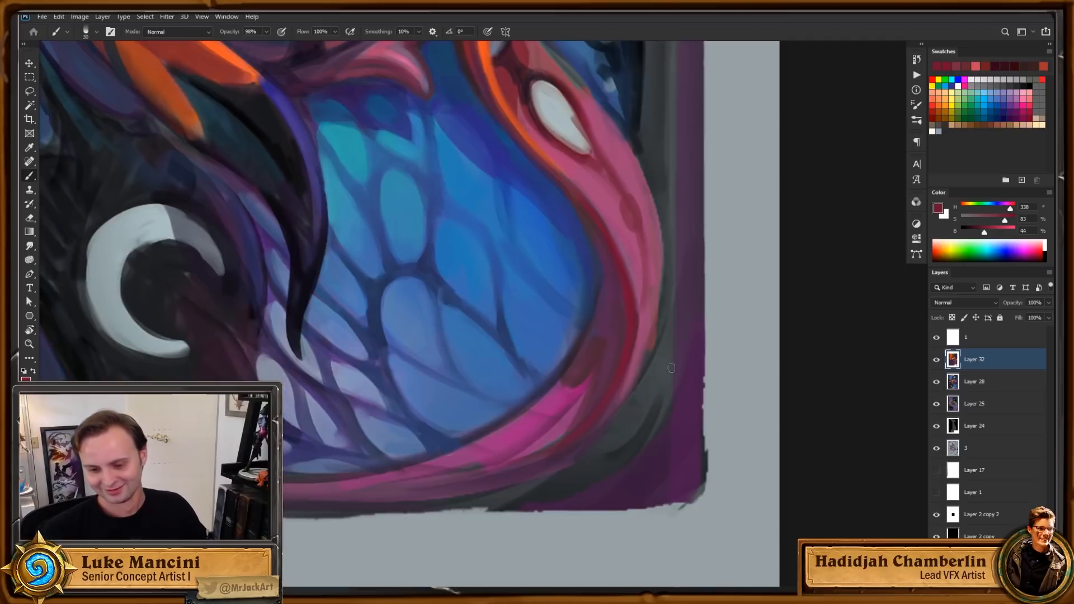
# Step: Refine the inner curve of the horn beside the spiral with sampled red and dark plum strokes
pyautogui.moveTo(663, 226); pyautogui.dragTo(668, 493)
pyautogui.moveTo(665, 308); pyautogui.dragTo(694, 532)
pyautogui.moveTo(703, 445); pyautogui.dragTo(665, 470)
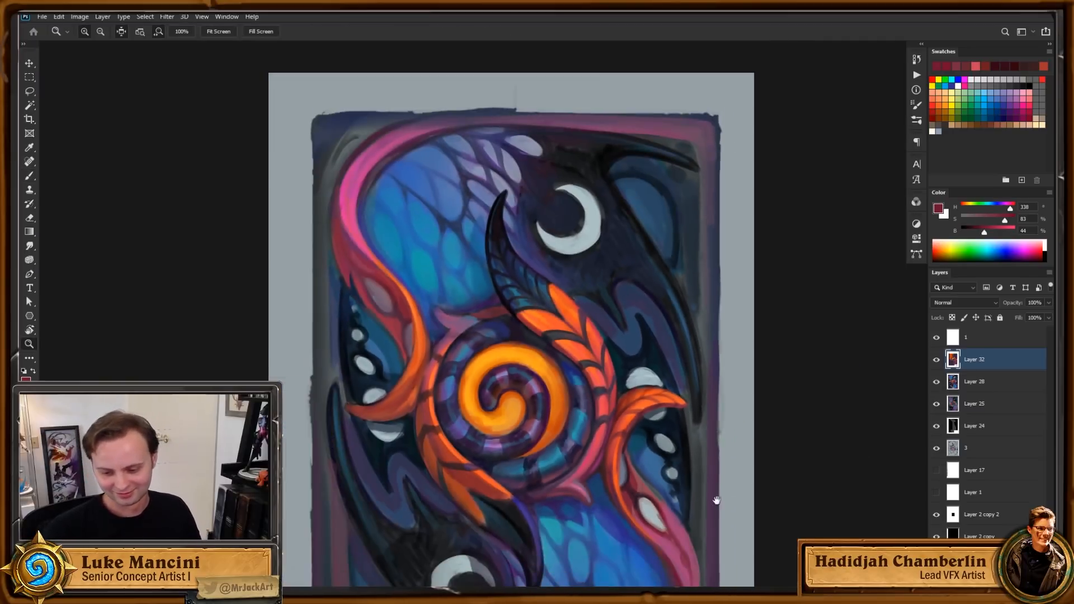
pyautogui.moveTo(717, 500); pyautogui.dragTo(714, 481)
pyautogui.click(632, 429)
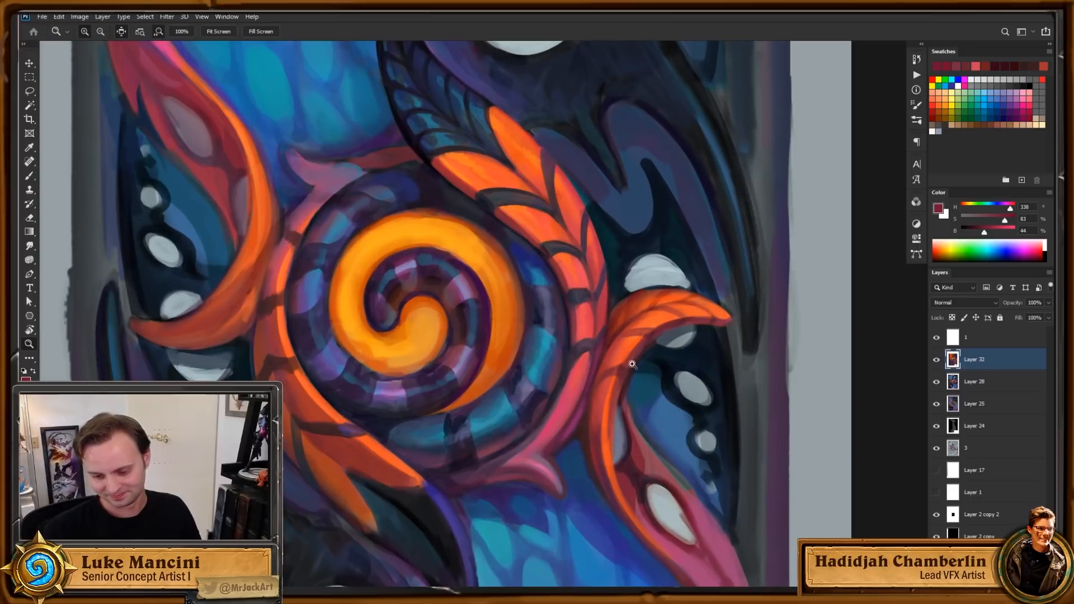
pyautogui.keyDown('alt'); pyautogui.click(610, 438); pyautogui.keyUp('alt')
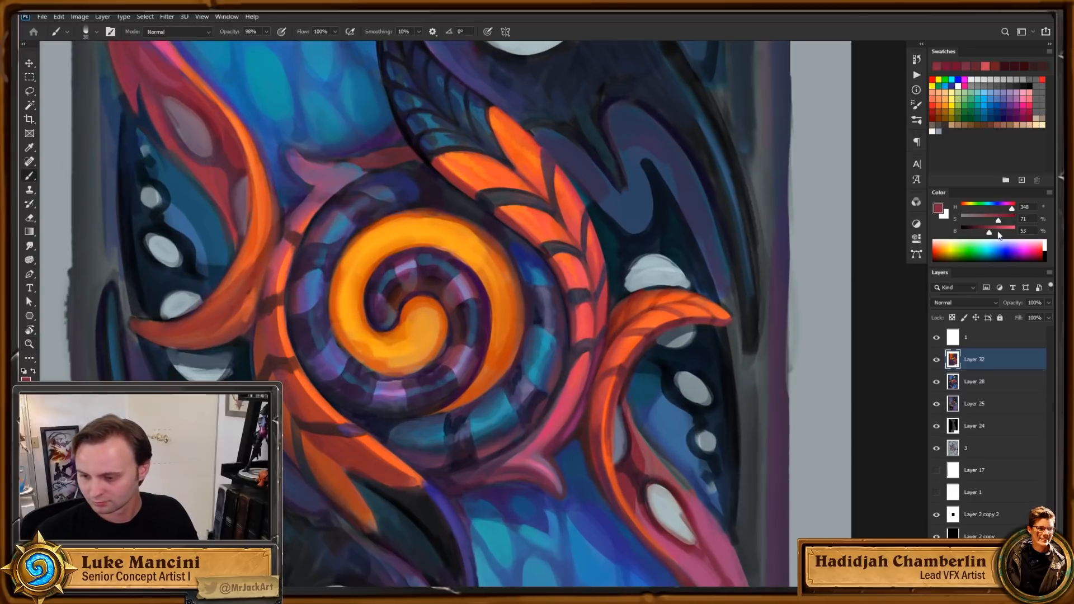
pyautogui.keyDown('alt'); pyautogui.click(611, 414); pyautogui.keyUp('alt')
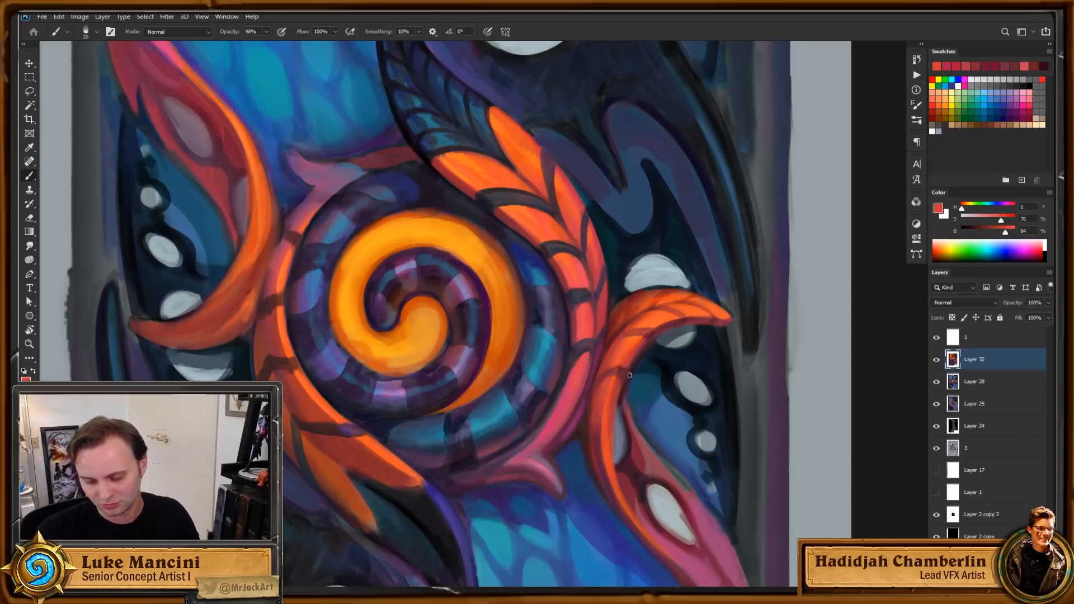
pyautogui.moveTo(630, 375); pyautogui.dragTo(643, 351)
pyautogui.keyDown('alt'); pyautogui.click(631, 363); pyautogui.keyUp('alt')
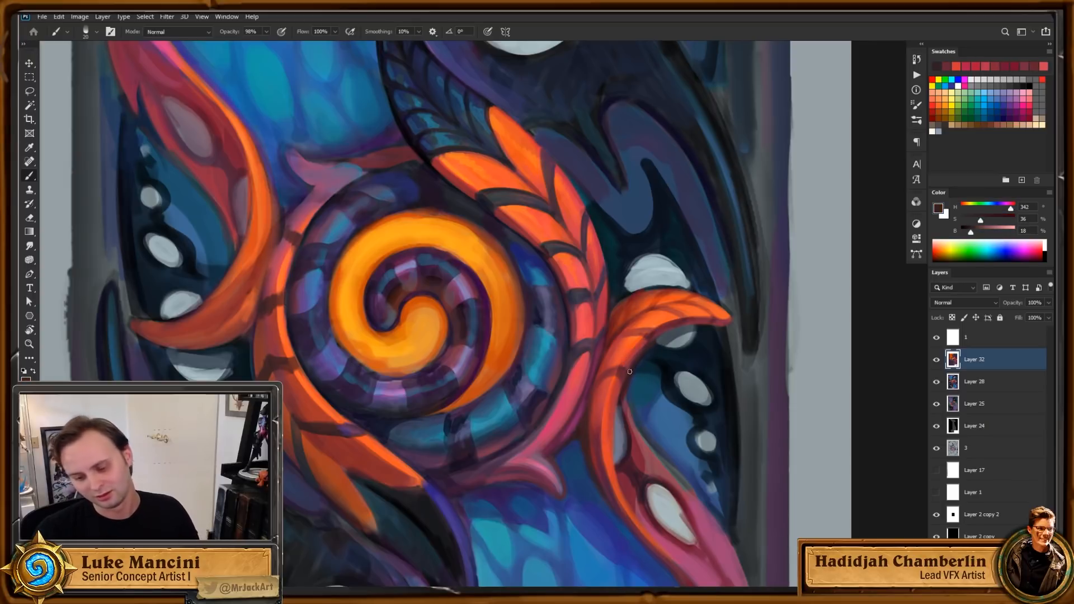
pyautogui.moveTo(646, 340); pyautogui.dragTo(626, 375)
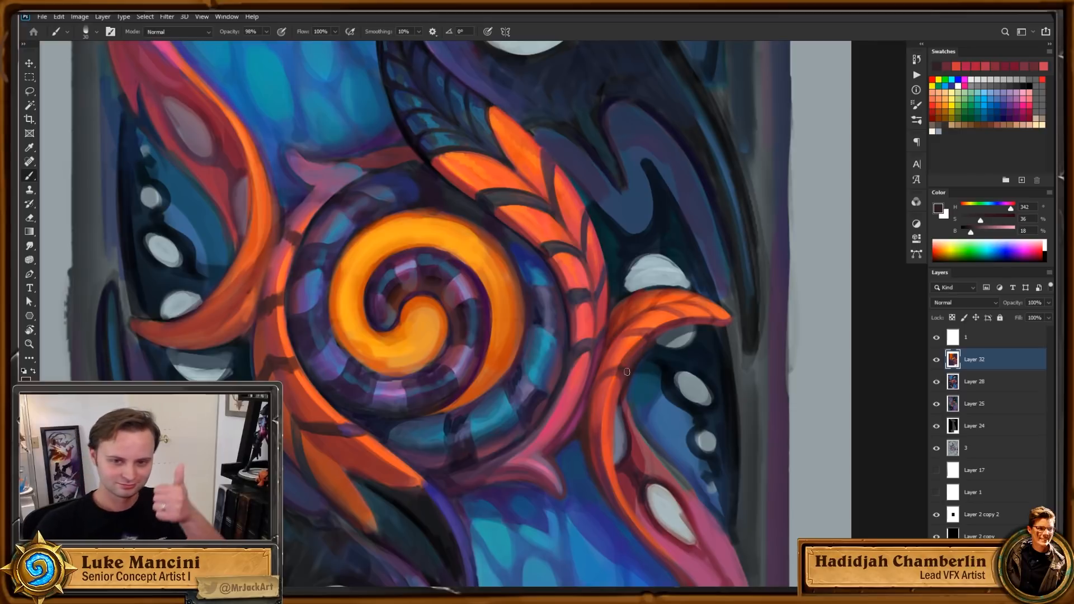
# Step: Brighten a sampled orange to 100% brightness and paint a thin highlight along the horn's inner edge
pyautogui.moveTo(712, 327); pyautogui.dragTo(716, 307)
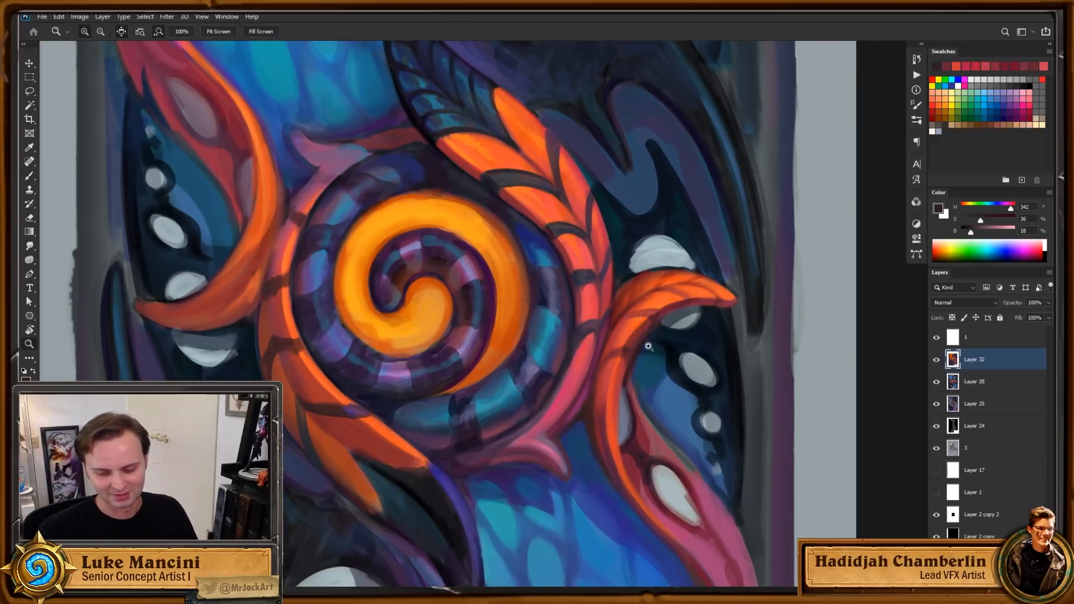
pyautogui.moveTo(646, 346); pyautogui.dragTo(663, 337)
pyautogui.keyDown('alt'); pyautogui.click(674, 292); pyautogui.keyUp('alt')
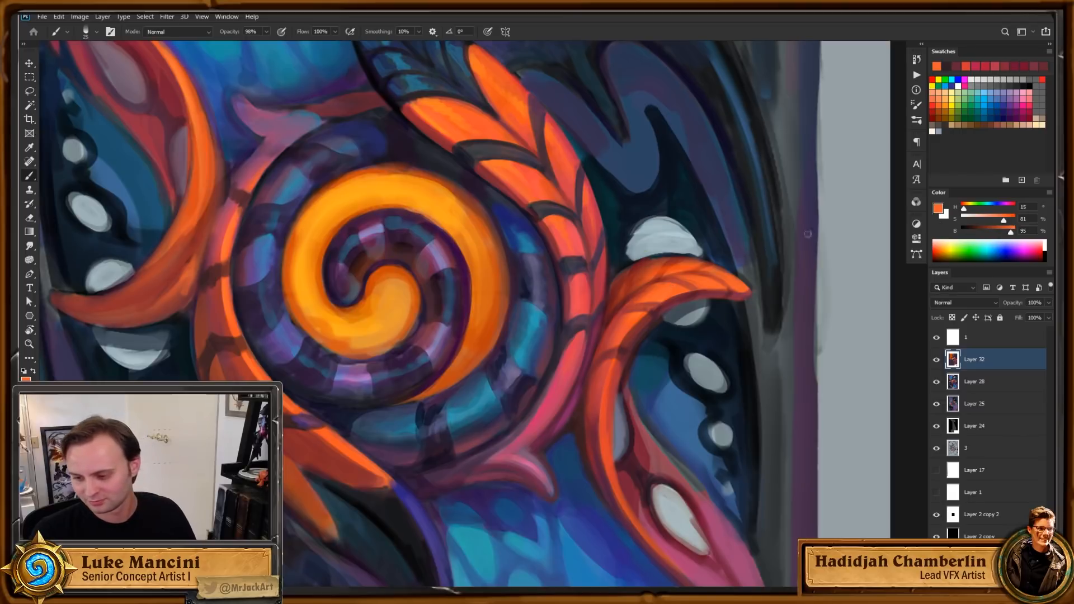
pyautogui.click(1018, 235)
pyautogui.press('[')
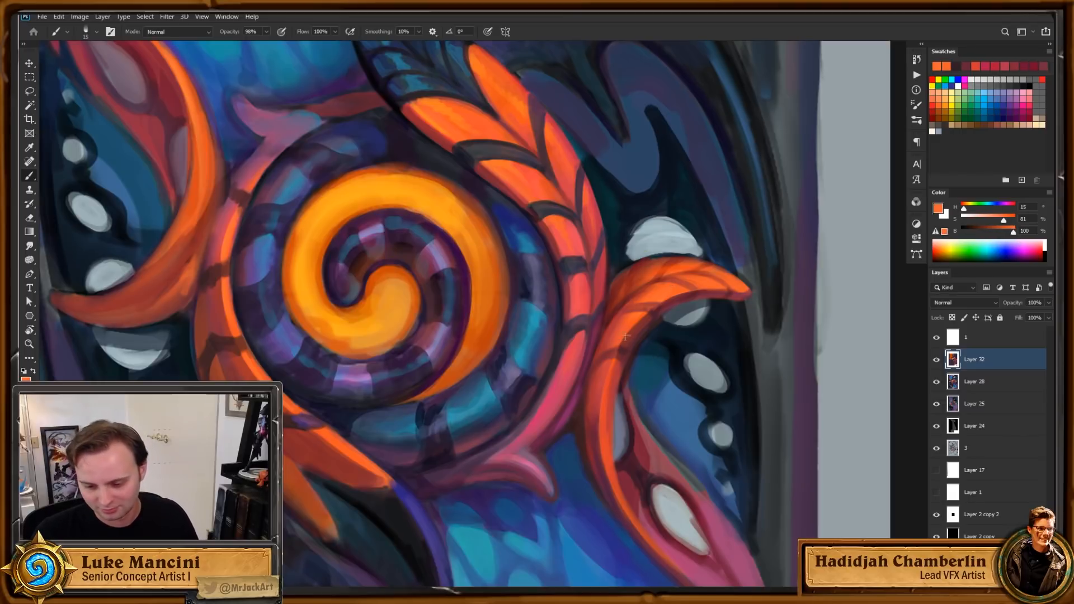
pyautogui.moveTo(641, 379); pyautogui.dragTo(648, 345)
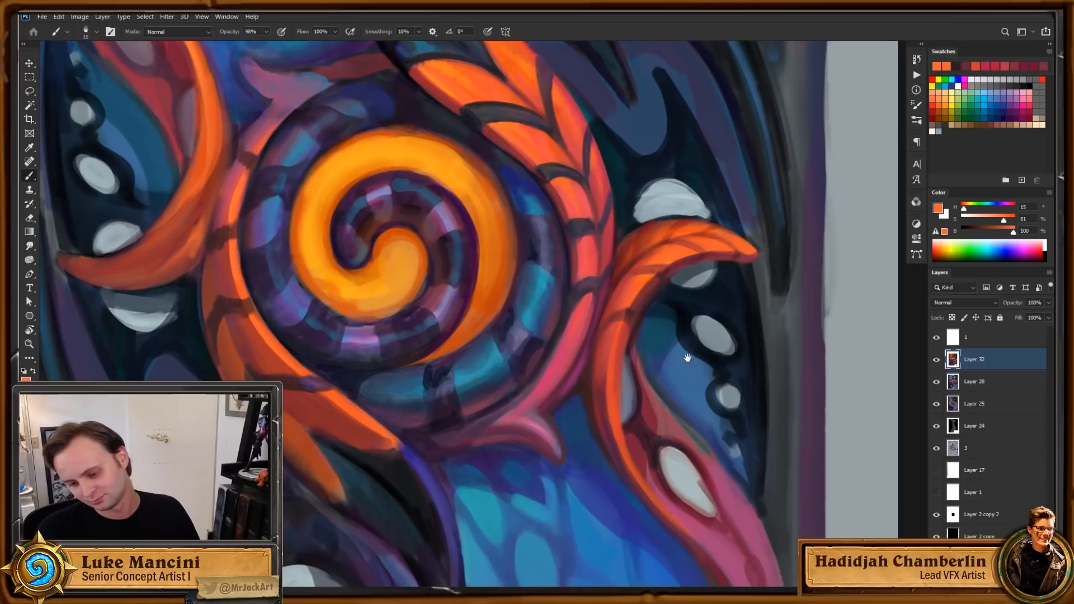
# Step: Sample blue, slate grey and teal from the artwork, brightening the grey to 56%
pyautogui.keyDown('alt'); pyautogui.click(686, 359); pyautogui.keyUp('alt')
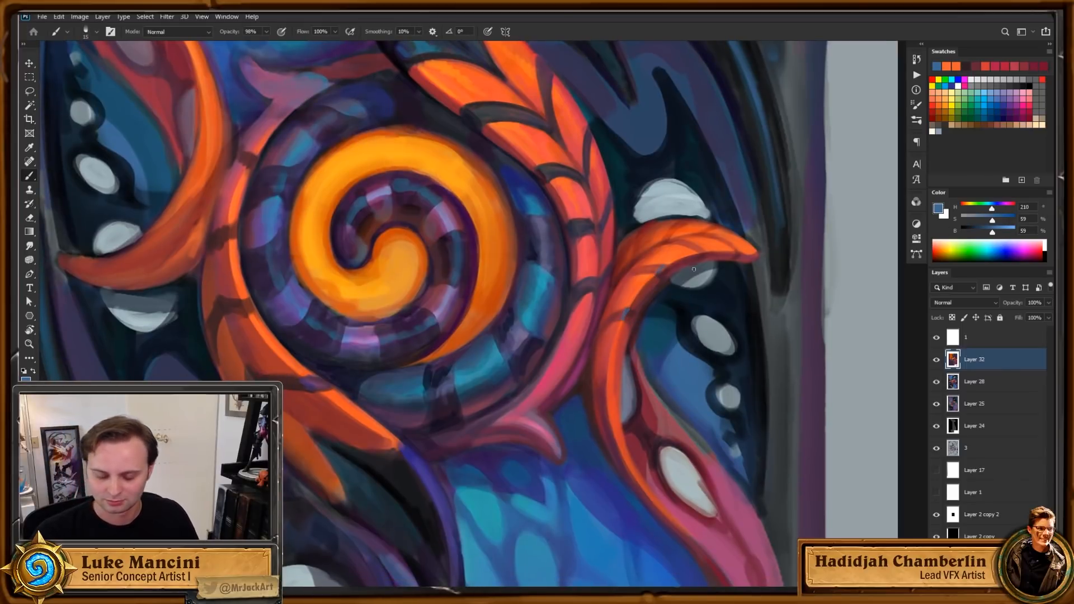
pyautogui.keyDown('alt'); pyautogui.click(806, 304); pyautogui.keyUp('alt')
pyautogui.press('r')
pyautogui.moveTo(808, 305); pyautogui.dragTo(777, 209)
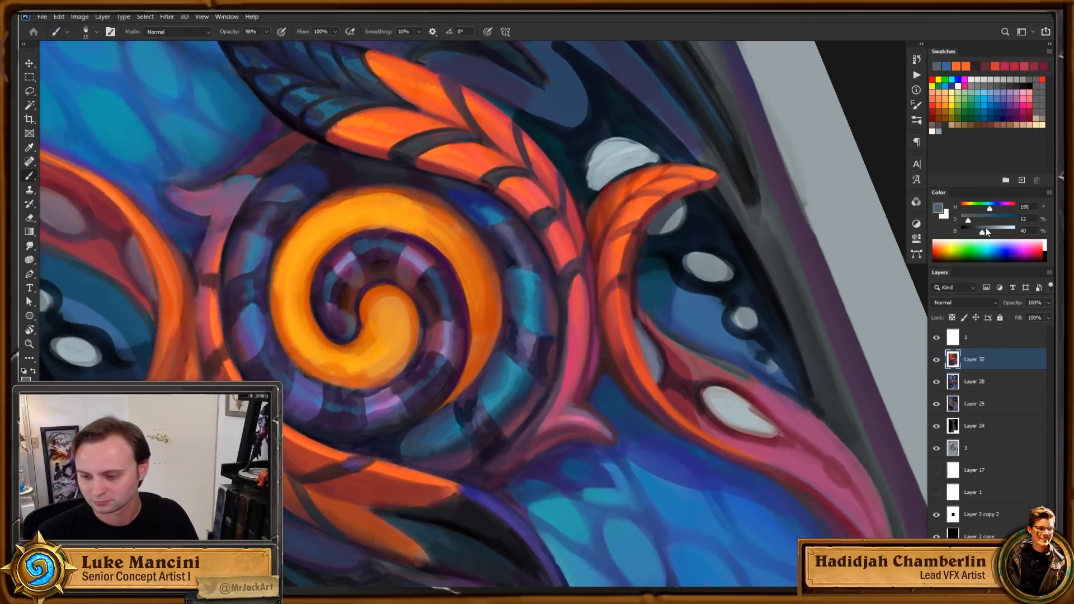
pyautogui.moveTo(986, 229); pyautogui.dragTo(991, 230)
pyautogui.moveTo(716, 258); pyautogui.dragTo(696, 273)
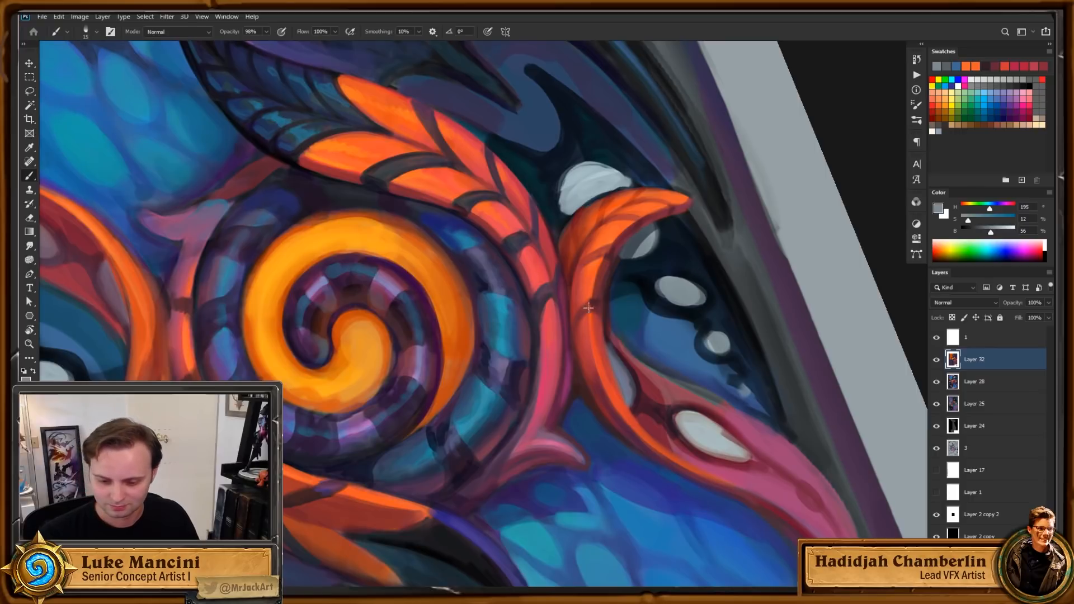
pyautogui.keyDown('alt'); pyautogui.click(294, 128); pyautogui.keyUp('alt')
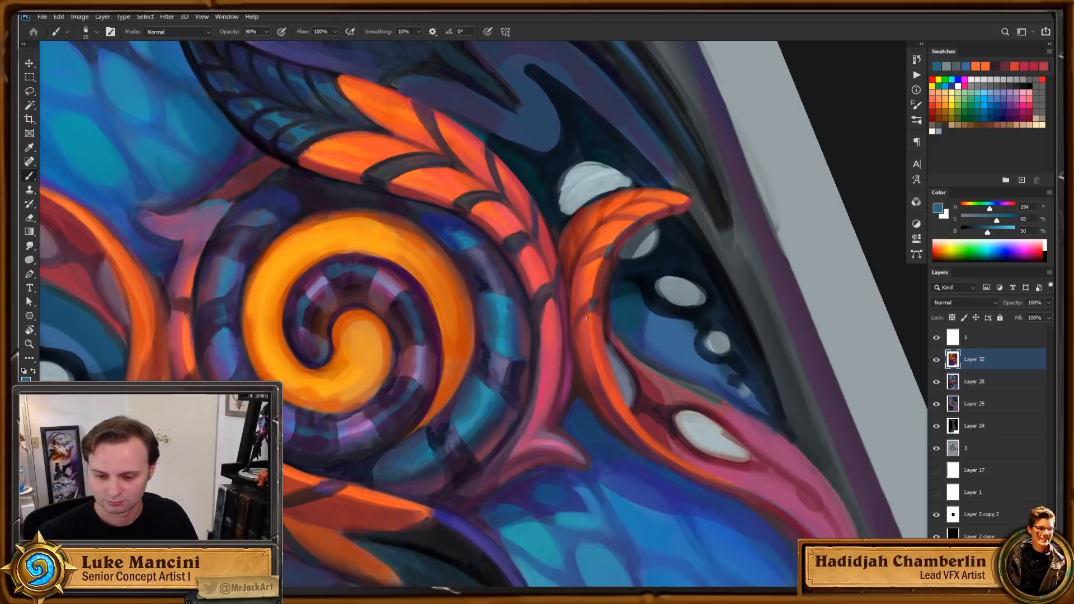
# Step: Examine the whole card-back composition, focusing on the crescent moon and the dark wing beside it
pyautogui.press('z')
pyautogui.keyDown('alt'); pyautogui.click(694, 220); pyautogui.keyUp('alt')
pyautogui.press('Escape')
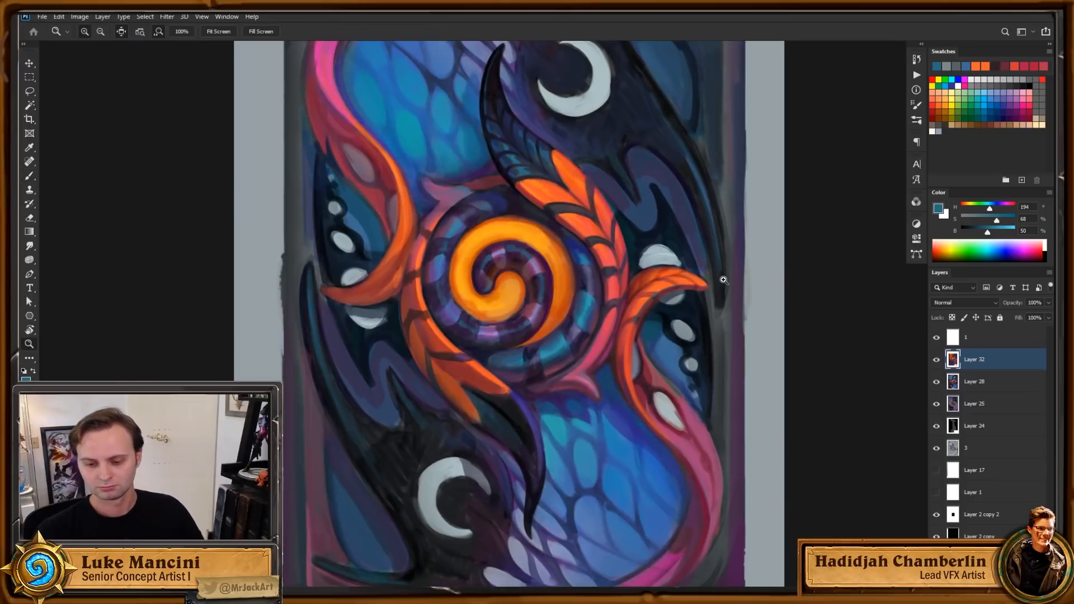
pyautogui.keyDown('alt'); pyautogui.click(708, 353); pyautogui.keyUp('alt')
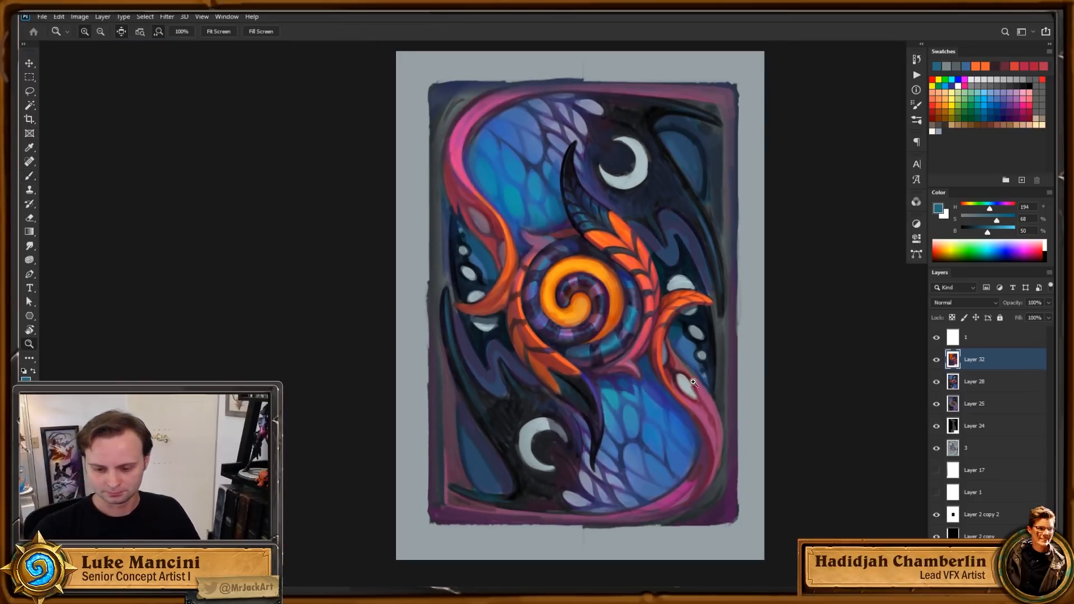
pyautogui.moveTo(582, 284); pyautogui.dragTo(579, 305)
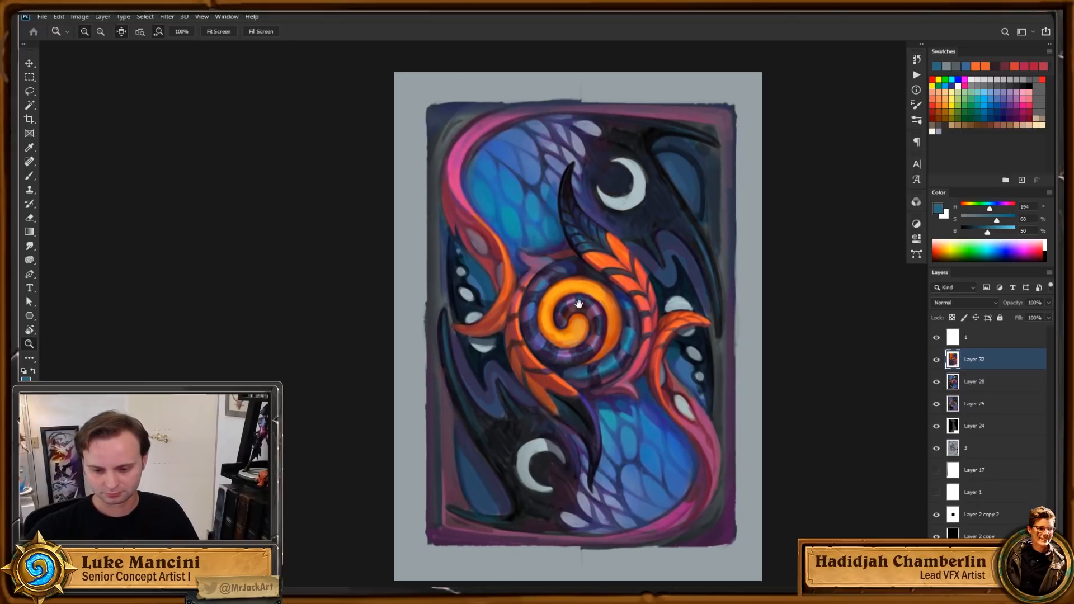
pyautogui.click(586, 238)
pyautogui.moveTo(618, 216); pyautogui.dragTo(470, 281)
pyautogui.click(511, 251)
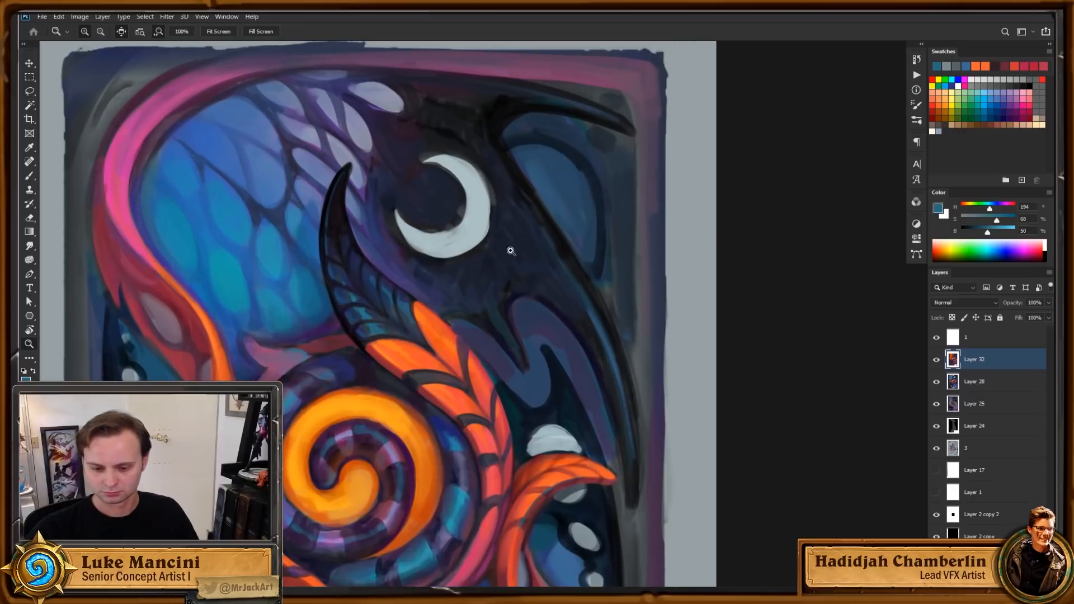
# Step: Add a new layer above Layer 32 and ready the brush with the default black, with the canvas slightly rotated
pyautogui.hotkey('ctrl', 'shift', 'n')
pyautogui.press('Return')
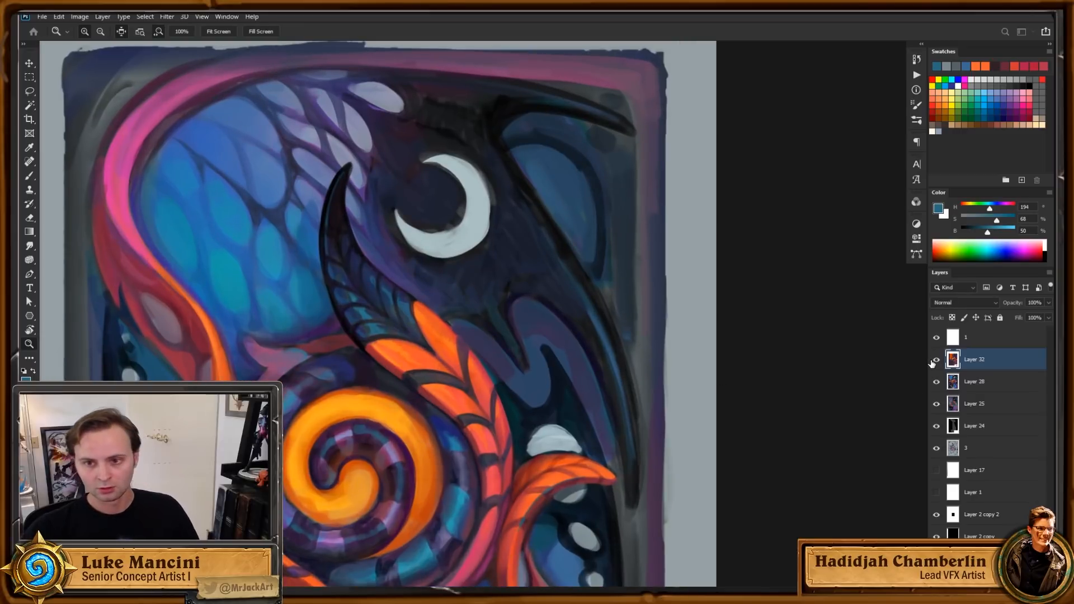
pyautogui.press('r')
pyautogui.moveTo(692, 271)
pyautogui.mouseDown()
pyautogui.moveTo(694, 302)
pyautogui.moveTo(675, 356)
pyautogui.mouseUp()
pyautogui.press('b')
pyautogui.press('d')
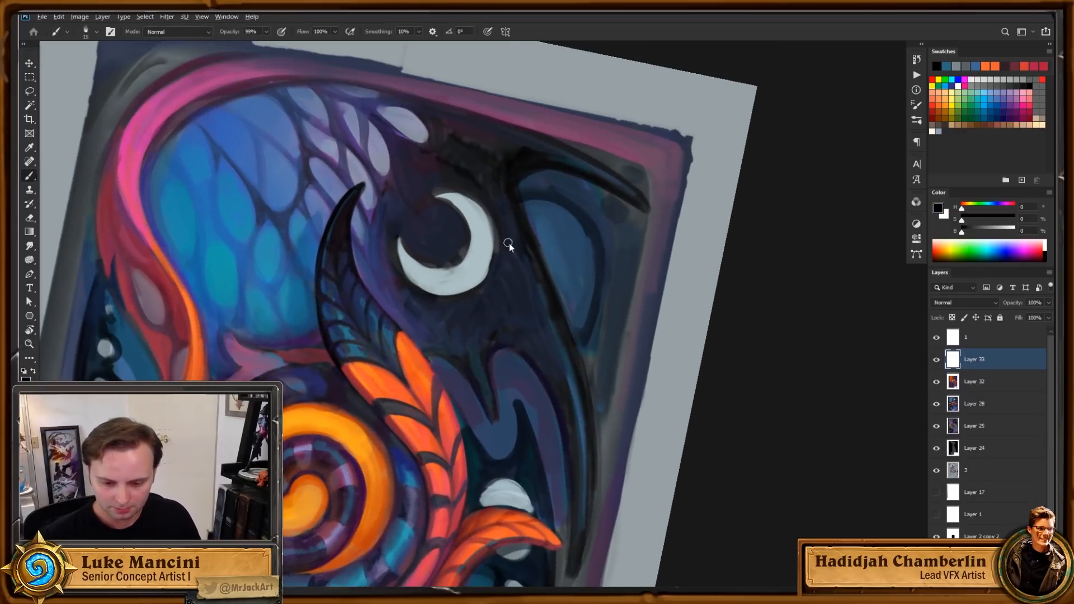
# Step: Paint black shading strokes from beside the crescent moon along the inner edge of the dark wing, rotating the canvas to follow it
pyautogui.moveTo(501, 235); pyautogui.dragTo(498, 278)
pyautogui.moveTo(503, 249); pyautogui.dragTo(545, 347)
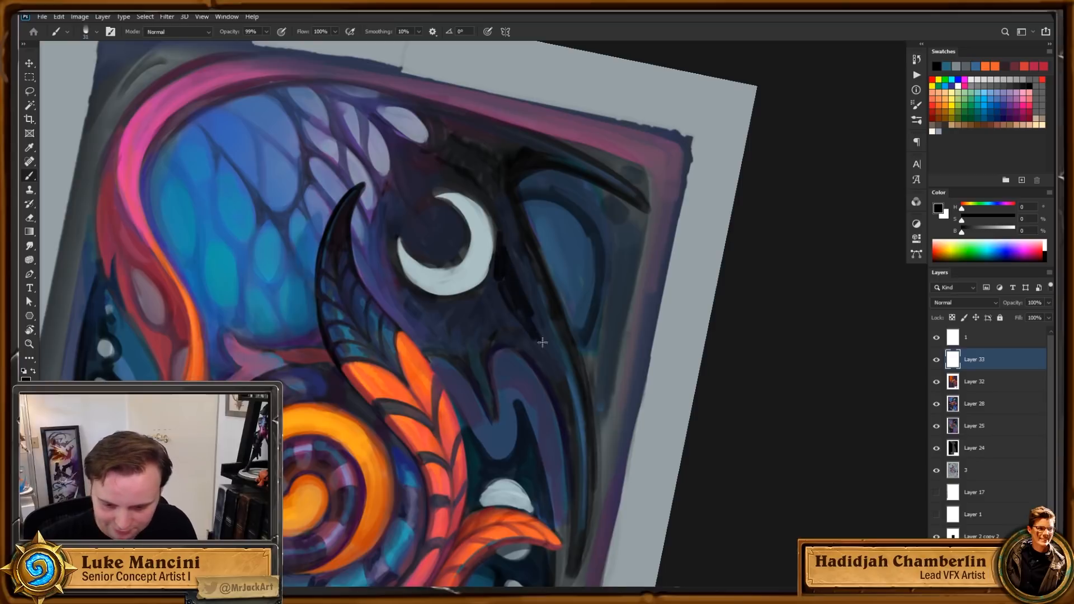
pyautogui.moveTo(523, 283); pyautogui.dragTo(562, 395)
pyautogui.press('r')
pyautogui.moveTo(690, 358)
pyautogui.mouseDown()
pyautogui.moveTo(672, 129)
pyautogui.moveTo(618, 109)
pyautogui.mouseUp()
pyautogui.press('b')
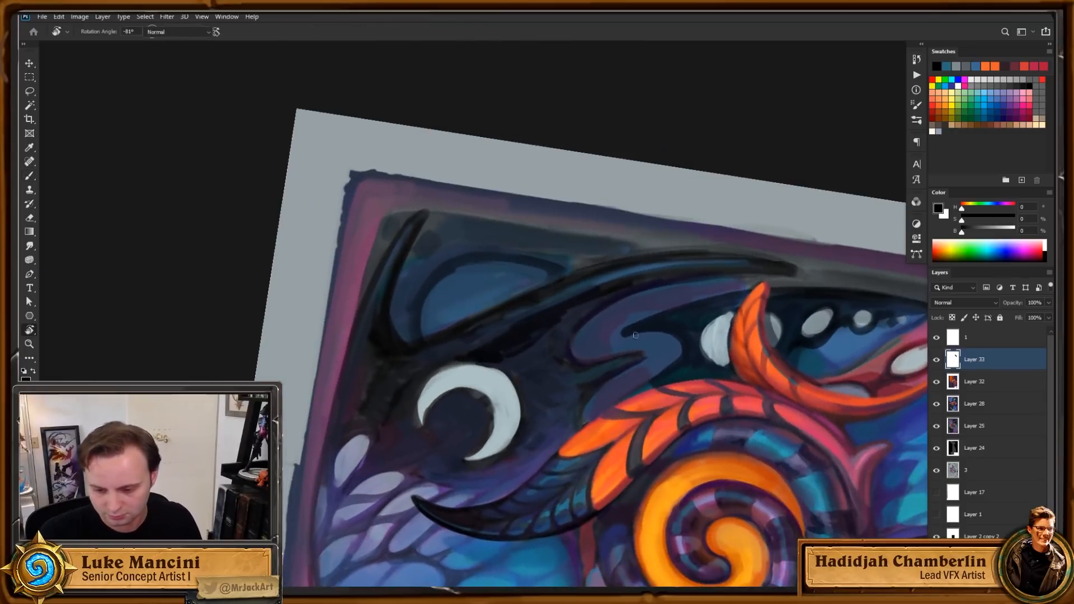
# Step: Paint sampled dark purples over the dark head area between the crescent moon and the long black spike
pyautogui.keyDown('alt'); pyautogui.click(821, 460); pyautogui.keyUp('alt')
pyautogui.click(995, 221)
pyautogui.click(999, 208)
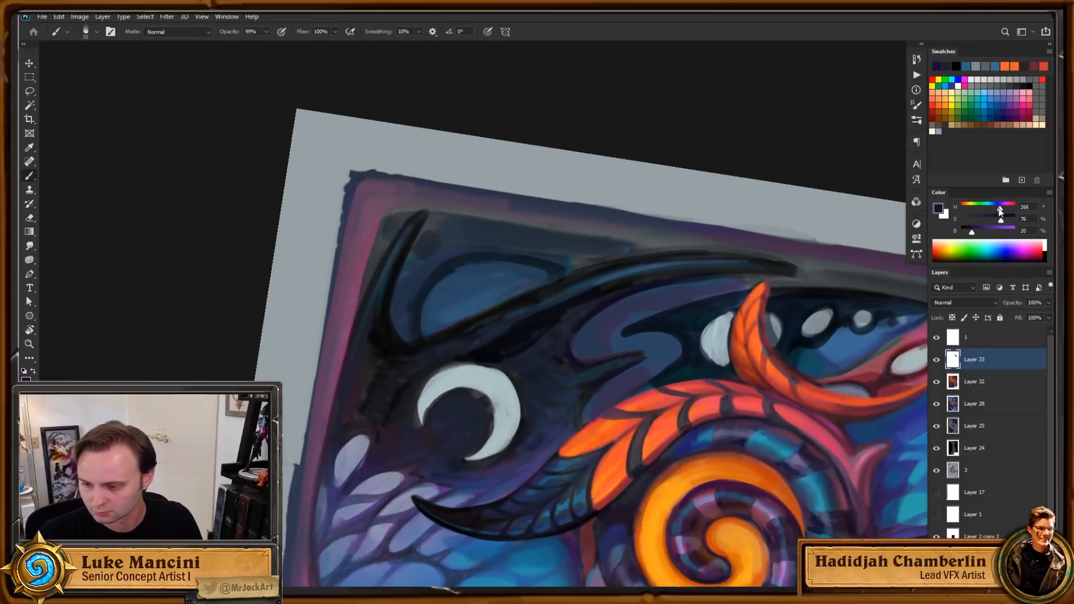
pyautogui.keyDown('alt'); pyautogui.click(551, 331); pyautogui.keyUp('alt')
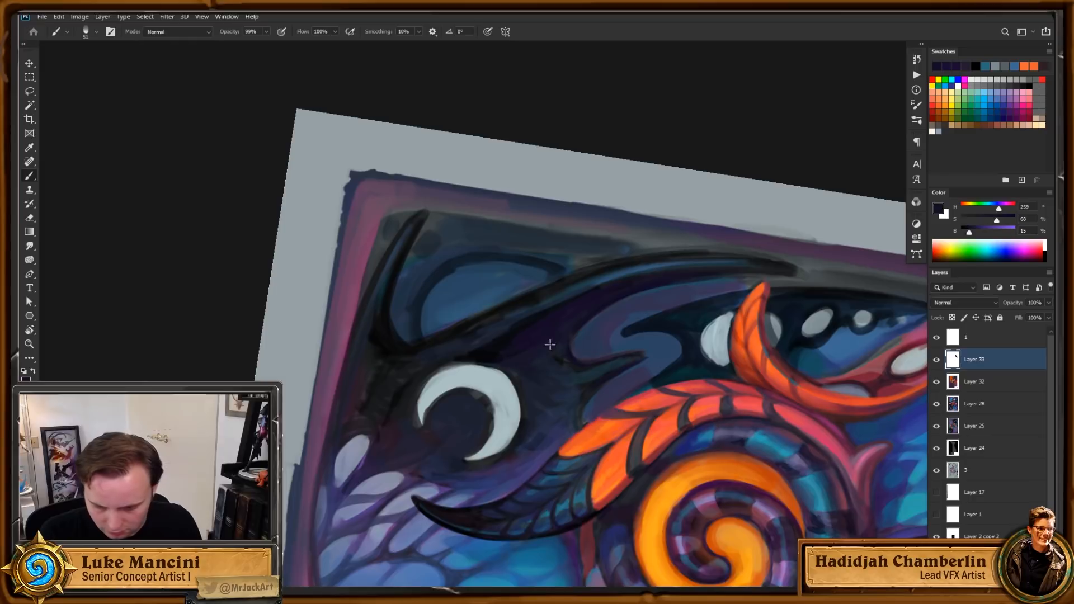
pyautogui.keyDown('alt'); pyautogui.click(508, 360); pyautogui.keyUp('alt')
pyautogui.moveTo(508, 360)
pyautogui.mouseDown()
pyautogui.moveTo(529, 387)
pyautogui.moveTo(530, 418)
pyautogui.moveTo(585, 376)
pyautogui.mouseUp()
# Step: Mix a deep blue (H 218, S 75, B 37) and brush a thin highlight along the long black spike near its tip
pyautogui.keyDown('alt'); pyautogui.click(610, 285); pyautogui.keyUp('alt')
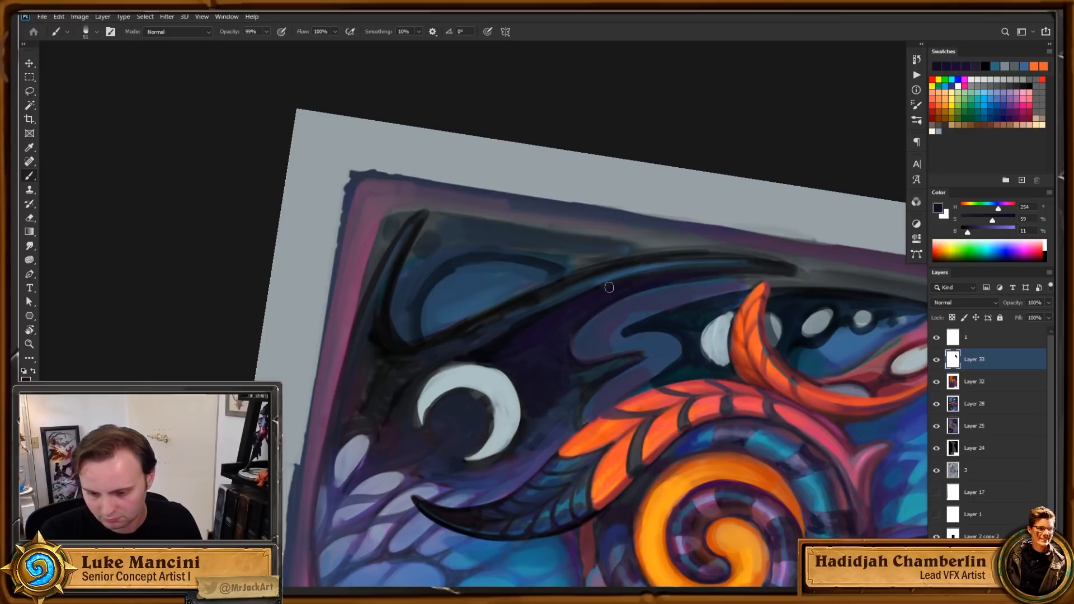
pyautogui.click(981, 229)
pyautogui.click(1000, 218)
pyautogui.click(994, 207)
pyautogui.moveTo(764, 292); pyautogui.dragTo(719, 298)
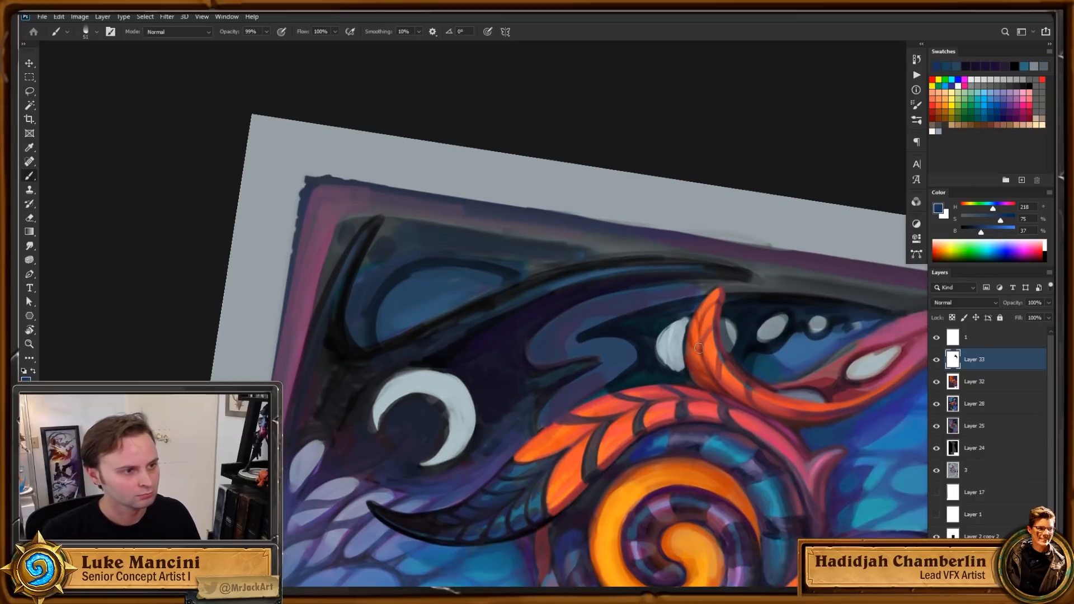
pyautogui.moveTo(699, 347); pyautogui.dragTo(707, 357)
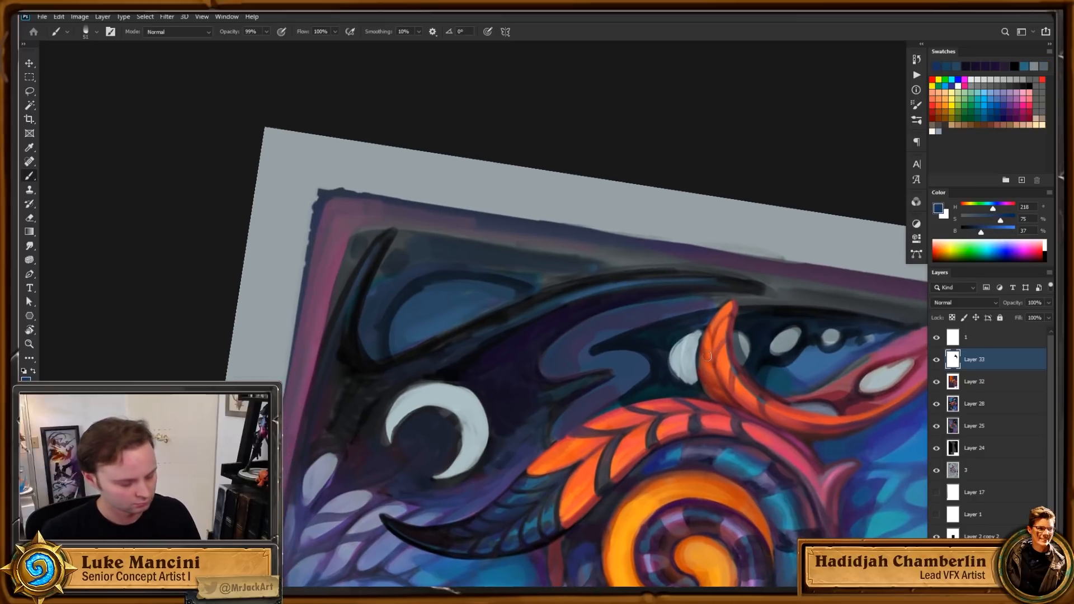
pyautogui.press('[')
pyautogui.press('[')
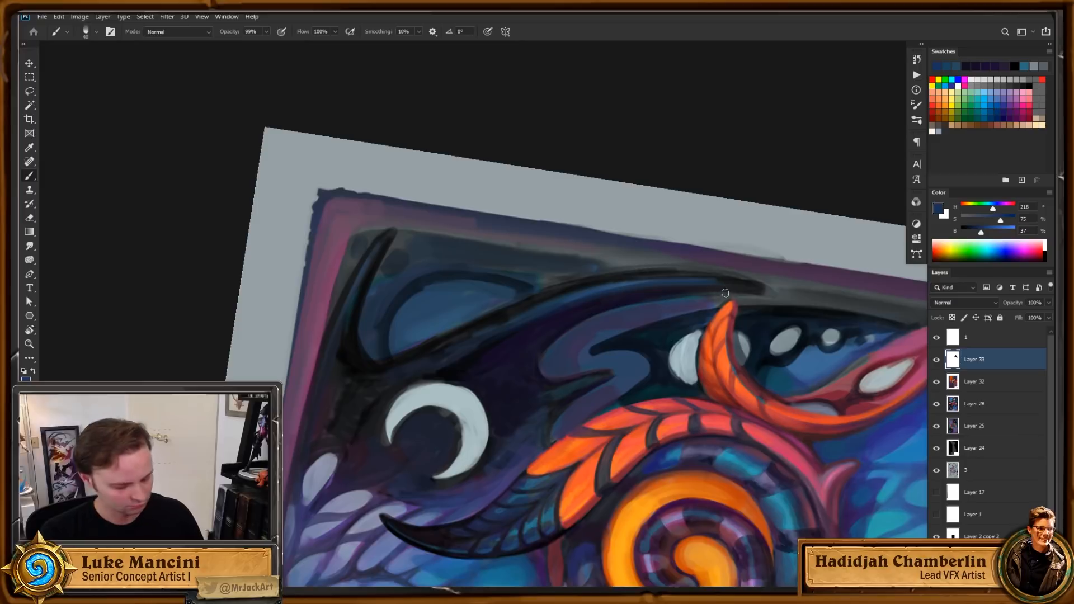
pyautogui.moveTo(756, 291); pyautogui.dragTo(648, 303)
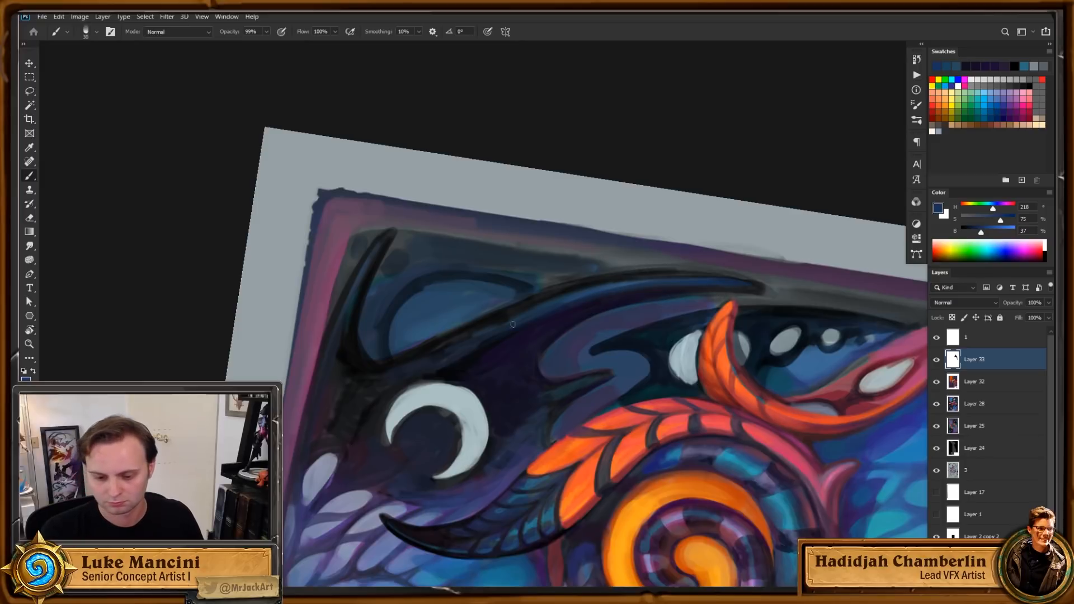
# Step: Extend the deep blue highlight down the spike's inner edge and around its base beside the crescent moon
pyautogui.moveTo(408, 369); pyautogui.dragTo(457, 345)
pyautogui.press('Escape')
pyautogui.moveTo(655, 226); pyautogui.dragTo(650, 261)
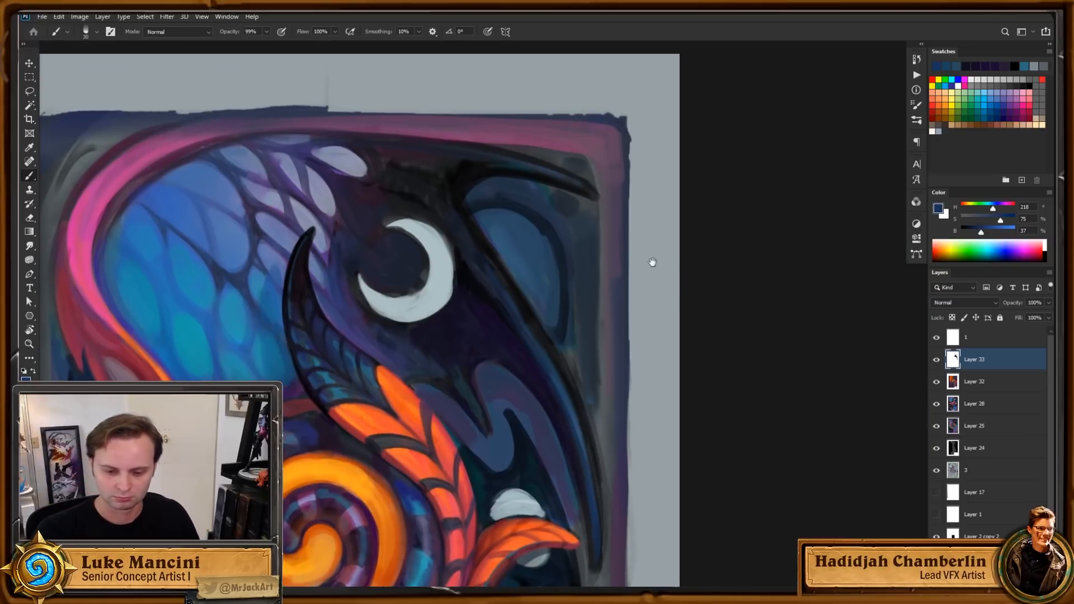
pyautogui.moveTo(468, 227); pyautogui.dragTo(459, 178)
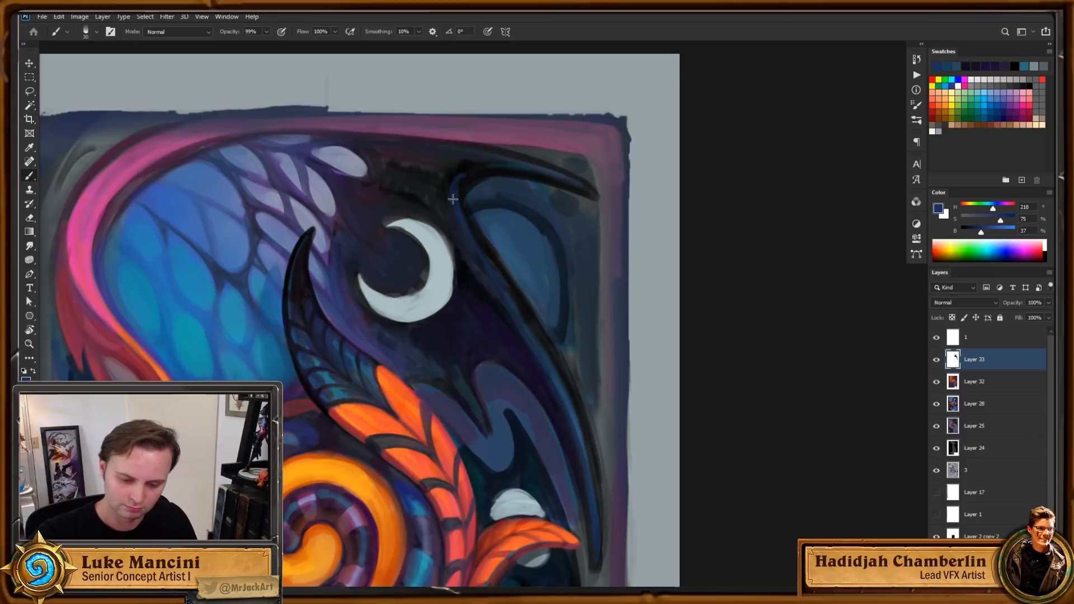
# Step: Blend sampled dark purple and muted navy tones along the spike's base between the moon and the blue membrane
pyautogui.keyDown('alt'); pyautogui.click(498, 326); pyautogui.keyUp('alt')
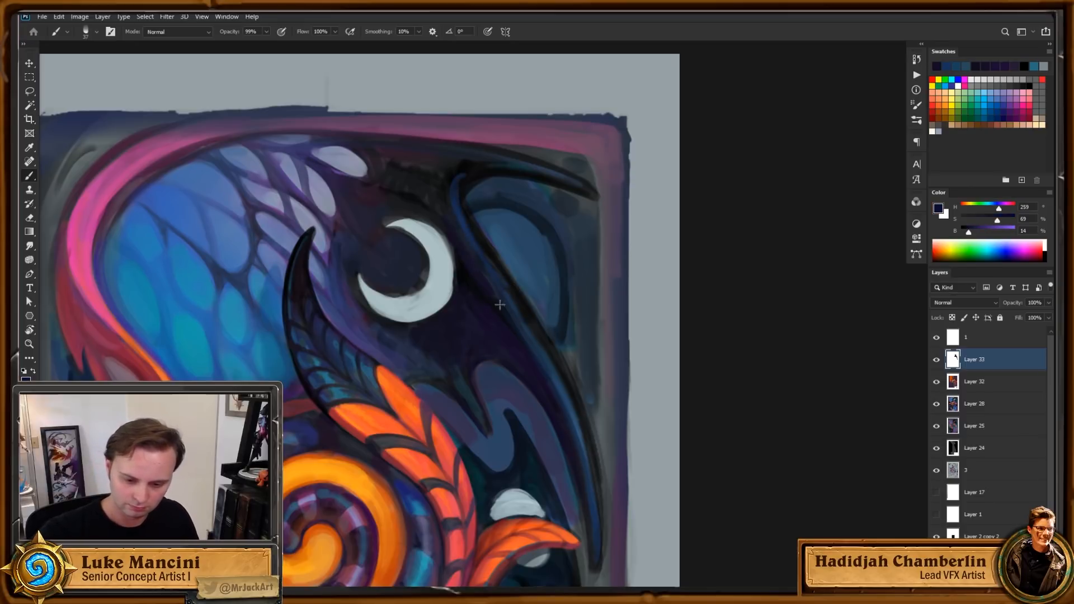
pyautogui.moveTo(604, 410)
pyautogui.mouseDown()
pyautogui.moveTo(599, 444)
pyautogui.moveTo(592, 319)
pyautogui.mouseUp()
pyautogui.keyDown('alt'); pyautogui.click(503, 245); pyautogui.keyUp('alt')
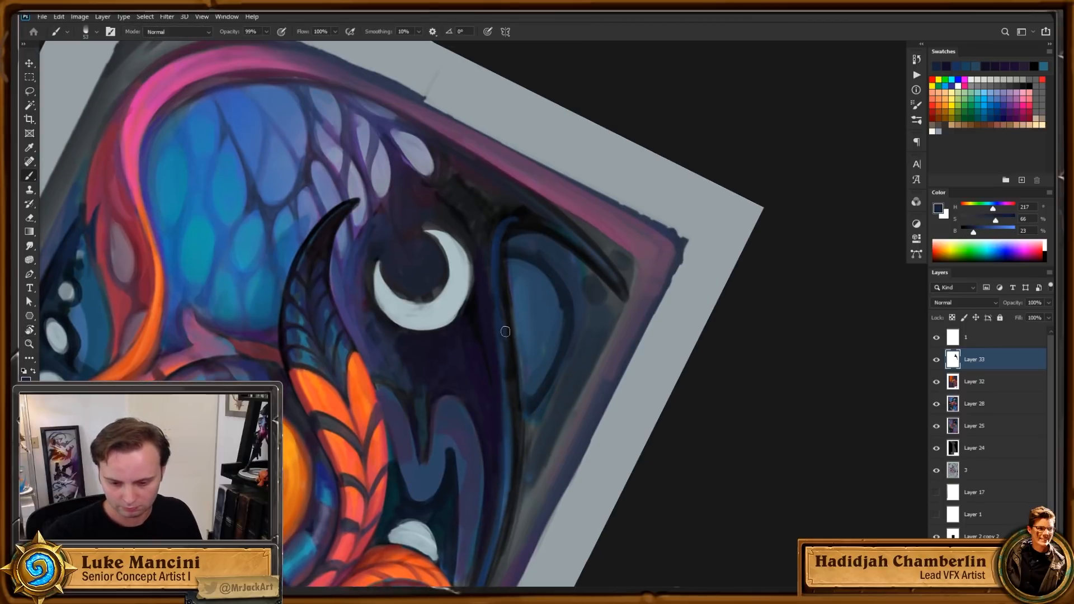
pyautogui.keyDown('alt'); pyautogui.click(579, 303); pyautogui.keyUp('alt')
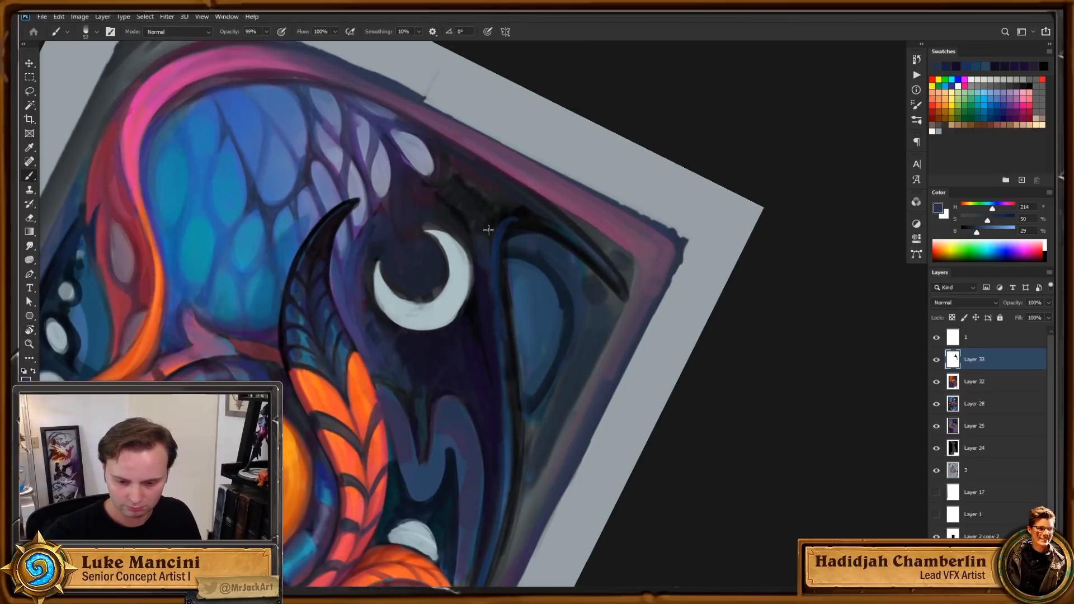
pyautogui.keyDown('alt'); pyautogui.click(480, 249); pyautogui.keyUp('alt')
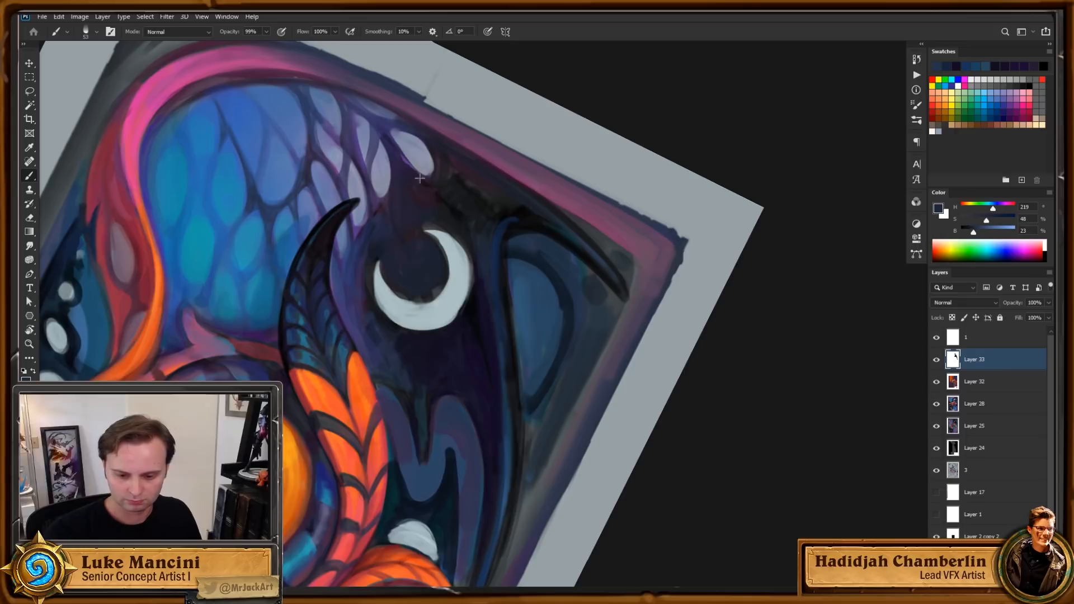
# Step: Paint sampled dark blue from the spike's base up towards the pale scales, over the black patch beside the frame
pyautogui.press('r')
pyautogui.moveTo(635, 394); pyautogui.dragTo(582, 314)
pyautogui.press('b')
pyautogui.keyDown('alt'); pyautogui.click(528, 284); pyautogui.keyUp('alt')
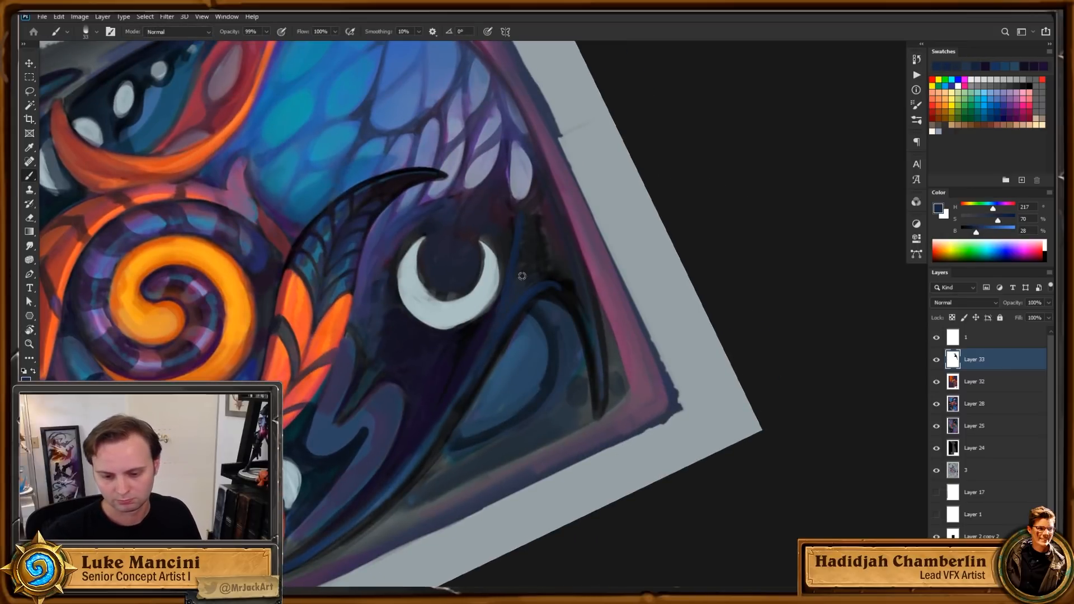
pyautogui.keyDown('alt'); pyautogui.click(532, 247); pyautogui.keyUp('alt')
pyautogui.moveTo(526, 218)
pyautogui.mouseDown()
pyautogui.moveTo(531, 271)
pyautogui.moveTo(540, 251)
pyautogui.mouseUp()
pyautogui.keyDown('alt'); pyautogui.click(524, 270); pyautogui.keyUp('alt')
# Step: Refine the joint where the two black spikes meet with sampled navy and near-black strokes
pyautogui.press('r')
pyautogui.moveTo(687, 278); pyautogui.dragTo(700, 343)
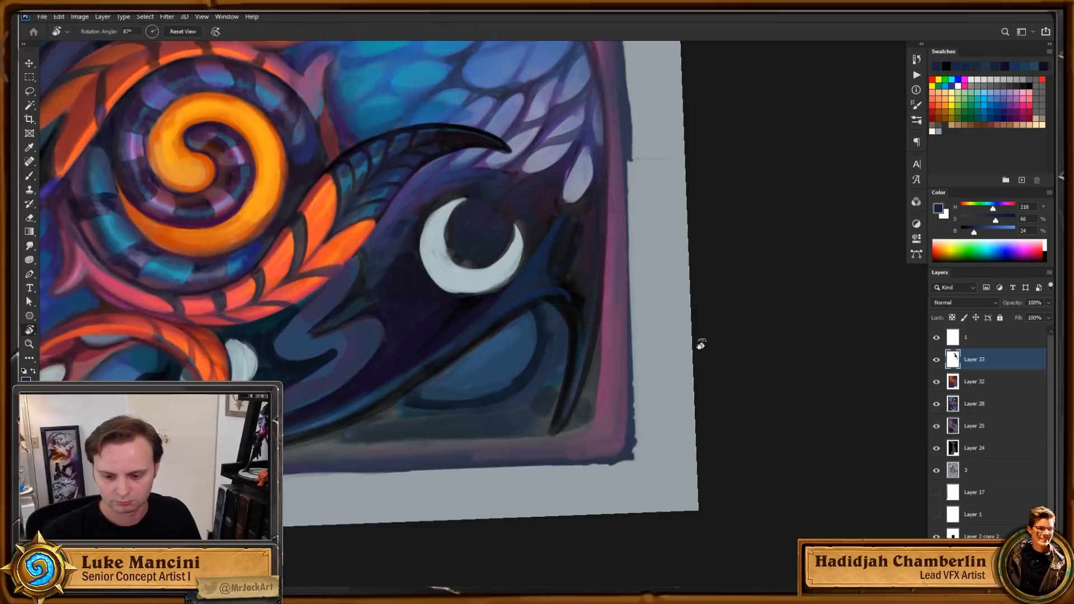
pyautogui.press('b')
pyautogui.keyDown('alt'); pyautogui.click(566, 271); pyautogui.keyUp('alt')
pyautogui.moveTo(570, 273); pyautogui.dragTo(573, 261)
pyautogui.keyDown('alt'); pyautogui.click(543, 280); pyautogui.keyUp('alt')
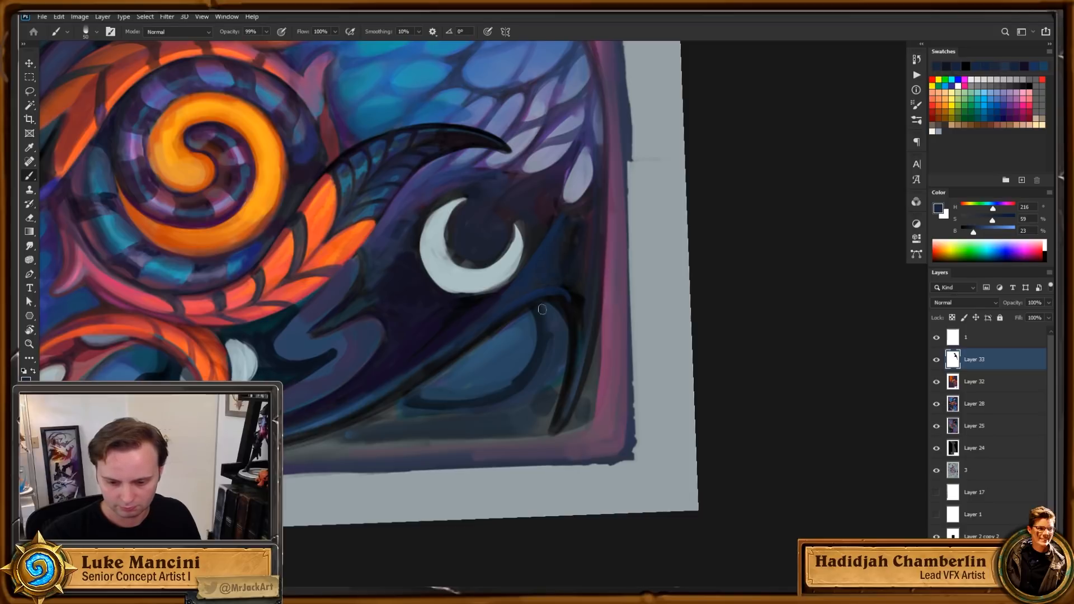
pyautogui.keyDown('alt'); pyautogui.click(568, 285); pyautogui.keyUp('alt')
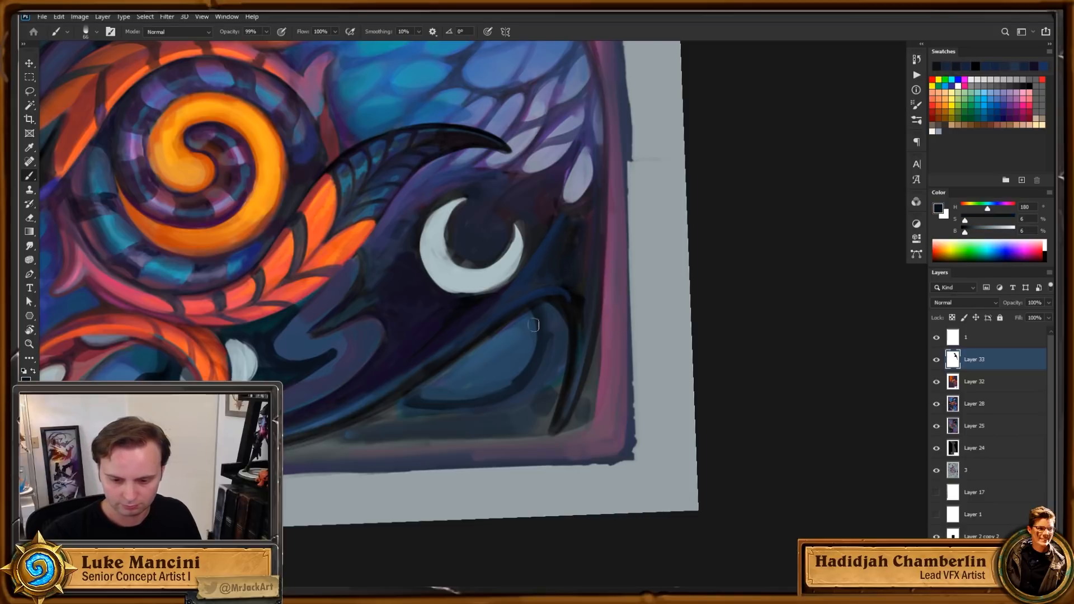
# Step: Turn the canvas and brush a brighter blue (H 207, S 77, B 60) along the edge around the spikes' joint
pyautogui.hotkey('ctrl', 'space')
pyautogui.moveTo(577, 304); pyautogui.dragTo(521, 308)
pyautogui.press('r')
pyautogui.moveTo(644, 252); pyautogui.dragTo(532, 399)
pyautogui.moveTo(604, 334); pyautogui.dragTo(581, 386)
pyautogui.moveTo(563, 338)
pyautogui.mouseDown()
pyautogui.moveTo(607, 323)
pyautogui.moveTo(629, 335)
pyautogui.mouseUp()
pyautogui.moveTo(627, 430); pyautogui.dragTo(615, 380)
pyautogui.keyDown('alt'); pyautogui.click(664, 408); pyautogui.keyUp('alt')
pyautogui.moveTo(460, 353); pyautogui.dragTo(498, 320)
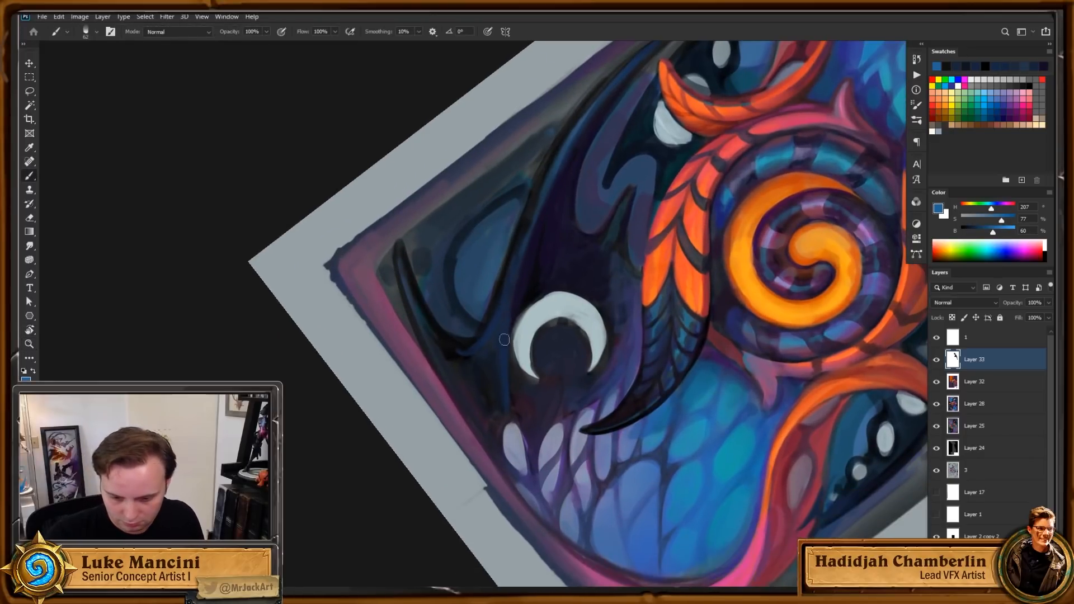
# Step: Cover the strip between the crescent moon and the spike's base with sampled dark purple to soften the blue
pyautogui.keyDown('alt'); pyautogui.click(519, 293); pyautogui.keyUp('alt')
pyautogui.moveTo(517, 300); pyautogui.dragTo(507, 391)
pyautogui.moveTo(586, 361); pyautogui.dragTo(578, 360)
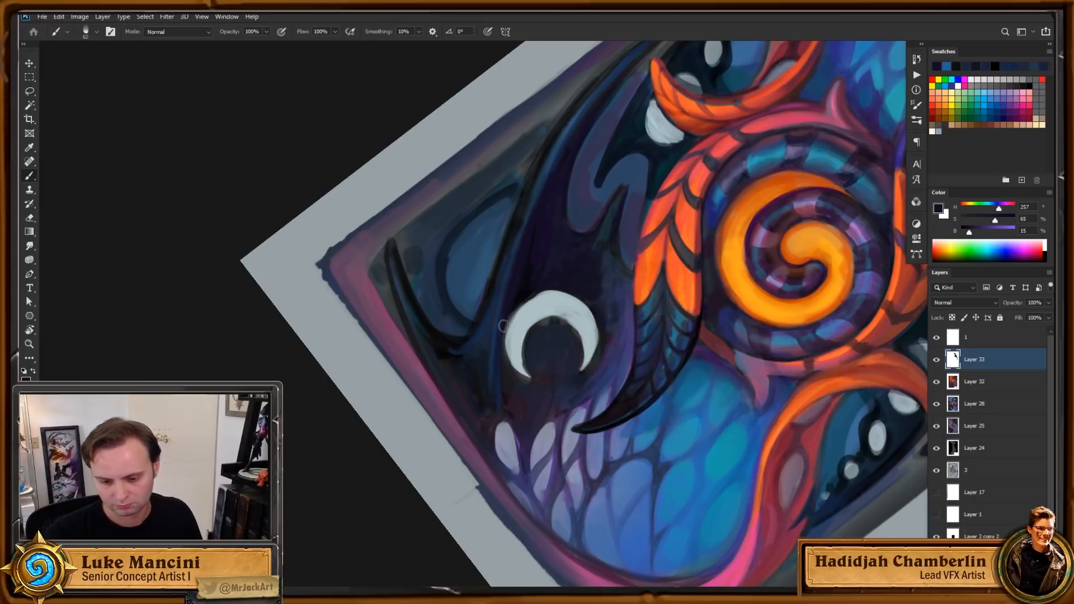
pyautogui.keyDown('alt'); pyautogui.click(501, 330); pyautogui.keyUp('alt')
pyautogui.keyDown('alt'); pyautogui.click(504, 335); pyautogui.keyUp('alt')
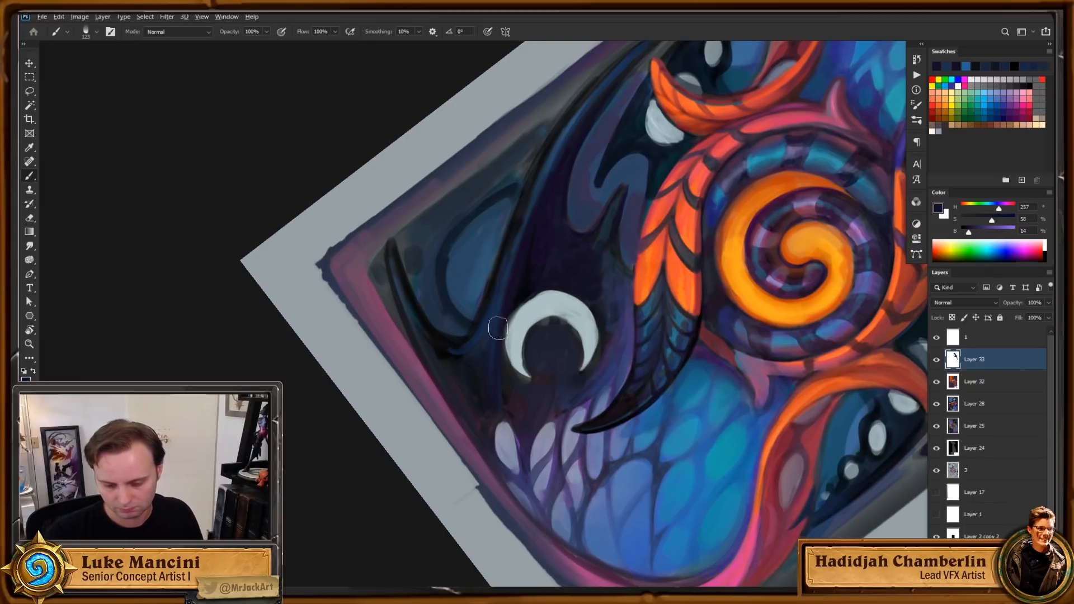
# Step: Paint sampled dark purple (H 259, S 70, B 28) into the gaps around the outermost pale scales
pyautogui.keyDown('alt'); pyautogui.click(526, 453); pyautogui.keyUp('alt')
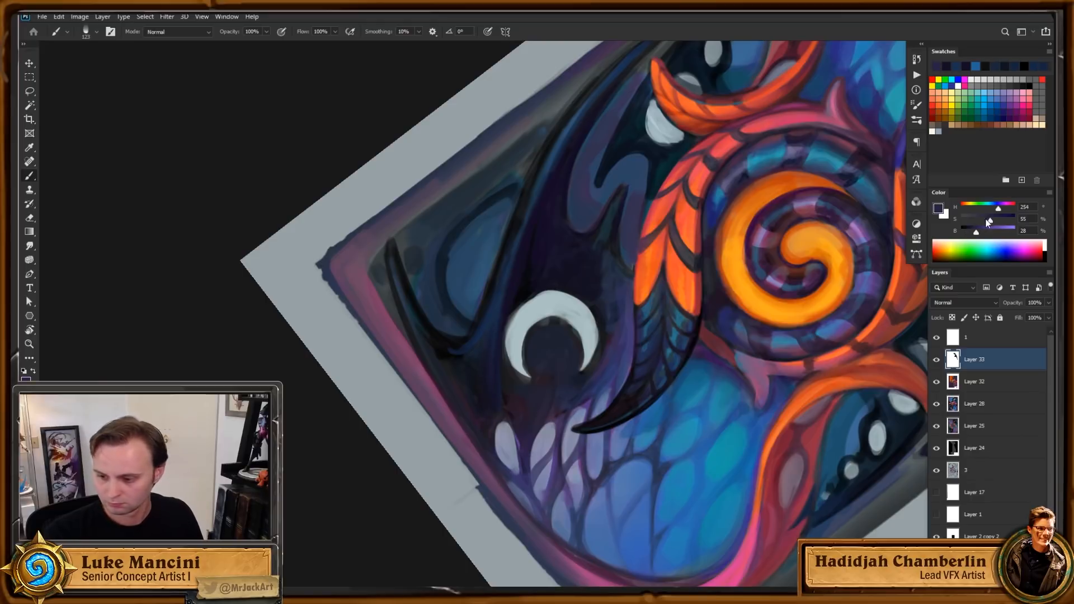
pyautogui.keyDown('alt'); pyautogui.click(528, 458); pyautogui.keyUp('alt')
pyautogui.keyDown('alt'); pyautogui.click(557, 433); pyautogui.keyUp('alt')
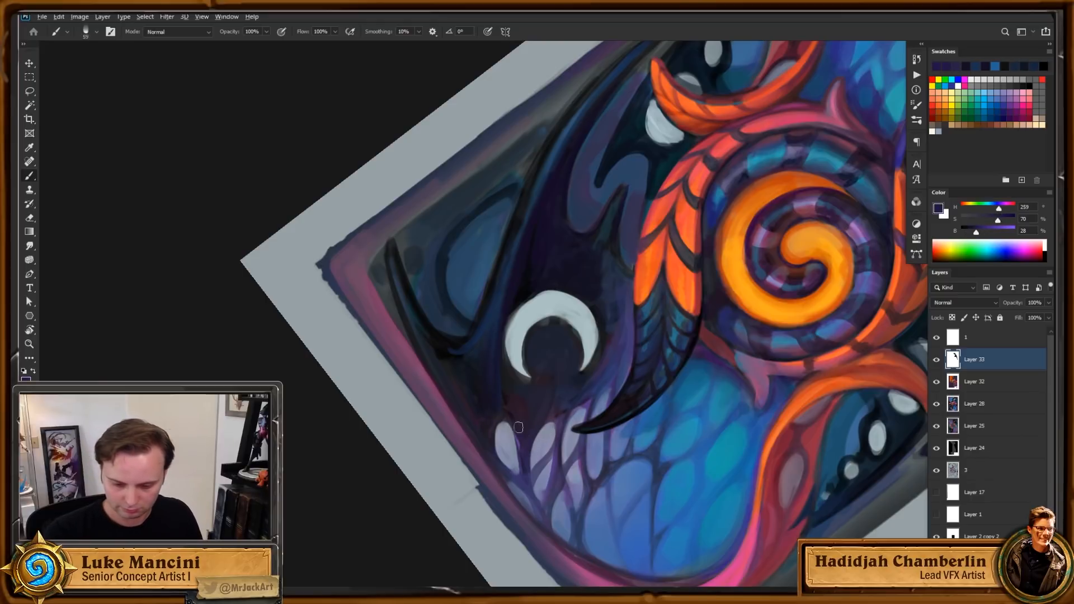
pyautogui.moveTo(518, 428); pyautogui.dragTo(526, 460)
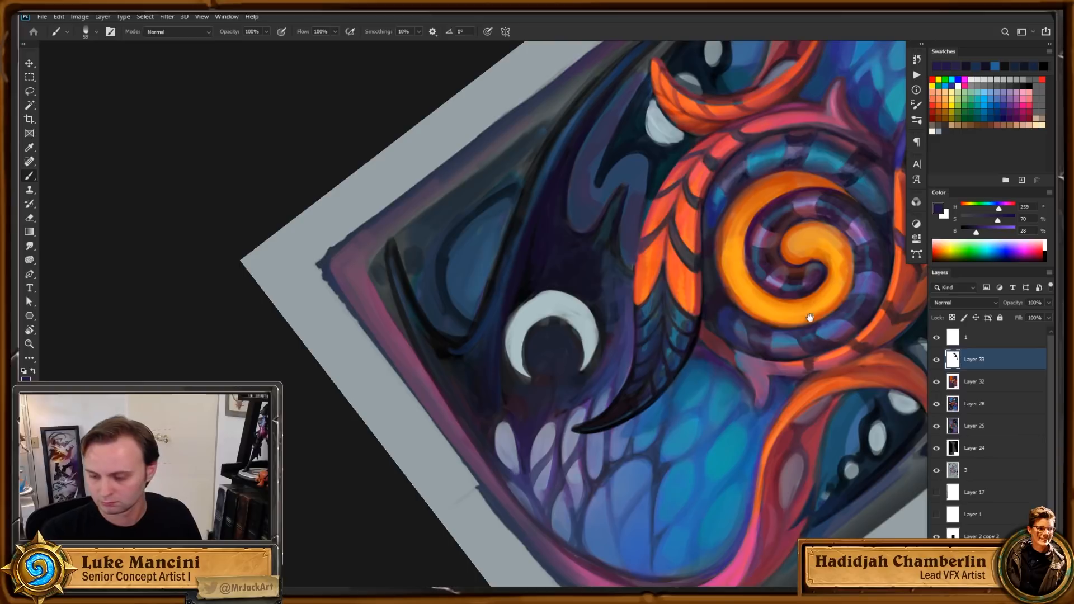
# Step: Brush a richer purple (H 266, S 73, B 36) between the pale scales and the moon and into the crescent's hollow
pyautogui.moveTo(810, 318); pyautogui.dragTo(792, 270)
pyautogui.keyDown('alt'); pyautogui.click(601, 302); pyautogui.keyUp('alt')
pyautogui.keyDown('alt'); pyautogui.click(585, 336); pyautogui.keyUp('alt')
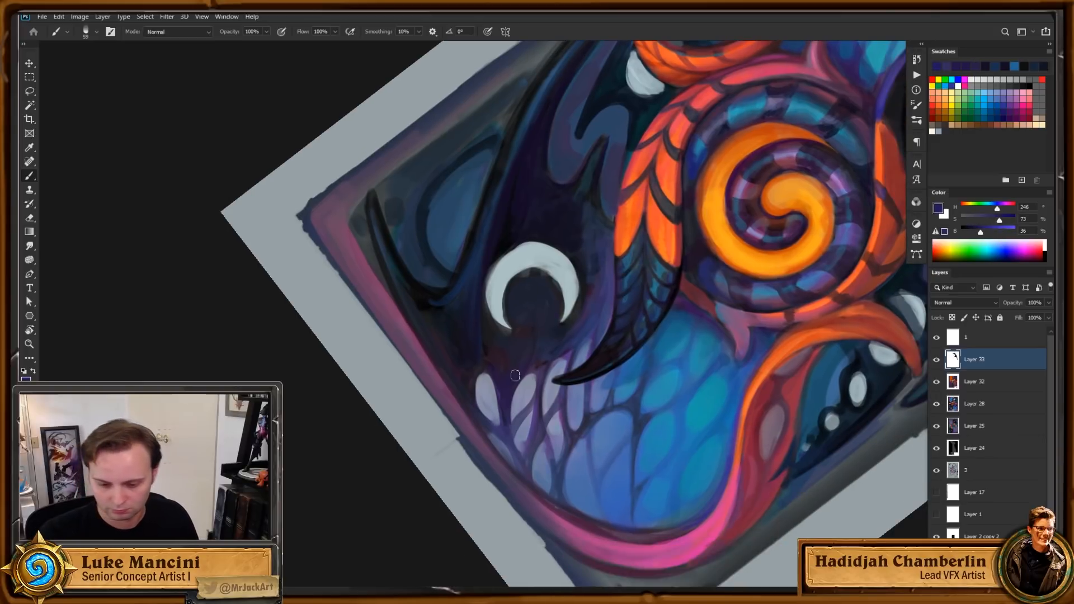
pyautogui.click(1001, 209)
pyautogui.moveTo(739, 326); pyautogui.dragTo(709, 303)
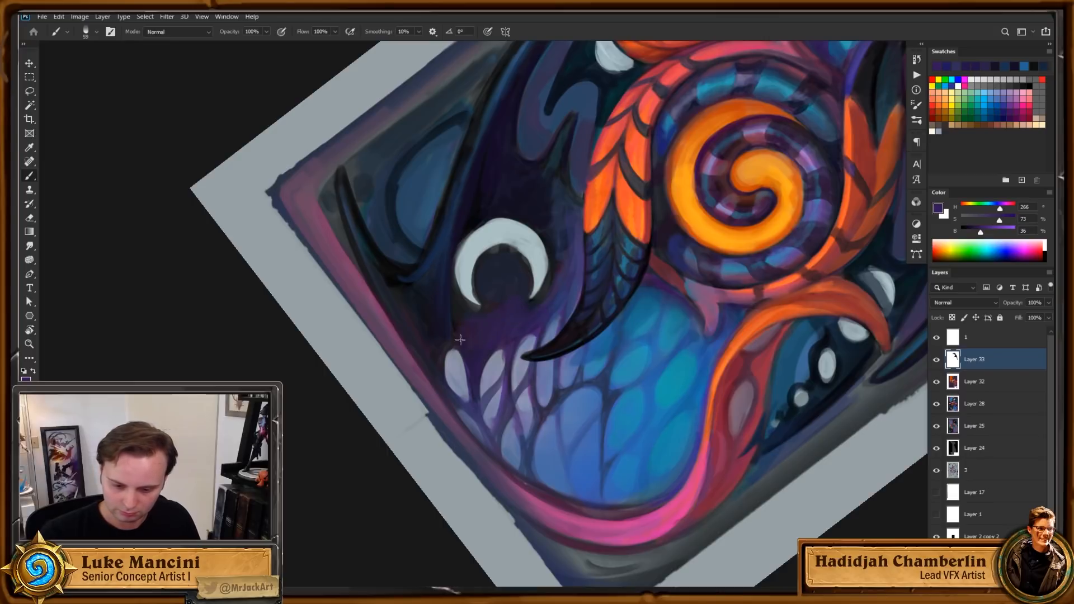
pyautogui.rightClick(503, 294)
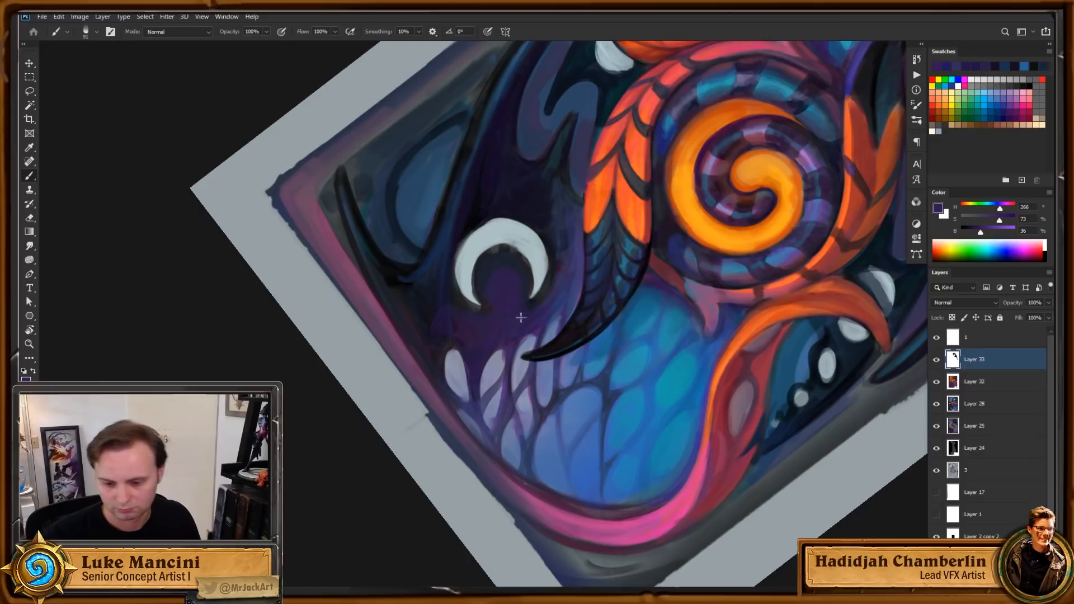
# Step: Paint a blue-violet tone (H 232, S 63, B 44) inside the crescent moon's hollow, then straighten the canvas view
pyautogui.keyDown('alt'); pyautogui.click(564, 287); pyautogui.keyUp('alt')
pyautogui.click(991, 221)
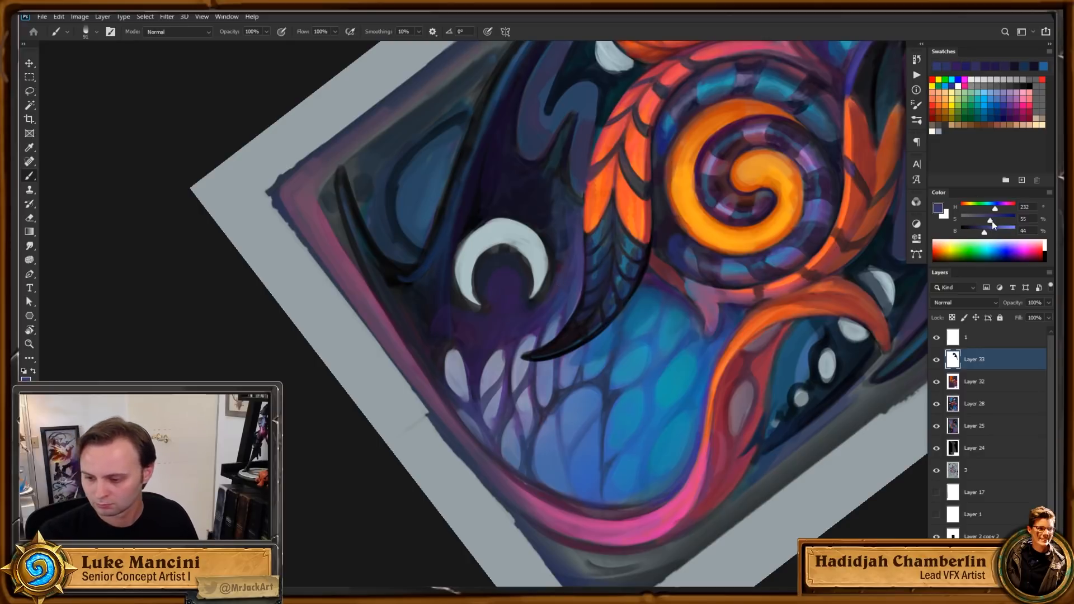
pyautogui.moveTo(992, 220); pyautogui.dragTo(995, 221)
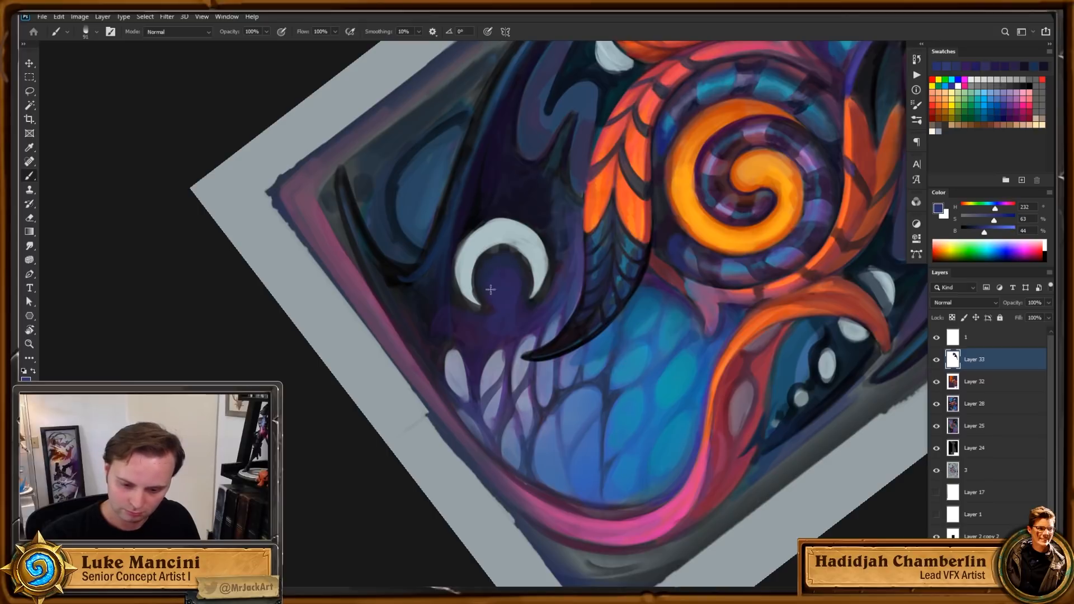
pyautogui.press('Escape')
pyautogui.moveTo(695, 341); pyautogui.dragTo(664, 326)
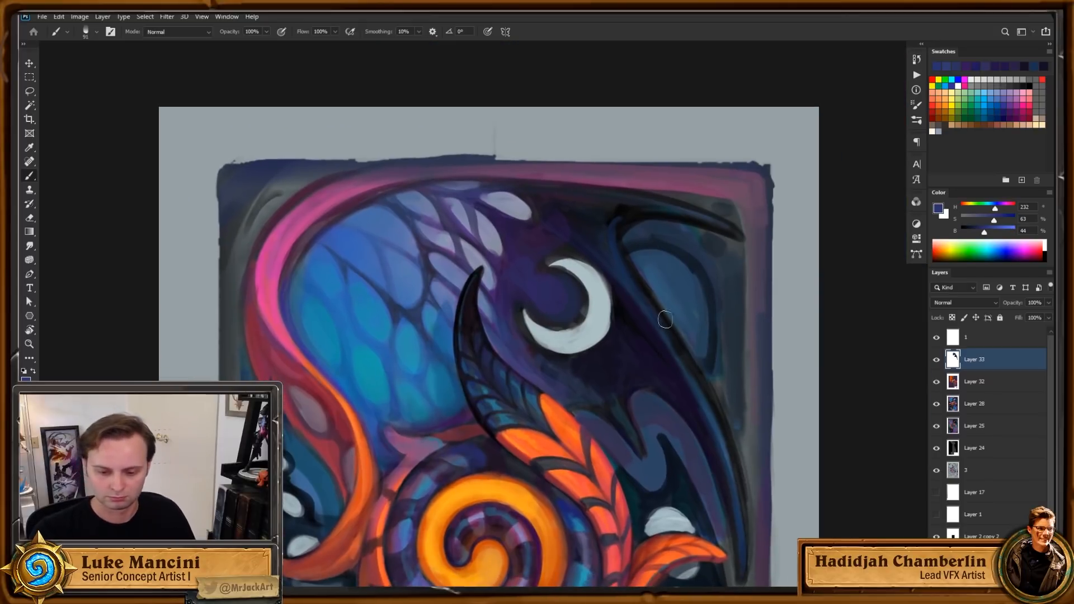
# Step: Reduce the brush size and blend sampled violets around the crescent's hollow and towards the pale scales
pyautogui.keyDown('alt'); pyautogui.click(537, 297); pyautogui.keyUp('alt')
pyautogui.press('[')
pyautogui.press('[')
pyautogui.press('[')
pyautogui.press('[')
pyautogui.press('[')
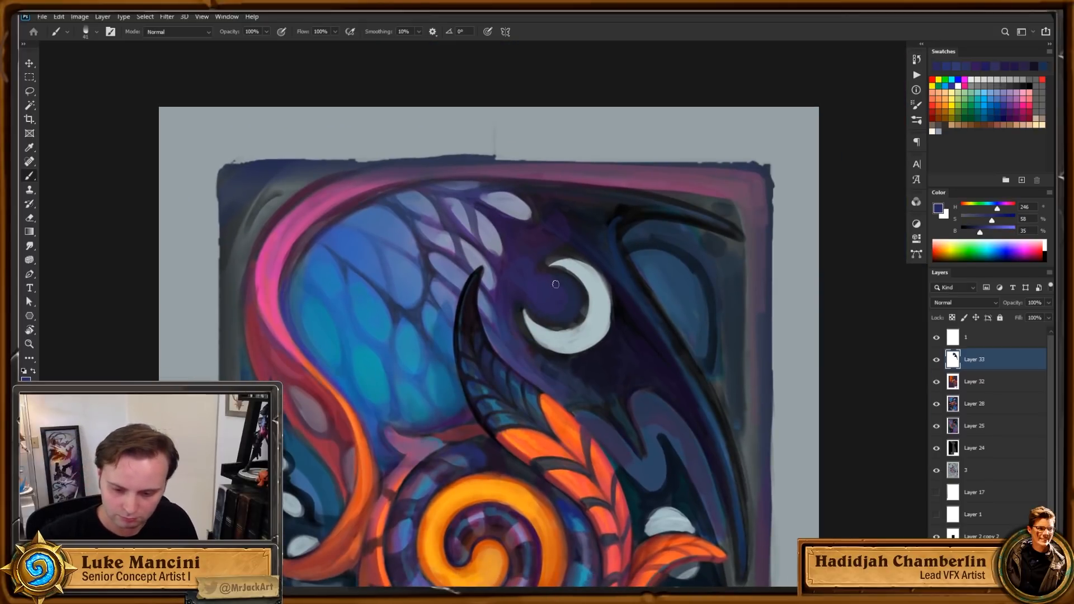
pyautogui.moveTo(611, 342); pyautogui.dragTo(590, 314)
pyautogui.keyDown('alt'); pyautogui.click(488, 280); pyautogui.keyUp('alt')
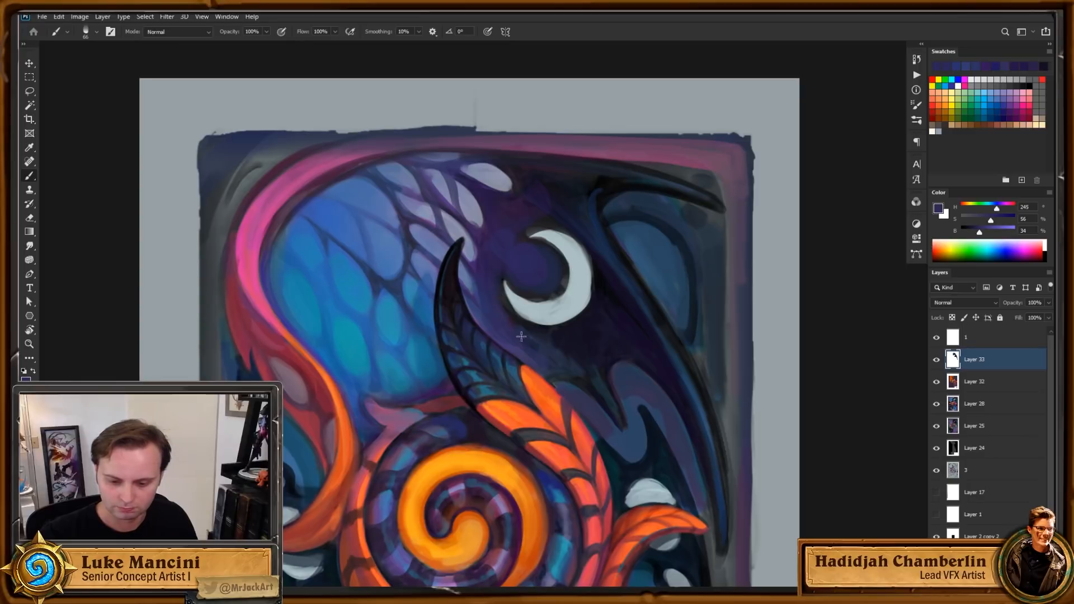
# Step: Brush a sampled muted blue-violet over the dark area between the crescent moon and the orange feathers
pyautogui.keyDown('alt'); pyautogui.click(547, 358); pyautogui.keyUp('alt')
pyautogui.keyDown('alt'); pyautogui.click(547, 357); pyautogui.keyUp('alt')
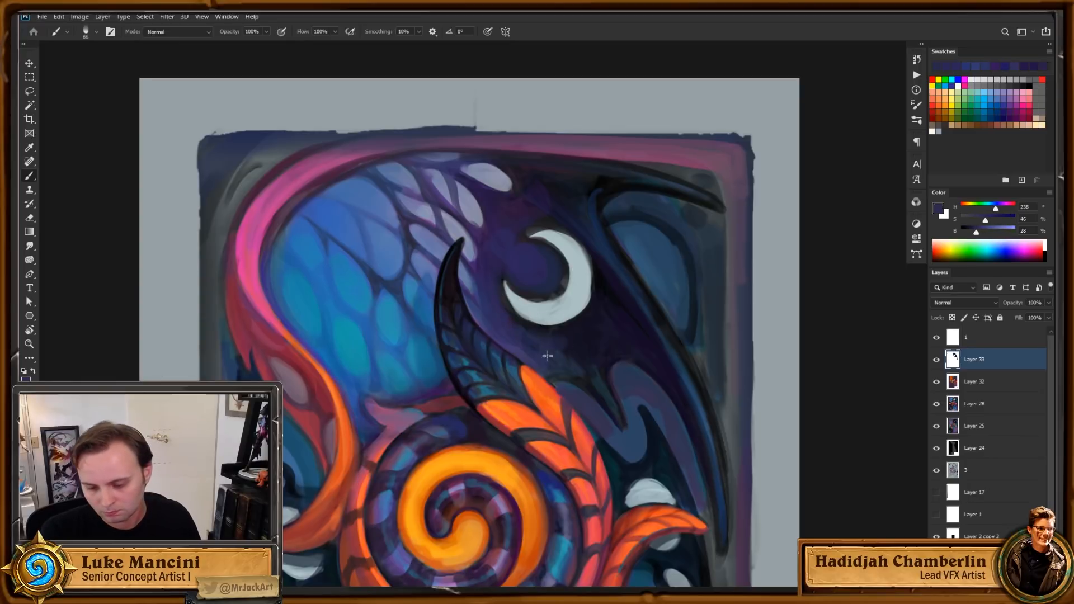
pyautogui.moveTo(562, 344); pyautogui.dragTo(582, 353)
pyautogui.moveTo(698, 428); pyautogui.dragTo(651, 414)
# Step: Rotate the canvas and blend sampled dark blues over the area between the crescent moon and the wavy blue band
pyautogui.keyDown('alt'); pyautogui.click(556, 228); pyautogui.keyUp('alt')
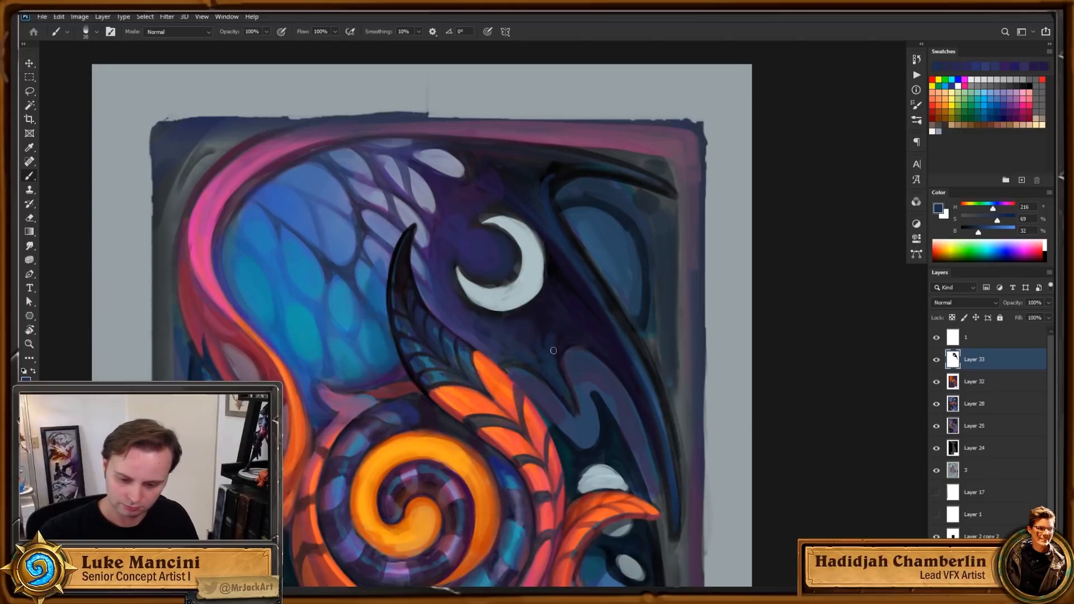
pyautogui.press('r')
pyautogui.moveTo(545, 322); pyautogui.dragTo(559, 302)
pyautogui.press('b')
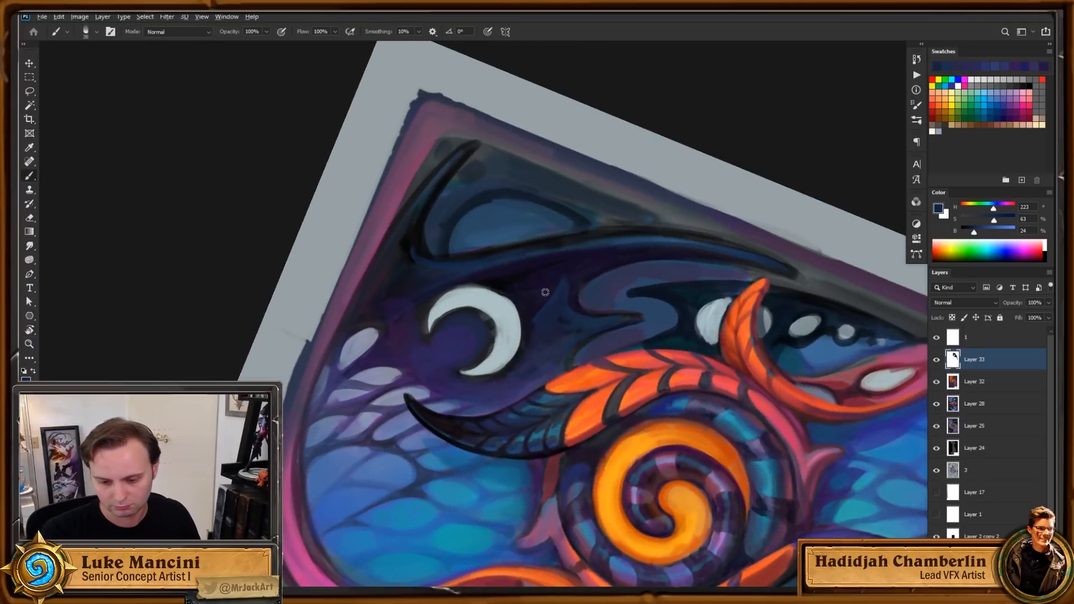
pyautogui.keyDown('alt'); pyautogui.click(538, 302); pyautogui.keyUp('alt')
pyautogui.keyDown('alt'); pyautogui.click(563, 304); pyautogui.keyUp('alt')
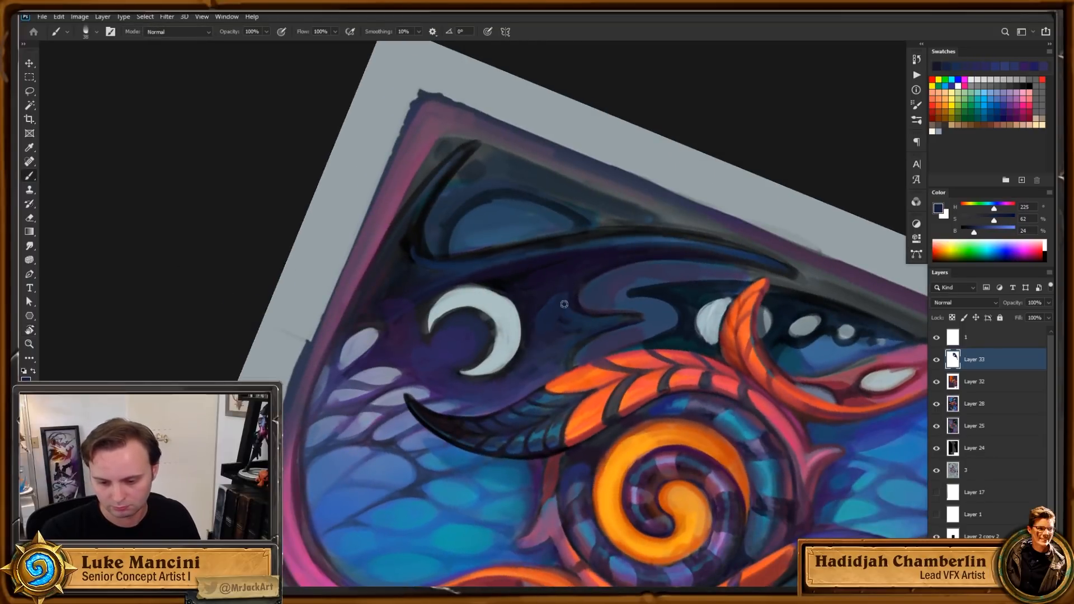
# Step: Rotate the canvas back, sample blues around the wavy band, and darken the pointed drip's outline with black
pyautogui.press('r')
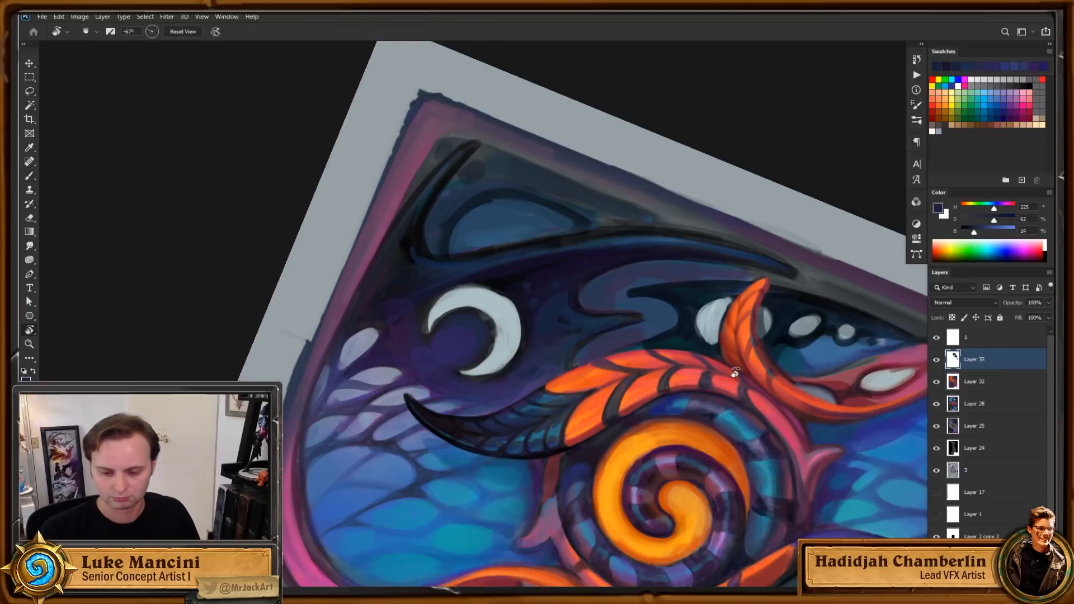
pyautogui.moveTo(528, 292); pyautogui.dragTo(546, 334)
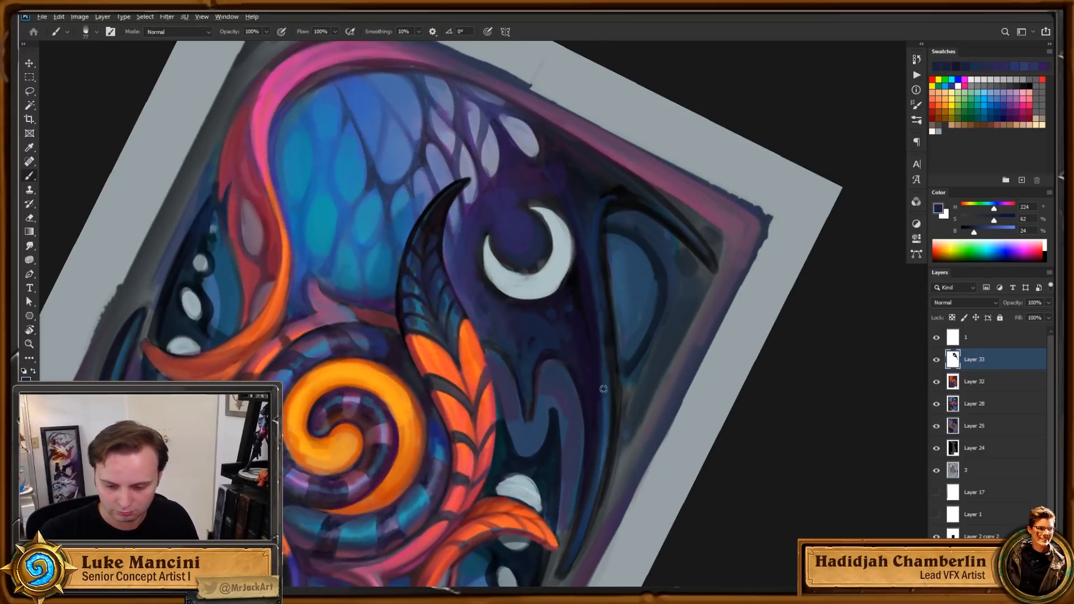
pyautogui.keyDown('alt'); pyautogui.click(539, 389); pyautogui.keyUp('alt')
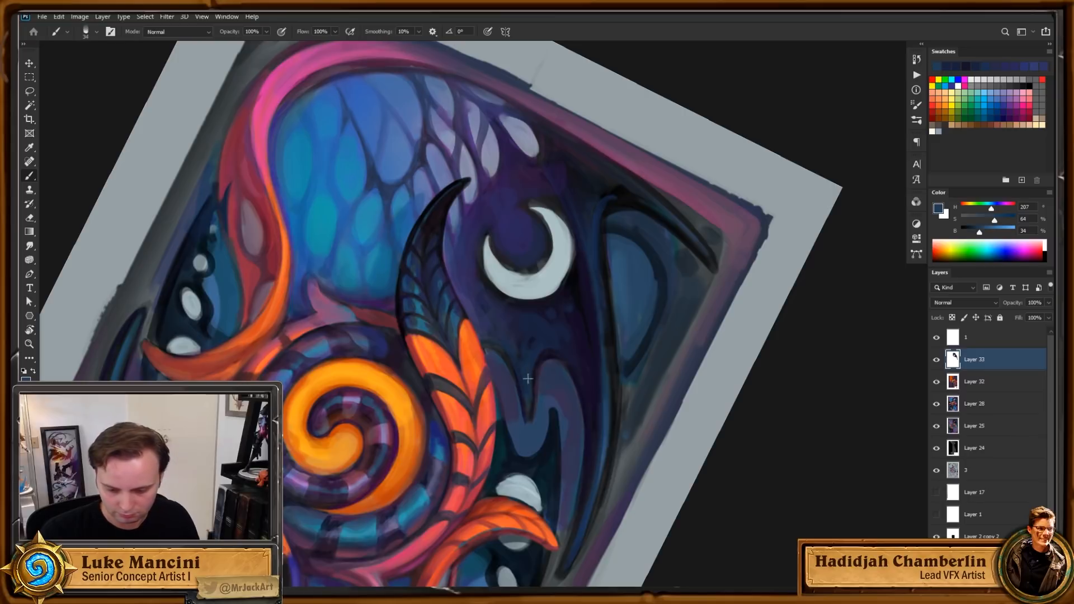
pyautogui.moveTo(568, 383); pyautogui.dragTo(597, 358)
pyautogui.keyDown('alt'); pyautogui.click(592, 403); pyautogui.keyUp('alt')
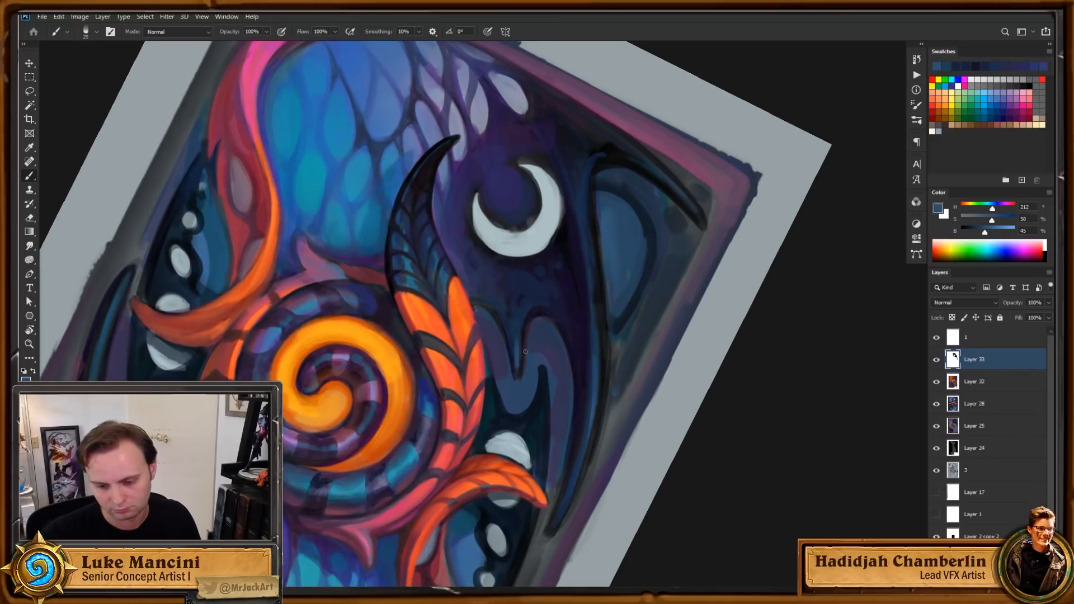
pyautogui.press('d')
pyautogui.moveTo(503, 324)
pyautogui.mouseDown()
pyautogui.moveTo(517, 378)
pyautogui.moveTo(530, 320)
pyautogui.moveTo(544, 316)
pyautogui.mouseUp()
# Step: Check the whole painting, and brush a sampled dark blue-violet (H 241, S 51, B 28) between the black horn's tip and the moon
pyautogui.press('z')
pyautogui.moveTo(583, 361)
pyautogui.mouseDown()
pyautogui.moveTo(541, 436)
pyautogui.moveTo(544, 476)
pyautogui.mouseUp()
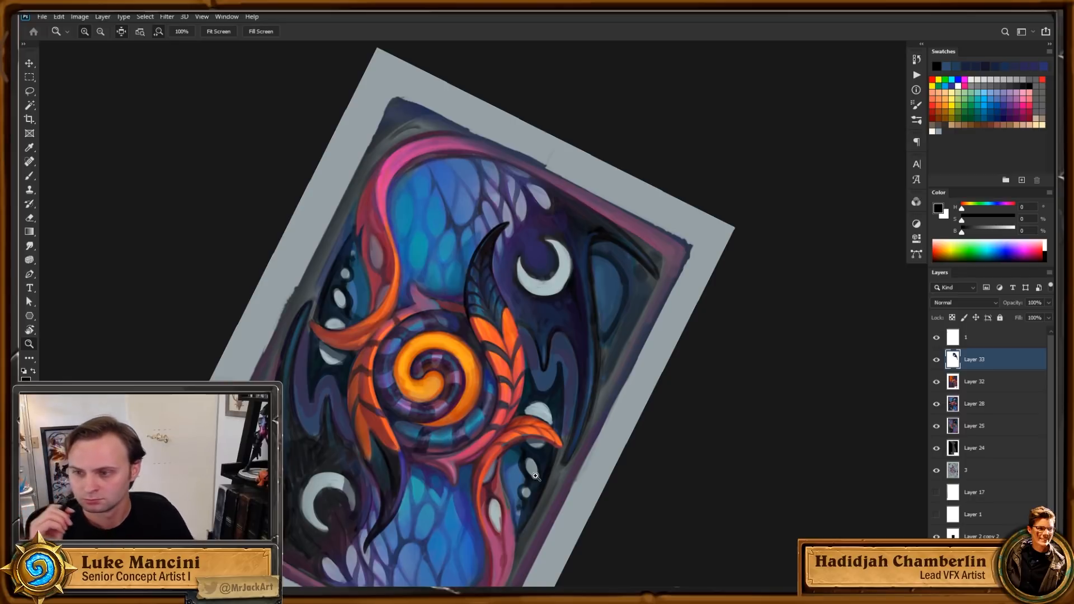
pyautogui.moveTo(567, 291); pyautogui.dragTo(556, 298)
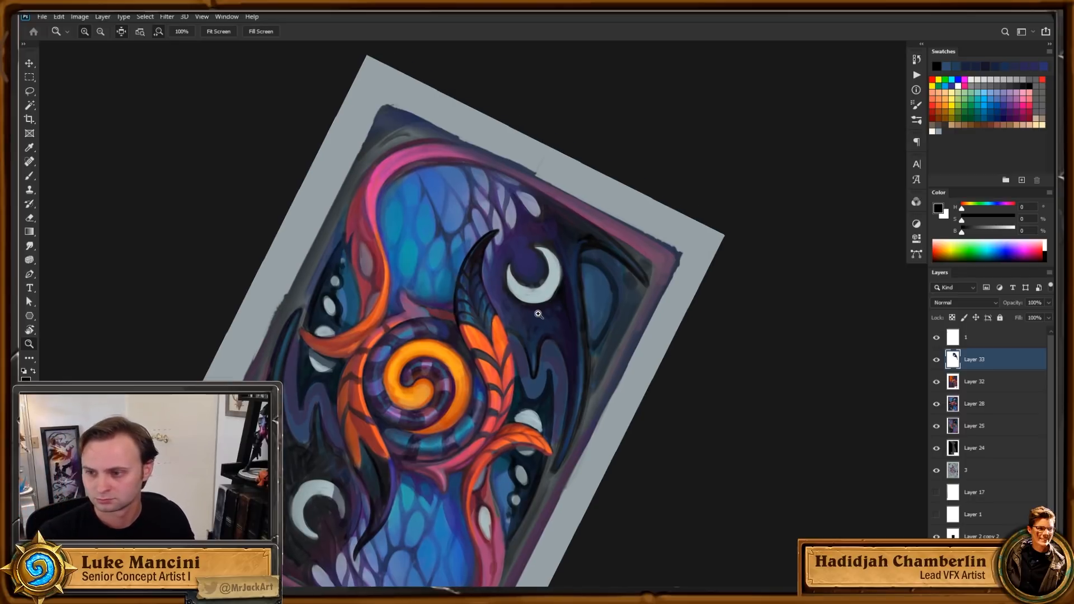
pyautogui.moveTo(549, 337); pyautogui.dragTo(587, 337)
pyautogui.moveTo(492, 265); pyautogui.dragTo(492, 337)
pyautogui.keyDown('alt'); pyautogui.click(448, 278); pyautogui.keyUp('alt')
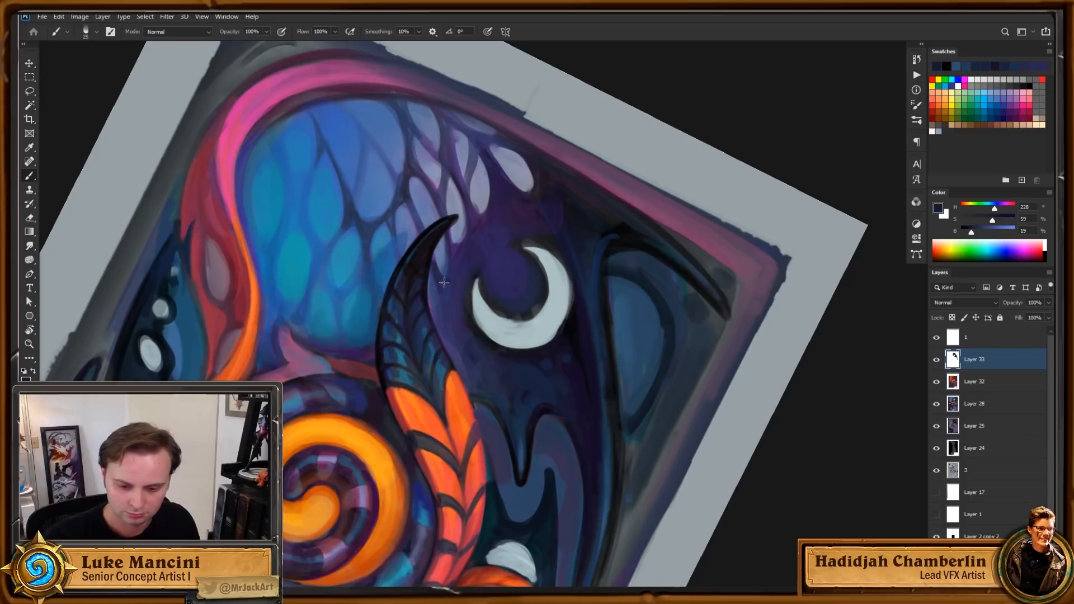
pyautogui.keyDown('alt'); pyautogui.click(436, 265); pyautogui.keyUp('alt')
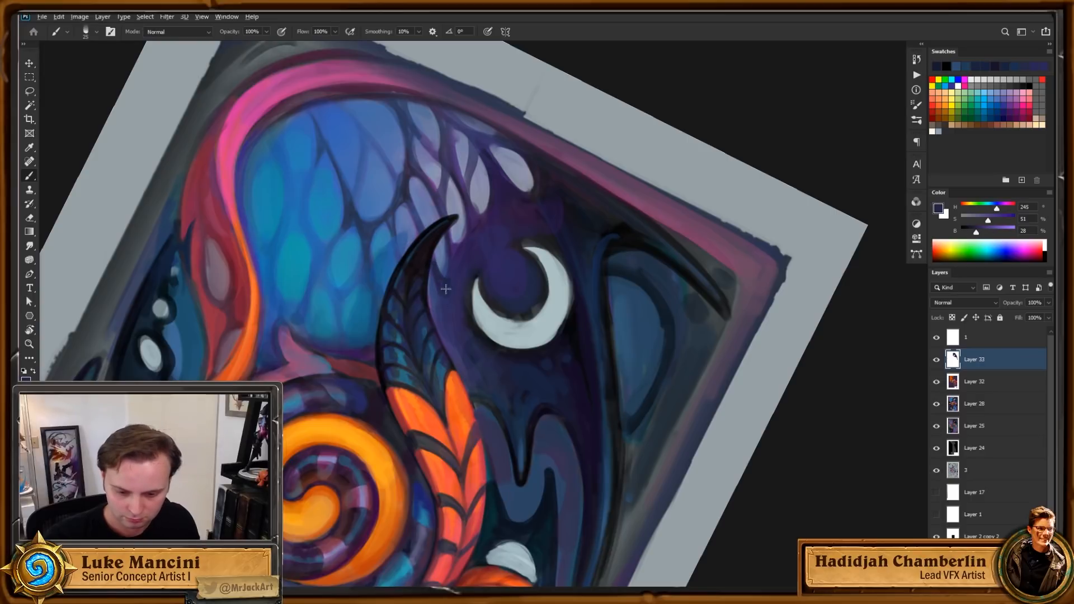
pyautogui.moveTo(455, 238); pyautogui.dragTo(450, 234)
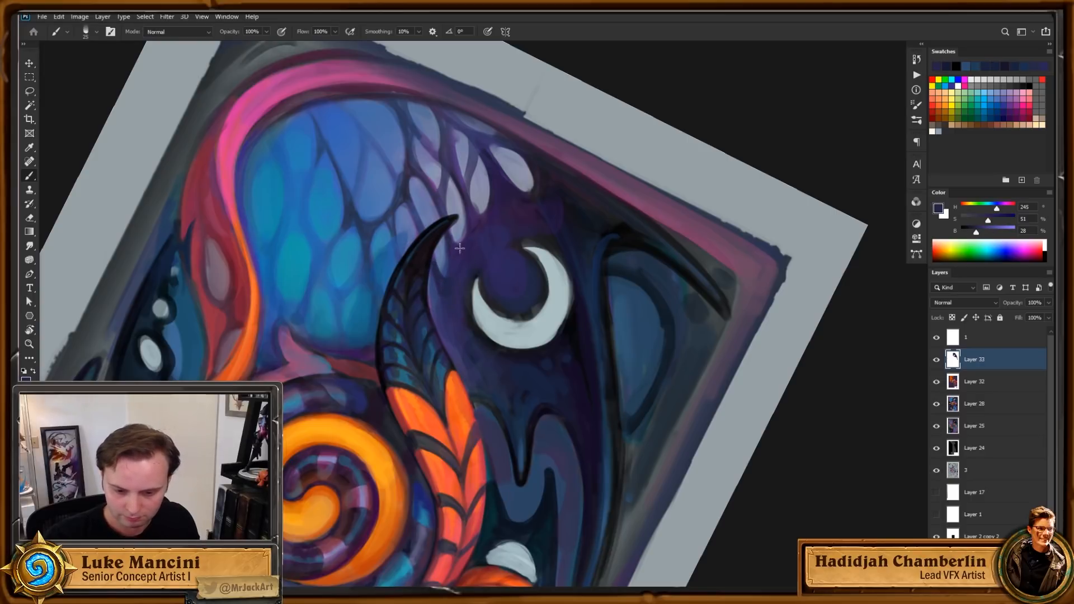
# Step: Touch up the pale scales beside the horn's tip with sampled muted violet and light blue-grey
pyautogui.moveTo(544, 275); pyautogui.dragTo(535, 296)
pyautogui.keyDown('alt'); pyautogui.click(450, 272); pyautogui.keyUp('alt')
pyautogui.moveTo(450, 271); pyautogui.dragTo(433, 245)
pyautogui.keyDown('alt'); pyautogui.click(435, 234); pyautogui.keyUp('alt')
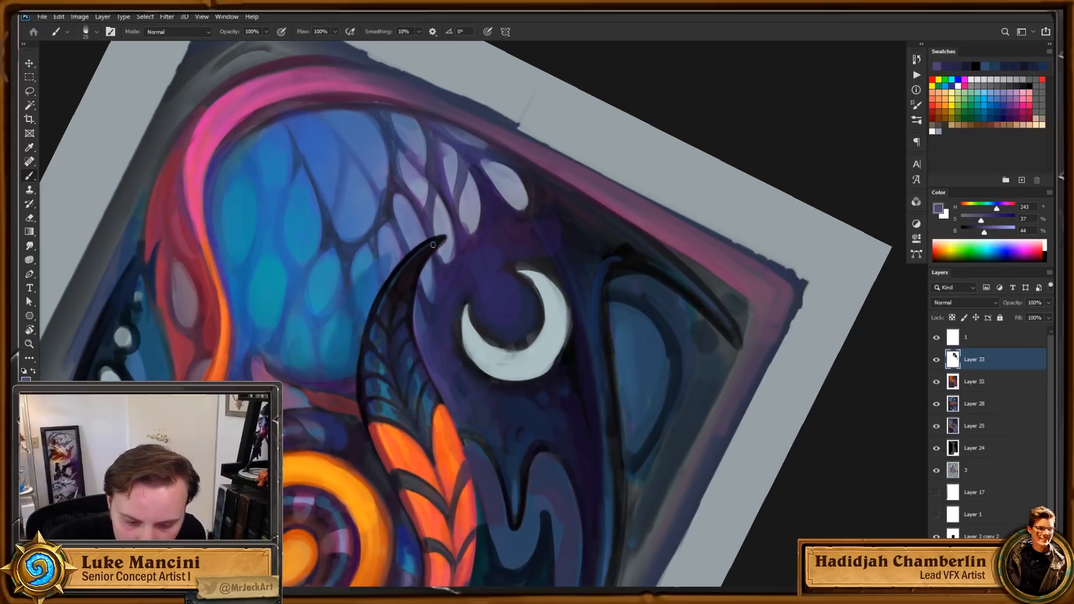
pyautogui.keyDown('alt'); pyautogui.click(451, 267); pyautogui.keyUp('alt')
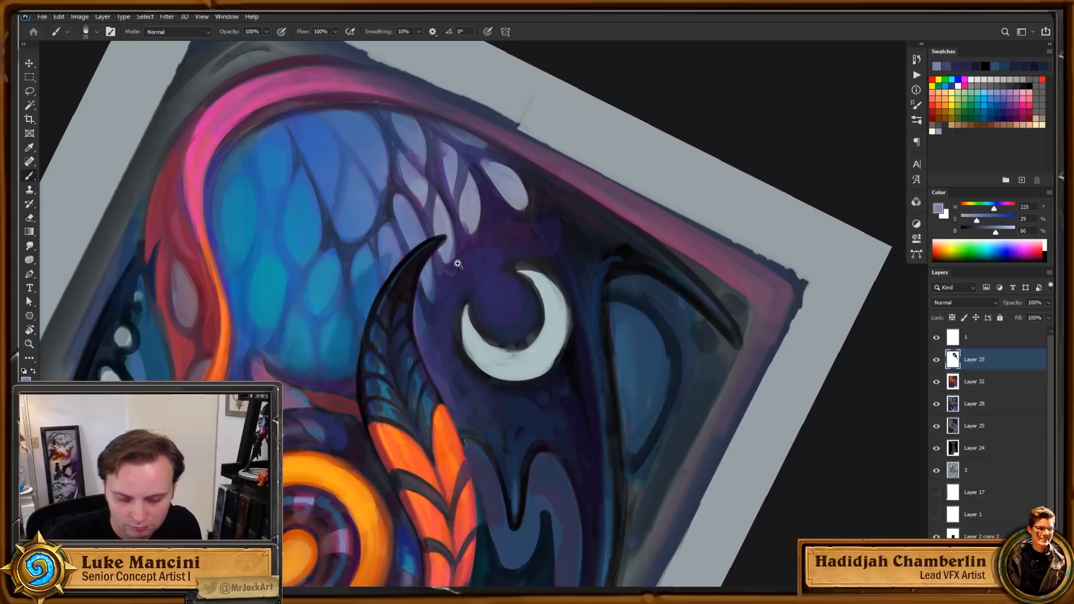
# Step: Refine the lower end of the pale scale at the horn's tip at close range with sampled violets and blue-grey
pyautogui.press('z')
pyautogui.click(457, 262)
pyautogui.press('b')
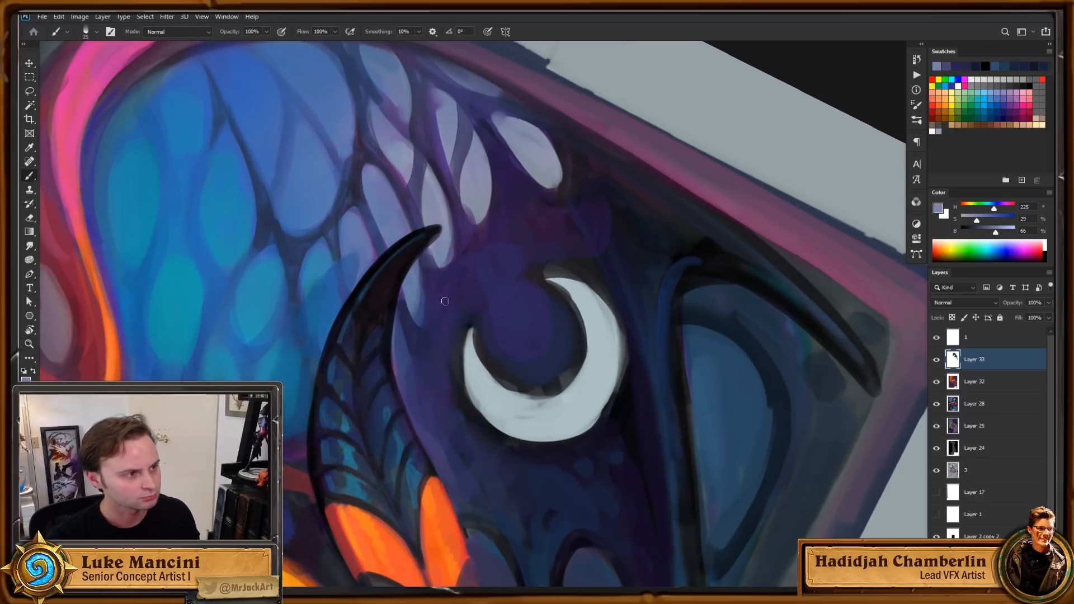
pyautogui.keyDown('alt'); pyautogui.click(450, 257); pyautogui.keyUp('alt')
pyautogui.keyDown('alt'); pyautogui.click(440, 256); pyautogui.keyUp('alt')
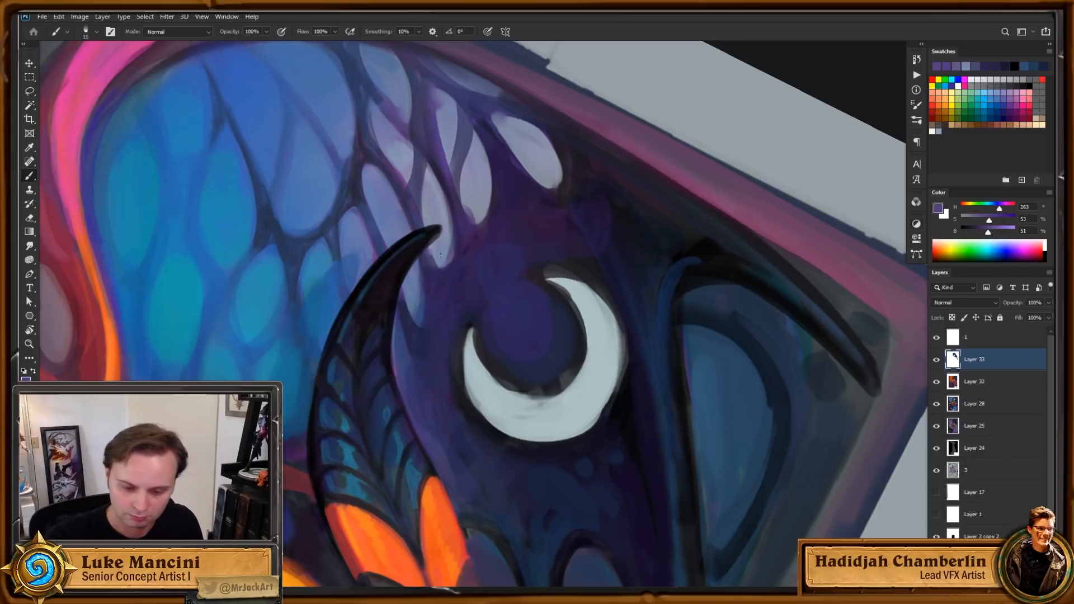
pyautogui.keyDown('alt'); pyautogui.click(448, 250); pyautogui.keyUp('alt')
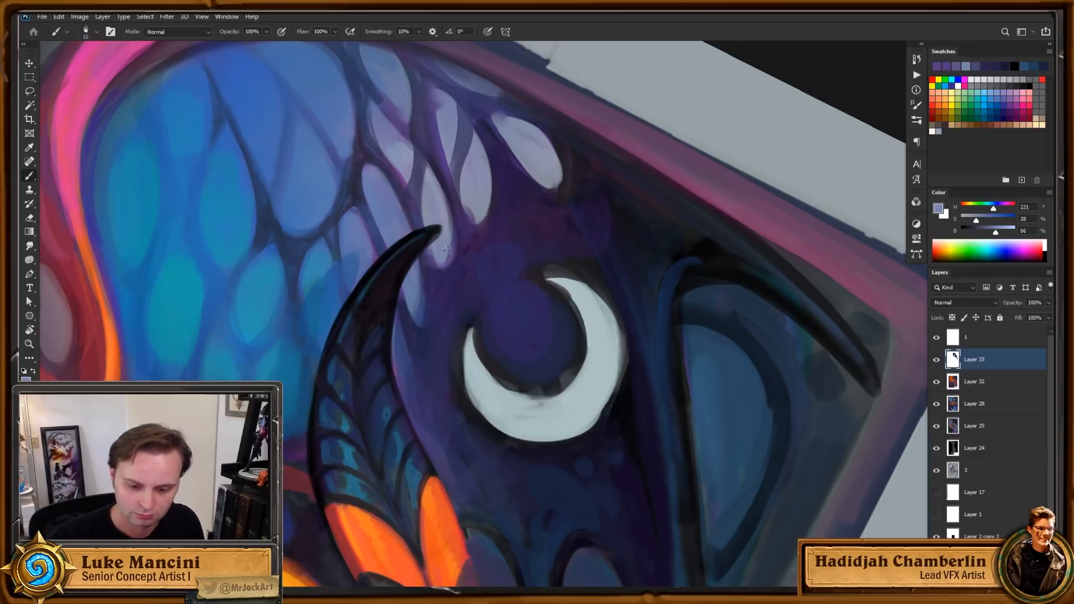
pyautogui.moveTo(529, 251); pyautogui.dragTo(521, 307)
# Step: Brush a sampled violet along the scale by the horn's tip, undo the last stroke, and sample pale lilac from the neighbouring scale
pyautogui.keyDown('alt'); pyautogui.click(446, 308); pyautogui.keyUp('alt')
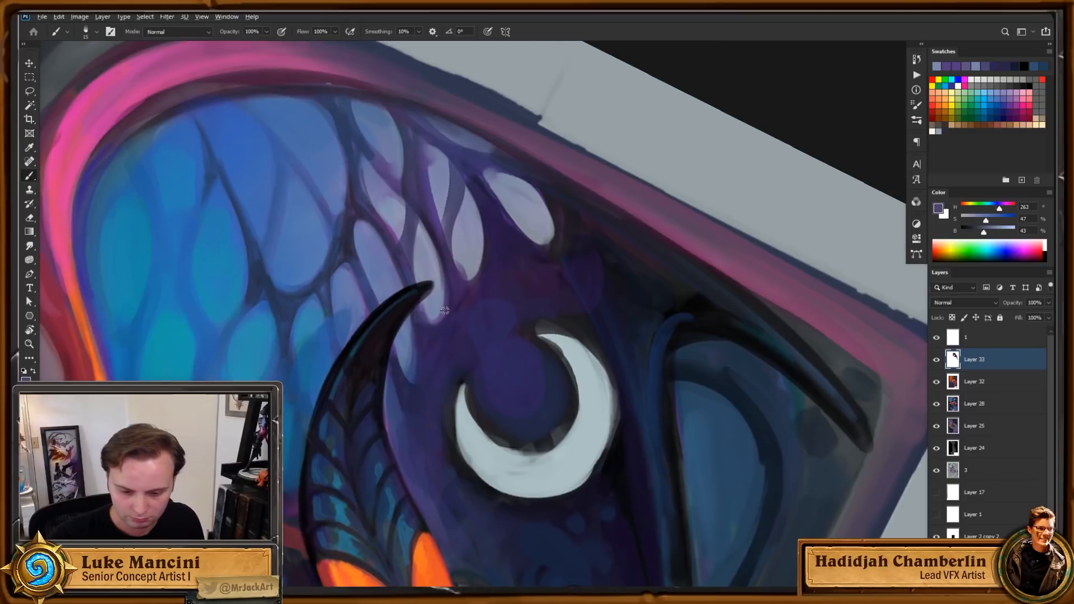
pyautogui.moveTo(443, 311); pyautogui.dragTo(440, 261)
pyautogui.hotkey('ctrl', 'z')
pyautogui.keyDown('alt'); pyautogui.click(470, 260); pyautogui.keyUp('alt')
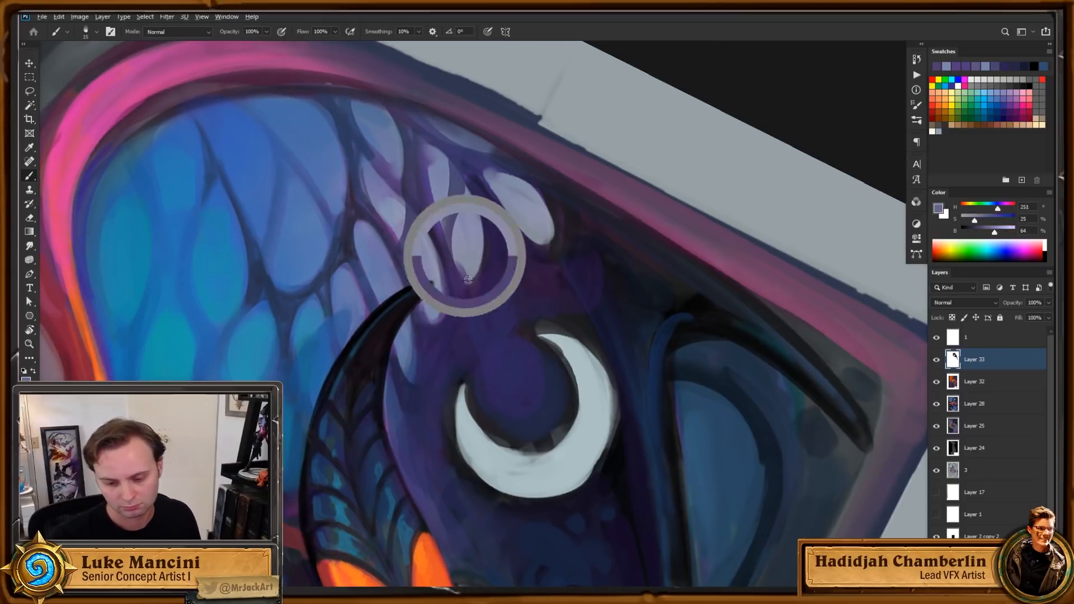
# Step: Sample the purple below the scales, raise its brightness to 41, and brush it into the gaps between the pale scales
pyautogui.keyDown('alt'); pyautogui.click(473, 291); pyautogui.keyUp('alt')
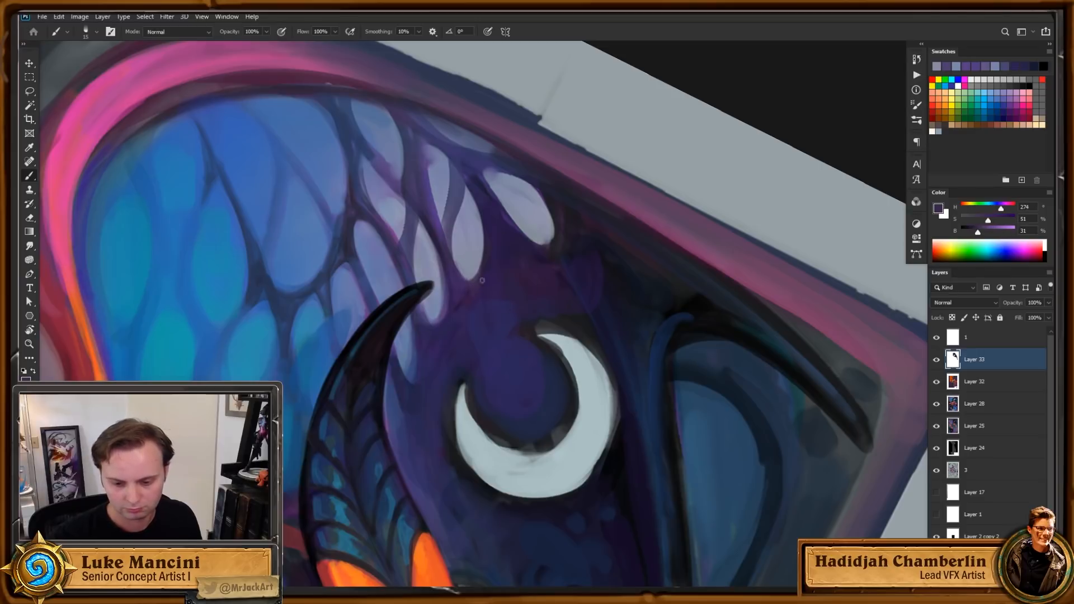
pyautogui.click(983, 230)
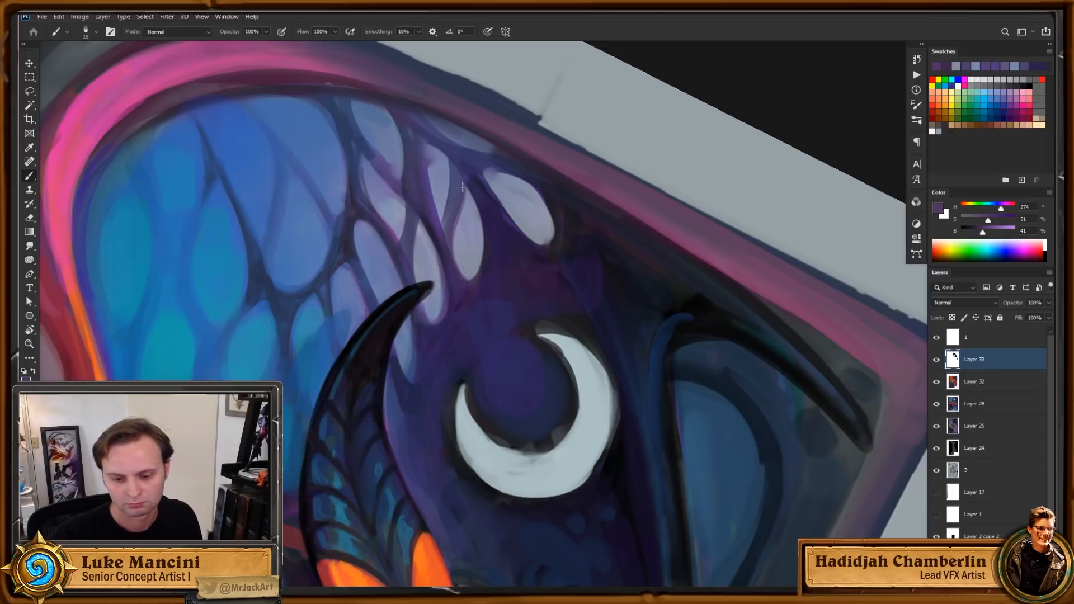
pyautogui.moveTo(451, 190); pyautogui.dragTo(441, 230)
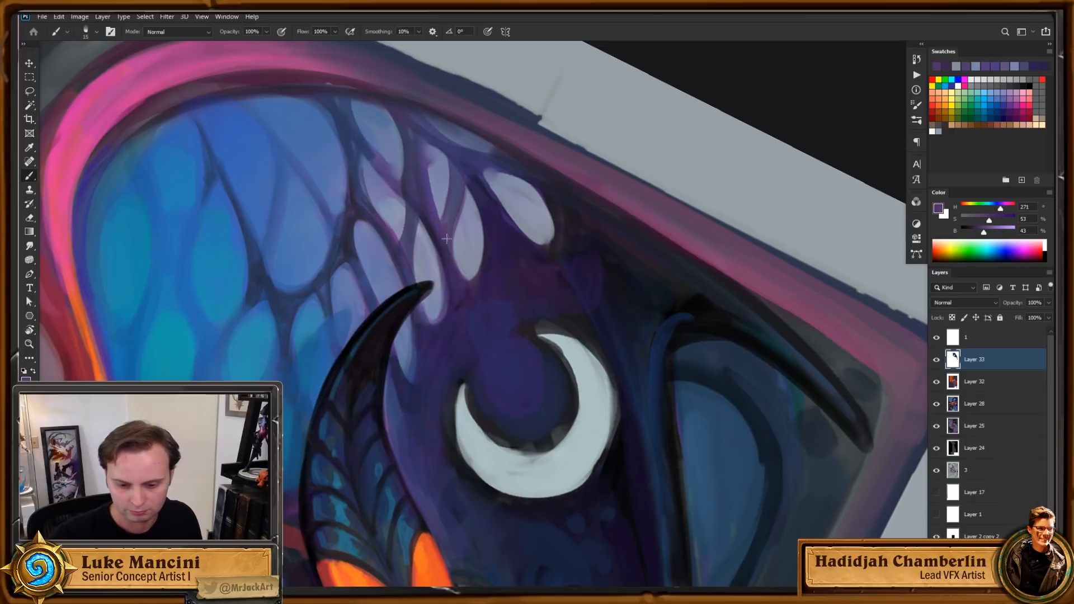
pyautogui.moveTo(445, 212); pyautogui.dragTo(443, 219)
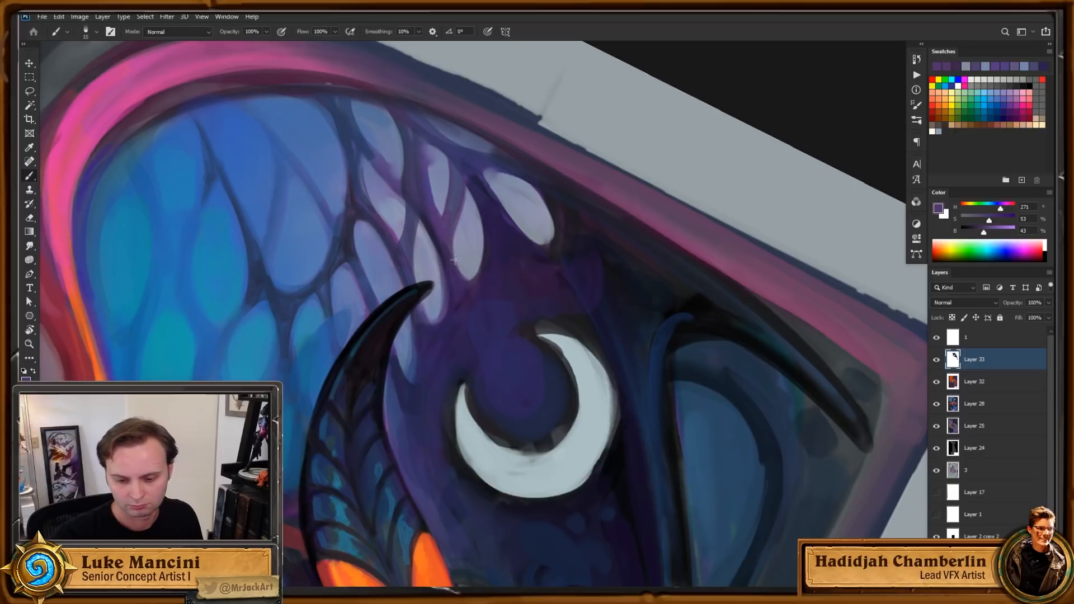
# Step: Rotate the canvas and brush sampled dark violet (H 256, S 61, B 29) between the pale scales nearest the pink border
pyautogui.press('z')
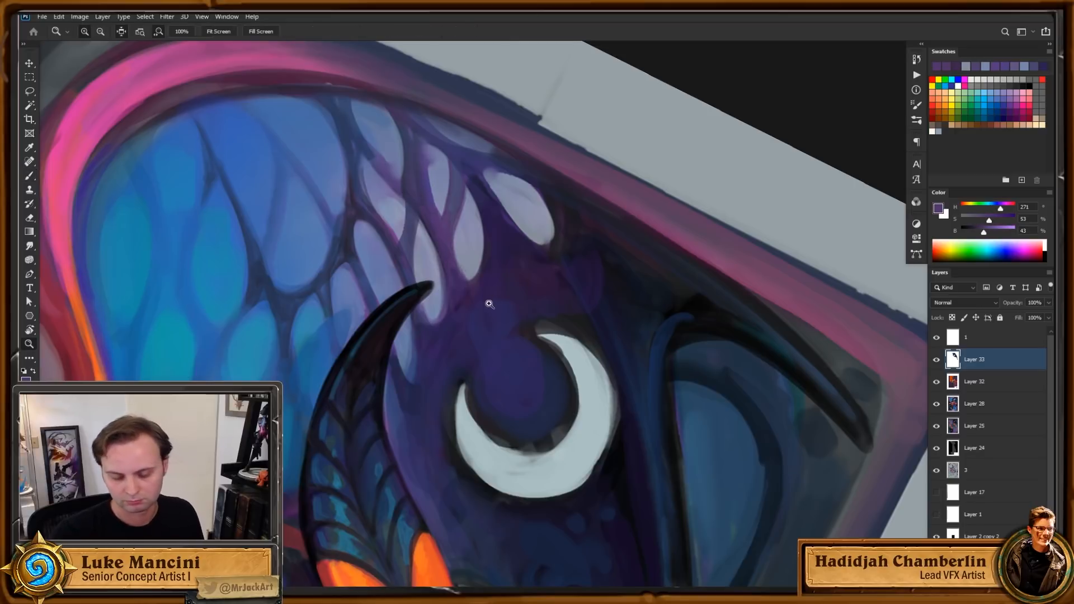
pyautogui.keyDown('alt'); pyautogui.click(494, 312); pyautogui.keyUp('alt')
pyautogui.press('r')
pyautogui.moveTo(647, 283); pyautogui.dragTo(648, 331)
pyautogui.press('z')
pyautogui.moveTo(498, 240); pyautogui.dragTo(551, 189)
pyautogui.press('b')
pyautogui.keyDown('alt'); pyautogui.click(517, 217); pyautogui.keyUp('alt')
pyautogui.moveTo(513, 220); pyautogui.dragTo(554, 197)
pyautogui.keyDown('alt'); pyautogui.click(561, 228); pyautogui.keyUp('alt')
# Step: Adjust the brush, refine the dark gaps around the pale scales, and touch up a scale with sampled lavender (H 230, S 28, B 65)
pyautogui.rightClick(559, 208)
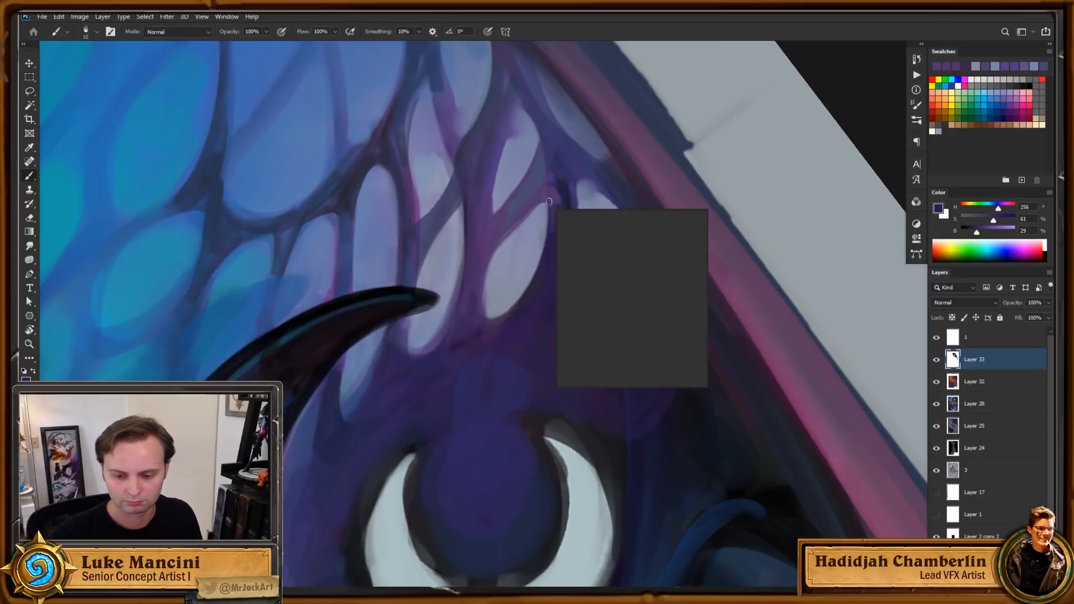
pyautogui.click(541, 200)
pyautogui.moveTo(494, 238)
pyautogui.mouseDown()
pyautogui.moveTo(560, 197)
pyautogui.moveTo(538, 191)
pyautogui.moveTo(515, 214)
pyautogui.moveTo(540, 164)
pyautogui.moveTo(562, 157)
pyautogui.mouseUp()
pyautogui.moveTo(616, 285); pyautogui.dragTo(599, 338)
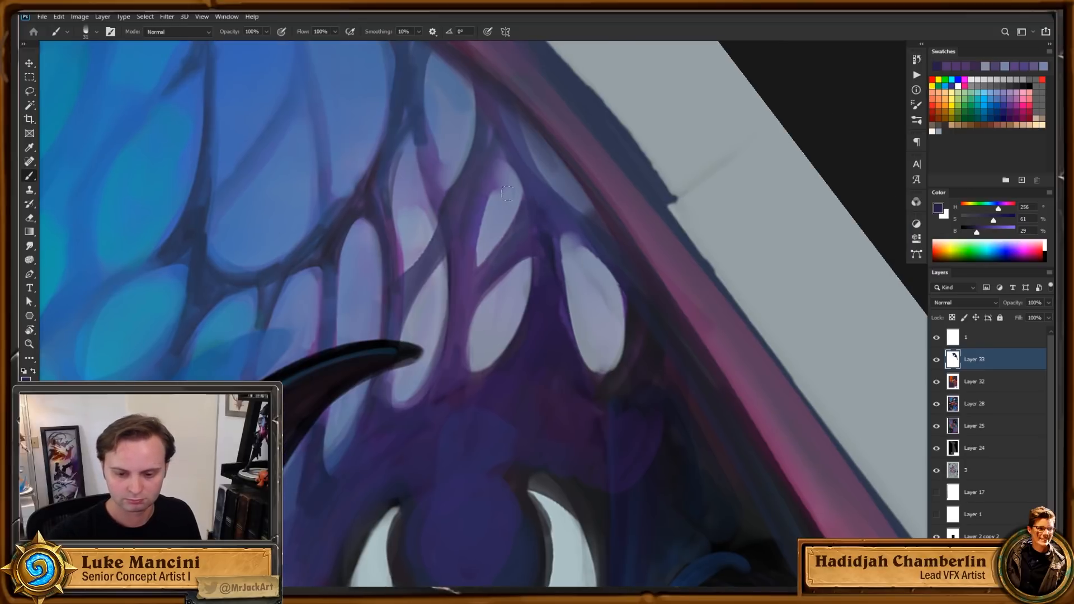
pyautogui.keyDown('alt'); pyautogui.click(501, 204); pyautogui.keyUp('alt')
pyautogui.press('Tab')
pyautogui.press('Tab')
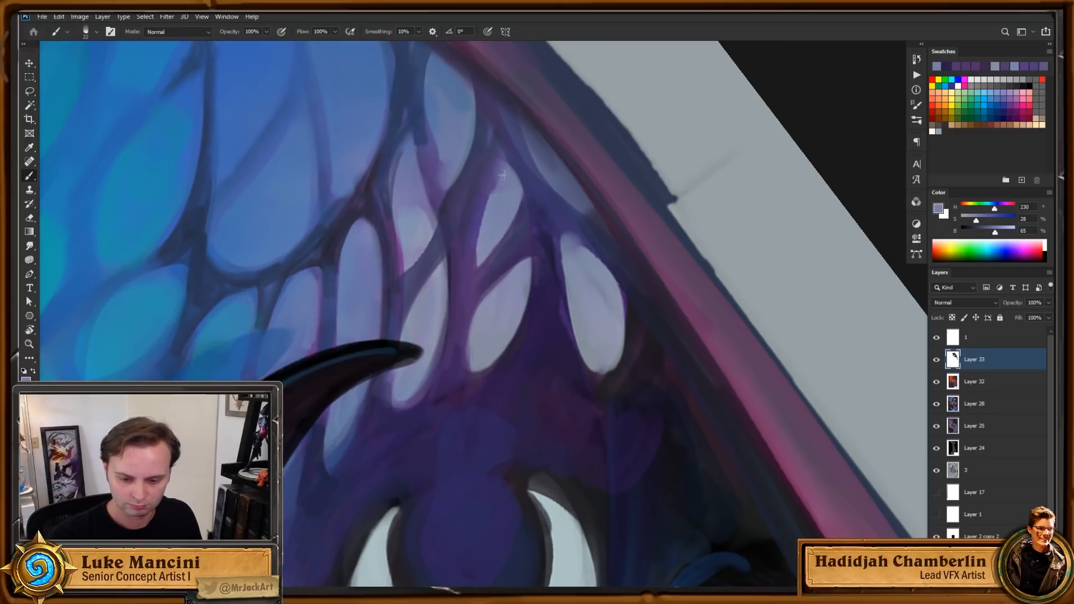
# Step: Reduce the brush size and smooth the gaps between the pale scales above the horn's tip with sampled purple (H 270, S 53, B 42)
pyautogui.keyDown('alt'); pyautogui.click(480, 274); pyautogui.keyUp('alt')
pyautogui.press('[')
pyautogui.moveTo(480, 280); pyautogui.dragTo(497, 243)
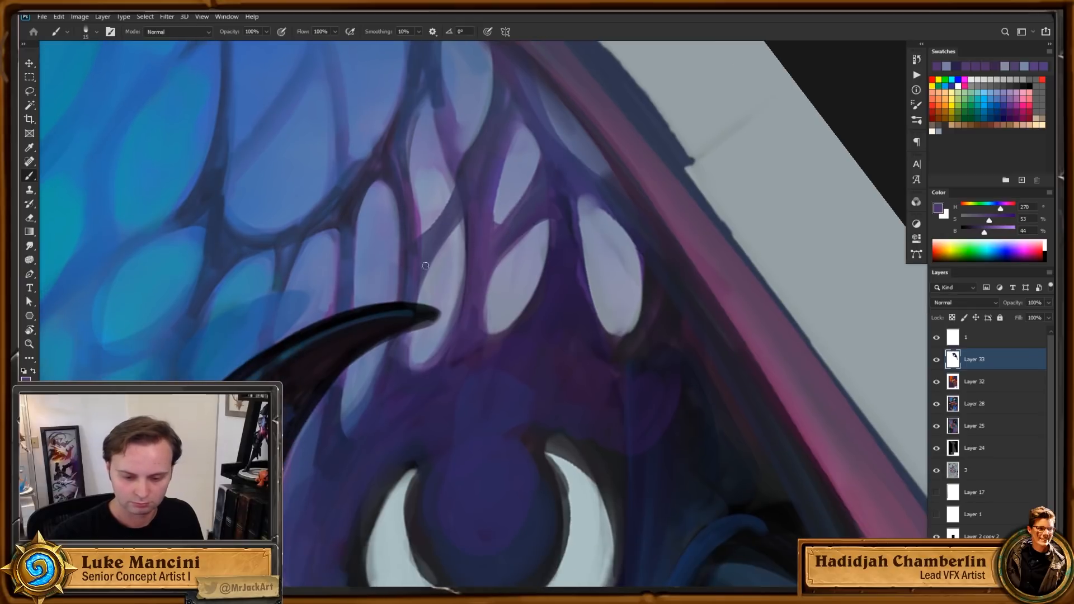
pyautogui.keyDown('alt'); pyautogui.click(473, 241); pyautogui.keyUp('alt')
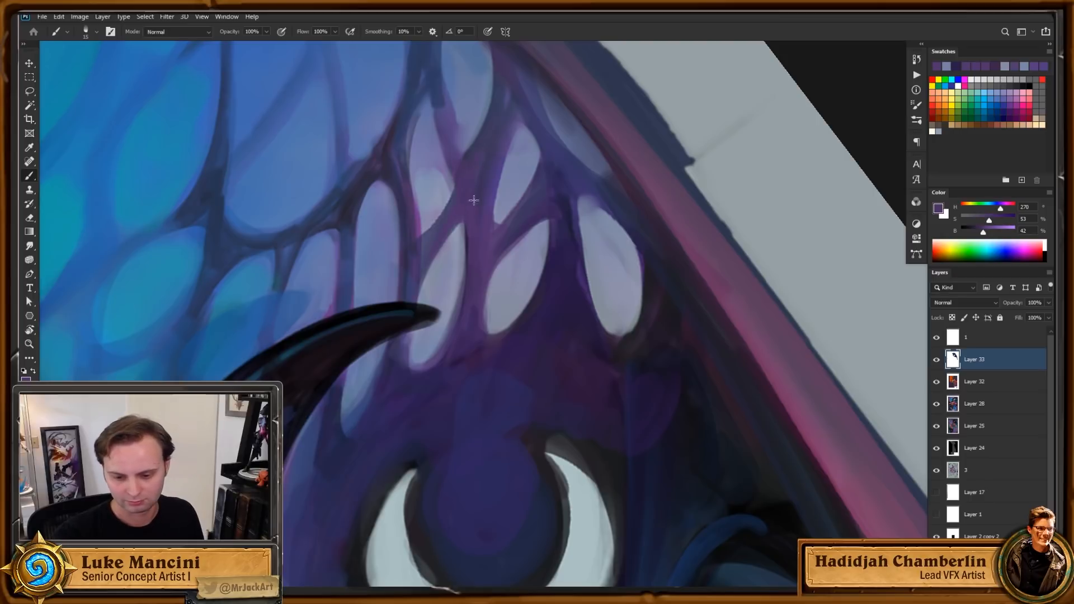
pyautogui.moveTo(520, 208); pyautogui.dragTo(497, 276)
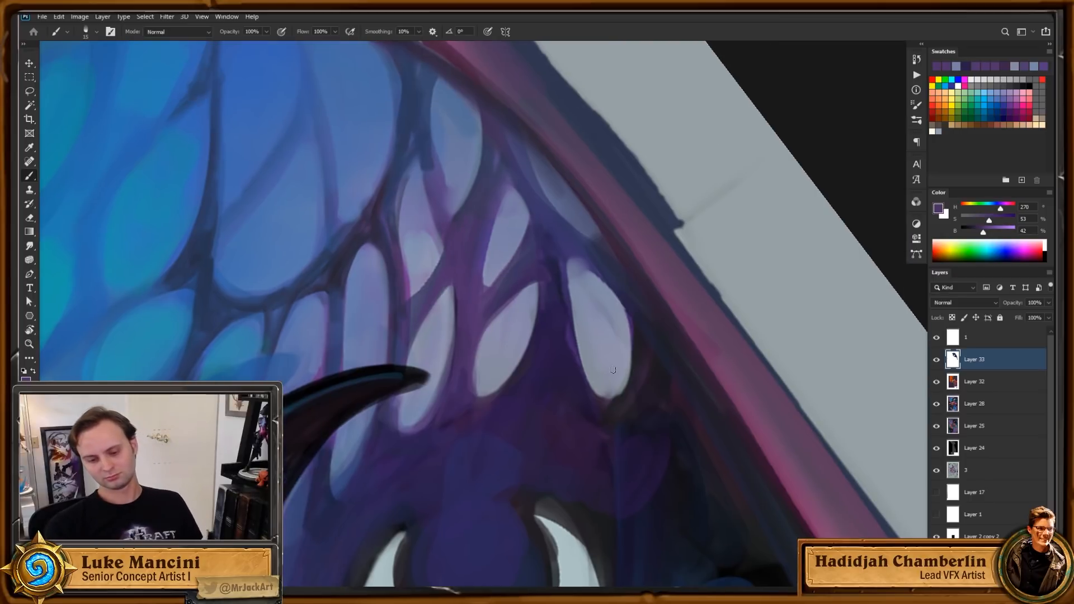
pyautogui.moveTo(622, 445); pyautogui.dragTo(660, 446)
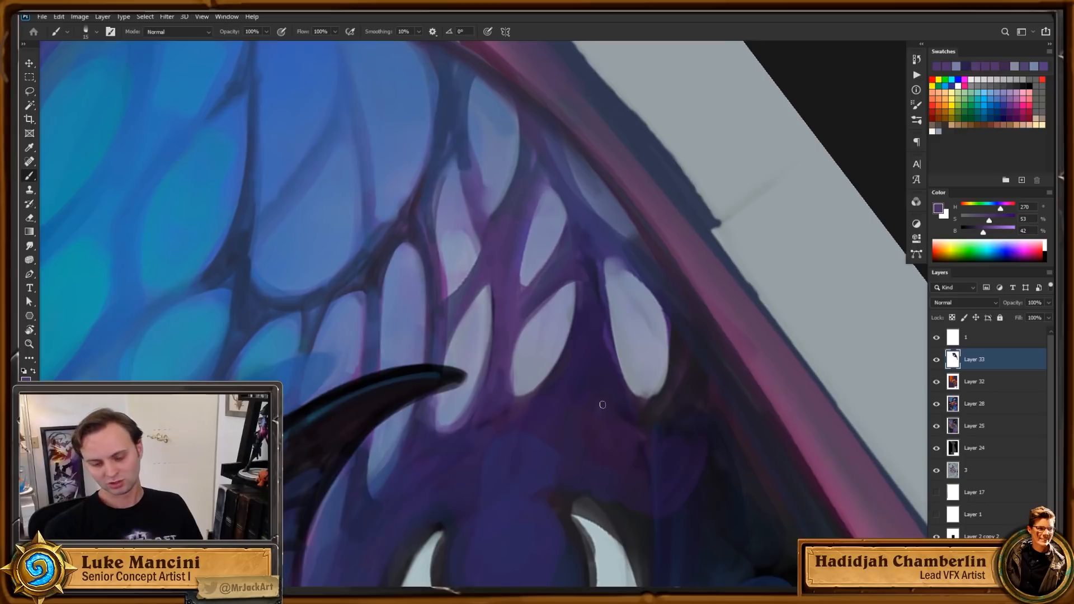
# Step: Rotate the canvas to 74° and blend sampled purples around the edges of the small pale scales above the horn
pyautogui.keyDown('alt'); pyautogui.click(426, 267); pyautogui.keyUp('alt')
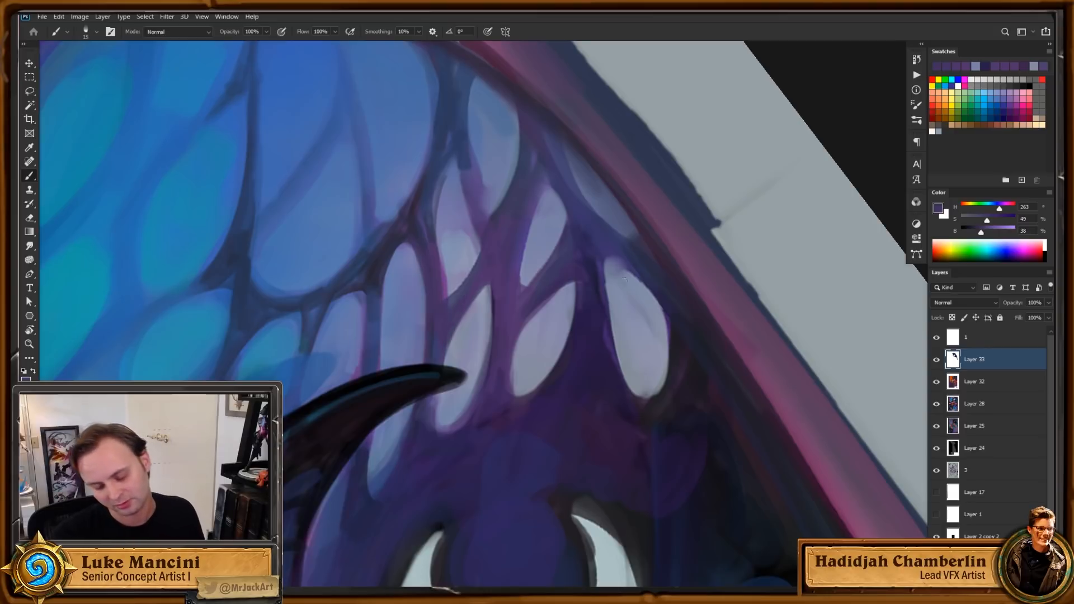
pyautogui.press('r')
pyautogui.moveTo(625, 278)
pyautogui.mouseDown()
pyautogui.moveTo(643, 342)
pyautogui.moveTo(582, 305)
pyautogui.mouseUp()
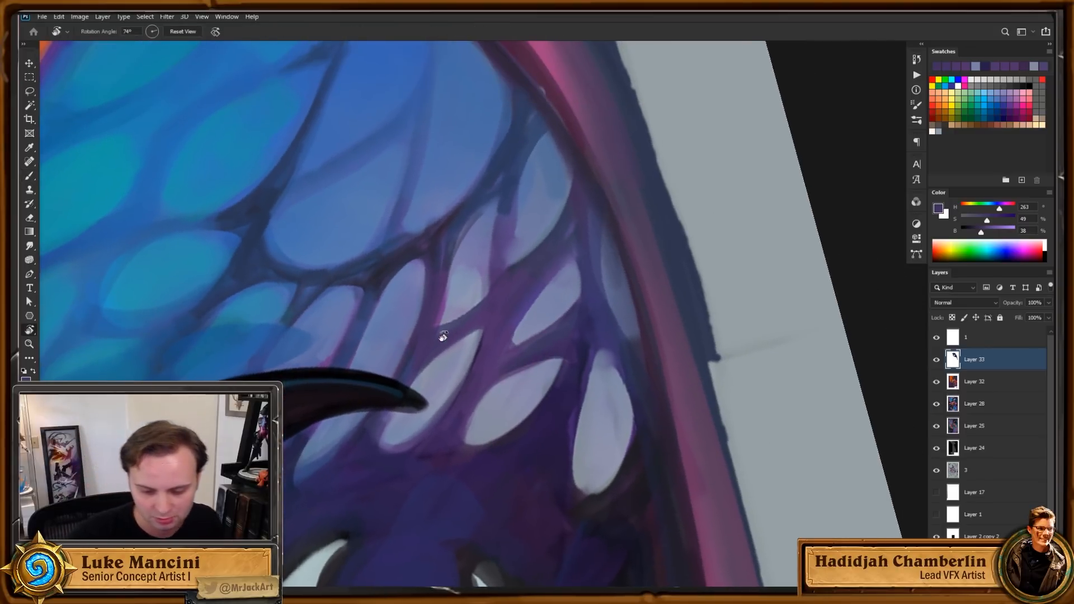
pyautogui.press('b')
pyautogui.keyDown('alt'); pyautogui.click(458, 245); pyautogui.keyUp('alt')
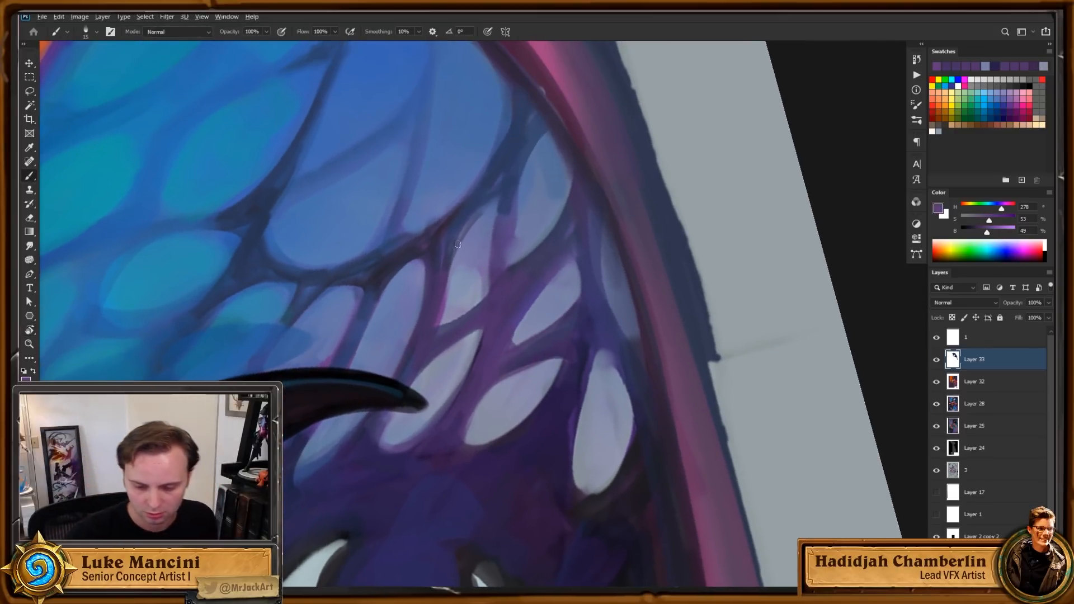
pyautogui.keyDown('alt'); pyautogui.click(437, 329); pyautogui.keyUp('alt')
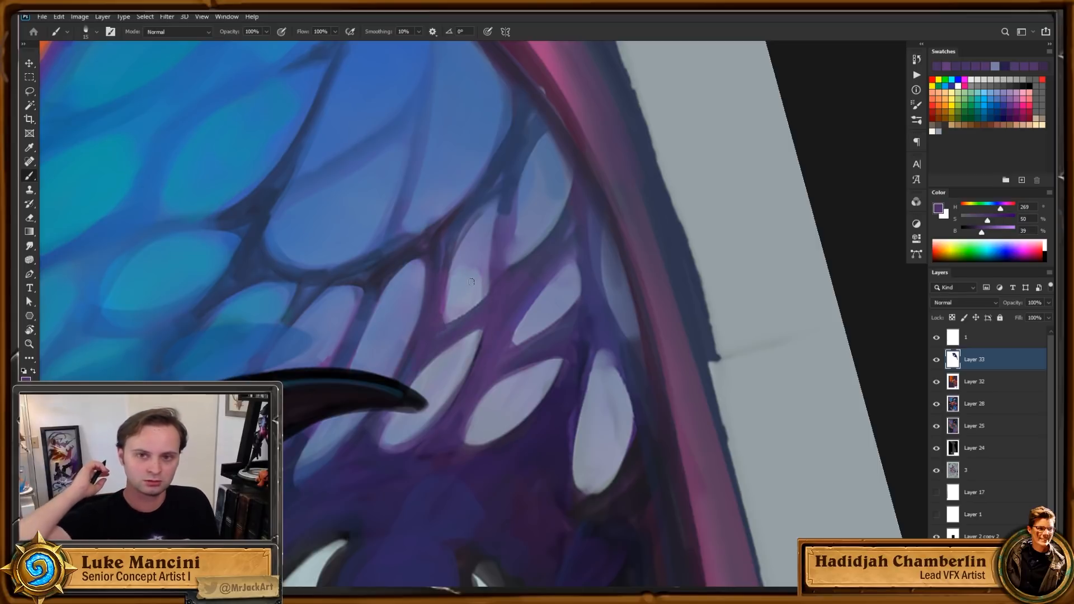
# Step: Darken the gap between the large blue scale and the small pale scales with sampled dark violet (H 252, S 36, B 26)
pyautogui.scroll(2, 476, 269)
pyautogui.keyDown('alt'); pyautogui.click(446, 261); pyautogui.keyUp('alt')
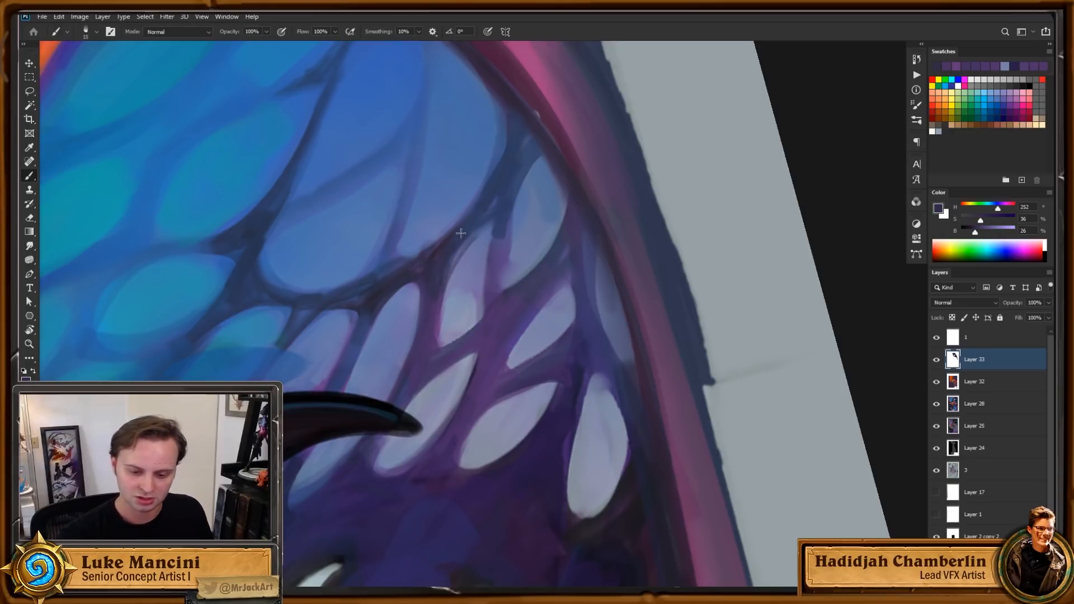
pyautogui.moveTo(572, 232); pyautogui.dragTo(557, 256)
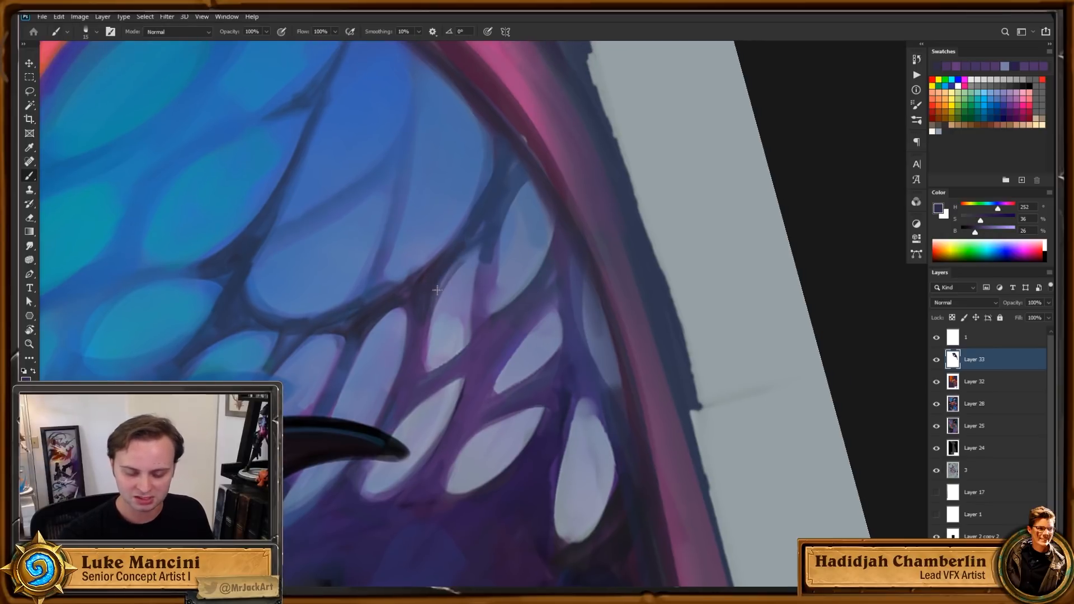
pyautogui.moveTo(437, 290); pyautogui.dragTo(485, 217)
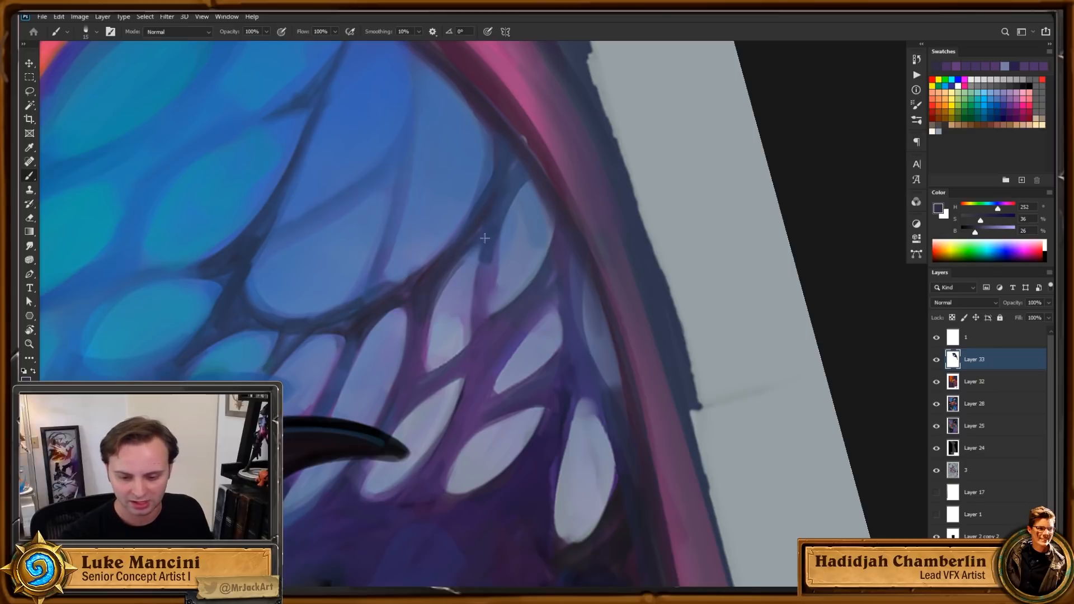
# Step: Repaint the narrow pale scale under the large blue scale with sampled lavender (H 227, S 22, B 69) and define its edge with purple (H 266, S 50, B 43)
pyautogui.keyDown('alt'); pyautogui.click(466, 322); pyautogui.keyUp('alt')
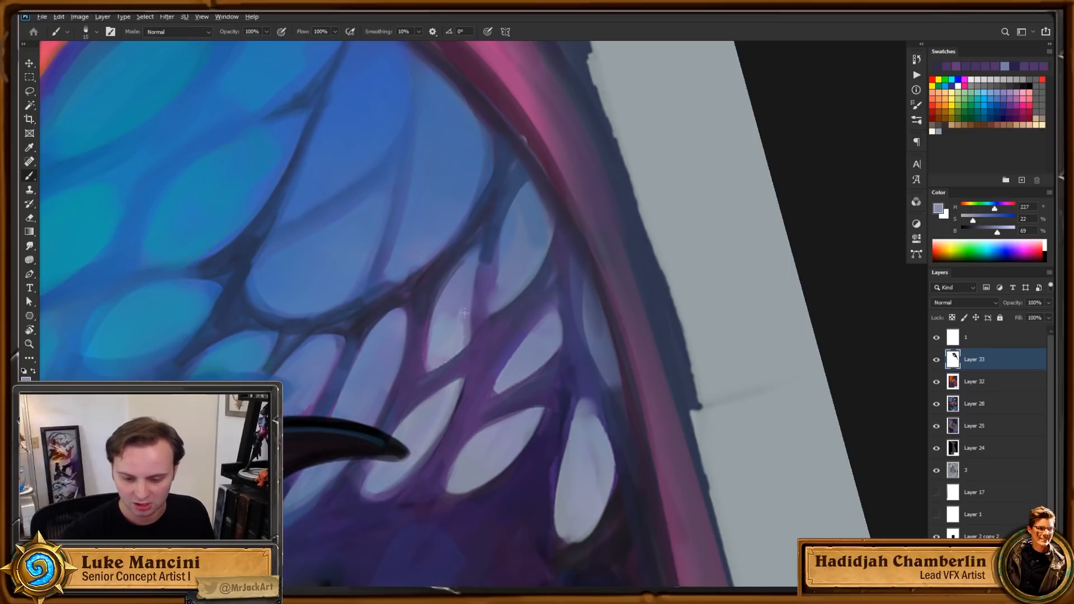
pyautogui.moveTo(470, 292)
pyautogui.mouseDown()
pyautogui.moveTo(460, 305)
pyautogui.moveTo(476, 265)
pyautogui.mouseUp()
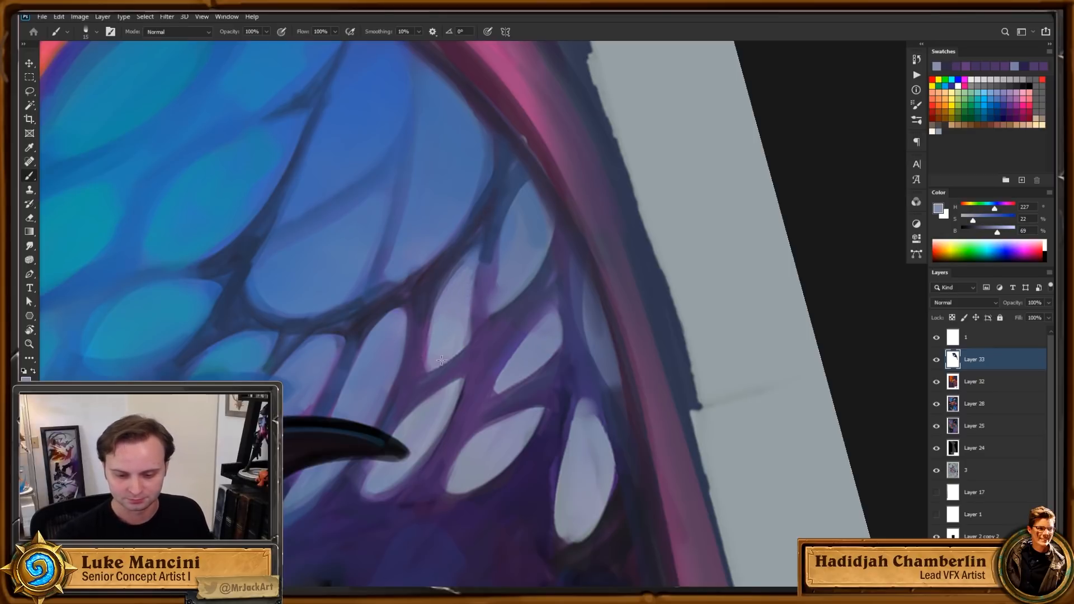
pyautogui.keyDown('alt'); pyautogui.click(513, 239); pyautogui.keyUp('alt')
pyautogui.click(448, 293)
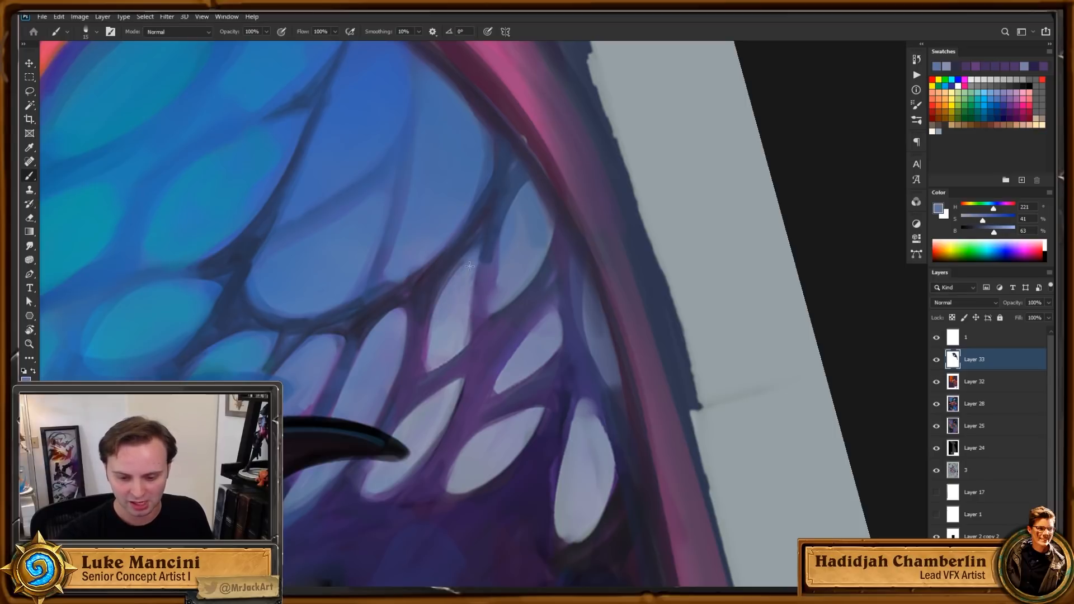
pyautogui.keyDown('alt'); pyautogui.click(475, 331); pyautogui.keyUp('alt')
pyautogui.moveTo(462, 350); pyautogui.dragTo(476, 309)
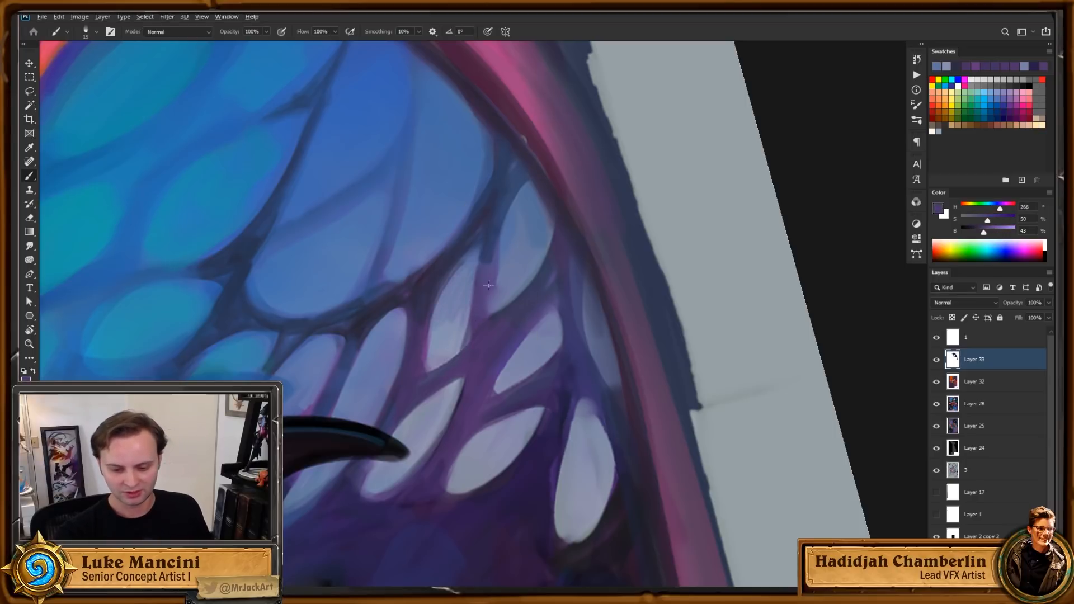
# Step: Rotate the canvas and refine the narrow pale scale with sampled blue-lavender (H 226, S 35, B 64) and purple (H 268, S 51, B 40)
pyautogui.press('r')
pyautogui.moveTo(642, 338); pyautogui.dragTo(627, 375)
pyautogui.hotkey('ctrl', 'z')
pyautogui.press('b')
pyautogui.keyDown('alt'); pyautogui.click(483, 282); pyautogui.keyUp('alt')
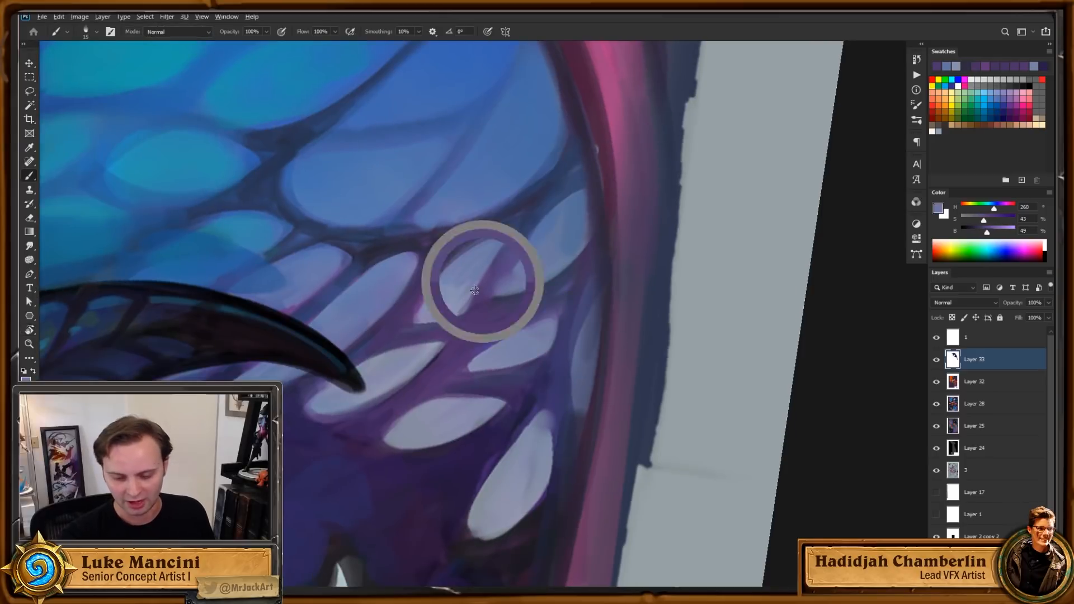
pyautogui.moveTo(507, 234); pyautogui.dragTo(473, 297)
pyautogui.moveTo(584, 272); pyautogui.dragTo(599, 288)
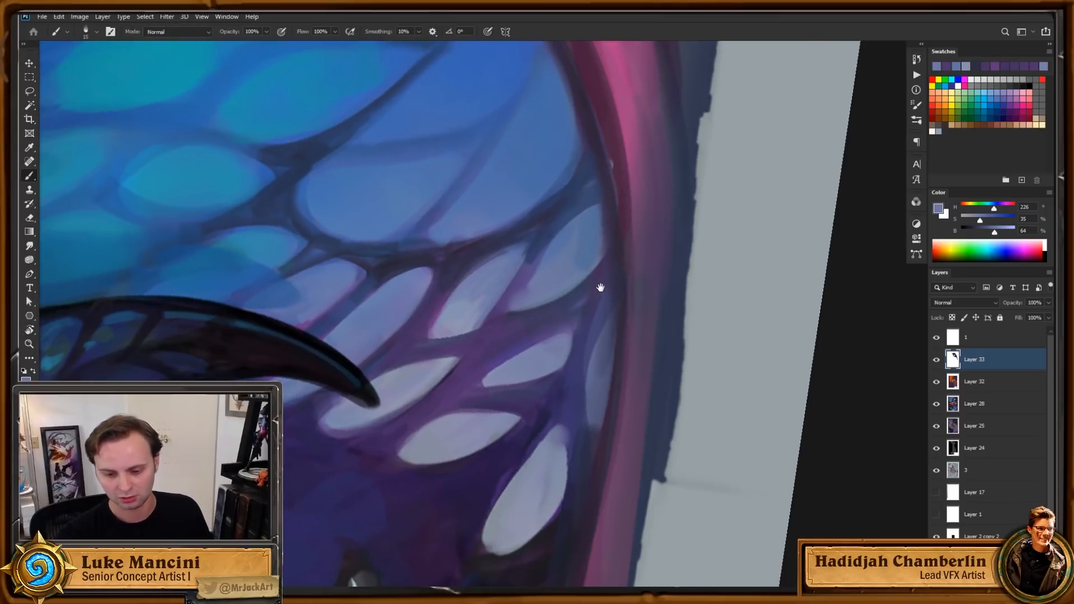
pyautogui.keyDown('alt'); pyautogui.click(481, 333); pyautogui.keyUp('alt')
pyautogui.moveTo(499, 310); pyautogui.dragTo(474, 337)
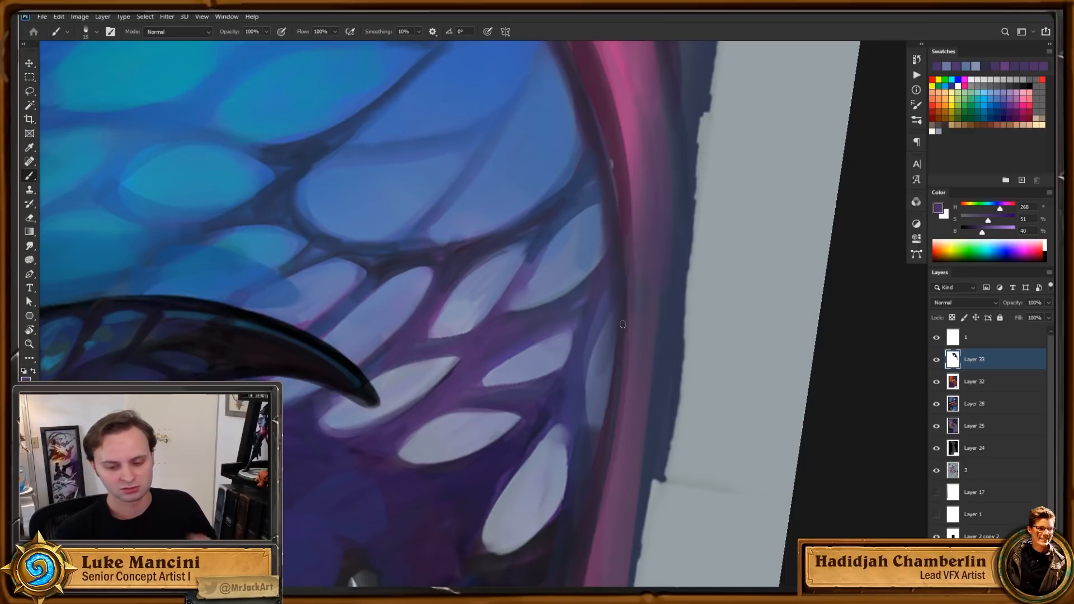
# Step: Widen the gap between the two upper pale scales with sampled purple (H 263, S 48, B 40)
pyautogui.moveTo(582, 241); pyautogui.dragTo(585, 256)
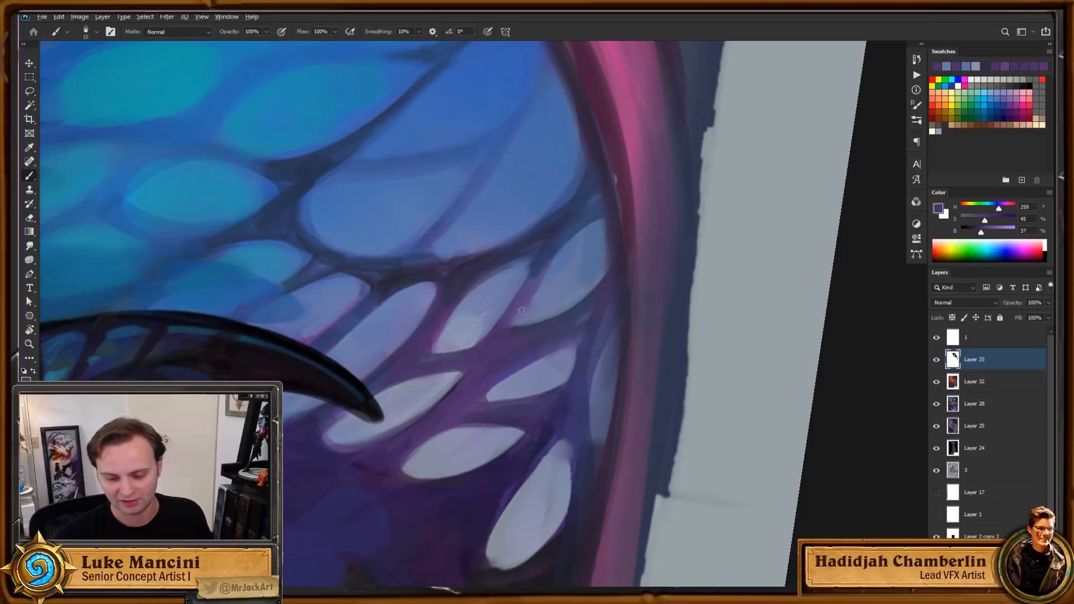
pyautogui.moveTo(522, 310)
pyautogui.mouseDown()
pyautogui.moveTo(506, 340)
pyautogui.moveTo(510, 328)
pyautogui.mouseUp()
pyautogui.keyDown('alt'); pyautogui.click(501, 331); pyautogui.keyUp('alt')
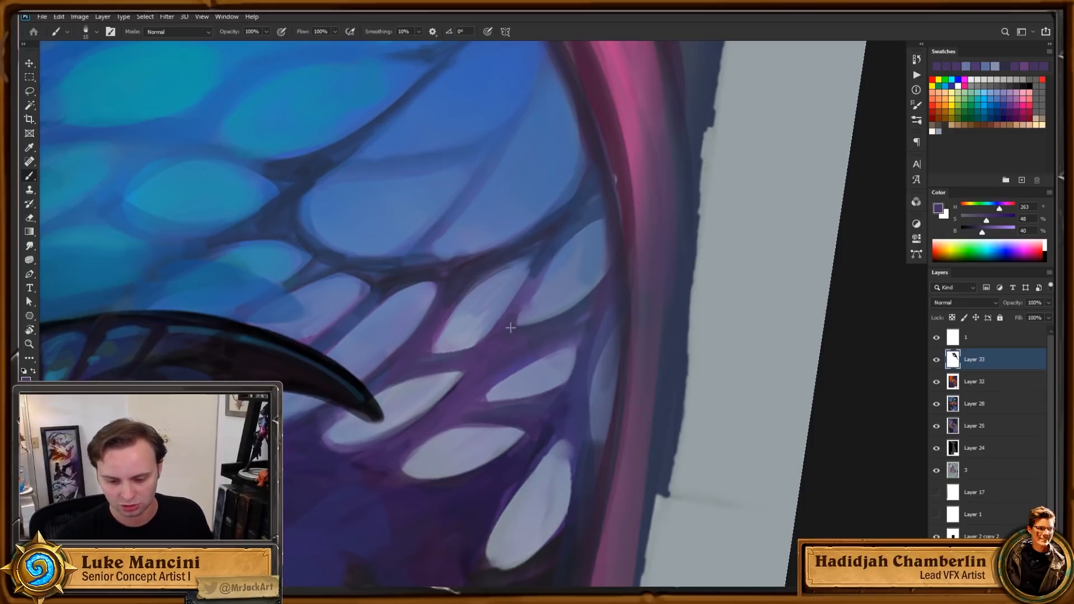
pyautogui.moveTo(540, 280); pyautogui.dragTo(523, 330)
pyautogui.moveTo(560, 252); pyautogui.dragTo(529, 322)
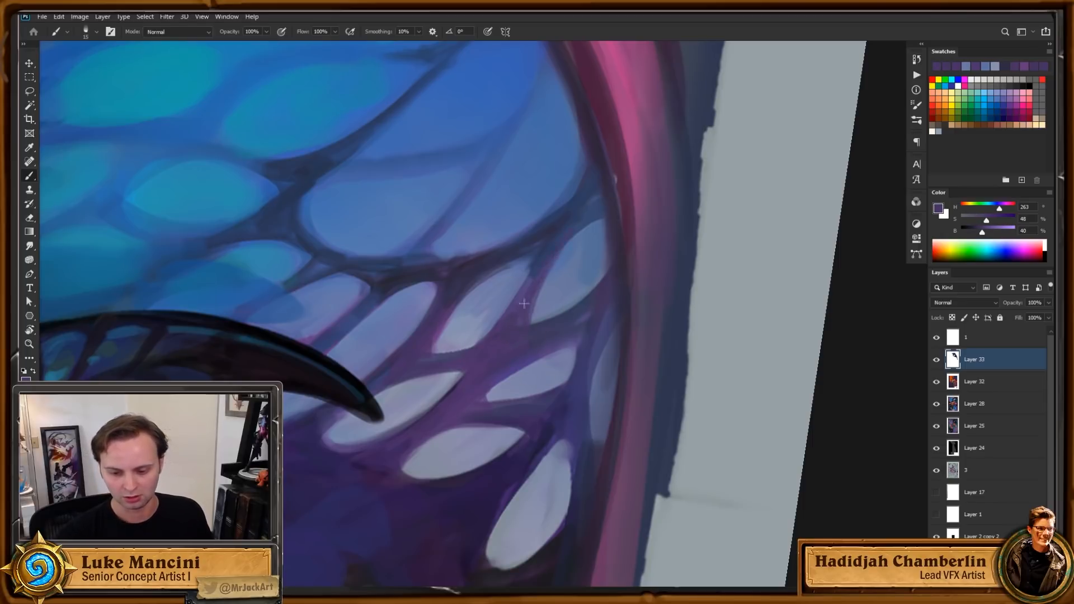
pyautogui.moveTo(629, 325)
pyautogui.mouseDown()
pyautogui.moveTo(623, 316)
pyautogui.moveTo(646, 319)
pyautogui.mouseUp()
pyautogui.press('Escape')
# Step: Rotate the canvas to 47°, brush the small middle scale with sampled lavender (H 233, S 28, B 64), and sample the neighbouring purple (H 272, S 53, B 42)
pyautogui.press('r')
pyautogui.moveTo(732, 329)
pyautogui.mouseDown()
pyautogui.moveTo(679, 424)
pyautogui.moveTo(590, 383)
pyautogui.mouseUp()
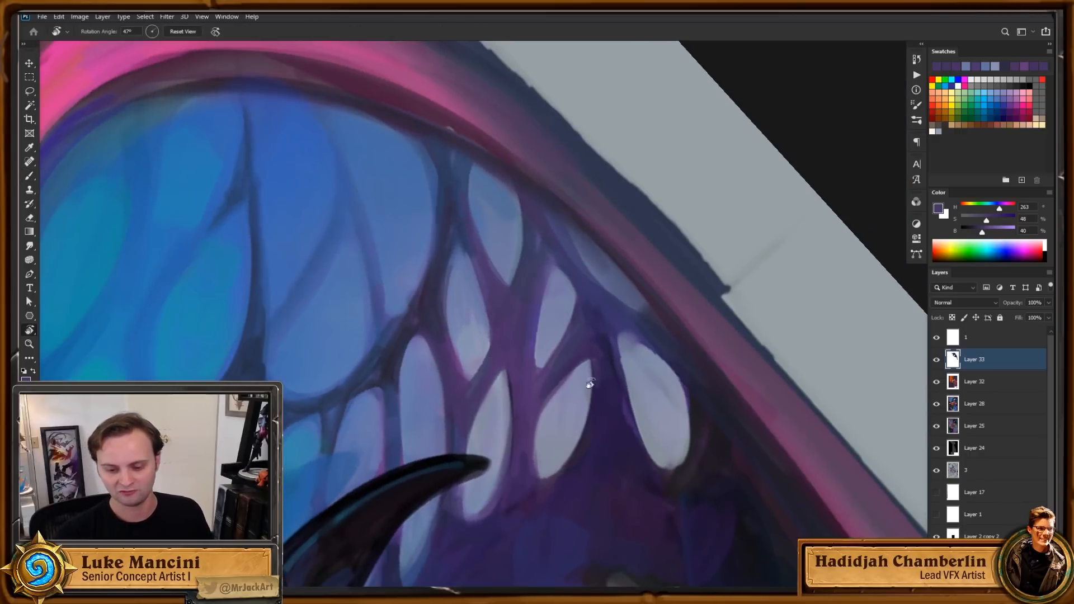
pyautogui.keyDown('alt'); pyautogui.click(558, 295); pyautogui.keyUp('alt')
pyautogui.moveTo(555, 267); pyautogui.dragTo(540, 333)
pyautogui.moveTo(552, 277); pyautogui.dragTo(542, 367)
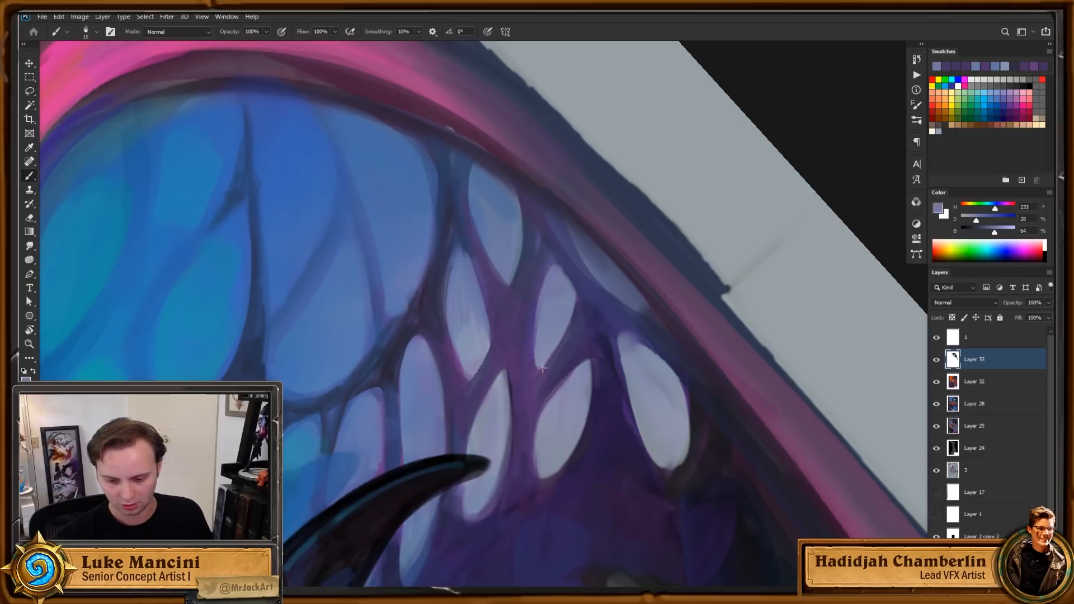
pyautogui.moveTo(717, 410)
pyautogui.mouseDown()
pyautogui.moveTo(717, 398)
pyautogui.moveTo(707, 404)
pyautogui.mouseUp()
pyautogui.keyDown('alt'); pyautogui.click(515, 392); pyautogui.keyUp('alt')
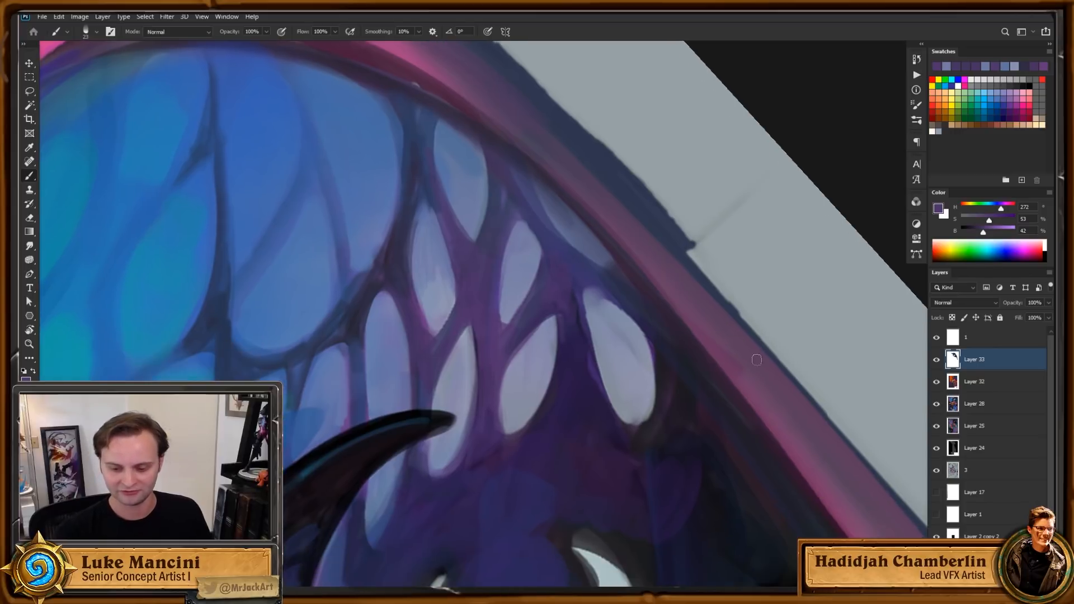
# Step: Turn the canvas around and brush sampled dark violet (H 253, S 56, B 32) between the slim border scale and its neighbours
pyautogui.press('r')
pyautogui.moveTo(748, 372); pyautogui.dragTo(648, 424)
pyautogui.press('b')
pyautogui.keyDown('alt'); pyautogui.click(561, 366); pyautogui.keyUp('alt')
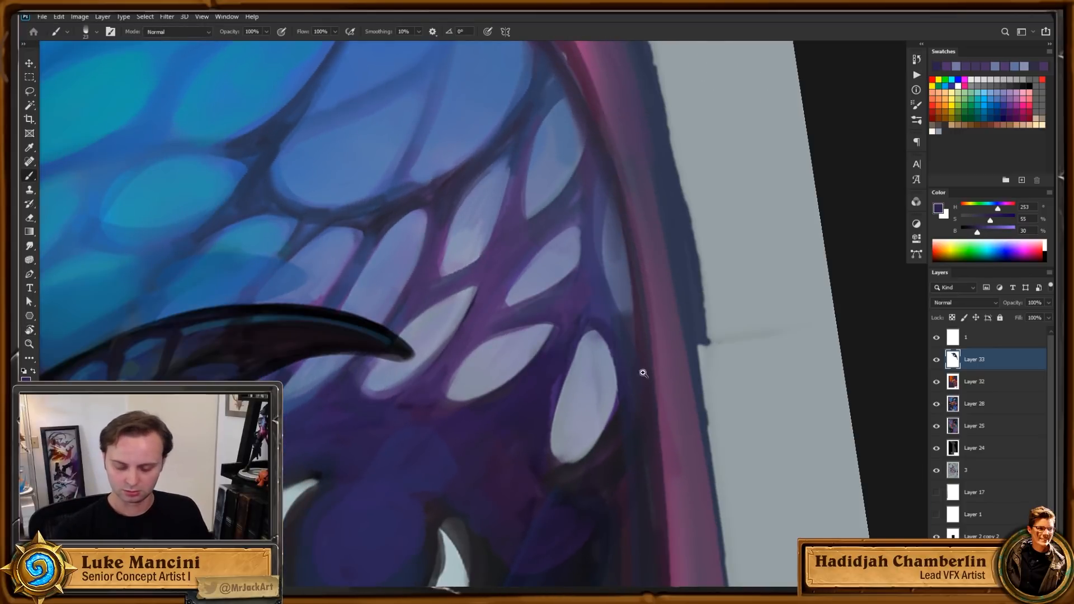
pyautogui.moveTo(643, 373); pyautogui.dragTo(607, 427)
pyautogui.press('Escape')
pyautogui.press('r')
pyautogui.moveTo(739, 402)
pyautogui.mouseDown()
pyautogui.moveTo(764, 390)
pyautogui.moveTo(674, 146)
pyautogui.mouseUp()
pyautogui.press('z')
pyautogui.moveTo(466, 279); pyautogui.dragTo(520, 281)
pyautogui.press('b')
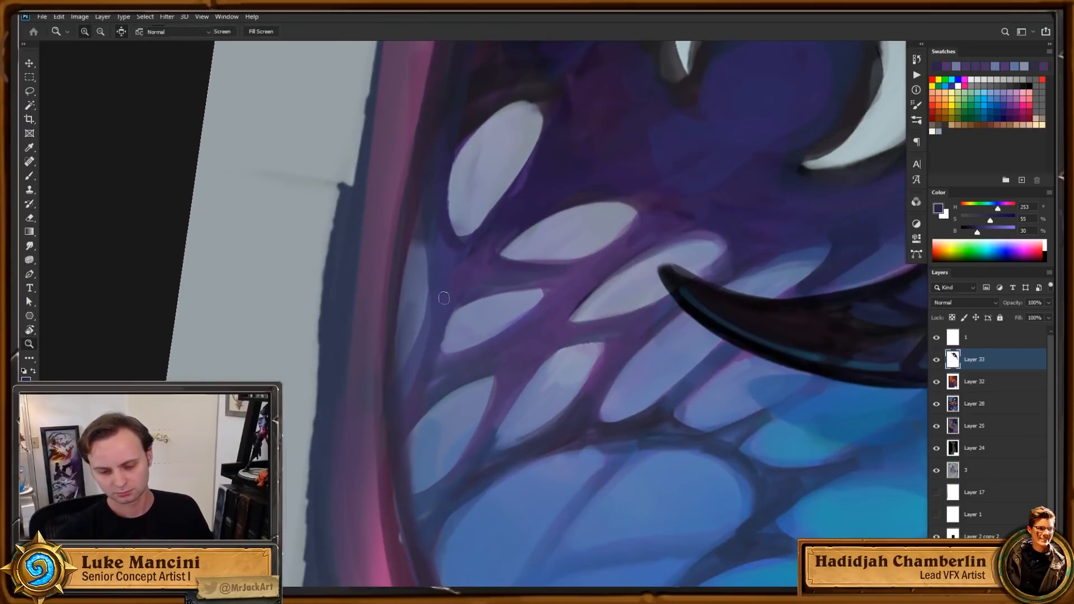
pyautogui.keyDown('alt'); pyautogui.click(487, 226); pyautogui.keyUp('alt')
pyautogui.moveTo(434, 305)
pyautogui.mouseDown()
pyautogui.moveTo(399, 386)
pyautogui.moveTo(437, 321)
pyautogui.moveTo(405, 398)
pyautogui.mouseUp()
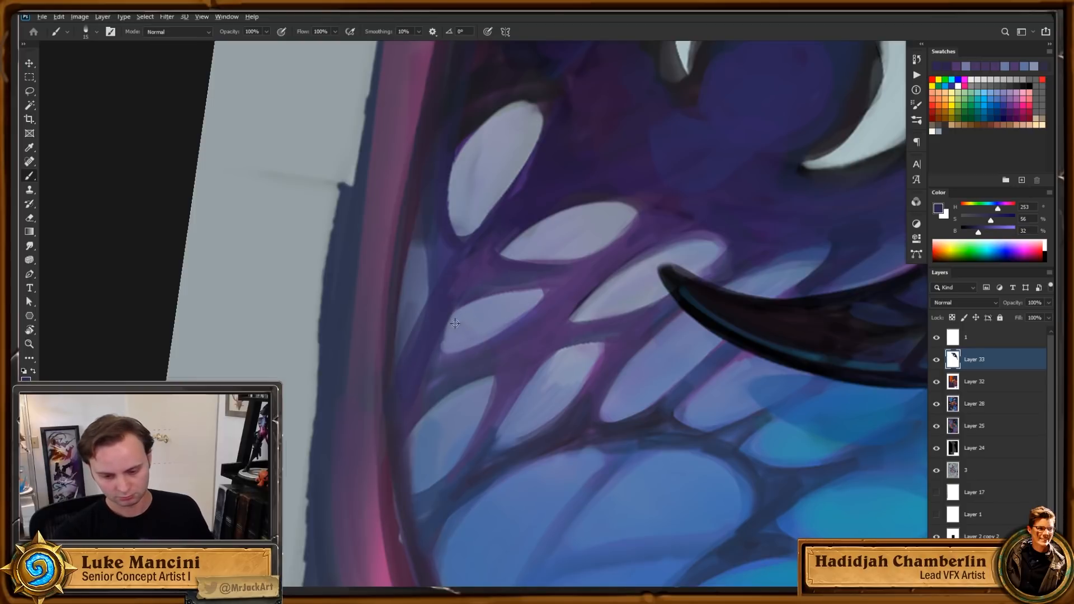
# Step: Extend the rounded end of the middle pale scale and fill out the slim border scale with sampled blue-lavenders
pyautogui.keyDown('alt'); pyautogui.click(454, 323); pyautogui.keyUp('alt')
pyautogui.moveTo(455, 322)
pyautogui.mouseDown()
pyautogui.moveTo(438, 342)
pyautogui.moveTo(418, 268)
pyautogui.moveTo(403, 360)
pyautogui.mouseUp()
pyautogui.keyDown('alt'); pyautogui.click(457, 426); pyautogui.keyUp('alt')
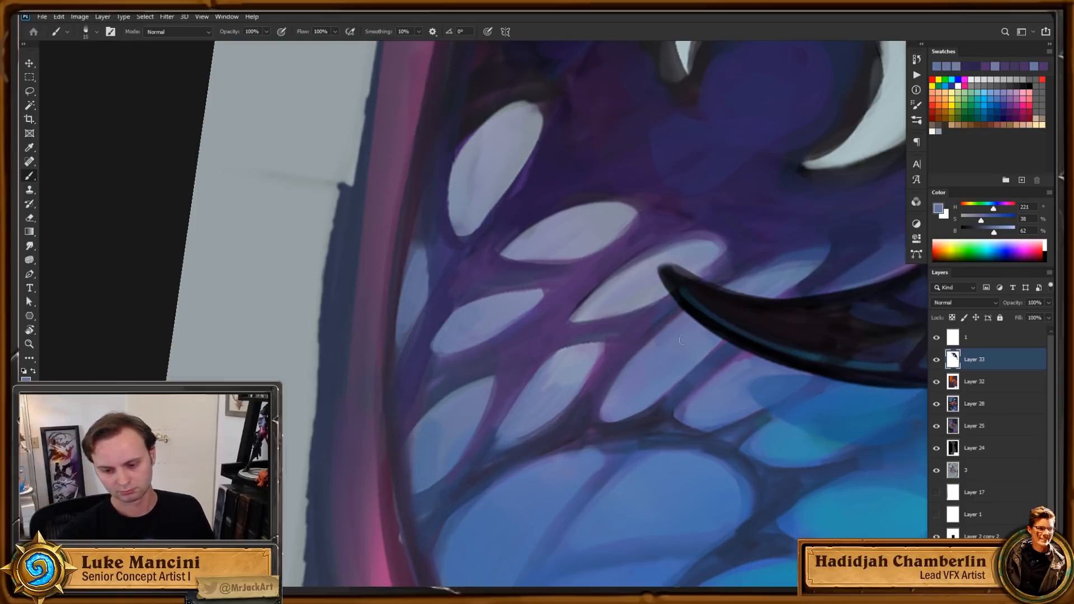
pyautogui.moveTo(681, 339); pyautogui.dragTo(687, 334)
# Step: Touch up the bluish scale near the pink border with sampled lavender (H 227, S 33, B 65)
pyautogui.keyDown('alt'); pyautogui.click(517, 311); pyautogui.keyUp('alt')
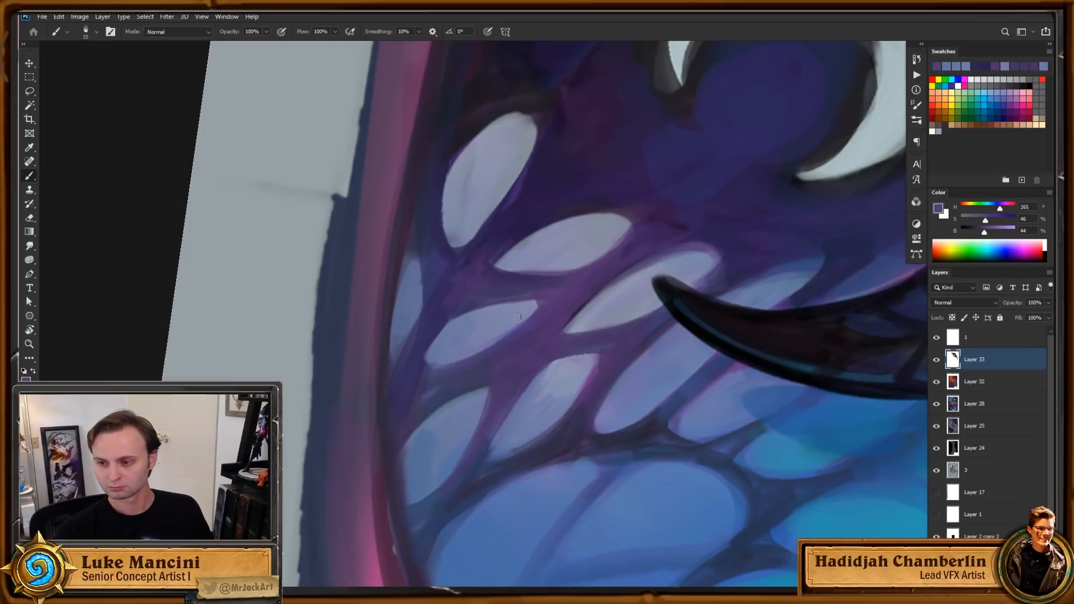
pyautogui.moveTo(683, 328); pyautogui.dragTo(649, 330)
pyautogui.moveTo(726, 370); pyautogui.dragTo(730, 334)
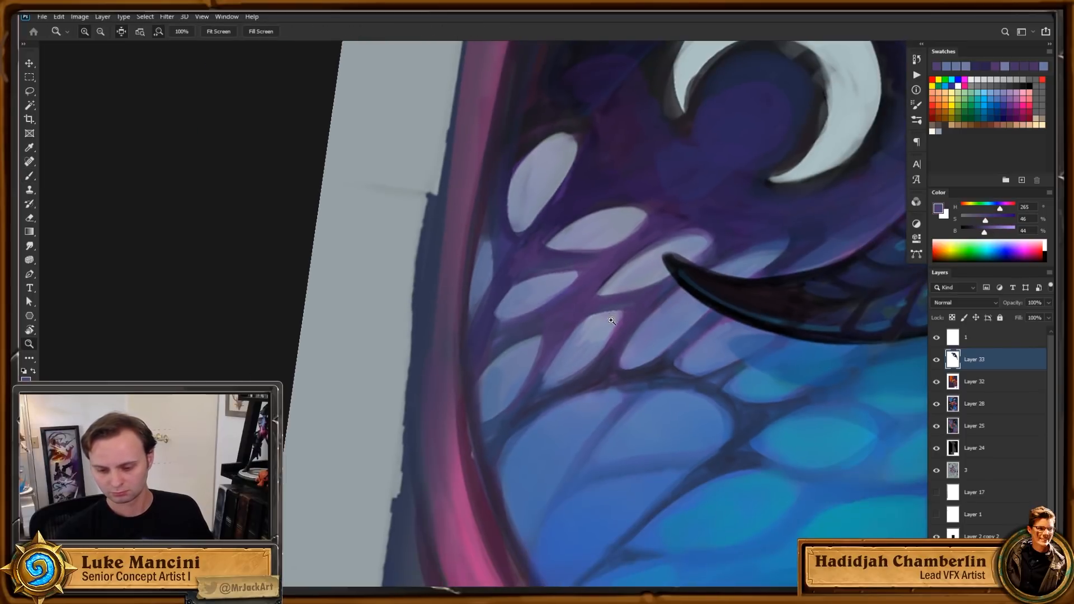
pyautogui.keyDown('alt'); pyautogui.click(577, 330); pyautogui.keyUp('alt')
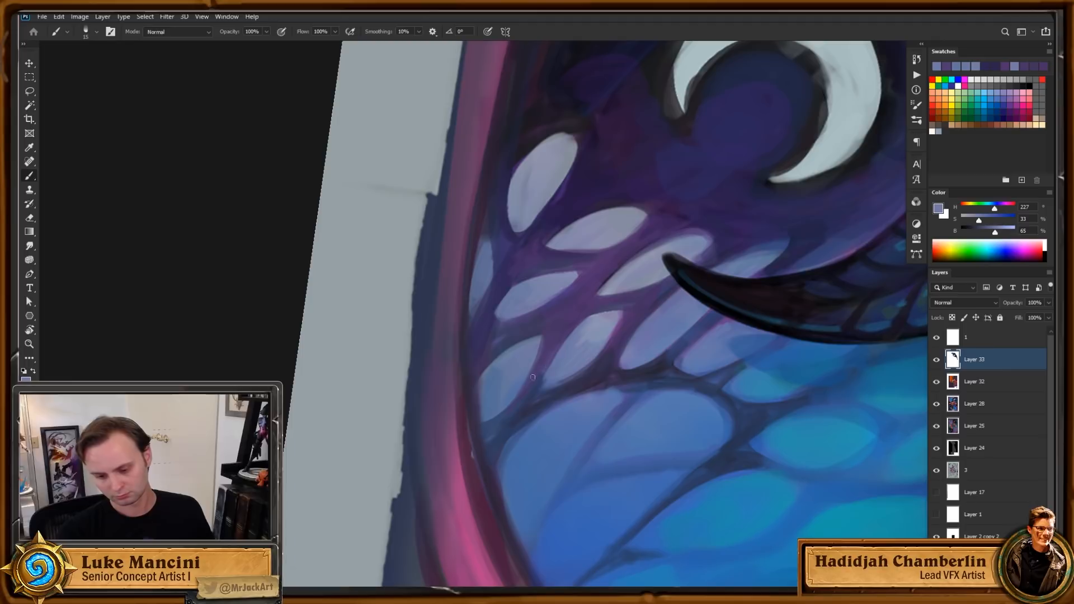
pyautogui.moveTo(520, 382)
pyautogui.mouseDown()
pyautogui.moveTo(530, 349)
pyautogui.moveTo(548, 336)
pyautogui.mouseUp()
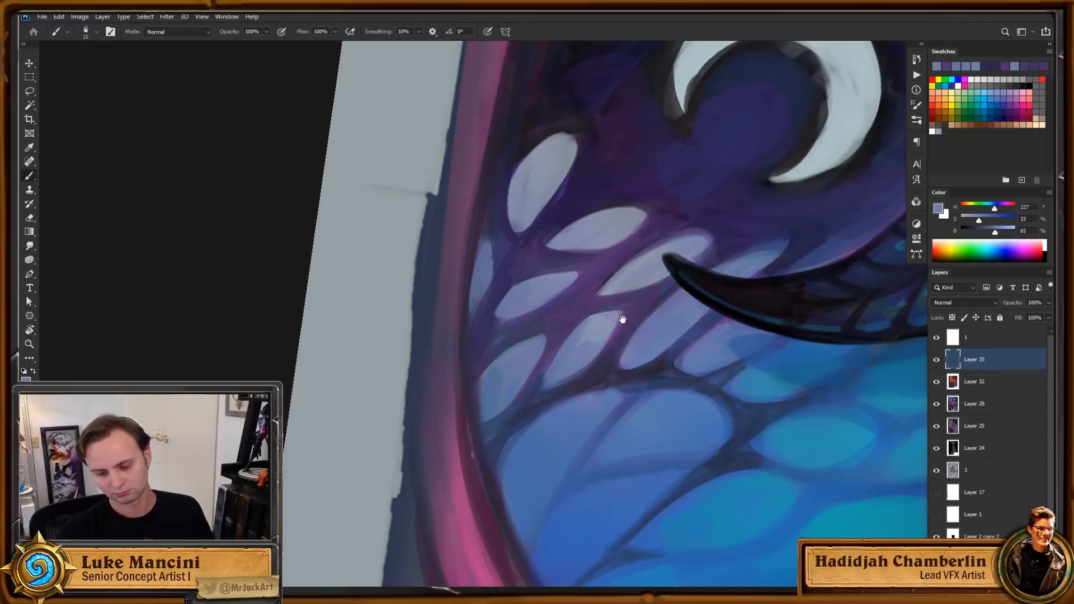
# Step: Reshape the edges of the pale scales between the pink border and the horn with sampled lavender (H 226, S 32, B 65)
pyautogui.moveTo(621, 319); pyautogui.dragTo(605, 321)
pyautogui.keyDown('alt'); pyautogui.click(560, 355); pyautogui.keyUp('alt')
pyautogui.moveTo(510, 320); pyautogui.dragTo(556, 291)
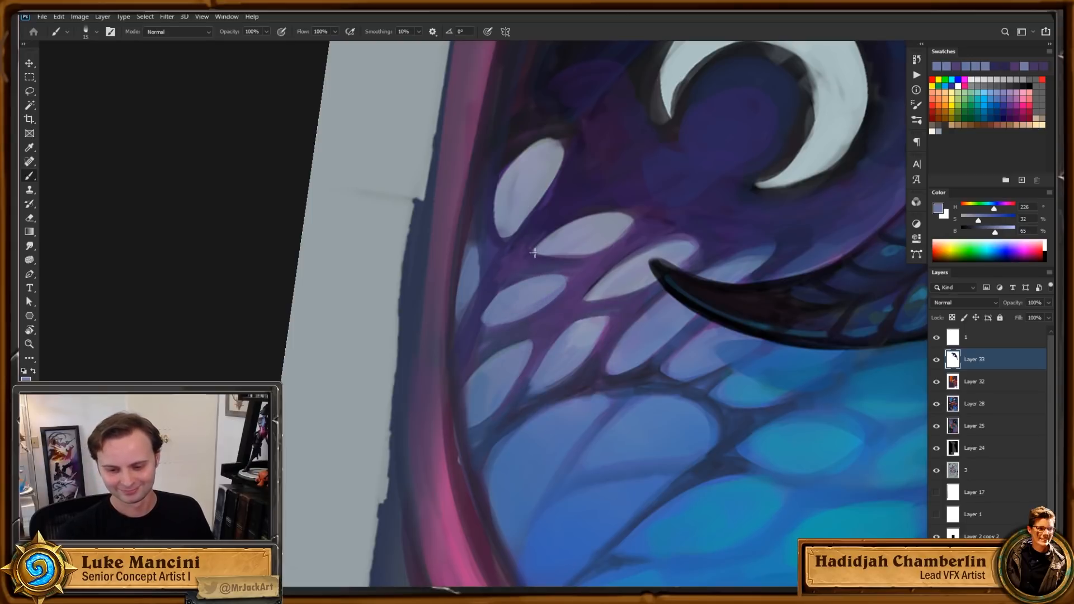
pyautogui.moveTo(534, 252); pyautogui.dragTo(582, 253)
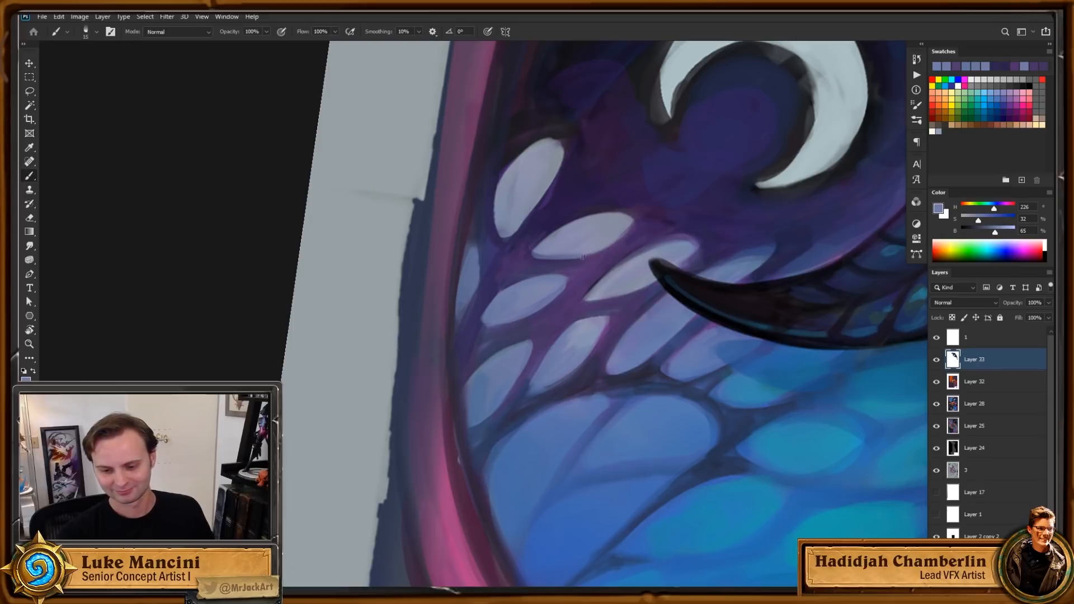
pyautogui.moveTo(535, 149)
pyautogui.mouseDown()
pyautogui.moveTo(518, 182)
pyautogui.moveTo(509, 173)
pyautogui.moveTo(509, 201)
pyautogui.mouseUp()
pyautogui.keyDown('alt'); pyautogui.click(538, 167); pyautogui.keyUp('alt')
pyautogui.keyDown('alt'); pyautogui.click(527, 170); pyautogui.keyUp('alt')
# Step: Sample purples around the pale scales and horn tip (H 264, S 56, B 38) and the darker violet below the moon (H 263, S 60, B 27)
pyautogui.moveTo(744, 317); pyautogui.dragTo(683, 325)
pyautogui.keyDown('alt'); pyautogui.click(591, 242); pyautogui.keyUp('alt')
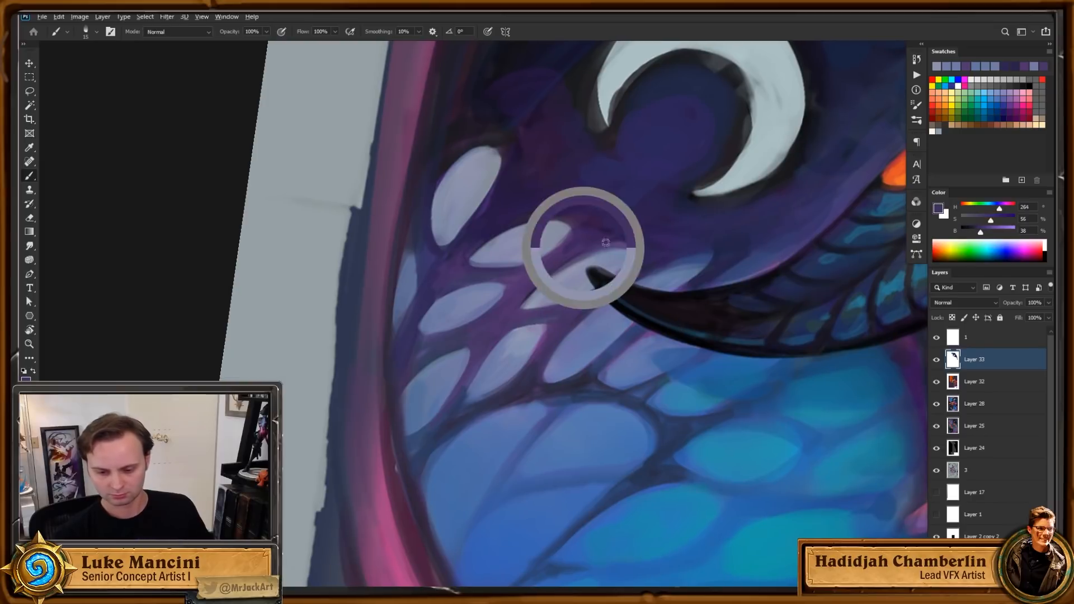
pyautogui.keyDown('alt'); pyautogui.click(641, 252); pyautogui.keyUp('alt')
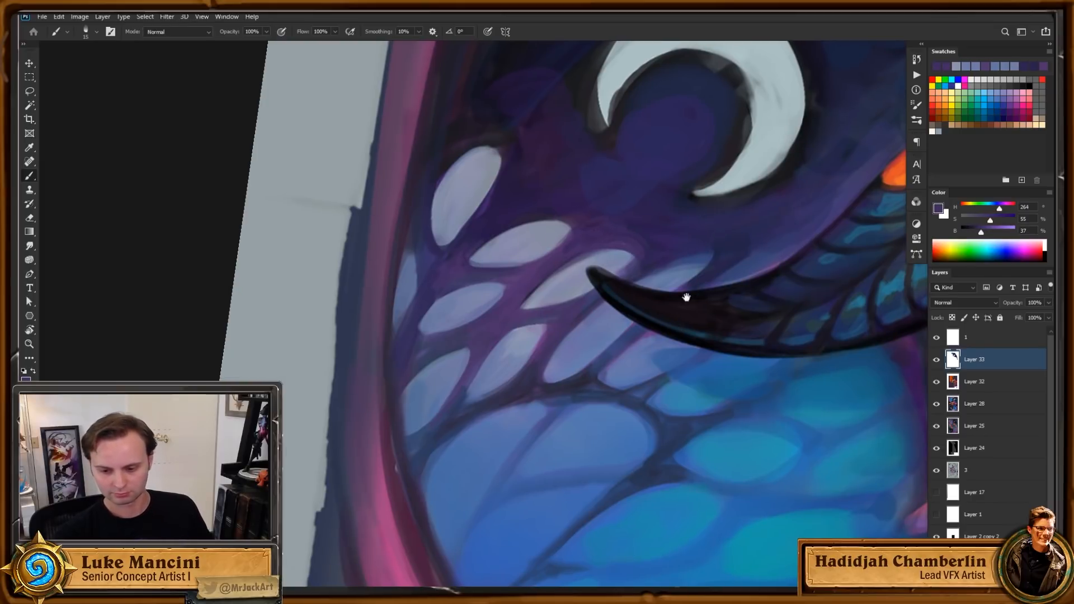
pyautogui.moveTo(686, 297); pyautogui.dragTo(656, 334)
pyautogui.keyDown('alt'); pyautogui.click(553, 224); pyautogui.keyUp('alt')
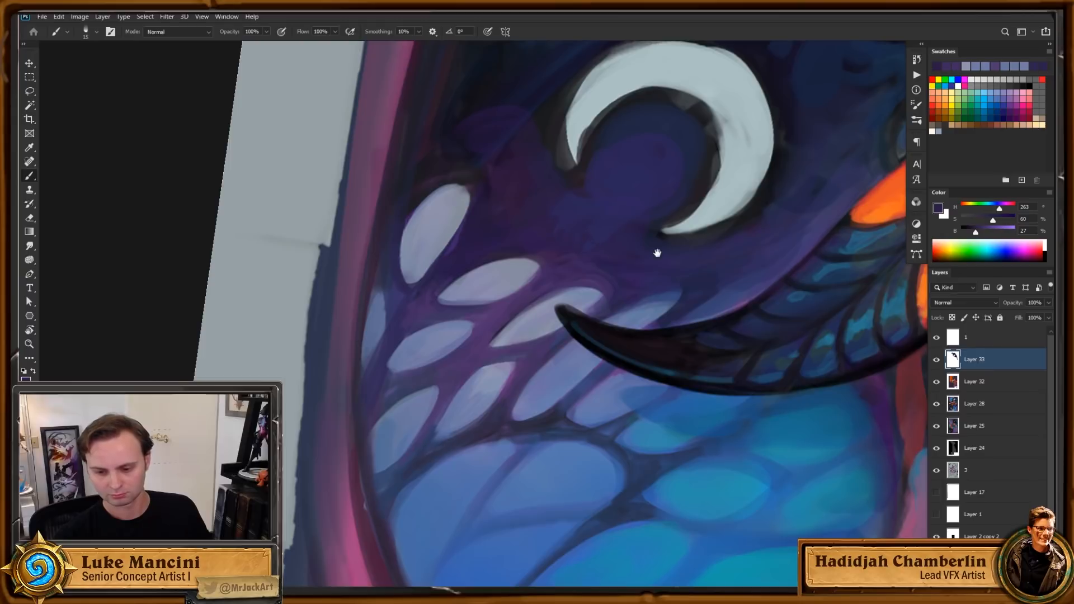
# Step: Rotate the canvas toward the crescent moon and set the brush colour to saturated blue (H 225, S 77, B 66)
pyautogui.moveTo(659, 247)
pyautogui.mouseDown()
pyautogui.moveTo(611, 306)
pyautogui.moveTo(746, 280)
pyautogui.mouseUp()
pyautogui.press('r')
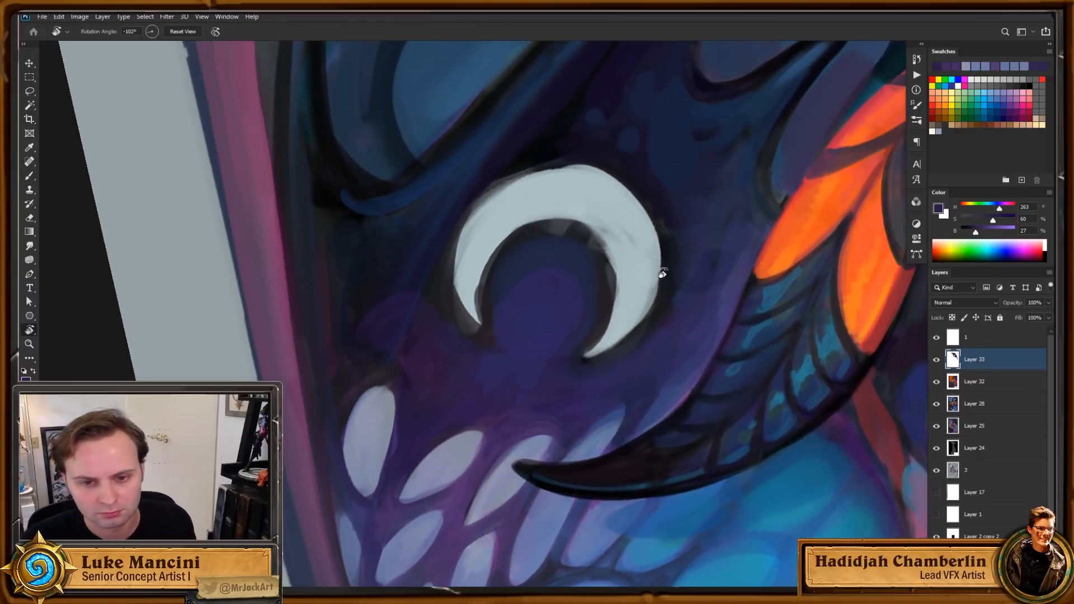
pyautogui.moveTo(598, 256); pyautogui.dragTo(627, 241)
pyautogui.keyDown('alt'); pyautogui.click(588, 278); pyautogui.keyUp('alt')
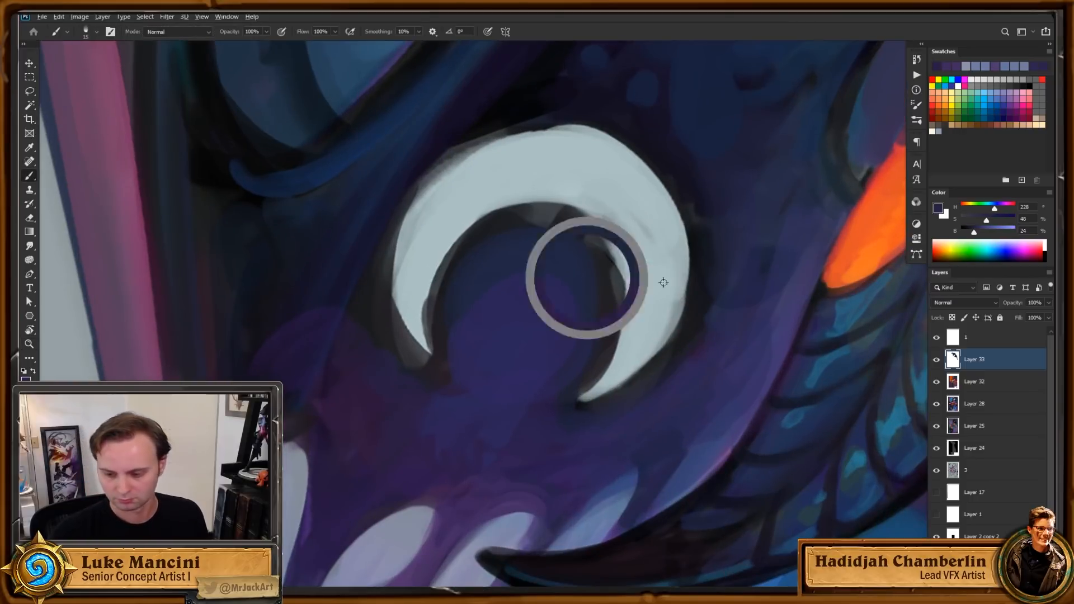
pyautogui.click(996, 230)
pyautogui.click(1002, 218)
pyautogui.click(994, 206)
pyautogui.moveTo(415, 188)
pyautogui.mouseDown()
pyautogui.moveTo(399, 223)
pyautogui.moveTo(423, 356)
pyautogui.mouseUp()
pyautogui.hotkey('ctrl', 'z')
pyautogui.moveTo(399, 219); pyautogui.dragTo(429, 356)
pyautogui.moveTo(398, 305); pyautogui.dragTo(426, 181)
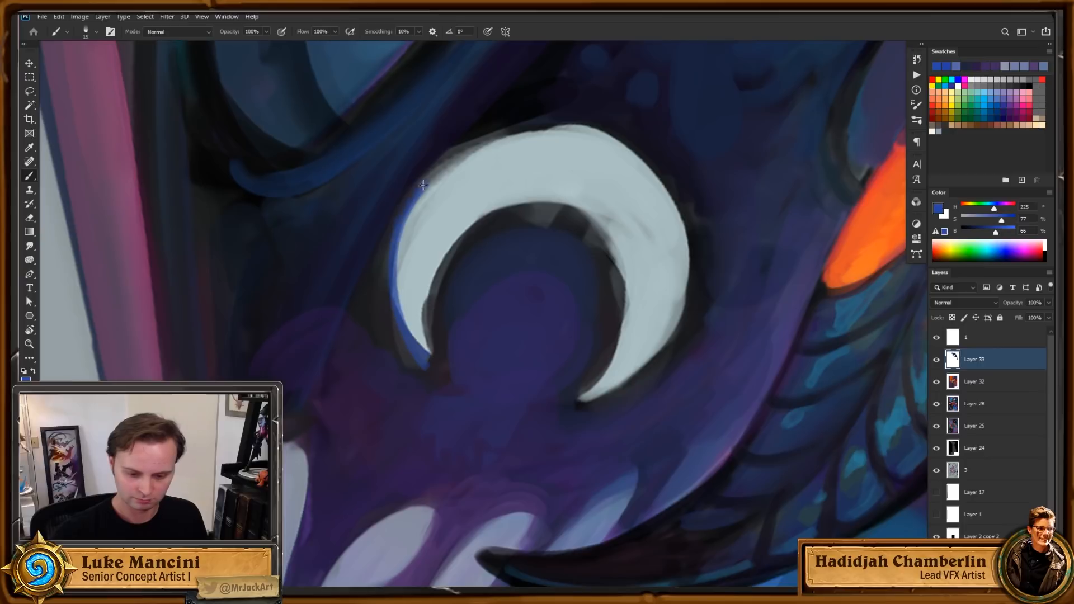
pyautogui.moveTo(393, 323); pyautogui.dragTo(450, 153)
pyautogui.hotkey('ctrl', 'z')
pyautogui.hotkey('ctrl', 'z')
pyautogui.hotkey('ctrl', 'z')
# Step: Outline the outer and inner edges of the crescent moon's tip nearest the pink border in saturated blue
pyautogui.moveTo(385, 281)
pyautogui.mouseDown()
pyautogui.moveTo(410, 191)
pyautogui.moveTo(392, 292)
pyautogui.moveTo(428, 353)
pyautogui.mouseUp()
pyautogui.moveTo(422, 288); pyautogui.dragTo(431, 364)
pyautogui.moveTo(429, 307); pyautogui.dragTo(477, 221)
pyautogui.press('r')
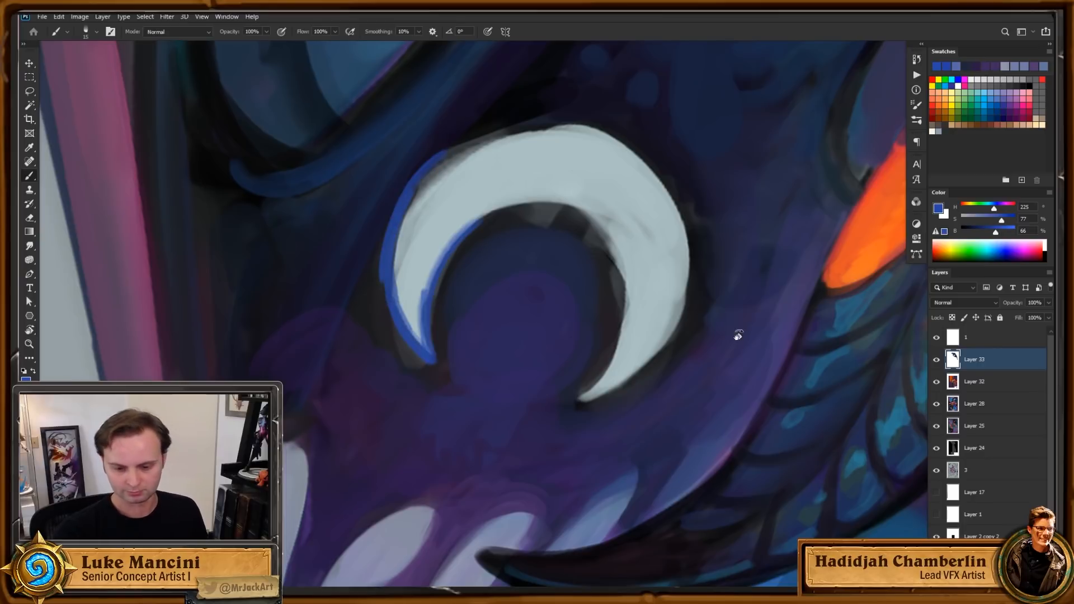
pyautogui.moveTo(738, 336); pyautogui.dragTo(570, 240)
pyautogui.moveTo(507, 208); pyautogui.dragTo(429, 301)
pyautogui.moveTo(429, 301); pyautogui.dragTo(456, 240)
# Step: Rotate the canvas and continue the blue outline along the crescent moon's inner curve up to the opposite tip
pyautogui.press('r')
pyautogui.moveTo(806, 327)
pyautogui.mouseDown()
pyautogui.moveTo(803, 285)
pyautogui.moveTo(631, 189)
pyautogui.mouseUp()
pyautogui.moveTo(478, 241)
pyautogui.mouseDown()
pyautogui.moveTo(445, 259)
pyautogui.moveTo(428, 295)
pyautogui.moveTo(488, 236)
pyautogui.moveTo(520, 229)
pyautogui.mouseUp()
pyautogui.press('r')
pyautogui.moveTo(649, 285)
pyautogui.mouseDown()
pyautogui.moveTo(569, 207)
pyautogui.moveTo(445, 336)
pyautogui.mouseUp()
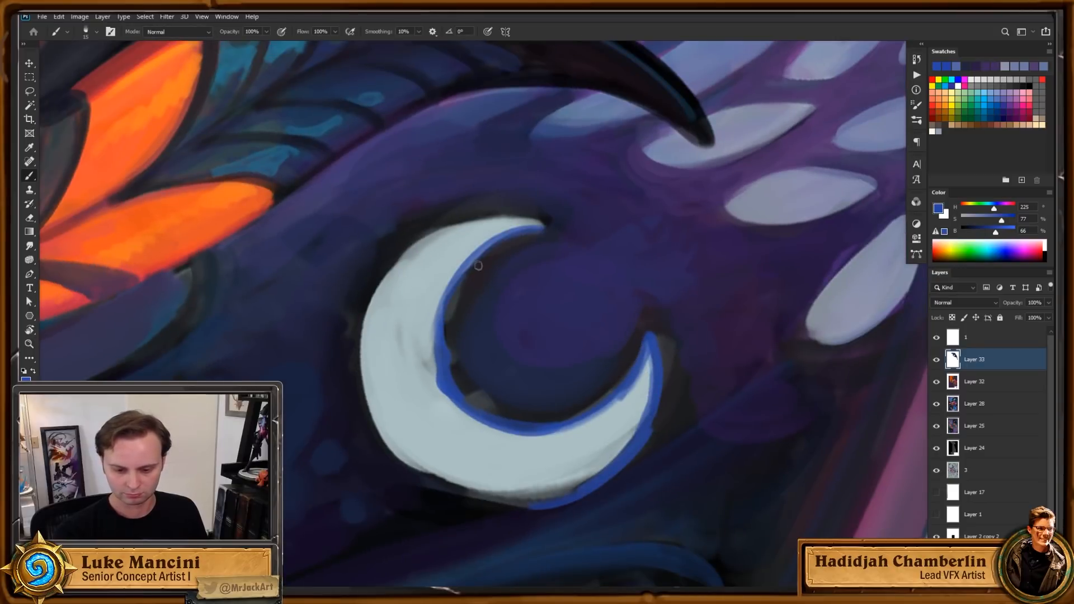
pyautogui.moveTo(470, 259); pyautogui.dragTo(443, 319)
pyautogui.press('r')
pyautogui.moveTo(713, 277); pyautogui.dragTo(693, 216)
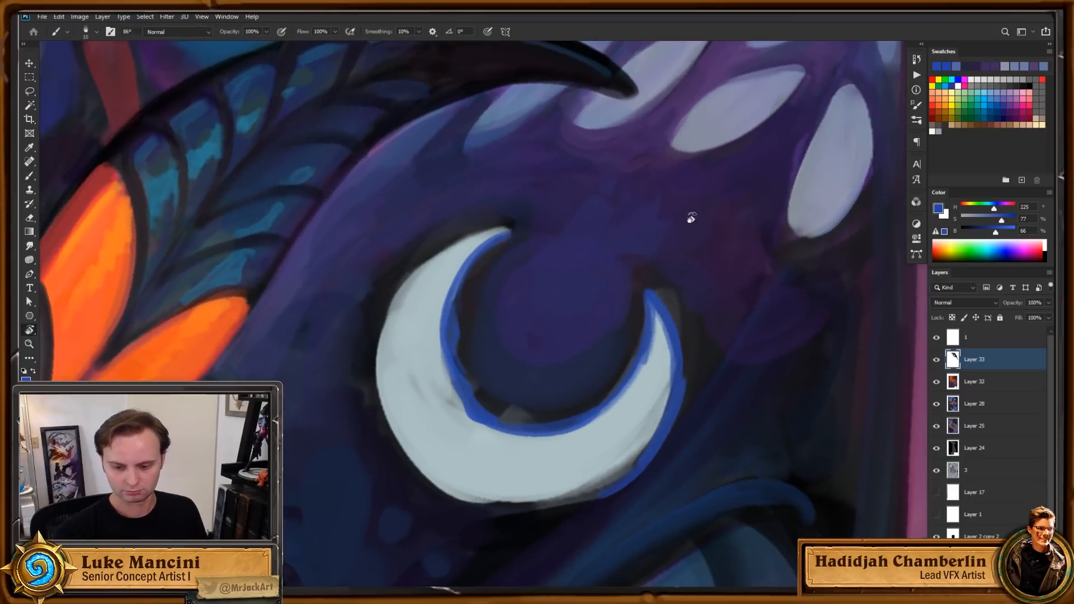
# Step: Outline the crescent moon's outer edge in saturated blue from the tip nearest the horn, redoing the first pass
pyautogui.moveTo(515, 232)
pyautogui.mouseDown()
pyautogui.moveTo(440, 246)
pyautogui.moveTo(399, 291)
pyautogui.moveTo(382, 394)
pyautogui.mouseUp()
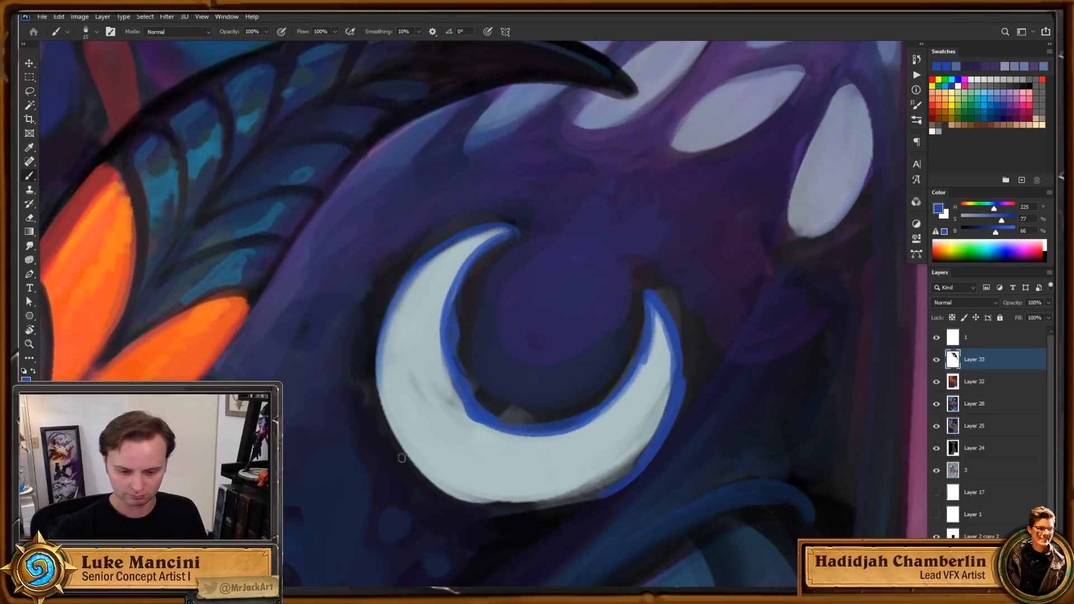
pyautogui.hotkey('ctrl', 'z')
pyautogui.moveTo(404, 456); pyautogui.dragTo(407, 273)
pyautogui.moveTo(376, 370); pyautogui.dragTo(447, 245)
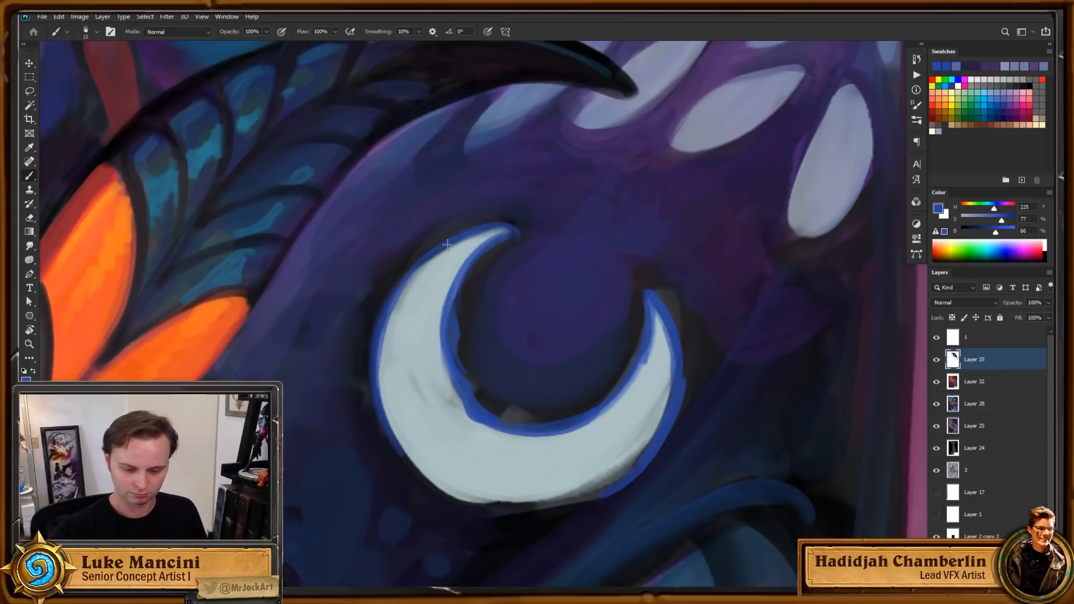
# Step: Rotate the canvas and continue the blue outline around the crescent moon's outer belly until the contour closes
pyautogui.press('r')
pyautogui.moveTo(670, 367); pyautogui.dragTo(628, 419)
pyautogui.moveTo(354, 321)
pyautogui.mouseDown()
pyautogui.moveTo(356, 412)
pyautogui.moveTo(367, 427)
pyautogui.mouseUp()
pyautogui.moveTo(360, 390); pyautogui.dragTo(387, 440)
pyautogui.press('r')
pyautogui.moveTo(635, 456); pyautogui.dragTo(543, 488)
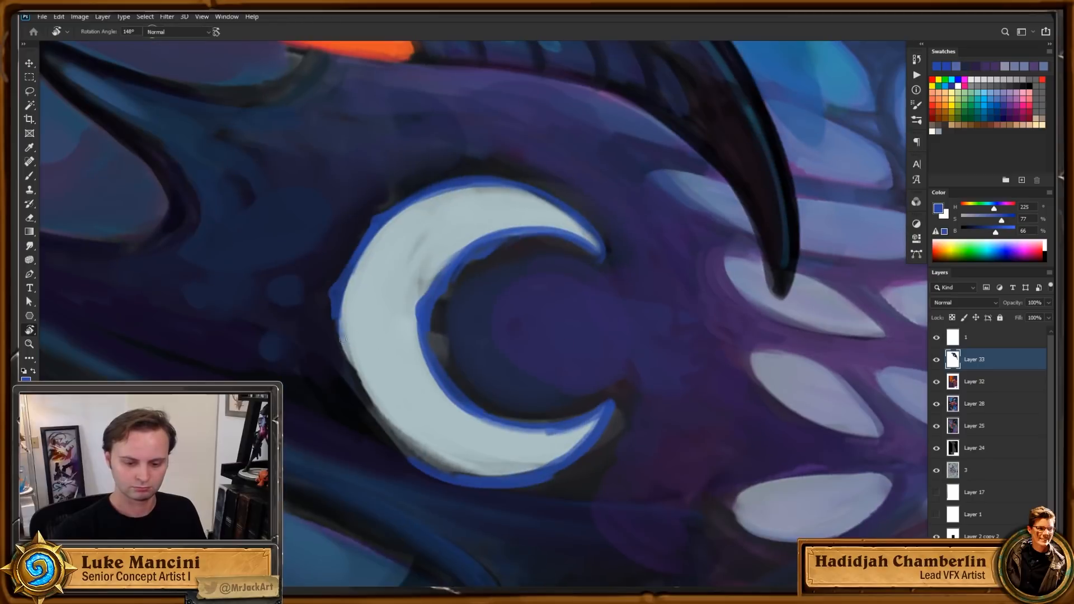
pyautogui.moveTo(336, 314); pyautogui.dragTo(360, 387)
pyautogui.moveTo(345, 279)
pyautogui.mouseDown()
pyautogui.moveTo(363, 391)
pyautogui.moveTo(385, 431)
pyautogui.moveTo(413, 448)
pyautogui.mouseUp()
# Step: Check the blue-outlined crescent moon against the whole painting from rotated and zoomed-out views
pyautogui.press('r')
pyautogui.moveTo(658, 403); pyautogui.dragTo(635, 455)
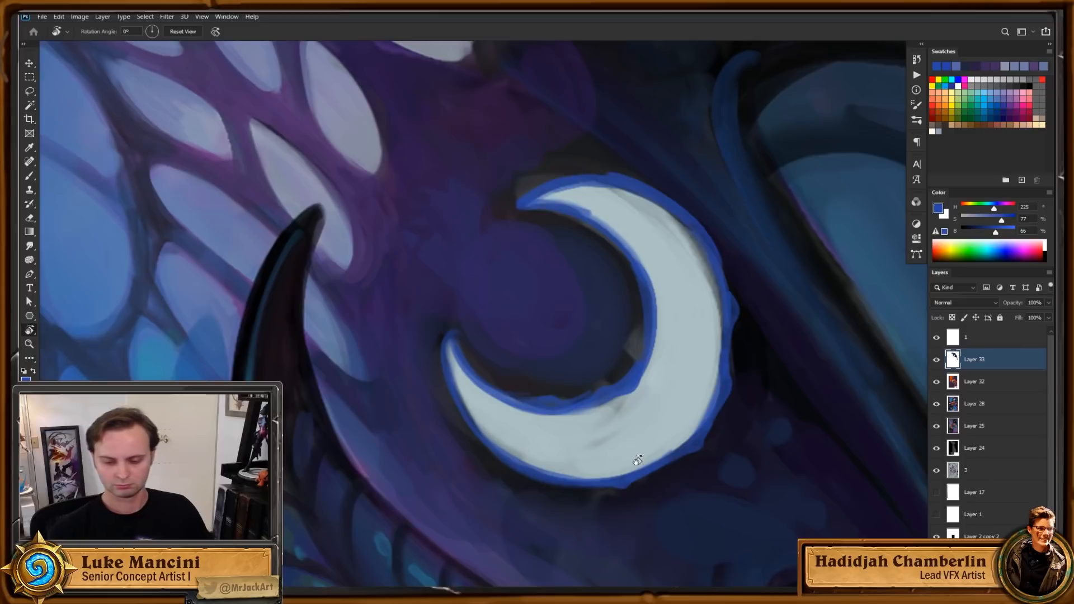
pyautogui.press('z')
pyautogui.moveTo(698, 387); pyautogui.dragTo(617, 421)
pyautogui.moveTo(752, 441); pyautogui.dragTo(720, 417)
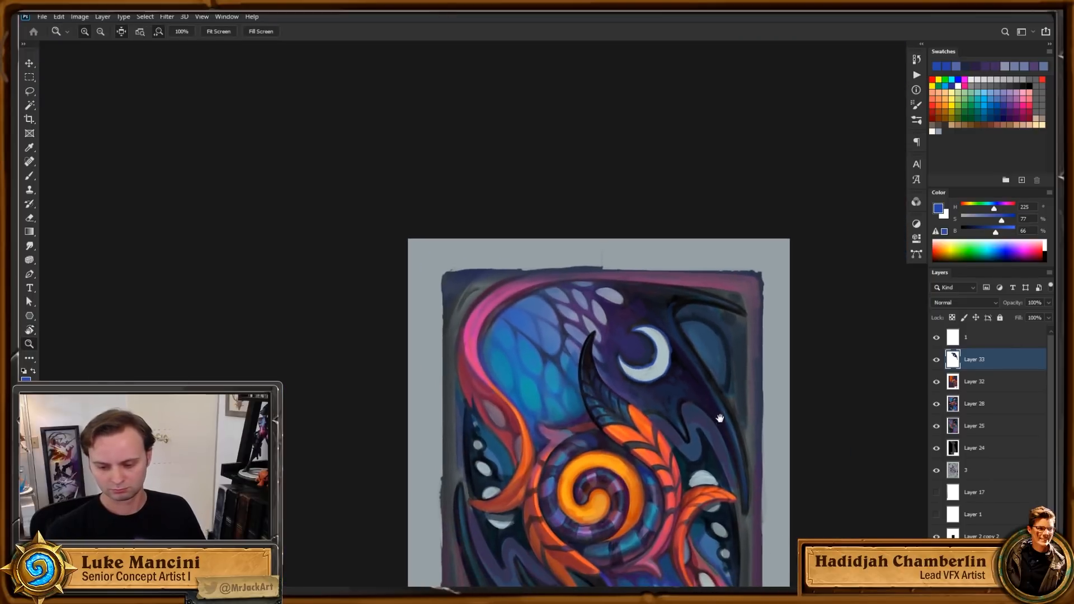
pyautogui.press('r')
pyautogui.moveTo(758, 456); pyautogui.dragTo(649, 447)
pyautogui.press('z')
pyautogui.moveTo(590, 412); pyautogui.dragTo(641, 367)
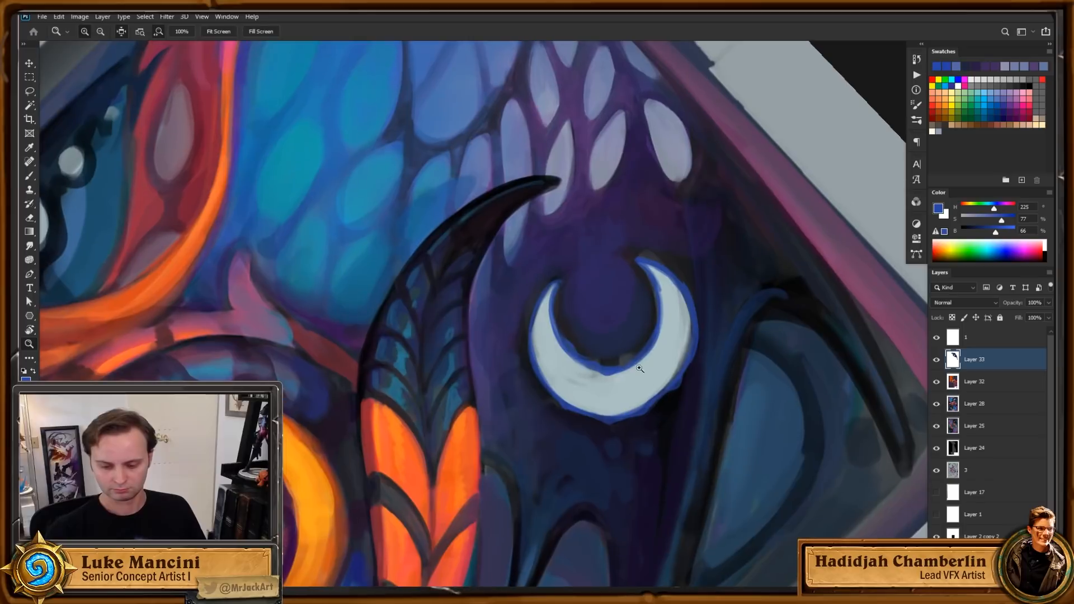
# Step: Enlarge the brush and paint a soft blue glow outside the crescent moon's edge facing the horn
pyautogui.press('b')
pyautogui.moveTo(573, 274); pyautogui.dragTo(562, 320)
pyautogui.hotkey('ctrl', 'z')
pyautogui.moveTo(569, 330); pyautogui.dragTo(585, 352)
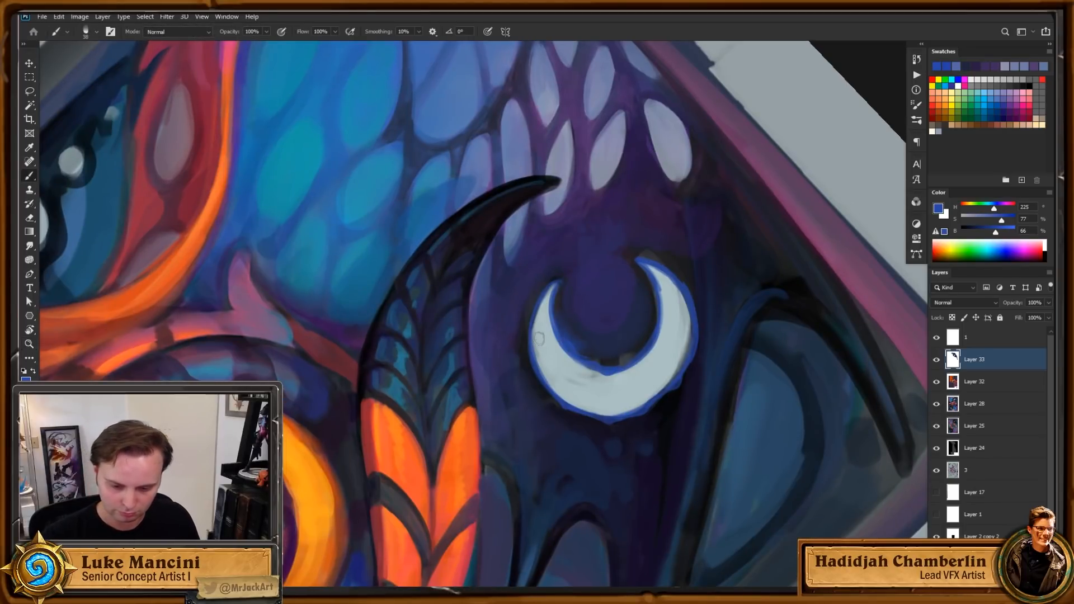
pyautogui.rightClick(524, 359)
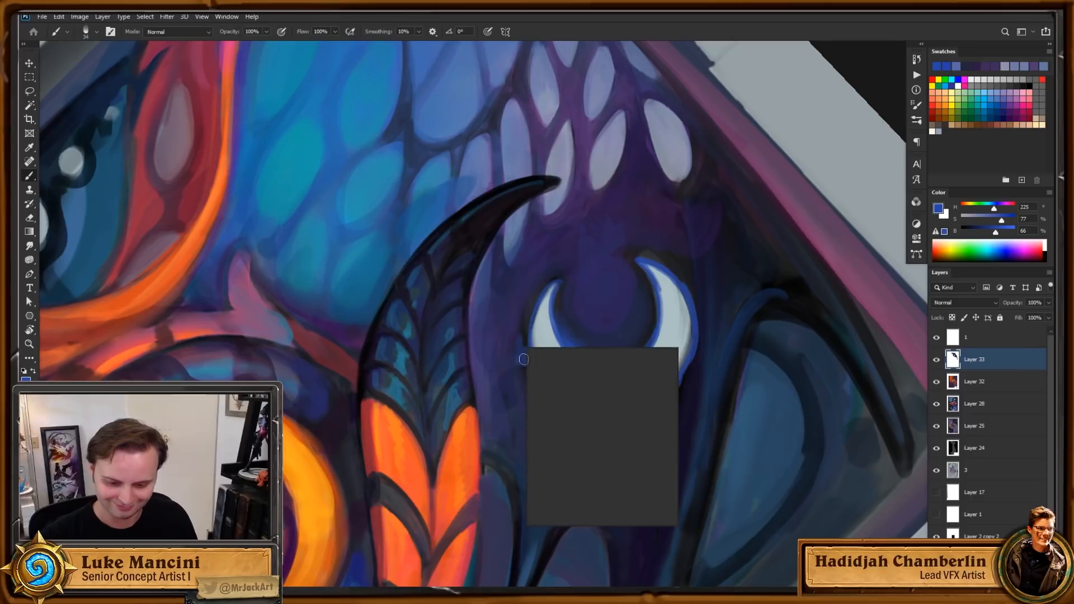
pyautogui.keyDown('alt'); pyautogui.rightClick(515, 352); pyautogui.keyUp('alt')
pyautogui.moveTo(521, 330); pyautogui.dragTo(534, 387)
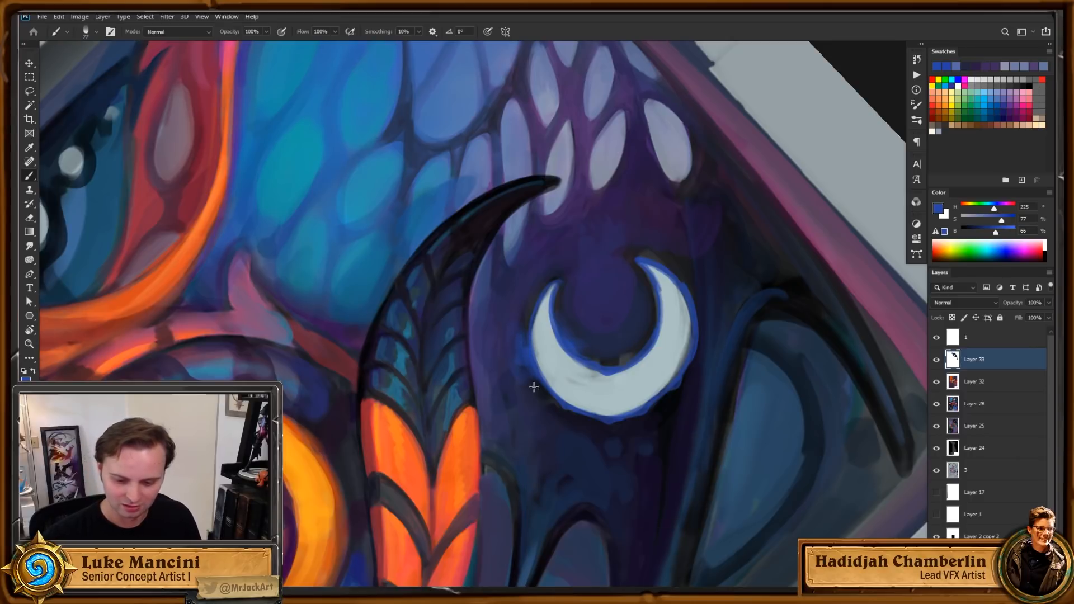
# Step: Blend the skin beside the moon's glow with sampled blue (H 227, S 68, B 44), violet (H 251, S 58, B 42) and dark indigo (H 240, S 45, B 29)
pyautogui.moveTo(691, 355); pyautogui.dragTo(664, 332)
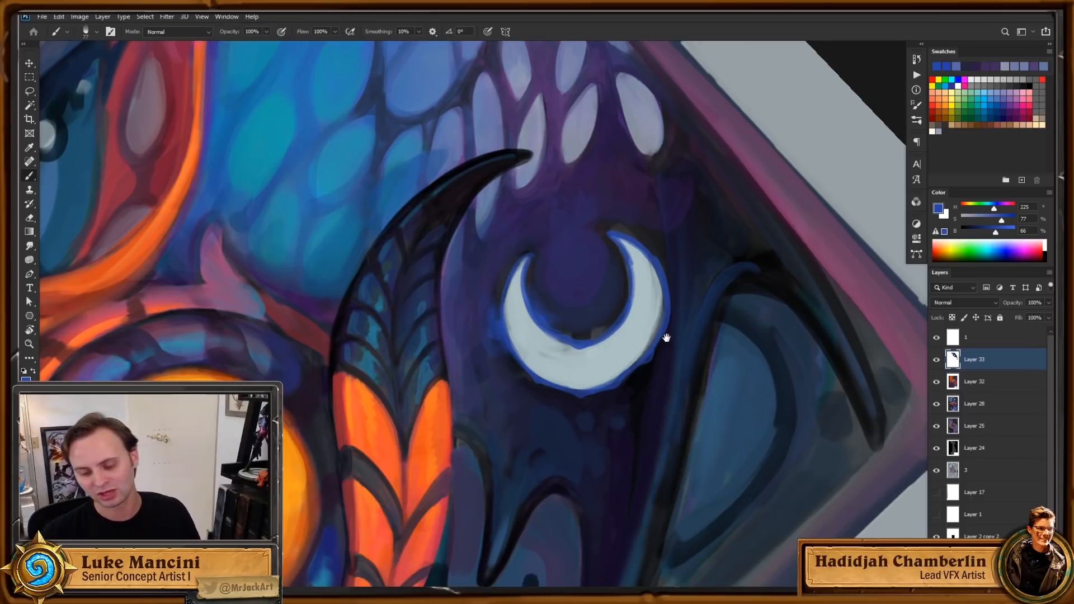
pyautogui.keyDown('alt'); pyautogui.click(491, 324); pyautogui.keyUp('alt')
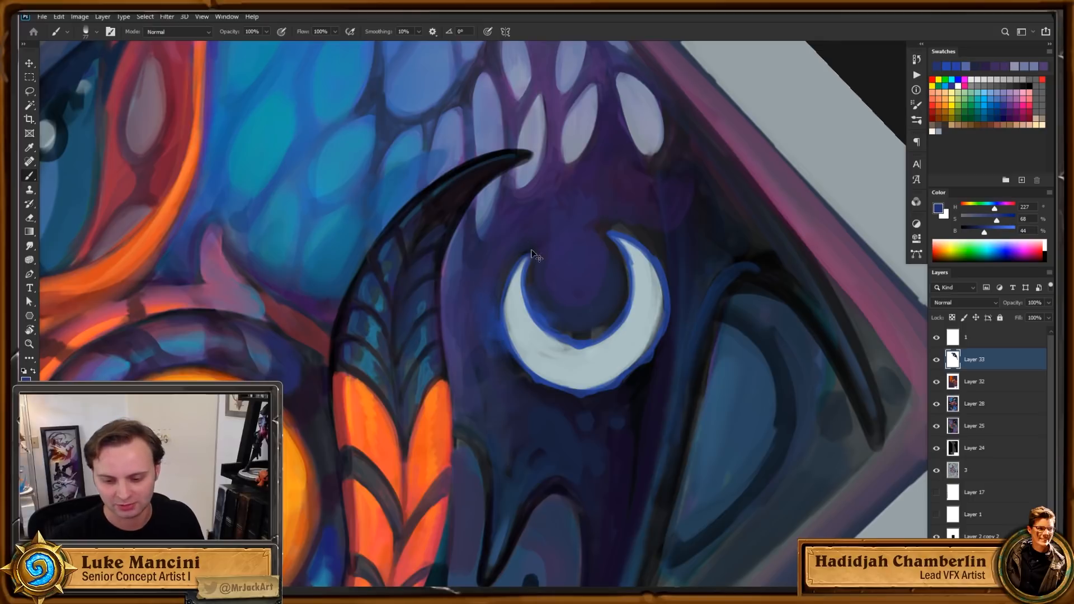
pyautogui.keyDown('alt'); pyautogui.click(519, 216); pyautogui.keyUp('alt')
pyautogui.moveTo(743, 246); pyautogui.dragTo(750, 222)
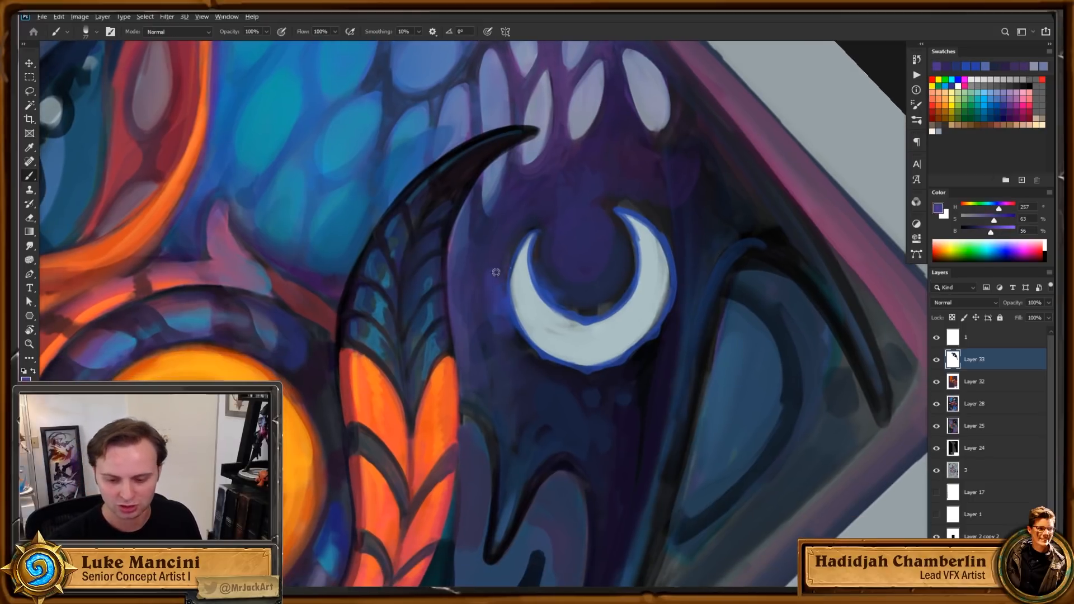
pyautogui.keyDown('alt'); pyautogui.click(499, 291); pyautogui.keyUp('alt')
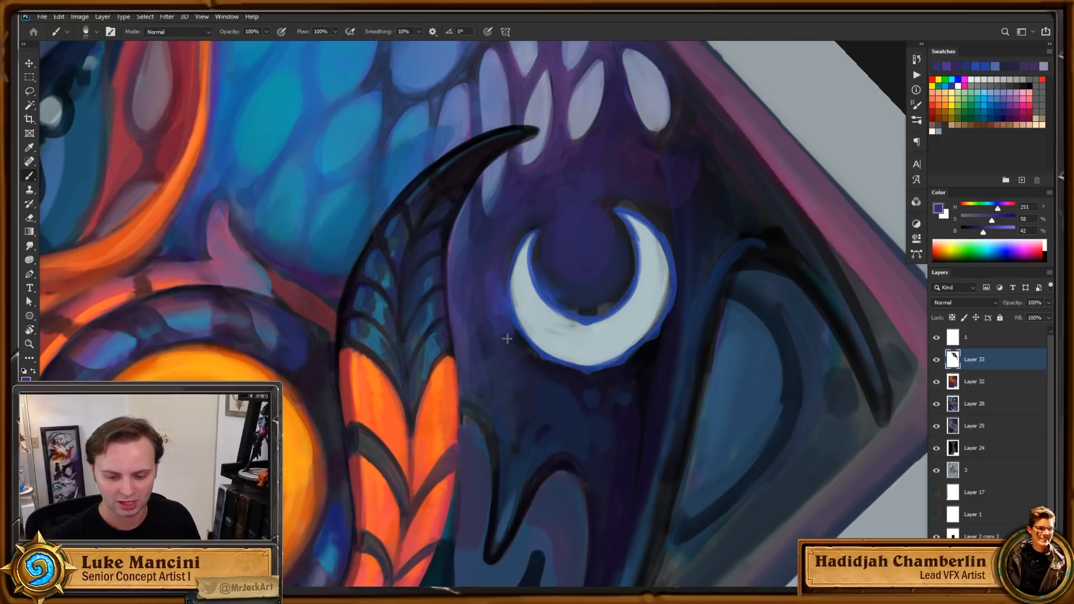
pyautogui.moveTo(636, 305); pyautogui.dragTo(619, 308)
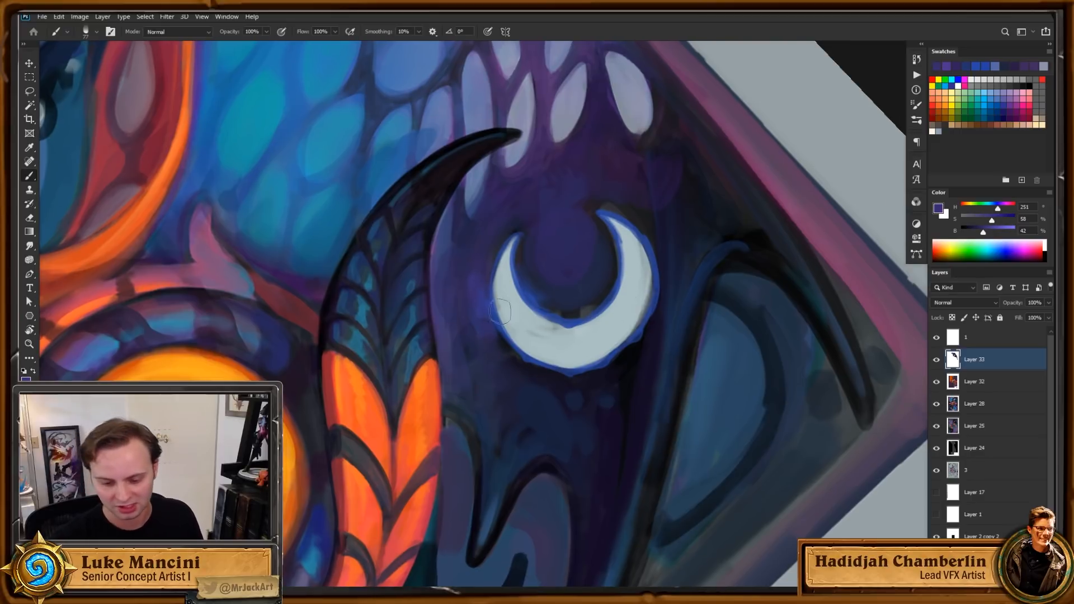
pyautogui.keyDown('alt'); pyautogui.click(490, 346); pyautogui.keyUp('alt')
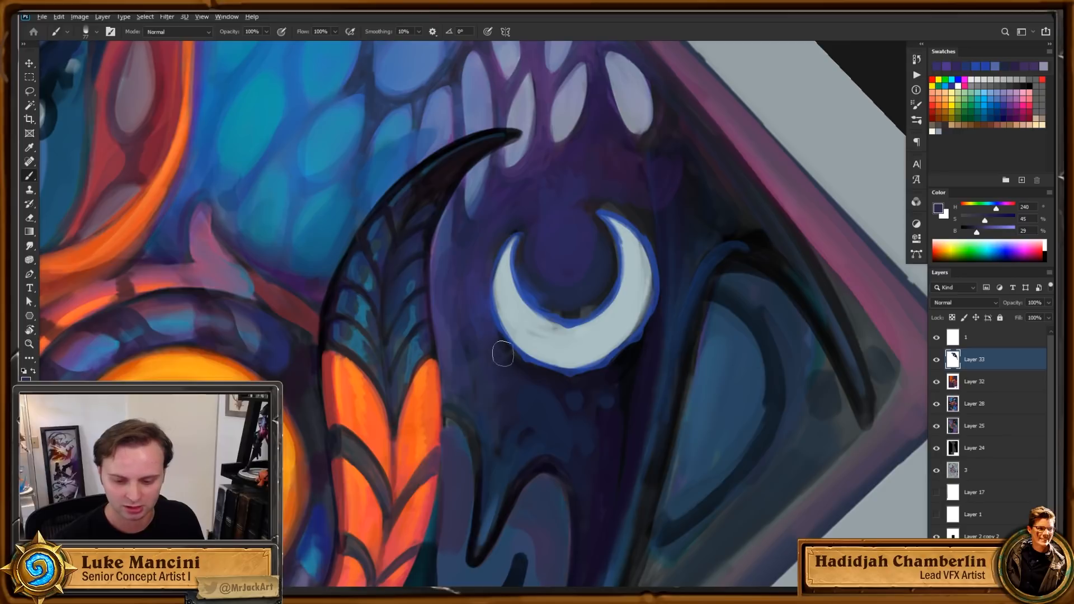
pyautogui.moveTo(642, 349); pyautogui.dragTo(631, 376)
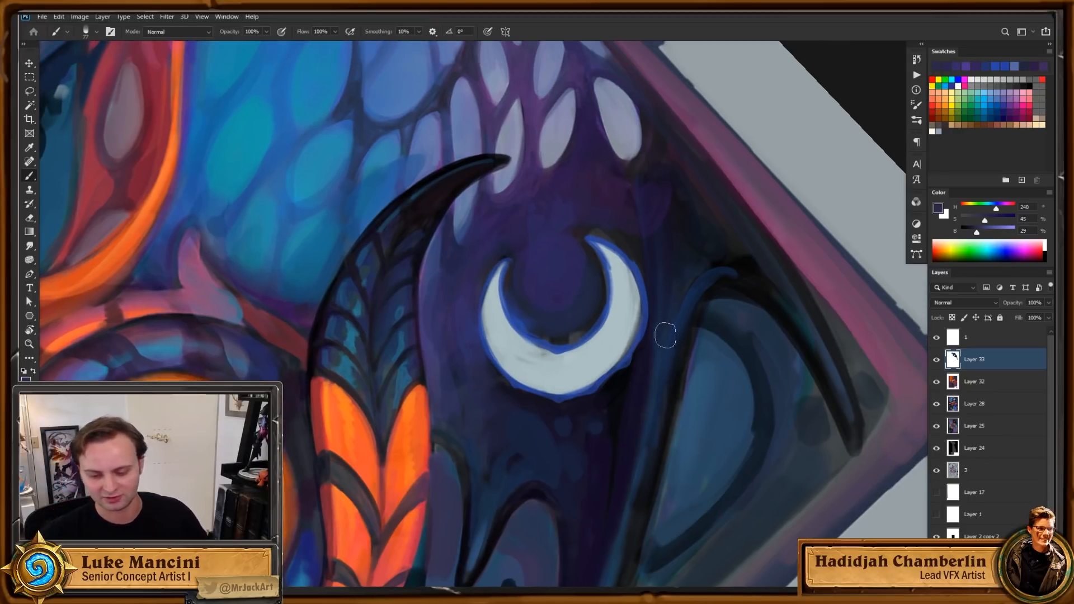
# Step: Rotate the canvas, sample a colour beside the moon's outer edge and adjust the brush to violet-blue (H 251, S 57, B 70)
pyautogui.press('r')
pyautogui.moveTo(665, 336); pyautogui.dragTo(726, 311)
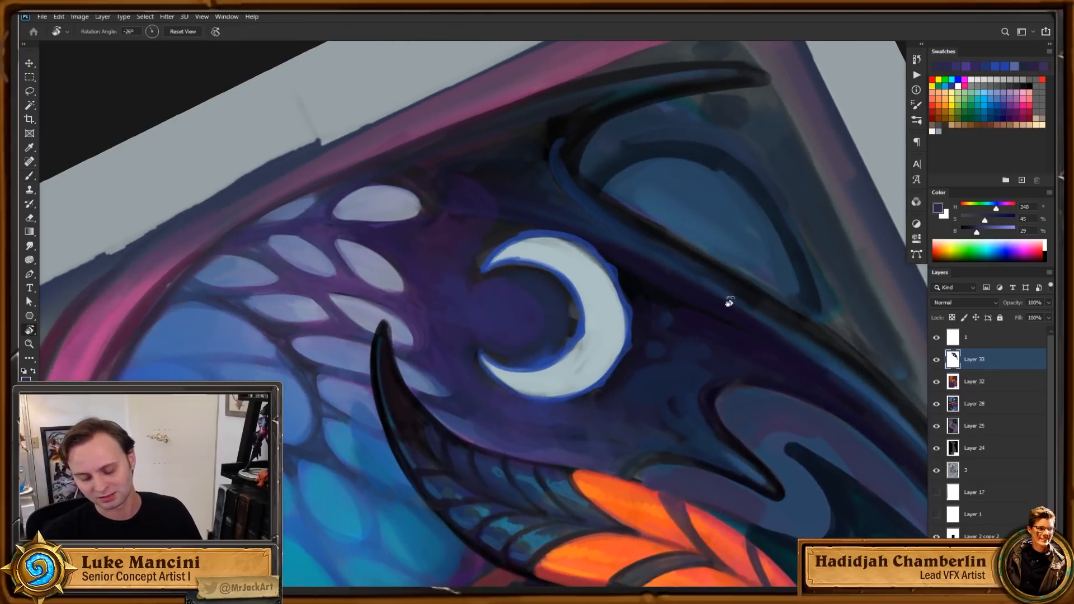
pyautogui.press('b')
pyautogui.keyDown('alt'); pyautogui.click(541, 407); pyautogui.keyUp('alt')
pyautogui.moveTo(985, 233); pyautogui.dragTo(999, 234)
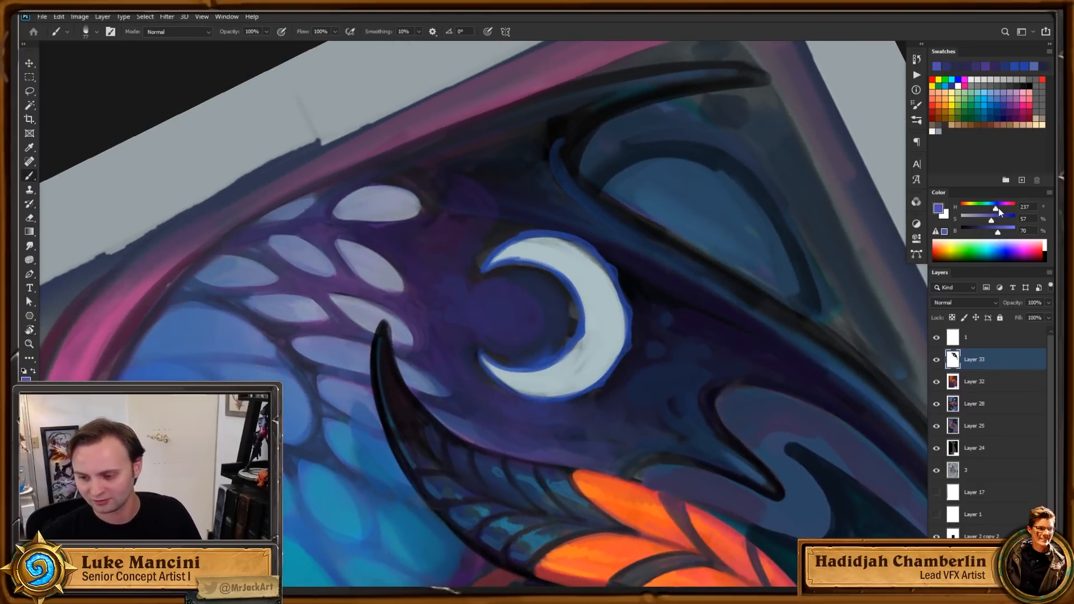
pyautogui.click(998, 208)
pyautogui.moveTo(736, 285); pyautogui.dragTo(689, 313)
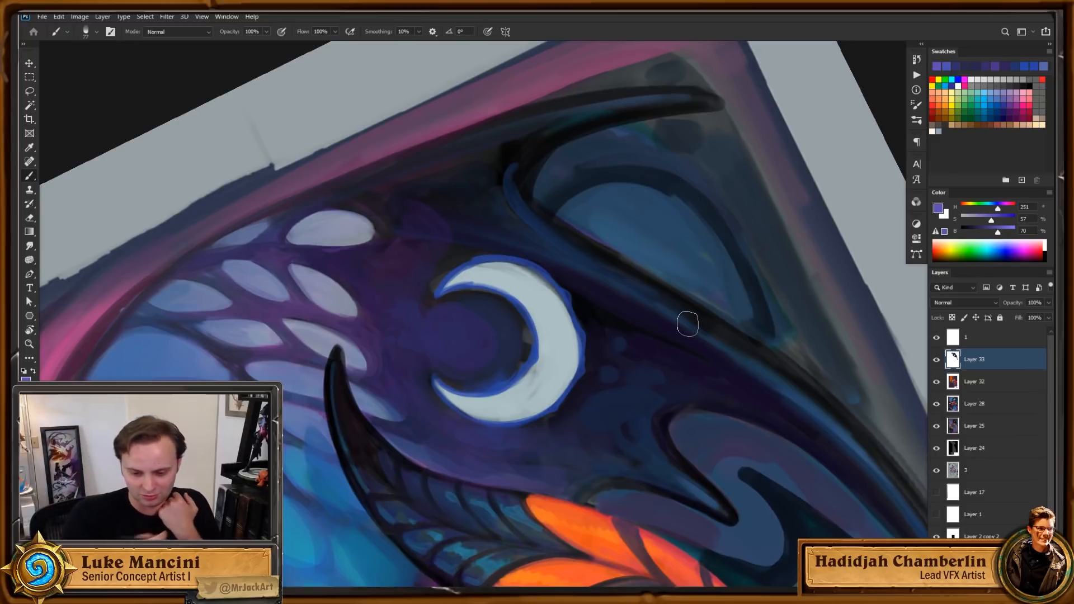
# Step: Shrink the brush and paint vivid purple (H 270, S 91, B 70) over the outline on the crescent moon's outer edge
pyautogui.press('r')
pyautogui.moveTo(653, 348); pyautogui.dragTo(698, 386)
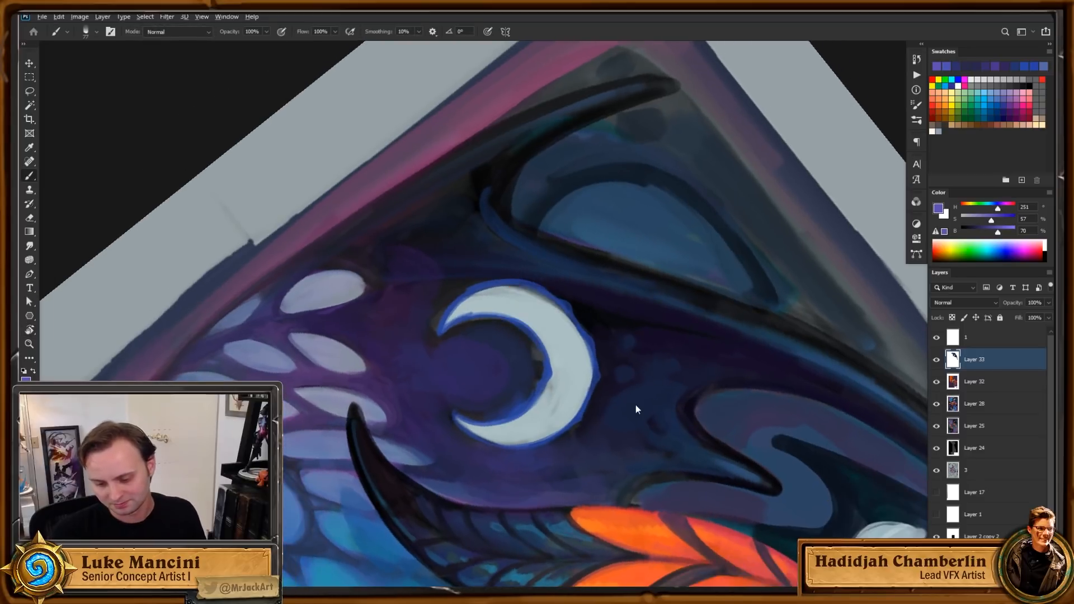
pyautogui.press('[')
pyautogui.press('[')
pyautogui.press('[')
pyautogui.press('[')
pyautogui.press('[')
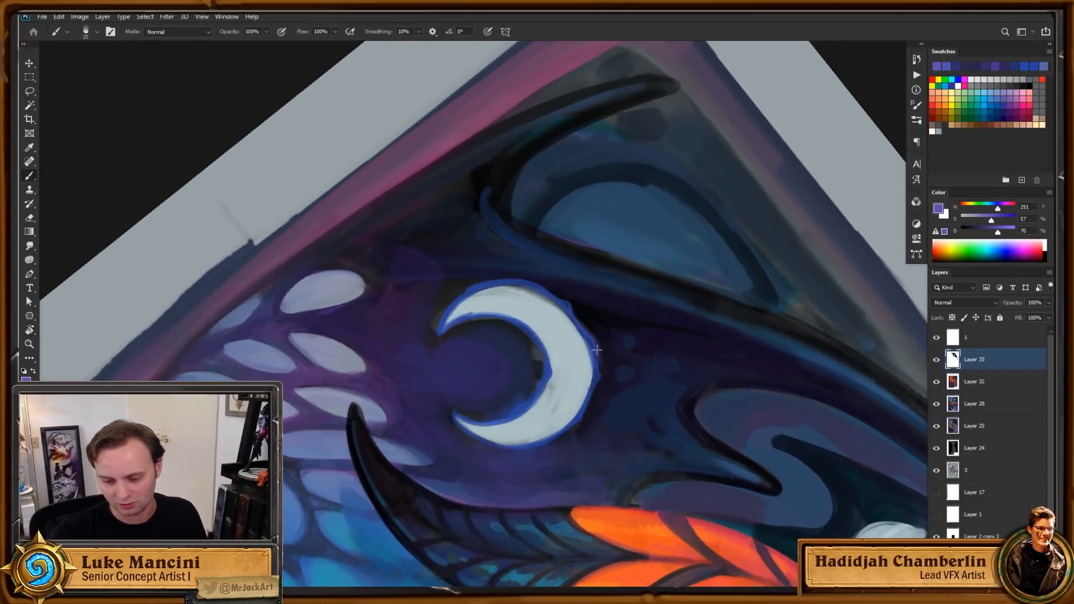
pyautogui.moveTo(998, 217); pyautogui.dragTo(1009, 219)
pyautogui.click(1002, 207)
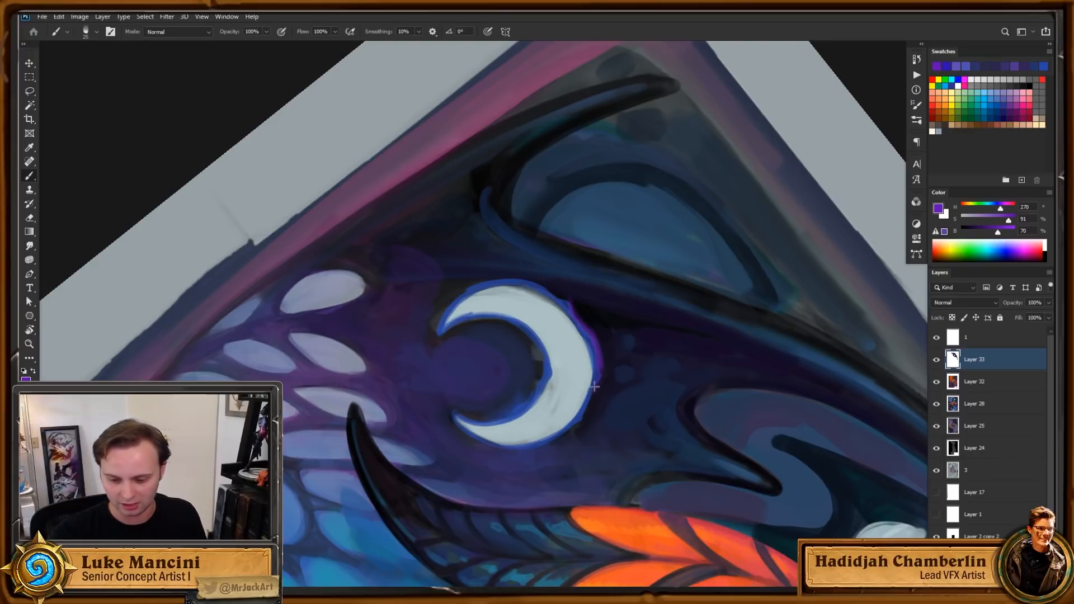
# Step: Rotate around the crescent moon and add vivid purple accents along its inner and outer outlines
pyautogui.press('r')
pyautogui.moveTo(714, 407); pyautogui.dragTo(502, 420)
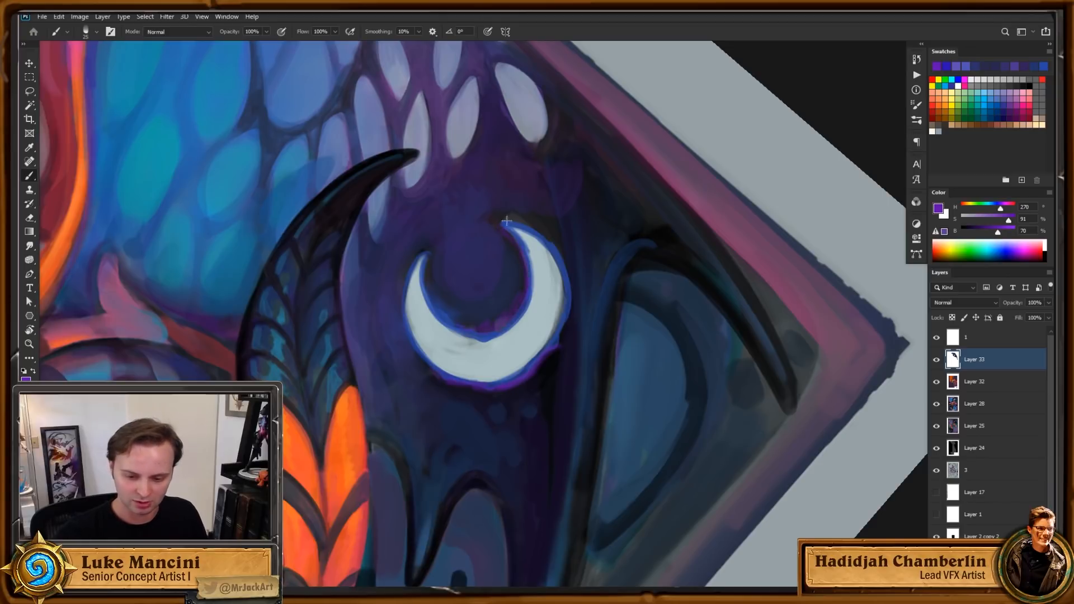
pyautogui.press('r')
pyautogui.moveTo(695, 407); pyautogui.dragTo(635, 470)
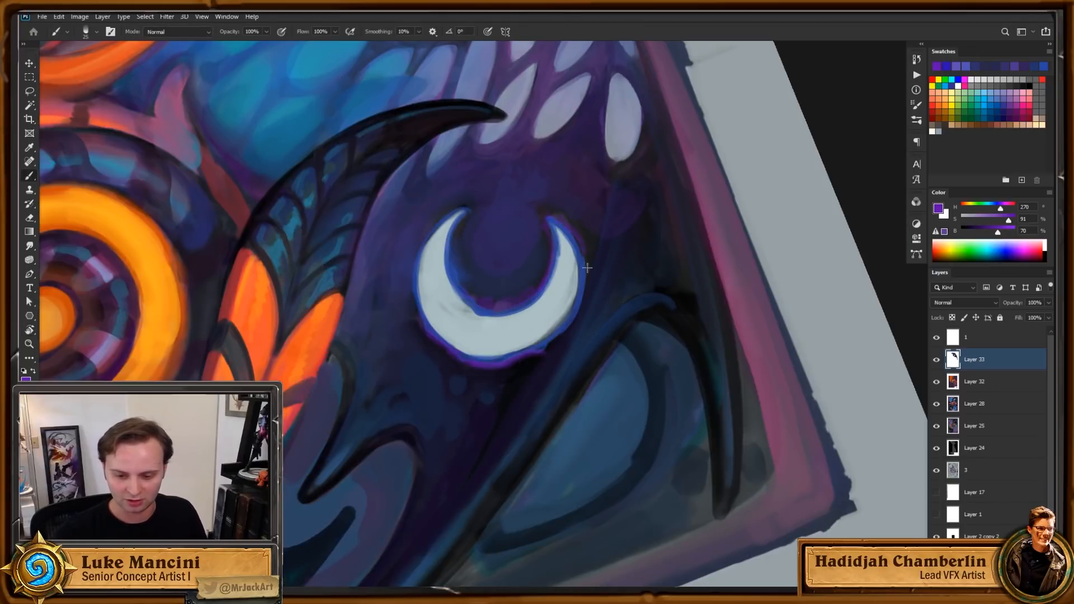
pyautogui.press('z')
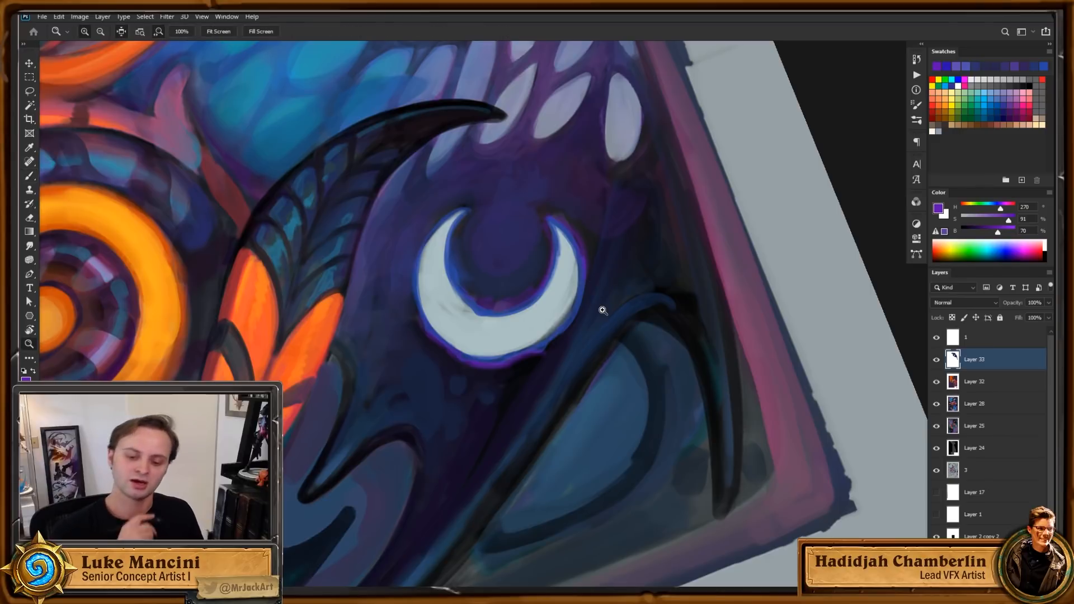
pyautogui.press('r')
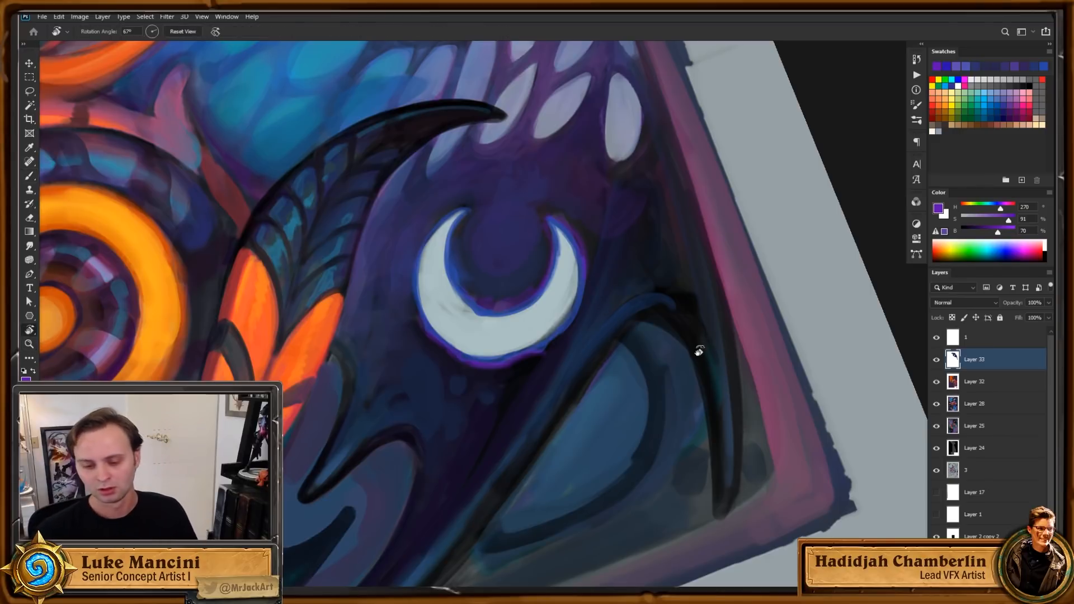
pyautogui.moveTo(698, 351)
pyautogui.mouseDown()
pyautogui.moveTo(621, 277)
pyautogui.moveTo(551, 341)
pyautogui.mouseUp()
pyautogui.press('b')
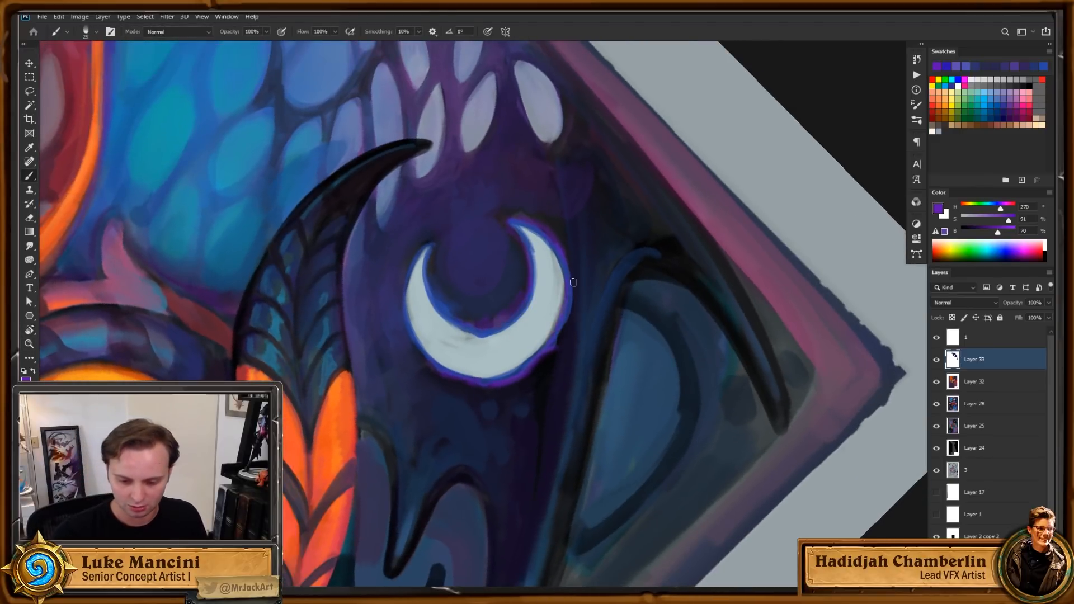
# Step: Sample the moon's pale fill, set its saturation to 21 and paint along the crescent's inside rim
pyautogui.press('r')
pyautogui.moveTo(721, 310)
pyautogui.mouseDown()
pyautogui.moveTo(532, 421)
pyautogui.moveTo(504, 313)
pyautogui.mouseUp()
pyautogui.press('b')
pyautogui.keyDown('alt'); pyautogui.click(511, 272); pyautogui.keyUp('alt')
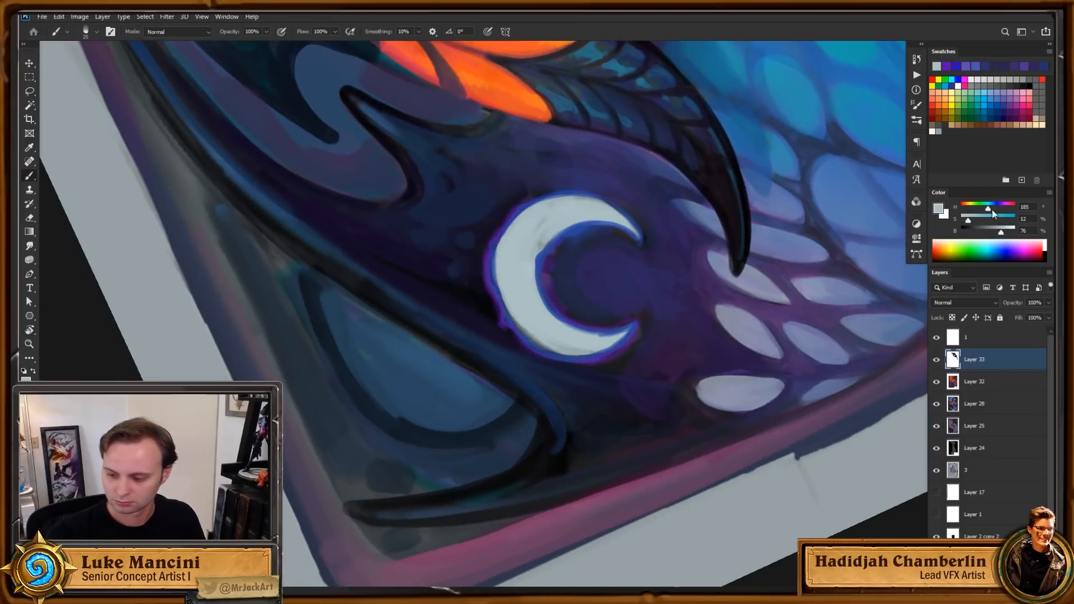
pyautogui.moveTo(969, 217); pyautogui.dragTo(979, 216)
pyautogui.moveTo(502, 247)
pyautogui.mouseDown()
pyautogui.moveTo(502, 300)
pyautogui.moveTo(498, 273)
pyautogui.moveTo(523, 333)
pyautogui.mouseUp()
pyautogui.moveTo(499, 291); pyautogui.dragTo(540, 346)
# Step: Smooth the crescent moon's fill with sampled pale blue-greys (H 185, S 11, B 76 and H 187, S 13, B 76)
pyautogui.moveTo(645, 295); pyautogui.dragTo(627, 358)
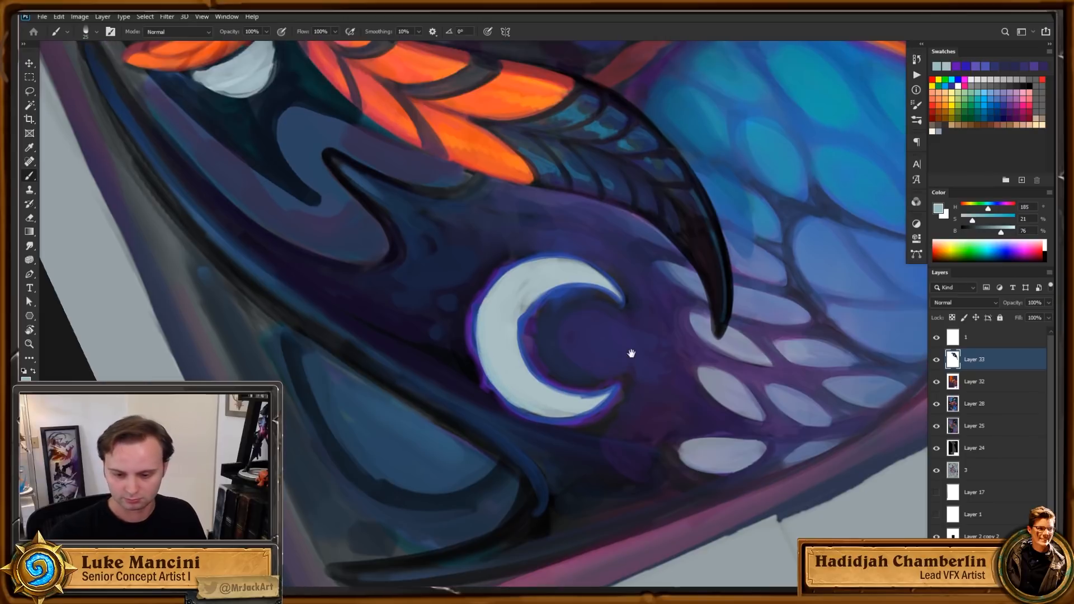
pyautogui.moveTo(511, 286); pyautogui.dragTo(509, 311)
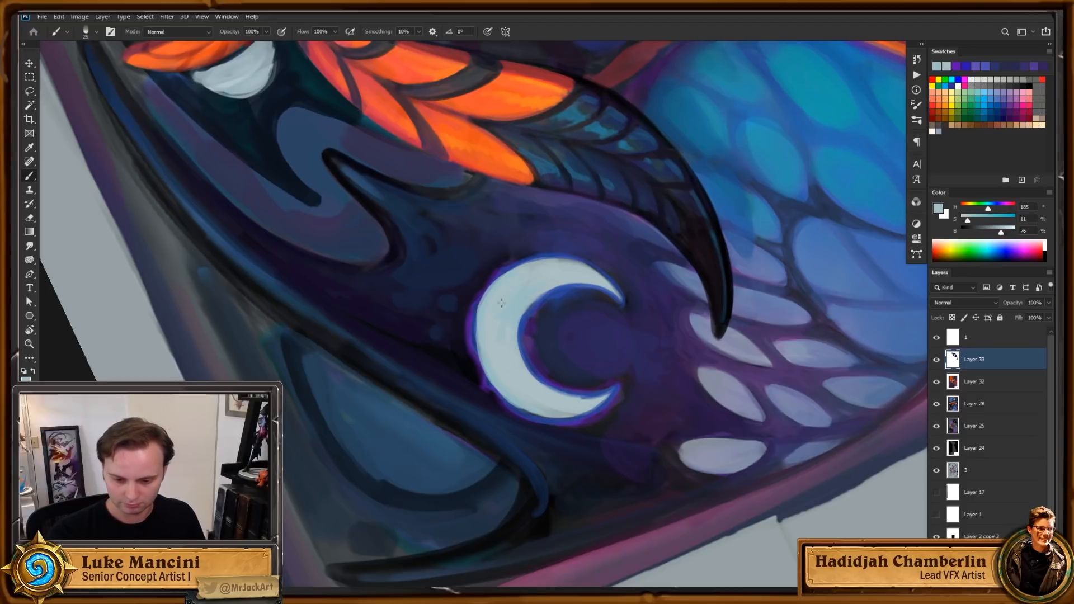
pyautogui.moveTo(577, 270); pyautogui.dragTo(523, 311)
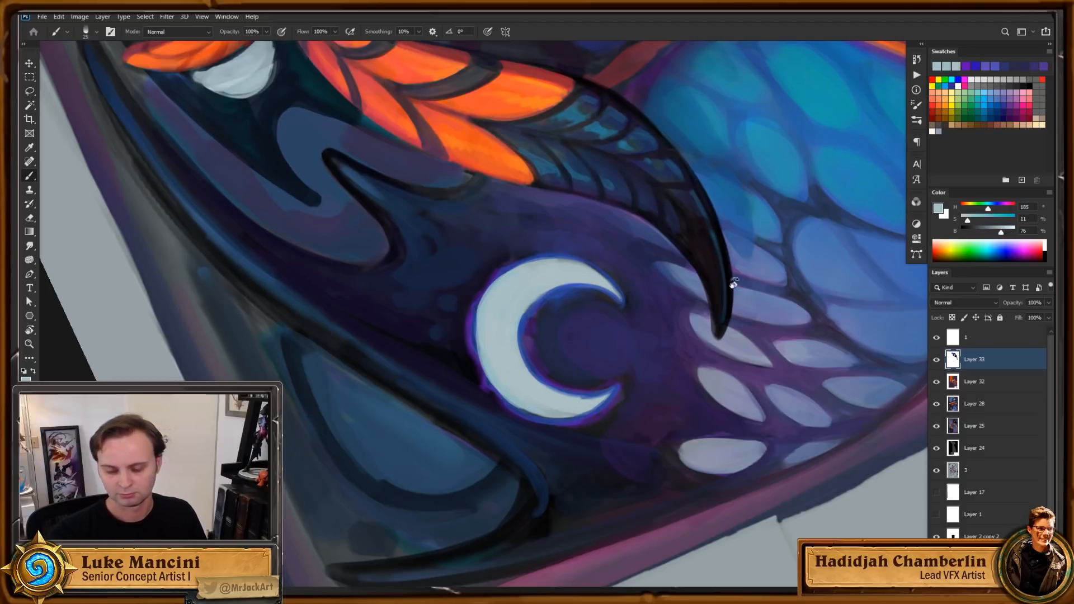
pyautogui.press('r')
pyautogui.moveTo(735, 282); pyautogui.dragTo(587, 157)
pyautogui.moveTo(502, 326); pyautogui.dragTo(502, 330)
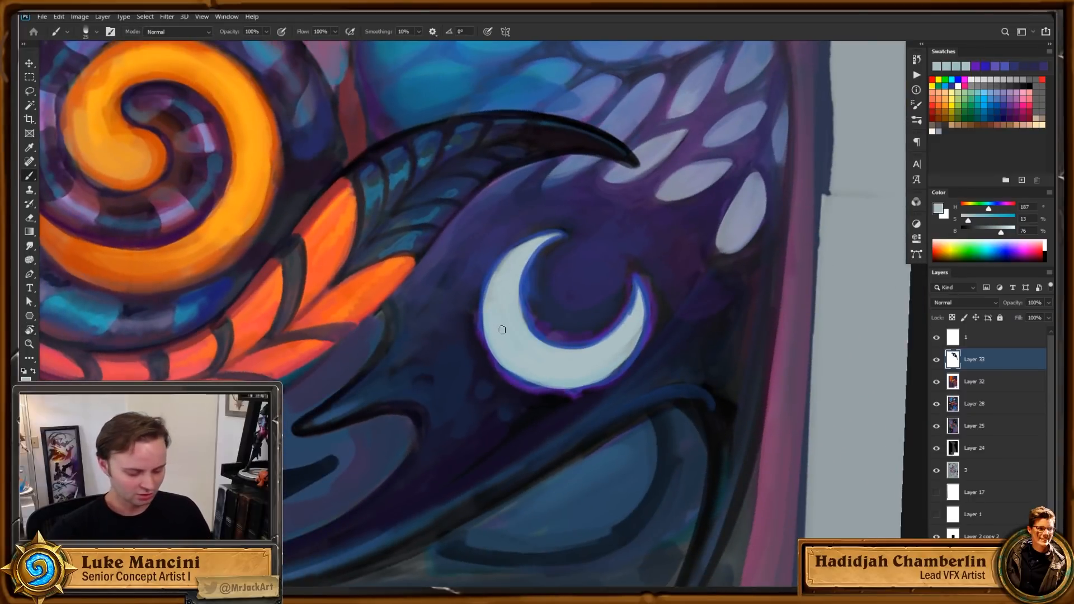
# Step: Set the brush saturation to 40 (H 187, B 76) and paint a pale teal tint along the moon's rim facing the orange feathers
pyautogui.moveTo(755, 197); pyautogui.dragTo(613, 190)
pyautogui.moveTo(976, 225); pyautogui.dragTo(981, 226)
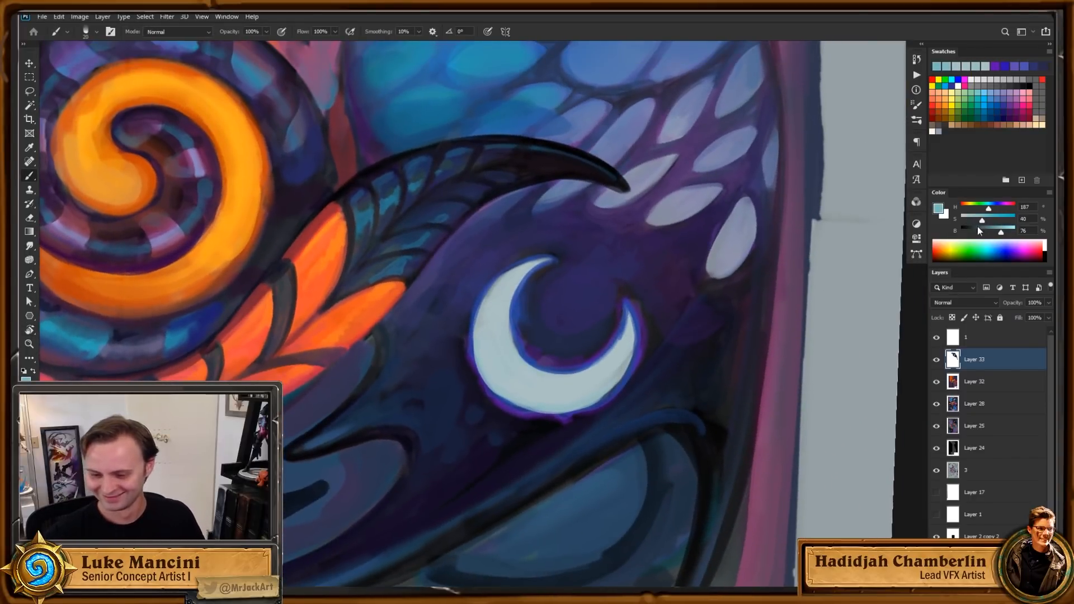
pyautogui.moveTo(489, 302); pyautogui.dragTo(479, 331)
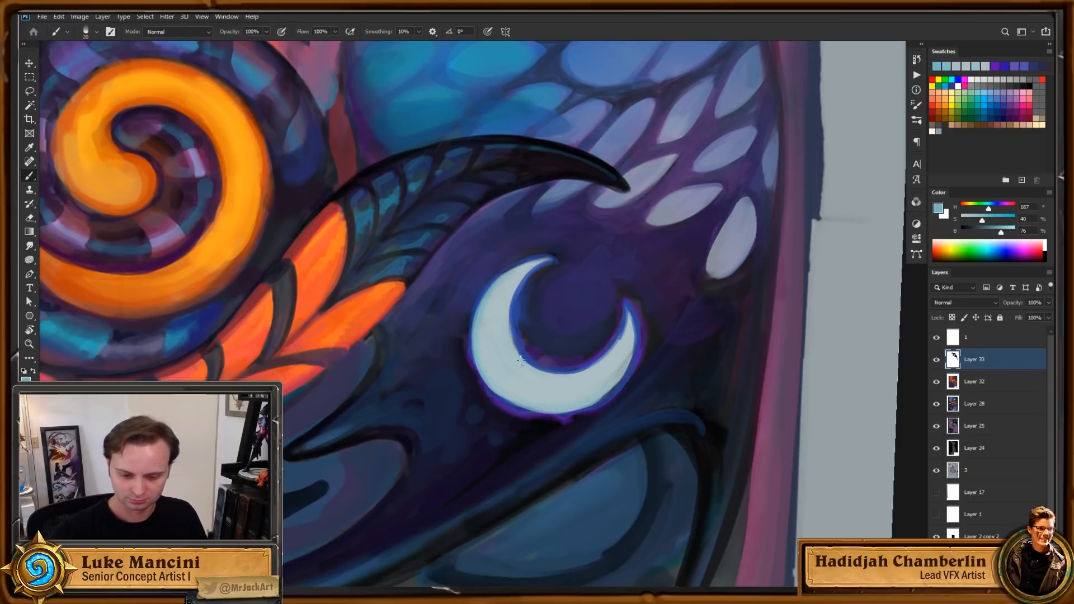
pyautogui.press('Tab')
pyautogui.press('Tab')
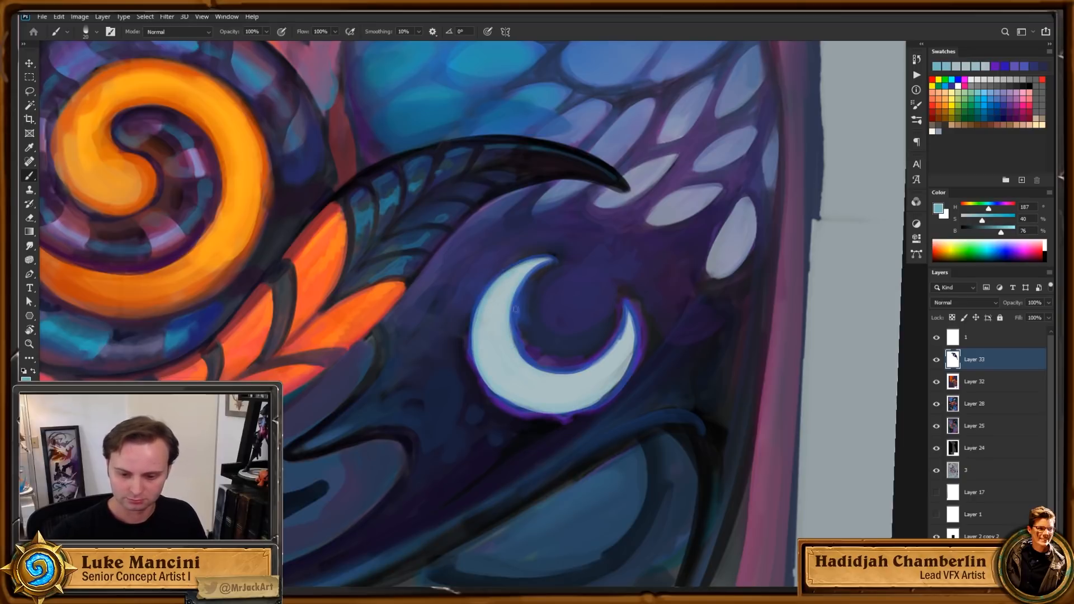
# Step: Refine the crescent moon's outer rim with pale teal, a sampled blue (H 226, S 72, B 53) and the surrounding dark tone
pyautogui.press('z')
pyautogui.moveTo(577, 318); pyautogui.dragTo(537, 320)
pyautogui.press('Escape')
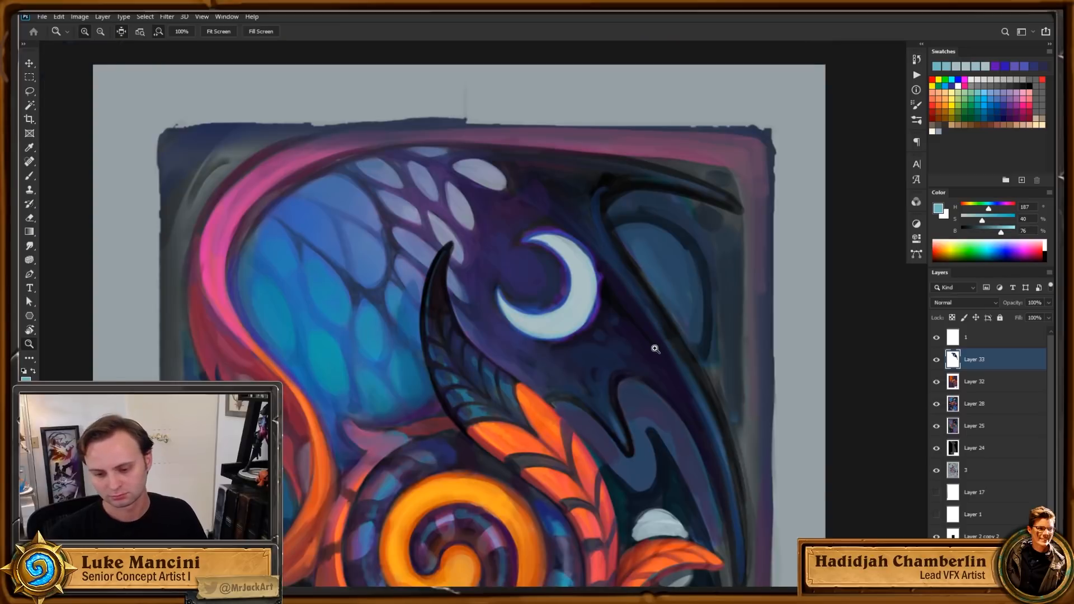
pyautogui.moveTo(655, 349); pyautogui.dragTo(648, 349)
pyautogui.press('r')
pyautogui.moveTo(657, 267); pyautogui.dragTo(614, 294)
pyautogui.press('z')
pyautogui.press('space')
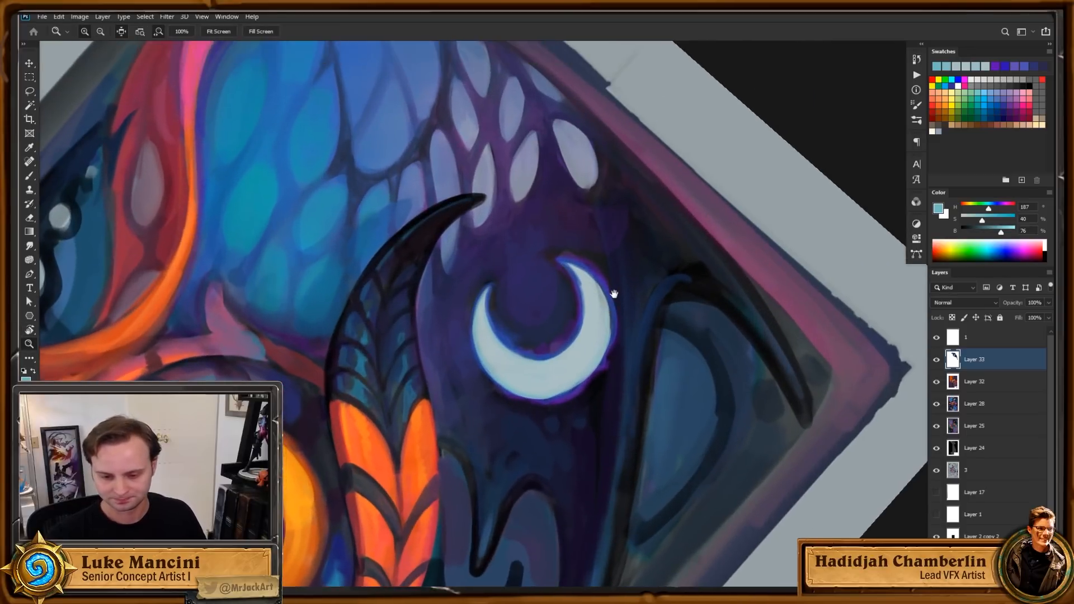
pyautogui.press('b')
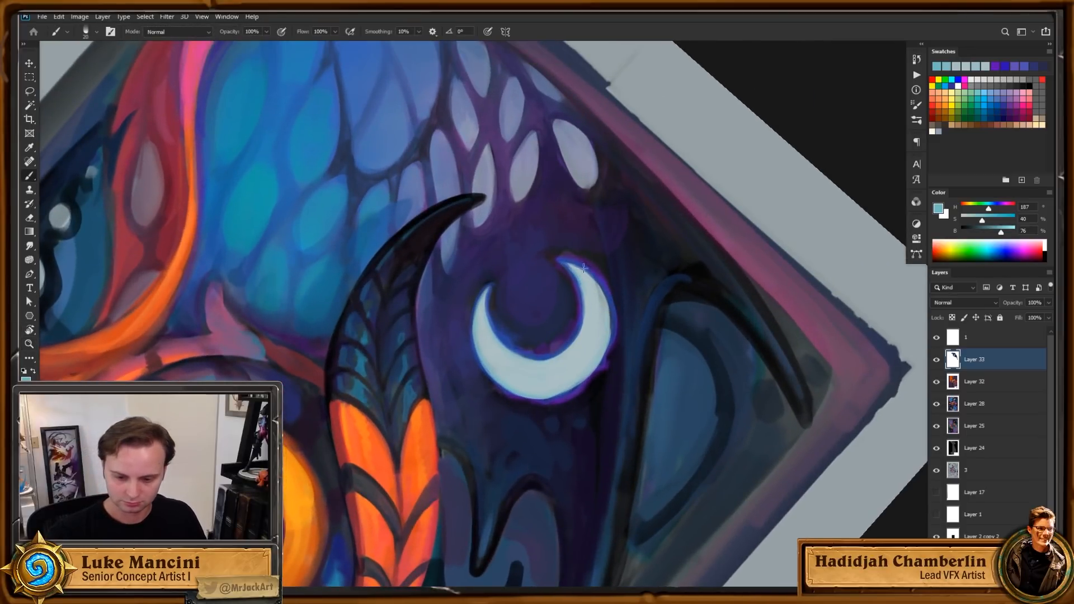
pyautogui.moveTo(608, 312); pyautogui.dragTo(594, 377)
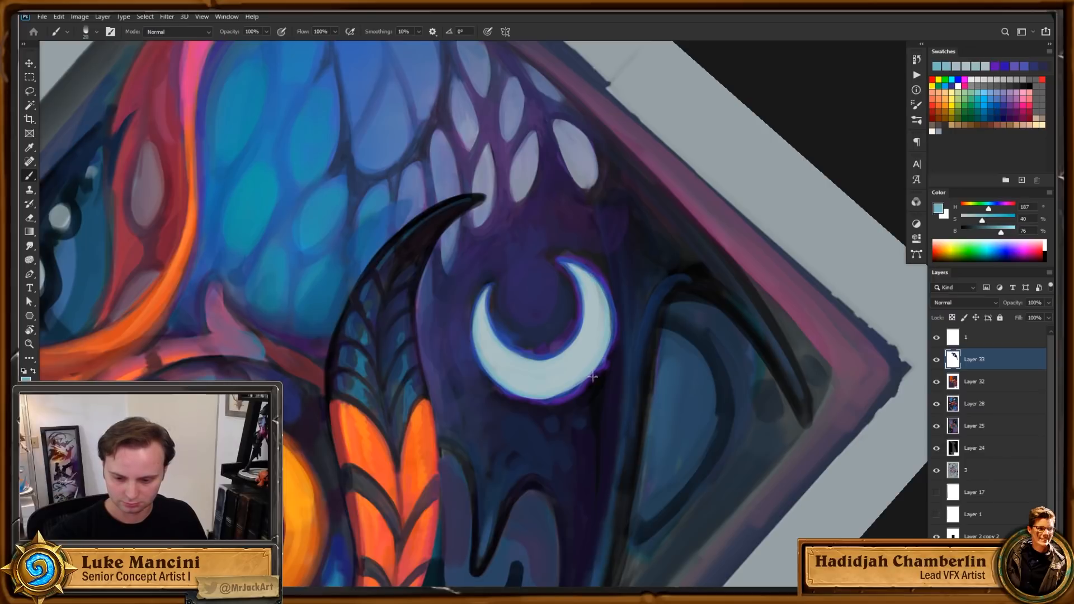
pyautogui.keyDown('alt'); pyautogui.click(614, 315); pyautogui.keyUp('alt')
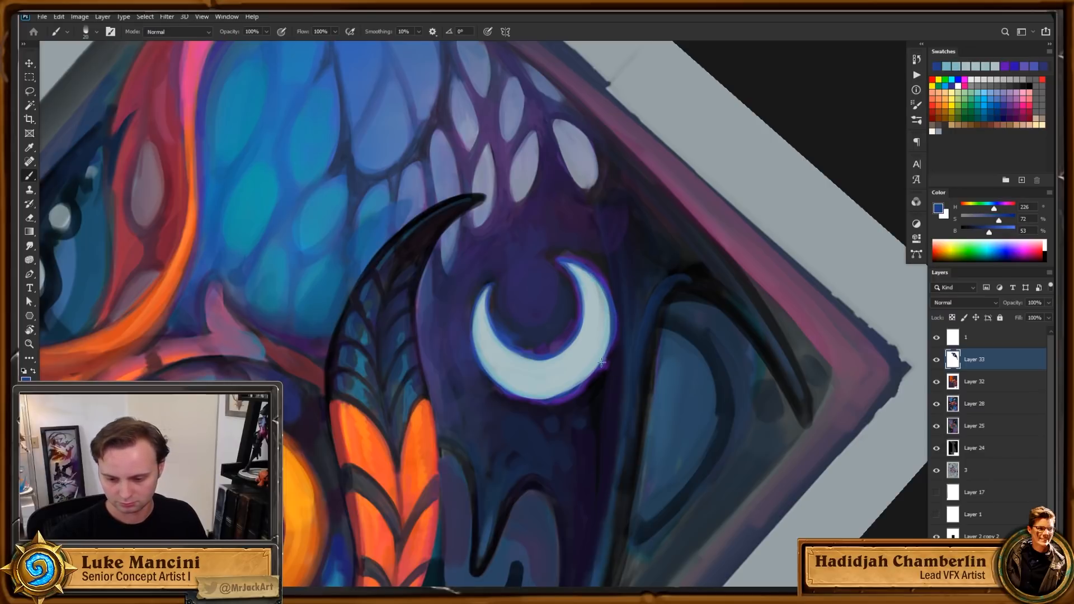
pyautogui.keyDown('alt'); pyautogui.click(619, 345); pyautogui.keyUp('alt')
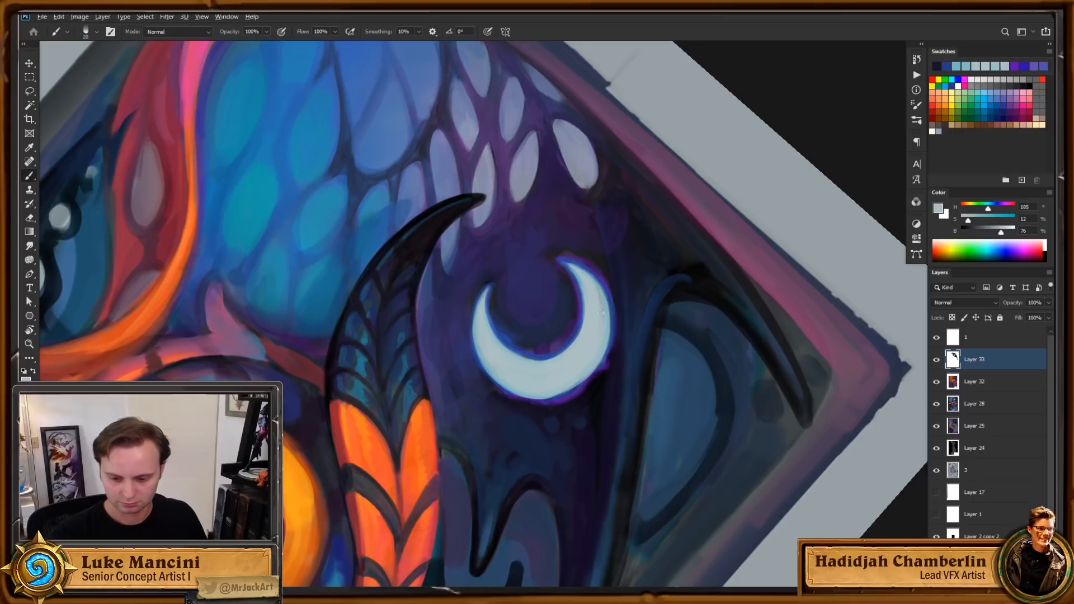
# Step: Paint pale teal streaks across the moon's fill with H 187, S 29, B 82 and saturation 46, softening them with Smudge
pyautogui.click(977, 219)
pyautogui.click(1004, 230)
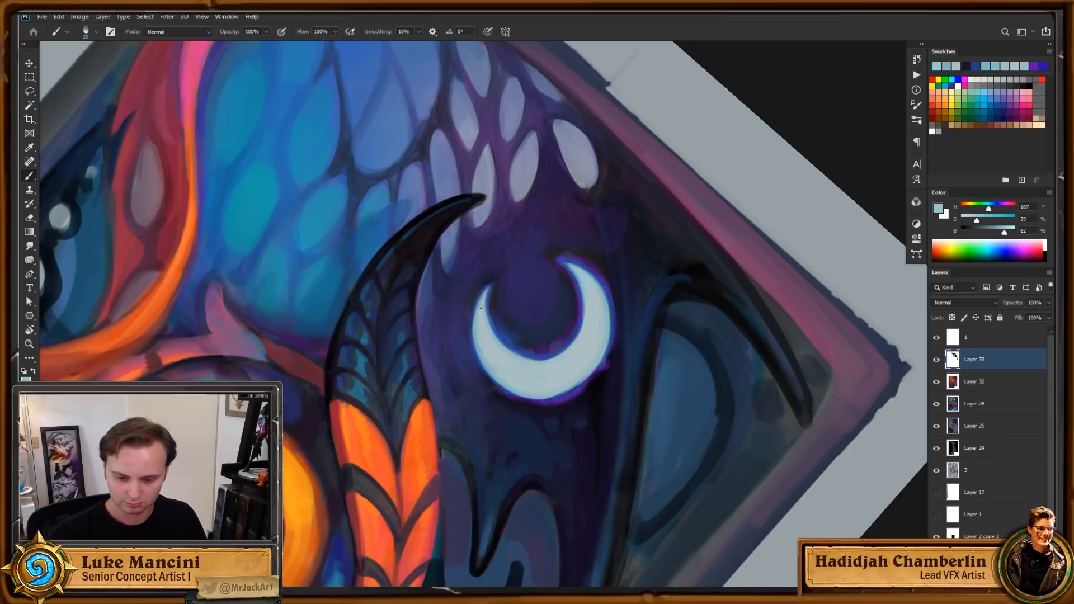
pyautogui.click(982, 220)
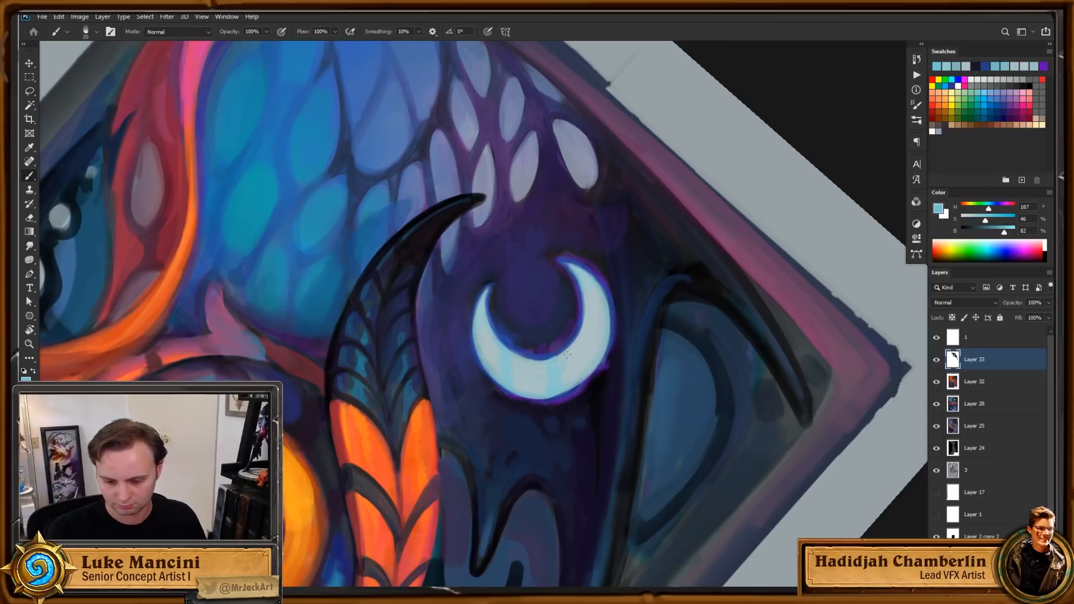
pyautogui.press('r')
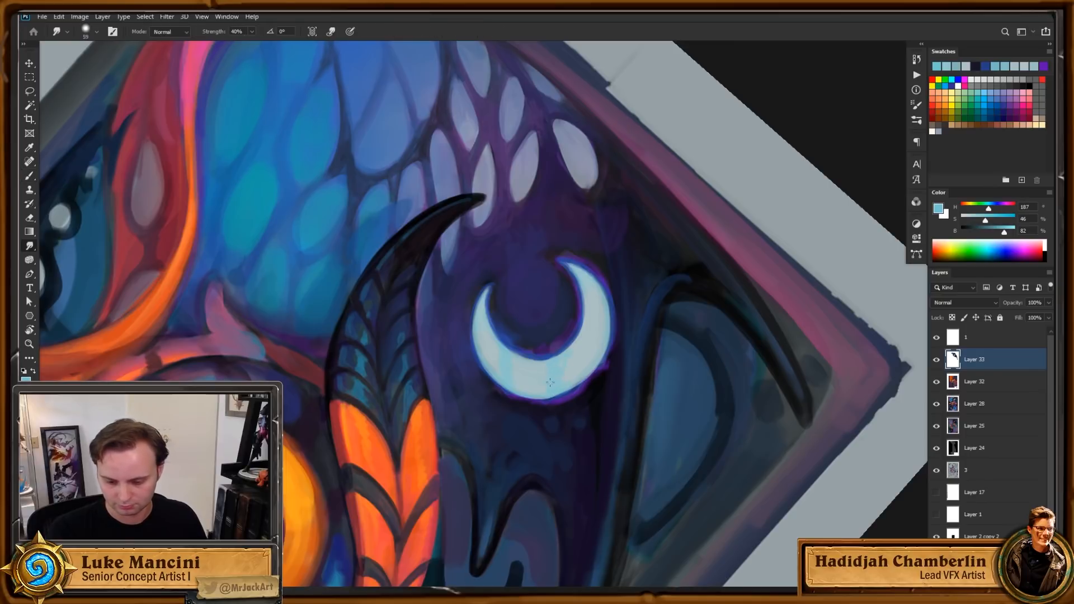
pyautogui.press('b')
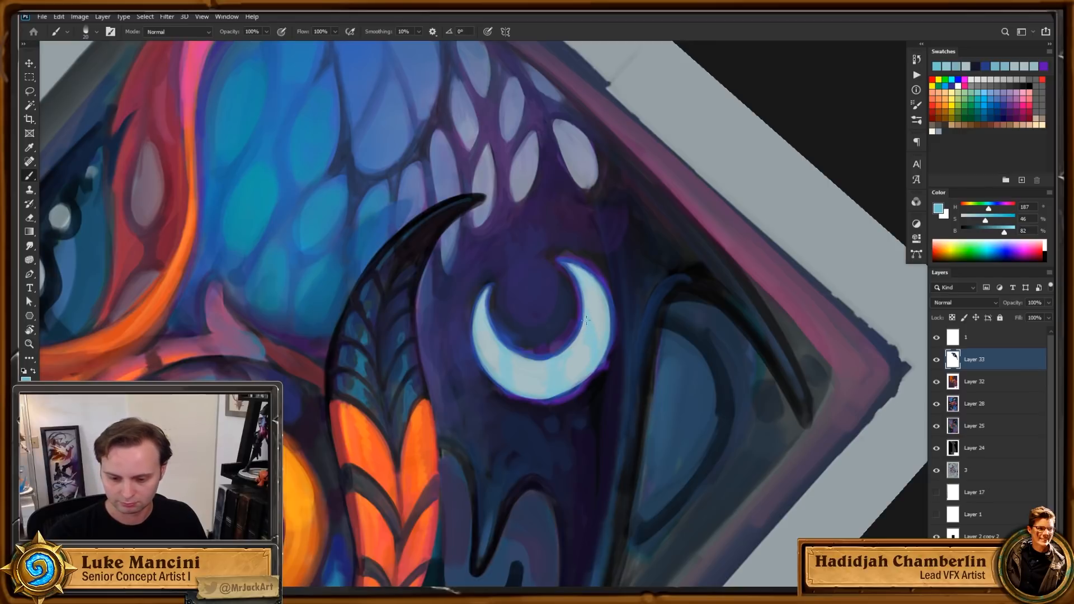
# Step: Examine how the glowing crescent moon reads in the upright, full card composition
pyautogui.hotkey('ctrl', 'space')
pyautogui.moveTo(609, 364); pyautogui.dragTo(583, 372)
pyautogui.press('r')
pyautogui.moveTo(604, 429); pyautogui.dragTo(616, 385)
pyautogui.press('Escape')
pyautogui.press('z')
pyautogui.press('space')
pyautogui.moveTo(722, 467); pyautogui.dragTo(714, 414)
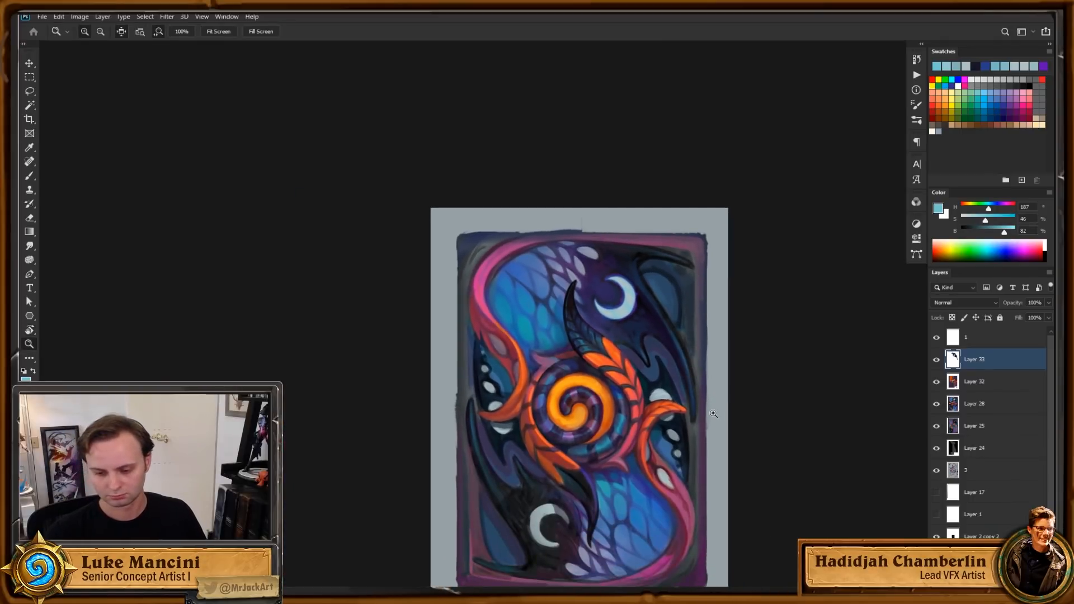
# Step: Sample dark blues (H 214, S 65, B 31 and H 237, S 50, B 32) and glaze around the moon at 10% opacity
pyautogui.moveTo(639, 317); pyautogui.dragTo(674, 294)
pyautogui.press('r')
pyautogui.moveTo(725, 331); pyautogui.dragTo(714, 378)
pyautogui.press('z')
pyautogui.moveTo(631, 339); pyautogui.dragTo(661, 315)
pyautogui.press('b')
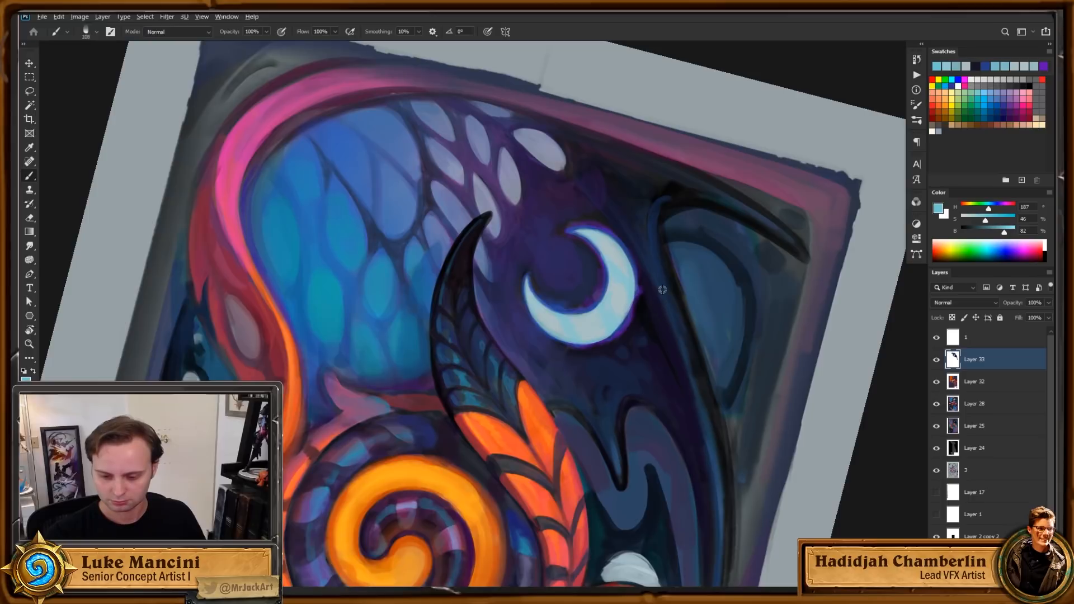
pyautogui.keyDown('alt'); pyautogui.click(658, 282); pyautogui.keyUp('alt')
pyautogui.moveTo(616, 281); pyautogui.dragTo(629, 283)
pyautogui.press('1')
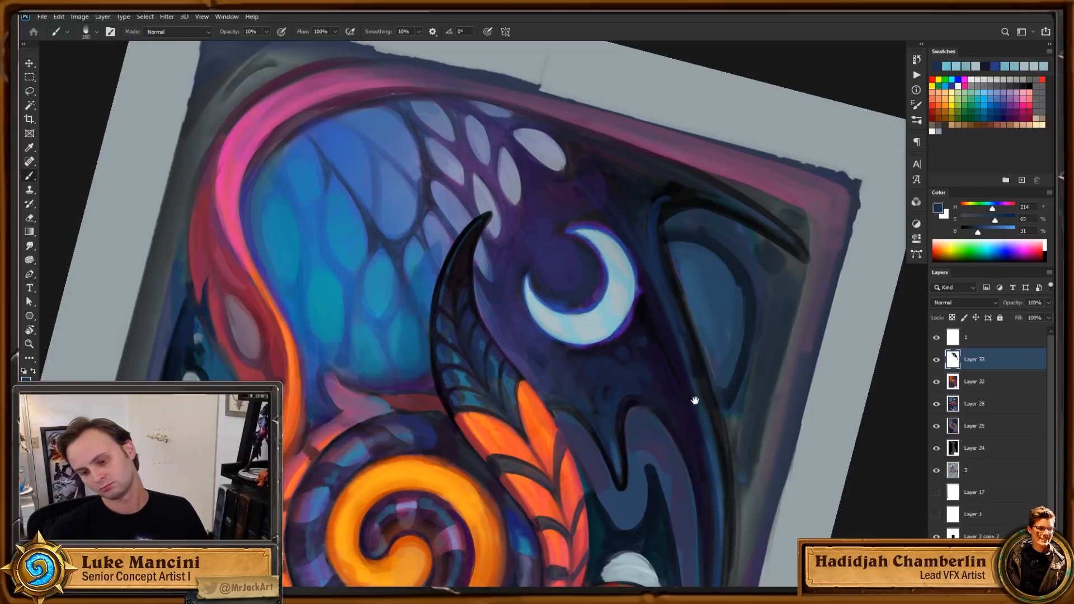
pyautogui.moveTo(695, 402); pyautogui.dragTo(674, 397)
pyautogui.keyDown('alt'); pyautogui.click(524, 378); pyautogui.keyUp('alt')
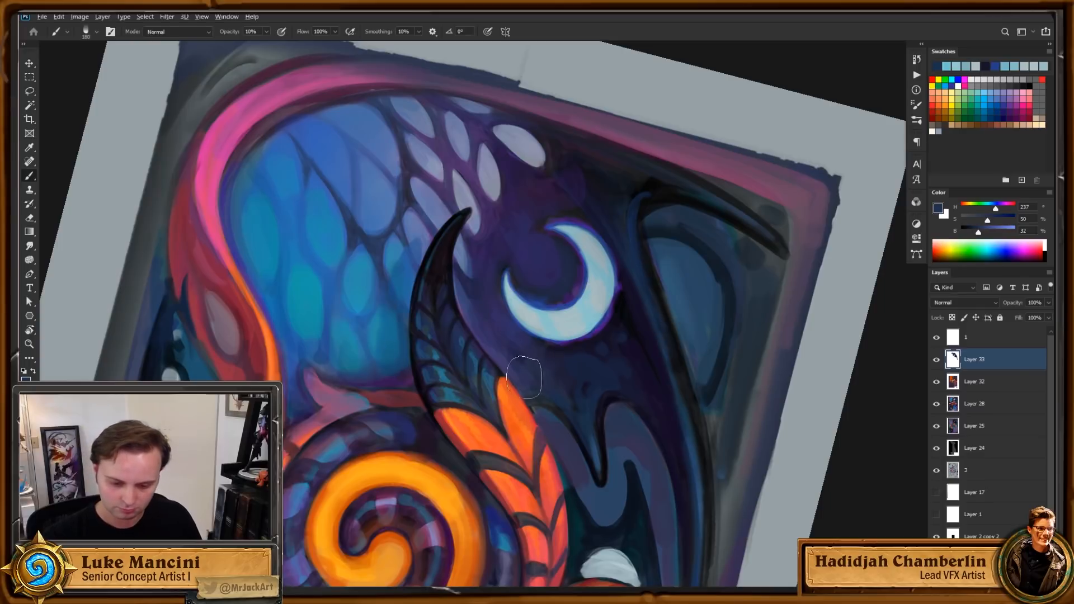
pyautogui.moveTo(623, 307); pyautogui.dragTo(634, 363)
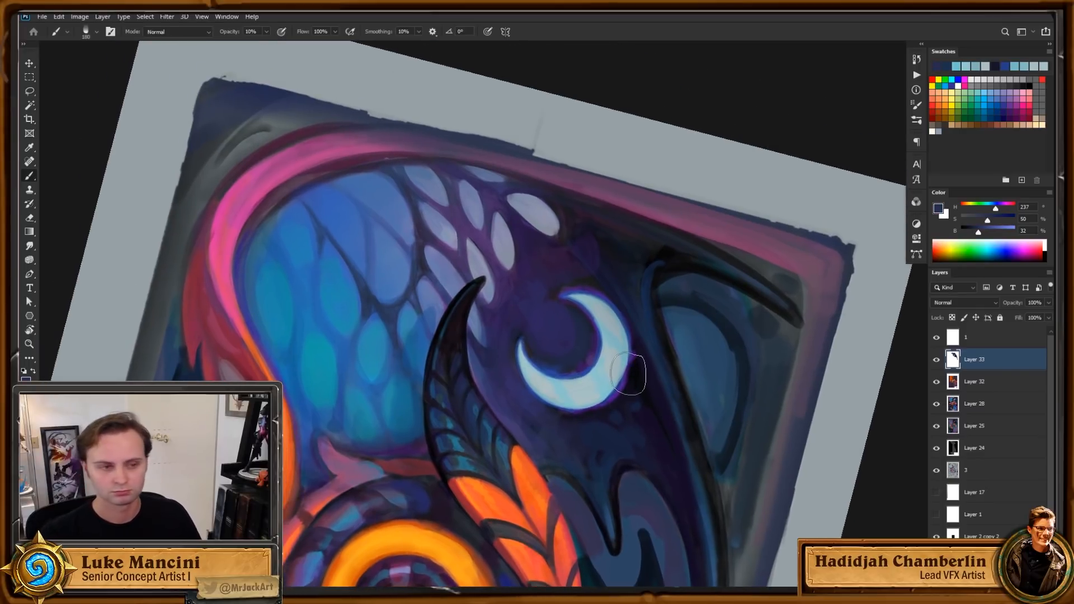
# Step: Reset the brush colour to black and softly darken the hollow inside the crescent moon at 10% opacity
pyautogui.hotkey('ctrl', 'Tab')
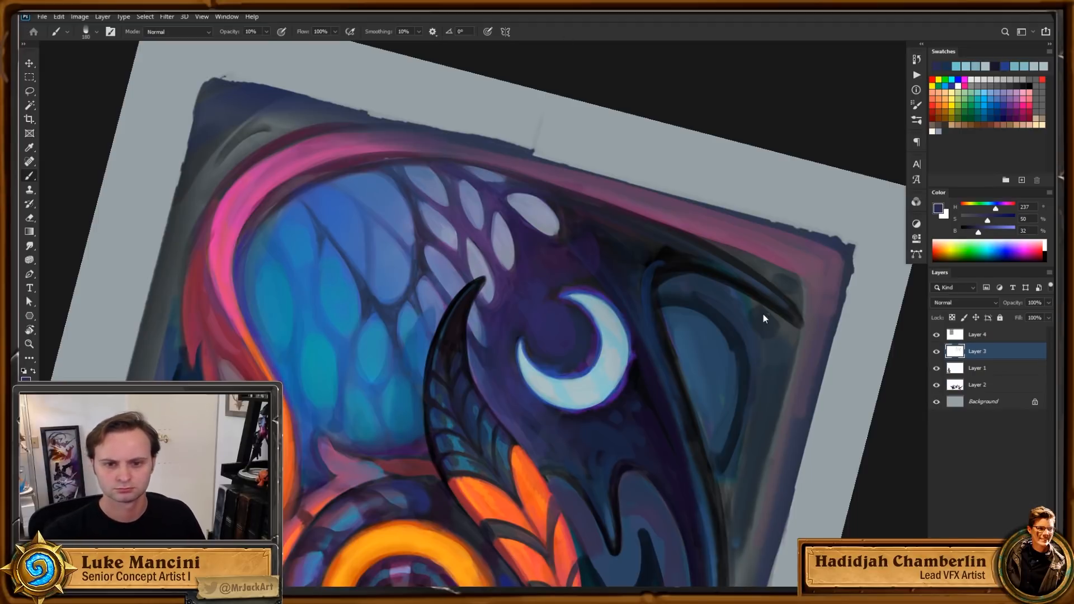
pyautogui.hotkey('ctrl', 'Tab')
pyautogui.press('d')
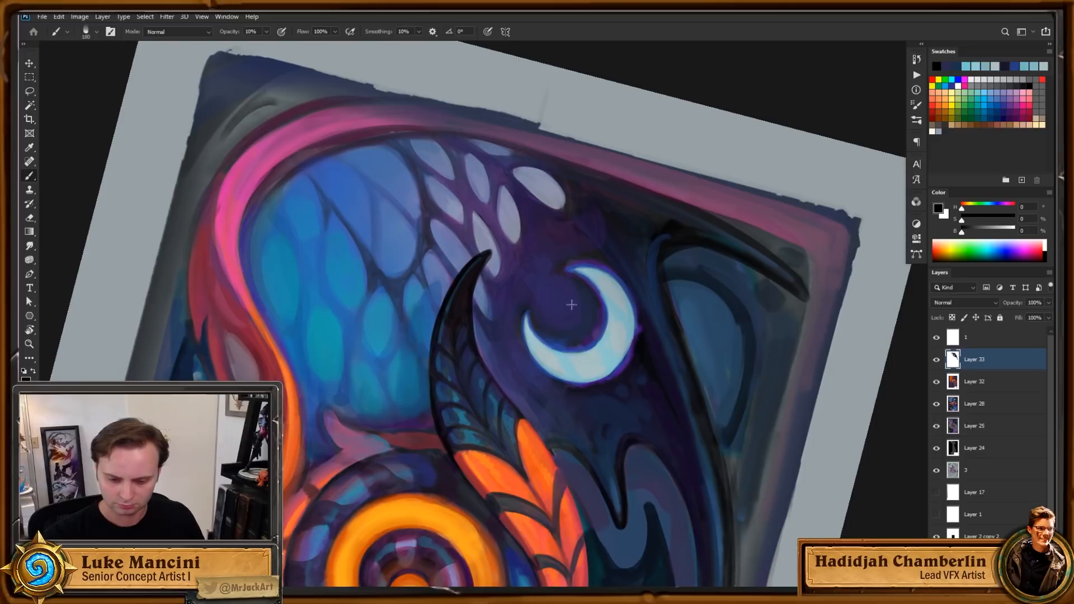
pyautogui.moveTo(611, 321); pyautogui.dragTo(590, 319)
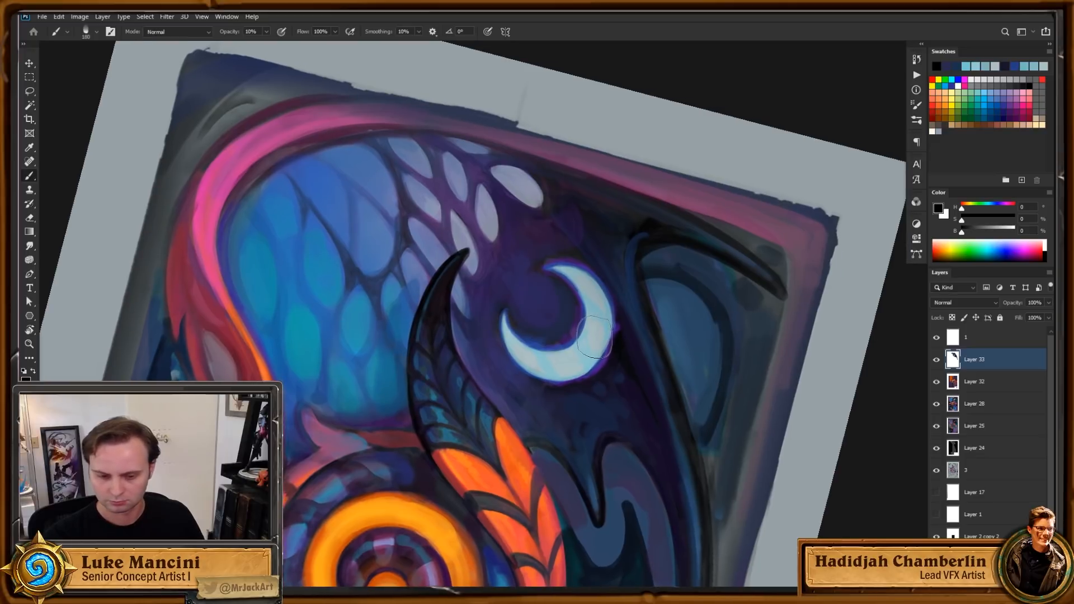
# Step: Shade the head above and along the moon's outer side in black at 50% opacity with a smaller brush
pyautogui.press('5')
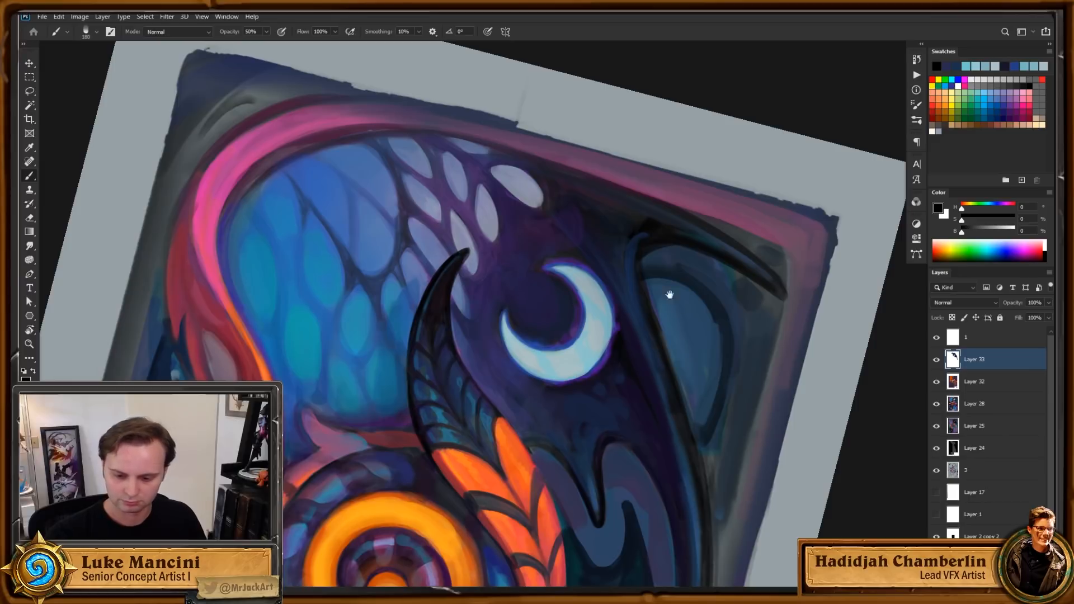
pyautogui.moveTo(670, 295); pyautogui.dragTo(642, 282)
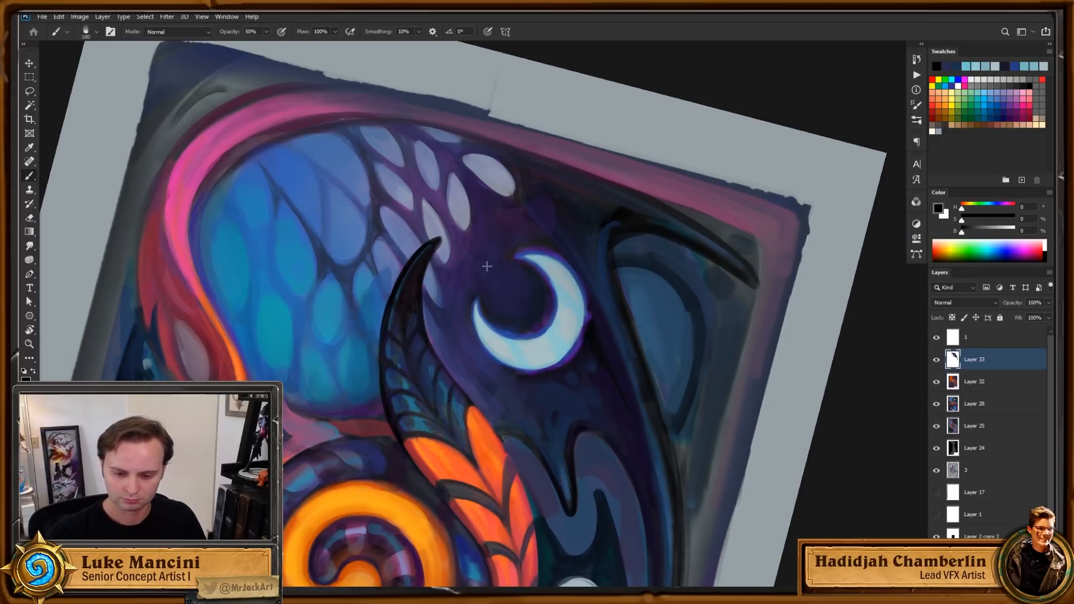
pyautogui.moveTo(487, 266)
pyautogui.mouseDown()
pyautogui.moveTo(562, 221)
pyautogui.moveTo(522, 229)
pyautogui.moveTo(574, 243)
pyautogui.moveTo(555, 232)
pyautogui.moveTo(571, 220)
pyautogui.moveTo(545, 207)
pyautogui.moveTo(489, 220)
pyautogui.moveTo(504, 301)
pyautogui.moveTo(515, 260)
pyautogui.moveTo(553, 247)
pyautogui.moveTo(593, 289)
pyautogui.mouseUp()
pyautogui.press('[')
pyautogui.press('[')
pyautogui.press('[')
pyautogui.press('[')
pyautogui.press('[')
pyautogui.moveTo(572, 248); pyautogui.dragTo(604, 334)
pyautogui.moveTo(589, 299); pyautogui.dragTo(581, 374)
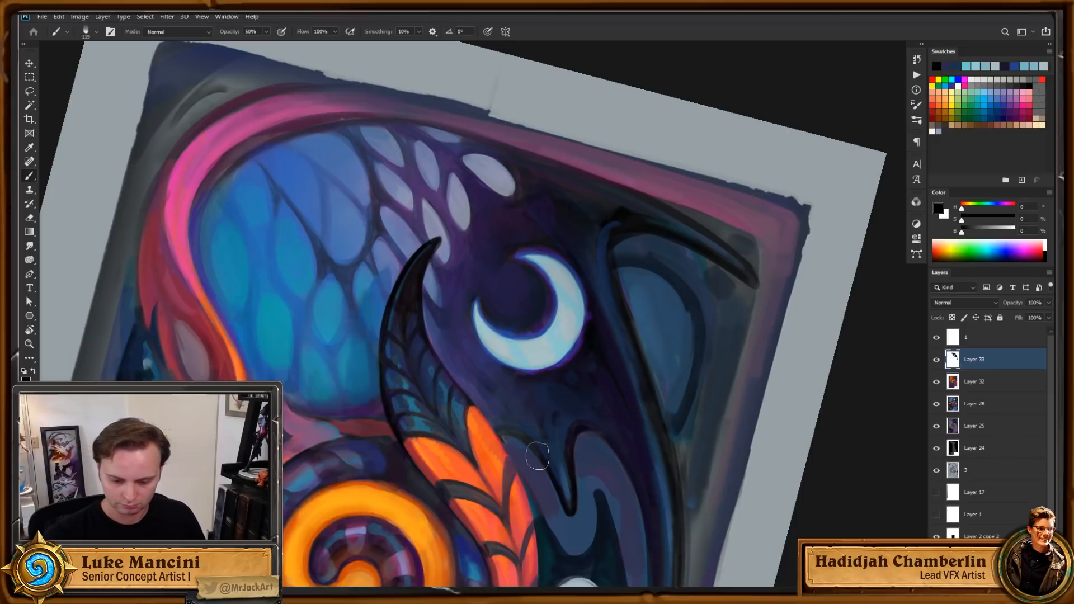
# Step: Adjust the brush and darken the head below the moon, between the crescent and the orange feathers
pyautogui.rightClick(526, 424)
pyautogui.click(513, 414)
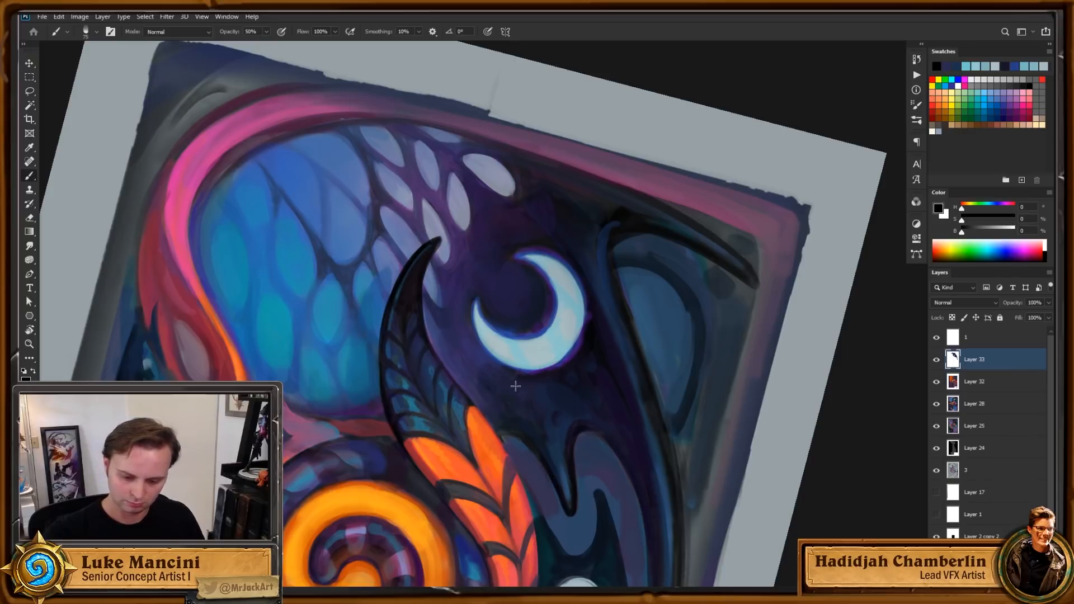
pyautogui.rightClick(483, 382)
pyautogui.click(487, 375)
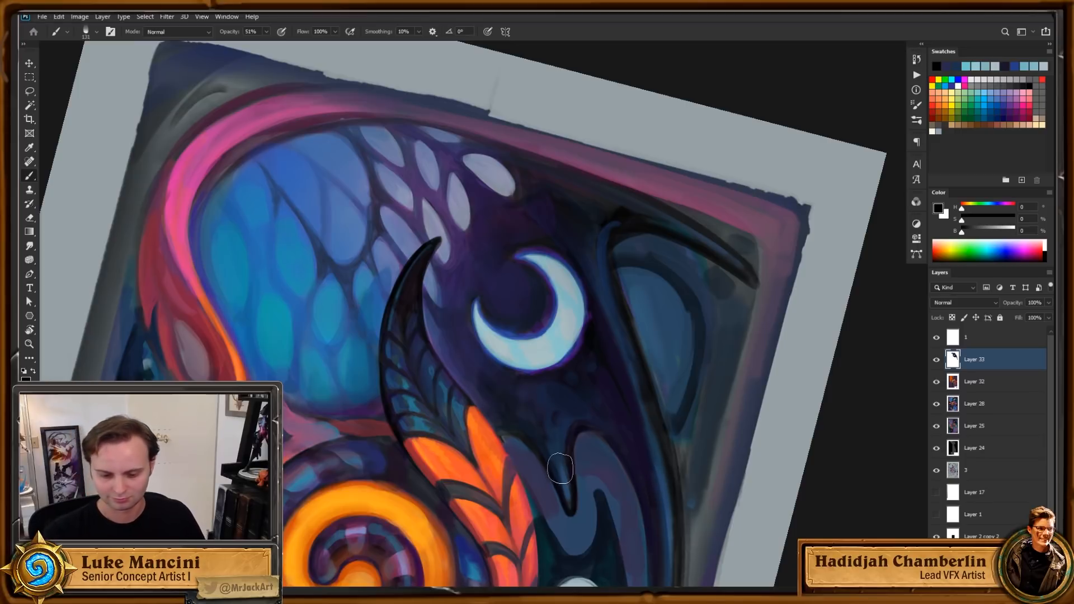
# Step: Paint soft blue light from below the moon to the dark pointed tip with H 211, S 63, B 40 and H 210, S 60, B 39
pyautogui.keyDown('alt'); pyautogui.click(561, 455); pyautogui.keyUp('alt')
pyautogui.moveTo(976, 232); pyautogui.dragTo(984, 233)
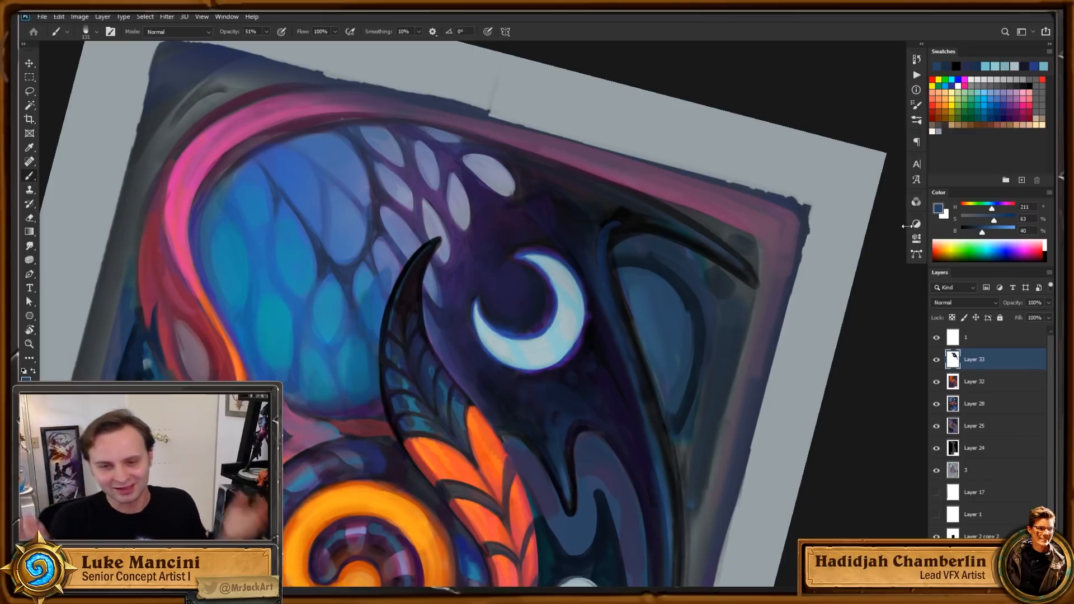
pyautogui.moveTo(592, 405); pyautogui.dragTo(583, 420)
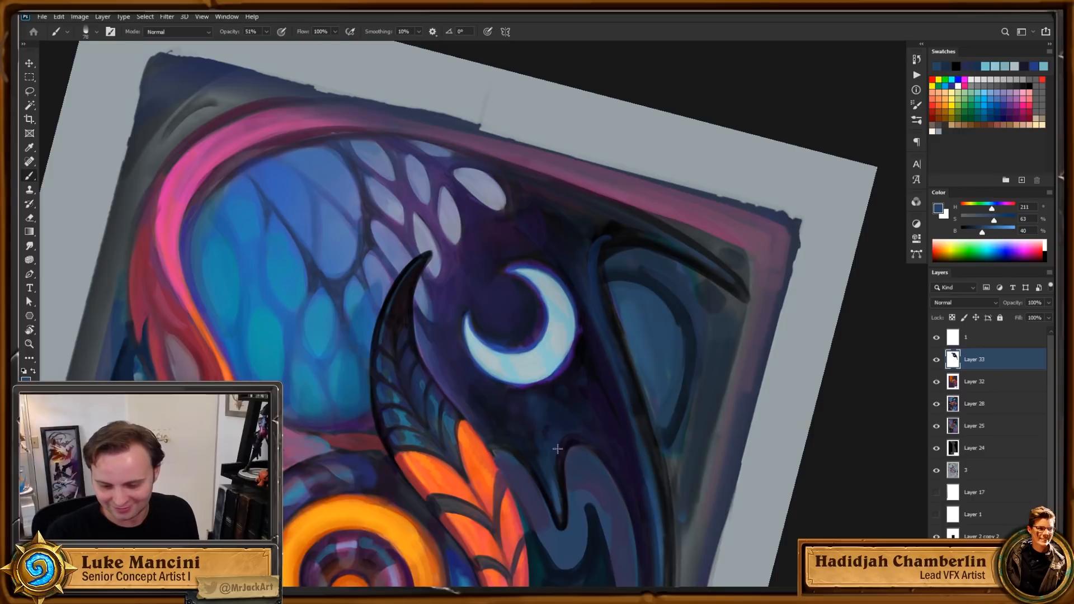
pyautogui.moveTo(547, 407); pyautogui.dragTo(537, 401)
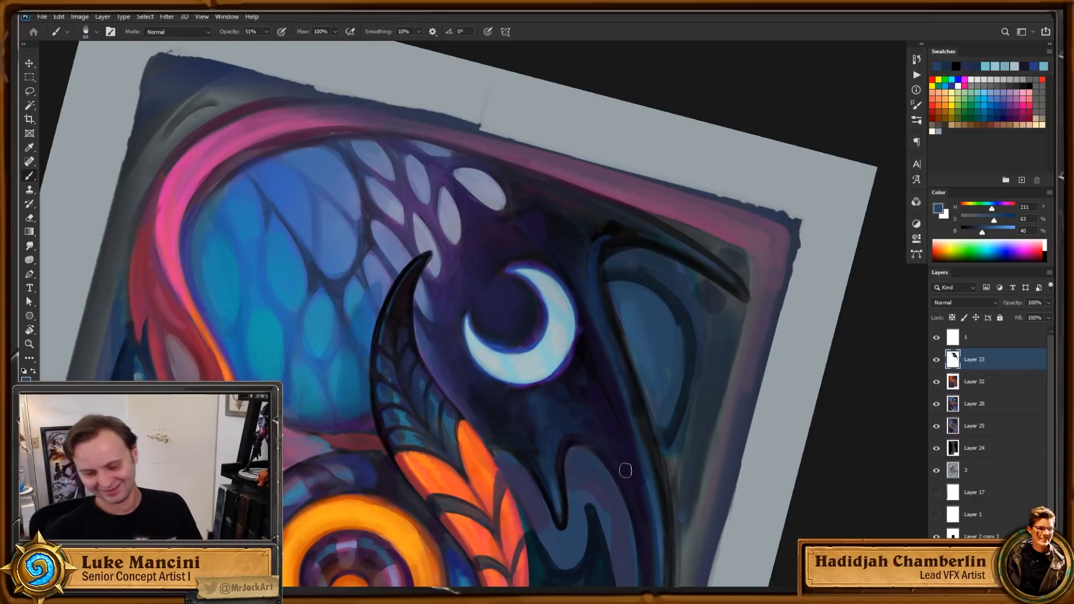
pyautogui.keyDown('alt'); pyautogui.click(555, 488); pyautogui.keyUp('alt')
pyautogui.moveTo(554, 489); pyautogui.dragTo(546, 466)
pyautogui.moveTo(536, 405); pyautogui.dragTo(532, 403)
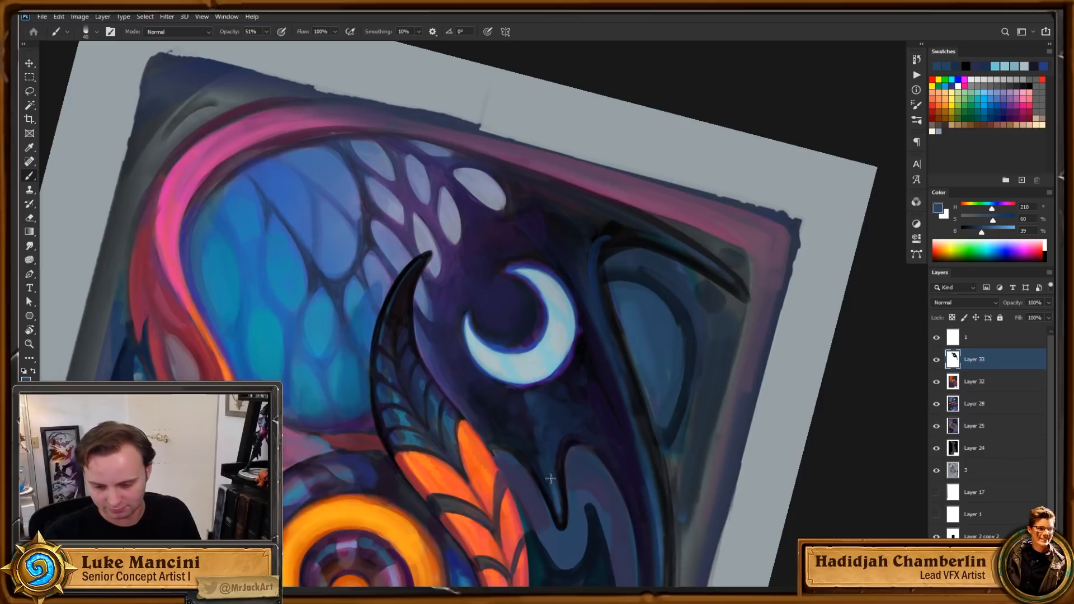
# Step: Review the shading around the moon and beak at several rotations and against the whole card
pyautogui.moveTo(721, 443)
pyautogui.mouseDown()
pyautogui.moveTo(700, 505)
pyautogui.moveTo(695, 479)
pyautogui.mouseUp()
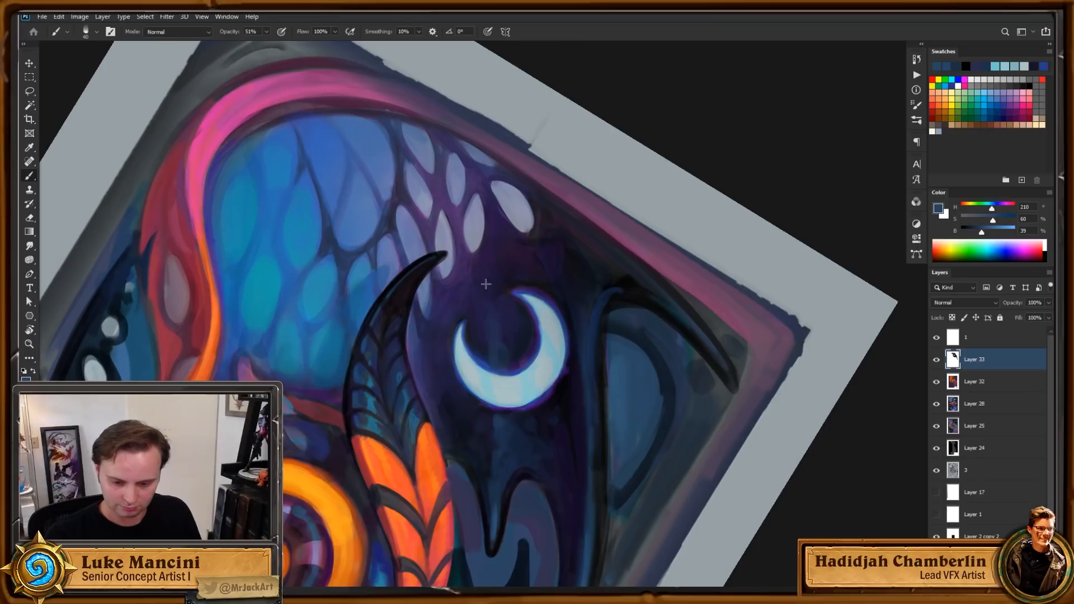
pyautogui.press('r')
pyautogui.moveTo(580, 355); pyautogui.dragTo(589, 426)
pyautogui.press('z')
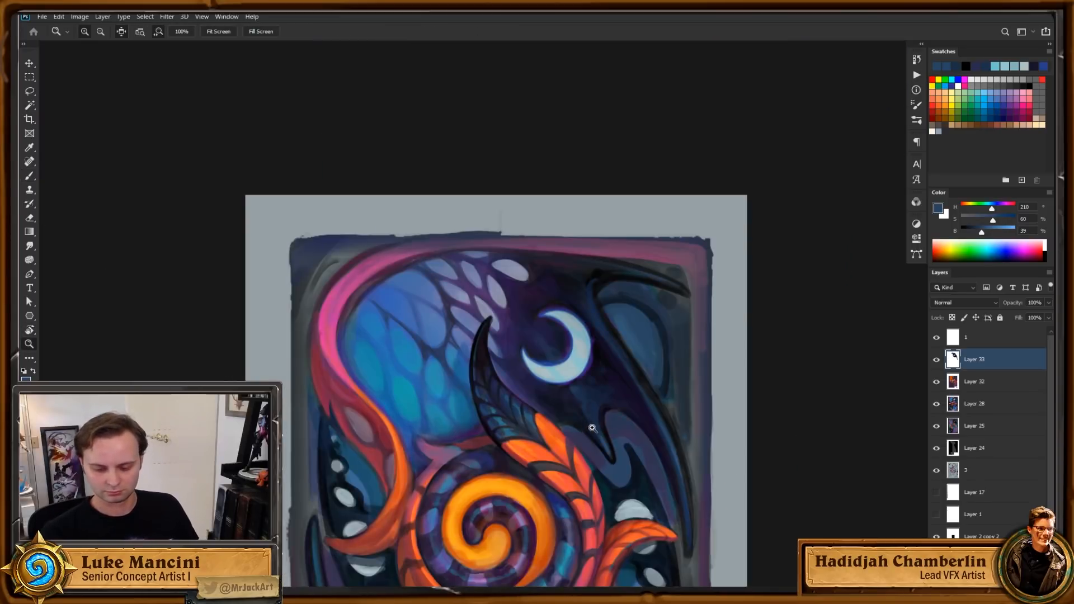
pyautogui.scroll(-2, 621, 423)
pyautogui.scroll(-1, 721, 439)
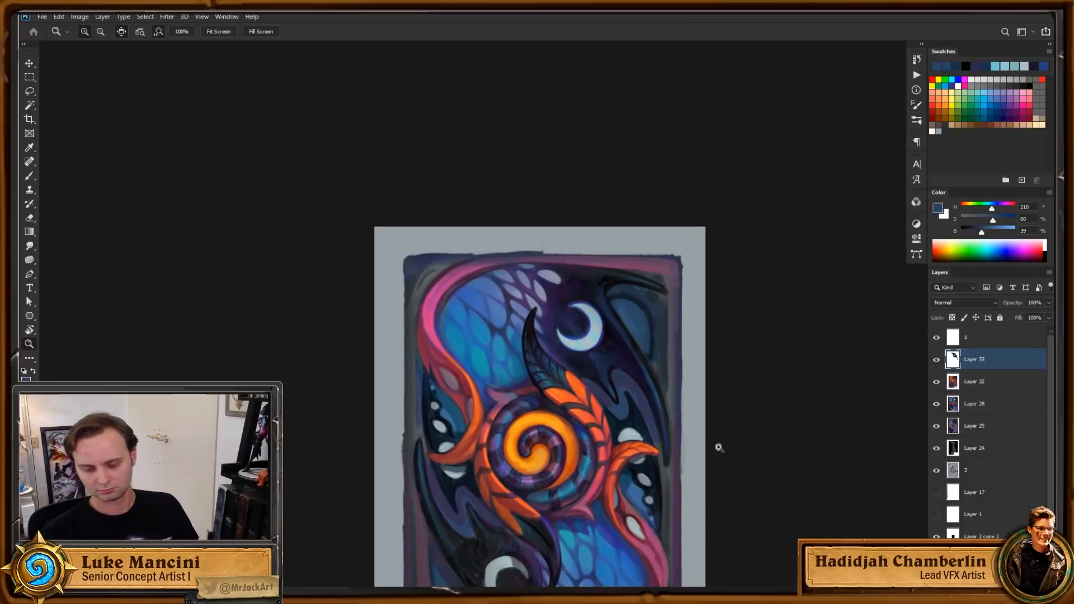
pyautogui.press('r')
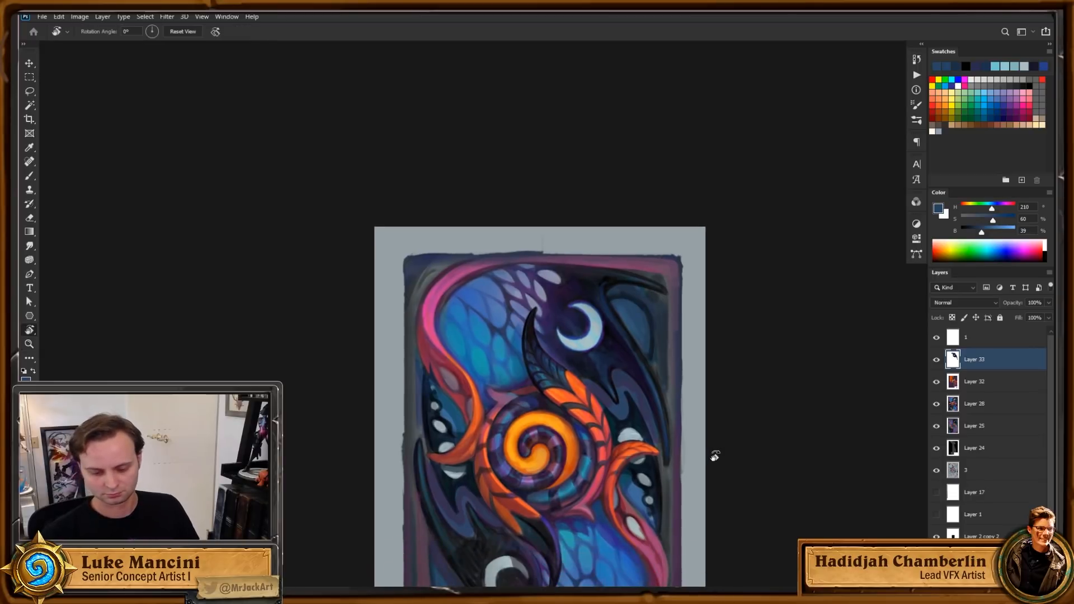
# Step: Rework the head's long dark outer edge with sampled tones (H 257, S 69, B 14; H 211, S 63, B 38; H 248, S 63, B 15)
pyautogui.press('z')
pyautogui.moveTo(672, 356); pyautogui.dragTo(706, 352)
pyautogui.press('r')
pyautogui.moveTo(700, 455); pyautogui.dragTo(658, 491)
pyautogui.press('z')
pyautogui.moveTo(673, 416); pyautogui.dragTo(677, 407)
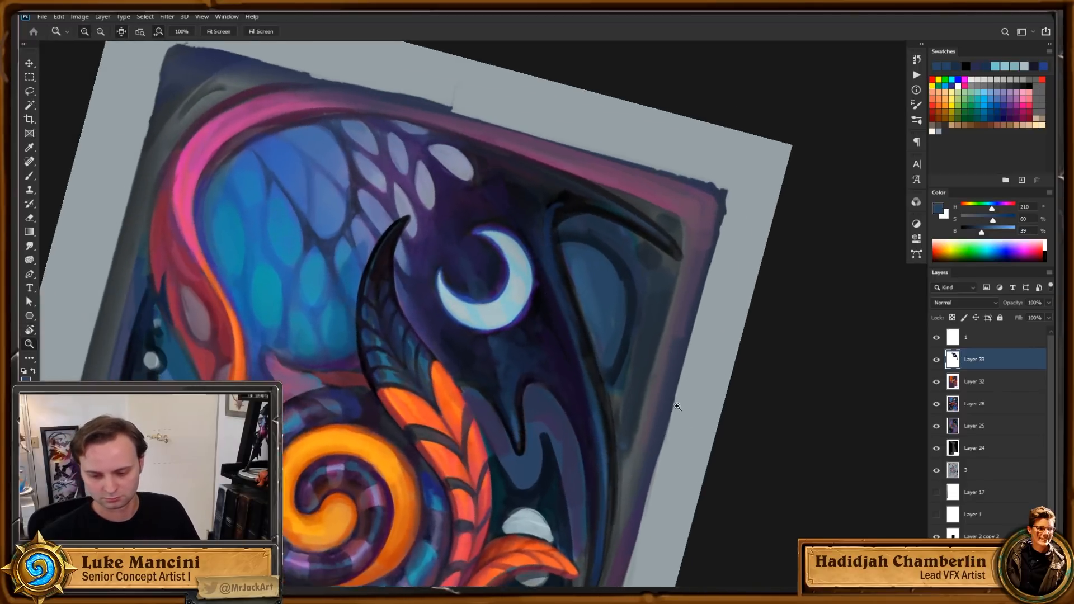
pyautogui.scroll(-1, 677, 407)
pyautogui.press('b')
pyautogui.keyDown('alt'); pyautogui.click(548, 249); pyautogui.keyUp('alt')
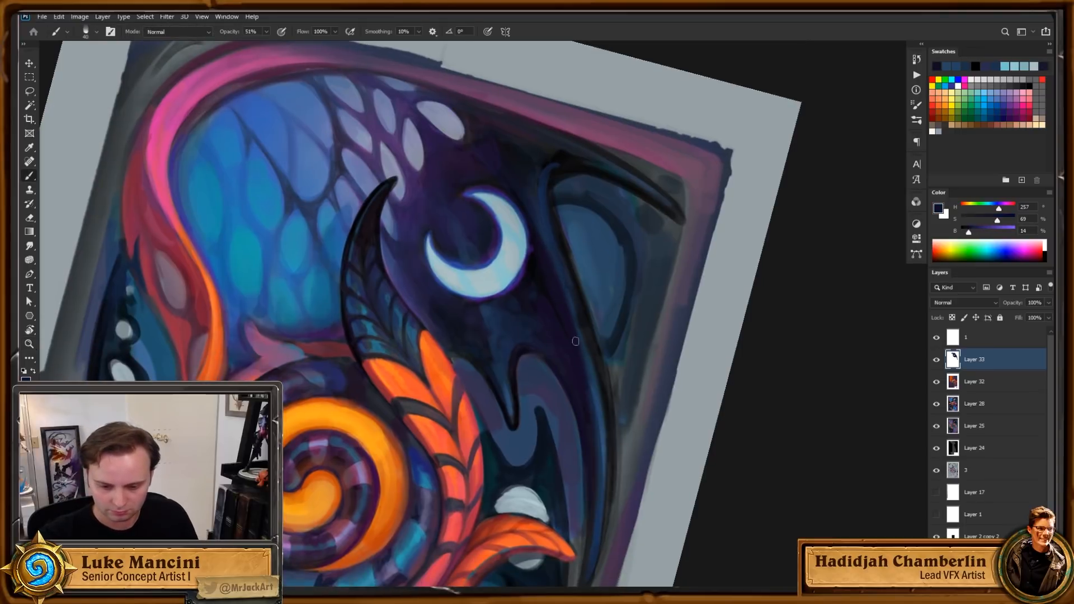
pyautogui.keyDown('alt'); pyautogui.click(603, 404); pyautogui.keyUp('alt')
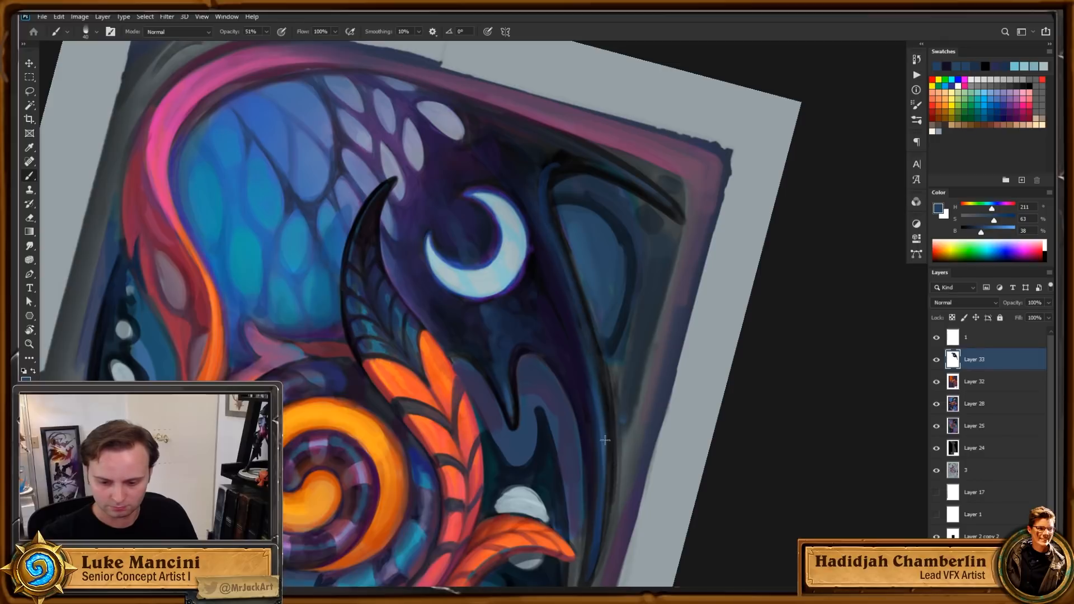
pyautogui.keyDown('alt'); pyautogui.click(577, 322); pyautogui.keyUp('alt')
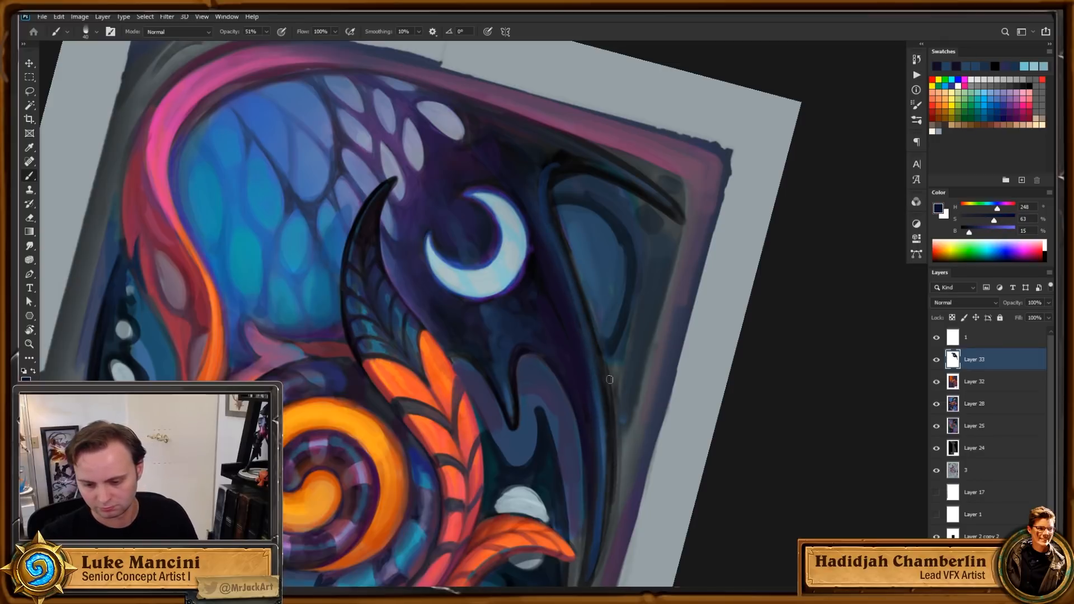
# Step: Add a faint magenta glow (H 296, S 78, B 78) around the moon's lower edge and the dark head beneath it
pyautogui.keyDown('alt'); pyautogui.click(600, 360); pyautogui.keyUp('alt')
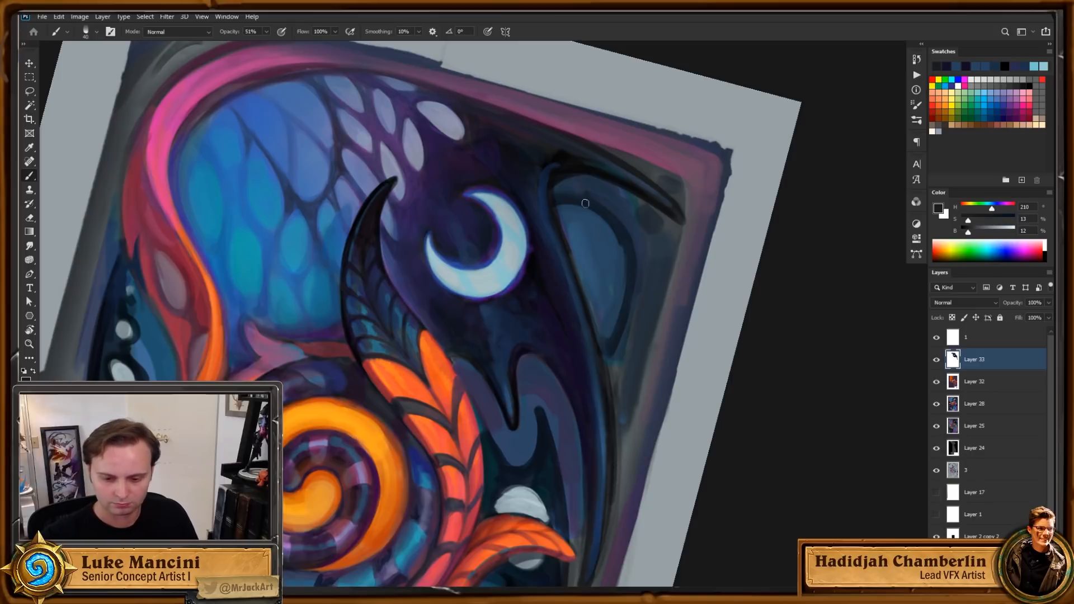
pyautogui.scroll(3, 587, 252)
pyautogui.moveTo(533, 331); pyautogui.dragTo(528, 348)
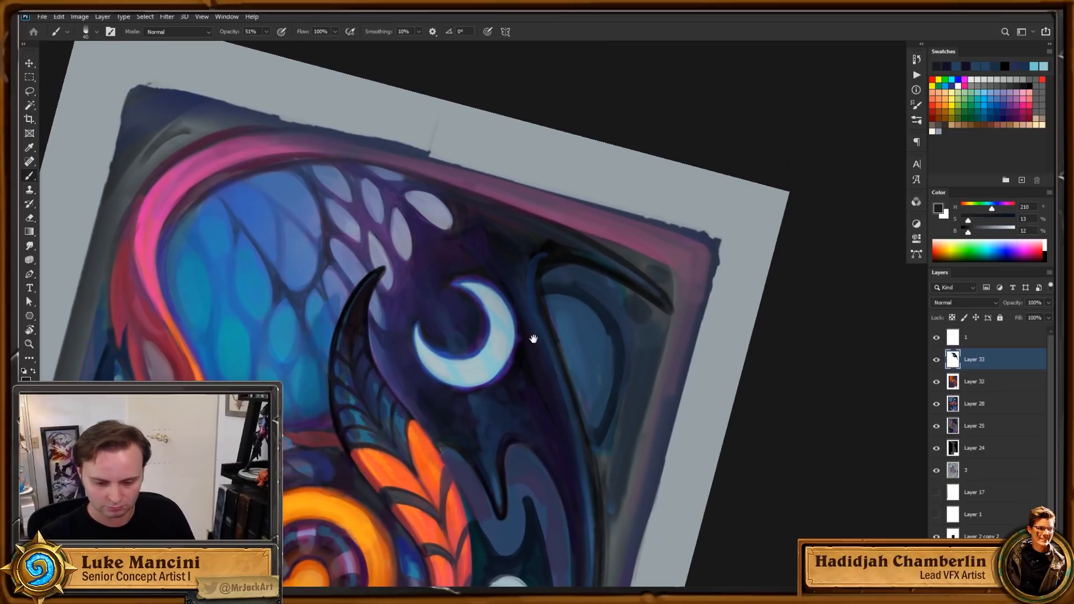
pyautogui.keyDown('alt'); pyautogui.click(486, 351); pyautogui.keyUp('alt')
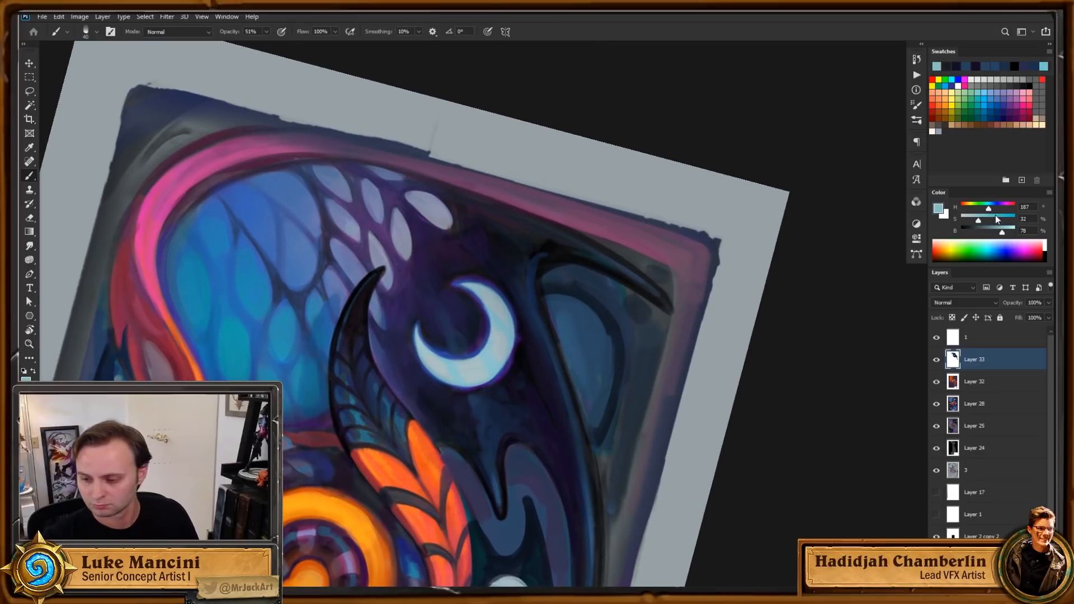
pyautogui.press('g')
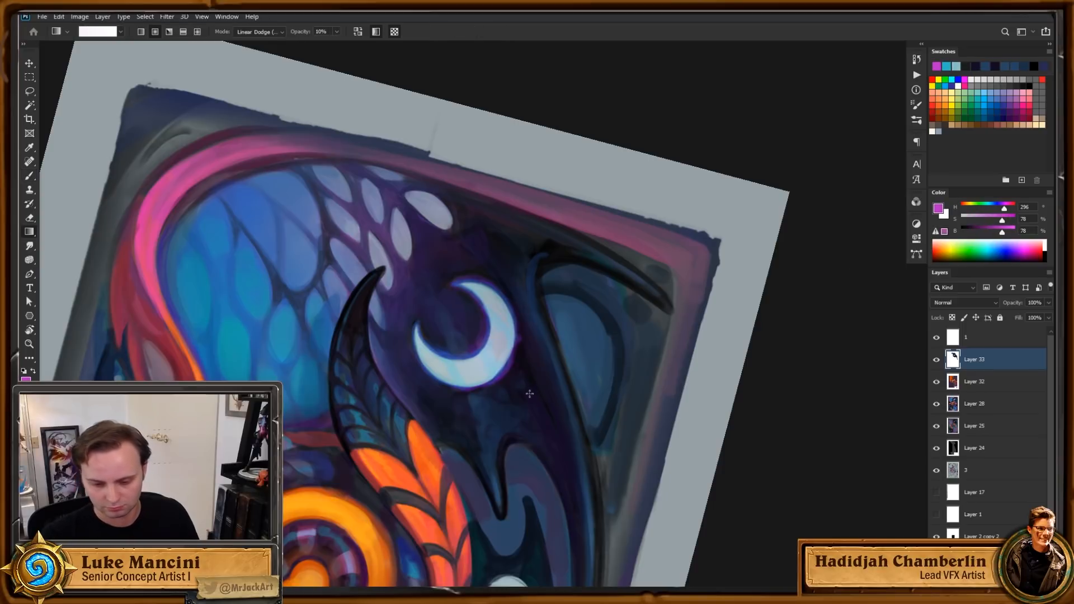
pyautogui.press('b')
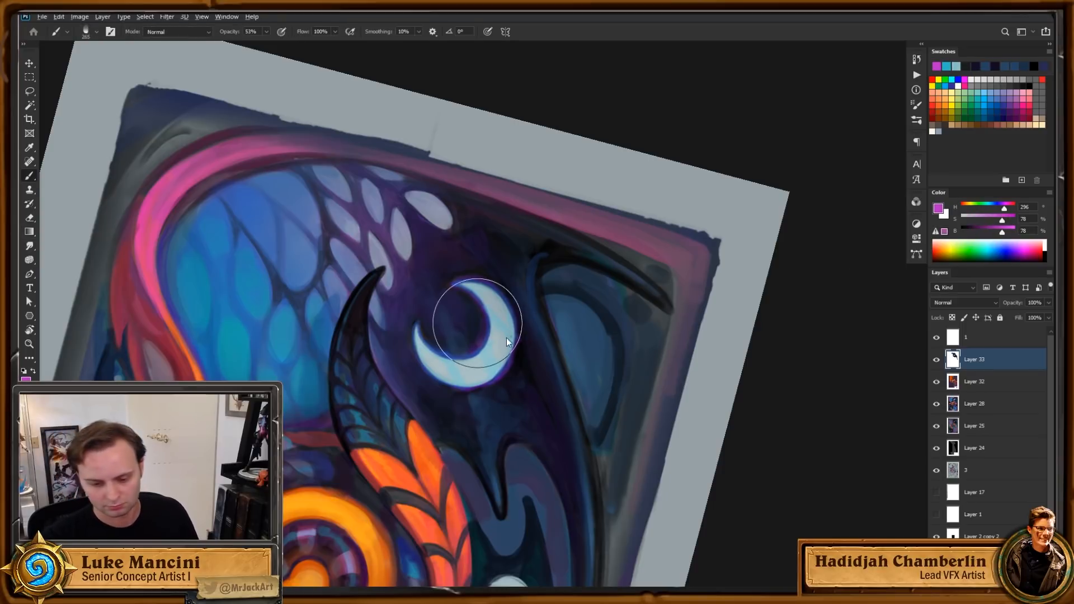
pyautogui.press('r')
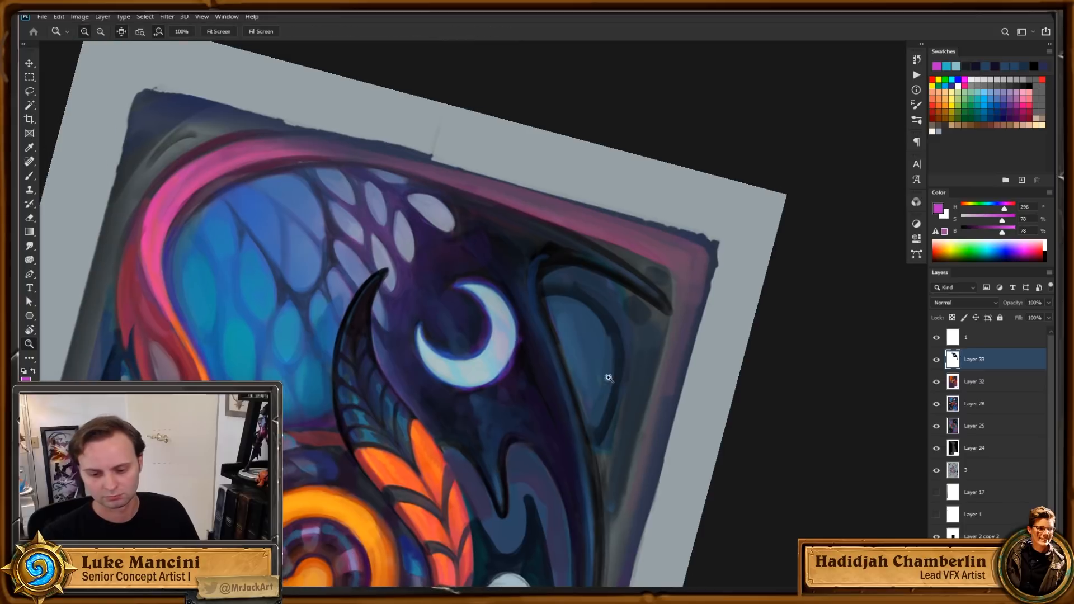
pyautogui.moveTo(576, 412); pyautogui.dragTo(631, 400)
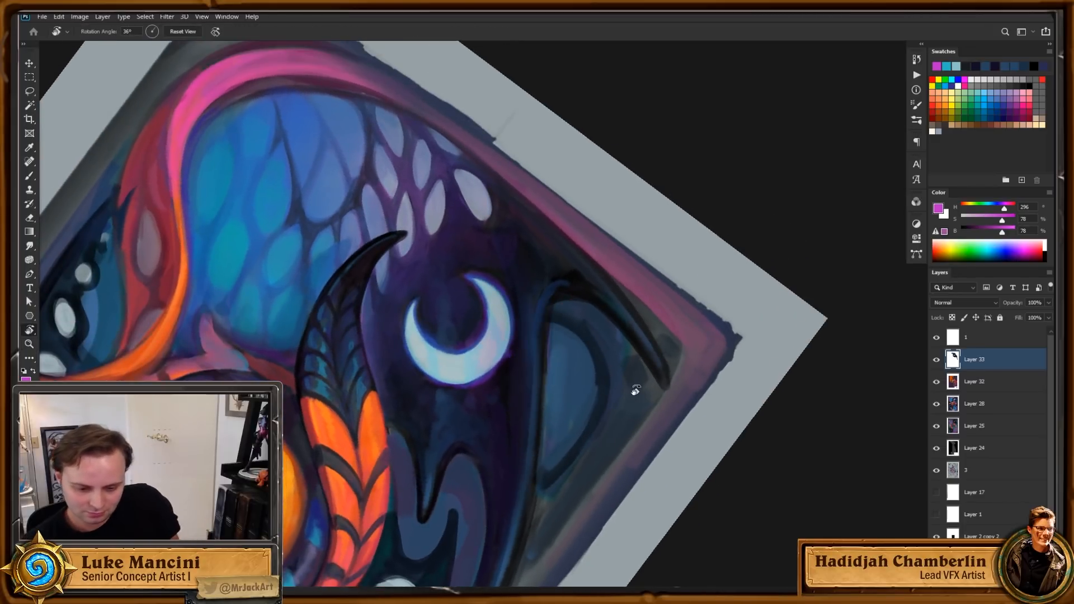
pyautogui.press('b')
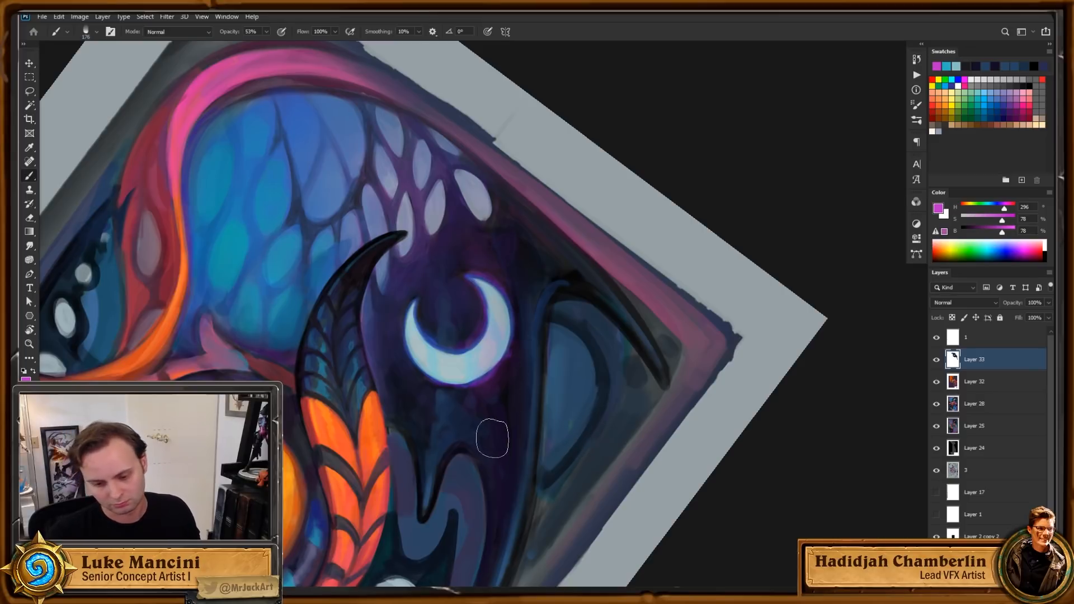
pyautogui.press('Tab')
pyautogui.press('Tab')
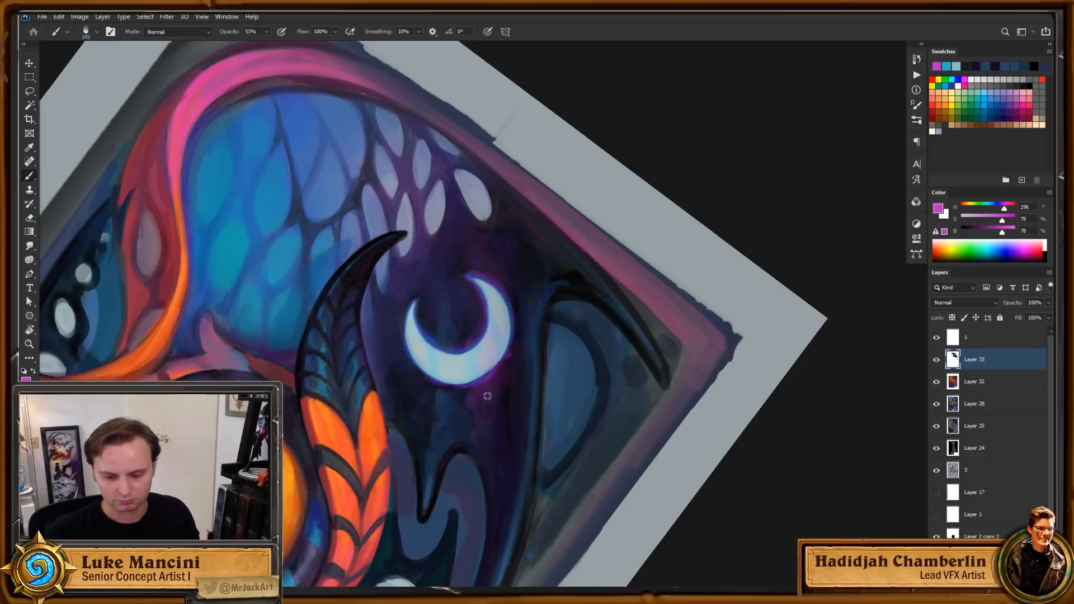
# Step: Soften the shading just below the moon with a sampled dark purple (H 286, S 72, B 28)
pyautogui.keyDown('alt'); pyautogui.click(489, 434); pyautogui.keyUp('alt')
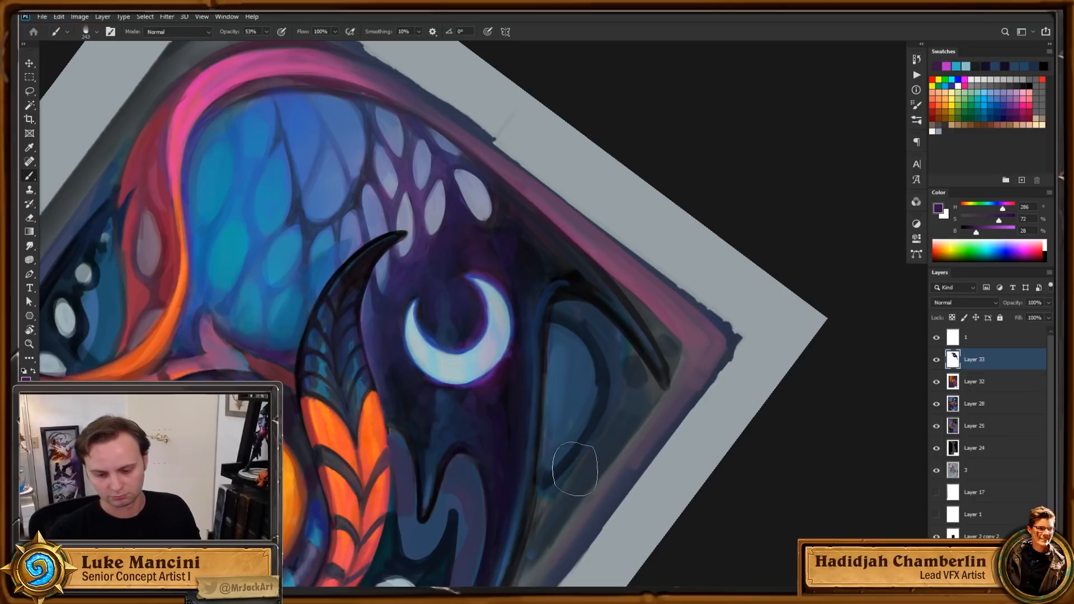
pyautogui.moveTo(573, 416); pyautogui.dragTo(574, 434)
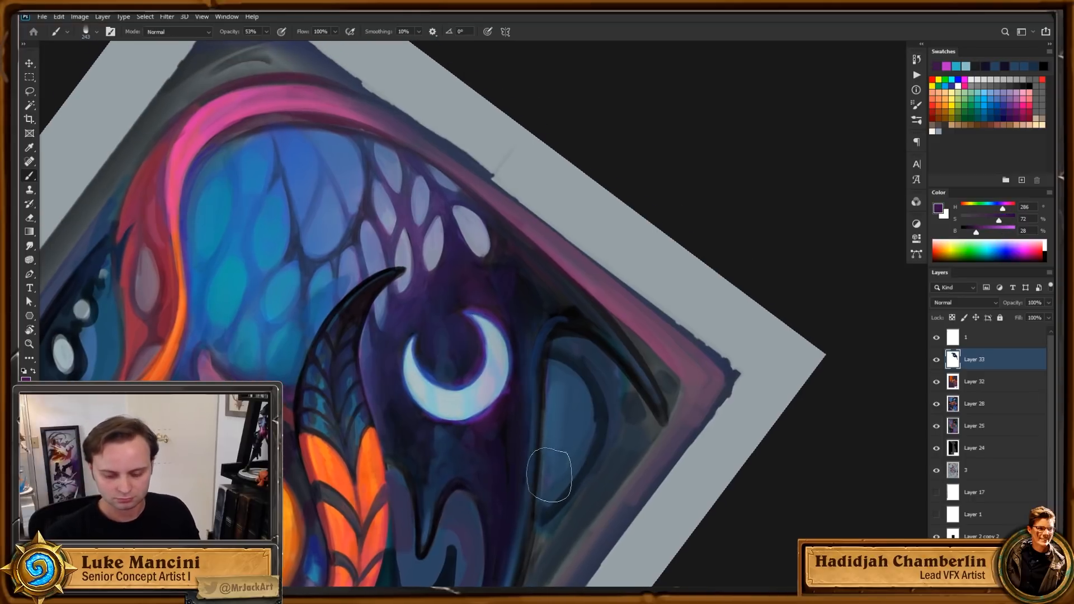
pyautogui.moveTo(497, 414); pyautogui.dragTo(458, 421)
# Step: Touch up the crescent moon with light blue (H 190, S 36, B 89), undoing stray strokes and setting the brush opacity to 55%
pyautogui.keyDown('alt'); pyautogui.click(469, 396); pyautogui.keyUp('alt')
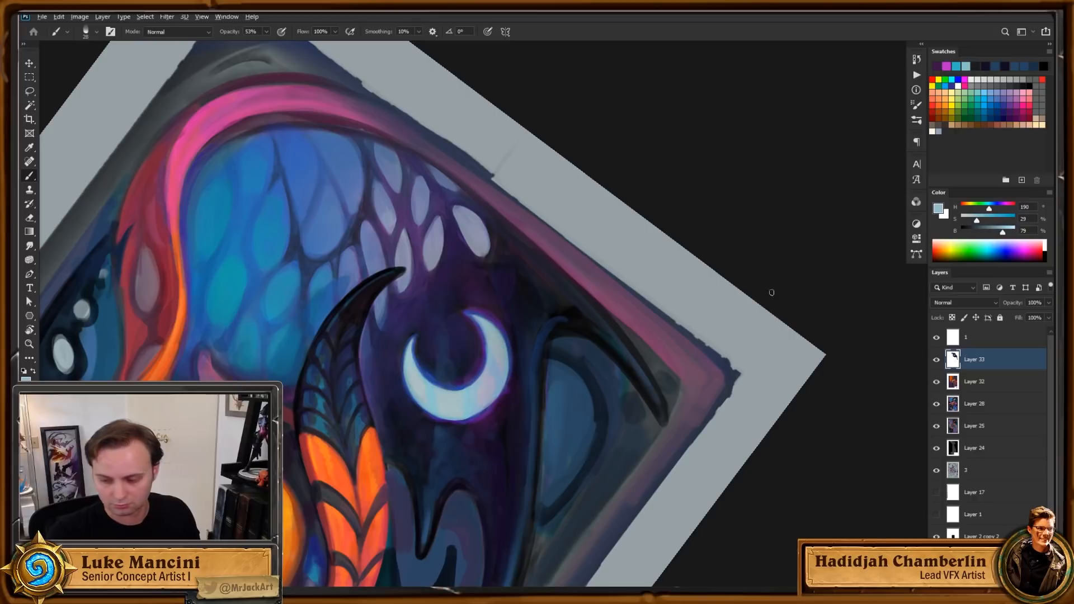
pyautogui.click(983, 220)
pyautogui.click(980, 221)
pyautogui.click(1008, 231)
pyautogui.moveTo(515, 379); pyautogui.dragTo(531, 381)
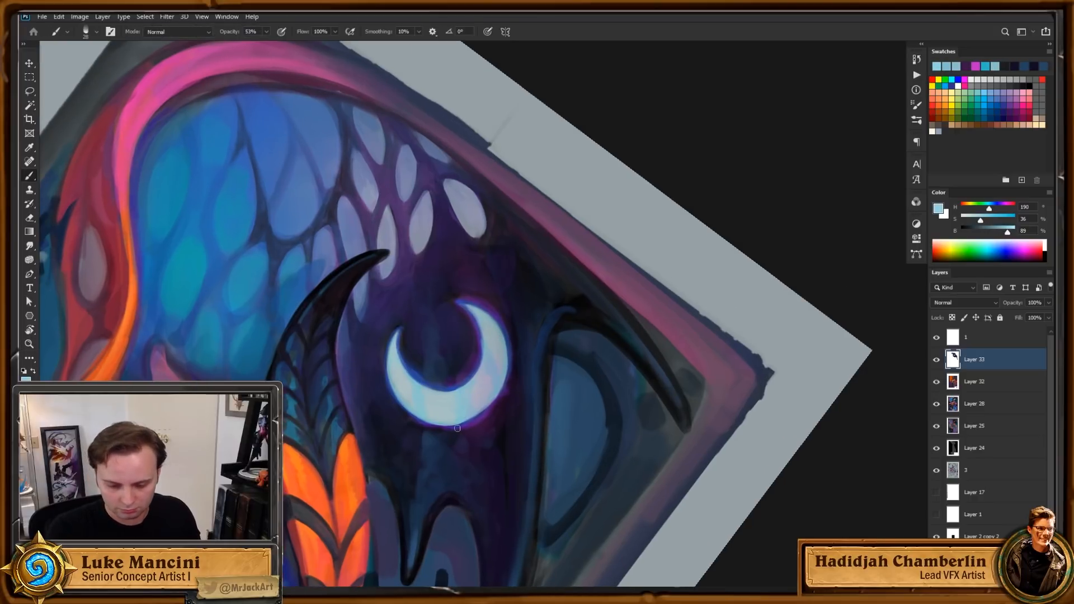
pyautogui.moveTo(455, 426)
pyautogui.mouseDown()
pyautogui.moveTo(491, 403)
pyautogui.moveTo(479, 422)
pyautogui.moveTo(501, 392)
pyautogui.mouseUp()
pyautogui.hotkey('ctrl', 'z')
pyautogui.hotkey('ctrl', 'z')
pyautogui.press('5')
pyautogui.press('5')
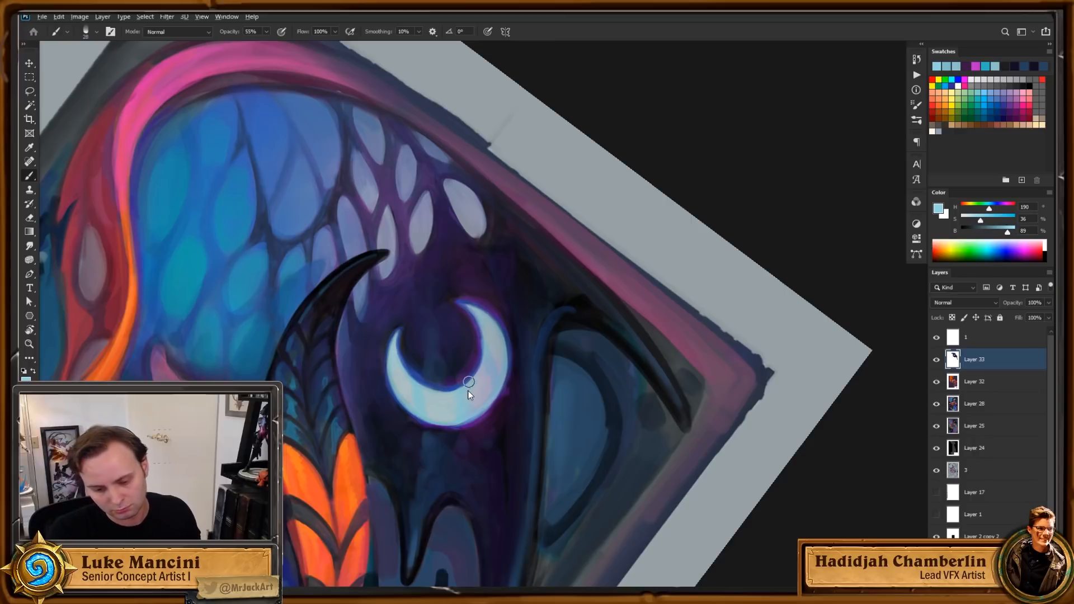
pyautogui.moveTo(496, 317); pyautogui.dragTo(497, 331)
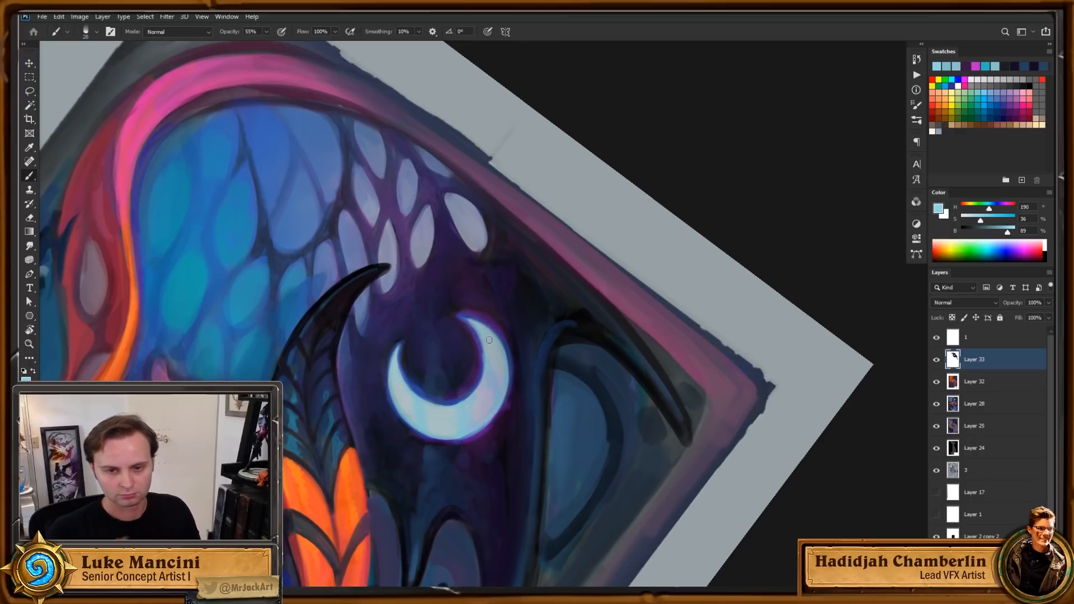
# Step: Sample a wing blue, raise it to H 201, S 84, B 67, and tint the large pale scale above the moon
pyautogui.moveTo(673, 328)
pyautogui.mouseDown()
pyautogui.moveTo(674, 377)
pyautogui.moveTo(714, 382)
pyautogui.mouseUp()
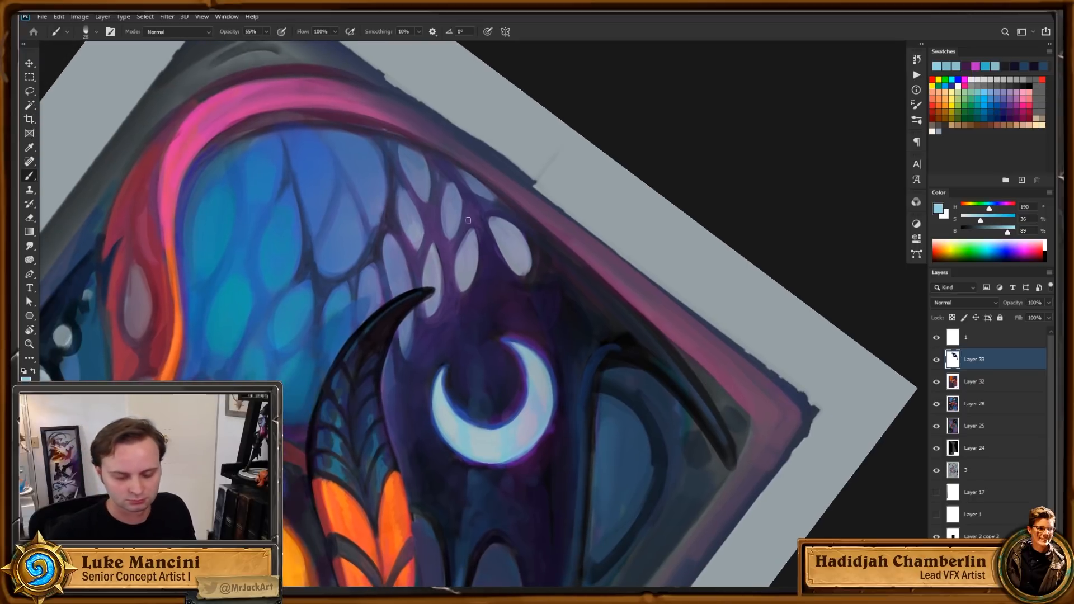
pyautogui.keyDown('alt'); pyautogui.click(345, 306); pyautogui.keyUp('alt')
pyautogui.moveTo(576, 233); pyautogui.dragTo(560, 249)
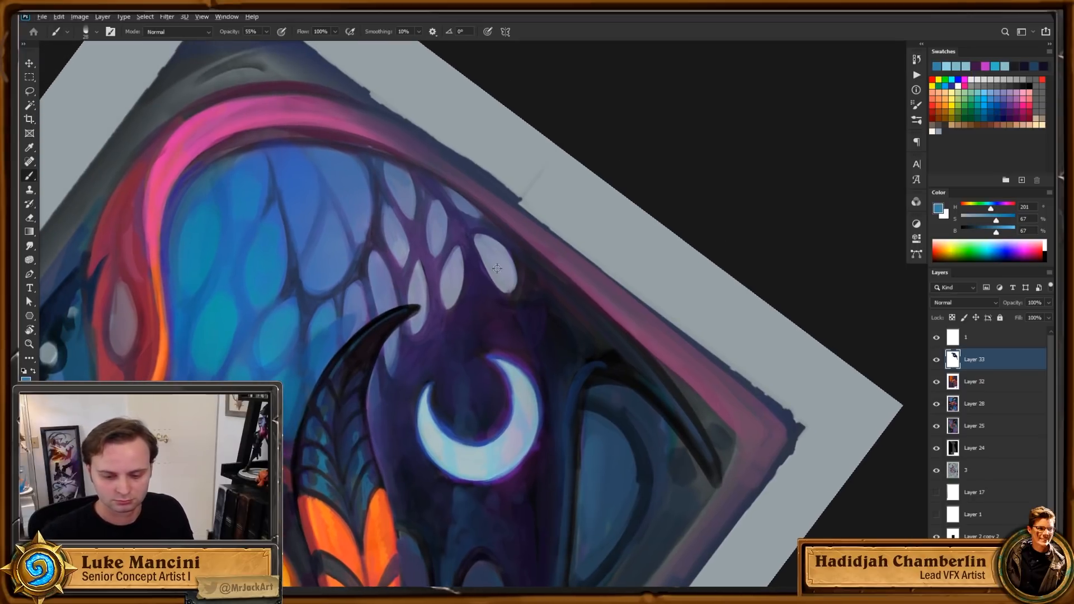
pyautogui.hotkey('ctrl', 'Tab')
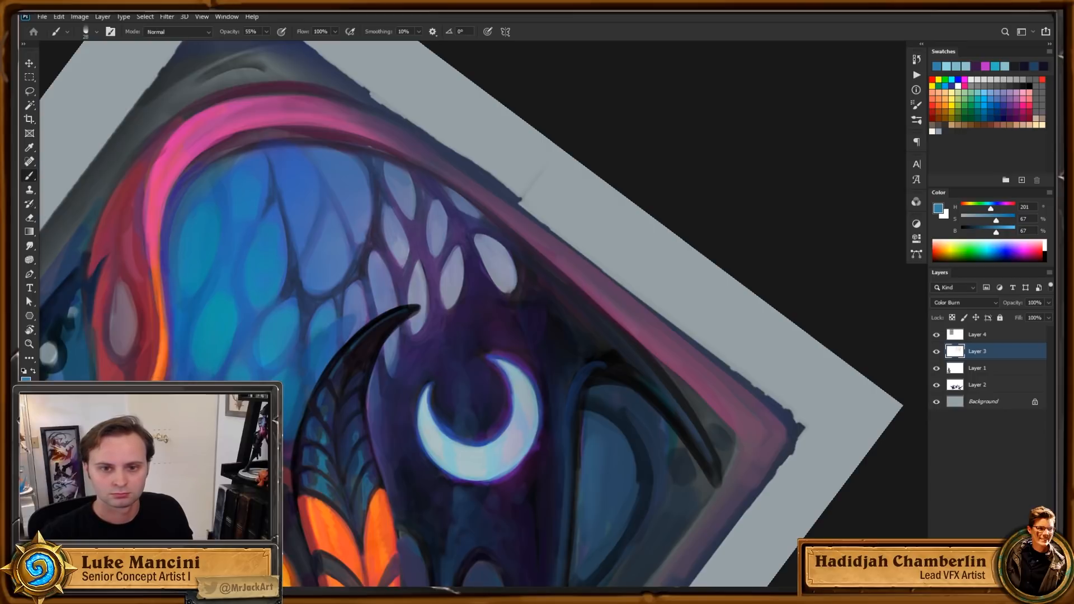
pyautogui.hotkey('ctrl', 'Tab')
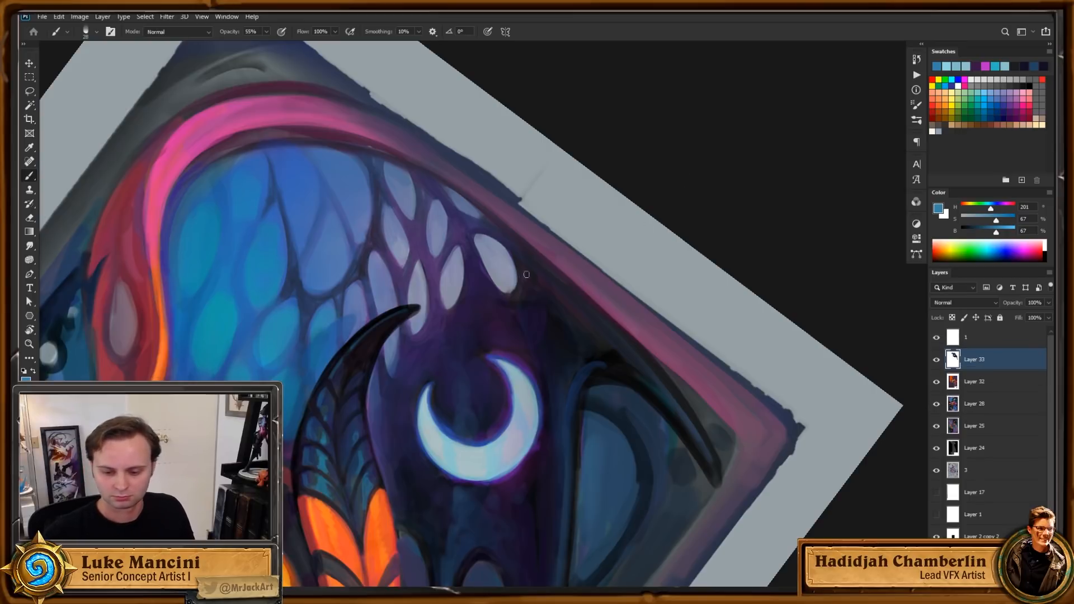
pyautogui.moveTo(996, 219); pyautogui.dragTo(969, 223)
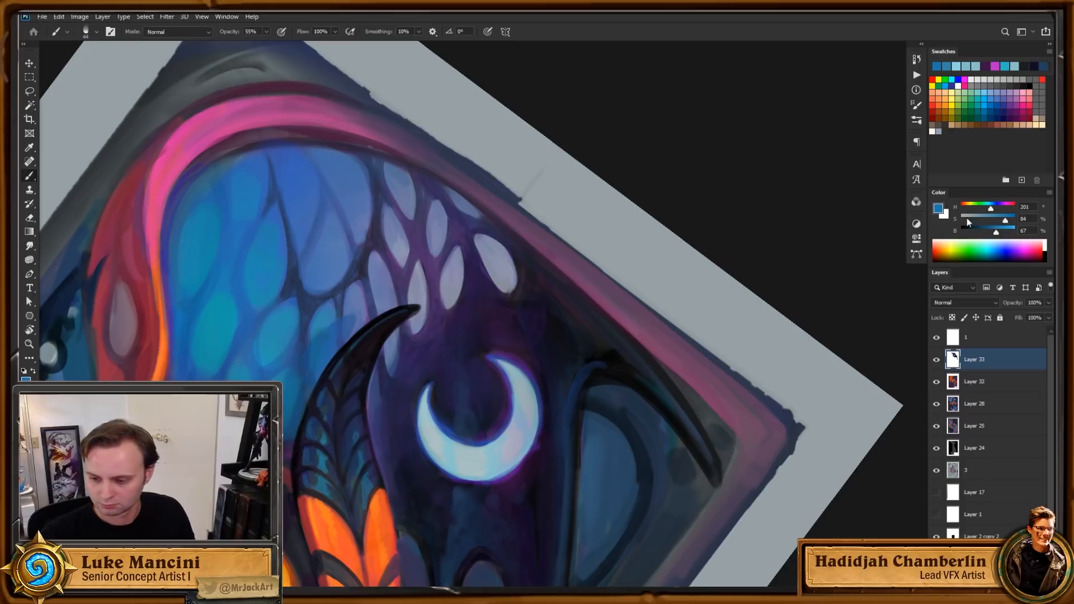
pyautogui.moveTo(484, 250); pyautogui.dragTo(488, 254)
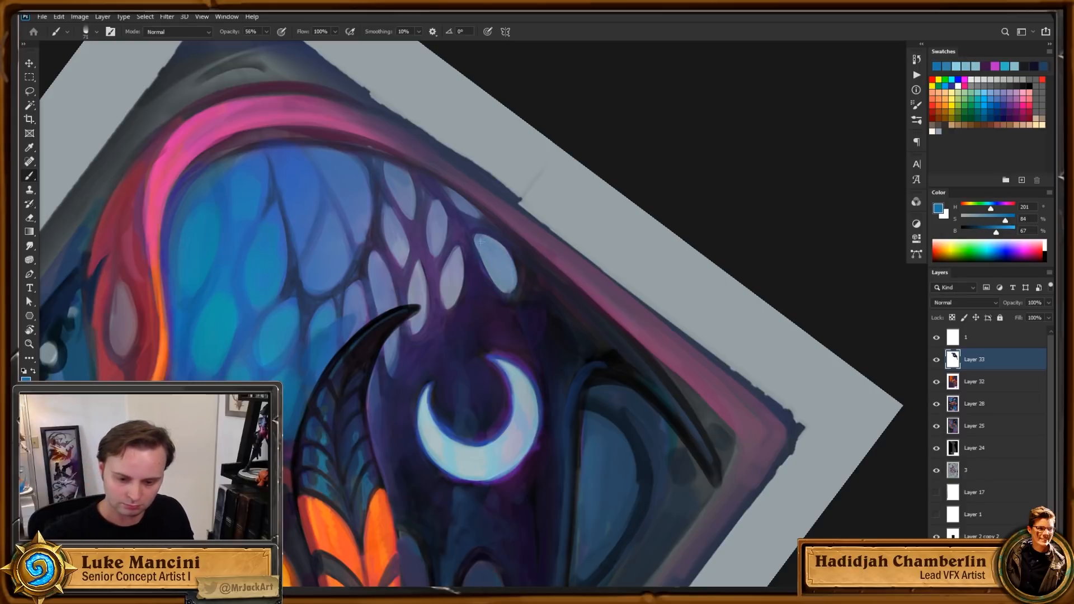
# Step: Resize the brush as needed and tint the neighbouring pale scales above the horn tip with the same blue
pyautogui.press('[')
pyautogui.press('[')
pyautogui.press('[')
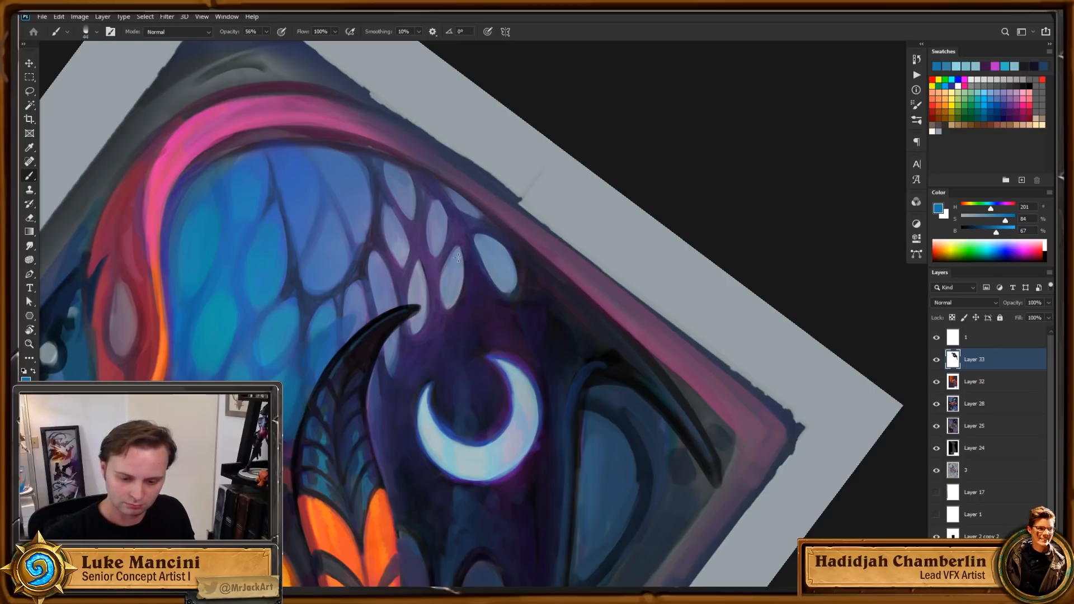
pyautogui.press(']')
pyautogui.press(']')
pyautogui.press(']')
pyautogui.press(']')
pyautogui.press(']')
pyautogui.press(']')
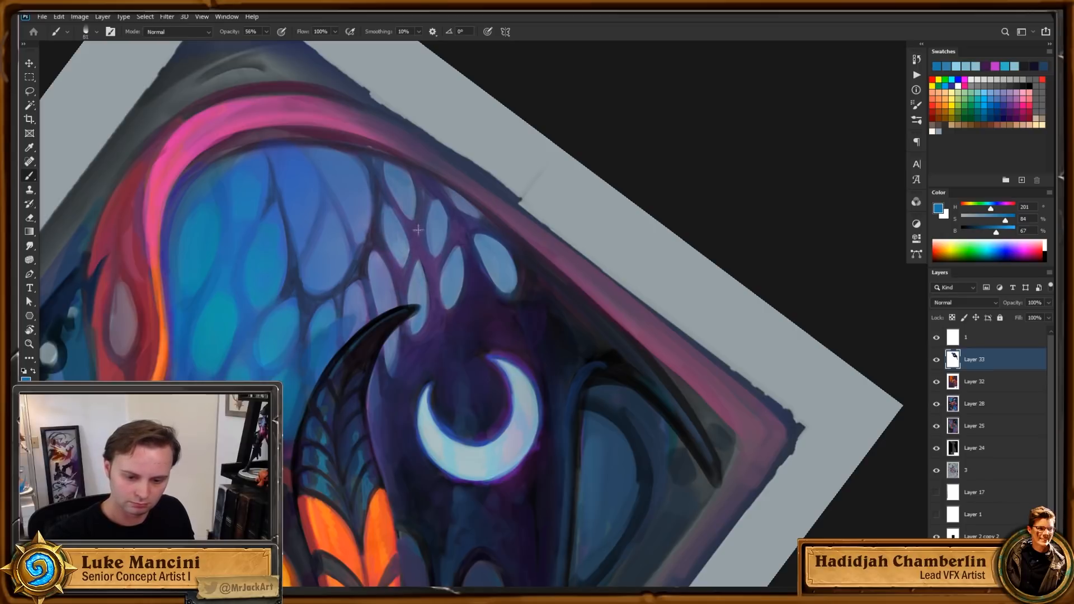
# Step: Extend the blue tint over the scales around the horn tip and compare them with the whole card
pyautogui.press('z')
pyautogui.keyDown('alt'); pyautogui.click(501, 314); pyautogui.keyUp('alt')
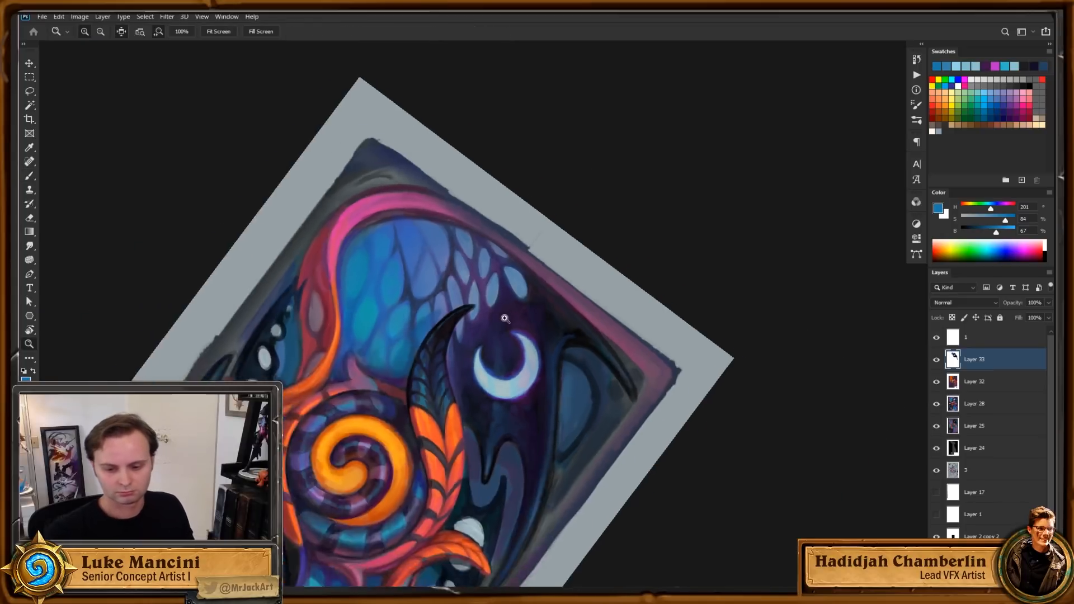
pyautogui.keyDown('alt'); pyautogui.click(578, 312); pyautogui.keyUp('alt')
pyautogui.click(594, 263)
pyautogui.press('b')
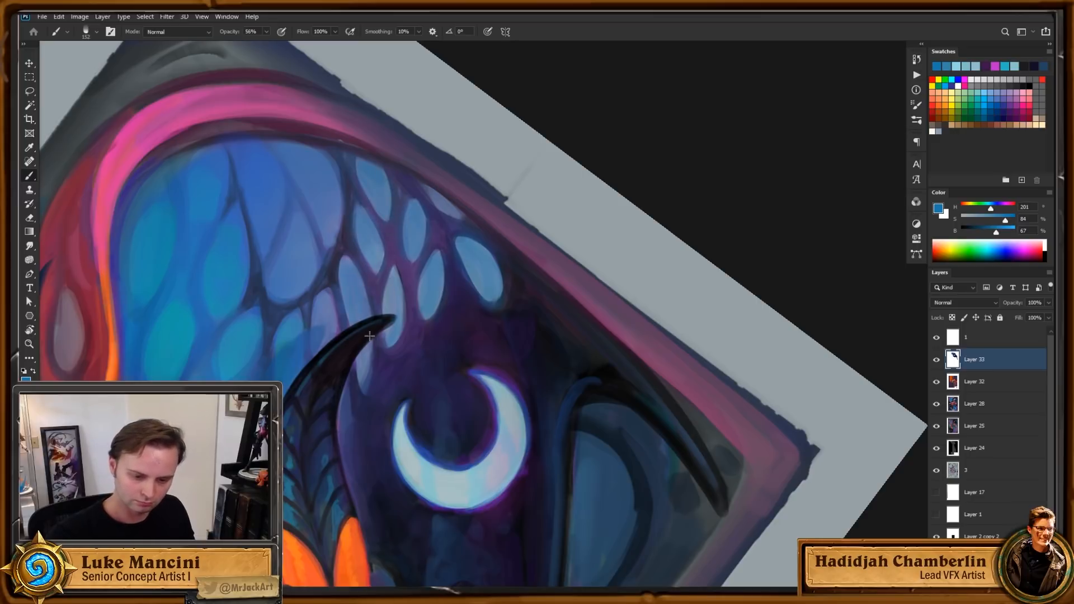
pyautogui.press('z')
pyautogui.moveTo(434, 345)
pyautogui.mouseDown()
pyautogui.moveTo(382, 422)
pyautogui.moveTo(379, 448)
pyautogui.mouseUp()
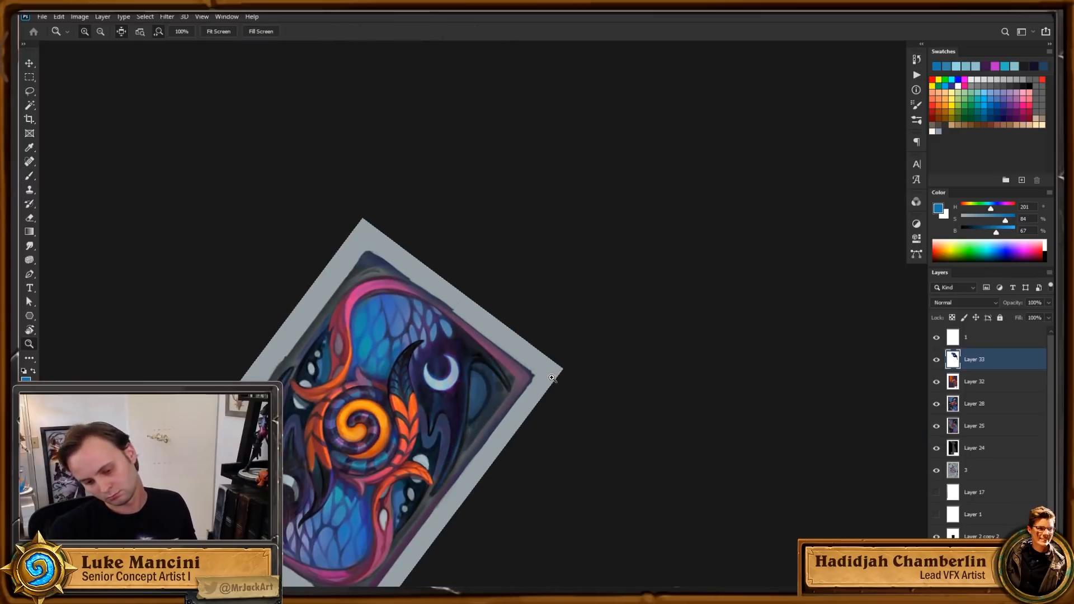
pyautogui.moveTo(418, 311)
pyautogui.mouseDown()
pyautogui.moveTo(467, 329)
pyautogui.moveTo(463, 309)
pyautogui.moveTo(504, 330)
pyautogui.mouseUp()
pyautogui.press('b')
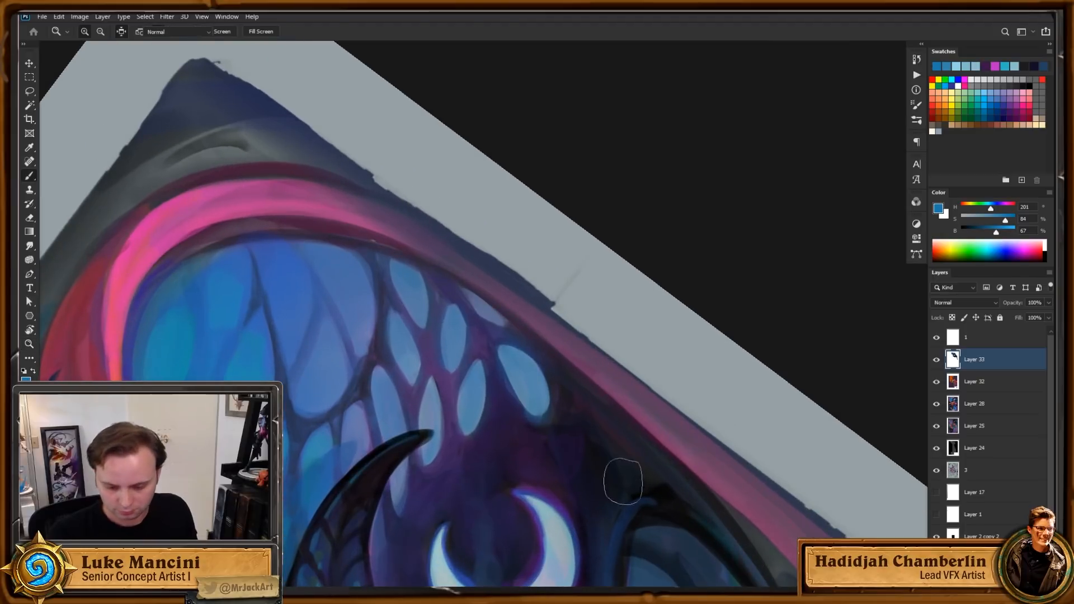
# Step: Shade the dark area between the moon, the large scale and the pink border with sampled violets (H 259, S 64, B 18; H 257, S 63, B 18)
pyautogui.keyDown('alt'); pyautogui.click(574, 495); pyautogui.keyUp('alt')
pyautogui.press('[')
pyautogui.press('[')
pyautogui.press('[')
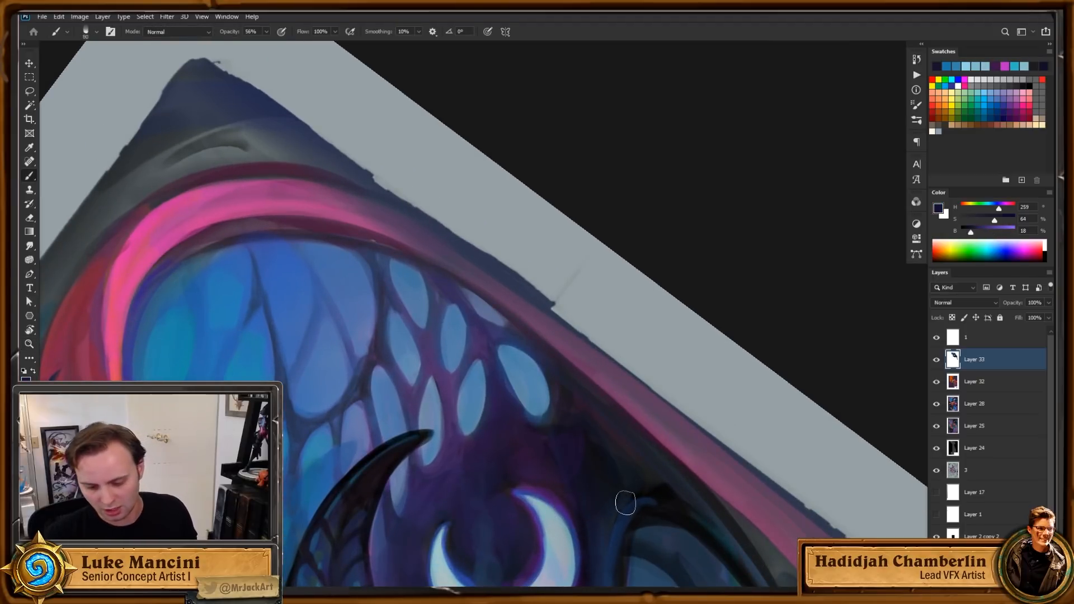
pyautogui.moveTo(626, 501)
pyautogui.mouseDown()
pyautogui.moveTo(635, 390)
pyautogui.moveTo(560, 289)
pyautogui.mouseUp()
pyautogui.keyDown('alt'); pyautogui.click(538, 334); pyautogui.keyUp('alt')
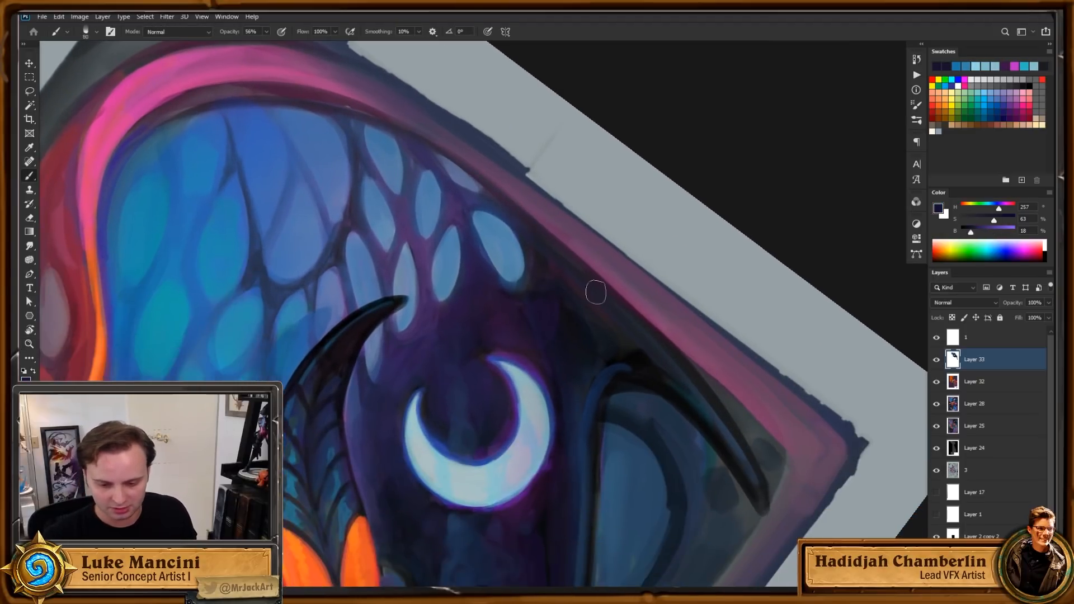
pyautogui.moveTo(662, 319); pyautogui.dragTo(665, 340)
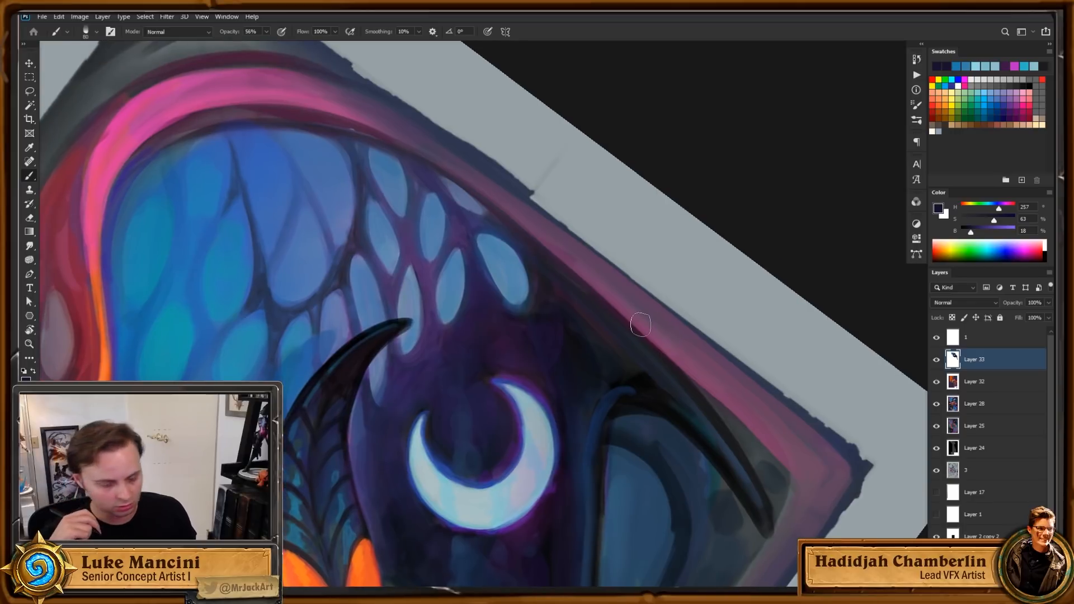
# Step: Set the brush opacity to 100%, shrink the brush and rework the gaps between the upper pale scales with sampled dark violets
pyautogui.press('0')
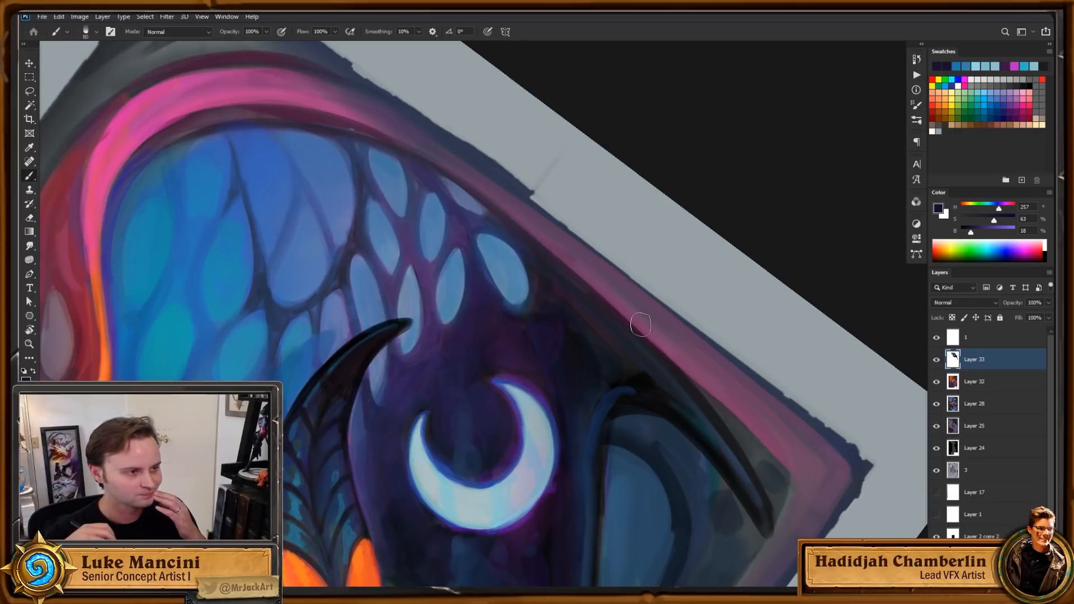
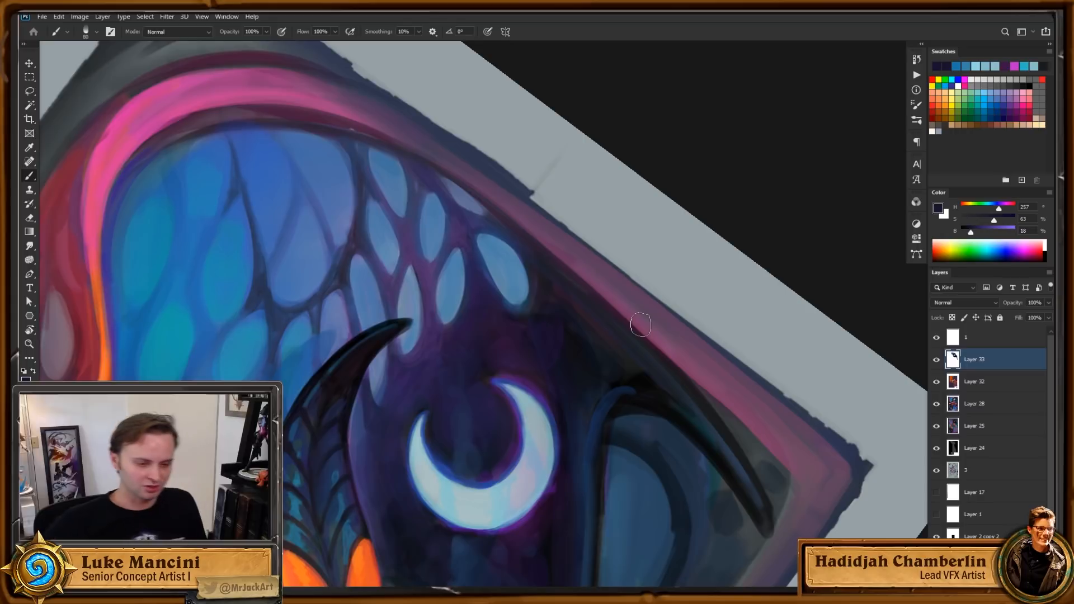
pyautogui.moveTo(631, 323); pyautogui.dragTo(677, 375)
pyautogui.press('[')
pyautogui.press('[')
pyautogui.press('[')
pyautogui.press('[')
pyautogui.press('[')
pyautogui.press('[')
pyautogui.press('[')
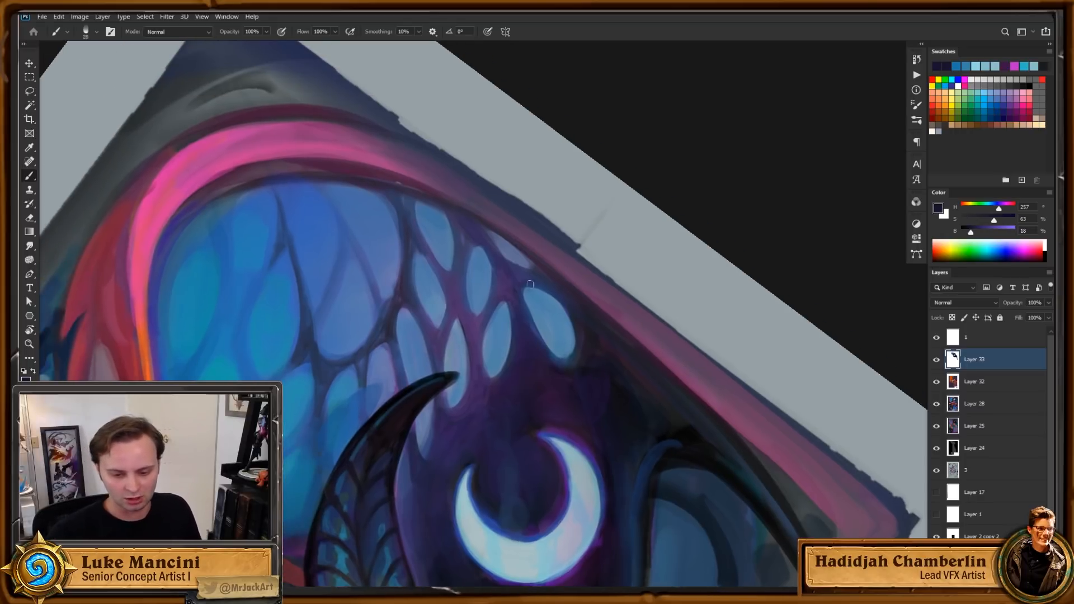
pyautogui.keyDown('alt'); pyautogui.click(520, 412); pyautogui.keyUp('alt')
pyautogui.moveTo(463, 217)
pyautogui.mouseDown()
pyautogui.moveTo(472, 243)
pyautogui.moveTo(464, 254)
pyautogui.mouseUp()
pyautogui.hotkey('ctrl', 'z')
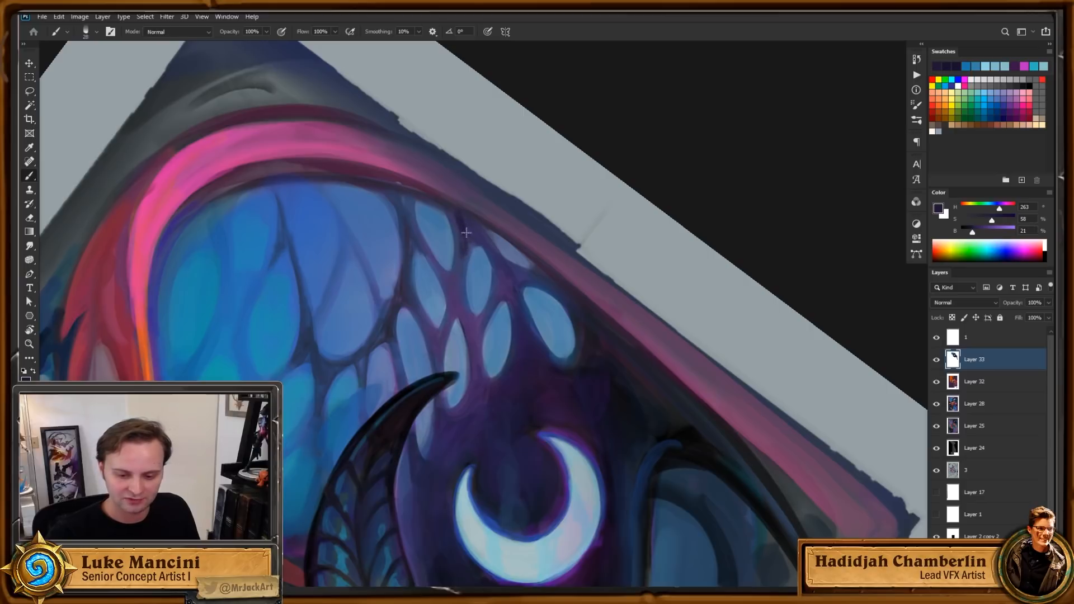
pyautogui.keyDown('alt'); pyautogui.click(467, 228); pyautogui.keyUp('alt')
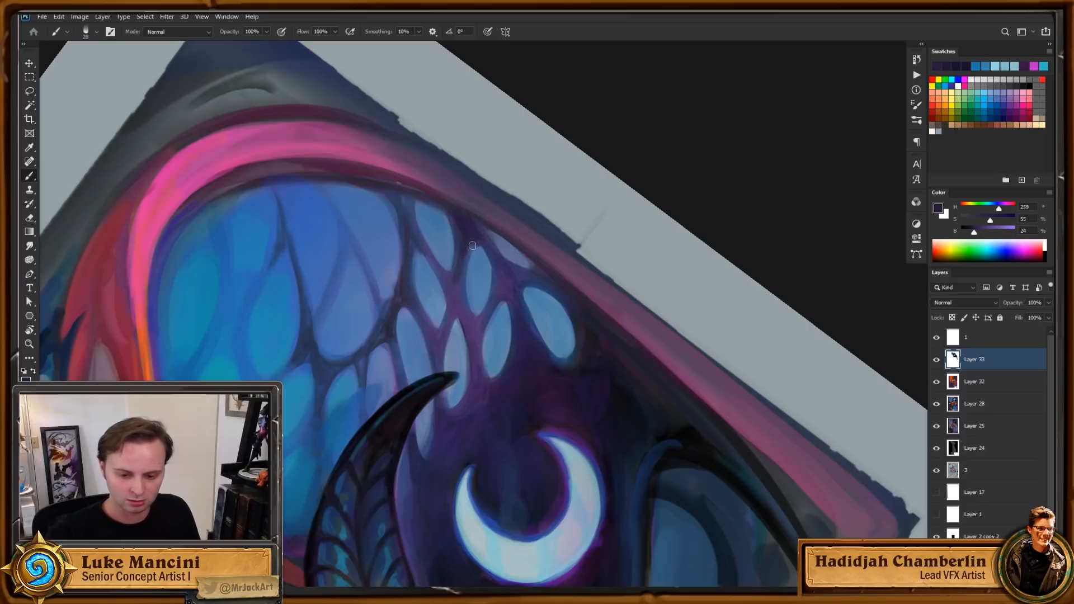
pyautogui.keyDown('alt'); pyautogui.click(490, 267); pyautogui.keyUp('alt')
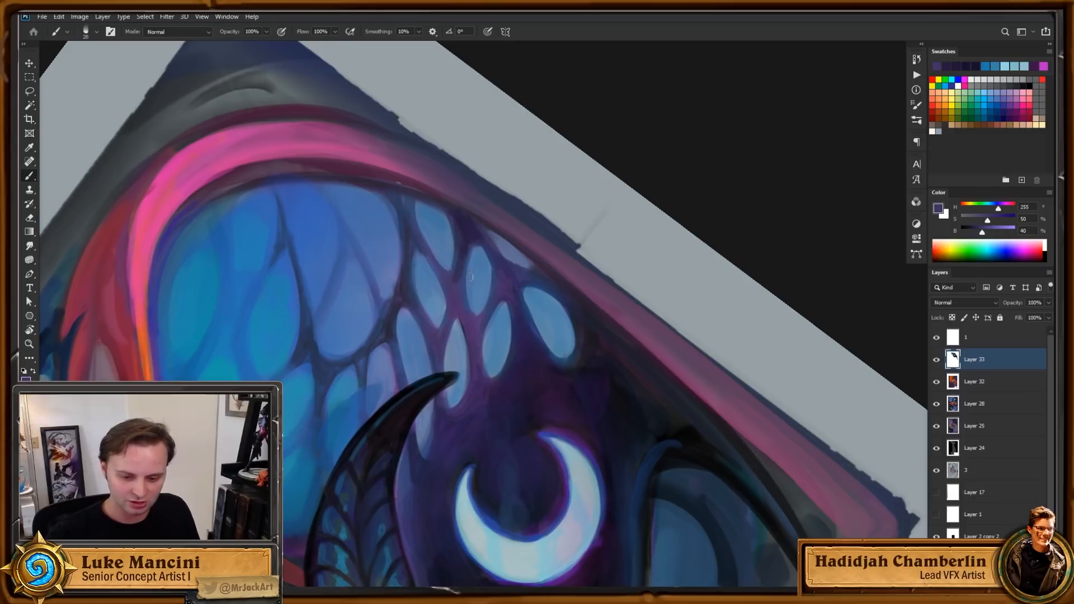
# Step: Continue refining the gaps around the upper pale scales with sampled violets, raising the last one to H 275, S 69, B 24
pyautogui.moveTo(657, 268); pyautogui.dragTo(640, 289)
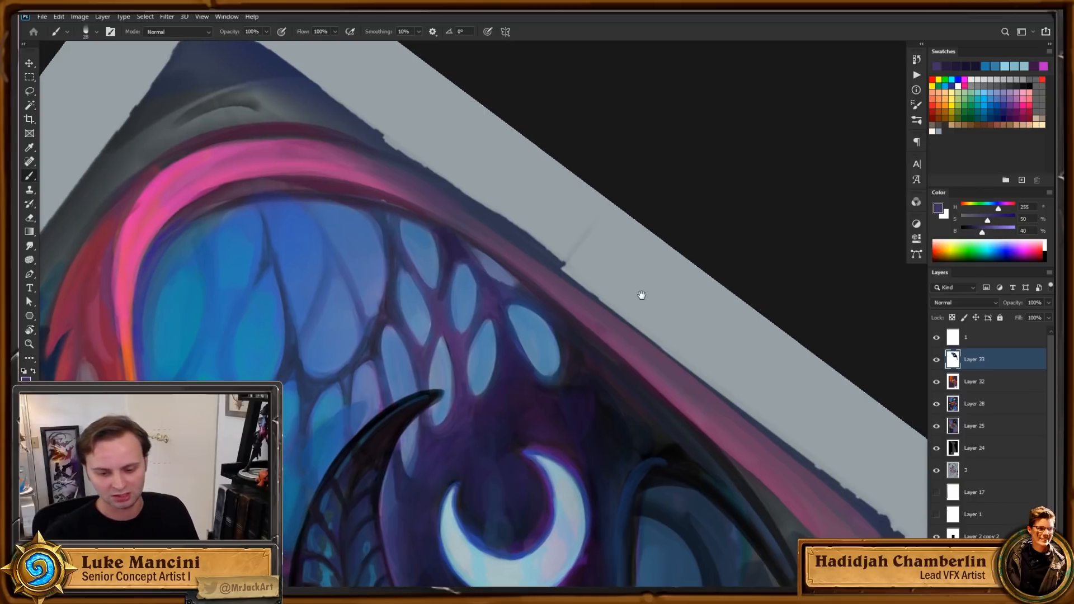
pyautogui.keyDown('alt'); pyautogui.click(467, 255); pyautogui.keyUp('alt')
pyautogui.moveTo(590, 315); pyautogui.dragTo(584, 326)
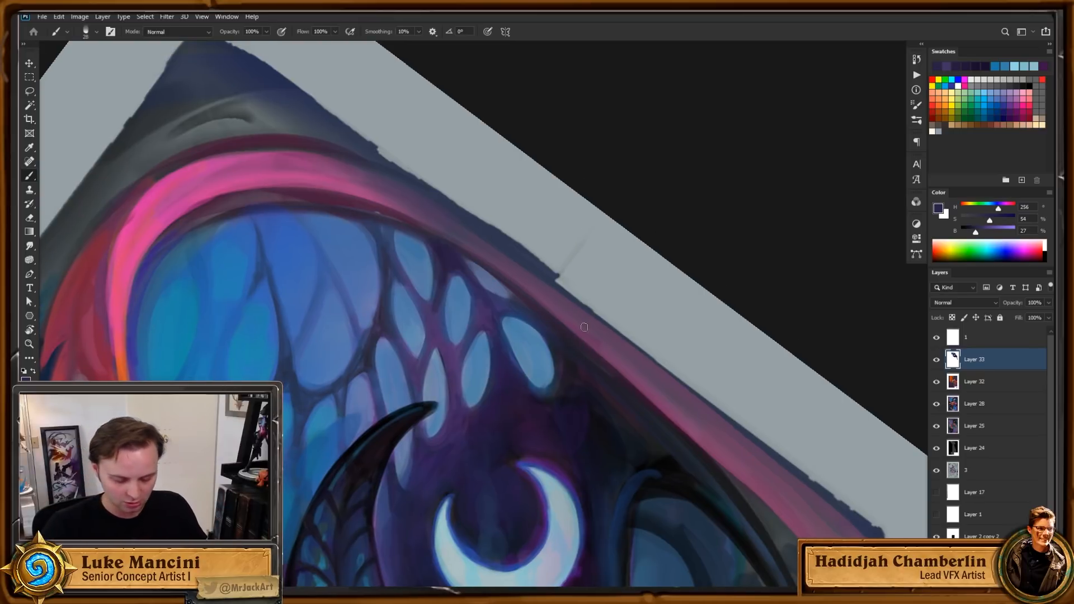
pyautogui.moveTo(585, 327); pyautogui.dragTo(554, 335)
pyautogui.keyDown('alt'); pyautogui.click(437, 267); pyautogui.keyUp('alt')
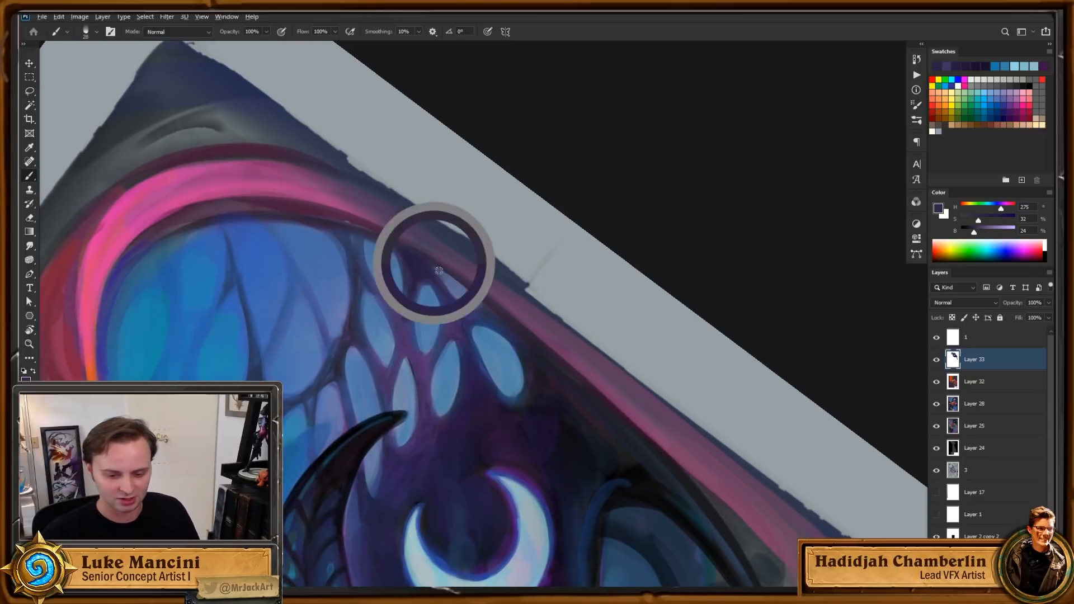
pyautogui.moveTo(978, 221); pyautogui.dragTo(998, 220)
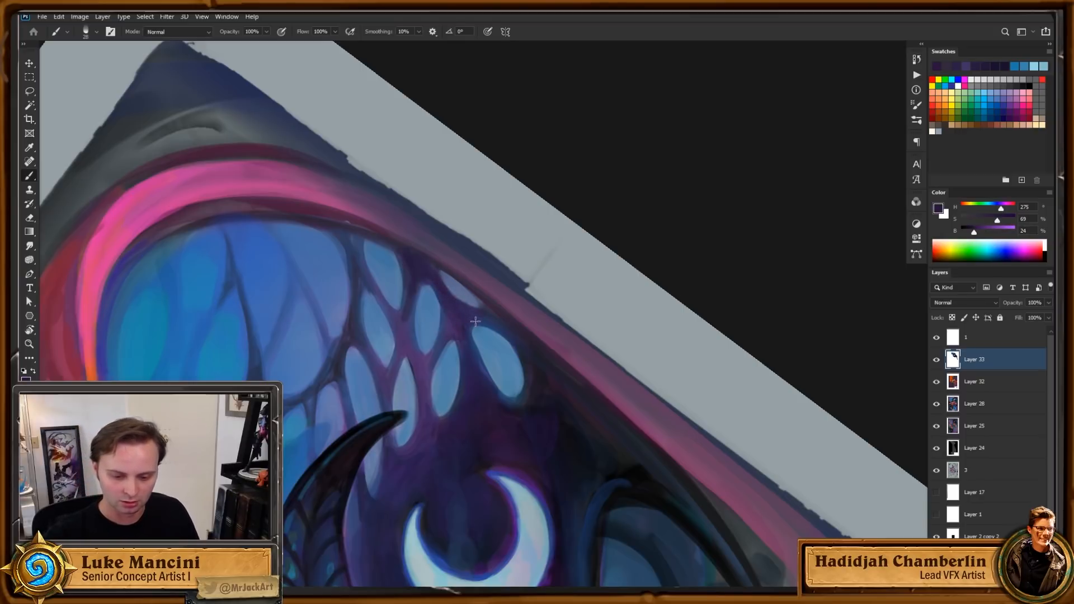
# Step: Rotate the canvas and deepen the gaps along the pink border's inner edge, adjusting the colour to H 240, S 75, B 24
pyautogui.press('r')
pyautogui.moveTo(489, 315)
pyautogui.mouseDown()
pyautogui.moveTo(628, 431)
pyautogui.moveTo(695, 456)
pyautogui.moveTo(621, 514)
pyautogui.moveTo(616, 562)
pyautogui.mouseUp()
pyautogui.press('b')
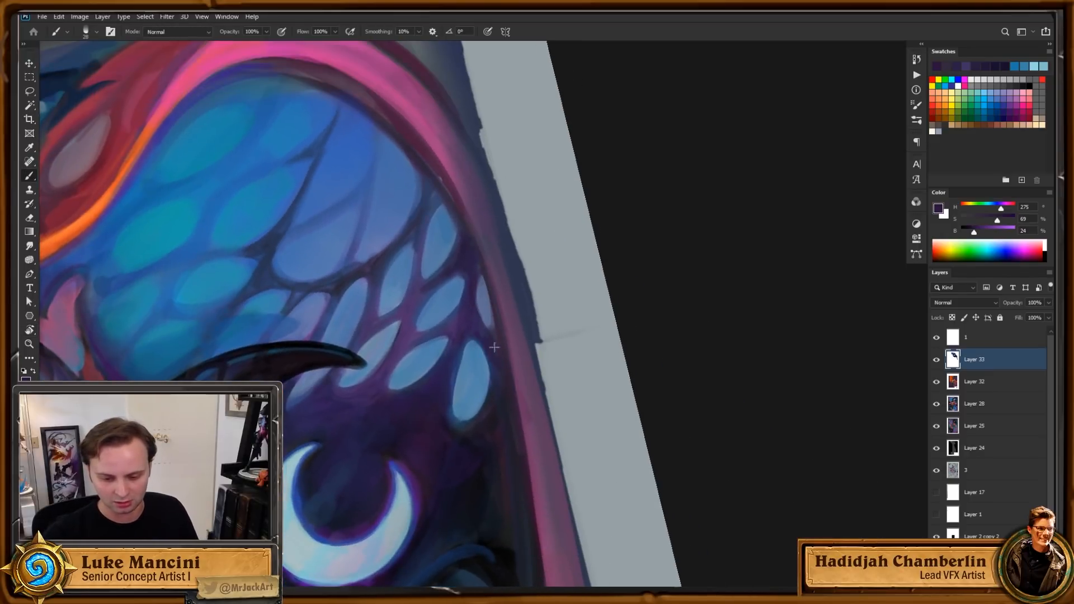
pyautogui.moveTo(531, 356); pyautogui.dragTo(532, 431)
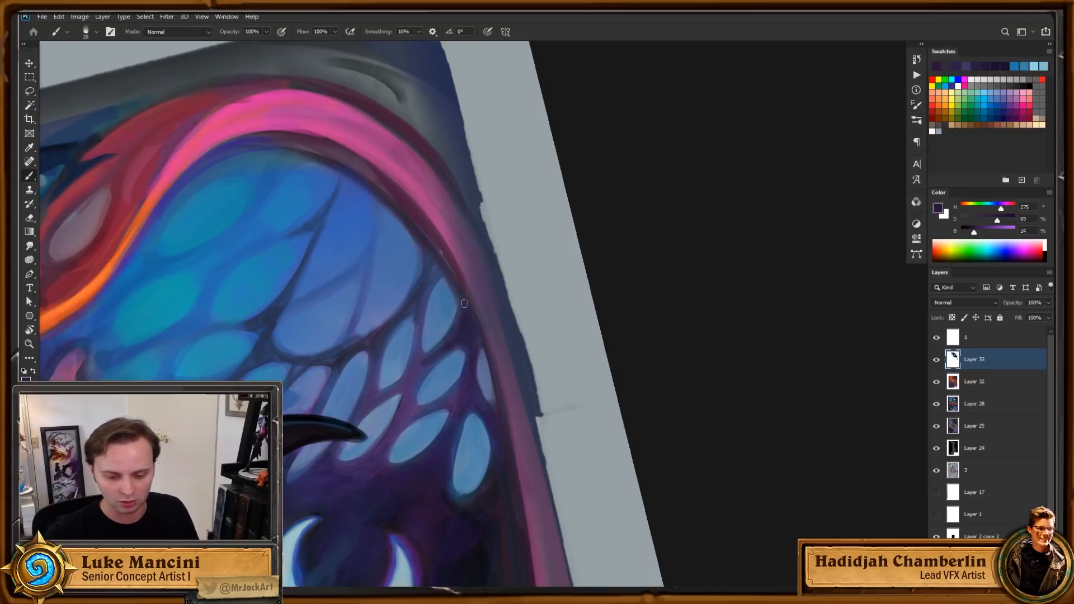
pyautogui.moveTo(503, 330); pyautogui.dragTo(507, 343)
pyautogui.click(996, 208)
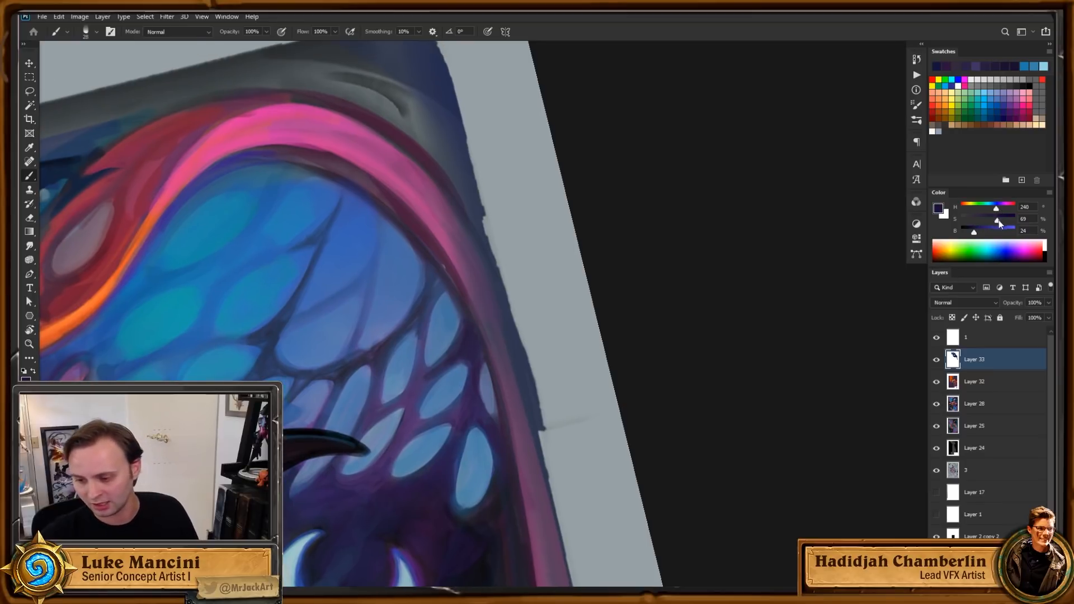
pyautogui.moveTo(998, 220); pyautogui.dragTo(1001, 219)
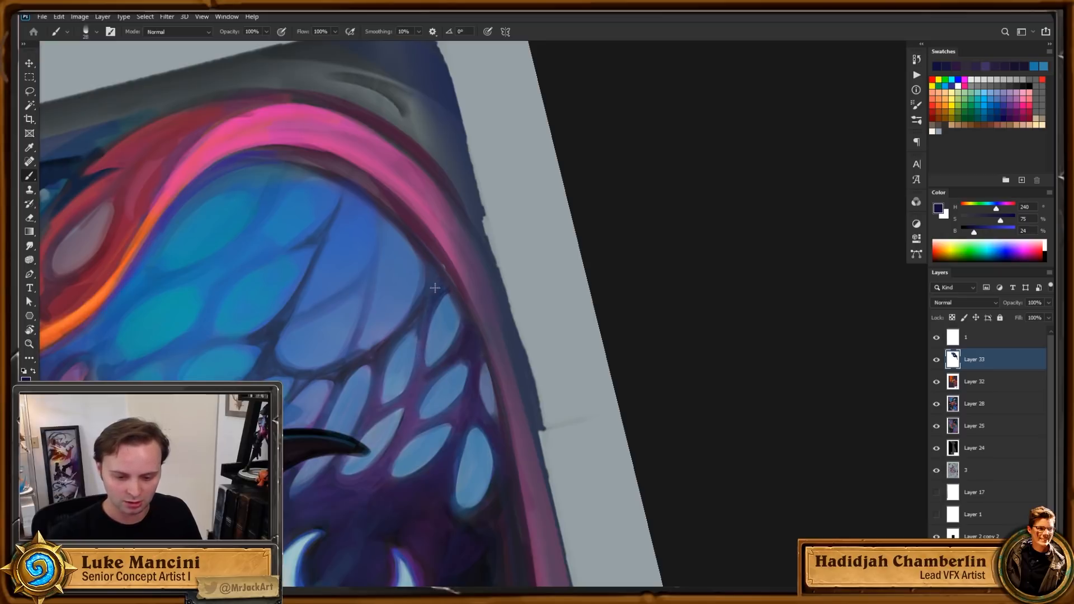
# Step: Refine the pale scales' edges beside the pink border with sampled blue (H 208, S 59, B 62) and dark violet (H 247, S 44, B 32)
pyautogui.keyDown('alt'); pyautogui.click(451, 311); pyautogui.keyUp('alt')
pyautogui.moveTo(591, 343); pyautogui.dragTo(619, 331)
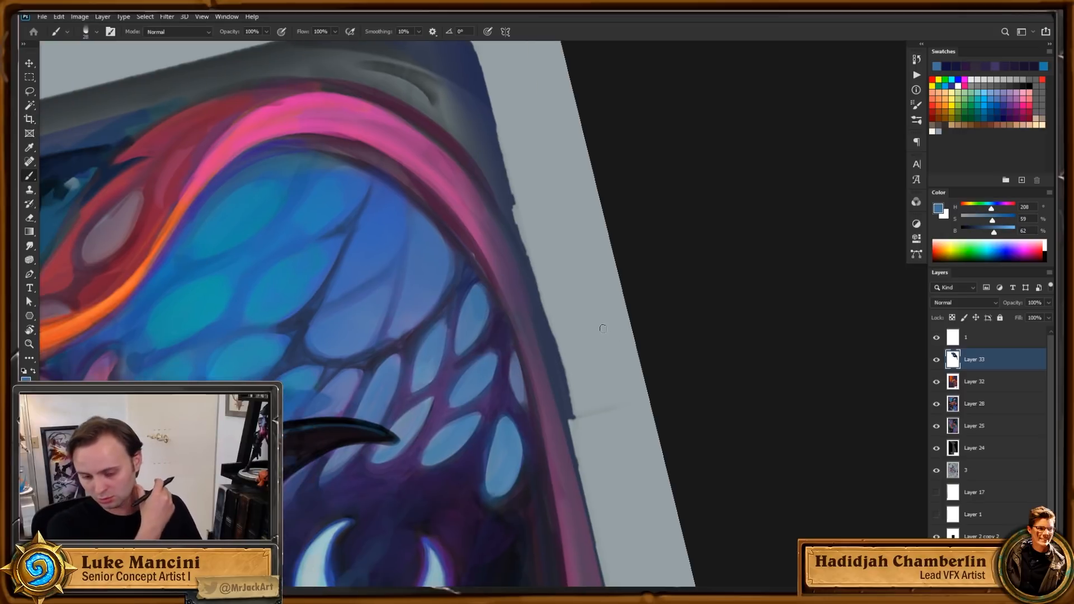
pyautogui.moveTo(602, 329); pyautogui.dragTo(586, 363)
pyautogui.keyDown('alt'); pyautogui.click(487, 345); pyautogui.keyUp('alt')
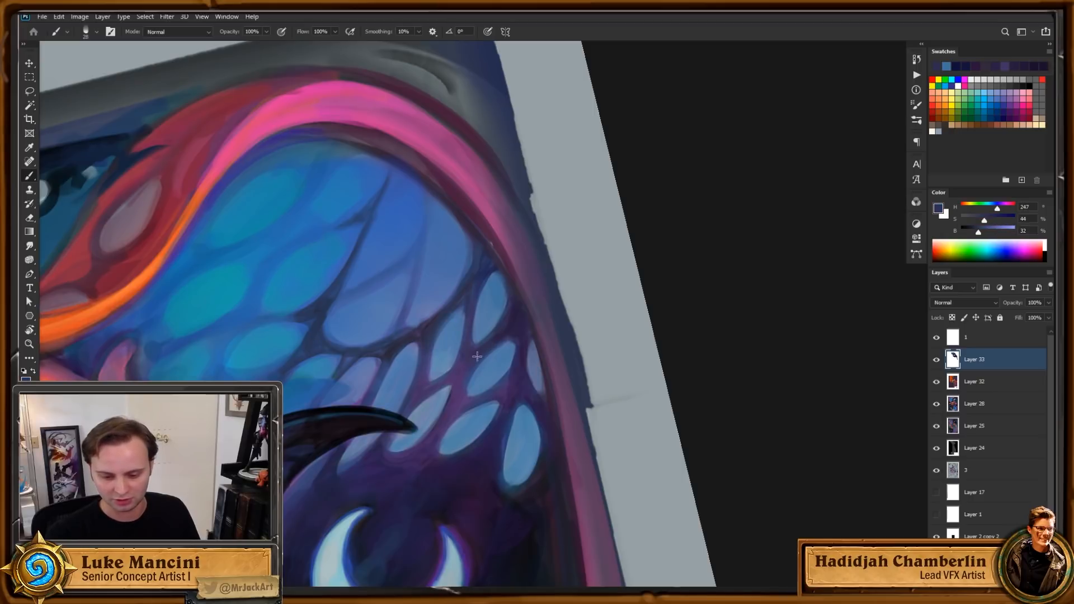
pyautogui.moveTo(606, 369); pyautogui.dragTo(624, 364)
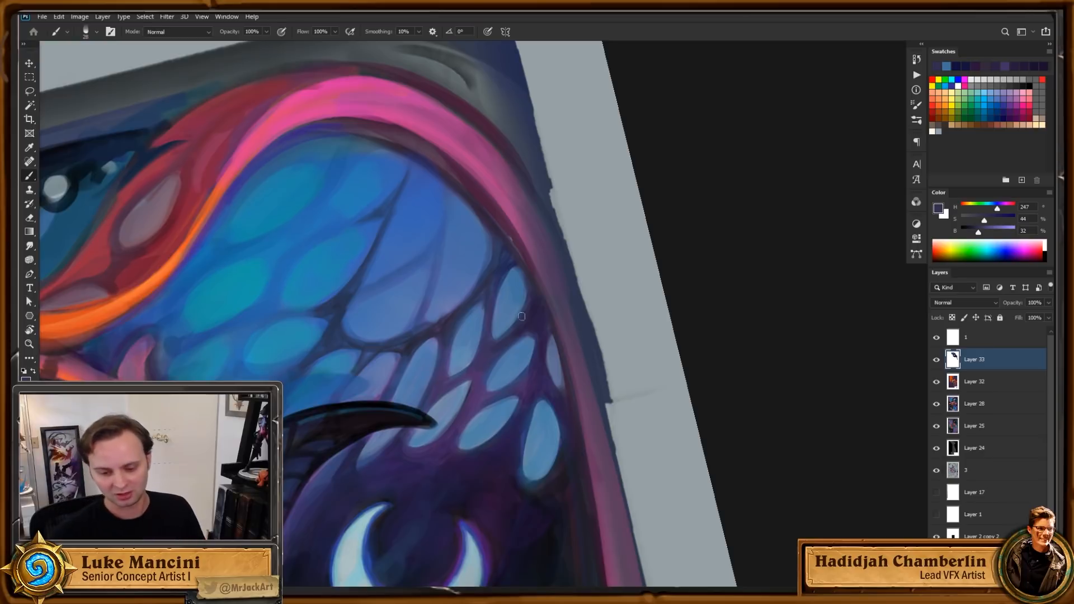
pyautogui.moveTo(522, 316); pyautogui.dragTo(558, 324)
# Step: Touch up the narrow pale scales above the horn with sampled blues (H 210, S 50, B 63; H 211, S 50, B 66; H 209, S 47, B 67)
pyautogui.keyDown('alt'); pyautogui.click(517, 287); pyautogui.keyUp('alt')
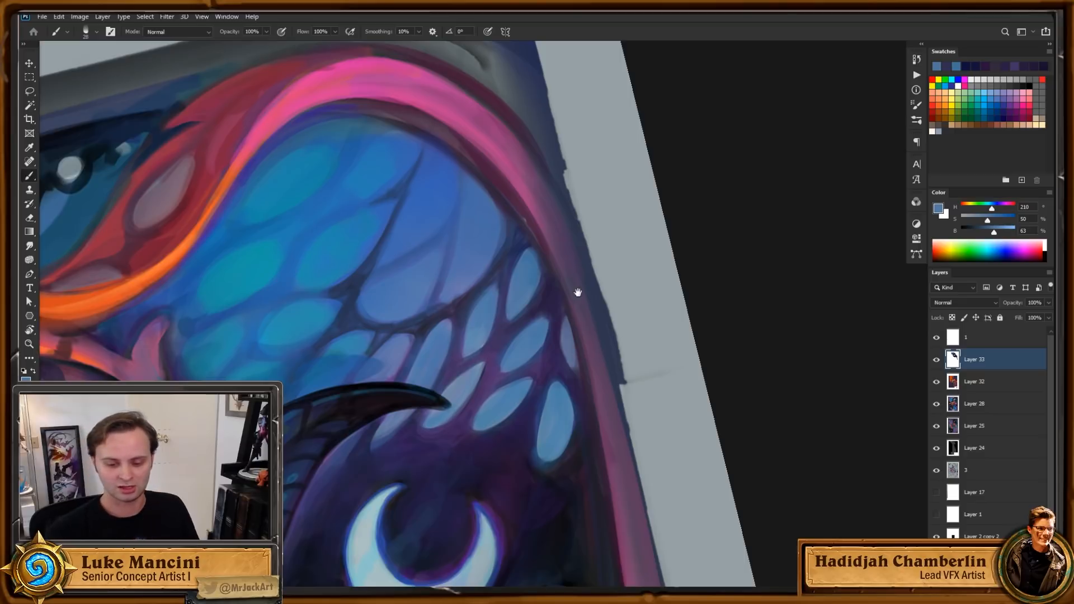
pyautogui.moveTo(578, 292); pyautogui.dragTo(591, 288)
pyautogui.keyDown('alt'); pyautogui.click(488, 328); pyautogui.keyUp('alt')
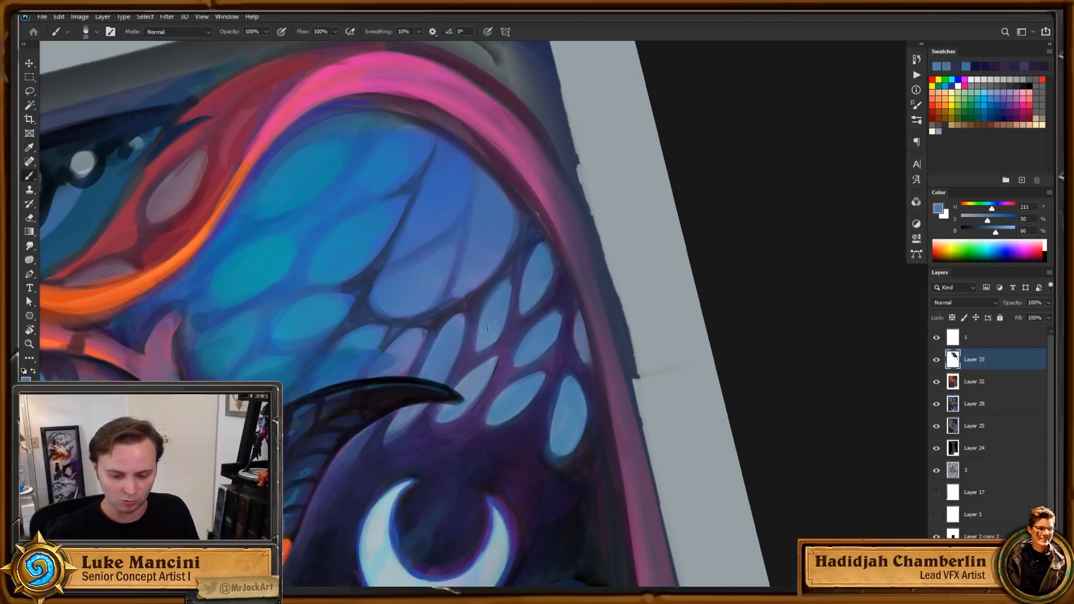
pyautogui.keyDown('alt'); pyautogui.click(494, 303); pyautogui.keyUp('alt')
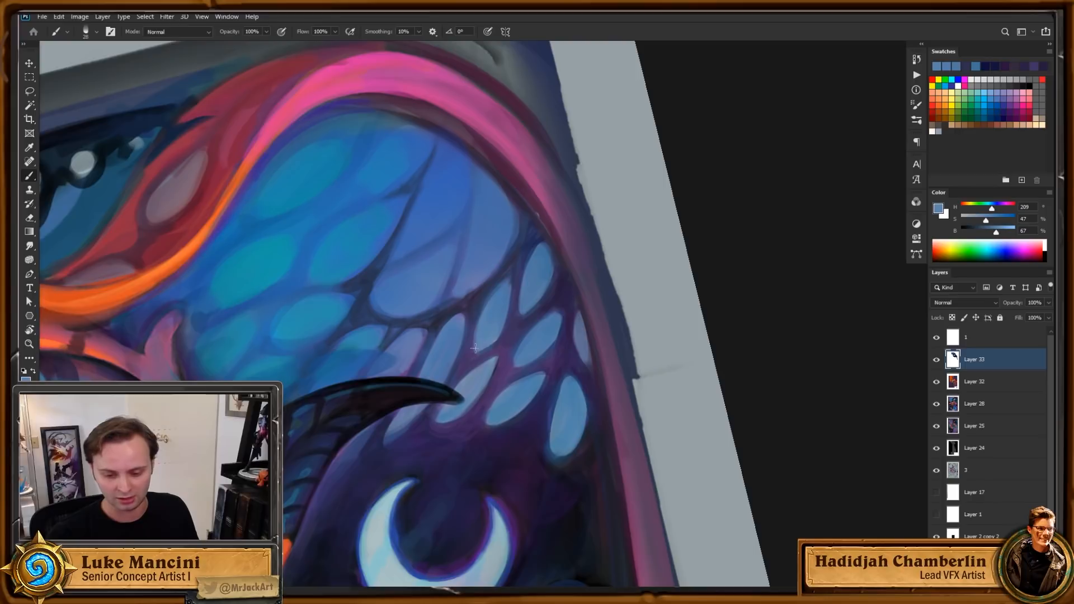
# Step: Rotate the canvas back partway and highlight the narrow scales at the horn tip with a lighter blue, H 209, S 47, B 92
pyautogui.press('r')
pyautogui.moveTo(642, 364)
pyautogui.mouseDown()
pyautogui.moveTo(683, 360)
pyautogui.moveTo(738, 326)
pyautogui.moveTo(735, 334)
pyautogui.mouseUp()
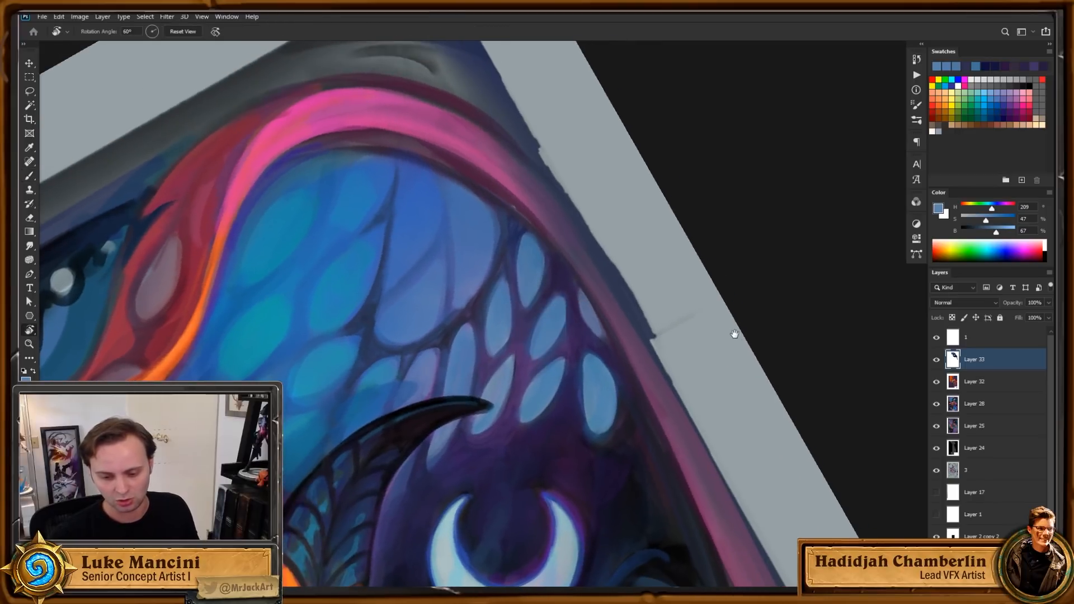
pyautogui.moveTo(688, 365); pyautogui.dragTo(703, 342)
pyautogui.moveTo(660, 376); pyautogui.dragTo(667, 361)
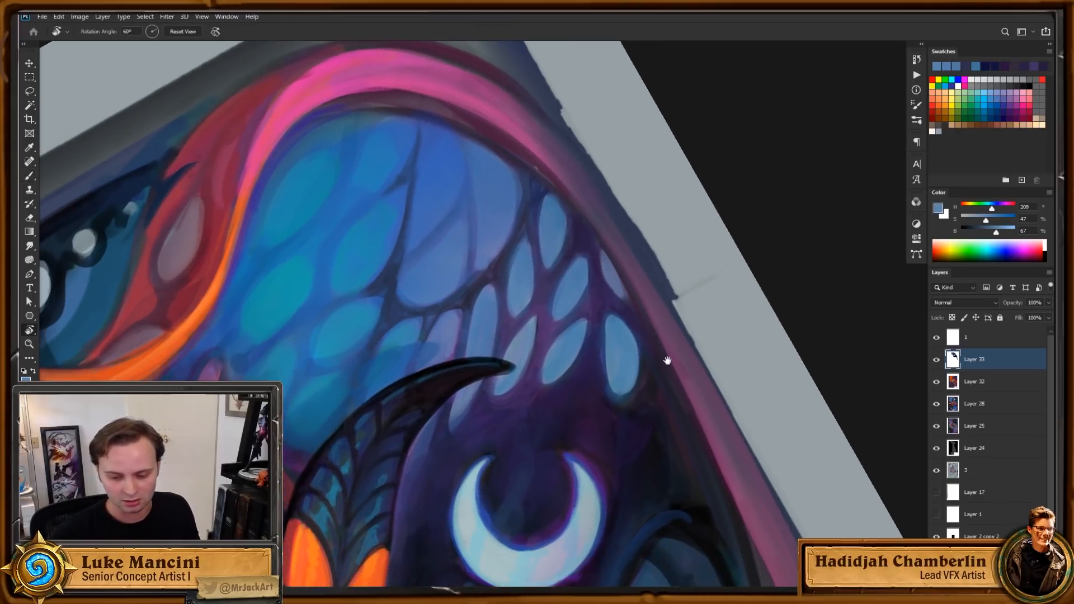
pyautogui.press('b')
pyautogui.click(1010, 227)
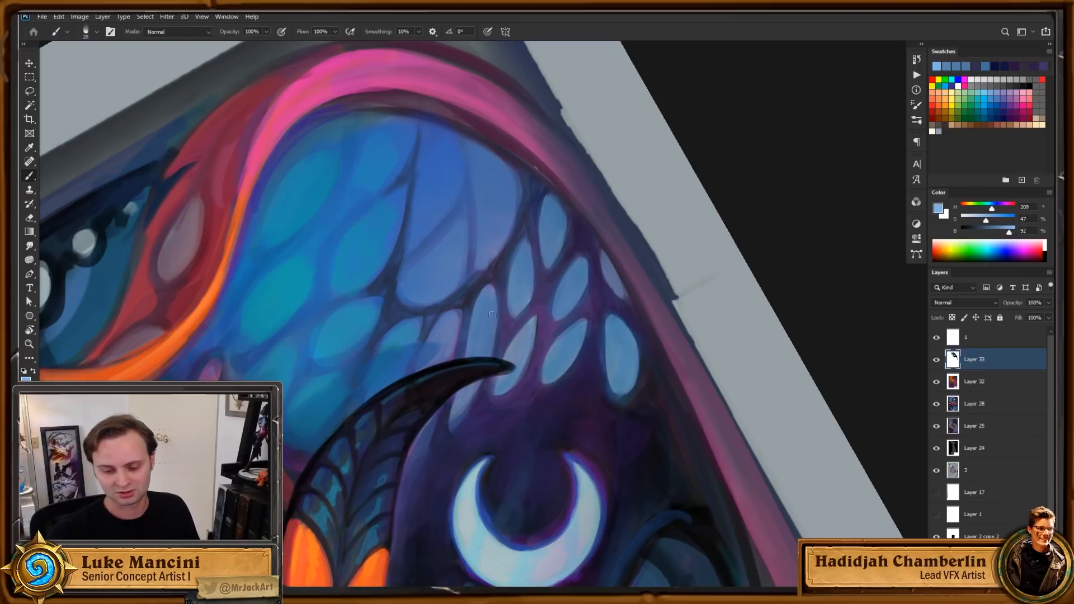
pyautogui.moveTo(489, 301)
pyautogui.mouseDown()
pyautogui.moveTo(472, 355)
pyautogui.moveTo(491, 325)
pyautogui.mouseUp()
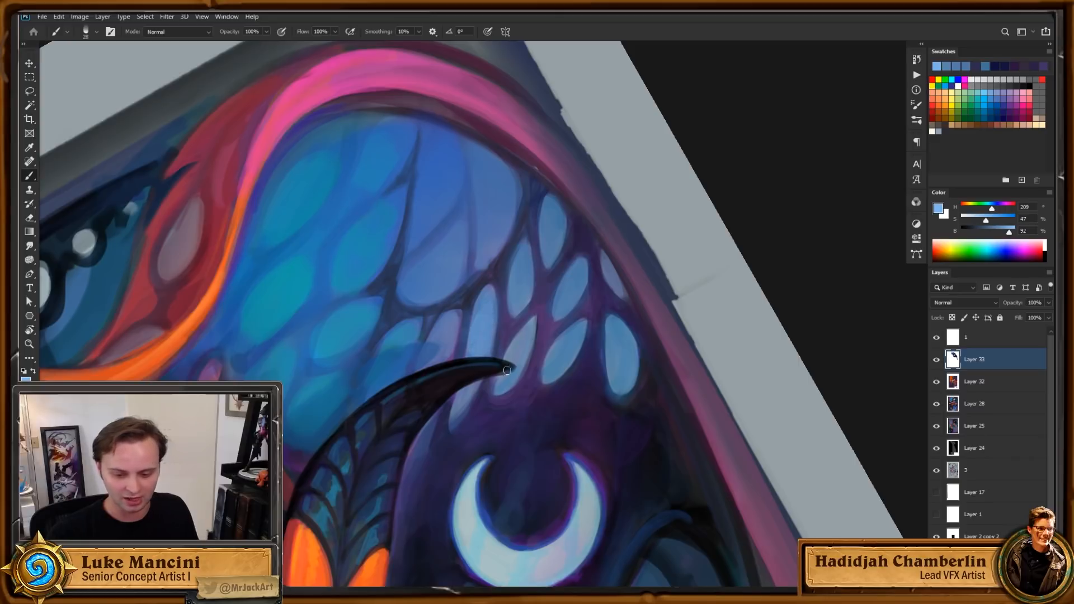
pyautogui.moveTo(507, 370); pyautogui.dragTo(503, 369)
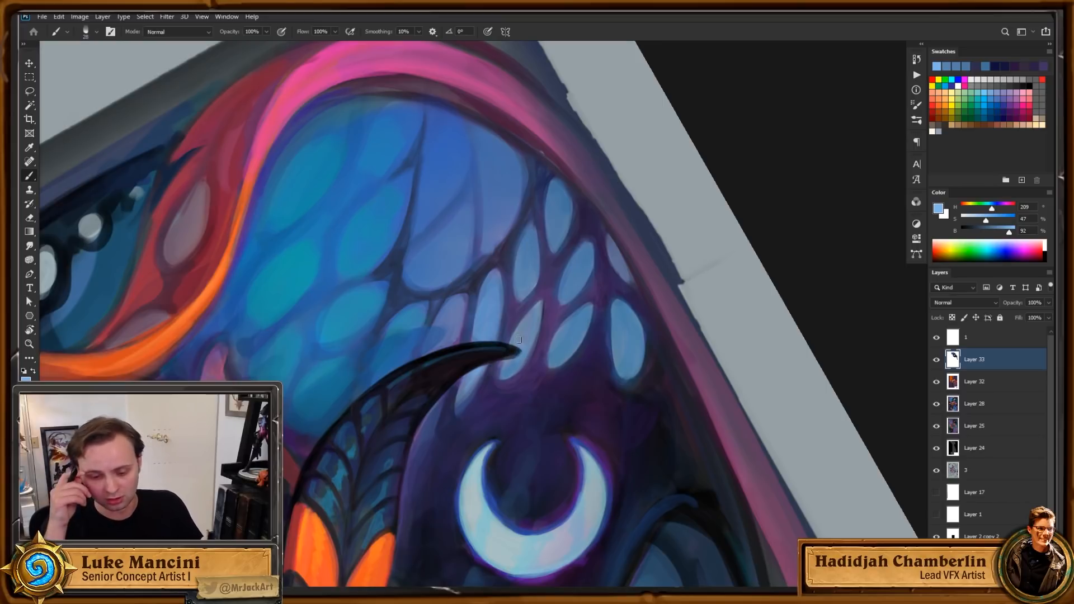
# Step: Brush the light blue highlight over the remaining pale scales, including the large one above the moon, and check them with the canvas upright
pyautogui.moveTo(540, 350); pyautogui.dragTo(568, 357)
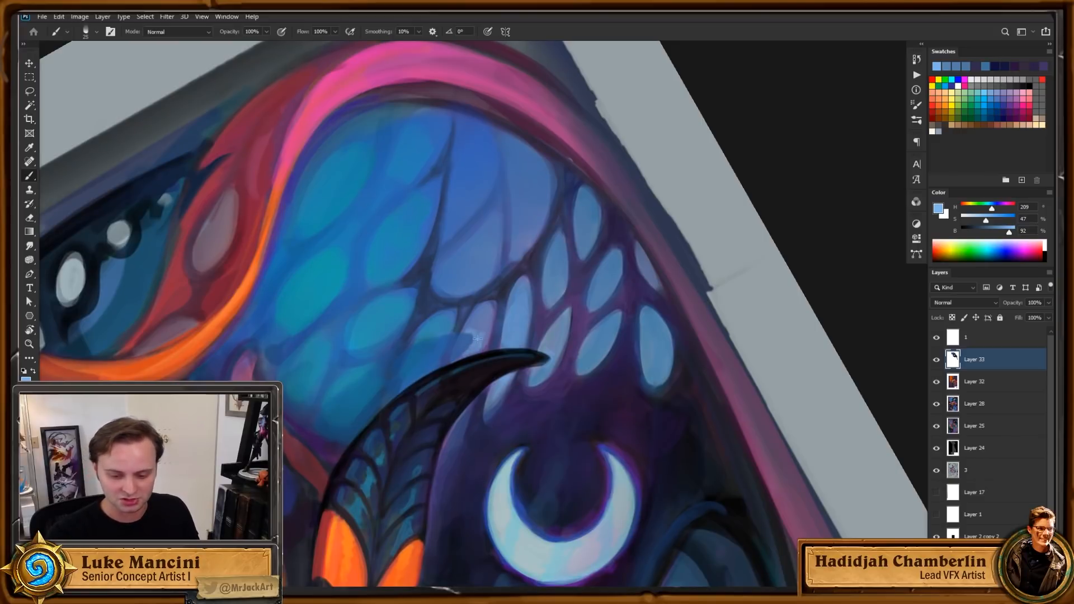
pyautogui.moveTo(651, 360); pyautogui.dragTo(664, 364)
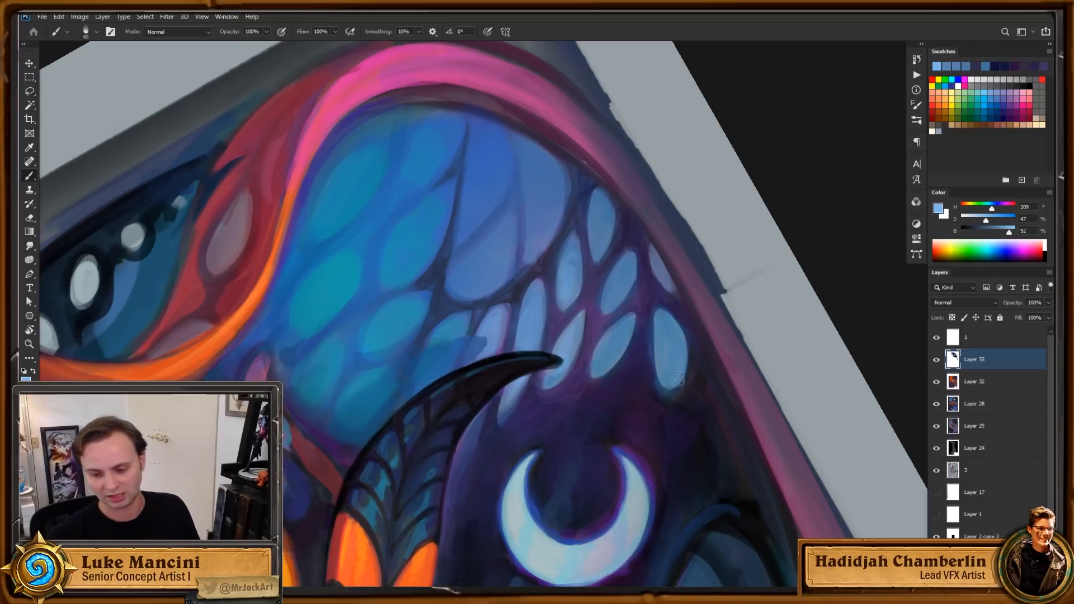
pyautogui.press('Escape')
pyautogui.moveTo(667, 396); pyautogui.dragTo(663, 408)
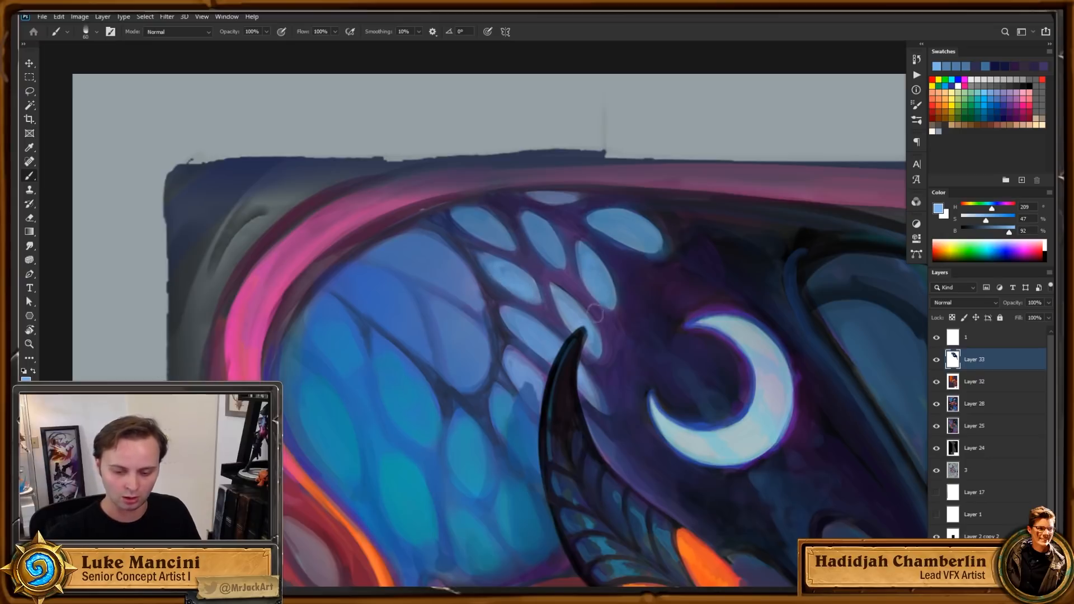
pyautogui.scroll(1, 636, 299)
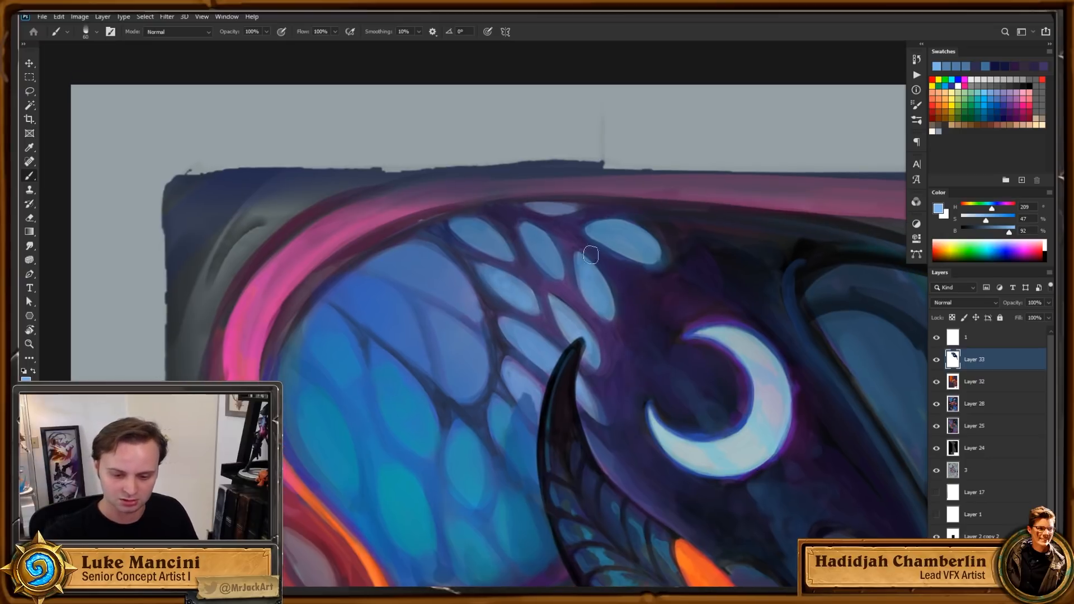
pyautogui.moveTo(613, 308); pyautogui.dragTo(608, 254)
pyautogui.moveTo(589, 349); pyautogui.dragTo(579, 358)
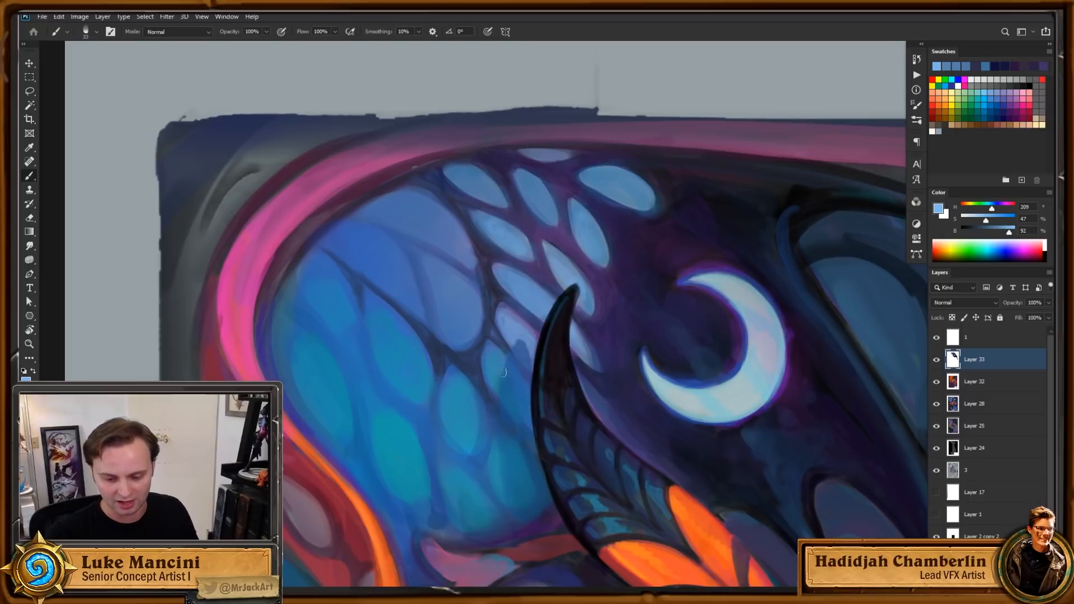
# Step: Raise the blue's saturation to 74 and blend the wing scales behind the horn with sampled blues (H 210, S 70, B 65; H 209, S 77, B 66)
pyautogui.moveTo(995, 220); pyautogui.dragTo(1000, 220)
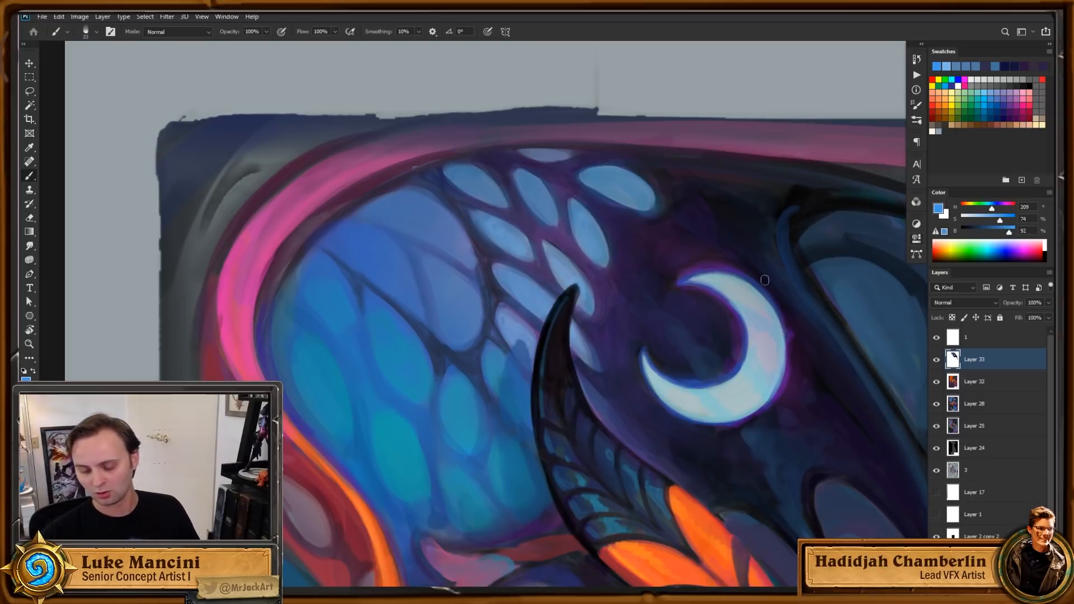
pyautogui.press(']')
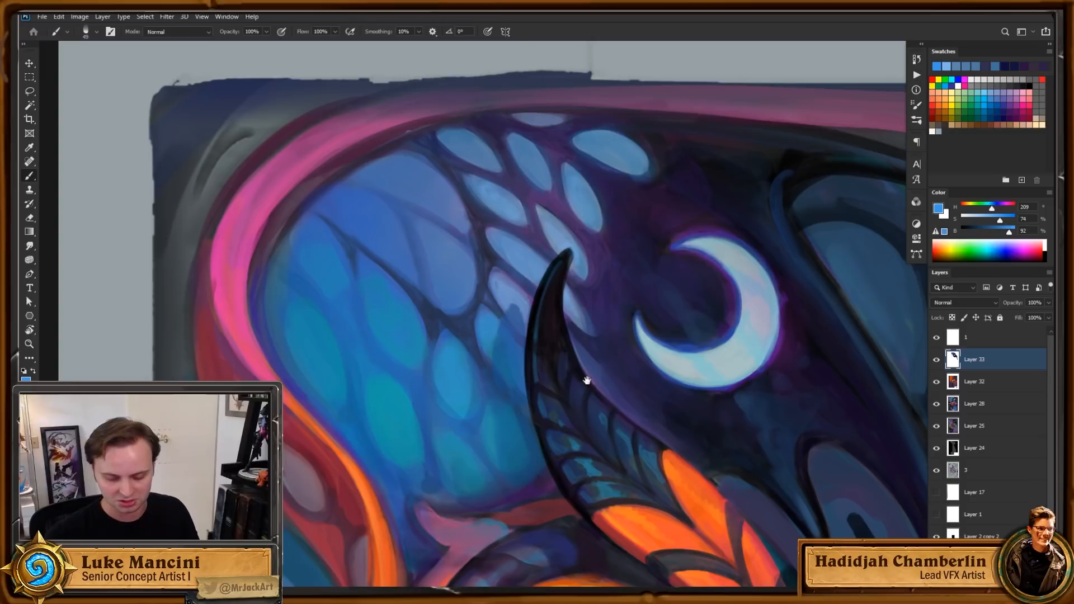
pyautogui.moveTo(587, 381); pyautogui.dragTo(580, 367)
pyautogui.keyDown('alt'); pyautogui.click(436, 399); pyautogui.keyUp('alt')
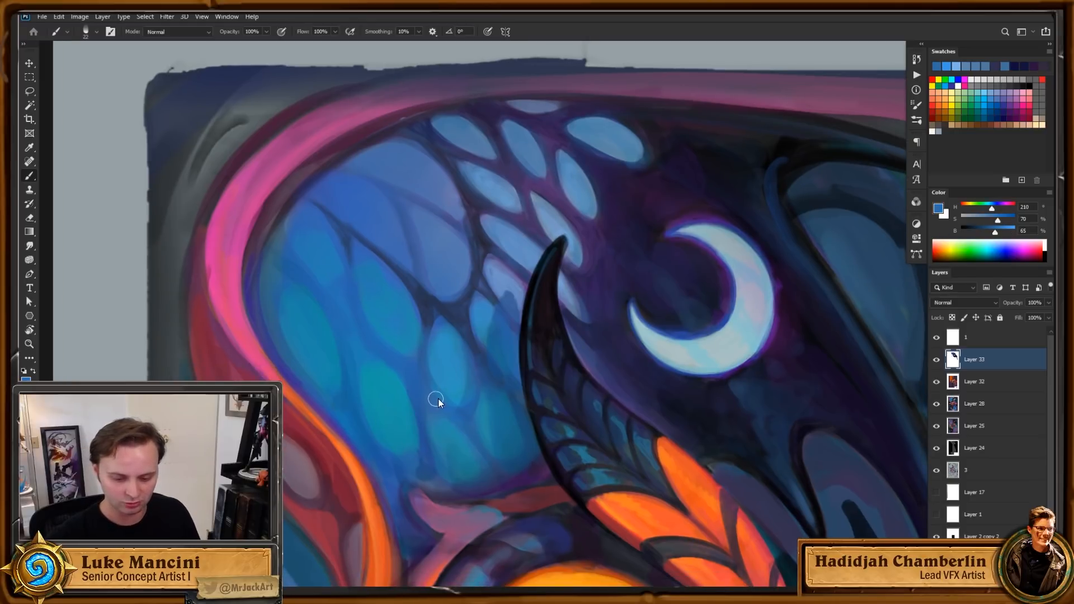
pyautogui.keyDown('alt'); pyautogui.click(437, 369); pyautogui.keyUp('alt')
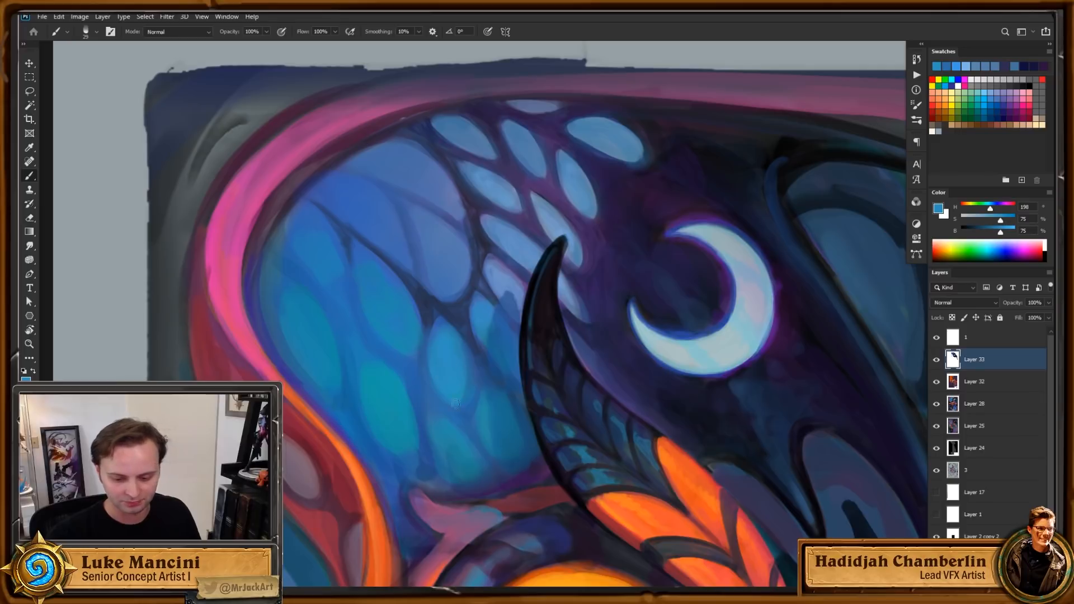
pyautogui.moveTo(564, 376); pyautogui.dragTo(552, 350)
pyautogui.keyDown('alt'); pyautogui.click(457, 404); pyautogui.keyUp('alt')
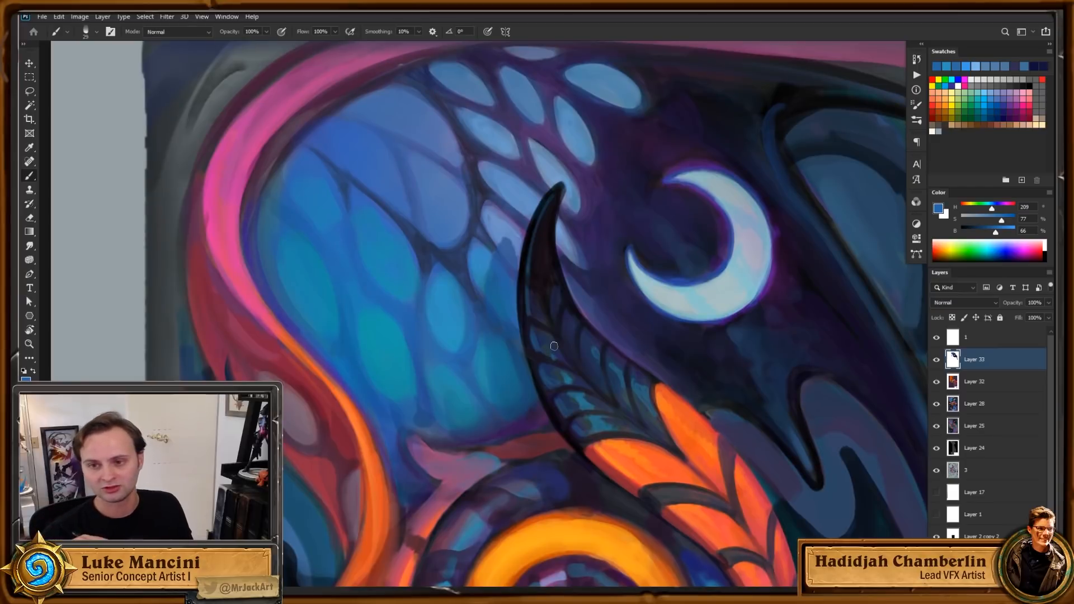
# Step: Blend the lower wing scales behind the horn with sampled blues (H 193, S 77, B 64; H 211, S 74, B 60; H 213, S 73, B 59)
pyautogui.moveTo(549, 343); pyautogui.dragTo(553, 371)
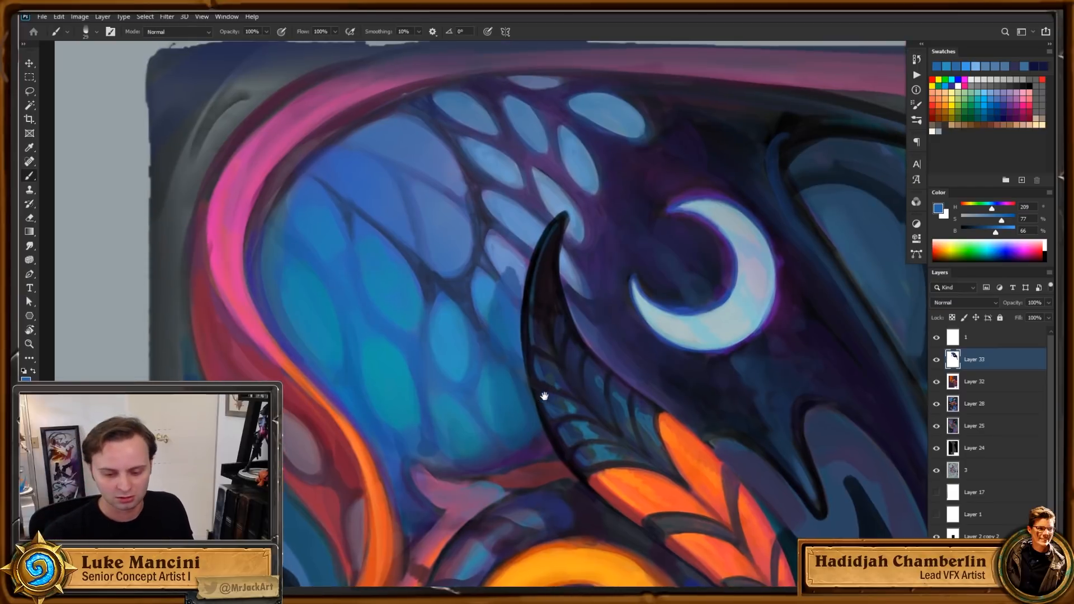
pyautogui.keyDown('alt'); pyautogui.click(484, 379); pyautogui.keyUp('alt')
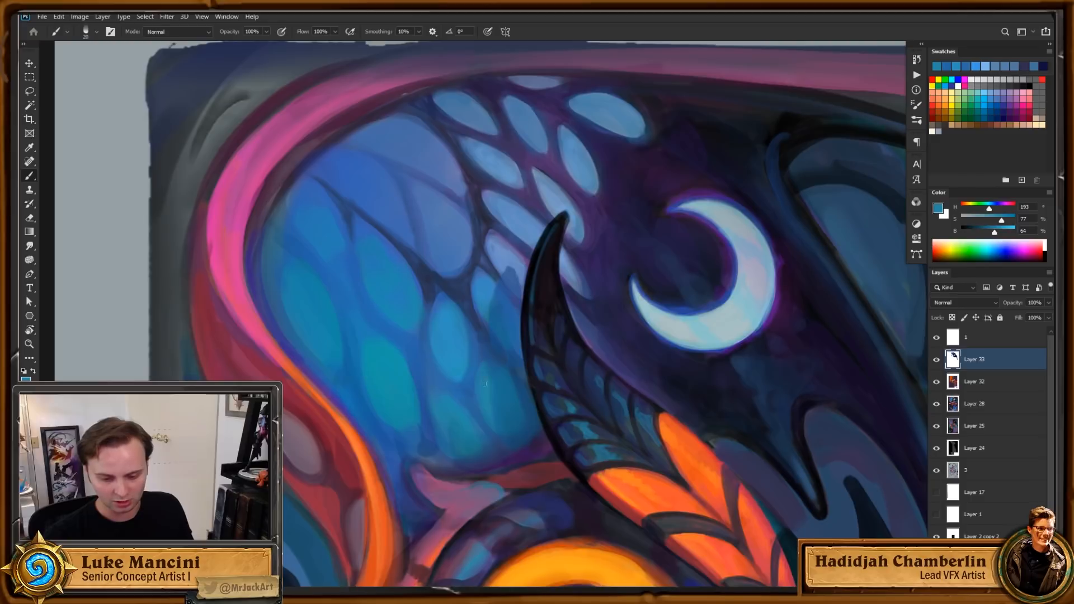
pyautogui.keyDown('alt'); pyautogui.click(479, 371); pyautogui.keyUp('alt')
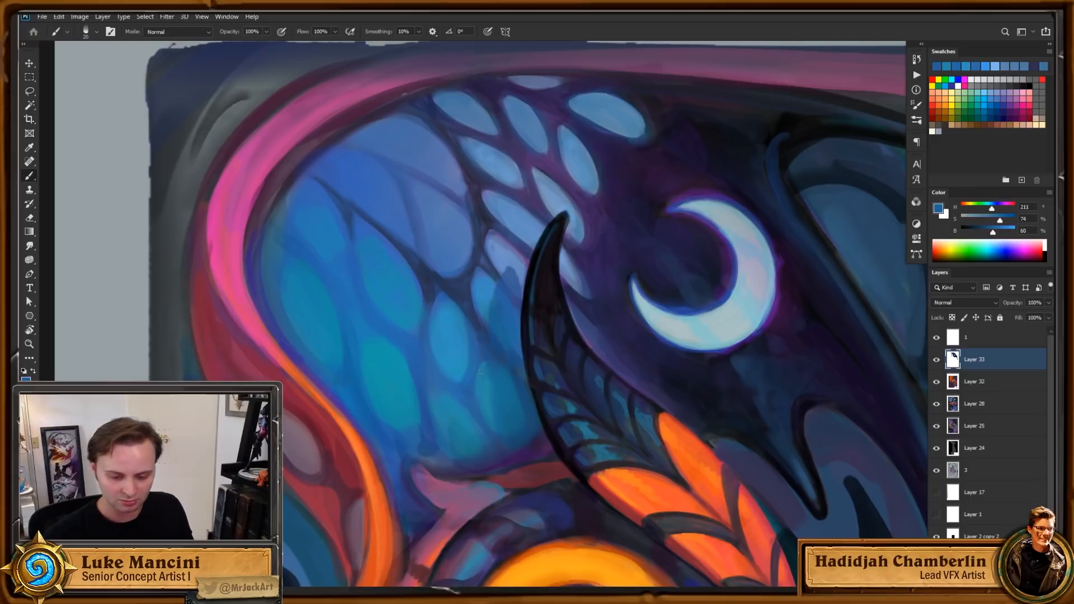
pyautogui.keyDown('alt'); pyautogui.click(478, 418); pyautogui.keyUp('alt')
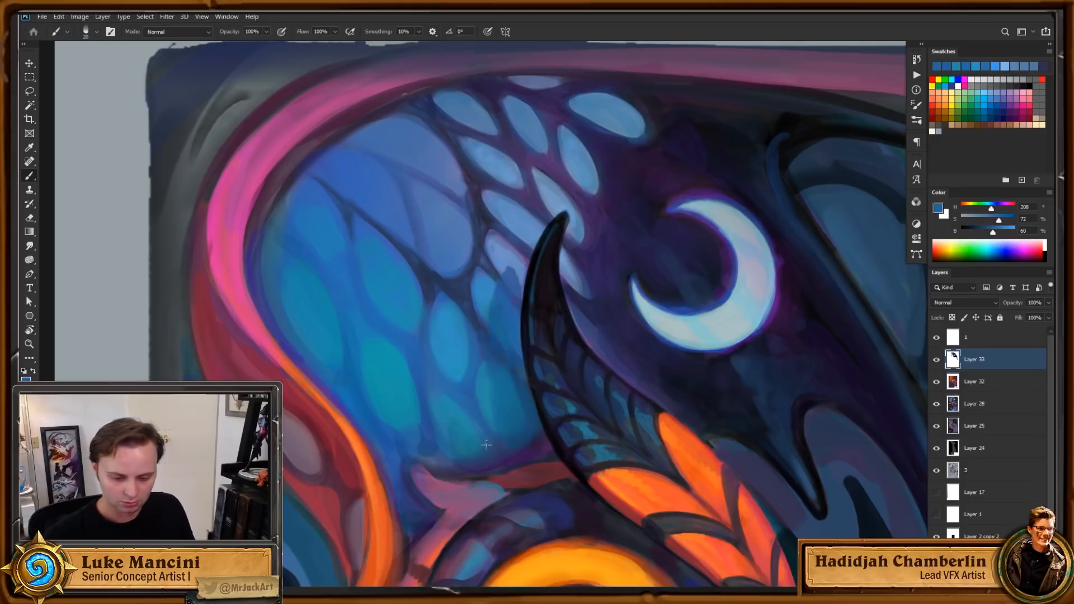
pyautogui.keyDown('alt'); pyautogui.click(428, 410); pyautogui.keyUp('alt')
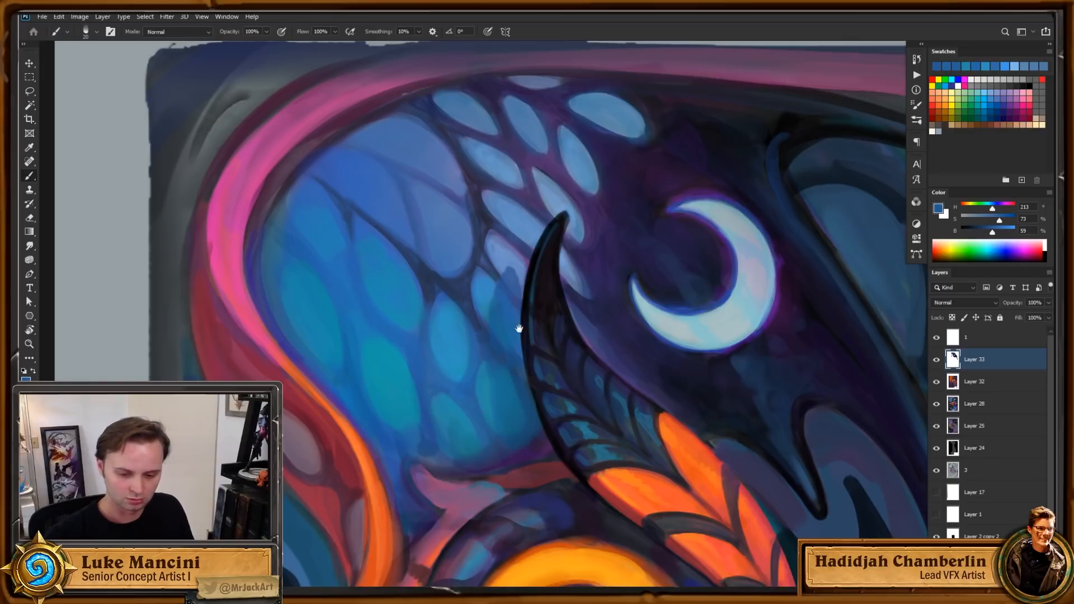
# Step: Rotate the canvas clockwise and paint black webbing into the gaps below and beside the large periwinkle wing scale
pyautogui.moveTo(520, 329); pyautogui.dragTo(521, 416)
pyautogui.press('r')
pyautogui.moveTo(707, 282); pyautogui.dragTo(695, 367)
pyautogui.press('d')
pyautogui.moveTo(441, 336); pyautogui.dragTo(445, 356)
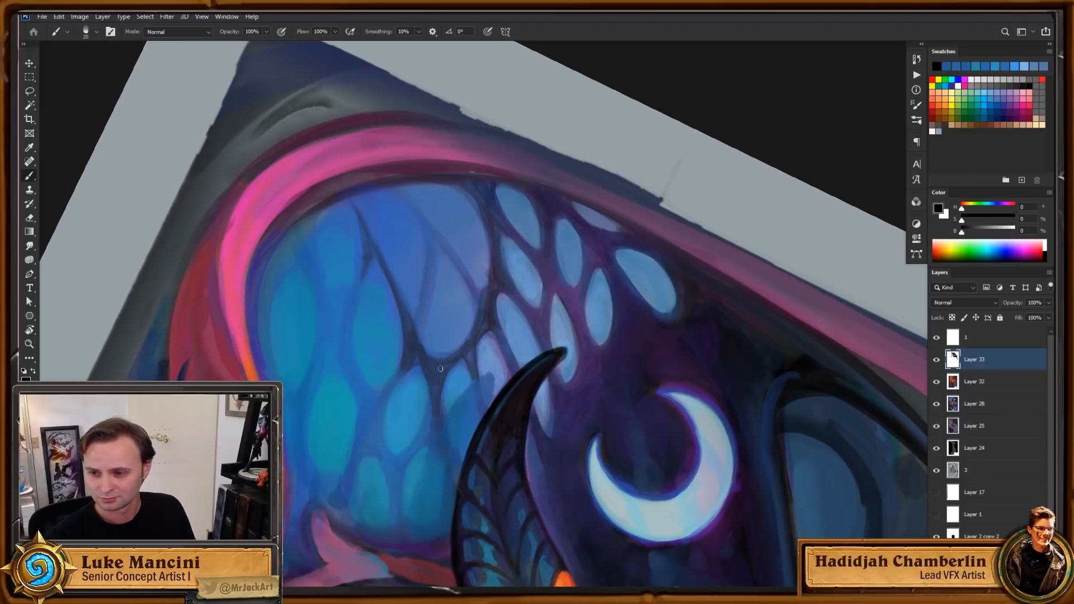
pyautogui.moveTo(440, 369); pyautogui.dragTo(440, 367)
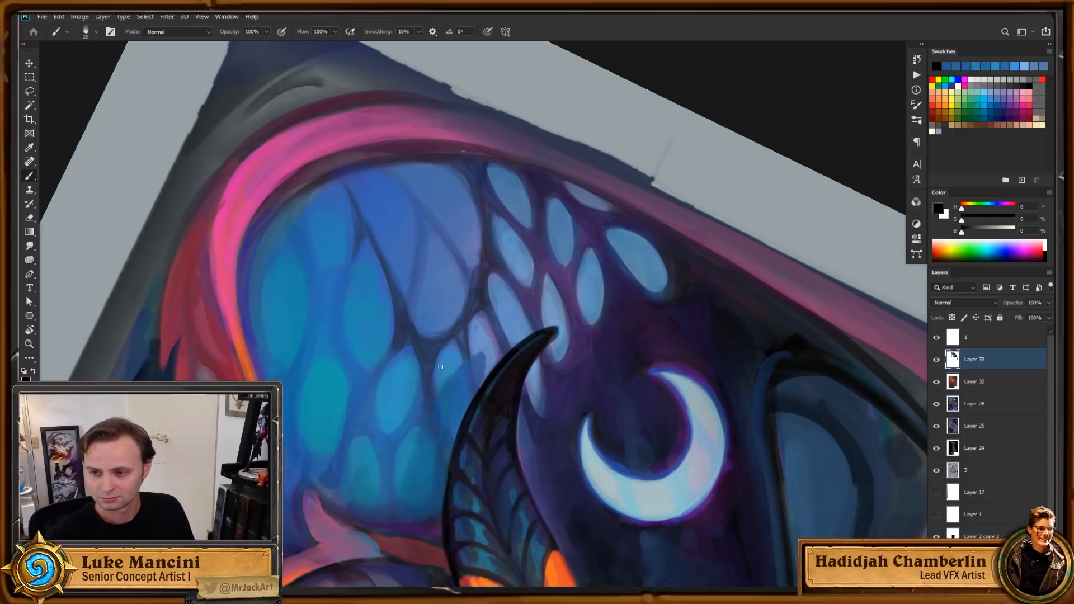
pyautogui.moveTo(399, 316)
pyautogui.mouseDown()
pyautogui.moveTo(427, 354)
pyautogui.moveTo(412, 334)
pyautogui.moveTo(462, 341)
pyautogui.moveTo(478, 314)
pyautogui.mouseUp()
# Step: Soften the dark webbing around the large periwinkle scale with sampled dark tones (H 219, S 53, B 17; H 245, S 33, B 26)
pyautogui.keyDown('alt'); pyautogui.click(404, 320); pyautogui.keyUp('alt')
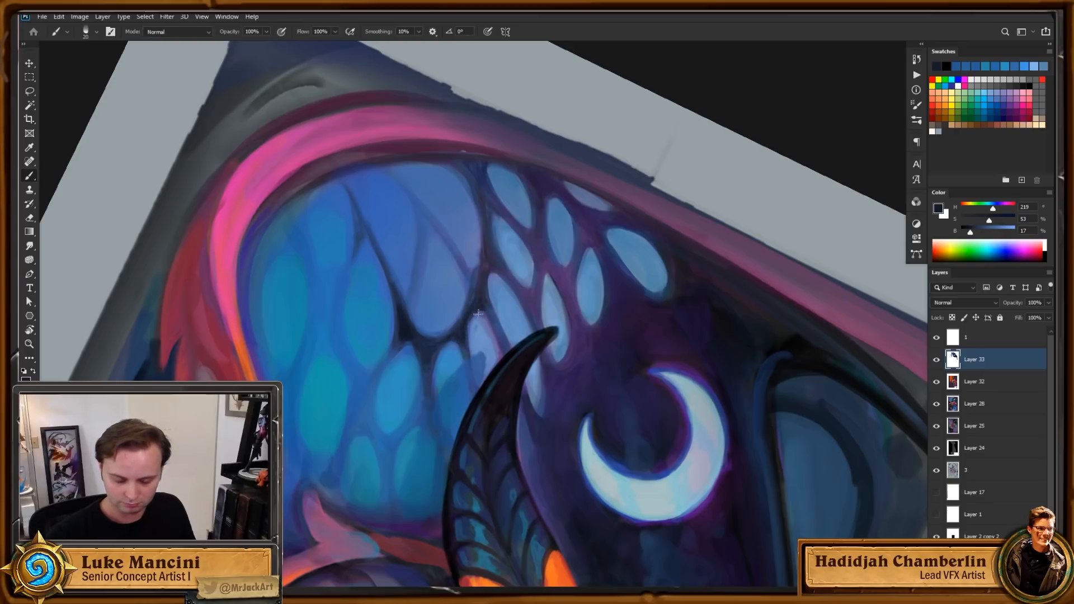
pyautogui.keyDown('alt'); pyautogui.click(468, 274); pyautogui.keyUp('alt')
pyautogui.moveTo(468, 275); pyautogui.dragTo(475, 291)
pyautogui.keyDown('alt'); pyautogui.click(482, 284); pyautogui.keyUp('alt')
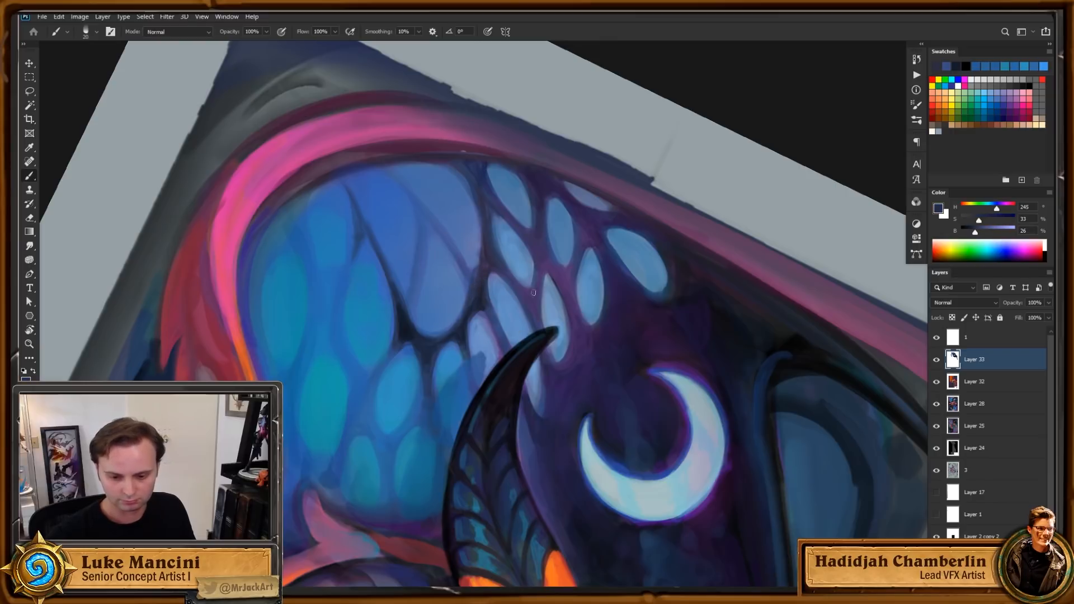
# Step: Tilt the canvas further and extend the dark line along the periwinkle scale's left edge with H 220, S 53, B 24, redoing one stroke
pyautogui.press('r')
pyautogui.moveTo(560, 263); pyautogui.dragTo(577, 296)
pyautogui.keyDown('alt'); pyautogui.click(414, 336); pyautogui.keyUp('alt')
pyautogui.moveTo(409, 318); pyautogui.dragTo(439, 342)
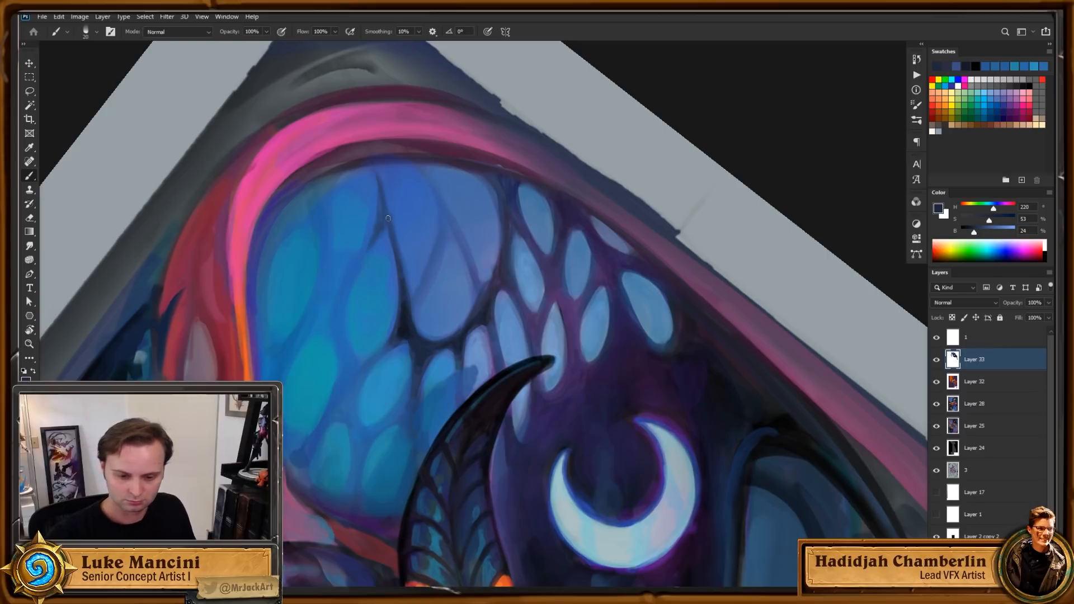
pyautogui.moveTo(387, 219); pyautogui.dragTo(396, 298)
pyautogui.hotkey('ctrl', 'z')
pyautogui.moveTo(382, 228)
pyautogui.mouseDown()
pyautogui.moveTo(396, 275)
pyautogui.moveTo(393, 257)
pyautogui.mouseUp()
# Step: Turn the canvas upside down and thicken the webbing junction between the periwinkle and teal scales with dark navy, H 220, S 56, B 19
pyautogui.press('z')
pyautogui.moveTo(474, 327); pyautogui.dragTo(602, 246)
pyautogui.press('r')
pyautogui.press('z')
pyautogui.moveTo(604, 246); pyautogui.dragTo(664, 274)
pyautogui.click(664, 273)
pyautogui.press('b')
pyautogui.keyDown('alt'); pyautogui.click(616, 280); pyautogui.keyUp('alt')
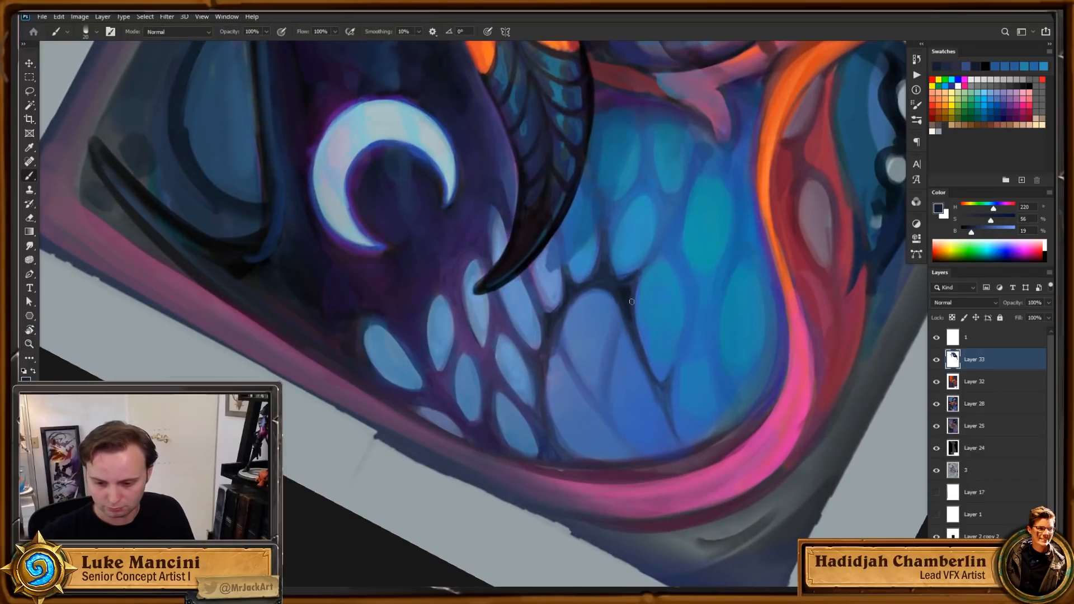
pyautogui.moveTo(714, 328); pyautogui.dragTo(704, 303)
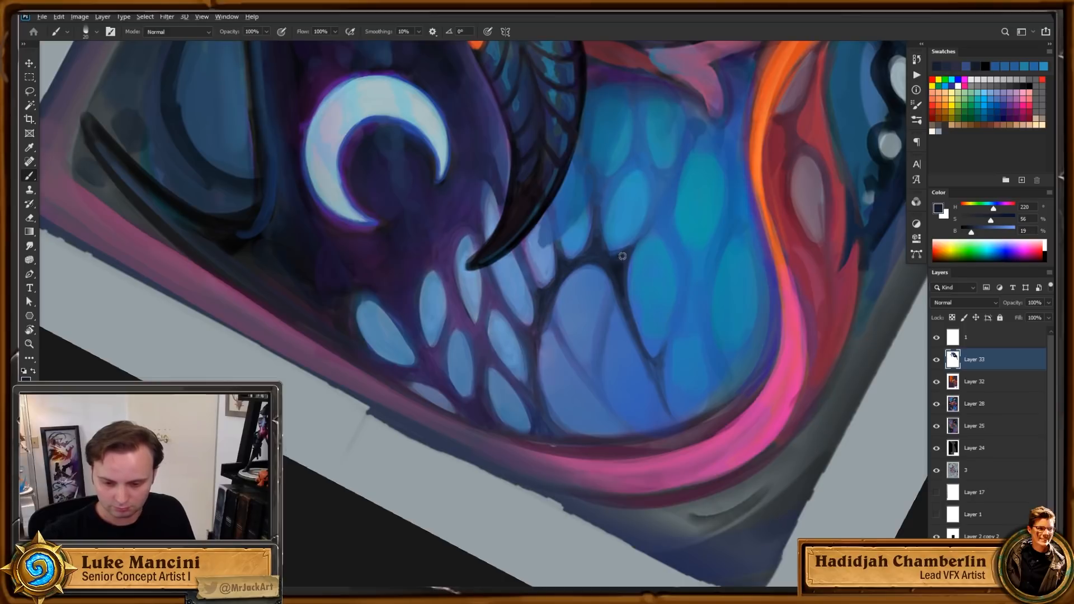
# Step: Refine the gaps between the teal scales with sampled blues (H 229, S 91, B 58; H 220, S 78, B 54) and dark navy, H 218, S 60, B 20
pyautogui.keyDown('alt'); pyautogui.click(706, 227); pyautogui.keyUp('alt')
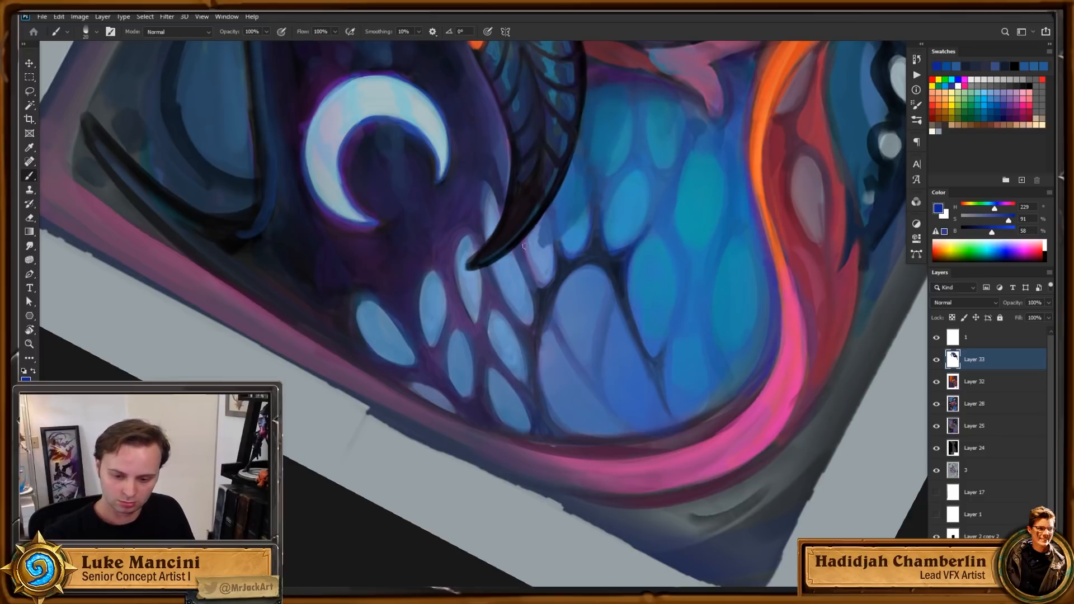
pyautogui.scroll(2, 646, 294)
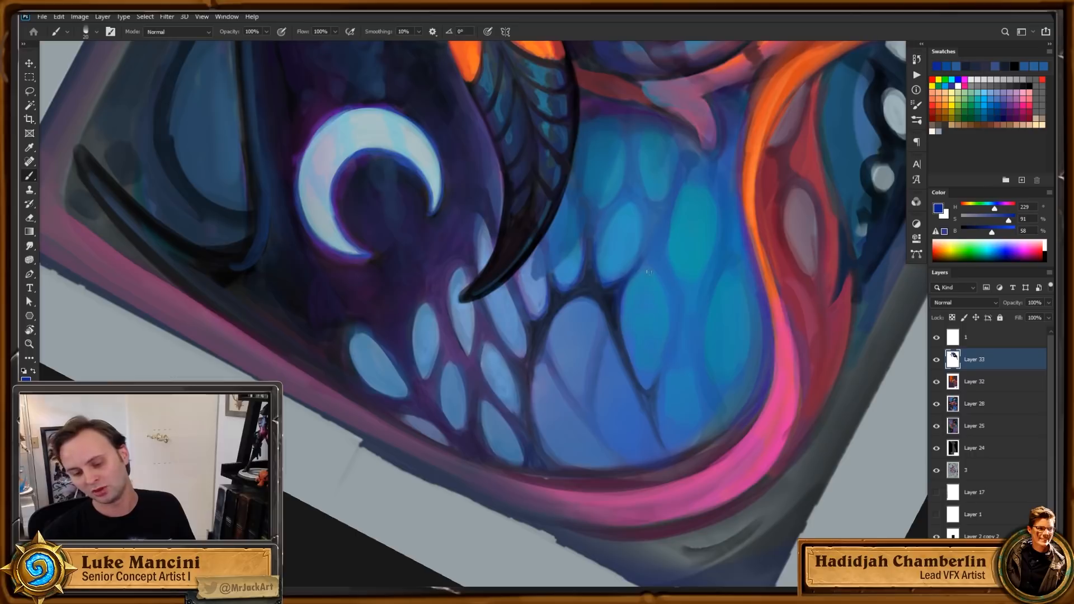
pyautogui.keyDown('alt'); pyautogui.click(615, 287); pyautogui.keyUp('alt')
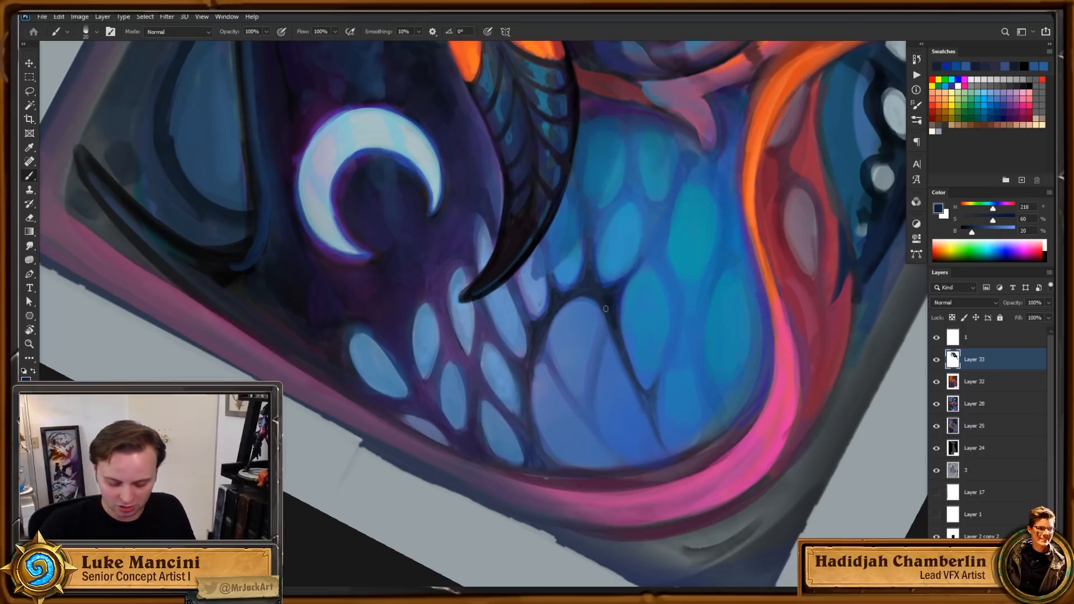
pyautogui.scroll(1, 674, 259)
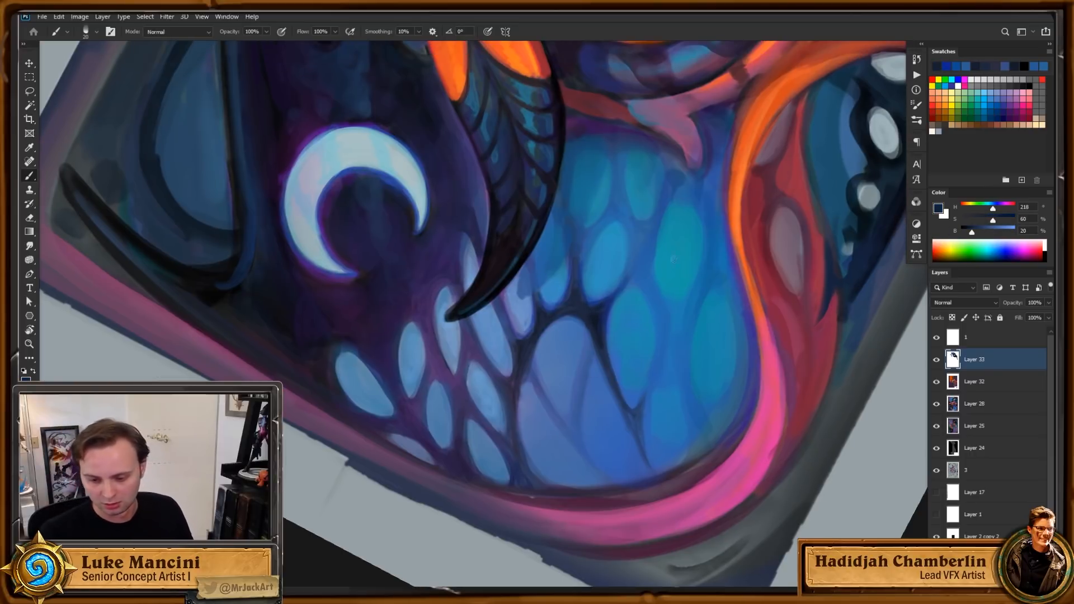
pyautogui.keyDown('alt'); pyautogui.click(618, 290); pyautogui.keyUp('alt')
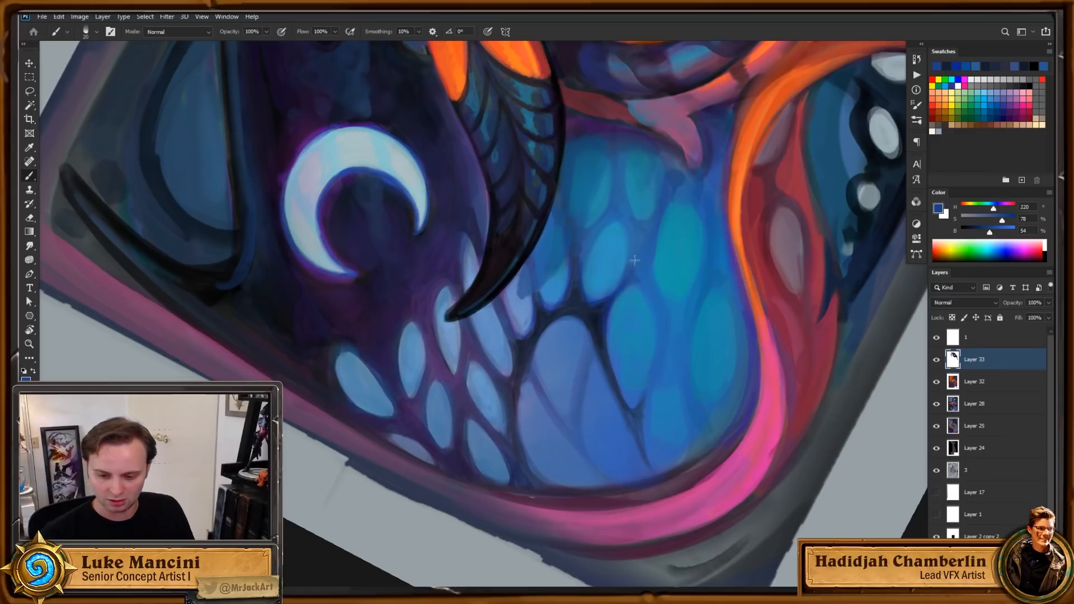
pyautogui.moveTo(768, 282); pyautogui.dragTo(753, 308)
# Step: Smudge the scale gaps at 40% strength and sharpen the dark webbing beside the teal scales with sampled navy, H 221, S 57, B 19
pyautogui.press('r')
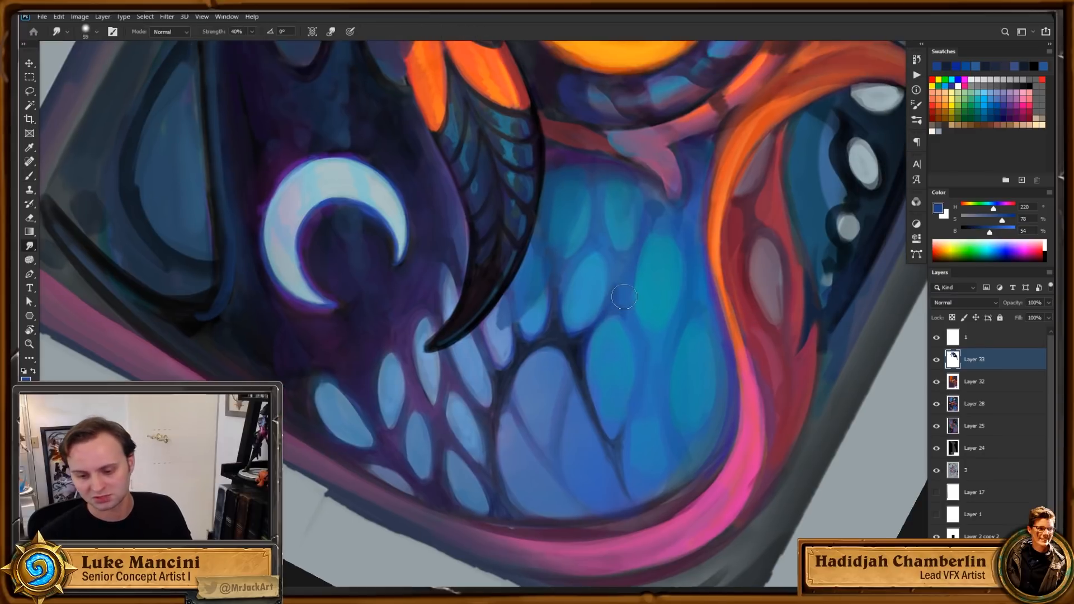
pyautogui.moveTo(784, 347); pyautogui.dragTo(772, 327)
pyautogui.press('r')
pyautogui.press('b')
pyautogui.keyDown('alt'); pyautogui.click(568, 335); pyautogui.keyUp('alt')
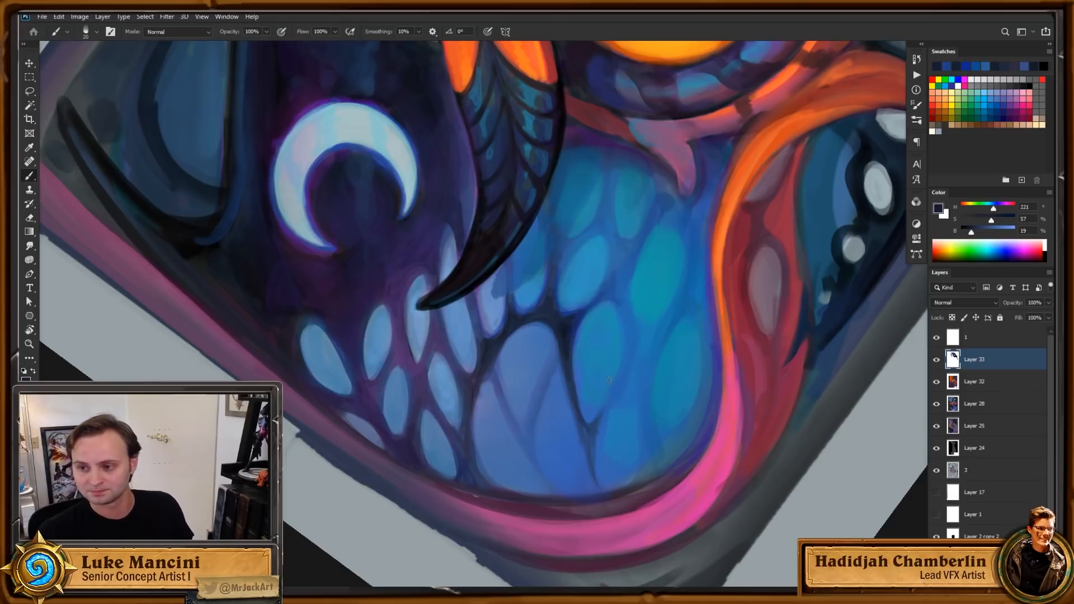
pyautogui.moveTo(595, 327); pyautogui.dragTo(611, 302)
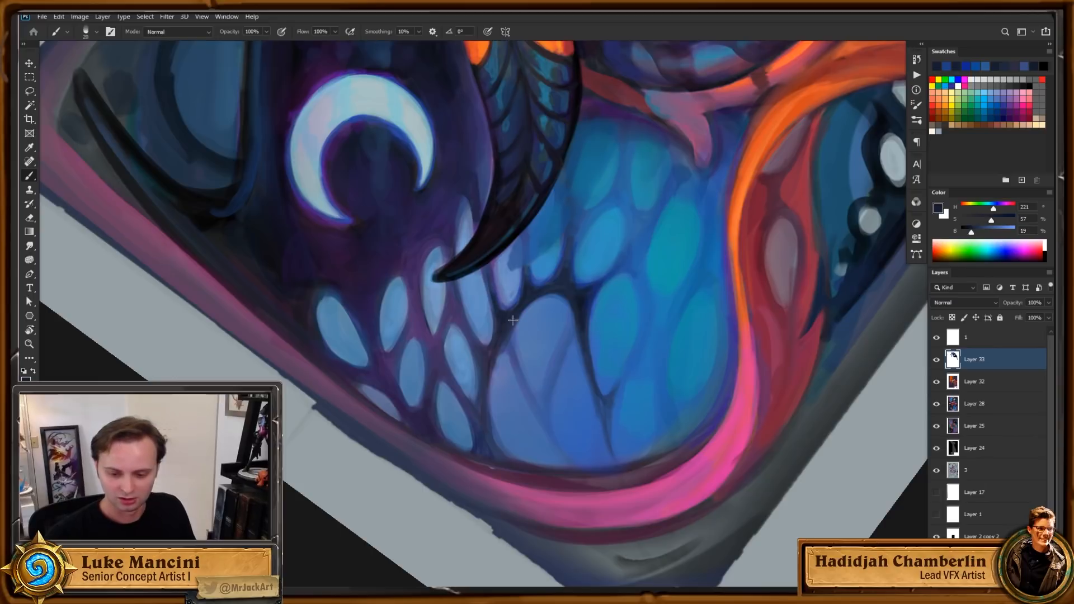
# Step: Touch up the small scales behind the horn tip with sampled purples (H 271, S 54, B 53; H 254, S 52, B 49) and light blue, H 196, S 76, B 71
pyautogui.keyDown('alt'); pyautogui.click(493, 261); pyautogui.keyUp('alt')
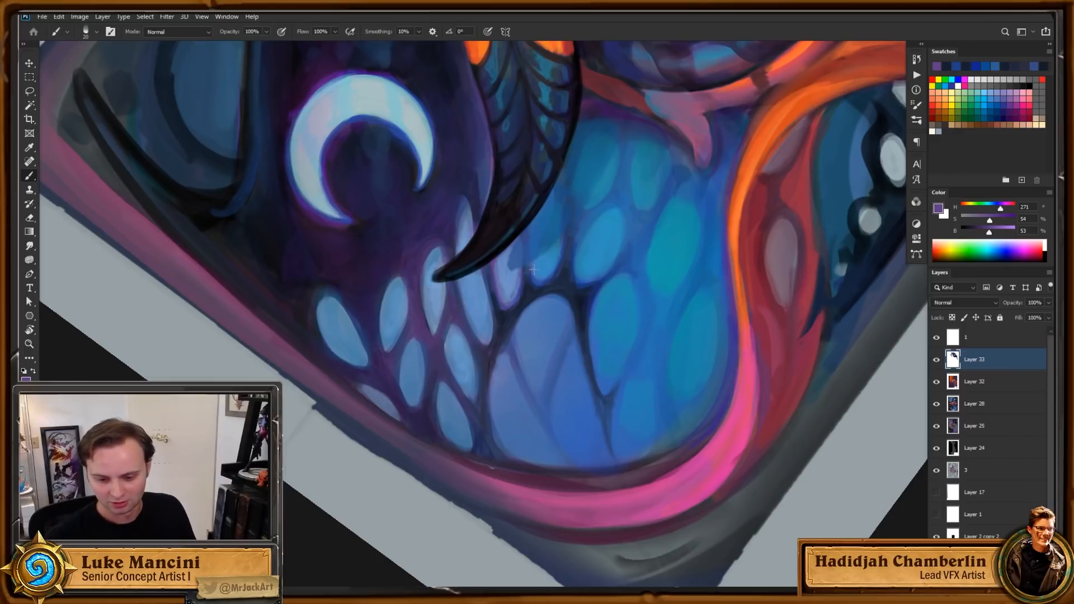
pyautogui.moveTo(597, 237); pyautogui.dragTo(581, 271)
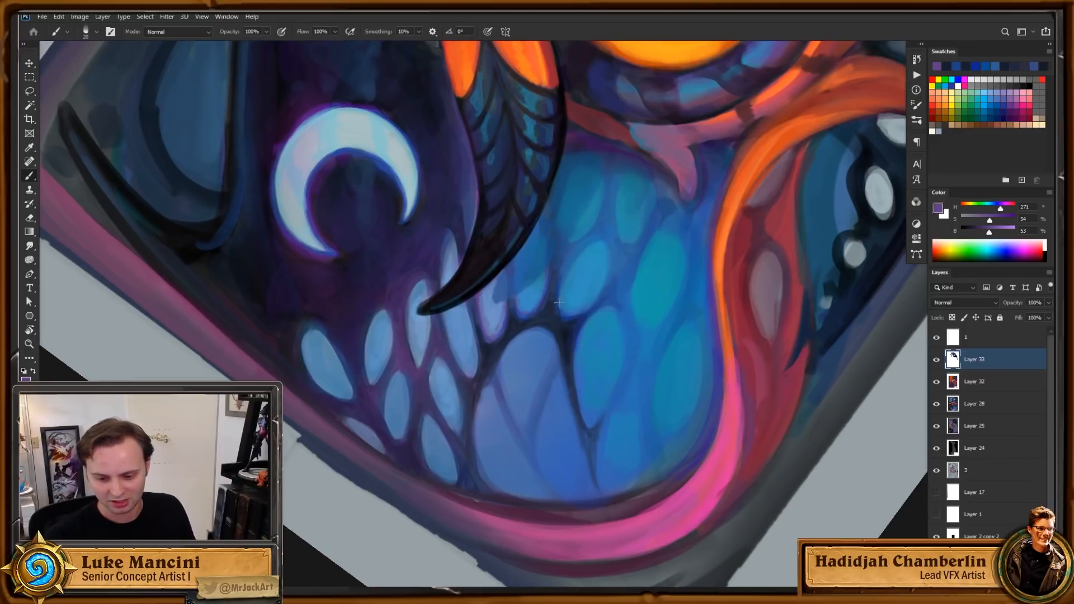
pyautogui.keyDown('alt'); pyautogui.click(566, 280); pyautogui.keyUp('alt')
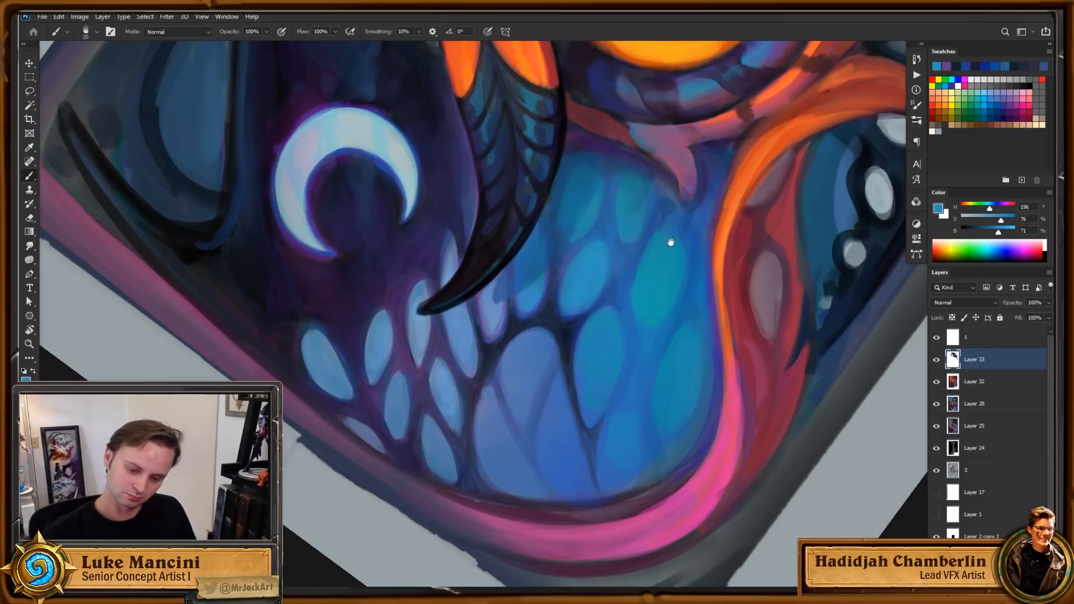
pyautogui.scroll(1, 604, 279)
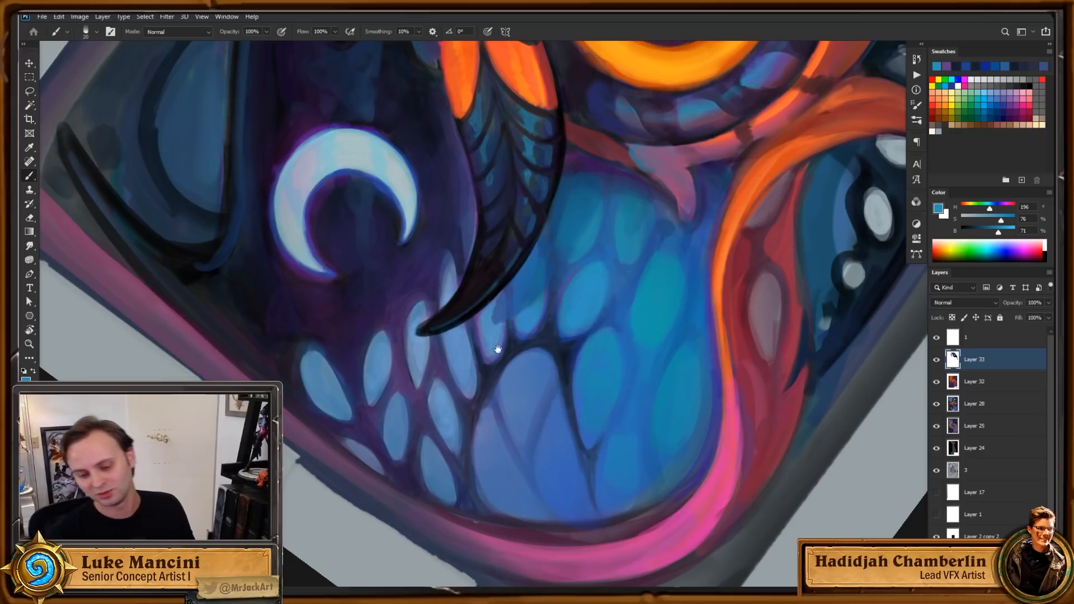
pyautogui.keyDown('alt'); pyautogui.click(480, 336); pyautogui.keyUp('alt')
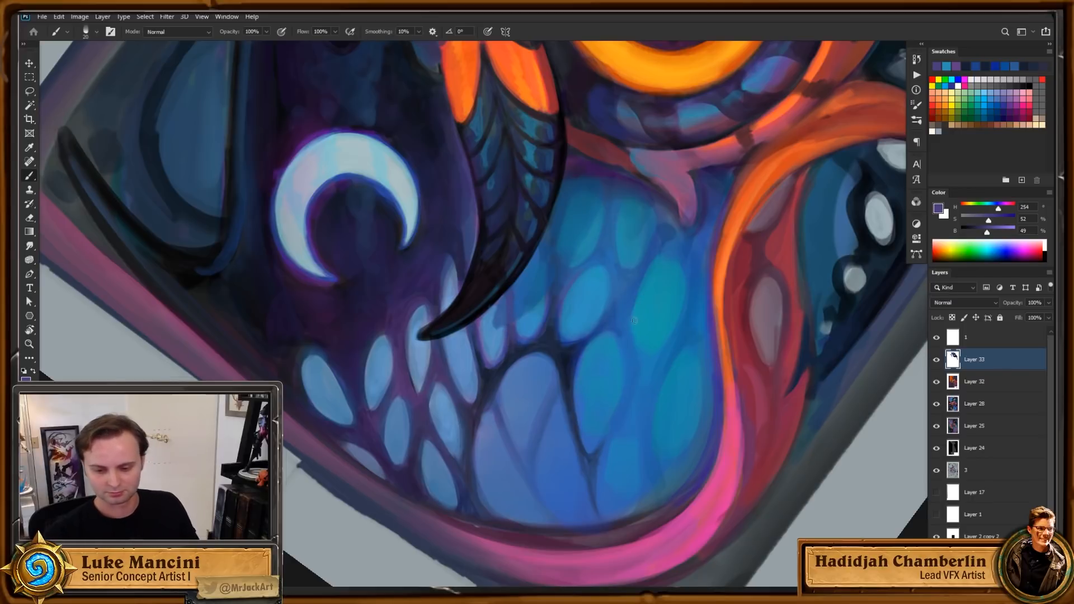
# Step: Return the canvas upright and refine the scale edges behind the horn with sampled blues (H 222, S 54, B 36; H 202, S 81, B 56; H 221, S 55, B 27)
pyautogui.press('Escape')
pyautogui.moveTo(745, 262); pyautogui.dragTo(740, 240)
pyautogui.keyDown('alt'); pyautogui.click(527, 314); pyautogui.keyUp('alt')
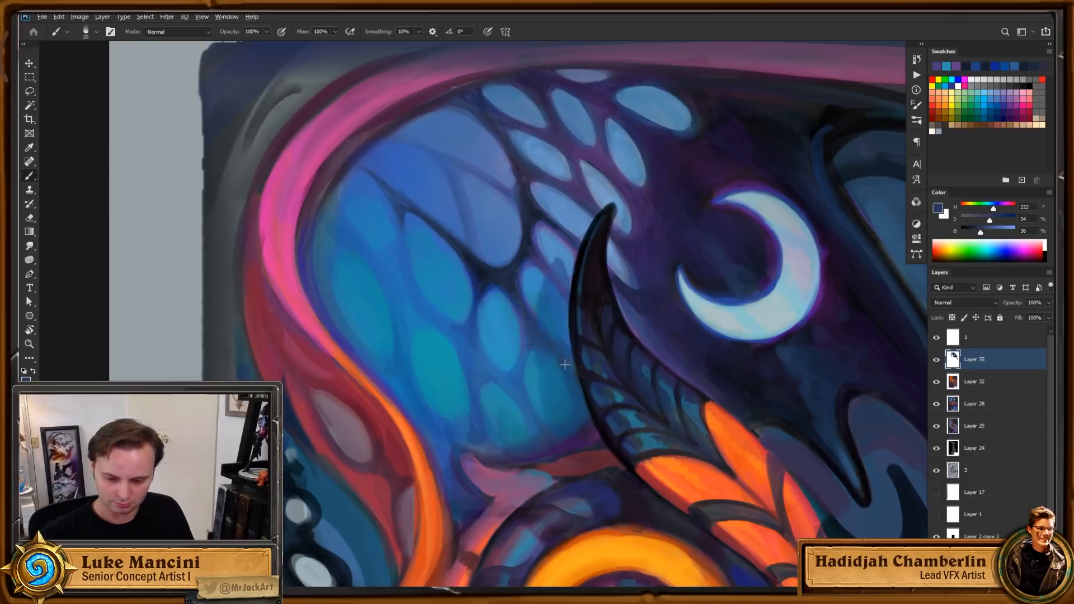
pyautogui.keyDown('alt'); pyautogui.click(553, 324); pyautogui.keyUp('alt')
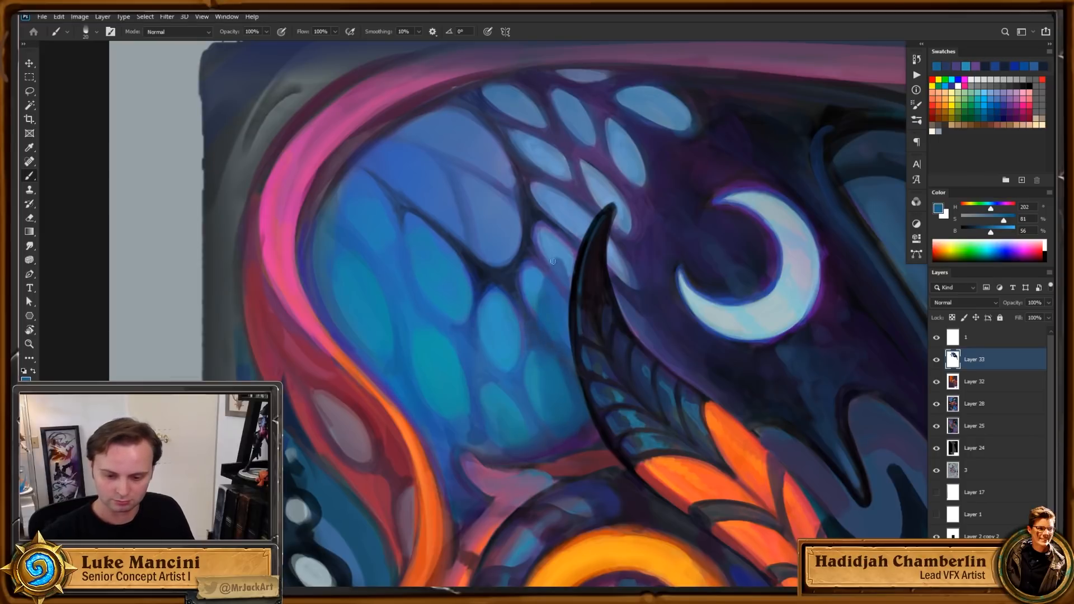
pyautogui.keyDown('alt'); pyautogui.click(519, 281); pyautogui.keyUp('alt')
pyautogui.keyDown('alt'); pyautogui.click(519, 281); pyautogui.keyUp('alt')
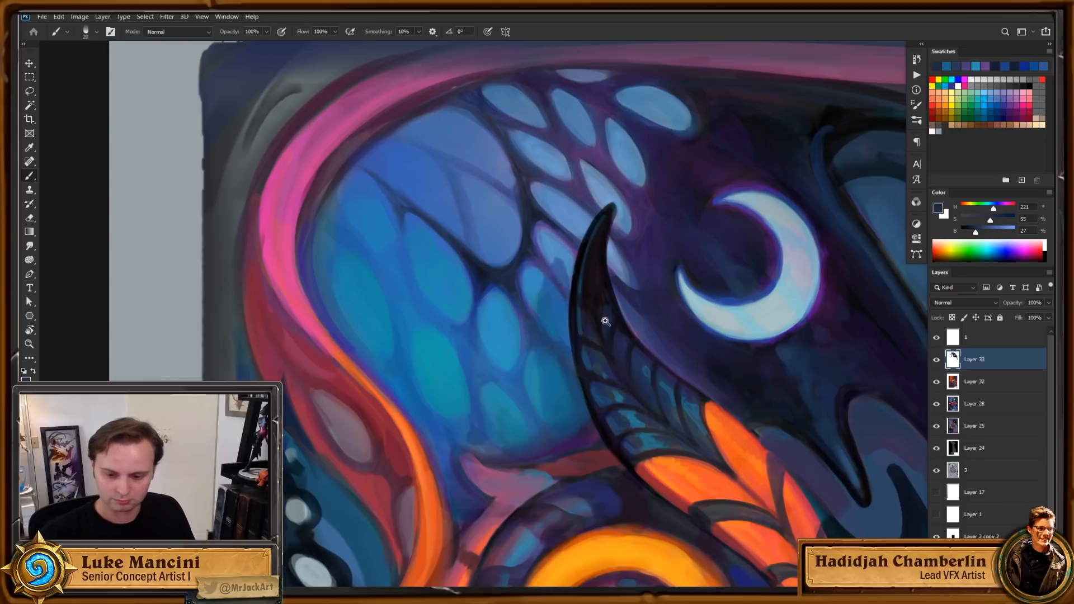
# Step: Check the whole card, tilt the canvas, and touch up the small scale beside the horn with sampled blues (H 202, S 71, B 75; H 210, S 64, B 65)
pyautogui.moveTo(606, 323); pyautogui.dragTo(574, 408)
pyautogui.press('r')
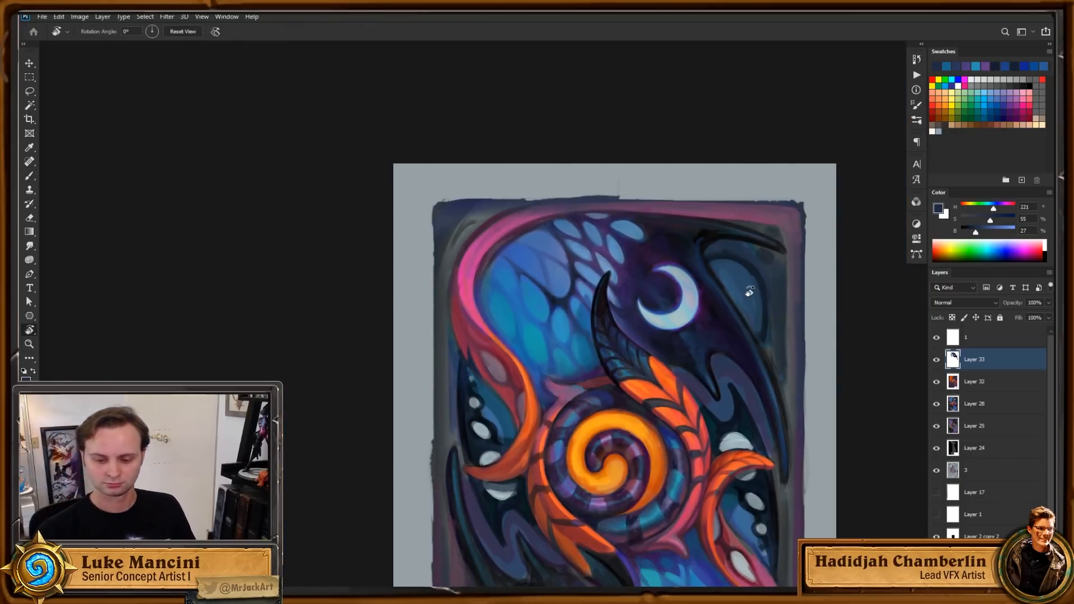
pyautogui.moveTo(747, 292); pyautogui.dragTo(726, 345)
pyautogui.press('z')
pyautogui.moveTo(609, 321); pyautogui.dragTo(630, 293)
pyautogui.press('b')
pyautogui.keyDown('alt'); pyautogui.click(547, 293); pyautogui.keyUp('alt')
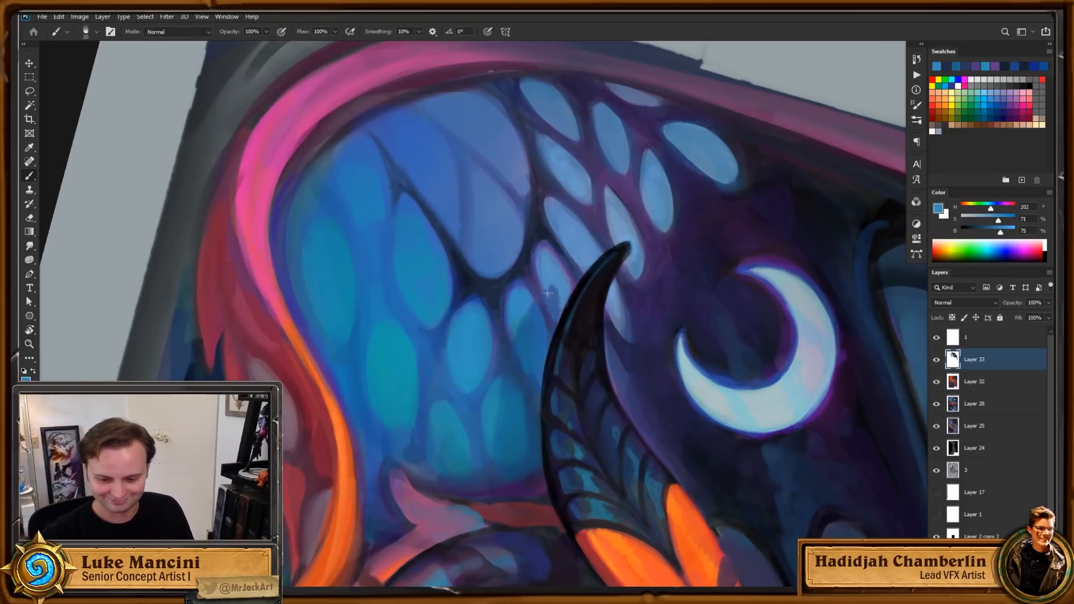
pyautogui.keyDown('alt'); pyautogui.click(548, 291); pyautogui.keyUp('alt')
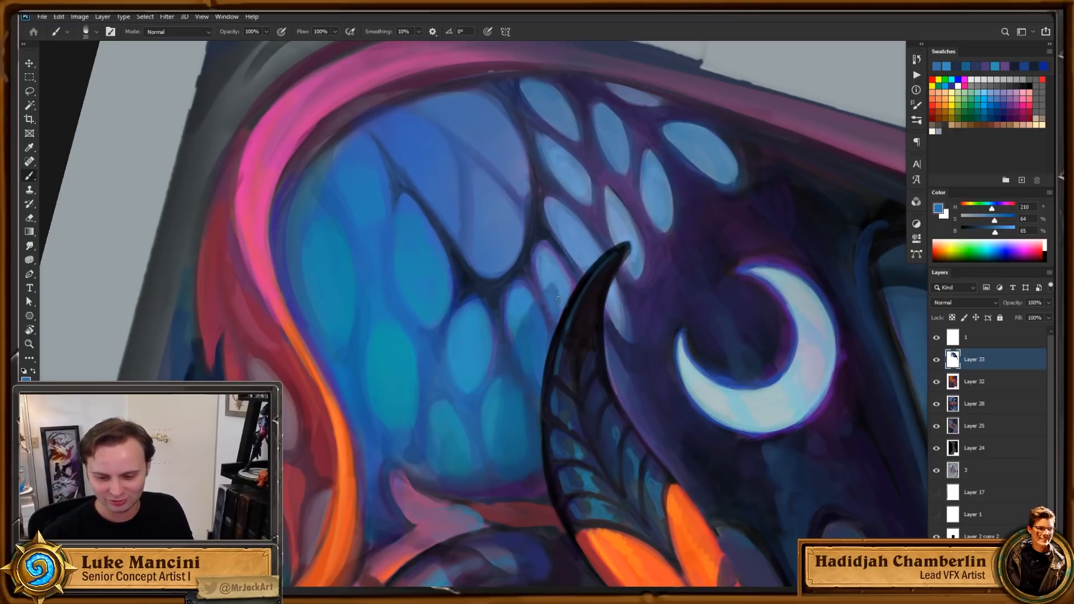
# Step: Blend the scale edges along the horn with sampled violet, H 260, S 53, B 49, and blue, H 210, S 75, B 62
pyautogui.moveTo(644, 327); pyautogui.dragTo(638, 304)
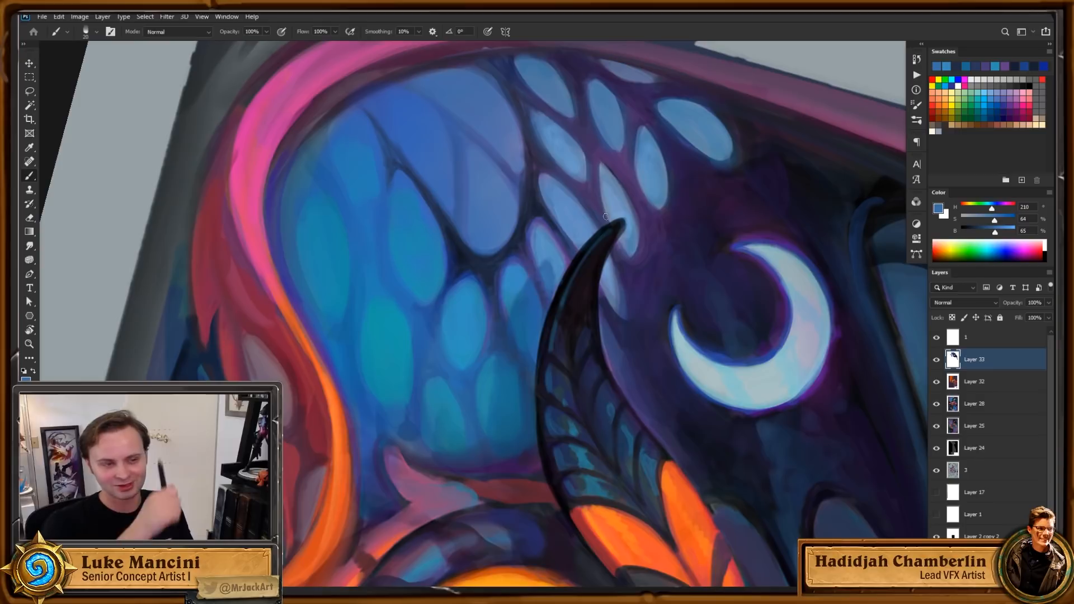
pyautogui.moveTo(654, 300); pyautogui.dragTo(643, 318)
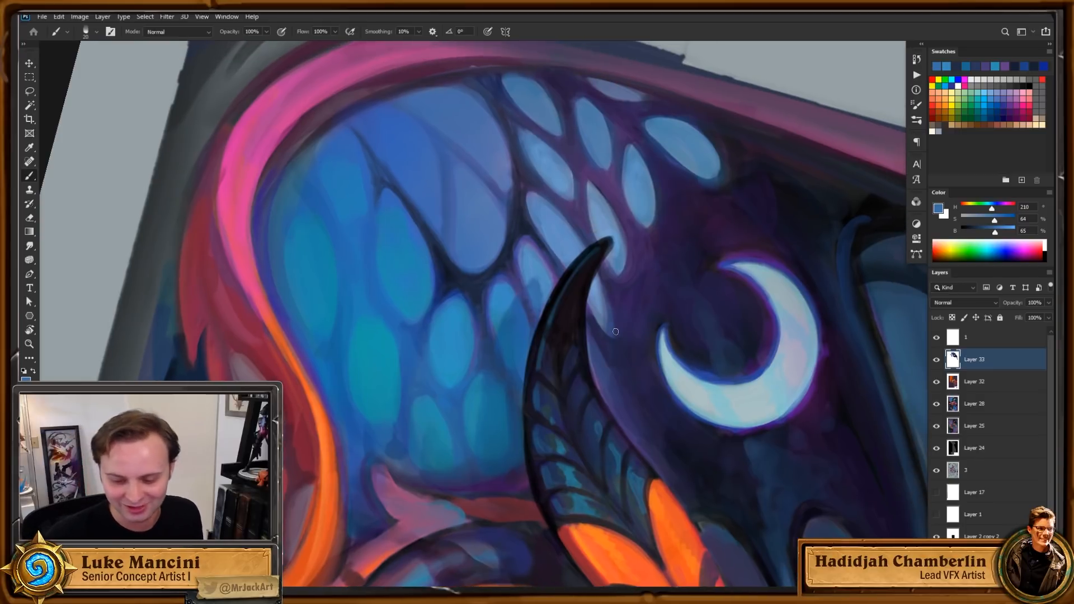
pyautogui.keyDown('alt'); pyautogui.click(593, 312); pyautogui.keyUp('alt')
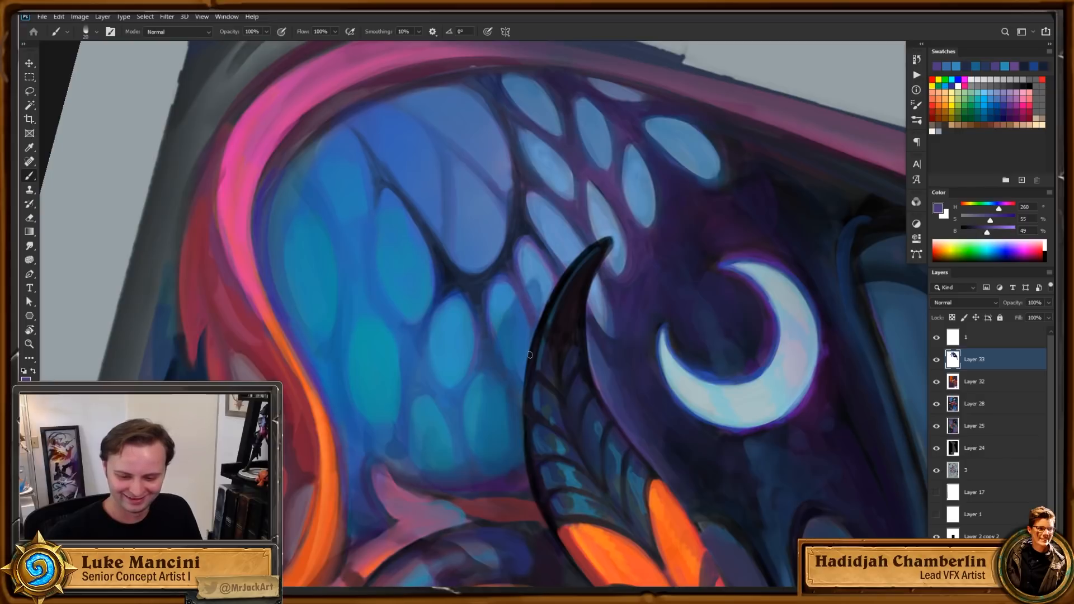
pyautogui.keyDown('alt'); pyautogui.click(517, 320); pyautogui.keyUp('alt')
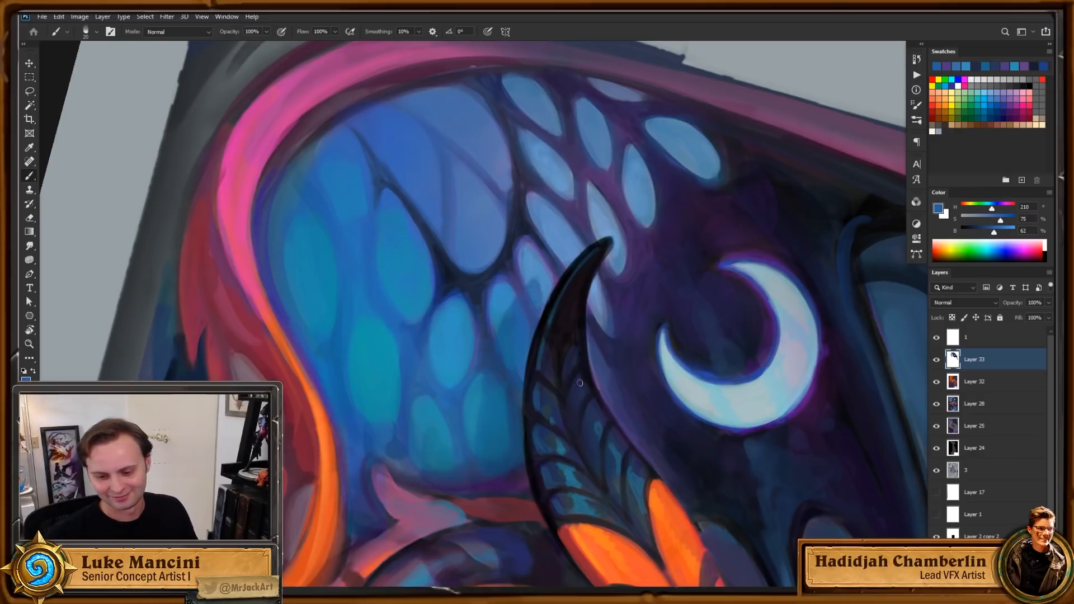
# Step: Blend the edges of the small scale beside the horn with sampled colours H 230, S 56, B 55; H 276, S 72, B 55; H 234, S 59, B 53
pyautogui.moveTo(636, 373); pyautogui.dragTo(627, 344)
pyautogui.keyDown('alt'); pyautogui.click(487, 329); pyautogui.keyUp('alt')
pyautogui.keyDown('alt'); pyautogui.click(484, 304); pyautogui.keyUp('alt')
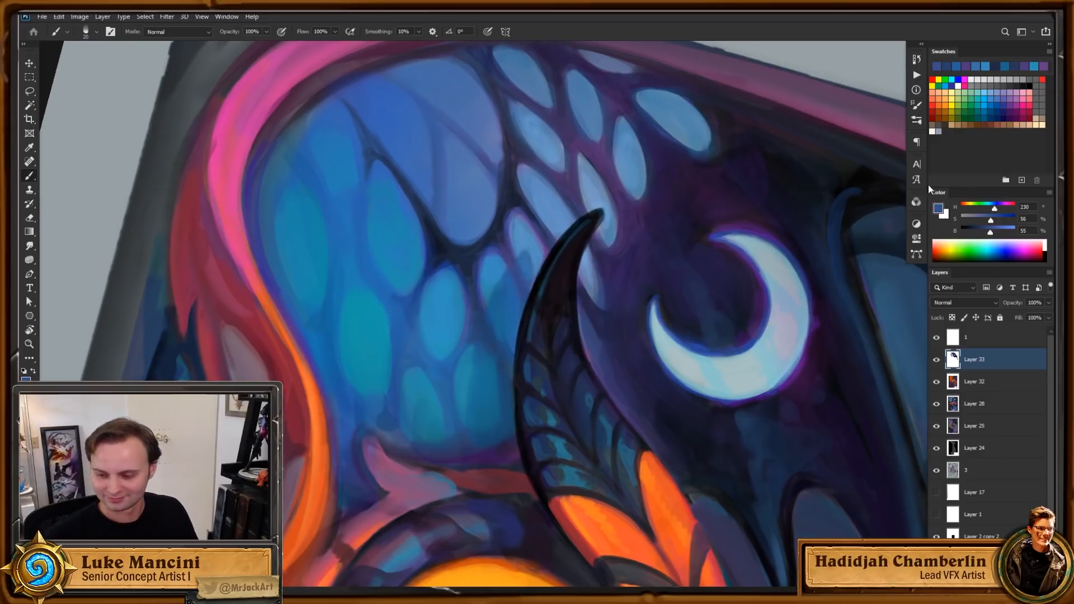
pyautogui.keyDown('alt'); pyautogui.click(760, 254); pyautogui.keyUp('alt')
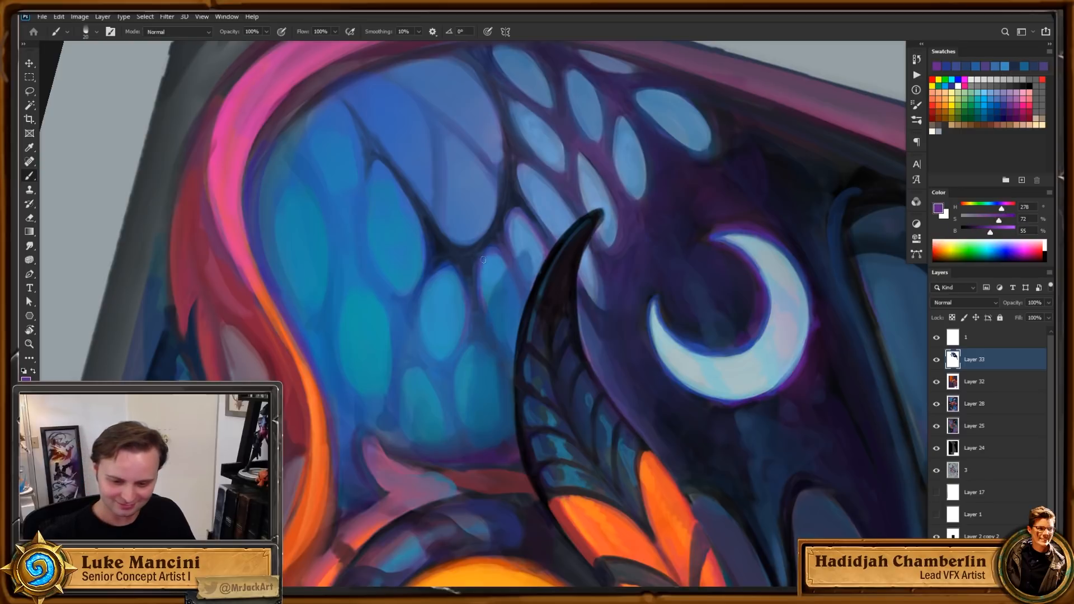
pyautogui.keyDown('alt'); pyautogui.click(490, 324); pyautogui.keyUp('alt')
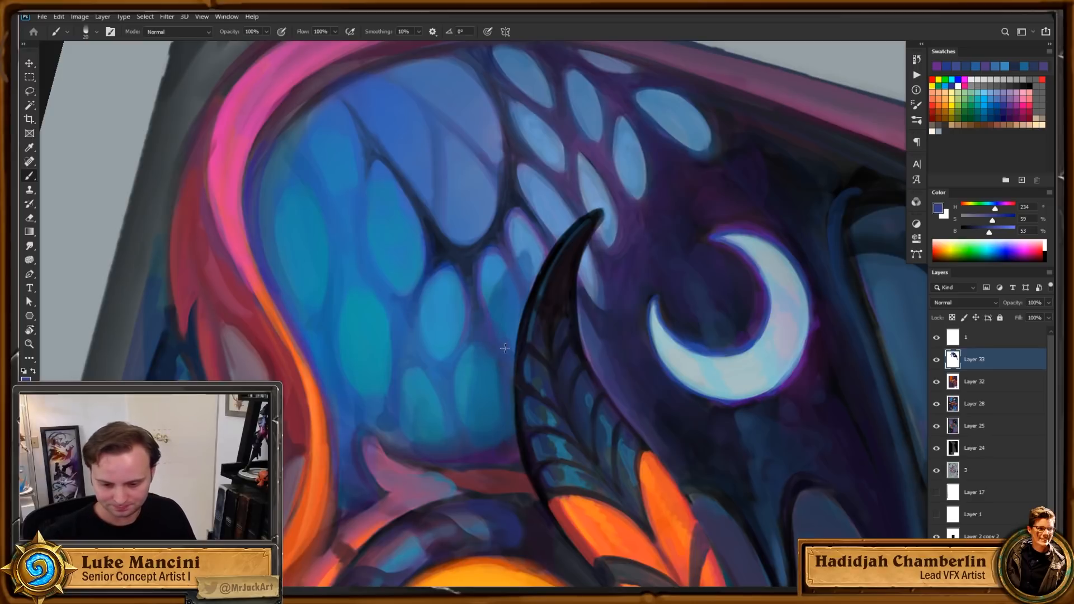
pyautogui.moveTo(495, 308); pyautogui.dragTo(496, 331)
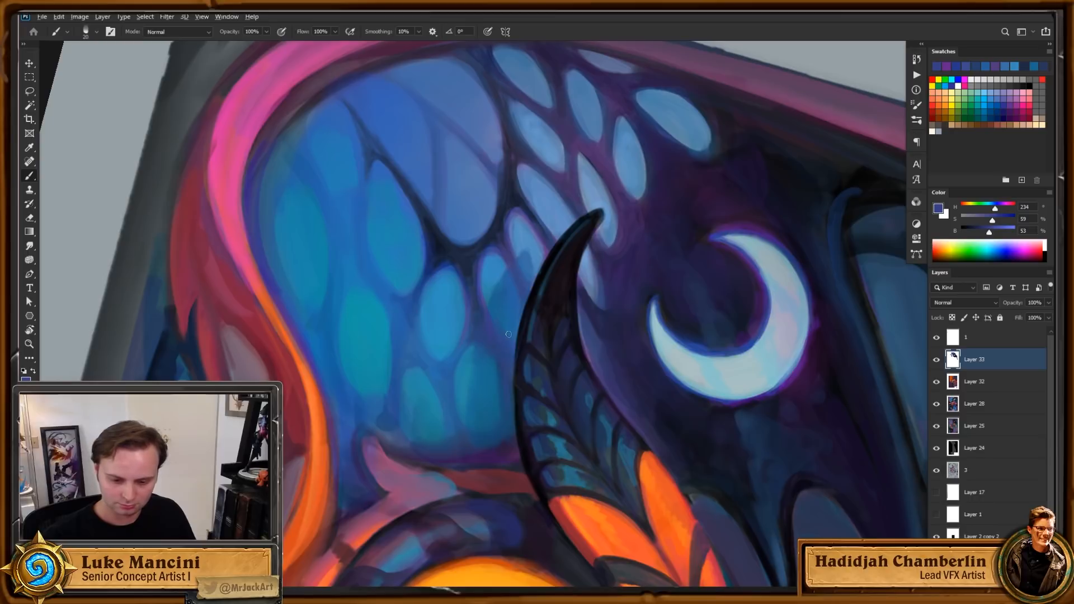
# Step: Touch up the lower part of the small scale beside the horn with sampled blue, H 203, S 79, B 56
pyautogui.moveTo(593, 329); pyautogui.dragTo(586, 322)
pyautogui.keyDown('alt'); pyautogui.click(497, 311); pyautogui.keyUp('alt')
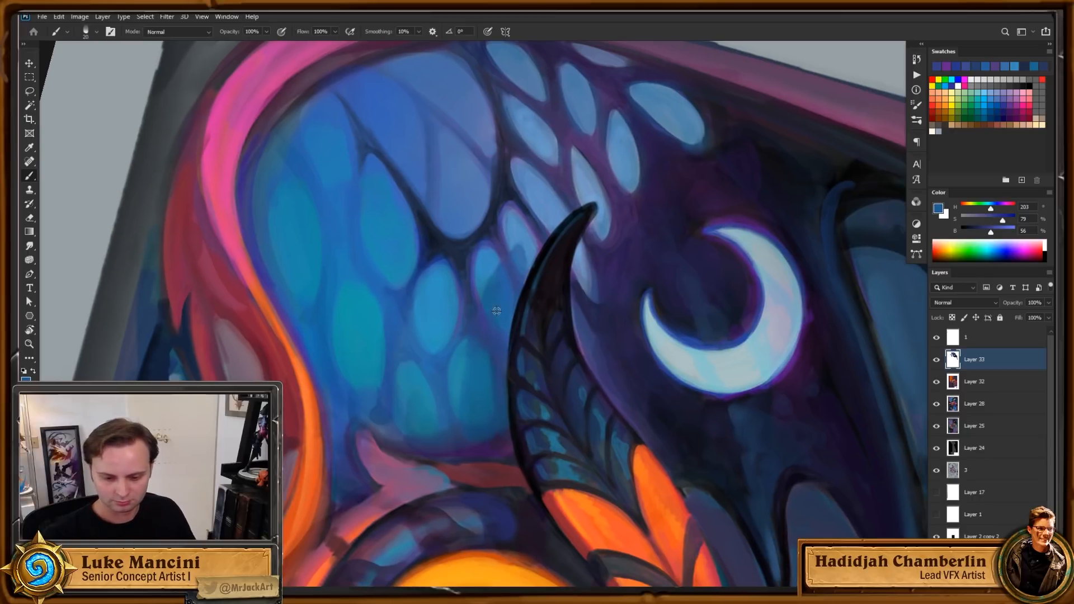
pyautogui.moveTo(495, 309); pyautogui.dragTo(504, 394)
# Step: Try a short black accent stroke on the edge of the slender scale above the horn tip
pyautogui.press('z')
pyautogui.press('r')
pyautogui.press('z')
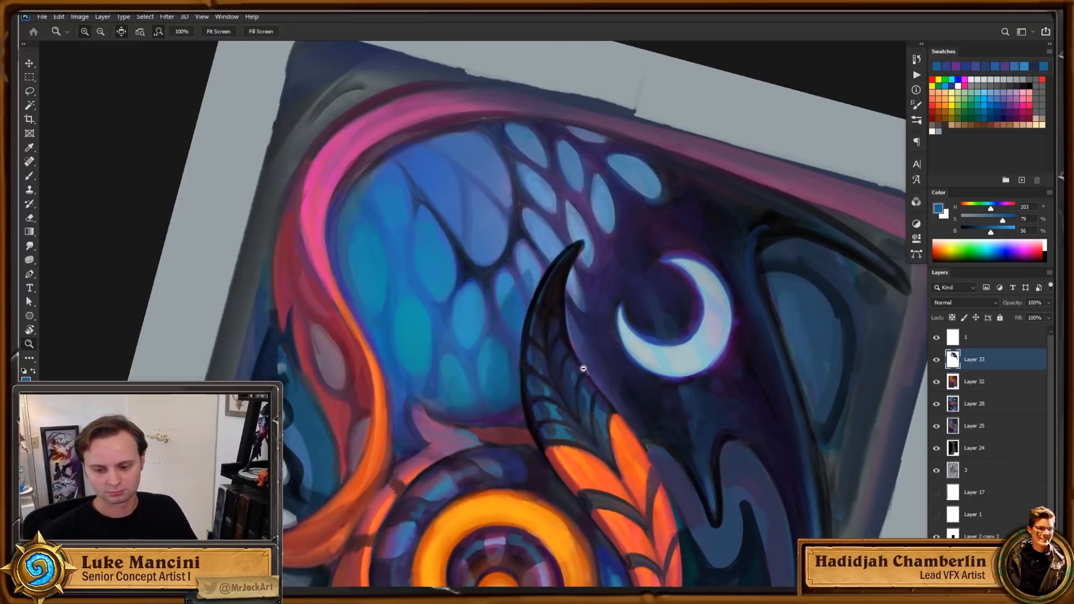
pyautogui.moveTo(593, 366); pyautogui.dragTo(536, 389)
pyautogui.press('r')
pyautogui.moveTo(676, 363)
pyautogui.mouseDown()
pyautogui.moveTo(601, 429)
pyautogui.moveTo(591, 415)
pyautogui.moveTo(607, 403)
pyautogui.moveTo(602, 421)
pyautogui.moveTo(683, 343)
pyautogui.moveTo(643, 367)
pyautogui.mouseUp()
pyautogui.press('z')
pyautogui.click(652, 292)
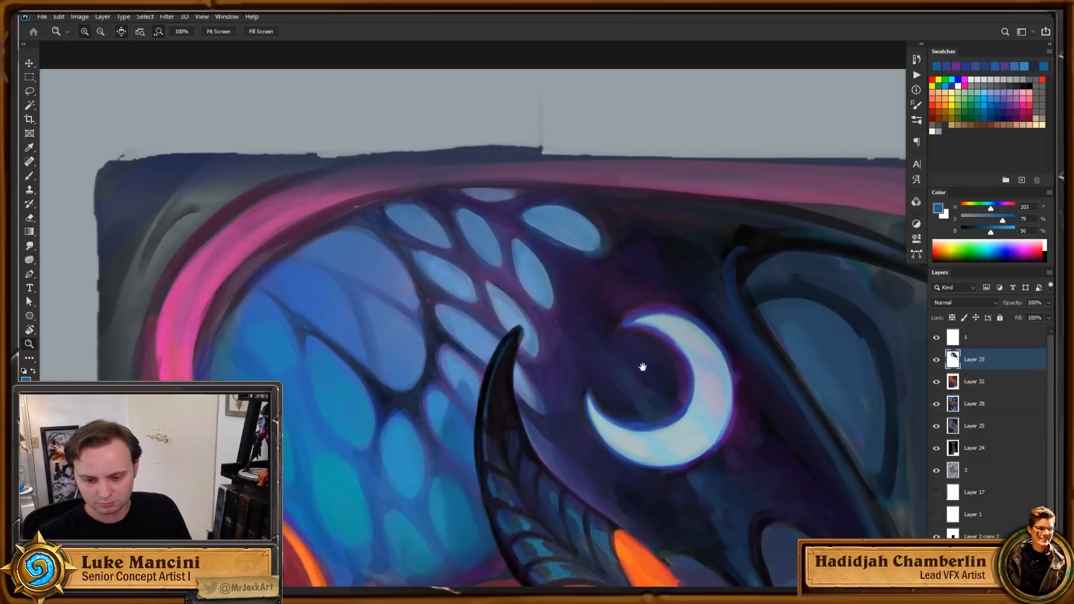
pyautogui.moveTo(571, 295); pyautogui.dragTo(588, 290)
pyautogui.press('d')
pyautogui.press('b')
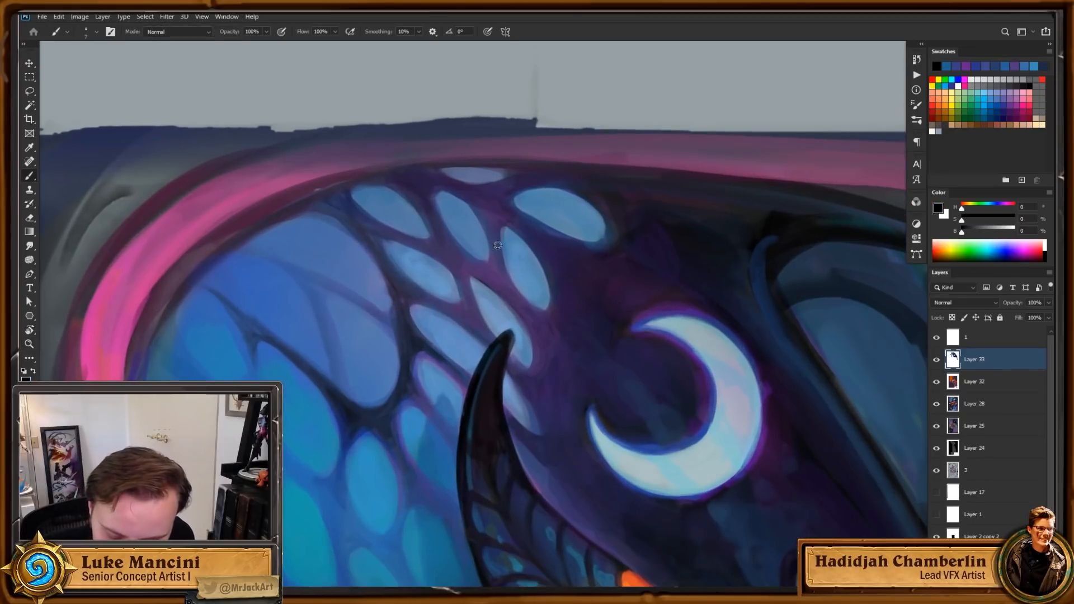
pyautogui.press(']')
pyautogui.press(']')
pyautogui.press(']')
pyautogui.press(']')
pyautogui.moveTo(503, 254); pyautogui.dragTo(507, 224)
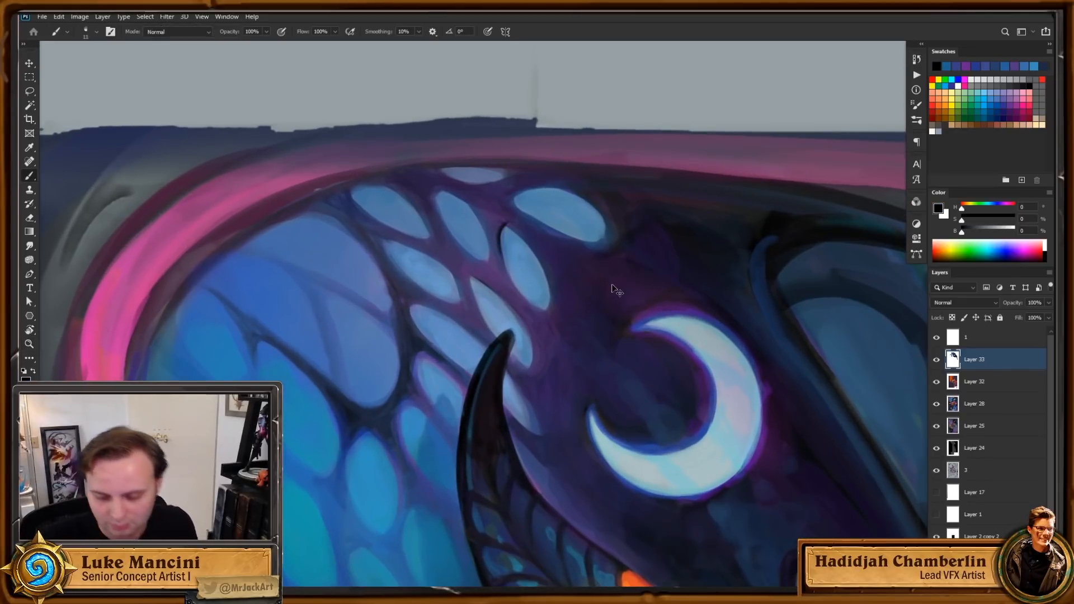
pyautogui.hotkey('ctrl', 'z')
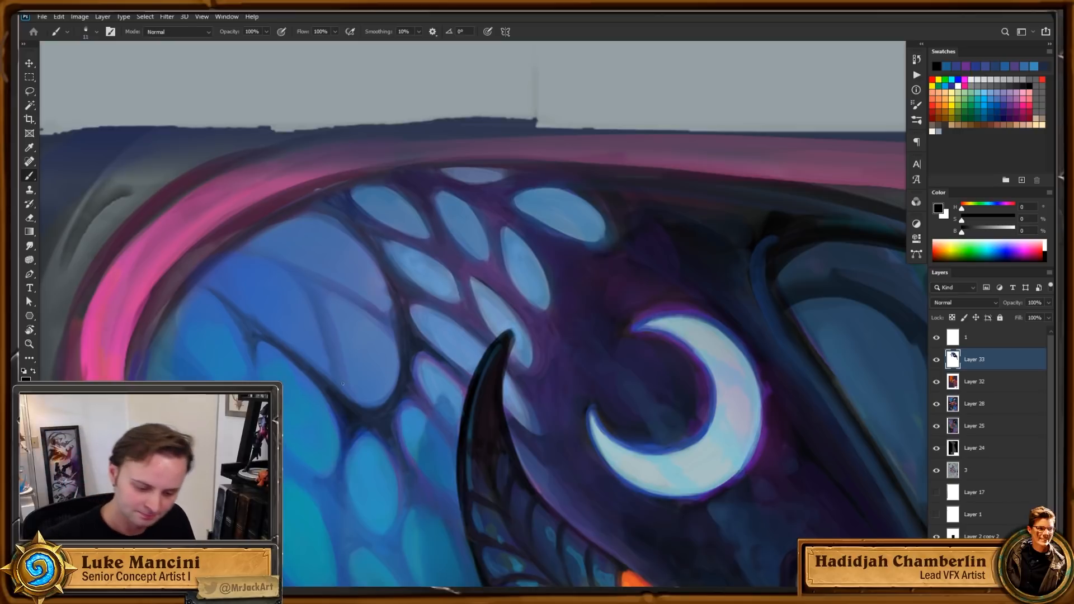
# Step: Refine the webbing around the large blue scale with a larger brush in sampled H 247, S 48, B 44 and H 220, S 54, B 22
pyautogui.keyDown('alt'); pyautogui.click(355, 400); pyautogui.keyUp('alt')
pyautogui.keyDown('alt'); pyautogui.click(416, 398); pyautogui.keyUp('alt')
pyautogui.press(']')
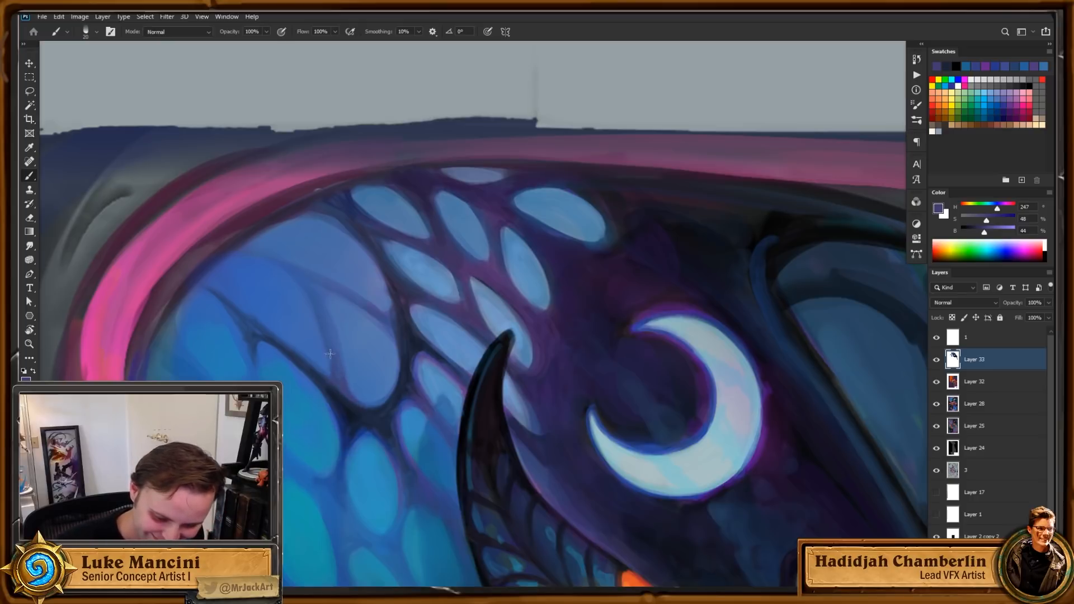
pyautogui.keyDown('alt'); pyautogui.click(341, 398); pyautogui.keyUp('alt')
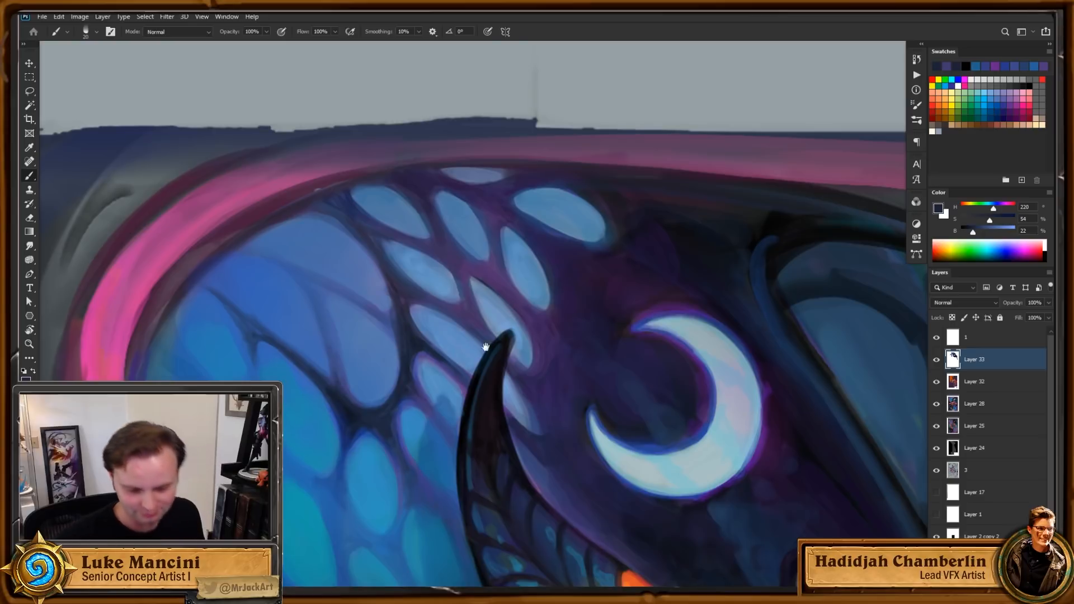
# Step: Tilt the canvas and soften the large scale's edge with sampled blues, H 226, S 54, B 51 and H 232, S 50, B 53
pyautogui.press('r')
pyautogui.moveTo(583, 328)
pyautogui.mouseDown()
pyautogui.moveTo(569, 352)
pyautogui.moveTo(504, 312)
pyautogui.moveTo(448, 309)
pyautogui.mouseUp()
pyautogui.keyDown('alt'); pyautogui.click(445, 309); pyautogui.keyUp('alt')
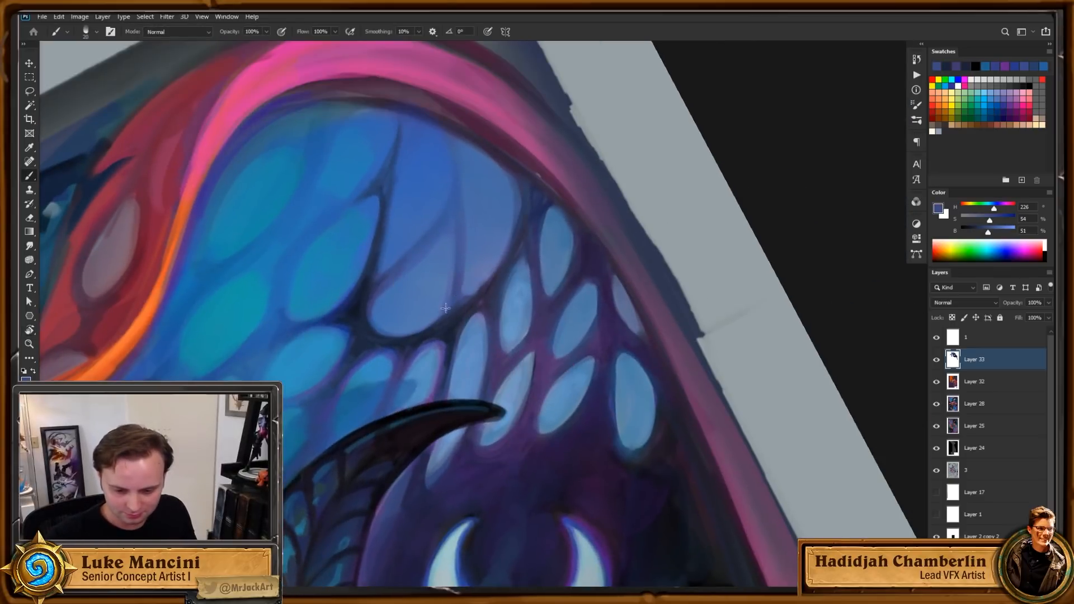
pyautogui.keyDown('alt'); pyautogui.click(463, 282); pyautogui.keyUp('alt')
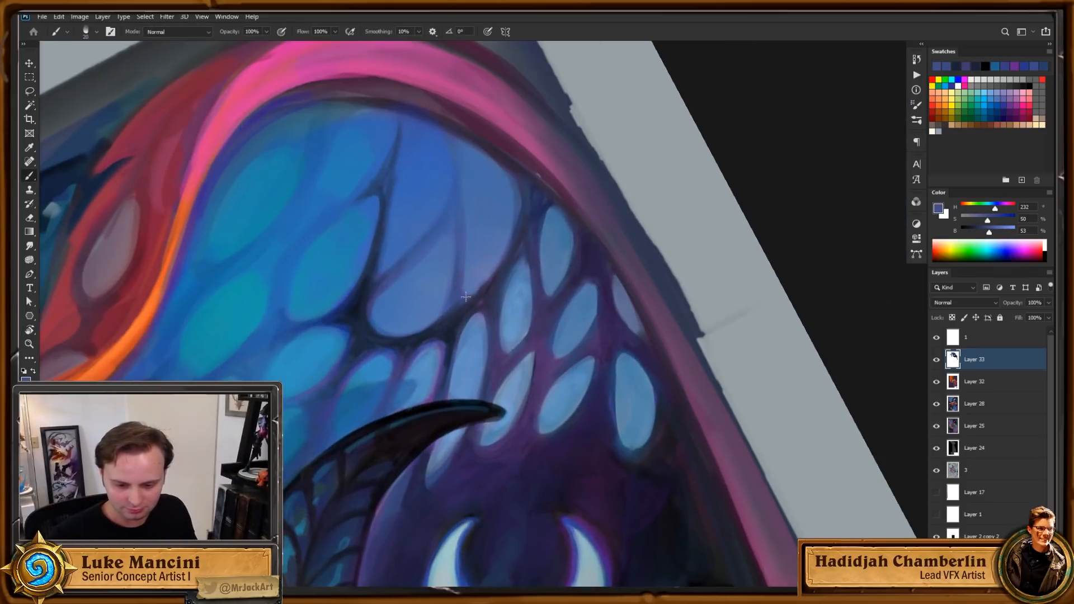
# Step: Define the rounded tip of the large scale with sampled blues H 221, S 53, B 23; H 235, S 49, B 50; H 215, S 57, B 68
pyautogui.moveTo(489, 286); pyautogui.dragTo(497, 323)
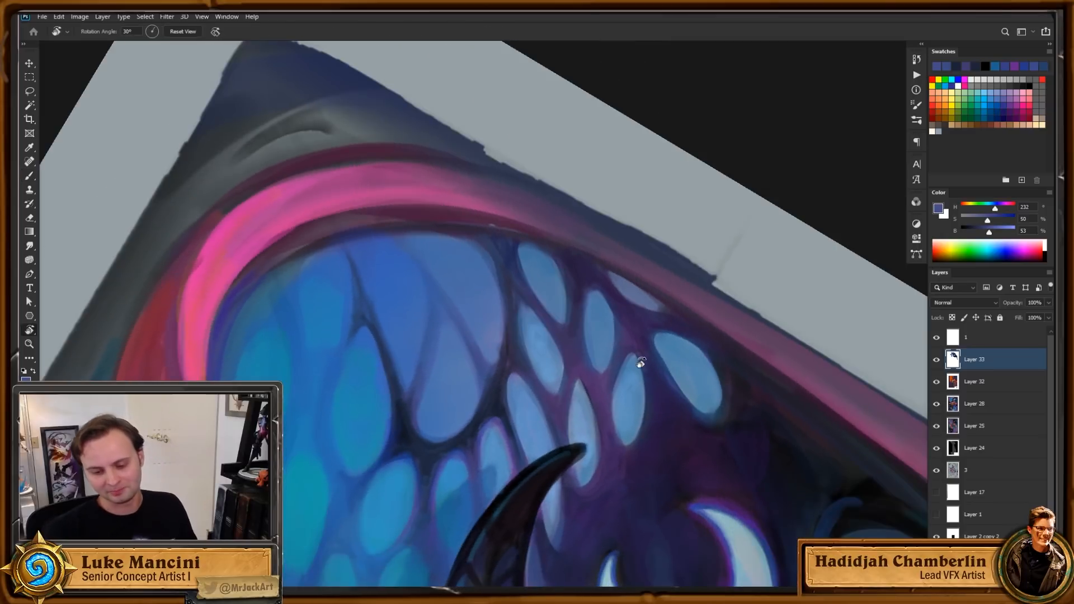
pyautogui.press('b')
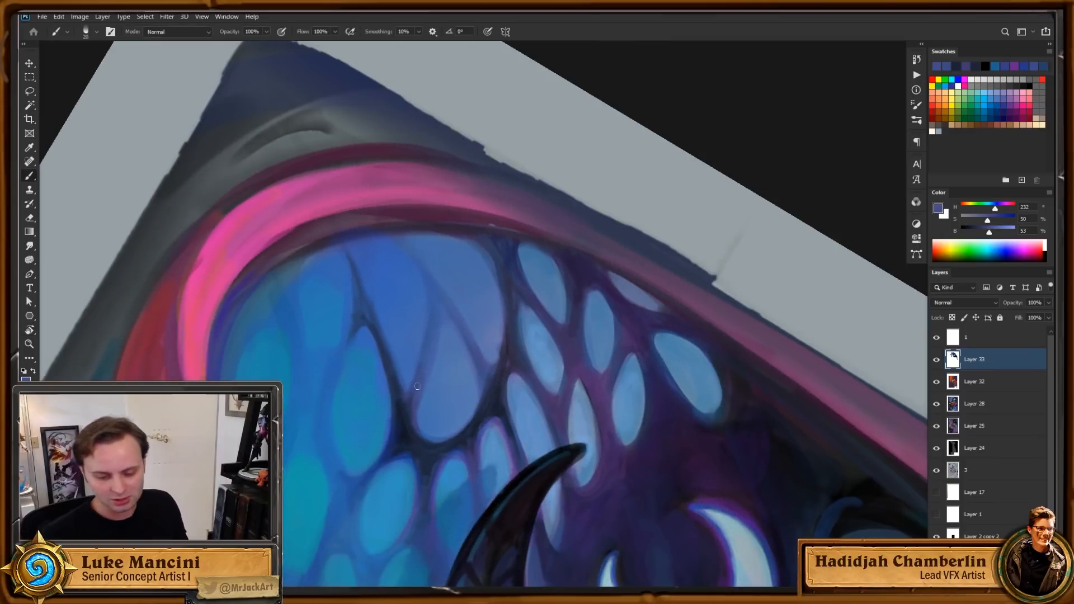
pyautogui.keyDown('alt'); pyautogui.click(417, 436); pyautogui.keyUp('alt')
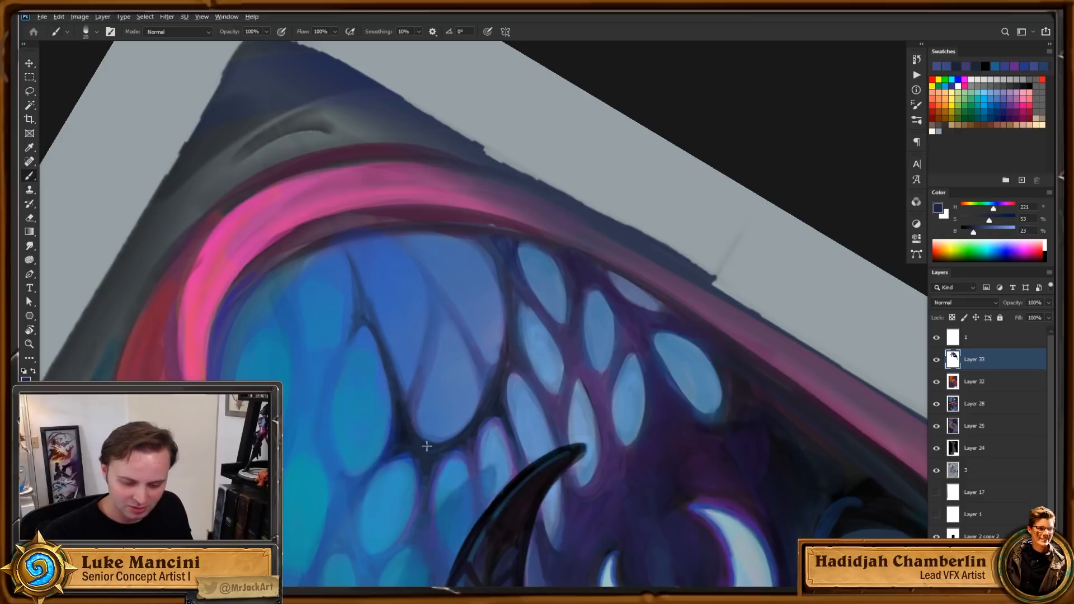
pyautogui.keyDown('alt'); pyautogui.click(417, 405); pyautogui.keyUp('alt')
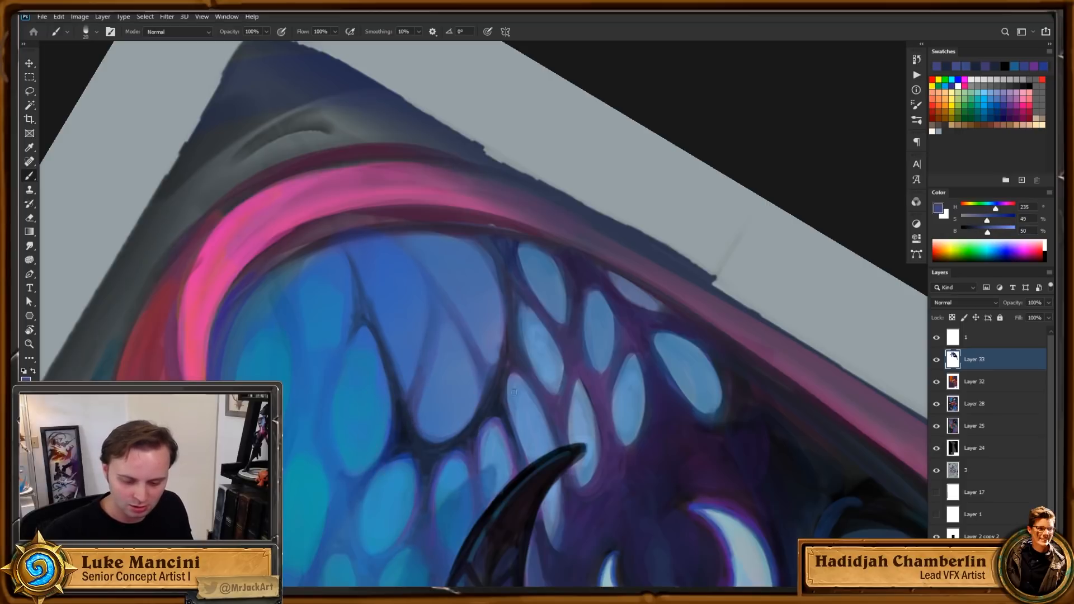
pyautogui.moveTo(541, 405); pyautogui.dragTo(534, 379)
pyautogui.keyDown('alt'); pyautogui.click(430, 384); pyautogui.keyUp('alt')
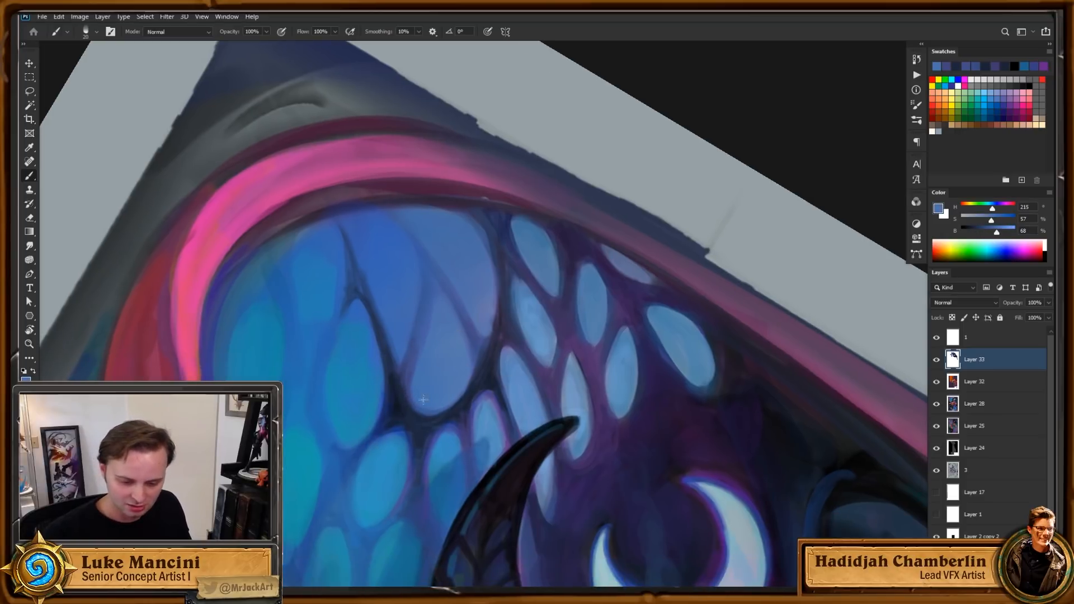
# Step: Rotate the canvas nearly upside down and touch up the narrow scale crossing behind the horn with sampled light blue, H 215, S 46, B 75
pyautogui.press('Escape')
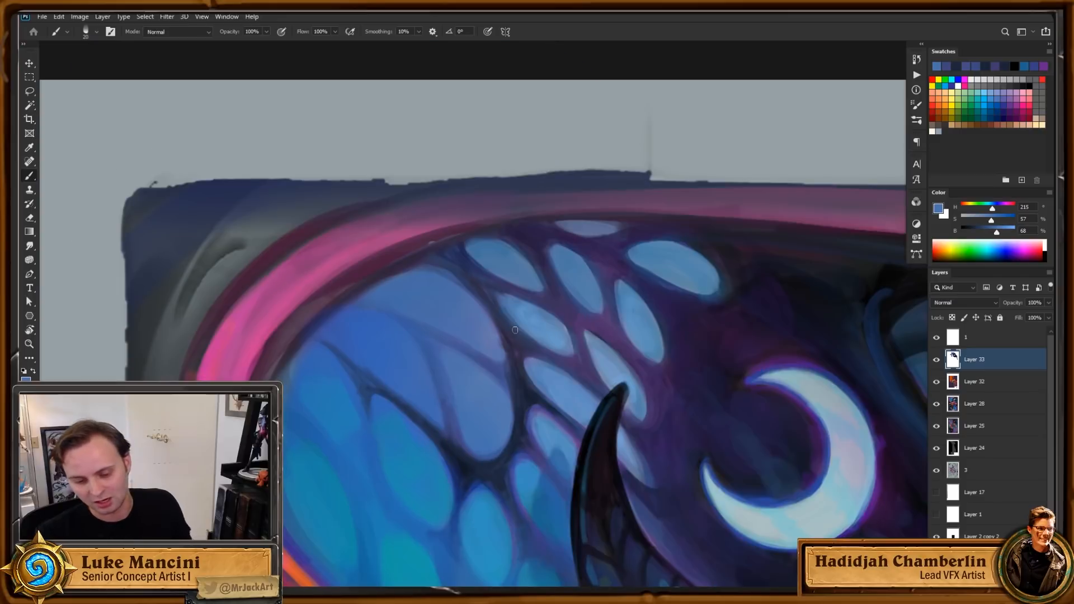
pyautogui.press('r')
pyautogui.moveTo(791, 491); pyautogui.dragTo(571, 166)
pyautogui.moveTo(798, 299); pyautogui.dragTo(769, 315)
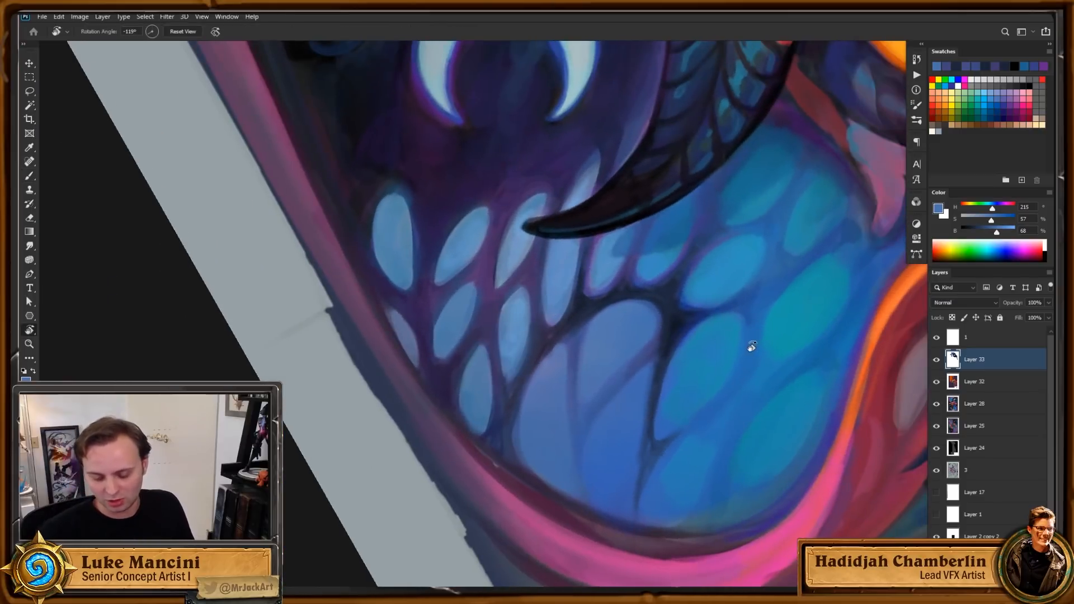
pyautogui.moveTo(669, 291); pyautogui.dragTo(663, 313)
pyautogui.press('b')
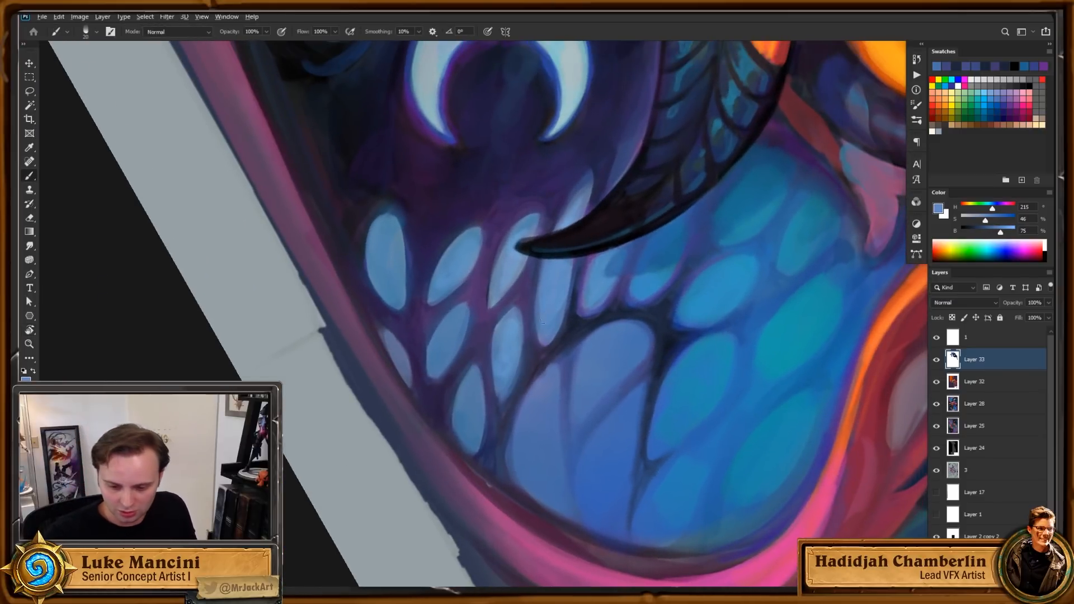
pyautogui.keyDown('alt'); pyautogui.click(547, 288); pyautogui.keyUp('alt')
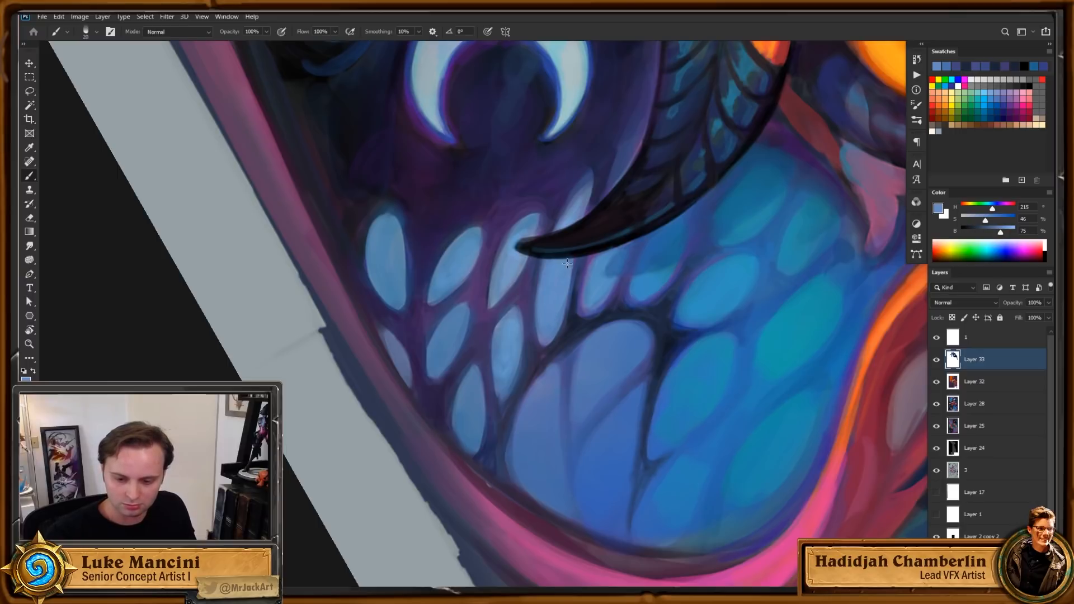
pyautogui.moveTo(667, 309); pyautogui.dragTo(640, 348)
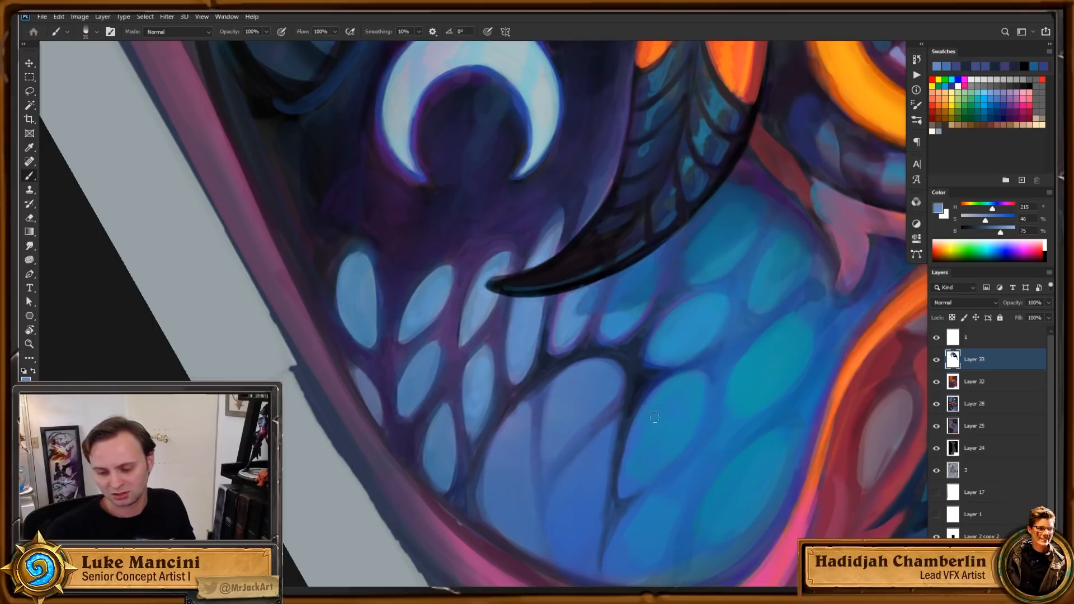
# Step: Paint a highlight along the horn's inner edge in blue H 211, S 56, B 84, and blend it with sampled H 232, S 49, B 47
pyautogui.keyDown('alt'); pyautogui.click(529, 314); pyautogui.keyUp('alt')
pyautogui.moveTo(523, 297); pyautogui.dragTo(532, 293)
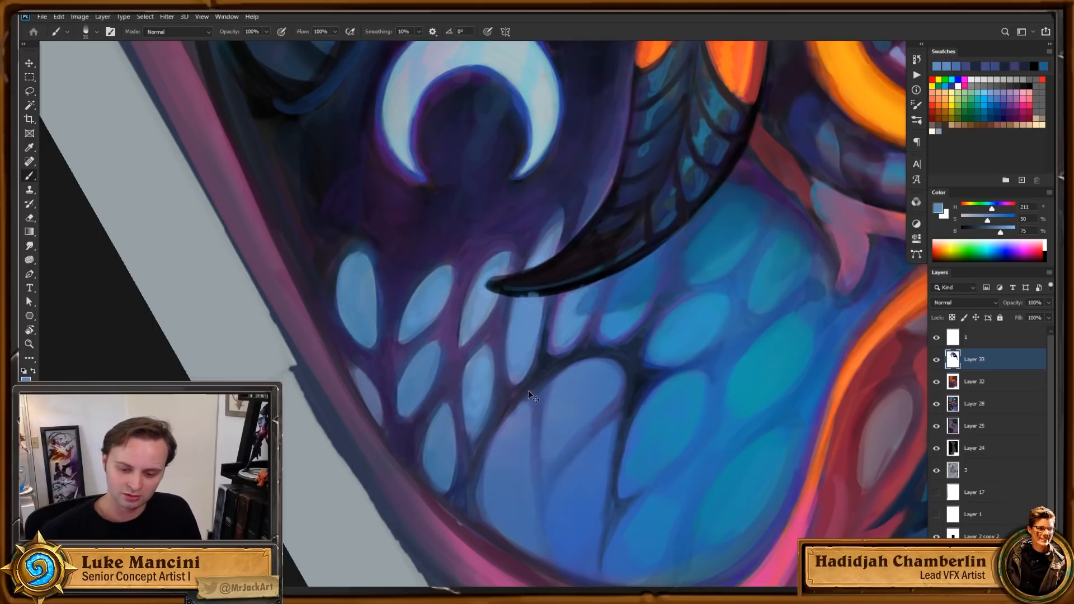
pyautogui.hotkey('ctrl', 'z')
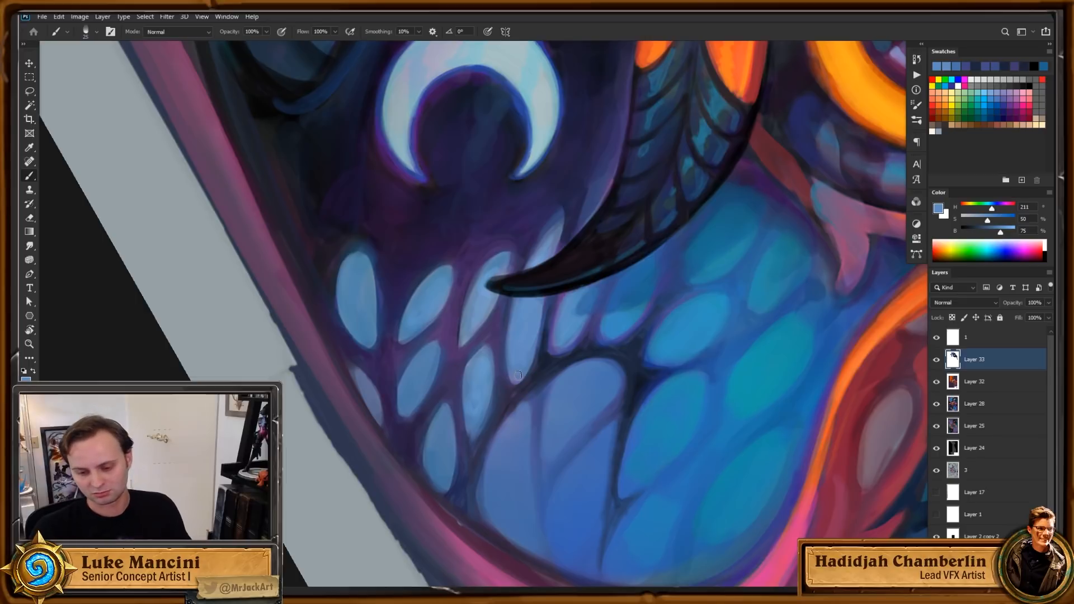
pyautogui.click(991, 220)
pyautogui.click(1006, 231)
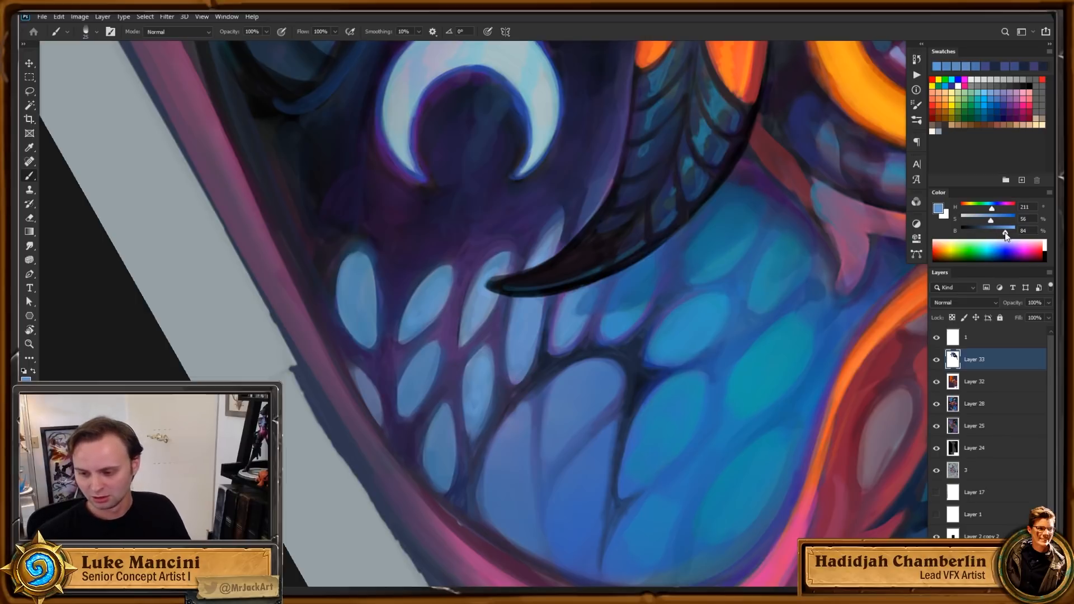
pyautogui.moveTo(762, 255); pyautogui.dragTo(757, 275)
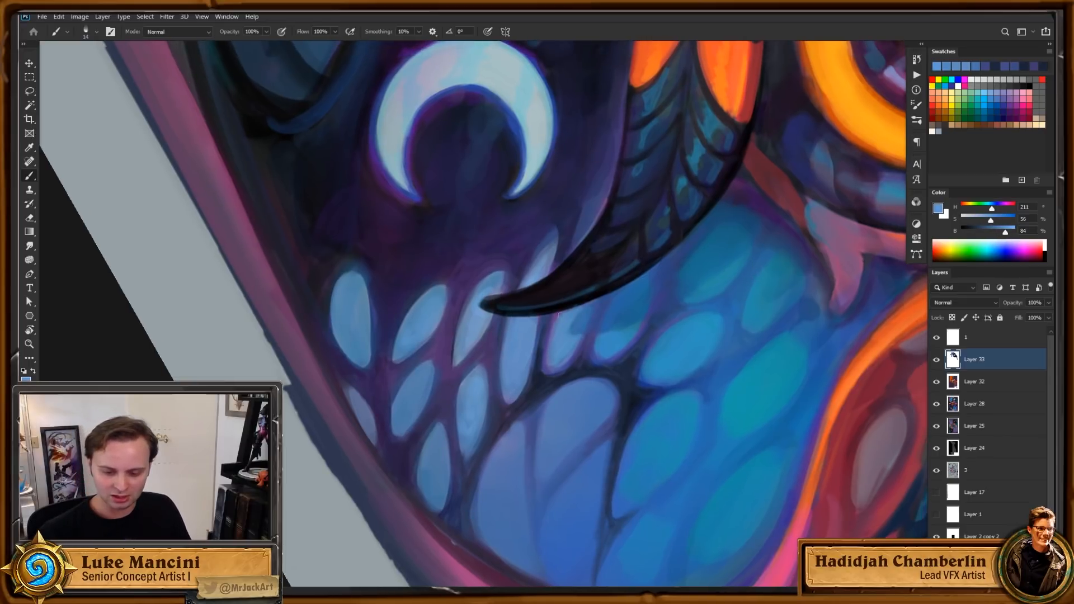
pyautogui.scroll(2, 603, 303)
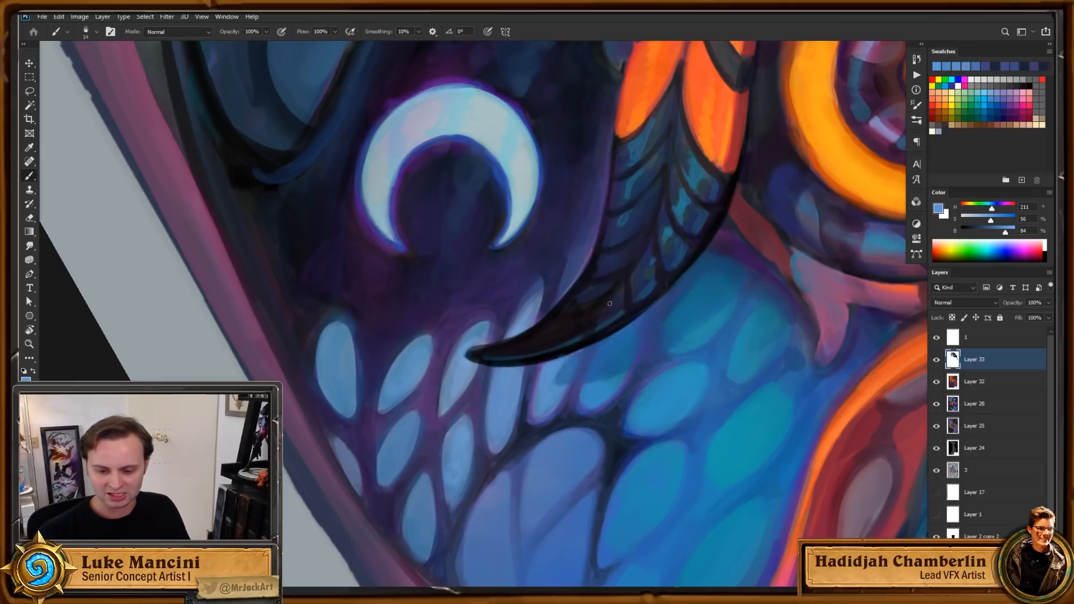
pyautogui.moveTo(583, 268); pyautogui.dragTo(562, 305)
pyautogui.moveTo(588, 257); pyautogui.dragTo(561, 306)
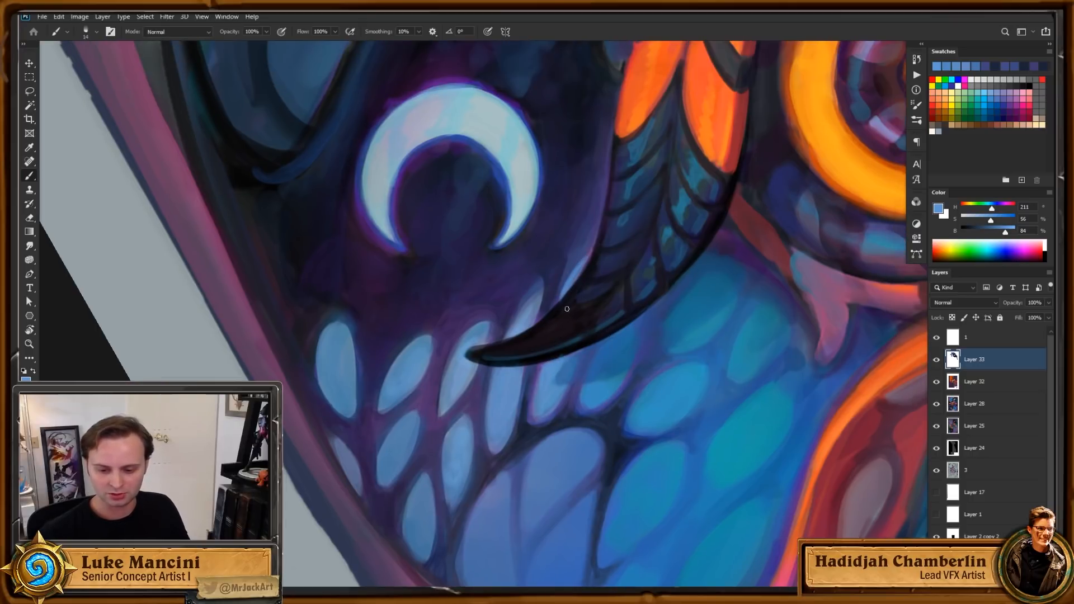
pyautogui.keyDown('alt'); pyautogui.click(583, 258); pyautogui.keyUp('alt')
pyautogui.moveTo(584, 261); pyautogui.dragTo(566, 288)
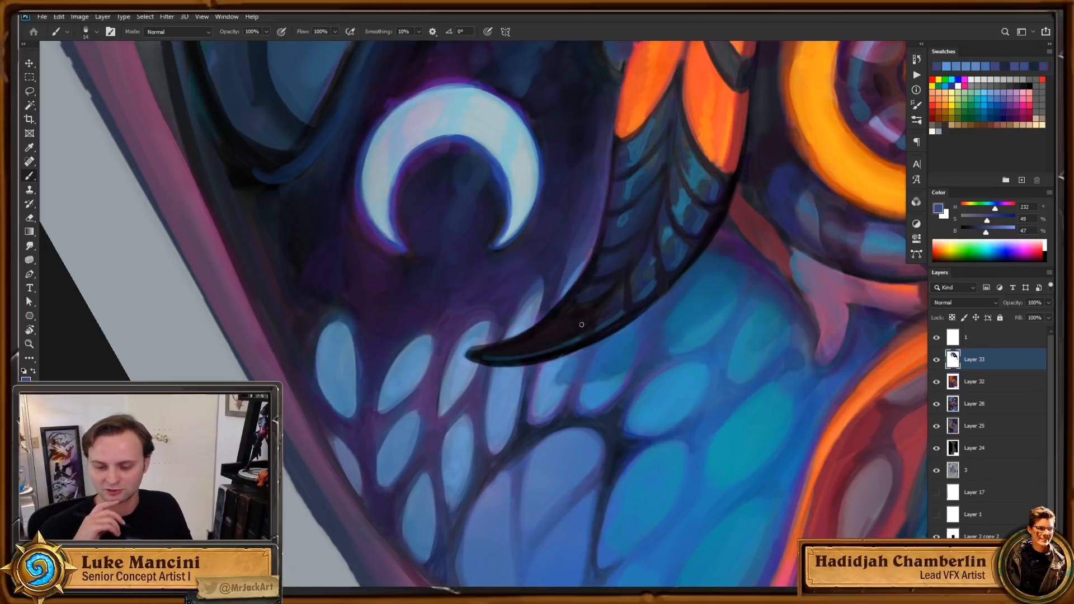
# Step: Touch up the narrow scale and highlight beside the horn with violet H 266, S 67, B 71 and sampled H 242, S 40, B 67
pyautogui.moveTo(712, 311); pyautogui.dragTo(729, 307)
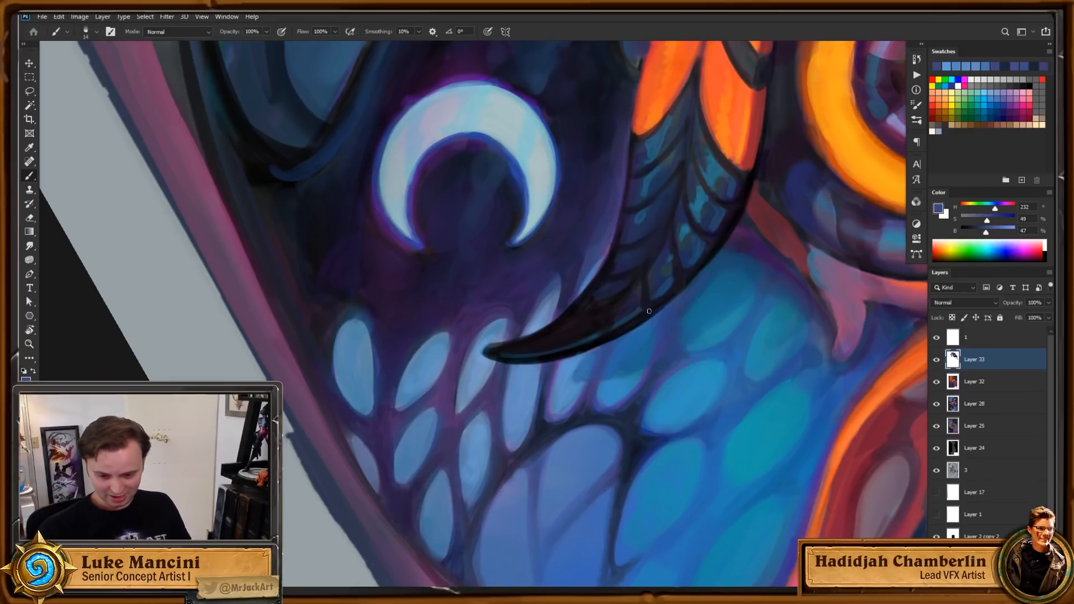
pyautogui.moveTo(986, 220); pyautogui.dragTo(999, 221)
pyautogui.click(999, 231)
pyautogui.click(1002, 211)
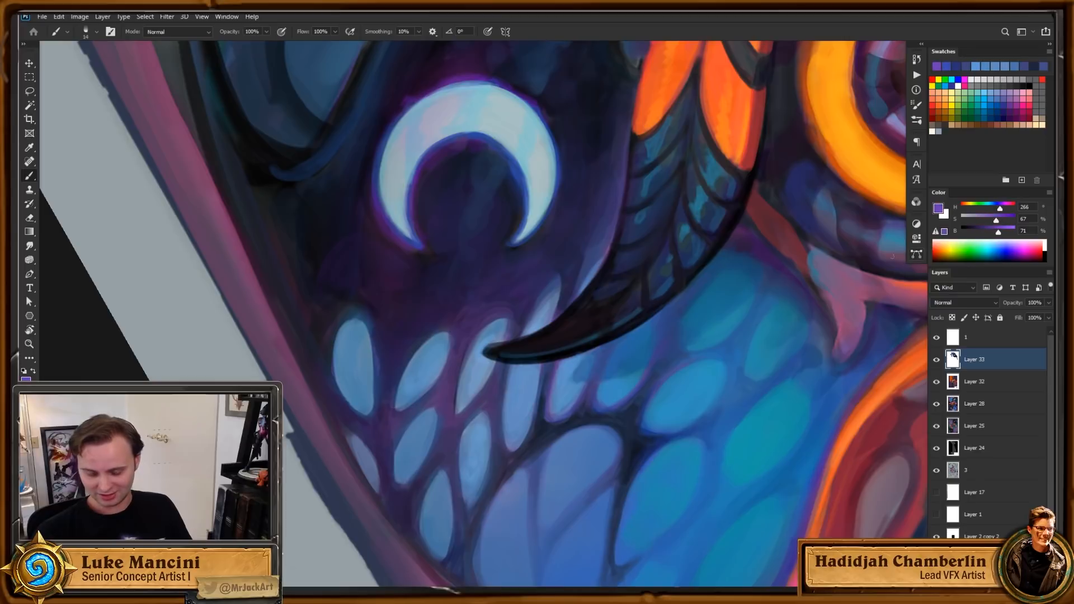
pyautogui.press(']')
pyautogui.press(']')
pyautogui.press(']')
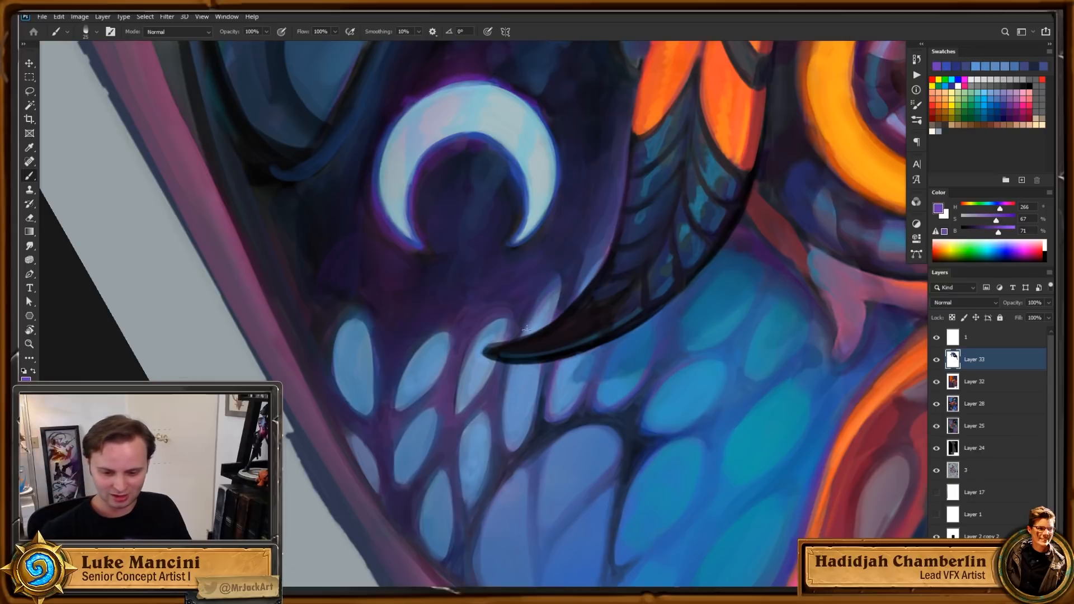
pyautogui.keyDown('alt'); pyautogui.click(547, 307); pyautogui.keyUp('alt')
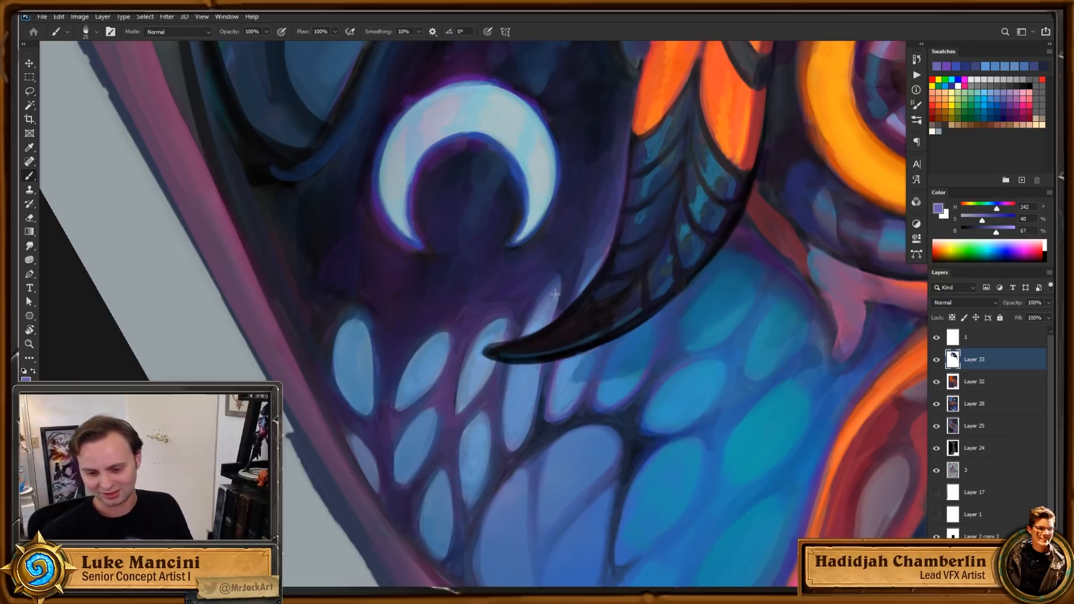
pyautogui.moveTo(690, 304); pyautogui.dragTo(690, 314)
pyautogui.press('[')
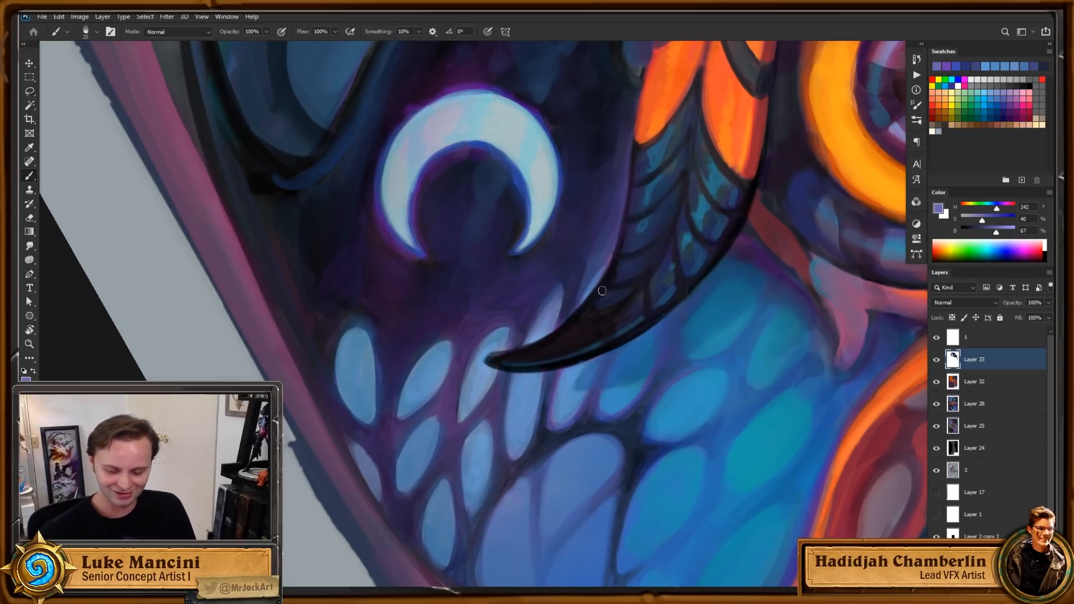
pyautogui.press('[')
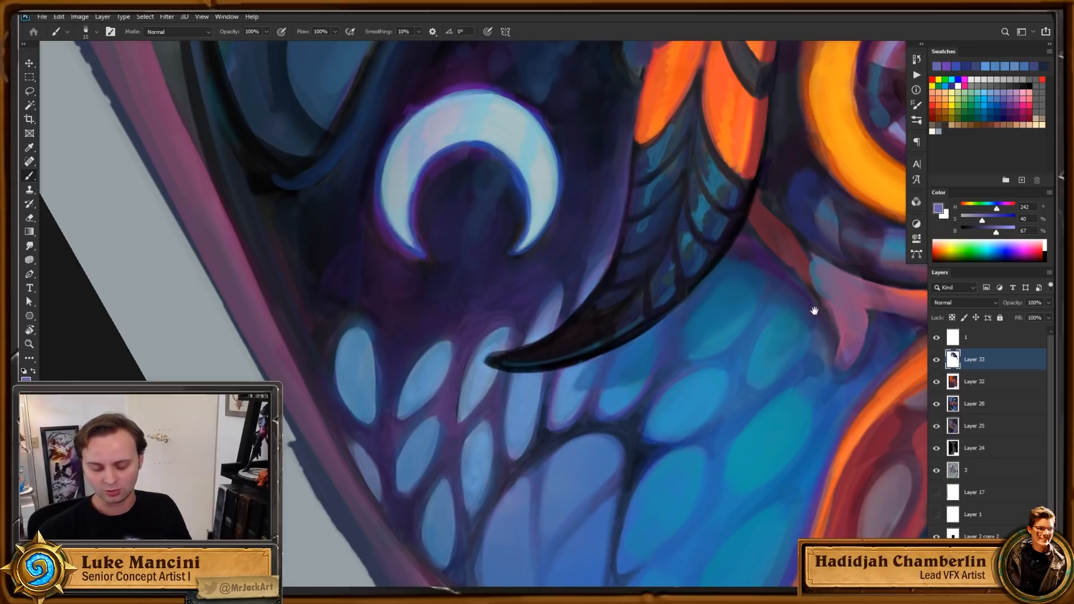
# Step: Blend the scale edges along the horn with sampled blue H 198, S 75, B 75 and dark blue H 237, S 53, B 33
pyautogui.moveTo(815, 311); pyautogui.dragTo(800, 287)
pyautogui.keyDown('alt'); pyautogui.click(678, 379); pyautogui.keyUp('alt')
pyautogui.moveTo(682, 315); pyautogui.dragTo(680, 347)
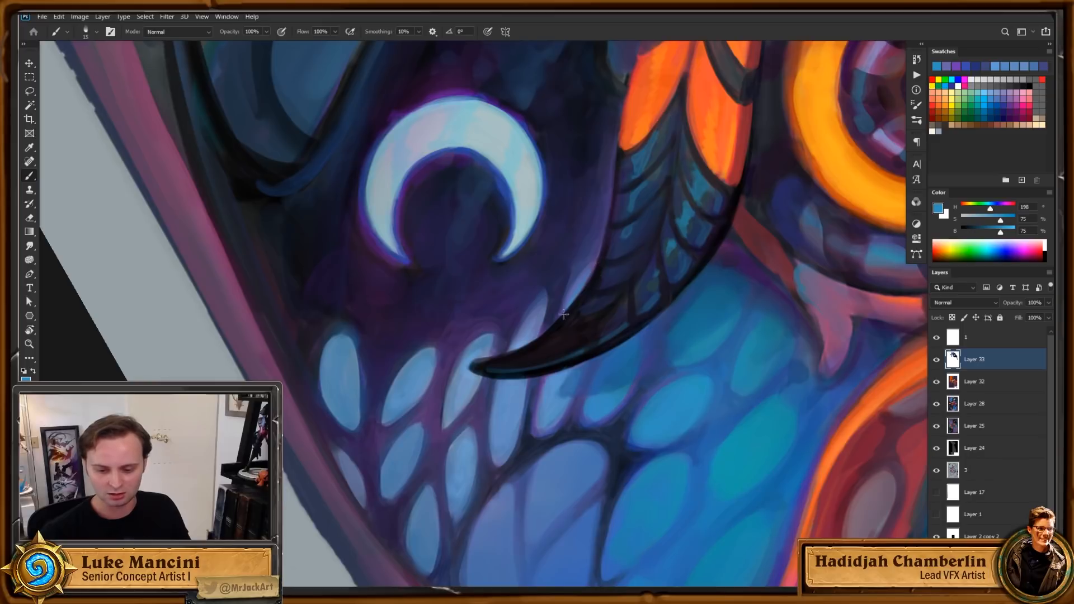
pyautogui.keyDown('alt'); pyautogui.click(567, 285); pyautogui.keyUp('alt')
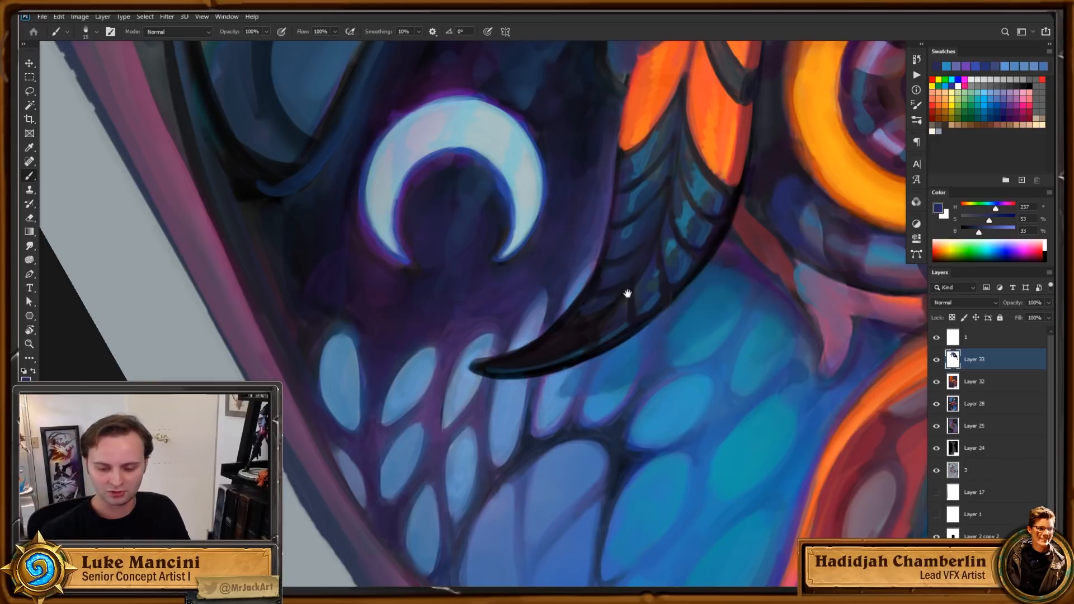
# Step: Paint dark webbing above the scale at the horn's tip with sampled violets H 252, S 58, B 30 and H 260, S 60, B 25
pyautogui.moveTo(628, 292); pyautogui.dragTo(668, 292)
pyautogui.keyDown('alt'); pyautogui.click(482, 334); pyautogui.keyUp('alt')
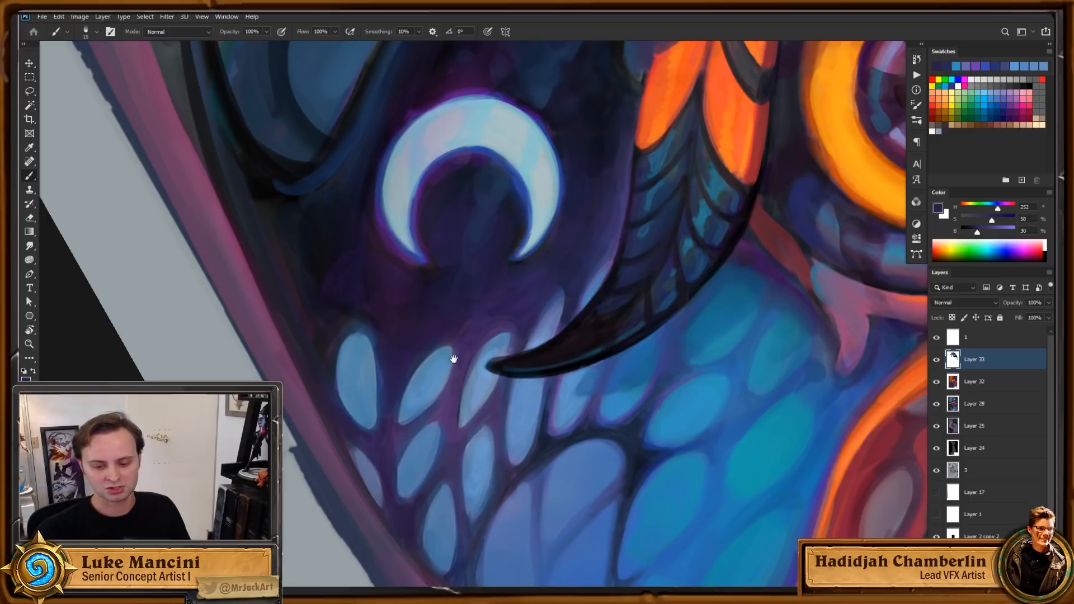
pyautogui.moveTo(668, 370); pyautogui.dragTo(674, 352)
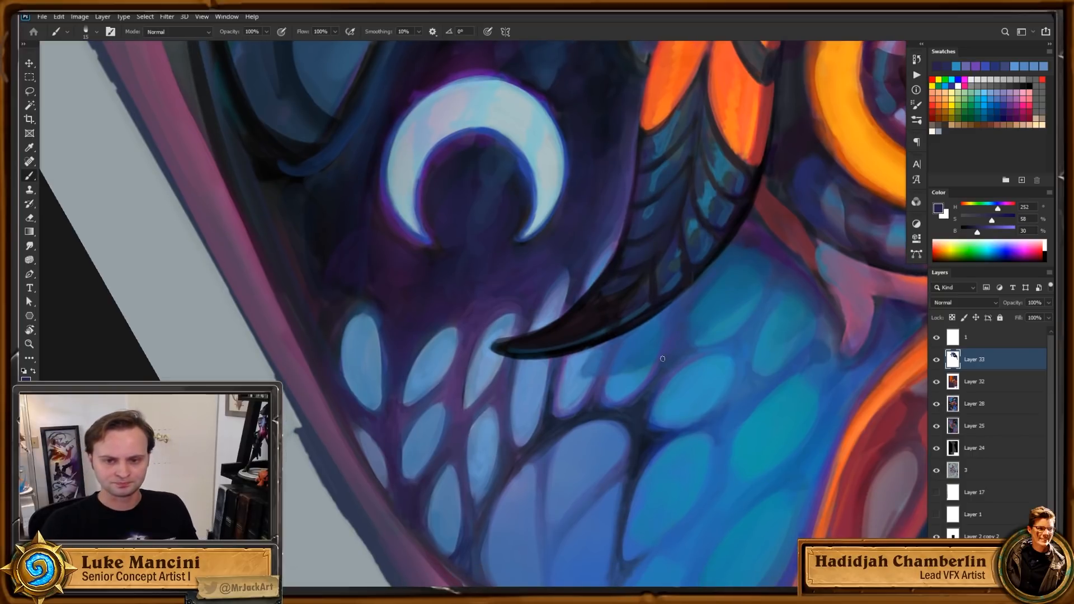
pyautogui.moveTo(675, 389); pyautogui.dragTo(700, 381)
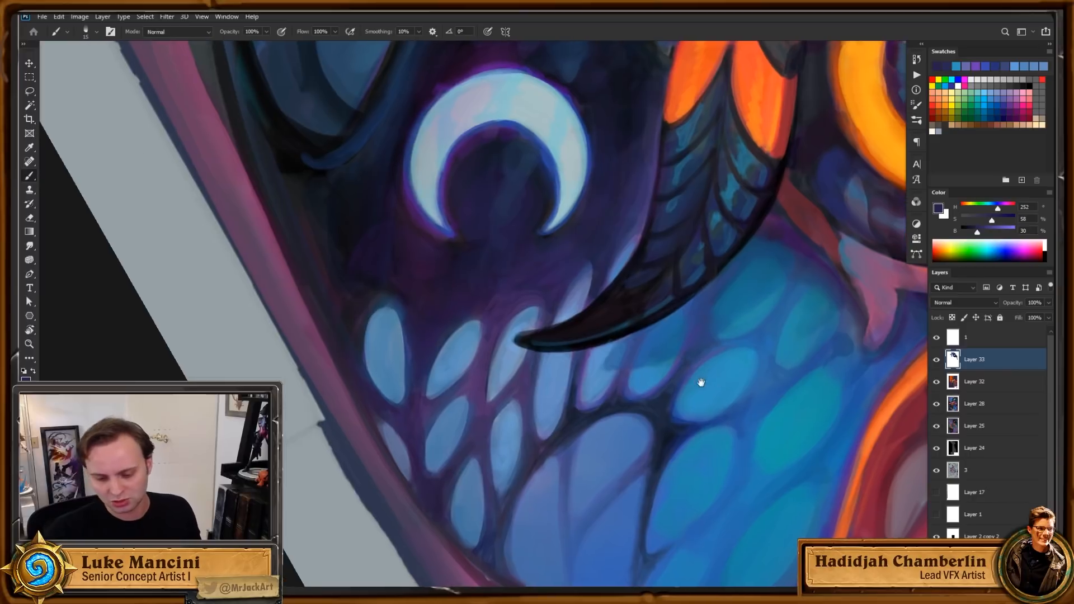
pyautogui.keyDown('alt'); pyautogui.click(493, 294); pyautogui.keyUp('alt')
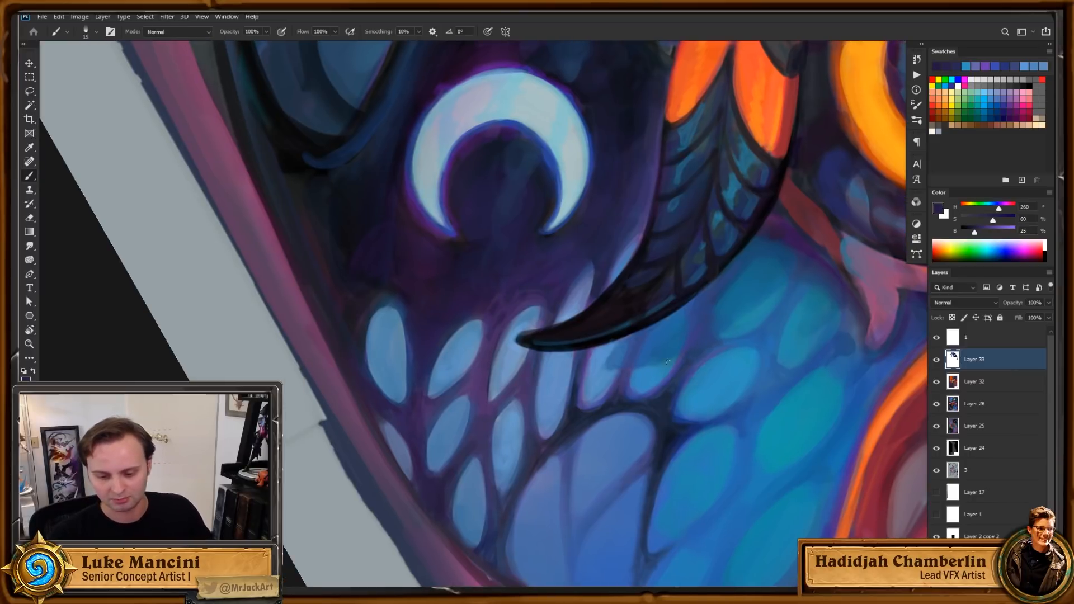
# Step: Rotate the canvas and refine the webbing between the small scales below the horn's tip with sampled violet H 259, S 50, B 42
pyautogui.press('Escape')
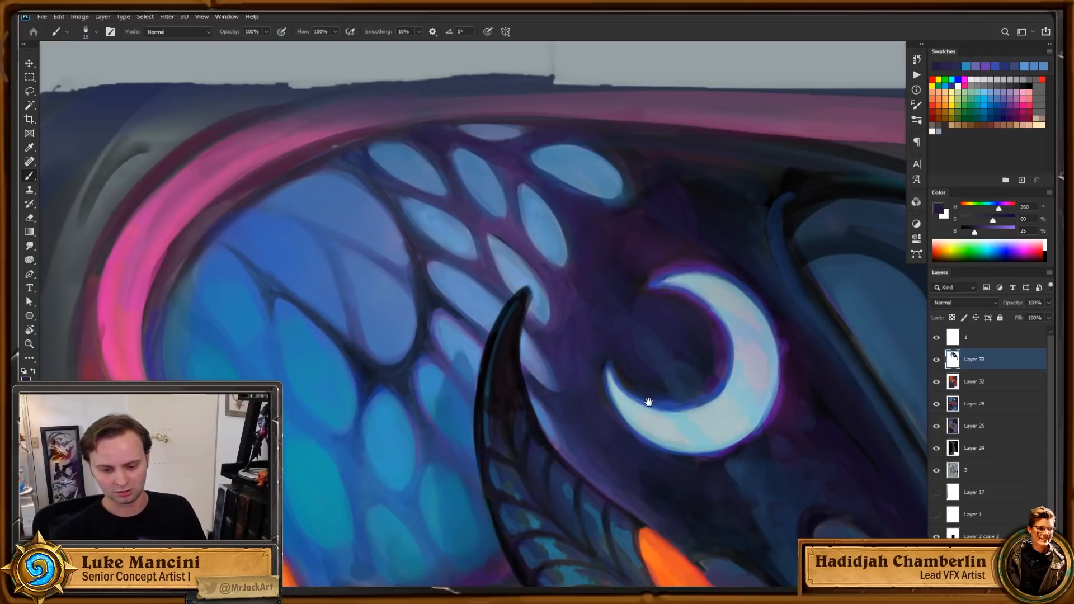
pyautogui.press('r')
pyautogui.moveTo(815, 479); pyautogui.dragTo(566, 201)
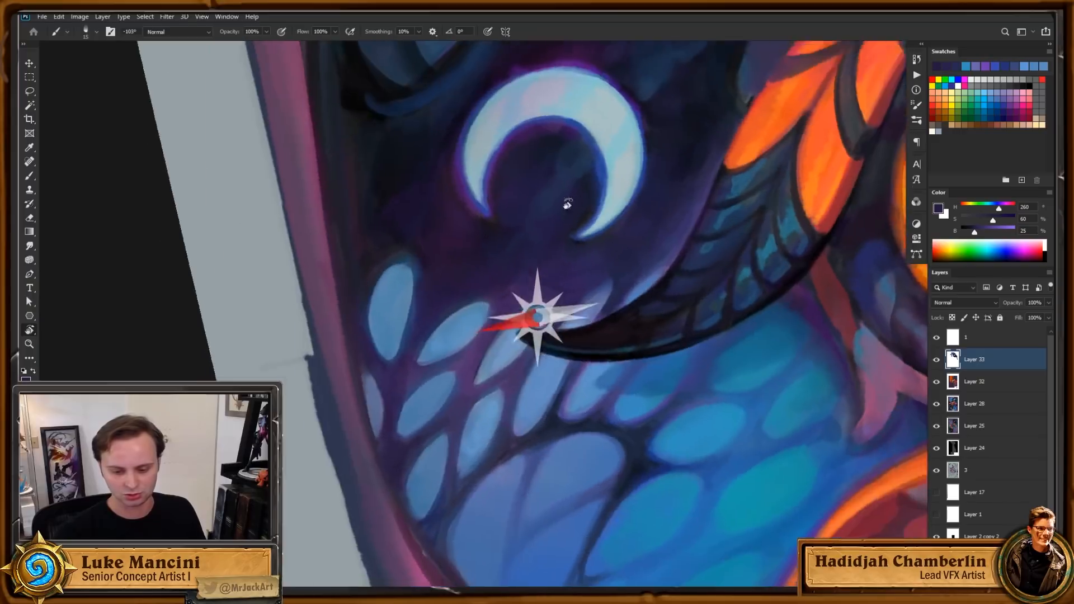
pyautogui.moveTo(661, 407); pyautogui.dragTo(661, 318)
pyautogui.keyDown('alt'); pyautogui.click(529, 291); pyautogui.keyUp('alt')
pyautogui.moveTo(528, 370); pyautogui.dragTo(513, 392)
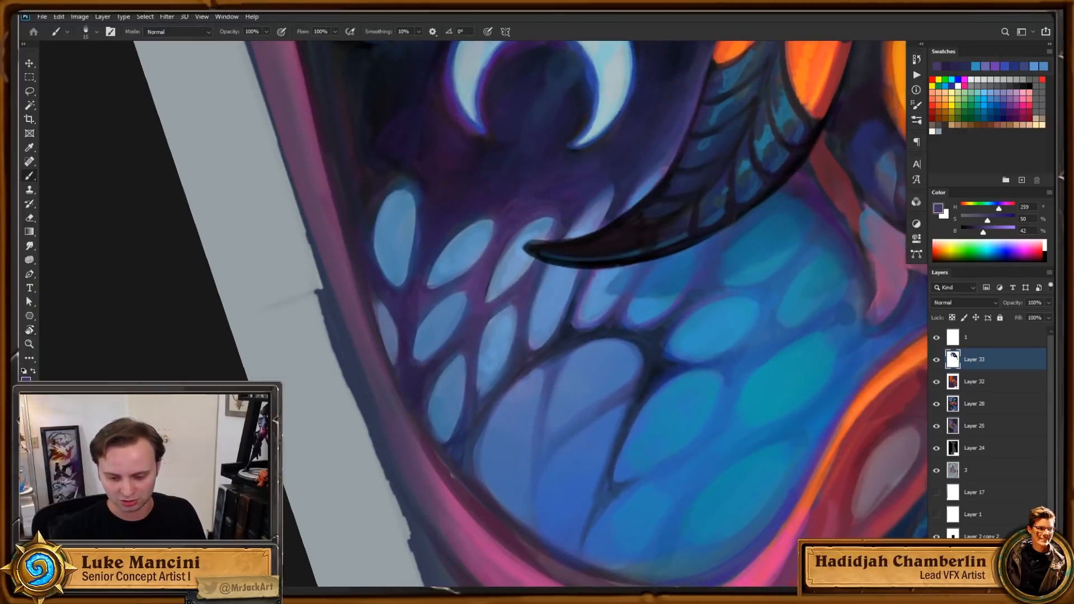
pyautogui.moveTo(567, 419); pyautogui.dragTo(563, 388)
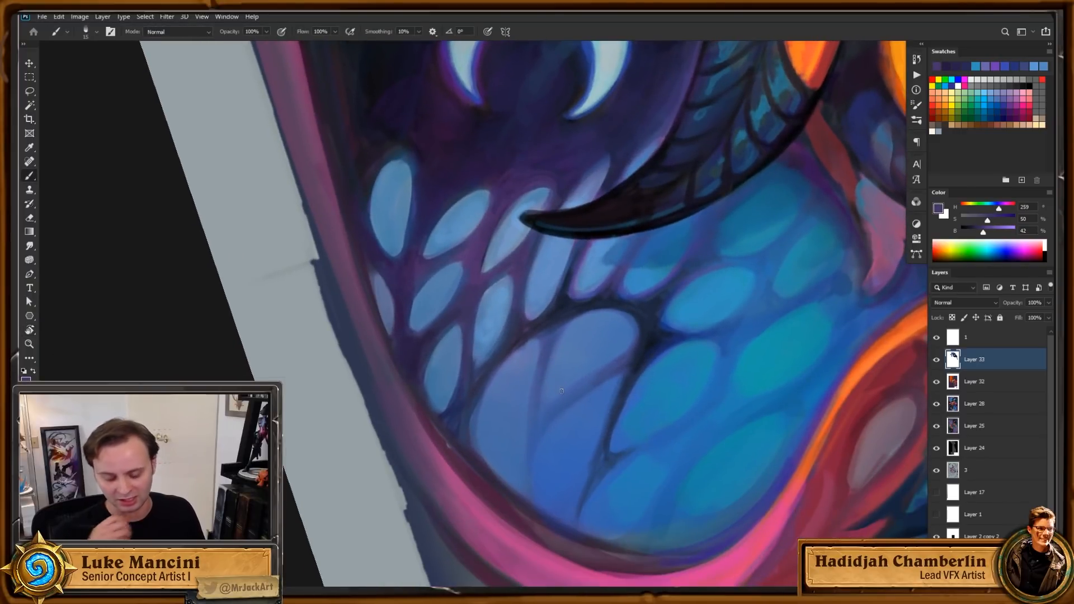
pyautogui.moveTo(768, 475)
pyautogui.mouseDown()
pyautogui.moveTo(737, 477)
pyautogui.moveTo(746, 471)
pyautogui.mouseUp()
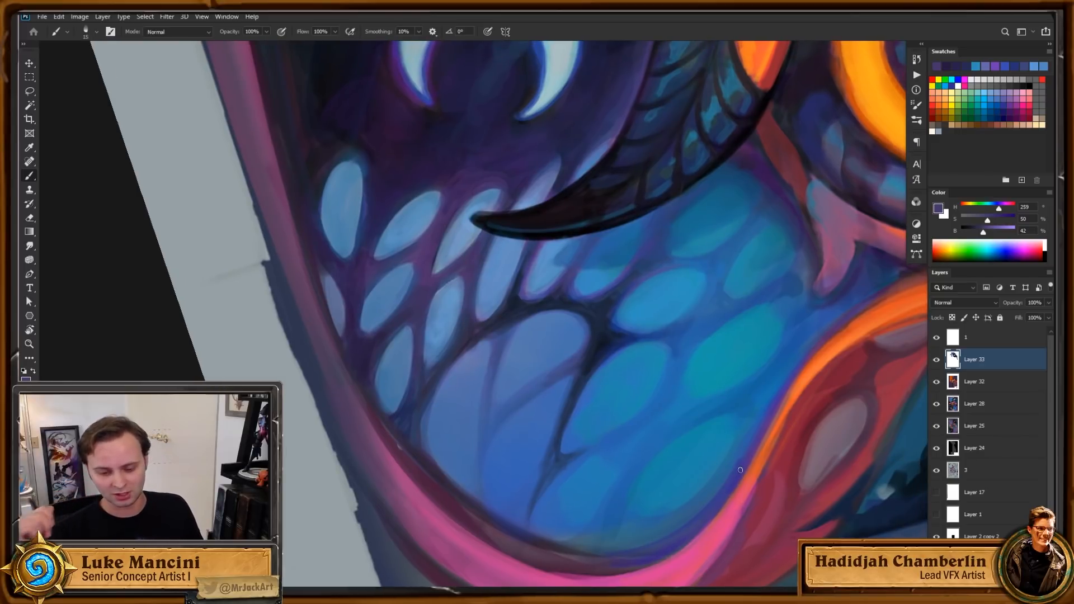
# Step: Refine the scale at the horn's tip with sampled violet H 263, S 50, B 39, and brighten it with light blue H 214, S 51, B 84
pyautogui.moveTo(705, 326); pyautogui.dragTo(704, 352)
pyautogui.keyDown('alt'); pyautogui.click(471, 283); pyautogui.keyUp('alt')
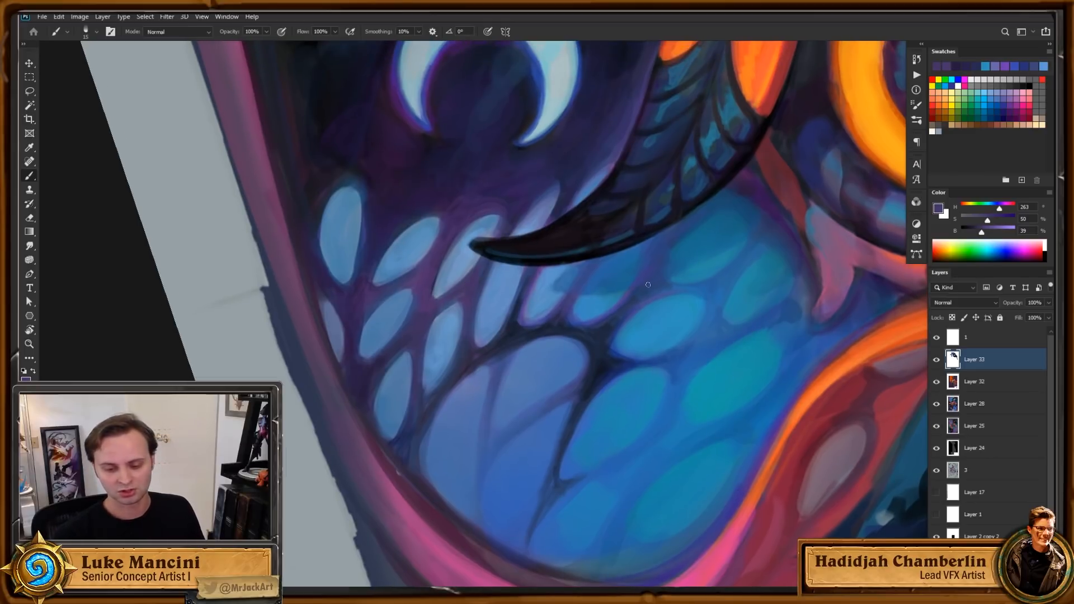
pyautogui.keyDown('alt'); pyautogui.click(468, 265); pyautogui.keyUp('alt')
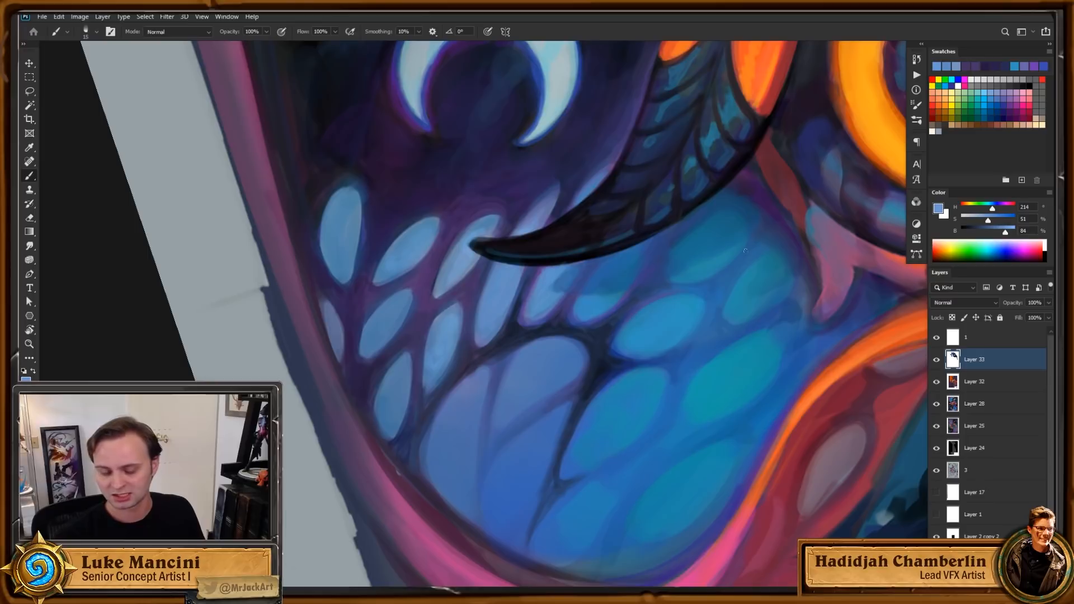
pyautogui.press(']')
pyautogui.press(']')
pyautogui.moveTo(464, 237); pyautogui.dragTo(438, 279)
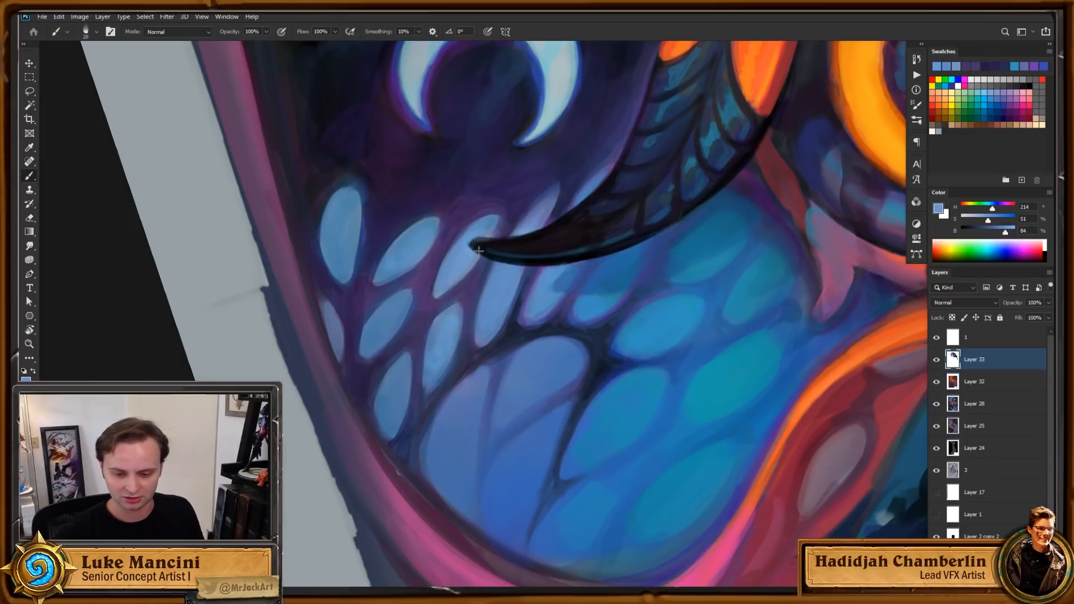
# Step: Sharpen the outer edge of the scale at the horn's tip with sampled muted violet H 259, S 45, B 39
pyautogui.moveTo(542, 261); pyautogui.dragTo(537, 279)
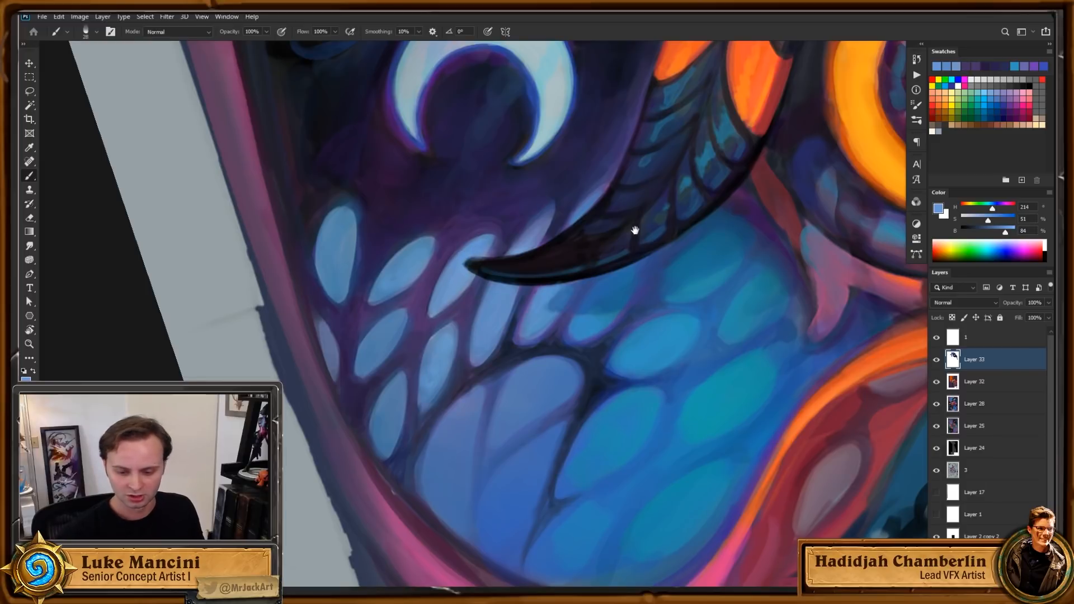
pyautogui.moveTo(635, 231); pyautogui.dragTo(628, 247)
pyautogui.keyDown('alt'); pyautogui.click(453, 323); pyautogui.keyUp('alt')
pyautogui.moveTo(484, 249)
pyautogui.mouseDown()
pyautogui.moveTo(442, 277)
pyautogui.moveTo(424, 324)
pyautogui.mouseUp()
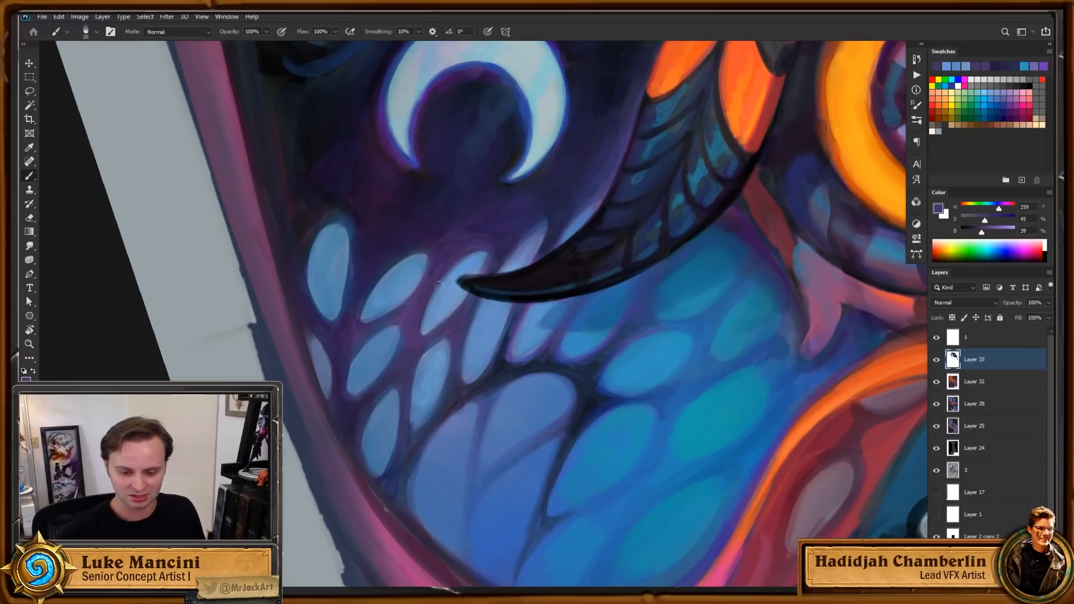
pyautogui.moveTo(440, 286); pyautogui.dragTo(425, 330)
pyautogui.moveTo(997, 231)
pyautogui.mouseDown()
pyautogui.moveTo(1010, 231)
pyautogui.moveTo(1003, 209)
pyautogui.mouseUp()
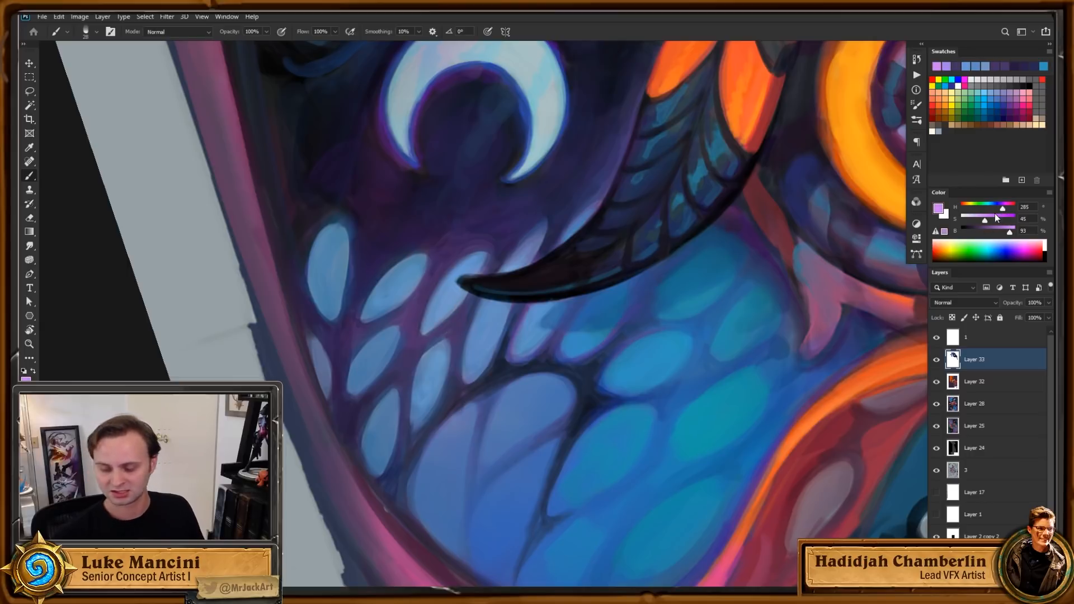
pyautogui.moveTo(435, 290); pyautogui.dragTo(424, 334)
pyautogui.hotkey('ctrl', 'z')
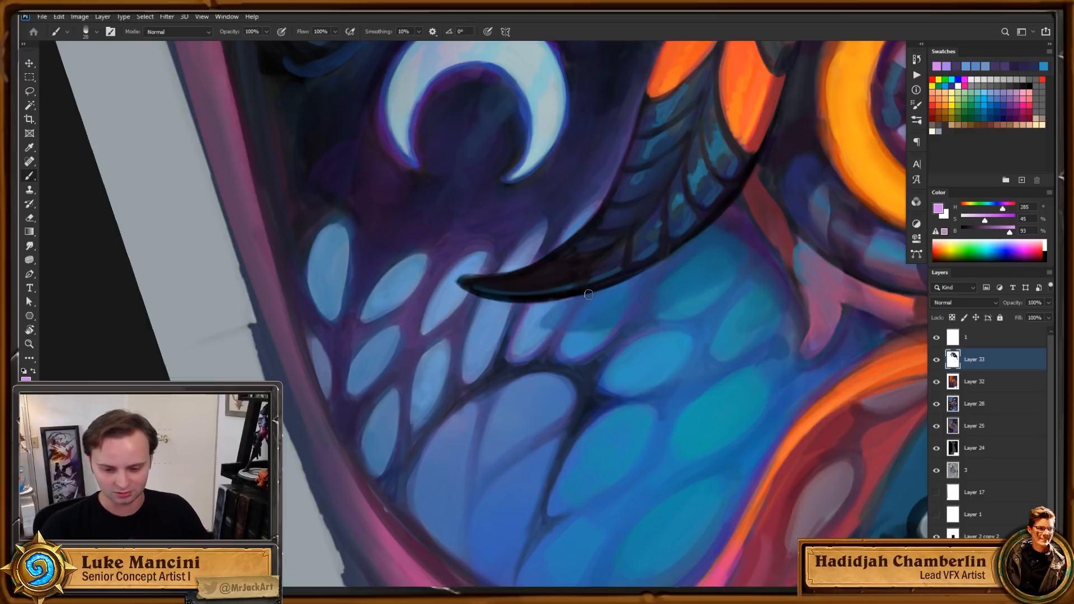
# Step: Refine the gaps between the small light scales with a smaller brush in sampled violet H 250, S 47, B 42
pyautogui.moveTo(524, 351); pyautogui.dragTo(635, 390)
pyautogui.keyDown('alt'); pyautogui.click(506, 357); pyautogui.keyUp('alt')
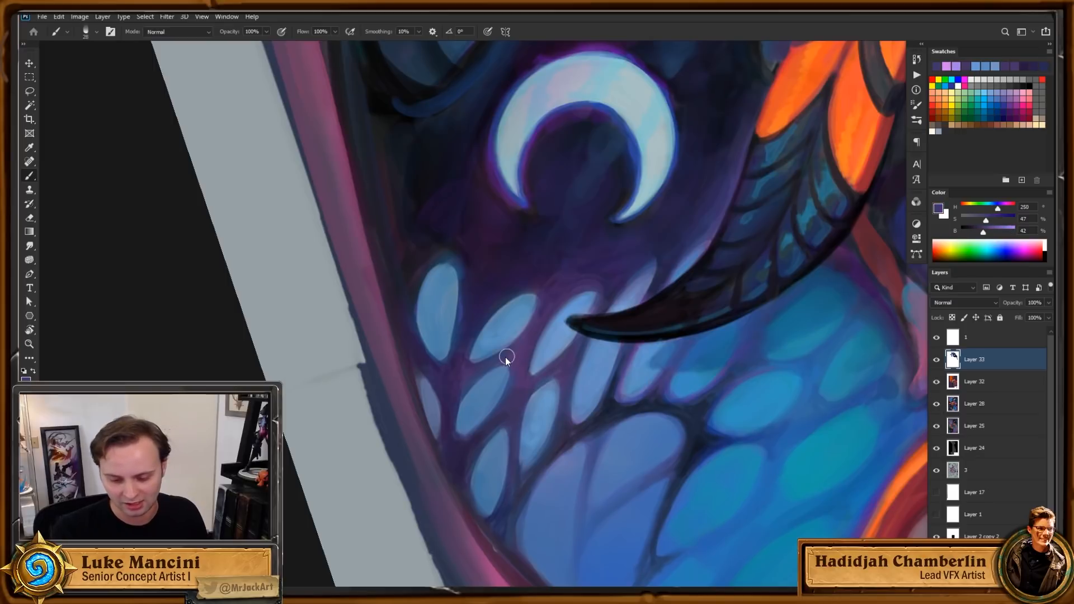
pyautogui.press('[')
pyautogui.press('[')
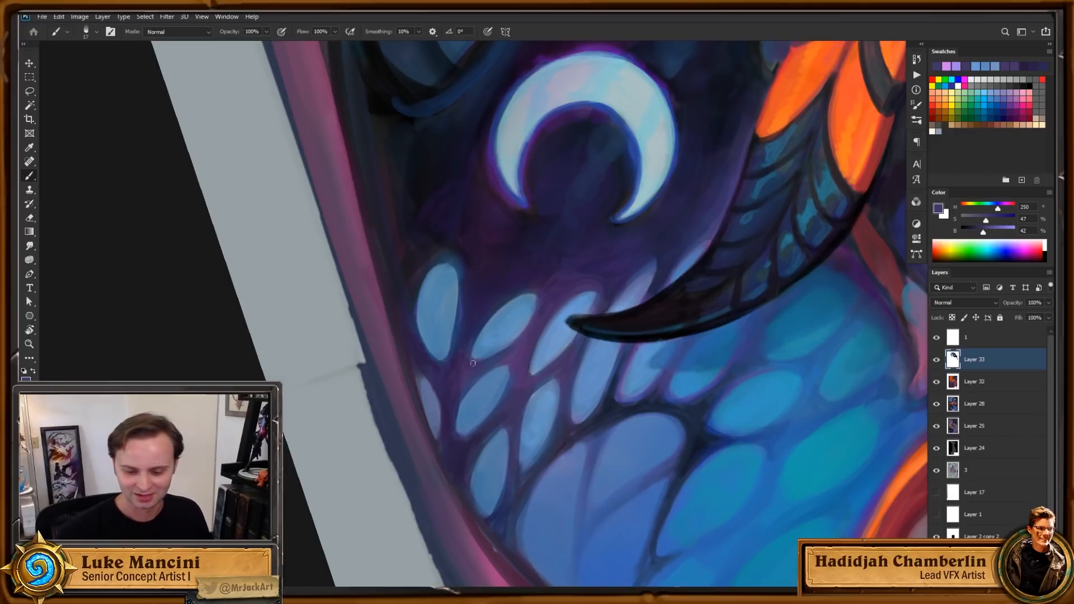
# Step: Level the canvas and touch up the webbing at the end of the horn-tip scale with sampled violet H 268, S 50, B 42
pyautogui.press('Escape')
pyautogui.moveTo(748, 468); pyautogui.dragTo(679, 468)
pyautogui.moveTo(761, 485); pyautogui.dragTo(727, 446)
pyautogui.moveTo(642, 377); pyautogui.dragTo(710, 377)
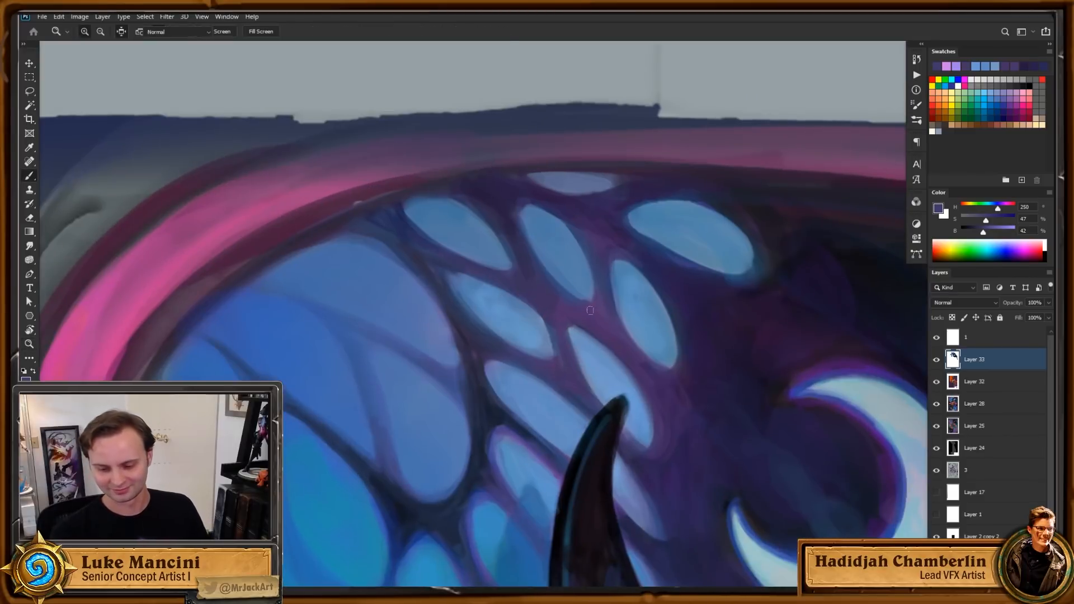
pyautogui.keyDown('alt'); pyautogui.click(568, 348); pyautogui.keyUp('alt')
pyautogui.moveTo(571, 325); pyautogui.dragTo(578, 338)
# Step: Tilt the canvas and define the webbing around the large scale with sampled dark blue H 225, S 47, B 20 and violet H 266, S 77, B 56
pyautogui.moveTo(631, 394); pyautogui.dragTo(579, 451)
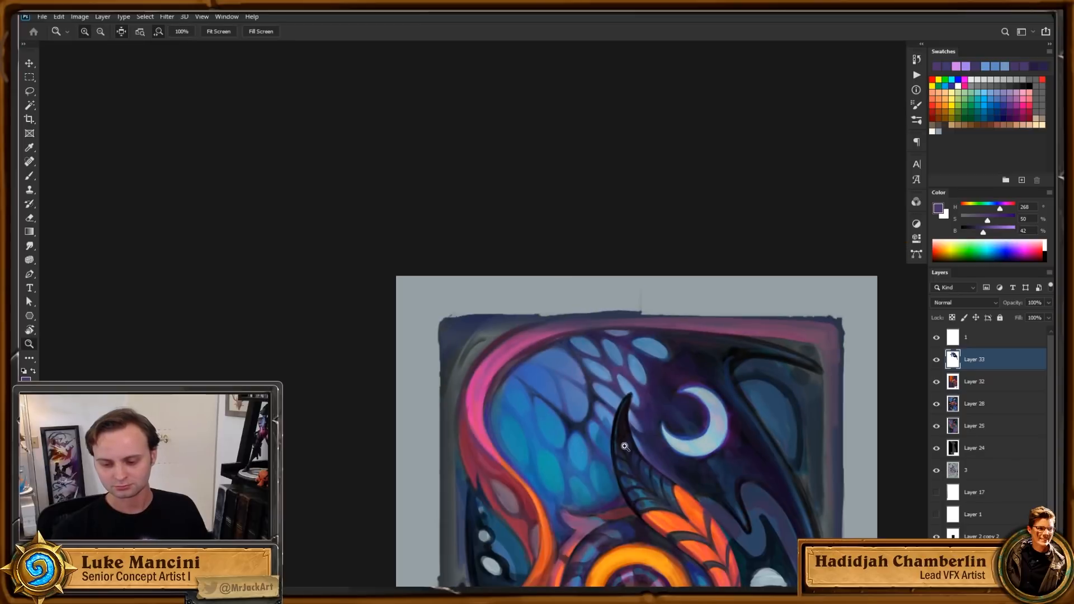
pyautogui.moveTo(742, 424); pyautogui.dragTo(647, 374)
pyautogui.moveTo(663, 390); pyautogui.dragTo(631, 416)
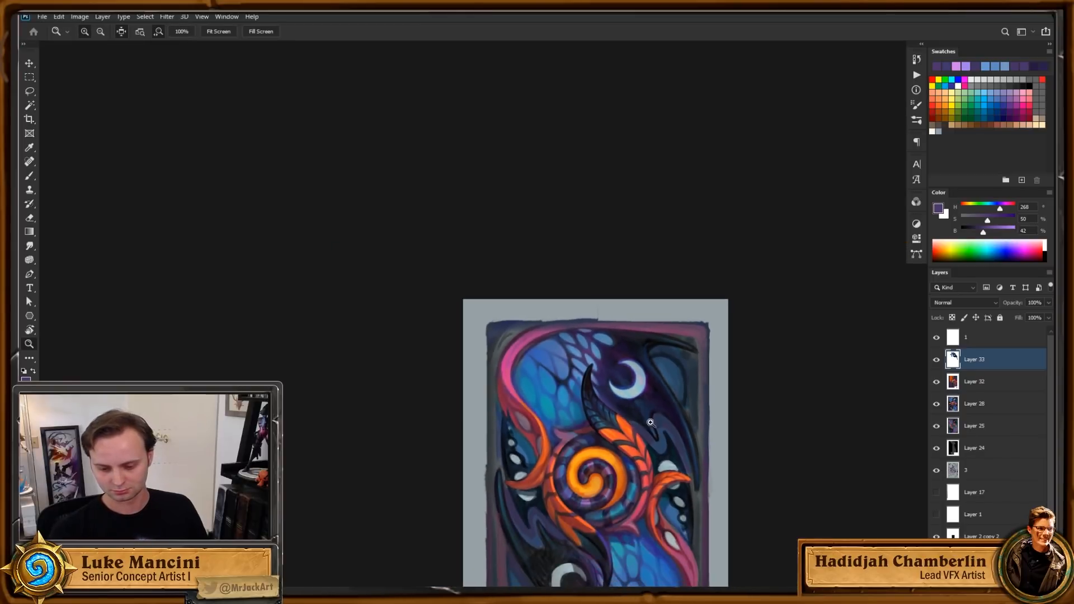
pyautogui.moveTo(738, 455); pyautogui.dragTo(718, 398)
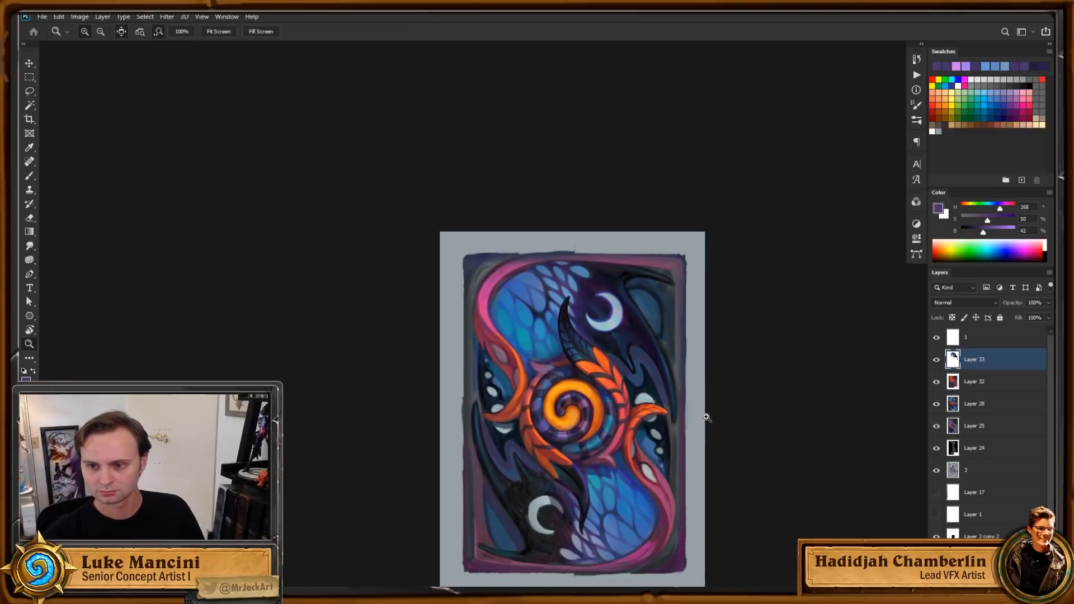
pyautogui.moveTo(559, 287); pyautogui.dragTo(622, 330)
pyautogui.press('r')
pyautogui.moveTo(622, 380); pyautogui.dragTo(629, 232)
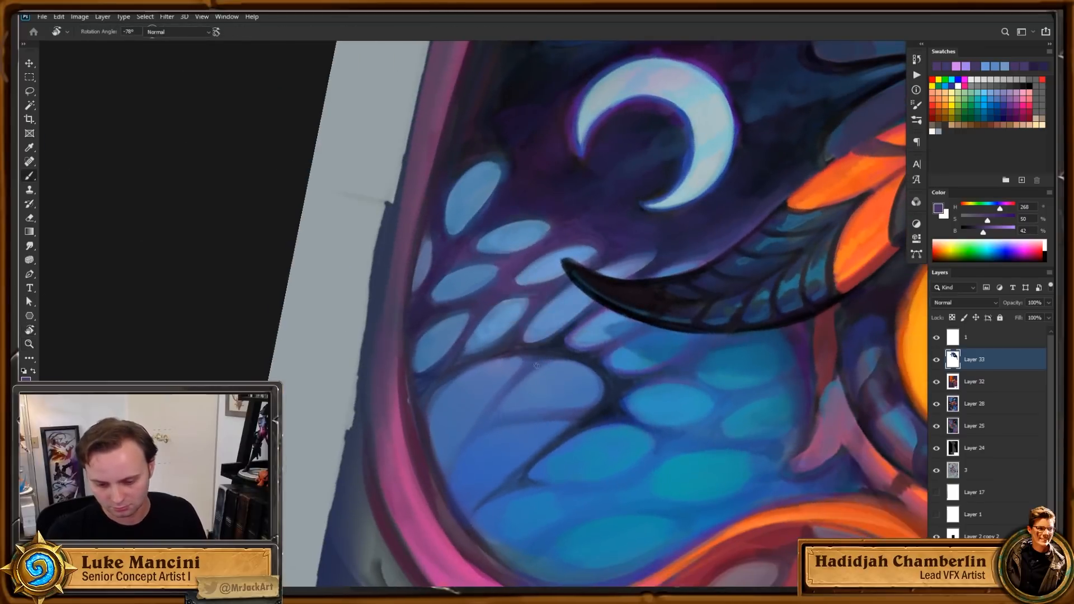
pyautogui.keyDown('alt'); pyautogui.click(578, 331); pyautogui.keyUp('alt')
pyautogui.keyDown('alt'); pyautogui.click(563, 344); pyautogui.keyUp('alt')
pyautogui.moveTo(566, 339); pyautogui.dragTo(574, 328)
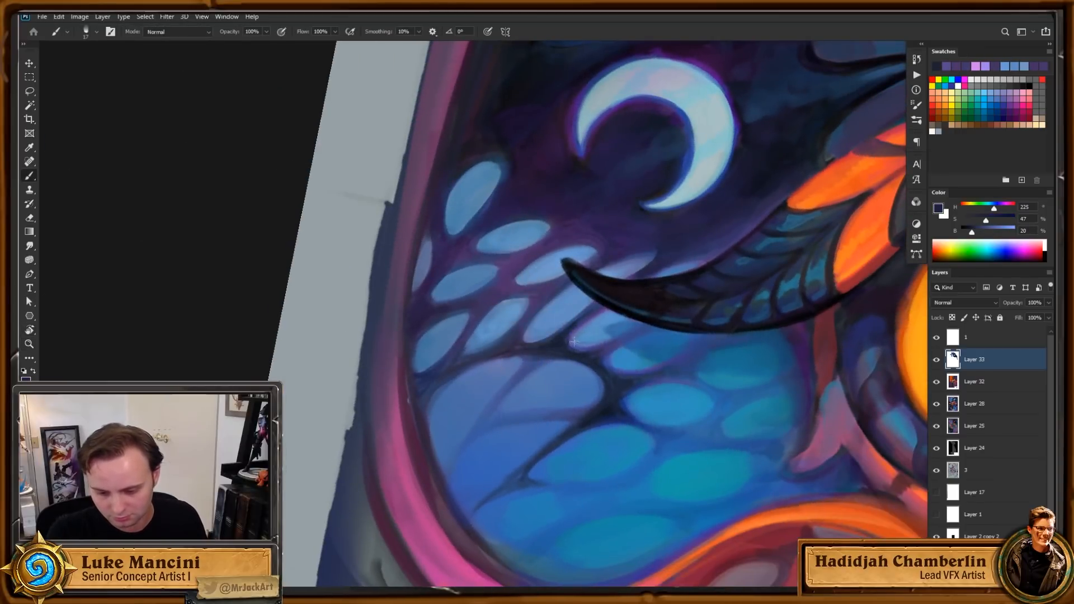
pyautogui.keyDown('alt'); pyautogui.click(574, 332); pyautogui.keyUp('alt')
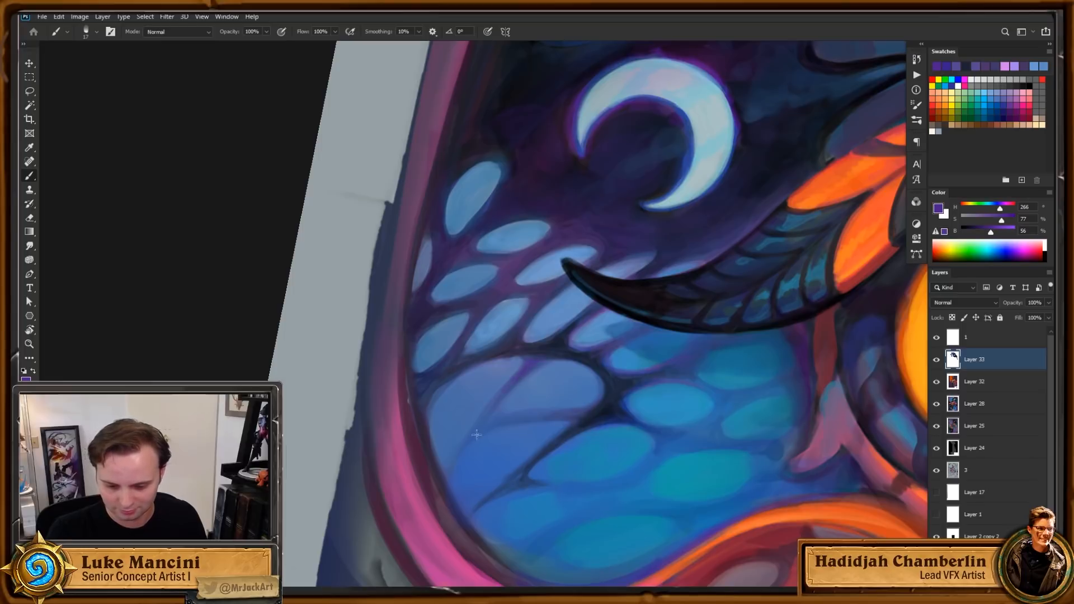
# Step: Tilt the canvas and touch up the wing around the large scale with sampled blue H 201, S 79, B 71 and dark blue H 223, S 51, B 38
pyautogui.press('r')
pyautogui.moveTo(735, 460); pyautogui.dragTo(768, 401)
pyautogui.press('space')
pyautogui.moveTo(767, 401); pyautogui.dragTo(777, 385)
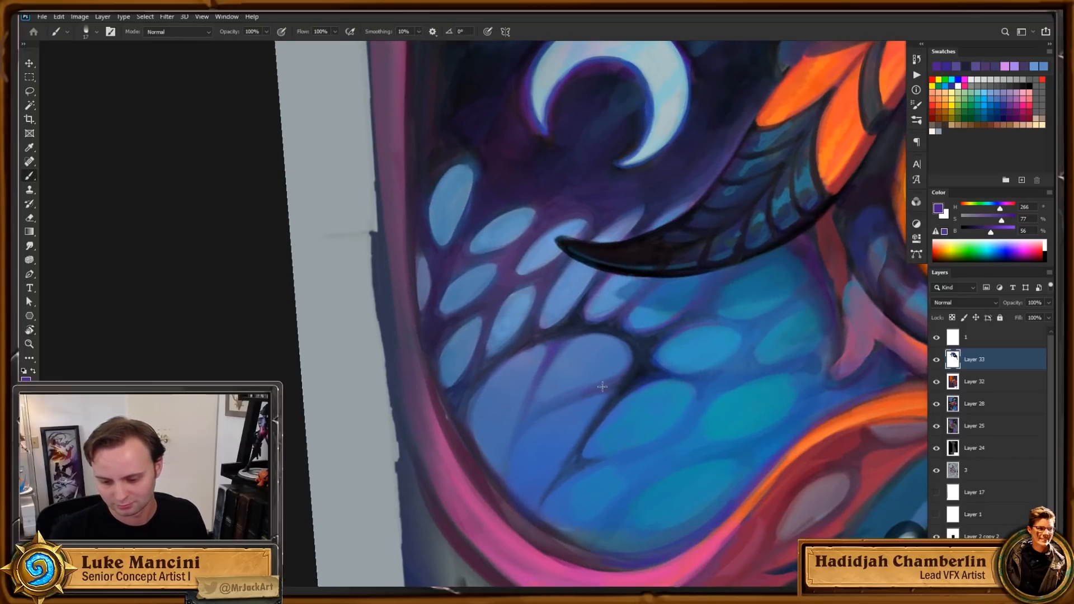
pyautogui.keyDown('alt'); pyautogui.click(578, 353); pyautogui.keyUp('alt')
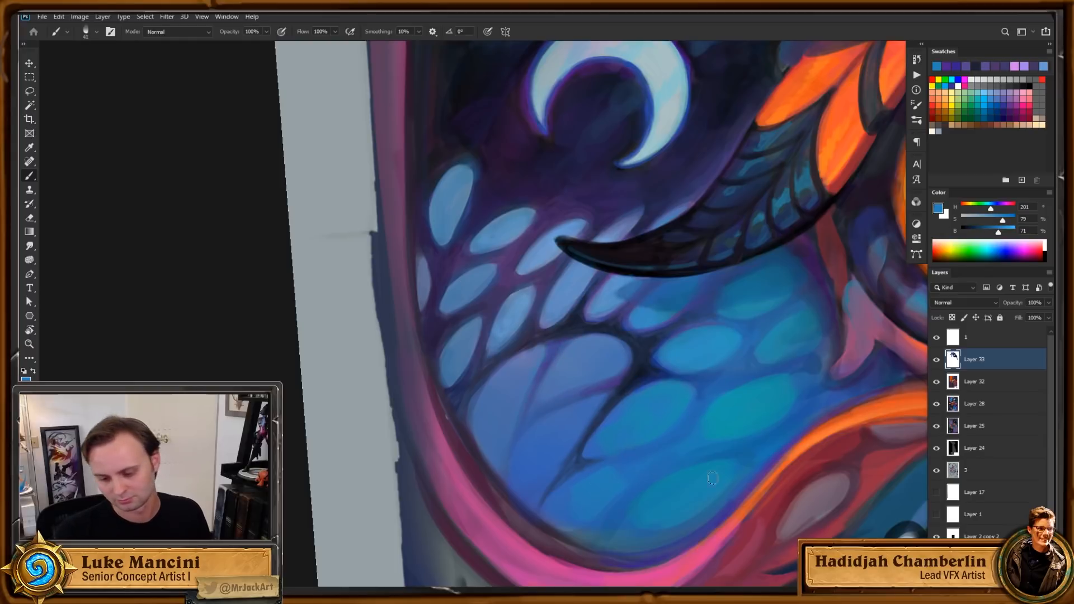
pyautogui.keyDown('alt'); pyautogui.click(467, 404); pyautogui.keyUp('alt')
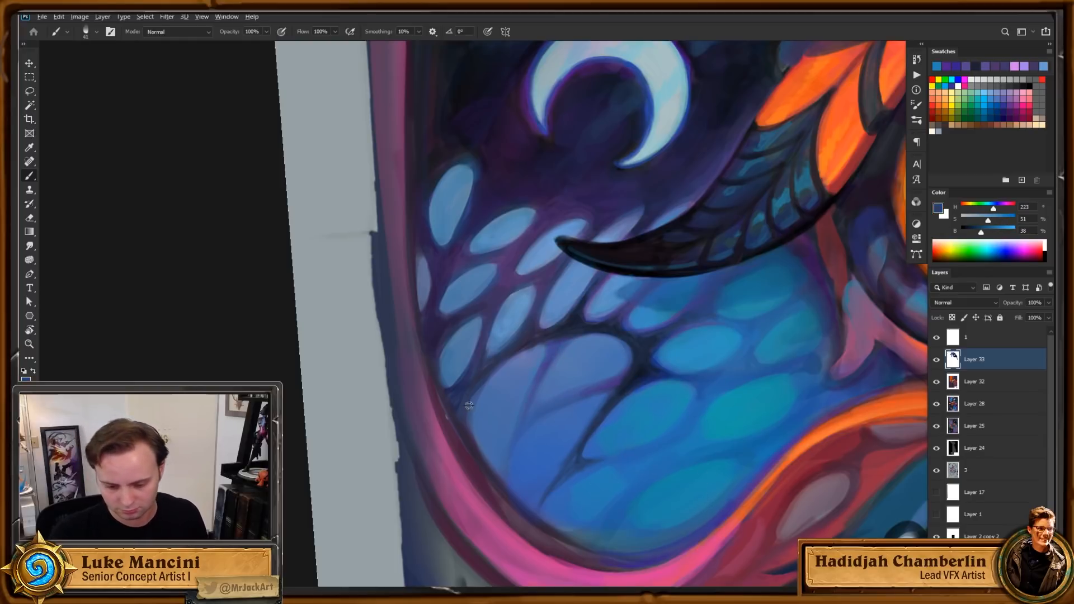
# Step: Refine the edges and gaps of the teal scales with sampled blues H 216, S 76, B 61 and H 202, S 81, B 70
pyautogui.moveTo(719, 458); pyautogui.dragTo(661, 483)
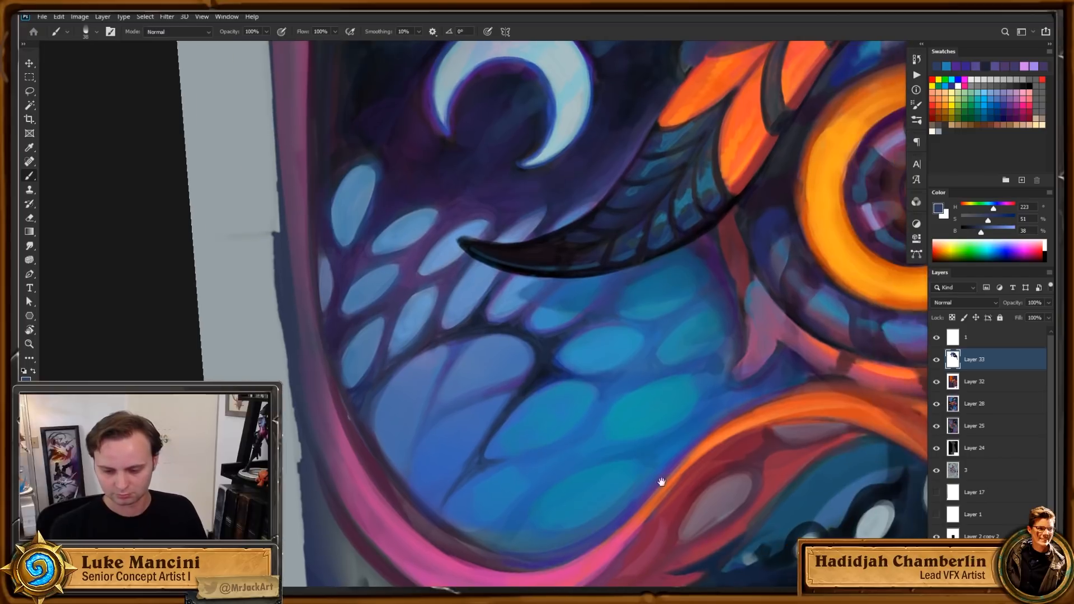
pyautogui.keyDown('alt'); pyautogui.click(607, 404); pyautogui.keyUp('alt')
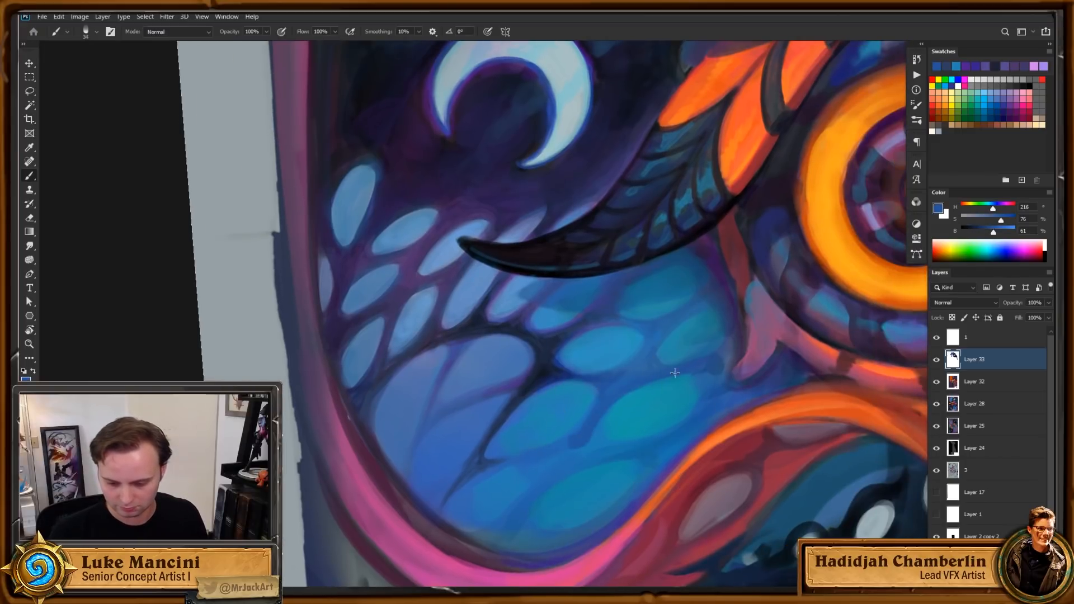
pyautogui.keyDown('alt'); pyautogui.click(572, 442); pyautogui.keyUp('alt')
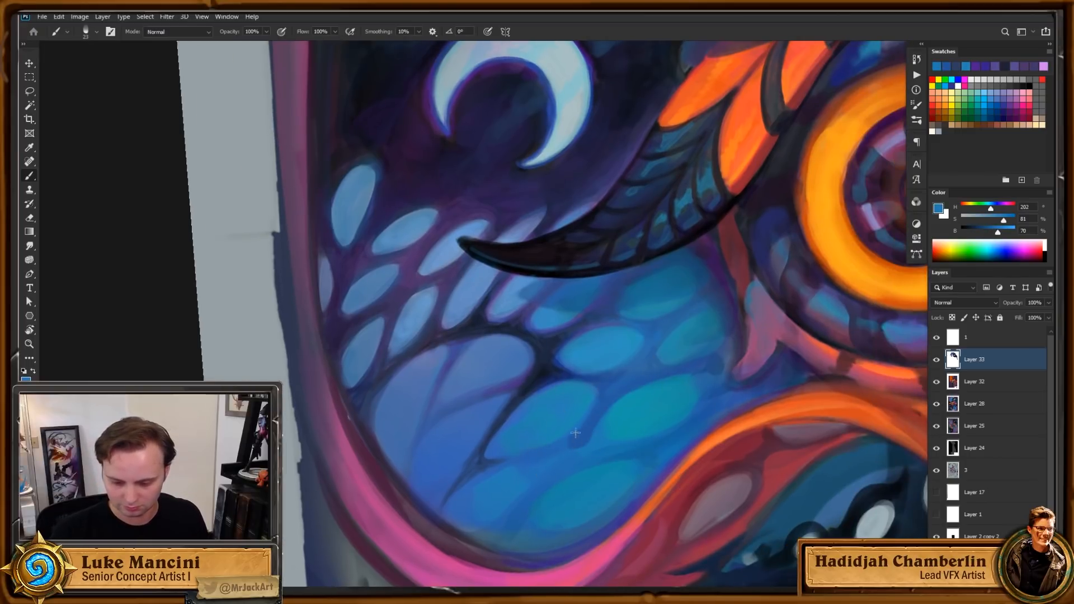
# Step: Rotate the canvas and define the webbing beside the large scale with sampled blues H 214, S 77, B 62 and H 216, S 70, B 51
pyautogui.press('r')
pyautogui.moveTo(594, 430)
pyautogui.mouseDown()
pyautogui.moveTo(600, 459)
pyautogui.moveTo(462, 451)
pyautogui.mouseUp()
pyautogui.press('b')
pyautogui.keyDown('alt'); pyautogui.click(400, 324); pyautogui.keyUp('alt')
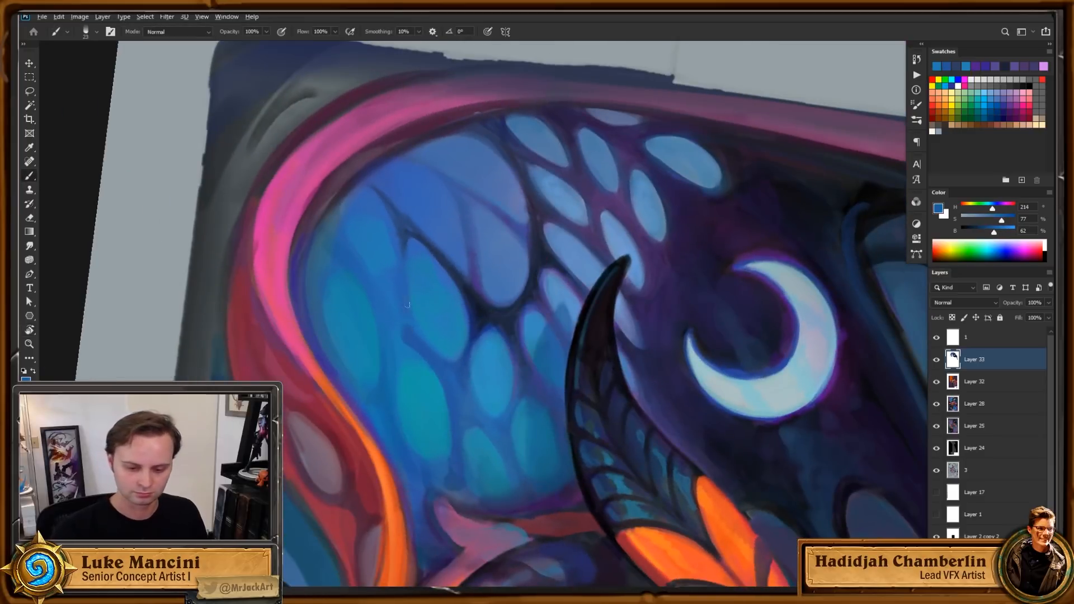
pyautogui.moveTo(402, 236); pyautogui.dragTo(401, 311)
pyautogui.keyDown('alt'); pyautogui.click(406, 249); pyautogui.keyUp('alt')
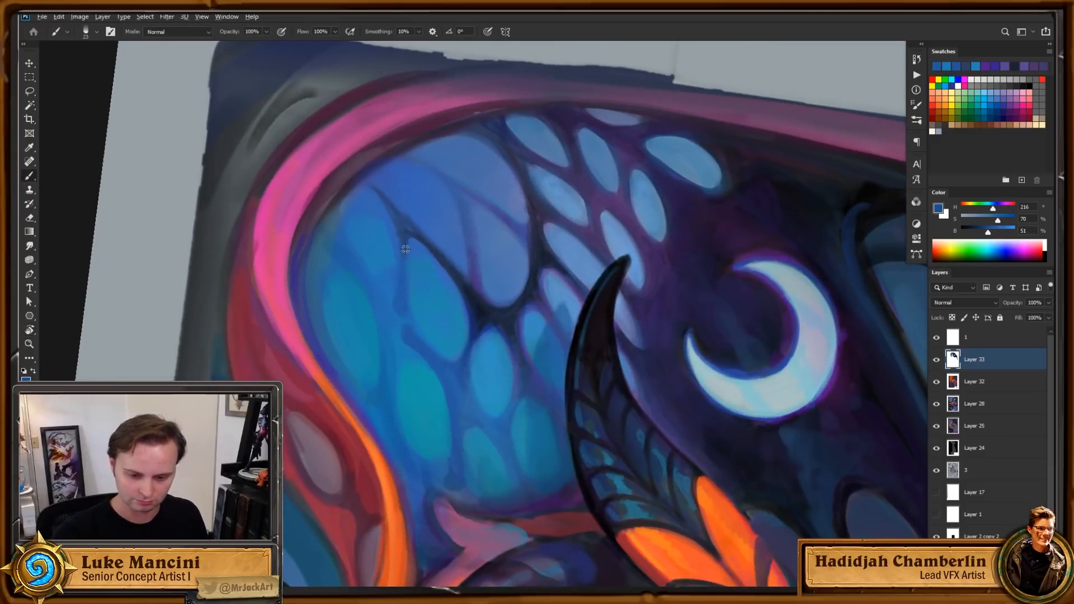
pyautogui.moveTo(550, 334); pyautogui.dragTo(576, 340)
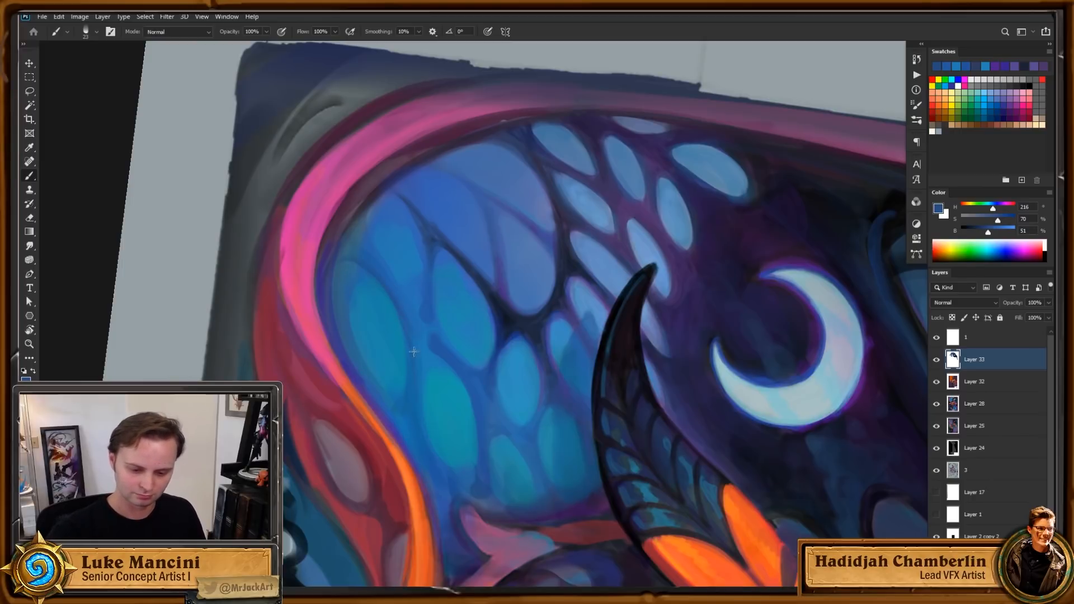
# Step: Darken the gaps around the outermost teal scales with sampled blue H 213, S 75, B 59, and level the canvas to view the whole piece
pyautogui.keyDown('alt'); pyautogui.click(378, 272); pyautogui.keyUp('alt')
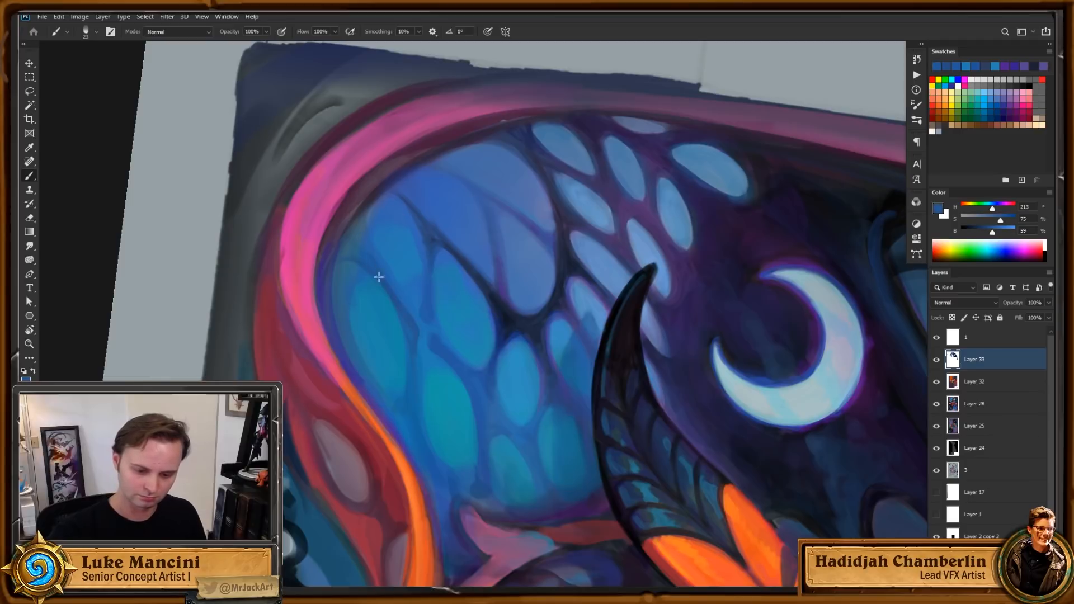
pyautogui.moveTo(378, 277); pyautogui.dragTo(359, 232)
pyautogui.moveTo(410, 327); pyautogui.dragTo(413, 367)
pyautogui.moveTo(465, 417); pyautogui.dragTo(426, 440)
pyautogui.press('z')
pyautogui.moveTo(517, 401); pyautogui.dragTo(381, 411)
pyautogui.press('r')
pyautogui.moveTo(633, 379)
pyautogui.mouseDown()
pyautogui.moveTo(661, 419)
pyautogui.moveTo(537, 448)
pyautogui.moveTo(505, 436)
pyautogui.mouseUp()
pyautogui.press('Escape')
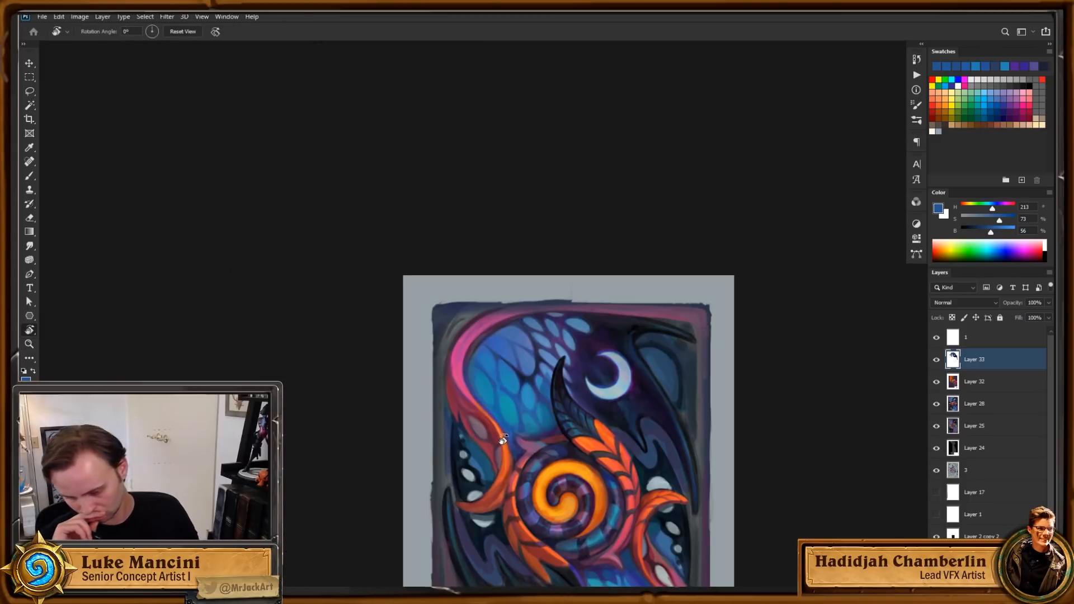
# Step: Touch up the scale beside the horn with sampled light blue H 209, S 51, B 76
pyautogui.press('z')
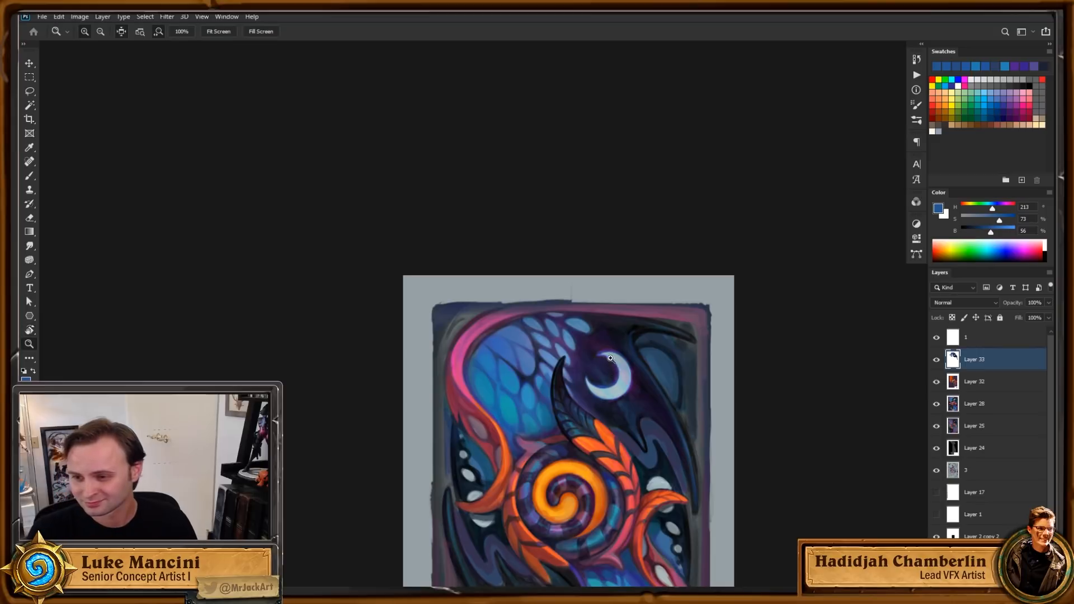
pyautogui.click(583, 386)
pyautogui.click(560, 386)
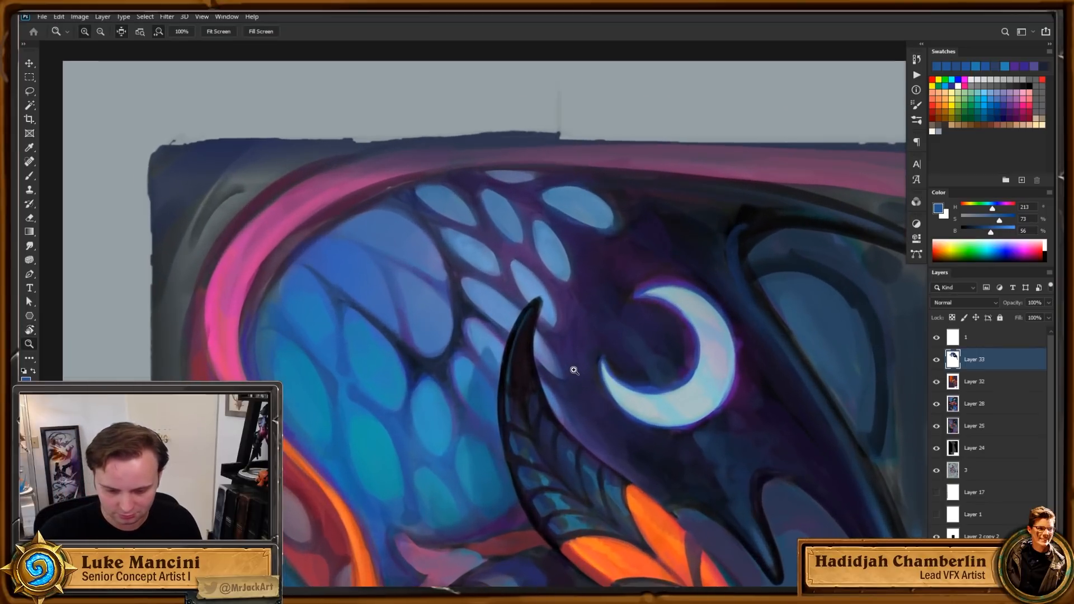
pyautogui.press('b')
pyautogui.keyDown('alt'); pyautogui.click(476, 329); pyautogui.keyUp('alt')
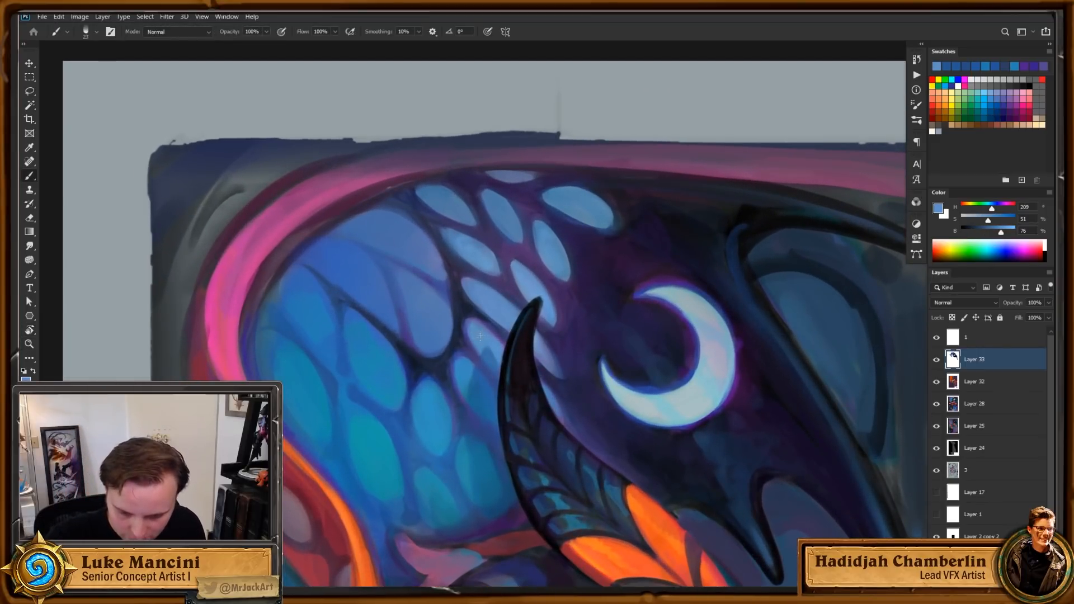
pyautogui.moveTo(507, 382); pyautogui.dragTo(491, 333)
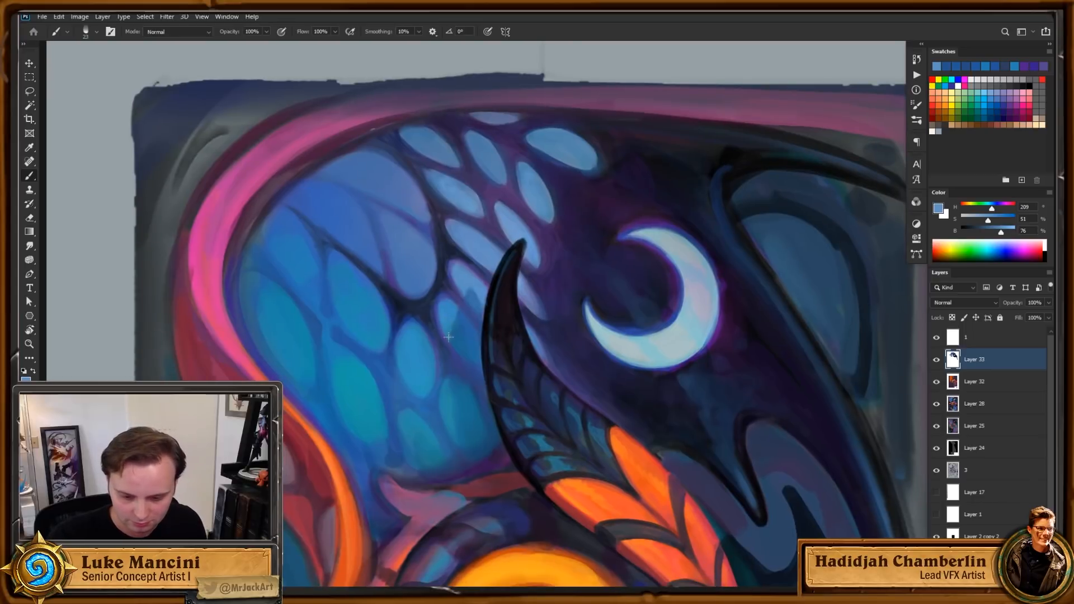
pyautogui.click(465, 279)
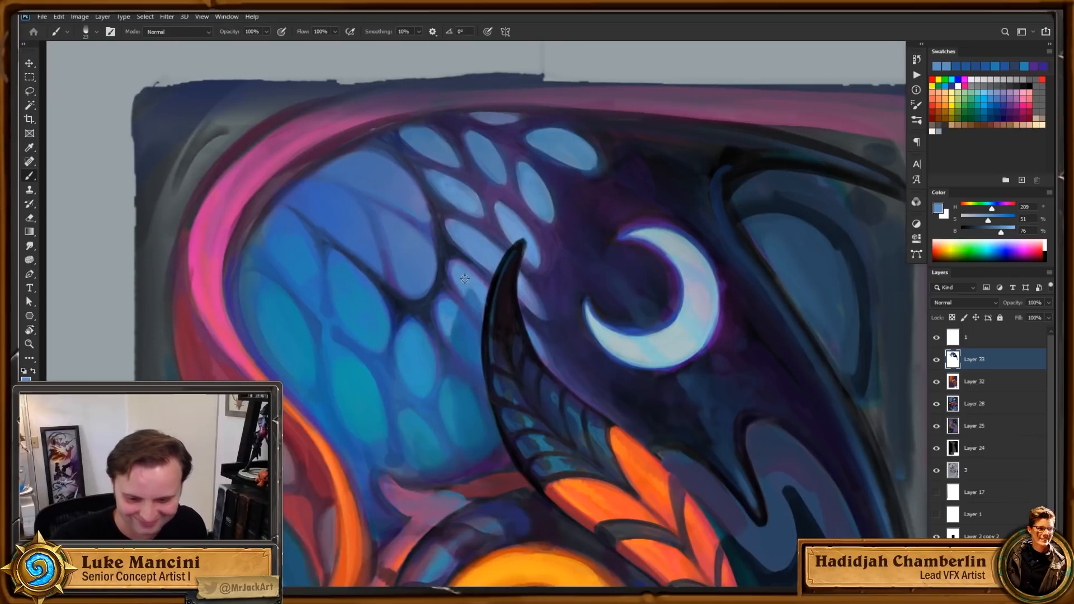
# Step: Brighten the small light scales above the horn using the sampled blue adjusted to H 209, S 57, B 86
pyautogui.keyDown('alt'); pyautogui.click(466, 199); pyautogui.keyUp('alt')
pyautogui.click(992, 219)
pyautogui.click(1007, 231)
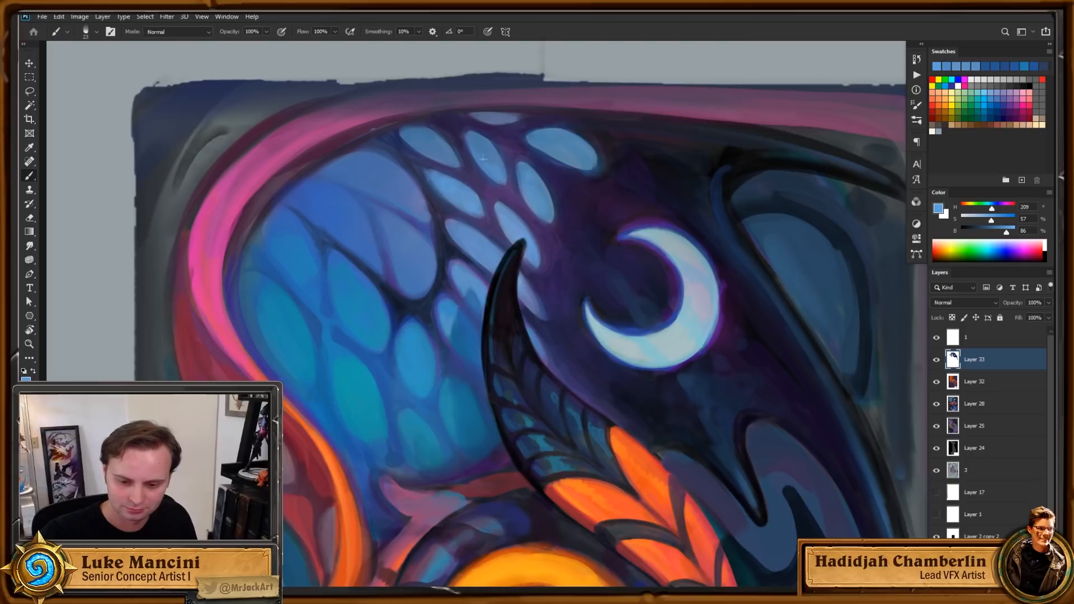
pyautogui.moveTo(678, 389); pyautogui.dragTo(622, 390)
pyautogui.moveTo(778, 473); pyautogui.dragTo(768, 436)
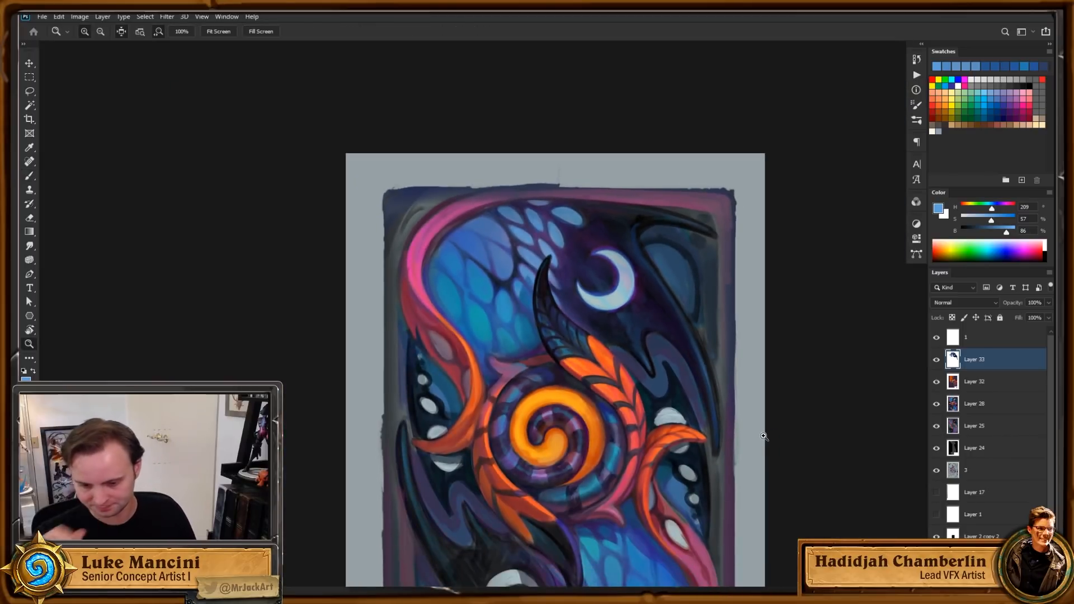
pyautogui.moveTo(528, 306); pyautogui.dragTo(574, 266)
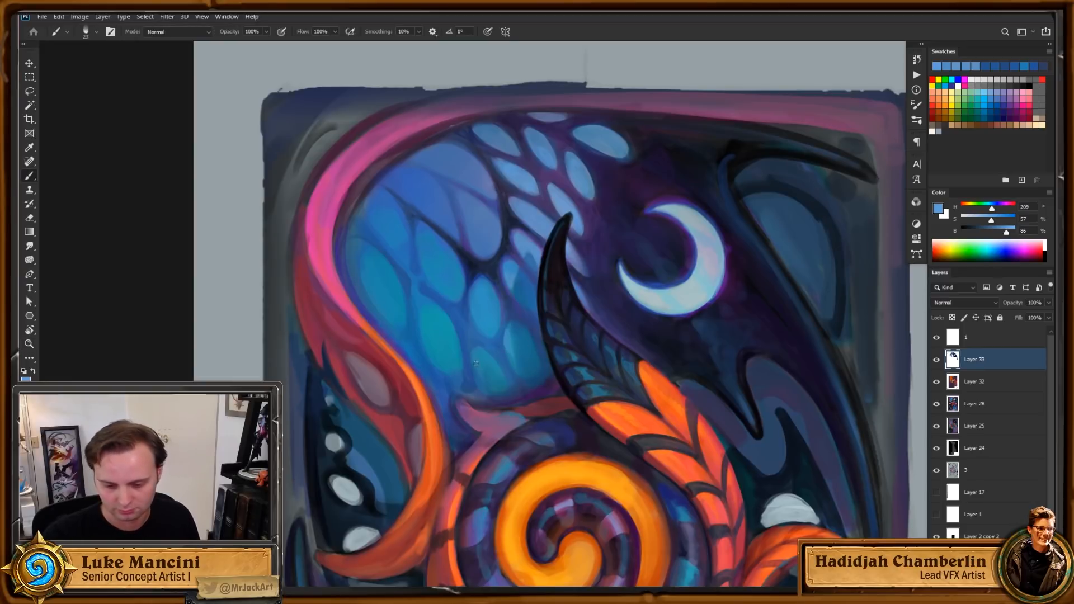
# Step: Lighten the teal scales near the orange tendril with blue H 206, S 66, B 86 and sampled H 196, S 75, B 76
pyautogui.click(998, 219)
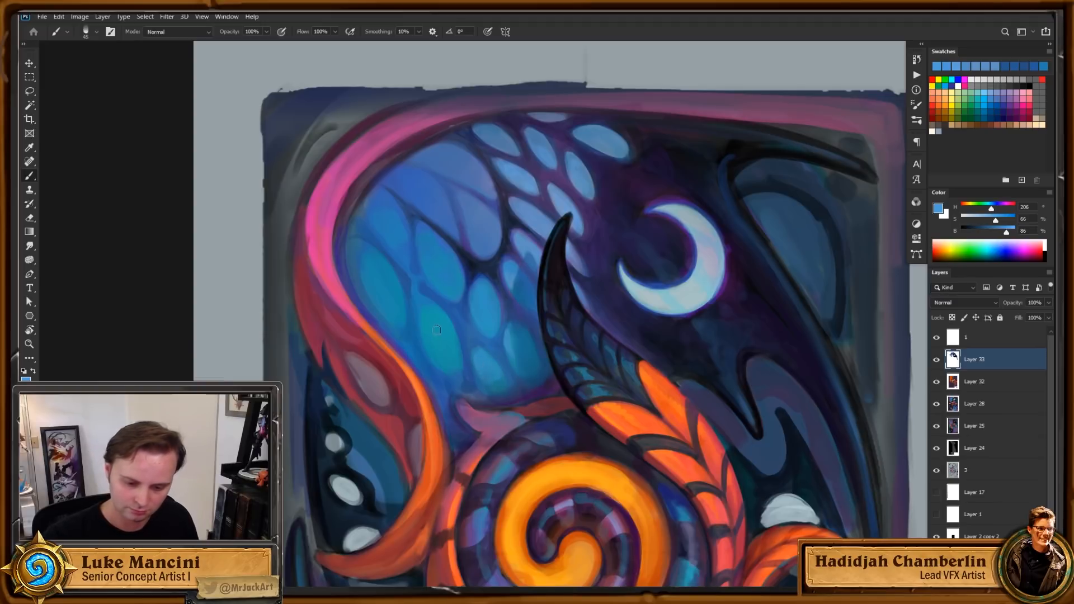
pyautogui.keyDown('alt'); pyautogui.click(452, 350); pyautogui.keyUp('alt')
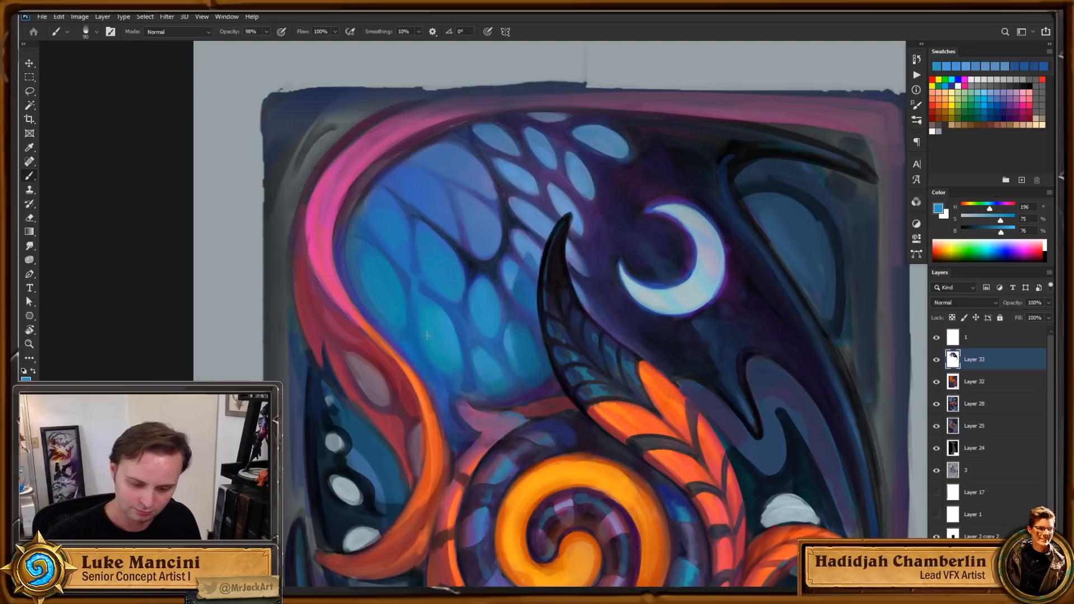
pyautogui.press('z')
pyautogui.moveTo(556, 356)
pyautogui.mouseDown()
pyautogui.moveTo(543, 379)
pyautogui.moveTo(487, 372)
pyautogui.mouseUp()
pyautogui.press('r')
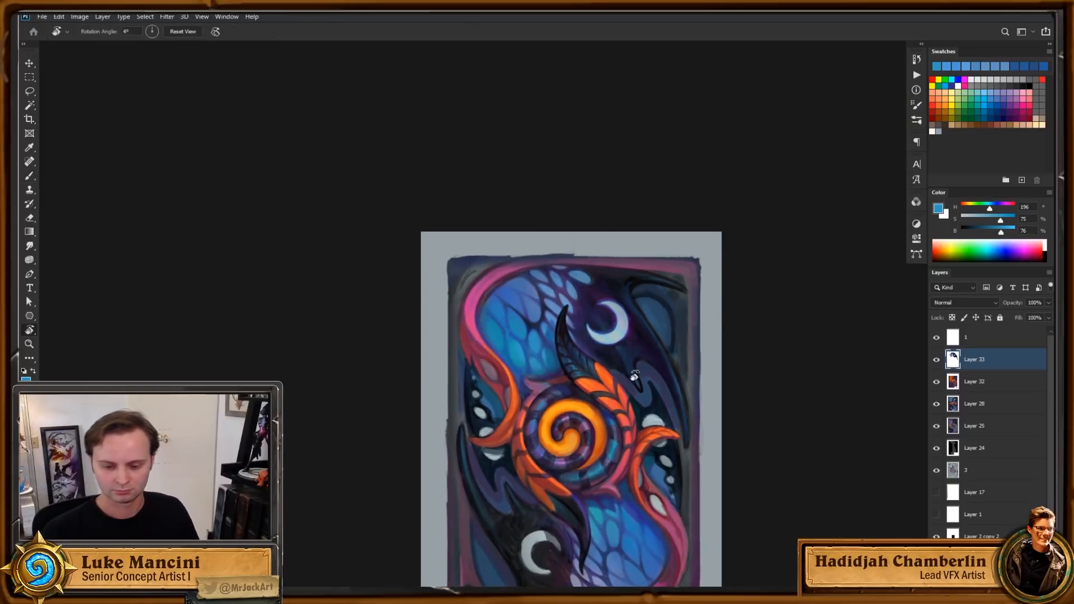
# Step: Tilt the canvas and glaze the lower teal scales with a larger brush in a more saturated teal H 189, S 95, B 63
pyautogui.moveTo(635, 376); pyautogui.dragTo(590, 420)
pyautogui.press('z')
pyautogui.moveTo(521, 342); pyautogui.dragTo(549, 322)
pyautogui.press('b')
pyautogui.keyDown('alt'); pyautogui.click(477, 344); pyautogui.keyUp('alt')
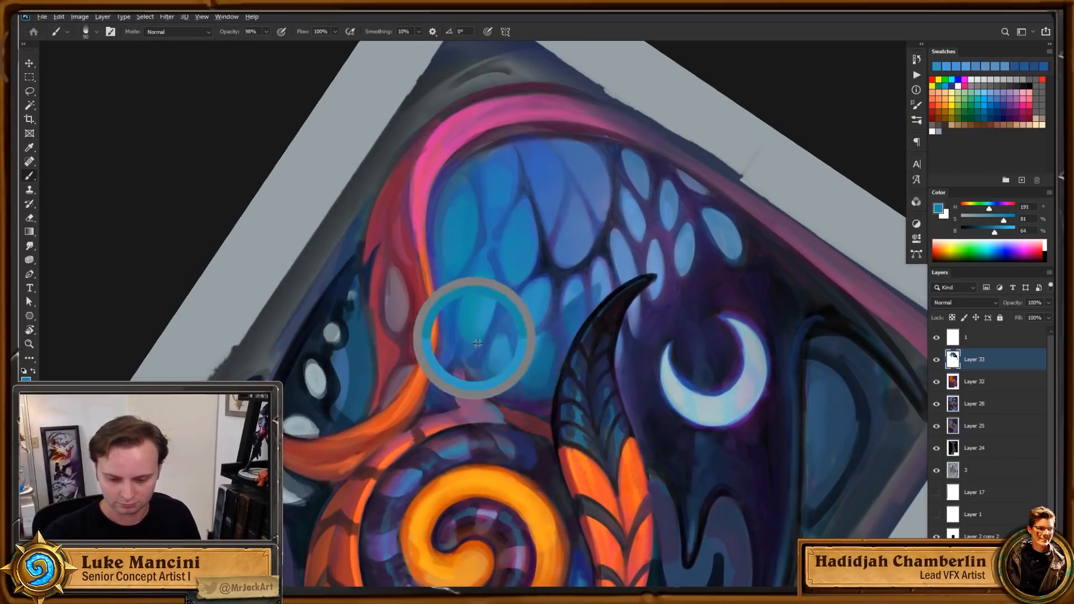
pyautogui.moveTo(1003, 220); pyautogui.dragTo(1011, 221)
pyautogui.moveTo(502, 291); pyautogui.dragTo(515, 290)
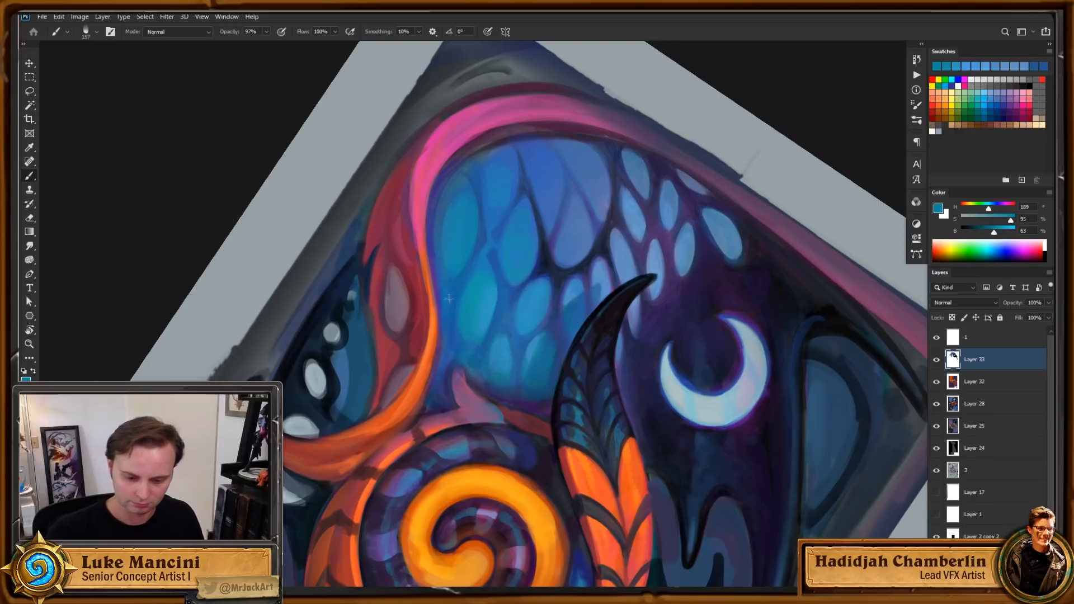
# Step: Blend the lower teal scales with sampled teal H 189, S 82, B 66, and level the canvas to view the whole piece
pyautogui.keyDown('alt'); pyautogui.click(474, 323); pyautogui.keyUp('alt')
pyautogui.moveTo(637, 365); pyautogui.dragTo(584, 366)
pyautogui.press('r')
pyautogui.moveTo(638, 263); pyautogui.dragTo(571, 452)
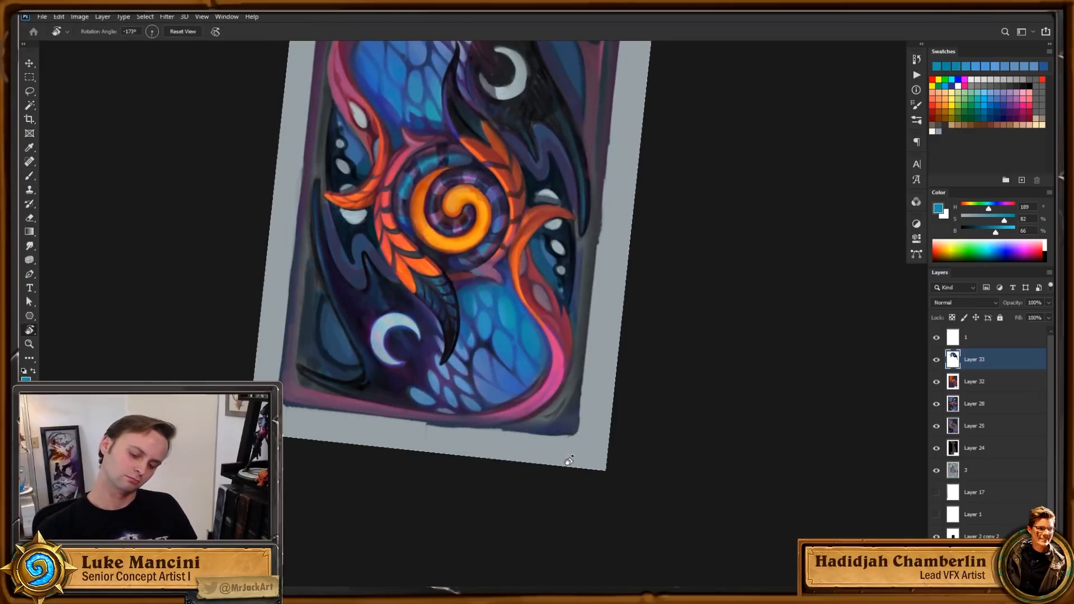
pyautogui.press('Escape')
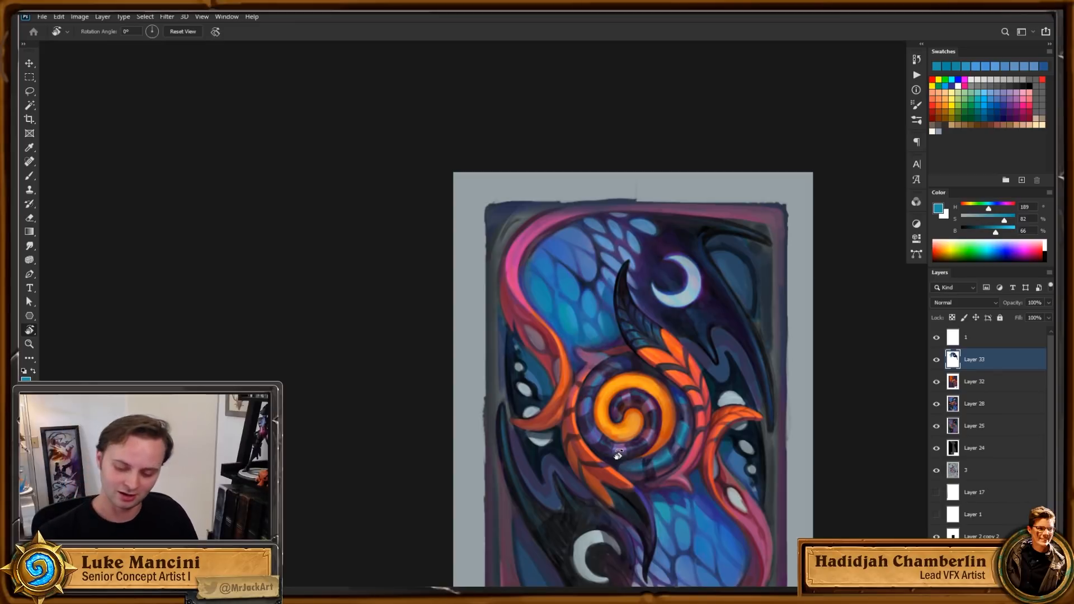
# Step: Compare the whole painting with Layers 33 and 32 hidden and shown
pyautogui.hscroll(2, 555, 387)
pyautogui.scroll(1, 555, 388)
pyautogui.hscroll(1, 554, 391)
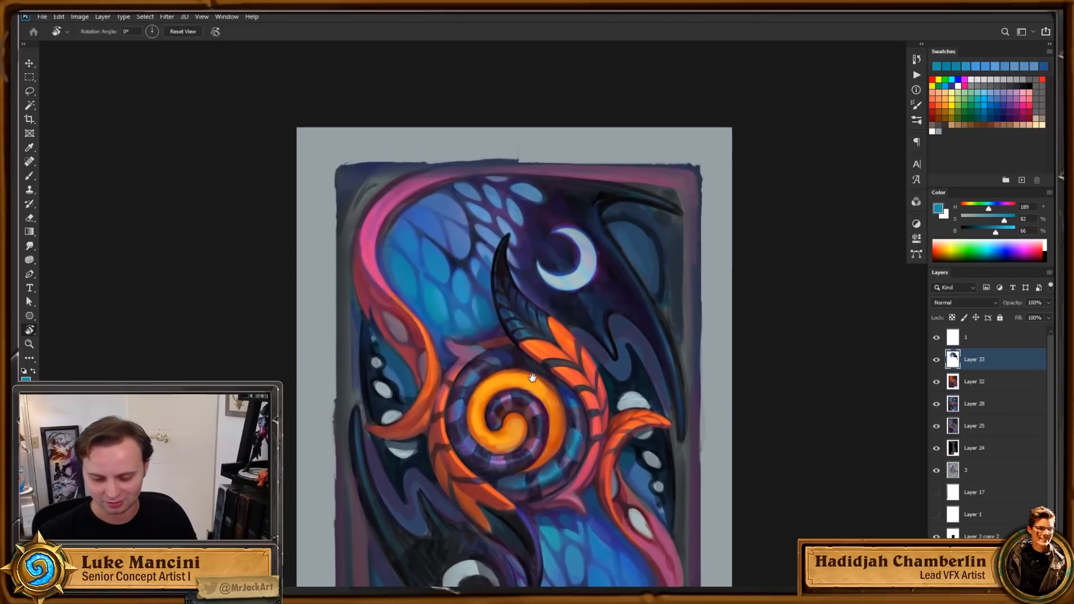
pyautogui.scroll(-1, 539, 402)
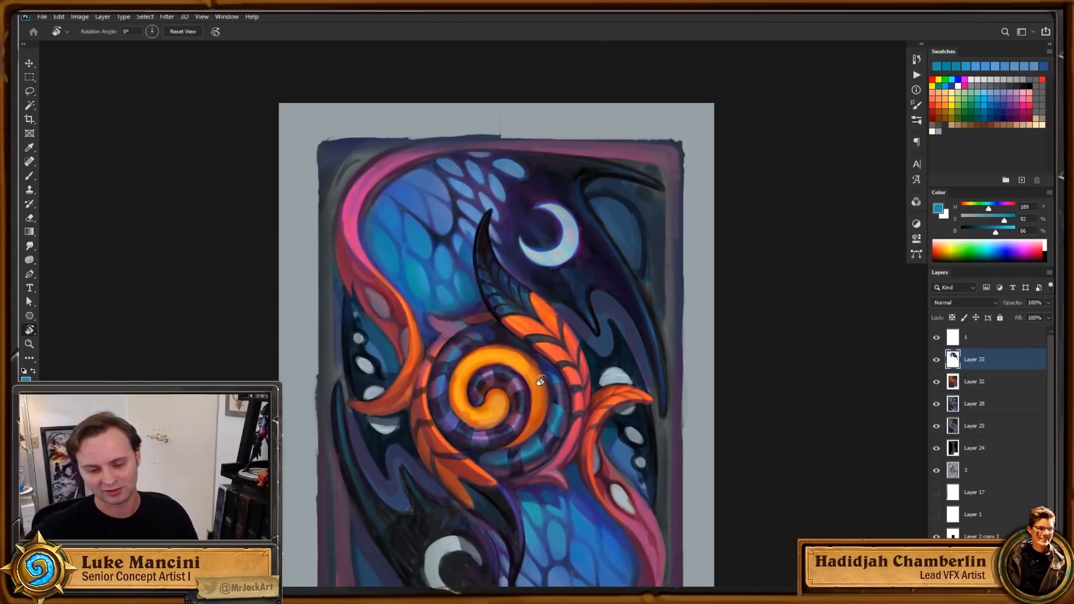
pyautogui.scroll(1, 518, 373)
pyautogui.scroll(-2, 514, 358)
pyautogui.hscroll(1, 512, 347)
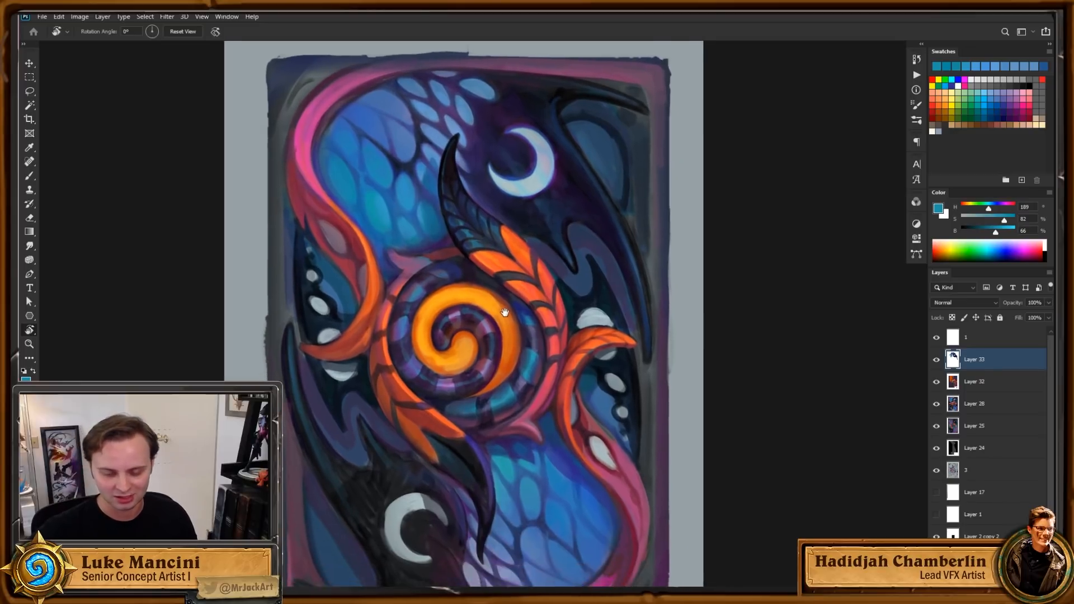
pyautogui.click(936, 359)
pyautogui.click(937, 382)
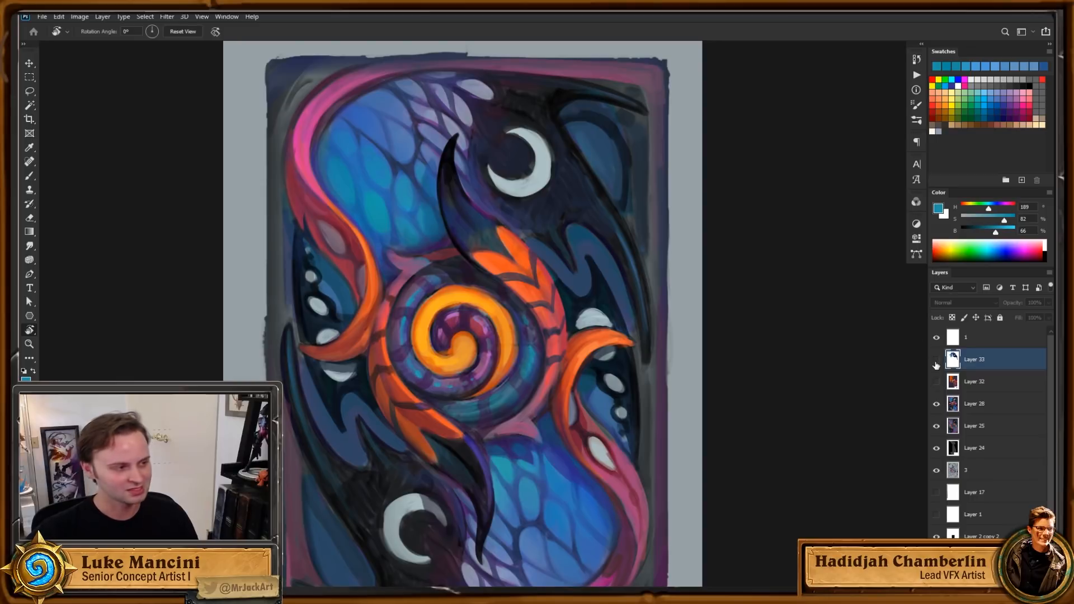
pyautogui.moveTo(937, 361); pyautogui.dragTo(937, 381)
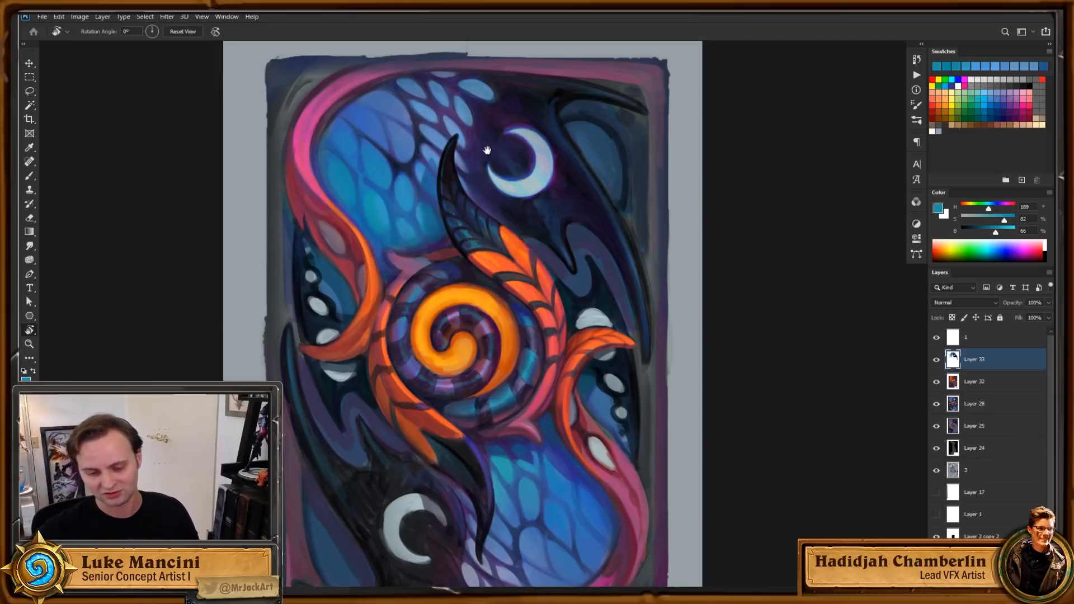
pyautogui.moveTo(487, 153); pyautogui.dragTo(501, 234)
pyautogui.scroll(1, 501, 235)
pyautogui.moveTo(650, 296)
pyautogui.mouseDown()
pyautogui.moveTo(648, 273)
pyautogui.moveTo(650, 290)
pyautogui.mouseUp()
pyautogui.moveTo(634, 233); pyautogui.dragTo(638, 267)
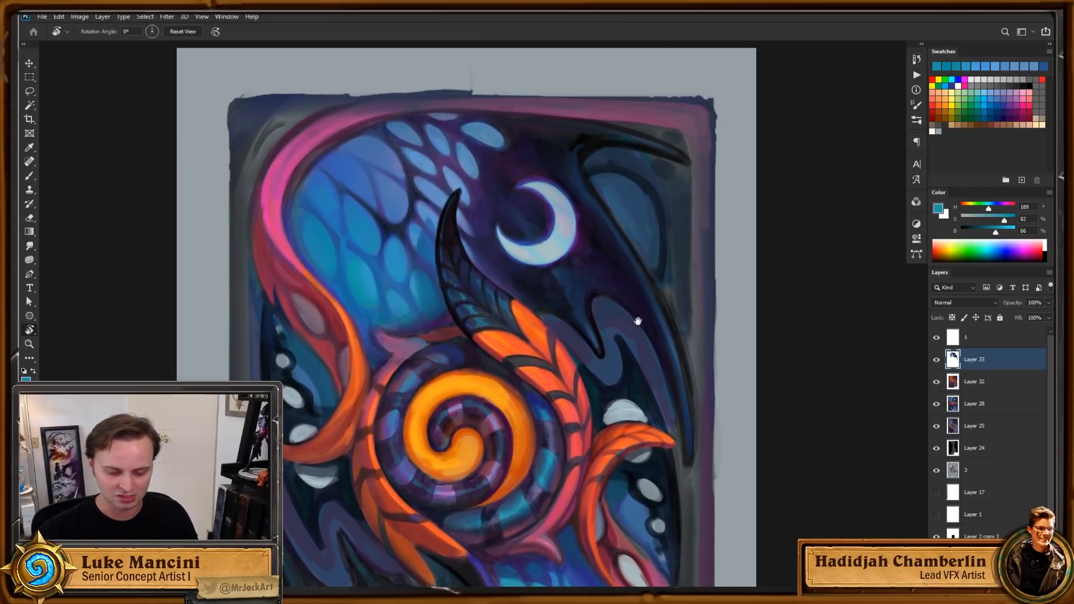
pyautogui.moveTo(639, 348); pyautogui.dragTo(630, 284)
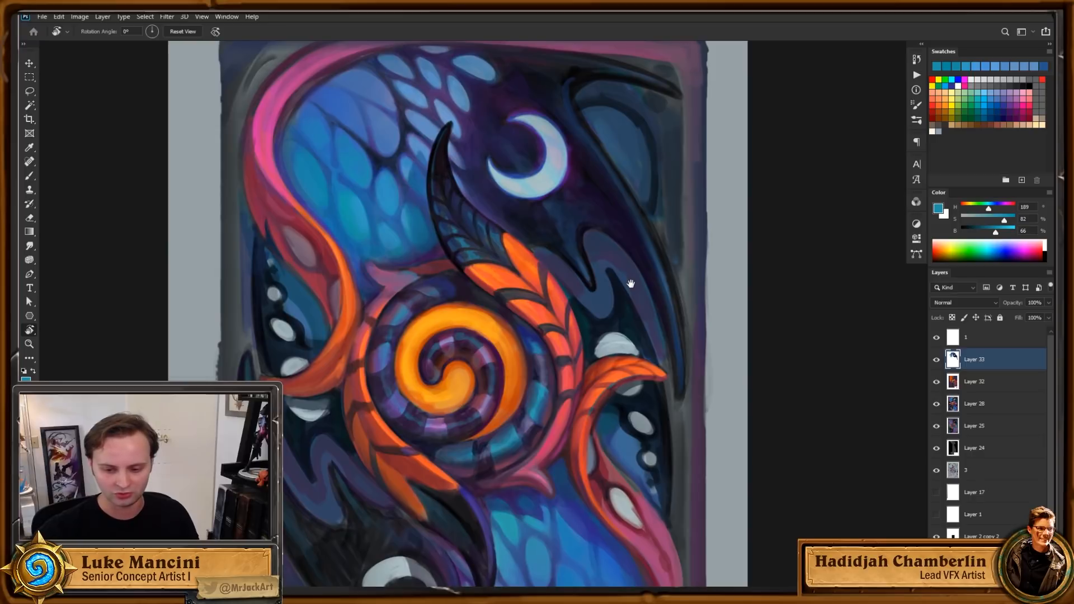
pyautogui.moveTo(615, 235); pyautogui.dragTo(617, 285)
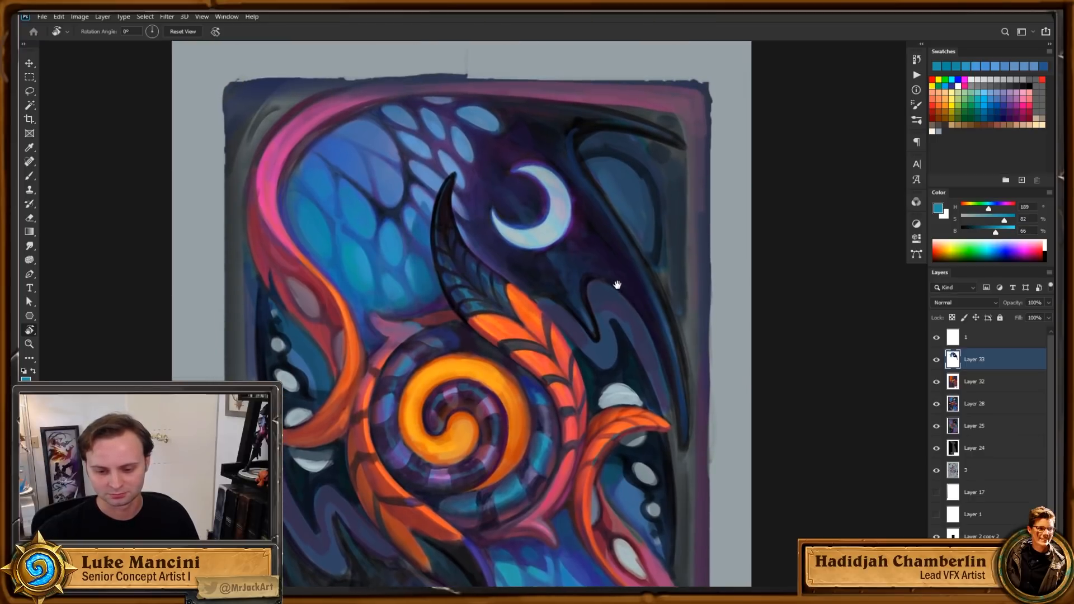
pyautogui.press('z')
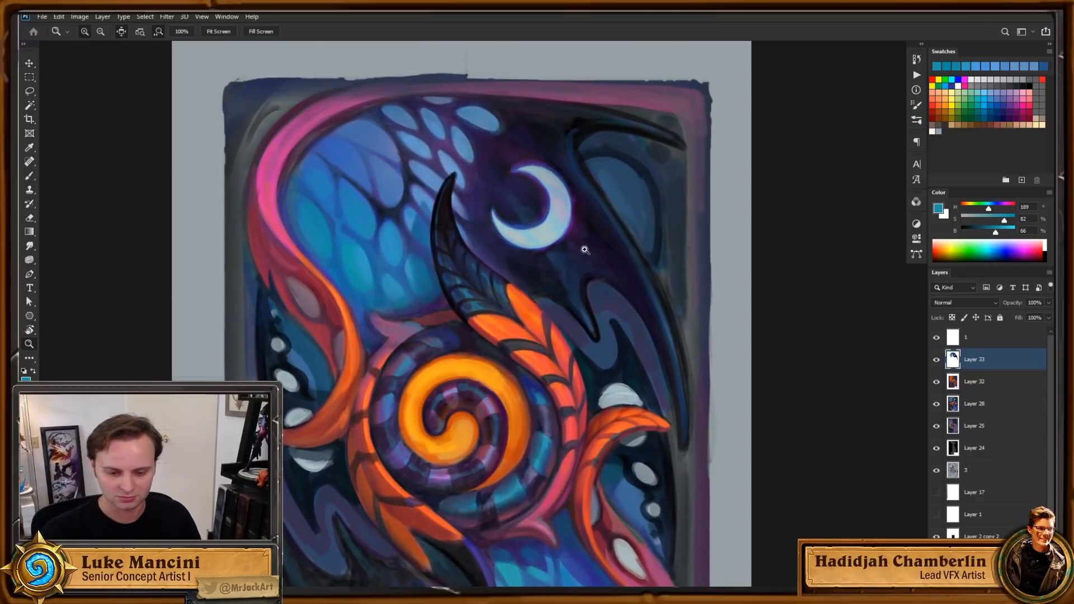
pyautogui.moveTo(582, 248); pyautogui.dragTo(721, 365)
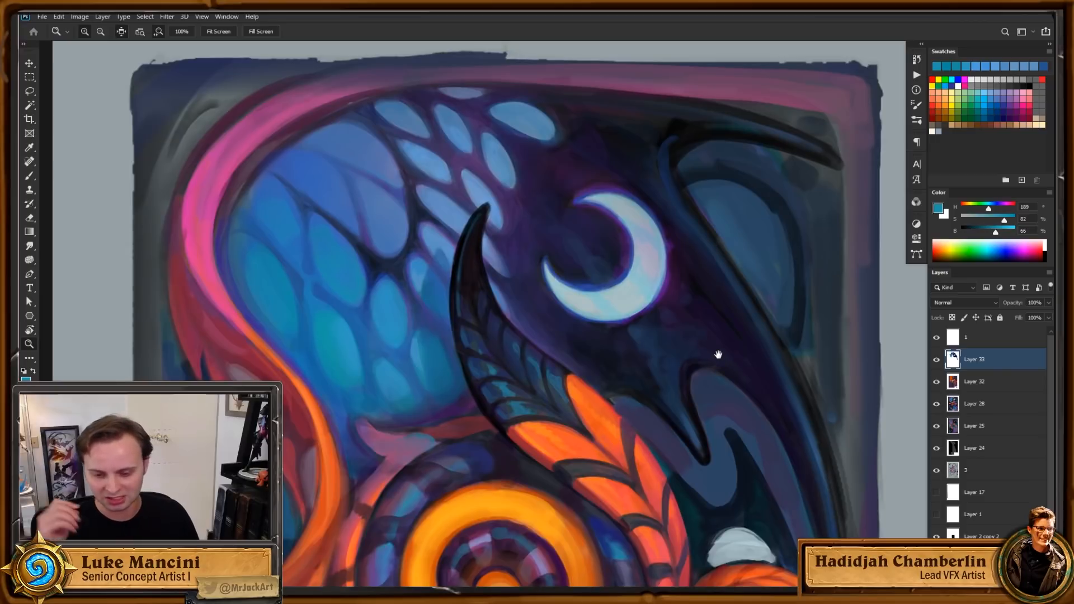
pyautogui.moveTo(703, 362); pyautogui.dragTo(696, 361)
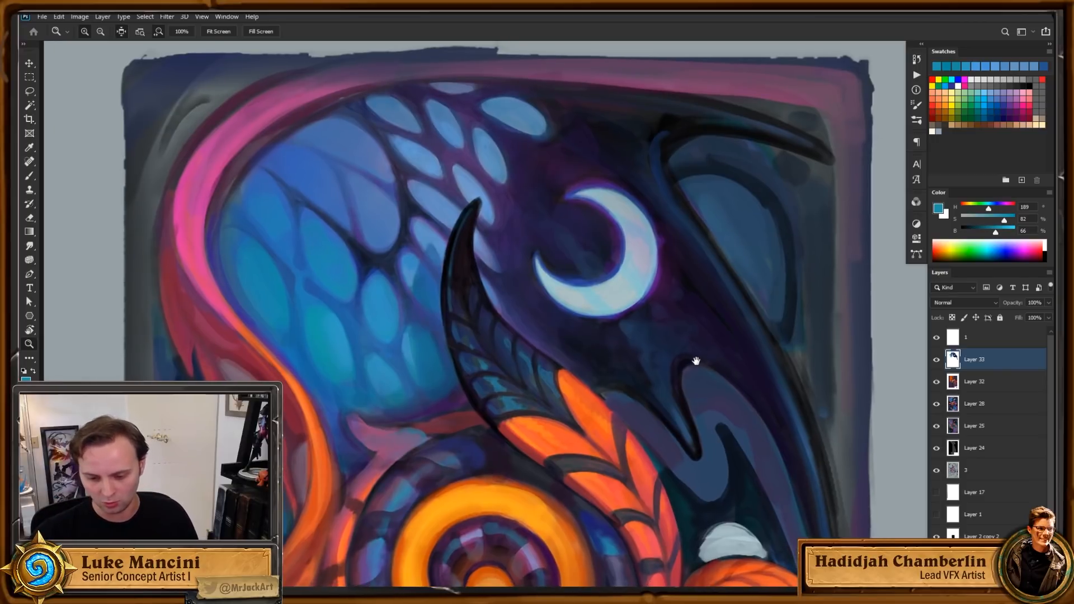
pyautogui.keyDown('alt'); pyautogui.click(694, 365); pyautogui.keyUp('alt')
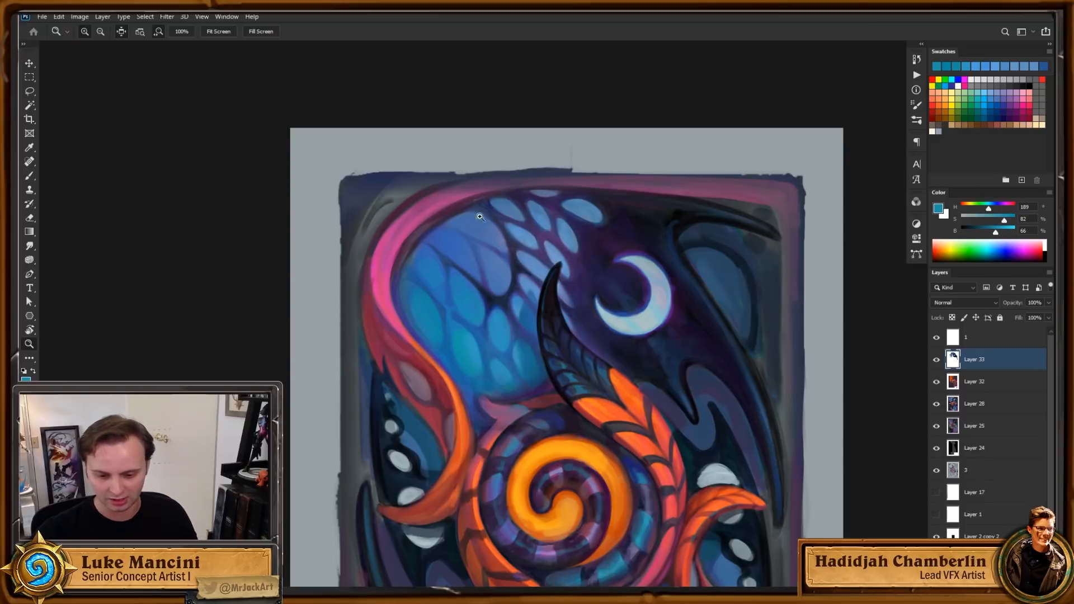
pyautogui.moveTo(542, 257); pyautogui.dragTo(509, 242)
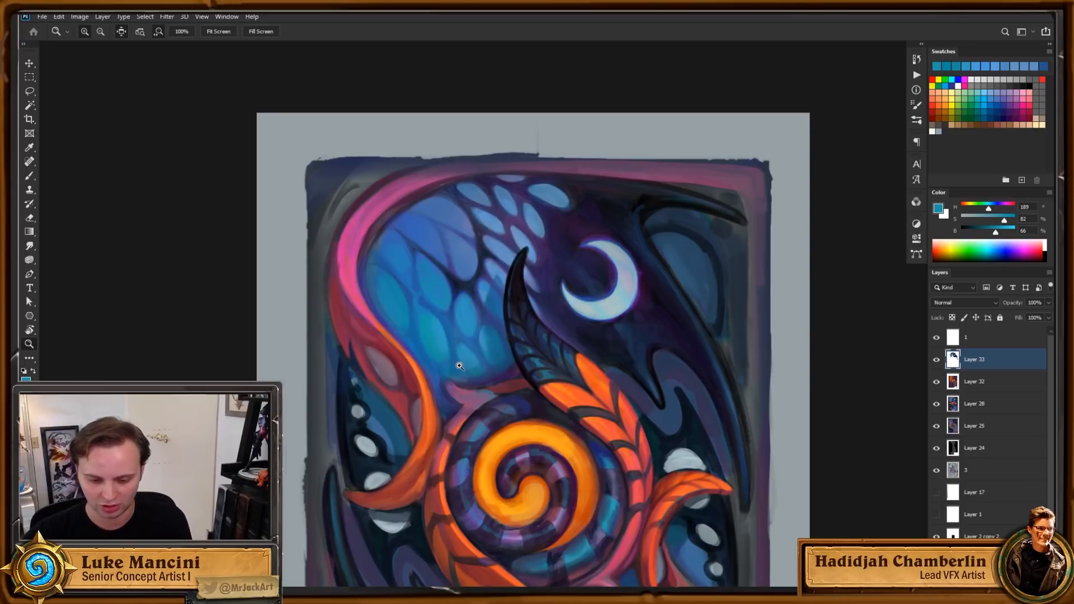
# Step: Deepen the scales beside the black horn with a smaller brush, using sampled blue made more saturated at H 211, S 85, B 59
pyautogui.moveTo(519, 480)
pyautogui.mouseDown()
pyautogui.moveTo(515, 190)
pyautogui.moveTo(495, 489)
pyautogui.mouseUp()
pyautogui.click(496, 296)
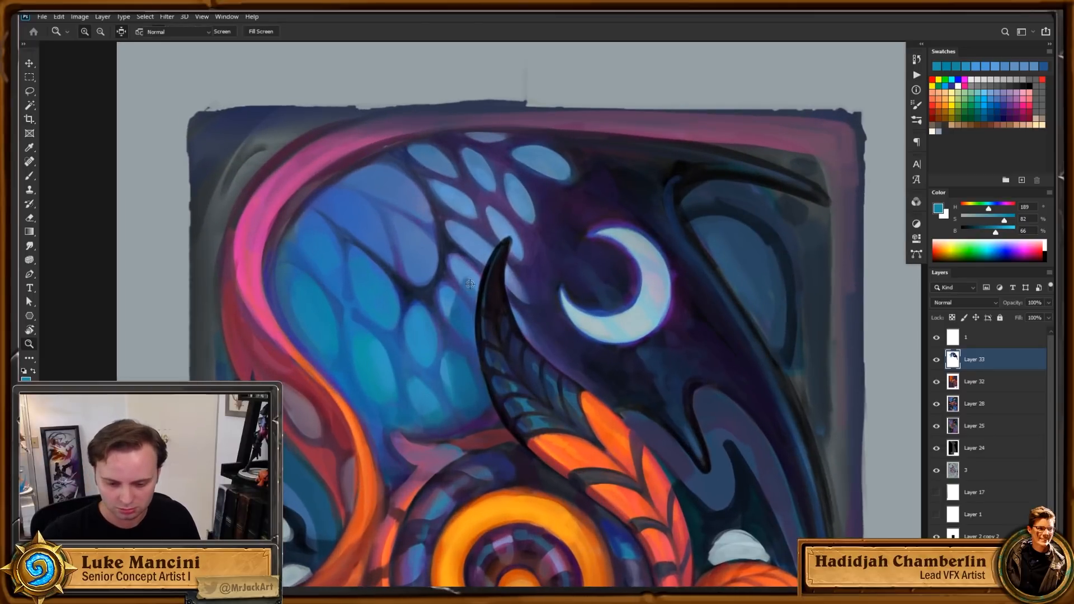
pyautogui.press('b')
pyautogui.keyDown('alt'); pyautogui.click(486, 324); pyautogui.keyUp('alt')
pyautogui.click(997, 220)
pyautogui.click(992, 233)
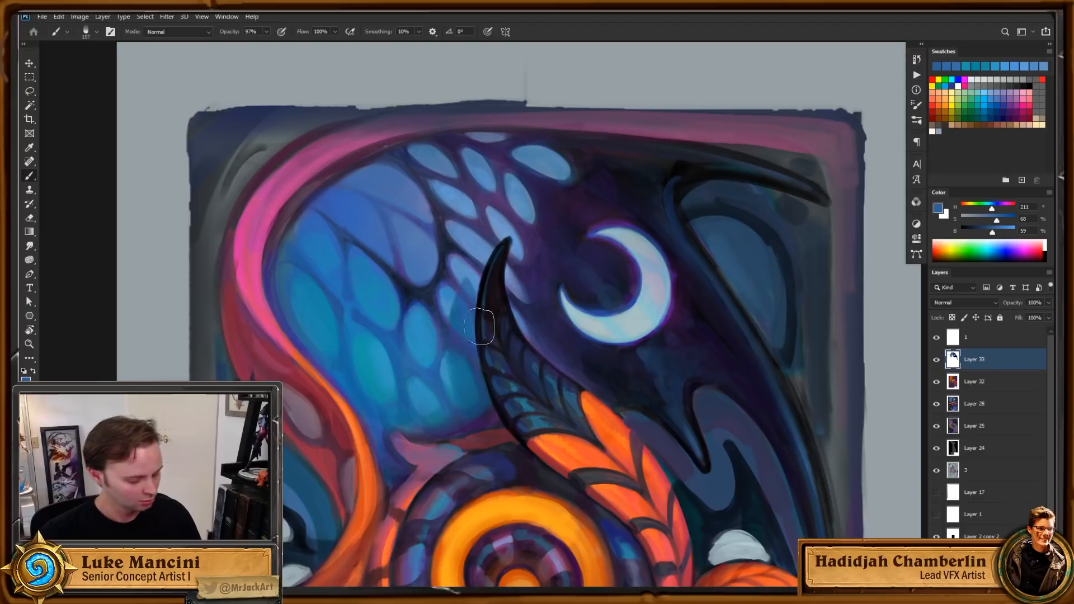
pyautogui.press('[')
pyautogui.press('[')
pyautogui.press('[')
pyautogui.press('[')
pyautogui.press('[')
pyautogui.press('[')
pyautogui.press('[')
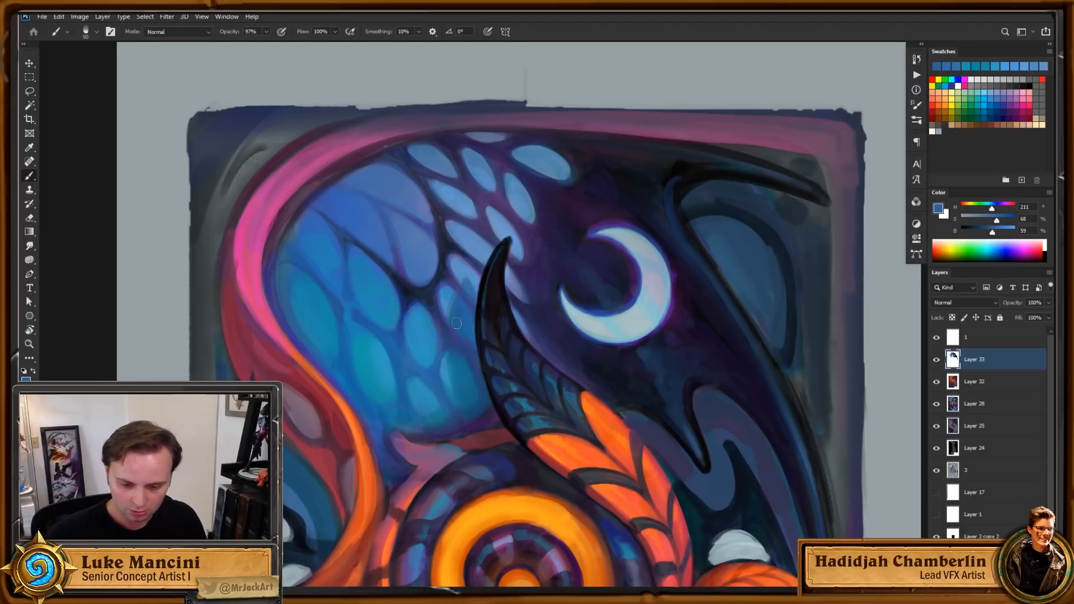
pyautogui.click(1005, 220)
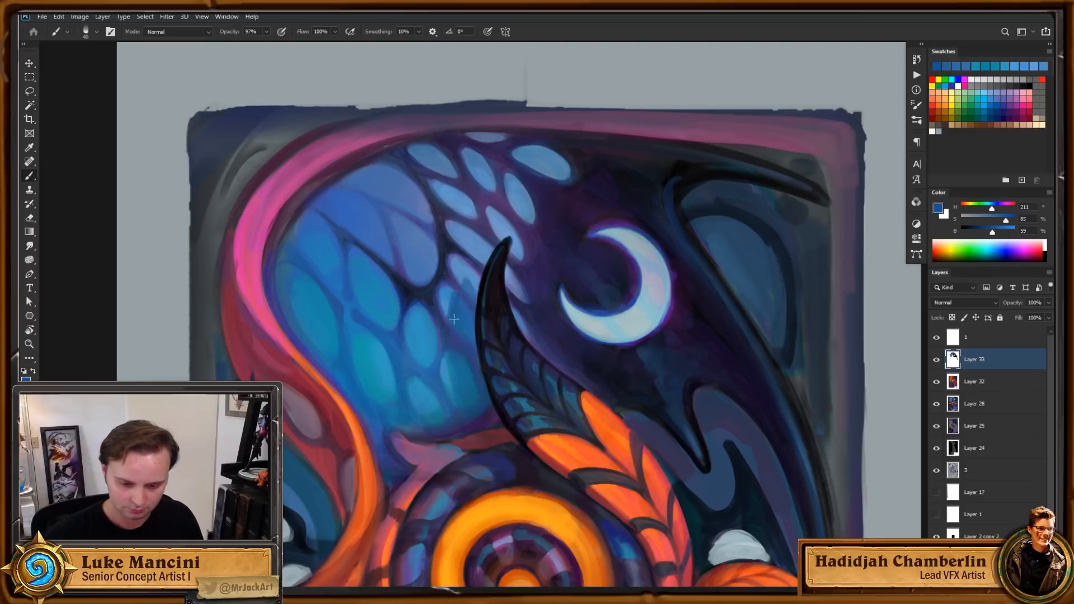
# Step: Sample the violet-blue of the small scale near the horn's tip and adjust it to H 229, S 39, B 70 for lightening that scale
pyautogui.keyDown('alt'); pyautogui.click(462, 277); pyautogui.keyUp('alt')
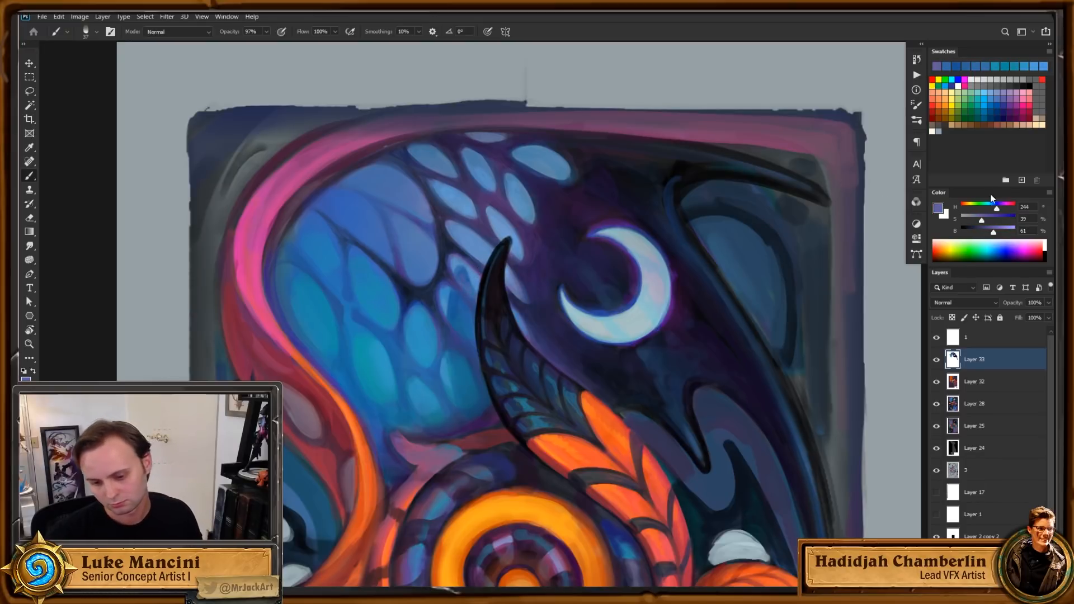
pyautogui.moveTo(996, 234); pyautogui.dragTo(998, 231)
pyautogui.moveTo(997, 208); pyautogui.dragTo(995, 212)
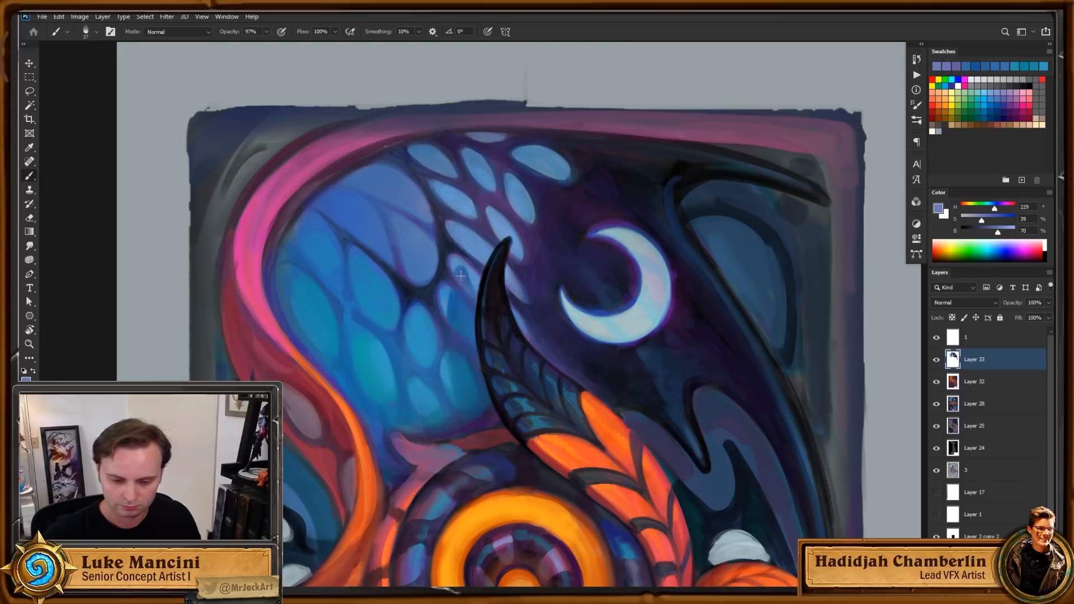
# Step: Rework the small scale beside the dark horn's tip with a blue of hue 203, saturation 66 and brightness 72
pyautogui.moveTo(456, 296); pyautogui.dragTo(459, 329)
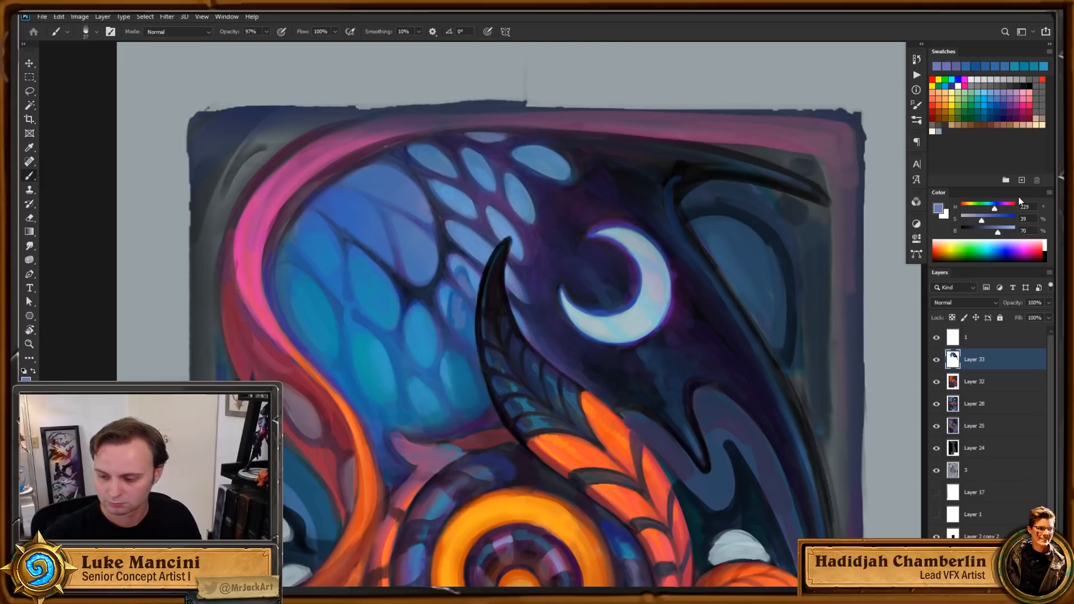
pyautogui.hotkey('ctrl', 'z')
pyautogui.moveTo(998, 231); pyautogui.dragTo(999, 231)
pyautogui.moveTo(995, 209); pyautogui.dragTo(996, 221)
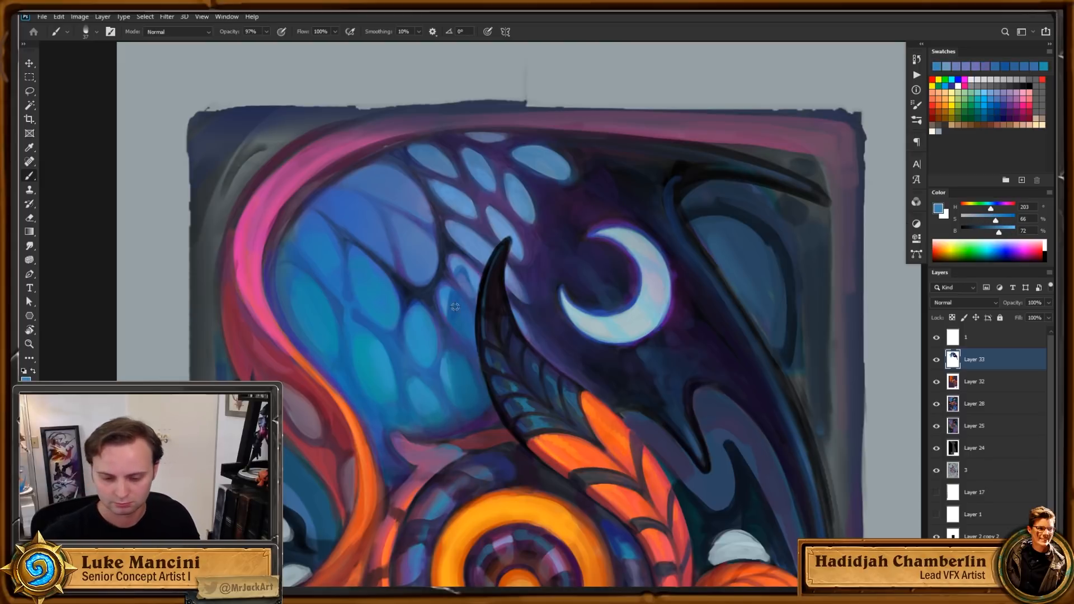
pyautogui.moveTo(485, 277)
pyautogui.mouseDown()
pyautogui.moveTo(493, 257)
pyautogui.moveTo(468, 308)
pyautogui.moveTo(485, 319)
pyautogui.mouseUp()
# Step: Enlarge the brush and mix a deeper blue from the lower wing, with hue 199, saturation 89 and brightness 67
pyautogui.press(']')
pyautogui.press(']')
pyautogui.press(']')
pyautogui.press(']')
pyautogui.press(']')
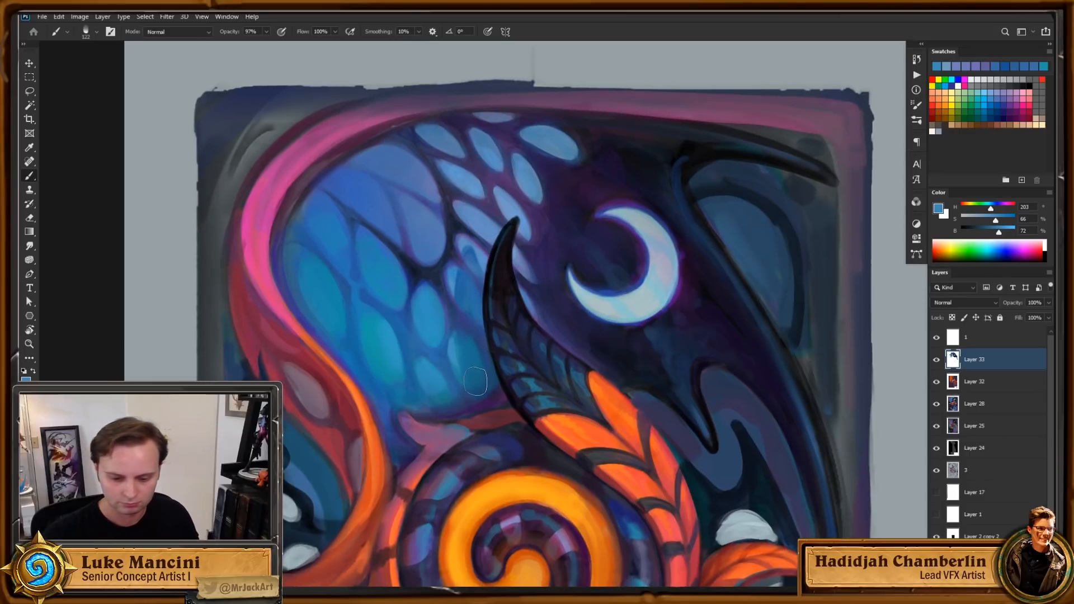
pyautogui.moveTo(474, 376); pyautogui.dragTo(476, 375)
pyautogui.keyDown('alt'); pyautogui.click(476, 373); pyautogui.keyUp('alt')
pyautogui.click(1007, 219)
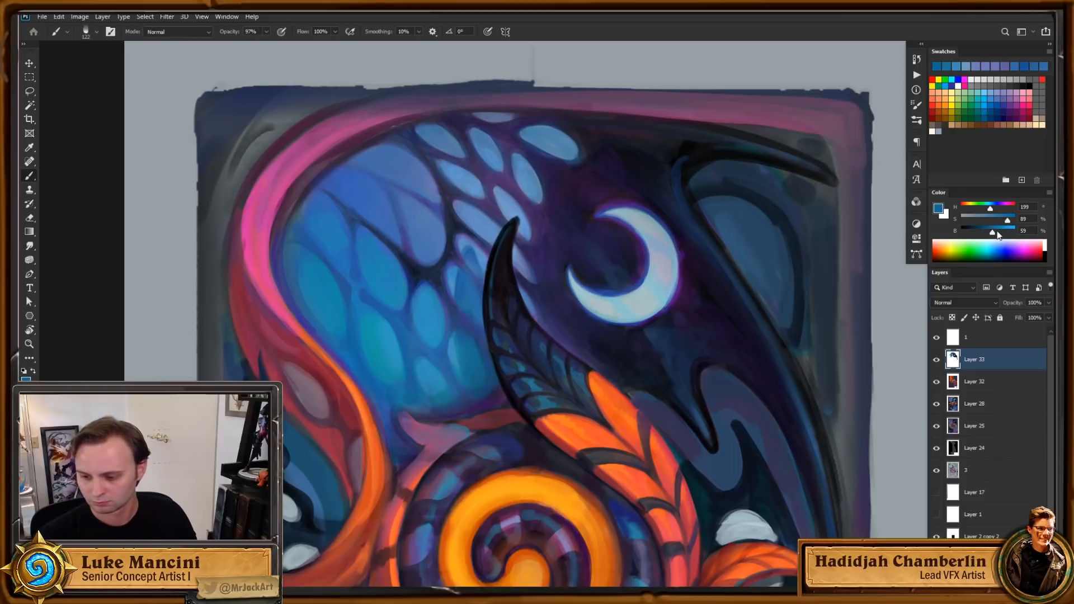
pyautogui.click(997, 230)
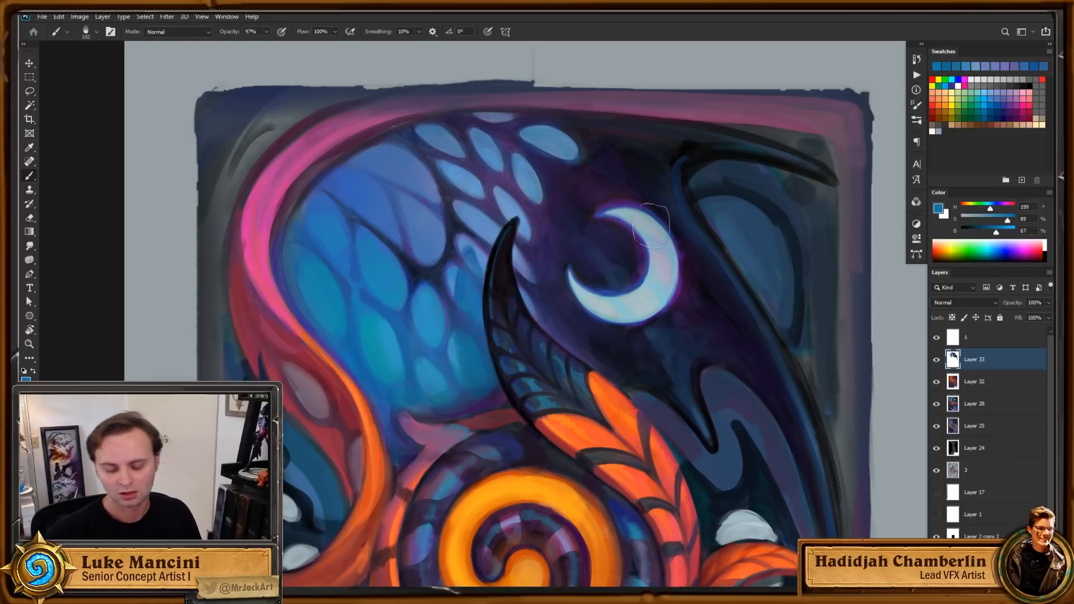
# Step: Touch up the small scales beside the dark horn using purple-blue and mid-blue tones sampled from the surrounding paint
pyautogui.press('r')
pyautogui.moveTo(679, 270); pyautogui.dragTo(683, 387)
pyautogui.press('z')
pyautogui.moveTo(481, 334); pyautogui.dragTo(503, 329)
pyautogui.press('b')
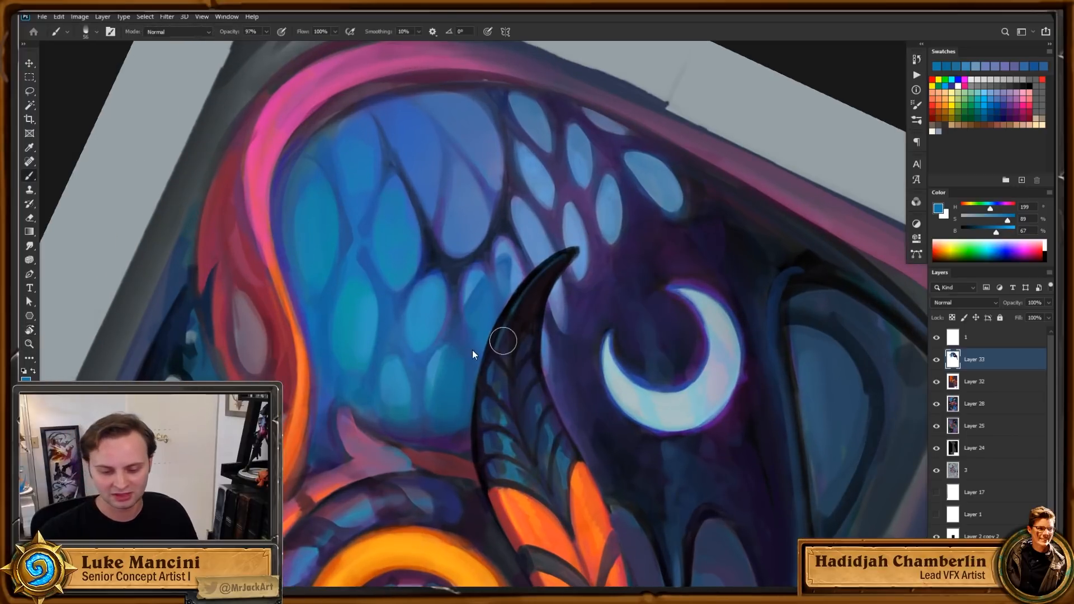
pyautogui.keyDown('alt'); pyautogui.click(492, 275); pyautogui.keyUp('alt')
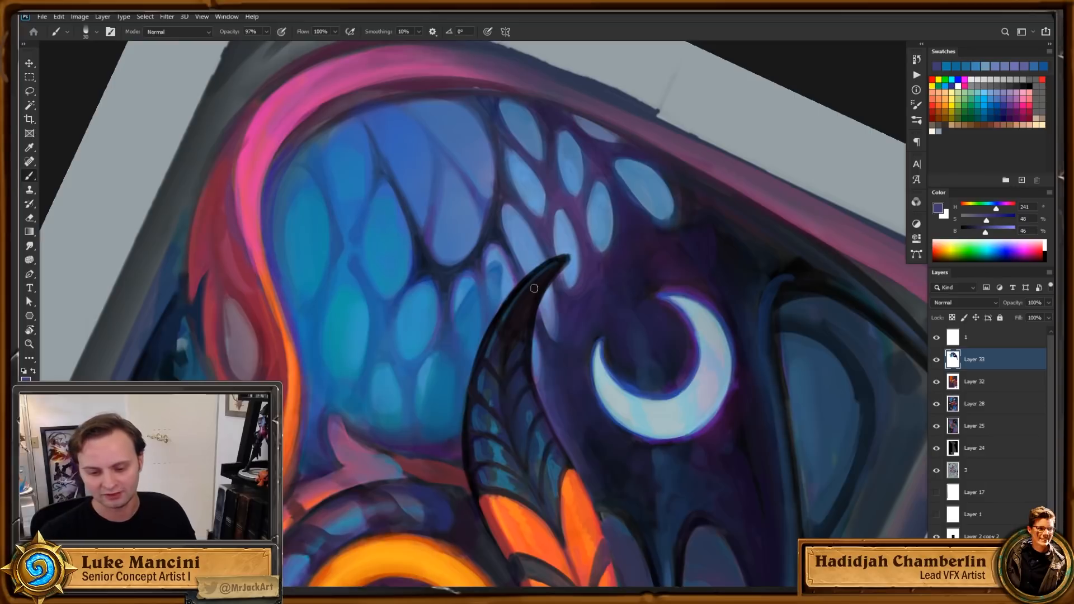
pyautogui.keyDown('alt'); pyautogui.click(505, 292); pyautogui.keyUp('alt')
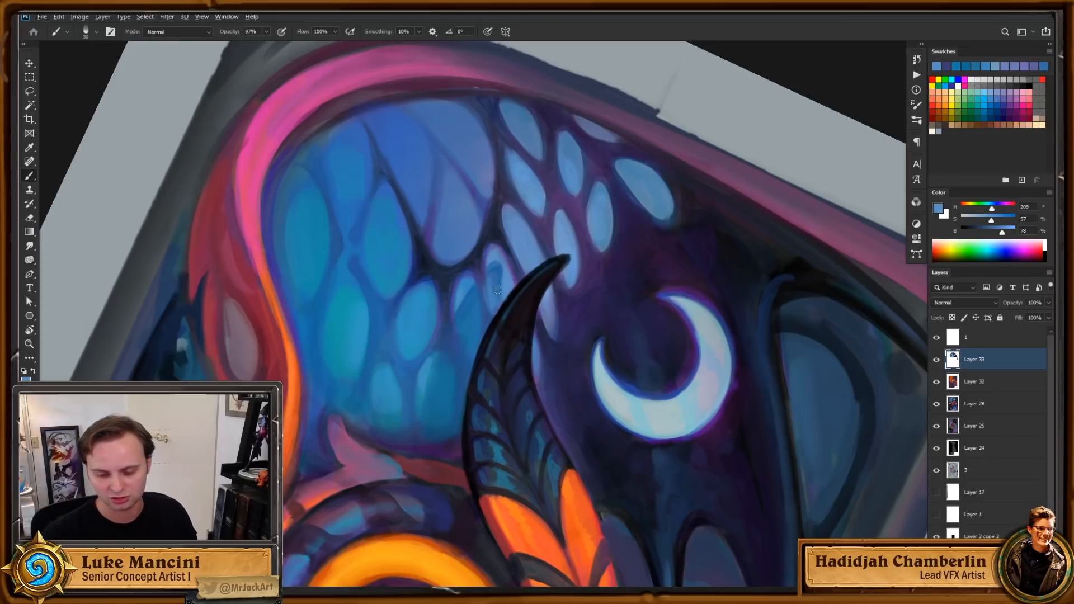
pyautogui.keyDown('alt'); pyautogui.click(490, 276); pyautogui.keyUp('alt')
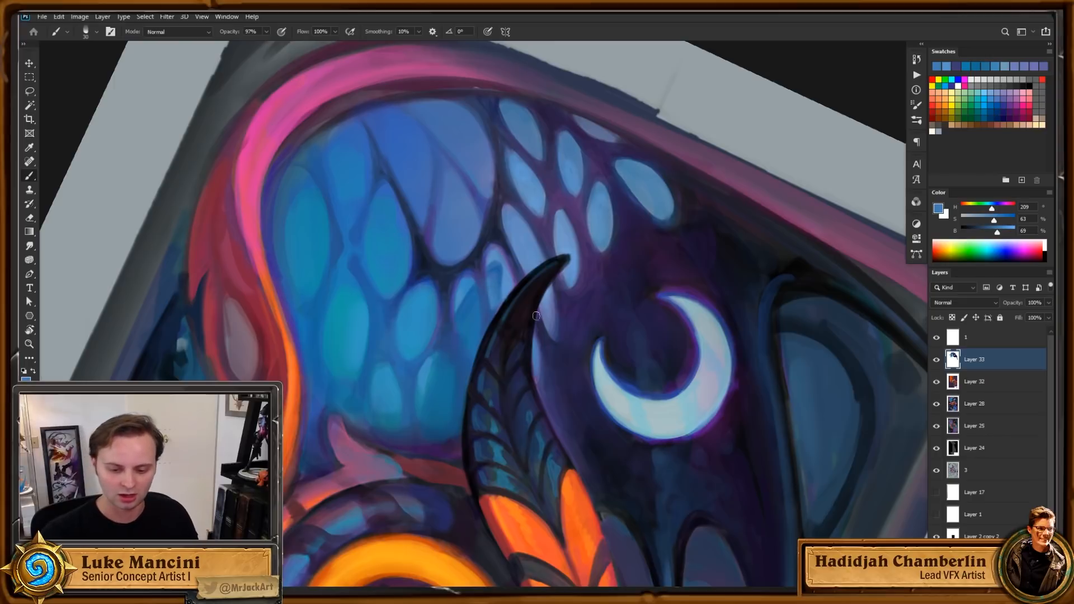
pyautogui.moveTo(638, 319); pyautogui.dragTo(632, 289)
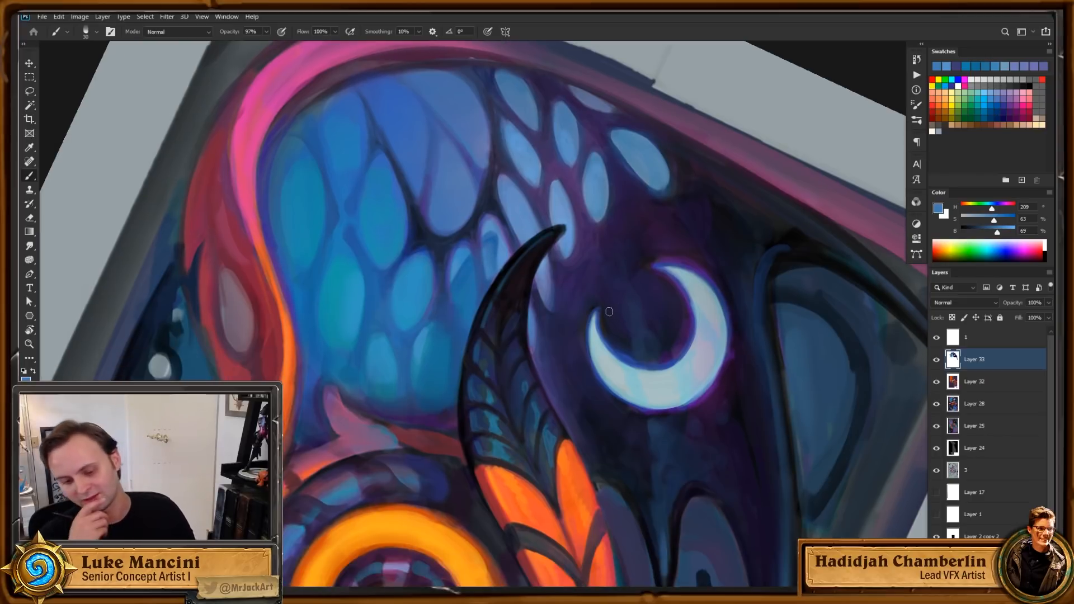
# Step: Brighten the scale beside the horn with a larger brush and a vivid cyan of hue 191, saturation 100, brightness 82
pyautogui.keyDown('alt'); pyautogui.click(467, 297); pyautogui.keyUp('alt')
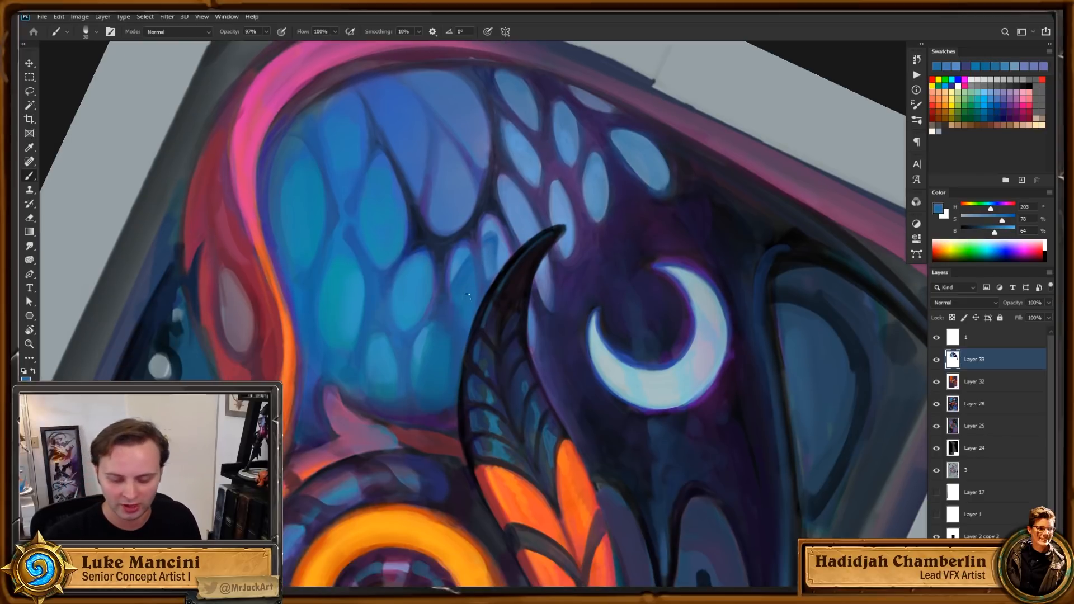
pyautogui.click(1015, 220)
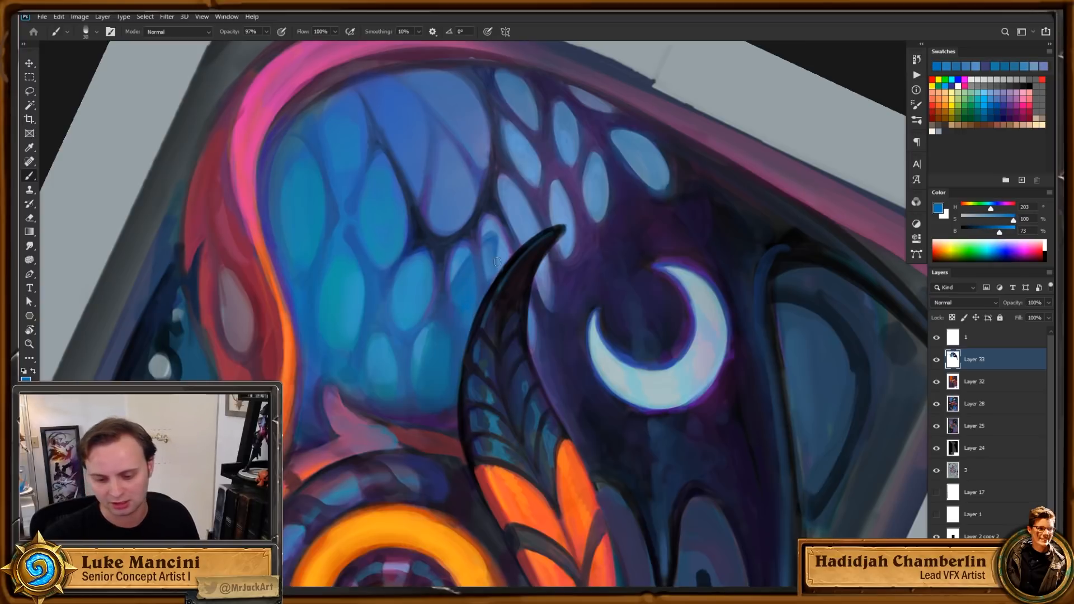
pyautogui.moveTo(1000, 232); pyautogui.dragTo(1005, 232)
pyautogui.click(989, 207)
pyautogui.moveTo(475, 284); pyautogui.dragTo(491, 273)
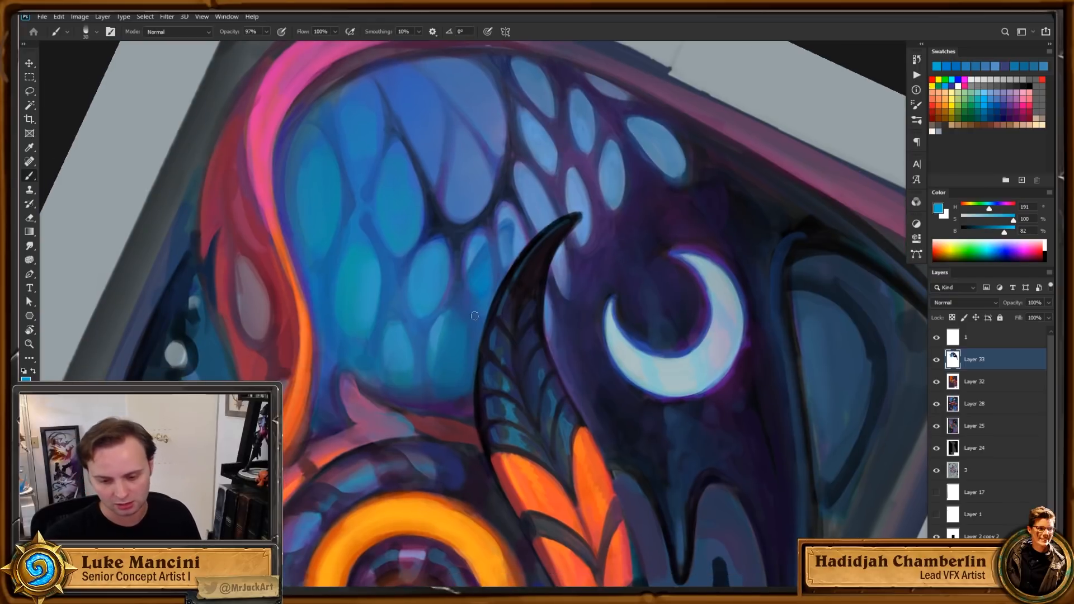
pyautogui.press(']')
pyautogui.press(']')
pyautogui.press(']')
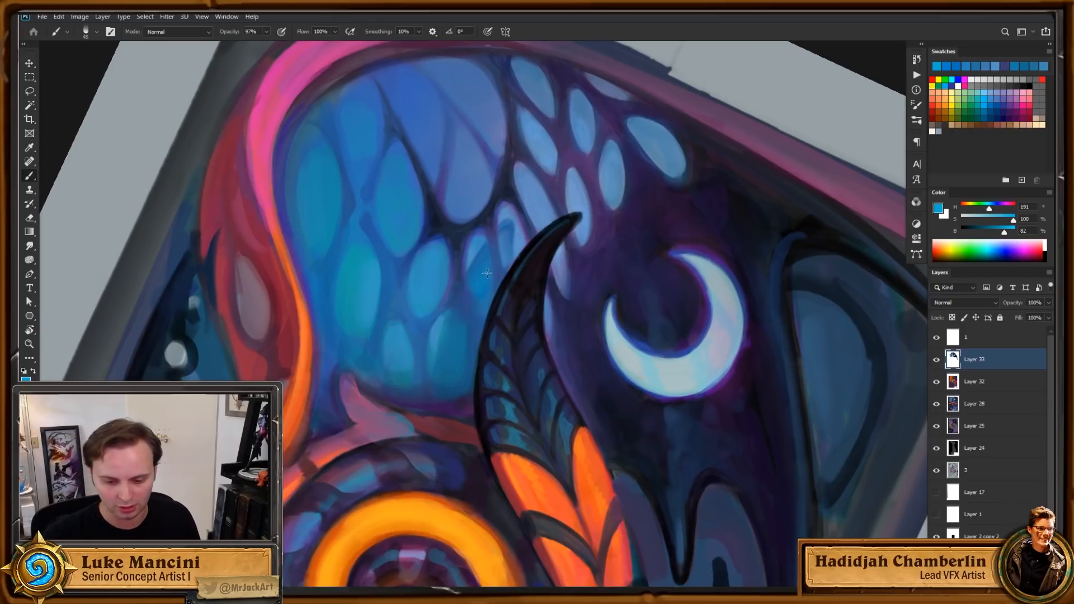
pyautogui.scroll(-2, 554, 302)
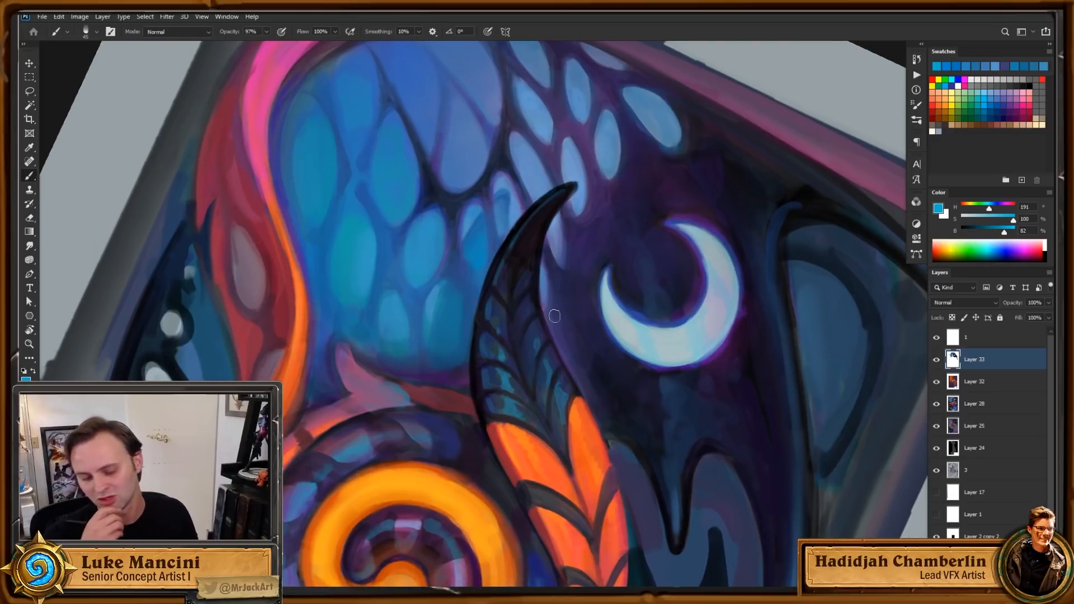
# Step: Shape the lowest scale next to the horn with sampled blues, using a darker one around its edges
pyautogui.keyDown('alt'); pyautogui.click(456, 301); pyautogui.keyUp('alt')
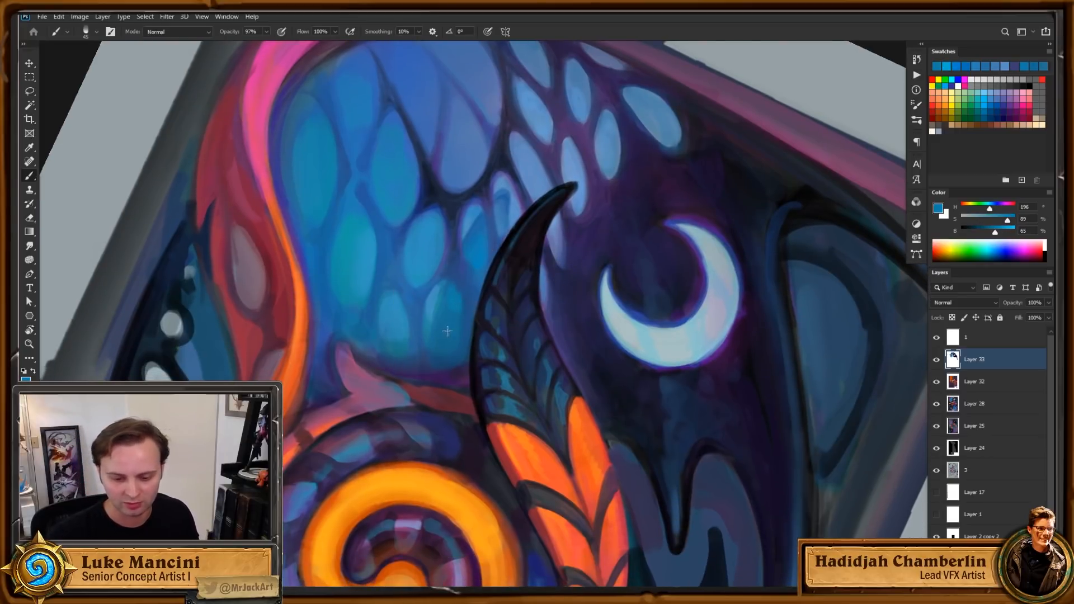
pyautogui.scroll(-1, 531, 333)
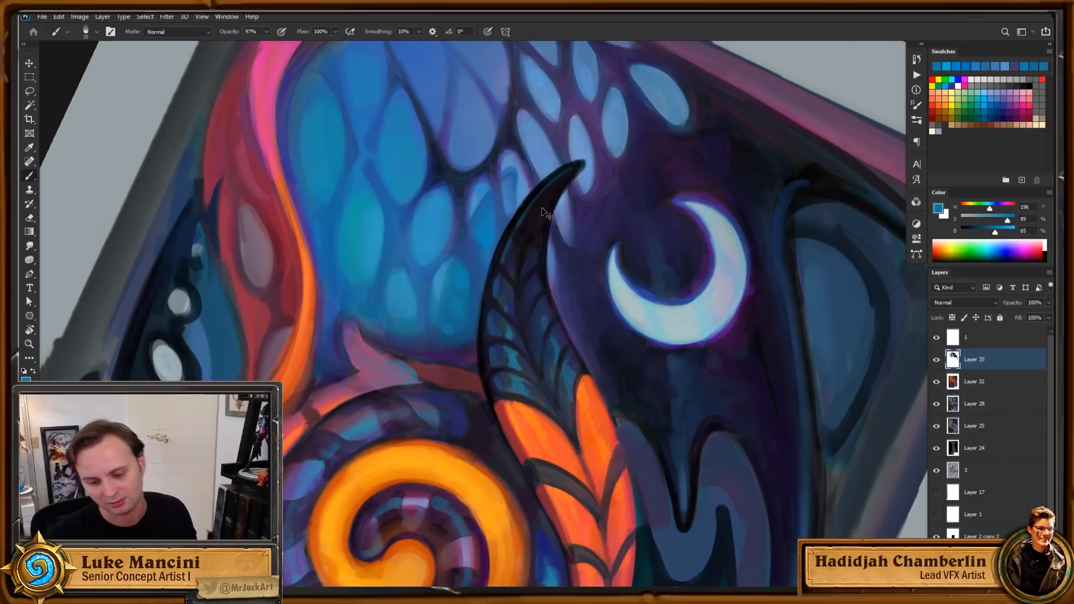
pyautogui.scroll(1, 479, 327)
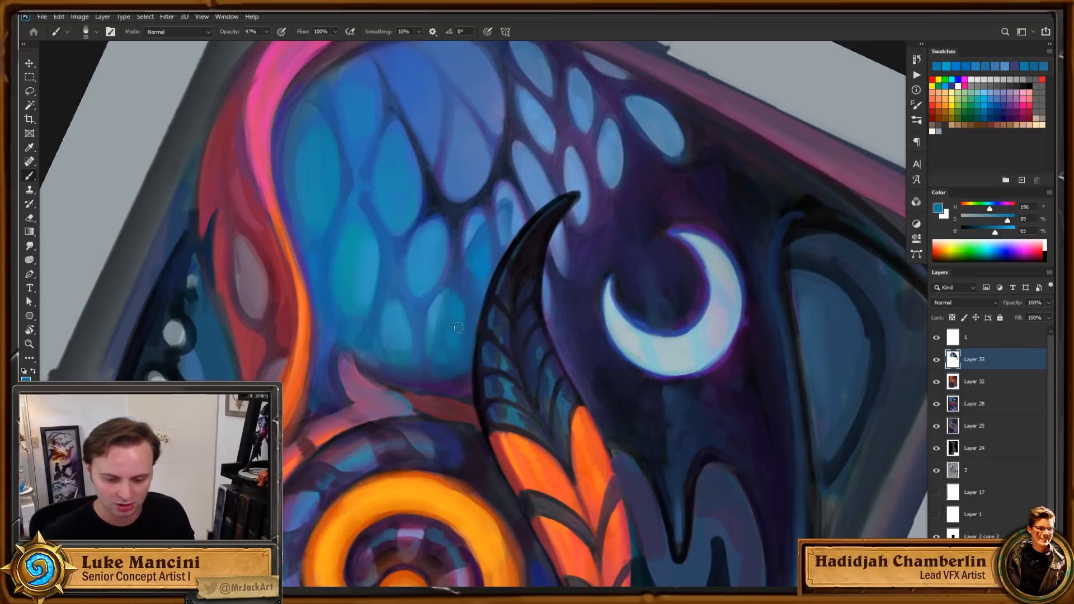
pyautogui.keyDown('alt'); pyautogui.click(456, 336); pyautogui.keyUp('alt')
pyautogui.keyDown('alt'); pyautogui.click(465, 314); pyautogui.keyUp('alt')
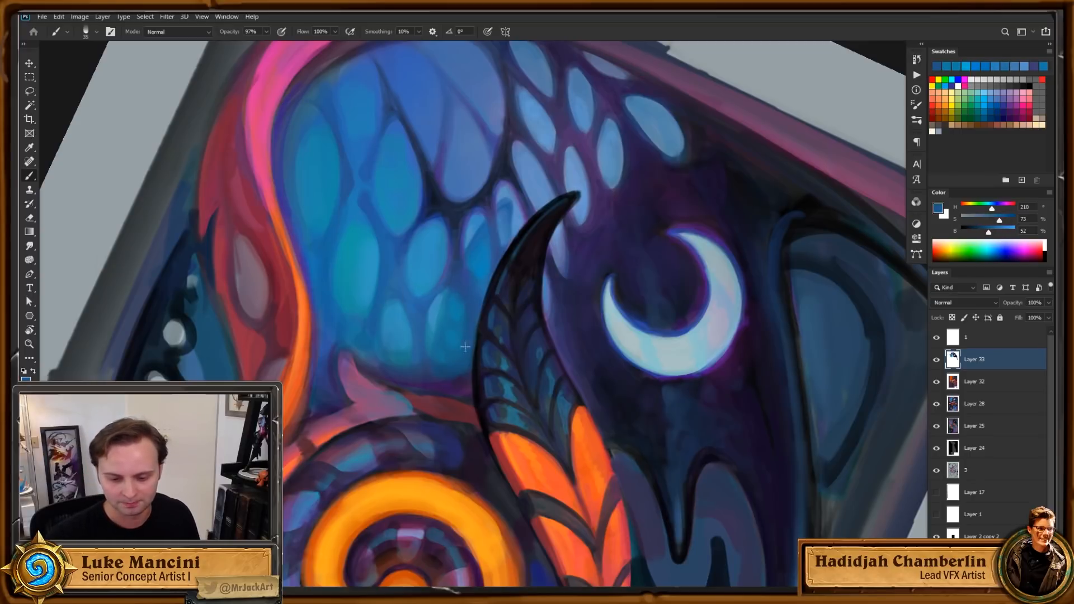
# Step: With the canvas upright, refine the upper and lower scales beside the horn using blues sampled from them
pyautogui.hotkey('ctrl', '0')
pyautogui.press('r')
pyautogui.moveTo(663, 234); pyautogui.dragTo(660, 274)
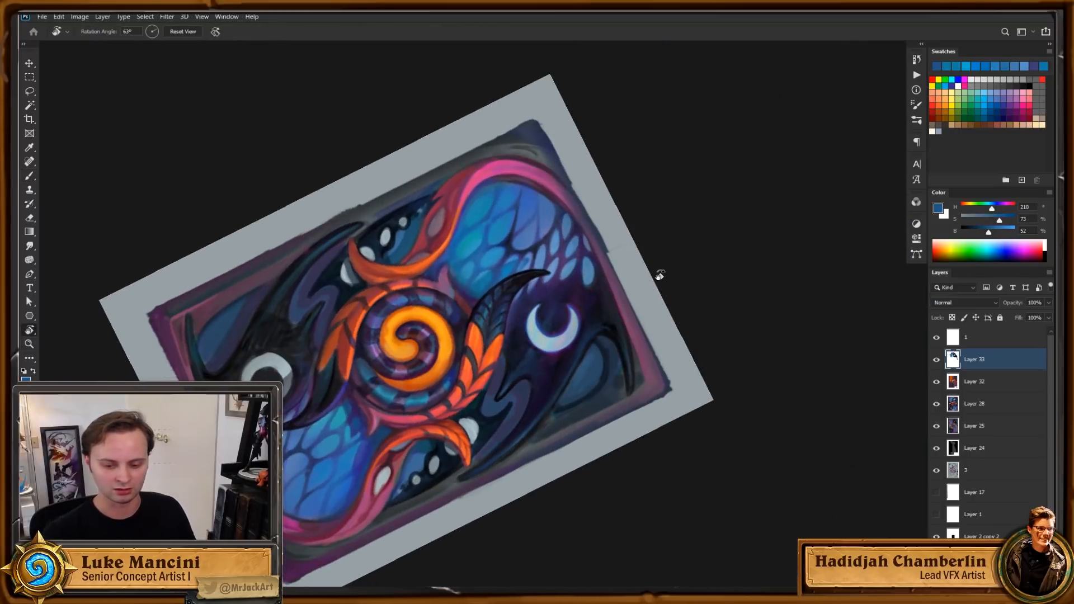
pyautogui.press('Escape')
pyautogui.hotkey('ctrl', 'space')
pyautogui.moveTo(487, 332); pyautogui.dragTo(524, 294)
pyautogui.press('b')
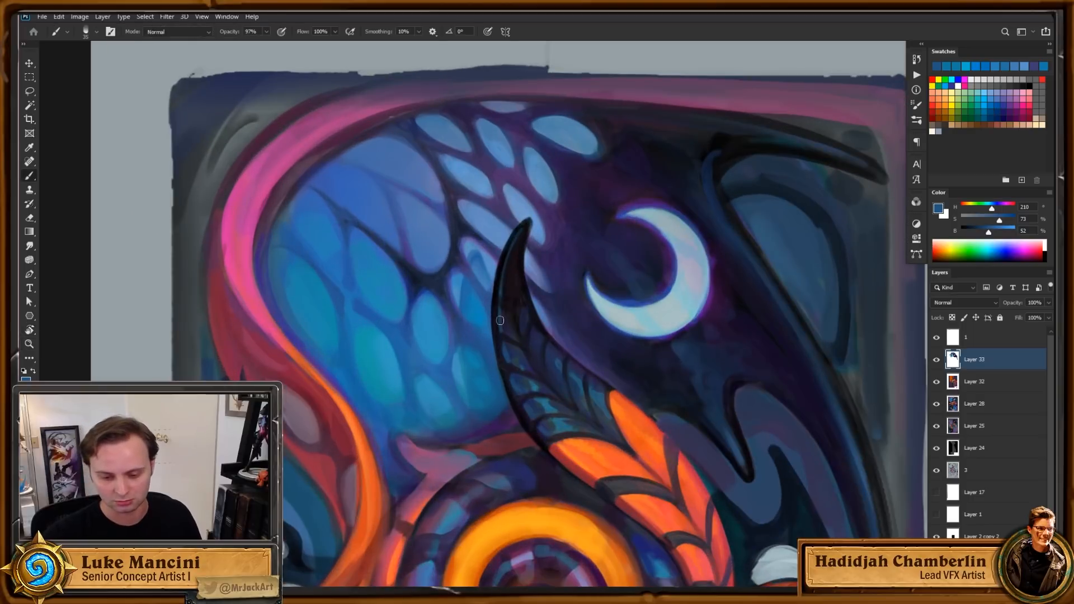
pyautogui.keyDown('alt'); pyautogui.click(479, 271); pyautogui.keyUp('alt')
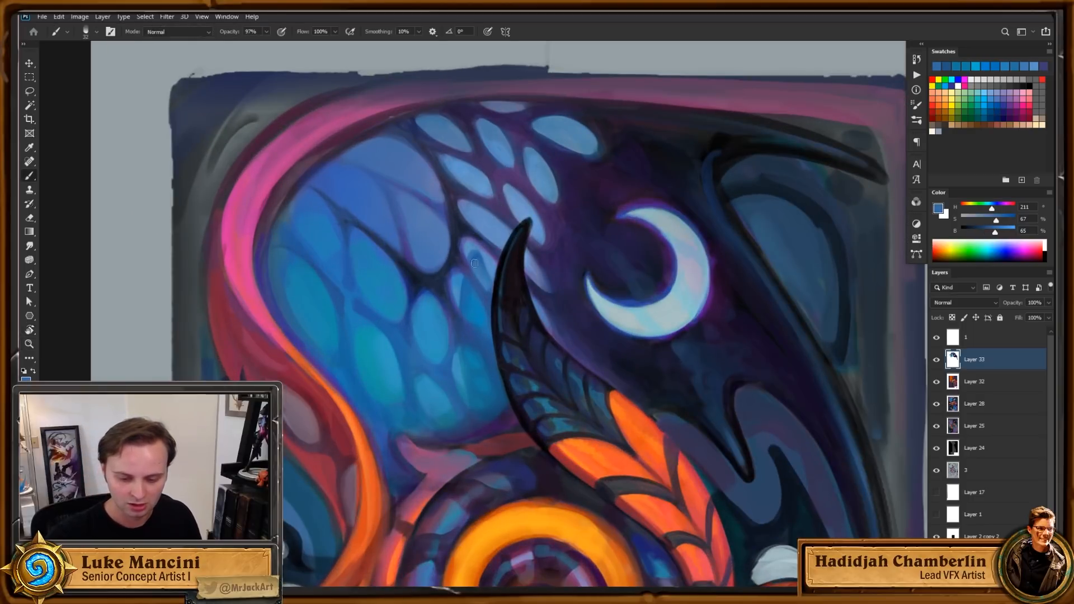
pyautogui.keyDown('alt'); pyautogui.click(467, 356); pyautogui.keyUp('alt')
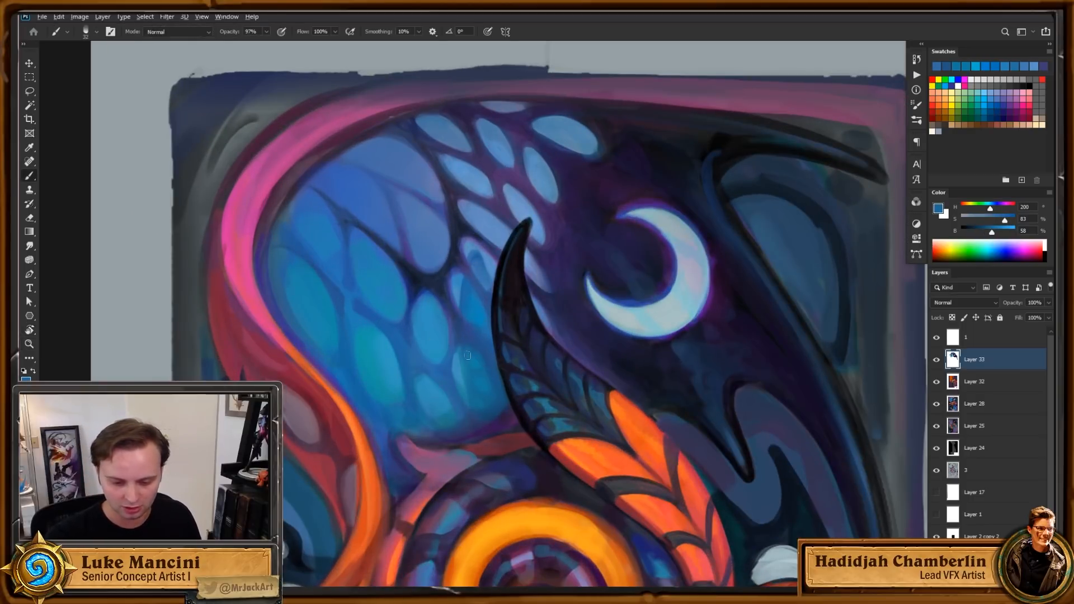
pyautogui.moveTo(473, 386); pyautogui.dragTo(474, 390)
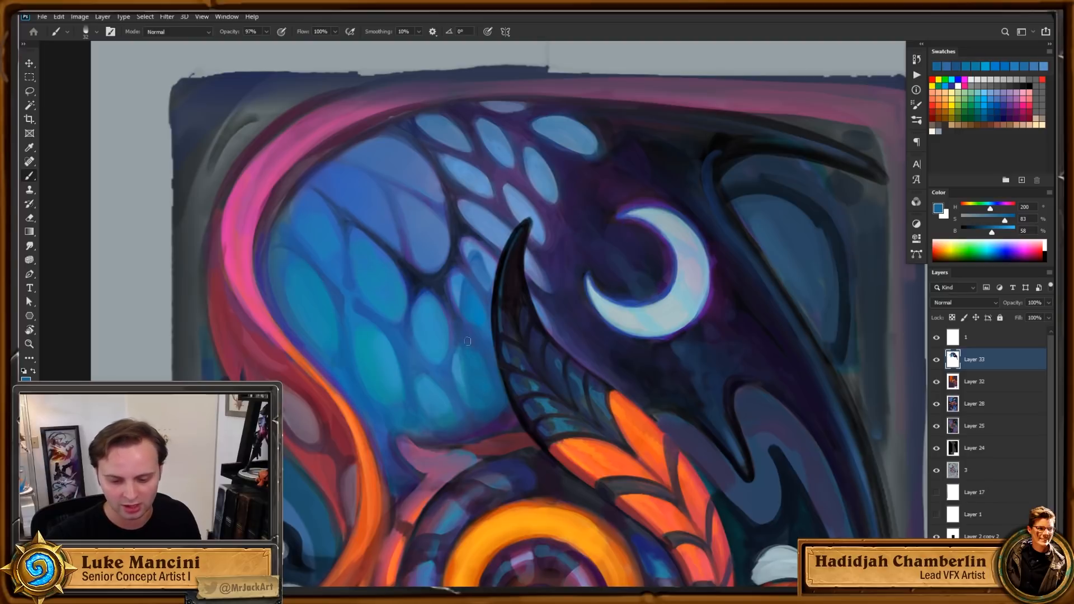
pyautogui.keyDown('alt'); pyautogui.click(470, 352); pyautogui.keyUp('alt')
pyautogui.click(476, 354)
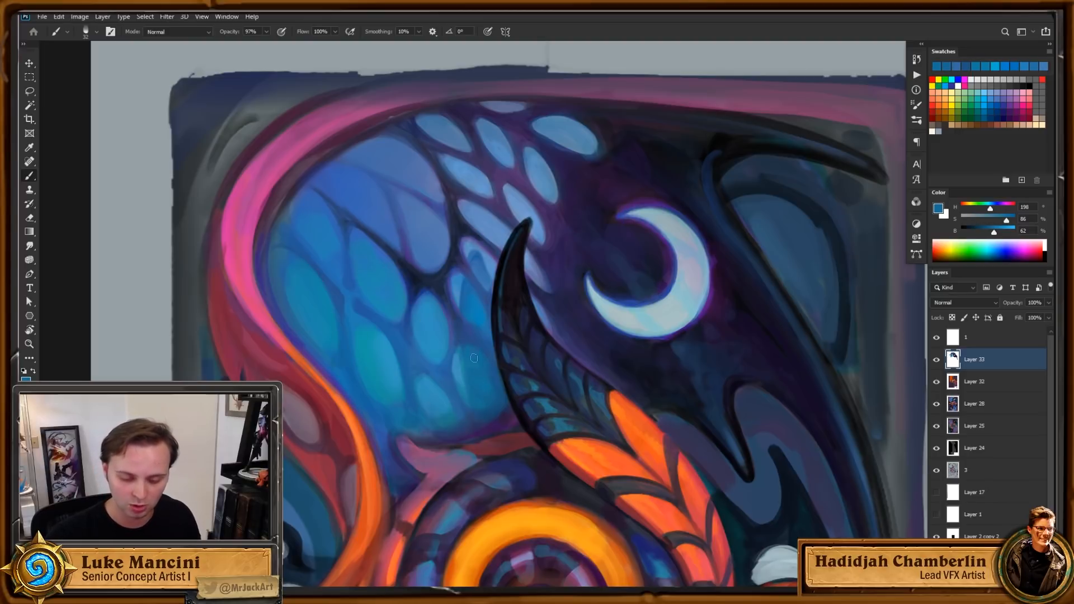
# Step: Try a light cyan highlight of hue 191, saturation 74, brightness 96 along the lowest scale's outer edge, and undo the stroke
pyautogui.keyDown('alt'); pyautogui.click(461, 364); pyautogui.keyUp('alt')
pyautogui.click(1007, 229)
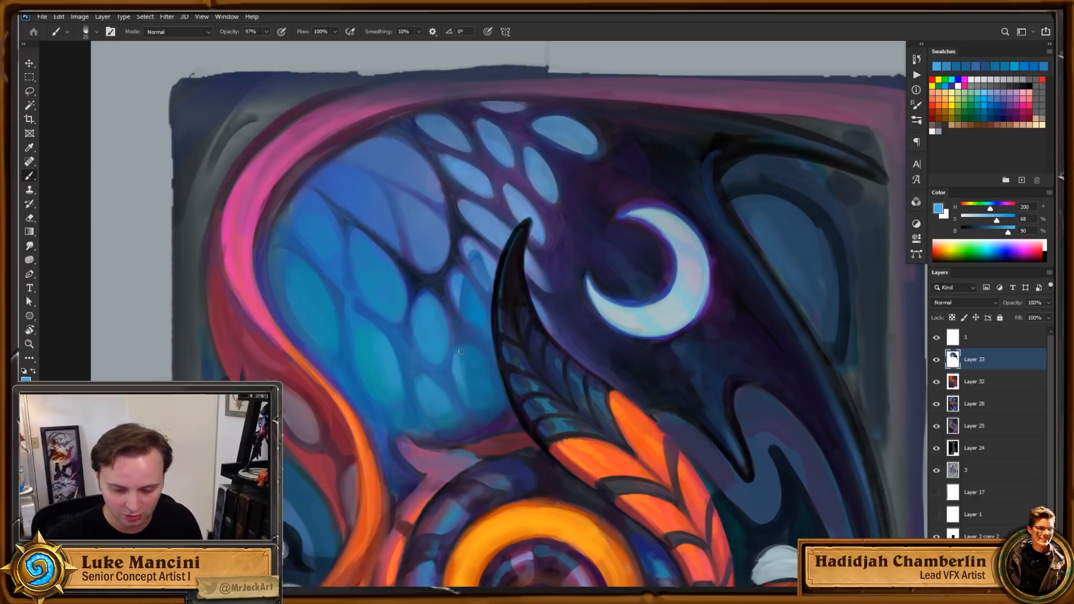
pyautogui.click(989, 208)
pyautogui.click(1011, 231)
pyautogui.click(1001, 220)
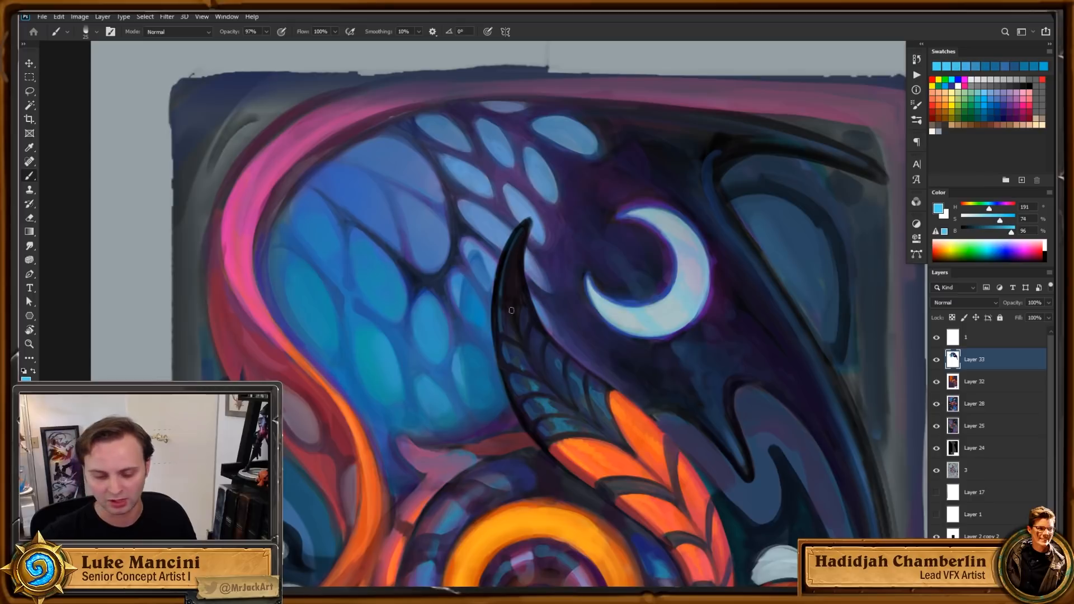
pyautogui.moveTo(456, 366); pyautogui.dragTo(468, 389)
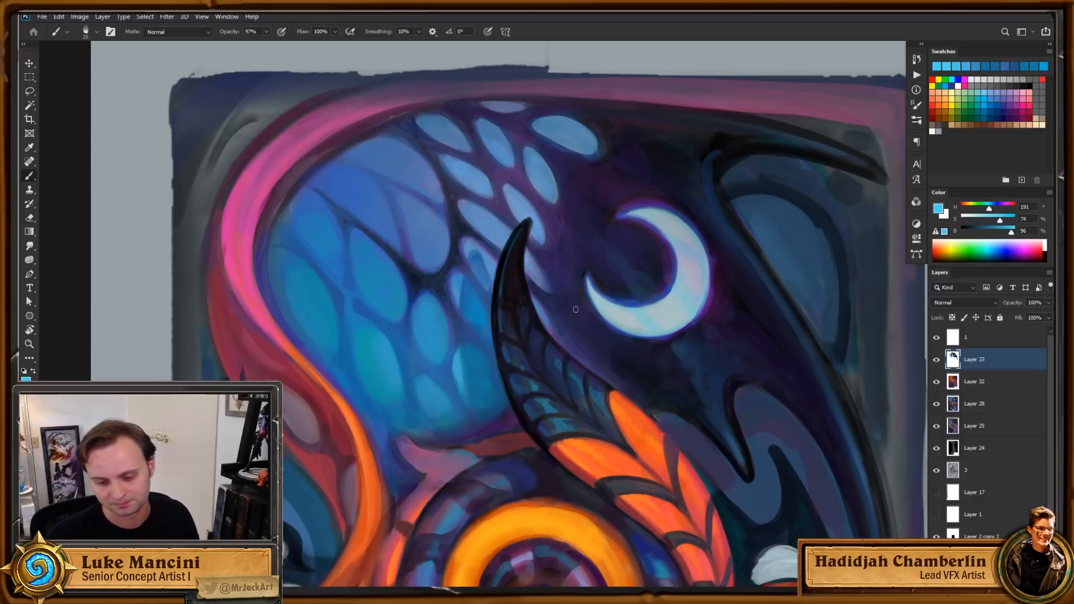
pyautogui.hotkey('ctrl', 'z')
# Step: Pick up dark blues from the body and the scale gaps to darken the area around the lowest scale
pyautogui.moveTo(668, 295)
pyautogui.mouseDown()
pyautogui.moveTo(655, 310)
pyautogui.moveTo(650, 295)
pyautogui.mouseUp()
pyautogui.keyDown('alt'); pyautogui.click(541, 303); pyautogui.keyUp('alt')
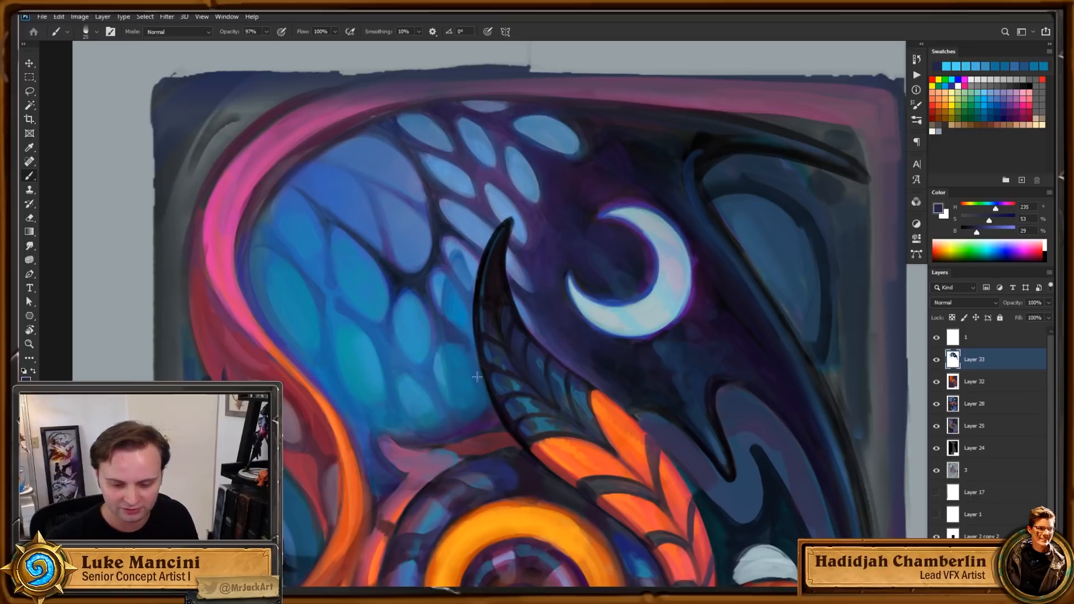
pyautogui.keyDown('alt'); pyautogui.click(472, 351); pyautogui.keyUp('alt')
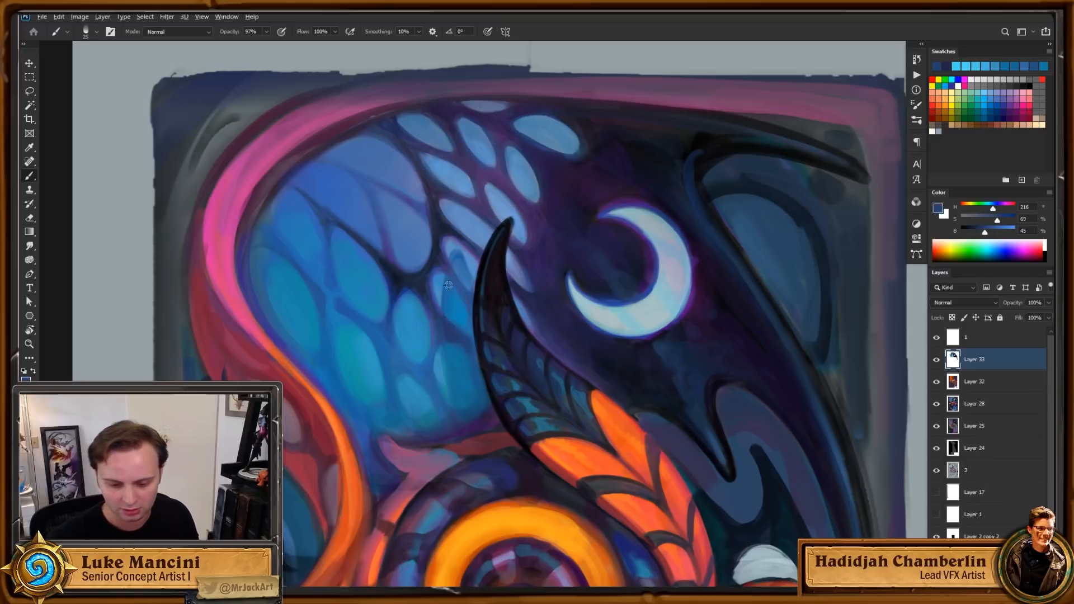
# Step: Mix a brighter periwinkle of hue 236, saturation 53 and brightness 86 from the scale colour and adjust the brush size
pyautogui.keyDown('alt'); pyautogui.click(467, 238); pyautogui.keyUp('alt')
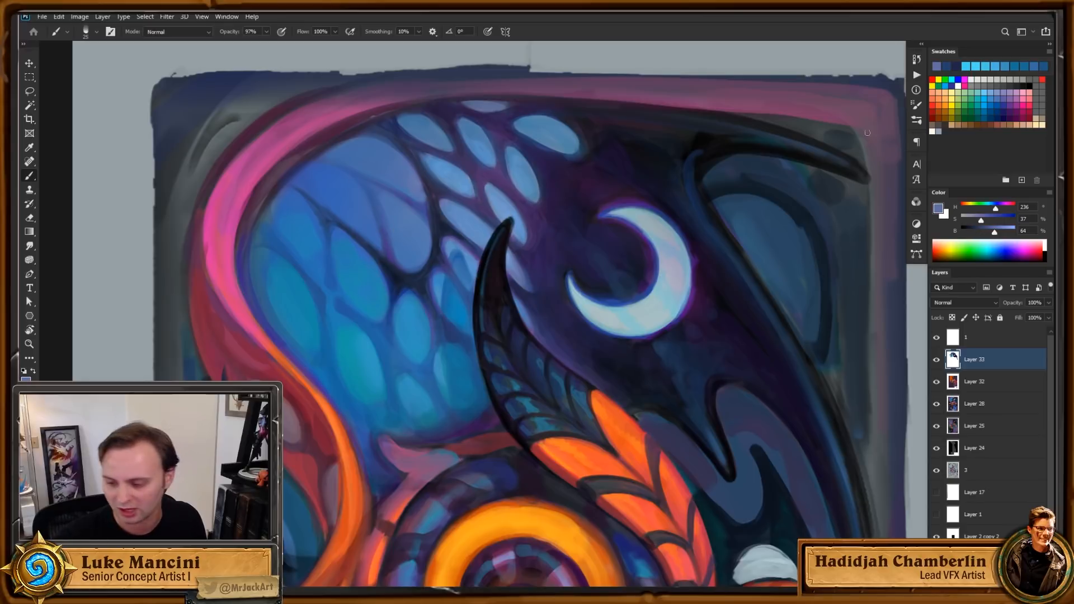
pyautogui.click(989, 221)
pyautogui.click(1006, 232)
pyautogui.keyDown('alt'); pyautogui.rightClick(441, 330); pyautogui.keyUp('alt')
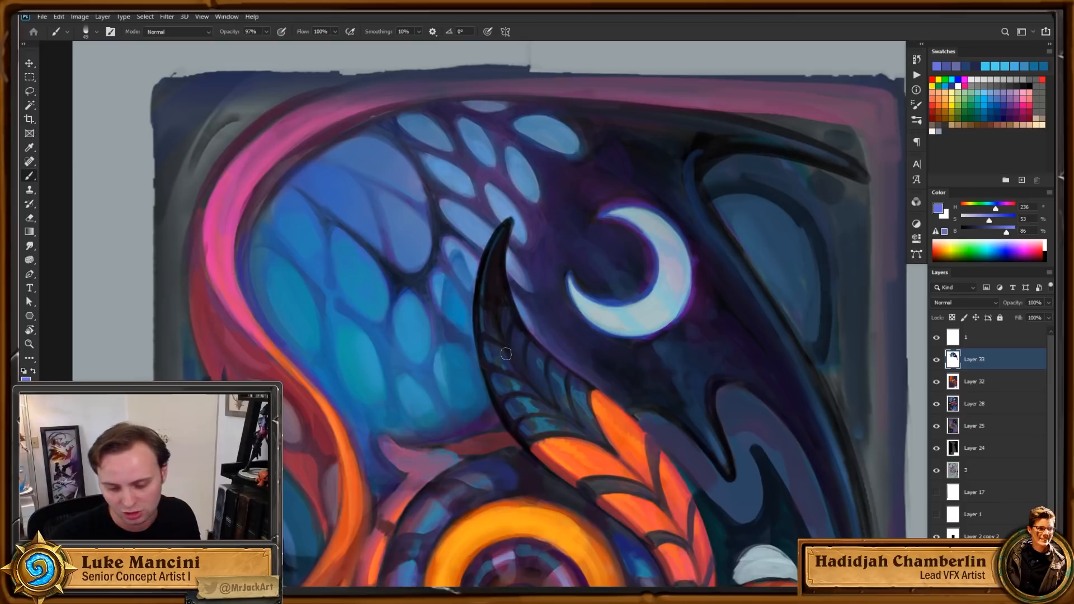
# Step: Deepen the gap between the scales beside the horn with a sampled dark purple
pyautogui.moveTo(529, 427); pyautogui.dragTo(511, 384)
pyautogui.keyDown('alt'); pyautogui.click(467, 374); pyautogui.keyUp('alt')
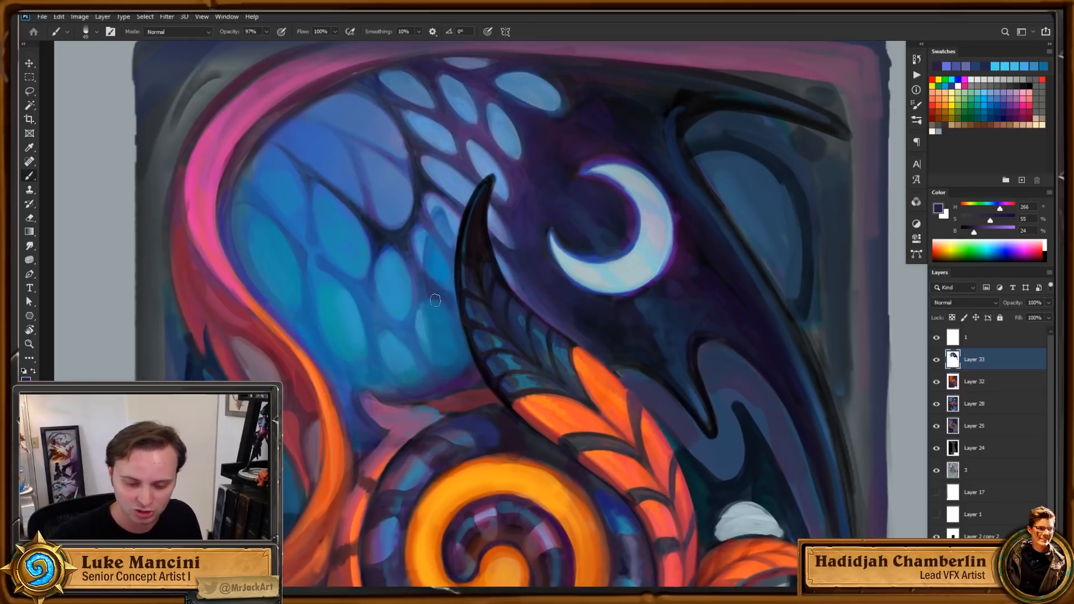
pyautogui.moveTo(424, 270); pyautogui.dragTo(426, 295)
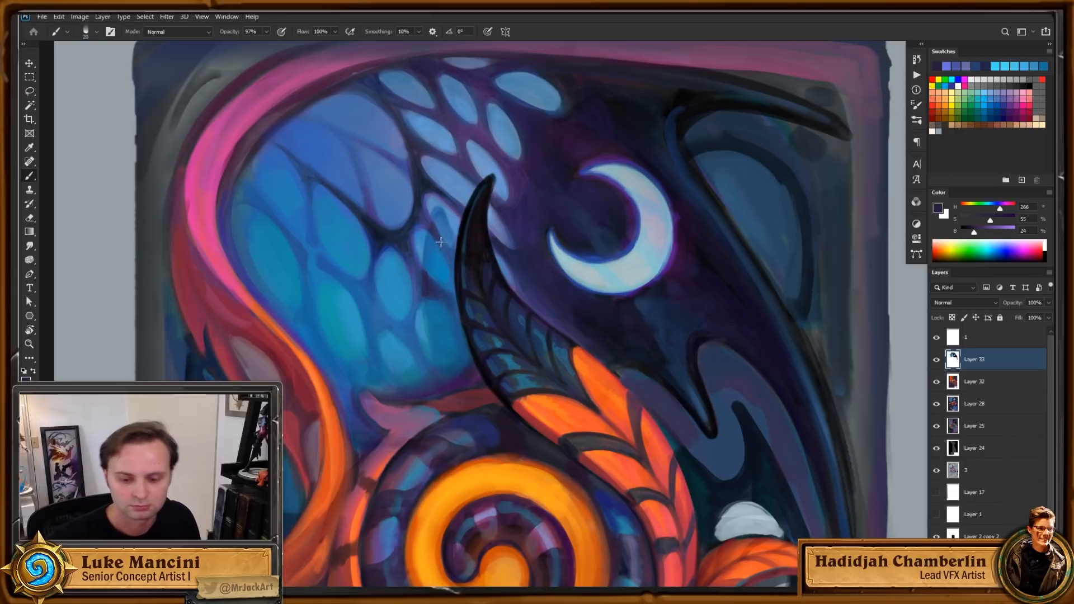
pyautogui.press('z')
pyautogui.hotkey('ctrl', '-')
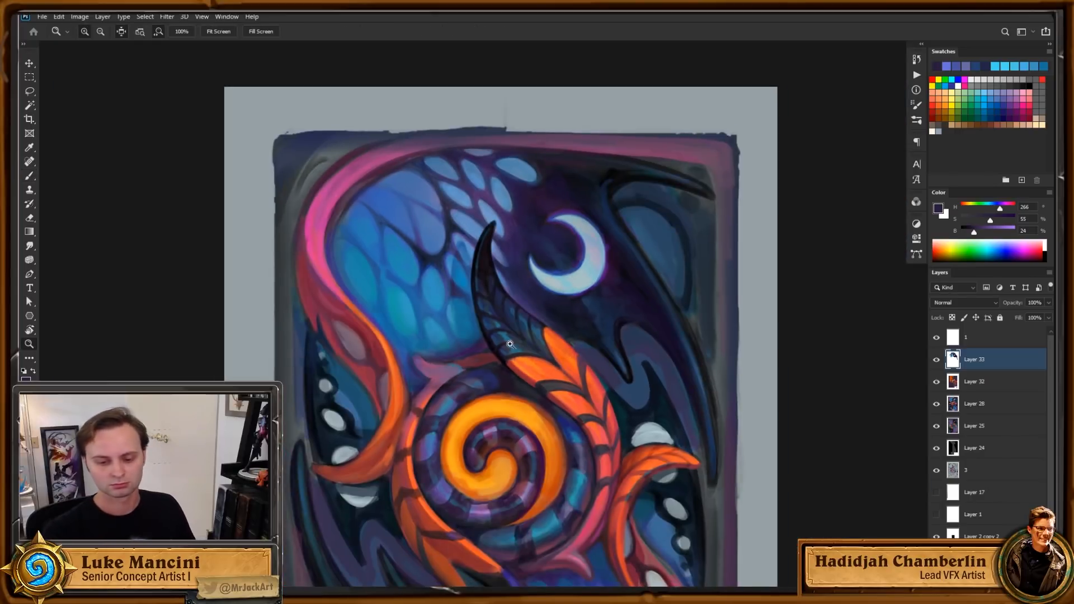
# Step: Sample a mid blue from the scales beside the dark horn and create a new layer above the painted scales layer
pyautogui.click(465, 314)
pyautogui.press('b')
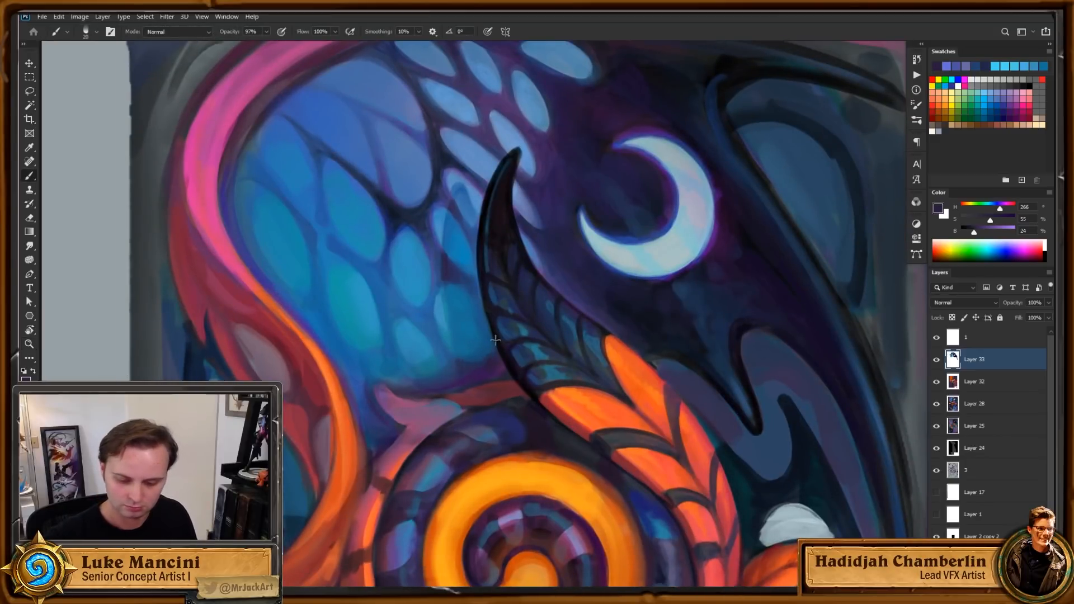
pyautogui.press('z')
pyautogui.moveTo(522, 354); pyautogui.dragTo(502, 416)
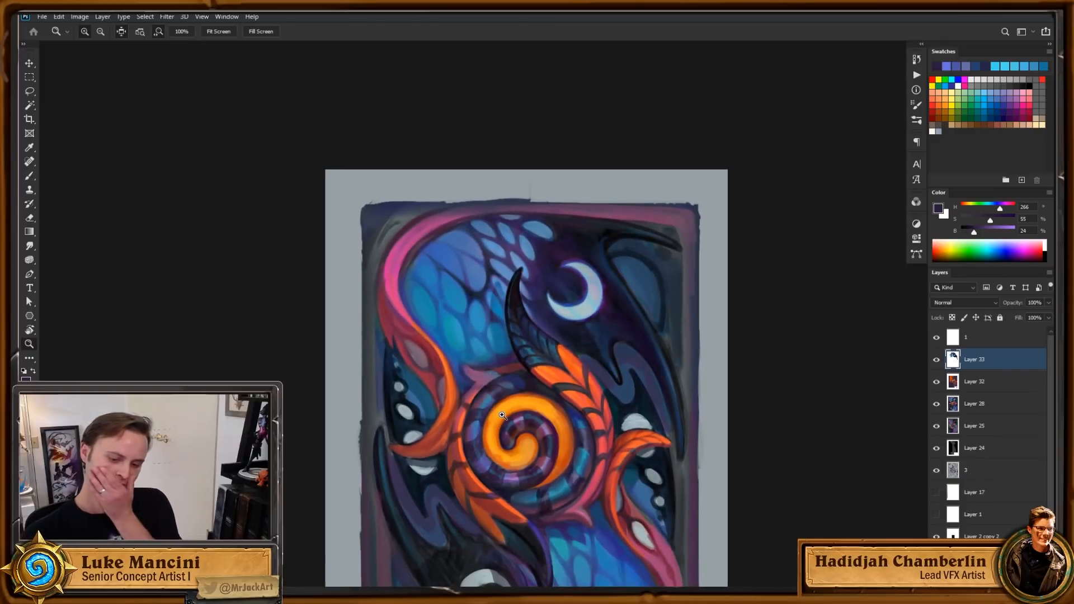
pyautogui.press('r')
pyautogui.moveTo(721, 342)
pyautogui.mouseDown()
pyautogui.moveTo(705, 223)
pyautogui.moveTo(568, 135)
pyautogui.mouseUp()
pyautogui.press('z')
pyautogui.moveTo(494, 289); pyautogui.dragTo(525, 305)
pyautogui.press('b')
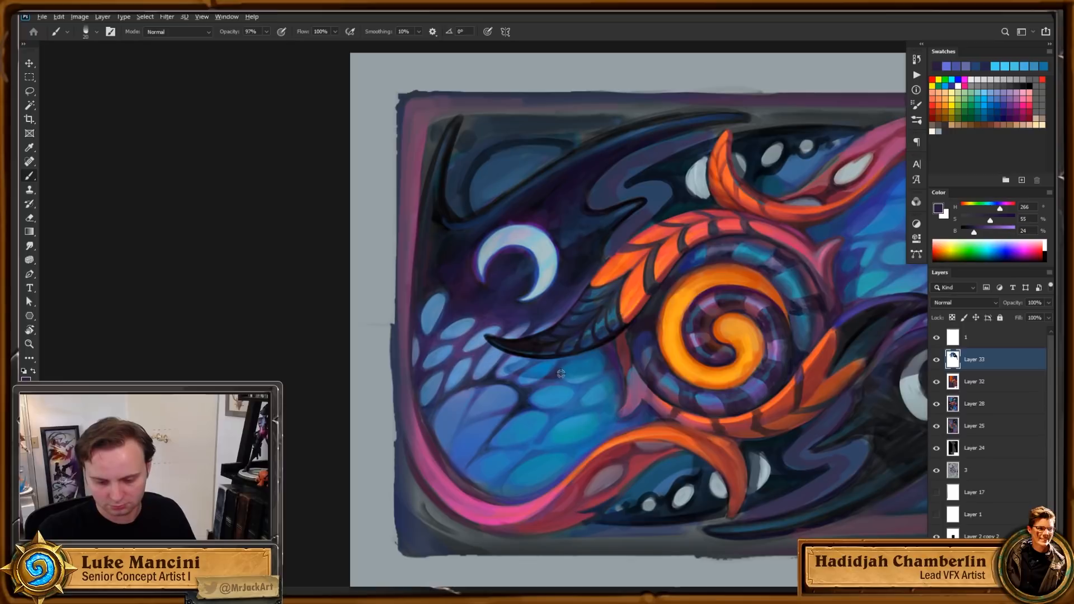
pyautogui.keyDown('alt'); pyautogui.click(561, 373); pyautogui.keyUp('alt')
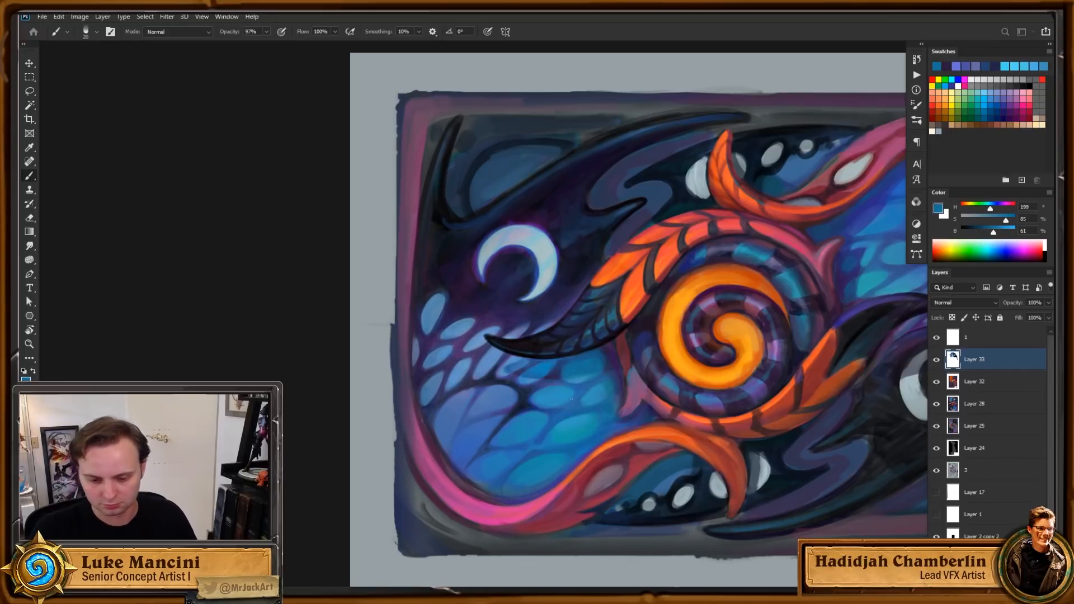
pyautogui.hotkey('ctrl', 'shift', 'alt', 'n')
# Step: Paint a darker blue crease across the lower part of the crescent moon on the new layer
pyautogui.moveTo(557, 260); pyautogui.dragTo(525, 321)
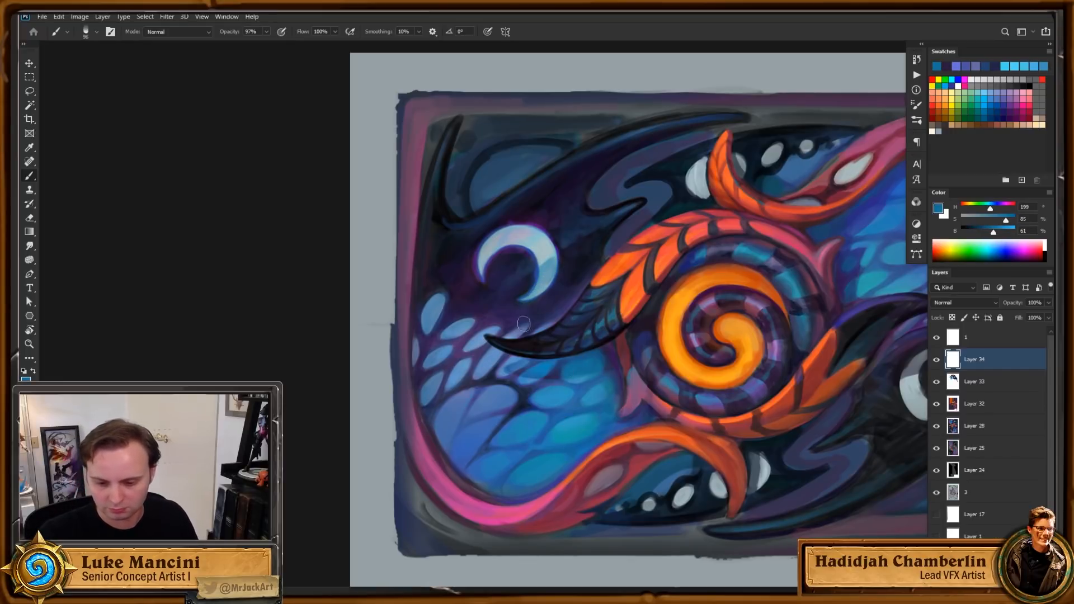
pyautogui.hotkey('ctrl', 'z')
pyautogui.moveTo(550, 261); pyautogui.dragTo(542, 284)
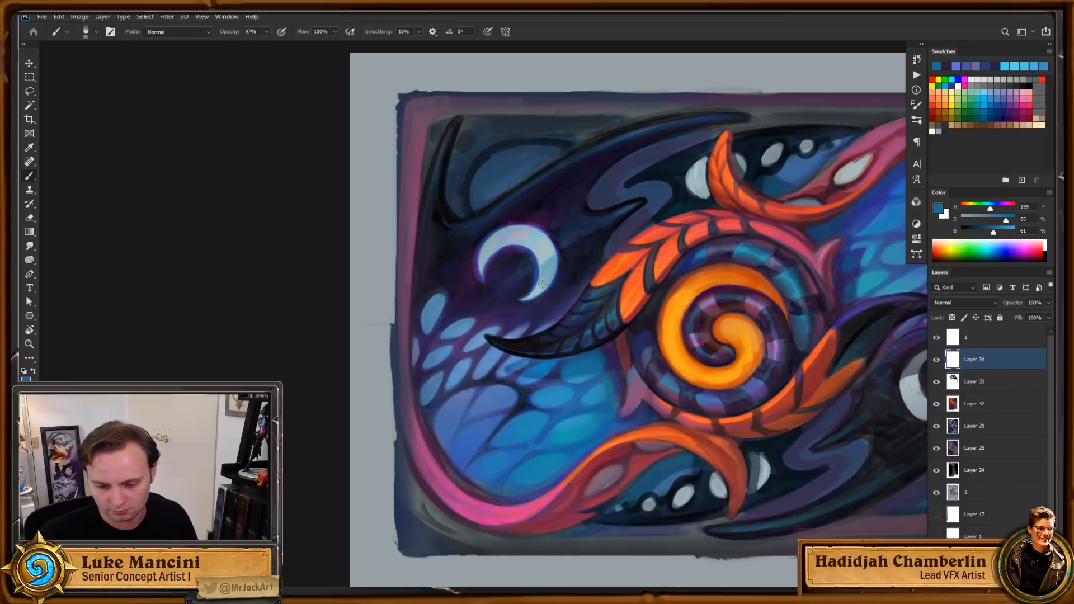
pyautogui.press('r')
pyautogui.moveTo(711, 237); pyautogui.dragTo(620, 459)
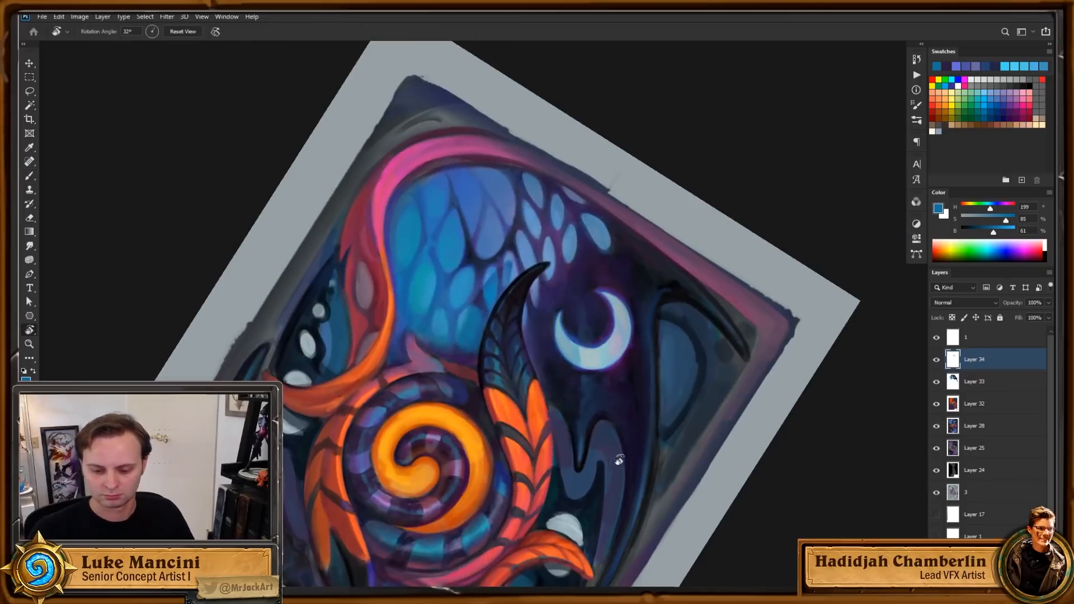
pyautogui.press('z')
pyautogui.click(599, 365)
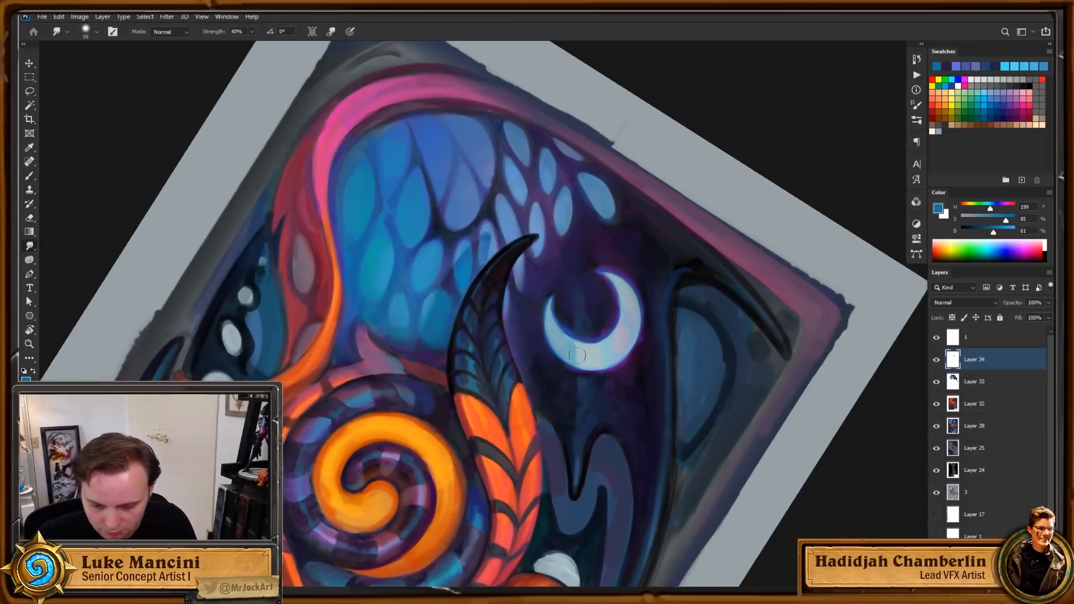
pyautogui.click(584, 361)
pyautogui.press('b')
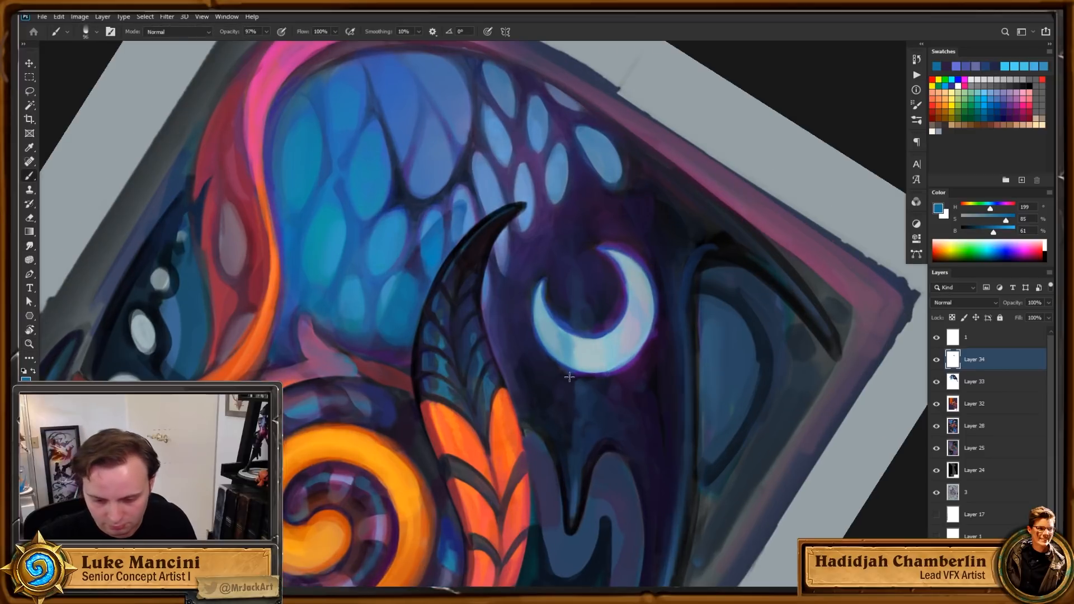
pyautogui.click(551, 310)
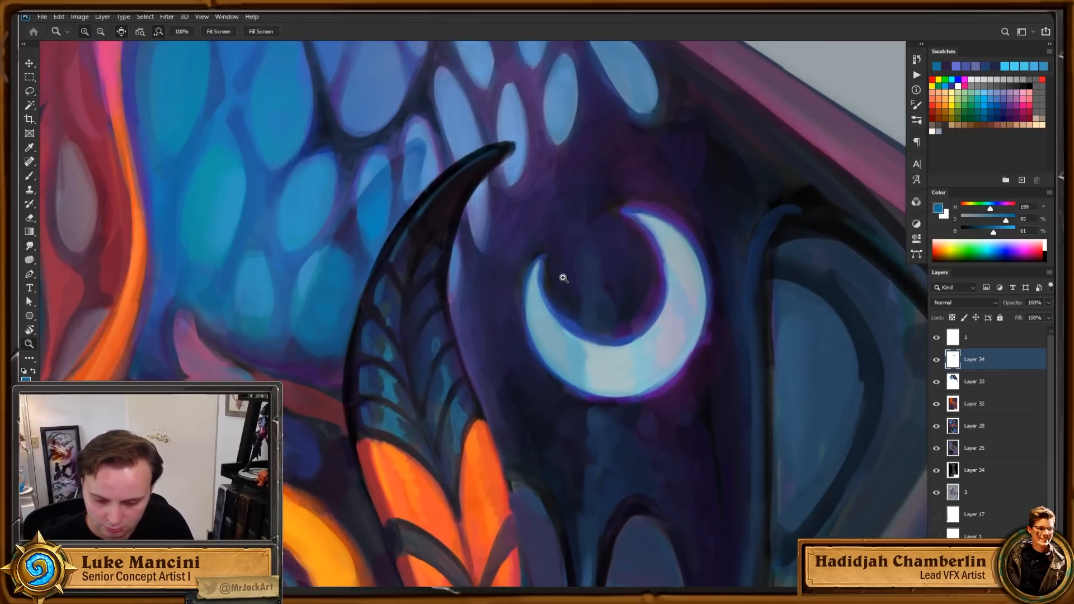
pyautogui.moveTo(581, 390)
pyautogui.mouseDown()
pyautogui.moveTo(542, 355)
pyautogui.moveTo(527, 322)
pyautogui.moveTo(541, 353)
pyautogui.moveTo(526, 297)
pyautogui.moveTo(541, 264)
pyautogui.moveTo(545, 303)
pyautogui.moveTo(581, 358)
pyautogui.mouseUp()
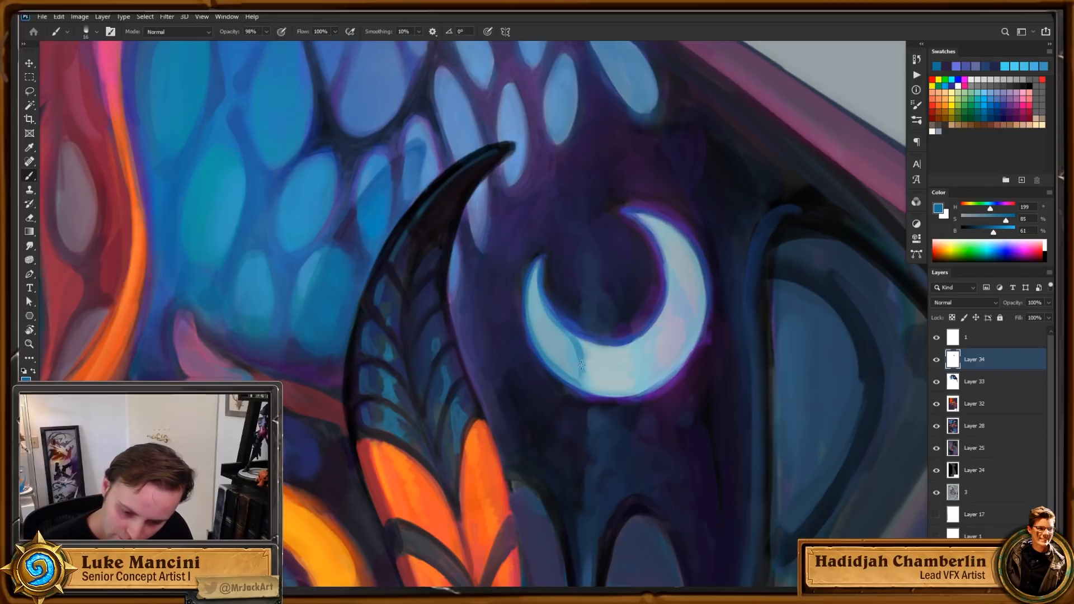
# Step: Shade the crescent moon's narrow tip and inner edge with blues sampled from it, setting one blue's brightness to 74
pyautogui.keyDown('alt'); pyautogui.click(587, 348); pyautogui.keyUp('alt')
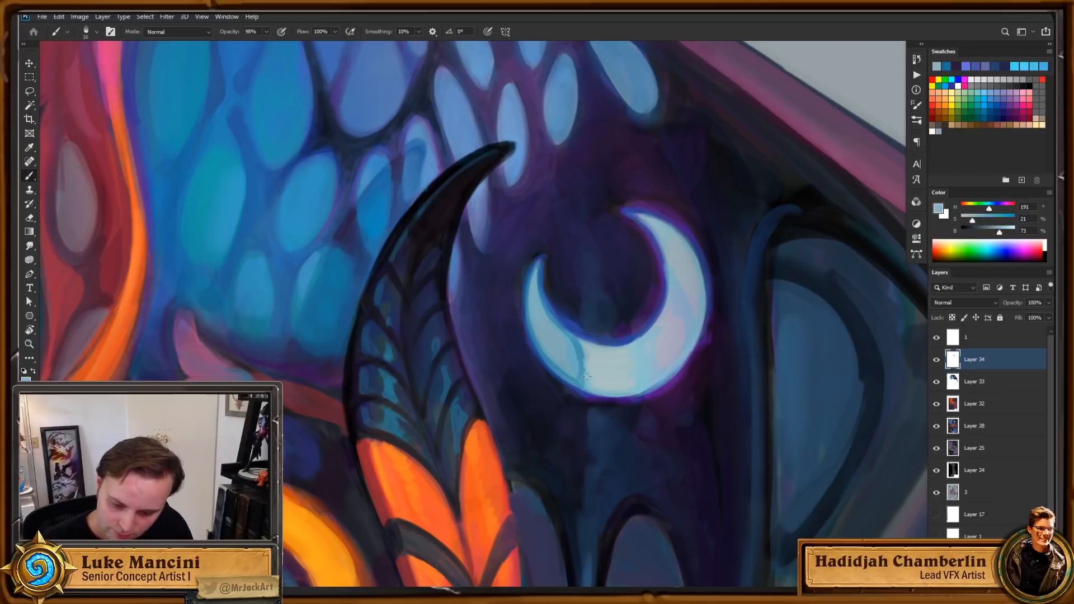
pyautogui.keyDown('alt'); pyautogui.click(660, 220); pyautogui.keyUp('alt')
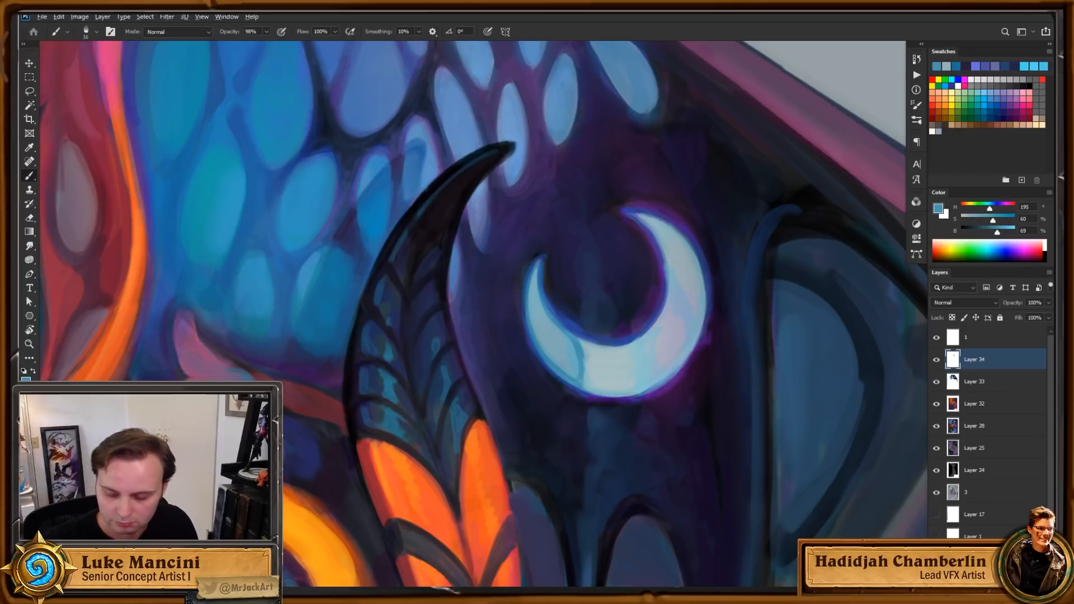
pyautogui.moveTo(999, 233); pyautogui.dragTo(1002, 234)
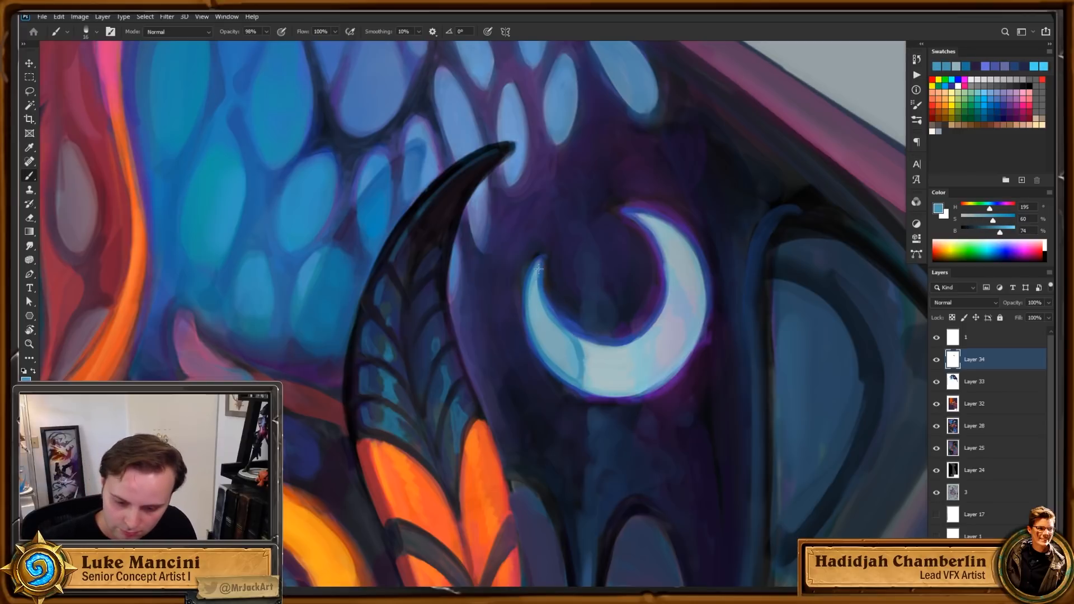
pyautogui.keyDown('alt'); pyautogui.click(539, 277); pyautogui.keyUp('alt')
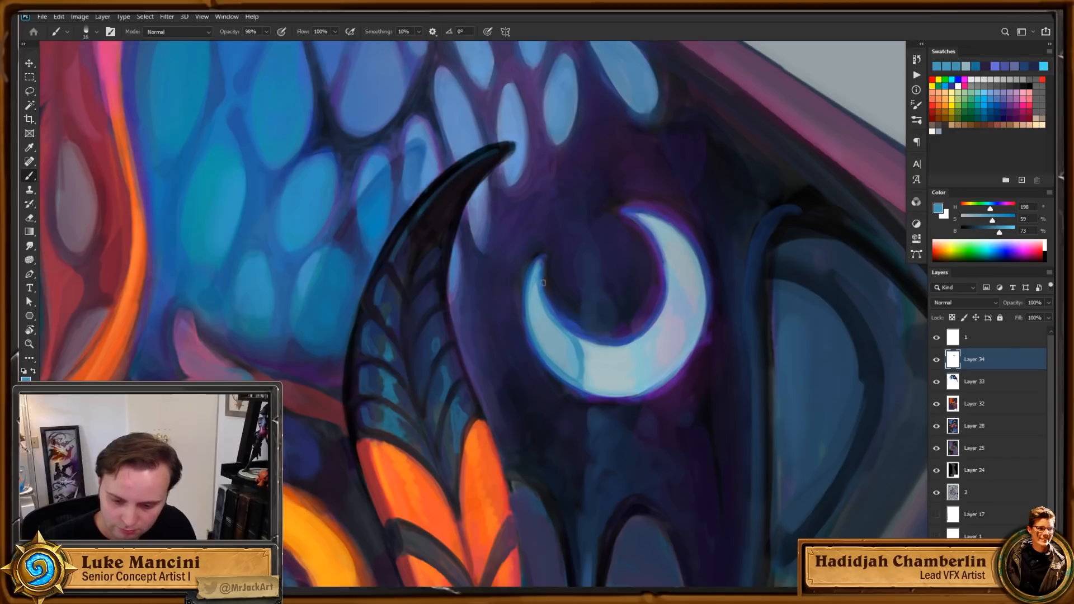
pyautogui.keyDown('alt'); pyautogui.click(539, 264); pyautogui.keyUp('alt')
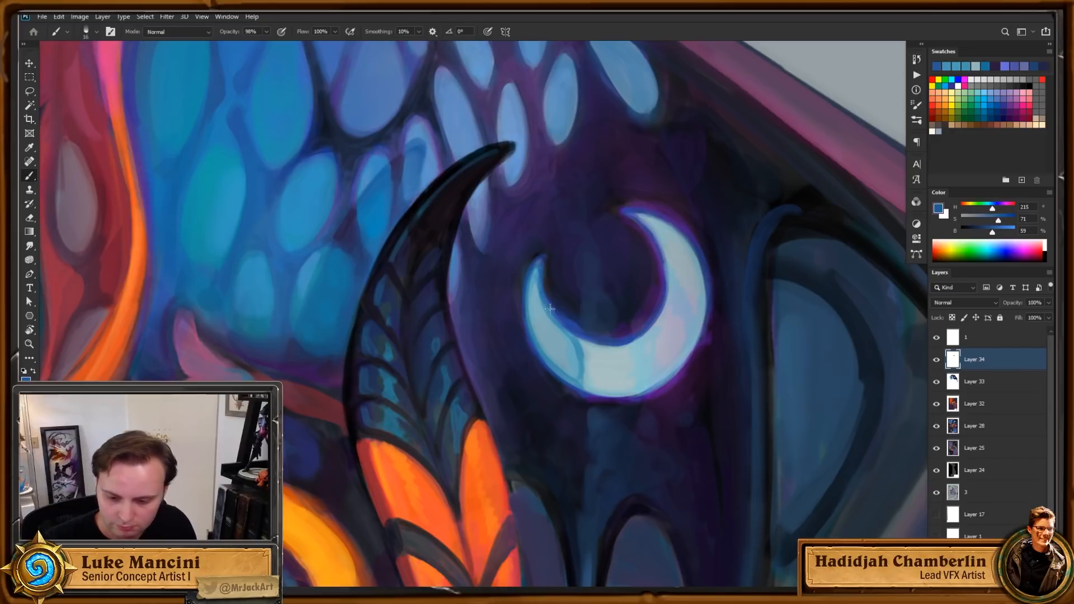
pyautogui.keyDown('alt'); pyautogui.click(572, 336); pyautogui.keyUp('alt')
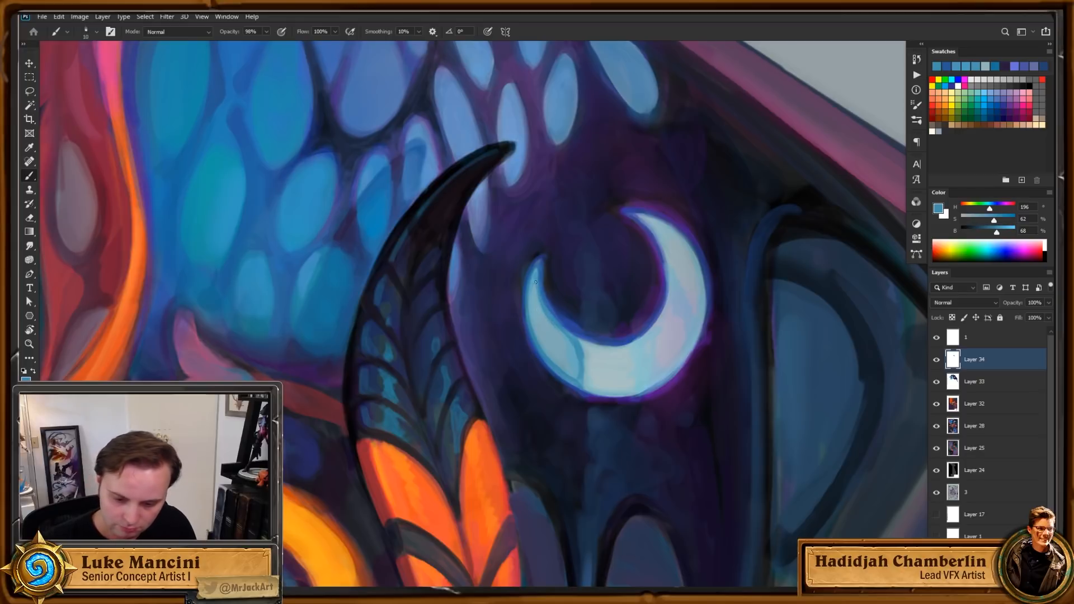
pyautogui.keyDown('alt'); pyautogui.click(541, 343); pyautogui.keyUp('alt')
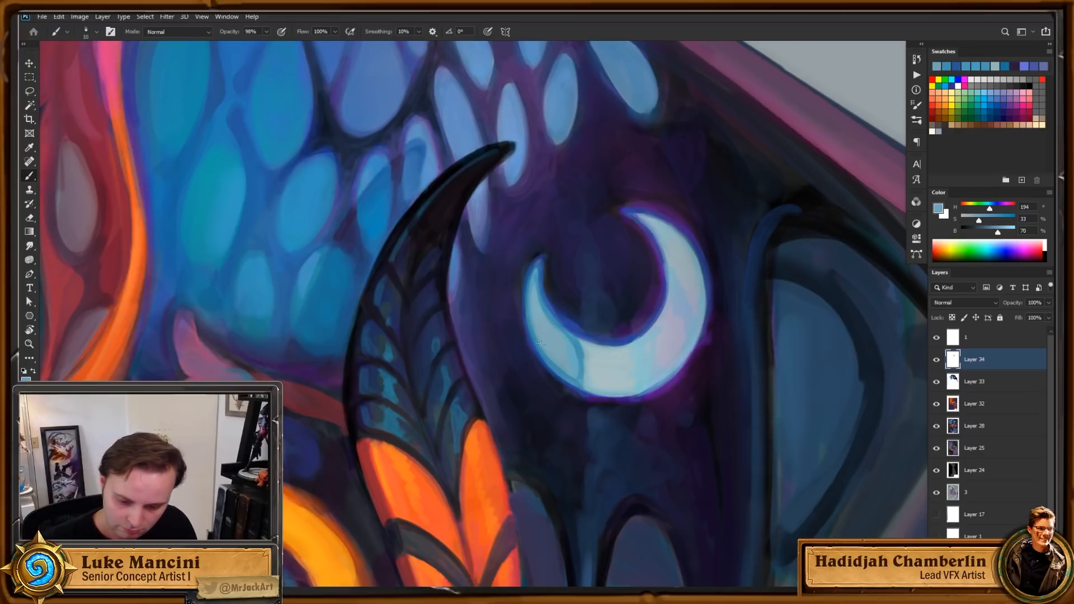
# Step: Blend the blue crease into the crescent moon's shaded end with pale and mid blues sampled around it
pyautogui.press('z')
pyautogui.moveTo(602, 336); pyautogui.dragTo(585, 364)
pyautogui.press('r')
pyautogui.moveTo(680, 340); pyautogui.dragTo(607, 428)
pyautogui.press('z')
pyautogui.moveTo(582, 363); pyautogui.dragTo(618, 375)
pyautogui.press('b')
pyautogui.keyDown('alt'); pyautogui.click(527, 390); pyautogui.keyUp('alt')
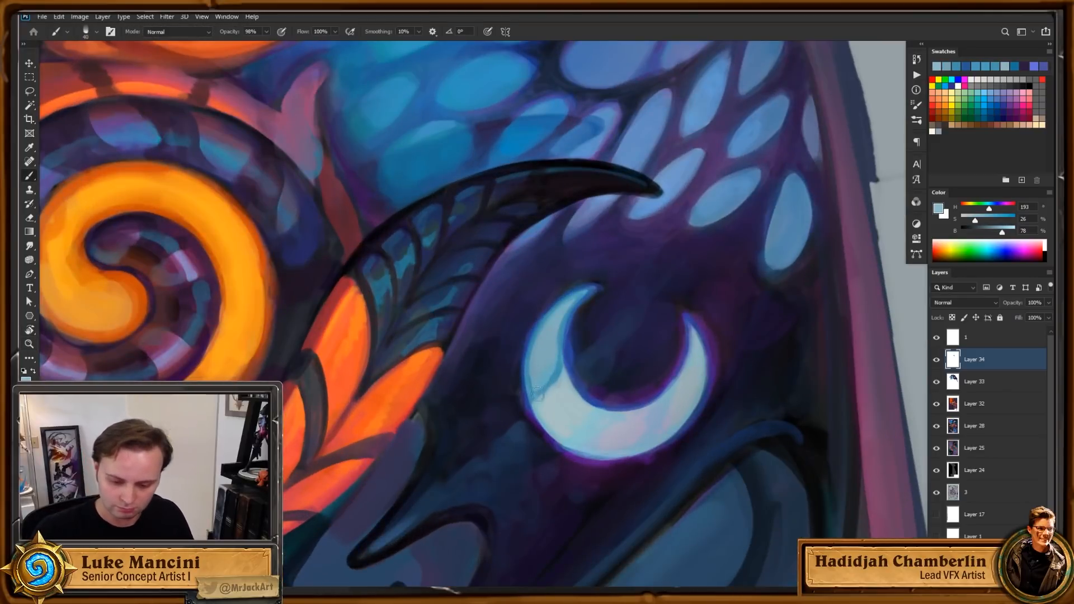
pyautogui.keyDown('alt'); pyautogui.click(557, 373); pyautogui.keyUp('alt')
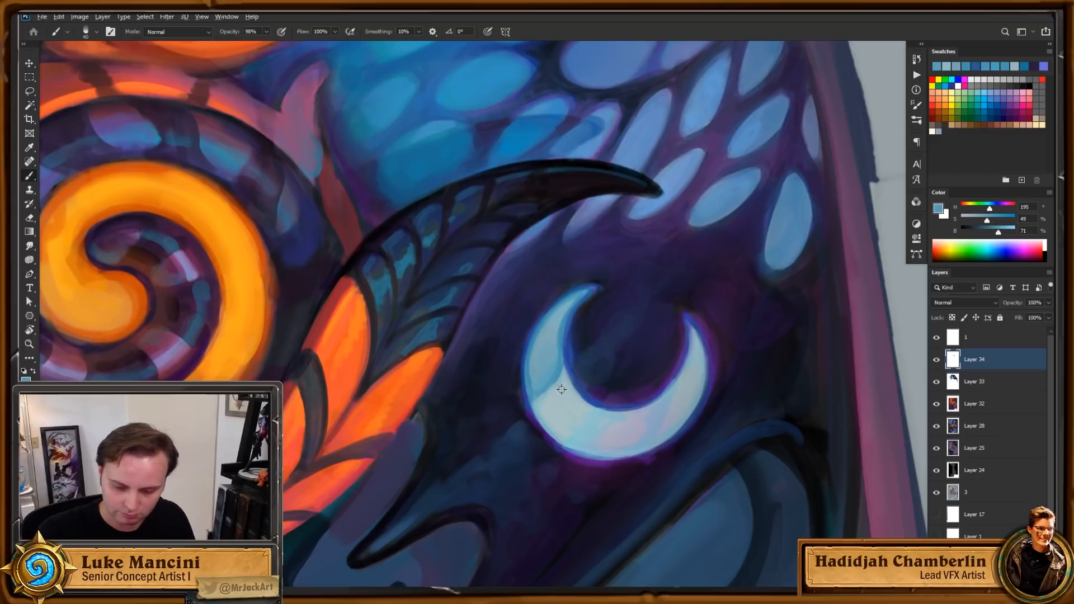
pyautogui.keyDown('alt'); pyautogui.click(561, 388); pyautogui.keyUp('alt')
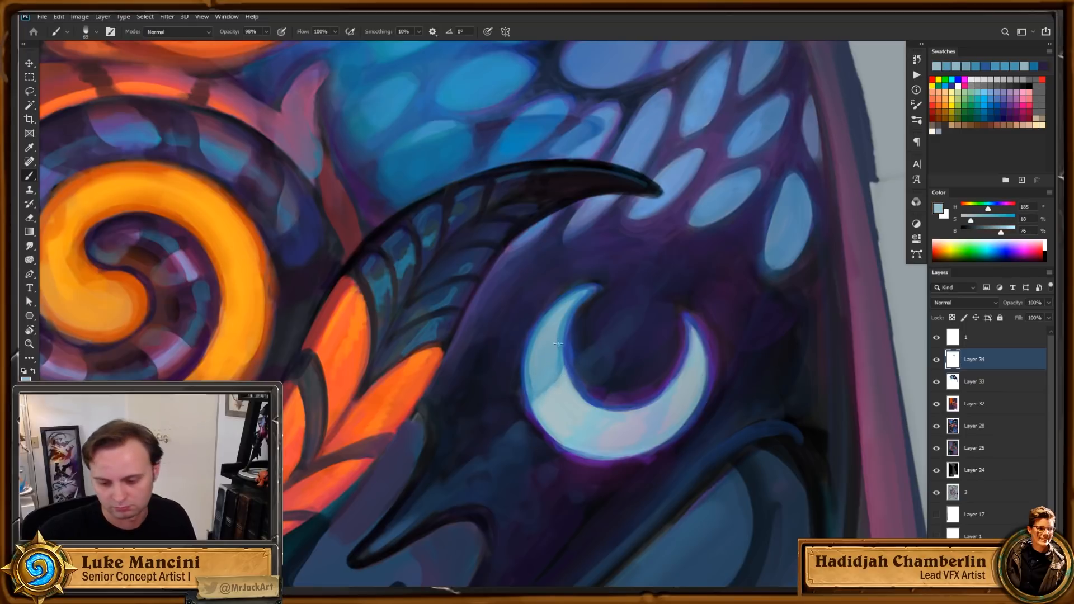
pyautogui.press('z')
pyautogui.keyDown('alt'); pyautogui.click(628, 391); pyautogui.keyUp('alt')
pyautogui.keyDown('alt'); pyautogui.click(680, 383); pyautogui.keyUp('alt')
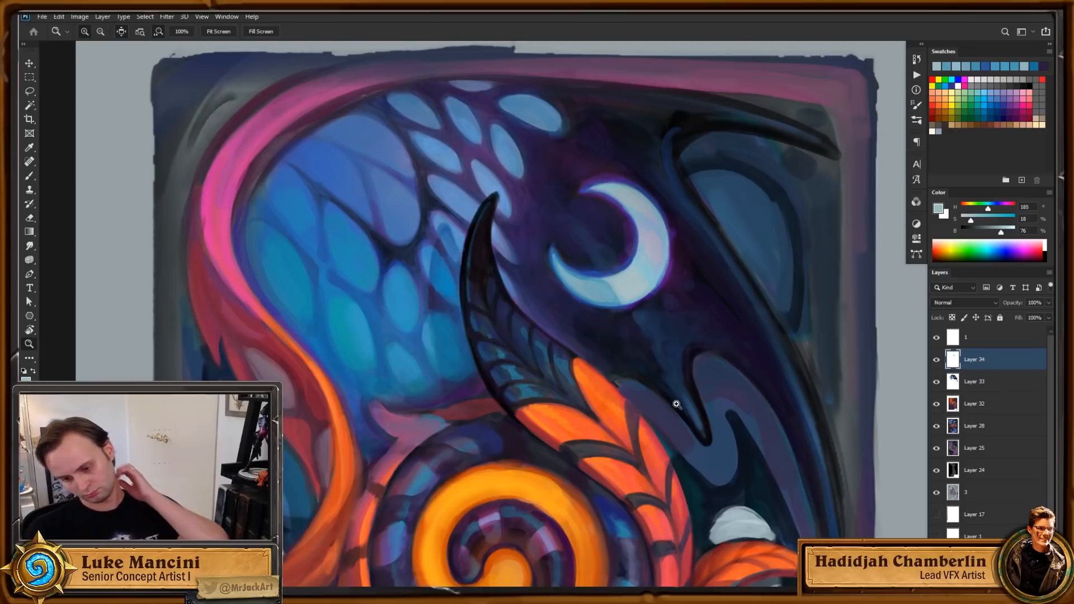
pyautogui.press('e')
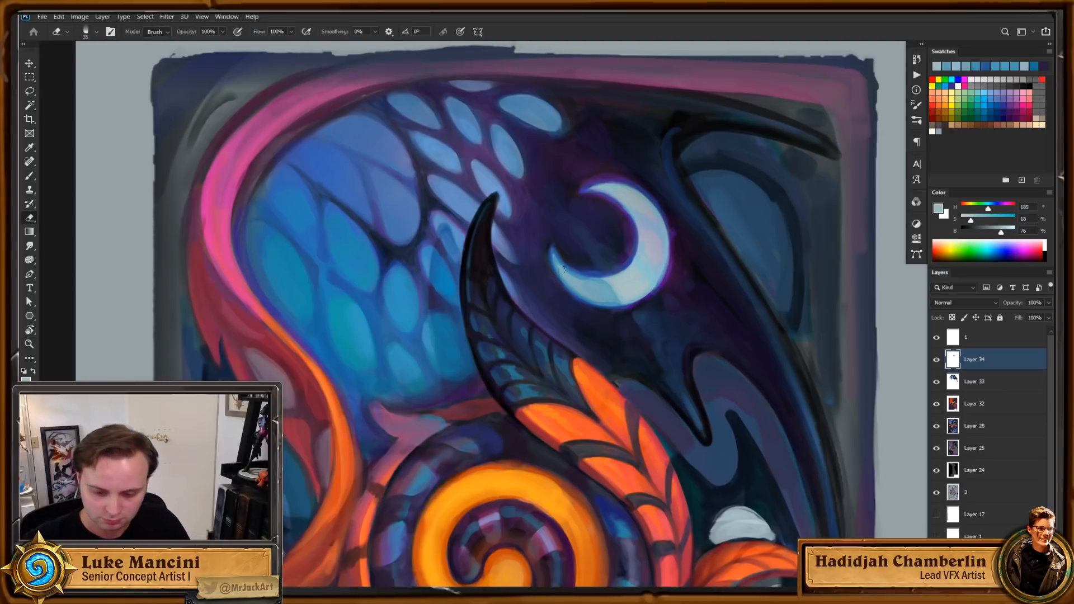
pyautogui.rightClick(562, 263)
pyautogui.press('Escape')
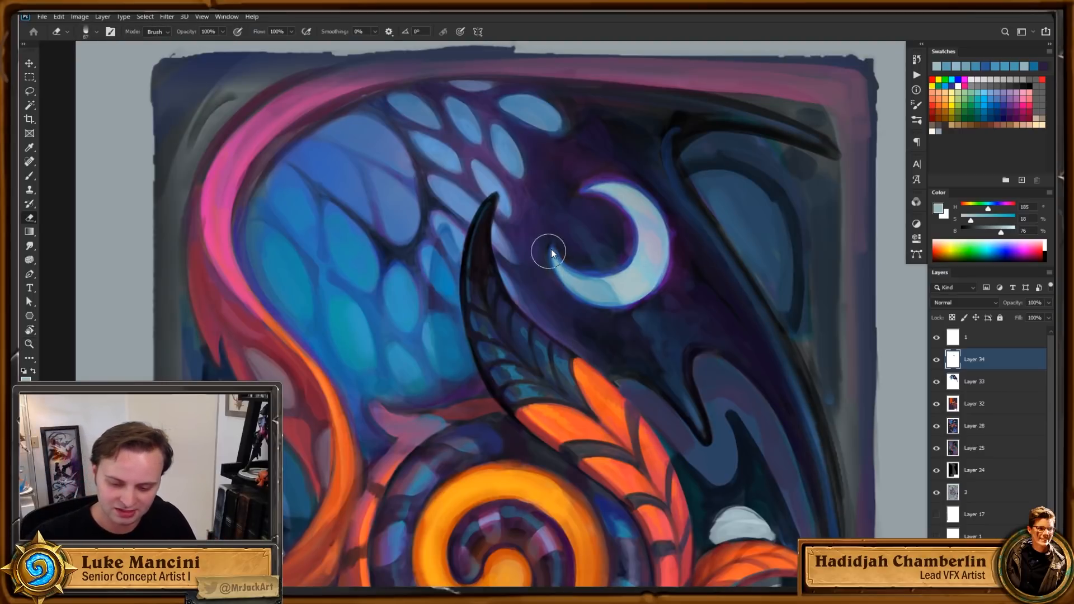
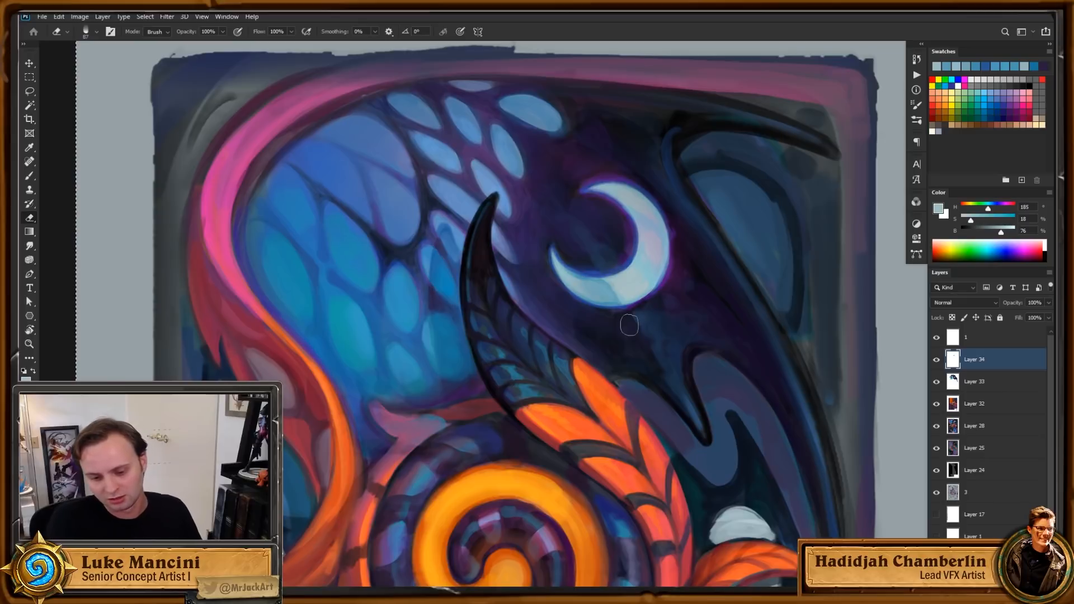
pyautogui.press('l')
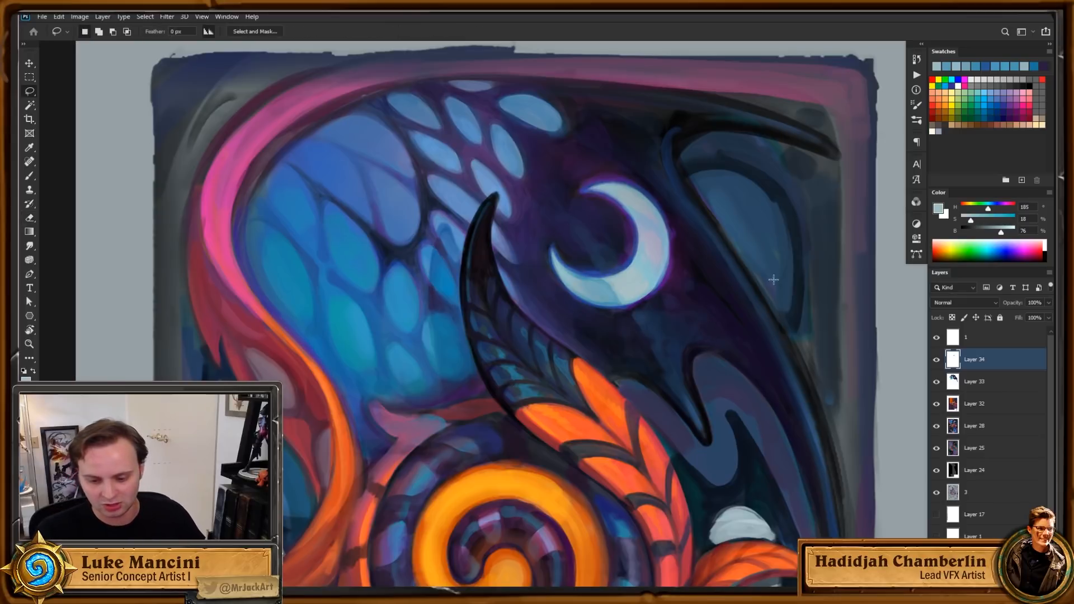
pyautogui.scroll(2, 743, 344)
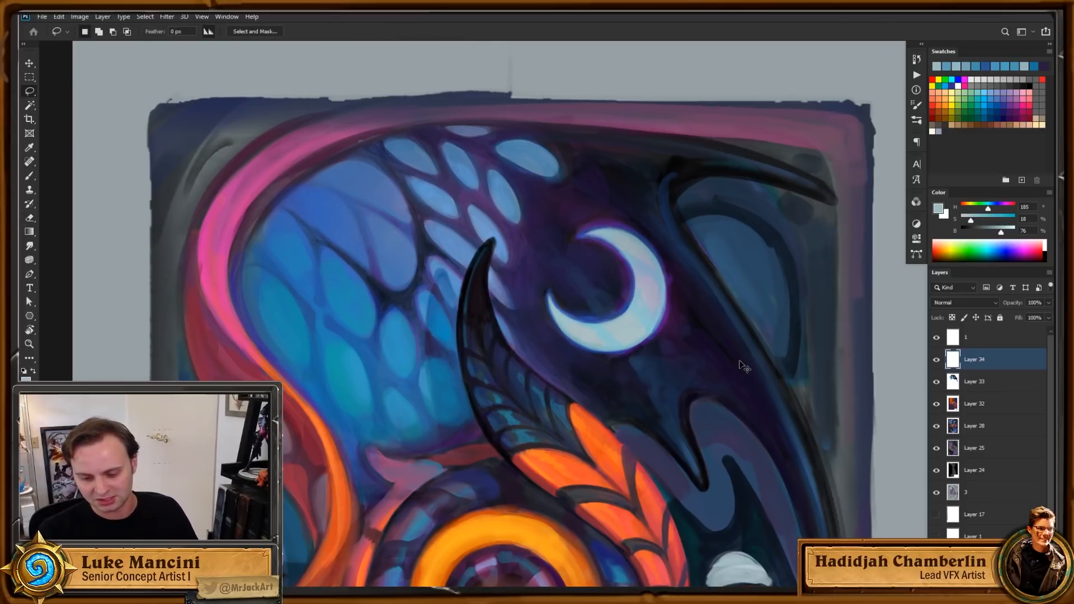
pyautogui.hotkey('ctrl', 'z')
pyautogui.hotkey('ctrl', 'z')
pyautogui.hotkey('ctrl', 'z')
pyautogui.moveTo(742, 381); pyautogui.dragTo(728, 380)
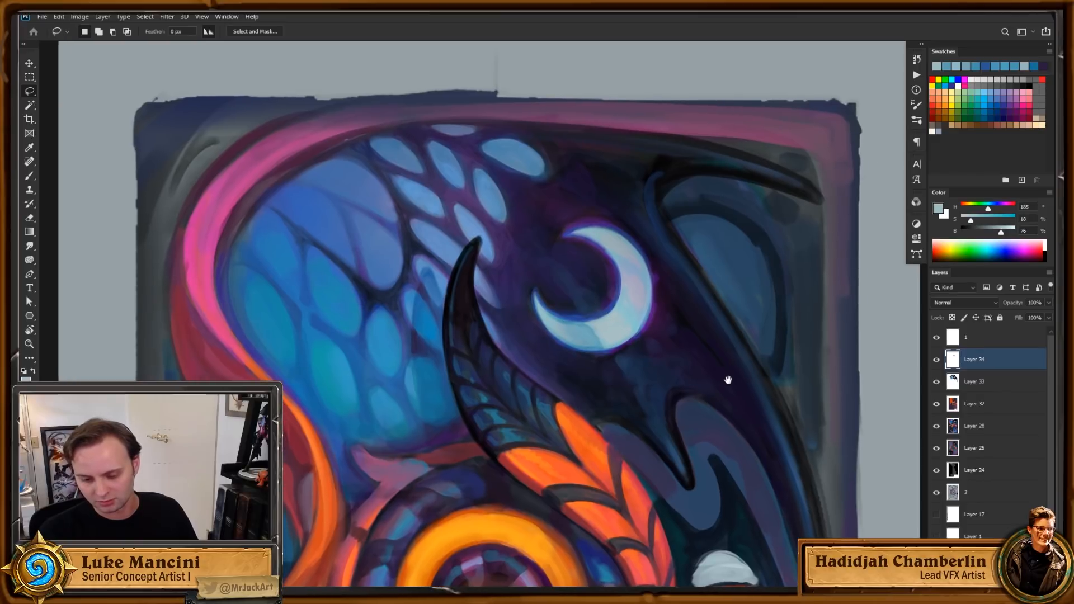
pyautogui.press('e')
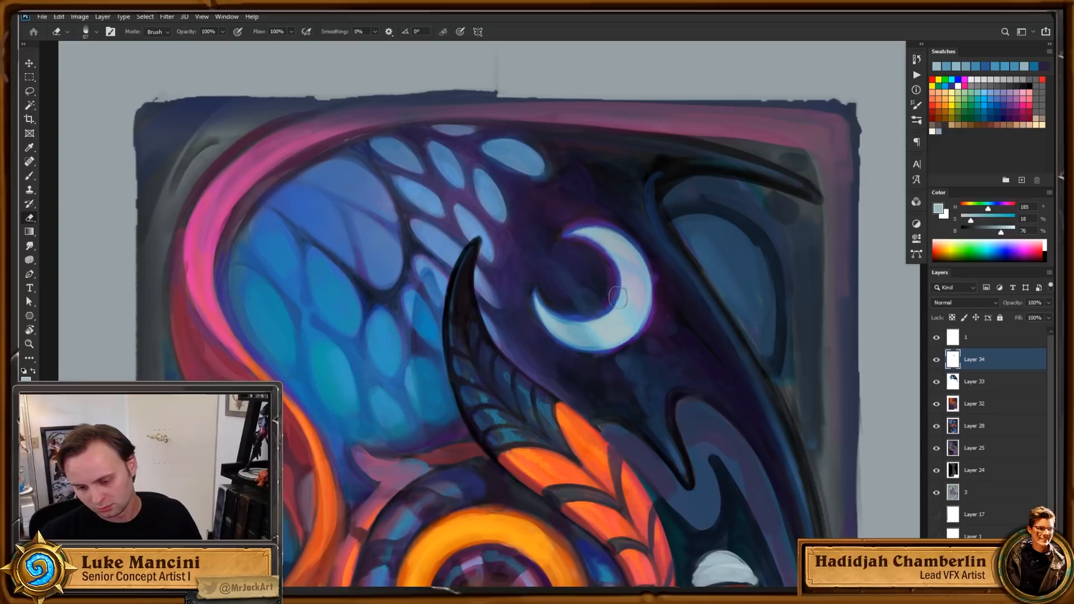
# Step: Pick up the pale grey-blue from the crescent moon's thickest part with the Brush and reduce the brush size
pyautogui.press('r')
pyautogui.moveTo(696, 268); pyautogui.dragTo(689, 347)
pyautogui.press('b')
pyautogui.keyDown('alt'); pyautogui.click(595, 370); pyautogui.keyUp('alt')
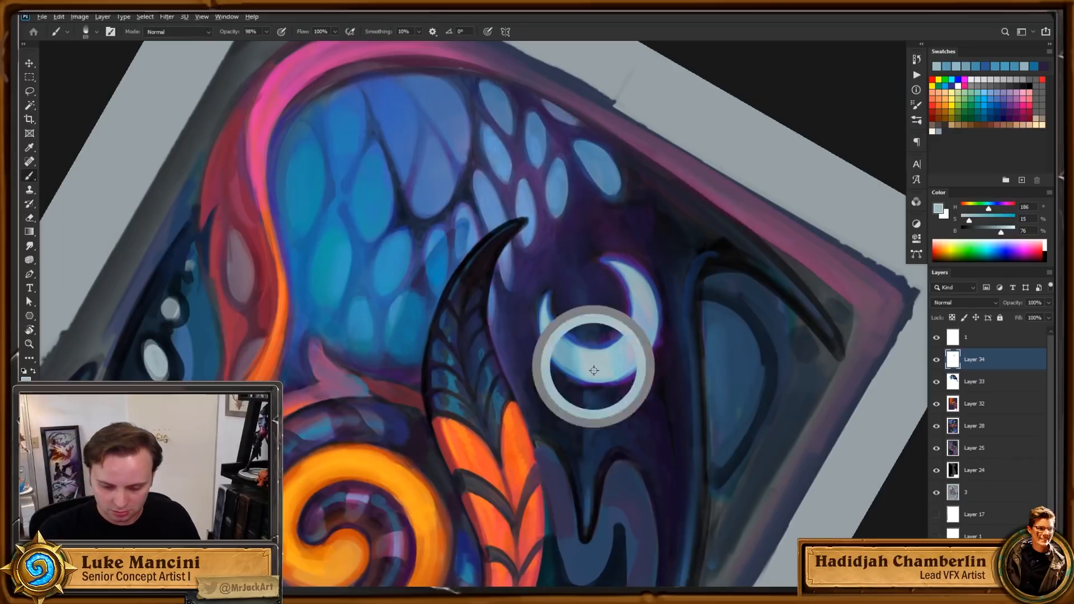
pyautogui.press('[')
pyautogui.press('[')
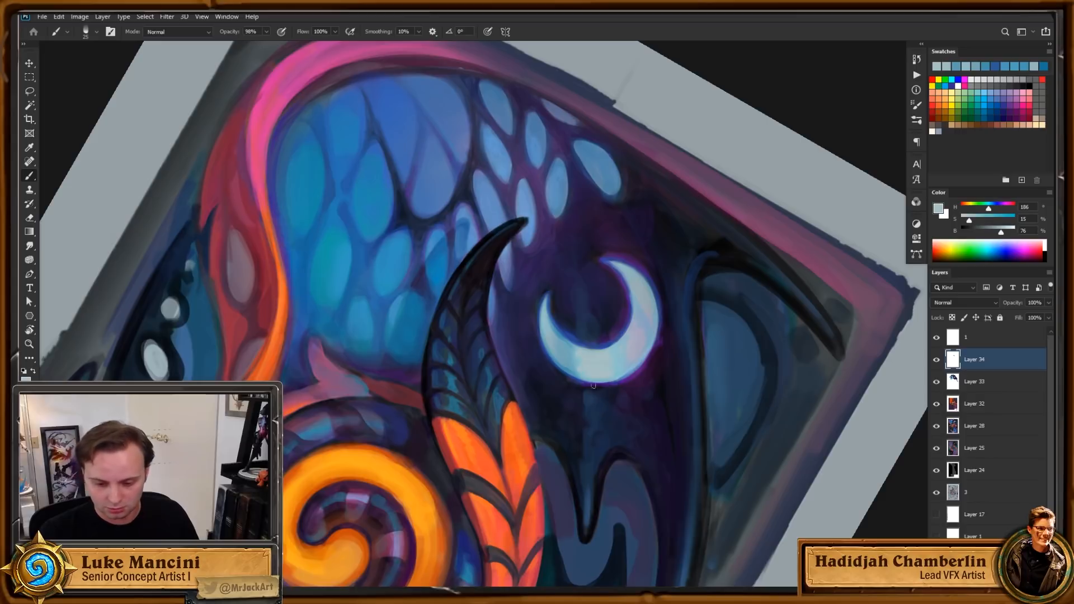
# Step: Mix a pale pink of hue 289, saturation 22 and brightness 96 and dab spots along the crescent moon's outer side
pyautogui.moveTo(748, 317); pyautogui.dragTo(737, 327)
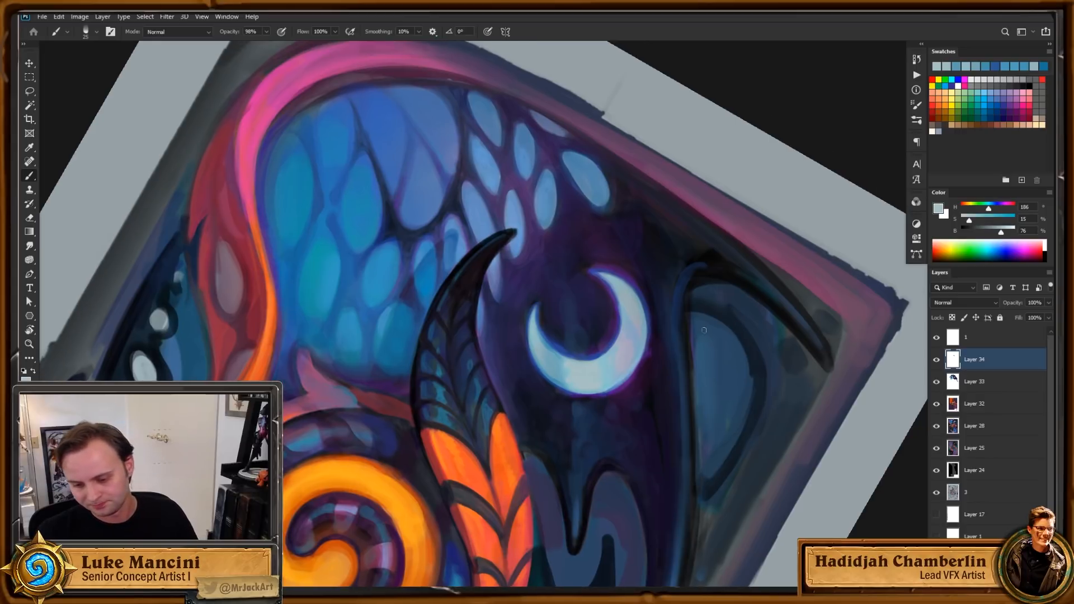
pyautogui.click(1003, 206)
pyautogui.click(968, 219)
pyautogui.moveTo(1002, 230); pyautogui.dragTo(1011, 230)
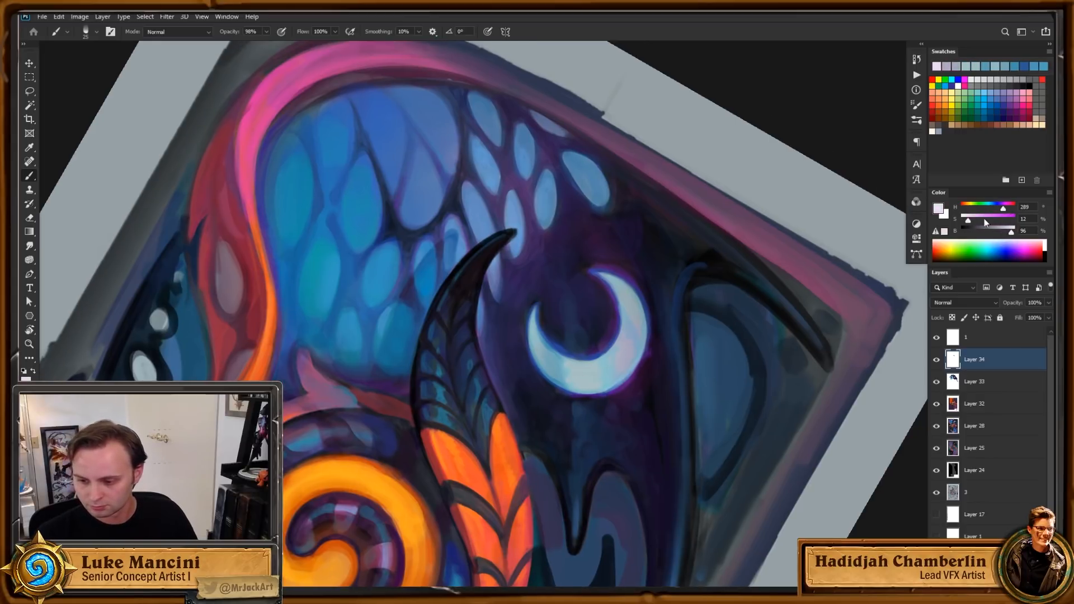
pyautogui.click(973, 218)
pyautogui.moveTo(626, 345)
pyautogui.mouseDown()
pyautogui.moveTo(634, 350)
pyautogui.moveTo(635, 315)
pyautogui.mouseUp()
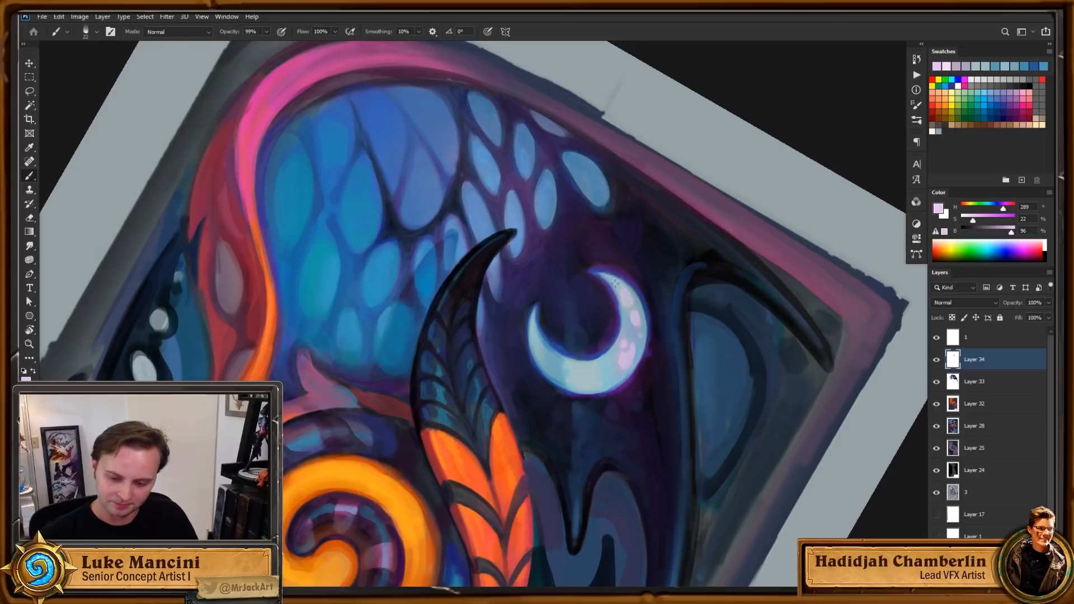
pyautogui.moveTo(656, 324); pyautogui.dragTo(649, 397)
pyautogui.press('r')
pyautogui.moveTo(668, 274); pyautogui.dragTo(604, 445)
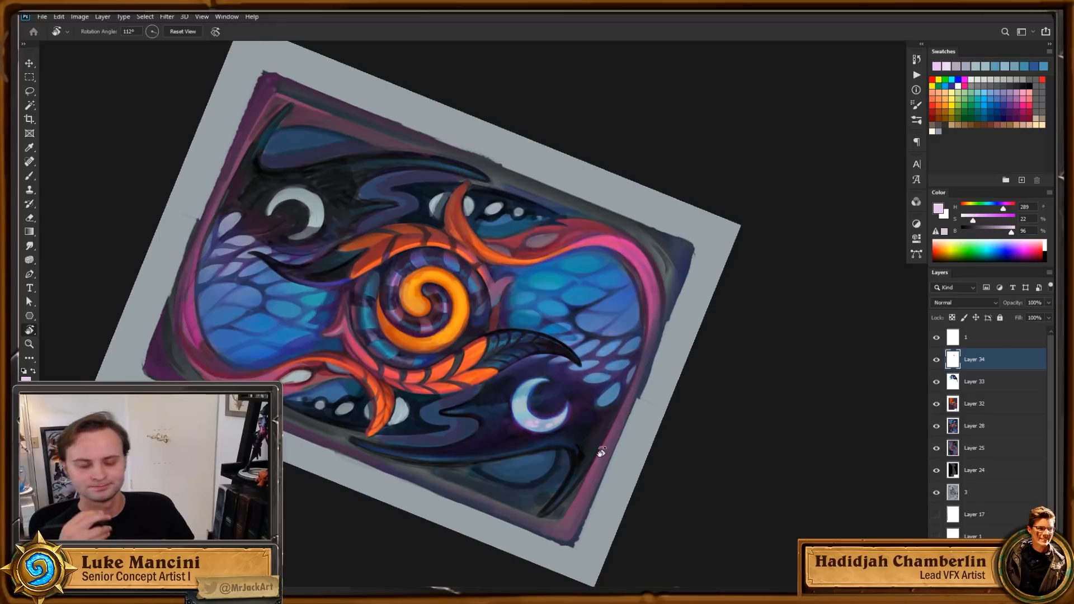
# Step: Brighten the crescent moon's pale surface with small Brush strokes in a near-white of hue 165, saturation 9 and brightness 100
pyautogui.press('Escape')
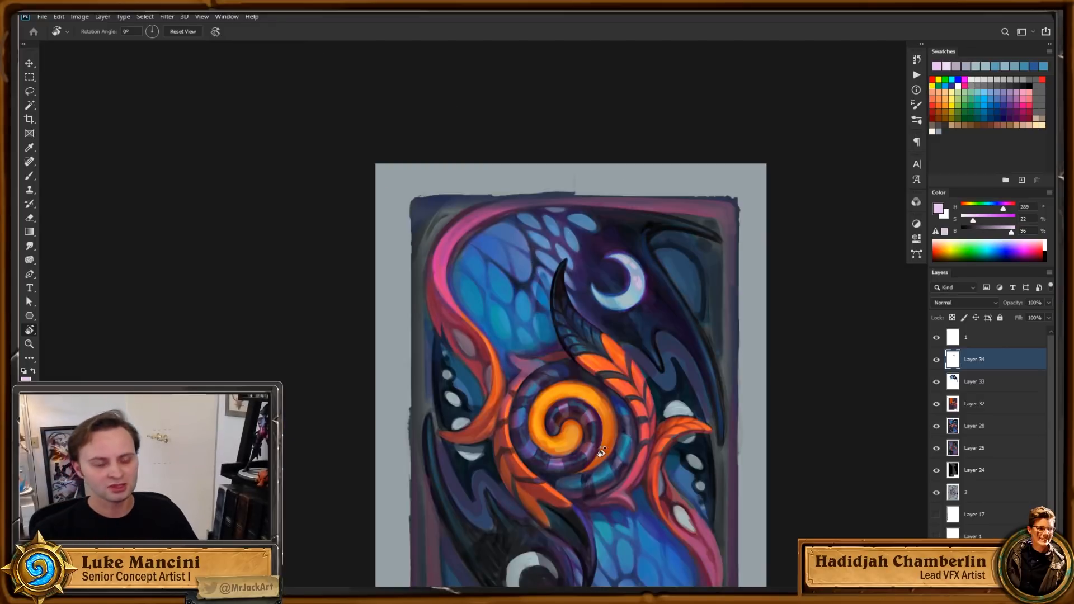
pyautogui.press('z')
pyautogui.moveTo(631, 276); pyautogui.dragTo(761, 347)
pyautogui.moveTo(761, 347); pyautogui.dragTo(732, 398)
pyautogui.press('r')
pyautogui.moveTo(728, 376); pyautogui.dragTo(540, 167)
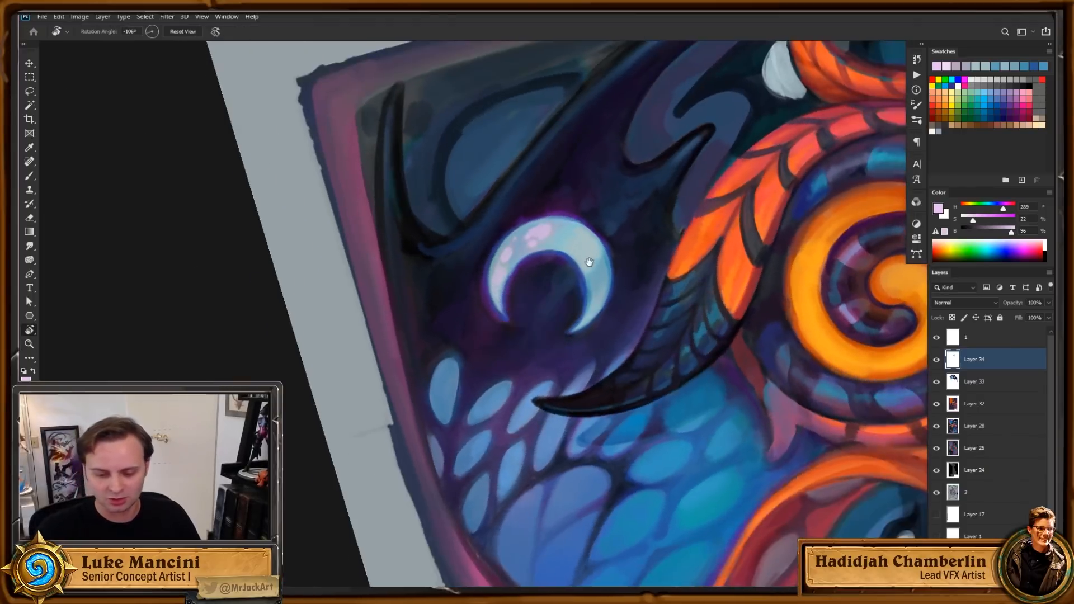
pyautogui.press('z')
pyautogui.moveTo(546, 249); pyautogui.dragTo(599, 263)
pyautogui.moveTo(969, 222)
pyautogui.mouseDown()
pyautogui.moveTo(985, 209)
pyautogui.moveTo(1015, 231)
pyautogui.mouseUp()
pyautogui.press('b')
pyautogui.moveTo(518, 304); pyautogui.dragTo(530, 290)
pyautogui.moveTo(488, 320); pyautogui.dragTo(485, 327)
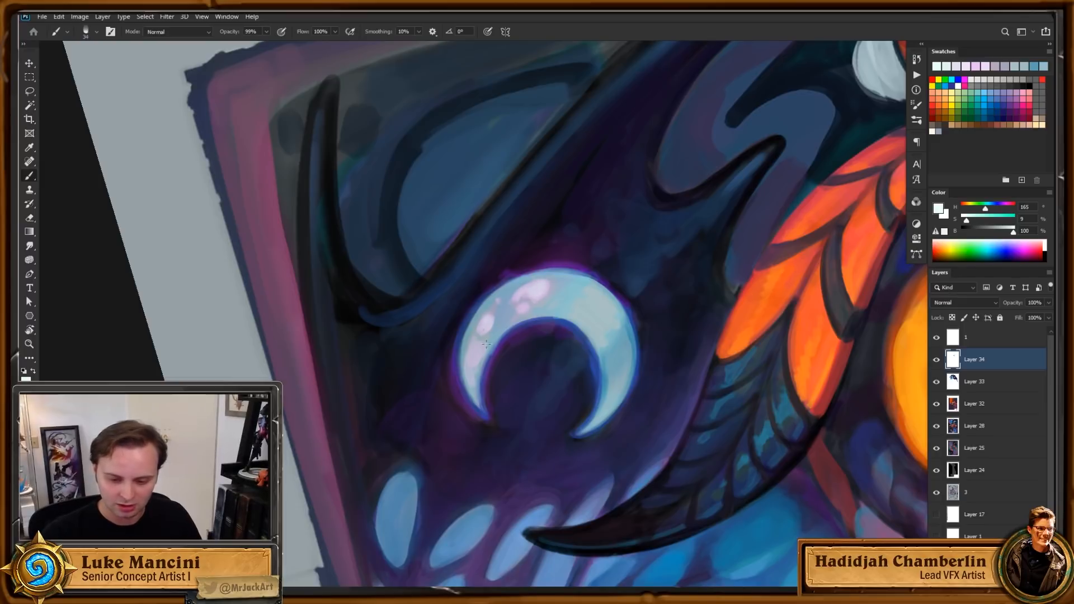
# Step: Try a purple of hue 281, saturation 40 and brightness 82 around the moon's pink spots, then soften them with a sampled pale grey
pyautogui.moveTo(741, 291); pyautogui.dragTo(753, 305)
pyautogui.keyDown('alt'); pyautogui.click(561, 303); pyautogui.keyUp('alt')
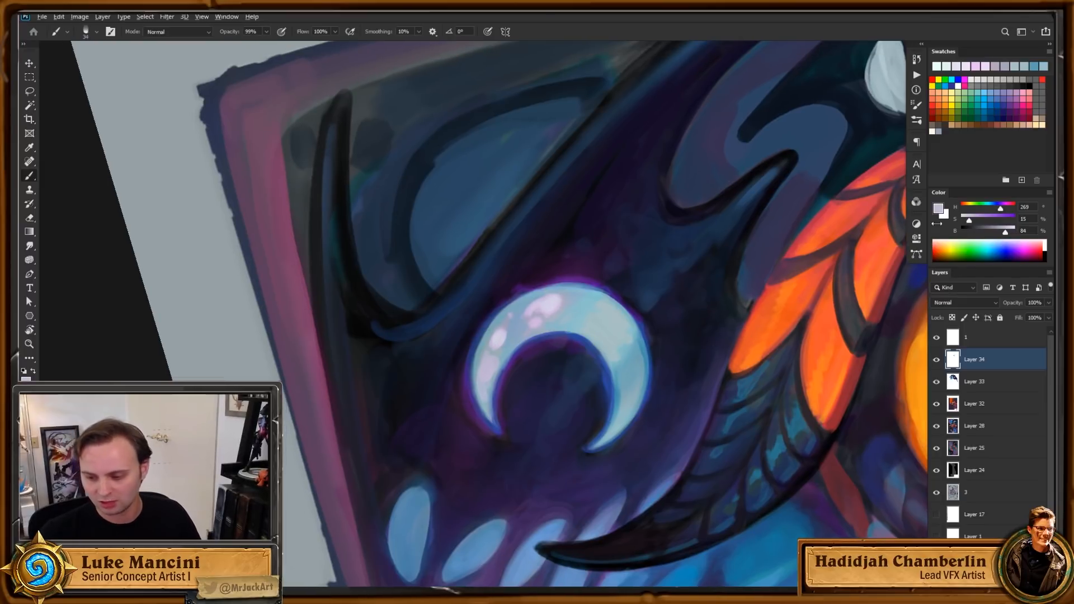
pyautogui.moveTo(970, 220)
pyautogui.mouseDown()
pyautogui.moveTo(1005, 232)
pyautogui.moveTo(1004, 209)
pyautogui.mouseUp()
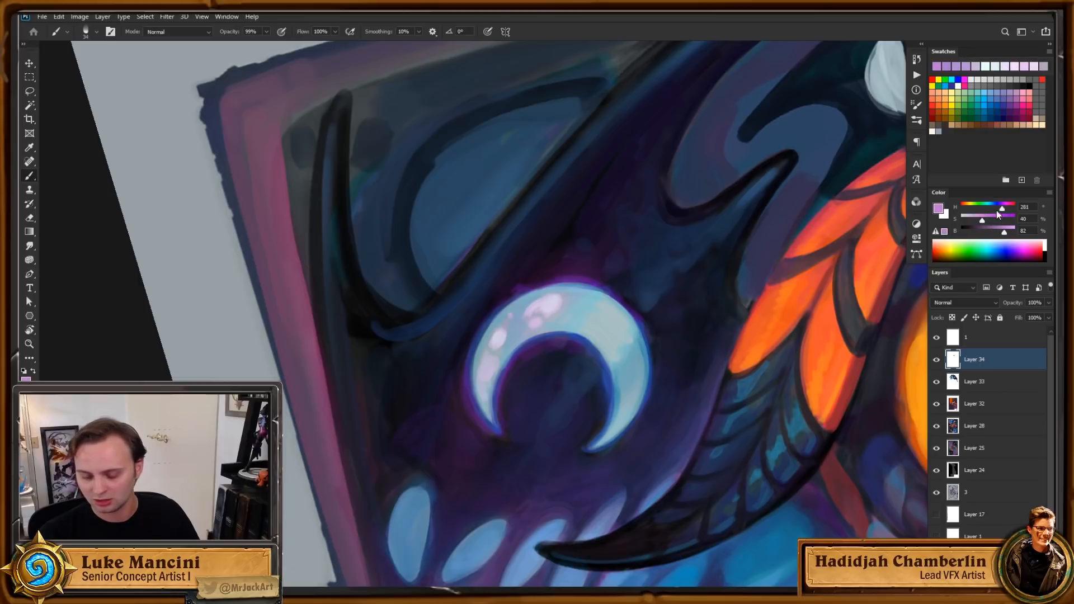
pyautogui.moveTo(538, 310); pyautogui.dragTo(532, 320)
pyautogui.press('0')
pyautogui.hotkey('ctrl', 'z')
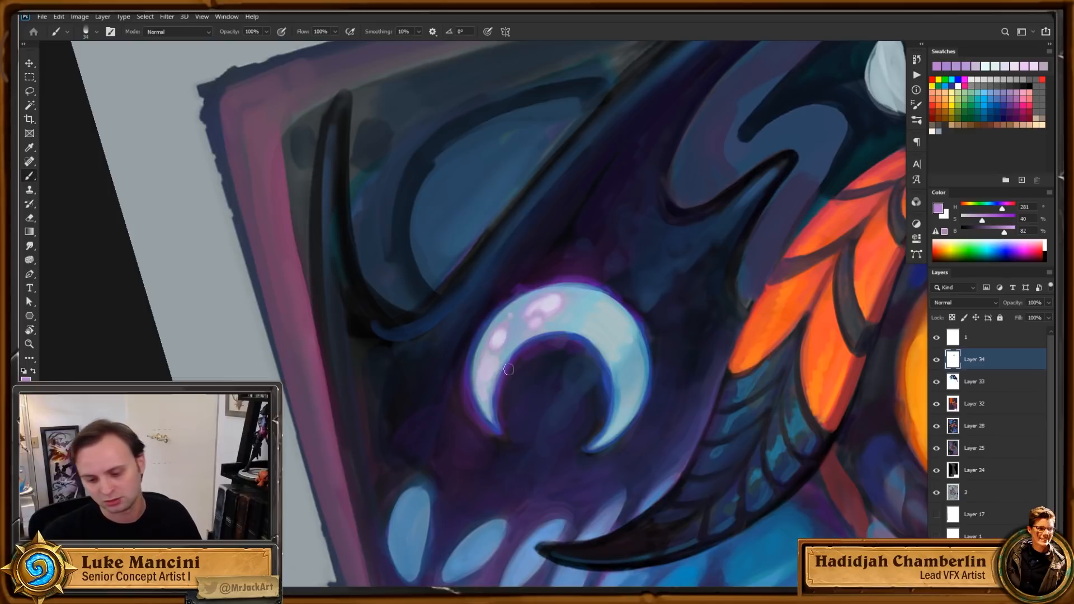
pyautogui.keyDown('alt'); pyautogui.click(496, 340); pyautogui.keyUp('alt')
pyautogui.moveTo(548, 321)
pyautogui.mouseDown()
pyautogui.moveTo(529, 315)
pyautogui.moveTo(518, 334)
pyautogui.mouseUp()
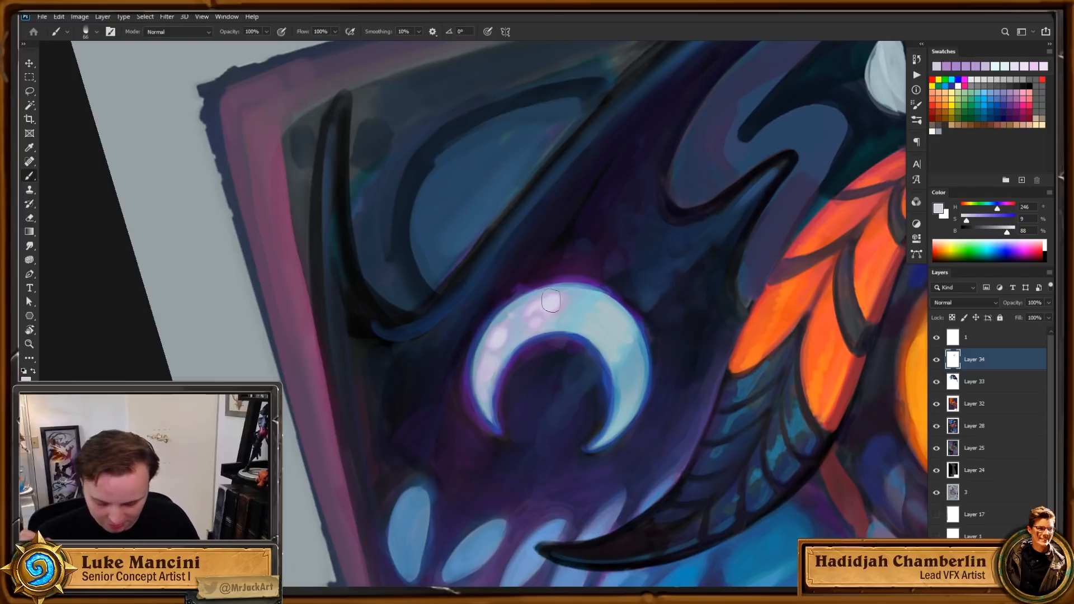
# Step: Examine the crescent moon's pink spots close up, upright and rotated, and within the whole illustration
pyautogui.press('Escape')
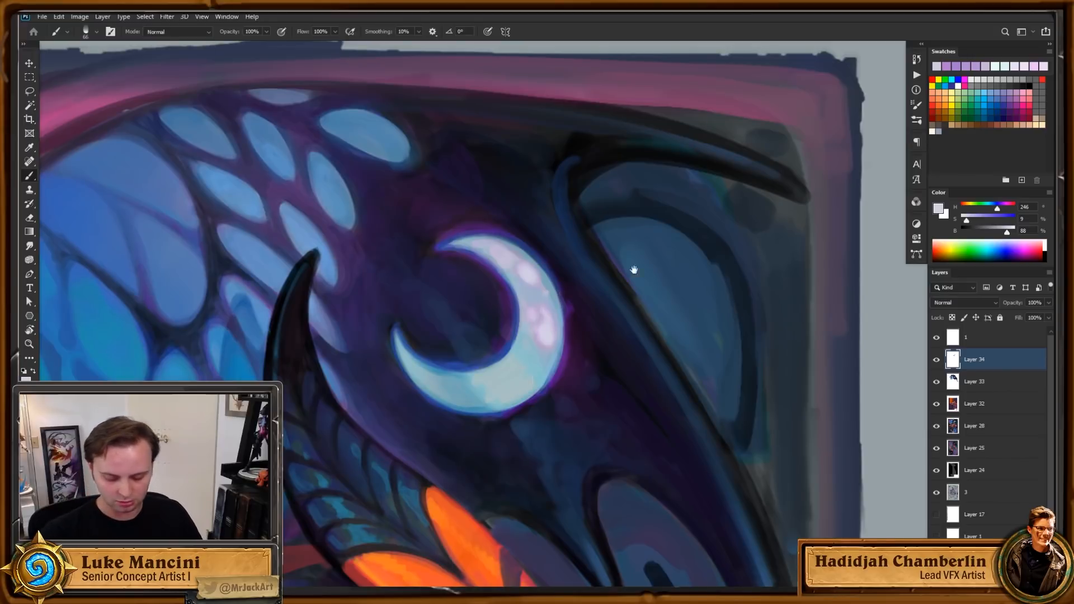
pyautogui.moveTo(633, 269); pyautogui.dragTo(650, 263)
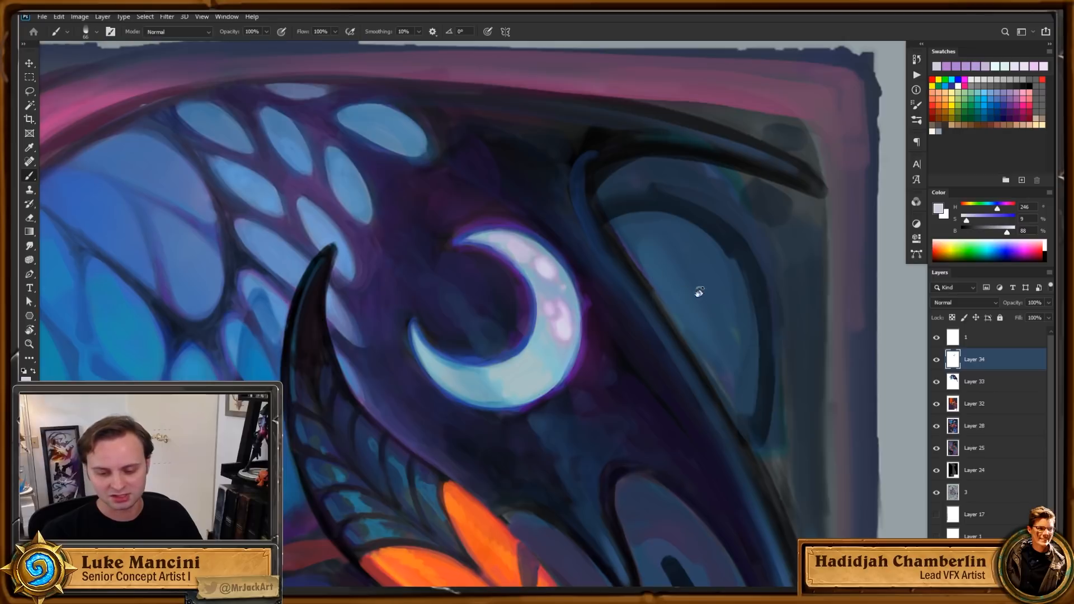
pyautogui.press('r')
pyautogui.moveTo(698, 290); pyautogui.dragTo(607, 299)
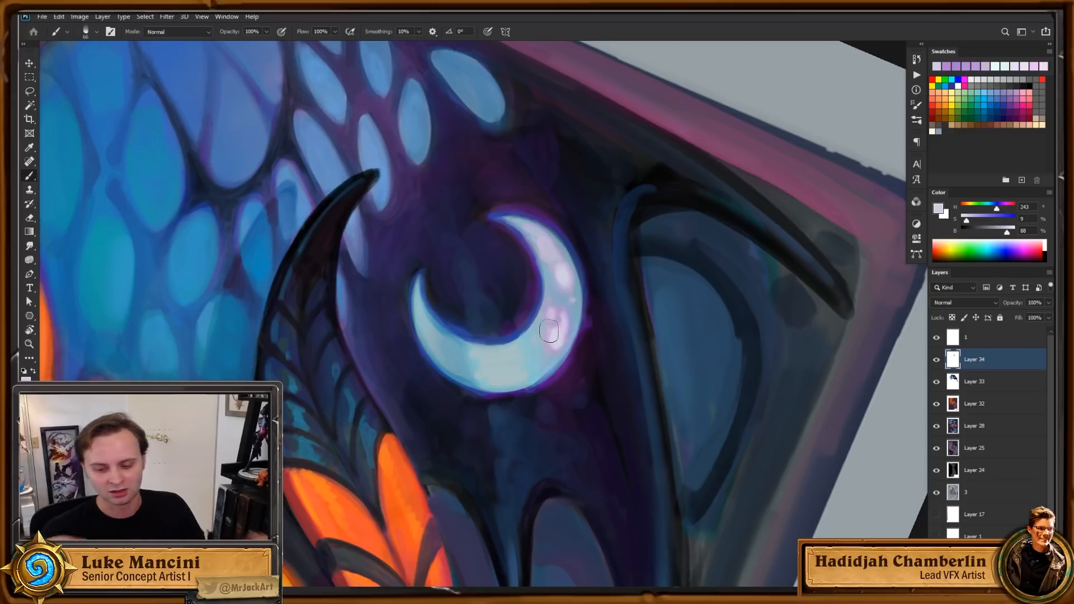
pyautogui.moveTo(623, 335); pyautogui.dragTo(621, 347)
pyautogui.press('z')
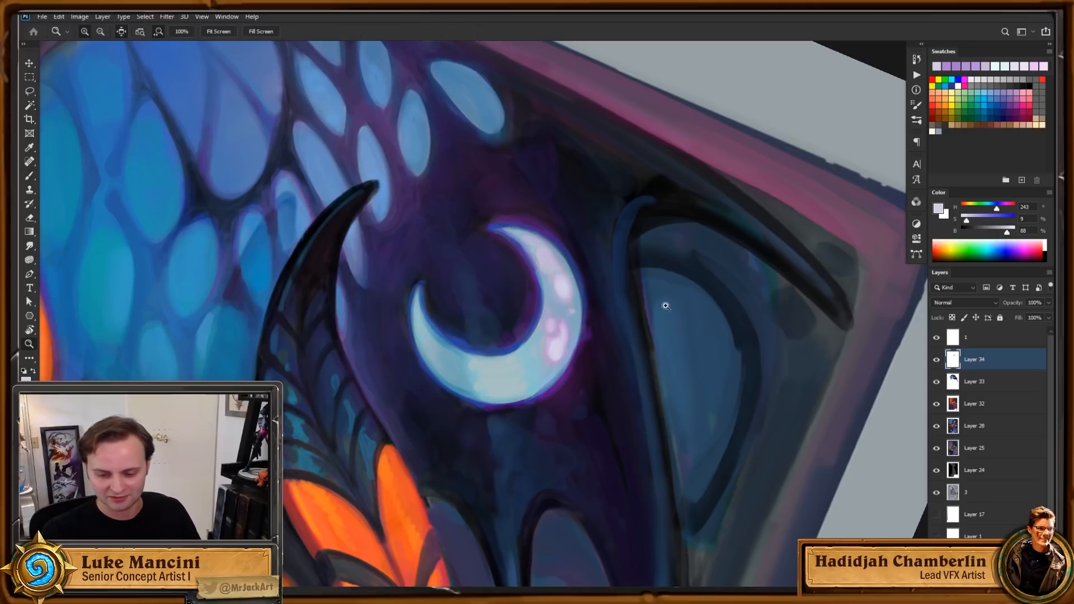
pyautogui.keyDown('alt'); pyautogui.click(620, 338); pyautogui.keyUp('alt')
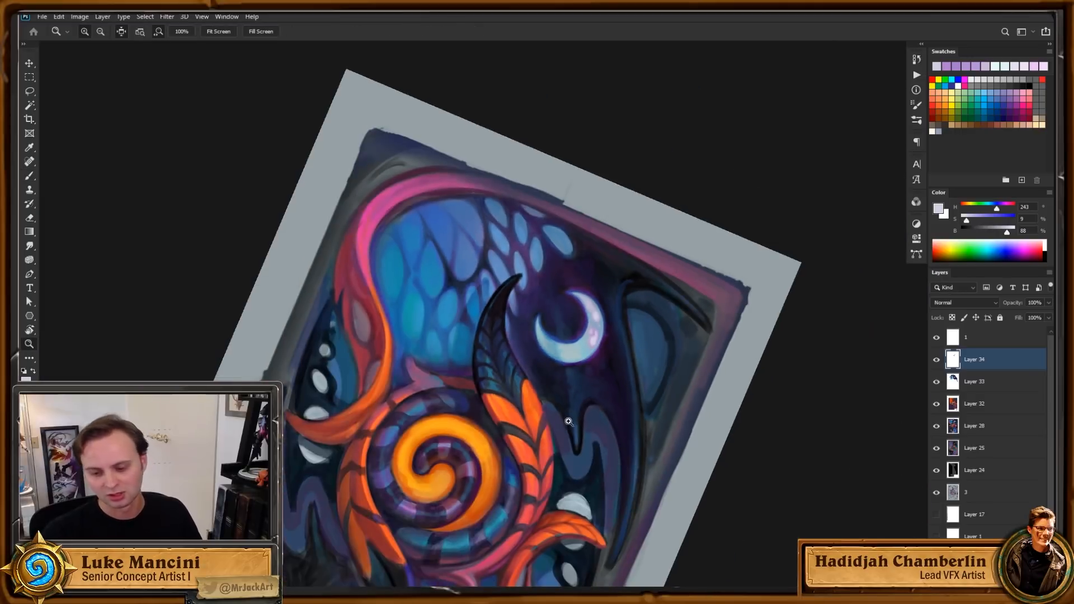
pyautogui.click(649, 333)
# Step: Soften the pink spots with grey-blue sampled from the moon, then raise its brightness to 99 and paint highlights along the crescent
pyautogui.press('b')
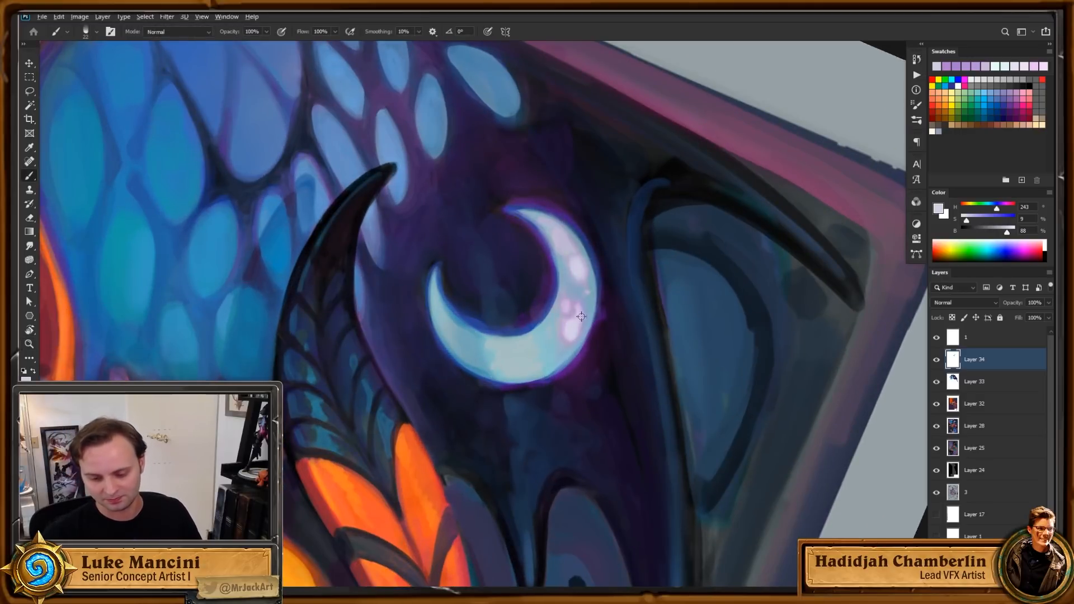
pyautogui.keyDown('alt'); pyautogui.click(523, 353); pyautogui.keyUp('alt')
pyautogui.moveTo(565, 308); pyautogui.dragTo(570, 321)
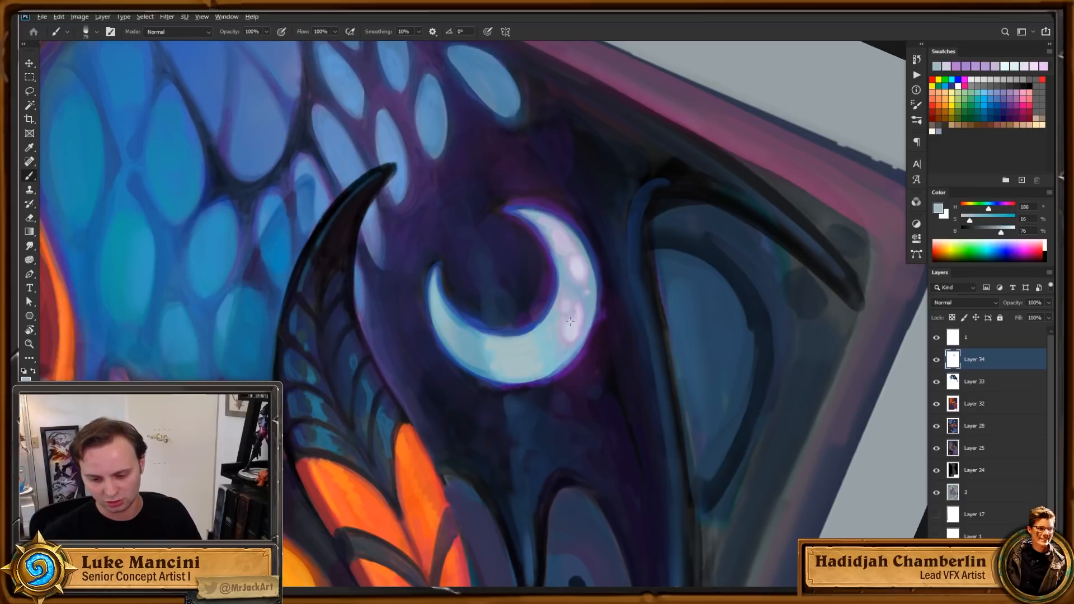
pyautogui.click(1013, 228)
pyautogui.moveTo(551, 339)
pyautogui.mouseDown()
pyautogui.moveTo(569, 288)
pyautogui.moveTo(563, 331)
pyautogui.moveTo(579, 319)
pyautogui.moveTo(572, 332)
pyautogui.moveTo(571, 269)
pyautogui.moveTo(544, 350)
pyautogui.moveTo(574, 249)
pyautogui.mouseUp()
pyautogui.moveTo(528, 361)
pyautogui.mouseDown()
pyautogui.moveTo(556, 351)
pyautogui.moveTo(561, 275)
pyautogui.moveTo(589, 246)
pyautogui.mouseUp()
# Step: Check the highlighted crescent moon against the surrounding wing and scales in the upright view
pyautogui.scroll(-3, 604, 304)
pyautogui.press('r')
pyautogui.moveTo(680, 280); pyautogui.dragTo(618, 391)
pyautogui.press('Escape')
pyautogui.moveTo(608, 302); pyautogui.dragTo(657, 301)
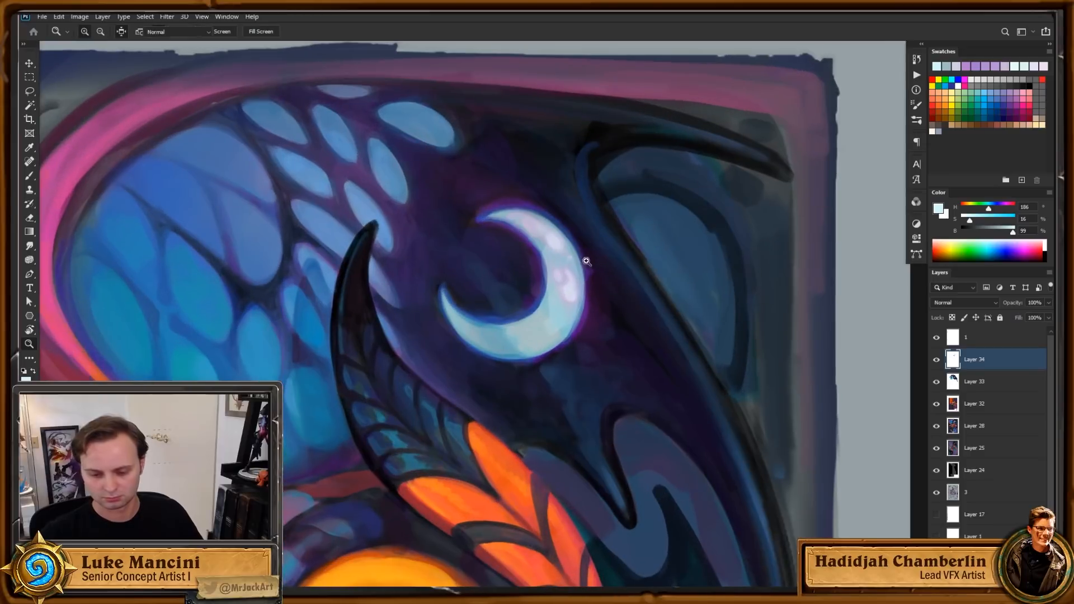
pyautogui.moveTo(599, 324); pyautogui.dragTo(678, 430)
pyautogui.keyDown('alt'); pyautogui.click(599, 340); pyautogui.keyUp('alt')
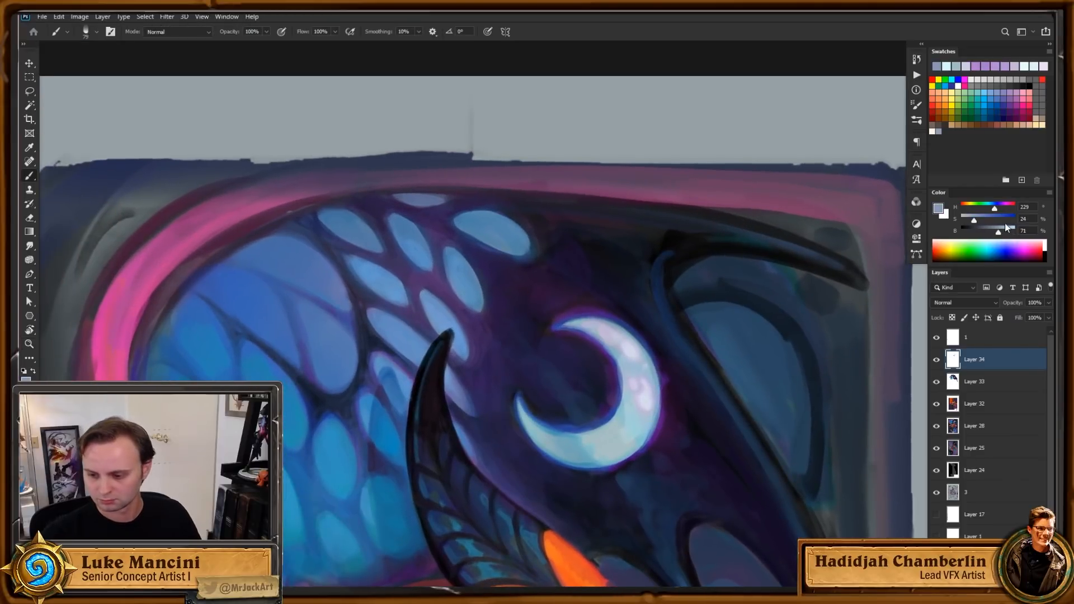
pyautogui.press('e')
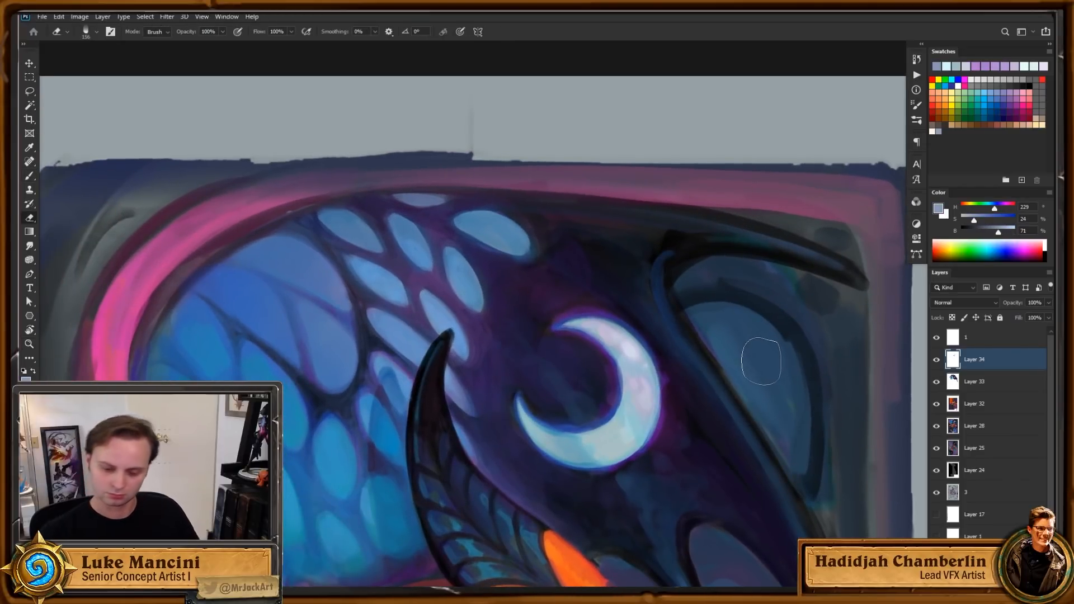
pyautogui.press('r')
pyautogui.press('b')
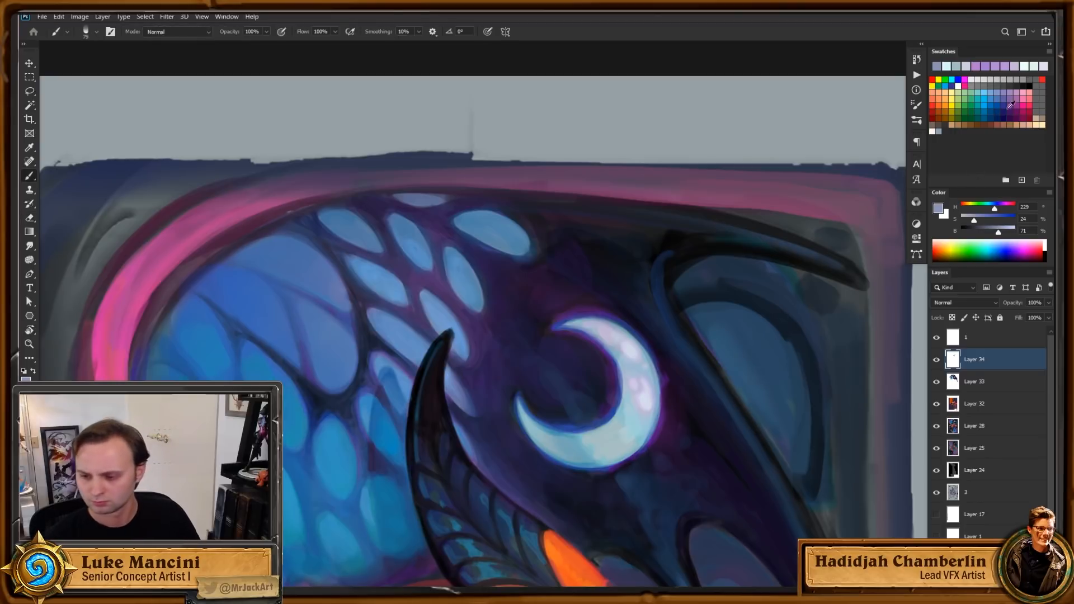
# Step: Pick the magenta swatch of hue 324, saturation 100 and brightness 93 as the Brush colour and tilt the canvas
pyautogui.click(1022, 105)
pyautogui.press('r')
pyautogui.moveTo(795, 247); pyautogui.dragTo(773, 307)
pyautogui.press('f')
pyautogui.press('f')
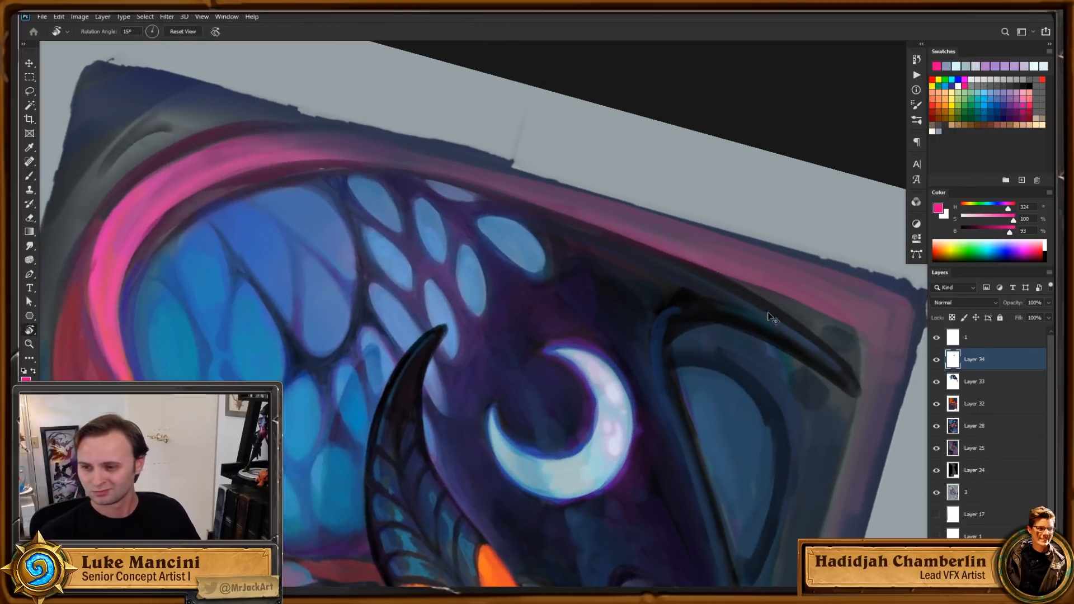
pyautogui.press('b')
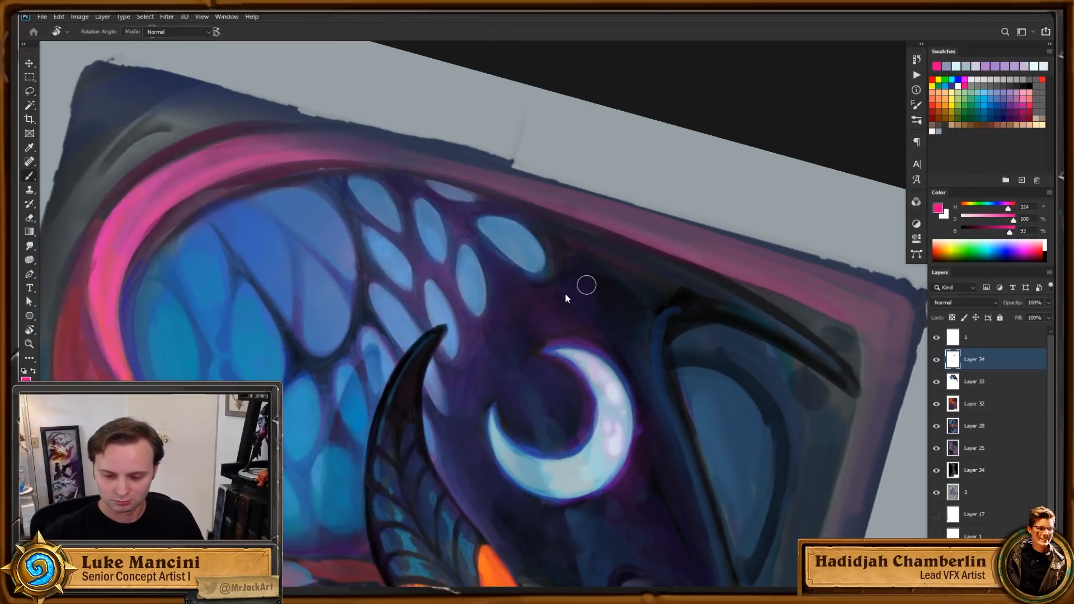
# Step: Try a full-opacity magenta outline around the pale blue scale above the crescent moon, check it zoomed out, and undo it
pyautogui.press('space')
pyautogui.moveTo(687, 271); pyautogui.dragTo(686, 336)
pyautogui.press('r')
pyautogui.moveTo(583, 327)
pyautogui.mouseDown()
pyautogui.moveTo(525, 331)
pyautogui.moveTo(524, 343)
pyautogui.moveTo(479, 282)
pyautogui.mouseUp()
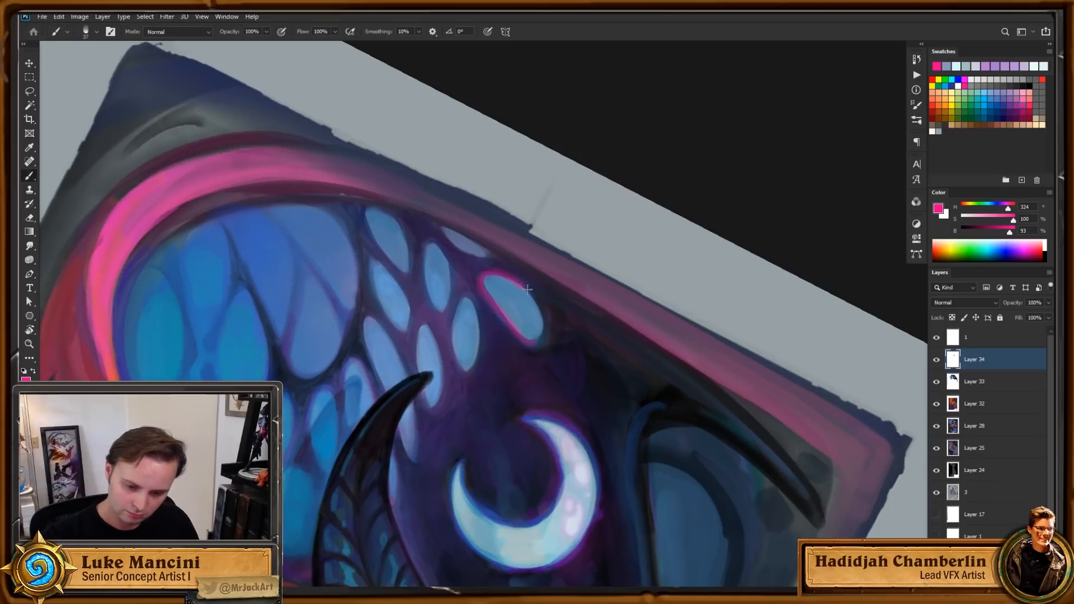
pyautogui.moveTo(547, 330); pyautogui.dragTo(537, 348)
pyautogui.press('z')
pyautogui.moveTo(577, 312); pyautogui.dragTo(531, 370)
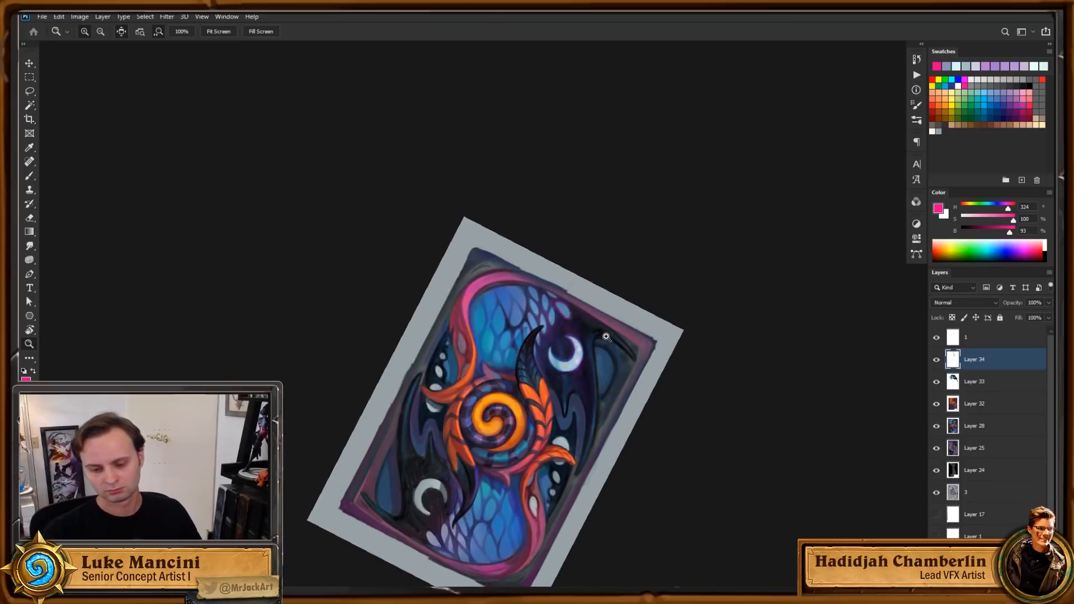
pyautogui.moveTo(586, 316); pyautogui.dragTo(613, 285)
pyautogui.moveTo(540, 292); pyautogui.dragTo(555, 272)
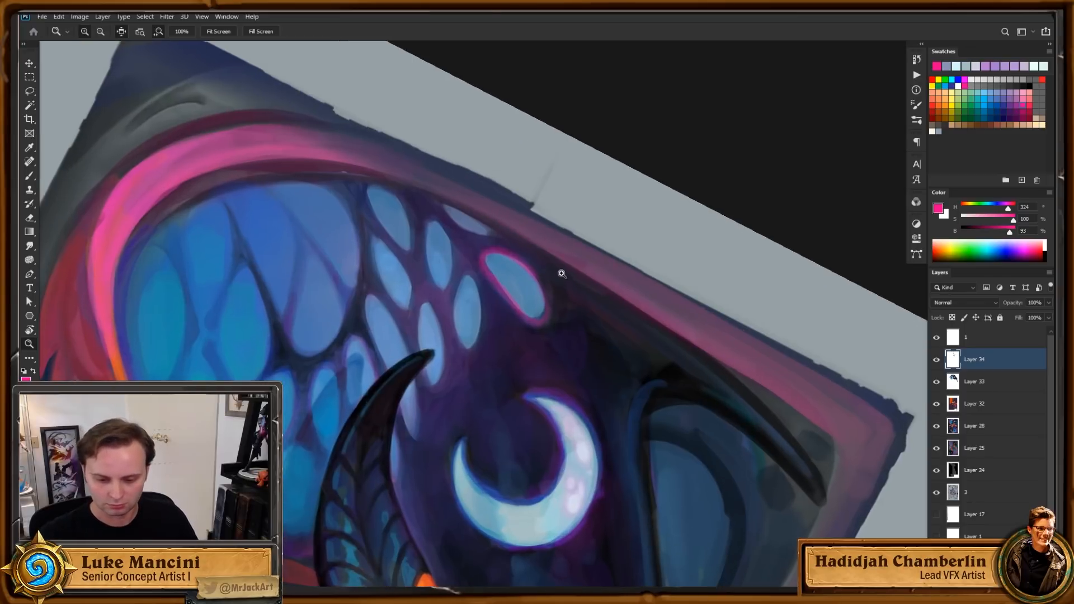
pyautogui.press('b')
pyautogui.hotkey('ctrl', 'z')
# Step: Outline the pale blue scale above the crescent moon in magenta at 50% brush opacity and soften the outline with the Eraser
pyautogui.press('b')
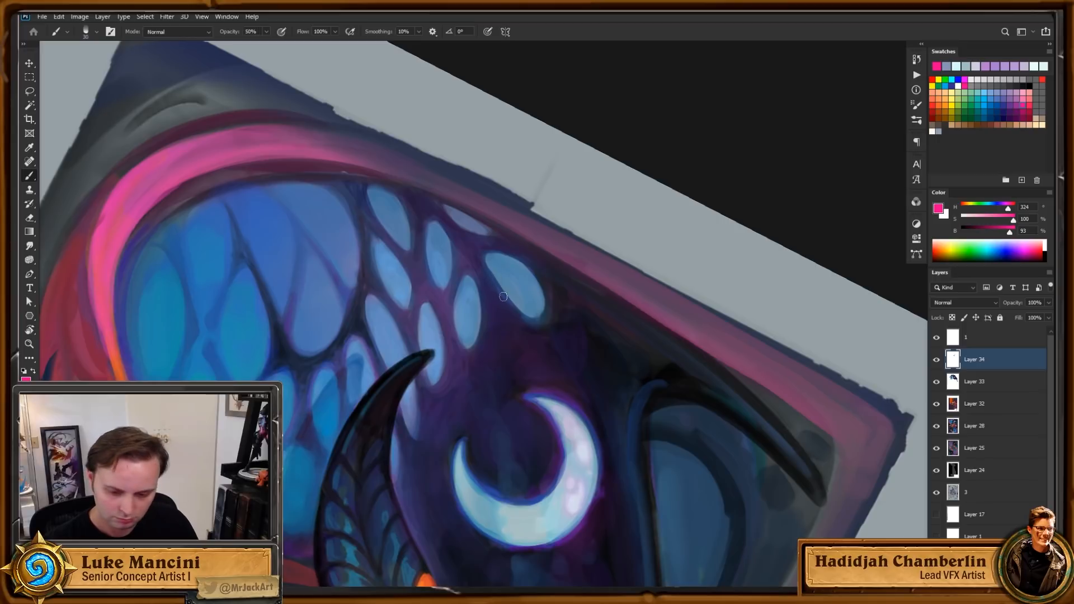
pyautogui.moveTo(485, 267); pyautogui.dragTo(499, 252)
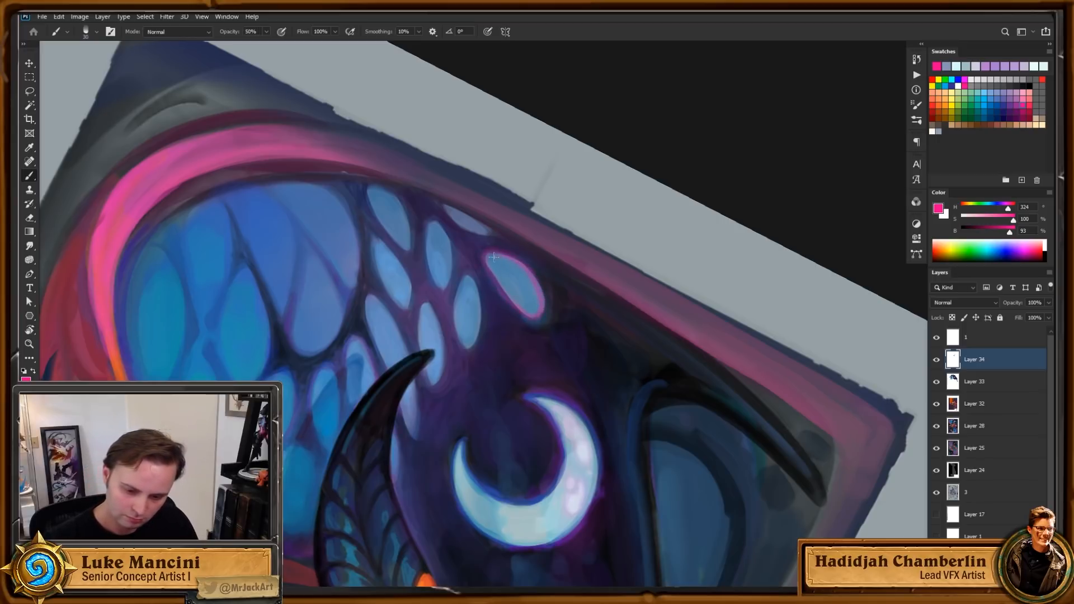
pyautogui.press('e')
pyautogui.moveTo(554, 270); pyautogui.dragTo(550, 311)
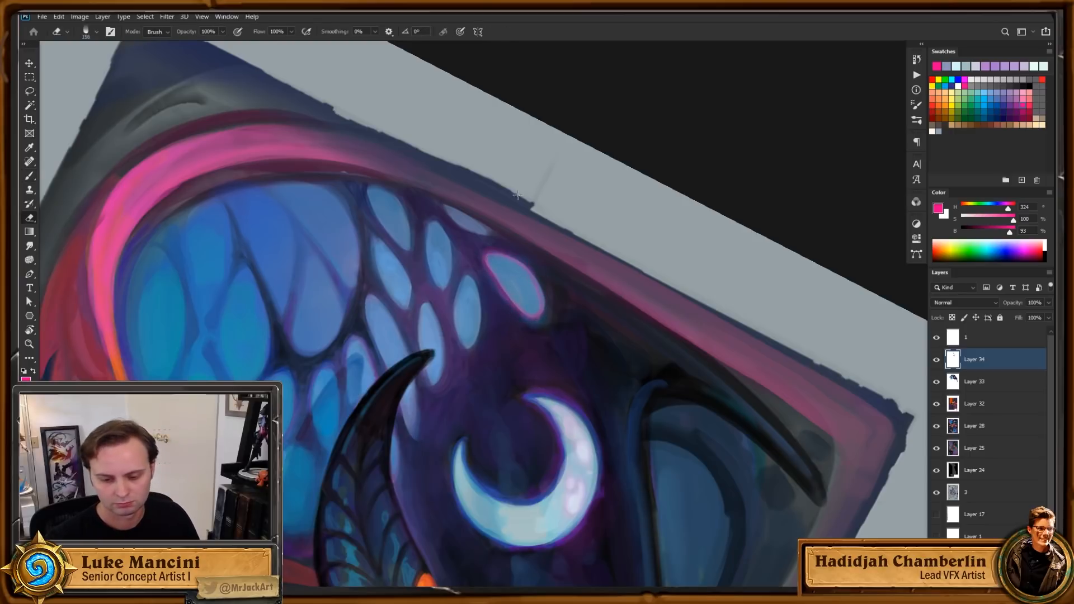
# Step: Add magenta outlines around the neighbouring small blue scales near the horn tip and clean them up with the Eraser
pyautogui.press('r')
pyautogui.press('b')
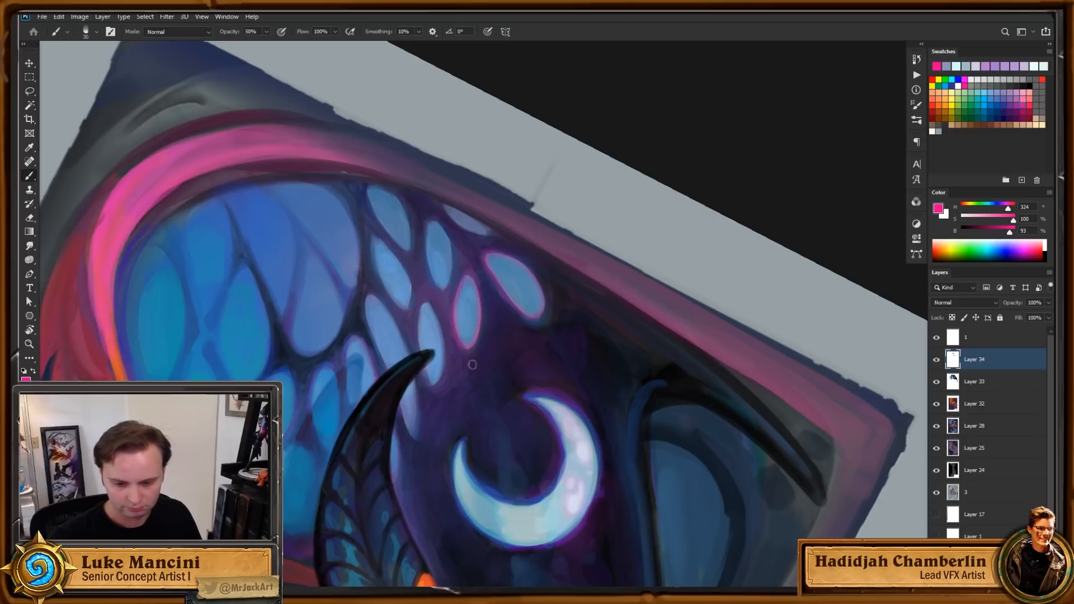
pyautogui.moveTo(547, 321); pyautogui.dragTo(559, 326)
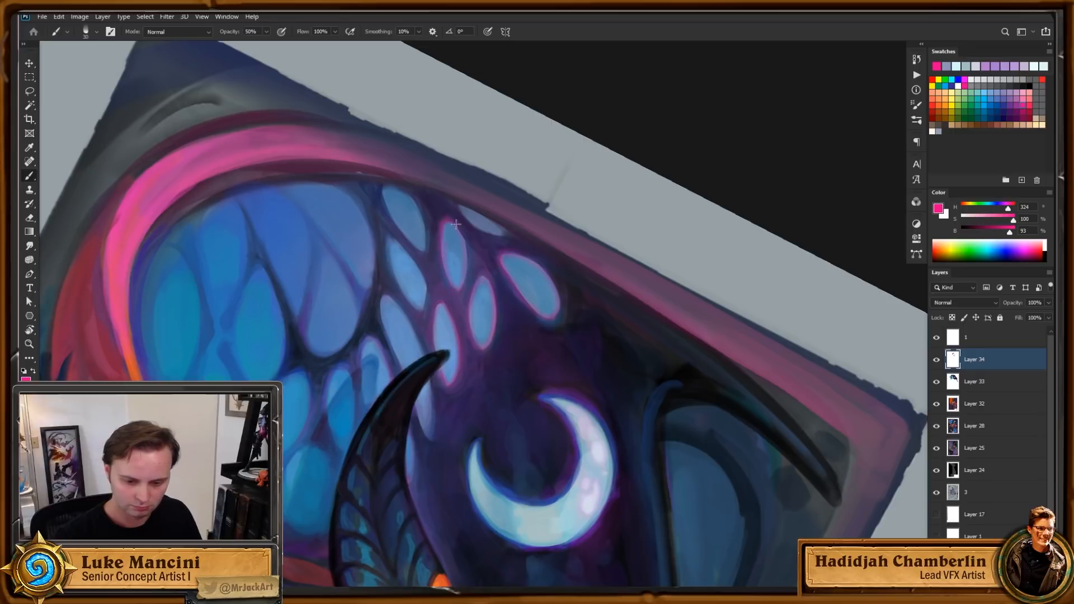
pyautogui.press('e')
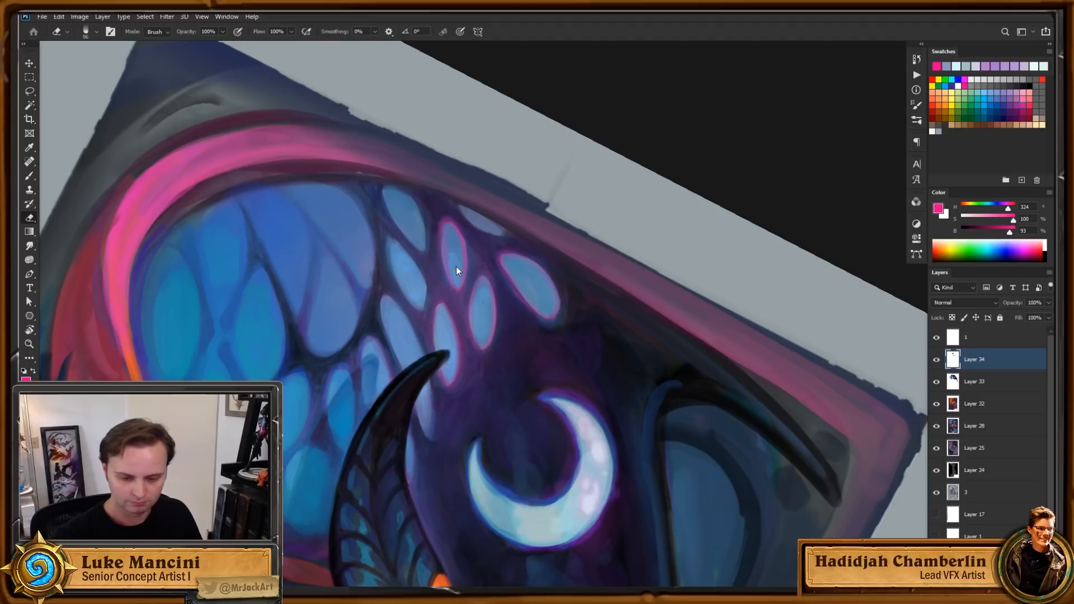
pyautogui.moveTo(582, 299); pyautogui.dragTo(521, 300)
pyautogui.moveTo(551, 252); pyautogui.dragTo(586, 320)
pyautogui.press('e')
# Step: Hide and show Layer 34 to compare the artwork with and without the magenta scale outlines
pyautogui.press('z')
pyautogui.click(937, 363)
pyautogui.click(937, 363)
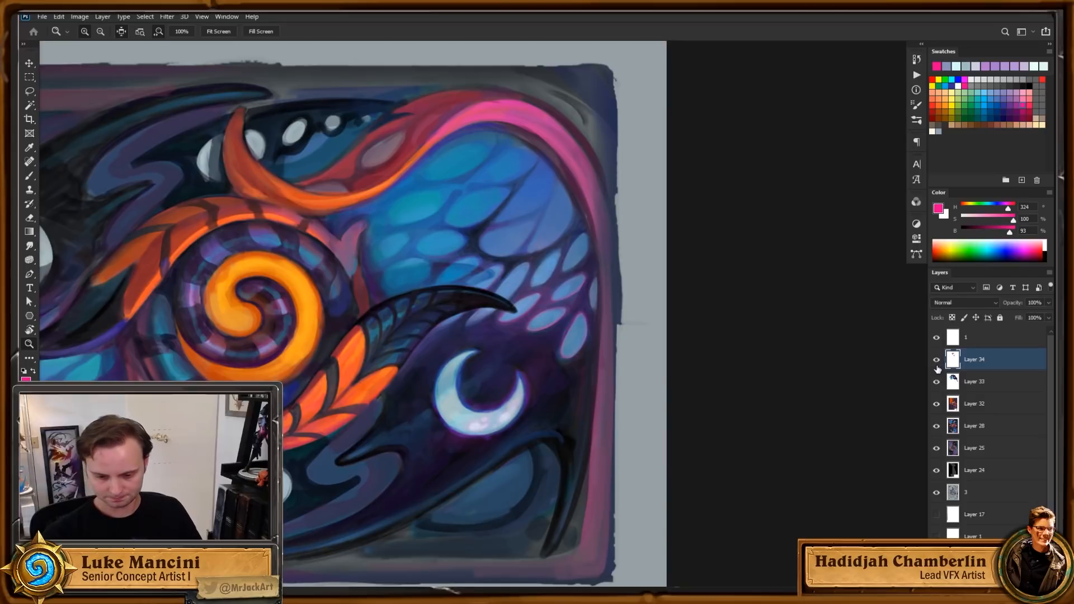
# Step: Lock Layer 34's transparent pixels and mix a blue of hue 217, saturation 73 and brightness 96 from a sampled scale colour
pyautogui.press('/')
pyautogui.press('b')
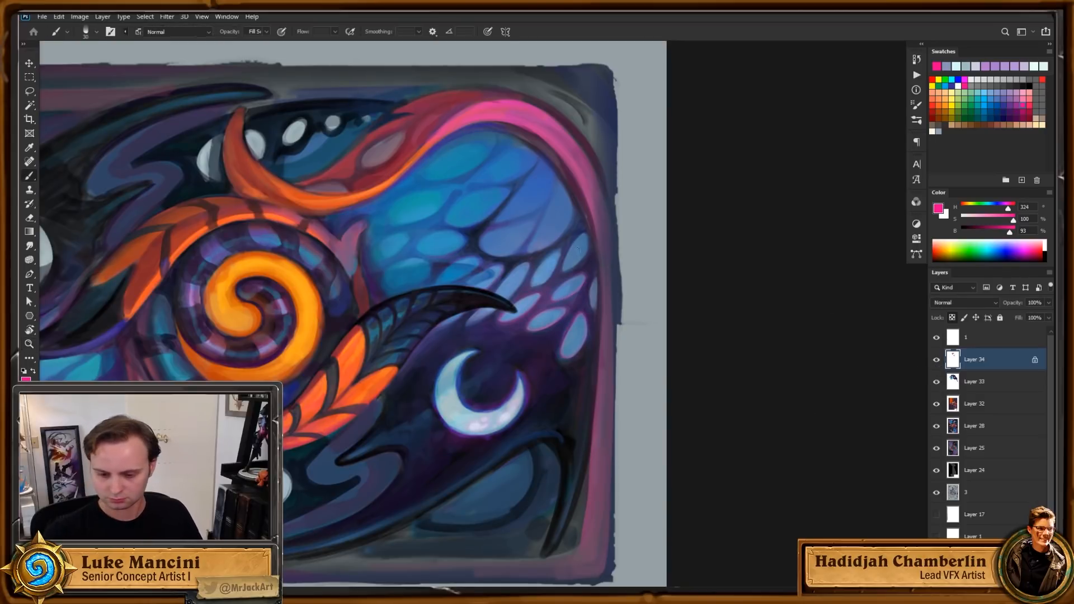
pyautogui.keyDown('alt'); pyautogui.click(559, 312); pyautogui.keyUp('alt')
pyautogui.click(1012, 231)
pyautogui.click(999, 220)
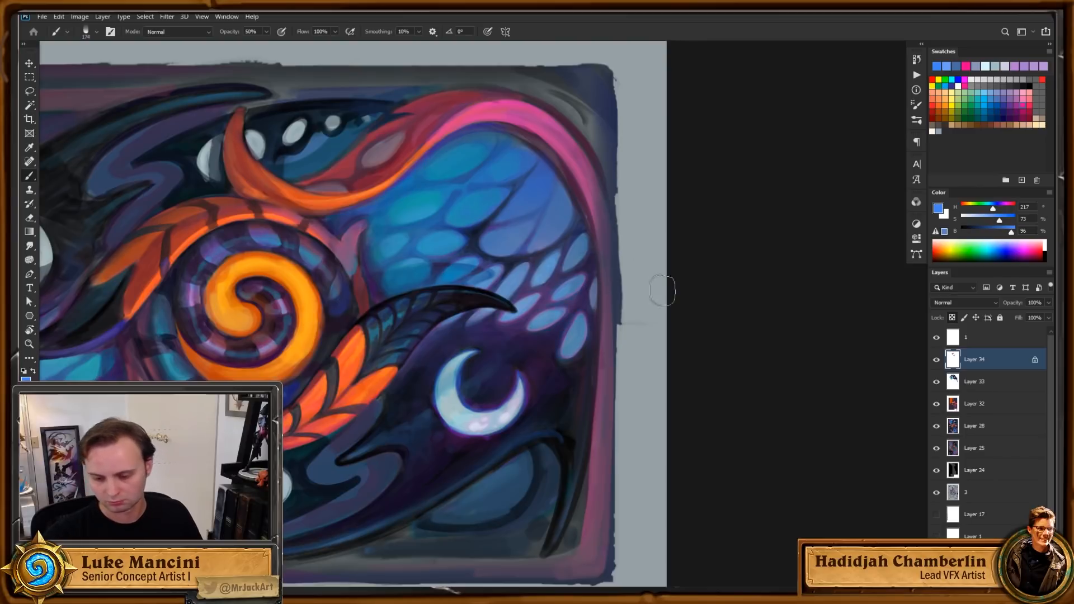
# Step: Retint the magenta scale outlines with a stronger blue of hue 229, saturation 88 and brightness 100, and view the card upright
pyautogui.click(1014, 231)
pyautogui.click(1007, 220)
pyautogui.click(993, 208)
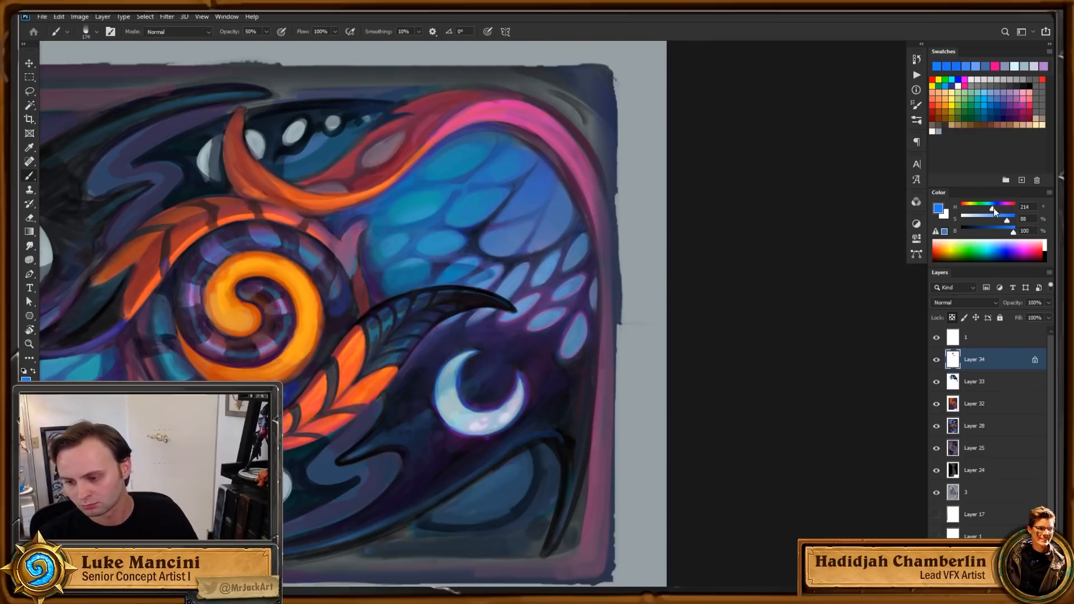
pyautogui.click(994, 209)
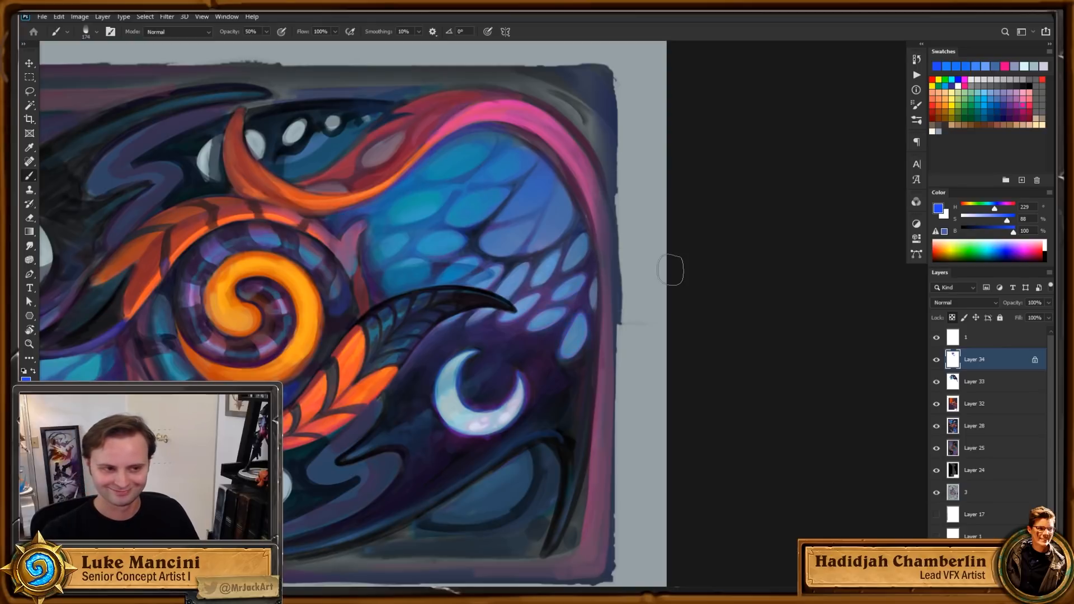
pyautogui.press('Escape')
pyautogui.moveTo(754, 282); pyautogui.dragTo(734, 260)
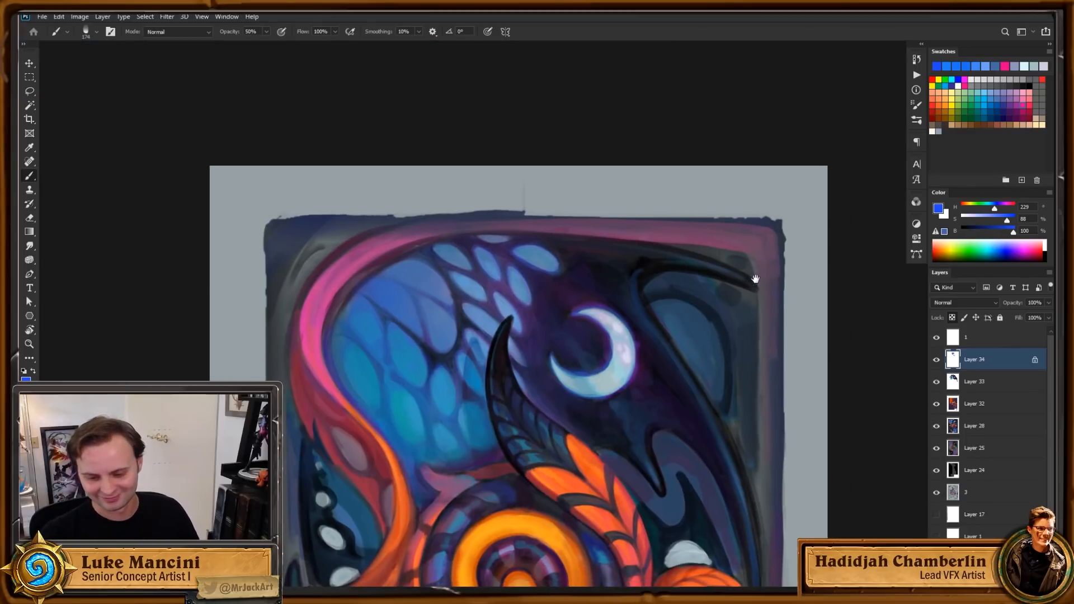
# Step: Unlock Layer 34's transparent pixels, raise the brush opacity to 100% and reduce the brush to a fine size for the scales
pyautogui.moveTo(541, 276); pyautogui.dragTo(583, 263)
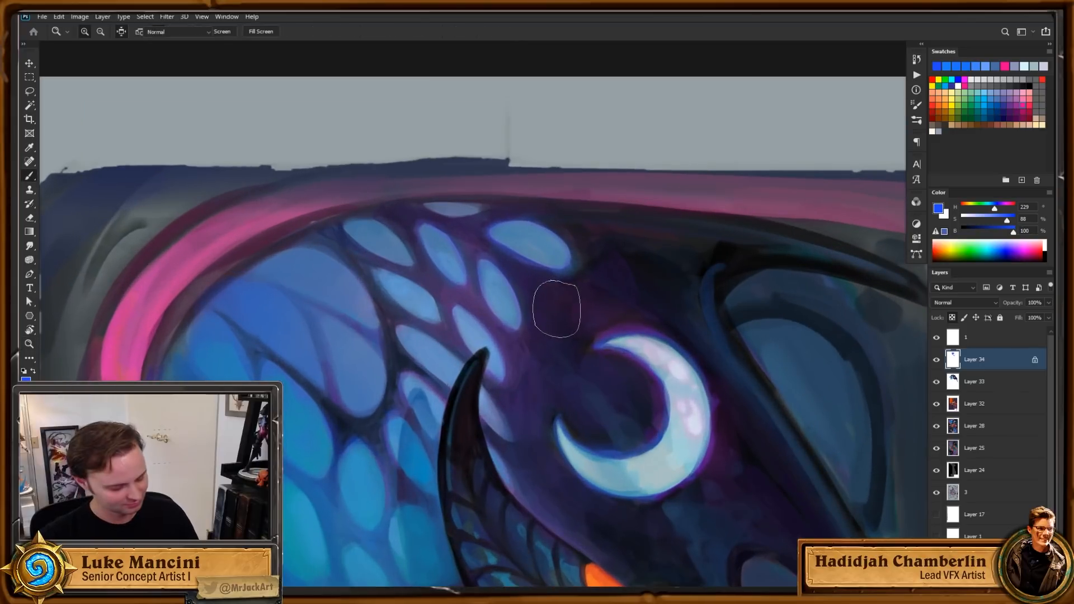
pyautogui.press('/')
pyautogui.press('0')
pyautogui.press('[')
pyautogui.press('[')
pyautogui.press('[')
pyautogui.press('[')
pyautogui.press('[')
pyautogui.press('[')
pyautogui.press('[')
pyautogui.press('[')
pyautogui.press('[')
pyautogui.press('[')
pyautogui.press('[')
pyautogui.press('[')
pyautogui.press('[')
pyautogui.press('[')
pyautogui.press('[')
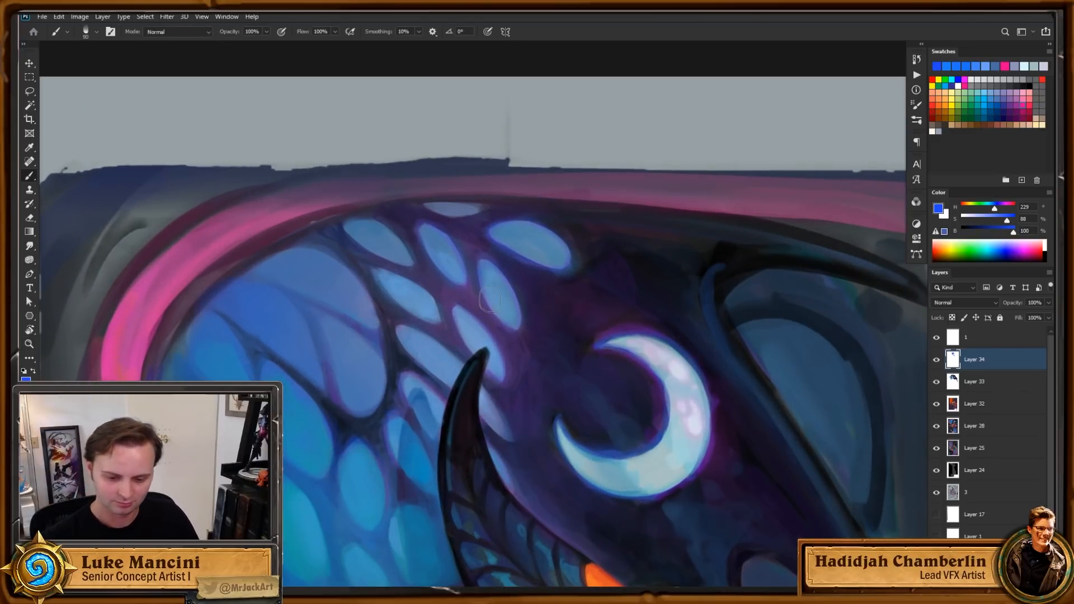
# Step: Touch up the strong blue rim on the small scale above the horn tip, undoing a stroke along the way
pyautogui.moveTo(484, 291); pyautogui.dragTo(496, 315)
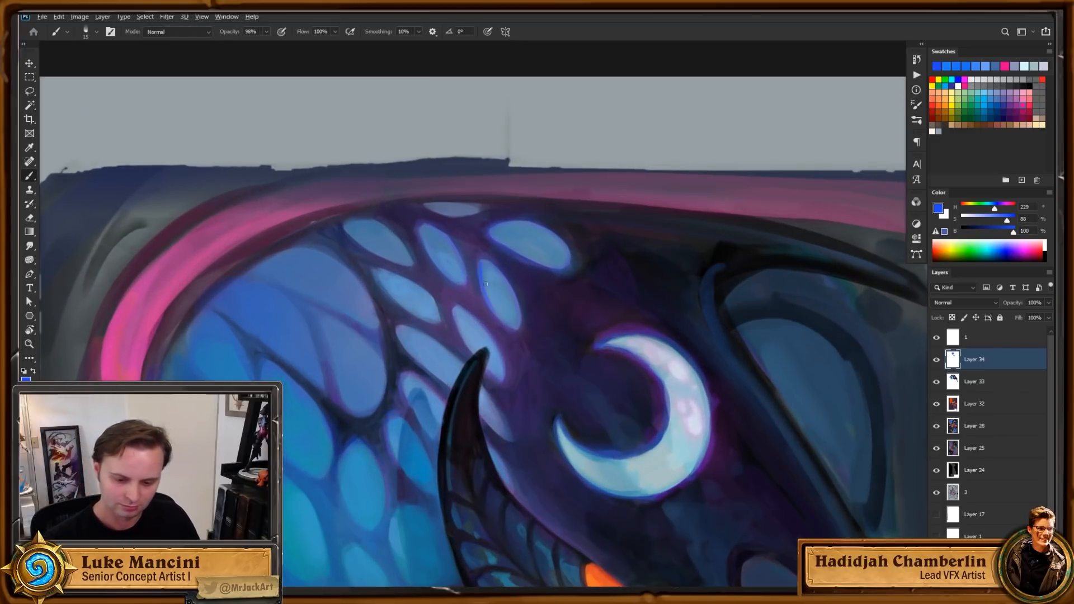
pyautogui.hotkey('ctrl', 'z')
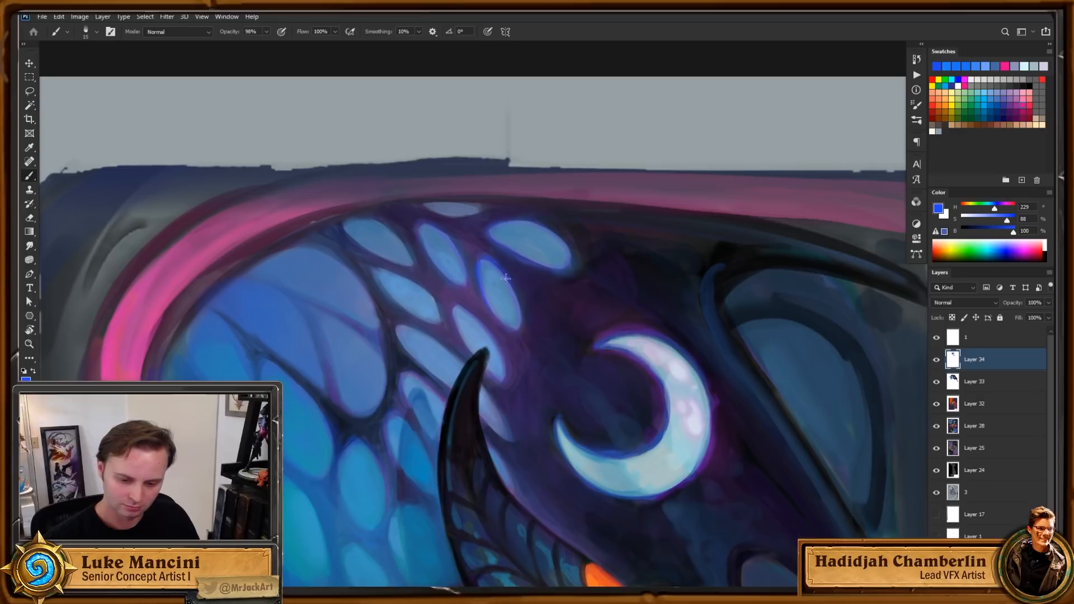
pyautogui.press('z')
pyautogui.moveTo(548, 313); pyautogui.dragTo(492, 374)
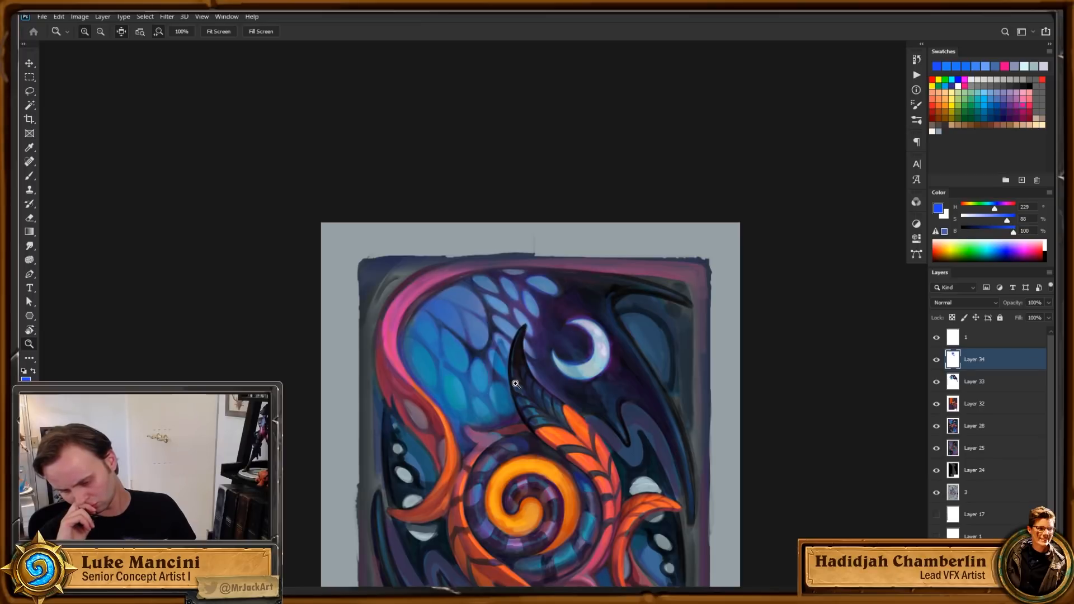
pyautogui.click(619, 319)
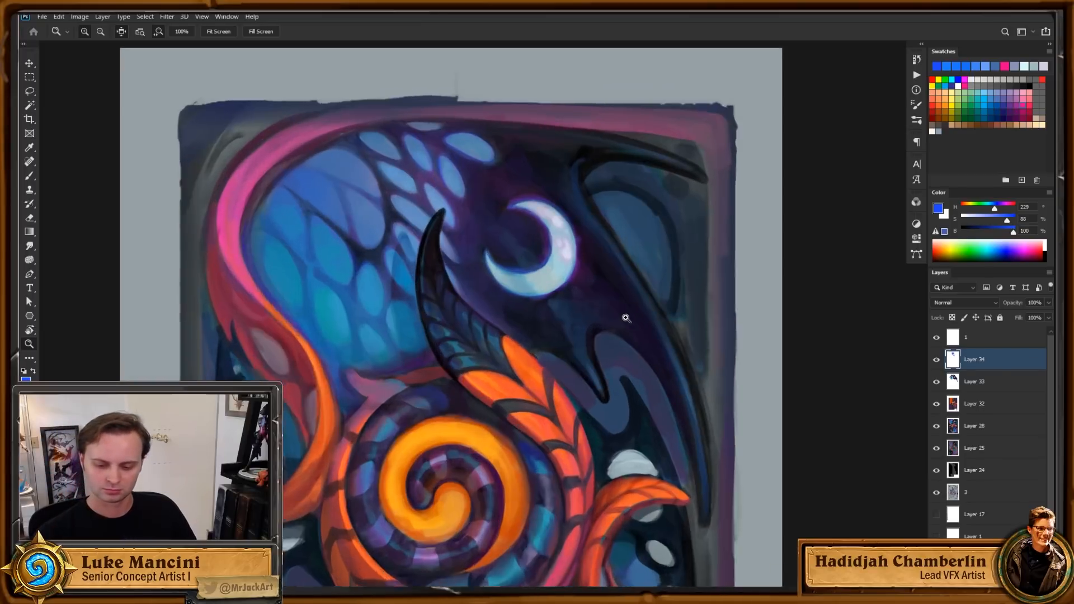
# Step: Mix a violet-blue of hue 248, saturation 85 and brightness 92 and paint it onto the dark wing spike below the moon
pyautogui.press('b')
pyautogui.click(1006, 220)
pyautogui.click(997, 208)
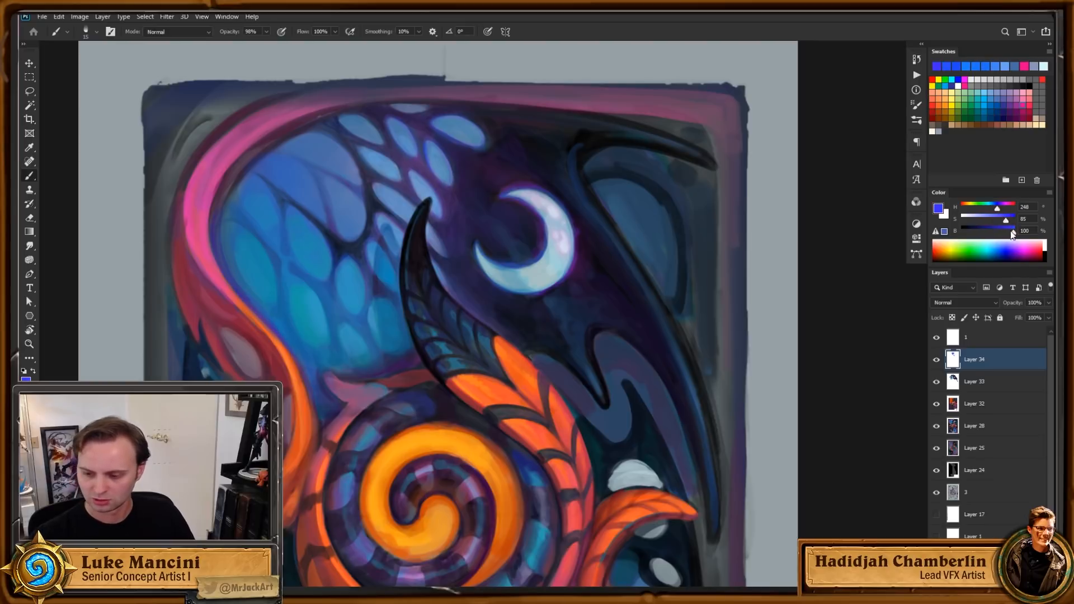
pyautogui.moveTo(1013, 231); pyautogui.dragTo(1010, 231)
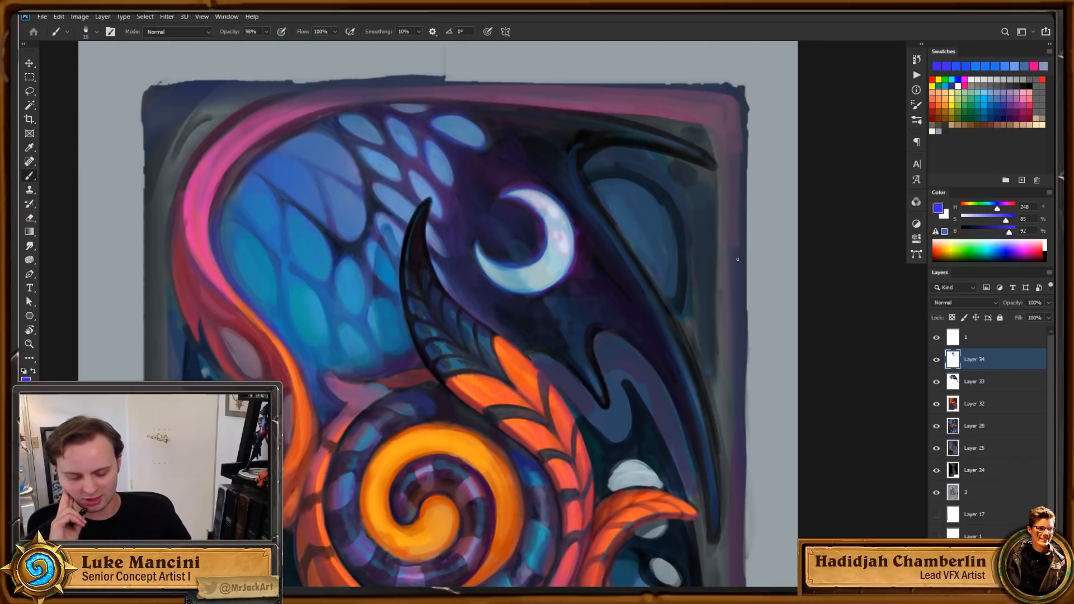
pyautogui.press('z')
pyautogui.keyDown('alt'); pyautogui.click(602, 358); pyautogui.keyUp('alt')
pyautogui.press('b')
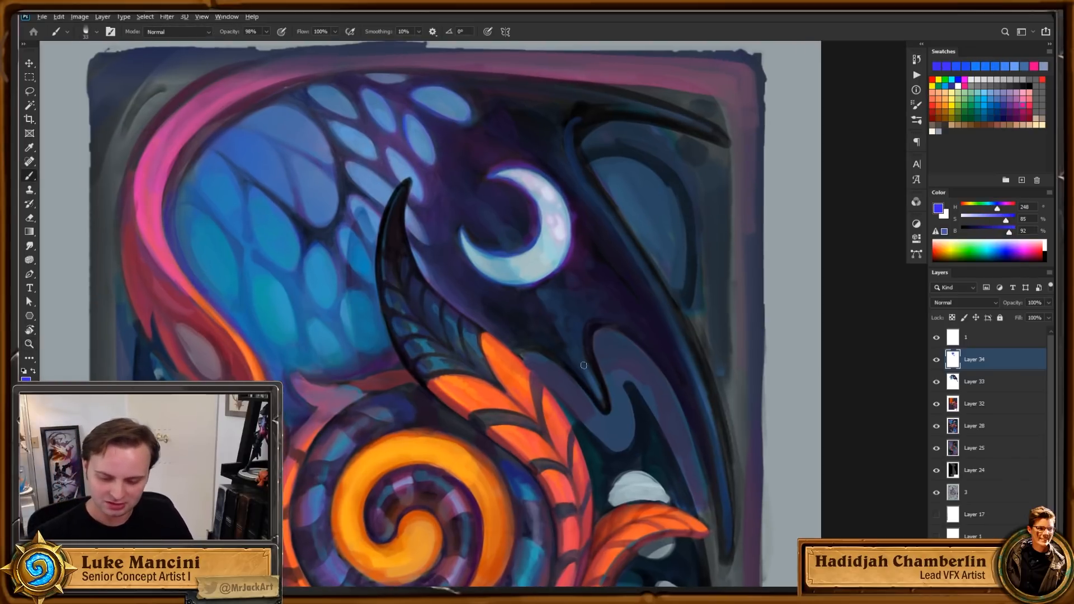
# Step: Blend the spike's highlight with a sampled blue adjusted to hue 240 and saturation 75 at brightness 57
pyautogui.keyDown('alt'); pyautogui.click(587, 370); pyautogui.keyUp('alt')
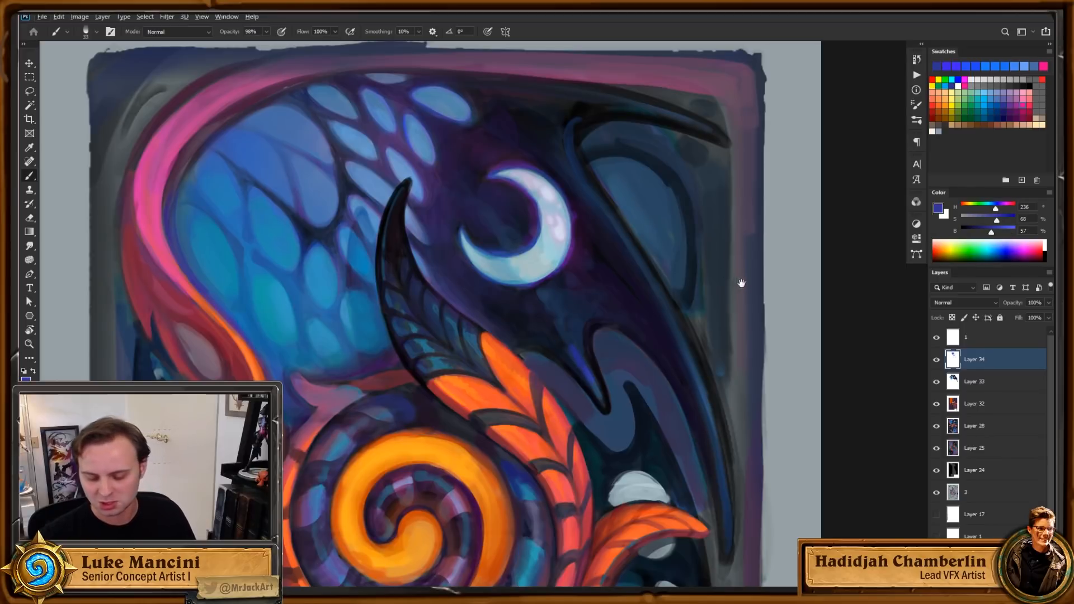
pyautogui.moveTo(743, 283); pyautogui.dragTo(711, 270)
pyautogui.click(1000, 221)
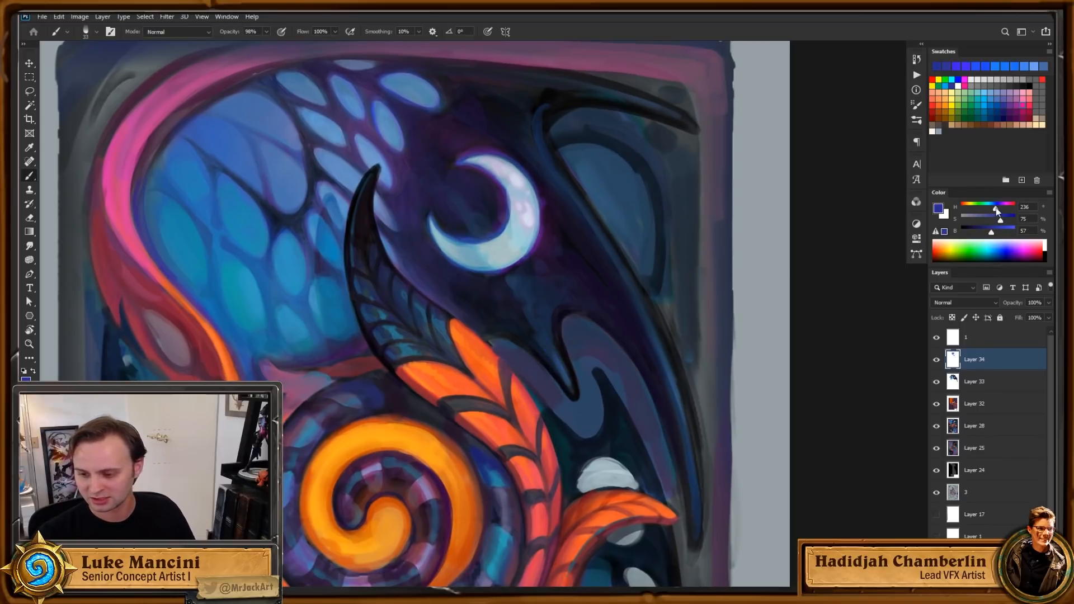
pyautogui.click(996, 207)
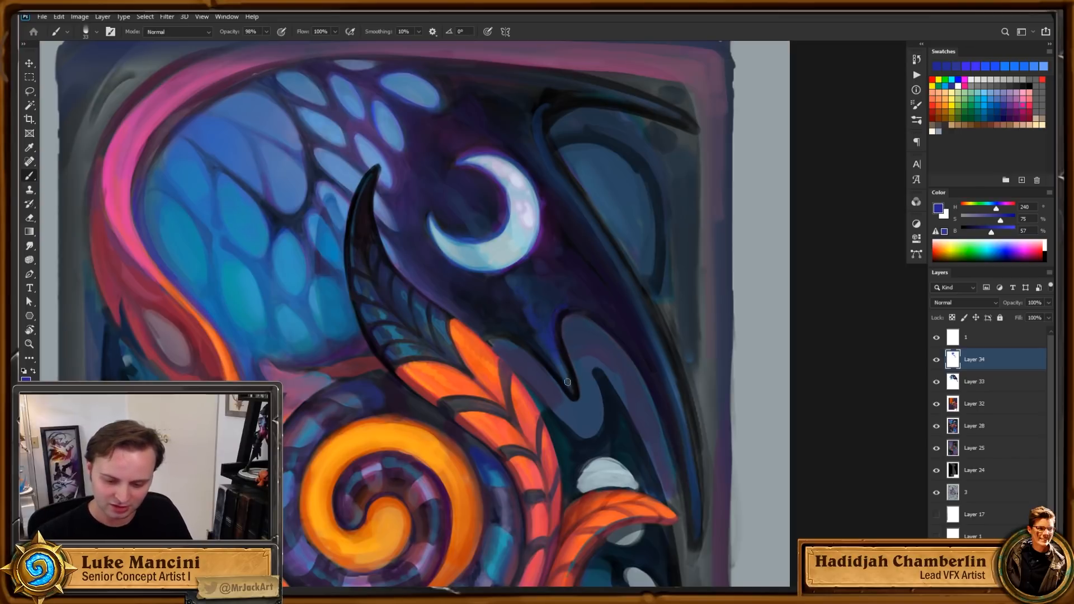
pyautogui.moveTo(816, 278); pyautogui.dragTo(806, 264)
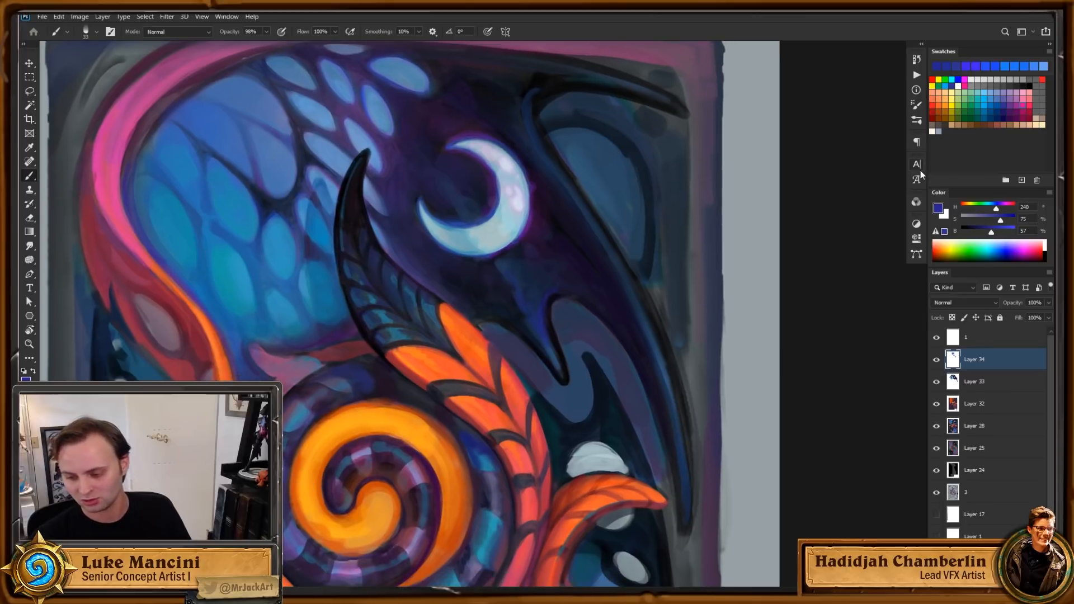
# Step: Mix a purple of hue 263, saturation 75 and brightness 71 and add it to the glow on the spike's upper part
pyautogui.click(998, 231)
pyautogui.click(1000, 208)
pyautogui.moveTo(647, 294); pyautogui.dragTo(650, 307)
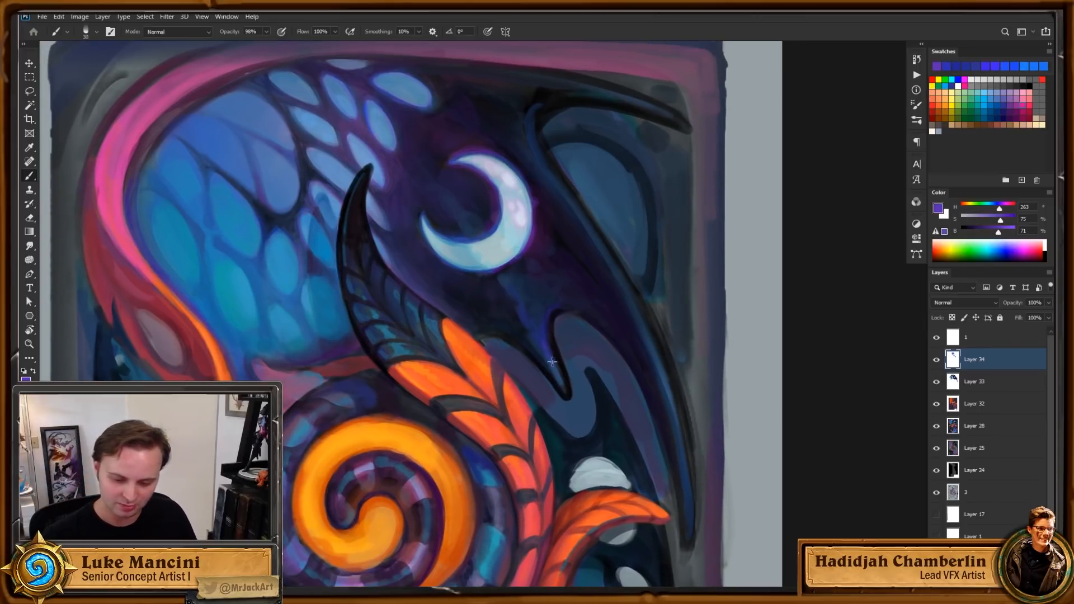
# Step: Paint a fine highlight down the spike in a sampled violet lightened to hue 246, saturation 58 and brightness 69
pyautogui.keyDown('alt'); pyautogui.click(551, 334); pyautogui.keyUp('alt')
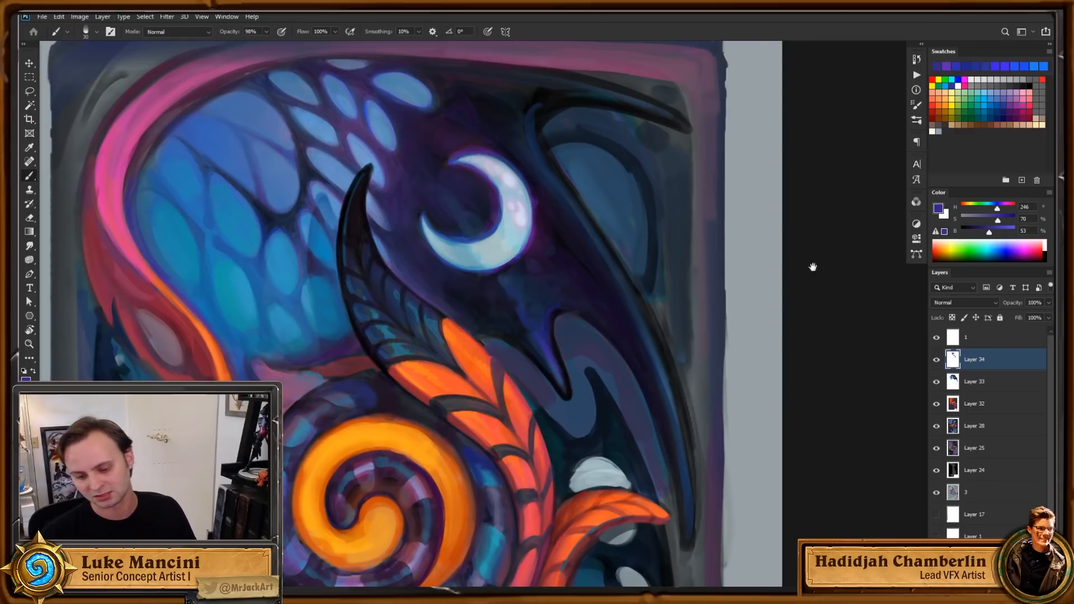
pyautogui.moveTo(813, 267); pyautogui.dragTo(792, 272)
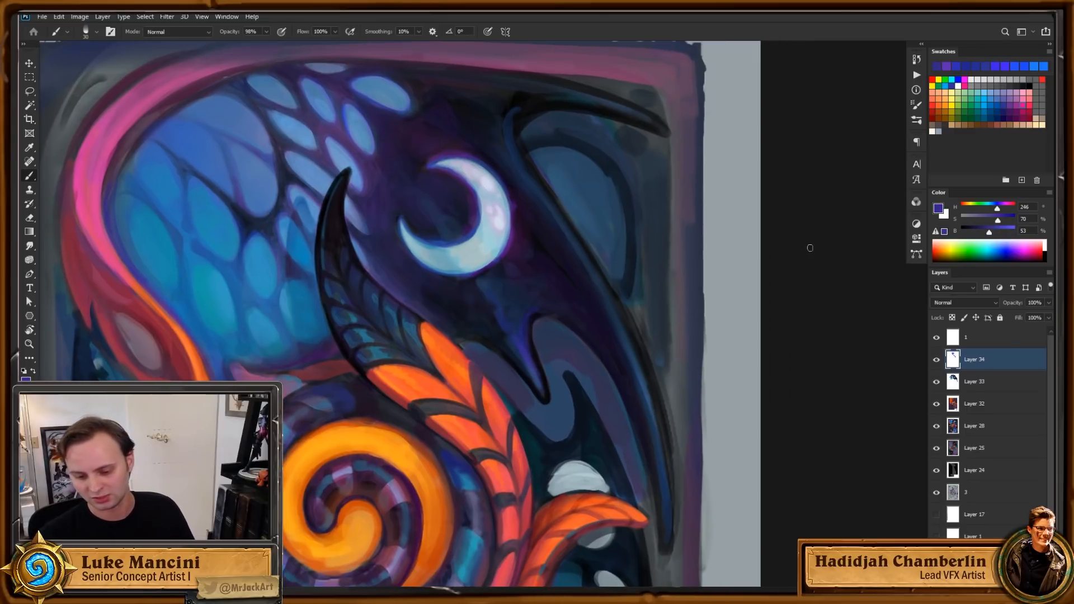
pyautogui.click(998, 229)
pyautogui.click(992, 217)
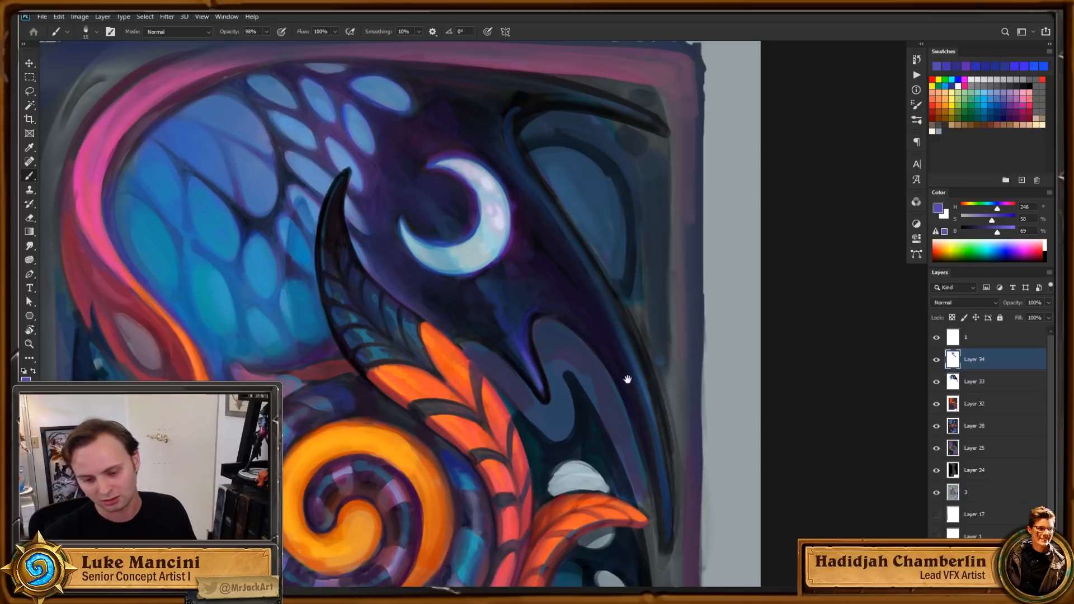
pyautogui.moveTo(628, 379); pyautogui.dragTo(622, 360)
# Step: Sample the near-black beside the spike and reinforce its dark contour with a slightly larger brush
pyautogui.keyDown('alt'); pyautogui.click(524, 356); pyautogui.keyUp('alt')
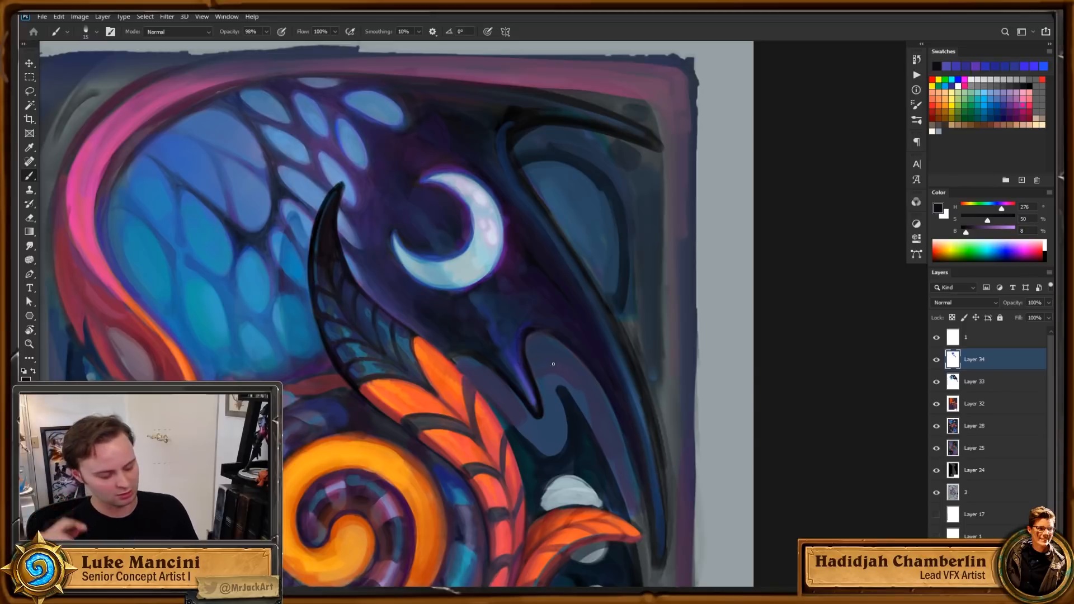
pyautogui.press(']')
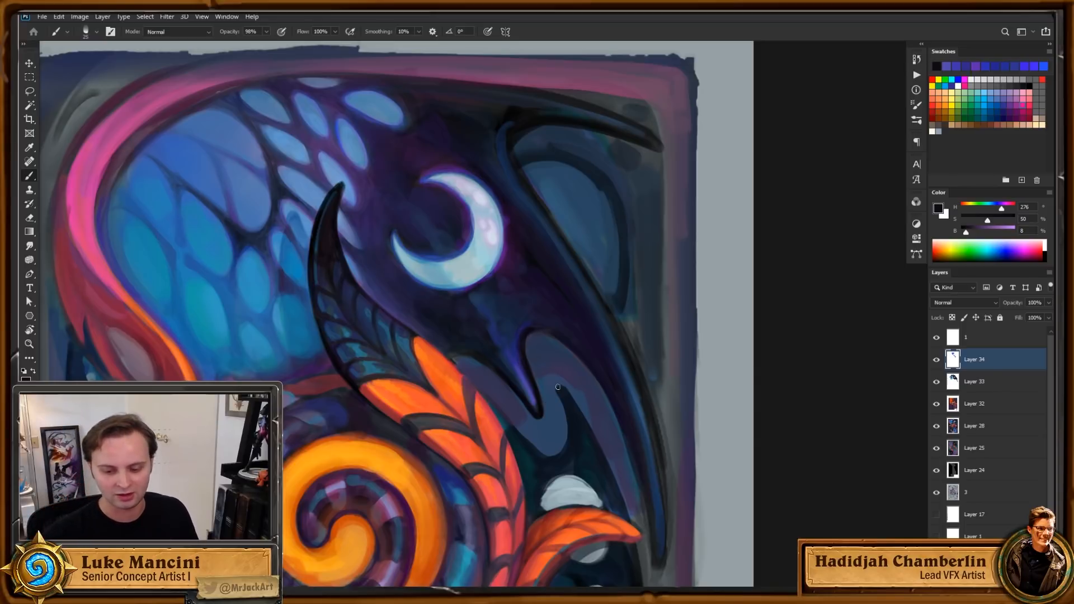
pyautogui.moveTo(716, 331); pyautogui.dragTo(712, 312)
# Step: Add a deep blue of hue 237, saturation 79 and brightness 57 along the spike, and touch up its edge with a sampled near-black
pyautogui.keyDown('alt'); pyautogui.click(511, 336); pyautogui.keyUp('alt')
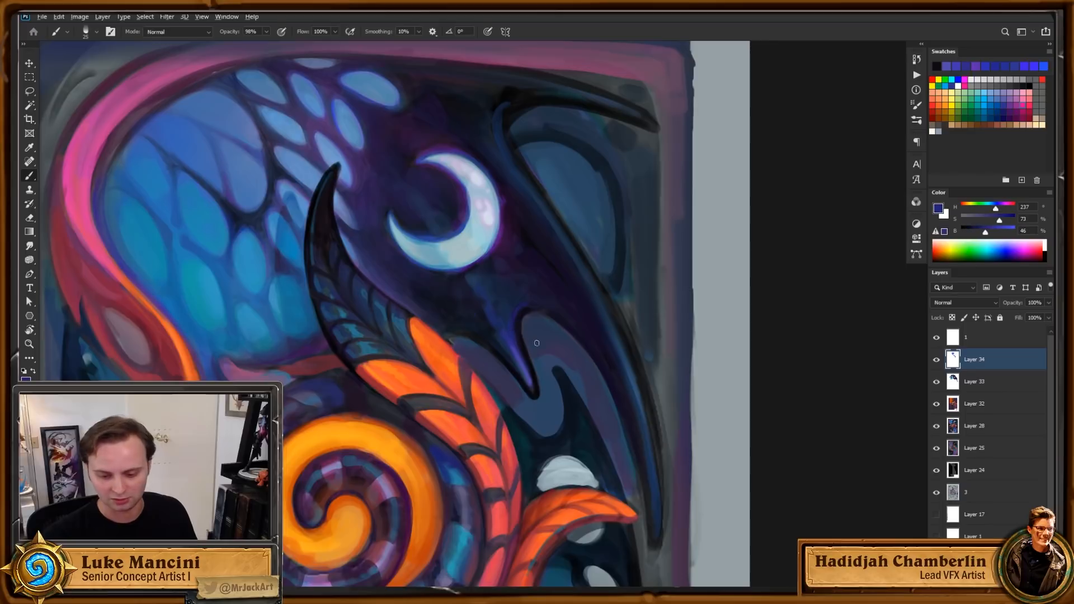
pyautogui.moveTo(983, 233); pyautogui.dragTo(991, 233)
pyautogui.click(1004, 217)
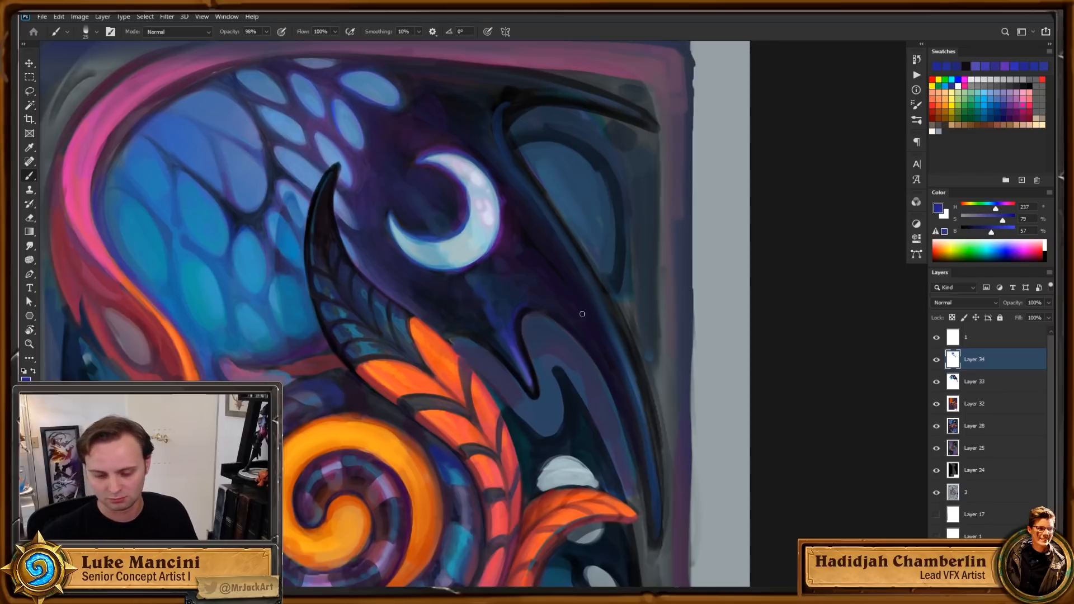
pyautogui.moveTo(525, 310); pyautogui.dragTo(517, 334)
pyautogui.keyDown('alt'); pyautogui.click(521, 339); pyautogui.keyUp('alt')
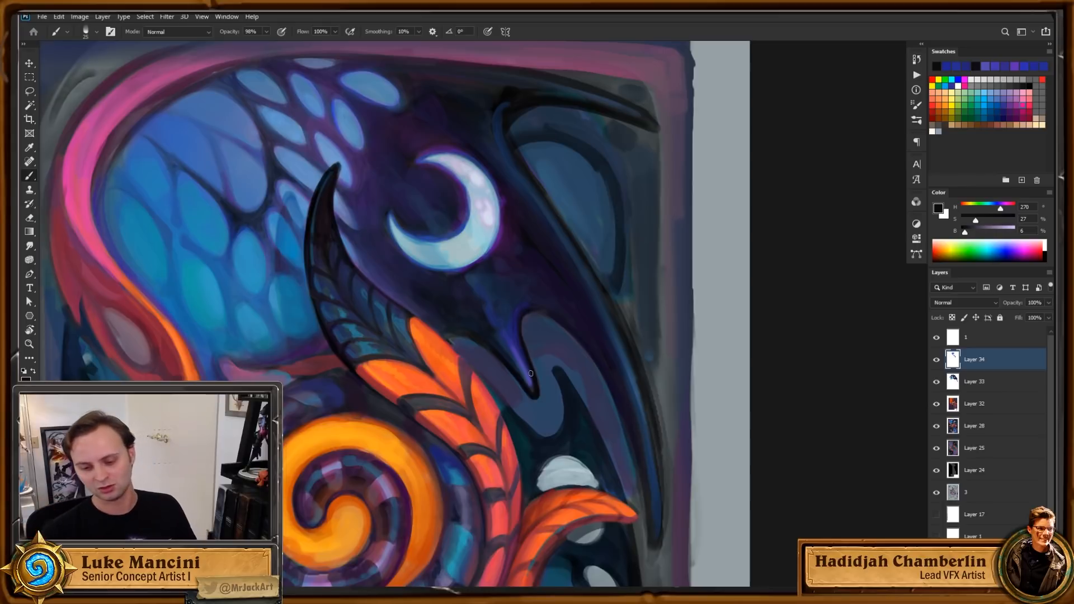
pyautogui.moveTo(728, 258); pyautogui.dragTo(726, 278)
# Step: Brush a purple sampled near the moon's rim into the dark area above the spike, and tilt the canvas to 39°
pyautogui.keyDown('alt'); pyautogui.click(497, 259); pyautogui.keyUp('alt')
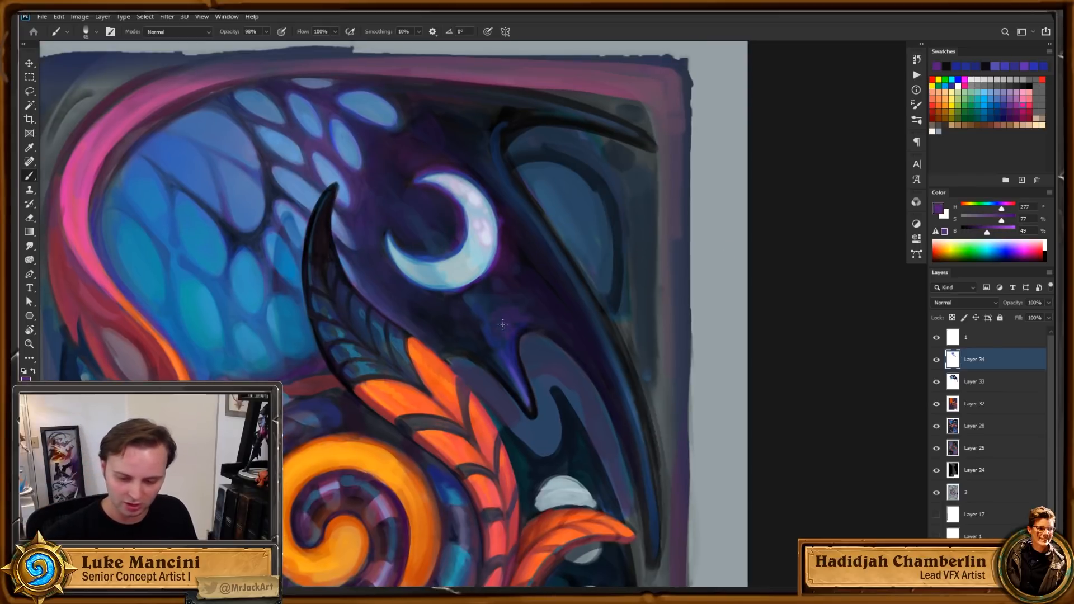
pyautogui.press('r')
pyautogui.moveTo(670, 299); pyautogui.dragTo(659, 419)
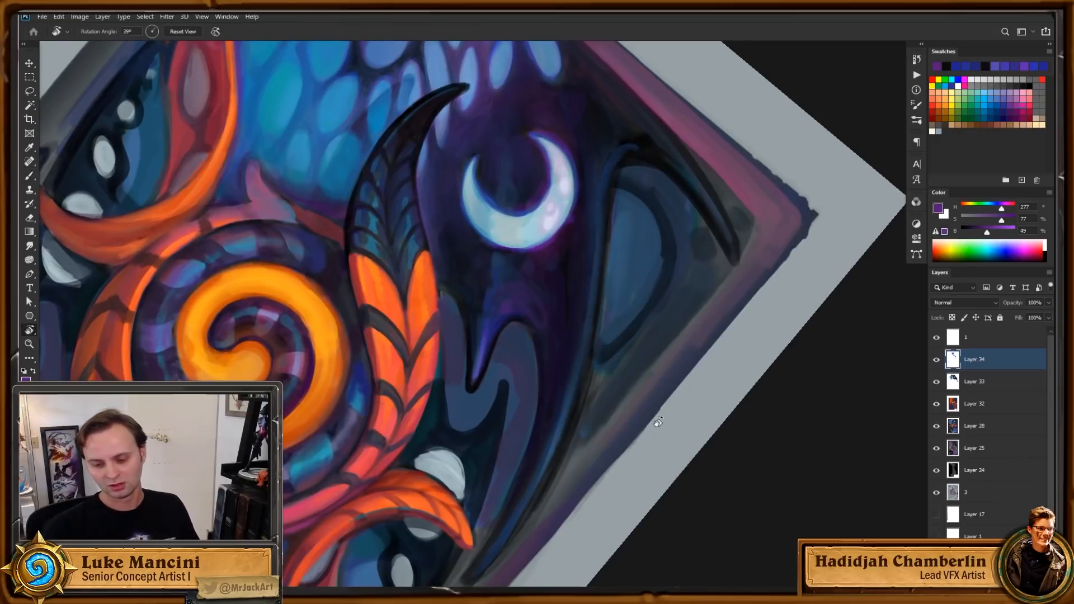
# Step: Paint a sampled dark violet of hue 258 over the wing area around the spike with an enlarged brush
pyautogui.press('b')
pyautogui.keyDown('alt'); pyautogui.click(525, 309); pyautogui.keyUp('alt')
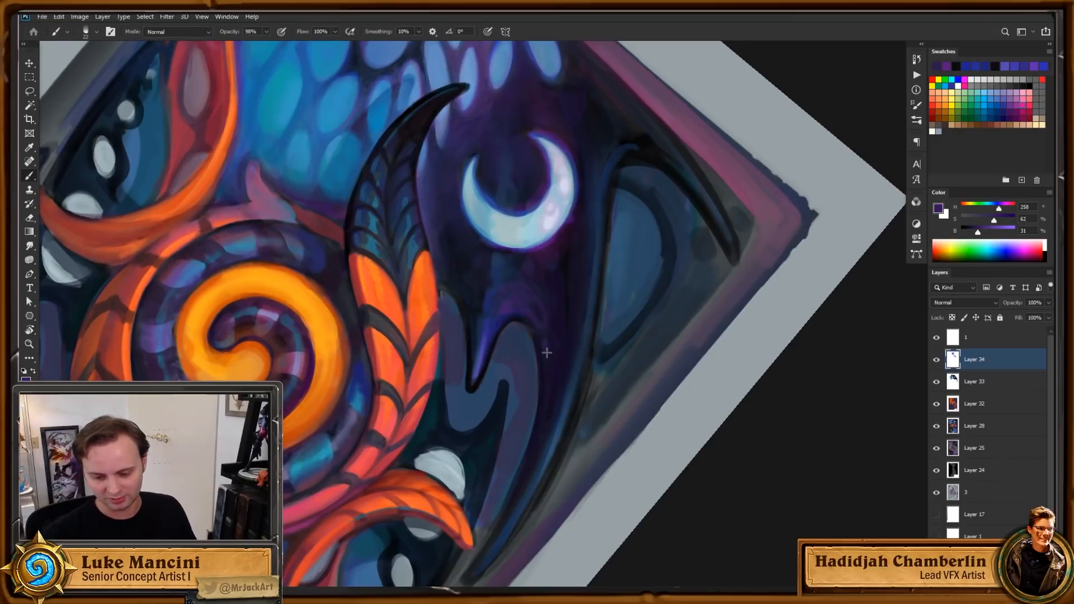
pyautogui.press(']')
pyautogui.press(']')
pyautogui.press(']')
pyautogui.press(']')
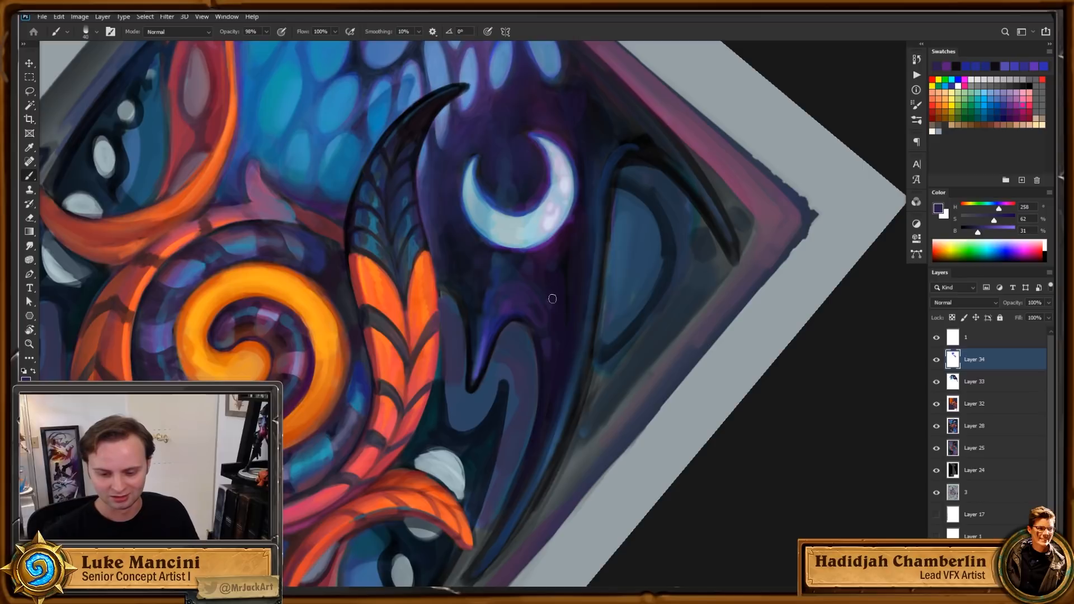
pyautogui.moveTo(589, 374); pyautogui.dragTo(582, 351)
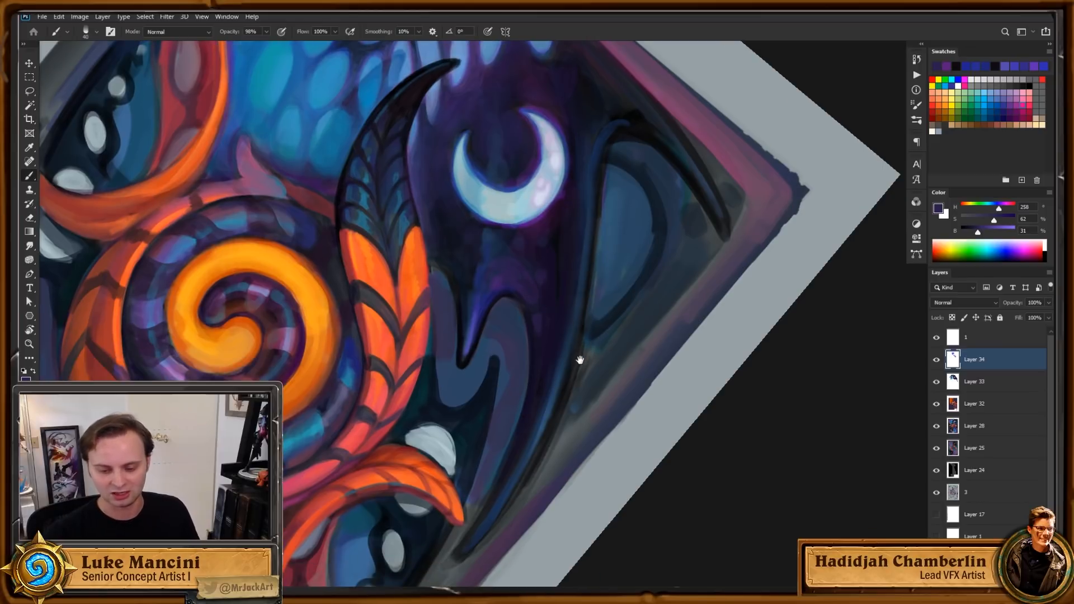
pyautogui.moveTo(569, 314); pyautogui.dragTo(570, 329)
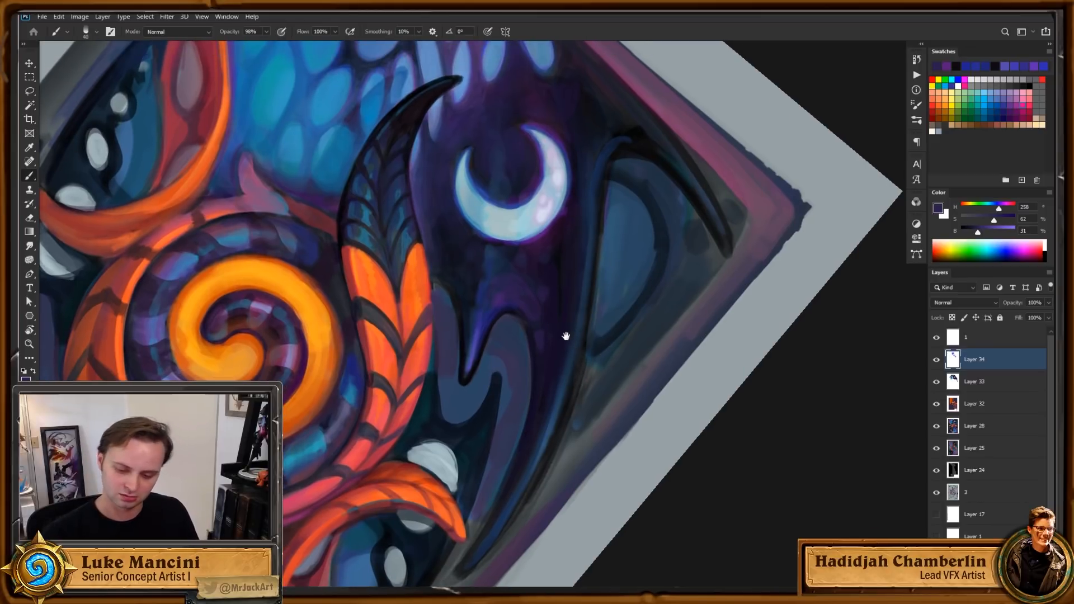
# Step: Dab small violet scale shapes above the spike with a smaller brush, alternating between sampled violets and a dark tone
pyautogui.keyDown('alt'); pyautogui.click(497, 300); pyautogui.keyUp('alt')
pyautogui.press('[')
pyautogui.press('[')
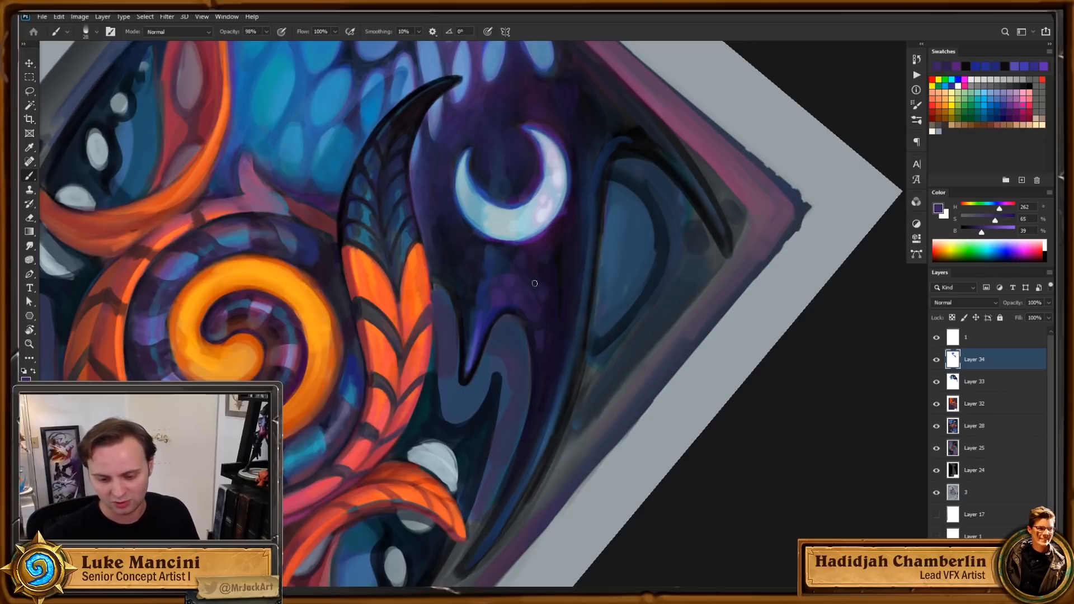
pyautogui.keyDown('alt'); pyautogui.click(511, 283); pyautogui.keyUp('alt')
pyautogui.keyDown('alt'); pyautogui.click(538, 357); pyautogui.keyUp('alt')
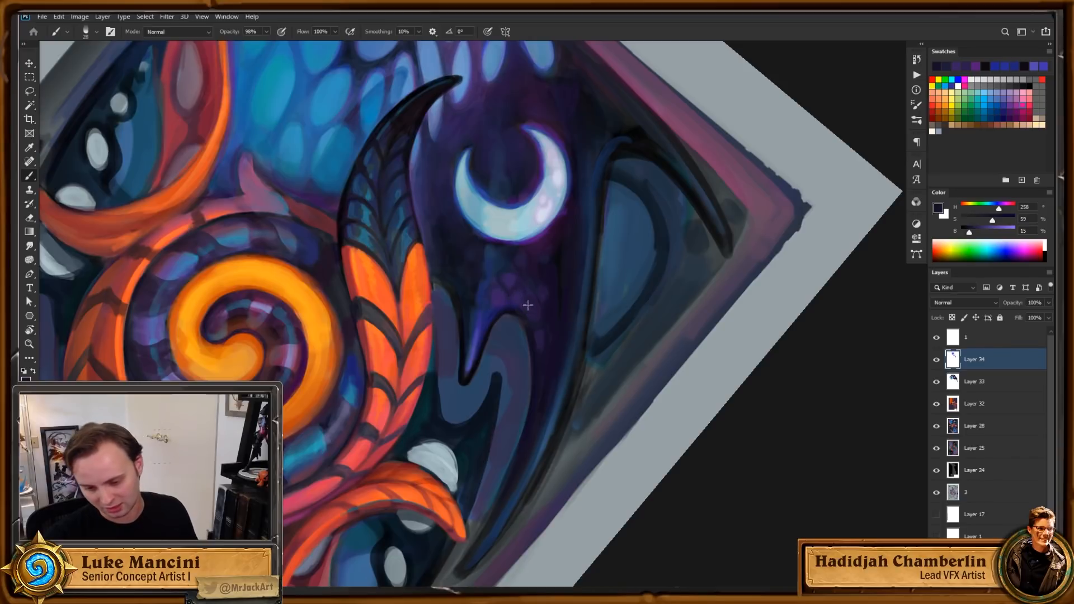
pyautogui.keyDown('alt'); pyautogui.click(514, 288); pyautogui.keyUp('alt')
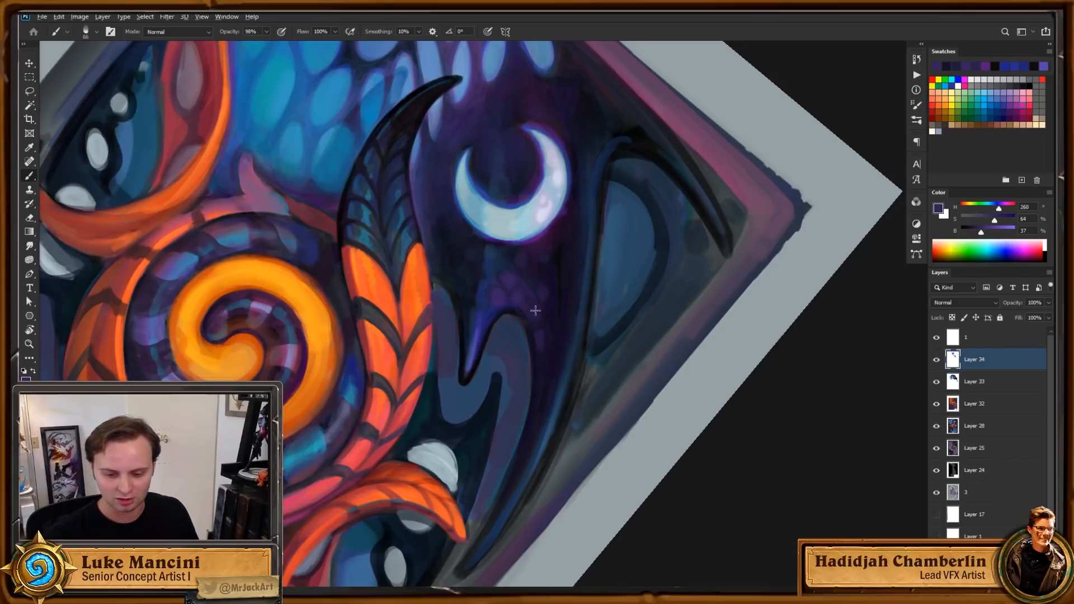
# Step: Check the whole card zoomed out and rotated, then view the moon and spike area upright again
pyautogui.press('z')
pyautogui.keyDown('alt'); pyautogui.click(606, 309); pyautogui.keyUp('alt')
pyautogui.press('r')
pyautogui.moveTo(608, 313); pyautogui.dragTo(592, 367)
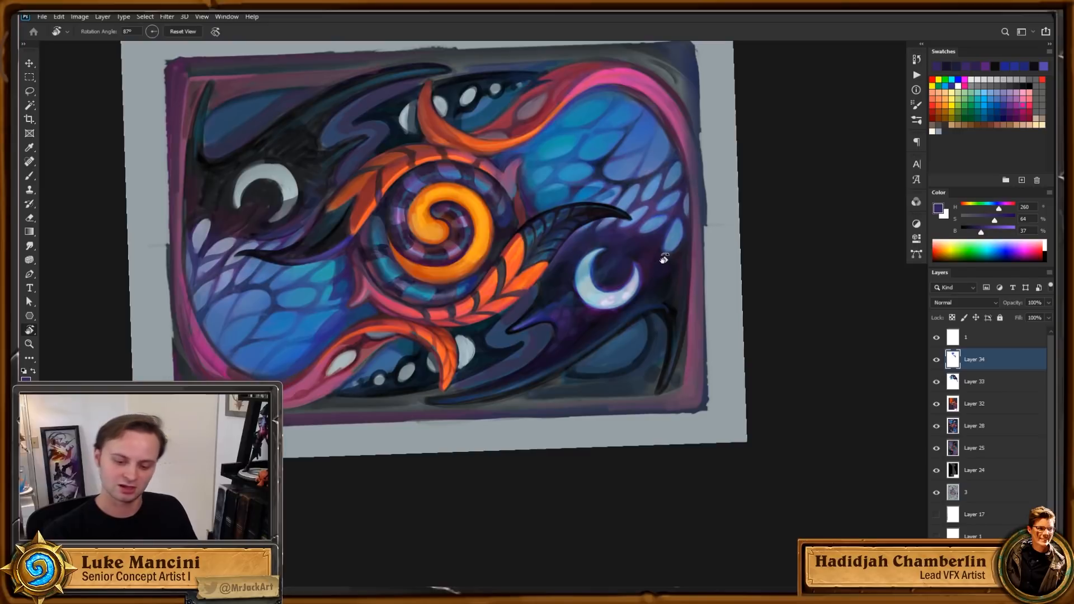
pyautogui.press('Escape')
pyautogui.press('z')
pyautogui.click(547, 272)
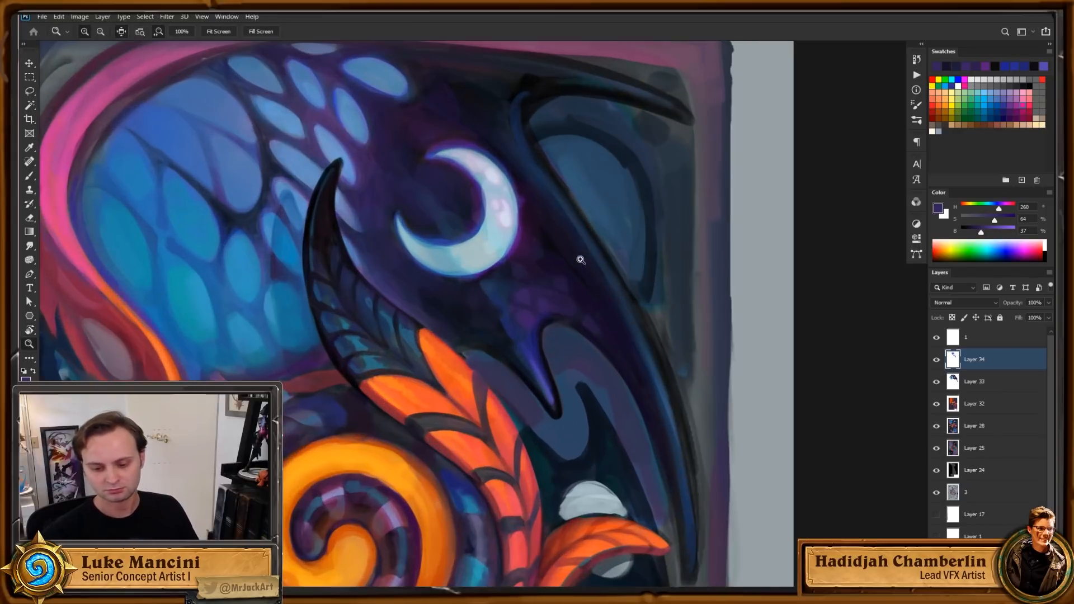
# Step: Dab a cluster of violet scales with sampled hue 259 into the dark area between the moon and the feathered horn
pyautogui.press('b')
pyautogui.moveTo(532, 300); pyautogui.dragTo(497, 297)
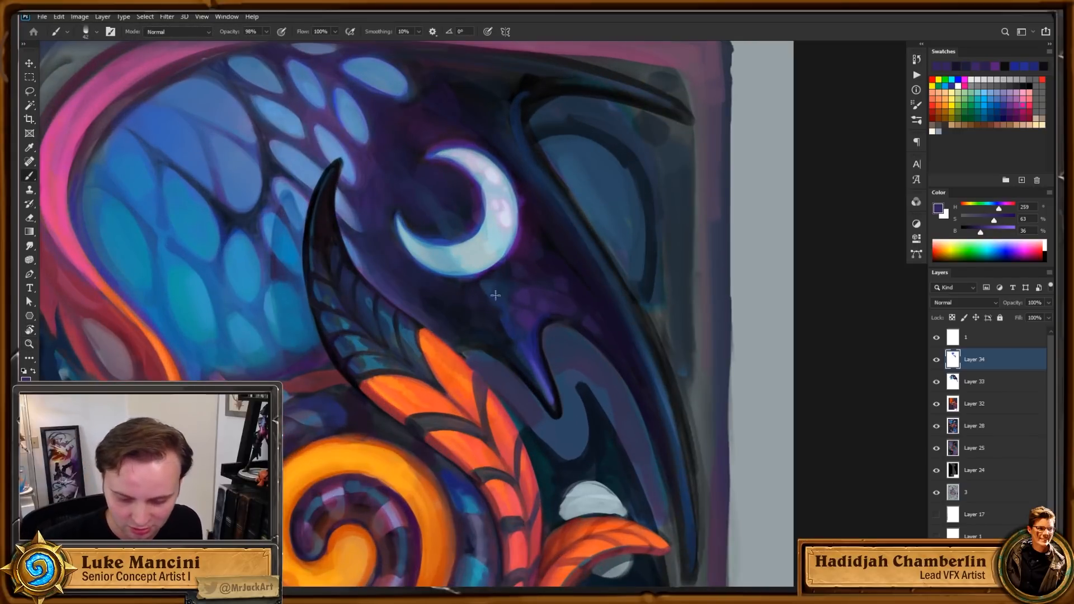
pyautogui.press('Tab')
pyautogui.press('Tab')
pyautogui.keyDown('alt'); pyautogui.click(492, 311); pyautogui.keyUp('alt')
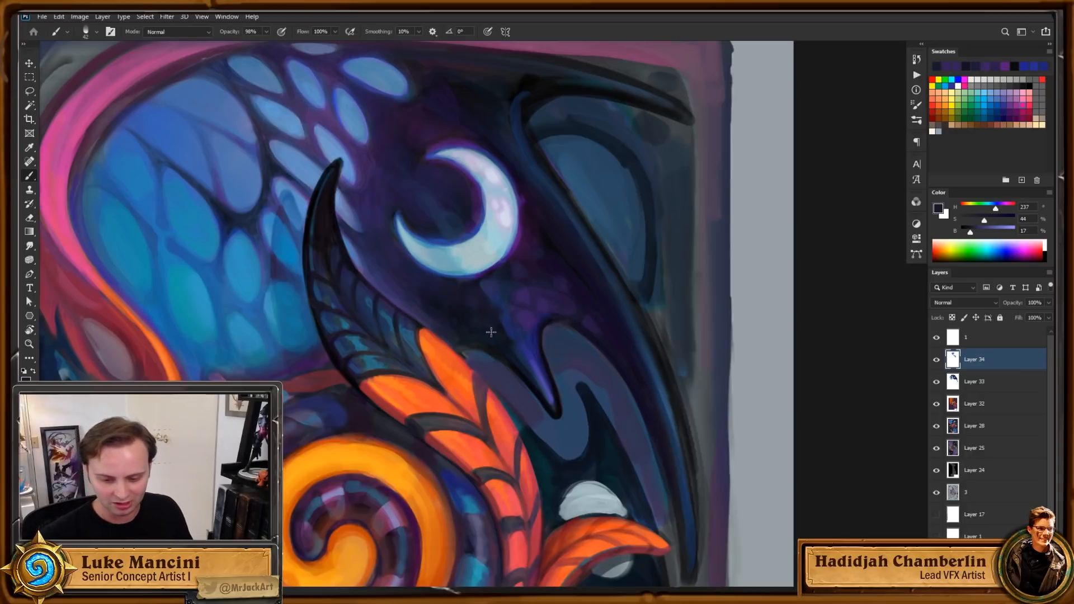
pyautogui.keyDown('alt'); pyautogui.click(523, 341); pyautogui.keyUp('alt')
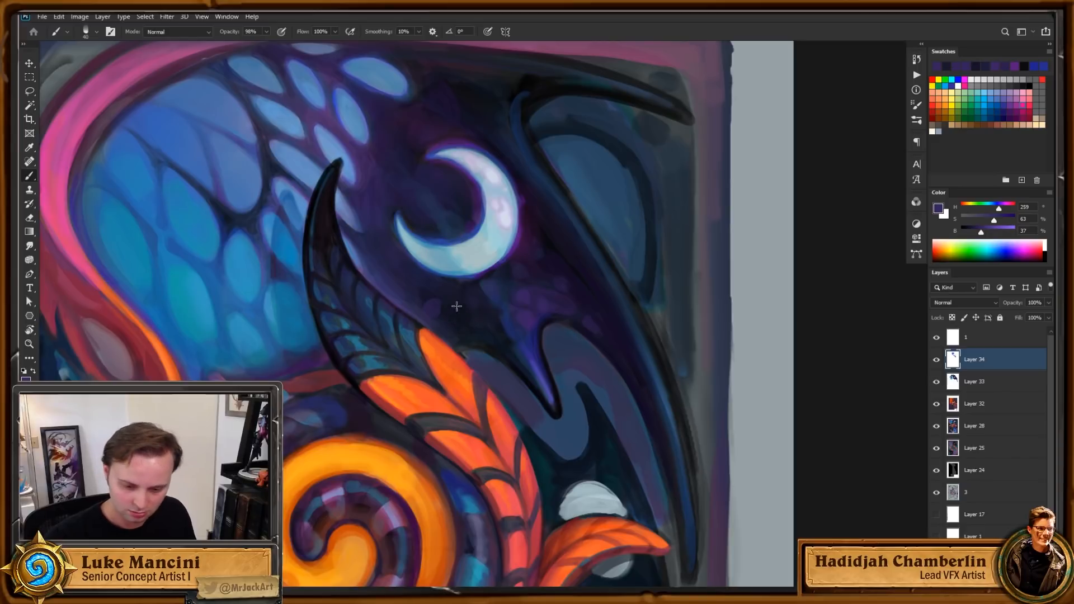
pyautogui.moveTo(456, 307)
pyautogui.mouseDown()
pyautogui.moveTo(469, 331)
pyautogui.moveTo(457, 337)
pyautogui.moveTo(450, 331)
pyautogui.moveTo(475, 315)
pyautogui.mouseUp()
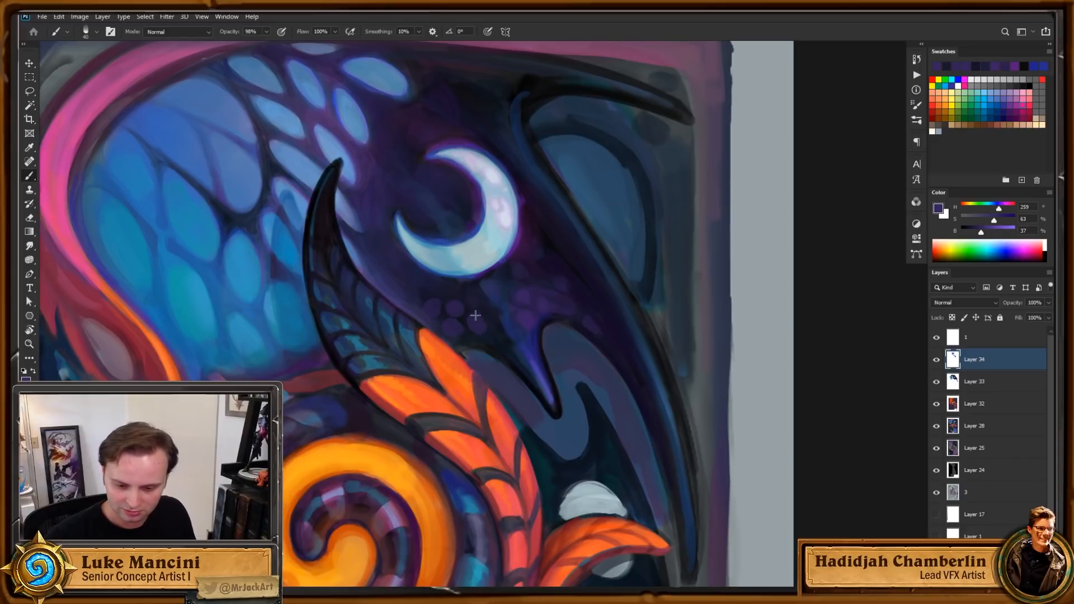
# Step: Tilt the canvas and dab small purple scales with sampled hue 276 between the moon and the wing's outer edge
pyautogui.press('z')
pyautogui.moveTo(576, 278); pyautogui.dragTo(526, 284)
pyautogui.press('r')
pyautogui.moveTo(587, 252); pyautogui.dragTo(644, 353)
pyautogui.press('z')
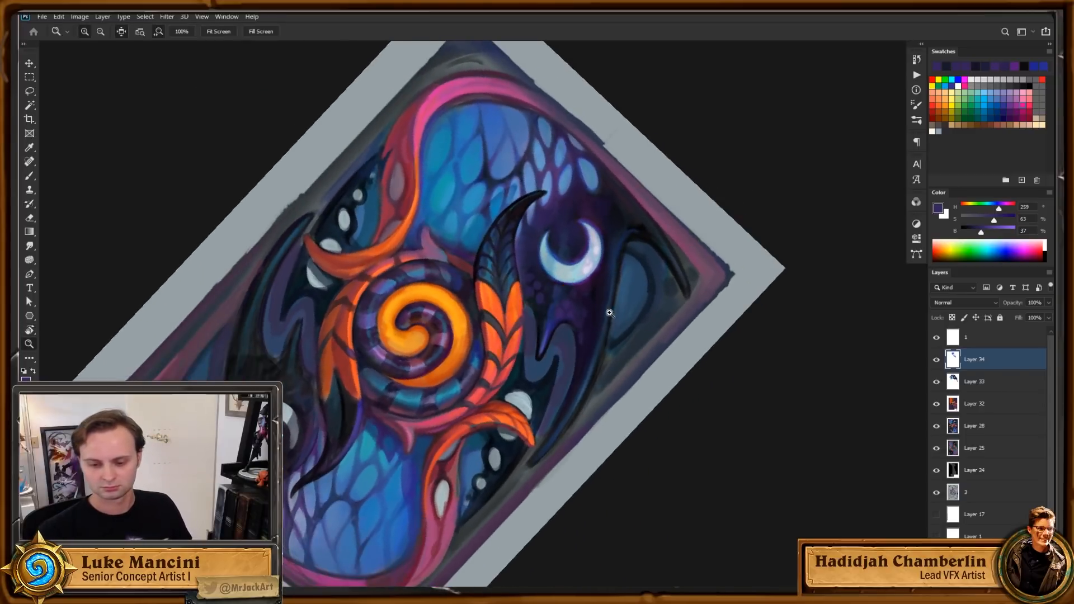
pyautogui.moveTo(610, 313); pyautogui.dragTo(649, 276)
pyautogui.press('b')
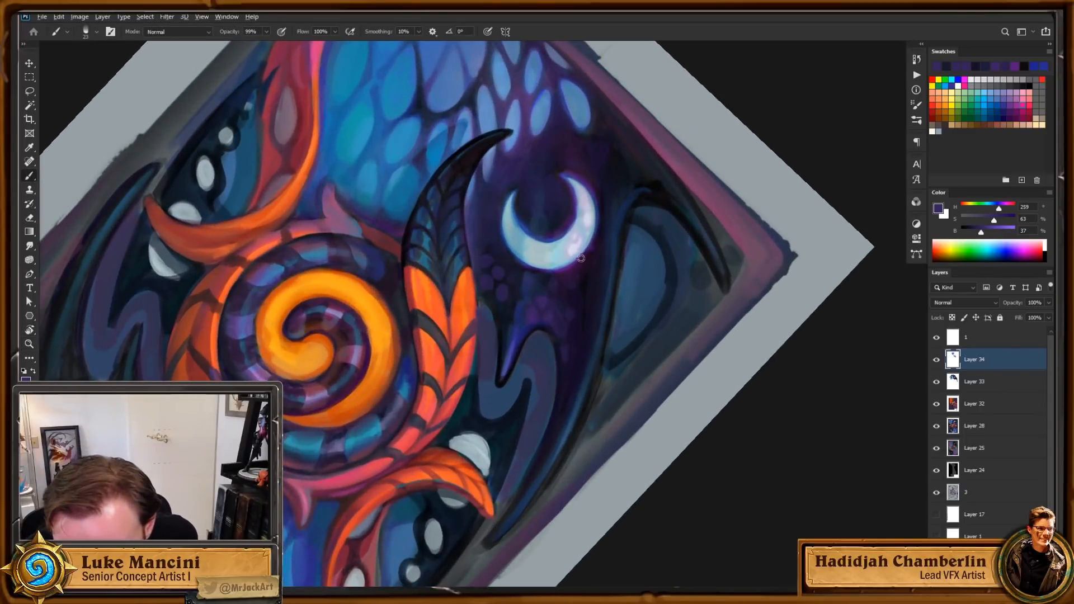
pyautogui.keyDown('alt'); pyautogui.click(576, 264); pyautogui.keyUp('alt')
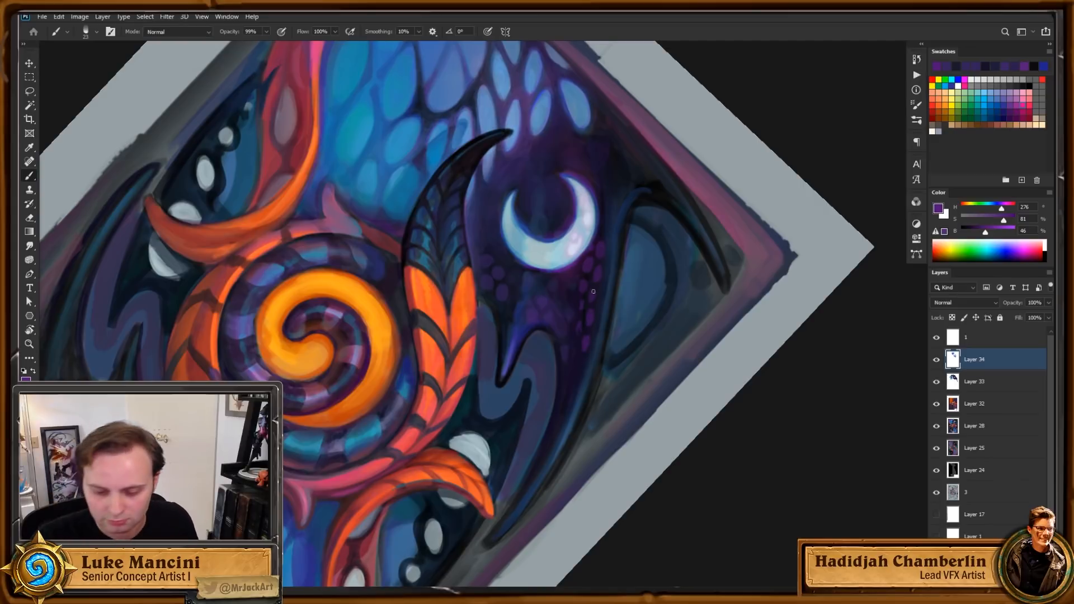
pyautogui.press('e')
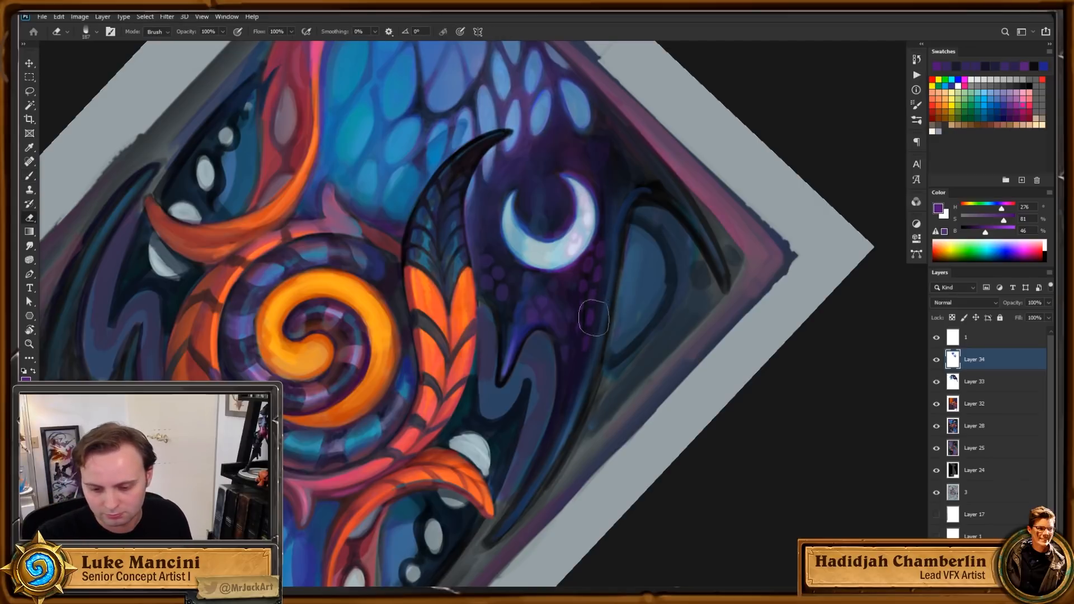
# Step: With the canvas upright, refine and extend the purple scales down the wing edge, alternating sampled purples with near-black violets
pyautogui.press('r')
pyautogui.moveTo(643, 312)
pyautogui.mouseDown()
pyautogui.moveTo(683, 355)
pyautogui.moveTo(673, 372)
pyautogui.mouseUp()
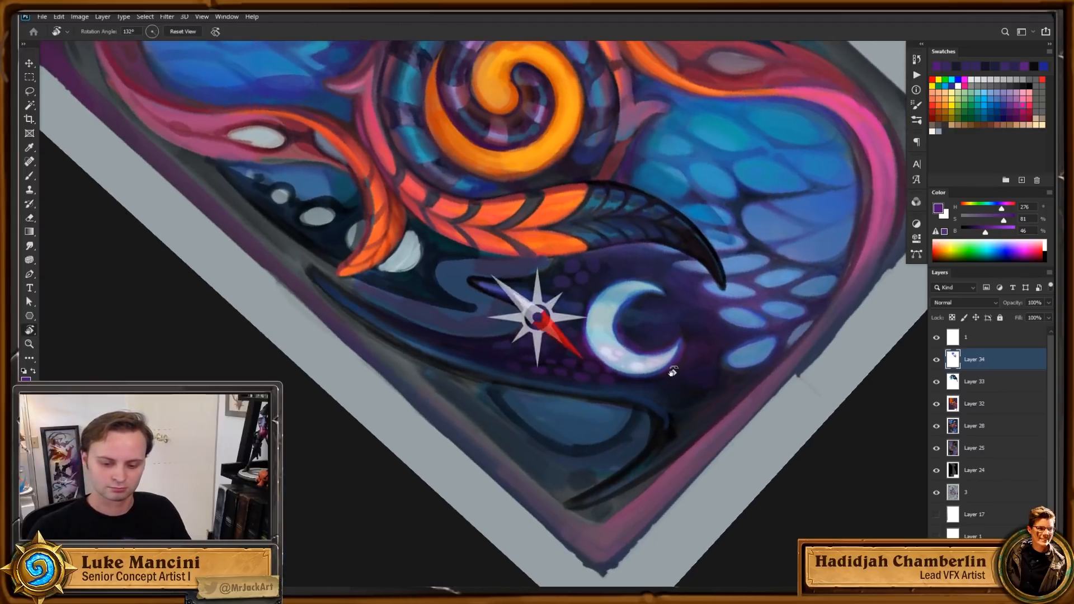
pyautogui.press('Escape')
pyautogui.press('b')
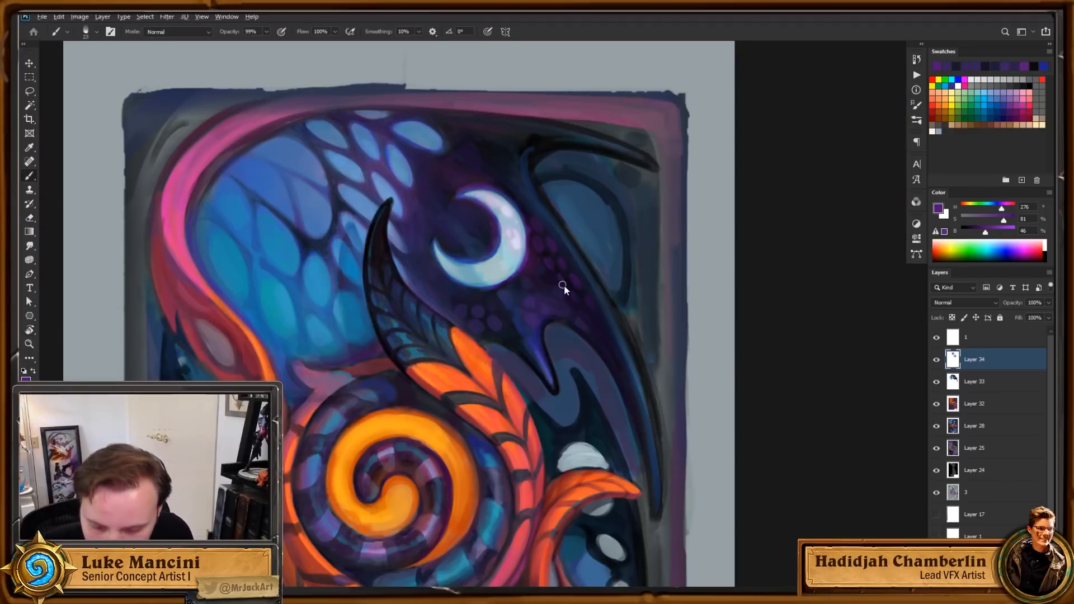
pyautogui.scroll(2, 562, 285)
pyautogui.keyDown('alt'); pyautogui.click(555, 286); pyautogui.keyUp('alt')
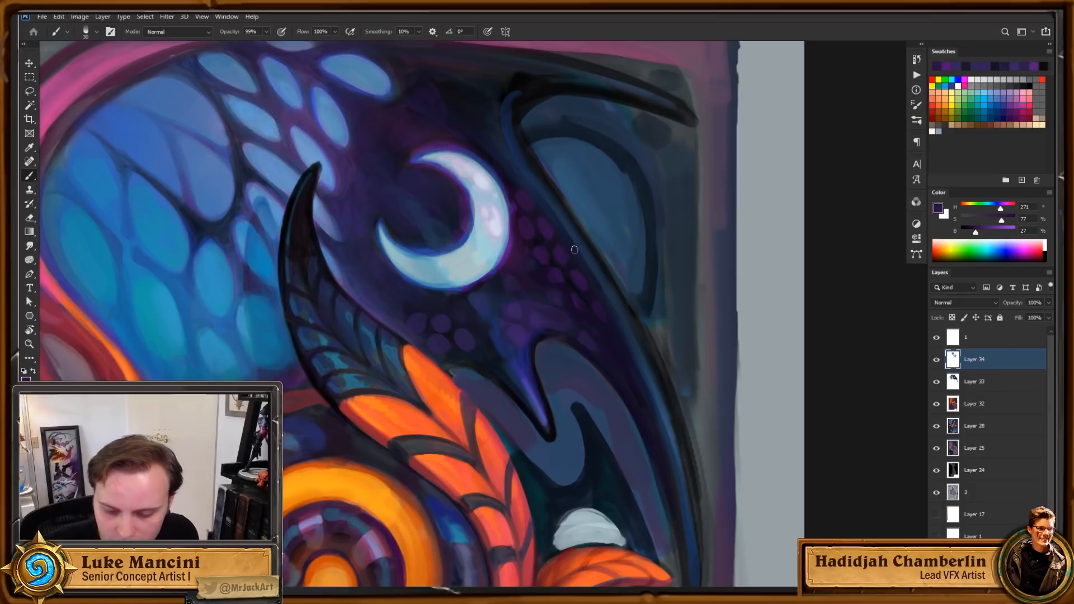
pyautogui.keyDown('alt'); pyautogui.click(539, 246); pyautogui.keyUp('alt')
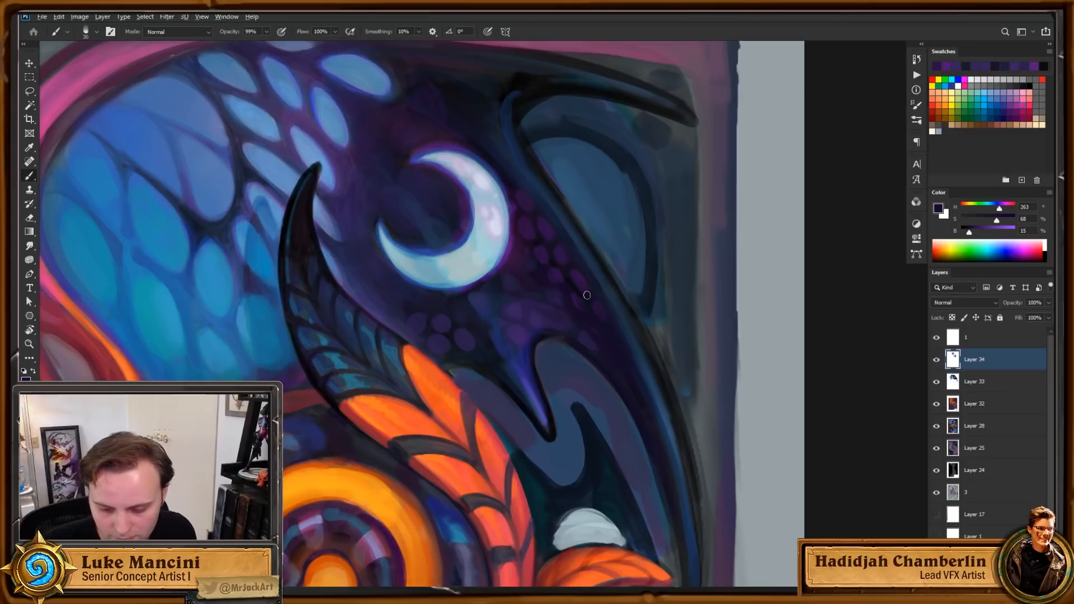
pyautogui.keyDown('alt'); pyautogui.click(539, 272); pyautogui.keyUp('alt')
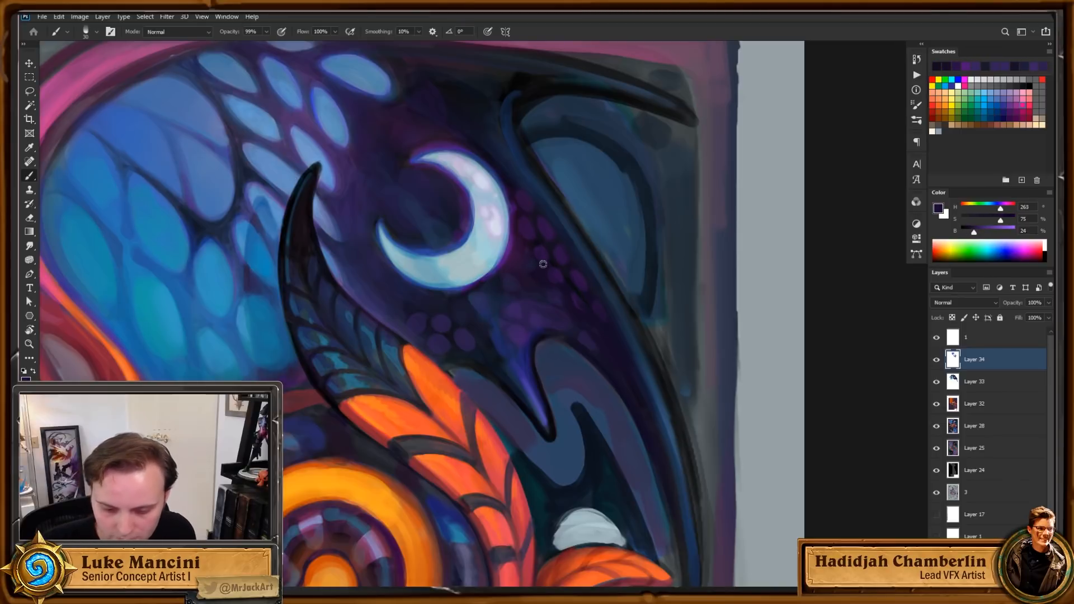
pyautogui.keyDown('alt'); pyautogui.click(519, 245); pyautogui.keyUp('alt')
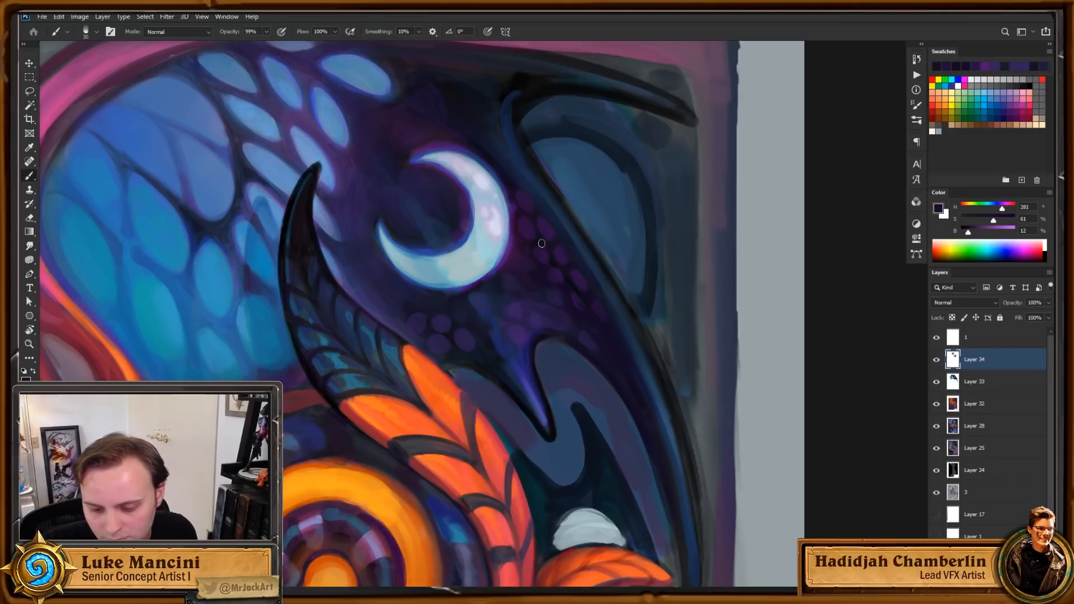
pyautogui.keyDown('alt'); pyautogui.click(541, 245); pyautogui.keyUp('alt')
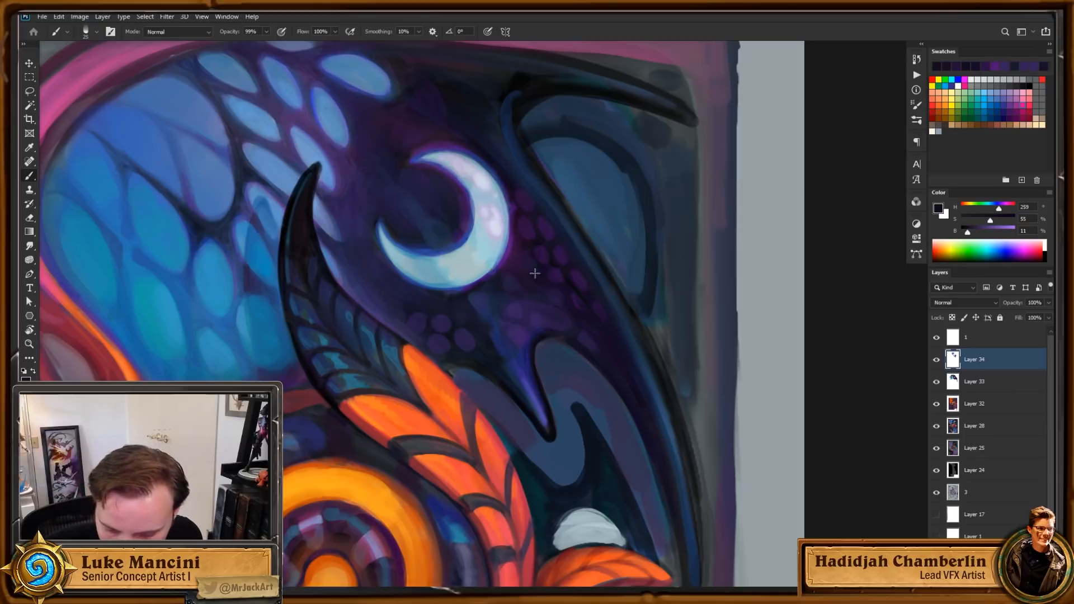
pyautogui.keyDown('alt'); pyautogui.click(577, 307); pyautogui.keyUp('alt')
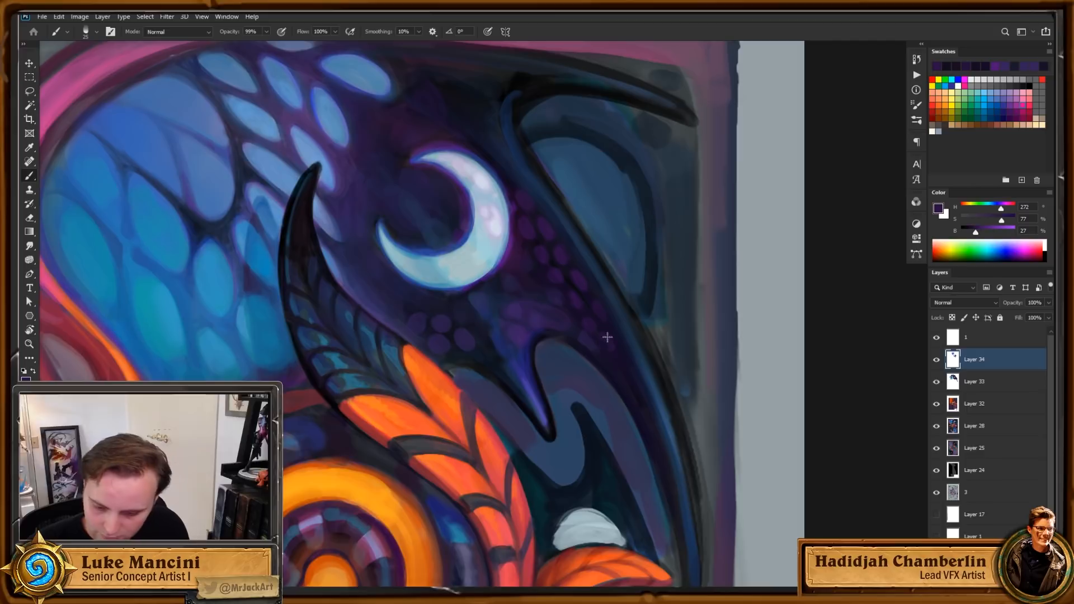
pyautogui.keyDown('alt'); pyautogui.click(633, 361); pyautogui.keyUp('alt')
# Step: Rotate the canvas and brush sampled violets along the inner rim and tips of the crescent moon
pyautogui.press('r')
pyautogui.moveTo(704, 300); pyautogui.dragTo(621, 452)
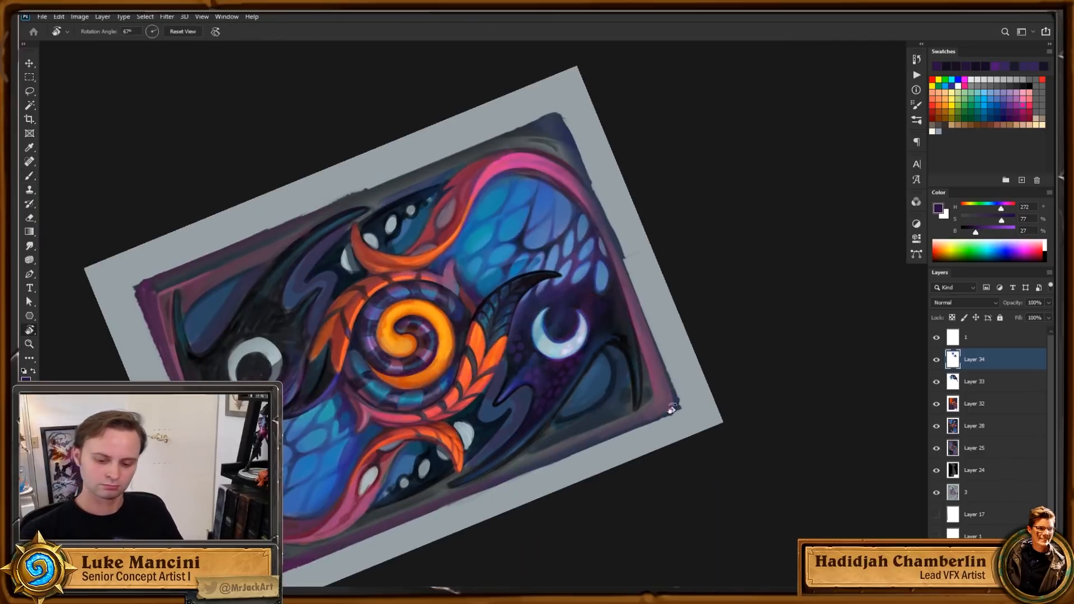
pyautogui.press('z')
pyautogui.moveTo(601, 312); pyautogui.dragTo(620, 288)
pyautogui.press('b')
pyautogui.keyDown('alt'); pyautogui.click(568, 325); pyautogui.keyUp('alt')
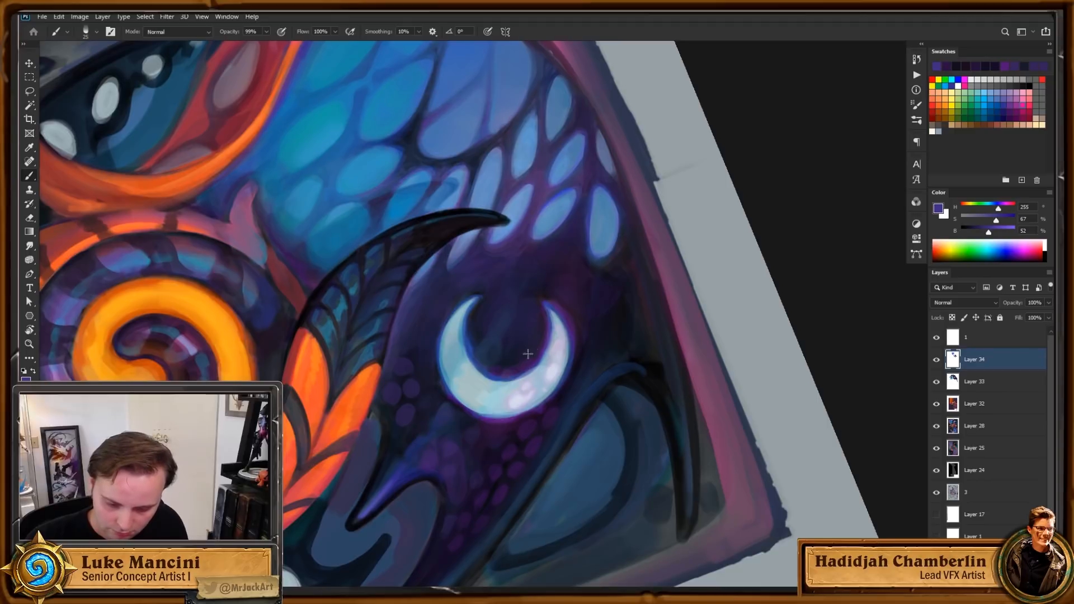
pyautogui.keyDown('alt'); pyautogui.click(544, 340); pyautogui.keyUp('alt')
pyautogui.moveTo(540, 374); pyautogui.dragTo(543, 354)
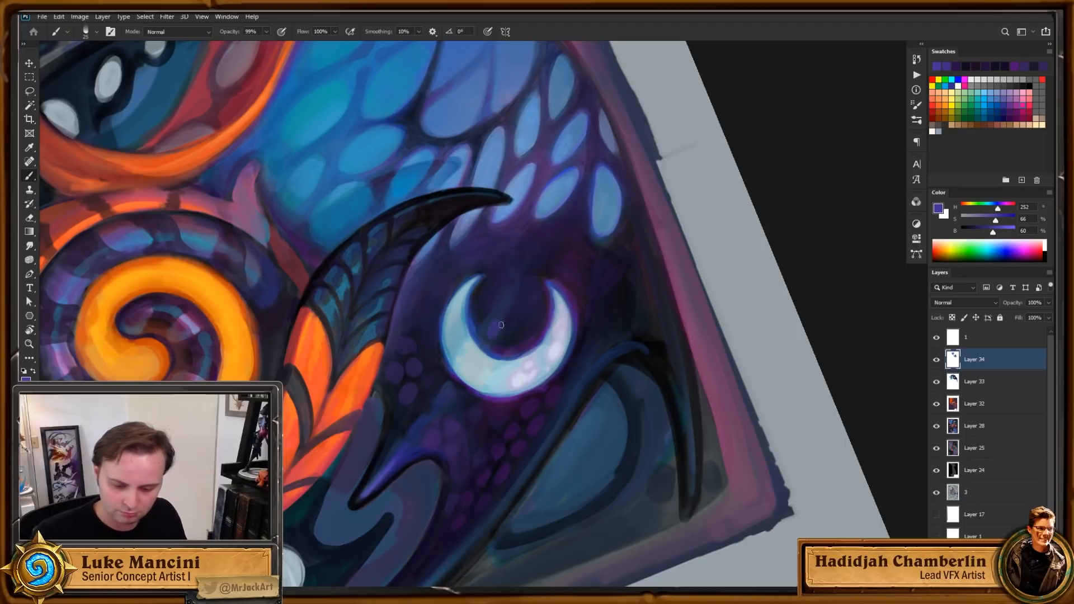
# Step: Dab small violet scales with sampled hue 261 inside the crescent, then touch them up from a rotated view
pyautogui.keyDown('alt'); pyautogui.click(514, 353); pyautogui.keyUp('alt')
pyautogui.moveTo(511, 339); pyautogui.dragTo(514, 327)
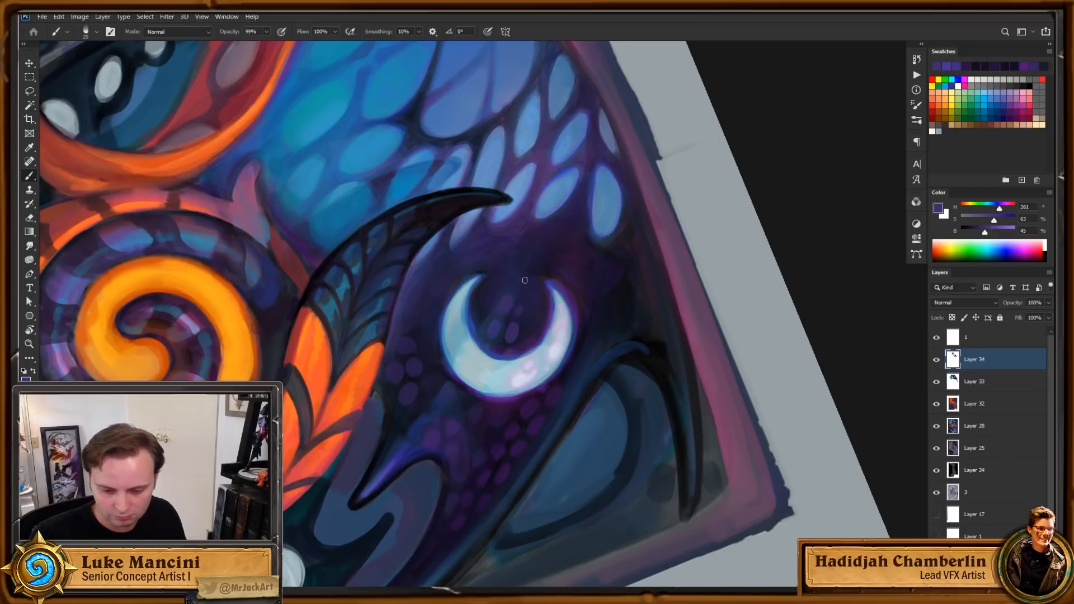
pyautogui.moveTo(525, 281); pyautogui.dragTo(524, 292)
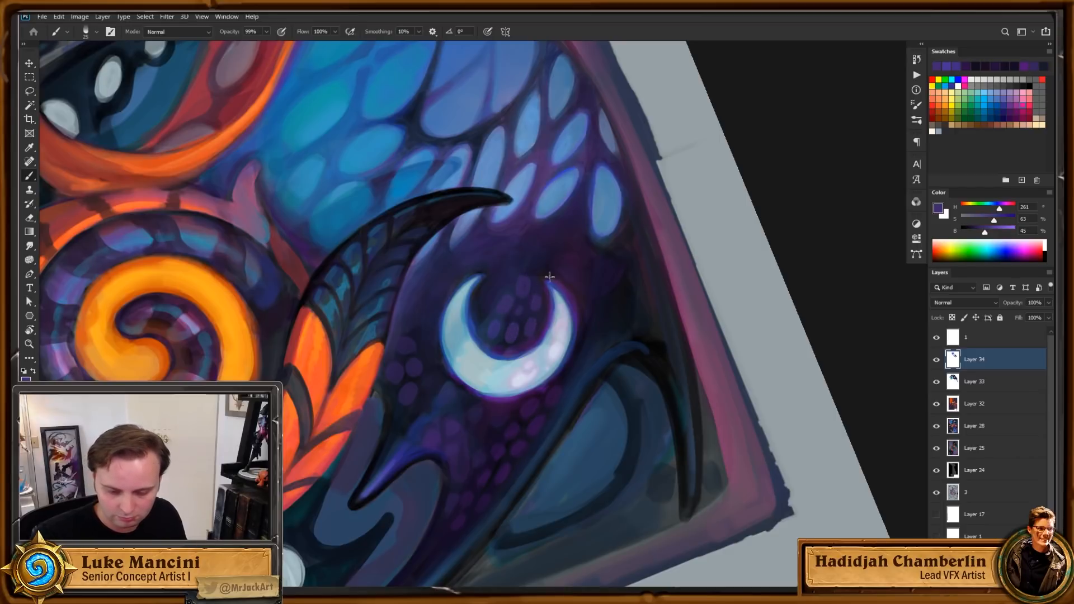
pyautogui.press('r')
pyautogui.moveTo(694, 260)
pyautogui.mouseDown()
pyautogui.moveTo(704, 310)
pyautogui.moveTo(523, 384)
pyautogui.mouseUp()
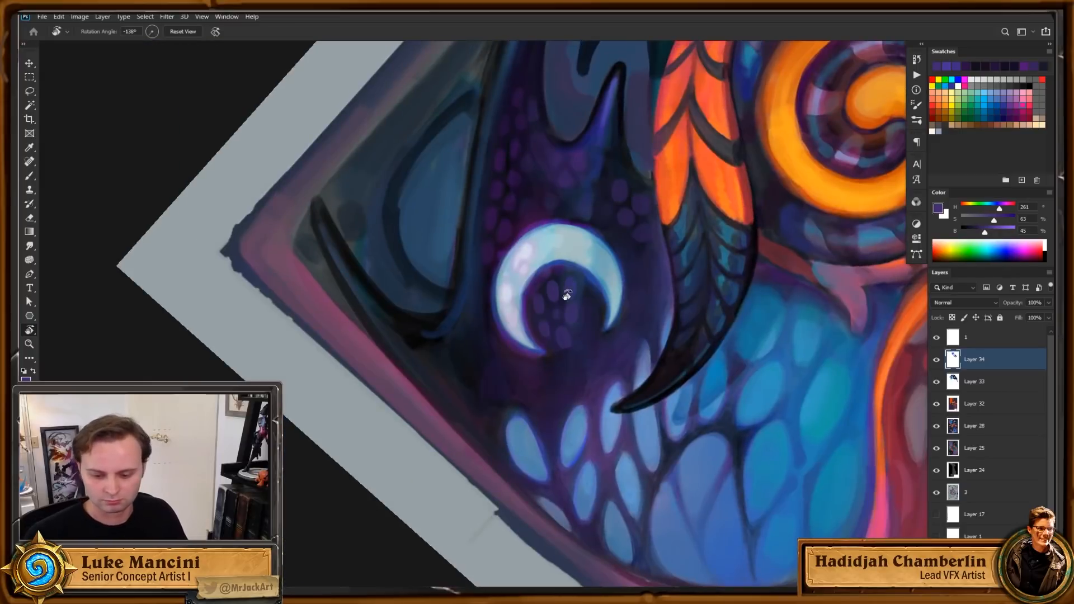
pyautogui.press('b')
pyautogui.keyDown('alt'); pyautogui.click(560, 359); pyautogui.keyUp('alt')
pyautogui.moveTo(550, 338); pyautogui.dragTo(566, 336)
pyautogui.moveTo(554, 300)
pyautogui.mouseDown()
pyautogui.moveTo(544, 328)
pyautogui.moveTo(554, 313)
pyautogui.mouseUp()
# Step: Add blue-violet scales of sampled hue 244 inside the crescent and past its tips, separating them with a sampled dark tone
pyautogui.keyDown('alt'); pyautogui.click(583, 175); pyautogui.keyUp('alt')
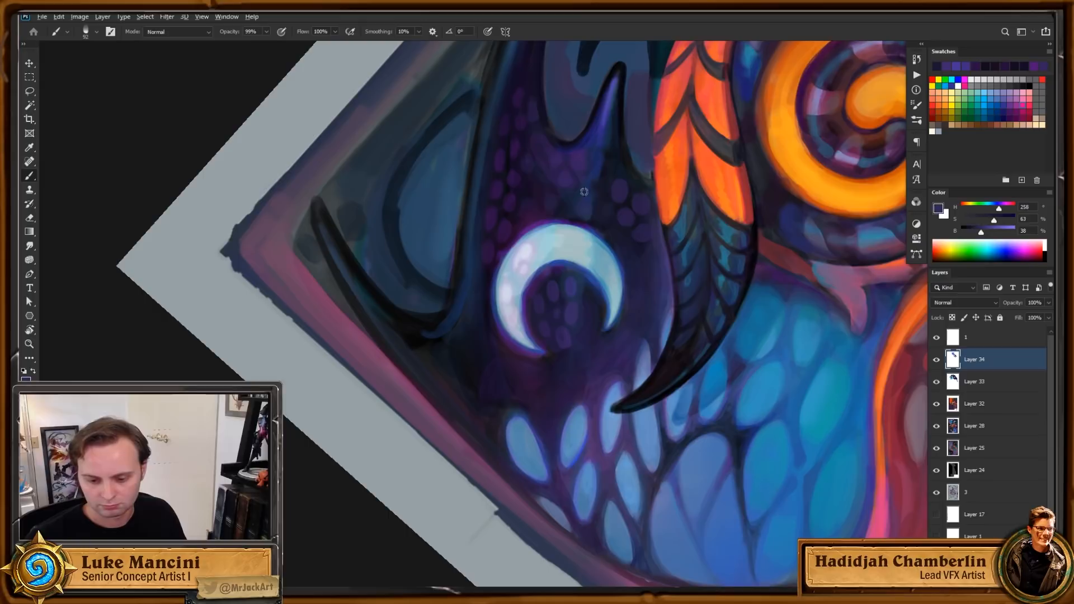
pyautogui.keyDown('alt'); pyautogui.click(576, 294); pyautogui.keyUp('alt')
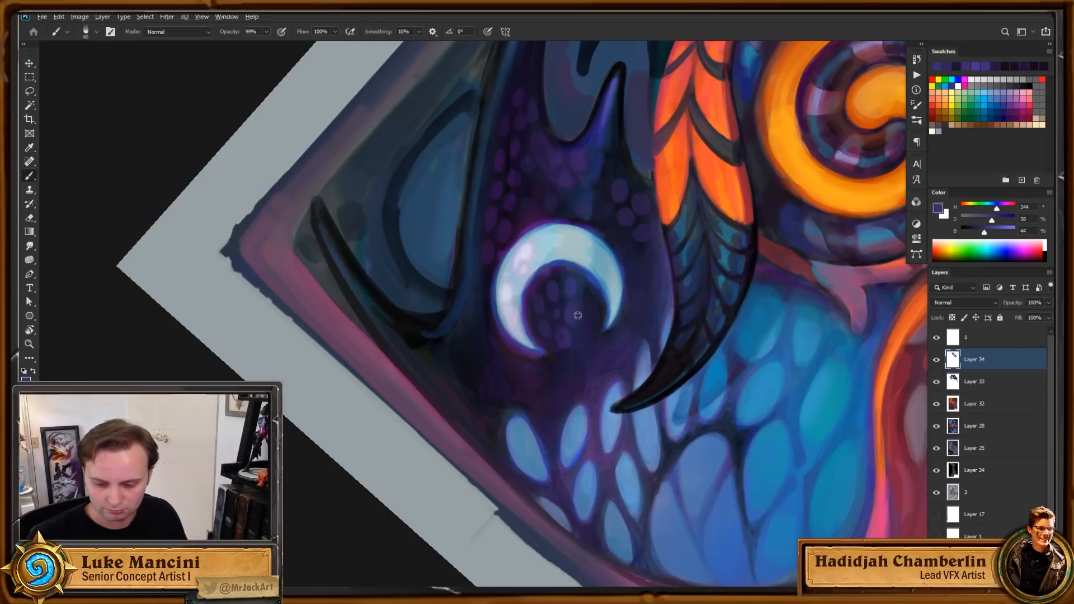
pyautogui.moveTo(573, 321); pyautogui.dragTo(575, 307)
pyautogui.rightClick(579, 283)
pyautogui.click(576, 288)
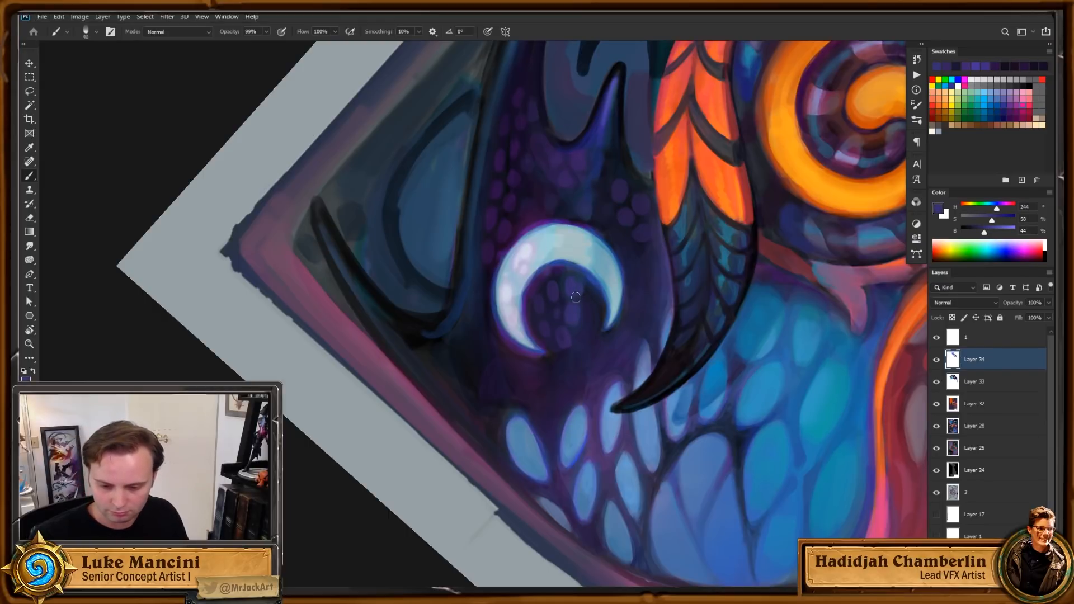
pyautogui.keyDown('alt'); pyautogui.click(577, 279); pyautogui.keyUp('alt')
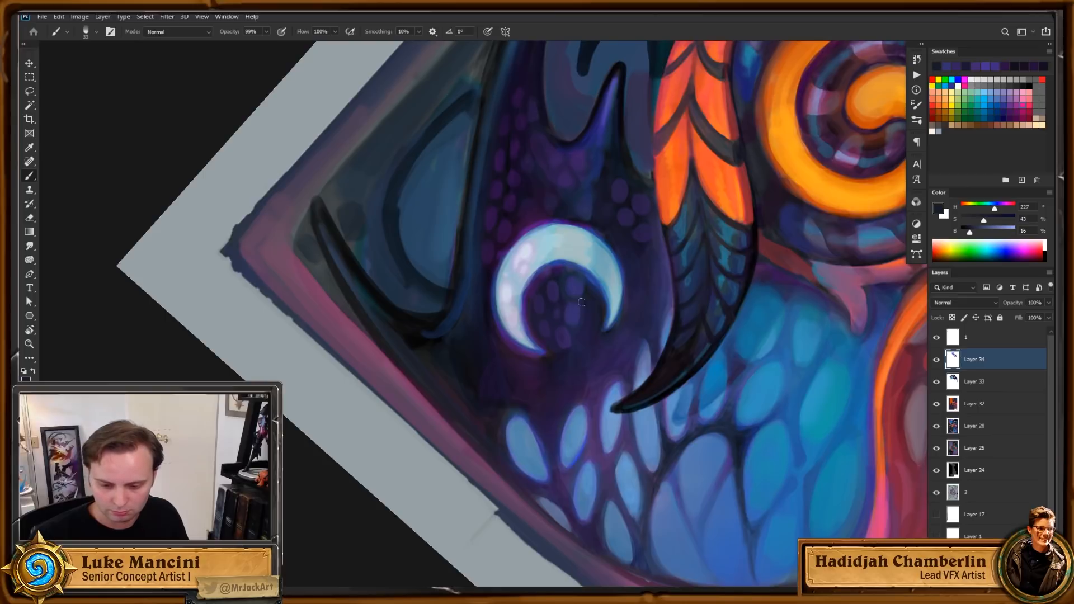
pyautogui.keyDown('alt'); pyautogui.click(566, 367); pyautogui.keyUp('alt')
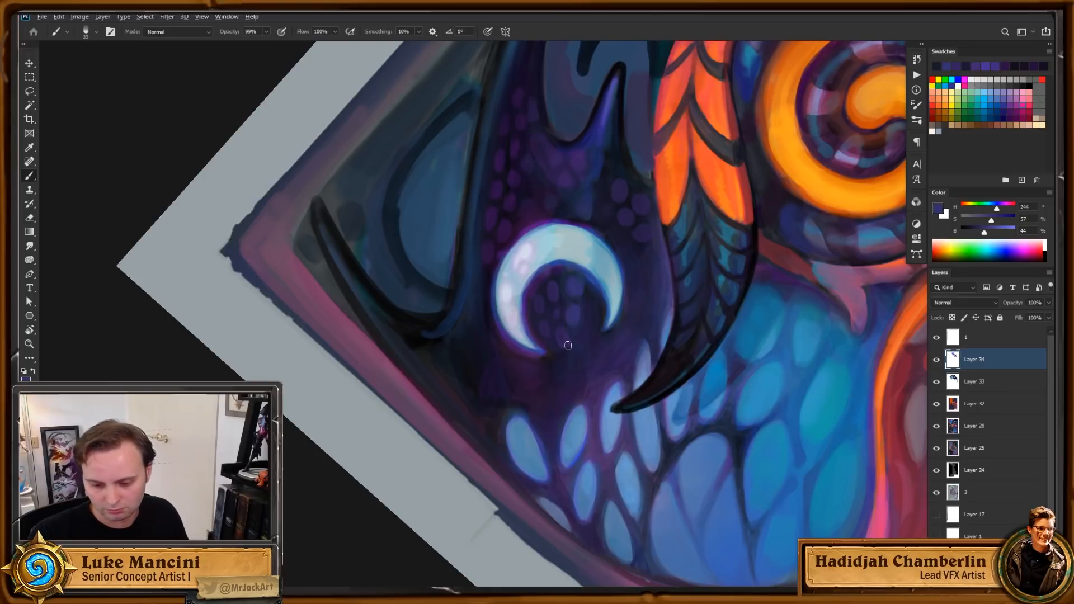
# Step: Brush sampled blues and blue-violets from the base of the spike toward the moon, shaping them into glowing scales
pyautogui.moveTo(646, 326); pyautogui.dragTo(631, 389)
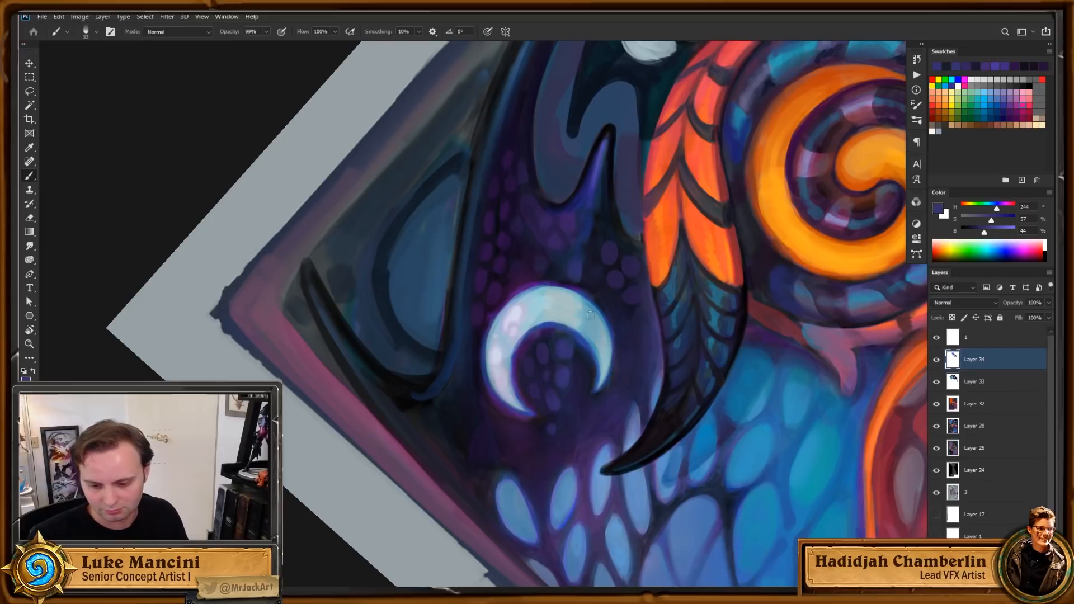
pyautogui.keyDown('alt'); pyautogui.click(576, 280); pyautogui.keyUp('alt')
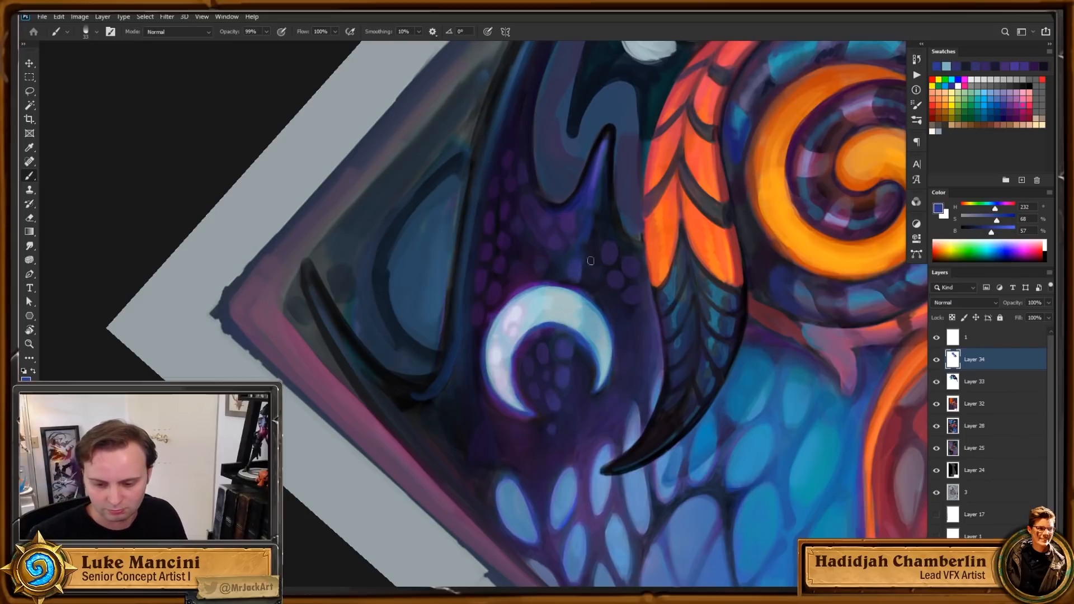
pyautogui.moveTo(623, 176); pyautogui.dragTo(614, 205)
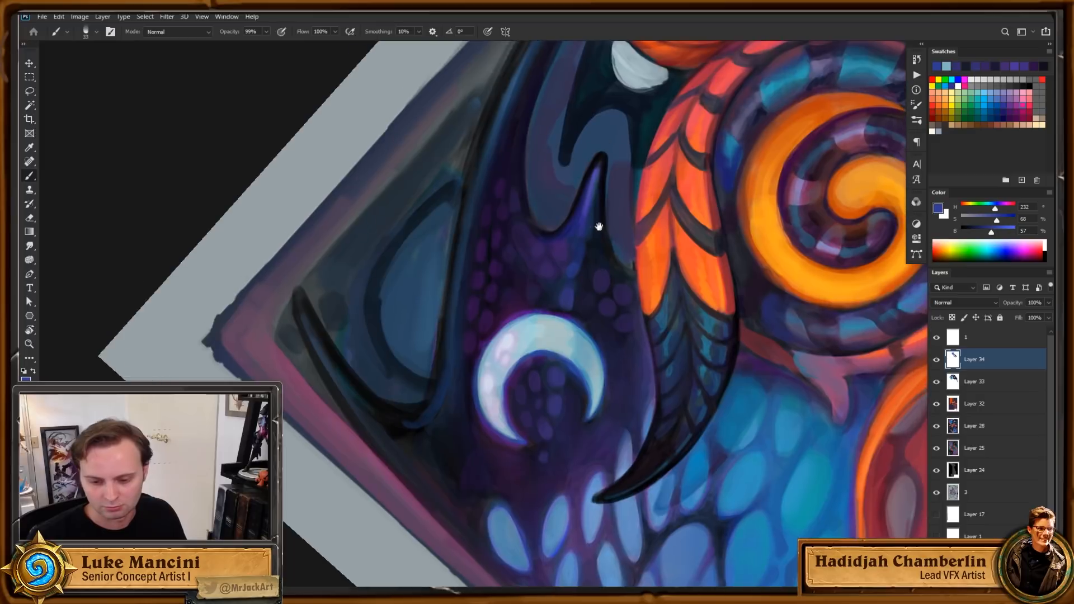
pyautogui.keyDown('alt'); pyautogui.click(587, 213); pyautogui.keyUp('alt')
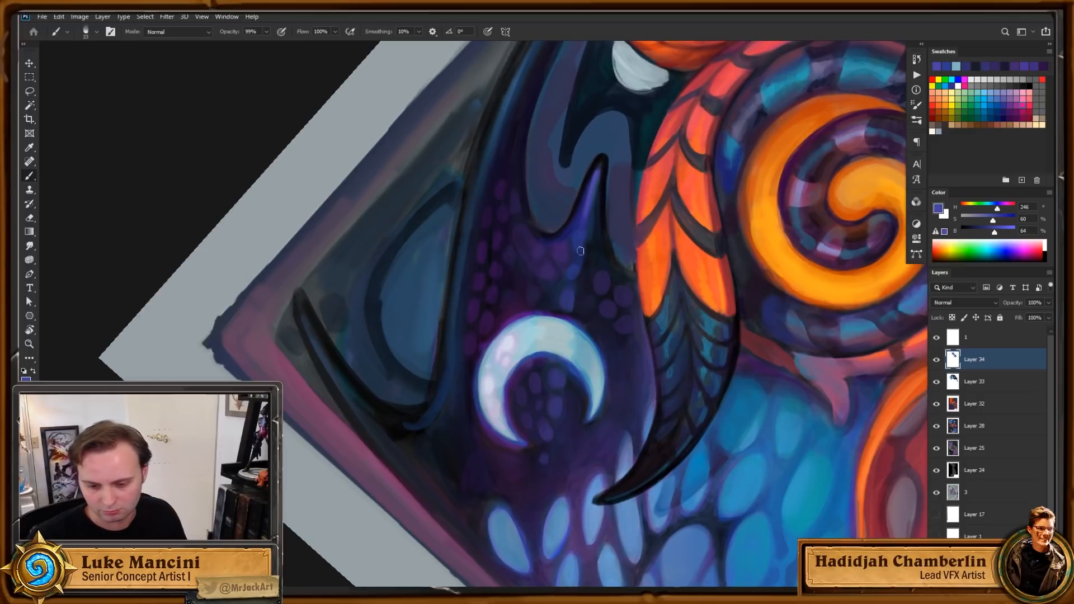
pyautogui.keyDown('alt'); pyautogui.click(587, 255); pyautogui.keyUp('alt')
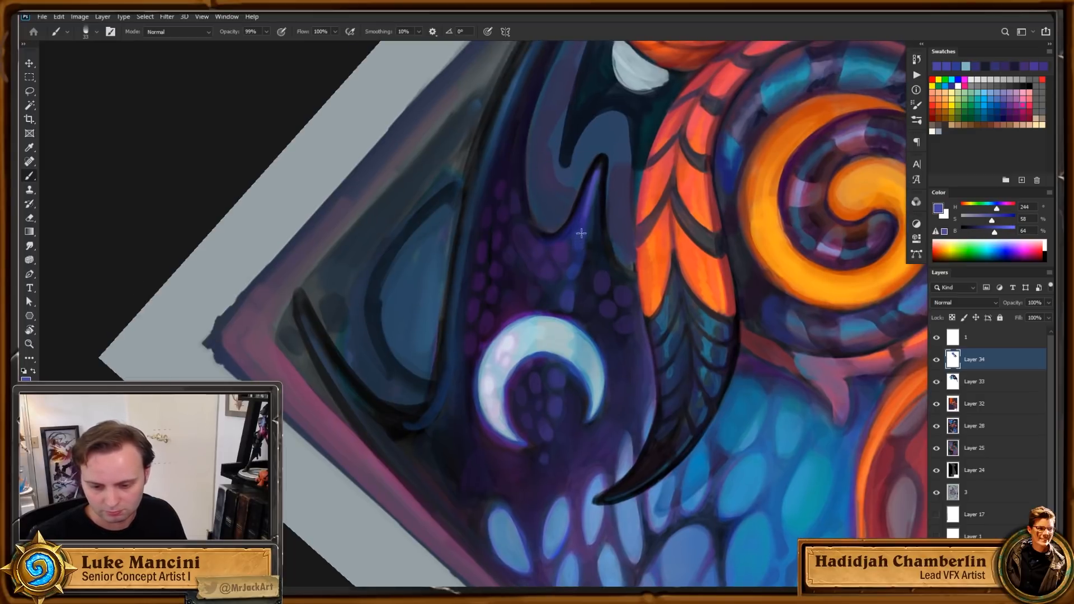
pyautogui.keyDown('alt'); pyautogui.click(580, 282); pyautogui.keyUp('alt')
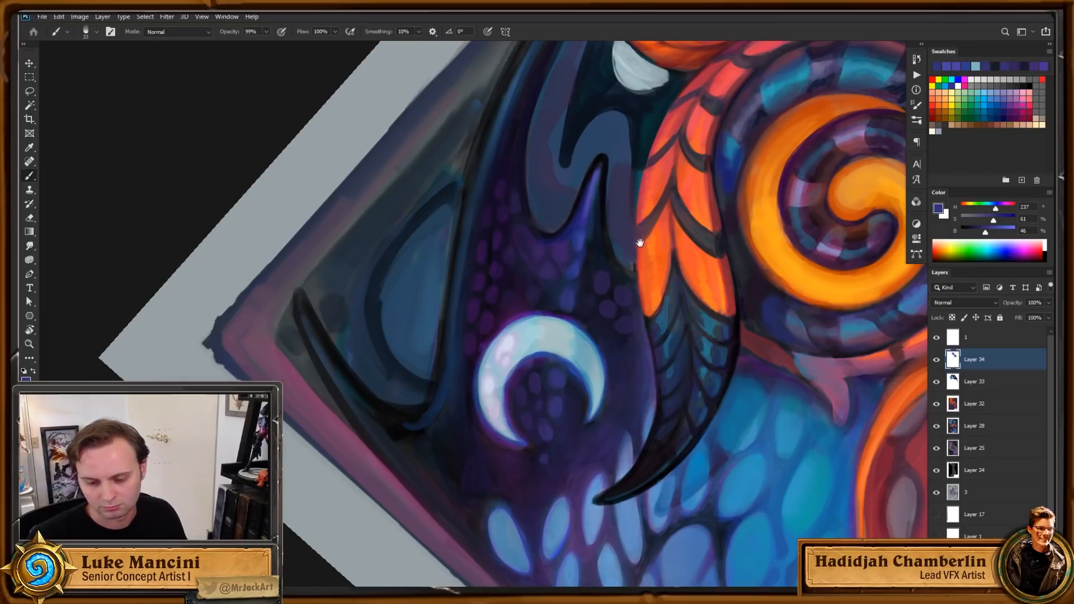
# Step: Examine the whole card upright and zoomed out, then return to a close view of the moon and spike
pyautogui.moveTo(640, 244); pyautogui.dragTo(593, 339)
pyautogui.press('Escape')
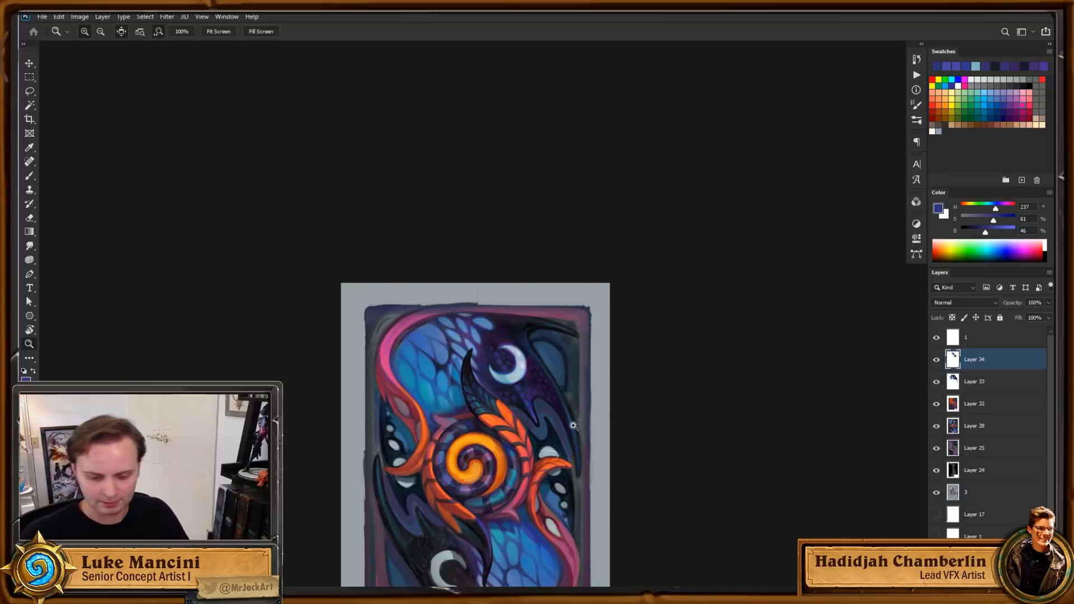
pyautogui.moveTo(567, 424); pyautogui.dragTo(598, 358)
pyautogui.moveTo(553, 312); pyautogui.dragTo(605, 280)
pyautogui.moveTo(561, 320); pyautogui.dragTo(580, 343)
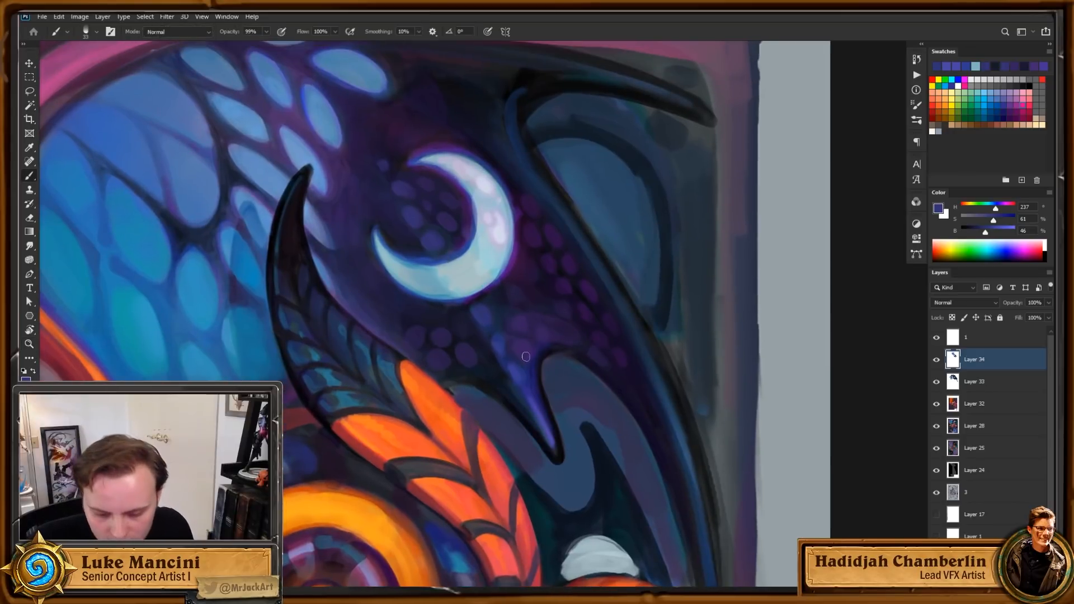
# Step: Brush and refine small blue and violet scales between the moon and the spike's base with colors sampled from the surrounding artwork
pyautogui.keyDown('alt'); pyautogui.click(518, 347); pyautogui.keyUp('alt')
pyautogui.keyDown('alt'); pyautogui.click(505, 314); pyautogui.keyUp('alt')
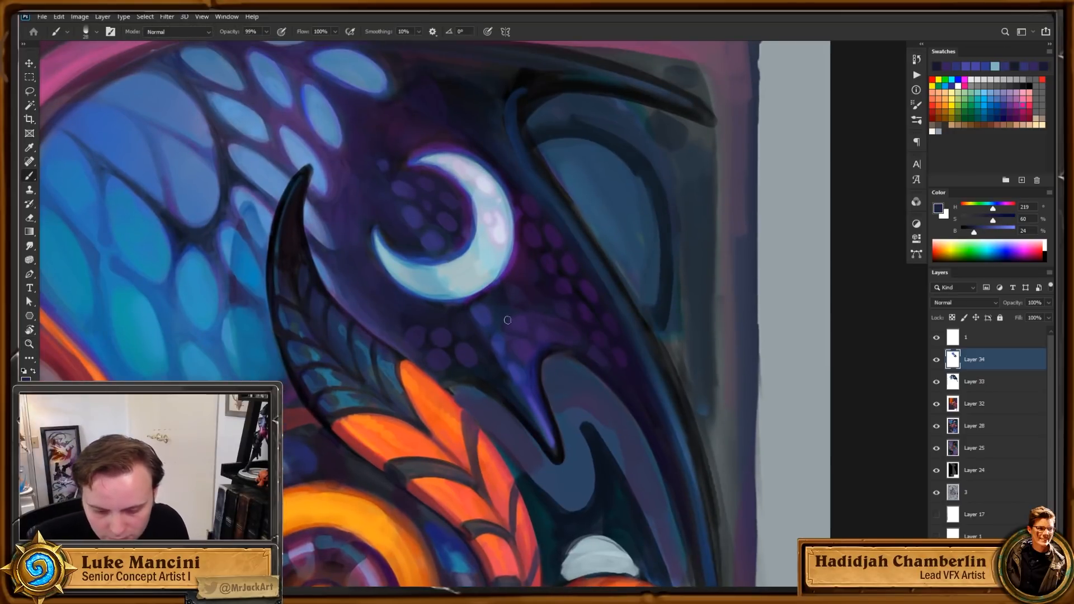
pyautogui.keyDown('alt'); pyautogui.click(513, 302); pyautogui.keyUp('alt')
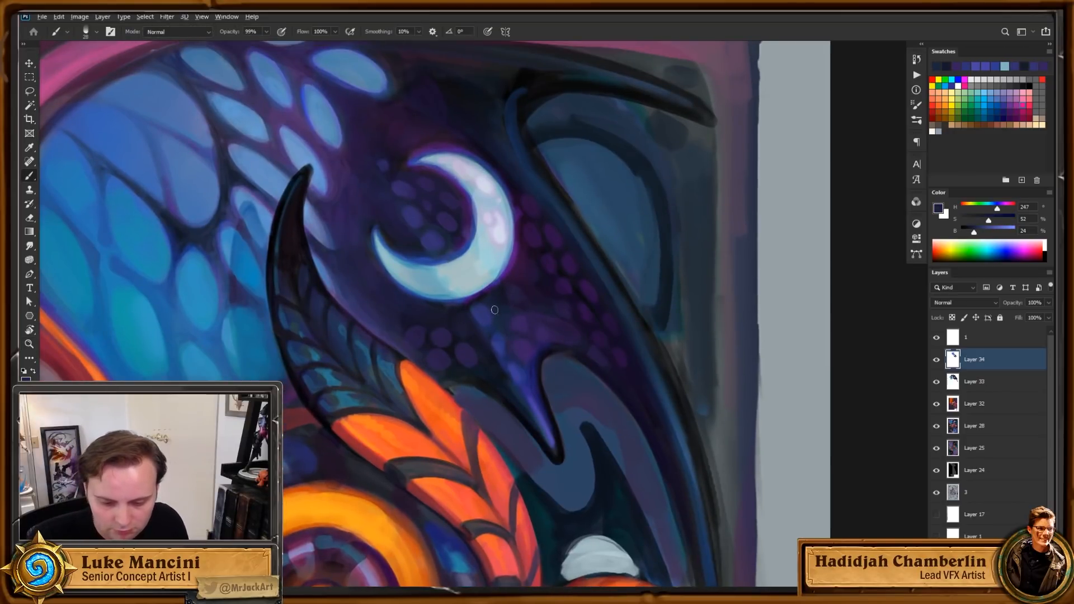
pyautogui.keyDown('alt'); pyautogui.click(502, 333); pyautogui.keyUp('alt')
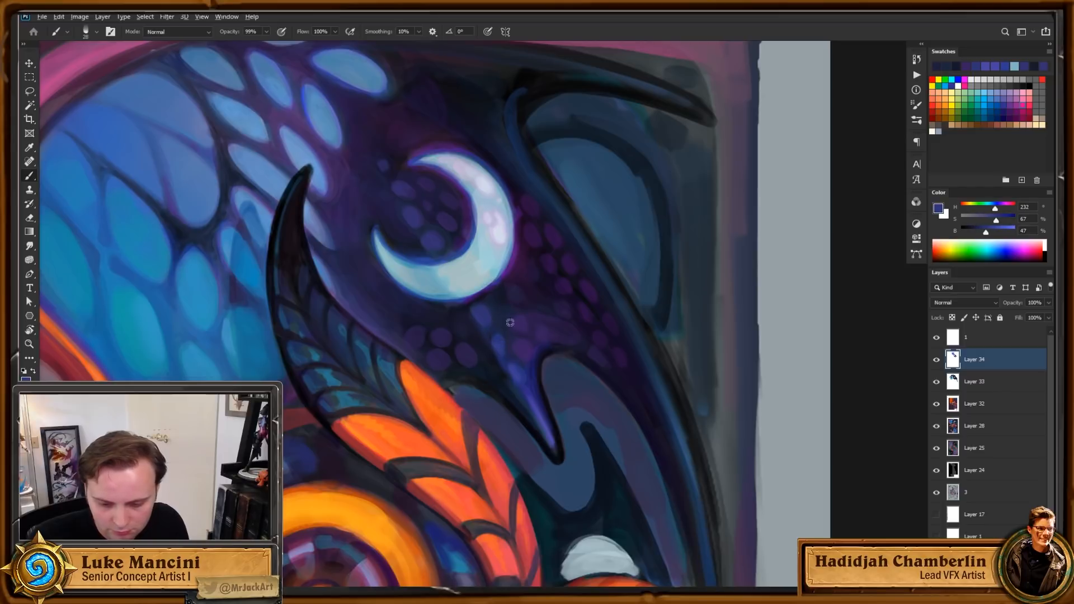
pyautogui.keyDown('alt'); pyautogui.click(502, 330); pyautogui.keyUp('alt')
pyautogui.keyDown('alt'); pyautogui.click(514, 335); pyautogui.keyUp('alt')
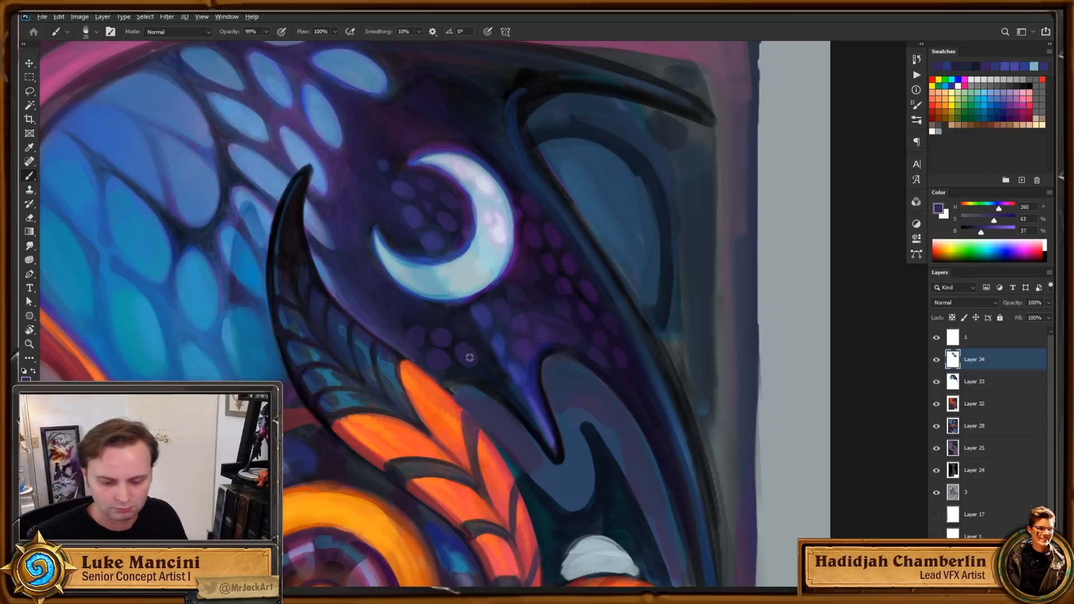
pyautogui.keyDown('alt'); pyautogui.click(459, 323); pyautogui.keyUp('alt')
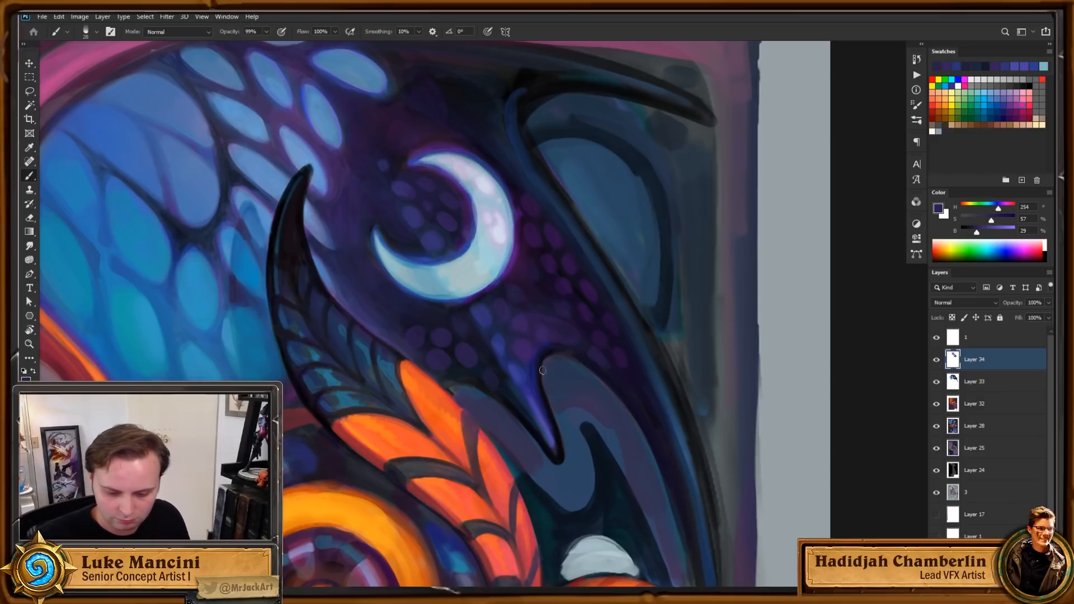
# Step: Examine the moon and spike from a rotated view and zoomed out, comparing the card with and without Layer 34
pyautogui.press('r')
pyautogui.moveTo(635, 322)
pyautogui.mouseDown()
pyautogui.moveTo(631, 429)
pyautogui.moveTo(643, 455)
pyautogui.mouseUp()
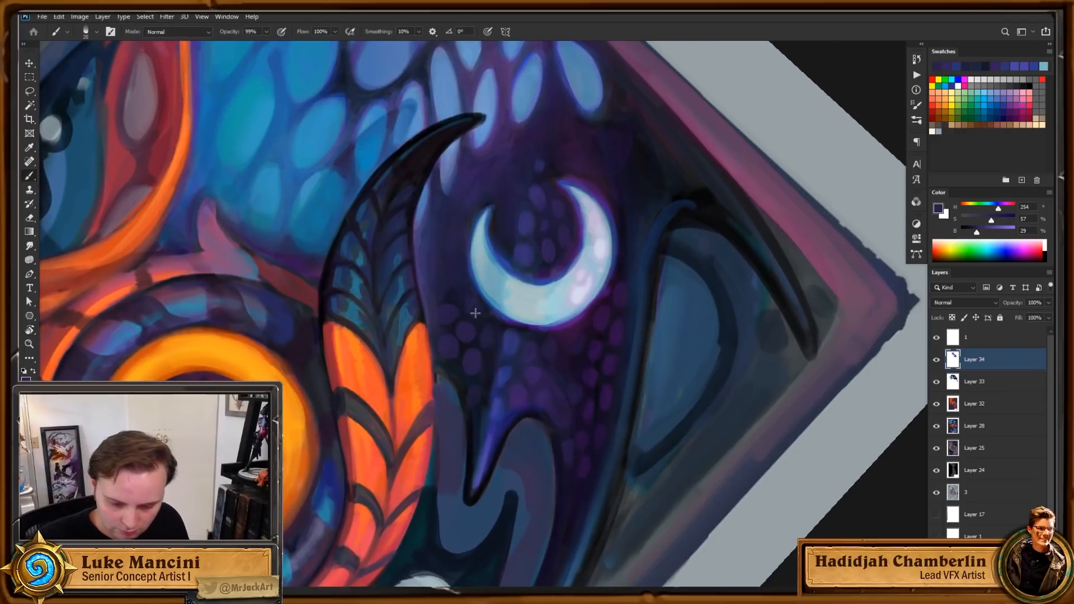
pyautogui.press('Escape')
pyautogui.scroll(-3, 554, 233)
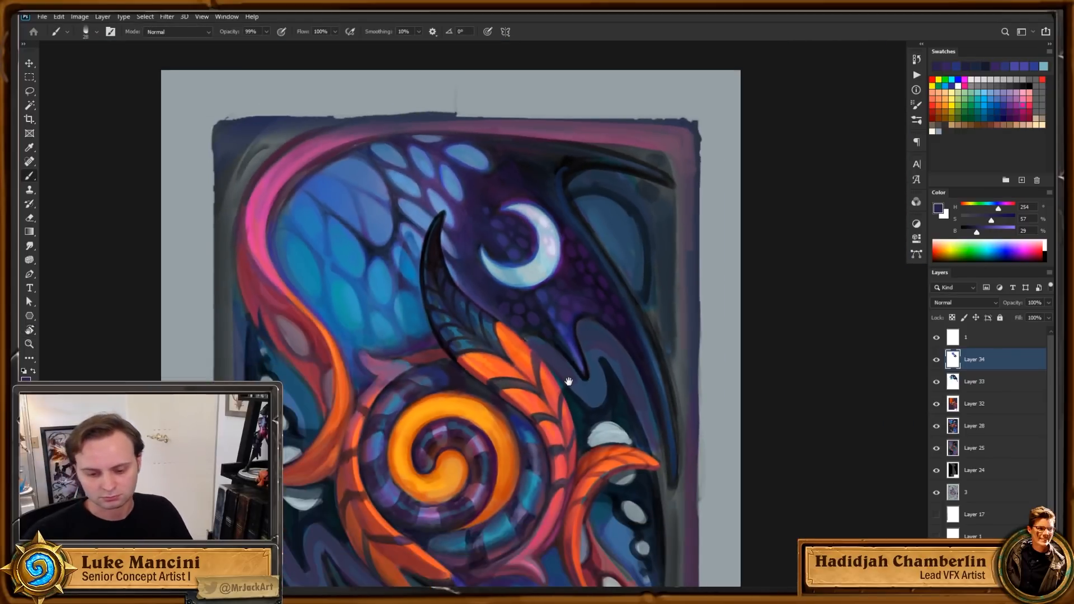
pyautogui.moveTo(569, 381); pyautogui.dragTo(568, 359)
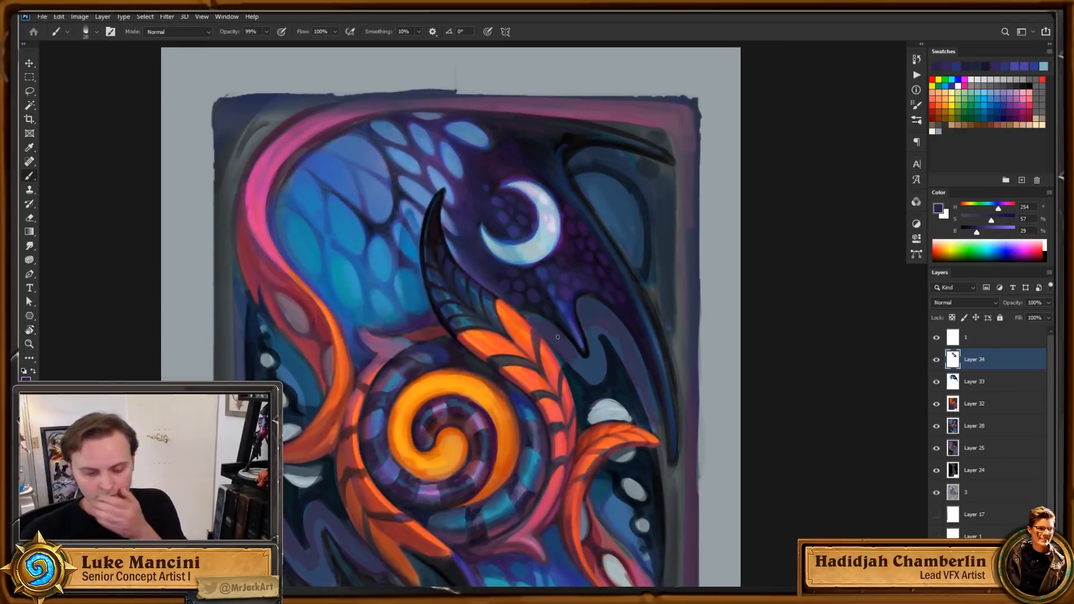
pyautogui.scroll(1, 534, 350)
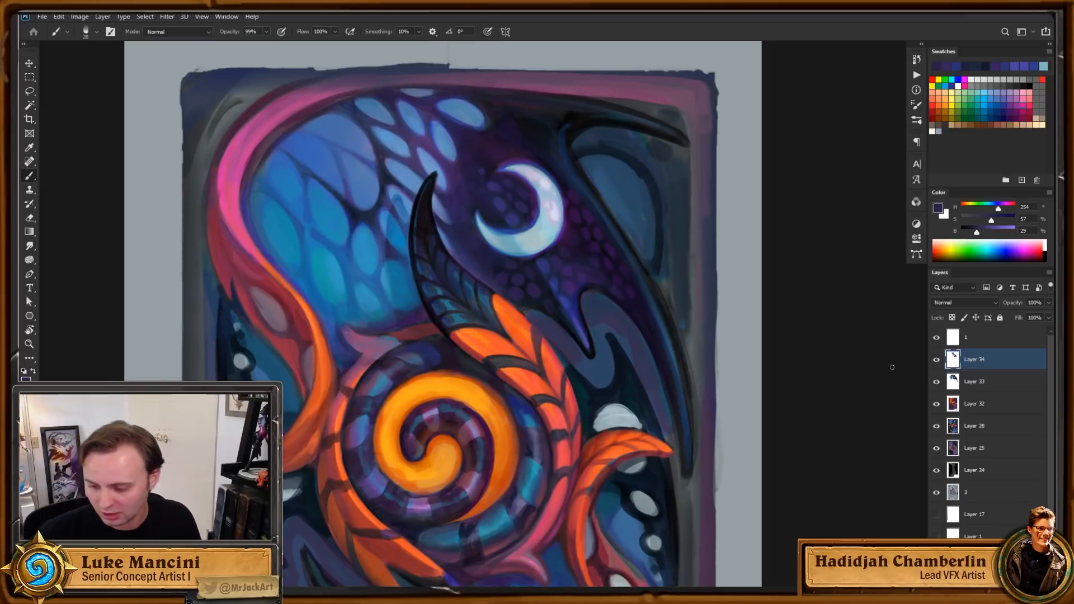
pyautogui.click(937, 361)
pyautogui.click(937, 361)
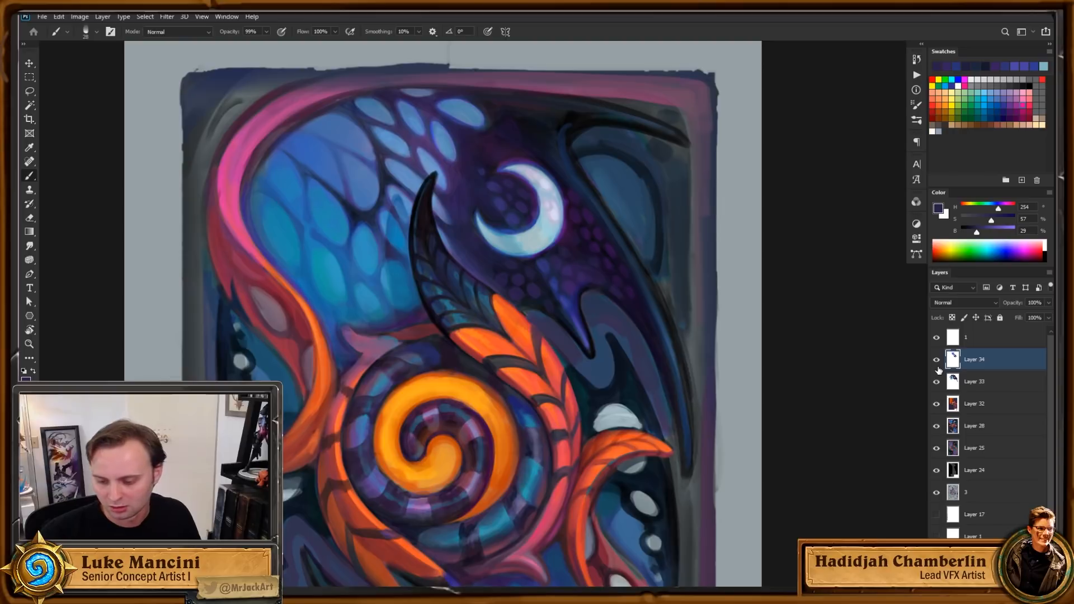
pyautogui.scroll(2, 314, 254)
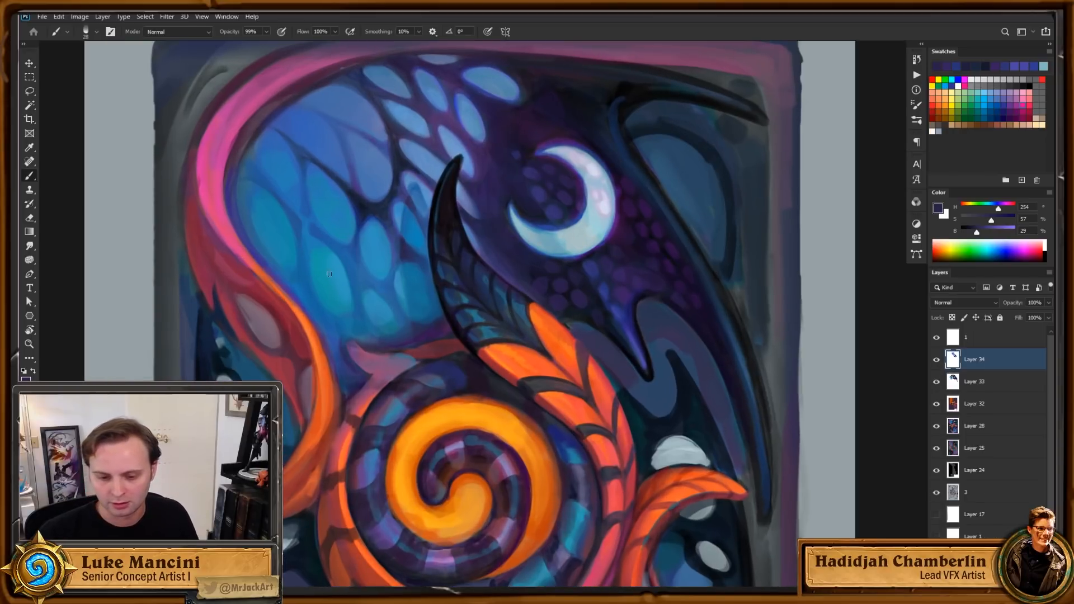
# Step: Inspect what Layers 34, 33, 32 and 28 contribute by hiding and isolating them, restoring their visibility at the end
pyautogui.press('l')
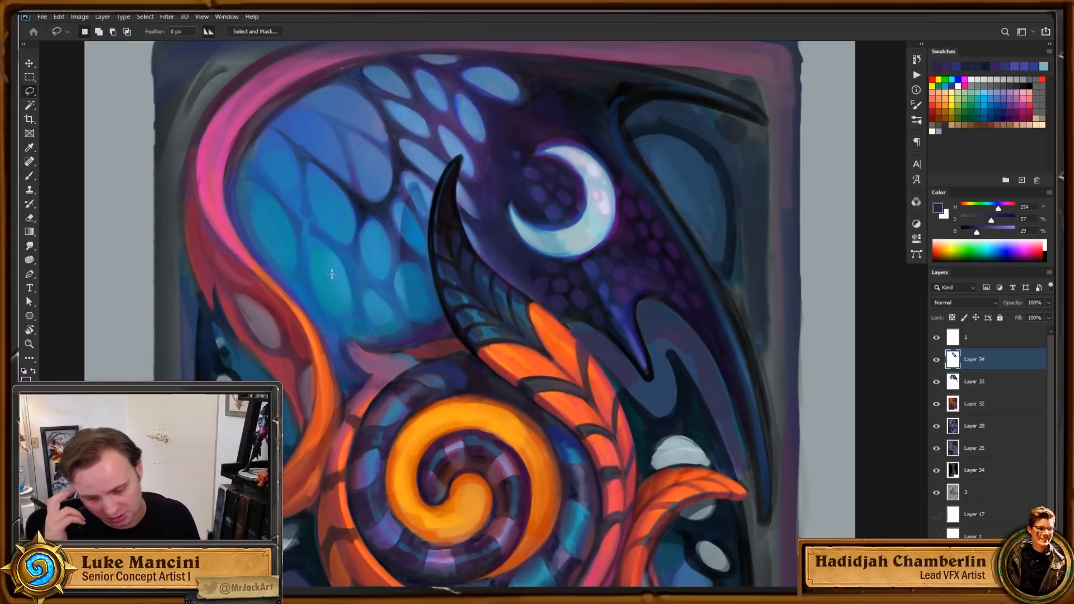
pyautogui.moveTo(725, 405); pyautogui.dragTo(704, 418)
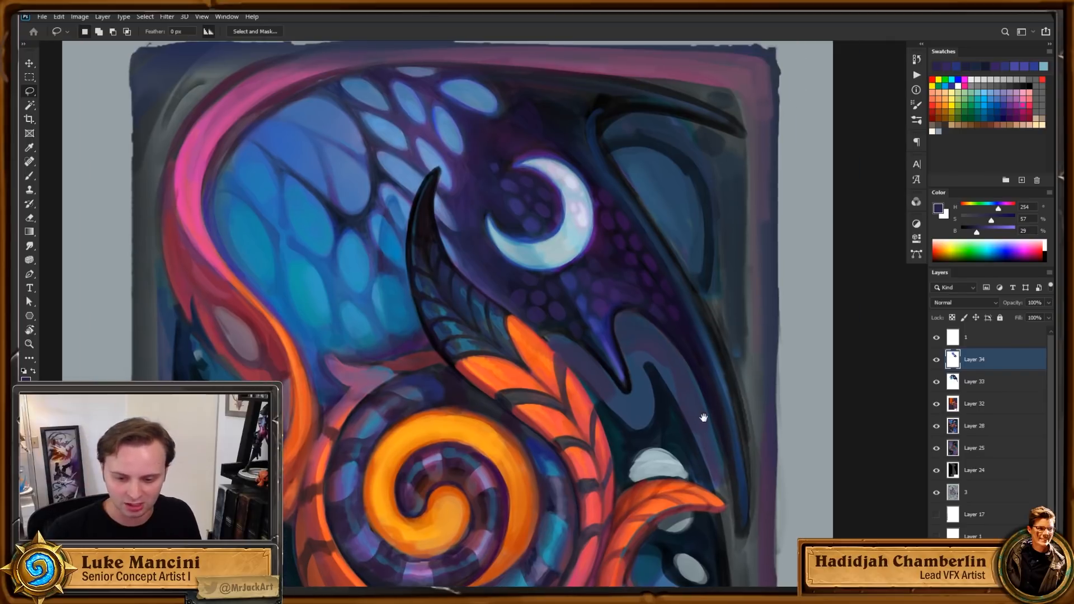
pyautogui.moveTo(722, 304); pyautogui.dragTo(731, 262)
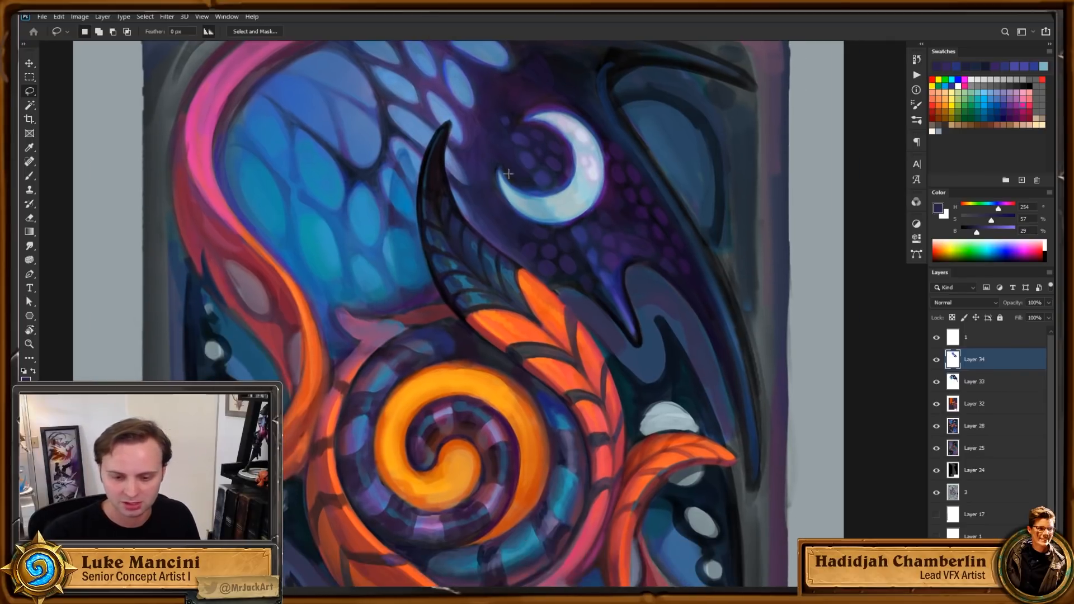
pyautogui.moveTo(455, 246); pyautogui.dragTo(456, 285)
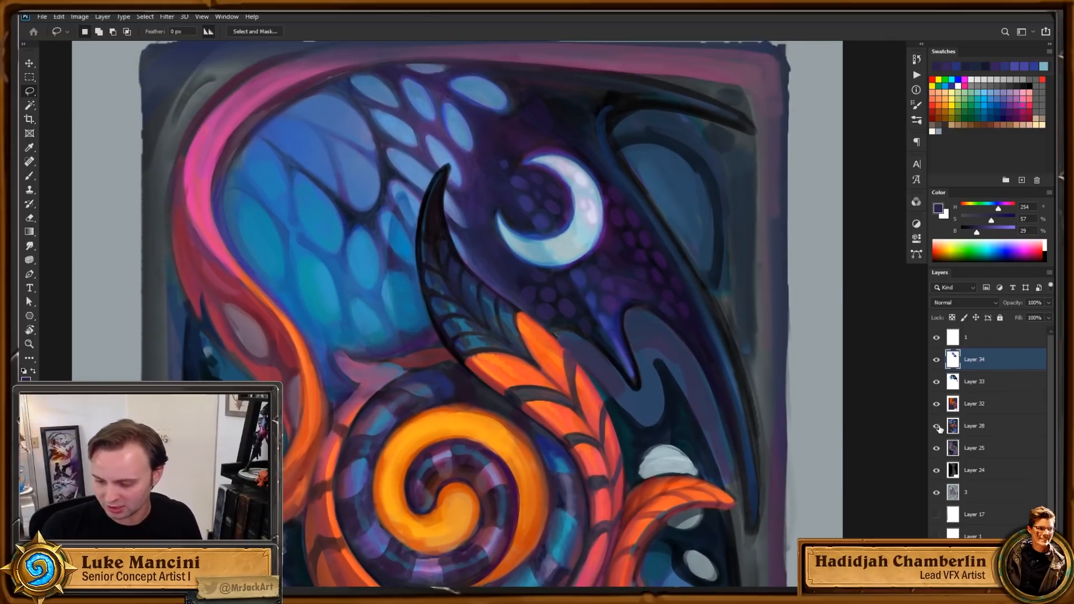
pyautogui.click(937, 359)
pyautogui.click(937, 382)
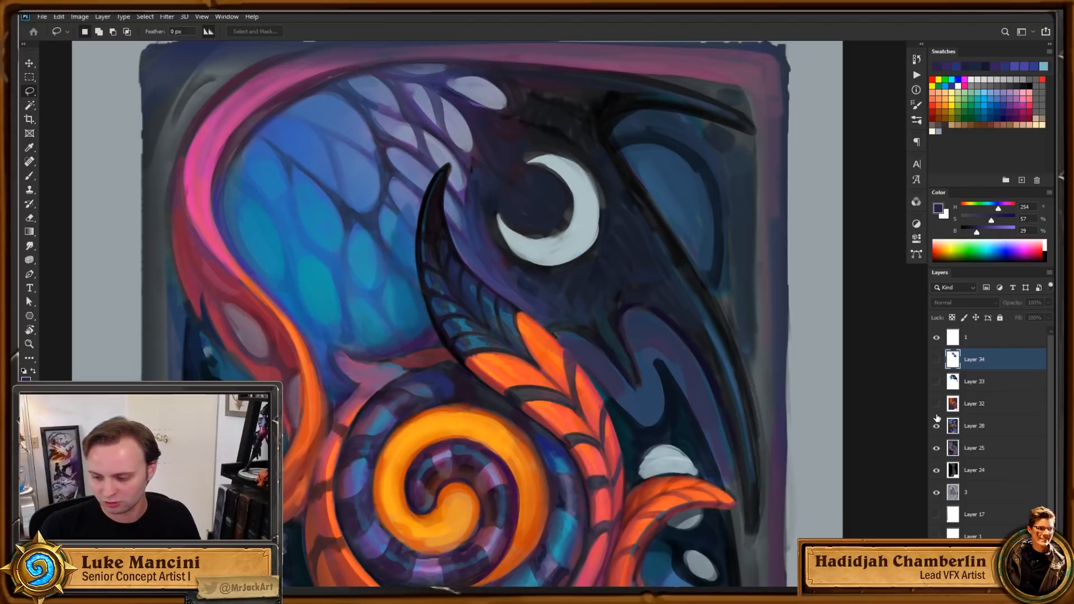
pyautogui.keyDown('alt'); pyautogui.click(936, 404); pyautogui.keyUp('alt')
pyautogui.keyDown('alt'); pyautogui.click(938, 385); pyautogui.keyUp('alt')
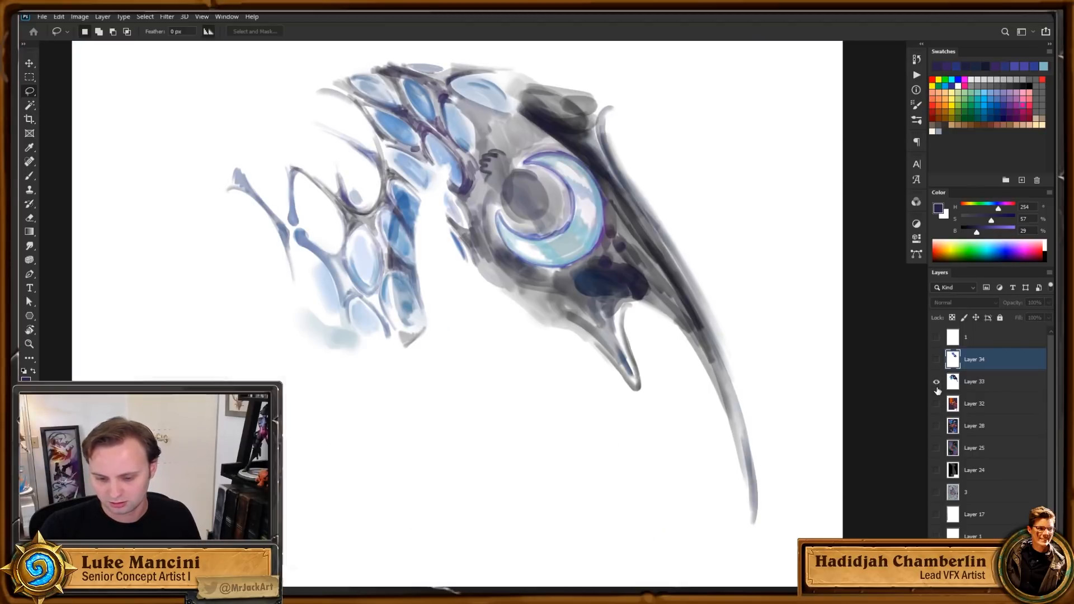
pyautogui.keyDown('alt'); pyautogui.click(937, 427); pyautogui.keyUp('alt')
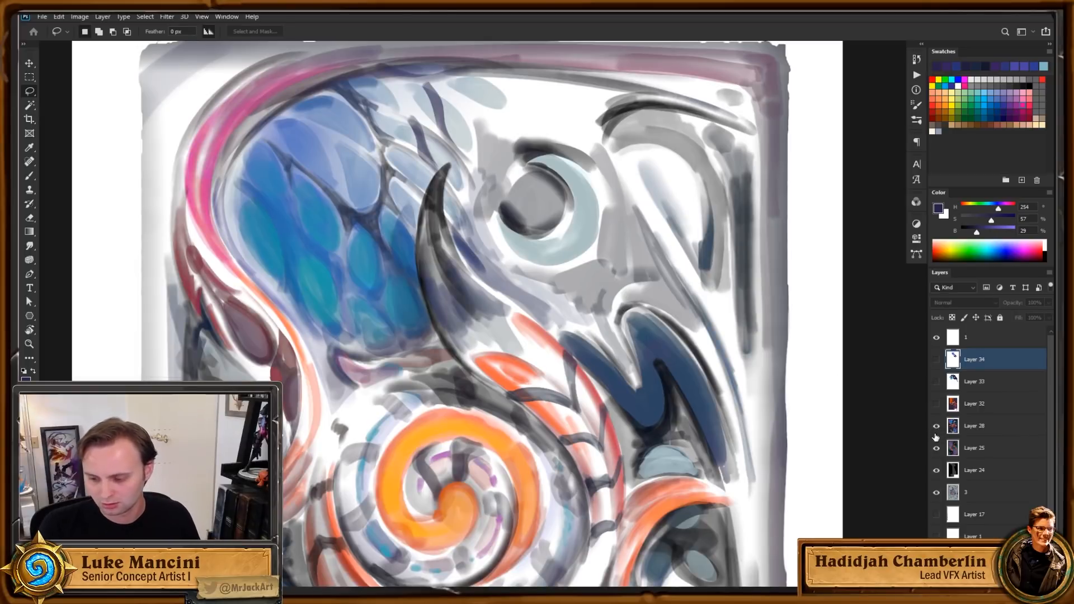
pyautogui.keyDown('alt'); pyautogui.click(936, 426); pyautogui.keyUp('alt')
pyautogui.moveTo(936, 408); pyautogui.dragTo(938, 384)
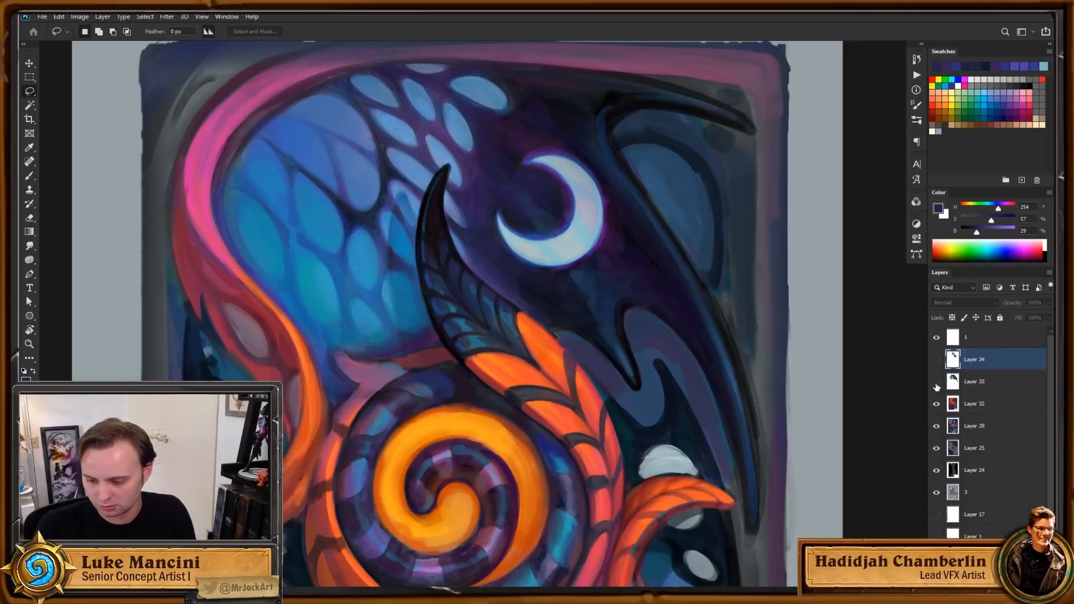
pyautogui.click(937, 403)
pyautogui.click(937, 403)
pyautogui.click(936, 359)
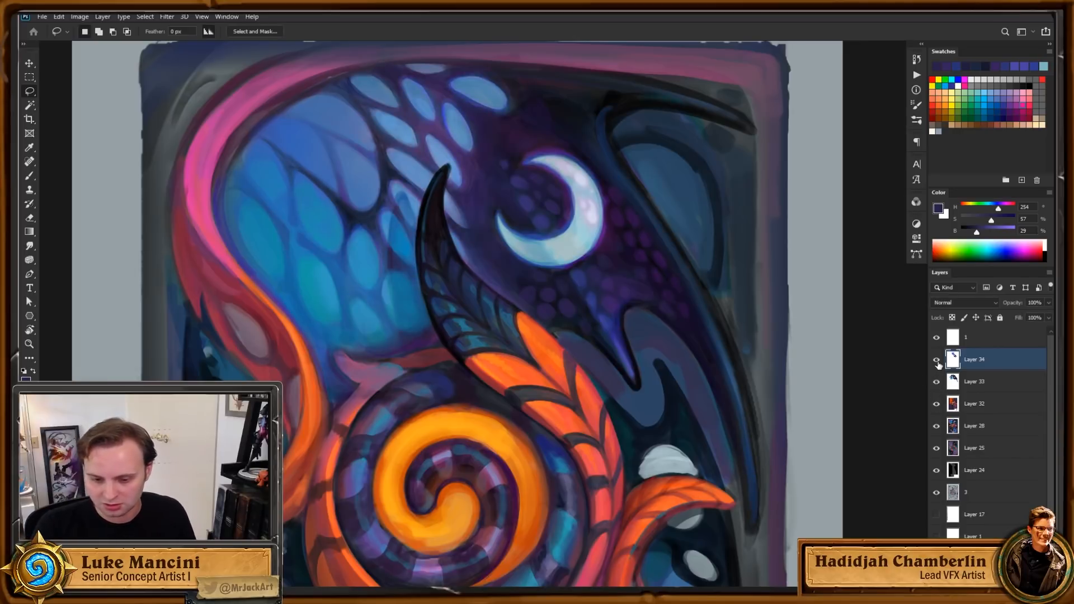
# Step: Activate Layer 33 and lasso around the striped horn, from its dark tip down past the orange feathered section
pyautogui.click(976, 382)
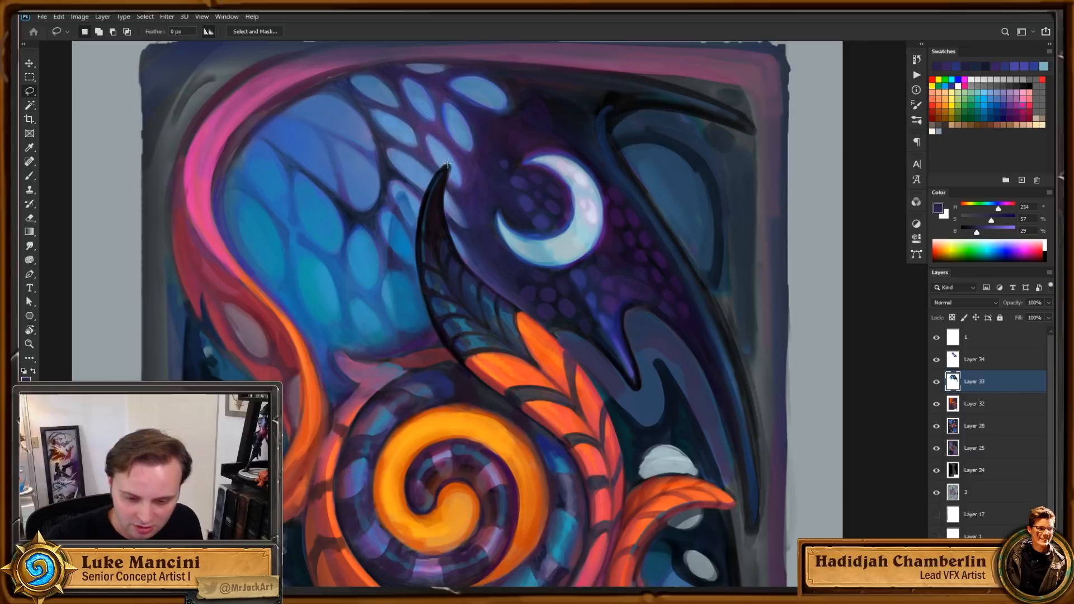
pyautogui.moveTo(448, 163)
pyautogui.mouseDown()
pyautogui.moveTo(426, 187)
pyautogui.moveTo(415, 263)
pyautogui.moveTo(441, 345)
pyautogui.moveTo(554, 442)
pyautogui.moveTo(612, 434)
pyautogui.moveTo(577, 360)
pyautogui.moveTo(483, 278)
pyautogui.mouseUp()
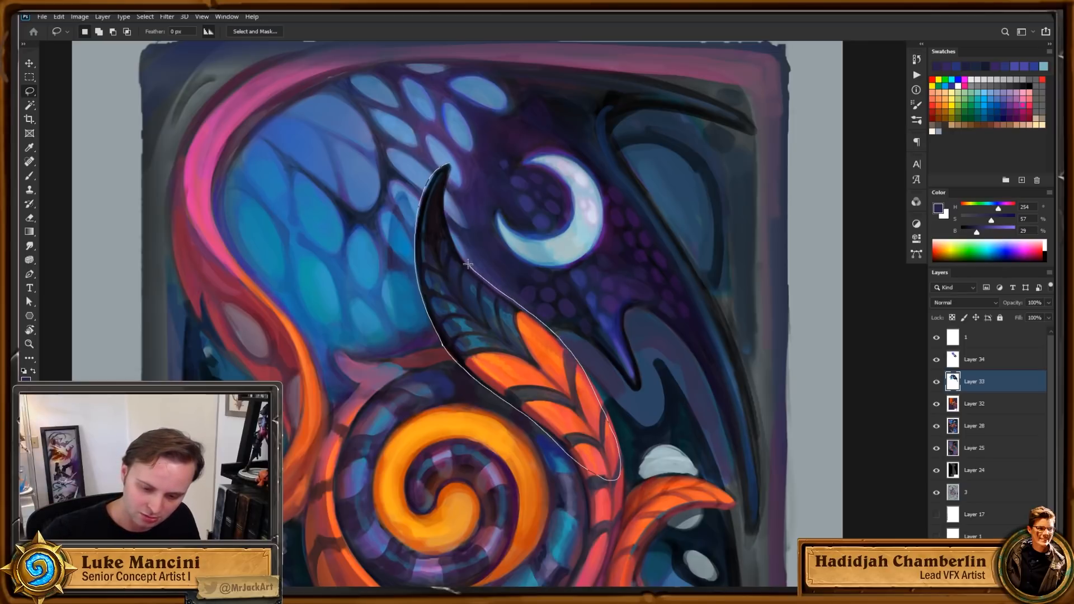
pyautogui.moveTo(447, 227); pyautogui.dragTo(444, 166)
pyautogui.moveTo(556, 376)
pyautogui.mouseDown()
pyautogui.moveTo(520, 311)
pyautogui.moveTo(587, 333)
pyautogui.moveTo(521, 344)
pyautogui.mouseUp()
pyautogui.moveTo(370, 179)
pyautogui.mouseDown()
pyautogui.moveTo(447, 252)
pyautogui.moveTo(514, 224)
pyautogui.mouseUp()
pyautogui.moveTo(563, 331); pyautogui.dragTo(532, 281)
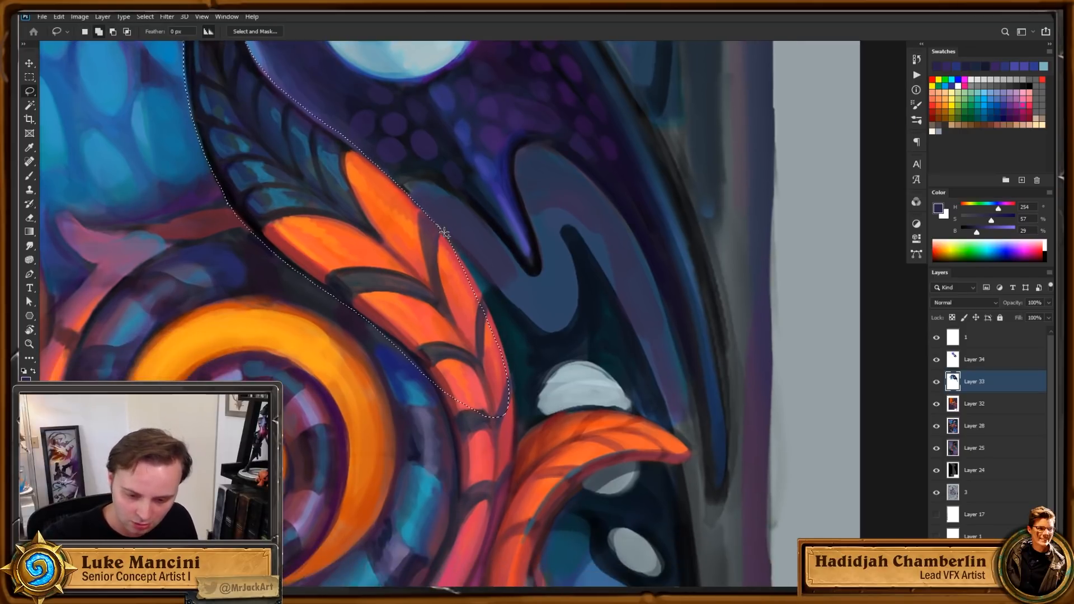
pyautogui.moveTo(442, 230)
pyautogui.keyDown('shift'); pyautogui.mouseDown()
pyautogui.moveTo(477, 282)
pyautogui.moveTo(515, 400)
pyautogui.moveTo(516, 444)
pyautogui.moveTo(483, 553)
pyautogui.moveTo(460, 519)
pyautogui.moveTo(455, 456)
pyautogui.moveTo(428, 380)
pyautogui.moveTo(396, 337)
pyautogui.mouseUp(); pyautogui.keyUp('shift')
pyautogui.hotkey('ctrl', 'z')
pyautogui.moveTo(595, 393)
pyautogui.mouseDown()
pyautogui.moveTo(612, 403)
pyautogui.moveTo(506, 396)
pyautogui.mouseUp()
# Step: Copy the selected horn from the merged artwork onto a new layer above Layer 33 and check the cutout in isolation
pyautogui.press('z')
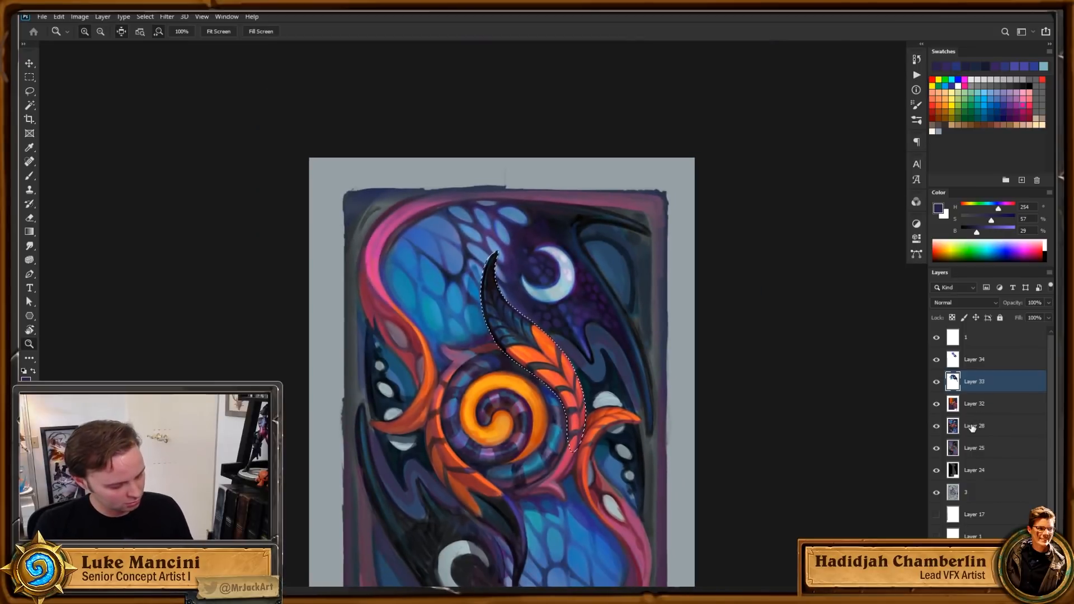
pyautogui.hotkey('ctrl', 'j')
pyautogui.keyDown('alt'); pyautogui.click(936, 383); pyautogui.keyUp('alt')
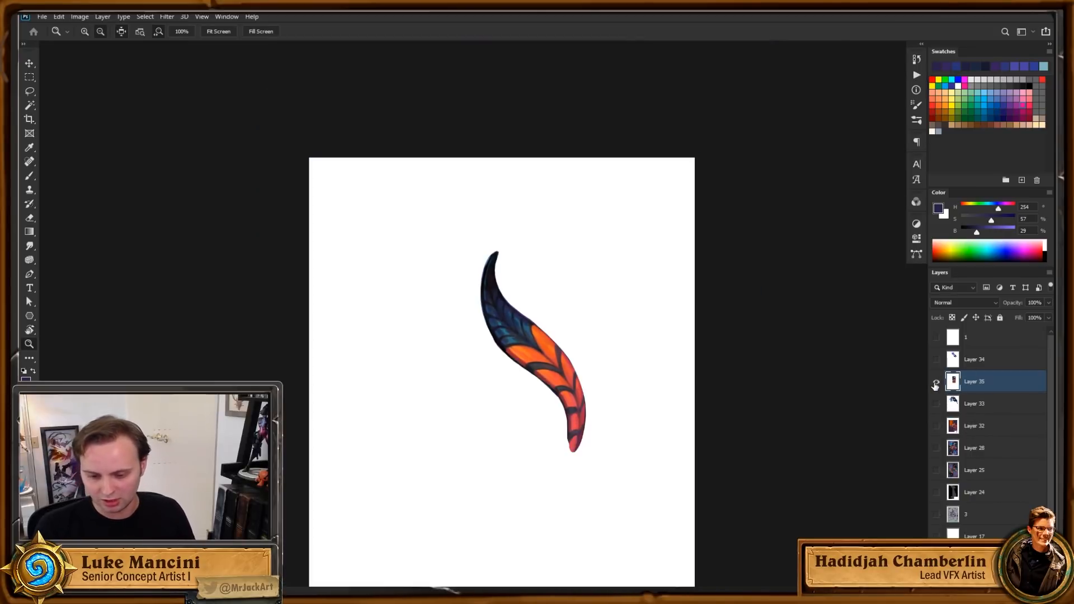
pyautogui.keyDown('alt'); pyautogui.click(931, 387); pyautogui.keyUp('alt')
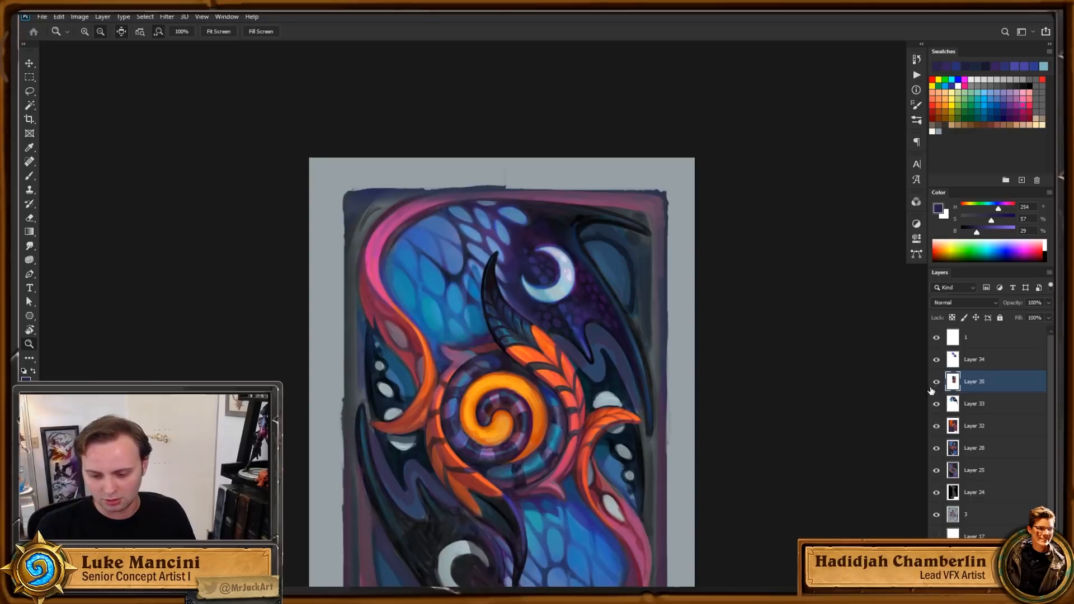
pyautogui.moveTo(638, 347); pyautogui.dragTo(698, 317)
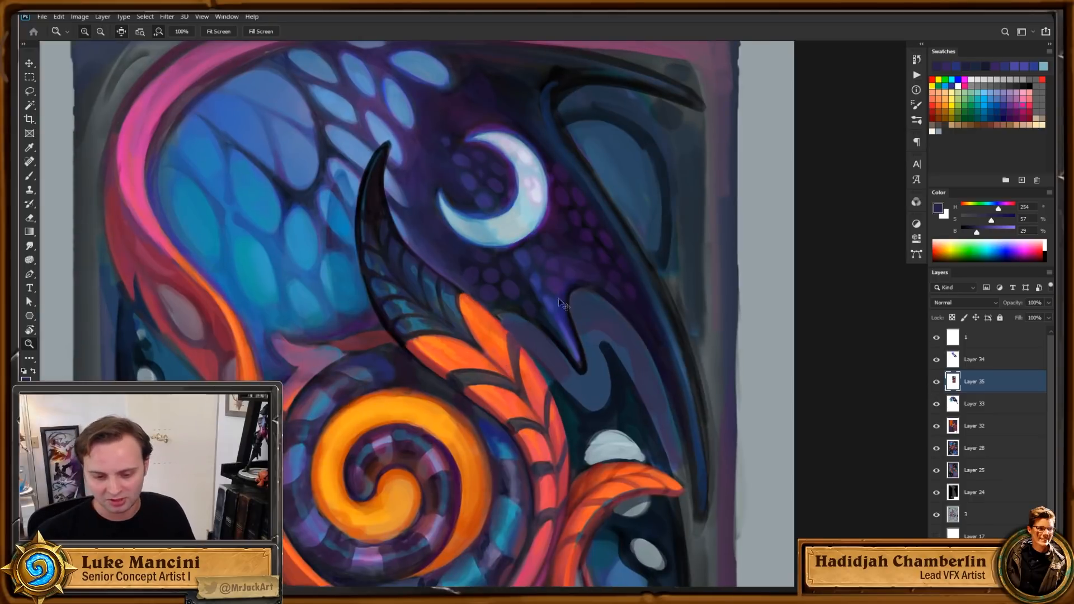
pyautogui.moveTo(396, 176); pyautogui.dragTo(407, 193)
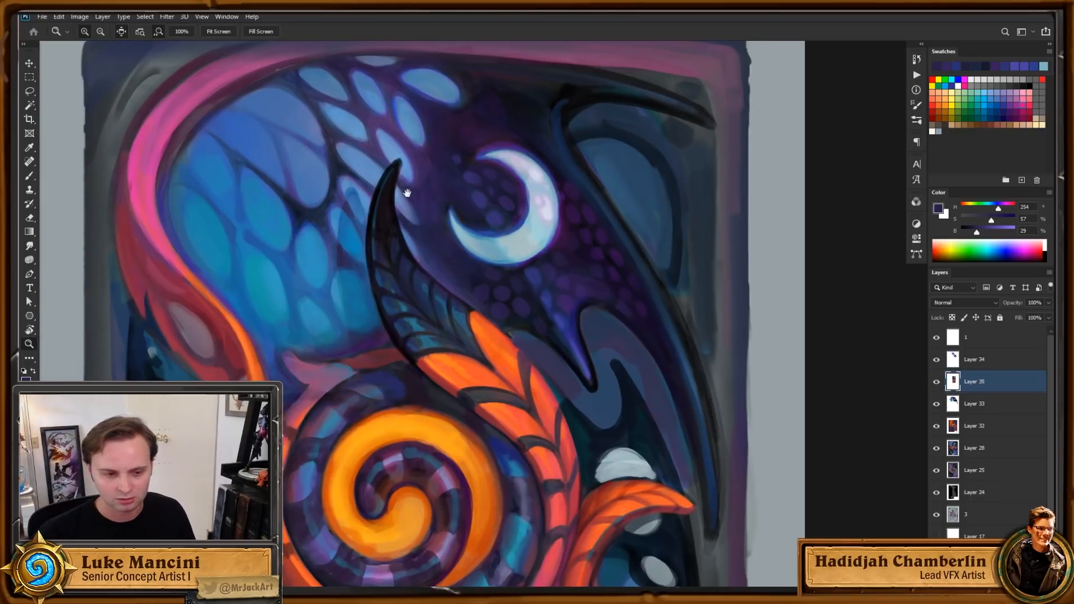
pyautogui.click(60, 17)
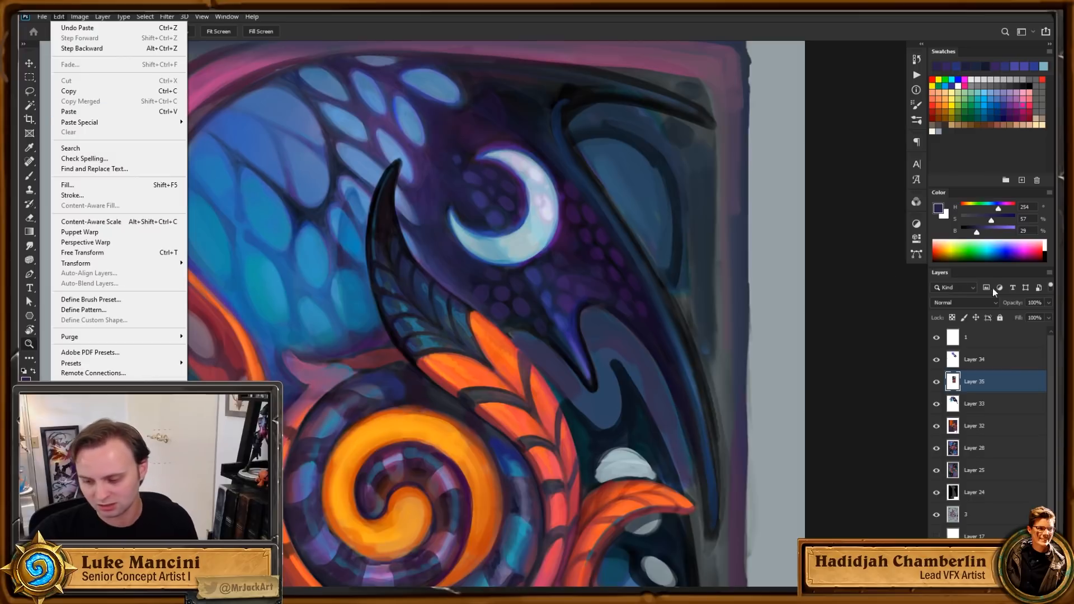
pyautogui.keyDown('alt'); pyautogui.click(936, 383); pyautogui.keyUp('alt')
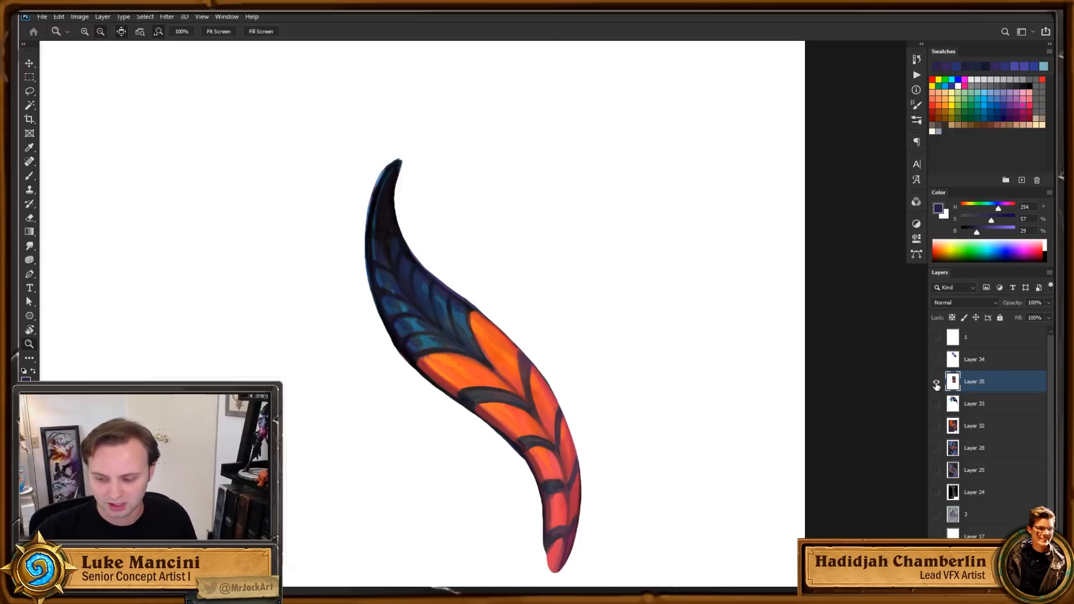
pyautogui.keyDown('alt'); pyautogui.click(936, 383); pyautogui.keyUp('alt')
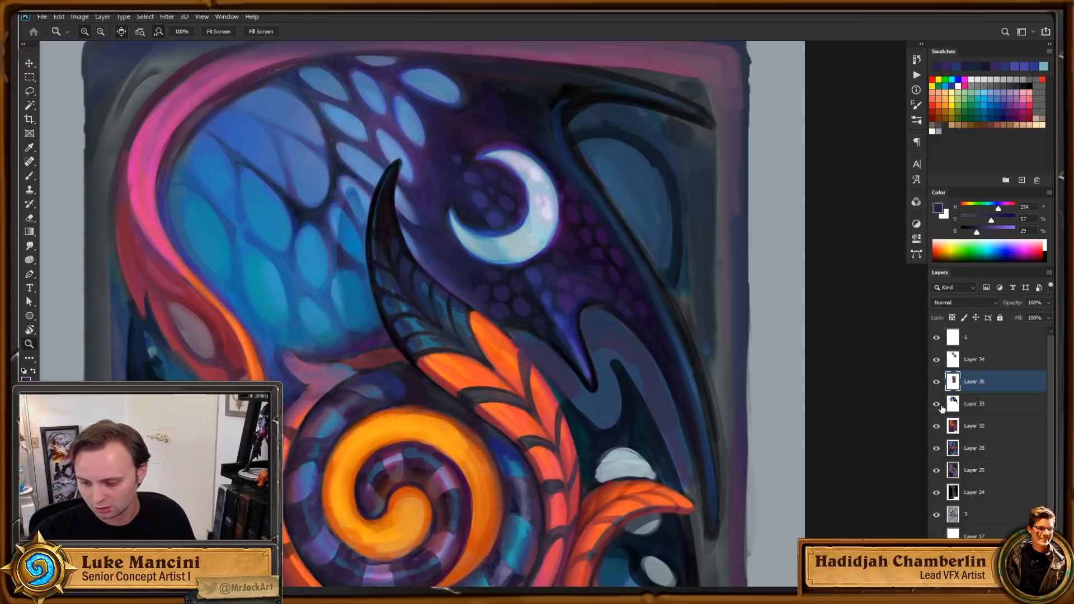
# Step: Hide the horn copy on Layer 35 and make Layer 33 active for painting with the Brush
pyautogui.click(941, 405)
pyautogui.click(937, 383)
pyautogui.press('b')
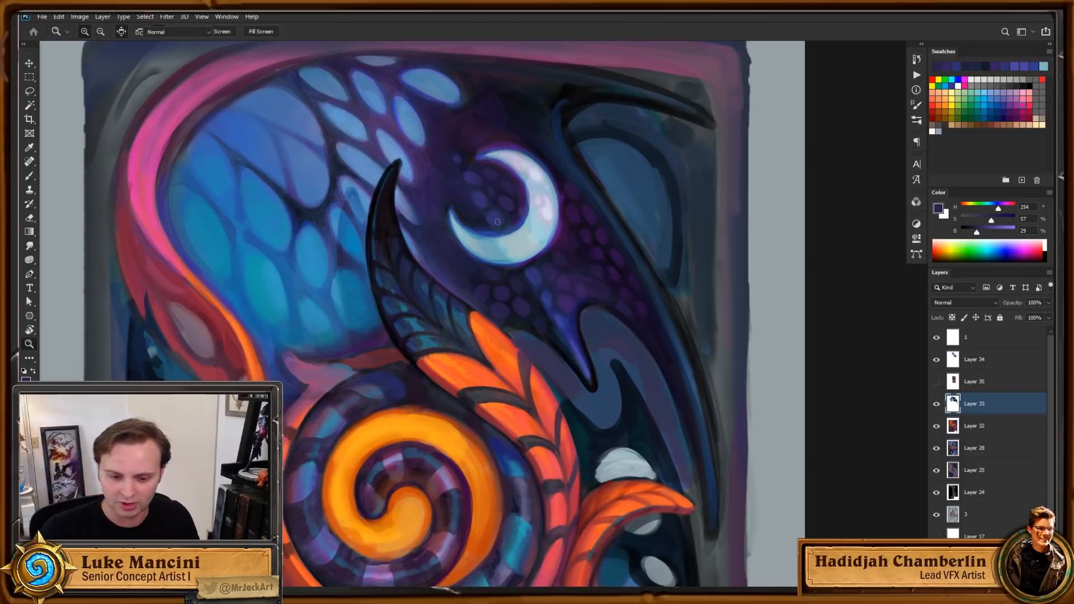
# Step: Paint the long pale blue scale across the upper part of the dark horn, using colours sampled from the surrounding scales
pyautogui.keyDown('alt'); pyautogui.click(378, 183); pyautogui.keyUp('alt')
pyautogui.moveTo(399, 164)
pyautogui.mouseDown()
pyautogui.moveTo(468, 206)
pyautogui.moveTo(488, 292)
pyautogui.mouseUp()
pyautogui.keyDown('alt'); pyautogui.click(370, 195); pyautogui.keyUp('alt')
pyautogui.keyDown('alt'); pyautogui.click(380, 184); pyautogui.keyUp('alt')
pyautogui.press('b')
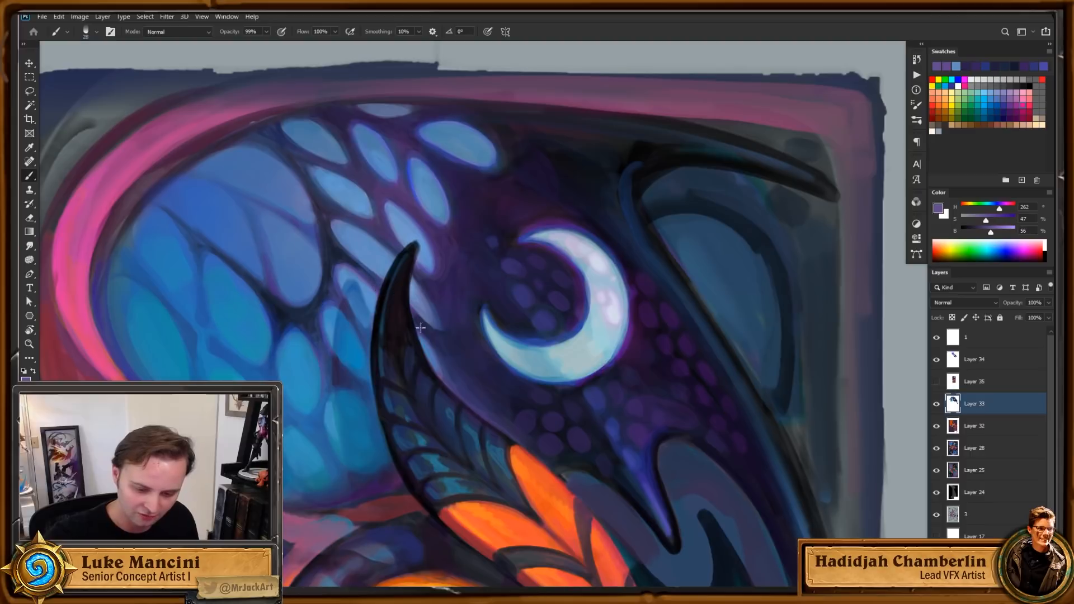
pyautogui.keyDown('alt'); pyautogui.click(398, 288); pyautogui.keyUp('alt')
pyautogui.moveTo(391, 275)
pyautogui.mouseDown()
pyautogui.moveTo(418, 301)
pyautogui.moveTo(383, 252)
pyautogui.moveTo(423, 309)
pyautogui.moveTo(400, 256)
pyautogui.mouseUp()
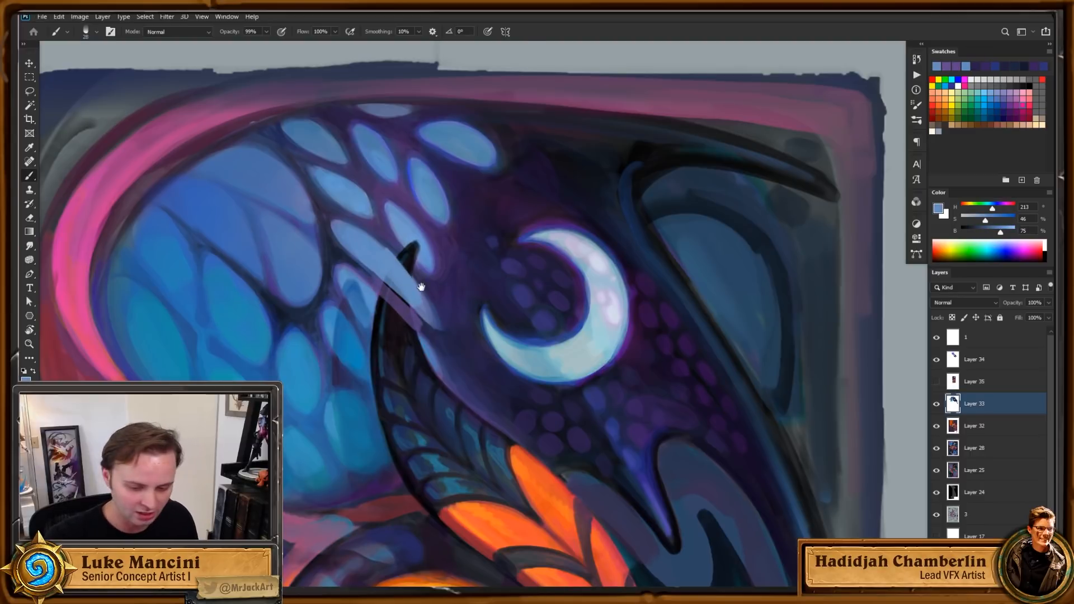
pyautogui.moveTo(421, 287)
pyautogui.mouseDown()
pyautogui.moveTo(400, 294)
pyautogui.moveTo(377, 274)
pyautogui.moveTo(400, 304)
pyautogui.mouseUp()
pyautogui.keyDown('alt'); pyautogui.click(409, 314); pyautogui.keyUp('alt')
# Step: Paint out the horn's dark tip and complete the small pale blue scale behind it with sampled blues and purples
pyautogui.keyDown('alt'); pyautogui.click(373, 237); pyautogui.keyUp('alt')
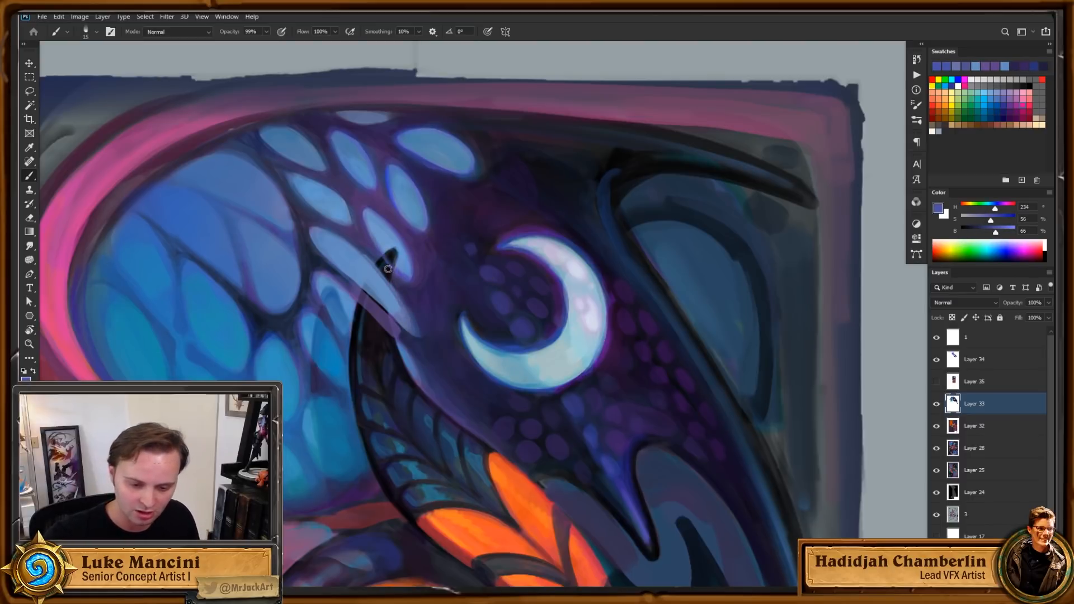
pyautogui.keyDown('alt'); pyautogui.click(376, 257); pyautogui.keyUp('alt')
pyautogui.moveTo(383, 260); pyautogui.dragTo(404, 285)
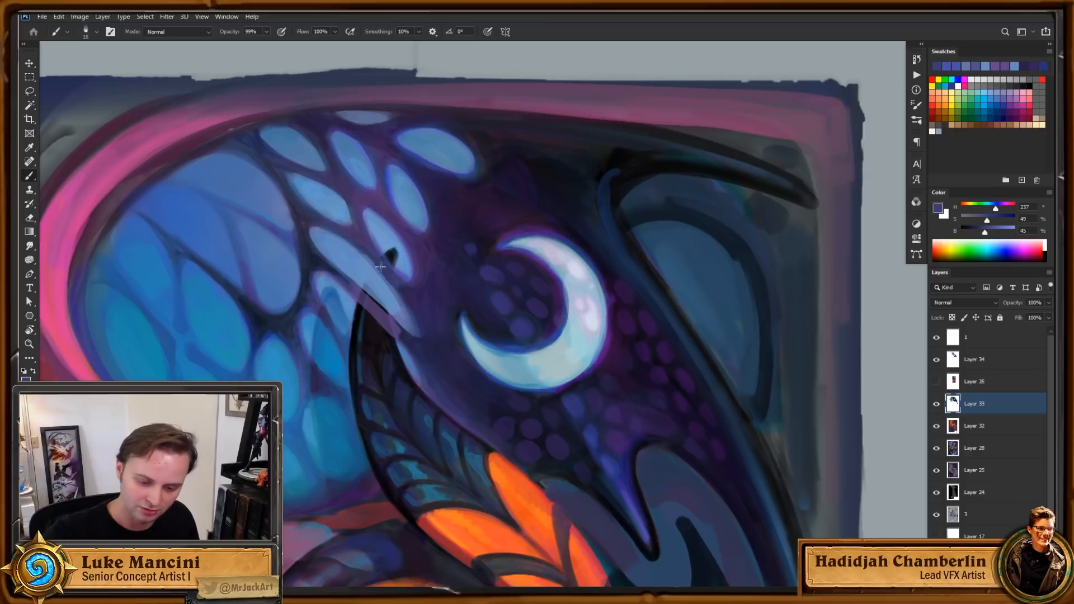
pyautogui.keyDown('alt'); pyautogui.click(386, 240); pyautogui.keyUp('alt')
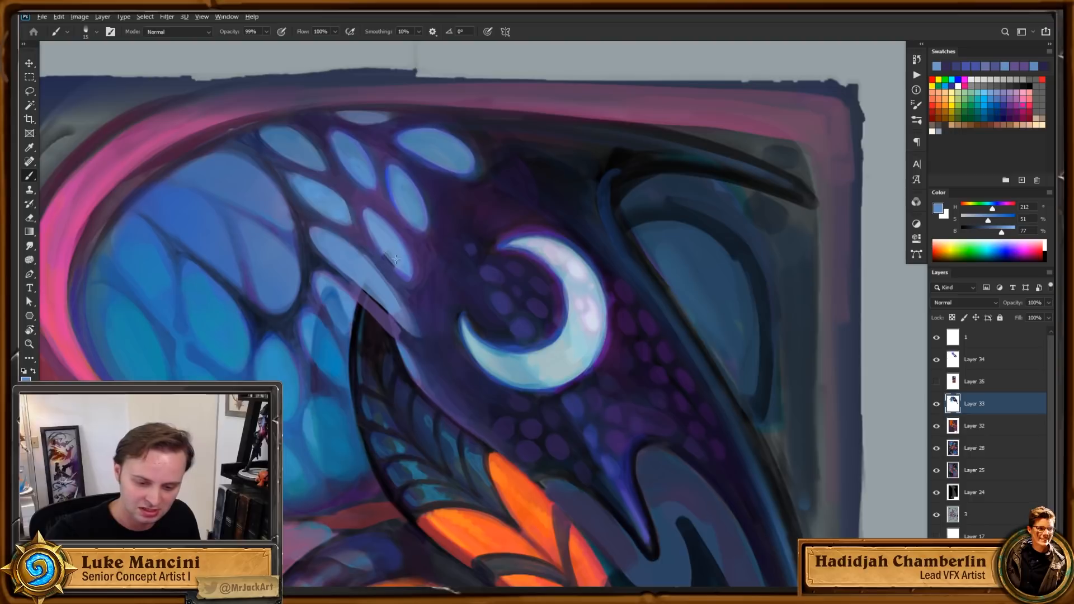
pyautogui.keyDown('alt'); pyautogui.click(403, 276); pyautogui.keyUp('alt')
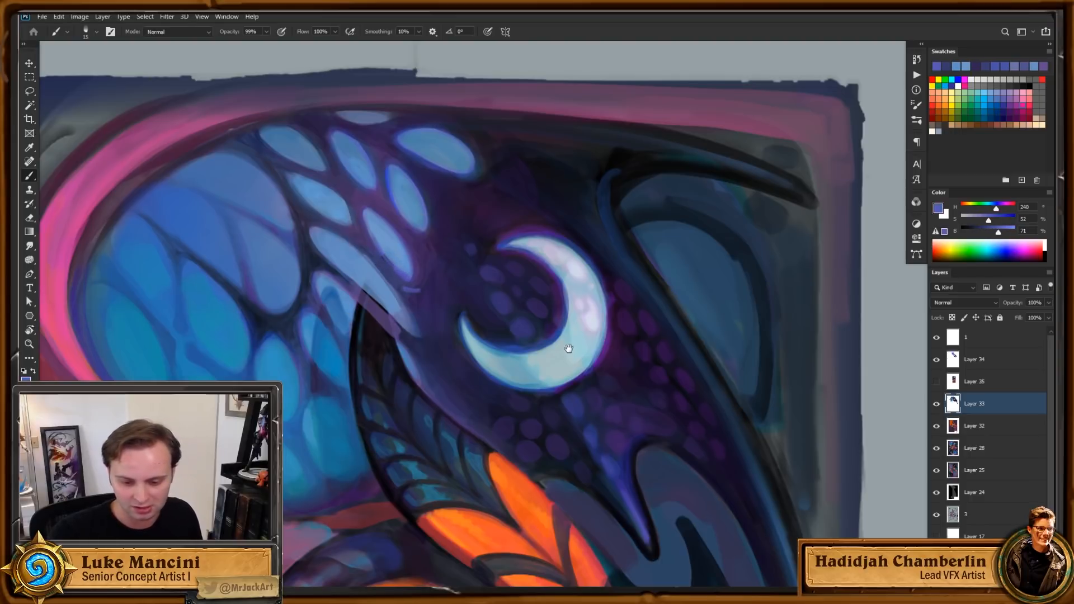
# Step: Clean up the lower edge of the long pale scale where it crosses the horn, using sampled dark blue and purple
pyautogui.moveTo(568, 348); pyautogui.dragTo(569, 315)
pyautogui.keyDown('alt'); pyautogui.click(394, 274); pyautogui.keyUp('alt')
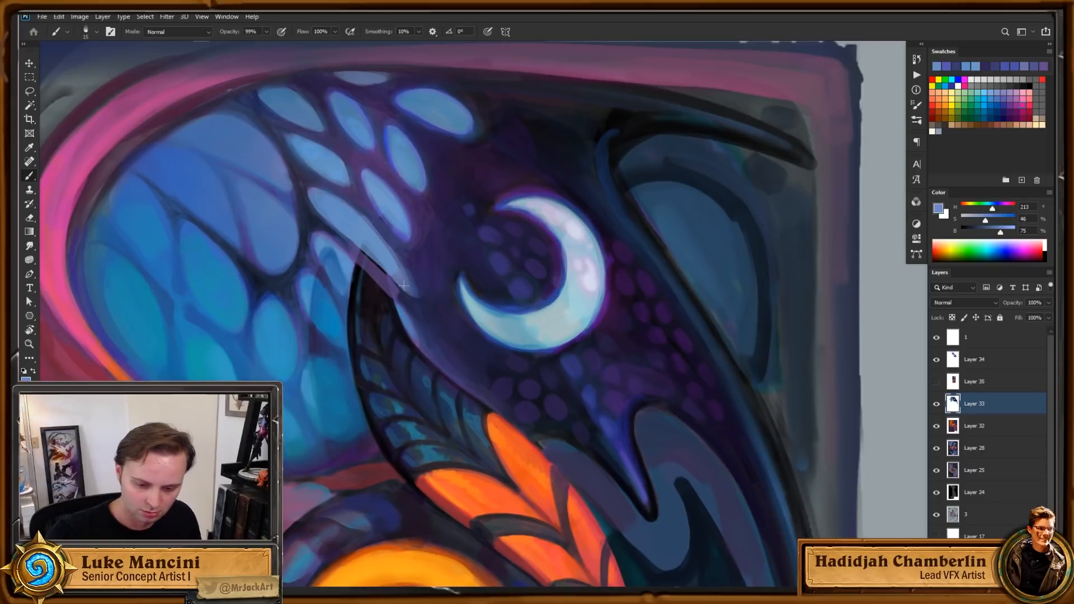
pyautogui.keyDown('alt'); pyautogui.click(353, 255); pyautogui.keyUp('alt')
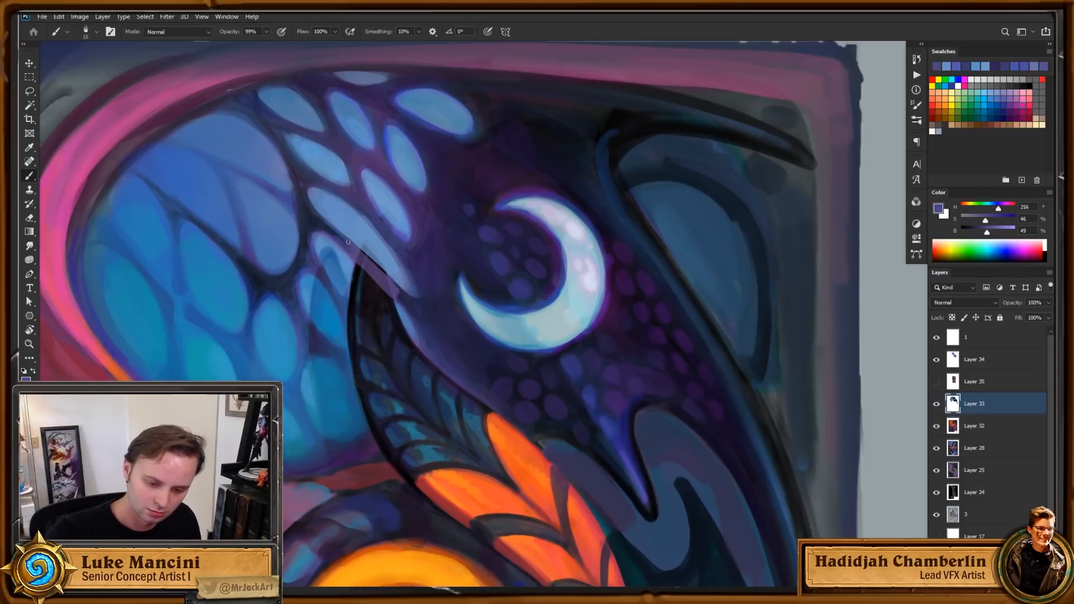
pyautogui.moveTo(363, 253); pyautogui.dragTo(384, 271)
pyautogui.keyDown('alt'); pyautogui.click(342, 216); pyautogui.keyUp('alt')
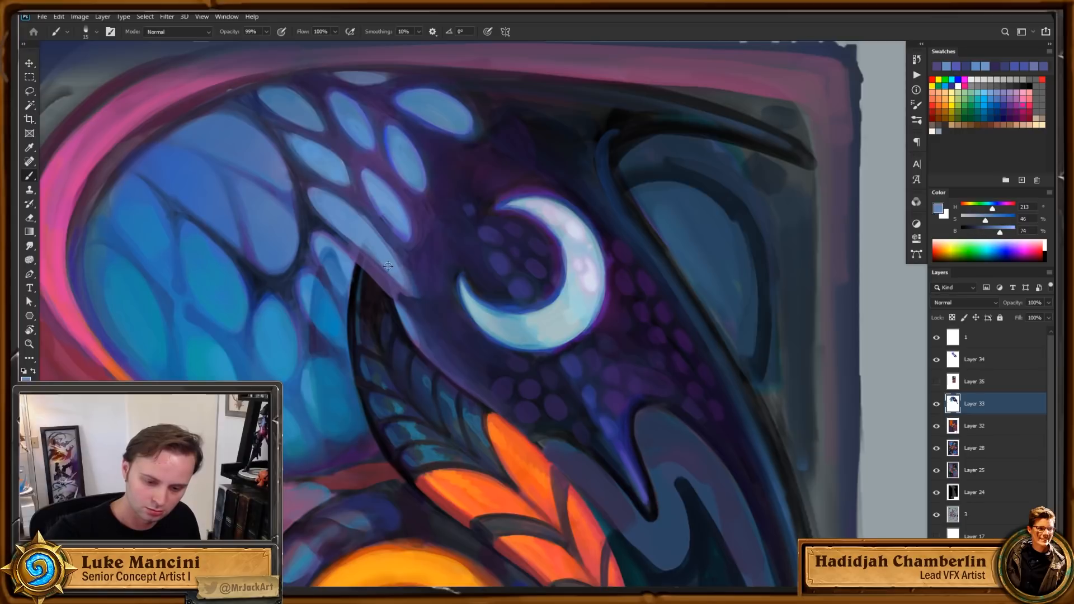
pyautogui.hotkey('ctrl', 'z')
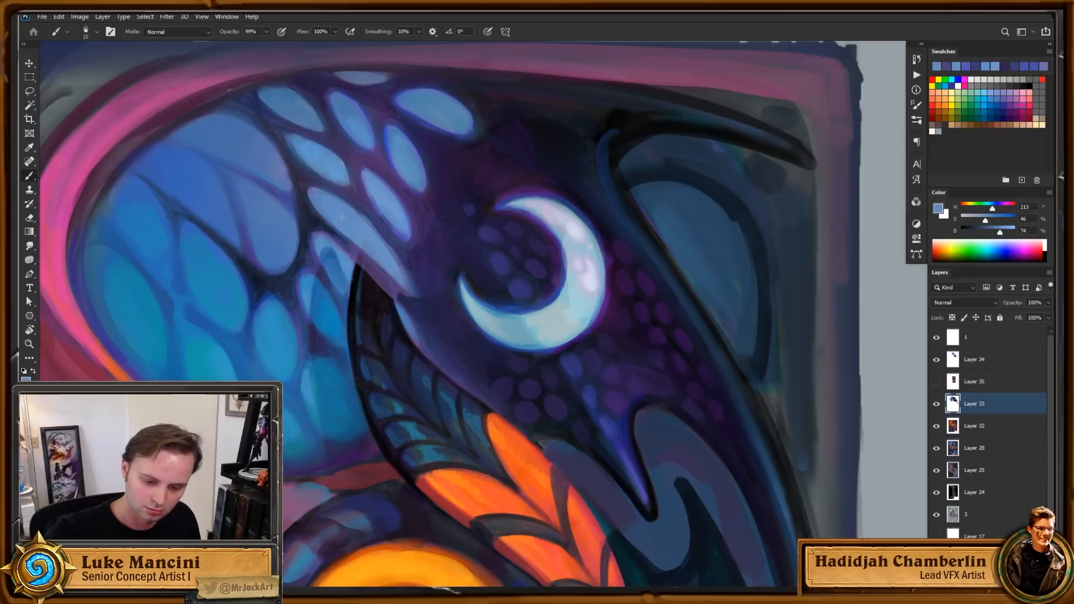
pyautogui.keyDown('alt'); pyautogui.click(364, 267); pyautogui.keyUp('alt')
pyautogui.scroll(-1, 420, 302)
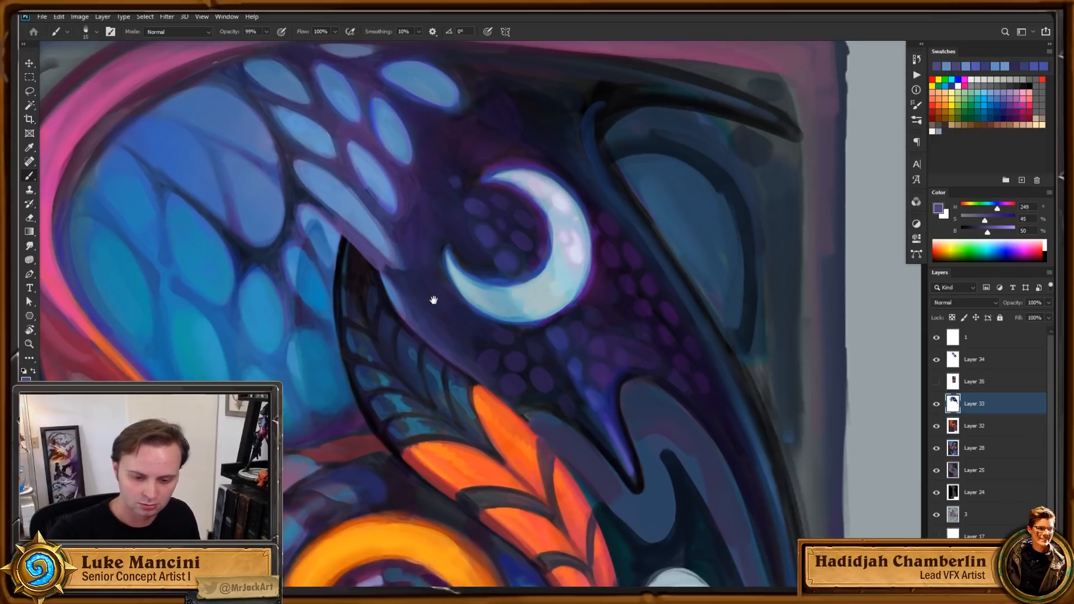
pyautogui.keyDown('alt'); pyautogui.click(331, 217); pyautogui.keyUp('alt')
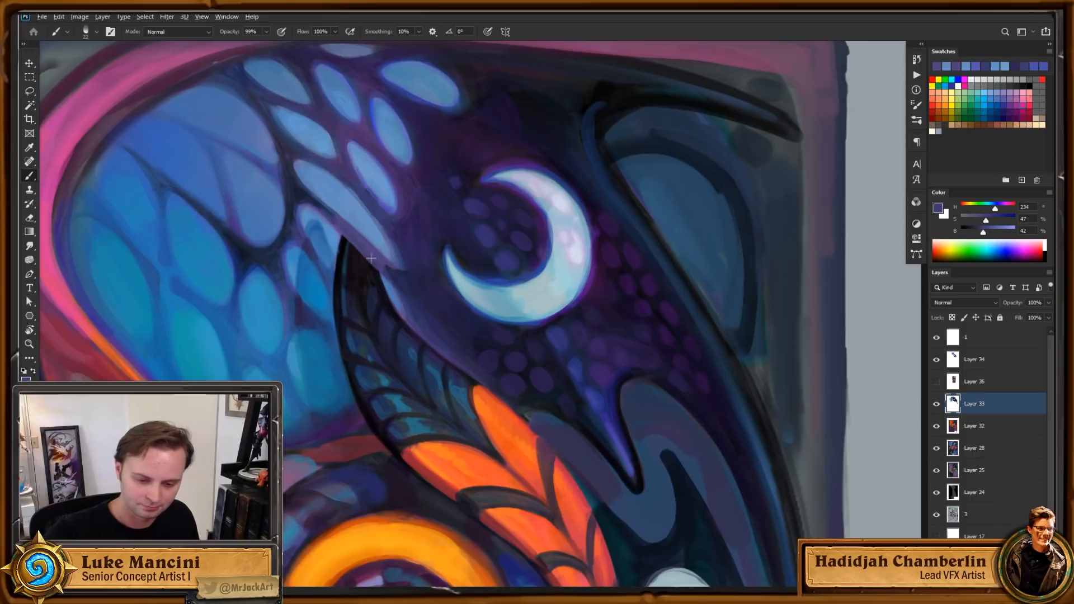
pyautogui.keyDown('alt'); pyautogui.click(395, 277); pyautogui.keyUp('alt')
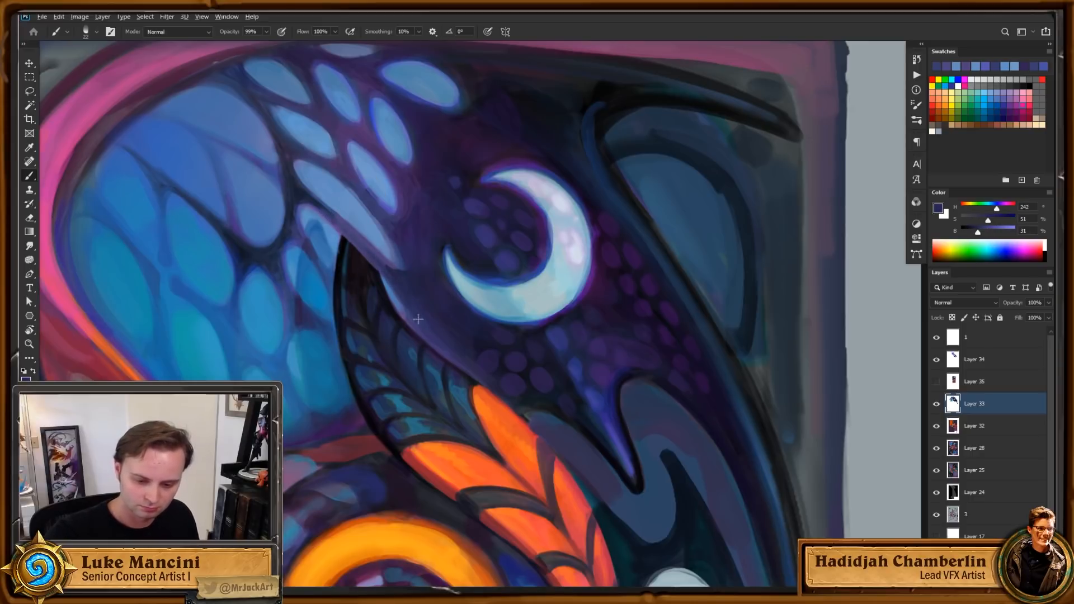
# Step: Cover the horn's outer dark edge with sampled blues, extending the neighbouring blue scales and the gaps between them over it
pyautogui.keyDown('alt'); pyautogui.click(336, 274); pyautogui.keyUp('alt')
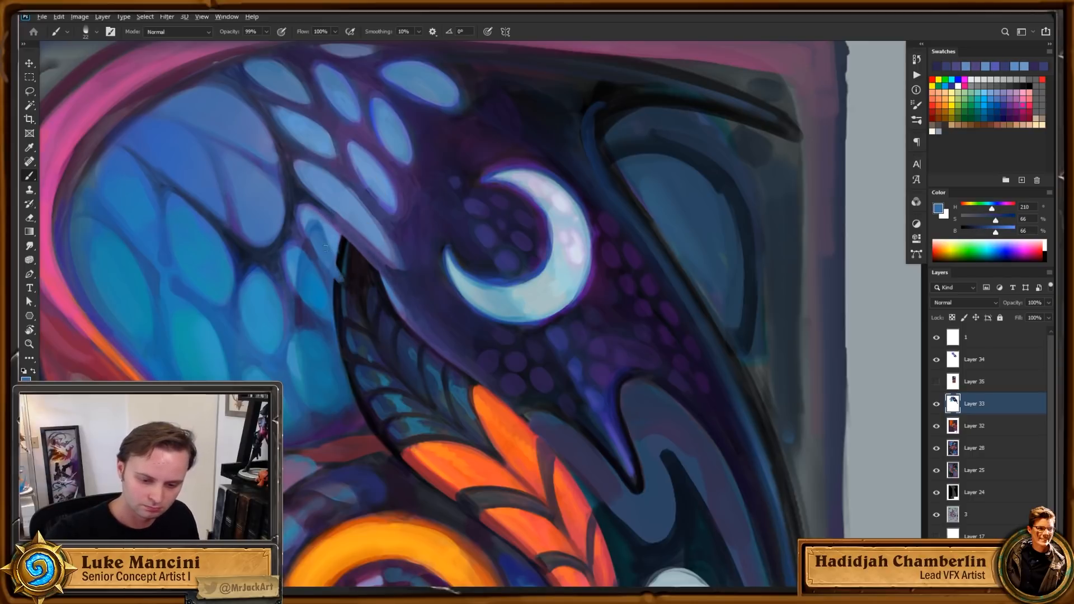
pyautogui.moveTo(326, 248); pyautogui.dragTo(350, 319)
pyautogui.keyDown('alt'); pyautogui.click(328, 274); pyautogui.keyUp('alt')
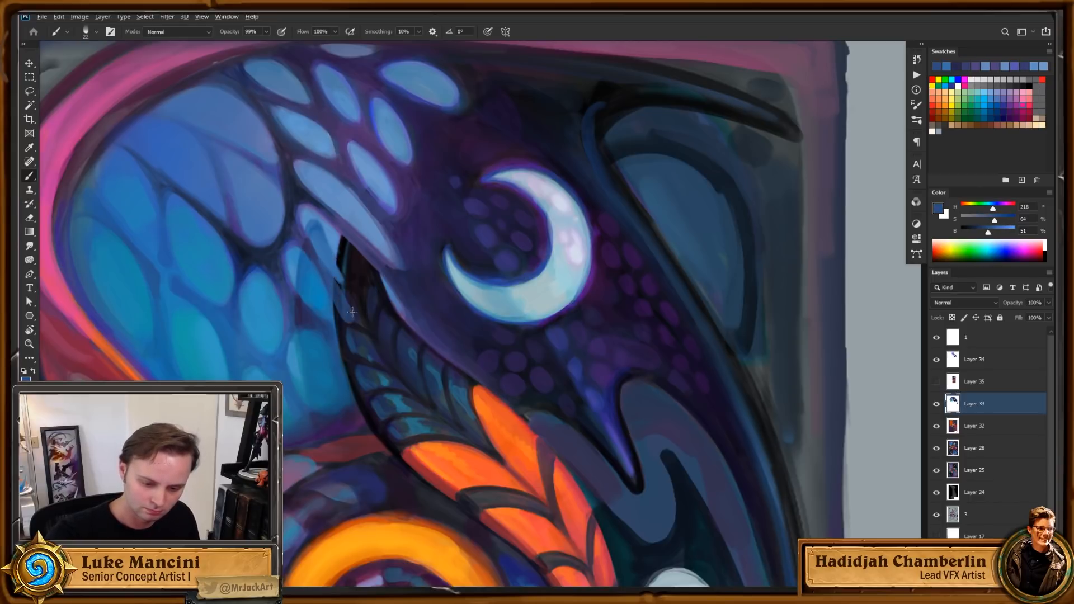
pyautogui.moveTo(328, 277); pyautogui.dragTo(332, 284)
pyautogui.keyDown('alt'); pyautogui.click(338, 343); pyautogui.keyUp('alt')
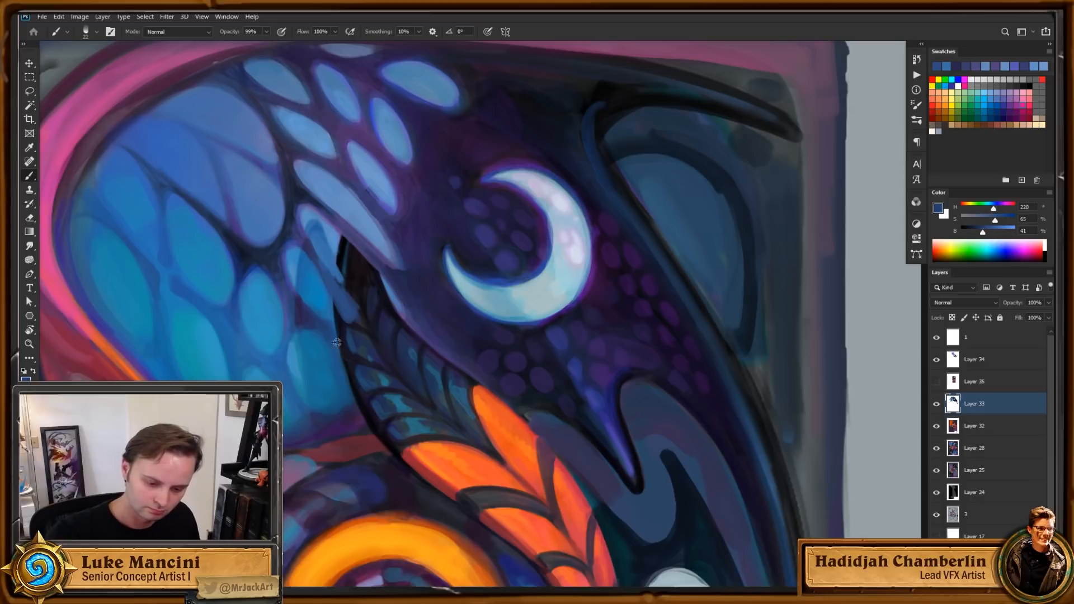
pyautogui.moveTo(355, 357); pyautogui.dragTo(339, 333)
pyautogui.keyDown('alt'); pyautogui.click(345, 361); pyautogui.keyUp('alt')
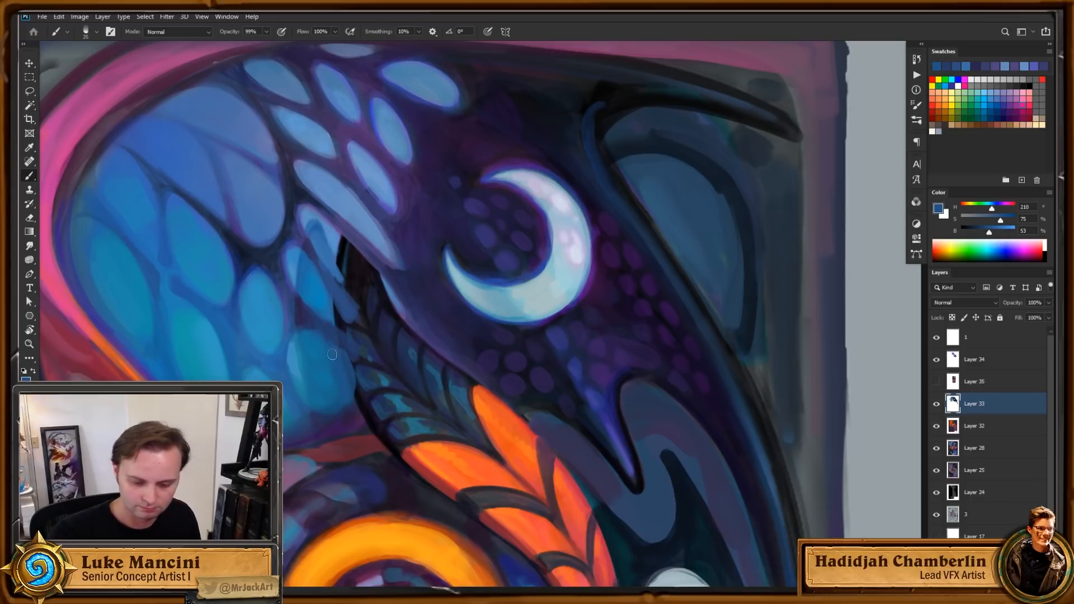
pyautogui.keyDown('alt'); pyautogui.click(341, 339); pyautogui.keyUp('alt')
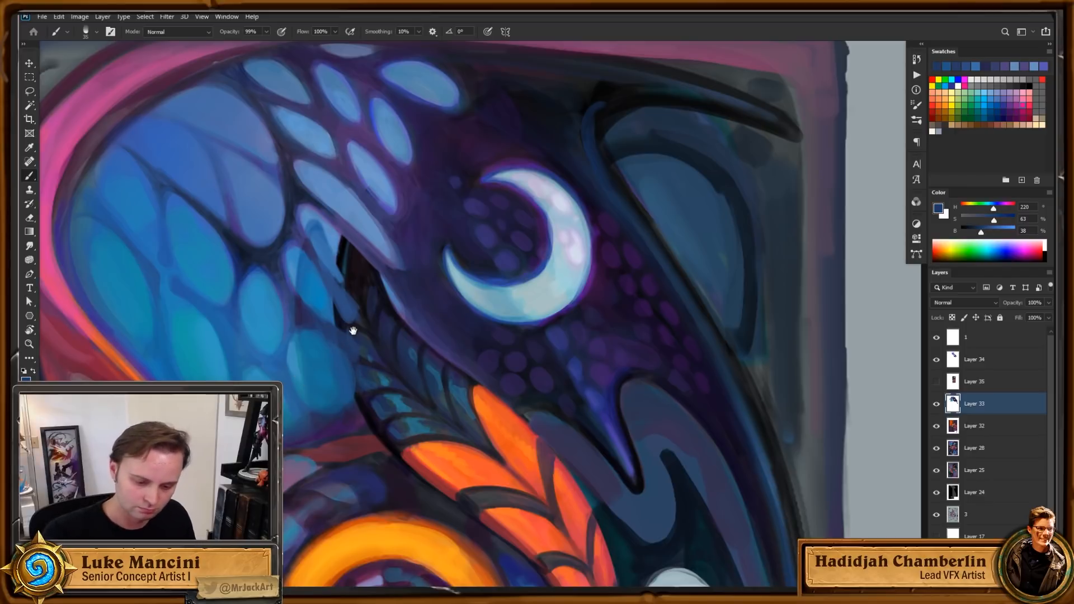
# Step: Paint over the horn's striped middle section down to the orange feathers in dark blue-purple, using a larger brush and a rotated canvas
pyautogui.moveTo(353, 331); pyautogui.dragTo(338, 319)
pyautogui.keyDown('alt'); pyautogui.click(357, 391); pyautogui.keyUp('alt')
pyautogui.press(']')
pyautogui.press(']')
pyautogui.press(']')
pyautogui.press('r')
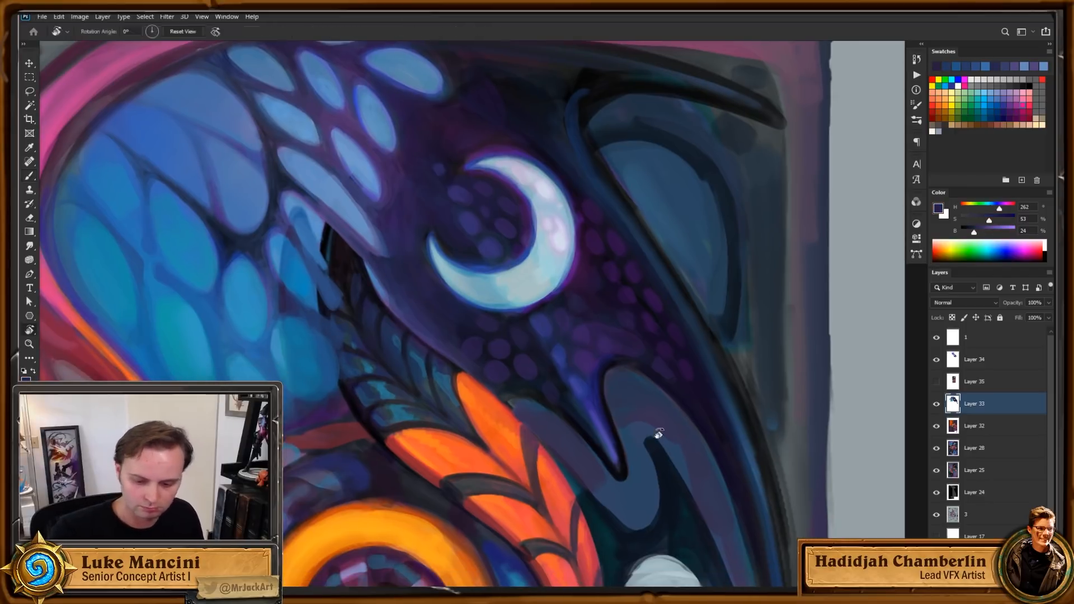
pyautogui.moveTo(656, 435); pyautogui.dragTo(669, 404)
pyautogui.moveTo(623, 407); pyautogui.dragTo(643, 376)
pyautogui.moveTo(398, 363)
pyautogui.mouseDown()
pyautogui.moveTo(428, 327)
pyautogui.moveTo(404, 396)
pyautogui.mouseUp()
pyautogui.moveTo(464, 373); pyautogui.dragTo(497, 359)
pyautogui.keyDown('alt'); pyautogui.click(452, 314); pyautogui.keyUp('alt')
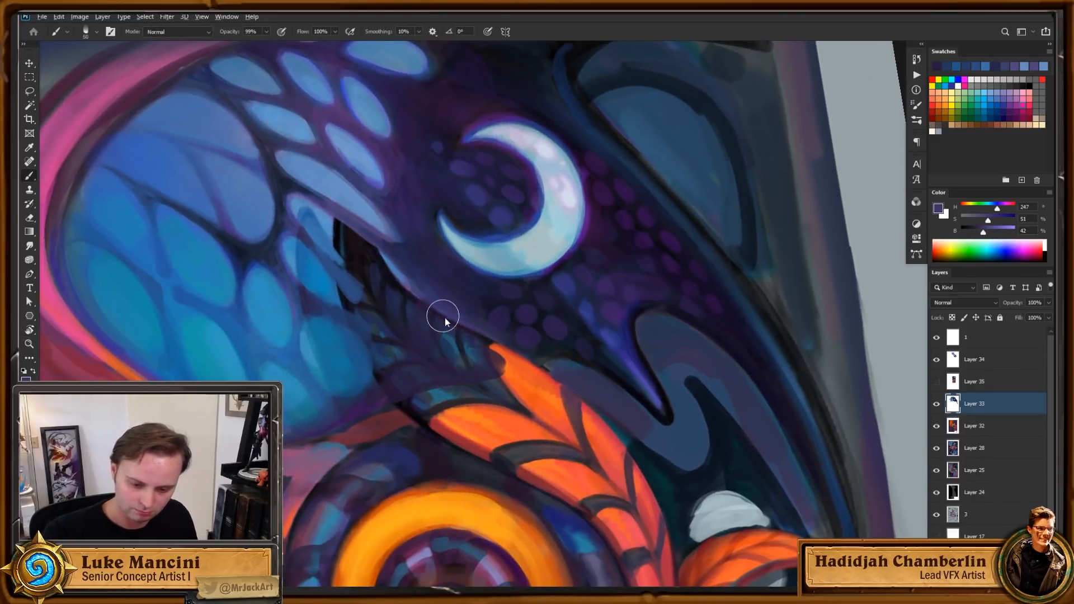
pyautogui.moveTo(445, 318)
pyautogui.mouseDown()
pyautogui.moveTo(506, 364)
pyautogui.moveTo(428, 313)
pyautogui.moveTo(442, 355)
pyautogui.moveTo(428, 372)
pyautogui.moveTo(482, 366)
pyautogui.moveTo(484, 327)
pyautogui.mouseUp()
pyautogui.keyDown('alt'); pyautogui.click(491, 334); pyautogui.keyUp('alt')
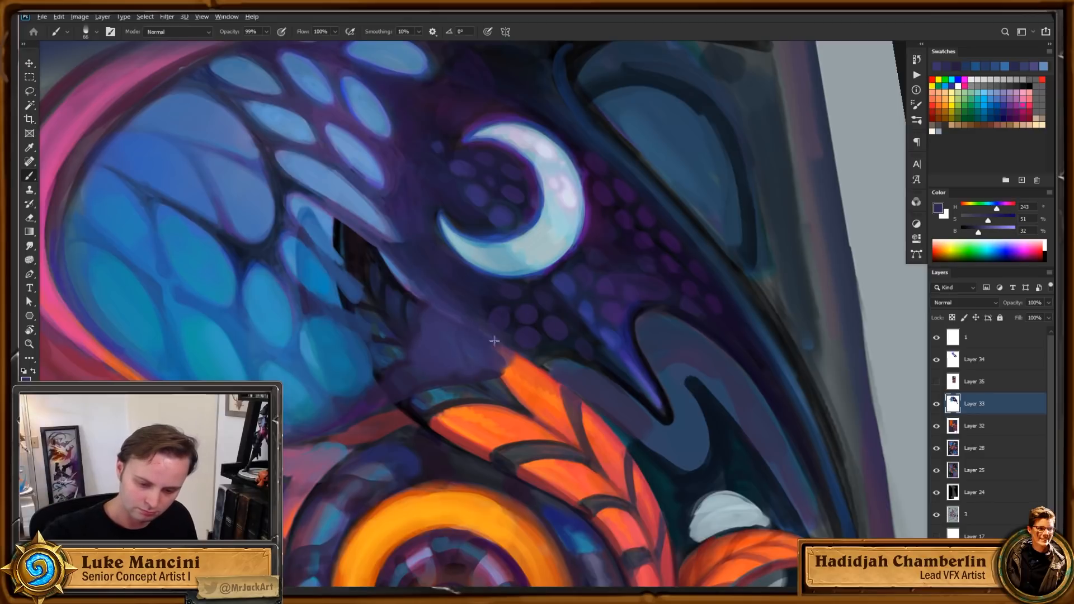
# Step: Rotate the canvas and paint over the horn's remaining dark upper part, extending the long scale and filling beneath it with dark blue
pyautogui.moveTo(450, 271)
pyautogui.mouseDown()
pyautogui.moveTo(425, 287)
pyautogui.moveTo(435, 306)
pyautogui.mouseUp()
pyautogui.press('r')
pyautogui.moveTo(558, 357); pyautogui.dragTo(534, 309)
pyautogui.press('b')
pyautogui.keyDown('alt'); pyautogui.click(428, 238); pyautogui.keyUp('alt')
pyautogui.moveTo(426, 250); pyautogui.dragTo(438, 307)
pyautogui.moveTo(427, 244); pyautogui.dragTo(445, 310)
pyautogui.moveTo(434, 239)
pyautogui.mouseDown()
pyautogui.moveTo(455, 312)
pyautogui.moveTo(440, 321)
pyautogui.moveTo(460, 349)
pyautogui.moveTo(448, 295)
pyautogui.moveTo(447, 355)
pyautogui.mouseUp()
pyautogui.keyDown('alt'); pyautogui.click(460, 332); pyautogui.keyUp('alt')
pyautogui.keyDown('alt'); pyautogui.click(459, 334); pyautogui.keyUp('alt')
pyautogui.keyDown('alt'); pyautogui.click(451, 312); pyautogui.keyUp('alt')
pyautogui.keyDown('alt'); pyautogui.click(435, 303); pyautogui.keyUp('alt')
pyautogui.keyDown('alt'); pyautogui.click(443, 289); pyautogui.keyUp('alt')
pyautogui.keyDown('alt'); pyautogui.click(414, 302); pyautogui.keyUp('alt')
pyautogui.moveTo(425, 305)
pyautogui.mouseDown()
pyautogui.moveTo(435, 352)
pyautogui.moveTo(411, 304)
pyautogui.moveTo(403, 336)
pyautogui.moveTo(454, 365)
pyautogui.moveTo(424, 379)
pyautogui.moveTo(404, 359)
pyautogui.mouseUp()
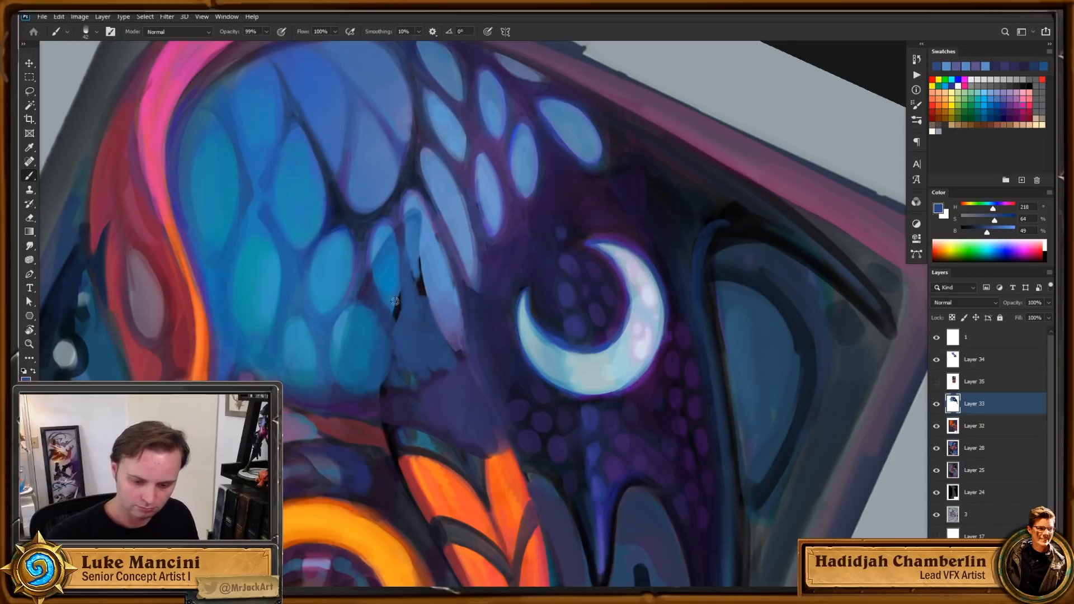
# Step: Repaint the small bright blue scale beside the horn remnant and the dark blue gap along its edge
pyautogui.keyDown('alt'); pyautogui.click(393, 326); pyautogui.keyUp('alt')
pyautogui.moveTo(399, 295); pyautogui.dragTo(397, 315)
pyautogui.keyDown('alt'); pyautogui.click(396, 306); pyautogui.keyUp('alt')
pyautogui.moveTo(401, 261); pyautogui.dragTo(392, 319)
pyautogui.keyDown('alt'); pyautogui.click(383, 312); pyautogui.keyUp('alt')
pyautogui.moveTo(406, 286); pyautogui.dragTo(396, 321)
pyautogui.keyDown('alt'); pyautogui.click(401, 242); pyautogui.keyUp('alt')
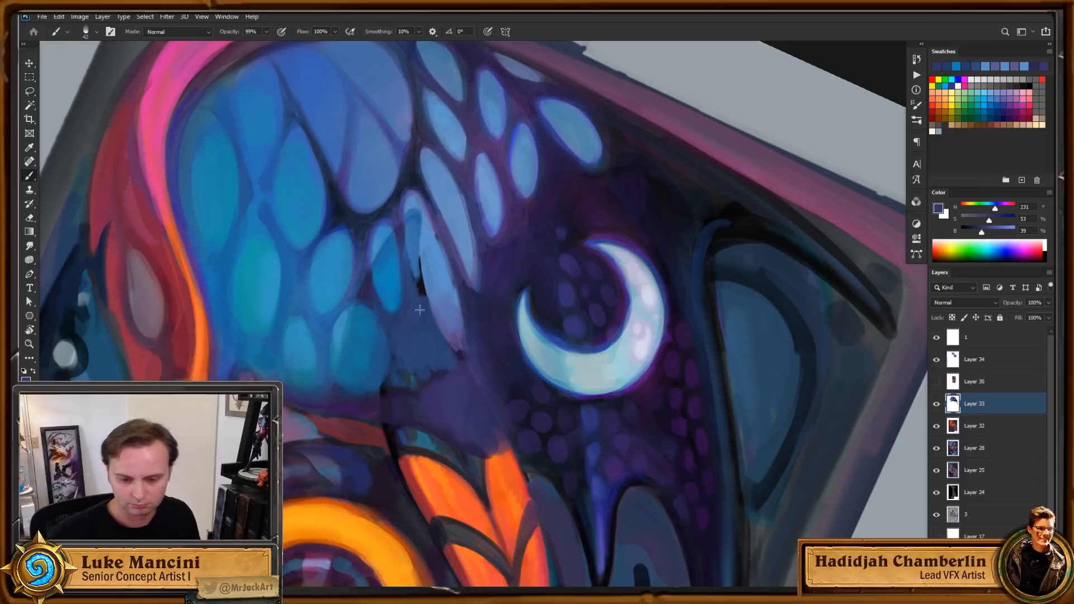
# Step: Cover the last black sliver beside the long scale and lengthen the narrow blue scale downward with sampled blues
pyautogui.moveTo(576, 301); pyautogui.dragTo(564, 359)
pyautogui.moveTo(416, 331); pyautogui.dragTo(404, 334)
pyautogui.moveTo(407, 286); pyautogui.dragTo(410, 349)
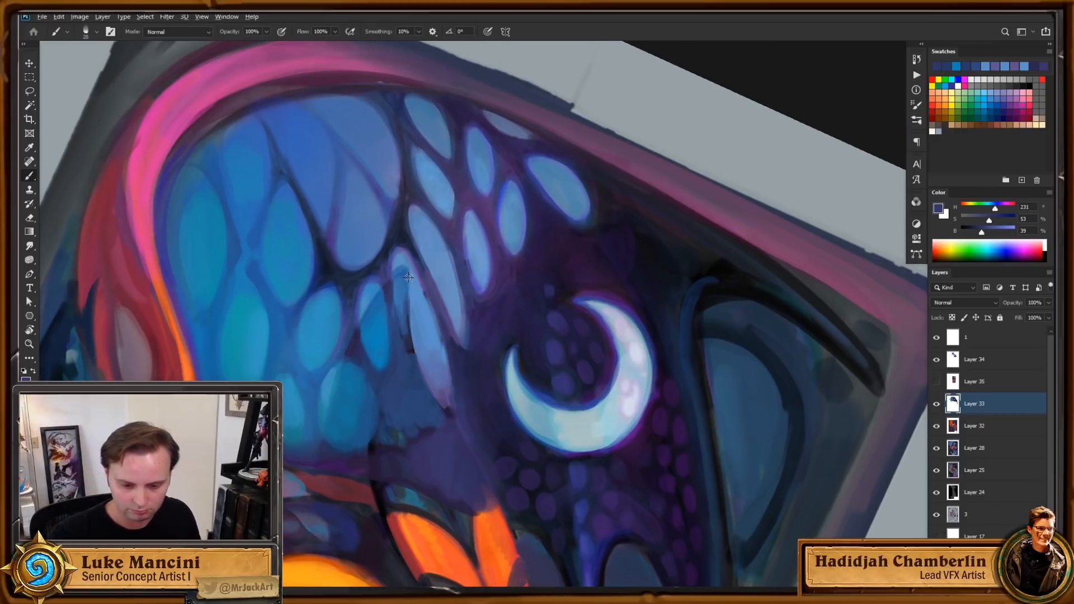
pyautogui.keyDown('alt'); pyautogui.click(408, 277); pyautogui.keyUp('alt')
pyautogui.moveTo(407, 312)
pyautogui.mouseDown()
pyautogui.moveTo(409, 349)
pyautogui.moveTo(408, 334)
pyautogui.mouseUp()
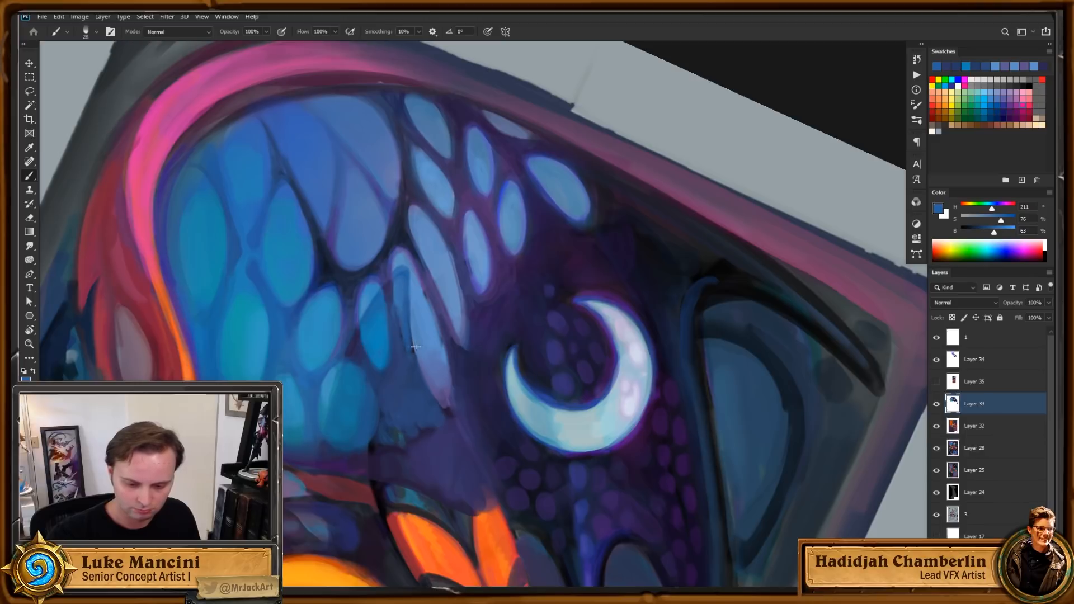
pyautogui.keyDown('alt'); pyautogui.click(416, 347); pyautogui.keyUp('alt')
pyautogui.moveTo(419, 378)
pyautogui.mouseDown()
pyautogui.moveTo(414, 343)
pyautogui.moveTo(414, 361)
pyautogui.moveTo(451, 301)
pyautogui.mouseUp()
# Step: Refine the lengthened narrow scale and the purple-blue gaps around it with sampled colours, checking the artwork with the panels hidden
pyautogui.press('Tab')
pyautogui.press('Tab')
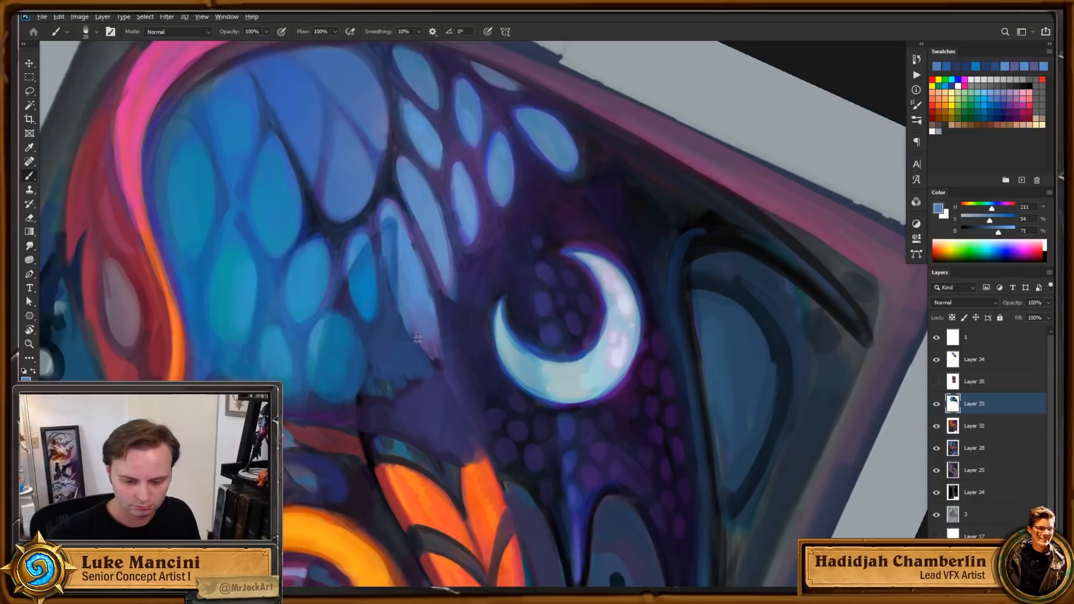
pyautogui.keyDown('alt'); pyautogui.click(418, 339); pyautogui.keyUp('alt')
pyautogui.press('Tab')
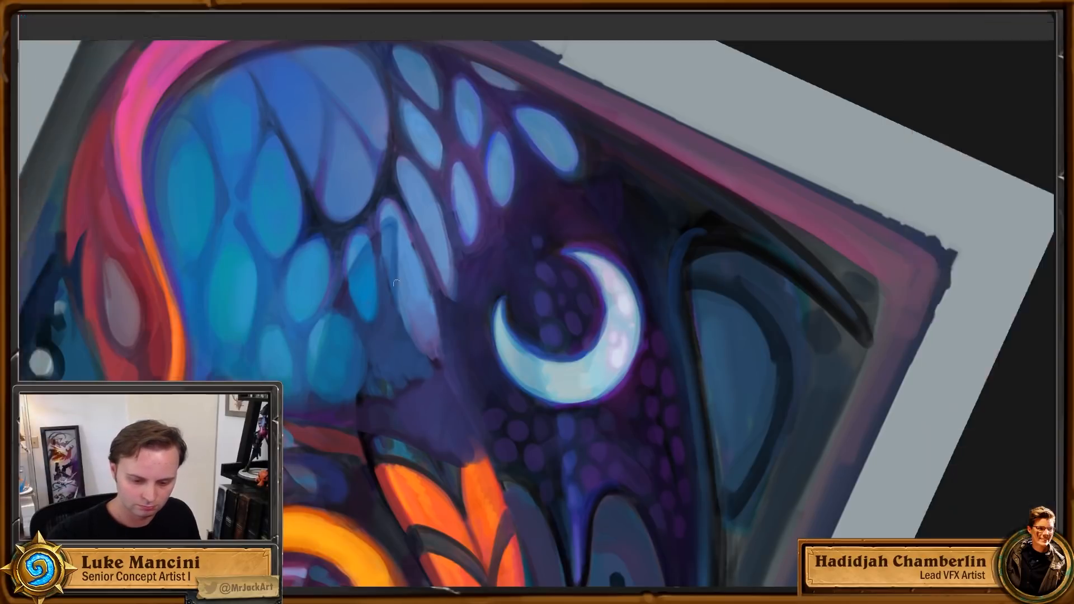
pyautogui.press('Tab')
pyautogui.keyDown('alt'); pyautogui.click(395, 301); pyautogui.keyUp('alt')
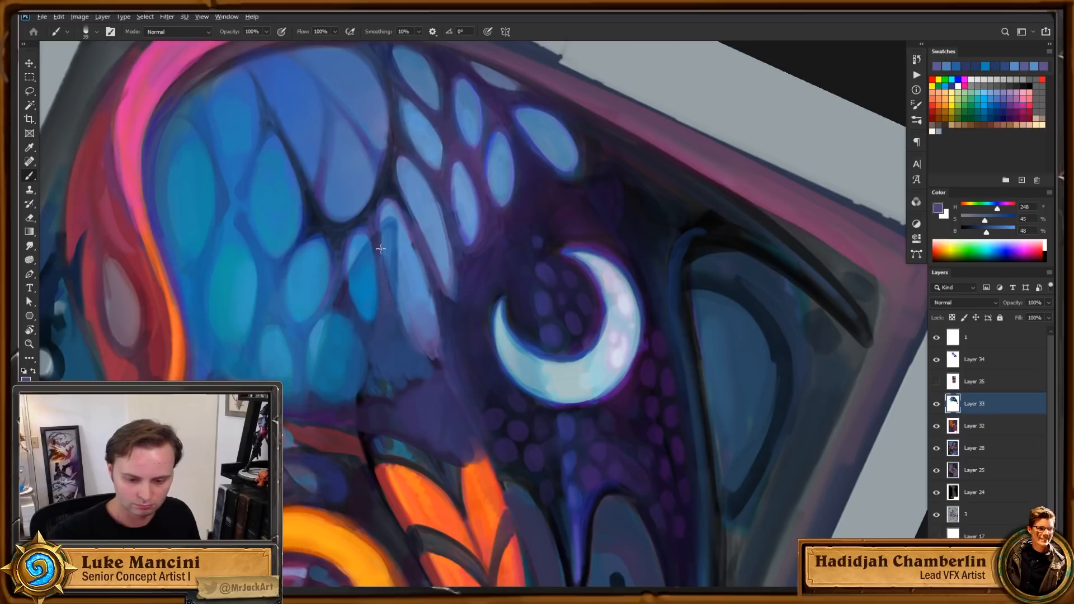
pyautogui.keyDown('alt'); pyautogui.click(391, 275); pyautogui.keyUp('alt')
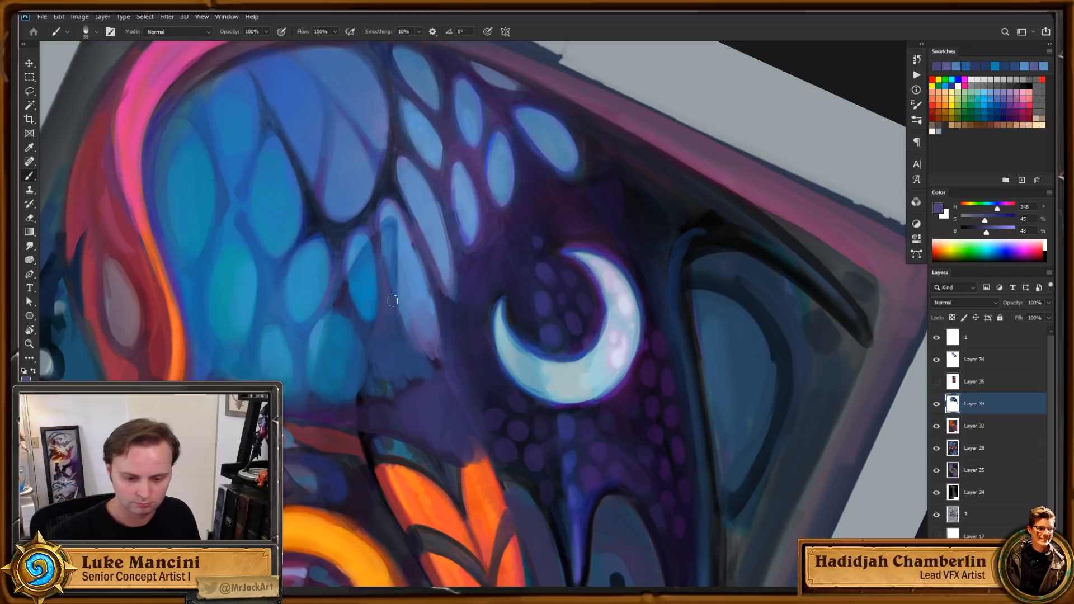
pyautogui.moveTo(512, 363); pyautogui.dragTo(514, 352)
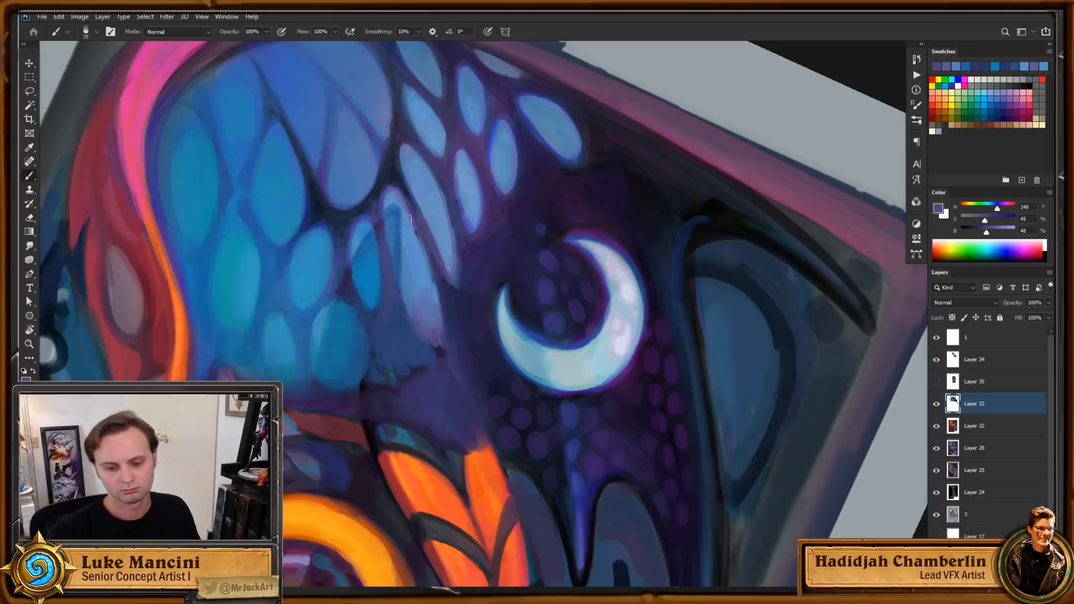
pyautogui.keyDown('alt'); pyautogui.click(365, 314); pyautogui.keyUp('alt')
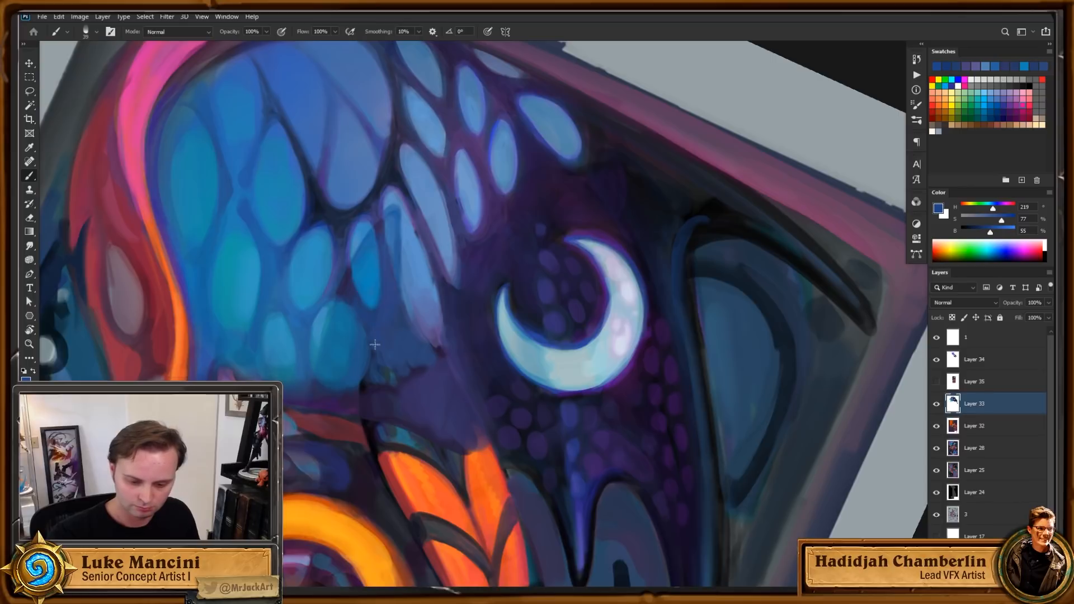
# Step: Blend the ragged dark patch below the scales into smooth blue and purple with a larger brush
pyautogui.keyDown('alt'); pyautogui.click(447, 368); pyautogui.keyUp('alt')
pyautogui.press(']')
pyautogui.press(']')
pyautogui.moveTo(446, 367)
pyautogui.mouseDown()
pyautogui.moveTo(433, 346)
pyautogui.moveTo(444, 349)
pyautogui.moveTo(424, 373)
pyautogui.moveTo(410, 362)
pyautogui.moveTo(422, 359)
pyautogui.moveTo(426, 373)
pyautogui.moveTo(403, 363)
pyautogui.mouseUp()
pyautogui.keyDown('alt'); pyautogui.click(423, 360); pyautogui.keyUp('alt')
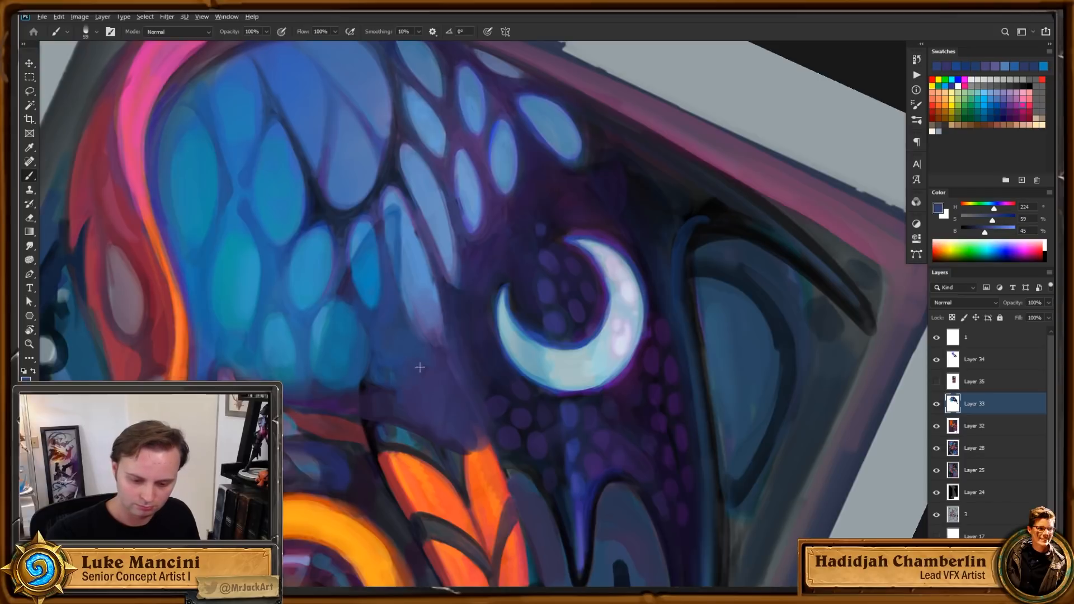
# Step: Rotate the canvas back toward upright and paint out the dark horn remnant above the pink band with sampled dark purple
pyautogui.press('r')
pyautogui.moveTo(602, 450); pyautogui.dragTo(680, 398)
pyautogui.press('space')
pyautogui.keyDown('alt'); pyautogui.click(536, 383); pyautogui.keyUp('alt')
pyautogui.moveTo(541, 417)
pyautogui.mouseDown()
pyautogui.moveTo(538, 407)
pyautogui.moveTo(558, 417)
pyautogui.mouseUp()
pyautogui.press('space')
pyautogui.moveTo(647, 454); pyautogui.dragTo(653, 423)
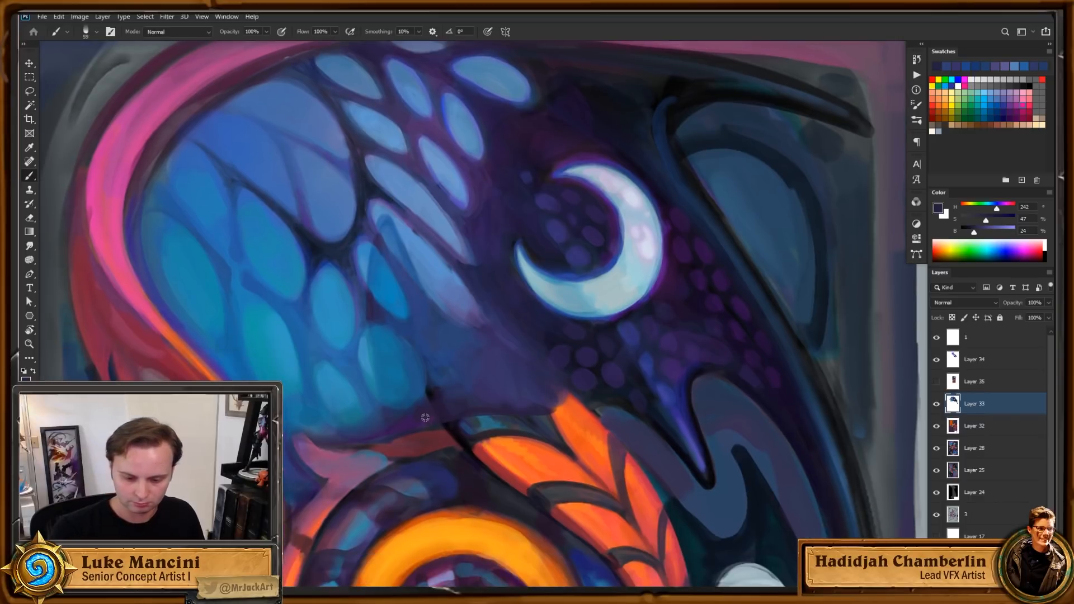
pyautogui.keyDown('alt'); pyautogui.click(434, 409); pyautogui.keyUp('alt')
pyautogui.moveTo(429, 397); pyautogui.dragTo(434, 415)
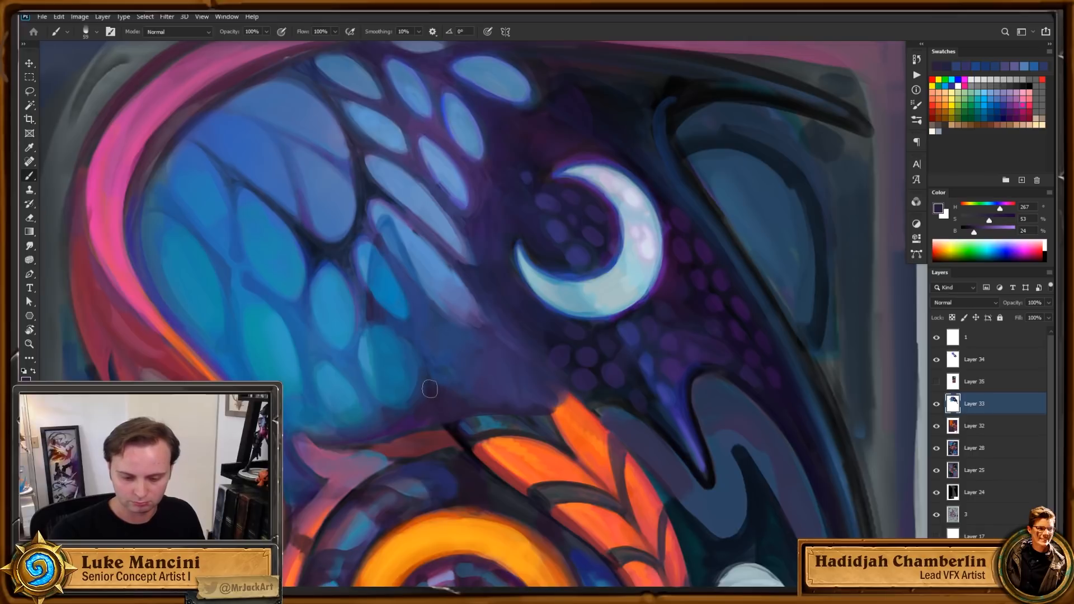
pyautogui.keyDown('alt'); pyautogui.click(417, 380); pyautogui.keyUp('alt')
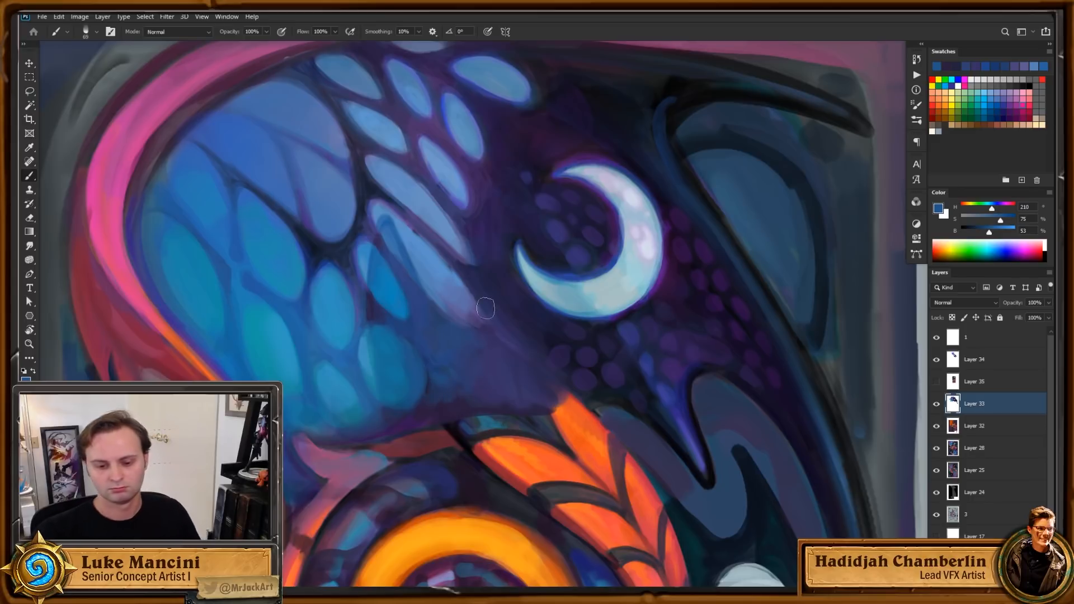
# Step: Refine the lower end of the long pale-blue scale near the moon with a smaller brush and sampled blues
pyautogui.scroll(-5, 479, 307)
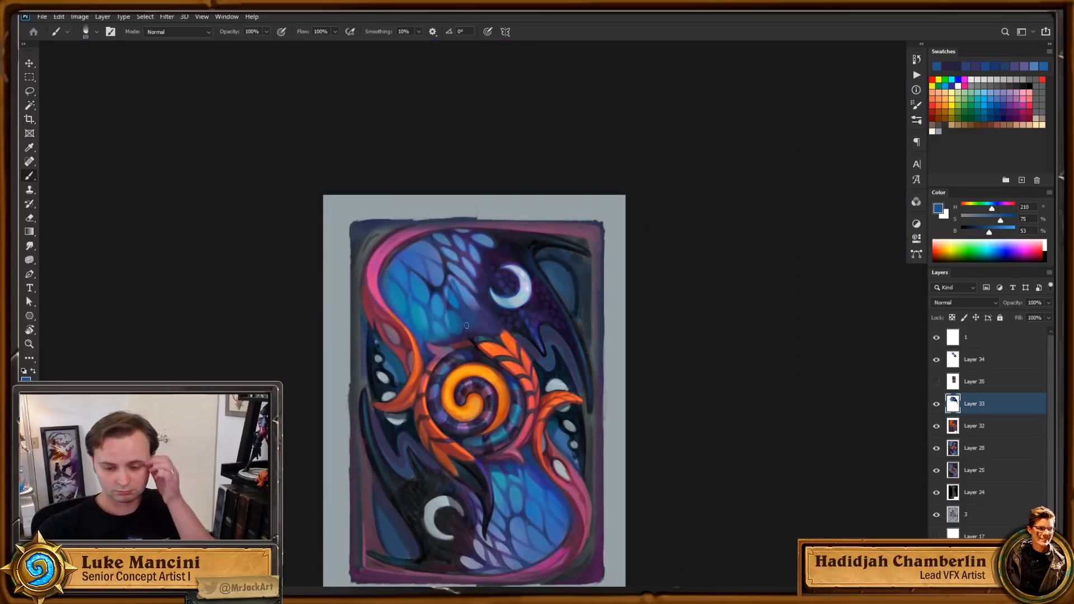
pyautogui.scroll(5, 466, 325)
pyautogui.keyDown('alt'); pyautogui.click(461, 324); pyautogui.keyUp('alt')
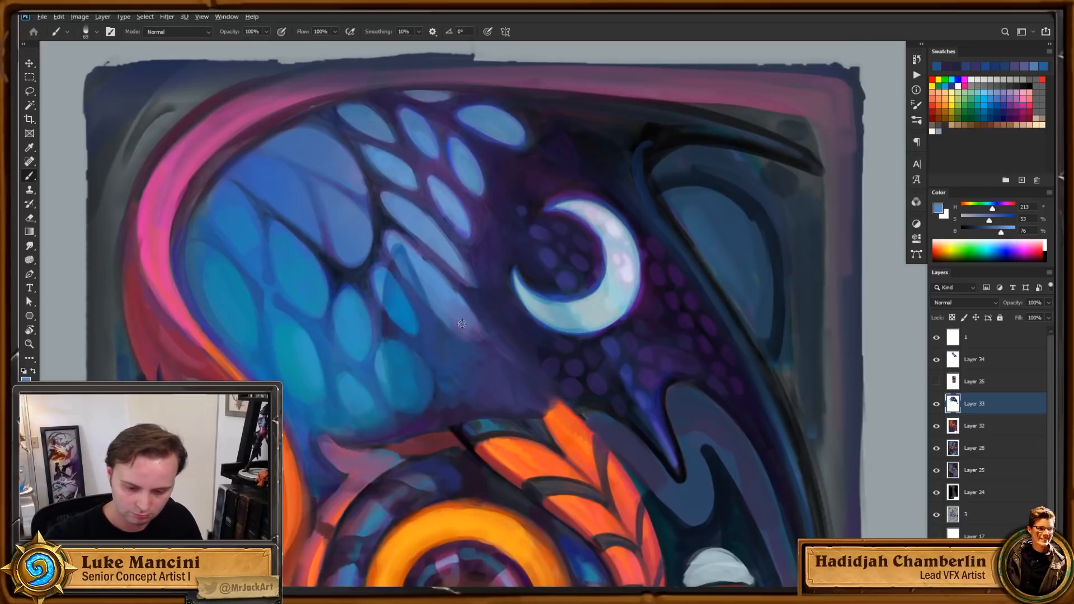
pyautogui.press('[')
pyautogui.moveTo(455, 323); pyautogui.dragTo(474, 318)
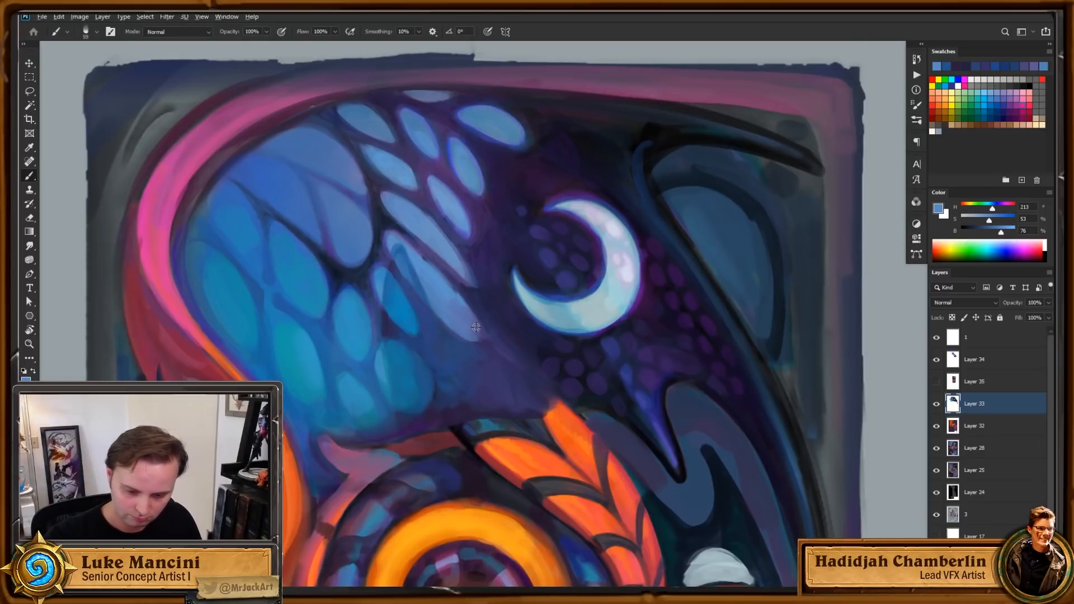
pyautogui.keyDown('alt'); pyautogui.click(476, 327); pyautogui.keyUp('alt')
pyautogui.moveTo(451, 320)
pyautogui.mouseDown()
pyautogui.moveTo(477, 326)
pyautogui.moveTo(474, 336)
pyautogui.moveTo(443, 292)
pyautogui.moveTo(454, 311)
pyautogui.moveTo(434, 300)
pyautogui.moveTo(451, 320)
pyautogui.mouseUp()
pyautogui.keyDown('alt'); pyautogui.click(443, 292); pyautogui.keyUp('alt')
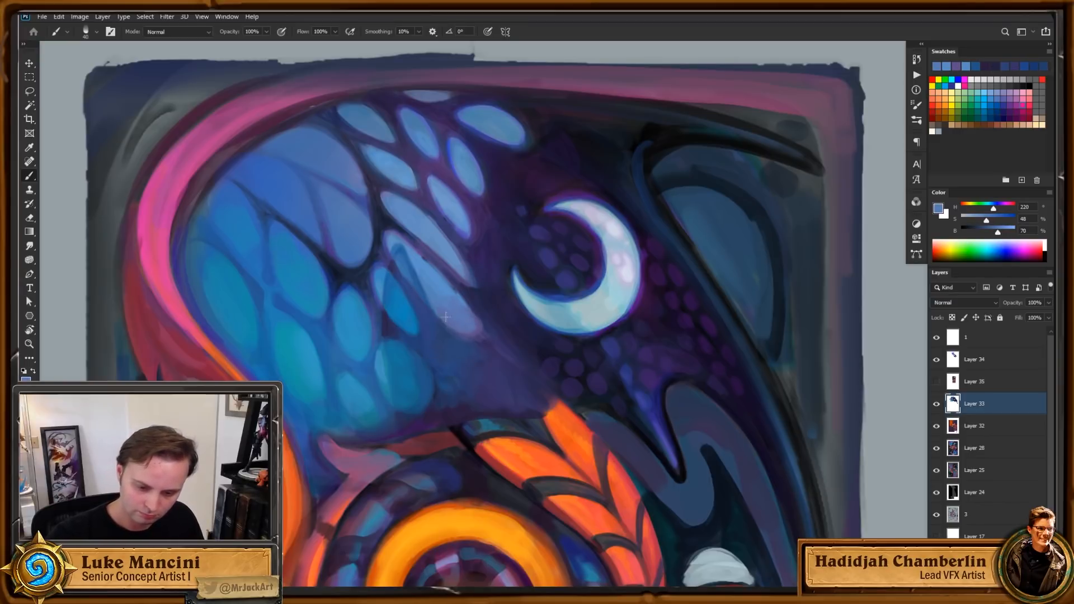
# Step: Define the long scale's lower tip and smooth the dark gap beside it with sampled purples
pyautogui.keyDown('alt'); pyautogui.click(478, 317); pyautogui.keyUp('alt')
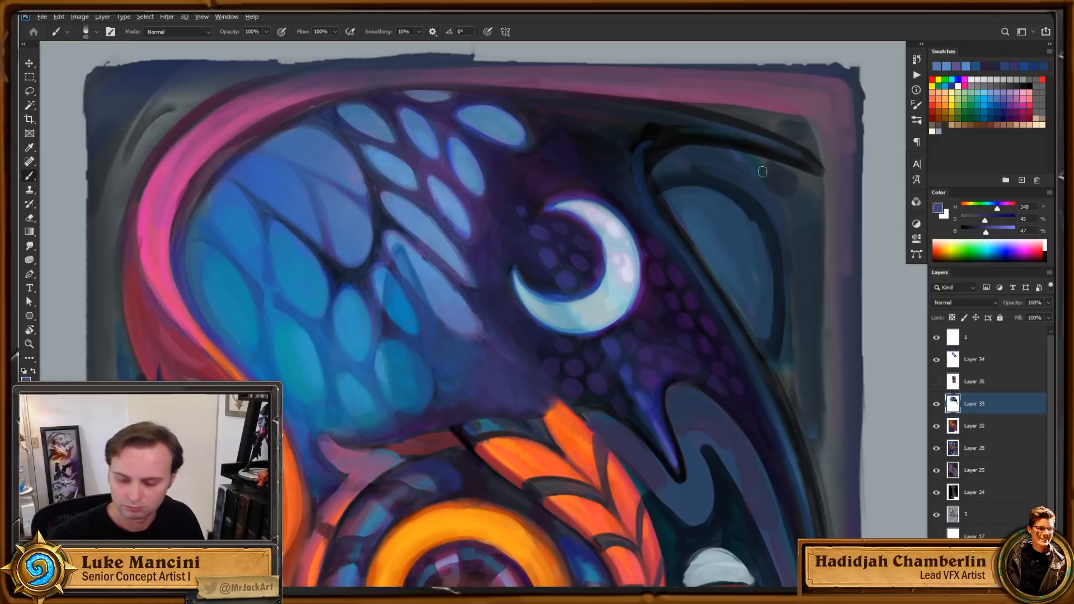
pyautogui.moveTo(476, 332)
pyautogui.mouseDown()
pyautogui.moveTo(465, 302)
pyautogui.moveTo(485, 342)
pyautogui.mouseUp()
pyautogui.keyDown('alt'); pyautogui.click(478, 305); pyautogui.keyUp('alt')
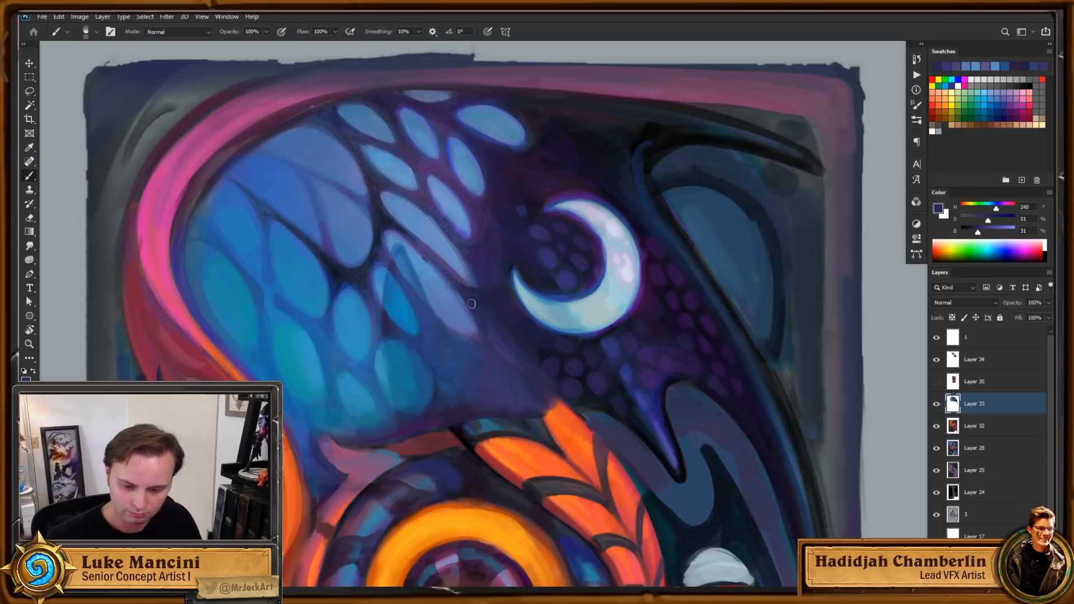
pyautogui.keyDown('alt'); pyautogui.click(508, 360); pyautogui.keyUp('alt')
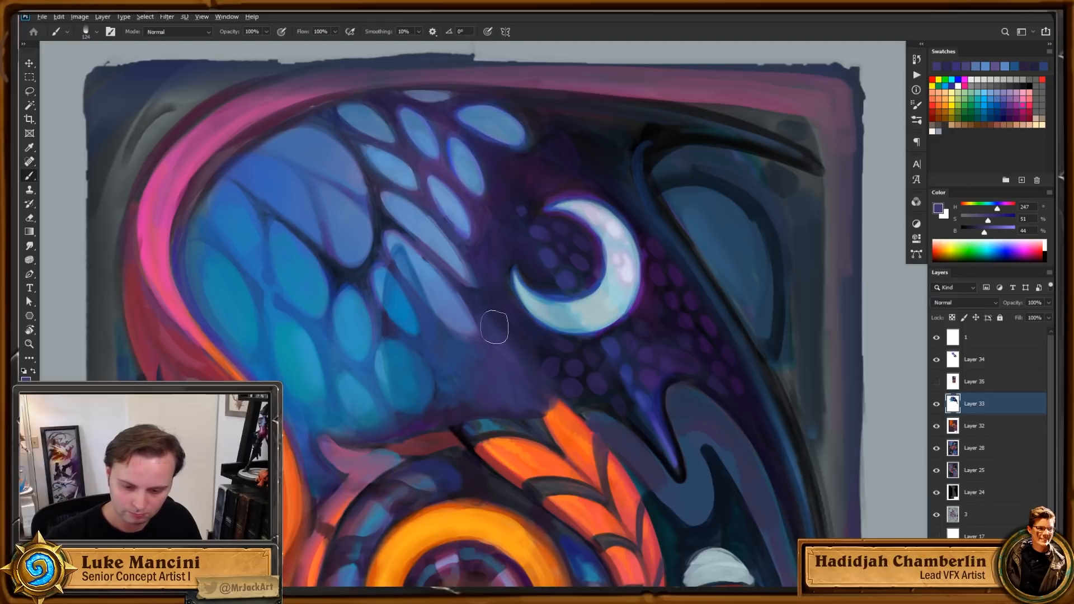
pyautogui.keyDown('alt'); pyautogui.click(502, 298); pyautogui.keyUp('alt')
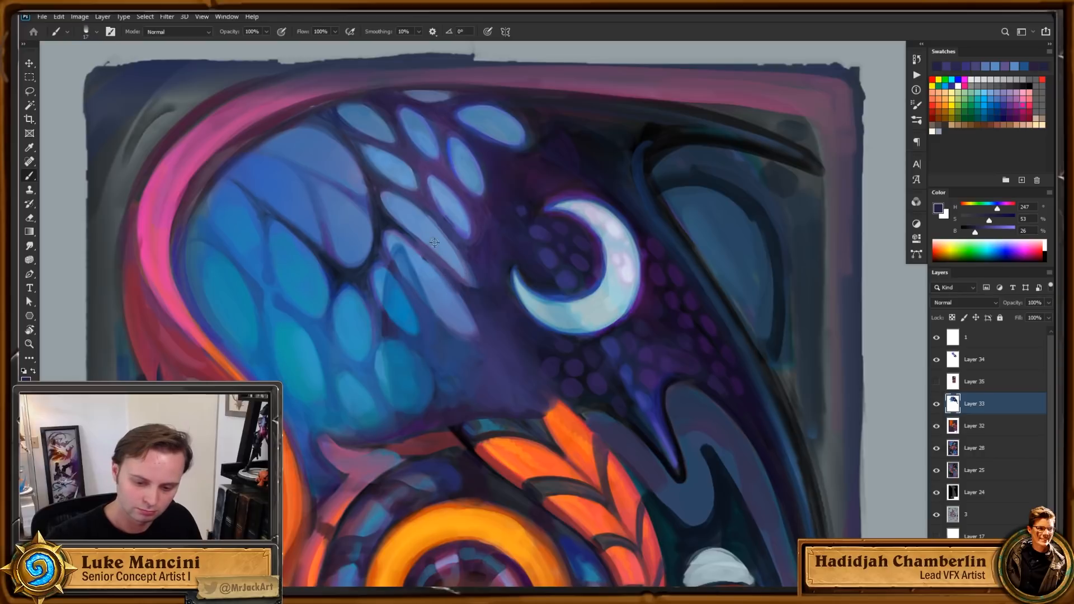
# Step: Touch up the narrow gap above the long scale's upper end with sampled purple and light blue
pyautogui.keyDown('alt'); pyautogui.click(425, 200); pyautogui.keyUp('alt')
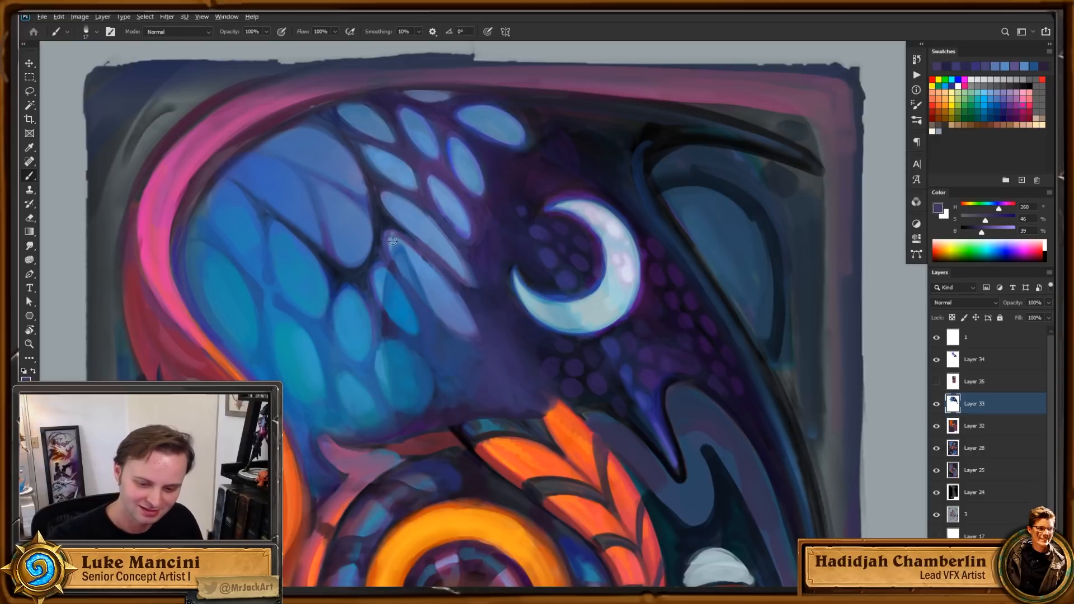
pyautogui.keyDown('alt'); pyautogui.click(392, 242); pyautogui.keyUp('alt')
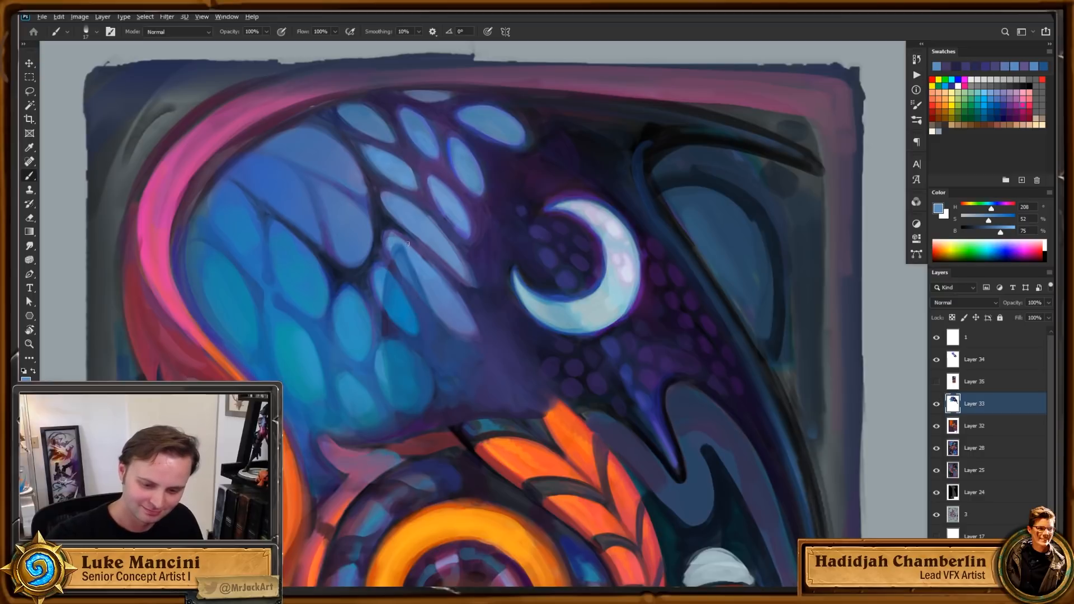
pyautogui.moveTo(407, 243); pyautogui.dragTo(414, 255)
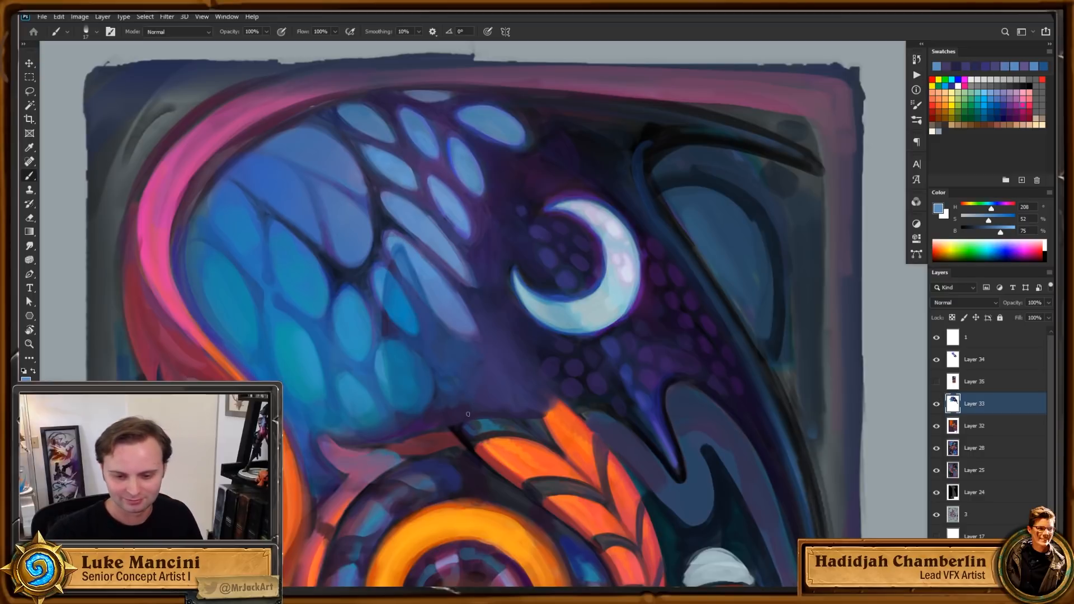
# Step: Paint a new oval blue scale below the long scale's tip and shape its edges with sampled blues
pyautogui.keyDown('alt'); pyautogui.click(415, 324); pyautogui.keyUp('alt')
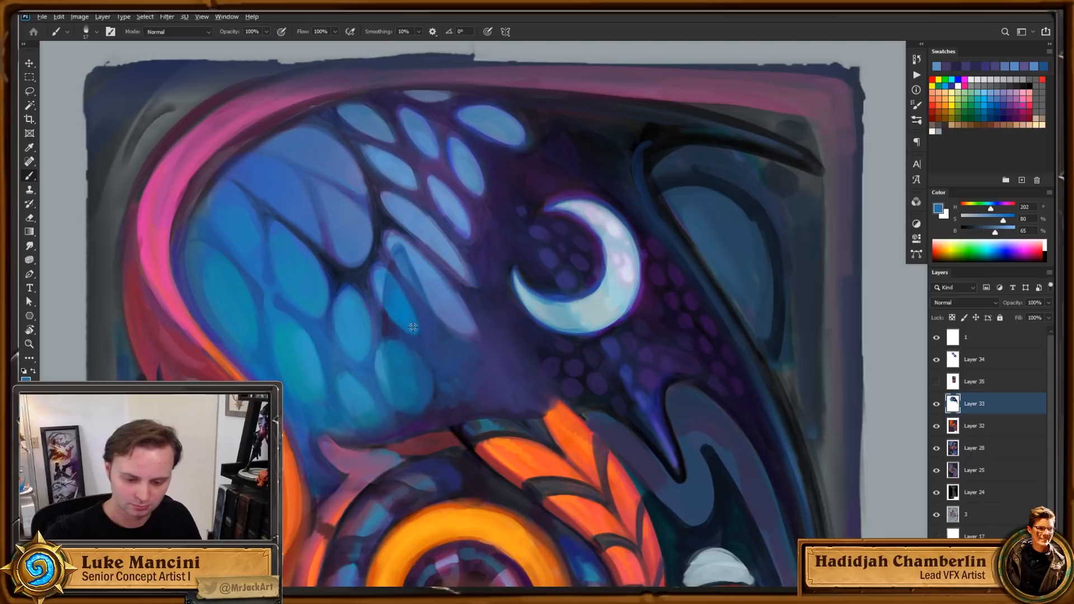
pyautogui.press('[')
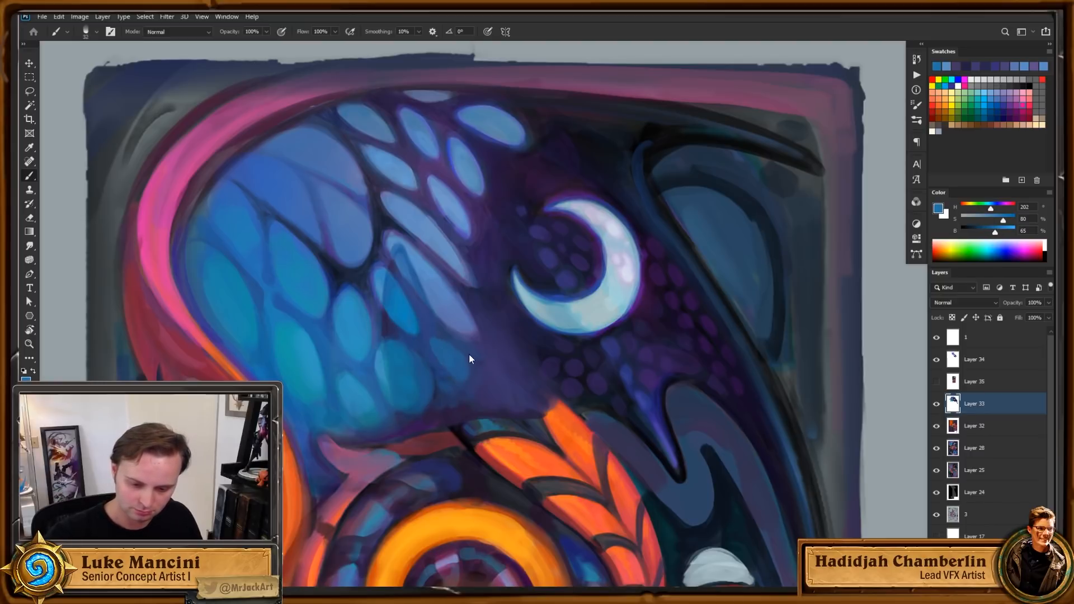
pyautogui.keyDown('alt'); pyautogui.rightClick(469, 354); pyautogui.keyUp('alt')
pyautogui.moveTo(465, 376)
pyautogui.mouseDown()
pyautogui.moveTo(474, 369)
pyautogui.moveTo(449, 364)
pyautogui.moveTo(452, 376)
pyautogui.moveTo(449, 362)
pyautogui.moveTo(450, 372)
pyautogui.mouseUp()
pyautogui.keyDown('alt'); pyautogui.click(460, 375); pyautogui.keyUp('alt')
pyautogui.press('[')
pyautogui.press('[')
pyautogui.press('[')
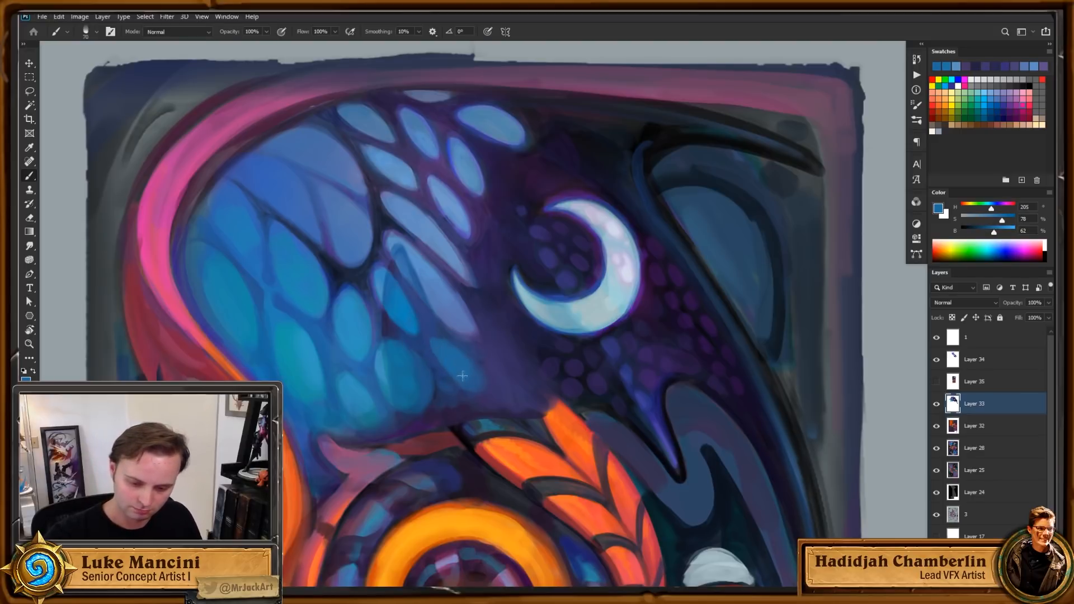
pyautogui.keyDown('alt'); pyautogui.click(441, 336); pyautogui.keyUp('alt')
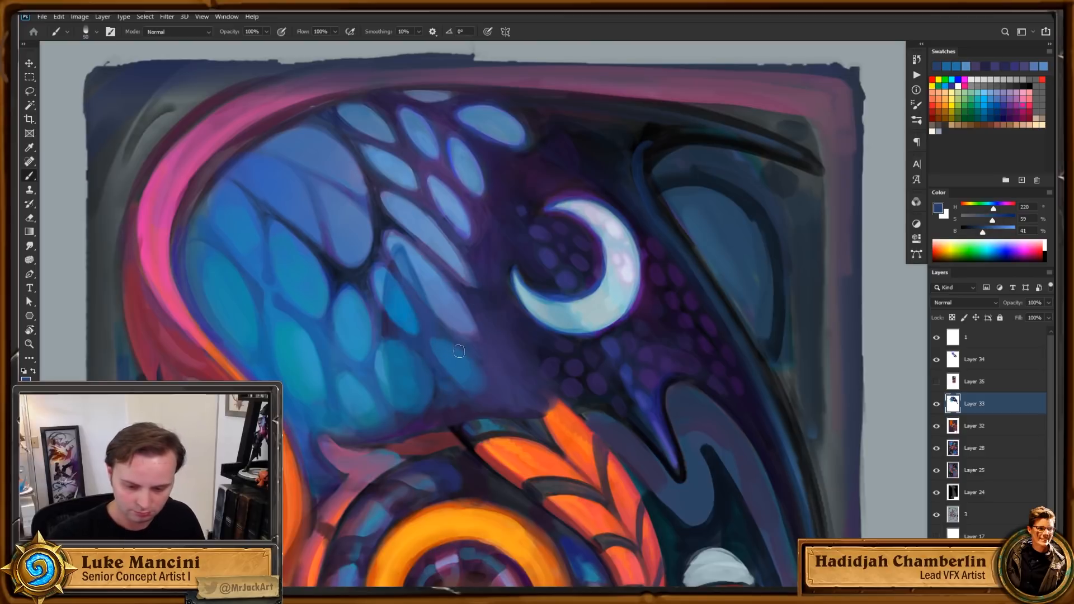
pyautogui.moveTo(552, 356); pyautogui.dragTo(519, 374)
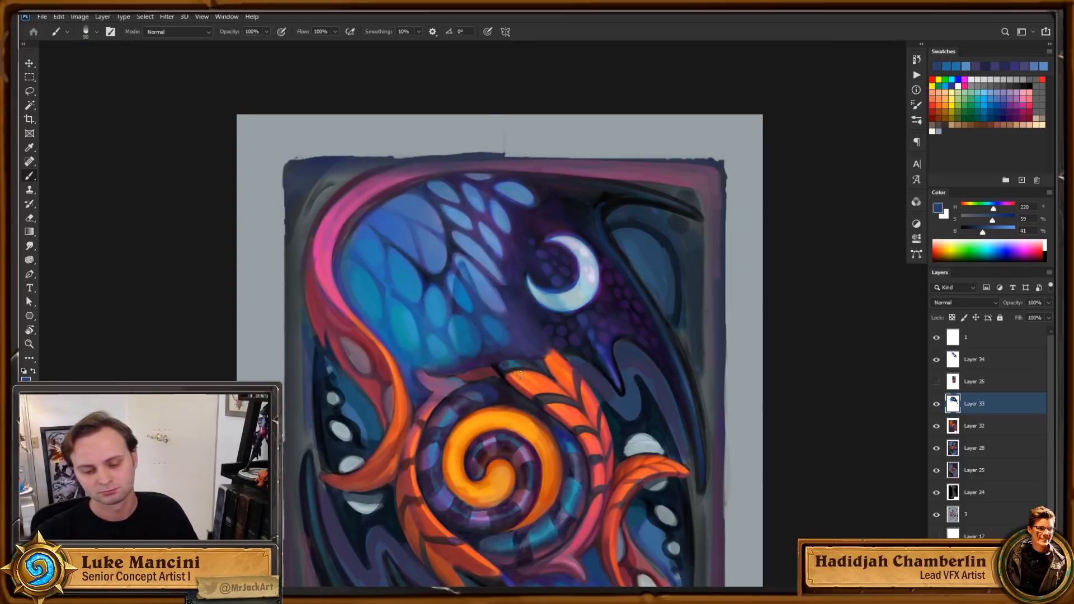
# Step: Show the horn copy on Layer 35, toggling its visibility to compare it against the repainted scales
pyautogui.click(936, 381)
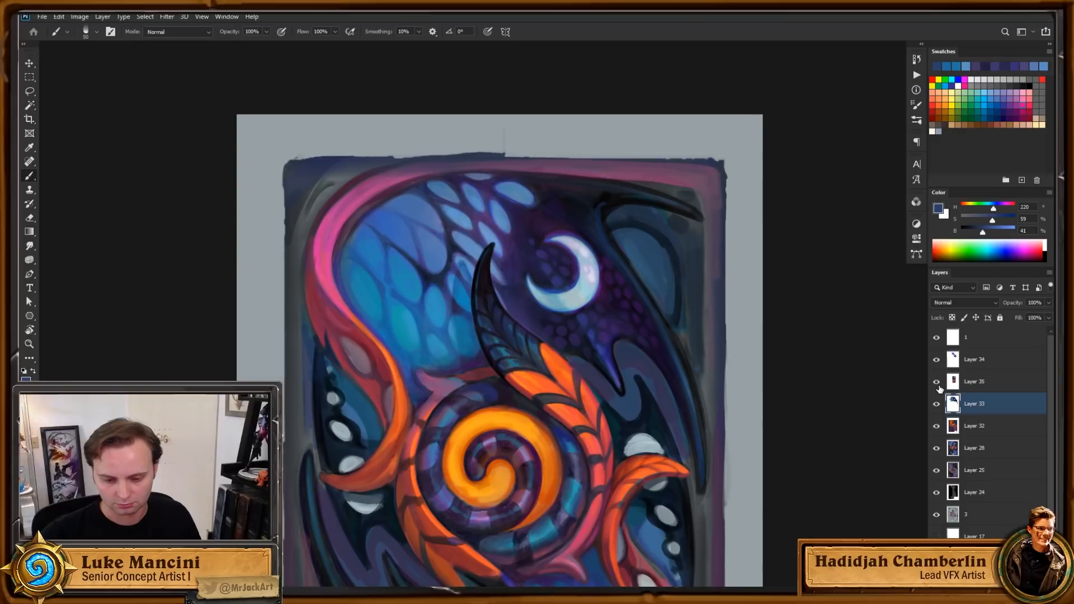
pyautogui.click(937, 383)
pyautogui.click(938, 384)
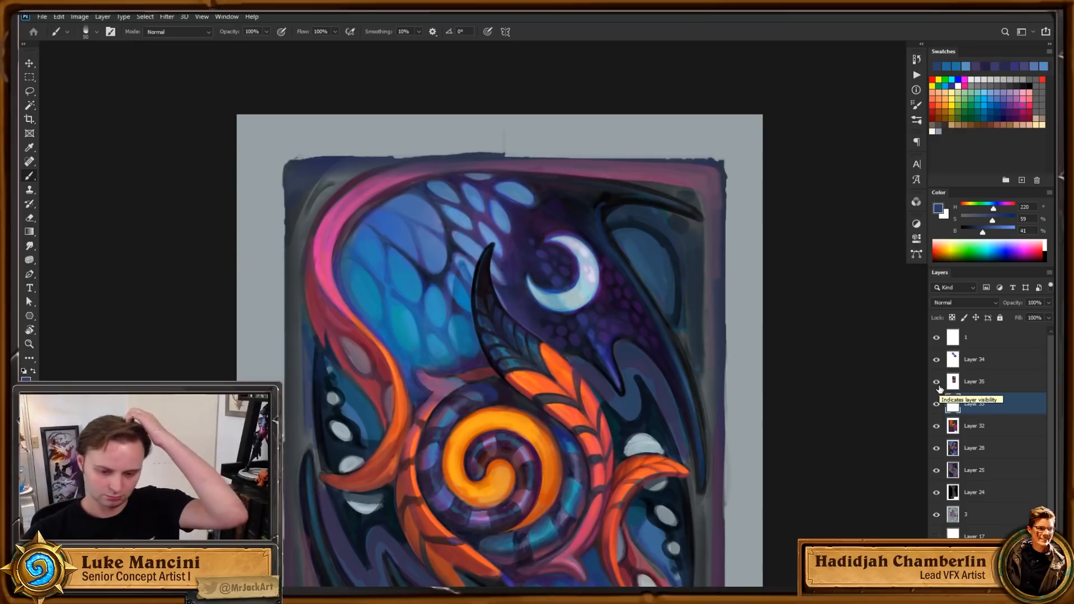
# Step: Make Layer 35 active and reduce the eraser to a small tip for the horn's inner edge
pyautogui.scroll(4, 569, 320)
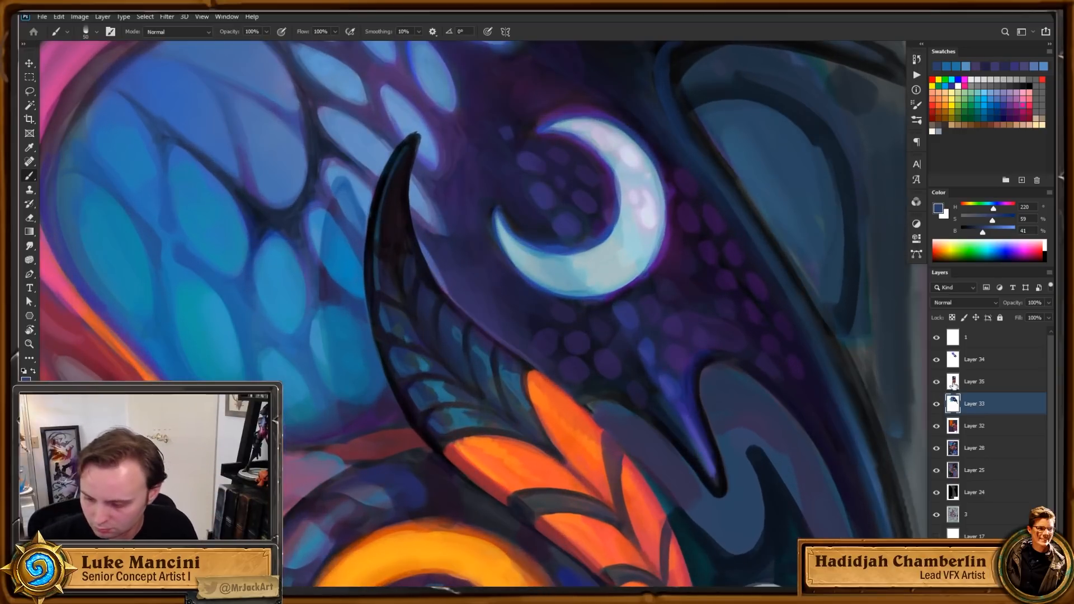
pyautogui.click(954, 383)
pyautogui.press('e')
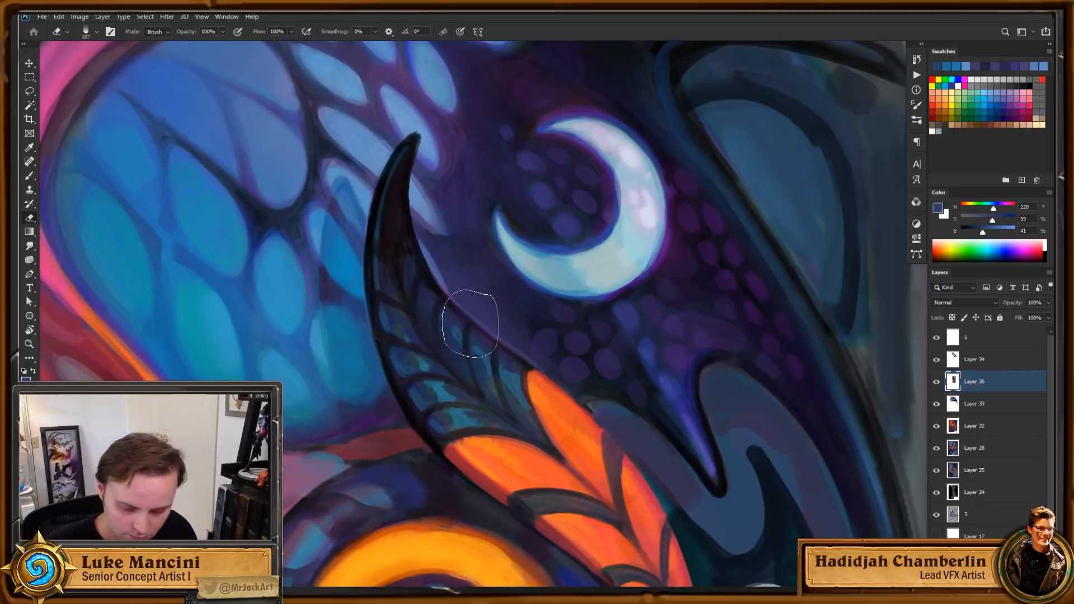
pyautogui.press('[')
pyautogui.press('[')
pyautogui.press('[')
pyautogui.press('[')
pyautogui.press('[')
pyautogui.press('[')
pyautogui.press('[')
pyautogui.press('[')
pyautogui.press('[')
pyautogui.press('[')
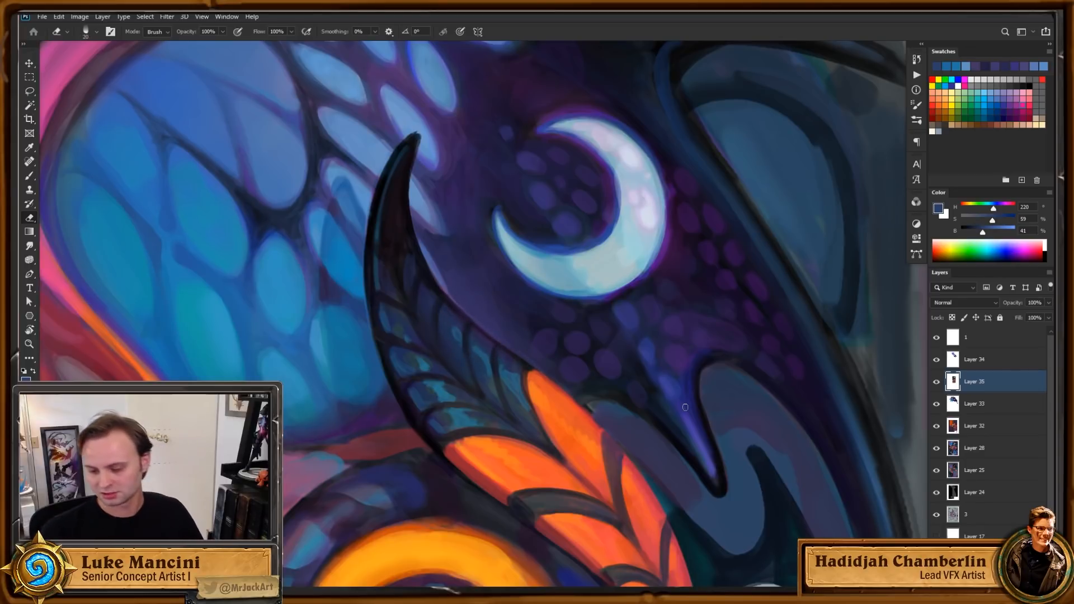
# Step: Isolate Layer 35 to inspect the cut-out horn's edges, and restore the other layers
pyautogui.scroll(-3, 606, 405)
pyautogui.press('v')
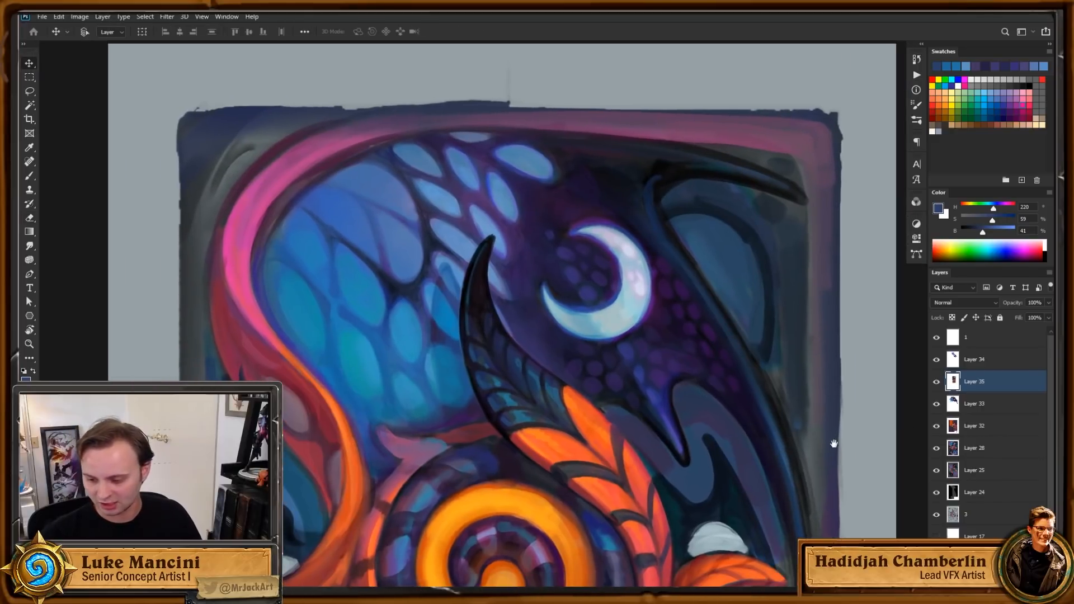
pyautogui.keyDown('alt'); pyautogui.click(936, 383); pyautogui.keyUp('alt')
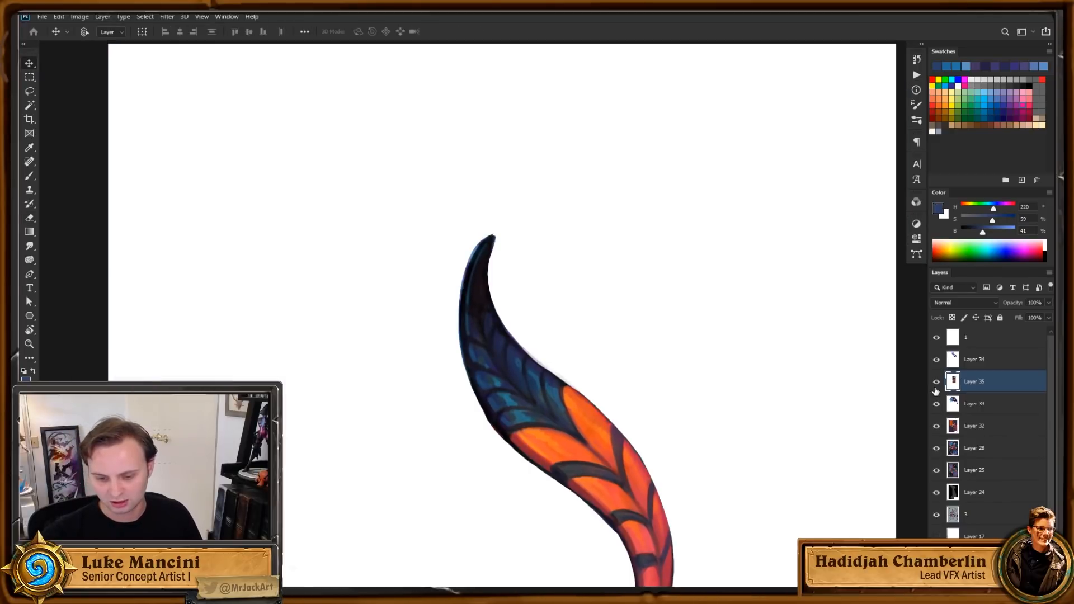
pyautogui.keyDown('alt'); pyautogui.click(936, 382); pyautogui.keyUp('alt')
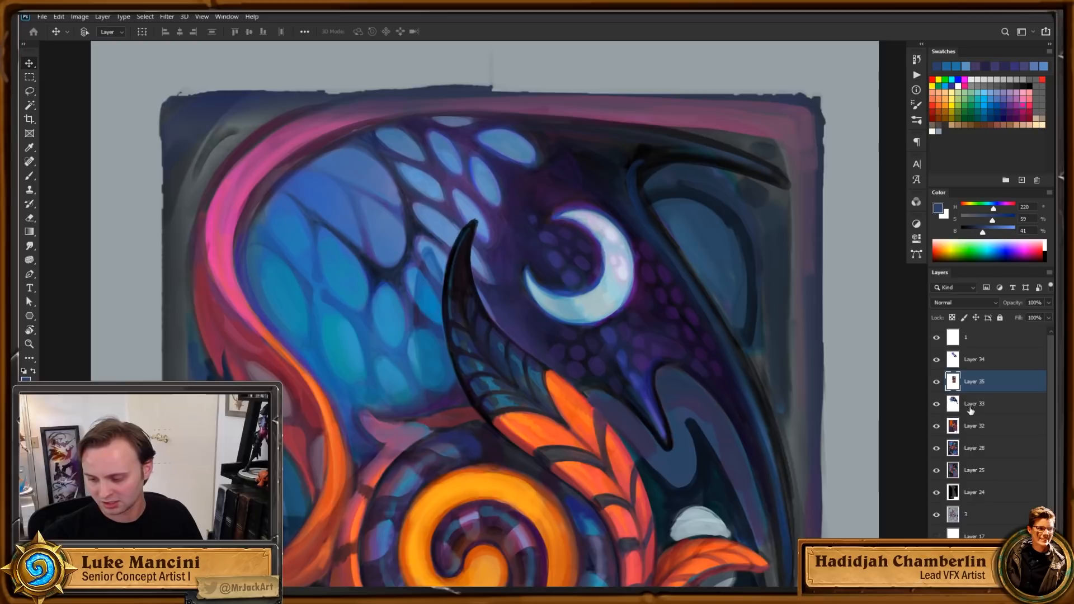
# Step: Hide Layer 35 to examine the repainted scales up close and in the full card, and show it again
pyautogui.click(936, 382)
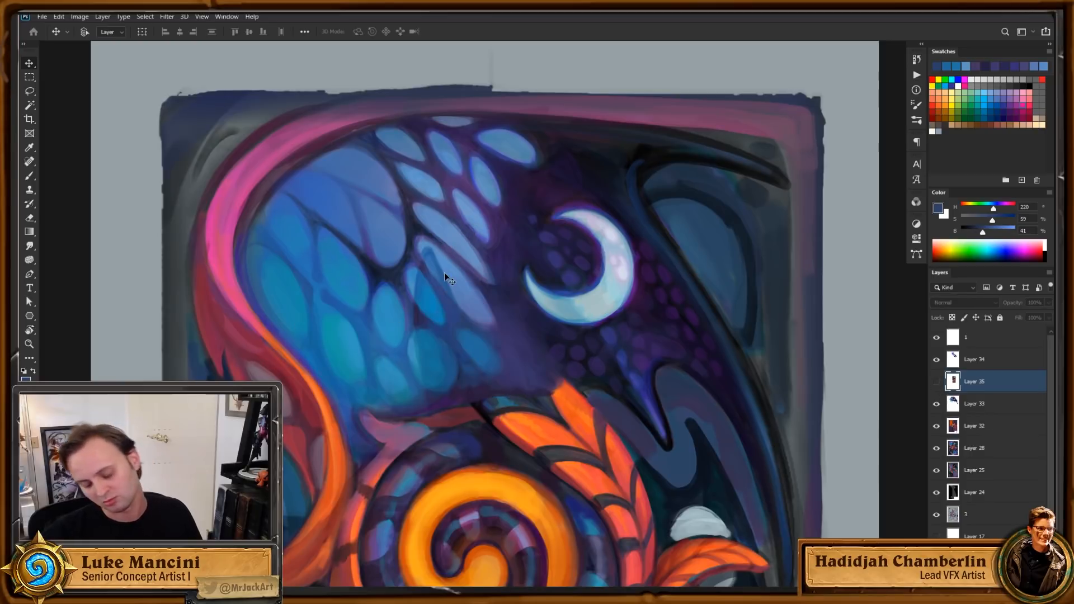
pyautogui.scroll(-3, 458, 359)
pyautogui.moveTo(528, 419)
pyautogui.mouseDown()
pyautogui.moveTo(531, 334)
pyautogui.moveTo(536, 345)
pyautogui.mouseUp()
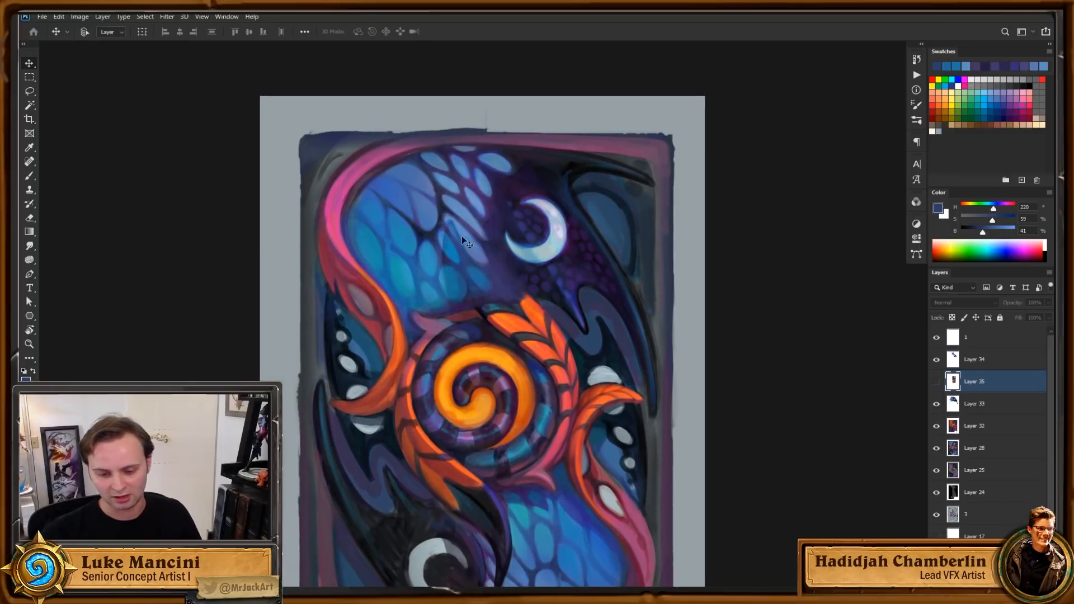
pyautogui.scroll(3, 461, 236)
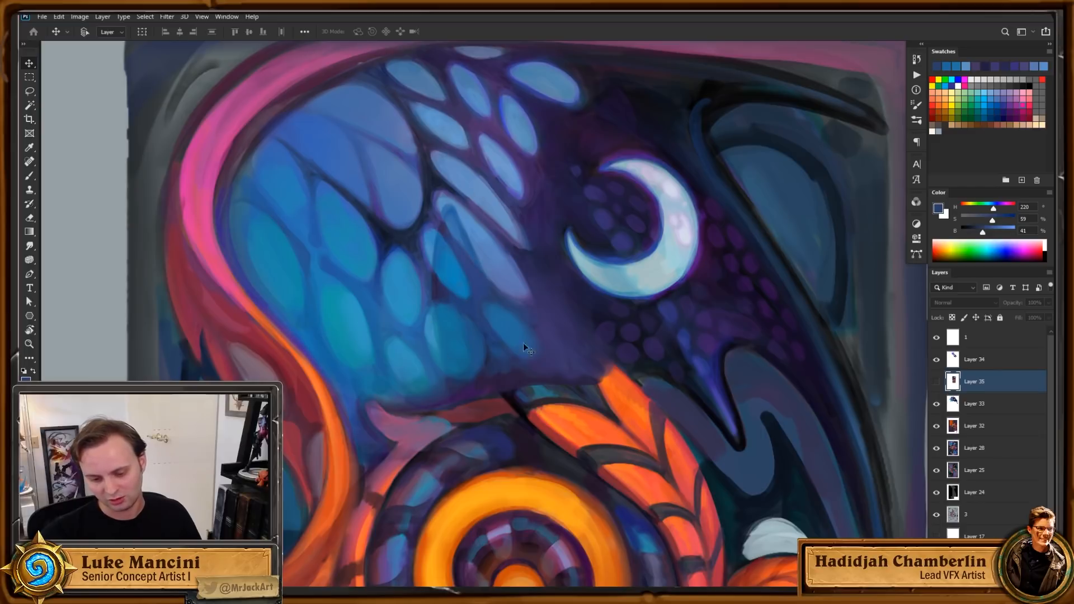
pyautogui.scroll(-3, 494, 358)
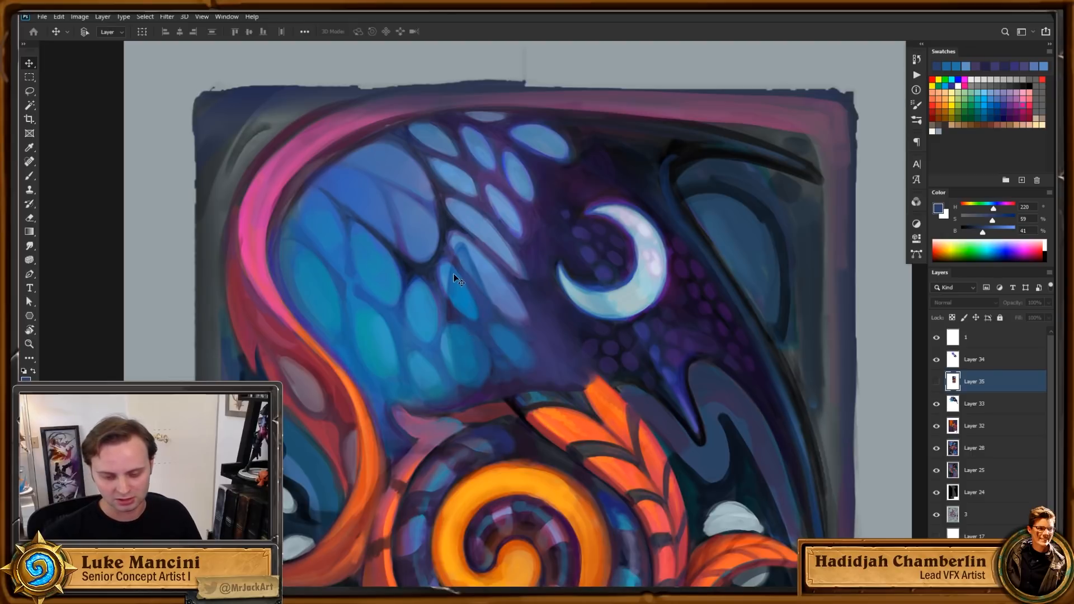
pyautogui.moveTo(575, 392); pyautogui.dragTo(564, 395)
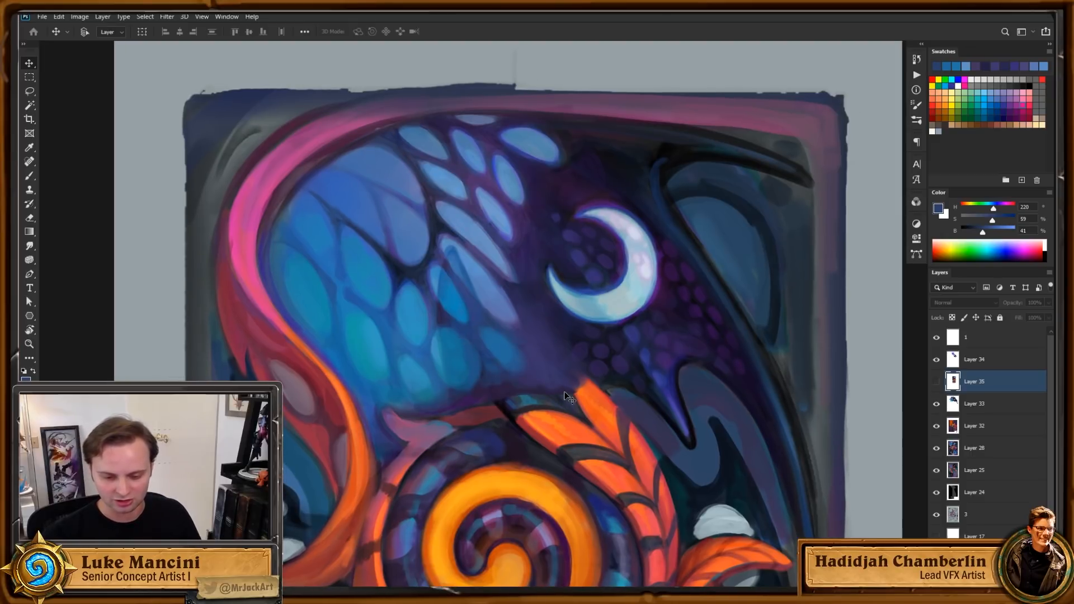
pyautogui.click(937, 382)
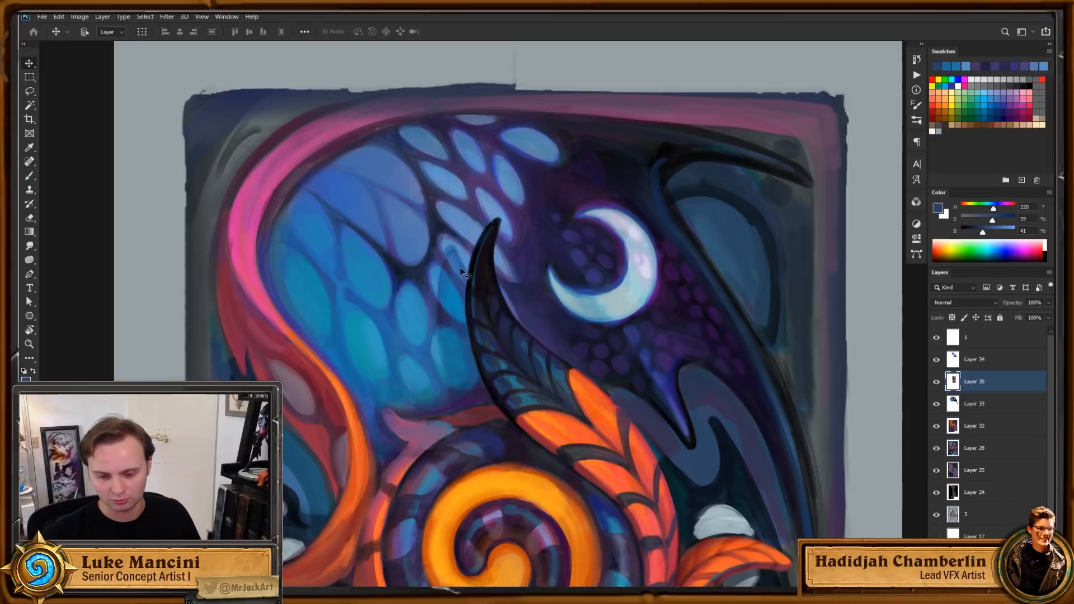
# Step: Review the horn, scales and moon across the whole card, and compare the artwork with Layer 34 off and on
pyautogui.moveTo(669, 361)
pyautogui.mouseDown()
pyautogui.moveTo(670, 285)
pyautogui.moveTo(669, 308)
pyautogui.mouseUp()
pyautogui.scroll(-5, 670, 299)
pyautogui.moveTo(714, 377); pyautogui.dragTo(696, 413)
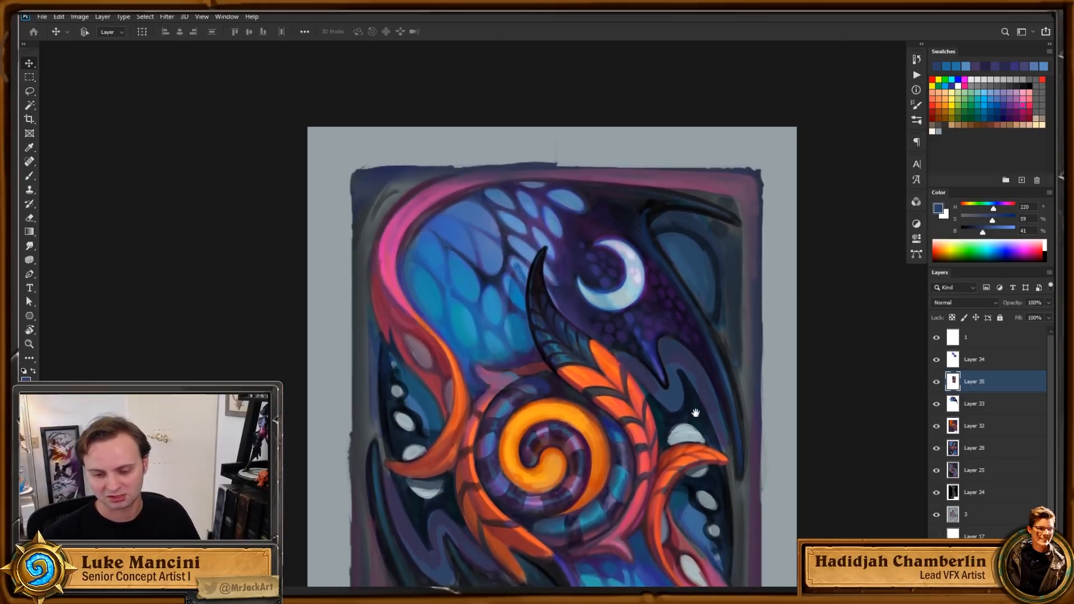
pyautogui.moveTo(780, 487); pyautogui.dragTo(772, 441)
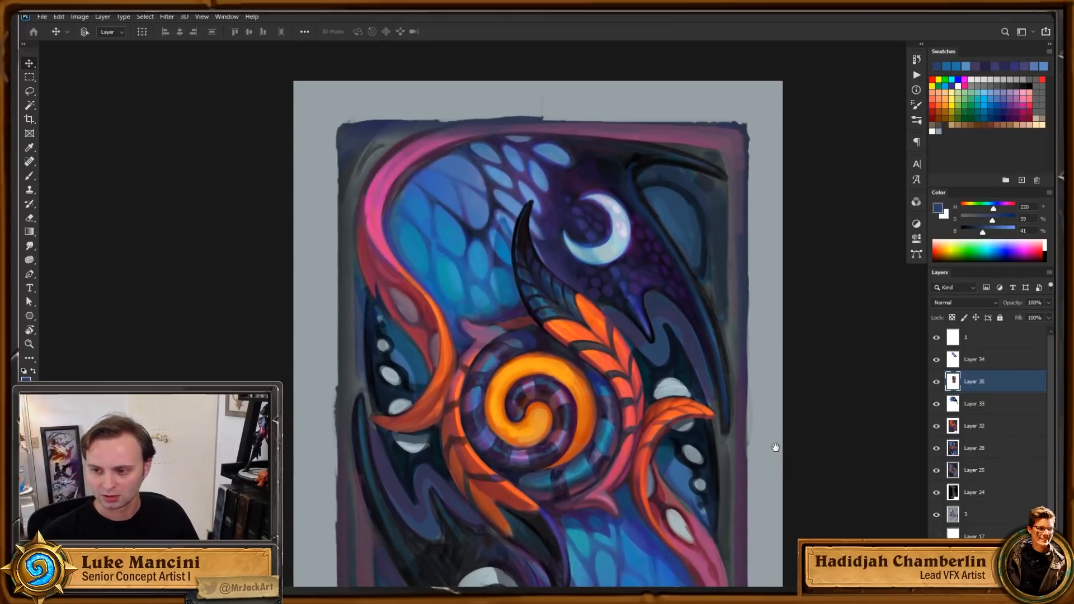
pyautogui.moveTo(770, 468)
pyautogui.mouseDown()
pyautogui.moveTo(753, 384)
pyautogui.moveTo(776, 539)
pyautogui.moveTo(770, 496)
pyautogui.mouseUp()
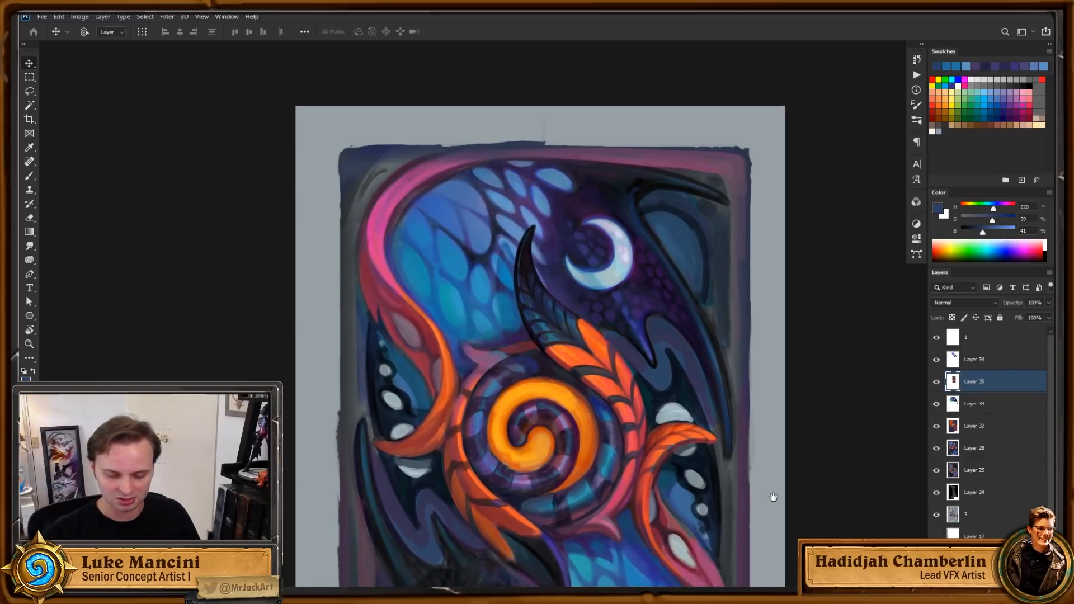
pyautogui.moveTo(781, 536)
pyautogui.mouseDown()
pyautogui.moveTo(778, 485)
pyautogui.moveTo(773, 540)
pyautogui.mouseUp()
pyautogui.scroll(2, 696, 348)
pyautogui.scroll(4, 696, 348)
pyautogui.moveTo(572, 264)
pyautogui.mouseDown()
pyautogui.moveTo(600, 290)
pyautogui.moveTo(664, 425)
pyautogui.mouseUp()
pyautogui.moveTo(694, 474); pyautogui.dragTo(679, 445)
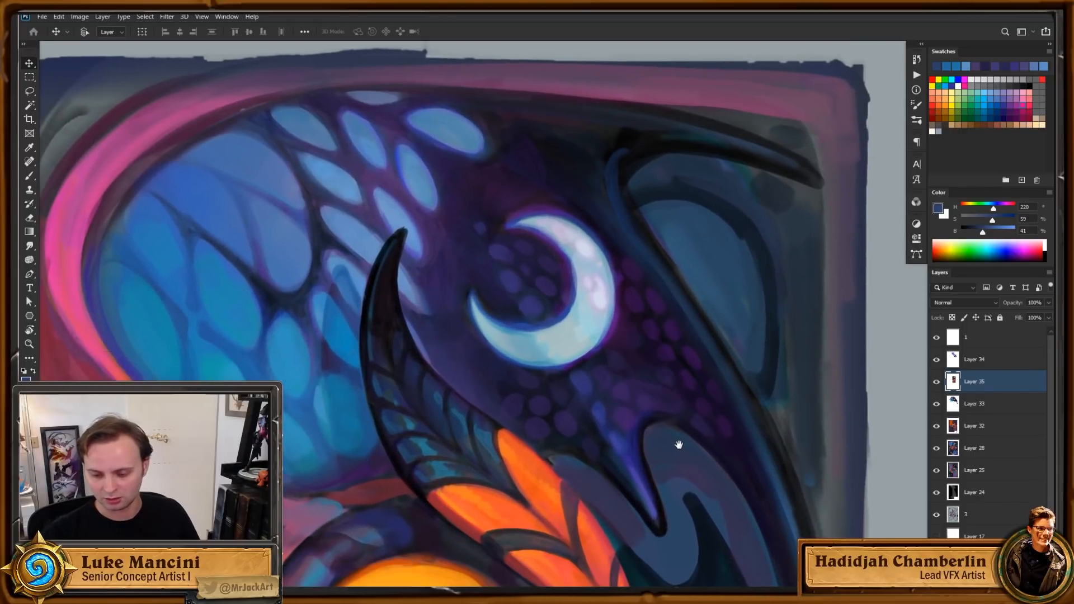
pyautogui.click(936, 361)
pyautogui.click(936, 361)
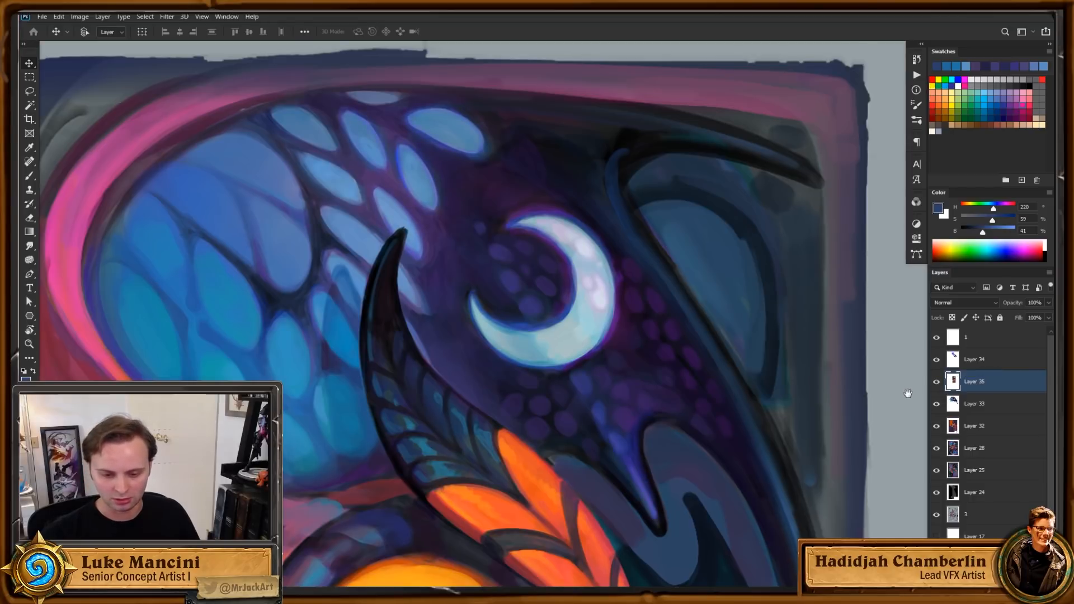
# Step: Isolate Layer 34 to check the painted scales and spike, restore the other layers, and make Layer 34 active
pyautogui.moveTo(907, 393); pyautogui.dragTo(886, 370)
pyautogui.keyDown('alt'); pyautogui.click(936, 360); pyautogui.keyUp('alt')
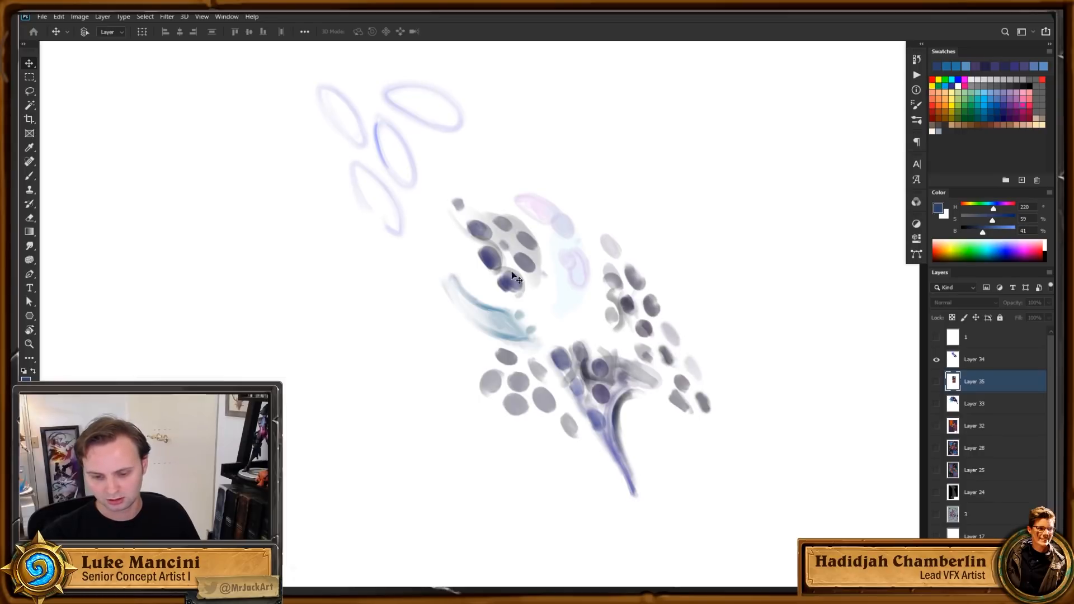
pyautogui.keyDown('alt'); pyautogui.click(937, 361); pyautogui.keyUp('alt')
pyautogui.click(950, 363)
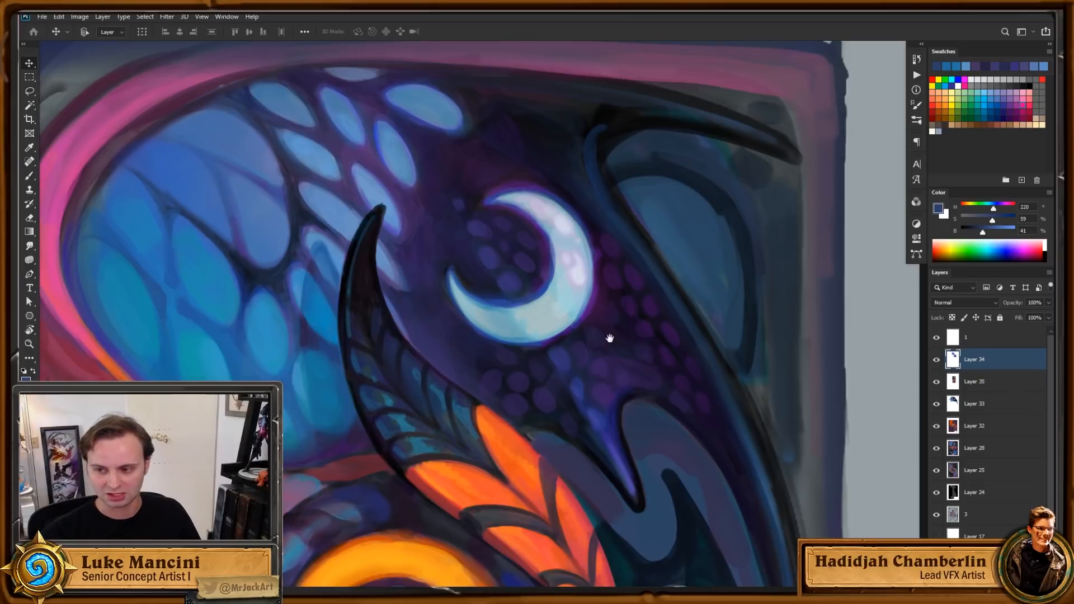
# Step: Examine the moon, horn and surrounding scales at several canvas rotations and magnifications
pyautogui.moveTo(609, 338); pyautogui.dragTo(609, 330)
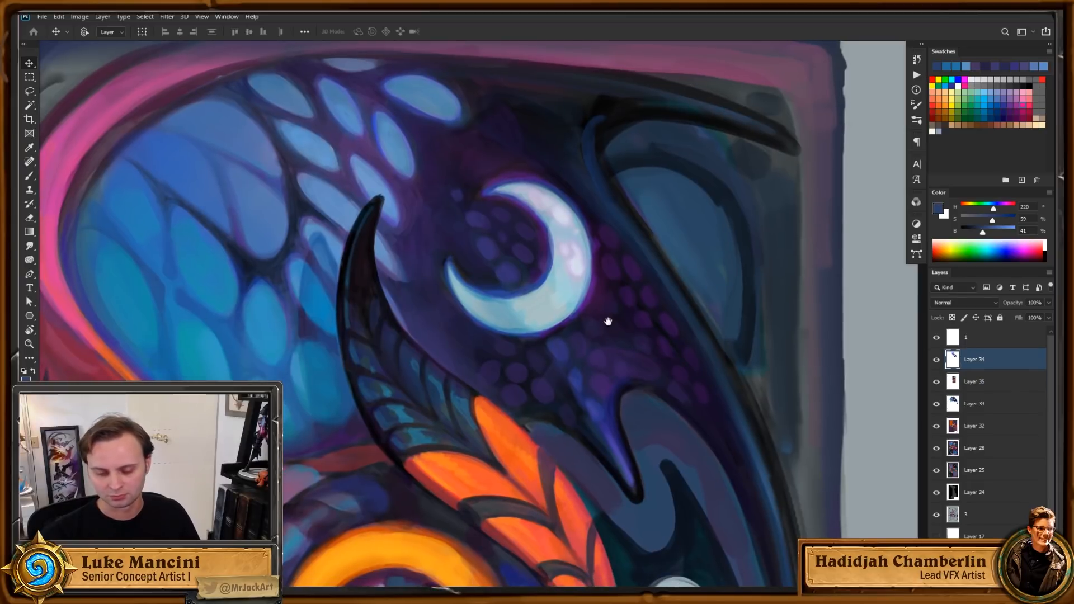
pyautogui.scroll(-2, 608, 321)
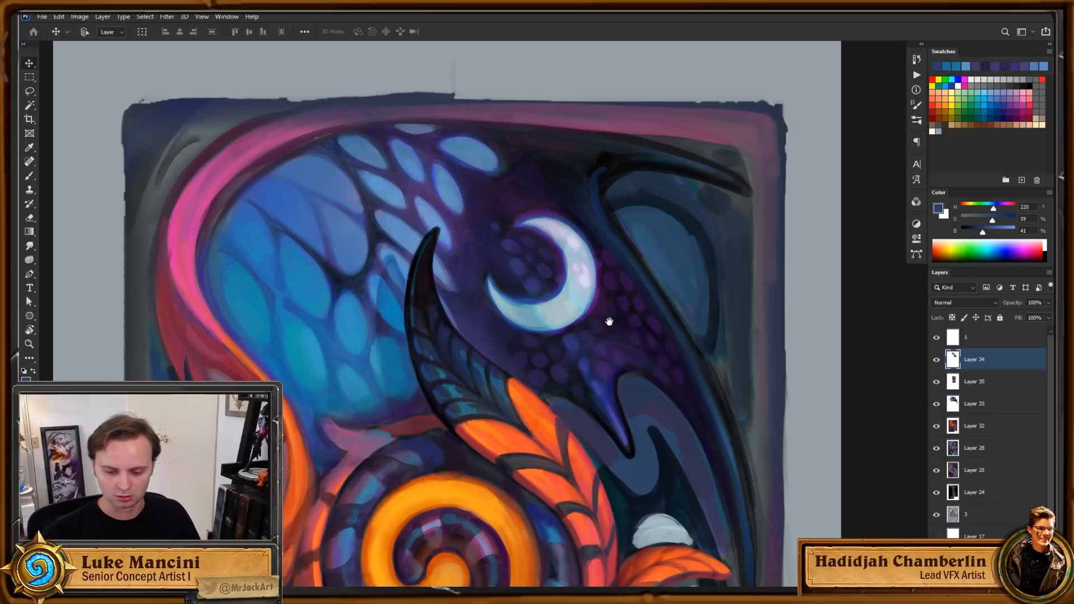
pyautogui.press('r')
pyautogui.moveTo(715, 446); pyautogui.dragTo(670, 58)
pyautogui.scroll(-5, 756, 280)
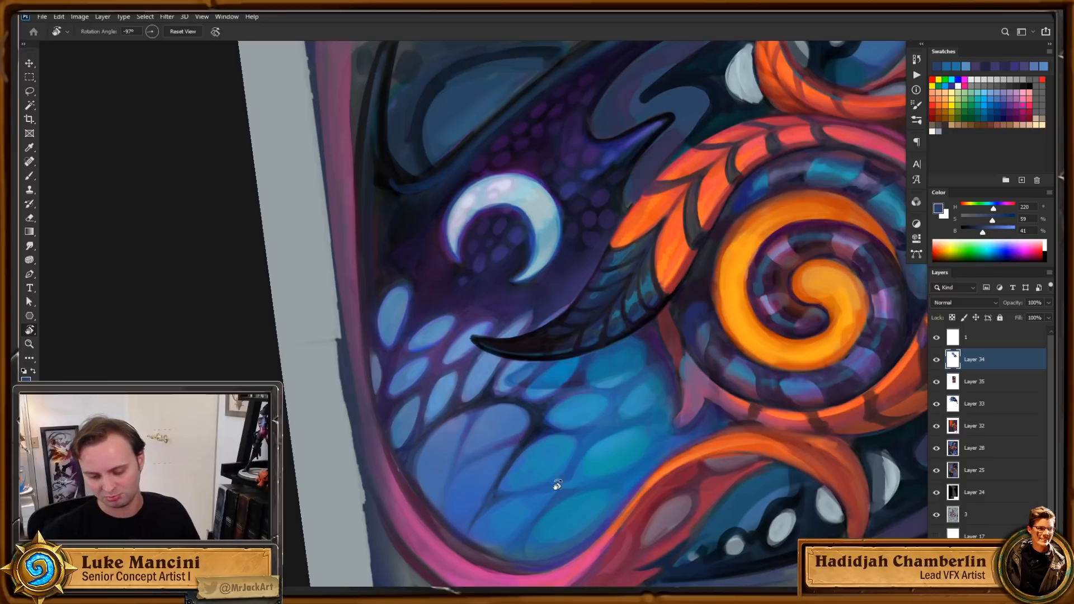
pyautogui.moveTo(593, 377); pyautogui.dragTo(608, 451)
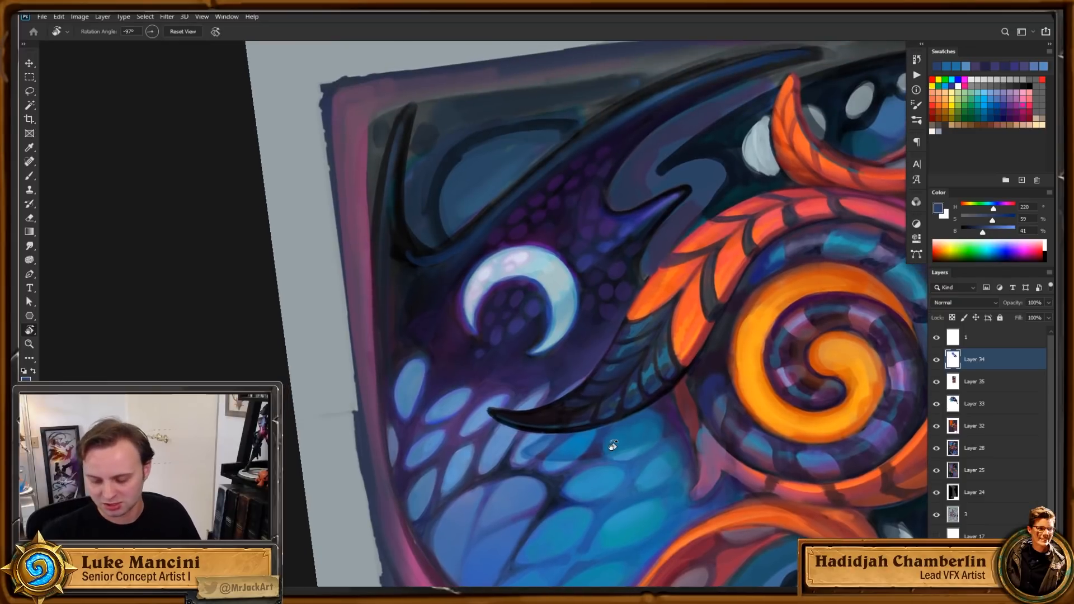
pyautogui.moveTo(643, 336); pyautogui.dragTo(689, 393)
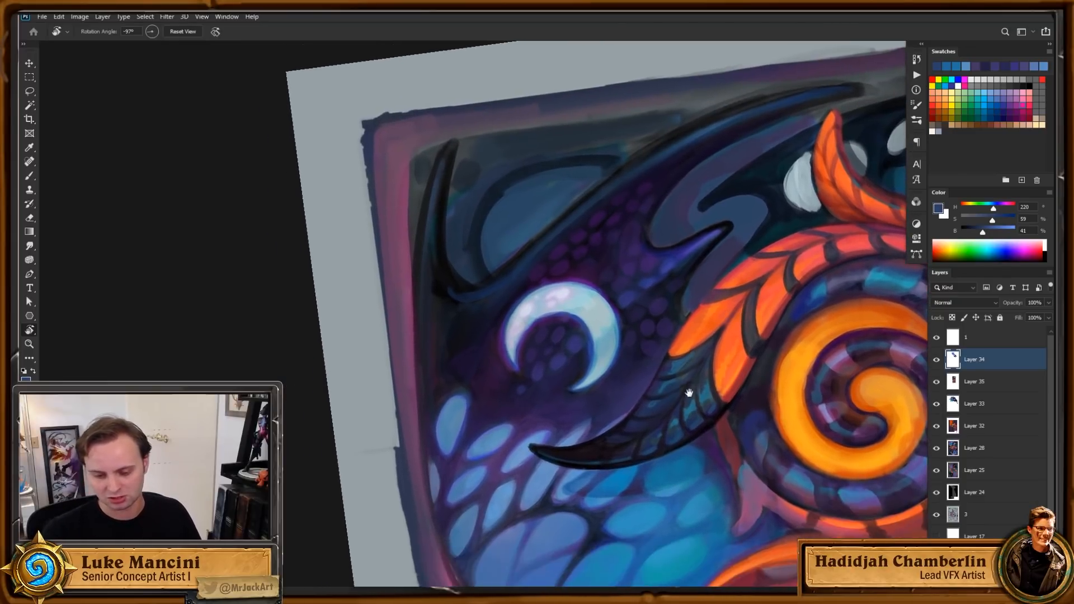
pyautogui.press('z')
pyautogui.moveTo(668, 339); pyautogui.dragTo(814, 343)
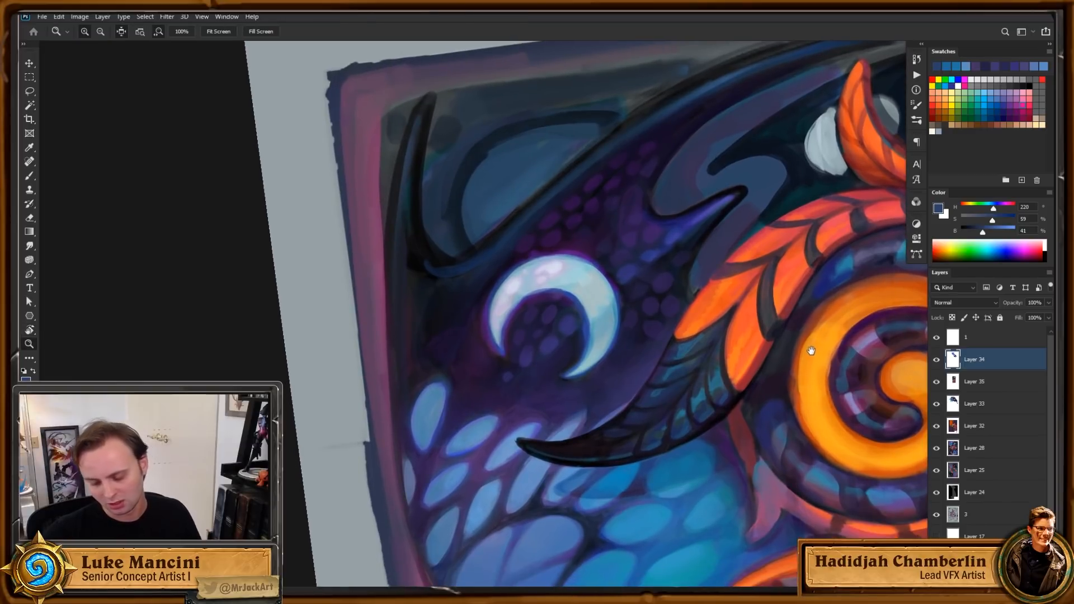
pyautogui.moveTo(807, 381); pyautogui.dragTo(768, 259)
pyautogui.press('r')
pyautogui.press('z')
pyautogui.moveTo(803, 413); pyautogui.dragTo(733, 468)
pyautogui.moveTo(763, 504); pyautogui.dragTo(748, 495)
pyautogui.moveTo(670, 307); pyautogui.dragTo(689, 276)
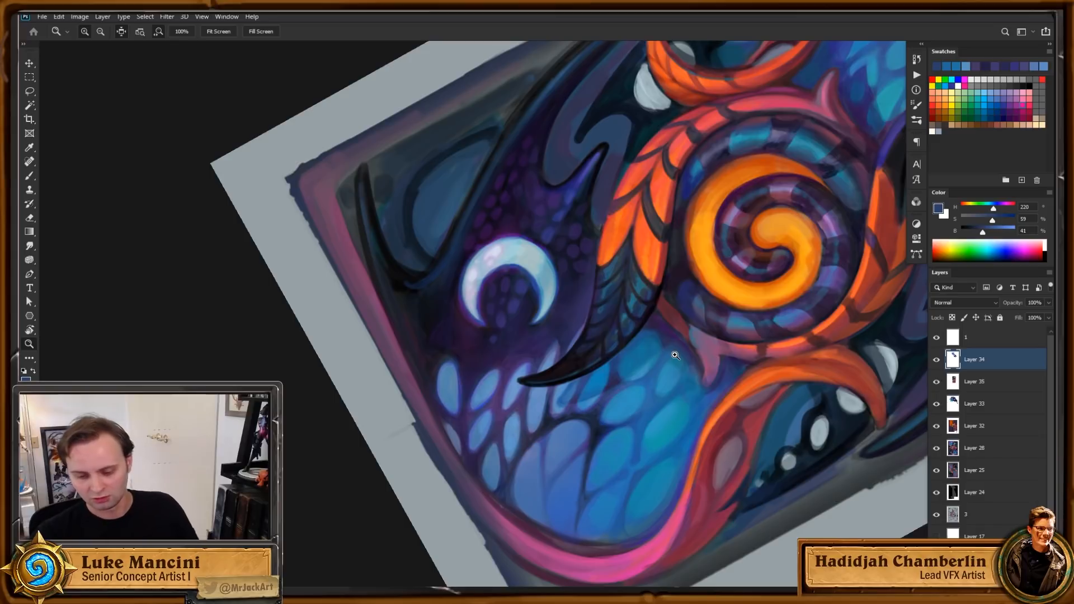
# Step: Review the artwork with the canvas upright, and compare the moon and scales with Layer 34 off and on
pyautogui.press('Escape')
pyautogui.moveTo(742, 369); pyautogui.dragTo(715, 319)
pyautogui.moveTo(779, 283); pyautogui.dragTo(774, 396)
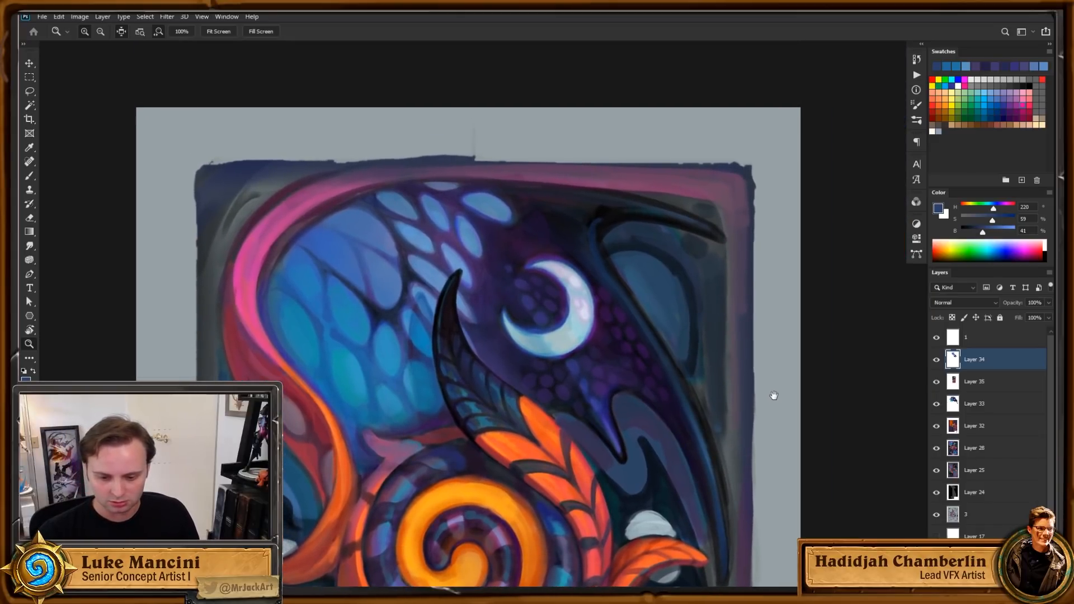
pyautogui.click(633, 278)
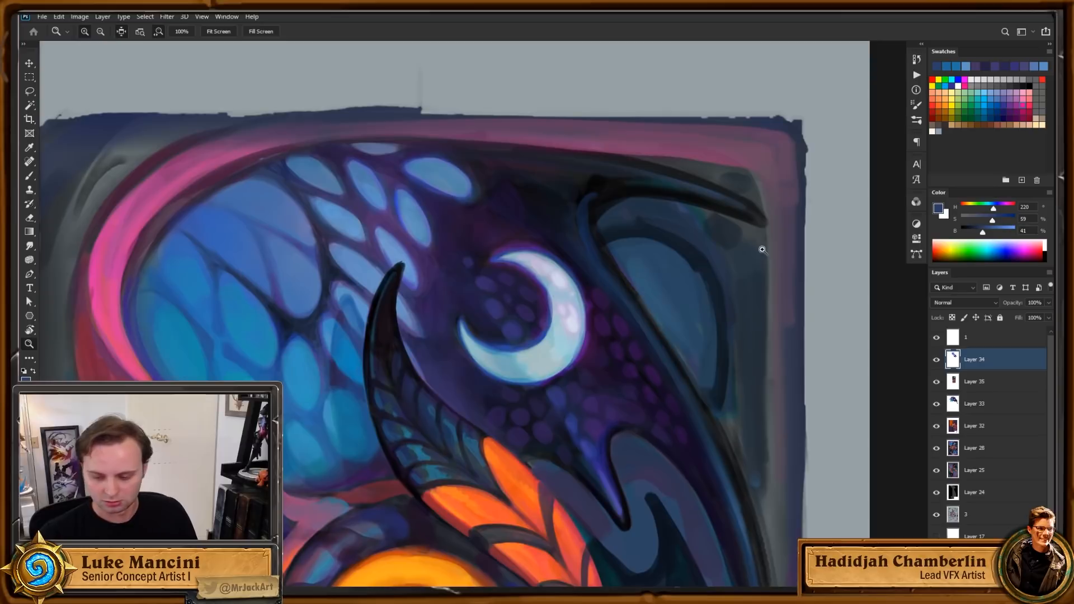
pyautogui.click(936, 360)
pyautogui.click(937, 360)
# Step: Paint small violet-blue scales beside the moon's upper tip on Layer 34, using colours sampled from the neighbouring scales
pyautogui.press('r')
pyautogui.moveTo(827, 334); pyautogui.dragTo(679, 433)
pyautogui.press('b')
pyautogui.keyDown('alt'); pyautogui.click(499, 336); pyautogui.keyUp('alt')
pyautogui.moveTo(503, 311); pyautogui.dragTo(502, 316)
pyautogui.keyDown('alt'); pyautogui.click(483, 232); pyautogui.keyUp('alt')
pyautogui.keyDown('alt'); pyautogui.click(497, 307); pyautogui.keyUp('alt')
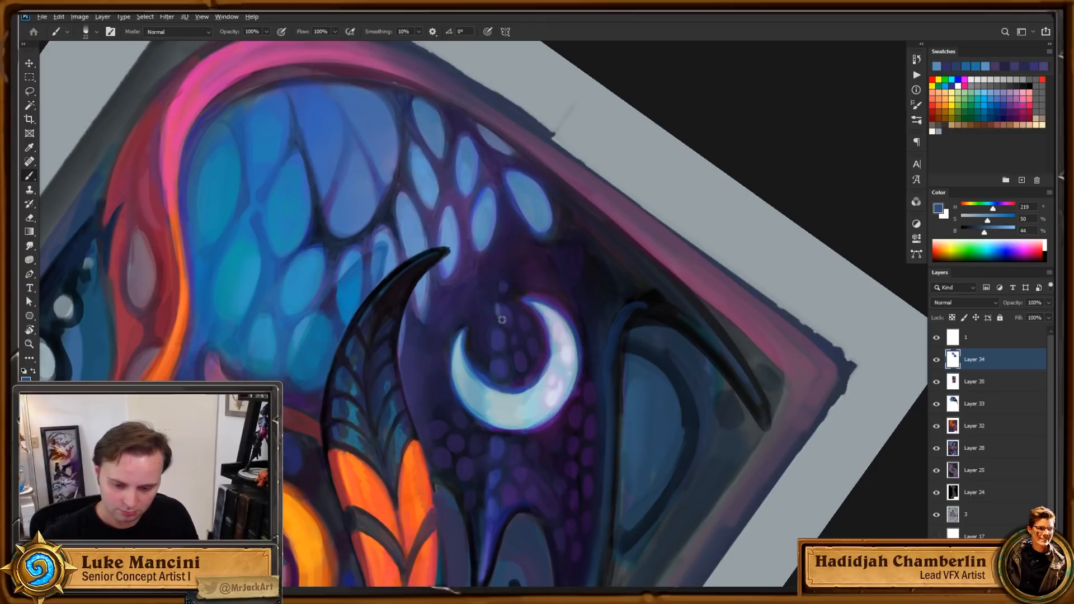
pyautogui.rightClick(502, 318)
pyautogui.click(500, 305)
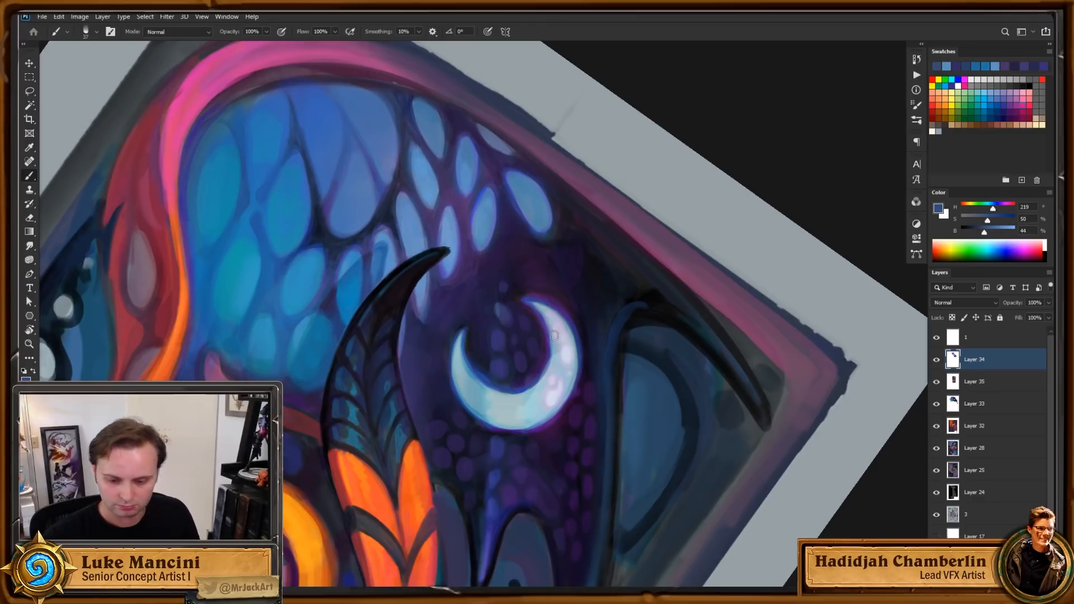
pyautogui.keyDown('alt'); pyautogui.click(500, 340); pyautogui.keyUp('alt')
pyautogui.moveTo(499, 305); pyautogui.dragTo(501, 311)
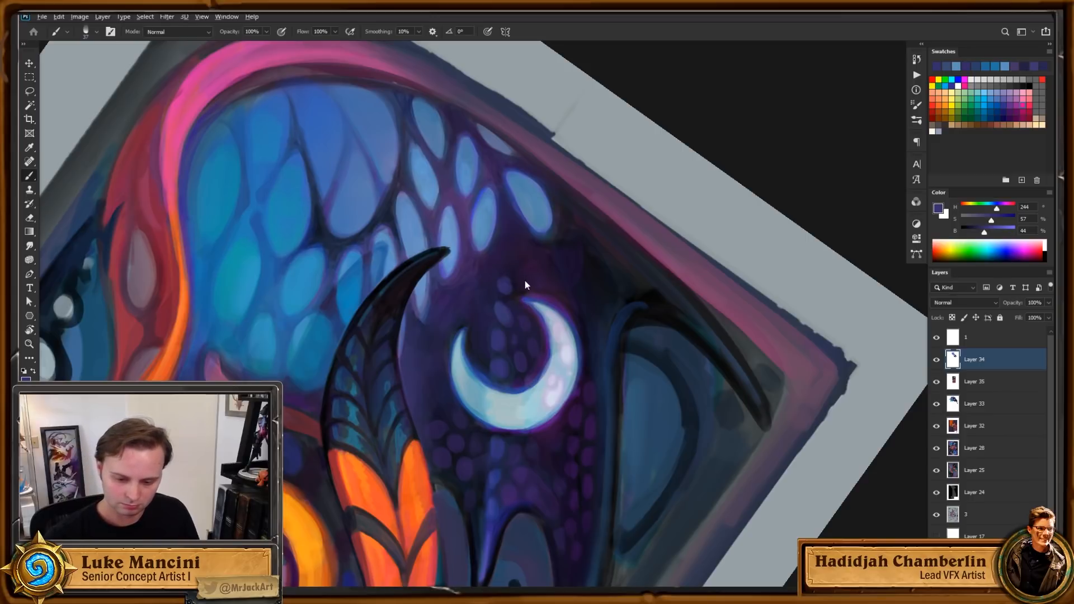
# Step: Continue the small scales around the crescent's outer edge in muted purples sampled from the surrounding area
pyautogui.keyDown('alt'); pyautogui.click(540, 301); pyautogui.keyUp('alt')
pyautogui.moveTo(522, 273); pyautogui.dragTo(522, 283)
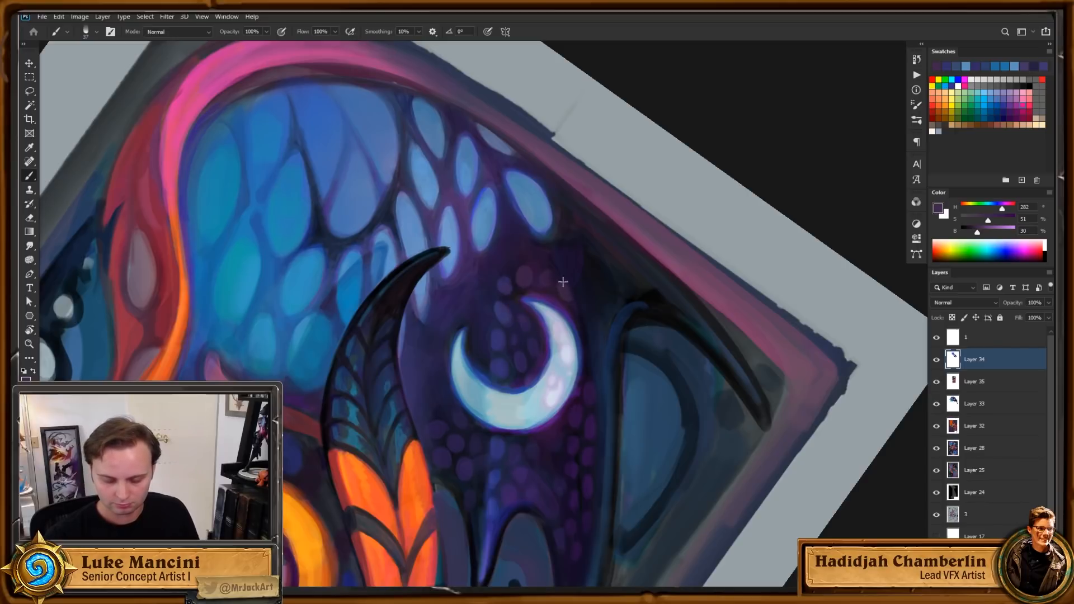
pyautogui.keyDown('alt'); pyautogui.click(520, 311); pyautogui.keyUp('alt')
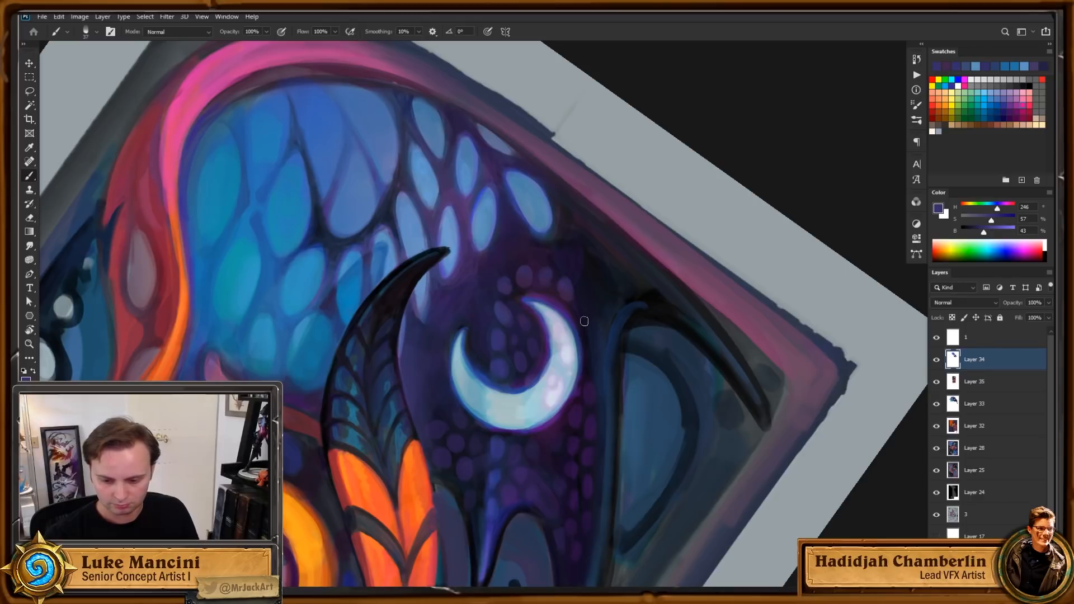
pyautogui.keyDown('alt'); pyautogui.click(507, 315); pyautogui.keyUp('alt')
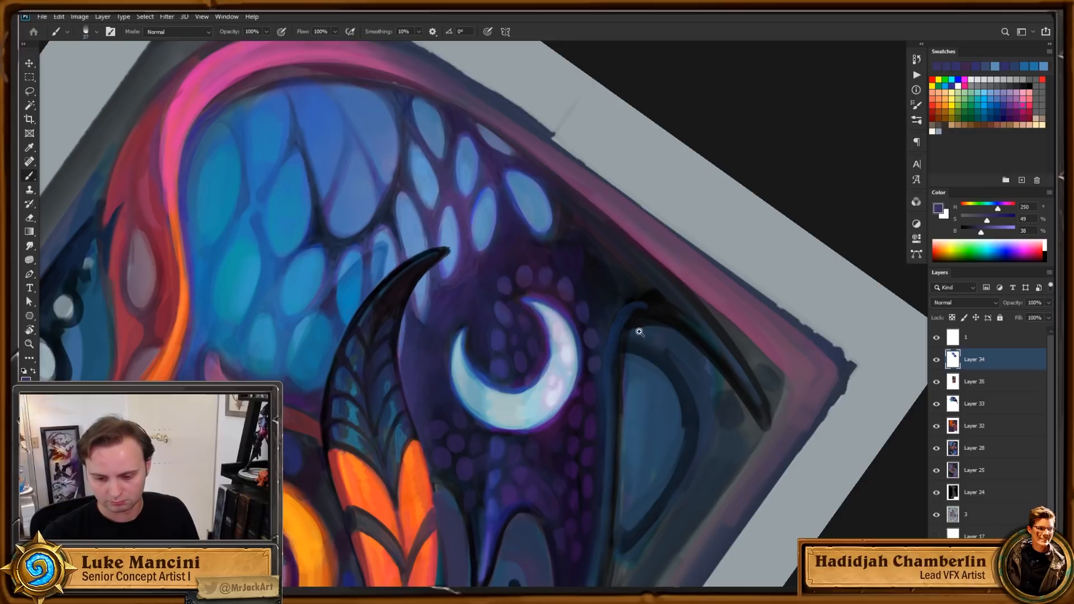
# Step: Inspect the new scales around the moon with the canvas turned nearly upside down and upright, with the eraser ready
pyautogui.hotkey('ctrl', 'space')
pyautogui.moveTo(640, 332); pyautogui.dragTo(551, 439)
pyautogui.press('r')
pyautogui.moveTo(632, 249); pyautogui.dragTo(624, 386)
pyautogui.hotkey('ctrl', 'space')
pyautogui.moveTo(488, 307); pyautogui.dragTo(518, 304)
pyautogui.moveTo(694, 331); pyautogui.dragTo(684, 396)
pyautogui.press('e')
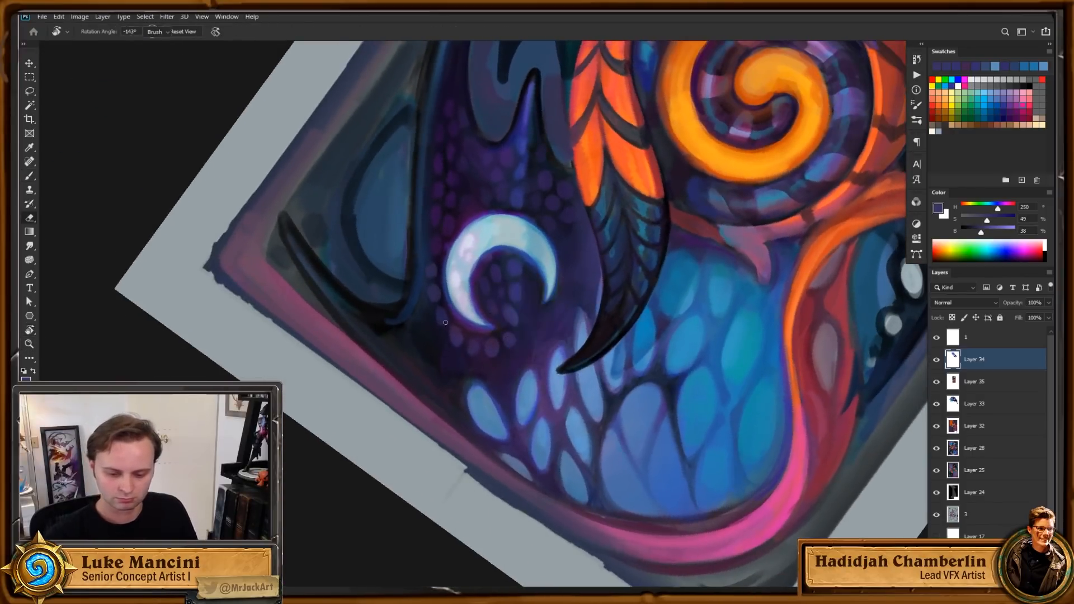
pyautogui.press('.')
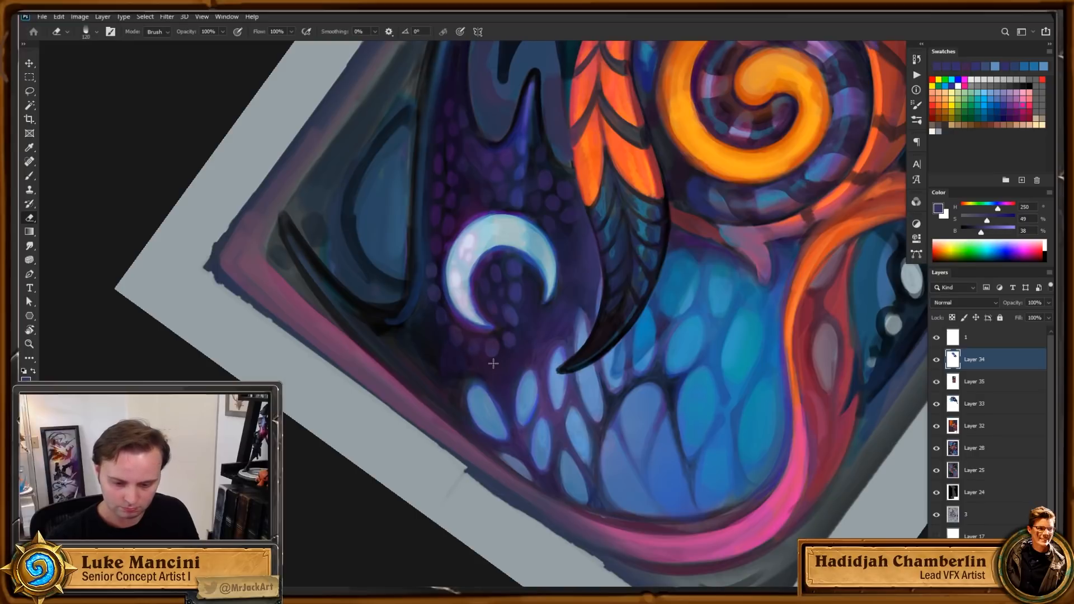
pyautogui.moveTo(564, 362)
pyautogui.mouseDown()
pyautogui.moveTo(570, 400)
pyautogui.moveTo(563, 382)
pyautogui.mouseUp()
pyautogui.hotkey('ctrl', 'space')
pyautogui.press('b')
pyautogui.press('e')
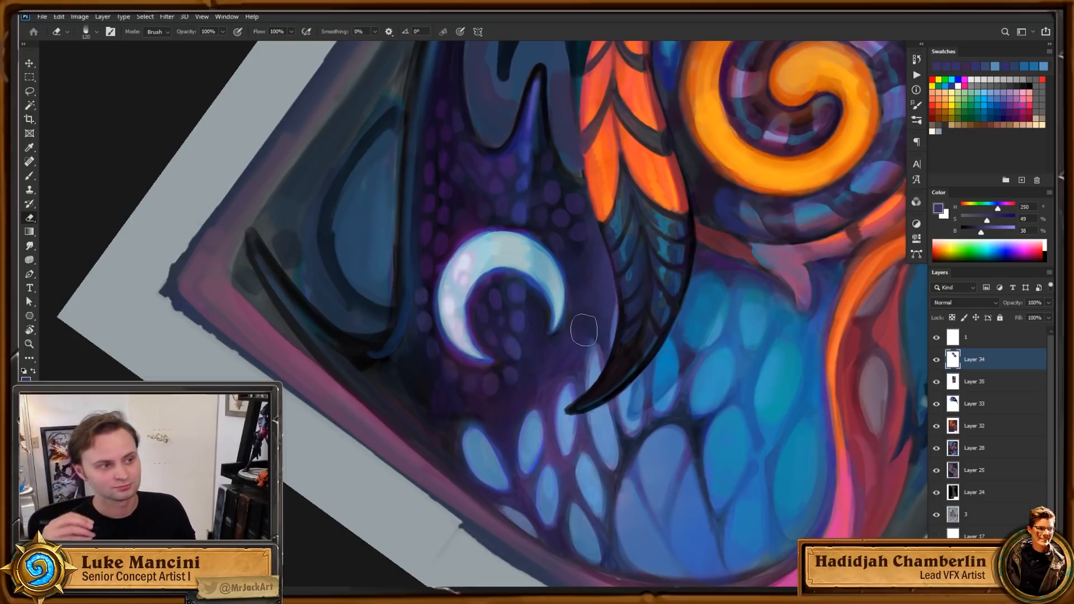
pyautogui.moveTo(652, 344); pyautogui.dragTo(620, 329)
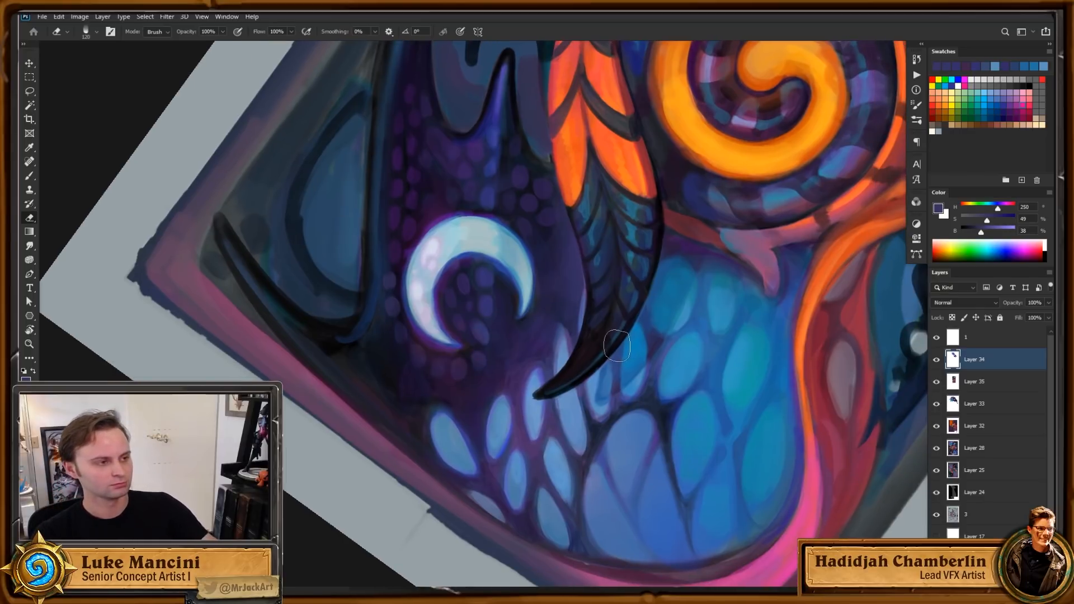
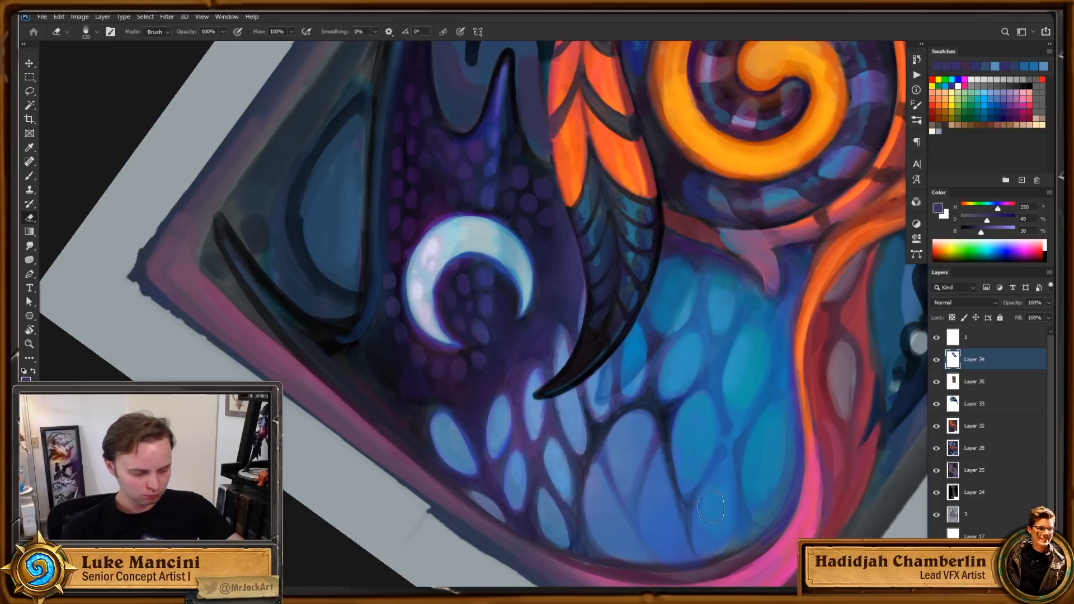
pyautogui.press('Escape')
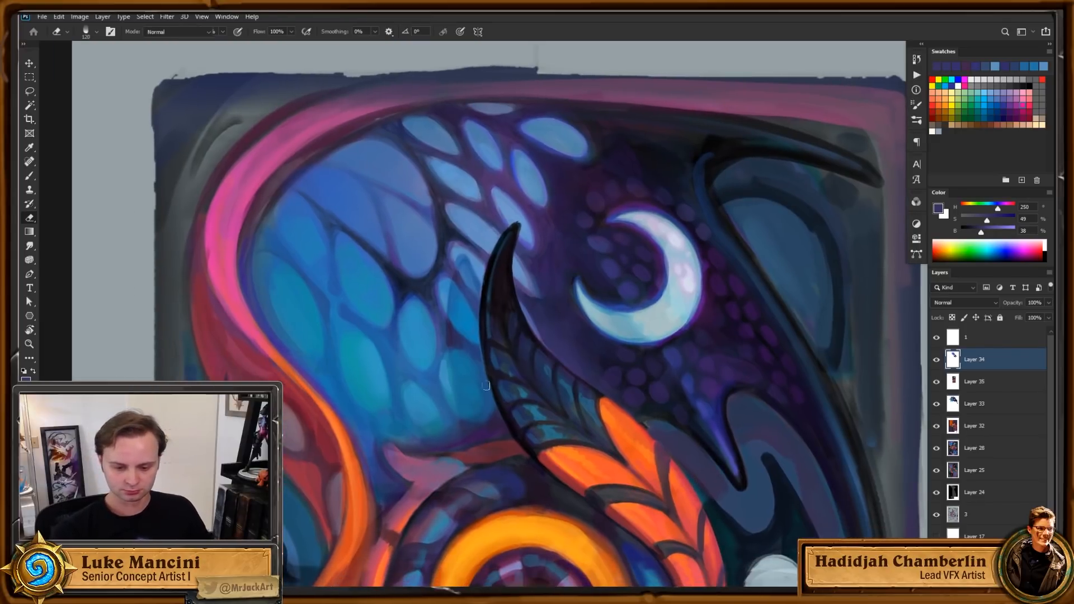
# Step: Make Layer 33 active and brush sampled blue over the large wing scales near the curved pink band
pyautogui.keyDown('alt'); pyautogui.click(364, 369); pyautogui.keyUp('alt')
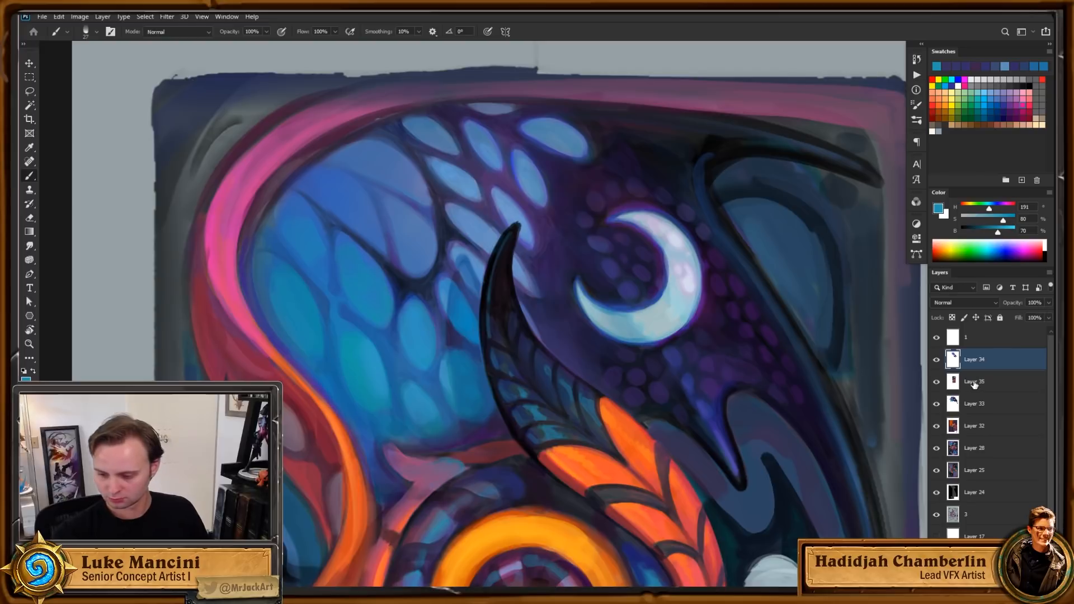
pyautogui.click(964, 402)
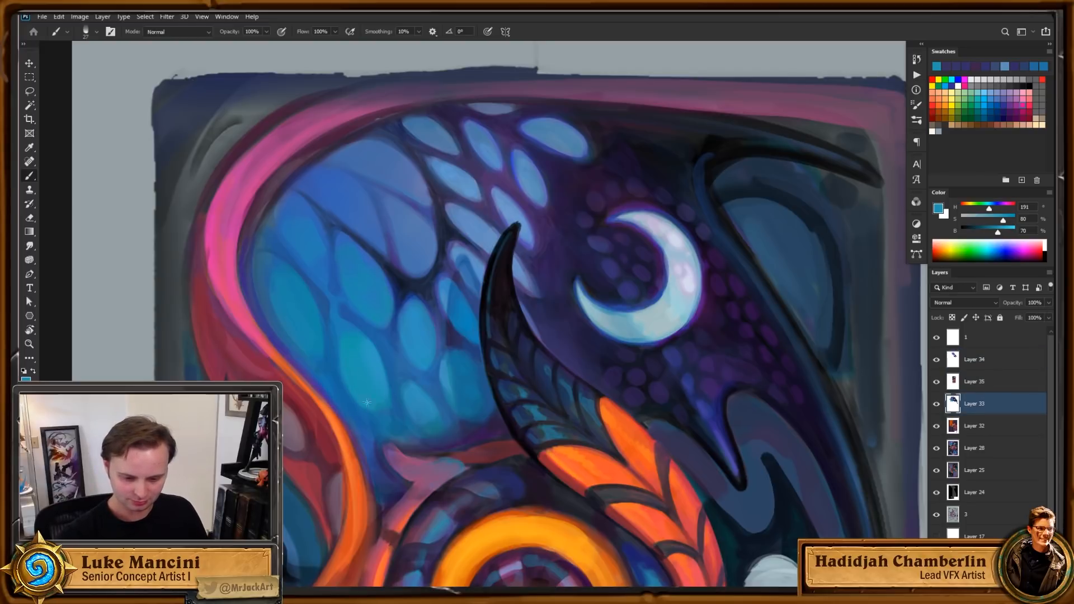
pyautogui.moveTo(485, 370); pyautogui.dragTo(475, 351)
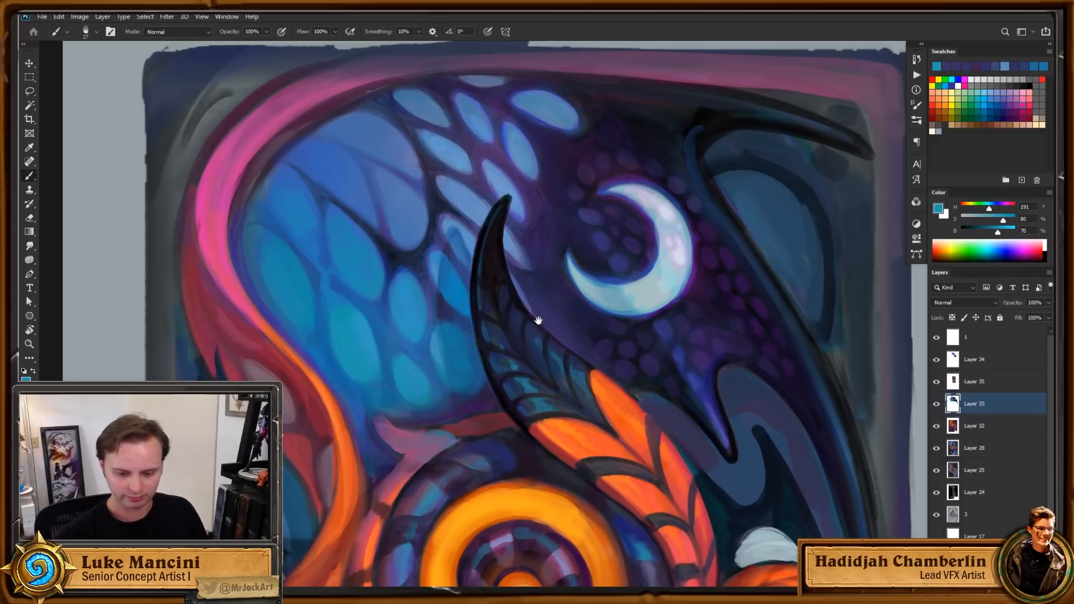
pyautogui.moveTo(441, 361); pyautogui.dragTo(443, 337)
pyautogui.press('Tab')
pyautogui.press('Tab')
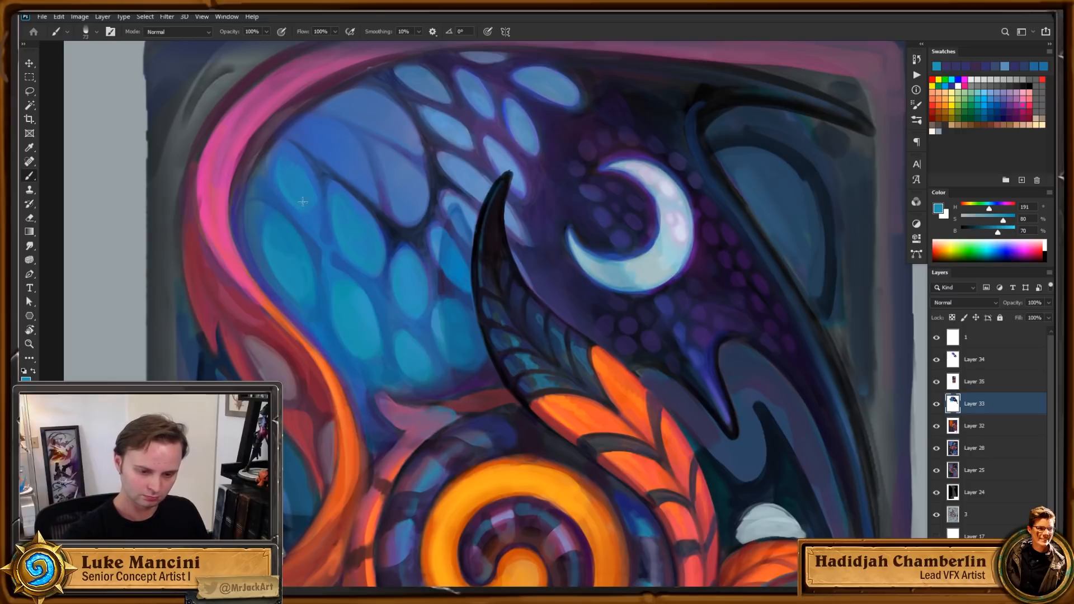
pyautogui.keyDown('alt'); pyautogui.click(299, 163); pyautogui.keyUp('alt')
pyautogui.moveTo(281, 173); pyautogui.dragTo(297, 182)
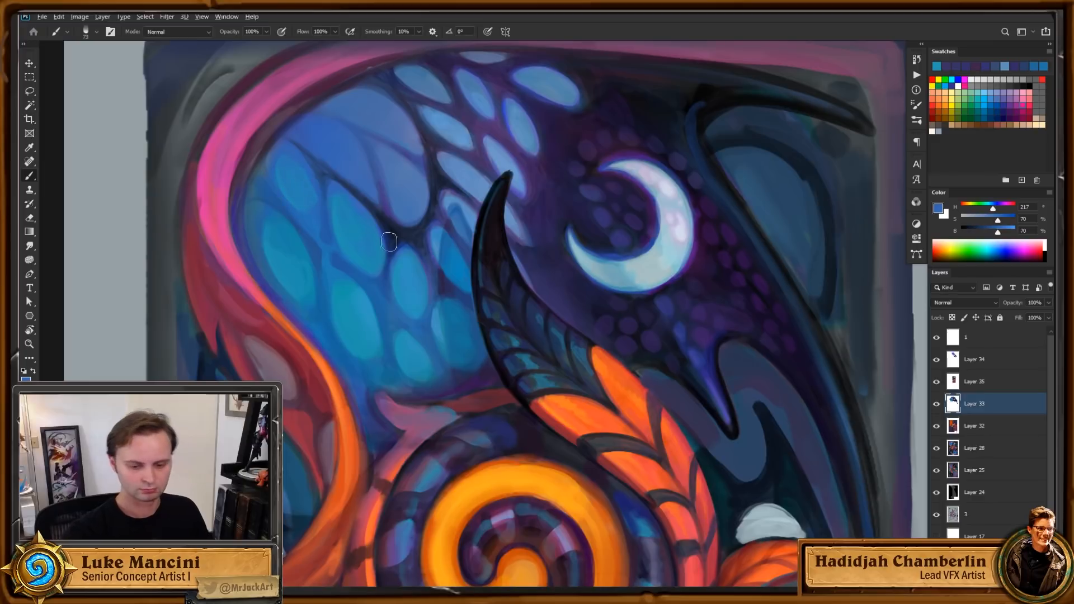
# Step: Review the balance of scales, moon and horn across the whole card, rotated and upright
pyautogui.hotkey('ctrl', 'space')
pyautogui.moveTo(420, 307); pyautogui.dragTo(393, 338)
pyautogui.press('space')
pyautogui.moveTo(492, 326); pyautogui.dragTo(509, 344)
pyautogui.press('r')
pyautogui.moveTo(632, 355)
pyautogui.mouseDown()
pyautogui.moveTo(598, 401)
pyautogui.moveTo(507, 409)
pyautogui.mouseUp()
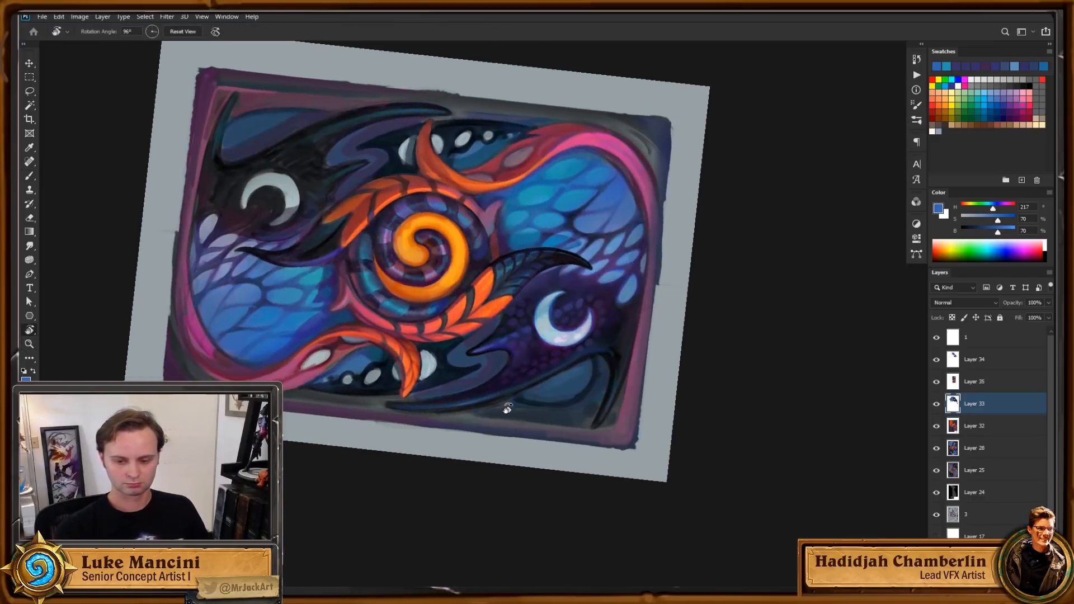
pyautogui.press('Escape')
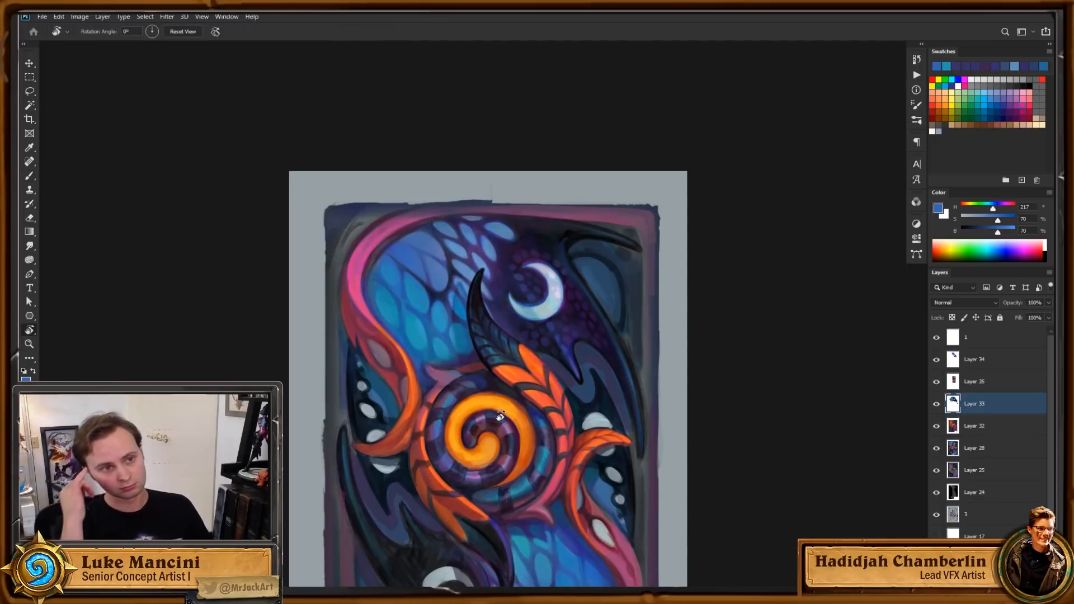
pyautogui.hotkey('ctrl', 'space')
pyautogui.moveTo(492, 326); pyautogui.dragTo(544, 325)
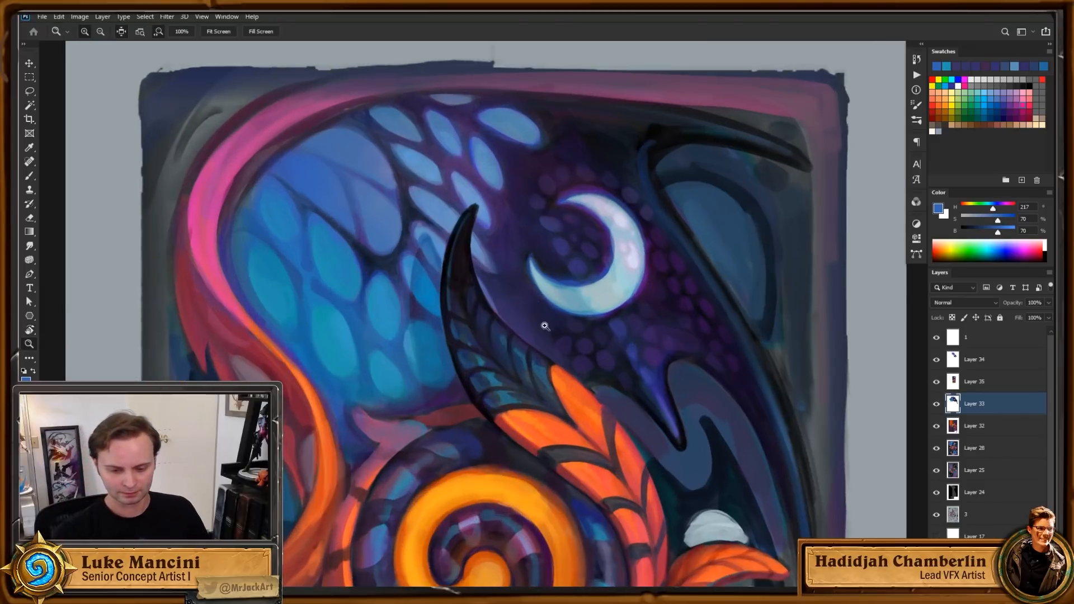
# Step: Turn the canvas and blend sampled teal-blue into the large scales beside the pink band with a larger brush
pyautogui.press('r')
pyautogui.moveTo(607, 361)
pyautogui.mouseDown()
pyautogui.moveTo(670, 209)
pyautogui.moveTo(696, 244)
pyautogui.moveTo(515, 364)
pyautogui.mouseUp()
pyautogui.press('b')
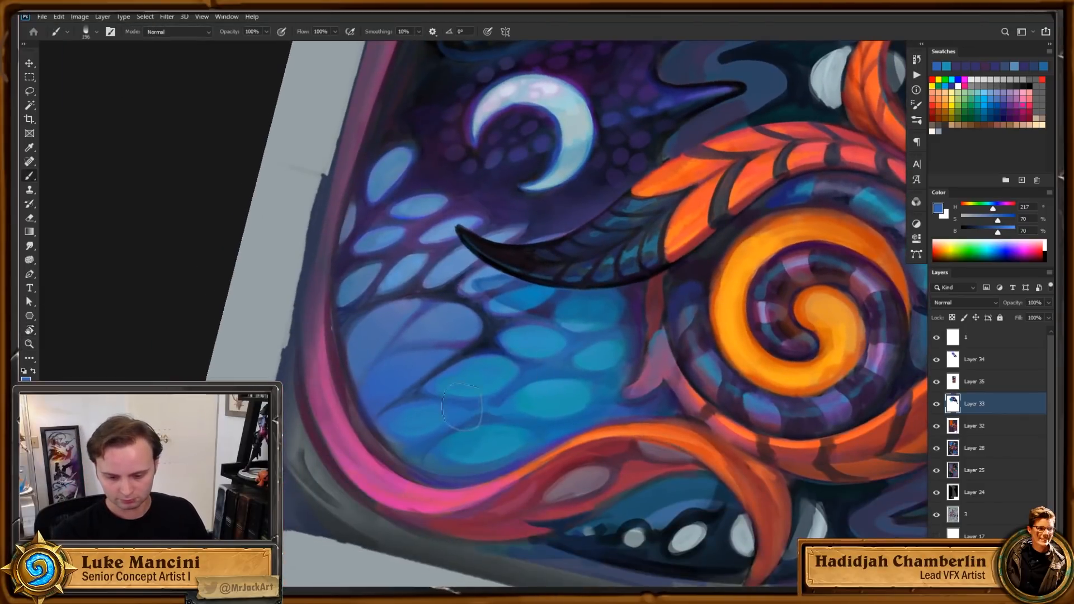
pyautogui.keyDown('alt'); pyautogui.click(532, 403); pyautogui.keyUp('alt')
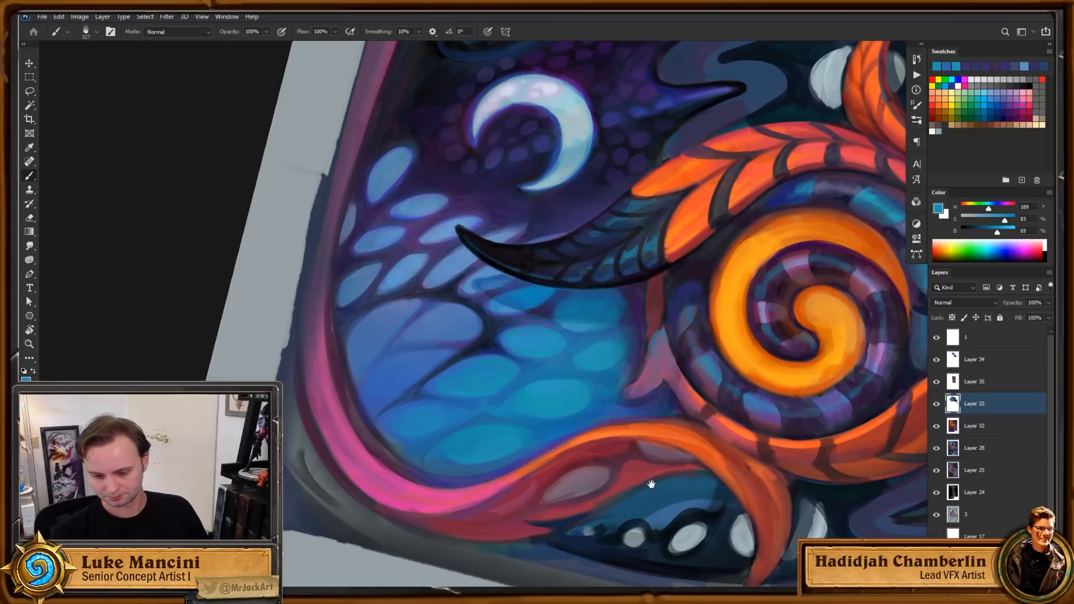
# Step: Return to Layer 34 and paint a small violet scale between the crescent and the large light-blue scales
pyautogui.scroll(2, 666, 475)
pyautogui.hotkey('alt', ']')
pyautogui.press('r')
pyautogui.moveTo(784, 454); pyautogui.dragTo(740, 482)
pyautogui.press('z')
pyautogui.click(481, 306)
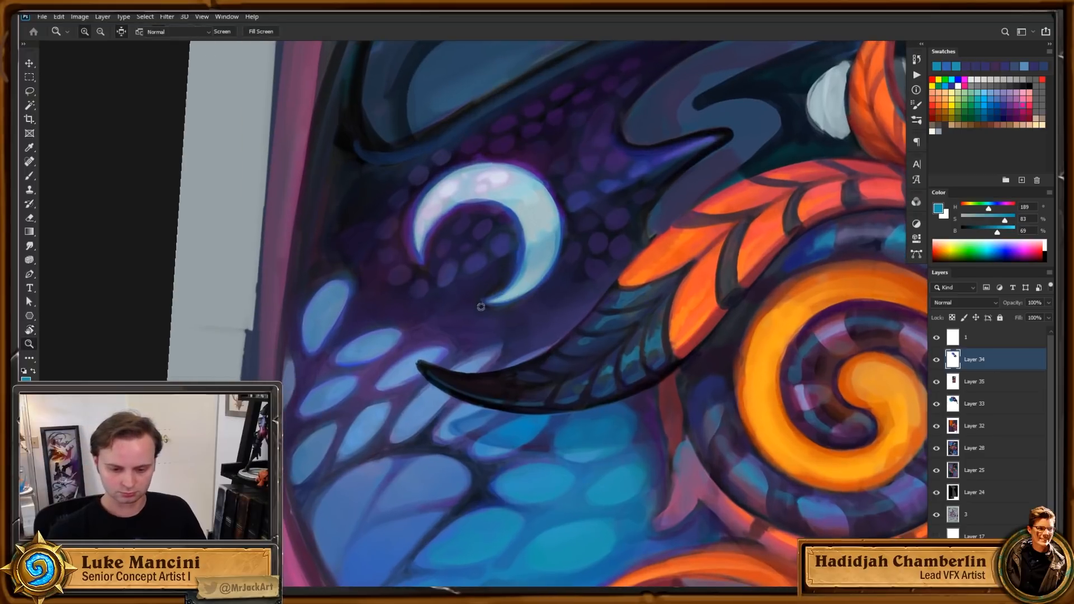
pyautogui.press('b')
pyautogui.moveTo(449, 283); pyautogui.dragTo(394, 312)
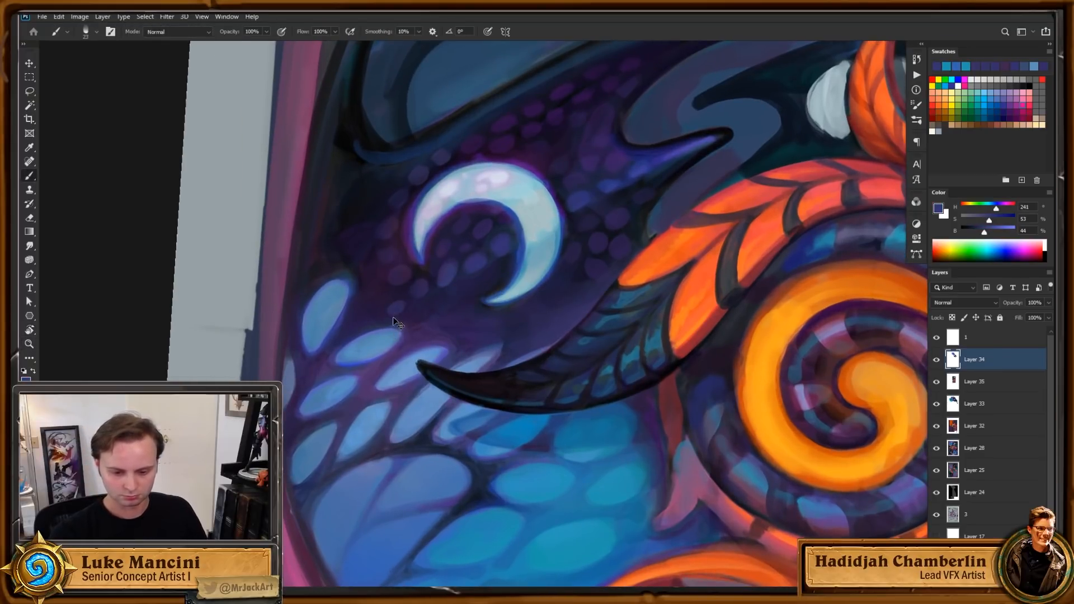
# Step: Extend the small violet scales on Layer 34 across the dark area between the crescent, the large light-blue scales and the pink border
pyautogui.rightClick(397, 314)
pyautogui.click(399, 311)
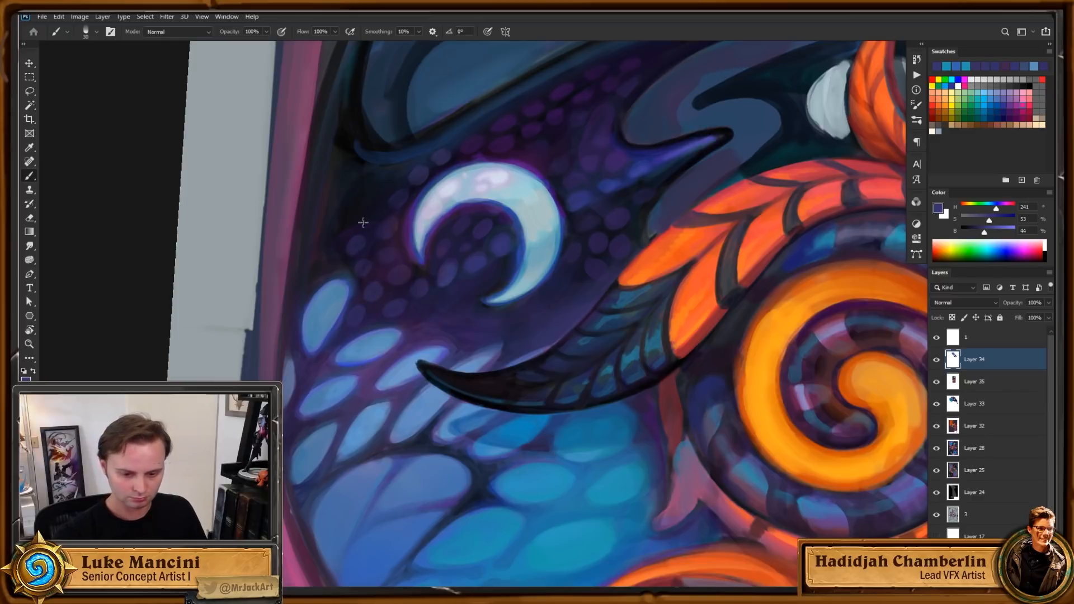
pyautogui.press('Tab')
pyautogui.press('Tab')
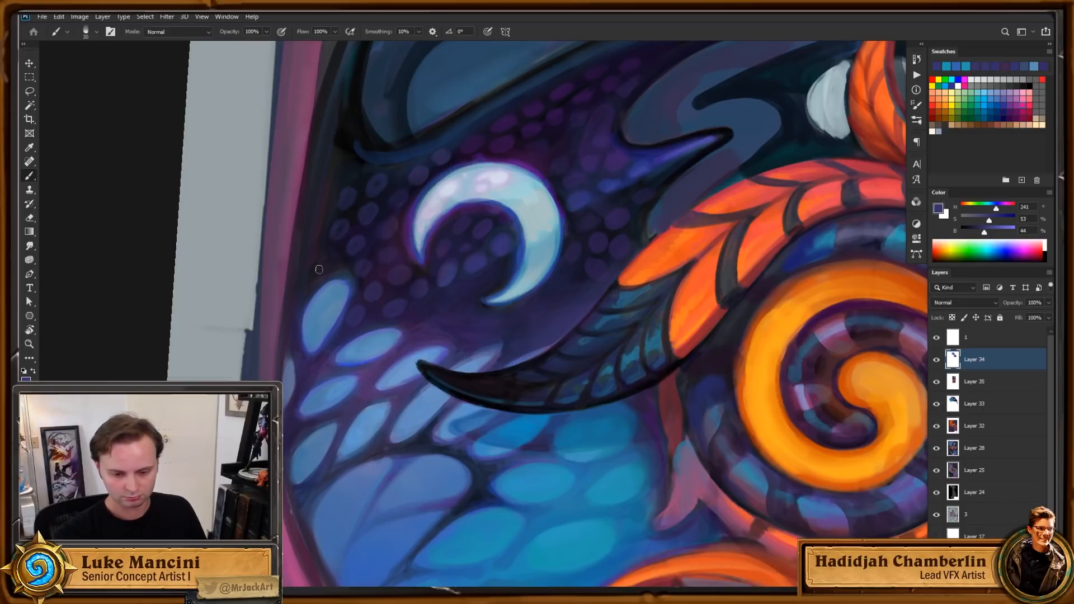
pyautogui.press('e')
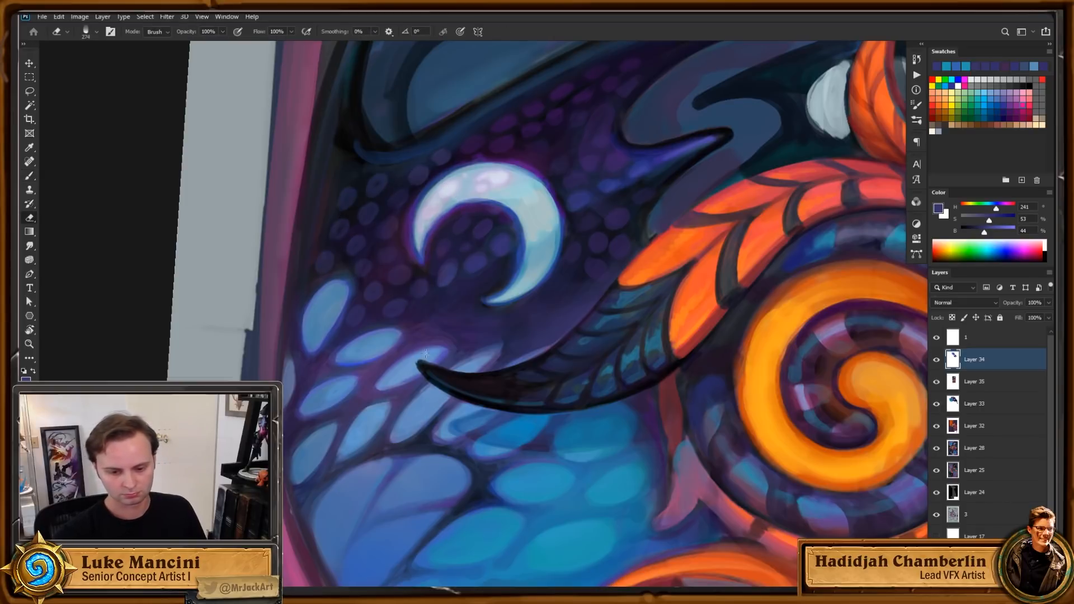
pyautogui.moveTo(637, 326)
pyautogui.mouseDown()
pyautogui.moveTo(662, 302)
pyautogui.moveTo(634, 336)
pyautogui.mouseUp()
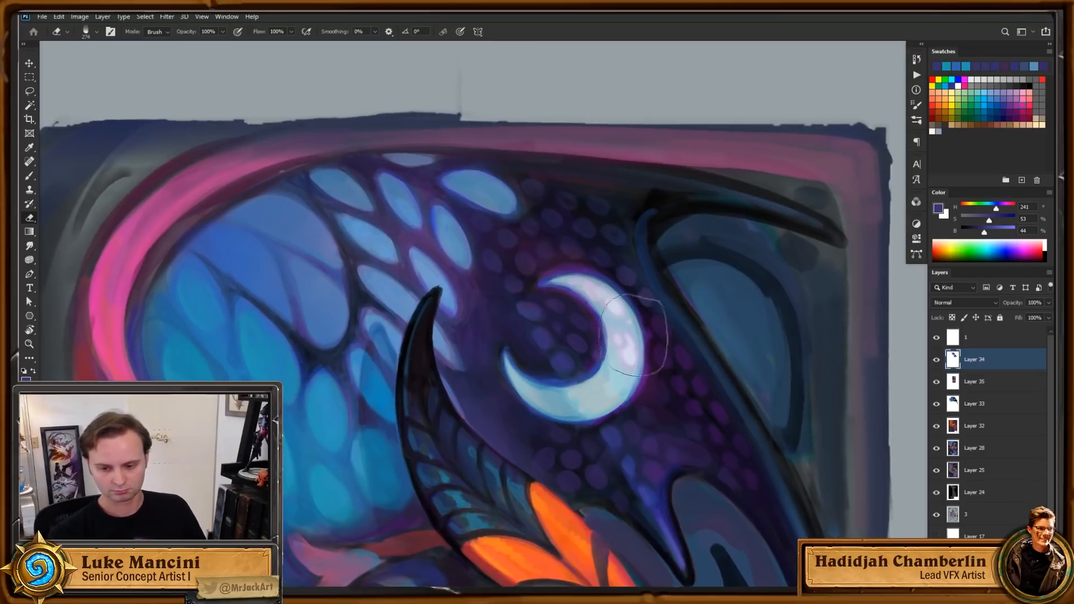
# Step: Review the card at a rotated angle and brush dark blue scales between the crescent and the blue wing rim
pyautogui.press('z')
pyautogui.moveTo(720, 313)
pyautogui.mouseDown()
pyautogui.moveTo(731, 348)
pyautogui.moveTo(687, 369)
pyautogui.moveTo(583, 470)
pyautogui.mouseUp()
pyautogui.press('r')
pyautogui.press('z')
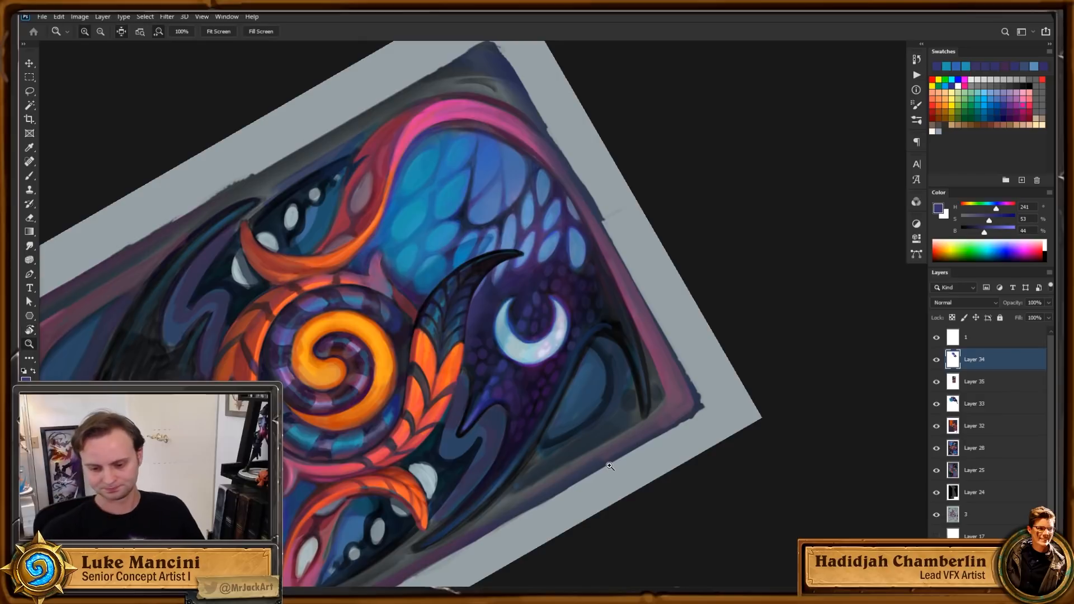
pyautogui.moveTo(644, 352); pyautogui.dragTo(652, 330)
pyautogui.moveTo(516, 386)
pyautogui.mouseDown()
pyautogui.moveTo(736, 388)
pyautogui.moveTo(674, 288)
pyautogui.mouseUp()
pyautogui.press('b')
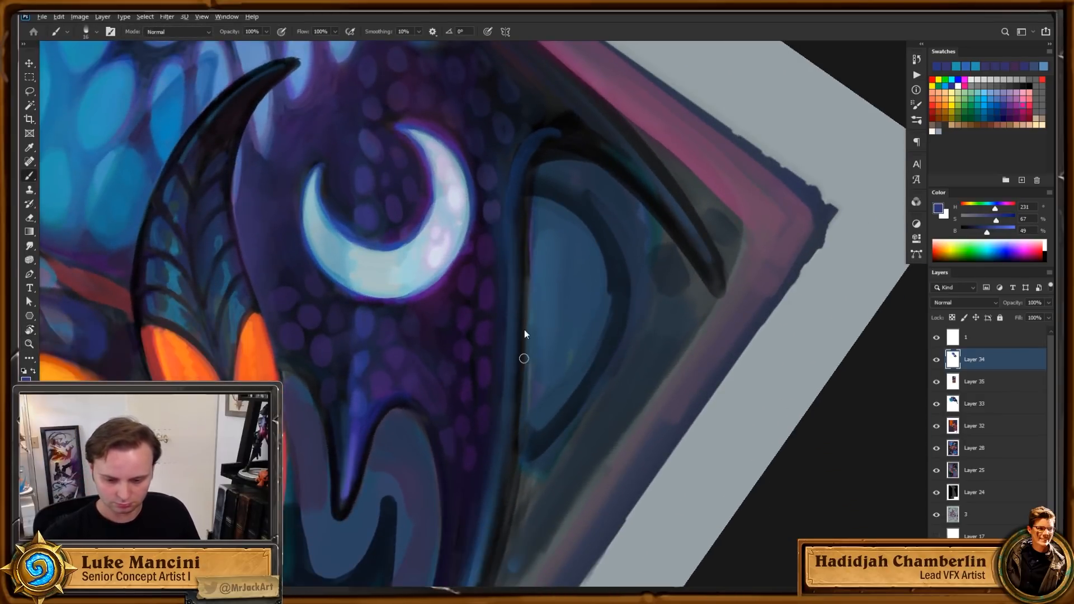
pyautogui.moveTo(494, 321)
pyautogui.mouseDown()
pyautogui.moveTo(510, 309)
pyautogui.moveTo(507, 332)
pyautogui.mouseUp()
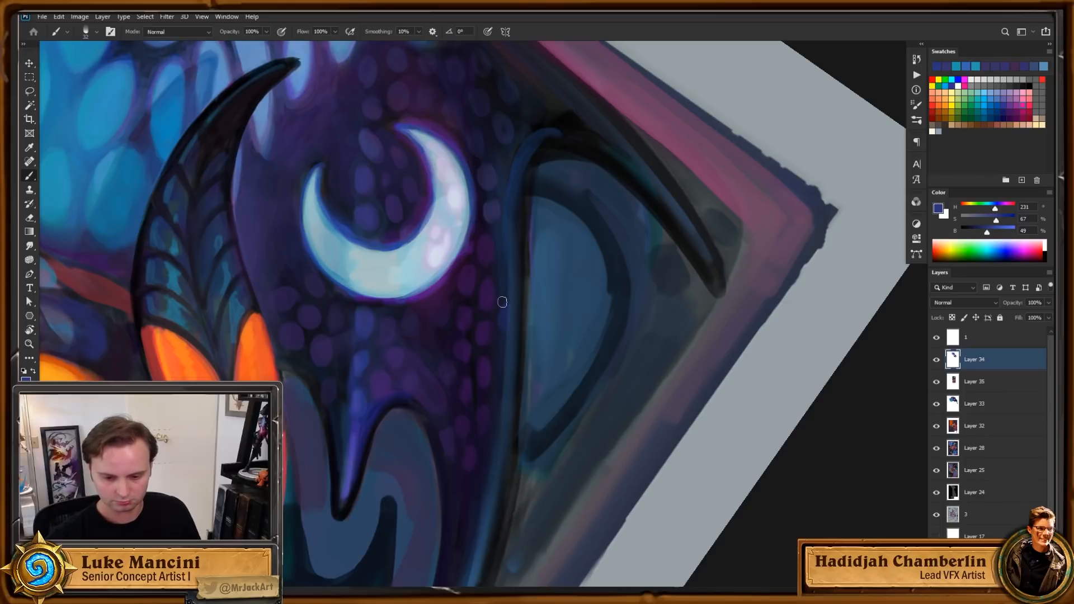
# Step: Set the brush hue to 263, dab violet scales beside the blue wing rim and undo a misplaced dab
pyautogui.moveTo(1003, 213); pyautogui.dragTo(1001, 209)
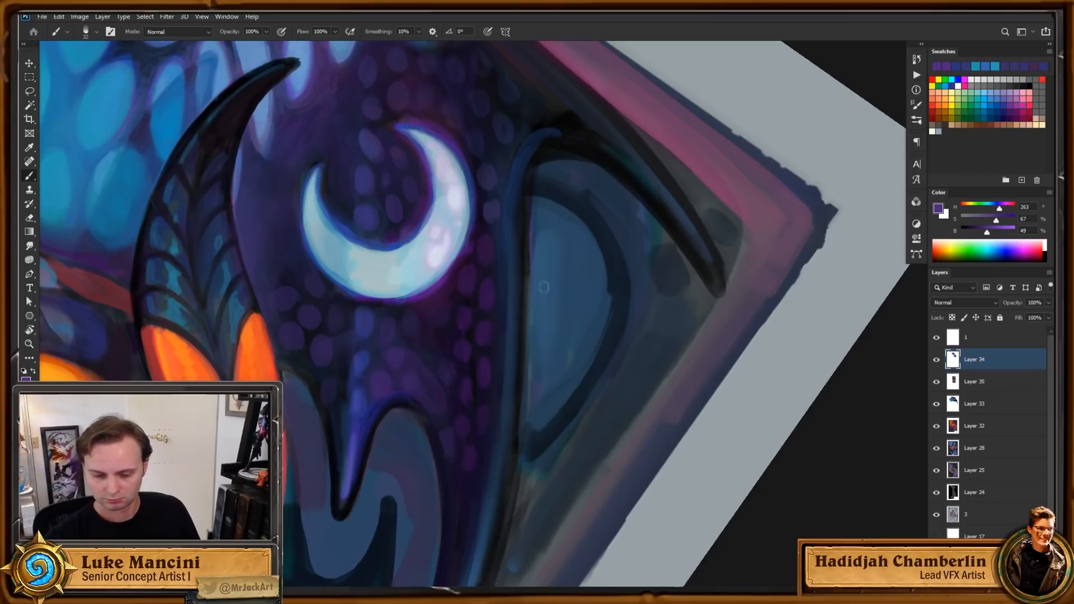
pyautogui.moveTo(504, 331); pyautogui.dragTo(508, 308)
pyautogui.hotkey('ctrl', 'z')
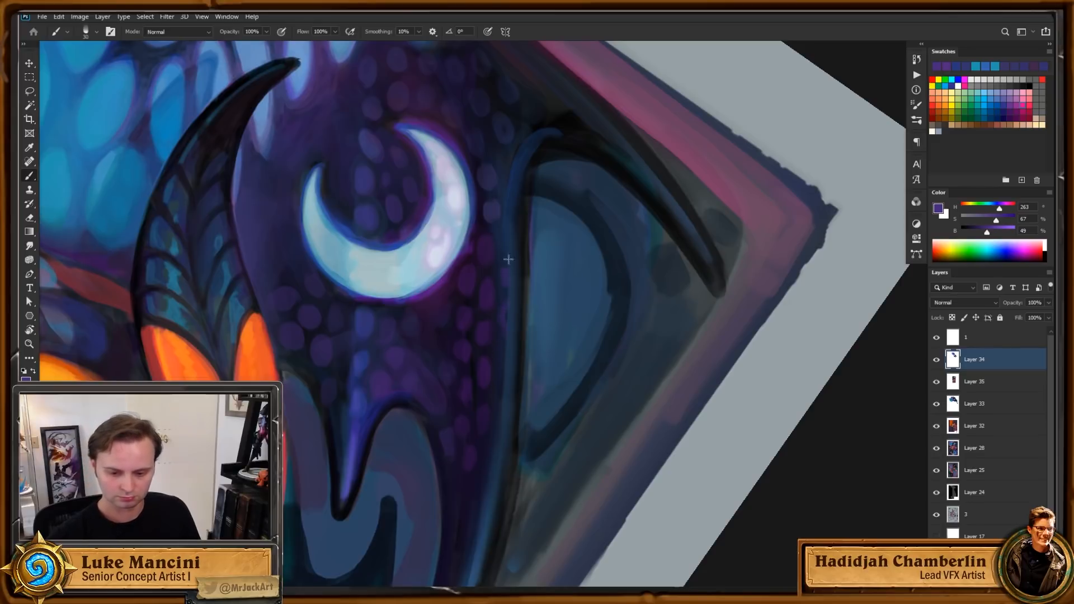
pyautogui.scroll(-2, 508, 259)
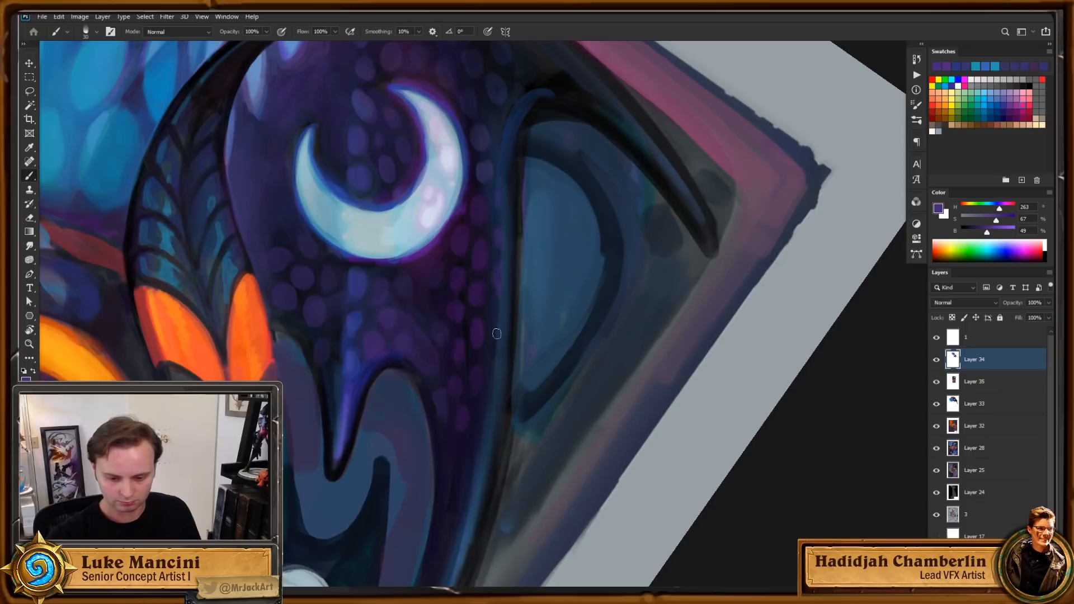
pyautogui.moveTo(526, 336); pyautogui.dragTo(519, 305)
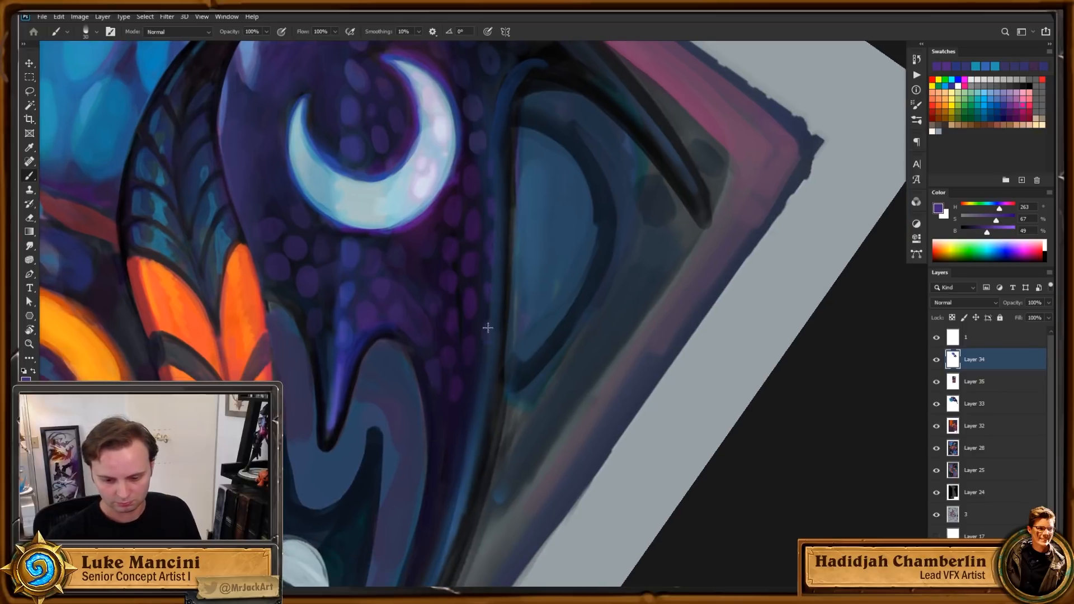
pyautogui.scroll(2, 506, 338)
# Step: Sample blue-violet from the spike and paint a row of tiny scales down the blue wing rim with a smaller brush
pyautogui.keyDown('alt'); pyautogui.click(338, 381); pyautogui.keyUp('alt')
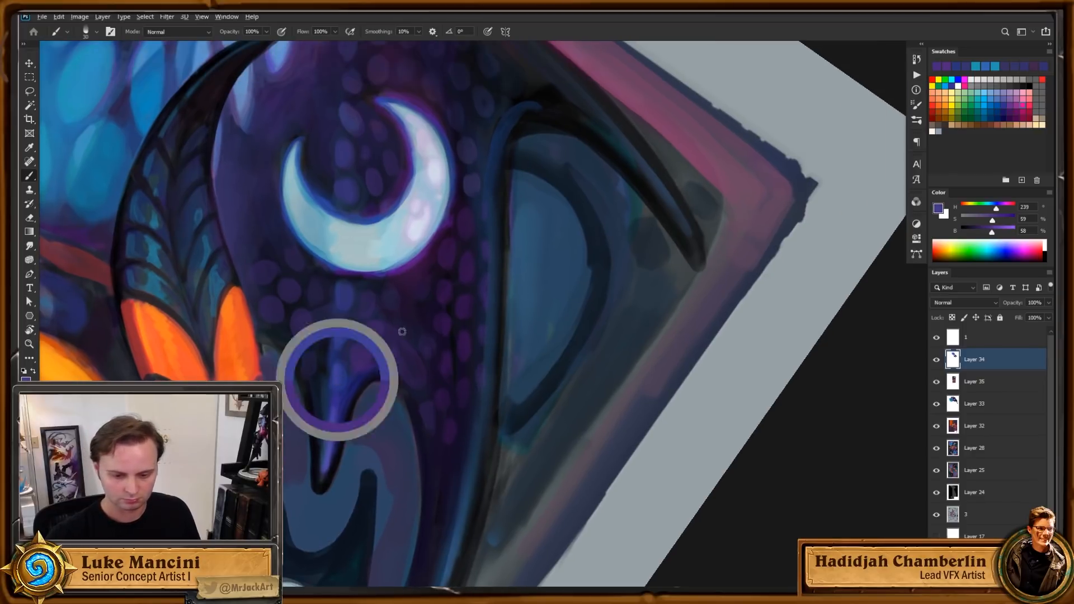
pyautogui.press('[')
pyautogui.press('[')
pyautogui.press('[')
pyautogui.moveTo(490, 244); pyautogui.dragTo(493, 256)
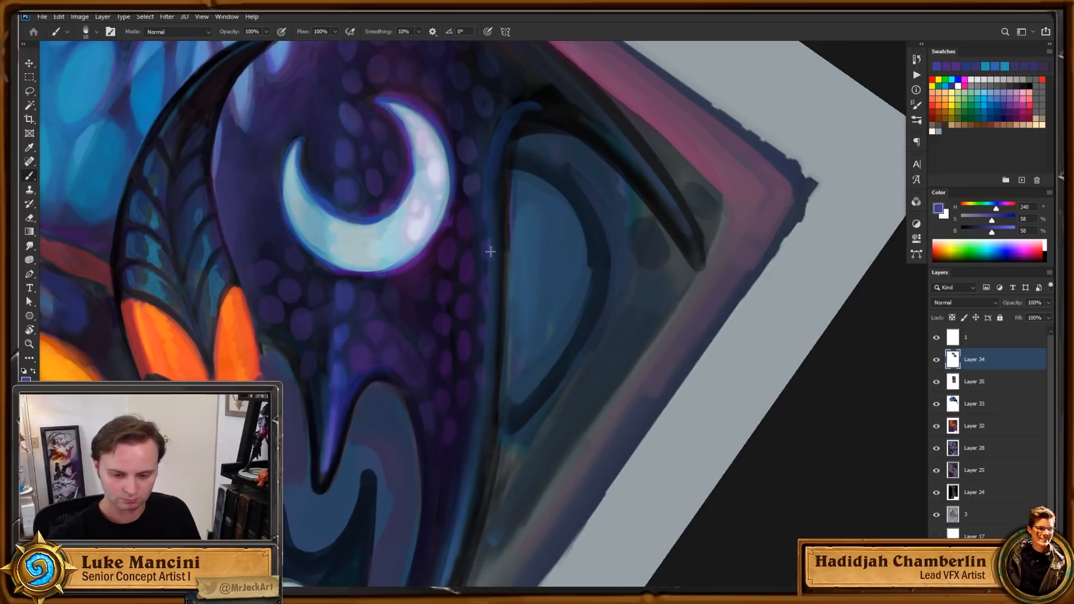
pyautogui.moveTo(490, 195); pyautogui.dragTo(488, 220)
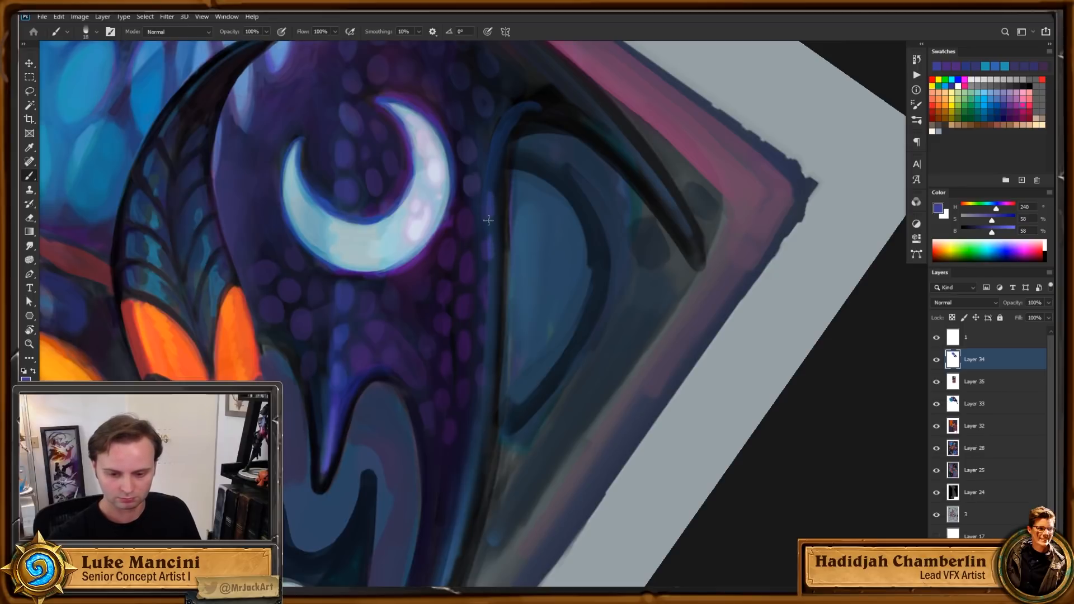
pyautogui.moveTo(494, 162); pyautogui.dragTo(492, 176)
pyautogui.moveTo(491, 285); pyautogui.dragTo(490, 298)
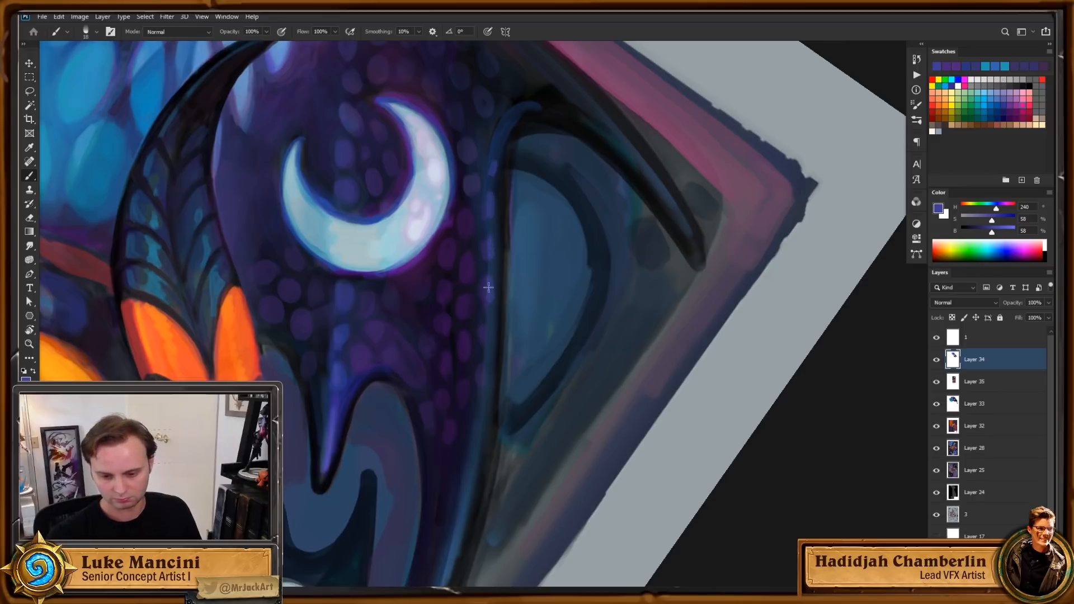
pyautogui.scroll(-2, 504, 291)
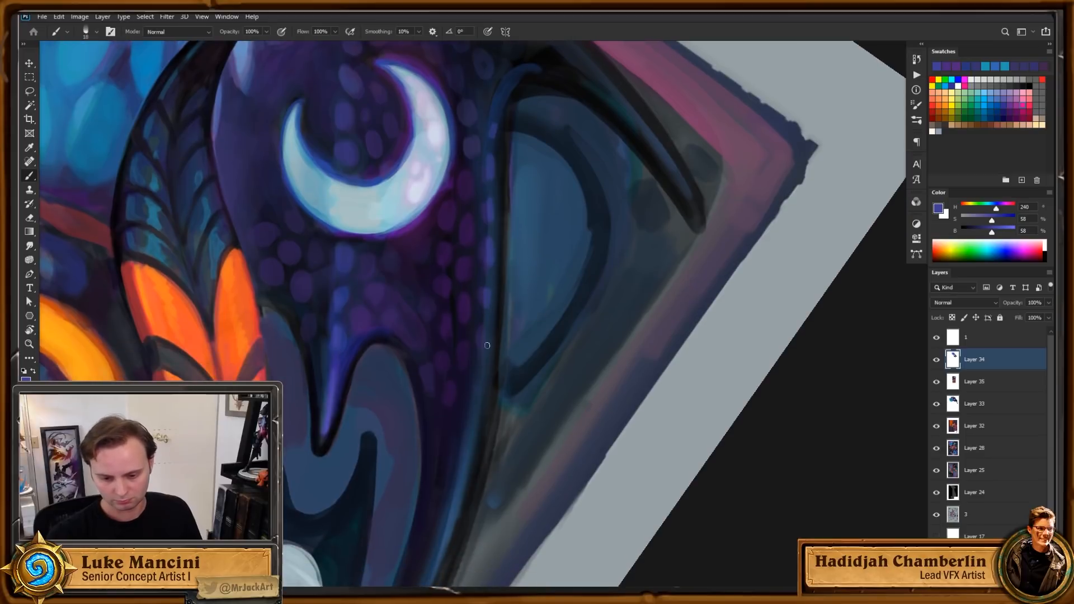
pyautogui.hotkey('ctrl', 'space')
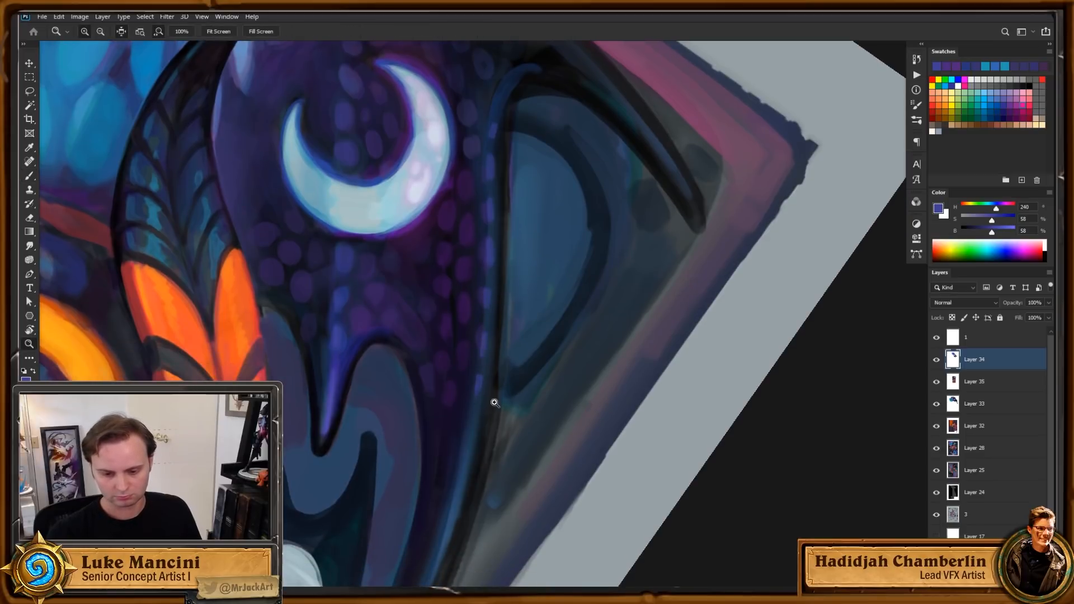
# Step: Rotate the canvas and examine how the rim scales sit with the crescent, spike and large blue scales
pyautogui.moveTo(498, 399); pyautogui.dragTo(448, 386)
pyautogui.press('r')
pyautogui.moveTo(632, 283); pyautogui.dragTo(539, 416)
pyautogui.moveTo(604, 391)
pyautogui.mouseDown()
pyautogui.moveTo(537, 417)
pyautogui.moveTo(599, 410)
pyautogui.mouseUp()
pyautogui.hotkey('ctrl', 'space')
pyautogui.moveTo(611, 374); pyautogui.dragTo(674, 364)
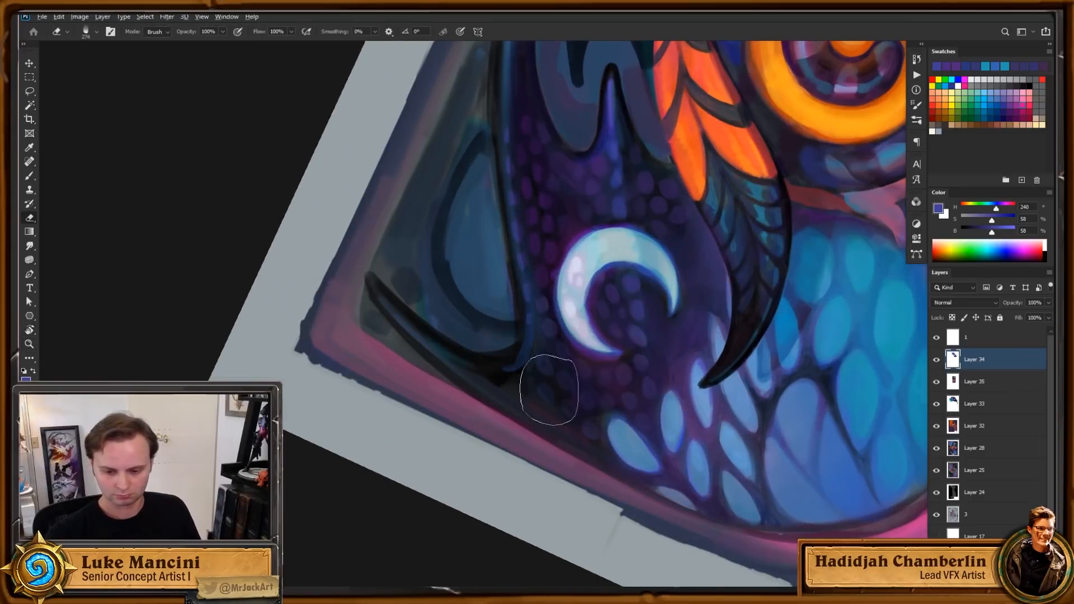
pyautogui.press('space')
pyautogui.moveTo(591, 314); pyautogui.dragTo(547, 395)
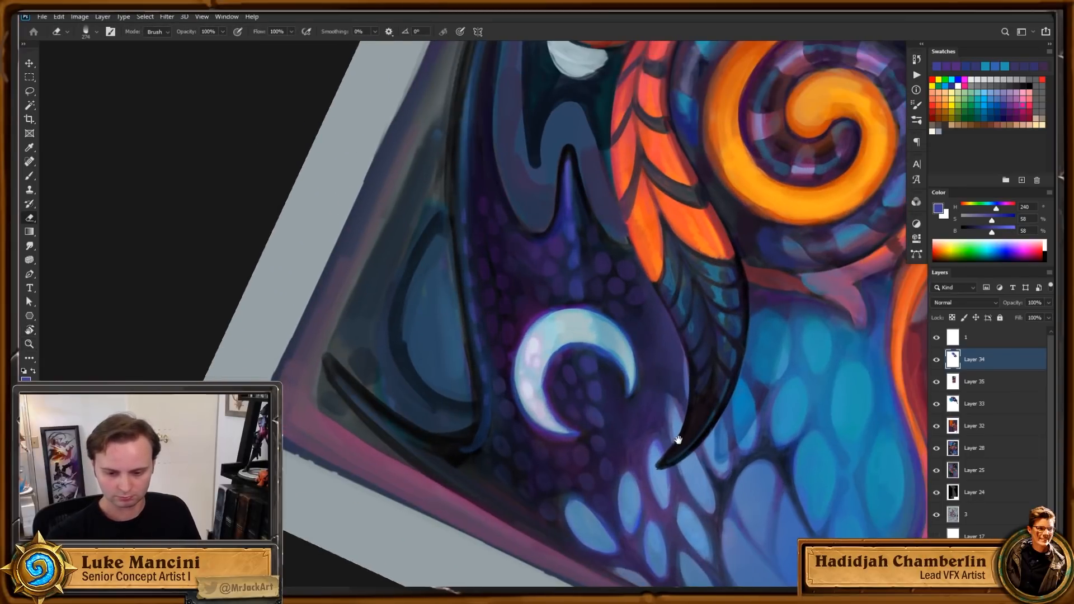
pyautogui.moveTo(678, 440); pyautogui.dragTo(653, 405)
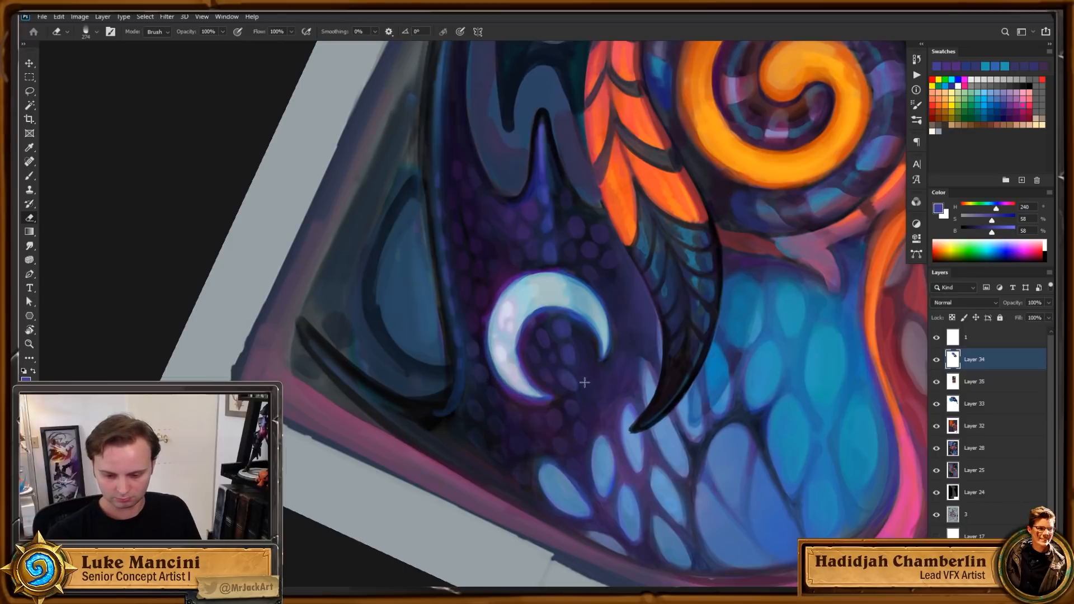
pyautogui.hotkey('ctrl', 'space')
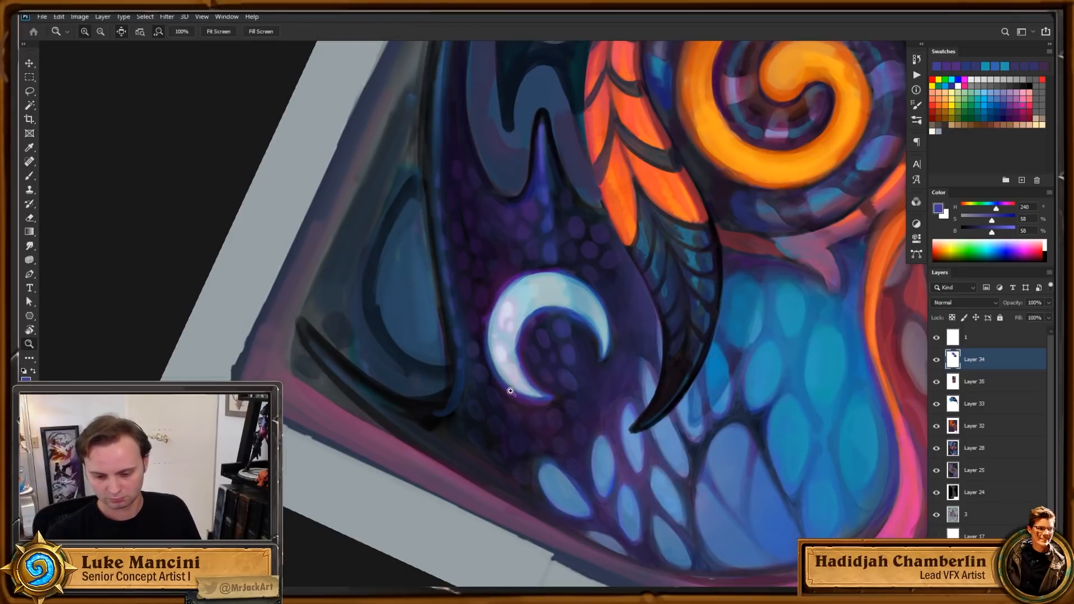
# Step: Sample near-black and darken the small scales between the crescent and the black wing claw with a progressively larger brush
pyautogui.press('b')
pyautogui.keyDown('alt'); pyautogui.click(494, 429); pyautogui.keyUp('alt')
pyautogui.hotkey('ctrl', 'space')
pyautogui.moveTo(495, 433); pyautogui.dragTo(511, 420)
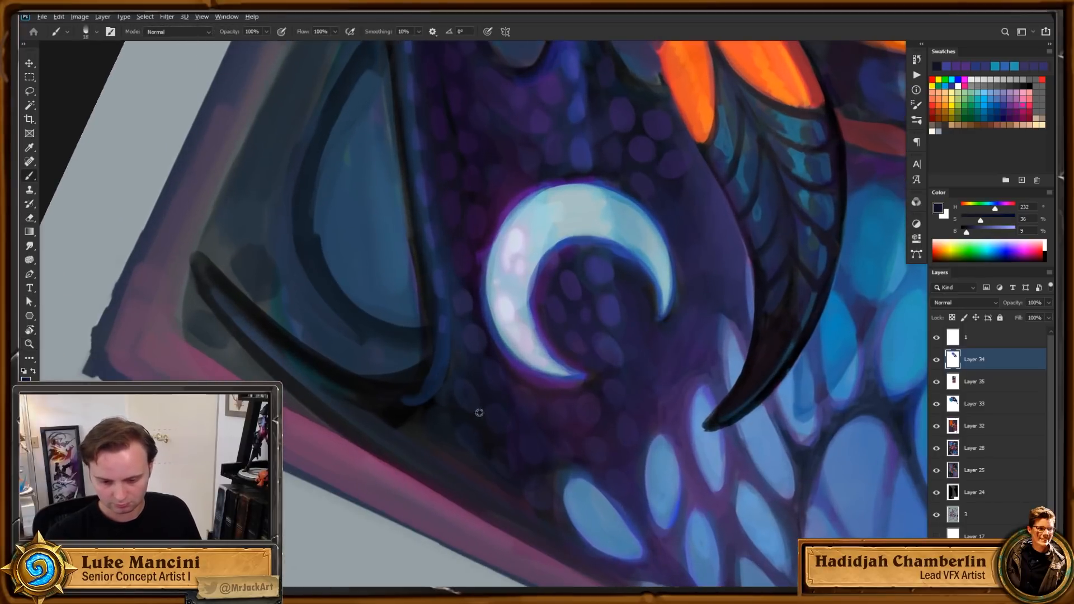
pyautogui.press(']')
pyautogui.press(']')
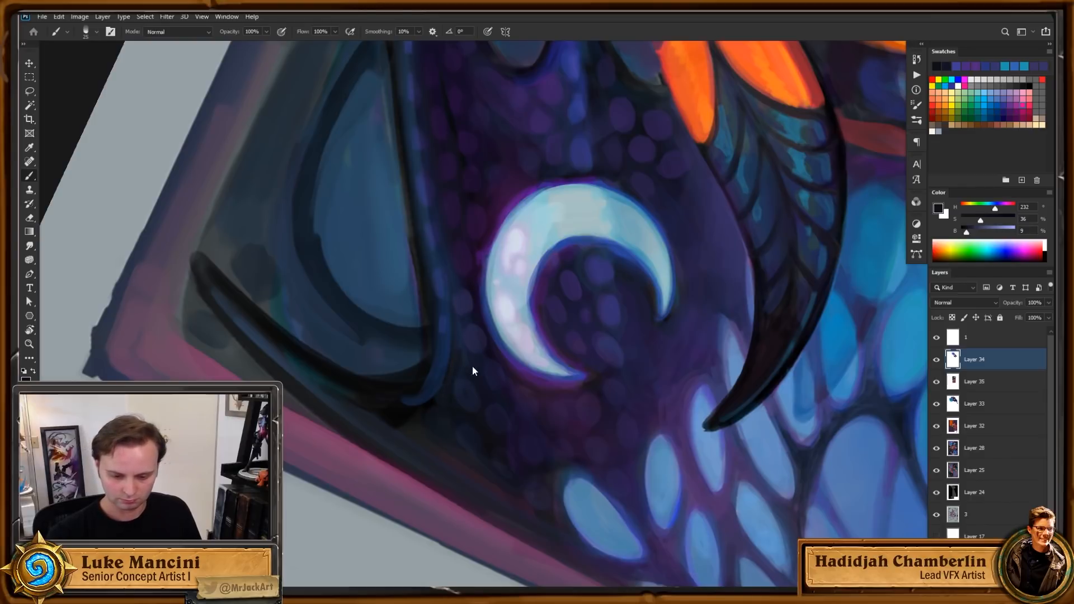
pyautogui.press(']')
pyautogui.press(']')
pyautogui.press(']')
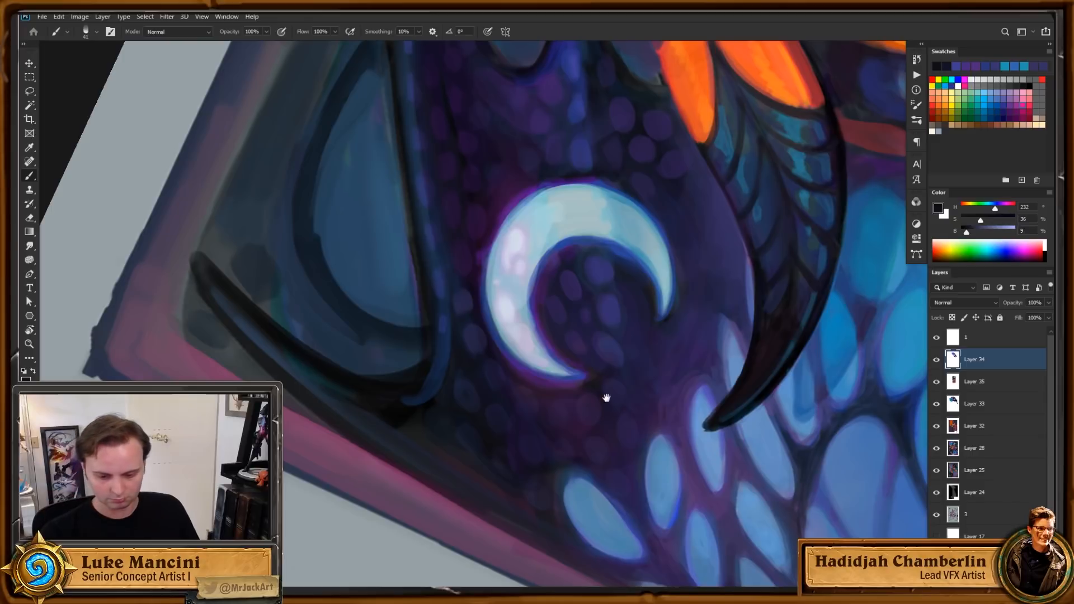
# Step: Return the canvas upright and review the moon and small scales against the upper half of the card
pyautogui.moveTo(606, 398); pyautogui.dragTo(565, 361)
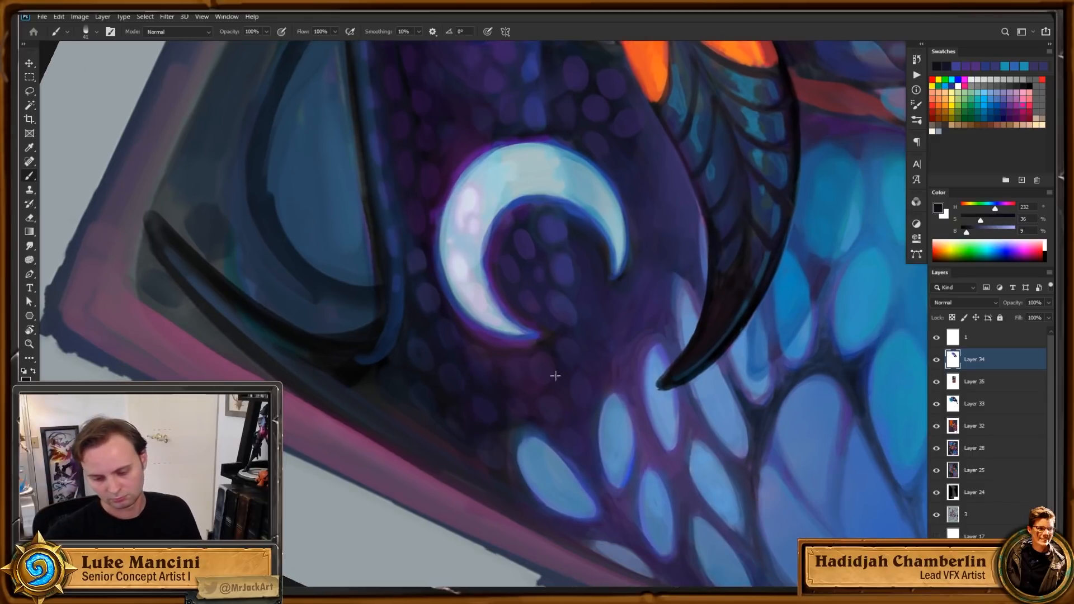
pyautogui.press('Escape')
pyautogui.press('z')
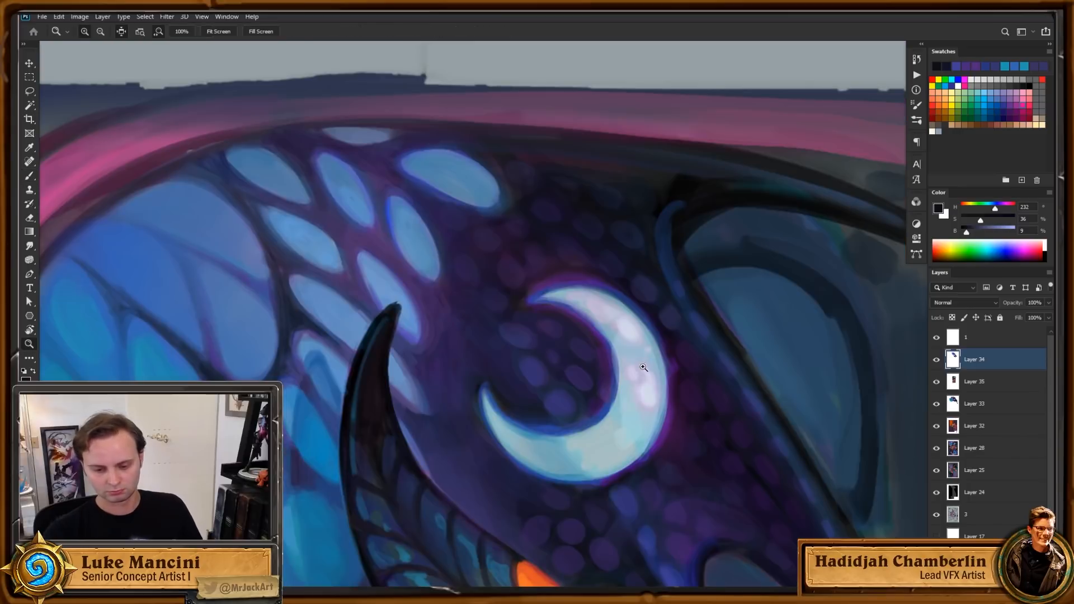
pyautogui.moveTo(647, 384); pyautogui.dragTo(615, 408)
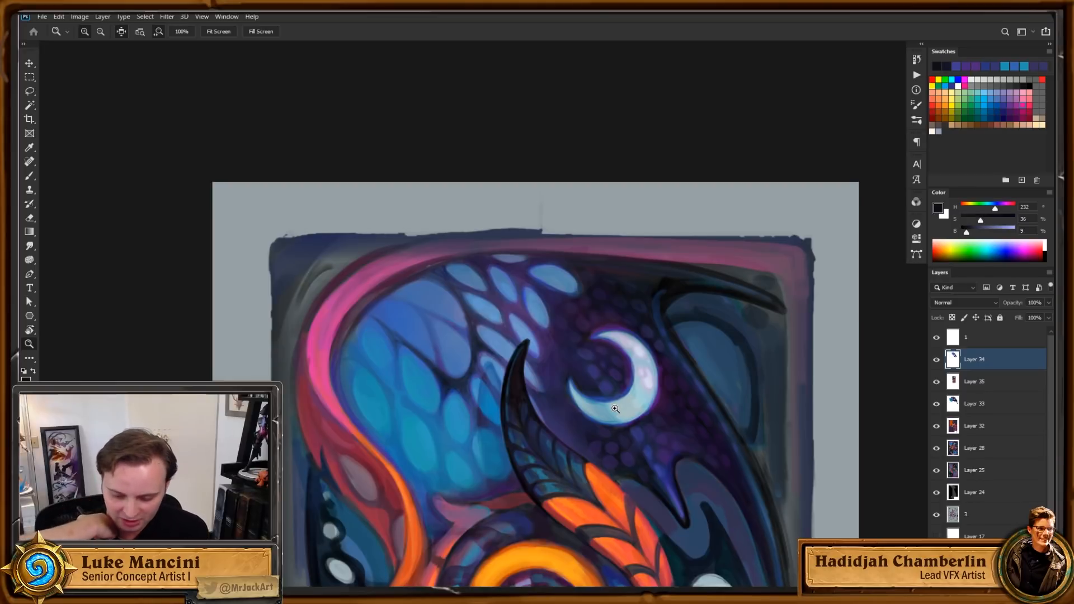
pyautogui.moveTo(703, 408)
pyautogui.mouseDown()
pyautogui.moveTo(658, 359)
pyautogui.moveTo(660, 337)
pyautogui.mouseUp()
# Step: Pick a vivid purple of hue 276, saturation 78 and brightness 64 beside the crescent and keep it as the background colour
pyautogui.press('b')
pyautogui.keyDown('alt'); pyautogui.click(605, 341); pyautogui.keyUp('alt')
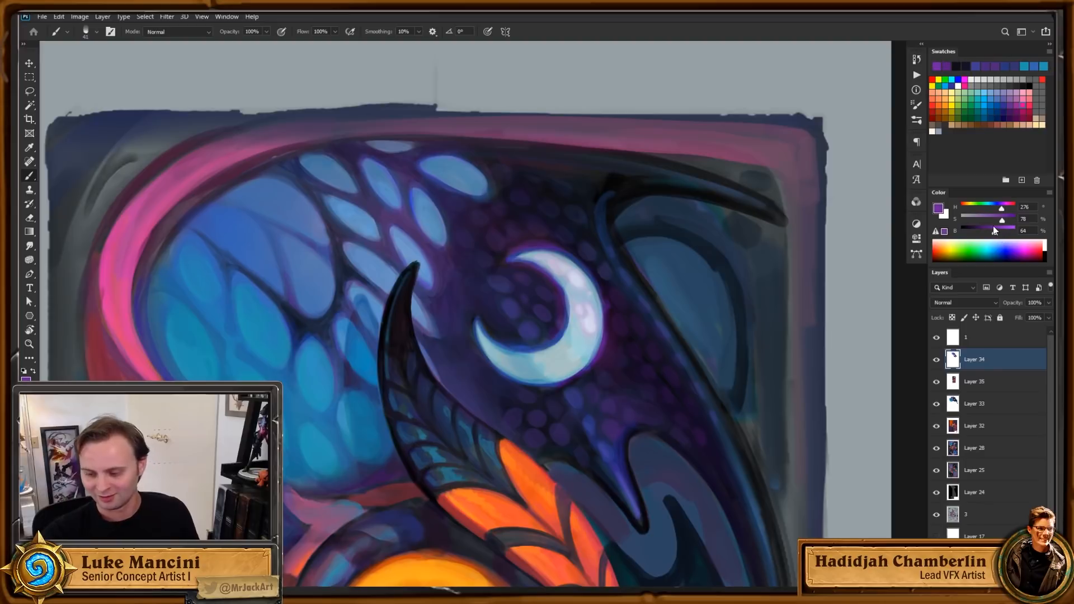
pyautogui.moveTo(715, 420); pyautogui.dragTo(674, 407)
pyautogui.moveTo(575, 374); pyautogui.dragTo(586, 370)
pyautogui.press('x')
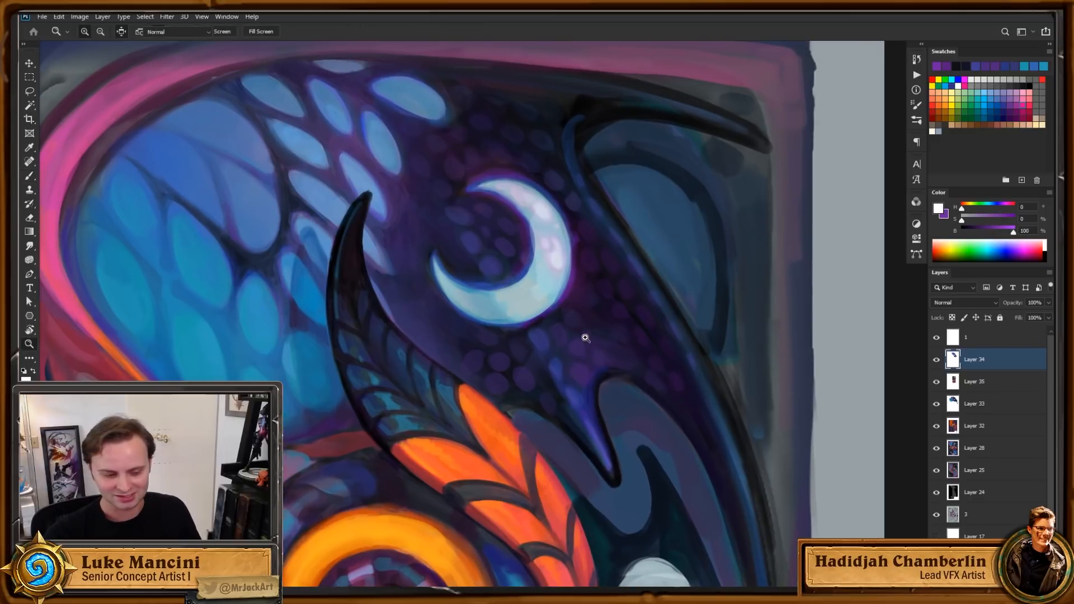
# Step: Sample blue at the base of the spike, shift its hue to 255 and touch up the scales there
pyautogui.keyDown('alt'); pyautogui.click(556, 373); pyautogui.keyUp('alt')
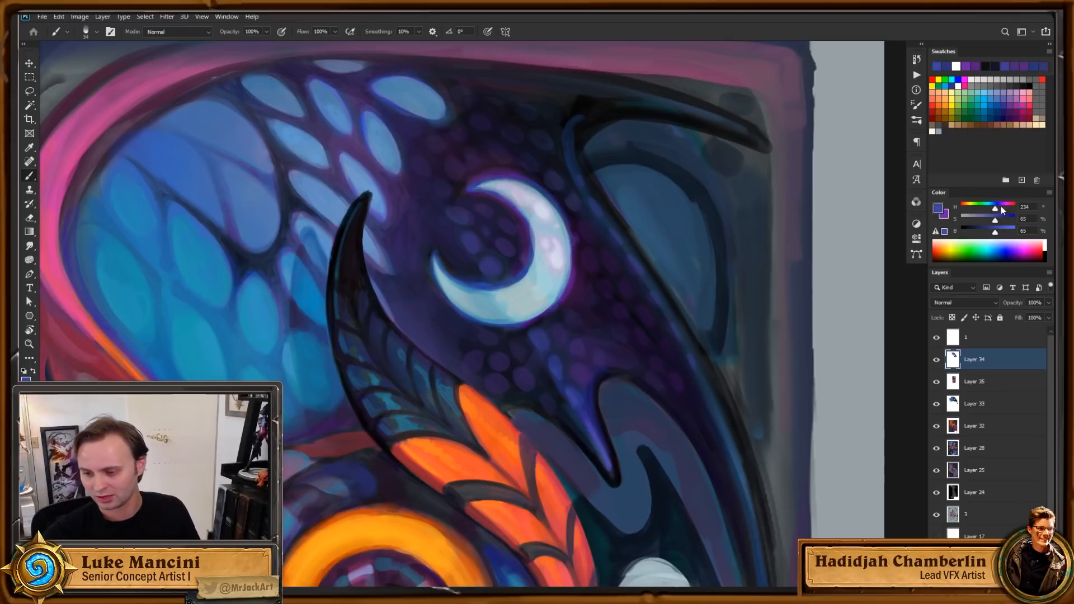
pyautogui.scroll(-1, 624, 319)
pyautogui.press('Tab')
pyautogui.press('Tab')
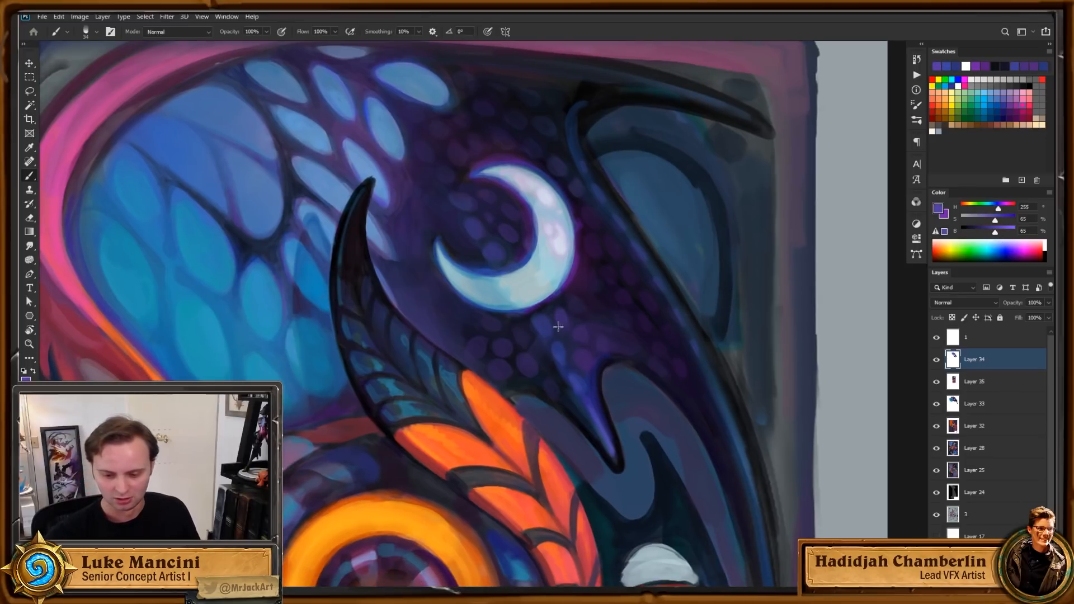
pyautogui.moveTo(613, 343); pyautogui.dragTo(601, 326)
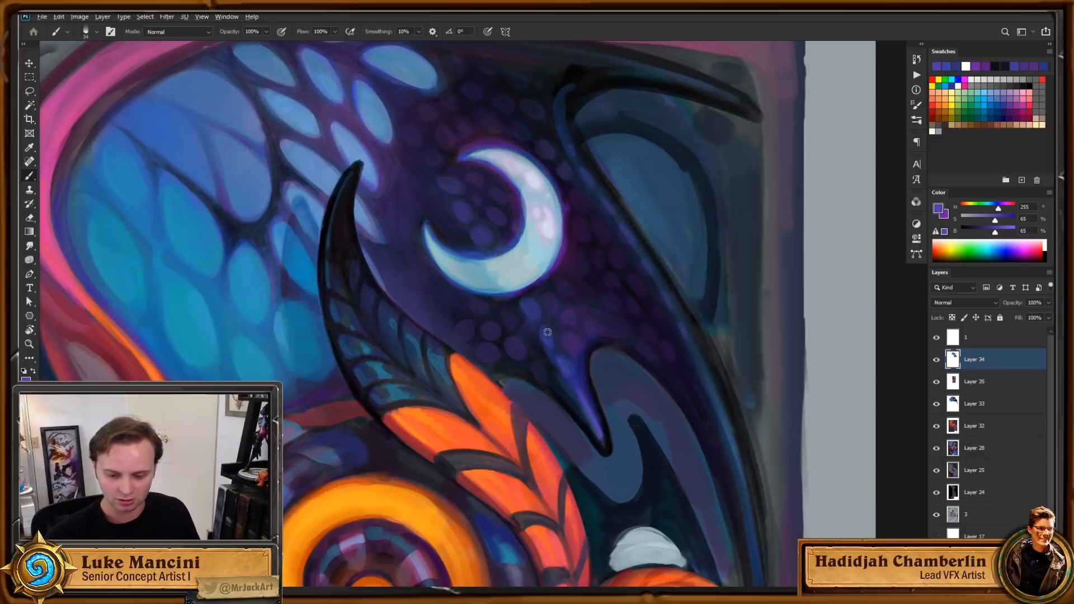
# Step: Sample a darker blue above the spike, add a small scale just below the crescent and check the surrounding area
pyautogui.keyDown('alt'); pyautogui.click(550, 309); pyautogui.keyUp('alt')
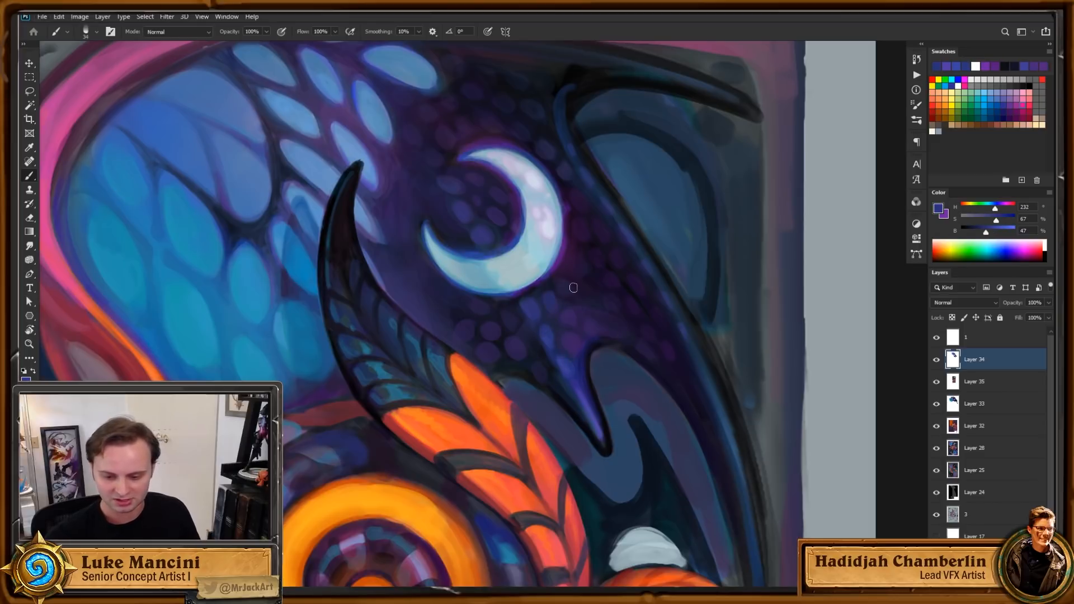
pyautogui.moveTo(746, 299); pyautogui.dragTo(724, 295)
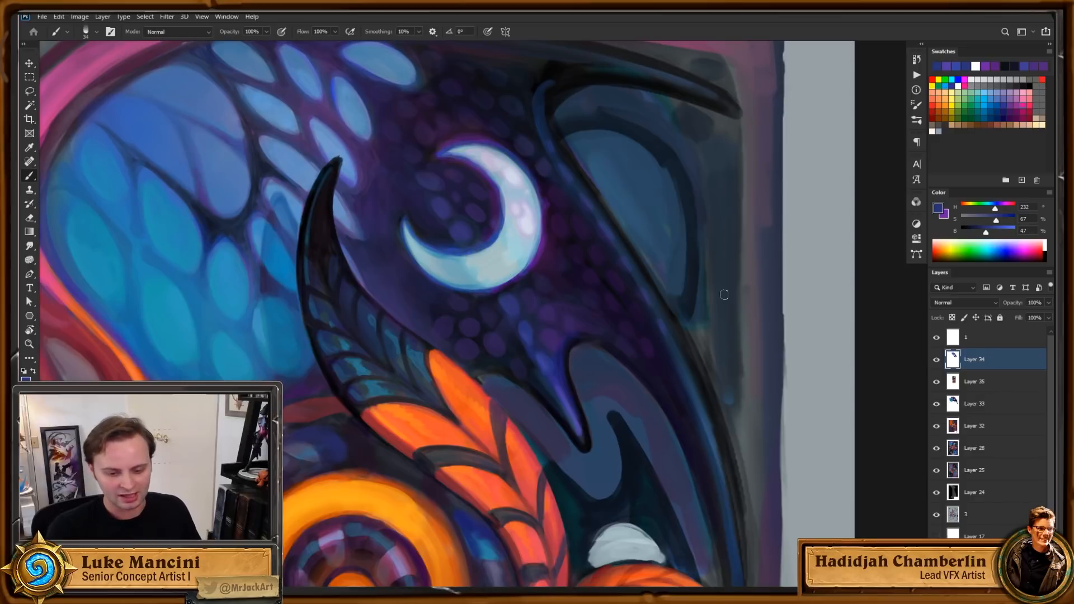
pyautogui.moveTo(675, 366); pyautogui.dragTo(661, 421)
pyautogui.moveTo(818, 447); pyautogui.dragTo(849, 404)
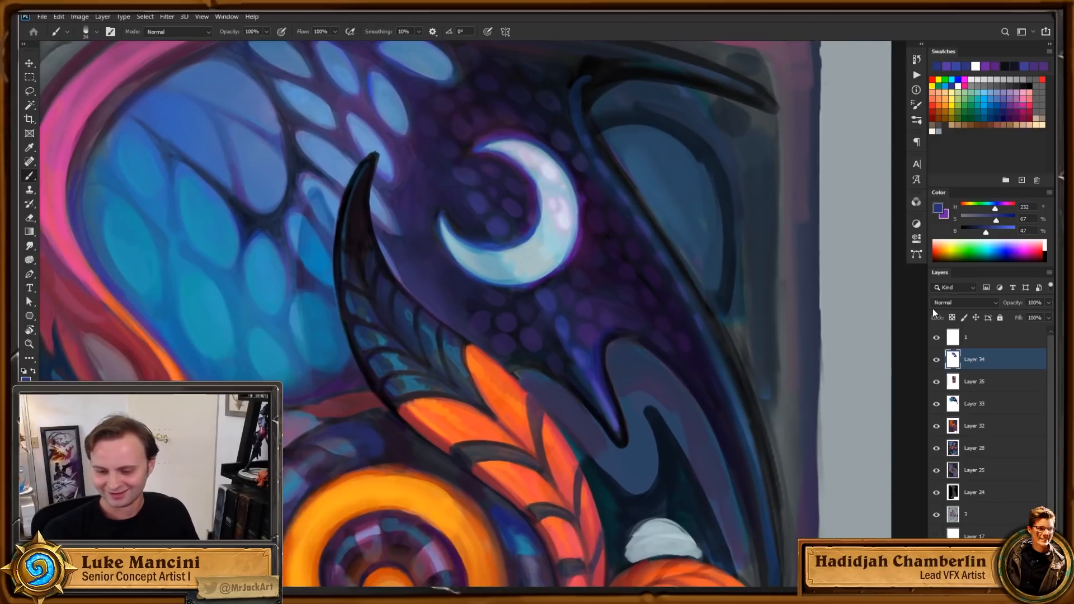
# Step: Sample a blue of hue 230, saturation 68 and brightness 46 below the crescent and touch up the small scales above the spike
pyautogui.moveTo(648, 308); pyautogui.dragTo(650, 328)
pyautogui.keyDown('alt'); pyautogui.click(564, 344); pyautogui.keyUp('alt')
pyautogui.moveTo(571, 322); pyautogui.dragTo(565, 311)
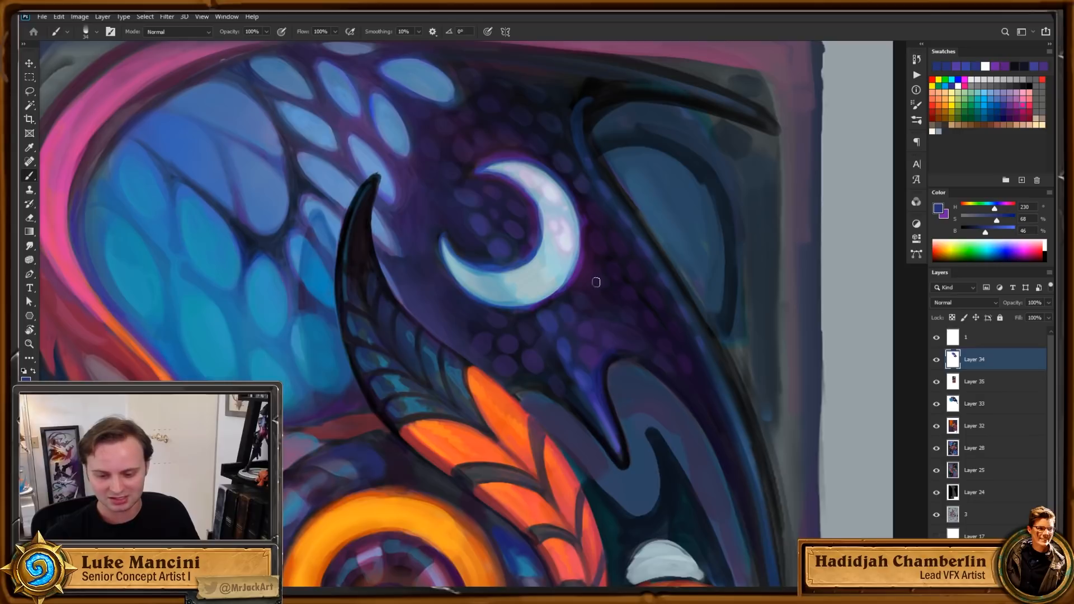
pyautogui.moveTo(711, 290); pyautogui.dragTo(657, 338)
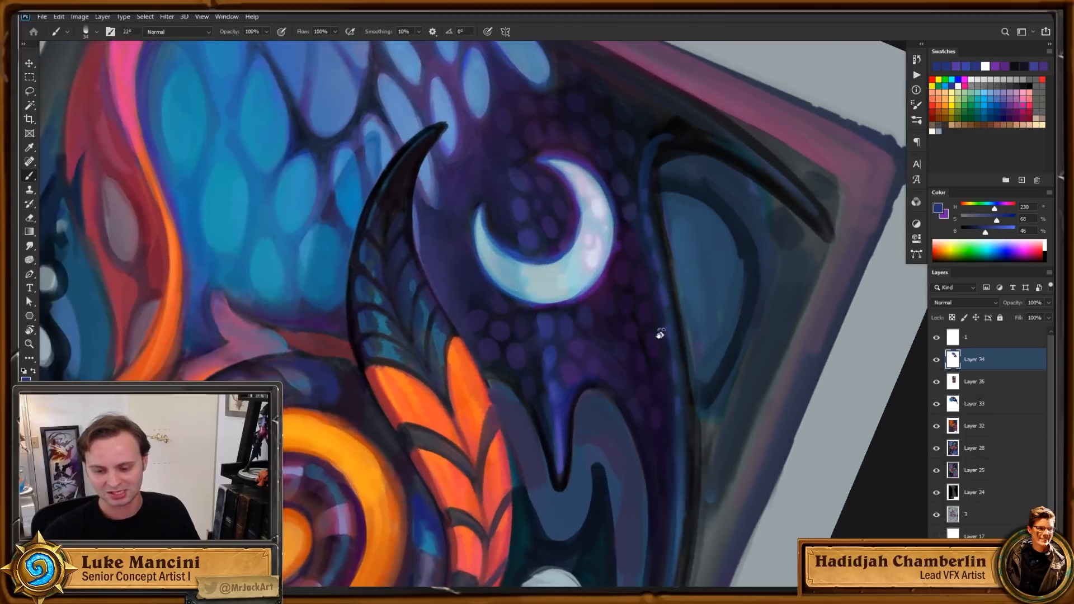
pyautogui.click(609, 331)
# Step: Sample a dark purple of hue 267, saturation 59 and brightness 16 and refine the gaps between the scales beside the spike
pyautogui.keyDown('alt'); pyautogui.click(590, 341); pyautogui.keyUp('alt')
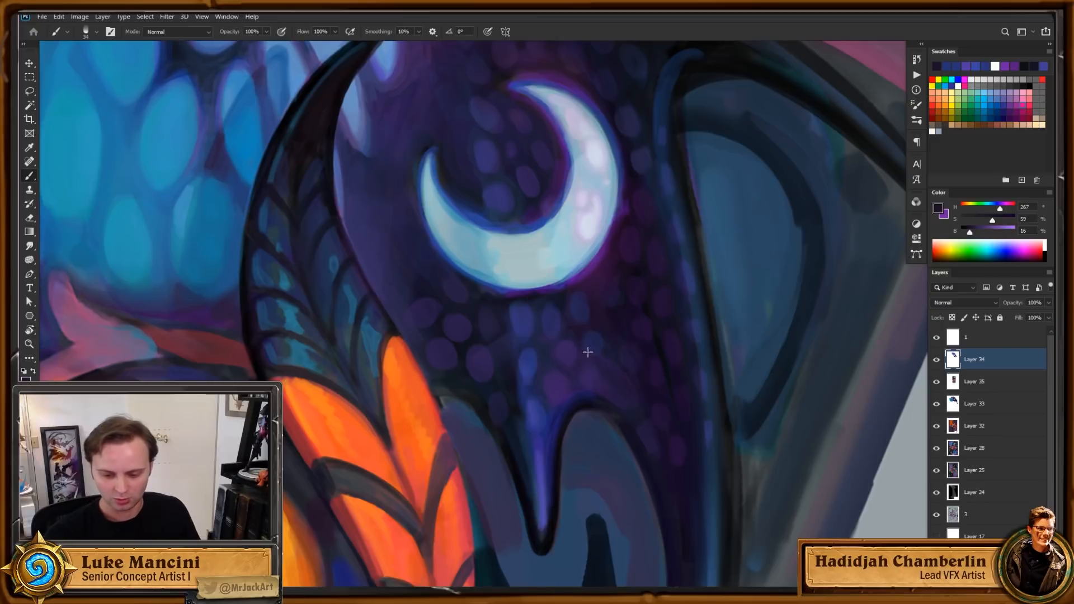
pyautogui.moveTo(710, 305); pyautogui.dragTo(674, 318)
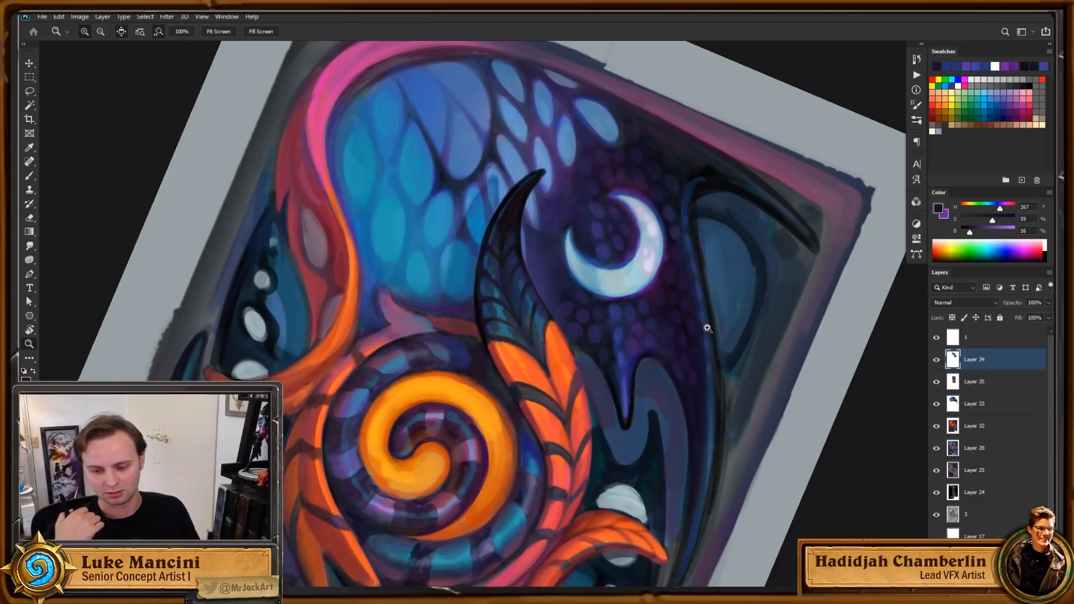
pyautogui.moveTo(707, 280); pyautogui.dragTo(698, 316)
pyautogui.moveTo(624, 301); pyautogui.dragTo(630, 280)
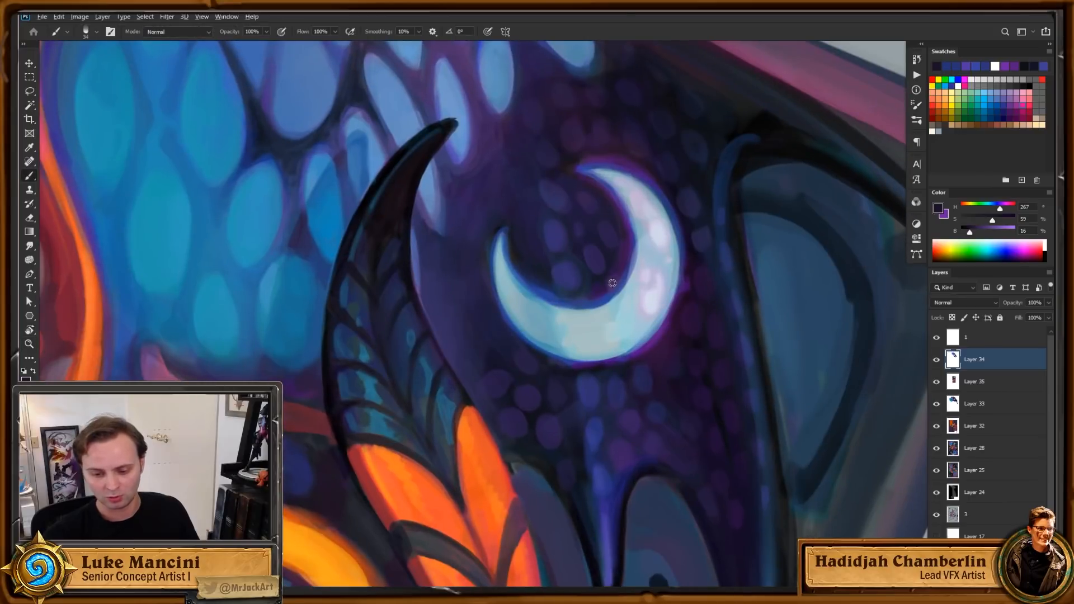
# Step: Refine the scales inside the crescent with sampled violet (261, 63, 45), dark blue (230, 51, 18) and purple (272, 68, 29)
pyautogui.keyDown('alt'); pyautogui.click(613, 284); pyautogui.keyUp('alt')
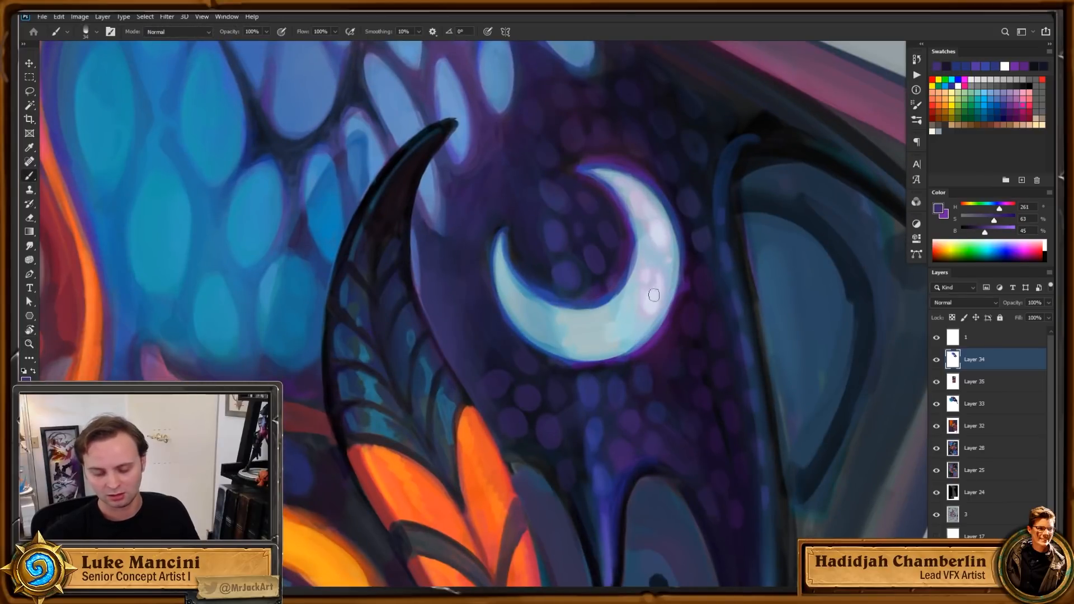
pyautogui.moveTo(662, 283)
pyautogui.mouseDown()
pyautogui.moveTo(652, 302)
pyautogui.moveTo(652, 293)
pyautogui.mouseUp()
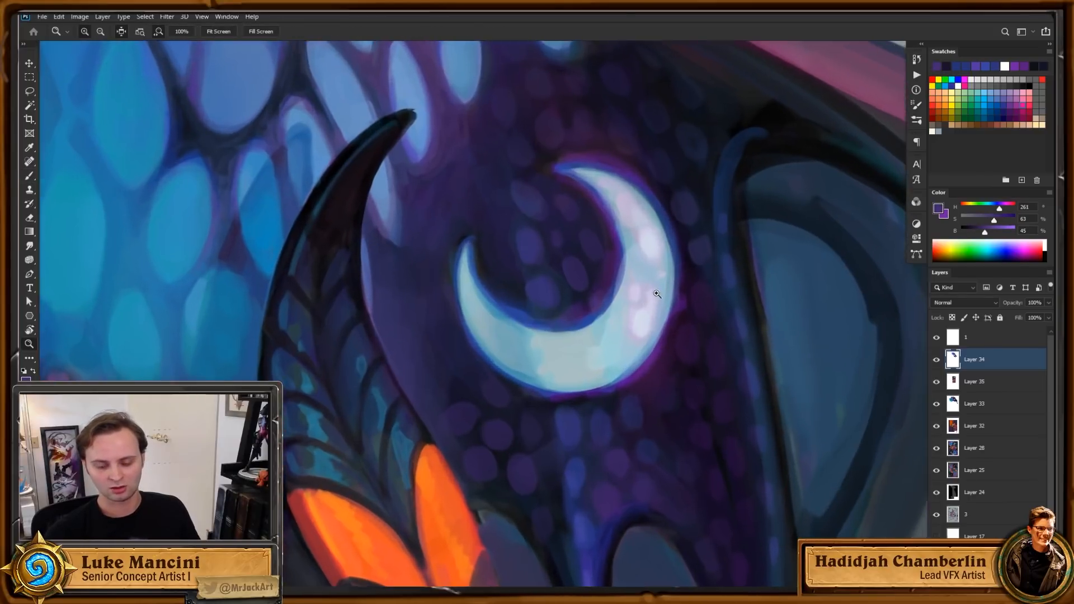
pyautogui.keyDown('alt'); pyautogui.click(569, 285); pyautogui.keyUp('alt')
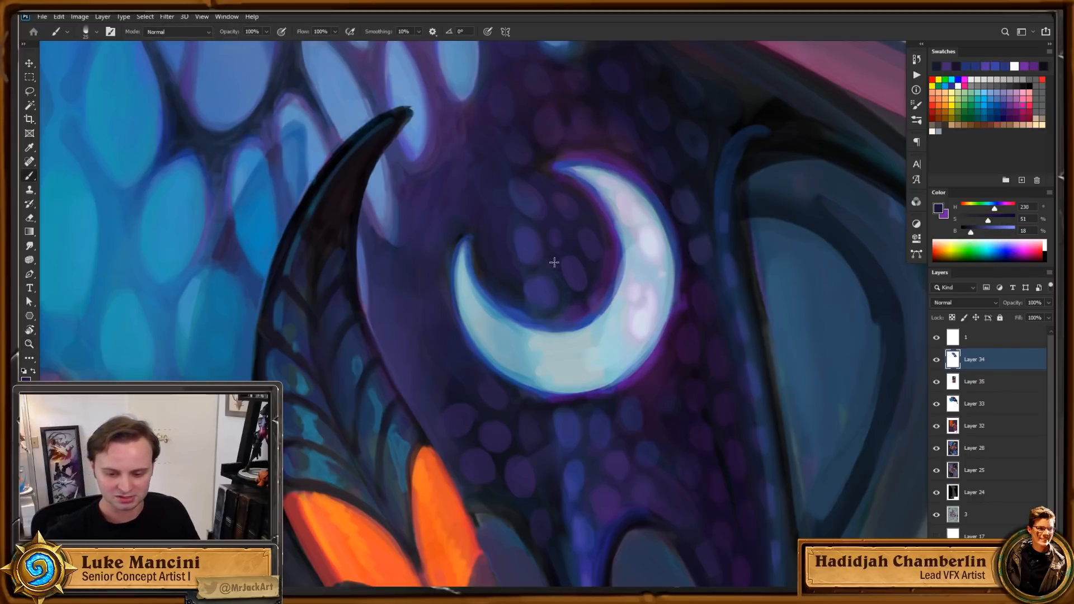
pyautogui.keyDown('alt'); pyautogui.click(602, 289); pyautogui.keyUp('alt')
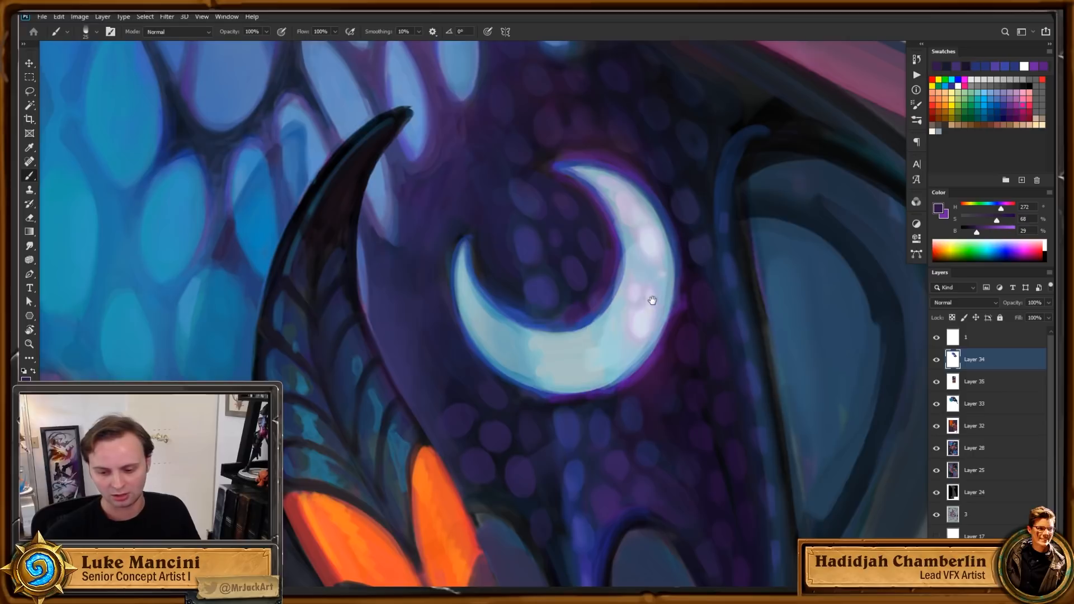
# Step: Clean up the crescent's inner edge with a sampled blue (225, 72, 58) and a dark violet (249, 49, 21)
pyautogui.scroll(1, 585, 313)
pyautogui.keyDown('alt'); pyautogui.click(582, 333); pyautogui.keyUp('alt')
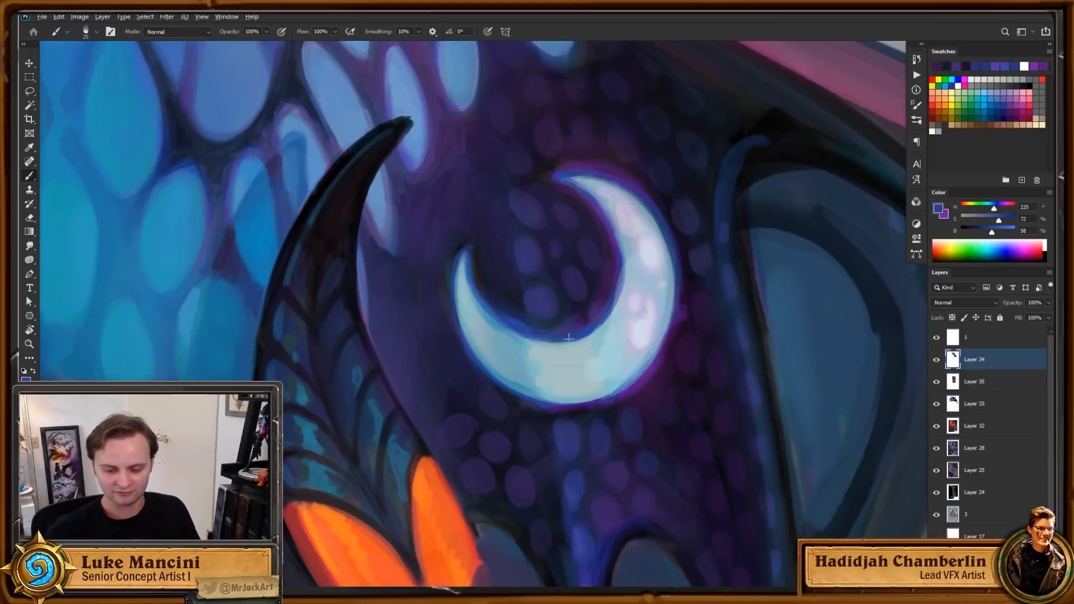
pyautogui.scroll(2, 609, 283)
pyautogui.keyDown('alt'); pyautogui.click(592, 322); pyautogui.keyUp('alt')
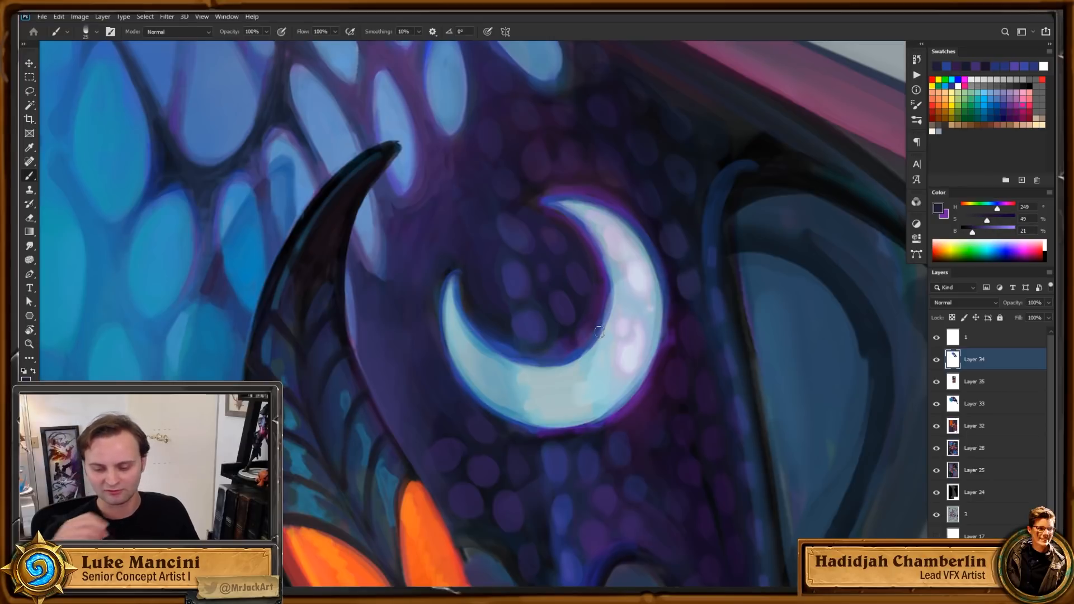
pyautogui.scroll(5, 642, 333)
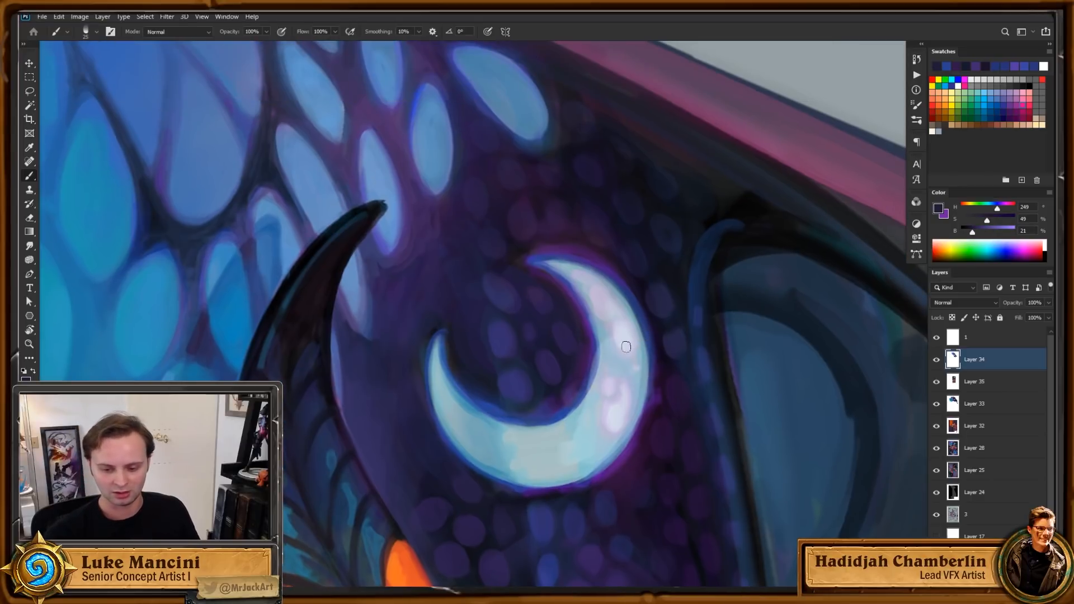
# Step: Sample a near-black purple and a purple of hue 279 around the crescent's upper tip and rework the glow there
pyautogui.keyDown('alt'); pyautogui.click(512, 256); pyautogui.keyUp('alt')
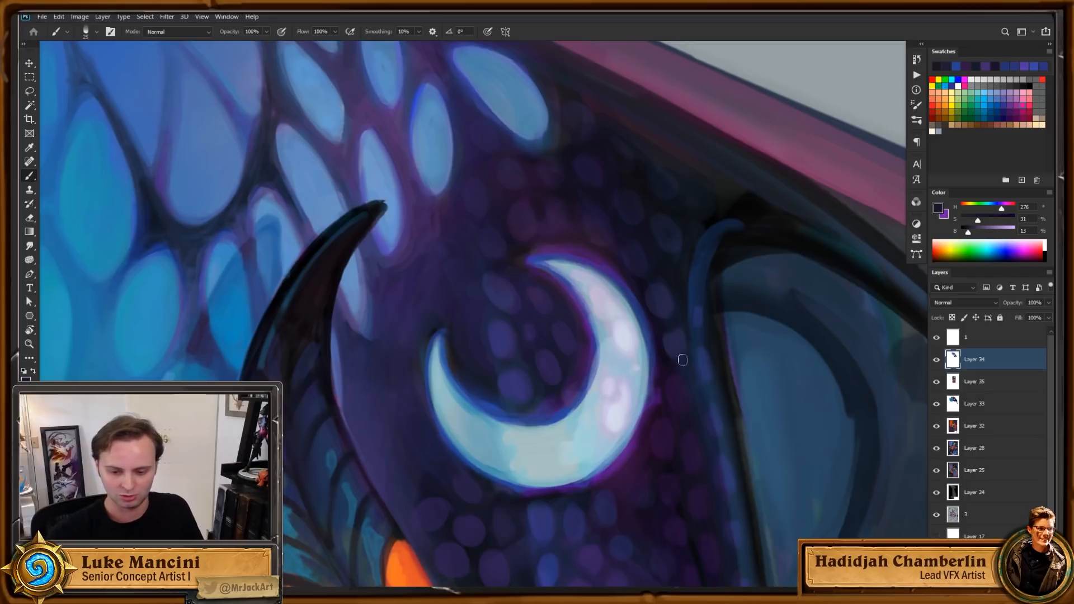
pyautogui.moveTo(688, 377); pyautogui.dragTo(656, 307)
pyautogui.moveTo(611, 360); pyautogui.dragTo(683, 437)
pyautogui.keyDown('alt'); pyautogui.click(564, 331); pyautogui.keyUp('alt')
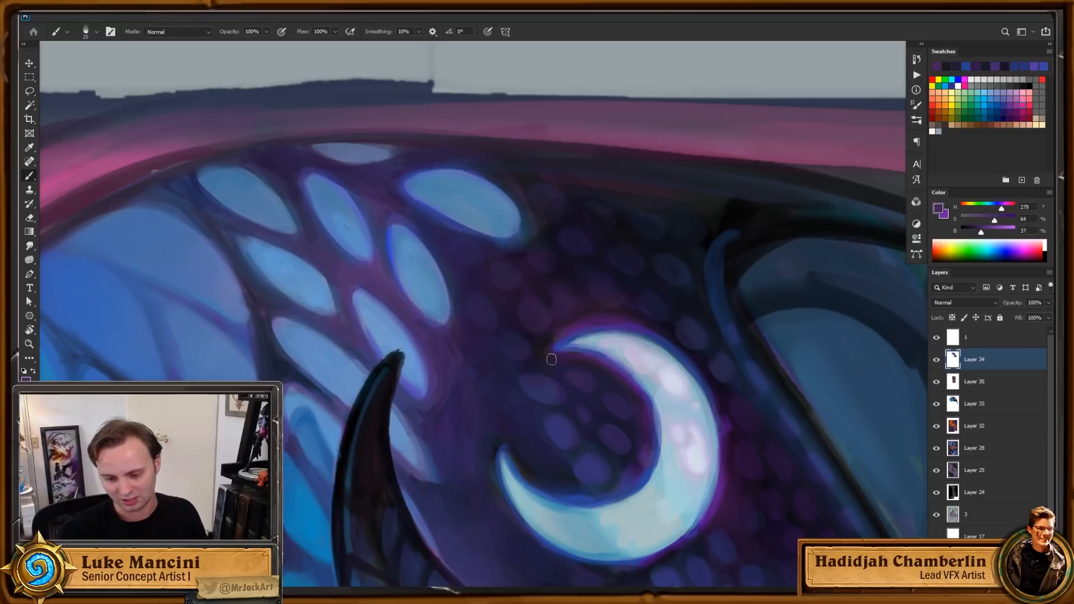
pyautogui.moveTo(559, 336); pyautogui.dragTo(550, 352)
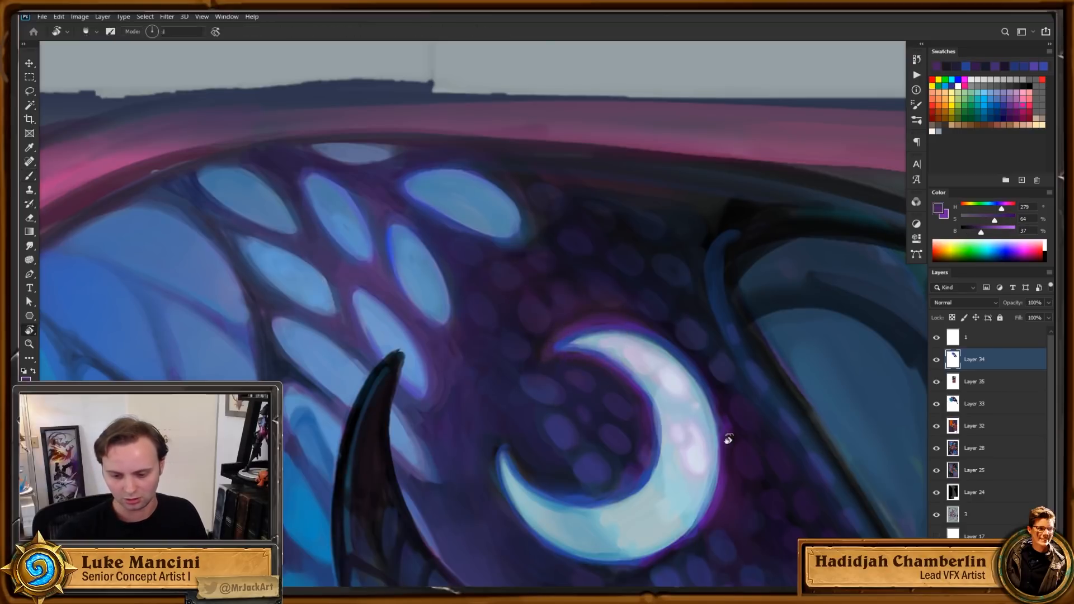
# Step: Sample a purple of hue 277, saturation 74 and brightness 40, shrink the brush and paint a fine glow along the crescent's outer edge
pyautogui.moveTo(726, 436); pyautogui.dragTo(652, 543)
pyautogui.moveTo(701, 524); pyautogui.dragTo(632, 481)
pyautogui.keyDown('alt'); pyautogui.click(502, 333); pyautogui.keyUp('alt')
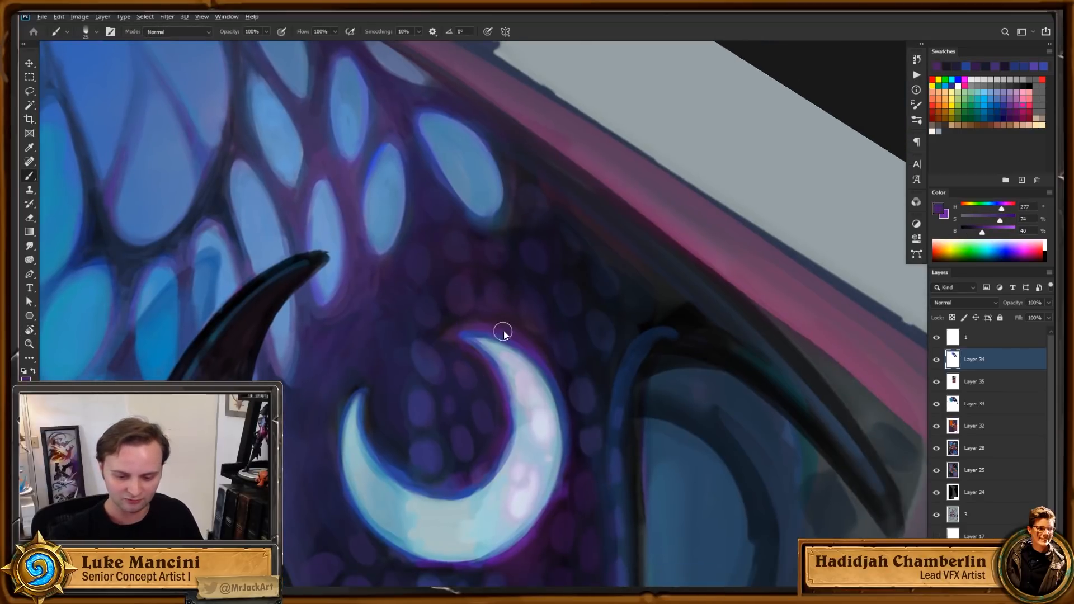
pyautogui.press('[')
pyautogui.press('[')
pyautogui.moveTo(589, 366); pyautogui.dragTo(574, 322)
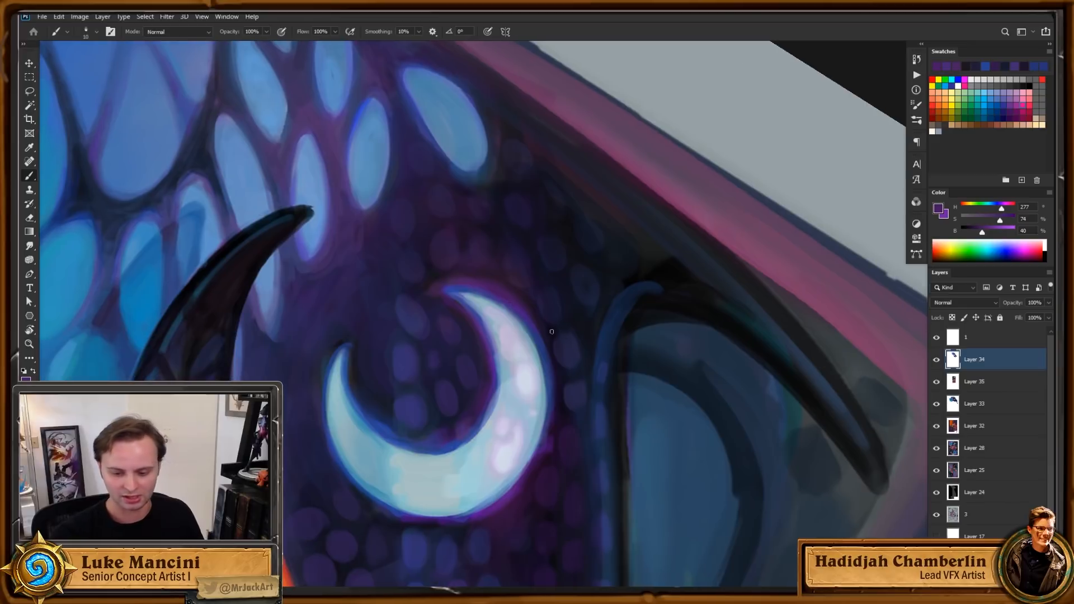
pyautogui.moveTo(602, 378); pyautogui.dragTo(593, 349)
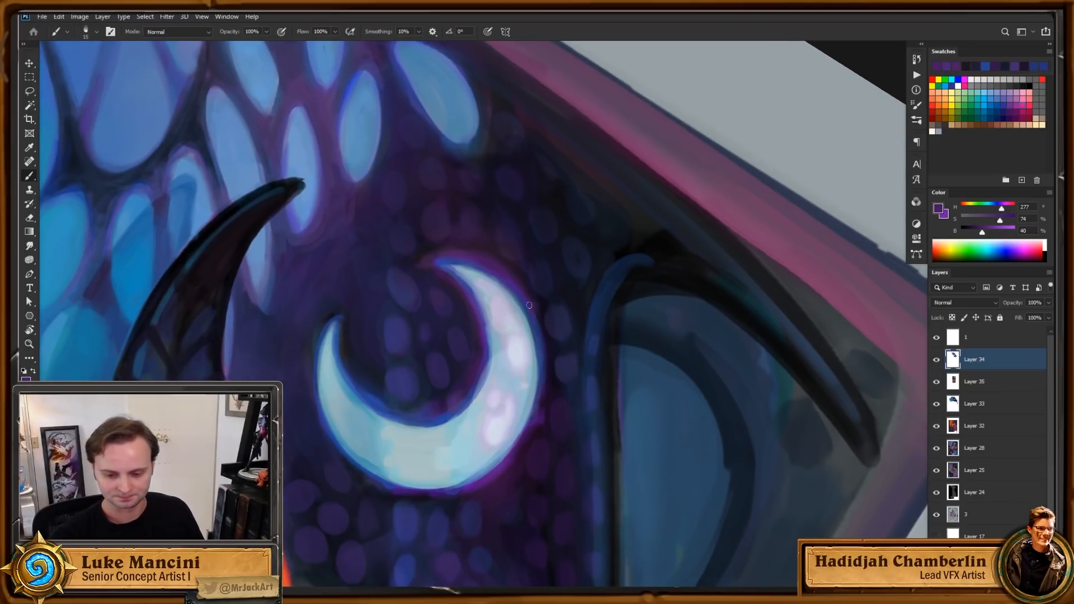
pyautogui.moveTo(568, 344)
pyautogui.mouseDown()
pyautogui.moveTo(569, 305)
pyautogui.moveTo(554, 348)
pyautogui.moveTo(612, 304)
pyautogui.mouseUp()
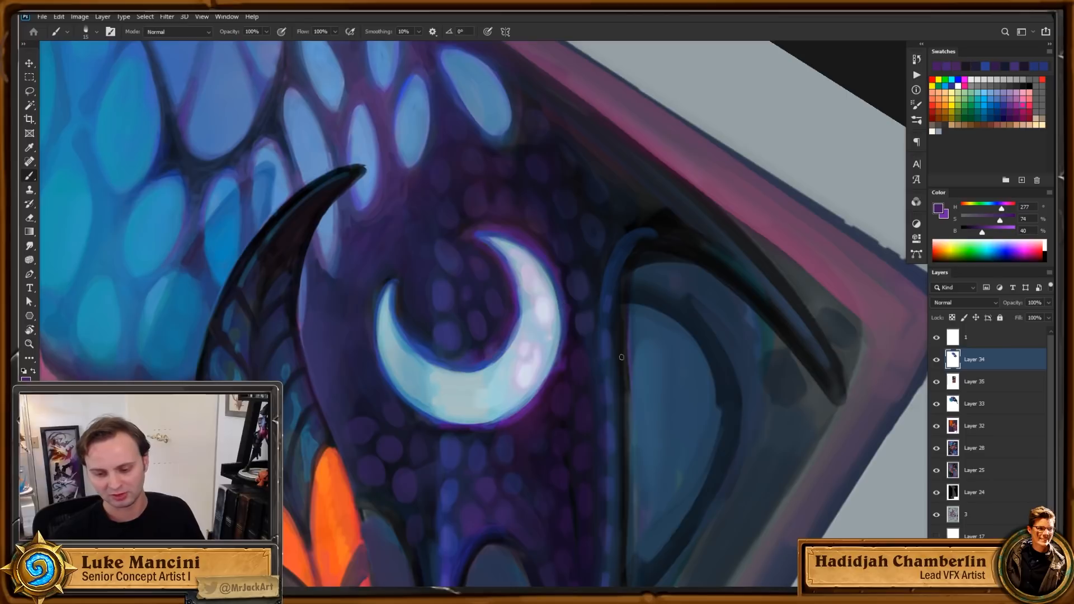
# Step: Raise the purple's brightness to 56 and touch up the glow around the crescent's edge
pyautogui.moveTo(986, 224); pyautogui.dragTo(990, 230)
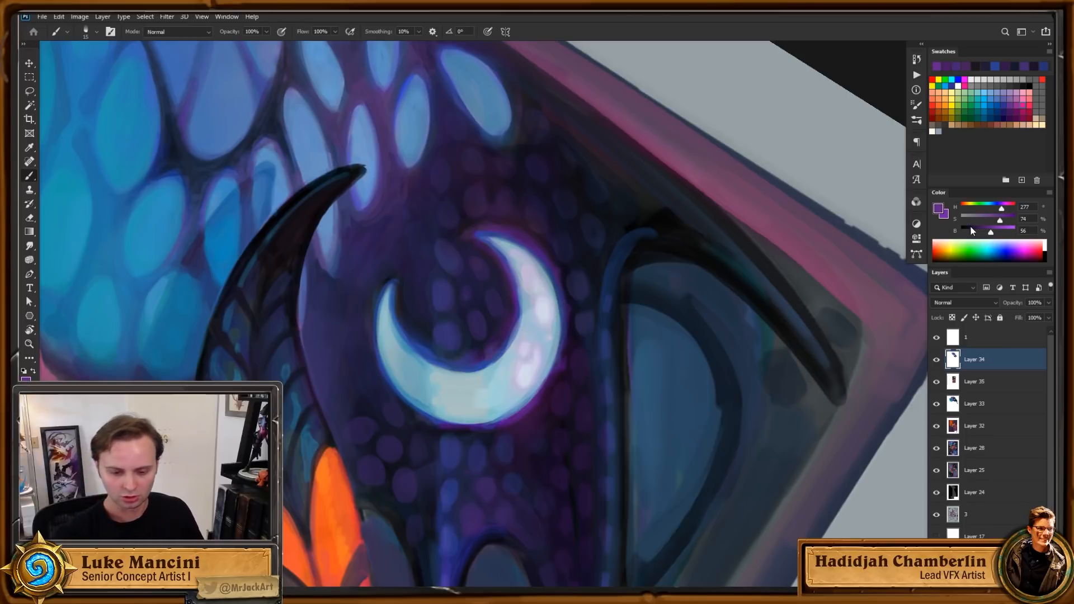
pyautogui.moveTo(425, 354); pyautogui.dragTo(411, 363)
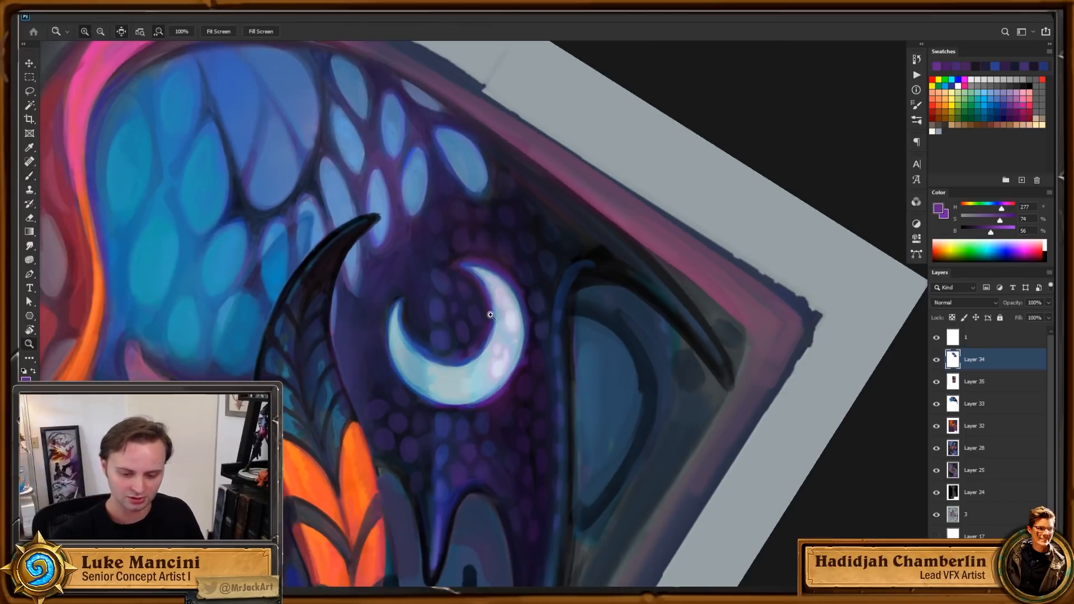
pyautogui.click(491, 315)
pyautogui.click(402, 384)
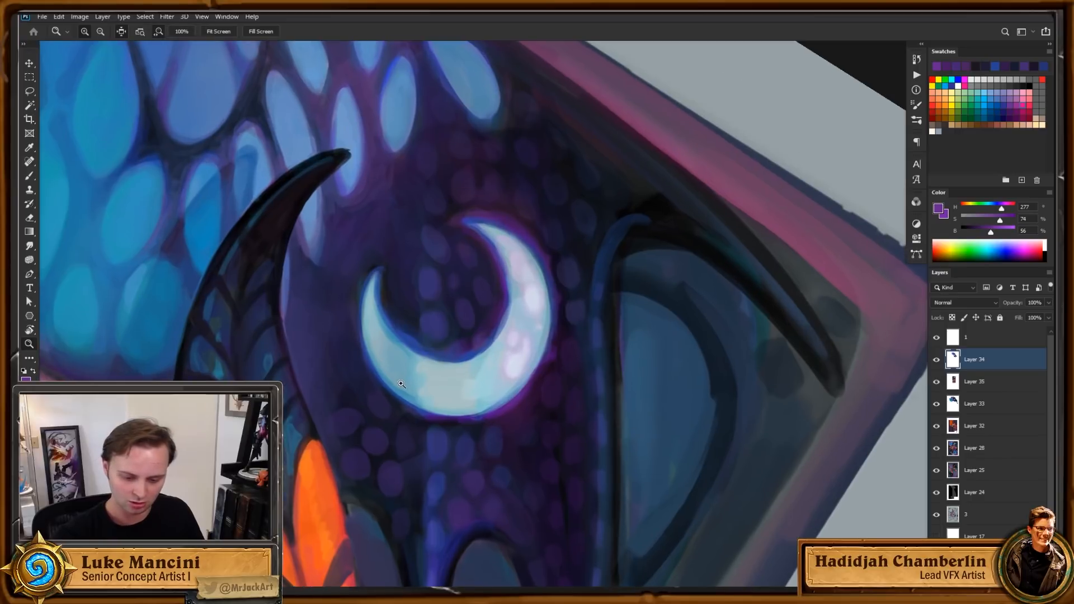
pyautogui.press('b')
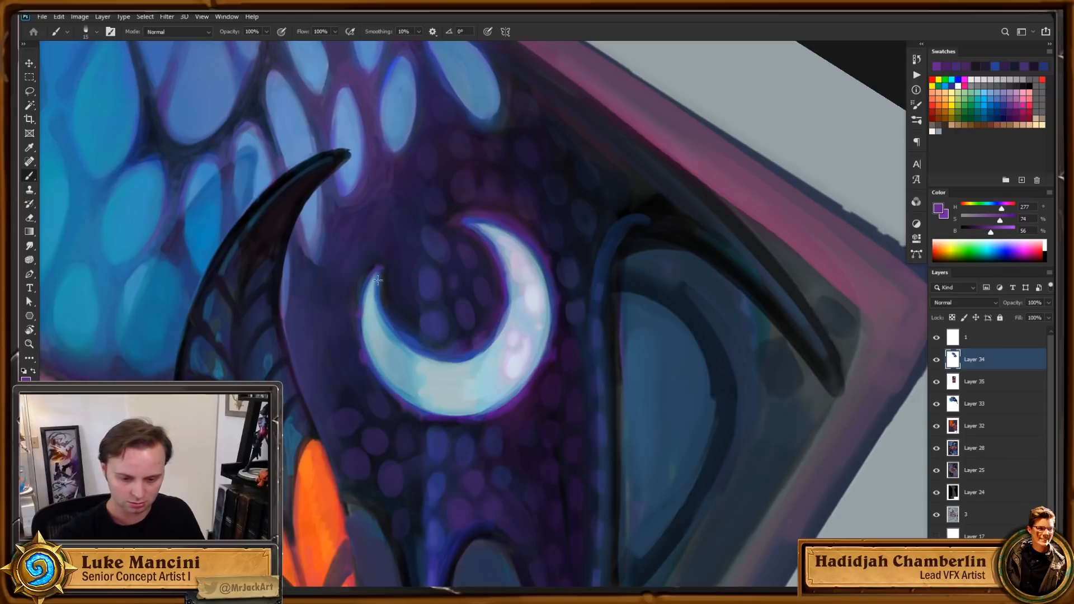
# Step: Turn the canvas upside down and soften the crescent's lower tip with a sampled purple of hue 272, saturation 69 and brightness 40
pyautogui.press('r')
pyautogui.moveTo(513, 351)
pyautogui.mouseDown()
pyautogui.moveTo(647, 305)
pyautogui.moveTo(659, 372)
pyautogui.moveTo(620, 424)
pyautogui.moveTo(618, 351)
pyautogui.mouseUp()
pyautogui.press('b')
pyautogui.scroll(3, 660, 247)
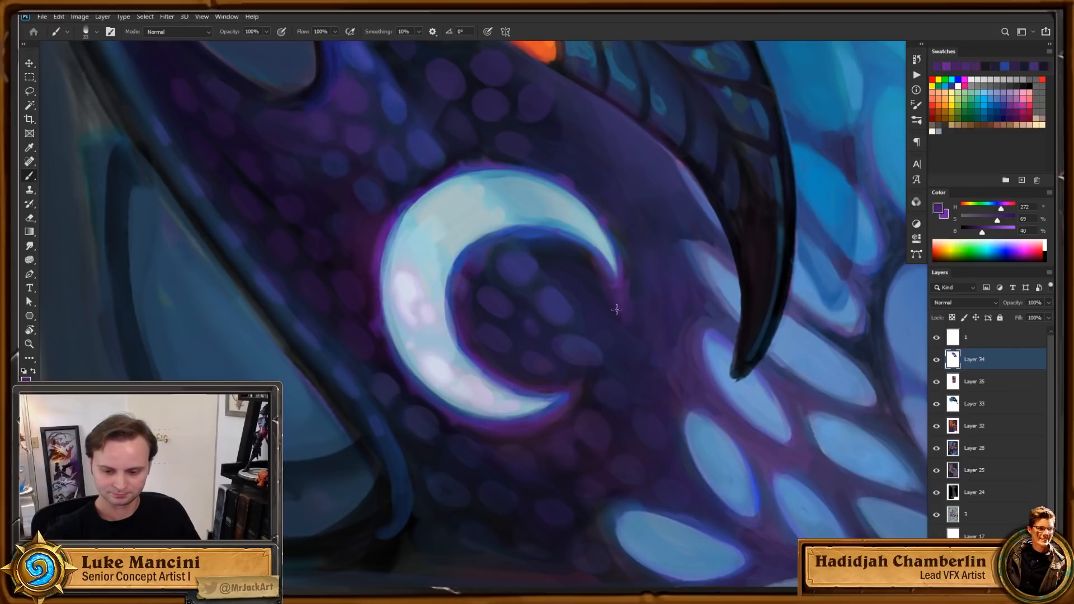
# Step: Return the canvas to 0° rotation and review the glowing crescent and surrounding scales against the upper part of the card
pyautogui.hotkey('ctrl', 'space')
pyautogui.moveTo(692, 303); pyautogui.dragTo(655, 326)
pyautogui.press('r')
pyautogui.moveTo(675, 243); pyautogui.dragTo(638, 415)
pyautogui.press('Escape')
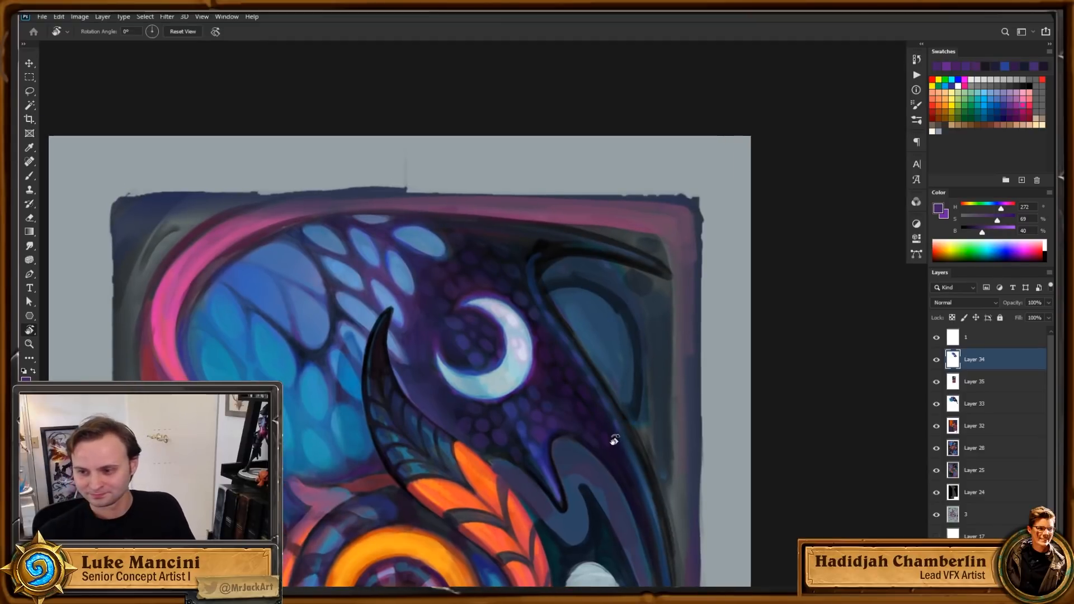
pyautogui.scroll(2, 621, 386)
pyautogui.press('b')
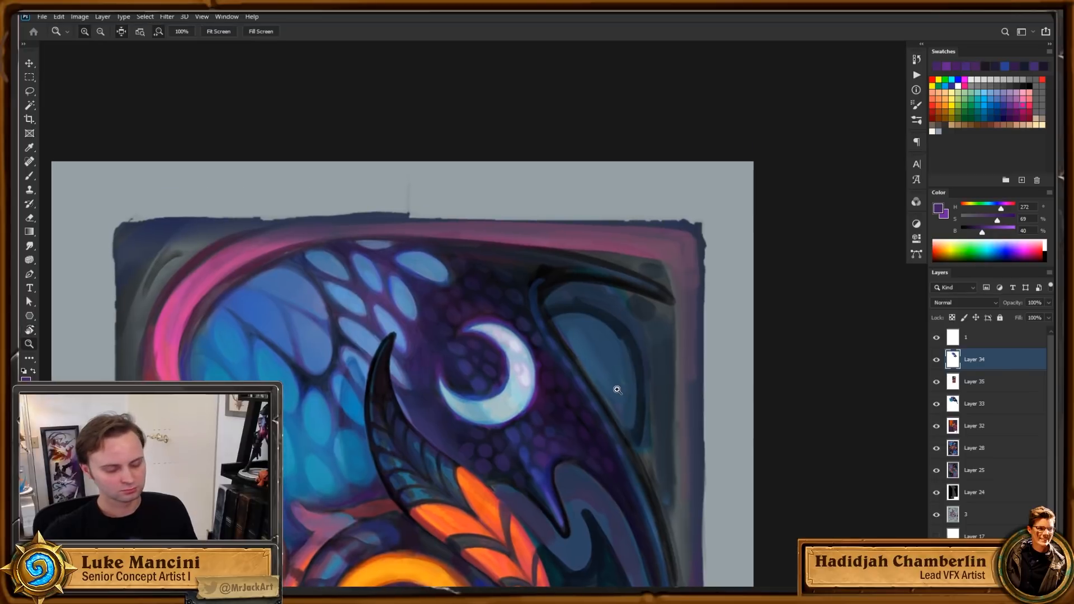
# Step: Sample a purple of saturation 74 and brightness 38 beside the crescent and refine its upper outer edge with a smaller brush
pyautogui.scroll(2, 544, 371)
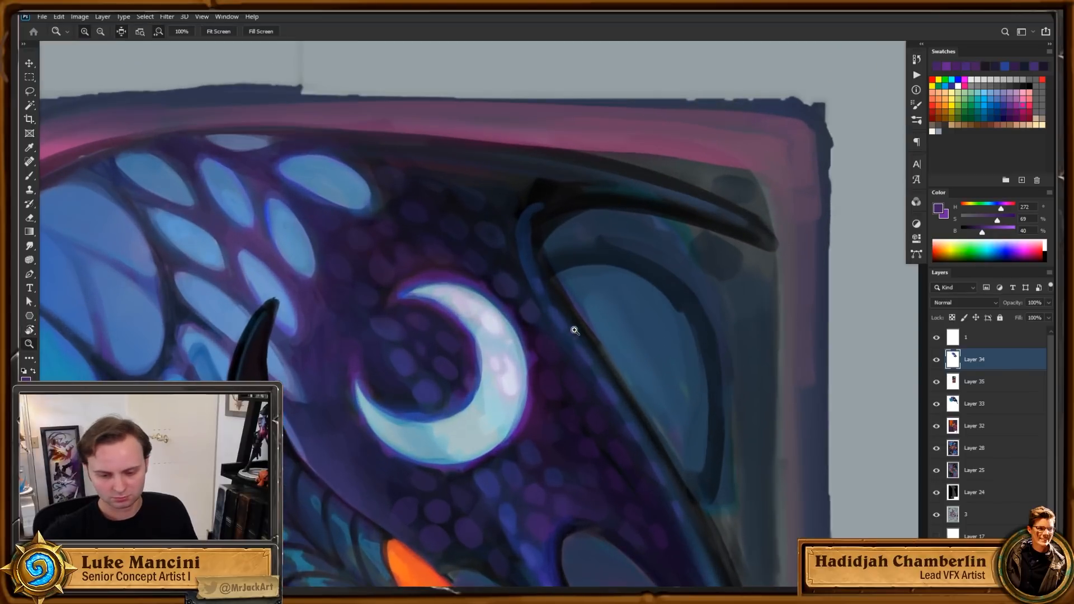
pyautogui.keyDown('alt'); pyautogui.click(518, 308); pyautogui.keyUp('alt')
pyautogui.press('[')
pyautogui.press('[')
pyautogui.press('[')
pyautogui.press('[')
pyautogui.press('[')
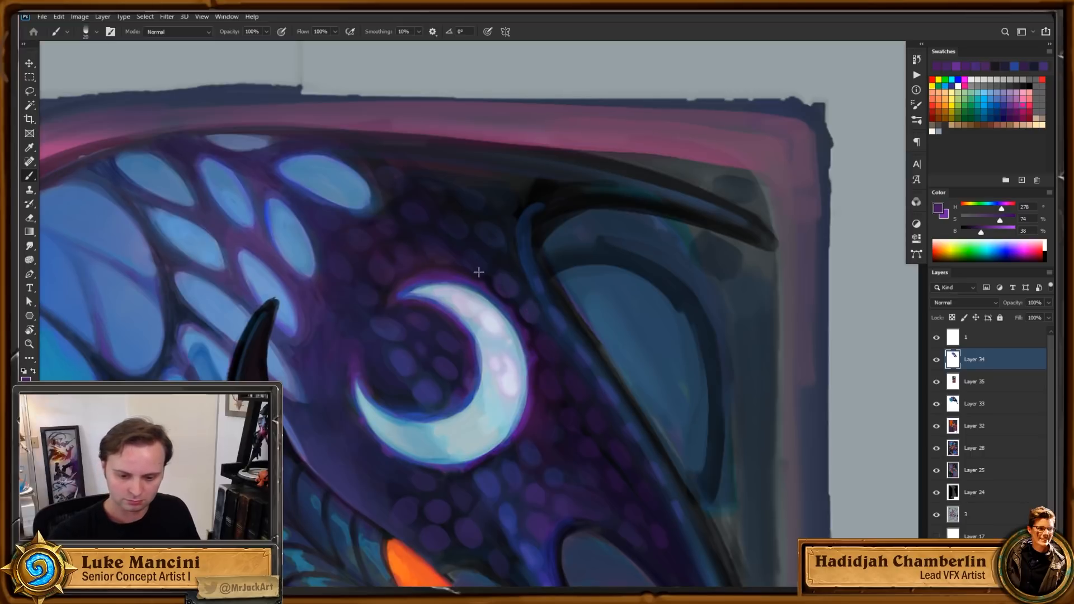
# Step: Enlarge the brush, add small purple scales between the large wing scales and the crescent's upper tip, and sample violet (252, 58, 37)
pyautogui.press('z')
pyautogui.moveTo(560, 327); pyautogui.dragTo(584, 425)
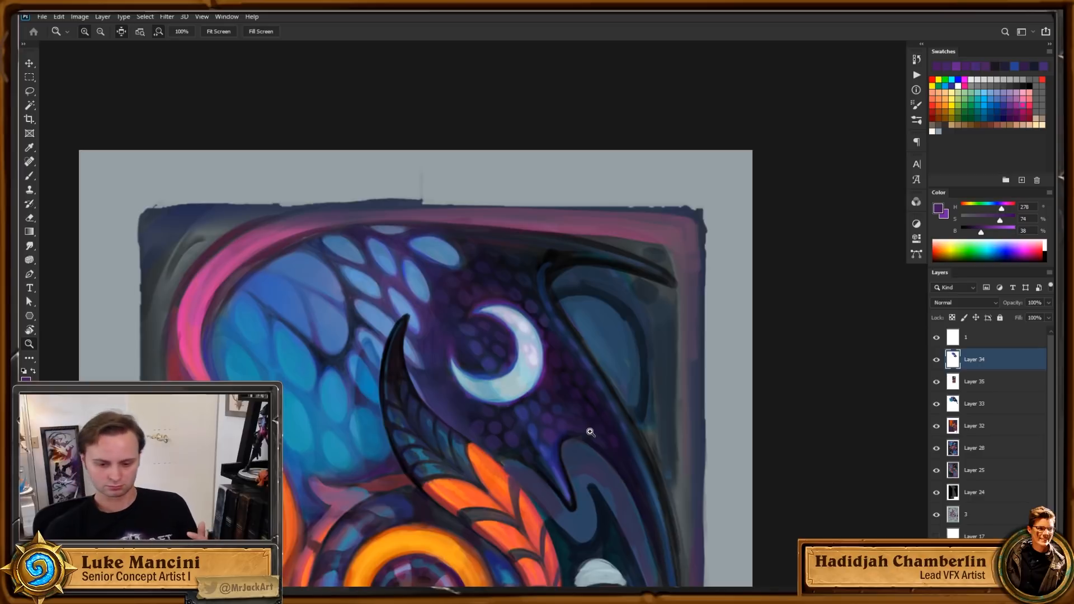
pyautogui.moveTo(550, 290); pyautogui.dragTo(553, 276)
pyautogui.moveTo(467, 313); pyautogui.dragTo(471, 272)
pyautogui.press('b')
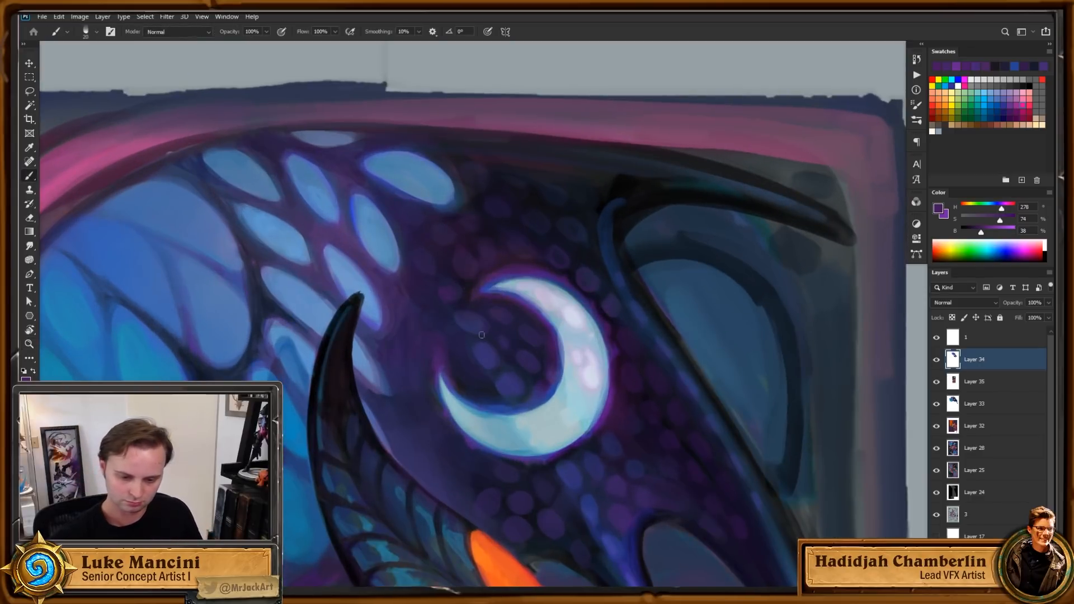
pyautogui.press(']')
pyautogui.press(']')
pyautogui.press(']')
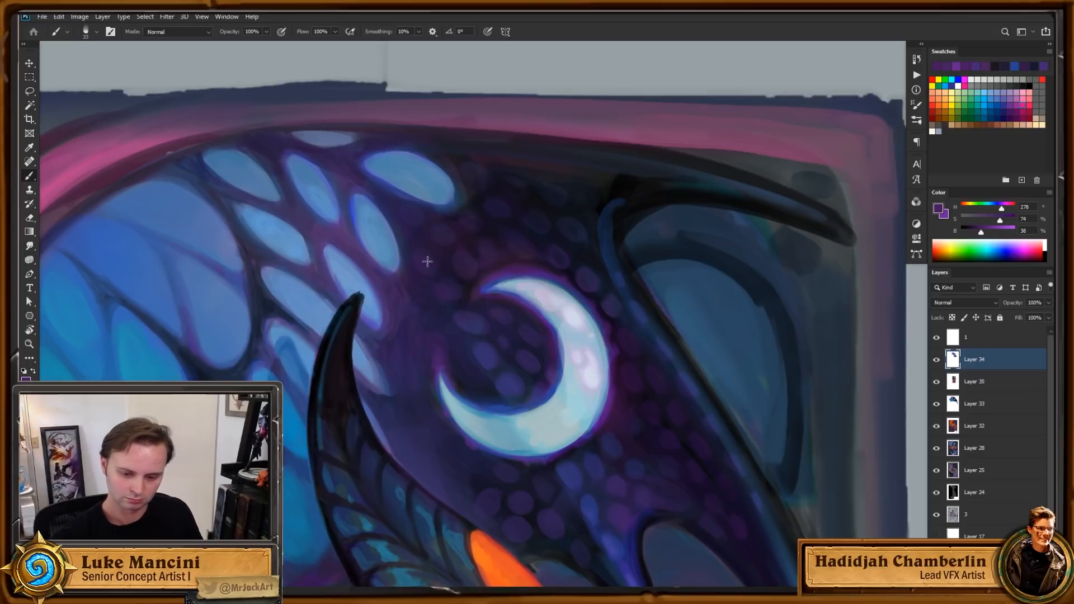
pyautogui.keyDown('alt'); pyautogui.click(469, 273); pyautogui.keyUp('alt')
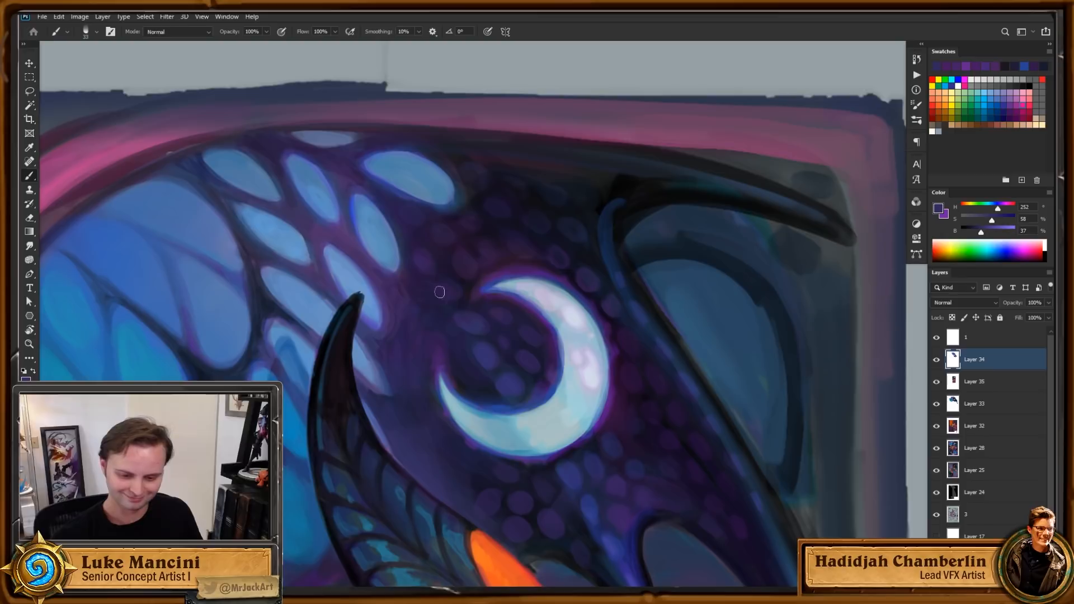
# Step: Rotate the canvas to 28° and tone the area above the crescent with a sampled dark purple (271, 56, 20)
pyautogui.press('z')
pyautogui.keyDown('alt'); pyautogui.click(564, 323); pyautogui.keyUp('alt')
pyautogui.press('r')
pyautogui.moveTo(628, 338); pyautogui.dragTo(630, 442)
pyautogui.moveTo(630, 447); pyautogui.dragTo(638, 400)
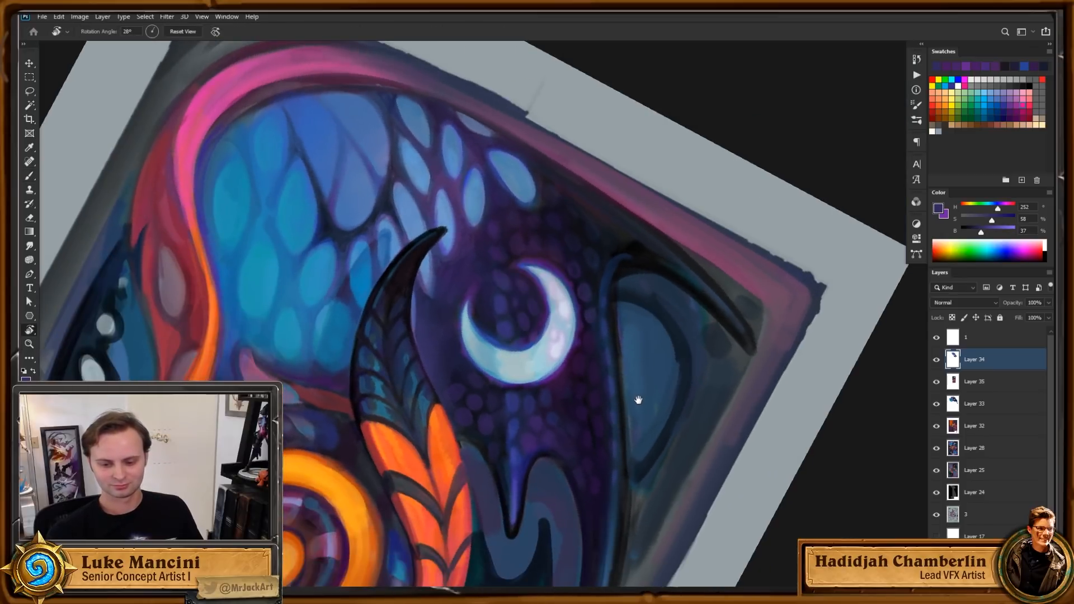
pyautogui.press('b')
pyautogui.keyDown('alt'); pyautogui.click(504, 215); pyautogui.keyUp('alt')
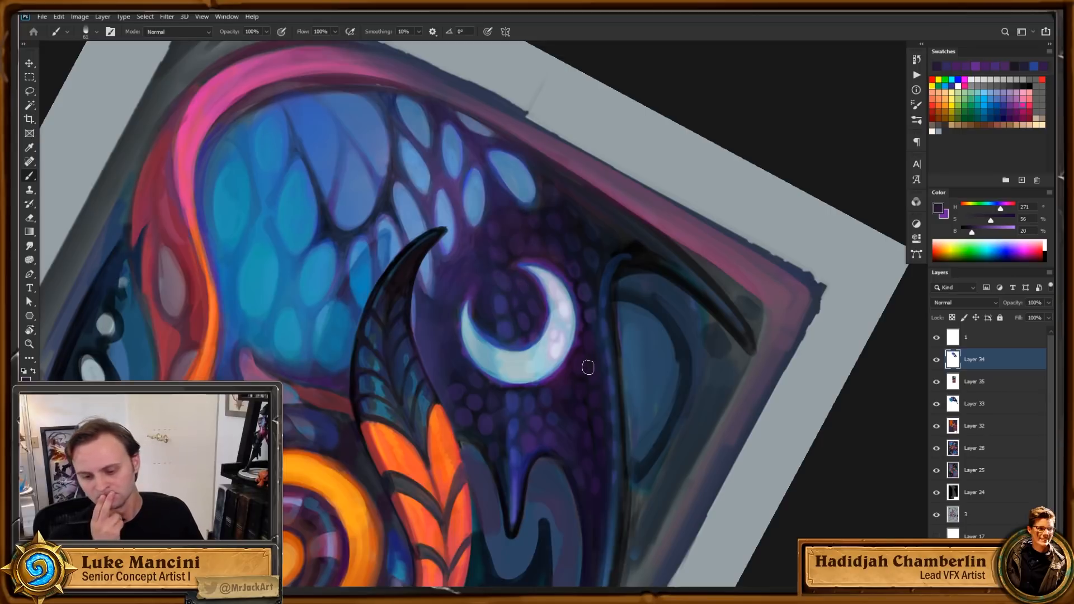
pyautogui.moveTo(675, 397); pyautogui.dragTo(664, 387)
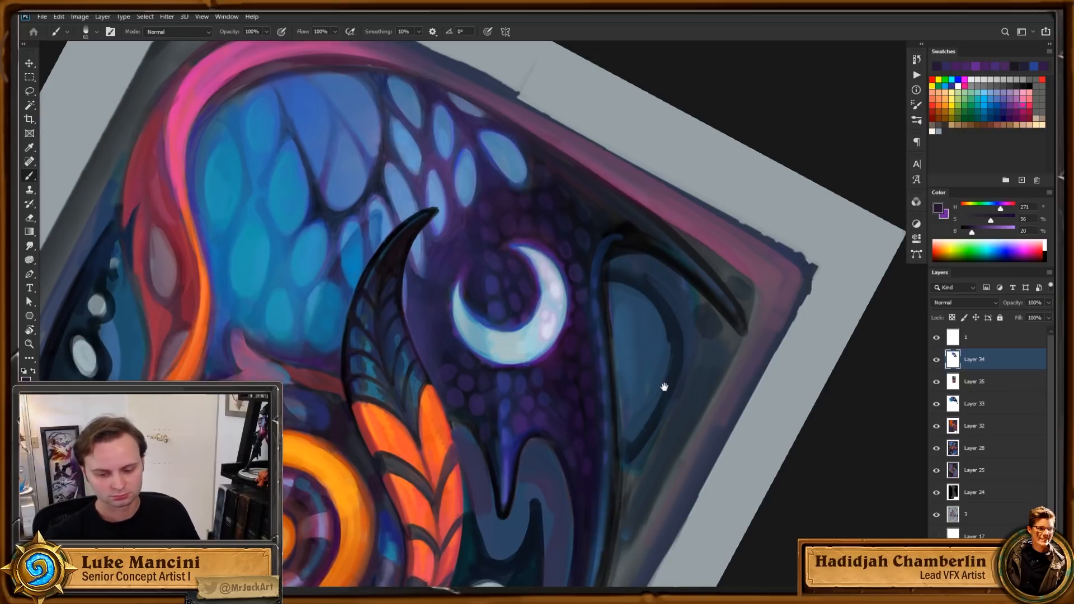
# Step: Sample a blue-violet of hue 244, saturation 58 and brightness 44 inside the crescent and add scales toward the horn with a smaller brush
pyautogui.press('z')
pyautogui.click(501, 314)
pyautogui.press('b')
pyautogui.keyDown('alt'); pyautogui.click(494, 305); pyautogui.keyUp('alt')
pyautogui.press('[')
pyautogui.press('[')
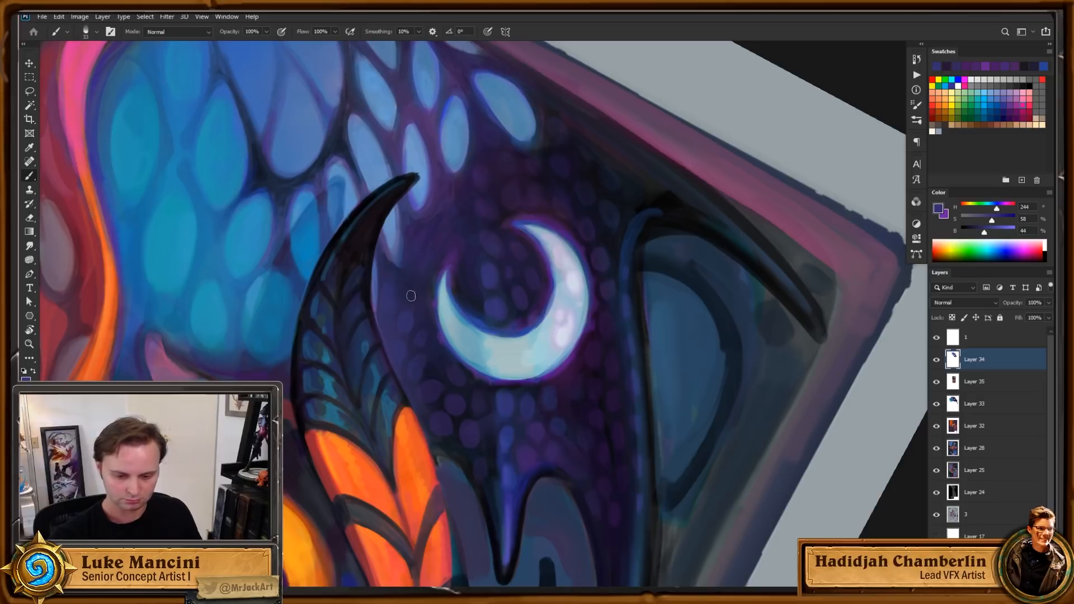
# Step: Examine the overall card design and the area around the pale spot above the curled orange leaf
pyautogui.keyDown('alt'); pyautogui.click(426, 318); pyautogui.keyUp('alt')
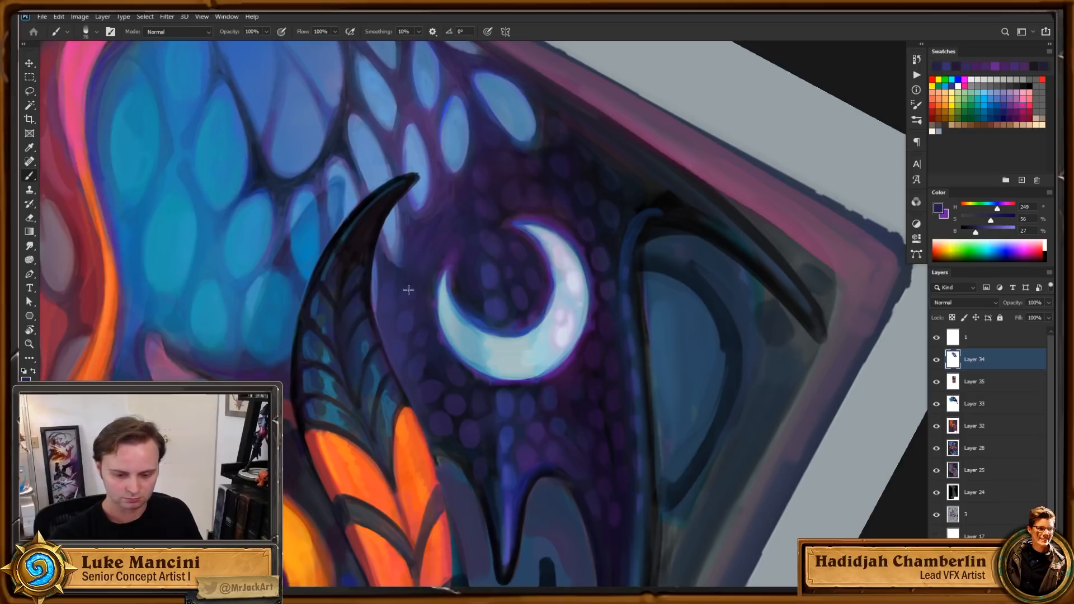
pyautogui.press('r')
pyautogui.moveTo(425, 281); pyautogui.dragTo(599, 440)
pyautogui.press('Escape')
pyautogui.scroll(-4, 784, 434)
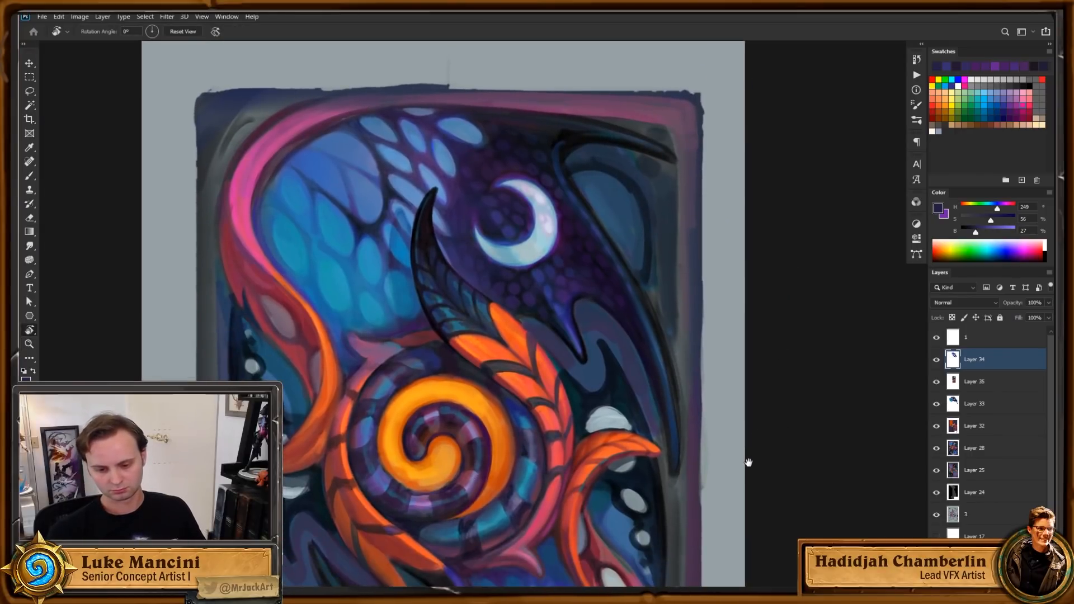
pyautogui.moveTo(748, 470); pyautogui.dragTo(731, 428)
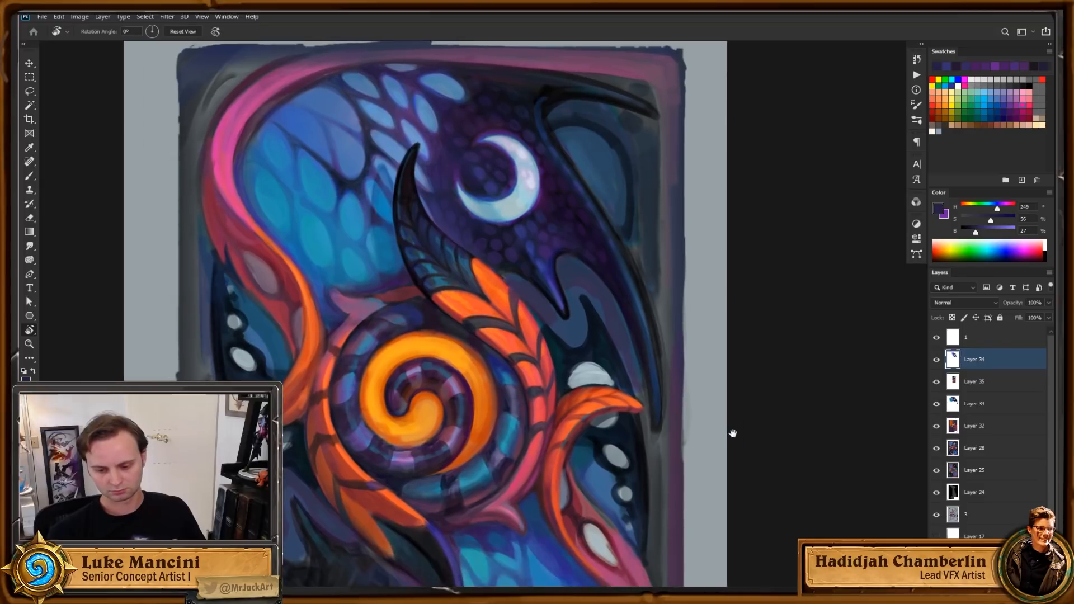
pyautogui.press('z')
pyautogui.moveTo(619, 390); pyautogui.dragTo(637, 390)
pyautogui.moveTo(626, 434); pyautogui.dragTo(638, 416)
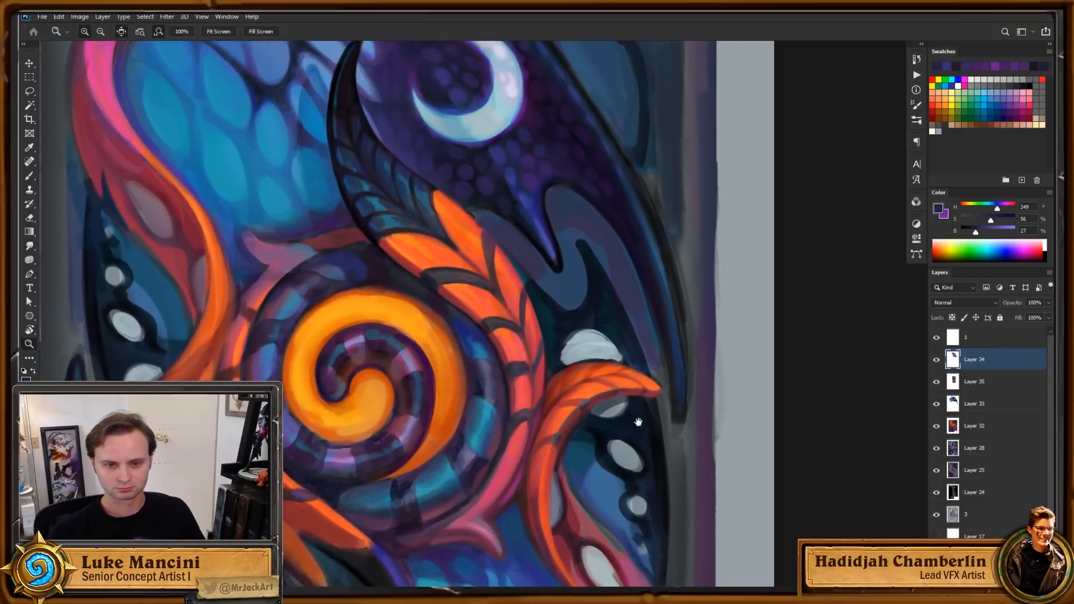
pyautogui.hotkey('ctrl', 'Tab')
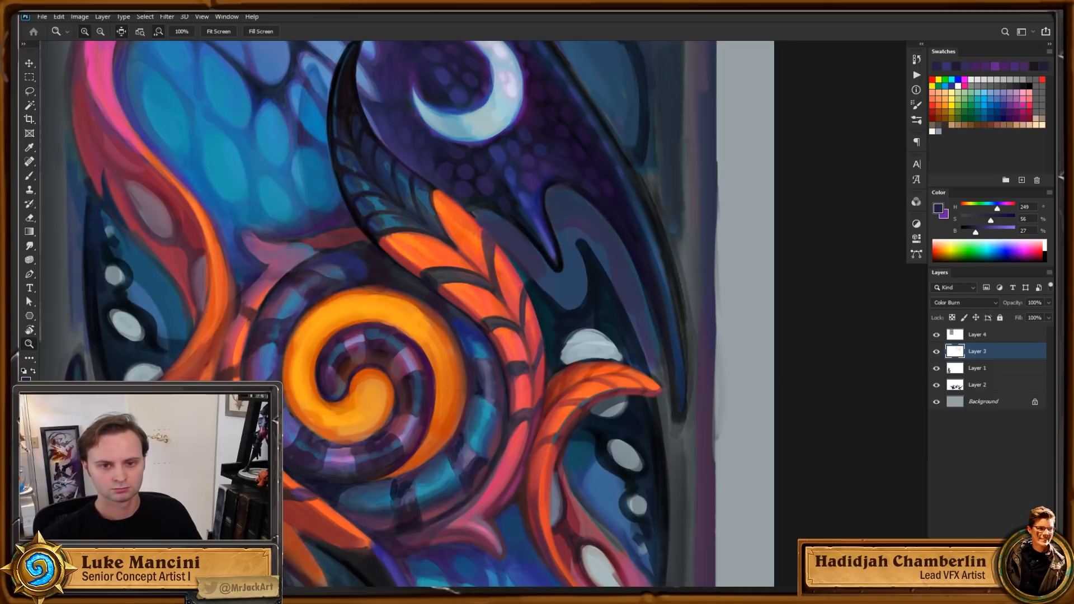
pyautogui.click(706, 302)
pyautogui.moveTo(700, 359); pyautogui.dragTo(698, 324)
pyautogui.moveTo(611, 325); pyautogui.dragTo(623, 307)
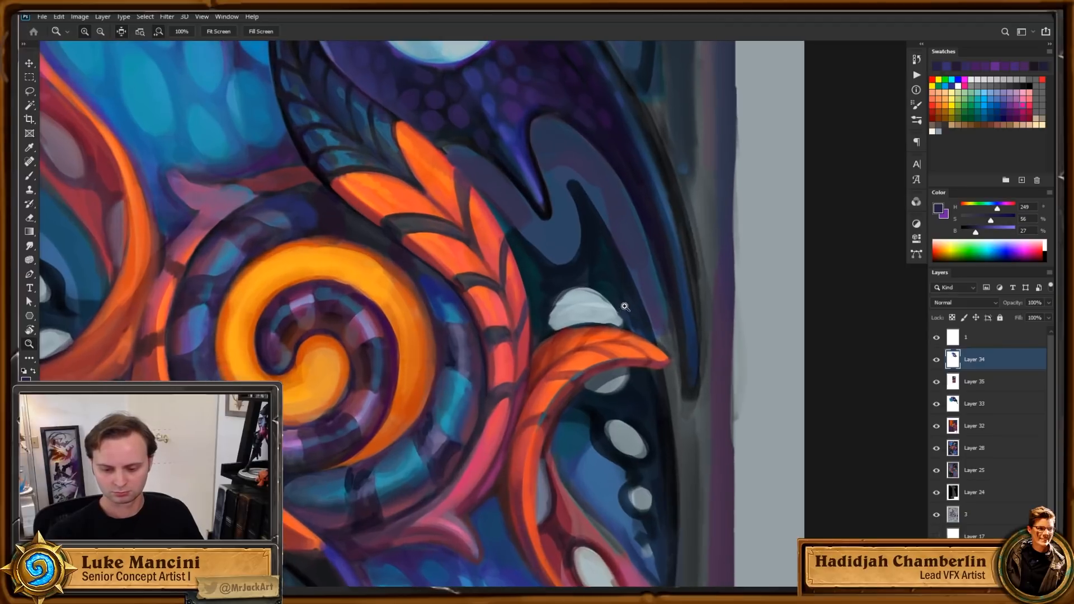
pyautogui.moveTo(712, 406)
pyautogui.mouseDown()
pyautogui.moveTo(720, 364)
pyautogui.moveTo(706, 376)
pyautogui.mouseUp()
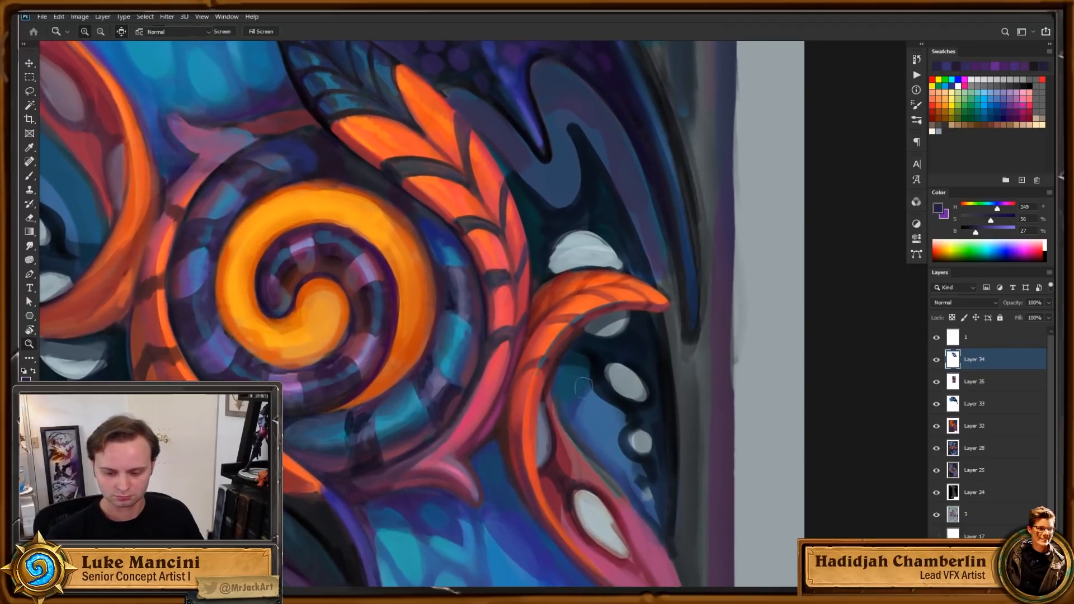
# Step: Sample the pale grey of the spot beside the curled orange leaf, repaint it up to the leaf's edge, and reduce the brush size
pyautogui.press('b')
pyautogui.keyDown('alt'); pyautogui.click(595, 253); pyautogui.keyUp('alt')
pyautogui.press('r')
pyautogui.moveTo(722, 336)
pyautogui.mouseDown()
pyautogui.moveTo(710, 243)
pyautogui.moveTo(622, 151)
pyautogui.mouseUp()
pyautogui.moveTo(560, 263)
pyautogui.mouseDown()
pyautogui.moveTo(574, 261)
pyautogui.moveTo(524, 302)
pyautogui.mouseUp()
pyautogui.rightClick(538, 265)
pyautogui.click(539, 259)
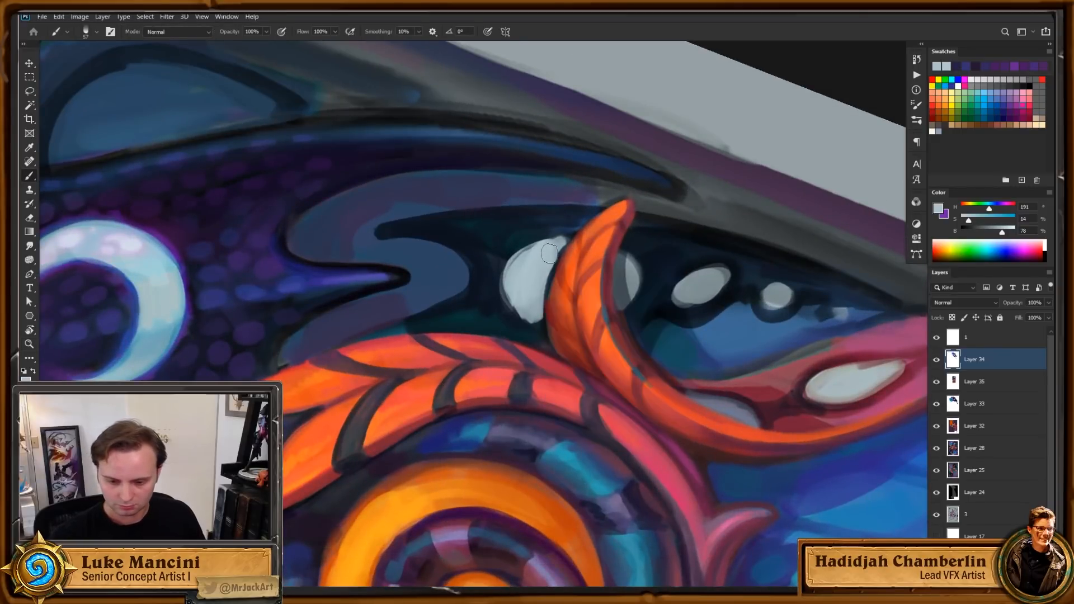
pyautogui.moveTo(546, 248)
pyautogui.mouseDown()
pyautogui.moveTo(515, 267)
pyautogui.moveTo(514, 299)
pyautogui.moveTo(527, 312)
pyautogui.moveTo(554, 257)
pyautogui.mouseUp()
pyautogui.press('[')
pyautogui.press('[')
pyautogui.press('[')
pyautogui.press('[')
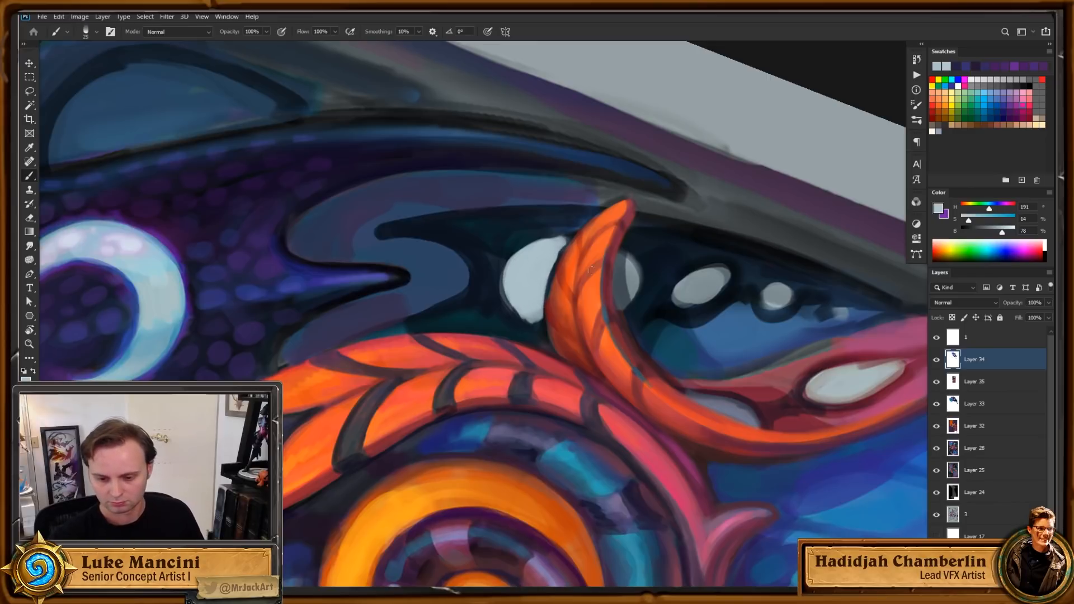
# Step: Sample the leaf's dark red, shift it to crimson (hue 330, saturation 76, brightness 47), and trace the edge between leaf and spot
pyautogui.keyDown('alt'); pyautogui.click(563, 277); pyautogui.keyUp('alt')
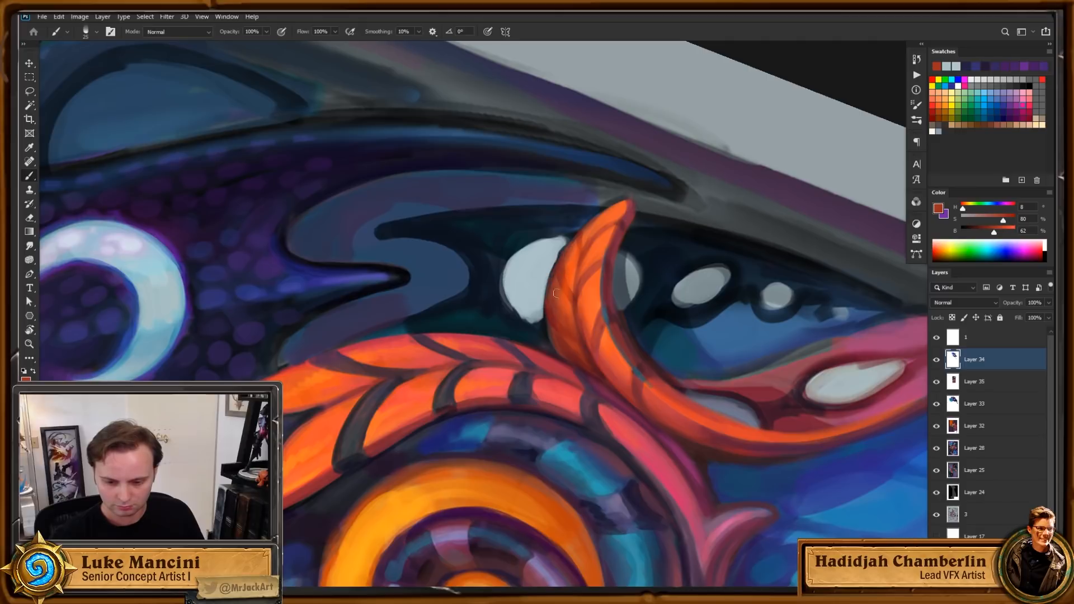
pyautogui.keyDown('alt'); pyautogui.click(613, 299); pyautogui.keyUp('alt')
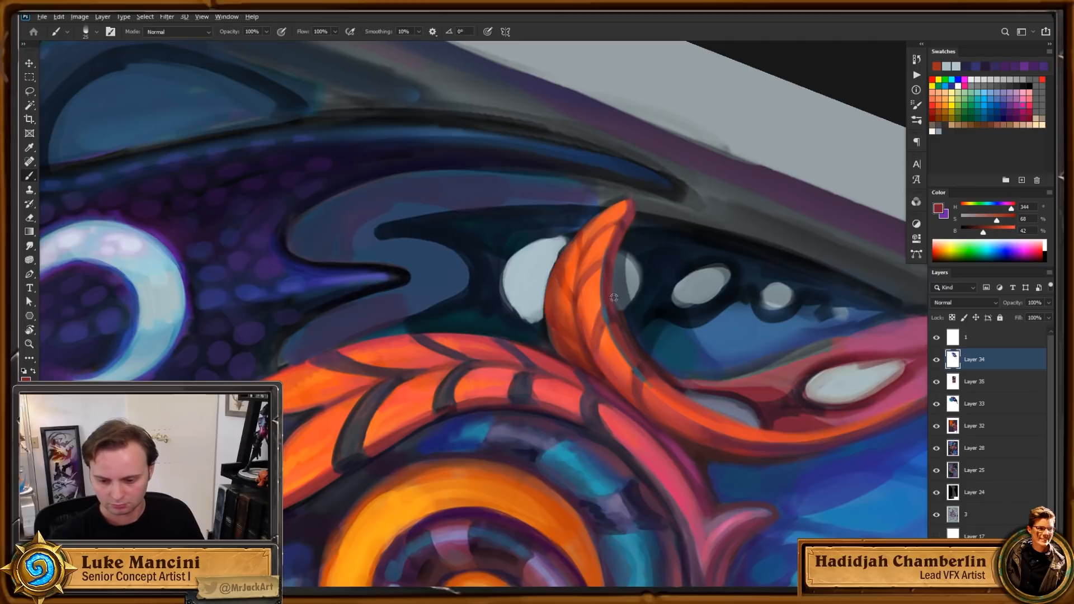
pyautogui.moveTo(1014, 209); pyautogui.dragTo(1009, 209)
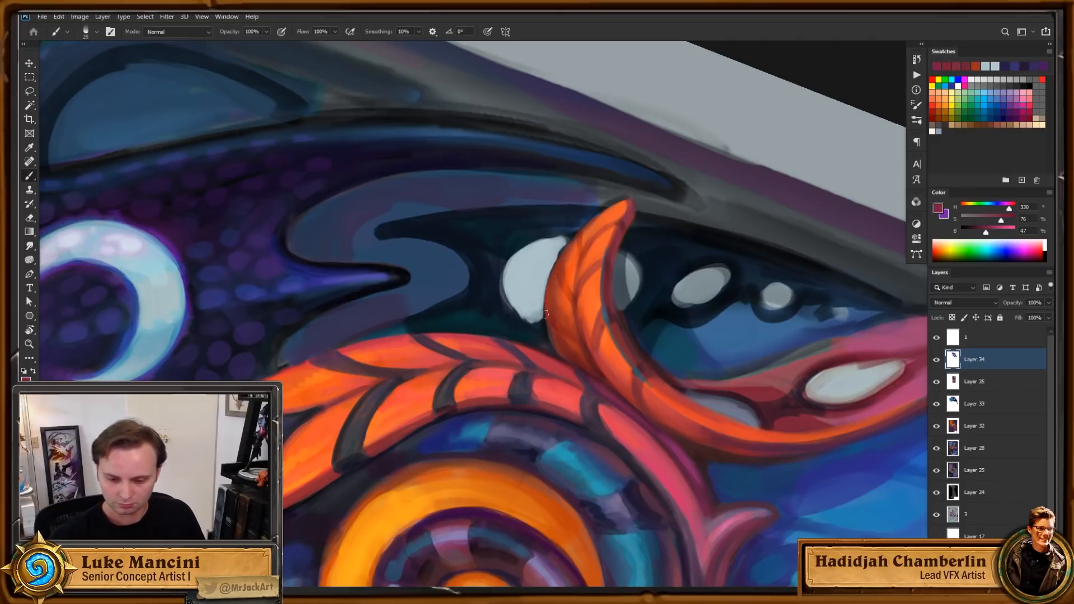
pyautogui.moveTo(546, 325); pyautogui.dragTo(574, 231)
pyautogui.hotkey('ctrl', 'z')
pyautogui.moveTo(546, 322); pyautogui.dragTo(568, 252)
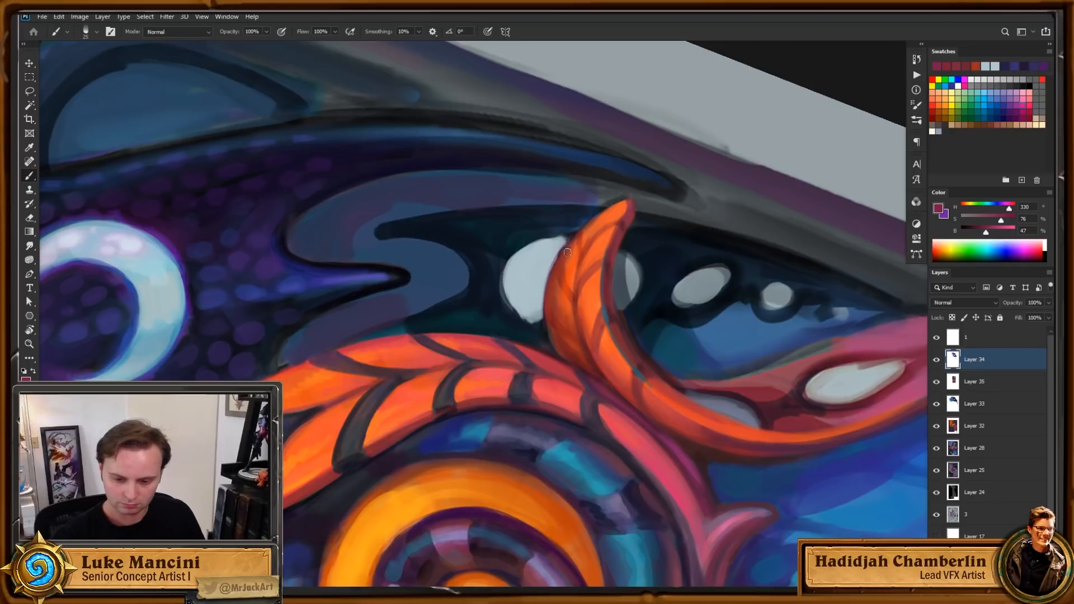
# Step: Outline the outer rim of the pale spot in the same crimson, redoing the stroke near the leaf
pyautogui.press('r')
pyautogui.moveTo(566, 313); pyautogui.dragTo(525, 315)
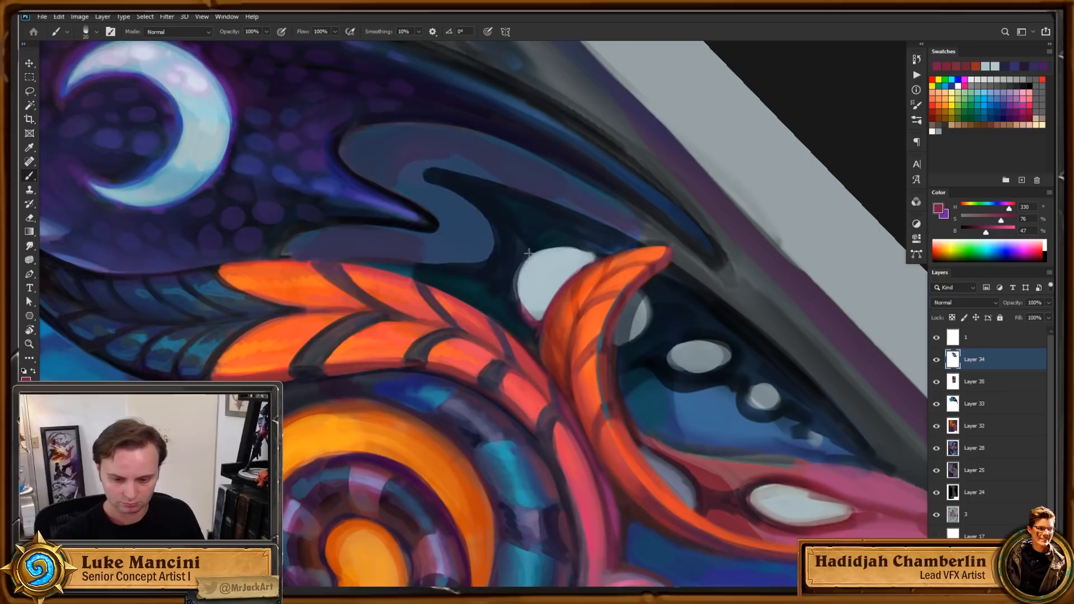
pyautogui.moveTo(531, 250); pyautogui.dragTo(518, 277)
pyautogui.press('r')
pyautogui.moveTo(755, 319); pyautogui.dragTo(689, 163)
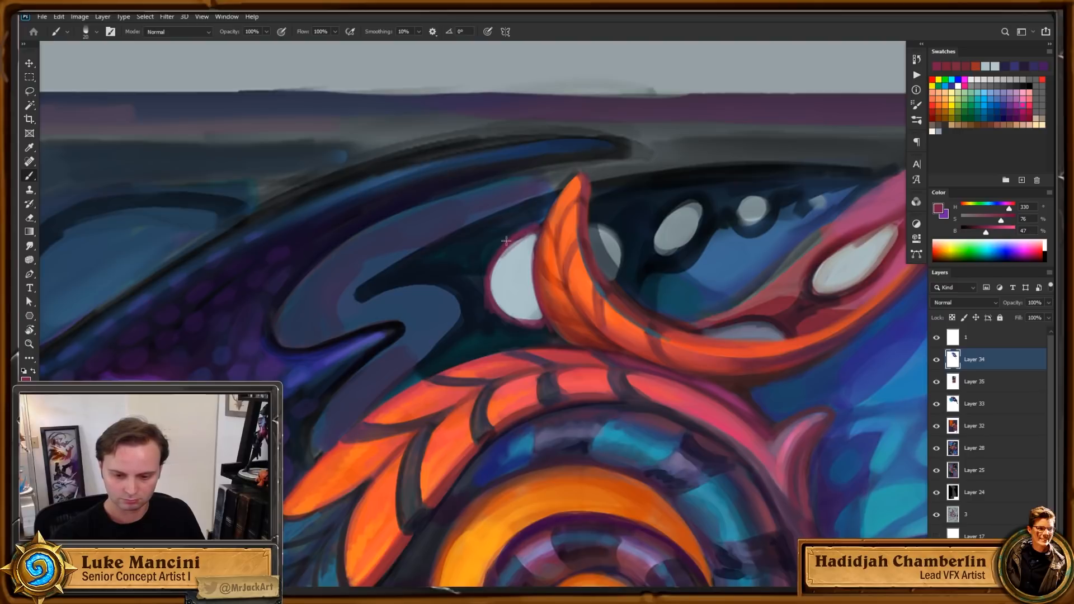
pyautogui.hotkey('ctrl', 'z')
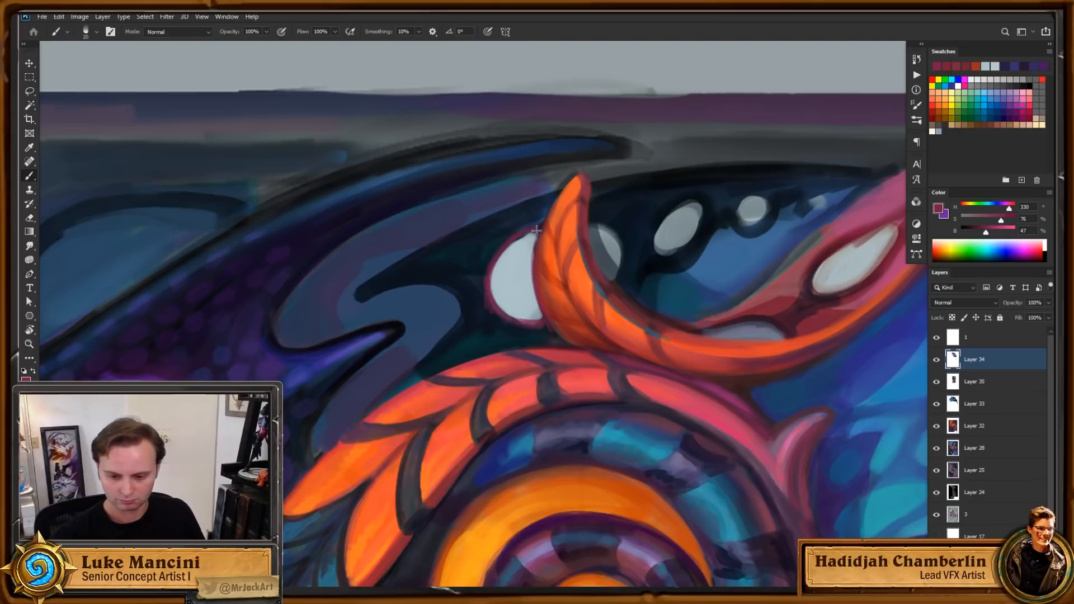
pyautogui.moveTo(536, 230); pyautogui.dragTo(519, 237)
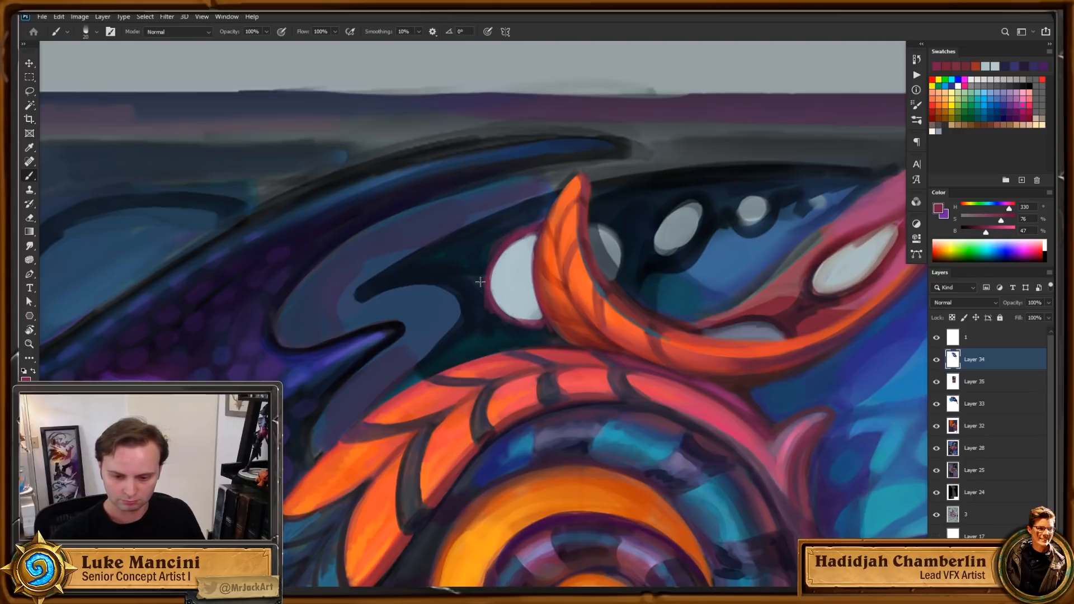
# Step: Thicken the crimson outline at the spot's base and trim its outer edge with dark navy sampled from the background
pyautogui.press('Escape')
pyautogui.moveTo(616, 339); pyautogui.dragTo(552, 351)
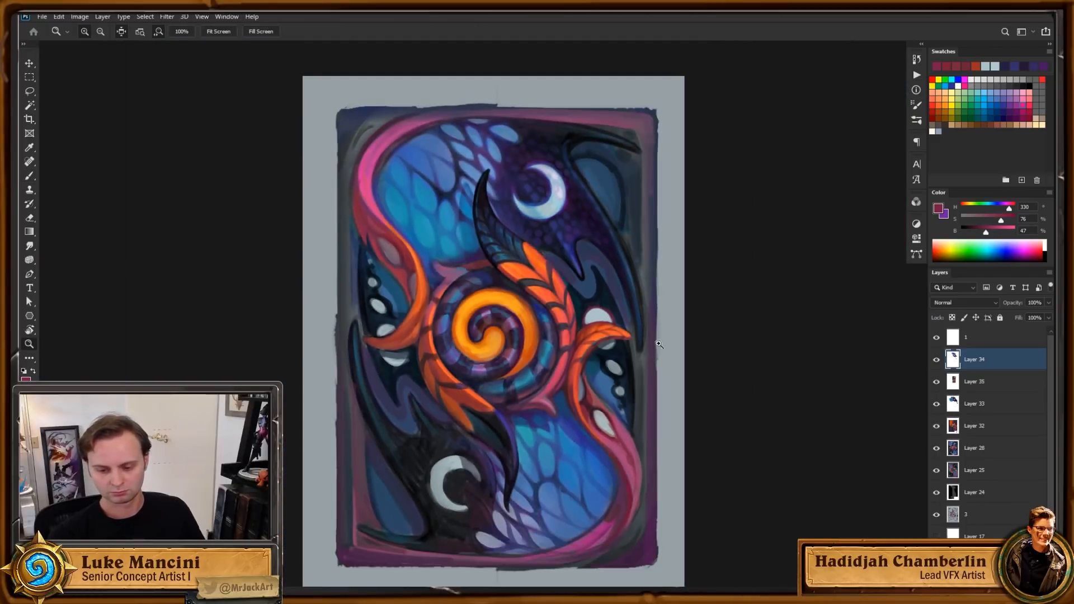
pyautogui.press('r')
pyautogui.moveTo(659, 348)
pyautogui.mouseDown()
pyautogui.moveTo(647, 385)
pyautogui.moveTo(578, 427)
pyautogui.moveTo(689, 330)
pyautogui.moveTo(707, 328)
pyautogui.moveTo(674, 391)
pyautogui.mouseUp()
pyautogui.press('Escape')
pyautogui.press('z')
pyautogui.press('b')
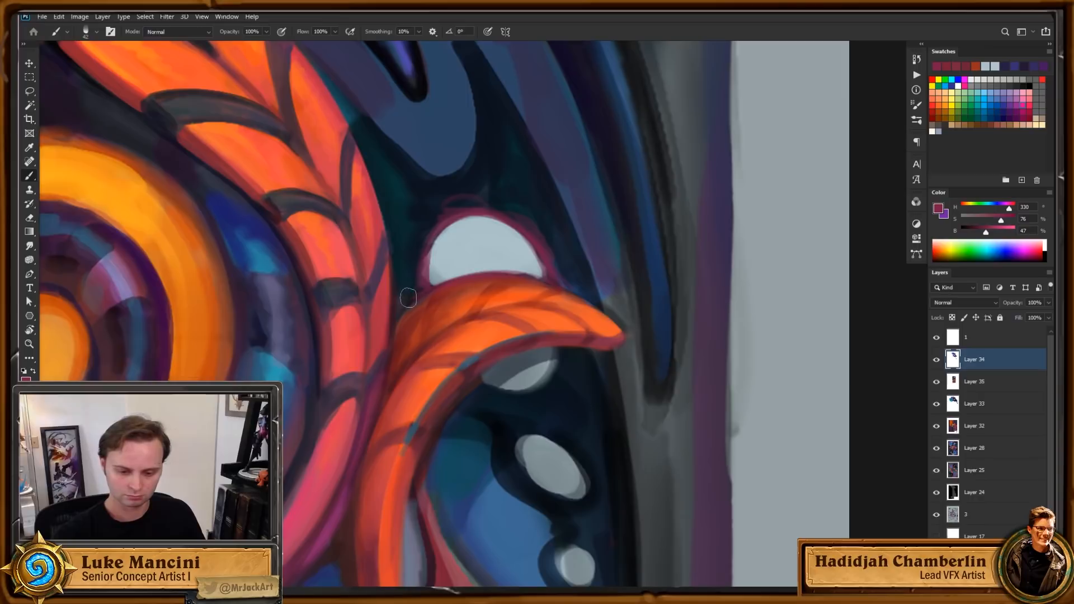
pyautogui.moveTo(410, 295); pyautogui.dragTo(419, 258)
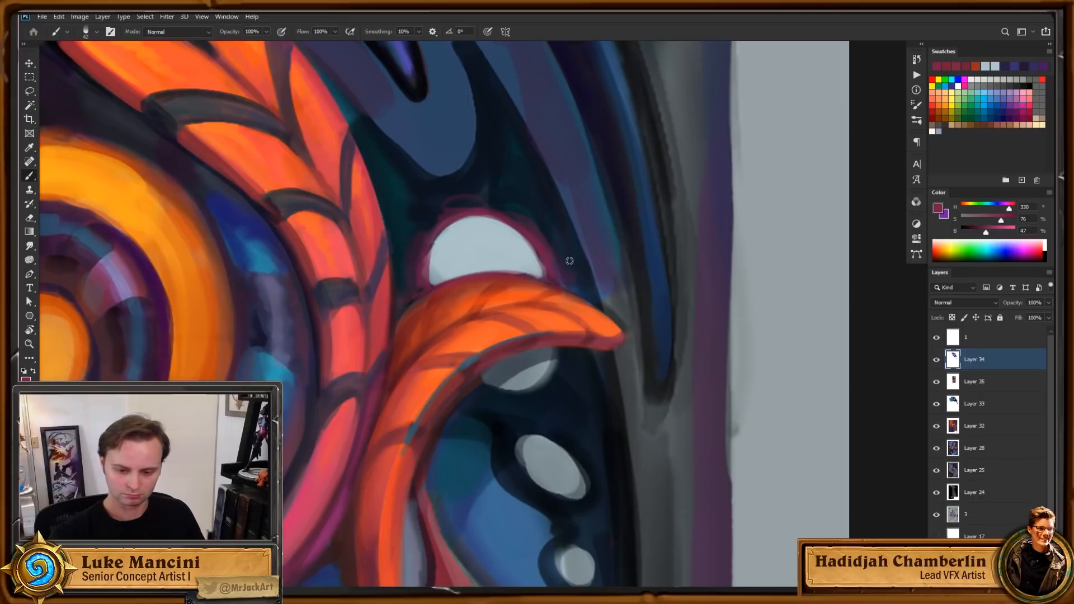
pyautogui.keyDown('alt'); pyautogui.click(523, 254); pyautogui.keyUp('alt')
pyautogui.moveTo(413, 291)
pyautogui.mouseDown()
pyautogui.moveTo(424, 241)
pyautogui.moveTo(436, 247)
pyautogui.moveTo(428, 287)
pyautogui.moveTo(457, 210)
pyautogui.mouseUp()
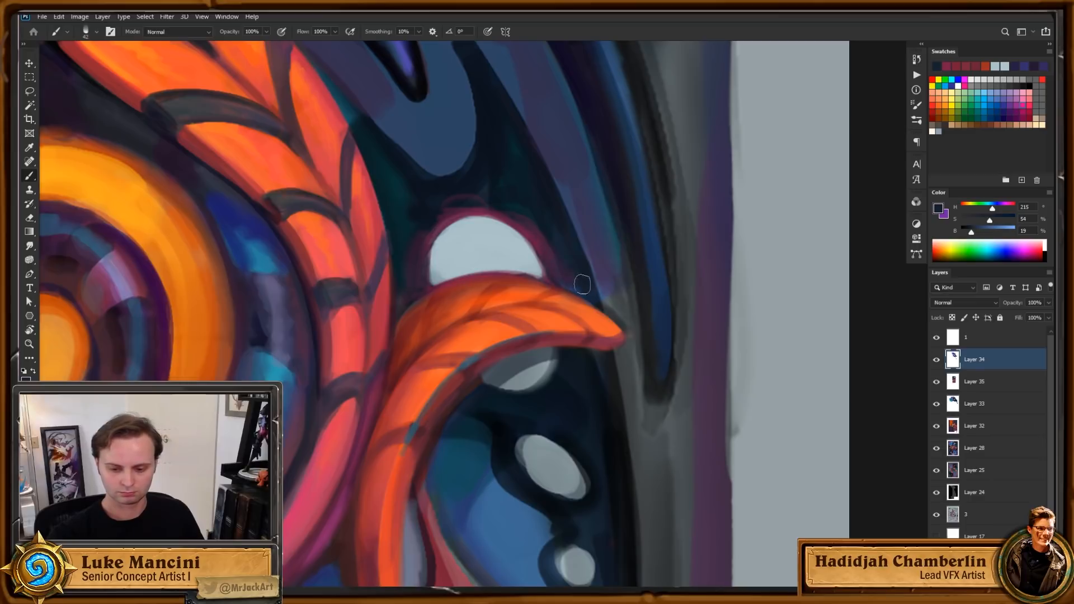
# Step: Sample the outline's dark crimson and try painting beside the tip of the curled orange leaf
pyautogui.press('z')
pyautogui.moveTo(578, 283); pyautogui.dragTo(534, 314)
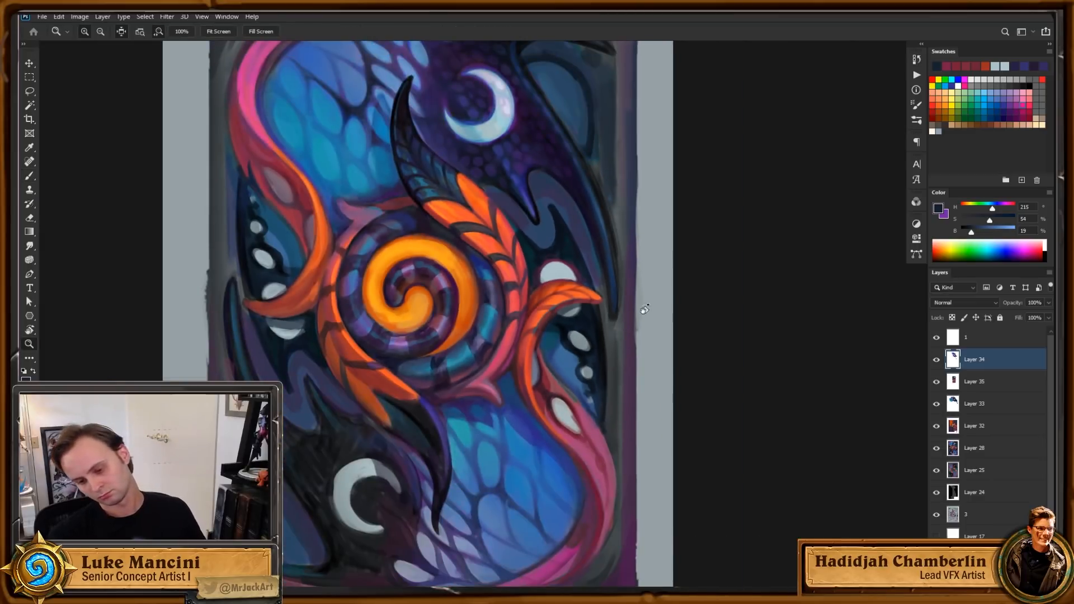
pyautogui.press('r')
pyautogui.moveTo(620, 264)
pyautogui.mouseDown()
pyautogui.moveTo(628, 313)
pyautogui.moveTo(619, 303)
pyautogui.moveTo(639, 296)
pyautogui.moveTo(583, 291)
pyautogui.mouseUp()
pyautogui.press('z')
pyautogui.press('b')
pyautogui.keyDown('alt'); pyautogui.click(595, 272); pyautogui.keyUp('alt')
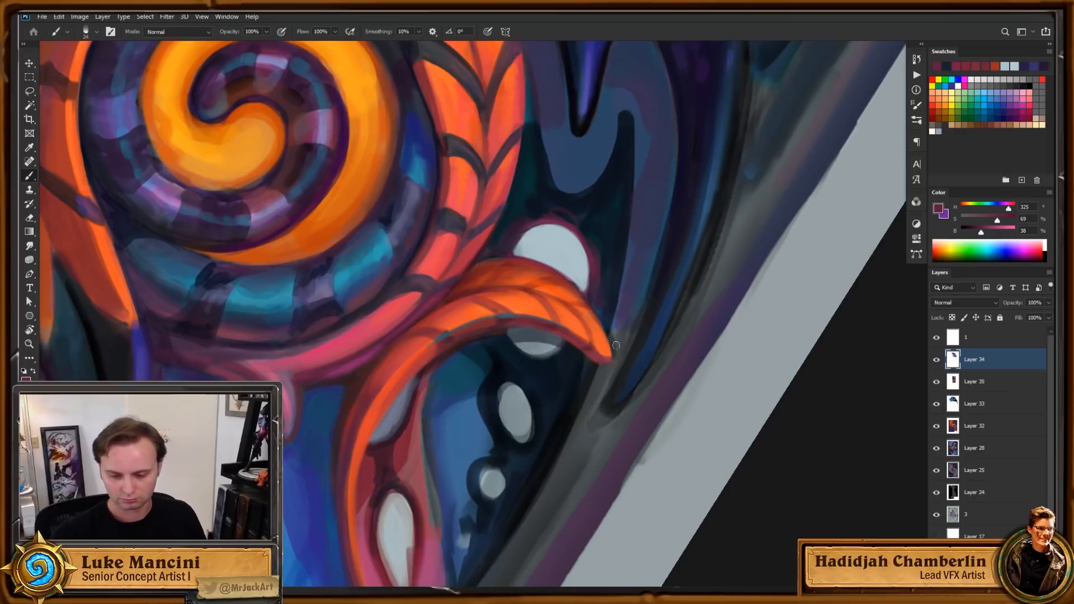
pyautogui.moveTo(612, 353); pyautogui.dragTo(599, 379)
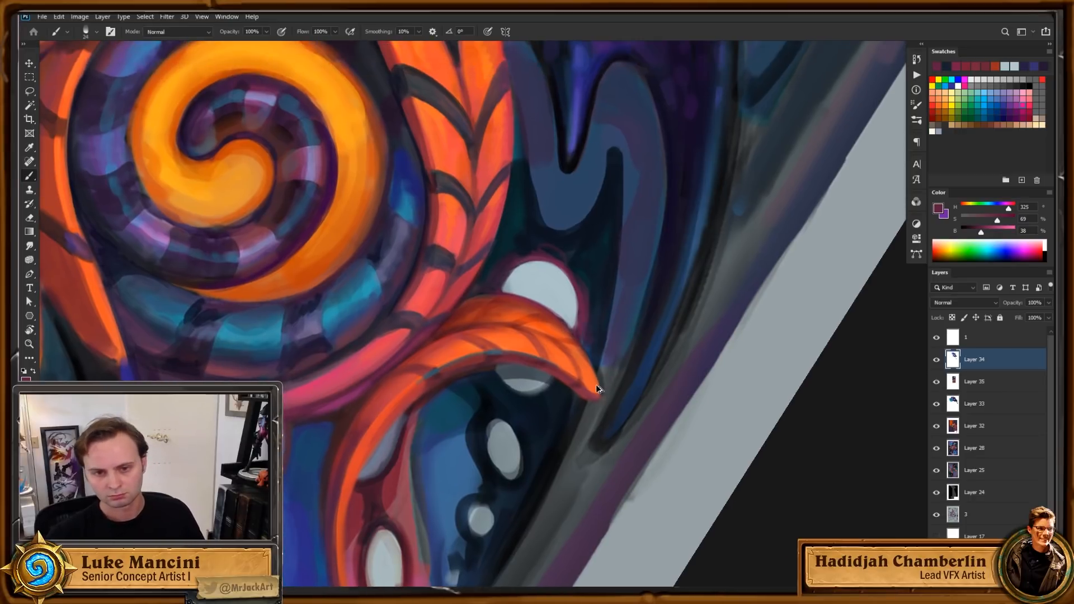
# Step: Undo the recent crimson outline strokes around the pale spot
pyautogui.hotkey('ctrl', 'z')
pyautogui.hotkey('ctrl', 'z')
pyautogui.hotkey('ctrl', 'z')
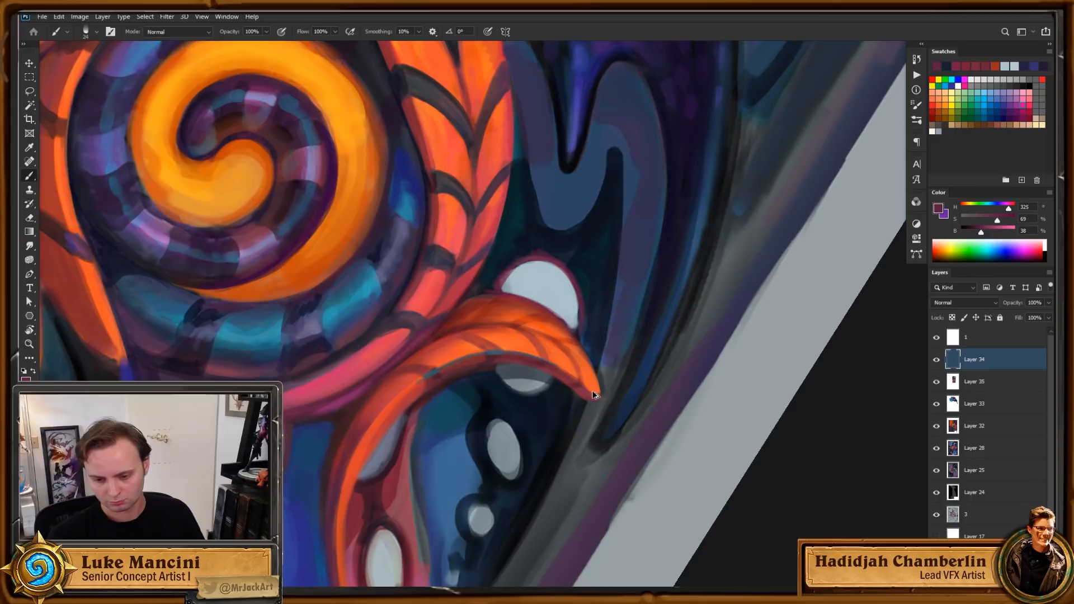
pyautogui.hotkey('ctrl', 'z')
pyautogui.hotkey('ctrl', 'z')
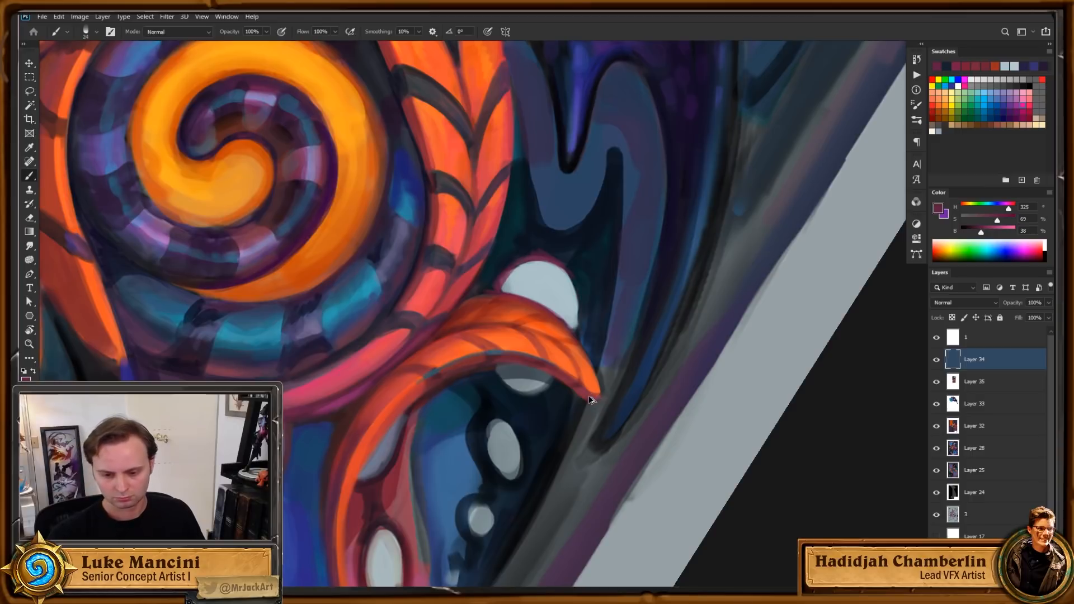
pyautogui.hotkey('ctrl', 'z')
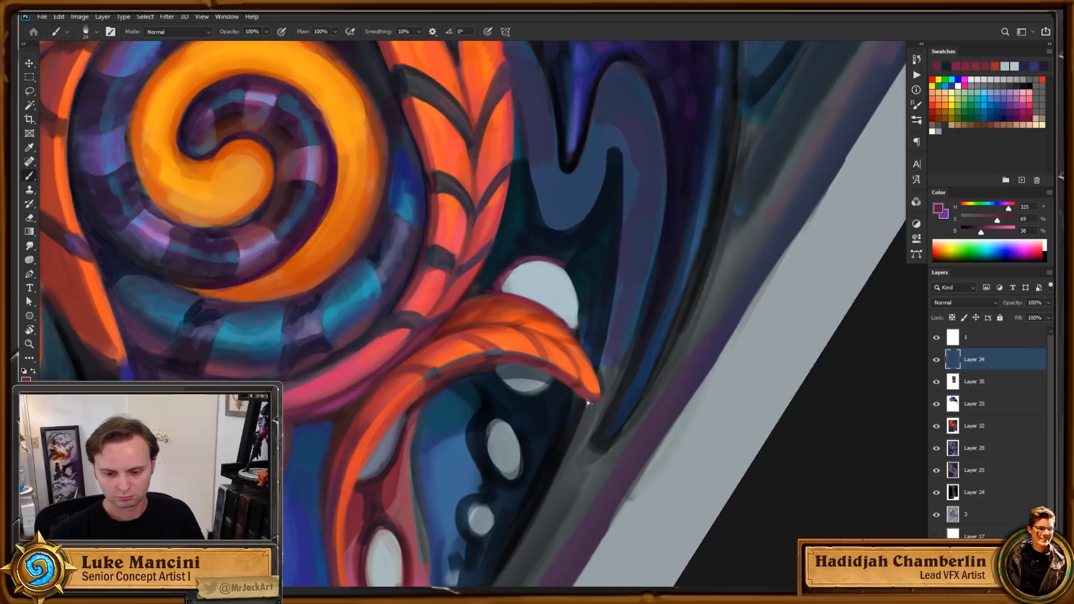
# Step: Duplicate Layer 34, merge the copy back down, and undo the latest changes
pyautogui.hotkey('ctrl', 'j')
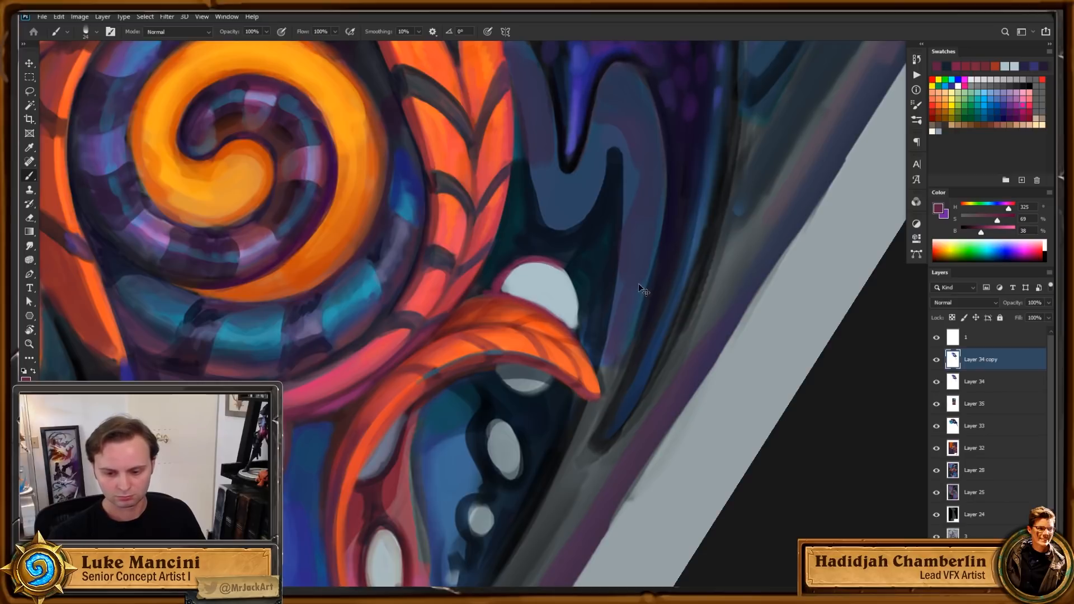
pyautogui.hotkey('ctrl', 'e')
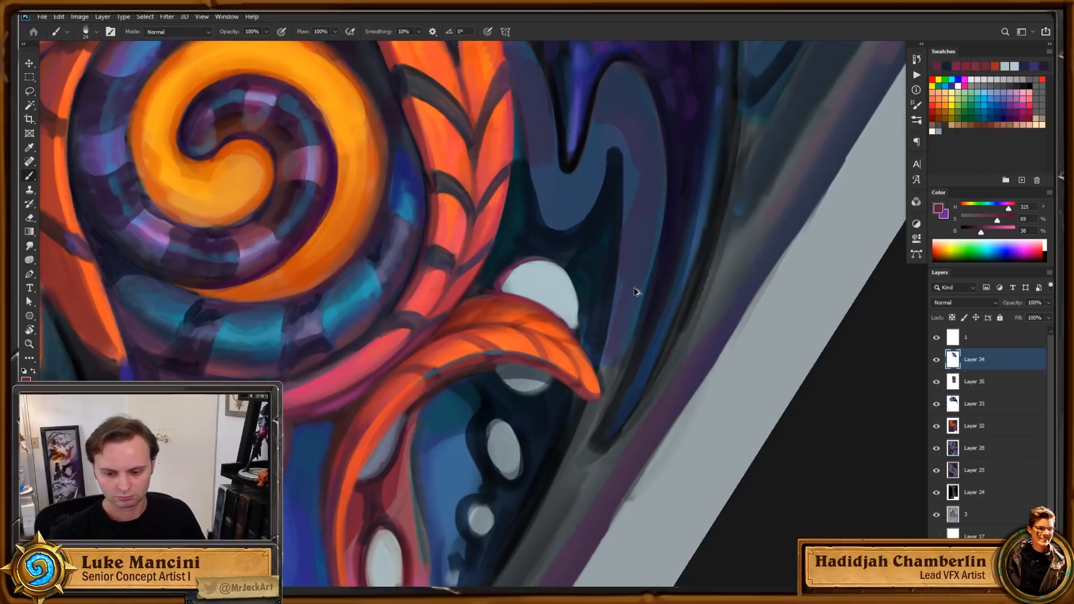
pyautogui.moveTo(634, 282); pyautogui.dragTo(632, 309)
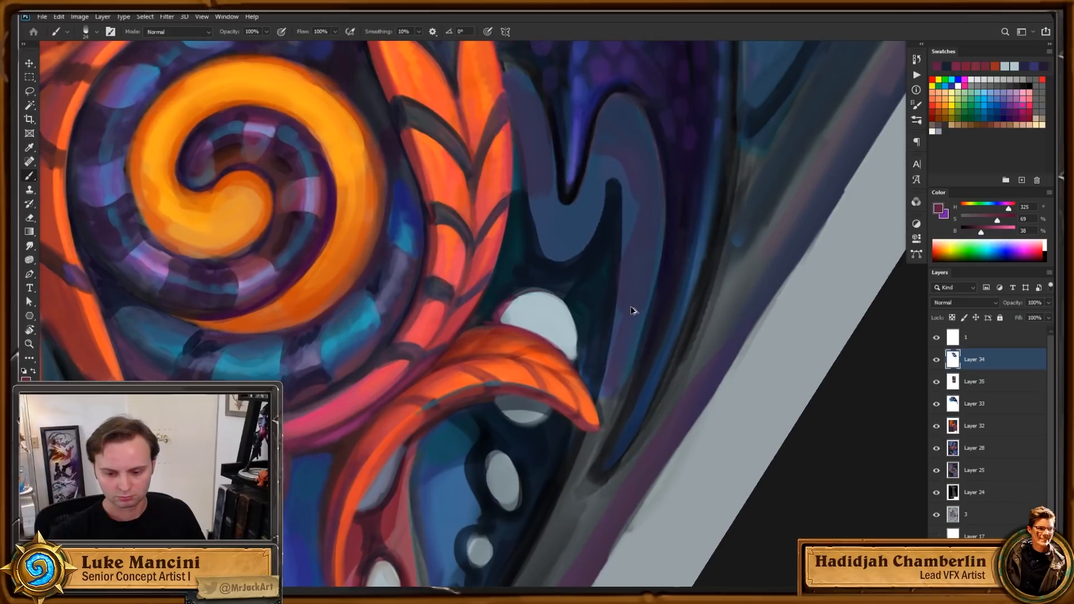
pyautogui.hotkey('ctrl', 'z')
pyautogui.hotkey('ctrl', 'z')
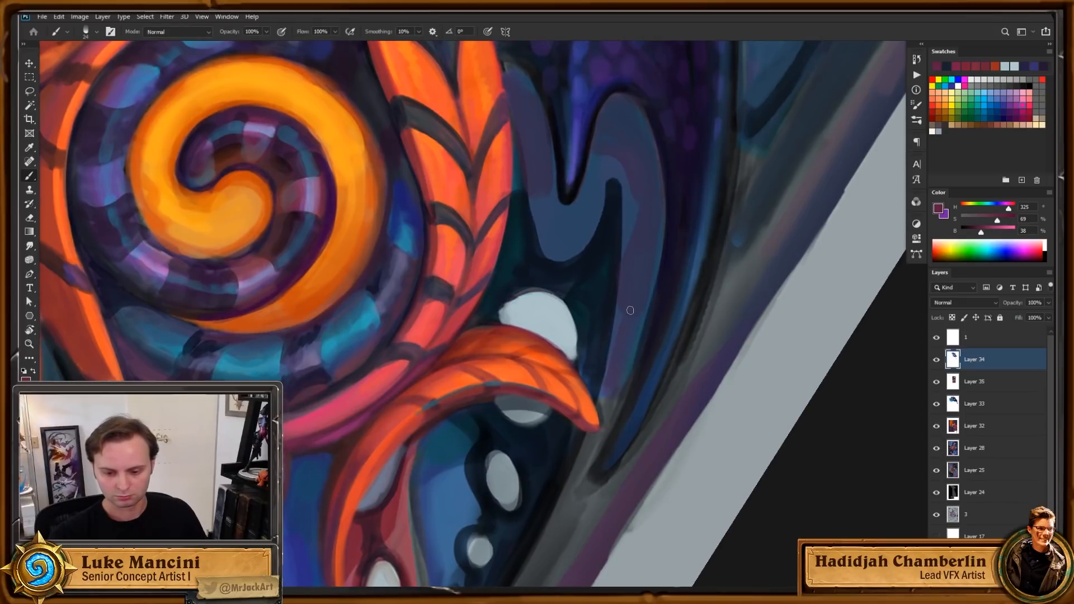
# Step: Sample the spot's pale grey and clean up the curved edge of the spot above the curled orange leaf
pyautogui.press('Escape')
pyautogui.keyDown('alt'); pyautogui.click(504, 311); pyautogui.keyUp('alt')
pyautogui.moveTo(499, 345)
pyautogui.mouseDown()
pyautogui.moveTo(514, 293)
pyautogui.moveTo(525, 293)
pyautogui.mouseUp()
pyautogui.keyDown('alt'); pyautogui.click(524, 311); pyautogui.keyUp('alt')
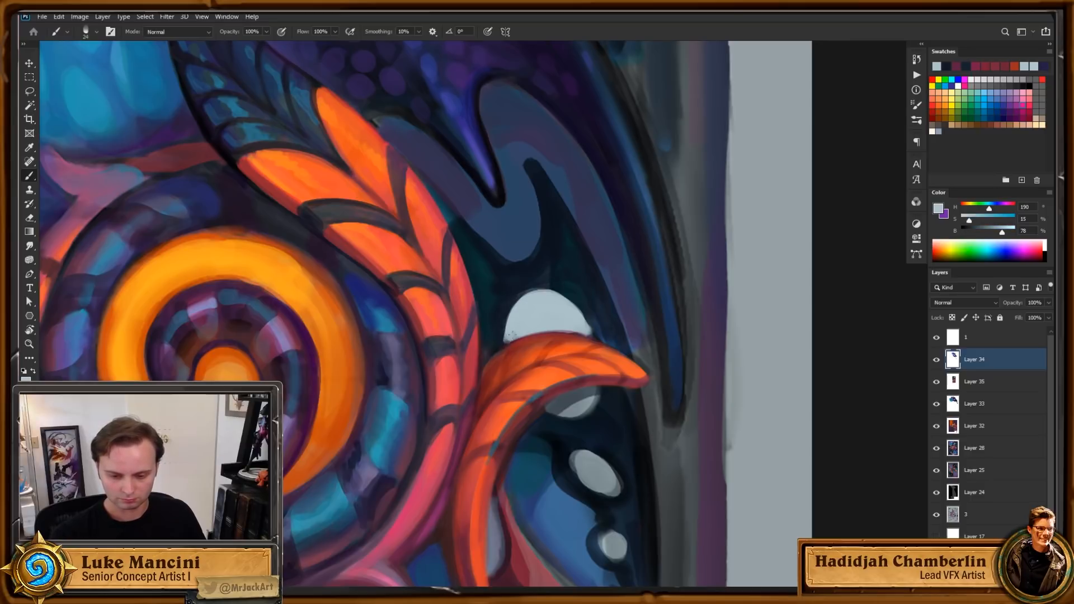
# Step: Reset the brush colour to black and darken the outline around the pale spot above the curled orange leaf
pyautogui.press('r')
pyautogui.moveTo(597, 334); pyautogui.dragTo(582, 342)
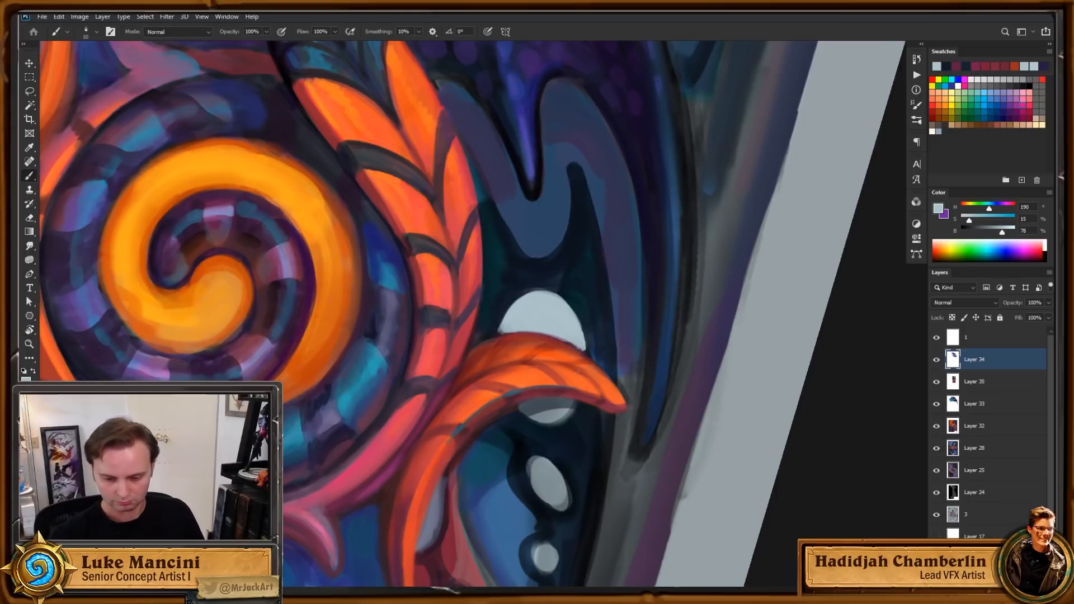
pyautogui.press('d')
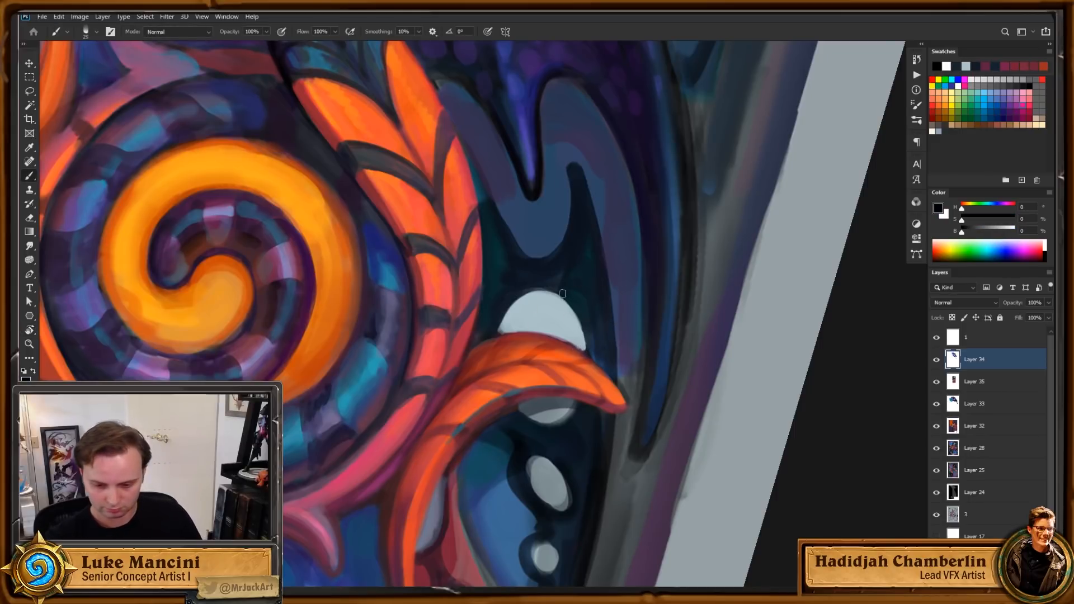
pyautogui.press(']')
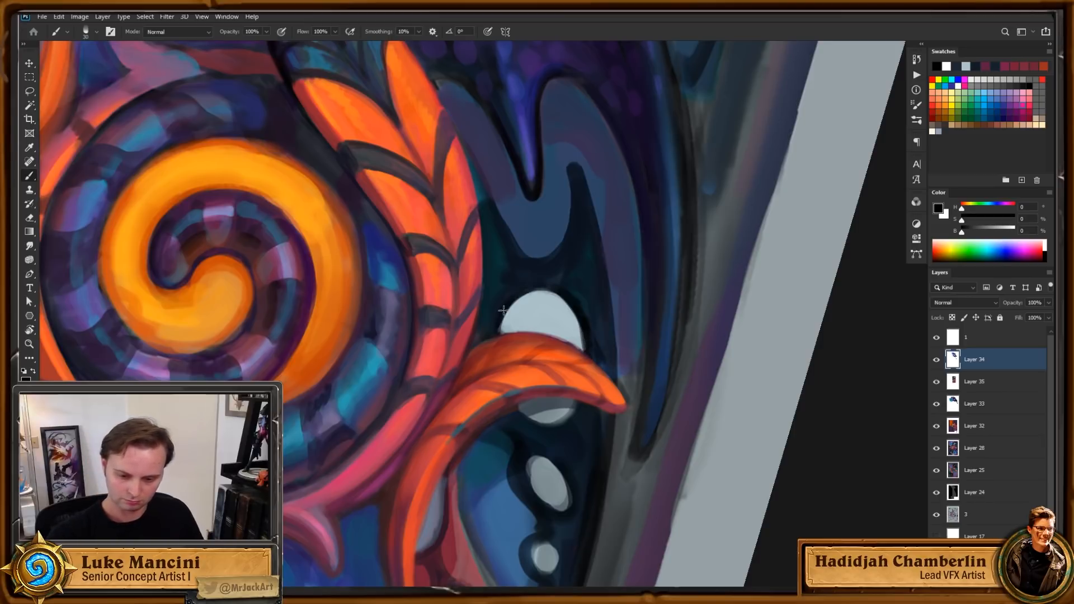
# Step: Sample the blue-violet of the purple spike and paint a thin rim along the pale spot's curved edge
pyautogui.keyDown('alt'); pyautogui.click(515, 298); pyautogui.keyUp('alt')
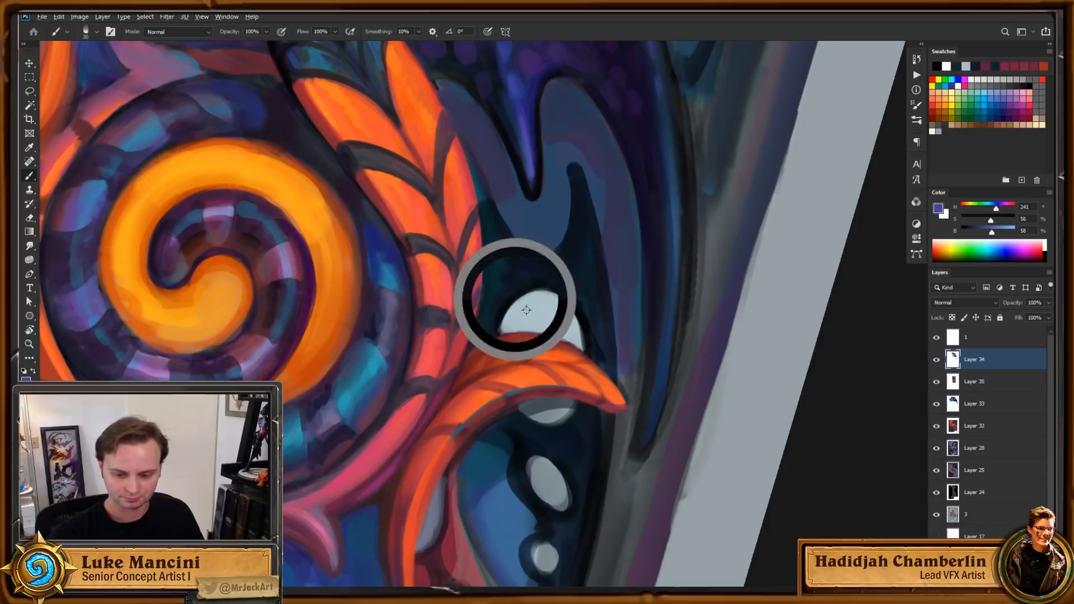
pyautogui.keyDown('alt'); pyautogui.click(524, 137); pyautogui.keyUp('alt')
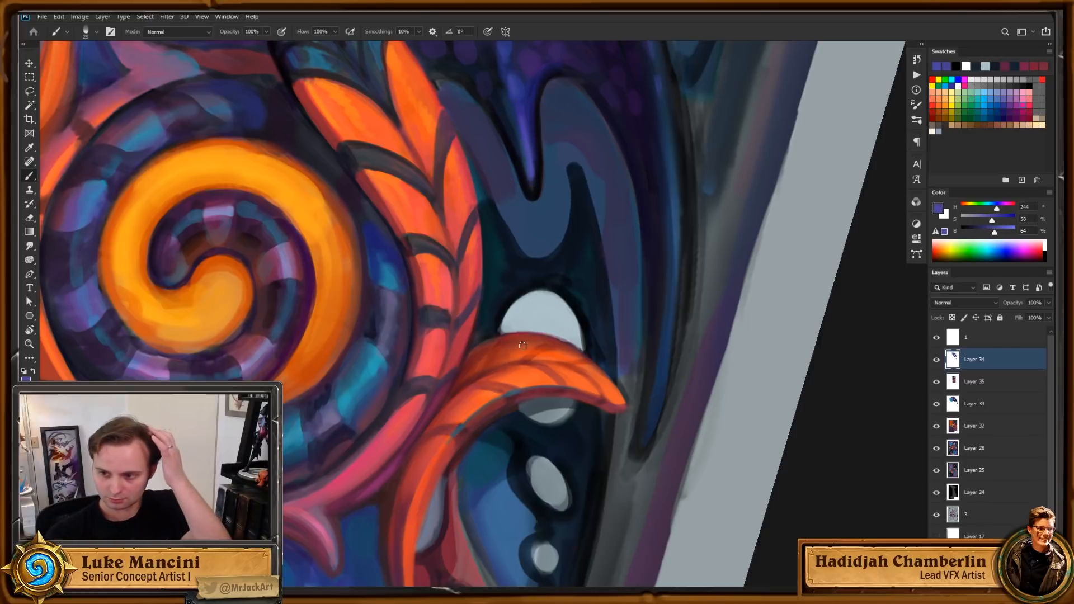
pyautogui.moveTo(547, 291)
pyautogui.mouseDown()
pyautogui.moveTo(510, 313)
pyautogui.moveTo(501, 334)
pyautogui.mouseUp()
pyautogui.hotkey('ctrl', 'z')
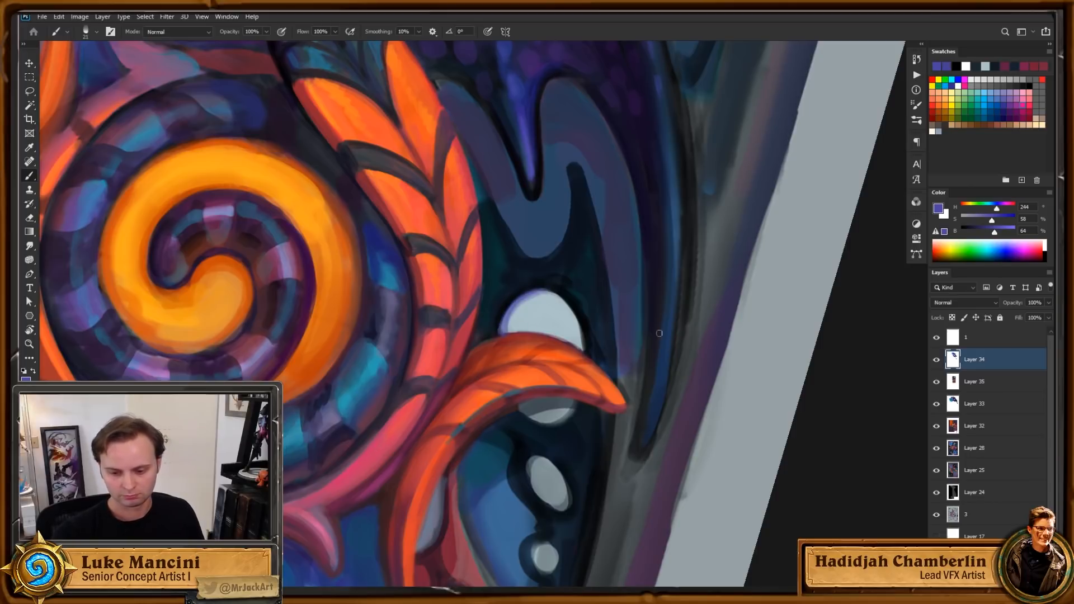
pyautogui.press('r')
pyautogui.moveTo(660, 333); pyautogui.dragTo(605, 336)
pyautogui.press('b')
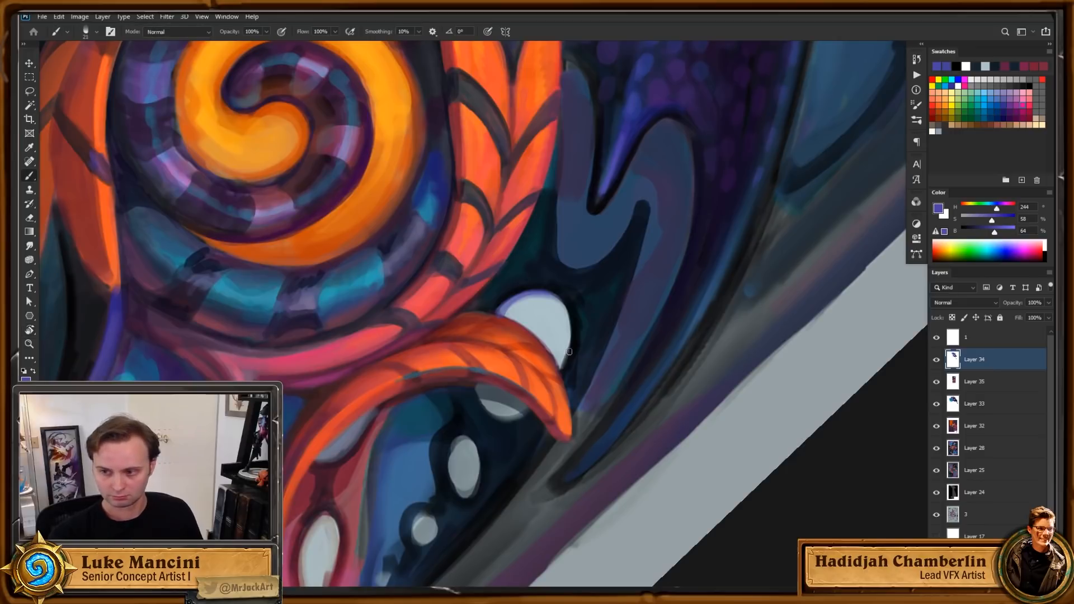
pyautogui.moveTo(554, 295)
pyautogui.mouseDown()
pyautogui.moveTo(573, 335)
pyautogui.moveTo(560, 372)
pyautogui.moveTo(562, 363)
pyautogui.mouseUp()
# Step: Sample a bright blue and paint it into the pale spot's rim, tidying the outer edge with sampled near-black
pyautogui.press('z')
pyautogui.hotkey('ctrl', '0')
pyautogui.press('r')
pyautogui.moveTo(640, 355); pyautogui.dragTo(602, 401)
pyautogui.press('Escape')
pyautogui.press('z')
pyautogui.moveTo(583, 361)
pyautogui.mouseDown()
pyautogui.moveTo(608, 388)
pyautogui.moveTo(578, 477)
pyautogui.mouseUp()
pyautogui.press('b')
pyautogui.keyDown('alt'); pyautogui.click(482, 522); pyautogui.keyUp('alt')
pyautogui.press('space')
pyautogui.press('z')
pyautogui.moveTo(525, 245); pyautogui.dragTo(566, 281)
pyautogui.press('b')
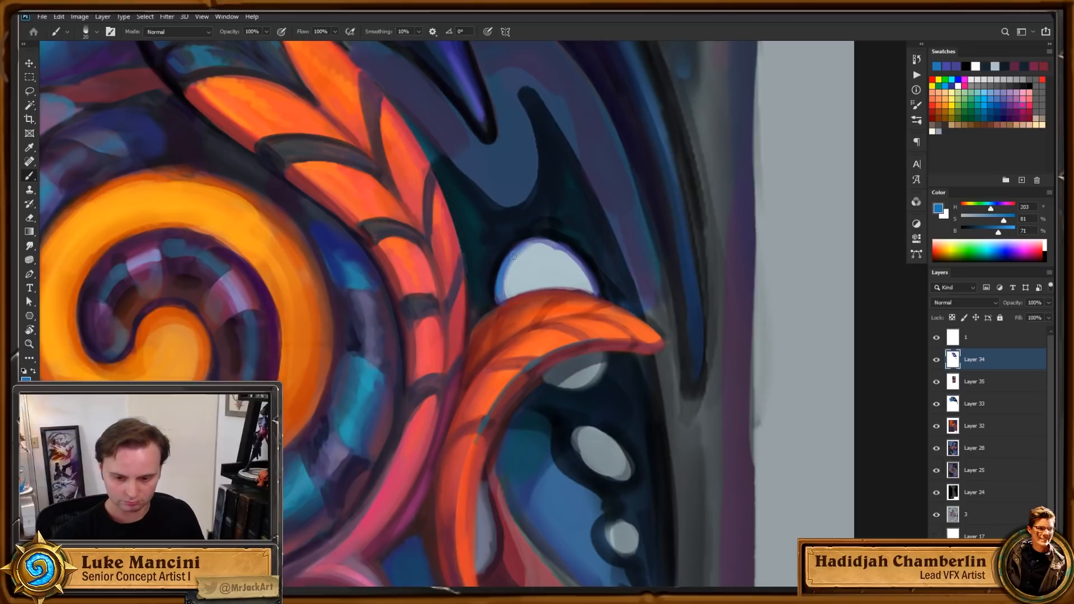
pyautogui.press('r')
pyautogui.moveTo(513, 256)
pyautogui.mouseDown()
pyautogui.moveTo(474, 284)
pyautogui.moveTo(458, 338)
pyautogui.mouseUp()
pyautogui.press('b')
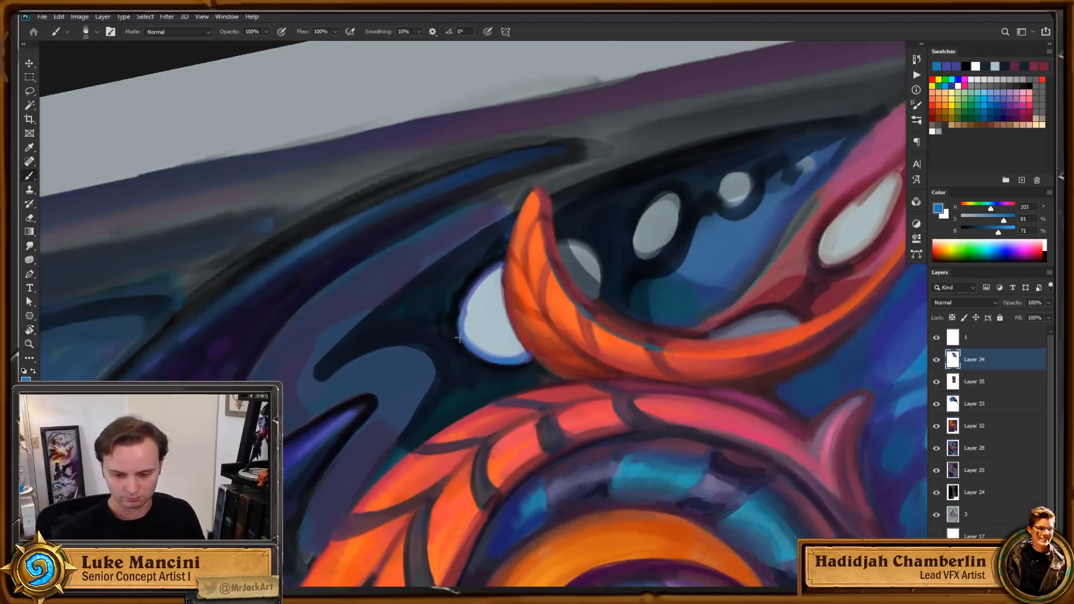
pyautogui.keyDown('alt'); pyautogui.click(455, 323); pyautogui.keyUp('alt')
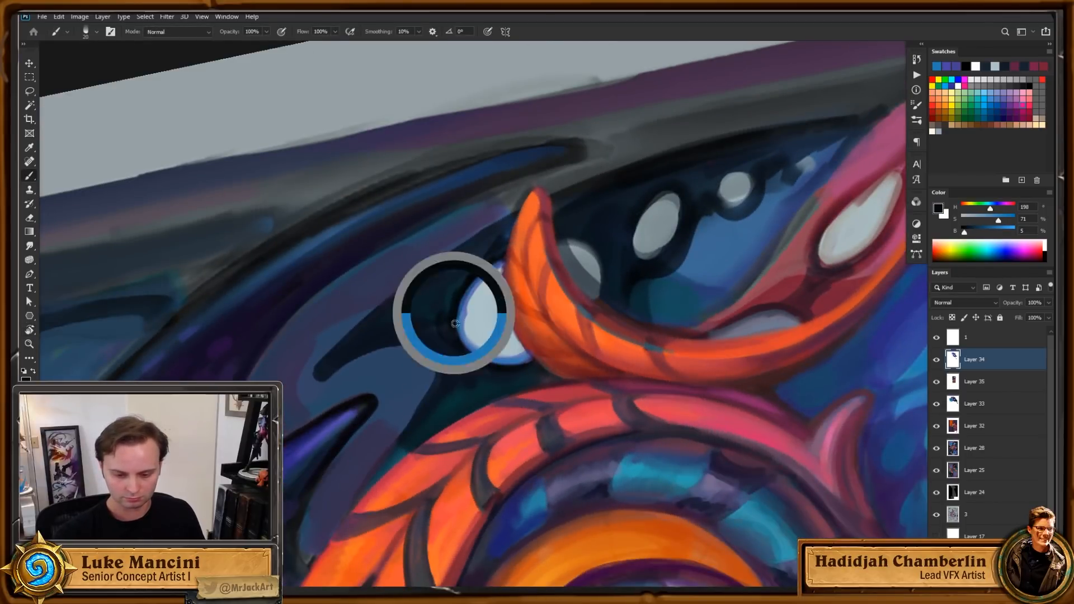
pyautogui.moveTo(458, 345)
pyautogui.mouseDown()
pyautogui.moveTo(465, 292)
pyautogui.moveTo(464, 340)
pyautogui.mouseUp()
# Step: Sample the spot's pale grey, shift it to light blue with saturation 29% and brightness 94%, and paint inside the rim
pyautogui.keyDown('alt'); pyautogui.click(477, 308); pyautogui.keyUp('alt')
pyautogui.press('r')
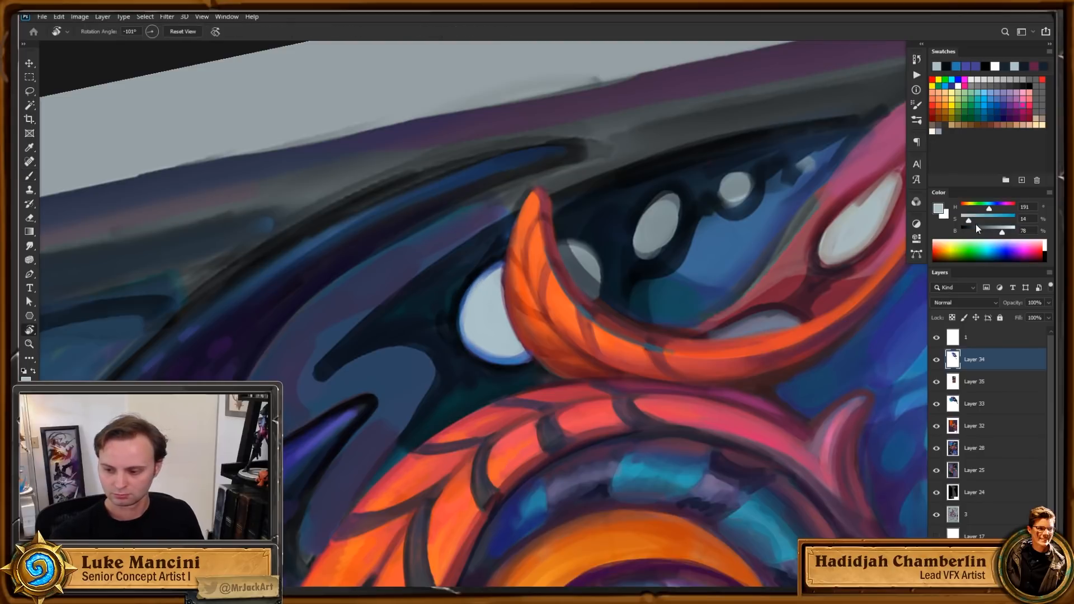
pyautogui.click(976, 220)
pyautogui.click(1010, 232)
pyautogui.moveTo(718, 441); pyautogui.dragTo(649, 481)
pyautogui.press('b')
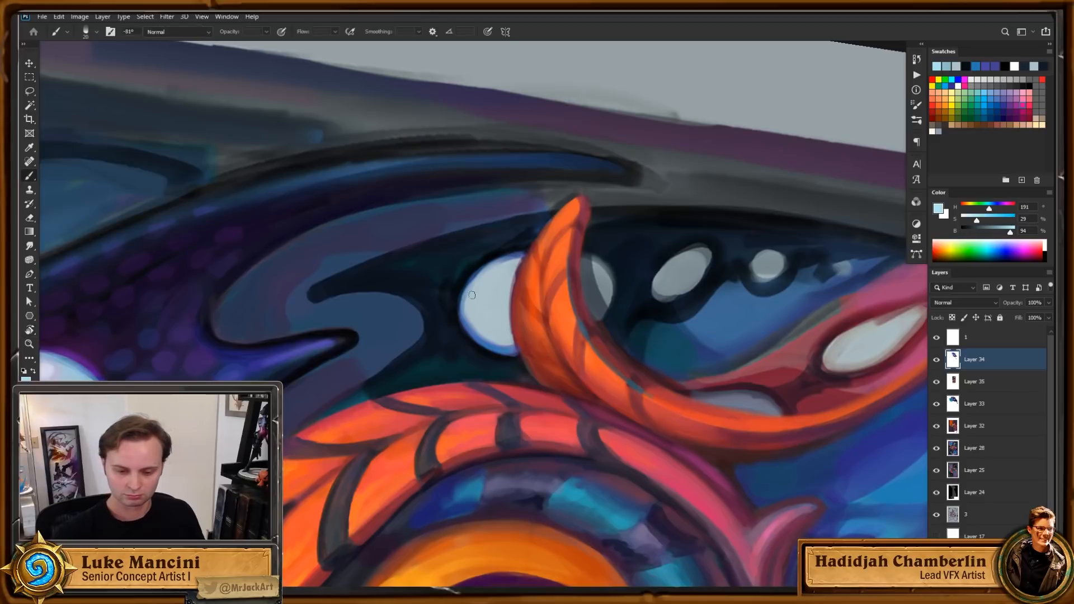
pyautogui.moveTo(469, 306)
pyautogui.mouseDown()
pyautogui.moveTo(477, 330)
pyautogui.moveTo(506, 347)
pyautogui.mouseUp()
pyautogui.press('Escape')
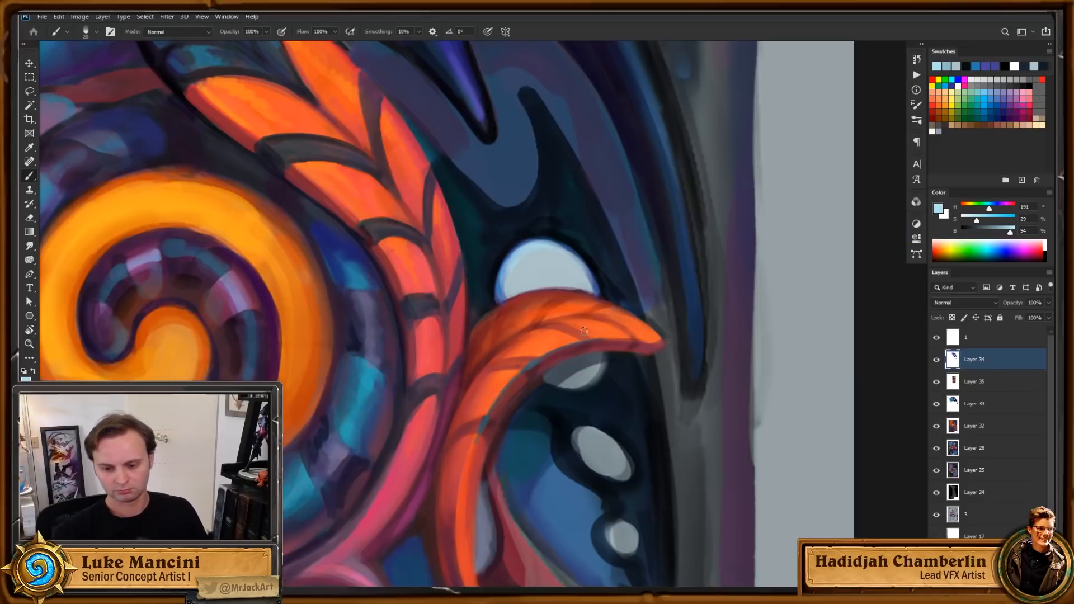
# Step: Sample a medium blue-violet and paint small scale-like dots across the dark area around the pale spot
pyautogui.press('z')
pyautogui.moveTo(588, 319); pyautogui.dragTo(500, 381)
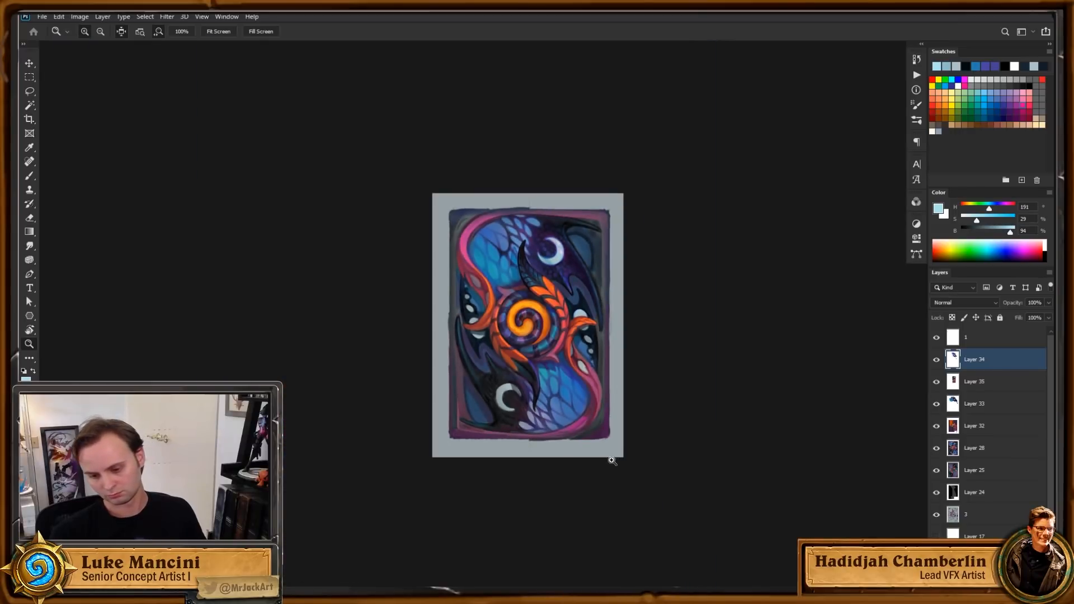
pyautogui.moveTo(596, 311); pyautogui.dragTo(637, 309)
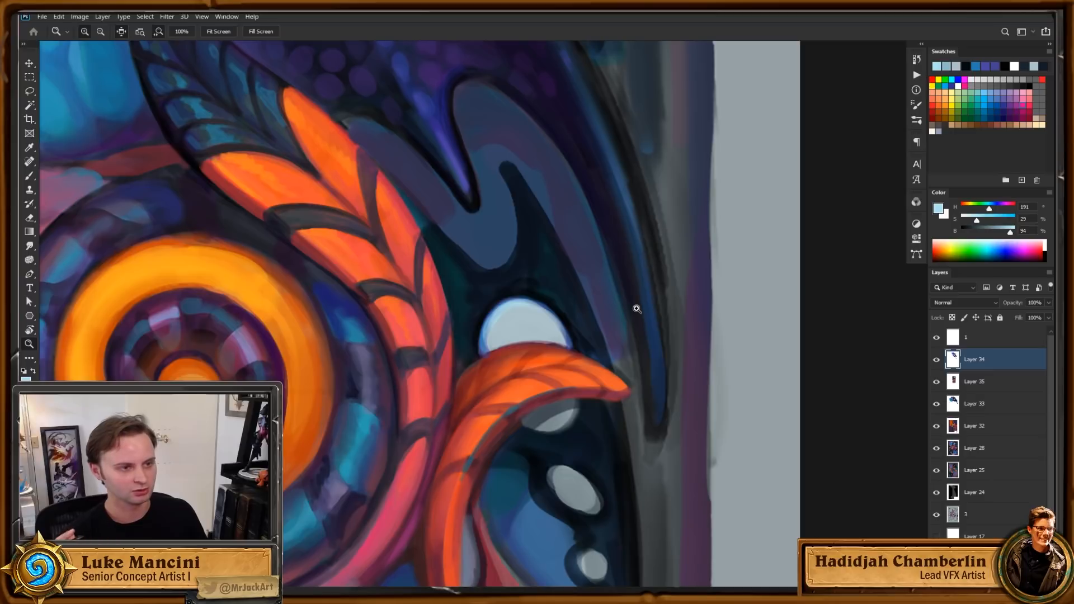
pyautogui.hscroll(2, 619, 283)
pyautogui.scroll(4, 696, 321)
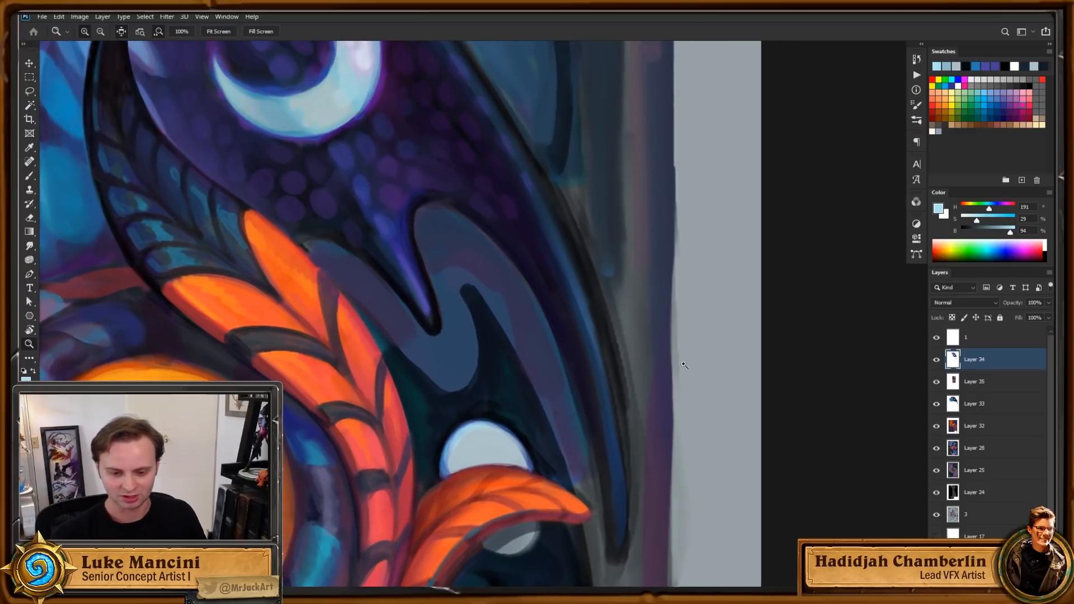
pyautogui.press('b')
pyautogui.keyDown('alt'); pyautogui.click(439, 259); pyautogui.keyUp('alt')
pyautogui.scroll(-2, 605, 414)
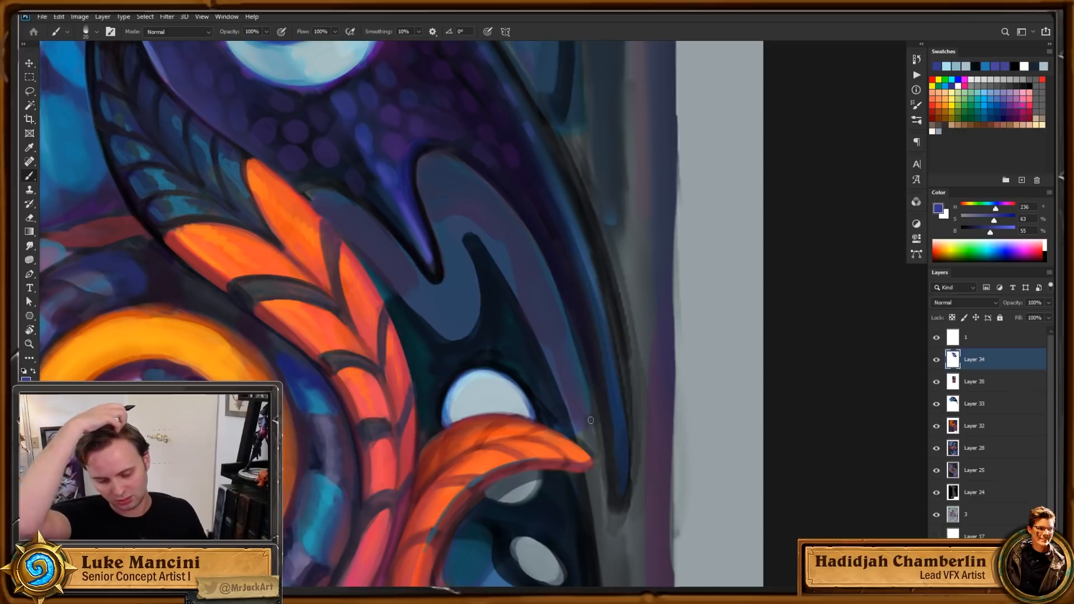
pyautogui.moveTo(489, 383); pyautogui.dragTo(498, 361)
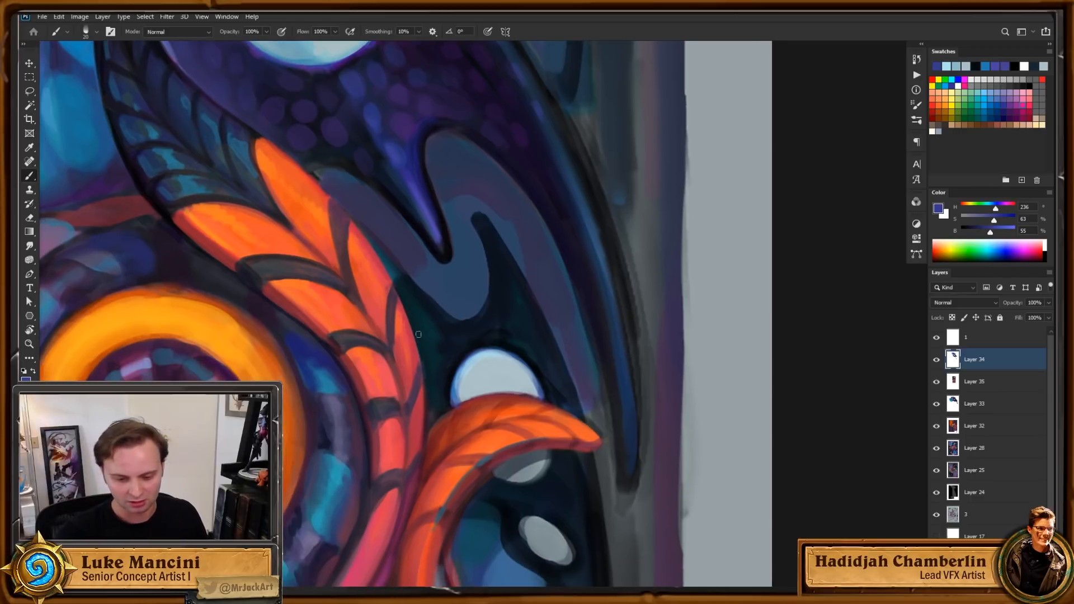
pyautogui.rightClick(423, 330)
pyautogui.click(531, 302)
pyautogui.moveTo(530, 302); pyautogui.dragTo(526, 269)
pyautogui.moveTo(427, 301); pyautogui.dragTo(430, 303)
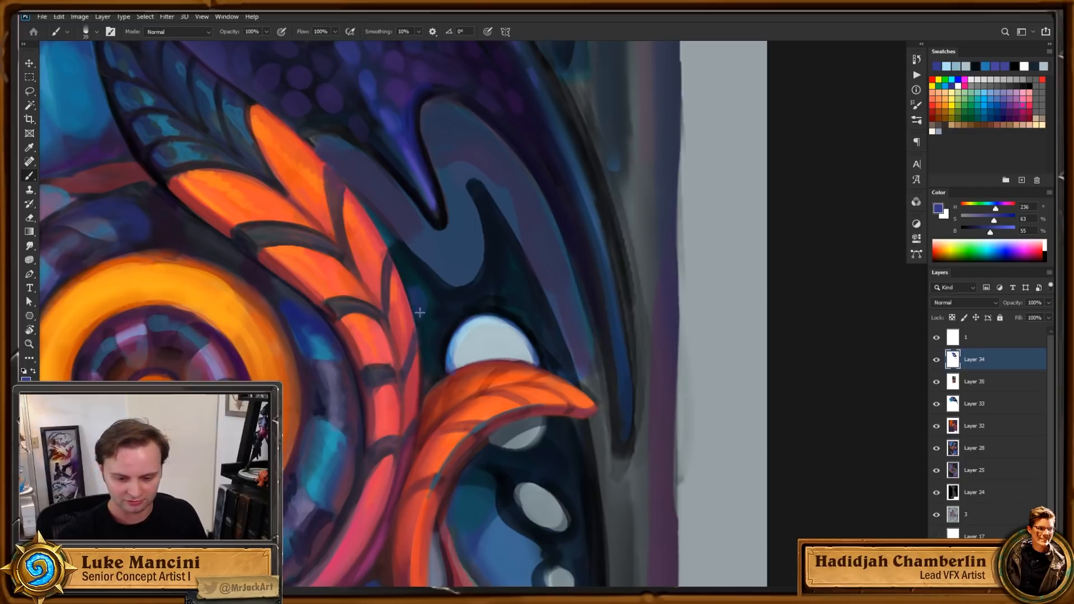
pyautogui.press('[')
pyautogui.moveTo(429, 328); pyautogui.dragTo(429, 337)
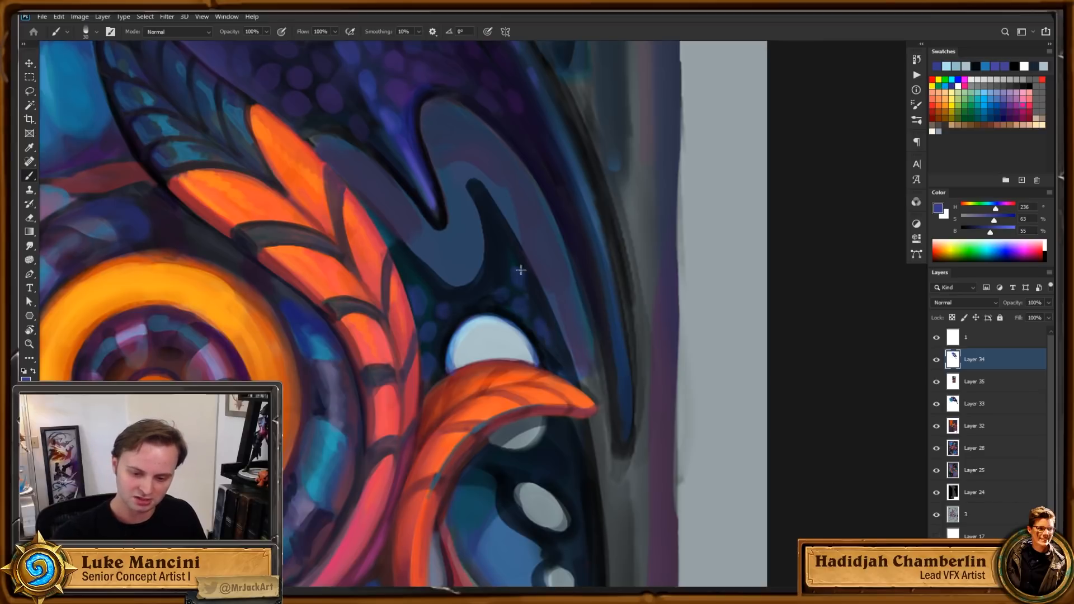
# Step: Sample the dark navy background and tone down the dots on both sides of the pale spot
pyautogui.press('r')
pyautogui.moveTo(621, 304)
pyautogui.mouseDown()
pyautogui.moveTo(628, 369)
pyautogui.moveTo(573, 387)
pyautogui.mouseUp()
pyautogui.press('z')
pyautogui.click(583, 336)
pyautogui.click(602, 297)
pyautogui.click(566, 313)
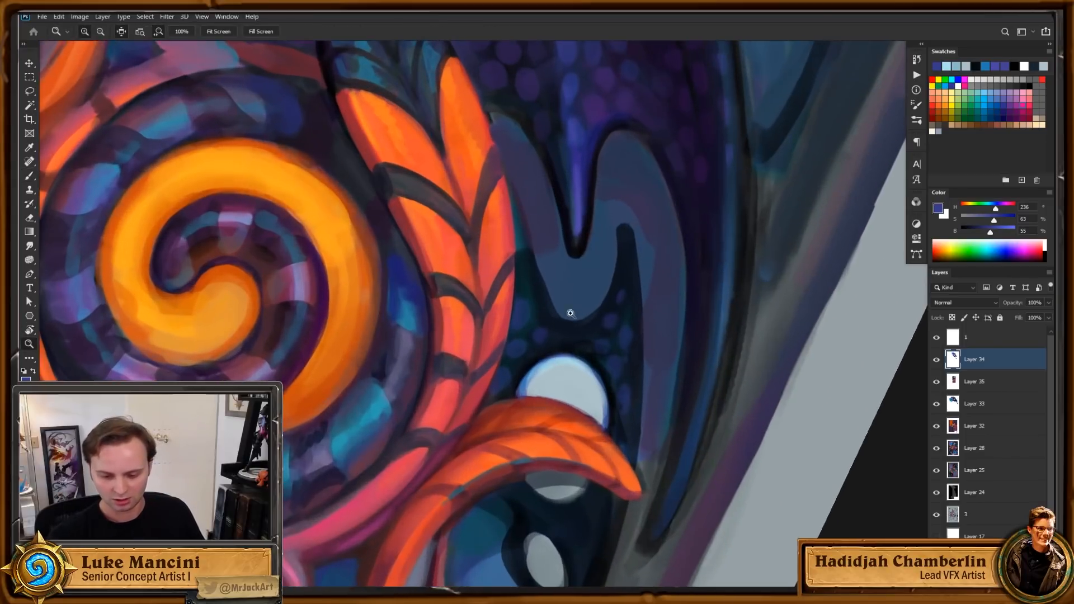
pyautogui.press('b')
pyautogui.keyDown('alt'); pyautogui.click(529, 370); pyautogui.keyUp('alt')
pyautogui.moveTo(523, 322); pyautogui.dragTo(524, 303)
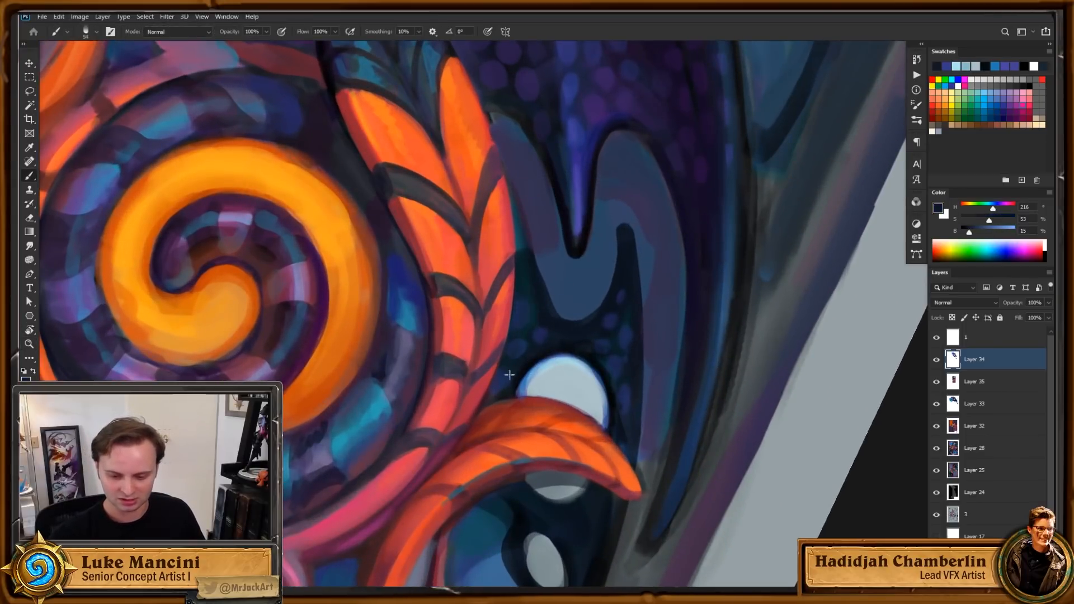
pyautogui.moveTo(509, 374); pyautogui.dragTo(493, 395)
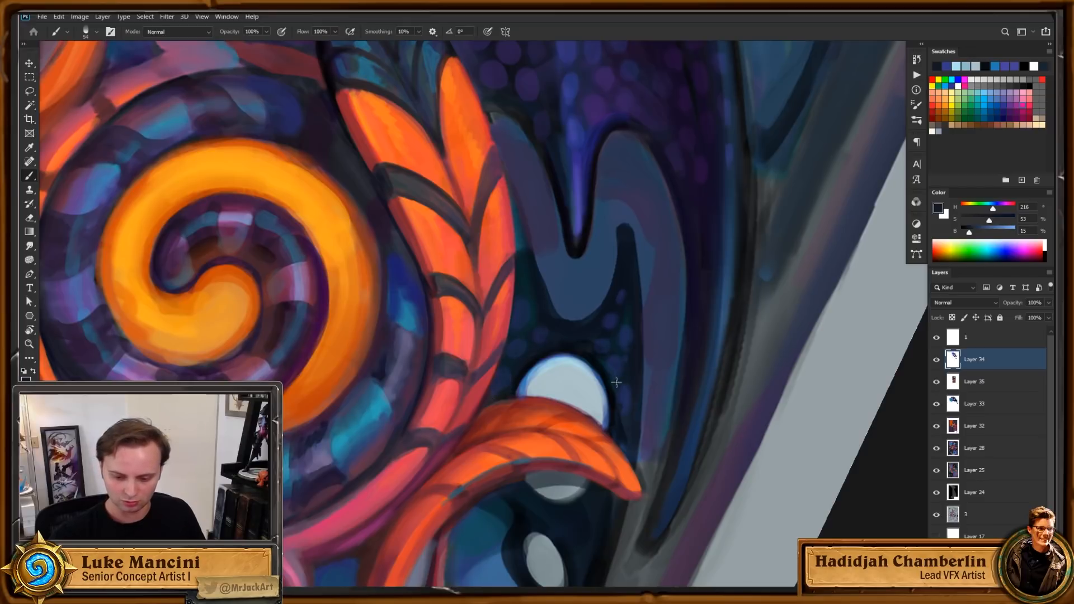
pyautogui.moveTo(625, 373); pyautogui.dragTo(611, 334)
# Step: Resample the dark navy between the dots and refine the area beside the pale spot with a smaller brush
pyautogui.keyDown('alt'); pyautogui.click(599, 344); pyautogui.keyUp('alt')
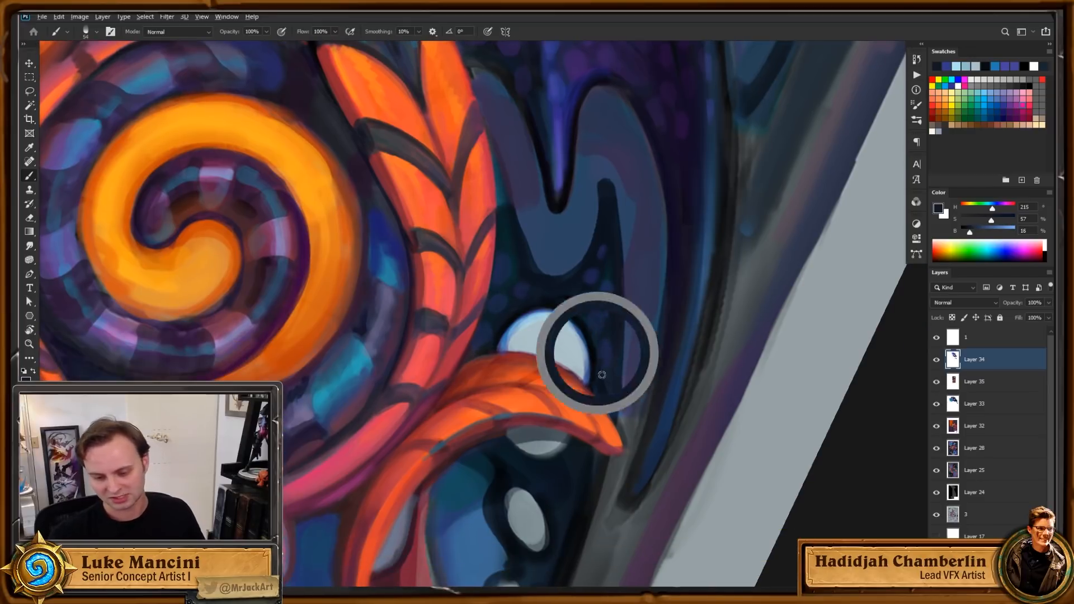
pyautogui.press('[')
pyautogui.press('[')
pyautogui.press('[')
pyautogui.press('[')
pyautogui.press('[')
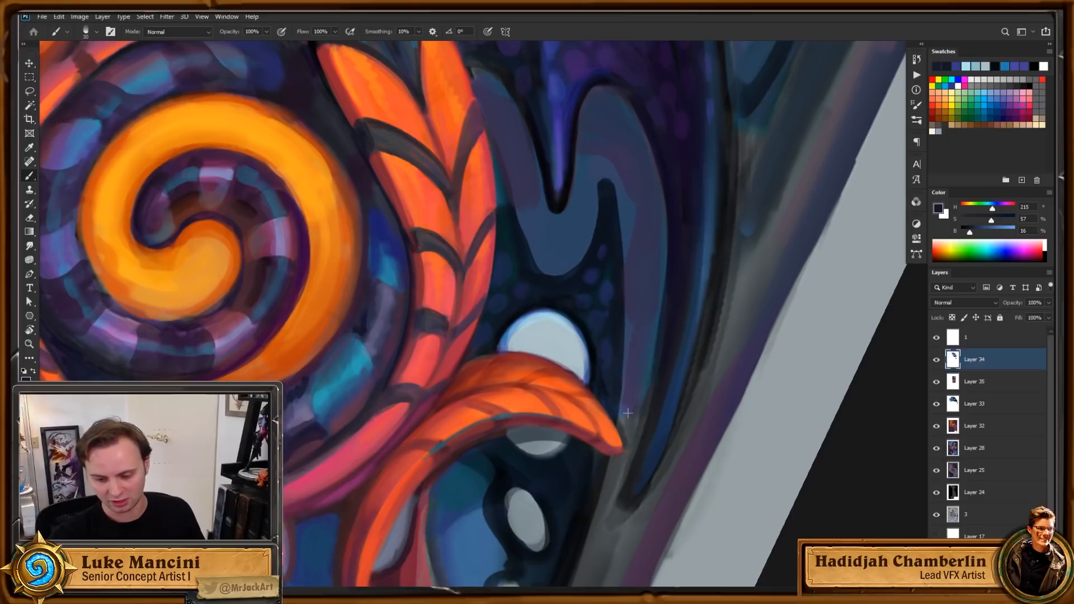
pyautogui.press('Escape')
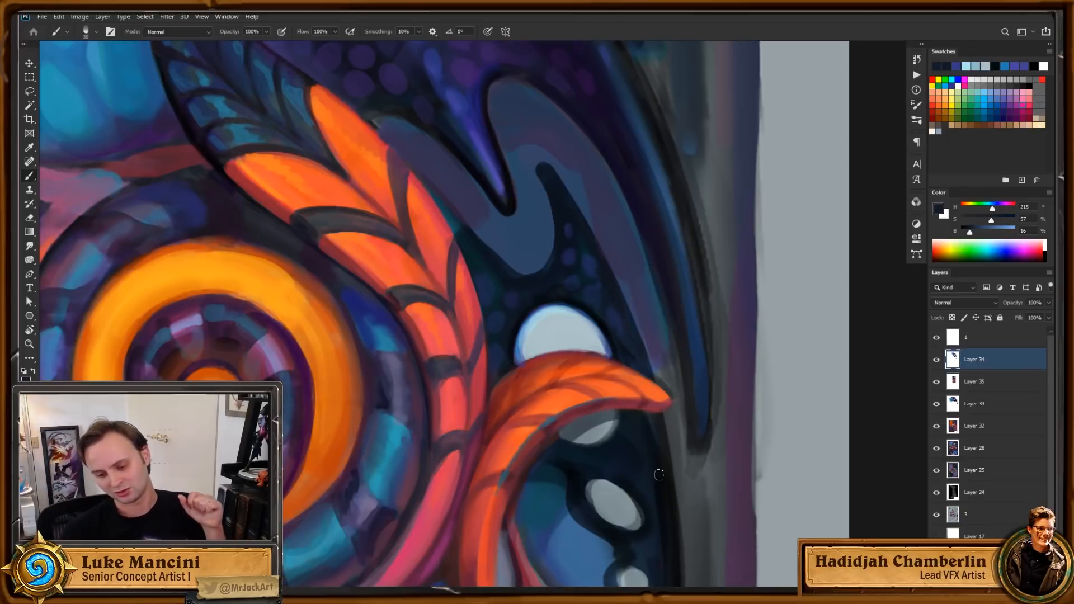
# Step: Sample the curled orange leaf's dark red and paint along its outer edge toward the tip with a smaller brush
pyautogui.press('r')
pyautogui.moveTo(757, 468)
pyautogui.mouseDown()
pyautogui.moveTo(796, 300)
pyautogui.moveTo(728, 215)
pyautogui.mouseUp()
pyautogui.moveTo(720, 246); pyautogui.dragTo(714, 281)
pyautogui.keyDown('alt'); pyautogui.click(614, 297); pyautogui.keyUp('alt')
pyautogui.press('[')
pyautogui.press('[')
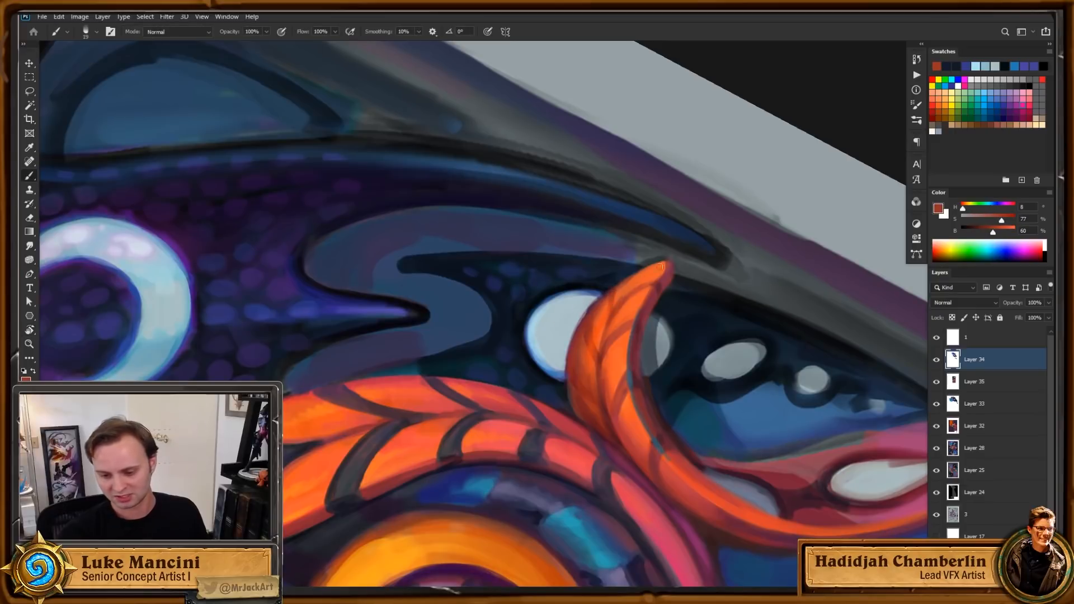
pyautogui.press('[')
pyautogui.moveTo(604, 294); pyautogui.dragTo(661, 266)
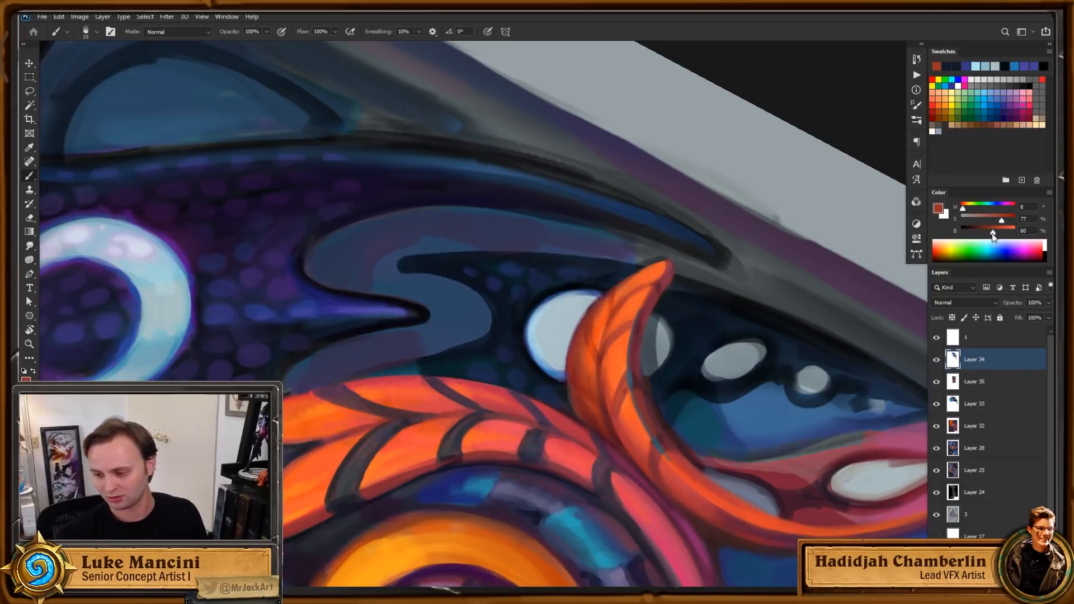
# Step: Raise the red to saturation 93% and brightness 78%, and repaint the leaf's edge stroke from the tip to the pale spot
pyautogui.moveTo(993, 234); pyautogui.dragTo(1003, 232)
pyautogui.moveTo(1001, 220); pyautogui.dragTo(1009, 222)
pyautogui.moveTo(656, 263); pyautogui.dragTo(588, 309)
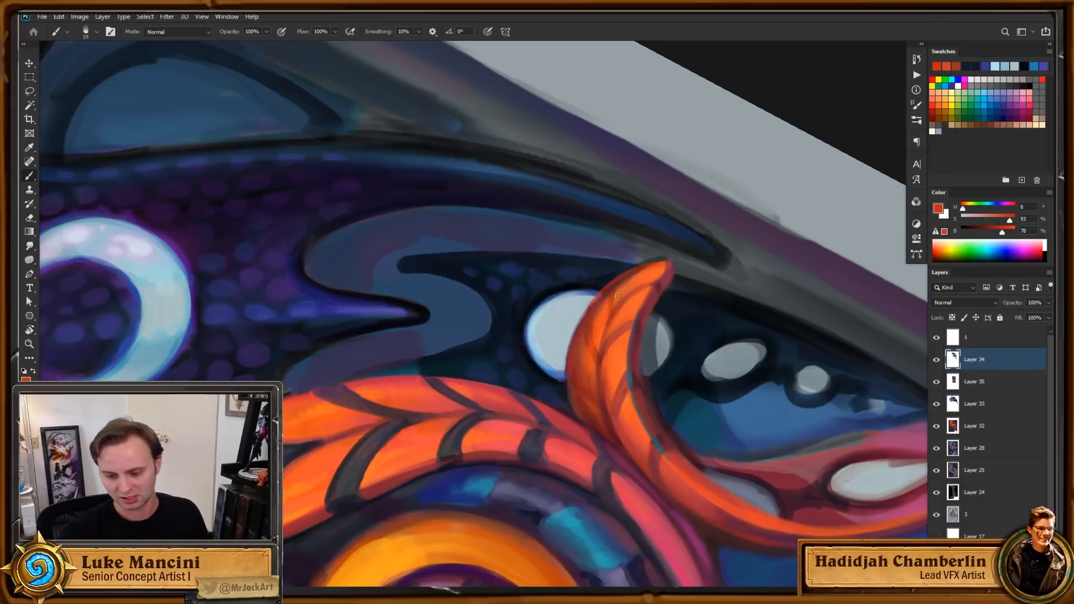
pyautogui.hotkey('ctrl', 'z')
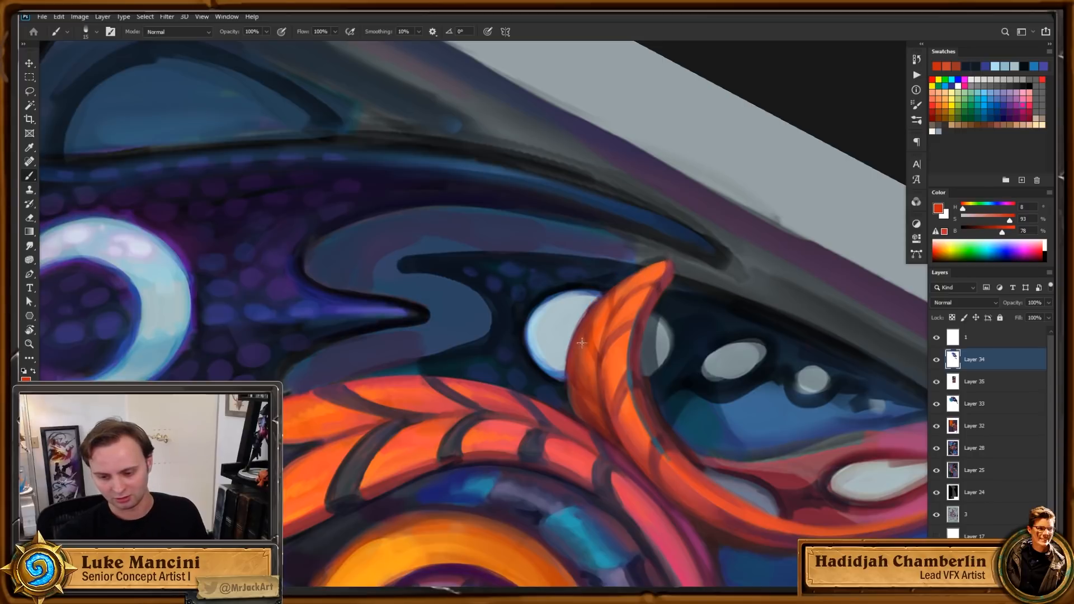
pyautogui.hotkey('ctrl', 'z')
pyautogui.moveTo(660, 264)
pyautogui.mouseDown()
pyautogui.moveTo(611, 291)
pyautogui.moveTo(574, 347)
pyautogui.mouseUp()
pyautogui.hotkey('ctrl', 'z')
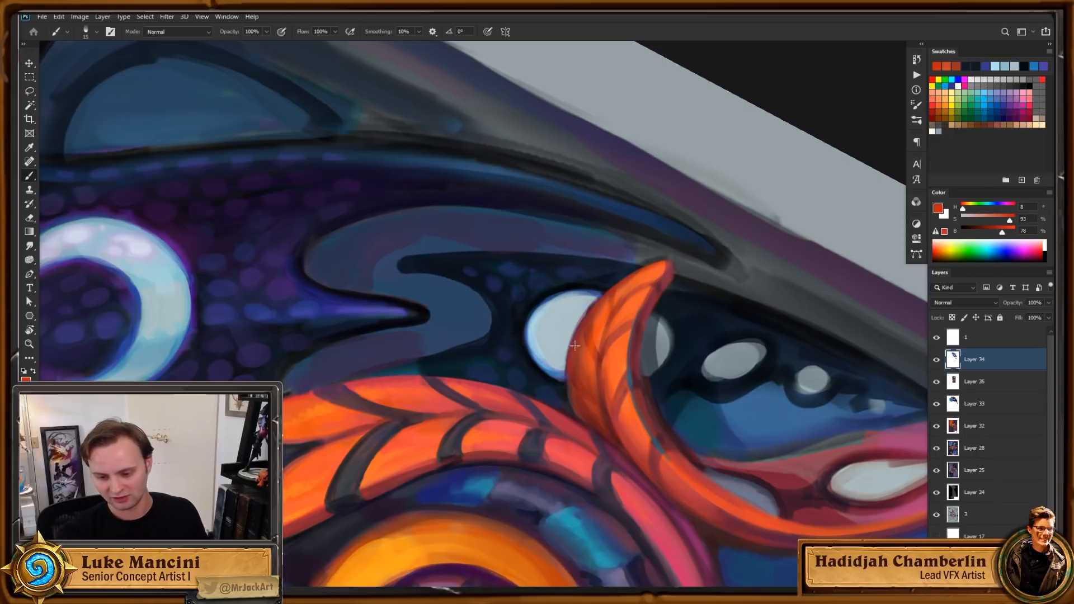
pyautogui.moveTo(661, 264); pyautogui.dragTo(574, 345)
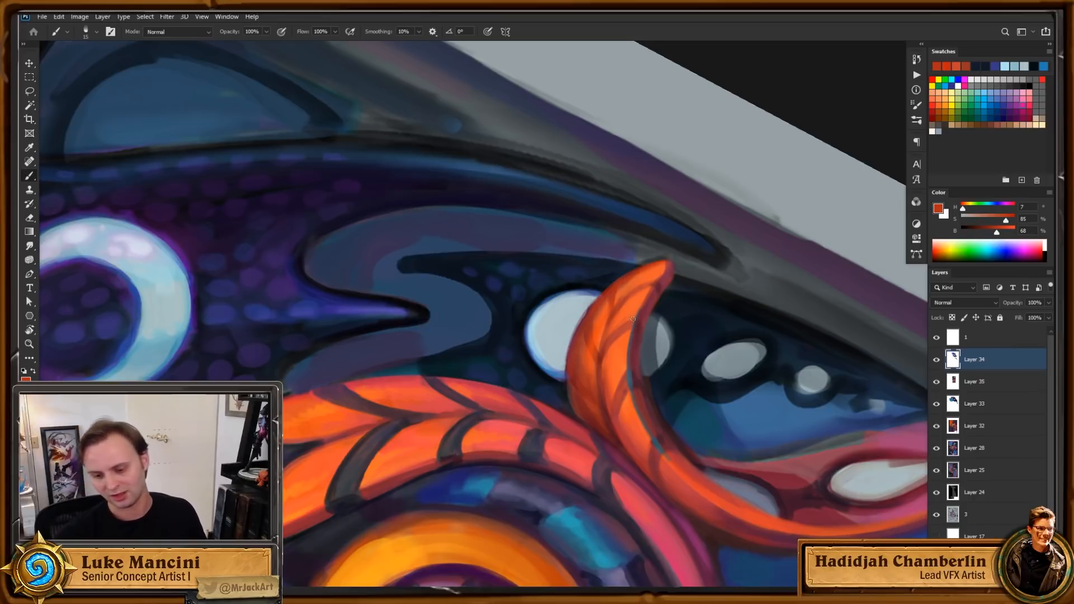
# Step: Sample the leaf's red and orange tones and refine the shading inside the curled leaf near its midrib
pyautogui.press('Tab')
pyautogui.press('Tab')
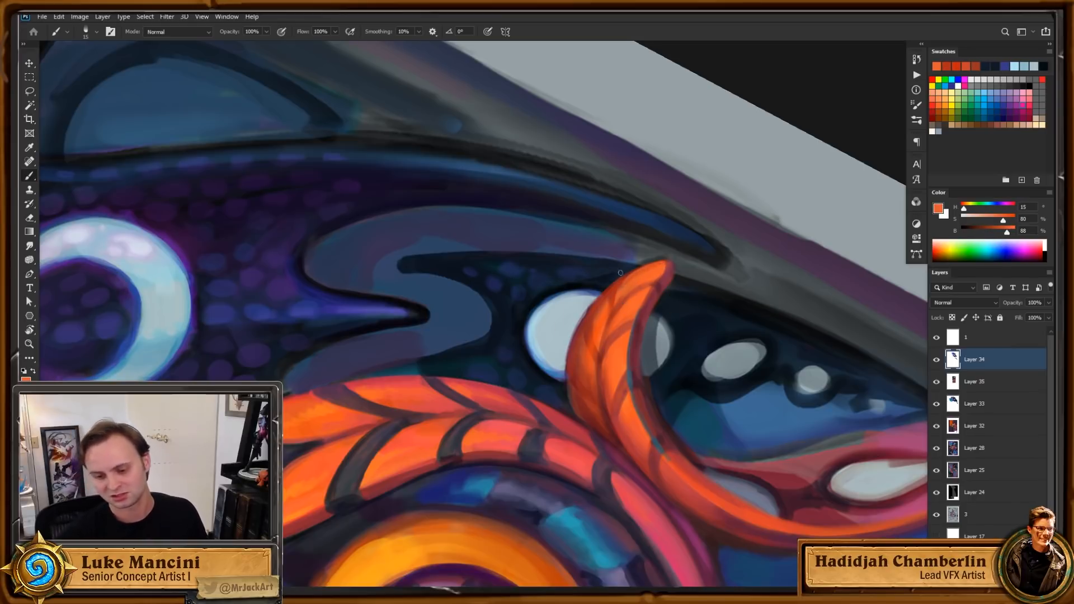
pyautogui.moveTo(690, 395); pyautogui.dragTo(689, 358)
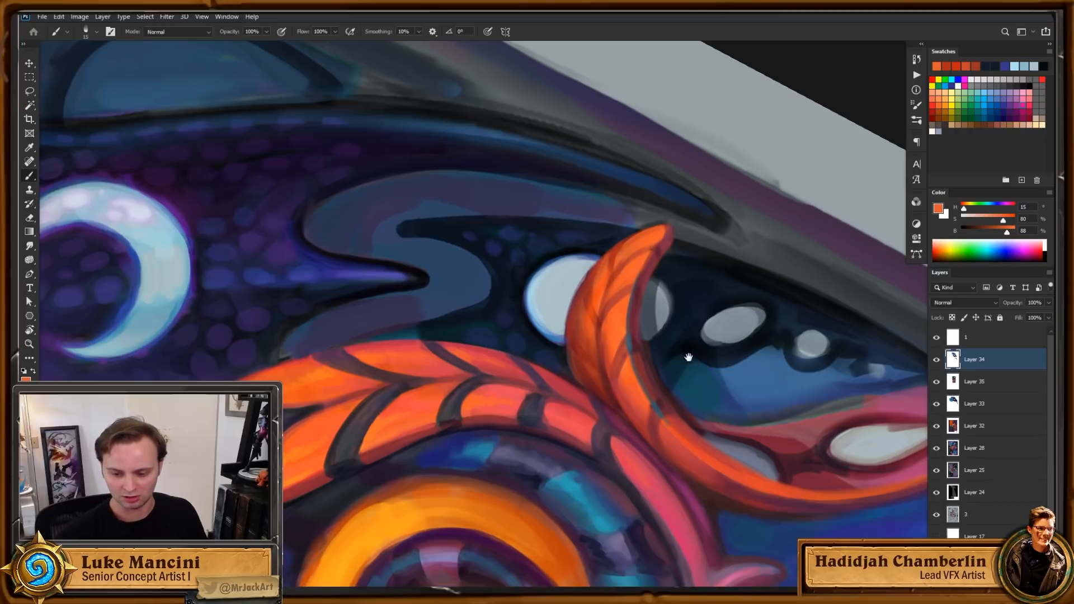
pyautogui.keyDown('alt'); pyautogui.click(599, 324); pyautogui.keyUp('alt')
pyautogui.moveTo(607, 282); pyautogui.dragTo(599, 314)
pyautogui.press('Tab')
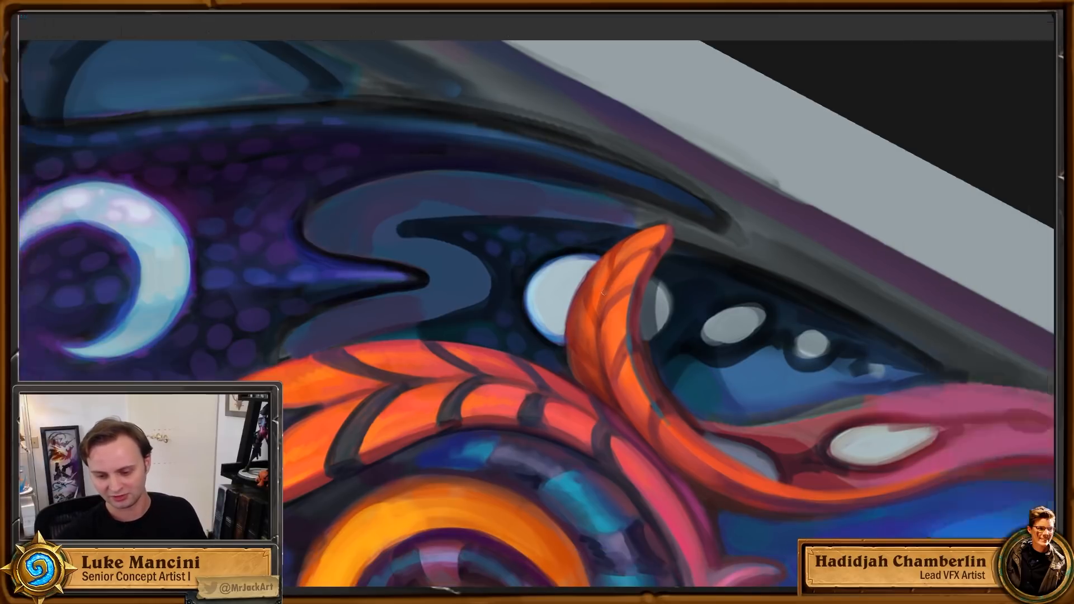
# Step: Bring back the hidden interface panels and make Layer 35 the active layer
pyautogui.press('Tab')
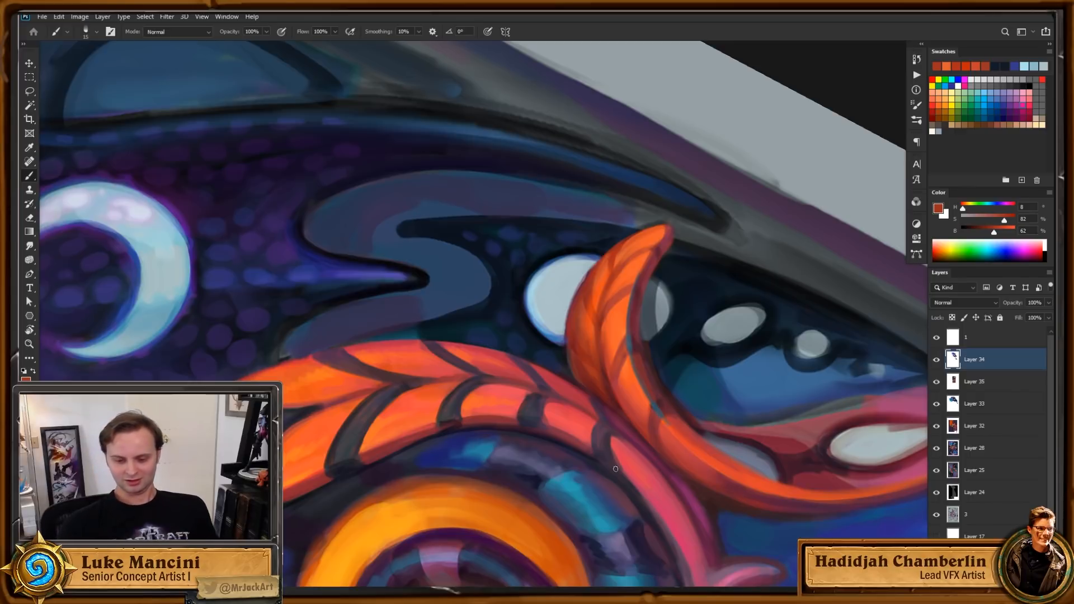
pyautogui.moveTo(742, 474); pyautogui.dragTo(789, 480)
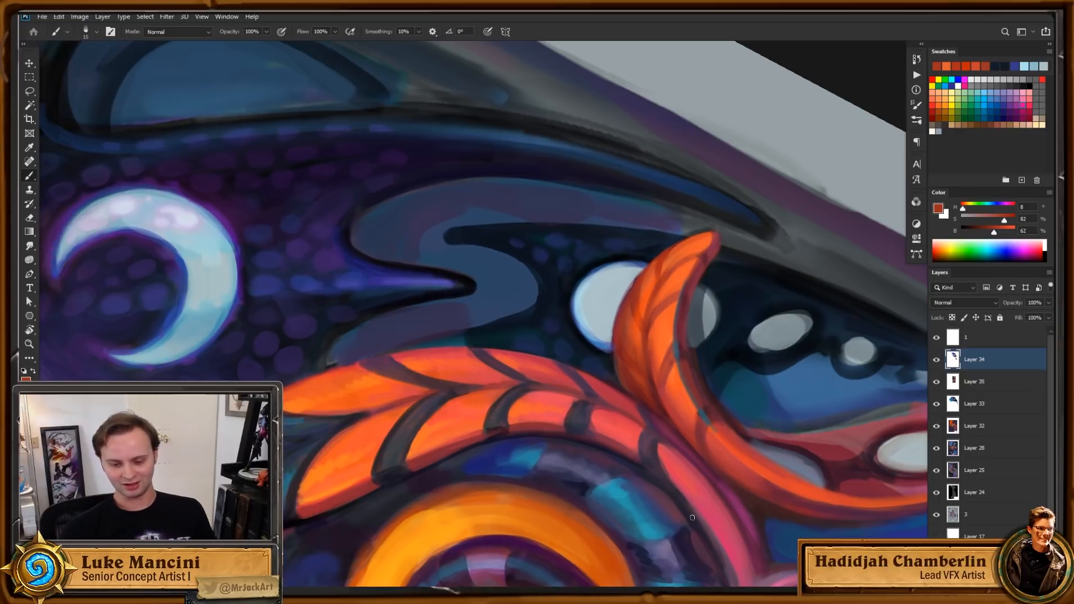
pyautogui.press('Escape')
pyautogui.moveTo(683, 343); pyautogui.dragTo(740, 452)
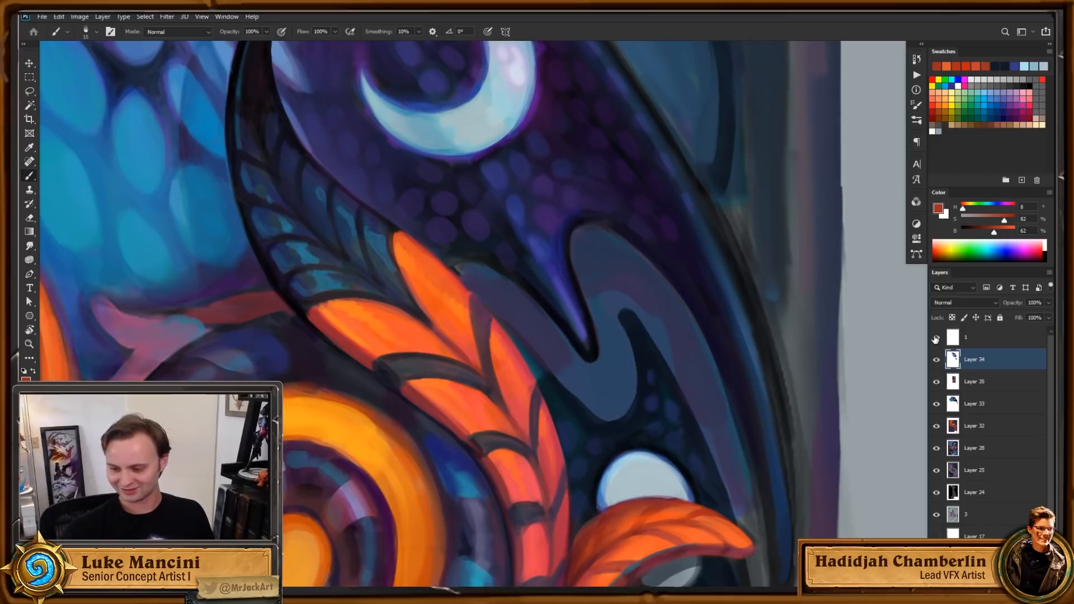
pyautogui.click(958, 384)
# Step: Sample teal and blue-grey tones from the feather and tint the dark stripes crossing its orange barbs
pyautogui.moveTo(799, 400); pyautogui.dragTo(814, 412)
pyautogui.press('r')
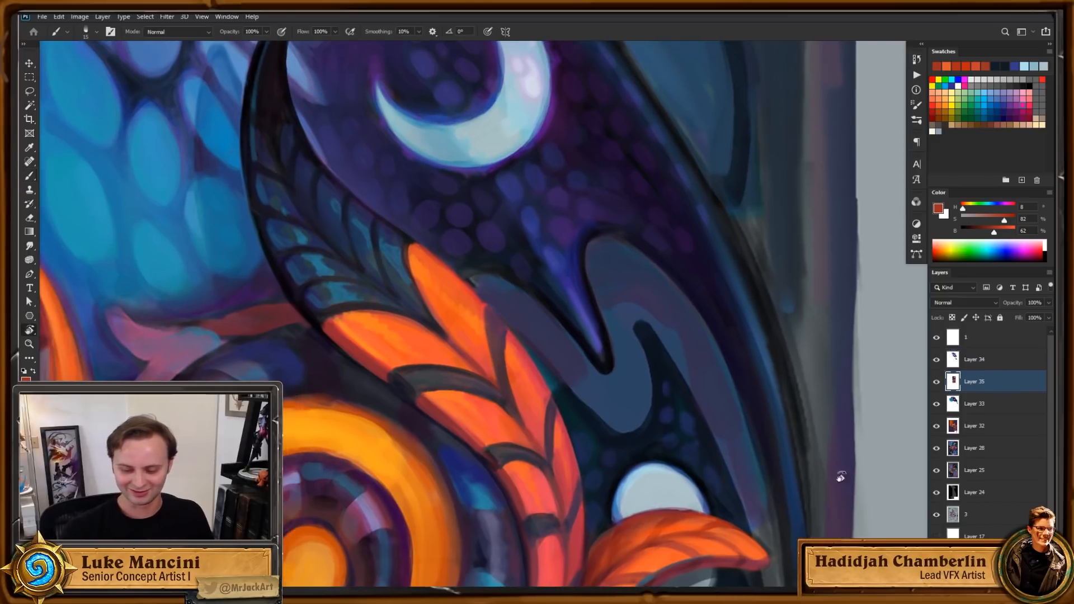
pyautogui.moveTo(839, 477); pyautogui.dragTo(740, 523)
pyautogui.moveTo(740, 518); pyautogui.dragTo(749, 481)
pyautogui.press('b')
pyautogui.moveTo(507, 304); pyautogui.dragTo(508, 325)
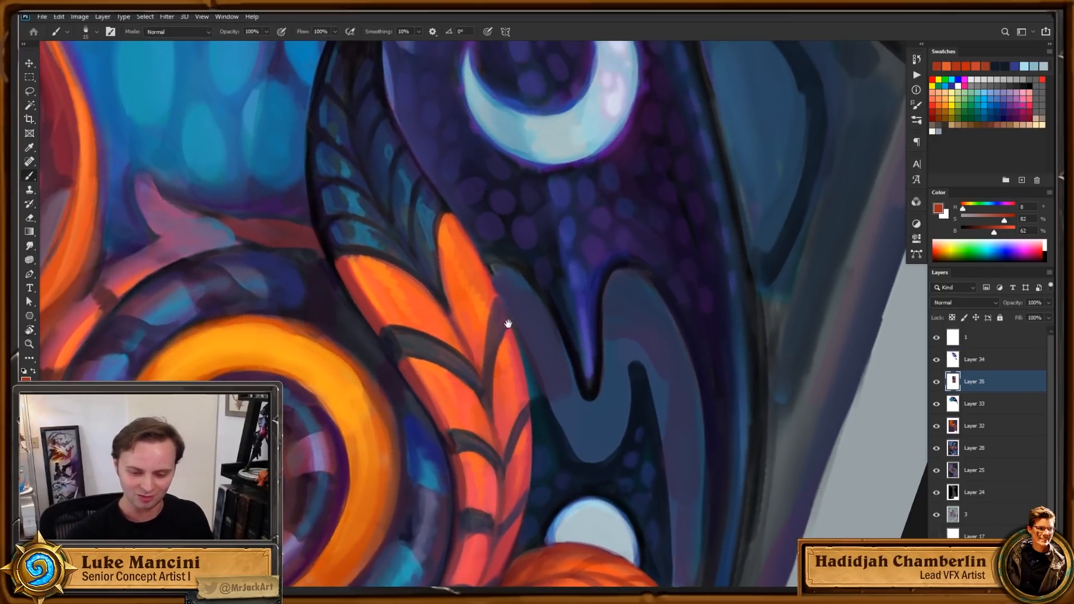
pyautogui.keyDown('alt'); pyautogui.click(415, 207); pyautogui.keyUp('alt')
pyautogui.keyDown('alt'); pyautogui.click(361, 200); pyautogui.keyUp('alt')
pyautogui.moveTo(477, 369); pyautogui.dragTo(466, 356)
pyautogui.press('r')
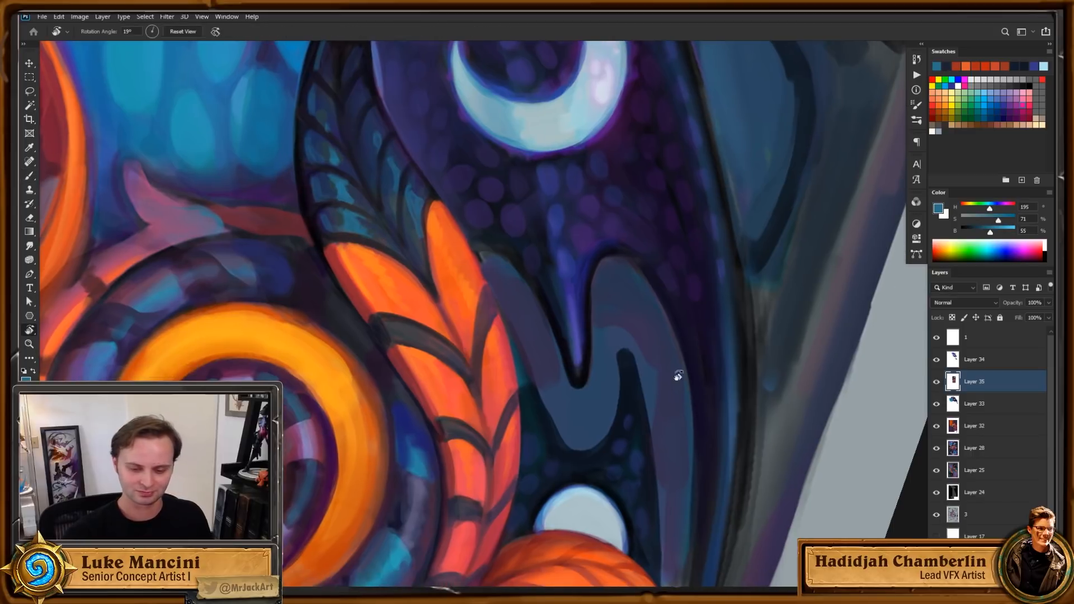
pyautogui.moveTo(676, 373); pyautogui.dragTo(636, 428)
pyautogui.moveTo(637, 418); pyautogui.dragTo(642, 430)
pyautogui.press('b')
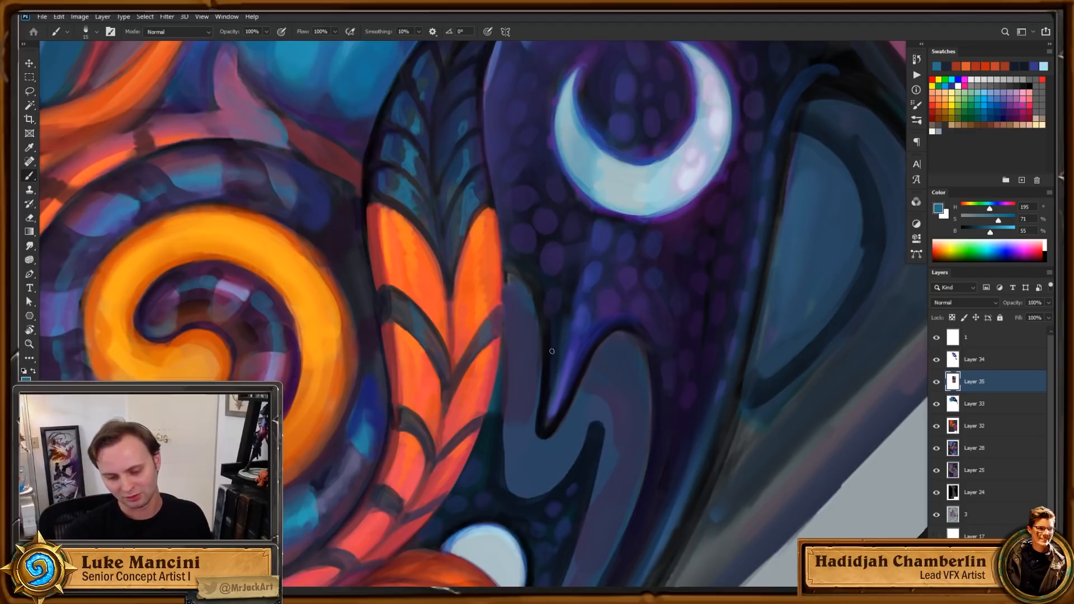
pyautogui.moveTo(558, 377); pyautogui.dragTo(549, 350)
pyautogui.keyDown('alt'); pyautogui.click(410, 300); pyautogui.keyUp('alt')
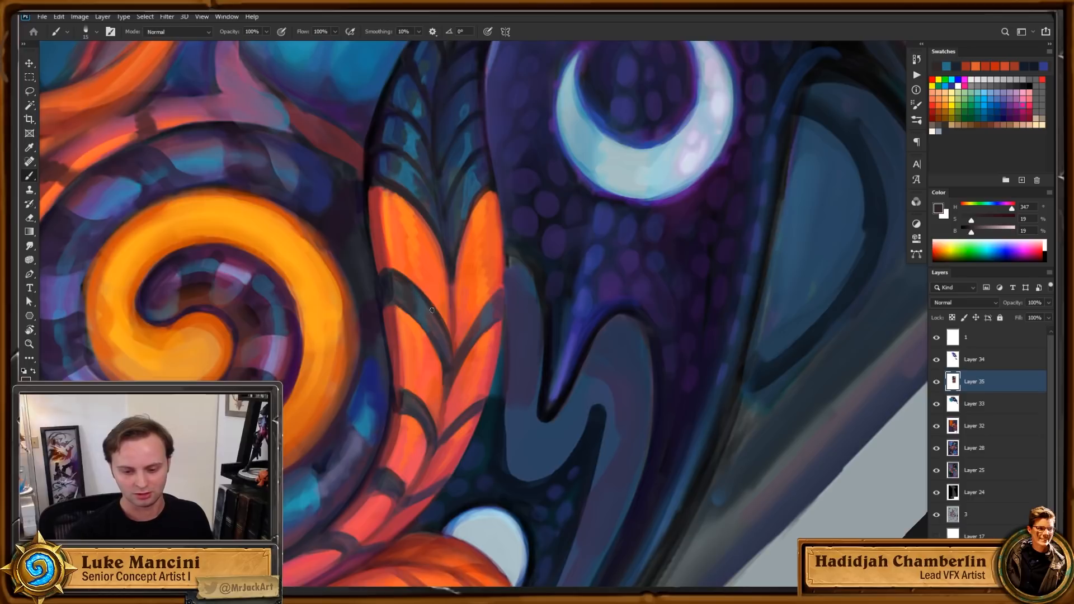
pyautogui.keyDown('alt'); pyautogui.click(419, 311); pyautogui.keyUp('alt')
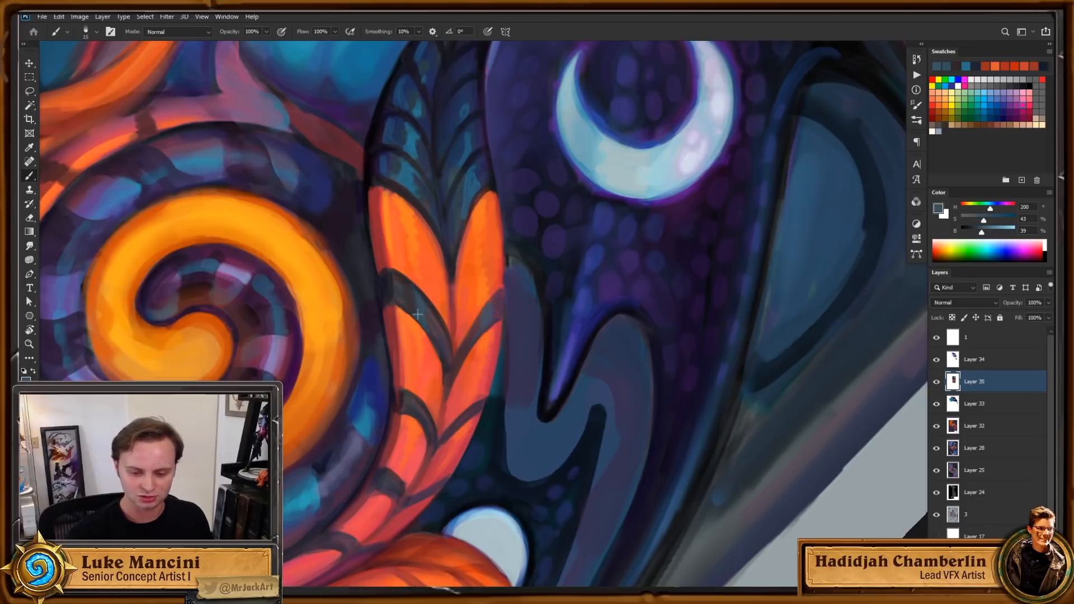
pyautogui.moveTo(607, 360); pyautogui.dragTo(602, 350)
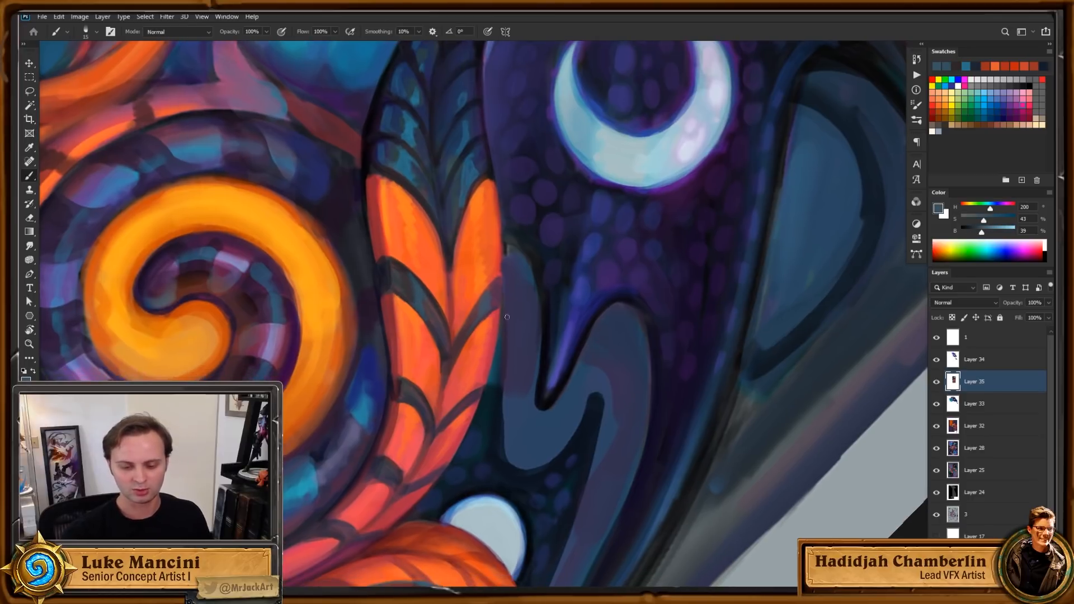
pyautogui.keyDown('alt'); pyautogui.click(426, 290); pyautogui.keyUp('alt')
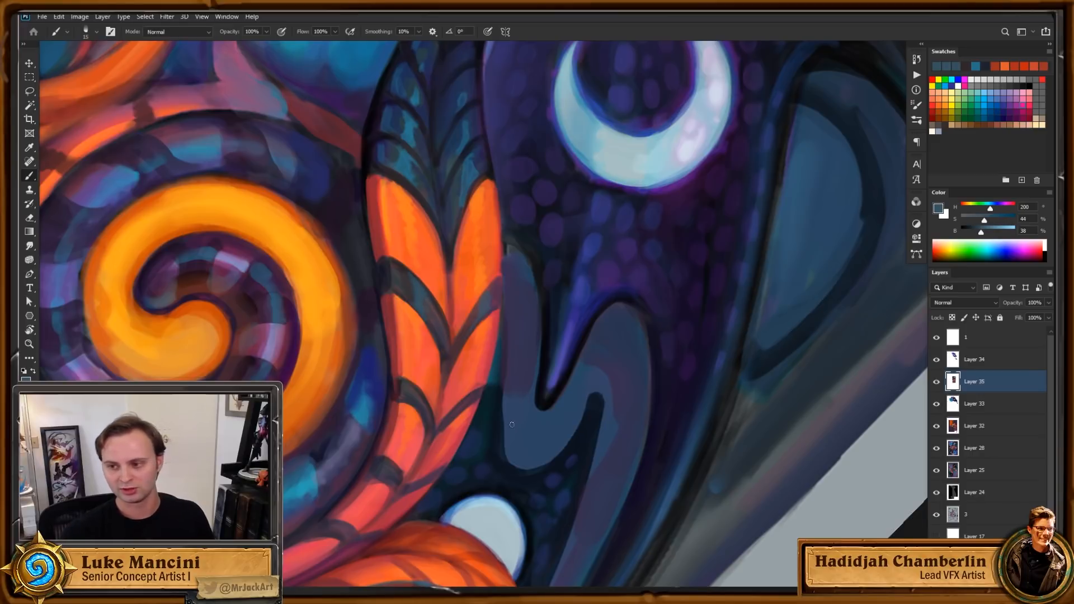
pyautogui.press('Escape')
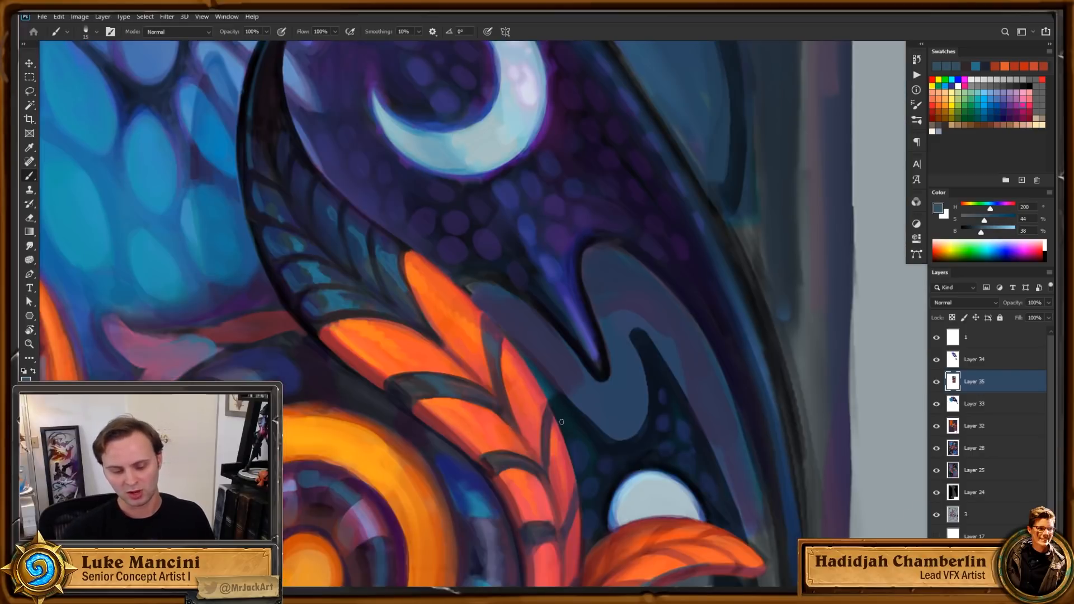
# Step: Sample the feather's red, raise it to saturation 76% and brightness 80%, and stroke it along the first lower orange barb
pyautogui.press('r')
pyautogui.moveTo(729, 468); pyautogui.dragTo(696, 240)
pyautogui.moveTo(649, 367); pyautogui.dragTo(675, 303)
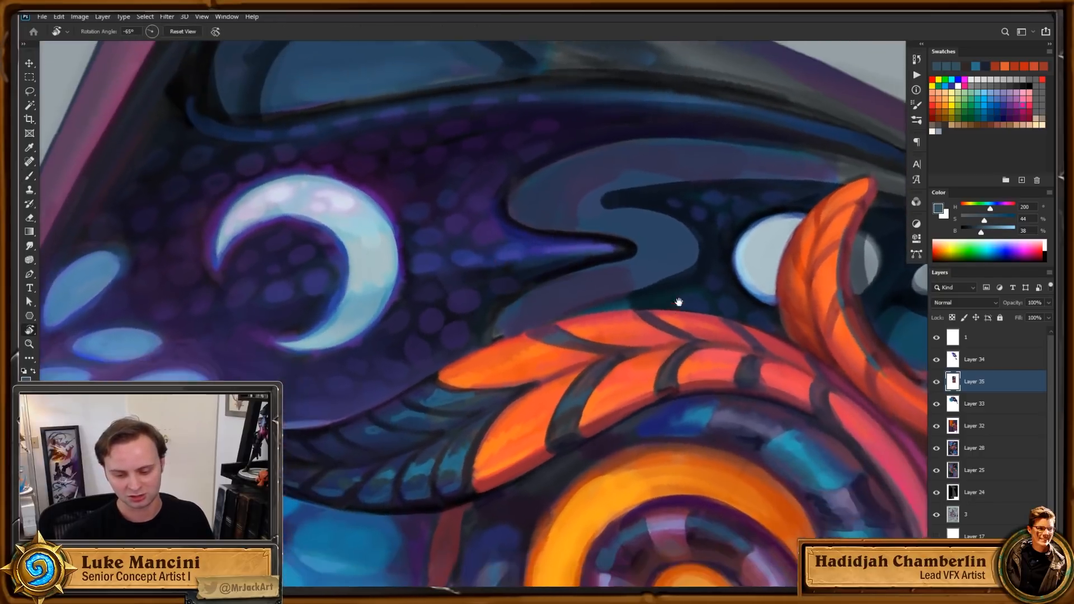
pyautogui.press('b')
pyautogui.keyDown('alt'); pyautogui.click(494, 421); pyautogui.keyUp('alt')
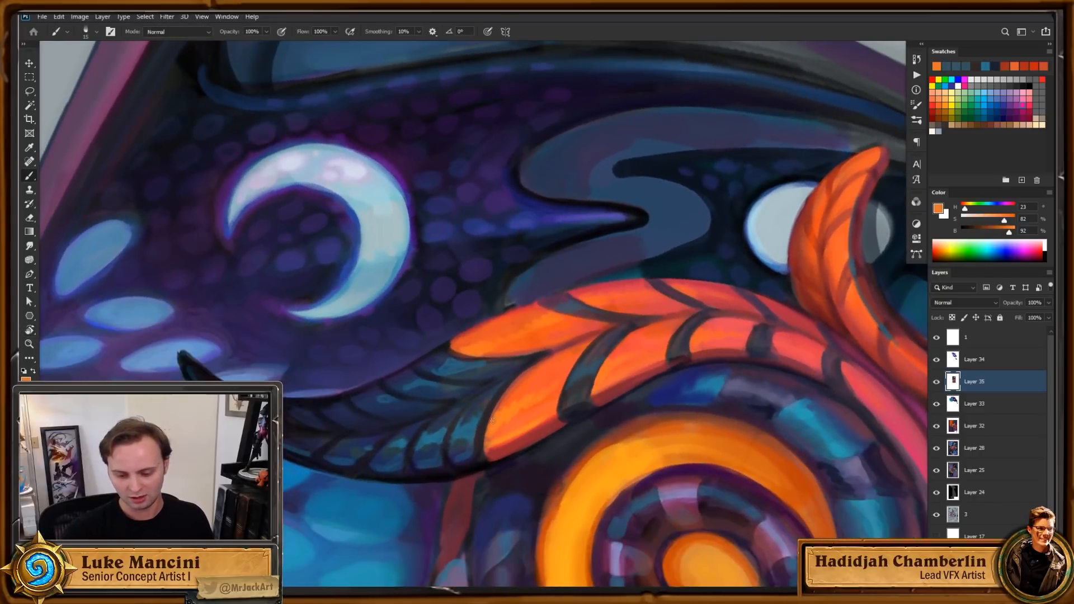
pyautogui.keyDown('alt'); pyautogui.click(574, 348); pyautogui.keyUp('alt')
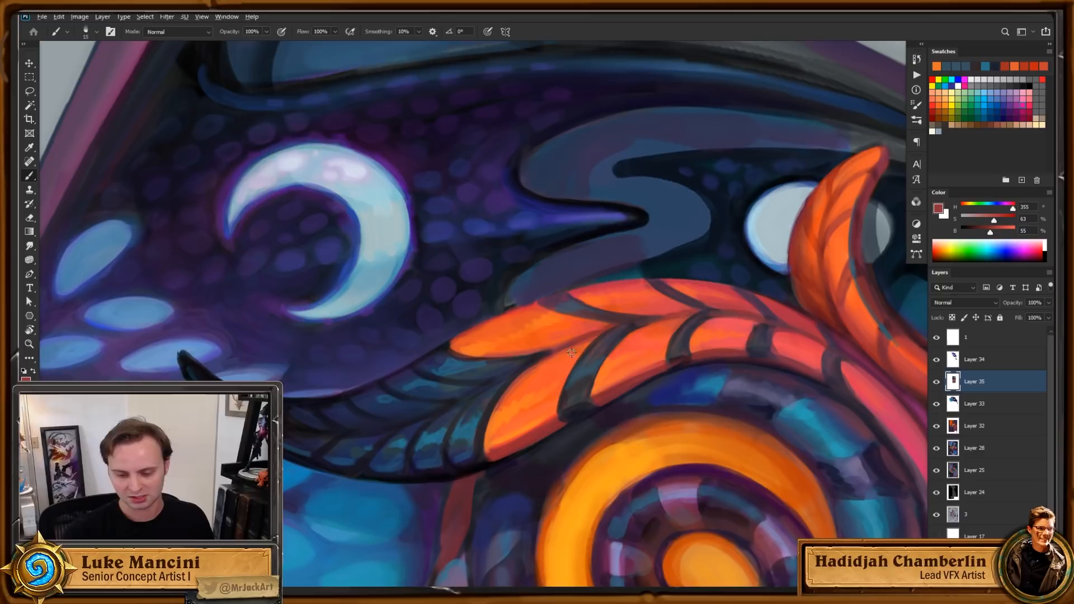
pyautogui.moveTo(992, 231); pyautogui.dragTo(1002, 230)
pyautogui.click(1000, 221)
pyautogui.moveTo(527, 374); pyautogui.dragTo(484, 443)
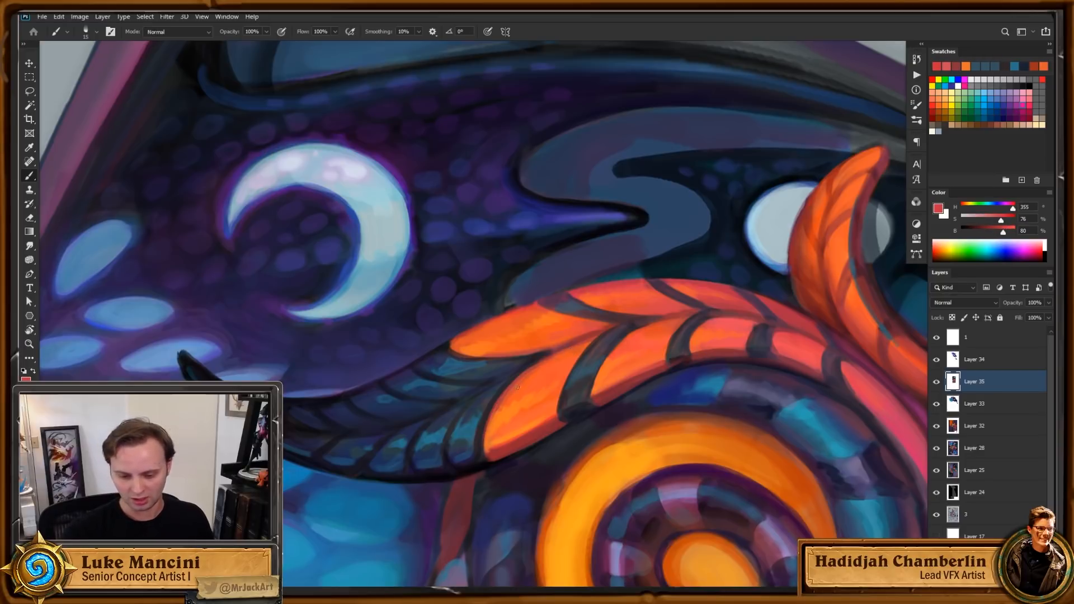
pyautogui.moveTo(510, 386); pyautogui.dragTo(484, 457)
pyautogui.moveTo(498, 412); pyautogui.dragTo(487, 457)
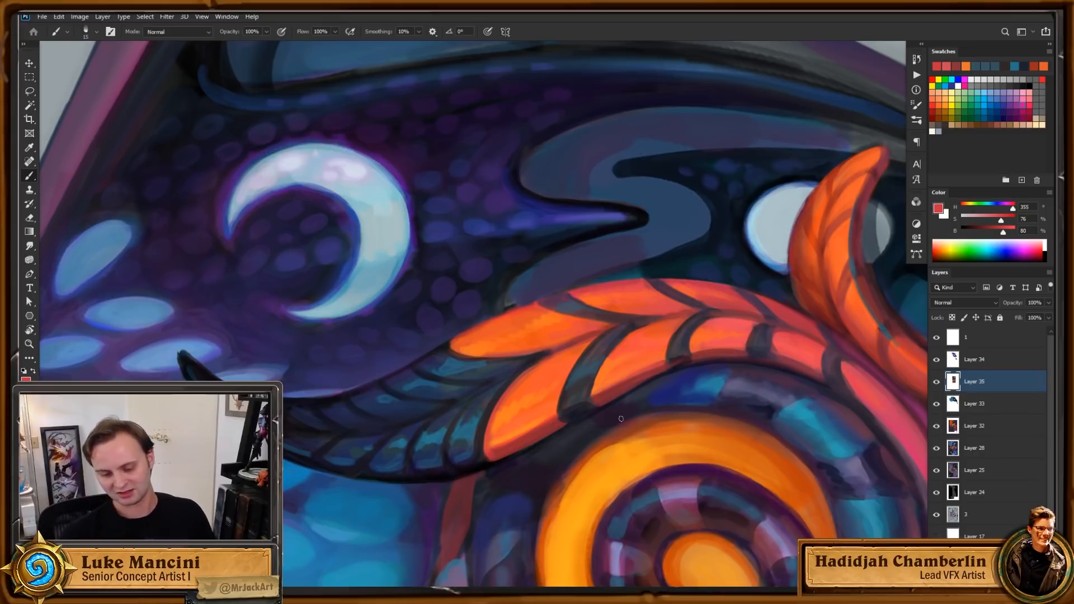
pyautogui.press('Escape')
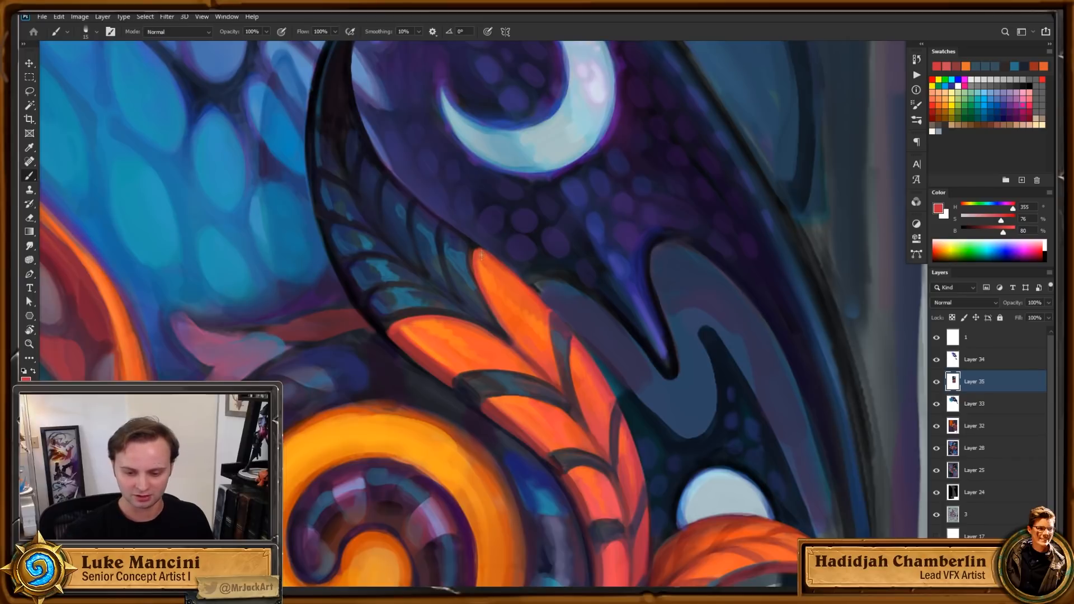
# Step: Sample orange, near-black and muted purple, and clean up the feather's outer edge where it meets the wavy blue-grey band
pyautogui.moveTo(621, 431)
pyautogui.mouseDown()
pyautogui.moveTo(733, 446)
pyautogui.moveTo(604, 443)
pyautogui.mouseUp()
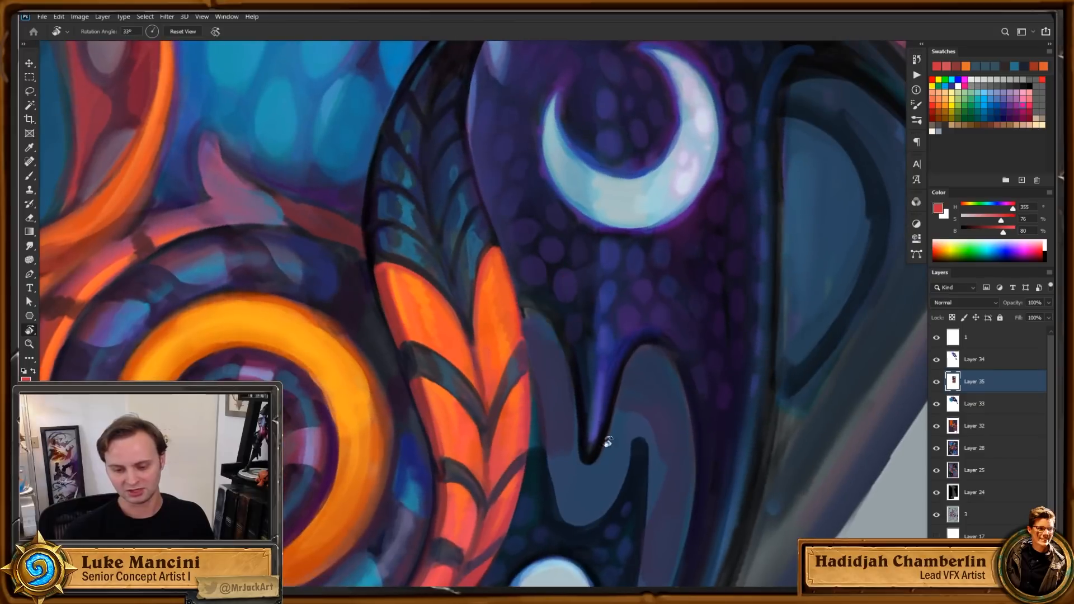
pyautogui.keyDown('alt'); pyautogui.click(516, 325); pyautogui.keyUp('alt')
pyautogui.scroll(-1, 561, 367)
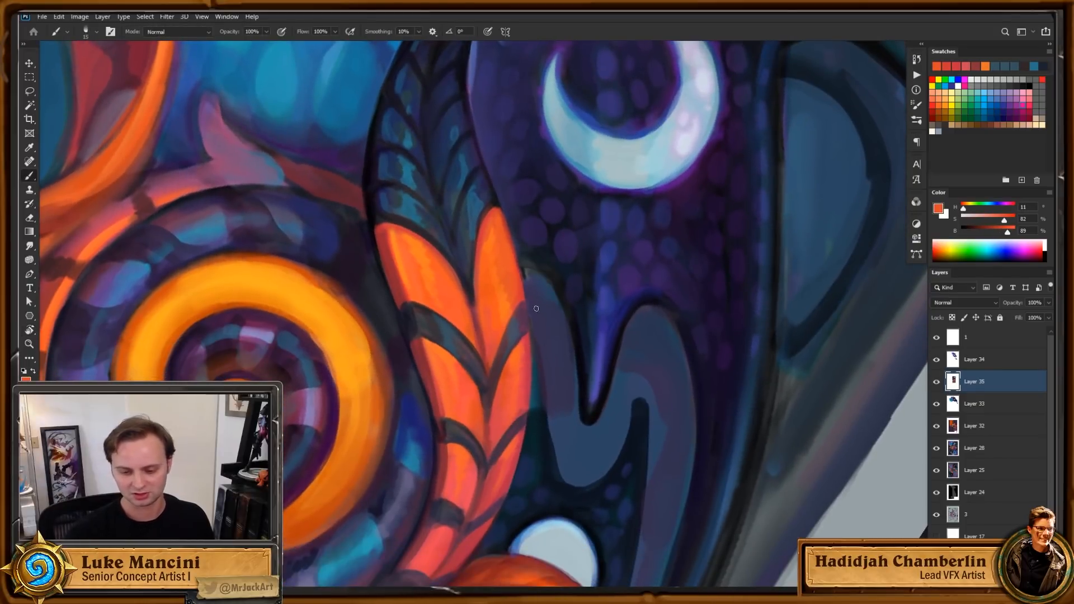
pyautogui.keyDown('alt'); pyautogui.click(570, 309); pyautogui.keyUp('alt')
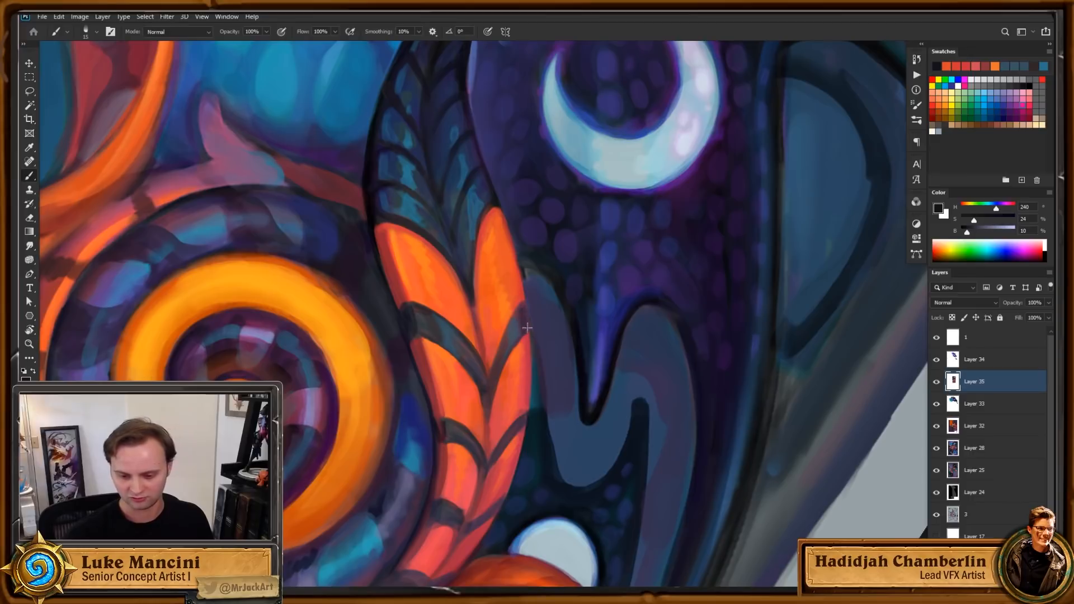
pyautogui.scroll(-1, 571, 460)
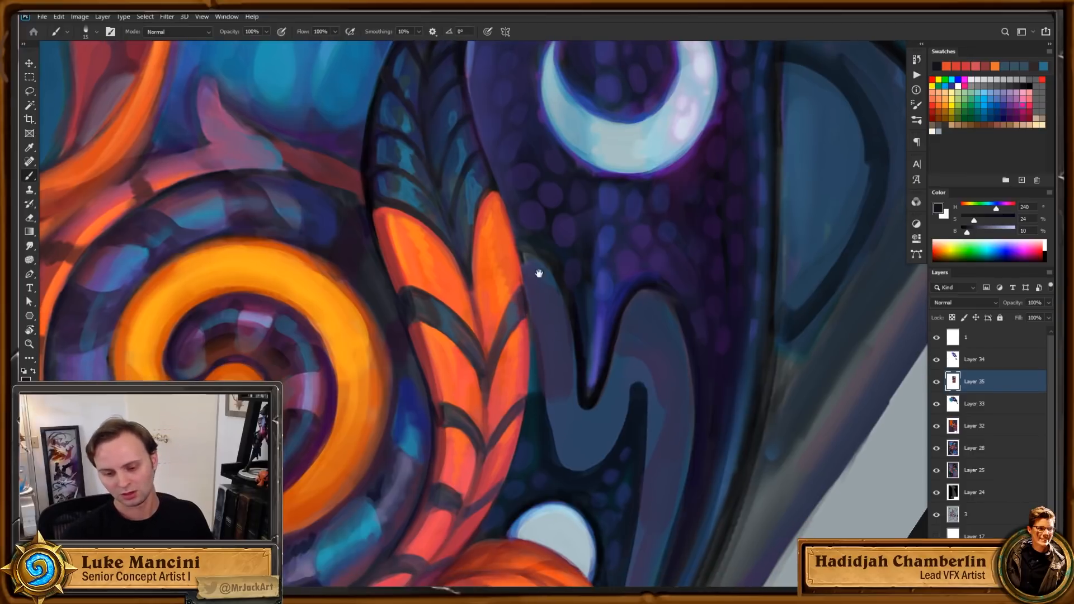
pyautogui.keyDown('alt'); pyautogui.click(522, 255); pyautogui.keyUp('alt')
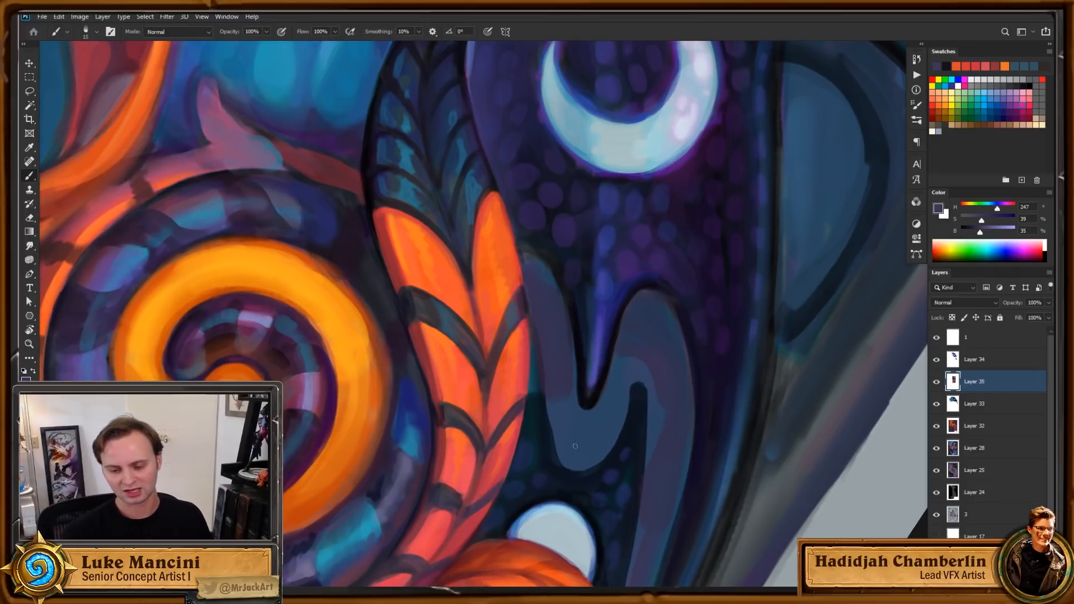
# Step: Sample the outer orange barb's tones and smooth its shading with a larger brush
pyautogui.moveTo(669, 421); pyautogui.dragTo(635, 425)
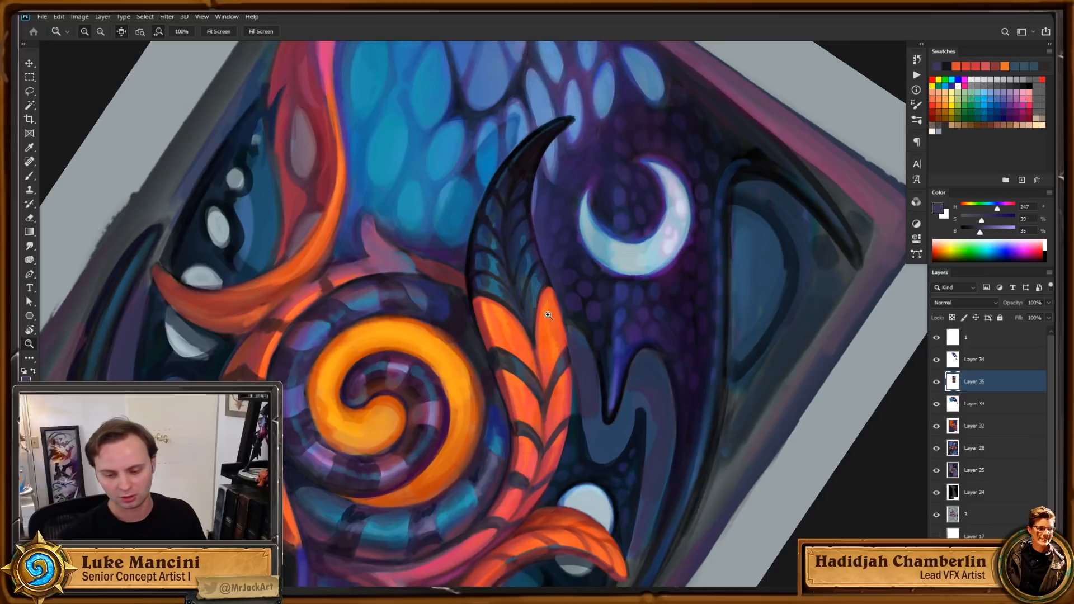
pyautogui.click(599, 302)
pyautogui.press('b')
pyautogui.keyDown('alt'); pyautogui.click(534, 297); pyautogui.keyUp('alt')
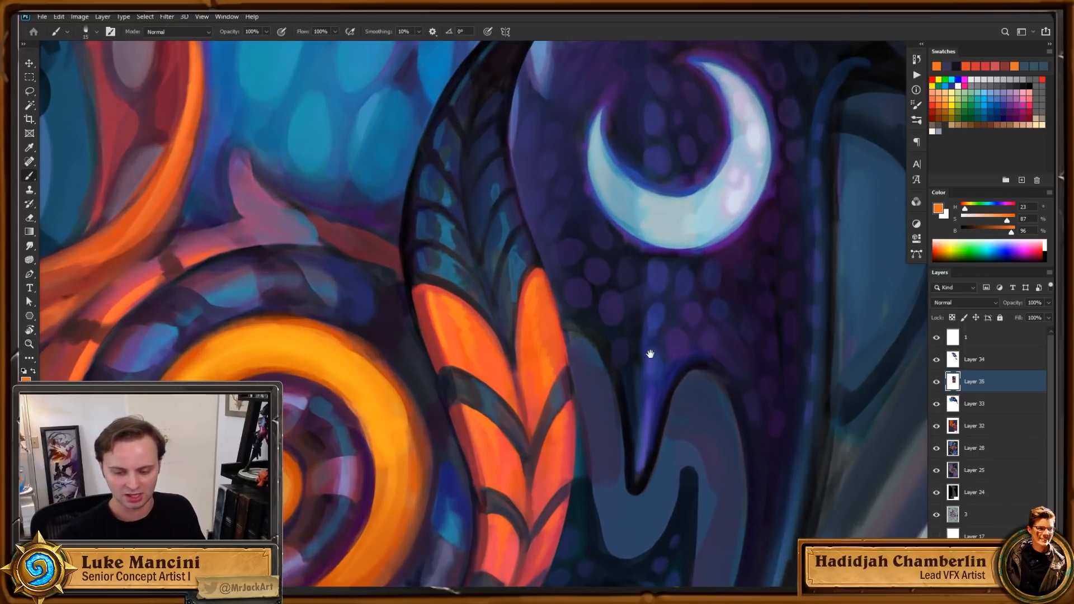
pyautogui.moveTo(650, 353); pyautogui.dragTo(647, 347)
pyautogui.keyDown('alt'); pyautogui.click(523, 335); pyautogui.keyUp('alt')
pyautogui.moveTo(528, 336); pyautogui.dragTo(533, 358)
pyautogui.press(']')
pyautogui.press(']')
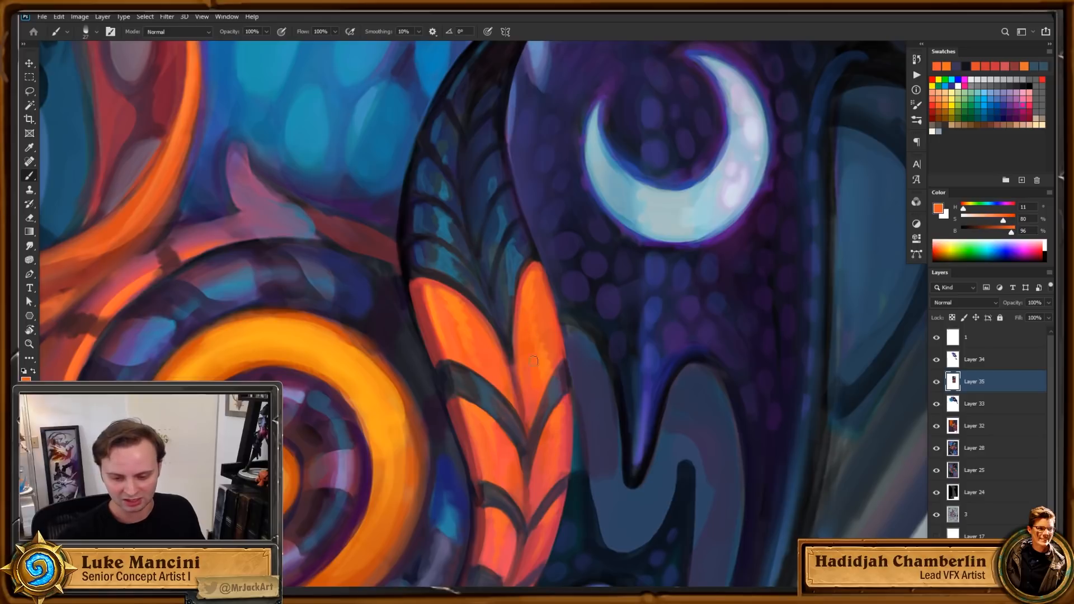
pyautogui.keyDown('alt'); pyautogui.click(541, 370); pyautogui.keyUp('alt')
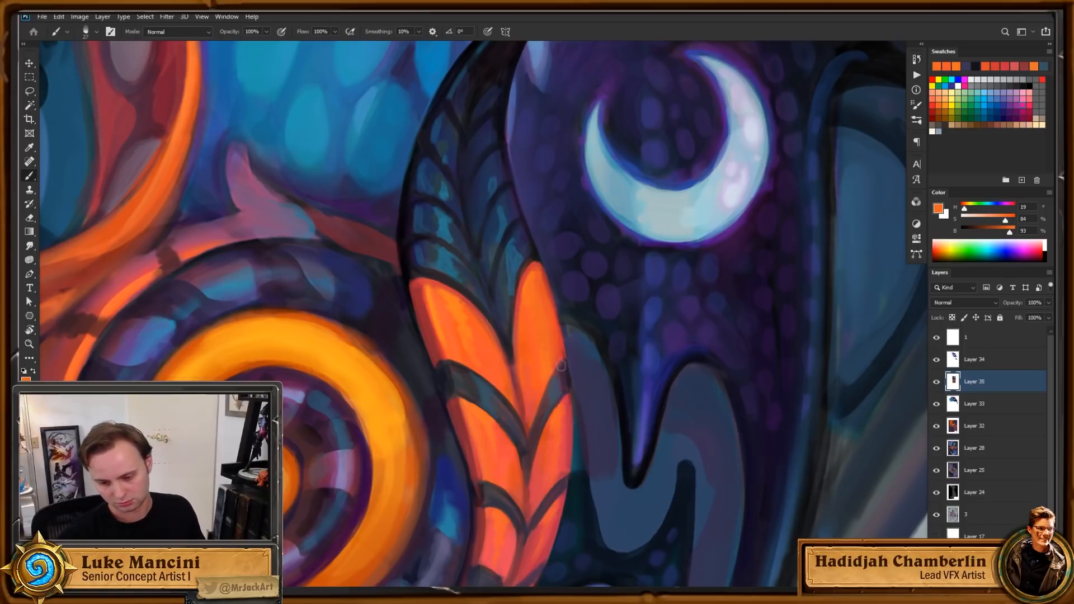
pyautogui.moveTo(581, 381)
pyautogui.mouseDown()
pyautogui.moveTo(574, 331)
pyautogui.moveTo(520, 426)
pyautogui.moveTo(523, 485)
pyautogui.mouseUp()
# Step: Review the whole card, compare Layers 35 and 33 by toggling their visibility, and make Layer 33 active
pyautogui.press('Escape')
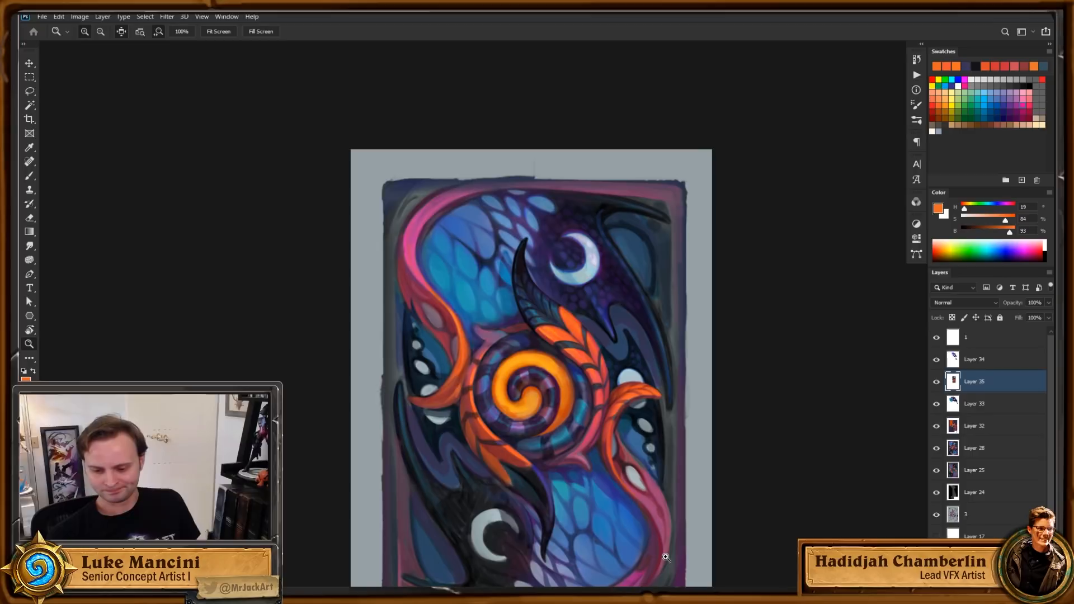
pyautogui.moveTo(699, 476)
pyautogui.mouseDown()
pyautogui.moveTo(714, 480)
pyautogui.moveTo(683, 476)
pyautogui.mouseUp()
pyautogui.moveTo(673, 396); pyautogui.dragTo(744, 386)
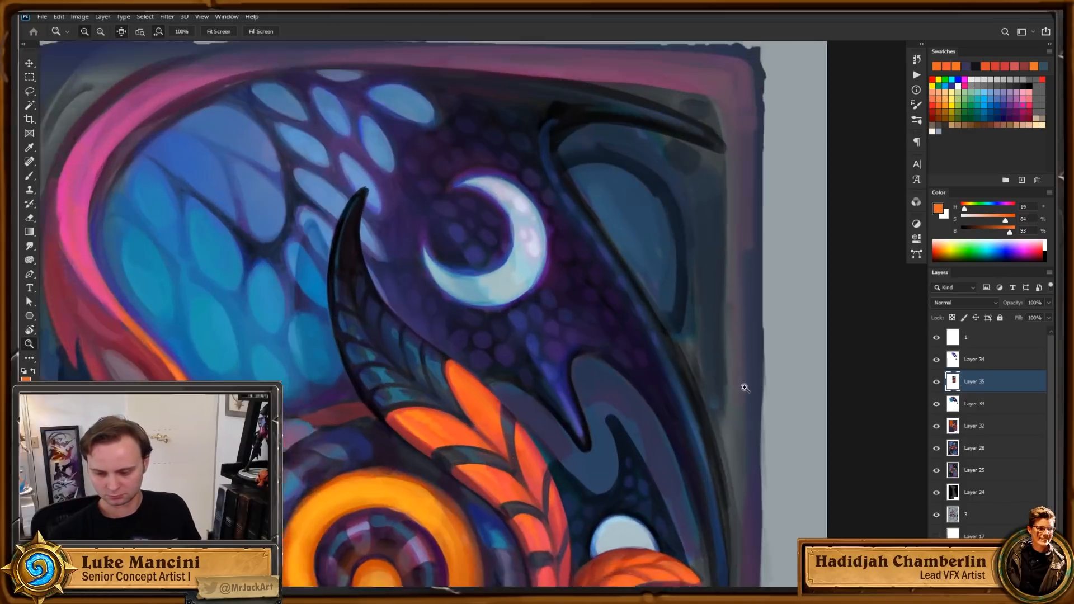
pyautogui.press('r')
pyautogui.click(937, 383)
pyautogui.click(937, 383)
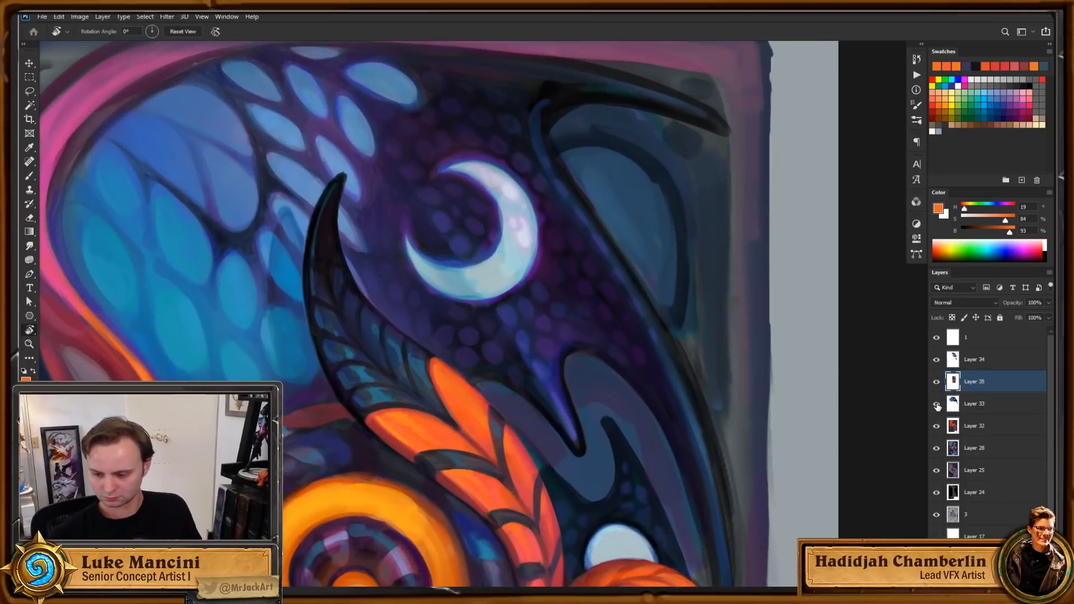
pyautogui.click(937, 405)
pyautogui.click(937, 405)
pyautogui.click(976, 404)
# Step: Sample the dark navy beside the white oval on Layer 33 and shade the wavy band where it meets the orange feather
pyautogui.moveTo(794, 511); pyautogui.dragTo(867, 259)
pyautogui.moveTo(755, 359); pyautogui.dragTo(718, 415)
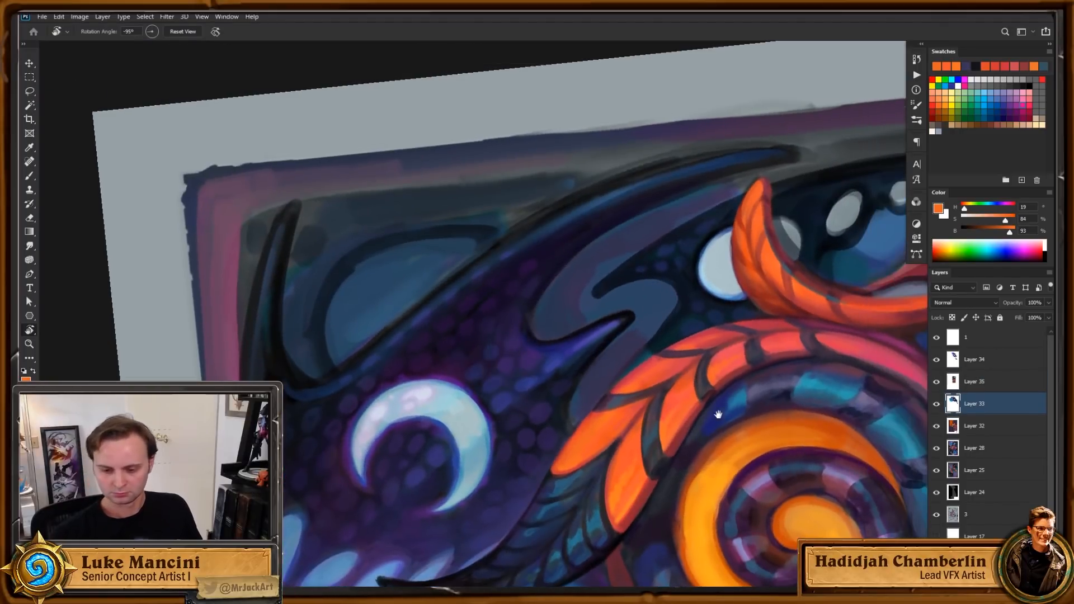
pyautogui.press('b')
pyautogui.keyDown('alt'); pyautogui.click(677, 266); pyautogui.keyUp('alt')
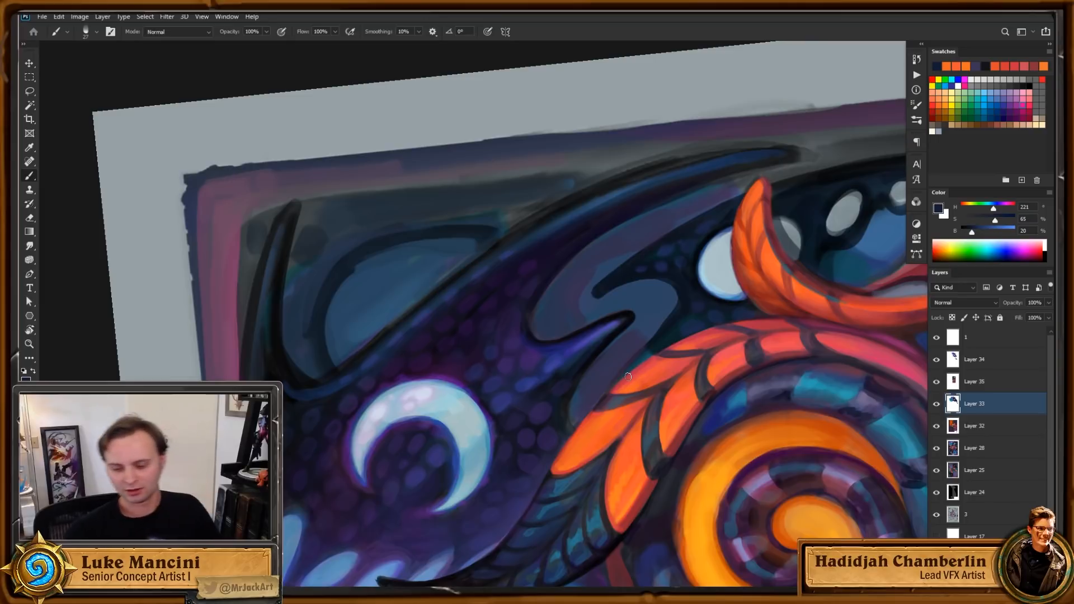
pyautogui.moveTo(628, 377); pyautogui.dragTo(639, 346)
pyautogui.moveTo(637, 310)
pyautogui.mouseDown()
pyautogui.moveTo(583, 378)
pyautogui.moveTo(579, 407)
pyautogui.moveTo(579, 392)
pyautogui.mouseUp()
# Step: Refine the navy shading along the wavy band's lower end and inner curve using a smaller brush
pyautogui.press('[')
pyautogui.press('[')
pyautogui.press('[')
pyautogui.press('[')
pyautogui.press('[')
pyautogui.press('[')
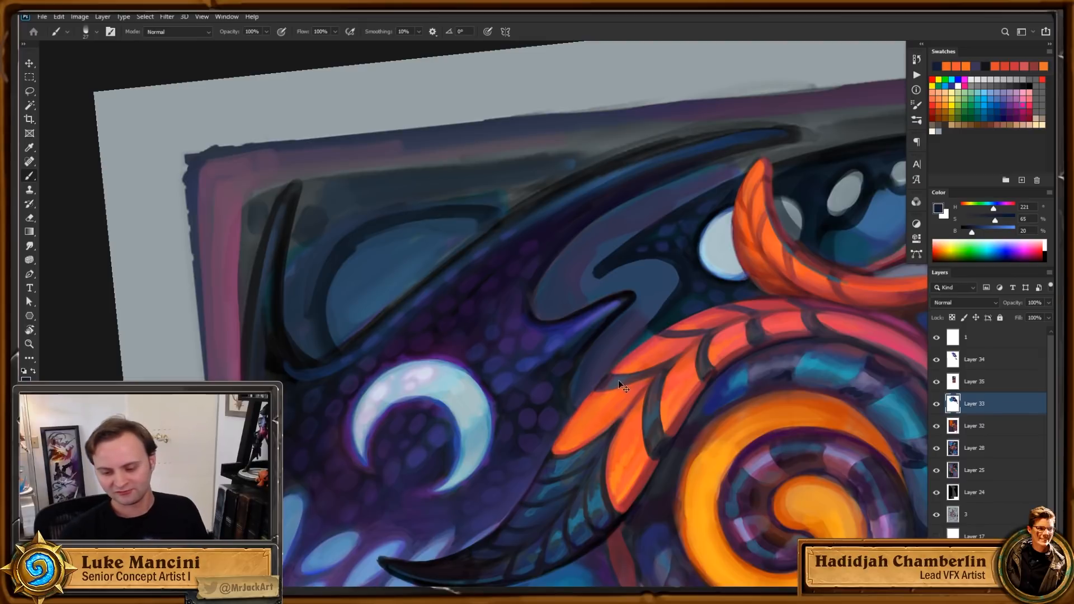
pyautogui.moveTo(619, 380); pyautogui.dragTo(599, 397)
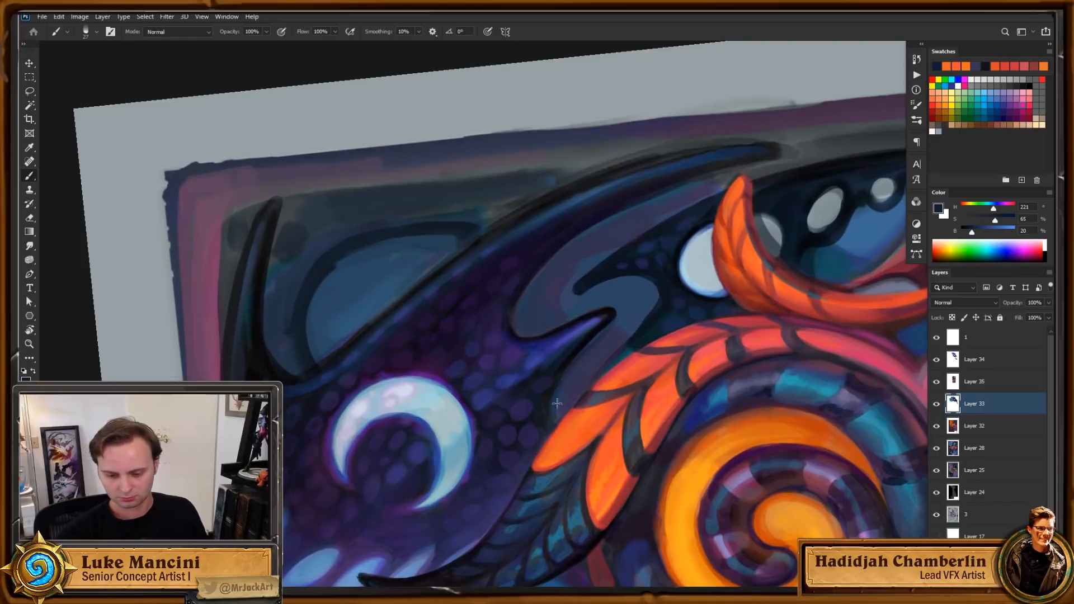
pyautogui.moveTo(526, 286)
pyautogui.mouseDown()
pyautogui.moveTo(558, 259)
pyautogui.moveTo(519, 329)
pyautogui.moveTo(523, 300)
pyautogui.moveTo(522, 315)
pyautogui.moveTo(561, 312)
pyautogui.mouseUp()
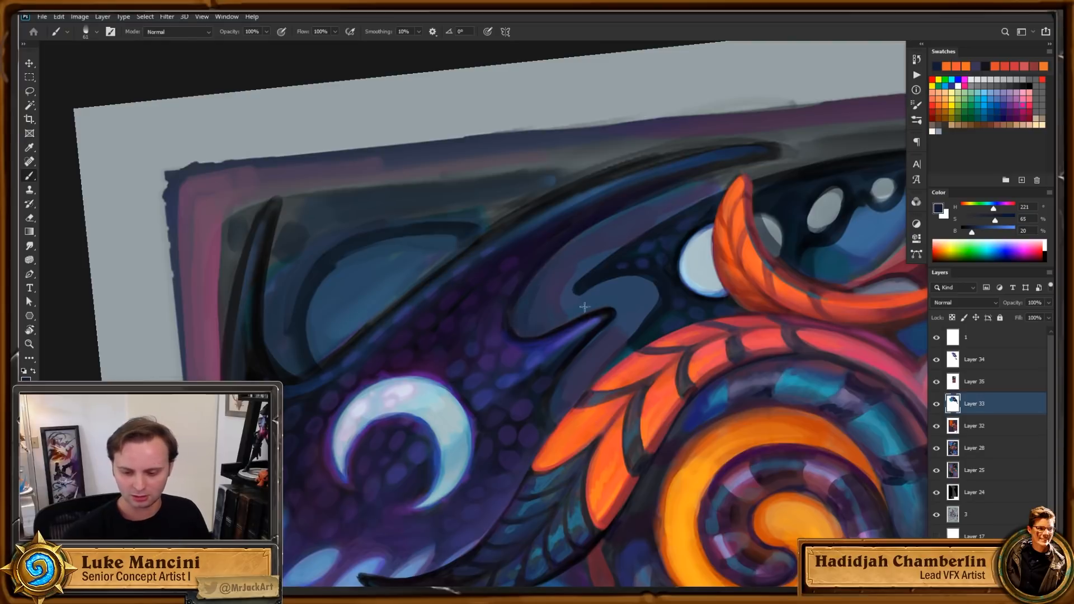
pyautogui.moveTo(604, 345); pyautogui.dragTo(585, 354)
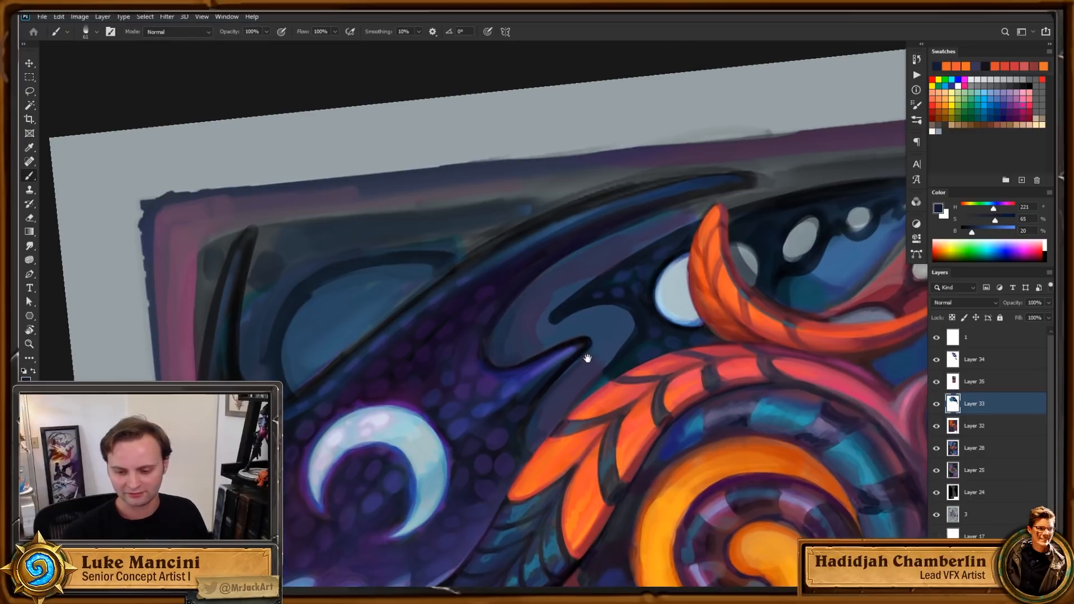
# Step: Sample the band's dark and mid blues and blend the shading around its bend beside the dark spike
pyautogui.keyDown('alt'); pyautogui.click(502, 347); pyautogui.keyUp('alt')
pyautogui.moveTo(595, 286); pyautogui.dragTo(573, 330)
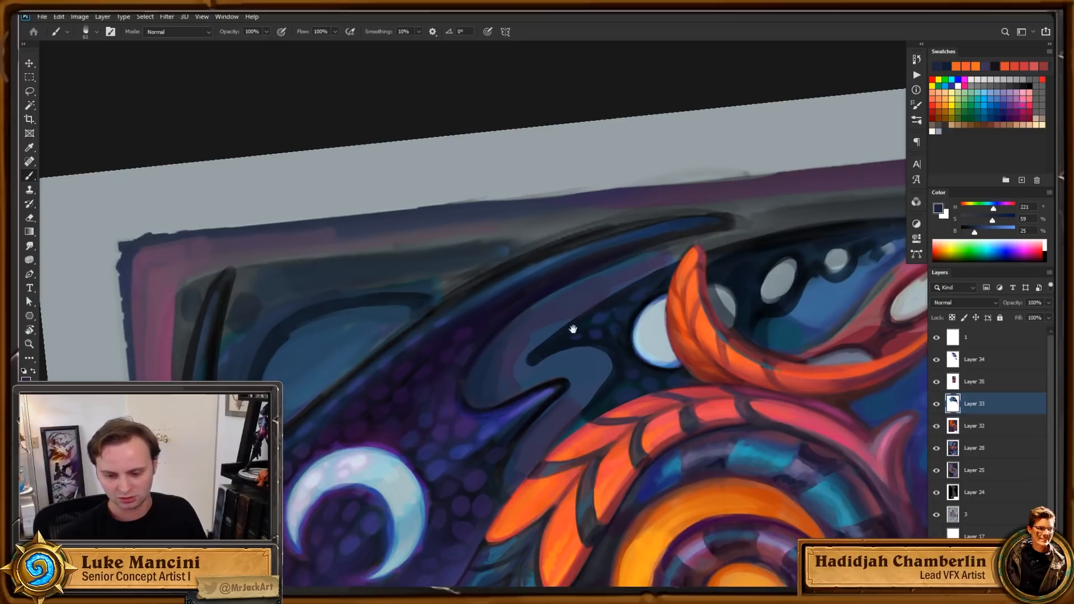
pyautogui.keyDown('alt'); pyautogui.click(492, 355); pyautogui.keyUp('alt')
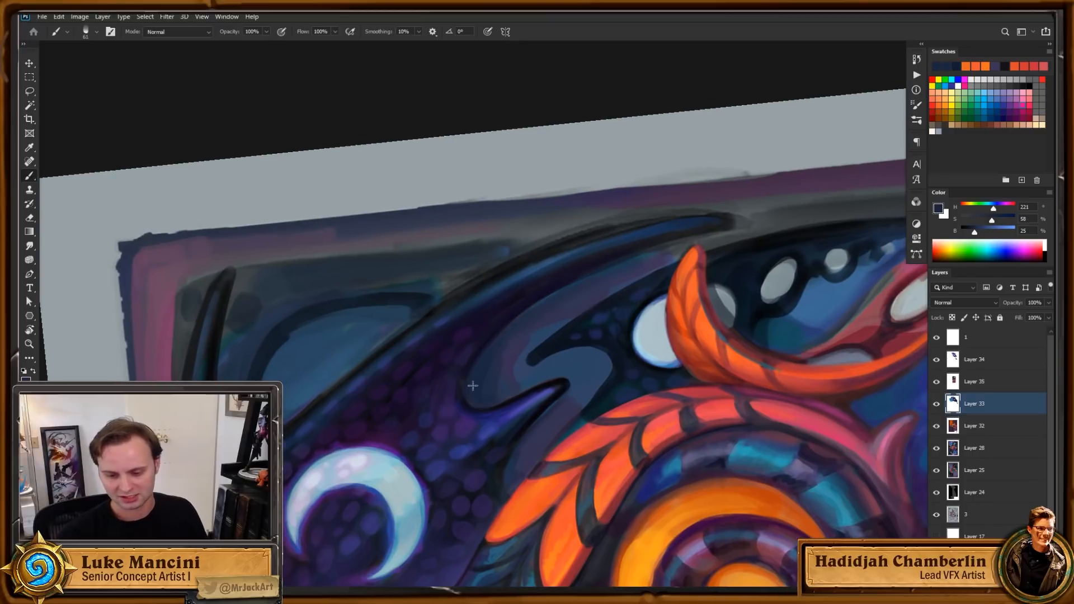
pyautogui.press('.')
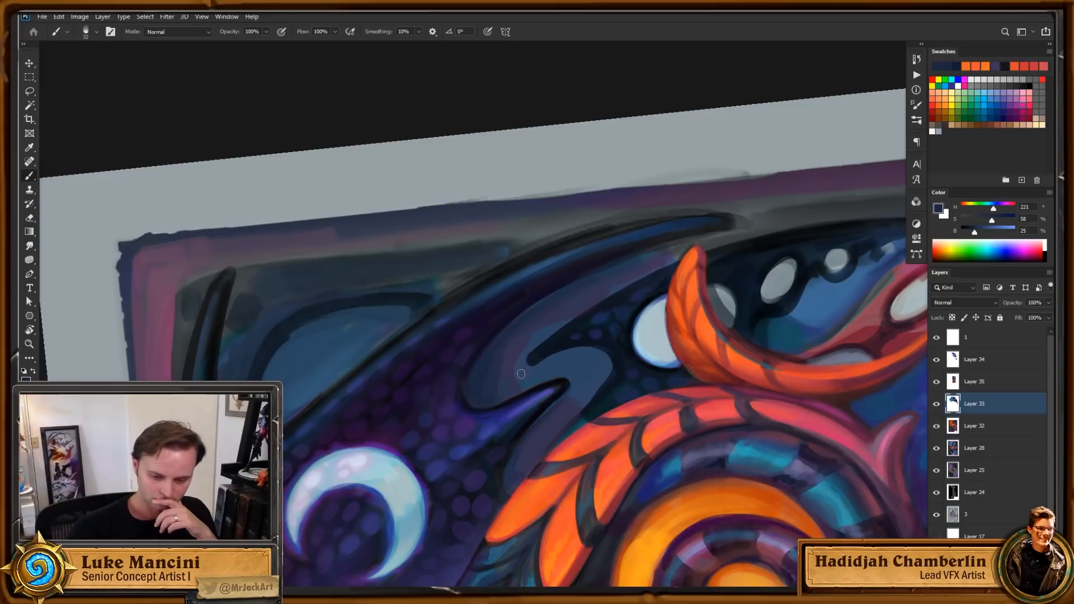
pyautogui.moveTo(566, 385); pyautogui.dragTo(584, 388)
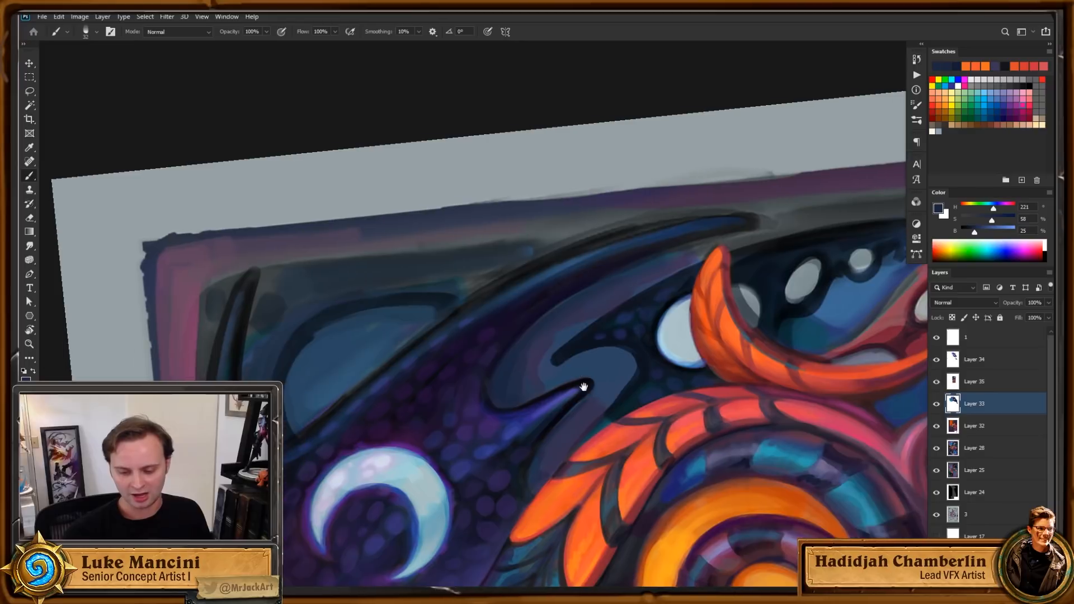
pyautogui.keyDown('alt'); pyautogui.click(559, 341); pyautogui.keyUp('alt')
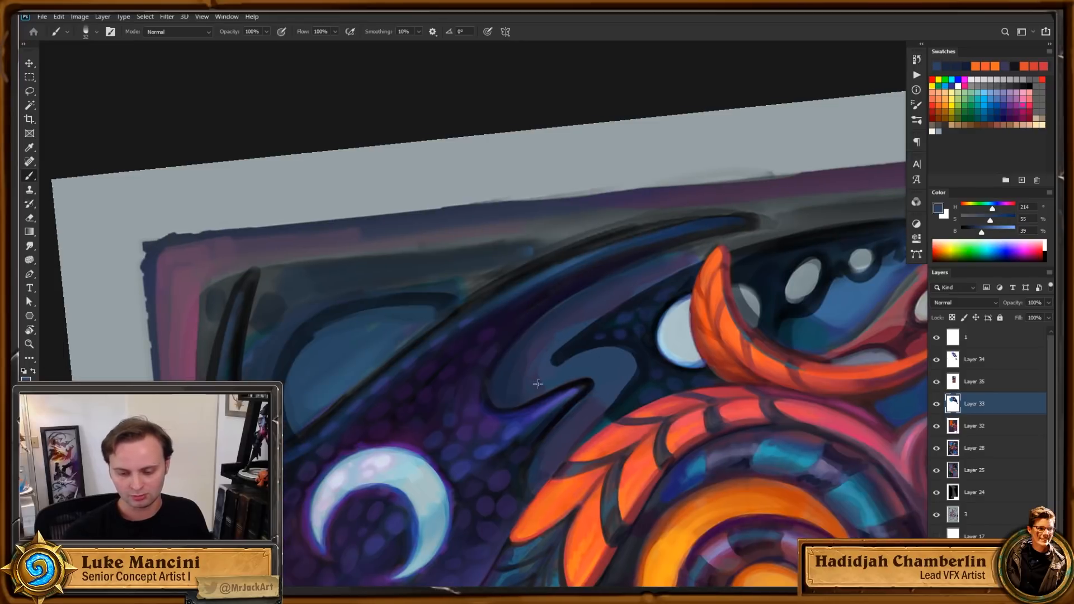
# Step: Rotate the canvas upright, sample dark blue from the band's upper bend, and deepen the shading there
pyautogui.press('Escape')
pyautogui.moveTo(735, 469); pyautogui.dragTo(755, 443)
pyautogui.press('r')
pyautogui.moveTo(755, 442); pyautogui.dragTo(738, 473)
pyautogui.press('b')
pyautogui.keyDown('alt'); pyautogui.click(504, 278); pyautogui.keyUp('alt')
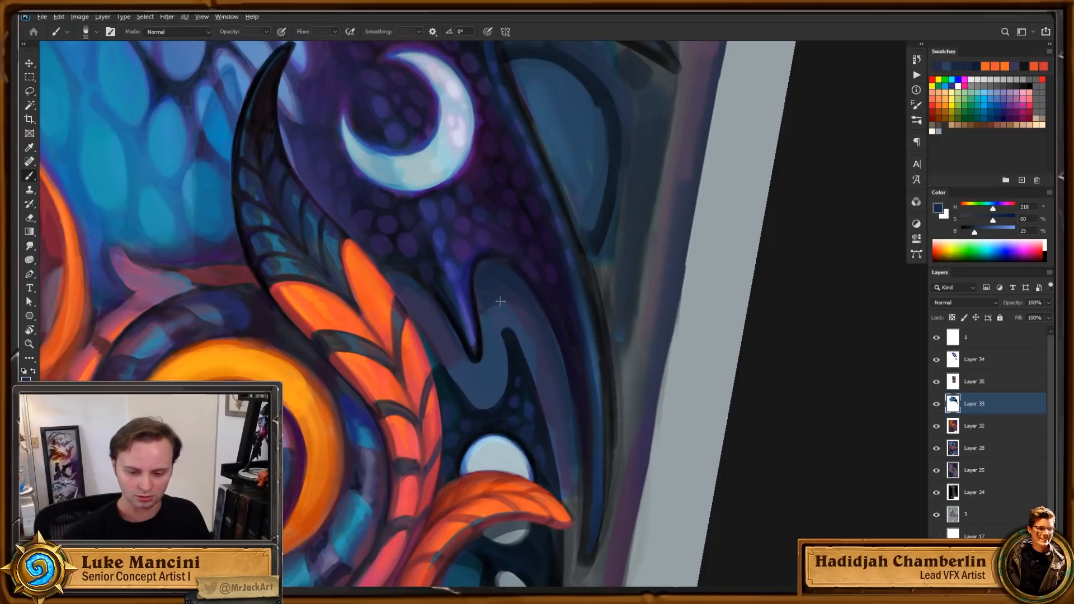
pyautogui.moveTo(505, 297); pyautogui.dragTo(507, 303)
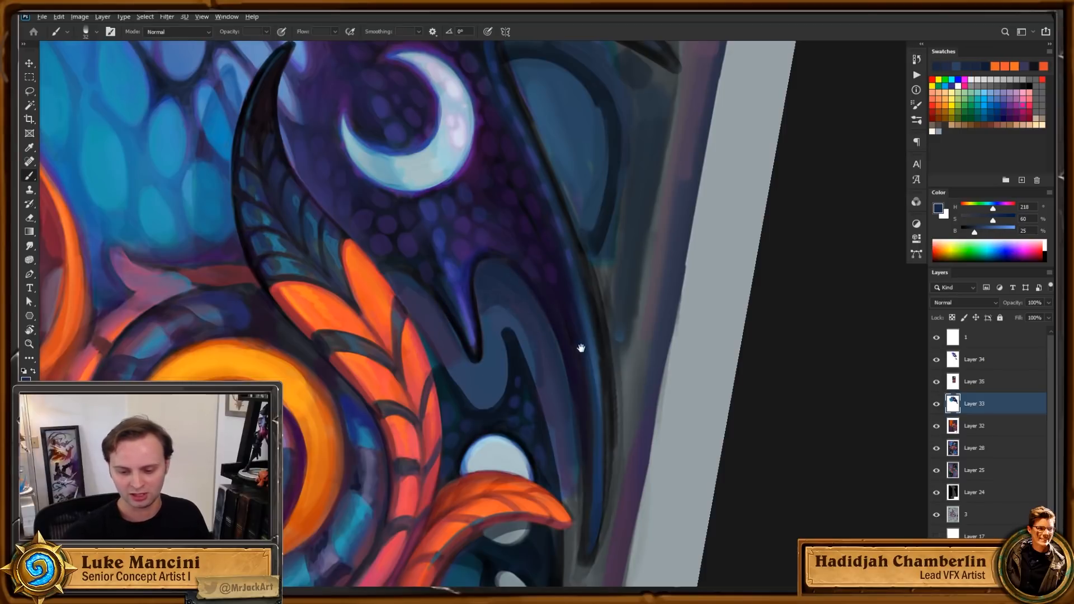
# Step: Set the brush colour to hue 236, saturation 73% and brightness 70%, and stroke it along the band's inner bend
pyautogui.moveTo(580, 348); pyautogui.dragTo(554, 372)
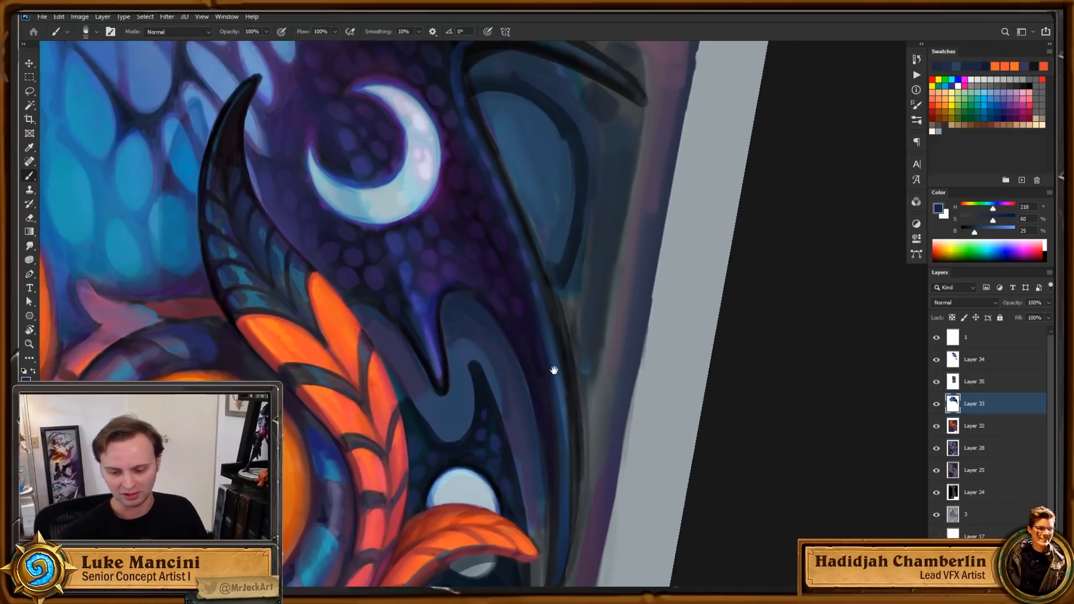
pyautogui.keyDown('alt'); pyautogui.click(460, 351); pyautogui.keyUp('alt')
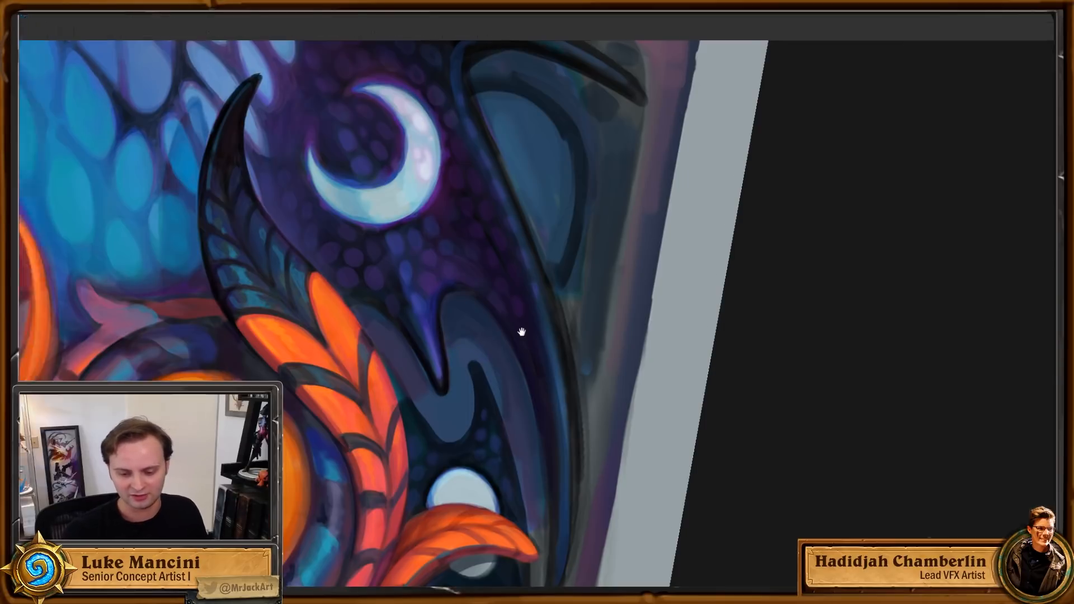
pyautogui.moveTo(520, 389)
pyautogui.mouseDown()
pyautogui.moveTo(515, 367)
pyautogui.moveTo(511, 378)
pyautogui.mouseUp()
pyautogui.click(995, 209)
pyautogui.click(999, 231)
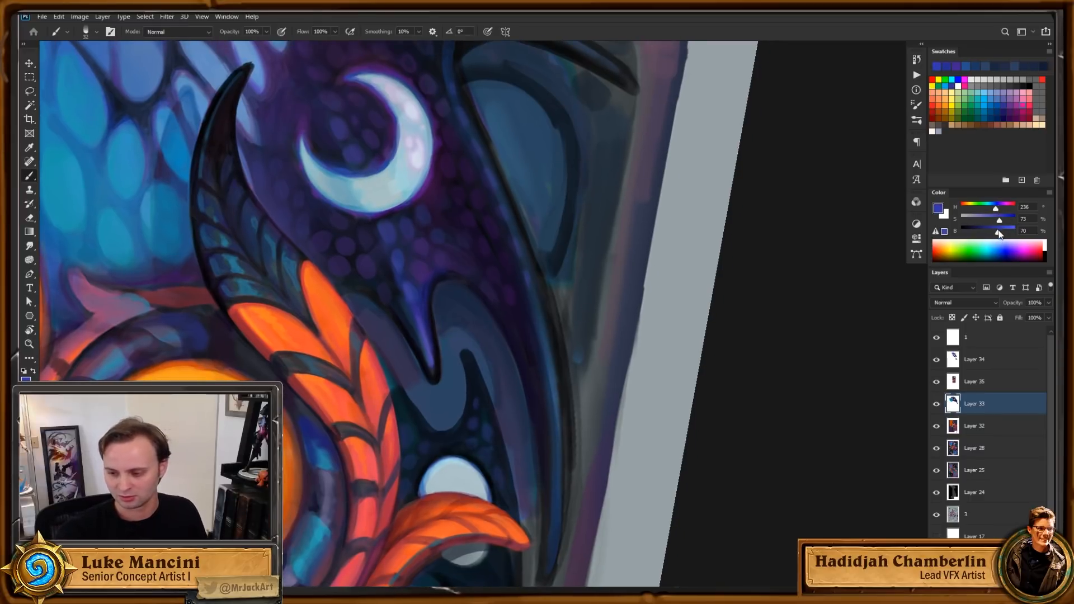
pyautogui.moveTo(459, 345); pyautogui.dragTo(474, 346)
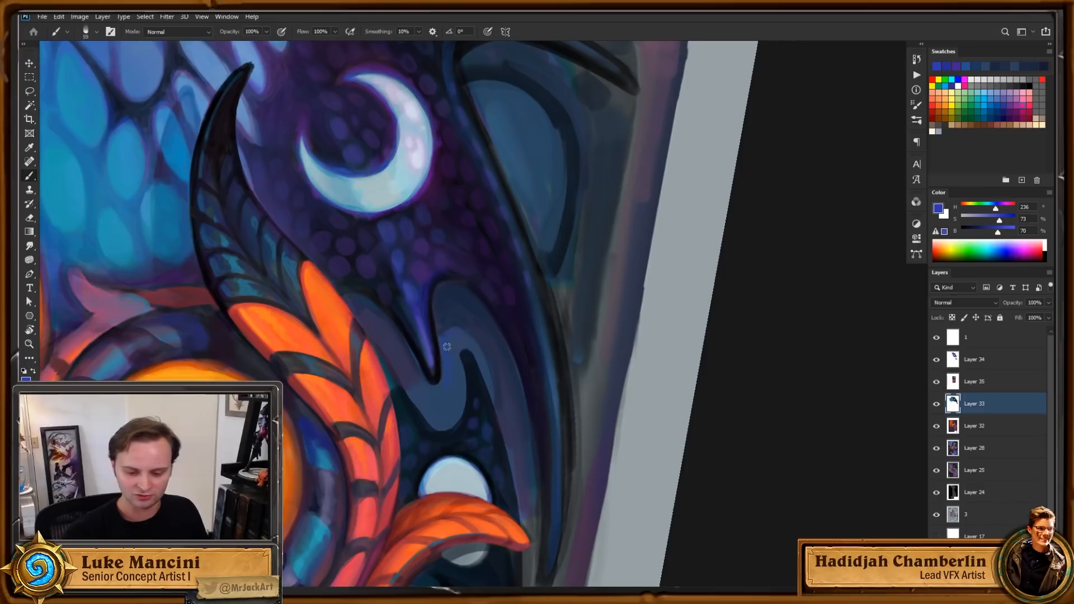
# Step: Sample the blended mid blues on the band and smooth the blue highlight around its inner bend
pyautogui.keyDown('alt'); pyautogui.click(446, 347); pyautogui.keyUp('alt')
pyautogui.moveTo(457, 397)
pyautogui.mouseDown()
pyautogui.moveTo(449, 345)
pyautogui.moveTo(461, 352)
pyautogui.mouseUp()
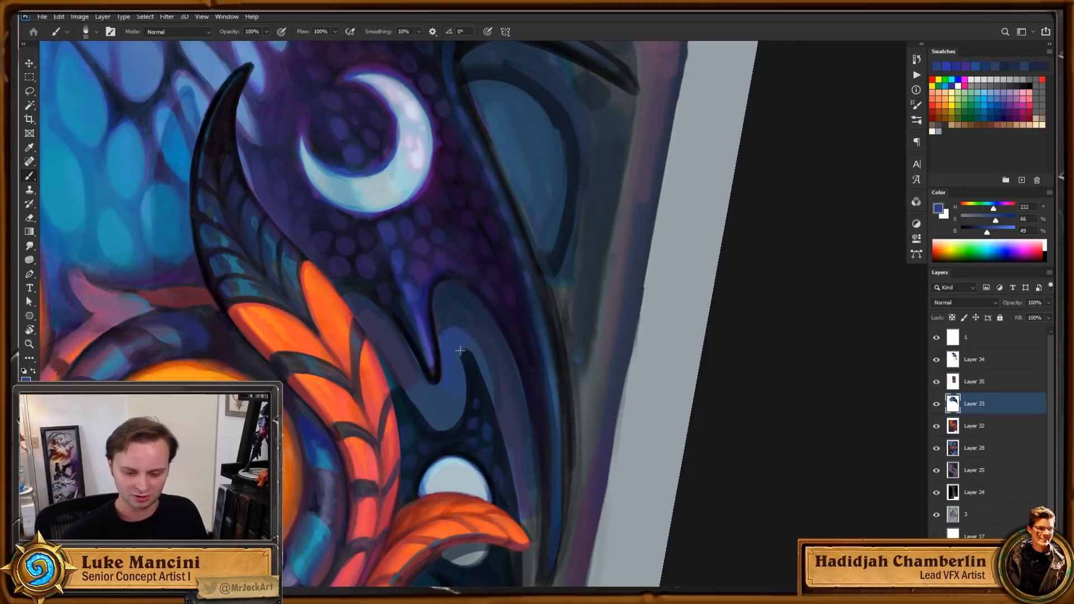
pyautogui.moveTo(587, 450); pyautogui.dragTo(535, 434)
pyautogui.moveTo(566, 382); pyautogui.dragTo(619, 369)
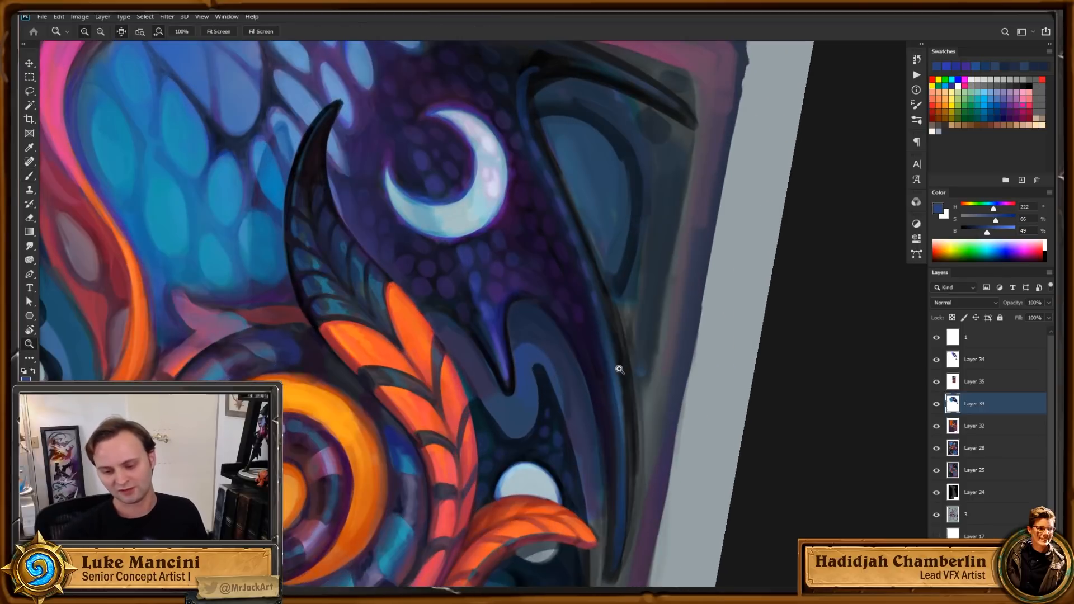
pyautogui.keyDown('alt'); pyautogui.click(529, 349); pyautogui.keyUp('alt')
pyautogui.moveTo(529, 348)
pyautogui.mouseDown()
pyautogui.moveTo(542, 349)
pyautogui.moveTo(515, 324)
pyautogui.mouseUp()
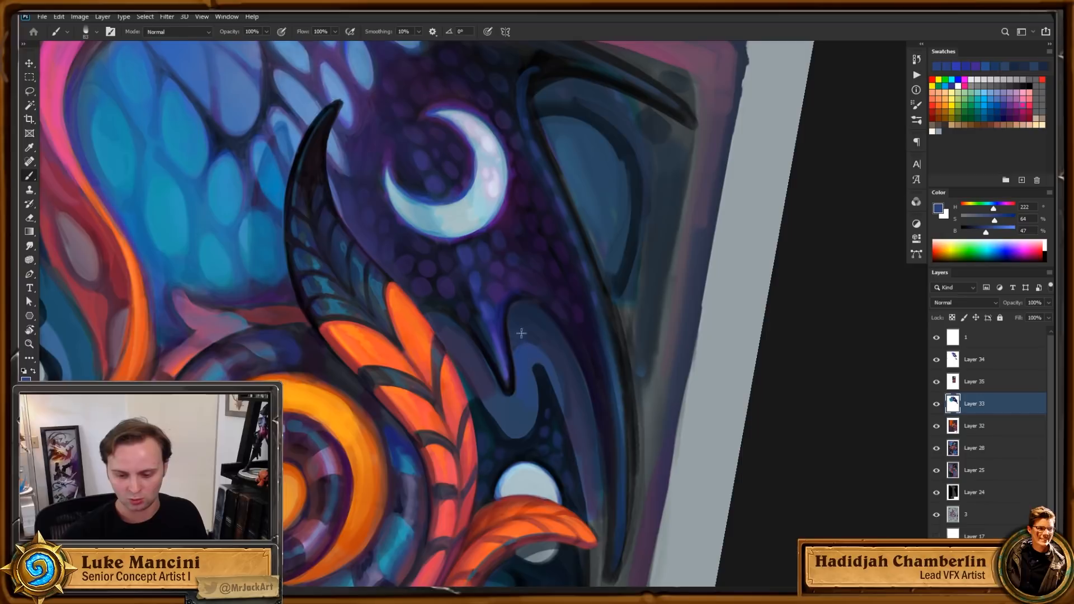
# Step: Sample dark blues from the band's outer side and darken that edge with a smaller brush
pyautogui.moveTo(620, 458); pyautogui.dragTo(621, 410)
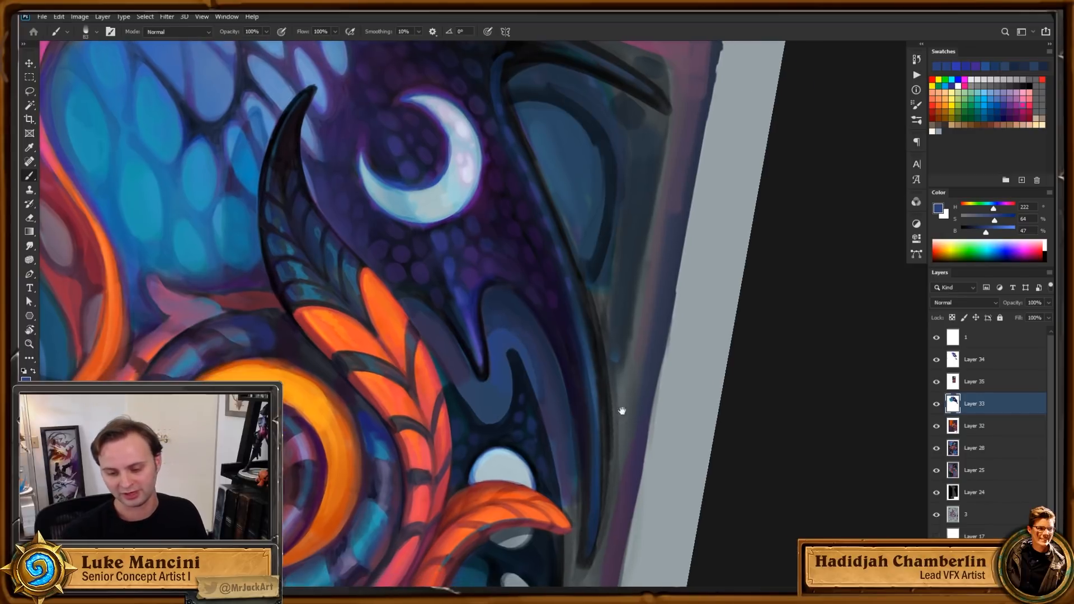
pyautogui.moveTo(601, 477); pyautogui.dragTo(593, 454)
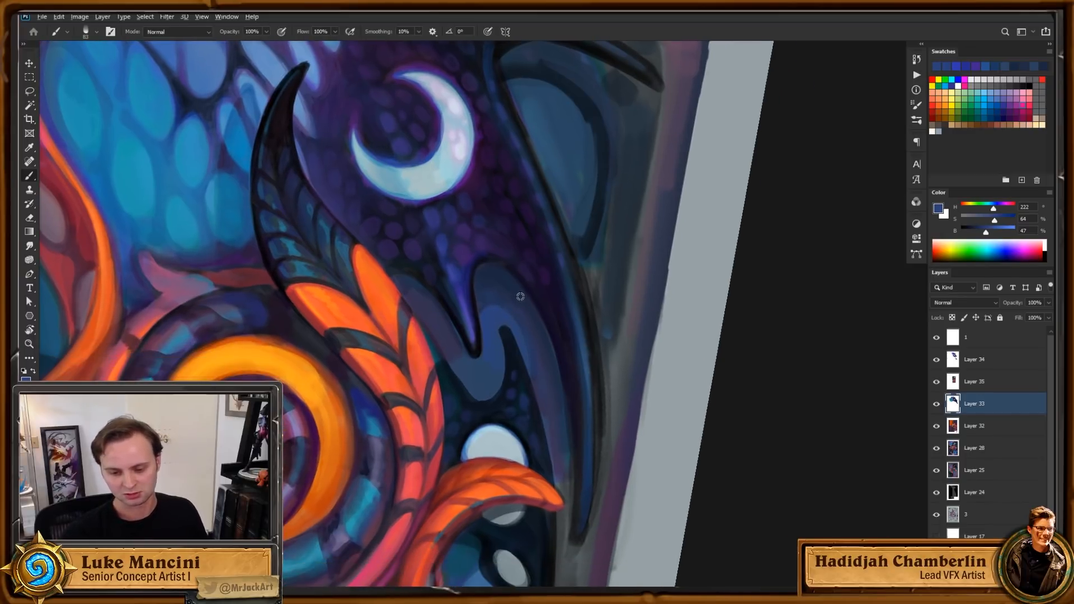
pyautogui.keyDown('alt'); pyautogui.click(527, 325); pyautogui.keyUp('alt')
pyautogui.press('[')
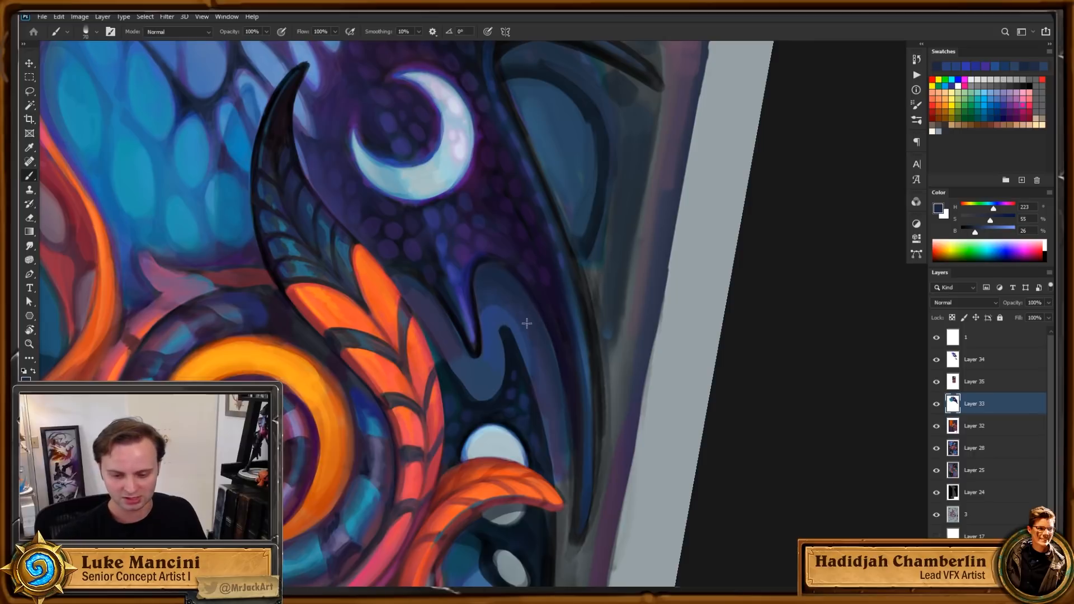
pyautogui.moveTo(642, 418); pyautogui.dragTo(618, 422)
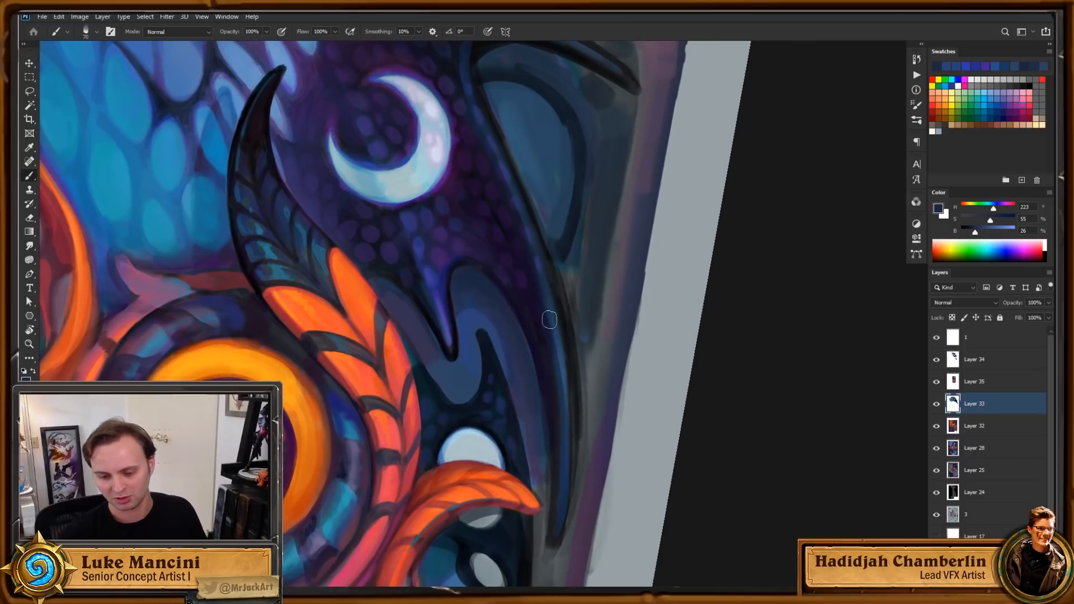
pyautogui.keyDown('alt'); pyautogui.click(517, 324); pyautogui.keyUp('alt')
pyautogui.press('[')
pyautogui.press('[')
pyautogui.press('[')
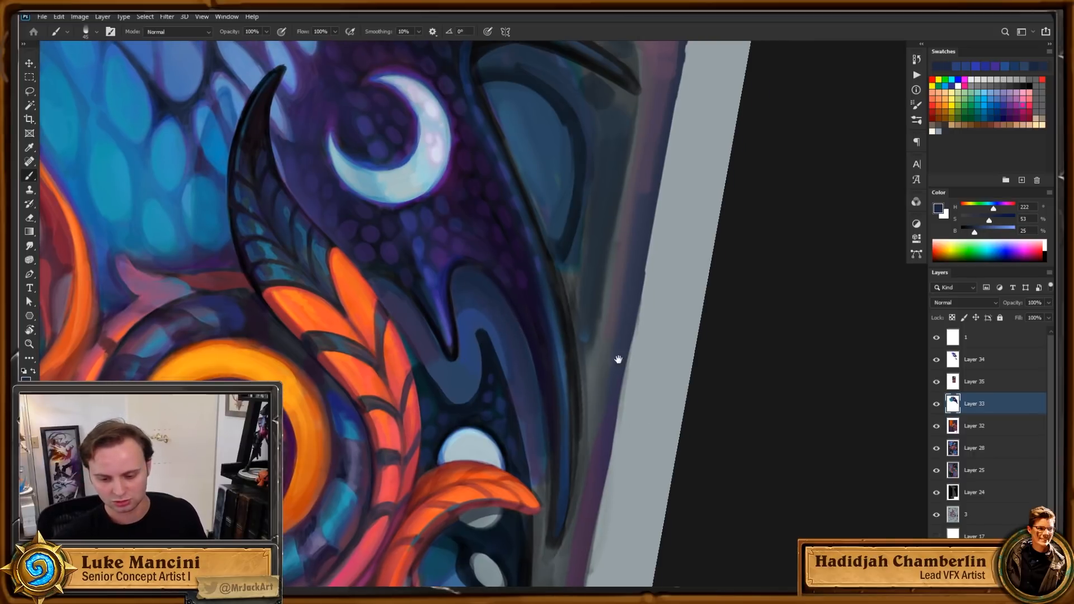
# Step: Sample near-black purples from the dark shape and tidy its outline around the spike beside the band
pyautogui.moveTo(587, 333); pyautogui.dragTo(575, 312)
pyautogui.keyDown('alt'); pyautogui.click(512, 308); pyautogui.keyUp('alt')
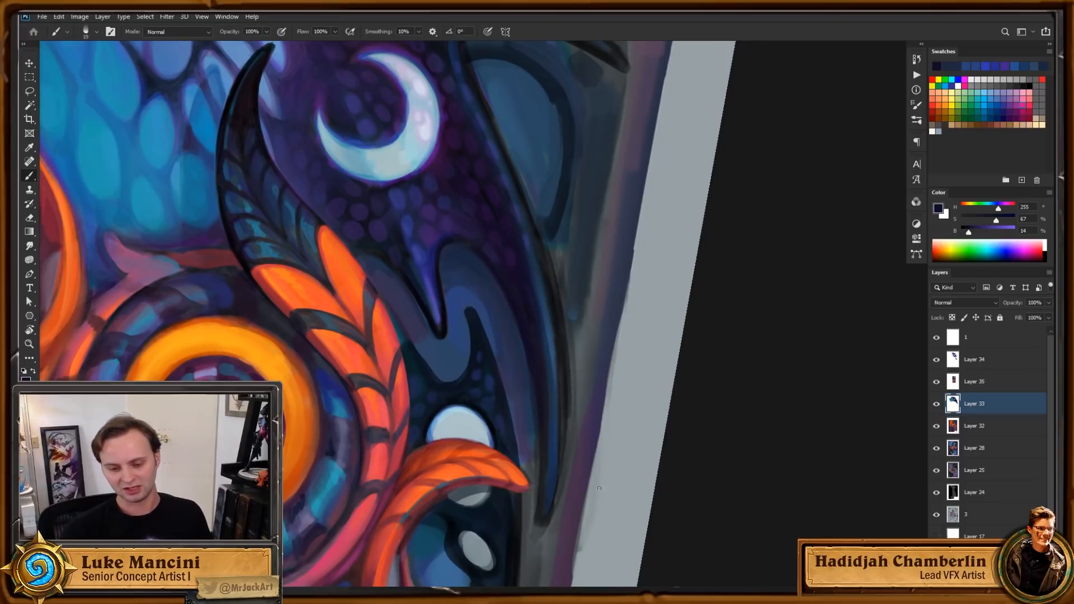
pyautogui.moveTo(610, 443); pyautogui.dragTo(604, 468)
pyautogui.keyDown('alt'); pyautogui.click(432, 297); pyautogui.keyUp('alt')
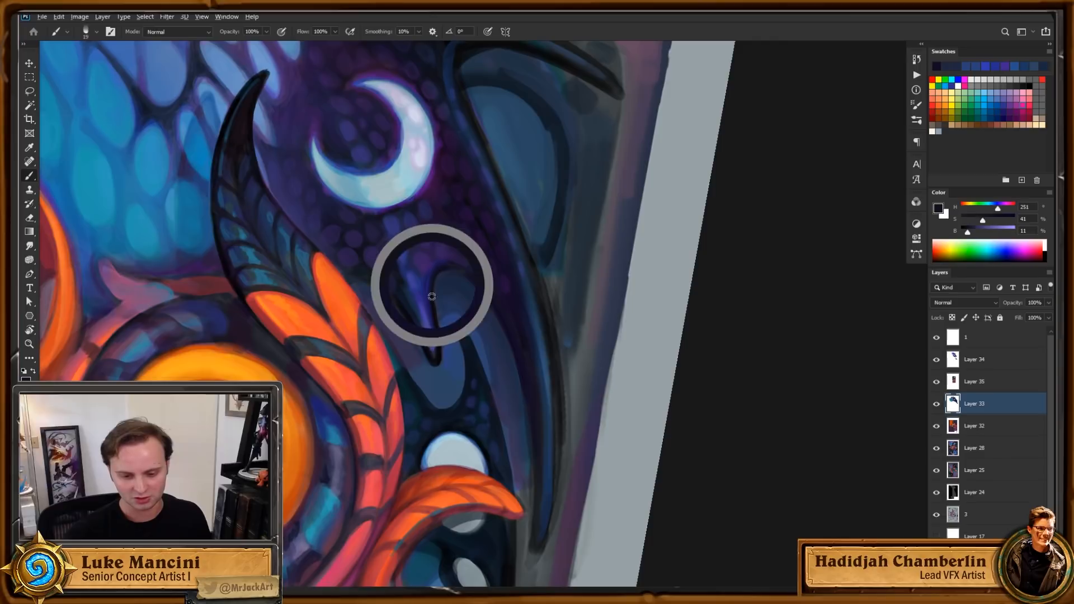
pyautogui.keyDown('alt'); pyautogui.click(422, 279); pyautogui.keyUp('alt')
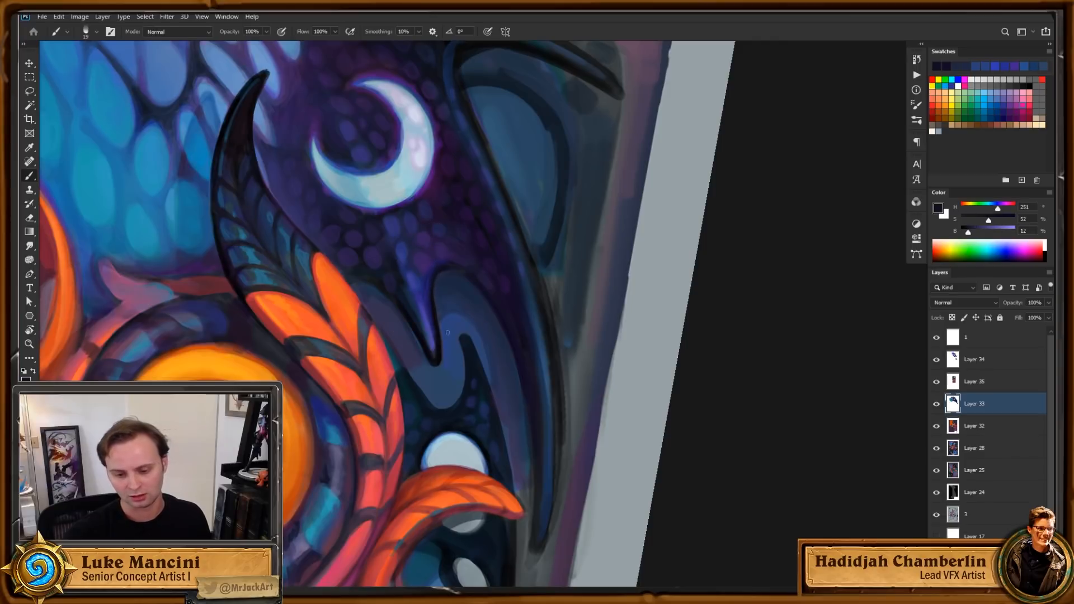
# Step: Check Layer 34 by toggling its visibility, move it below Layer 35, and touch up the spike's edge with sampled dark violet
pyautogui.click(936, 366)
pyautogui.click(936, 367)
pyautogui.click(973, 368)
pyautogui.hotkey('ctrl', '[')
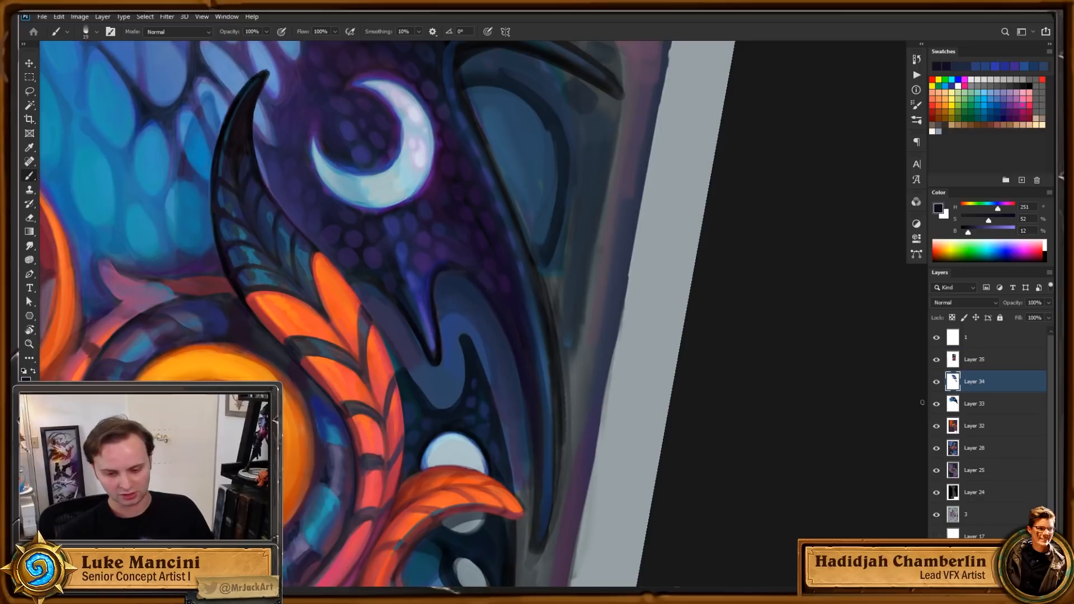
pyautogui.moveTo(486, 286); pyautogui.dragTo(491, 304)
pyautogui.keyDown('alt'); pyautogui.click(436, 295); pyautogui.keyUp('alt')
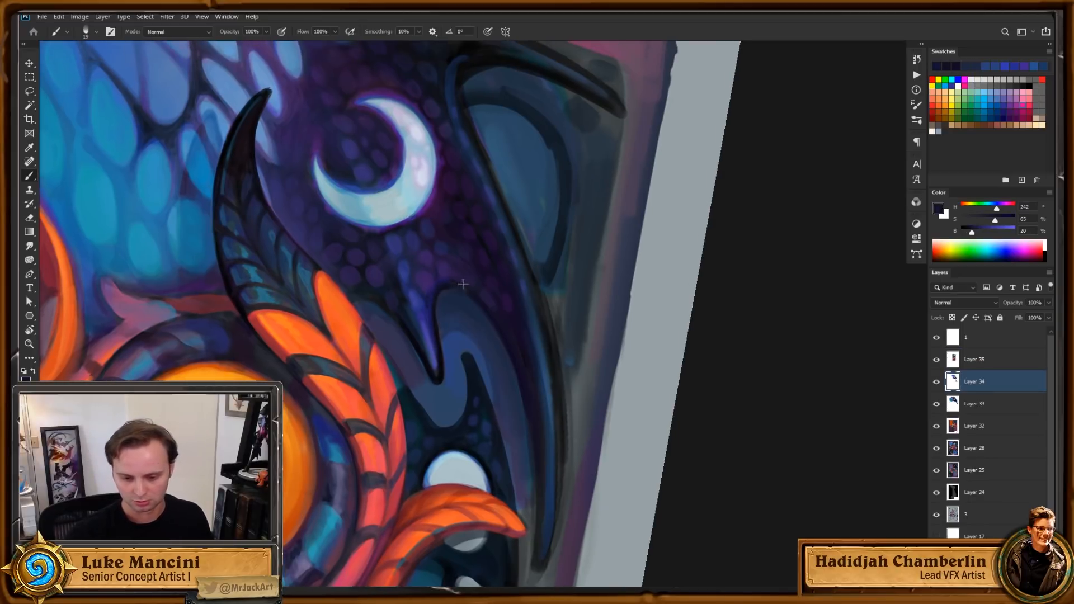
pyautogui.moveTo(469, 286); pyautogui.dragTo(450, 277)
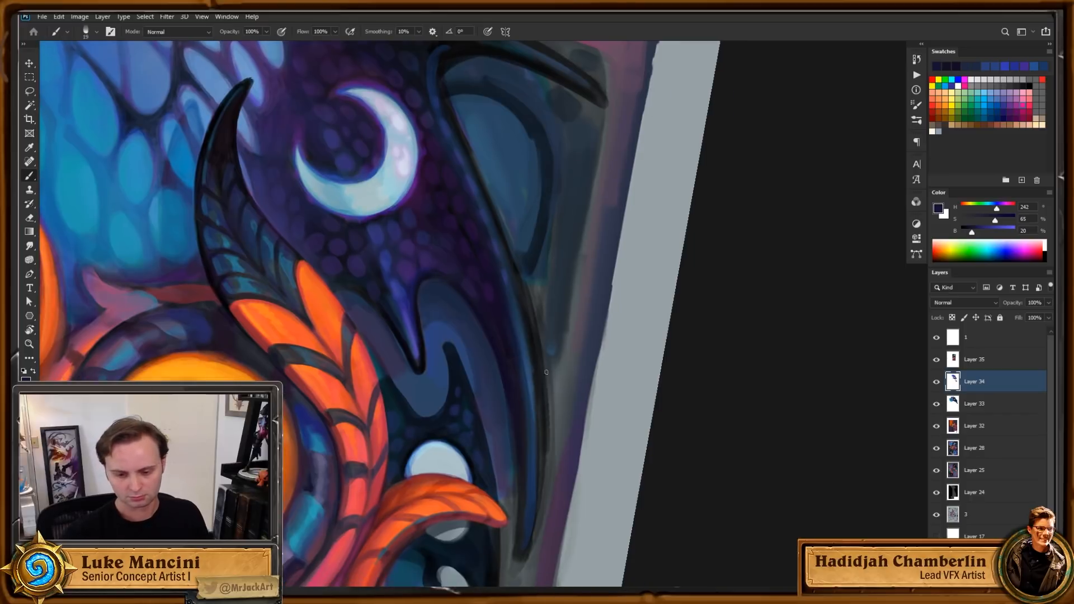
# Step: Review the whole card, reset the canvas rotation to upright, and save the file
pyautogui.press('z')
pyautogui.moveTo(543, 381); pyautogui.dragTo(501, 397)
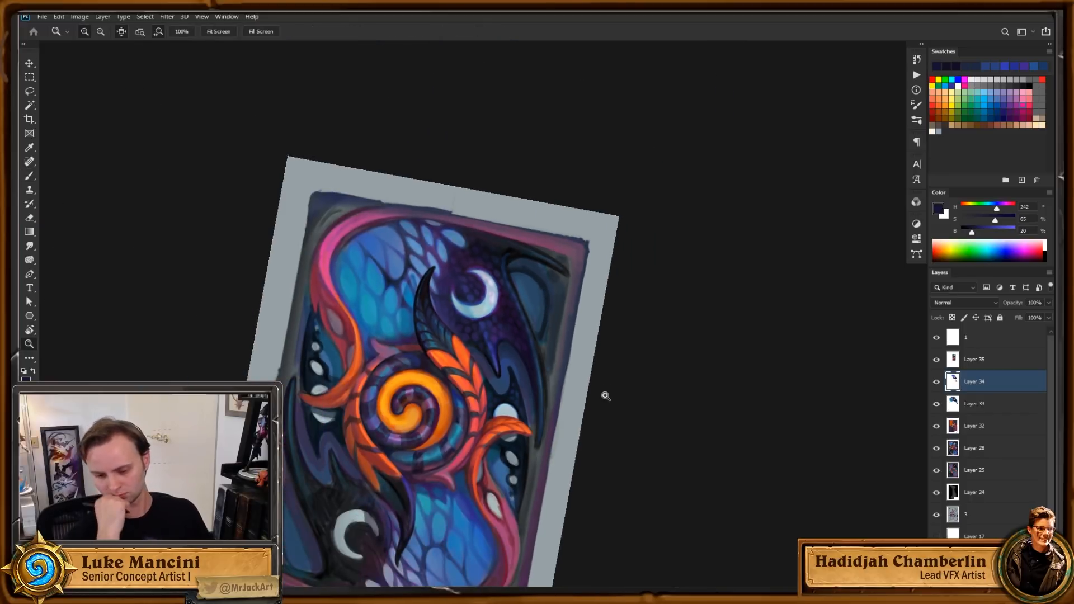
pyautogui.press('Escape')
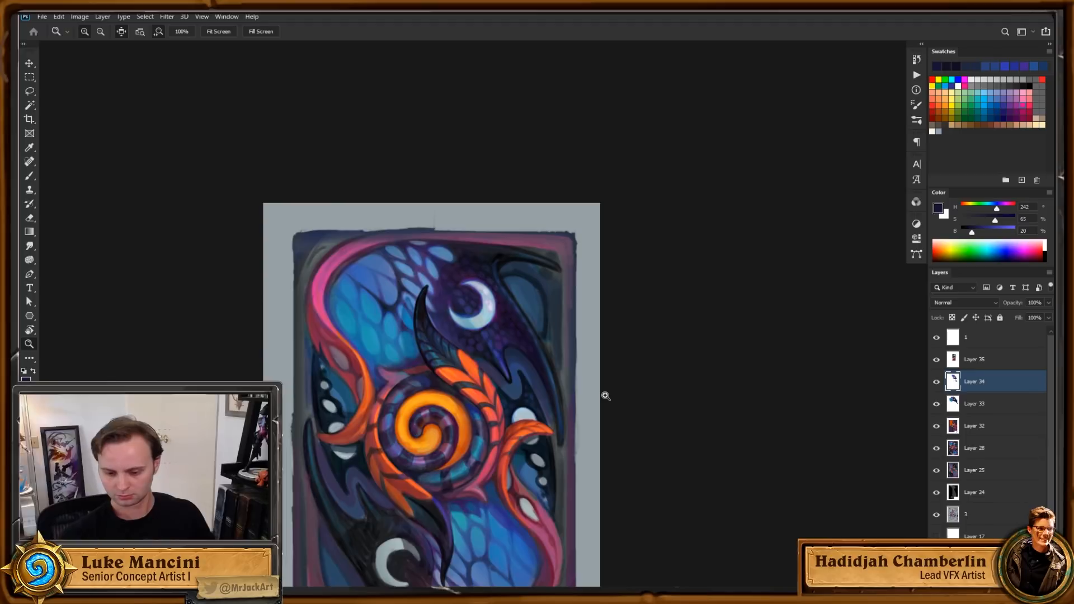
pyautogui.moveTo(523, 343); pyautogui.dragTo(568, 330)
pyautogui.hotkey('ctrl', 's')
# Step: Add a new layer above Layer 34 and try a dark vein line through the blue corner panel with a larger brush
pyautogui.hotkey('ctrl', 'shift', 'alt', 'n')
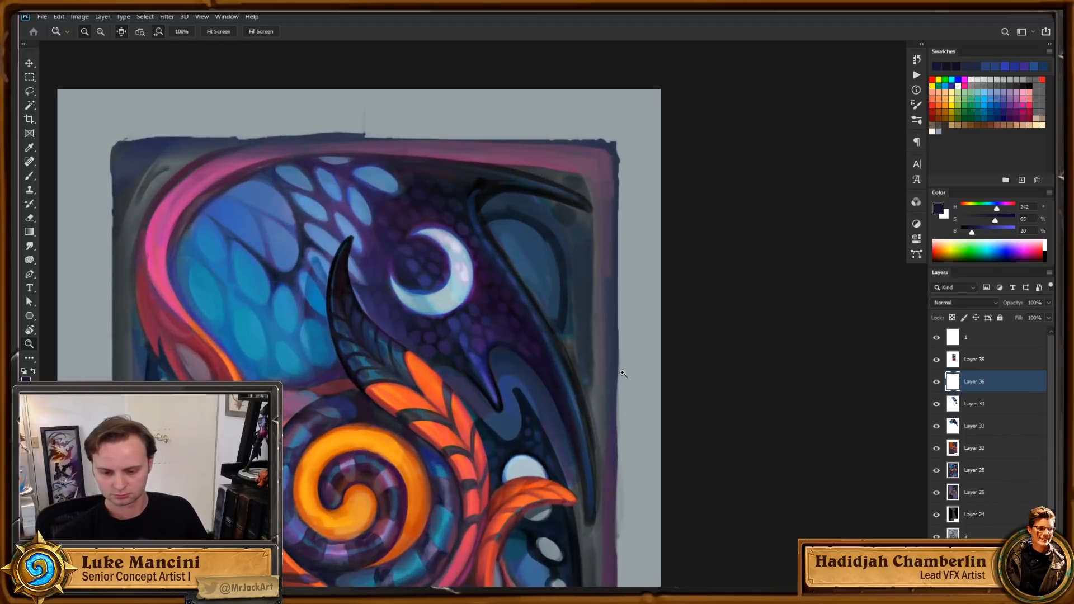
pyautogui.press('b')
pyautogui.press(']')
pyautogui.press(']')
pyautogui.press(']')
pyautogui.moveTo(524, 277); pyautogui.dragTo(533, 226)
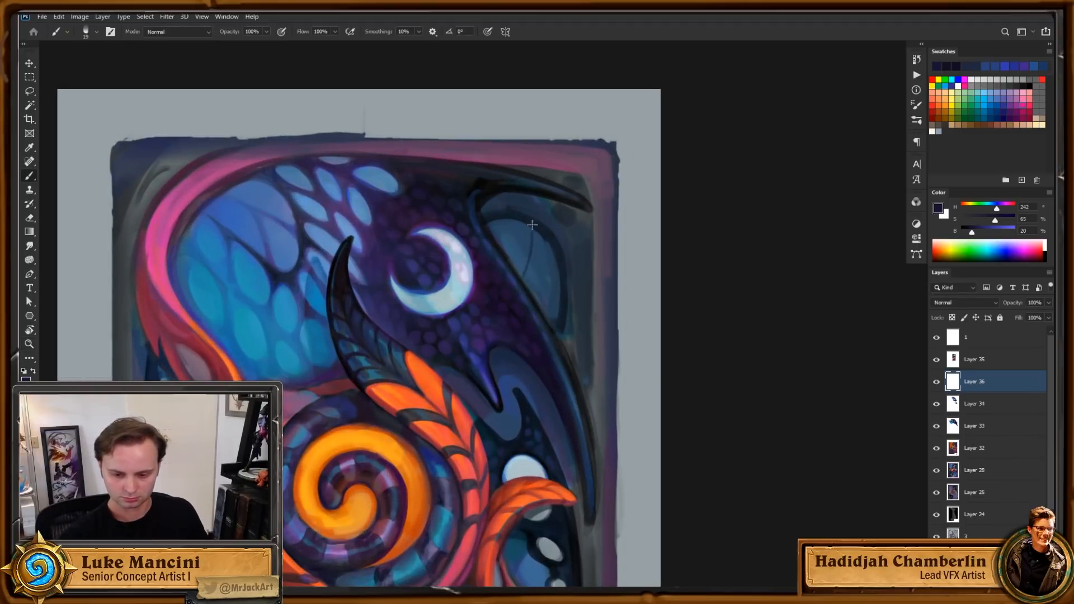
# Step: Try refining the corner panel's vein lines with steel blues and dark navy sampled from the panel
pyautogui.keyDown('alt'); pyautogui.click(539, 238); pyautogui.keyUp('alt')
pyautogui.moveTo(534, 265)
pyautogui.mouseDown()
pyautogui.moveTo(526, 294)
pyautogui.moveTo(530, 224)
pyautogui.mouseUp()
pyautogui.keyDown('alt'); pyautogui.click(529, 239); pyautogui.keyUp('alt')
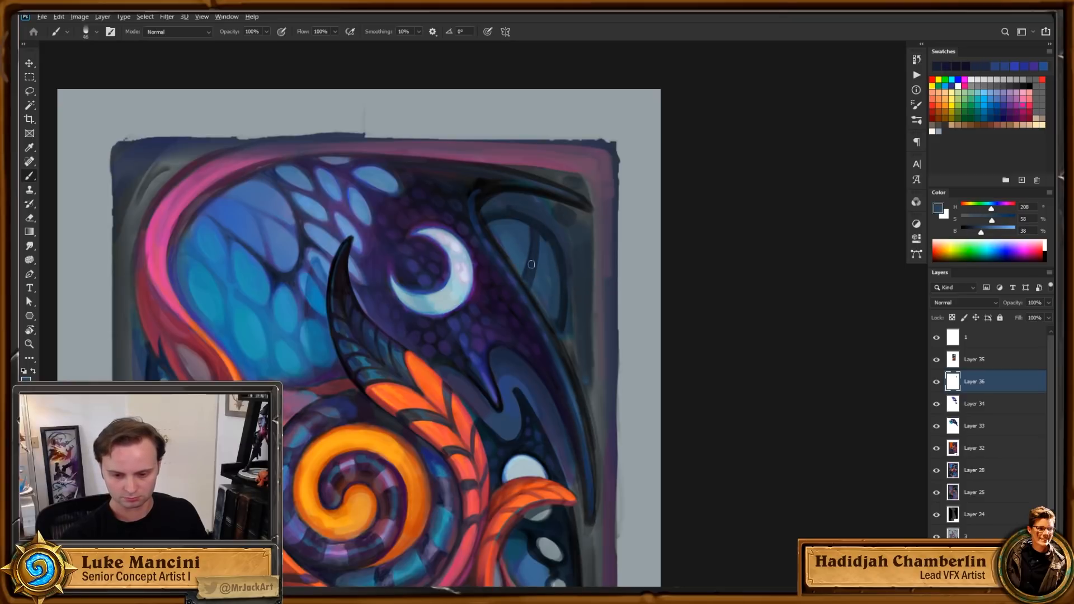
pyautogui.moveTo(533, 278); pyautogui.dragTo(533, 230)
pyautogui.keyDown('alt'); pyautogui.click(533, 235); pyautogui.keyUp('alt')
pyautogui.keyDown('alt'); pyautogui.click(524, 256); pyautogui.keyUp('alt')
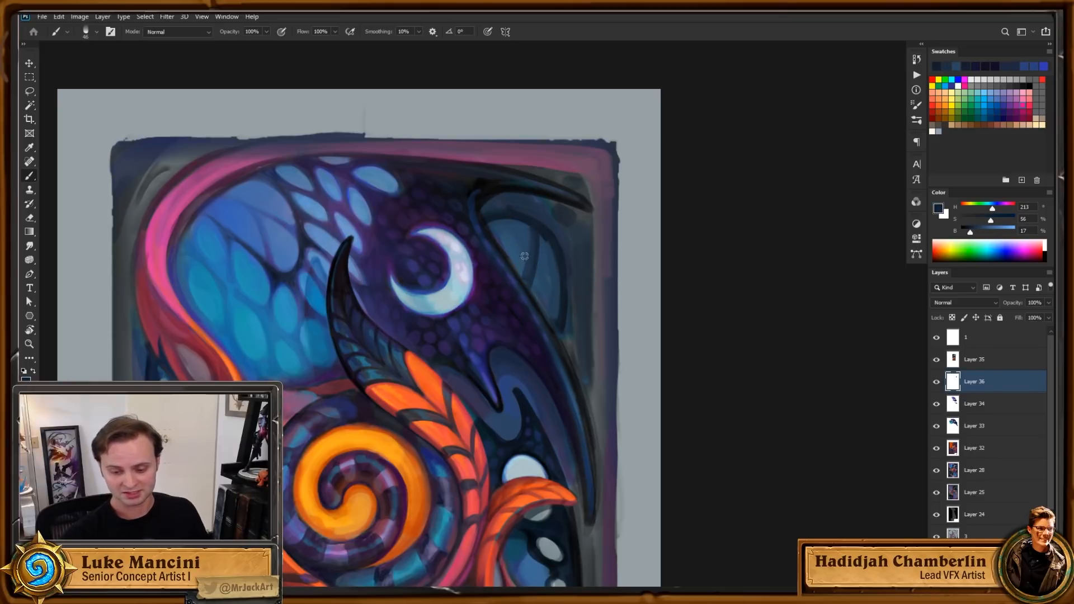
pyautogui.keyDown('alt'); pyautogui.click(522, 238); pyautogui.keyUp('alt')
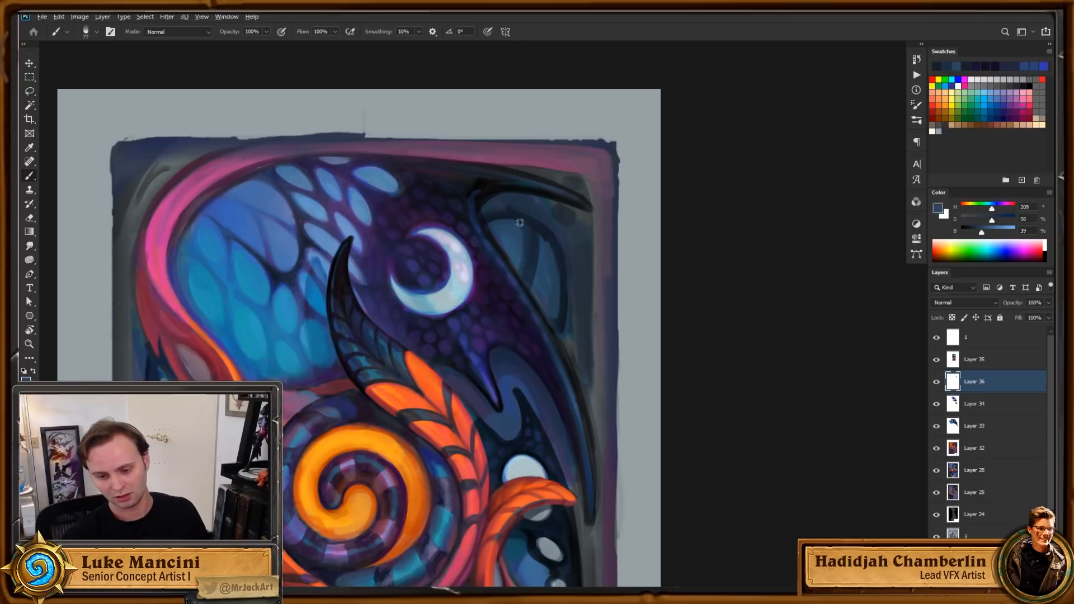
pyautogui.moveTo(524, 263); pyautogui.dragTo(534, 287)
pyautogui.moveTo(597, 301); pyautogui.dragTo(580, 297)
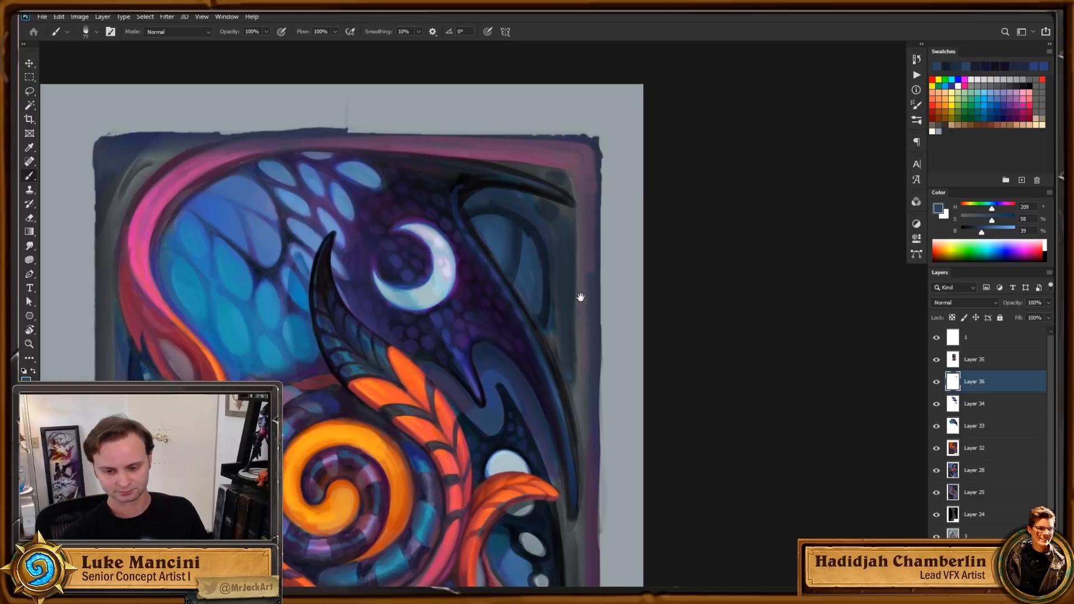
pyautogui.keyDown('alt'); pyautogui.click(531, 234); pyautogui.keyUp('alt')
pyautogui.moveTo(523, 241); pyautogui.dragTo(519, 294)
# Step: Sample the band's blue, shift it to a richer blue (H 229, S 69, B 56), and try tinting the corner panel's cells
pyautogui.press('z')
pyautogui.moveTo(576, 336)
pyautogui.mouseDown()
pyautogui.moveTo(530, 367)
pyautogui.moveTo(527, 397)
pyautogui.mouseUp()
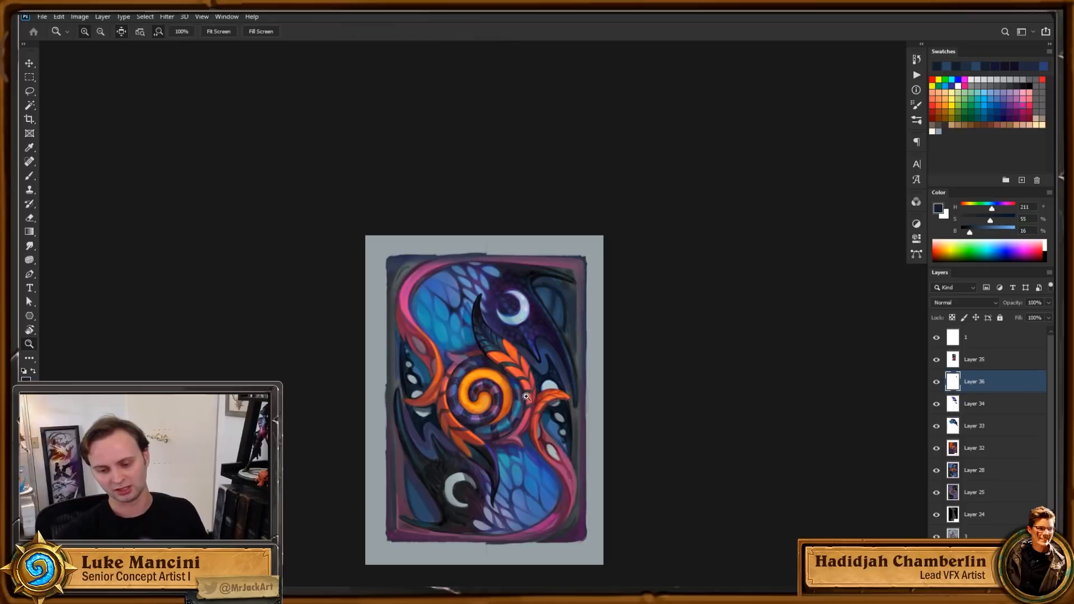
pyautogui.moveTo(595, 302); pyautogui.dragTo(635, 287)
pyautogui.moveTo(503, 308); pyautogui.dragTo(527, 291)
pyautogui.press('b')
pyautogui.moveTo(596, 295); pyautogui.dragTo(598, 258)
pyautogui.keyDown('alt'); pyautogui.click(483, 398); pyautogui.keyUp('alt')
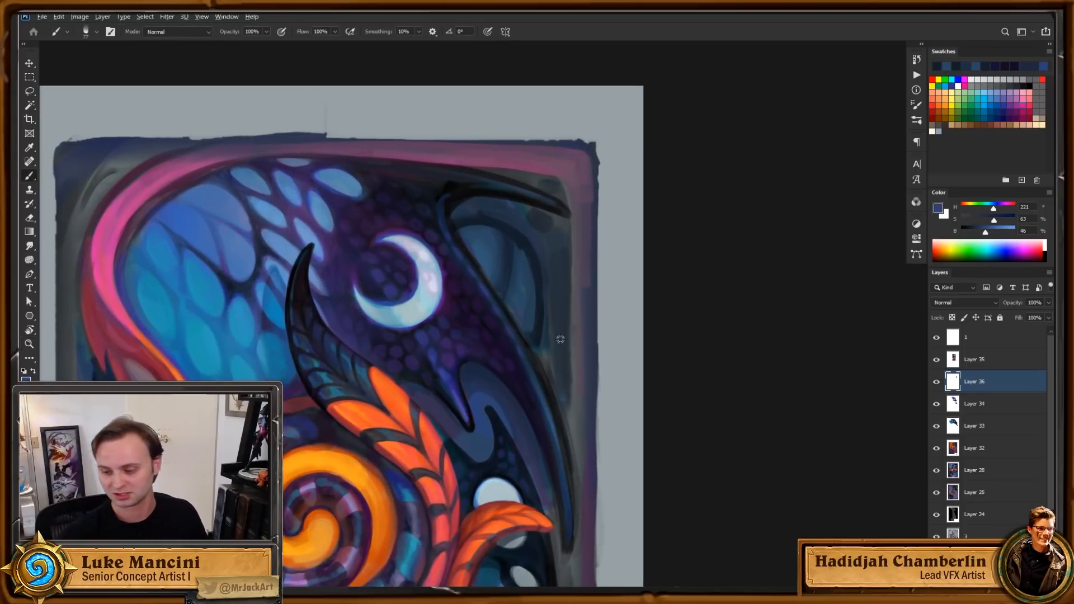
pyautogui.moveTo(995, 220); pyautogui.dragTo(997, 221)
pyautogui.moveTo(986, 232); pyautogui.dragTo(995, 211)
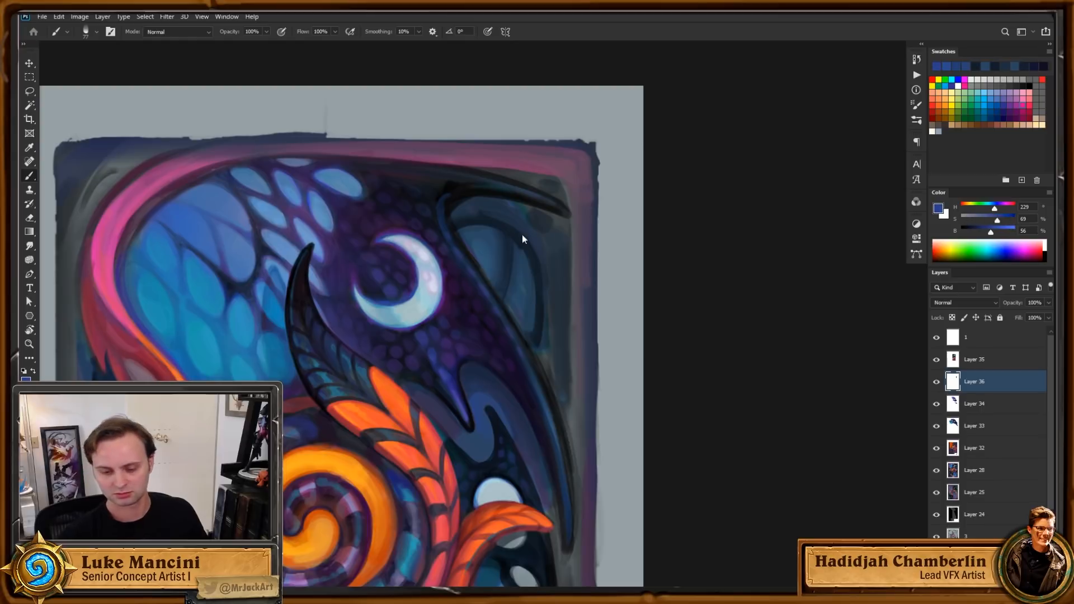
pyautogui.moveTo(535, 267); pyautogui.dragTo(519, 287)
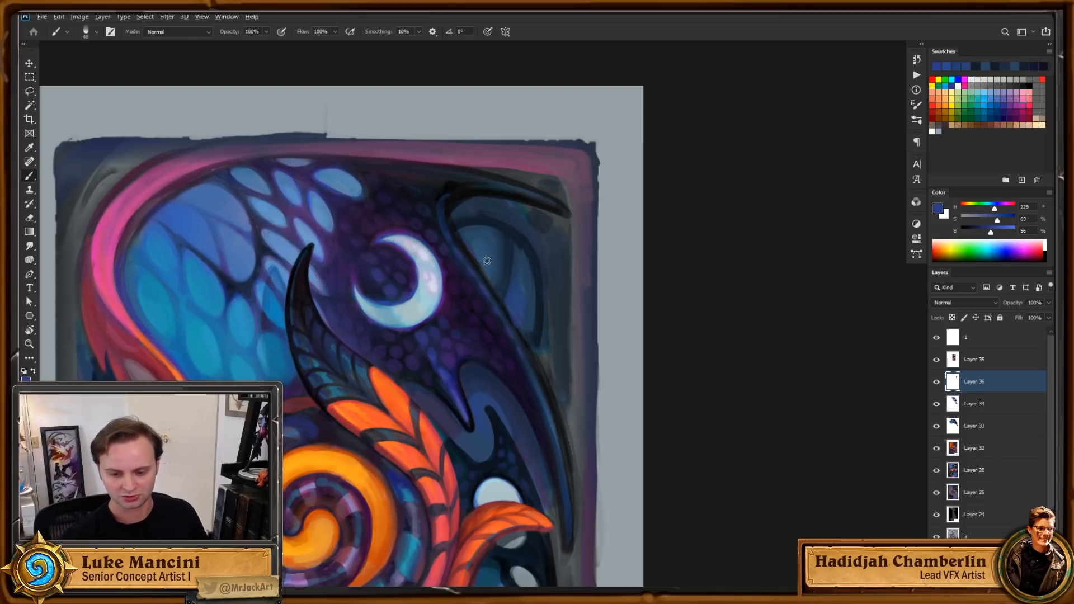
# Step: Try blending the corner panel with sampled steel blue and dark navy, and undo the last stroke
pyautogui.keyDown('alt'); pyautogui.click(509, 292); pyautogui.keyUp('alt')
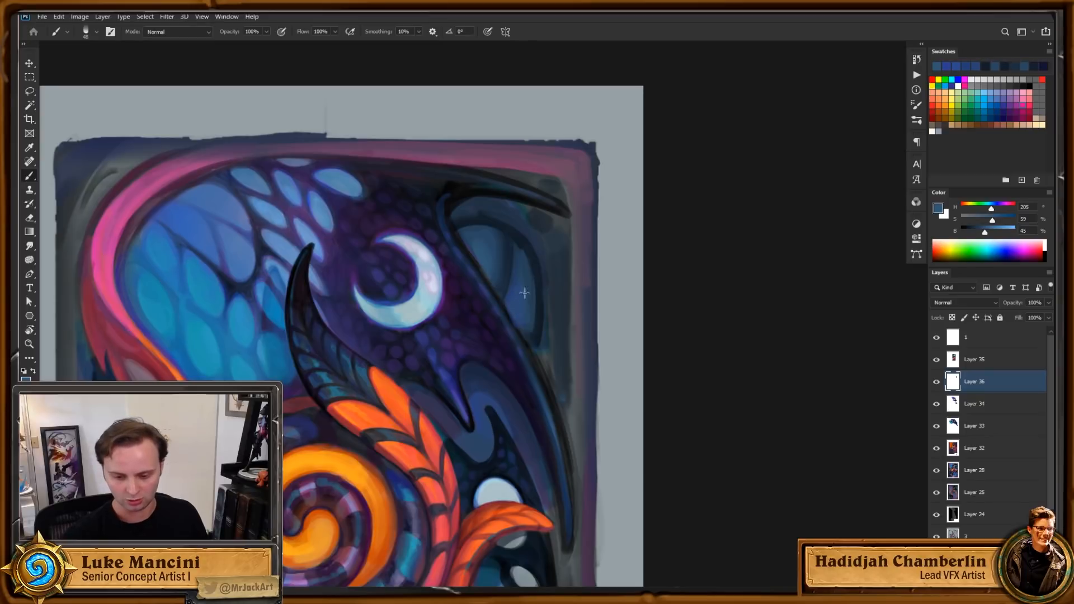
pyautogui.keyDown('alt'); pyautogui.click(537, 304); pyautogui.keyUp('alt')
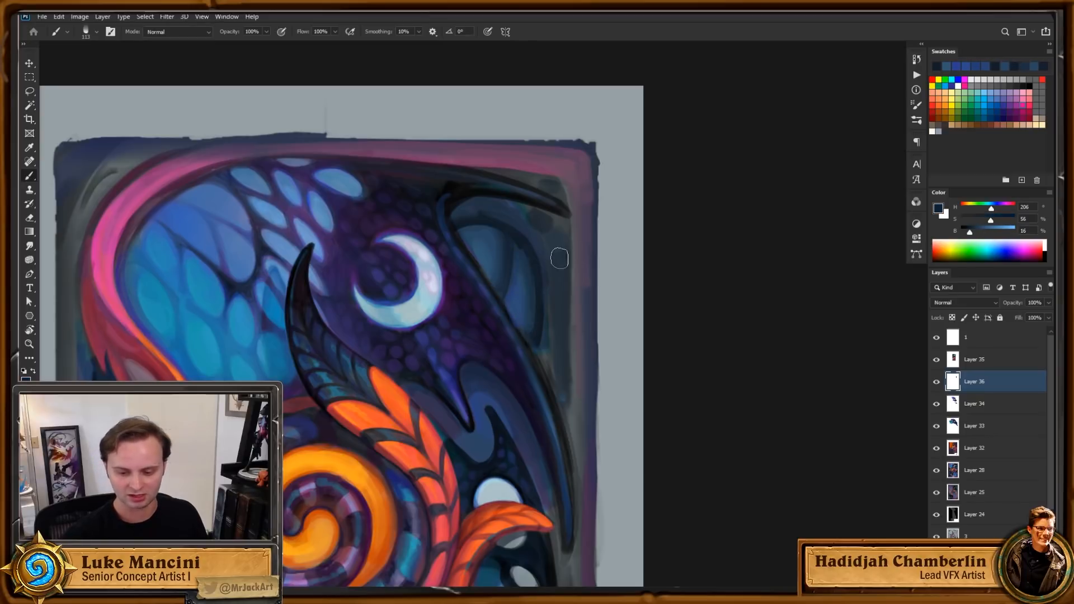
pyautogui.hotkey('ctrl', 'z')
# Step: Review the whole card and discard Layer 36 with its trial strokes on the corner panel, leaving Layer 34 active
pyautogui.hotkey('ctrl', 'space')
pyautogui.moveTo(570, 325); pyautogui.dragTo(529, 325)
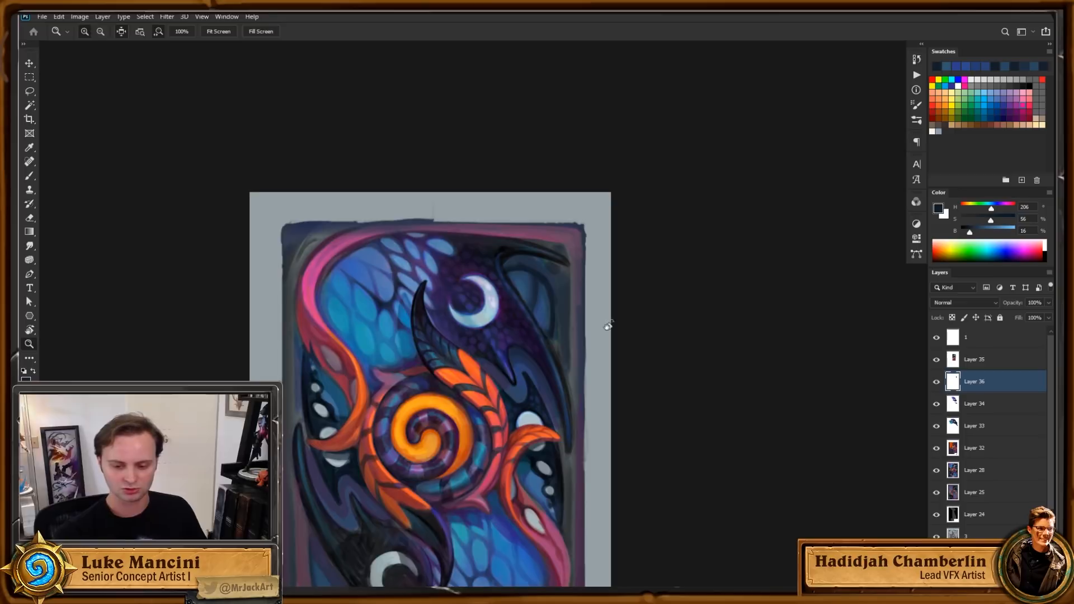
pyautogui.press('r')
pyautogui.moveTo(619, 275)
pyautogui.mouseDown()
pyautogui.moveTo(620, 363)
pyautogui.moveTo(559, 392)
pyautogui.mouseUp()
pyautogui.press('Escape')
pyautogui.hotkey('ctrl', 'e')
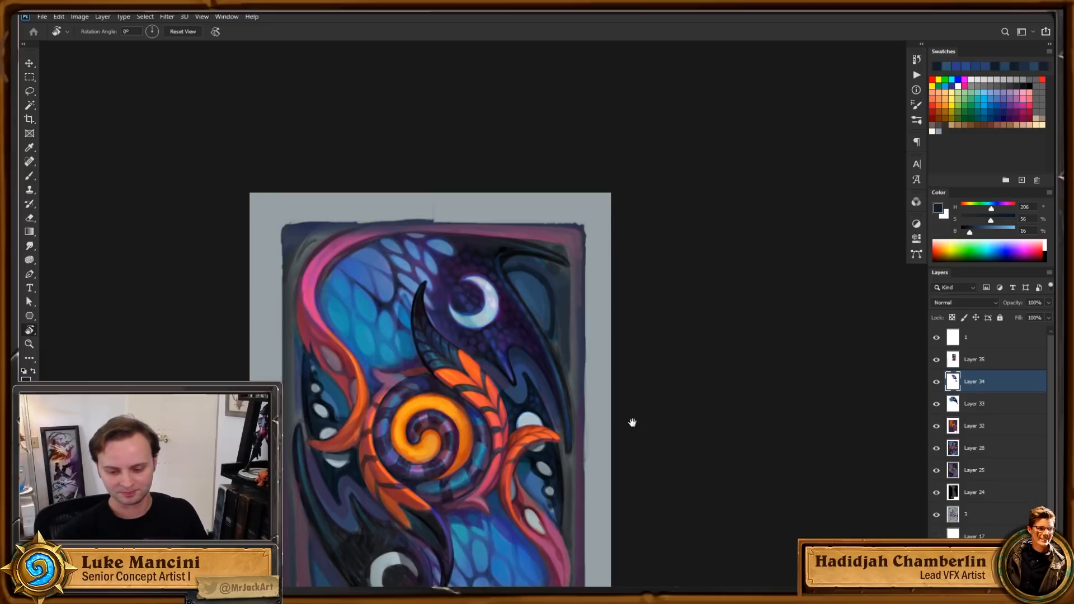
# Step: Reduce the brush size and sample the band's blue and the muted violet beside the dark spike
pyautogui.moveTo(645, 481); pyautogui.dragTo(649, 448)
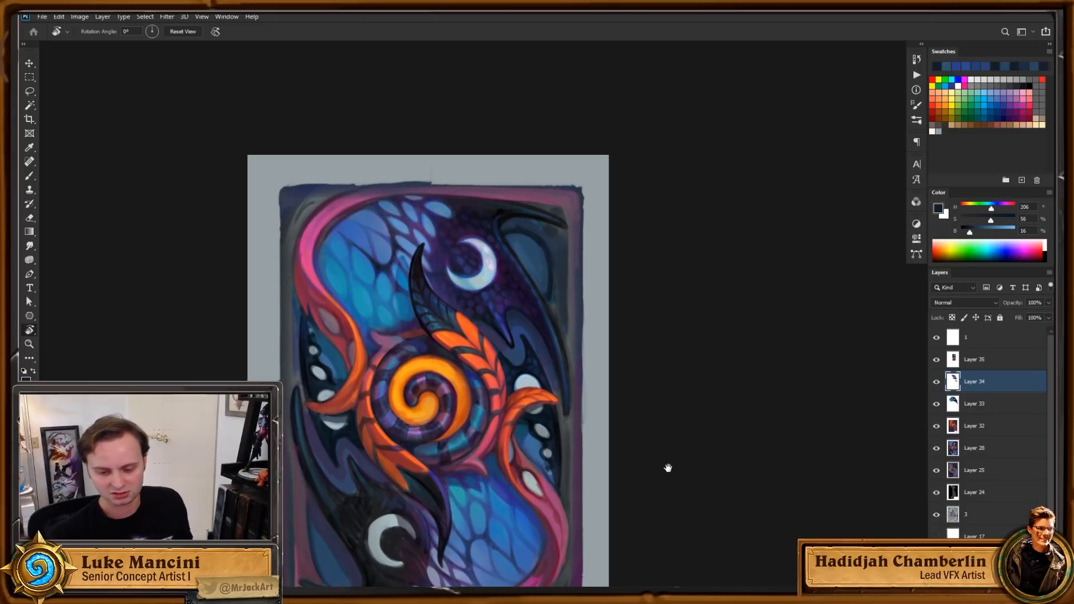
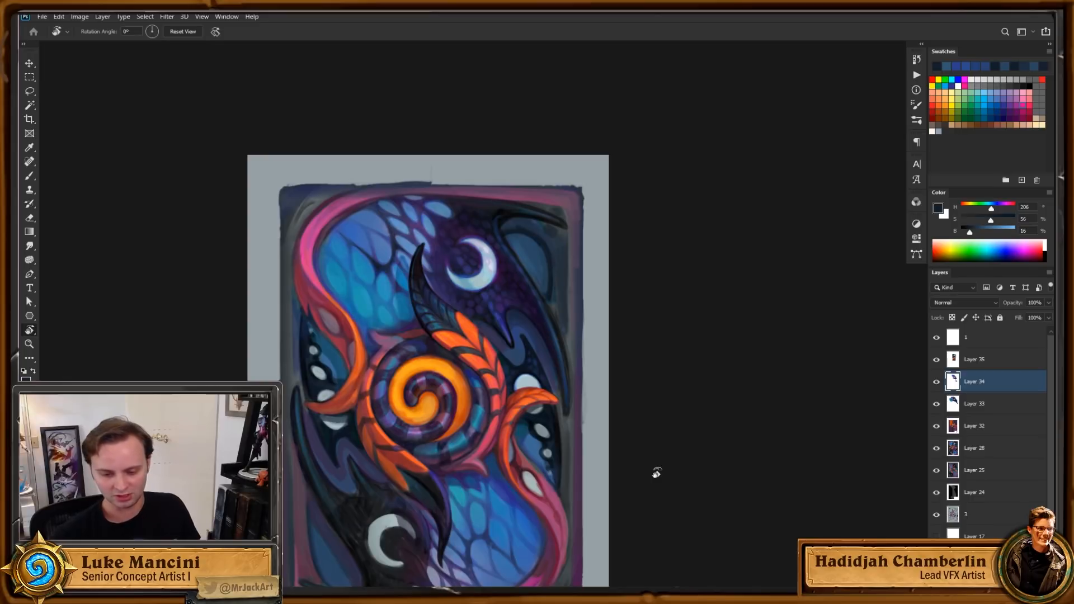
pyautogui.moveTo(531, 331); pyautogui.dragTo(588, 324)
pyautogui.keyDown('alt'); pyautogui.click(513, 334); pyautogui.keyUp('alt')
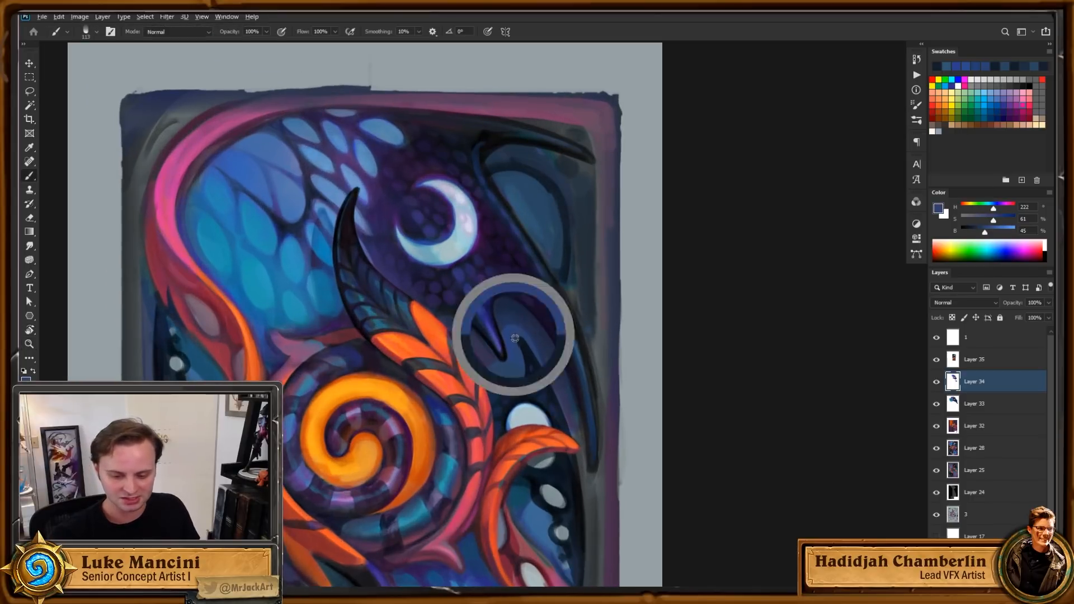
pyautogui.moveTo(495, 347); pyautogui.dragTo(560, 335)
pyautogui.press('[')
pyautogui.press('[')
pyautogui.press('[')
pyautogui.press('[')
pyautogui.press('[')
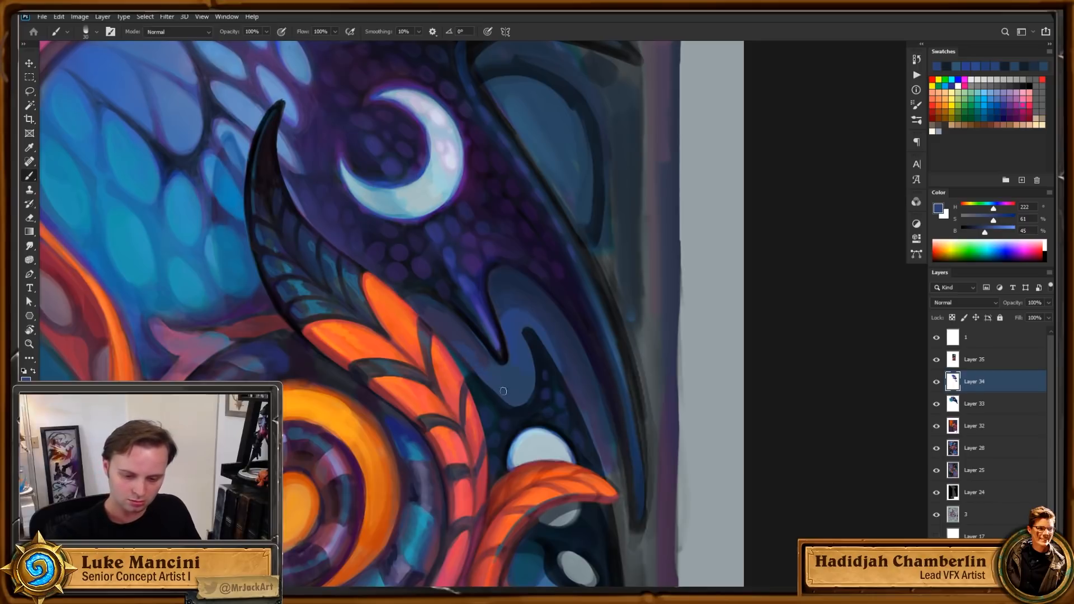
pyautogui.keyDown('alt'); pyautogui.click(460, 336); pyautogui.keyUp('alt')
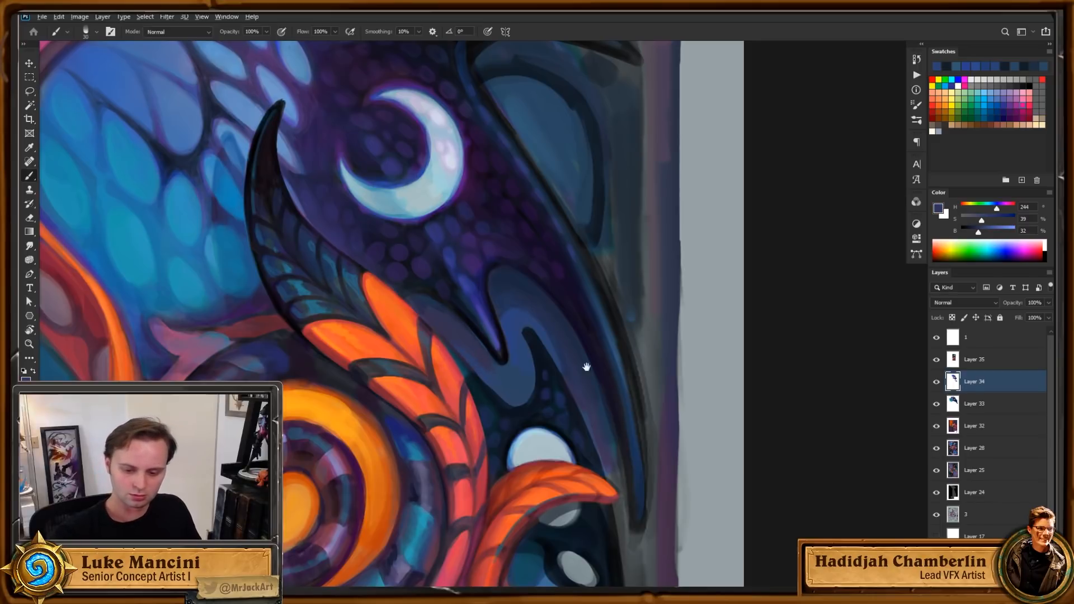
pyautogui.moveTo(586, 367); pyautogui.dragTo(585, 424)
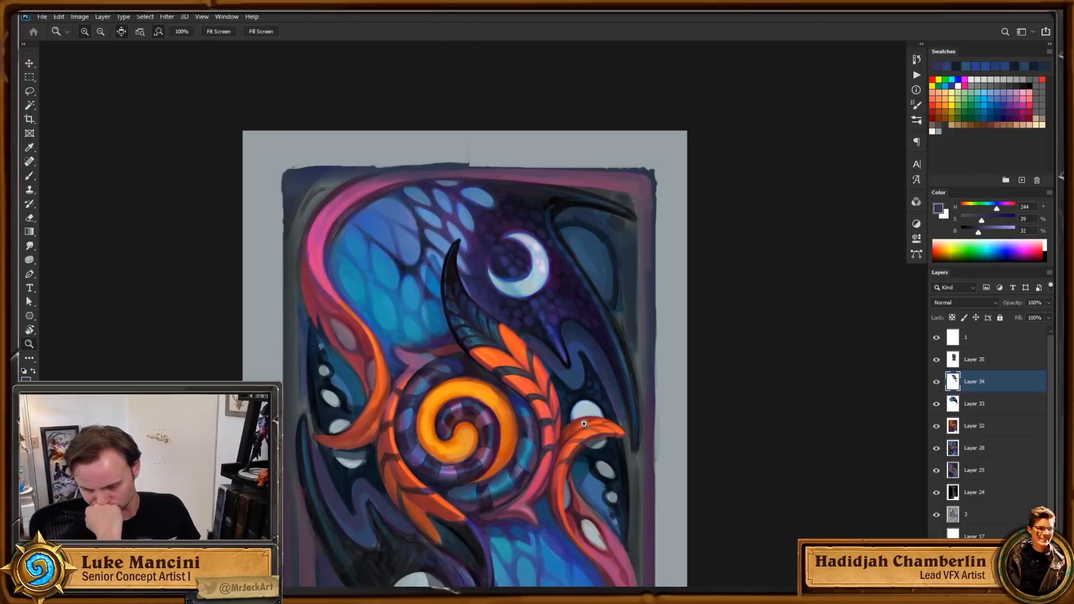
pyautogui.moveTo(584, 425); pyautogui.dragTo(624, 400)
pyautogui.moveTo(624, 399); pyautogui.dragTo(597, 398)
pyautogui.moveTo(606, 409); pyautogui.dragTo(570, 345)
# Step: Add a small pale spot below the white spots on the card's right edge and outline it with sampled dark blue
pyautogui.keyDown('alt'); pyautogui.click(522, 297); pyautogui.keyUp('alt')
pyautogui.moveTo(546, 399)
pyautogui.mouseDown()
pyautogui.moveTo(557, 409)
pyautogui.moveTo(579, 374)
pyautogui.mouseUp()
pyautogui.keyDown('alt'); pyautogui.click(547, 397); pyautogui.keyUp('alt')
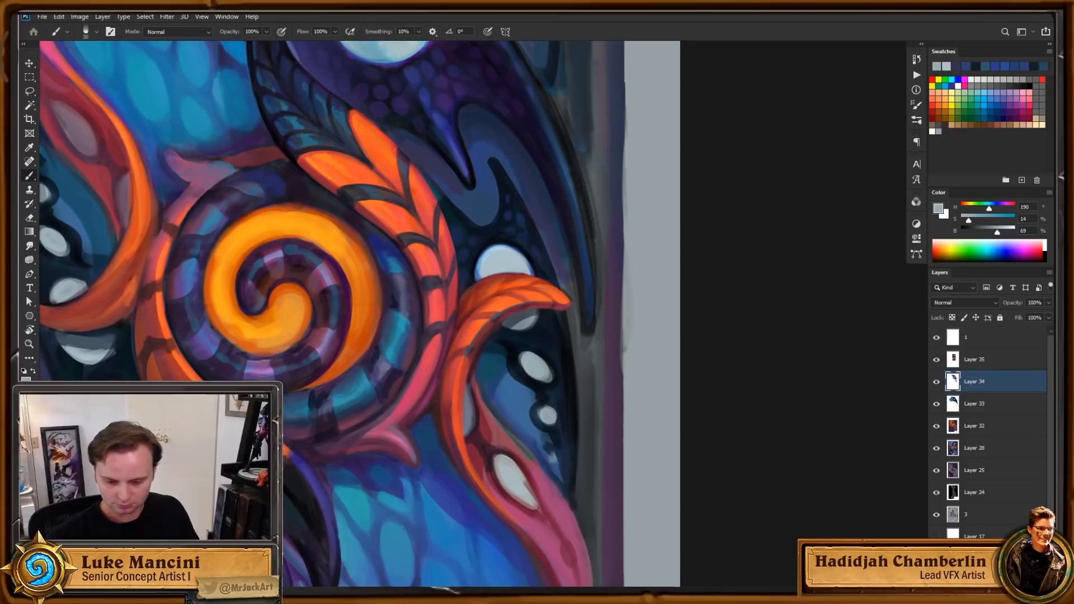
pyautogui.moveTo(562, 427); pyautogui.dragTo(554, 397)
pyautogui.keyDown('alt'); pyautogui.click(547, 421); pyautogui.keyUp('alt')
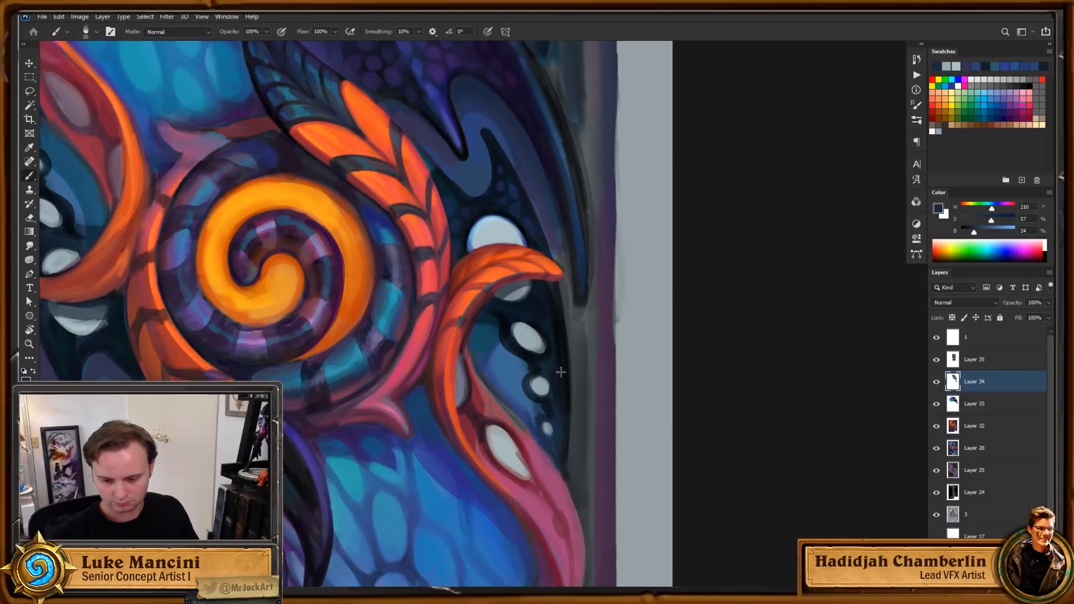
pyautogui.keyDown('alt'); pyautogui.click(538, 419); pyautogui.keyUp('alt')
pyautogui.moveTo(543, 424); pyautogui.dragTo(544, 434)
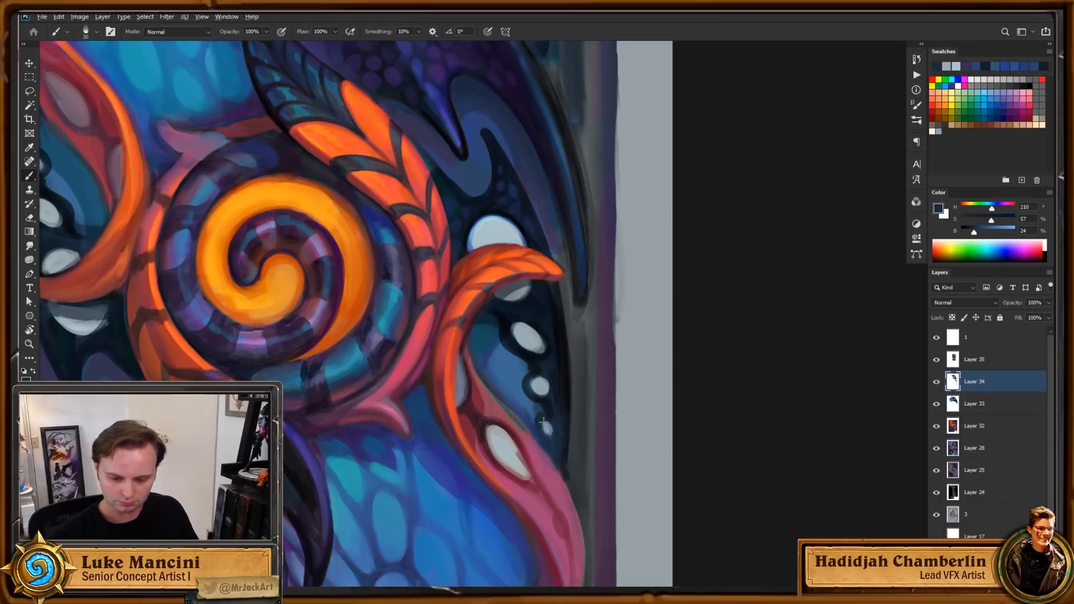
# Step: Shade the blue area beside the right-hand white spots with sampled mid-blue and deeper blue-violet
pyautogui.keyDown('alt'); pyautogui.click(532, 410); pyautogui.keyUp('alt')
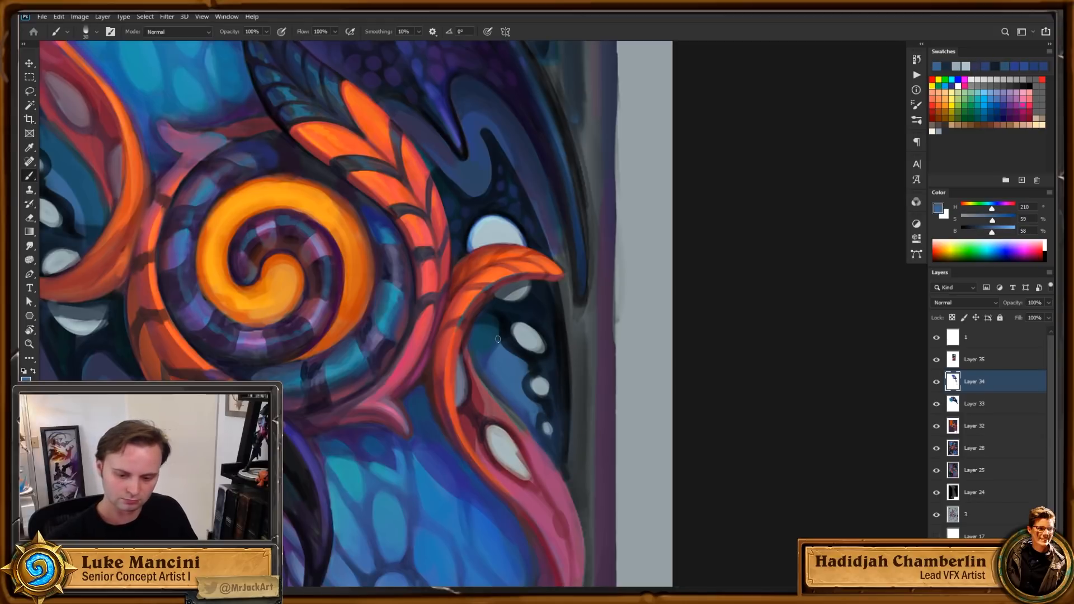
pyautogui.keyDown('alt'); pyautogui.click(370, 450); pyautogui.keyUp('alt')
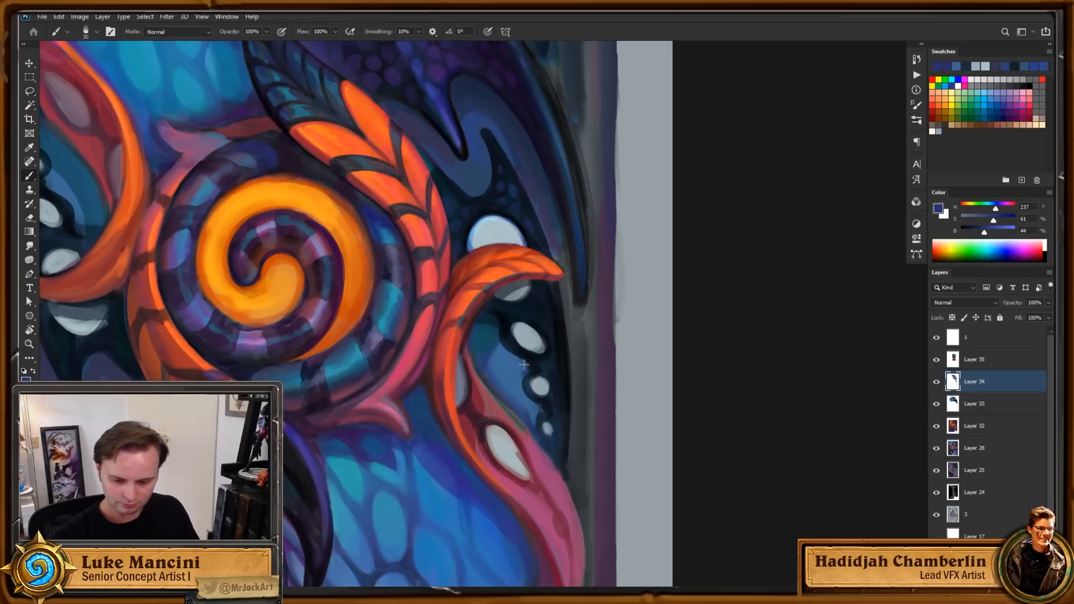
pyautogui.moveTo(540, 374); pyautogui.dragTo(524, 328)
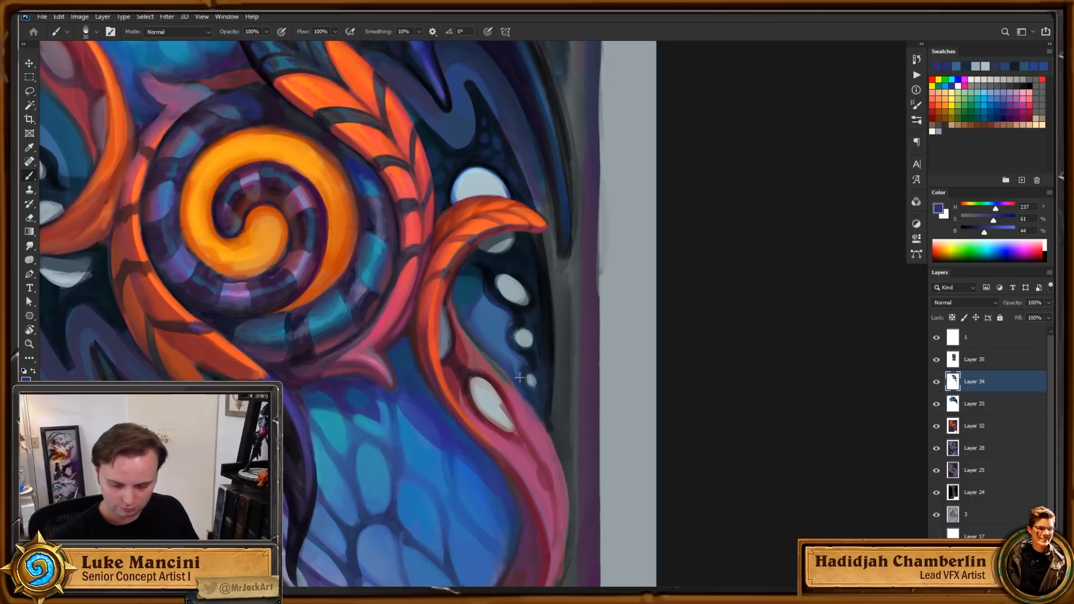
pyautogui.hotkey('ctrl', '0')
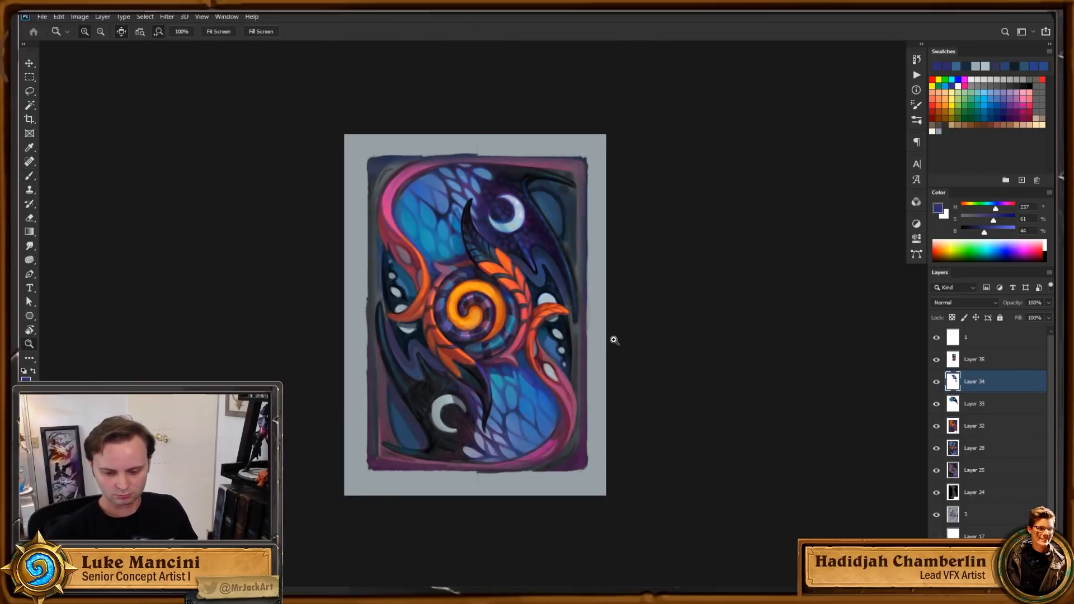
# Step: Sample bright teal-blue from the scales and brighten the blue area beside the white spots on the card's left side
pyautogui.moveTo(408, 237); pyautogui.dragTo(475, 201)
pyautogui.press('b')
pyautogui.keyDown('alt'); pyautogui.click(487, 255); pyautogui.keyUp('alt')
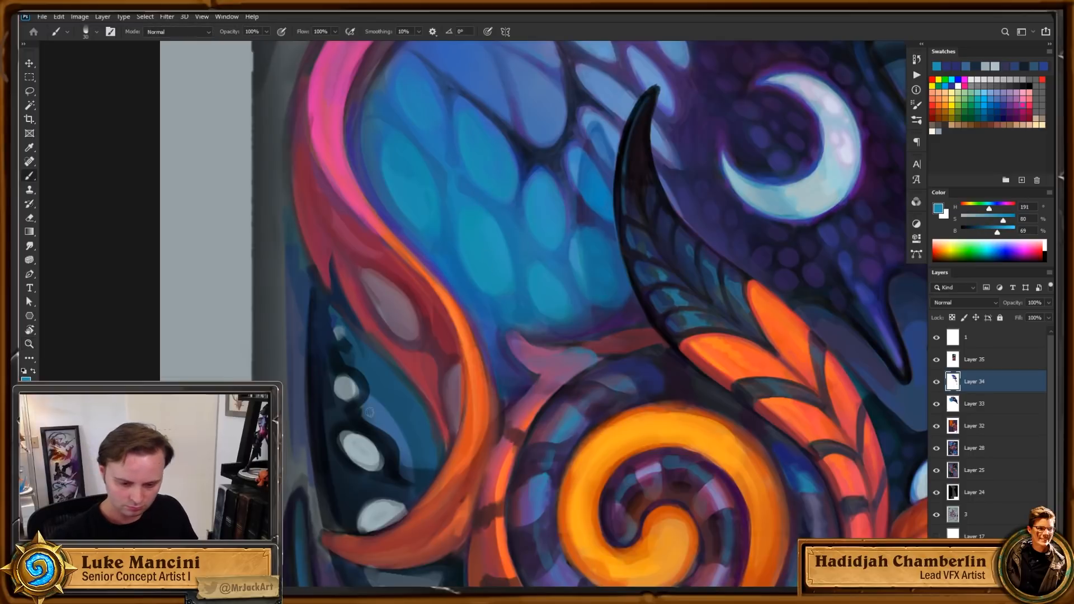
pyautogui.moveTo(367, 414)
pyautogui.mouseDown()
pyautogui.moveTo(390, 422)
pyautogui.moveTo(408, 461)
pyautogui.mouseUp()
pyautogui.moveTo(561, 325); pyautogui.dragTo(530, 289)
# Step: Edge the brightened blue patch with blue-violet (H 230, S 54, B 56) sampled from a trial purple stroke, undoing that trial
pyautogui.keyDown('alt'); pyautogui.click(542, 178); pyautogui.keyUp('alt')
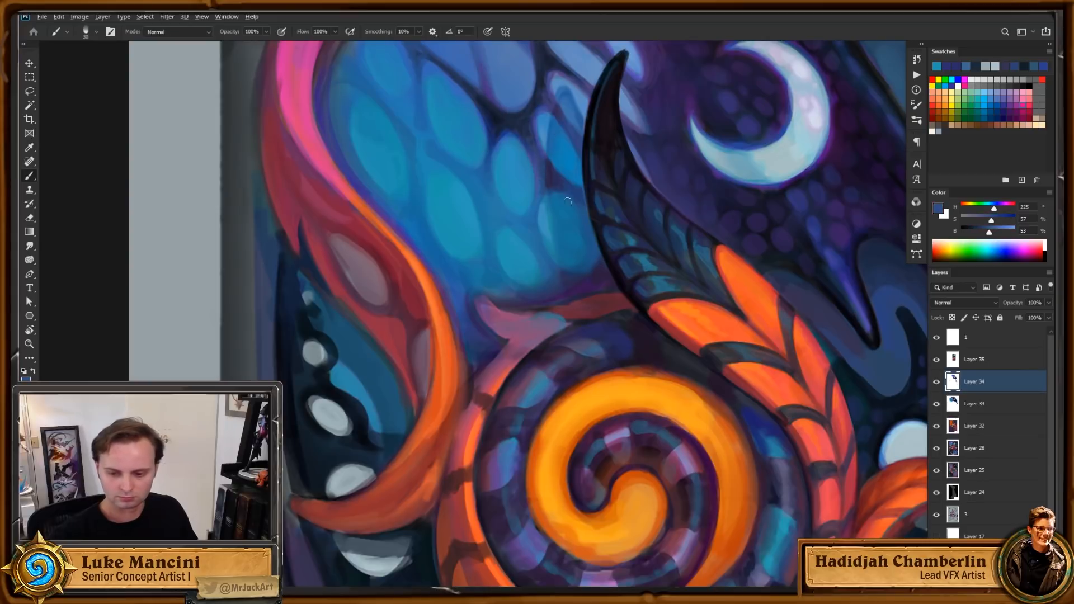
pyautogui.click(999, 219)
pyautogui.click(1001, 208)
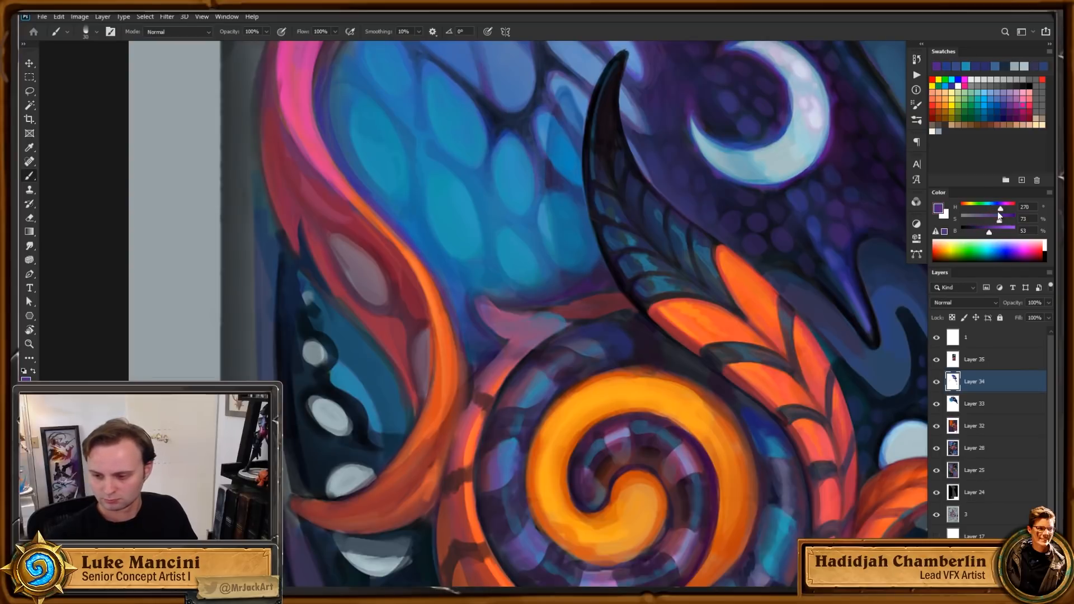
pyautogui.moveTo(338, 350)
pyautogui.mouseDown()
pyautogui.moveTo(330, 382)
pyautogui.moveTo(365, 410)
pyautogui.mouseUp()
pyautogui.keyDown('alt'); pyautogui.click(333, 371); pyautogui.keyUp('alt')
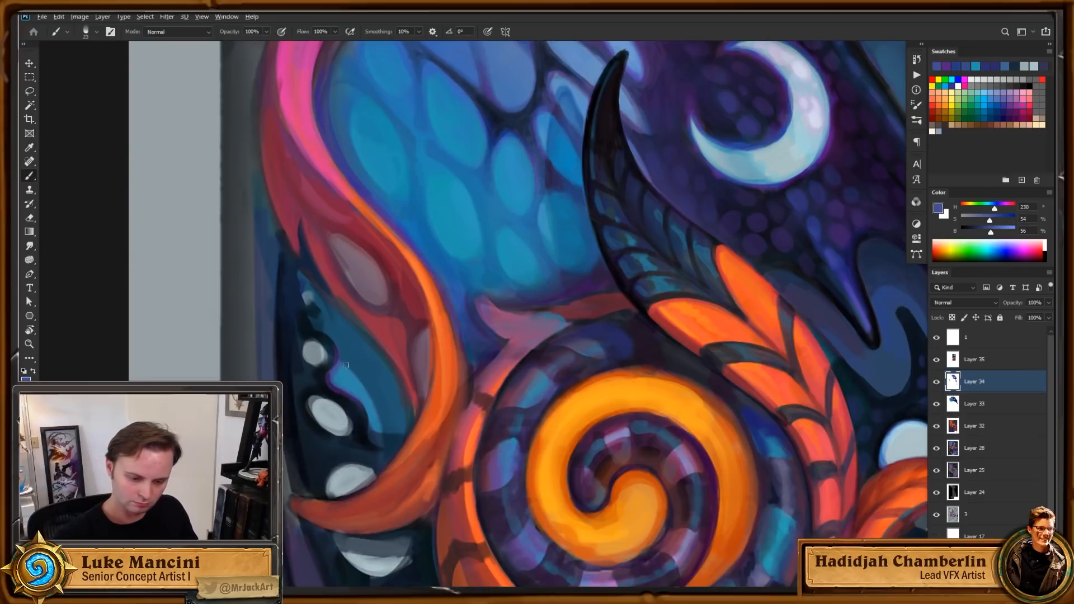
pyautogui.hotkey('ctrl', 'z')
pyautogui.moveTo(336, 365)
pyautogui.mouseDown()
pyautogui.moveTo(331, 386)
pyautogui.moveTo(370, 424)
pyautogui.mouseUp()
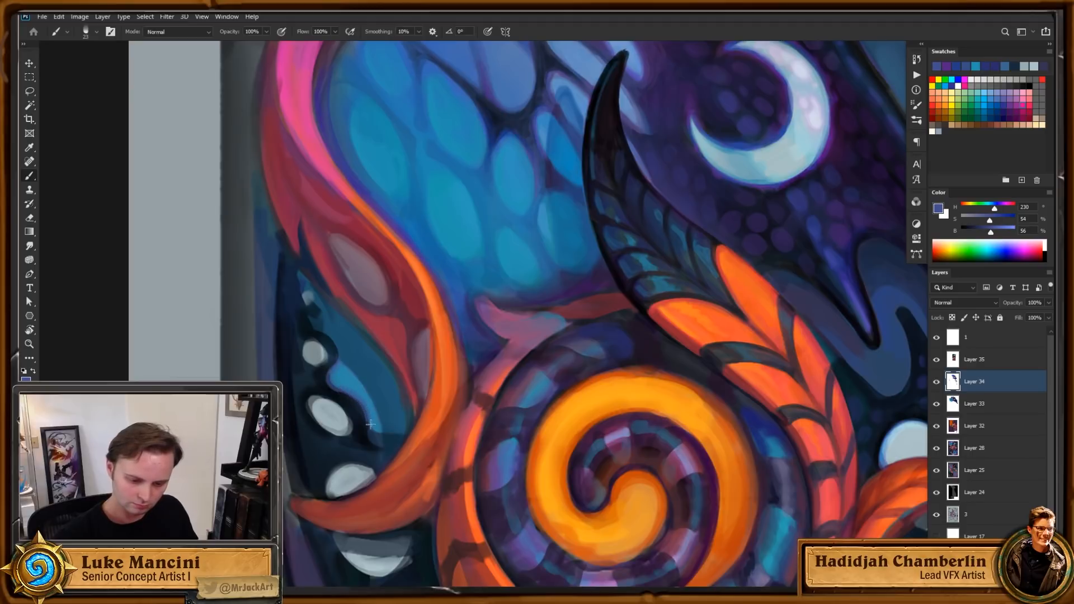
# Step: Sample near-black navy beside the patch and clean up the dark area around the large oval white spot
pyautogui.keyDown('alt'); pyautogui.click(361, 424); pyautogui.keyUp('alt')
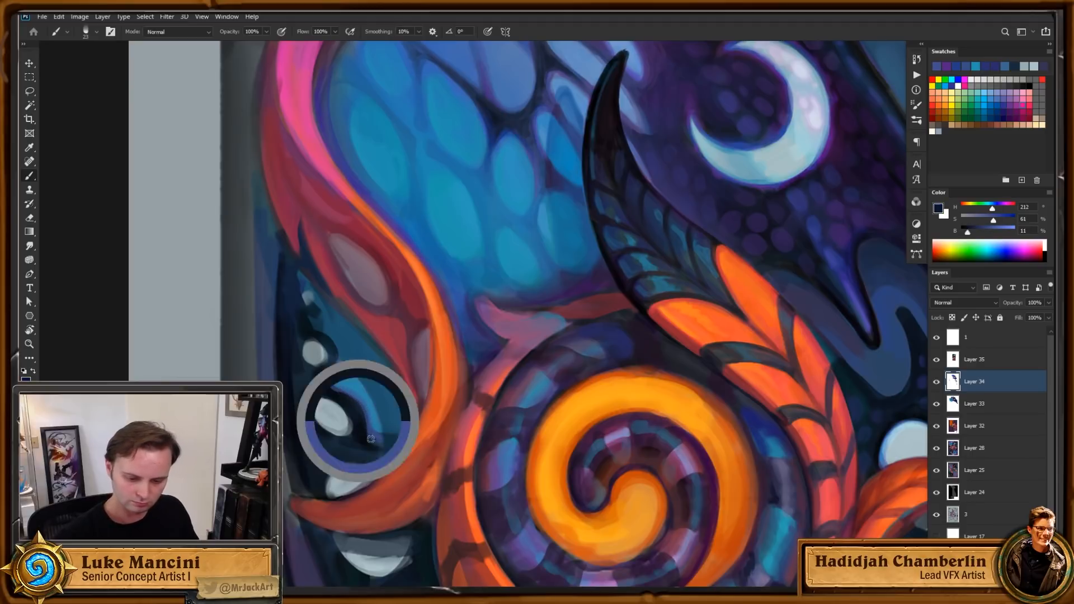
pyautogui.moveTo(339, 447); pyautogui.dragTo(334, 441)
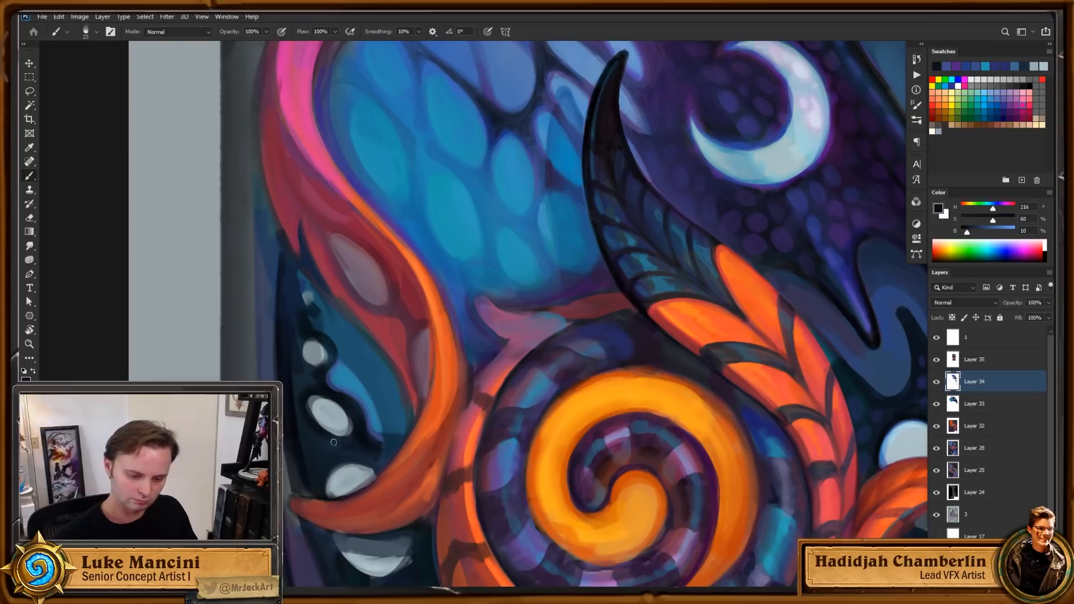
pyautogui.hotkey('ctrl', '0')
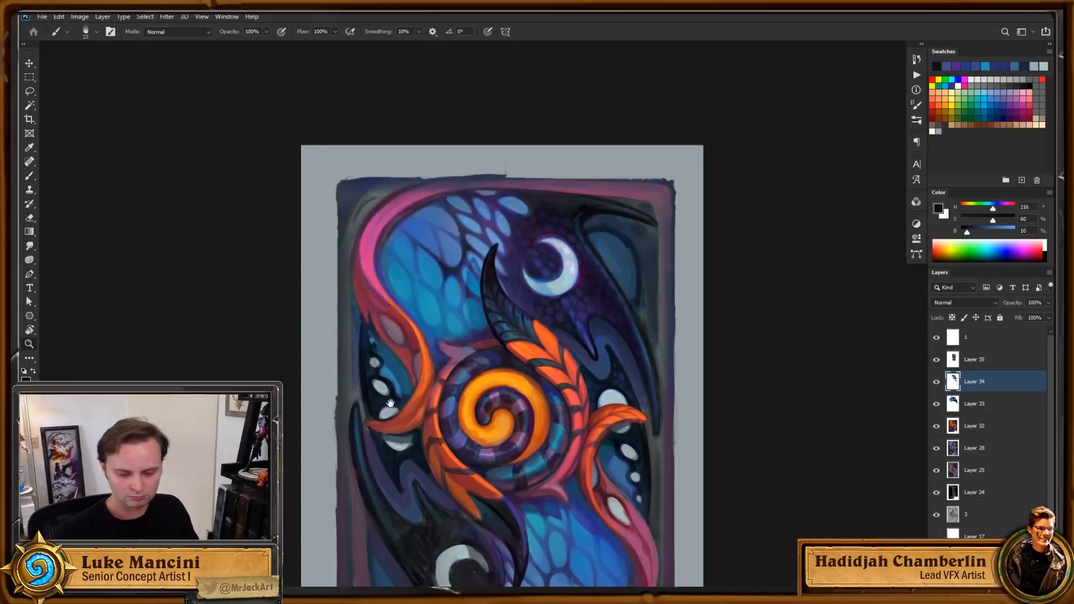
# Step: Sample pale grey (H 189, S 10, B 73) and paint over the large oval spot on the lower-right pink tendril
pyautogui.press('z')
pyautogui.moveTo(648, 468)
pyautogui.mouseDown()
pyautogui.moveTo(624, 420)
pyautogui.moveTo(657, 434)
pyautogui.mouseUp()
pyautogui.press('b')
pyautogui.keyDown('alt'); pyautogui.click(556, 426); pyautogui.keyUp('alt')
pyautogui.moveTo(567, 438)
pyautogui.mouseDown()
pyautogui.moveTo(575, 456)
pyautogui.moveTo(567, 423)
pyautogui.moveTo(580, 448)
pyautogui.mouseUp()
pyautogui.moveTo(556, 382)
pyautogui.mouseDown()
pyautogui.moveTo(522, 342)
pyautogui.moveTo(496, 379)
pyautogui.mouseUp()
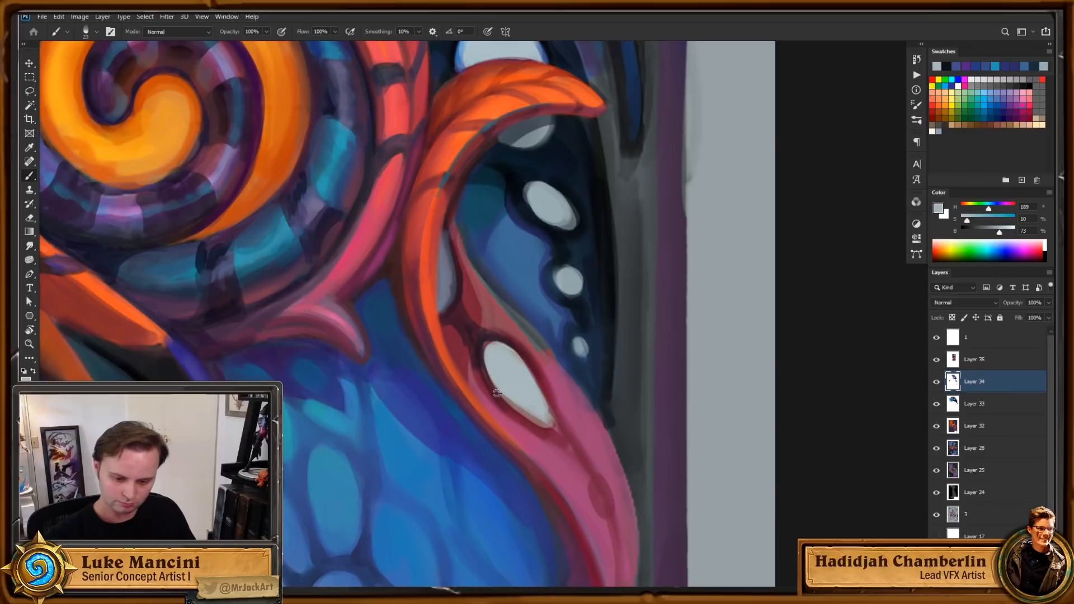
# Step: Outline the tendril's oval spot with sampled dark maroon (H 337, S 69, B 29), using a smaller brush for its edges
pyautogui.keyDown('alt'); pyautogui.click(526, 418); pyautogui.keyUp('alt')
pyautogui.moveTo(490, 381)
pyautogui.mouseDown()
pyautogui.moveTo(525, 419)
pyautogui.moveTo(556, 431)
pyautogui.moveTo(548, 403)
pyautogui.mouseUp()
pyautogui.press('[')
pyautogui.press('[')
pyautogui.moveTo(536, 380)
pyautogui.mouseDown()
pyautogui.moveTo(560, 432)
pyautogui.moveTo(518, 384)
pyautogui.mouseUp()
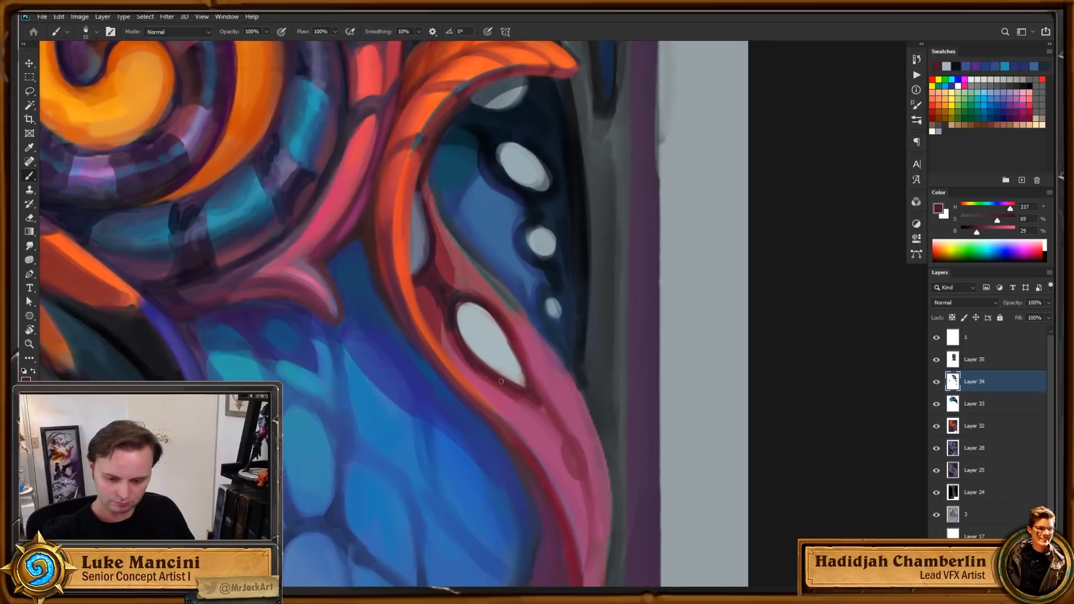
# Step: Refine the oval spot's outer rim and lower tip with sampled crimson and dark maroon (H 340, S 71, B 29)
pyautogui.keyDown('alt'); pyautogui.click(533, 381); pyautogui.keyUp('alt')
pyautogui.keyDown('alt'); pyautogui.click(513, 397); pyautogui.keyUp('alt')
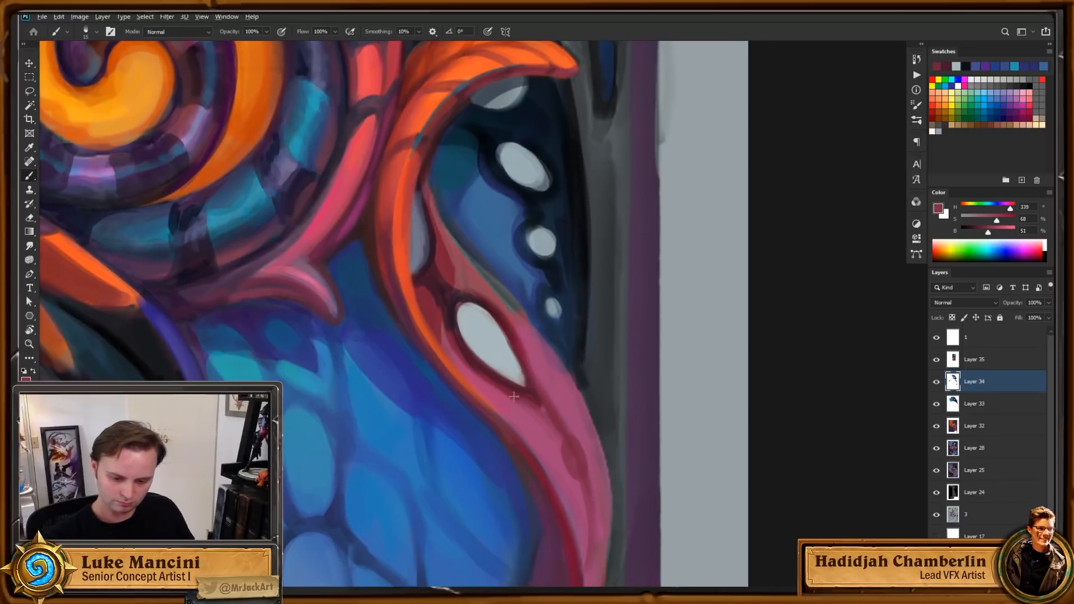
pyautogui.keyDown('alt'); pyautogui.click(510, 343); pyautogui.keyUp('alt')
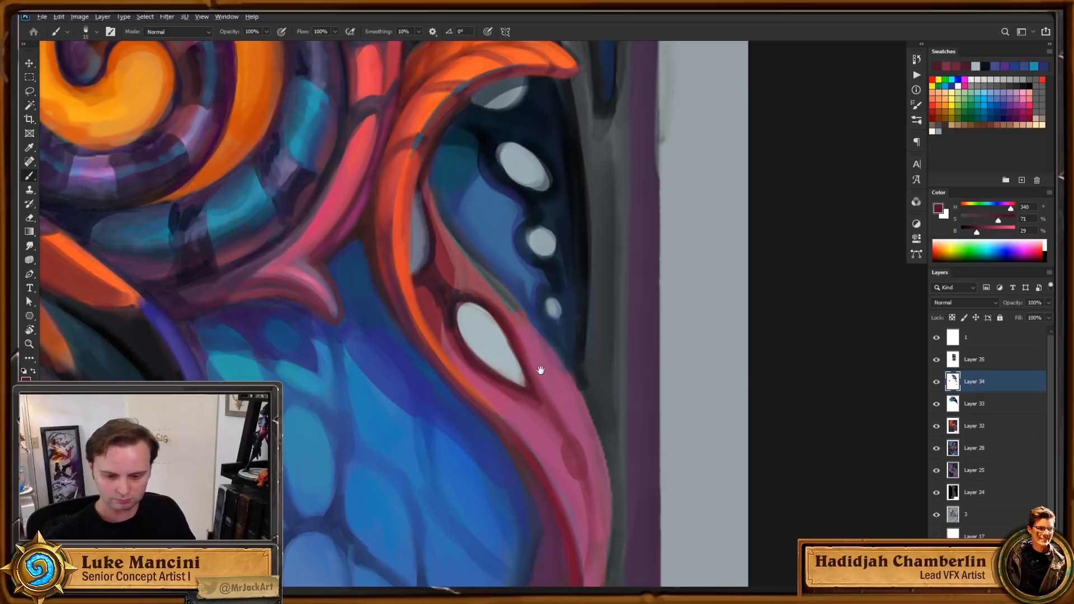
pyautogui.moveTo(512, 348); pyautogui.dragTo(522, 407)
# Step: Brighten the half-hidden spot behind the orange edge with sampled pale grey, and tint it with blue (H 210, S 60, B 58)
pyautogui.keyDown('alt'); pyautogui.click(517, 395); pyautogui.keyUp('alt')
pyautogui.press('Tab')
pyautogui.press('Tab')
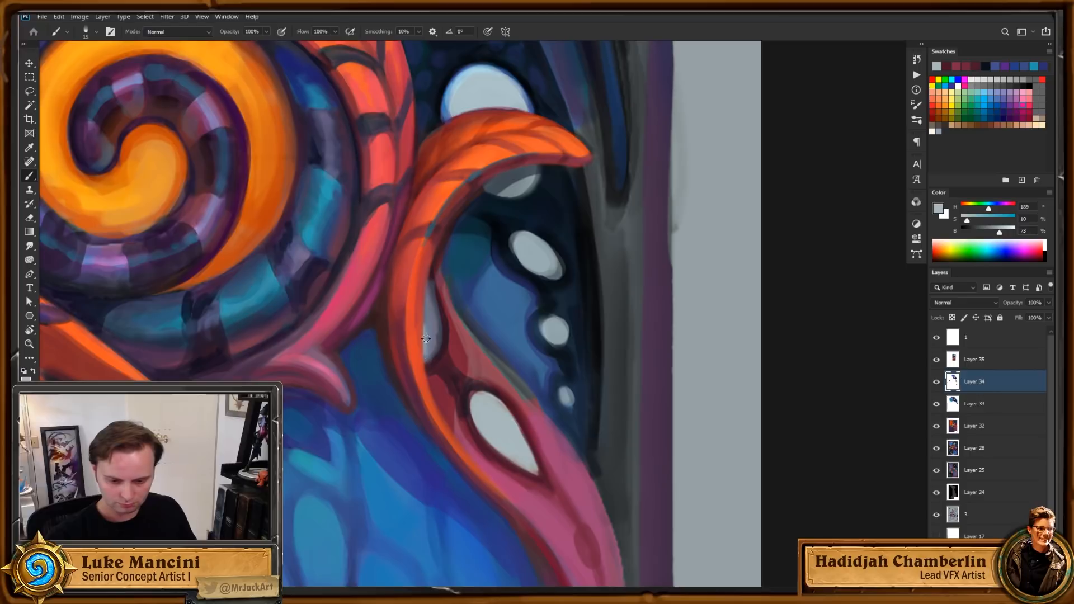
pyautogui.moveTo(426, 330)
pyautogui.mouseDown()
pyautogui.moveTo(431, 350)
pyautogui.moveTo(438, 327)
pyautogui.moveTo(427, 336)
pyautogui.mouseUp()
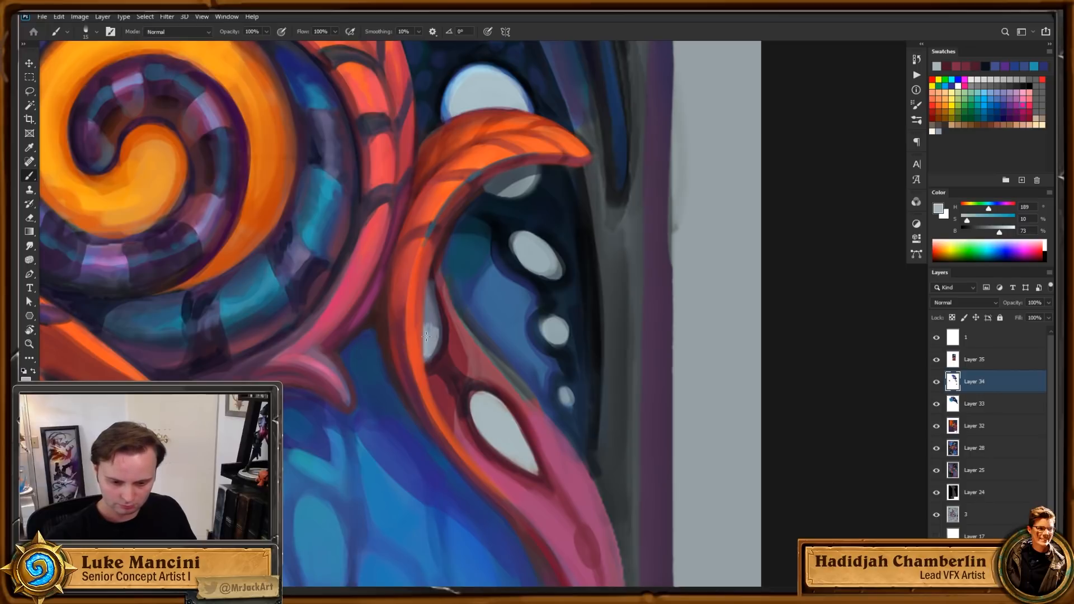
pyautogui.keyDown('alt'); pyautogui.click(435, 317); pyautogui.keyUp('alt')
pyautogui.keyDown('alt'); pyautogui.click(474, 274); pyautogui.keyUp('alt')
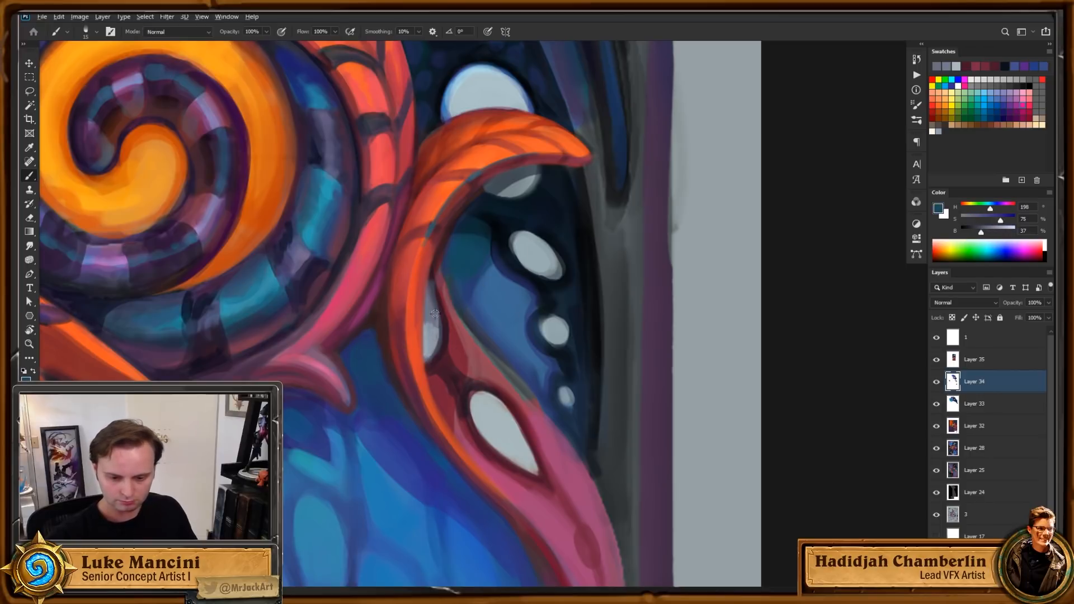
pyautogui.keyDown('alt'); pyautogui.click(498, 307); pyautogui.keyUp('alt')
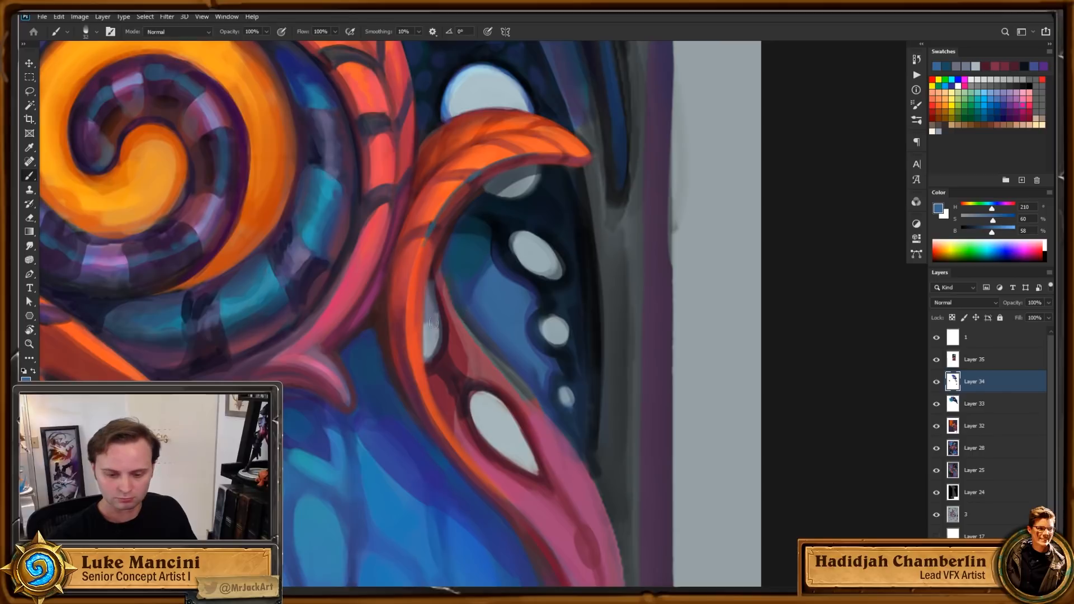
pyautogui.moveTo(428, 325)
pyautogui.mouseDown()
pyautogui.moveTo(431, 355)
pyautogui.moveTo(438, 293)
pyautogui.moveTo(444, 347)
pyautogui.mouseUp()
# Step: Outline the half-hidden spot with thin dark maroon strokes (H 325, S 54, B 19) and sampled crimson (H 346, S 71, B 49)
pyautogui.keyDown('alt'); pyautogui.click(433, 314); pyautogui.keyUp('alt')
pyautogui.keyDown('alt'); pyautogui.click(483, 419); pyautogui.keyUp('alt')
pyautogui.keyDown('alt'); pyautogui.click(446, 332); pyautogui.keyUp('alt')
pyautogui.press('[')
pyautogui.press('[')
pyautogui.moveTo(435, 294)
pyautogui.mouseDown()
pyautogui.moveTo(443, 351)
pyautogui.moveTo(433, 361)
pyautogui.mouseUp()
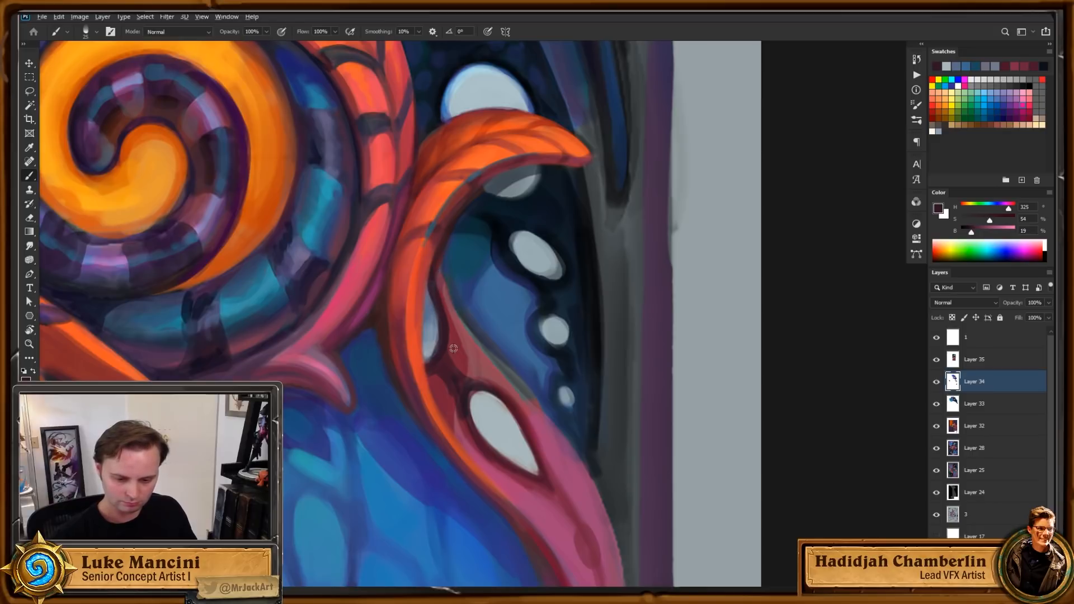
pyautogui.keyDown('alt'); pyautogui.click(455, 359); pyautogui.keyUp('alt')
pyautogui.moveTo(435, 268)
pyautogui.mouseDown()
pyautogui.moveTo(455, 376)
pyautogui.moveTo(439, 378)
pyautogui.mouseUp()
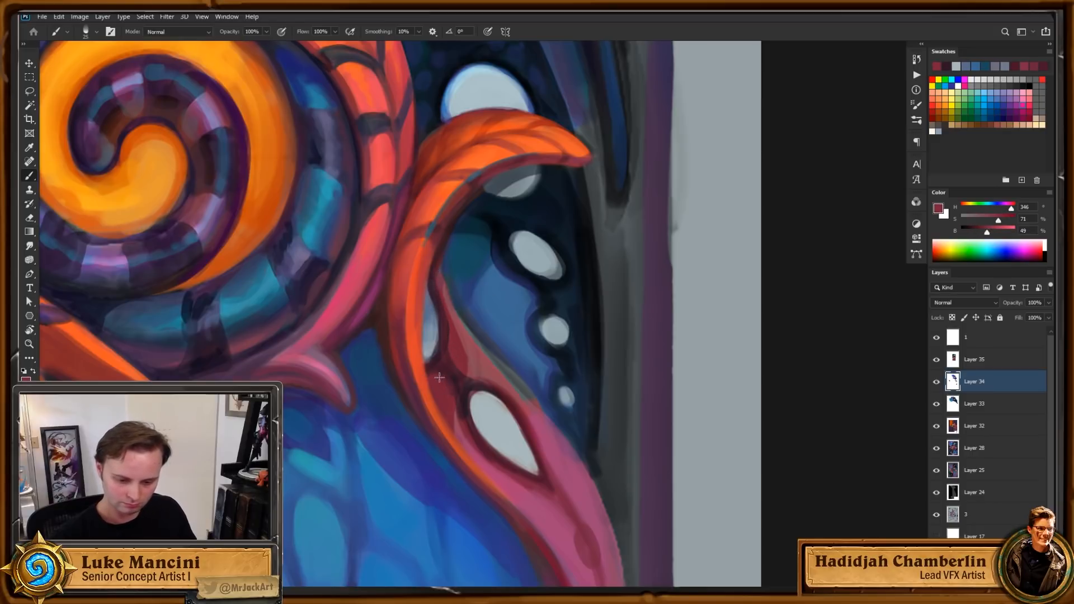
# Step: Deepen the contour around the large oval spot and its pointed tip with sampled crimson and near-black maroon (H 311, S 40, B 16)
pyautogui.moveTo(518, 385); pyautogui.dragTo(480, 328)
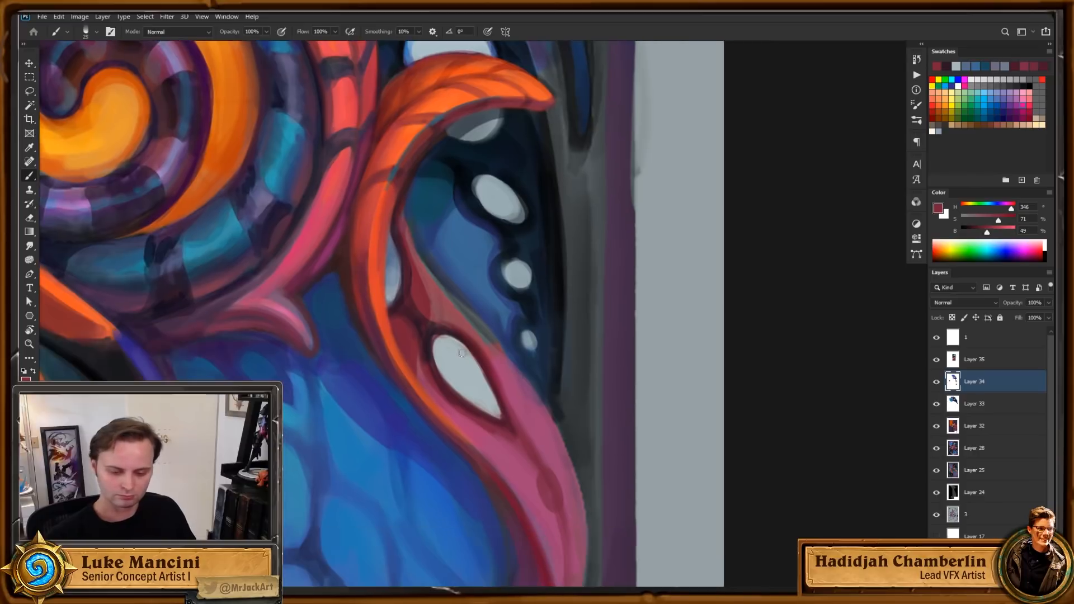
pyautogui.keyDown('alt'); pyautogui.click(430, 360); pyautogui.keyUp('alt')
pyautogui.moveTo(429, 363); pyautogui.dragTo(444, 394)
pyautogui.keyDown('alt'); pyautogui.click(432, 376); pyautogui.keyUp('alt')
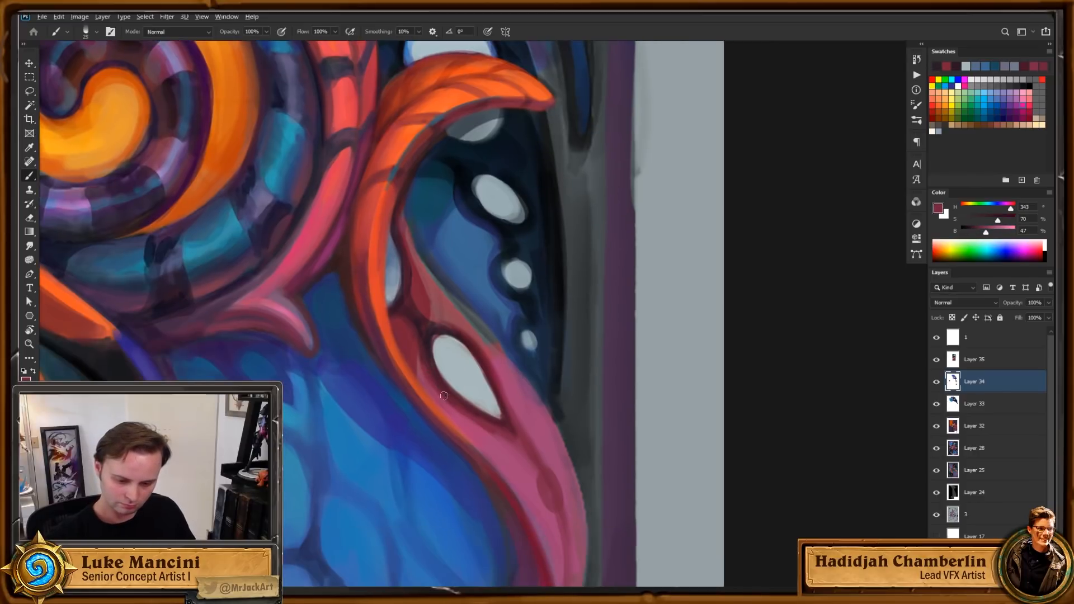
pyautogui.moveTo(461, 338)
pyautogui.mouseDown()
pyautogui.moveTo(492, 381)
pyautogui.moveTo(465, 330)
pyautogui.mouseUp()
pyautogui.keyDown('alt'); pyautogui.click(432, 334); pyautogui.keyUp('alt')
pyautogui.keyDown('alt'); pyautogui.click(384, 320); pyautogui.keyUp('alt')
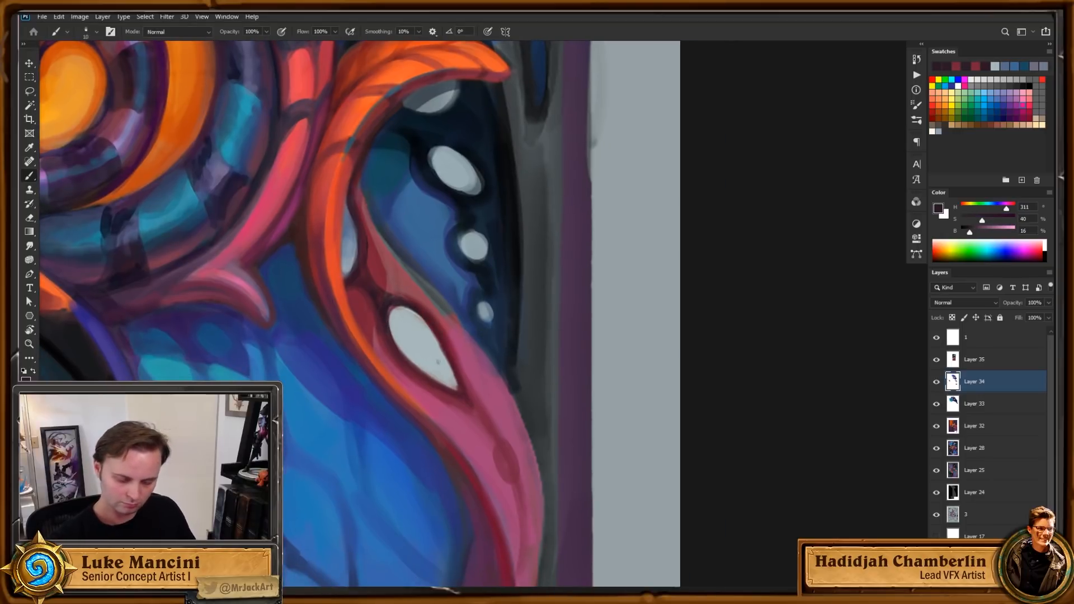
pyautogui.moveTo(423, 377); pyautogui.dragTo(412, 364)
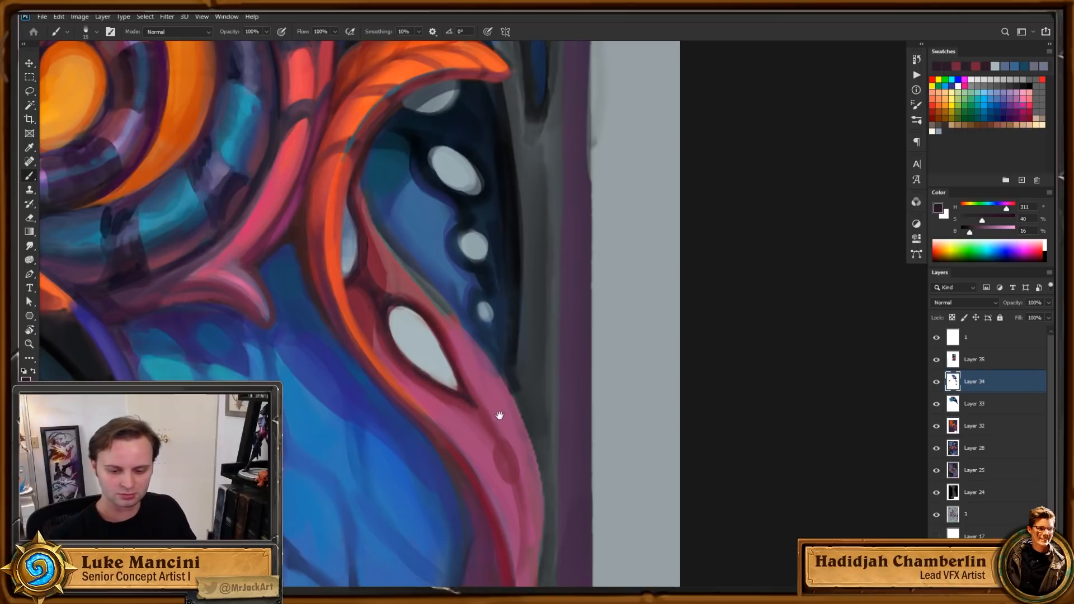
pyautogui.moveTo(499, 417); pyautogui.dragTo(492, 413)
pyautogui.keyDown('alt'); pyautogui.click(455, 392); pyautogui.keyUp('alt')
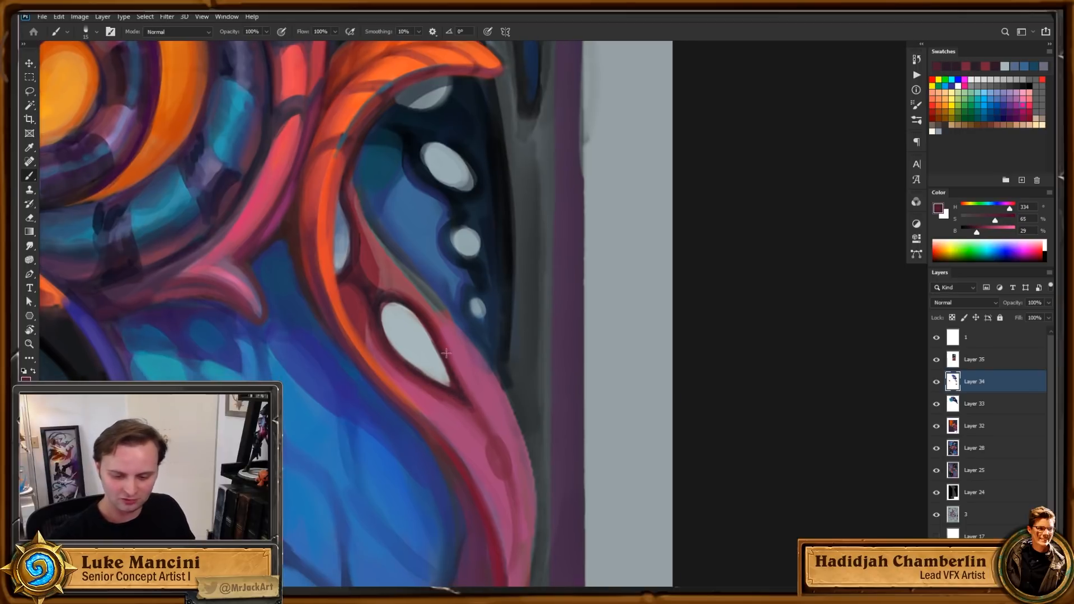
# Step: Sample bright pink (H 326, S 72, B 86) from the upper-left tendril and brighten the body of the lower-right tendril
pyautogui.press('z')
pyautogui.moveTo(495, 373); pyautogui.dragTo(471, 473)
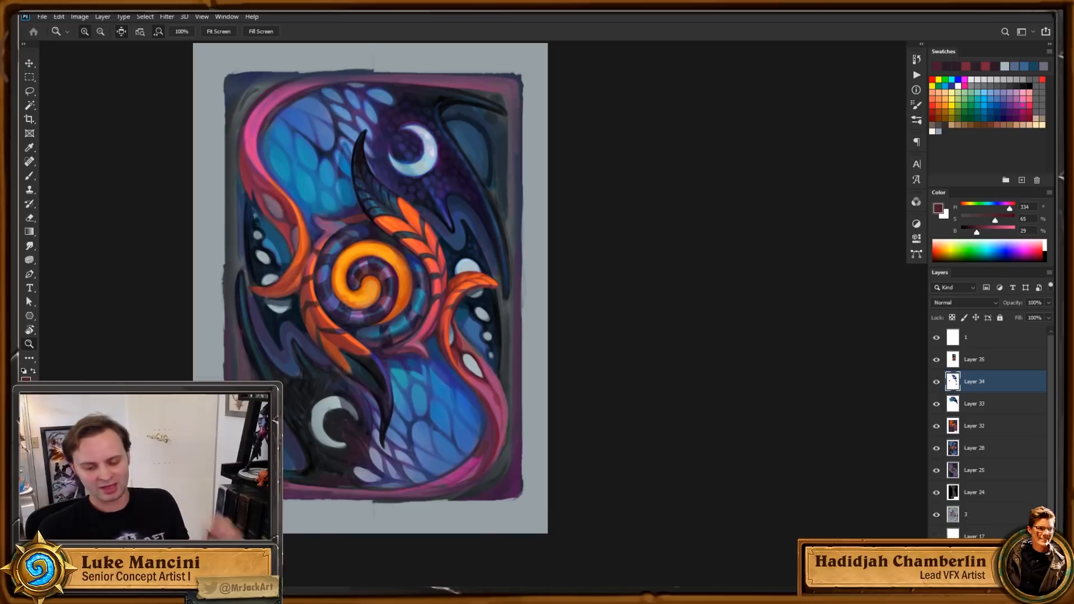
pyautogui.moveTo(249, 144); pyautogui.dragTo(259, 146)
pyautogui.press('b')
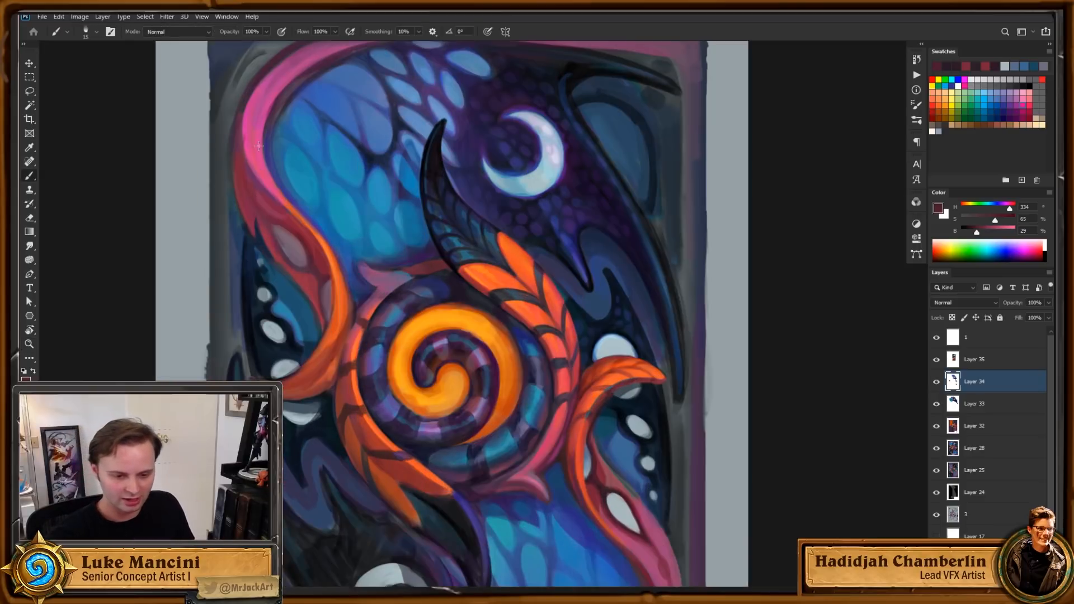
pyautogui.keyDown('alt'); pyautogui.click(259, 146); pyautogui.keyUp('alt')
pyautogui.moveTo(731, 437); pyautogui.dragTo(573, 307)
pyautogui.press('z')
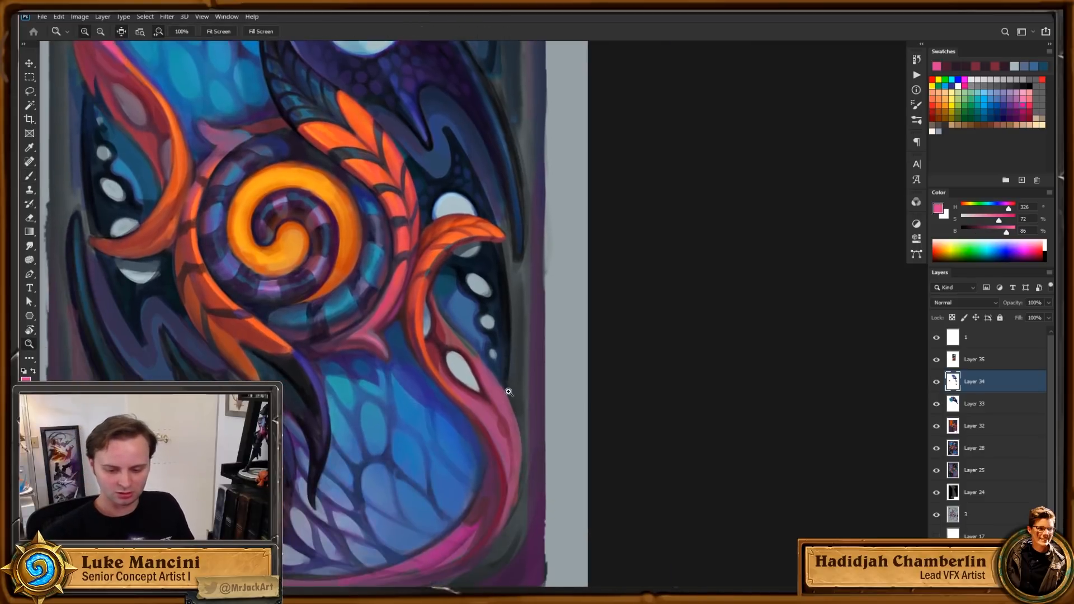
pyautogui.moveTo(508, 392)
pyautogui.mouseDown()
pyautogui.moveTo(523, 391)
pyautogui.moveTo(518, 412)
pyautogui.mouseUp()
pyautogui.press('b')
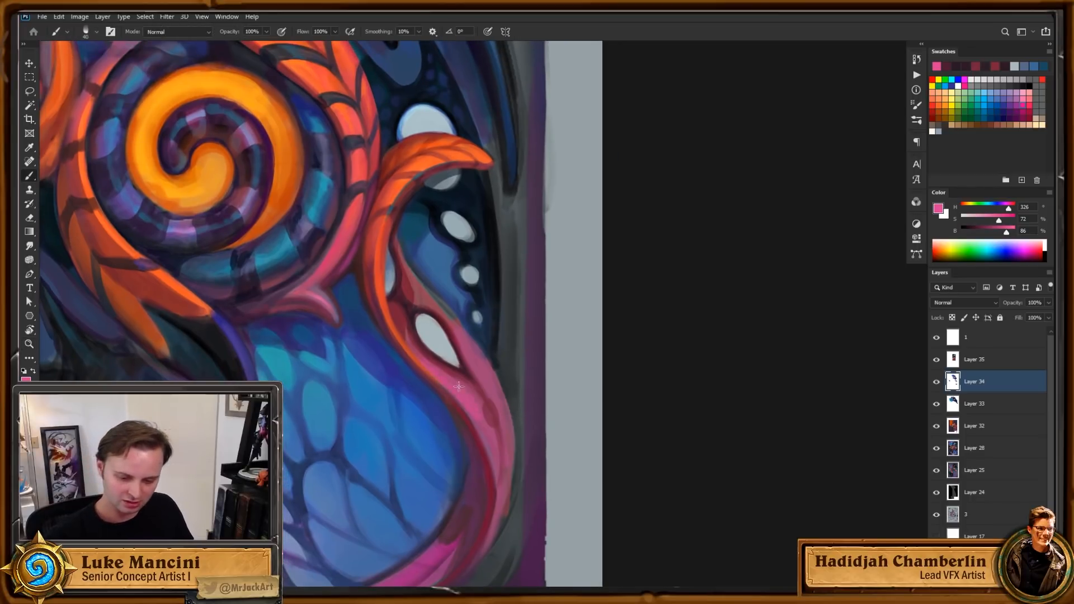
pyautogui.moveTo(500, 440); pyautogui.dragTo(488, 406)
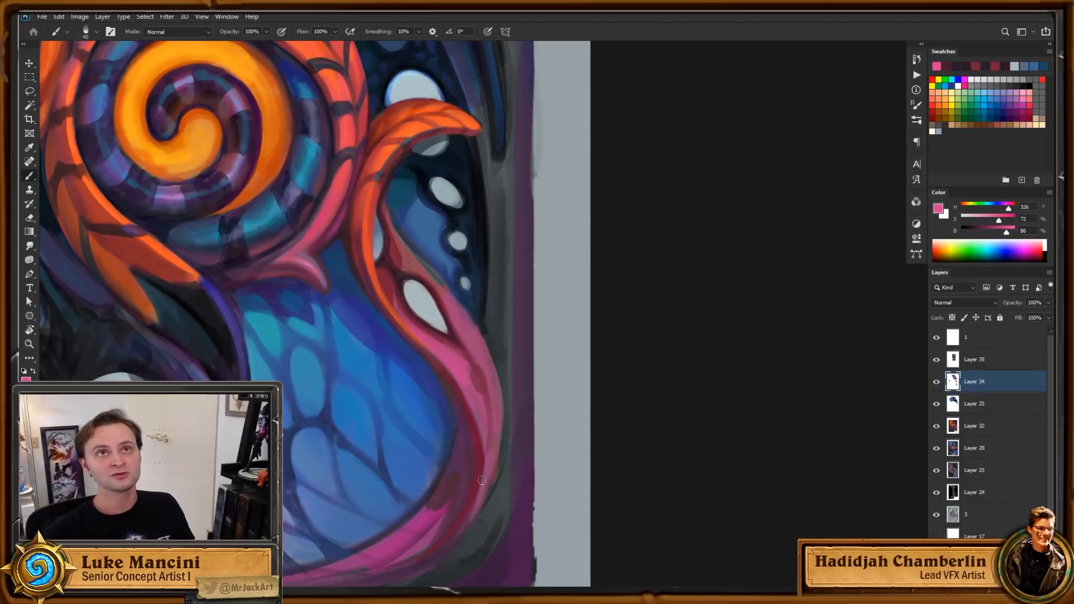
pyautogui.moveTo(546, 393); pyautogui.dragTo(510, 342)
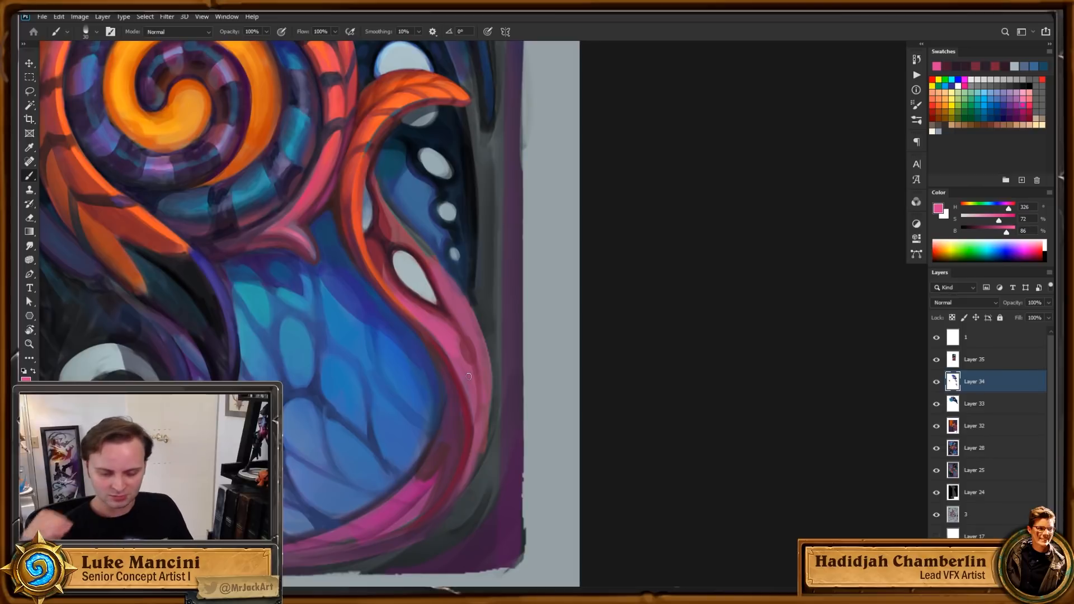
pyautogui.moveTo(469, 376); pyautogui.dragTo(469, 428)
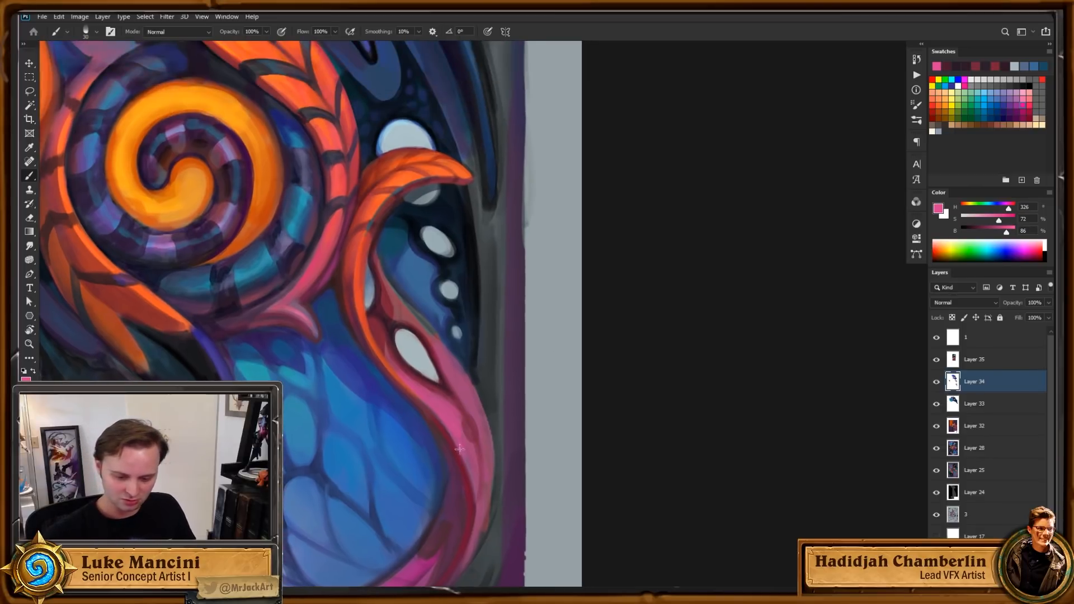
pyautogui.moveTo(537, 440); pyautogui.dragTo(456, 351)
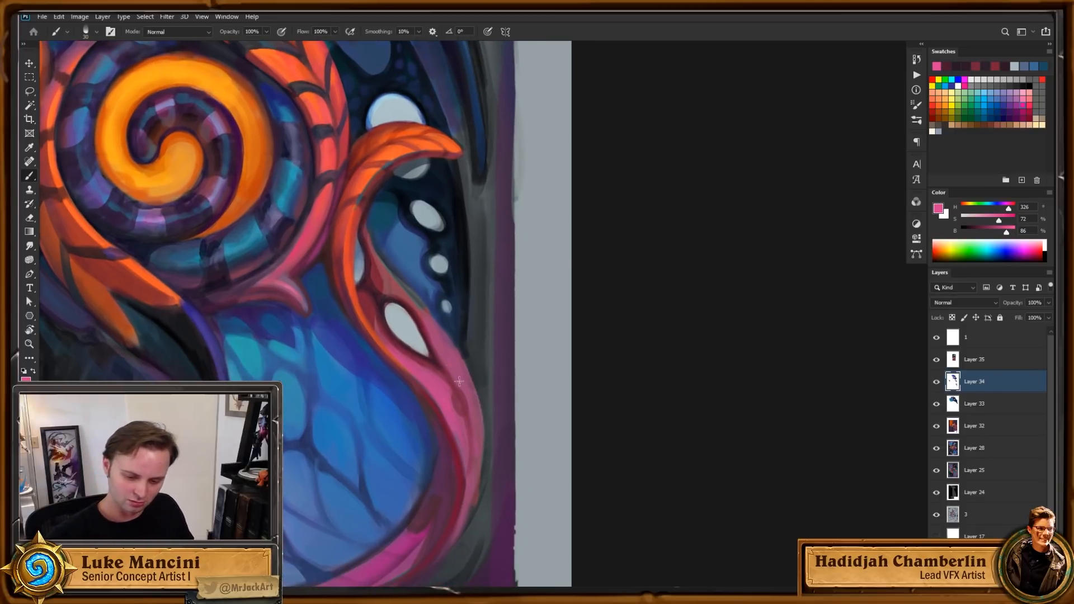
# Step: Blend the pink beside the oval spot with sampled softer pinks, rotate the canvas for the tendril's edge, and undo the last stroke
pyautogui.keyDown('alt'); pyautogui.click(432, 324); pyautogui.keyUp('alt')
pyautogui.keyDown('alt'); pyautogui.click(435, 326); pyautogui.keyUp('alt')
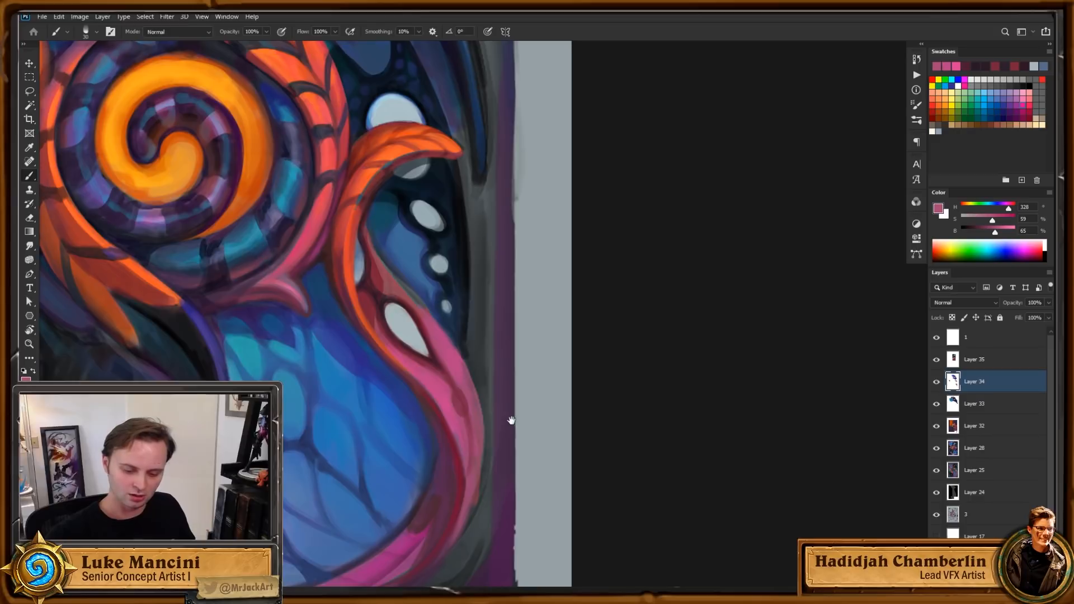
pyautogui.press('r')
pyautogui.moveTo(638, 321)
pyautogui.mouseDown()
pyautogui.moveTo(467, 390)
pyautogui.moveTo(587, 416)
pyautogui.moveTo(527, 311)
pyautogui.moveTo(487, 314)
pyautogui.moveTo(470, 344)
pyautogui.moveTo(572, 308)
pyautogui.mouseUp()
pyautogui.press('b')
pyautogui.keyDown('alt'); pyautogui.click(470, 344); pyautogui.keyUp('alt')
pyautogui.press('[')
pyautogui.hotkey('ctrl', 'z')
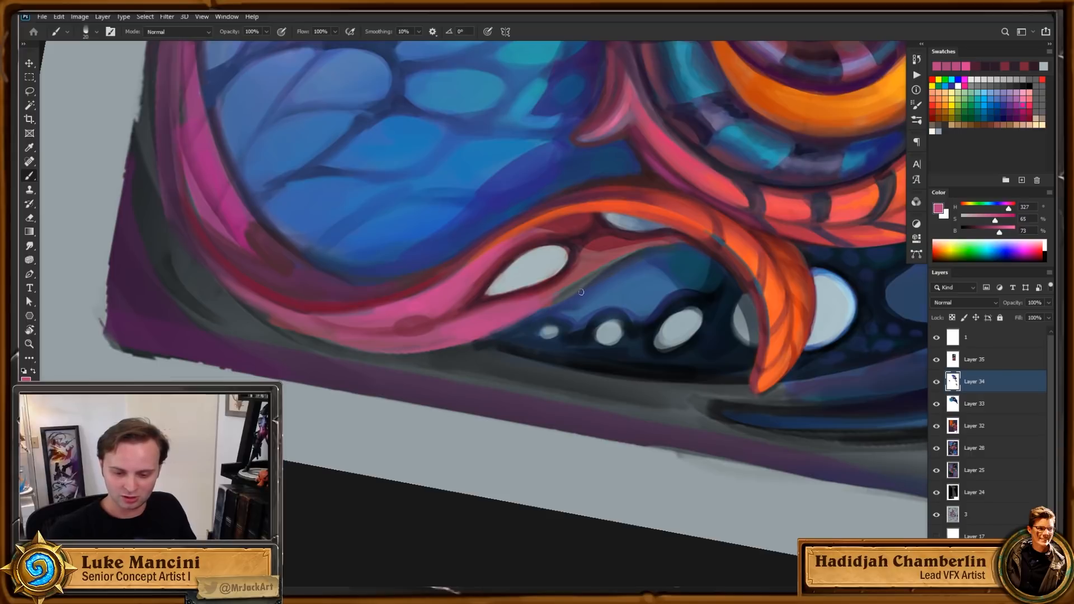
# Step: Edge the tendril along the blue area with sampled crimsons (H 339, S 68, B 48 and H 347, S 72, B 48)
pyautogui.keyDown('alt'); pyautogui.click(475, 334); pyautogui.keyUp('alt')
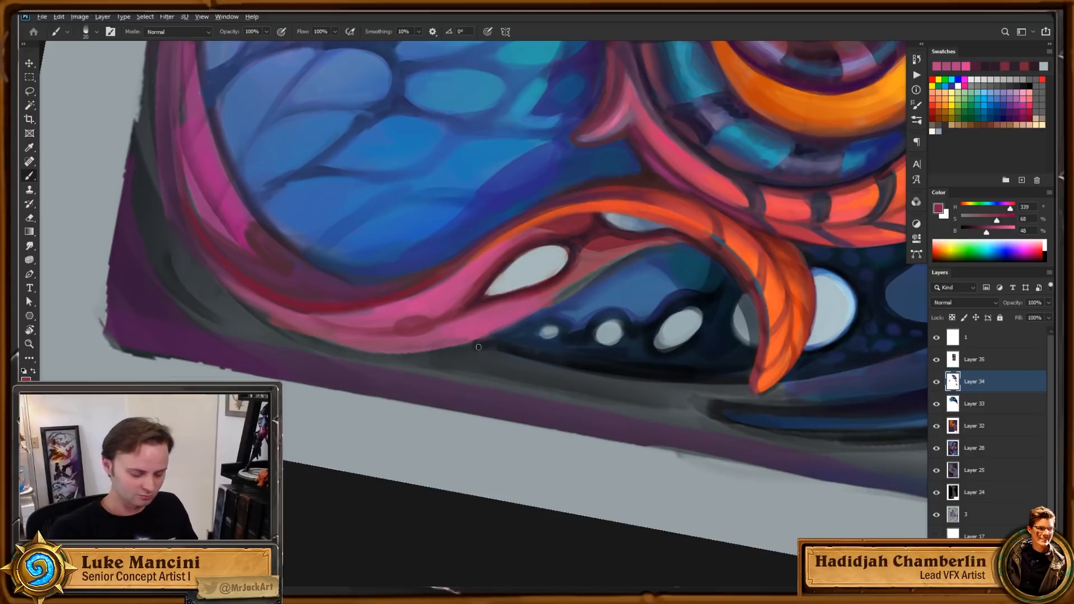
pyautogui.press(']')
pyautogui.moveTo(480, 341)
pyautogui.mouseDown()
pyautogui.moveTo(462, 363)
pyautogui.moveTo(445, 354)
pyautogui.moveTo(546, 317)
pyautogui.moveTo(502, 354)
pyautogui.mouseUp()
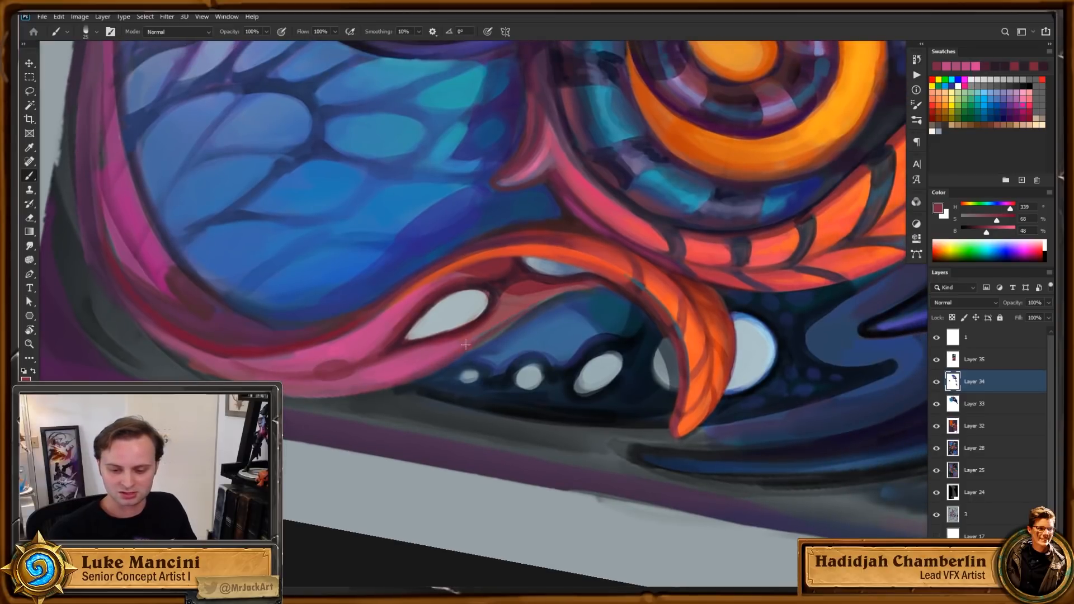
pyautogui.moveTo(466, 344); pyautogui.dragTo(559, 293)
pyautogui.moveTo(484, 334); pyautogui.dragTo(555, 296)
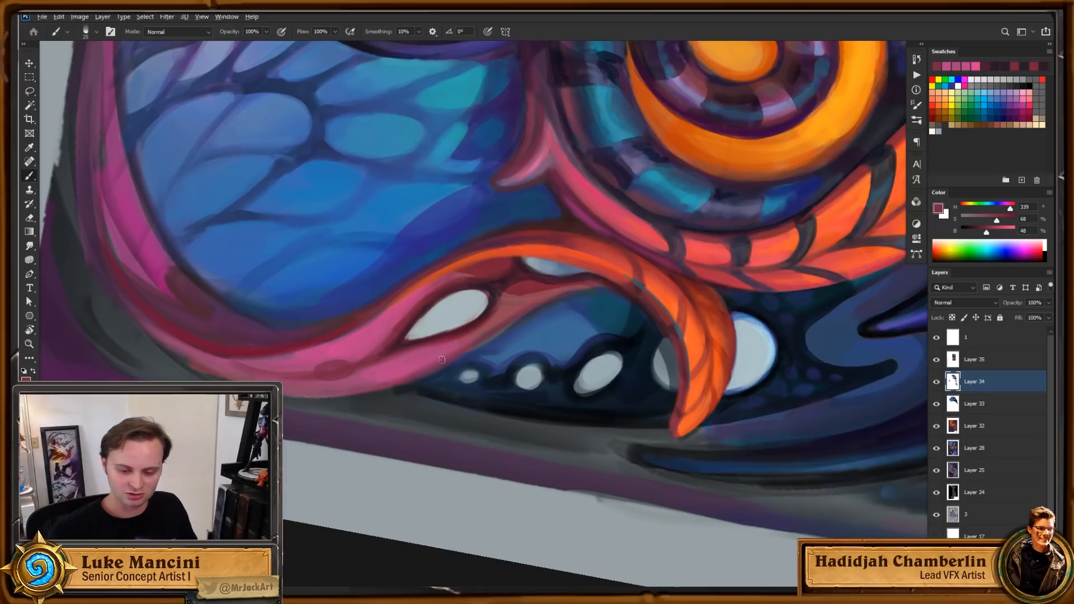
pyautogui.keyDown('alt'); pyautogui.click(428, 368); pyautogui.keyUp('alt')
pyautogui.keyDown('alt'); pyautogui.click(540, 297); pyautogui.keyUp('alt')
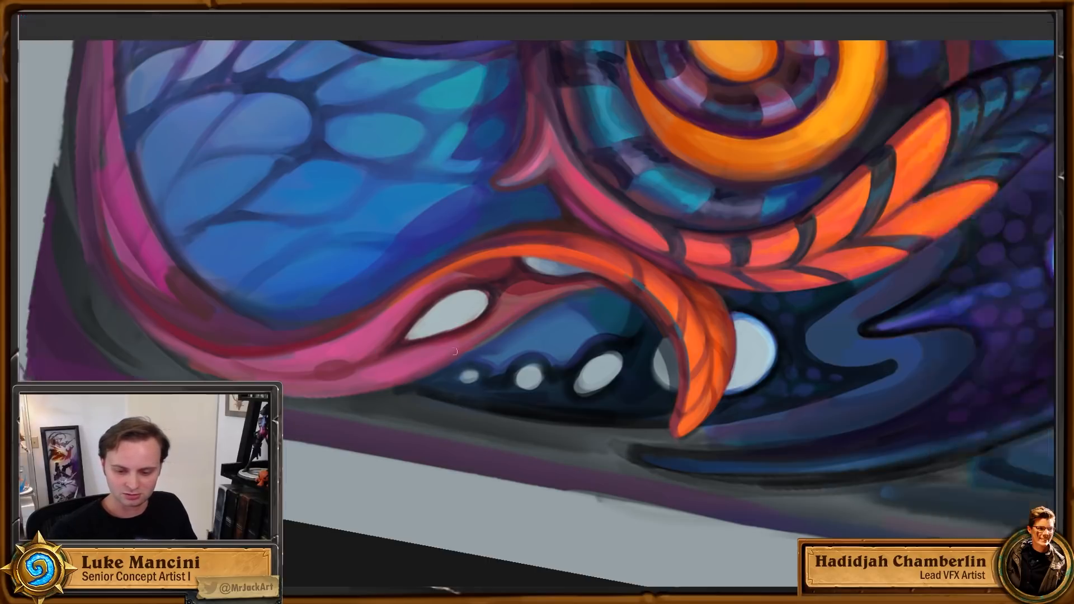
pyautogui.moveTo(540, 297)
pyautogui.mouseDown()
pyautogui.moveTo(561, 288)
pyautogui.moveTo(529, 306)
pyautogui.mouseUp()
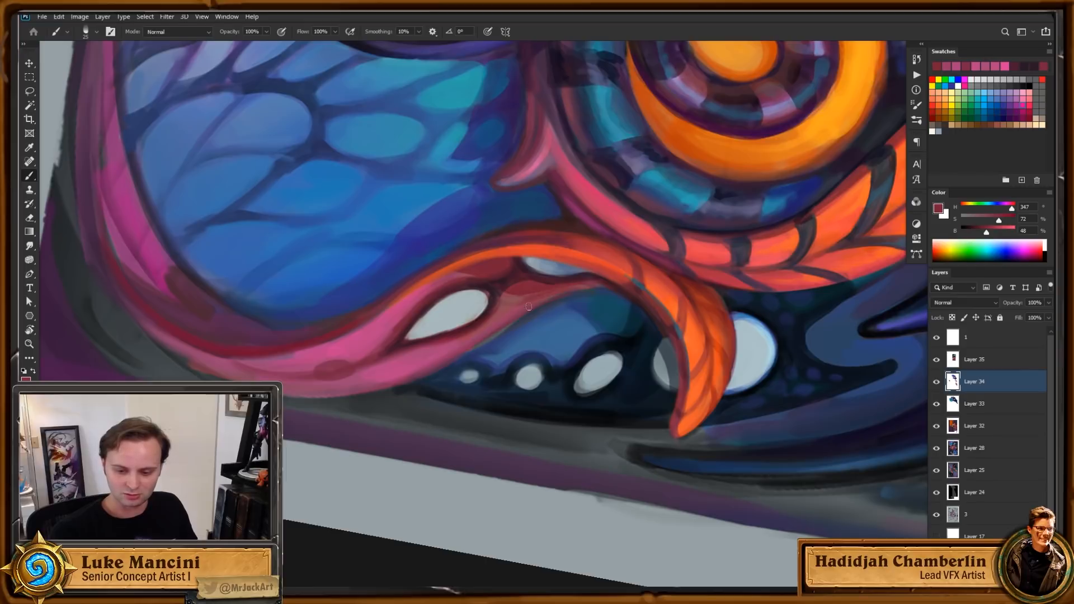
# Step: Reset the canvas rotation and brighten the tendril's narrow section above the oval spot with sampled pink (H 327, S 65, B 72)
pyautogui.press('Escape')
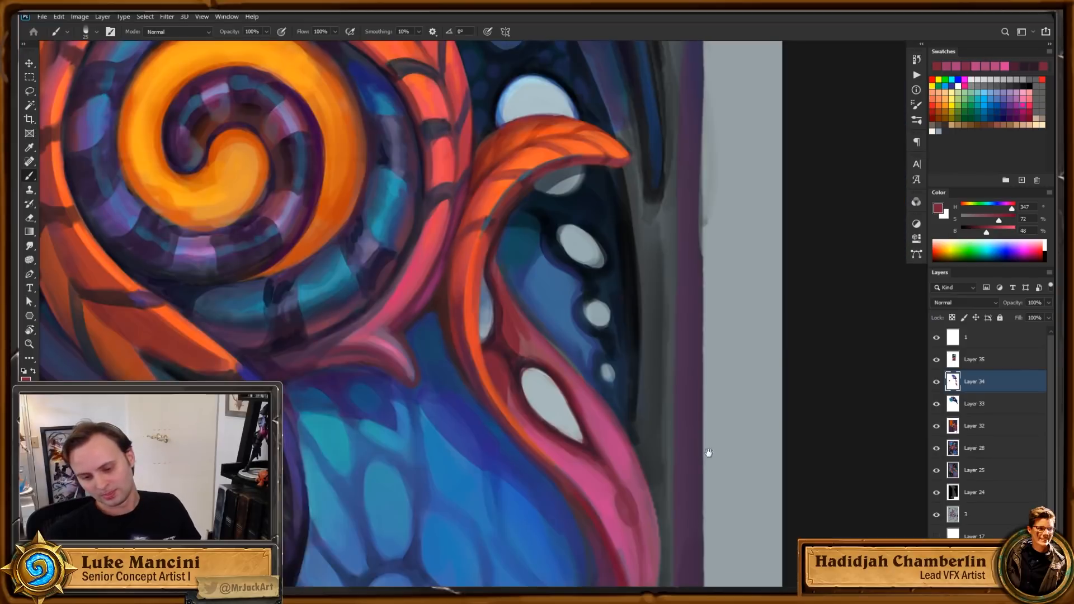
pyautogui.moveTo(709, 453); pyautogui.dragTo(693, 465)
pyautogui.keyDown('alt'); pyautogui.click(591, 441); pyautogui.keyUp('alt')
pyautogui.moveTo(501, 358)
pyautogui.mouseDown()
pyautogui.moveTo(504, 336)
pyautogui.moveTo(510, 350)
pyautogui.mouseUp()
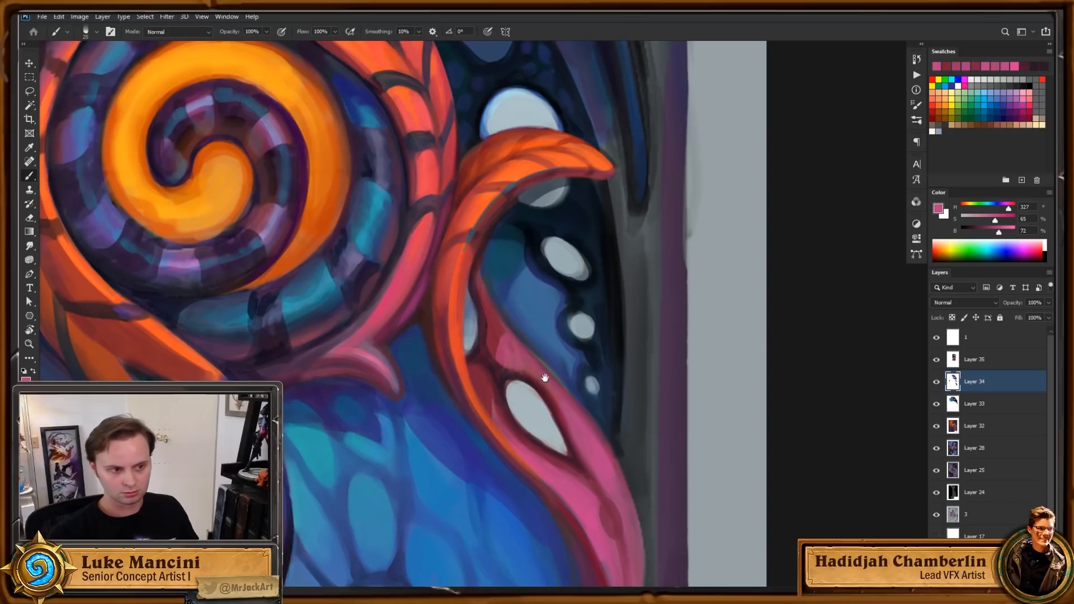
pyautogui.moveTo(552, 389); pyautogui.dragTo(530, 378)
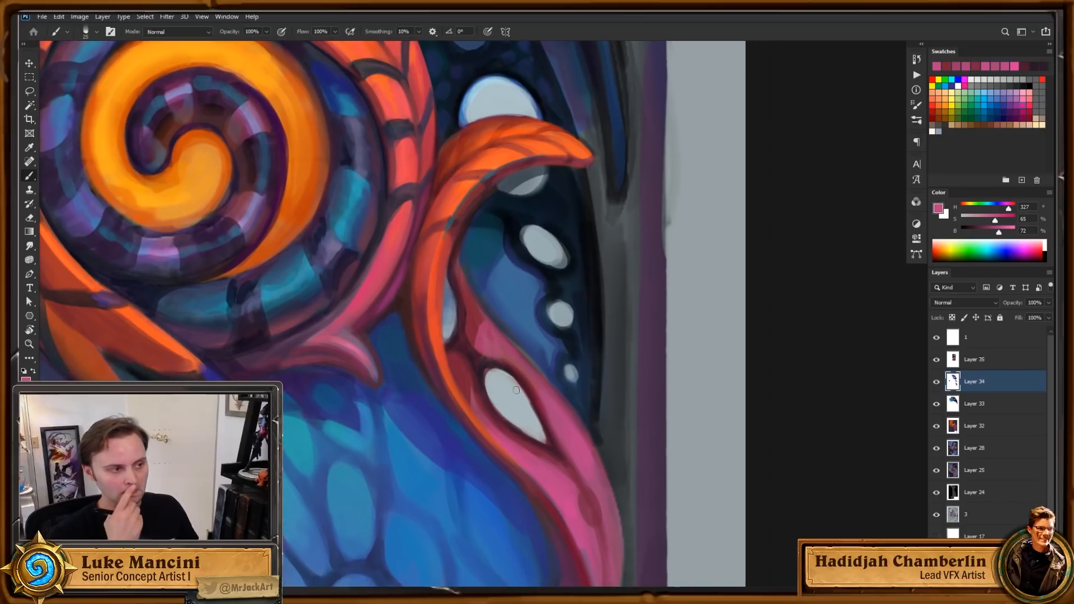
# Step: Shade the underside of the lower-right tendril's curled tip with sampled maroons (H 344, S 59, B 29 and H 345, S 69, B 40)
pyautogui.moveTo(597, 355)
pyautogui.mouseDown()
pyautogui.moveTo(578, 349)
pyautogui.moveTo(582, 361)
pyautogui.moveTo(545, 344)
pyautogui.mouseUp()
pyautogui.keyDown('alt'); pyautogui.click(473, 197); pyautogui.keyUp('alt')
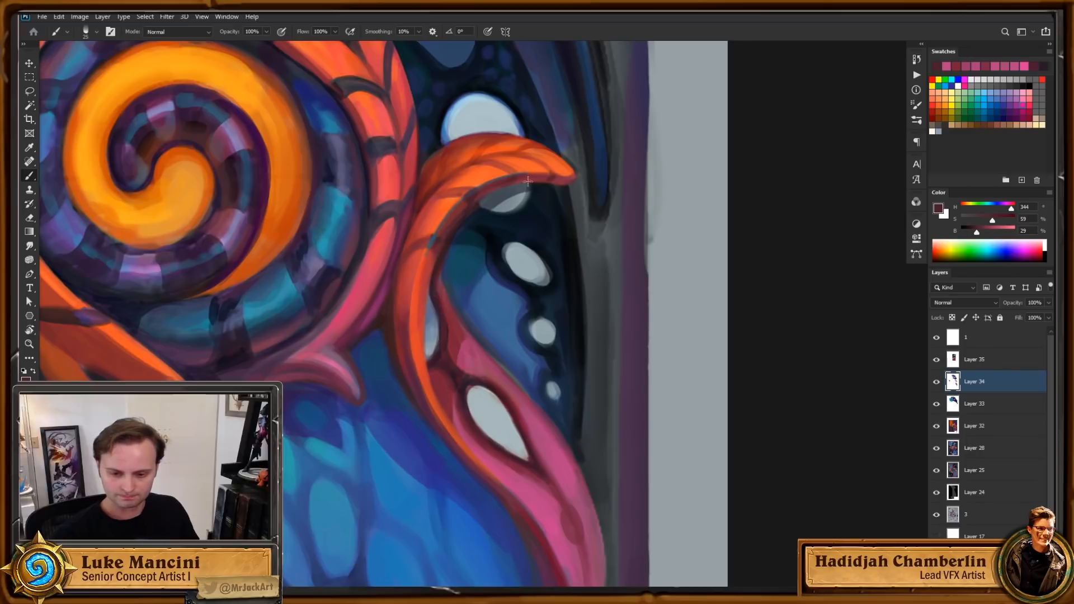
pyautogui.moveTo(610, 211); pyautogui.dragTo(599, 229)
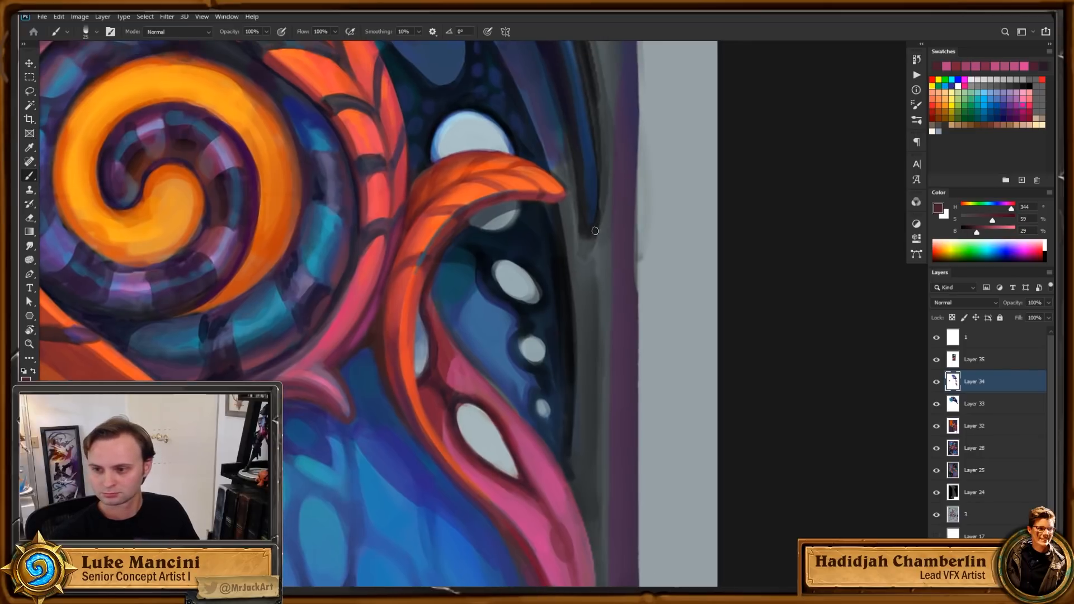
pyautogui.keyDown('alt'); pyautogui.click(491, 201); pyautogui.keyUp('alt')
pyautogui.moveTo(668, 240); pyautogui.dragTo(643, 246)
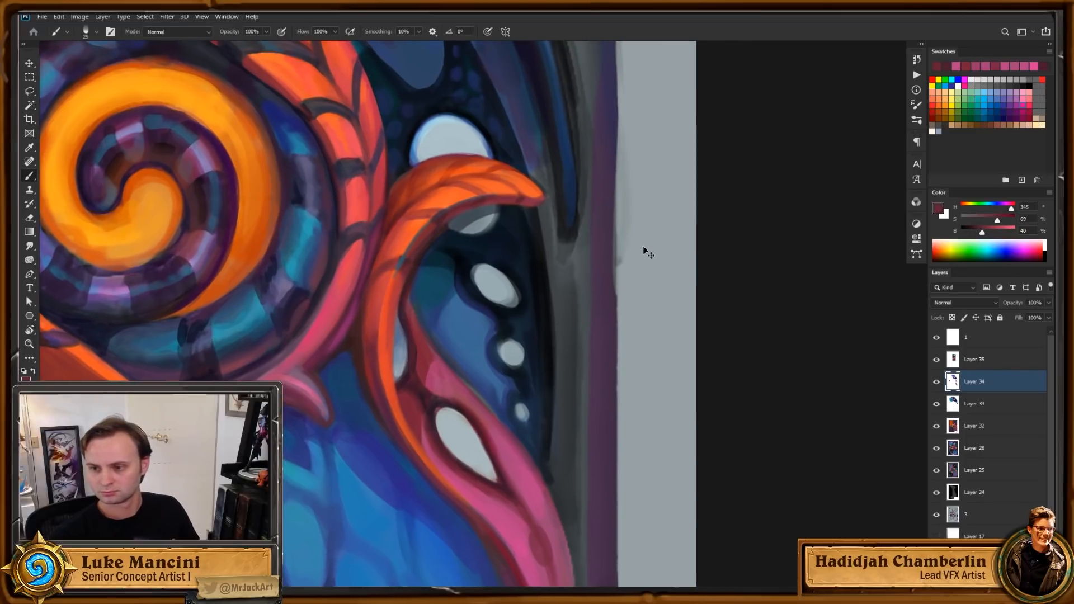
# Step: Mix a saturated crimson (H 345, S 92, B 61), adjust the brush, and paint it along the inner edge of the tendril's curl
pyautogui.click(1009, 222)
pyautogui.click(985, 231)
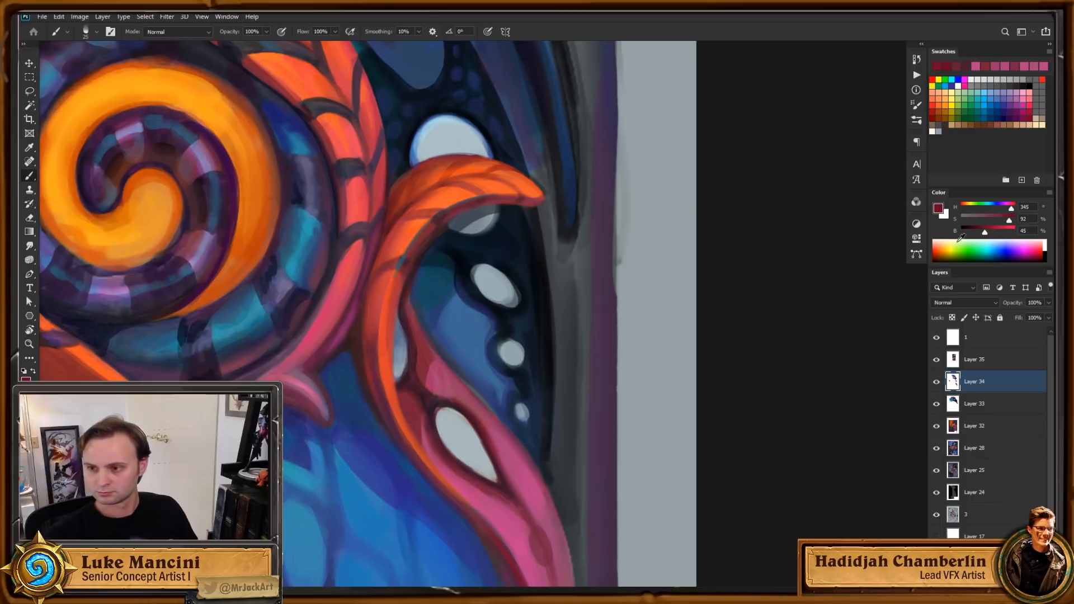
pyautogui.moveTo(761, 272); pyautogui.dragTo(769, 258)
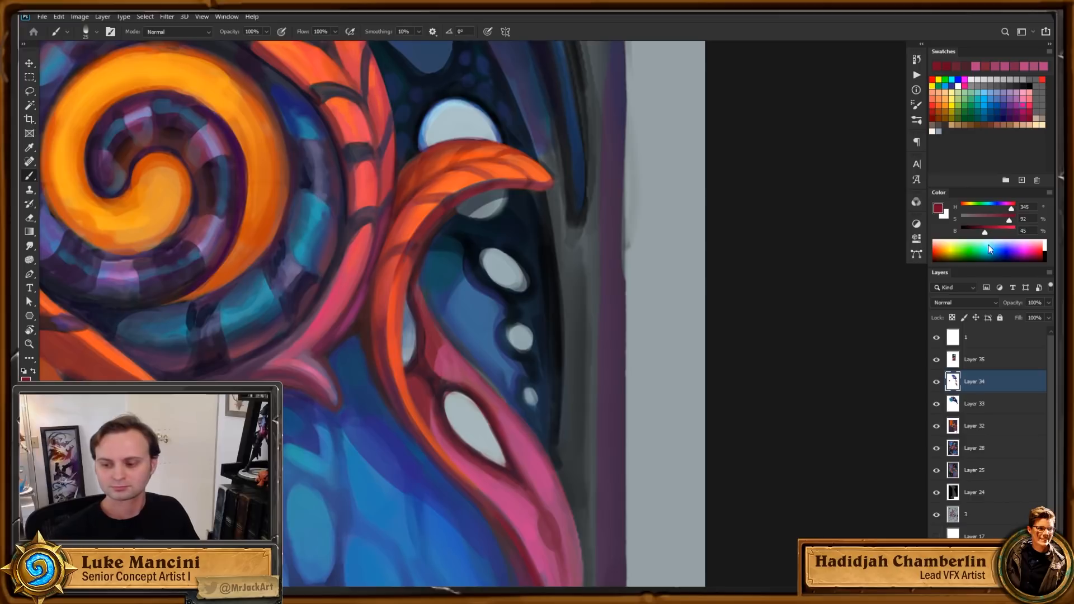
pyautogui.click(994, 231)
pyautogui.rightClick(412, 275)
pyautogui.click(475, 300)
pyautogui.moveTo(418, 265); pyautogui.dragTo(405, 282)
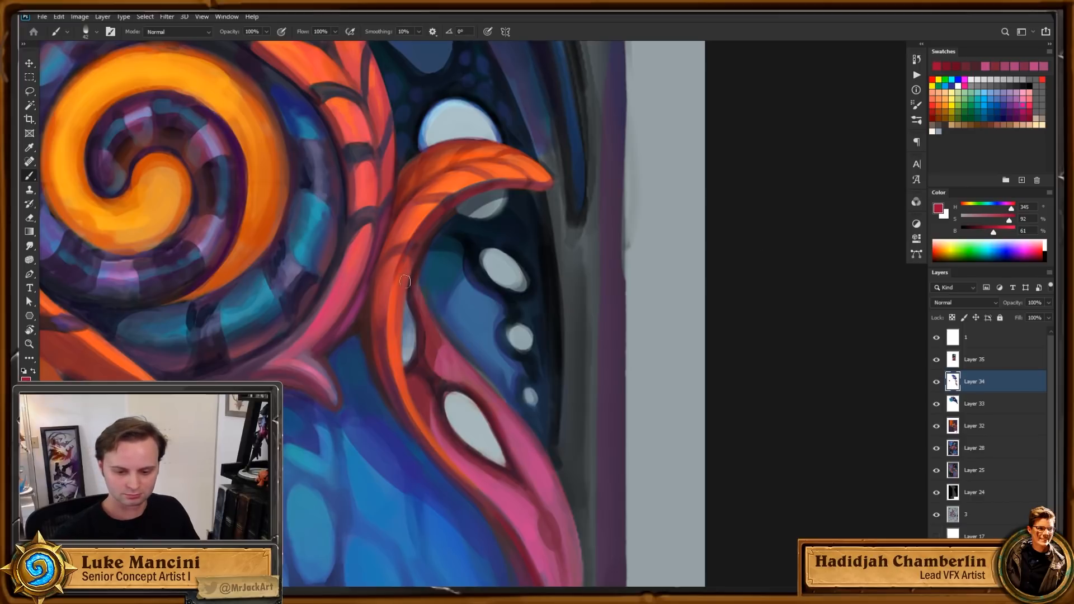
pyautogui.moveTo(455, 202); pyautogui.dragTo(416, 248)
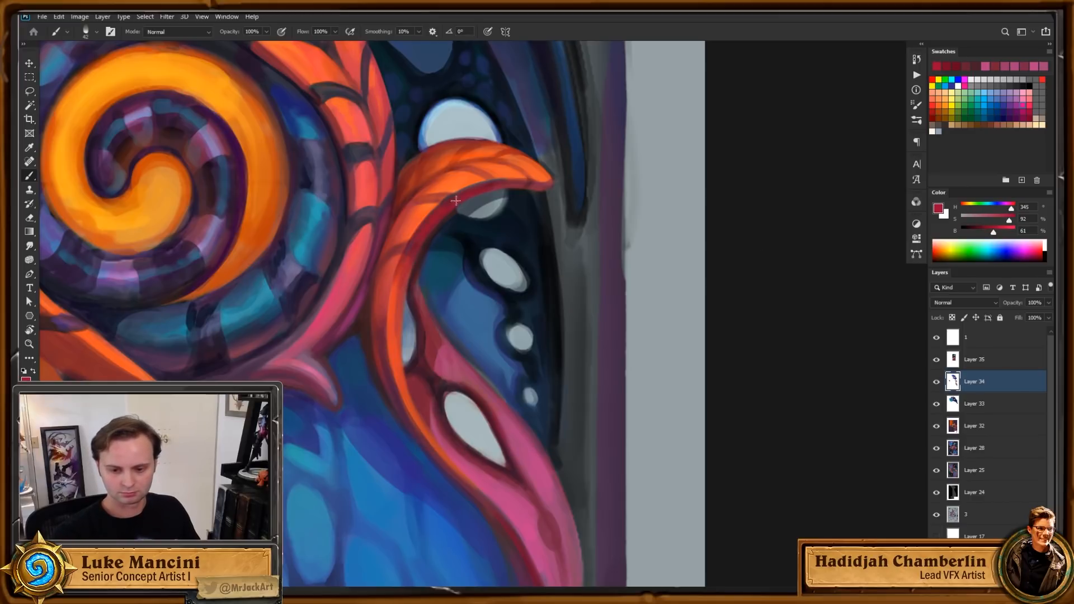
pyautogui.moveTo(469, 187); pyautogui.dragTo(425, 235)
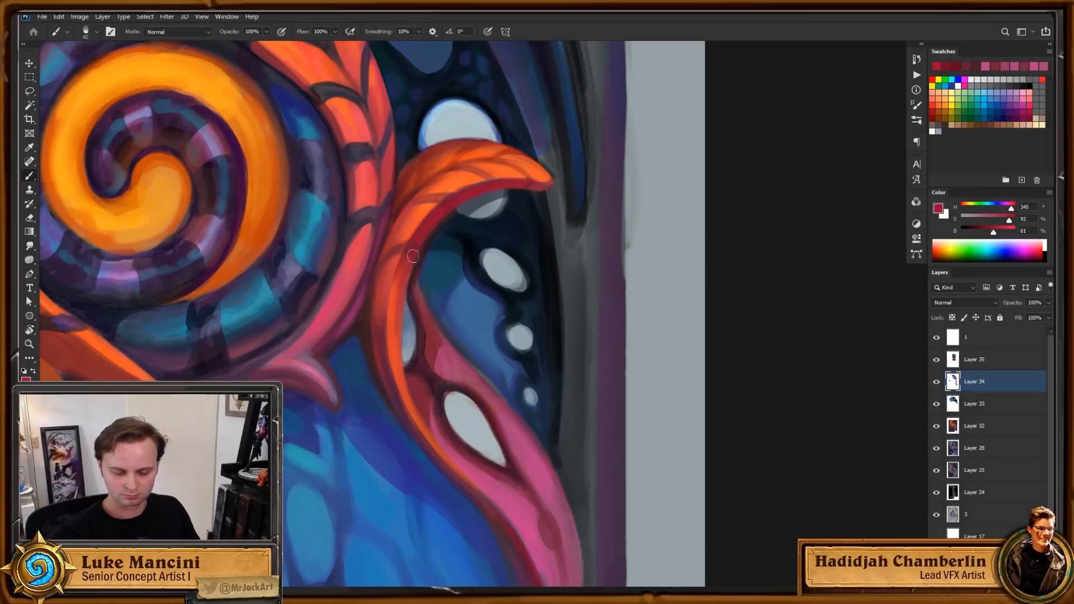
pyautogui.moveTo(400, 273); pyautogui.dragTo(388, 325)
pyautogui.moveTo(410, 255); pyautogui.dragTo(390, 350)
pyautogui.moveTo(460, 317)
pyautogui.mouseDown()
pyautogui.moveTo(427, 342)
pyautogui.moveTo(412, 376)
pyautogui.mouseUp()
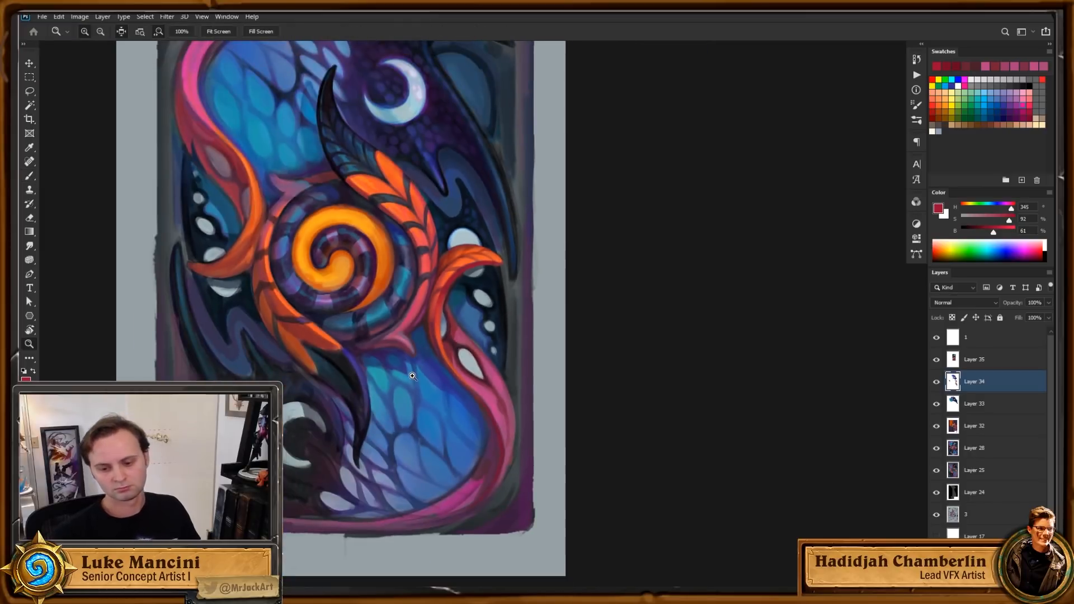
# Step: Sample a dark plum beside the tendril and darken the edge running from the curl down past the narrow white spot
pyautogui.click(468, 321)
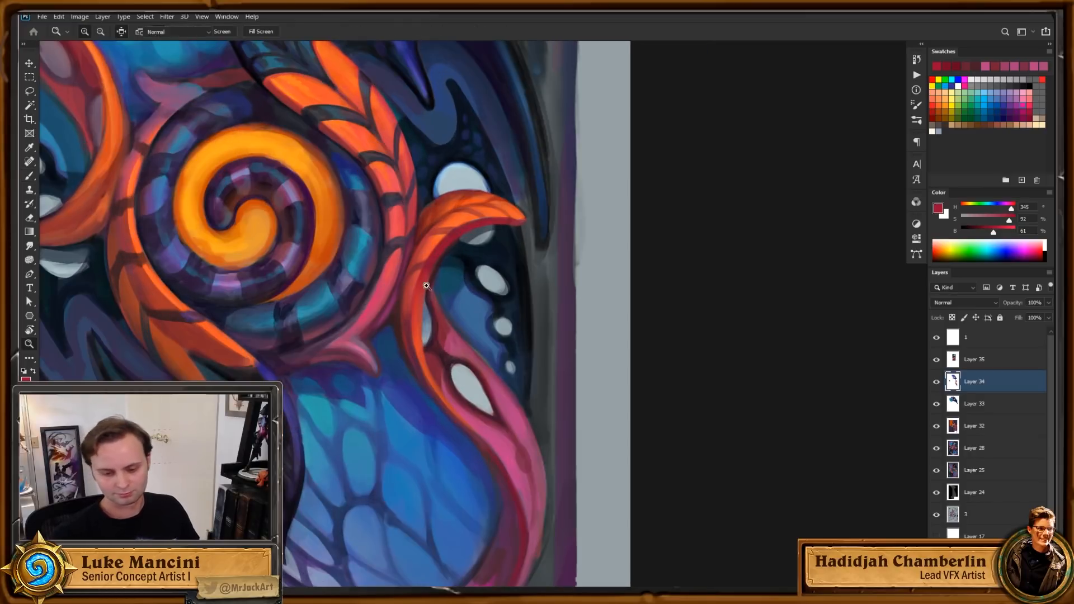
pyautogui.keyDown('alt'); pyautogui.click(430, 368); pyautogui.keyUp('alt')
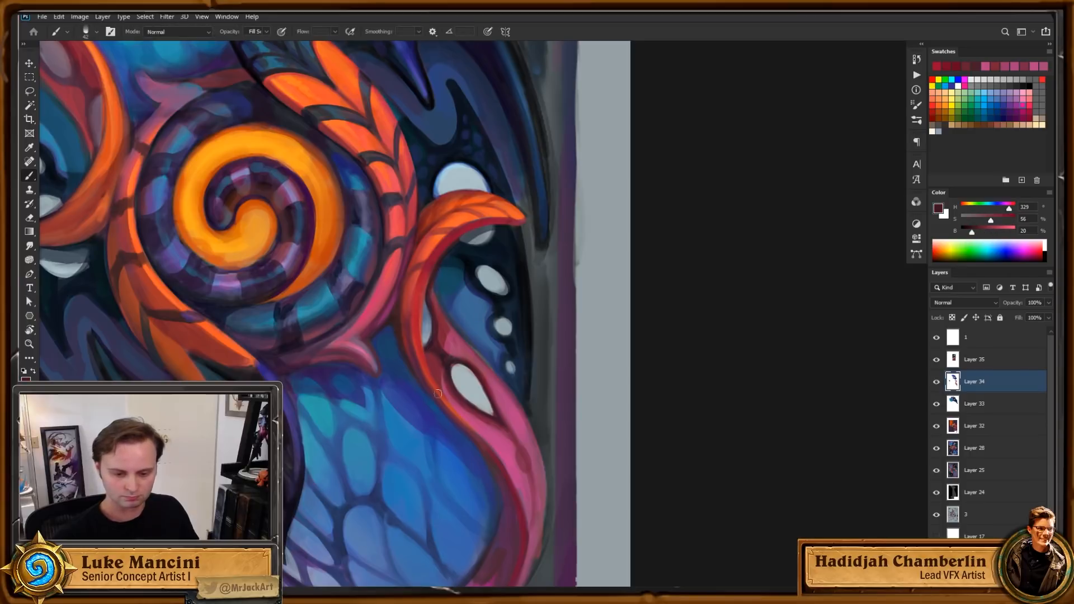
pyautogui.moveTo(435, 261); pyautogui.dragTo(421, 385)
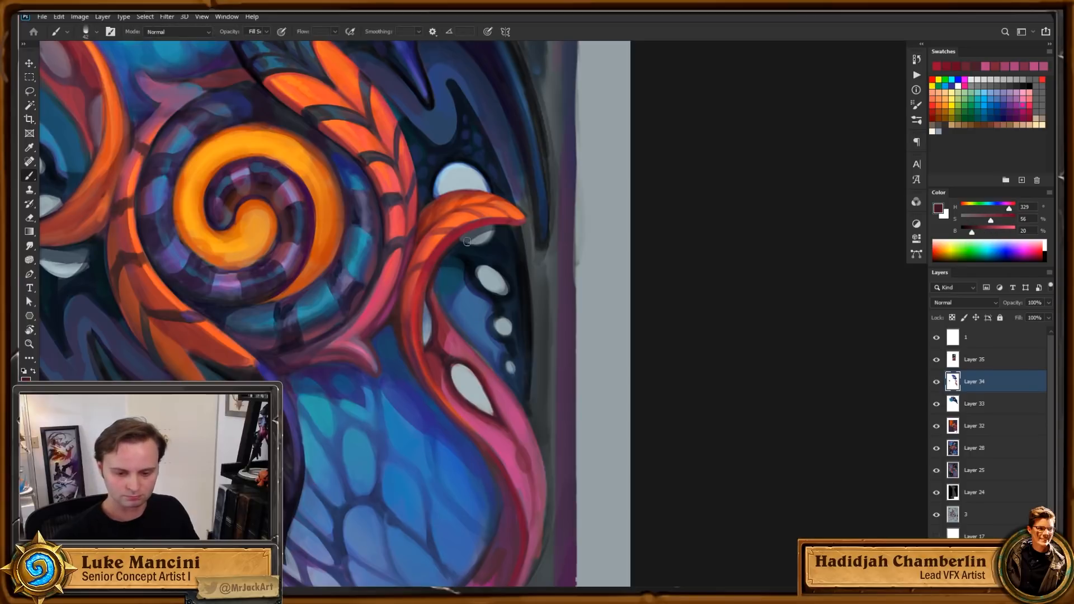
# Step: Brighten the tendril's outer rim beside the blue scales with sampled orange (H 11, S 79, B 91), undoing the unwanted strokes
pyautogui.keyDown('alt'); pyautogui.click(434, 250); pyautogui.keyUp('alt')
pyautogui.moveTo(434, 251); pyautogui.dragTo(420, 280)
pyautogui.rightClick(418, 362)
pyautogui.click(411, 356)
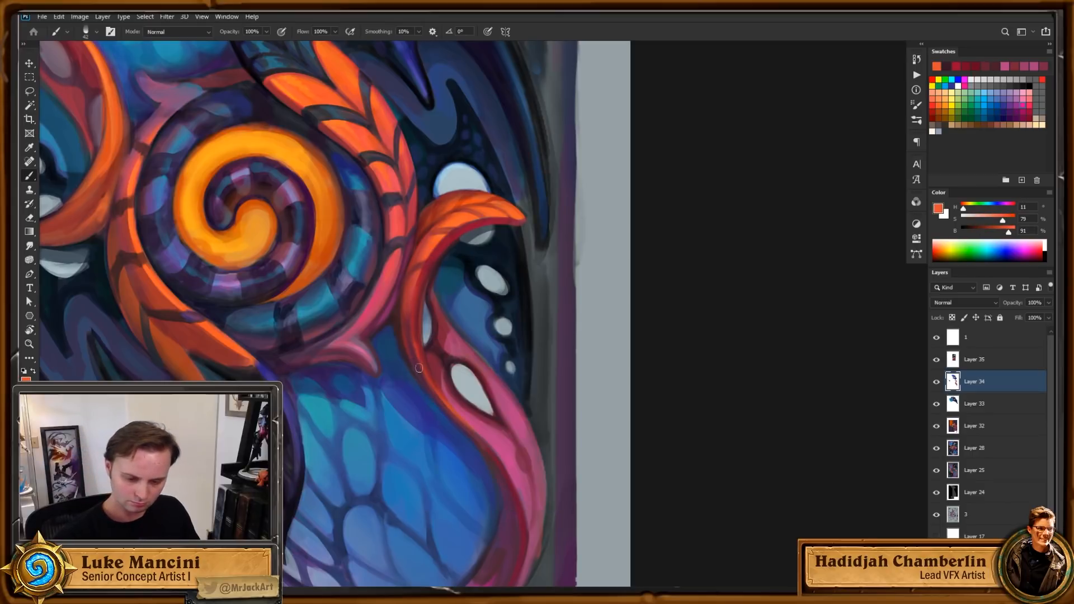
pyautogui.moveTo(409, 338); pyautogui.dragTo(423, 378)
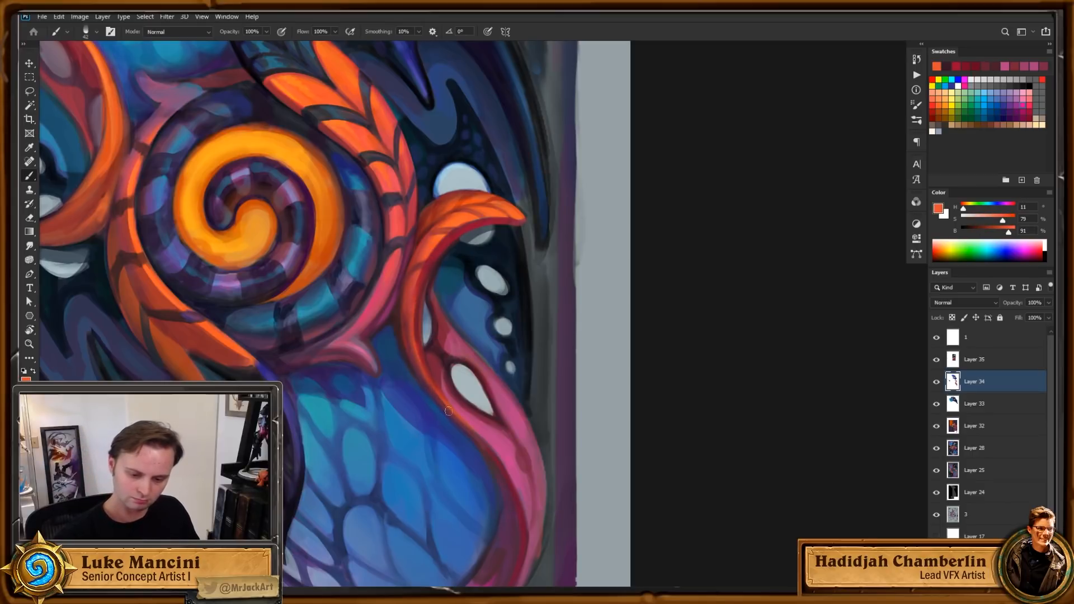
pyautogui.hotkey('ctrl', 'z')
pyautogui.moveTo(413, 303); pyautogui.dragTo(426, 375)
pyautogui.moveTo(423, 271)
pyautogui.mouseDown()
pyautogui.moveTo(414, 316)
pyautogui.moveTo(435, 395)
pyautogui.mouseUp()
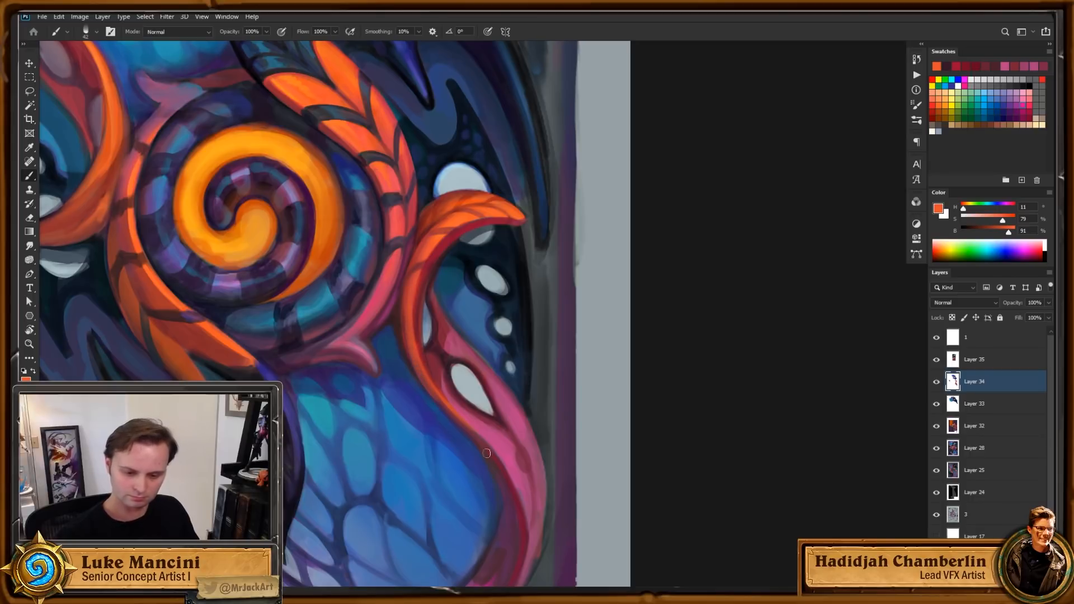
pyautogui.hotkey('ctrl', 'z')
# Step: Sample a rosy red (H 347, S 67, B 82) and warm the tendril's pink section above the oval white spot
pyautogui.moveTo(493, 375); pyautogui.dragTo(500, 373)
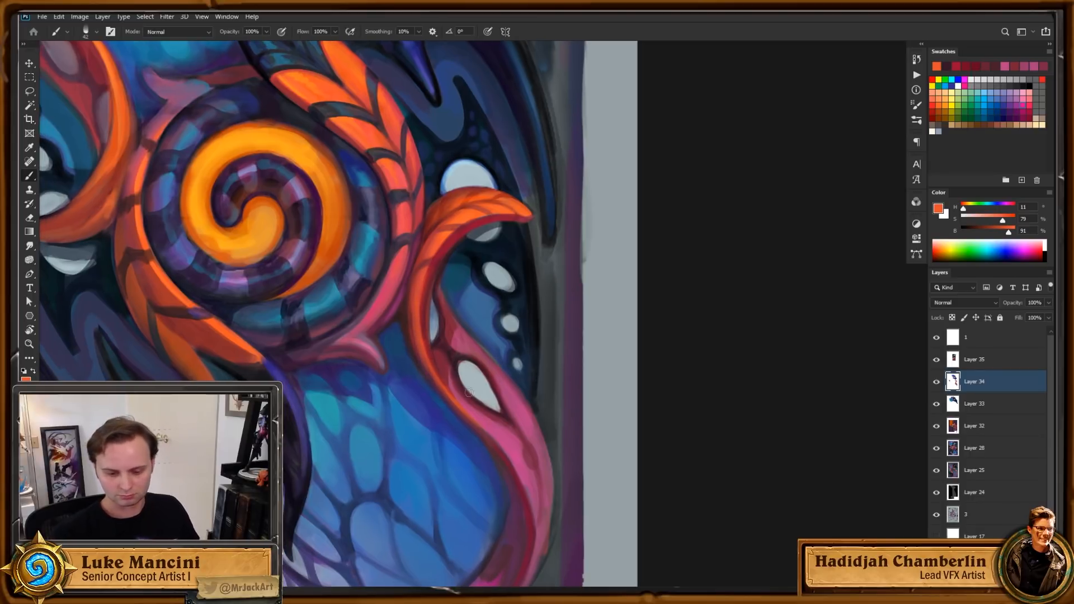
pyautogui.keyDown('alt'); pyautogui.click(459, 393); pyautogui.keyUp('alt')
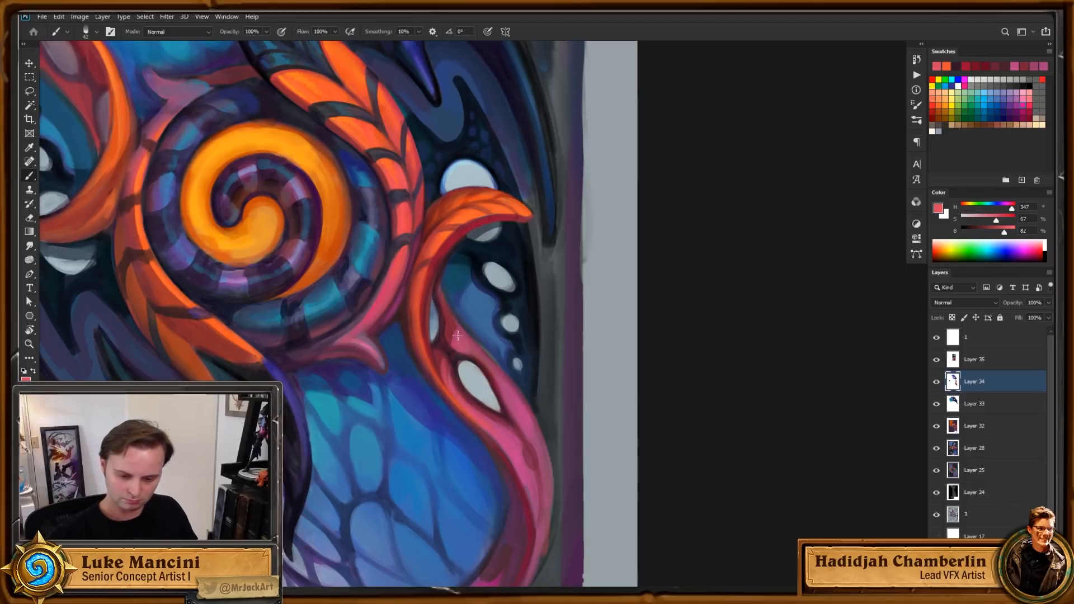
pyautogui.moveTo(561, 413); pyautogui.dragTo(575, 430)
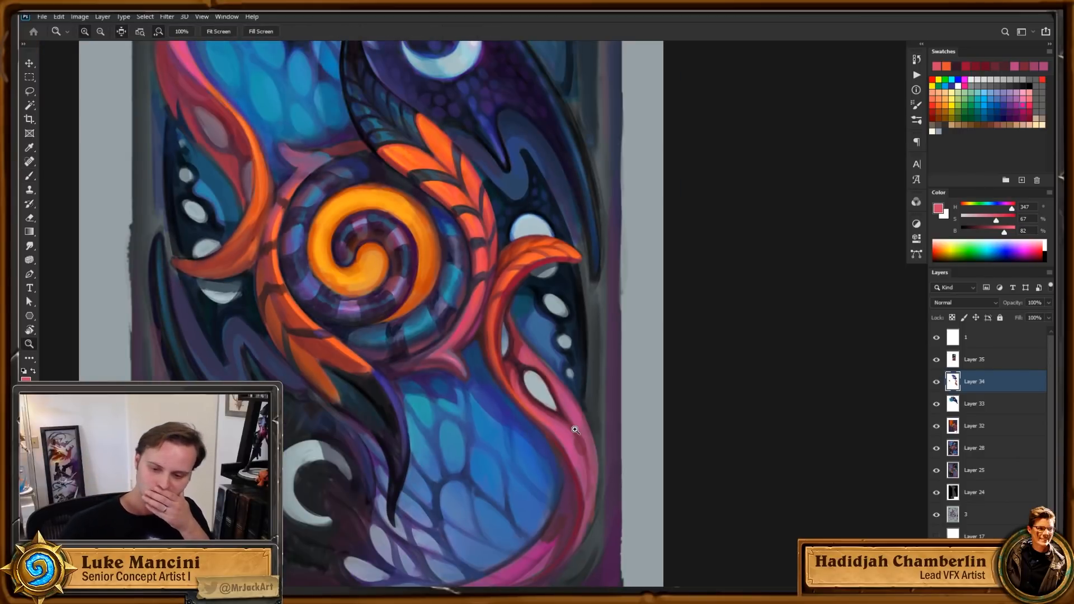
# Step: Touch up the teal area inside the tendril's curl with sampled dark teals (H 196, S 77, B 37 and H 197, S 76, B 33)
pyautogui.click(520, 322)
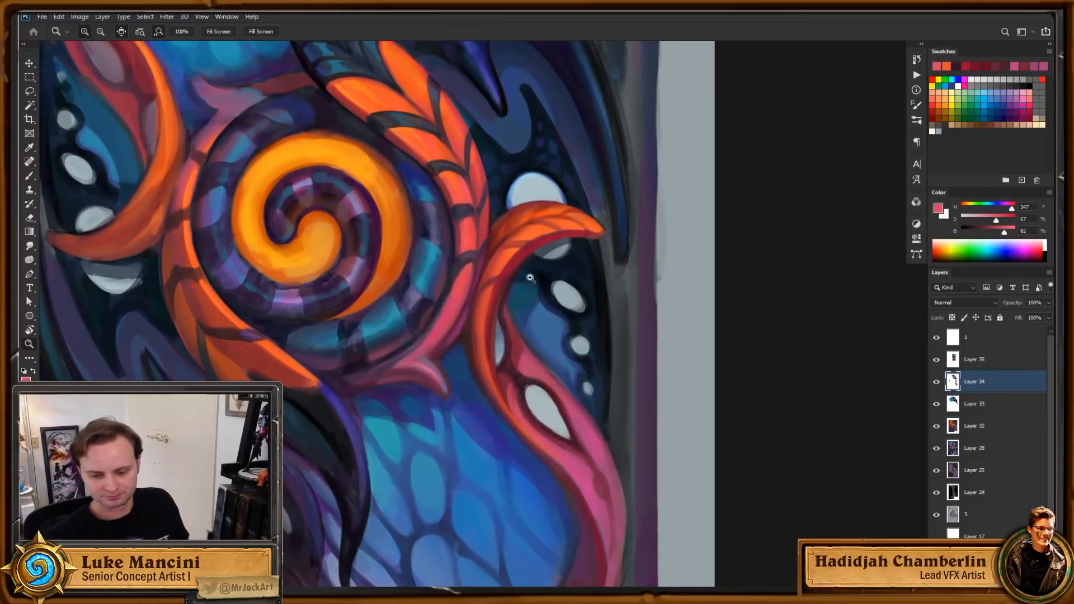
pyautogui.keyDown('alt'); pyautogui.click(509, 314); pyautogui.keyUp('alt')
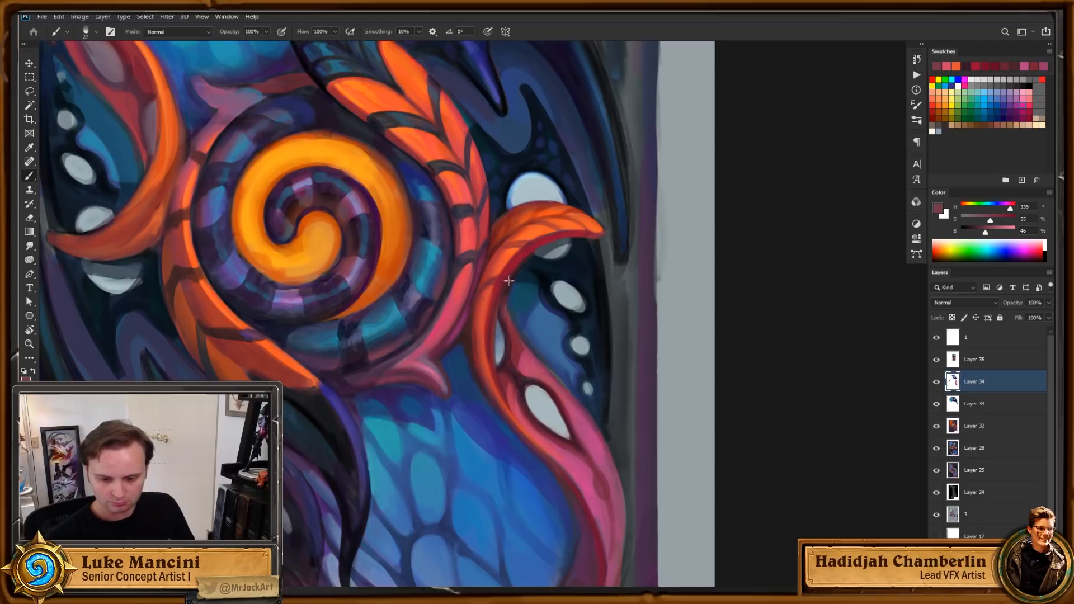
pyautogui.keyDown('alt'); pyautogui.click(514, 302); pyautogui.keyUp('alt')
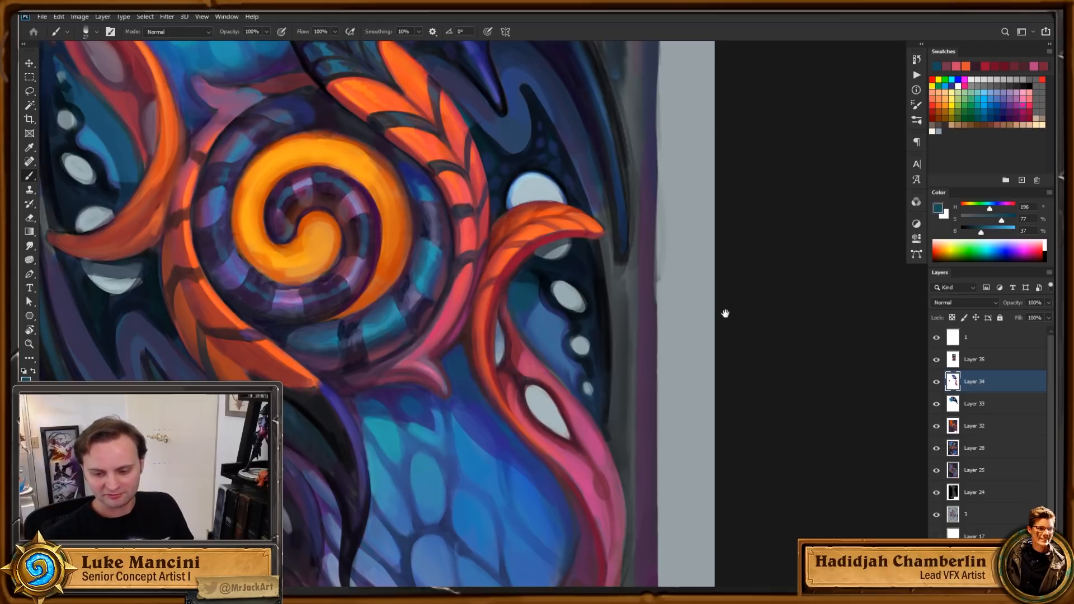
pyautogui.moveTo(726, 314)
pyautogui.mouseDown()
pyautogui.moveTo(716, 303)
pyautogui.moveTo(719, 312)
pyautogui.mouseUp()
pyautogui.keyDown('alt'); pyautogui.click(518, 302); pyautogui.keyUp('alt')
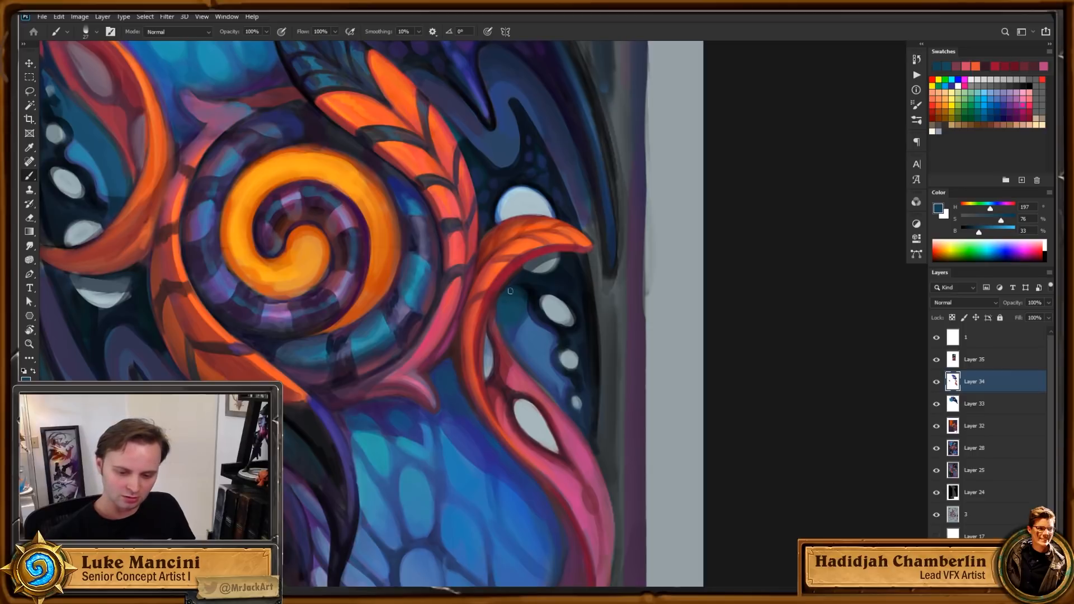
pyautogui.moveTo(587, 336); pyautogui.dragTo(570, 337)
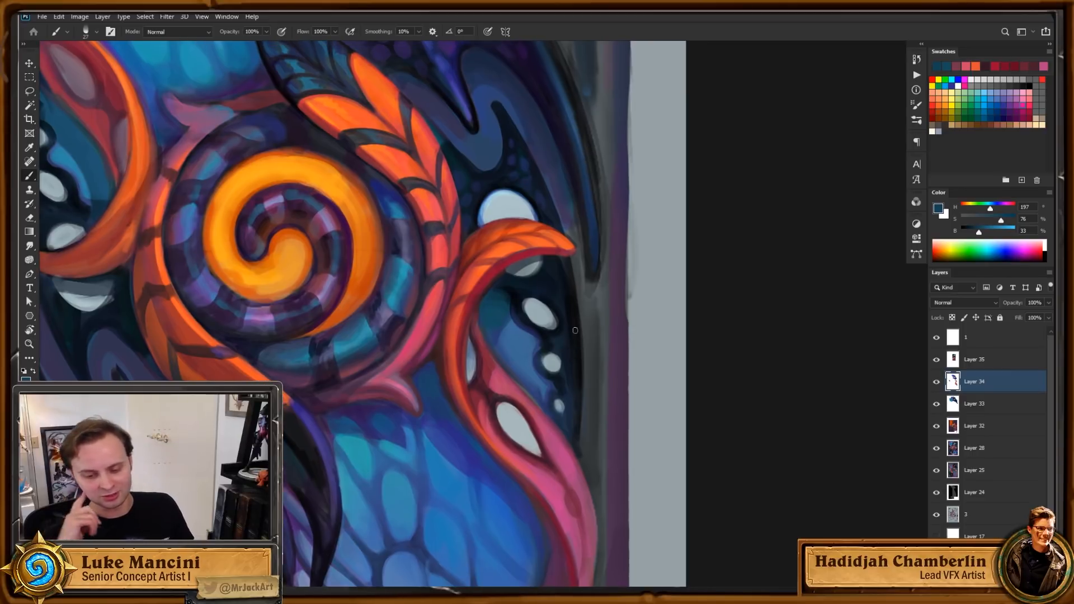
# Step: Sample a blue below the spiral, raise its saturation to 85, and tint the membrane inside the tendril's curl
pyautogui.keyDown('alt'); pyautogui.click(398, 429); pyautogui.keyUp('alt')
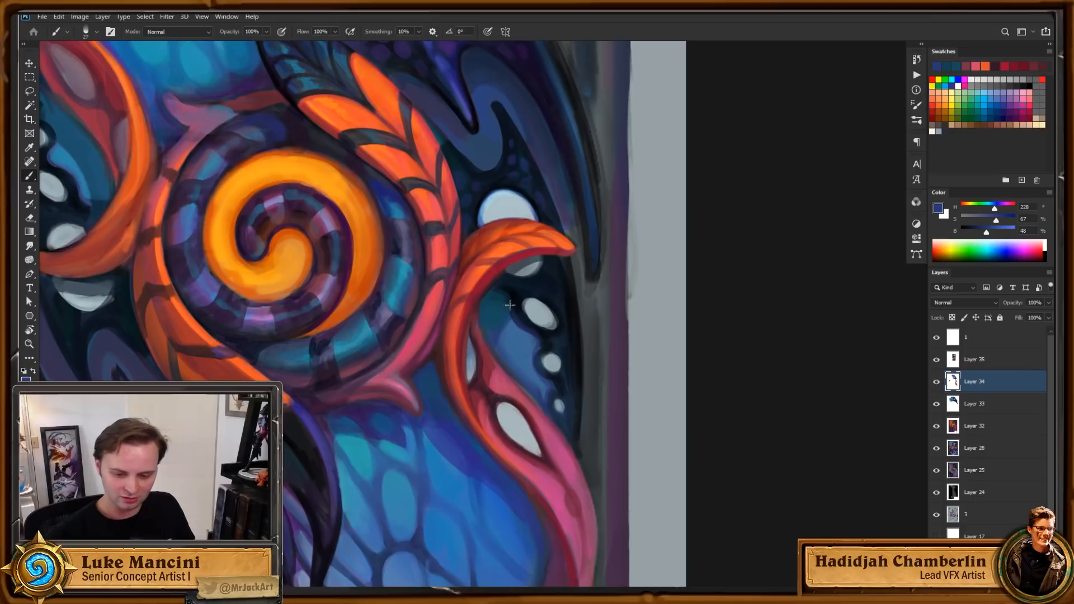
pyautogui.click(1006, 218)
pyautogui.moveTo(616, 297); pyautogui.dragTo(646, 281)
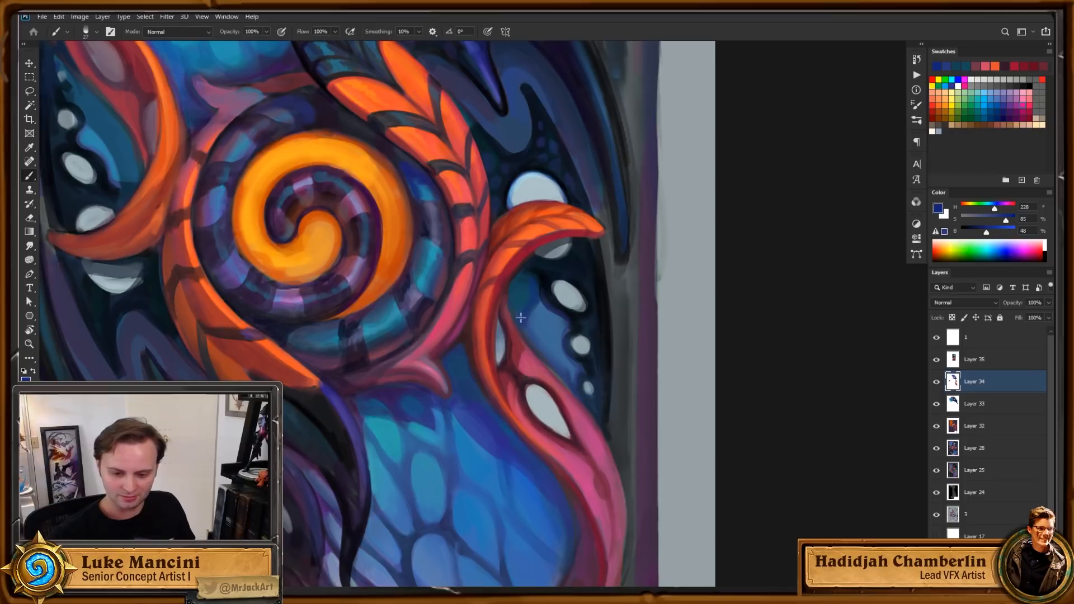
pyautogui.moveTo(659, 304); pyautogui.dragTo(651, 328)
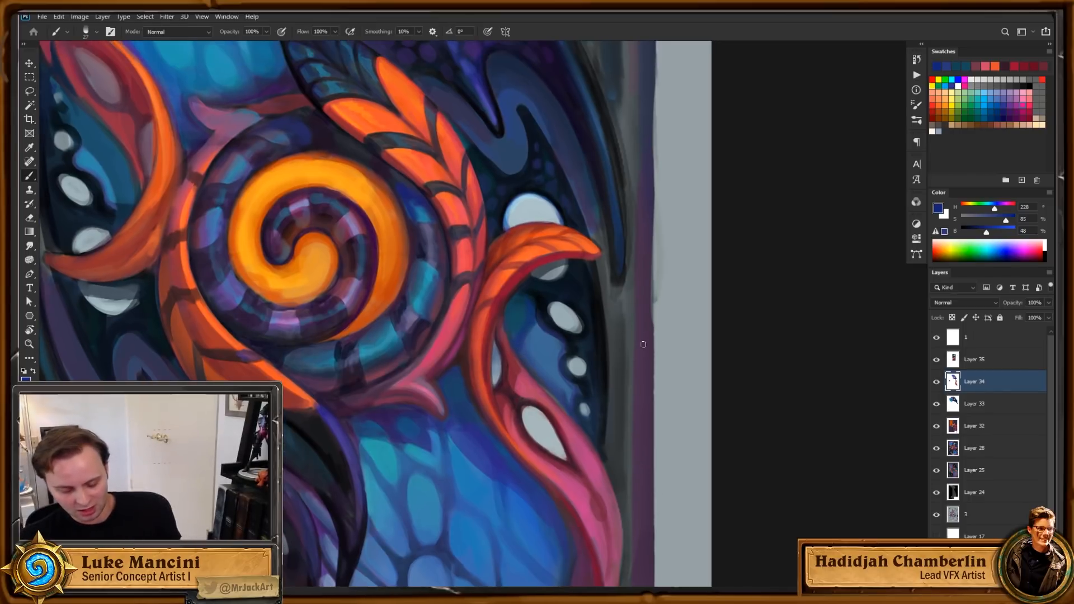
# Step: Blend the blue membrane beside the tendril with a mid blue sampled from the scales below the spiral (H 210, S 78, B 47)
pyautogui.keyDown('alt'); pyautogui.click(405, 426); pyautogui.keyUp('alt')
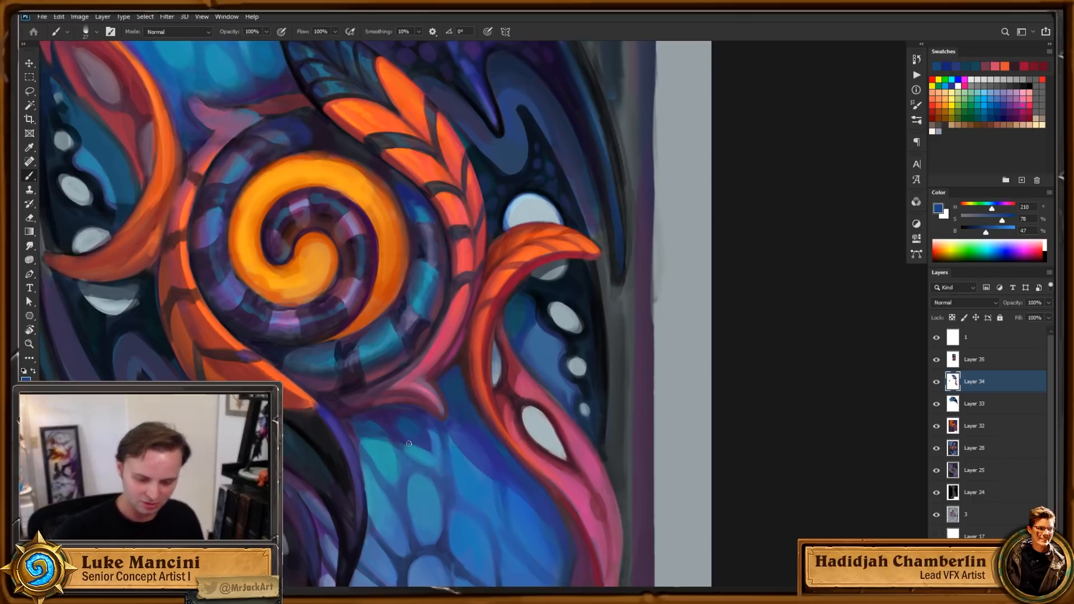
pyautogui.moveTo(505, 456); pyautogui.dragTo(485, 396)
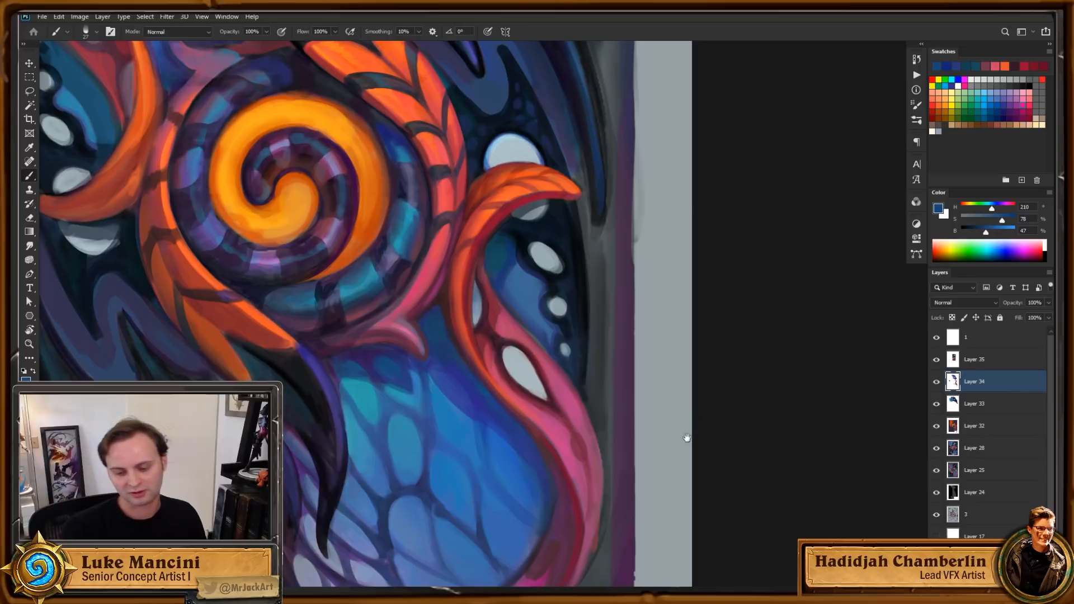
pyautogui.moveTo(691, 425); pyautogui.dragTo(679, 442)
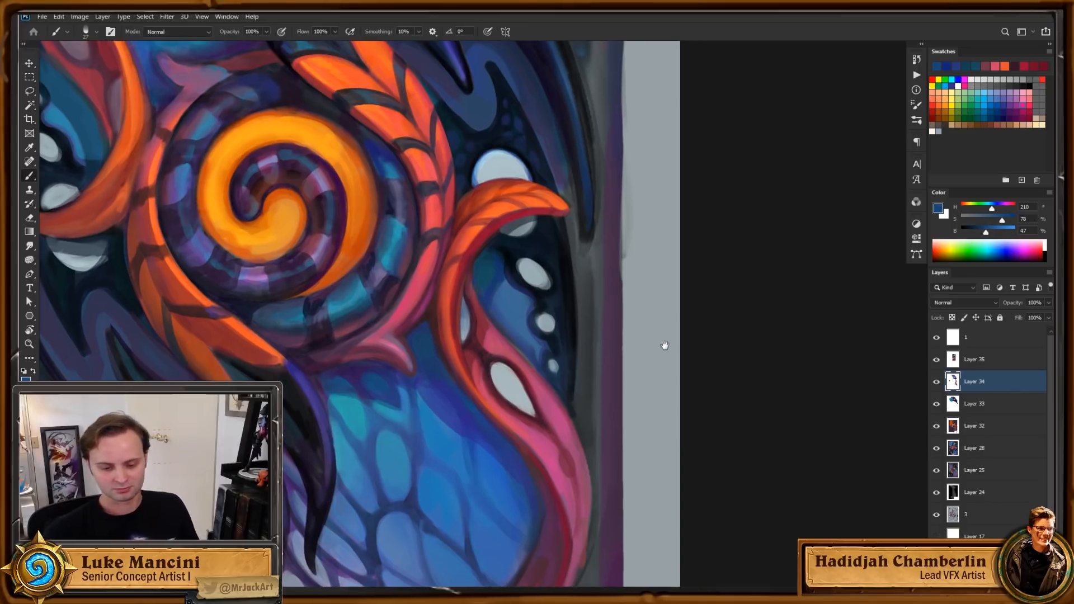
pyautogui.moveTo(665, 345)
pyautogui.mouseDown()
pyautogui.moveTo(678, 354)
pyautogui.moveTo(615, 369)
pyautogui.mouseUp()
# Step: Sample a light blue from the scales (H 198, S 68, B 67), brighten the membrane beside the tendril, and raise the colour's saturation to 86
pyautogui.keyDown('alt'); pyautogui.click(413, 463); pyautogui.keyUp('alt')
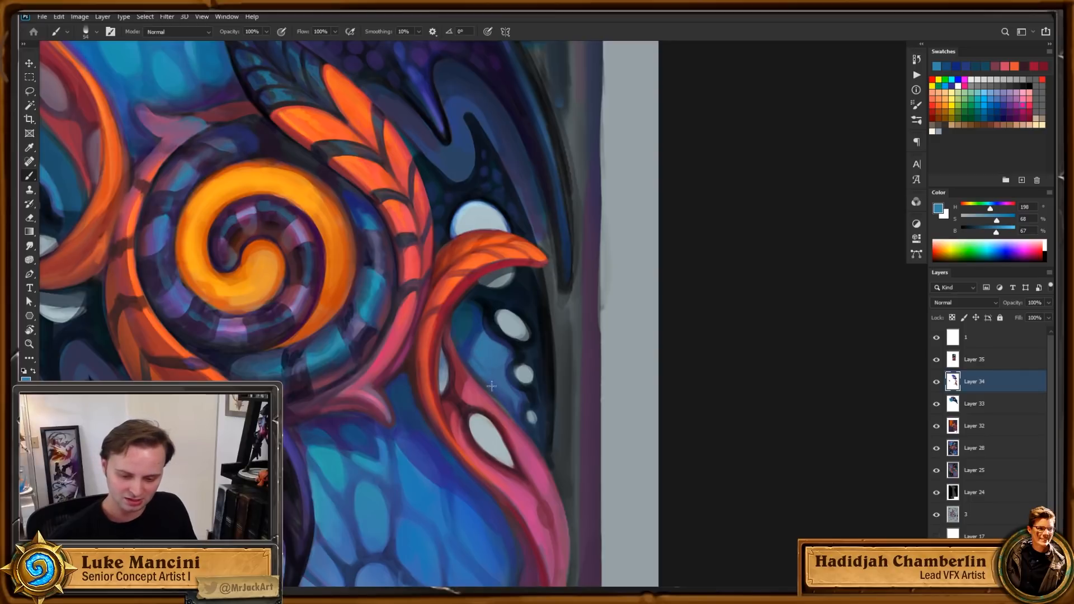
pyautogui.moveTo(577, 406); pyautogui.dragTo(553, 379)
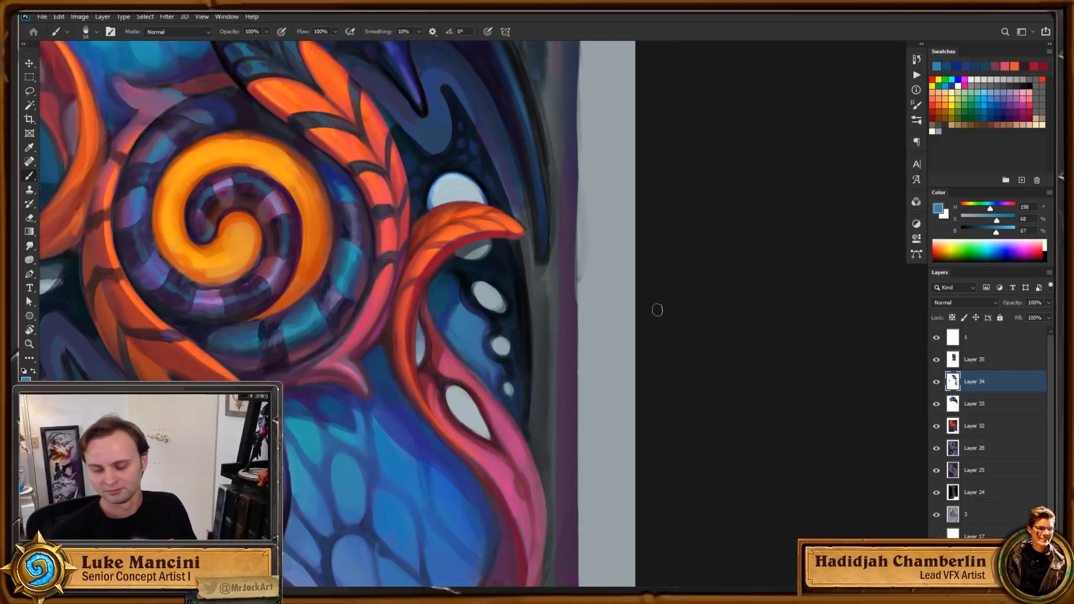
pyautogui.moveTo(997, 221); pyautogui.dragTo(1008, 221)
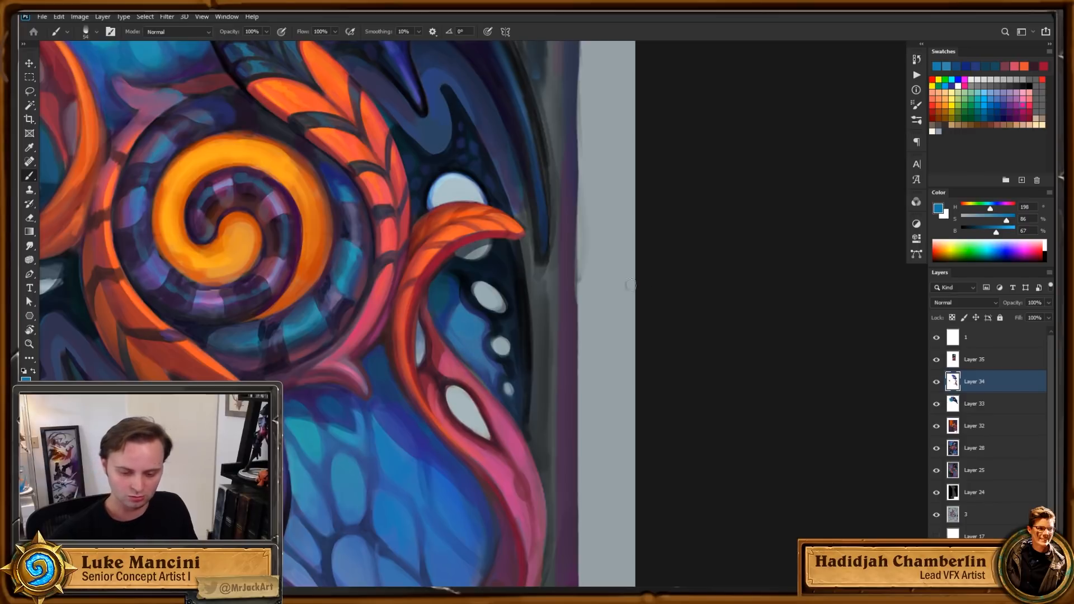
# Step: Sample a dark blue (H 215, S 81, B 42) at the membrane's edge and refine the border beside the white spots
pyautogui.moveTo(631, 285); pyautogui.dragTo(653, 315)
pyautogui.click(471, 296)
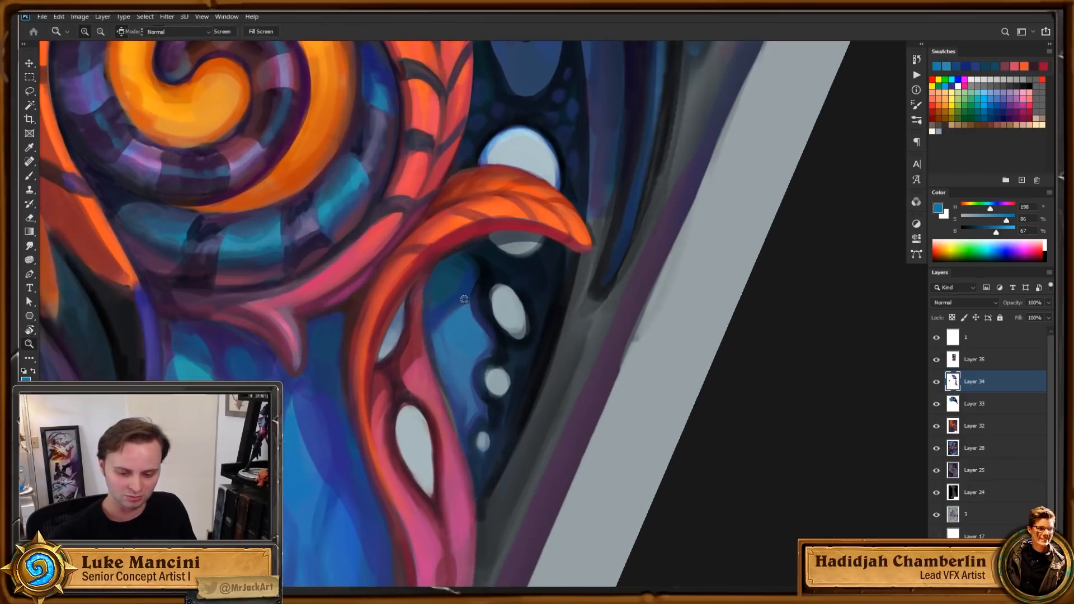
pyautogui.keyDown('alt'); pyautogui.click(467, 305); pyautogui.keyUp('alt')
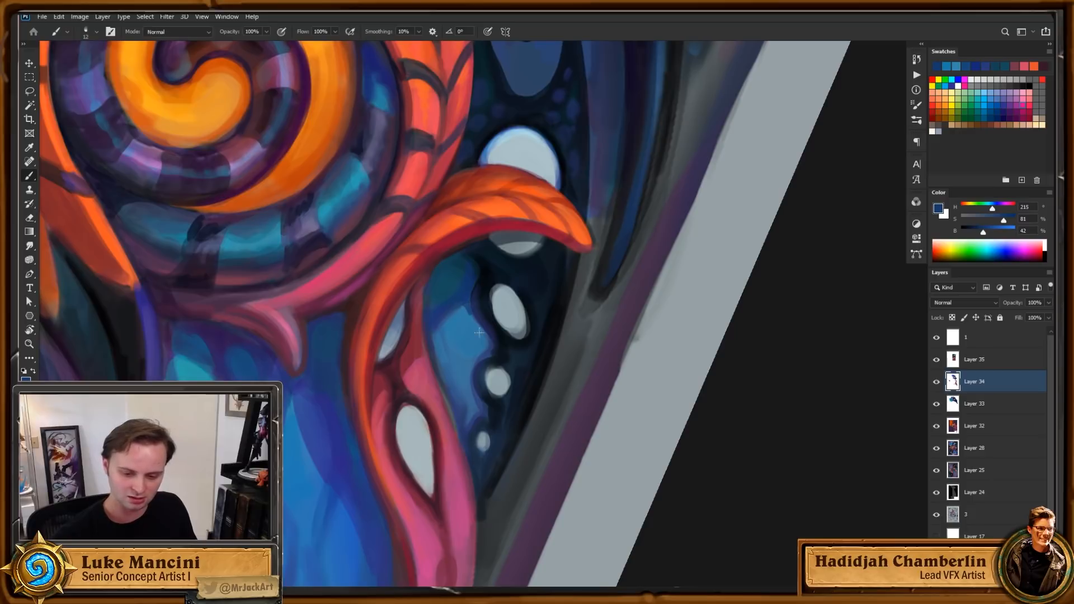
pyautogui.rightClick(479, 316)
pyautogui.click(517, 273)
pyautogui.moveTo(582, 298); pyautogui.dragTo(557, 264)
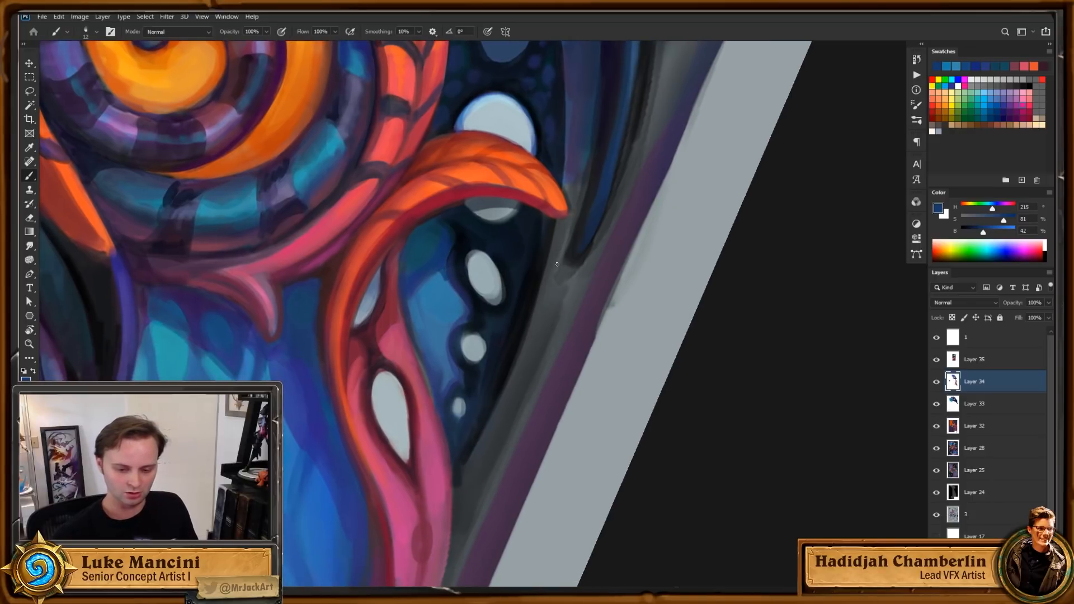
# Step: Rim the membrane's edge with violet-blue (H 248, S 92, B 67), and sample near-black blue (H 213, S 61, B 14) to clean the border
pyautogui.click(996, 231)
pyautogui.click(1009, 219)
pyautogui.click(997, 208)
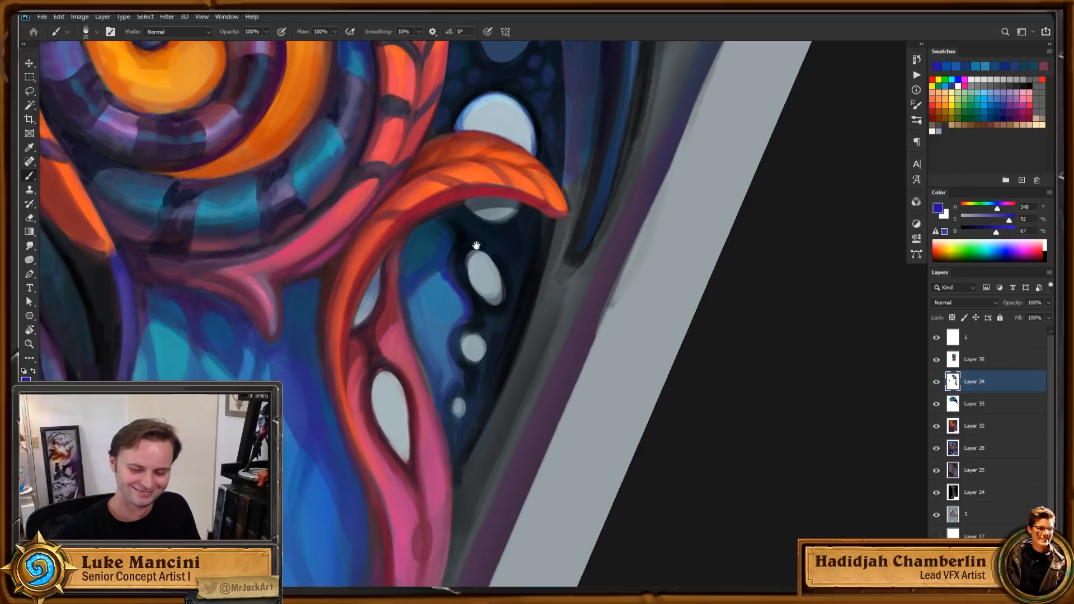
pyautogui.moveTo(477, 245); pyautogui.dragTo(471, 277)
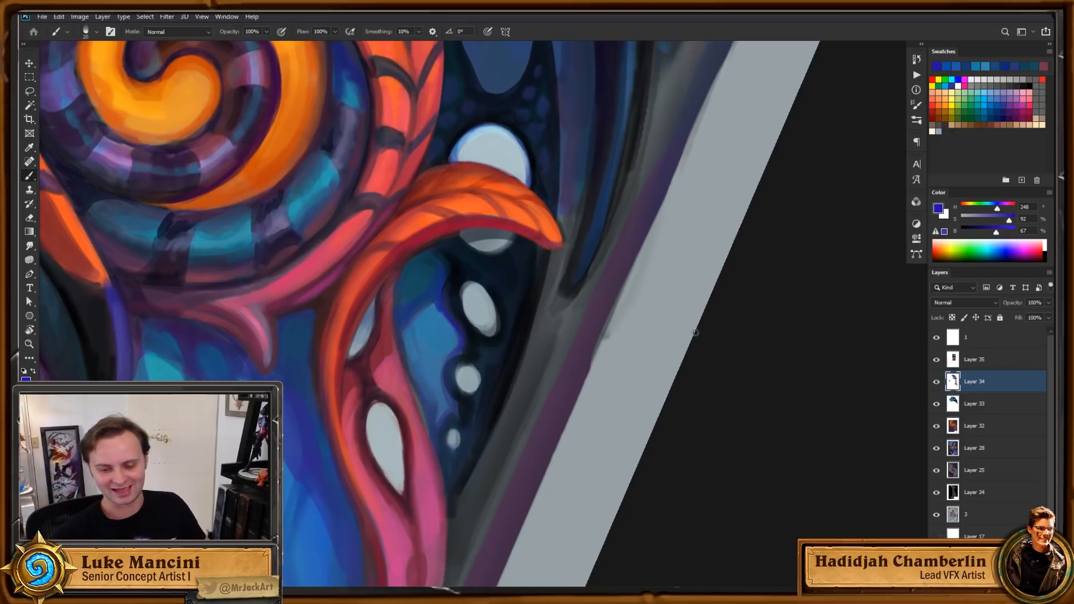
pyautogui.press('Escape')
pyautogui.keyDown('alt'); pyautogui.click(457, 333); pyautogui.keyUp('alt')
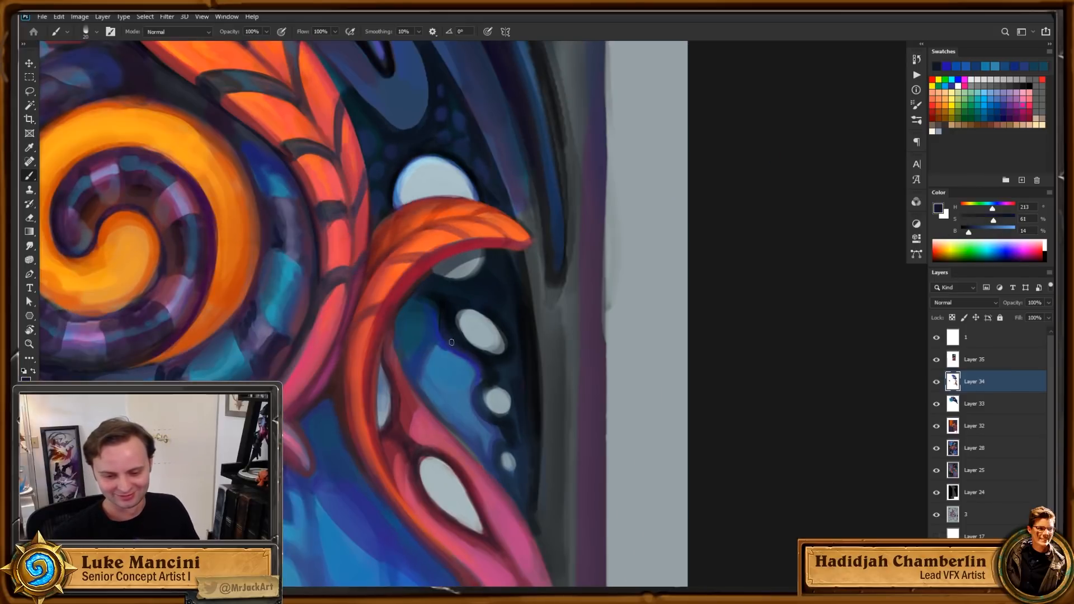
pyautogui.moveTo(507, 332)
pyautogui.mouseDown()
pyautogui.moveTo(524, 375)
pyautogui.moveTo(570, 344)
pyautogui.moveTo(562, 363)
pyautogui.moveTo(589, 316)
pyautogui.moveTo(628, 289)
pyautogui.mouseUp()
# Step: Sample the membrane's blue, shift it to H 233, S 80, B 64, and tint the membrane's border near the upper white spot
pyautogui.keyDown('alt'); pyautogui.click(439, 383); pyautogui.keyUp('alt')
pyautogui.keyDown('alt'); pyautogui.click(454, 400); pyautogui.keyUp('alt')
pyautogui.click(1004, 219)
pyautogui.click(996, 207)
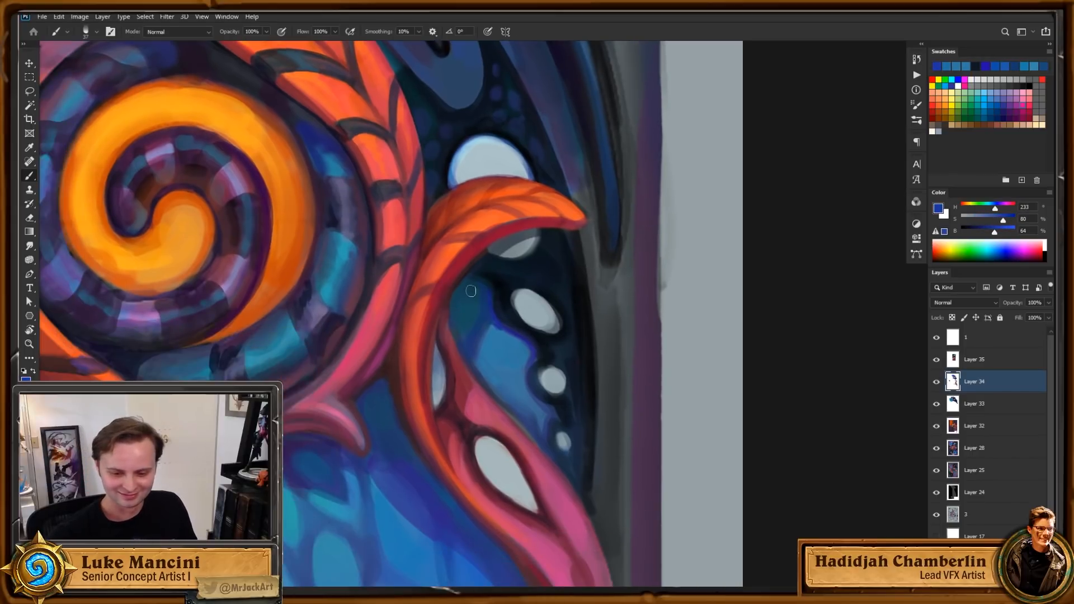
# Step: Brighten the teal upper part of the membrane with a blue of H 214, S 80, B 69, using a larger brush
pyautogui.click(998, 232)
pyautogui.click(992, 208)
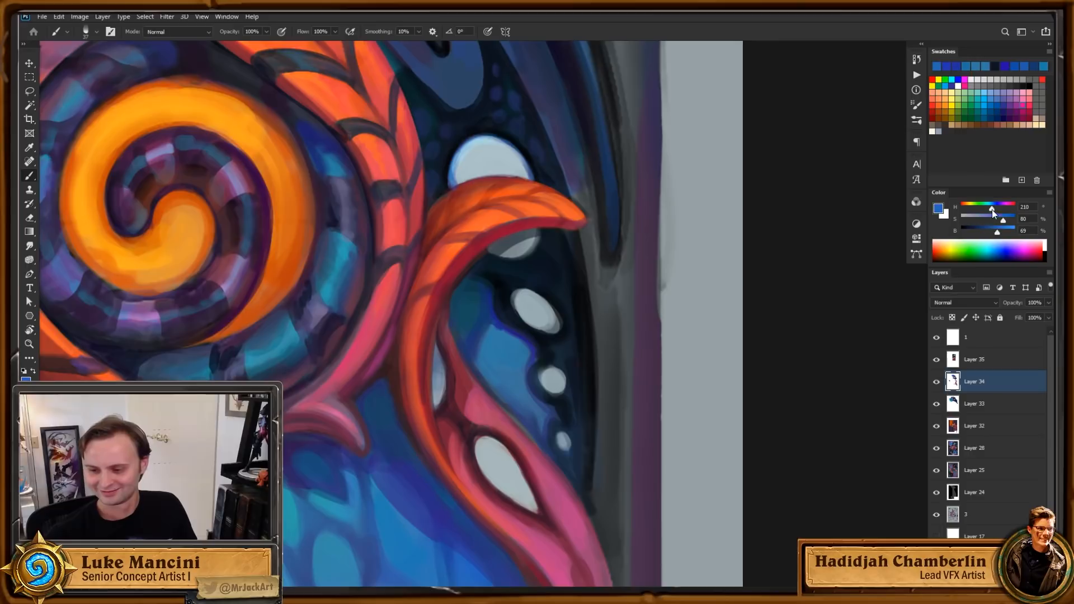
pyautogui.press(']')
pyautogui.press(']')
pyautogui.press(']')
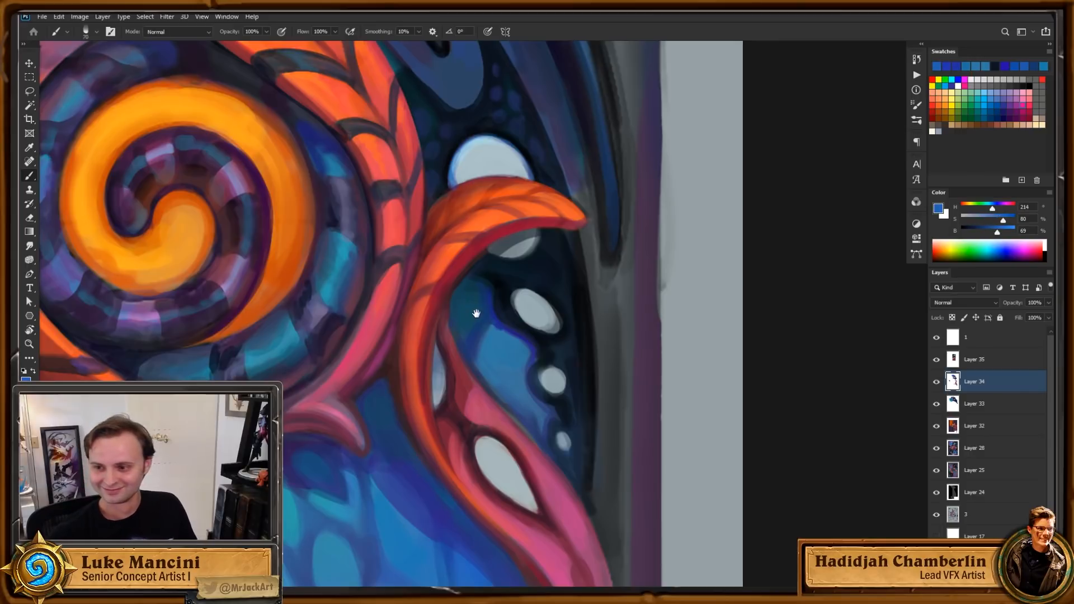
pyautogui.moveTo(479, 298); pyautogui.dragTo(473, 283)
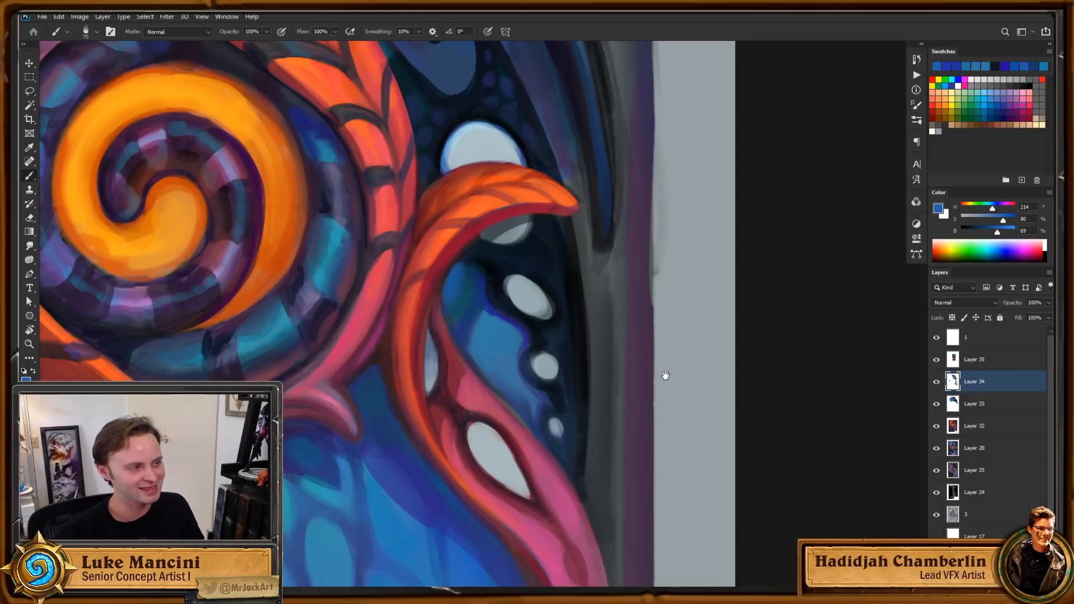
# Step: Blend the membrane's upper part with a teal-blue (H 195, S 79, B 58) and sampled darker blues (H 195, S 77, B 44 and H 232, S 81, B 49)
pyautogui.moveTo(634, 346); pyautogui.dragTo(665, 373)
pyautogui.keyDown('alt'); pyautogui.click(493, 327); pyautogui.keyUp('alt')
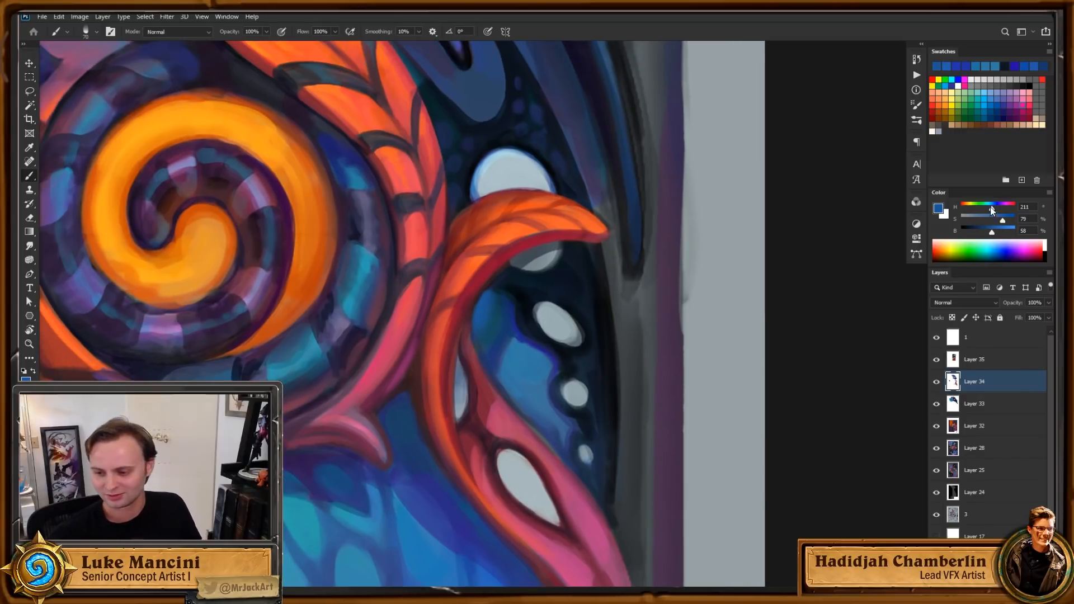
pyautogui.moveTo(990, 207); pyautogui.dragTo(988, 207)
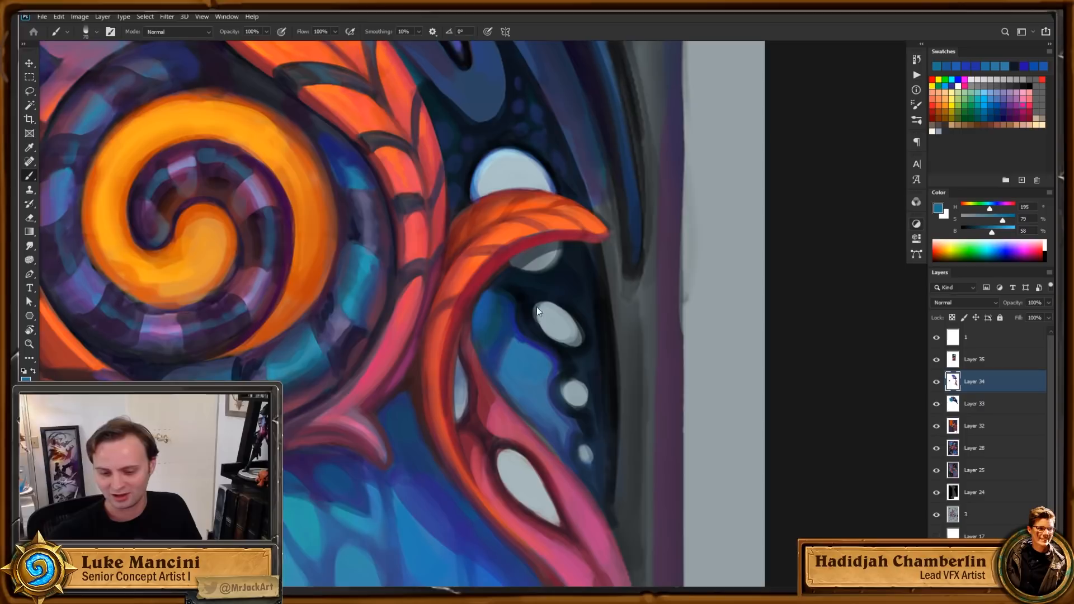
pyautogui.keyDown('alt'); pyautogui.click(496, 331); pyautogui.keyUp('alt')
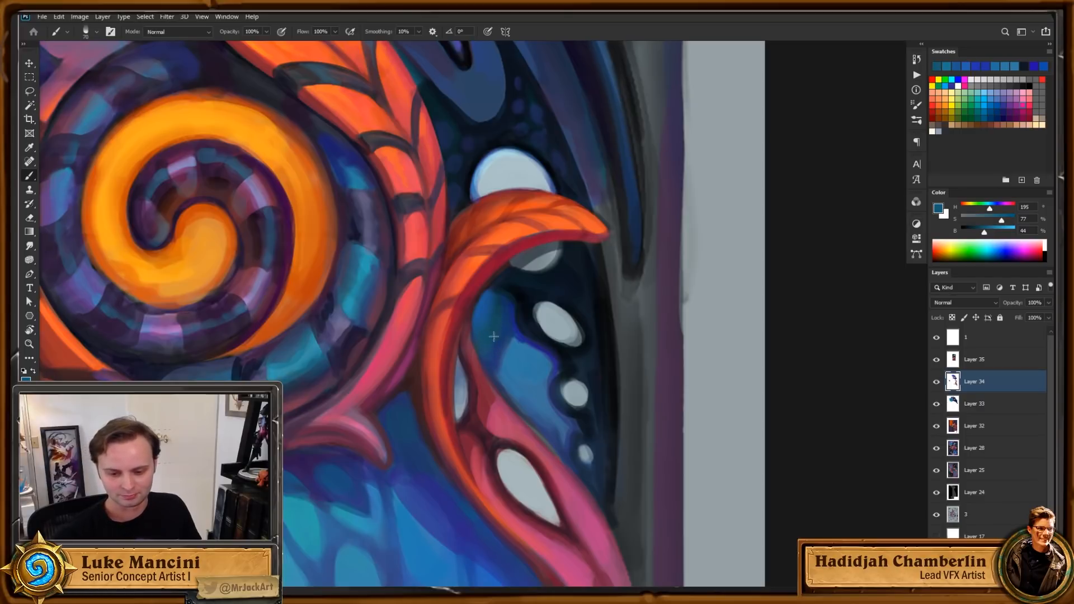
pyautogui.keyDown('alt'); pyautogui.click(510, 313); pyautogui.keyUp('alt')
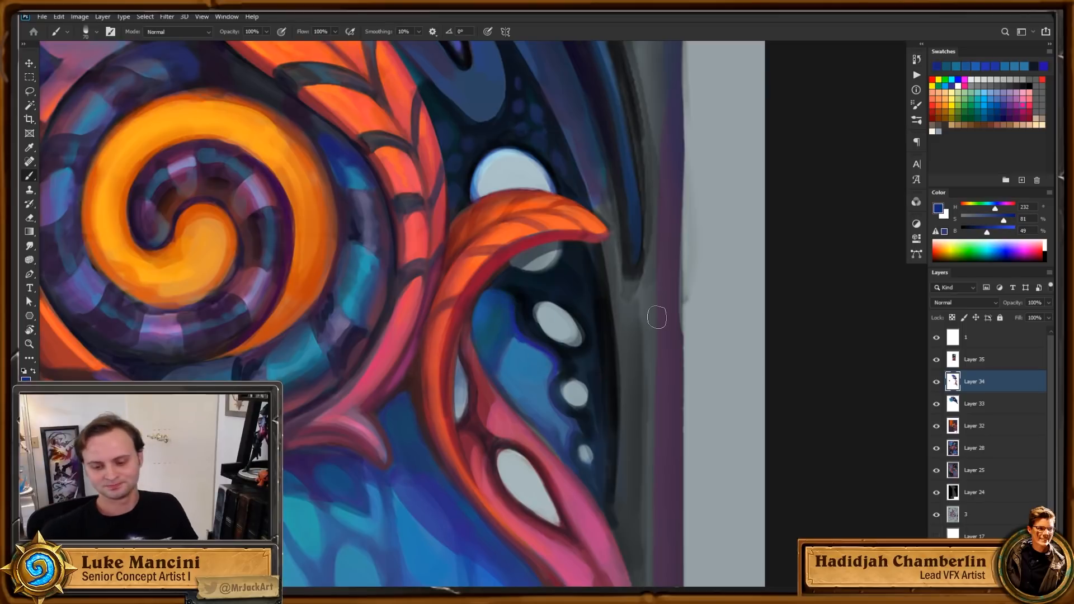
# Step: Set the brush opacity to 99% and shade the grey spot under the tendril's tip with a muted blue (H 228, S 45, B 43)
pyautogui.scroll(-3, 657, 317)
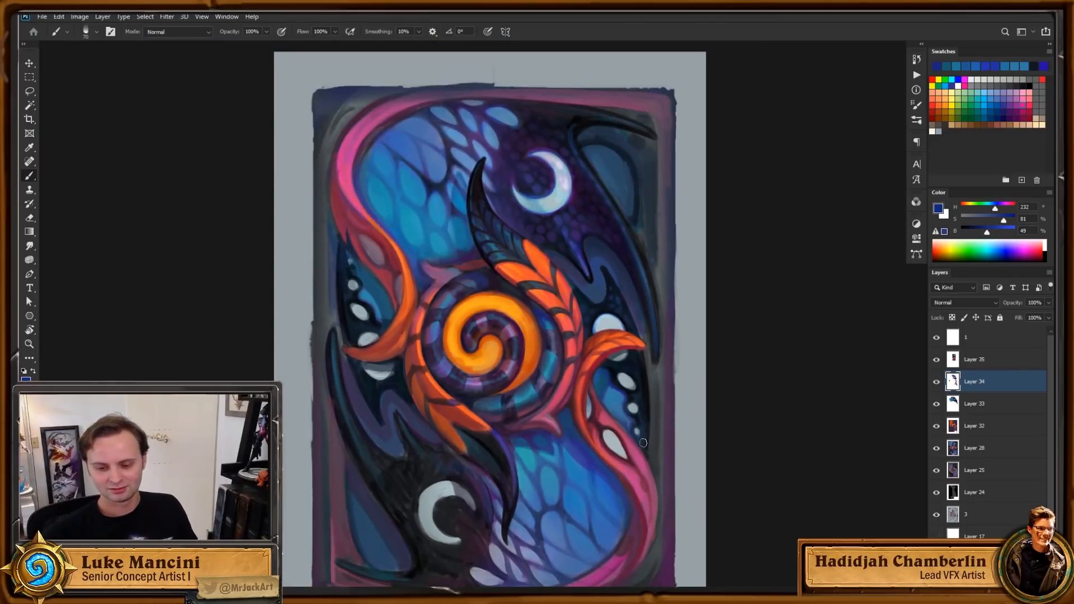
pyautogui.scroll(1, 643, 443)
pyautogui.moveTo(655, 393); pyautogui.dragTo(663, 408)
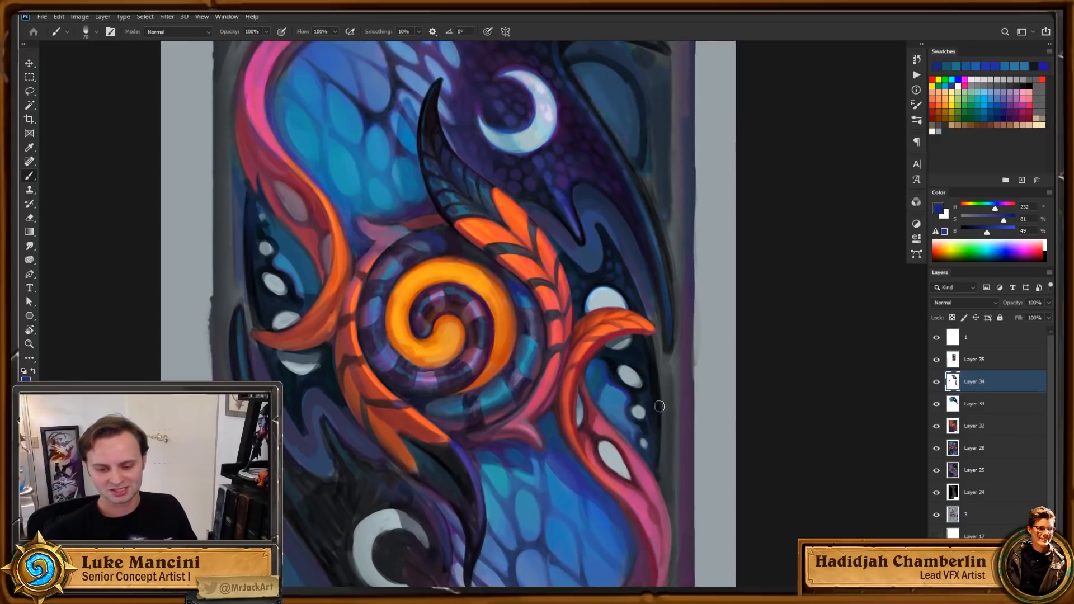
pyautogui.scroll(1, 660, 314)
pyautogui.press('9')
pyautogui.press('9')
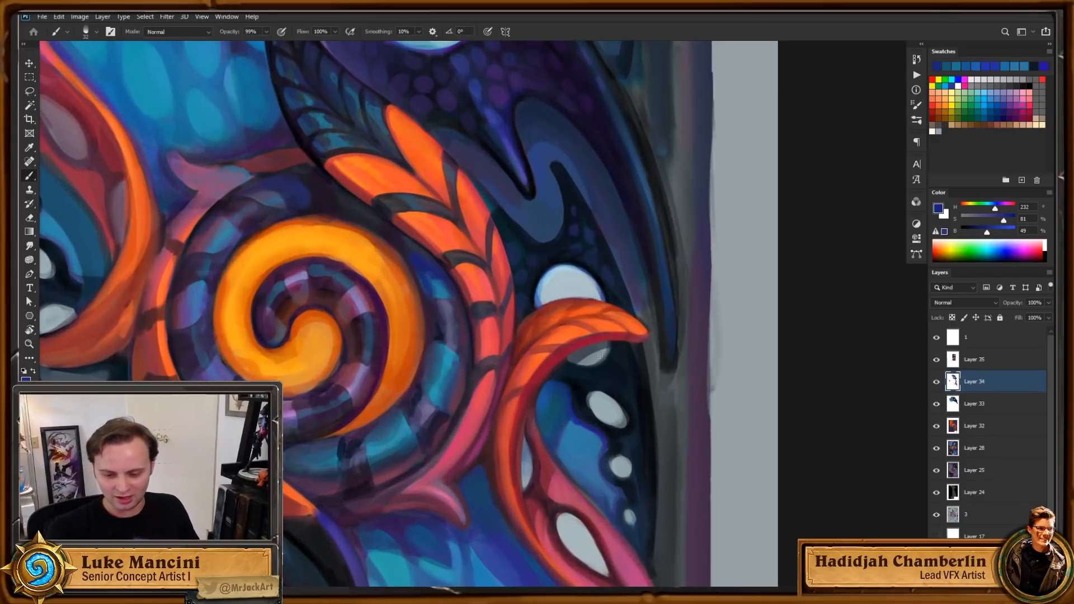
pyautogui.keyDown('alt'); pyautogui.click(598, 355); pyautogui.keyUp('alt')
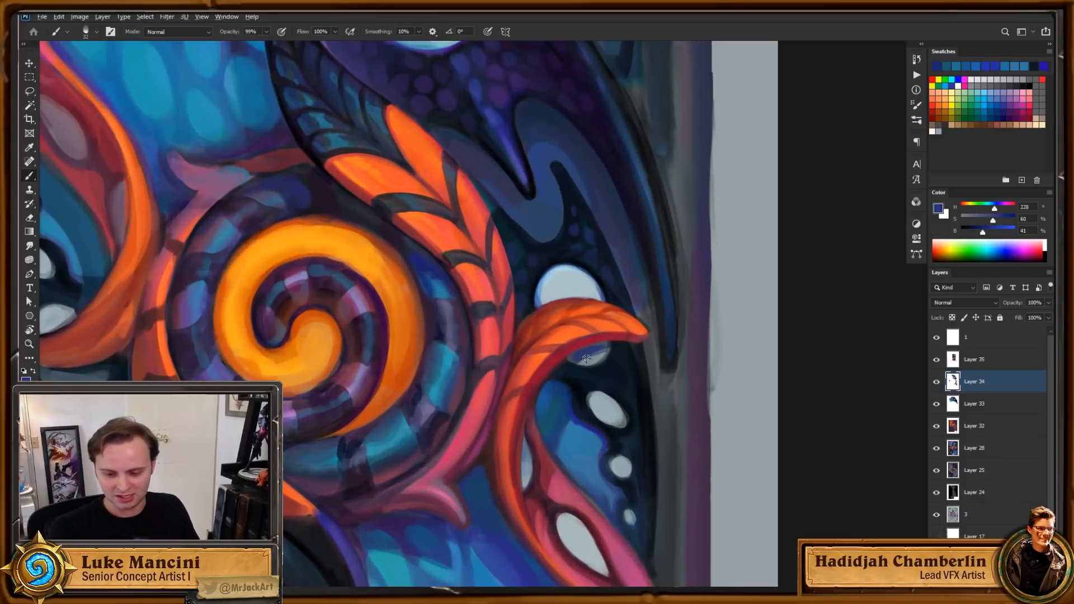
pyautogui.moveTo(993, 220); pyautogui.dragTo(985, 220)
pyautogui.click(983, 231)
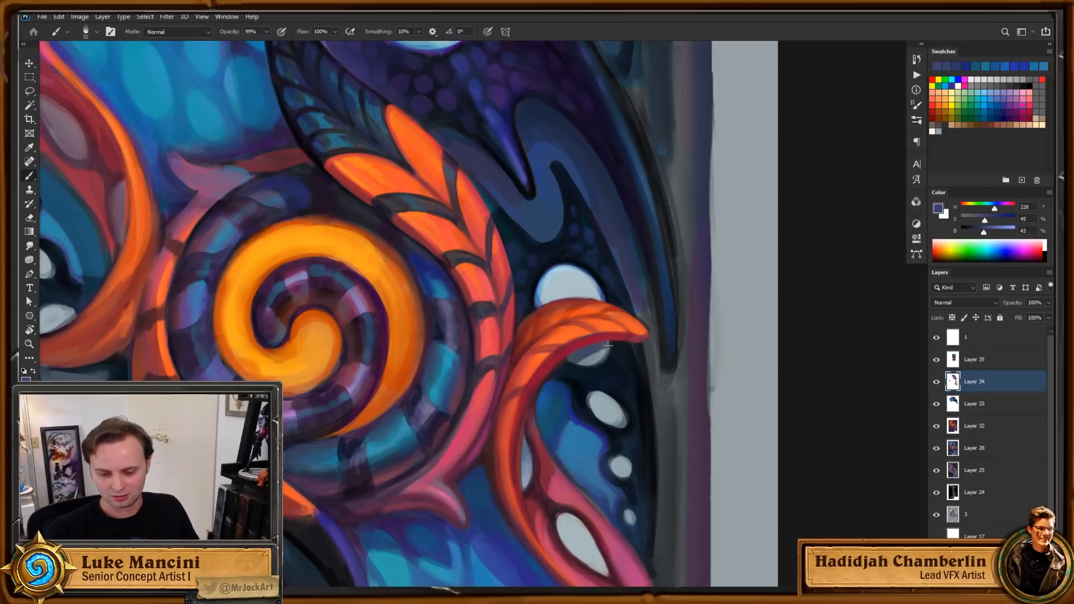
pyautogui.moveTo(600, 354); pyautogui.dragTo(604, 347)
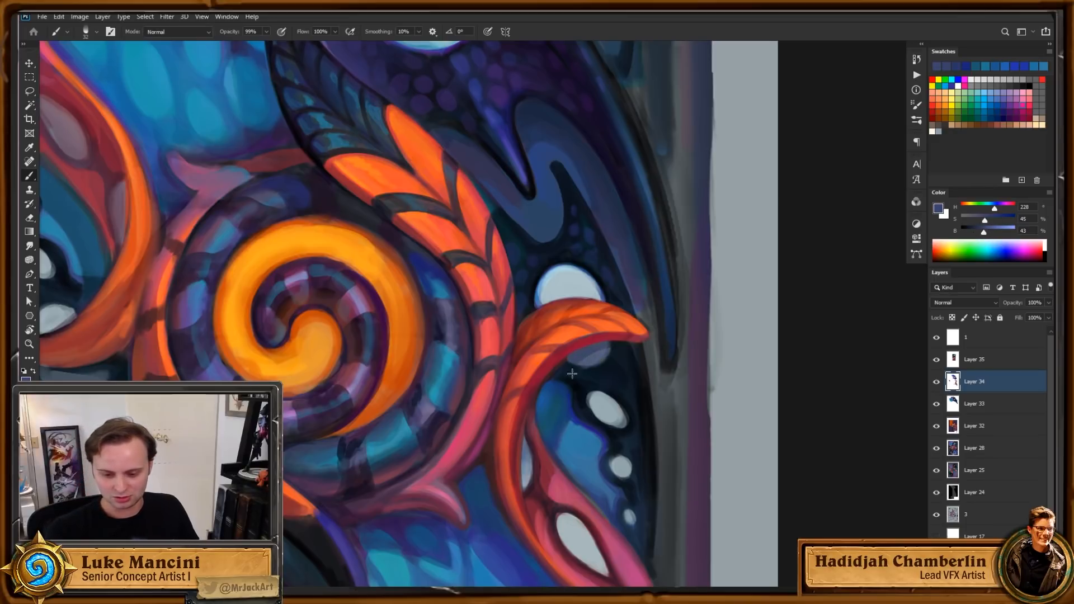
# Step: Refine the shaded spot under the tendril's tip using a sampled dark blue and a grey-blue (H 201, S 18, B 44)
pyautogui.keyDown('alt'); pyautogui.click(566, 381); pyautogui.keyUp('alt')
pyautogui.moveTo(619, 413); pyautogui.dragTo(624, 423)
pyautogui.keyDown('alt'); pyautogui.click(624, 413); pyautogui.keyUp('alt')
pyautogui.moveTo(582, 358); pyautogui.dragTo(603, 351)
pyautogui.scroll(-3, 596, 374)
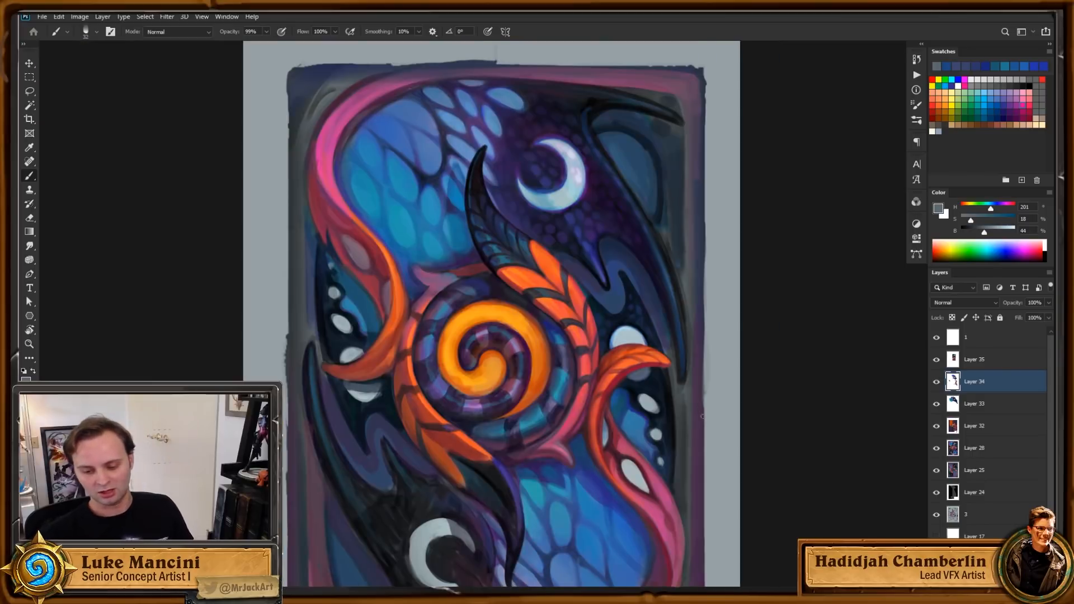
pyautogui.scroll(-1, 695, 421)
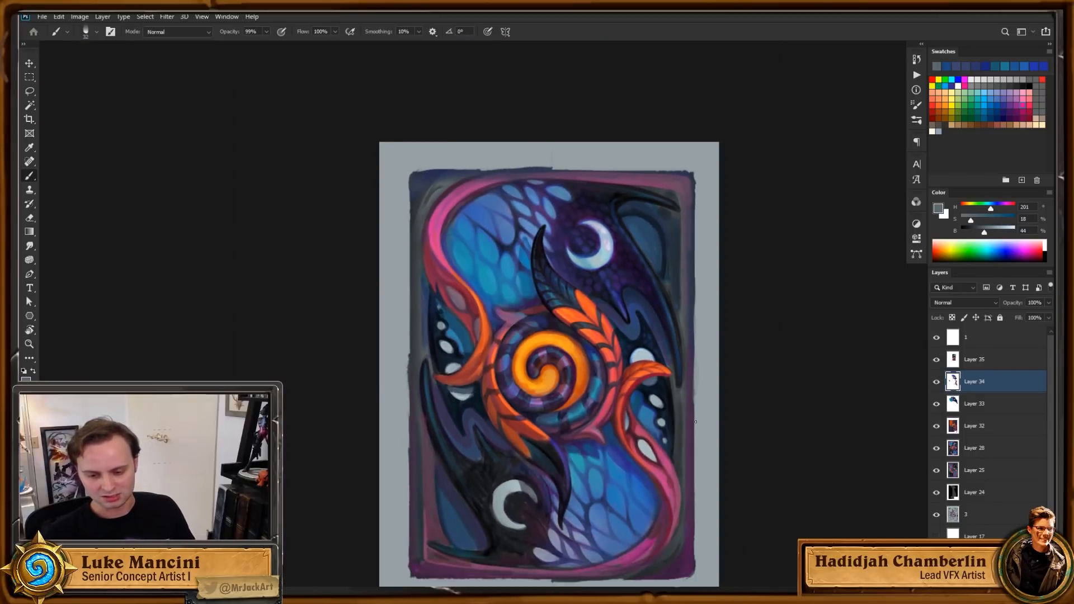
# Step: Sample teal from the spiral's outer coil, brighten it to H 189, S 63, B 89, and paint cyan highlights on the coil's right side
pyautogui.scroll(4, 653, 391)
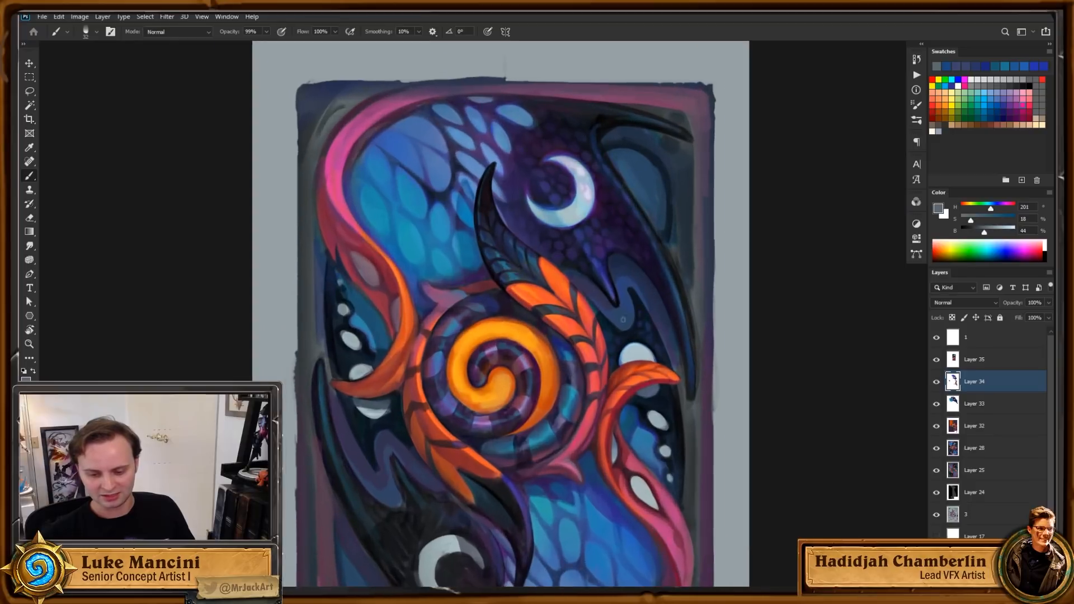
pyautogui.moveTo(633, 401)
pyautogui.mouseDown()
pyautogui.moveTo(632, 375)
pyautogui.moveTo(645, 395)
pyautogui.mouseUp()
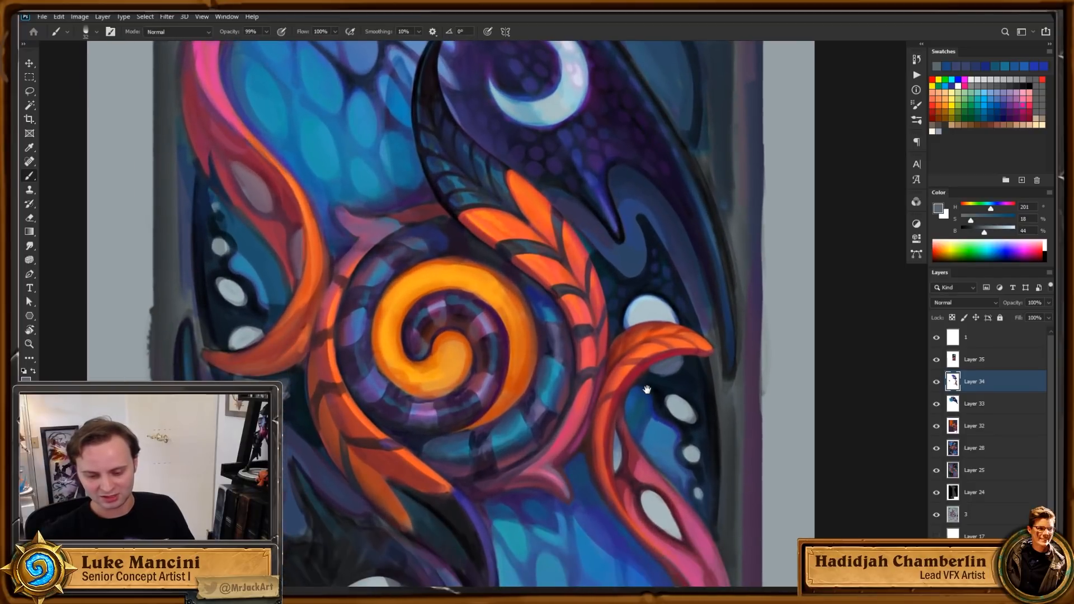
pyautogui.scroll(2, 588, 422)
pyautogui.keyDown('alt'); pyautogui.click(533, 404); pyautogui.keyUp('alt')
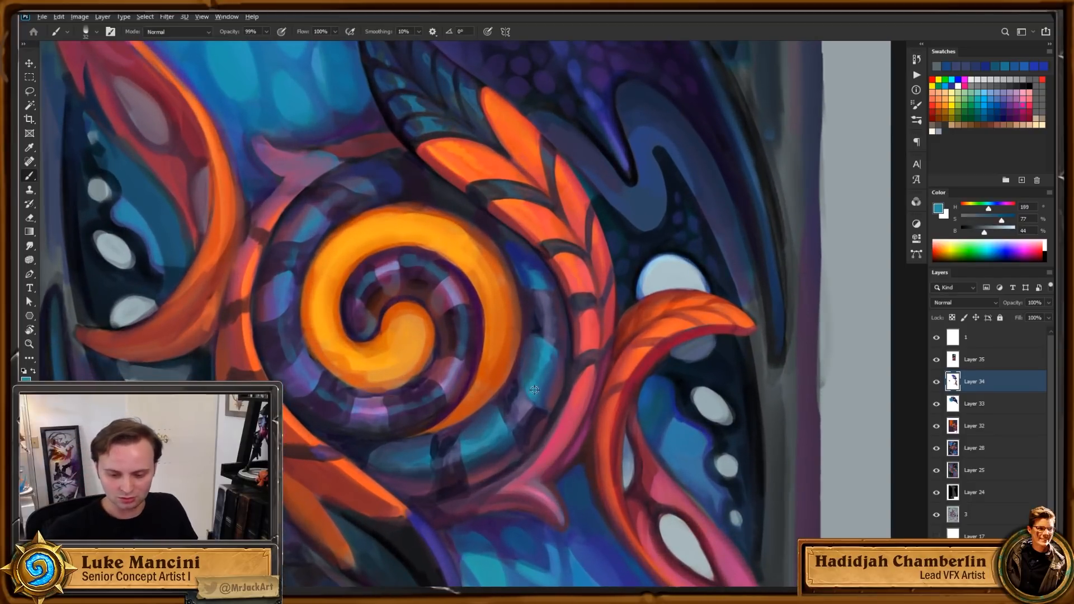
pyautogui.click(1008, 231)
pyautogui.click(994, 220)
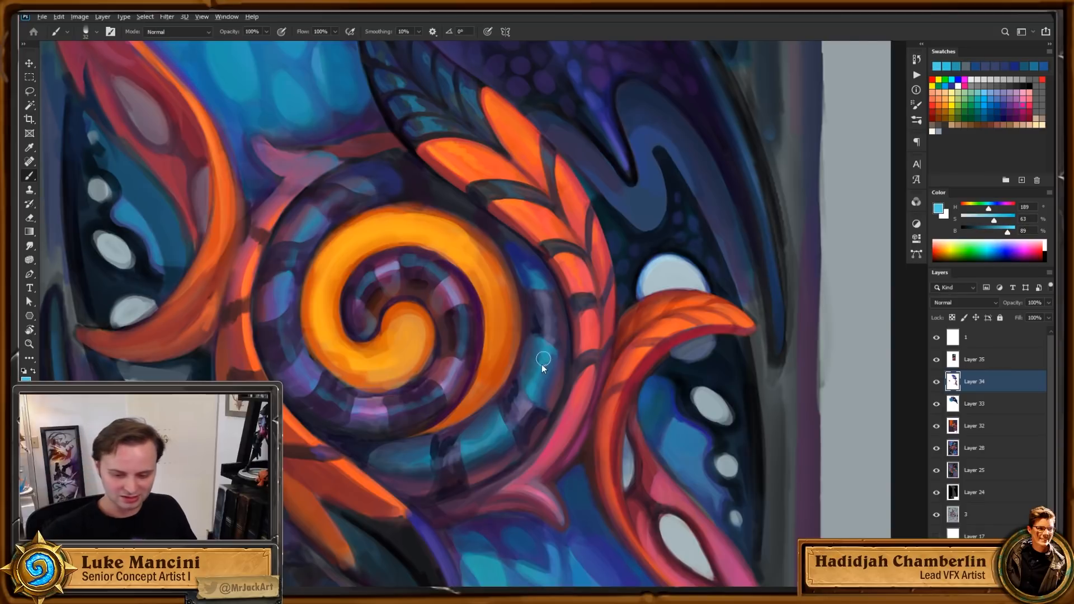
pyautogui.moveTo(538, 390); pyautogui.dragTo(546, 345)
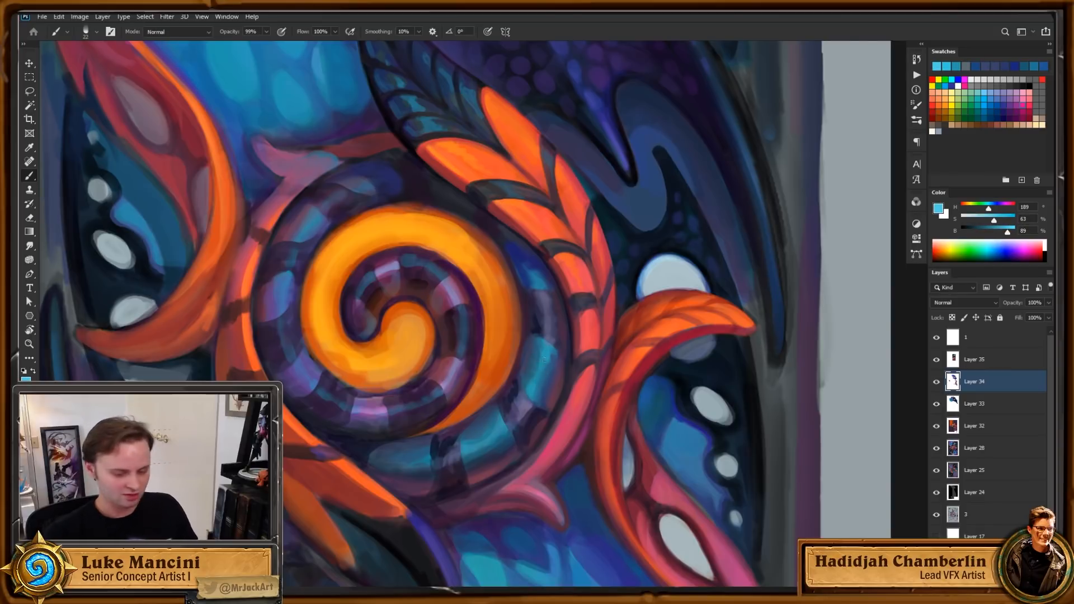
pyautogui.moveTo(533, 389); pyautogui.dragTo(548, 351)
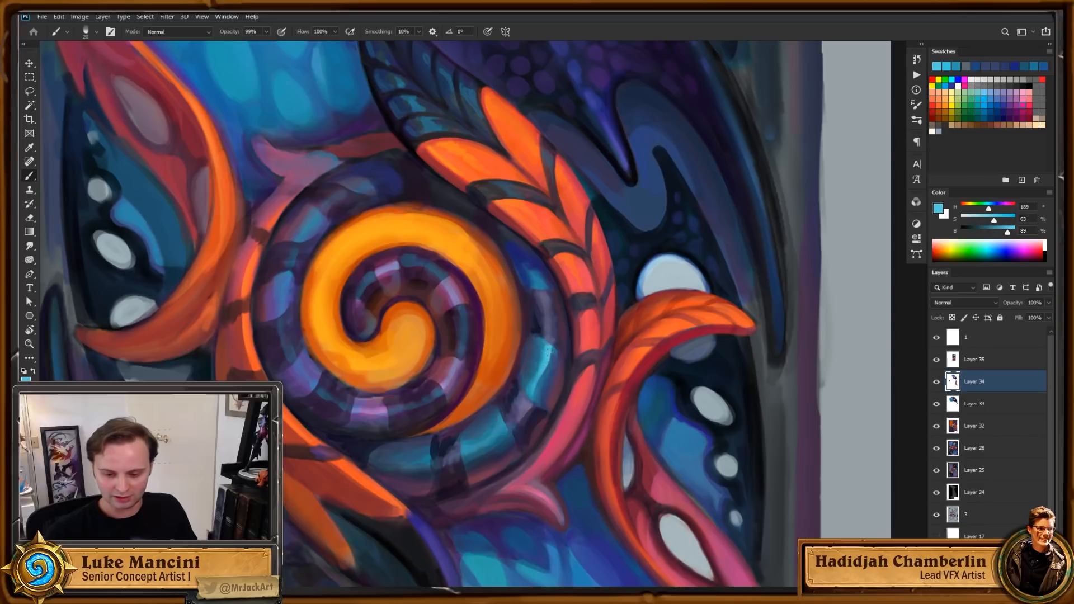
pyautogui.moveTo(538, 275); pyautogui.dragTo(541, 287)
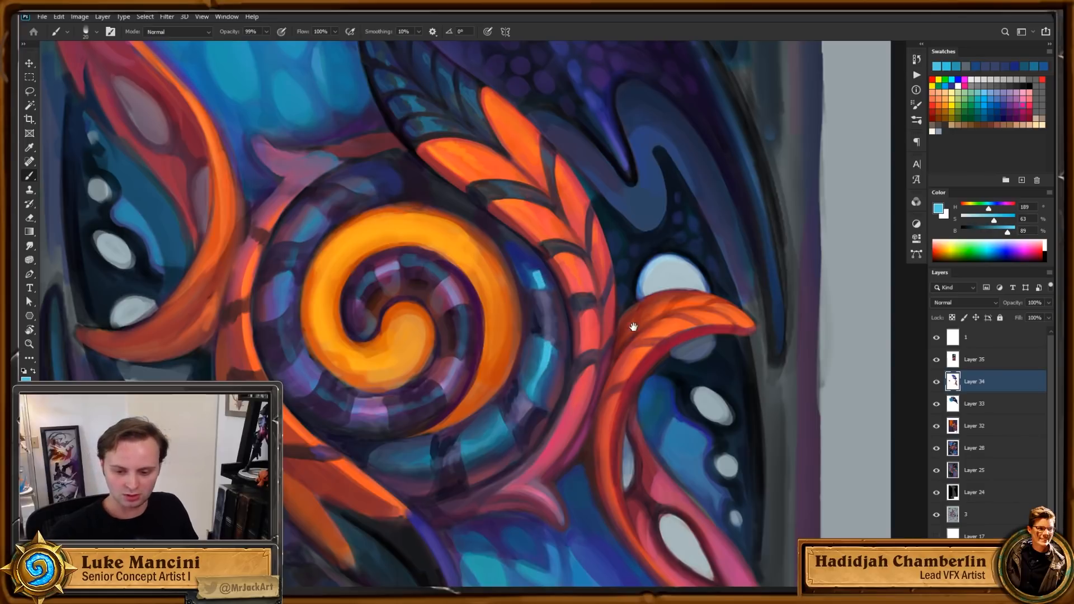
# Step: Extend the cyan highlights to the outer coil's upper band and the inner coil, using sampled highlight colours (H 191, S 64, B 84 and H 189, S 64, B 86)
pyautogui.moveTo(633, 327); pyautogui.dragTo(649, 347)
pyautogui.keyDown('alt'); pyautogui.click(571, 299); pyautogui.keyUp('alt')
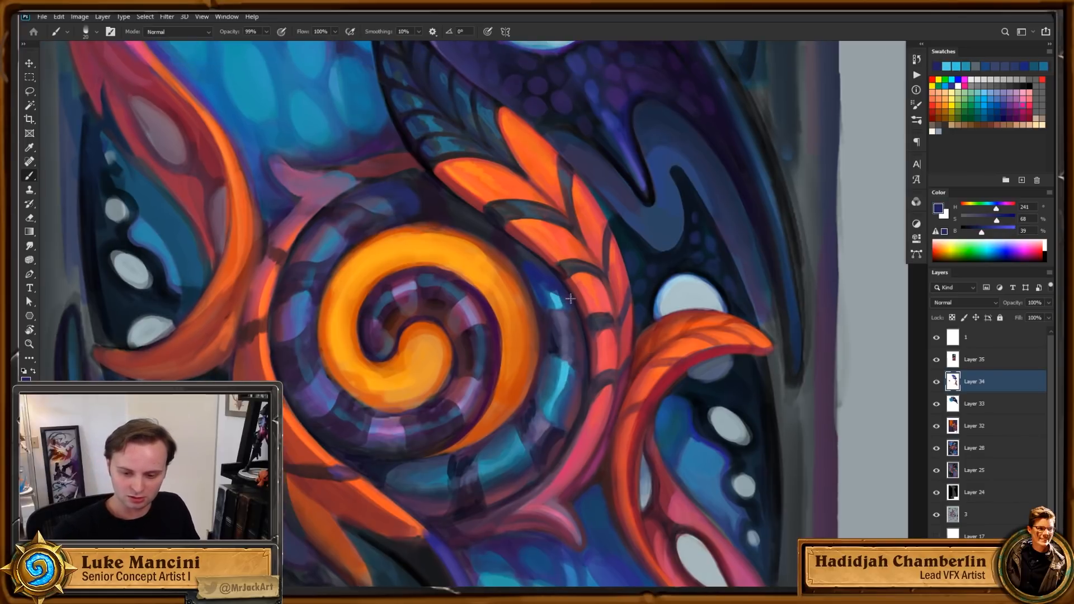
pyautogui.keyDown('alt'); pyautogui.click(556, 300); pyautogui.keyUp('alt')
pyautogui.moveTo(384, 203)
pyautogui.mouseDown()
pyautogui.moveTo(369, 211)
pyautogui.moveTo(386, 205)
pyautogui.mouseUp()
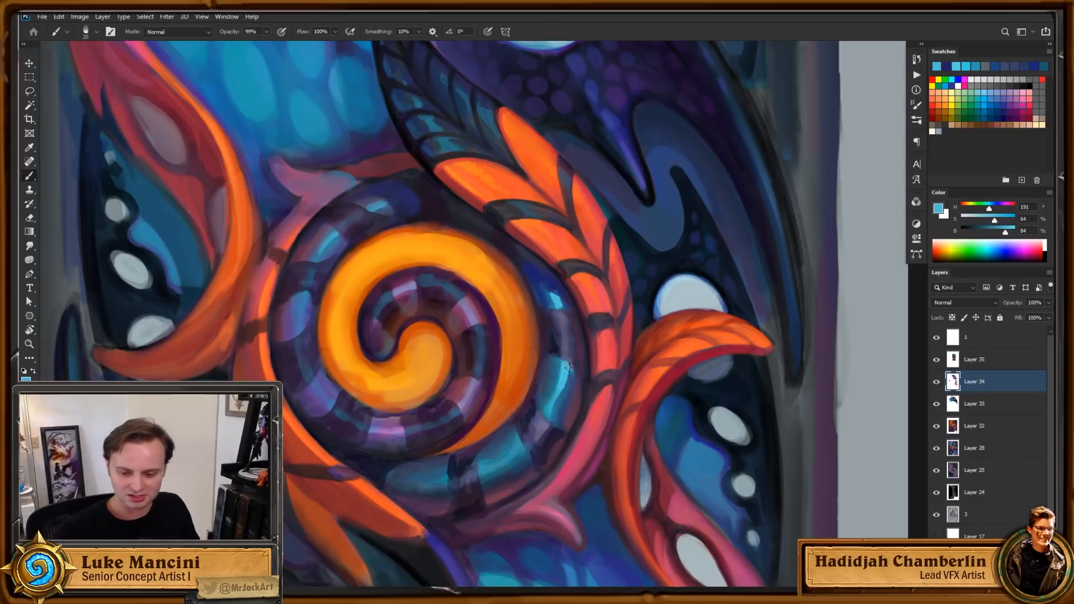
pyautogui.moveTo(478, 323); pyautogui.dragTo(467, 306)
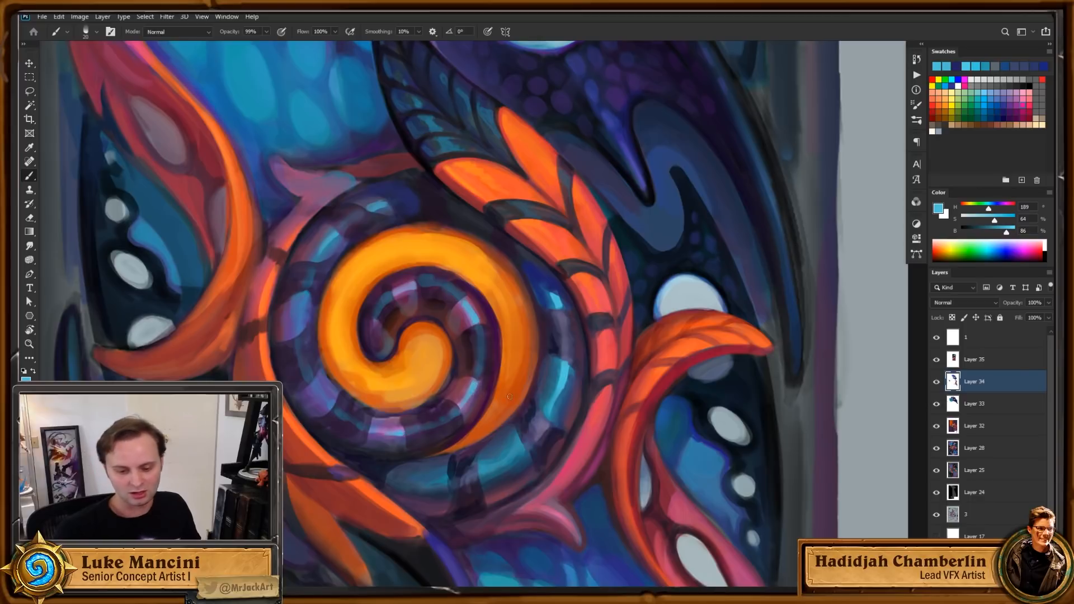
# Step: Review the whole card back with the interface hidden, and rotate the canvas view to about -10°
pyautogui.press('Tab')
pyautogui.press('Tab')
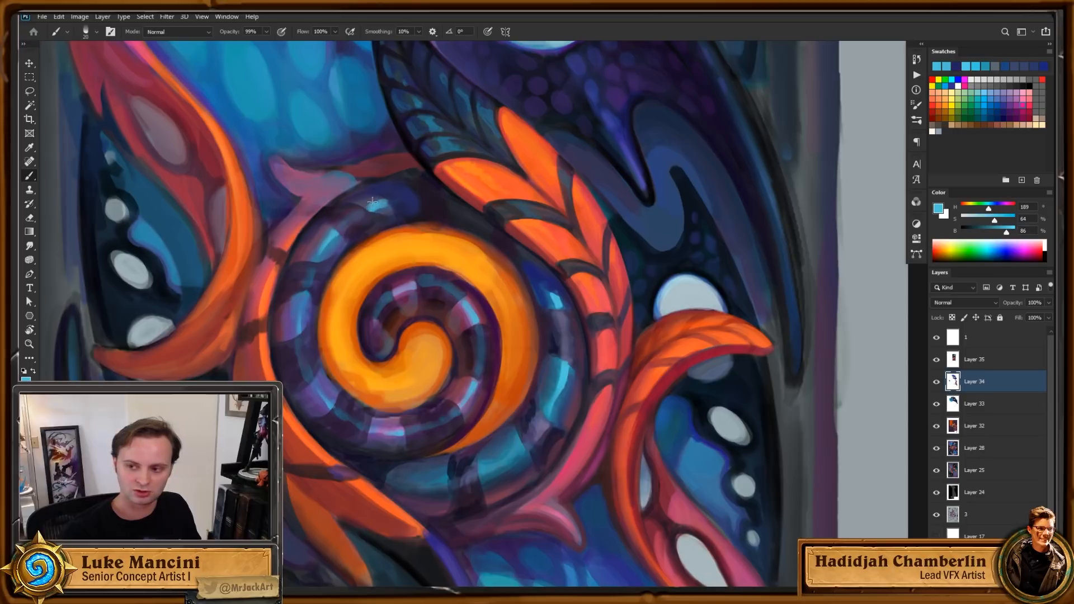
pyautogui.scroll(-5, 582, 266)
pyautogui.press('Tab')
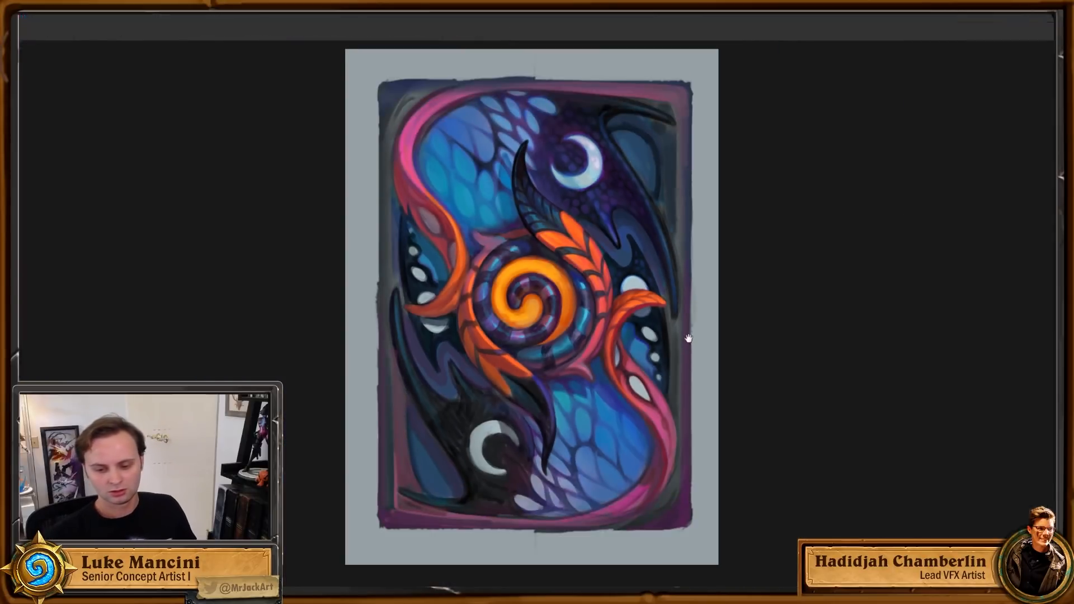
pyautogui.press('Tab')
pyautogui.moveTo(689, 336); pyautogui.dragTo(685, 365)
pyautogui.press('r')
pyautogui.moveTo(673, 410); pyautogui.dragTo(668, 378)
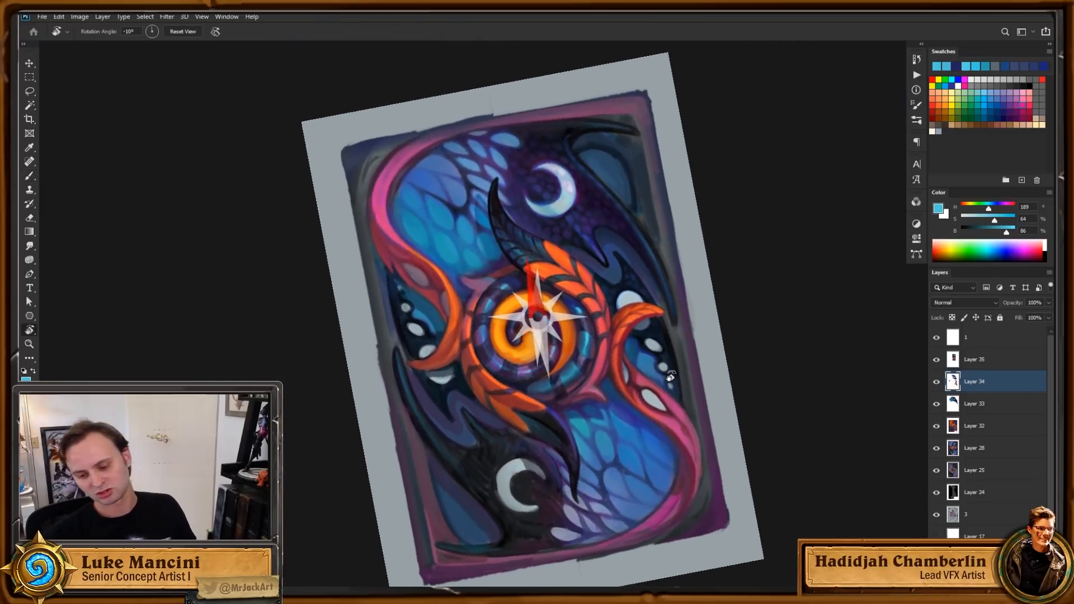
# Step: Sample pink from the rim beside the spiral, shift it to H 311, S 33, B 80, and paint lavender highlights on the outer coil's right side
pyautogui.scroll(3, 618, 340)
pyautogui.scroll(4, 618, 340)
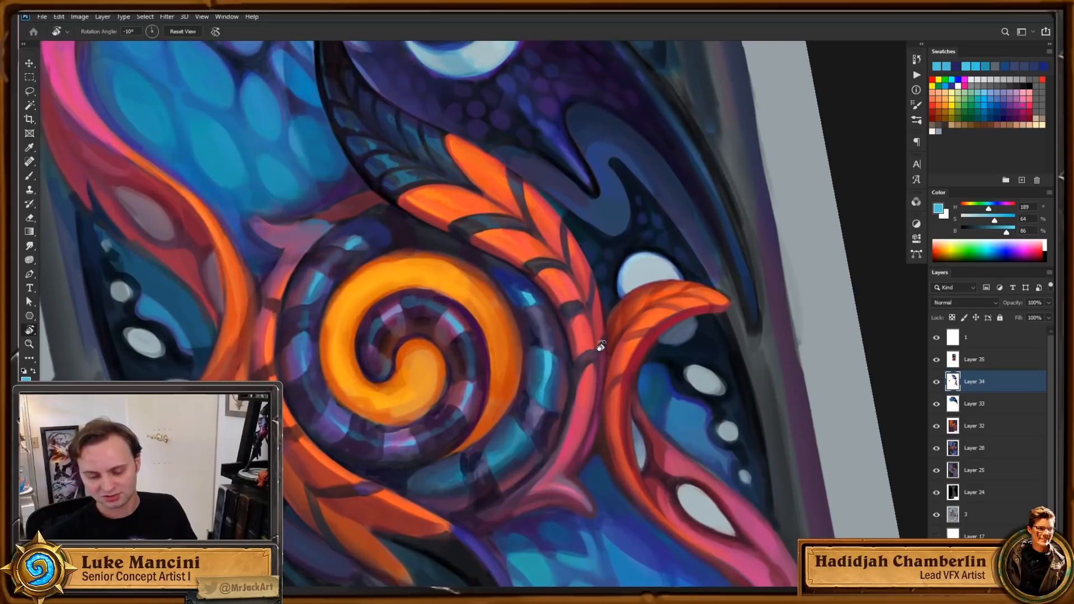
pyautogui.press('b')
pyautogui.keyDown('alt'); pyautogui.click(584, 402); pyautogui.keyUp('alt')
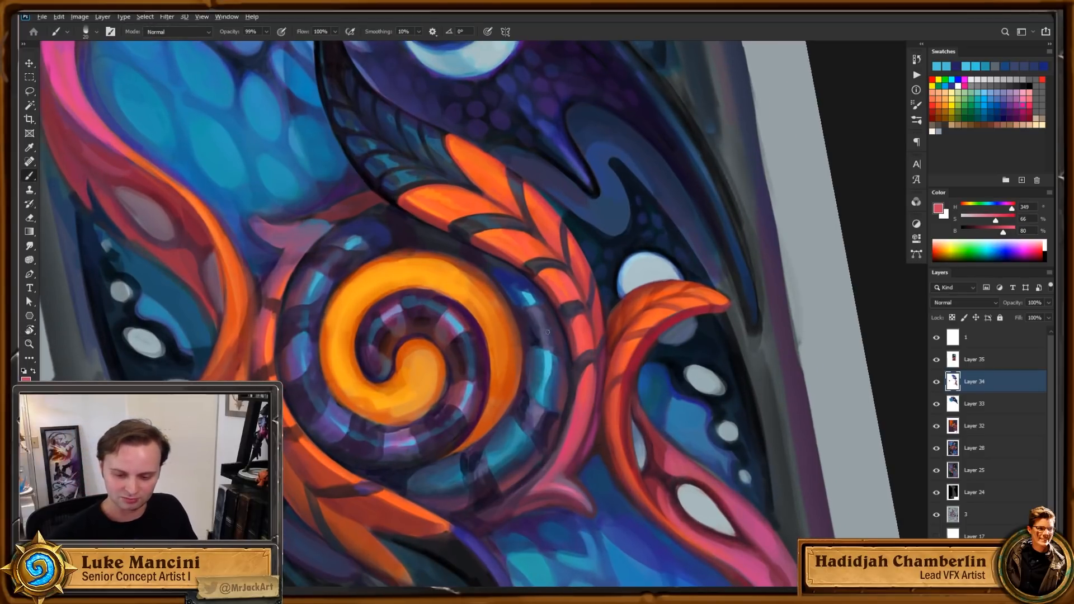
pyautogui.moveTo(995, 220)
pyautogui.mouseDown()
pyautogui.moveTo(979, 220)
pyautogui.moveTo(1007, 209)
pyautogui.mouseUp()
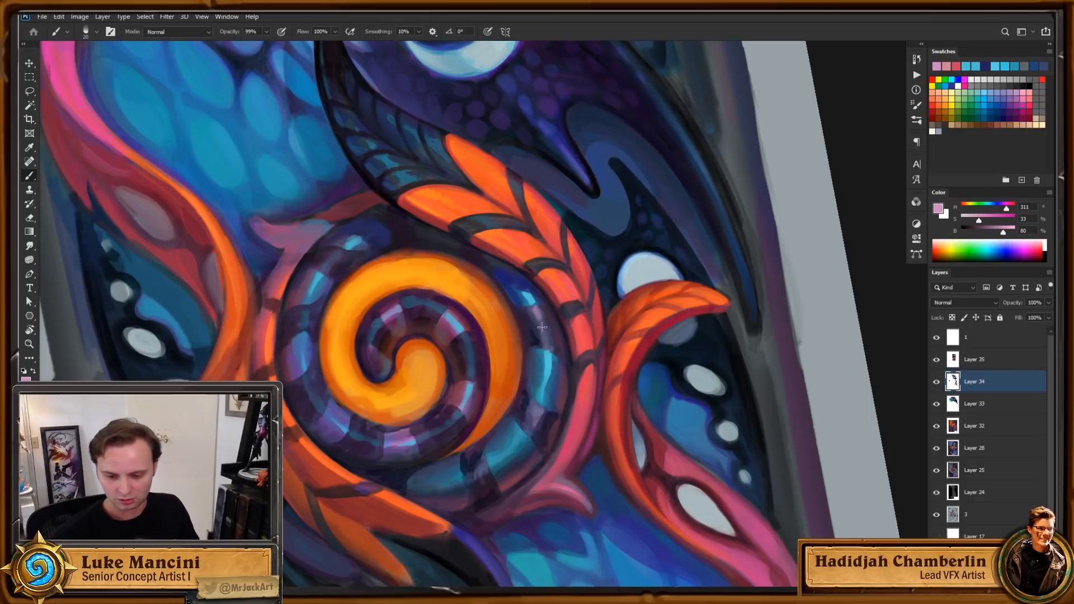
pyautogui.press('r')
pyautogui.moveTo(644, 292); pyautogui.dragTo(547, 403)
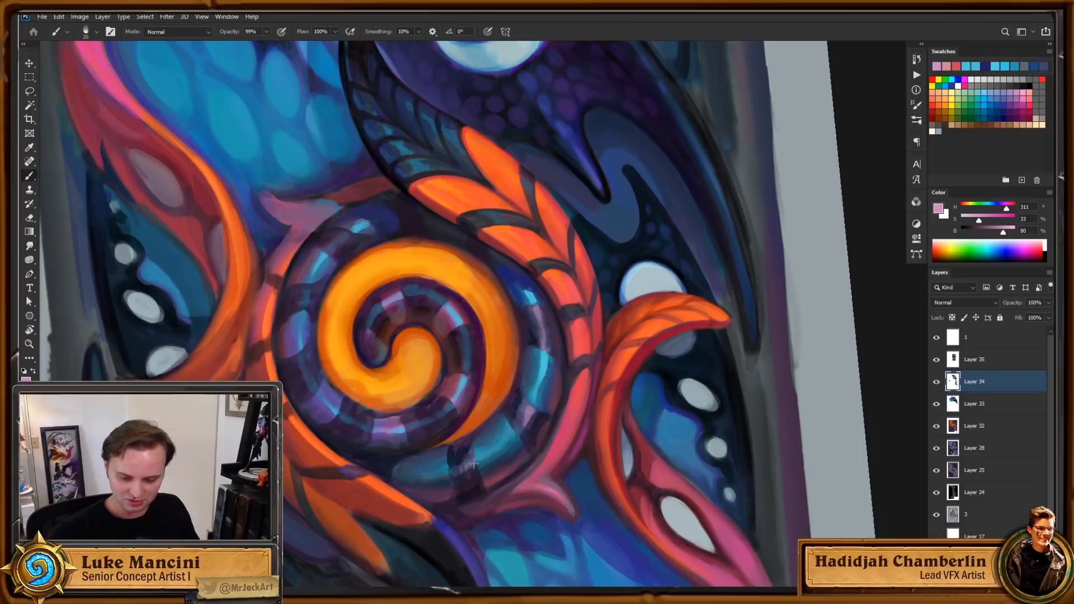
pyautogui.moveTo(468, 333); pyautogui.dragTo(470, 360)
# Step: Examine the spiral and the whole card back at several zoom levels
pyautogui.press('z')
pyautogui.moveTo(540, 379); pyautogui.dragTo(447, 383)
pyautogui.press('Escape')
pyautogui.moveTo(421, 109); pyautogui.dragTo(568, 435)
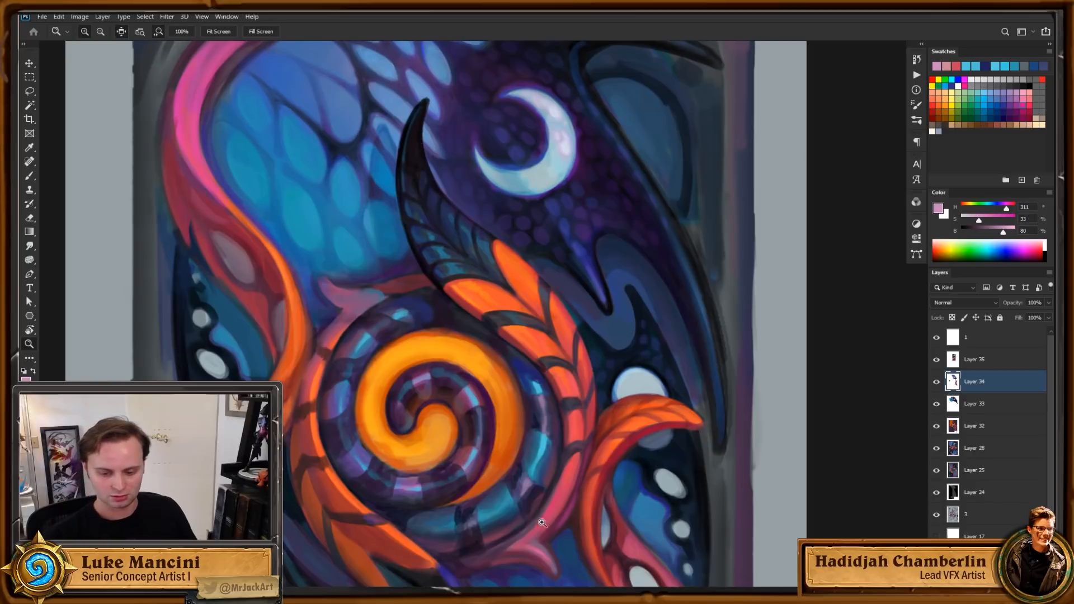
pyautogui.moveTo(572, 385); pyautogui.dragTo(576, 370)
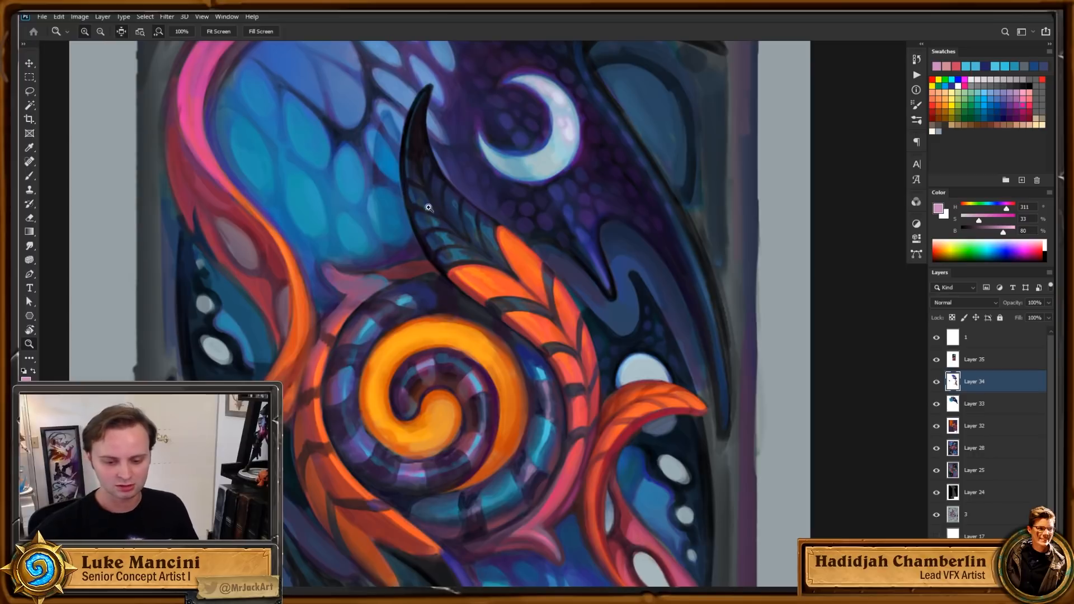
pyautogui.keyDown('alt'); pyautogui.click(472, 274); pyautogui.keyUp('alt')
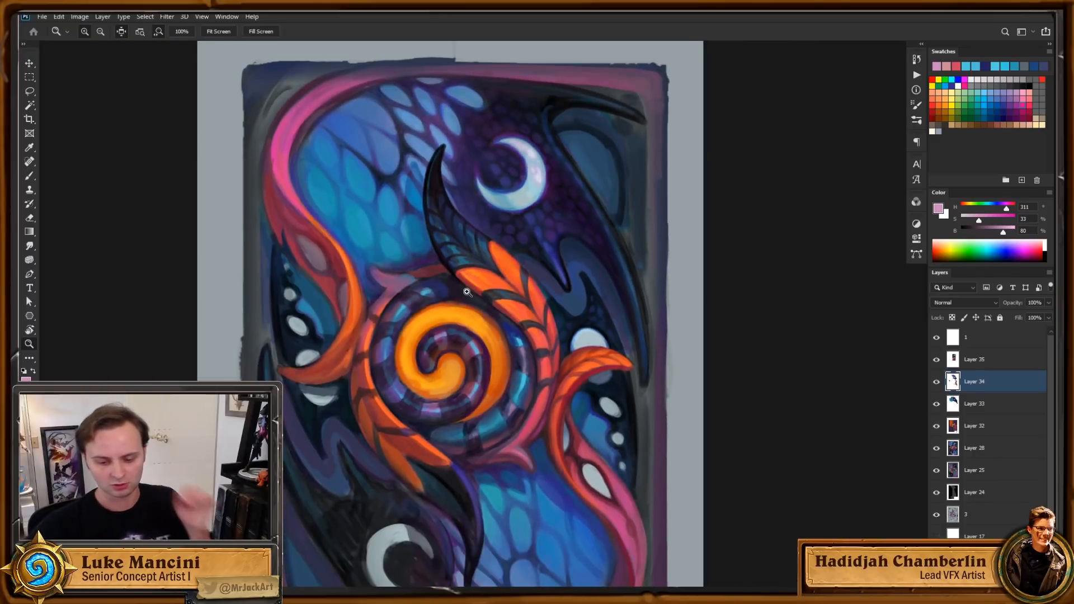
pyautogui.keyDown('alt'); pyautogui.click(530, 303); pyautogui.keyUp('alt')
pyautogui.keyDown('alt'); pyautogui.click(533, 301); pyautogui.keyUp('alt')
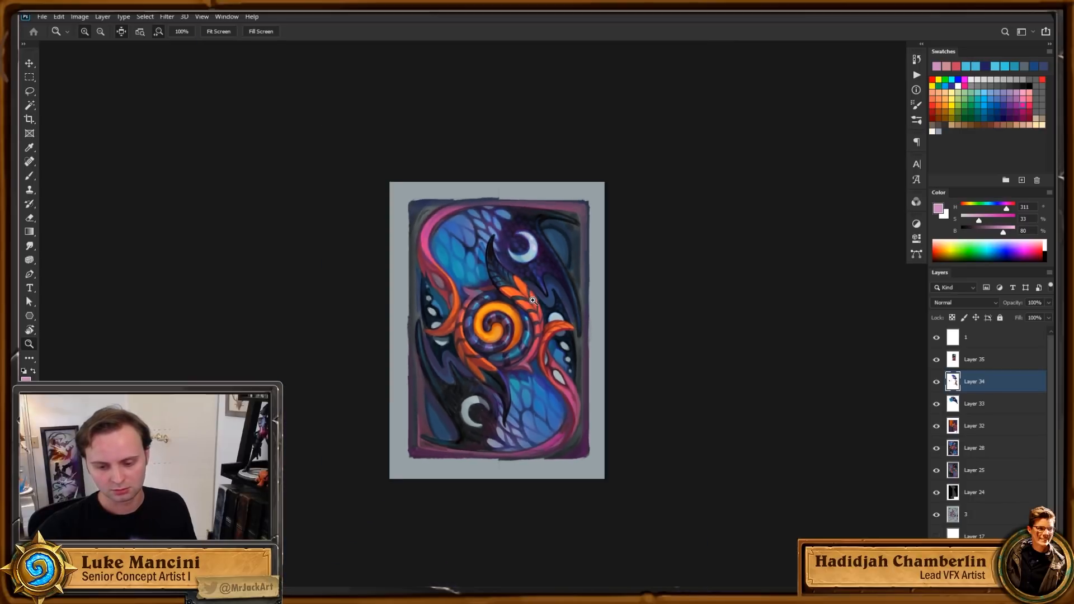
pyautogui.click(560, 245)
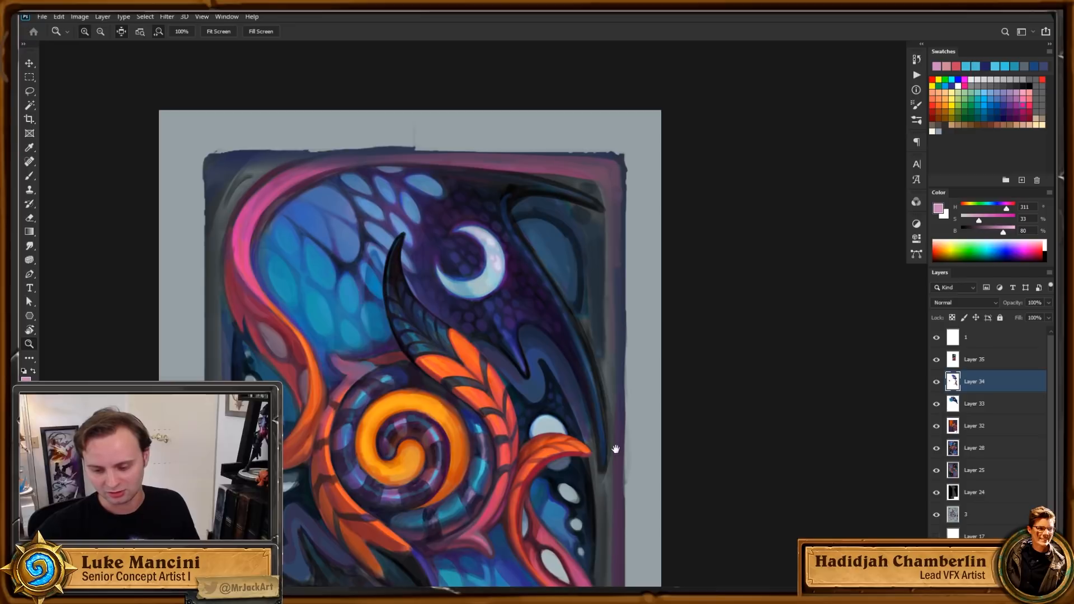
pyautogui.moveTo(614, 446); pyautogui.dragTo(639, 435)
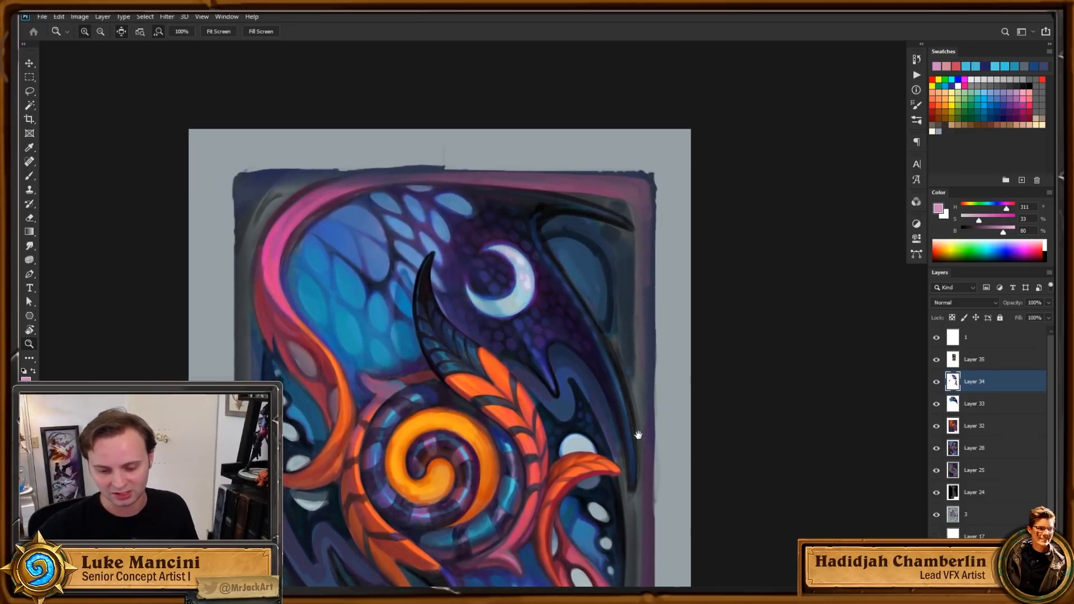
pyautogui.moveTo(639, 481); pyautogui.dragTo(626, 324)
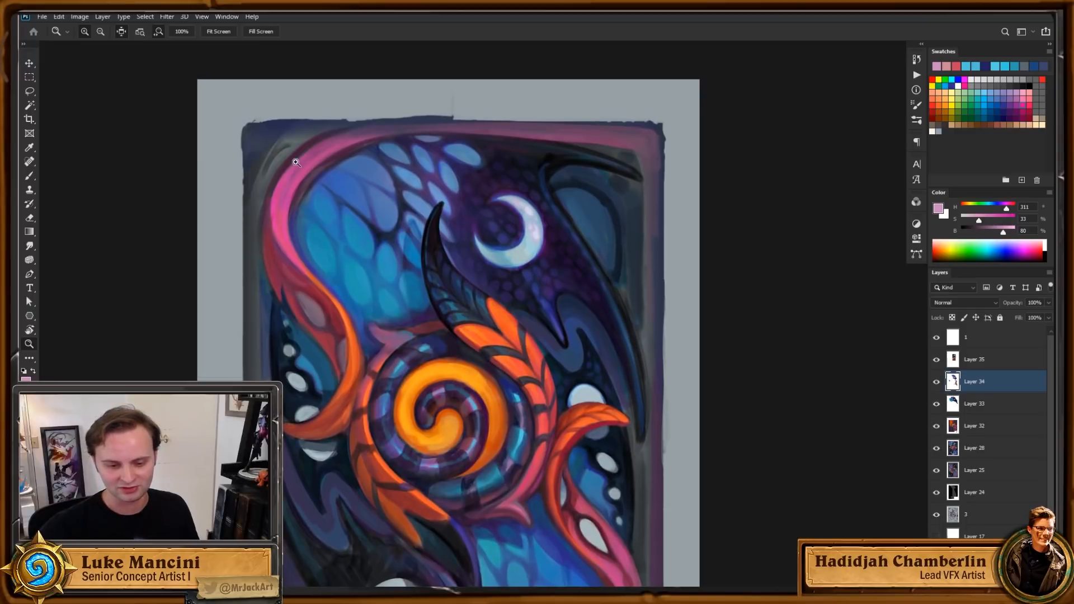
pyautogui.moveTo(420, 471); pyautogui.dragTo(442, 407)
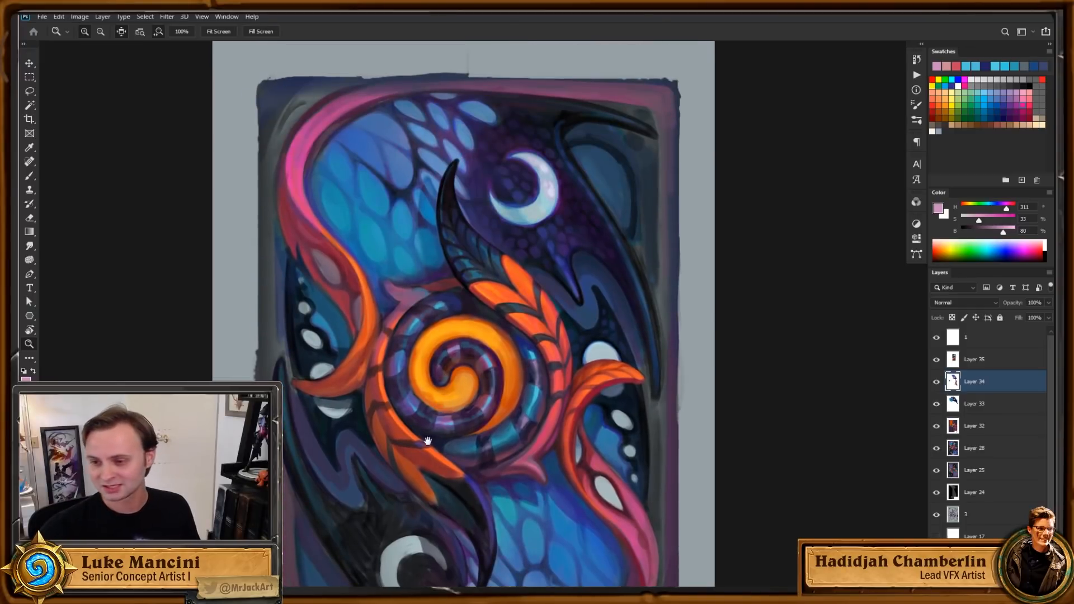
pyautogui.moveTo(467, 482); pyautogui.dragTo(457, 449)
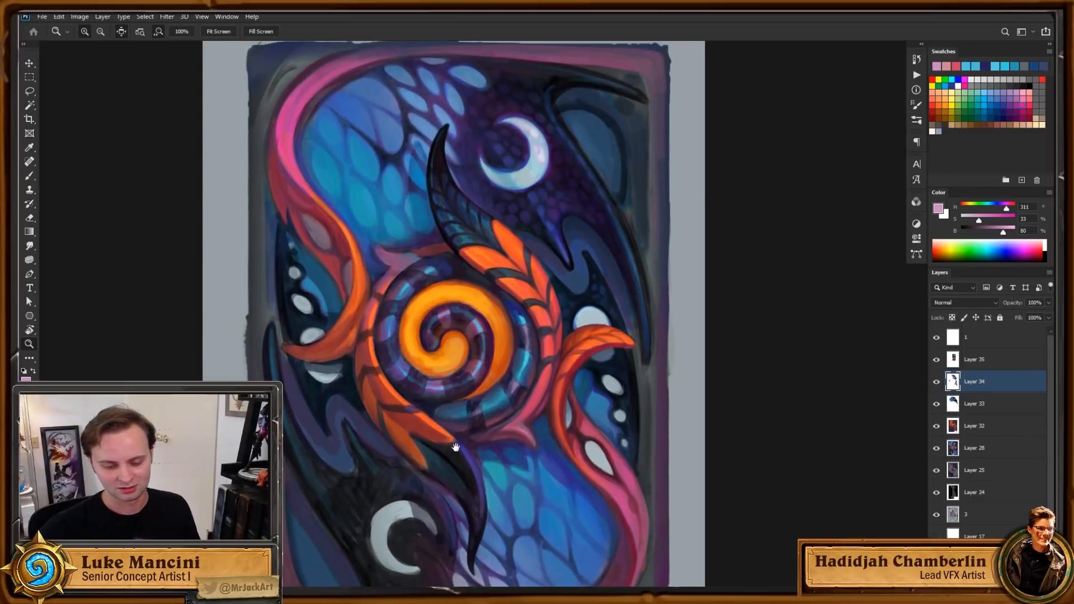
pyautogui.moveTo(478, 333); pyautogui.dragTo(481, 352)
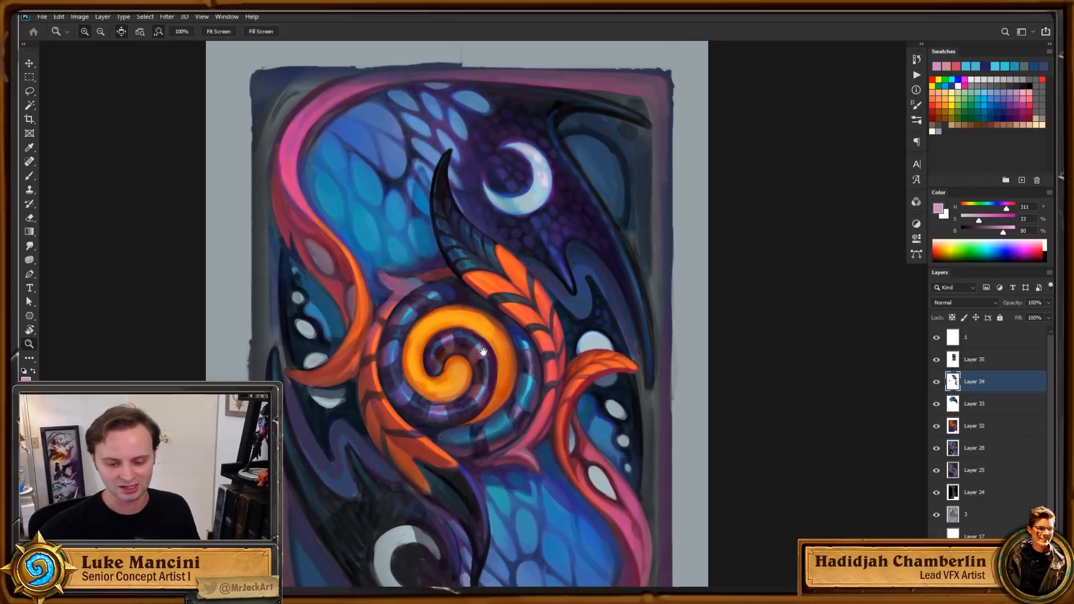
# Step: Sample cyan (H 190, S 64, B 84) from the spiral and brighten the highlight on the outer coil's upper-right part
pyautogui.click(482, 315)
pyautogui.press('b')
pyautogui.keyDown('alt'); pyautogui.click(518, 349); pyautogui.keyUp('alt')
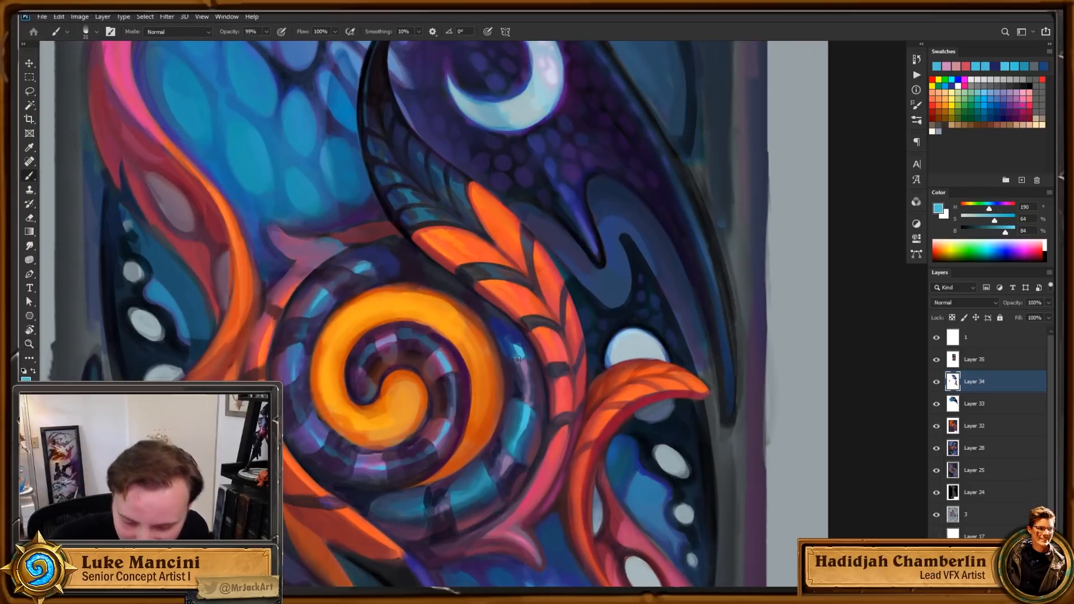
pyautogui.moveTo(623, 395); pyautogui.dragTo(664, 418)
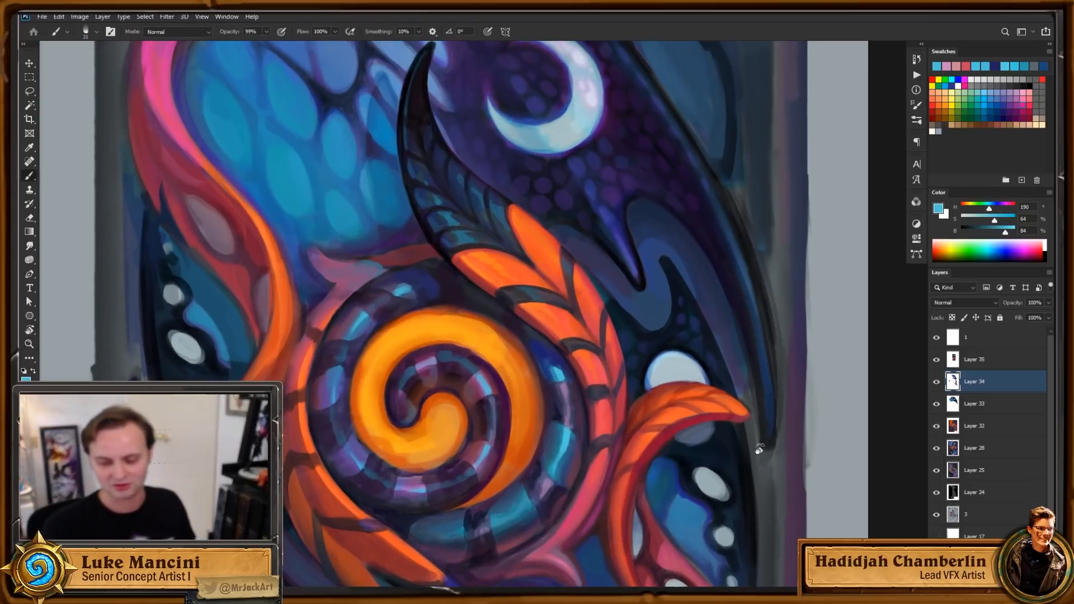
# Step: Refine the shading around the outer coil and its pink prongs using sampled dark purples (H 283, S 49, B 17 and H 302, S 52, B 21)
pyautogui.press('r')
pyautogui.moveTo(760, 417)
pyautogui.mouseDown()
pyautogui.moveTo(720, 216)
pyautogui.moveTo(695, 181)
pyautogui.mouseUp()
pyautogui.press('b')
pyautogui.keyDown('alt'); pyautogui.click(581, 317); pyautogui.keyUp('alt')
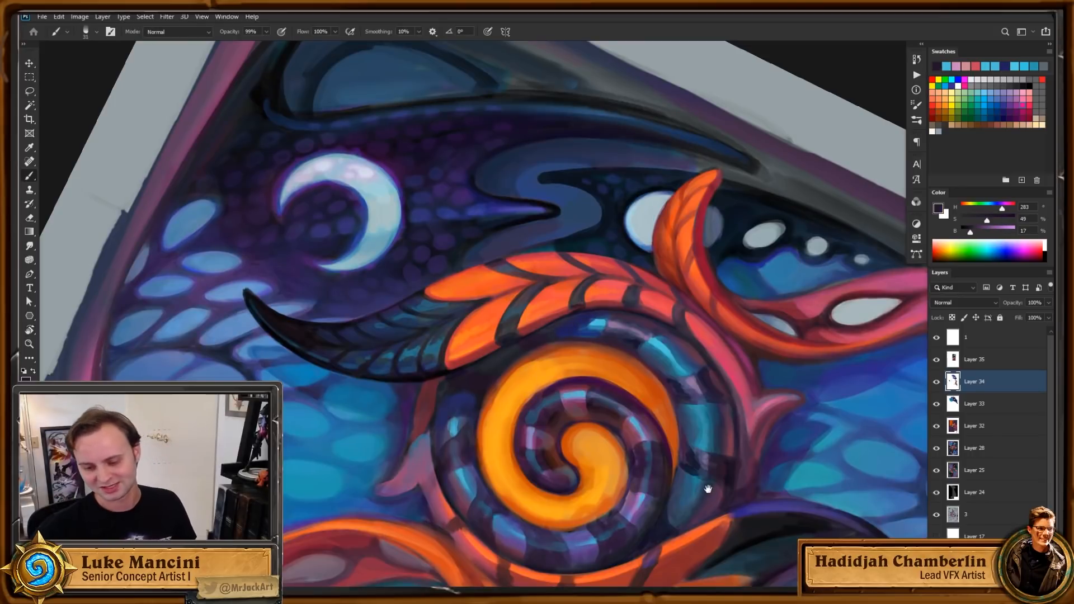
pyautogui.moveTo(707, 489); pyautogui.dragTo(720, 457)
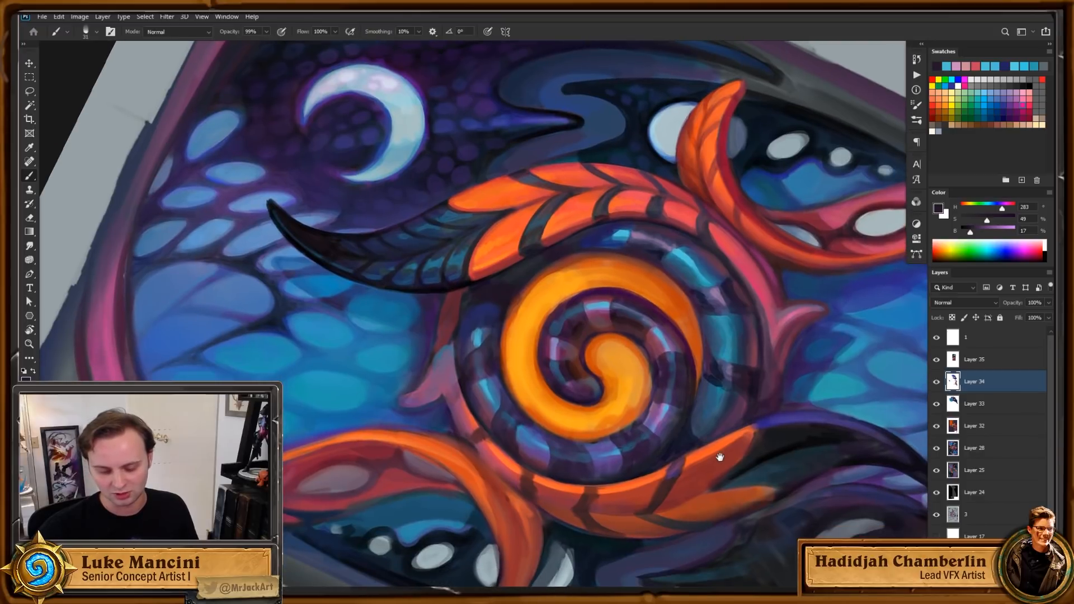
pyautogui.keyDown('alt'); pyautogui.click(779, 386); pyautogui.keyUp('alt')
pyautogui.moveTo(782, 386); pyautogui.dragTo(814, 369)
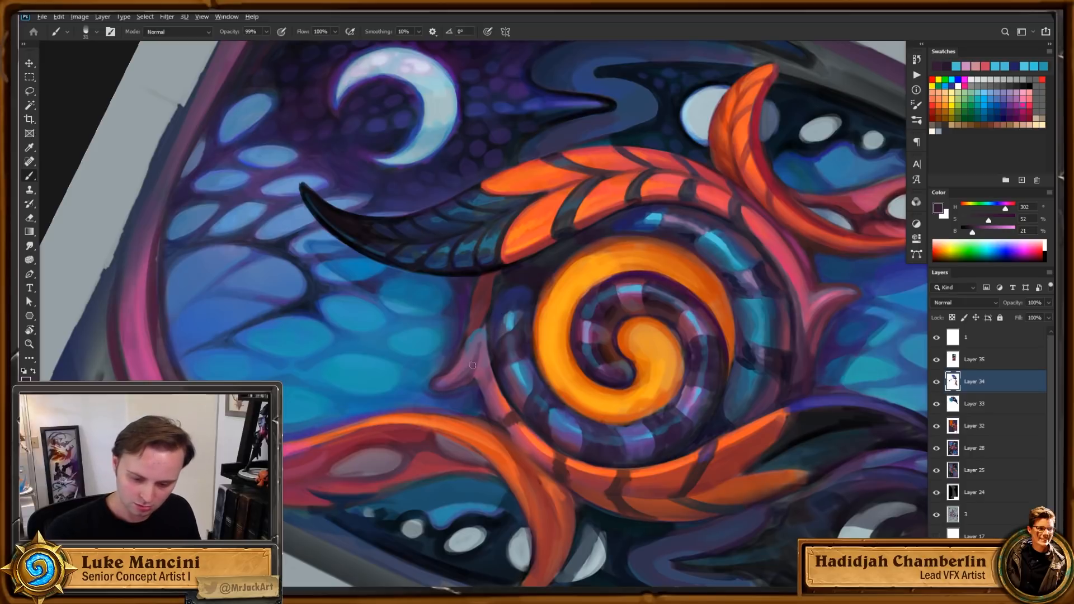
pyautogui.moveTo(460, 381)
pyautogui.mouseDown()
pyautogui.moveTo(484, 336)
pyautogui.moveTo(479, 354)
pyautogui.mouseUp()
pyautogui.press('Escape')
# Step: Sample blue (H 199, S 68, B 74) from the upper membrane and touch up the area around the pink prong above the spiral
pyautogui.press('r')
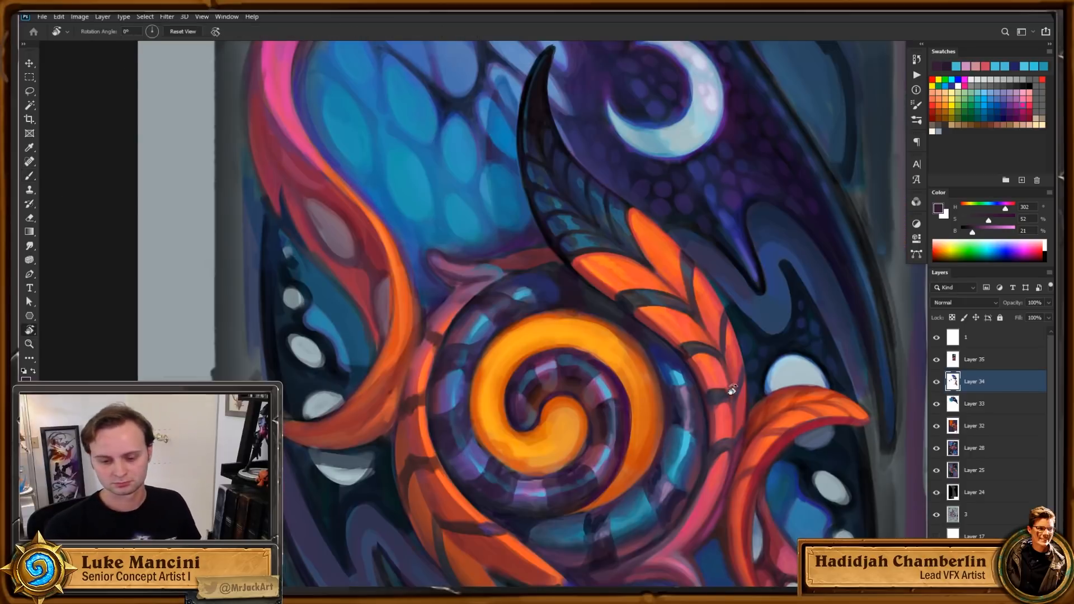
pyautogui.moveTo(731, 389); pyautogui.dragTo(638, 448)
pyautogui.moveTo(635, 386); pyautogui.dragTo(616, 455)
pyautogui.keyDown('alt'); pyautogui.click(564, 259); pyautogui.keyUp('alt')
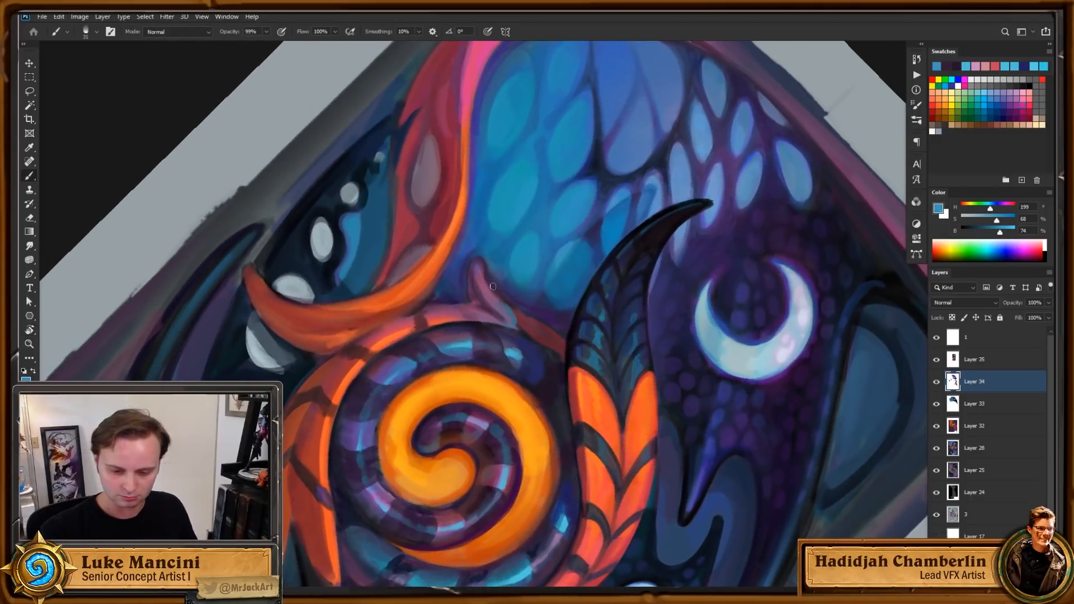
pyautogui.press('Escape')
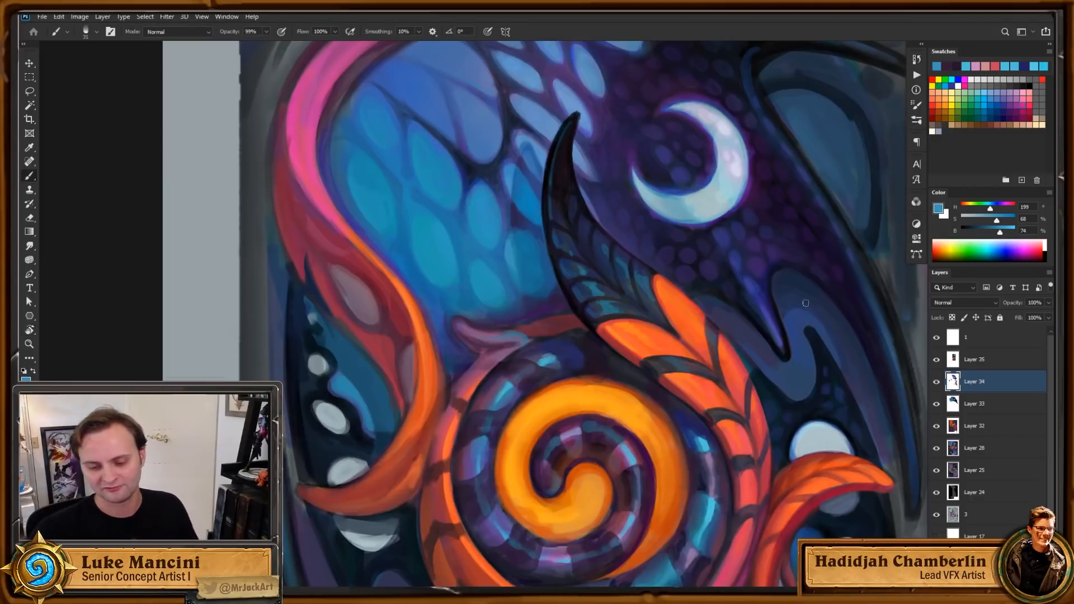
# Step: Review the whole card back from top to bottom, trying and undoing a small blue stroke near the upper wing's wavy band
pyautogui.scroll(-5, 615, 335)
pyautogui.moveTo(794, 402); pyautogui.dragTo(693, 329)
pyautogui.moveTo(708, 447); pyautogui.dragTo(681, 412)
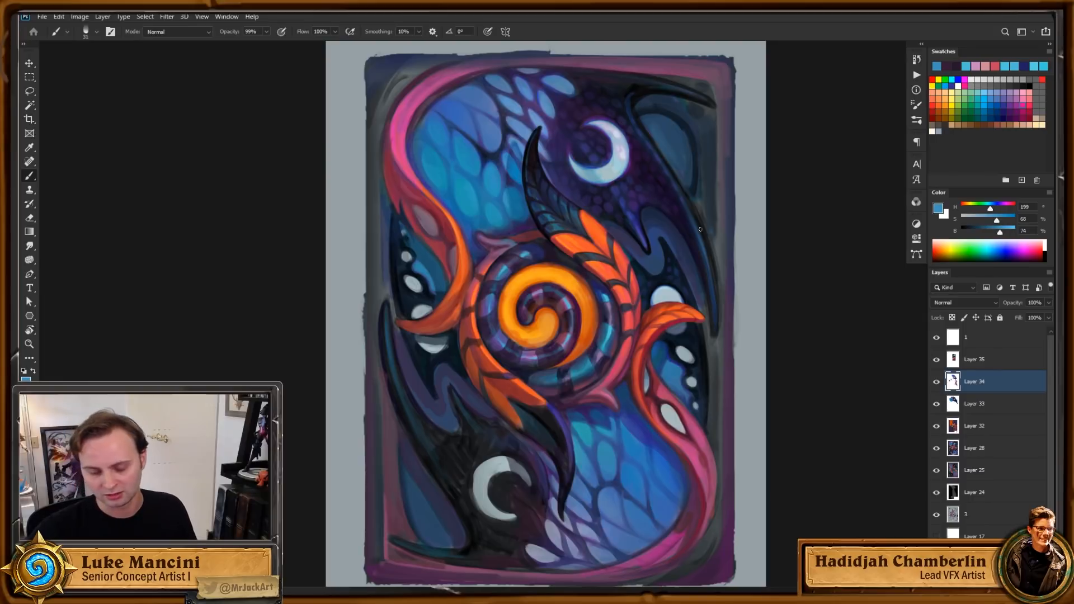
pyautogui.moveTo(651, 452); pyautogui.dragTo(651, 439)
pyautogui.moveTo(640, 384); pyautogui.dragTo(635, 429)
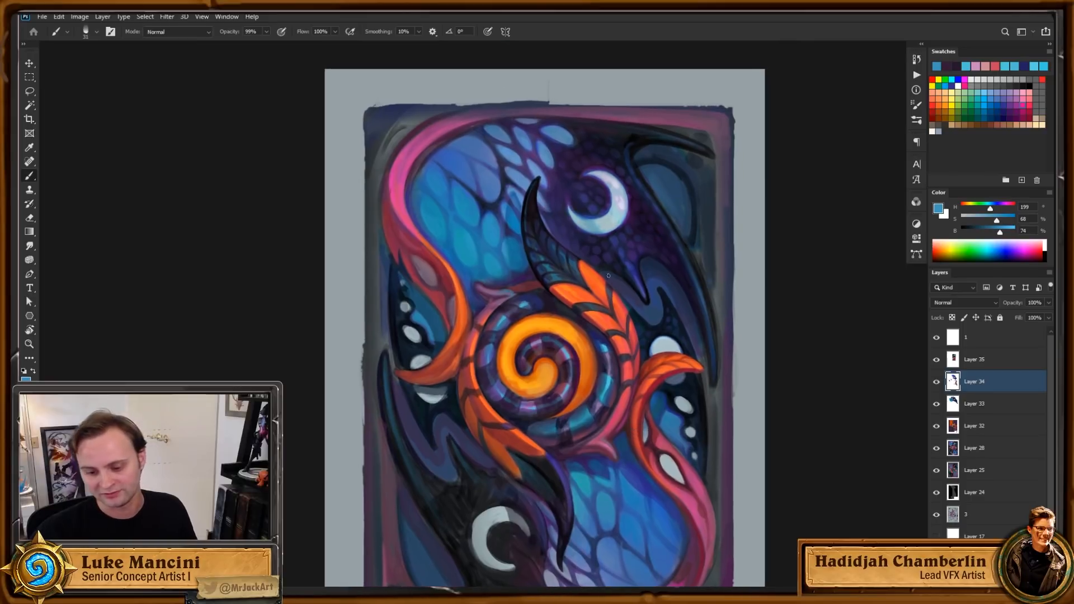
pyautogui.moveTo(634, 311); pyautogui.dragTo(644, 317)
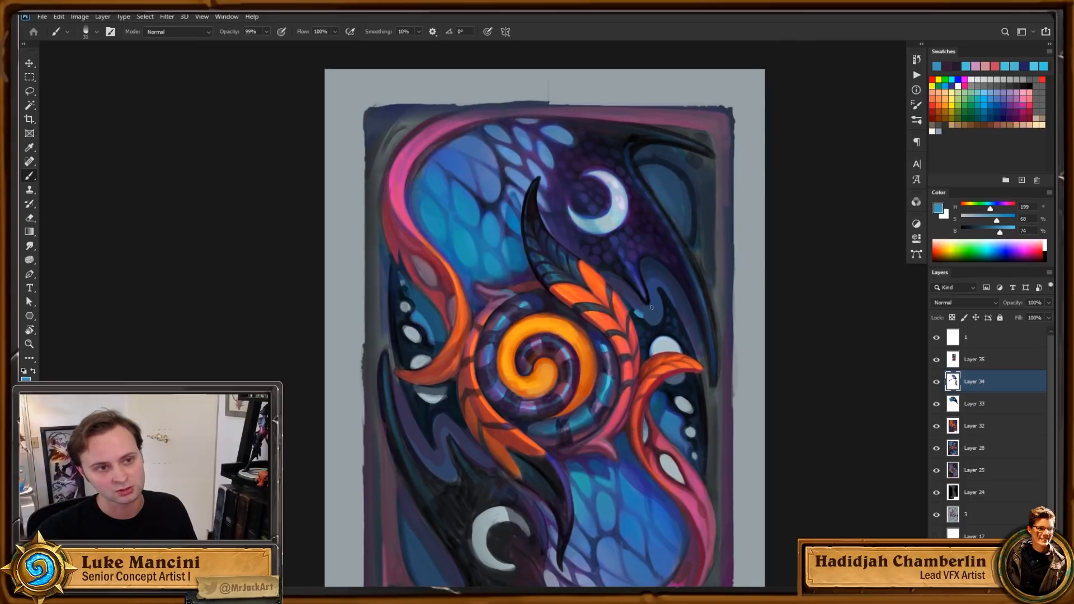
pyautogui.hotkey('ctrl', 'z')
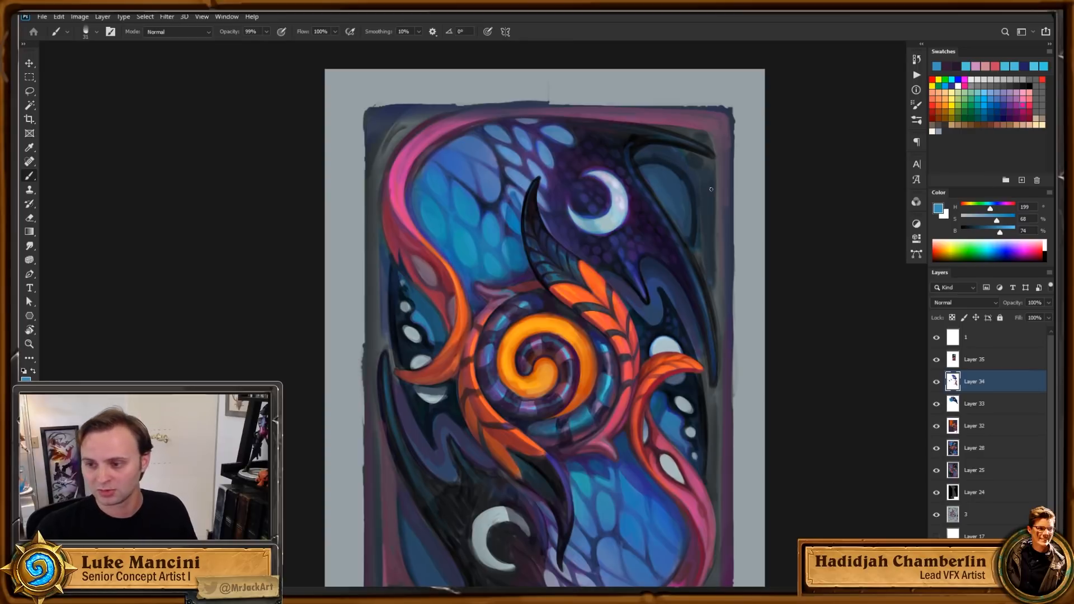
pyautogui.moveTo(781, 388)
pyautogui.mouseDown()
pyautogui.moveTo(767, 357)
pyautogui.moveTo(750, 396)
pyautogui.mouseUp()
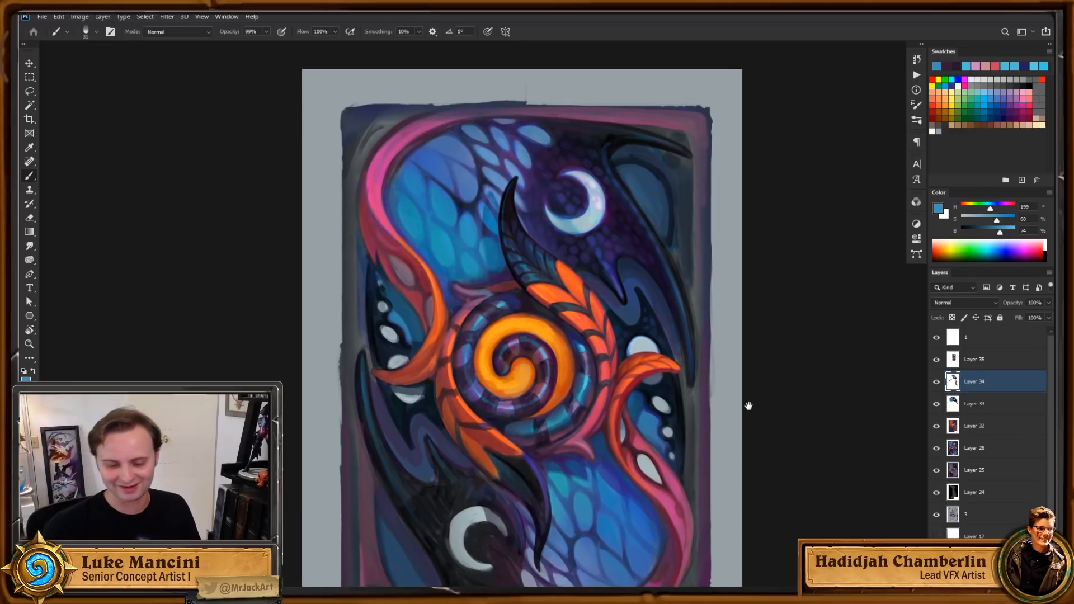
pyautogui.moveTo(774, 300); pyautogui.dragTo(750, 345)
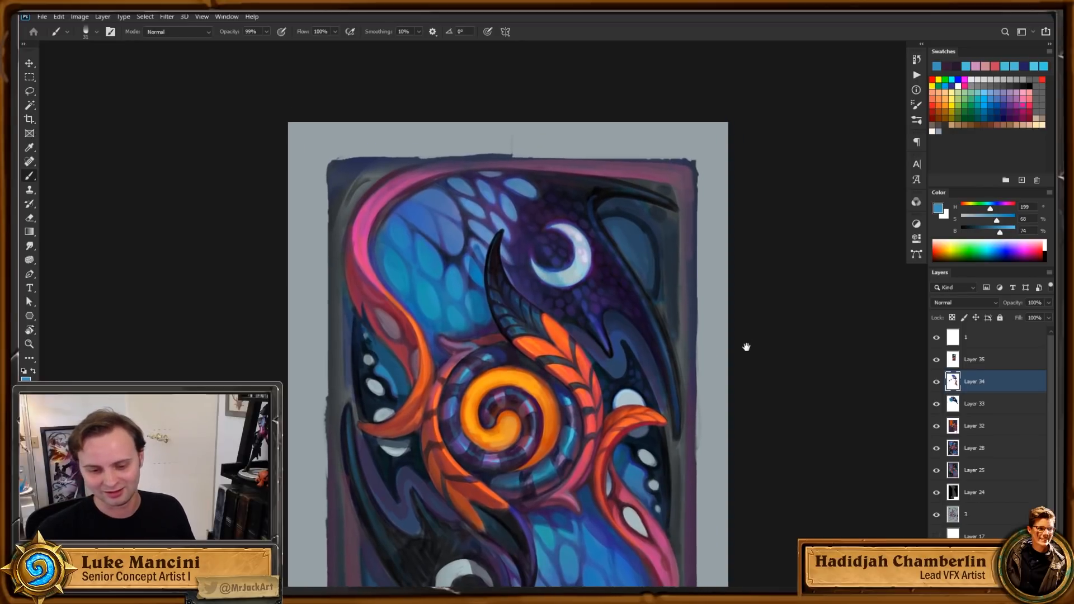
pyautogui.moveTo(747, 391); pyautogui.dragTo(757, 266)
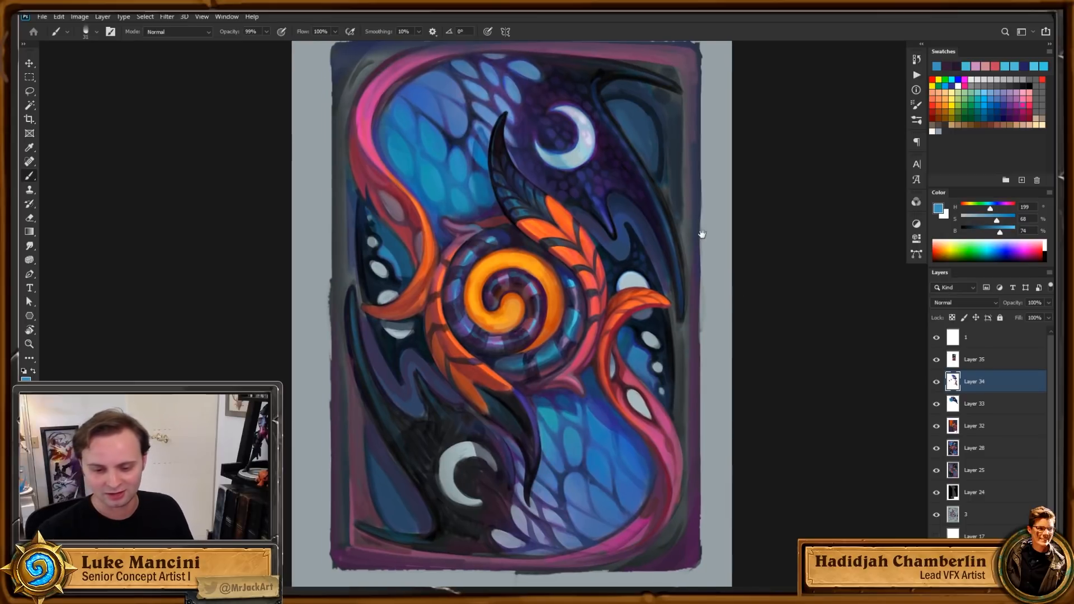
pyautogui.moveTo(702, 235); pyautogui.dragTo(696, 287)
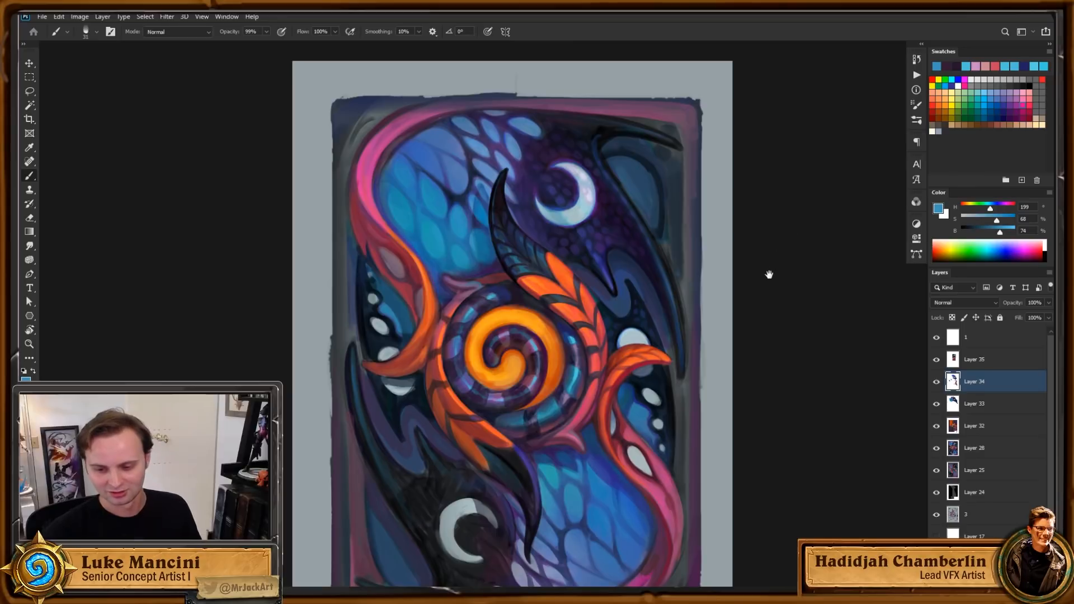
pyautogui.moveTo(755, 326)
pyautogui.mouseDown()
pyautogui.moveTo(754, 285)
pyautogui.moveTo(753, 319)
pyautogui.mouseUp()
# Step: Sample dark blue (H 206) from the upper-right membrane, set it to S 81, B 20, and shade the lower-left wing's outer edge
pyautogui.press('z')
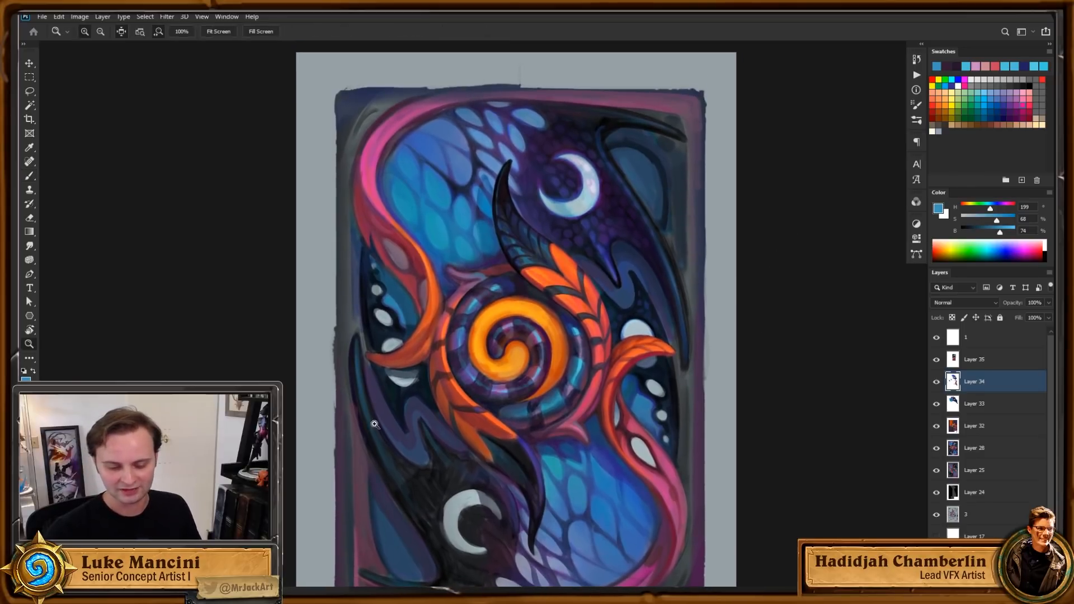
pyautogui.moveTo(386, 386); pyautogui.dragTo(682, 208)
pyautogui.keyDown('alt'); pyautogui.click(728, 186); pyautogui.keyUp('alt')
pyautogui.moveTo(523, 341); pyautogui.dragTo(556, 309)
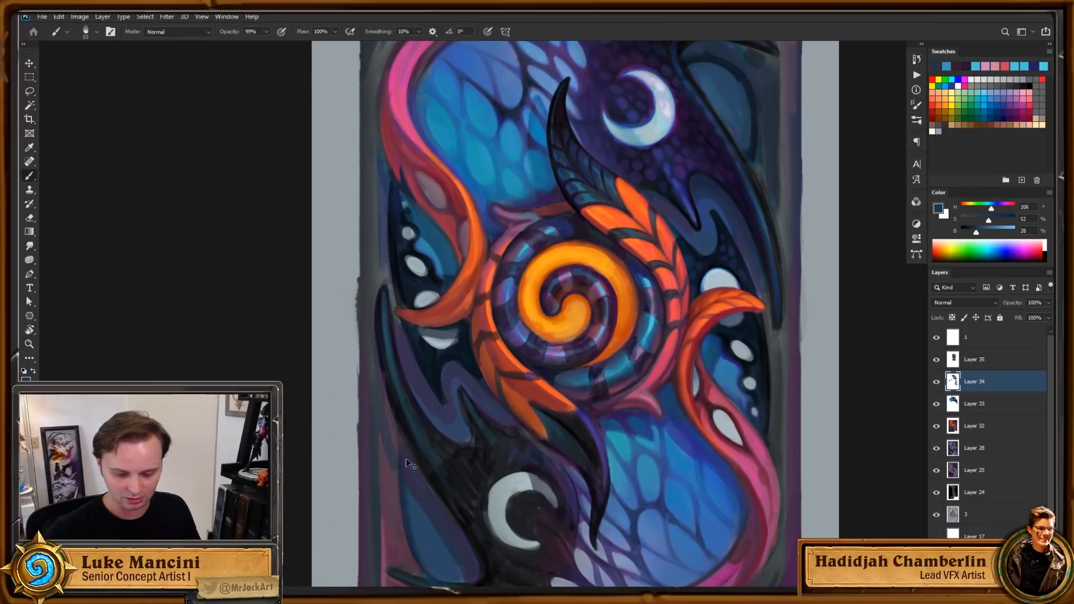
pyautogui.click(997, 220)
pyautogui.click(974, 230)
pyautogui.moveTo(635, 424); pyautogui.dragTo(657, 363)
pyautogui.hotkey('ctrl', 'z')
pyautogui.click(1004, 219)
pyautogui.click(972, 230)
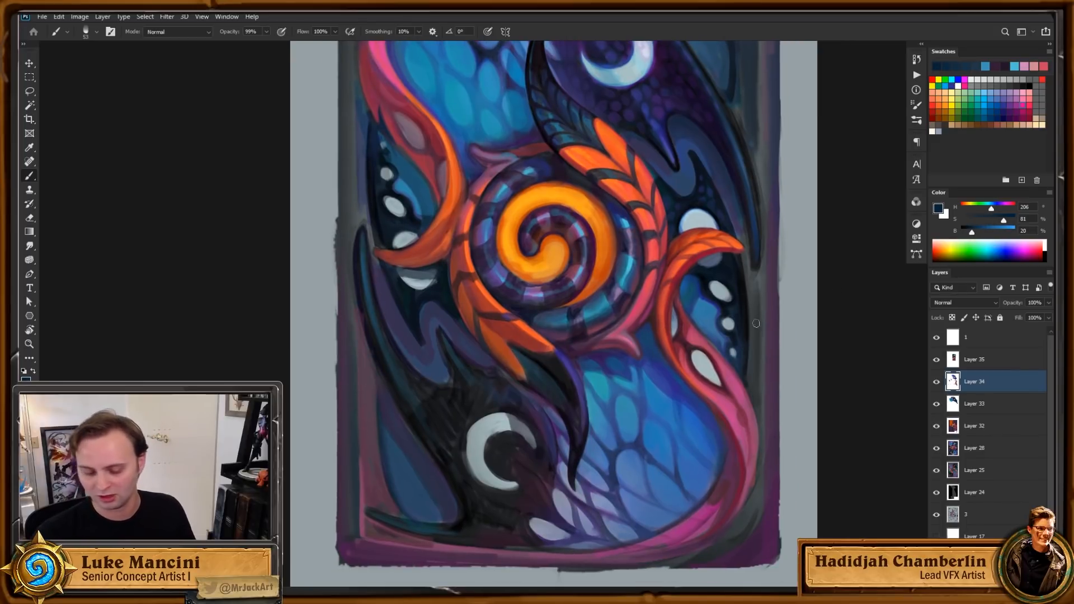
pyautogui.moveTo(370, 376); pyautogui.dragTo(358, 323)
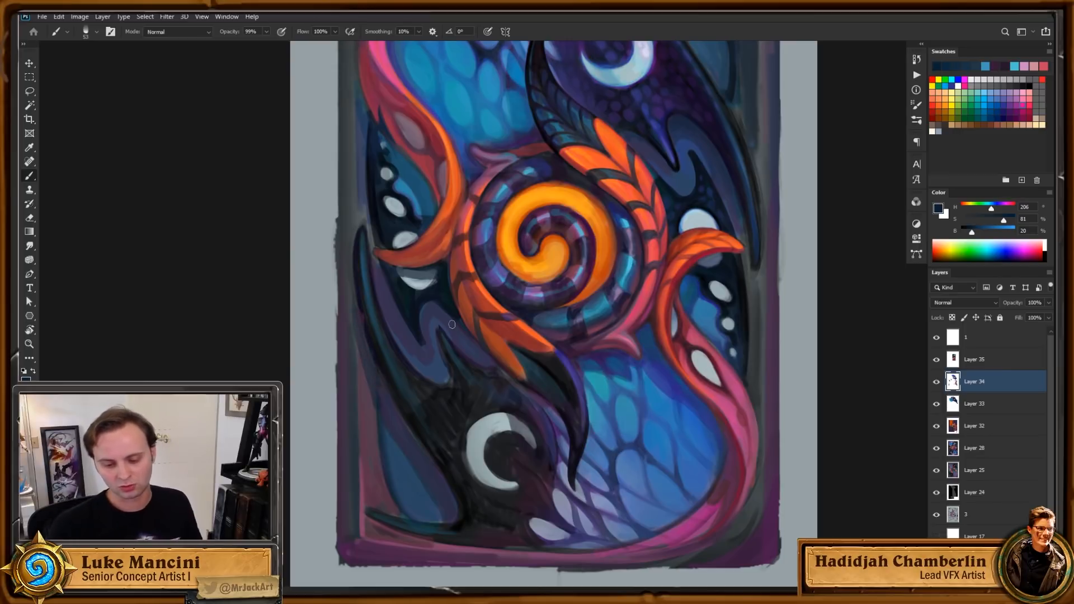
pyautogui.moveTo(632, 453); pyautogui.dragTo(643, 435)
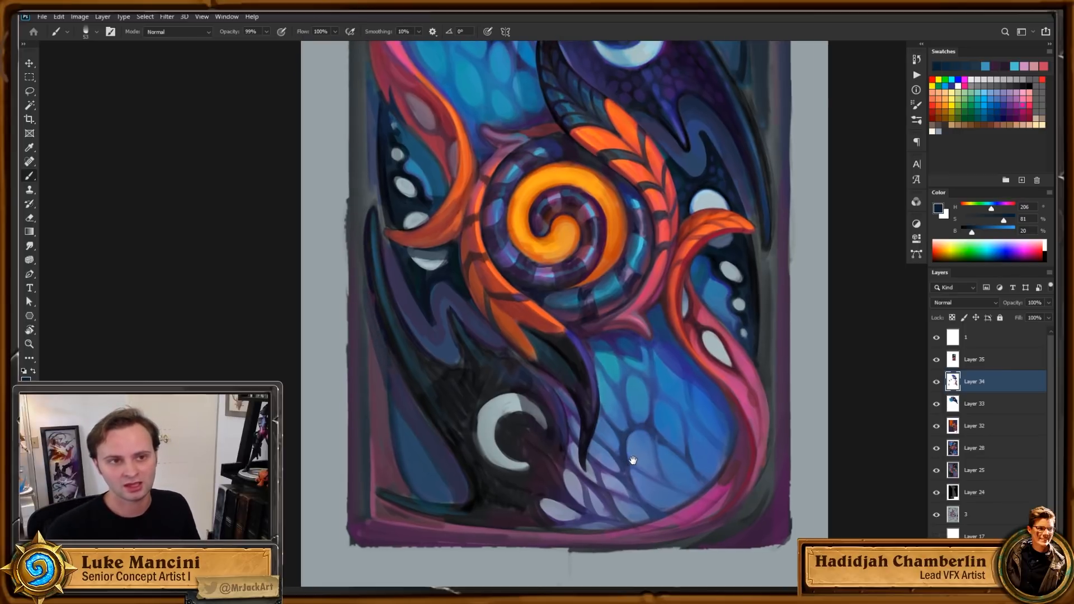
# Step: Darken the lower-left wing's outline using sampled dark blue (H 225, S 59, B 27) and near-black (H 200, S 18, B 7)
pyautogui.keyDown('alt'); pyautogui.click(734, 202); pyautogui.keyUp('alt')
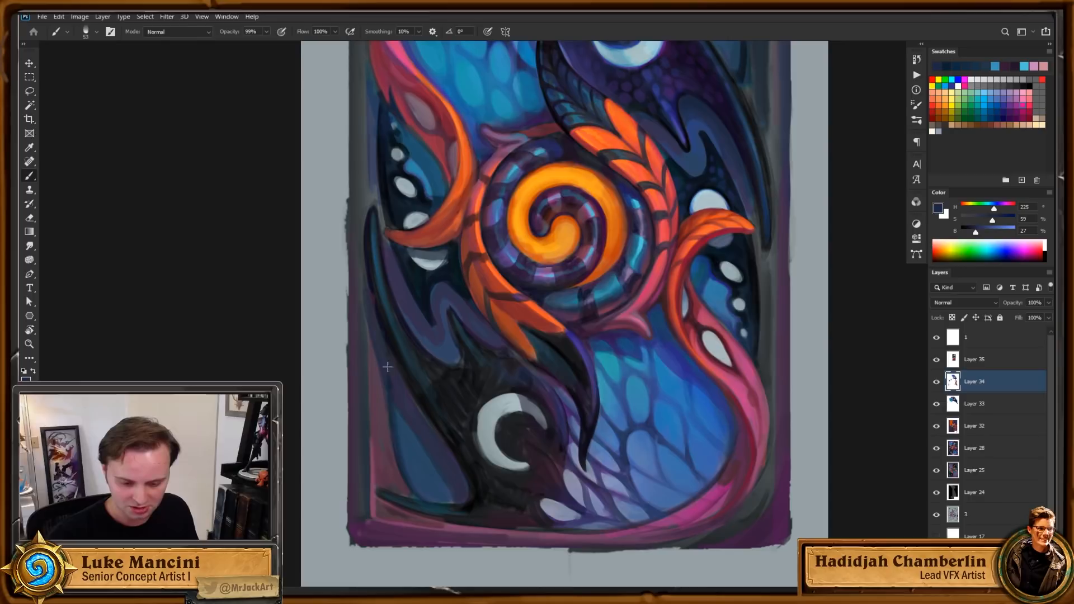
pyautogui.keyDown('alt'); pyautogui.click(393, 343); pyautogui.keyUp('alt')
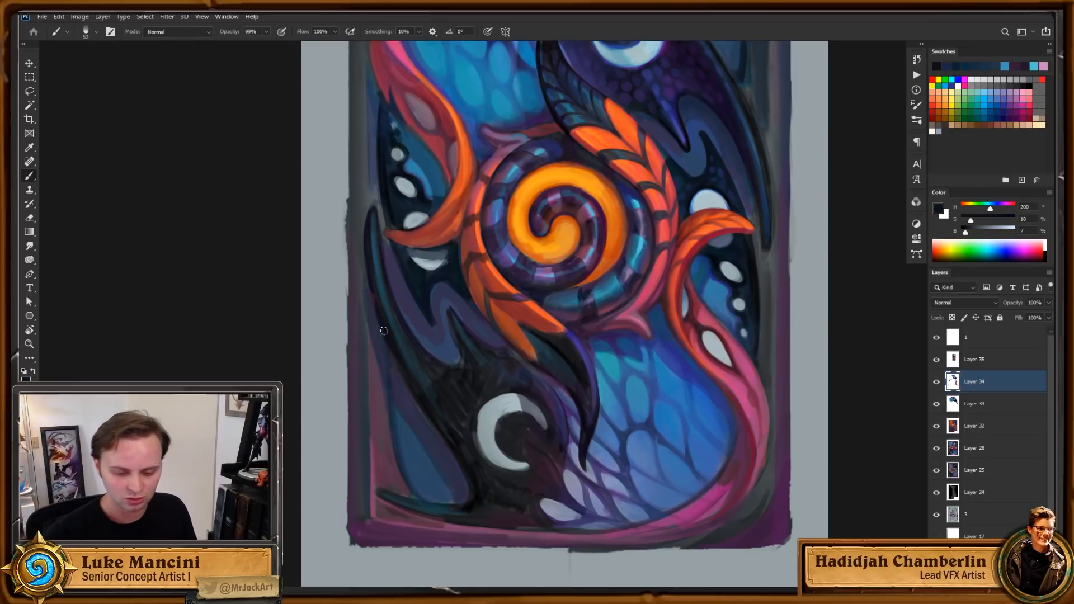
pyautogui.moveTo(414, 348); pyautogui.dragTo(406, 310)
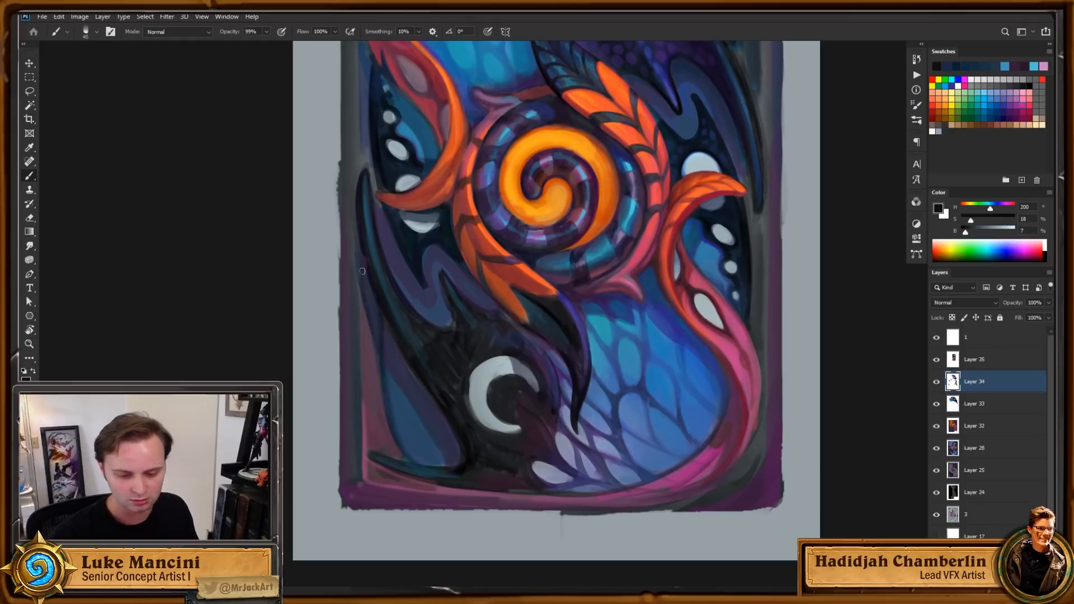
pyautogui.moveTo(494, 365); pyautogui.dragTo(501, 404)
# Step: Try a near-black stroke on the upper dark horn's tip, undo it, and refine the edge of the dark horn below the spiral
pyautogui.moveTo(828, 294); pyautogui.dragTo(779, 357)
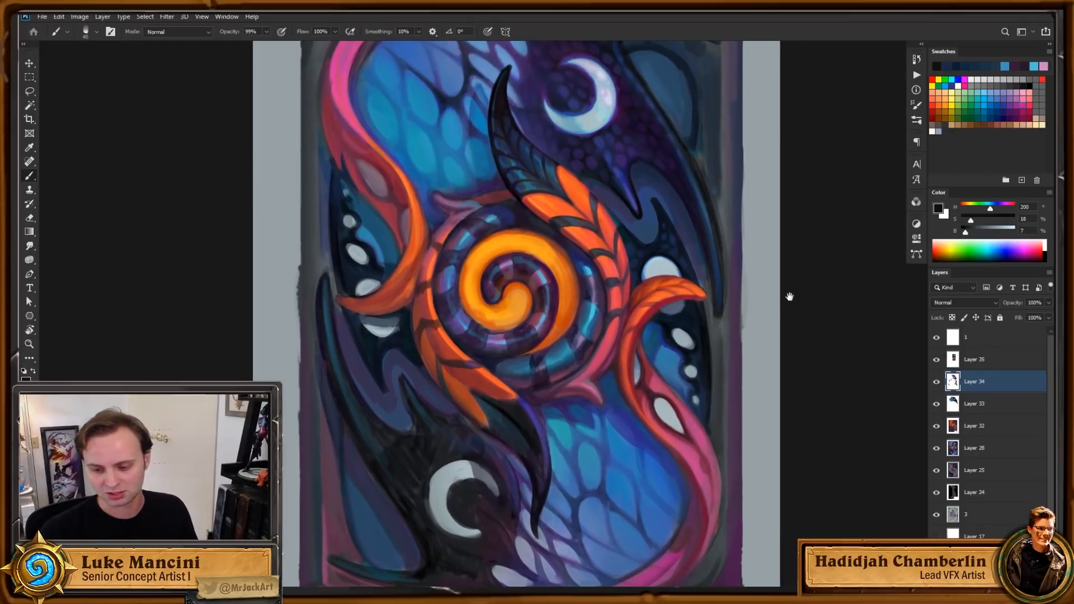
pyautogui.moveTo(800, 284); pyautogui.dragTo(783, 386)
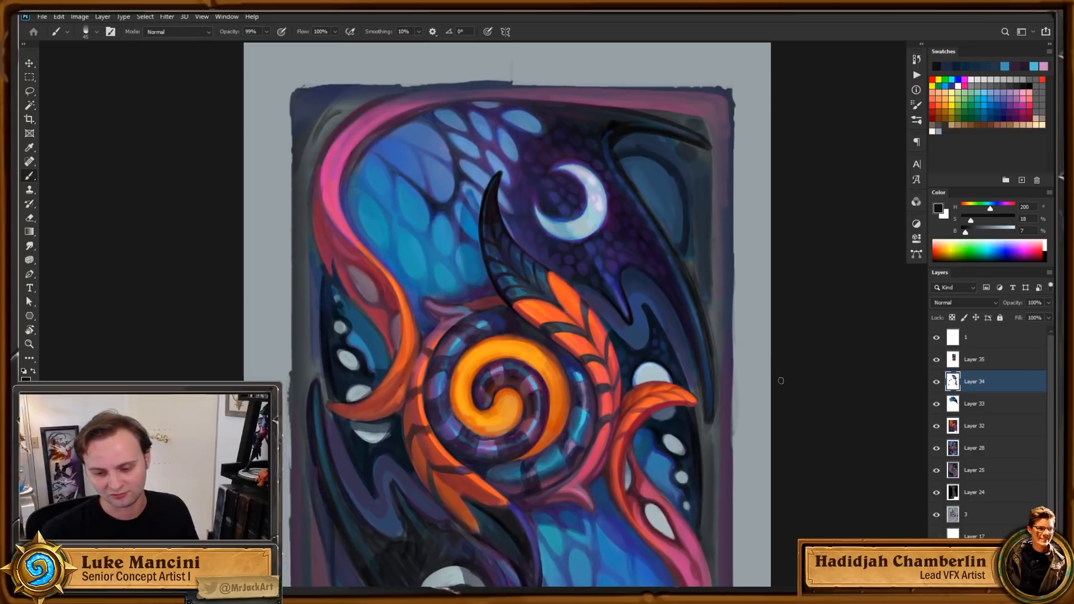
pyautogui.moveTo(479, 205)
pyautogui.mouseDown()
pyautogui.moveTo(487, 283)
pyautogui.moveTo(497, 178)
pyautogui.mouseUp()
pyautogui.hotkey('ctrl', 'z')
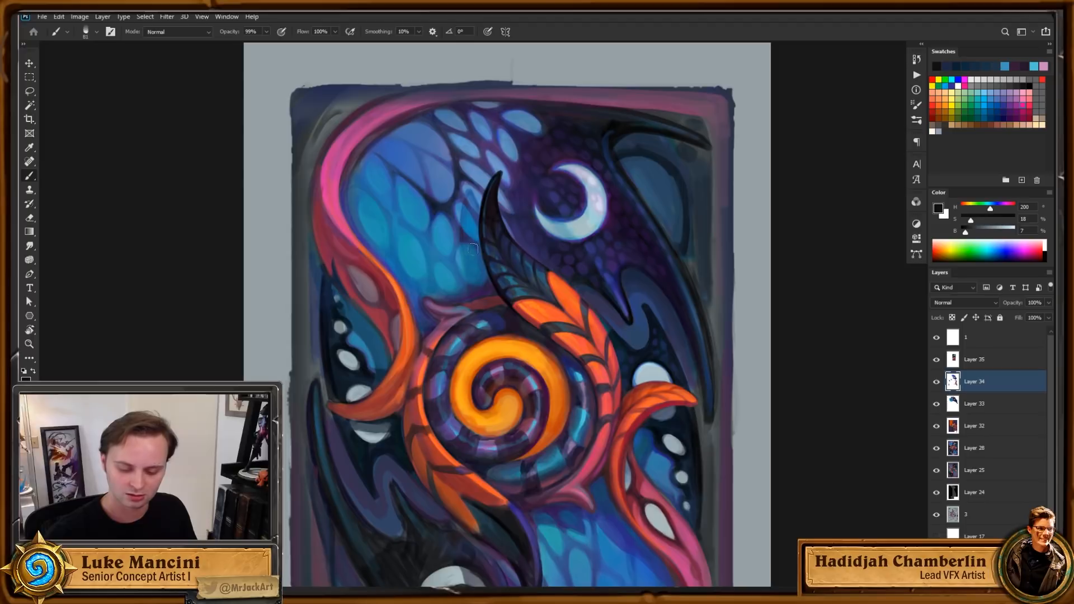
pyautogui.moveTo(560, 382); pyautogui.dragTo(550, 320)
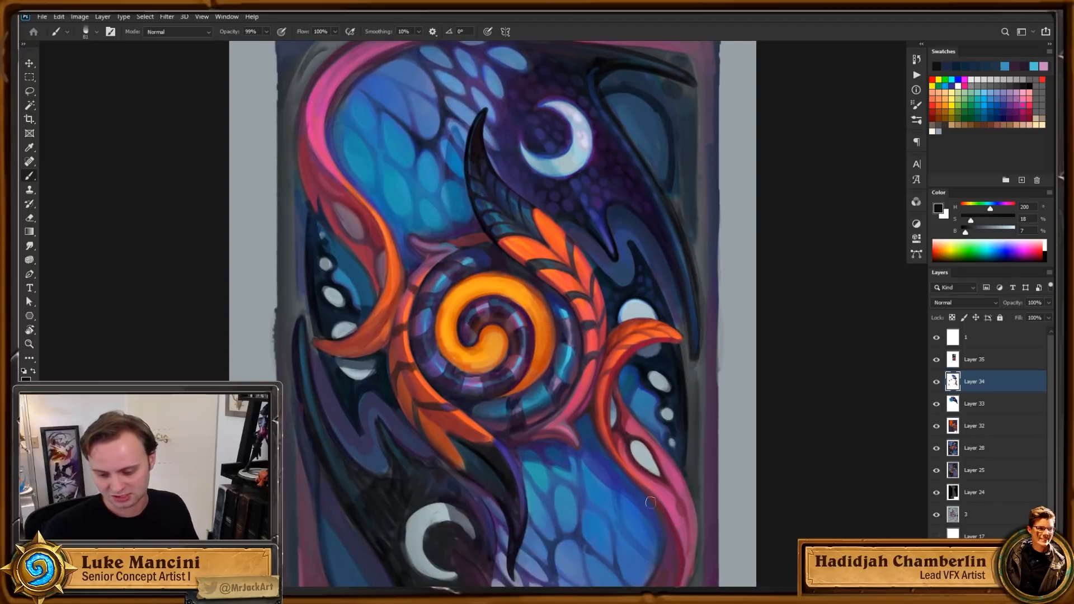
pyautogui.moveTo(680, 516); pyautogui.dragTo(654, 441)
pyautogui.moveTo(575, 475); pyautogui.dragTo(589, 468)
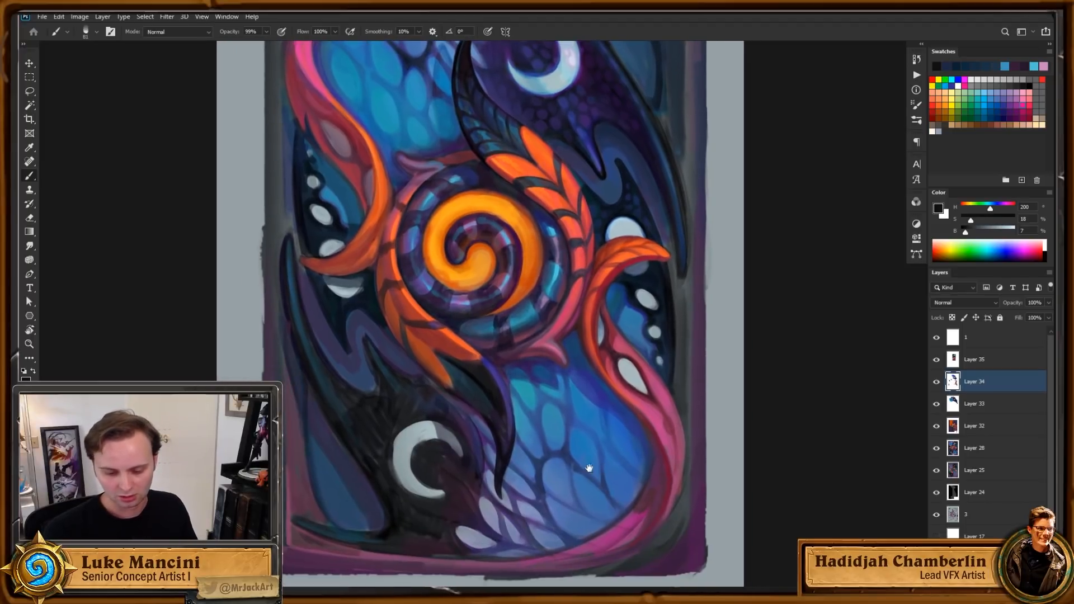
pyautogui.moveTo(471, 413); pyautogui.dragTo(482, 460)
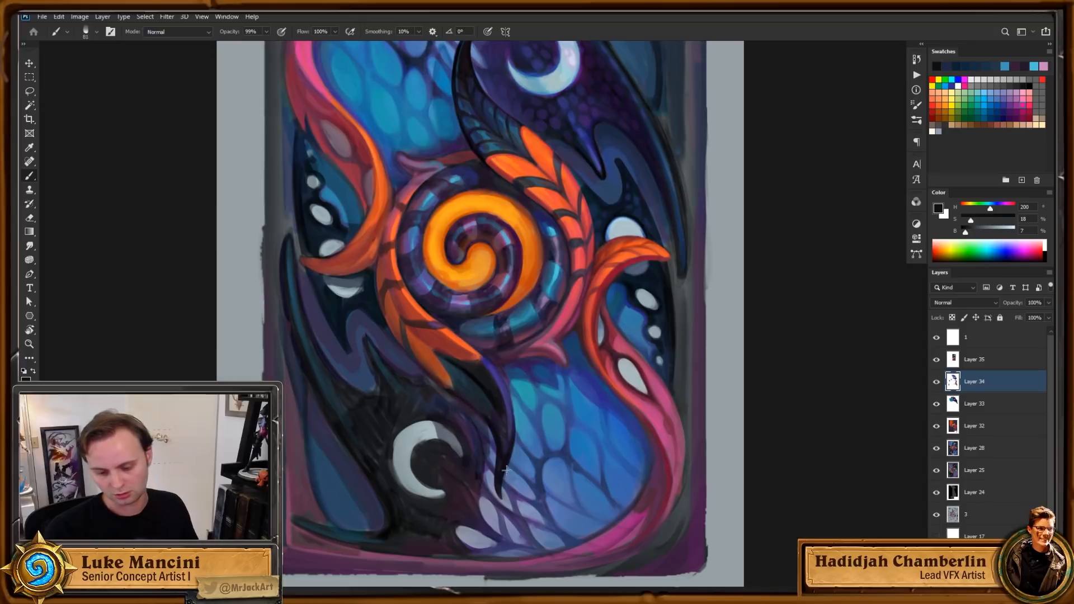
# Step: Touch up the dark spike inside the upper wing's wavy band with the near-black colour
pyautogui.press('z')
pyautogui.keyDown('alt'); pyautogui.click(583, 428); pyautogui.keyUp('alt')
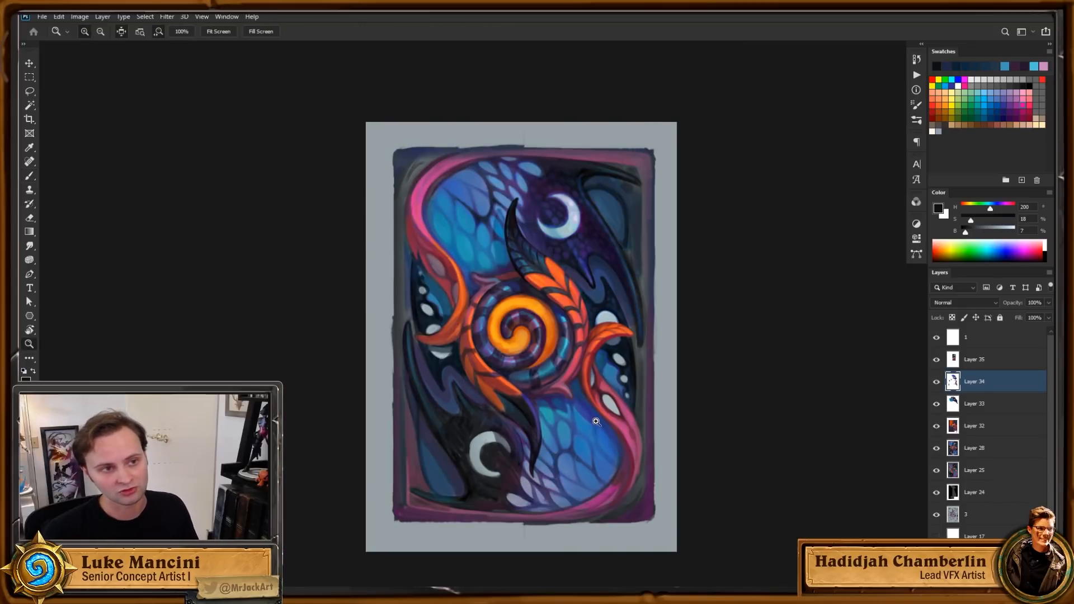
pyautogui.click(581, 428)
pyautogui.moveTo(629, 424); pyautogui.dragTo(600, 444)
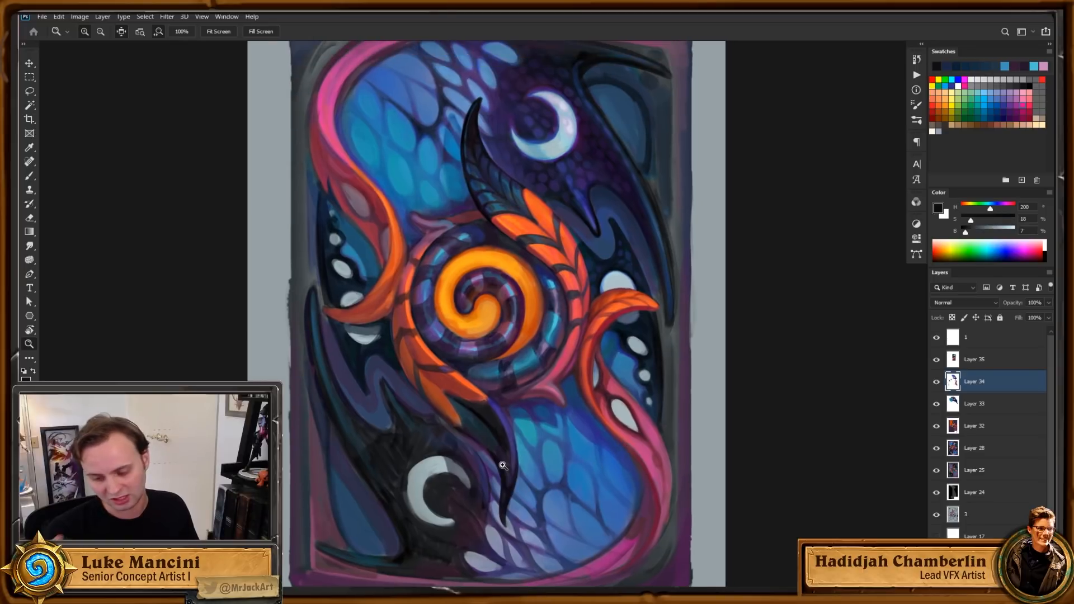
pyautogui.moveTo(694, 294); pyautogui.dragTo(683, 347)
pyautogui.click(597, 272)
pyautogui.press('b')
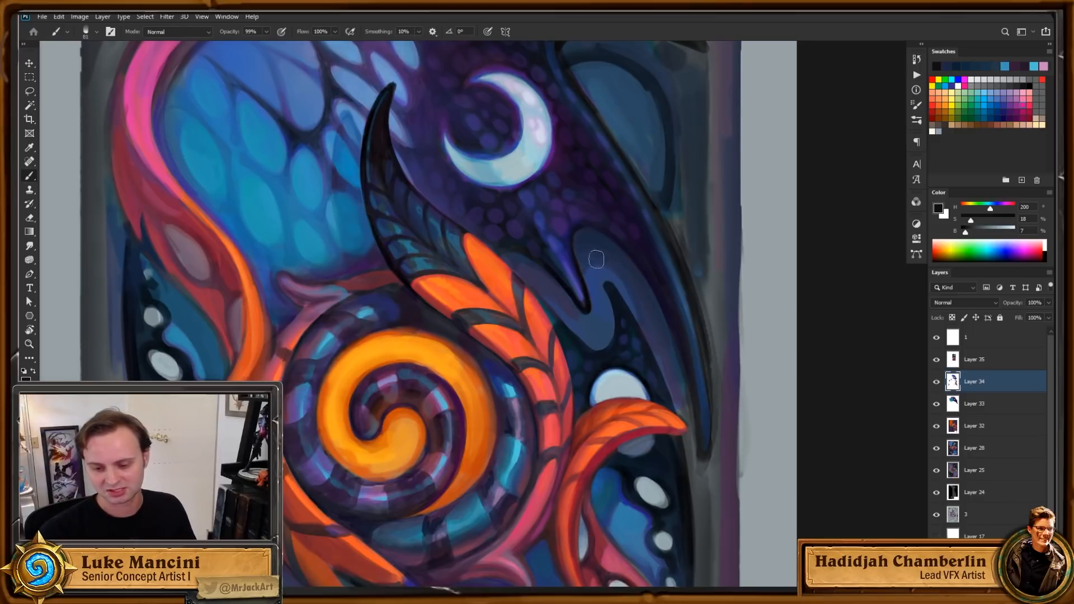
pyautogui.moveTo(692, 329); pyautogui.dragTo(636, 325)
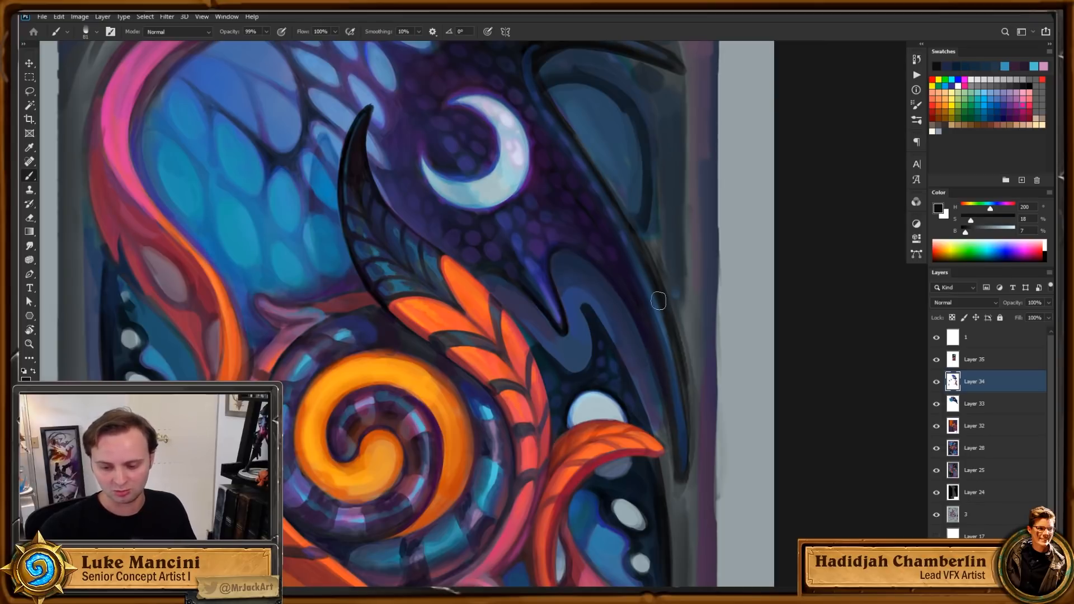
pyautogui.moveTo(619, 348); pyautogui.dragTo(622, 323)
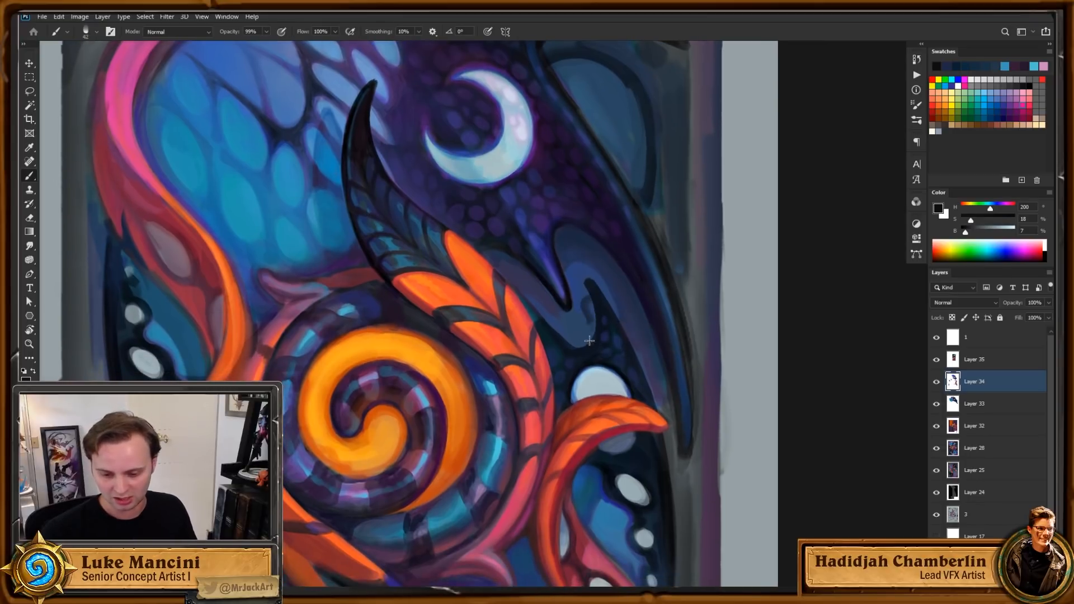
# Step: Examine the upper half of the card back, from the top border and crescent moon to the spiral
pyautogui.press('z')
pyautogui.keyDown('alt'); pyautogui.click(621, 320); pyautogui.keyUp('alt')
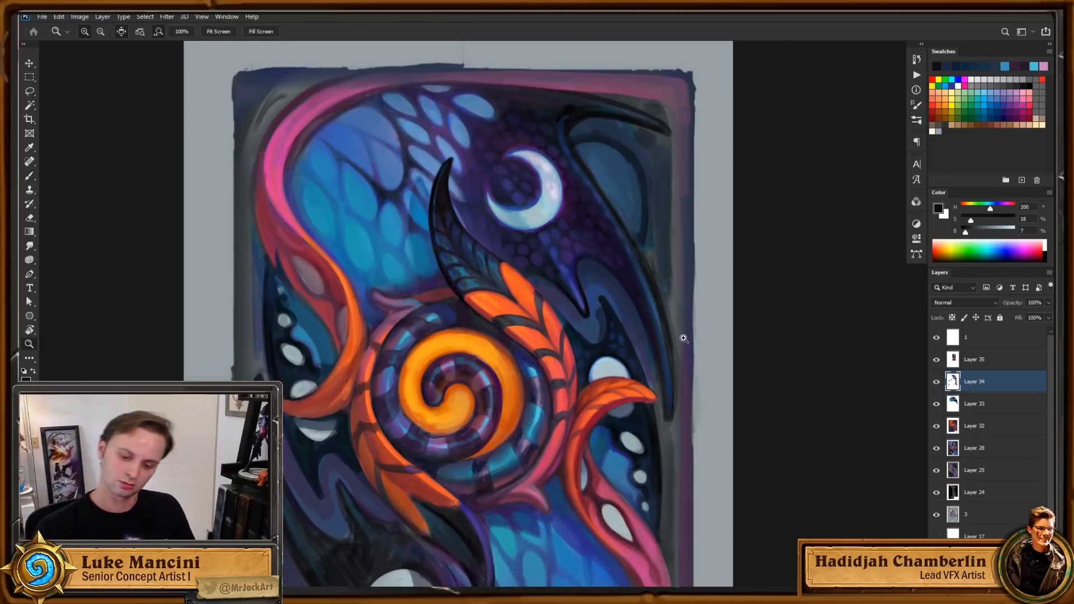
pyautogui.scroll(1, 677, 330)
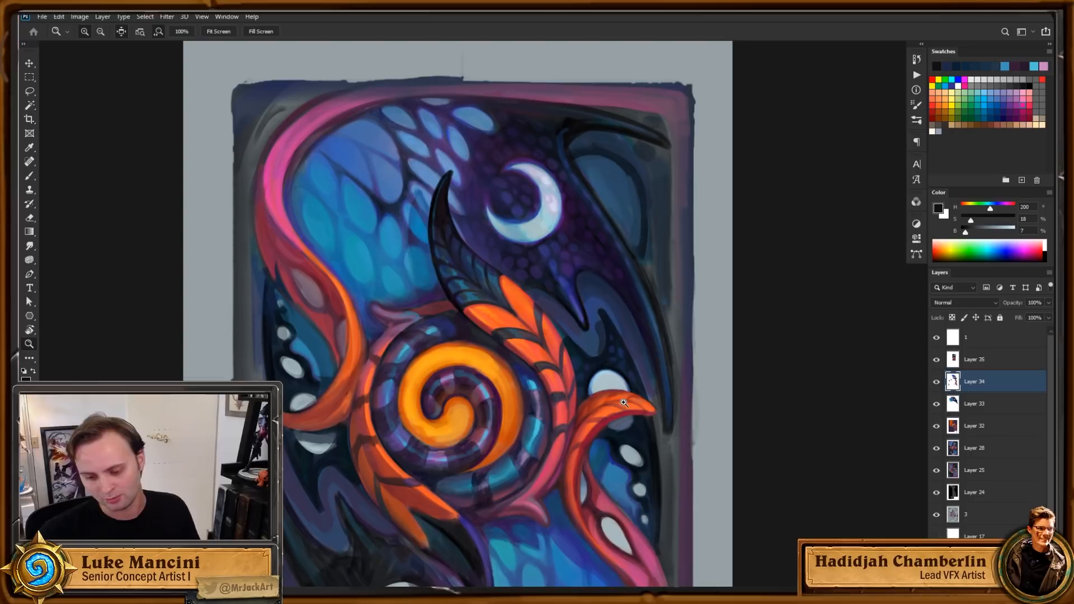
pyautogui.moveTo(623, 396); pyautogui.dragTo(623, 412)
pyautogui.moveTo(529, 336); pyautogui.dragTo(580, 398)
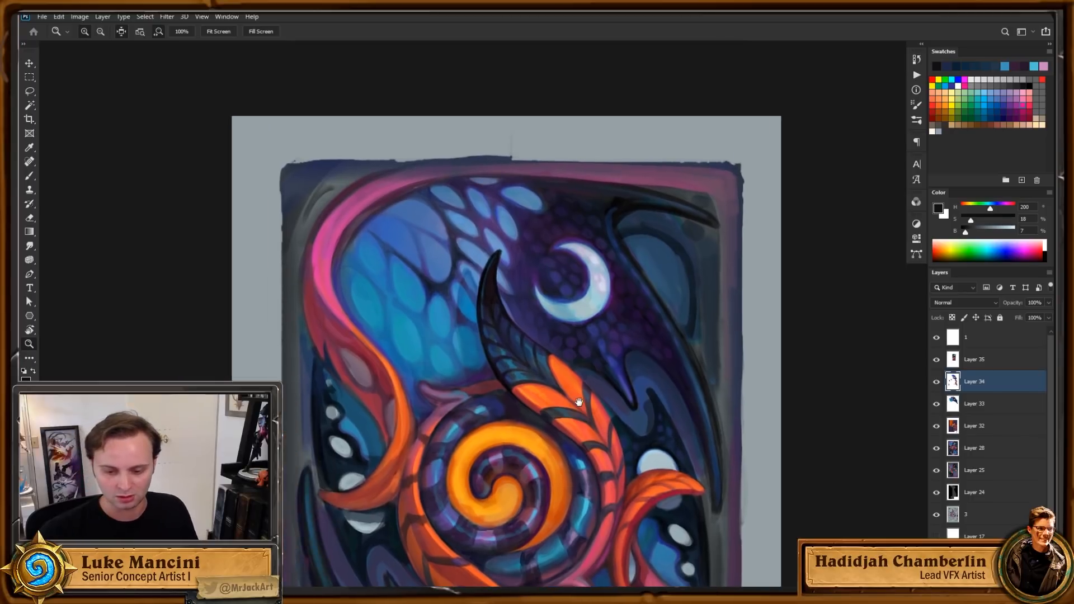
pyautogui.moveTo(695, 378); pyautogui.dragTo(653, 360)
pyautogui.moveTo(696, 389); pyautogui.dragTo(767, 312)
pyautogui.moveTo(756, 449); pyautogui.dragTo(758, 408)
pyautogui.moveTo(632, 333); pyautogui.dragTo(644, 452)
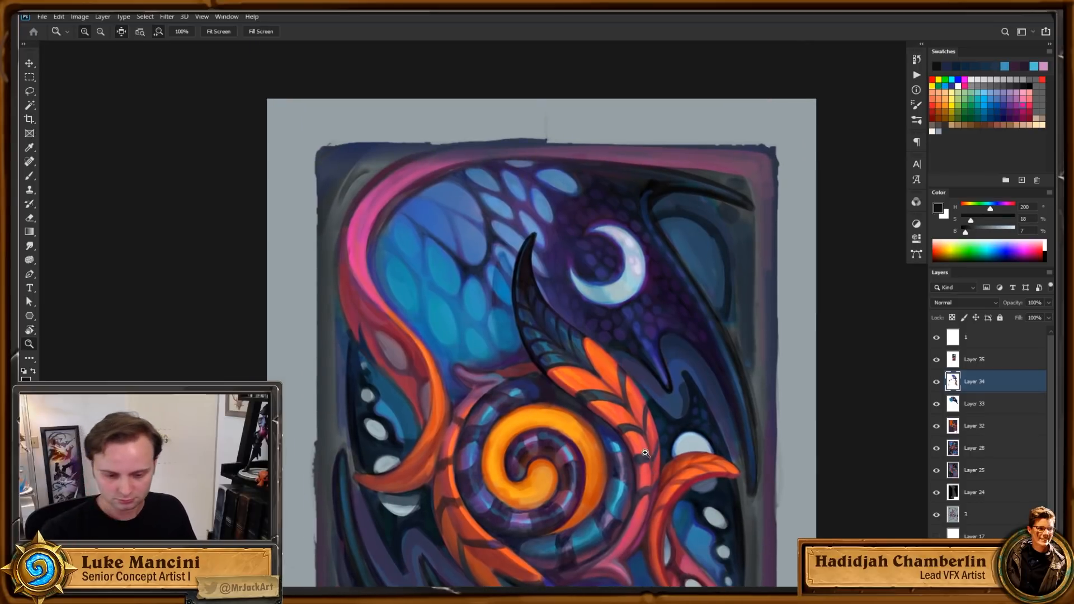
pyautogui.moveTo(462, 284); pyautogui.dragTo(468, 268)
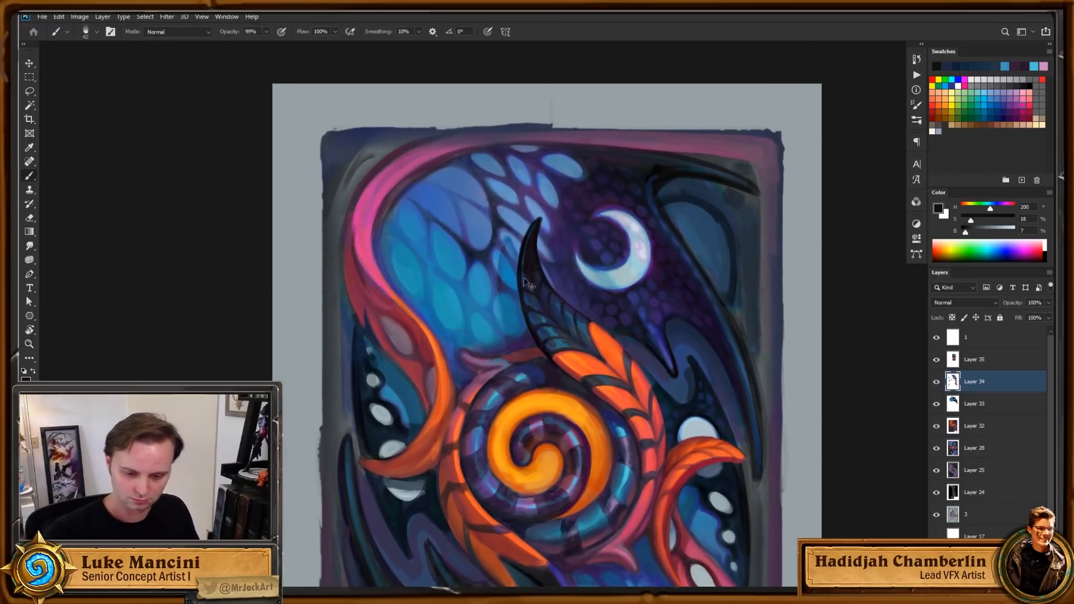
# Step: Sample dark maroon (H 341, S 62, B 29) from the upper-left ribbon and shade the fold where the pink turns red
pyautogui.keyDown('alt'); pyautogui.click(358, 277); pyautogui.keyUp('alt')
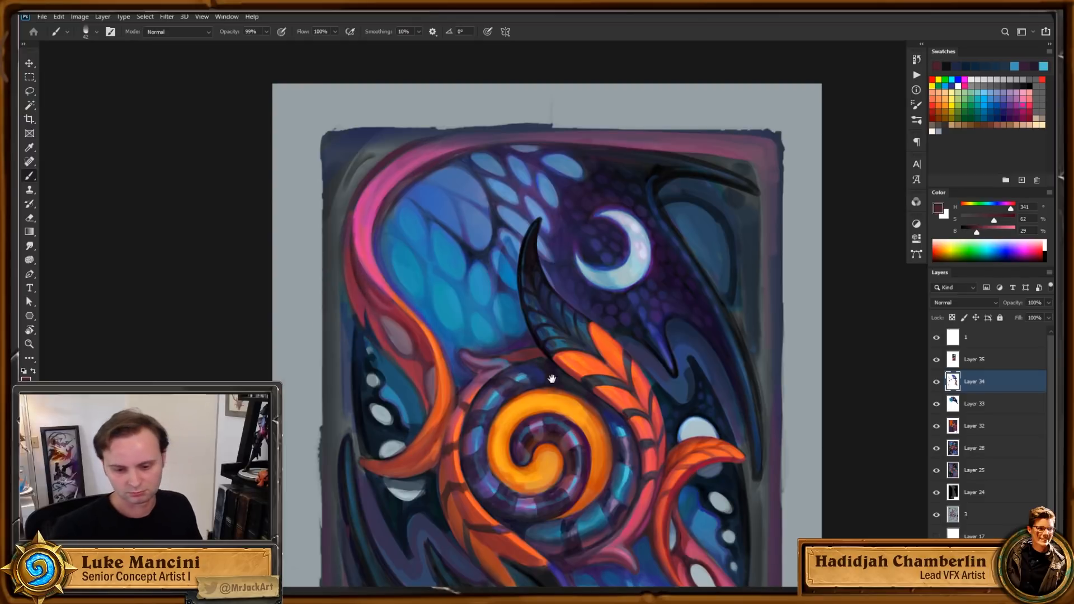
pyautogui.moveTo(552, 380); pyautogui.dragTo(550, 357)
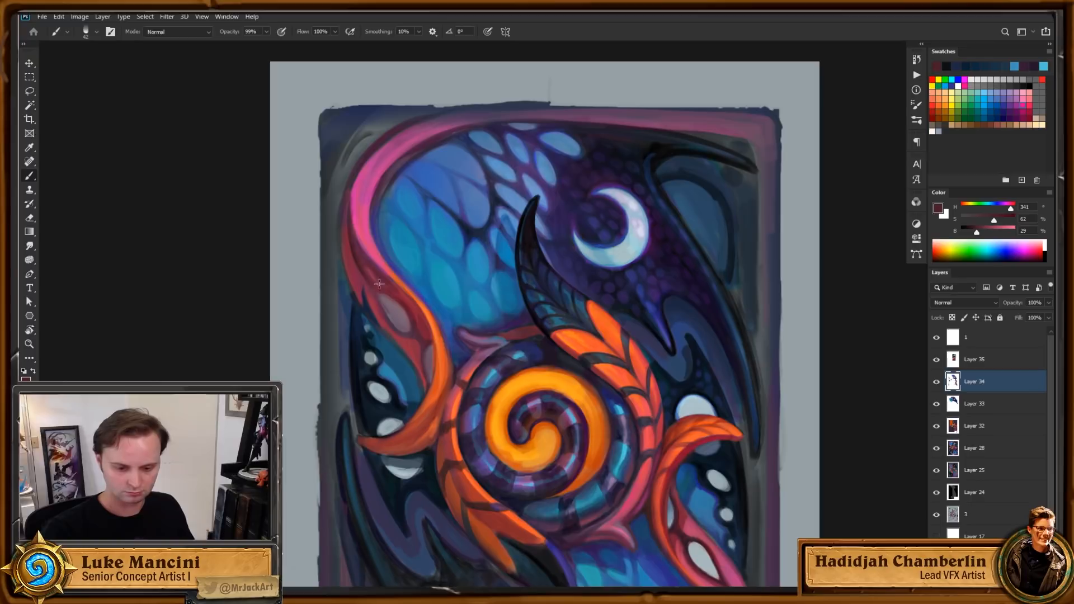
pyautogui.moveTo(429, 321); pyautogui.dragTo(397, 300)
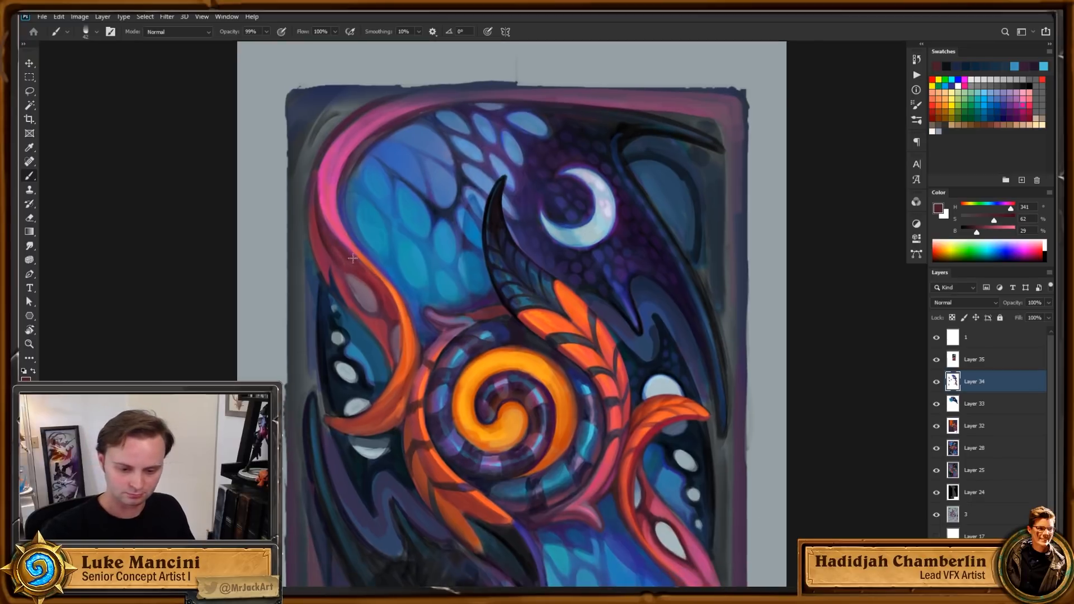
pyautogui.moveTo(599, 429); pyautogui.dragTo(584, 452)
# Step: Sample crimson (H 346, S 88, B 57) from the right orange tendril and enrich the red underside of the upper-left ribbon
pyautogui.keyDown('alt'); pyautogui.click(639, 461); pyautogui.keyUp('alt')
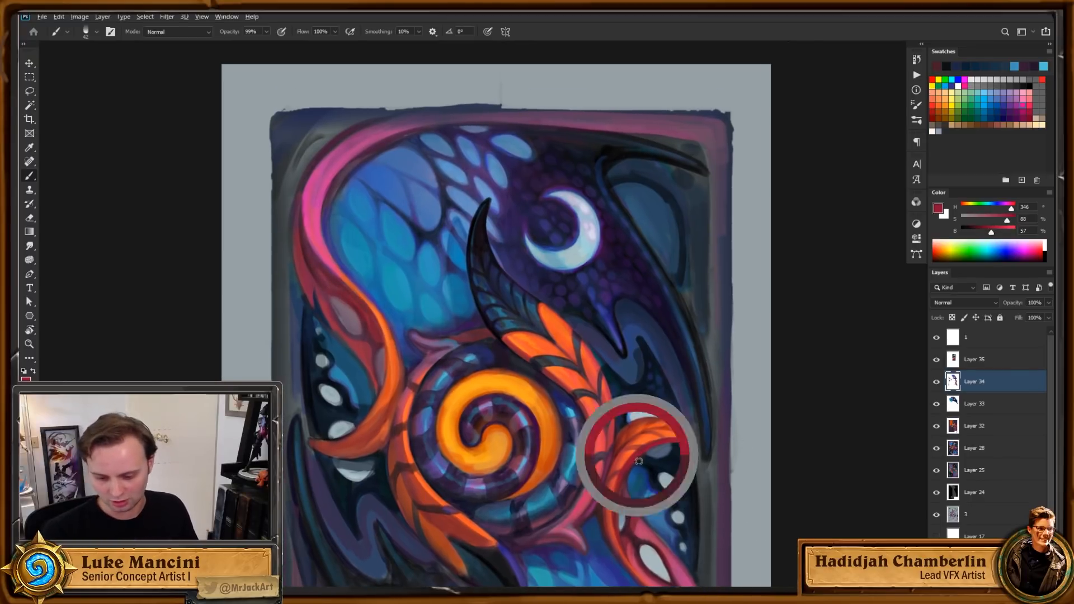
pyautogui.moveTo(356, 268); pyautogui.dragTo(359, 292)
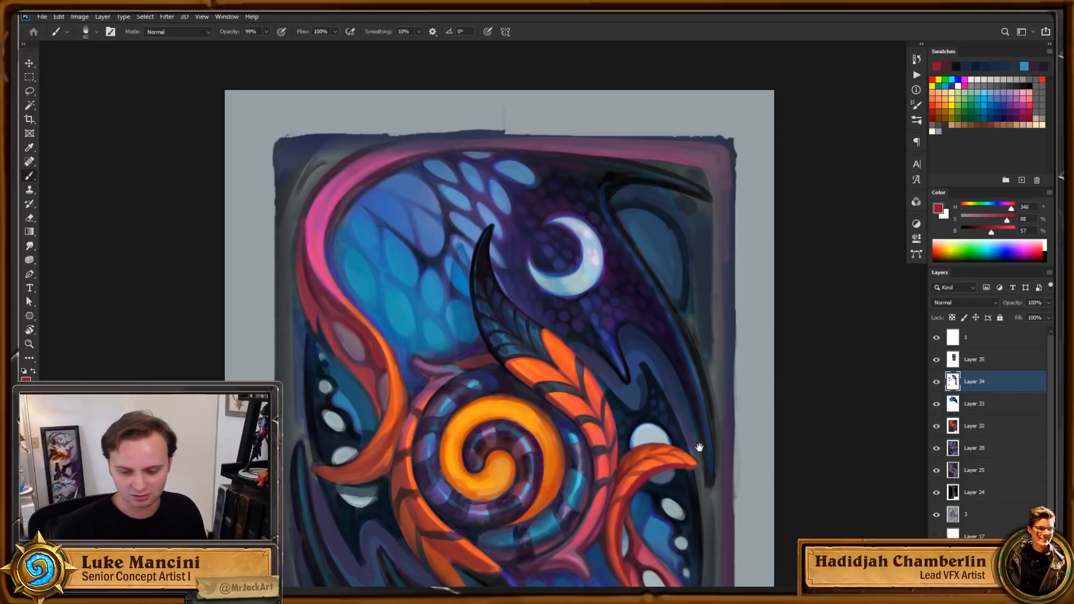
pyautogui.moveTo(700, 447); pyautogui.dragTo(714, 421)
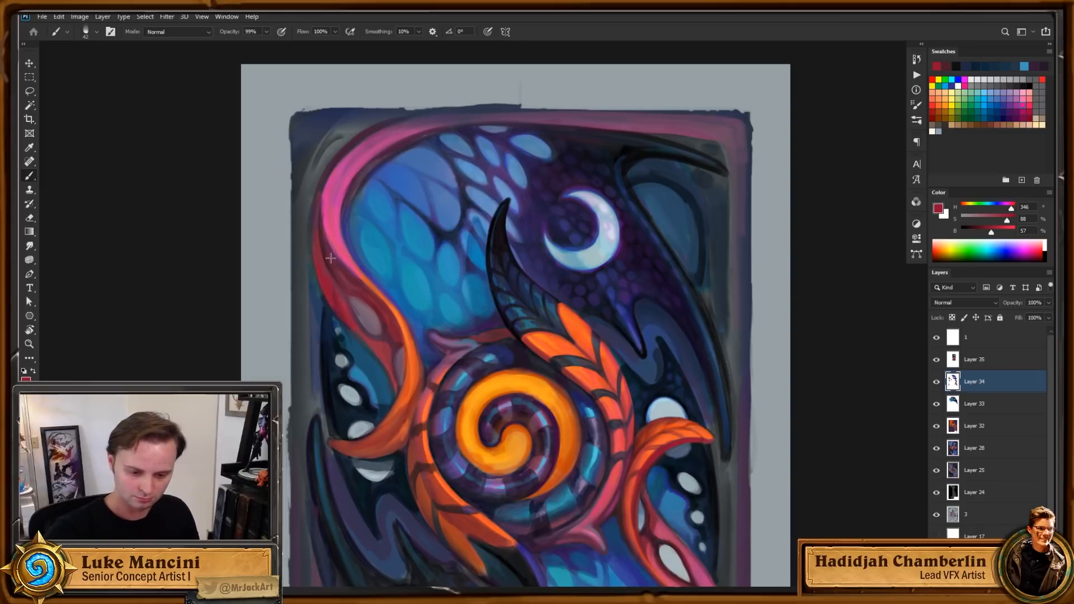
# Step: Blend the upper-left ribbon's fold and outer edge using sampled reds (H 346, S 81, B 49; H 342, S 63, B 31) and muted purple (H 305, S 21, B 24)
pyautogui.keyDown('alt'); pyautogui.click(344, 275); pyautogui.keyUp('alt')
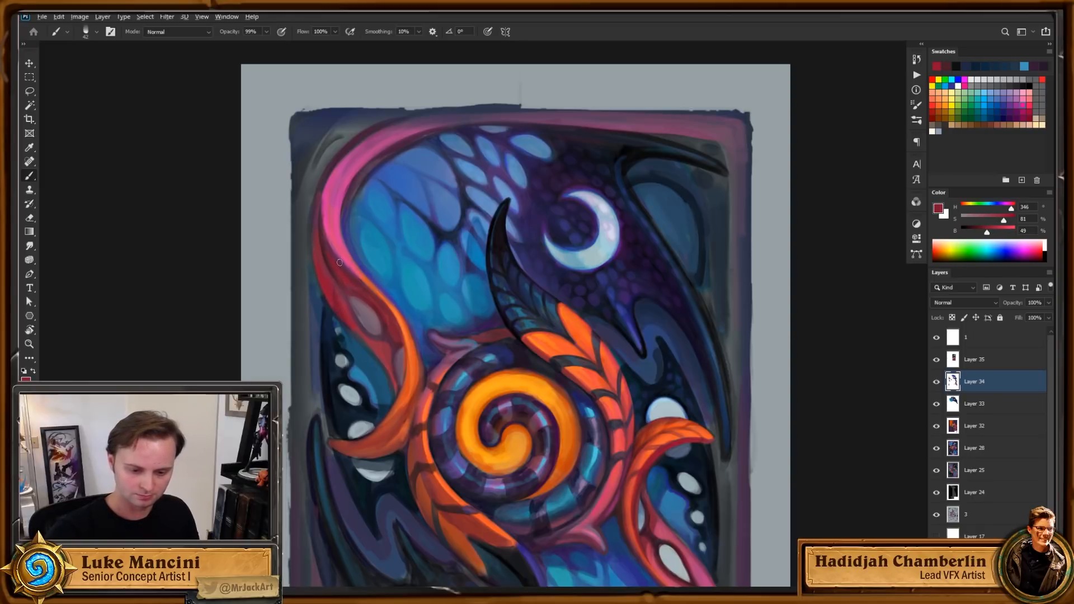
pyautogui.rightClick(344, 271)
pyautogui.moveTo(338, 265); pyautogui.dragTo(327, 246)
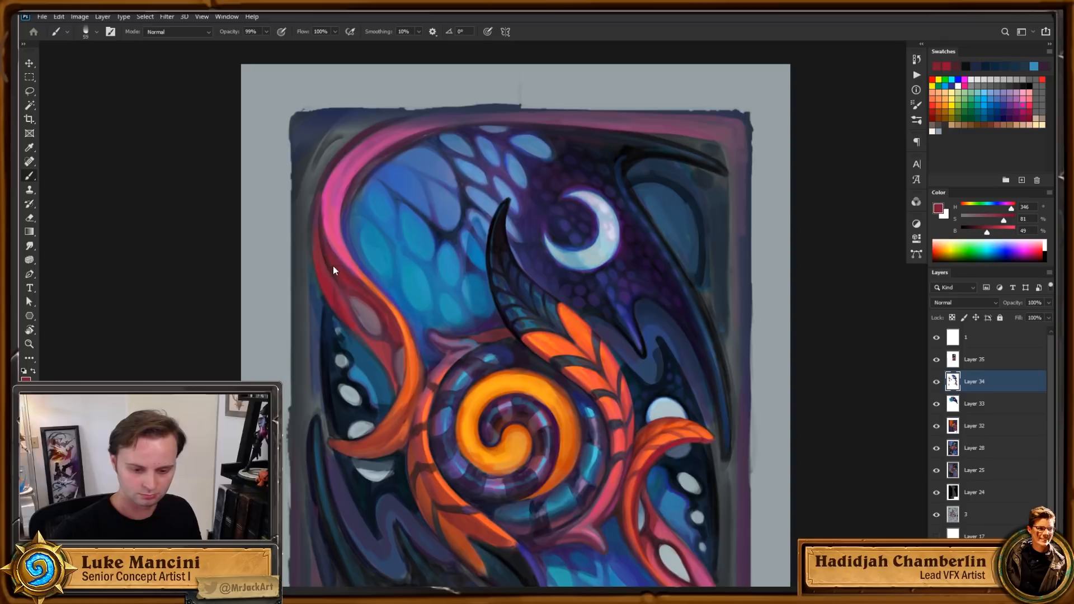
pyautogui.keyDown('alt'); pyautogui.click(339, 286); pyautogui.keyUp('alt')
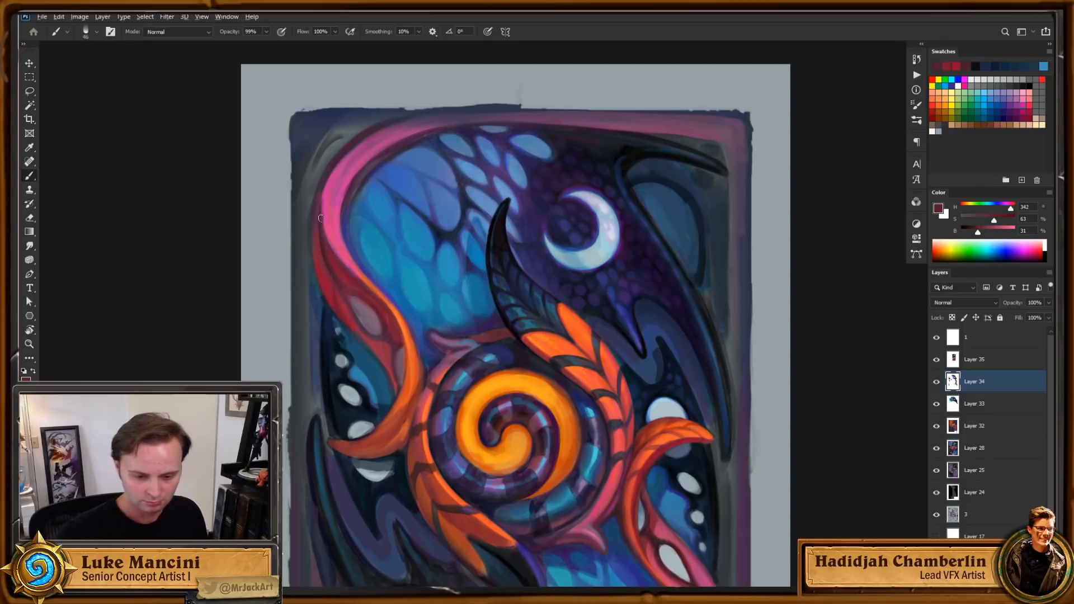
pyautogui.keyDown('alt'); pyautogui.click(325, 197); pyautogui.keyUp('alt')
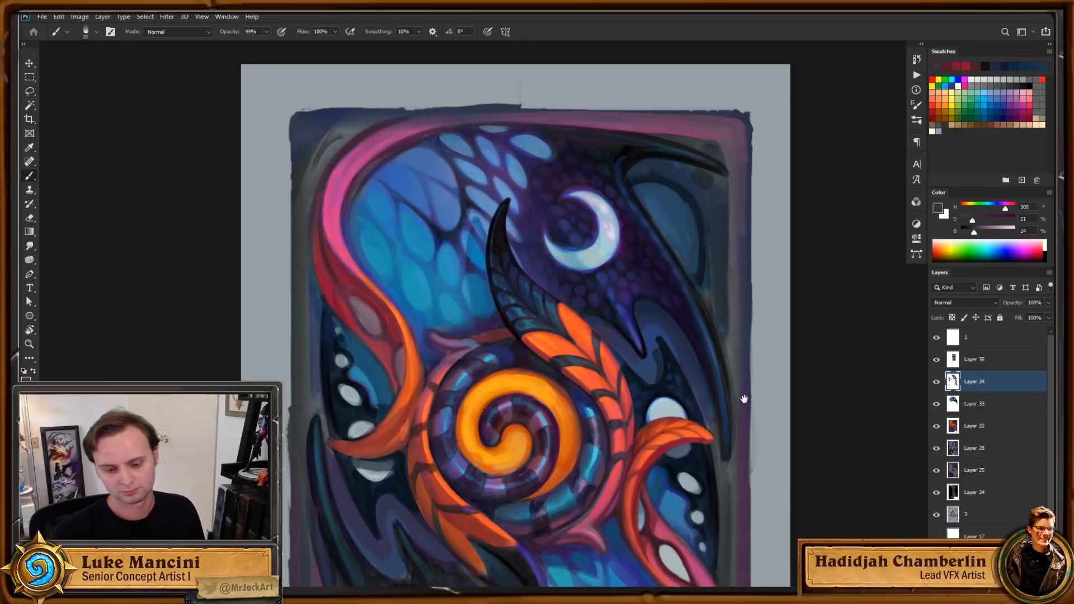
# Step: Warm the upper-left ribbon's red outer edge with saturated orange (H 16, S 94, B 96) and sampled red (H 359, S 79, B 68)
pyautogui.moveTo(744, 399); pyautogui.dragTo(743, 385)
pyautogui.keyDown('alt'); pyautogui.click(688, 422); pyautogui.keyUp('alt')
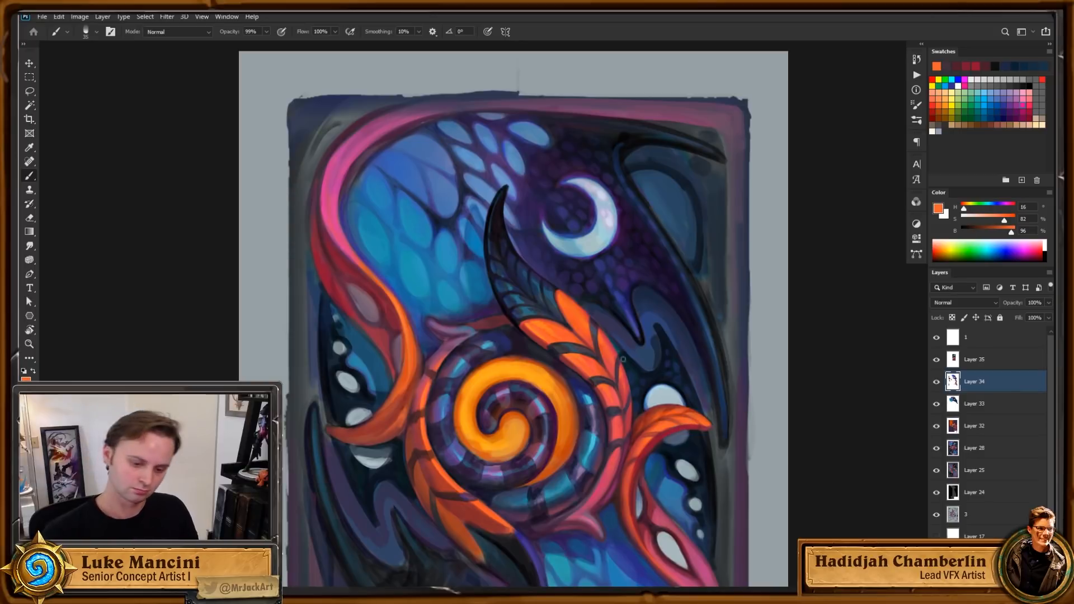
pyautogui.press(']')
pyautogui.press(']')
pyautogui.click(1010, 219)
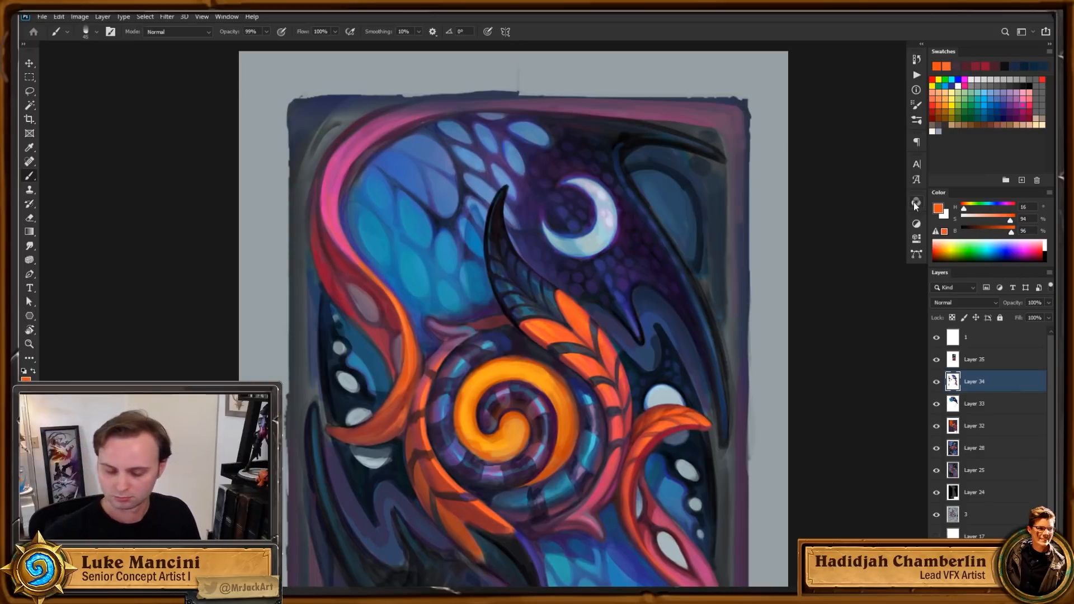
pyautogui.moveTo(316, 251); pyautogui.dragTo(345, 309)
pyautogui.keyDown('alt'); pyautogui.click(322, 275); pyautogui.keyUp('alt')
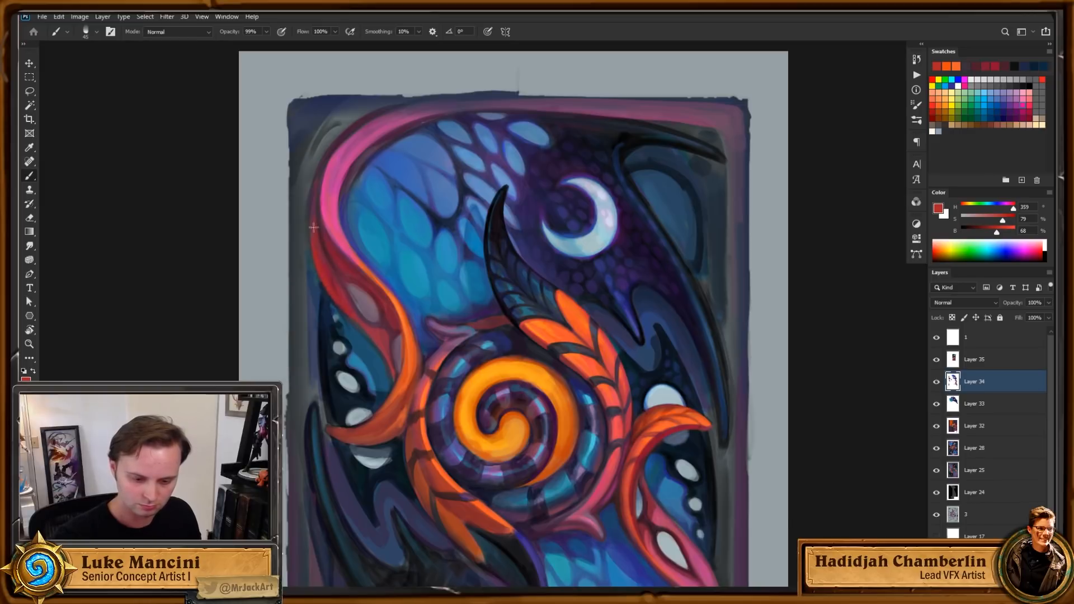
pyautogui.moveTo(314, 227); pyautogui.dragTo(321, 266)
# Step: Examine the overall card back at reduced size and at an angle, then the upper-left ribbon and spiral up close
pyautogui.hotkey('ctrl', 'space')
pyautogui.moveTo(497, 356); pyautogui.dragTo(456, 356)
pyautogui.press('r')
pyautogui.moveTo(622, 349)
pyautogui.mouseDown()
pyautogui.moveTo(652, 417)
pyautogui.moveTo(634, 443)
pyautogui.mouseUp()
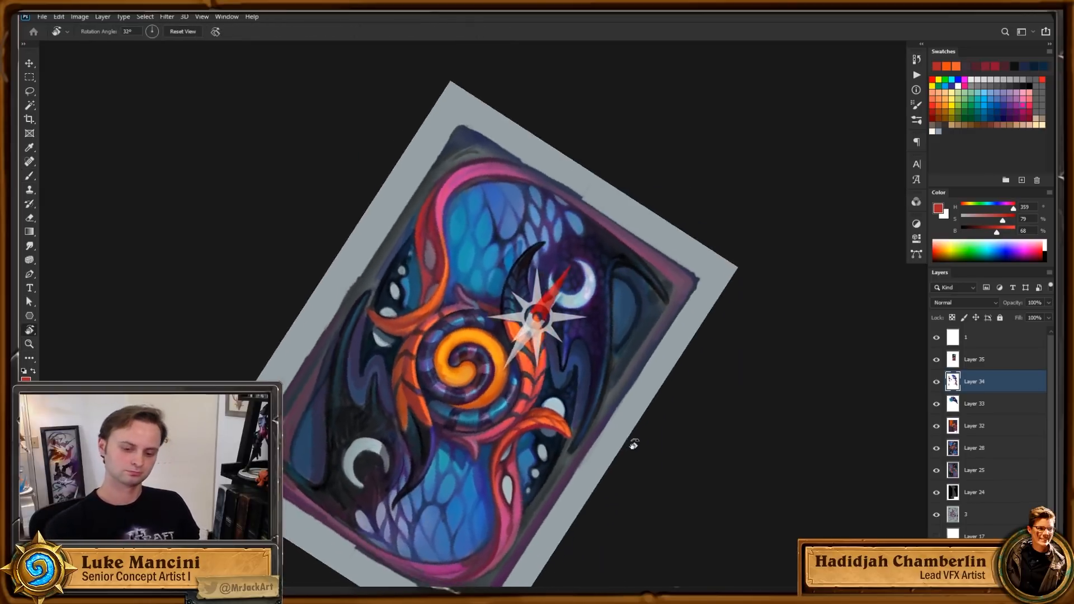
pyautogui.press('Escape')
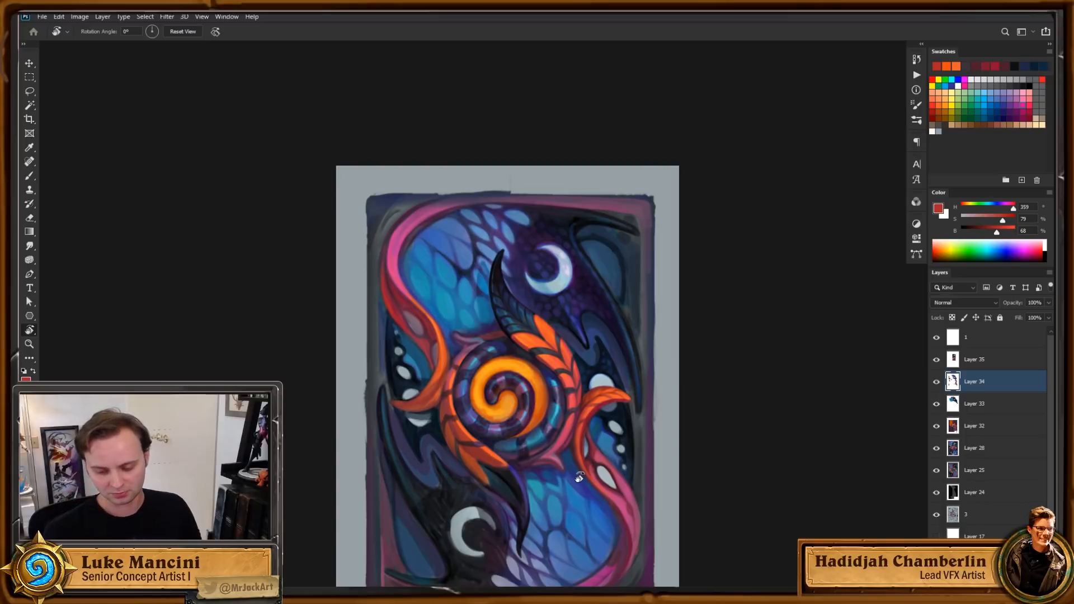
pyautogui.hotkey('ctrl', 'space')
pyautogui.moveTo(431, 306); pyautogui.dragTo(472, 303)
pyautogui.moveTo(522, 360); pyautogui.dragTo(514, 362)
pyautogui.moveTo(491, 386); pyautogui.dragTo(562, 366)
pyautogui.press('b')
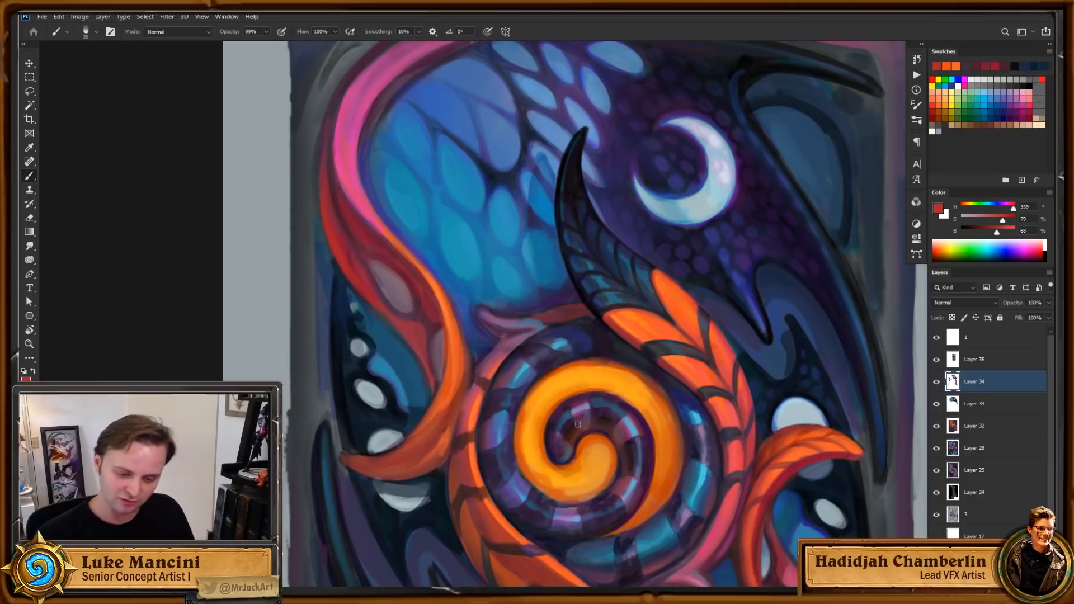
# Step: Set the brush colour to deeper red (H 359, S 90, B 64) and try strokes along the upper-left ribbon's fold
pyautogui.moveTo(585, 395); pyautogui.dragTo(610, 411)
pyautogui.moveTo(1004, 223); pyautogui.dragTo(994, 232)
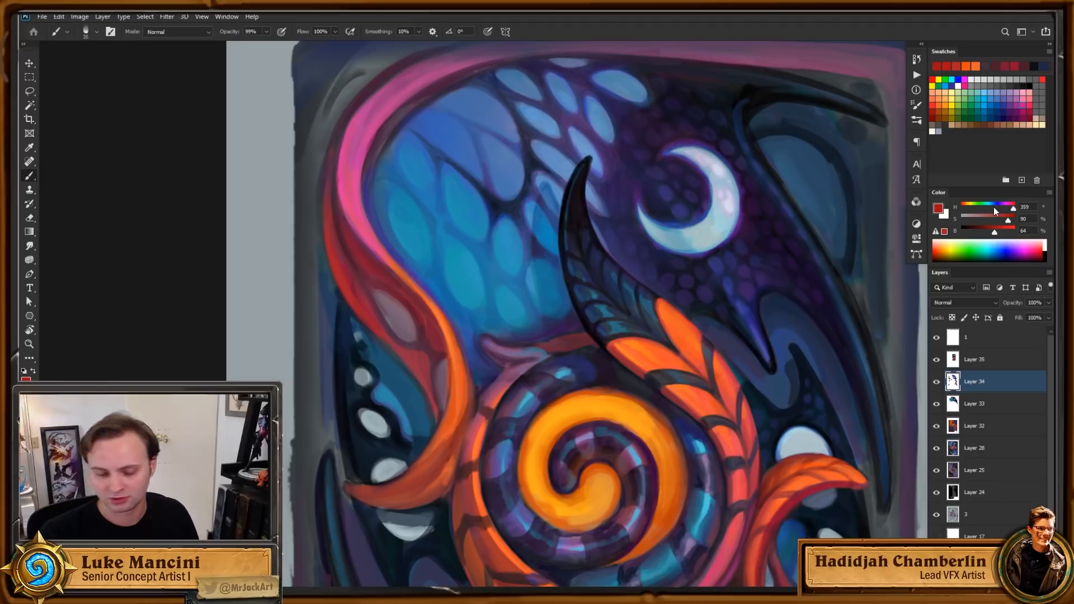
pyautogui.moveTo(341, 201); pyautogui.dragTo(385, 261)
pyautogui.hotkey('ctrl', 'z')
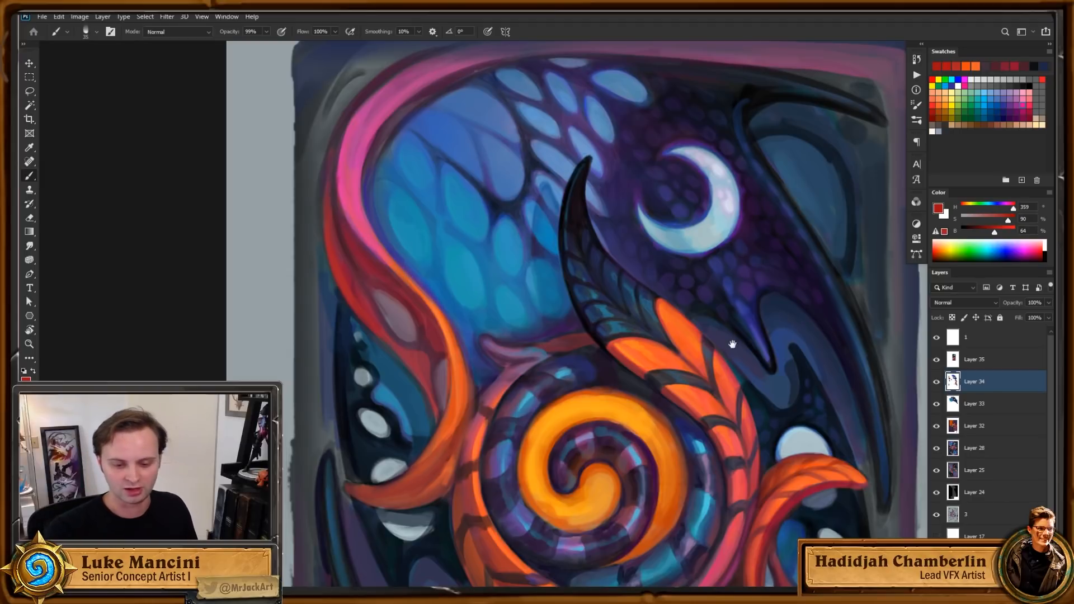
pyautogui.moveTo(731, 343); pyautogui.dragTo(772, 376)
pyautogui.press('r')
pyautogui.moveTo(775, 396); pyautogui.dragTo(774, 453)
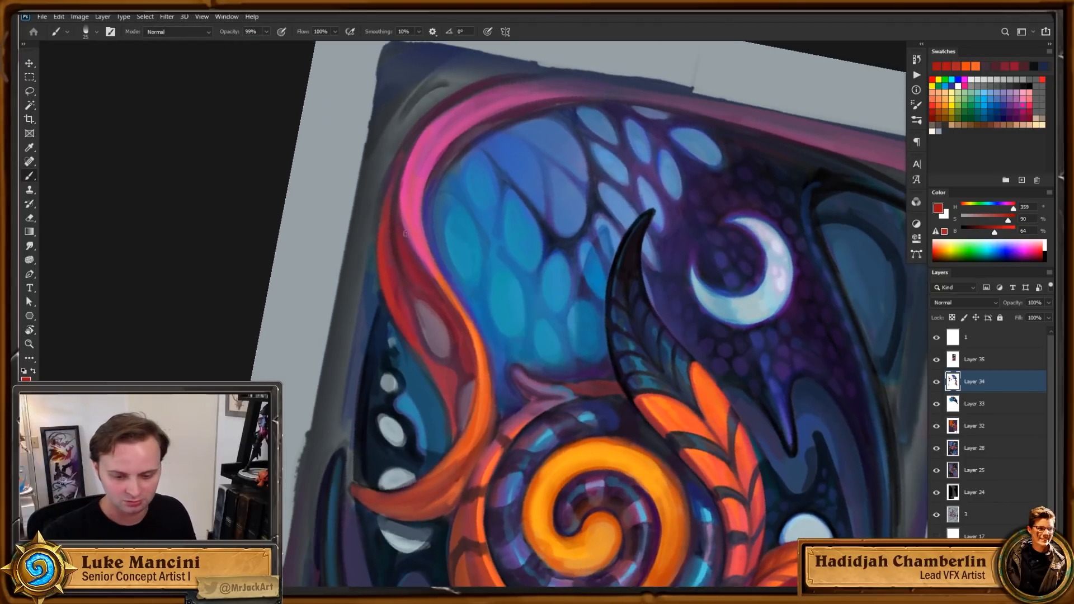
pyautogui.moveTo(403, 212); pyautogui.dragTo(442, 293)
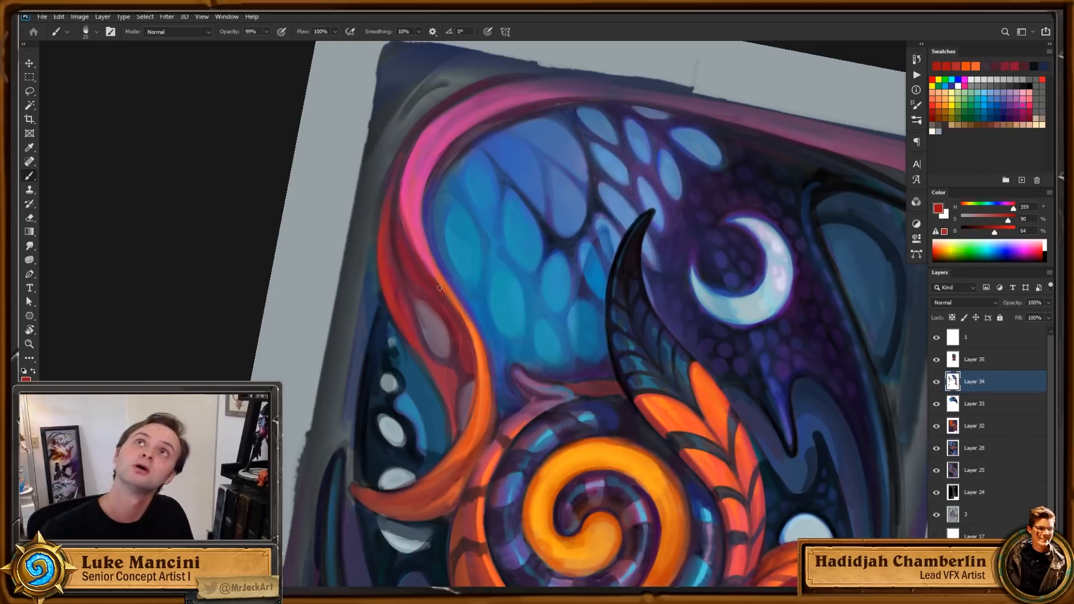
pyautogui.hotkey('ctrl', 'z')
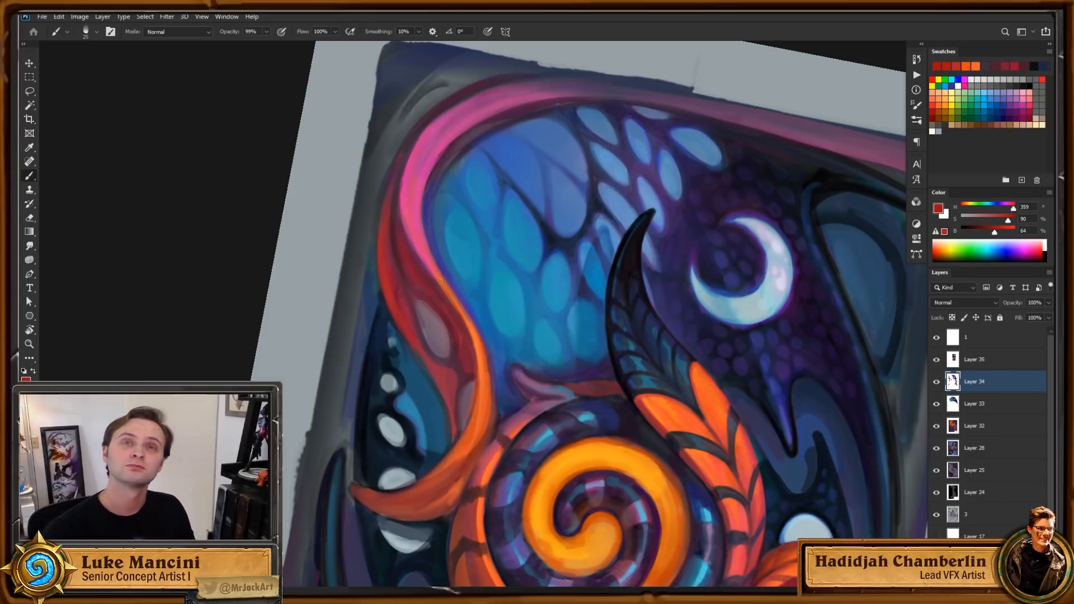
# Step: Paint the deeper red along the upper-left ribbon's fold, from the pink band down to the orange tail
pyautogui.moveTo(494, 205); pyautogui.dragTo(479, 233)
pyautogui.moveTo(483, 360); pyautogui.dragTo(480, 351)
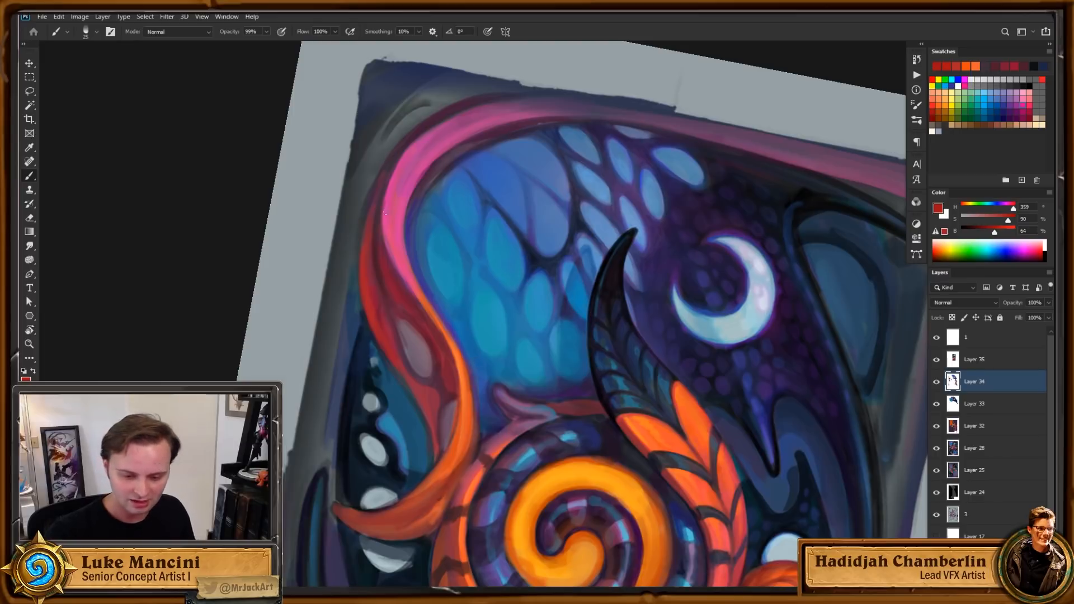
pyautogui.moveTo(384, 214); pyautogui.dragTo(402, 278)
pyautogui.hotkey('ctrl', 'z')
pyautogui.moveTo(384, 218)
pyautogui.mouseDown()
pyautogui.moveTo(390, 257)
pyautogui.moveTo(436, 328)
pyautogui.mouseUp()
pyautogui.moveTo(462, 393); pyautogui.dragTo(472, 418)
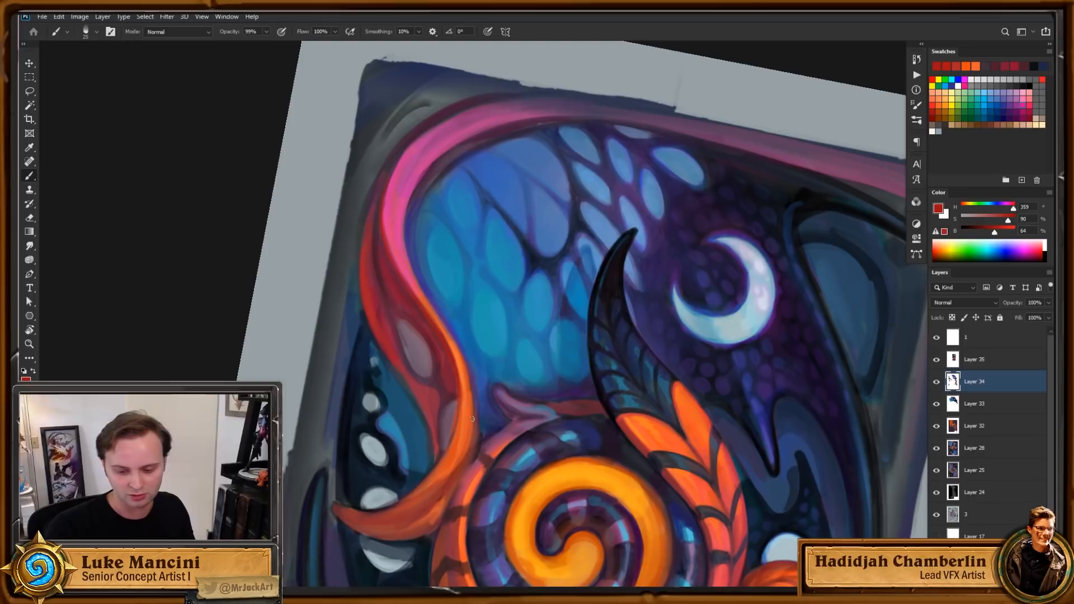
pyautogui.moveTo(618, 468); pyautogui.dragTo(667, 508)
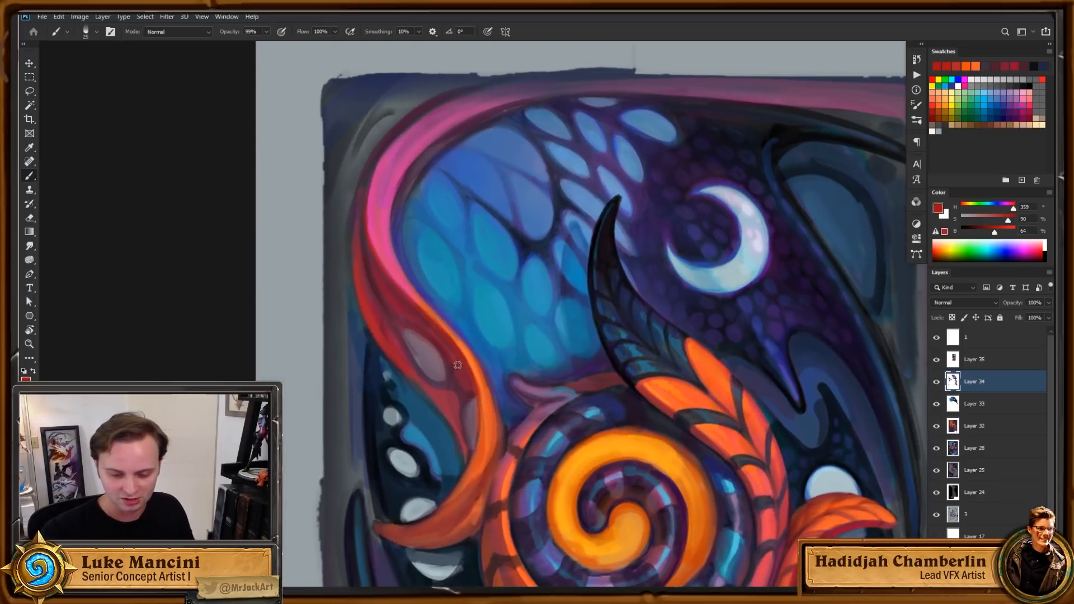
# Step: Sample dark maroon (H 334, S 54, B 30) and shade the ribbon's underside around the greyish oval with a larger brush
pyautogui.keyDown('alt'); pyautogui.click(445, 350); pyautogui.keyUp('alt')
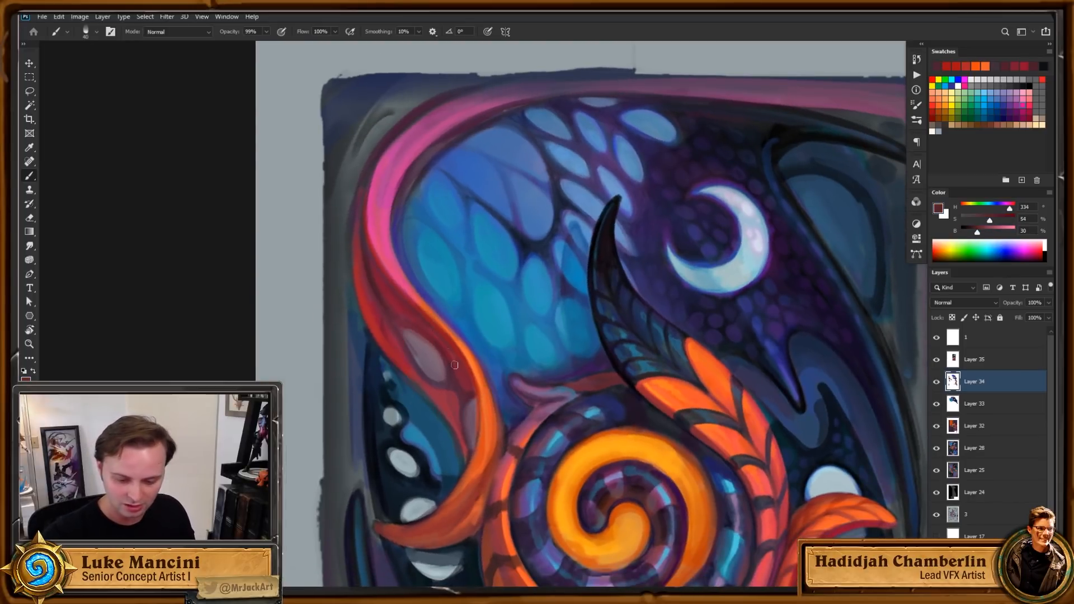
pyautogui.press(']')
pyautogui.moveTo(433, 333); pyautogui.dragTo(464, 373)
pyautogui.moveTo(602, 406); pyautogui.dragTo(604, 382)
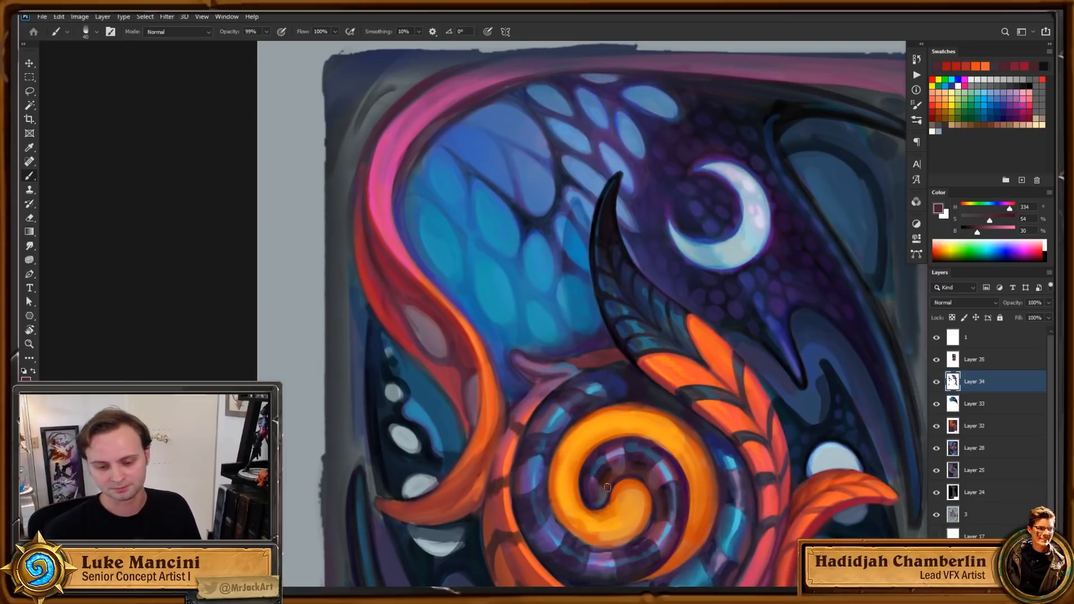
# Step: Refine the ribbon's pink-to-red edge using sampled red (H 351, S 83, B 66), orange (H 12, S 80, B 96) and pink (H 325, S 73, B 83)
pyautogui.keyDown('alt'); pyautogui.click(378, 230); pyautogui.keyUp('alt')
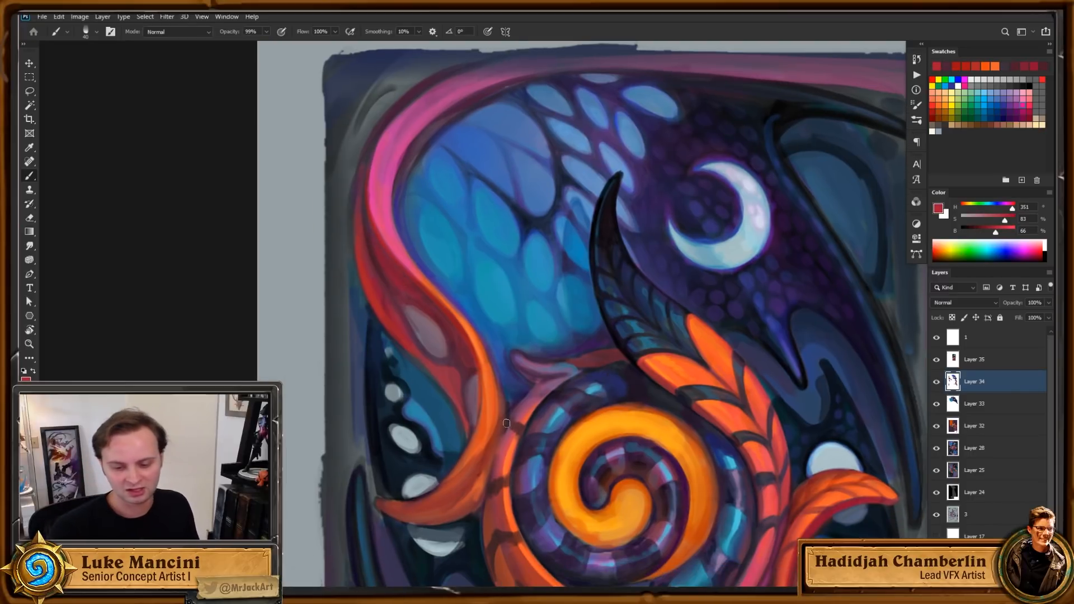
pyautogui.moveTo(519, 420); pyautogui.dragTo(505, 452)
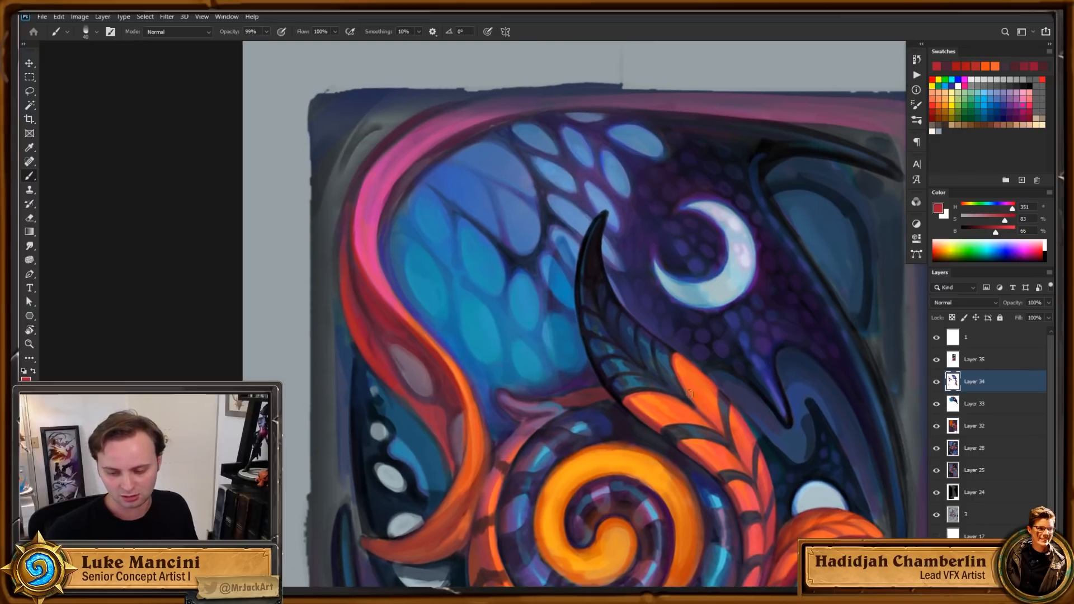
pyautogui.keyDown('alt'); pyautogui.click(670, 436); pyautogui.keyUp('alt')
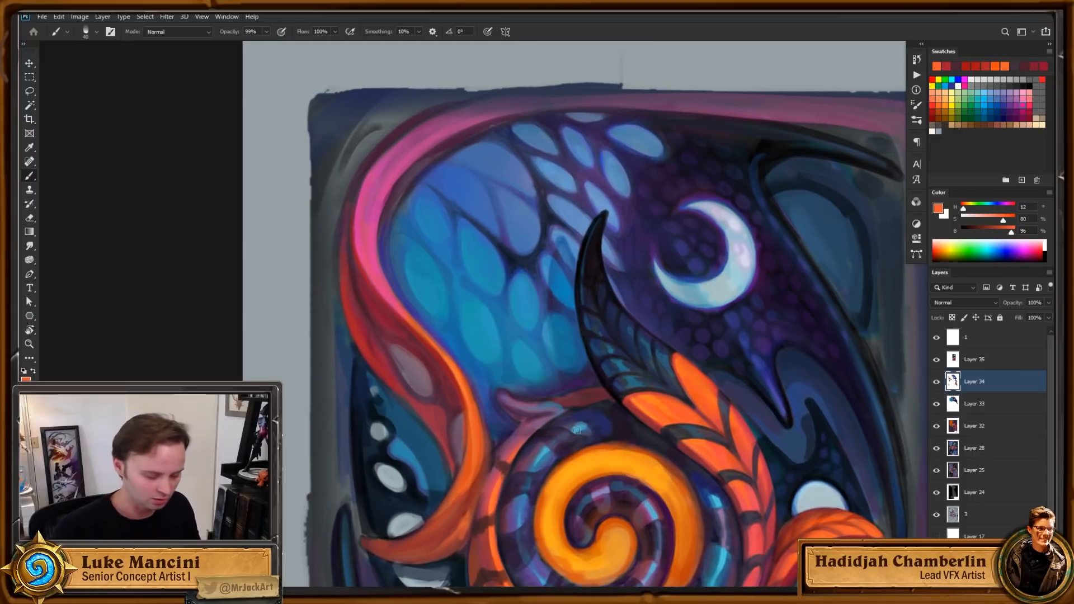
pyautogui.keyDown('alt'); pyautogui.click(358, 210); pyautogui.keyUp('alt')
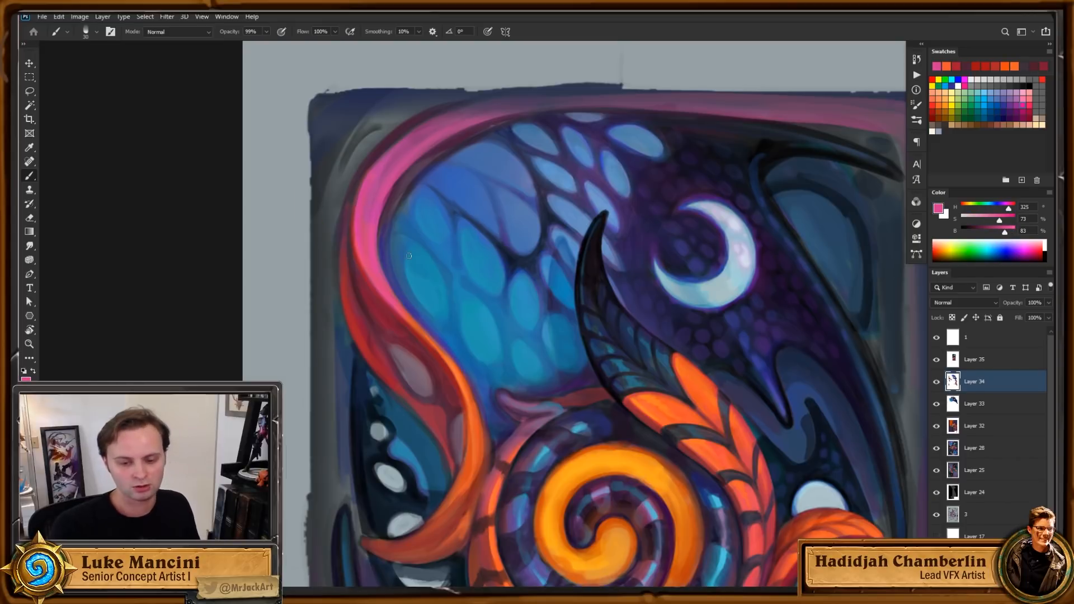
pyautogui.moveTo(821, 453); pyautogui.dragTo(753, 423)
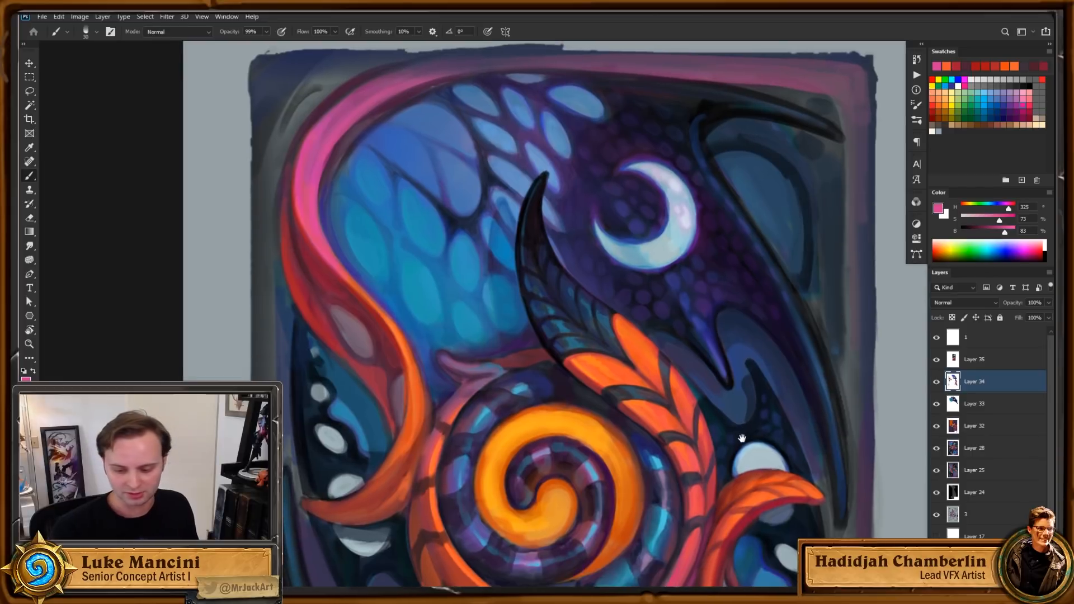
# Step: Blend the ribbon's pink band into its orange lower edge using sampled orange (H 20, S 84, B 96) and pink (H 325, S 74, B 86)
pyautogui.keyDown('alt'); pyautogui.click(608, 372); pyautogui.keyUp('alt')
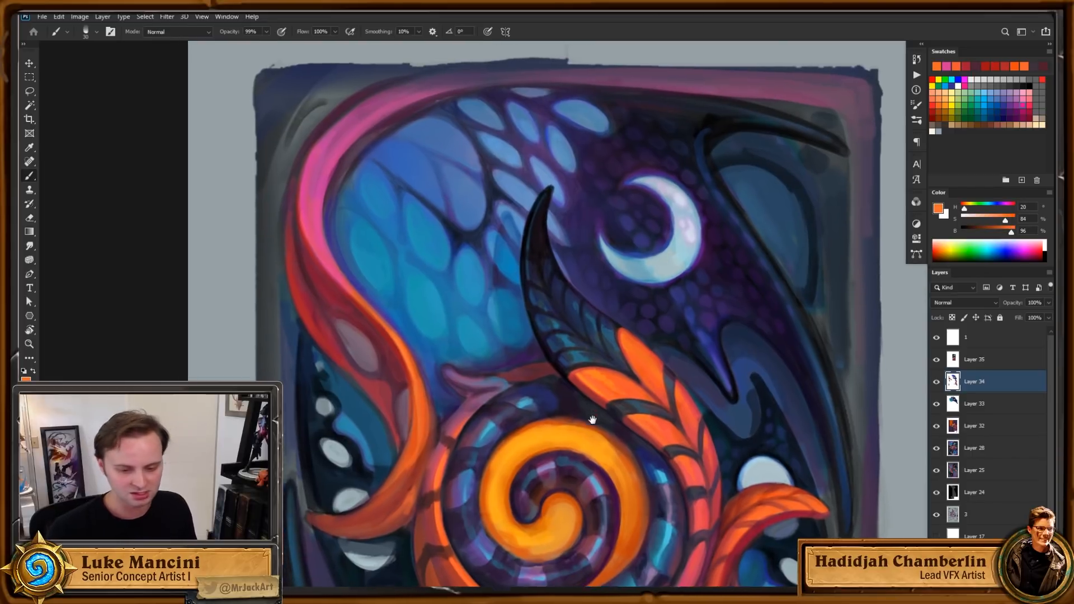
pyautogui.moveTo(581, 389); pyautogui.dragTo(591, 431)
pyautogui.keyDown('alt'); pyautogui.click(311, 248); pyautogui.keyUp('alt')
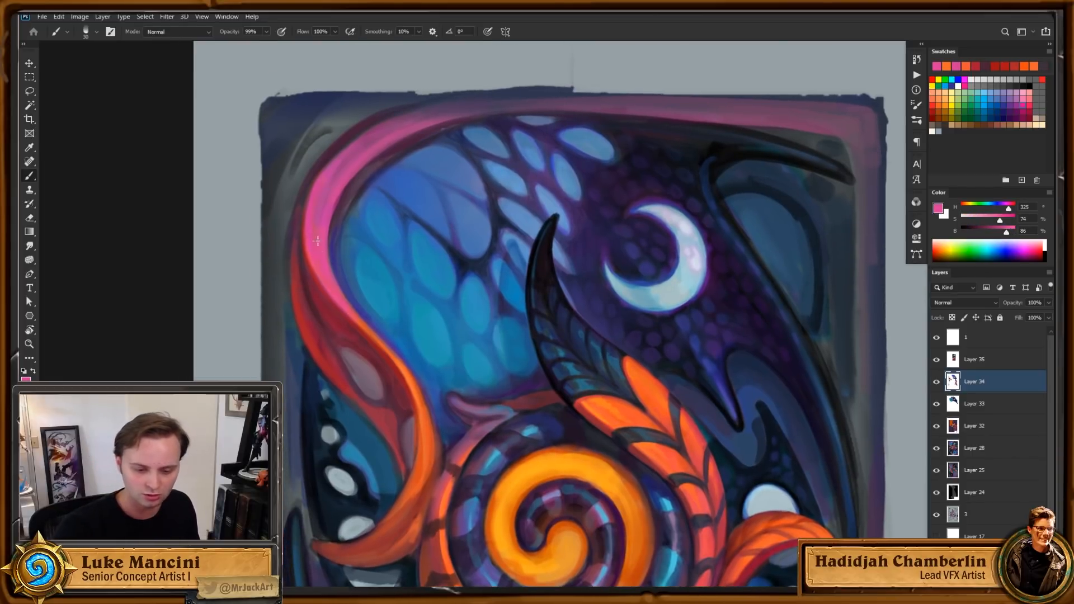
pyautogui.moveTo(371, 330); pyautogui.dragTo(359, 361)
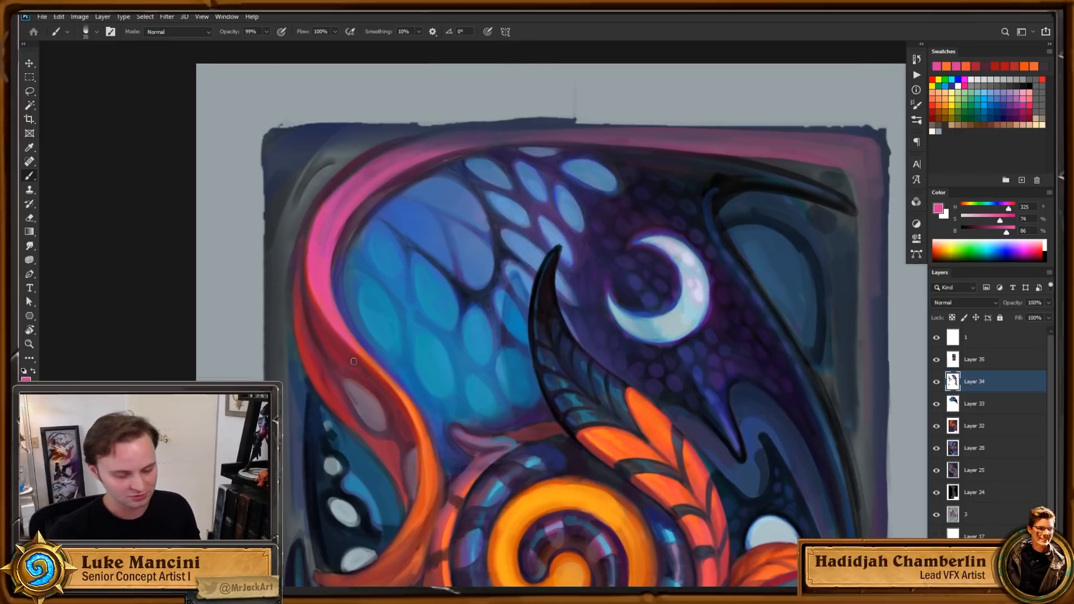
pyautogui.moveTo(805, 406); pyautogui.dragTo(797, 408)
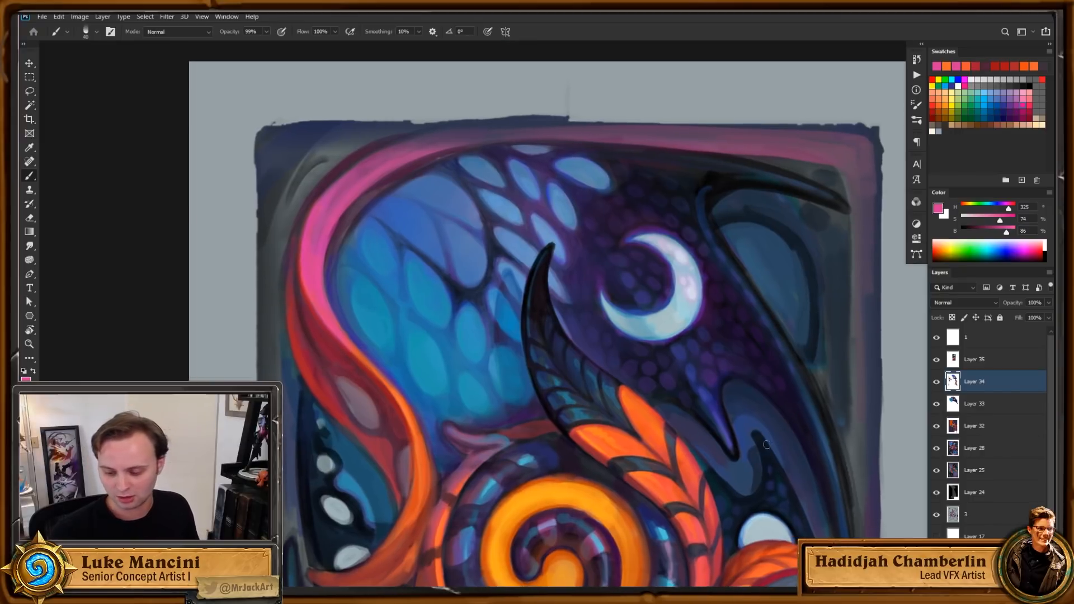
# Step: Sample the spiral's coral, adjust it to H 353, S 88, B 75, and glaze red along the pink ribbon's curve with a larger brush
pyautogui.keyDown('alt'); pyautogui.click(712, 511); pyautogui.keyUp('alt')
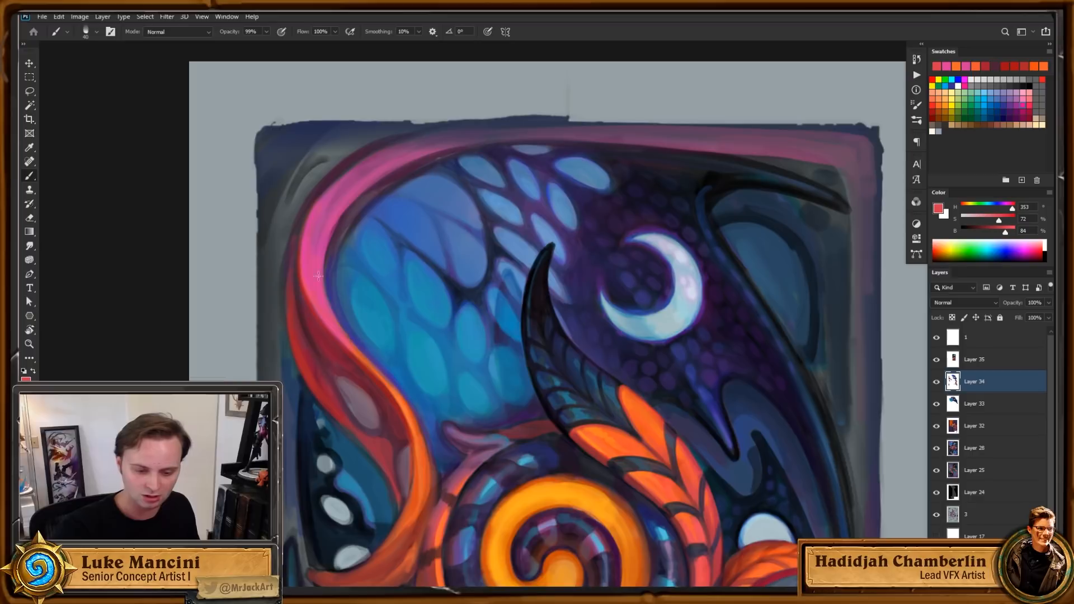
pyautogui.click(1007, 220)
pyautogui.click(1001, 232)
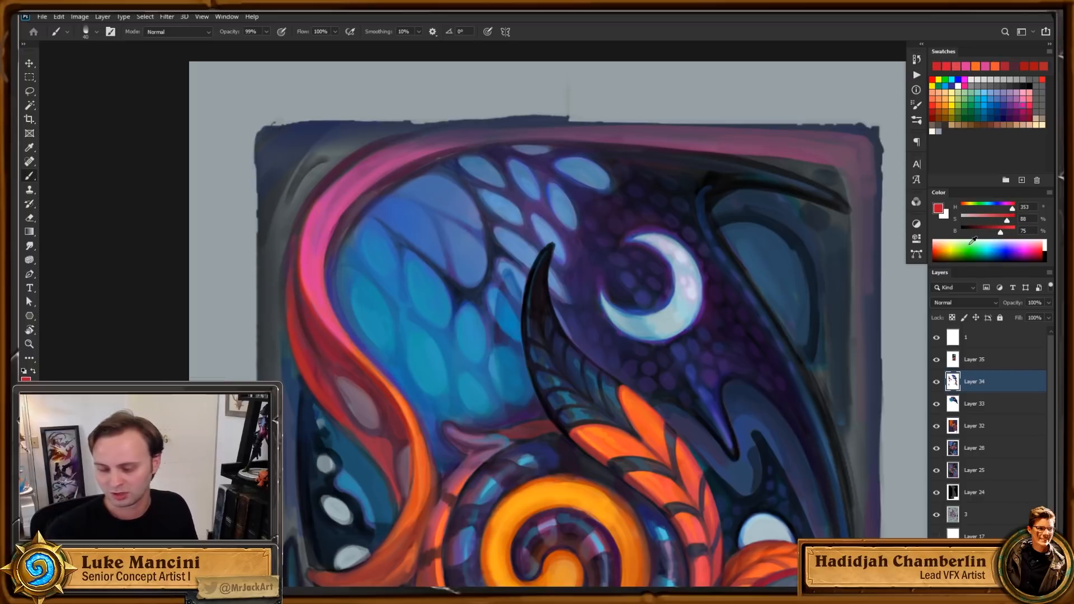
pyautogui.press(']')
pyautogui.press(']')
pyautogui.press(']')
pyautogui.moveTo(329, 313); pyautogui.dragTo(367, 193)
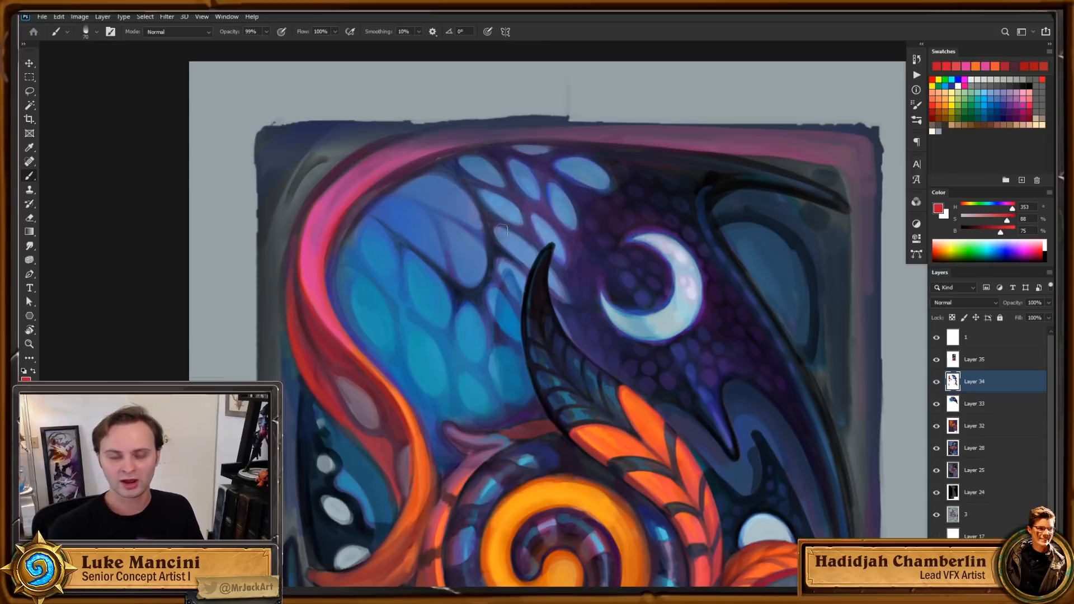
# Step: Set the brush colour to a deeper red (H 353, S 94, B 67) for the upper-left ribbon
pyautogui.moveTo(615, 287); pyautogui.dragTo(647, 325)
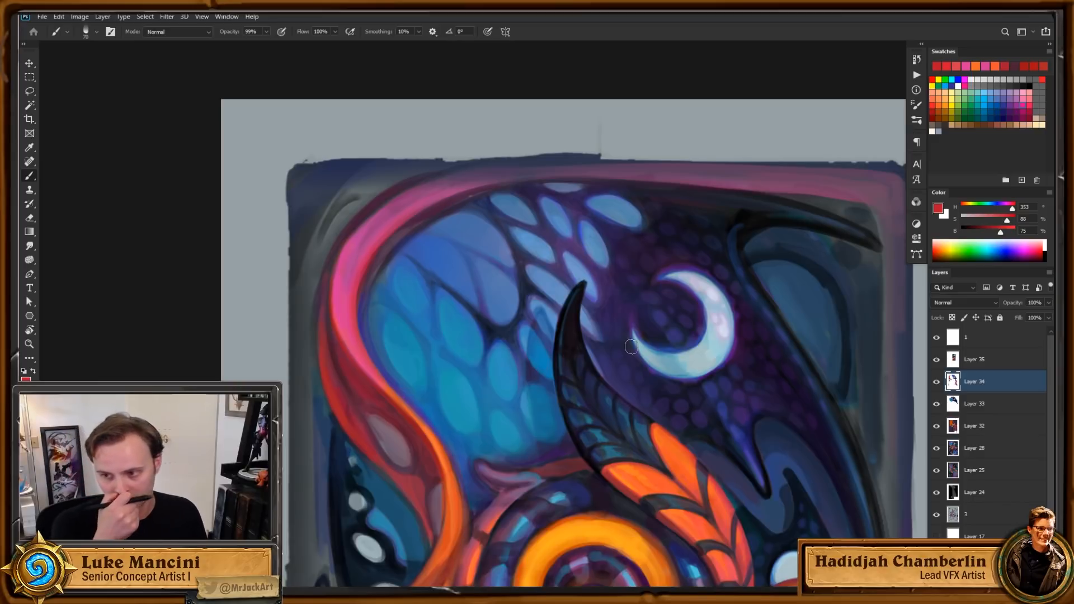
pyautogui.moveTo(697, 406); pyautogui.dragTo(660, 411)
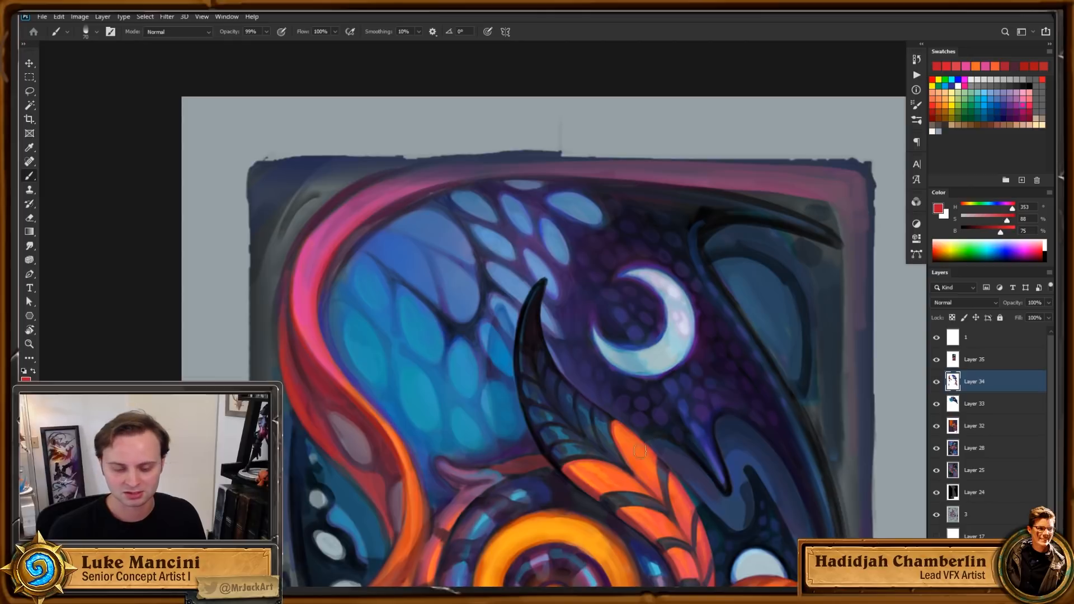
pyautogui.moveTo(506, 365); pyautogui.dragTo(535, 330)
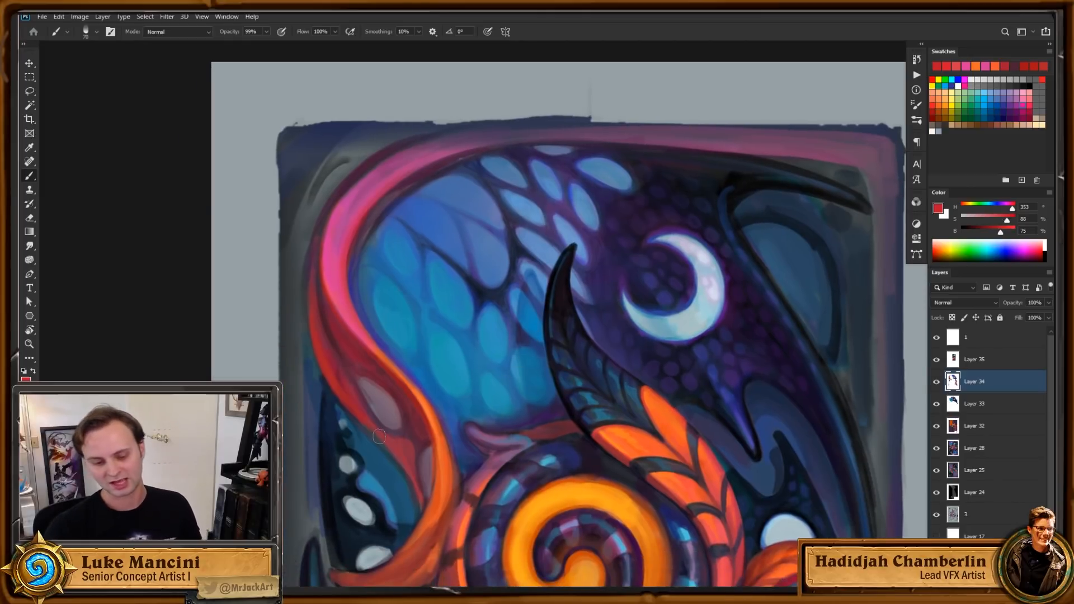
pyautogui.moveTo(681, 431); pyautogui.dragTo(710, 458)
pyautogui.press('r')
pyautogui.moveTo(1007, 221); pyautogui.dragTo(996, 231)
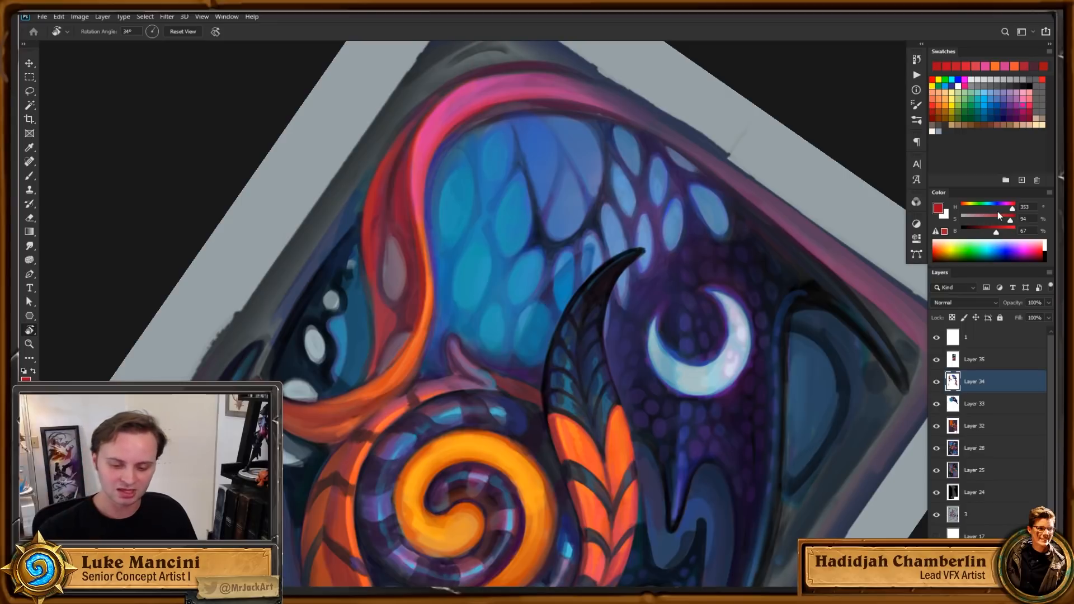
pyautogui.moveTo(609, 313); pyautogui.dragTo(600, 411)
pyautogui.press('b')
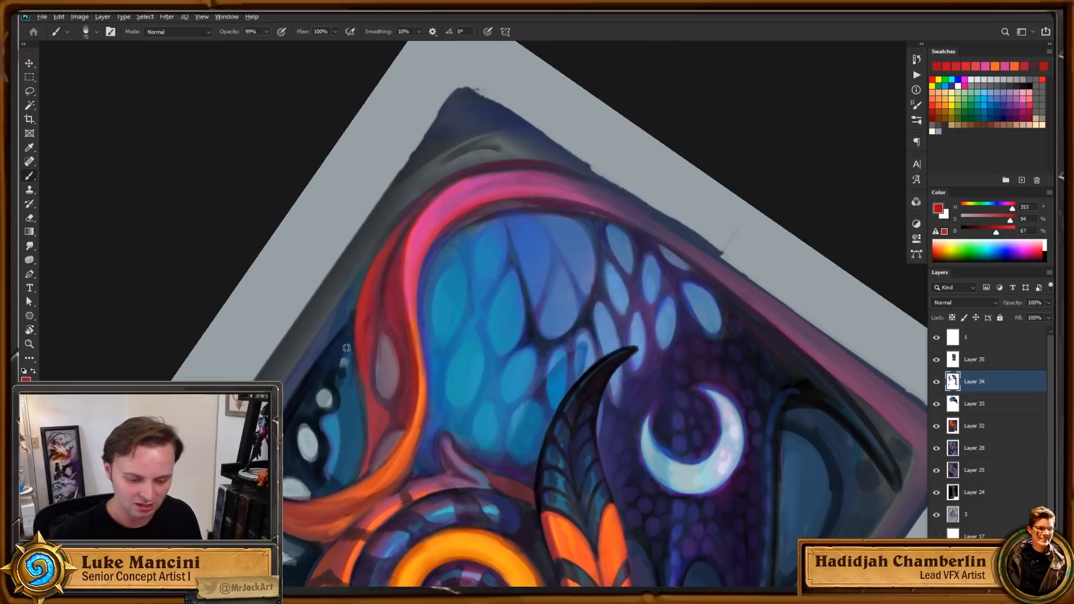
# Step: Sample the dark blue beside the upper-left ribbon, set it to H 229, S 71, B 34, and set the brush opacity to 100%
pyautogui.keyDown('alt'); pyautogui.click(347, 348); pyautogui.keyUp('alt')
pyautogui.press('0')
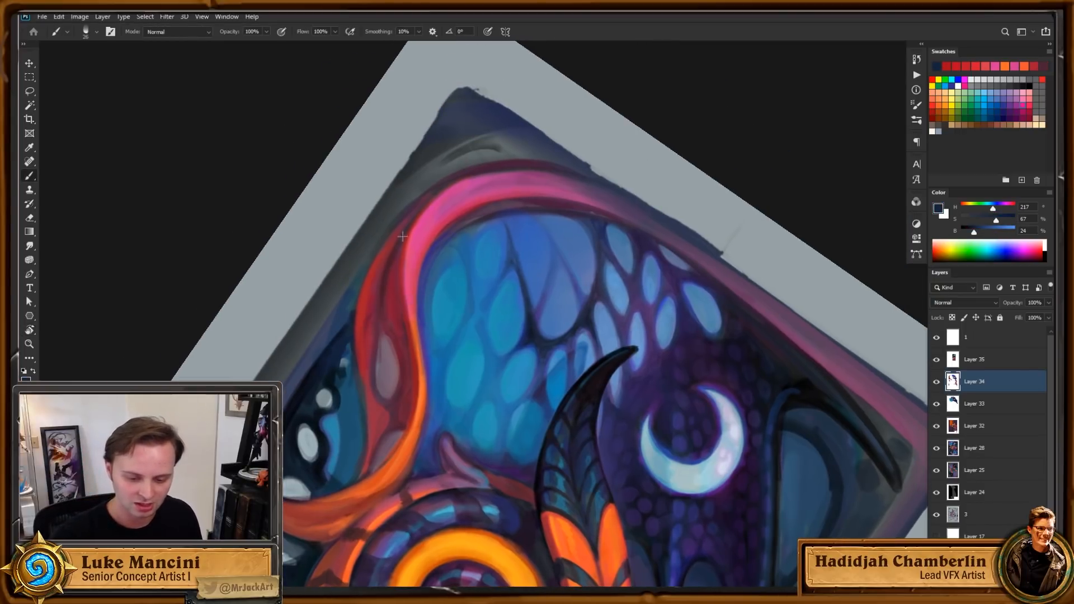
pyautogui.click(999, 219)
pyautogui.click(980, 232)
pyautogui.click(994, 207)
pyautogui.moveTo(539, 356); pyautogui.dragTo(553, 329)
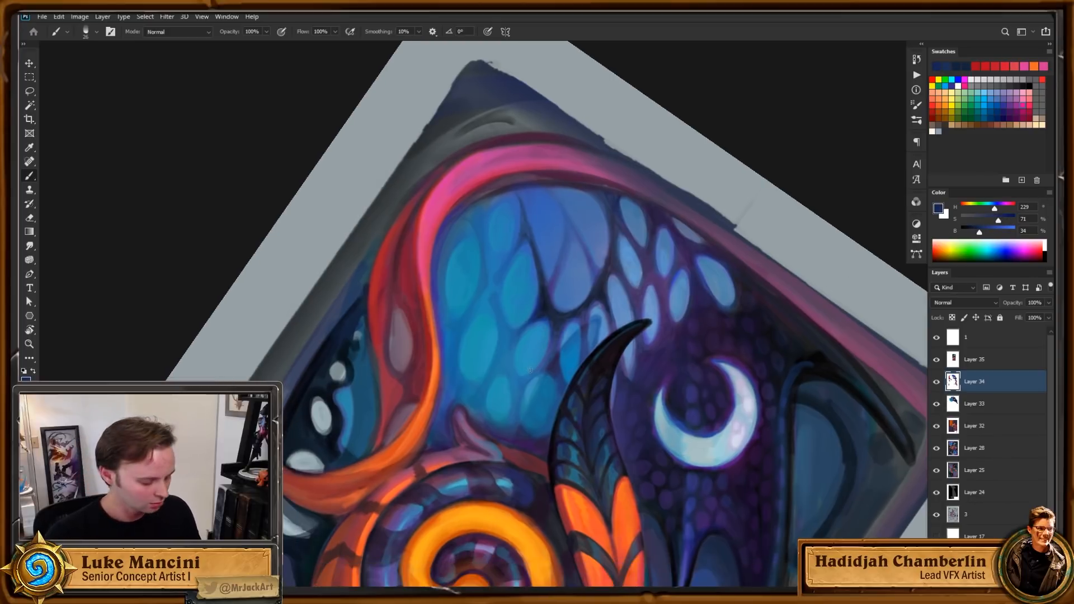
# Step: Try a dark blue stroke down the ribbon's pink band with a larger brush
pyautogui.moveTo(437, 245); pyautogui.dragTo(433, 270)
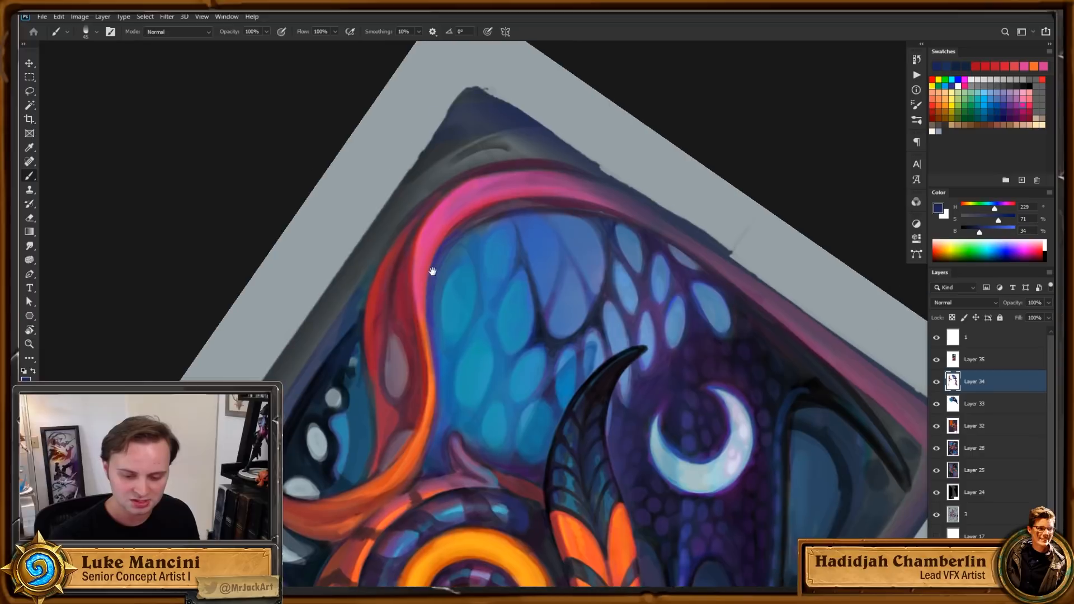
pyautogui.press(']')
pyautogui.moveTo(428, 217); pyautogui.dragTo(418, 306)
pyautogui.hotkey('ctrl', 'z')
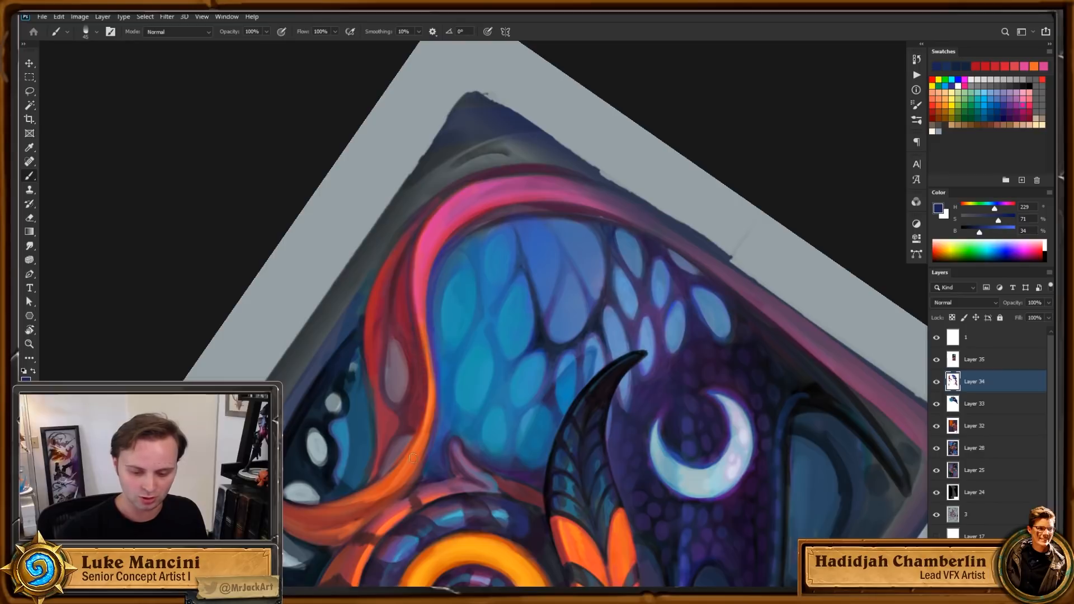
# Step: Sample the feather's orange (H 12, S 77, B 97) and paint it along the ribbon's inner edge where pink turns to orange
pyautogui.press('Escape')
pyautogui.moveTo(778, 501); pyautogui.dragTo(730, 395)
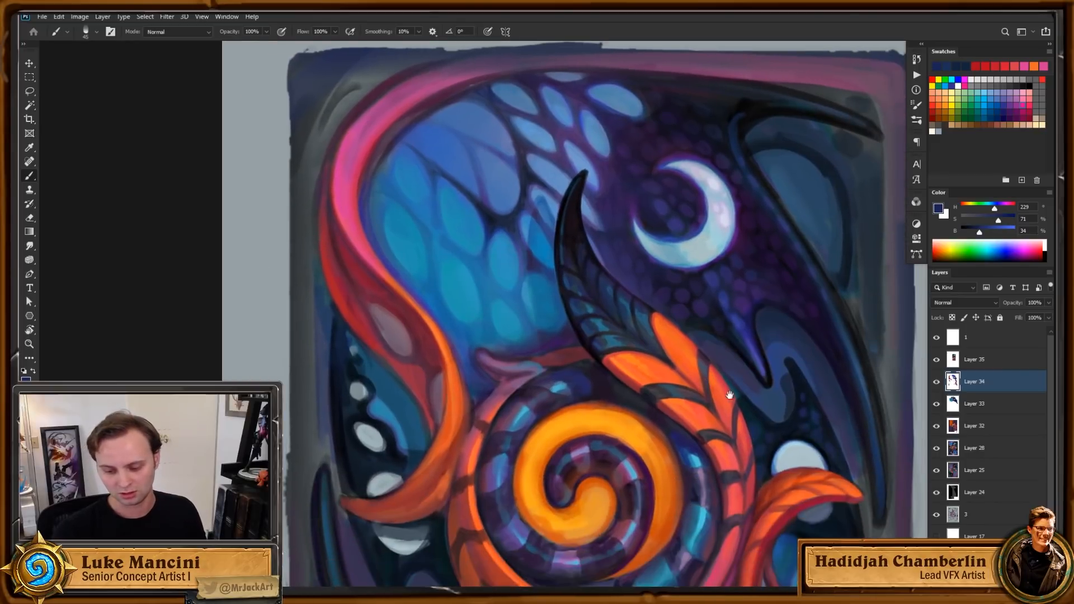
pyautogui.keyDown('alt'); pyautogui.click(694, 415); pyautogui.keyUp('alt')
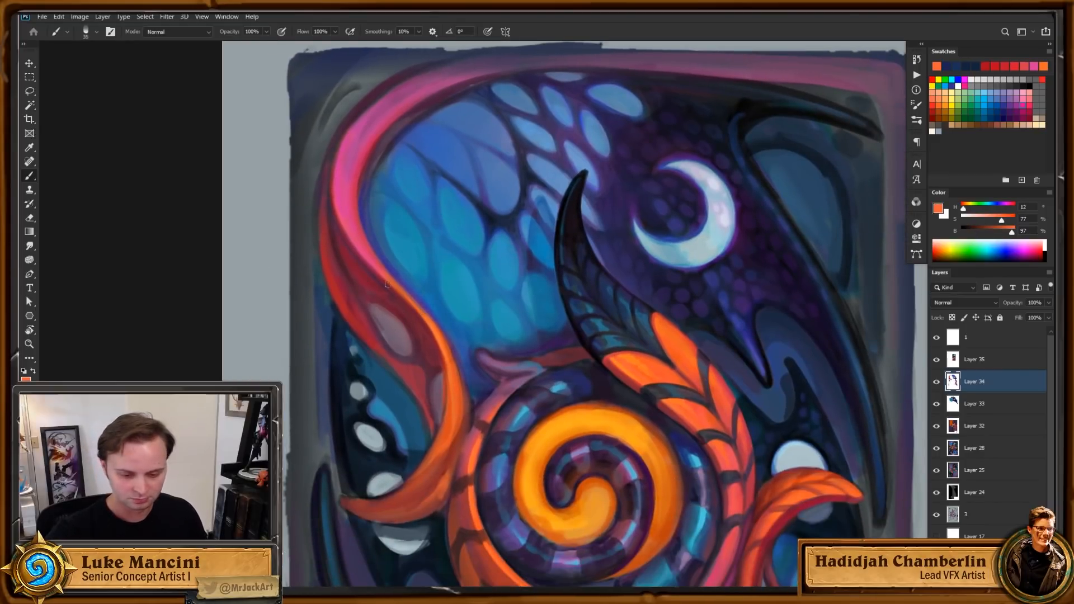
pyautogui.moveTo(432, 331); pyautogui.dragTo(385, 279)
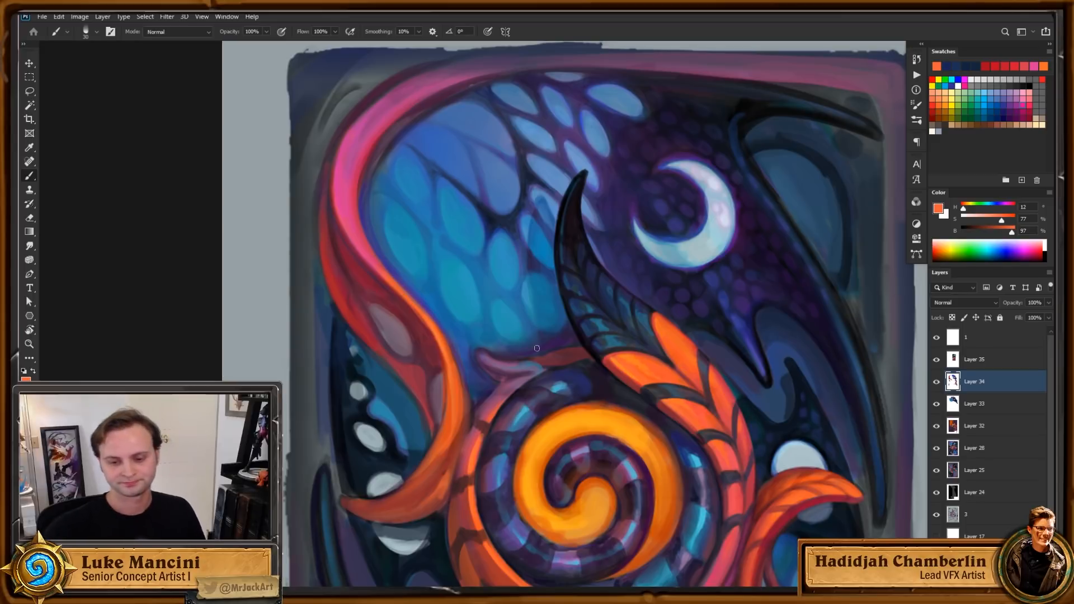
# Step: Examine the whole card-back composition, comparing the repainted upper-left ribbon with the rest of the painting
pyautogui.moveTo(541, 339)
pyautogui.mouseDown()
pyautogui.moveTo(566, 414)
pyautogui.moveTo(544, 373)
pyautogui.mouseUp()
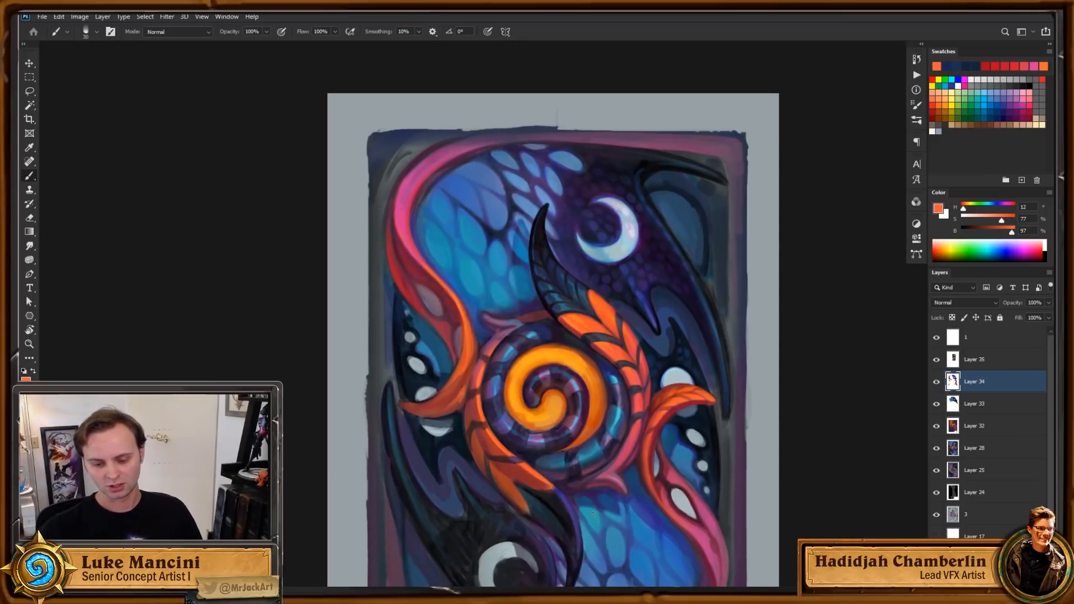
pyautogui.moveTo(612, 544); pyautogui.dragTo(539, 454)
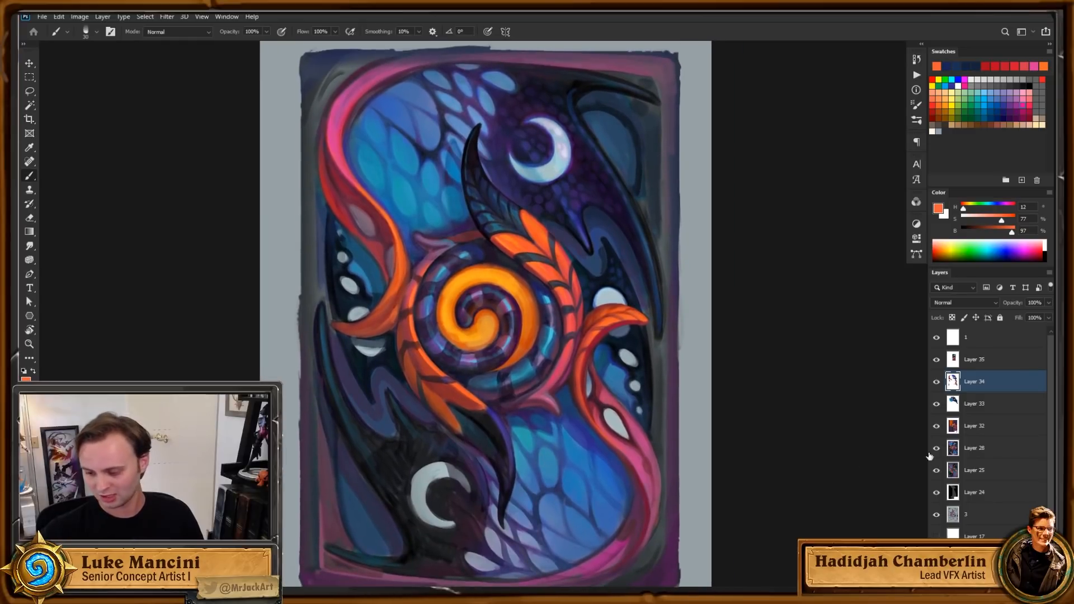
pyautogui.moveTo(936, 404)
pyautogui.mouseDown()
pyautogui.moveTo(937, 371)
pyautogui.moveTo(939, 407)
pyautogui.mouseUp()
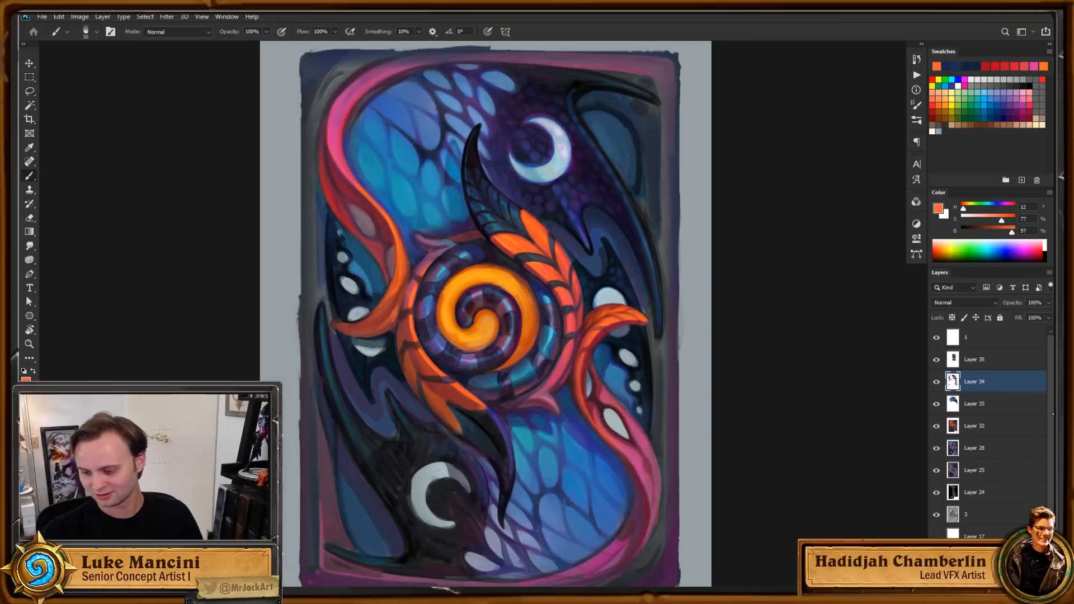
pyautogui.moveTo(672, 292); pyautogui.dragTo(663, 355)
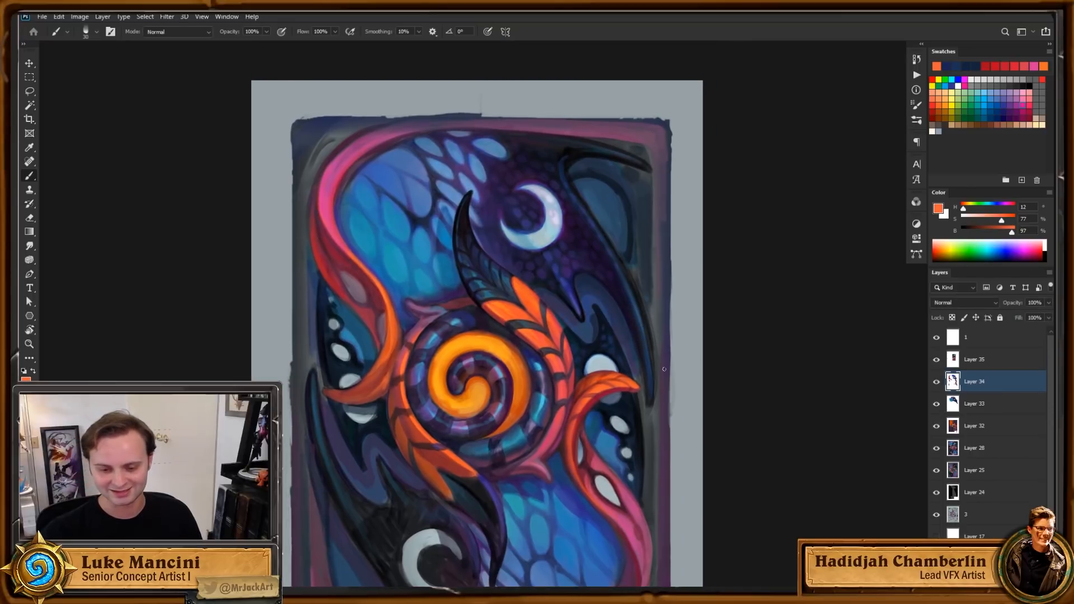
pyautogui.keyDown('ctrl'); pyautogui.click(663, 355); pyautogui.keyUp('ctrl')
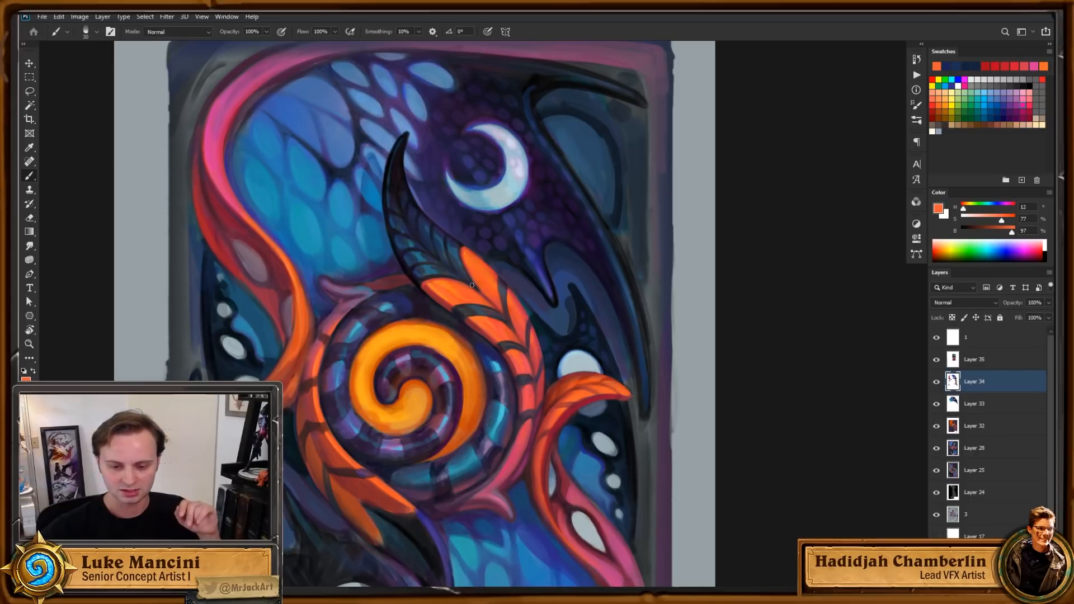
pyautogui.scroll(-1, 472, 285)
pyautogui.scroll(-1, 619, 440)
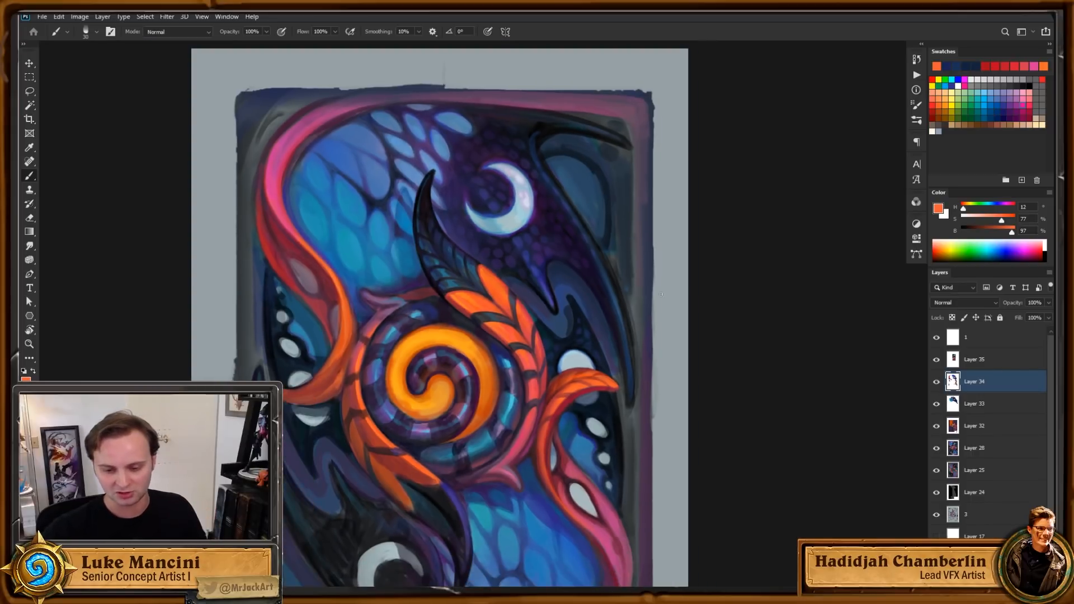
pyautogui.moveTo(616, 397); pyautogui.dragTo(615, 329)
pyautogui.moveTo(620, 287); pyautogui.dragTo(620, 330)
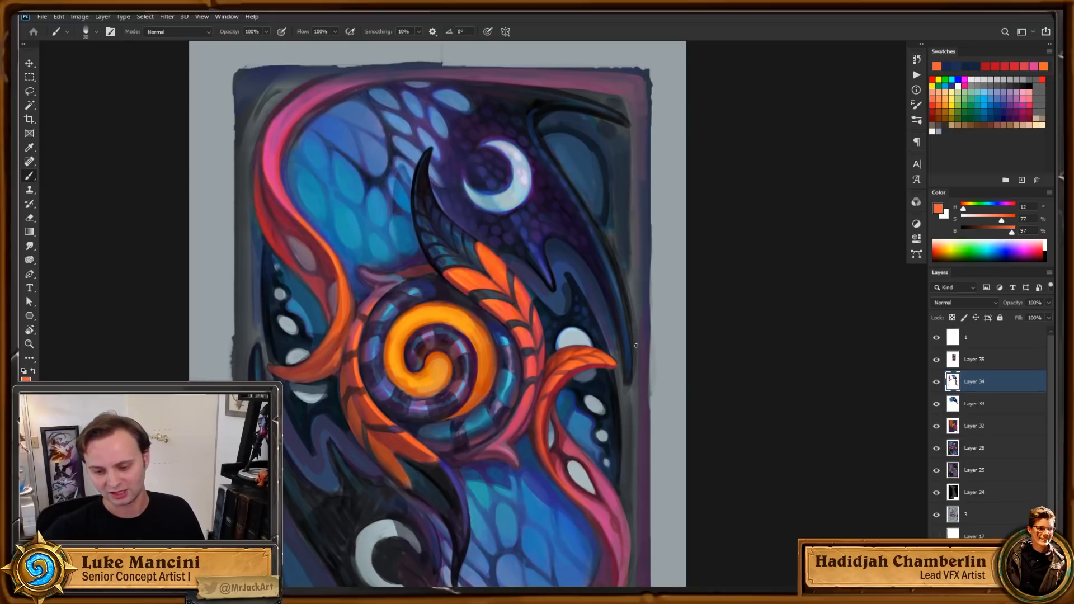
pyautogui.moveTo(578, 368); pyautogui.dragTo(571, 393)
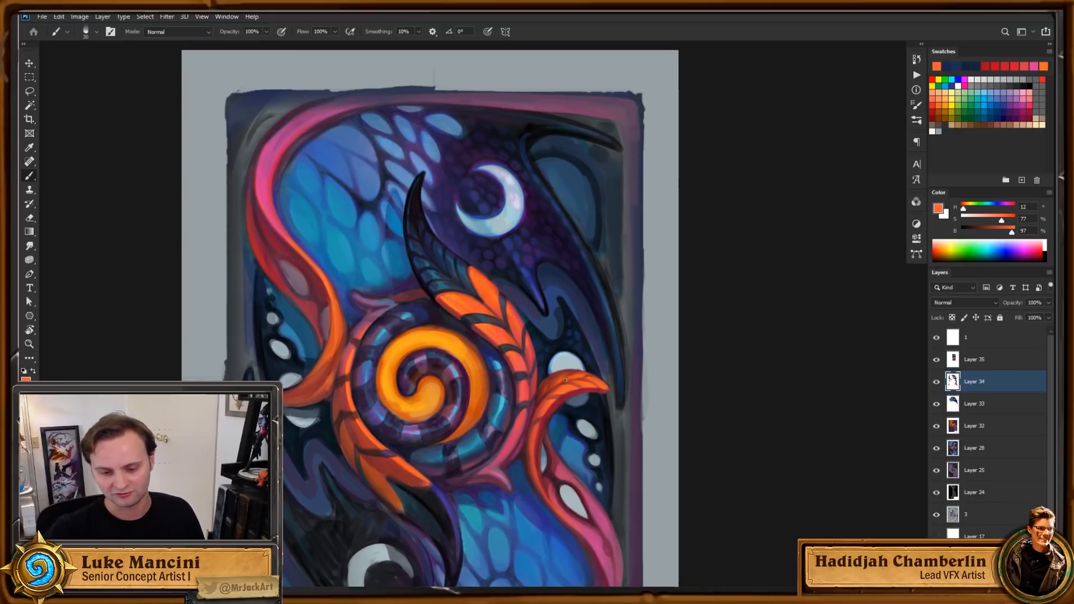
pyautogui.moveTo(595, 434); pyautogui.dragTo(594, 396)
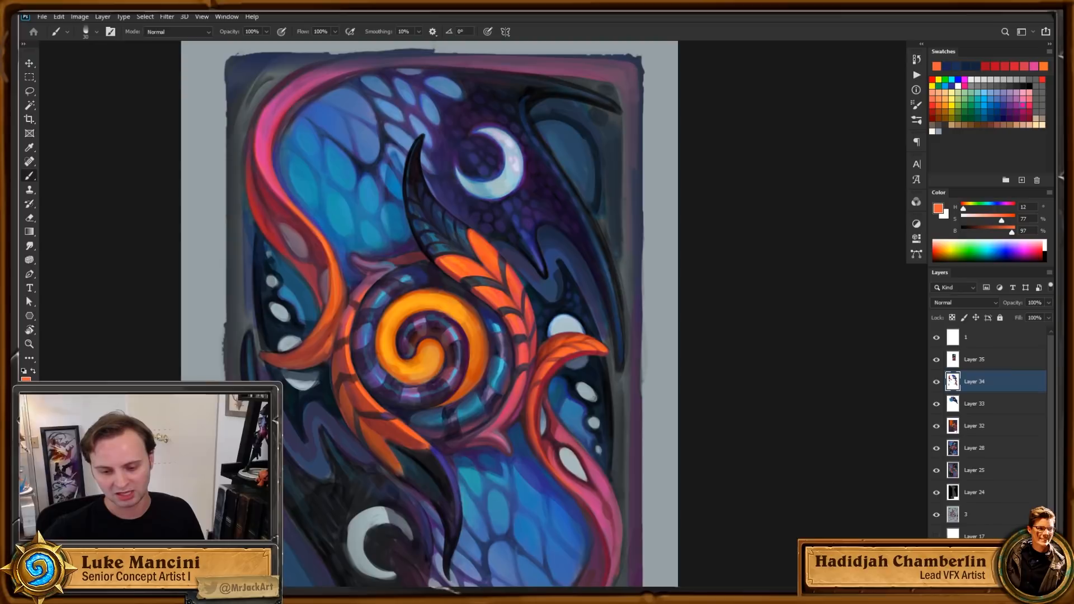
pyautogui.scroll(-1, 595, 396)
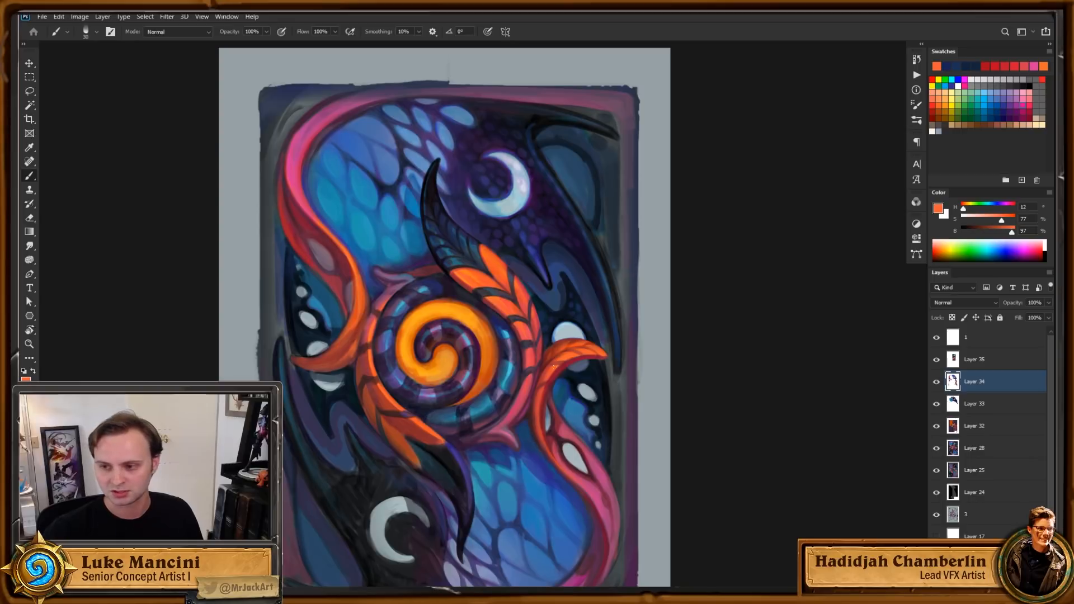
pyautogui.moveTo(616, 328); pyautogui.dragTo(560, 316)
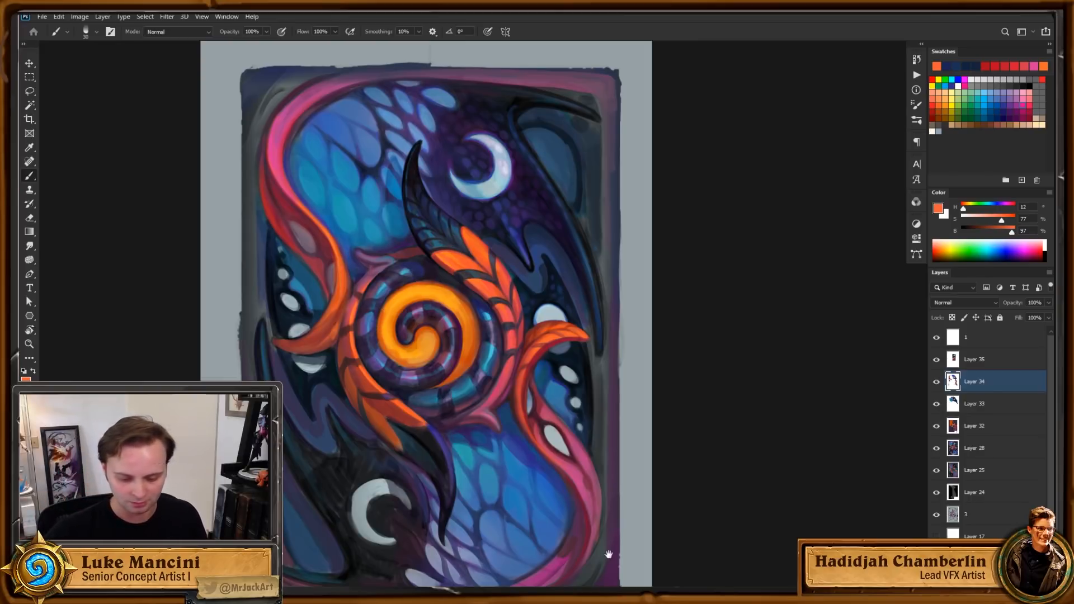
pyautogui.moveTo(609, 554); pyautogui.dragTo(605, 538)
pyautogui.moveTo(604, 499); pyautogui.dragTo(616, 520)
pyautogui.scroll(-1, 617, 530)
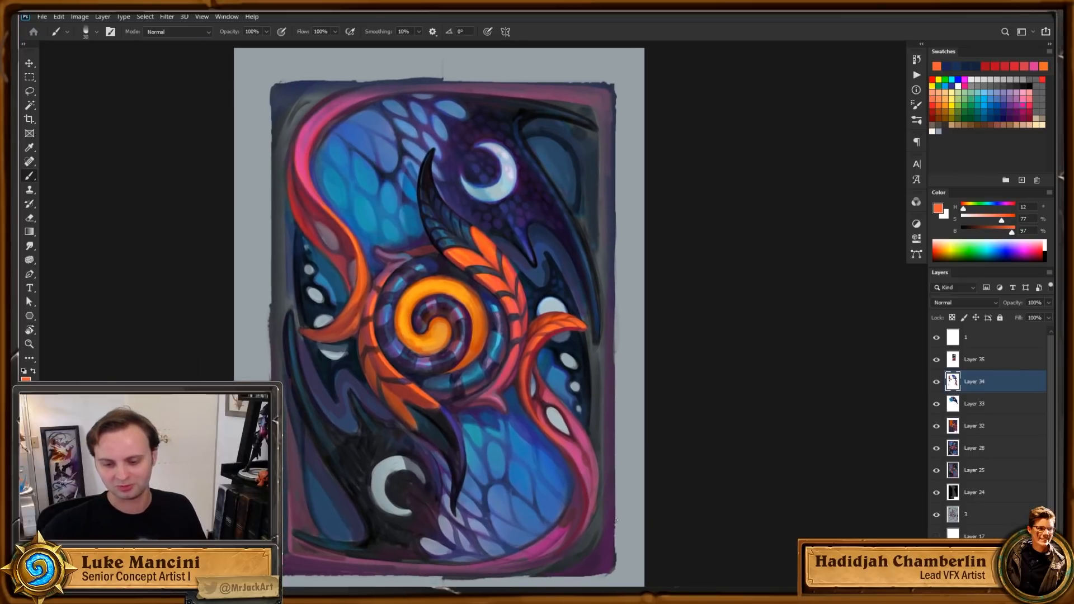